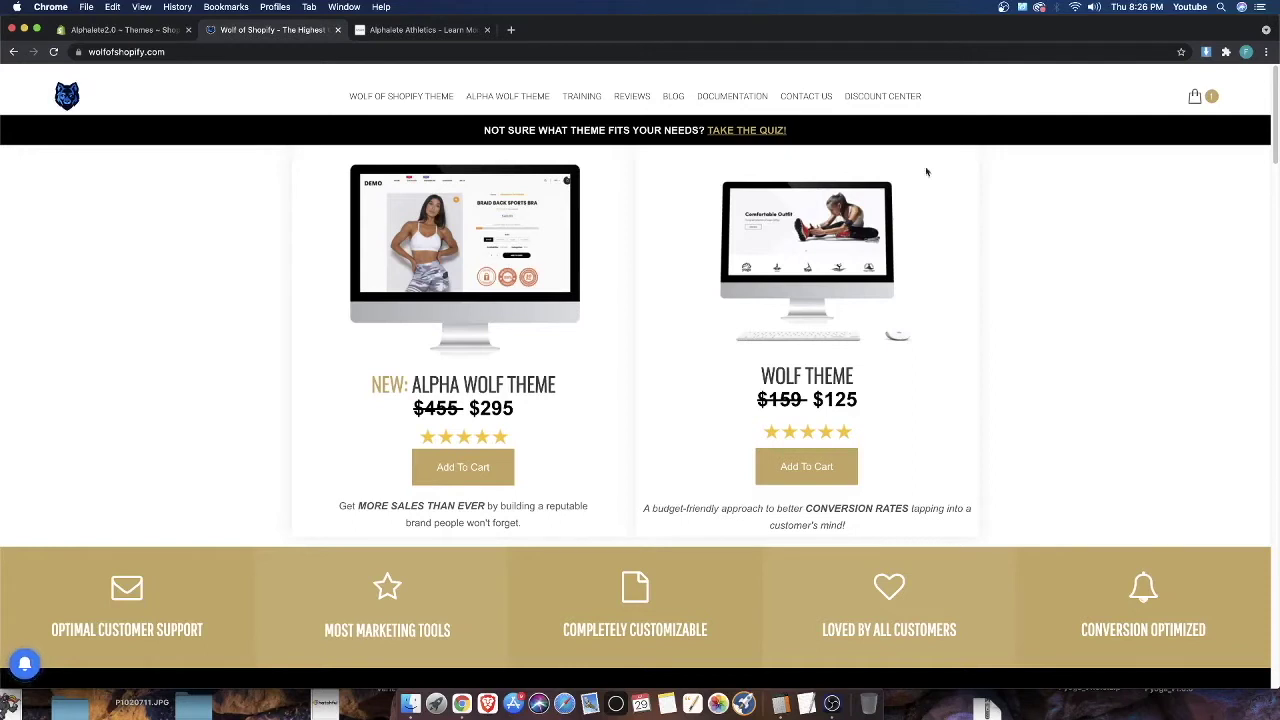
Check the Shopify store's themes page and compare the Alpha Wolf Theme and Wolf Theme offers on the Wolf of Shopify homepage
{"action": "left_click", "coordinate": [108, 32]}
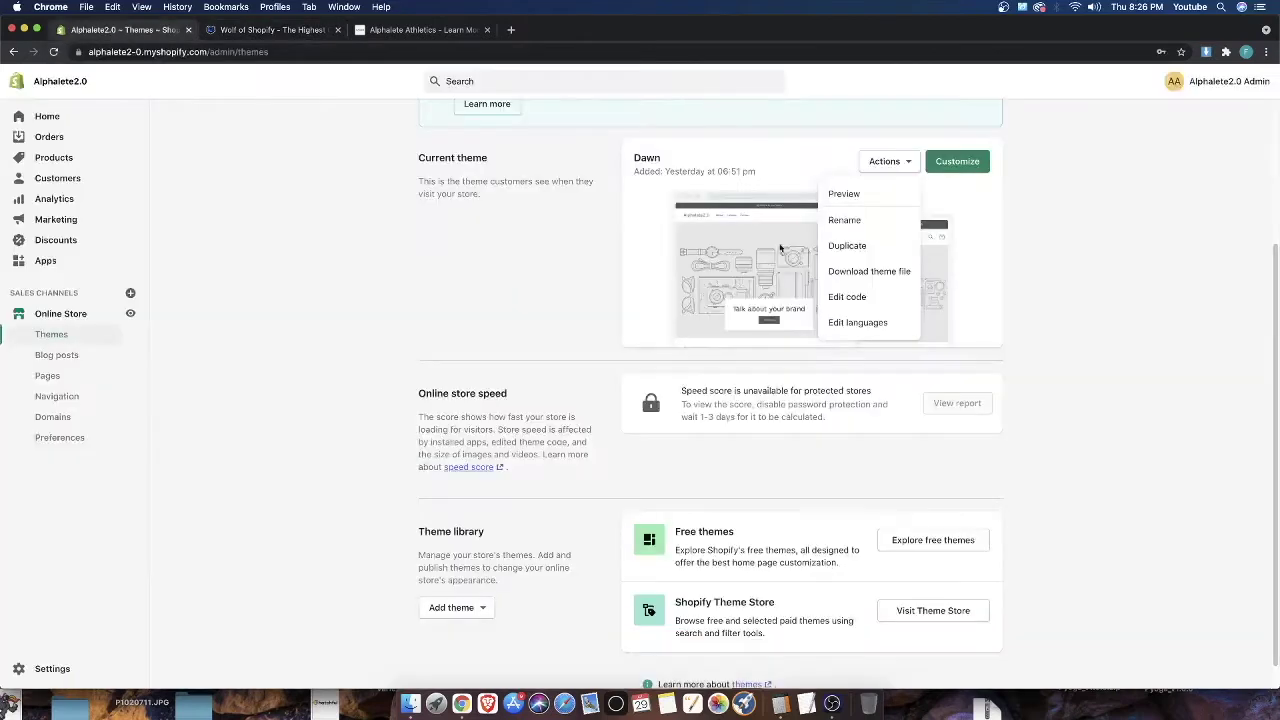
{"action": "left_click", "coordinate": [245, 29]}
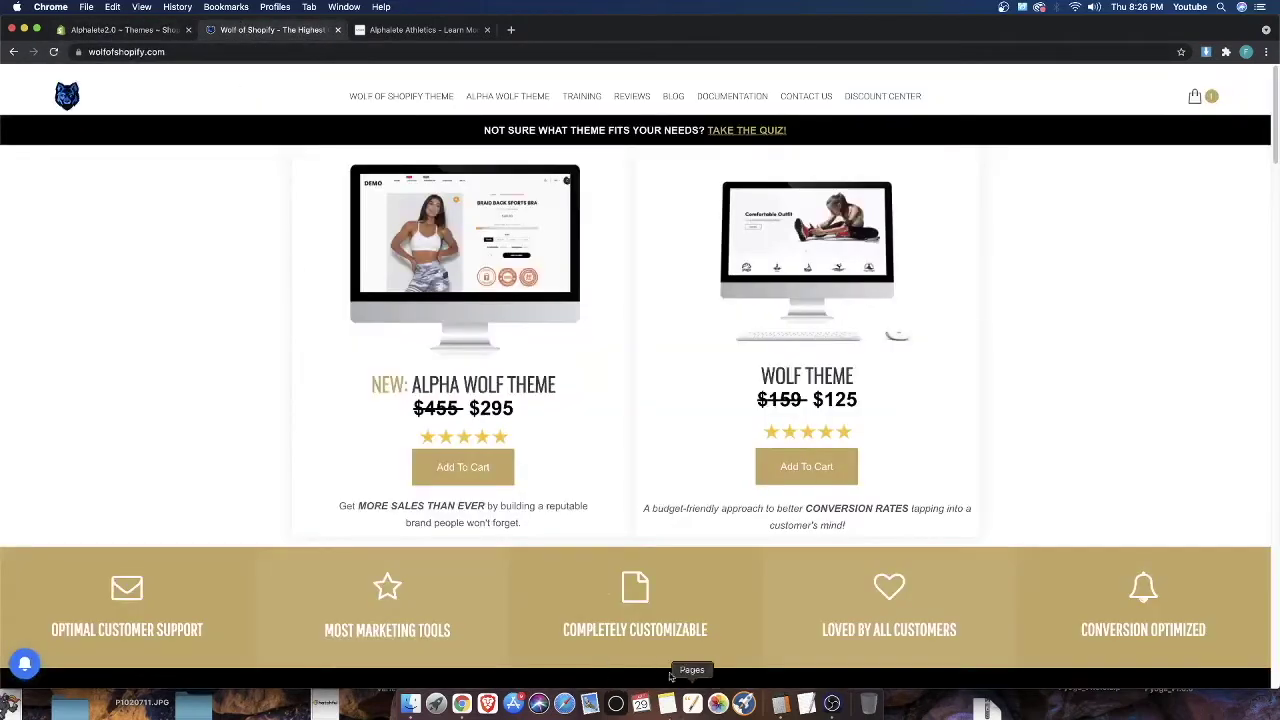
{"action": "left_click_drag", "start_coordinate": [432, 381], "coordinate": [584, 385]}
{"action": "left_click", "coordinate": [583, 386]}
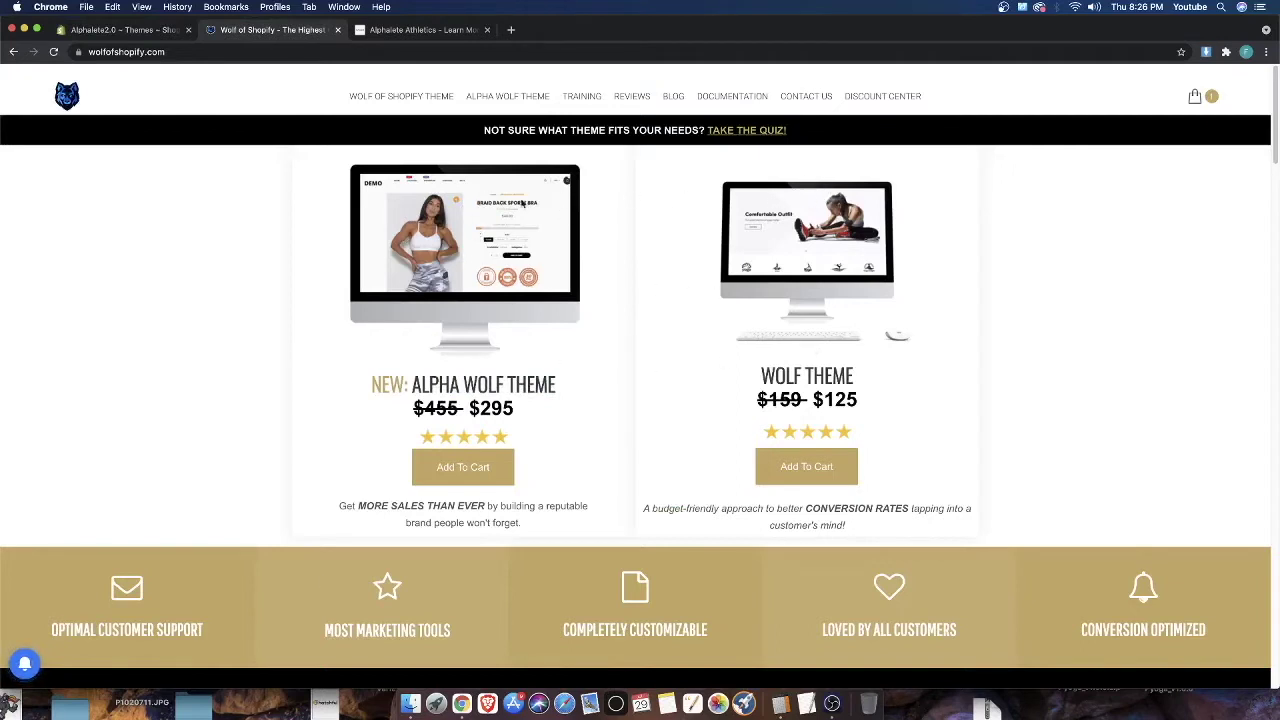
{"action": "left_click_drag", "start_coordinate": [763, 377], "coordinate": [855, 391]}
{"action": "left_click_drag", "start_coordinate": [596, 388], "coordinate": [566, 387]}
{"action": "left_click", "coordinate": [560, 385]}
{"action": "left_click_drag", "start_coordinate": [390, 388], "coordinate": [556, 386]}
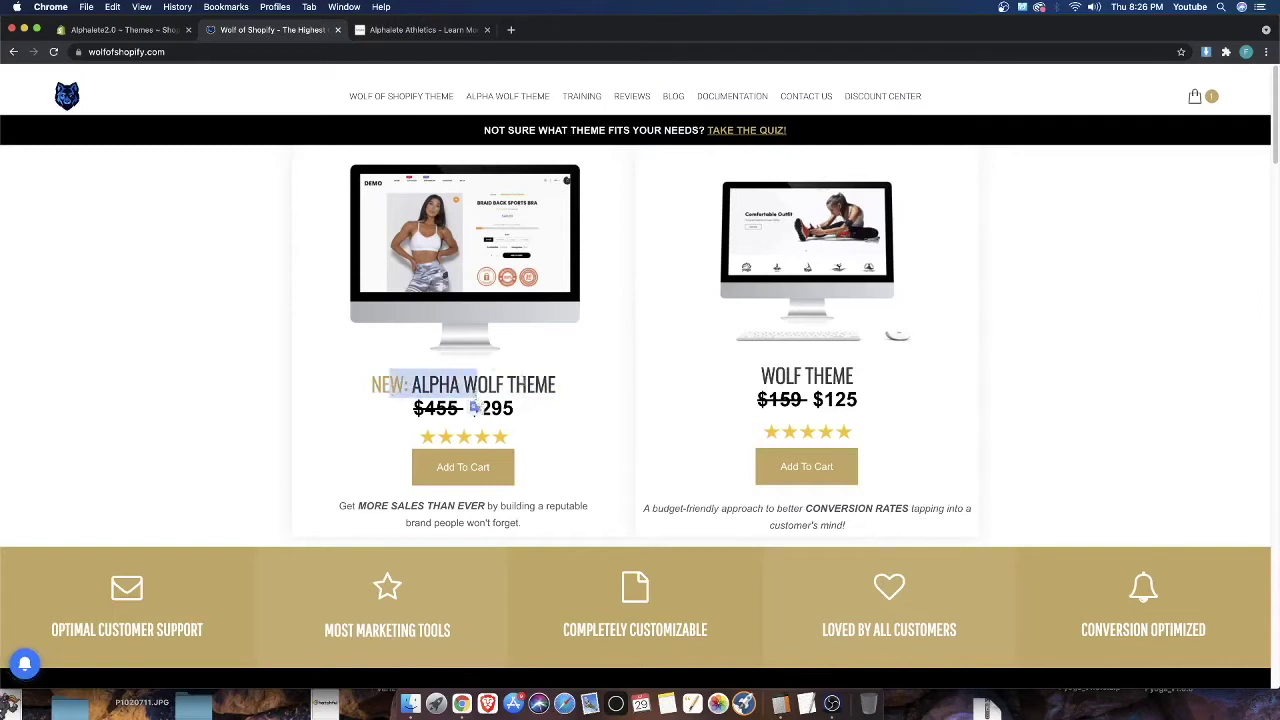
{"action": "left_click", "coordinate": [550, 379]}
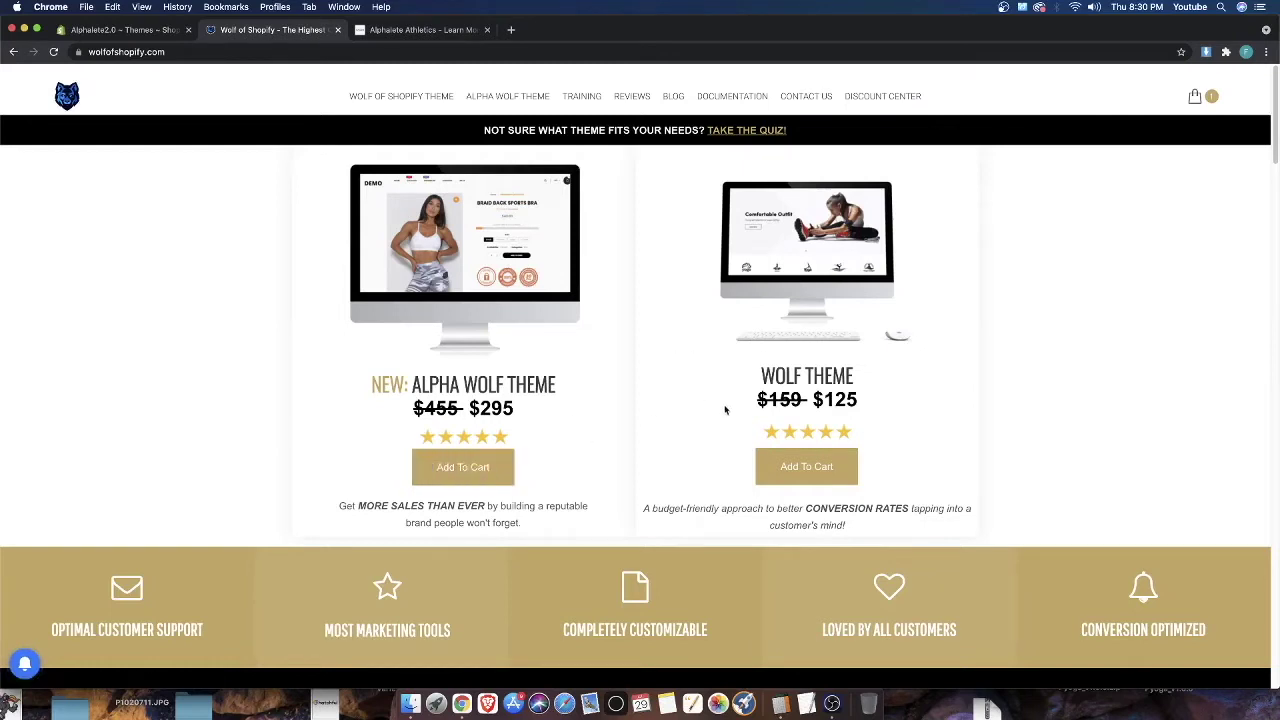
{"action": "left_click_drag", "start_coordinate": [413, 382], "coordinate": [574, 409]}
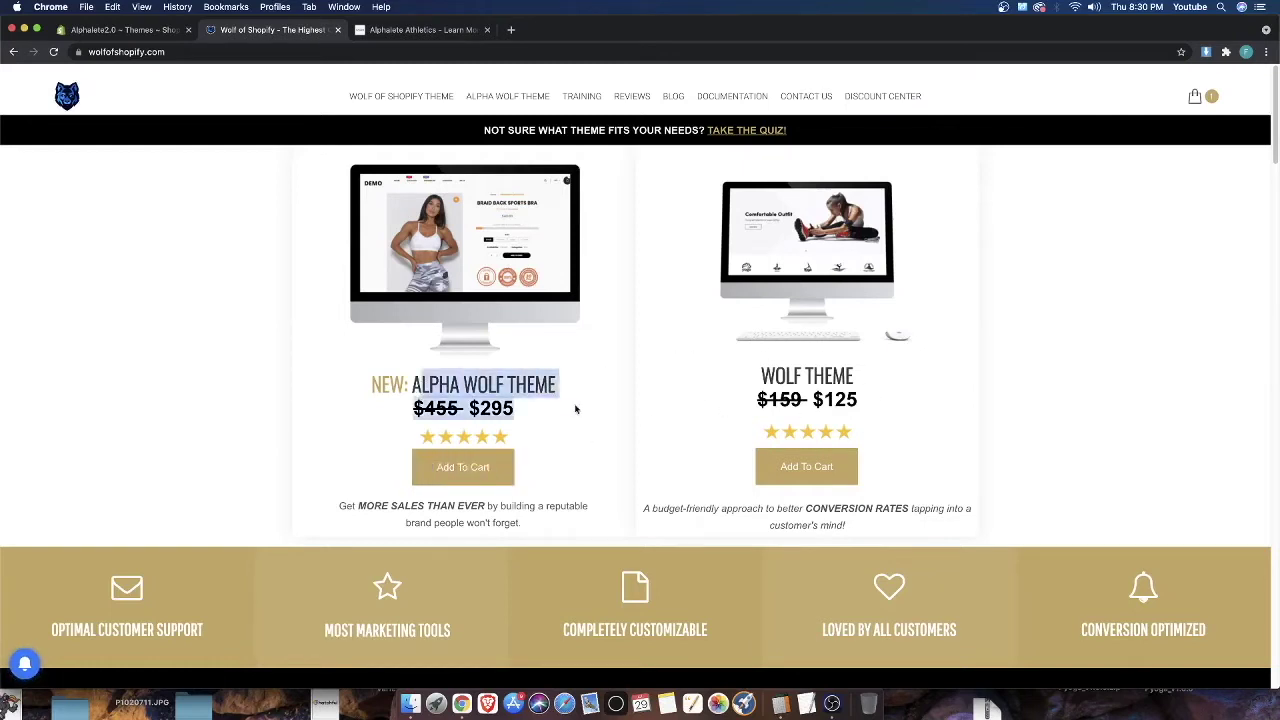
{"action": "left_click_drag", "start_coordinate": [762, 369], "coordinate": [866, 408]}
{"action": "left_click", "coordinate": [866, 408]}
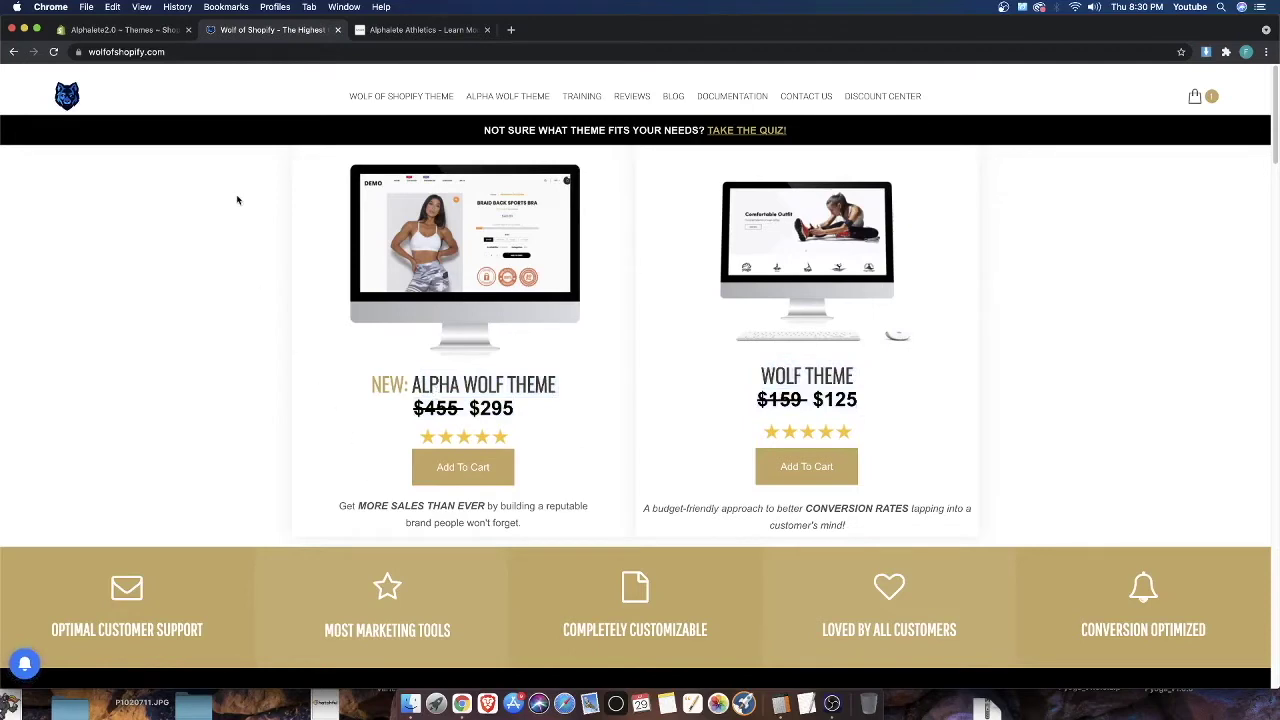
Examine the Alphalete Athletics homepage design, covering the New Arrivals banner, the New Shorts products and the collection images
{"action": "left_click", "coordinate": [420, 30]}
{"action": "scroll", "coordinate": [374, 534], "scroll_direction": "down", "scroll_amount": 10}
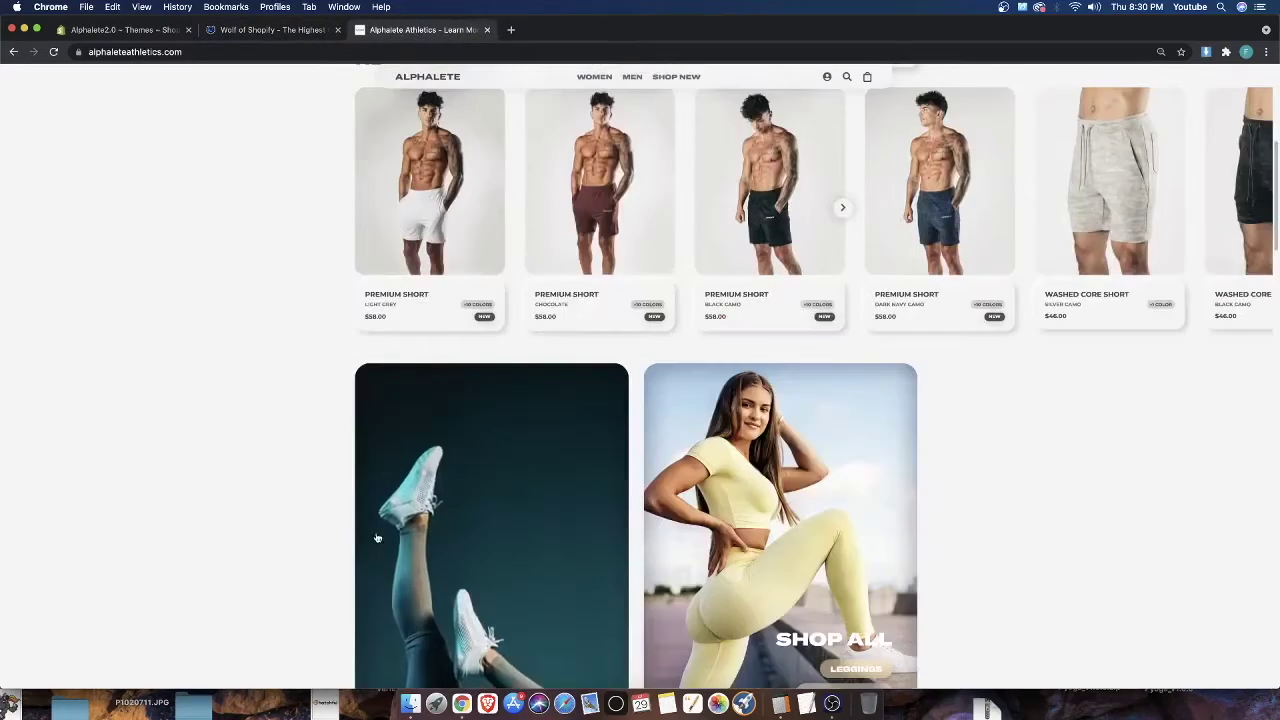
{"action": "scroll", "coordinate": [326, 520], "scroll_direction": "up", "scroll_amount": 10}
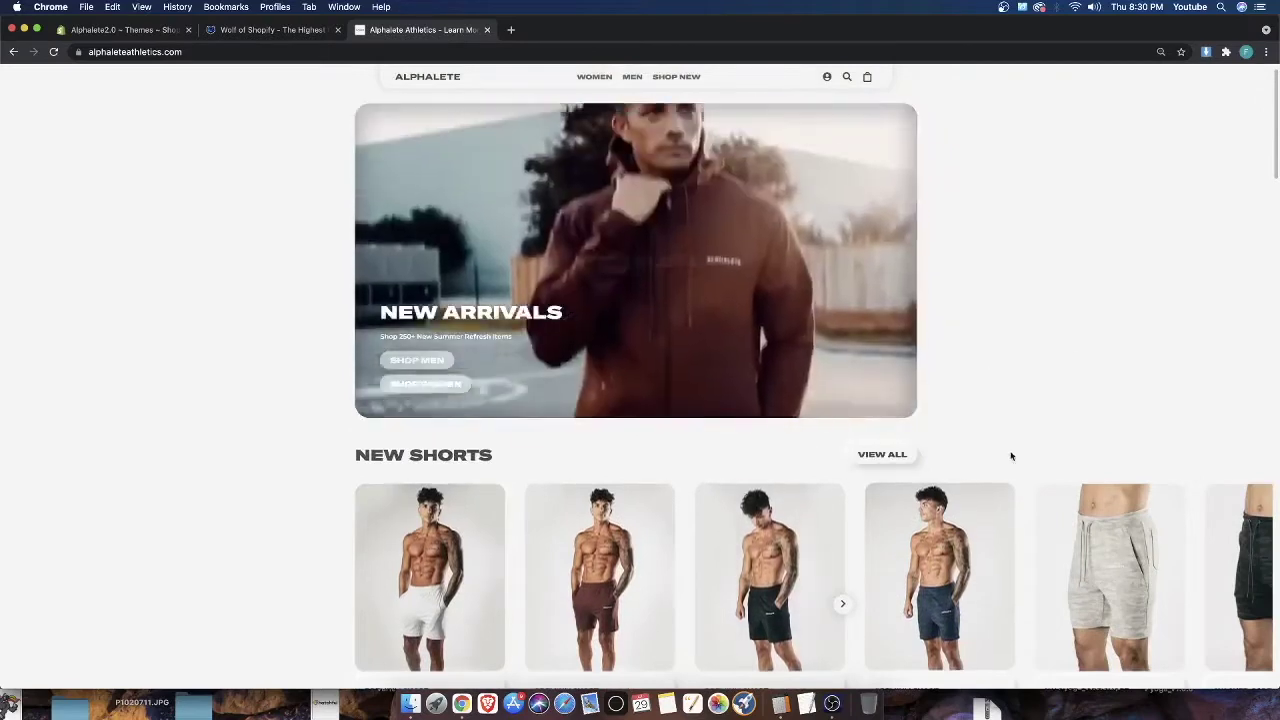
{"action": "scroll", "coordinate": [930, 430], "scroll_direction": "up", "scroll_amount": 1}
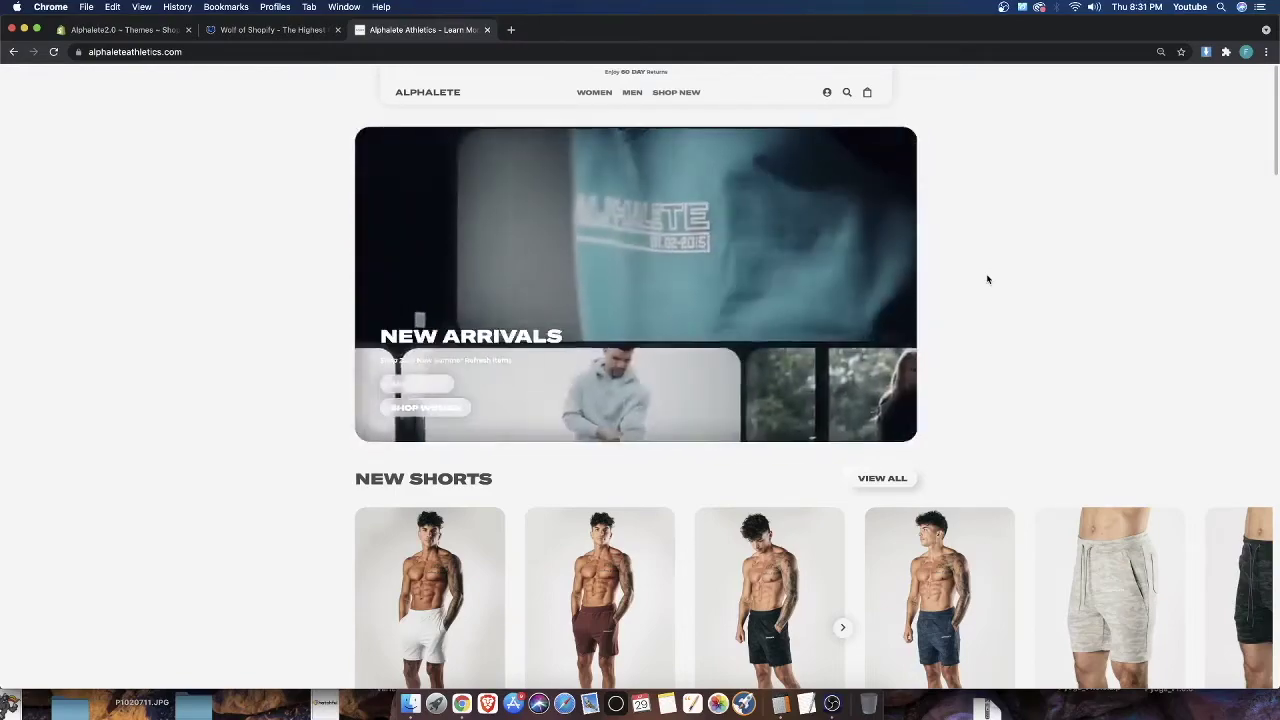
{"action": "scroll", "coordinate": [1013, 405], "scroll_direction": "down", "scroll_amount": 5}
{"action": "scroll", "coordinate": [990, 452], "scroll_direction": "down", "scroll_amount": 10}
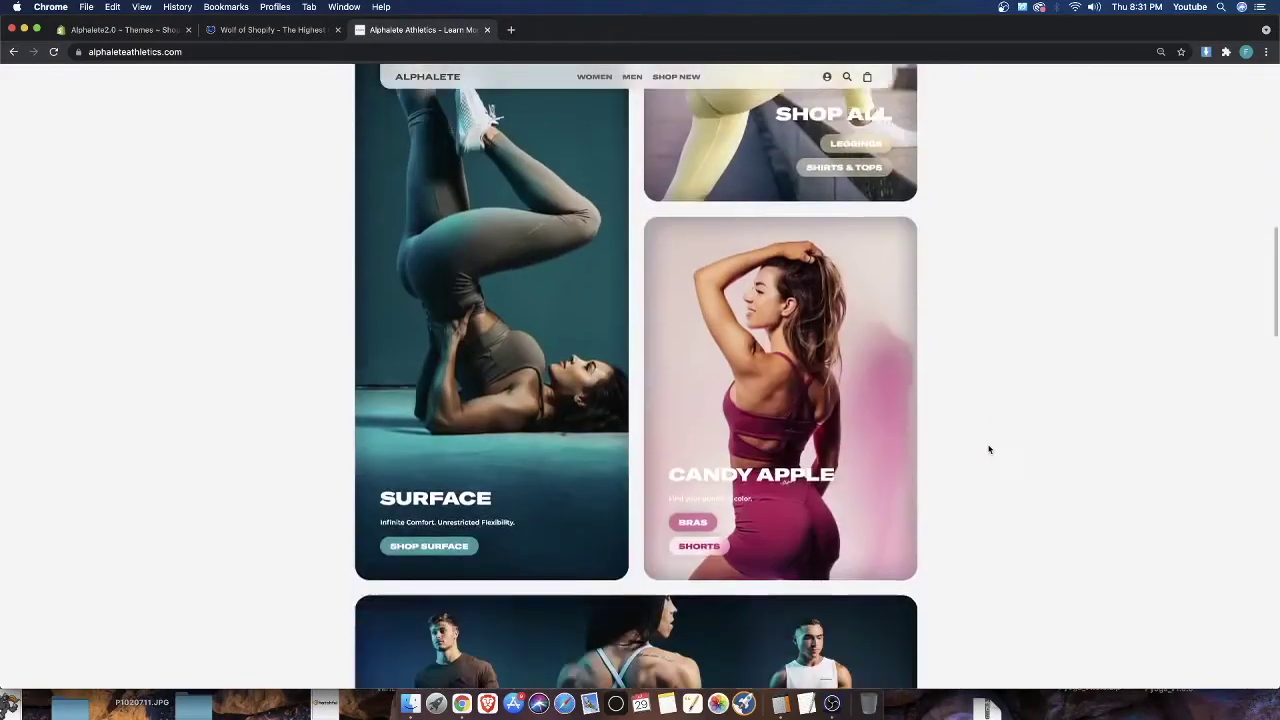
{"action": "scroll", "coordinate": [986, 454], "scroll_direction": "up", "scroll_amount": 6}
{"action": "scroll", "coordinate": [986, 454], "scroll_direction": "up", "scroll_amount": 15}
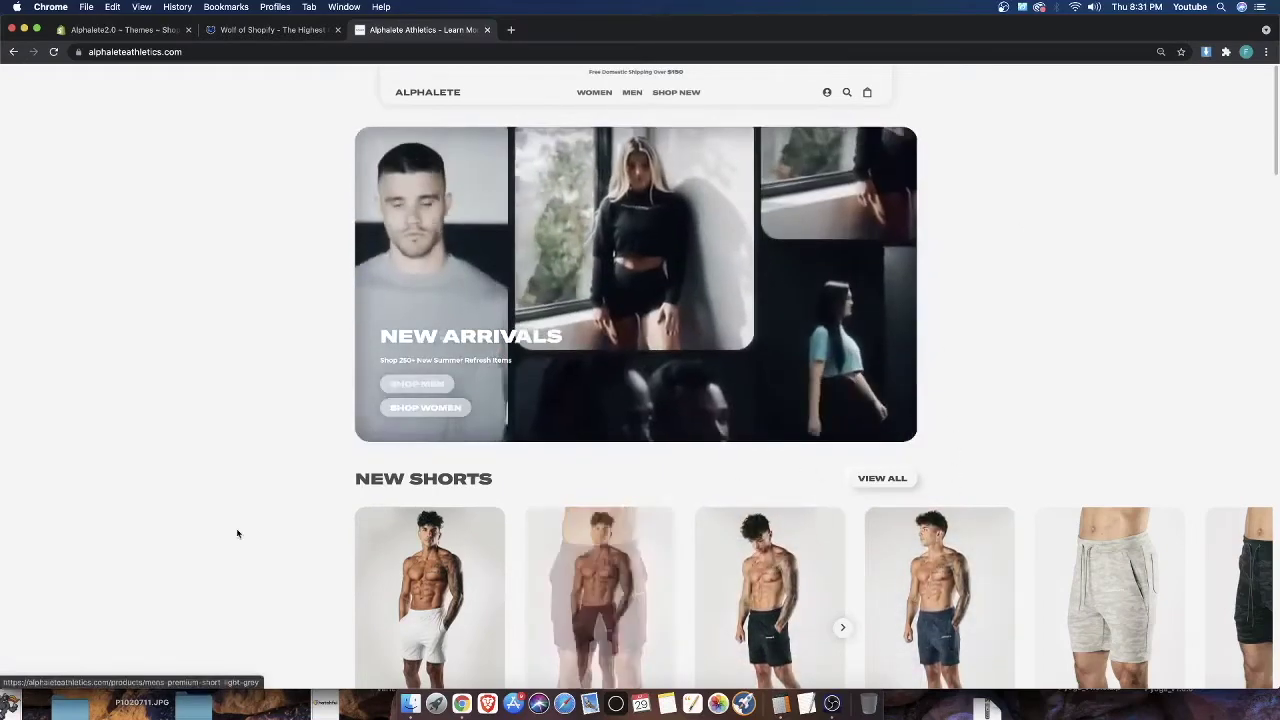
{"action": "scroll", "coordinate": [237, 529], "scroll_direction": "down", "scroll_amount": 7}
{"action": "scroll", "coordinate": [1091, 300], "scroll_direction": "up", "scroll_amount": 10}
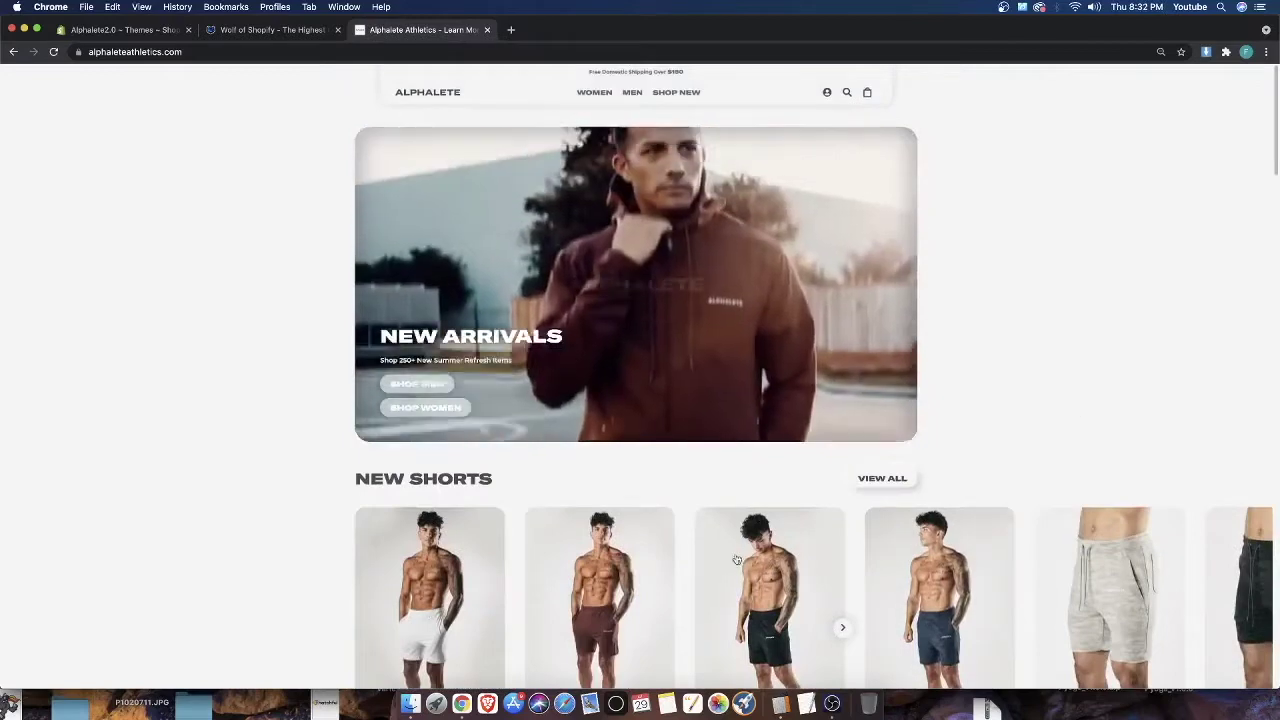
{"action": "scroll", "coordinate": [879, 403], "scroll_direction": "down", "scroll_amount": 3}
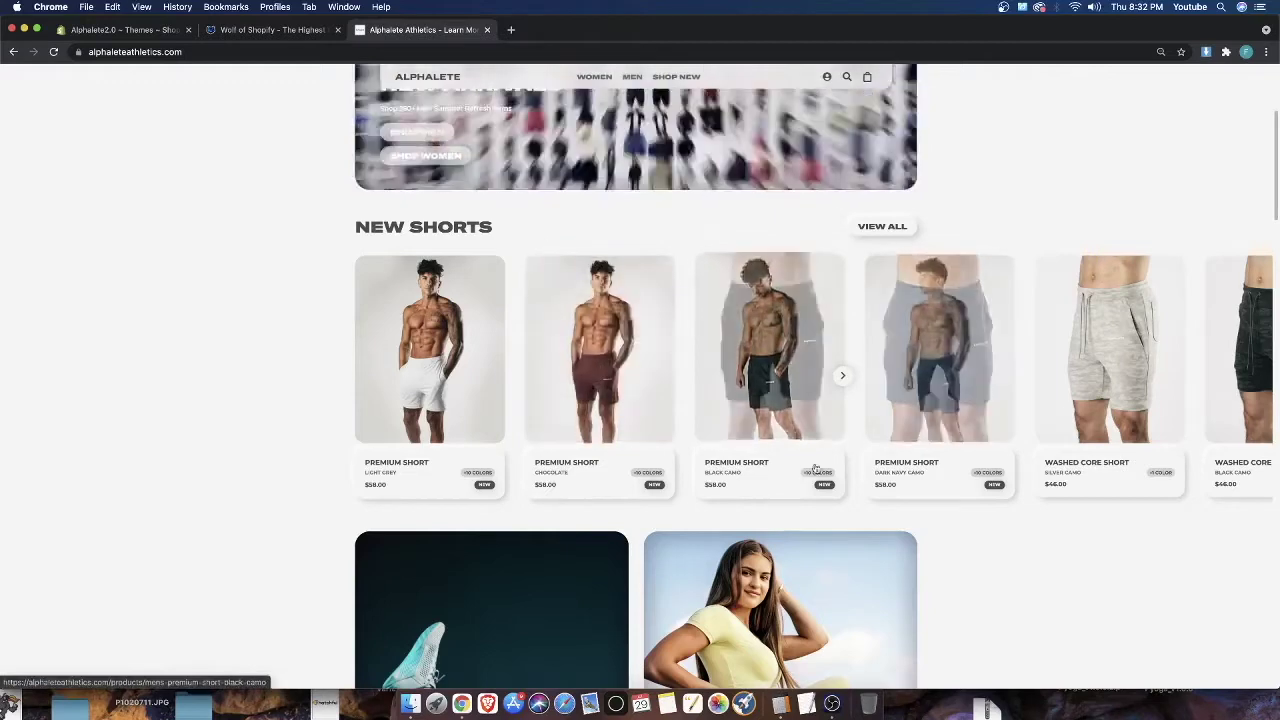
{"action": "scroll", "coordinate": [940, 546], "scroll_direction": "up", "scroll_amount": 2}
{"action": "scroll", "coordinate": [935, 550], "scroll_direction": "up", "scroll_amount": 3}
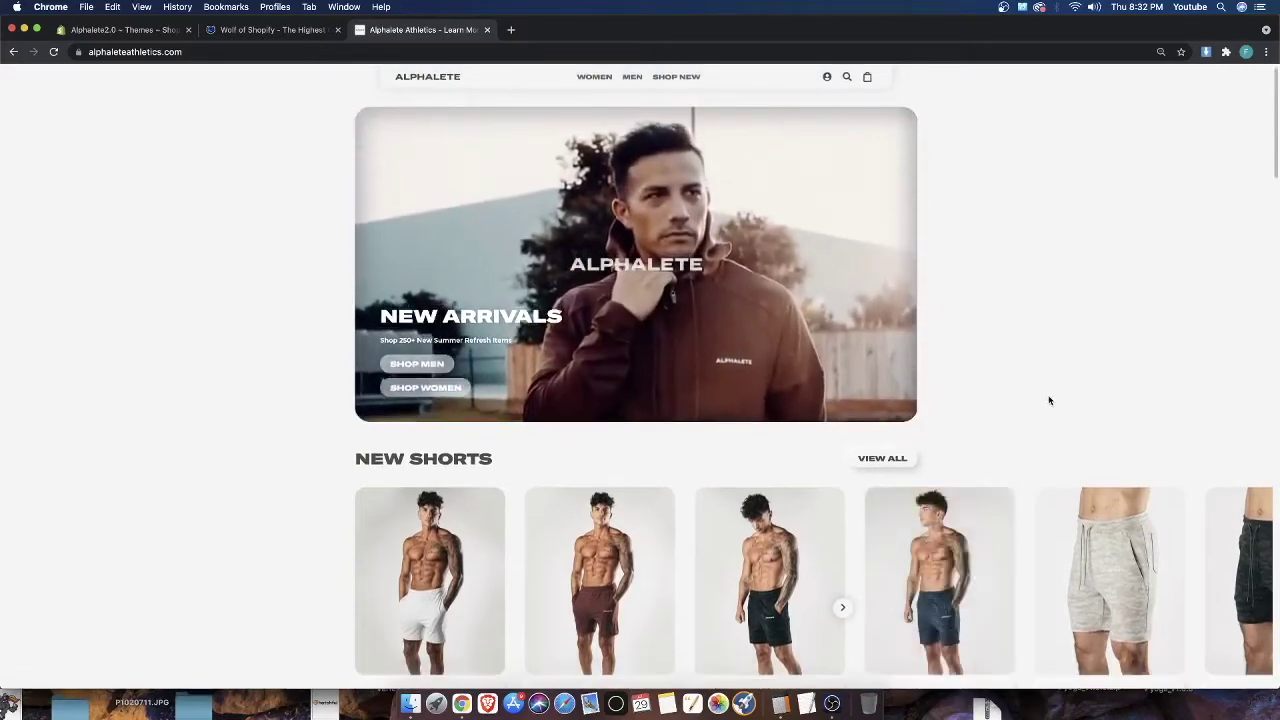
{"action": "scroll", "coordinate": [1041, 406], "scroll_direction": "down", "scroll_amount": 1}
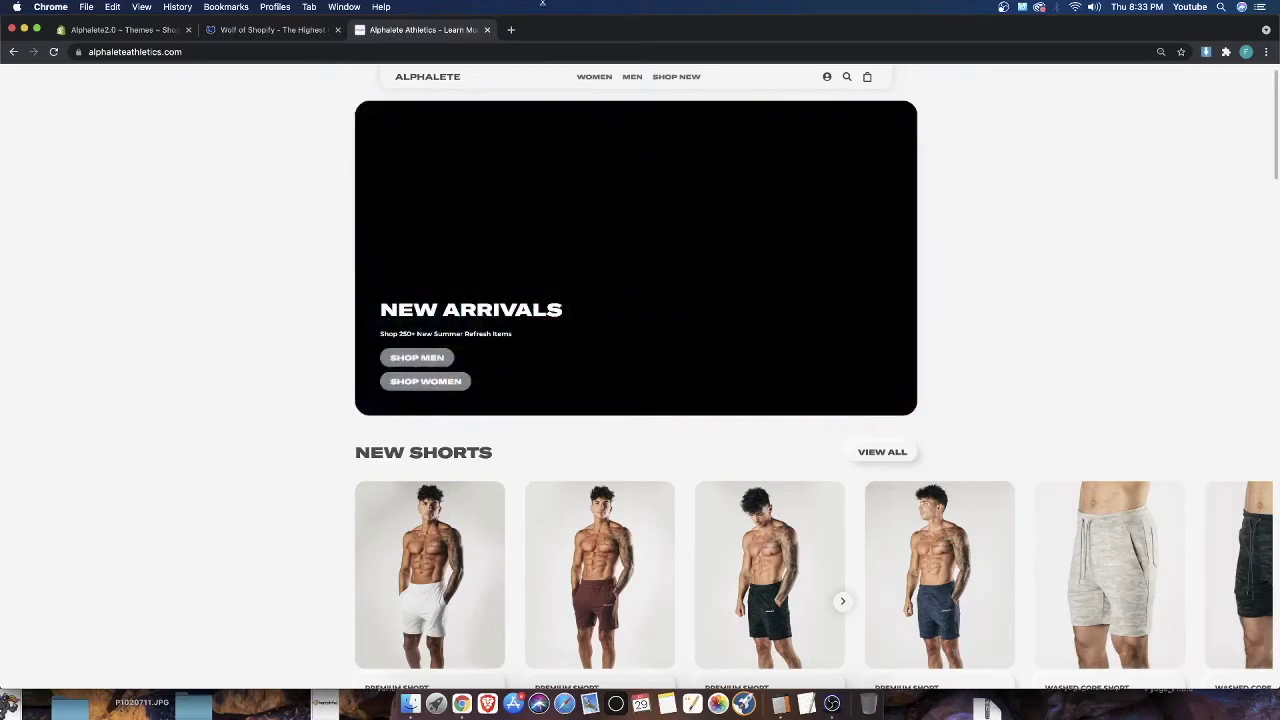
Return to the Wolf of Shopify homepage and examine the theme offers and the email sign-up section for the theme discount
{"action": "left_click", "coordinate": [267, 30]}
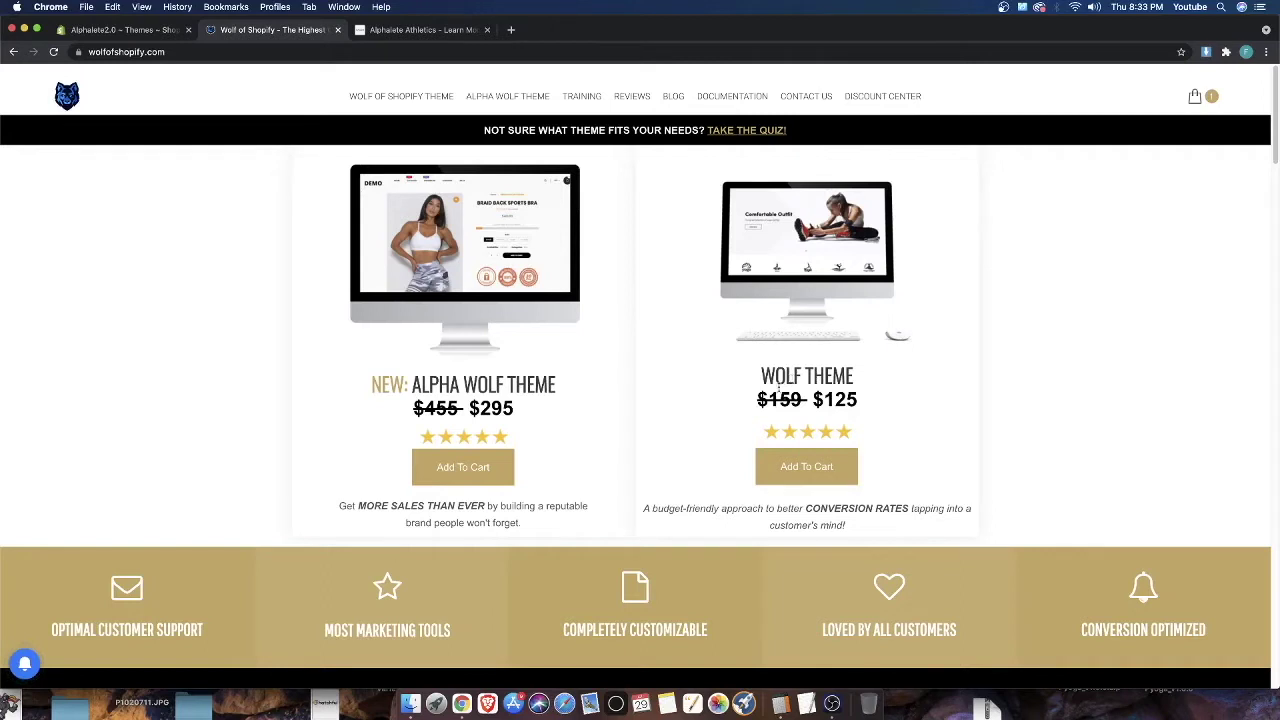
{"action": "left_click_drag", "start_coordinate": [756, 388], "coordinate": [838, 381]}
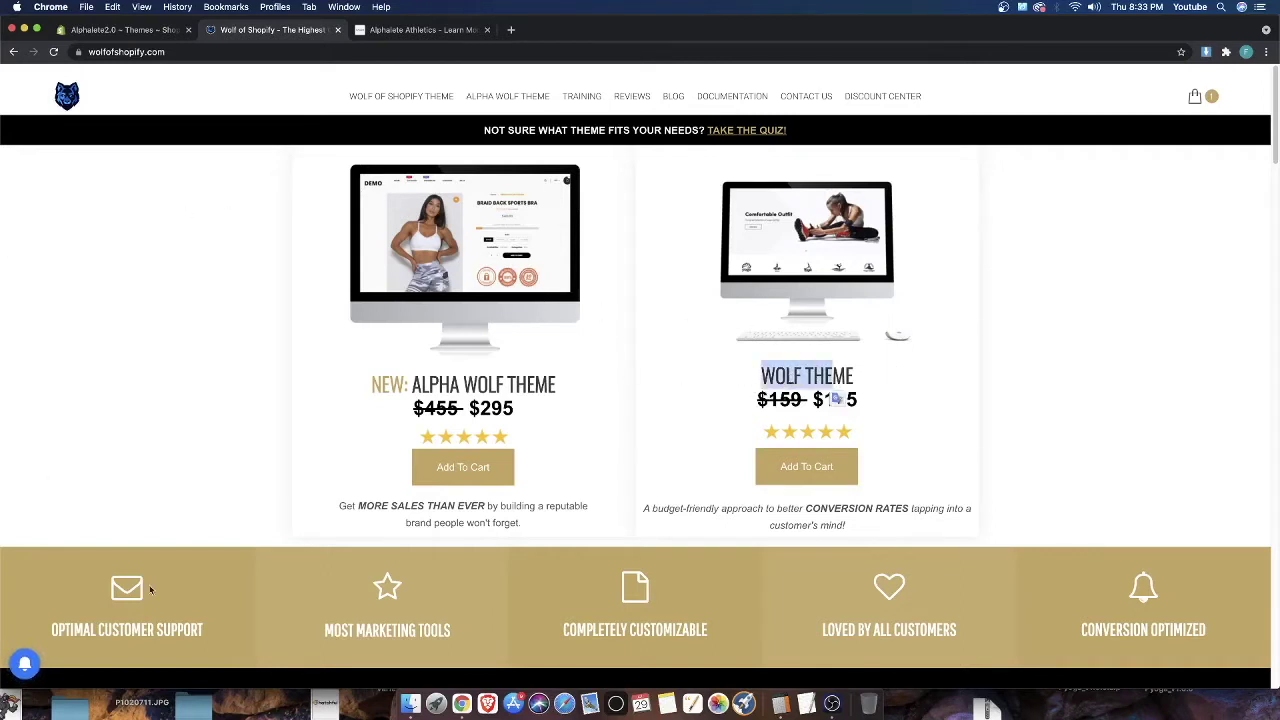
{"action": "left_click", "coordinate": [160, 52]}
{"action": "left_click", "coordinate": [408, 360]}
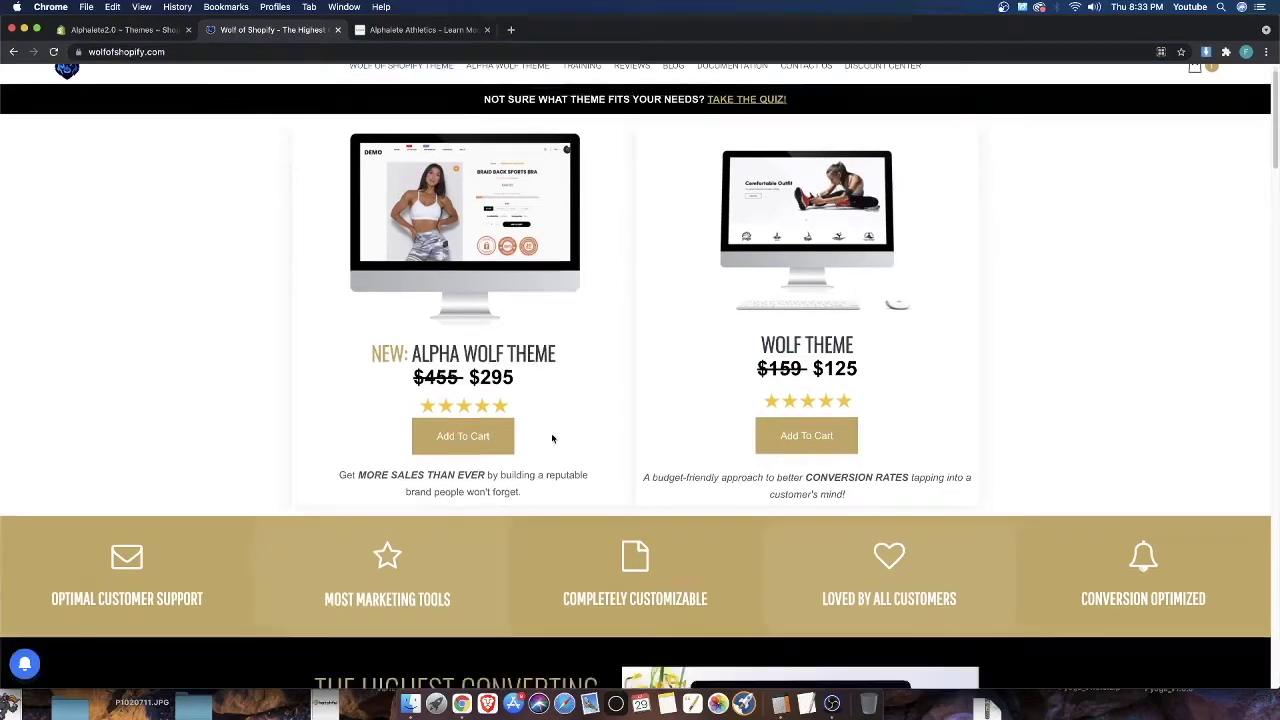
{"action": "scroll", "coordinate": [555, 430], "scroll_direction": "down", "scroll_amount": 15}
{"action": "scroll", "coordinate": [568, 380], "scroll_direction": "up", "scroll_amount": 15}
{"action": "scroll", "coordinate": [520, 372], "scroll_direction": "down", "scroll_amount": 6}
{"action": "scroll", "coordinate": [522, 372], "scroll_direction": "down", "scroll_amount": 3}
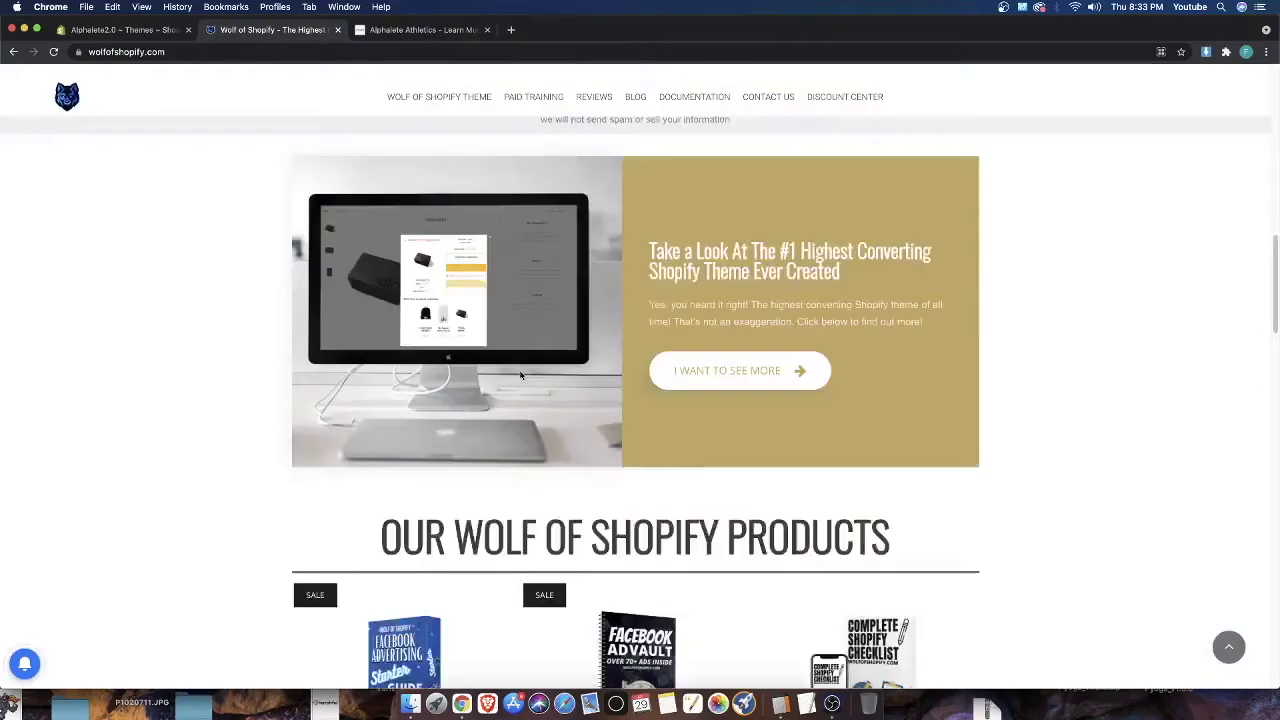
{"action": "scroll", "coordinate": [523, 371], "scroll_direction": "up", "scroll_amount": 6}
{"action": "left_click_drag", "start_coordinate": [535, 343], "coordinate": [711, 377]}
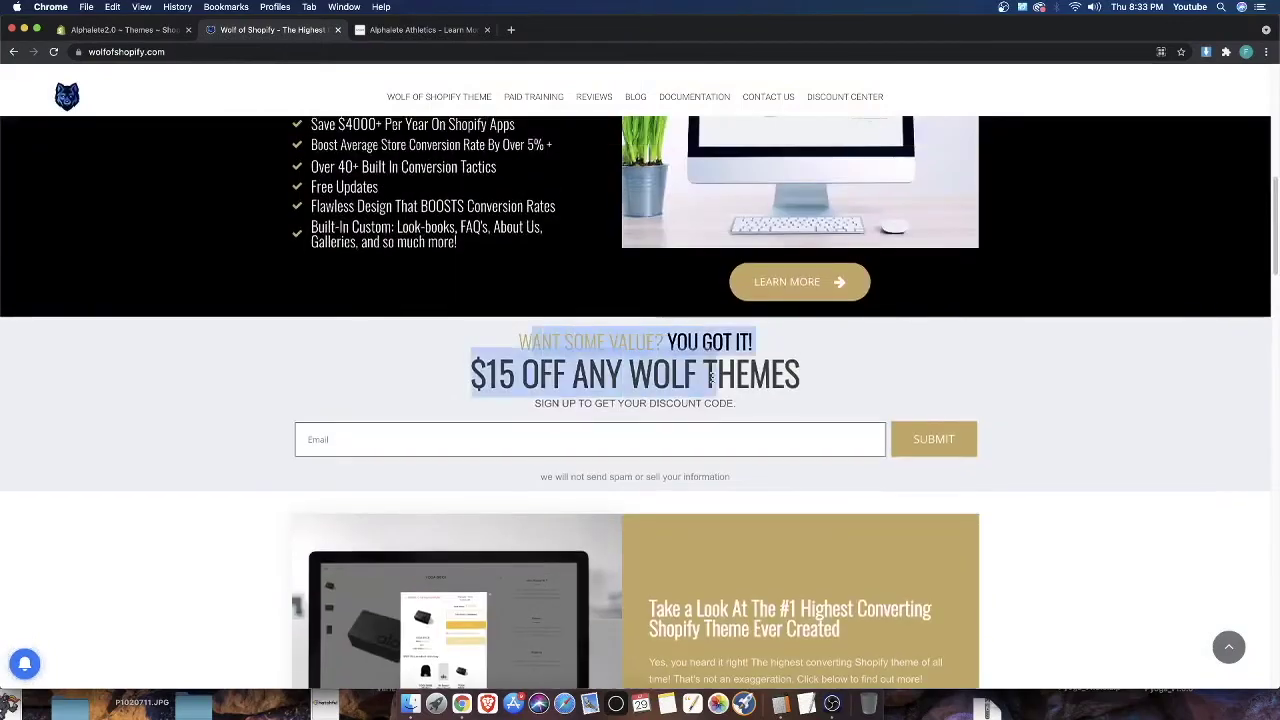
{"action": "left_click", "coordinate": [712, 378]}
{"action": "scroll", "coordinate": [514, 388], "scroll_direction": "down", "scroll_amount": 5}
{"action": "scroll", "coordinate": [515, 388], "scroll_direction": "up", "scroll_amount": 5}
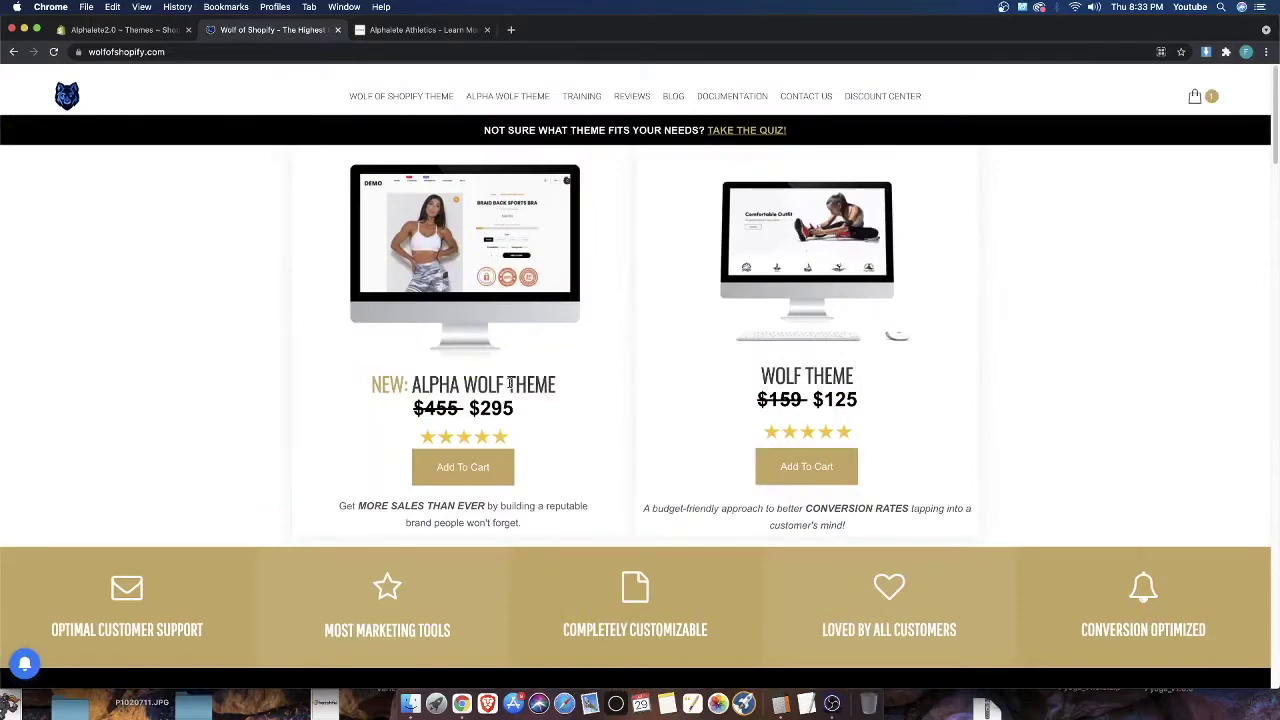
Look through the Wolf of Shopify homepage's product, training and blog sections
{"action": "scroll", "coordinate": [509, 383], "scroll_direction": "down", "scroll_amount": 15}
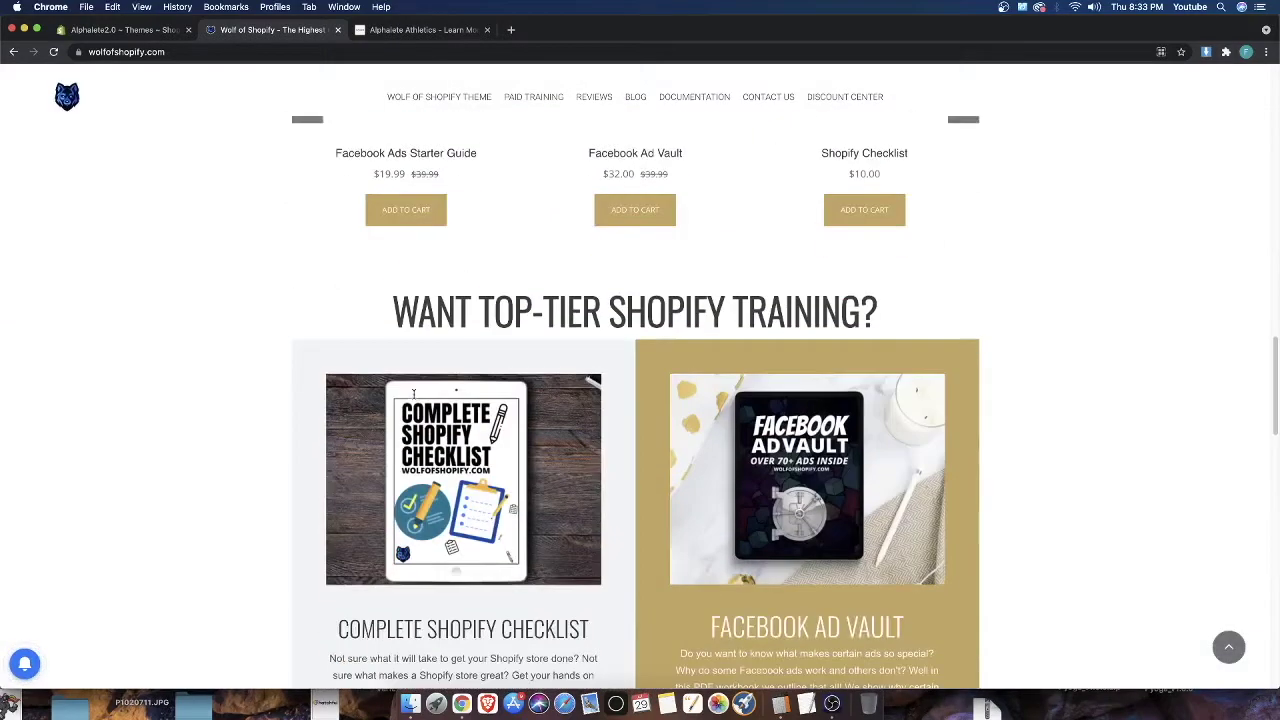
{"action": "scroll", "coordinate": [778, 366], "scroll_direction": "up", "scroll_amount": 3}
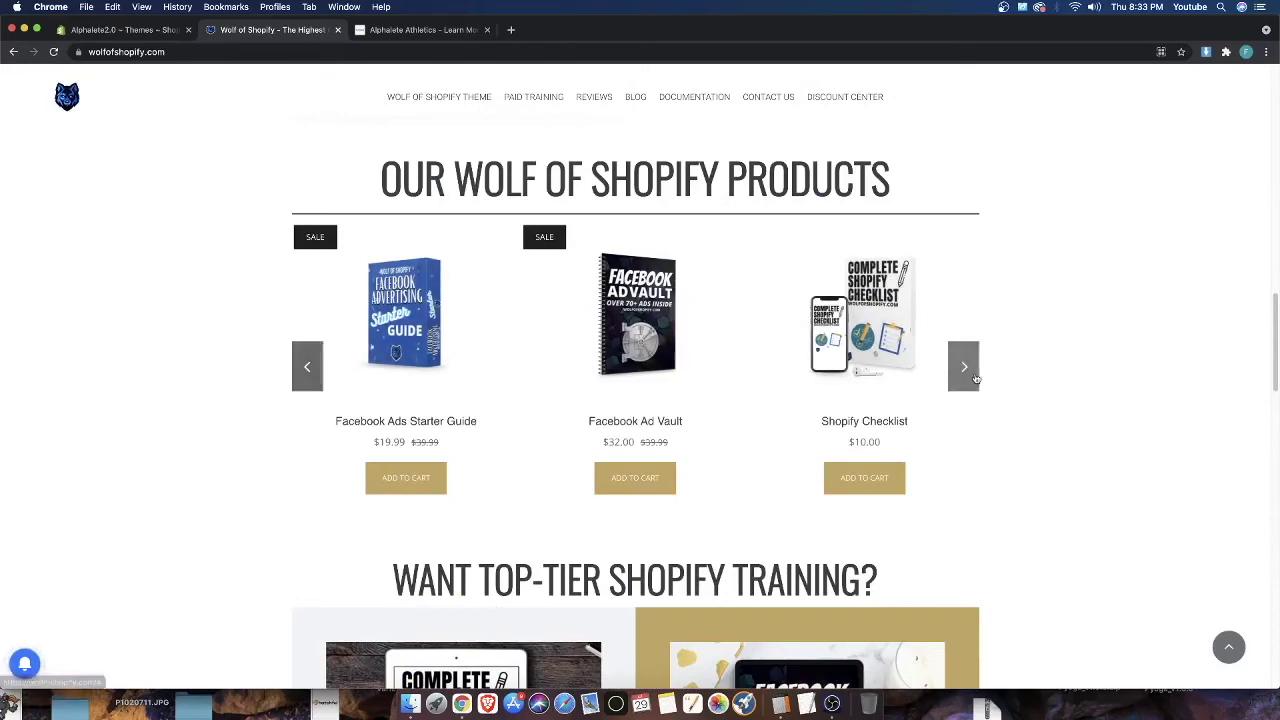
{"action": "scroll", "coordinate": [965, 391], "scroll_direction": "down", "scroll_amount": 4}
{"action": "scroll", "coordinate": [632, 370], "scroll_direction": "down", "scroll_amount": 8}
{"action": "scroll", "coordinate": [632, 370], "scroll_direction": "down", "scroll_amount": 6}
{"action": "scroll", "coordinate": [534, 434], "scroll_direction": "up", "scroll_amount": 15}
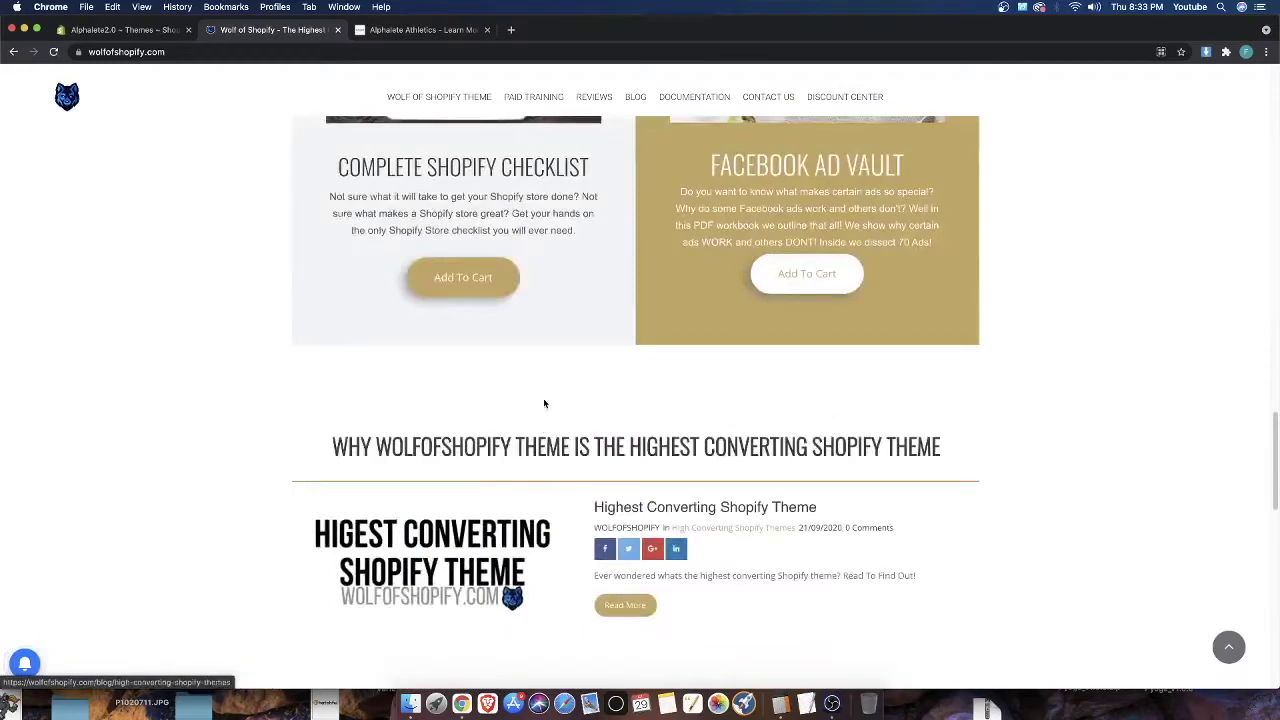
{"action": "scroll", "coordinate": [532, 384], "scroll_direction": "up", "scroll_amount": 15}
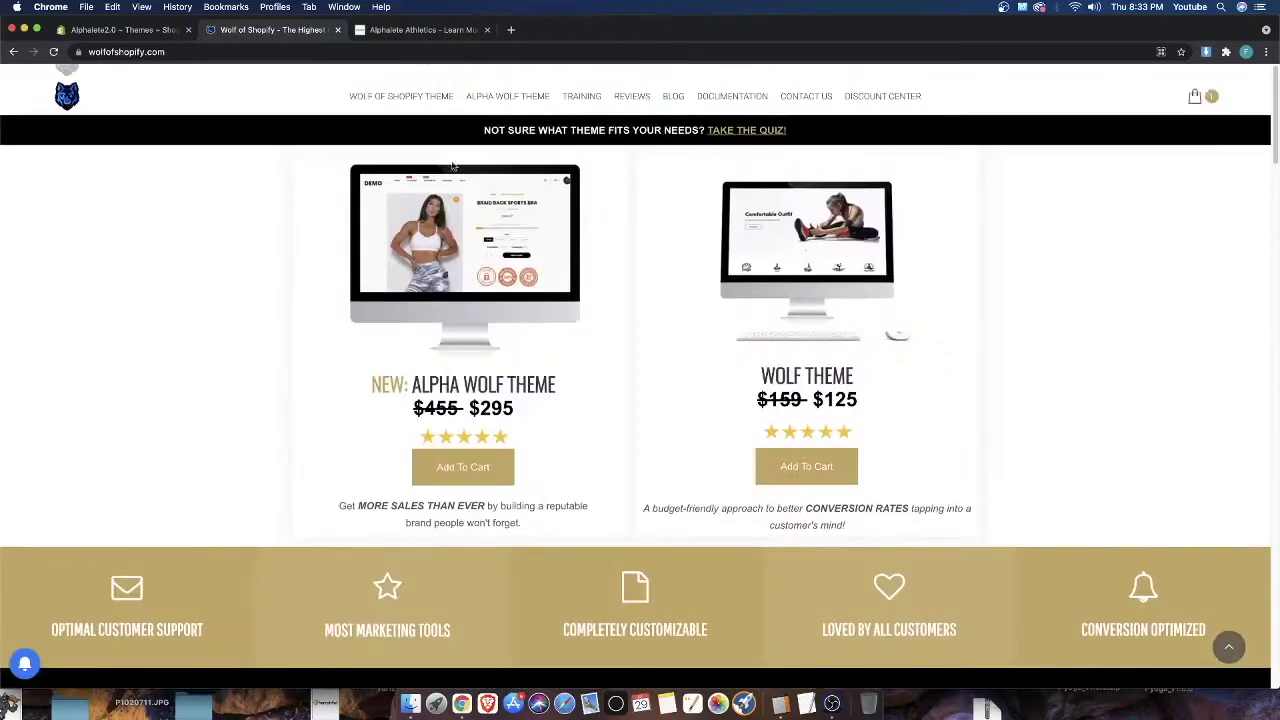
Review the Alpha Wolf theme's sales page with its features and order form, and return to the Wolf of Shopify homepage
{"action": "left_click", "coordinate": [512, 100]}
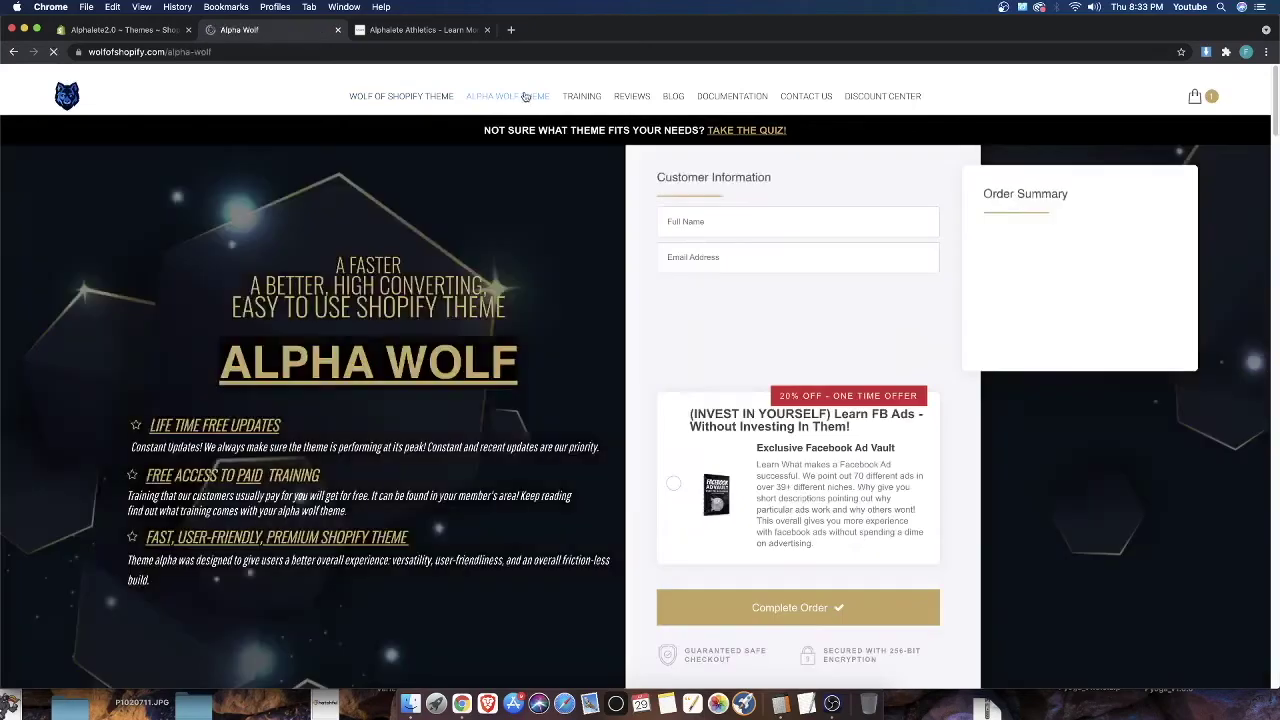
{"action": "scroll", "coordinate": [696, 402], "scroll_direction": "down", "scroll_amount": 5}
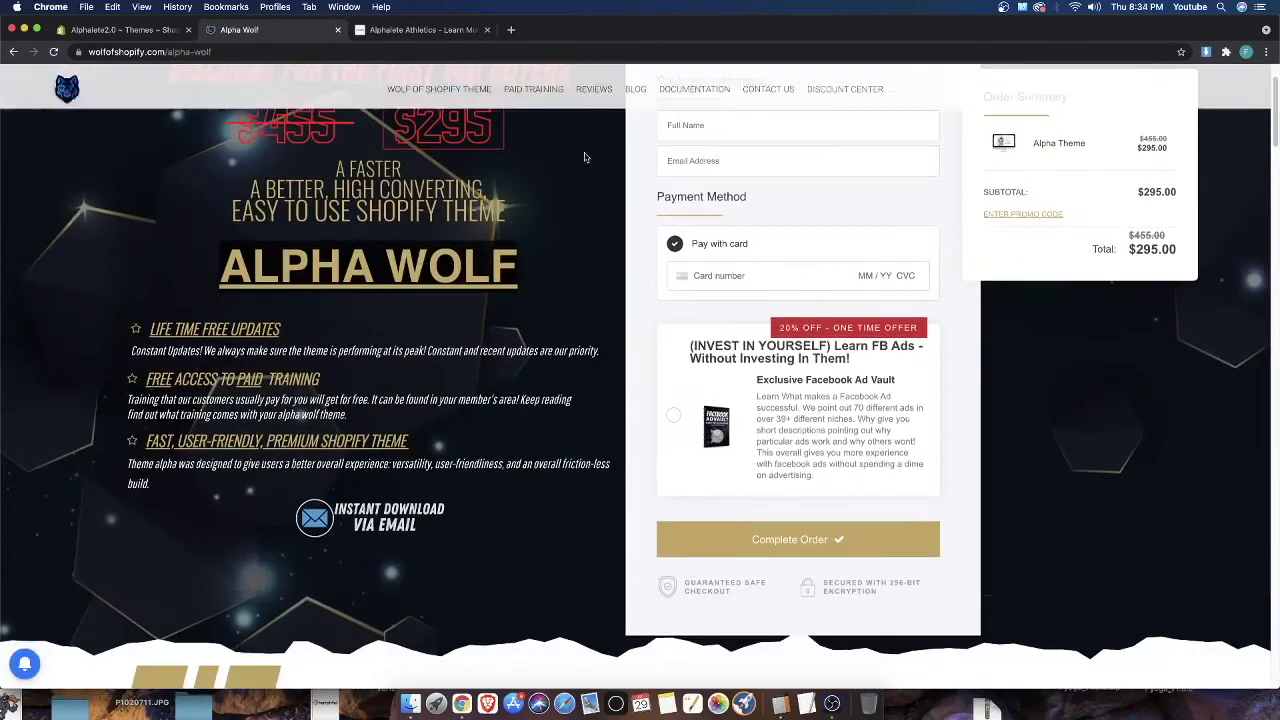
{"action": "scroll", "coordinate": [696, 402], "scroll_direction": "up", "scroll_amount": 5}
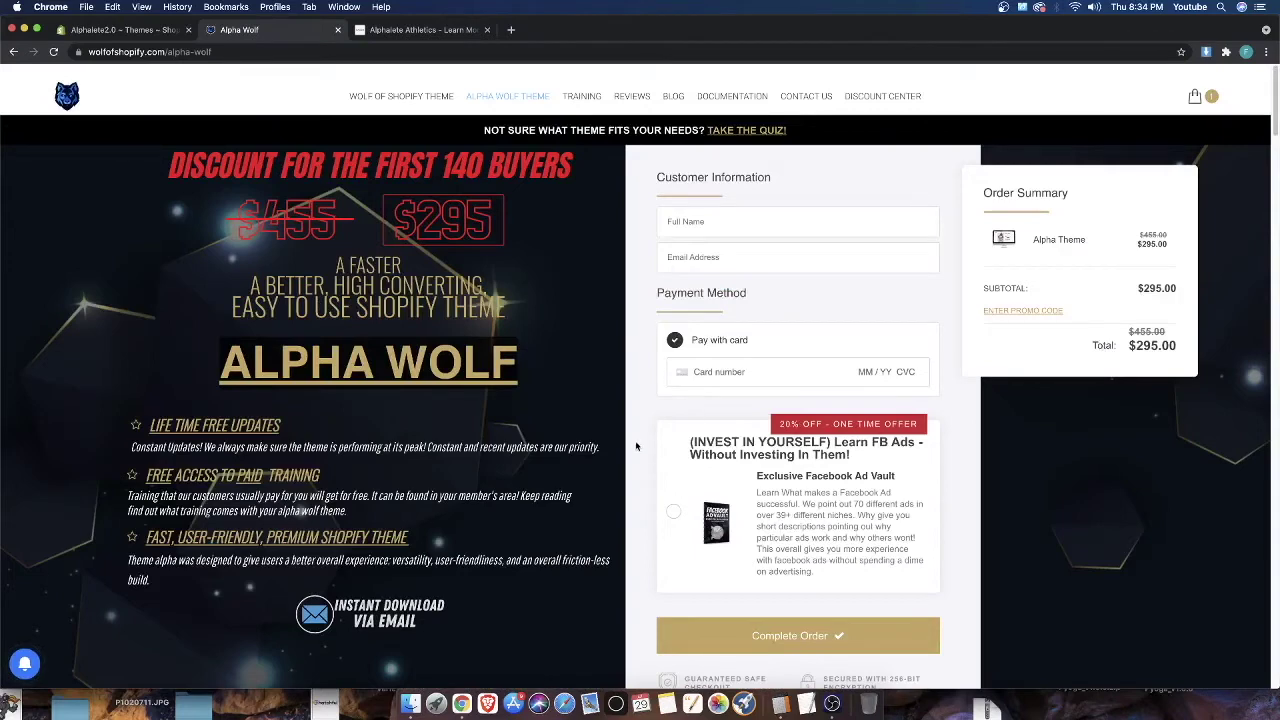
{"action": "scroll", "coordinate": [883, 544], "scroll_direction": "down", "scroll_amount": 3}
{"action": "scroll", "coordinate": [882, 544], "scroll_direction": "up", "scroll_amount": 3}
{"action": "scroll", "coordinate": [838, 380], "scroll_direction": "down", "scroll_amount": 2}
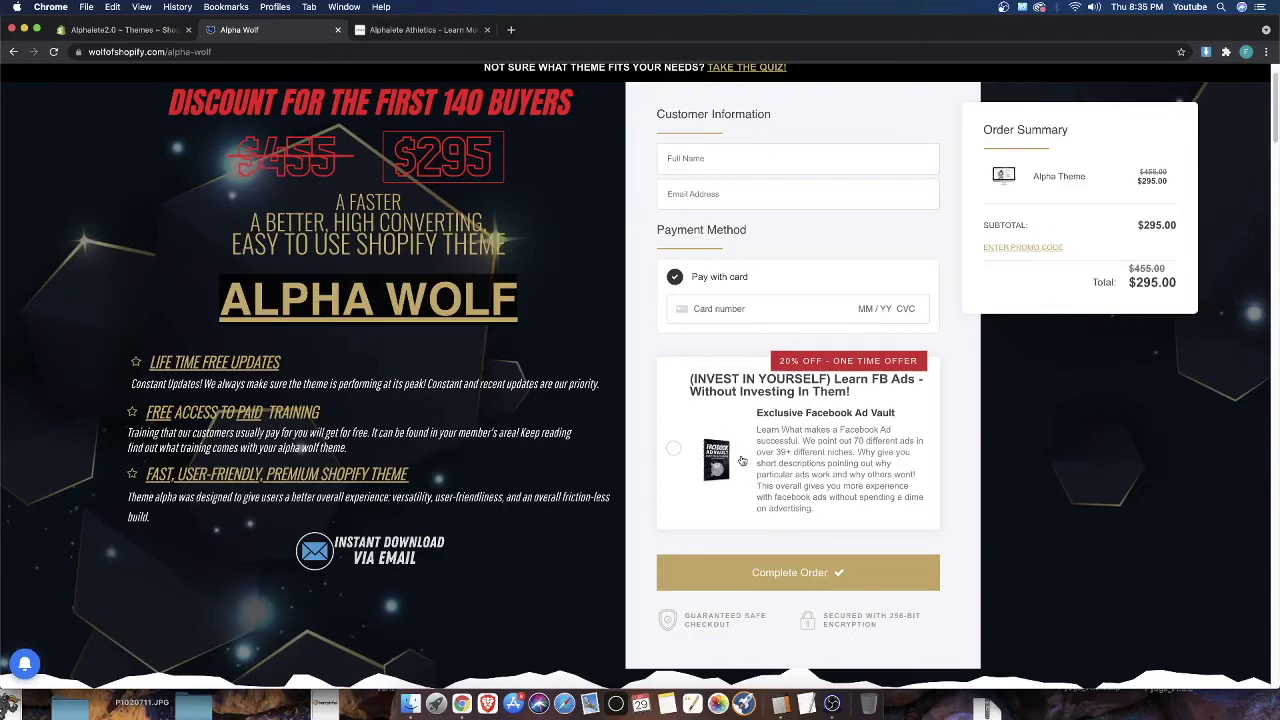
{"action": "scroll", "coordinate": [636, 434], "scroll_direction": "up", "scroll_amount": 1}
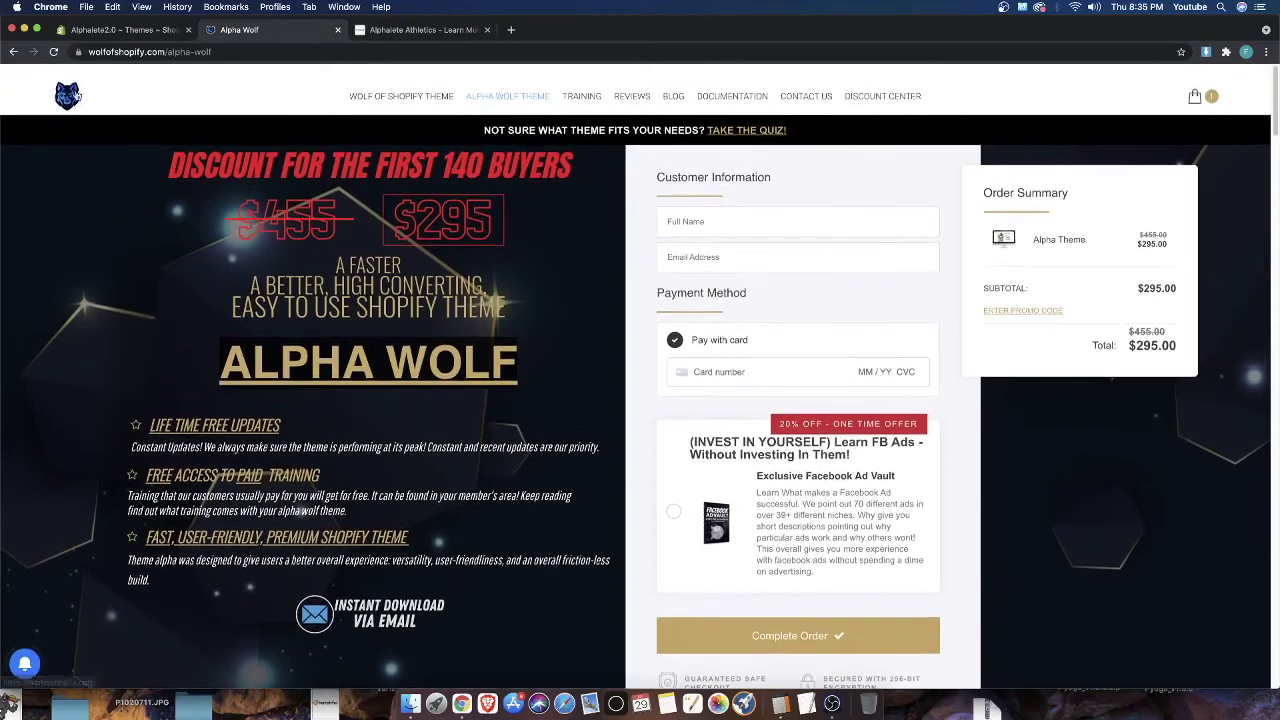
{"action": "left_click", "coordinate": [67, 95]}
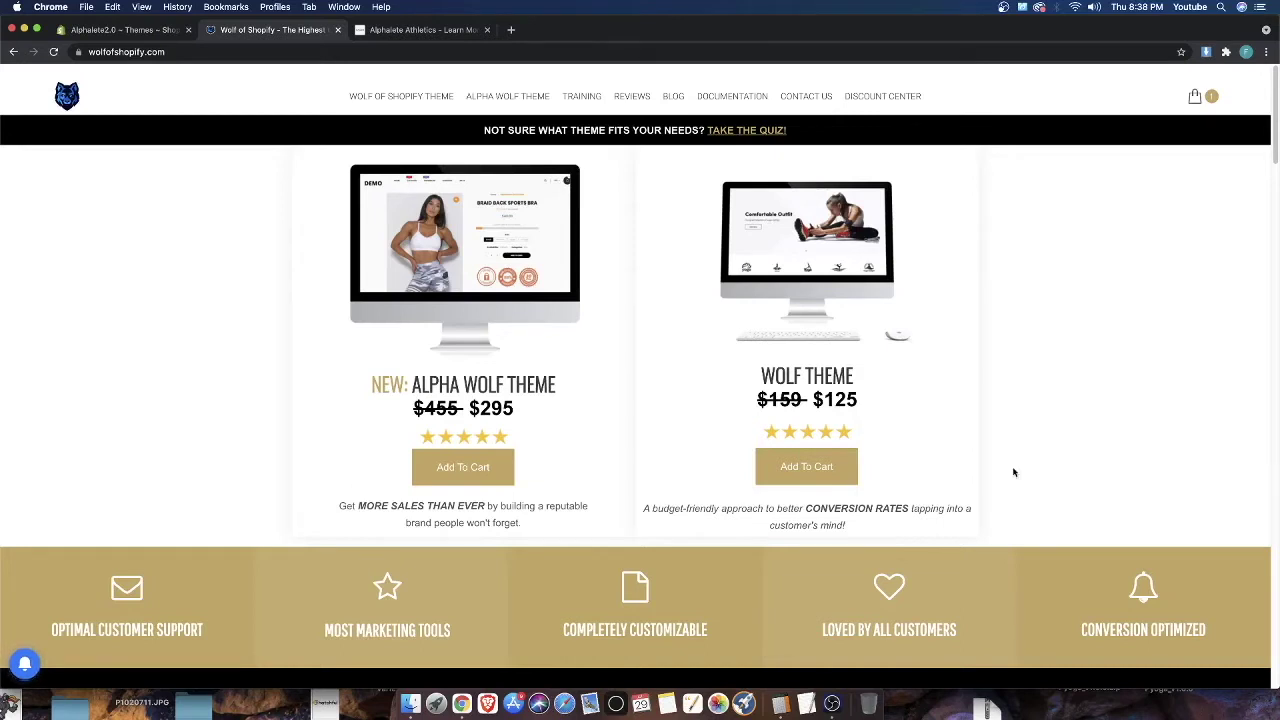
Search Google for "shopify exchange" in a new browser tab
{"action": "left_click", "coordinate": [510, 29]}
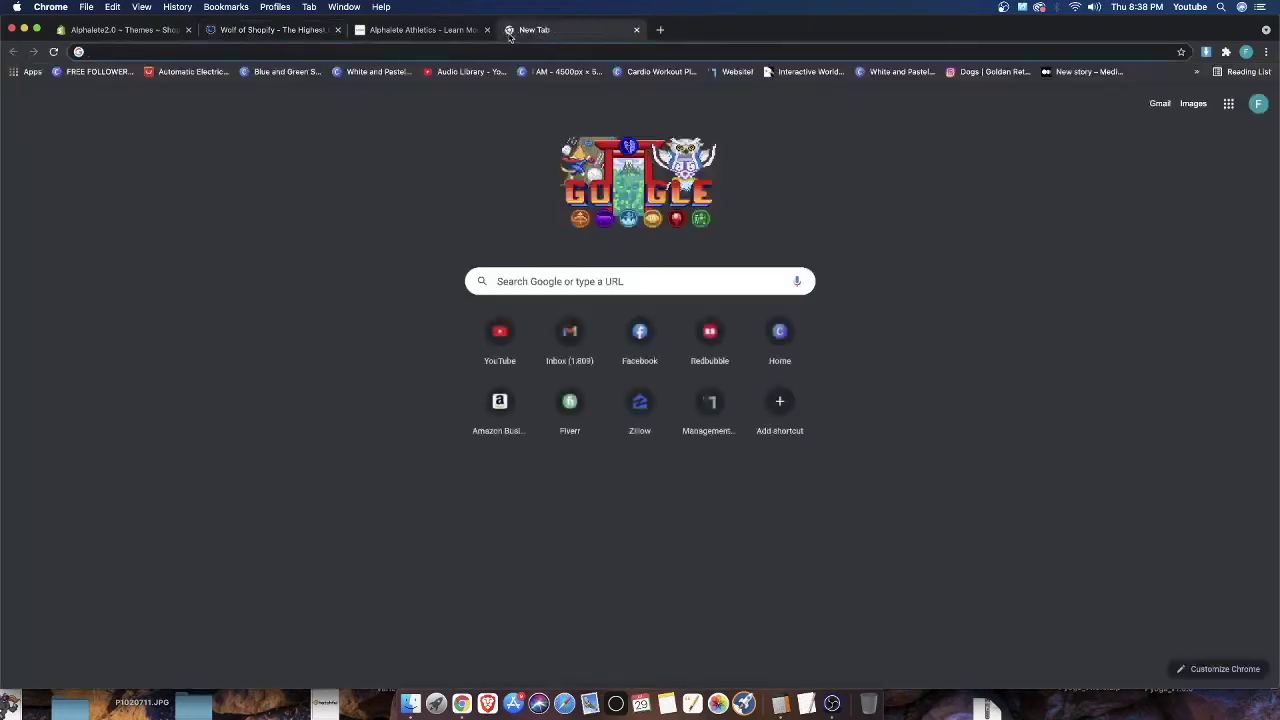
{"action": "type", "text": "shopify"}
{"action": "key", "text": "BackSpace"}
{"action": "key", "text": "BackSpace"}
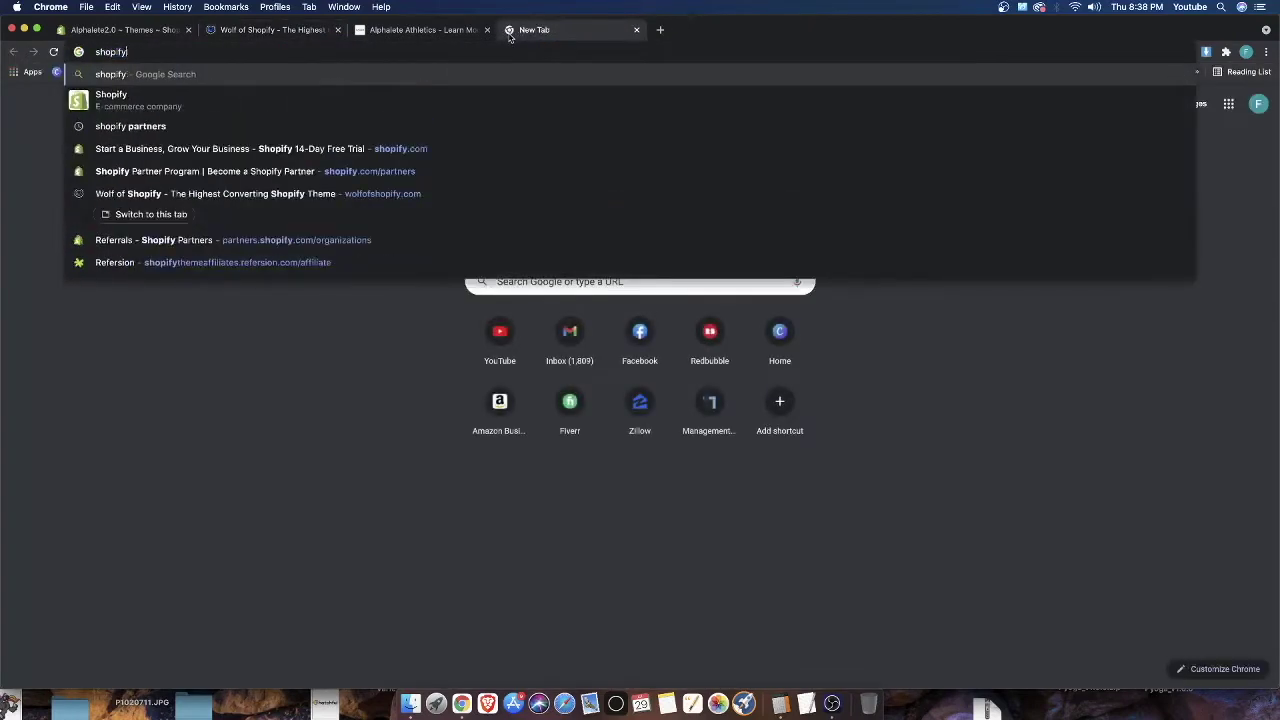
{"action": "type", "text": "y exc"}
{"action": "key", "text": "BackSpace"}
{"action": "key", "text": "BackSpace"}
{"action": "key", "text": "BackSpace"}
{"action": "type", "text": "exchange"}
{"action": "key", "text": "Return"}
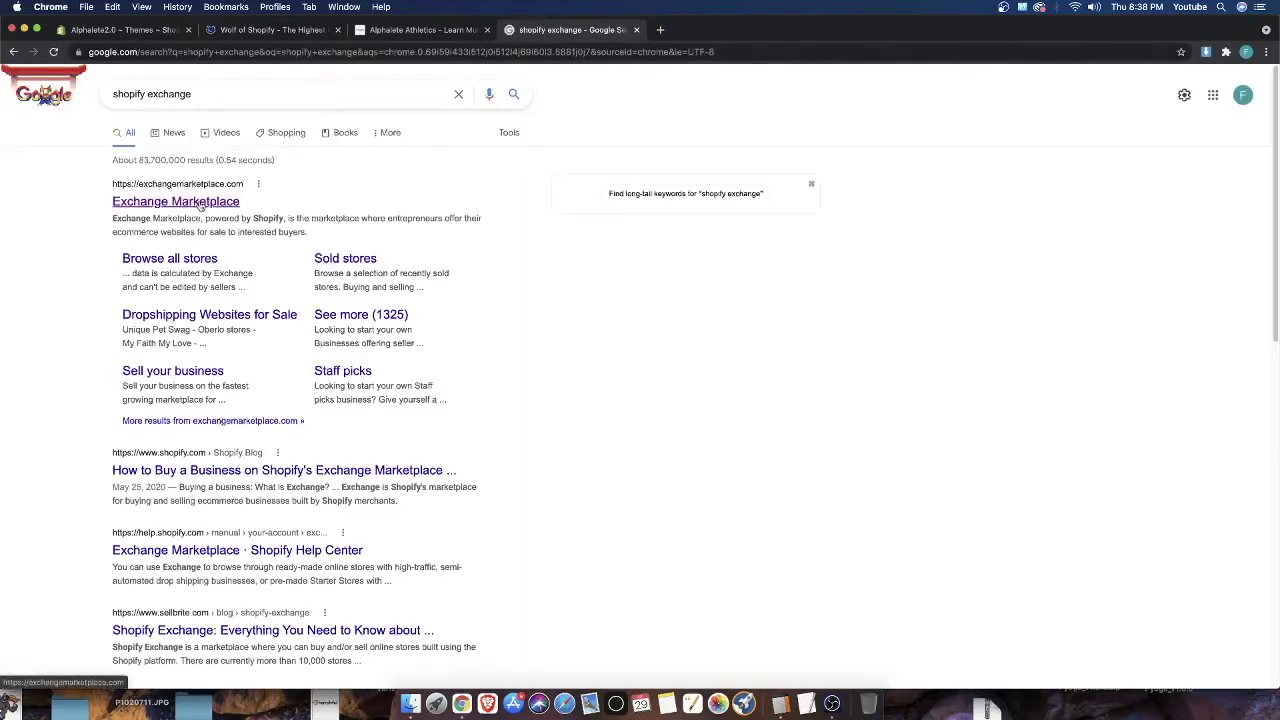
Open the Exchange Marketplace from the search results and look through its seller-support and handpicked business listings
{"action": "left_click", "coordinate": [177, 199]}
{"action": "scroll", "coordinate": [520, 551], "scroll_direction": "down", "scroll_amount": 4}
{"action": "scroll", "coordinate": [450, 450], "scroll_direction": "up", "scroll_amount": 4}
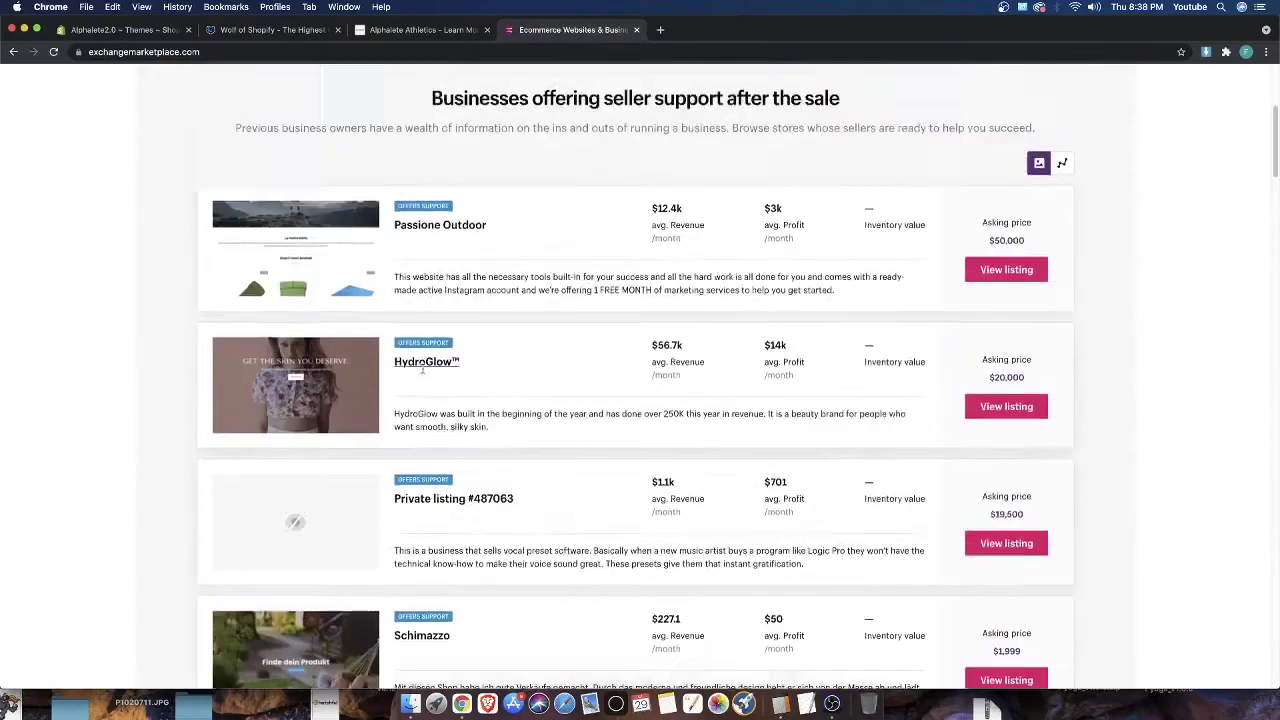
{"action": "scroll", "coordinate": [420, 378], "scroll_direction": "down", "scroll_amount": 20}
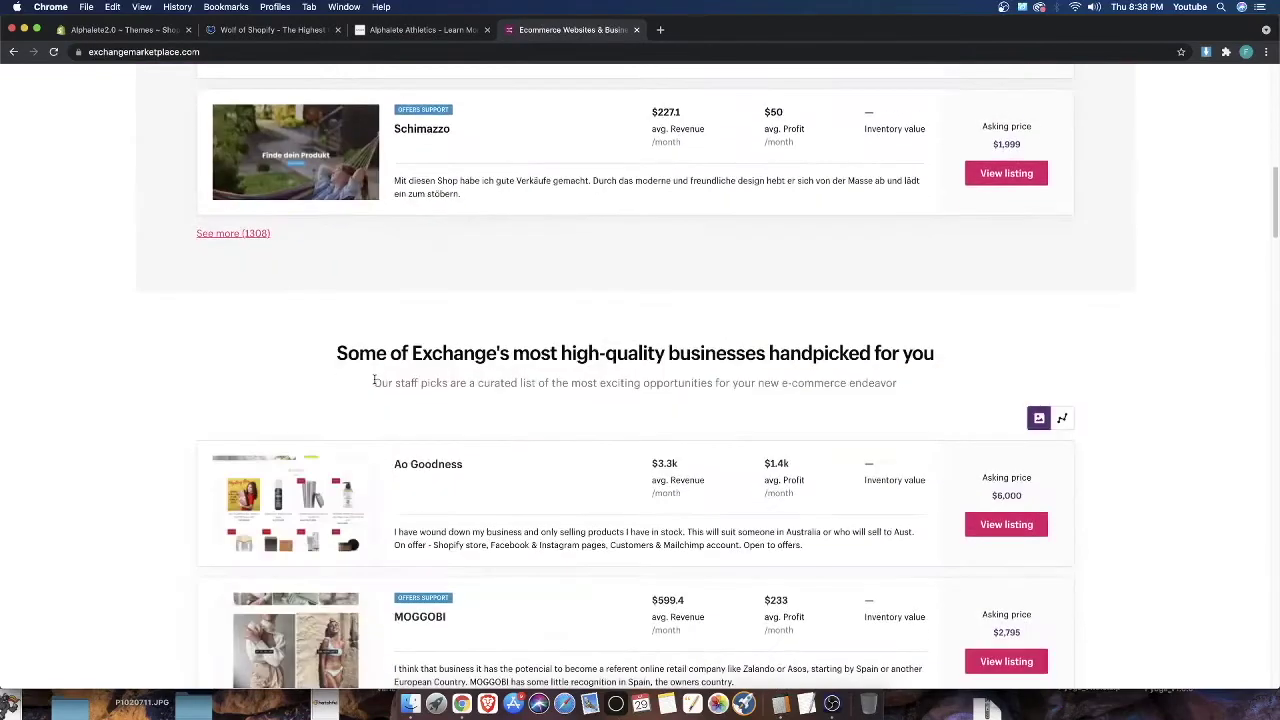
{"action": "scroll", "coordinate": [500, 471], "scroll_direction": "up", "scroll_amount": 5}
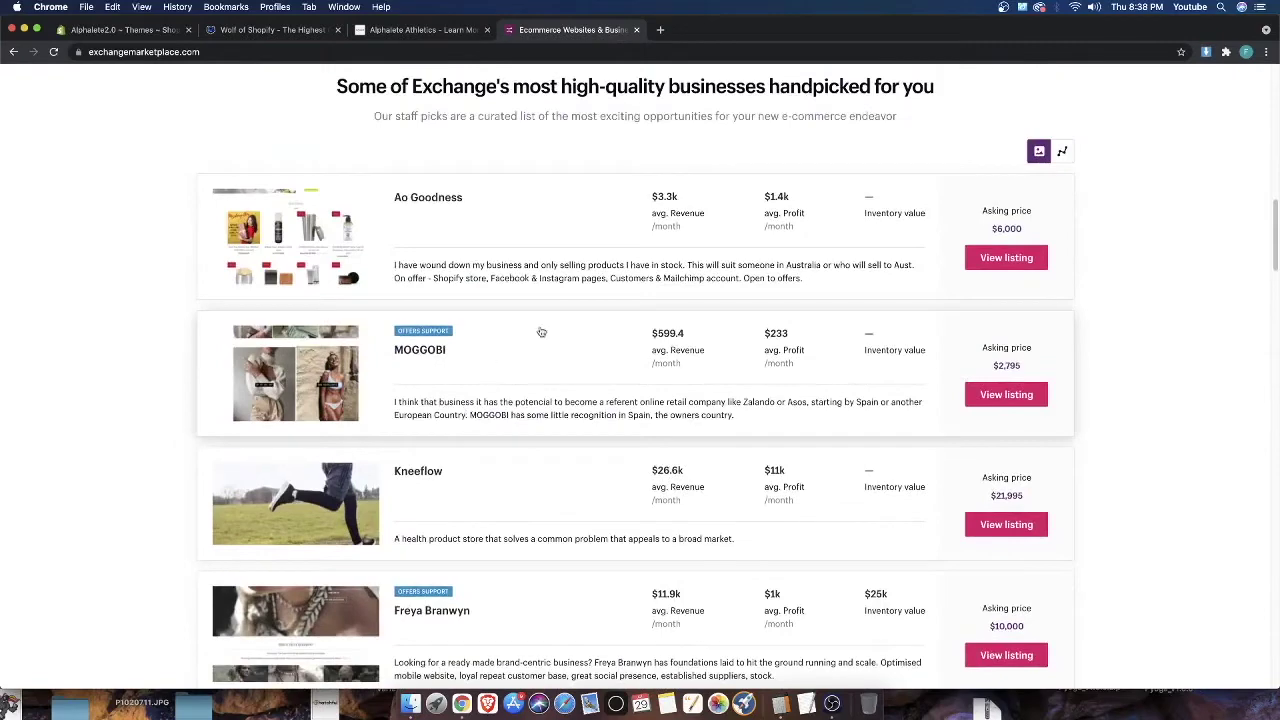
{"action": "scroll", "coordinate": [1070, 345], "scroll_direction": "up", "scroll_amount": 10}
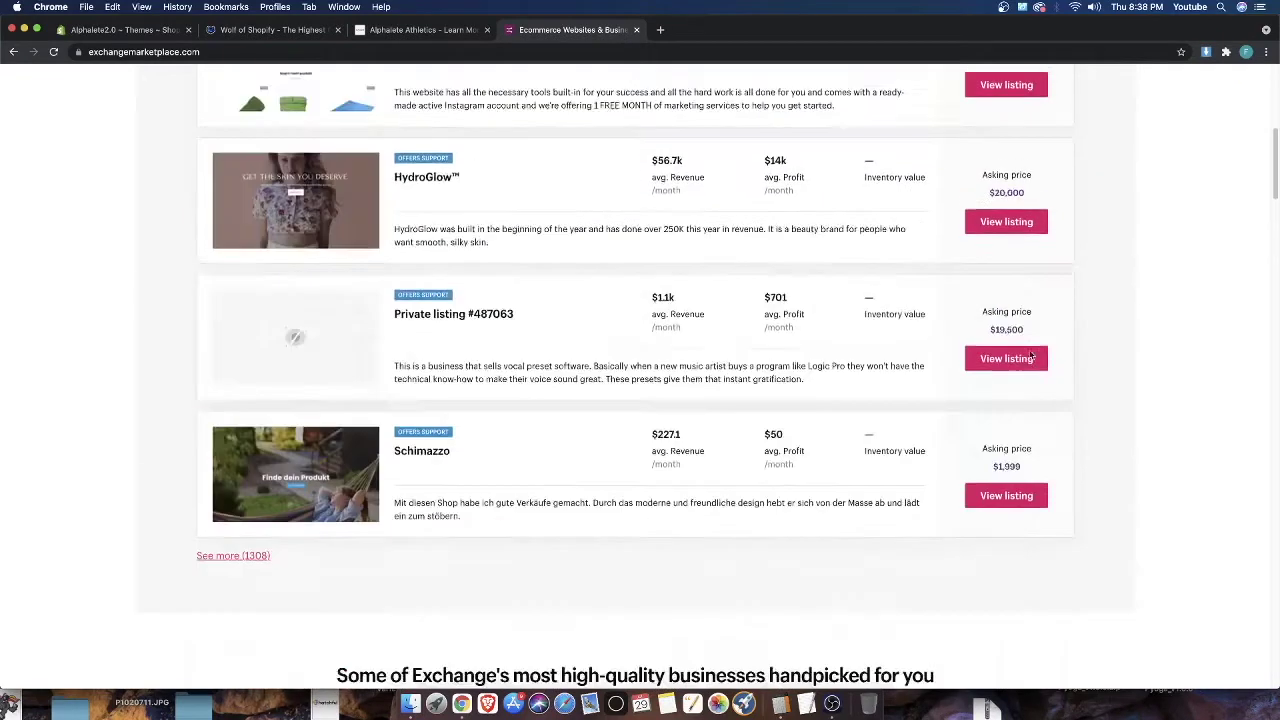
{"action": "scroll", "coordinate": [905, 365], "scroll_direction": "up", "scroll_amount": 5}
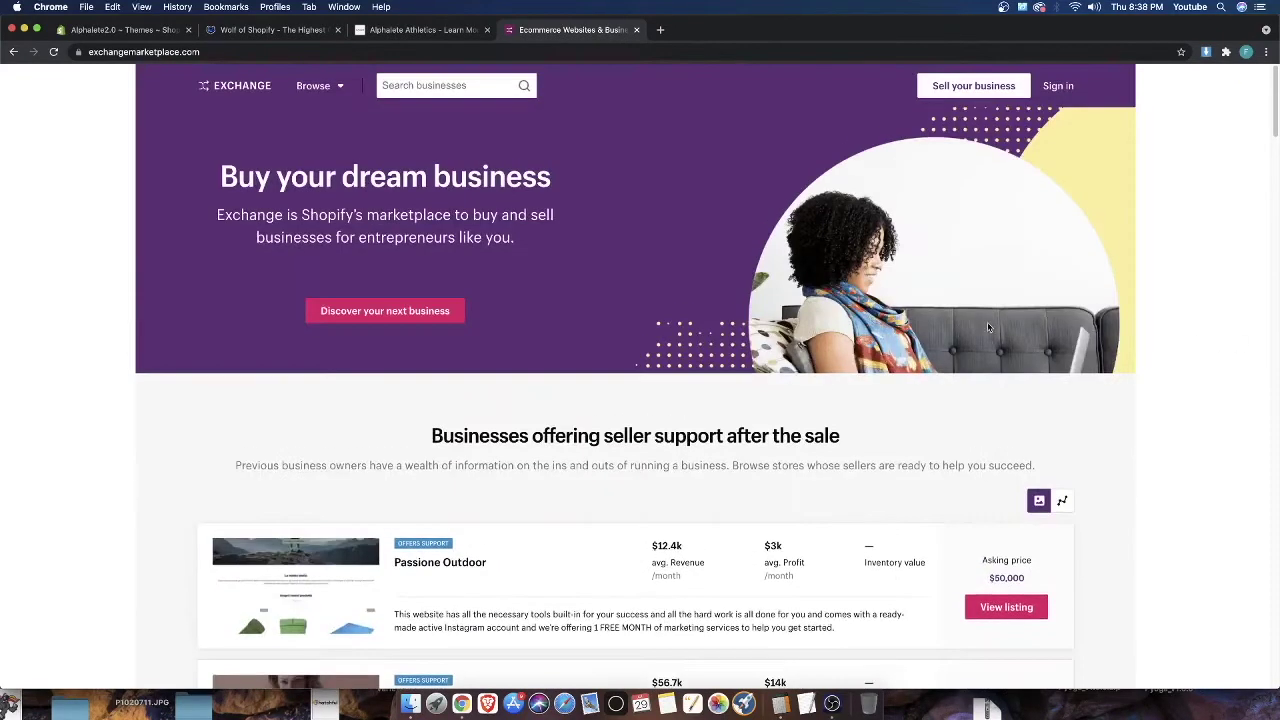
Examine the marketplace's listings down to the dropshipping stores and the businesses for experienced entrepreneurs, and return to its opening banner
{"action": "scroll", "coordinate": [651, 520], "scroll_direction": "down", "scroll_amount": 15}
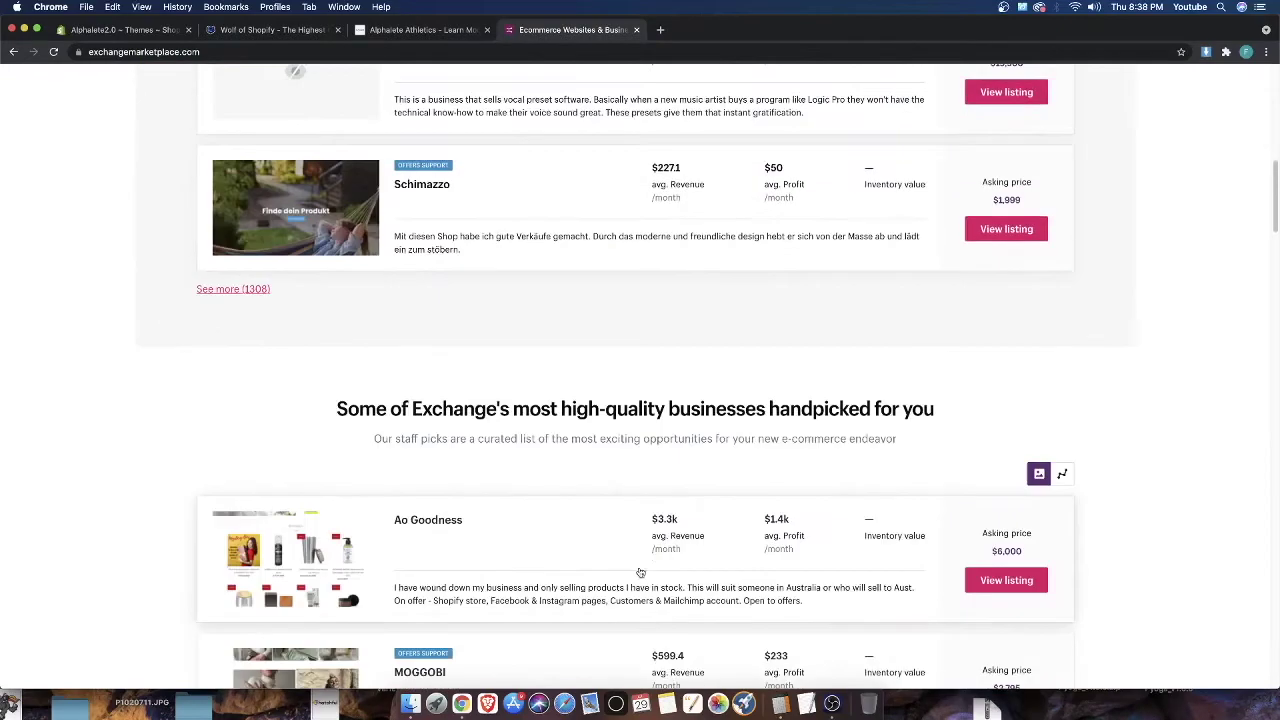
{"action": "scroll", "coordinate": [638, 577], "scroll_direction": "down", "scroll_amount": 5}
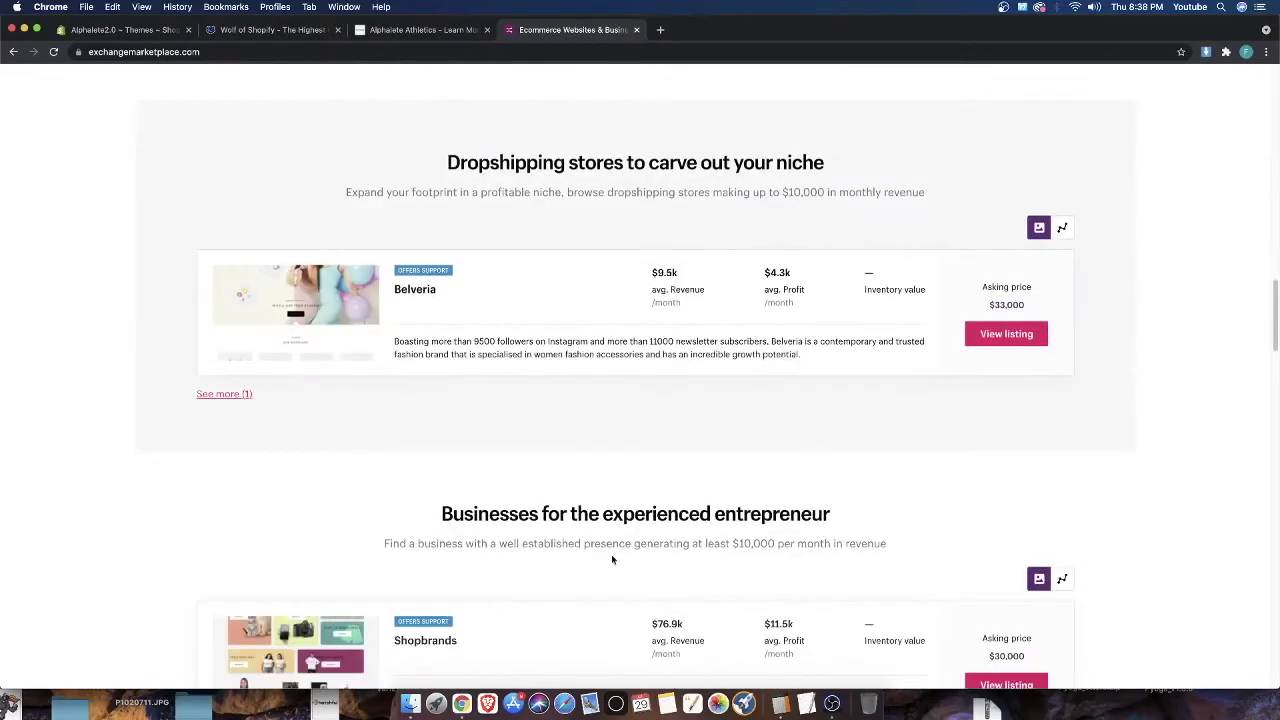
{"action": "scroll", "coordinate": [607, 553], "scroll_direction": "up", "scroll_amount": 5}
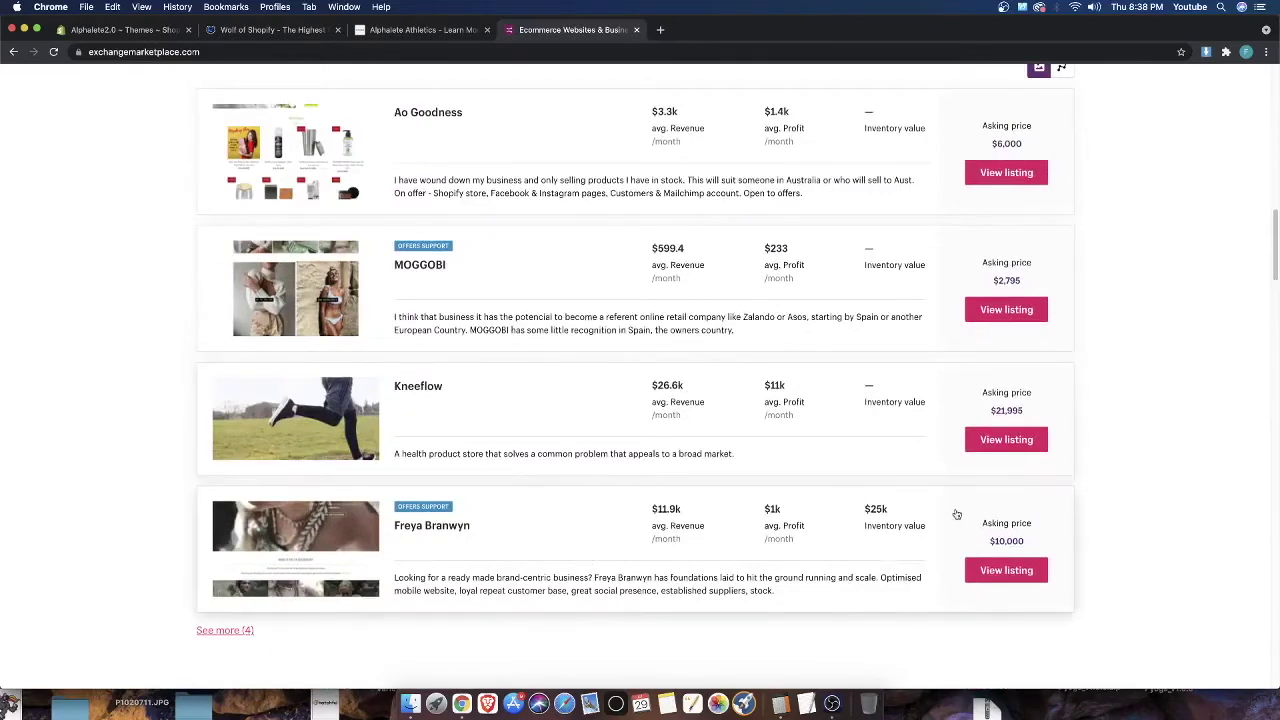
{"action": "scroll", "coordinate": [900, 512], "scroll_direction": "up", "scroll_amount": 10}
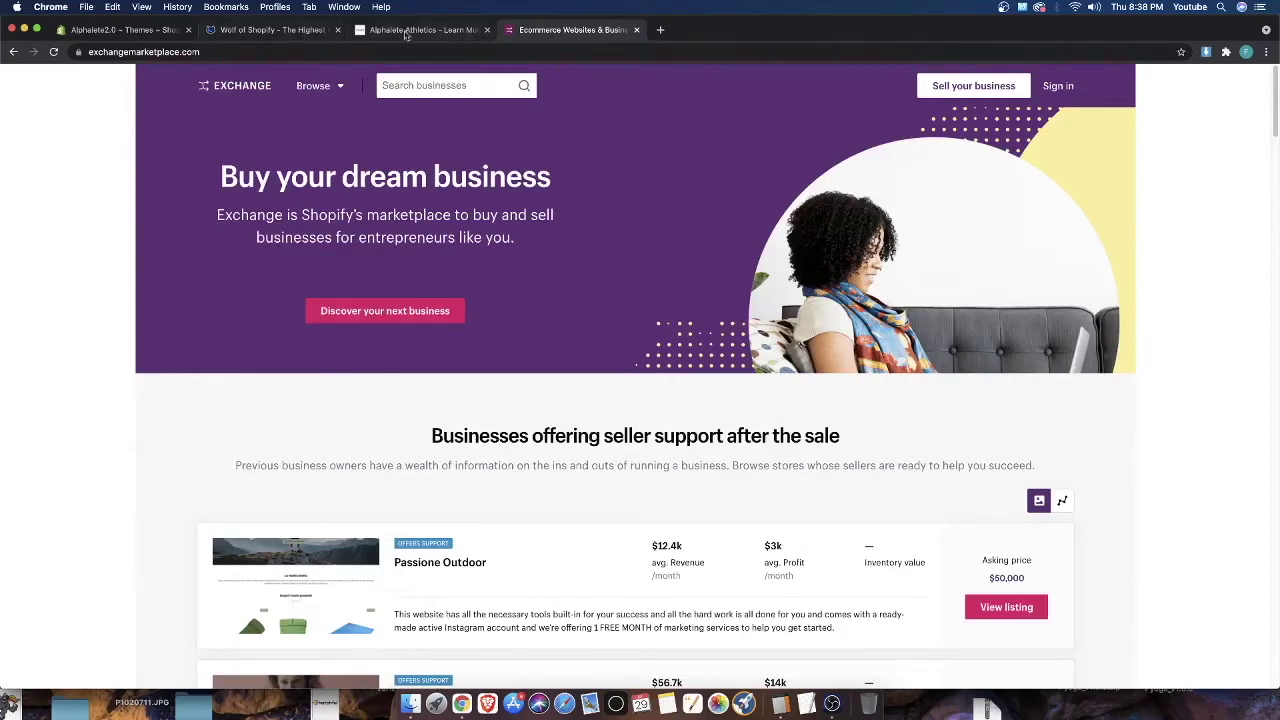
Check the Alphalete2.0 Themes page, and open Wolf of Shopify's Alpha Wolf theme page to examine its free training and feature sections
{"action": "left_click", "coordinate": [139, 37]}
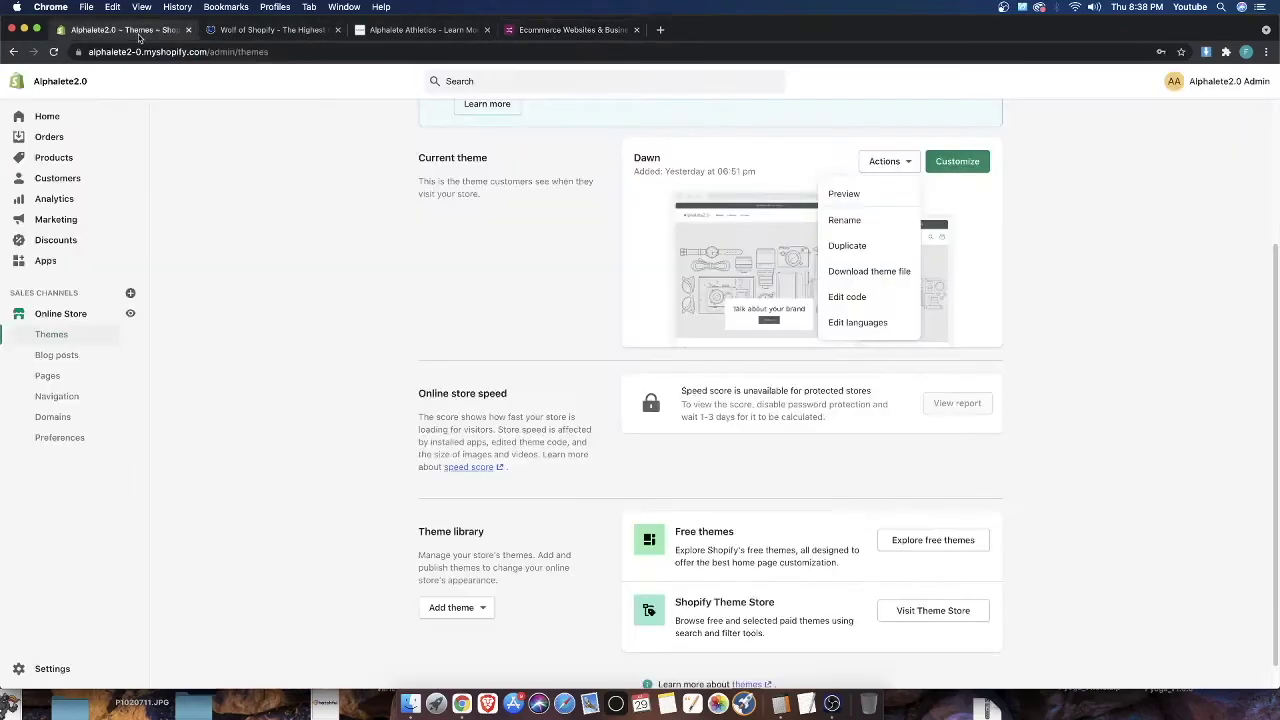
{"action": "left_click", "coordinate": [286, 33]}
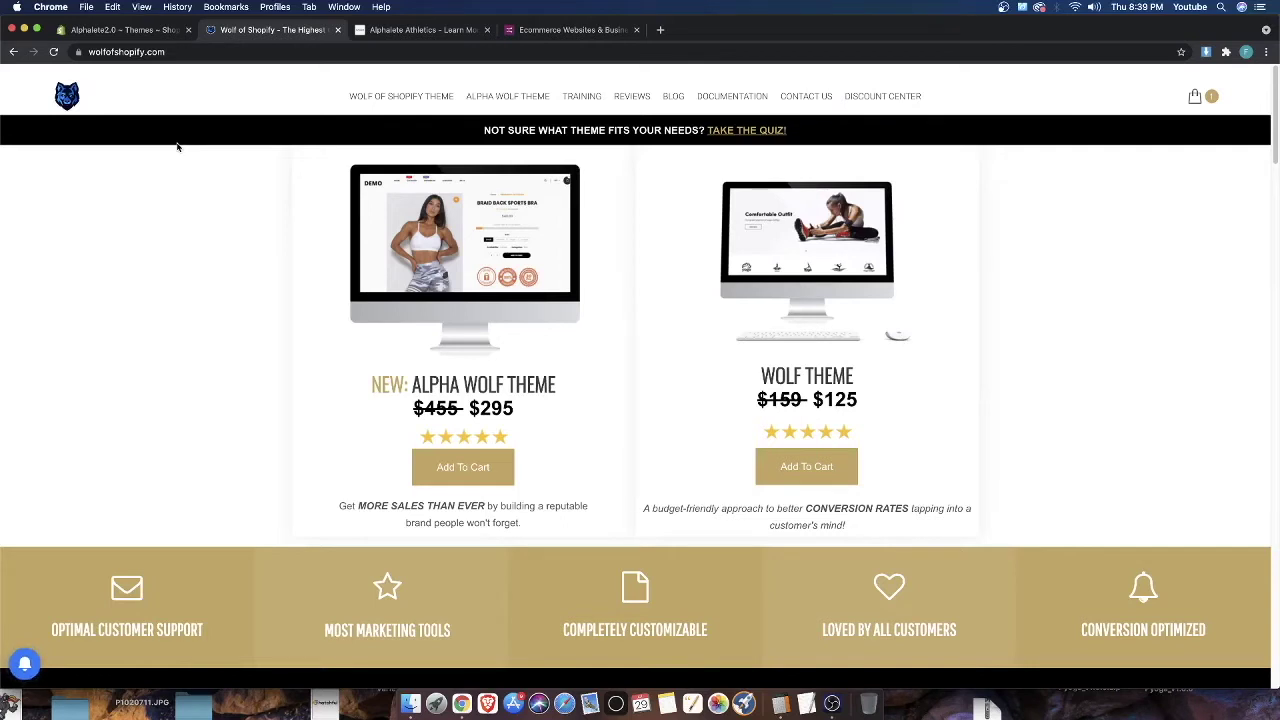
{"action": "left_click_drag", "start_coordinate": [560, 393], "coordinate": [372, 384]}
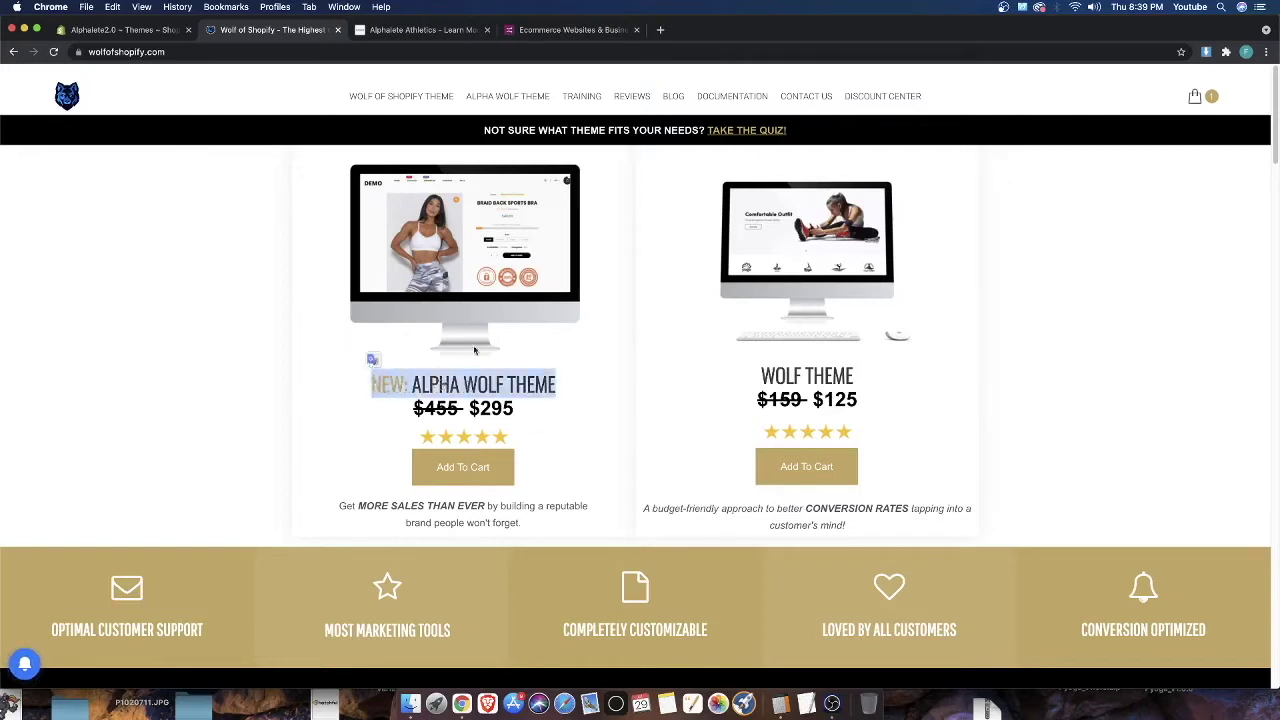
{"action": "left_click", "coordinate": [494, 100]}
{"action": "scroll", "coordinate": [400, 545], "scroll_direction": "down", "scroll_amount": 15}
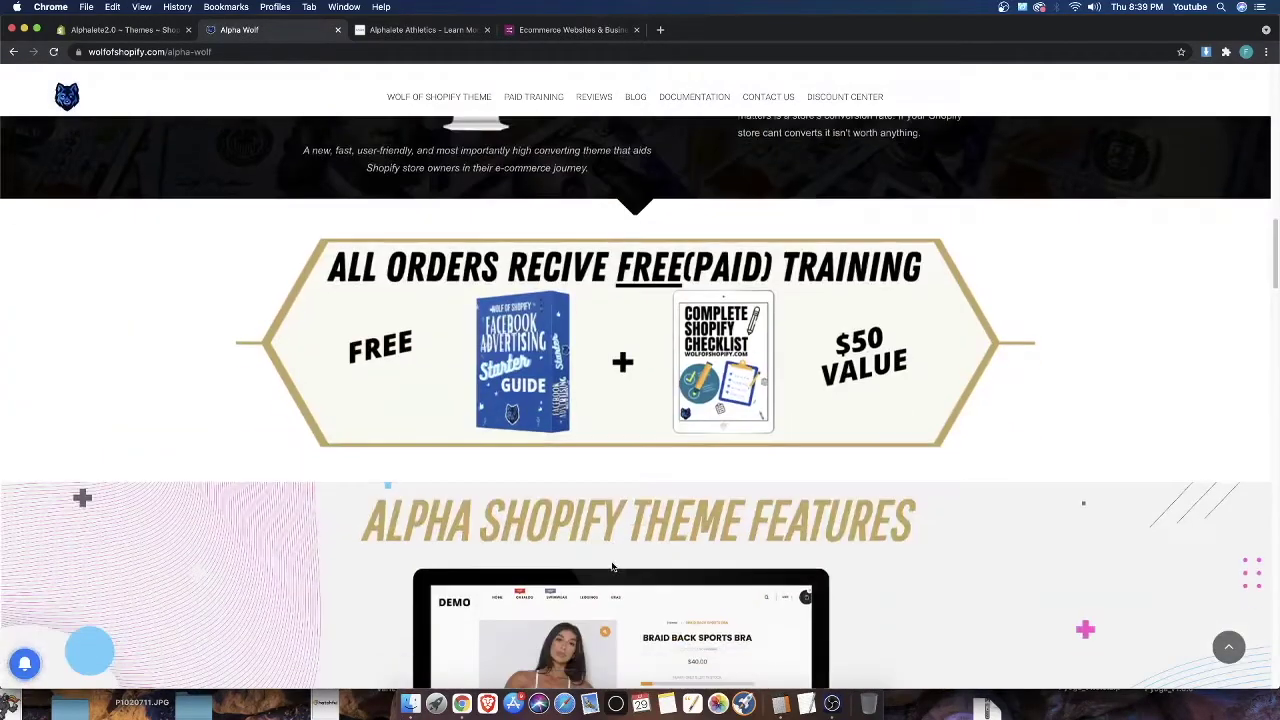
{"action": "scroll", "coordinate": [612, 567], "scroll_direction": "down", "scroll_amount": 6}
{"action": "scroll", "coordinate": [610, 566], "scroll_direction": "down", "scroll_amount": 6}
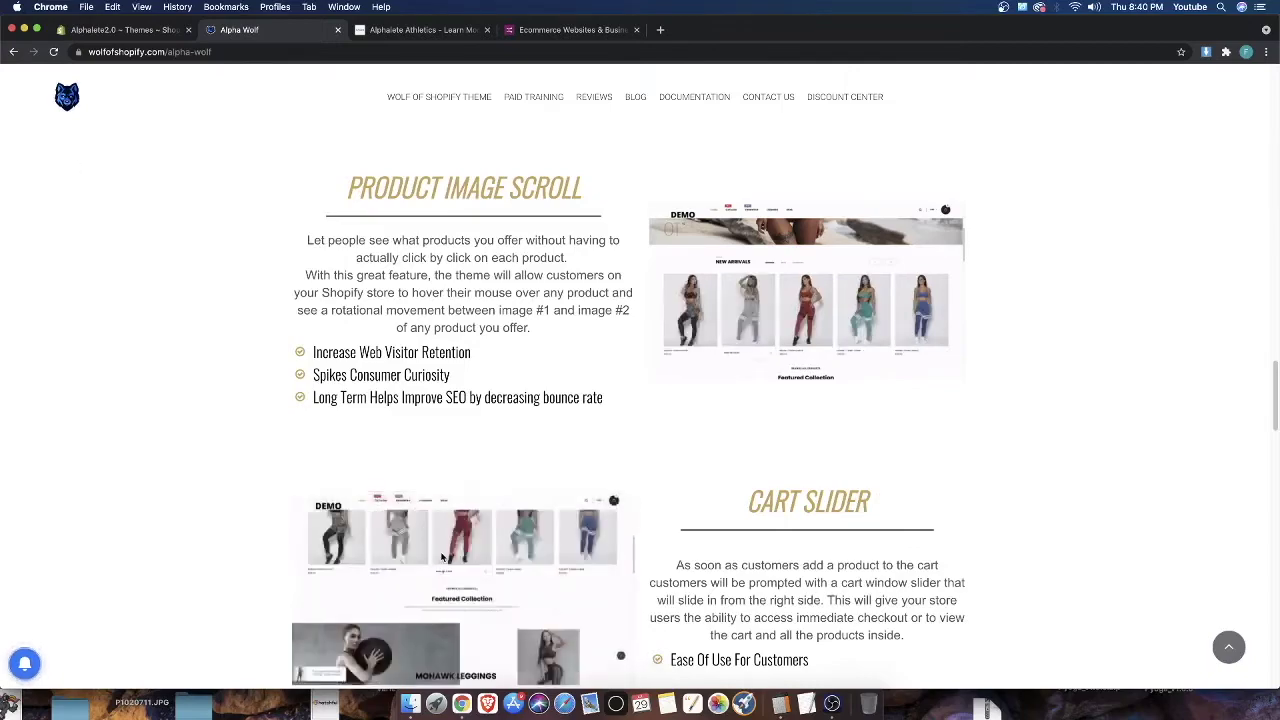
Review the Alpha Wolf page's product image scroll, cart slider, trust badge and social proof features, and return to its order form
{"action": "scroll", "coordinate": [440, 557], "scroll_direction": "up", "scroll_amount": 10}
{"action": "scroll", "coordinate": [440, 557], "scroll_direction": "down", "scroll_amount": 20}
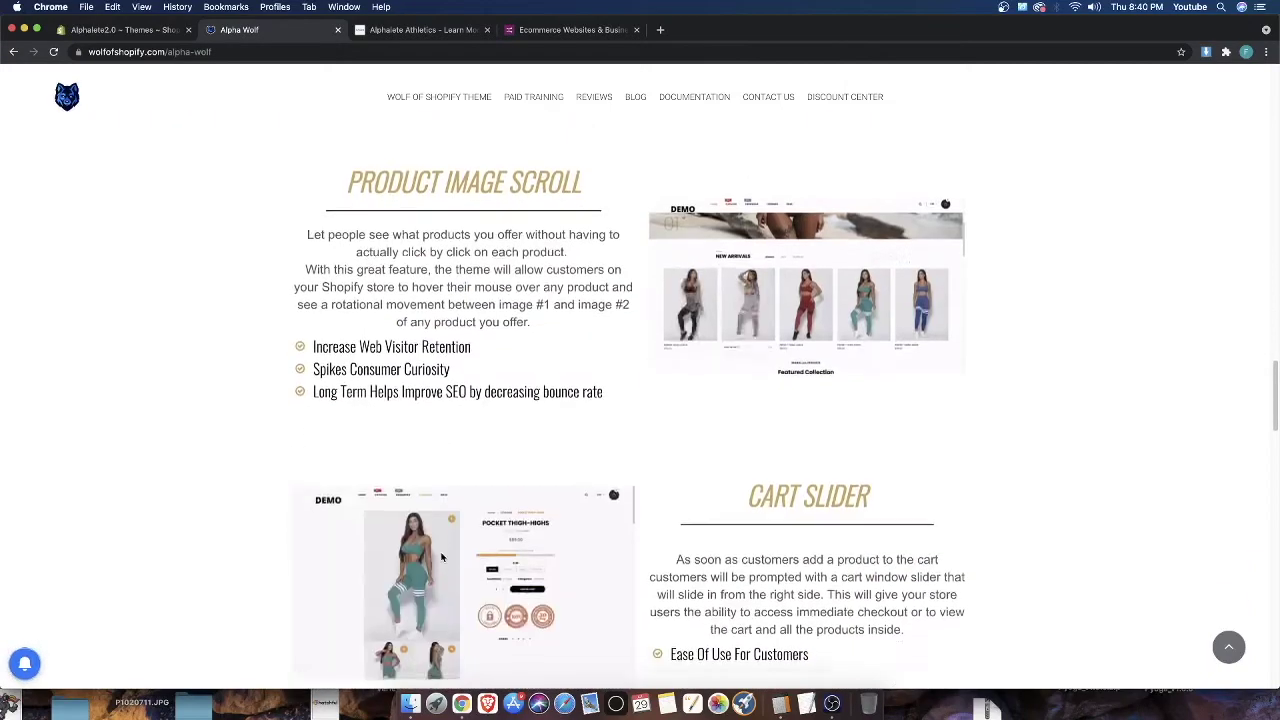
{"action": "scroll", "coordinate": [435, 535], "scroll_direction": "up", "scroll_amount": 11}
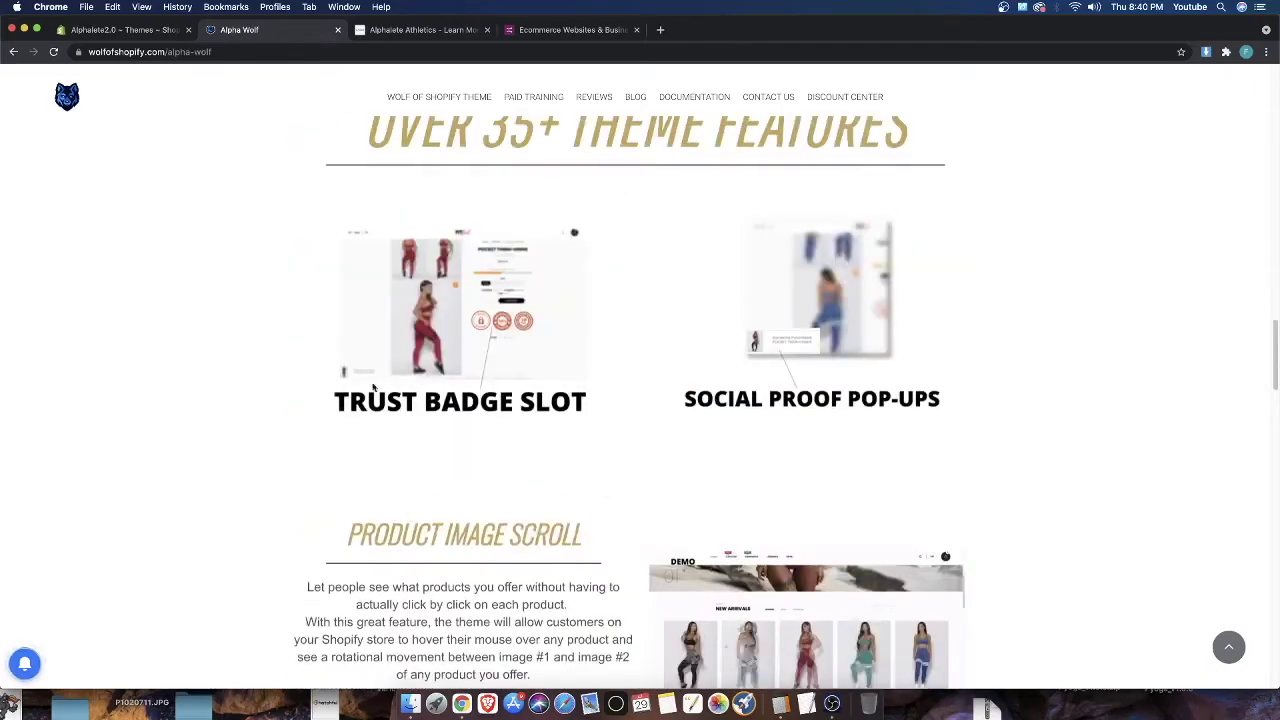
{"action": "scroll", "coordinate": [375, 394], "scroll_direction": "up", "scroll_amount": 1}
{"action": "scroll", "coordinate": [375, 394], "scroll_direction": "up", "scroll_amount": 15}
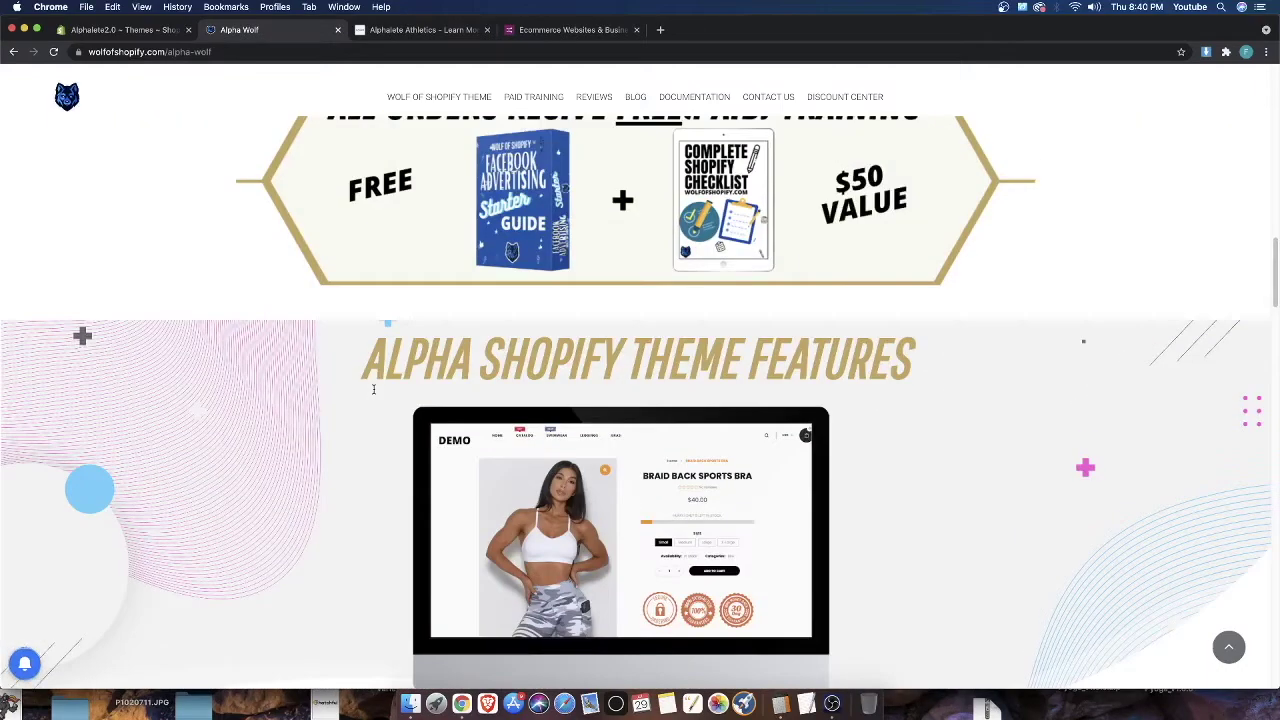
{"action": "scroll", "coordinate": [375, 394], "scroll_direction": "up", "scroll_amount": 10}
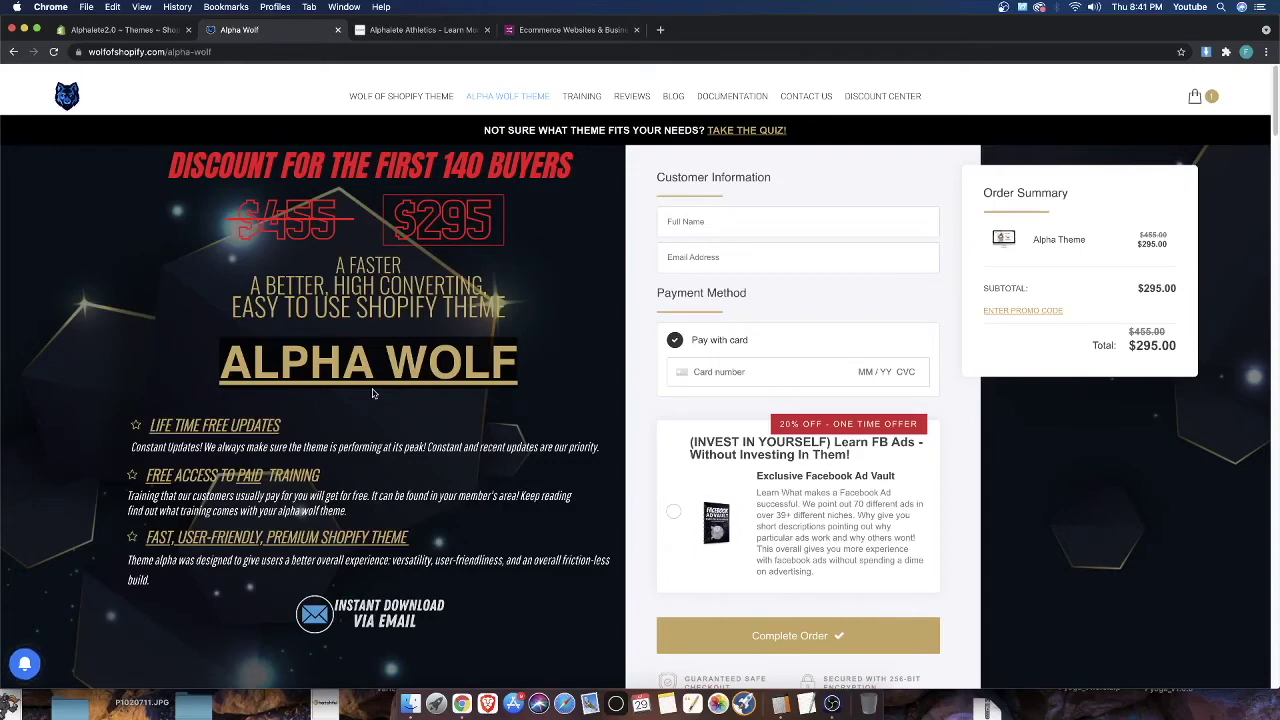
Return to the Alphalete2.0 store's Themes page, close the open theme actions, and view the current Dawn theme
{"action": "left_click", "coordinate": [128, 30]}
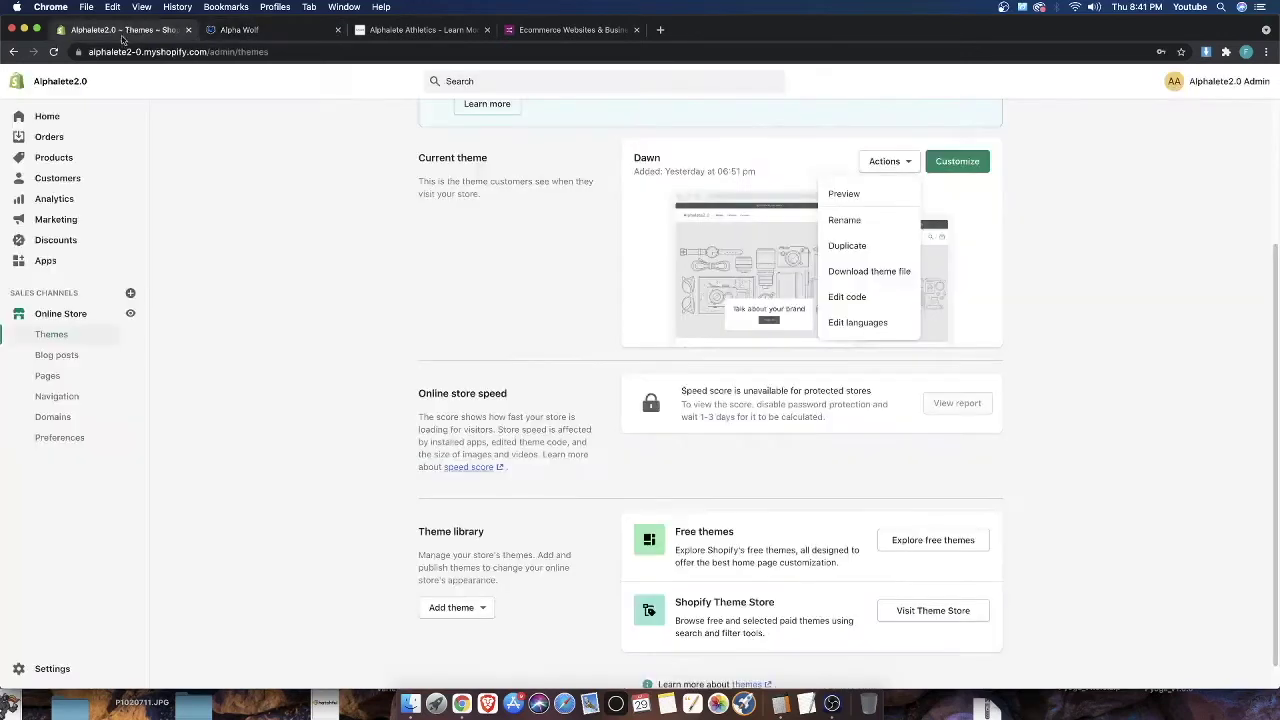
{"action": "left_click", "coordinate": [831, 704]}
{"action": "left_click", "coordinate": [1094, 491]}
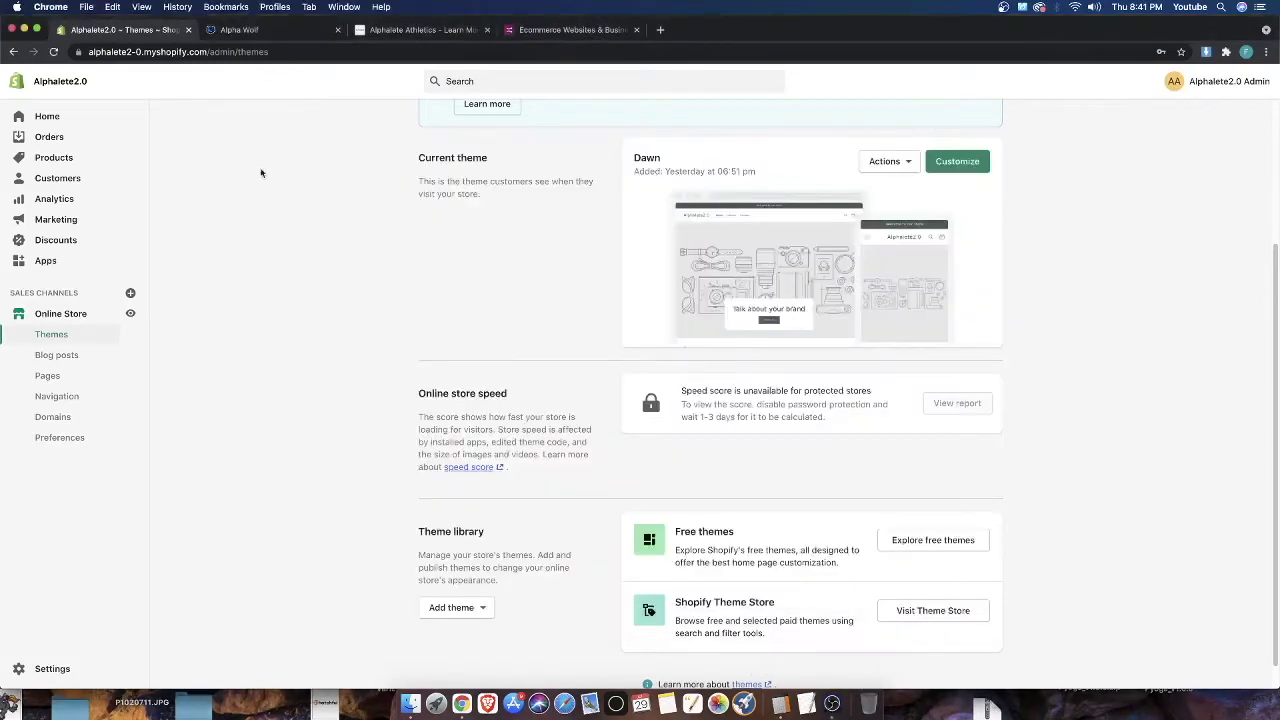
{"action": "scroll", "coordinate": [230, 180], "scroll_direction": "up", "scroll_amount": 4}
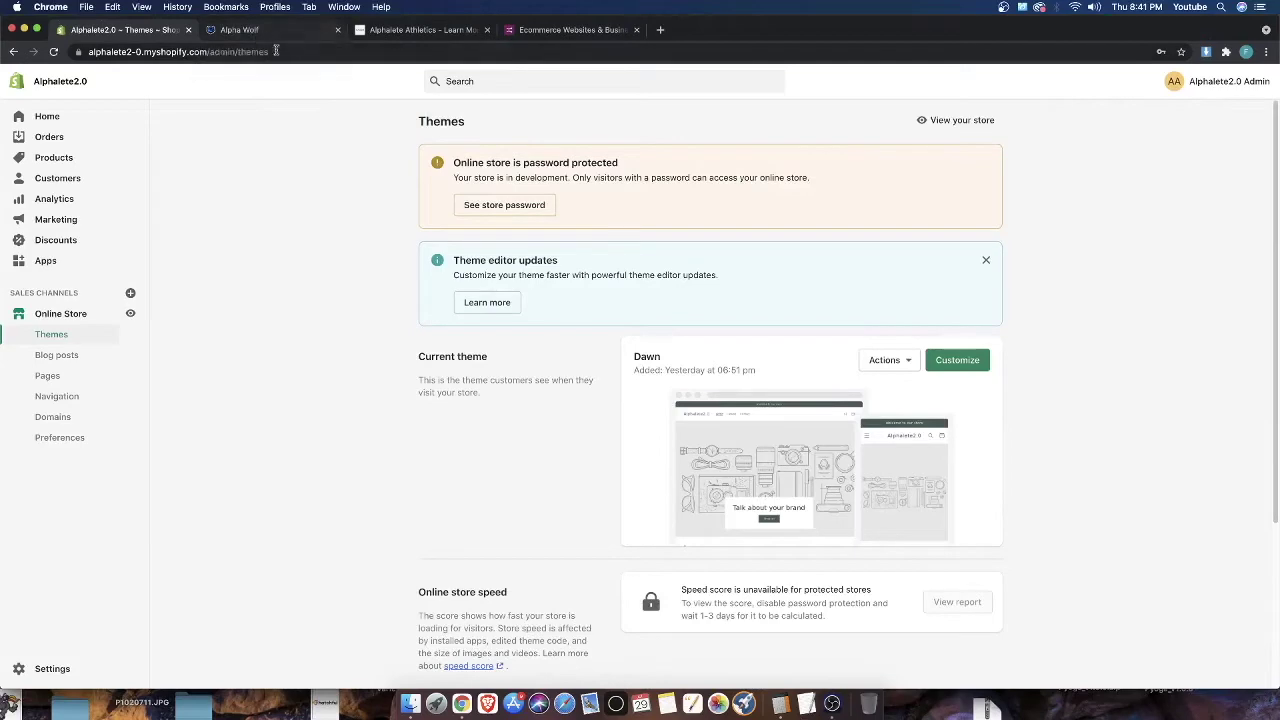
Look at the Alphalete homepage's collection banners, switching between it, the store's Themes page and the Alpha Wolf page for comparison
{"action": "left_click", "coordinate": [420, 30]}
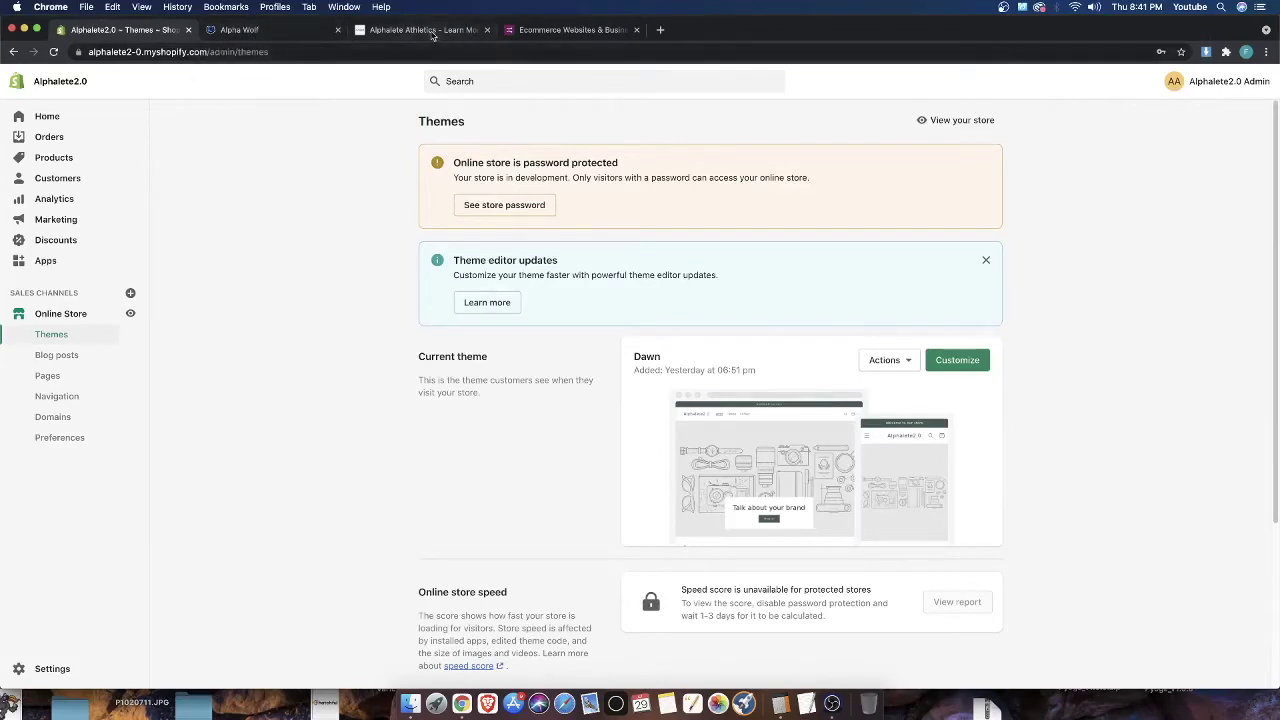
{"action": "scroll", "coordinate": [602, 627], "scroll_direction": "down", "scroll_amount": 15}
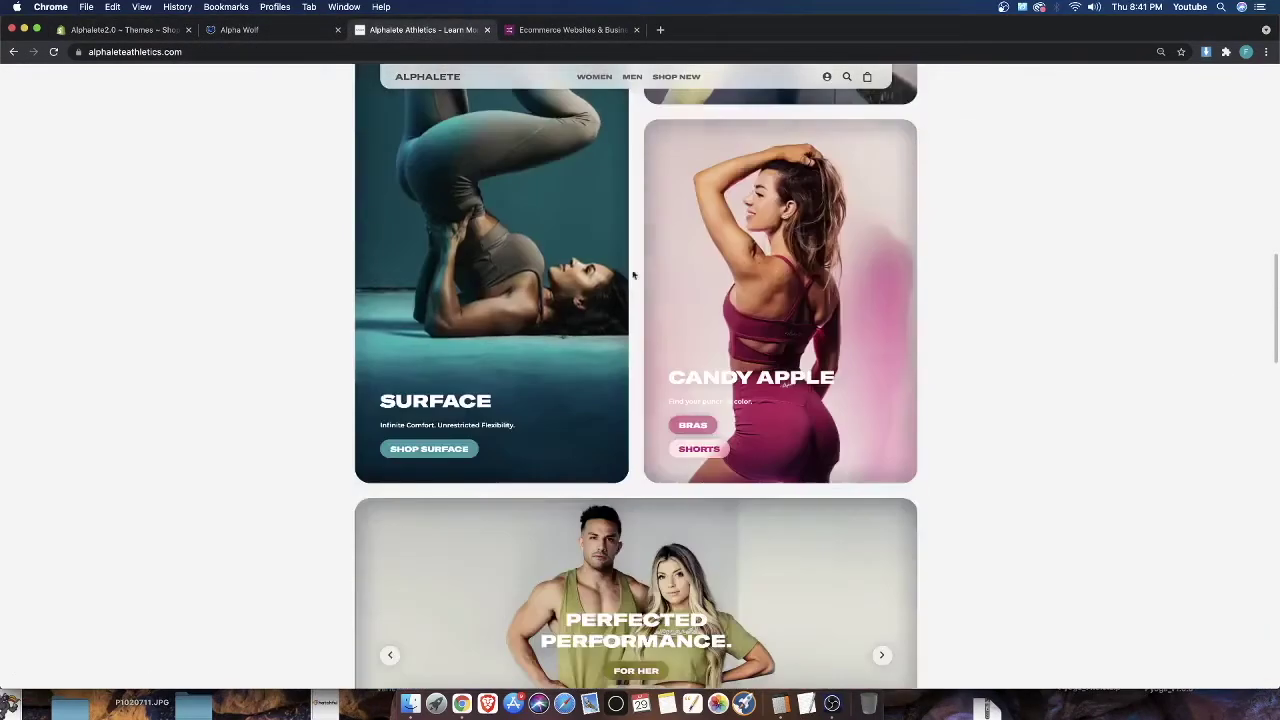
{"action": "scroll", "coordinate": [440, 340], "scroll_direction": "up", "scroll_amount": 4}
{"action": "key", "text": "super+1"}
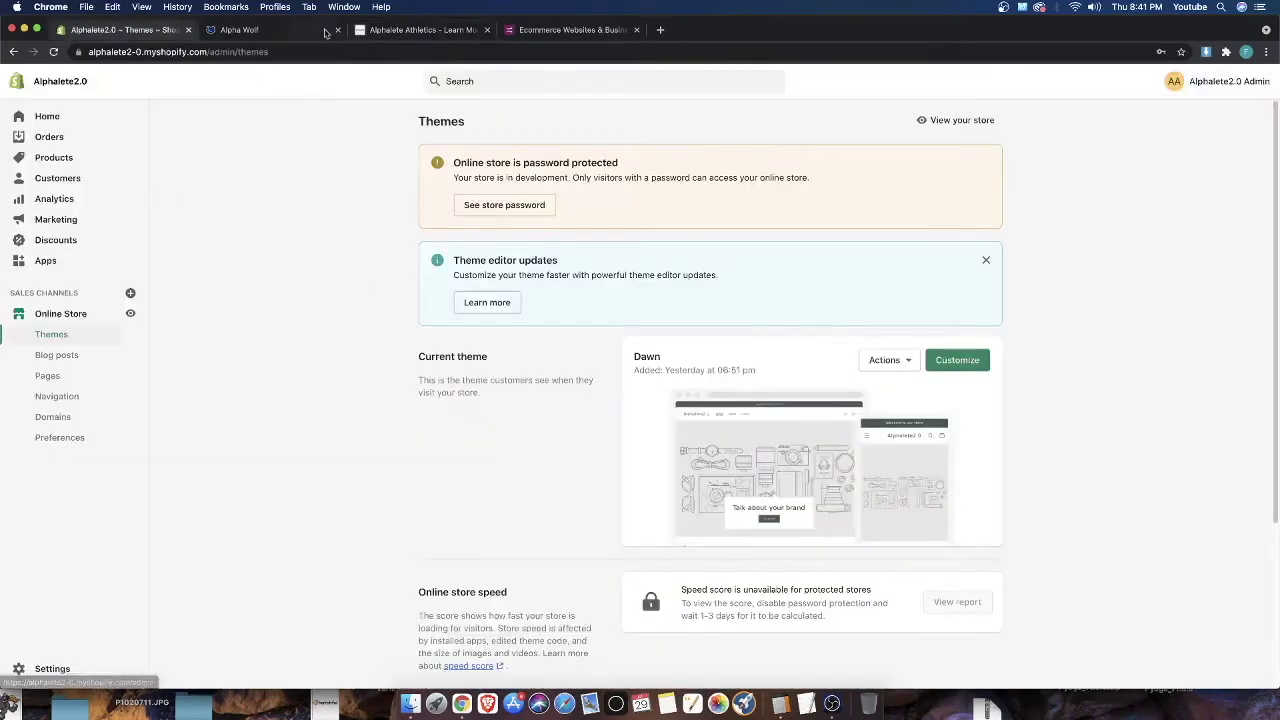
{"action": "left_click", "coordinate": [290, 30]}
{"action": "left_click", "coordinate": [408, 29]}
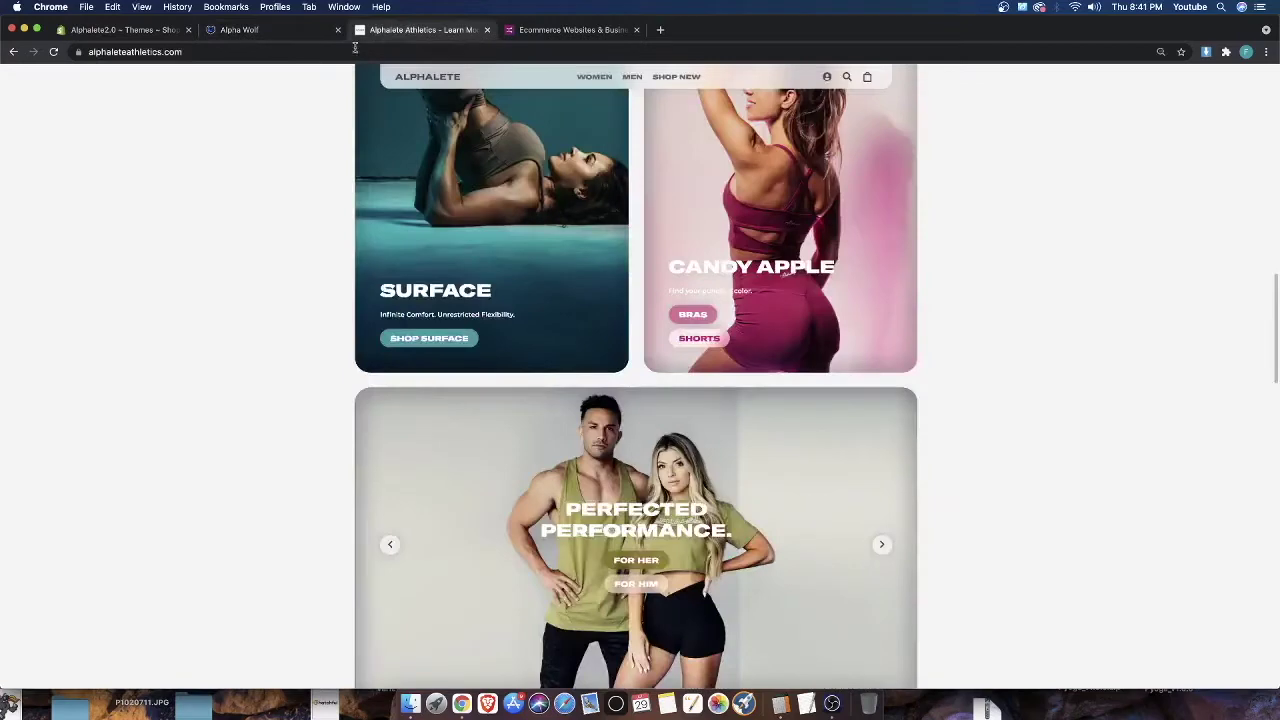
Review the whole Alphalete homepage from the New Arrivals banner to the footer and return to the banner
{"action": "scroll", "coordinate": [300, 277], "scroll_direction": "up", "scroll_amount": 6}
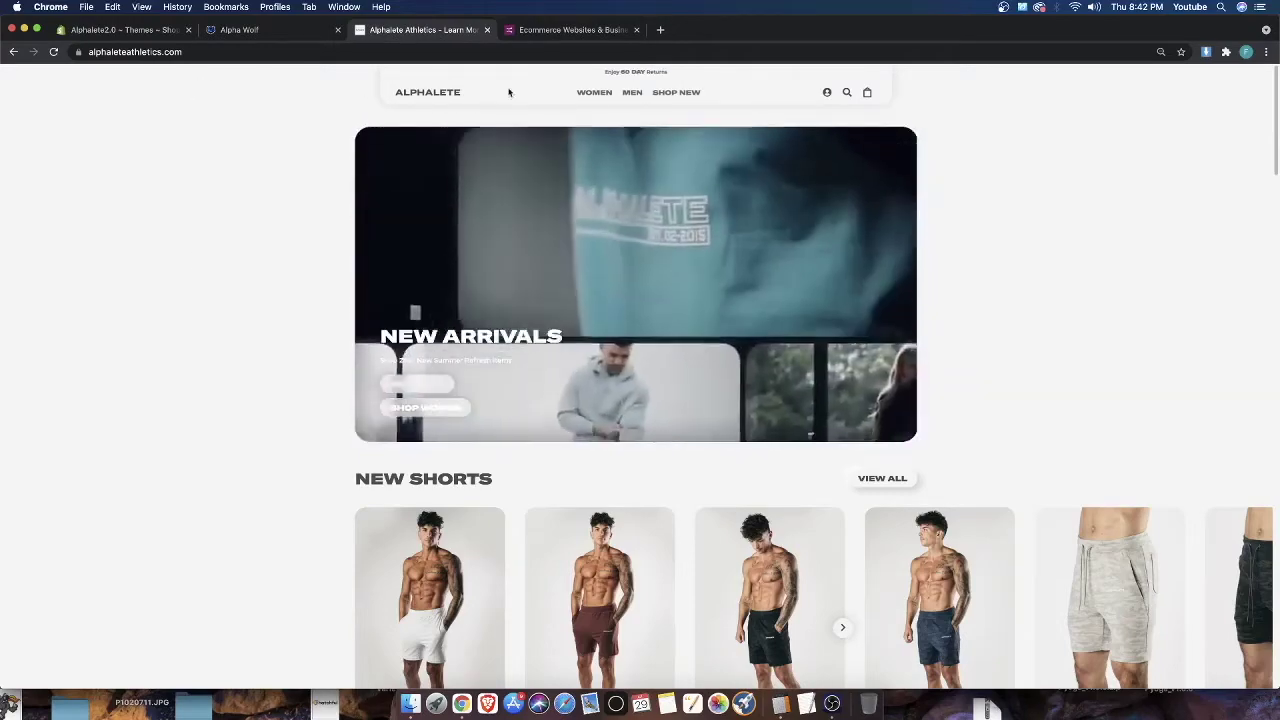
{"action": "scroll", "coordinate": [537, 357], "scroll_direction": "down", "scroll_amount": 10}
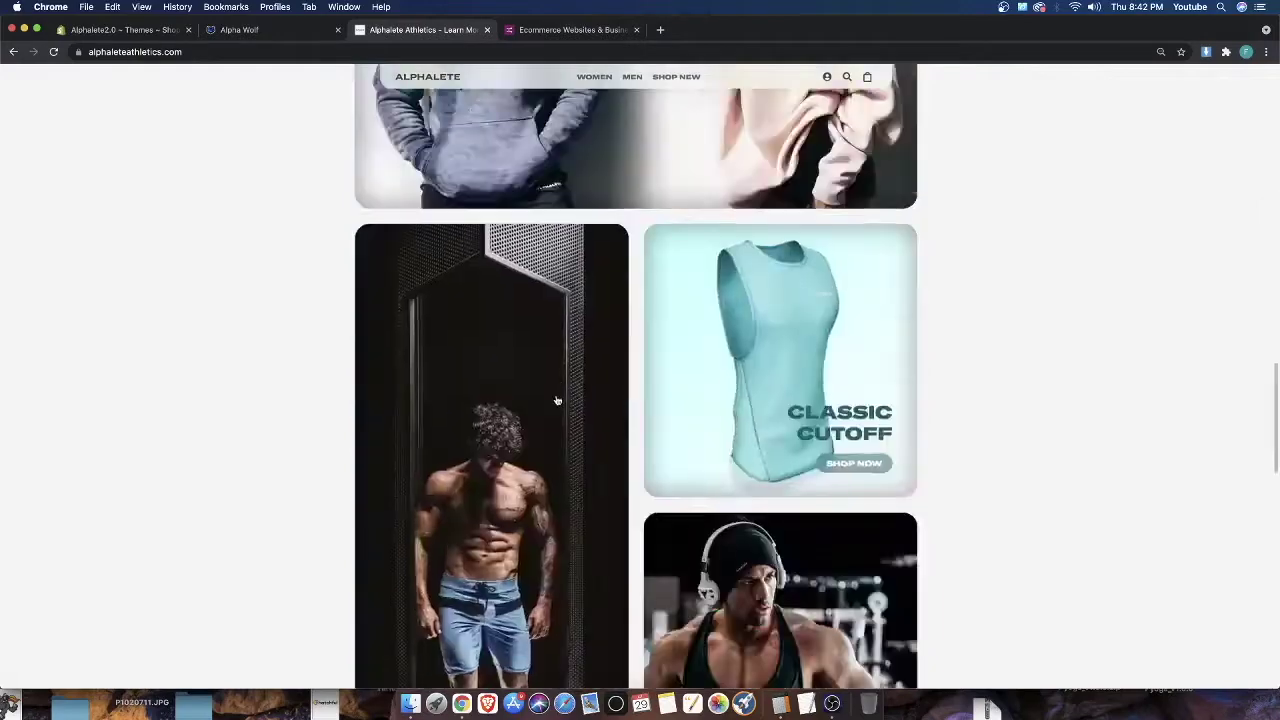
{"action": "scroll", "coordinate": [590, 400], "scroll_direction": "down", "scroll_amount": 10}
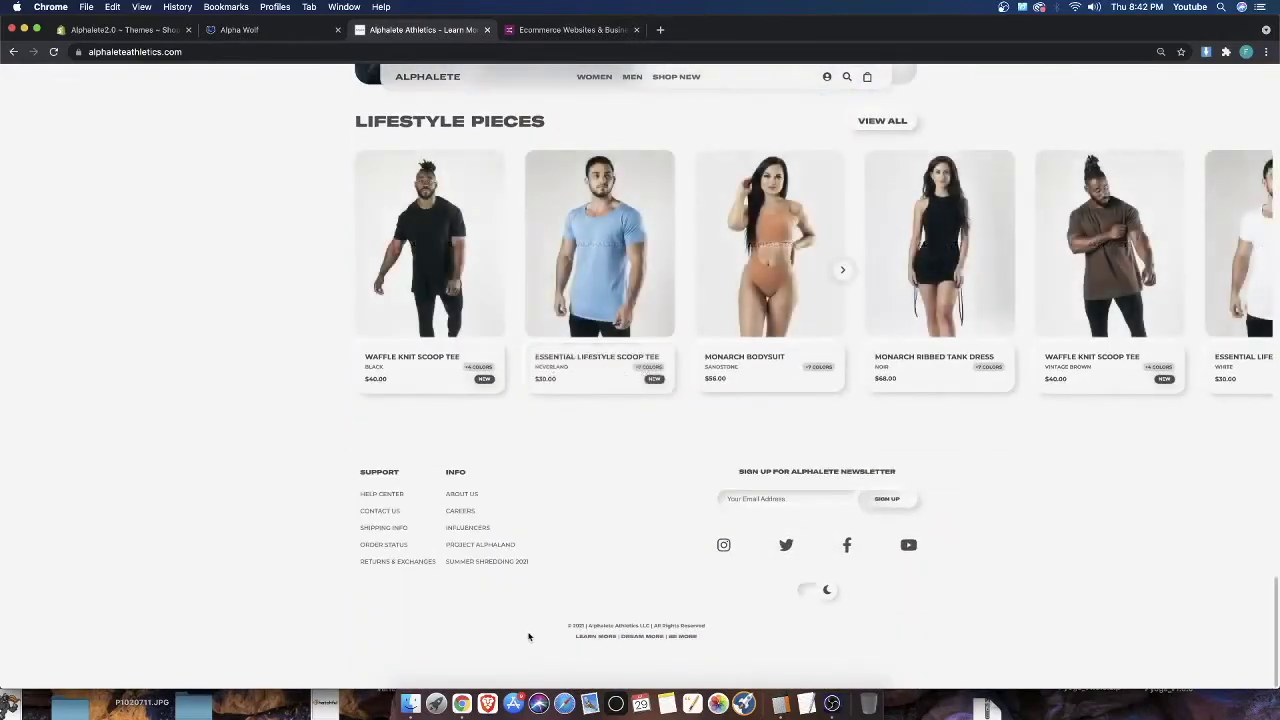
{"action": "scroll", "coordinate": [247, 503], "scroll_direction": "up", "scroll_amount": 15}
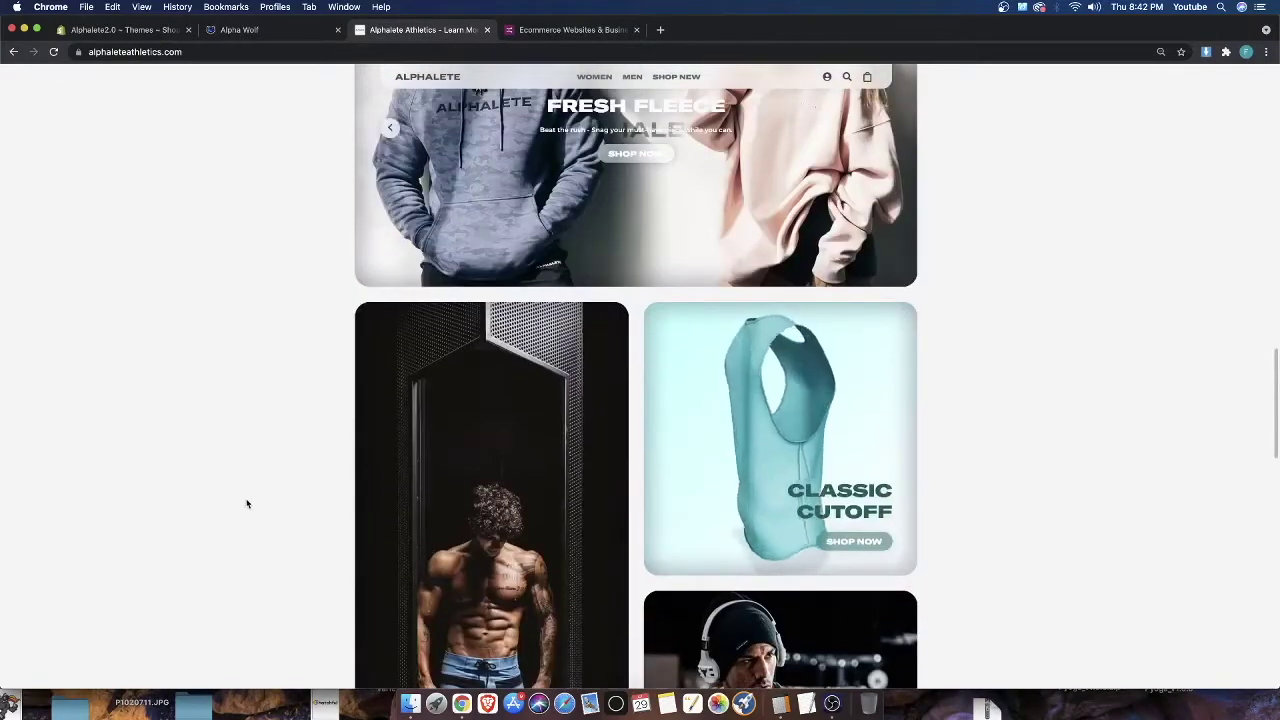
{"action": "scroll", "coordinate": [250, 450], "scroll_direction": "up", "scroll_amount": 10}
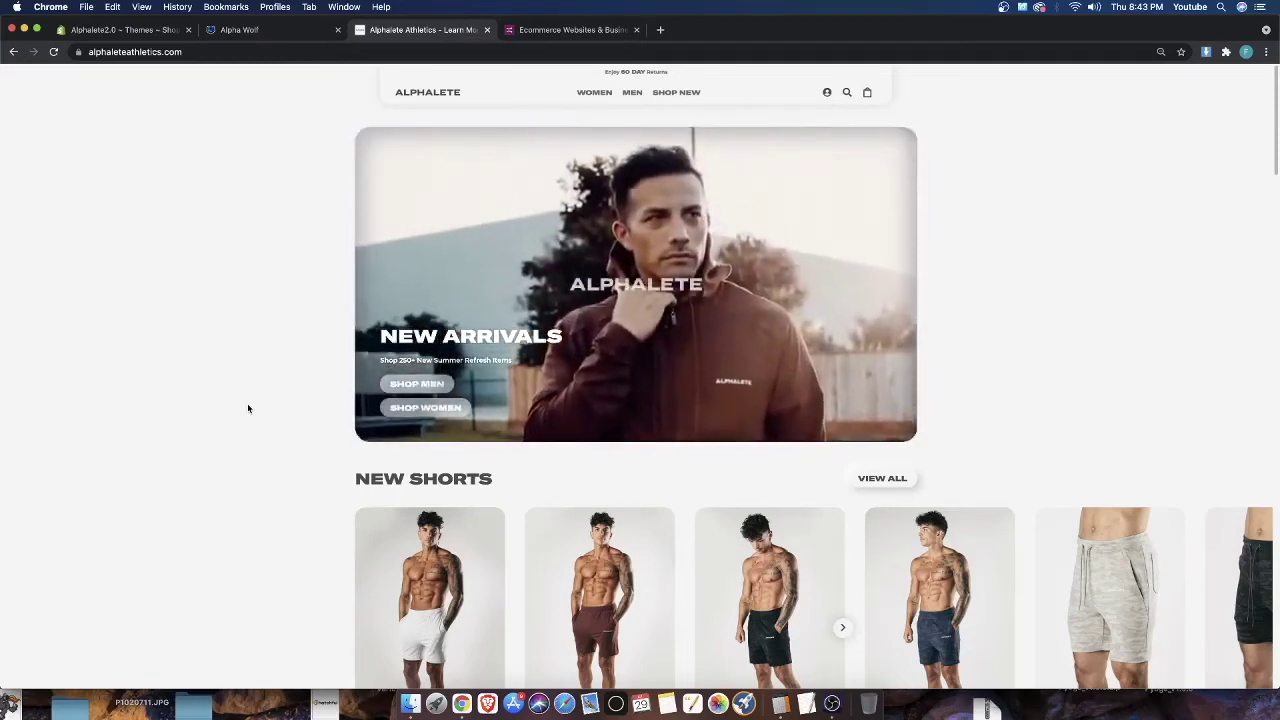
{"action": "left_click", "coordinate": [832, 706]}
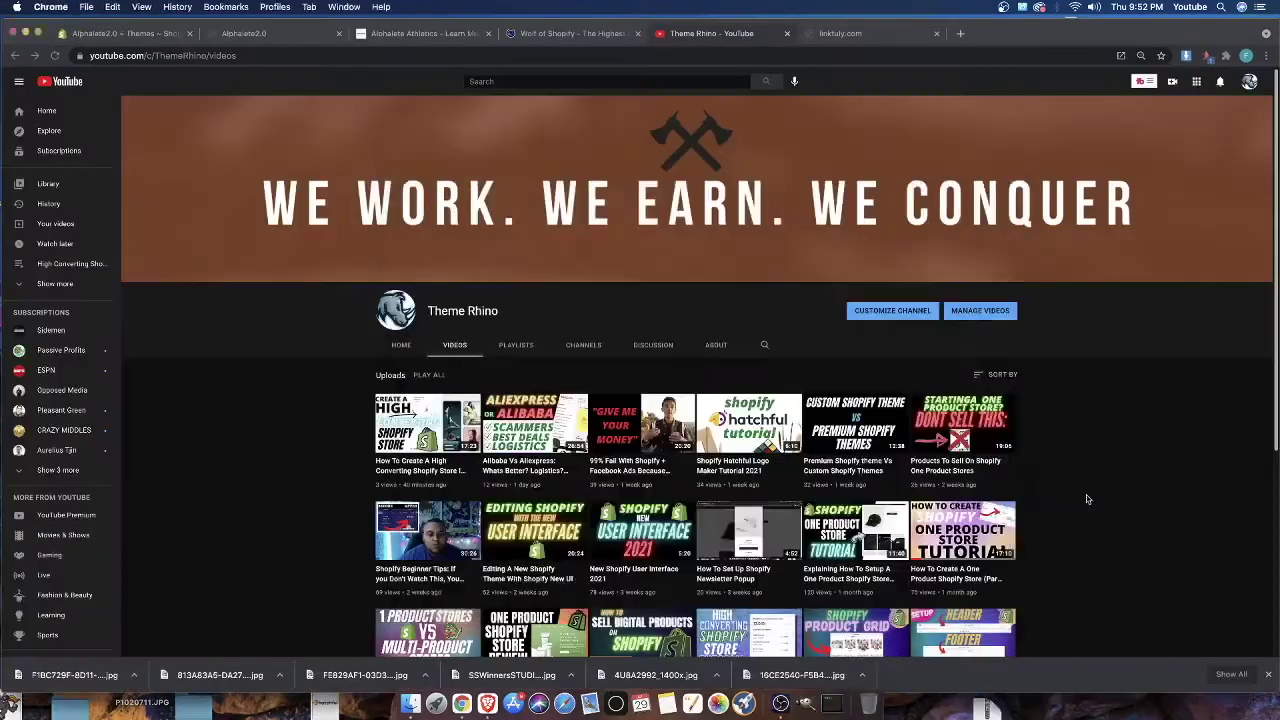
Look through the uploaded Shopify tutorials on the Theme Rhino YouTube channel's videos page
{"action": "scroll", "coordinate": [828, 494], "scroll_direction": "down", "scroll_amount": 3}
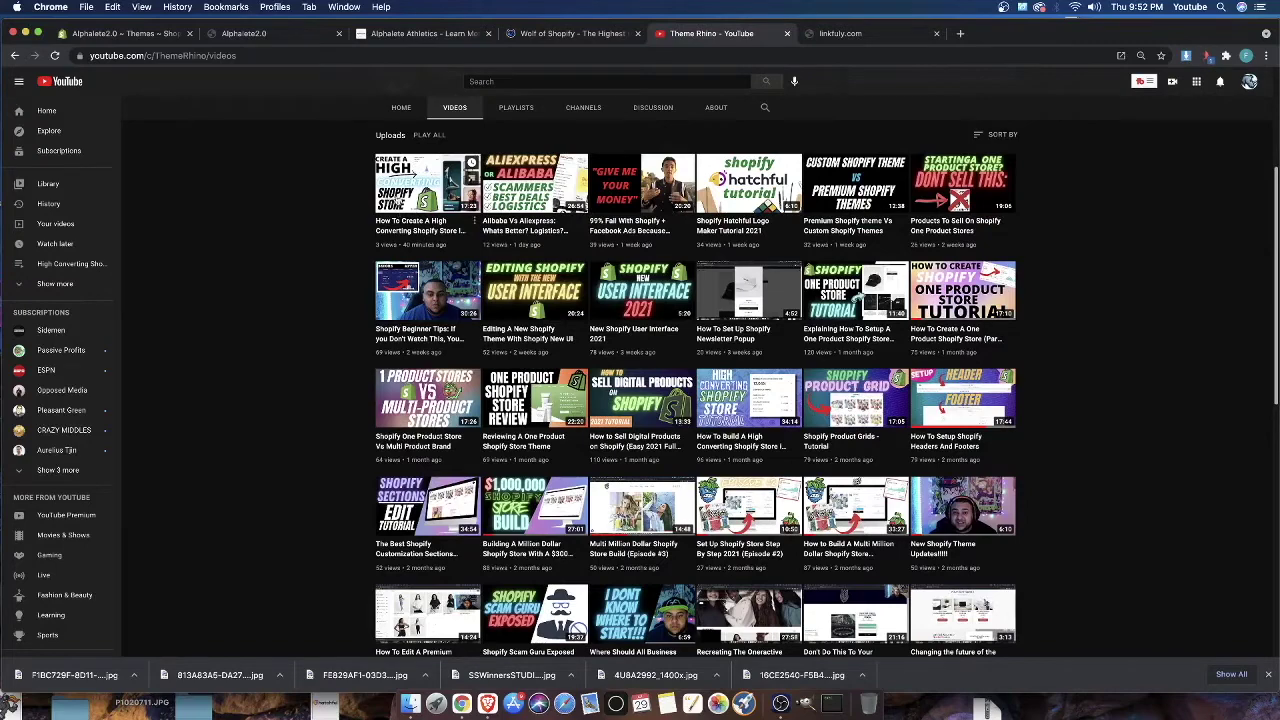
{"action": "scroll", "coordinate": [370, 343], "scroll_direction": "up", "scroll_amount": 1}
{"action": "scroll", "coordinate": [370, 343], "scroll_direction": "up", "scroll_amount": 3}
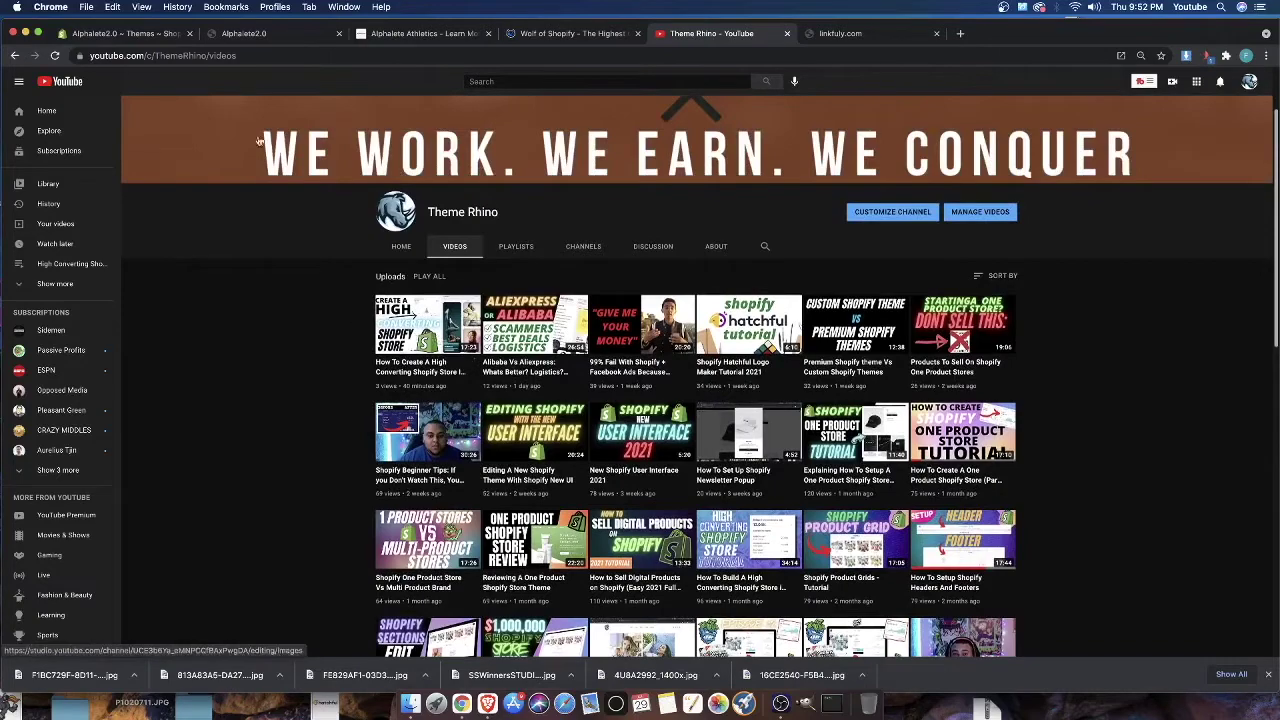
Look back over the Alphalete homepage from the collection banners up to the New Arrivals banner
{"action": "left_click", "coordinate": [408, 36]}
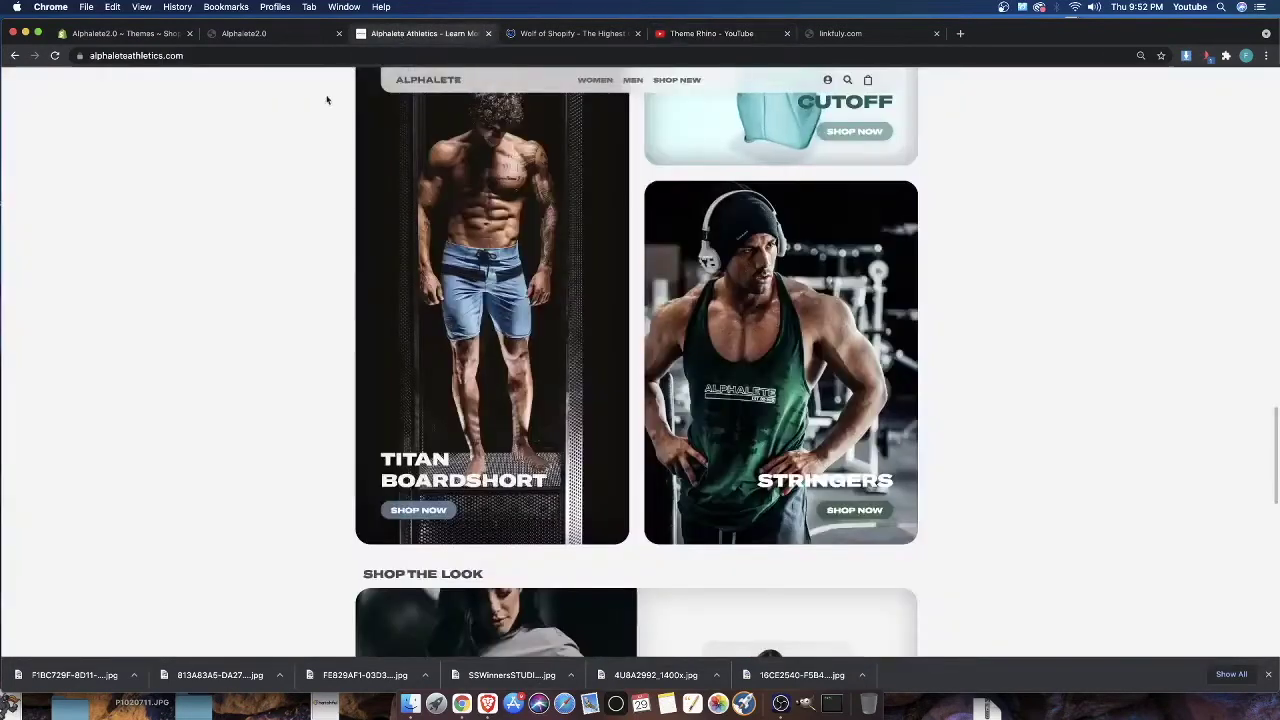
{"action": "scroll", "coordinate": [444, 279], "scroll_direction": "up", "scroll_amount": 5}
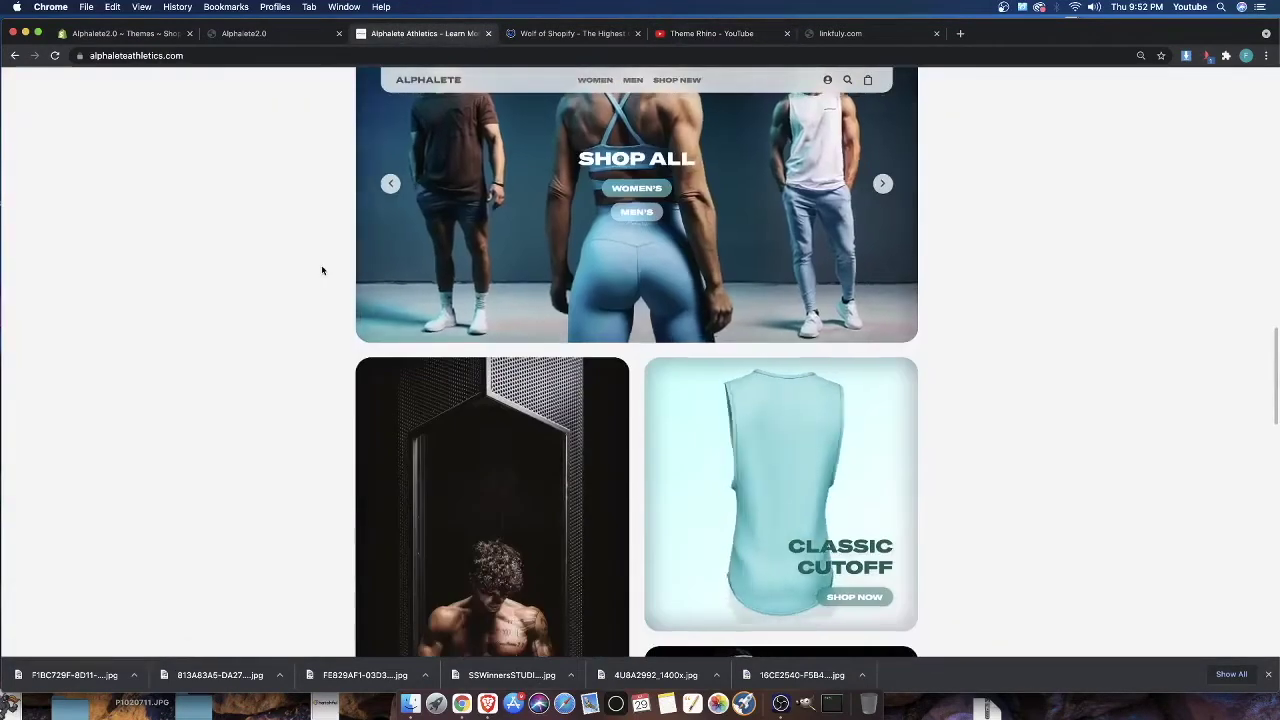
{"action": "scroll", "coordinate": [321, 270], "scroll_direction": "up", "scroll_amount": 5}
{"action": "scroll", "coordinate": [320, 270], "scroll_direction": "up", "scroll_amount": 15}
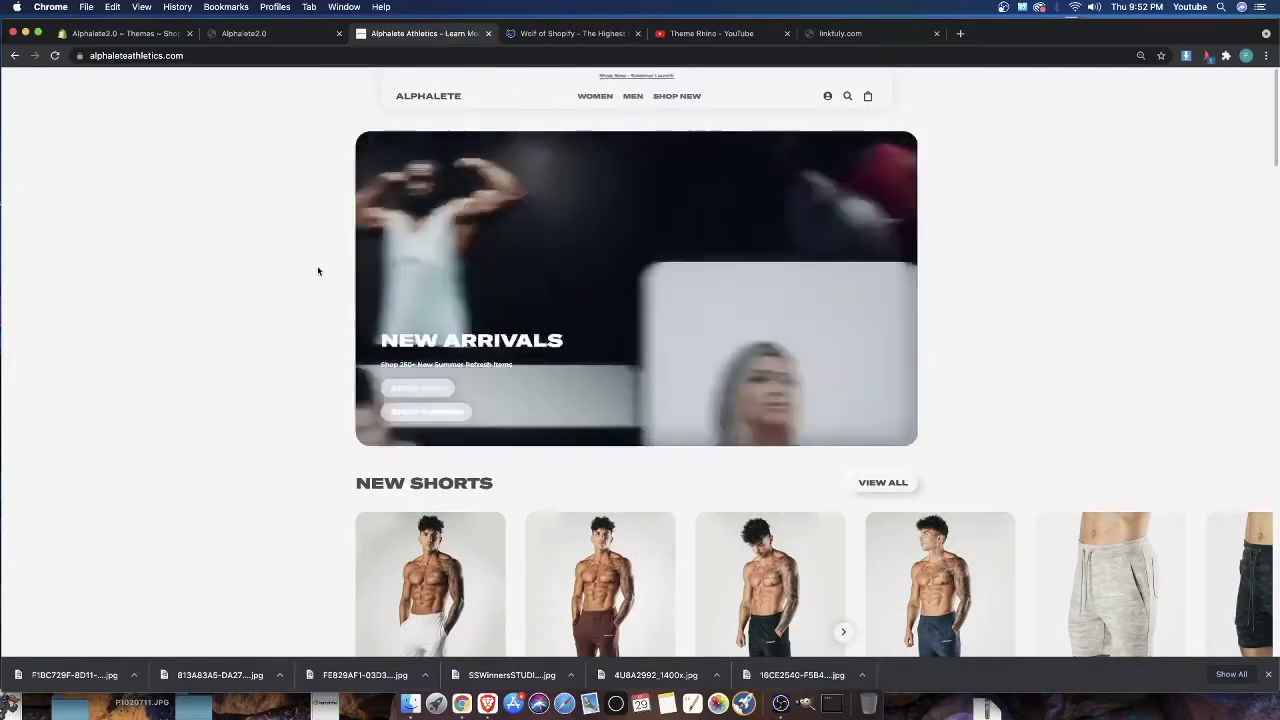
Close the unused link page and the Theme Rhino YouTube channel page, returning to the Wolf of Shopify site
{"action": "left_click", "coordinate": [710, 33]}
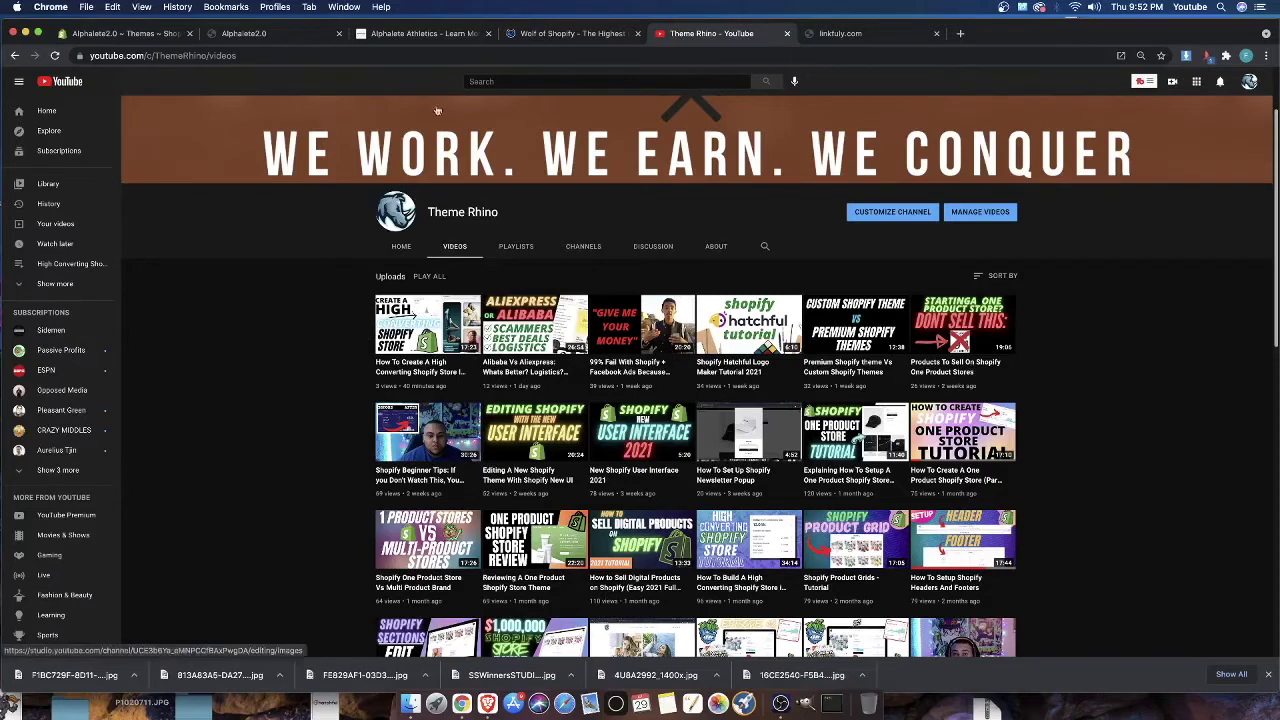
{"action": "left_click", "coordinate": [944, 34]}
{"action": "left_click", "coordinate": [939, 34]}
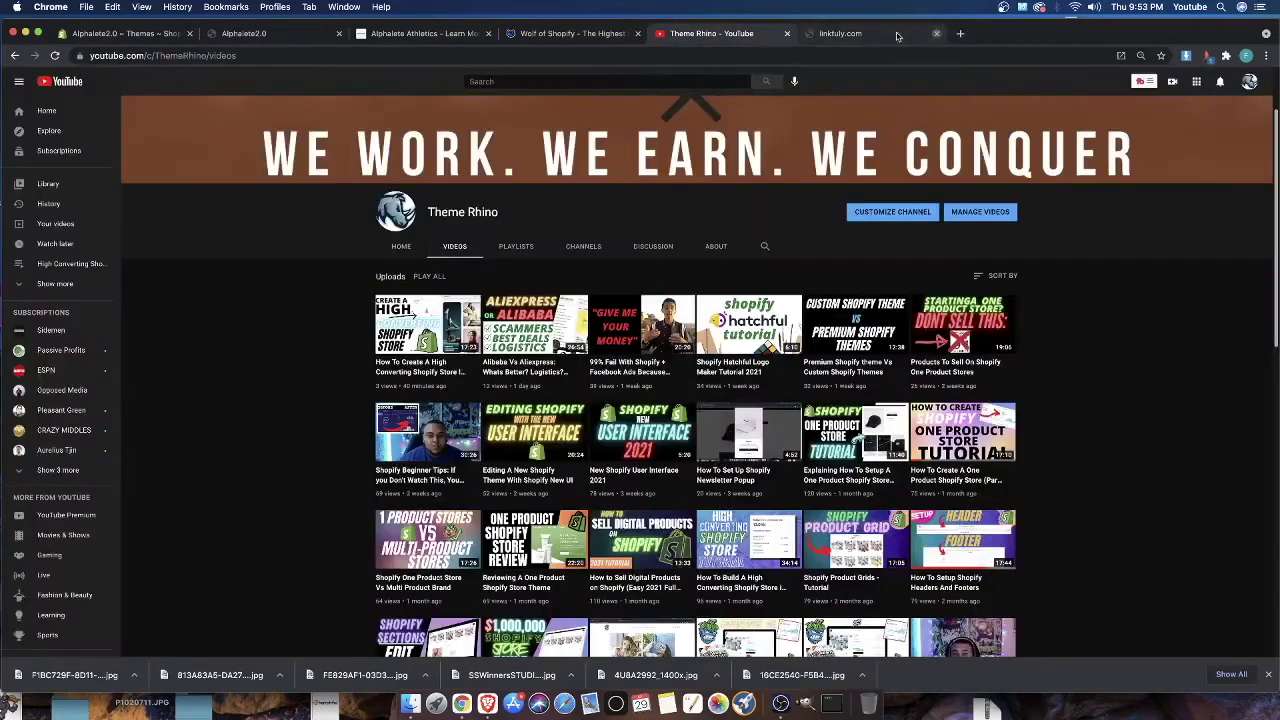
{"action": "left_click", "coordinate": [786, 34]}
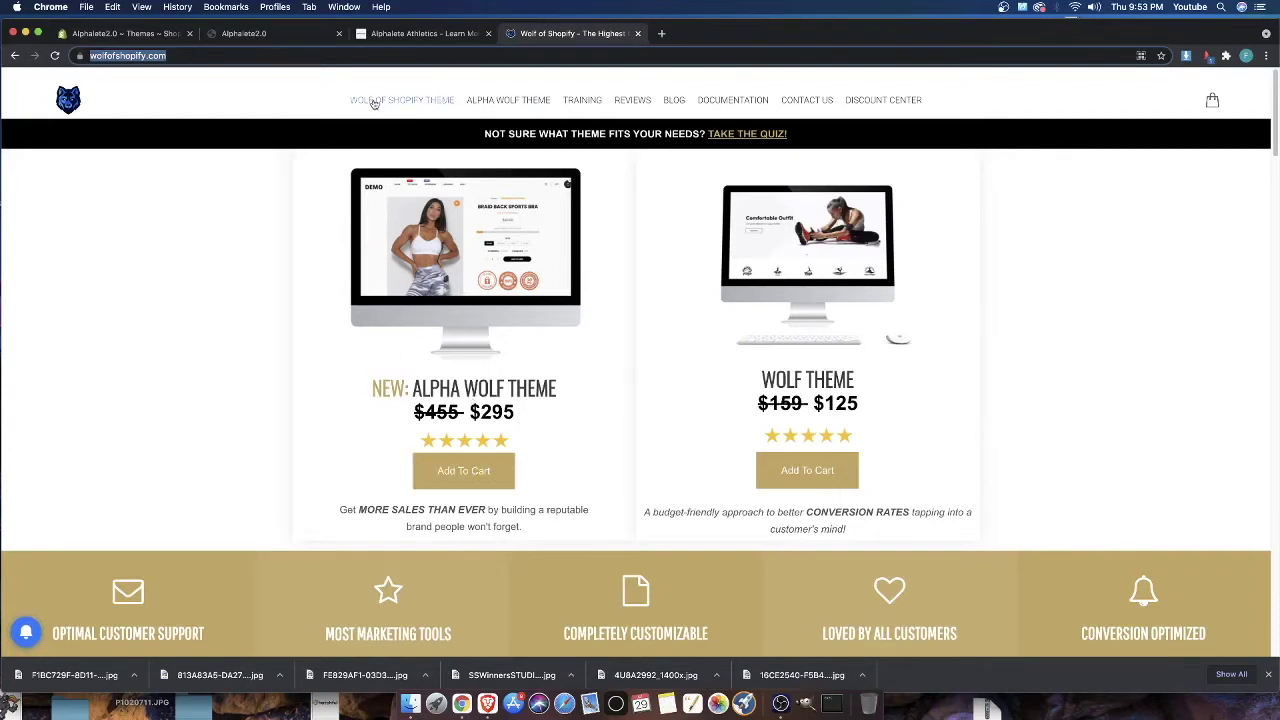
View the Alpha Wolf theme's sales page and return to the Wolf of Shopify homepage
{"action": "left_click", "coordinate": [503, 102]}
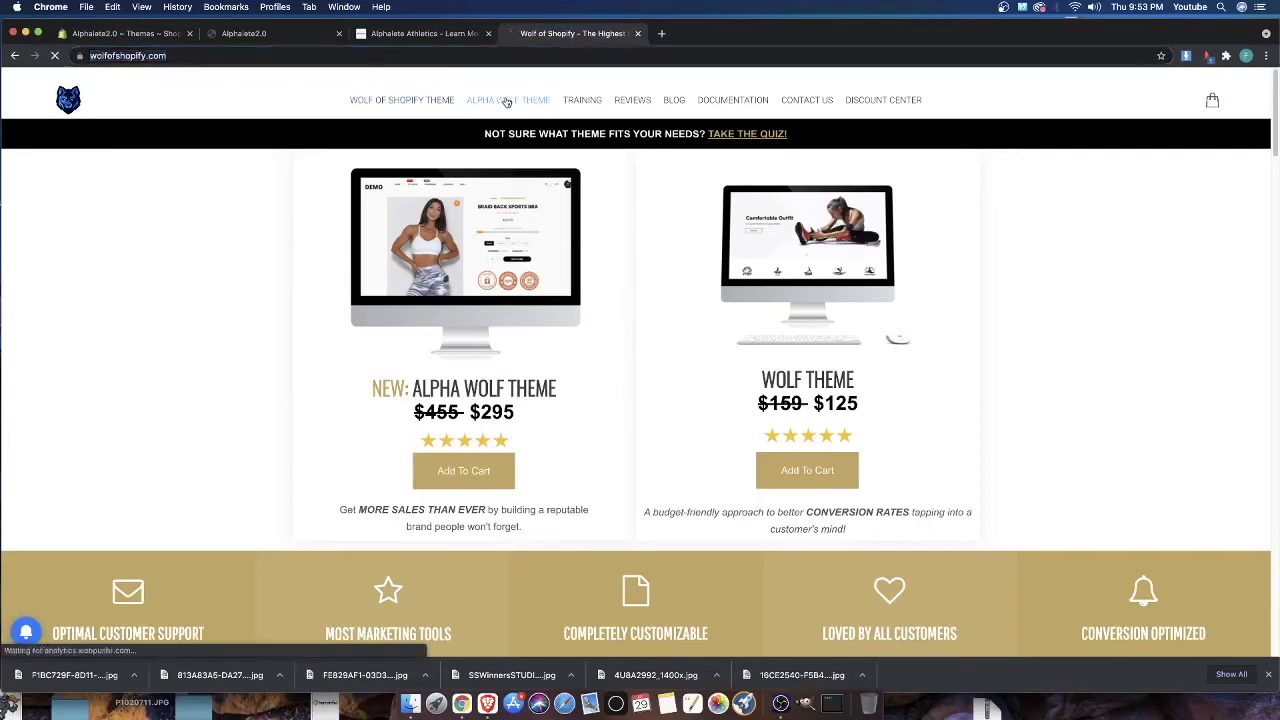
{"action": "scroll", "coordinate": [447, 611], "scroll_direction": "down", "scroll_amount": 20}
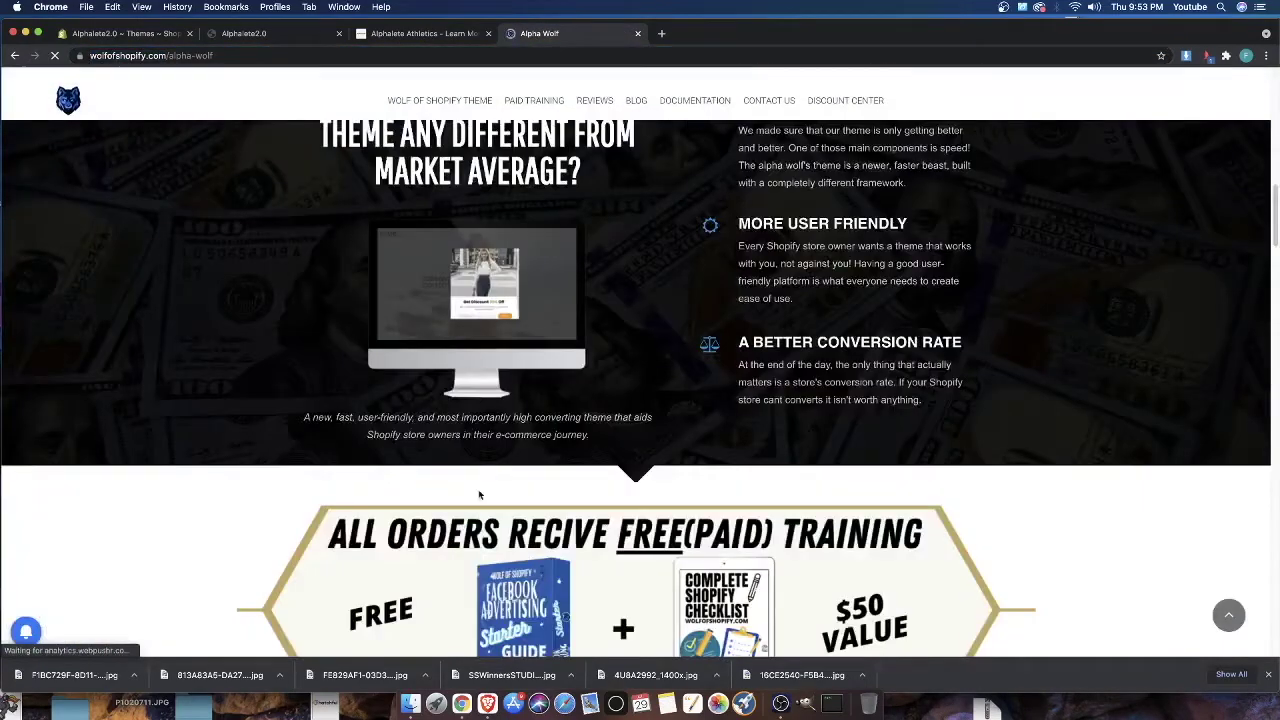
{"action": "scroll", "coordinate": [476, 455], "scroll_direction": "up", "scroll_amount": 20}
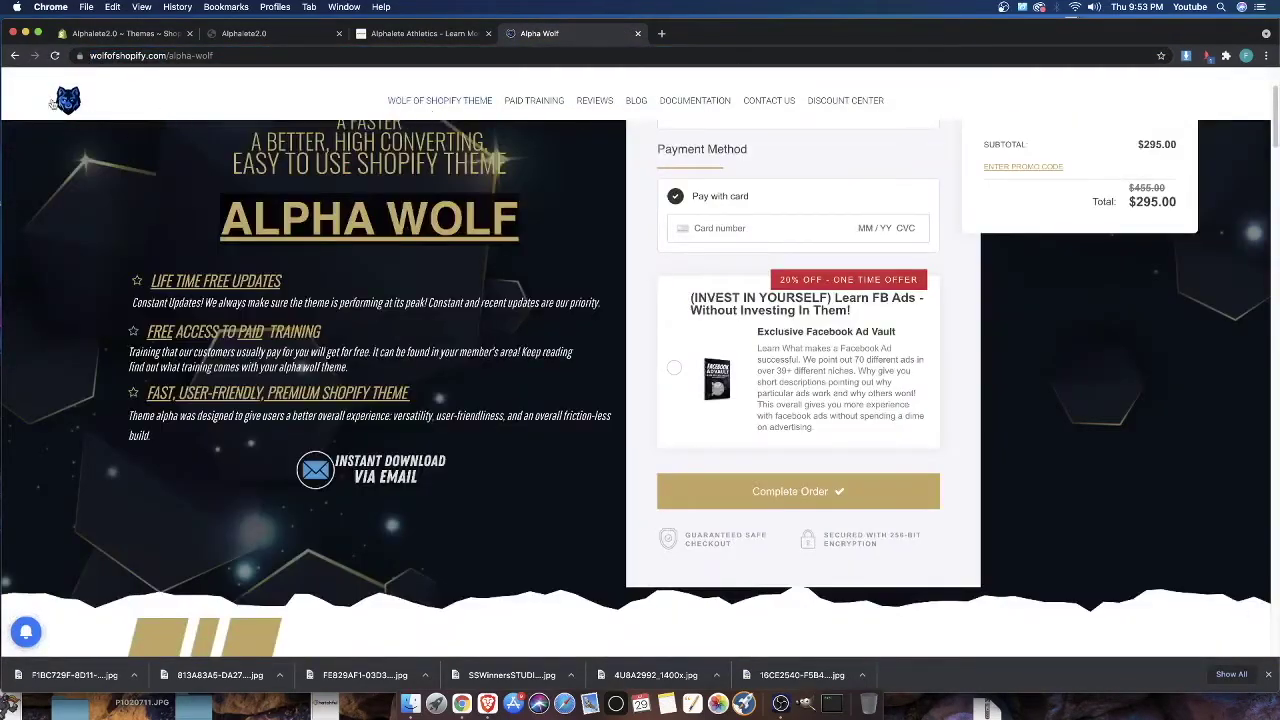
{"action": "left_click", "coordinate": [56, 103]}
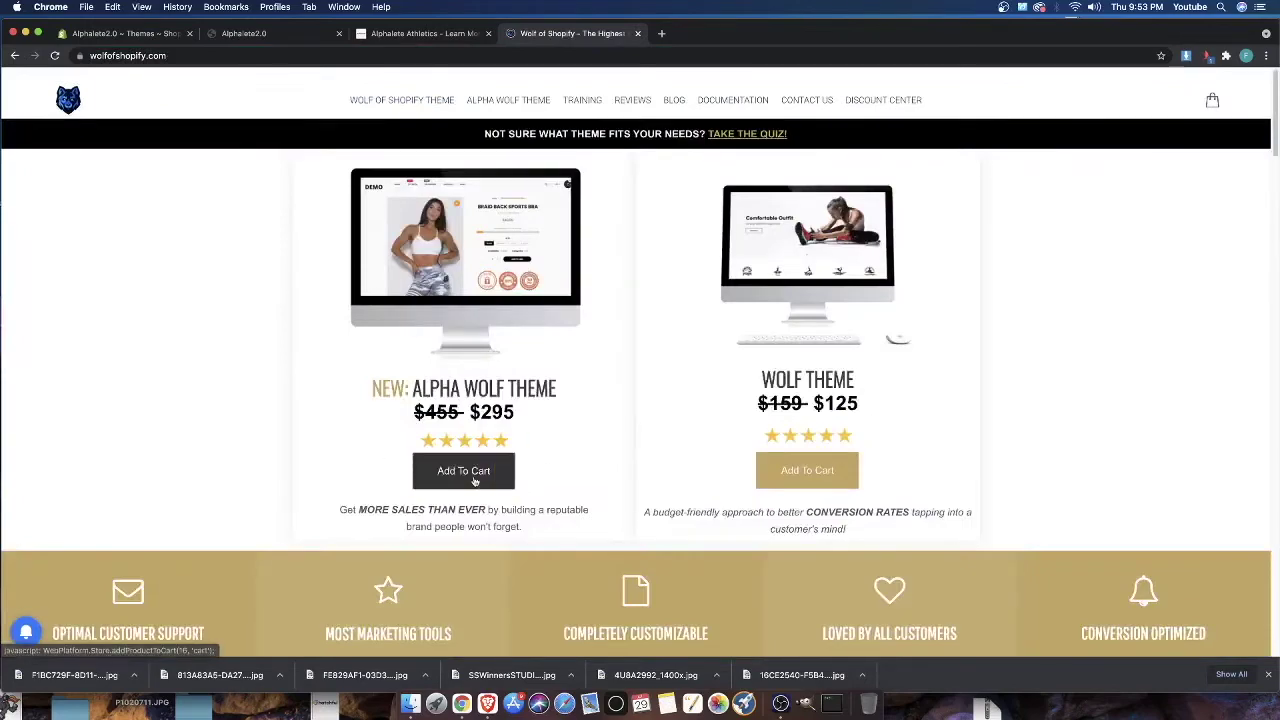
Examine the Alpha Wolf sales page again, covering its theme features, FAQ and theme video sections
{"action": "left_click", "coordinate": [500, 102]}
{"action": "scroll", "coordinate": [446, 507], "scroll_direction": "down", "scroll_amount": 20}
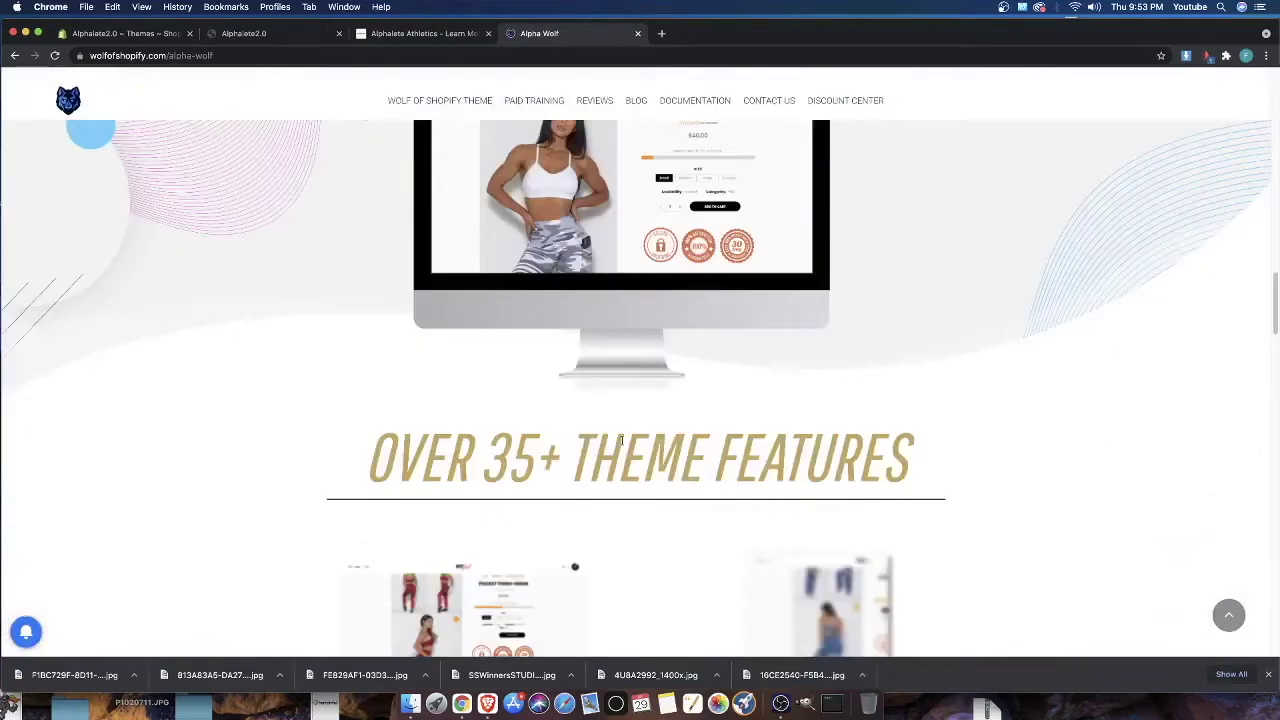
{"action": "scroll", "coordinate": [589, 444], "scroll_direction": "down", "scroll_amount": 10}
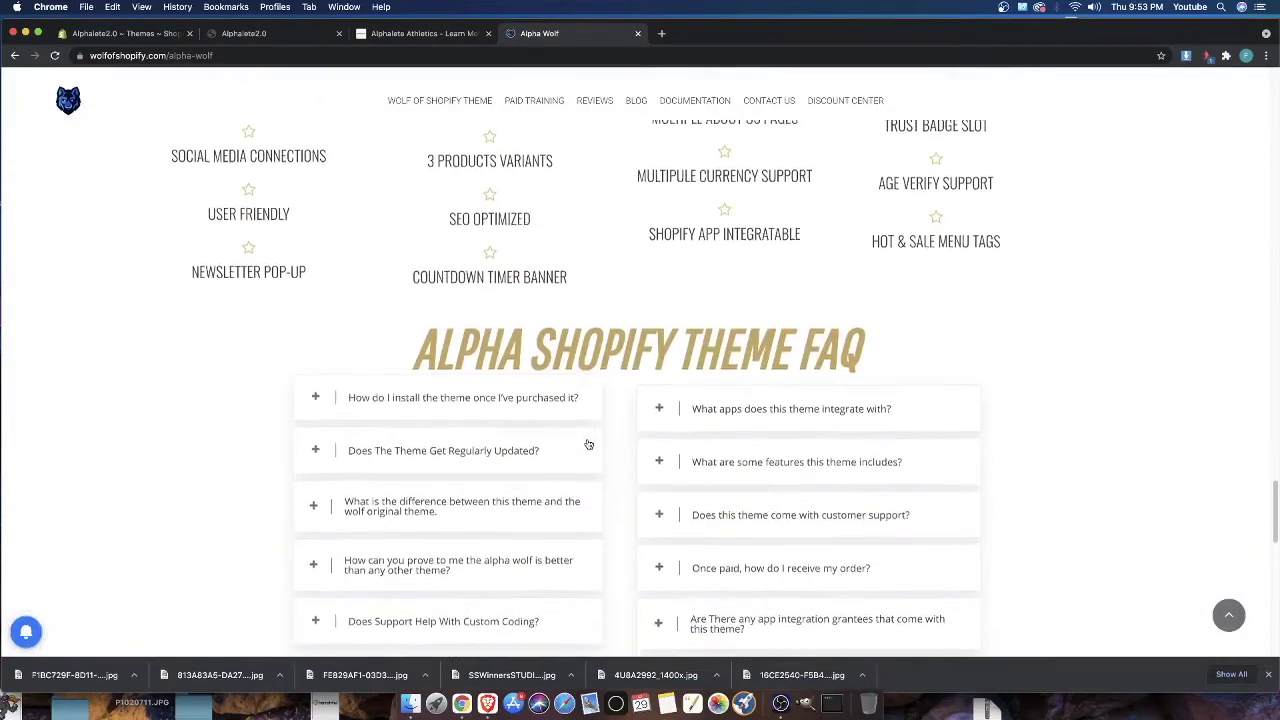
{"action": "scroll", "coordinate": [589, 444], "scroll_direction": "down", "scroll_amount": 5}
{"action": "scroll", "coordinate": [600, 450], "scroll_direction": "up", "scroll_amount": 5}
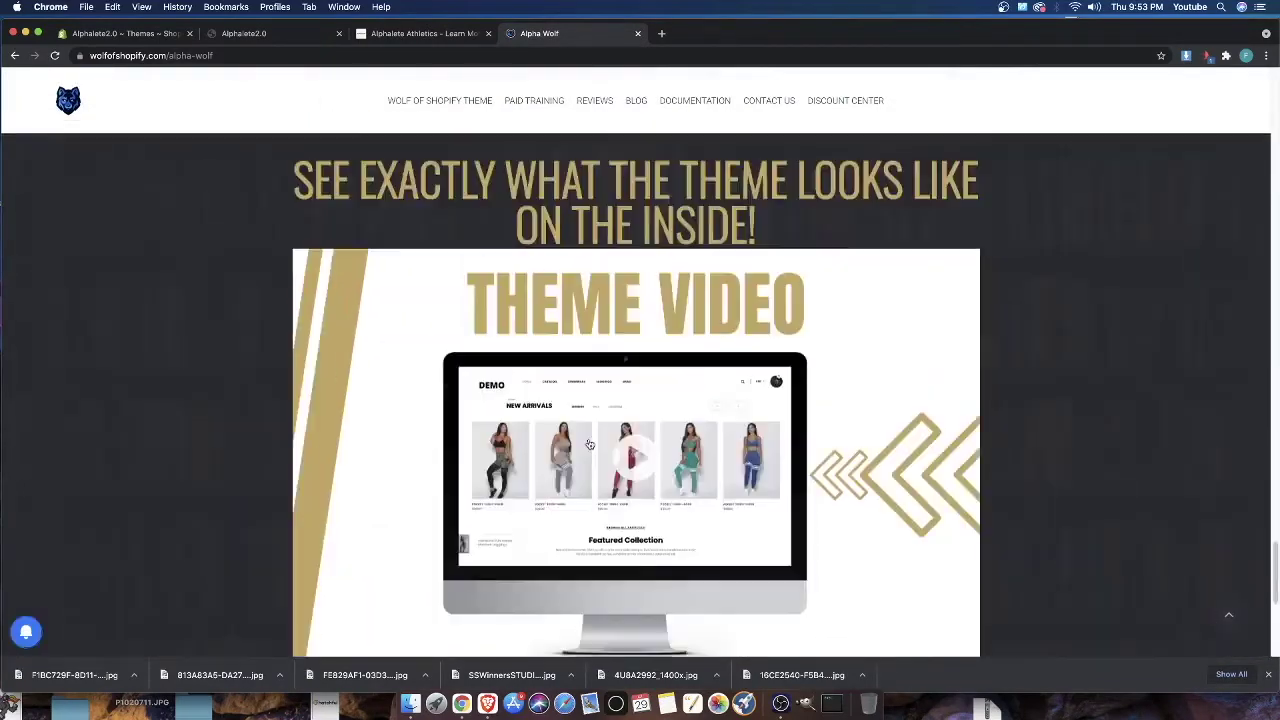
{"action": "scroll", "coordinate": [619, 460], "scroll_direction": "down", "scroll_amount": 4}
{"action": "scroll", "coordinate": [619, 460], "scroll_direction": "up", "scroll_amount": 15}
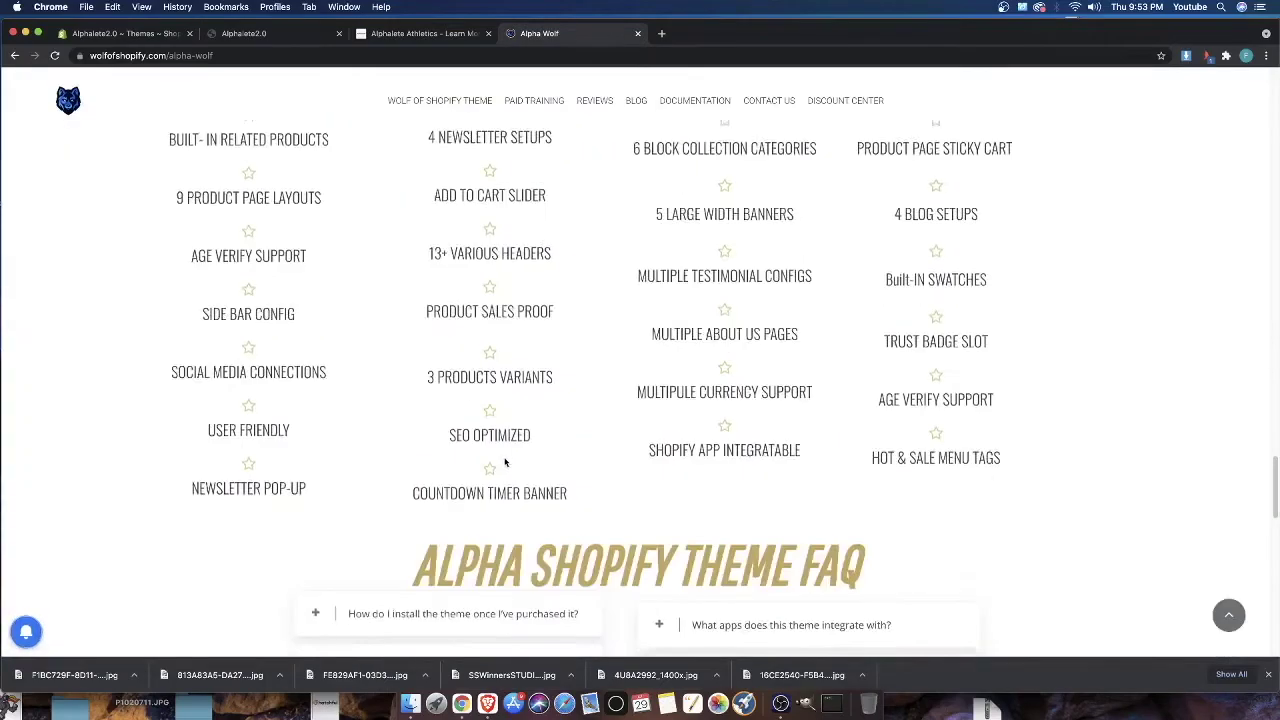
{"action": "scroll", "coordinate": [501, 463], "scroll_direction": "up", "scroll_amount": 10}
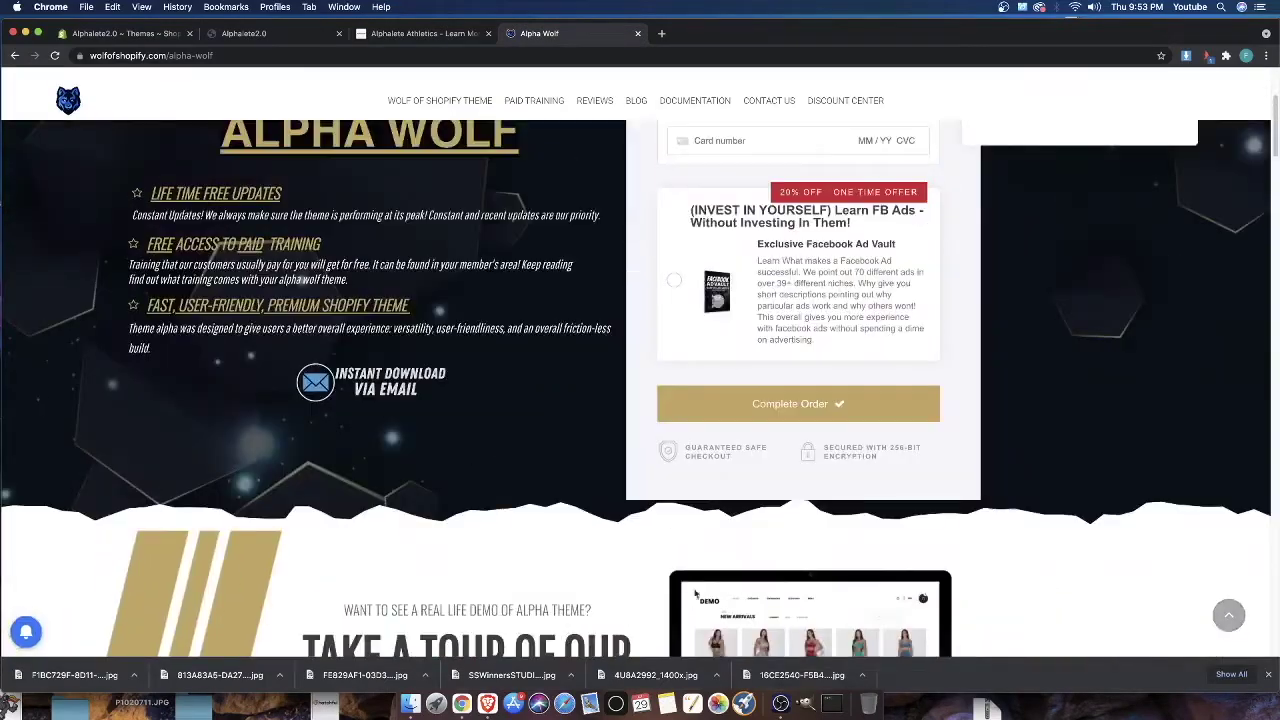
Return to the Alphalete2.0 store's Themes page and start adding a theme from a zip file in the theme library
{"action": "left_click", "coordinate": [108, 40]}
{"action": "scroll", "coordinate": [706, 342], "scroll_direction": "down", "scroll_amount": 1}
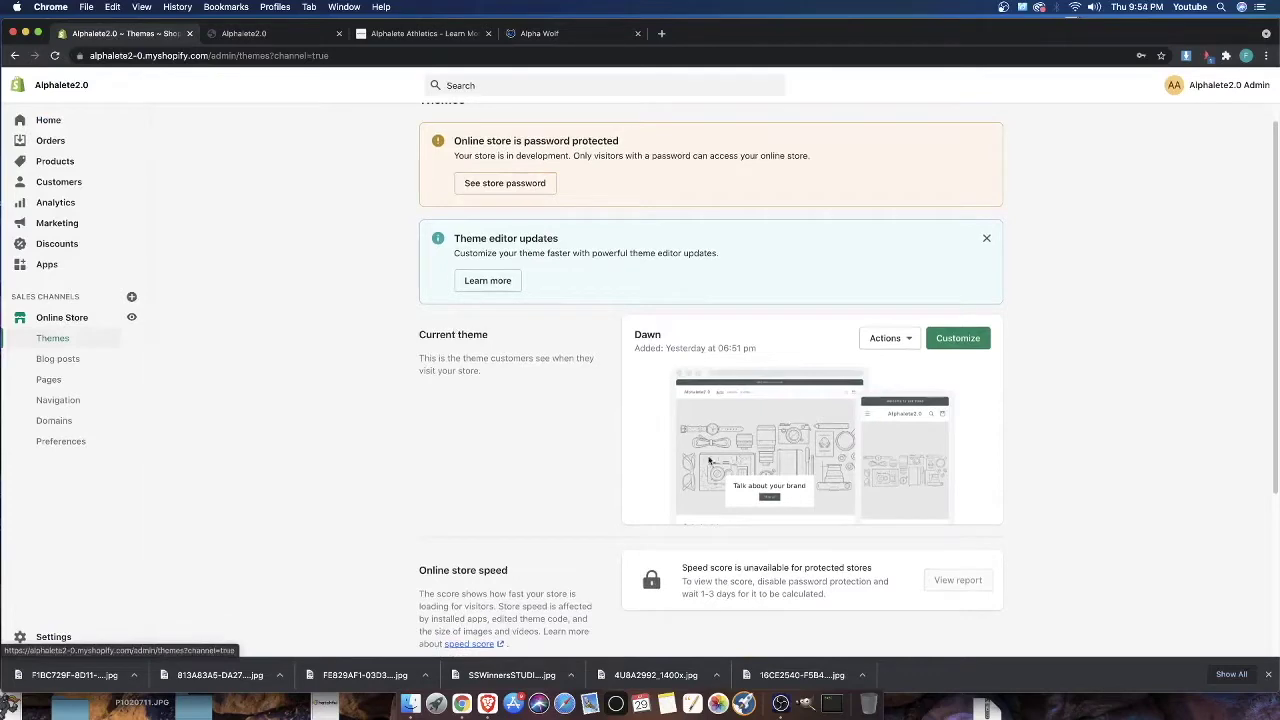
{"action": "scroll", "coordinate": [628, 414], "scroll_direction": "down", "scroll_amount": 4}
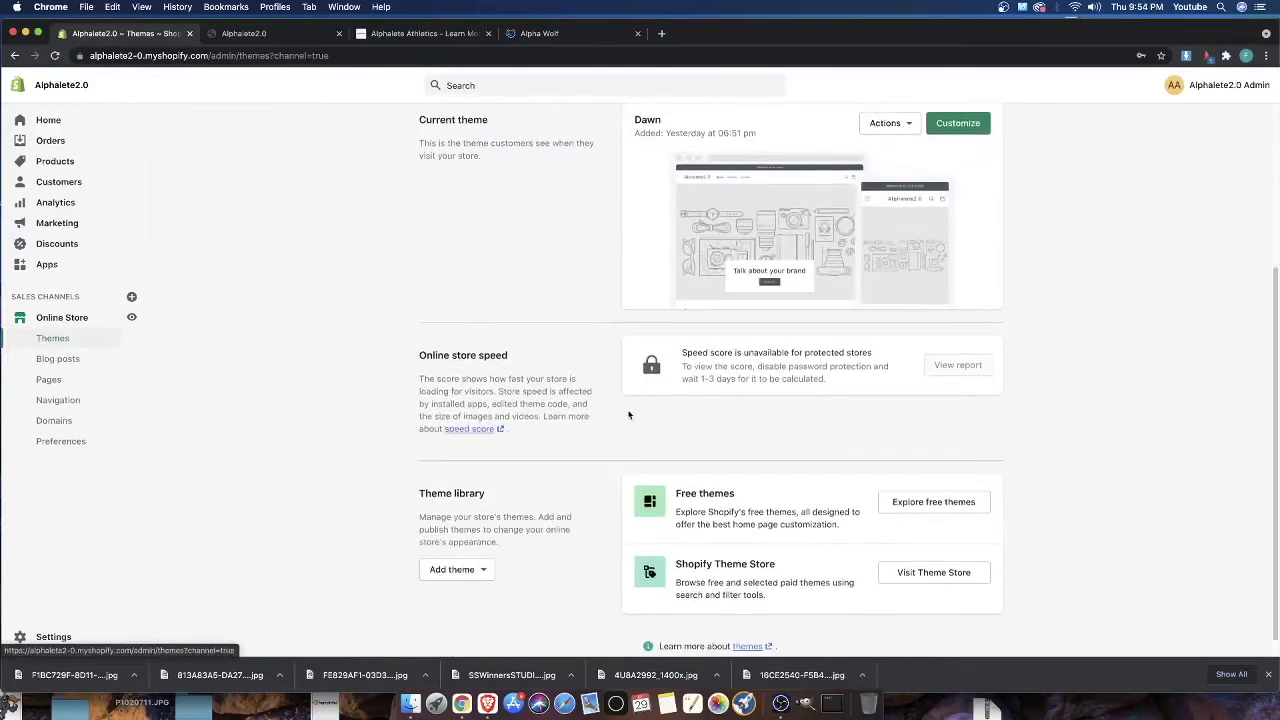
{"action": "left_click", "coordinate": [468, 570]}
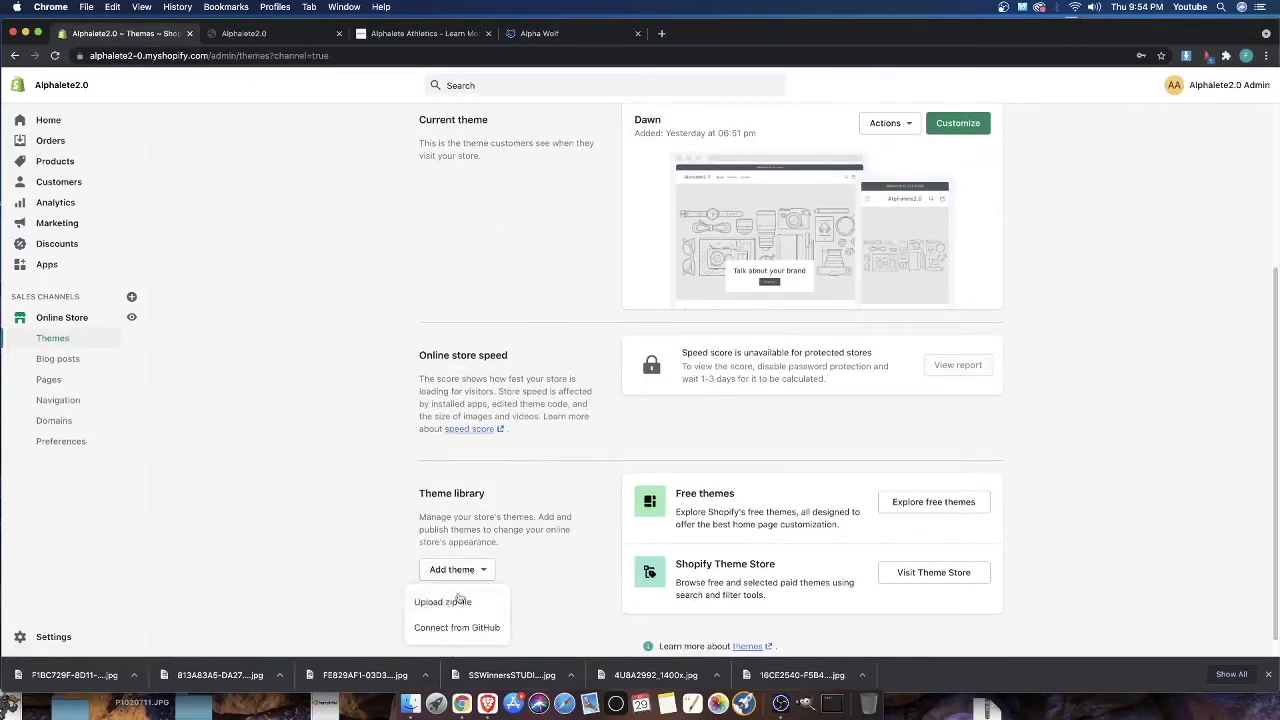
{"action": "left_click", "coordinate": [446, 601]}
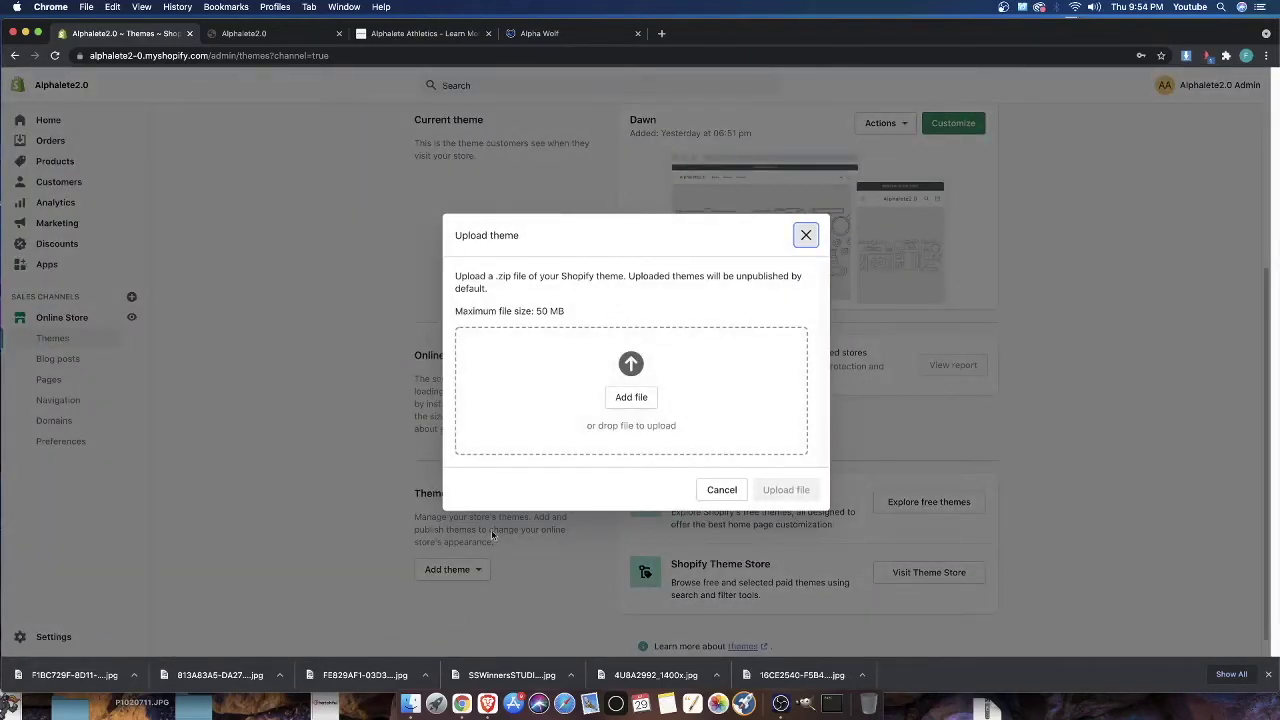
Bring up the THEME ALPHA 2 folder in Finder, check the Alpha Wolf sales page, and return to the theme upload dialog
{"action": "left_click", "coordinate": [420, 706]}
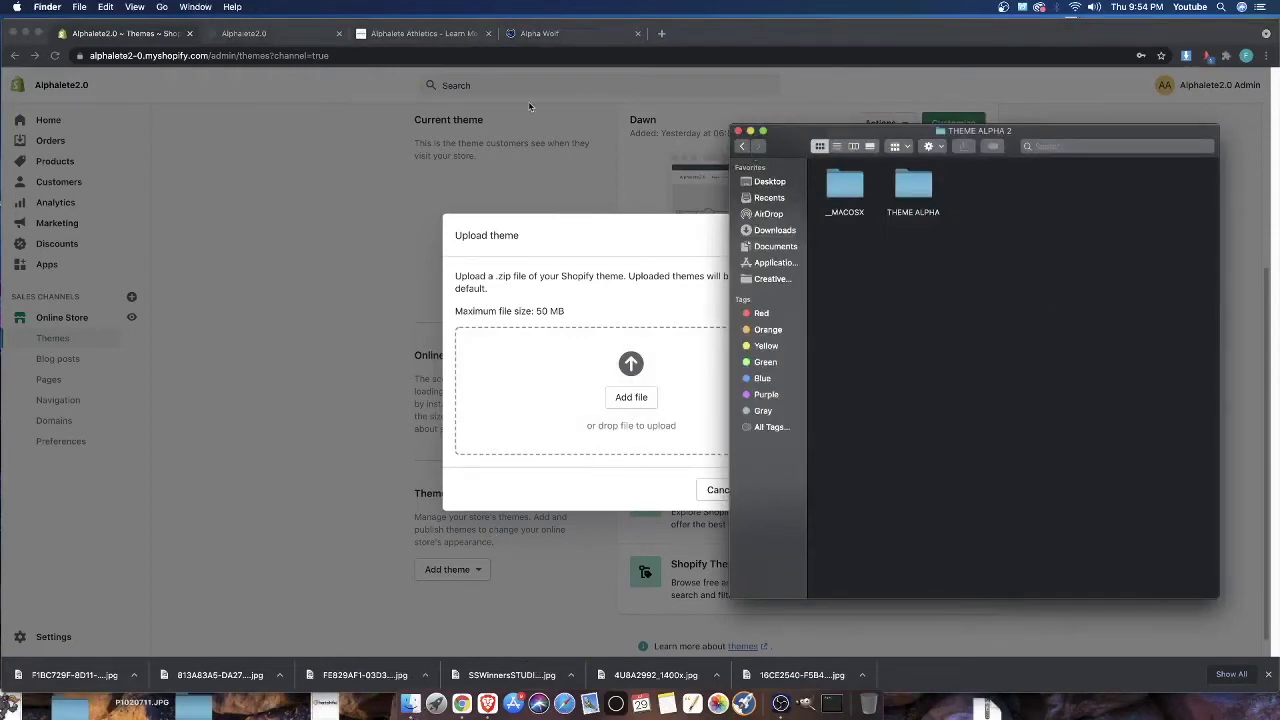
{"action": "left_click", "coordinate": [352, 35]}
{"action": "left_click", "coordinate": [540, 33]}
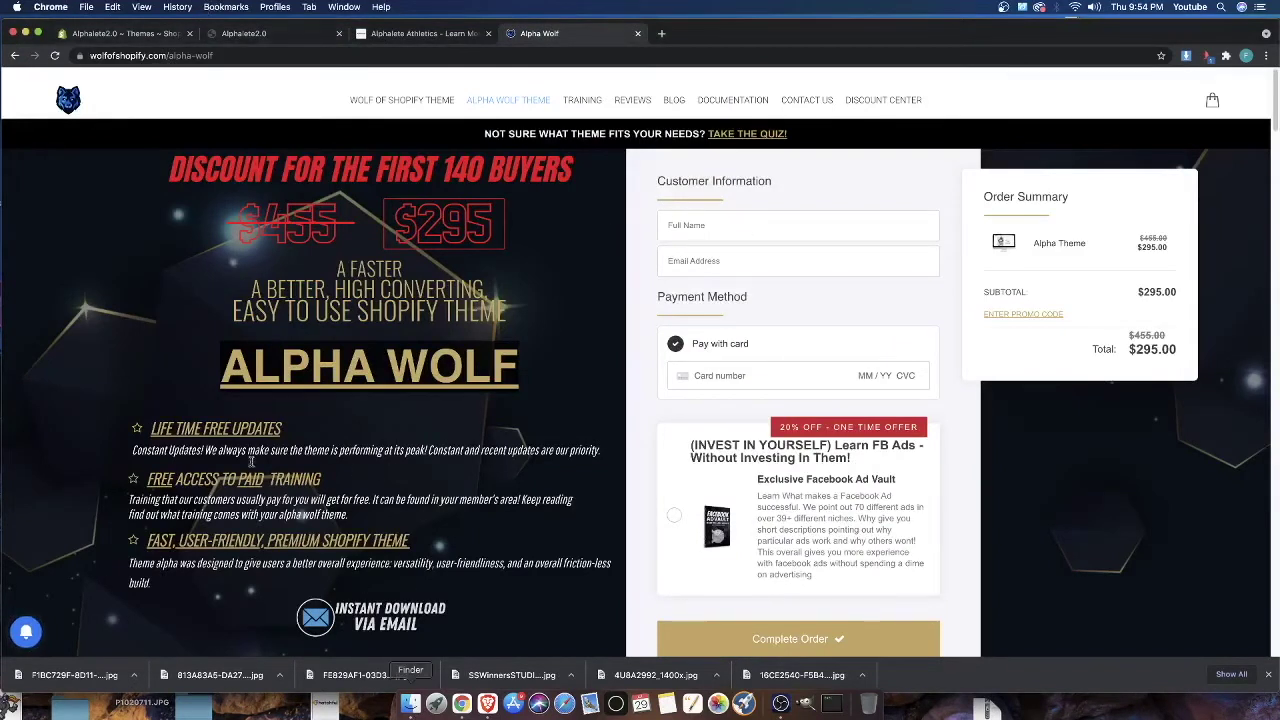
{"action": "left_click", "coordinate": [150, 33]}
Upload UPLOAD THEME FILE.zip from the THEME ALPHA folder in Finder to the store's theme library
{"action": "left_click", "coordinate": [410, 703]}
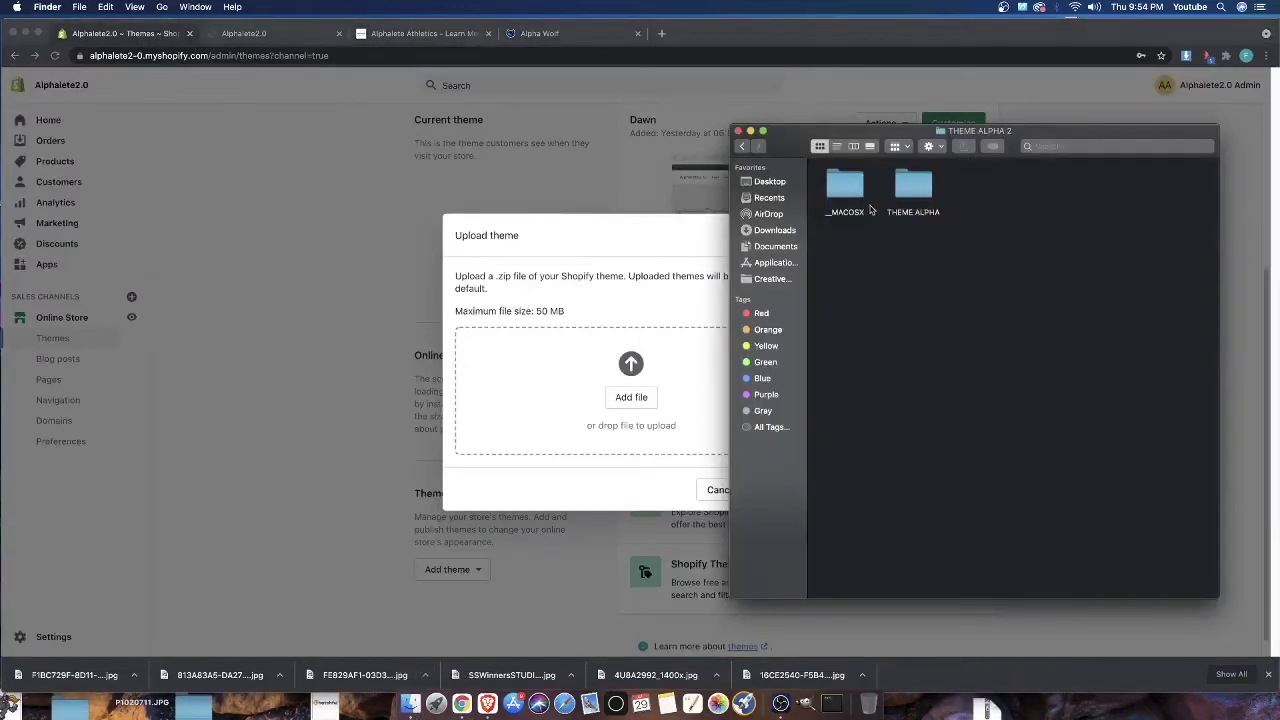
{"action": "left_click", "coordinate": [916, 180]}
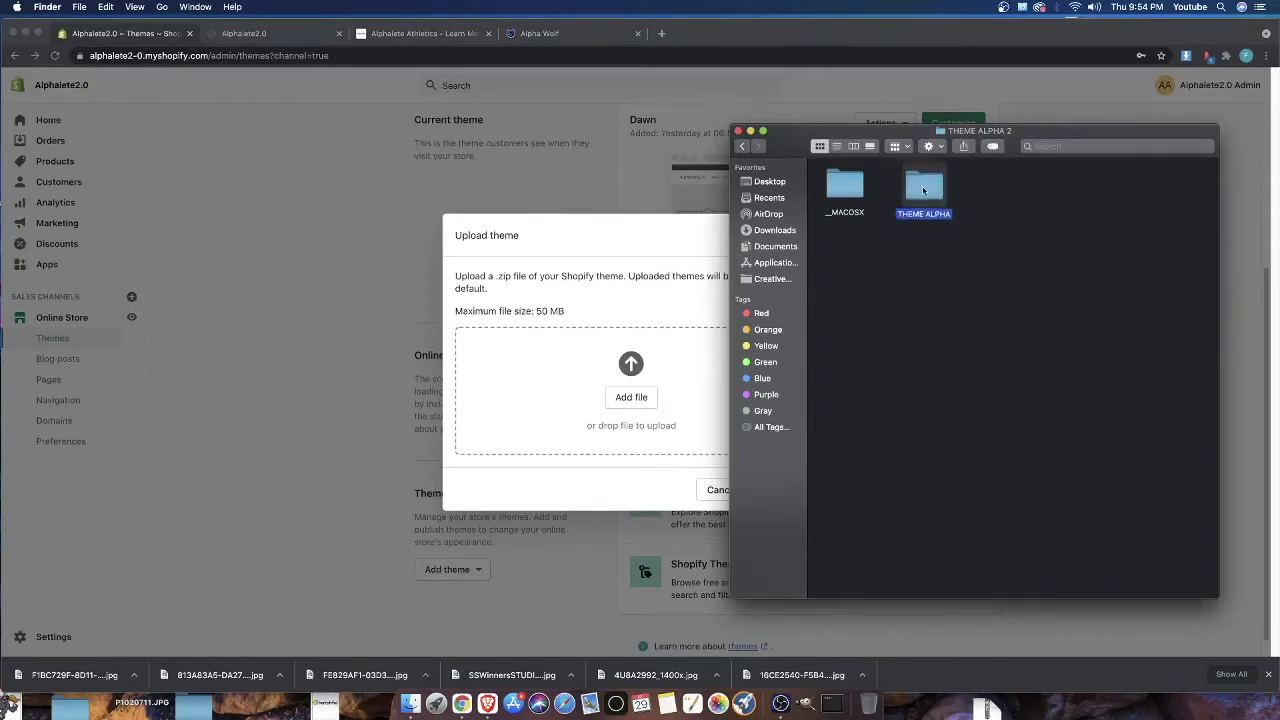
{"action": "double_click", "coordinate": [914, 188]}
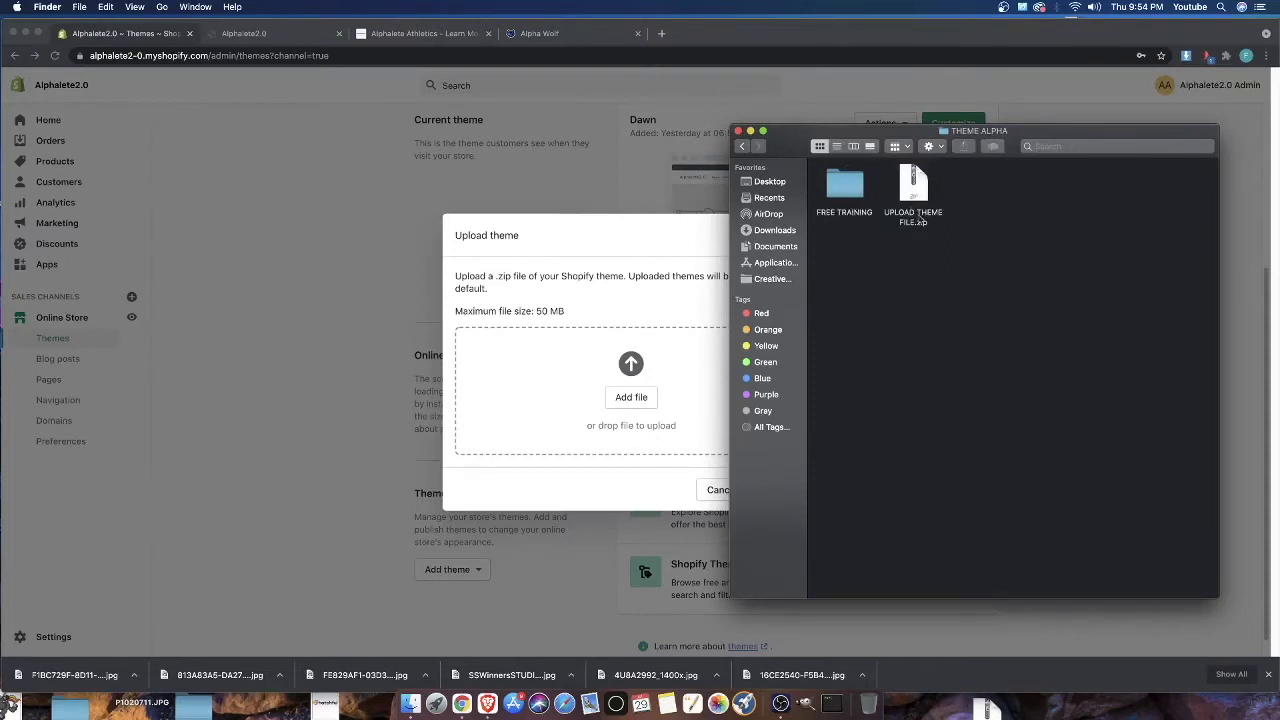
{"action": "left_click", "coordinate": [913, 188]}
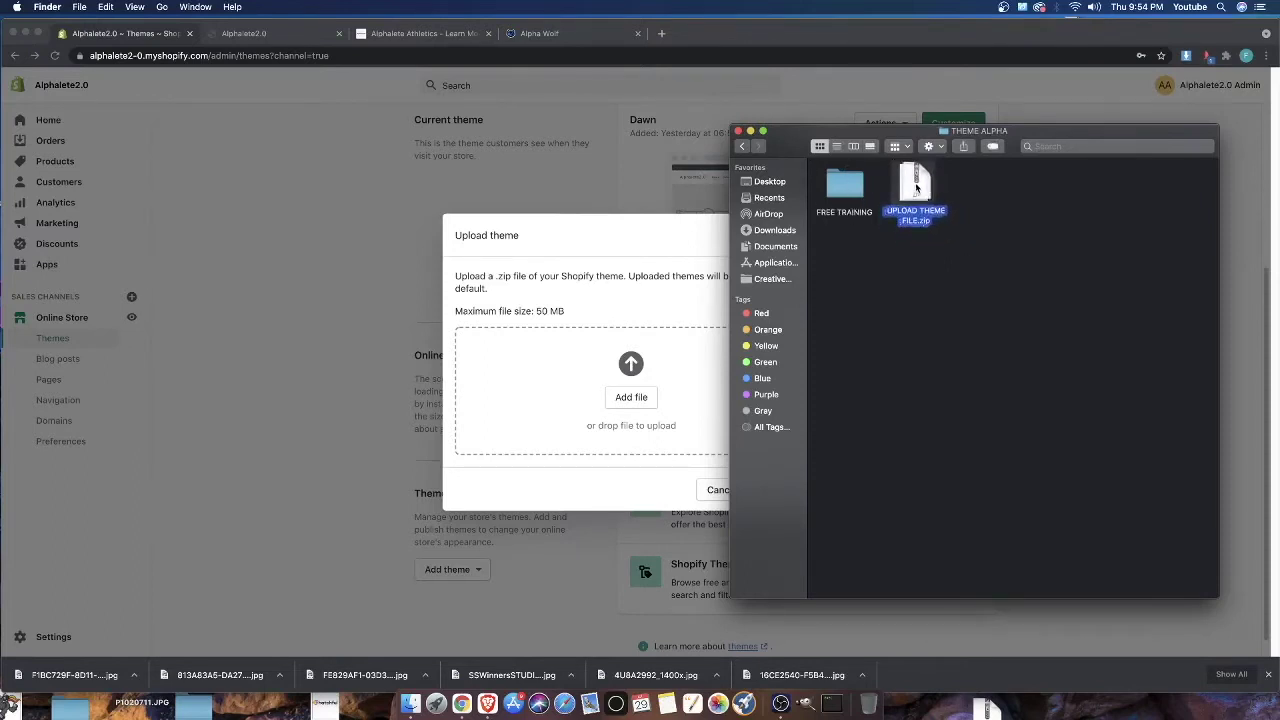
{"action": "left_click_drag", "start_coordinate": [930, 200], "coordinate": [603, 372]}
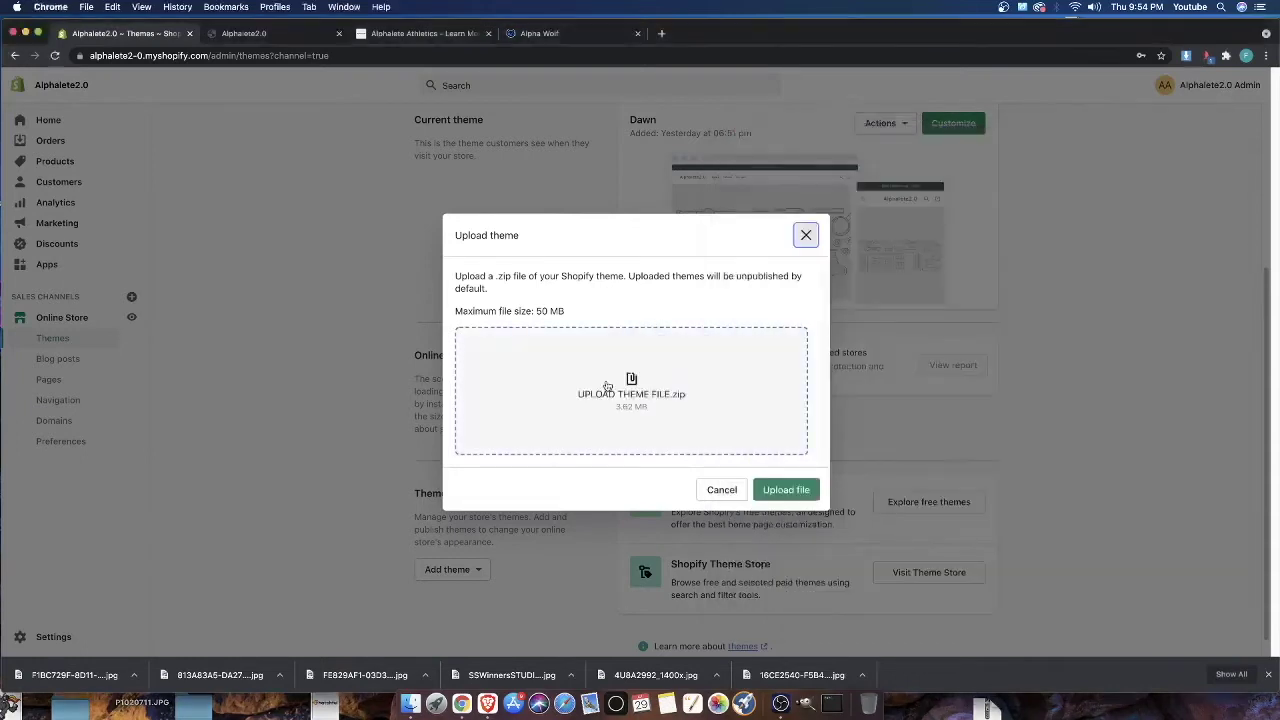
{"action": "left_click", "coordinate": [786, 496]}
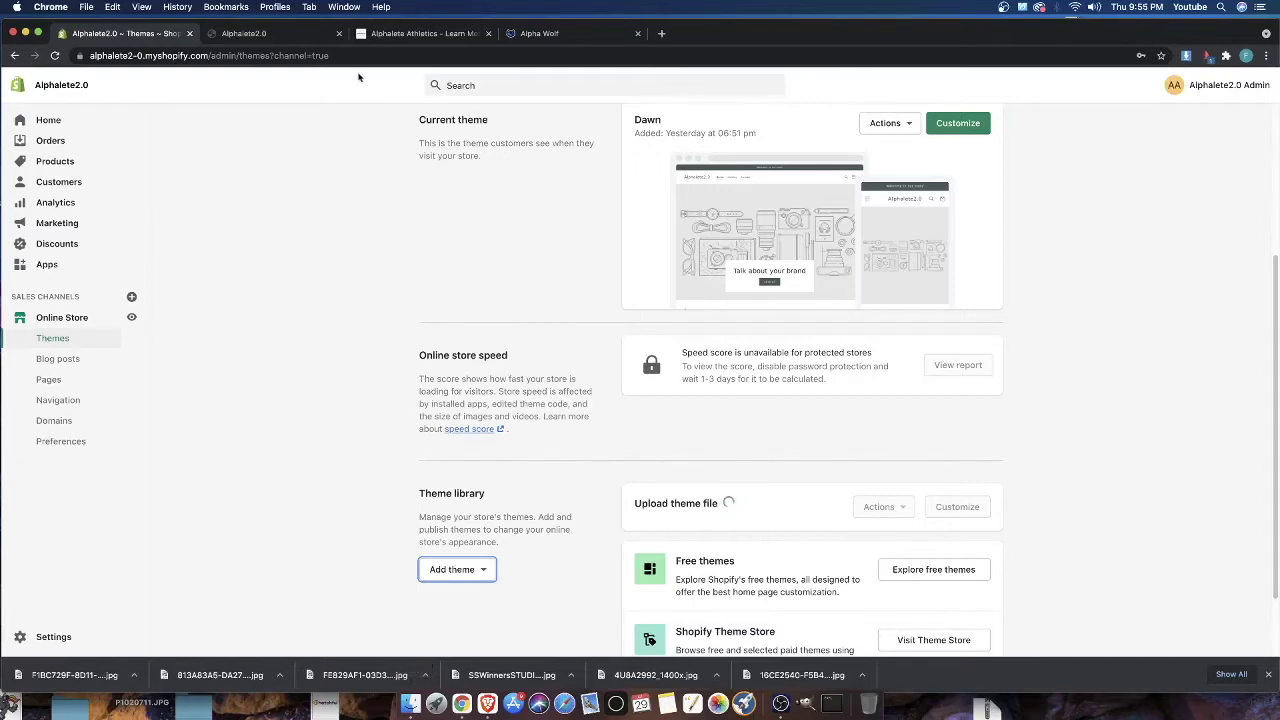
Review the product catalog in the store's Dawn preview while checking the theme upload on the Themes page
{"action": "left_click", "coordinate": [276, 33]}
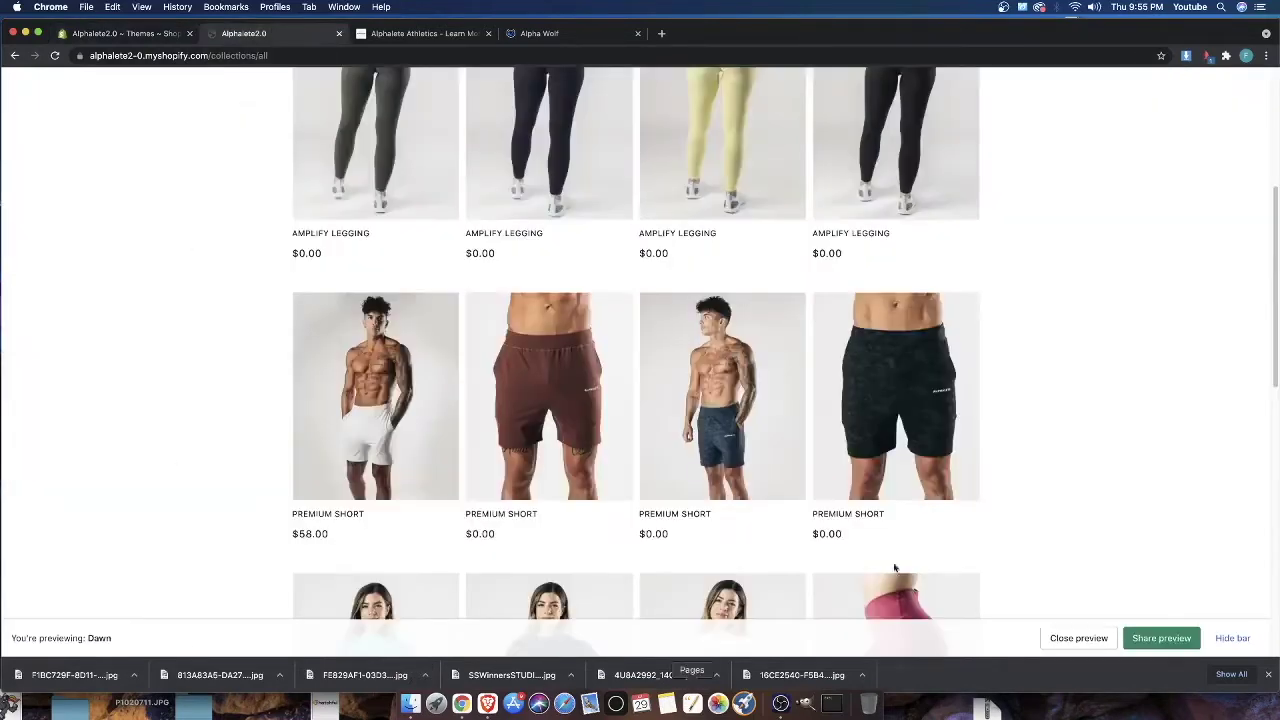
{"action": "left_click", "coordinate": [148, 35]}
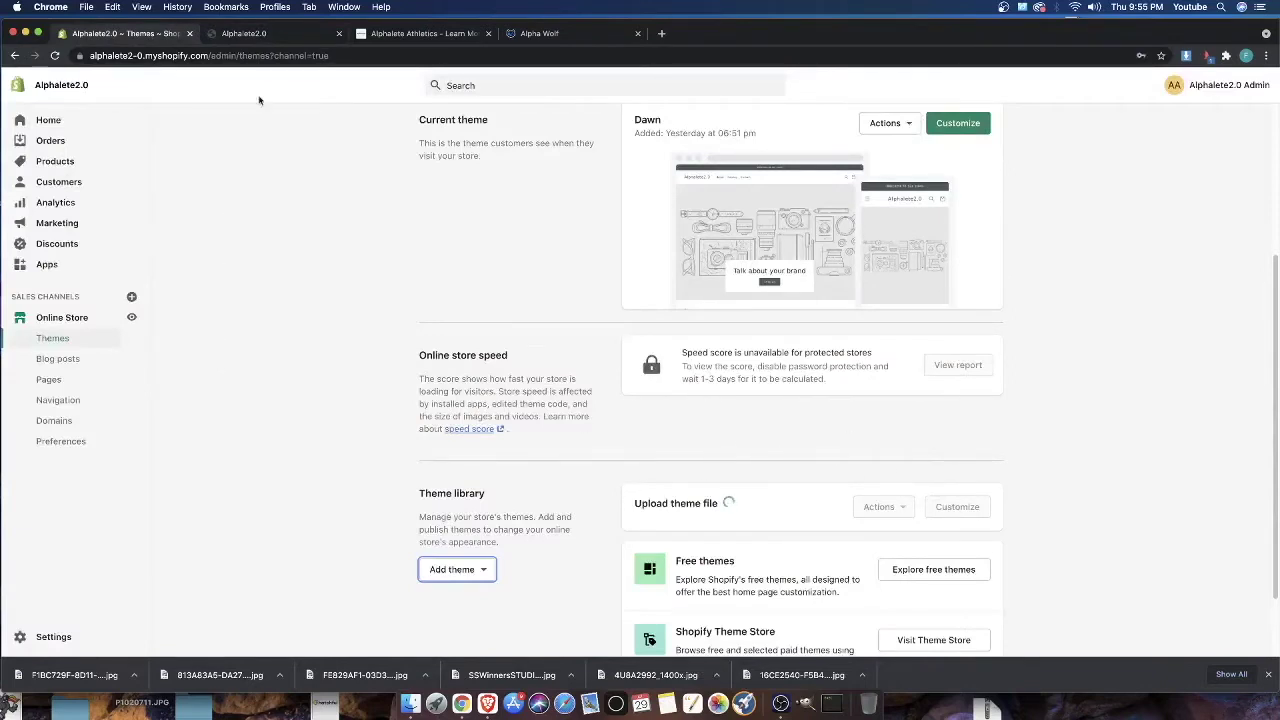
{"action": "left_click", "coordinate": [262, 34]}
{"action": "scroll", "coordinate": [646, 372], "scroll_direction": "down", "scroll_amount": 10}
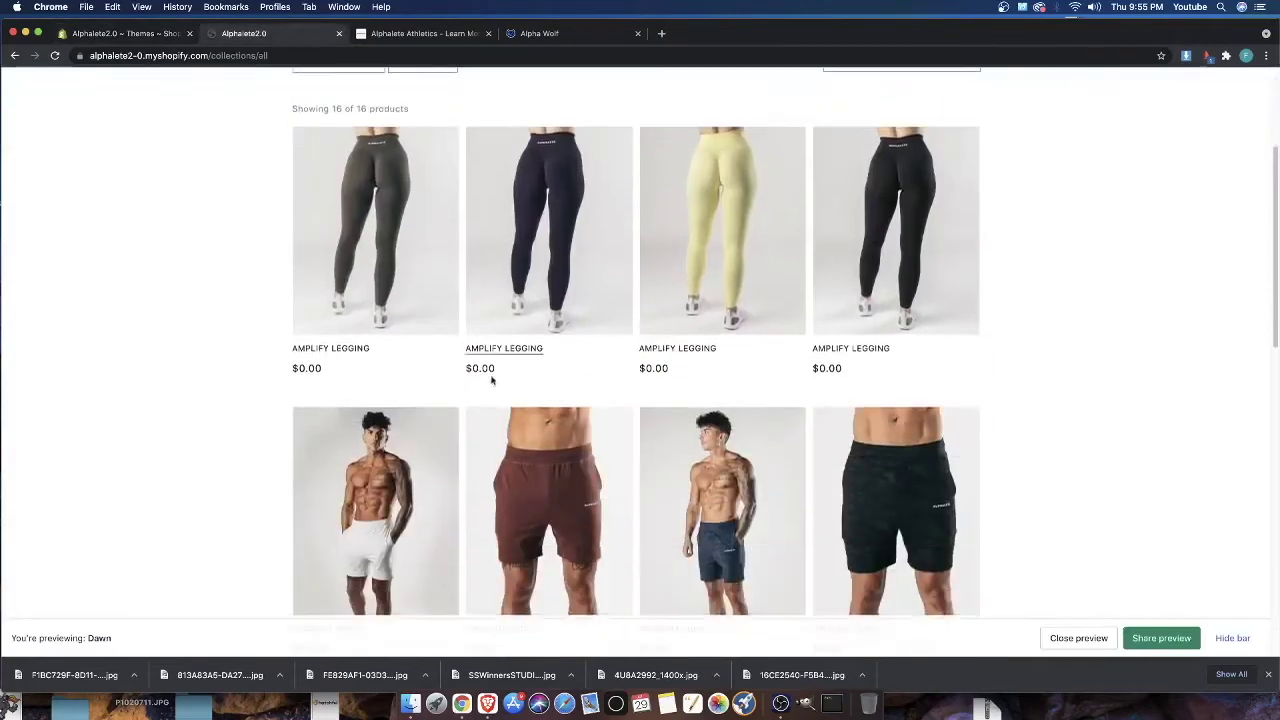
{"action": "scroll", "coordinate": [431, 299], "scroll_direction": "down", "scroll_amount": 4}
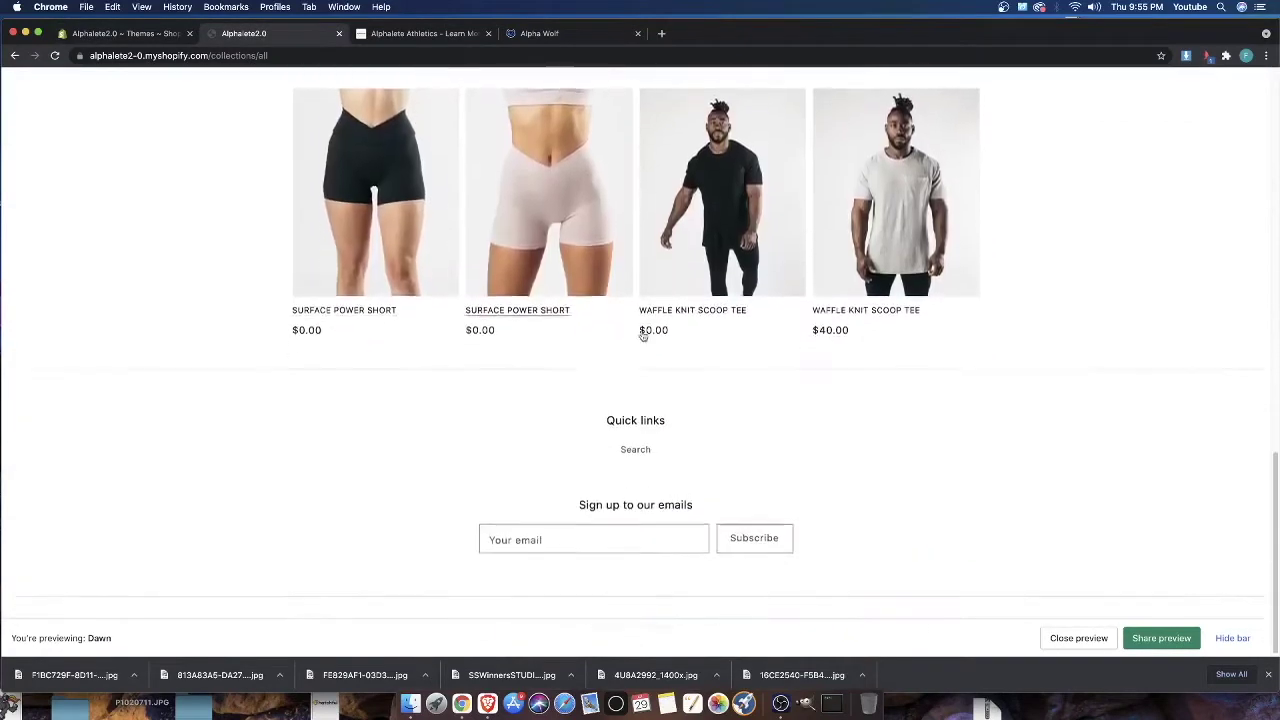
{"action": "scroll", "coordinate": [597, 349], "scroll_direction": "up", "scroll_amount": 15}
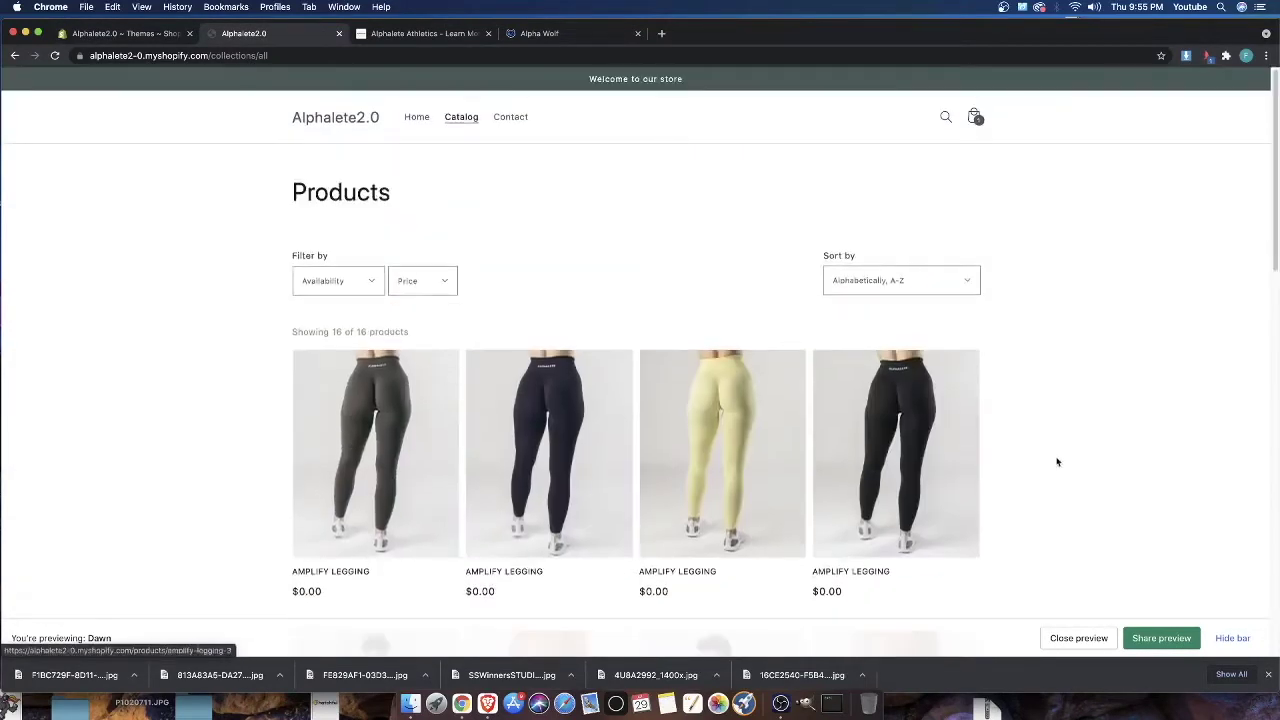
{"action": "scroll", "coordinate": [923, 514], "scroll_direction": "down", "scroll_amount": 5}
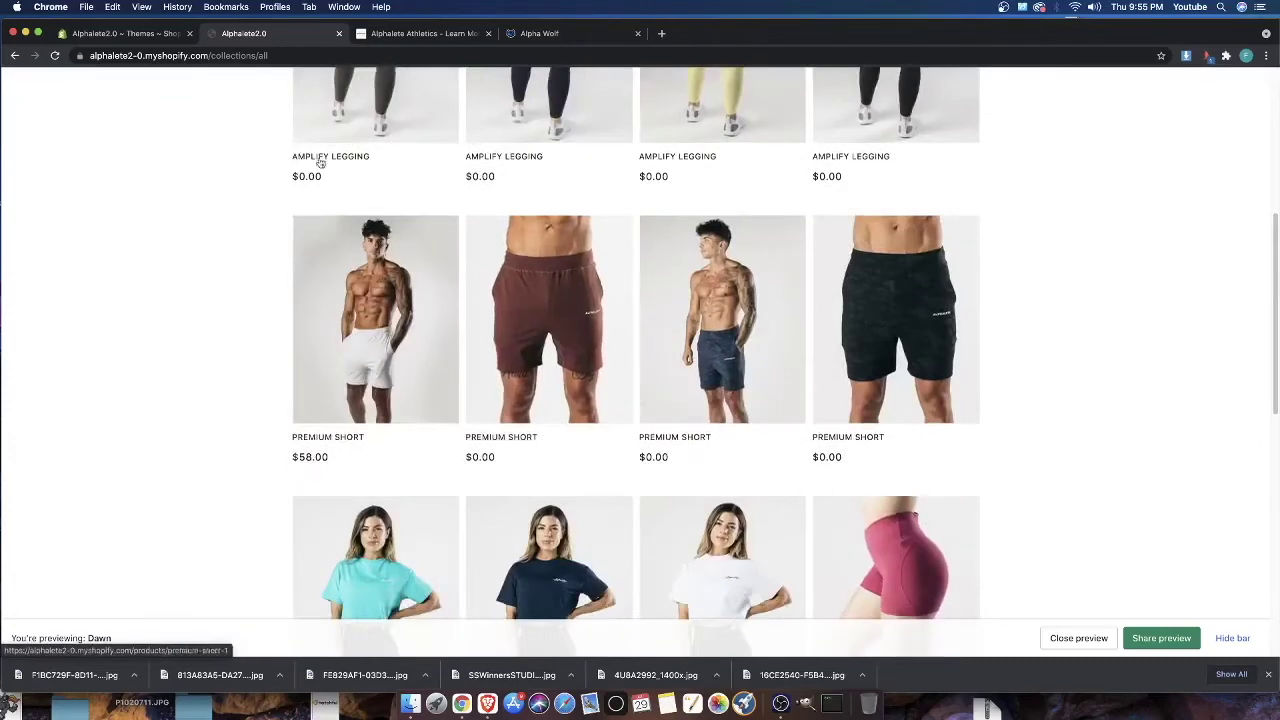
{"action": "left_click", "coordinate": [110, 33]}
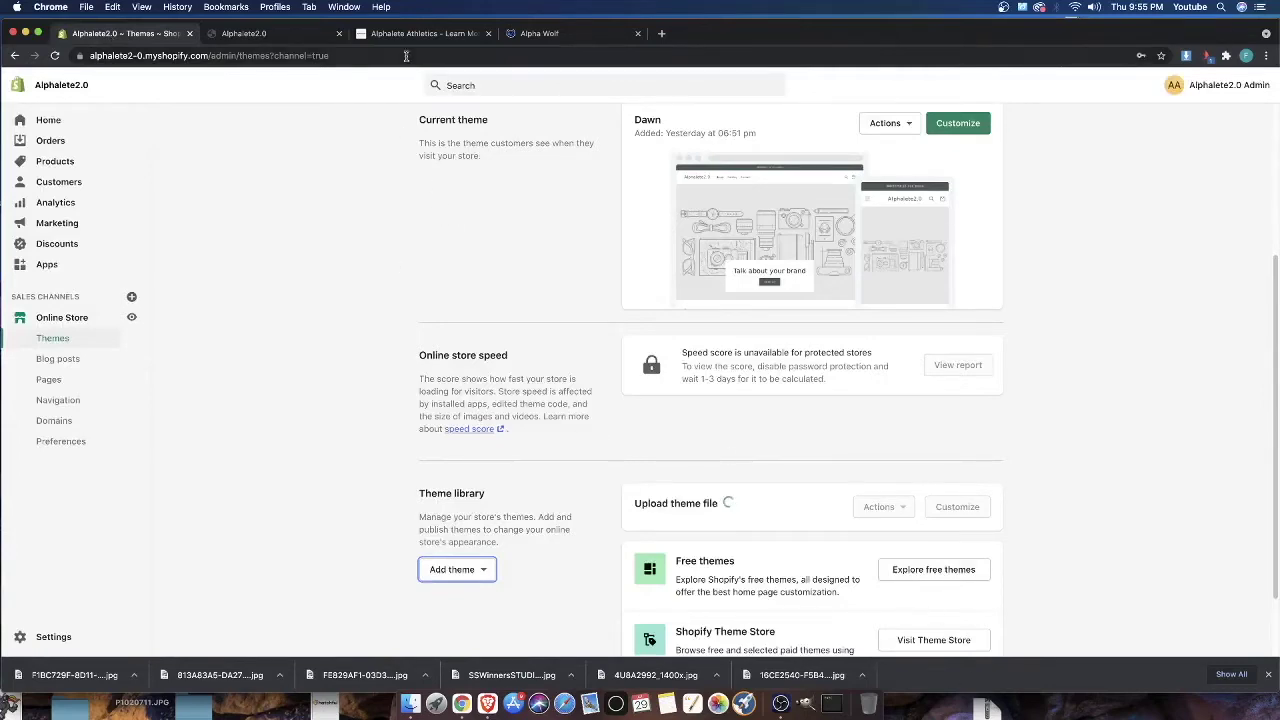
{"action": "left_click", "coordinate": [305, 34]}
{"action": "scroll", "coordinate": [330, 330], "scroll_direction": "up", "scroll_amount": 5}
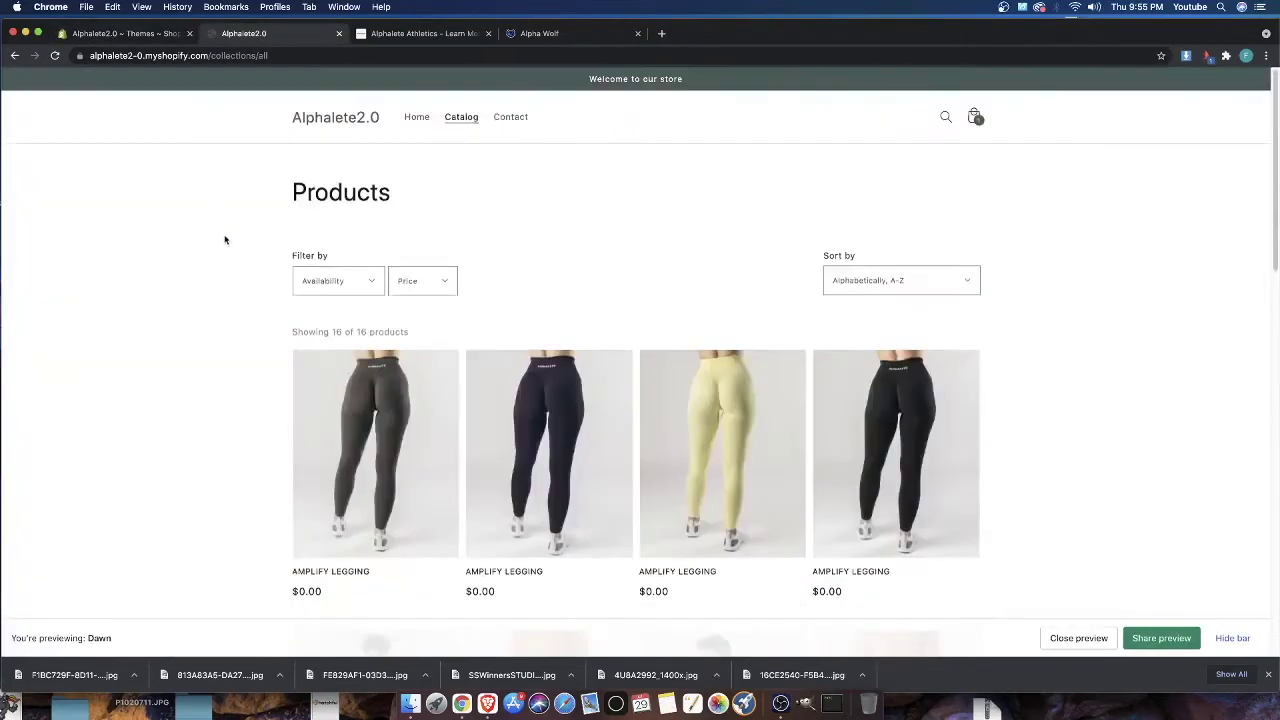
Check the theme upload on the Themes page and look through the store's full product list
{"action": "left_click", "coordinate": [130, 36]}
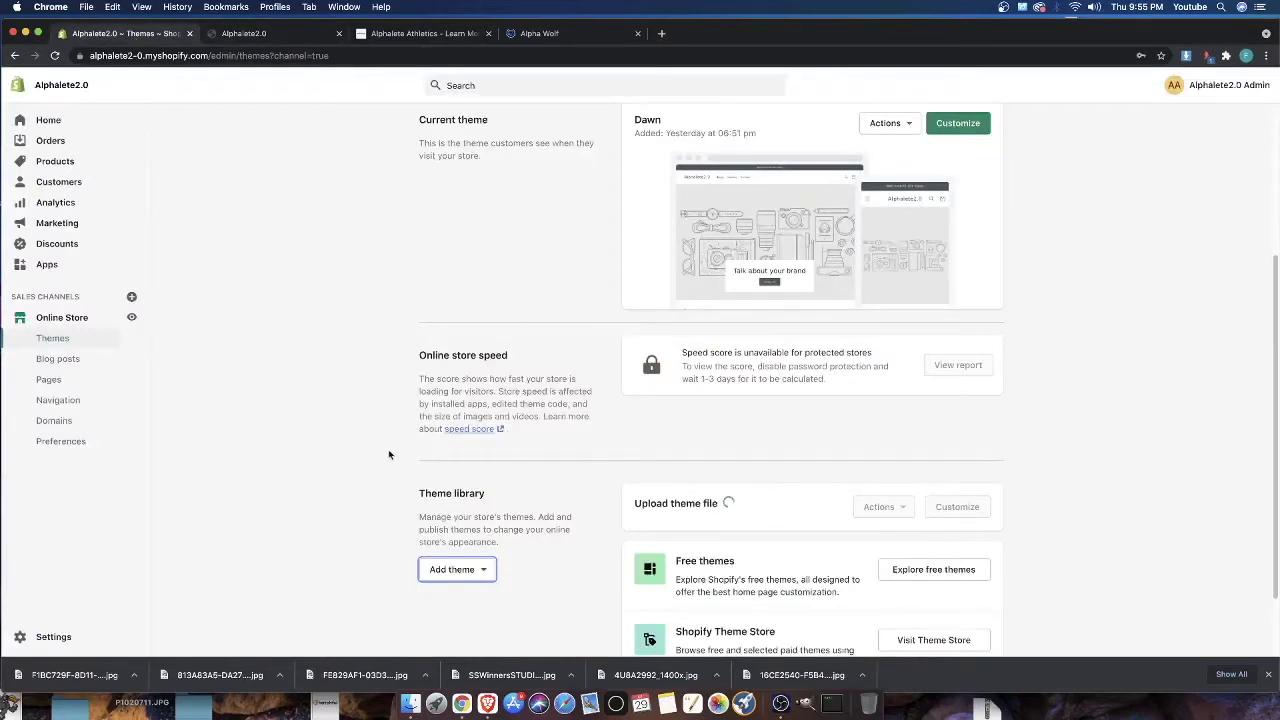
{"action": "scroll", "coordinate": [840, 480], "scroll_direction": "down", "scroll_amount": 2}
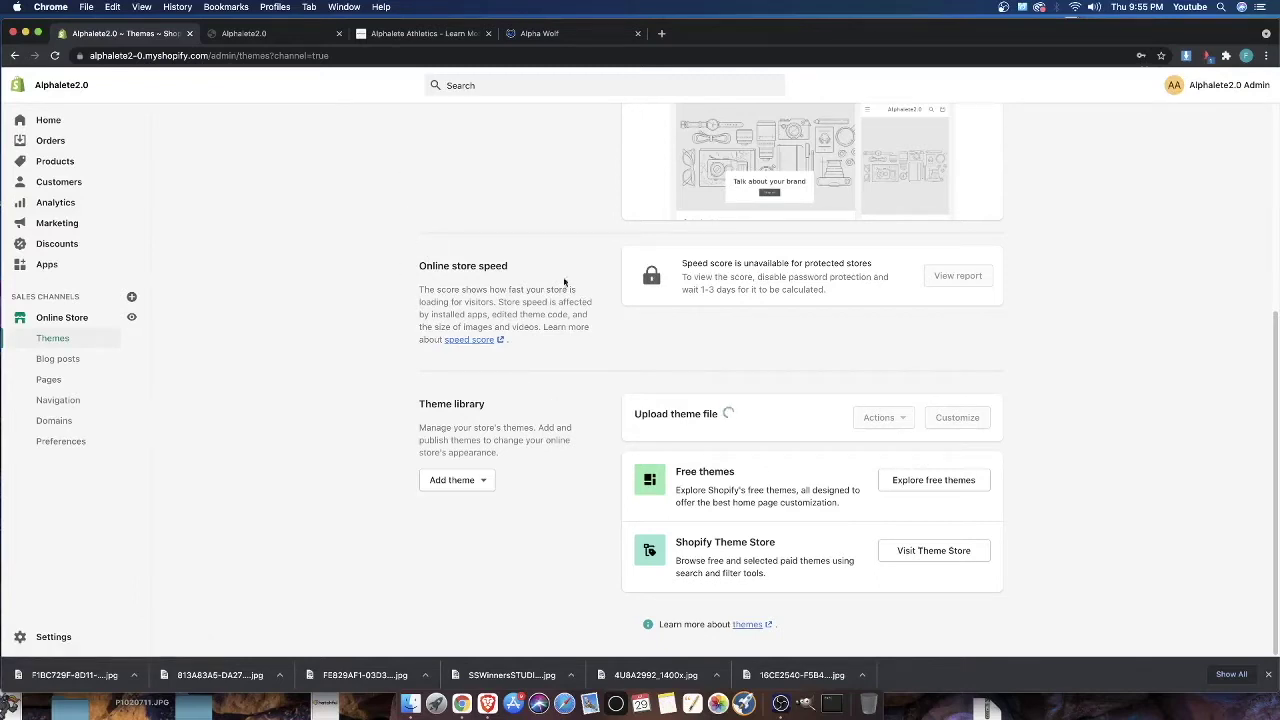
{"action": "left_click", "coordinate": [64, 162]}
{"action": "scroll", "coordinate": [325, 440], "scroll_direction": "down", "scroll_amount": 5}
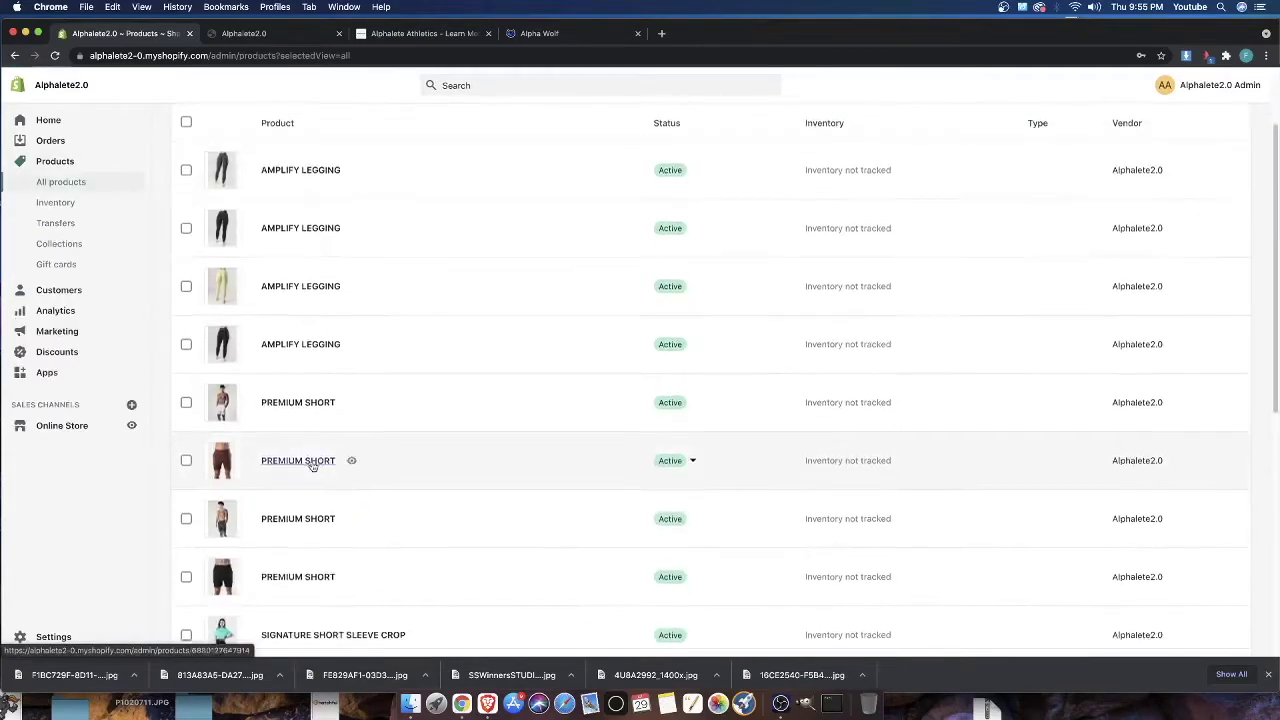
{"action": "scroll", "coordinate": [310, 589], "scroll_direction": "up", "scroll_amount": 5}
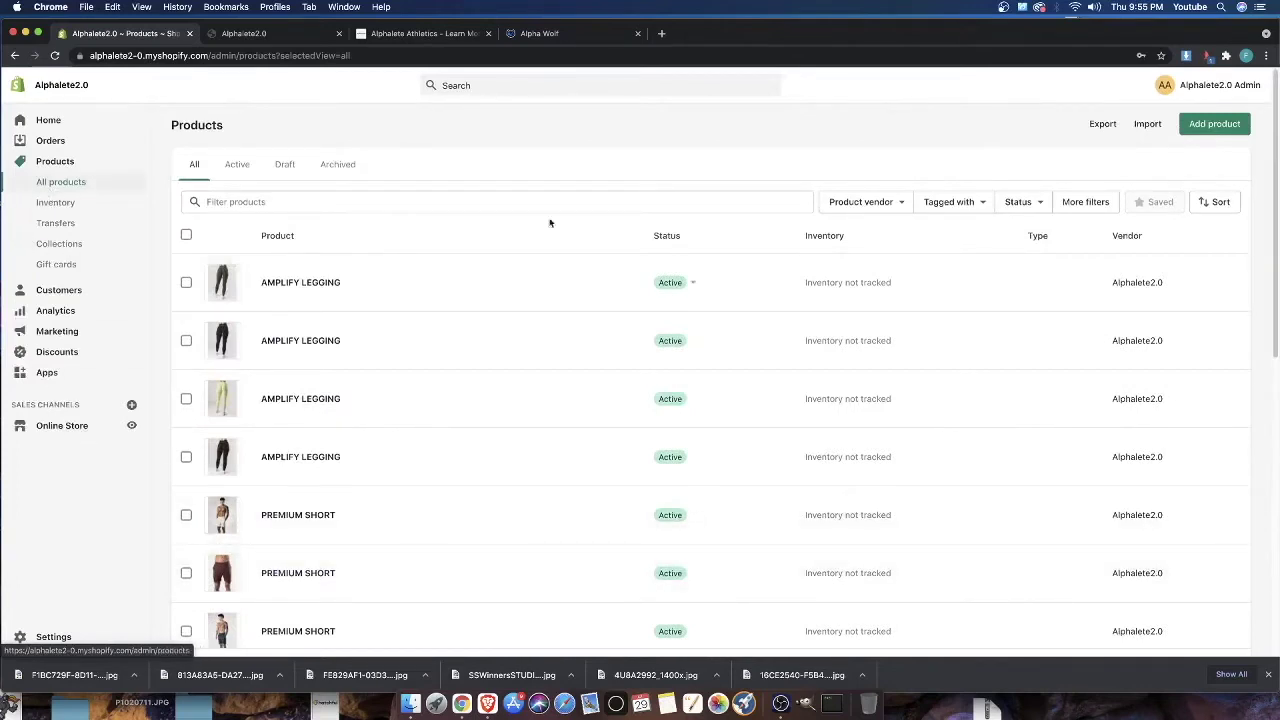
Select all products in the product list and open them in the bulk editor
{"action": "left_click", "coordinate": [186, 236]}
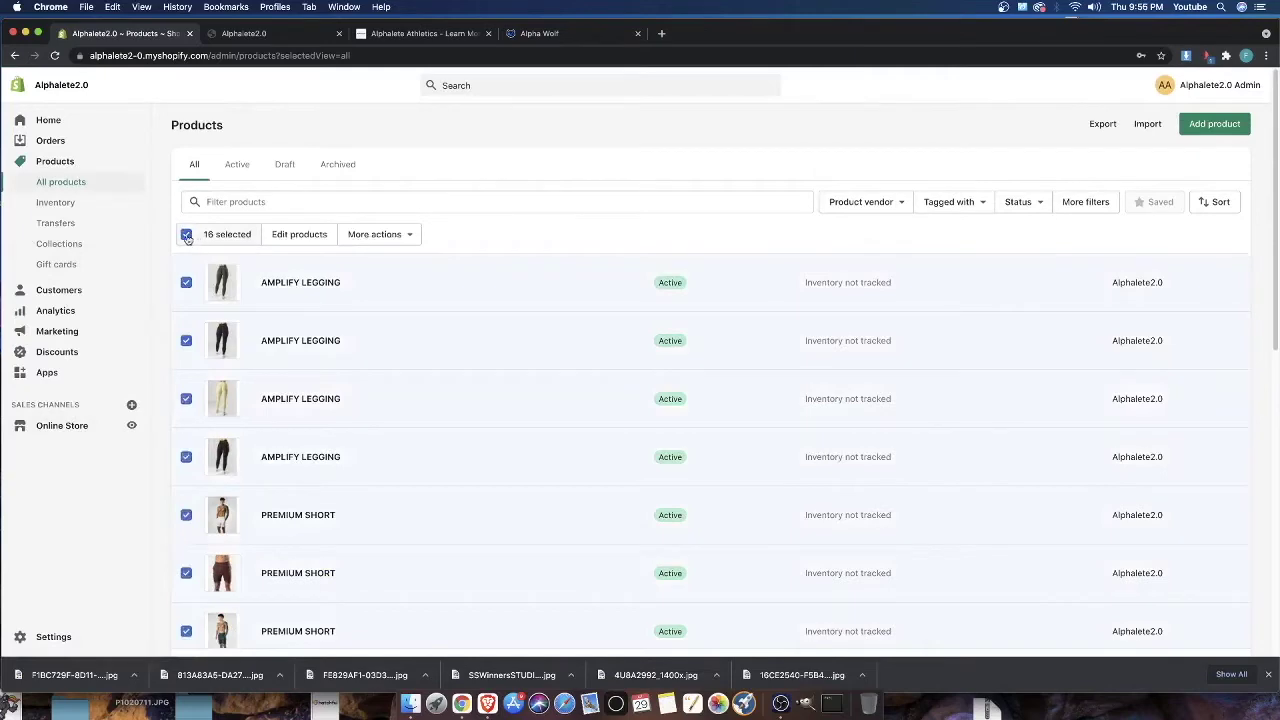
{"action": "scroll", "coordinate": [250, 501], "scroll_direction": "down", "scroll_amount": 2}
{"action": "scroll", "coordinate": [250, 501], "scroll_direction": "up", "scroll_amount": 2}
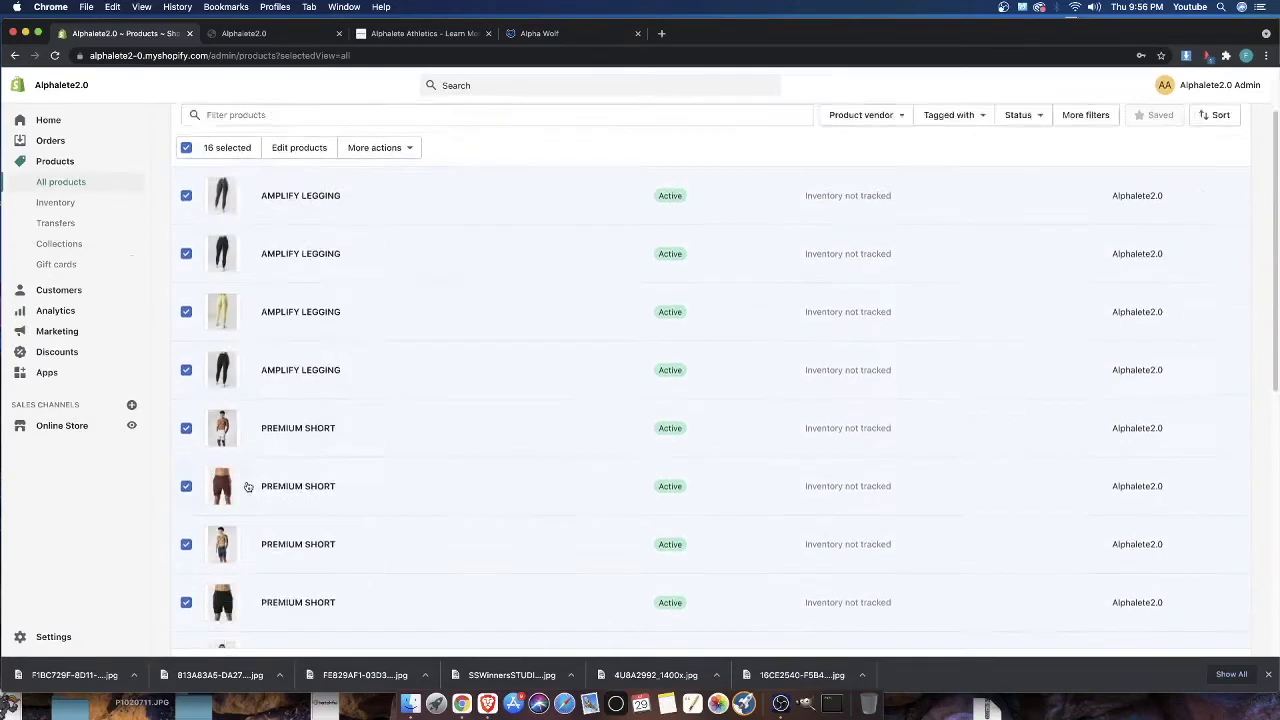
{"action": "left_click", "coordinate": [309, 238]}
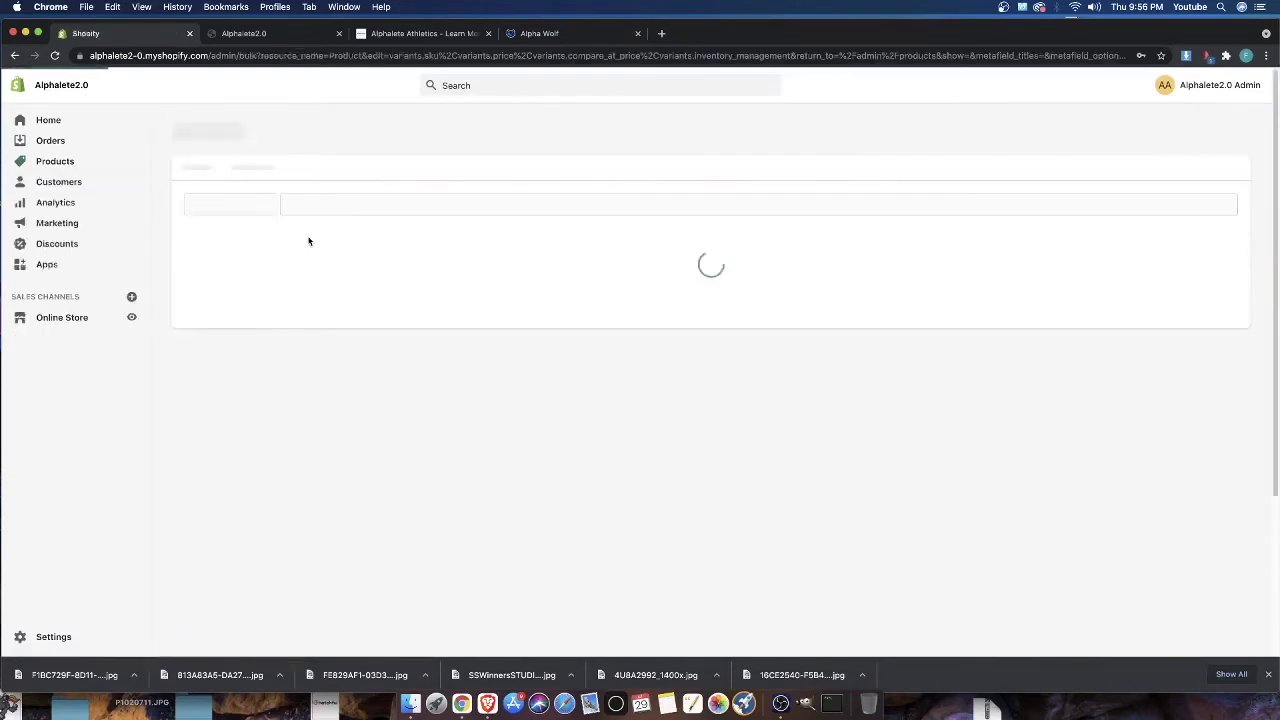
Set the price of every product and variant to 40.00 in the bulk editor and save the changes
{"action": "left_click", "coordinate": [619, 252]}
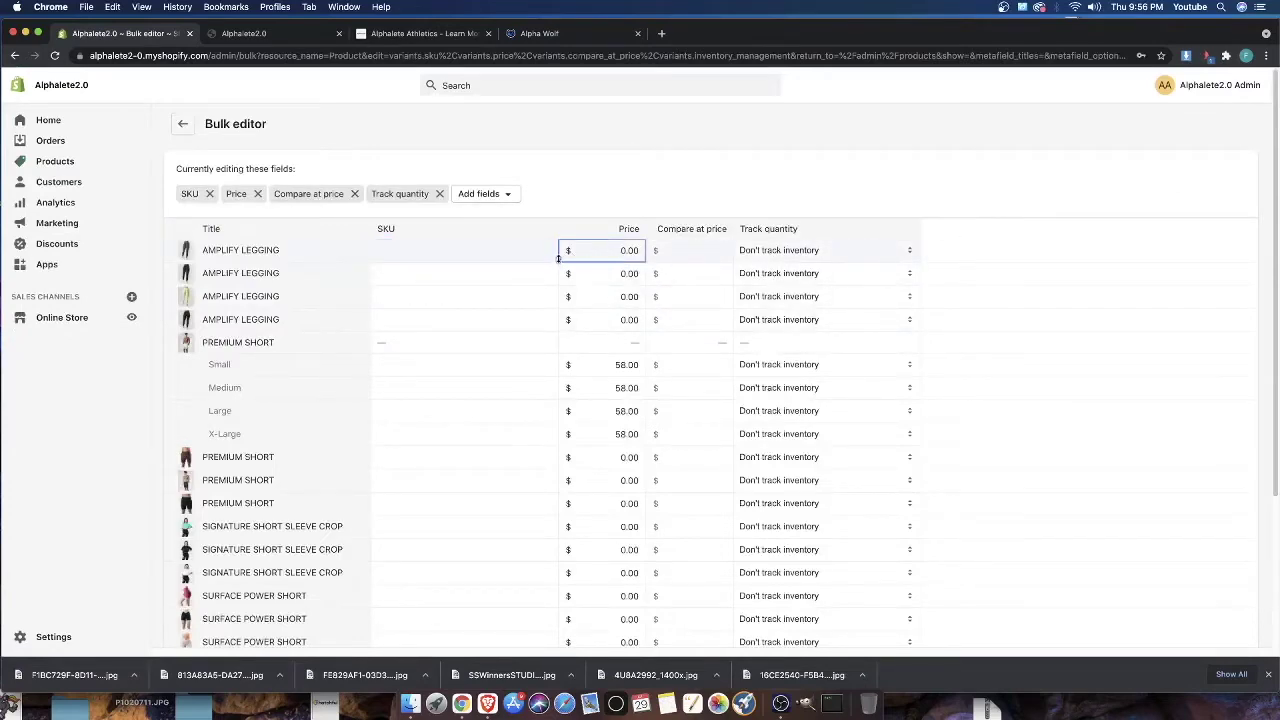
{"action": "left_click_drag", "start_coordinate": [558, 262], "coordinate": [599, 518]}
{"action": "scroll", "coordinate": [600, 520], "scroll_direction": "up", "scroll_amount": 5}
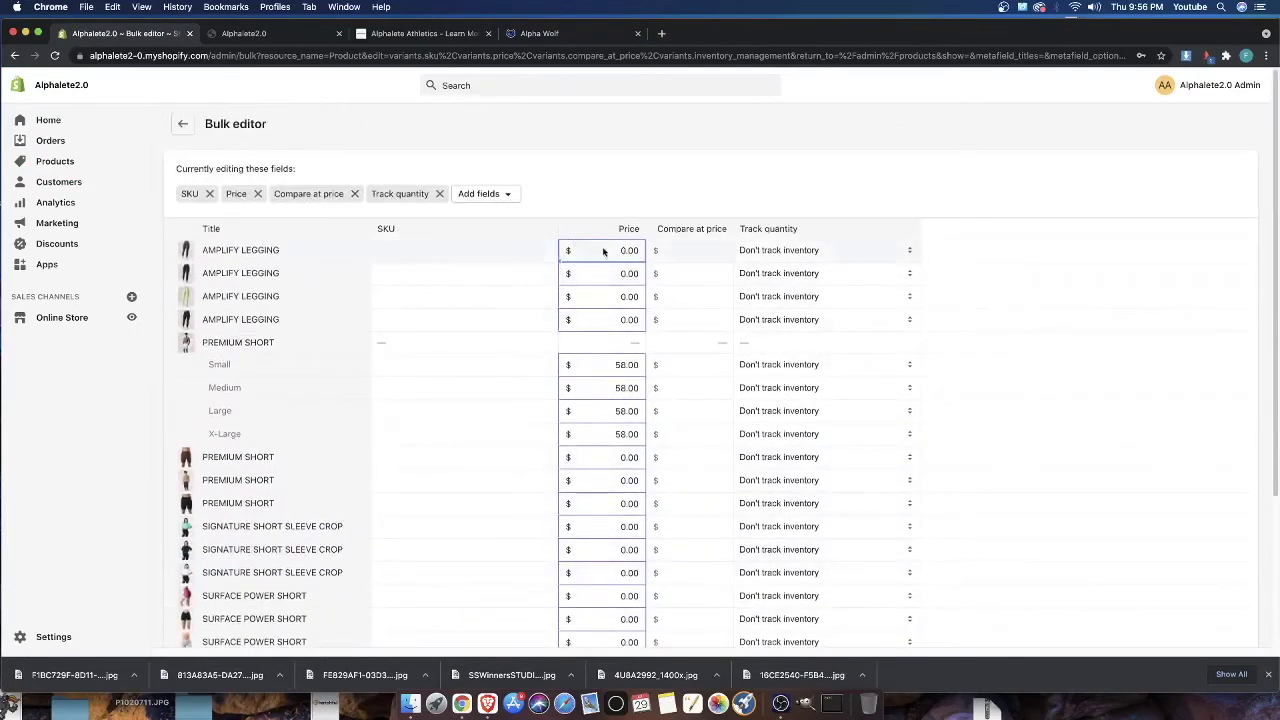
{"action": "type", "text": "40"}
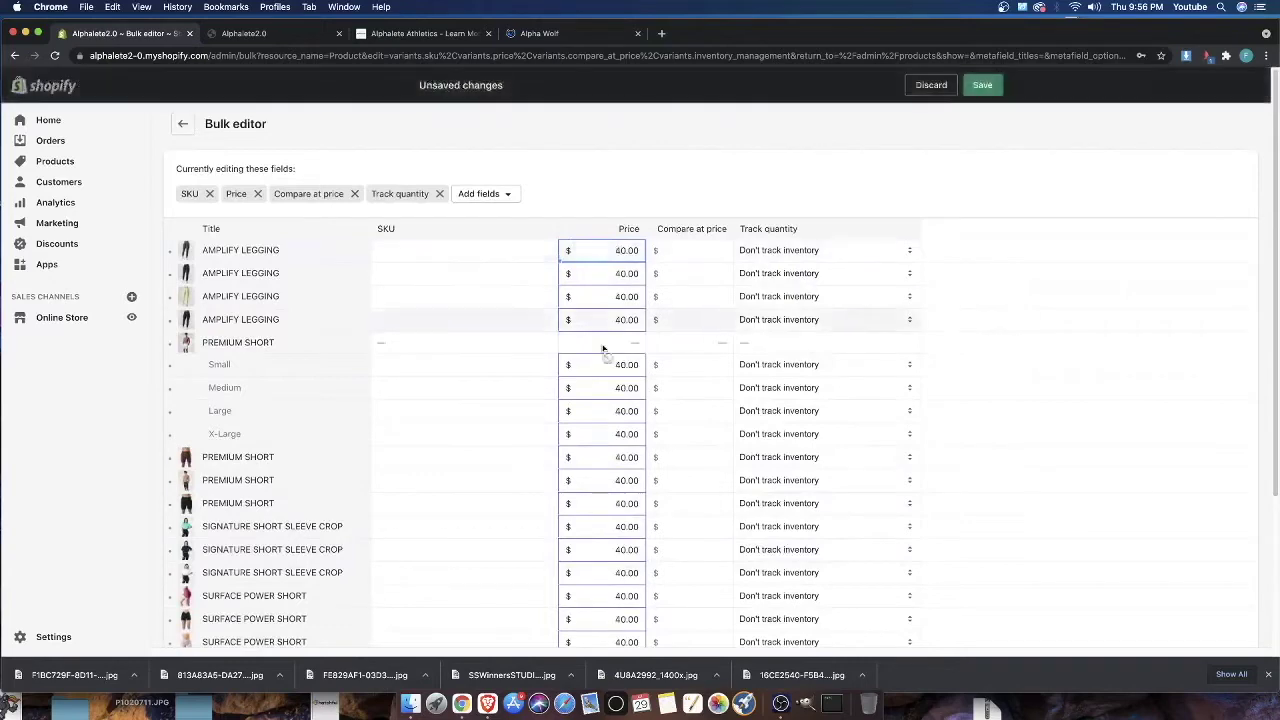
{"action": "scroll", "coordinate": [647, 413], "scroll_direction": "down", "scroll_amount": 4}
{"action": "scroll", "coordinate": [647, 413], "scroll_direction": "up", "scroll_amount": 5}
{"action": "left_click", "coordinate": [982, 85]}
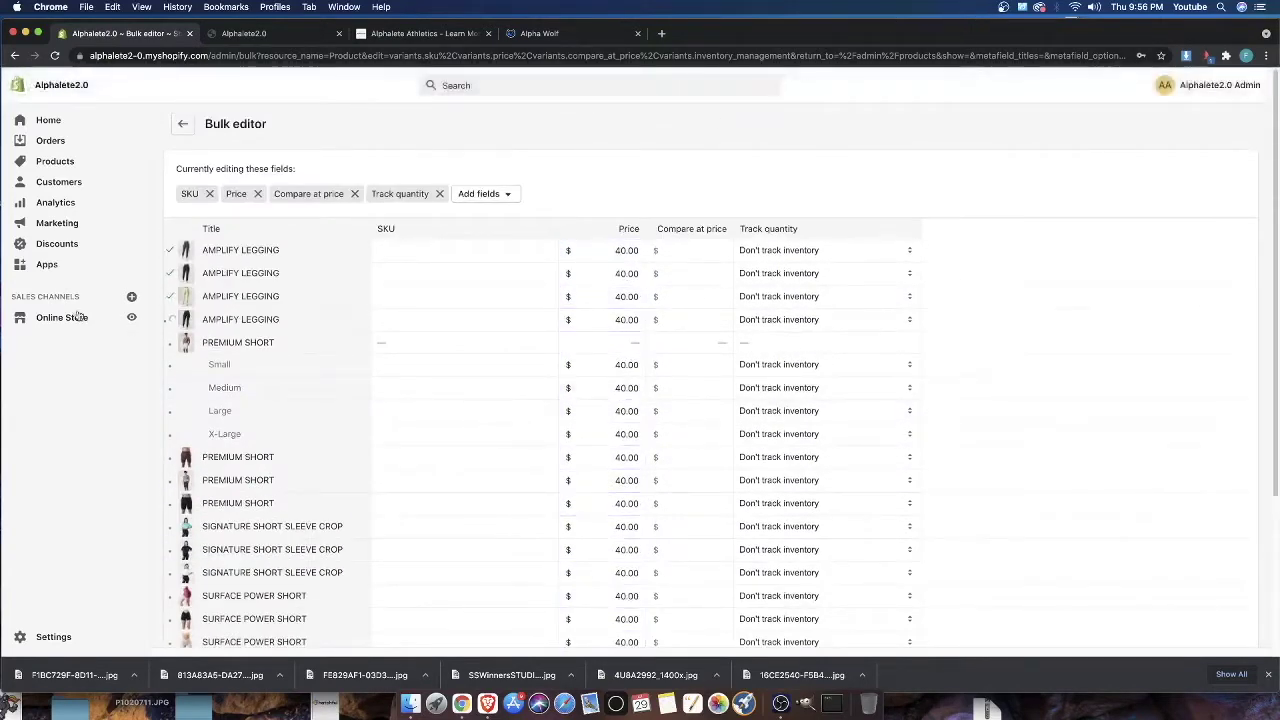
{"action": "scroll", "coordinate": [223, 420], "scroll_direction": "down", "scroll_amount": 2}
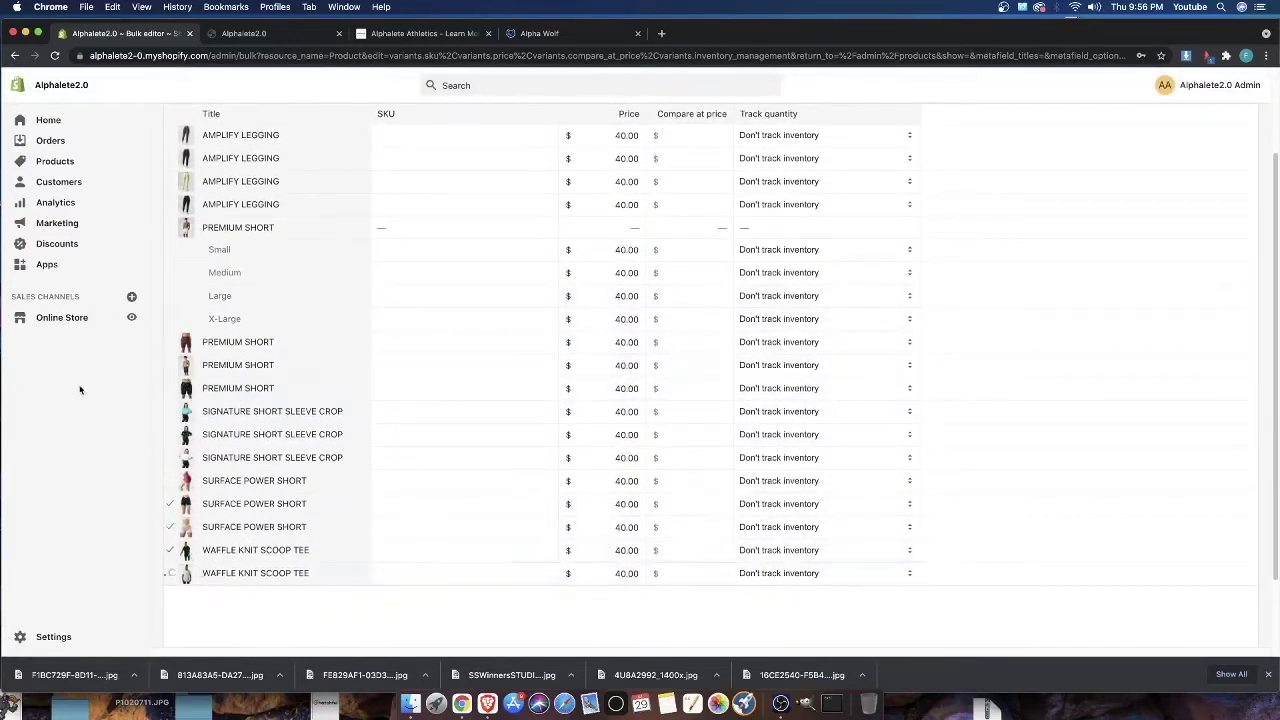
Return to the online store's themes and rename the uploaded theme in the theme library to ALPHA WOLF
{"action": "left_click", "coordinate": [53, 318]}
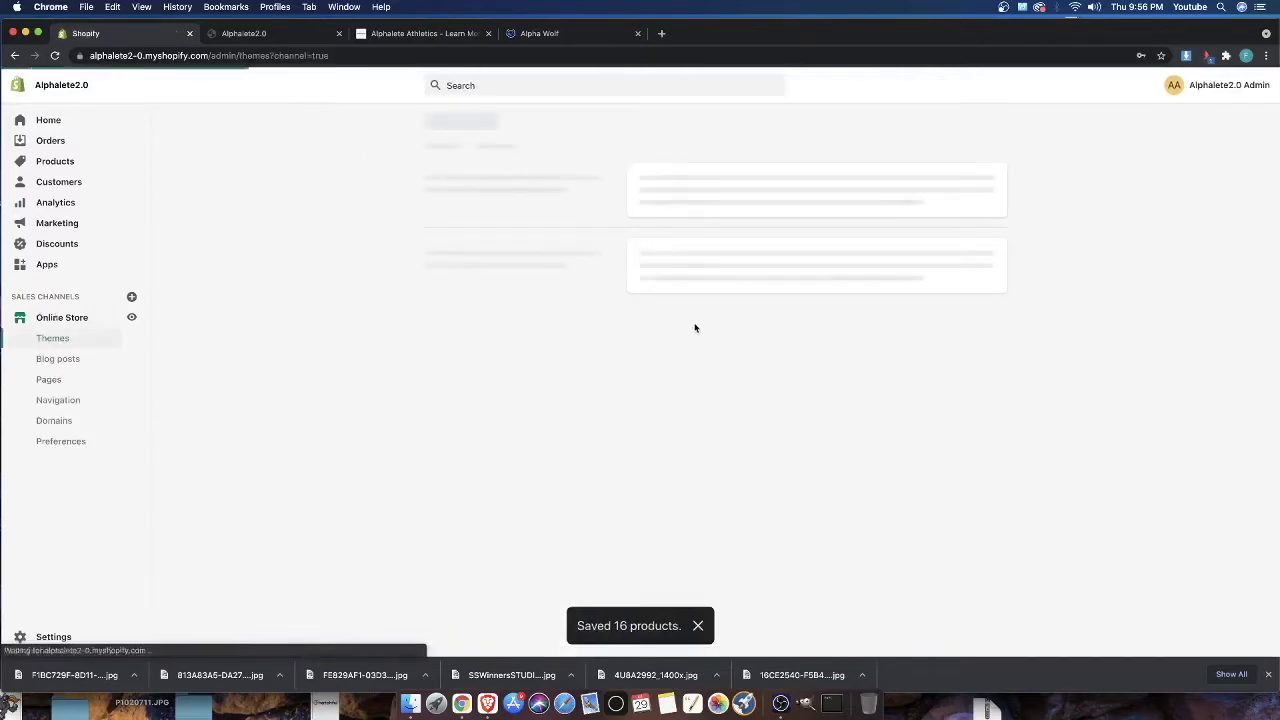
{"action": "scroll", "coordinate": [765, 470], "scroll_direction": "down", "scroll_amount": 5}
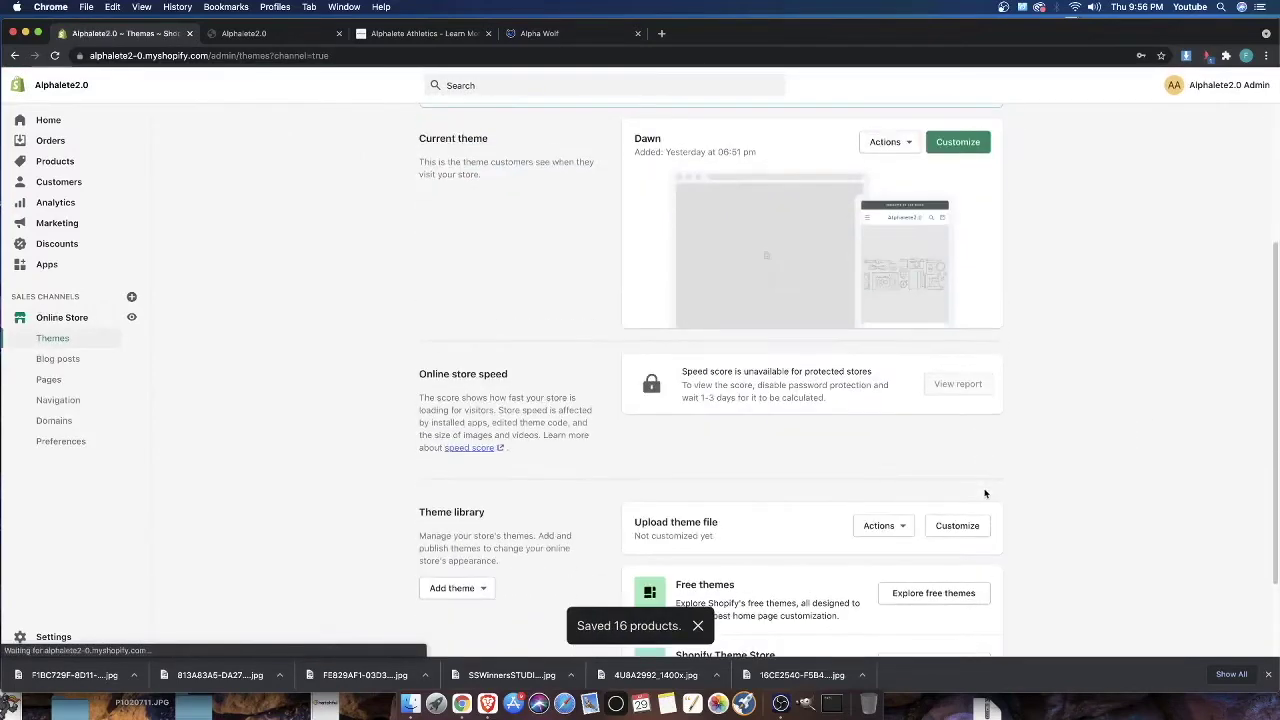
{"action": "left_click", "coordinate": [878, 524]}
{"action": "left_click", "coordinate": [840, 364]}
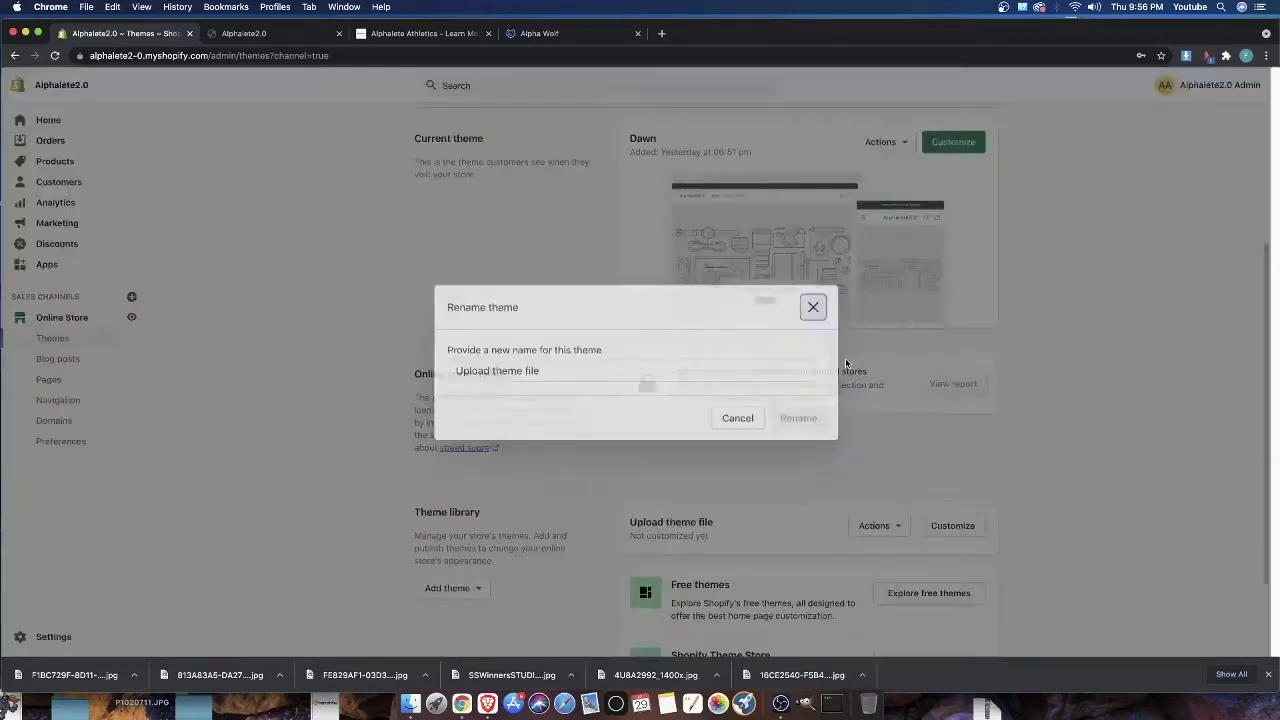
{"action": "left_click", "coordinate": [677, 370]}
{"action": "key", "text": "super+a"}
{"action": "key", "text": "BackSpace"}
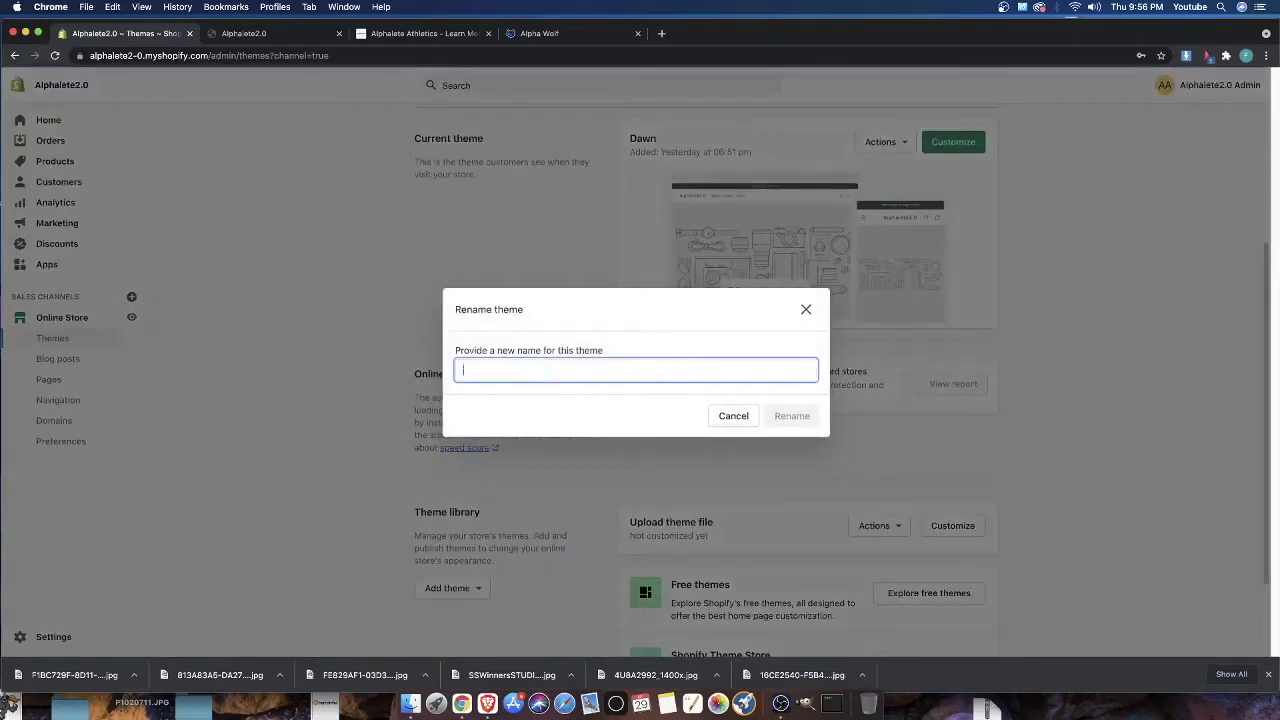
{"action": "type", "text": "ALPHA WOLF"}
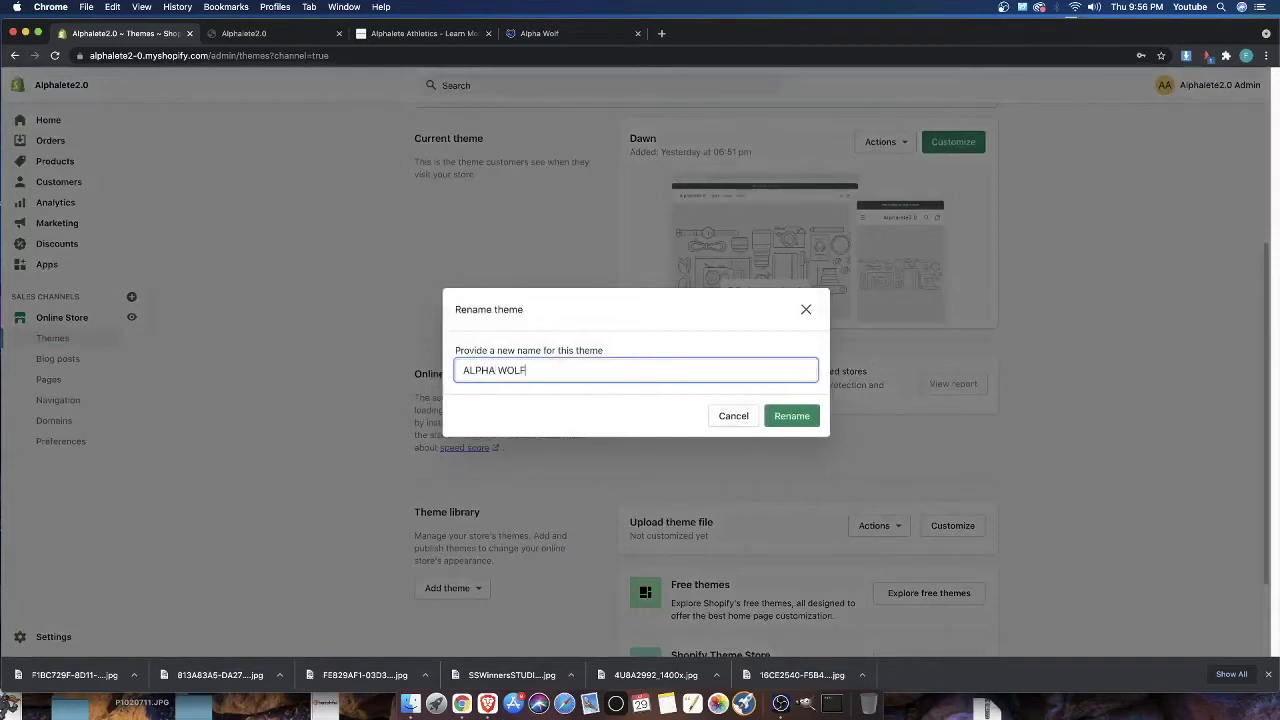
{"action": "left_click", "coordinate": [816, 415]}
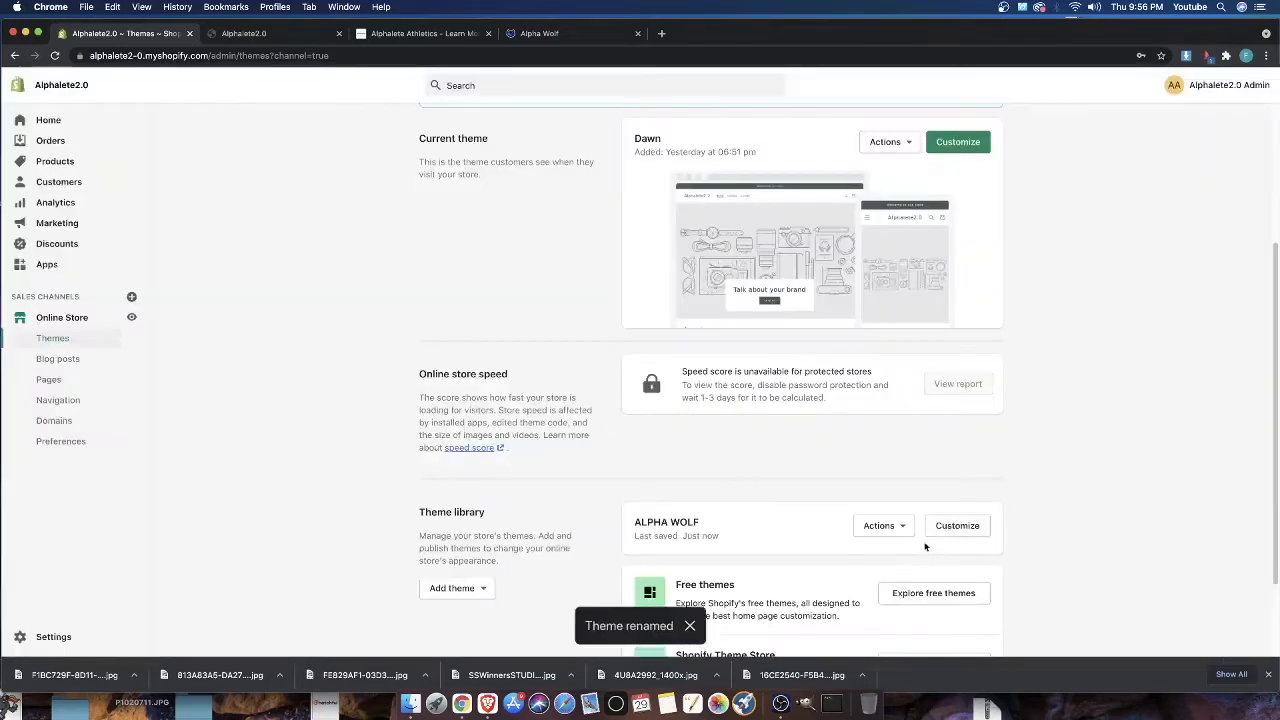
Publish the ALPHA WOLF theme as the store's current theme
{"action": "left_click", "coordinate": [882, 526]}
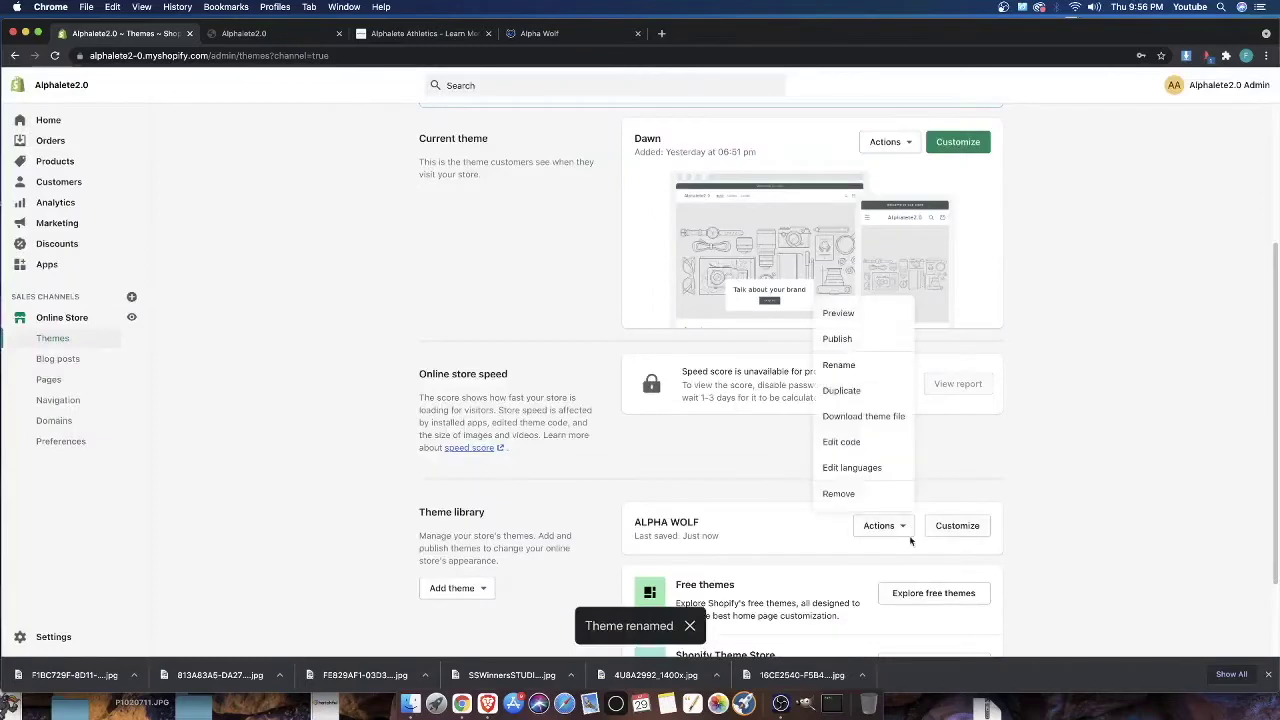
{"action": "left_click", "coordinate": [862, 338]}
{"action": "left_click", "coordinate": [790, 486]}
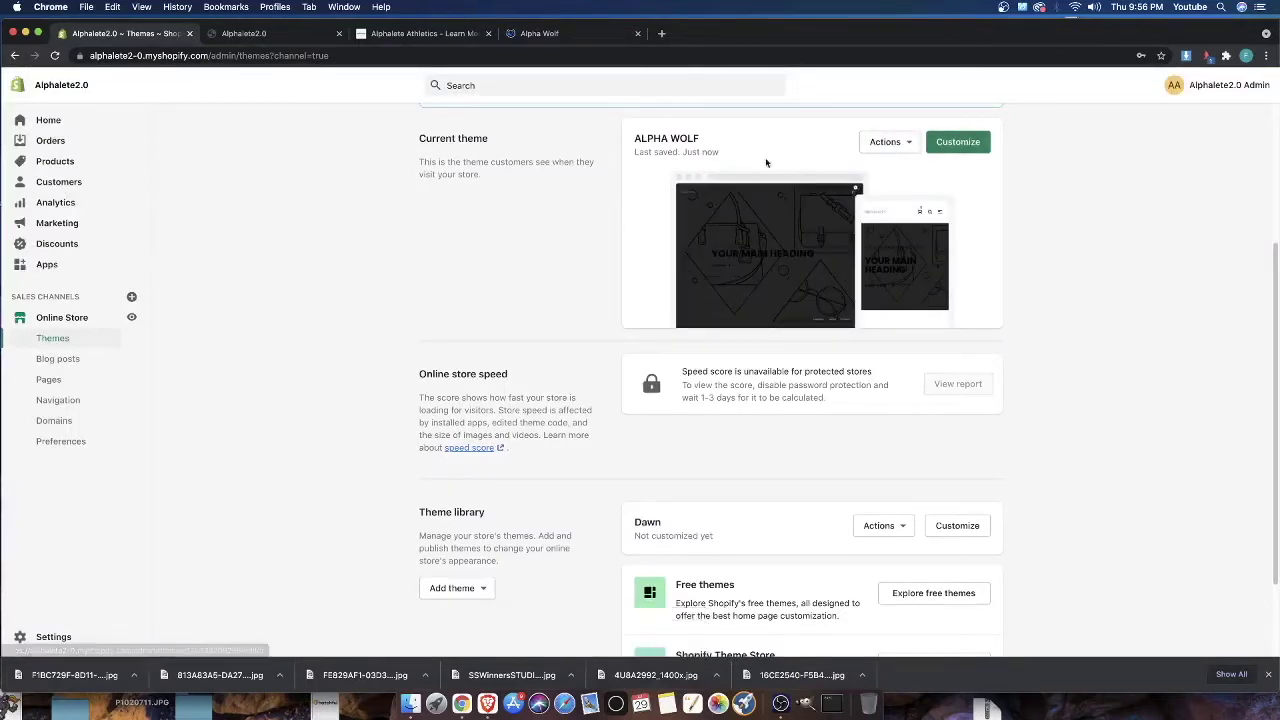
Open the ALPHA WOLF theme in the theme editor and look over its default home page
{"action": "left_click", "coordinate": [959, 148]}
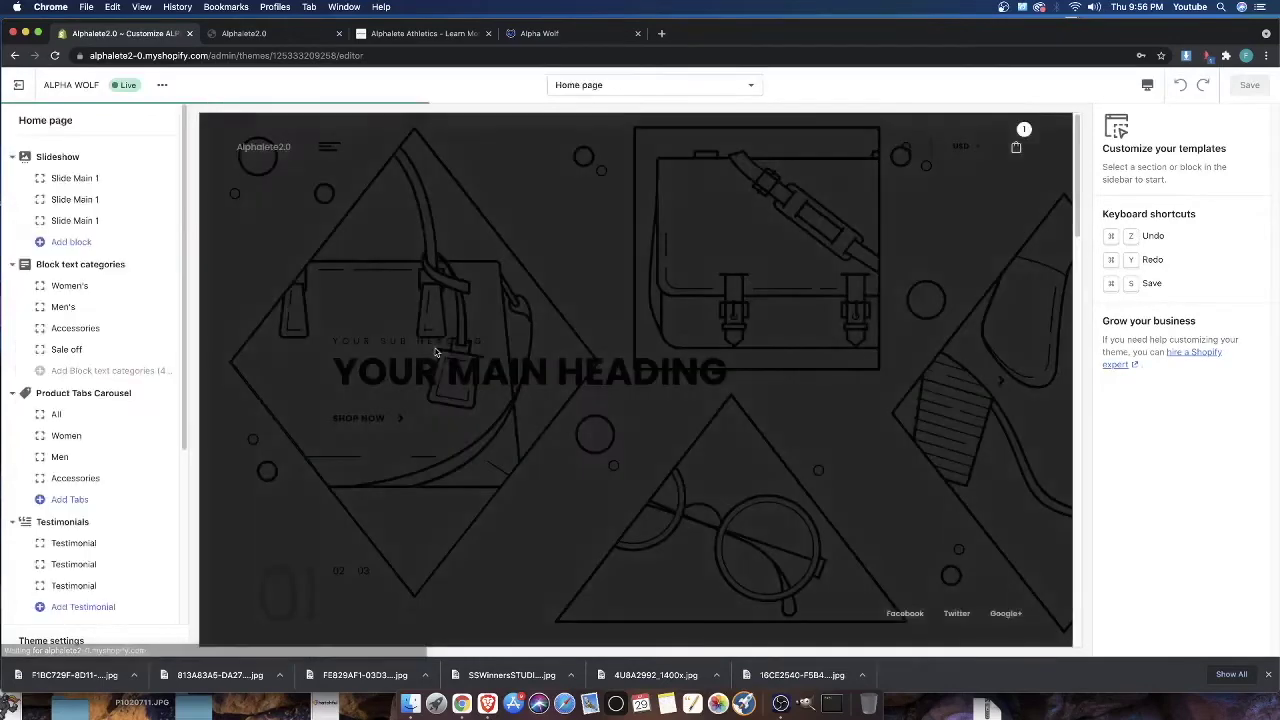
{"action": "scroll", "coordinate": [435, 376], "scroll_direction": "down", "scroll_amount": 5}
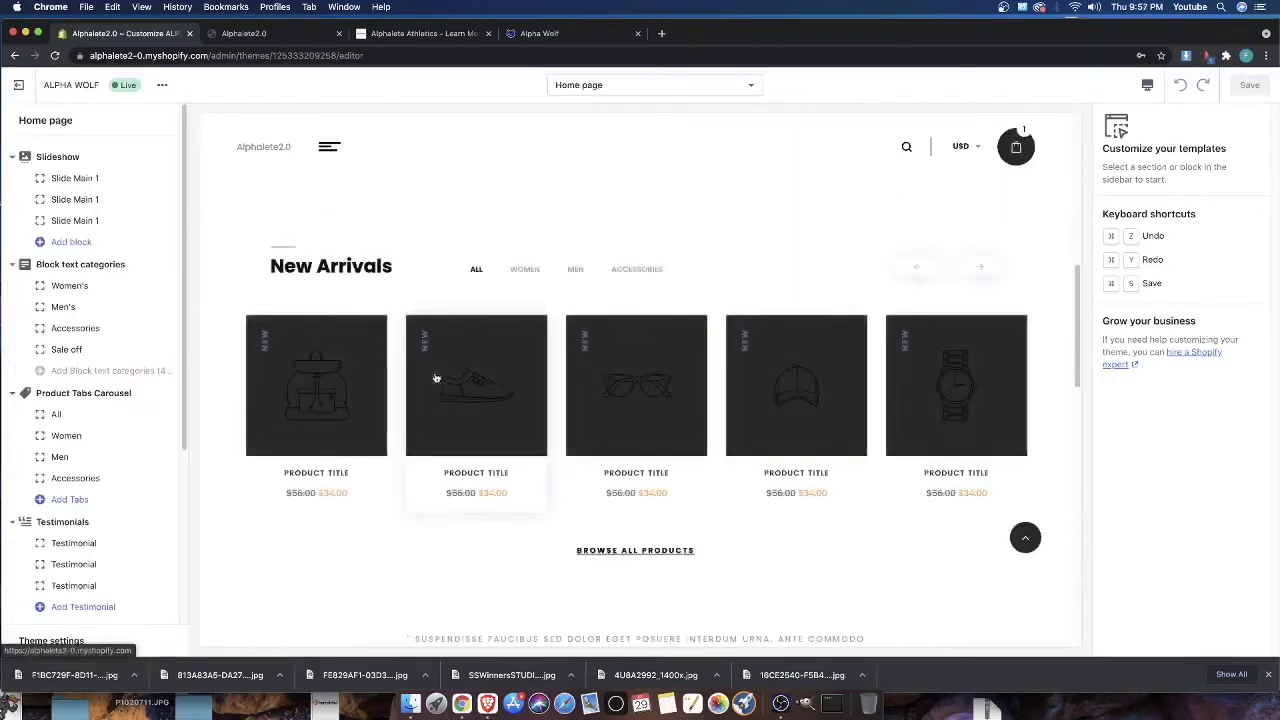
{"action": "scroll", "coordinate": [682, 317], "scroll_direction": "down", "scroll_amount": 3}
{"action": "scroll", "coordinate": [675, 320], "scroll_direction": "down", "scroll_amount": 3}
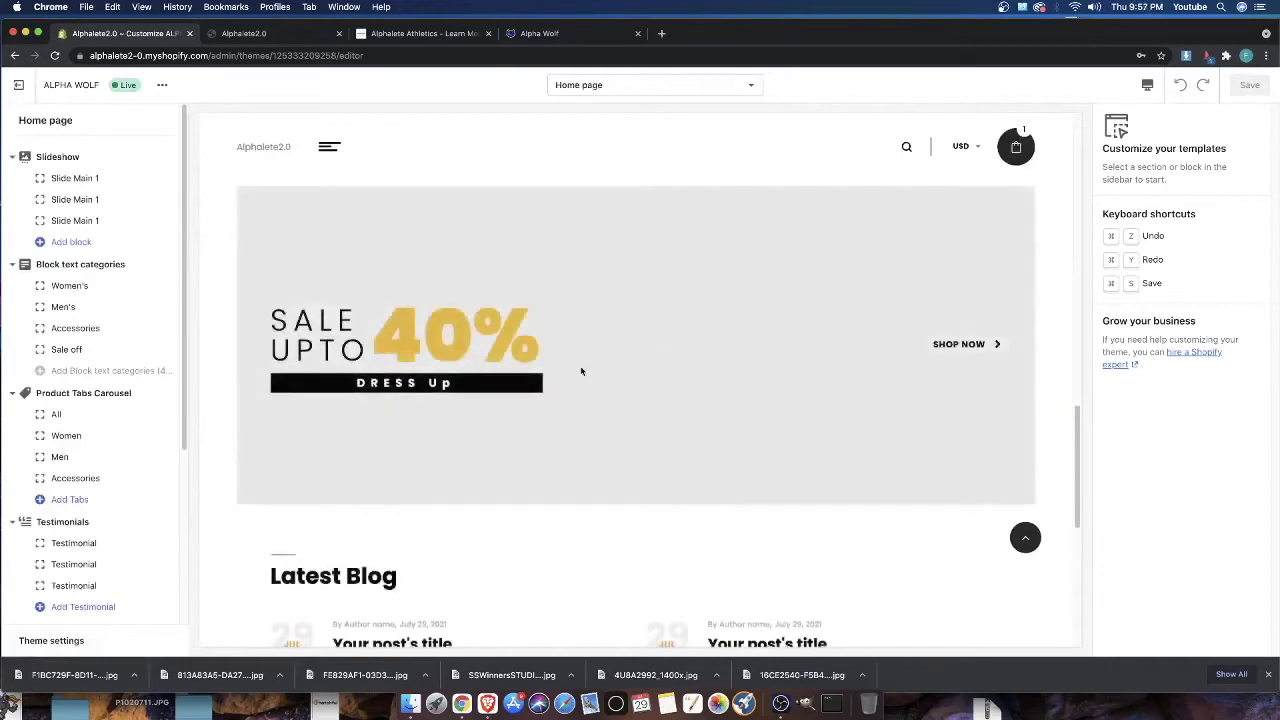
{"action": "scroll", "coordinate": [529, 351], "scroll_direction": "up", "scroll_amount": 8}
{"action": "scroll", "coordinate": [526, 351], "scroll_direction": "up", "scroll_amount": 4}
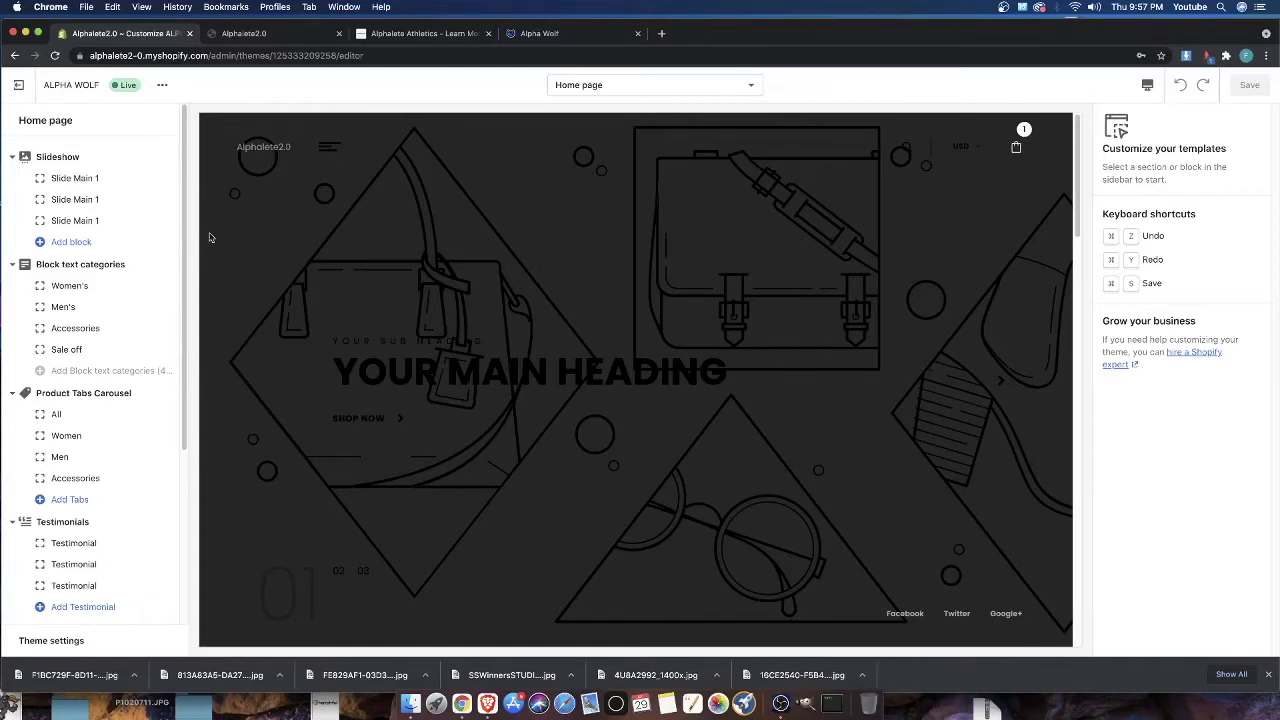
Leave the theme editor and read the online store speed notice on the Themes page
{"action": "left_click", "coordinate": [18, 84]}
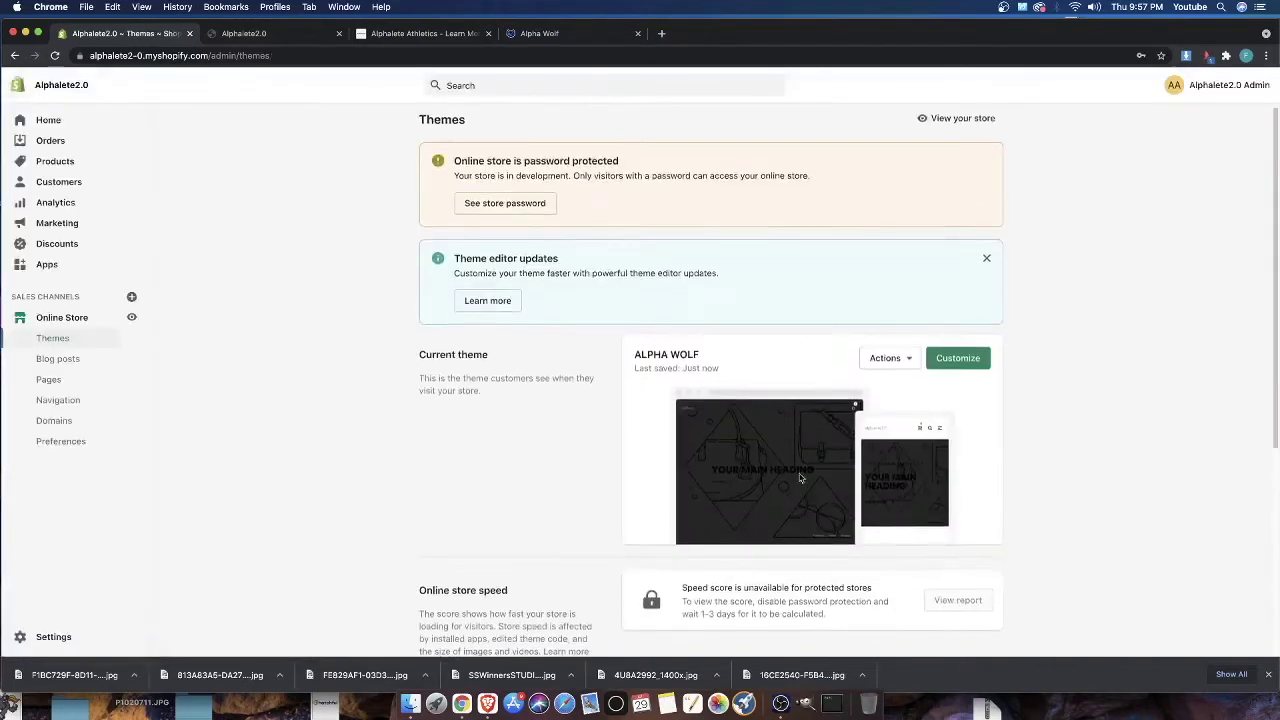
{"action": "scroll", "coordinate": [820, 360], "scroll_direction": "down", "scroll_amount": 3}
{"action": "left_click_drag", "start_coordinate": [672, 456], "coordinate": [790, 488]}
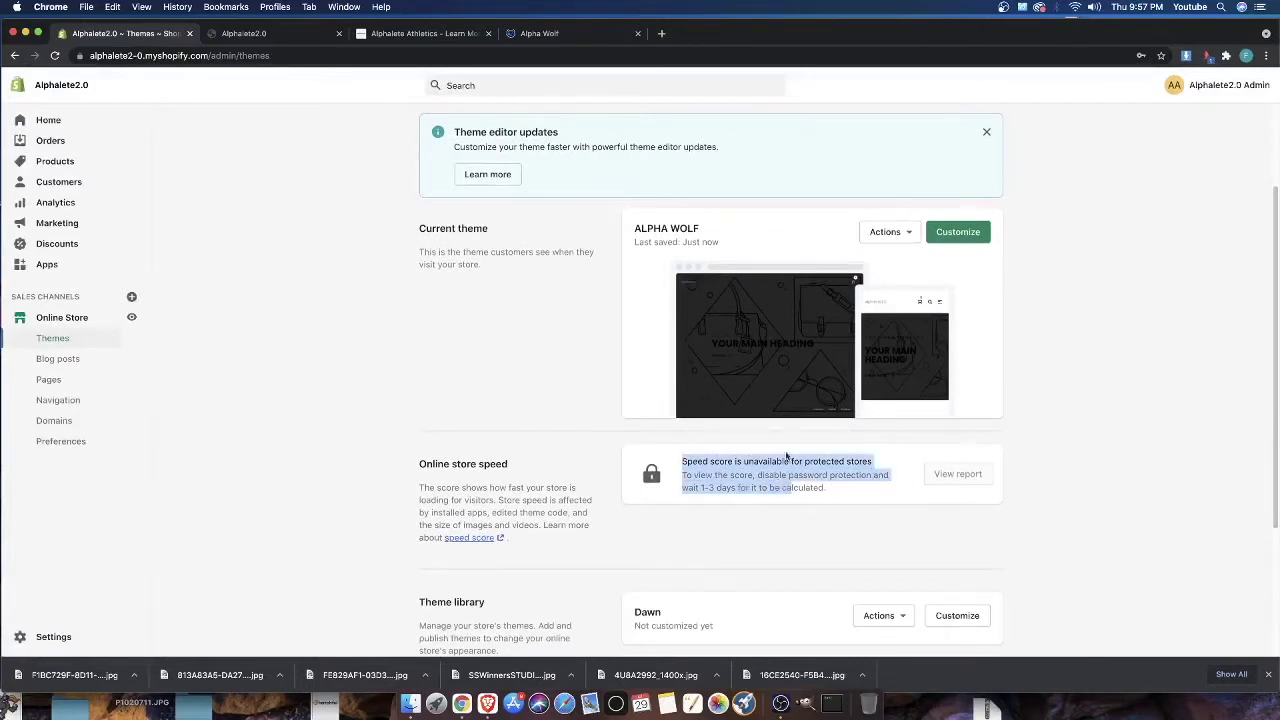
{"action": "left_click", "coordinate": [814, 486]}
{"action": "left_click_drag", "start_coordinate": [840, 488], "coordinate": [749, 476]}
{"action": "left_click", "coordinate": [749, 476]}
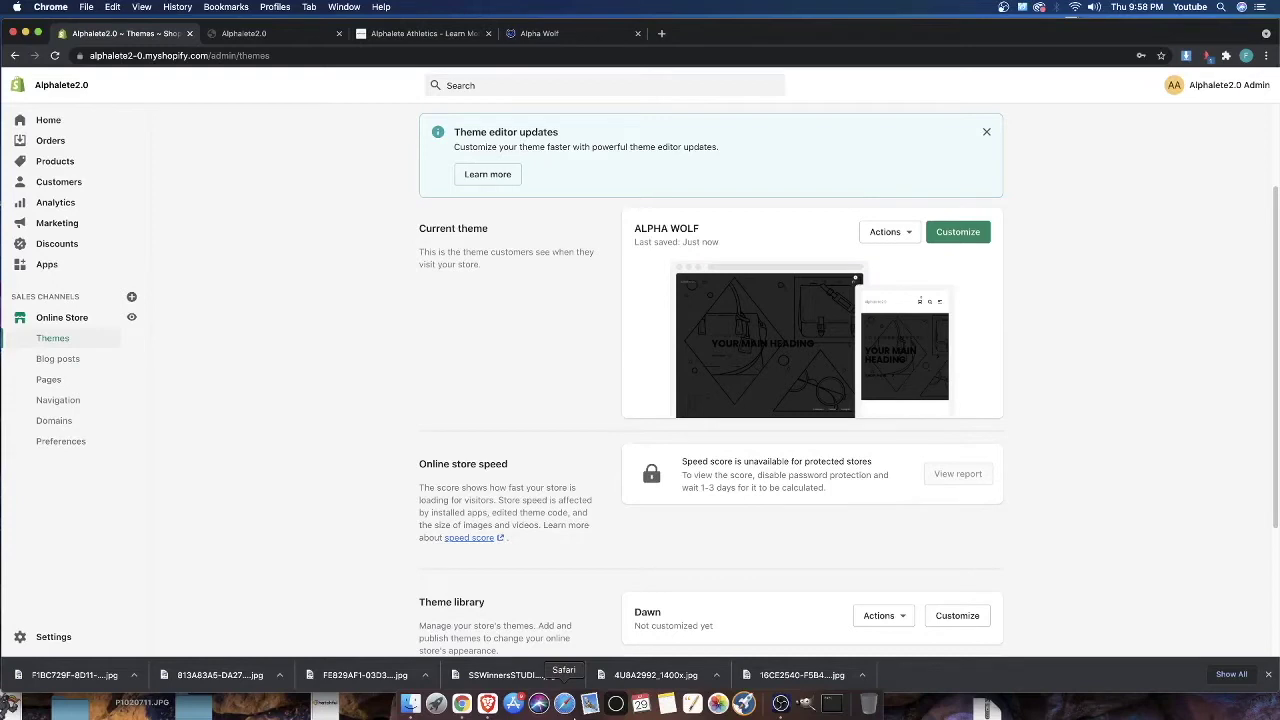
{"action": "left_click_drag", "start_coordinate": [680, 455], "coordinate": [822, 497]}
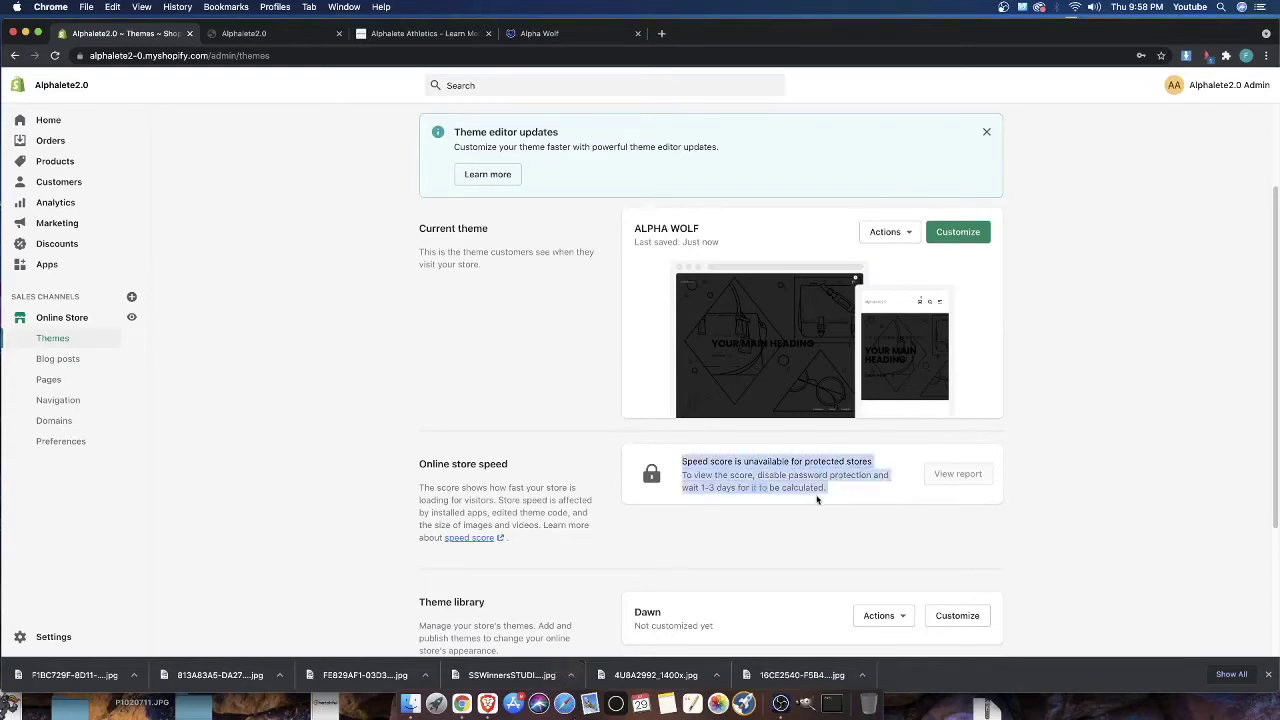
{"action": "left_click", "coordinate": [800, 487]}
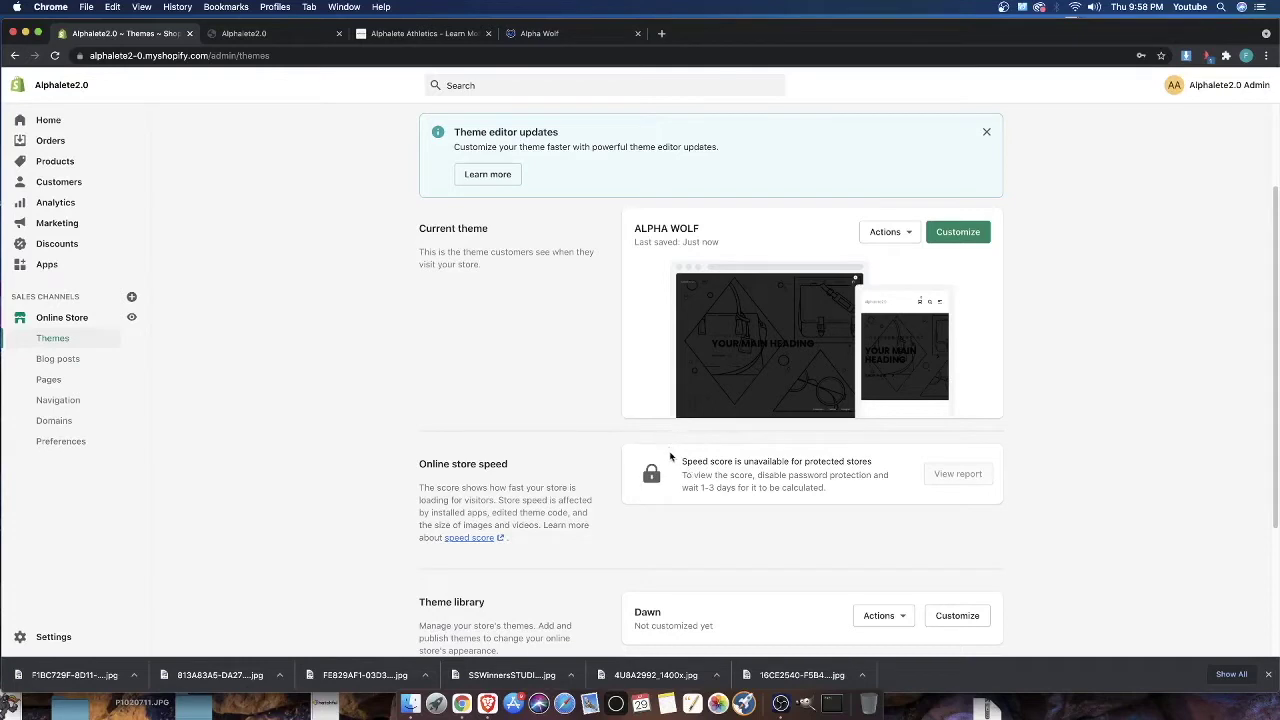
{"action": "left_click_drag", "start_coordinate": [670, 456], "coordinate": [795, 490]}
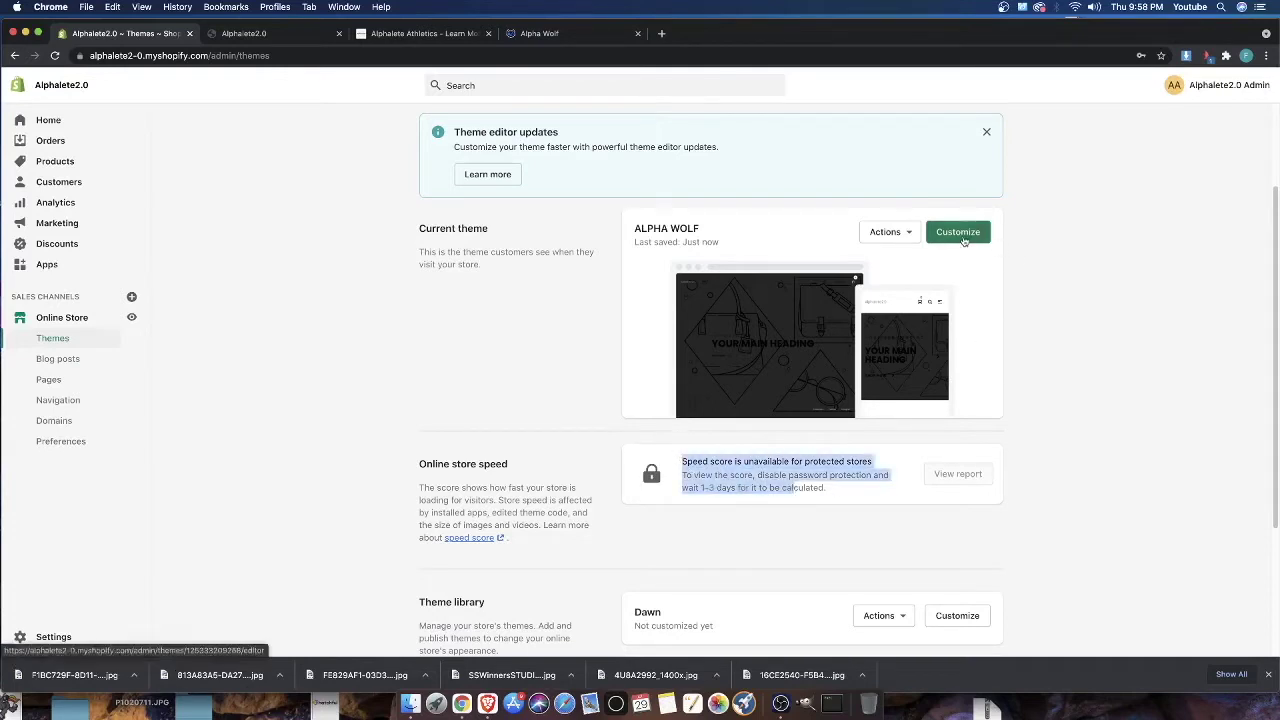
Reopen the ALPHA WOLF theme in the theme editor and close the old Alphalete2.0 store preview
{"action": "left_click", "coordinate": [241, 36]}
{"action": "left_click", "coordinate": [128, 36]}
{"action": "left_click", "coordinate": [957, 230]}
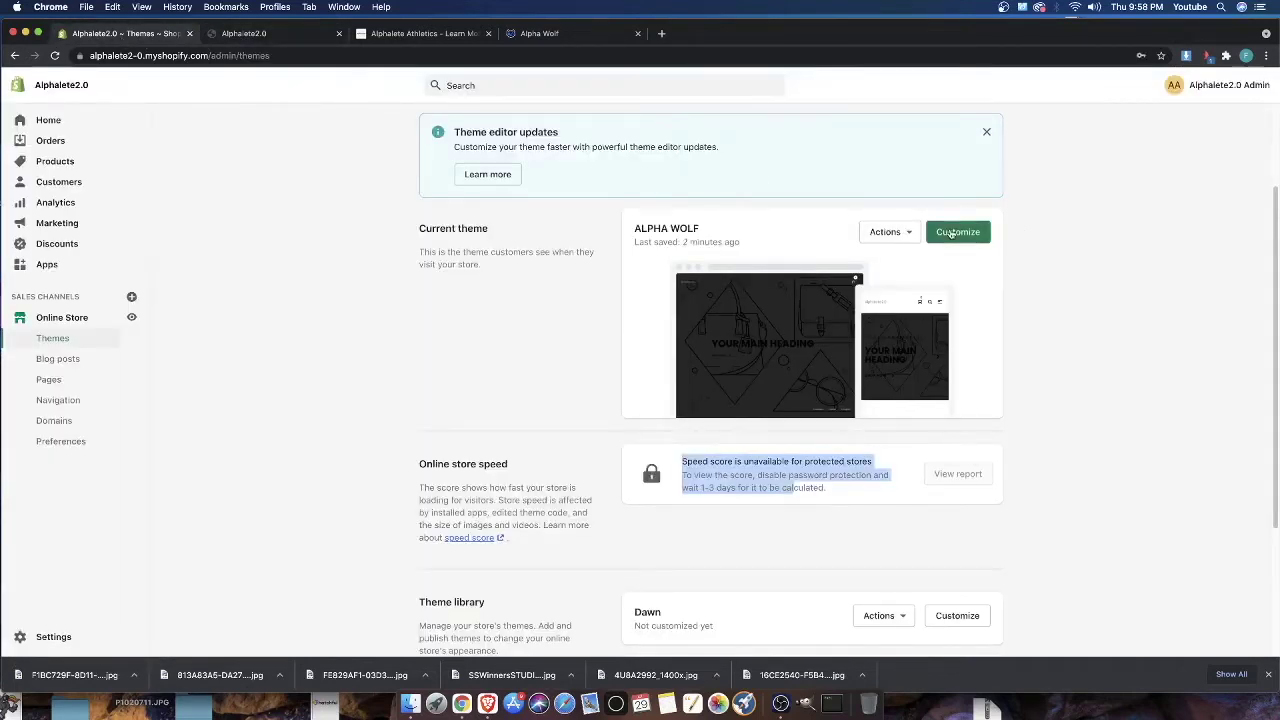
{"action": "left_click", "coordinate": [325, 36]}
{"action": "left_click", "coordinate": [339, 34]}
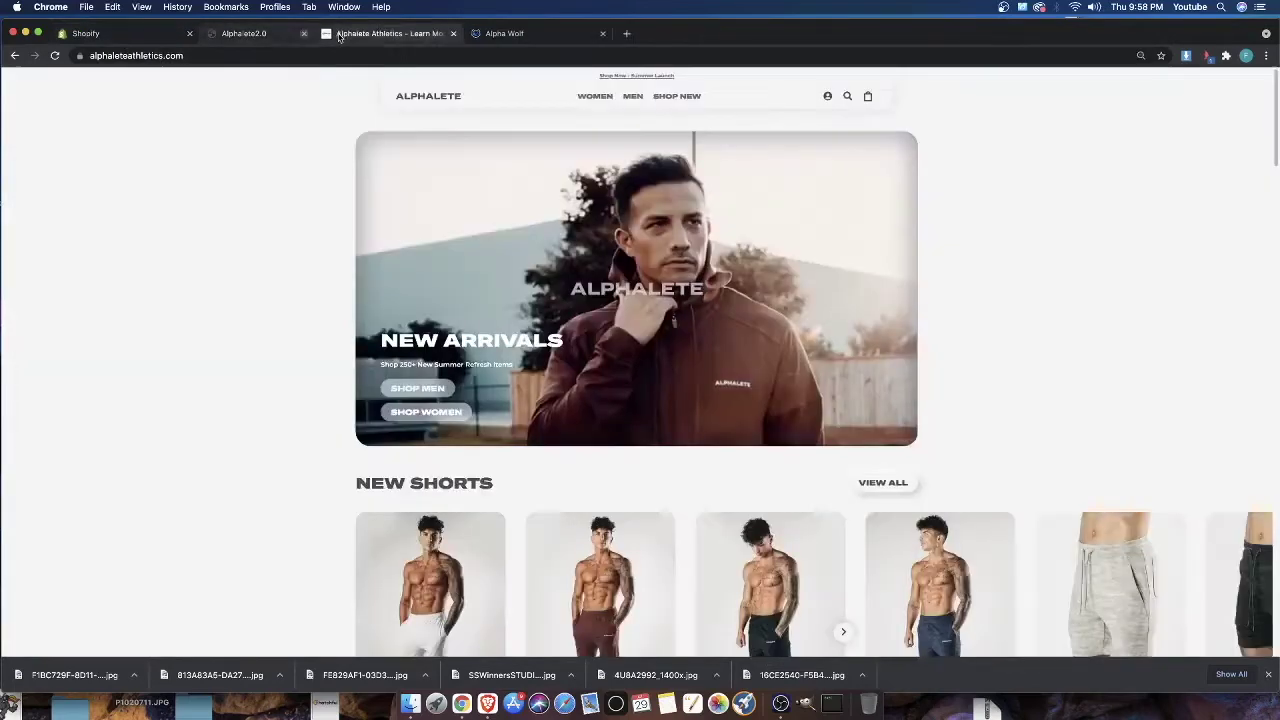
{"action": "left_click", "coordinate": [133, 36]}
Examine the home page sections in the theme preview, from the slideshow down through categories and New Arrivals
{"action": "scroll", "coordinate": [426, 506], "scroll_direction": "down", "scroll_amount": 10}
{"action": "scroll", "coordinate": [529, 394], "scroll_direction": "up", "scroll_amount": 1}
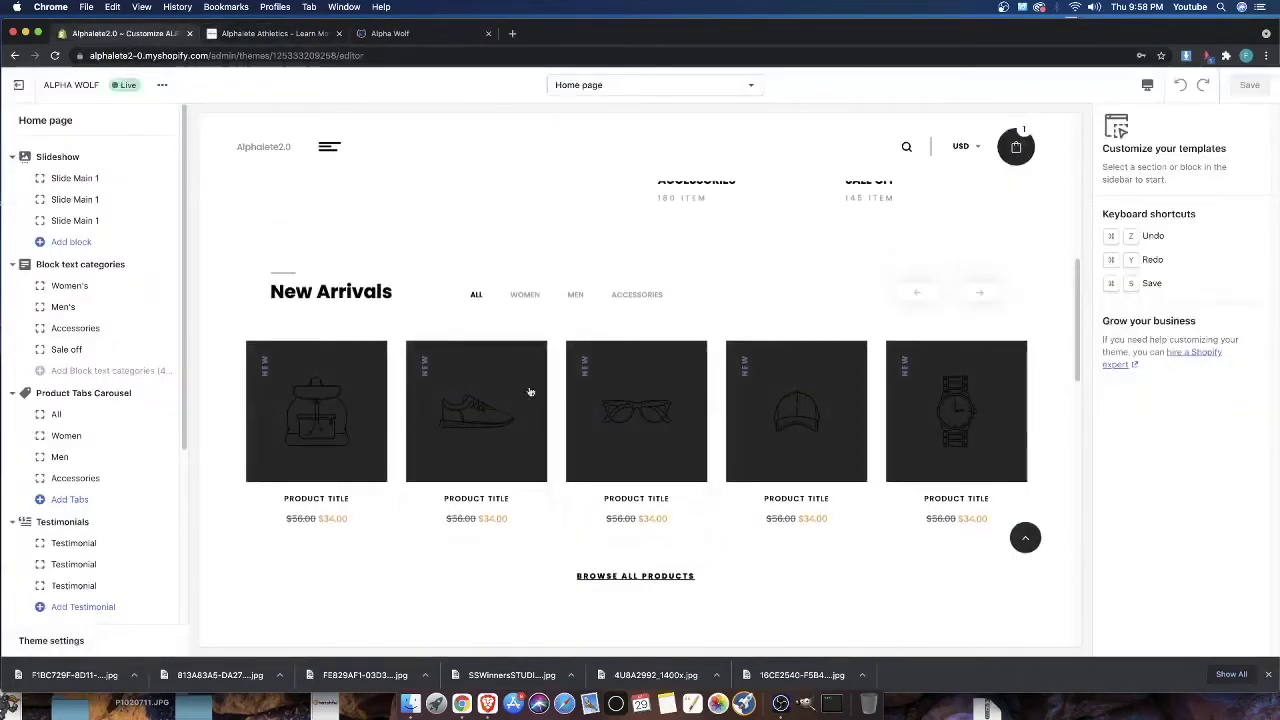
{"action": "scroll", "coordinate": [533, 390], "scroll_direction": "down", "scroll_amount": 6}
{"action": "scroll", "coordinate": [533, 390], "scroll_direction": "down", "scroll_amount": 8}
{"action": "scroll", "coordinate": [717, 449], "scroll_direction": "up", "scroll_amount": 20}
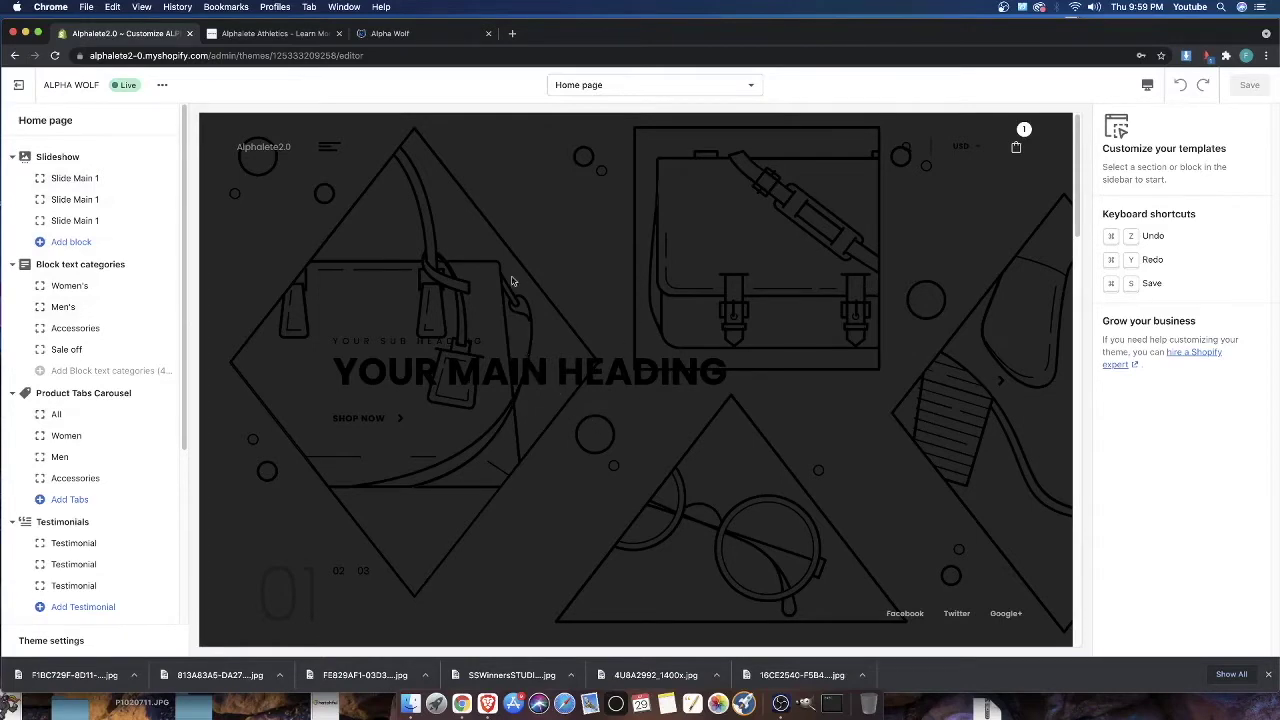
{"action": "scroll", "coordinate": [505, 494], "scroll_direction": "down", "scroll_amount": 10}
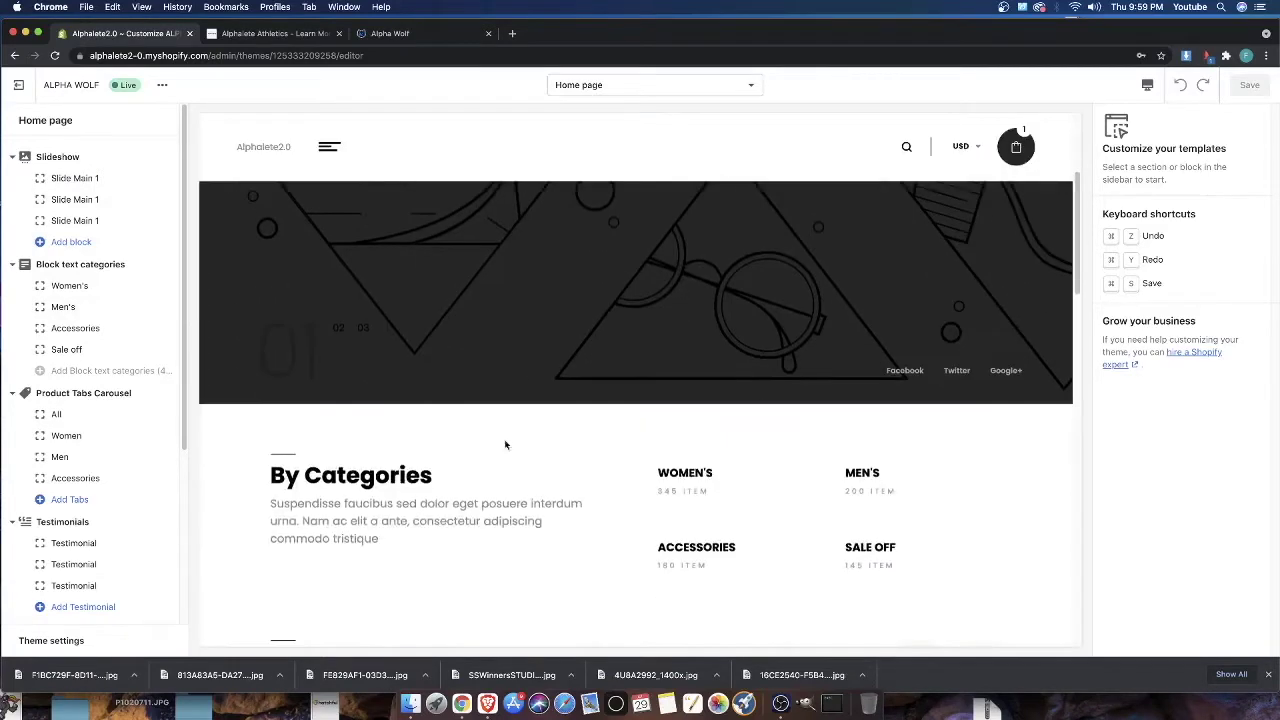
Look over the home page's section list from Slideshow down to Footer and Custom Color Variants
{"action": "scroll", "coordinate": [283, 440], "scroll_direction": "up", "scroll_amount": 10}
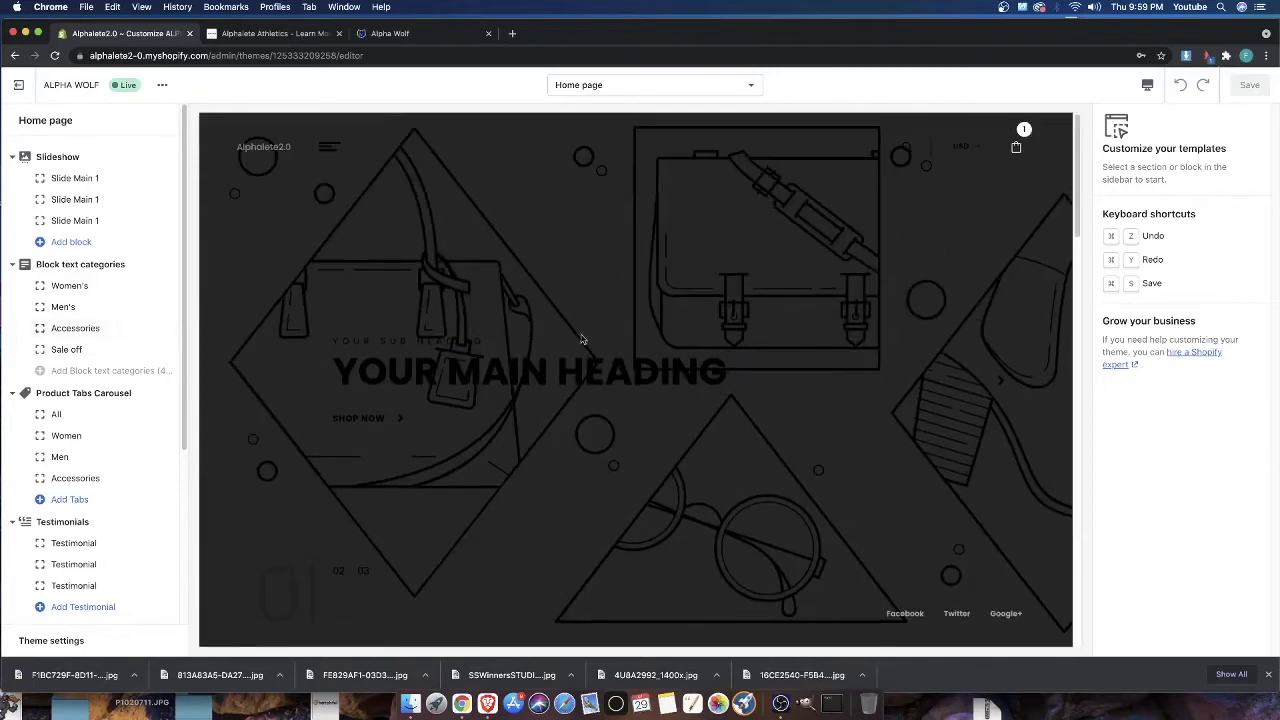
{"action": "scroll", "coordinate": [105, 470], "scroll_direction": "down", "scroll_amount": 5}
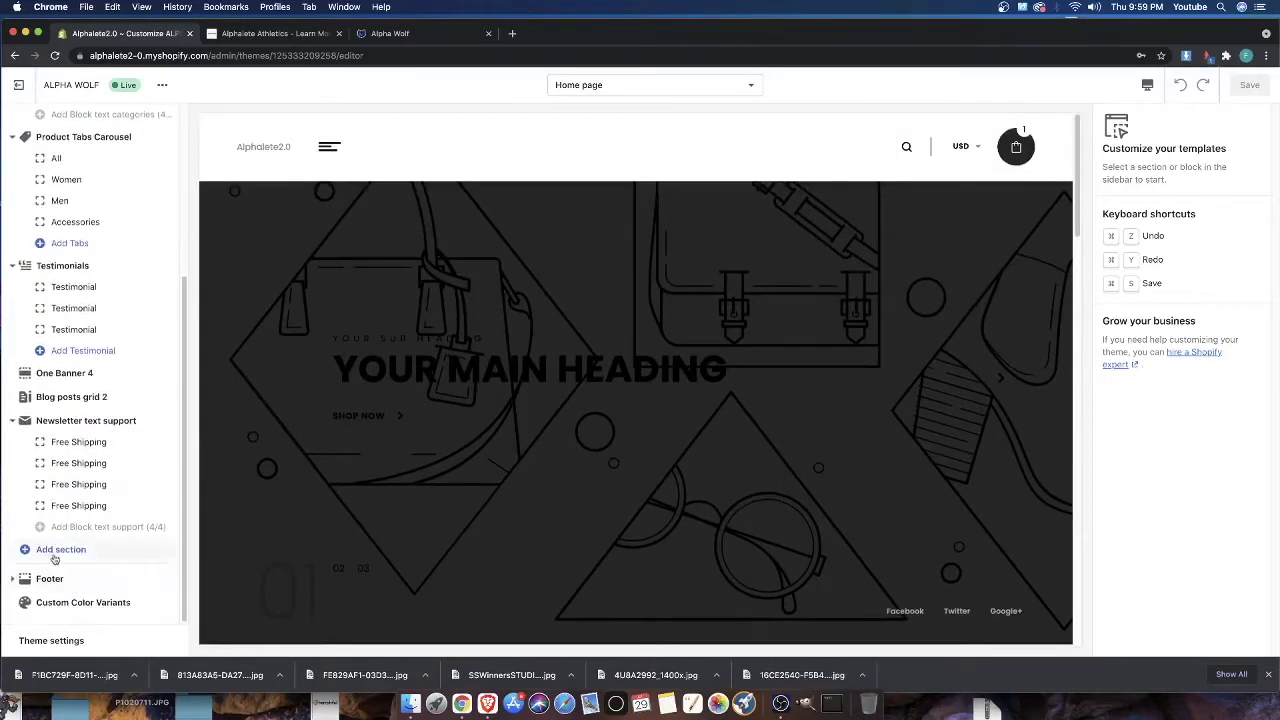
{"action": "scroll", "coordinate": [55, 560], "scroll_direction": "up", "scroll_amount": 5}
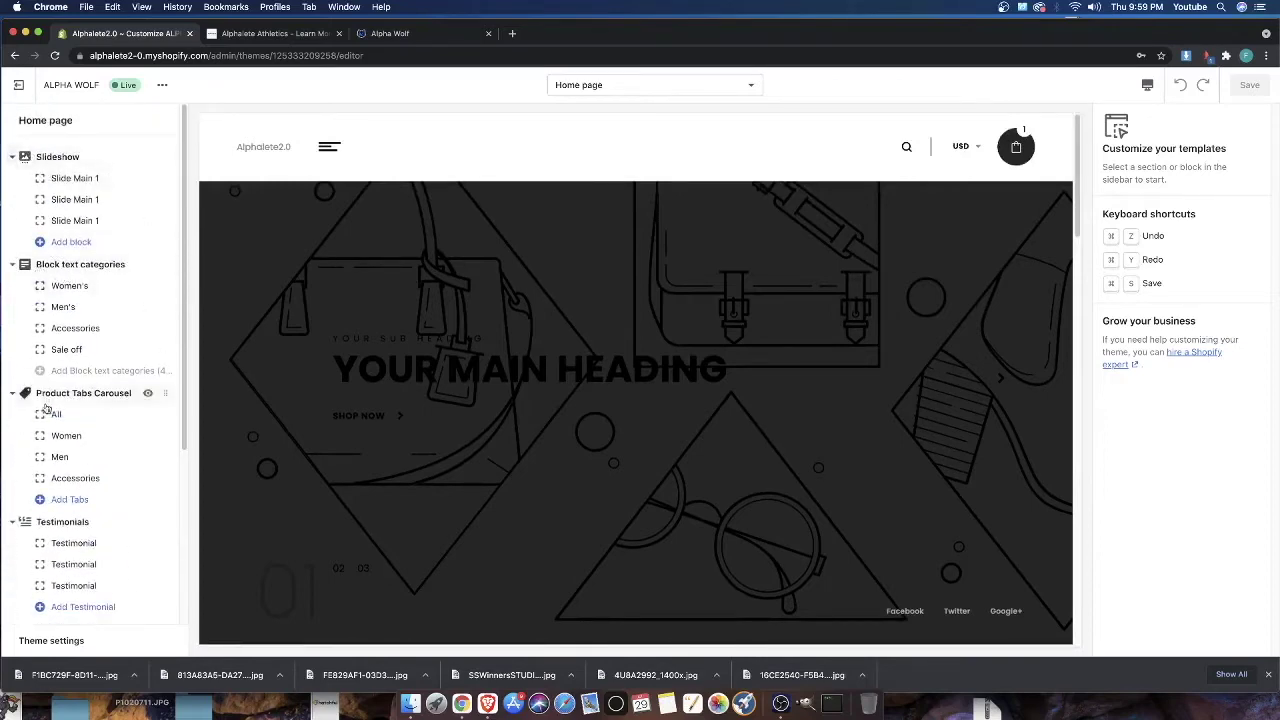
{"action": "scroll", "coordinate": [30, 500], "scroll_direction": "down", "scroll_amount": 2}
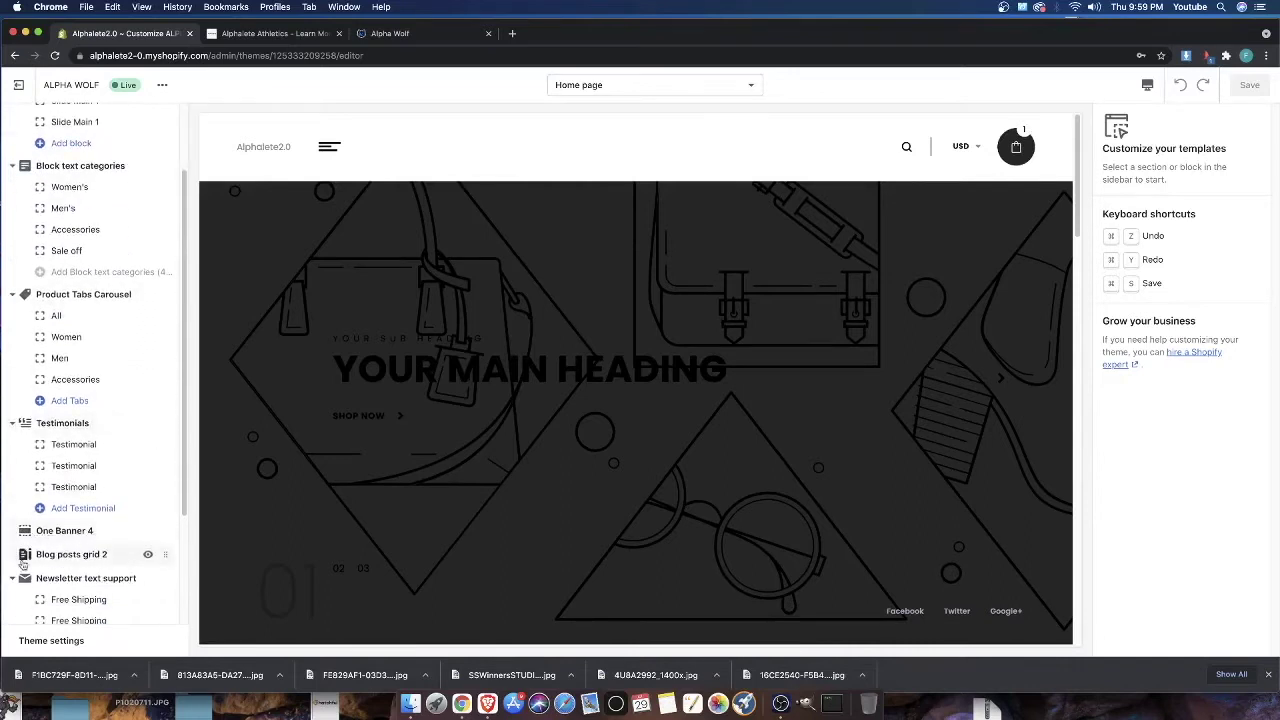
{"action": "scroll", "coordinate": [30, 578], "scroll_direction": "down", "scroll_amount": 2}
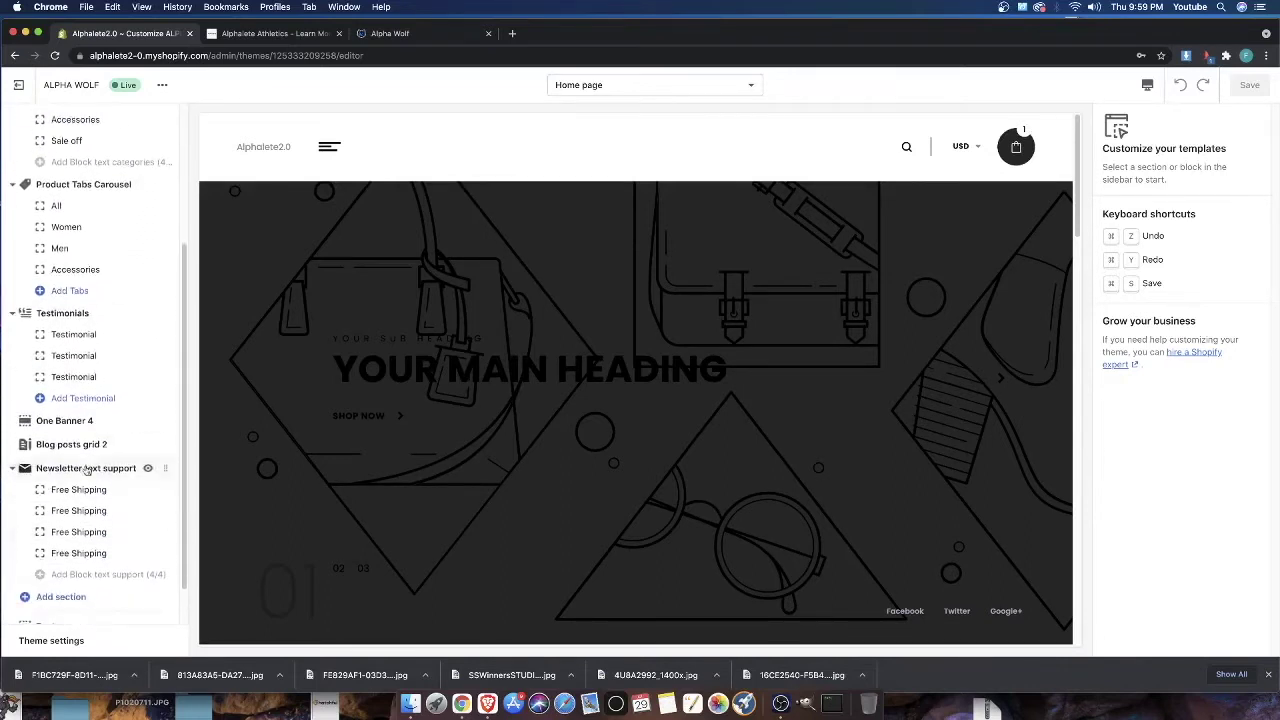
Open the list of theme sections that can be added to the home page and expand it completely
{"action": "left_click", "coordinate": [64, 598]}
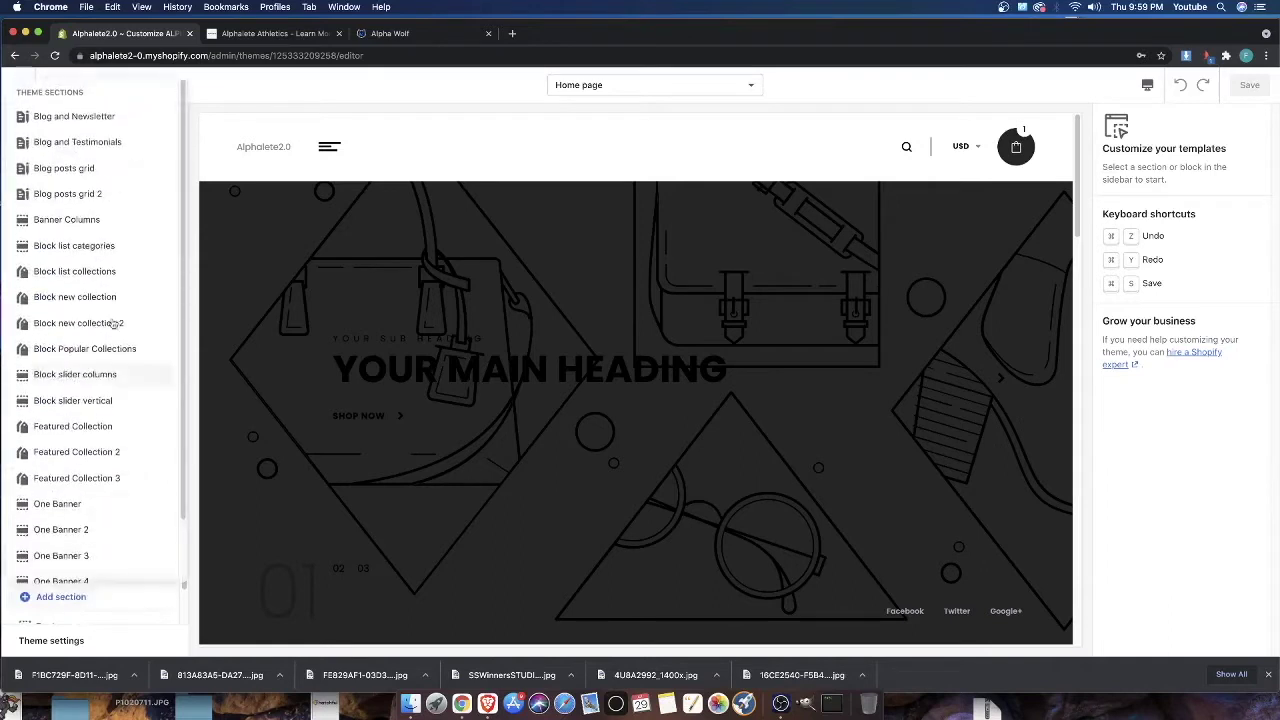
{"action": "scroll", "coordinate": [60, 497], "scroll_direction": "down", "scroll_amount": 1}
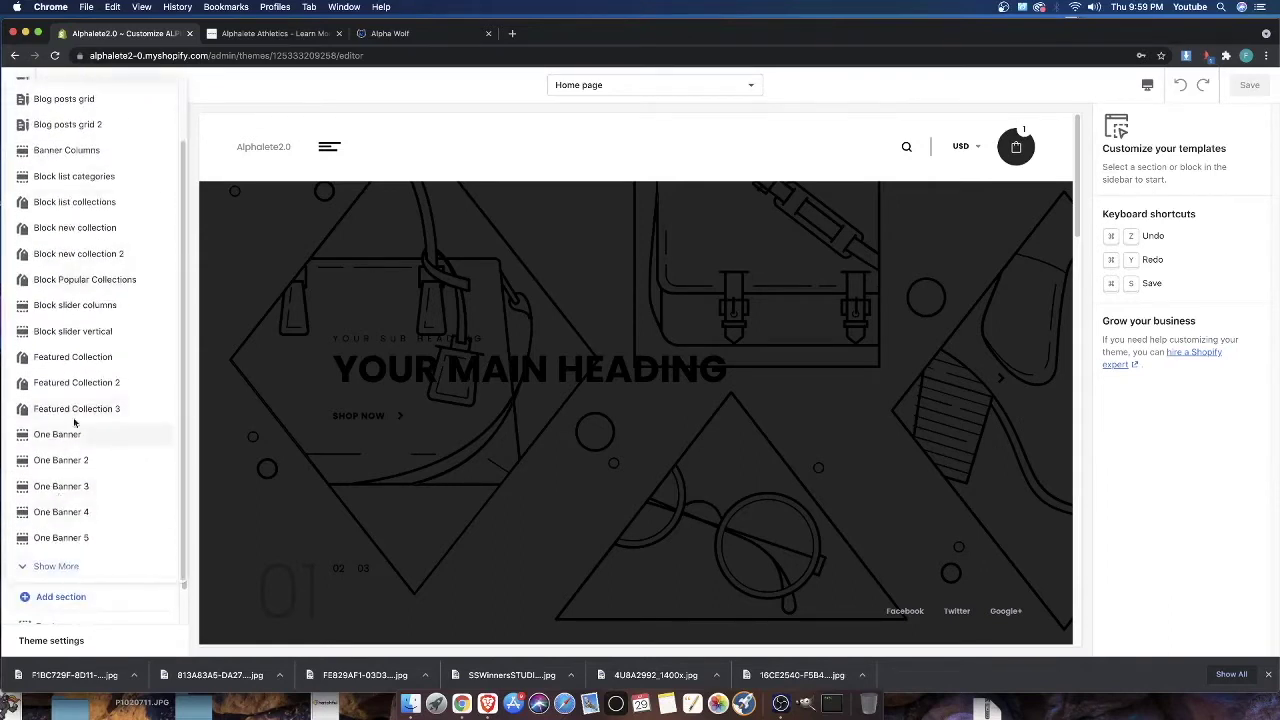
{"action": "scroll", "coordinate": [77, 451], "scroll_direction": "up", "scroll_amount": 2}
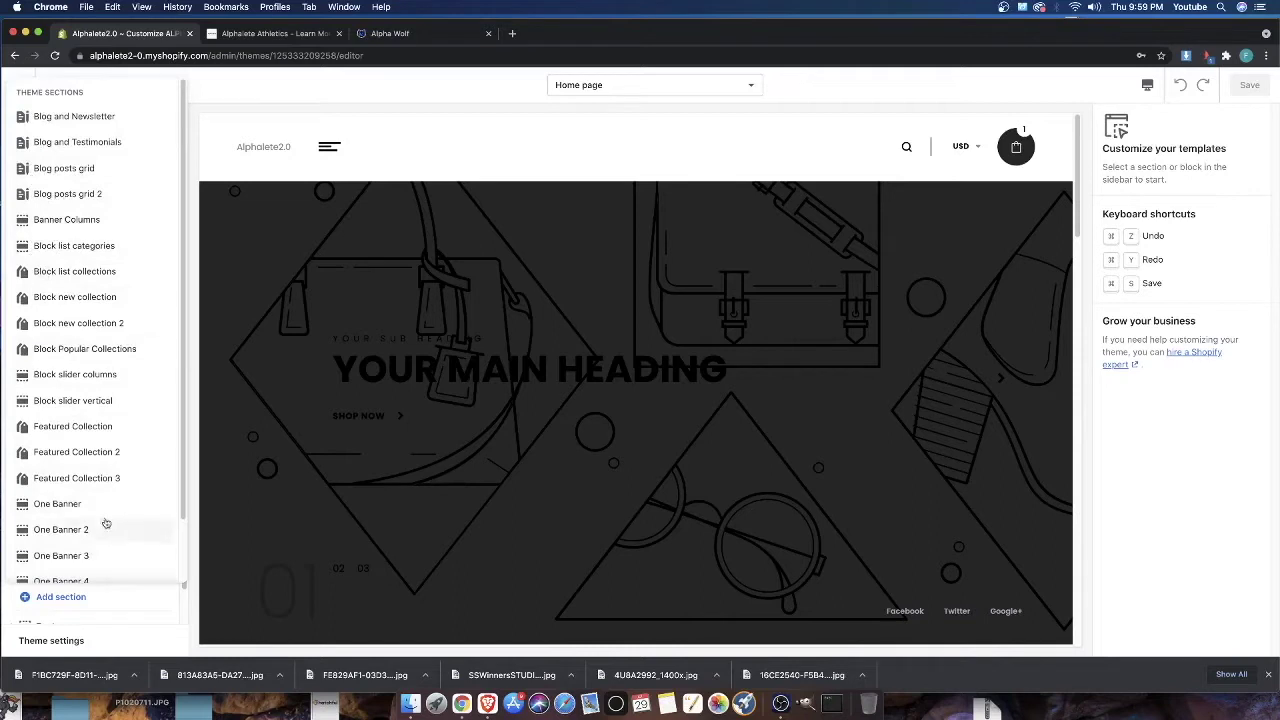
{"action": "scroll", "coordinate": [103, 523], "scroll_direction": "down", "scroll_amount": 2}
{"action": "left_click", "coordinate": [56, 567]}
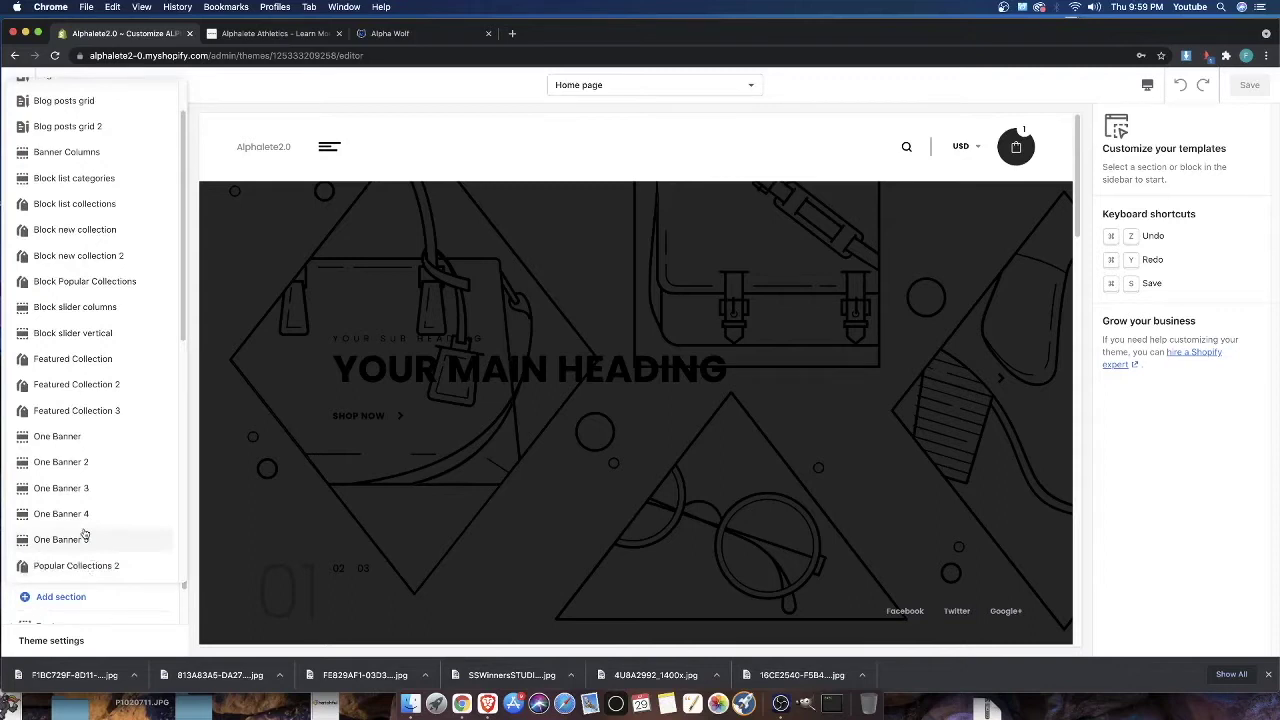
{"action": "scroll", "coordinate": [116, 513], "scroll_direction": "down", "scroll_amount": 10}
{"action": "scroll", "coordinate": [116, 513], "scroll_direction": "down", "scroll_amount": 2}
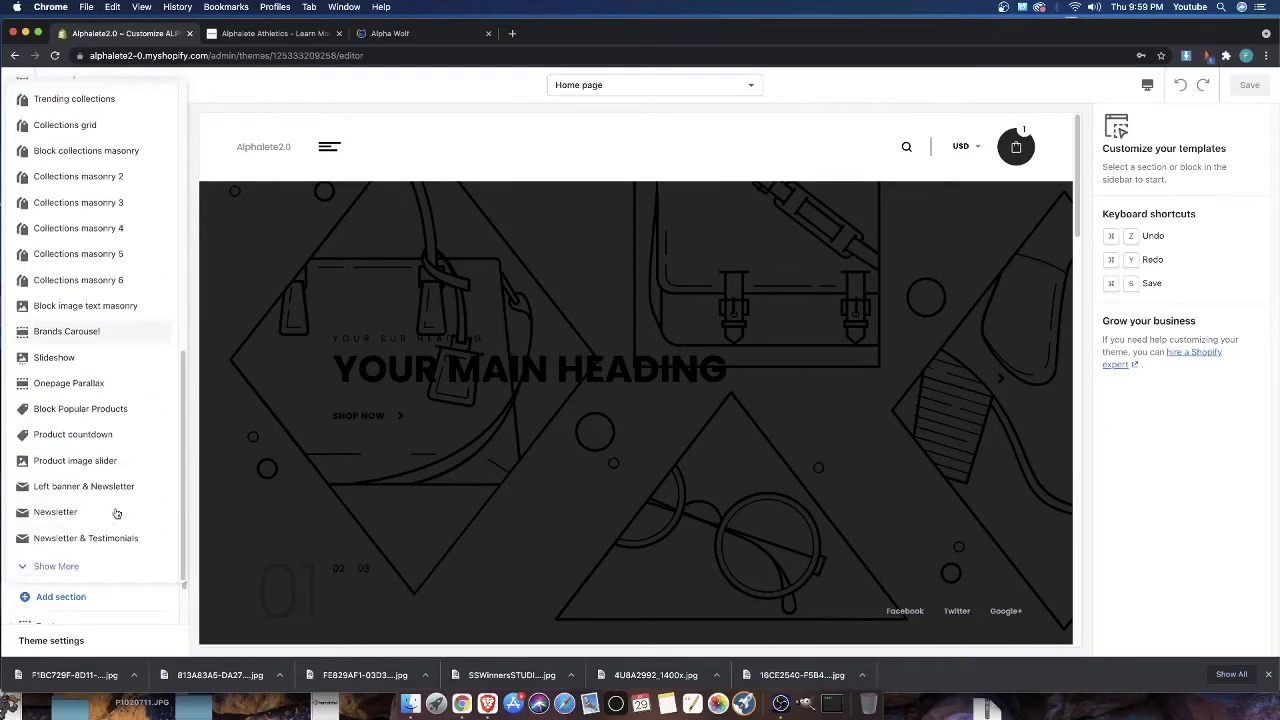
{"action": "left_click", "coordinate": [56, 567]}
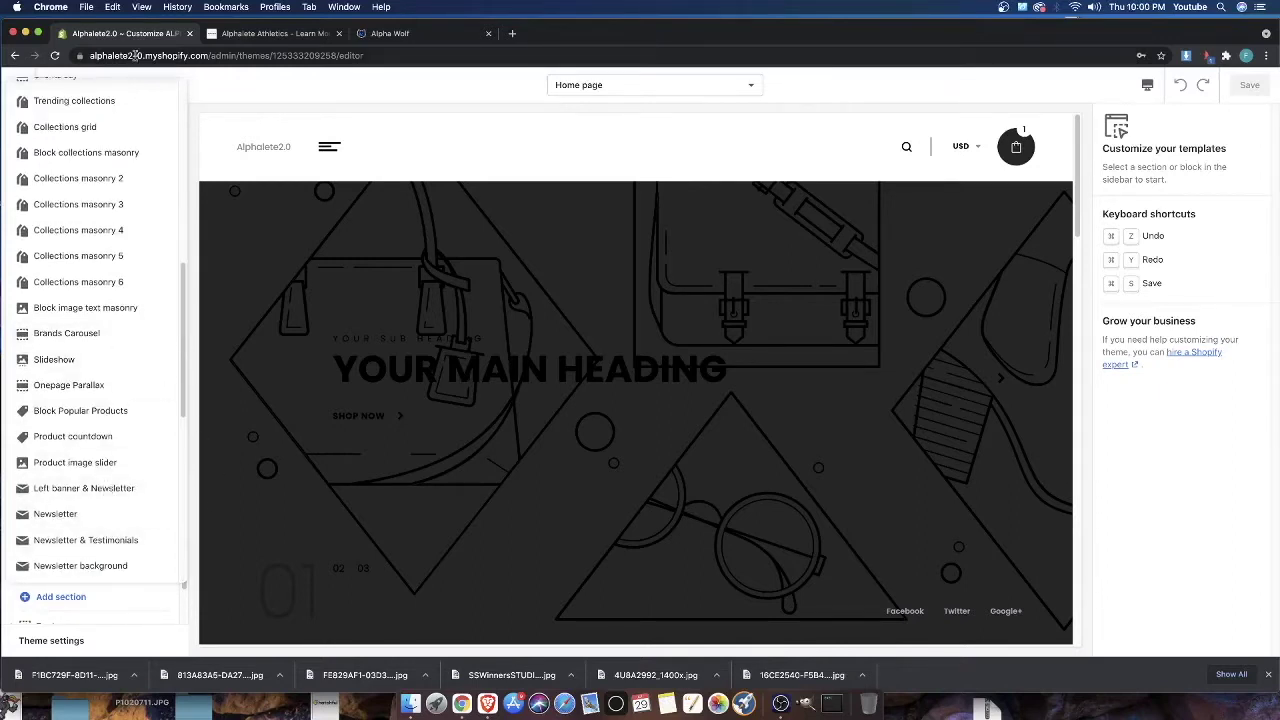
{"action": "scroll", "coordinate": [100, 425], "scroll_direction": "down", "scroll_amount": 5}
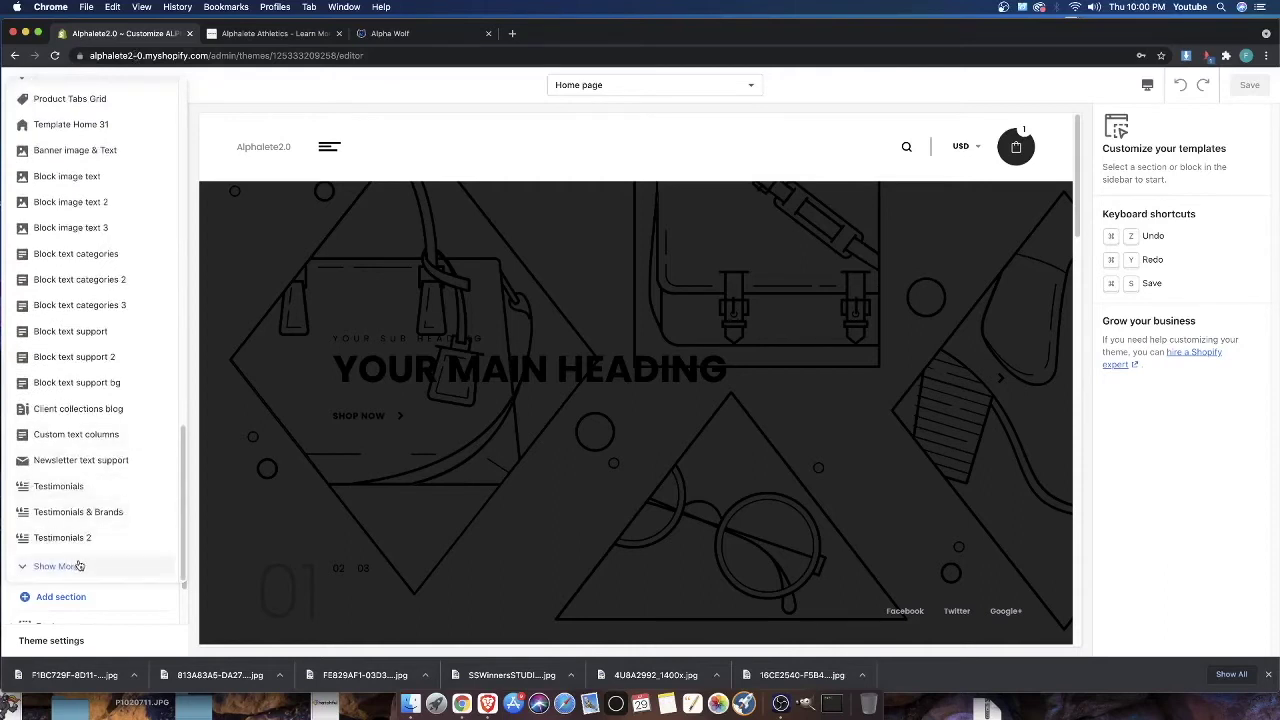
{"action": "left_click", "coordinate": [40, 570]}
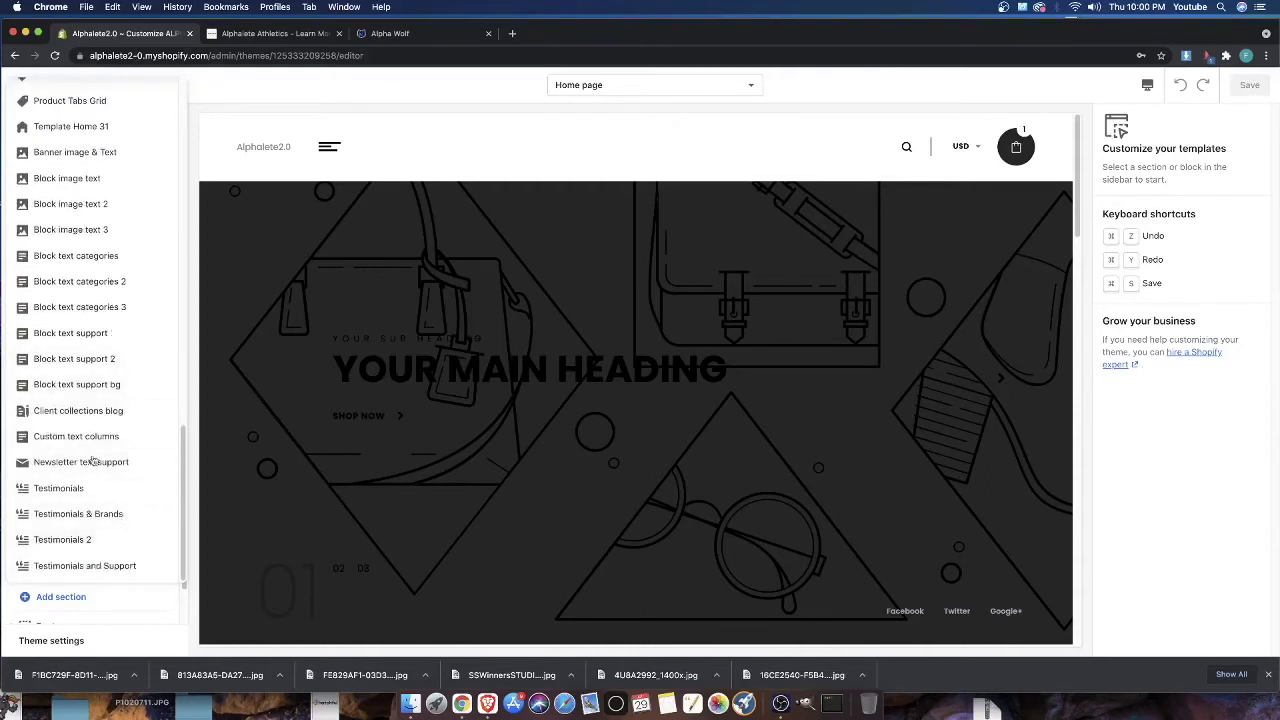
Browse the full list of addable sections, from Blog and Newsletter to Testimonials and Support, and close it without adding any
{"action": "scroll", "coordinate": [100, 513], "scroll_direction": "up", "scroll_amount": 10}
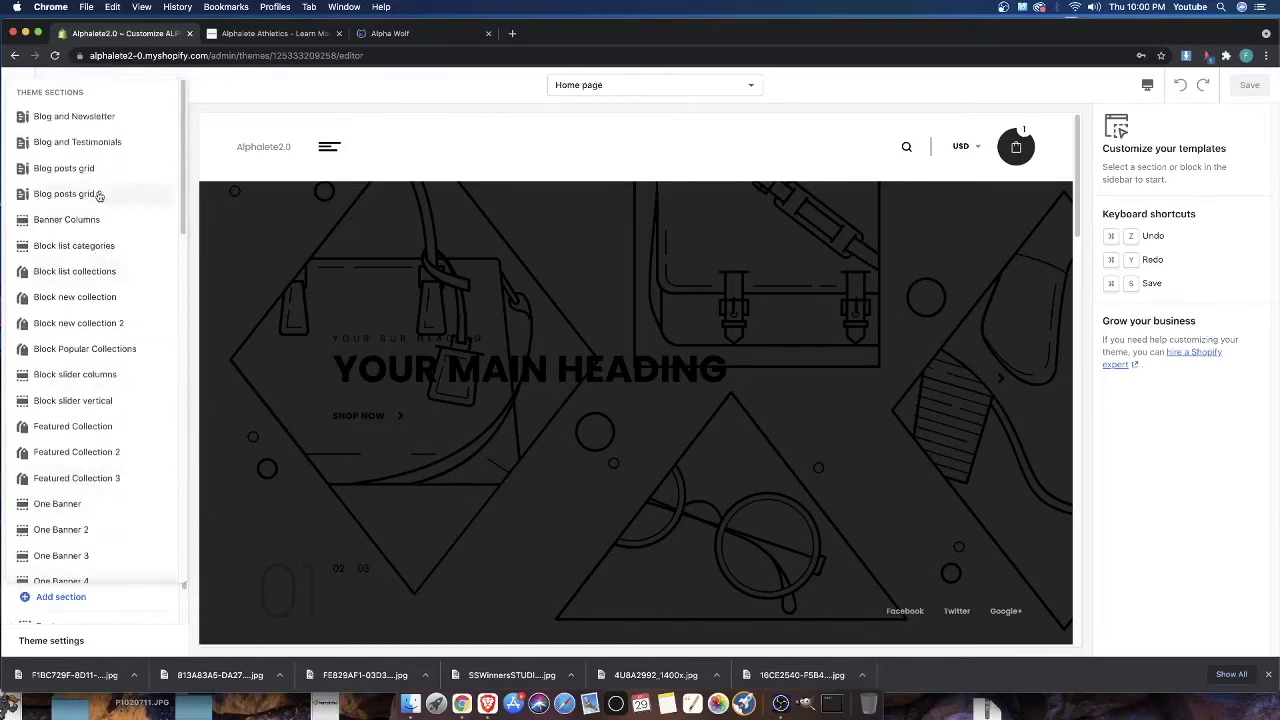
{"action": "scroll", "coordinate": [86, 486], "scroll_direction": "down", "scroll_amount": 10}
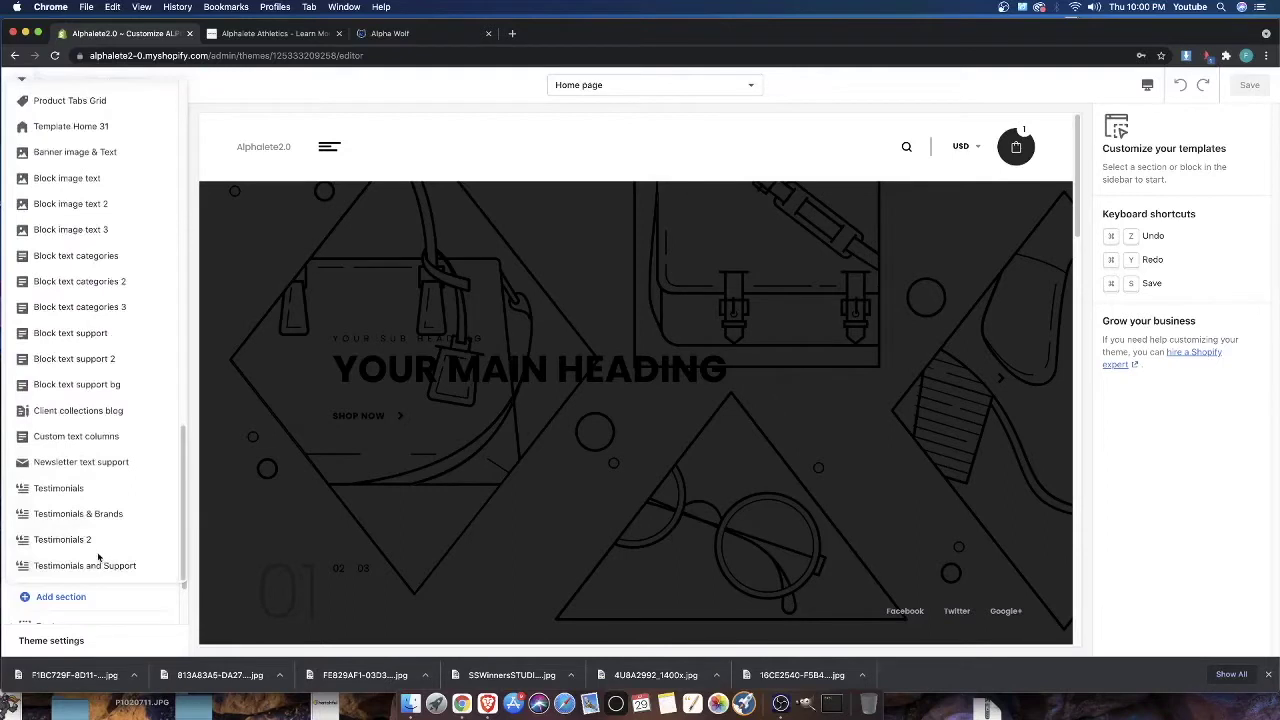
{"action": "scroll", "coordinate": [143, 263], "scroll_direction": "up", "scroll_amount": 5}
{"action": "scroll", "coordinate": [143, 263], "scroll_direction": "up", "scroll_amount": 5}
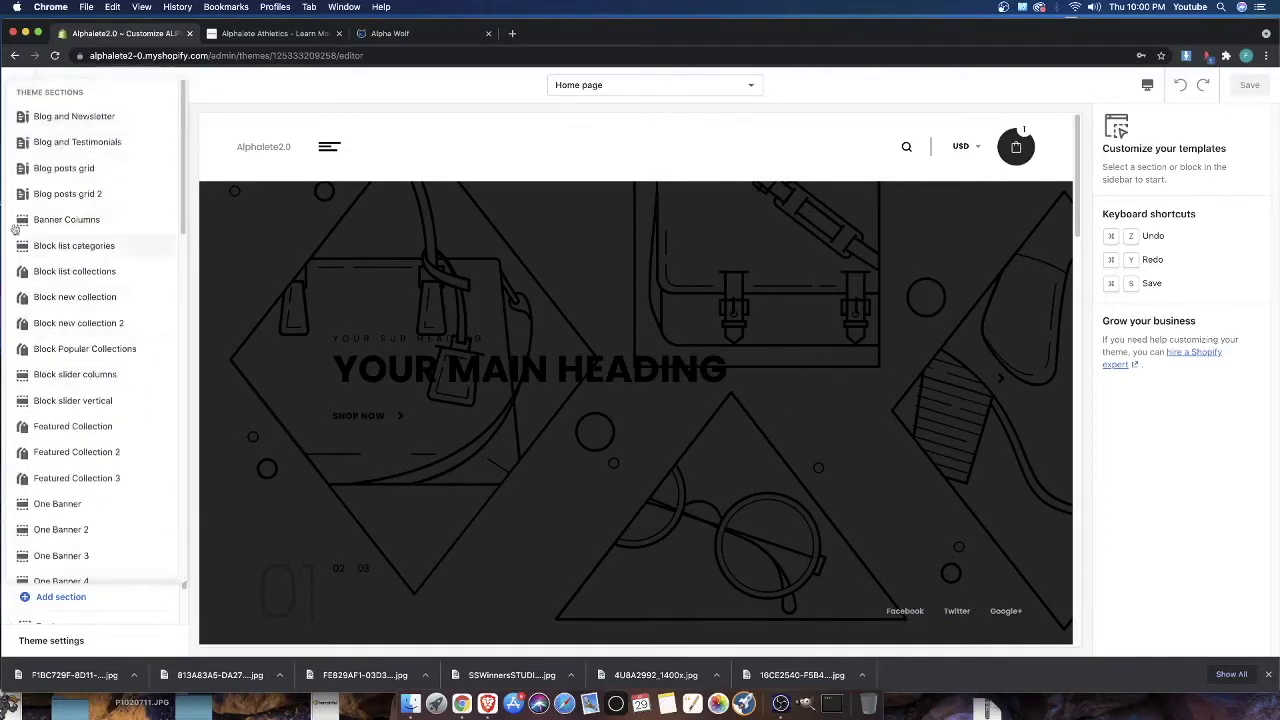
{"action": "scroll", "coordinate": [42, 488], "scroll_direction": "down", "scroll_amount": 2}
{"action": "scroll", "coordinate": [42, 488], "scroll_direction": "down", "scroll_amount": 6}
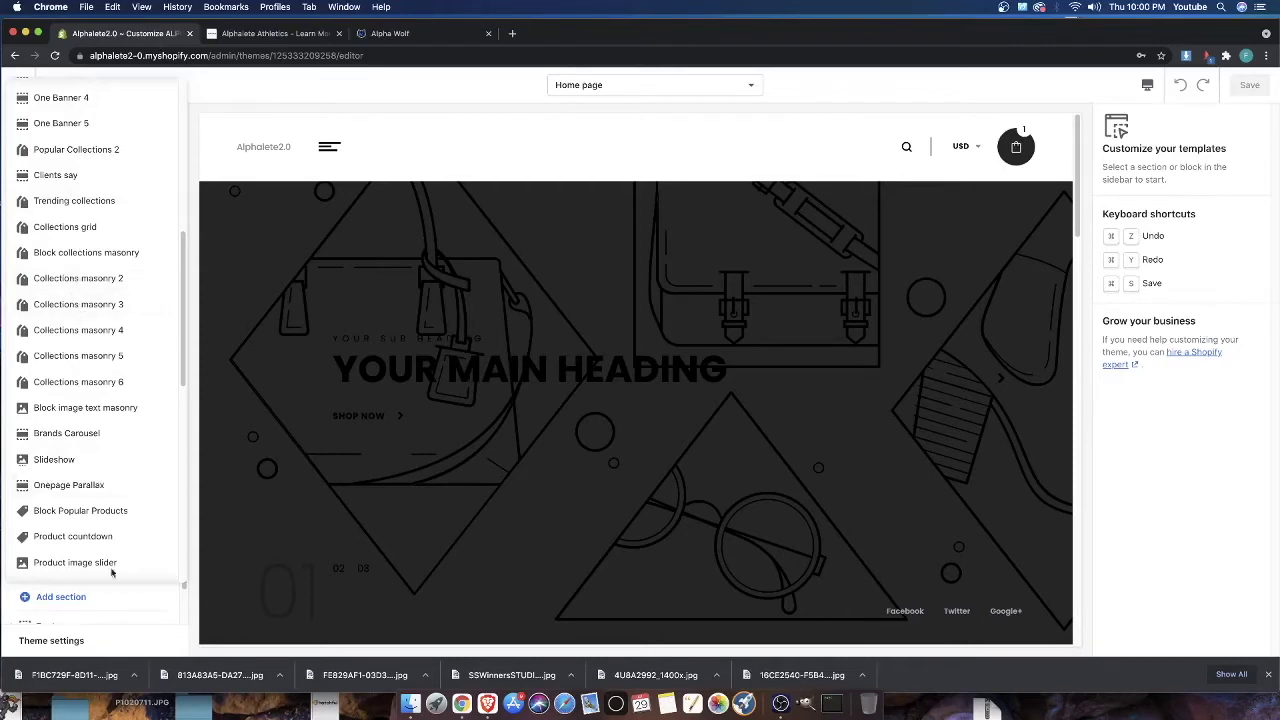
{"action": "scroll", "coordinate": [126, 493], "scroll_direction": "down", "scroll_amount": 2}
{"action": "scroll", "coordinate": [126, 493], "scroll_direction": "down", "scroll_amount": 10}
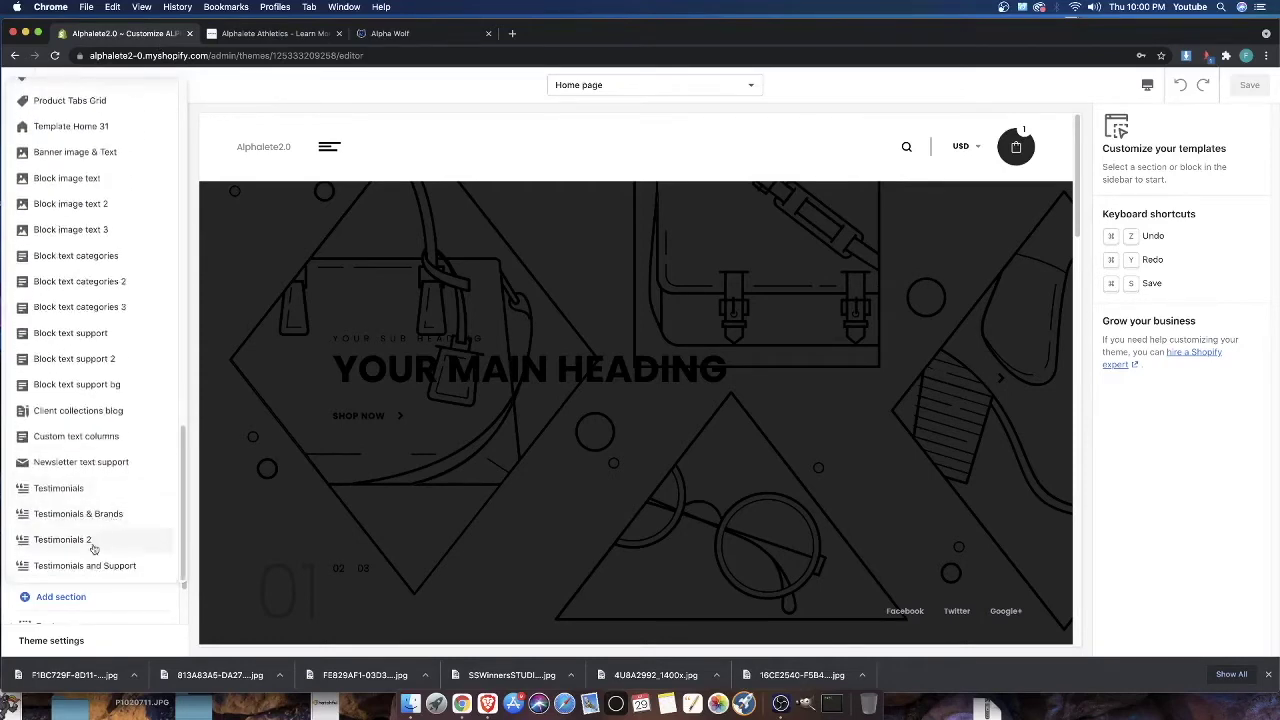
{"action": "scroll", "coordinate": [94, 550], "scroll_direction": "up", "scroll_amount": 15}
{"action": "scroll", "coordinate": [89, 438], "scroll_direction": "up", "scroll_amount": 5}
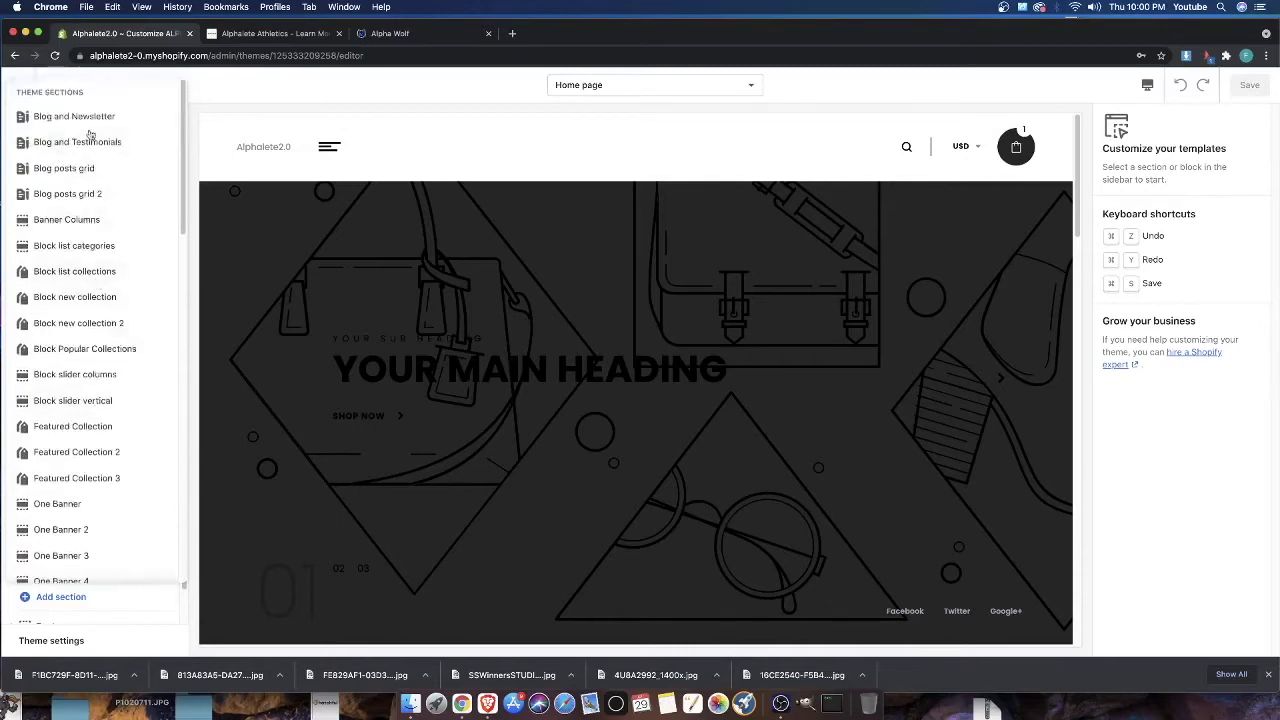
{"action": "scroll", "coordinate": [100, 260], "scroll_direction": "down", "scroll_amount": 15}
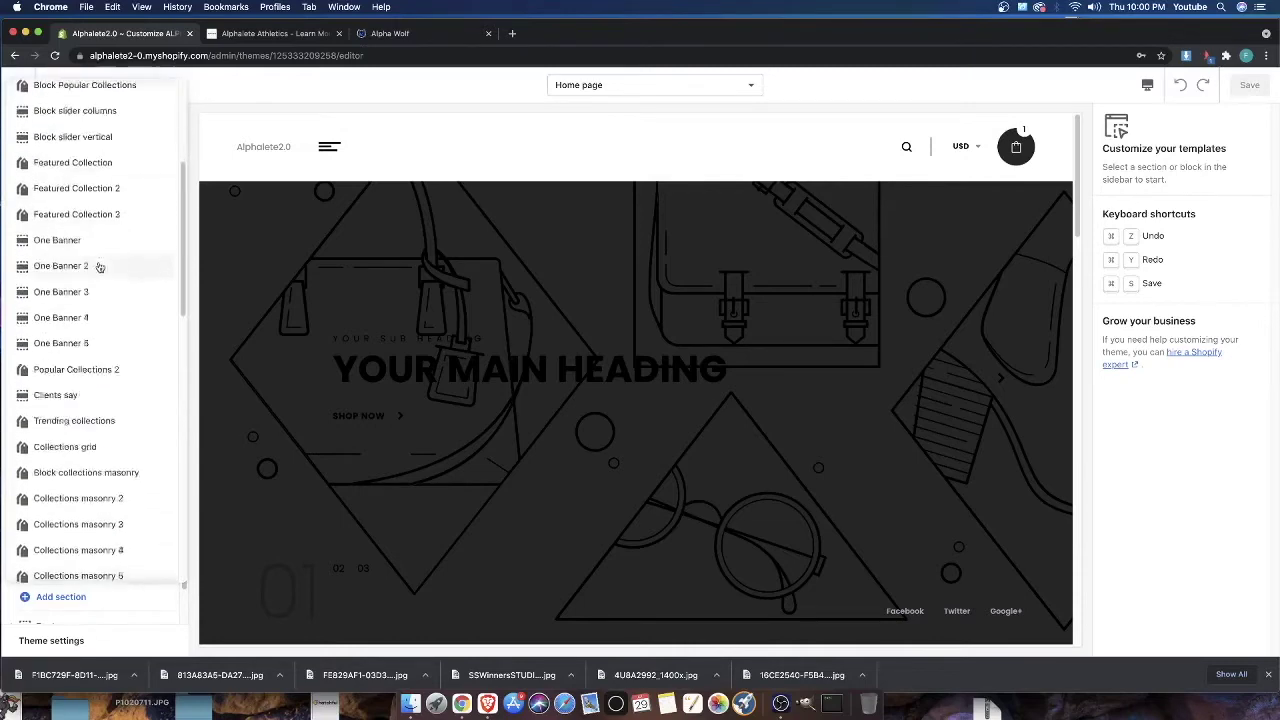
{"action": "scroll", "coordinate": [94, 279], "scroll_direction": "up", "scroll_amount": 15}
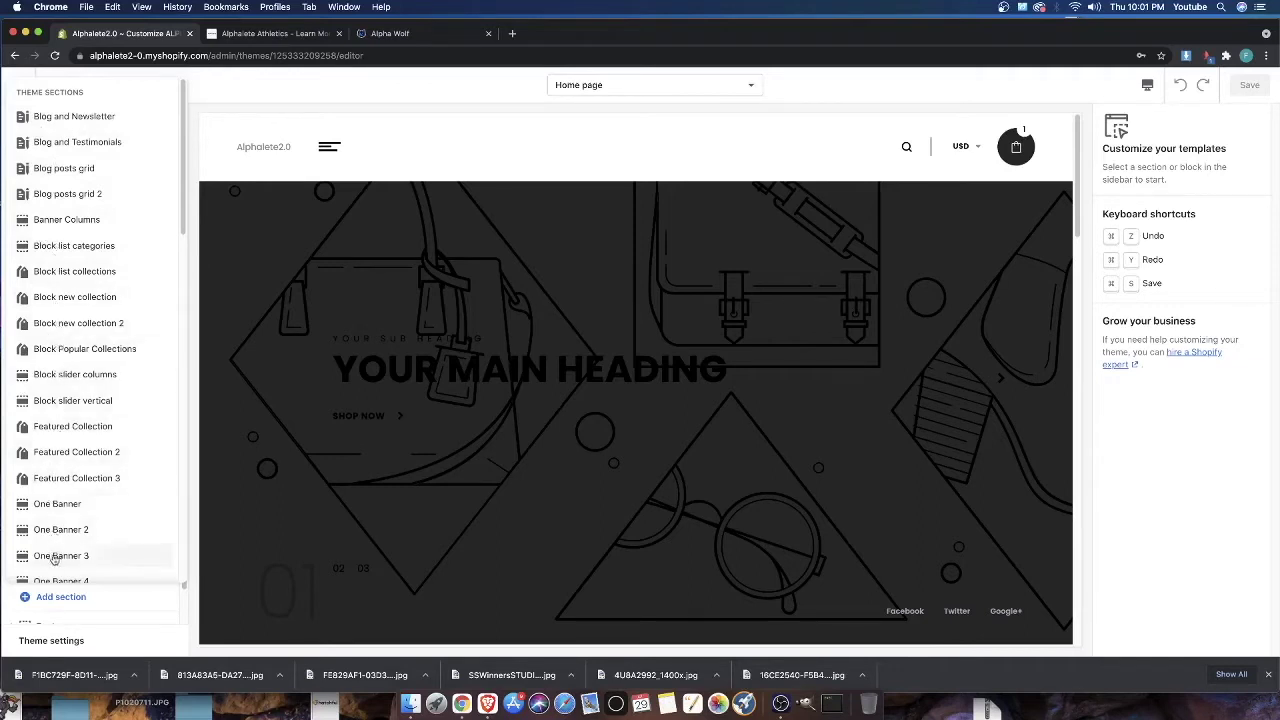
{"action": "scroll", "coordinate": [60, 450], "scroll_direction": "down", "scroll_amount": 7}
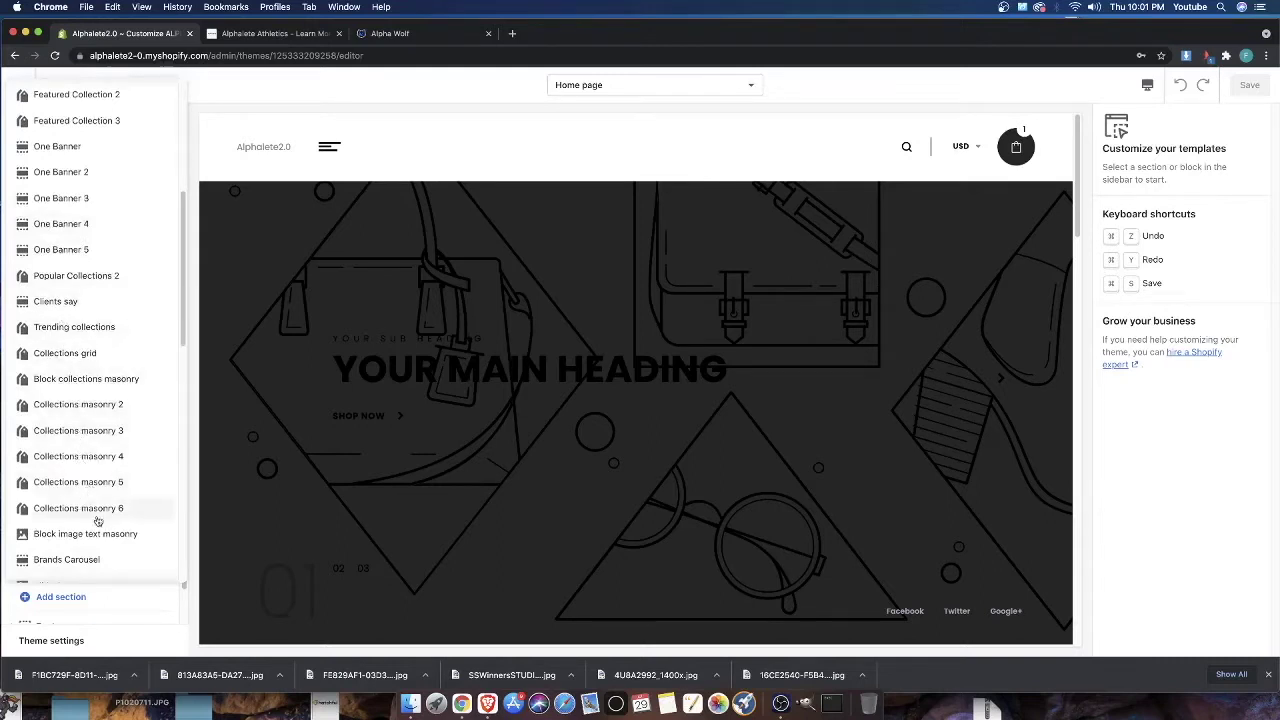
{"action": "scroll", "coordinate": [87, 560], "scroll_direction": "down", "scroll_amount": 8}
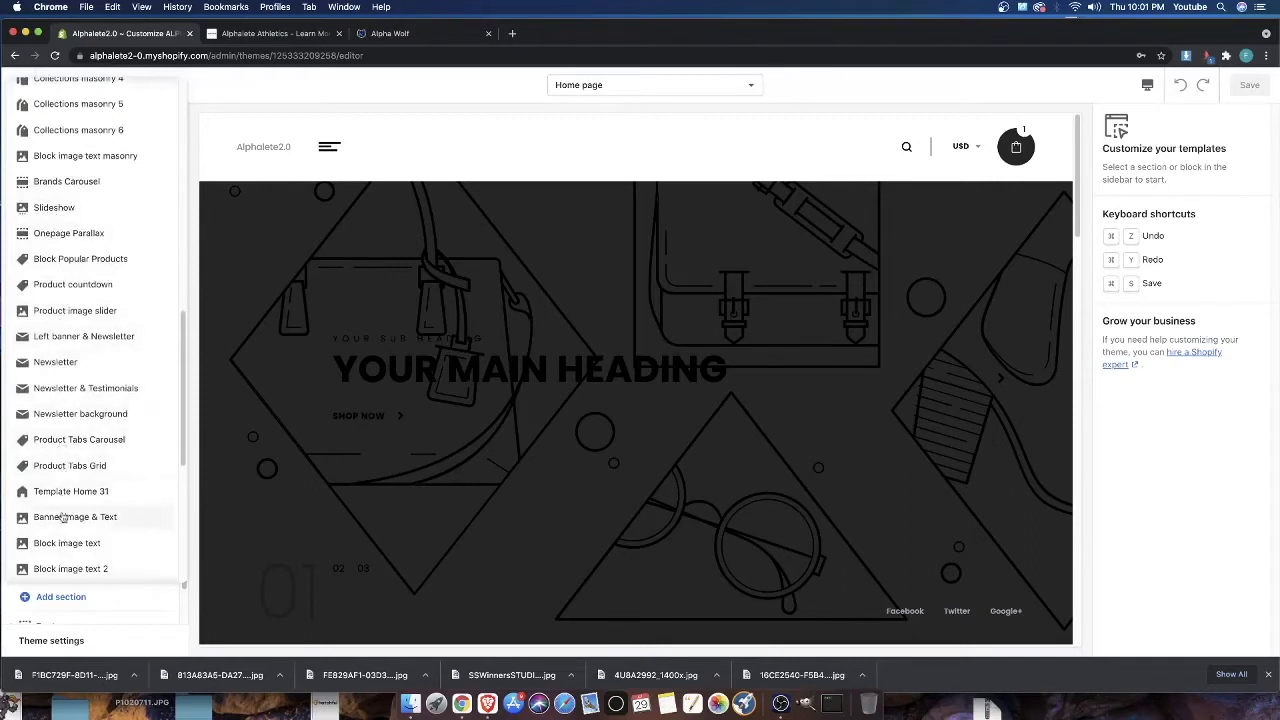
{"action": "scroll", "coordinate": [62, 540], "scroll_direction": "down", "scroll_amount": 5}
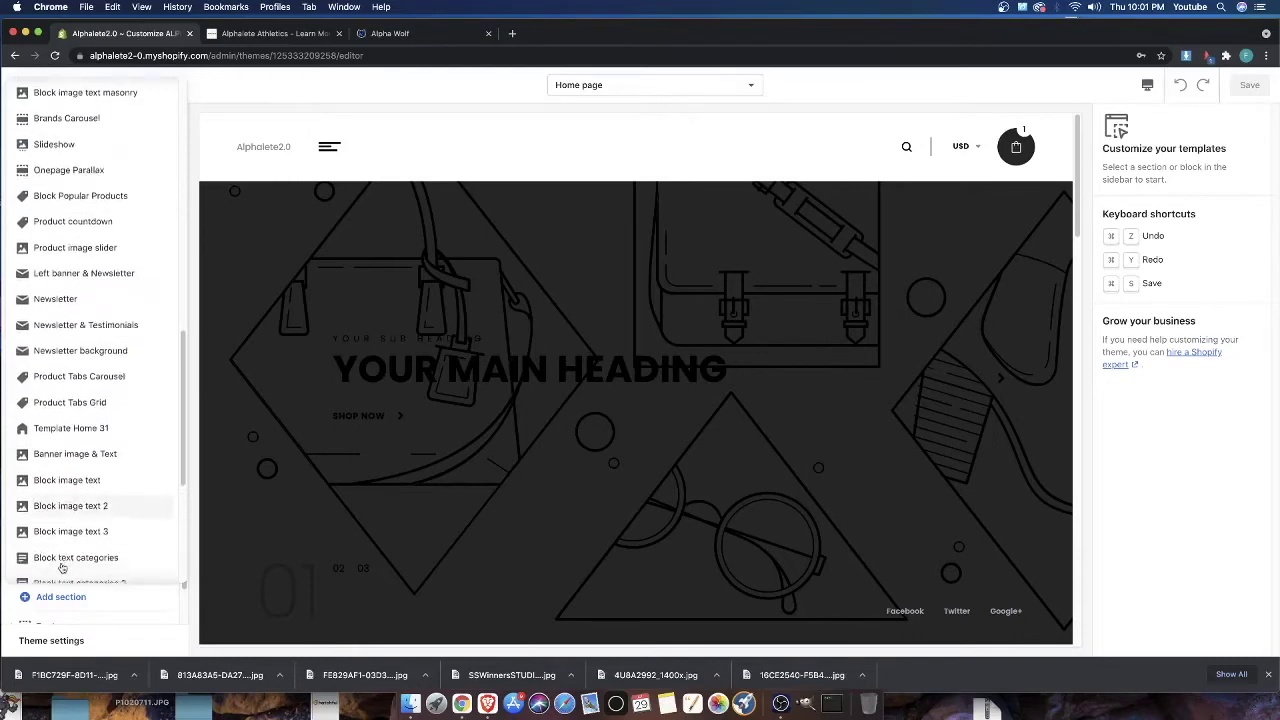
{"action": "scroll", "coordinate": [67, 494], "scroll_direction": "down", "scroll_amount": 4}
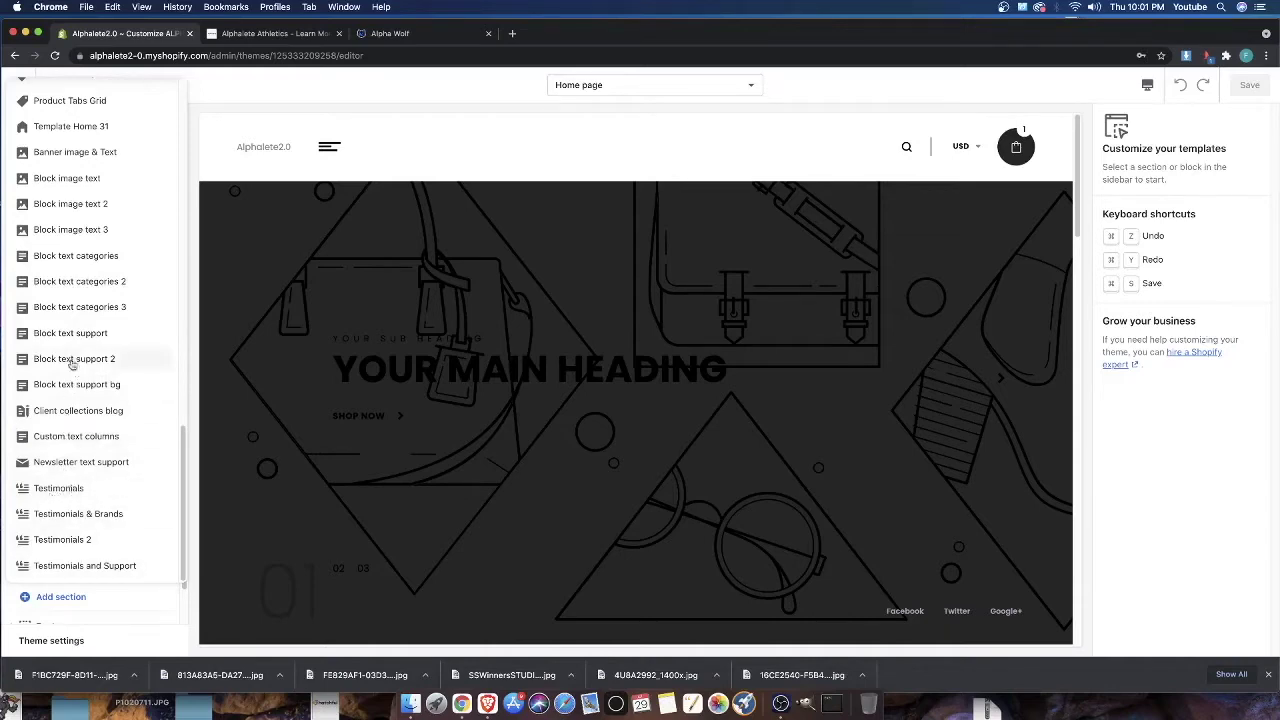
{"action": "scroll", "coordinate": [72, 362], "scroll_direction": "up", "scroll_amount": 15}
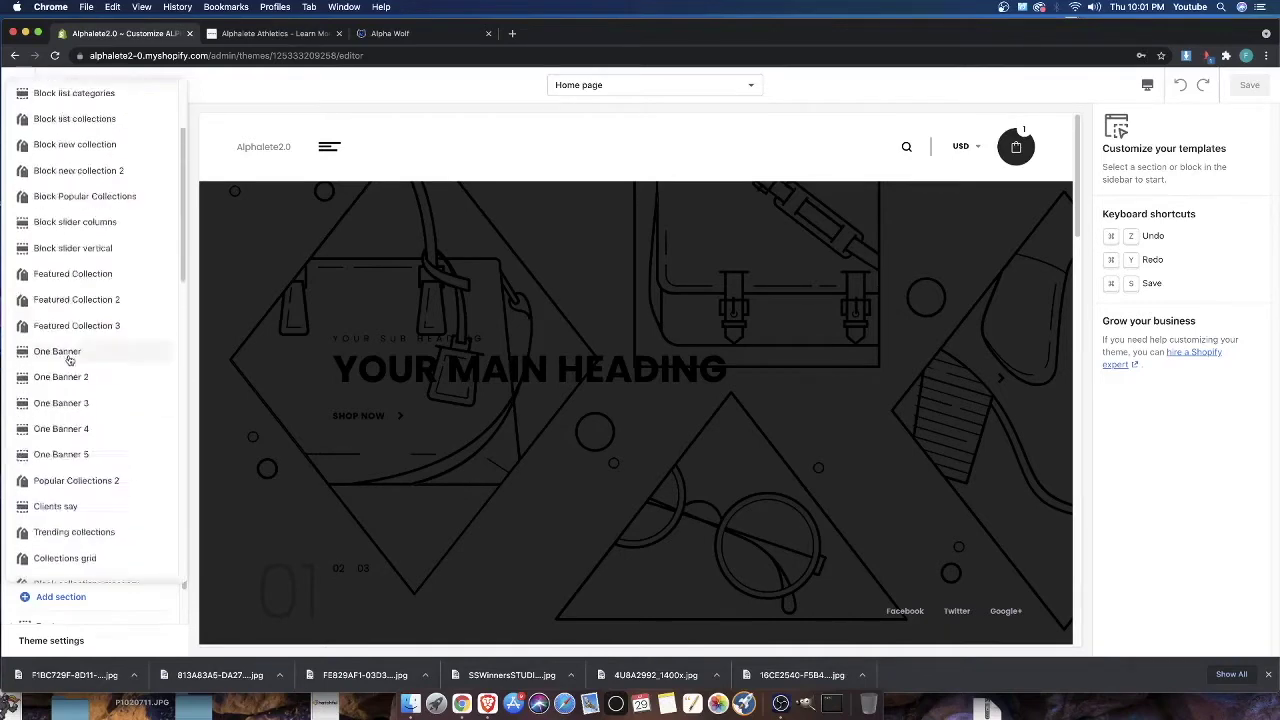
{"action": "left_click", "coordinate": [233, 97]}
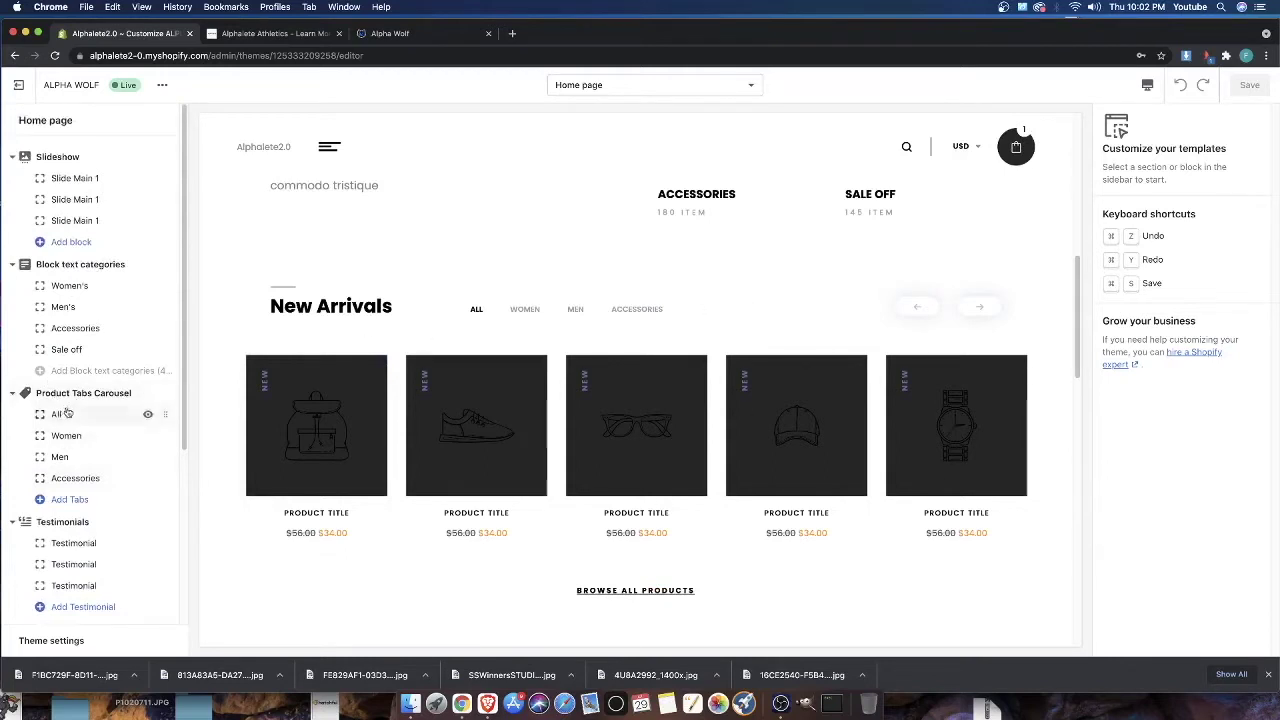
Open the Wolf of Shopify home page and examine the Wolf Theme offer beside the Alpha Wolf Theme
{"action": "scroll", "coordinate": [388, 318], "scroll_direction": "down", "scroll_amount": 1}
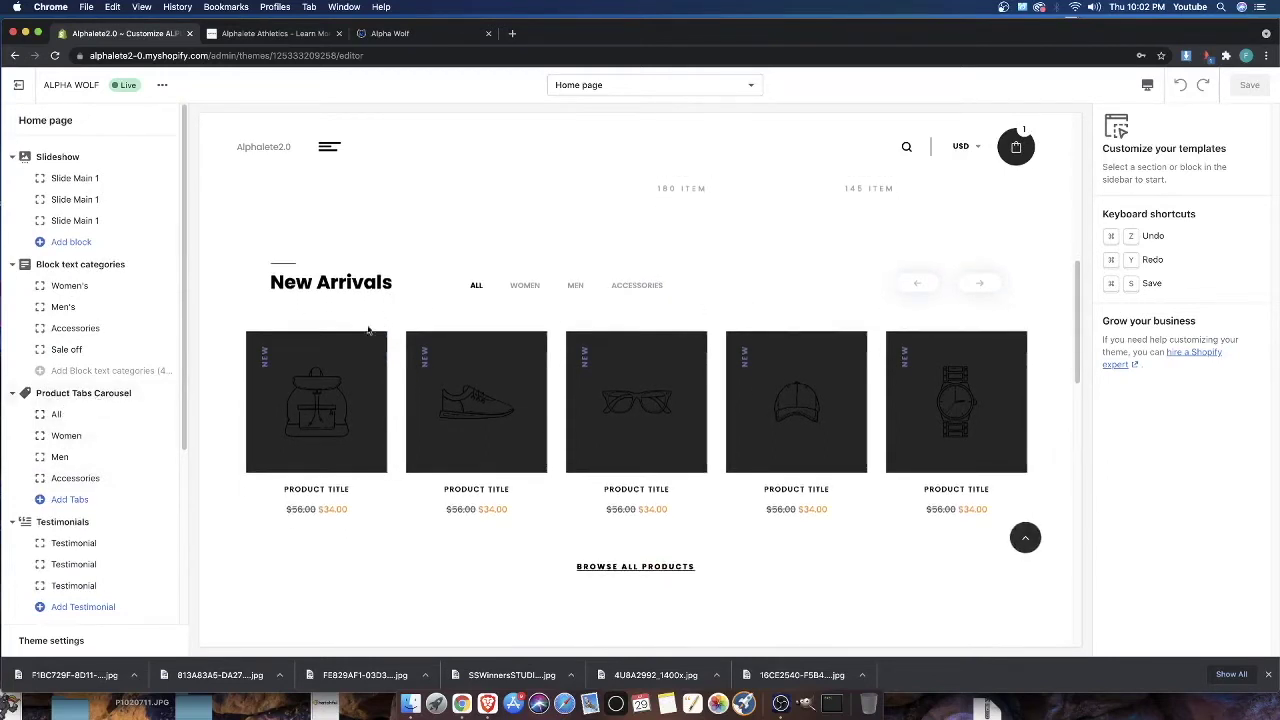
{"action": "left_click", "coordinate": [400, 33]}
{"action": "left_click", "coordinate": [60, 104]}
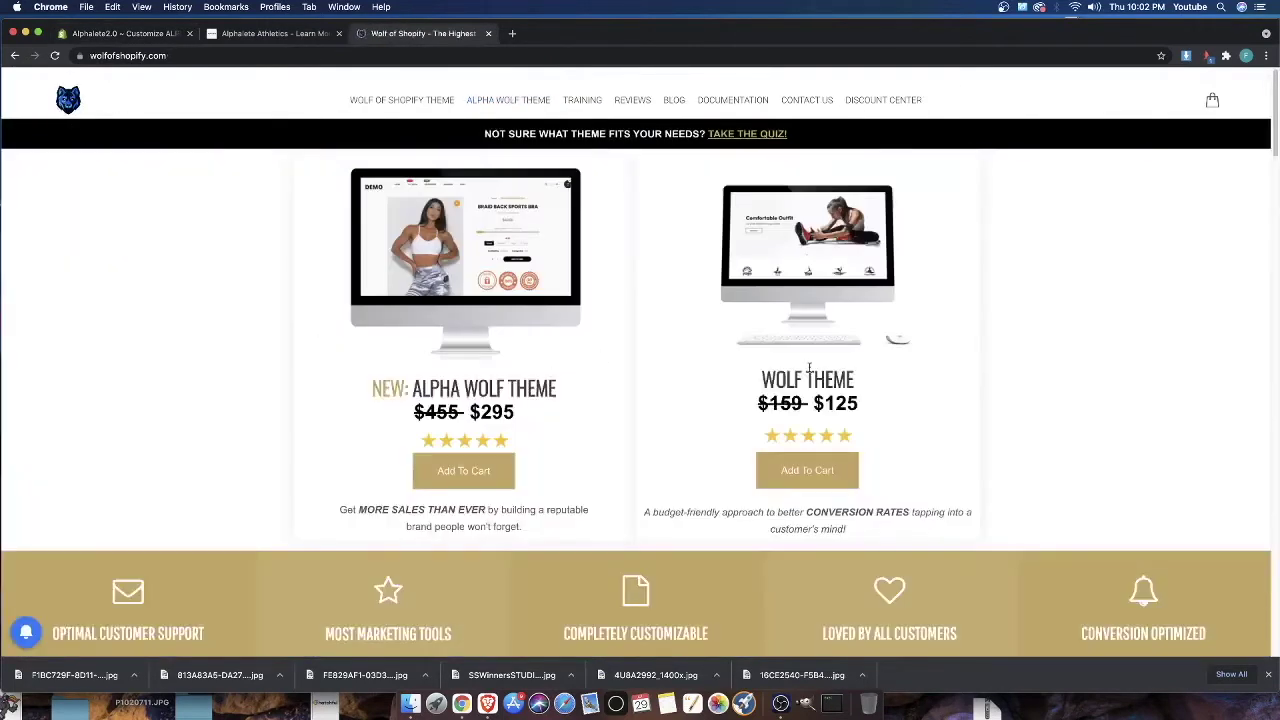
{"action": "left_click_drag", "start_coordinate": [764, 370], "coordinate": [855, 410]}
{"action": "left_click_drag", "start_coordinate": [872, 412], "coordinate": [762, 368]}
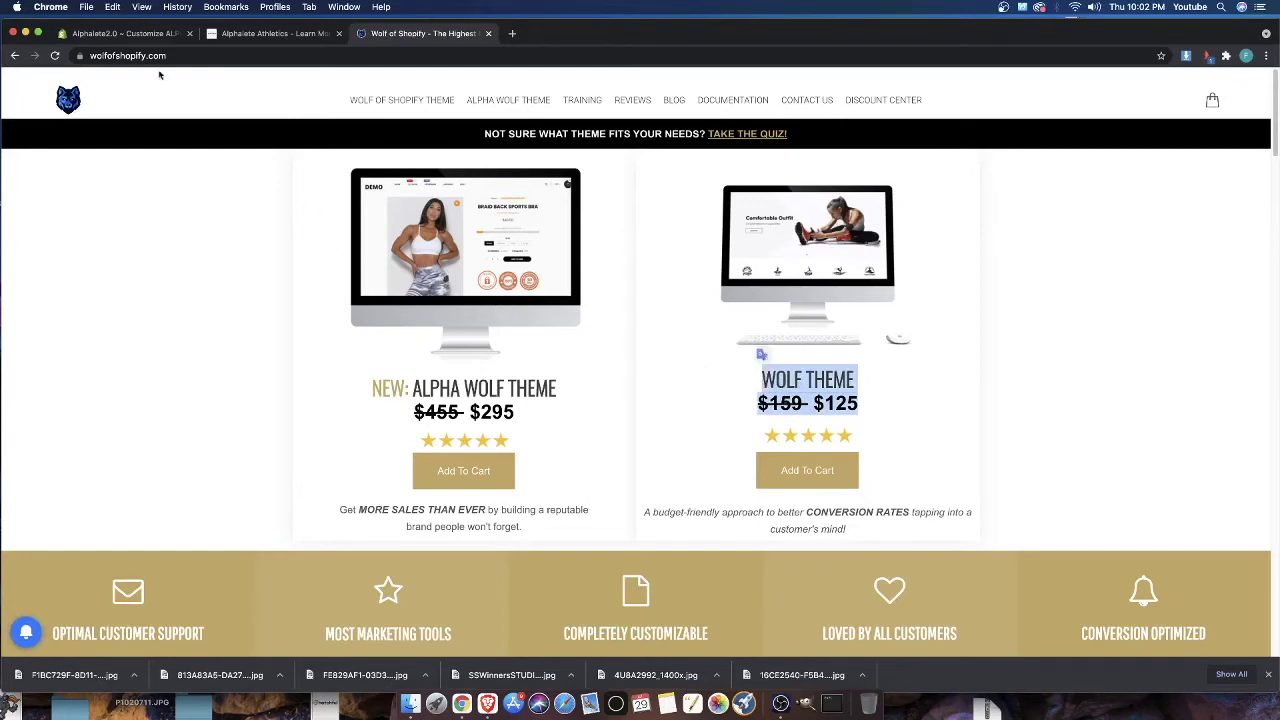
{"action": "left_click", "coordinate": [155, 34]}
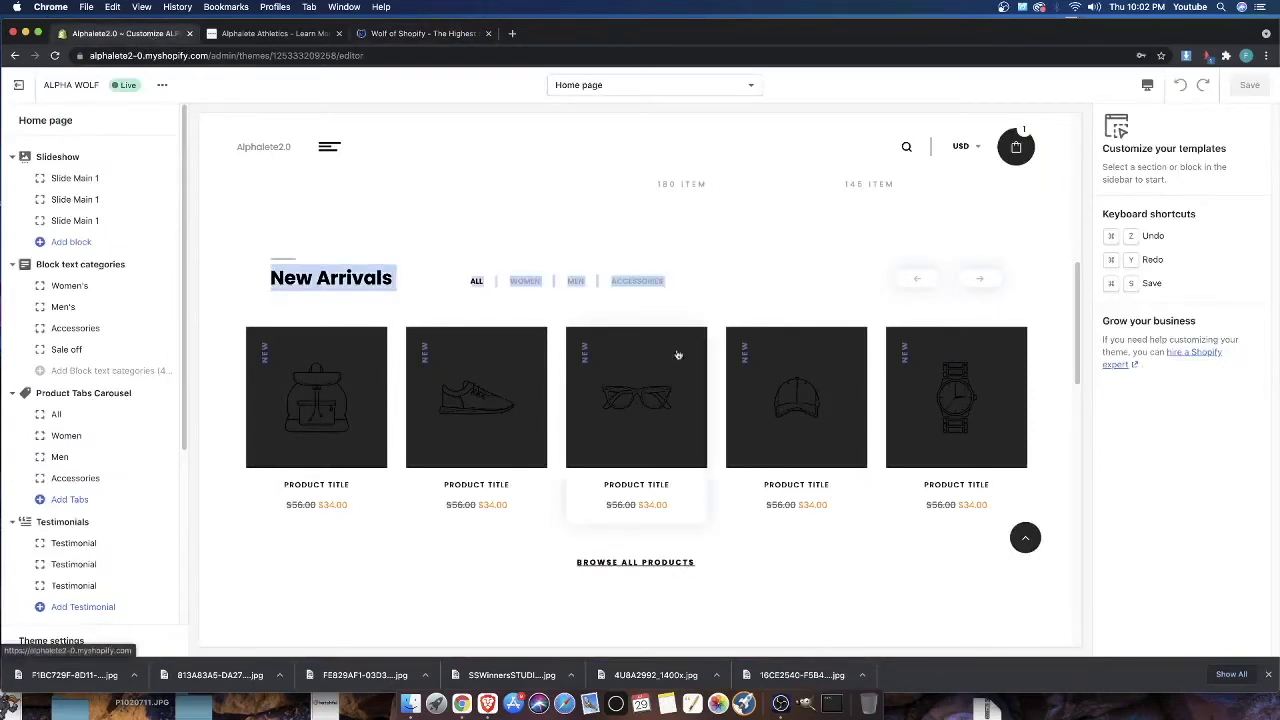
{"action": "left_click", "coordinate": [393, 34]}
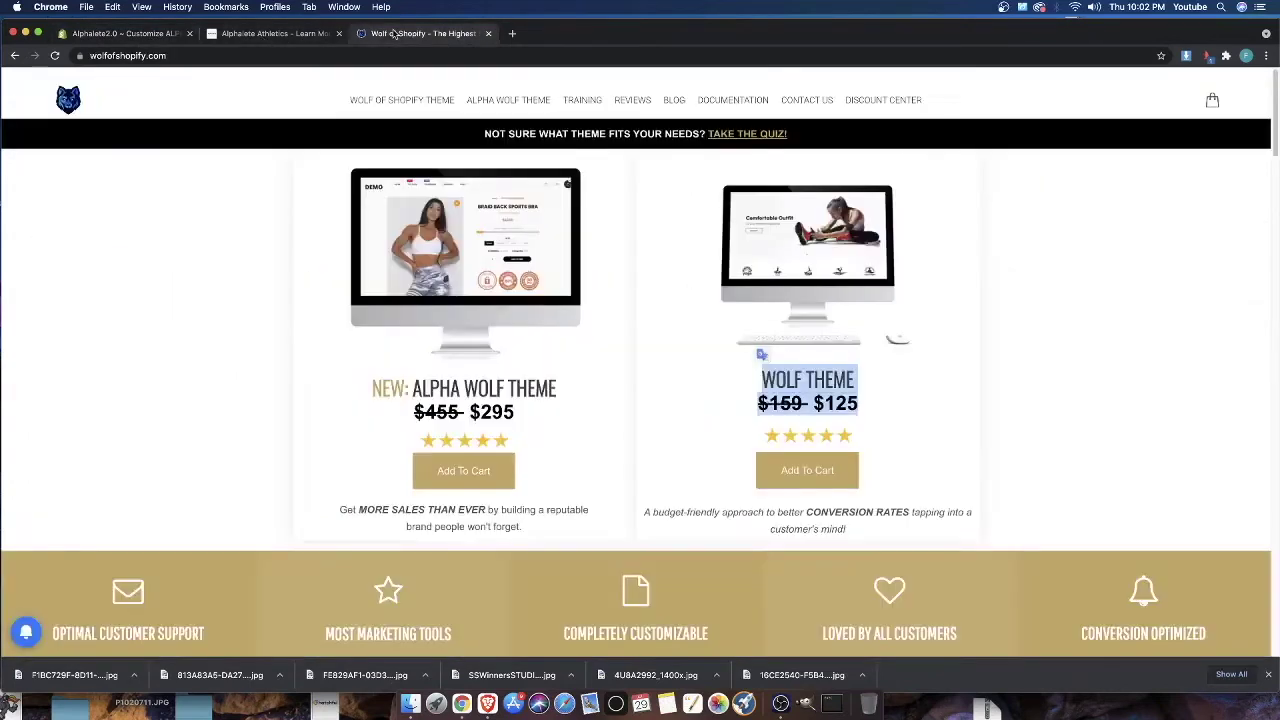
Return to the ALPHA WOLF theme editor and exit it to the store's Themes page
{"action": "left_click", "coordinate": [150, 34]}
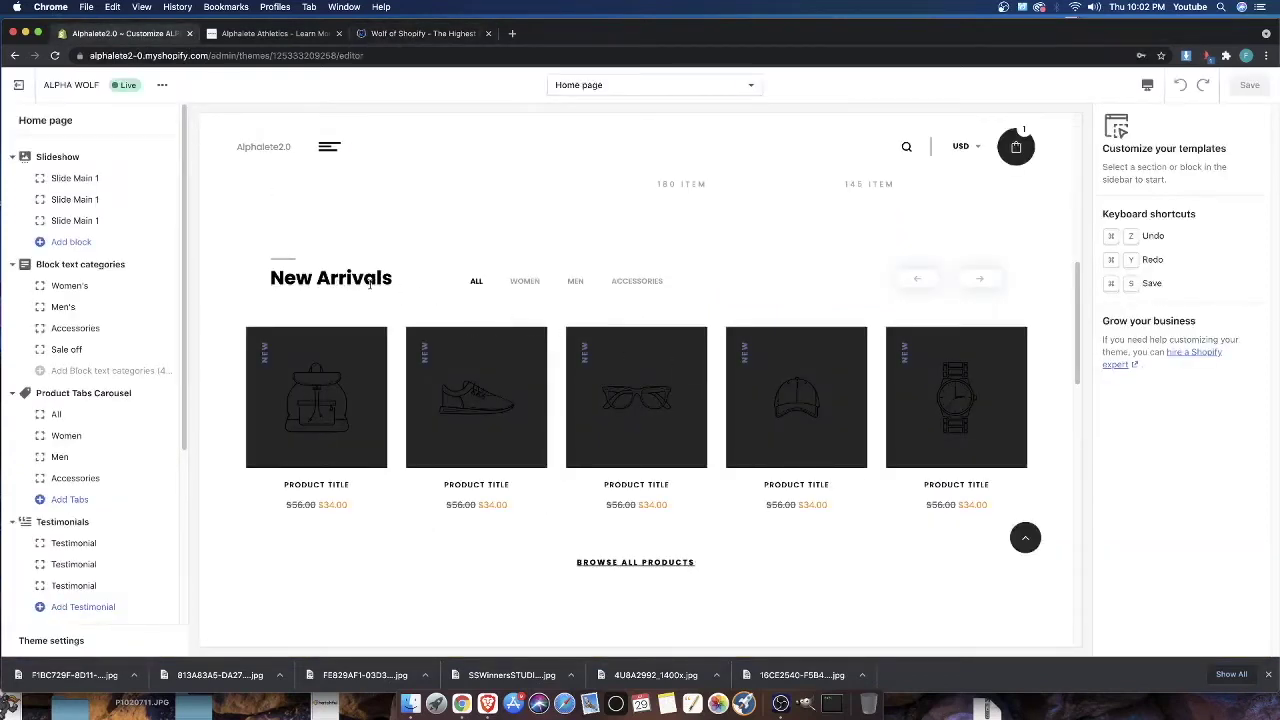
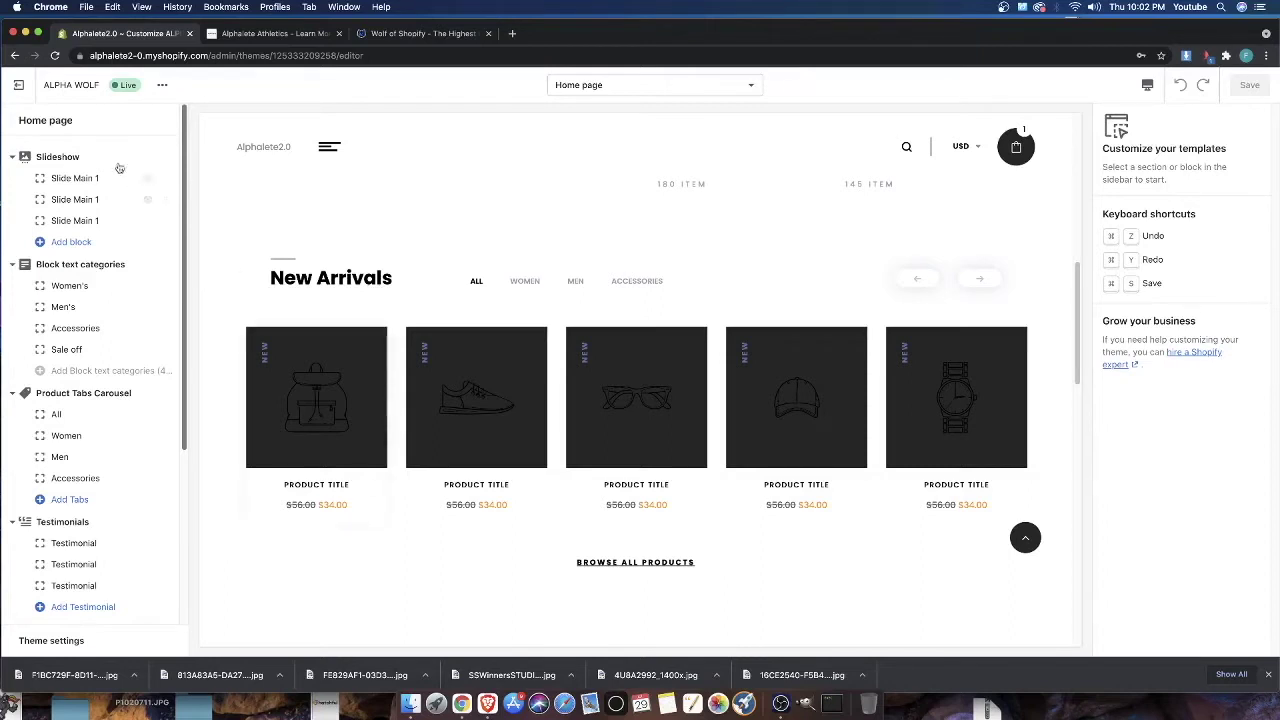
{"action": "left_click", "coordinate": [22, 85]}
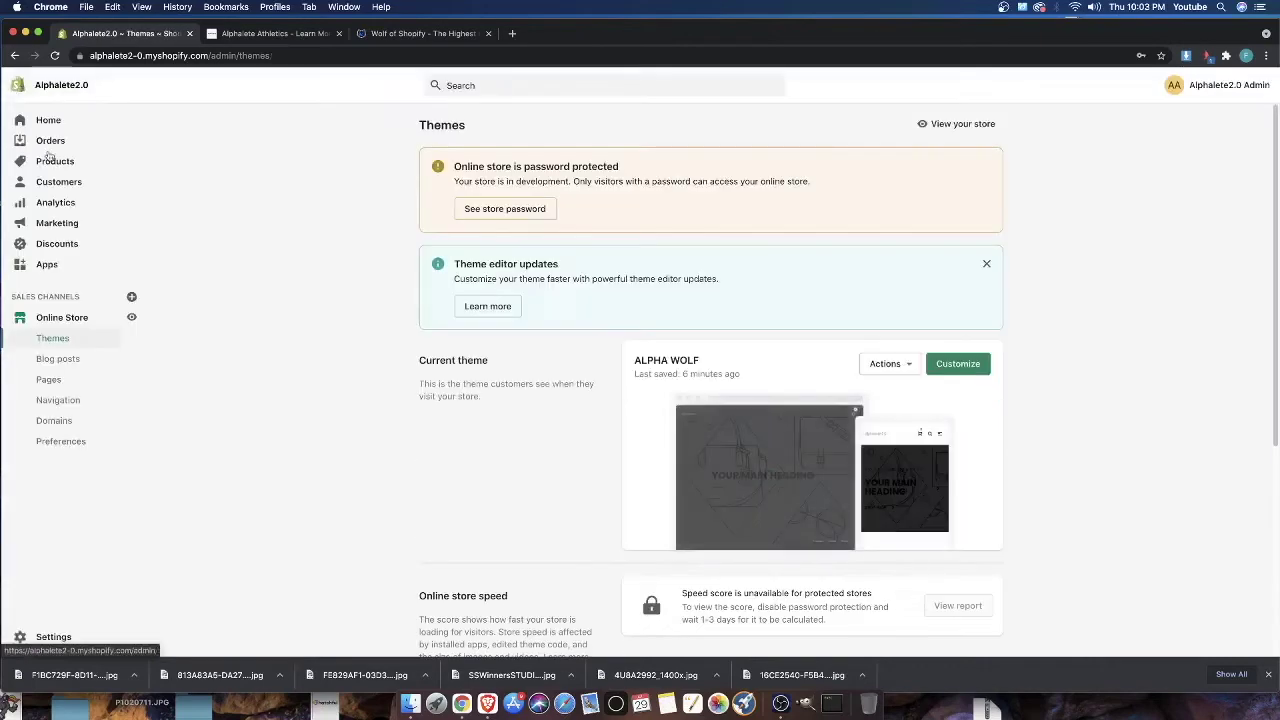
Open the store's full product list and review the items from AMPLIFY LEGGING through WAFFLE KNIT SCOOP TEE
{"action": "left_click", "coordinate": [62, 183]}
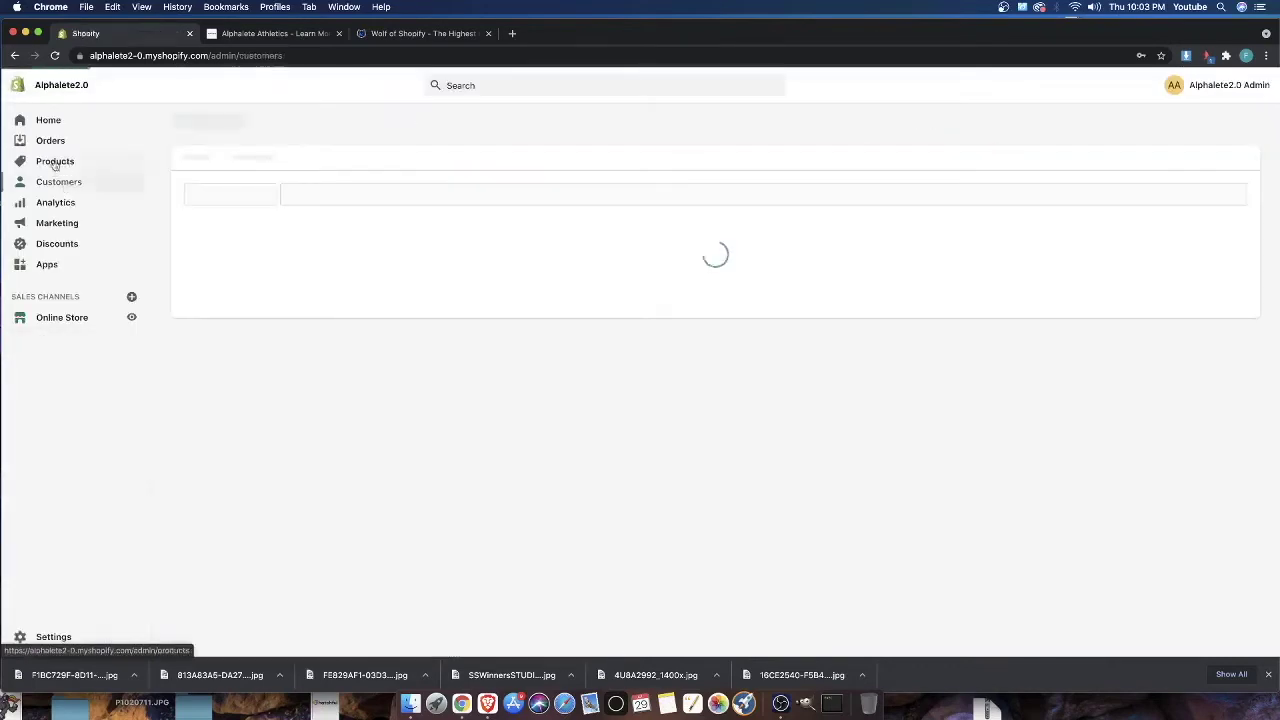
{"action": "left_click", "coordinate": [53, 162]}
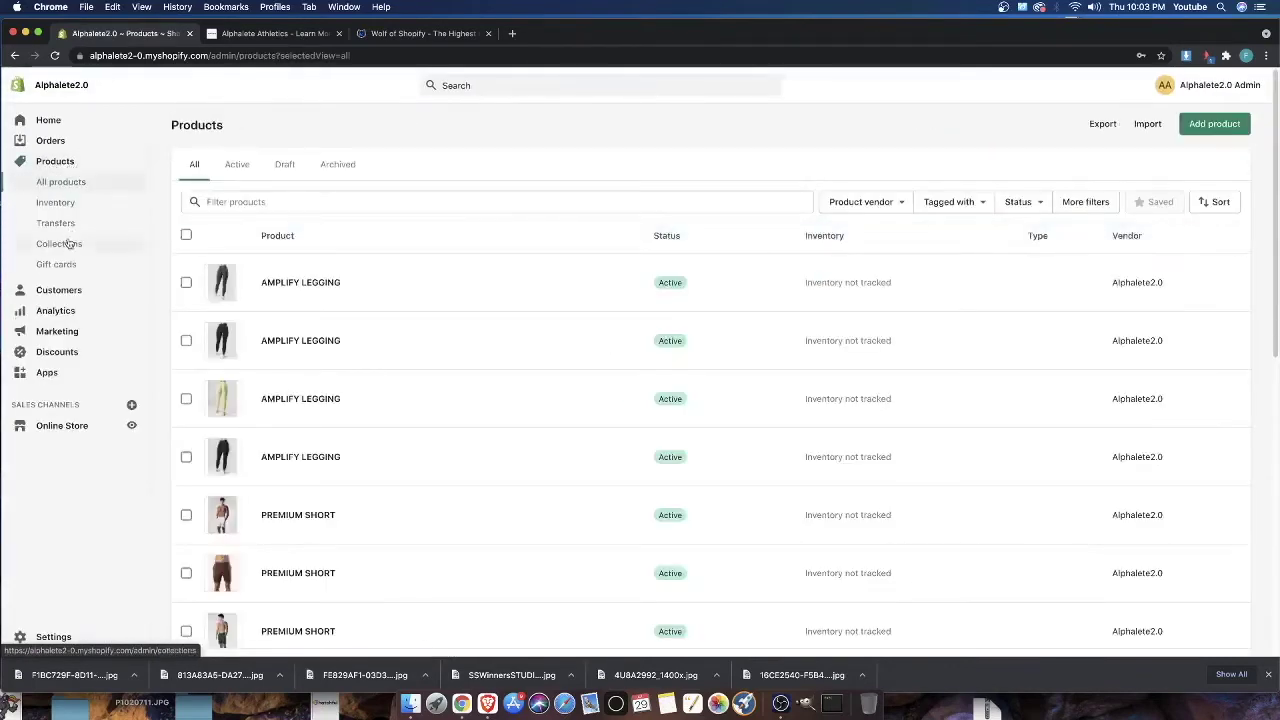
{"action": "left_click", "coordinate": [62, 243]}
{"action": "left_click", "coordinate": [52, 182]}
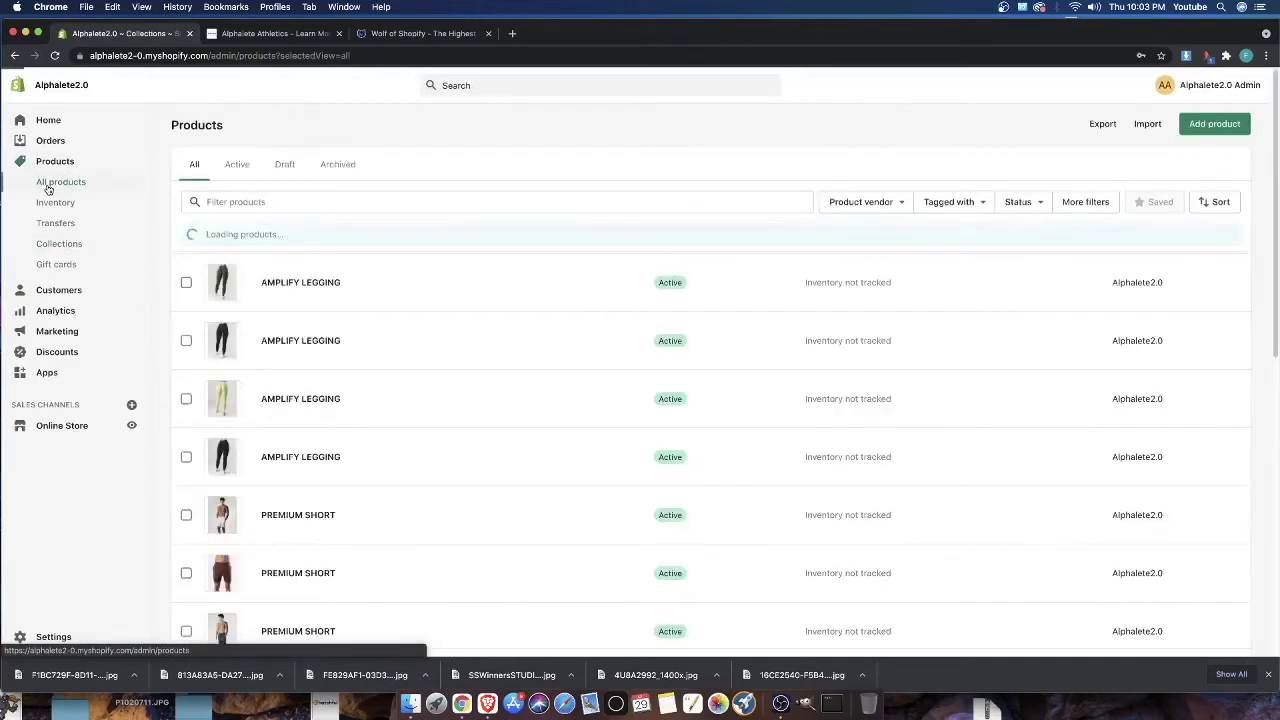
{"action": "scroll", "coordinate": [314, 557], "scroll_direction": "down", "scroll_amount": 10}
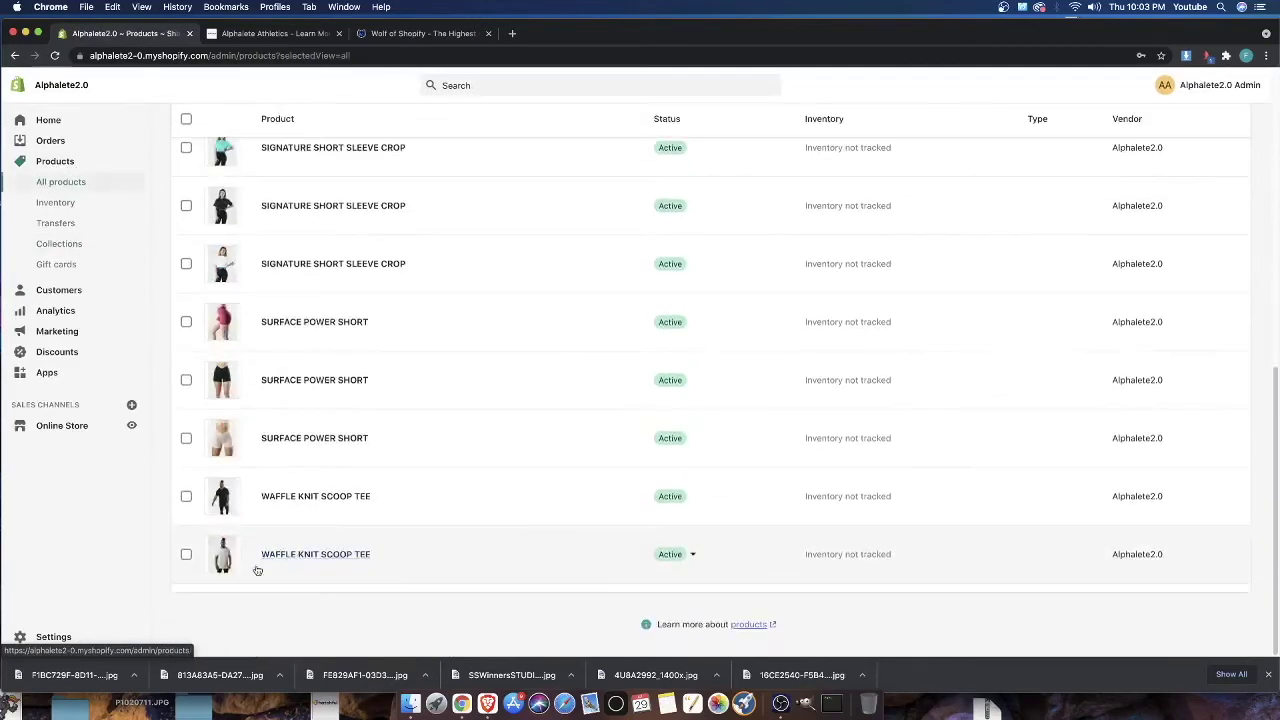
{"action": "scroll", "coordinate": [320, 556], "scroll_direction": "up", "scroll_amount": 4}
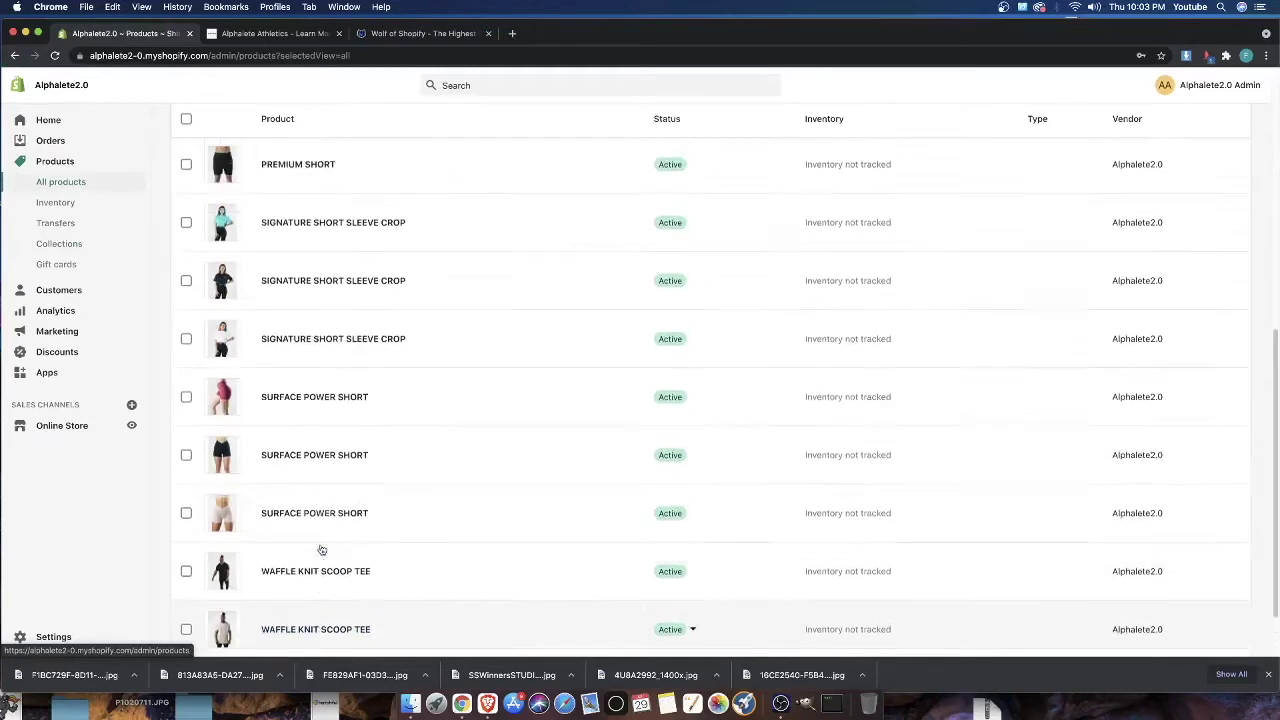
{"action": "scroll", "coordinate": [325, 557], "scroll_direction": "up", "scroll_amount": 2}
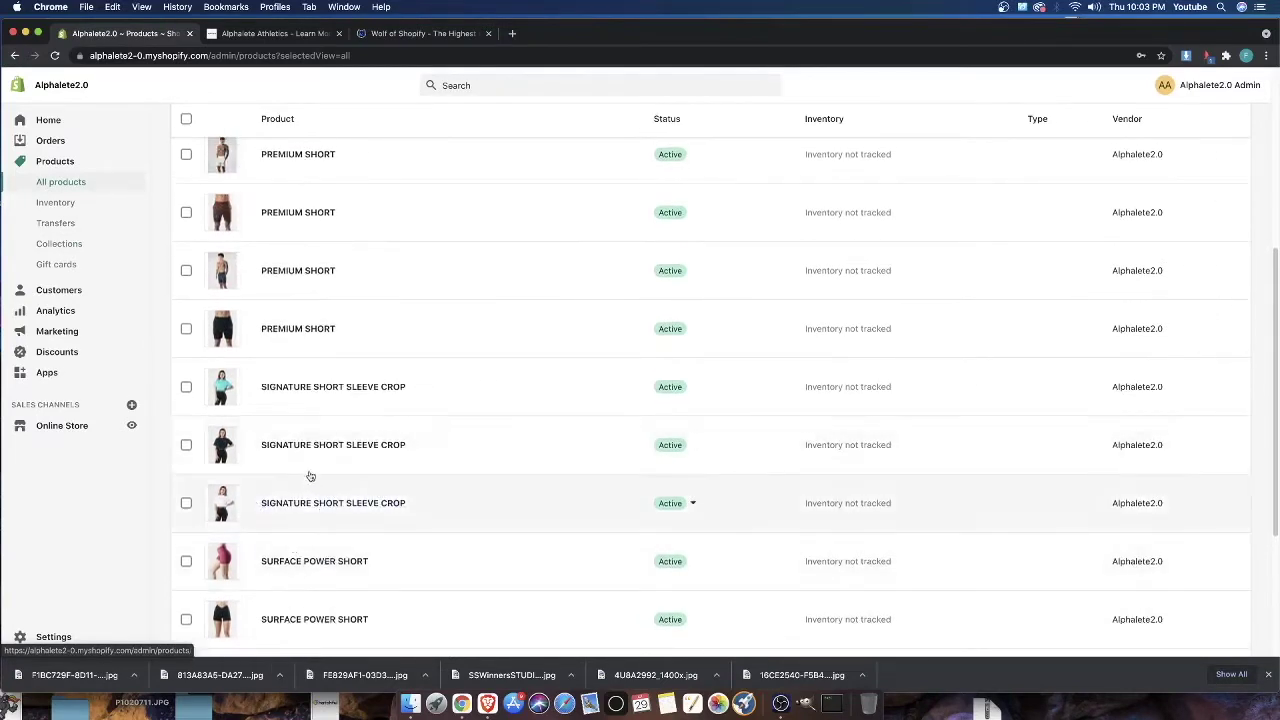
{"action": "scroll", "coordinate": [305, 476], "scroll_direction": "up", "scroll_amount": 1}
{"action": "scroll", "coordinate": [305, 476], "scroll_direction": "up", "scroll_amount": 3}
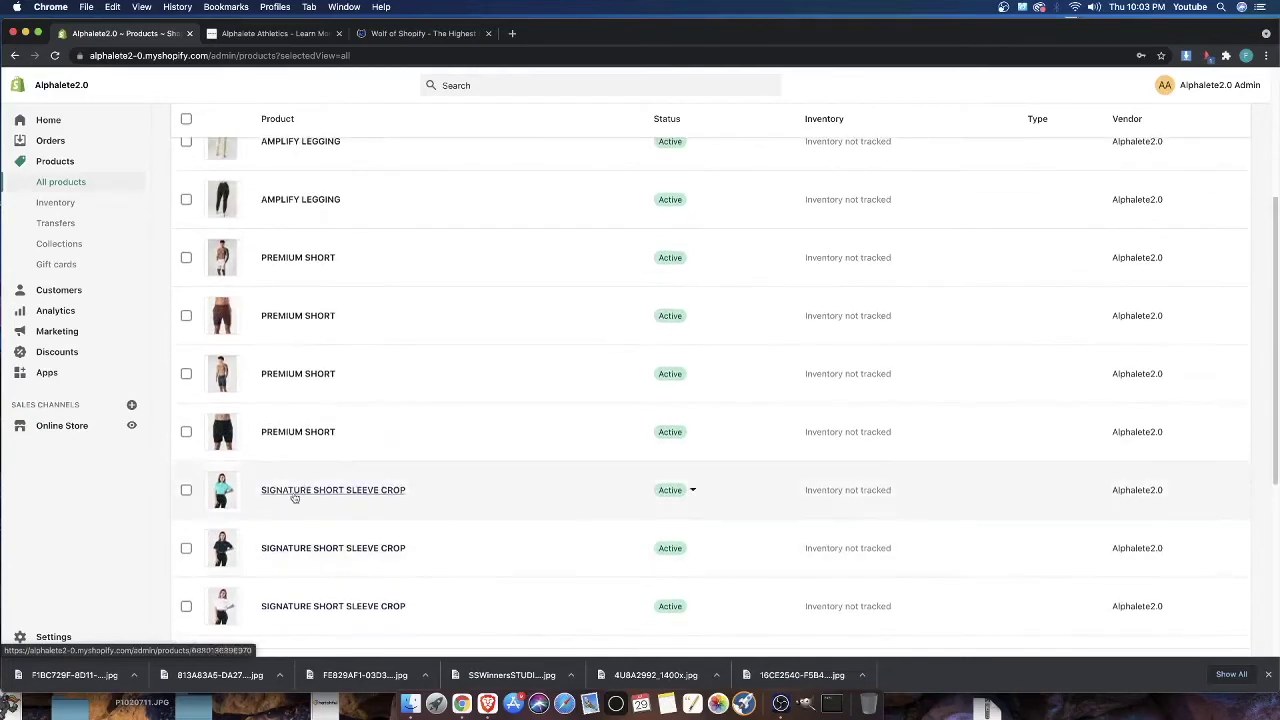
{"action": "scroll", "coordinate": [307, 430], "scroll_direction": "up", "scroll_amount": 5}
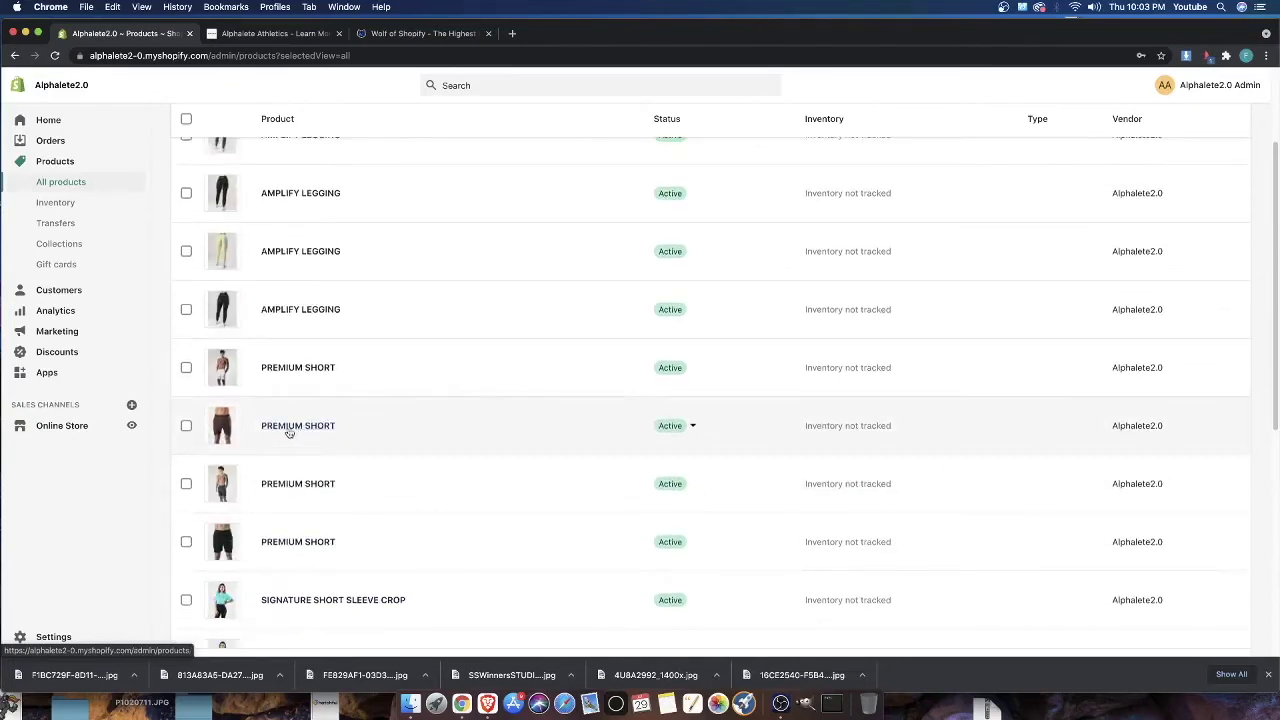
{"action": "scroll", "coordinate": [273, 364], "scroll_direction": "down", "scroll_amount": 10}
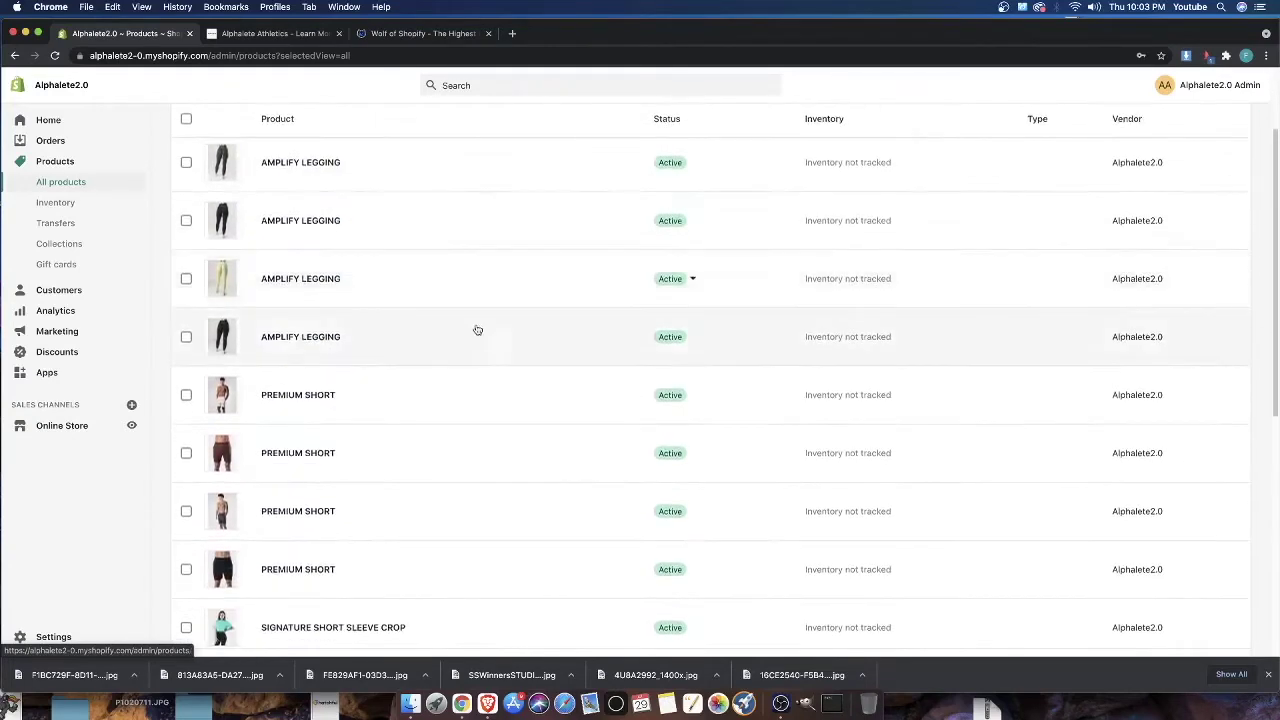
Create a collection titled LEGGINGS with the manual collection type and save it
{"action": "left_click", "coordinate": [58, 243]}
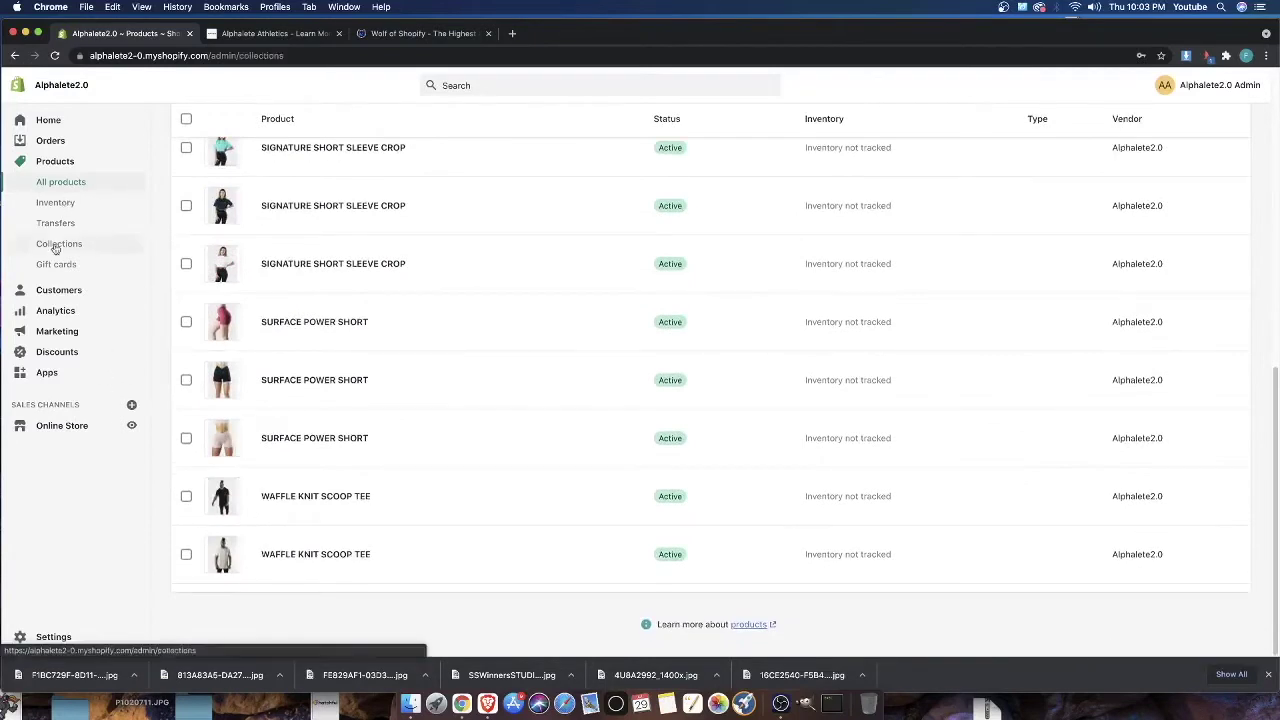
{"action": "left_click", "coordinate": [1214, 124]}
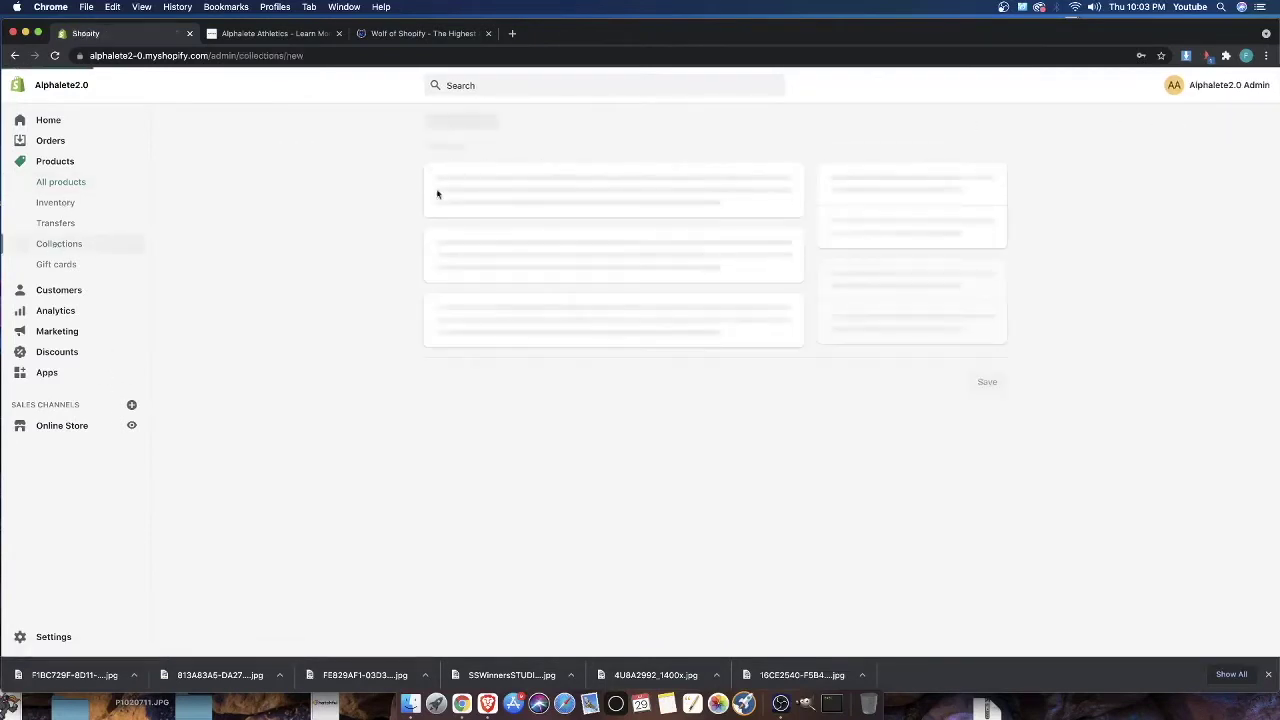
{"action": "left_click", "coordinate": [448, 183]}
{"action": "type", "text": "LEGGINGS"}
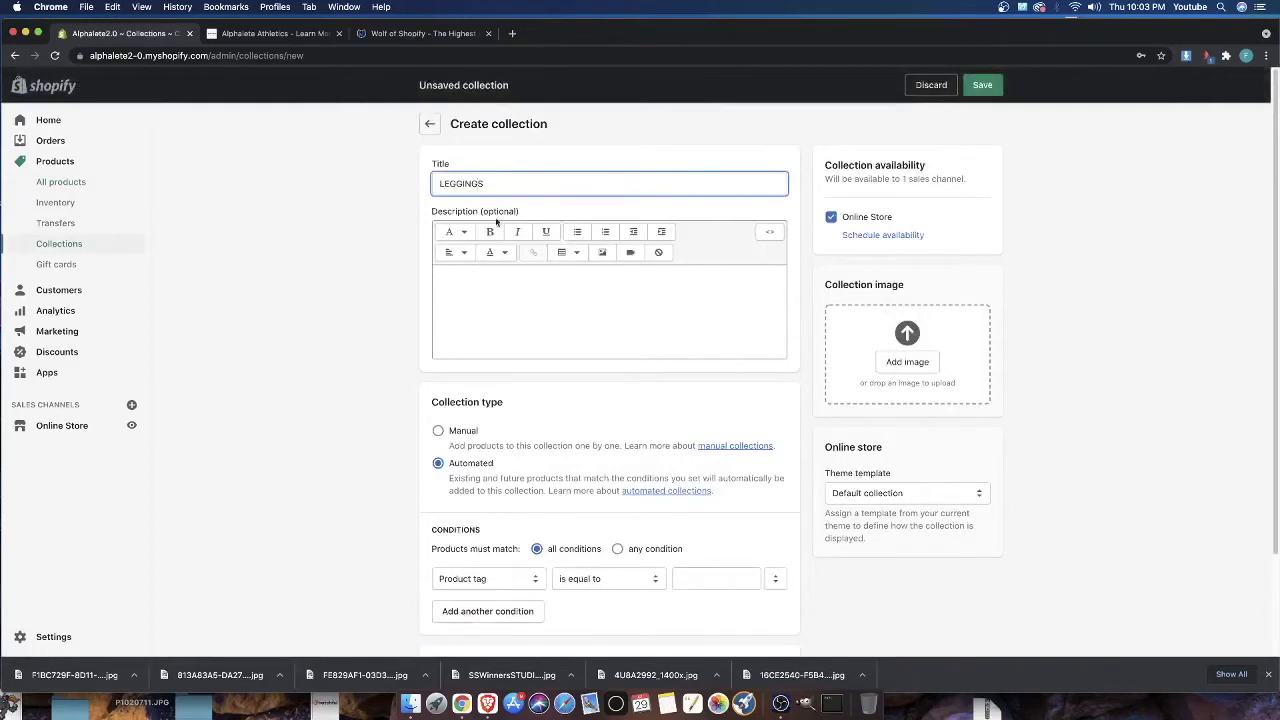
{"action": "left_click", "coordinate": [437, 430]}
{"action": "left_click", "coordinate": [988, 86]}
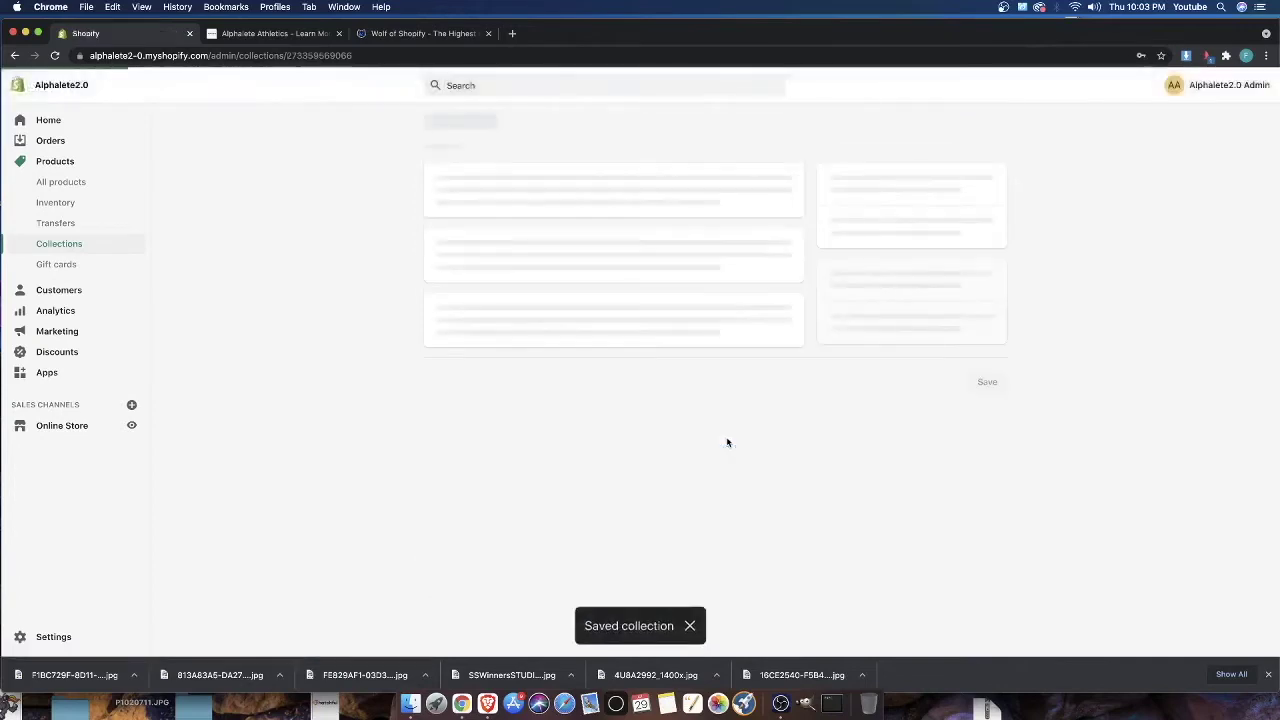
Add all four AMPLIFY LEGGING products to the LEGGINGS collection
{"action": "scroll", "coordinate": [640, 450], "scroll_direction": "down", "scroll_amount": 2}
{"action": "left_click", "coordinate": [556, 401]}
{"action": "left_click", "coordinate": [621, 400]}
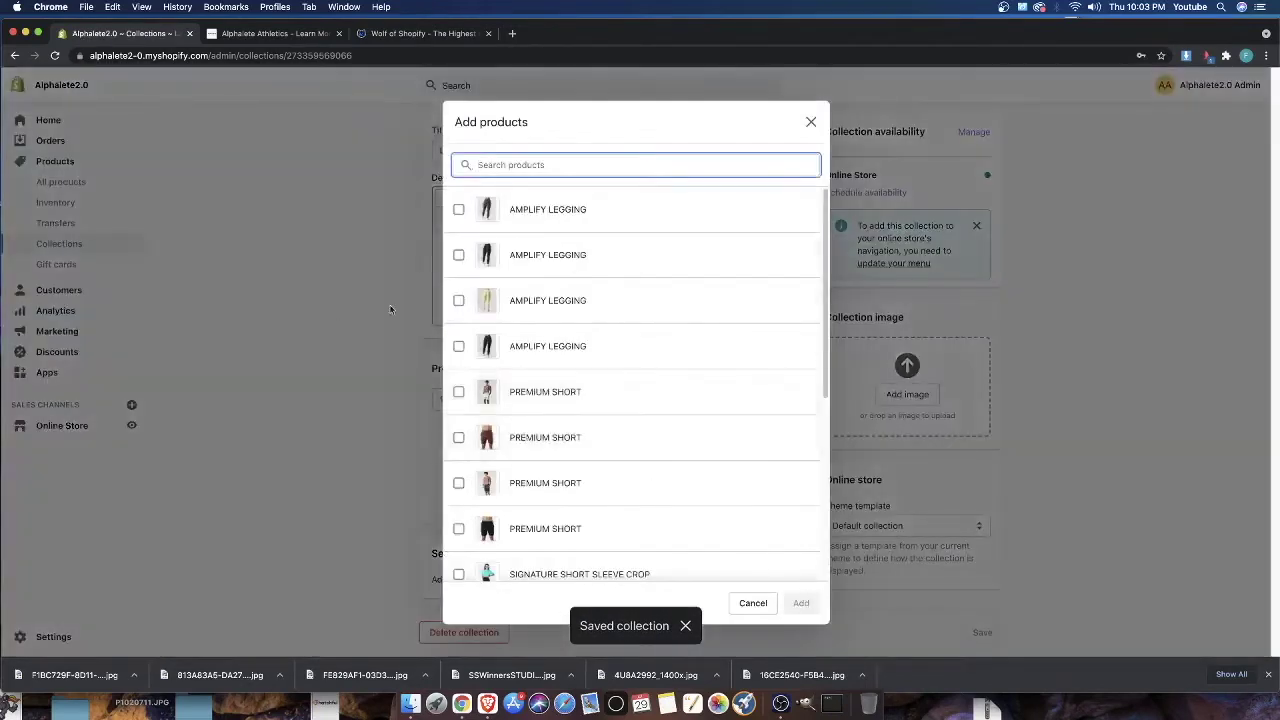
{"action": "left_click", "coordinate": [508, 209]}
{"action": "left_click", "coordinate": [515, 255]}
{"action": "left_click", "coordinate": [517, 358]}
{"action": "left_click", "coordinate": [517, 323]}
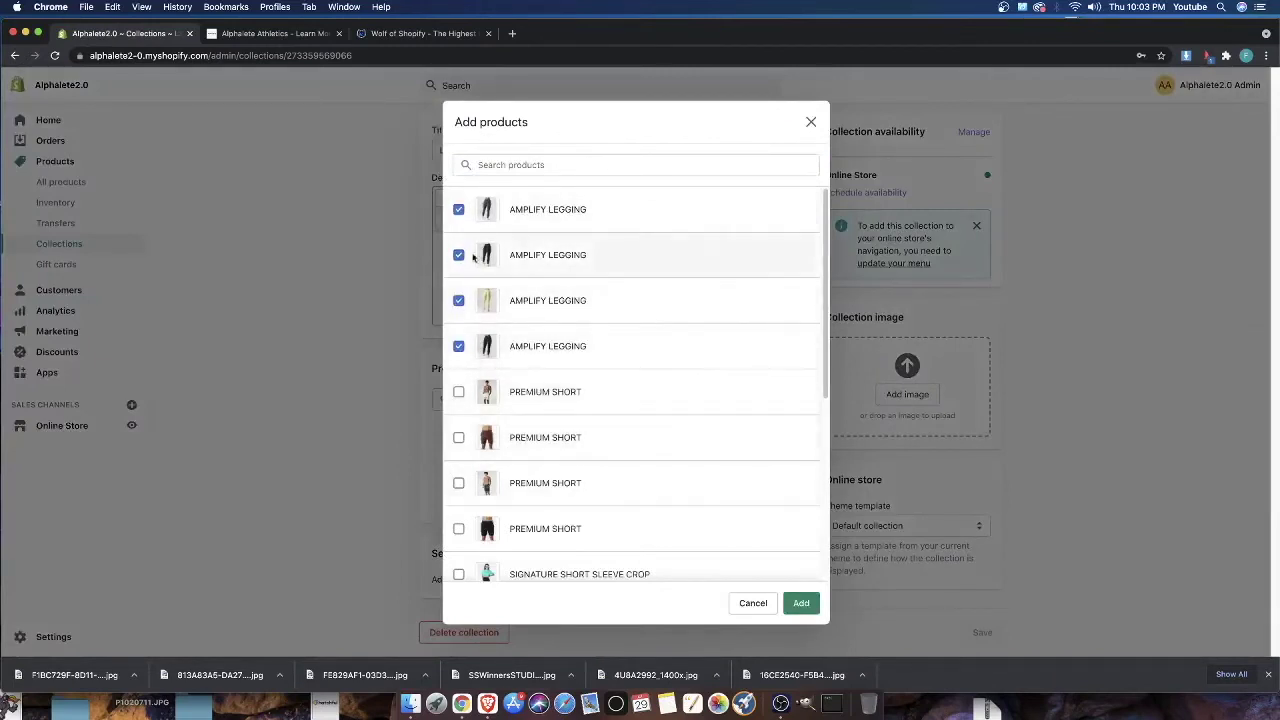
{"action": "left_click", "coordinate": [805, 605]}
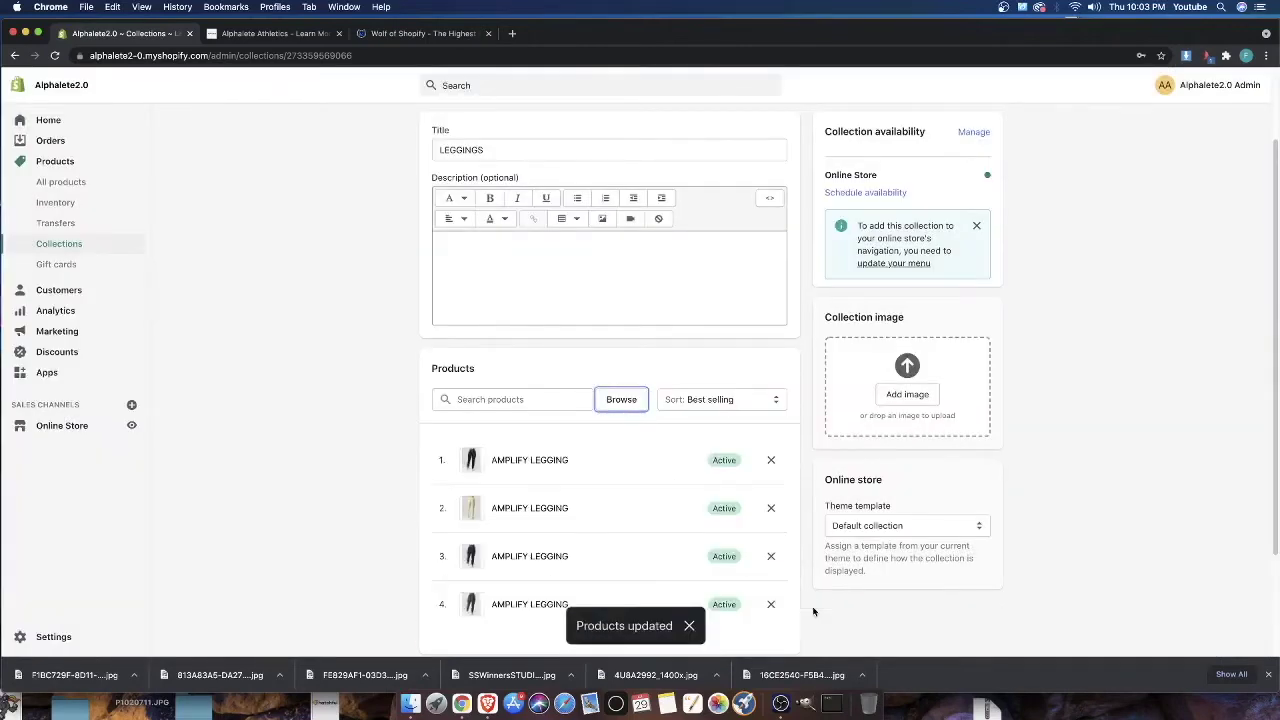
{"action": "scroll", "coordinate": [432, 605], "scroll_direction": "down", "scroll_amount": 5}
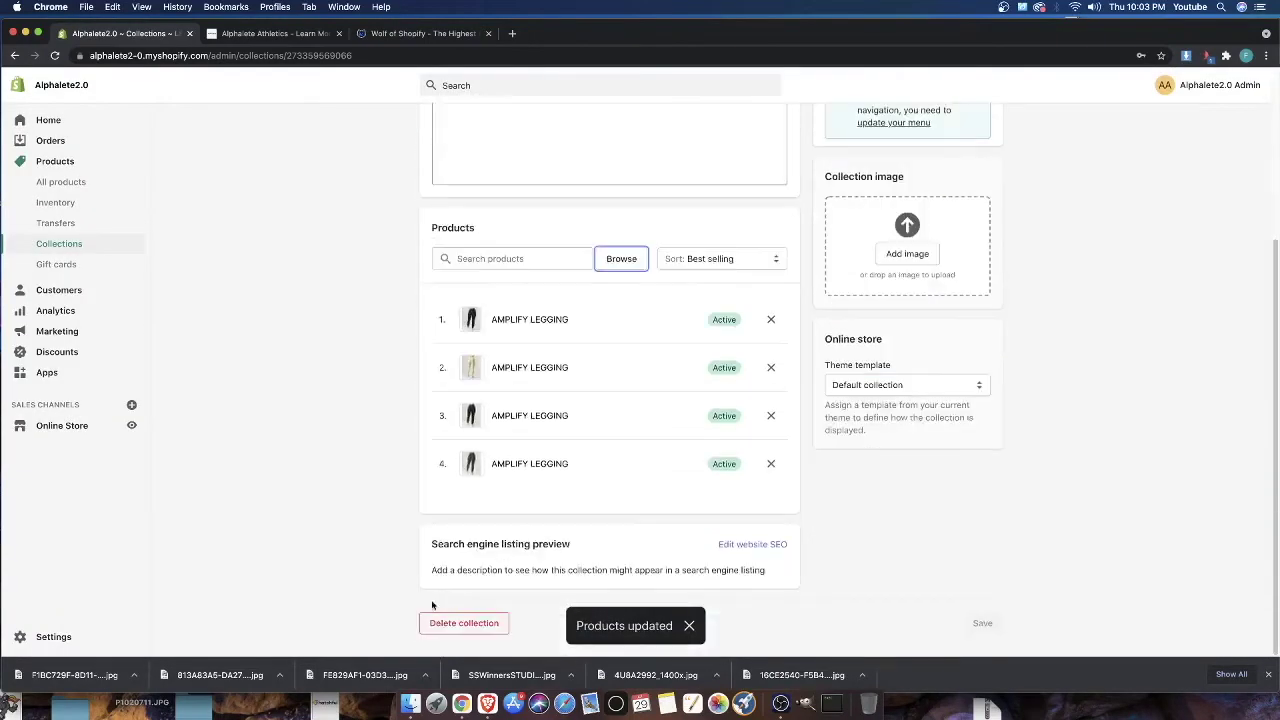
{"action": "scroll", "coordinate": [517, 288], "scroll_direction": "up", "scroll_amount": 5}
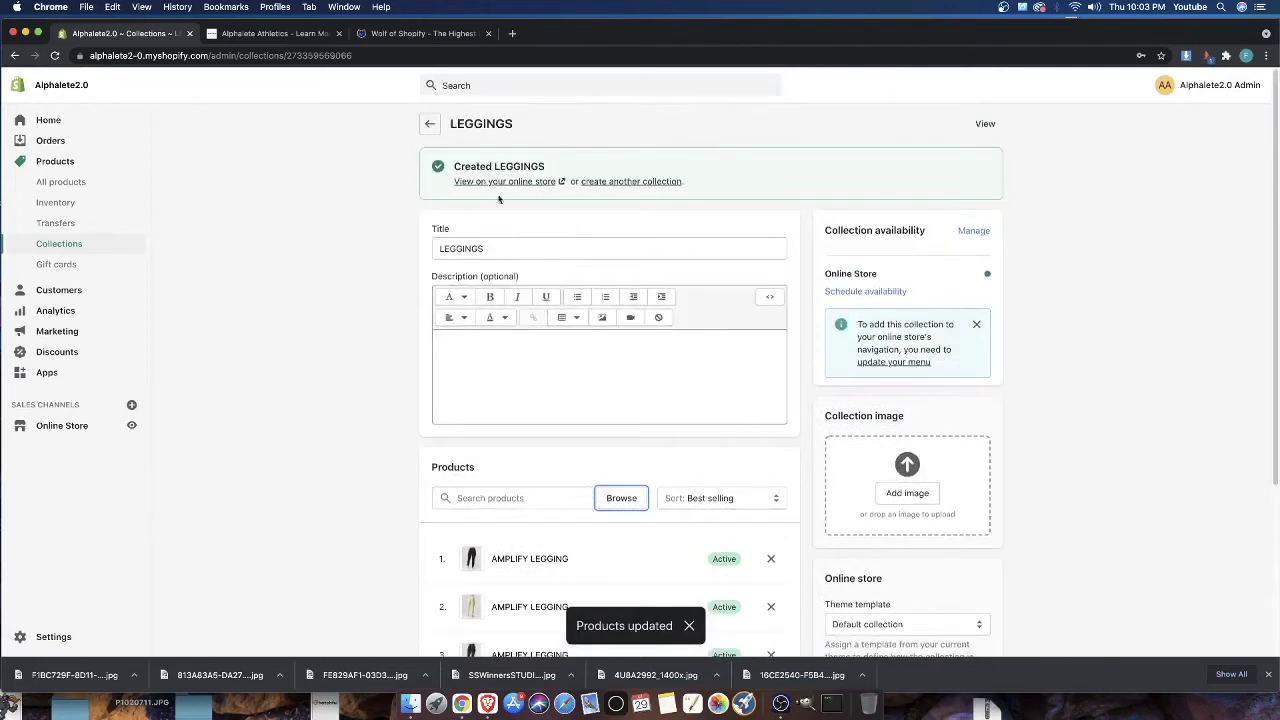
Start creating another collection from the saved LEGGINGS collection's page
{"action": "left_click", "coordinate": [631, 181]}
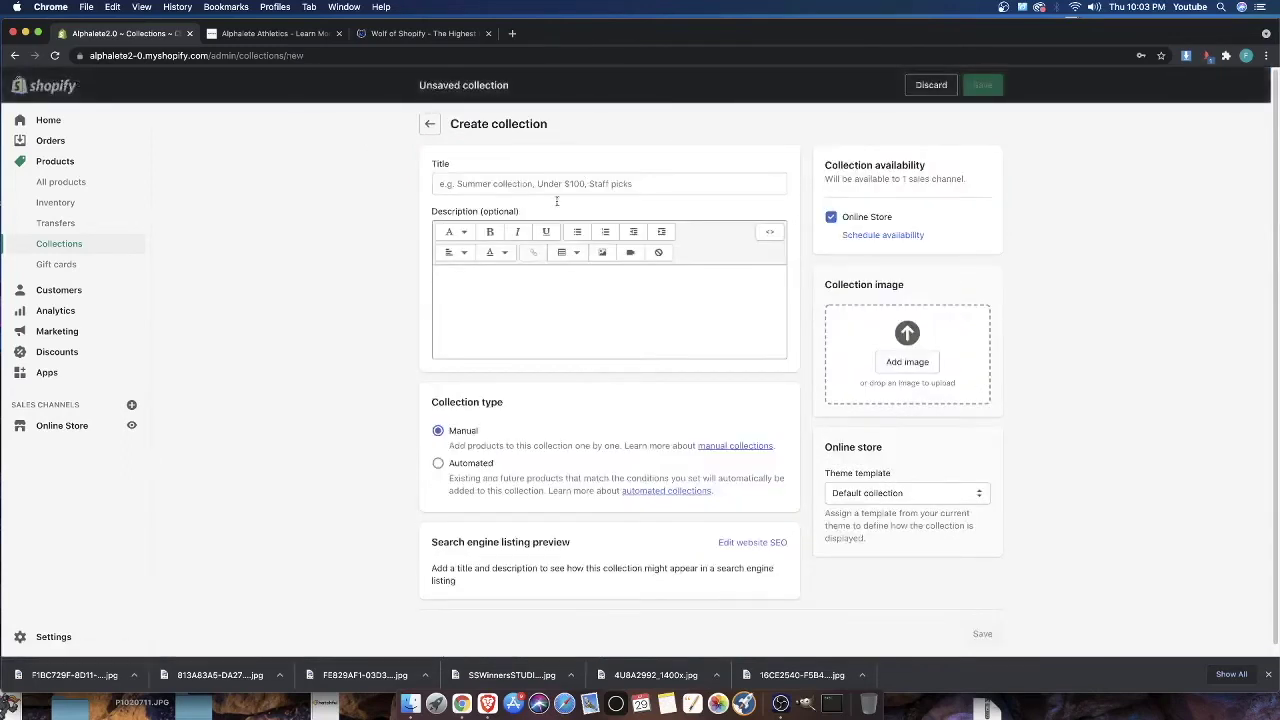
{"action": "left_click", "coordinate": [525, 180]}
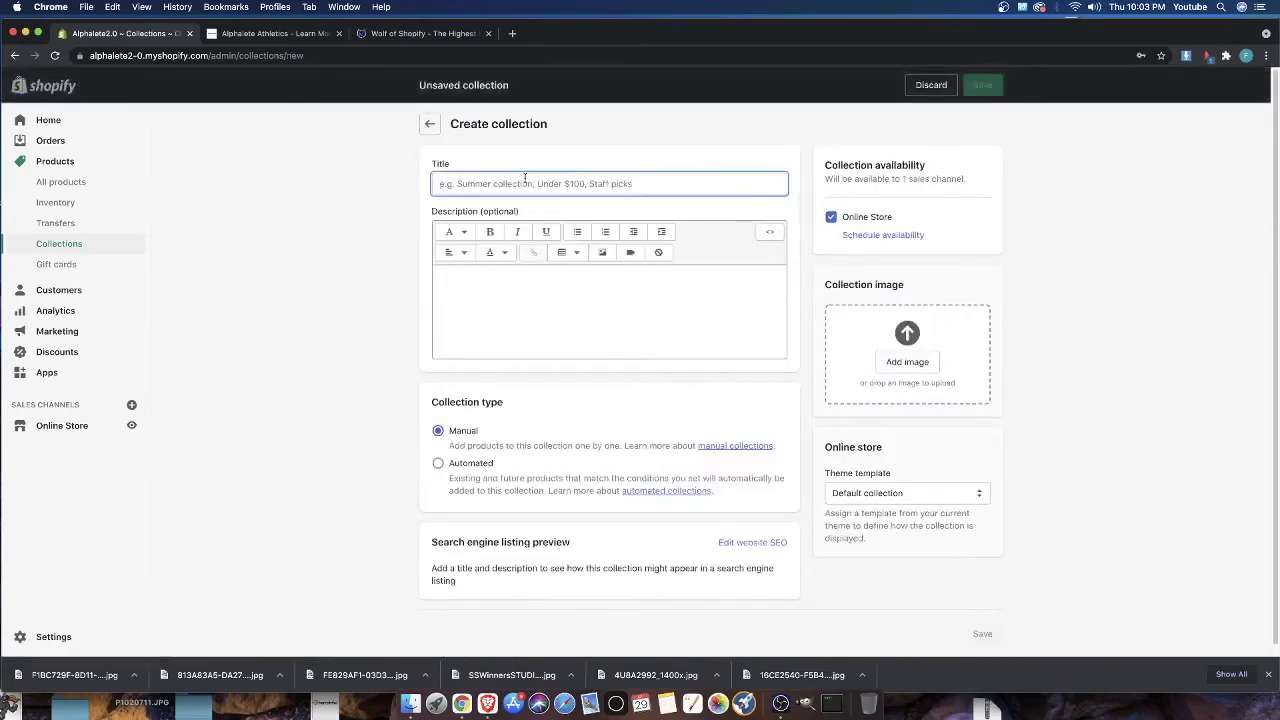
{"action": "type", "text": "T-SHIRT"}
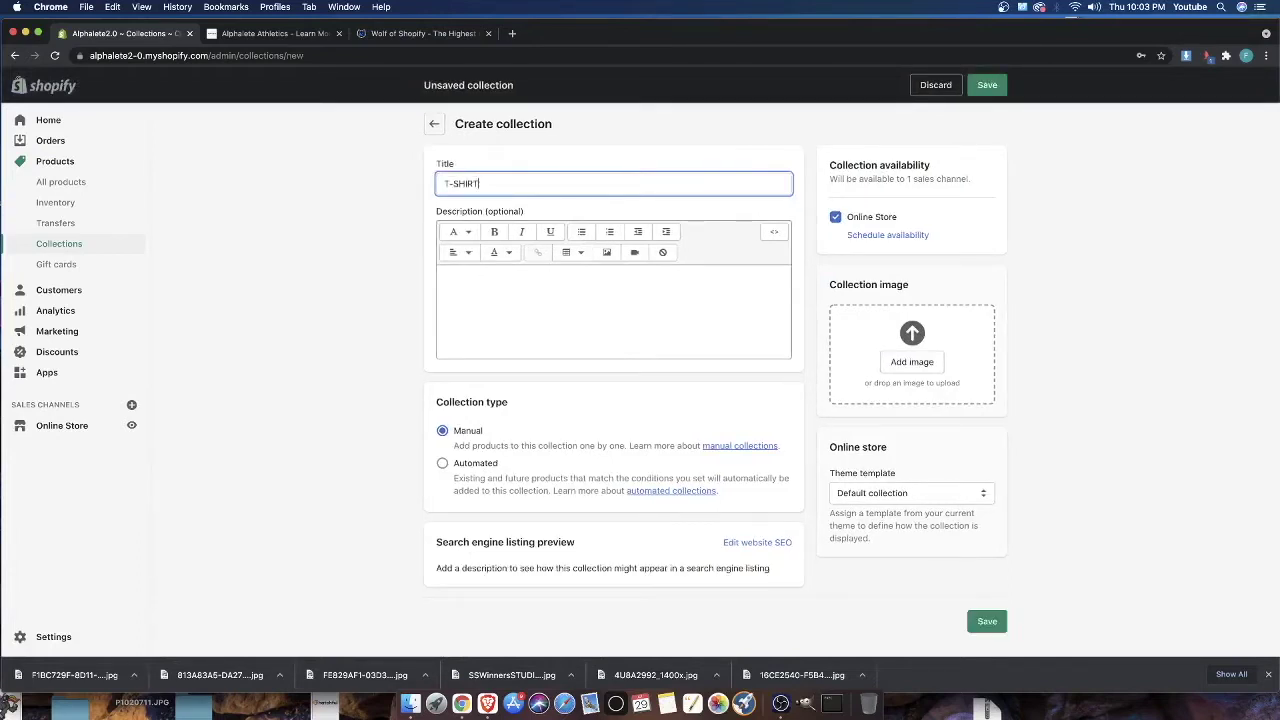
{"action": "key", "text": "BackSpace"}
{"action": "key", "text": "BackSpace"}
{"action": "key", "text": "BackSpace"}
{"action": "key", "text": "BackSpace"}
{"action": "key", "text": "BackSpace"}
{"action": "key", "text": "BackSpace"}
{"action": "type", "text": "ME"}
{"action": "key", "text": "BackSpace"}
{"action": "key", "text": "BackSpace"}
Save the new manual collection under the title MENS SHIRTS and add both WAFFLE KNIT SCOOP TEE products to it
{"action": "type", "text": "MENS SHIRTS"}
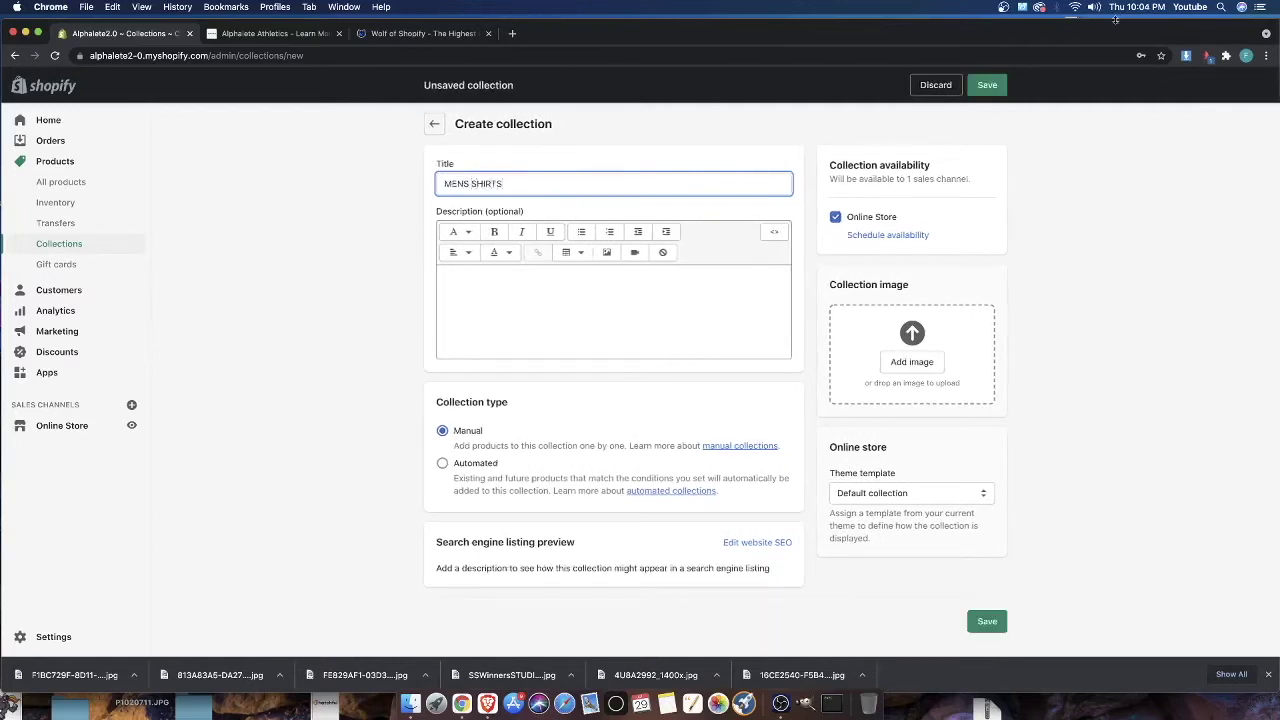
{"action": "left_click", "coordinate": [987, 85]}
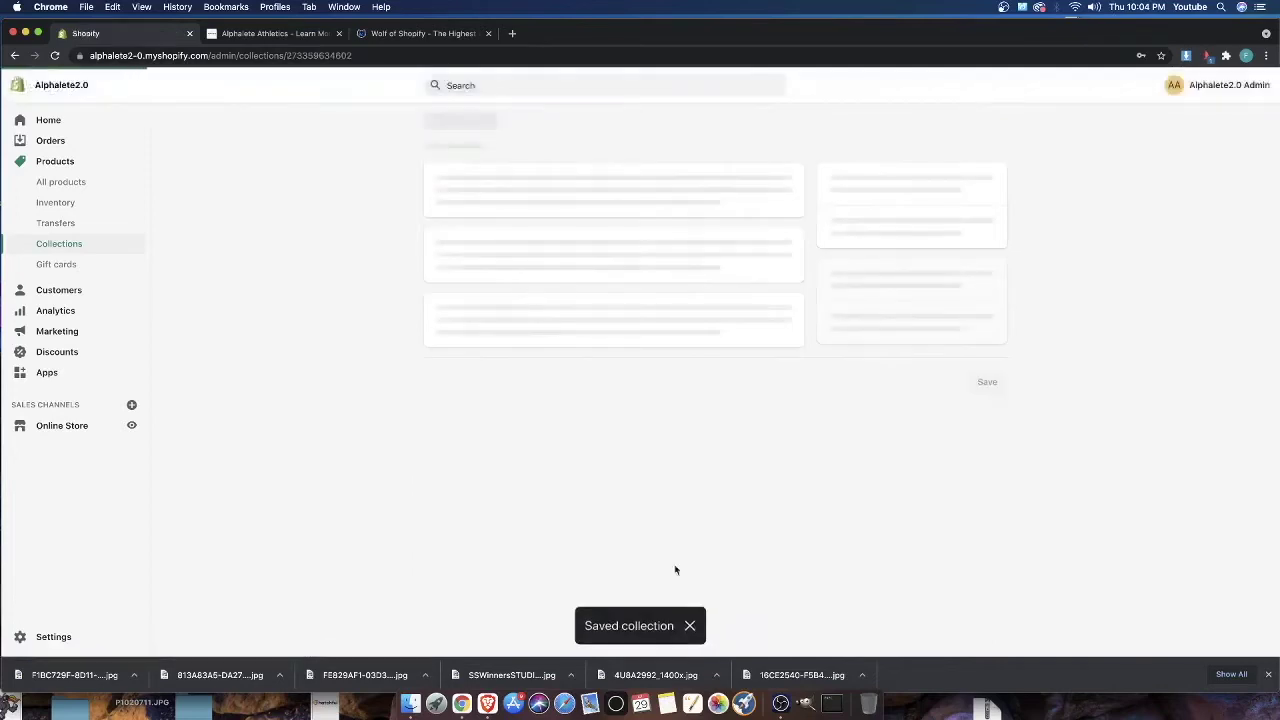
{"action": "left_click", "coordinate": [620, 497]}
{"action": "scroll", "coordinate": [516, 456], "scroll_direction": "down", "scroll_amount": 4}
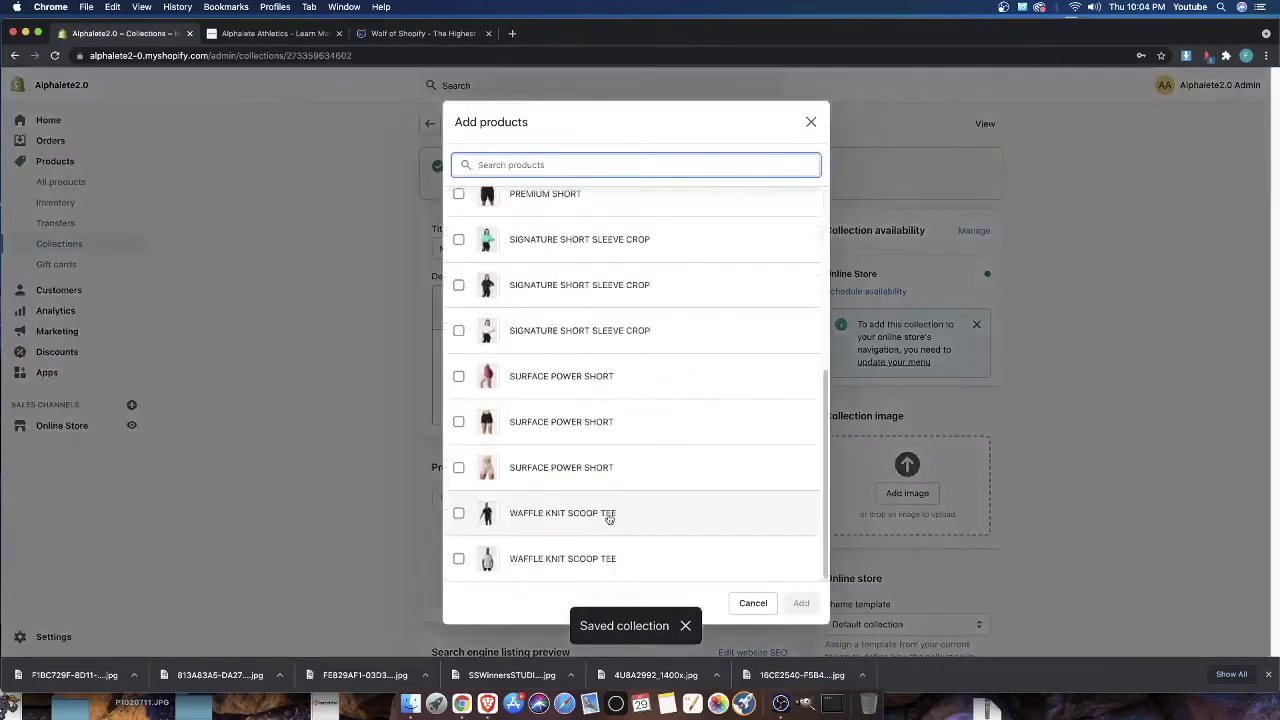
{"action": "left_click", "coordinate": [459, 559]}
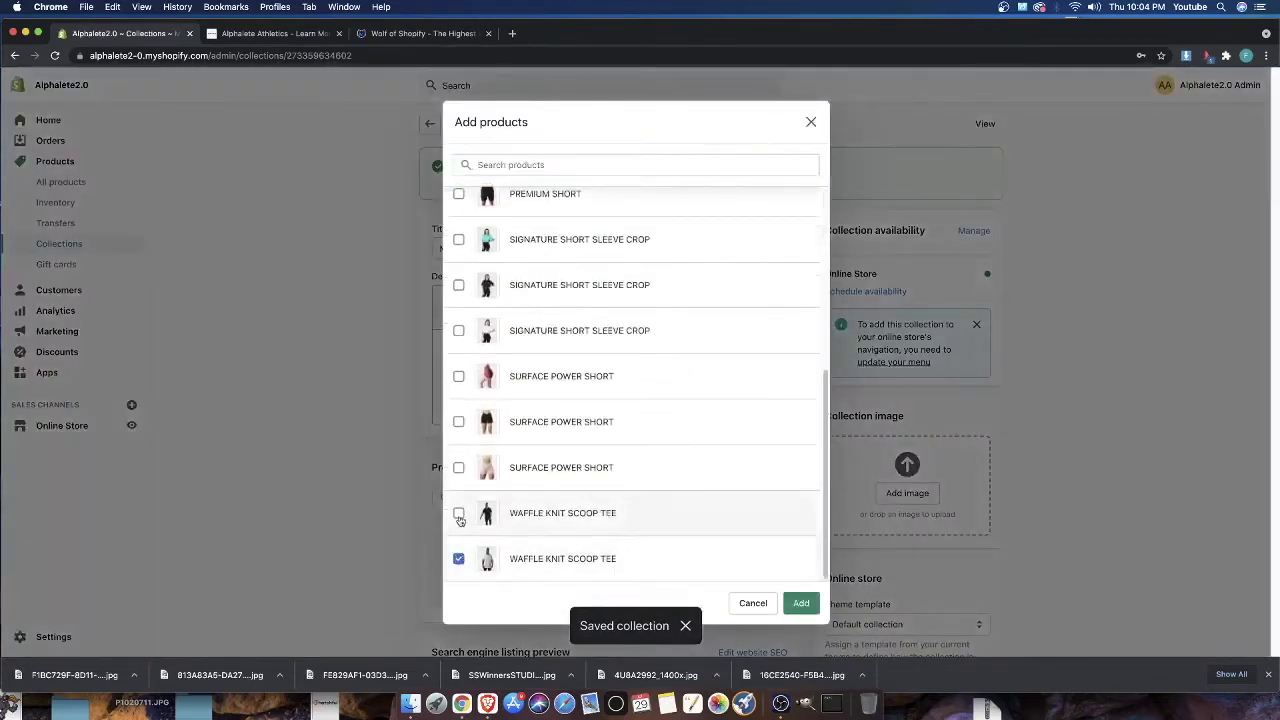
{"action": "left_click", "coordinate": [458, 513]}
{"action": "left_click", "coordinate": [800, 603]}
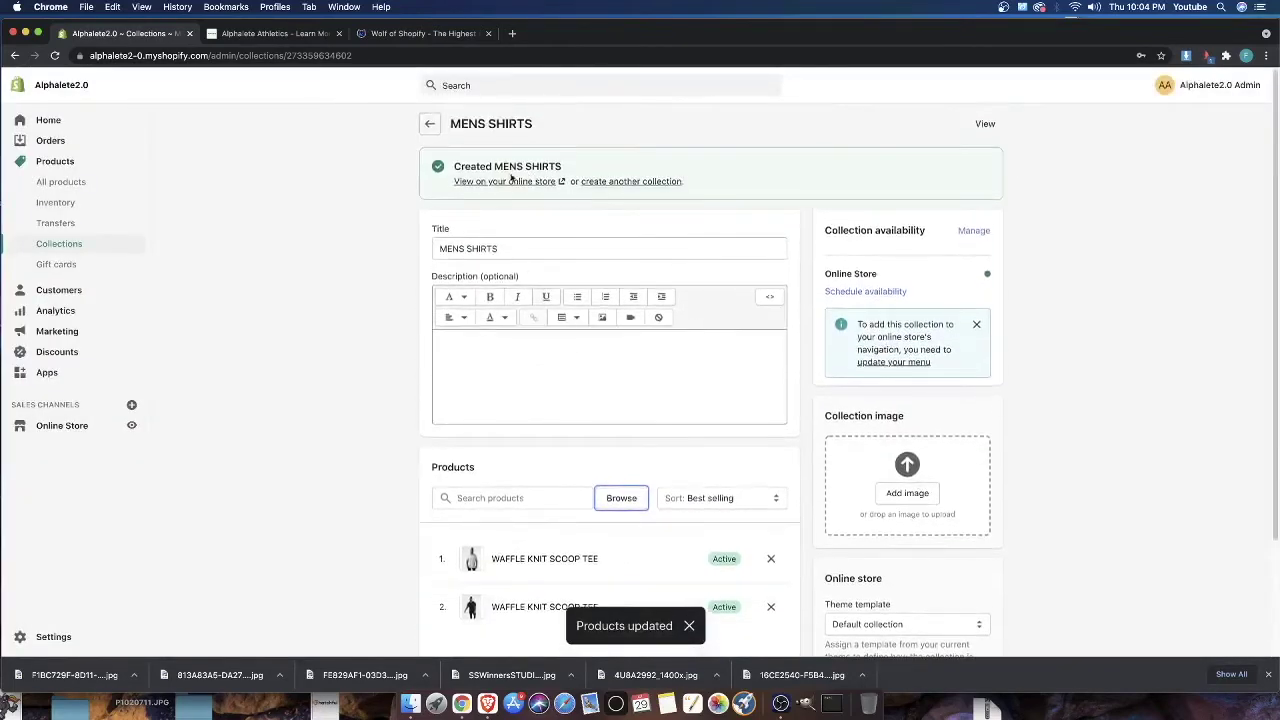
Create another manual collection titled MENS SHORTS and save it
{"action": "left_click", "coordinate": [645, 182]}
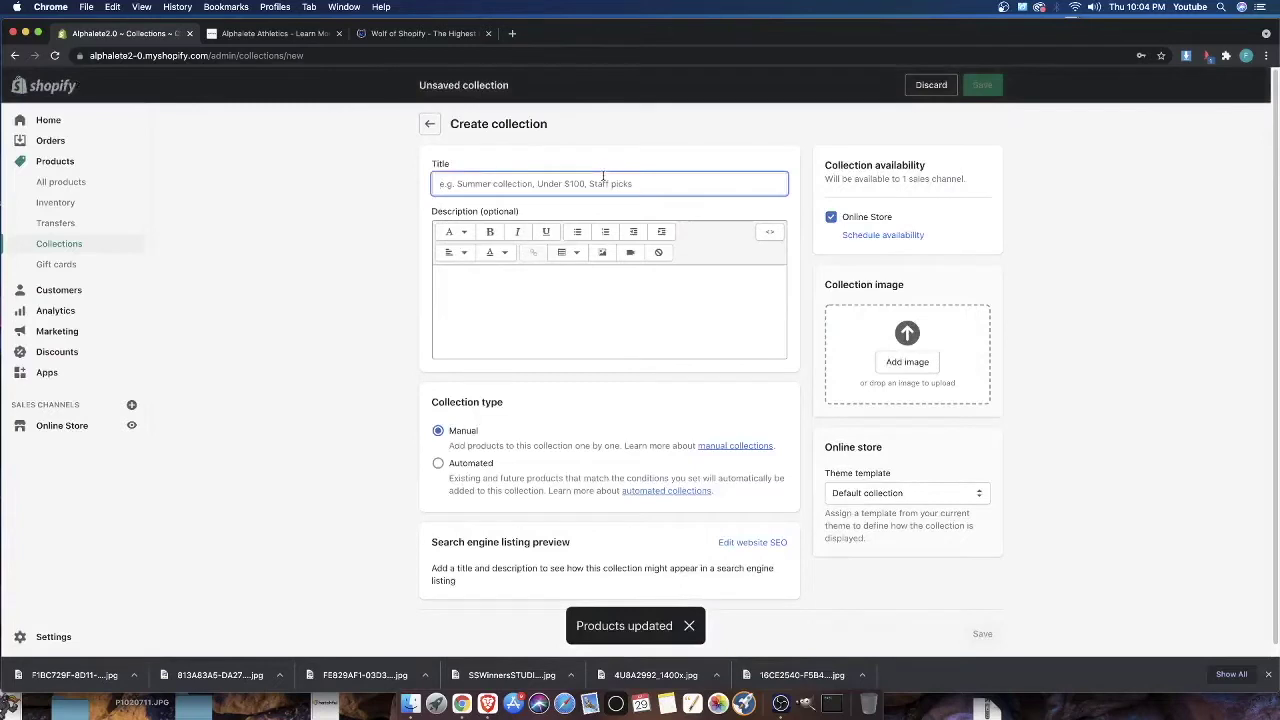
{"action": "type", "text": "MENS SHORTS"}
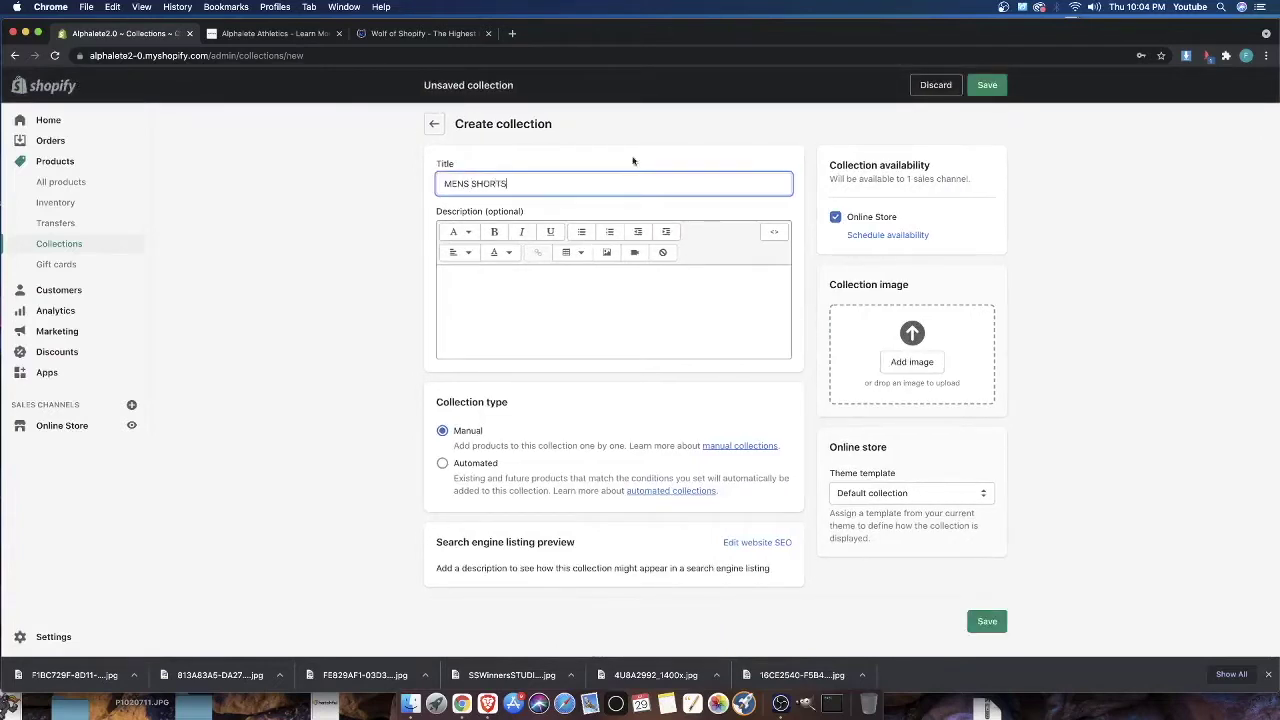
{"action": "left_click", "coordinate": [988, 86]}
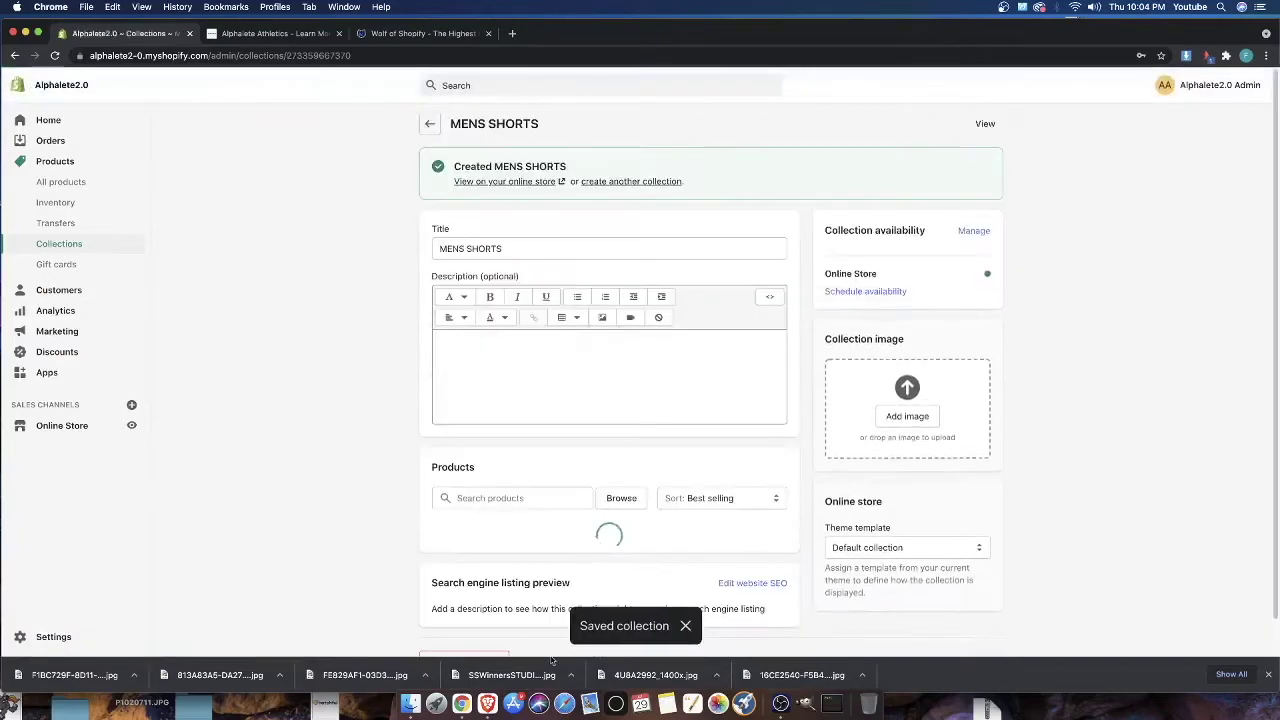
Add all four PREMIUM SHORT products to the MENS SHORTS collection
{"action": "scroll", "coordinate": [801, 347], "scroll_direction": "down", "scroll_amount": 2}
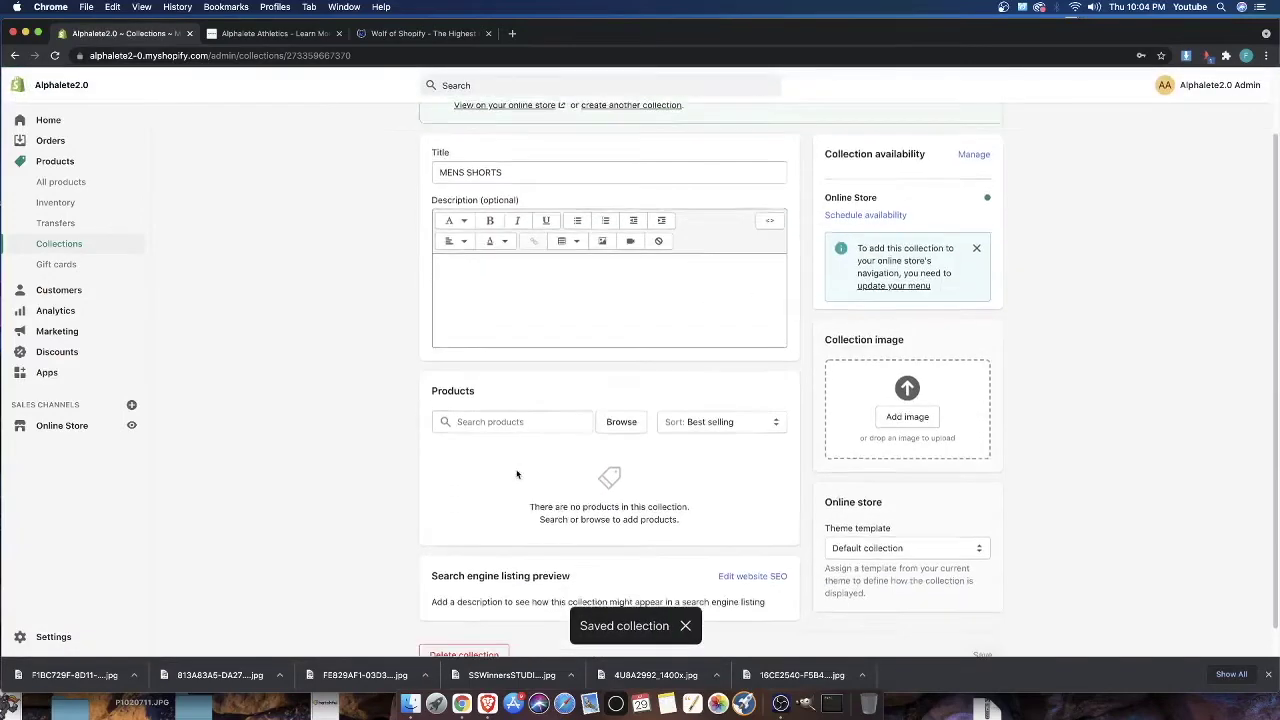
{"action": "left_click", "coordinate": [618, 396]}
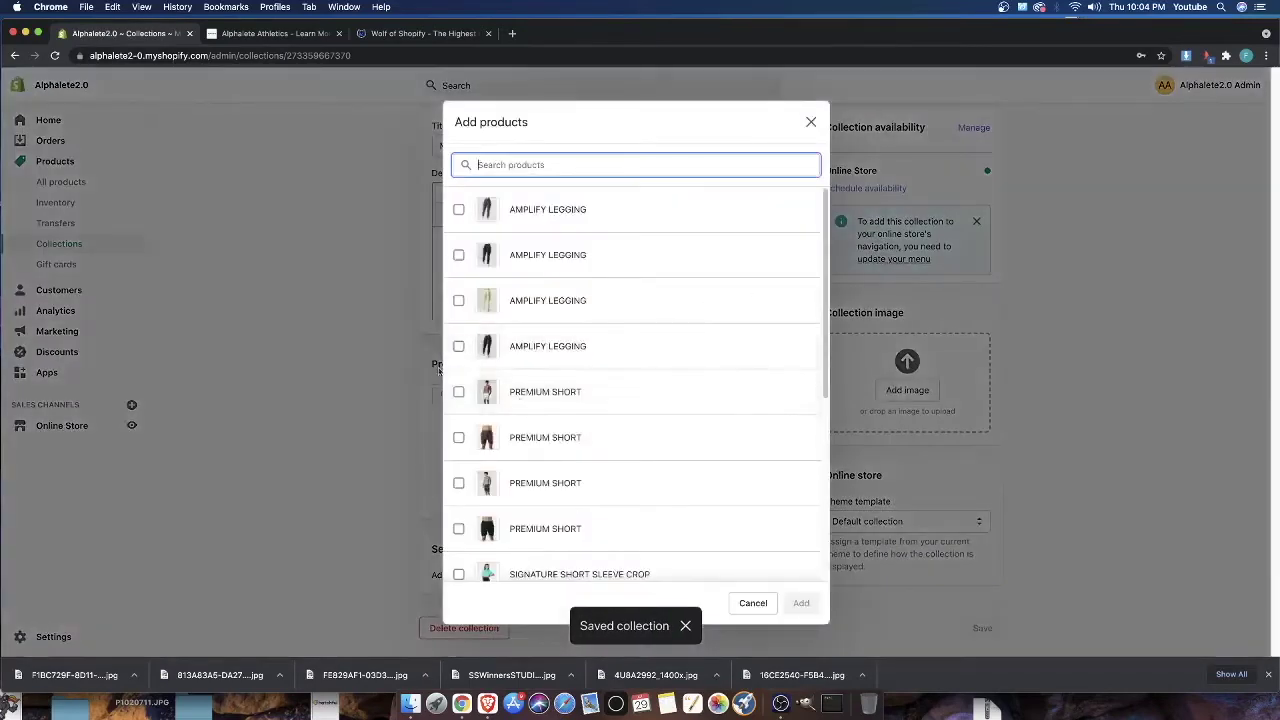
{"action": "left_click", "coordinate": [522, 394]}
{"action": "left_click", "coordinate": [540, 437]}
{"action": "left_click", "coordinate": [540, 481]}
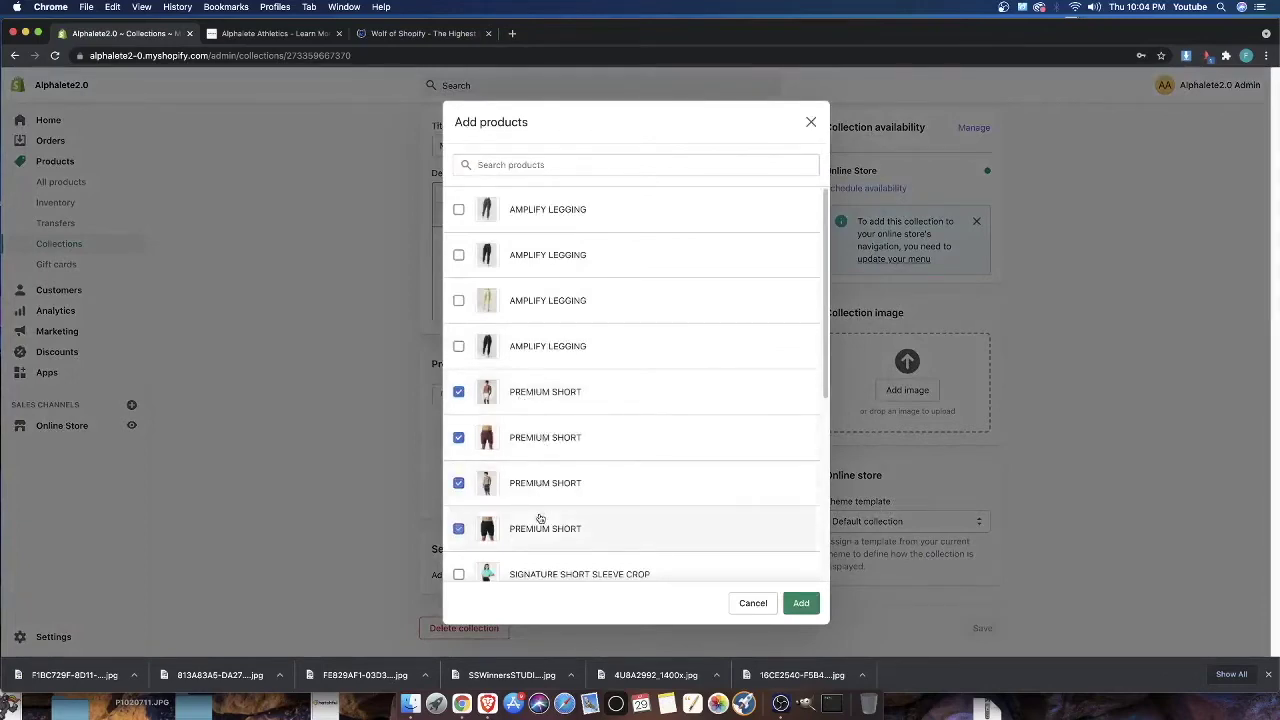
{"action": "left_click", "coordinate": [801, 603]}
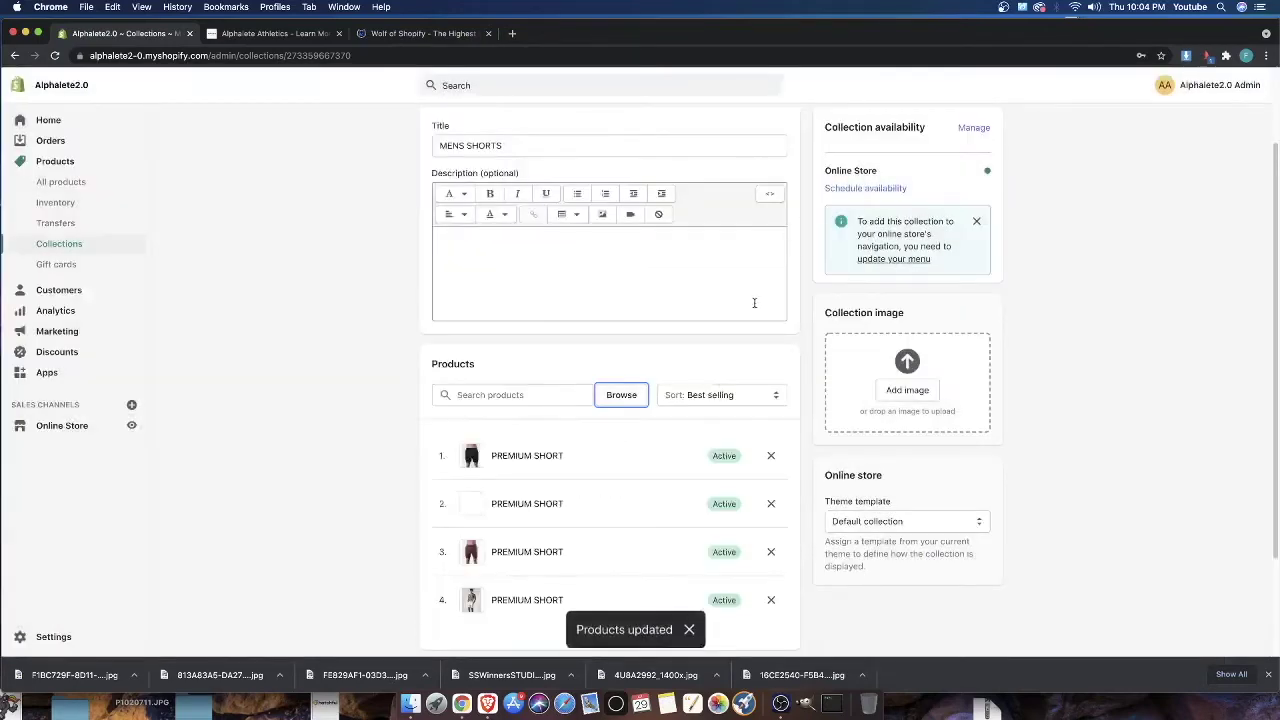
{"action": "scroll", "coordinate": [563, 556], "scroll_direction": "down", "scroll_amount": 5}
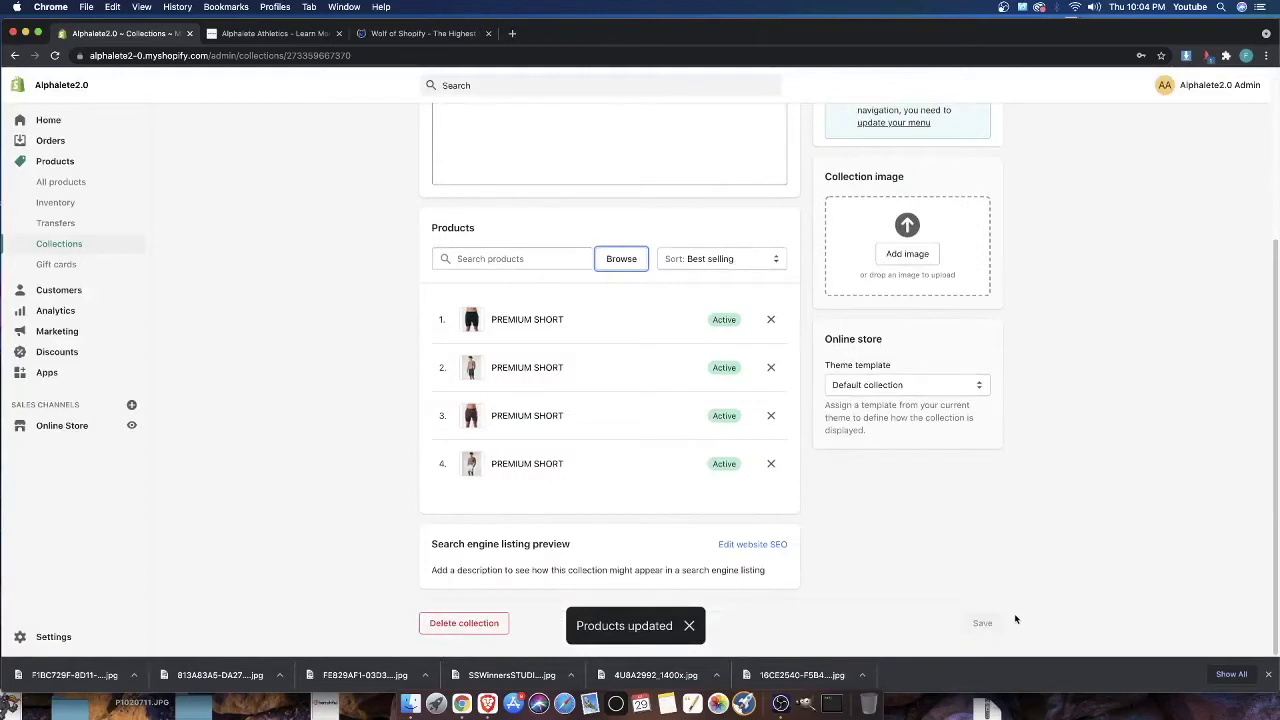
{"action": "scroll", "coordinate": [600, 320], "scroll_direction": "up", "scroll_amount": 5}
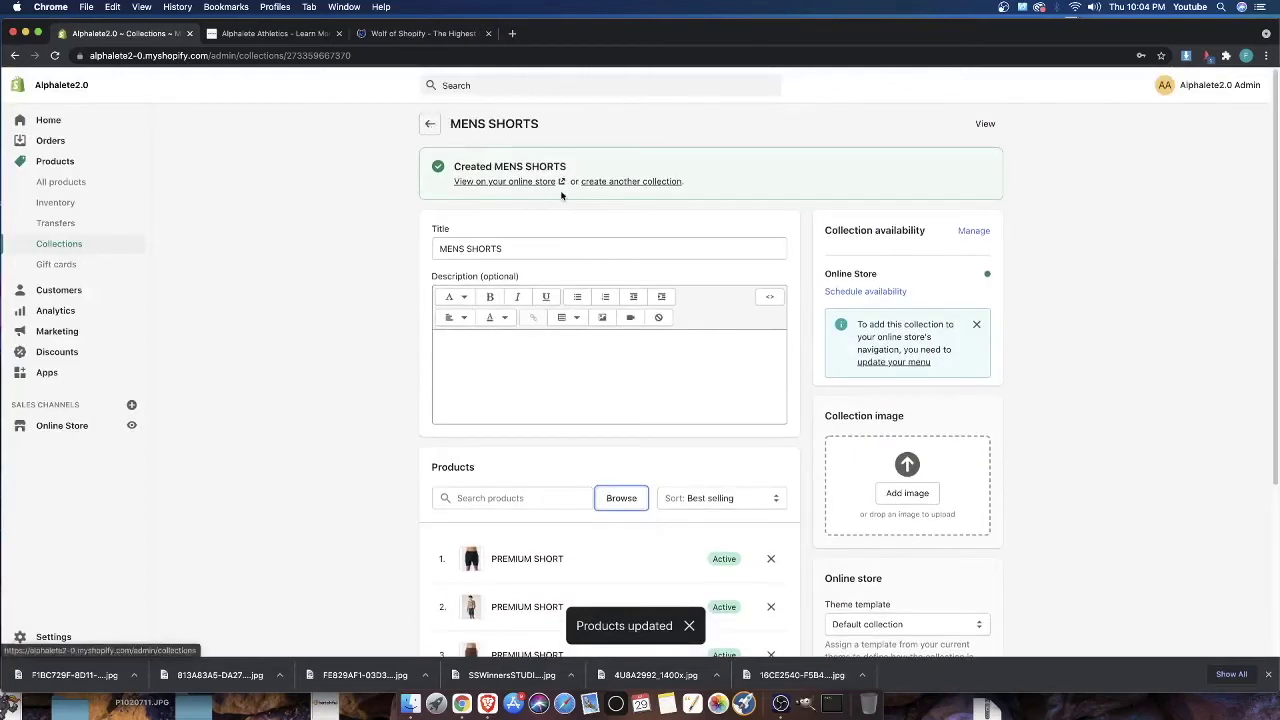
Create another manual collection titled WOMENS CROP TOPS and save it
{"action": "left_click", "coordinate": [630, 181]}
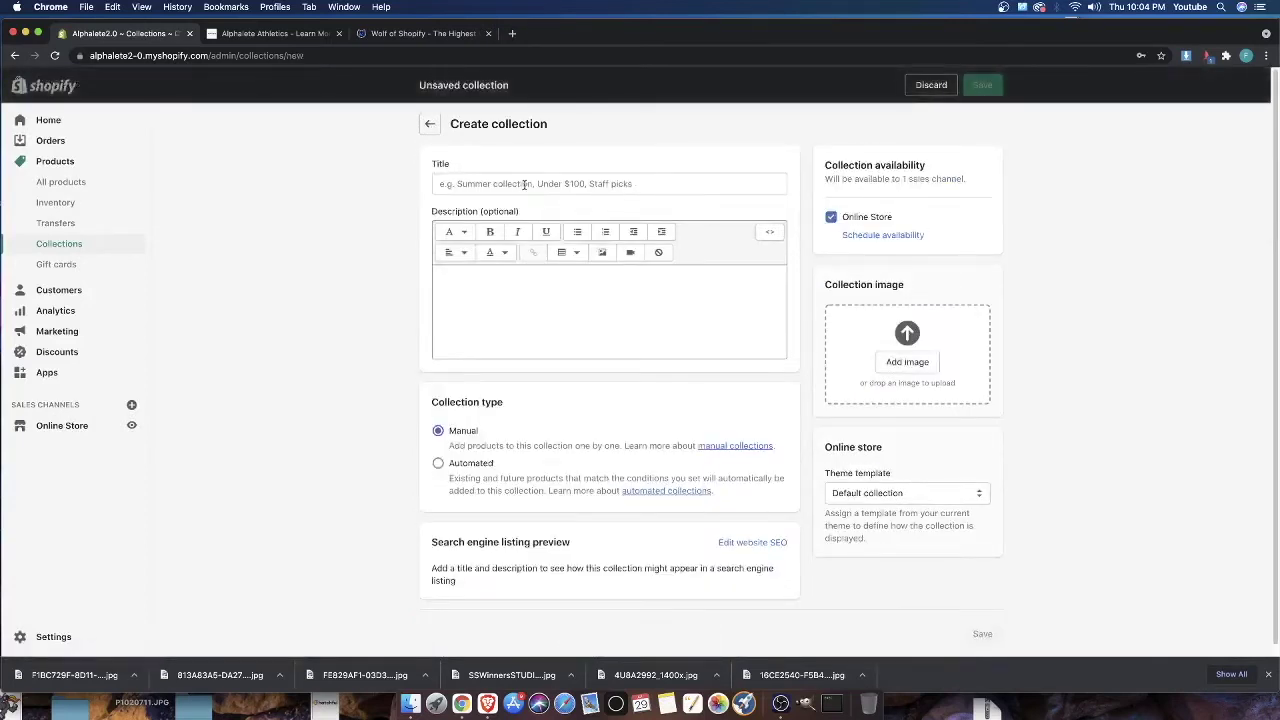
{"action": "left_click", "coordinate": [523, 185]}
{"action": "type", "text": "WOMENS CROP TOPS"}
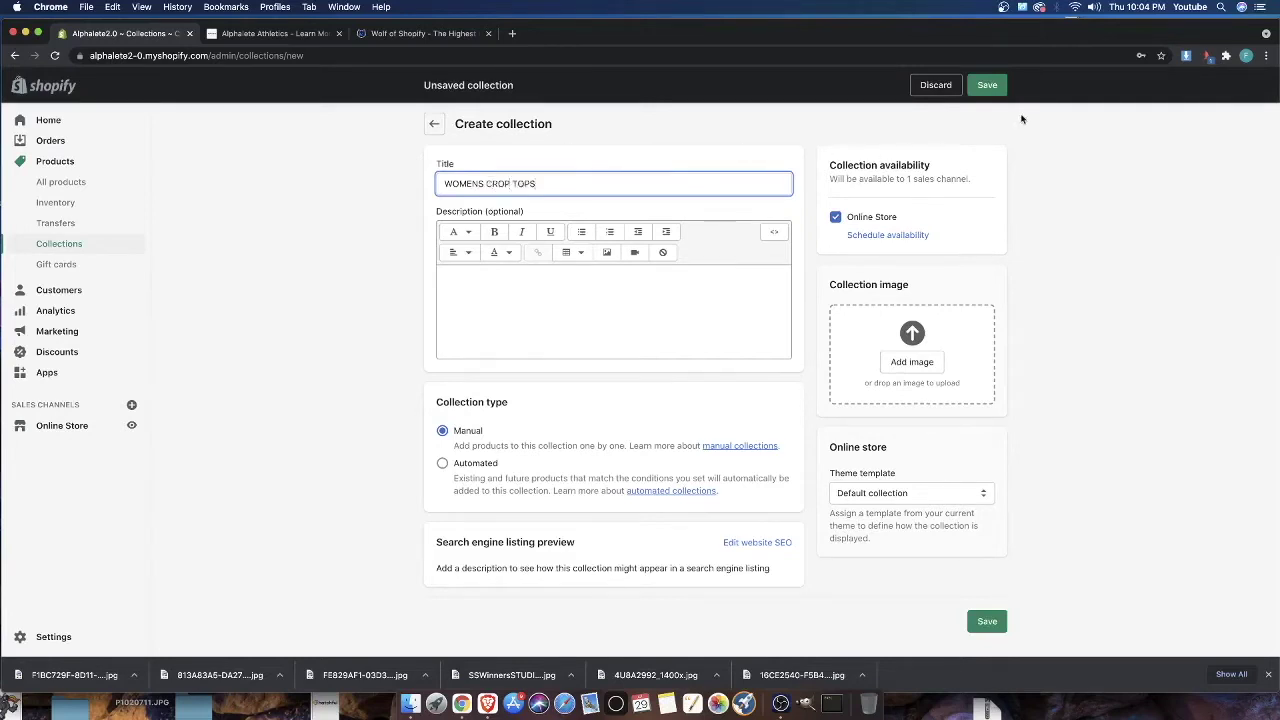
{"action": "left_click", "coordinate": [987, 85]}
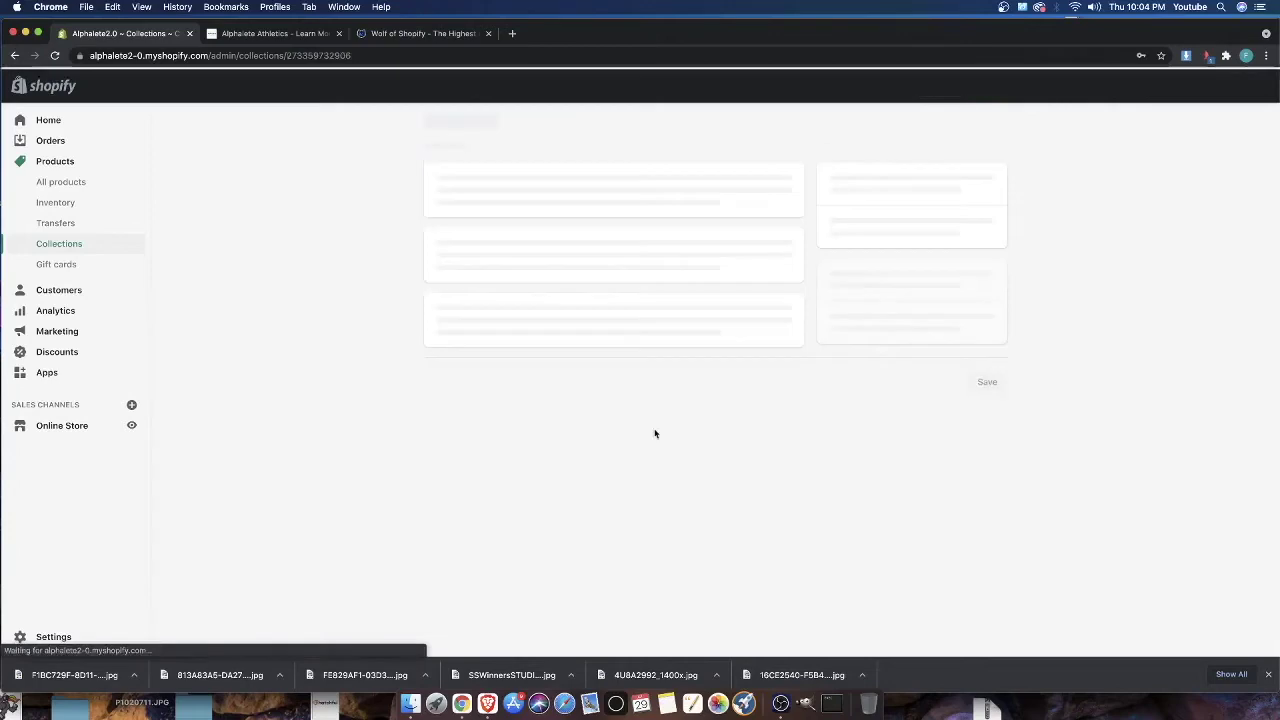
Add all three SIGNATURE SHORT SLEEVE CROP products to the WOMENS CROP TOPS collection
{"action": "left_click", "coordinate": [624, 498]}
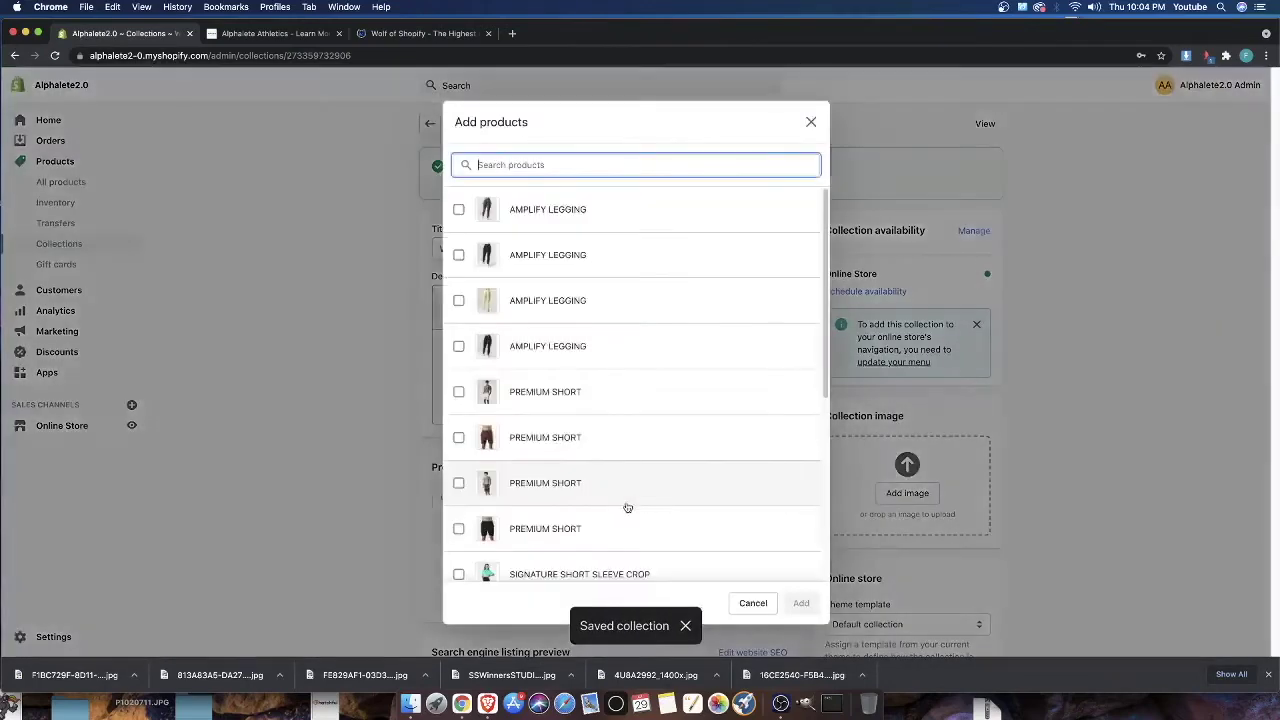
{"action": "scroll", "coordinate": [554, 457], "scroll_direction": "down", "scroll_amount": 3}
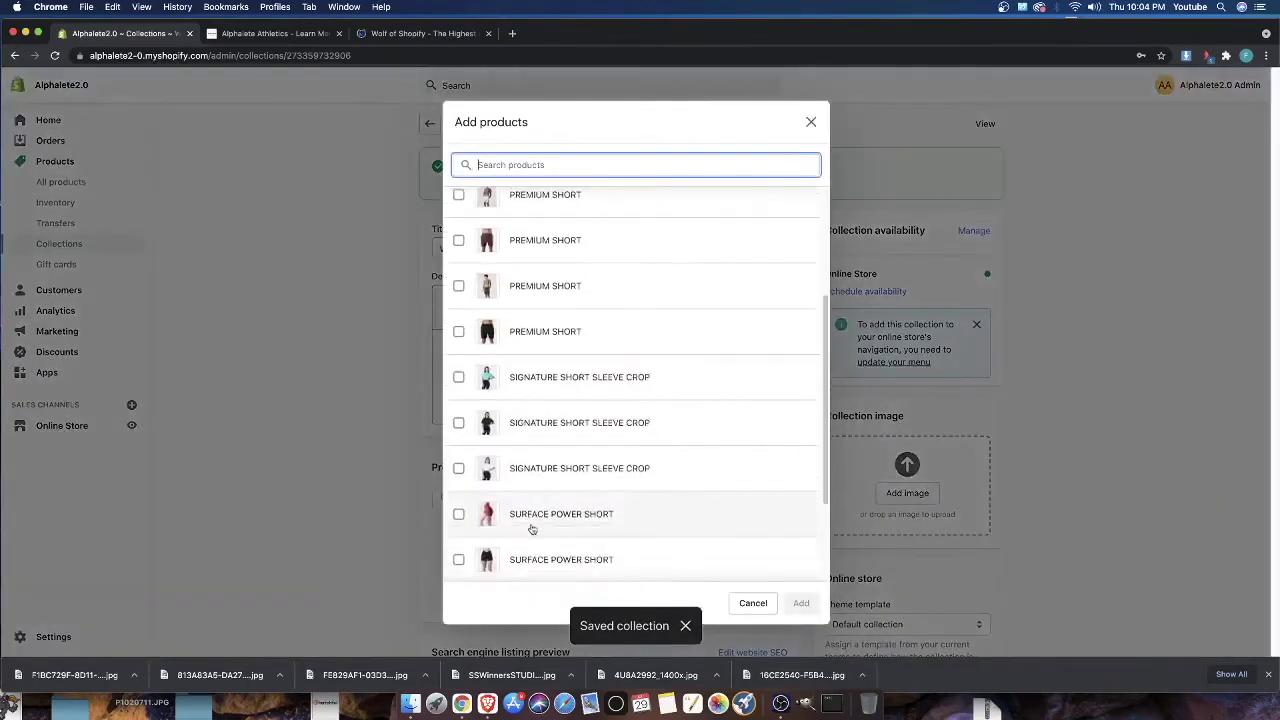
{"action": "left_click", "coordinate": [543, 426]}
{"action": "left_click", "coordinate": [547, 385]}
{"action": "left_click", "coordinate": [582, 469]}
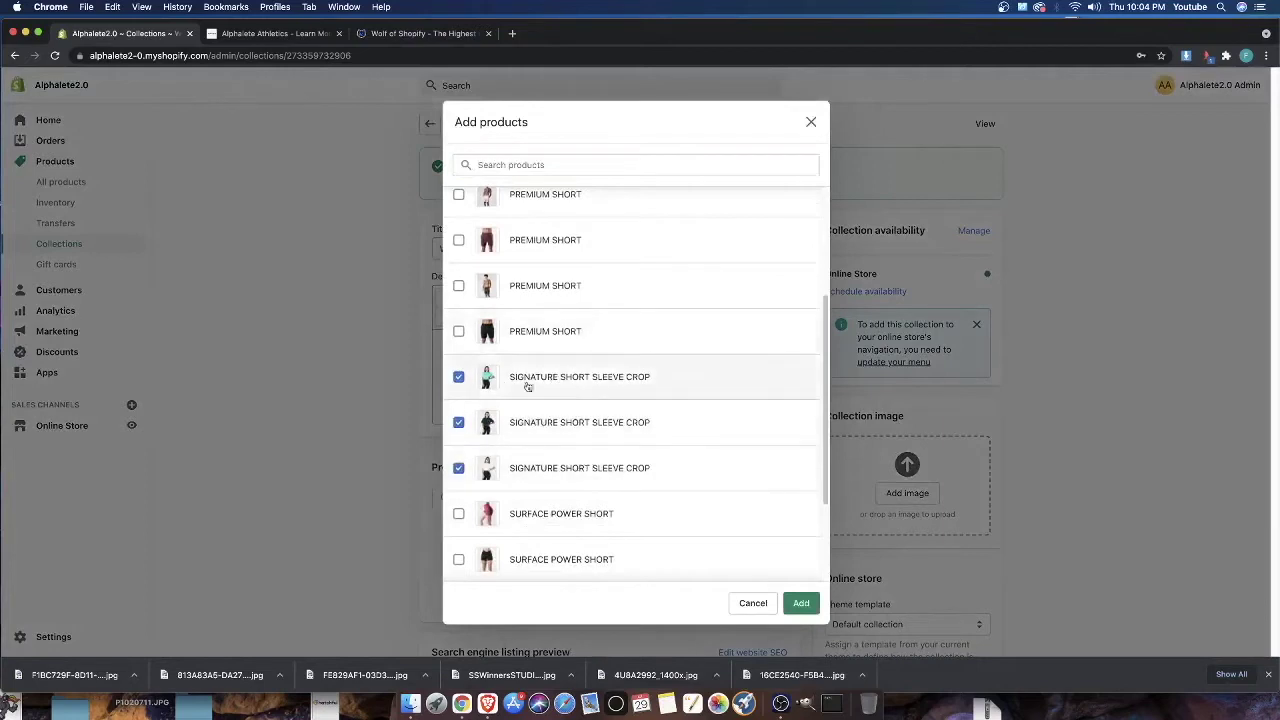
{"action": "scroll", "coordinate": [594, 507], "scroll_direction": "down", "scroll_amount": 2}
{"action": "scroll", "coordinate": [568, 562], "scroll_direction": "down", "scroll_amount": 1}
{"action": "scroll", "coordinate": [520, 478], "scroll_direction": "up", "scroll_amount": 5}
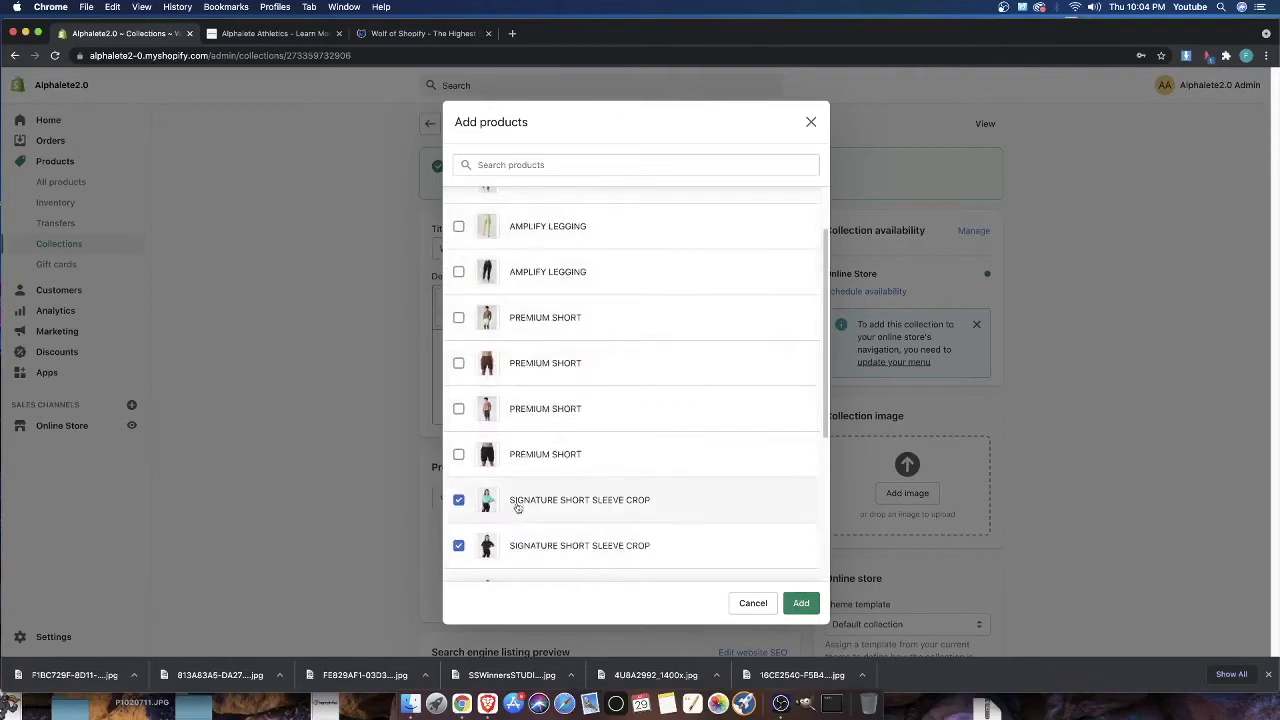
{"action": "left_click", "coordinate": [801, 603]}
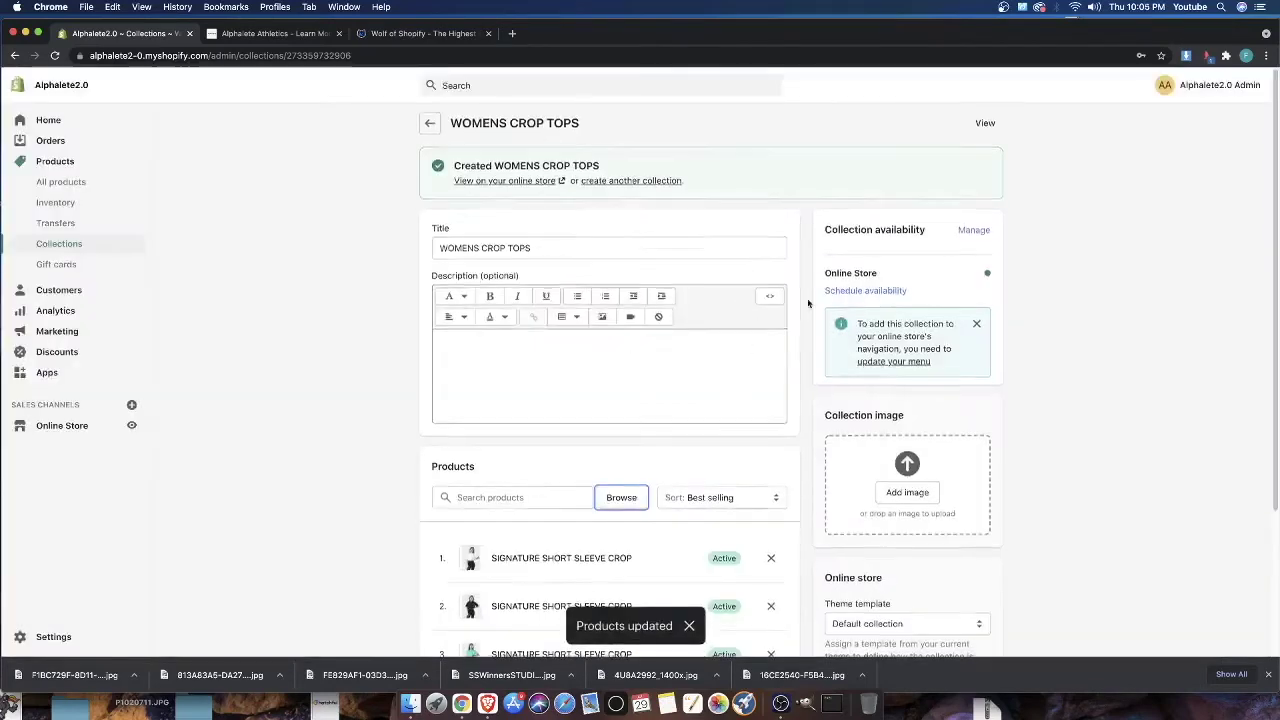
Create another manual collection titled WOMENS SHORTS and save it
{"action": "left_click", "coordinate": [666, 186]}
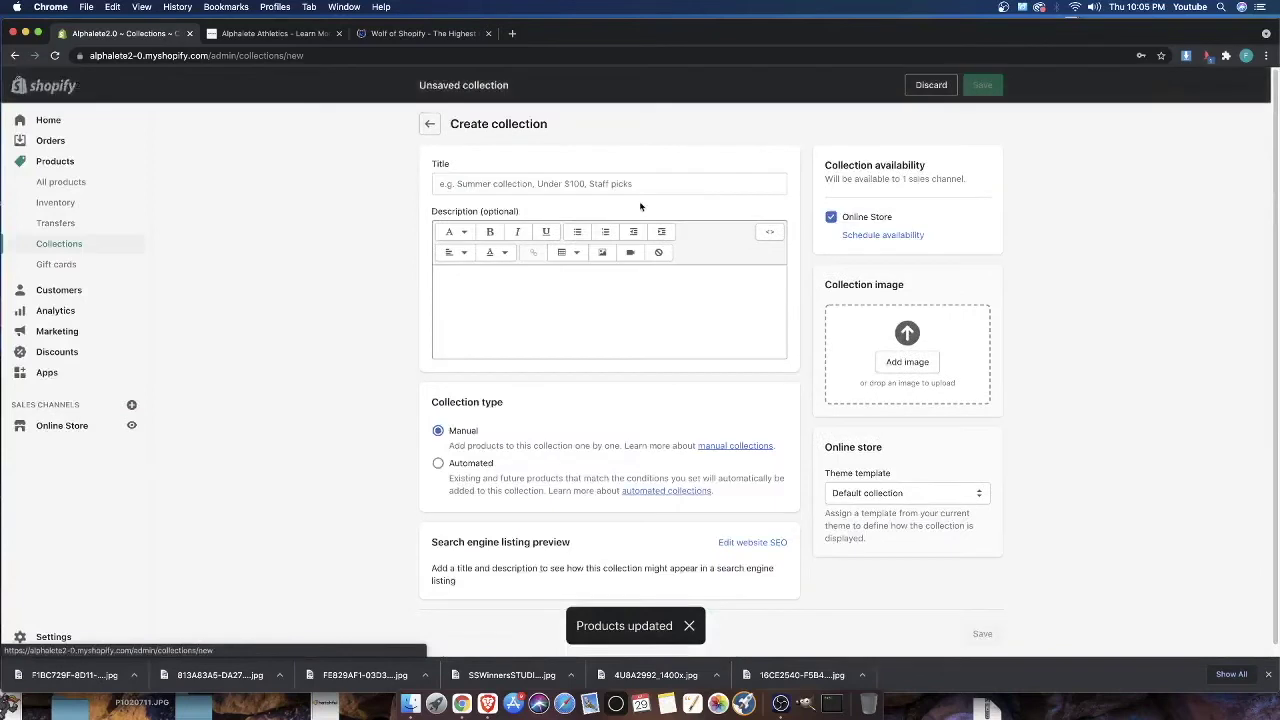
{"action": "left_click", "coordinate": [540, 180]}
{"action": "type", "text": "WOMENS SHORTS"}
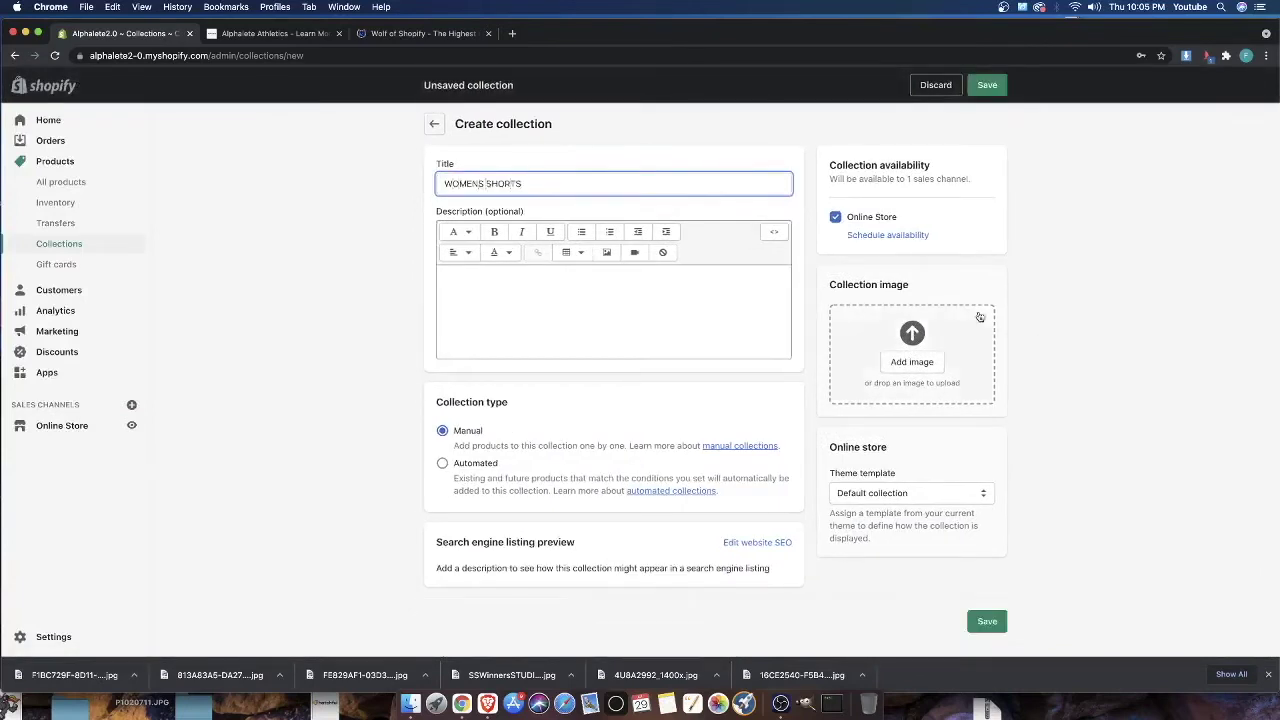
{"action": "left_click", "coordinate": [994, 89]}
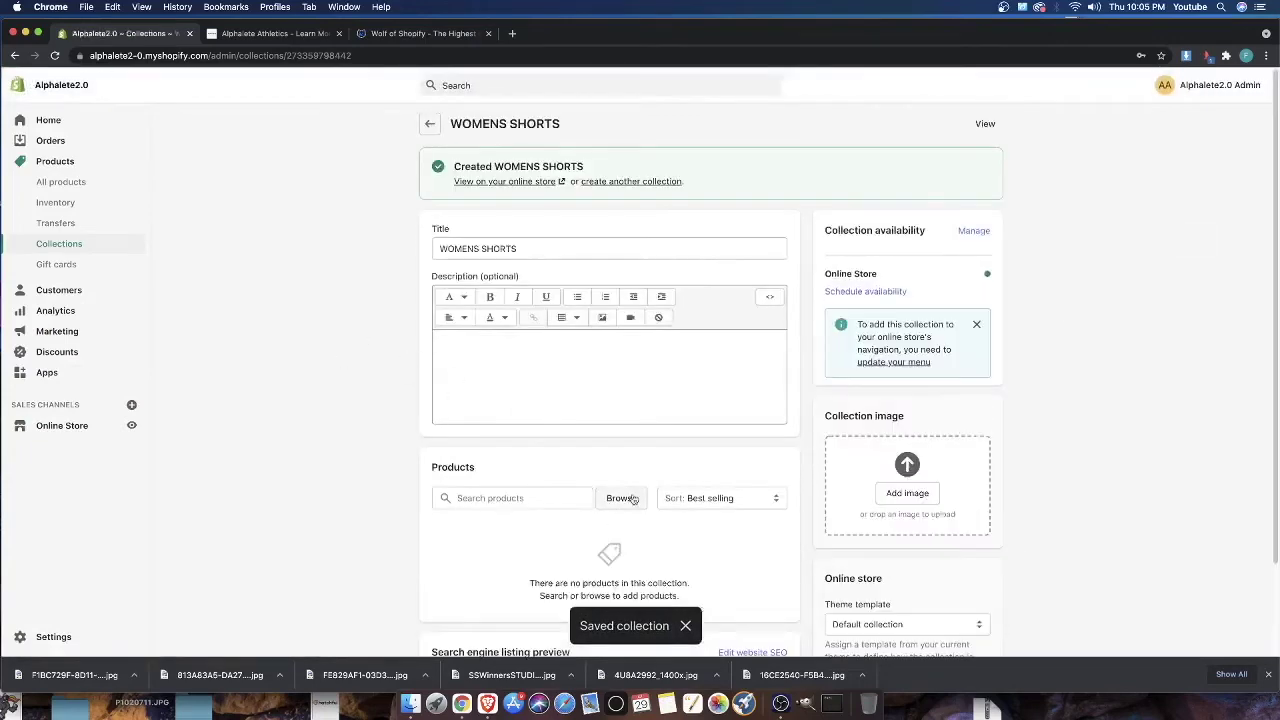
Add all three SURFACE POWER SHORT products to the WOMENS SHORTS collection and review its product list
{"action": "left_click", "coordinate": [633, 498]}
{"action": "scroll", "coordinate": [563, 400], "scroll_direction": "down", "scroll_amount": 5}
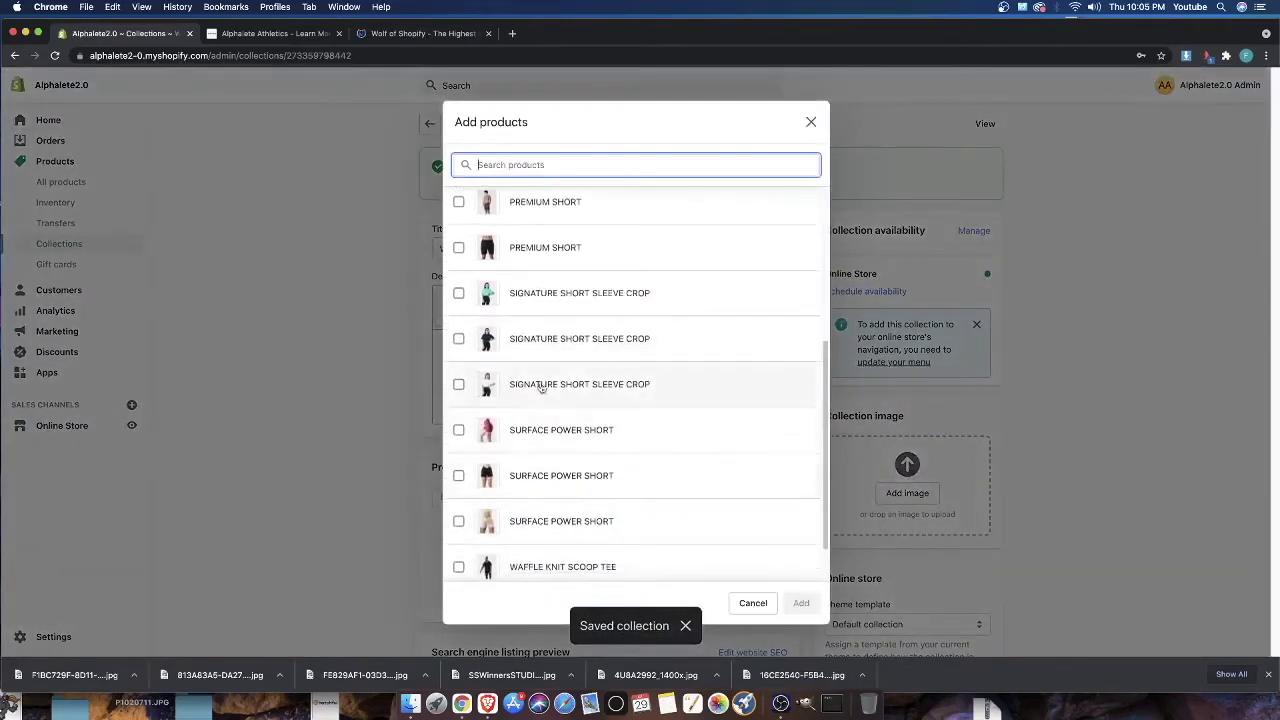
{"action": "scroll", "coordinate": [516, 505], "scroll_direction": "down", "scroll_amount": 1}
{"action": "left_click", "coordinate": [534, 470]}
{"action": "left_click", "coordinate": [532, 440]}
{"action": "left_click", "coordinate": [536, 394]}
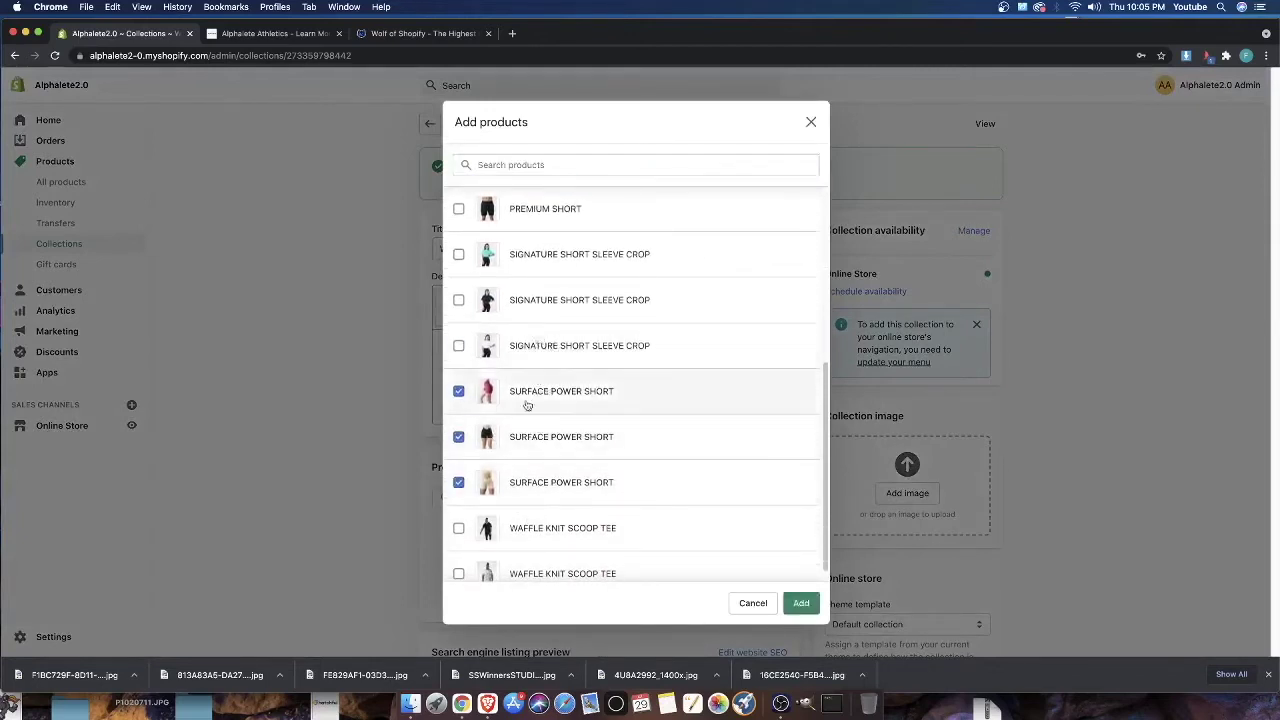
{"action": "left_click", "coordinate": [802, 602]}
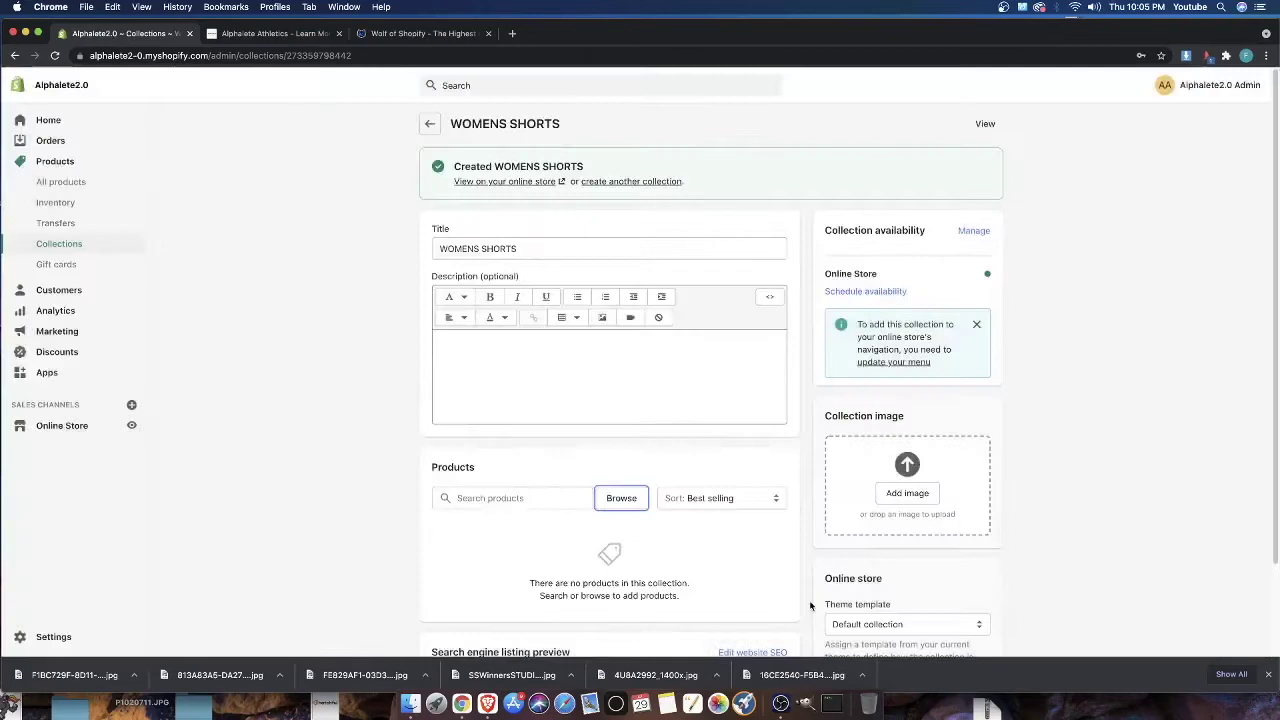
{"action": "scroll", "coordinate": [770, 498], "scroll_direction": "down", "scroll_amount": 3}
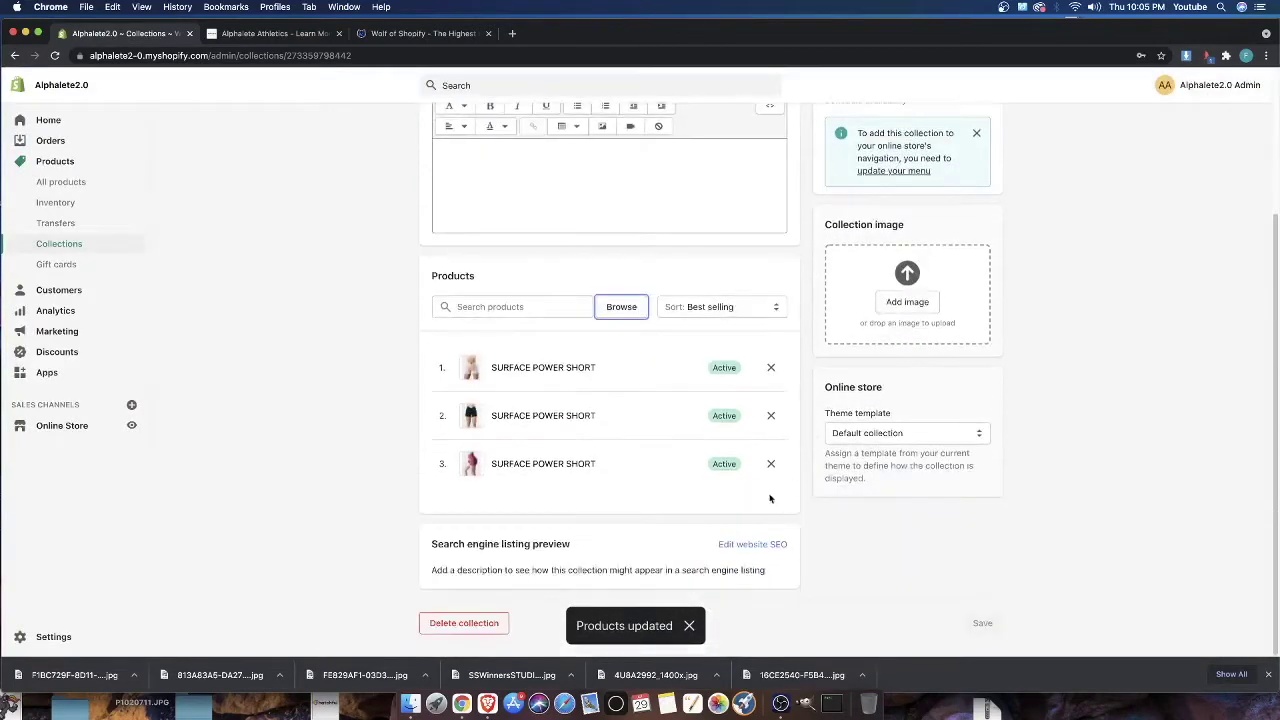
{"action": "scroll", "coordinate": [971, 550], "scroll_direction": "up", "scroll_amount": 3}
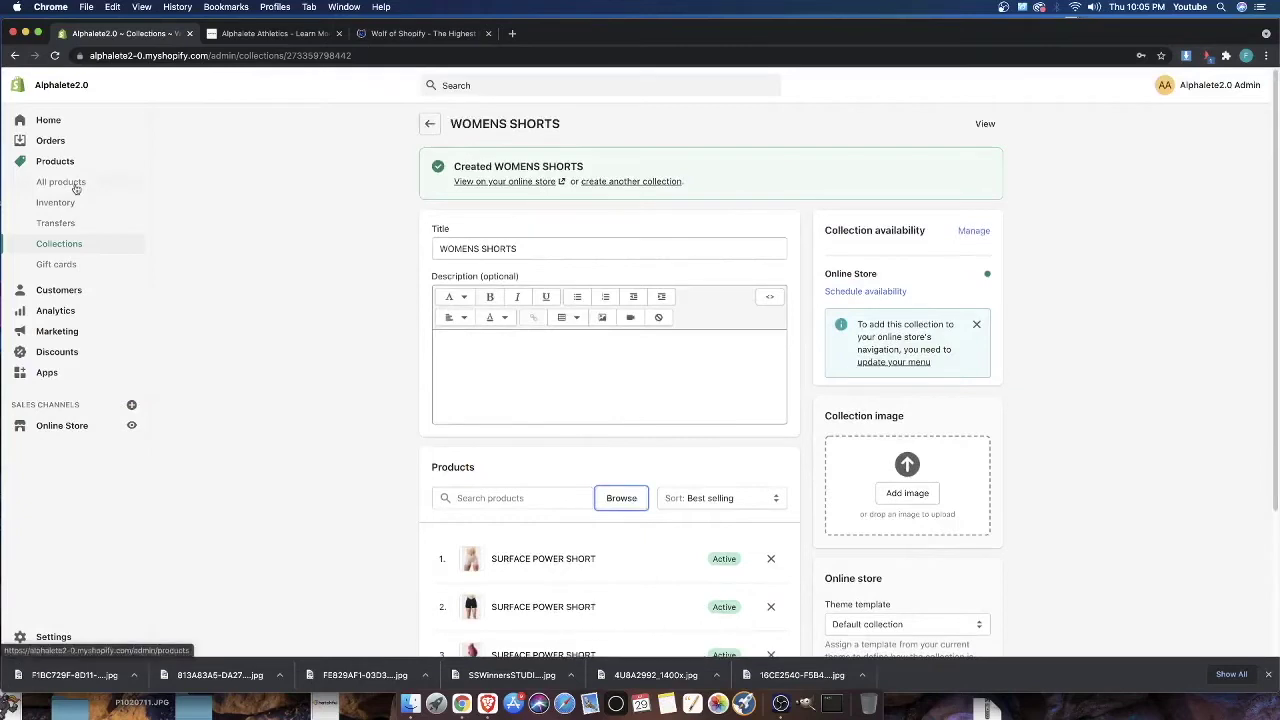
Open the current ALPHA WOLF theme of the online store for customization
{"action": "left_click", "coordinate": [48, 427]}
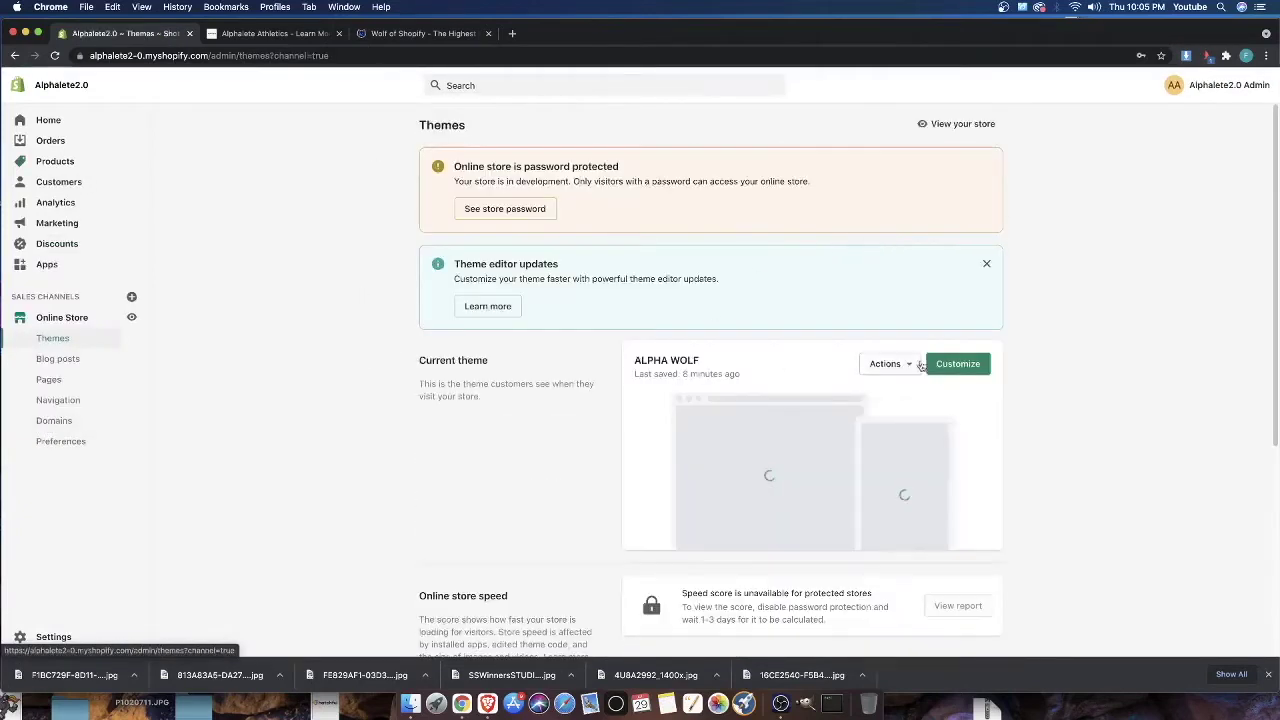
{"action": "left_click", "coordinate": [945, 366]}
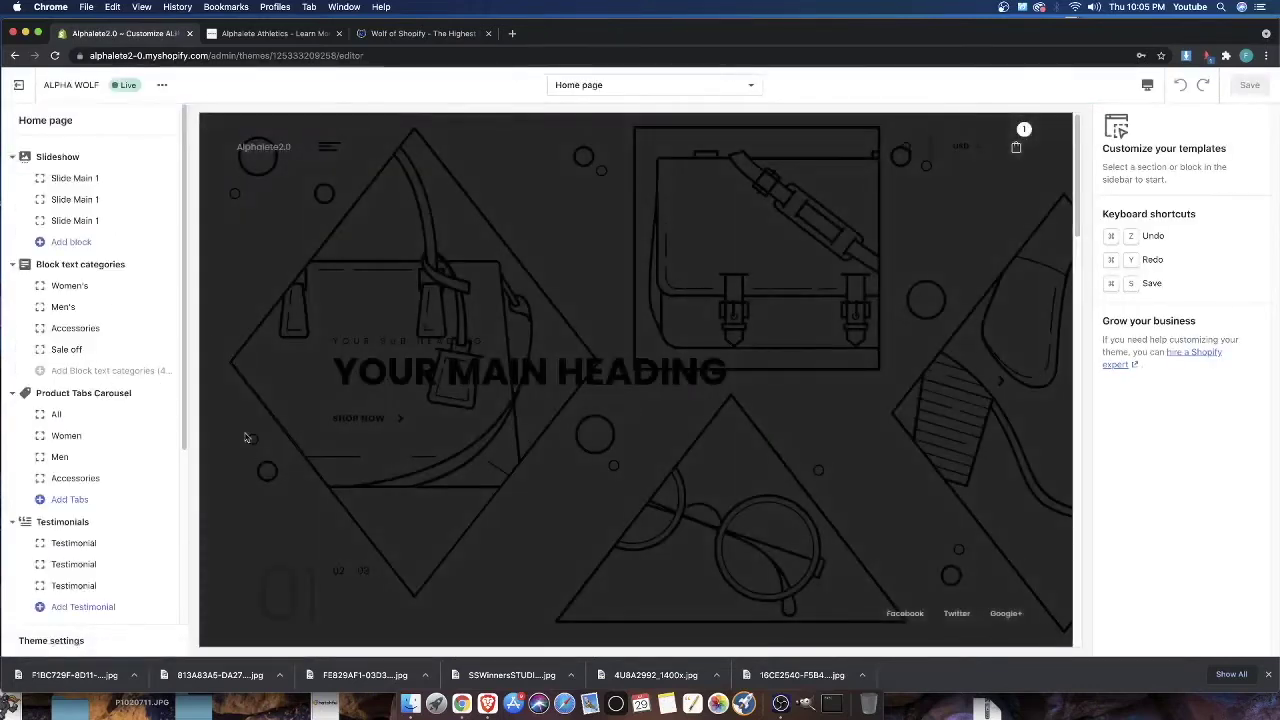
Examine the home page preview and its section list, comparing the categories, New Arrivals and remaining sections
{"action": "scroll", "coordinate": [649, 445], "scroll_direction": "down", "scroll_amount": 10}
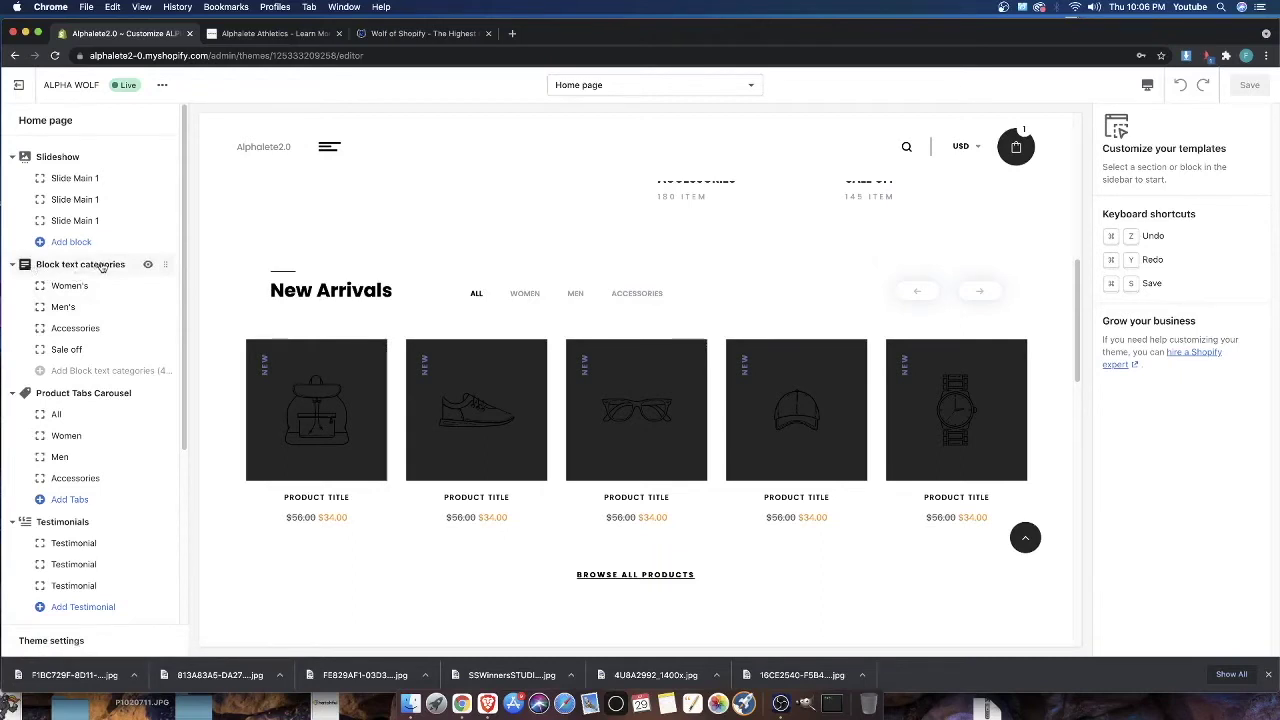
{"action": "scroll", "coordinate": [604, 412], "scroll_direction": "up", "scroll_amount": 4}
{"action": "scroll", "coordinate": [605, 430], "scroll_direction": "down", "scroll_amount": 1}
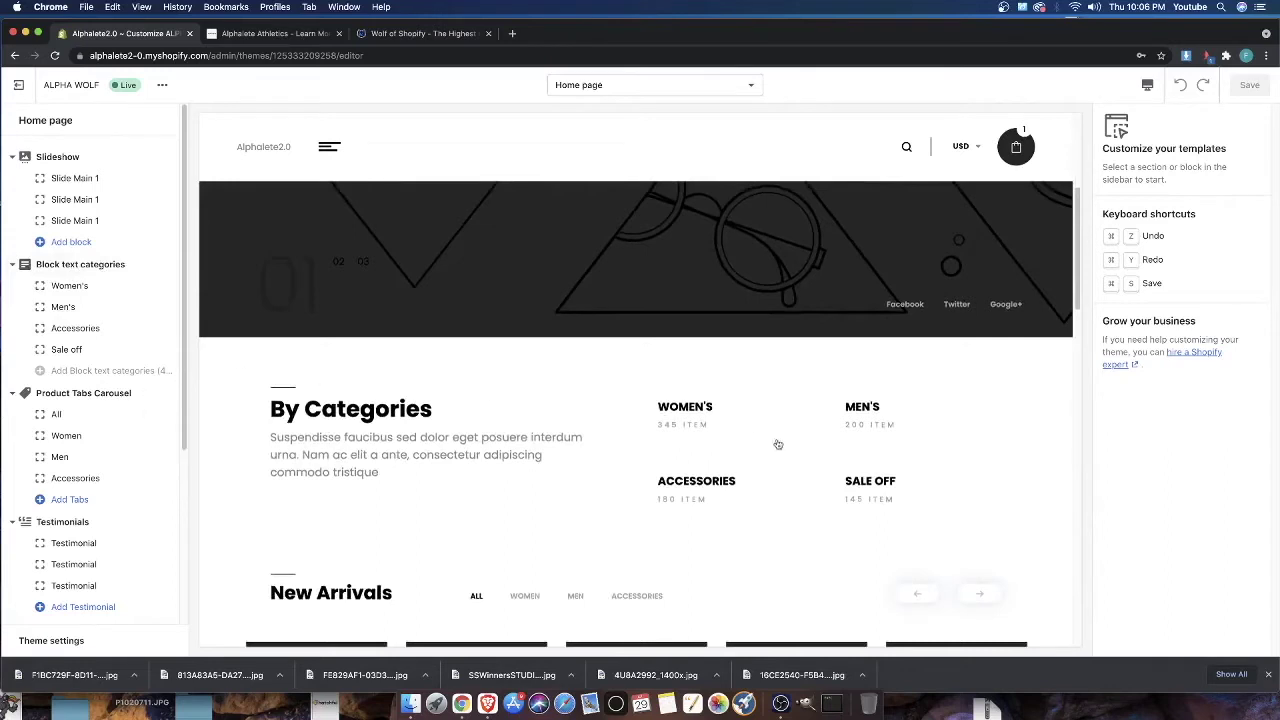
{"action": "scroll", "coordinate": [185, 518], "scroll_direction": "down", "scroll_amount": 5}
{"action": "scroll", "coordinate": [80, 280], "scroll_direction": "up", "scroll_amount": 1}
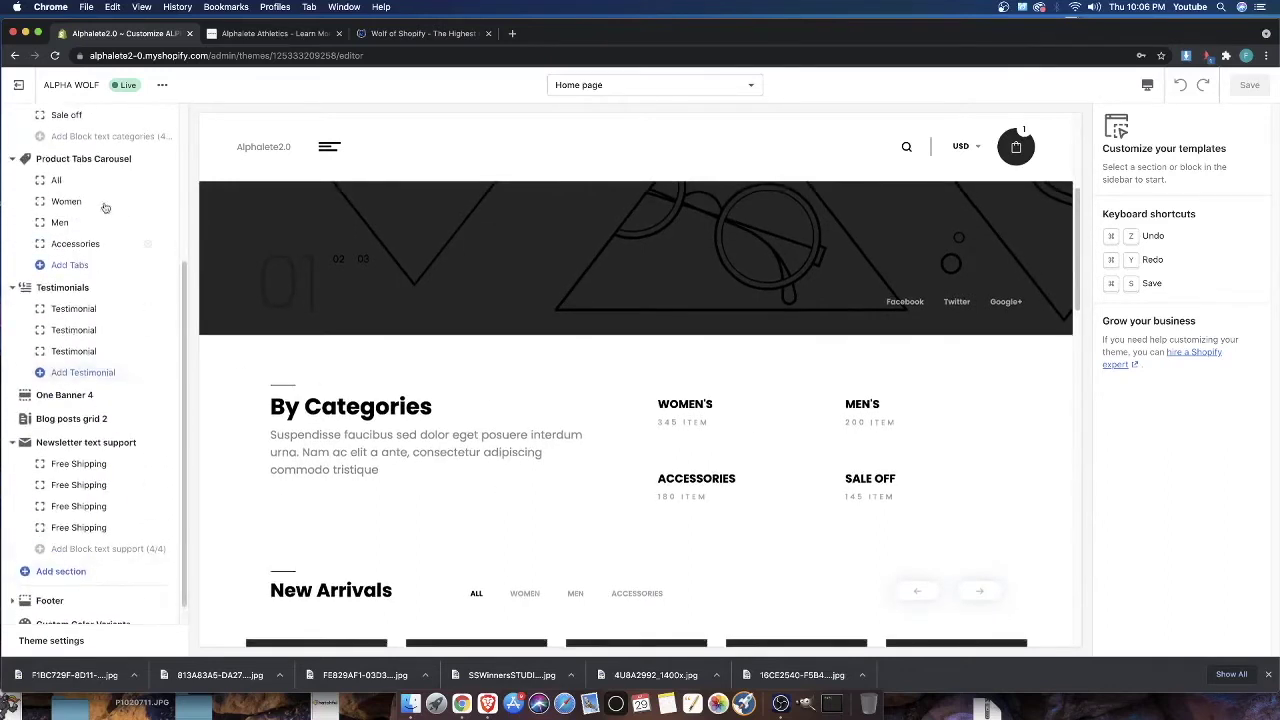
{"action": "scroll", "coordinate": [268, 319], "scroll_direction": "down", "scroll_amount": 3}
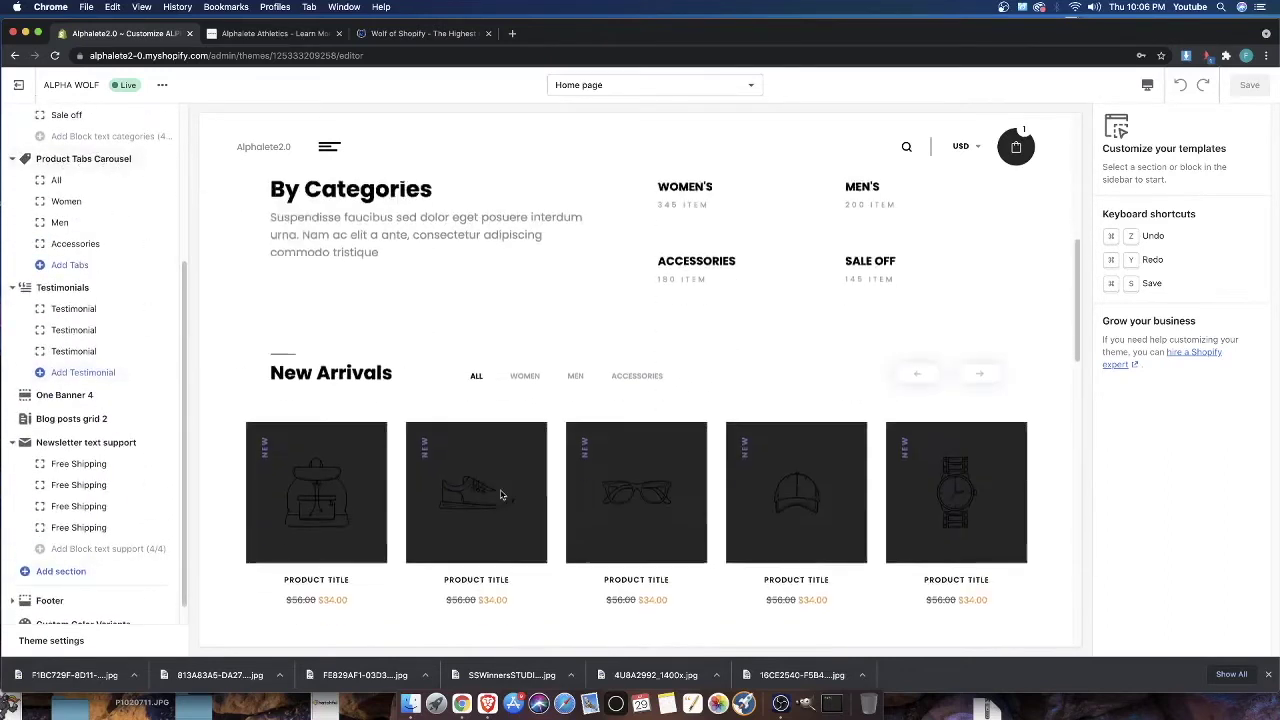
{"action": "scroll", "coordinate": [70, 566], "scroll_direction": "up", "scroll_amount": 4}
{"action": "scroll", "coordinate": [78, 424], "scroll_direction": "down", "scroll_amount": 4}
{"action": "scroll", "coordinate": [78, 424], "scroll_direction": "down", "scroll_amount": 1}
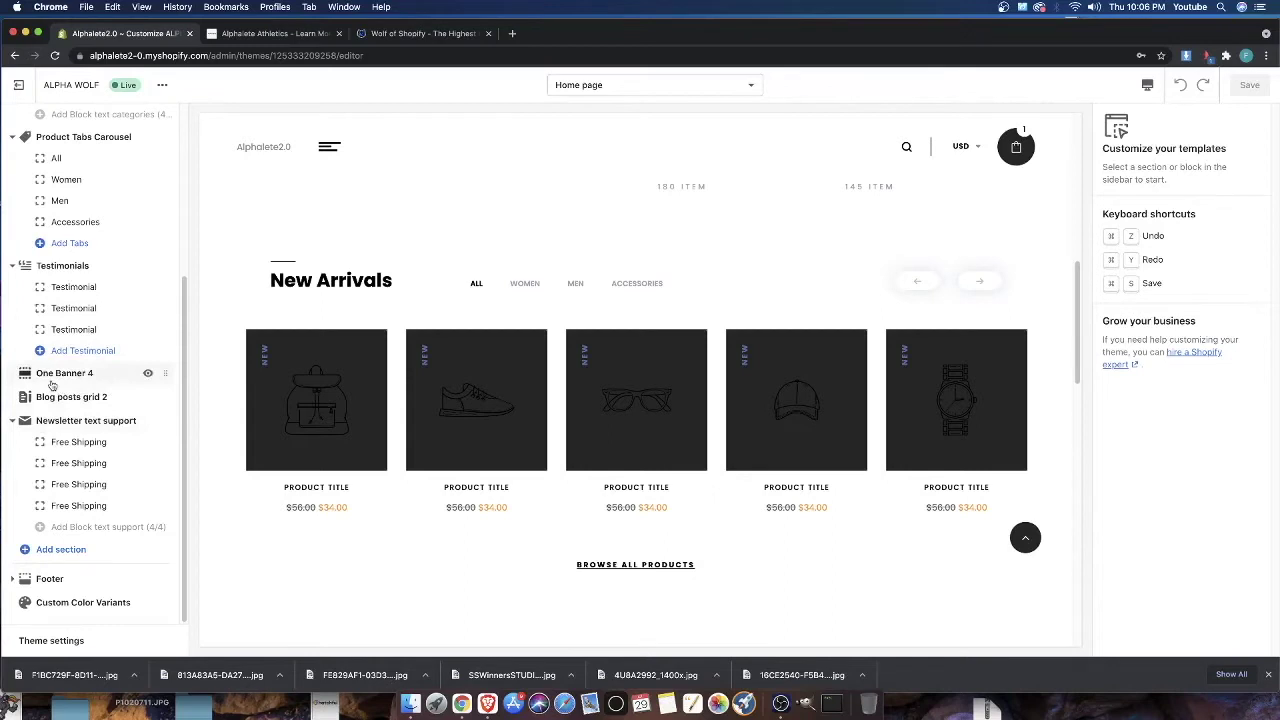
{"action": "scroll", "coordinate": [60, 305], "scroll_direction": "up", "scroll_amount": 1}
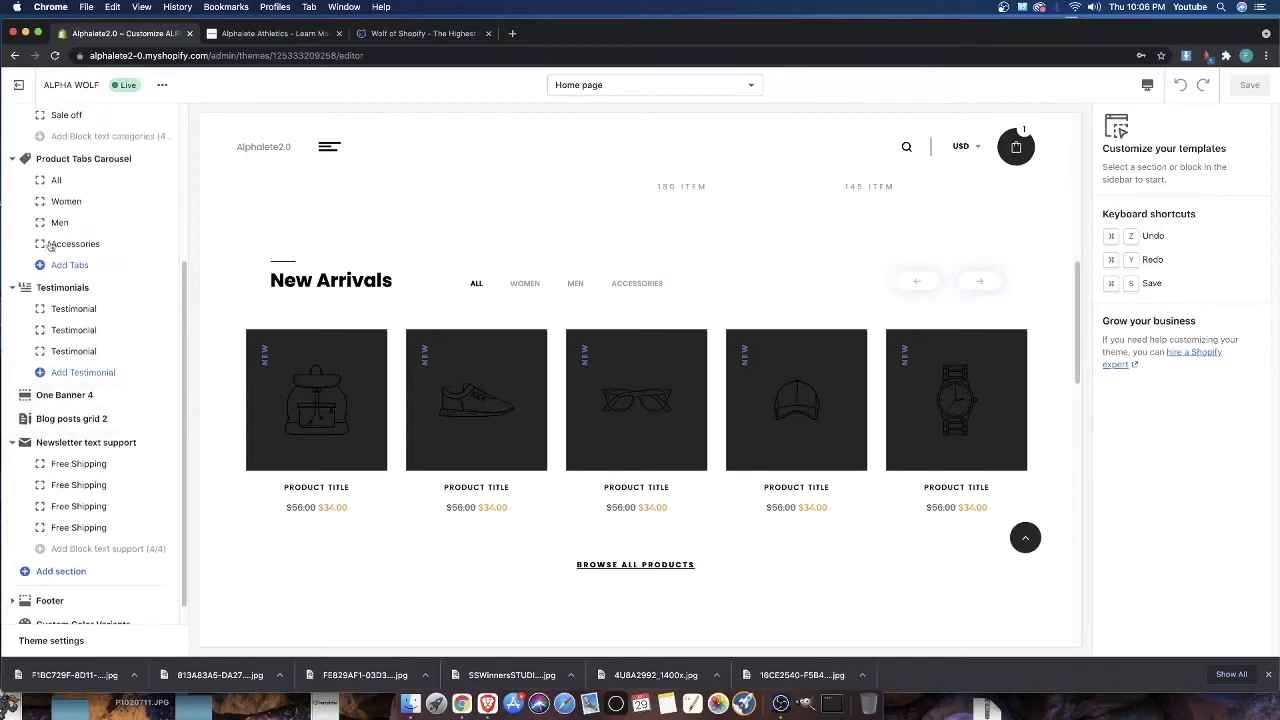
Open the Product Tabs Carousel section's settings and try the fadeInDownBig CSS animation on it
{"action": "left_click", "coordinate": [70, 161]}
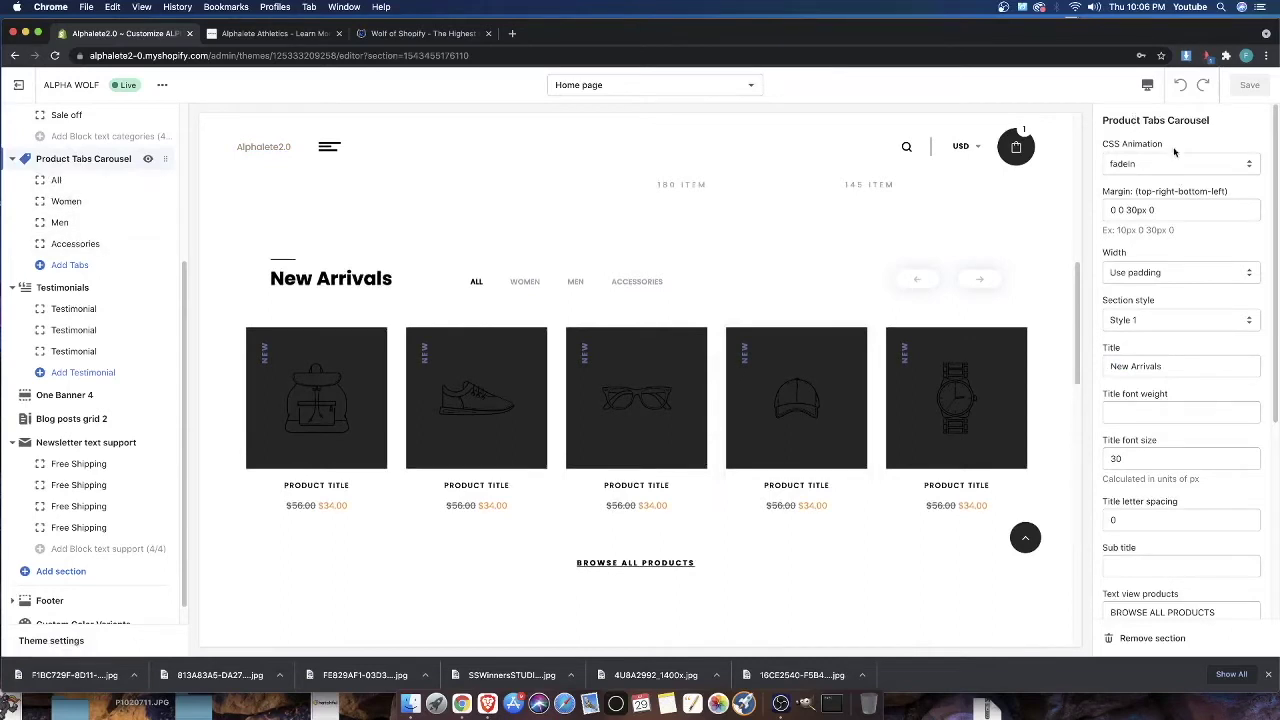
{"action": "left_click_drag", "start_coordinate": [1110, 146], "coordinate": [1147, 144]}
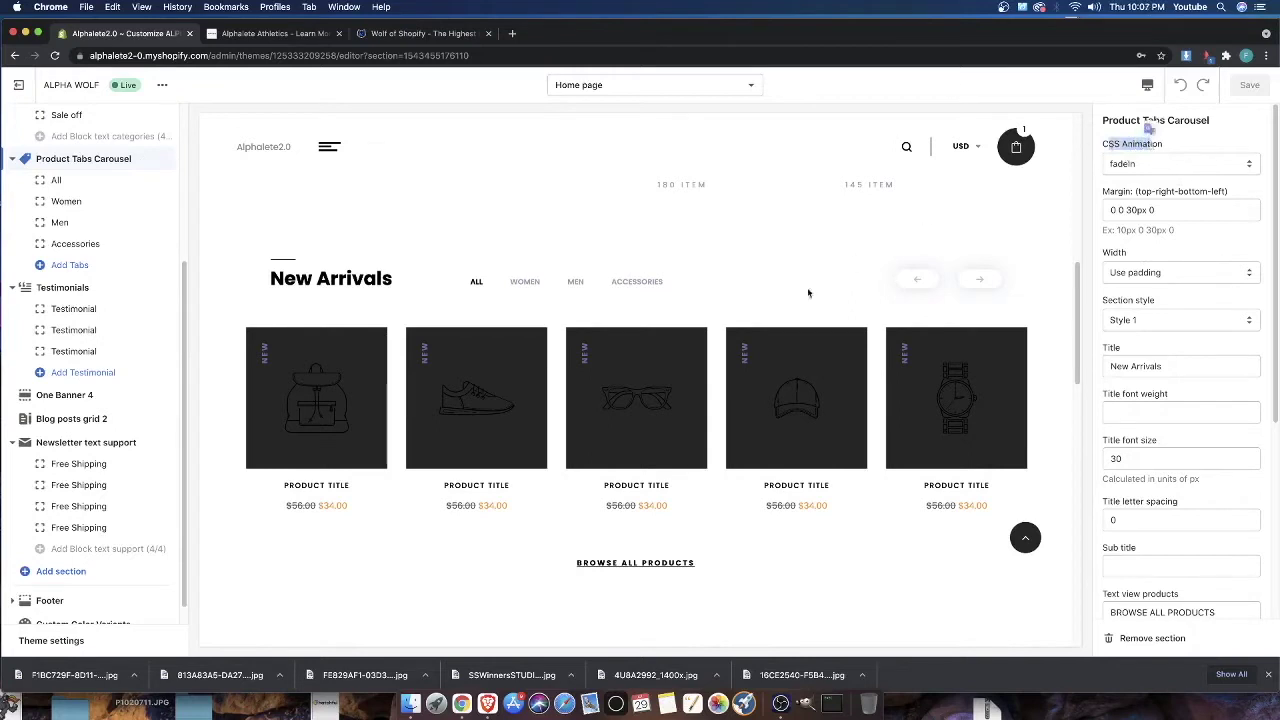
{"action": "scroll", "coordinate": [807, 287], "scroll_direction": "down", "scroll_amount": 2}
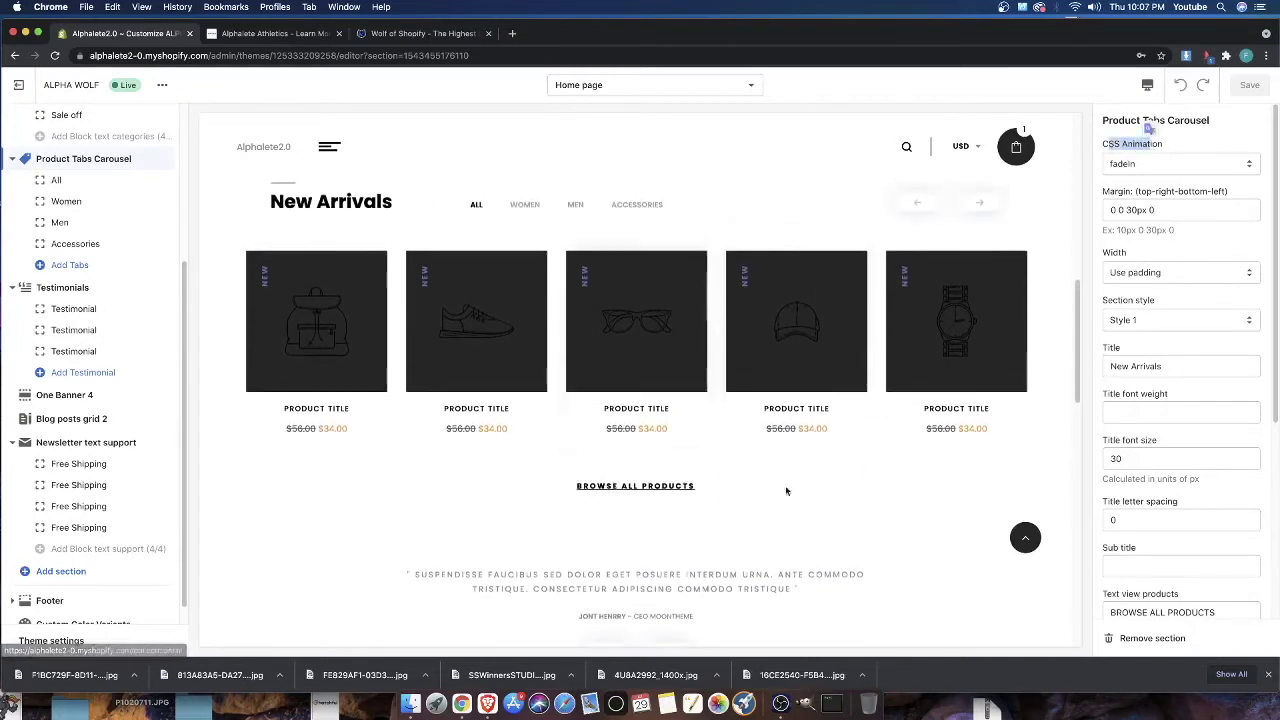
{"action": "left_click", "coordinate": [1148, 162]}
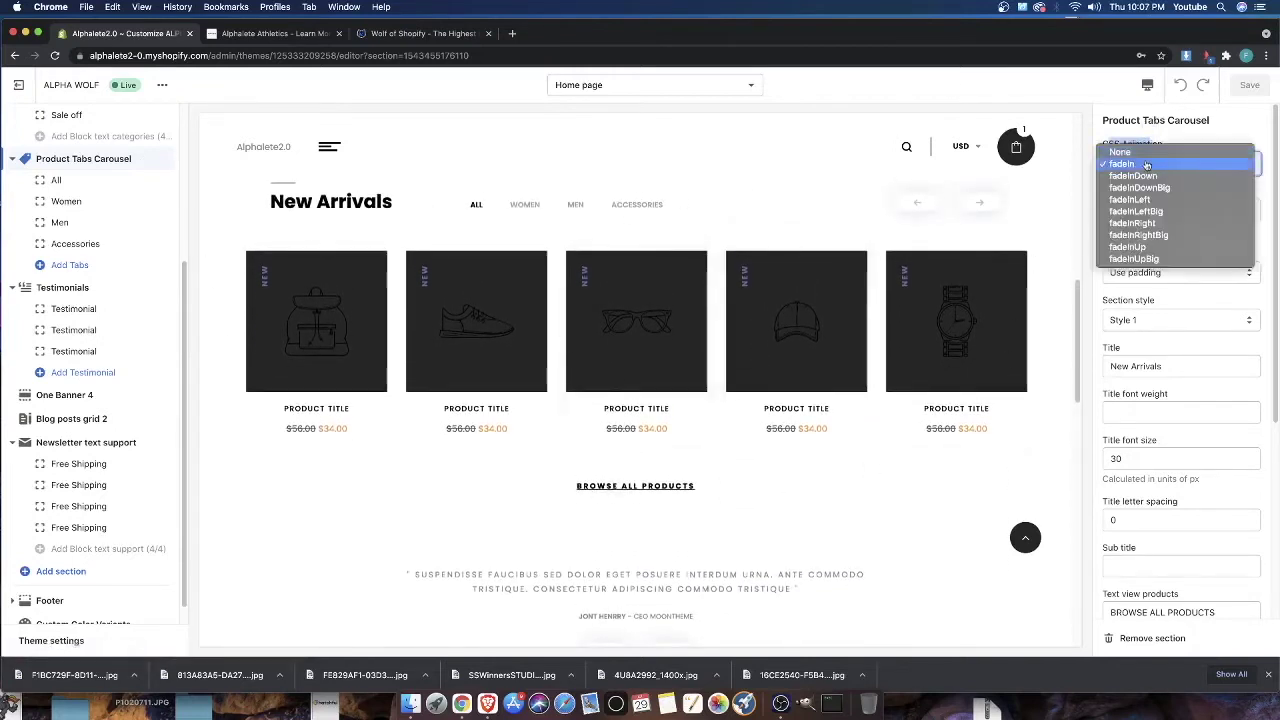
{"action": "left_click", "coordinate": [1139, 187]}
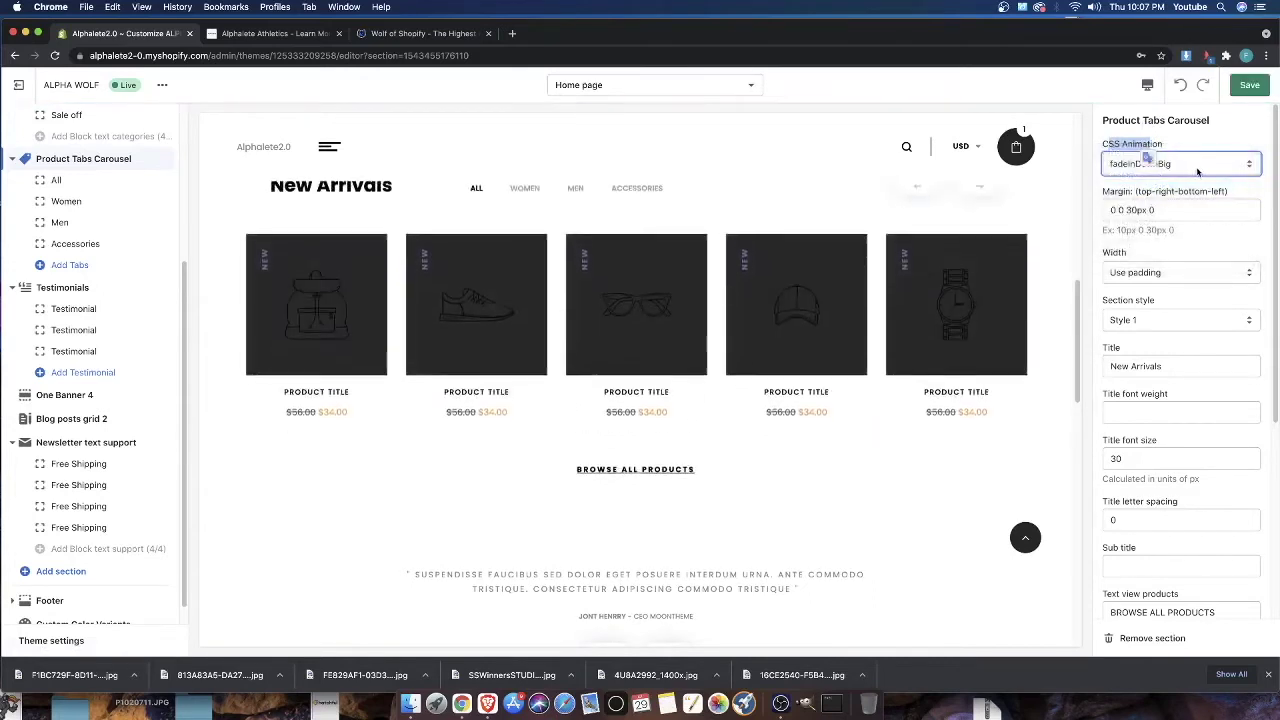
Try the fadeInUp and fadeInRight CSS animations on the Product Tabs Carousel section
{"action": "left_click", "coordinate": [1195, 165]}
{"action": "left_click", "coordinate": [1160, 223]}
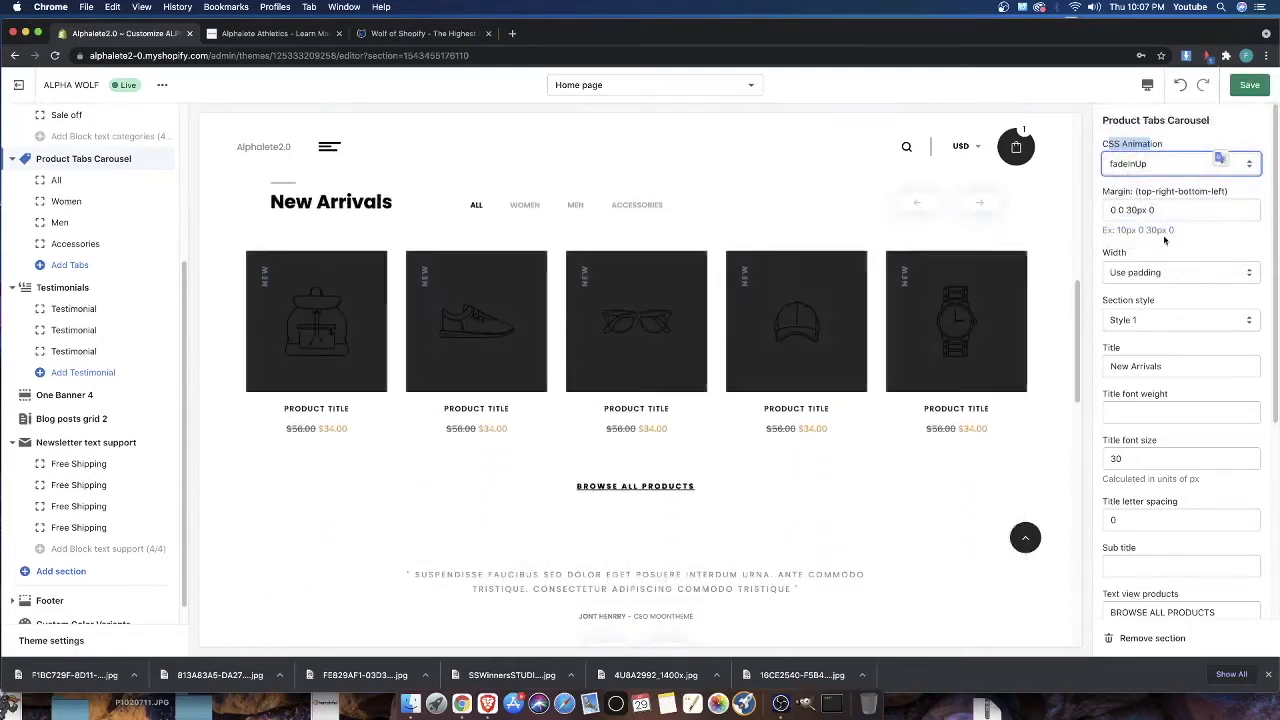
{"action": "left_click", "coordinate": [1152, 163]}
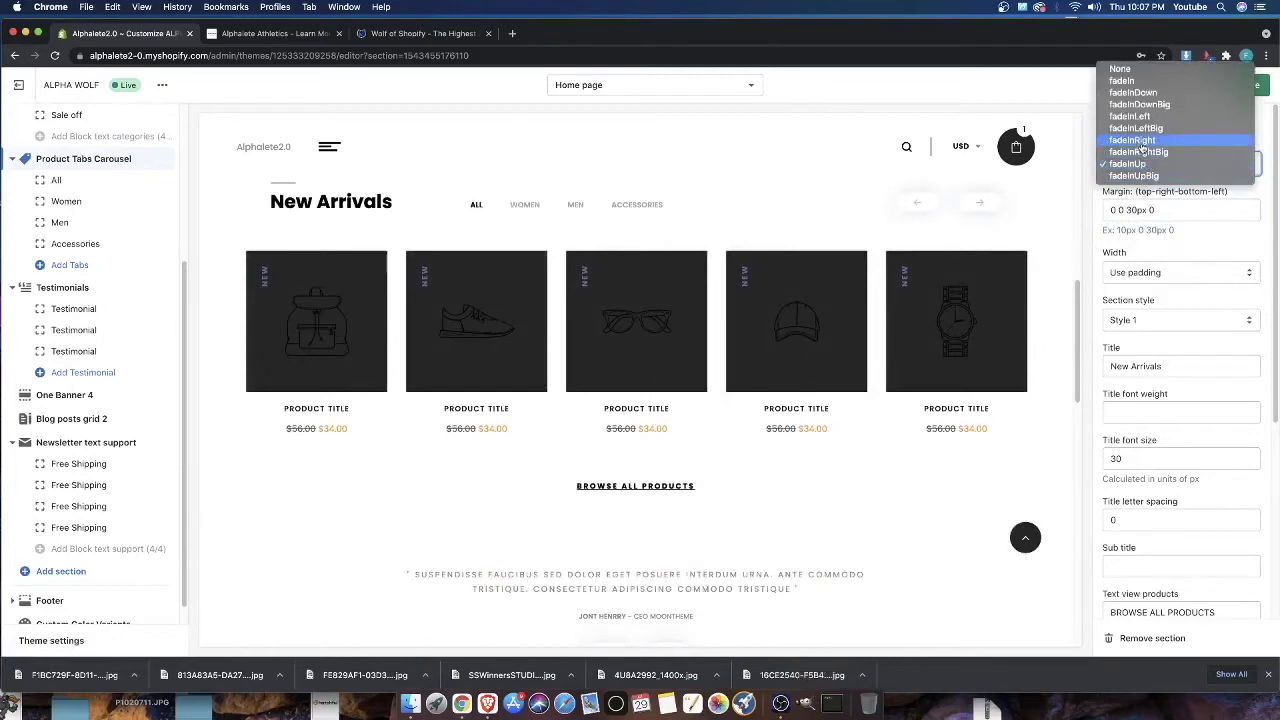
{"action": "left_click", "coordinate": [1140, 141]}
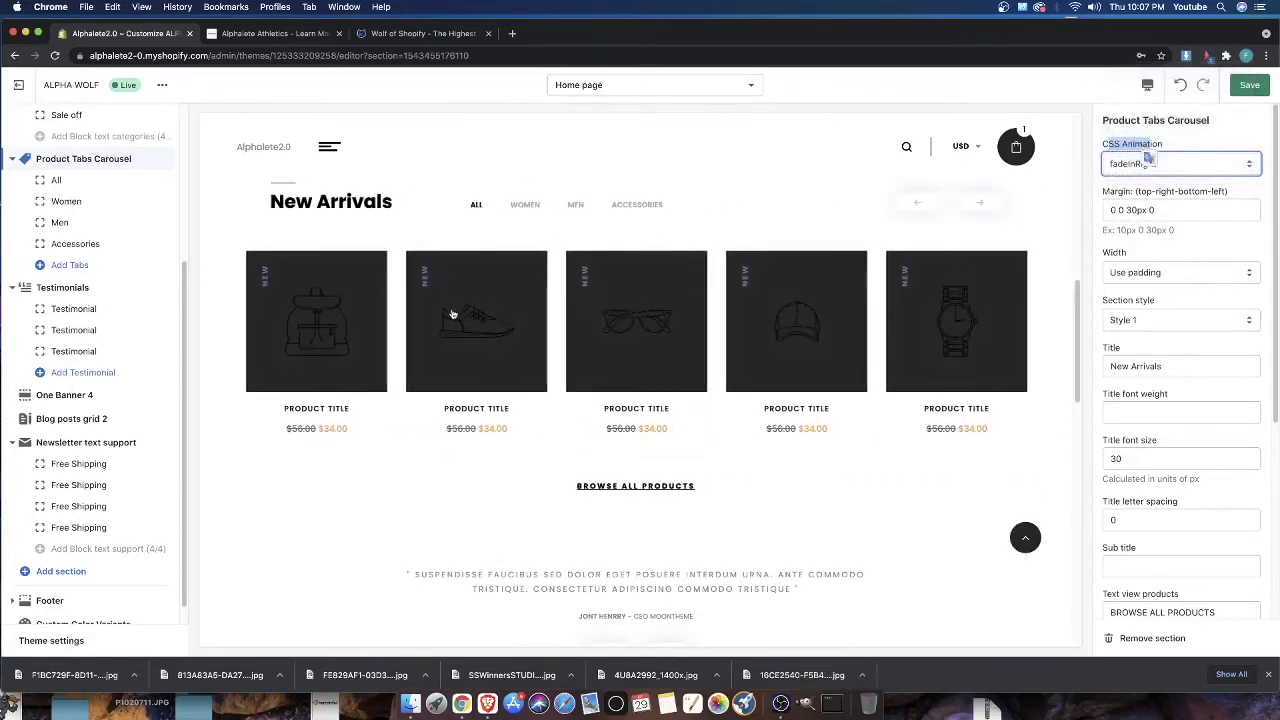
Try the fadeInLeftBig CSS animation on the Product Tabs Carousel section and settle on fadeInLeft
{"action": "left_click", "coordinate": [1206, 166]}
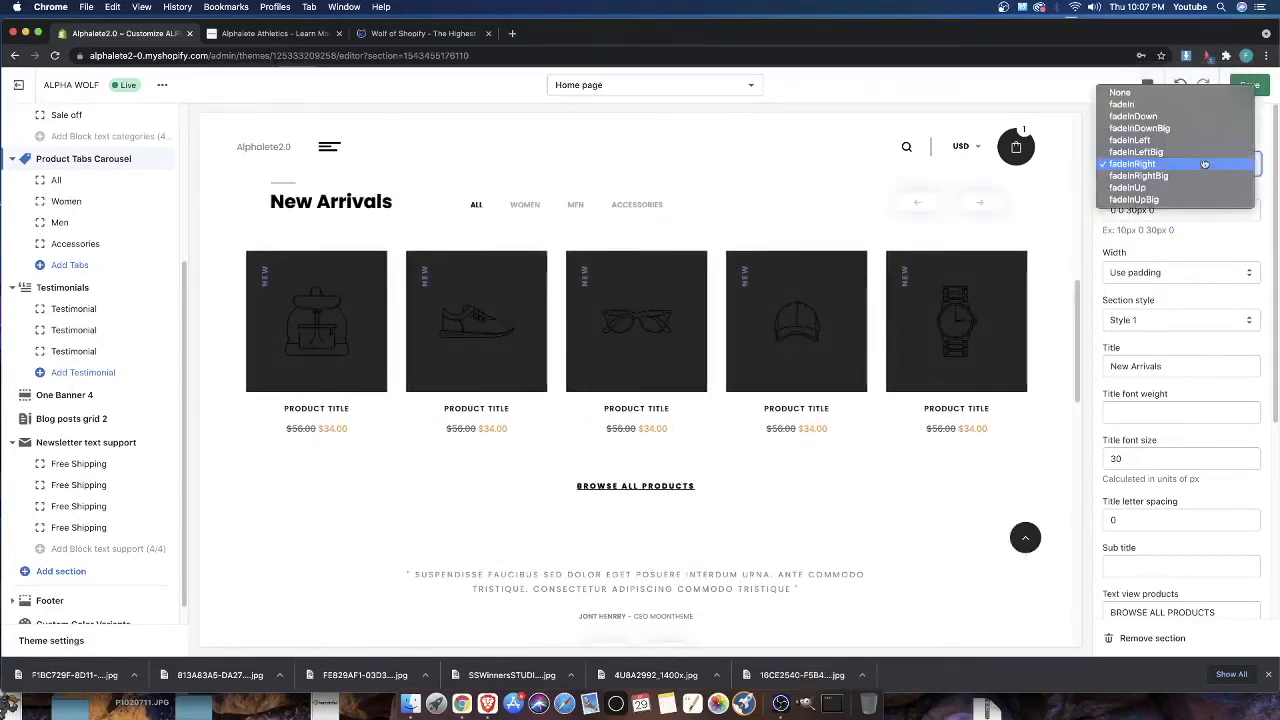
{"action": "left_click", "coordinate": [1183, 142]}
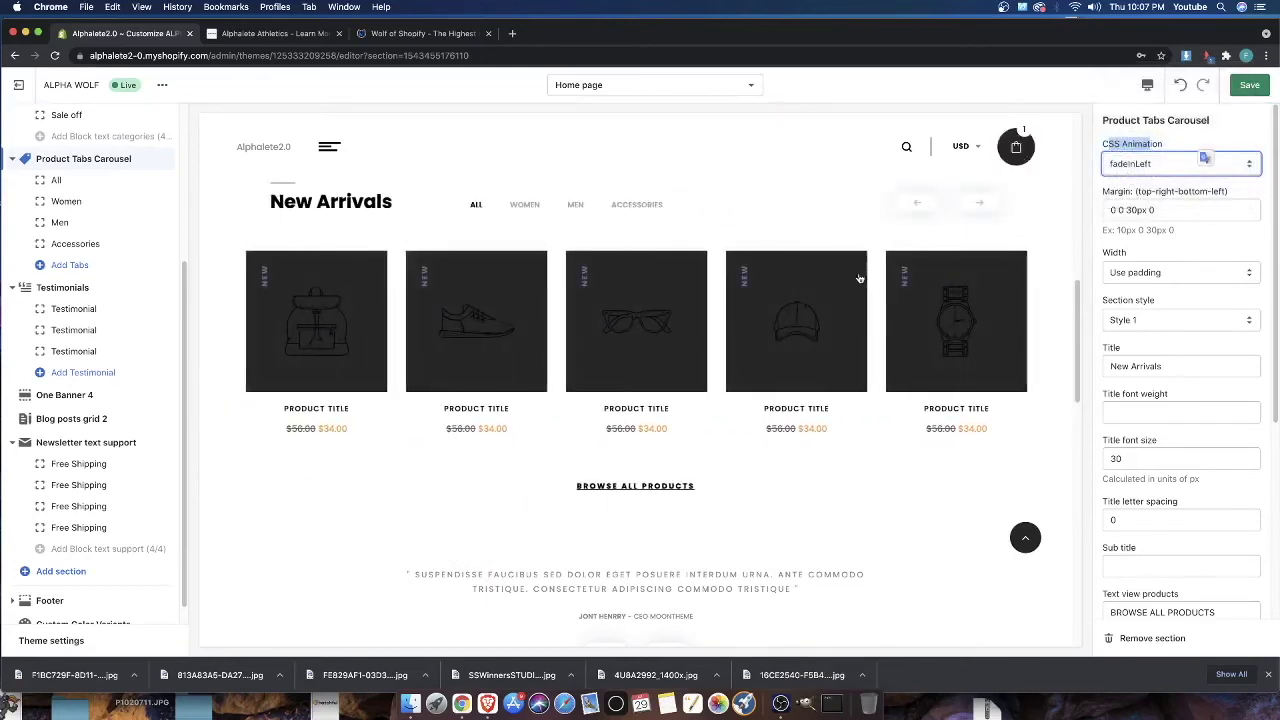
{"action": "left_click", "coordinate": [1188, 160]}
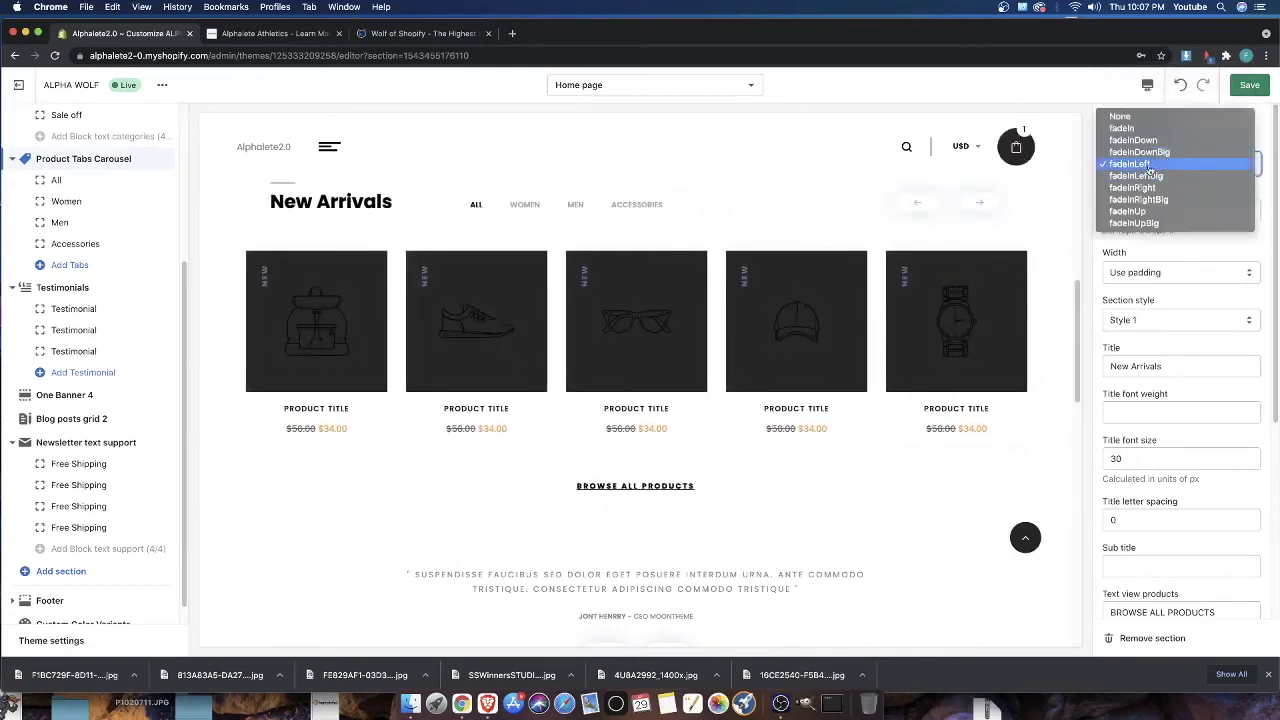
{"action": "left_click", "coordinate": [1163, 176]}
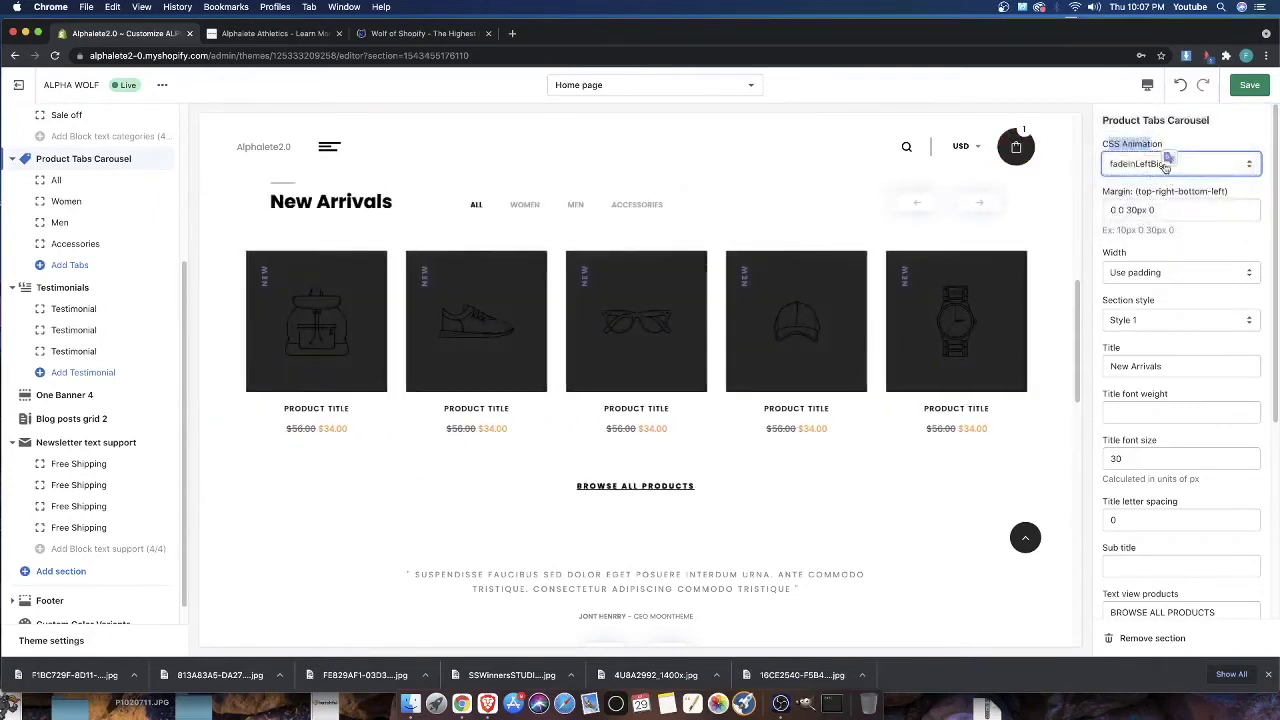
{"action": "left_click", "coordinate": [1165, 167]}
{"action": "left_click", "coordinate": [1135, 150]}
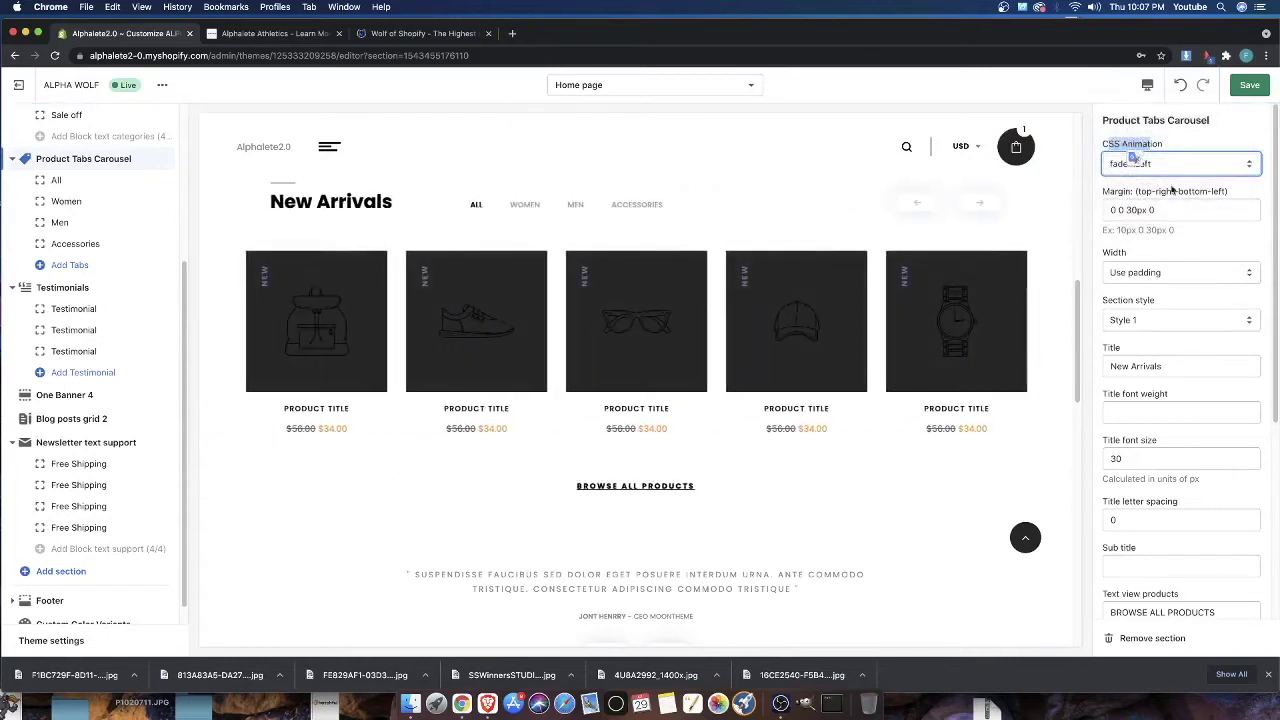
Examine the Product Tabs Carousel's margin setting, matching each value to the top, right, bottom and left spacing around New Arrivals in the preview
{"action": "left_click_drag", "start_coordinate": [1101, 190], "coordinate": [1241, 193]}
{"action": "left_click", "coordinate": [1242, 193]}
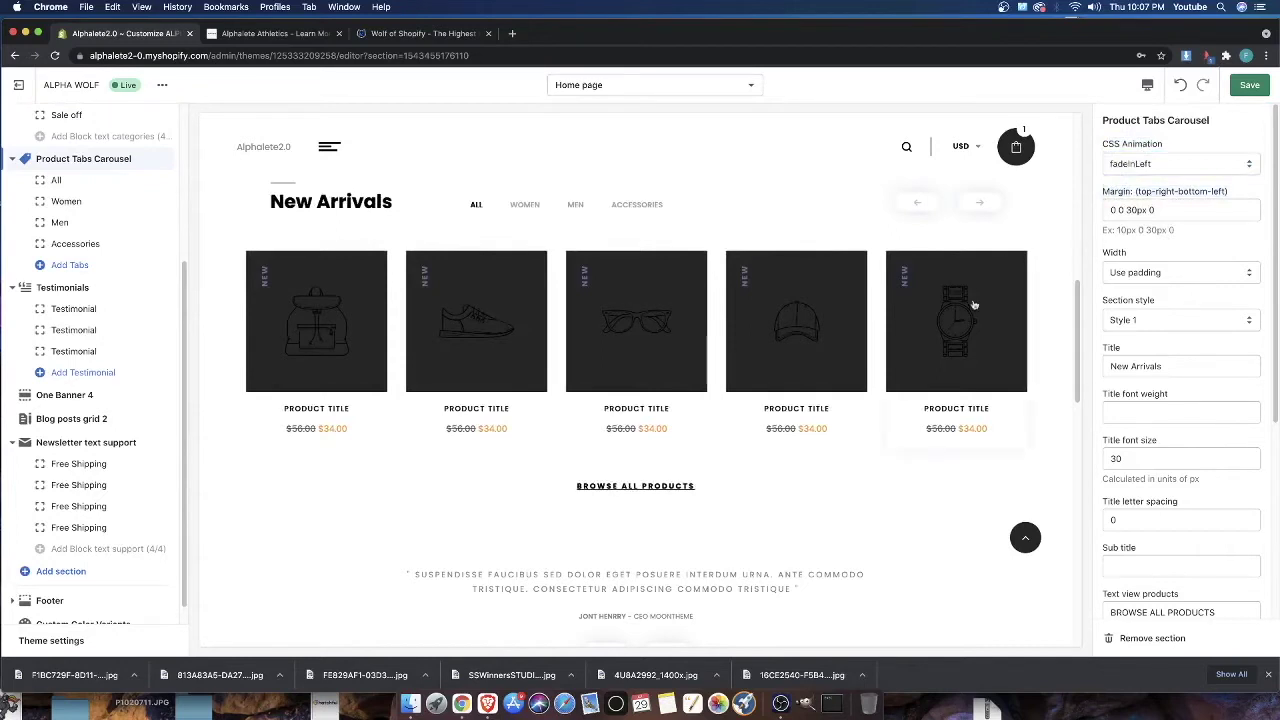
{"action": "scroll", "coordinate": [805, 457], "scroll_direction": "up", "scroll_amount": 3}
{"action": "scroll", "coordinate": [769, 457], "scroll_direction": "down", "scroll_amount": 1}
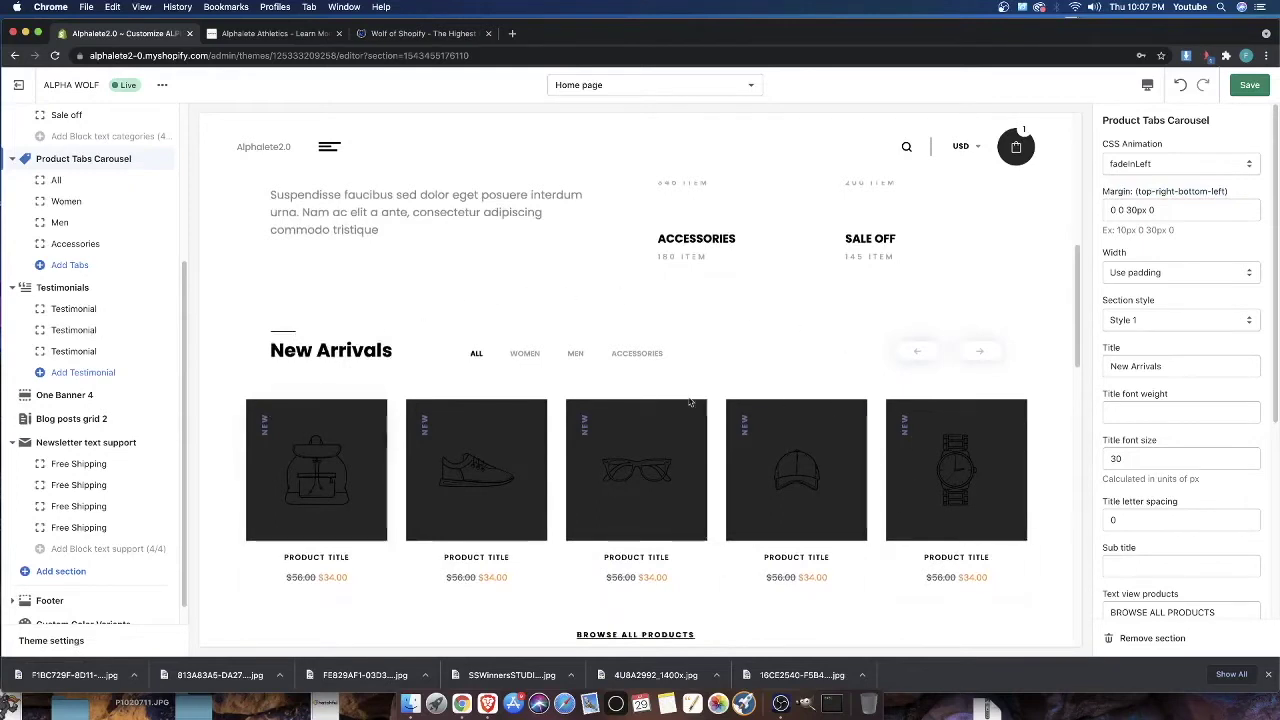
{"action": "scroll", "coordinate": [690, 402], "scroll_direction": "down", "scroll_amount": 2}
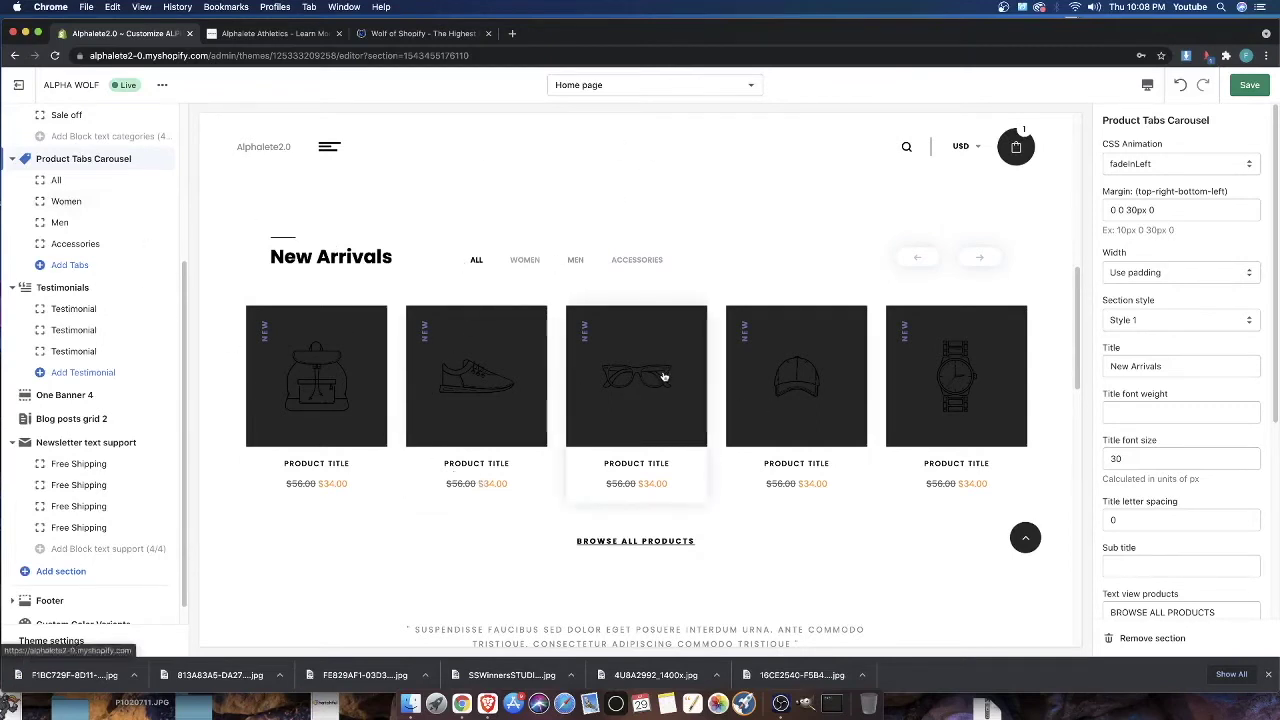
{"action": "left_click", "coordinate": [1135, 200]}
{"action": "left_click", "coordinate": [1137, 184]}
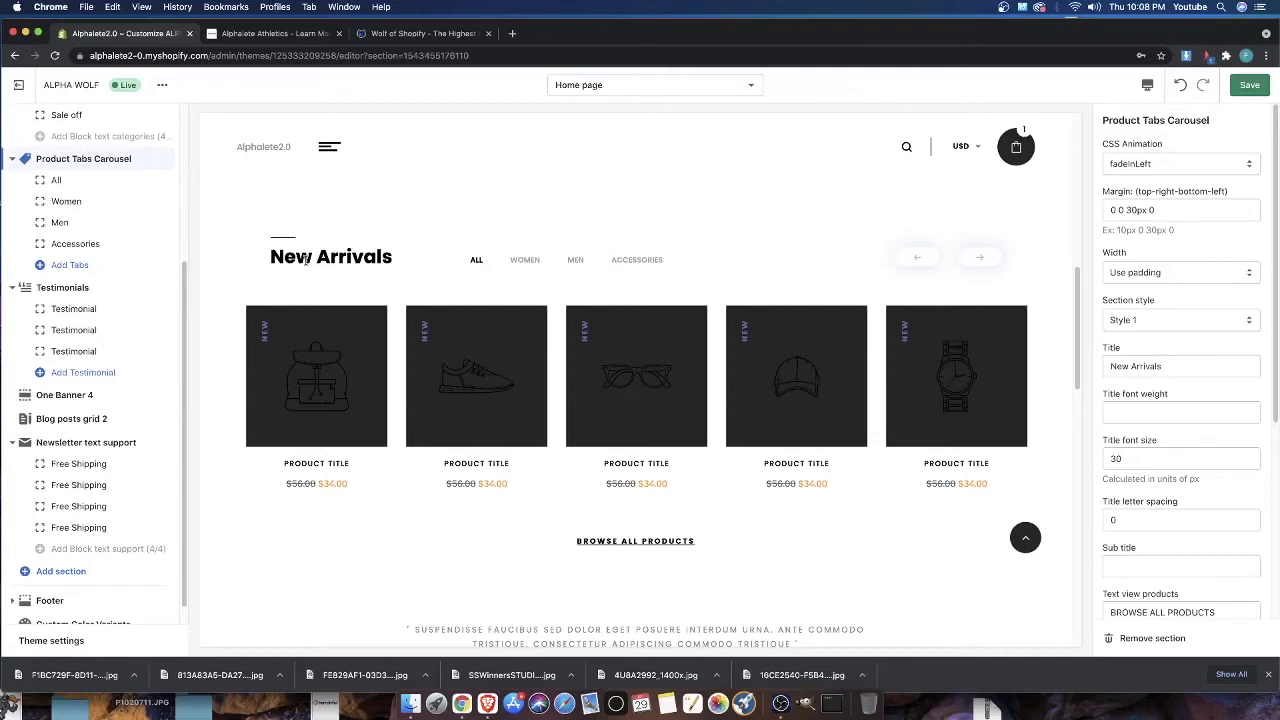
{"action": "left_click", "coordinate": [1113, 209]}
{"action": "left_click_drag", "start_coordinate": [1152, 209], "coordinate": [1098, 206]}
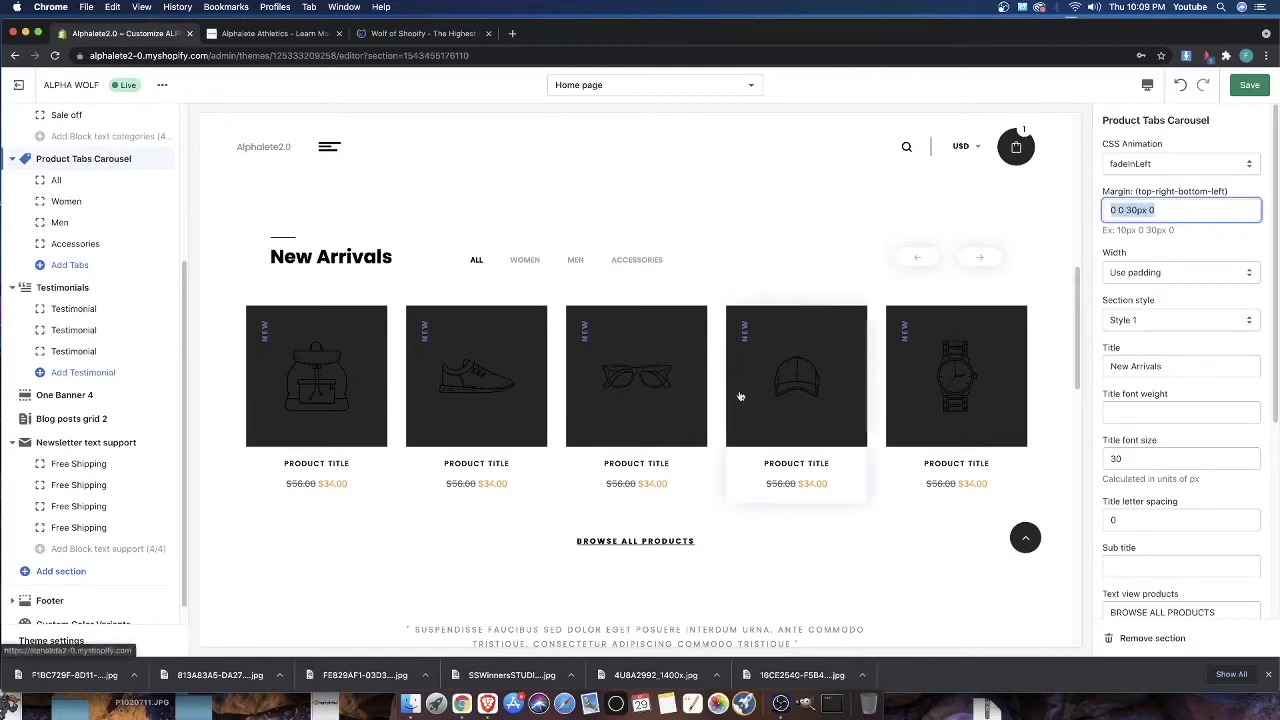
{"action": "left_click", "coordinate": [1116, 209]}
{"action": "left_click_drag", "start_coordinate": [1111, 193], "coordinate": [1135, 195]}
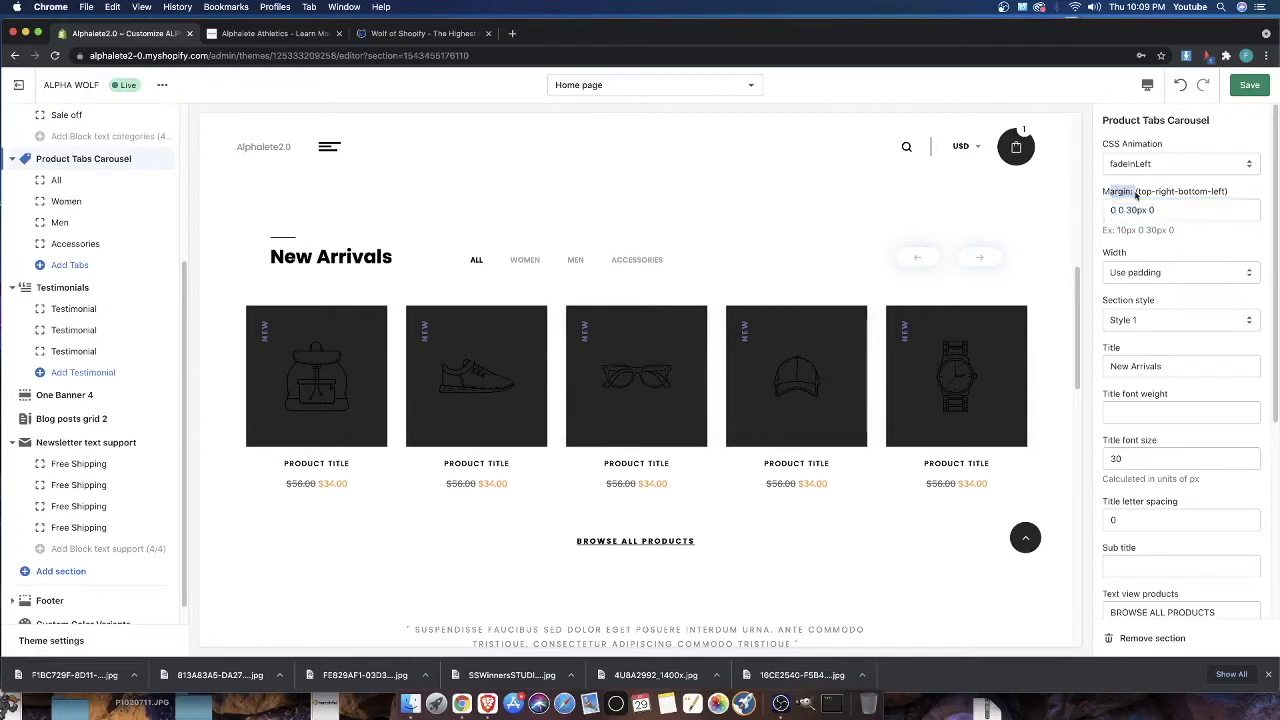
{"action": "left_click", "coordinate": [1112, 210]}
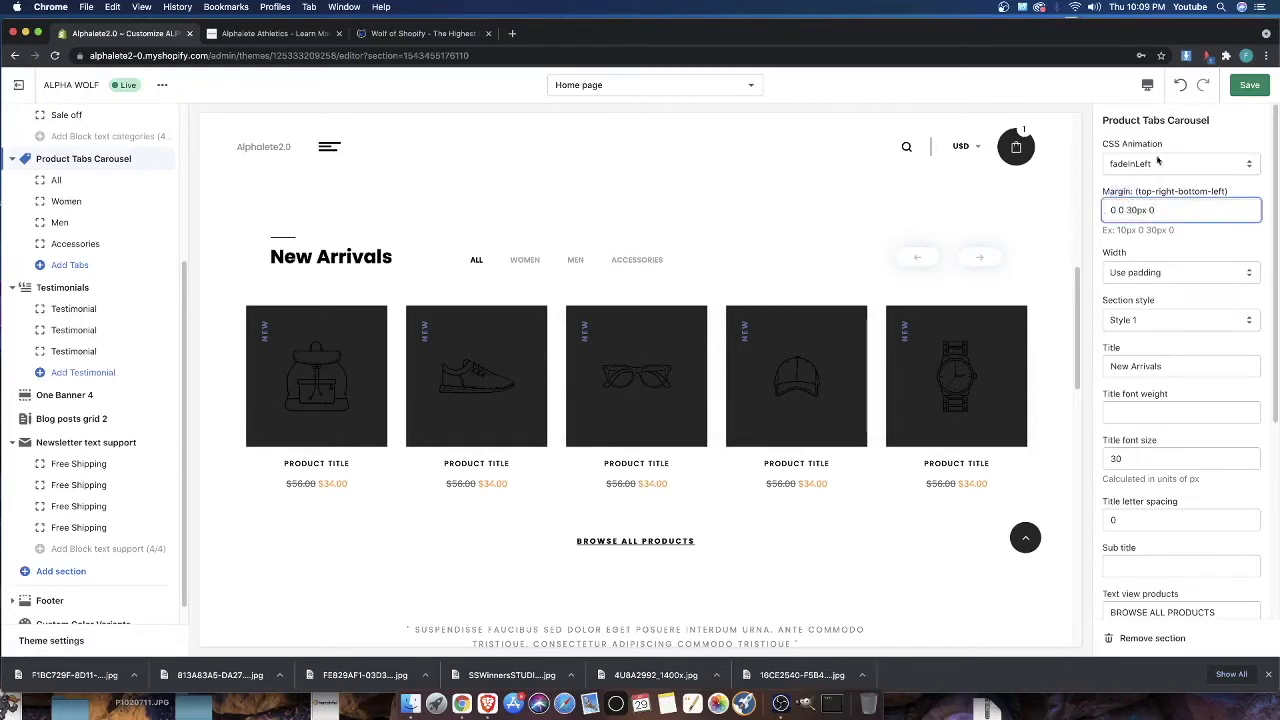
{"action": "left_click_drag", "start_coordinate": [1111, 209], "coordinate": [1147, 208]}
{"action": "left_click", "coordinate": [1111, 209]}
{"action": "left_click_drag", "start_coordinate": [1159, 209], "coordinate": [1103, 206]}
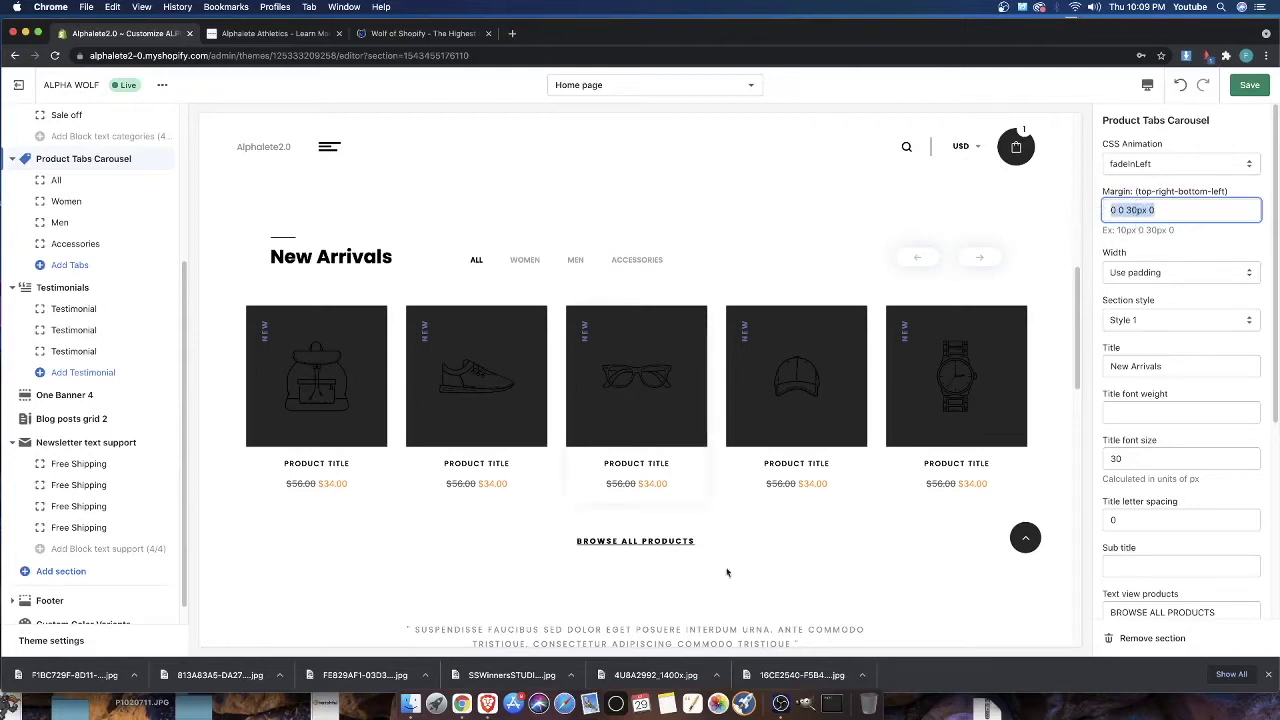
{"action": "left_click", "coordinate": [1128, 205]}
{"action": "left_click_drag", "start_coordinate": [1138, 191], "coordinate": [1224, 191]}
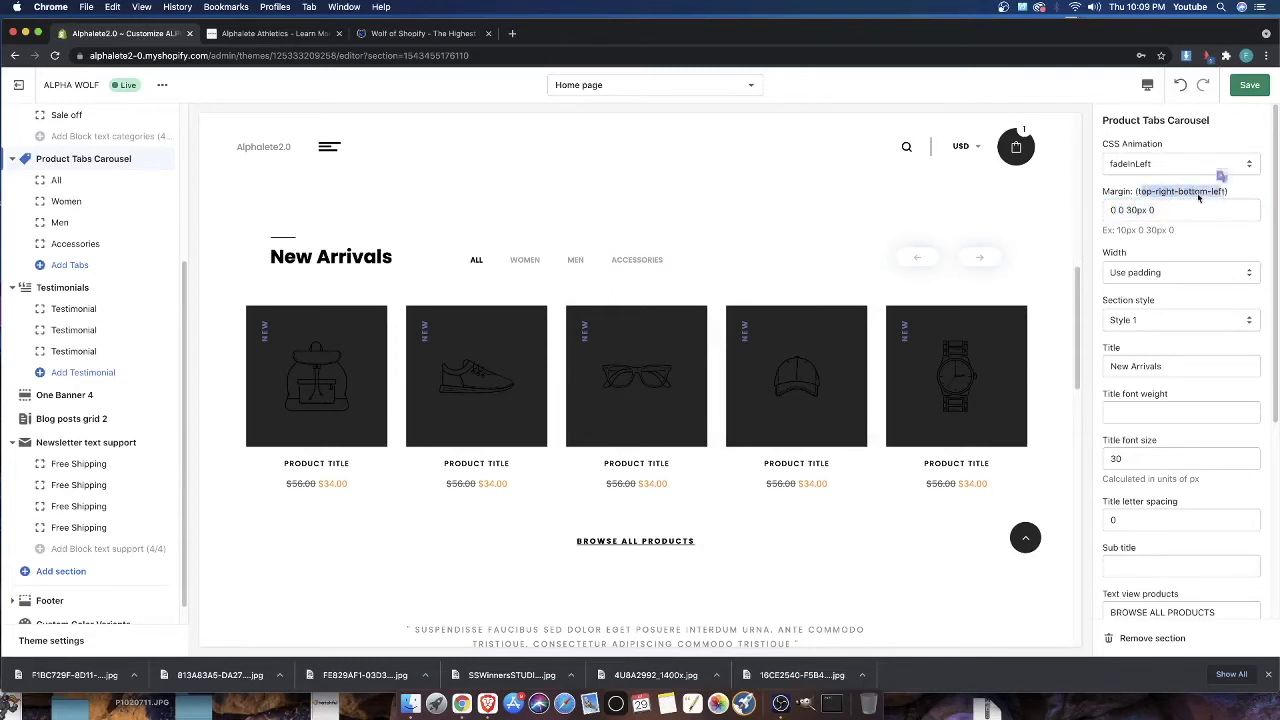
{"action": "left_click", "coordinate": [1144, 197]}
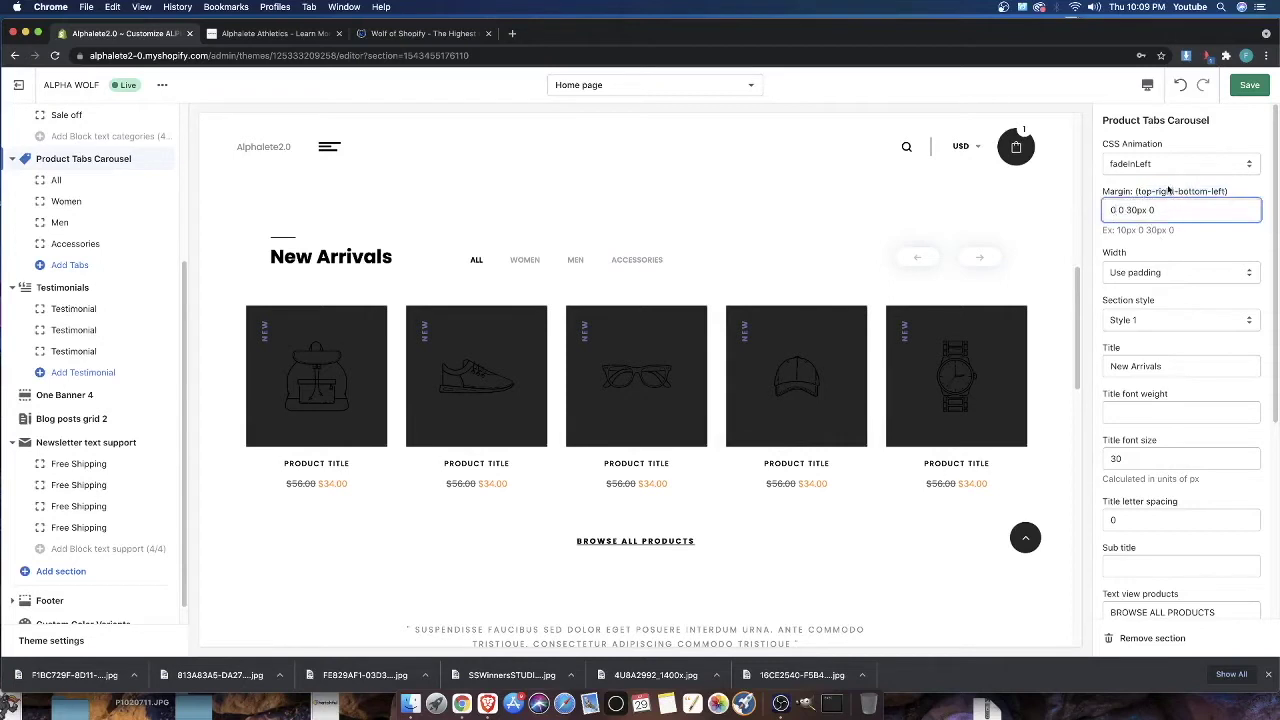
{"action": "left_click_drag", "start_coordinate": [1153, 193], "coordinate": [1139, 192]}
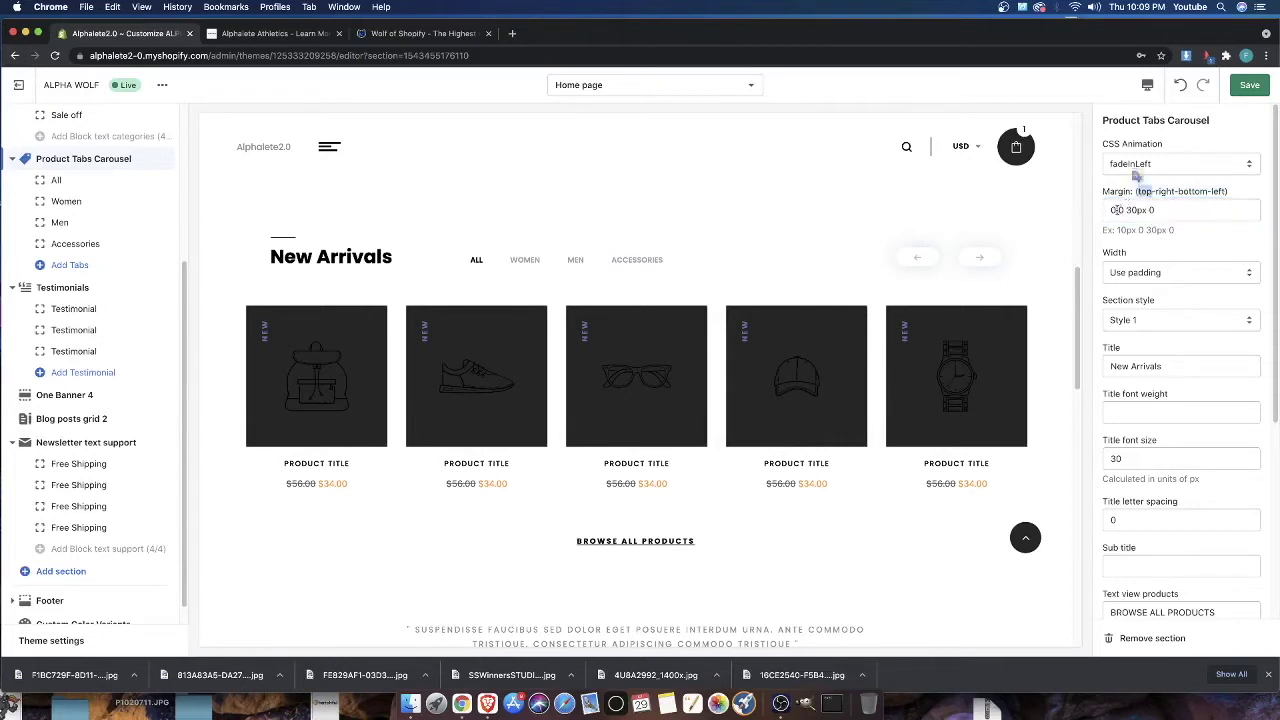
{"action": "left_click", "coordinate": [1113, 210]}
{"action": "double_click", "coordinate": [1115, 196]}
{"action": "left_click_drag", "start_coordinate": [1117, 209], "coordinate": [1103, 207]}
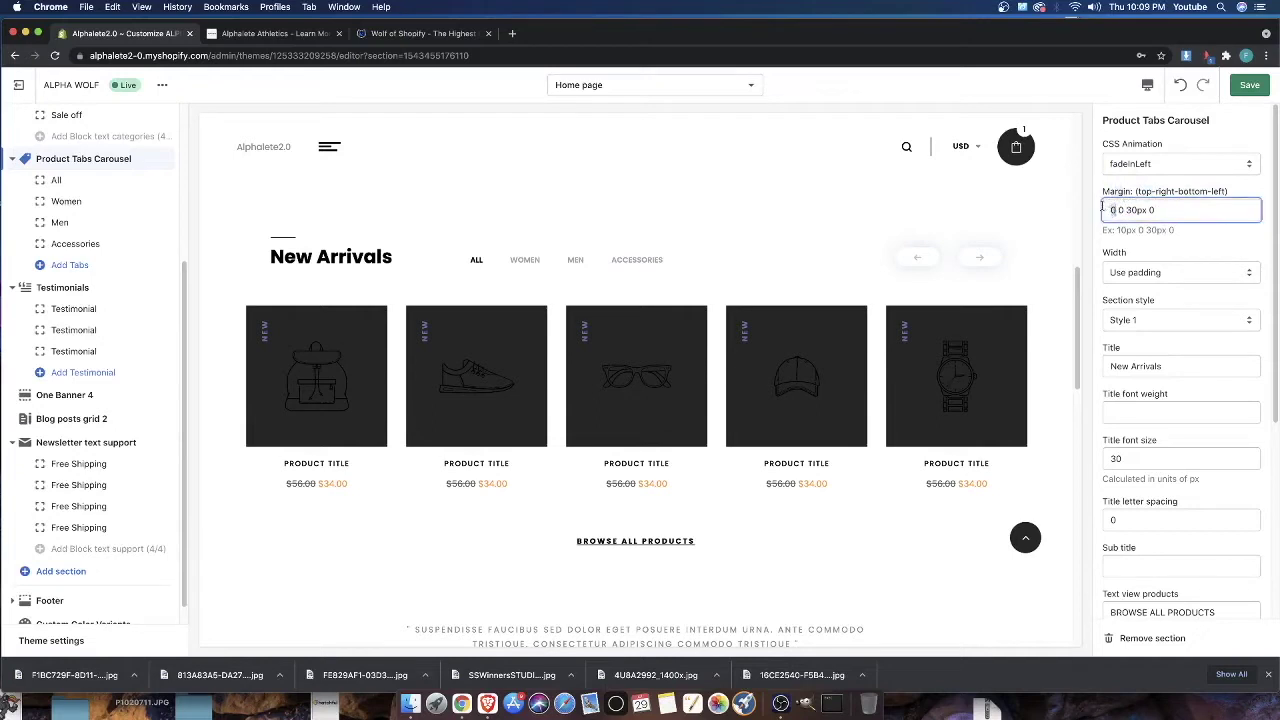
{"action": "double_click", "coordinate": [1166, 192]}
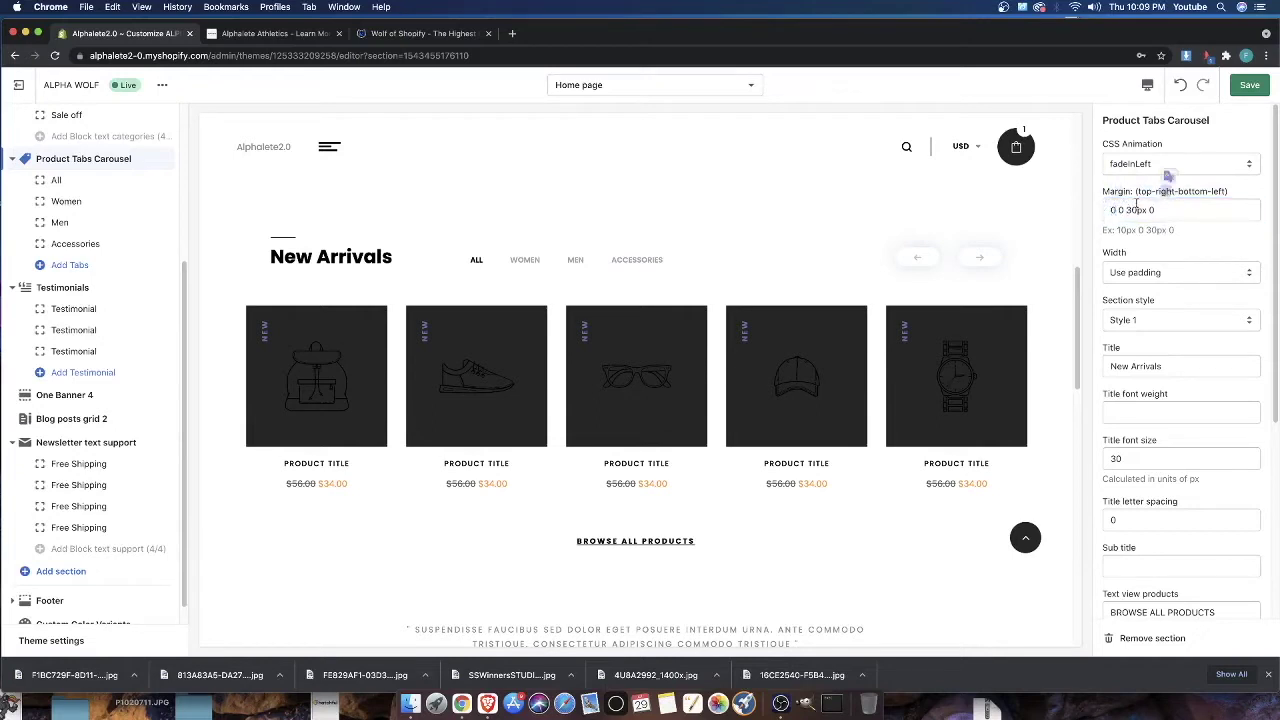
{"action": "double_click", "coordinate": [1165, 192]}
{"action": "double_click", "coordinate": [1121, 211]}
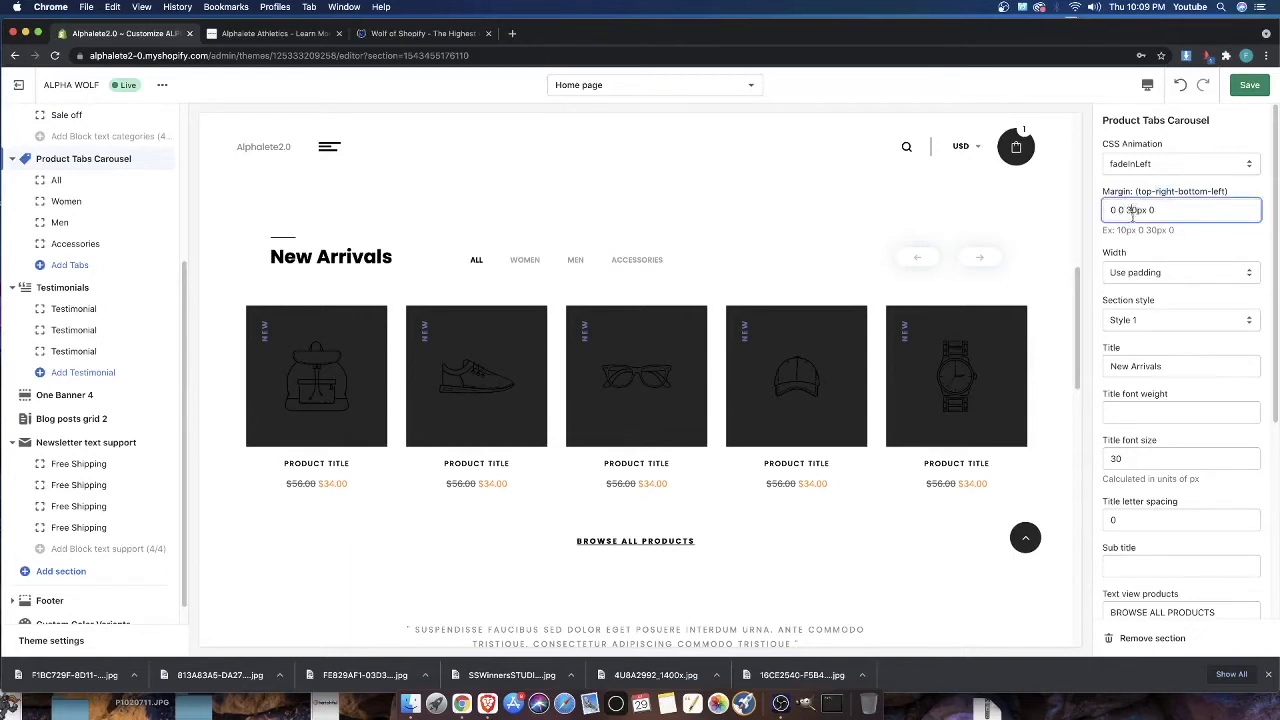
{"action": "double_click", "coordinate": [1158, 210]}
Set the bottom margin of the Product Tabs Carousel section to 0px
{"action": "left_click", "coordinate": [1133, 210]}
{"action": "key", "text": "BackSpace"}
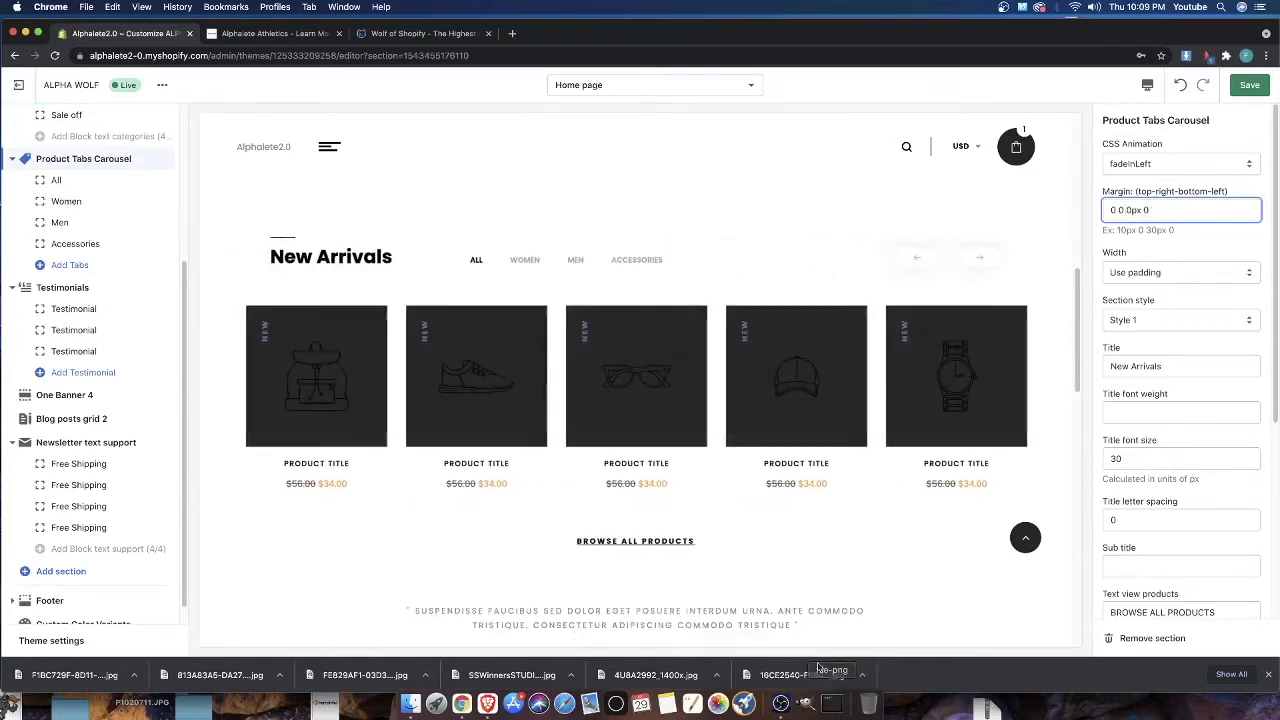
{"action": "left_click", "coordinate": [674, 552]}
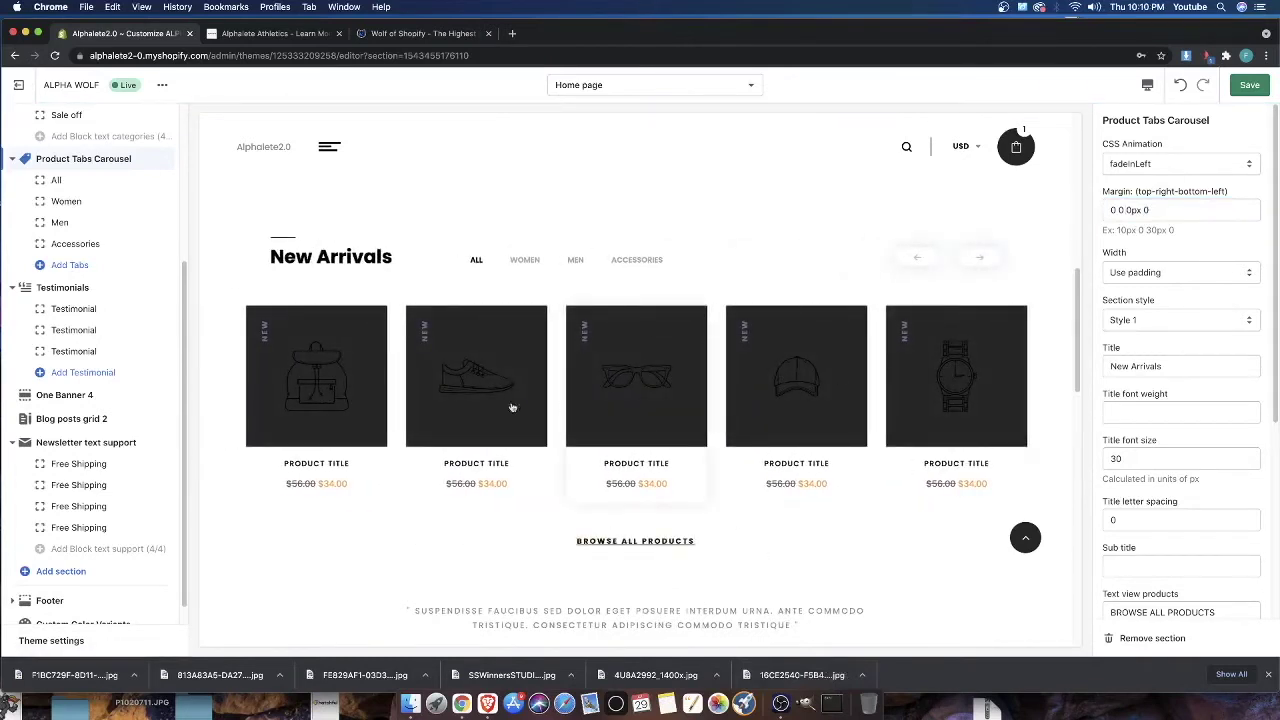
Try a 100px bottom margin on the Product Tabs Carousel, check the gap above the testimonials, and return it to 0px
{"action": "left_click", "coordinate": [1121, 209]}
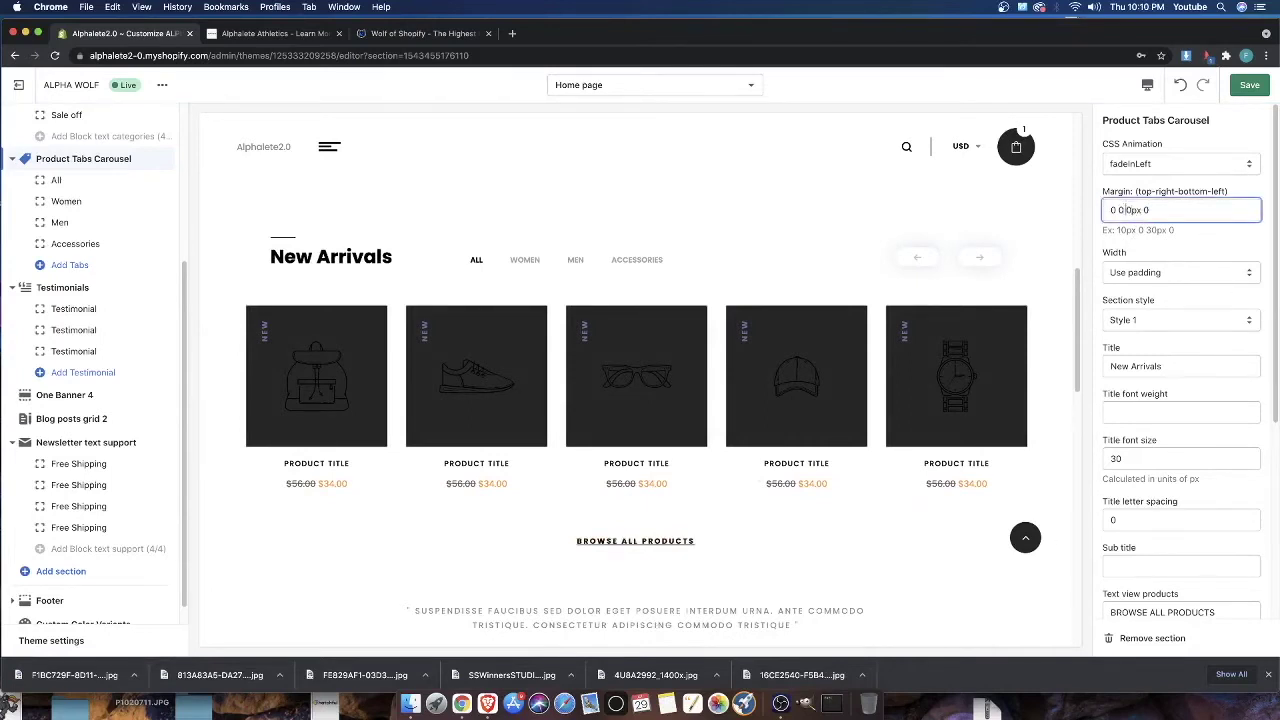
{"action": "type", "text": "10"}
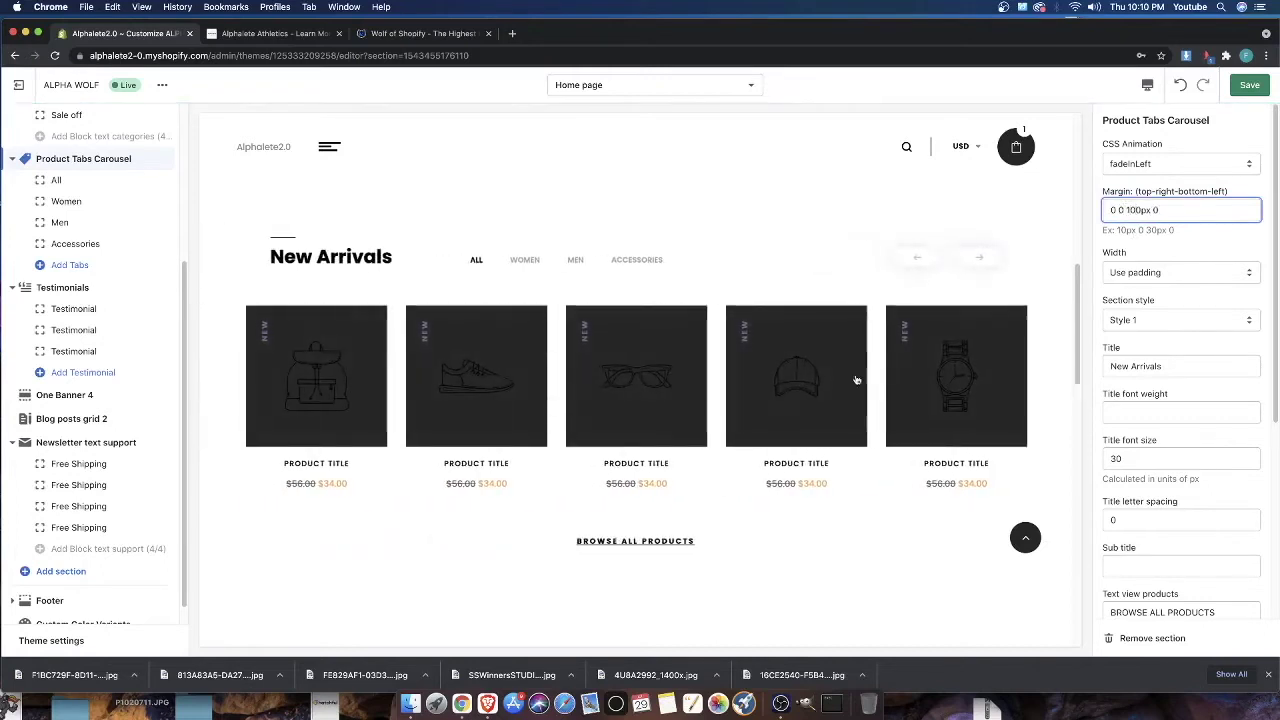
{"action": "scroll", "coordinate": [696, 437], "scroll_direction": "down", "scroll_amount": 3}
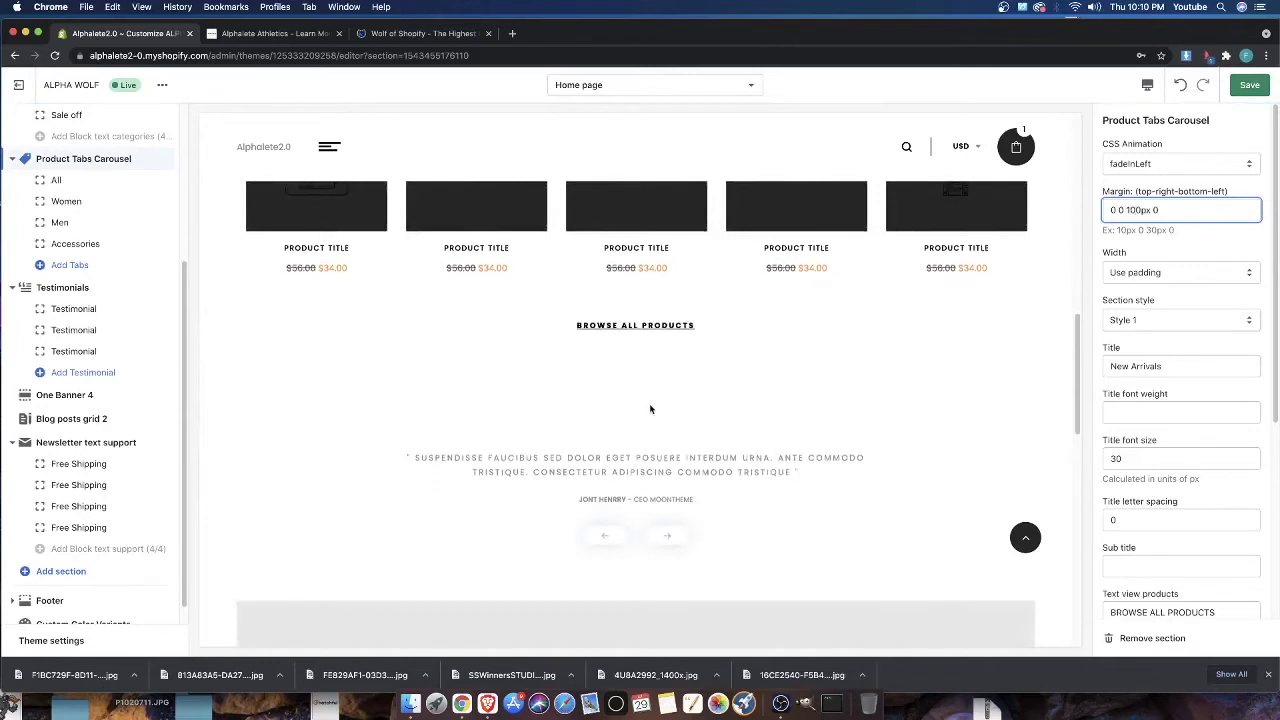
{"action": "scroll", "coordinate": [650, 409], "scroll_direction": "up", "scroll_amount": 3}
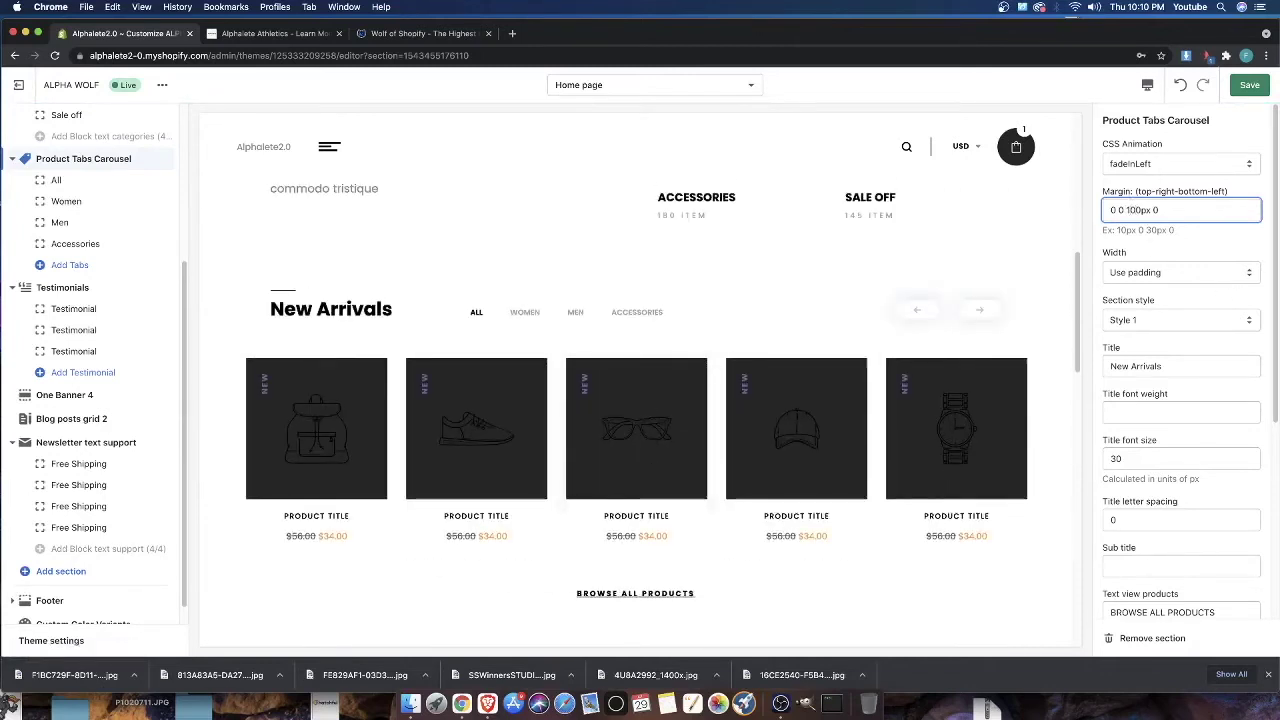
{"action": "key", "text": "super+alt+i"}
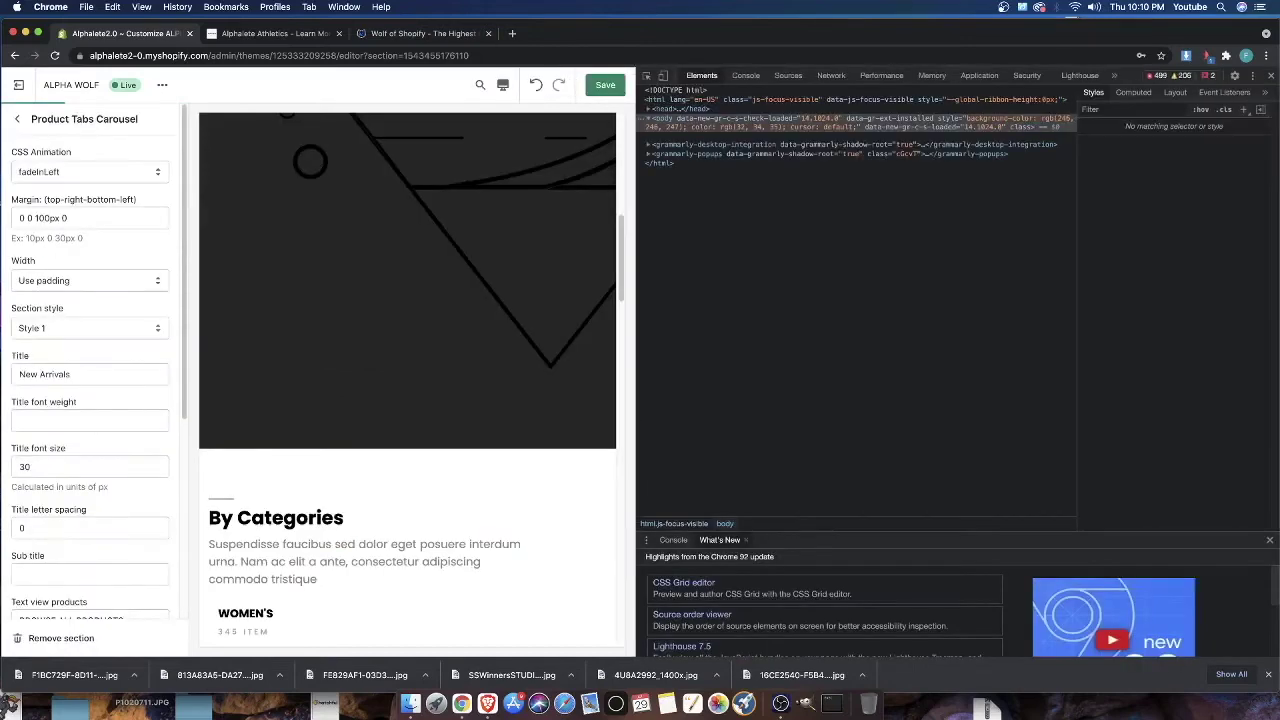
{"action": "key", "text": "super+alt+i"}
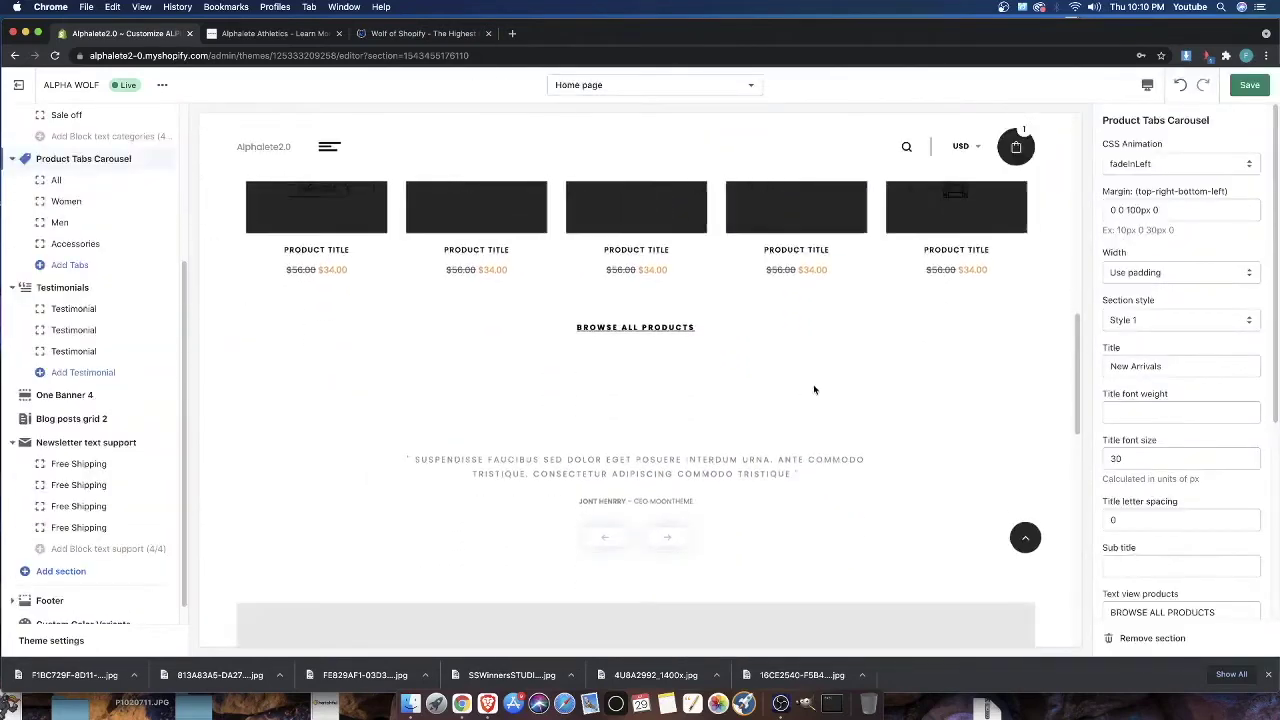
{"action": "scroll", "coordinate": [915, 375], "scroll_direction": "up", "scroll_amount": 3}
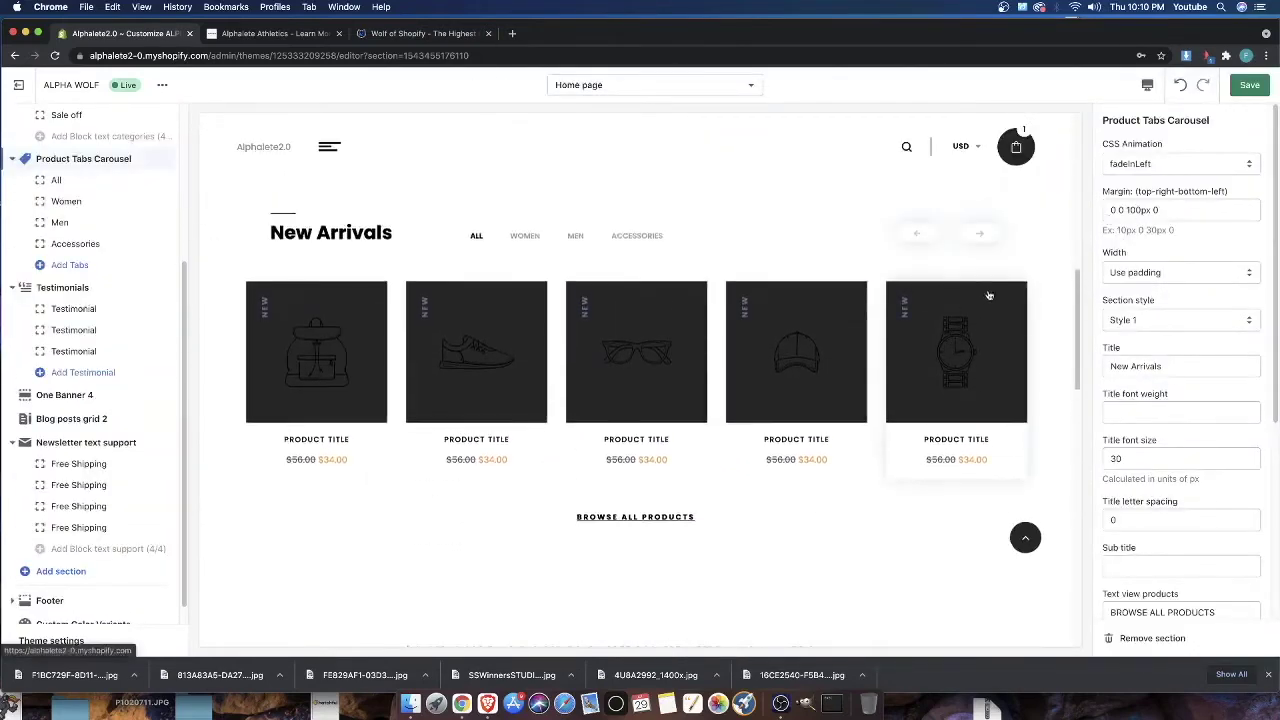
{"action": "left_click", "coordinate": [1130, 210]}
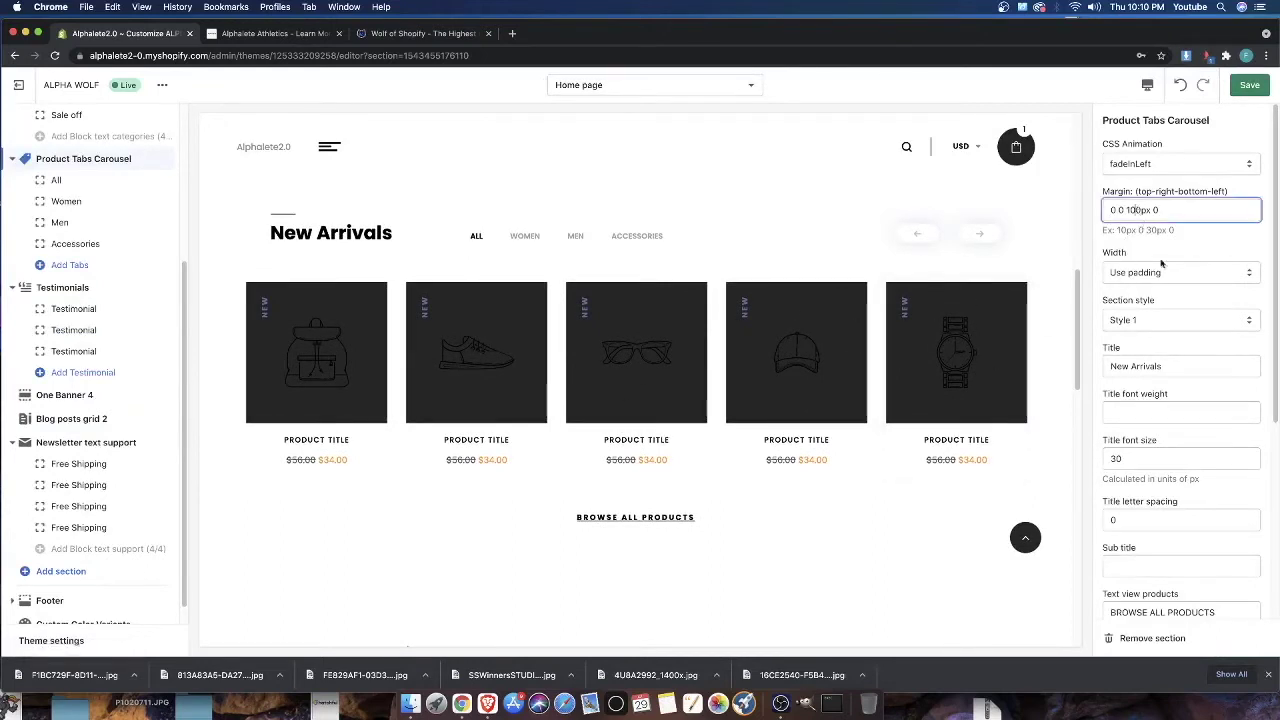
{"action": "key", "text": "BackSpace"}
{"action": "key", "text": "BackSpace"}
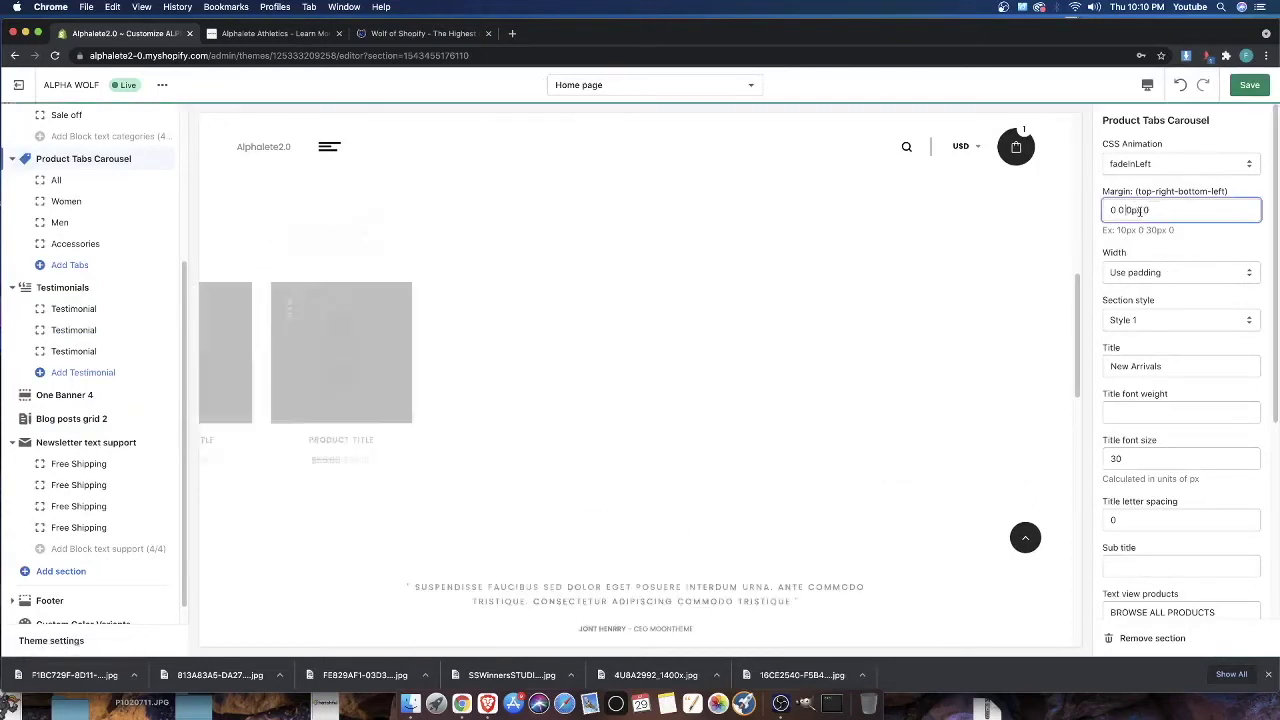
{"action": "left_click_drag", "start_coordinate": [409, 584], "coordinate": [518, 588]}
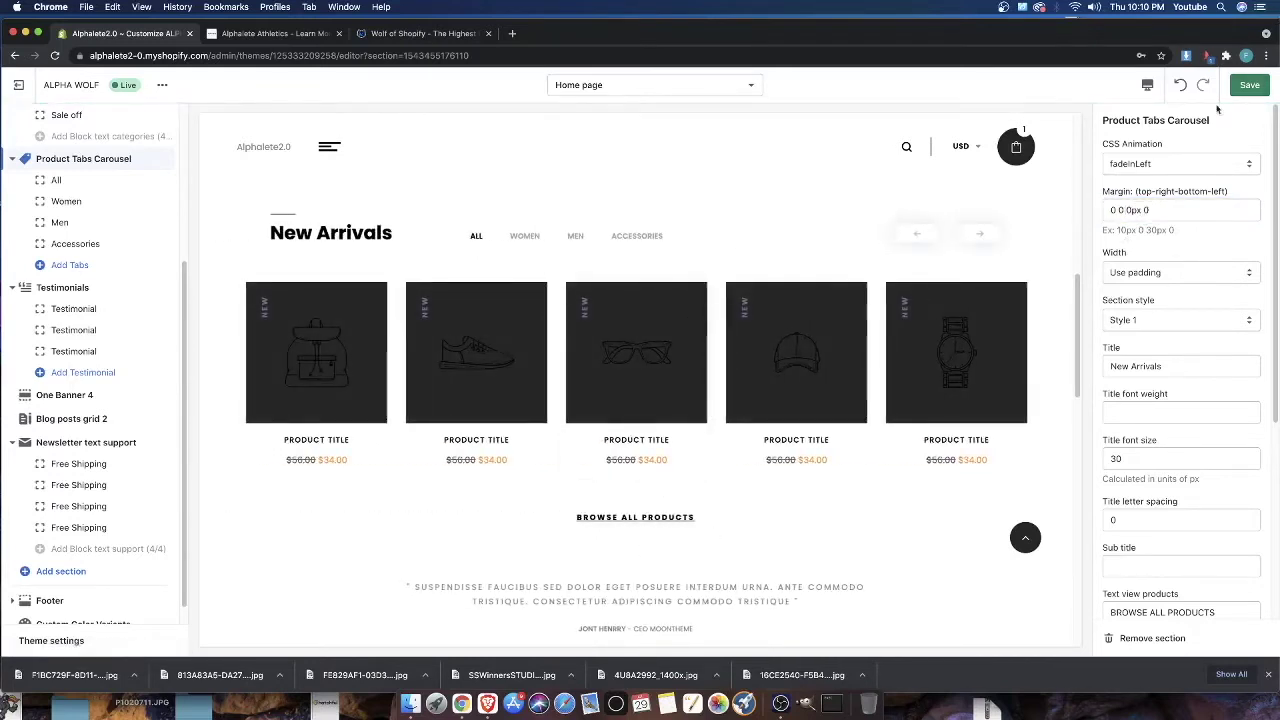
Try a 200px bottom margin on the Product Tabs Carousel, check the spacing in the preview, and restore 0px
{"action": "left_click", "coordinate": [1124, 211]}
{"action": "type", "text": "2"}
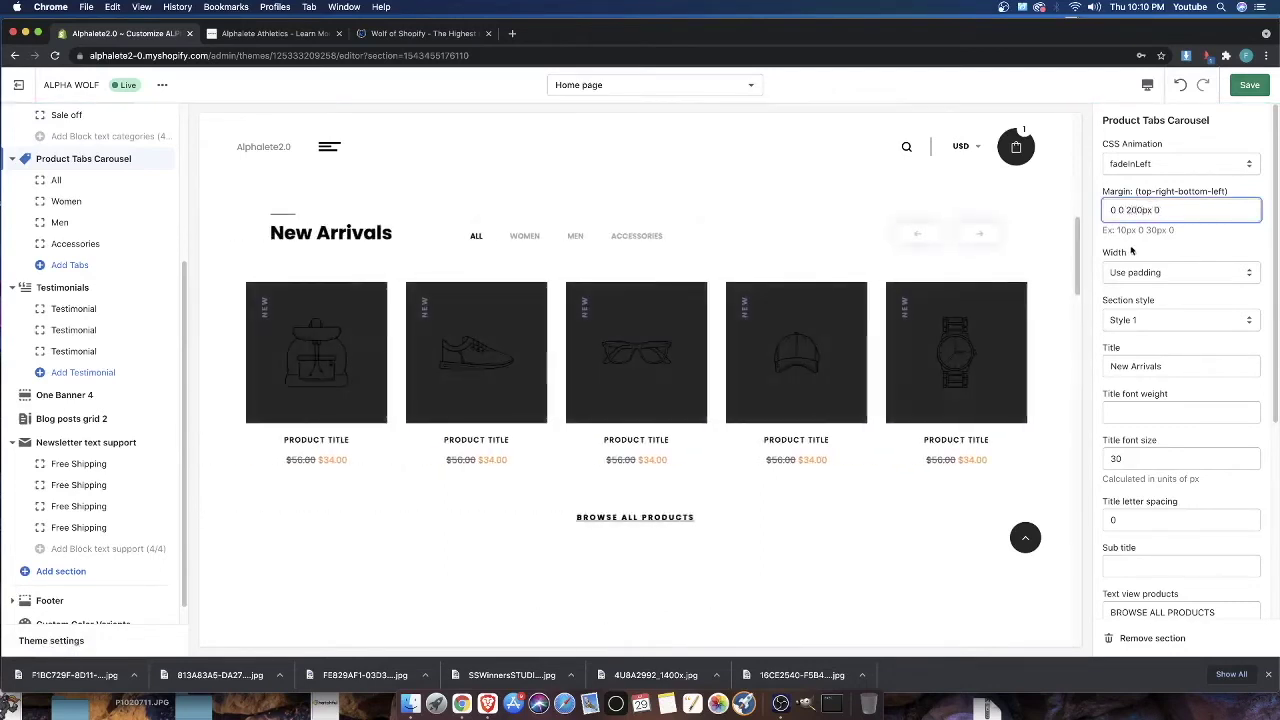
{"action": "type", "text": "0"}
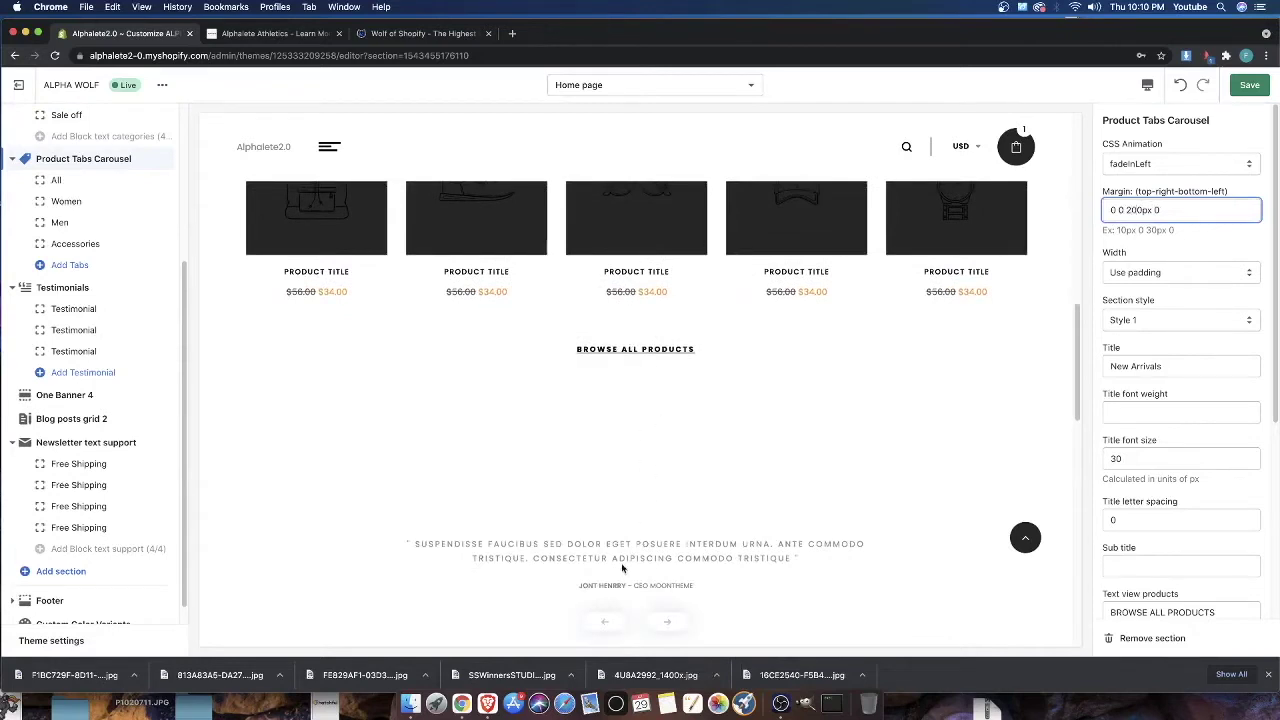
{"action": "scroll", "coordinate": [623, 569], "scroll_direction": "up", "scroll_amount": 5}
{"action": "scroll", "coordinate": [1180, 314], "scroll_direction": "down", "scroll_amount": 2}
{"action": "scroll", "coordinate": [880, 365], "scroll_direction": "down", "scroll_amount": 5}
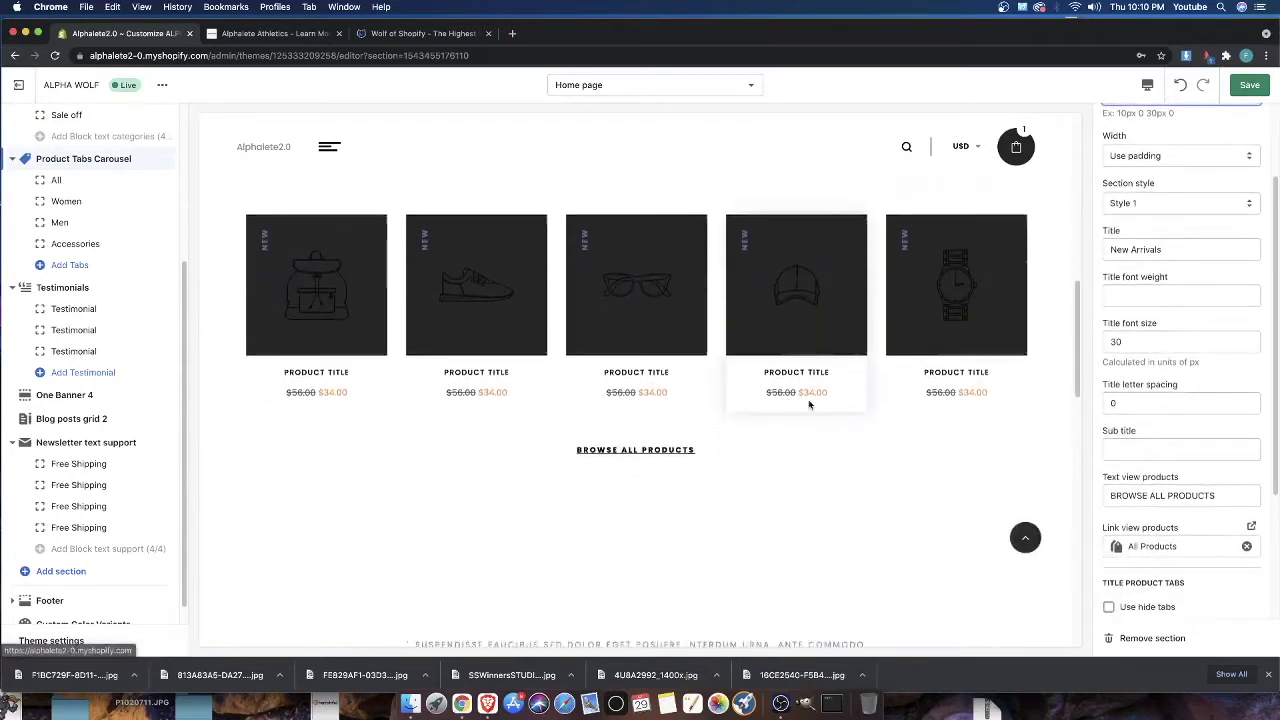
{"action": "scroll", "coordinate": [1140, 300], "scroll_direction": "up", "scroll_amount": 2}
{"action": "key", "text": "BackSpace"}
{"action": "key", "text": "BackSpace"}
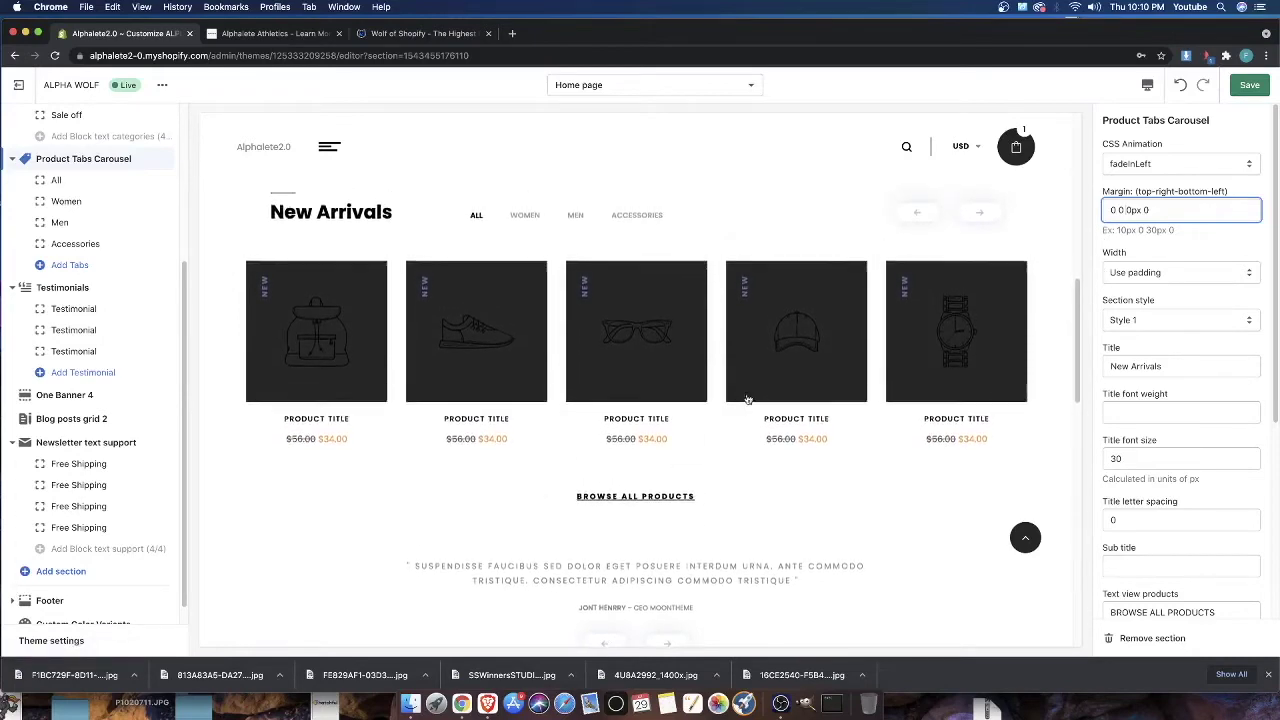
Set the margin of the Product Tabs Carousel section to 10 0 10px 0
{"action": "scroll", "coordinate": [473, 371], "scroll_direction": "up", "scroll_amount": 2}
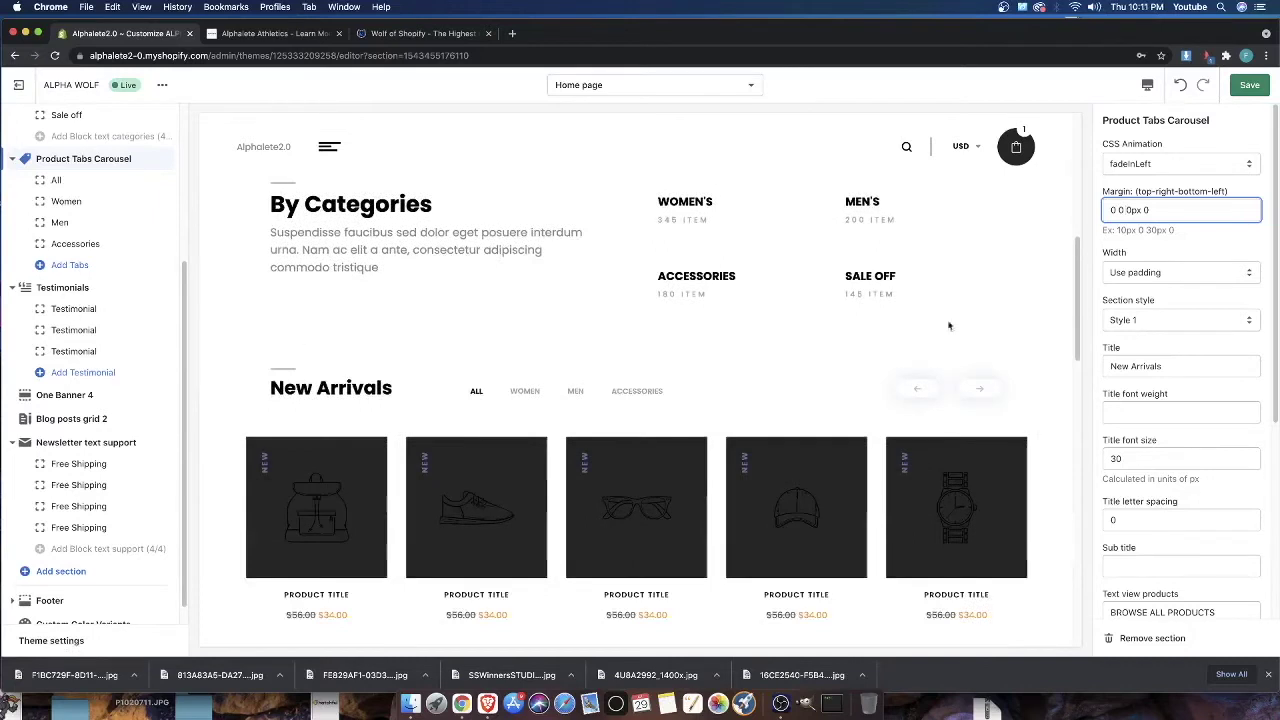
{"action": "double_click", "coordinate": [1163, 193]}
{"action": "double_click", "coordinate": [1217, 193]}
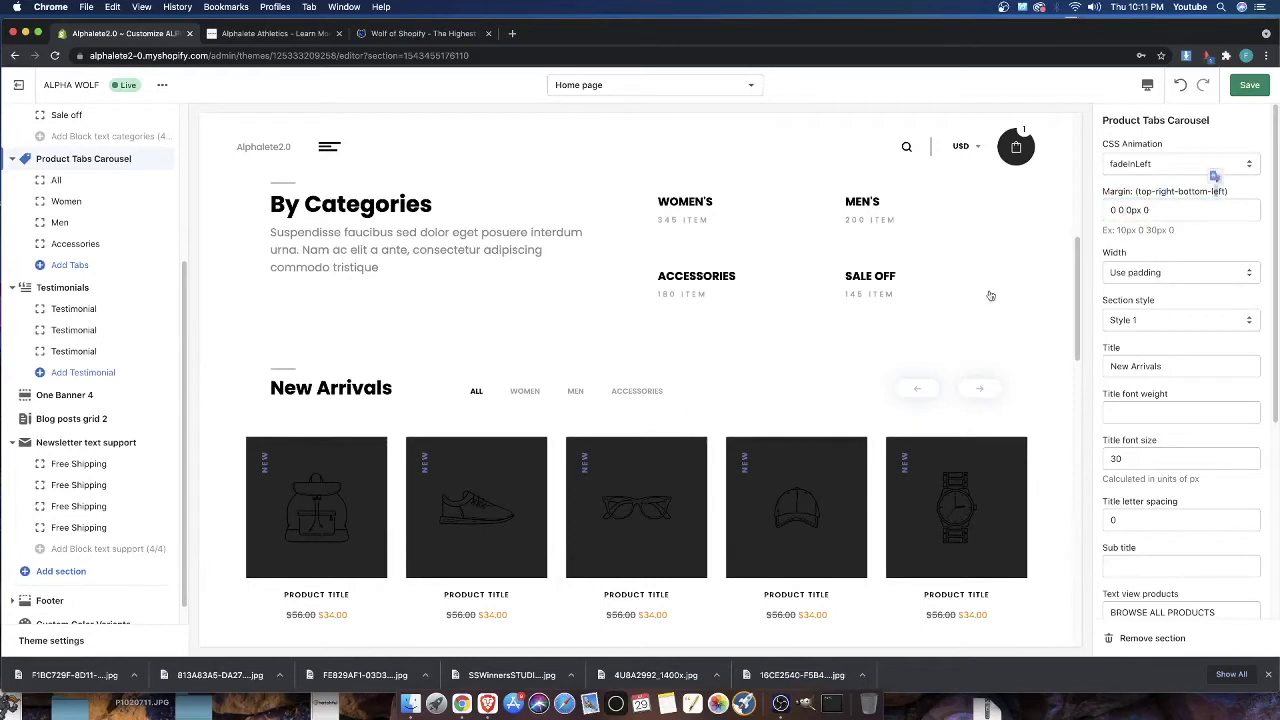
{"action": "left_click", "coordinate": [1156, 209]}
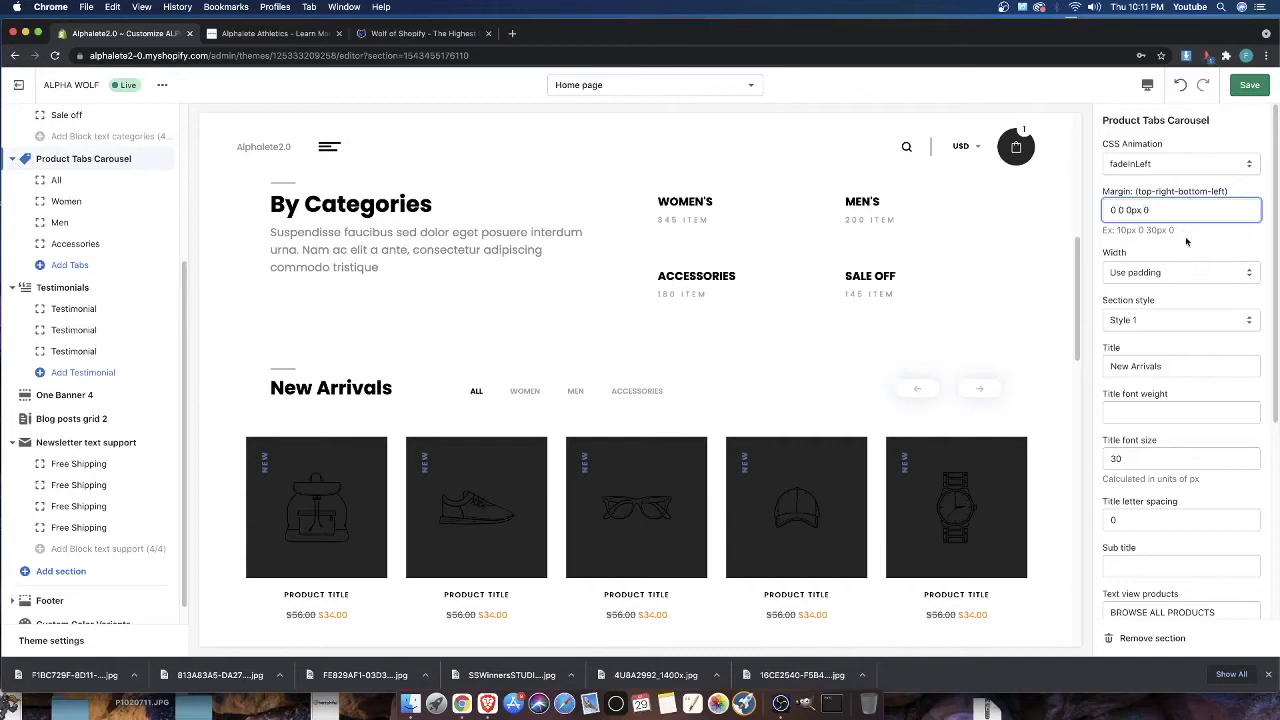
{"action": "scroll", "coordinate": [823, 413], "scroll_direction": "down", "scroll_amount": 3}
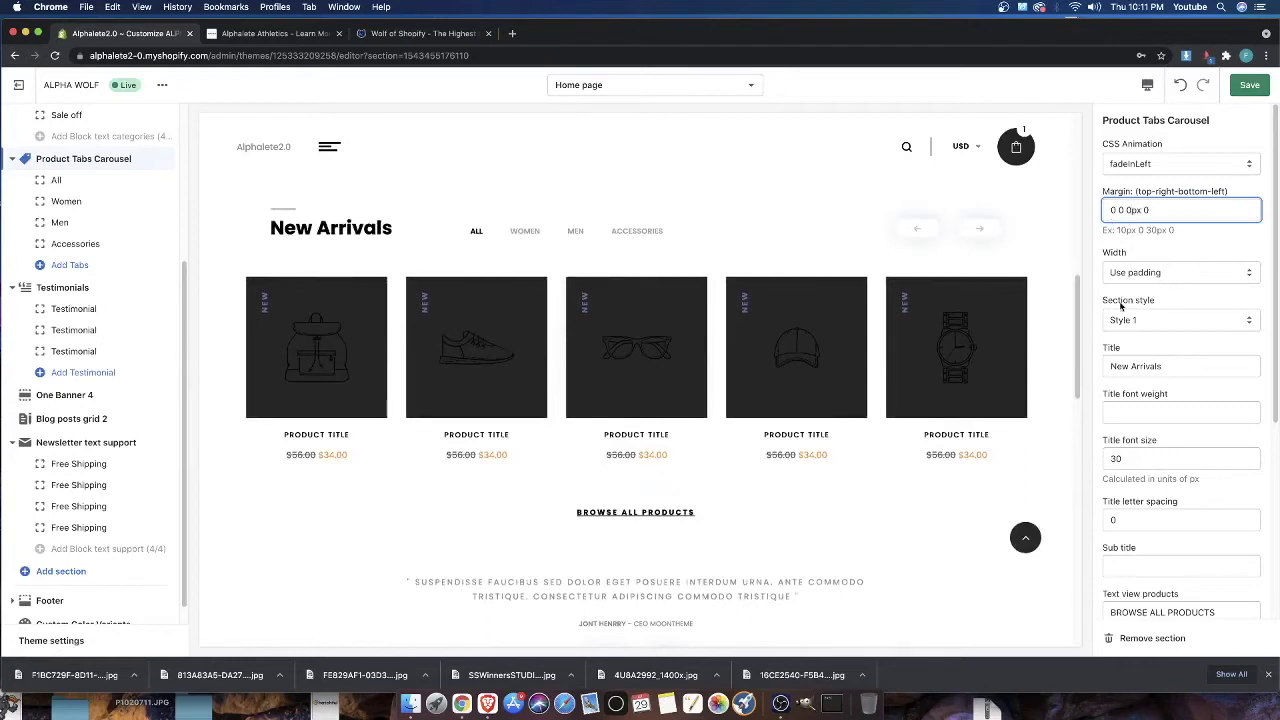
{"action": "type", "text": "1"}
{"action": "key", "text": "Left"}
{"action": "key", "text": "Left"}
{"action": "key", "text": "Left"}
{"action": "type", "text": "1"}
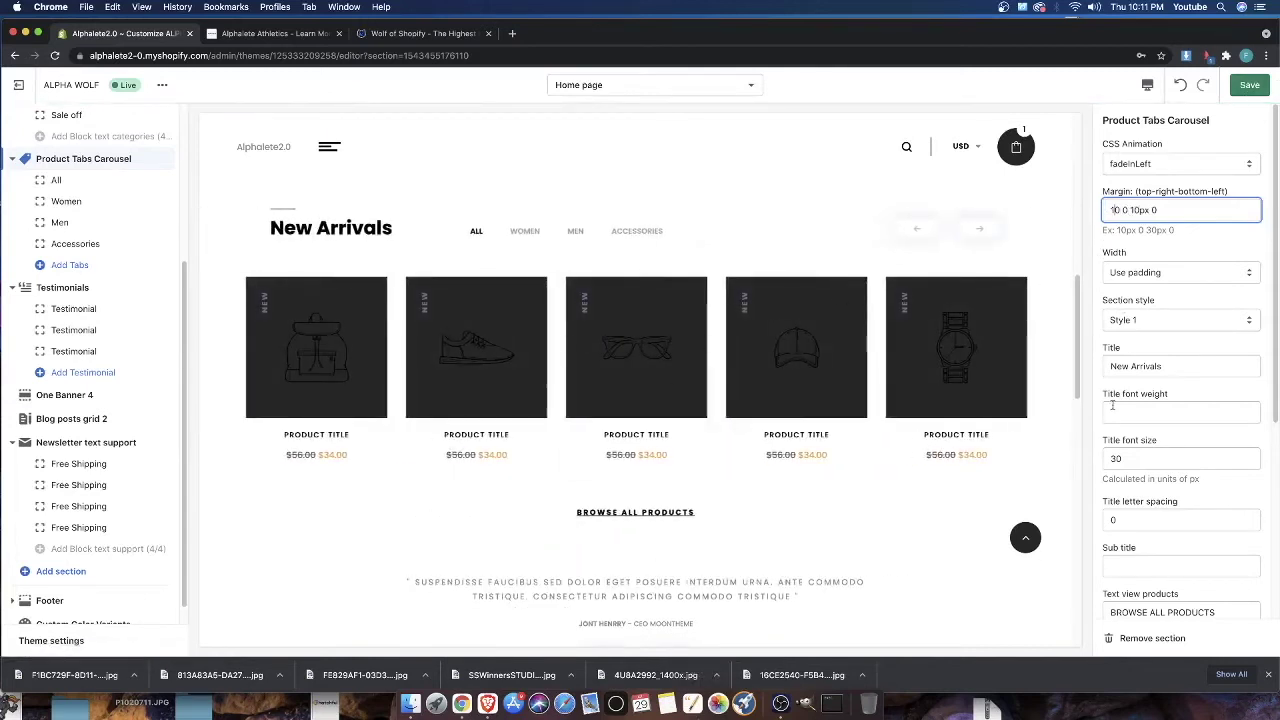
Review the Product Tabs Carousel's title, font weight, font size, letter spacing, view-products link and product slider settings
{"action": "scroll", "coordinate": [1176, 322], "scroll_direction": "down", "scroll_amount": 5}
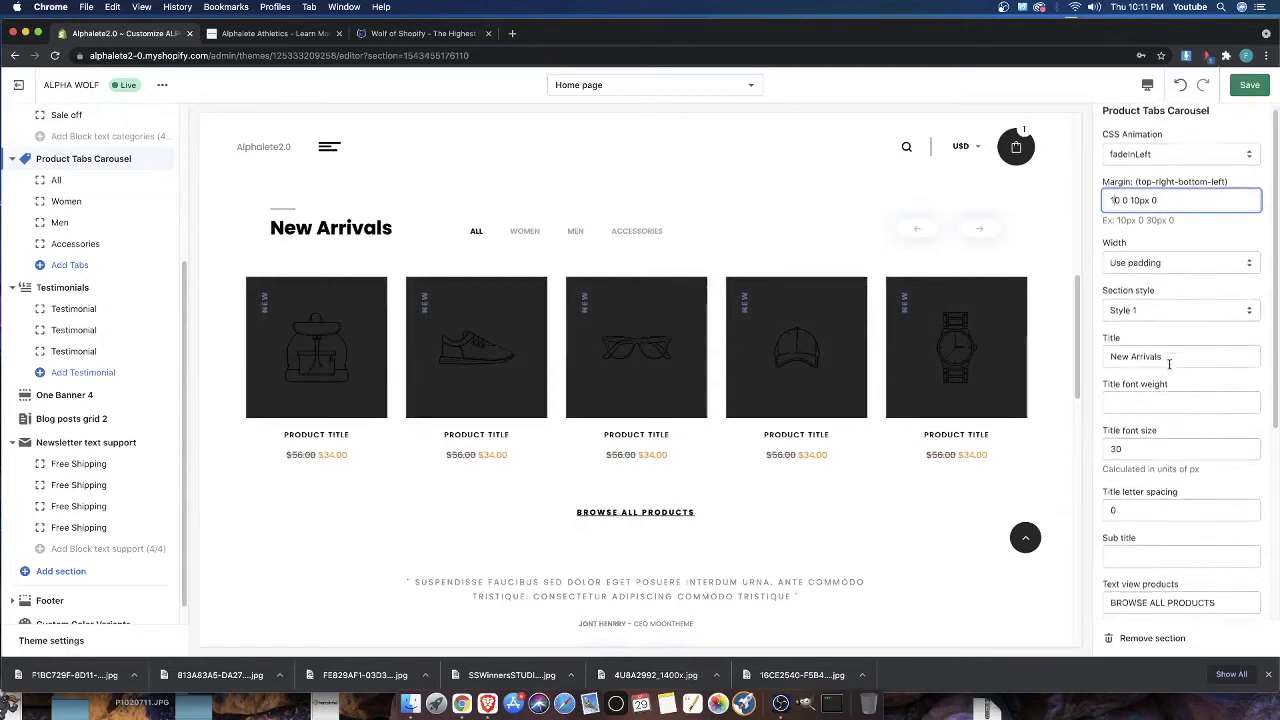
{"action": "scroll", "coordinate": [1188, 450], "scroll_direction": "up", "scroll_amount": 5}
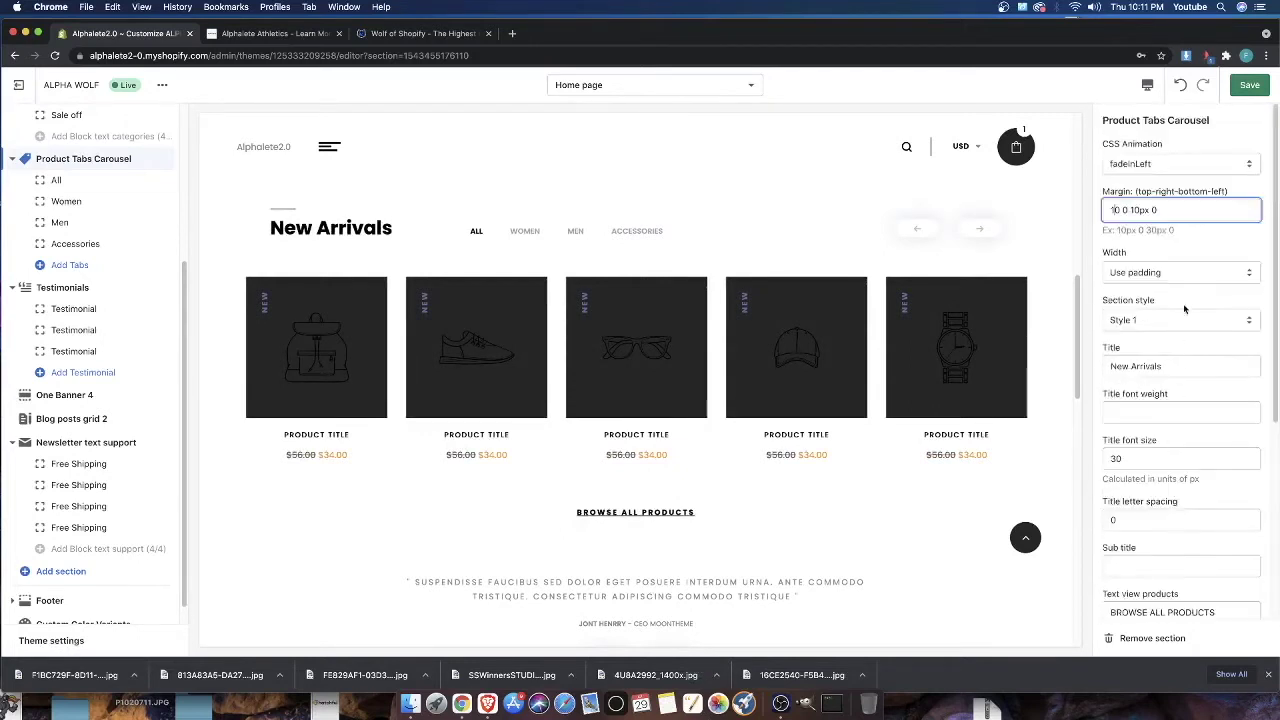
{"action": "left_click_drag", "start_coordinate": [1105, 350], "coordinate": [1121, 352]}
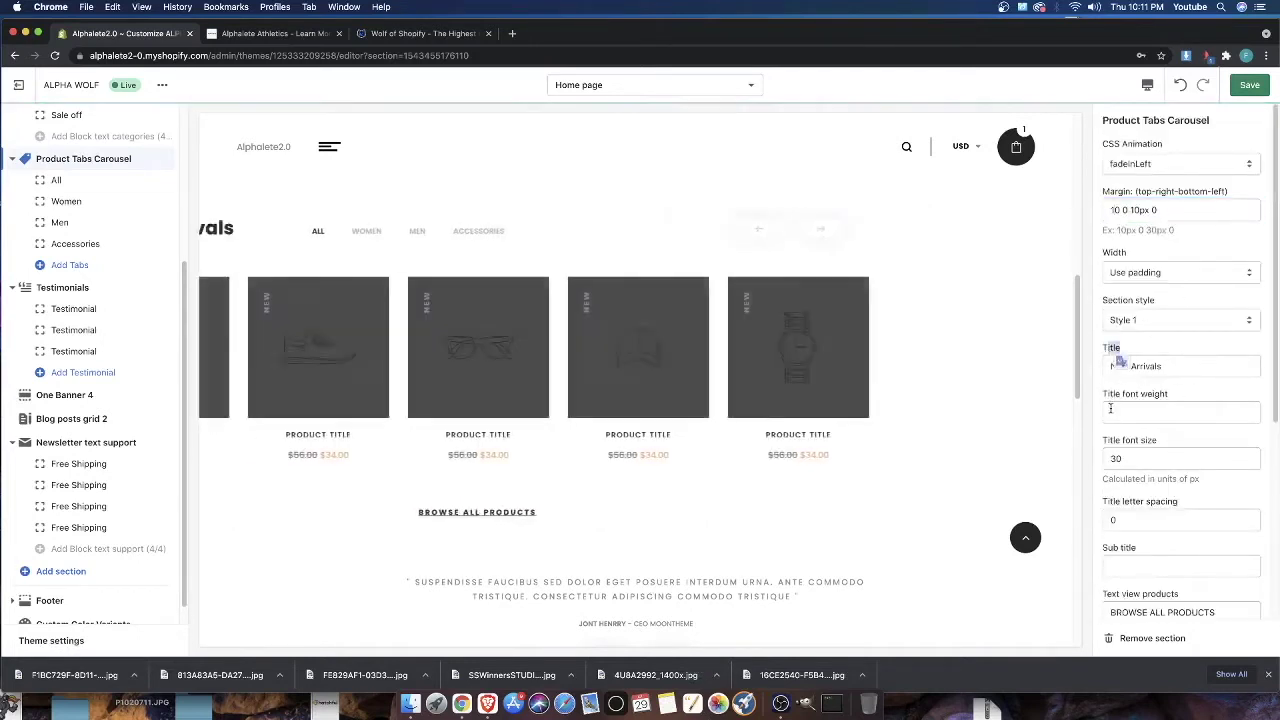
{"action": "left_click", "coordinate": [1111, 411]}
{"action": "left_click_drag", "start_coordinate": [1111, 441], "coordinate": [1149, 449]}
{"action": "left_click_drag", "start_coordinate": [1103, 504], "coordinate": [1161, 506]}
{"action": "scroll", "coordinate": [1183, 545], "scroll_direction": "down", "scroll_amount": 2}
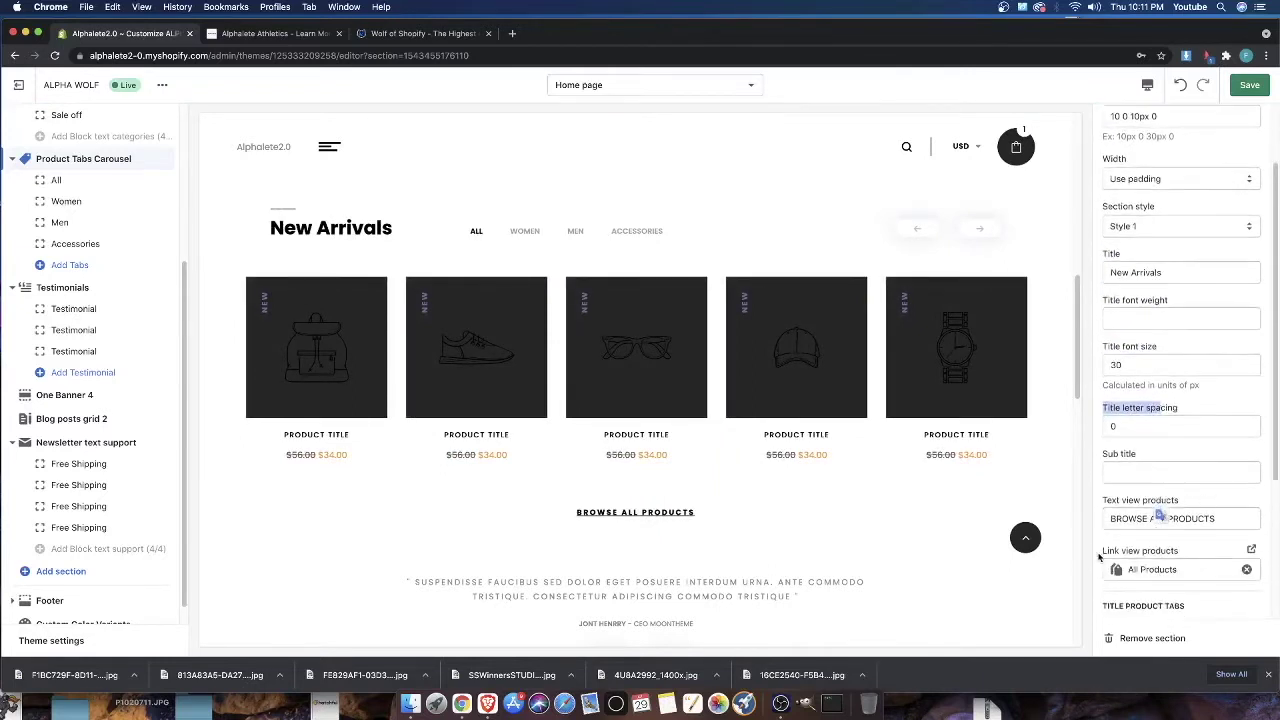
{"action": "scroll", "coordinate": [1100, 557], "scroll_direction": "down", "scroll_amount": 2}
{"action": "scroll", "coordinate": [1135, 475], "scroll_direction": "down", "scroll_amount": 3}
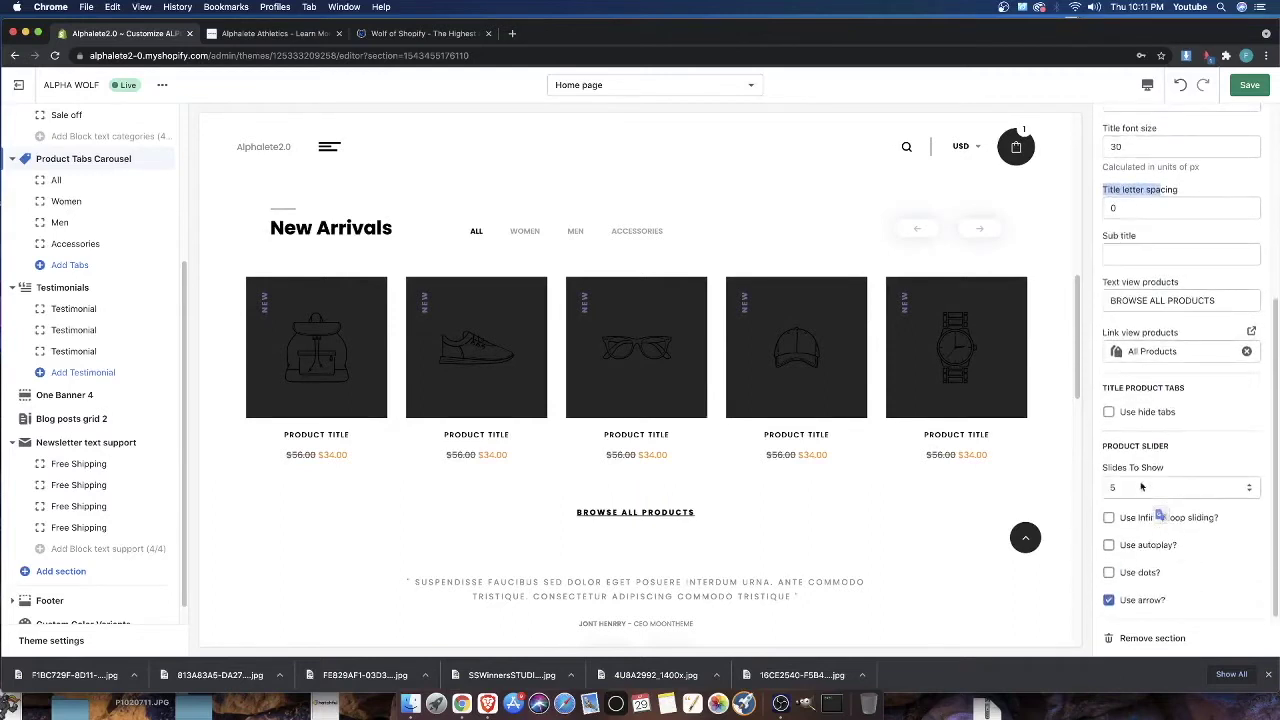
{"action": "scroll", "coordinate": [1110, 535], "scroll_direction": "up", "scroll_amount": 7}
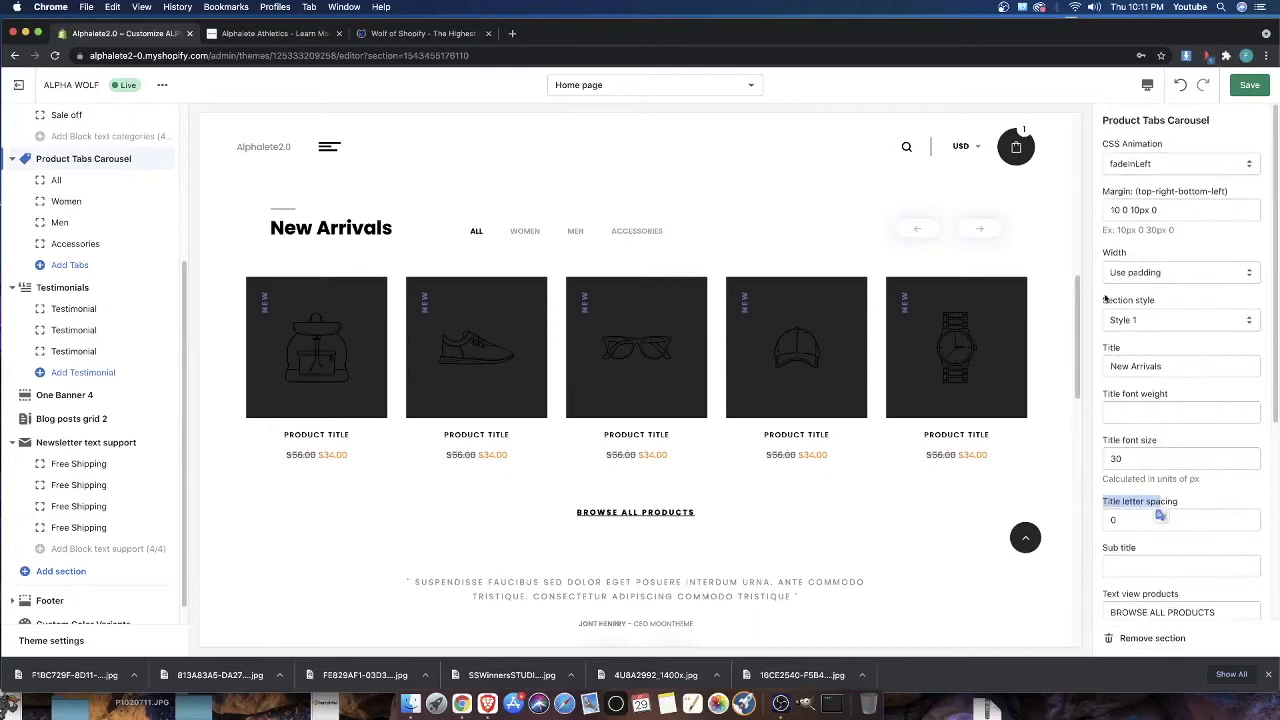
Check the section styles available for the Product Tabs Carousel, keeping Style 1
{"action": "left_click_drag", "start_coordinate": [1104, 299], "coordinate": [1156, 301]}
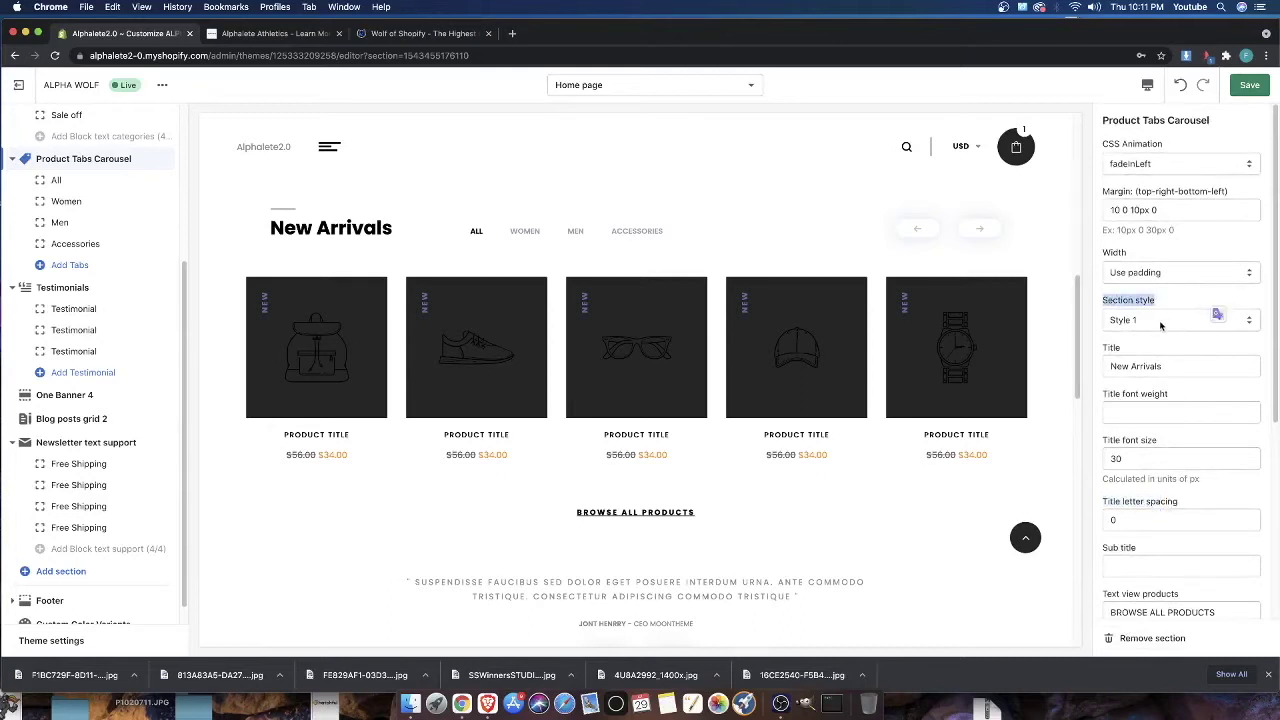
{"action": "left_click", "coordinate": [1115, 358]}
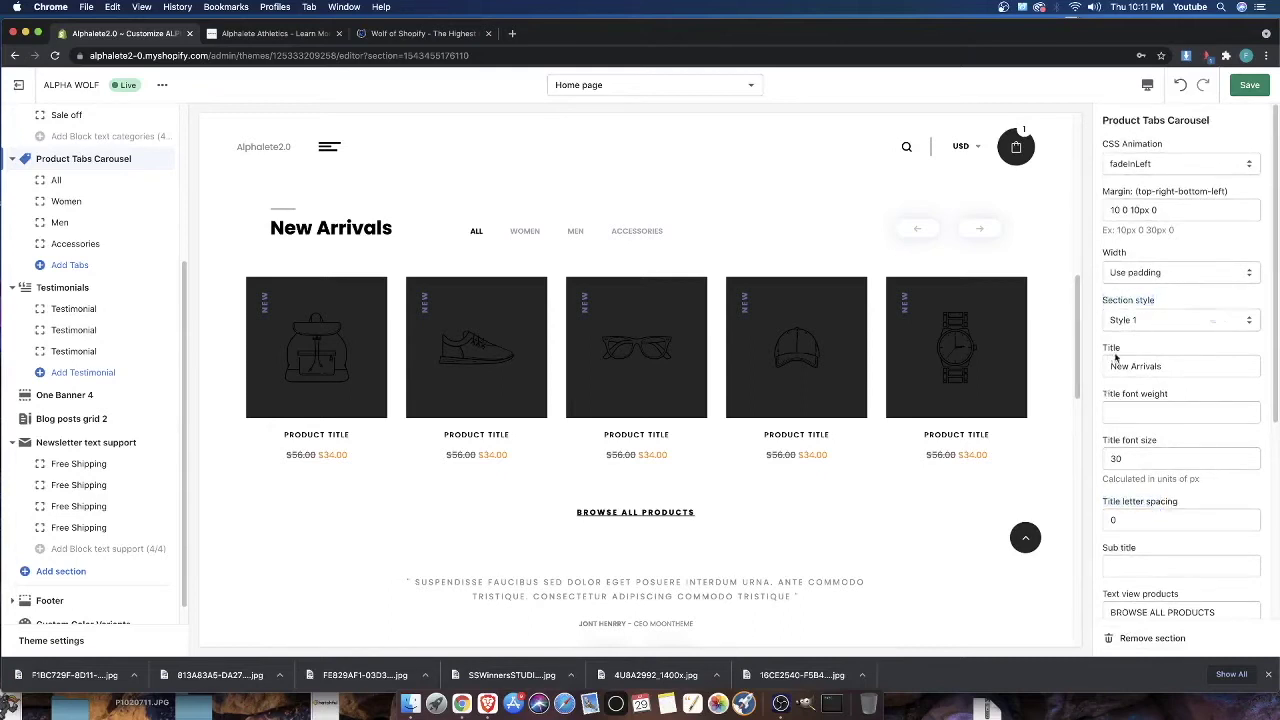
{"action": "left_click", "coordinate": [1155, 320]}
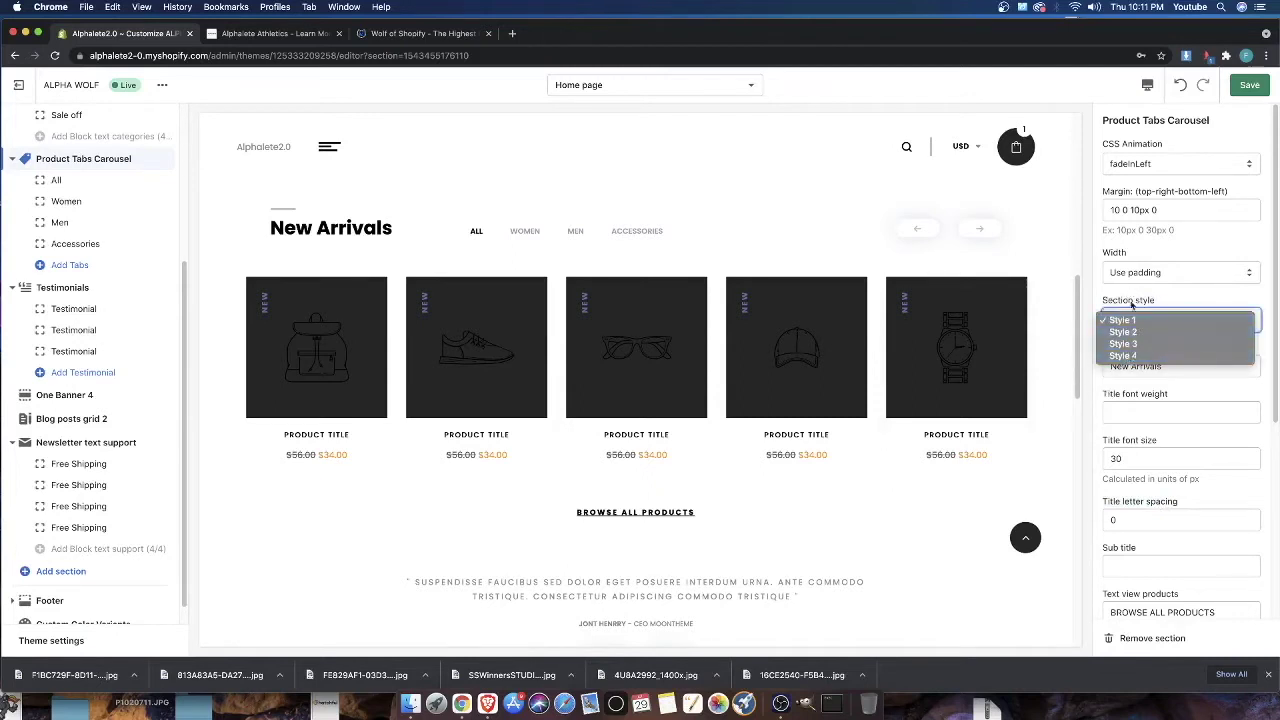
{"action": "left_click", "coordinate": [1132, 305]}
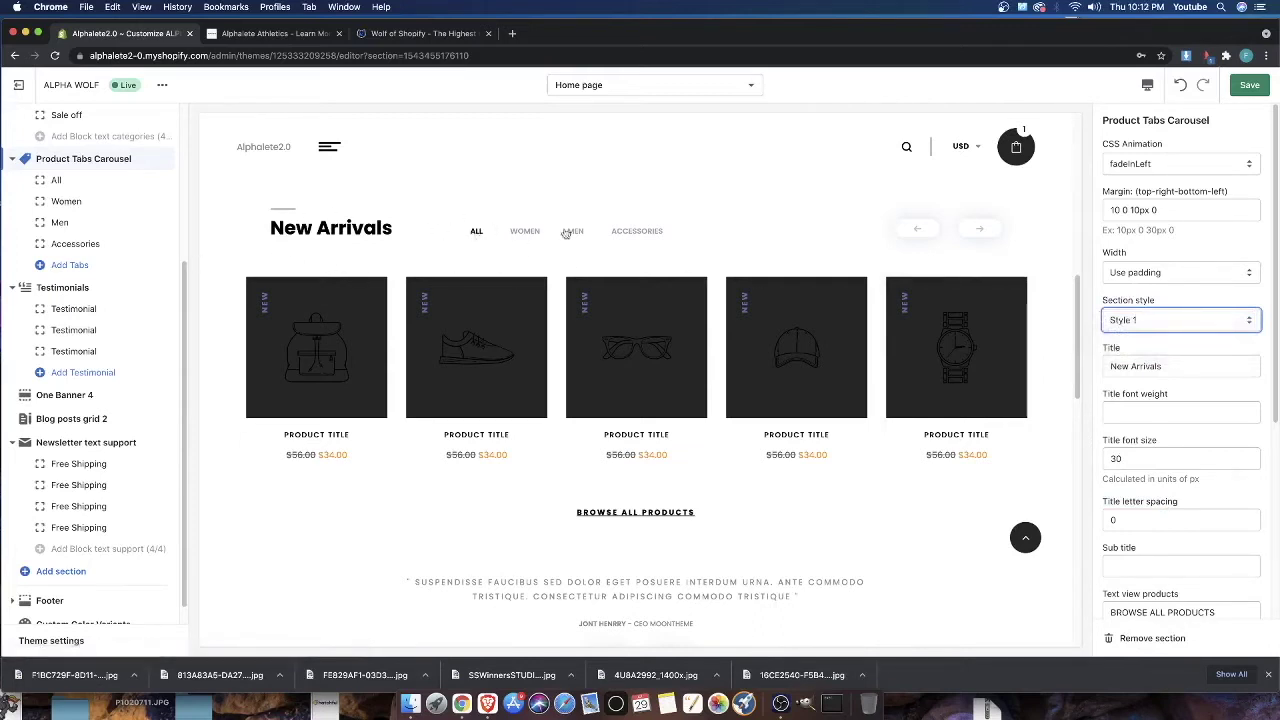
Preview the Women, Men and Accessories tabs of New Arrivals, and return to the All tab
{"action": "left_click", "coordinate": [524, 232]}
{"action": "left_click", "coordinate": [577, 233]}
{"action": "left_click", "coordinate": [631, 233]}
{"action": "left_click", "coordinate": [476, 233]}
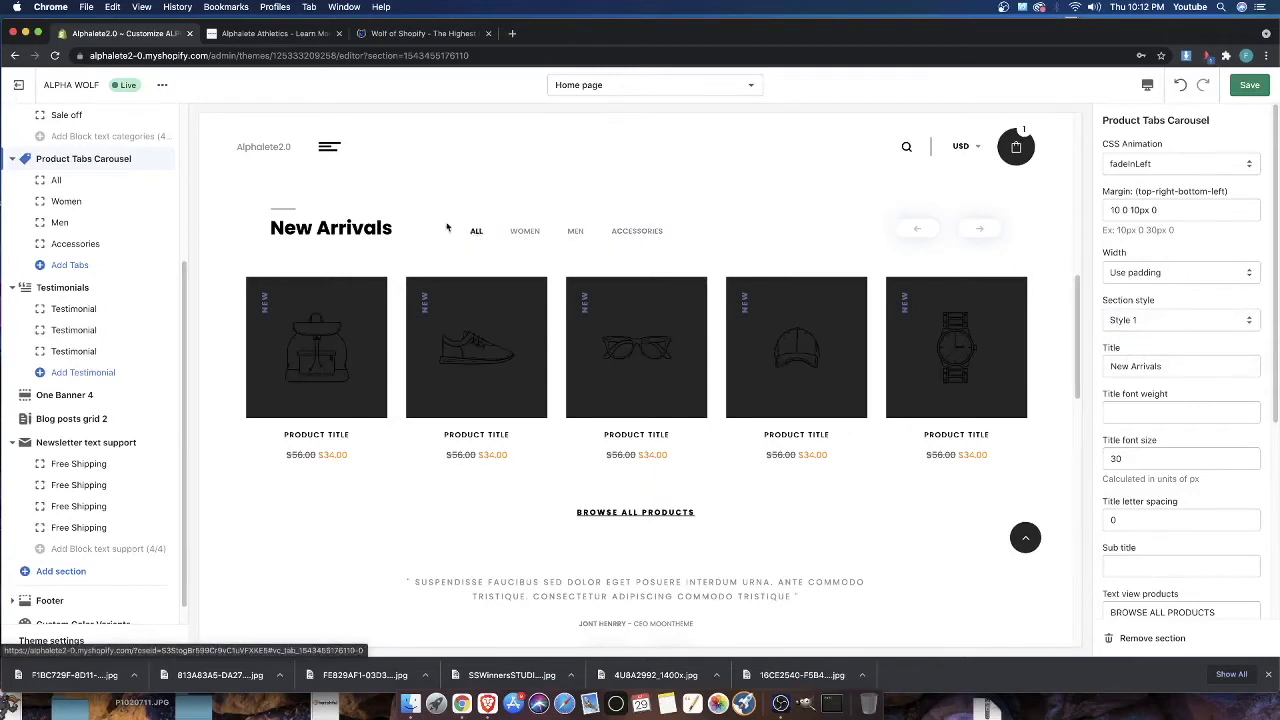
Assign the LEGGINGS collection to the carousel's All tab and save the theme
{"action": "left_click", "coordinate": [86, 182]}
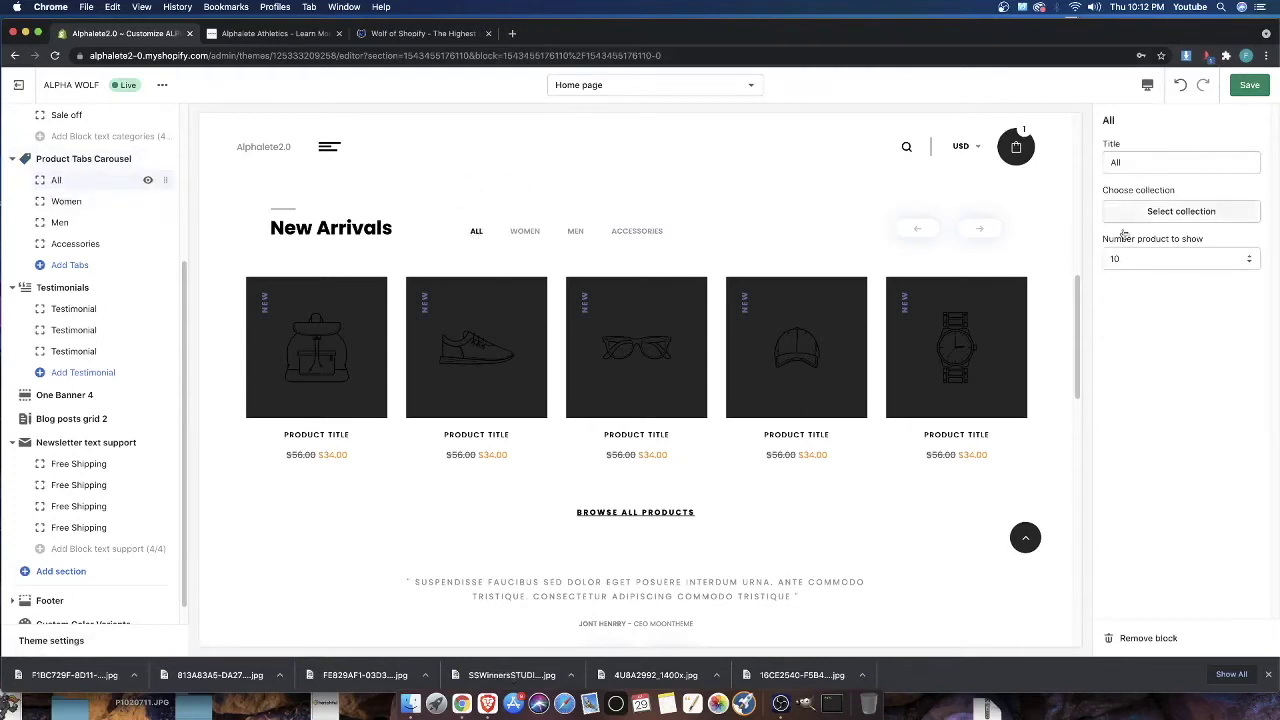
{"action": "left_click", "coordinate": [1199, 212]}
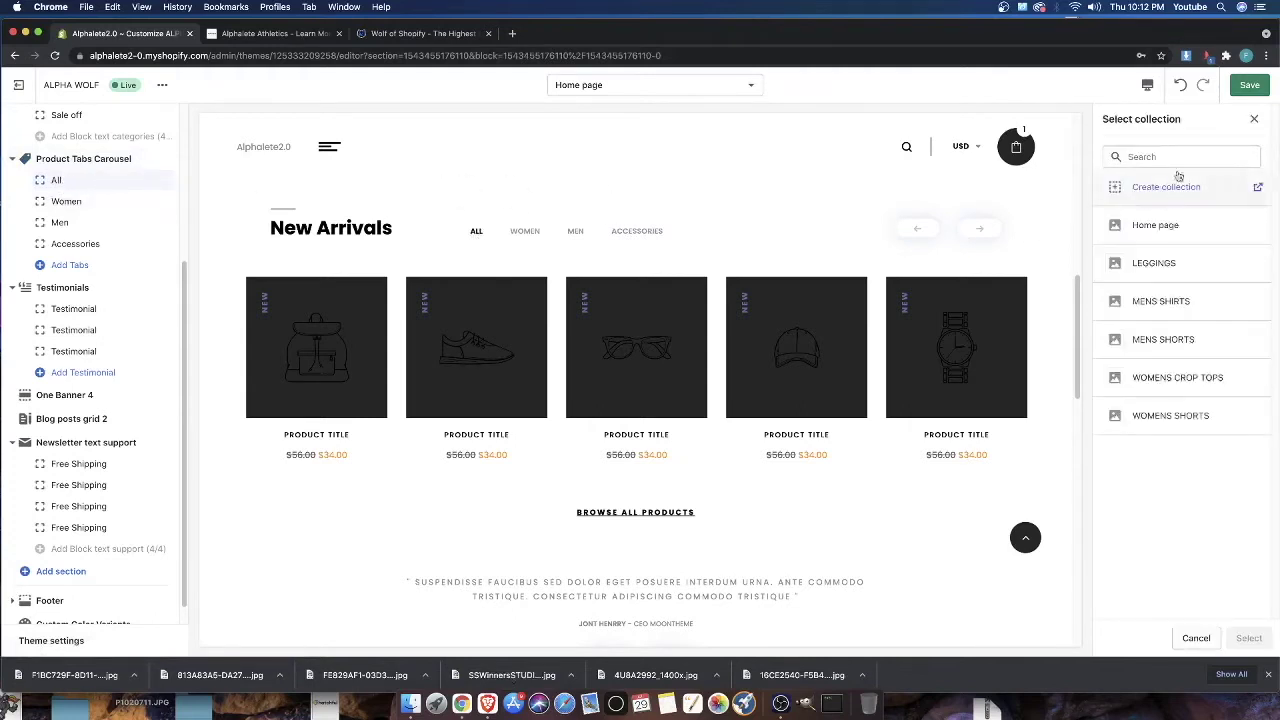
{"action": "left_click", "coordinate": [1156, 264]}
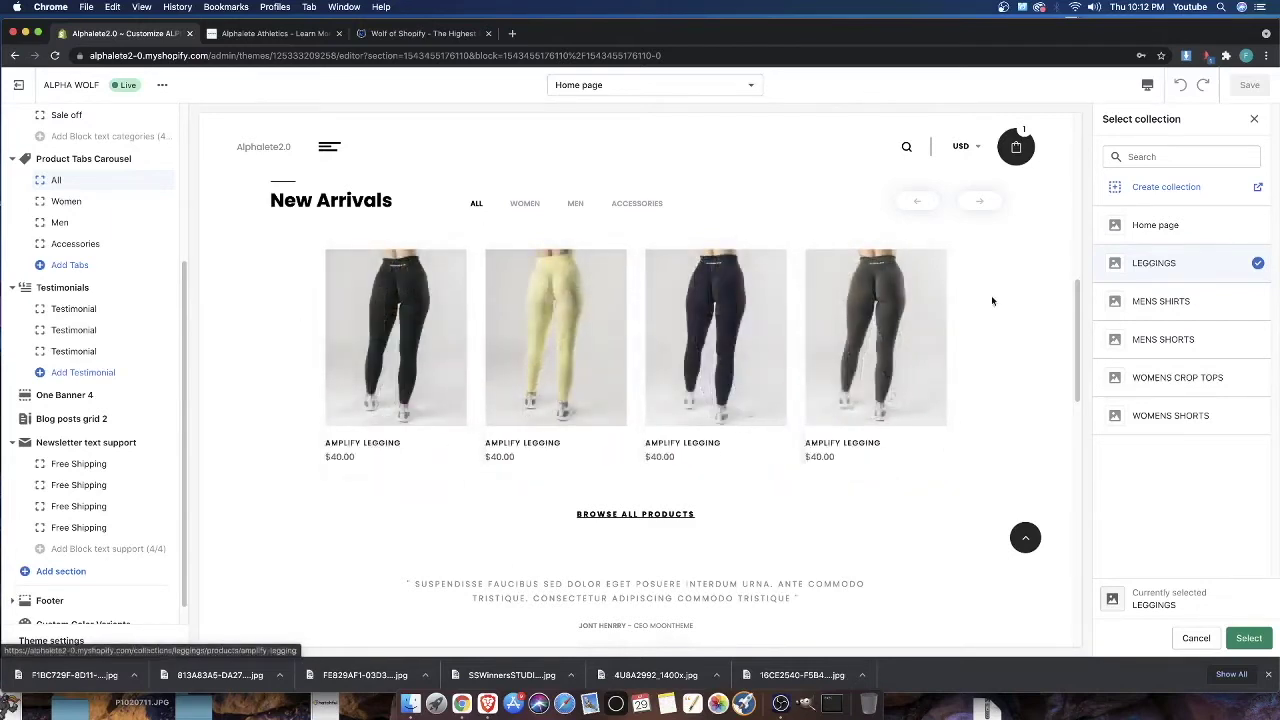
{"action": "left_click", "coordinate": [1248, 640]}
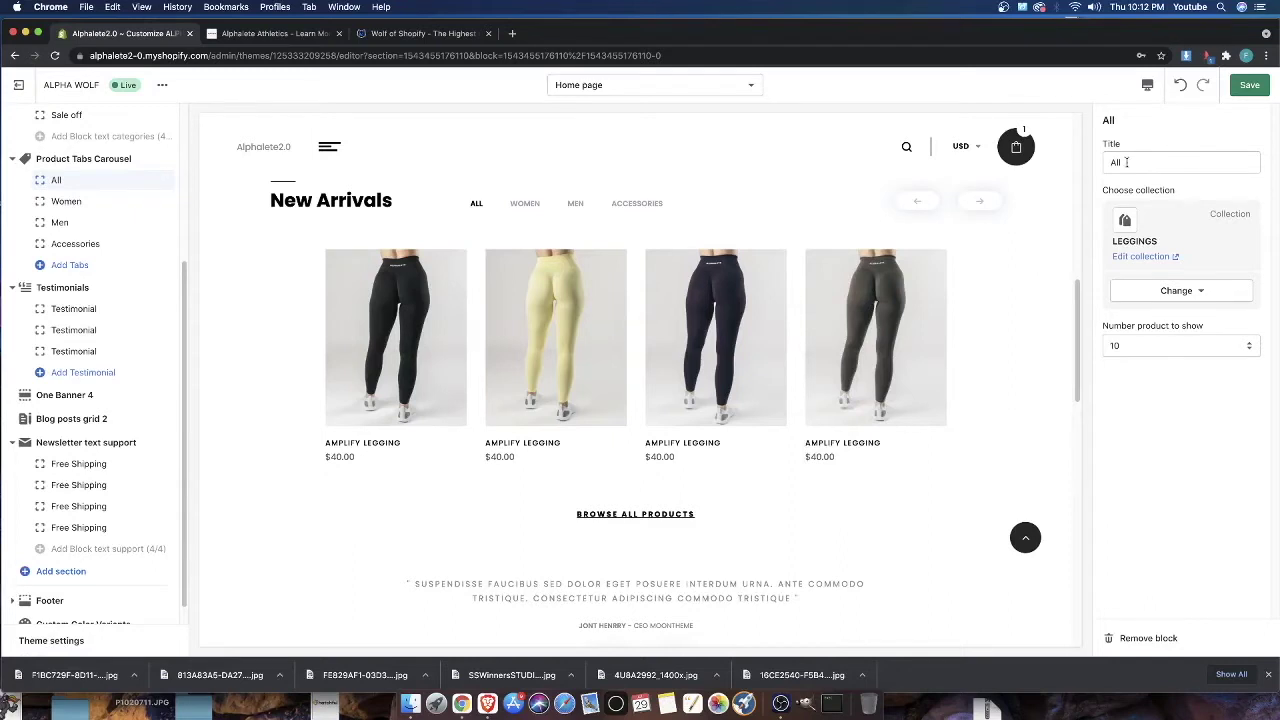
{"action": "left_click", "coordinate": [1252, 85]}
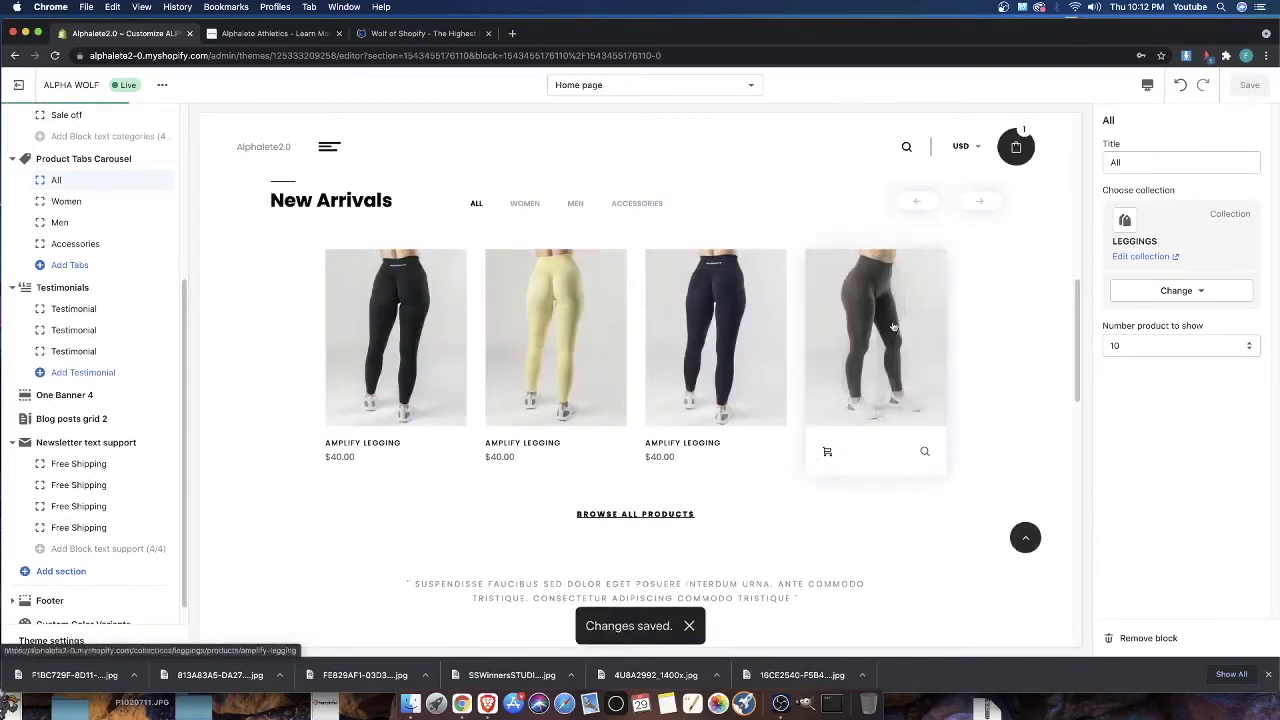
Rename the carousel's All tab as LEGGINGS and save the theme
{"action": "scroll", "coordinate": [977, 220], "scroll_direction": "up", "scroll_amount": 5}
{"action": "scroll", "coordinate": [895, 380], "scroll_direction": "down", "scroll_amount": 10}
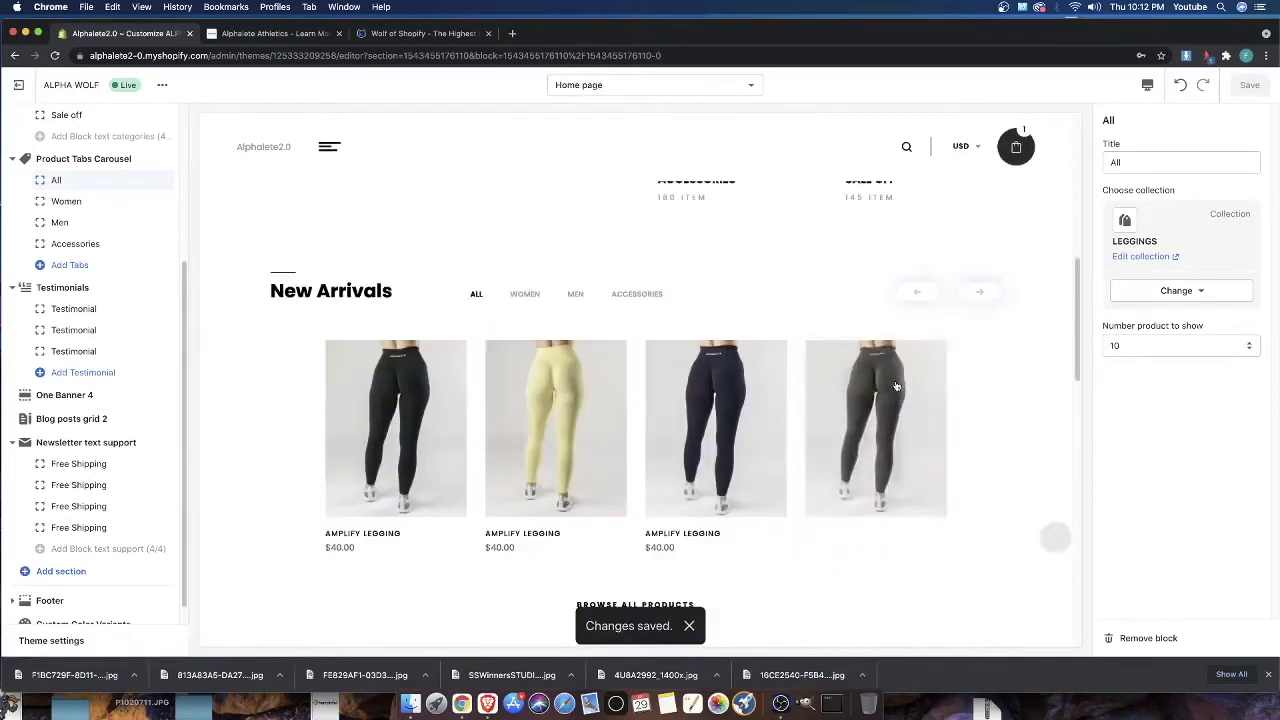
{"action": "scroll", "coordinate": [895, 380], "scroll_direction": "up", "scroll_amount": 3}
{"action": "scroll", "coordinate": [896, 376], "scroll_direction": "up", "scroll_amount": 5}
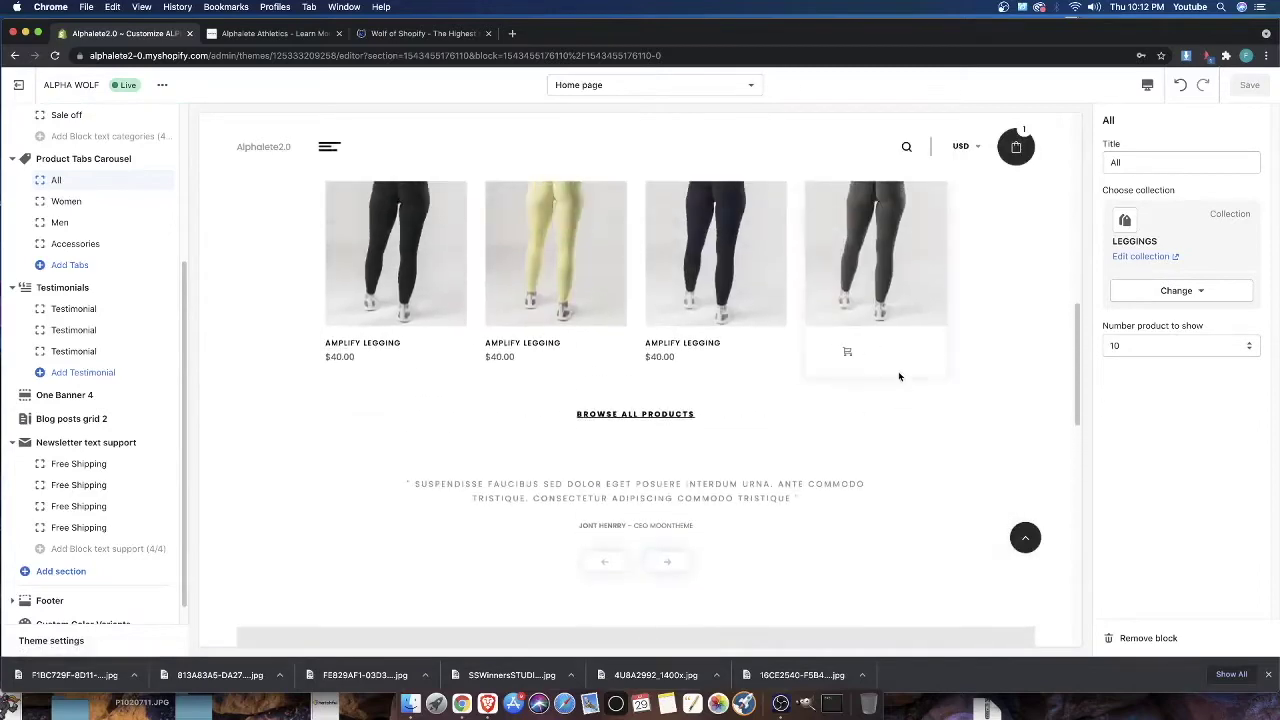
{"action": "scroll", "coordinate": [975, 398], "scroll_direction": "down", "scroll_amount": 2}
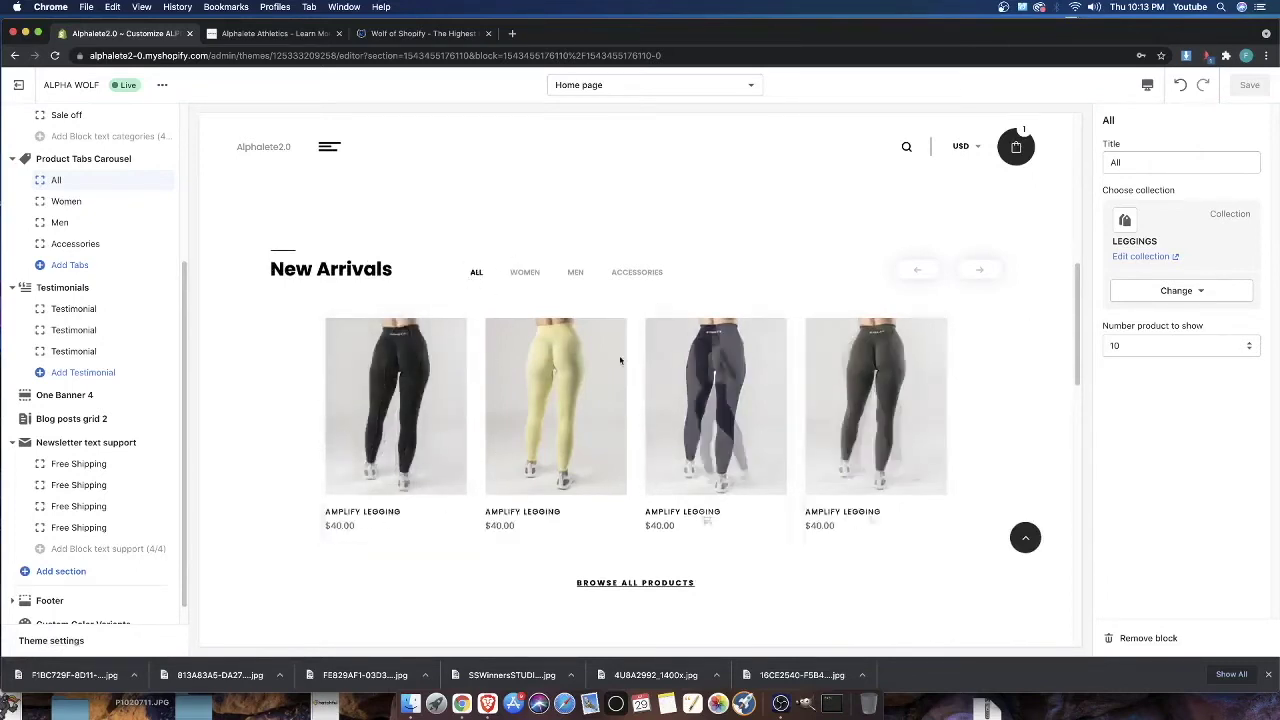
{"action": "left_click", "coordinate": [1143, 163]}
{"action": "key", "text": "BackSpace"}
{"action": "key", "text": "BackSpace"}
{"action": "key", "text": "BackSpace"}
{"action": "type", "text": ";l"}
{"action": "key", "text": "BackSpace"}
{"action": "key", "text": "BackSpace"}
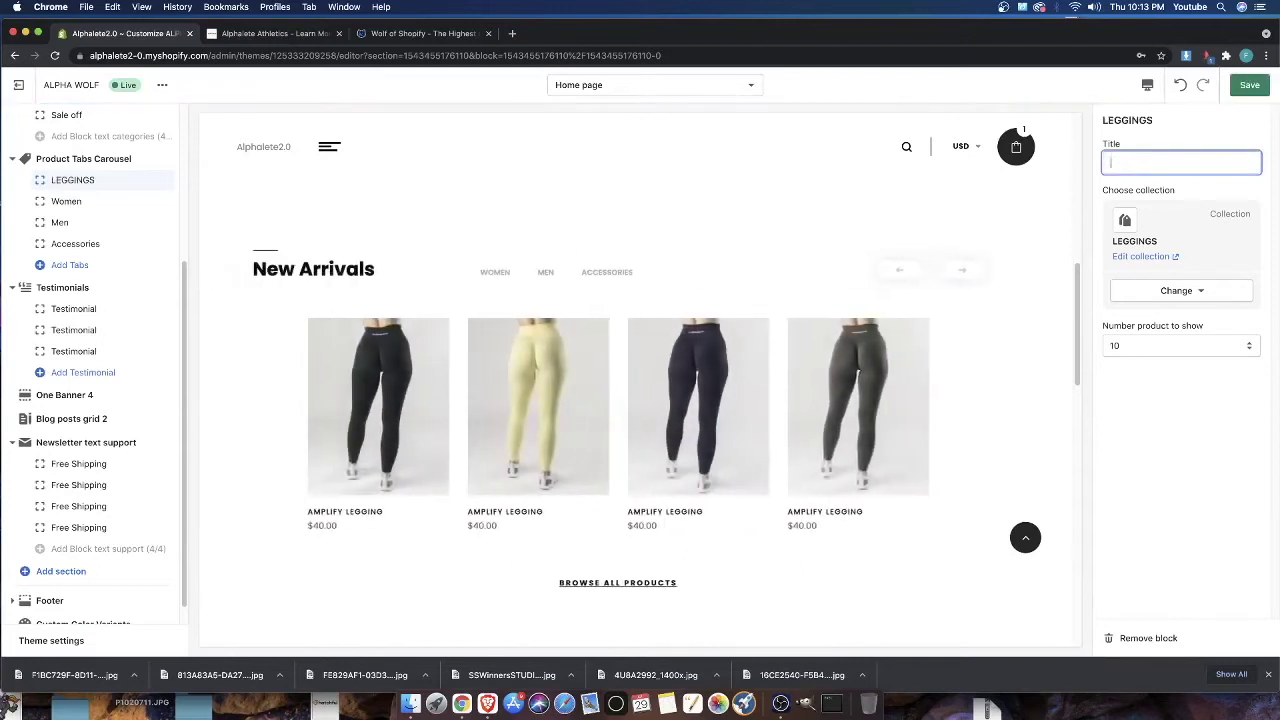
{"action": "type", "text": ":E"}
{"action": "key", "text": "BackSpace"}
{"action": "type", "text": "LEGGINGS"}
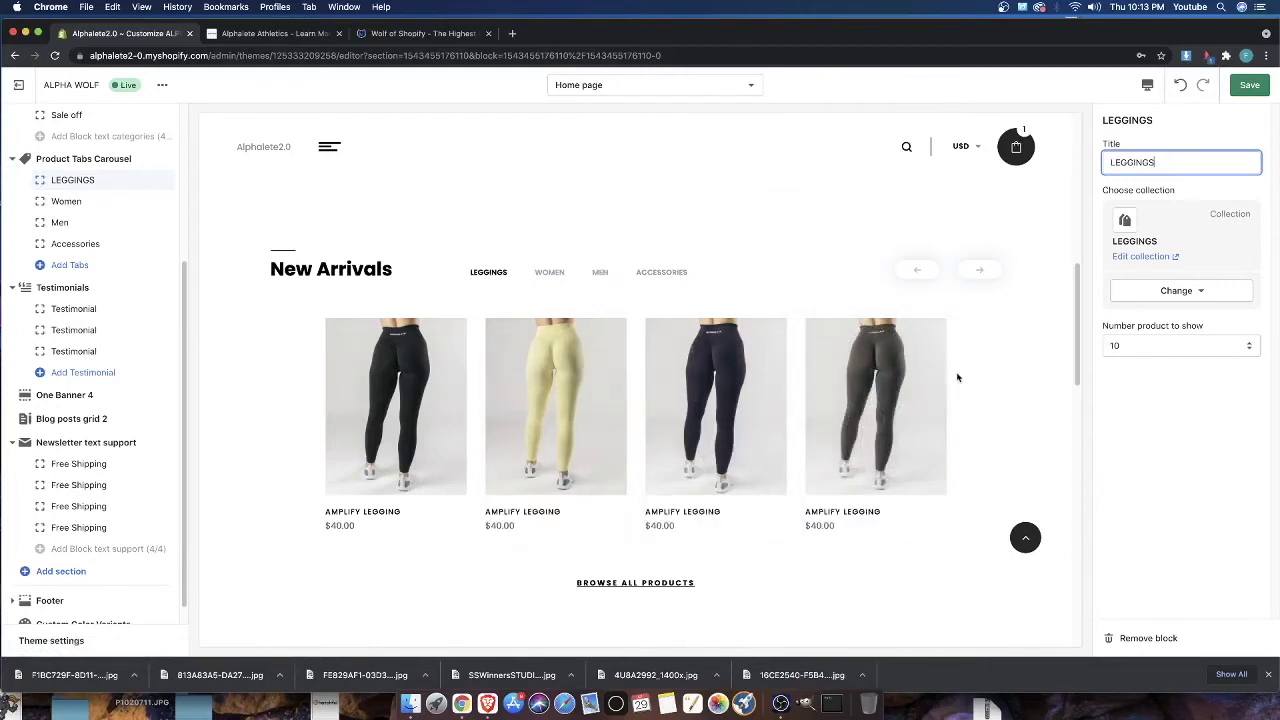
{"action": "left_click", "coordinate": [1249, 85]}
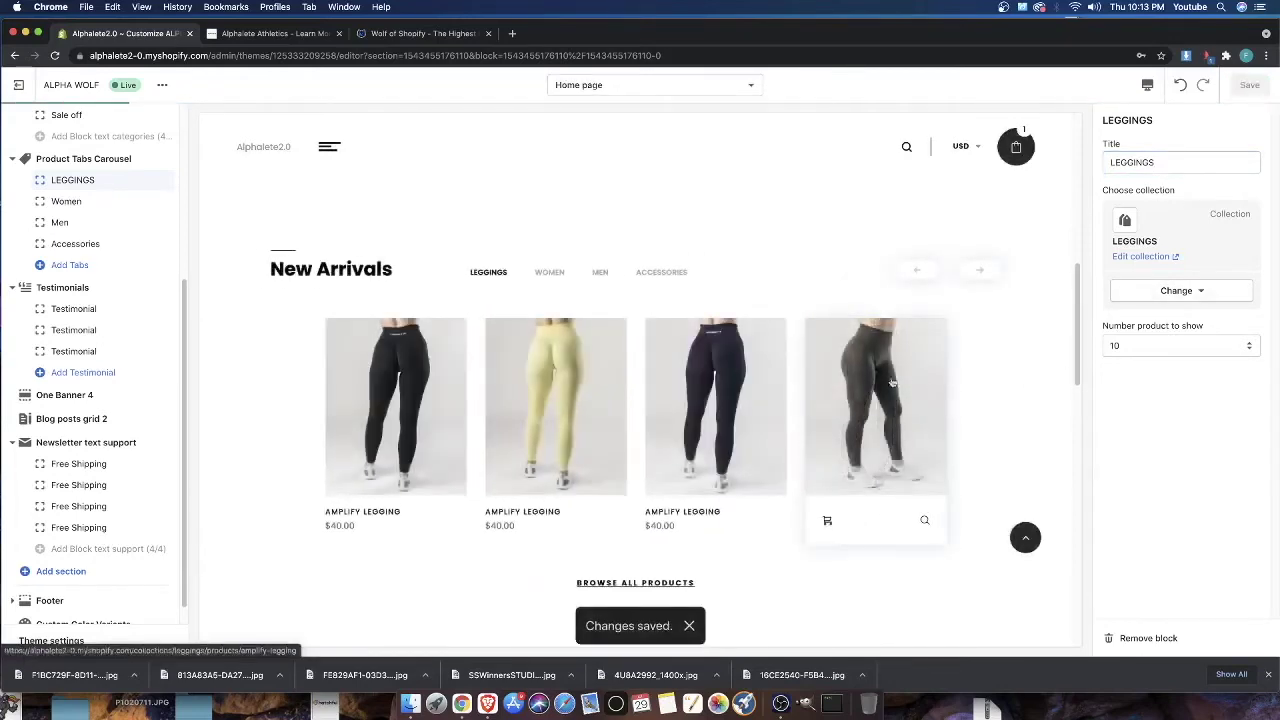
Assign the WOMENS SHORTS collection to the carousel's Women tab, checking its products in the New Arrivals preview
{"action": "scroll", "coordinate": [568, 288], "scroll_direction": "up", "scroll_amount": 4}
{"action": "scroll", "coordinate": [598, 486], "scroll_direction": "down", "scroll_amount": 1}
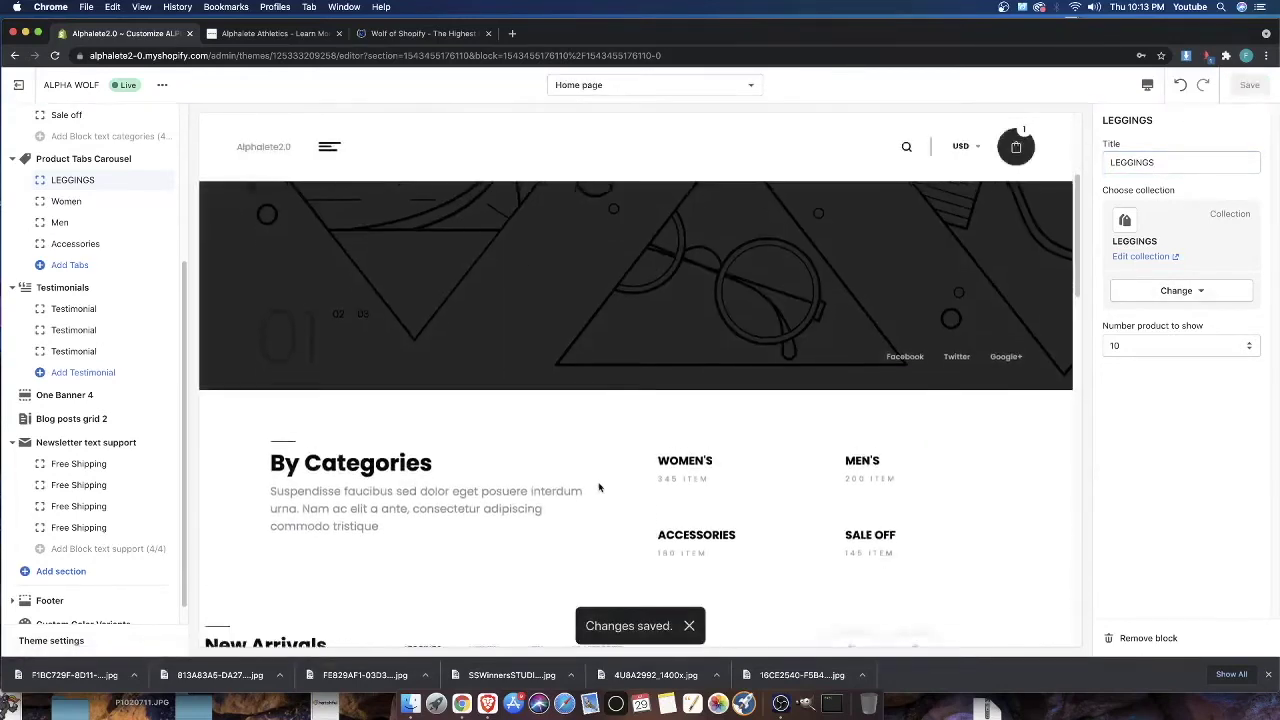
{"action": "scroll", "coordinate": [598, 486], "scroll_direction": "down", "scroll_amount": 3}
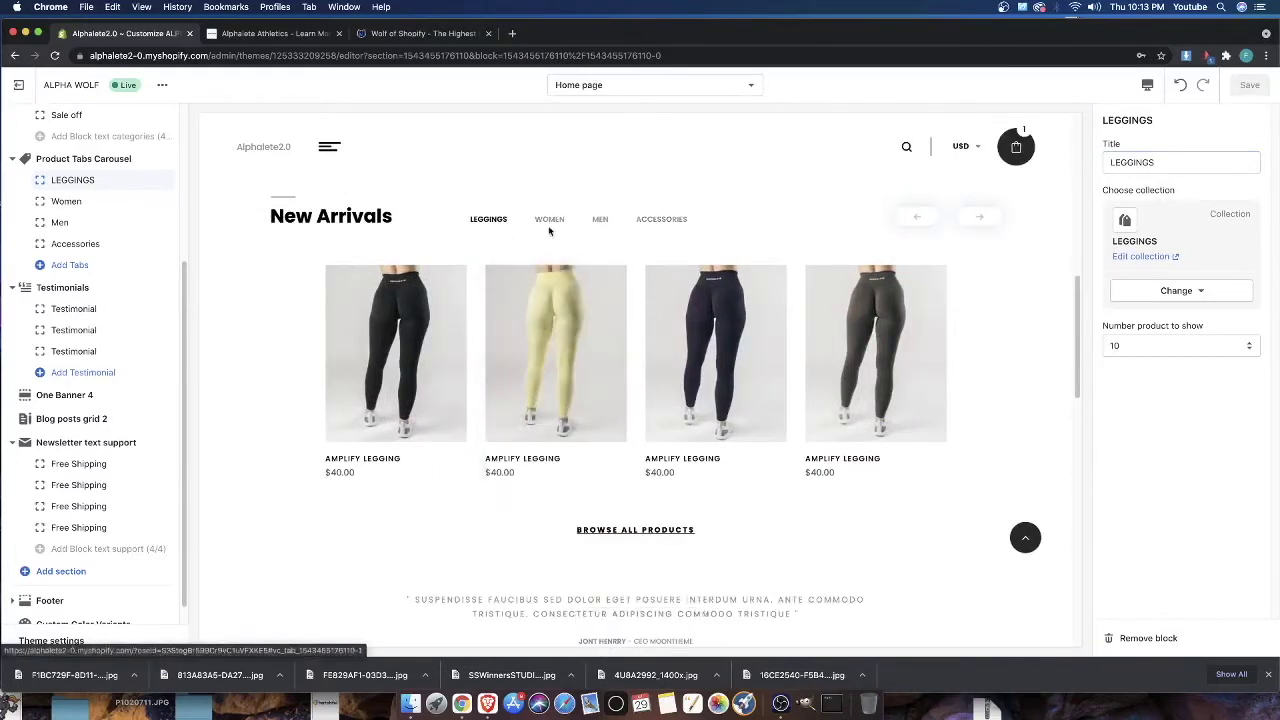
{"action": "left_click", "coordinate": [550, 222]}
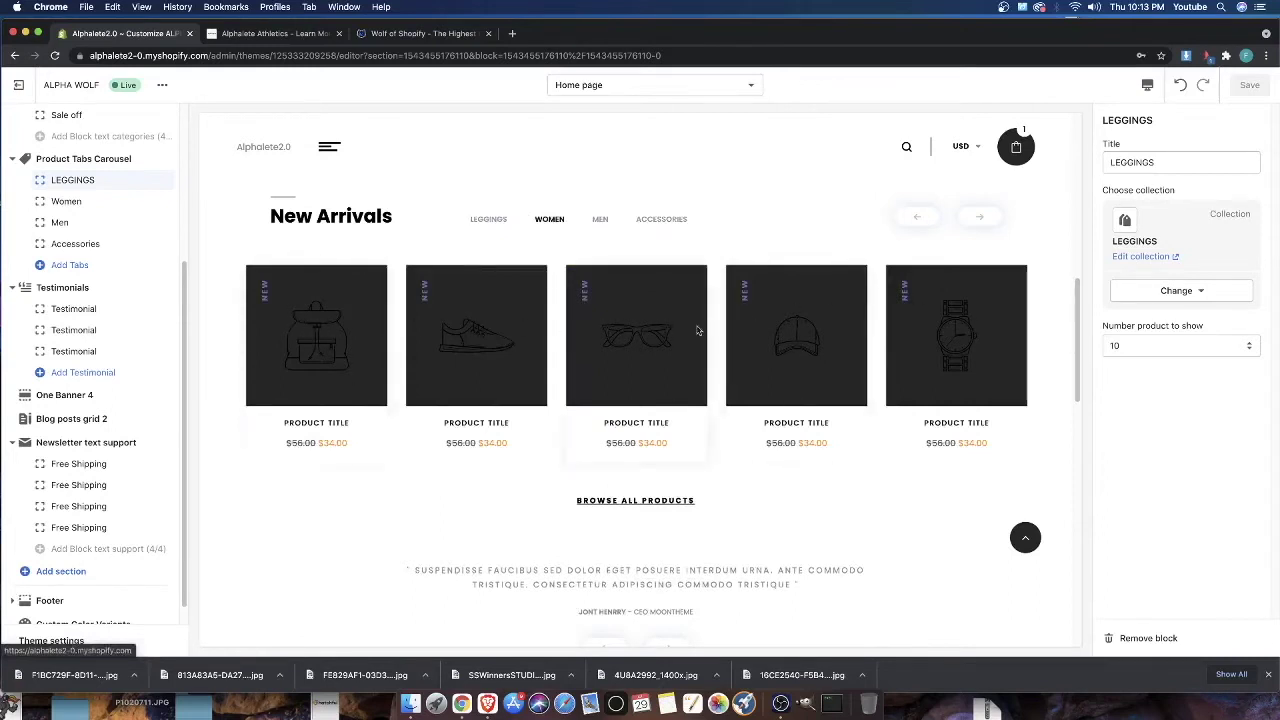
{"action": "left_click", "coordinate": [66, 202]}
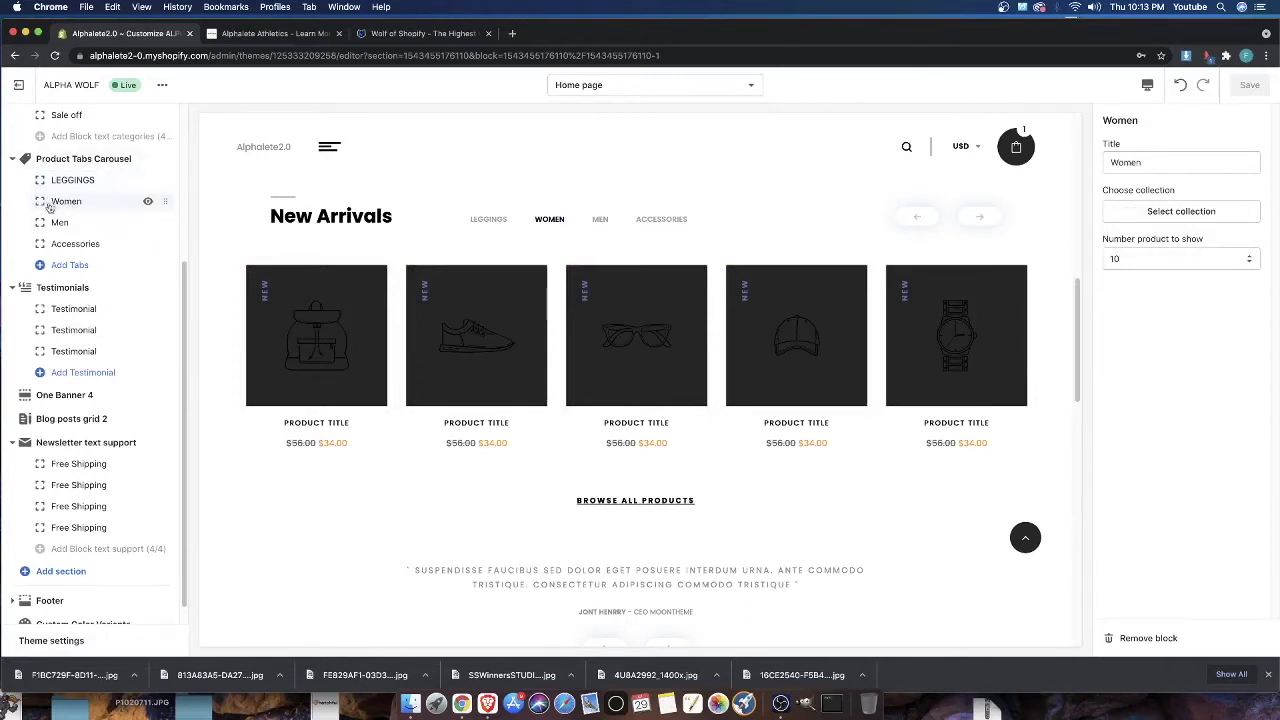
{"action": "left_click", "coordinate": [1183, 210]}
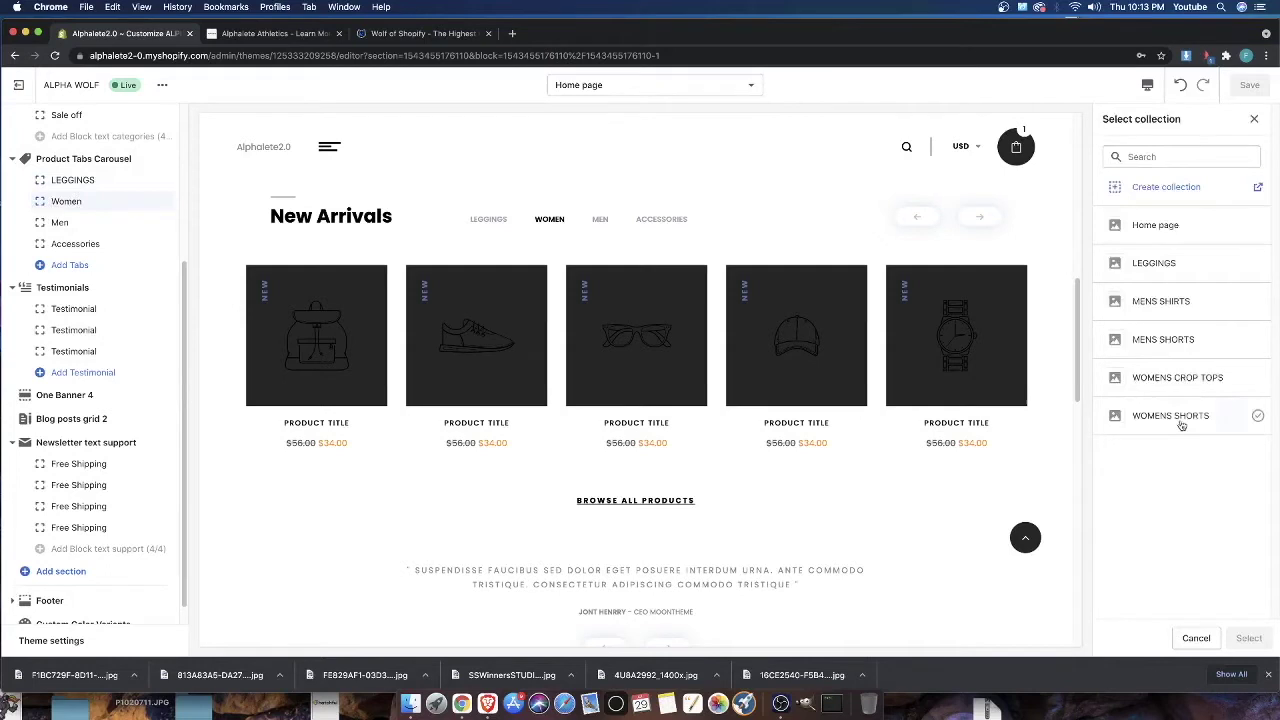
{"action": "left_click", "coordinate": [1181, 418]}
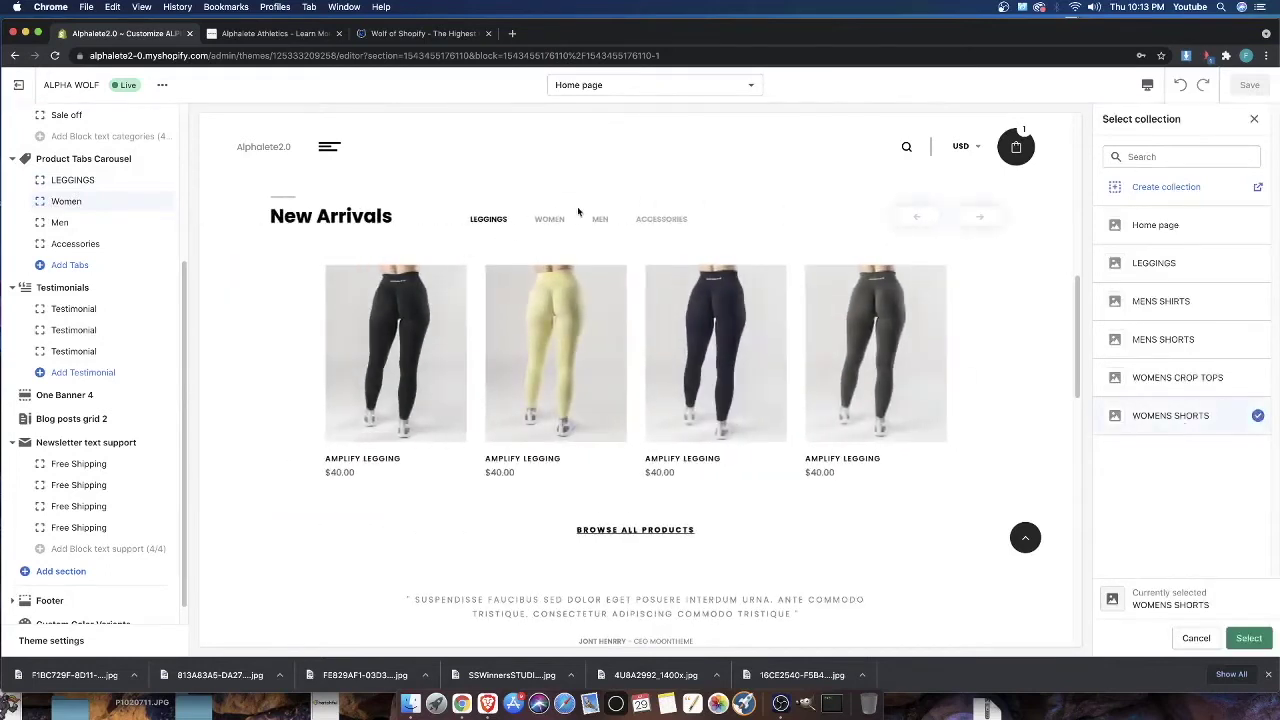
{"action": "left_click", "coordinate": [548, 220]}
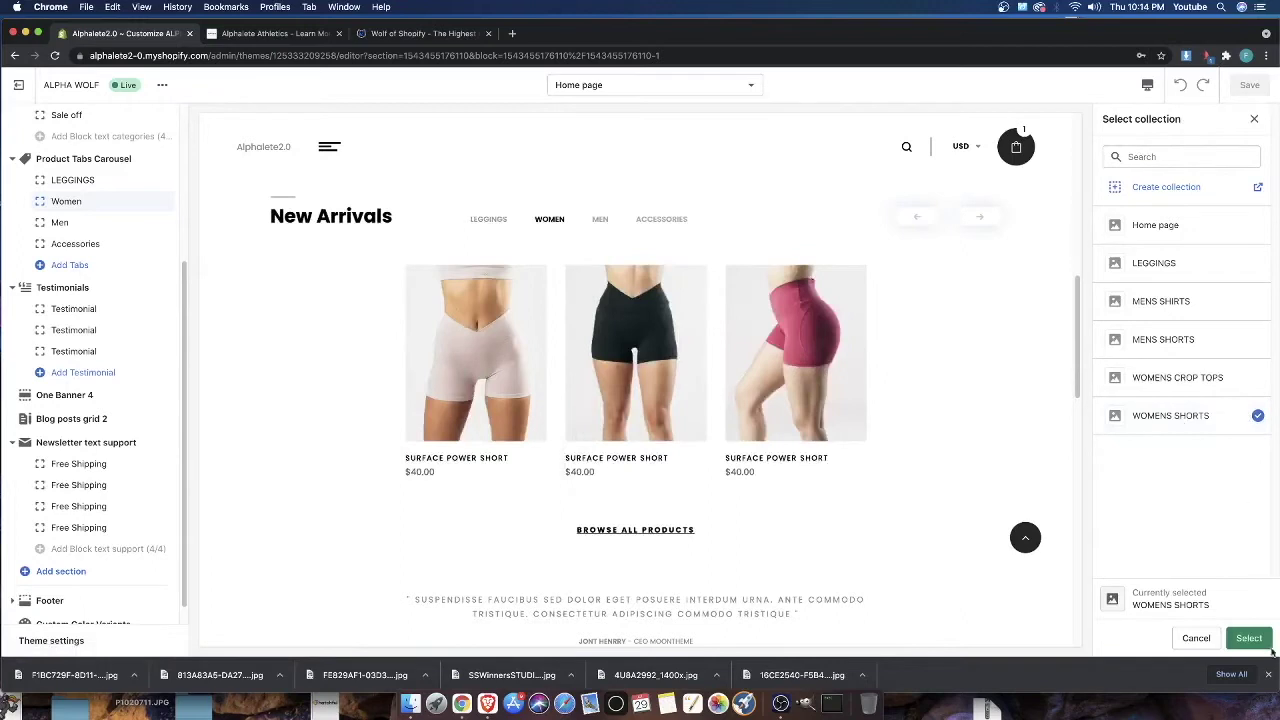
{"action": "left_click", "coordinate": [1264, 638]}
Rename the carousel's Women tab as WOMENS SHORTS
{"action": "double_click", "coordinate": [1158, 160]}
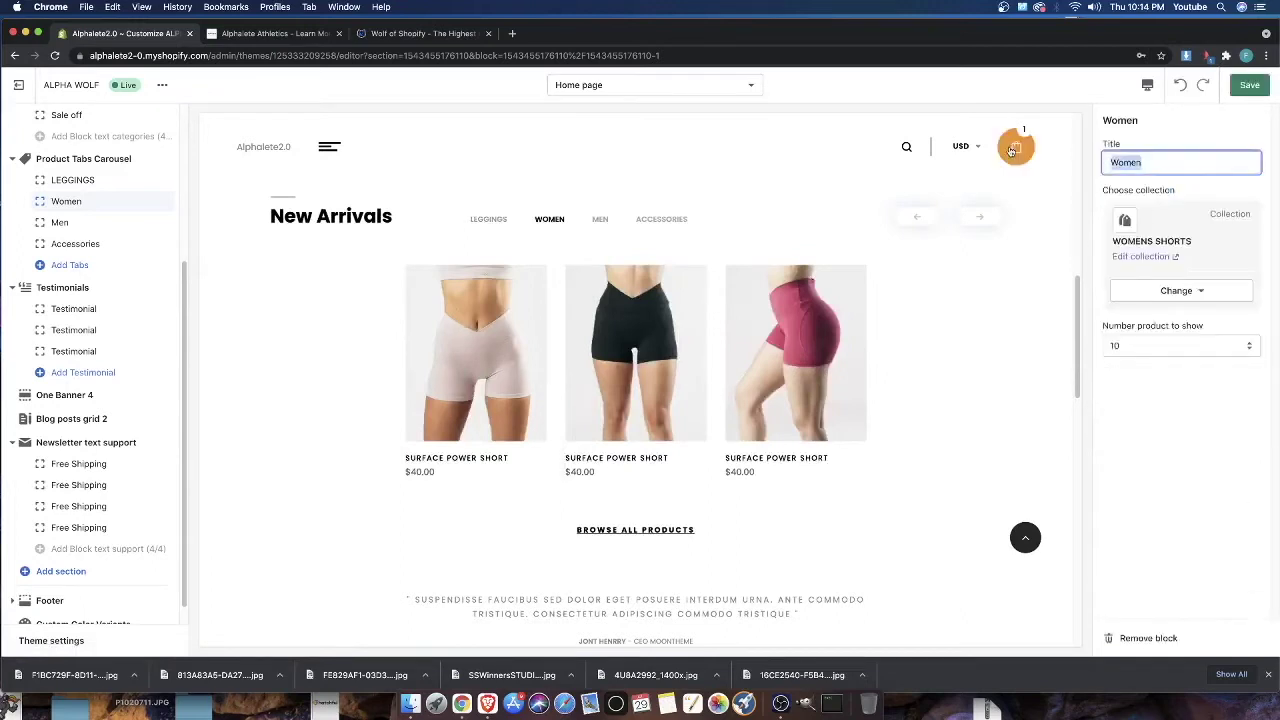
{"action": "type", "text": "WOMEN"}
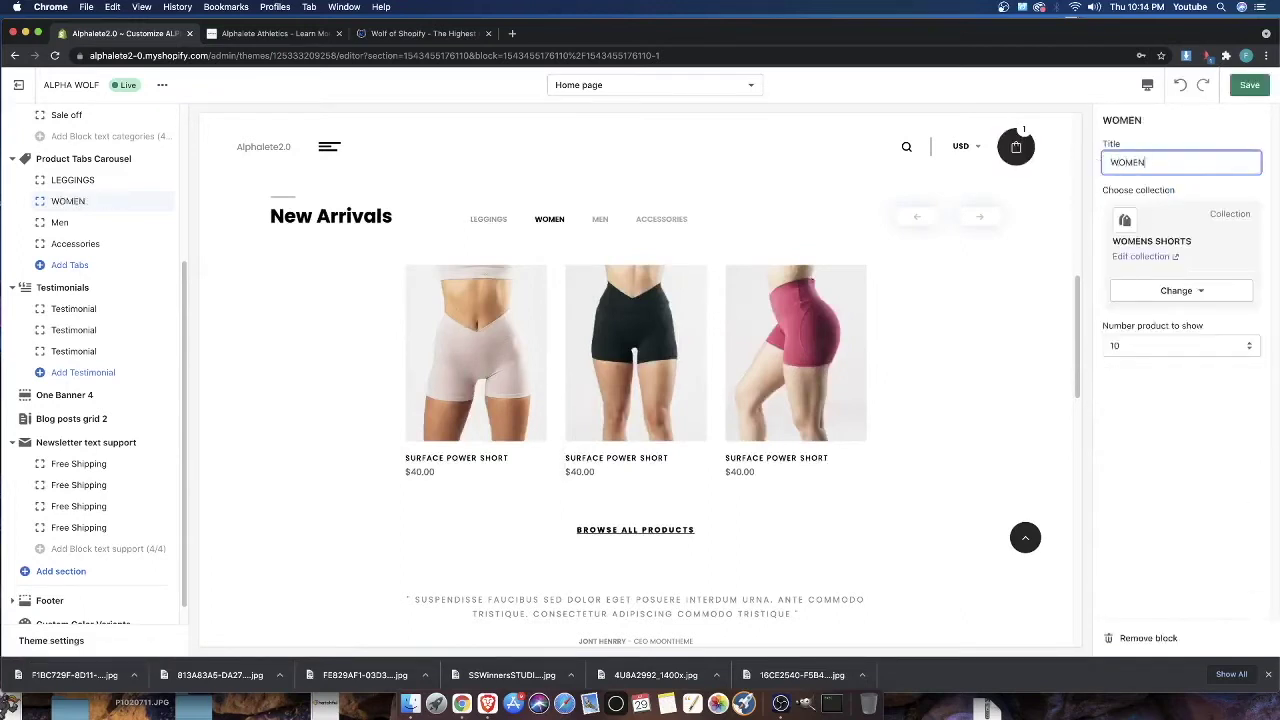
{"action": "type", "text": "S SHORTSD"}
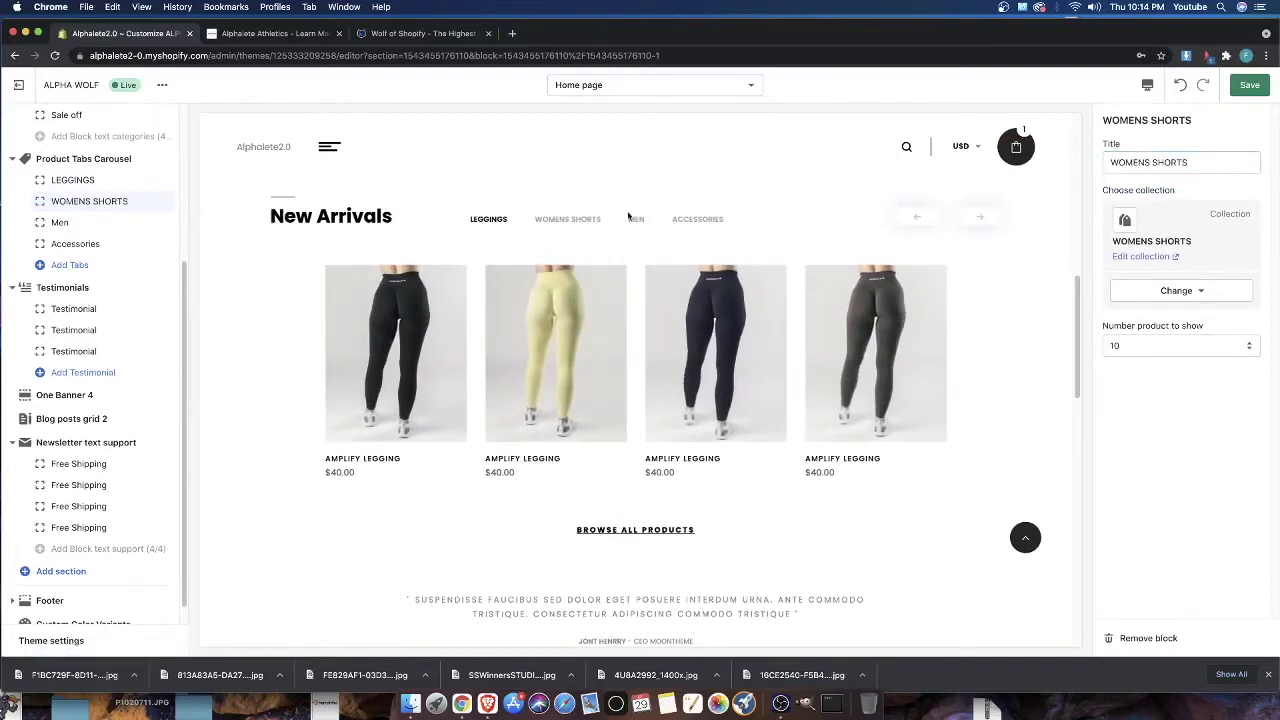
Preview the Men tab of New Arrivals and assign the WOMENS CROP TOPS collection to that carousel tab
{"action": "left_click", "coordinate": [634, 220]}
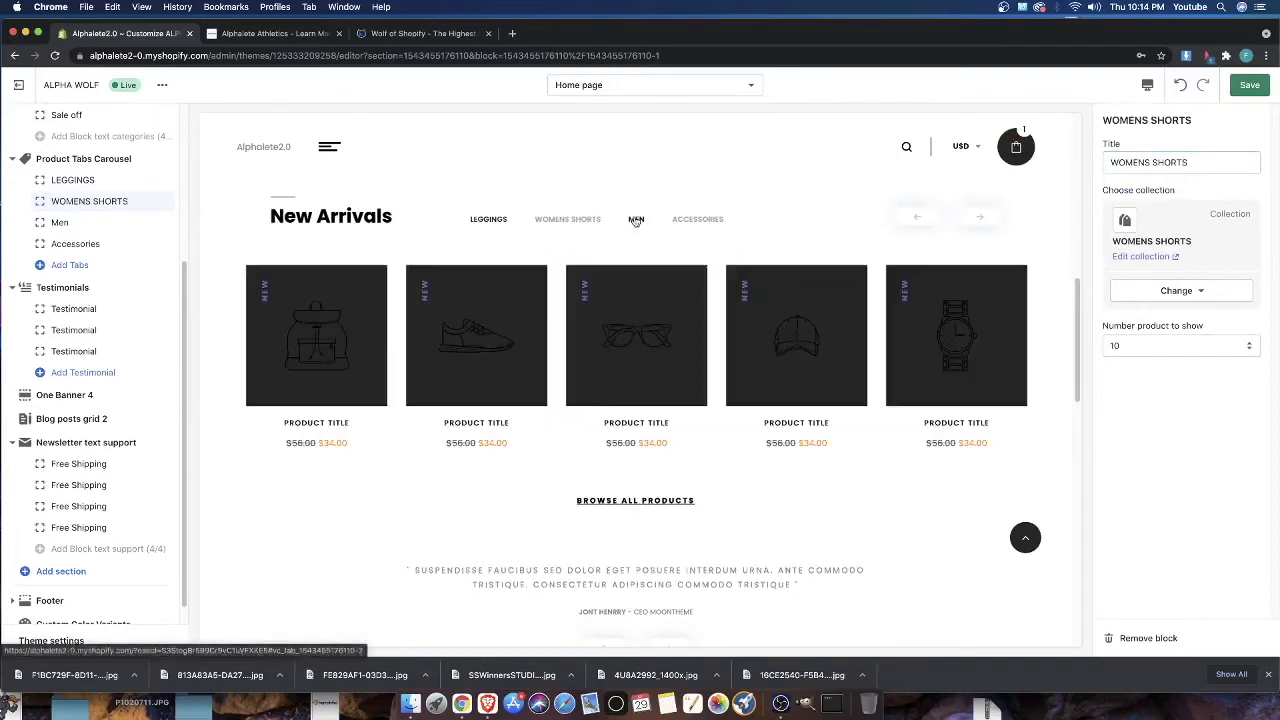
{"action": "left_click", "coordinate": [57, 224]}
{"action": "left_click", "coordinate": [1182, 212]}
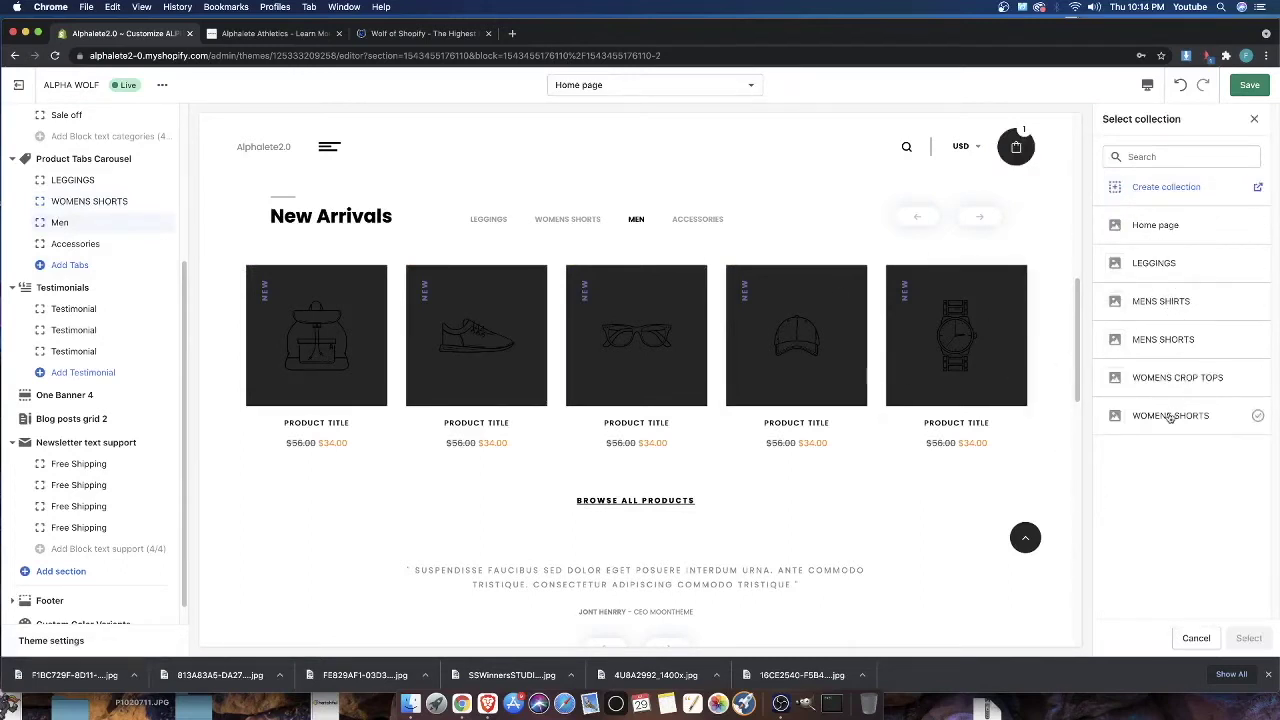
{"action": "left_click", "coordinate": [1168, 377]}
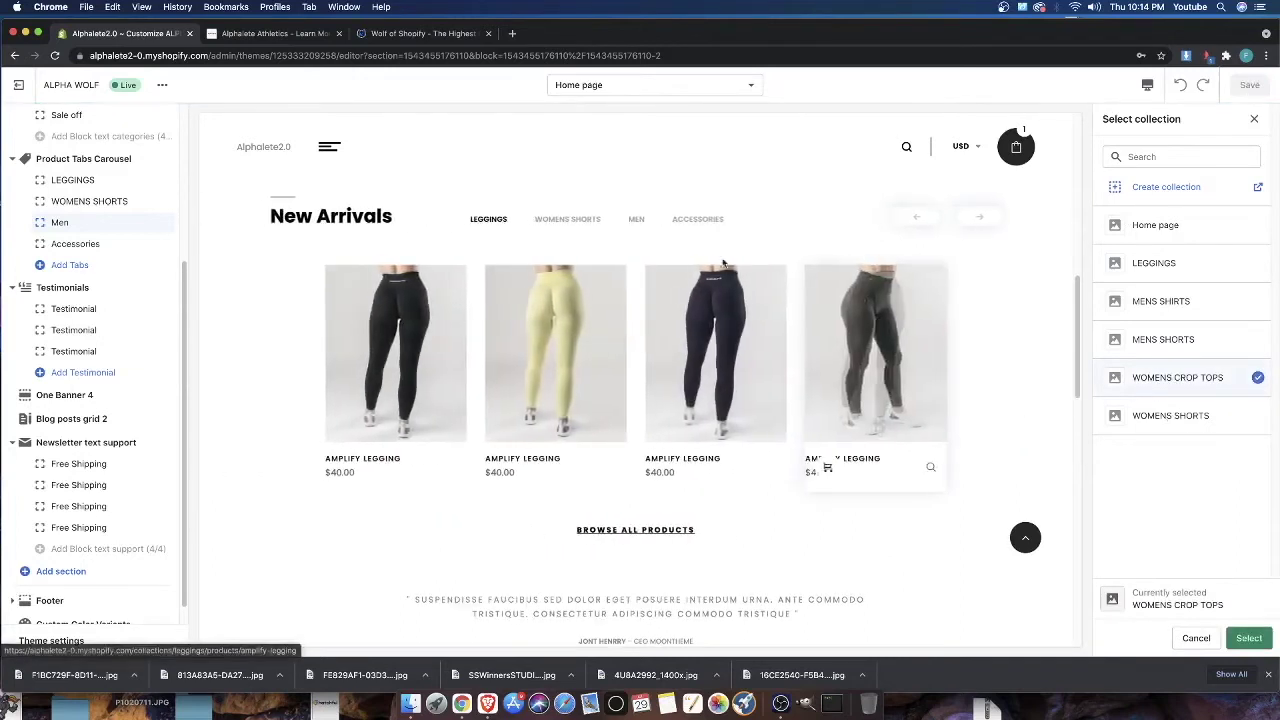
{"action": "left_click", "coordinate": [1238, 640]}
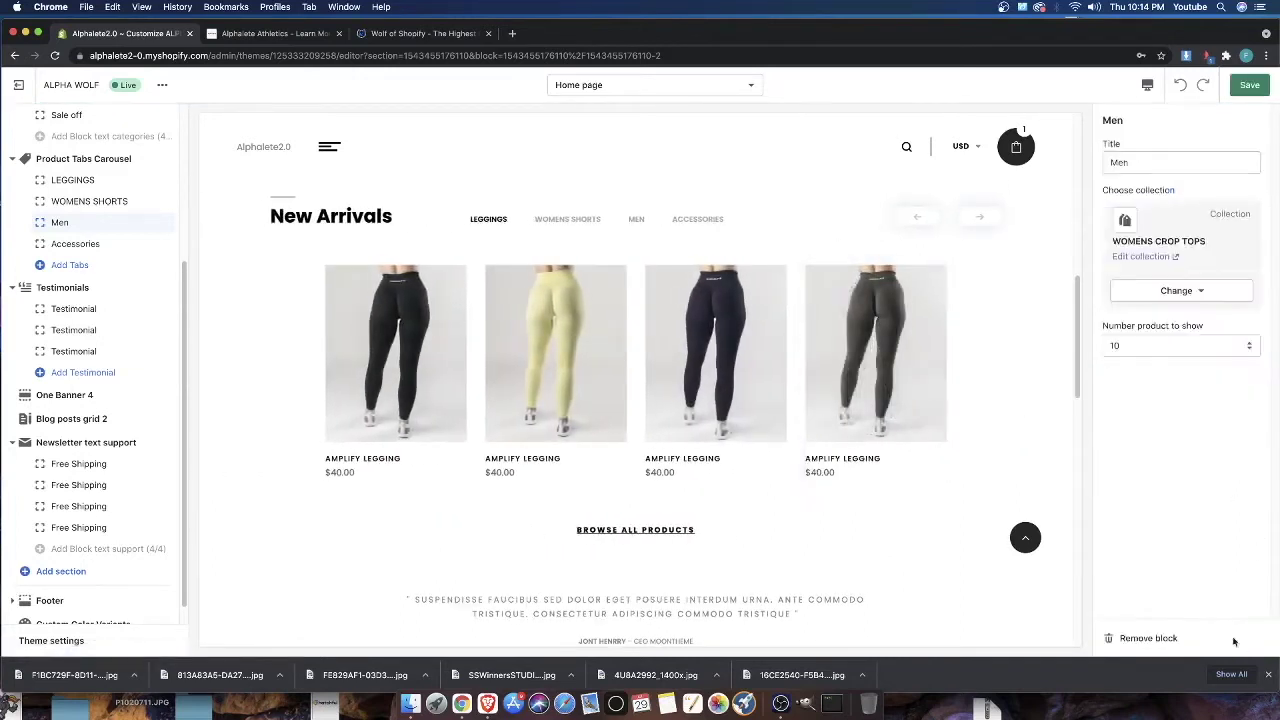
Replace the title of the carousel's Men tab with a new one starting with WO
{"action": "double_click", "coordinate": [1120, 162]}
{"action": "type", "text": "WO"}
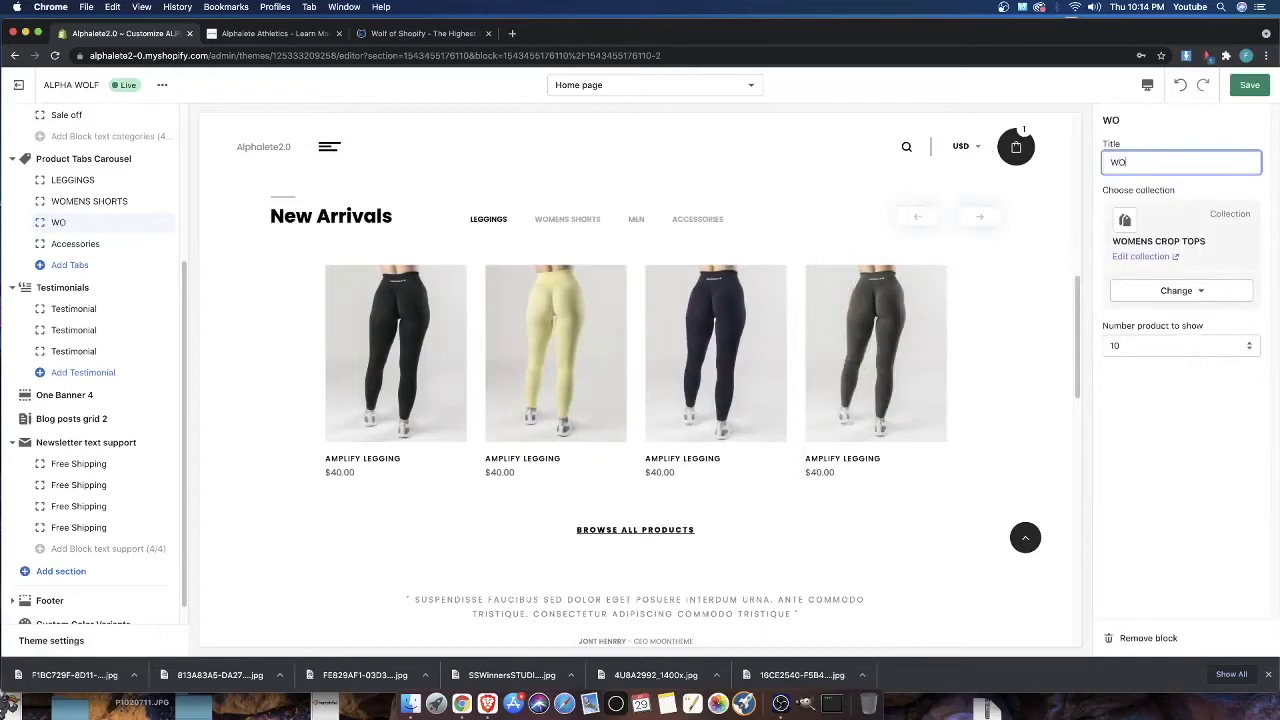
Finish titling the third carousel tab WOMENS CROP TOP, save the theme and preview the renamed tabs
{"action": "type", "text": "MENS CROP TOP"}
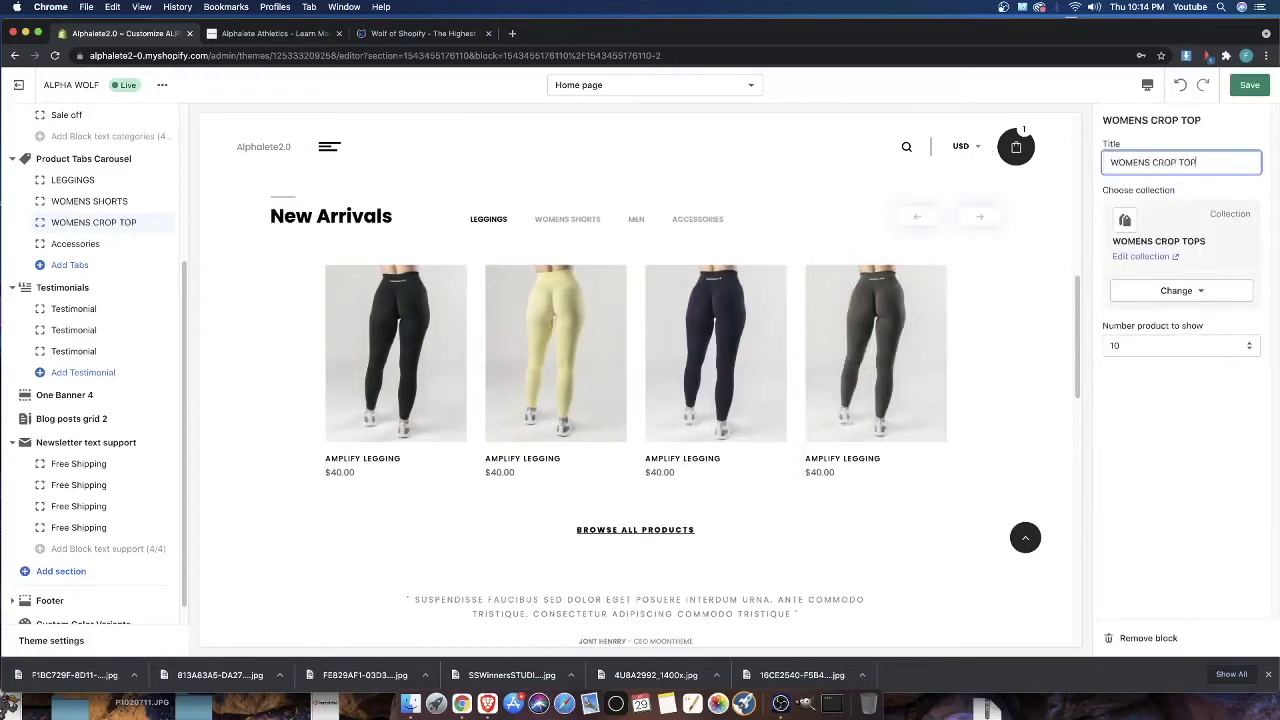
{"action": "left_click", "coordinate": [1251, 87]}
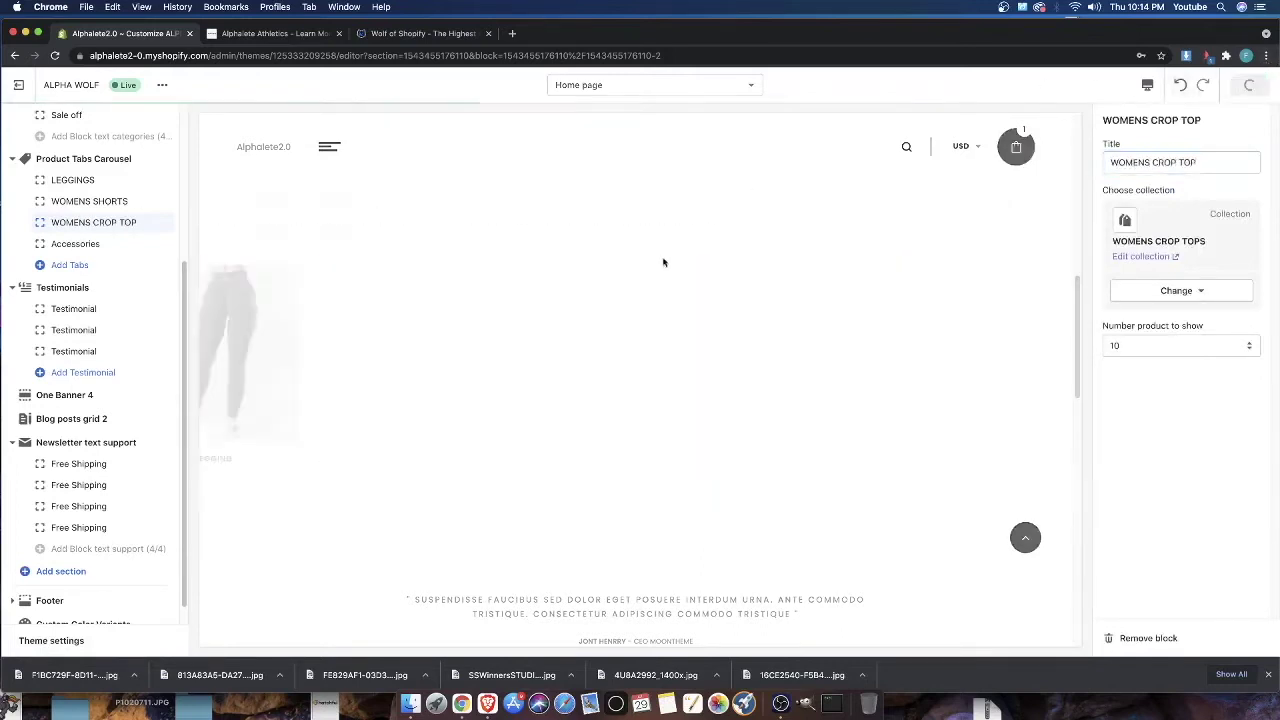
{"action": "left_click", "coordinate": [567, 219]}
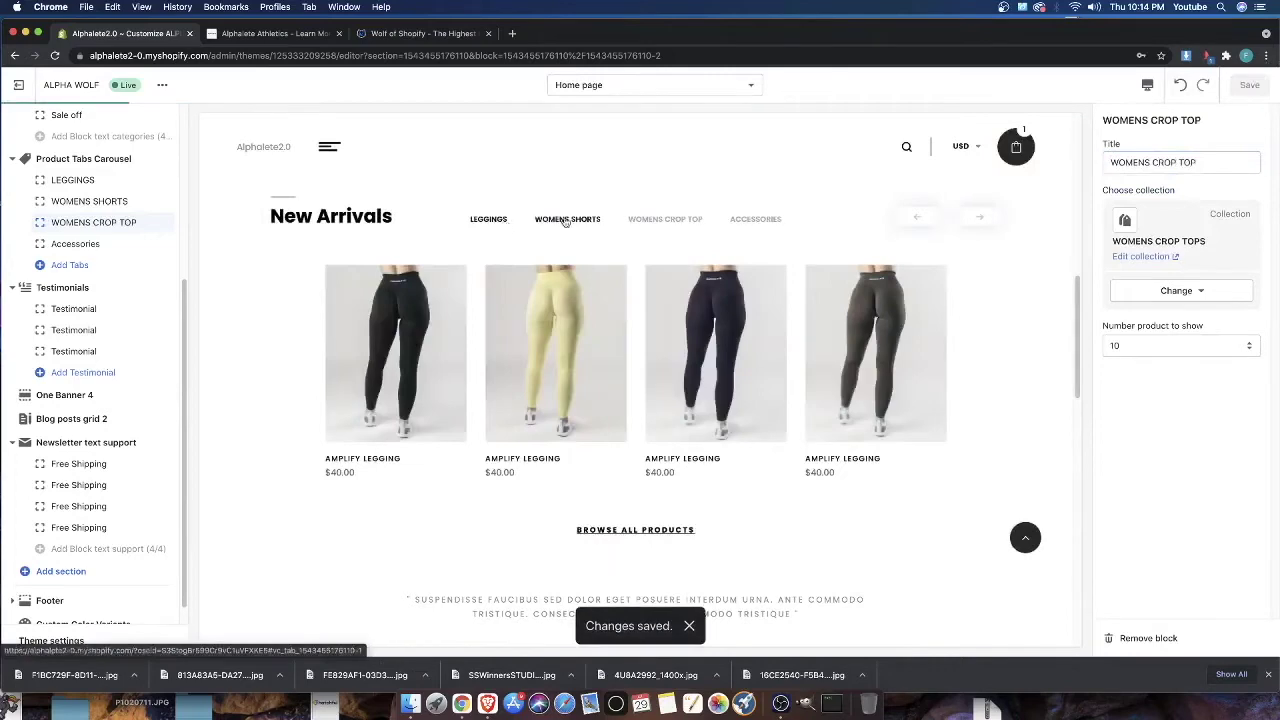
{"action": "left_click", "coordinate": [677, 222]}
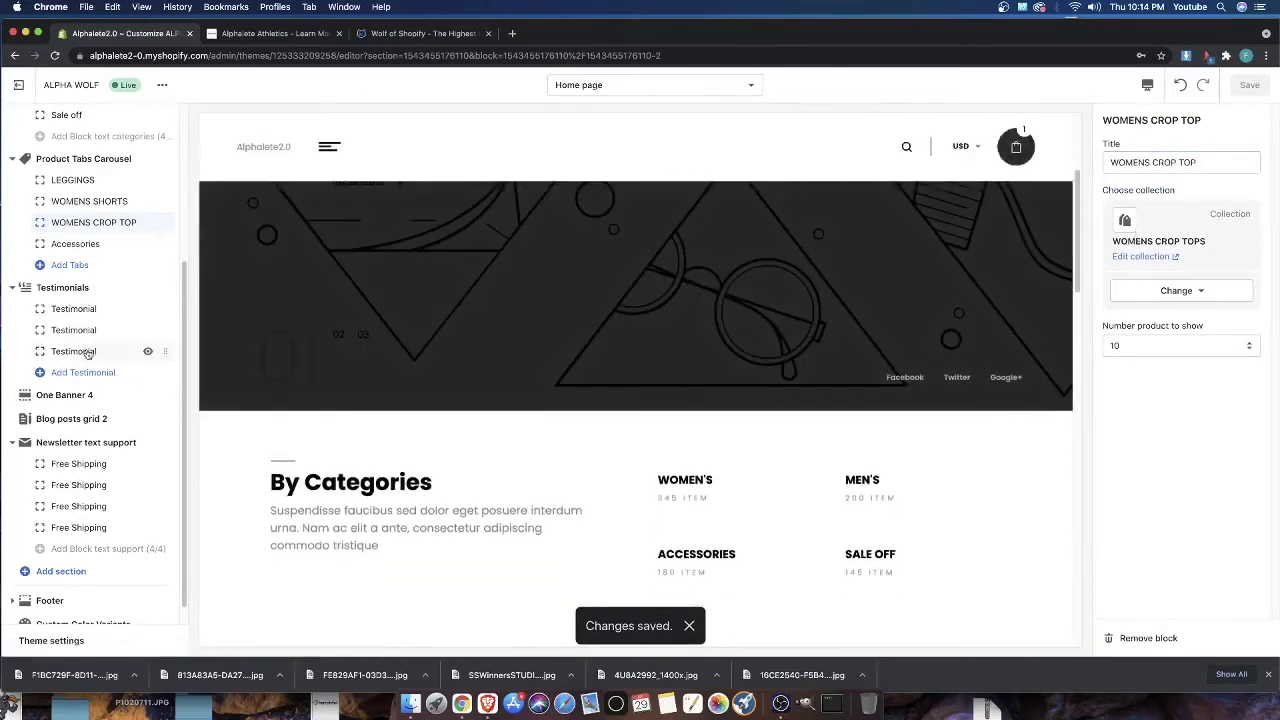
Open the Accessories tab's settings, look through the collections available for it and preview each New Arrivals tab on the storefront
{"action": "left_click", "coordinate": [80, 245]}
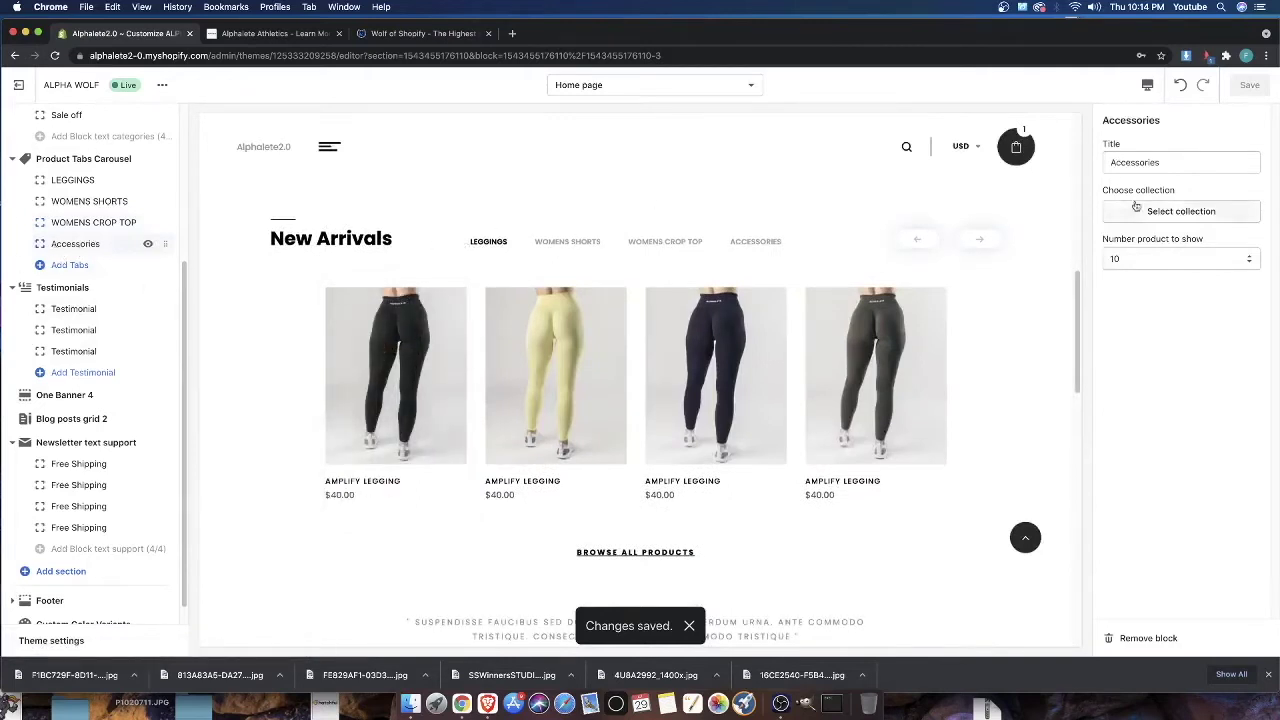
{"action": "left_click", "coordinate": [1220, 211]}
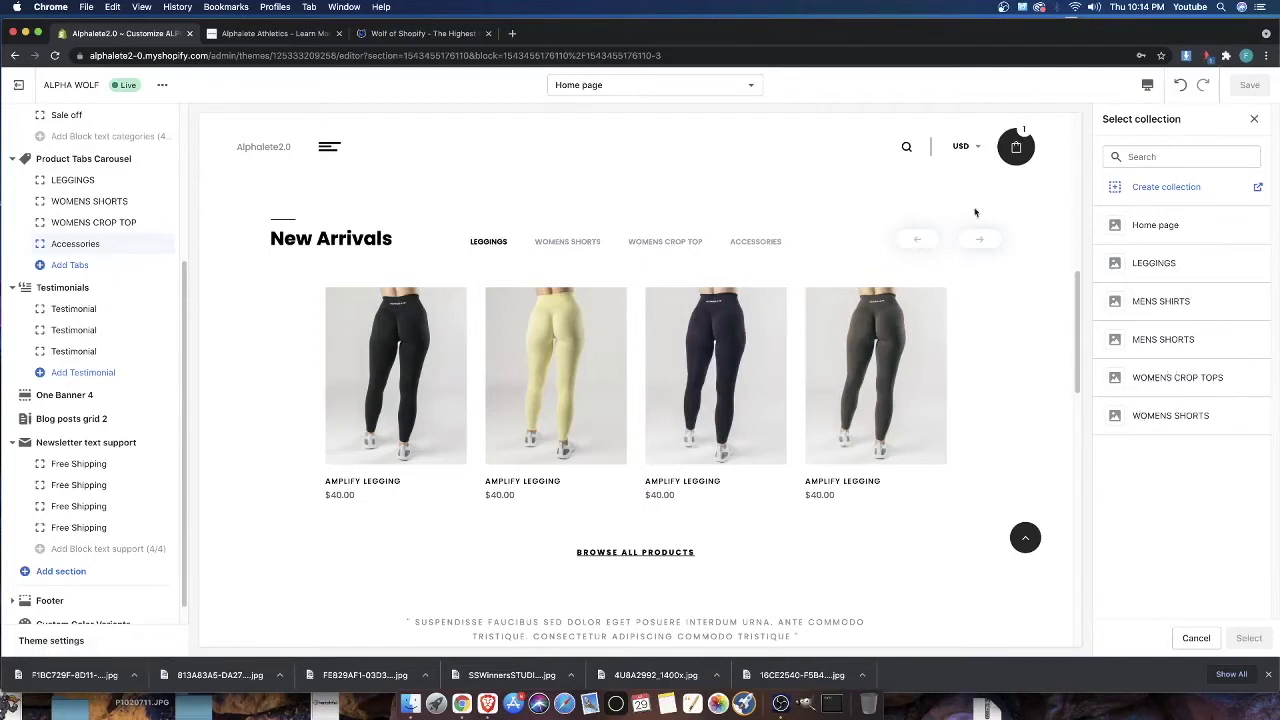
{"action": "left_click", "coordinate": [1254, 119]}
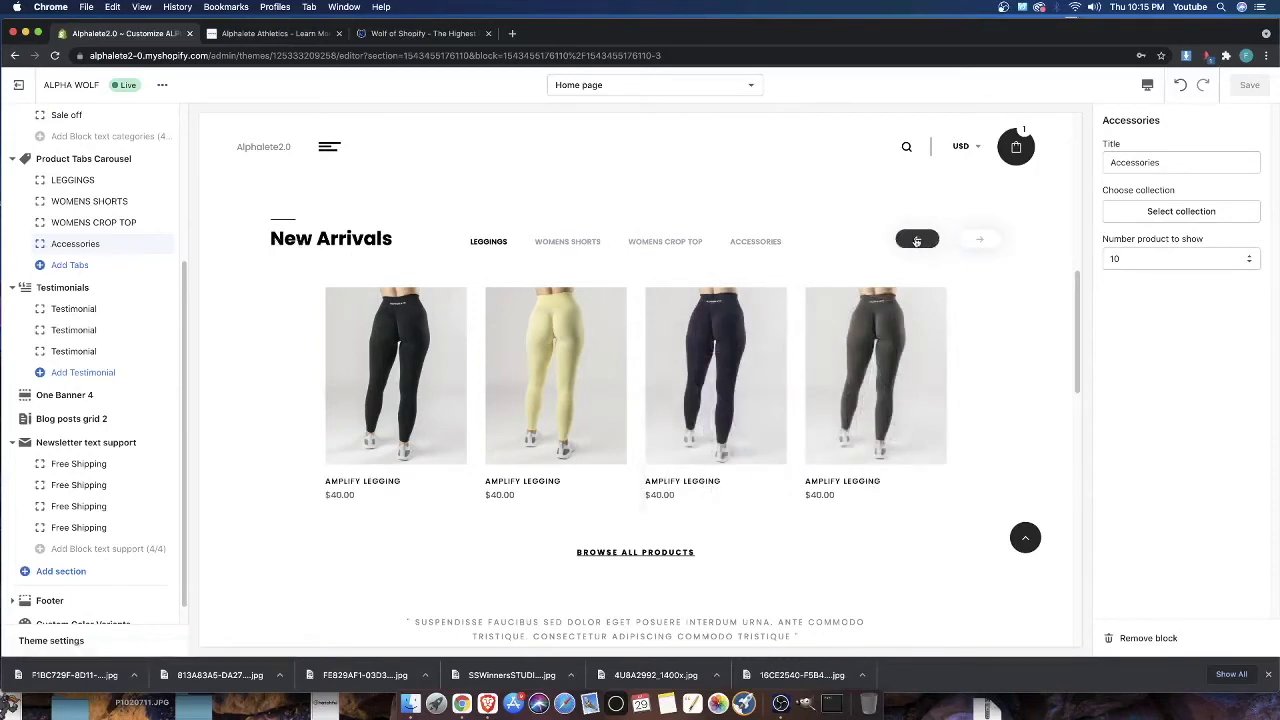
{"action": "left_click", "coordinate": [668, 246]}
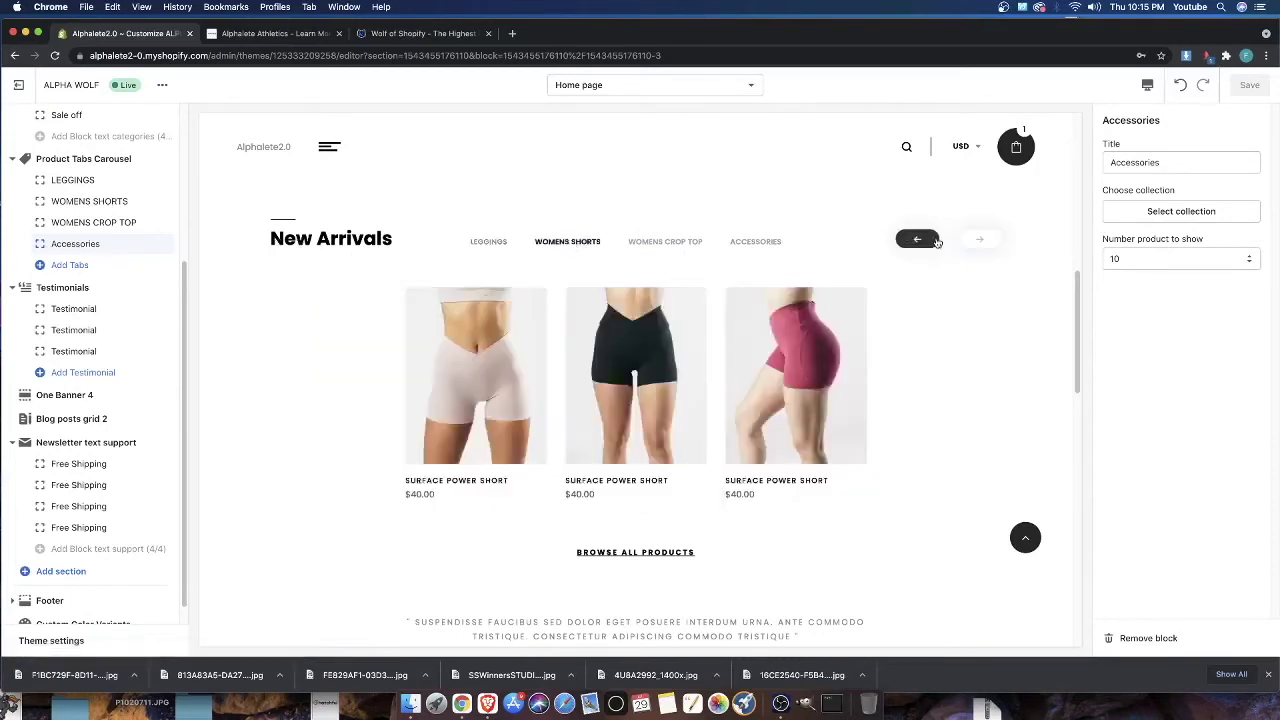
{"action": "left_click", "coordinate": [490, 241]}
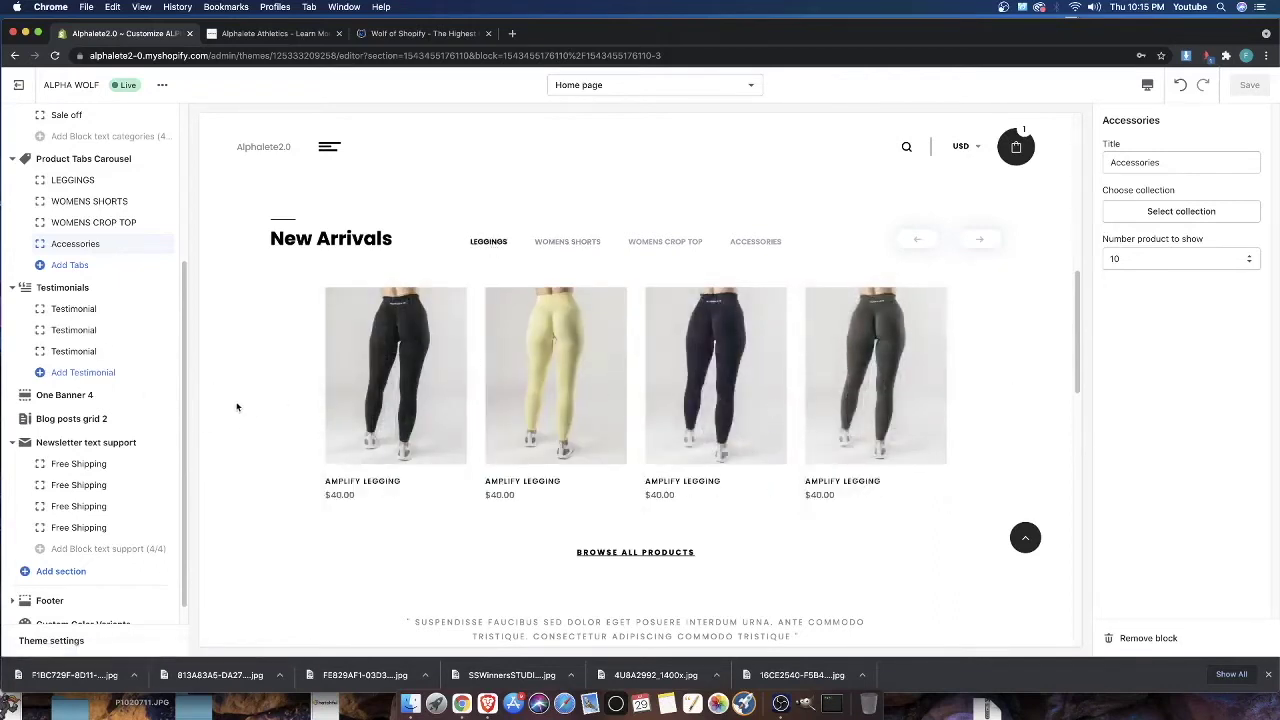
{"action": "left_click", "coordinate": [567, 242]}
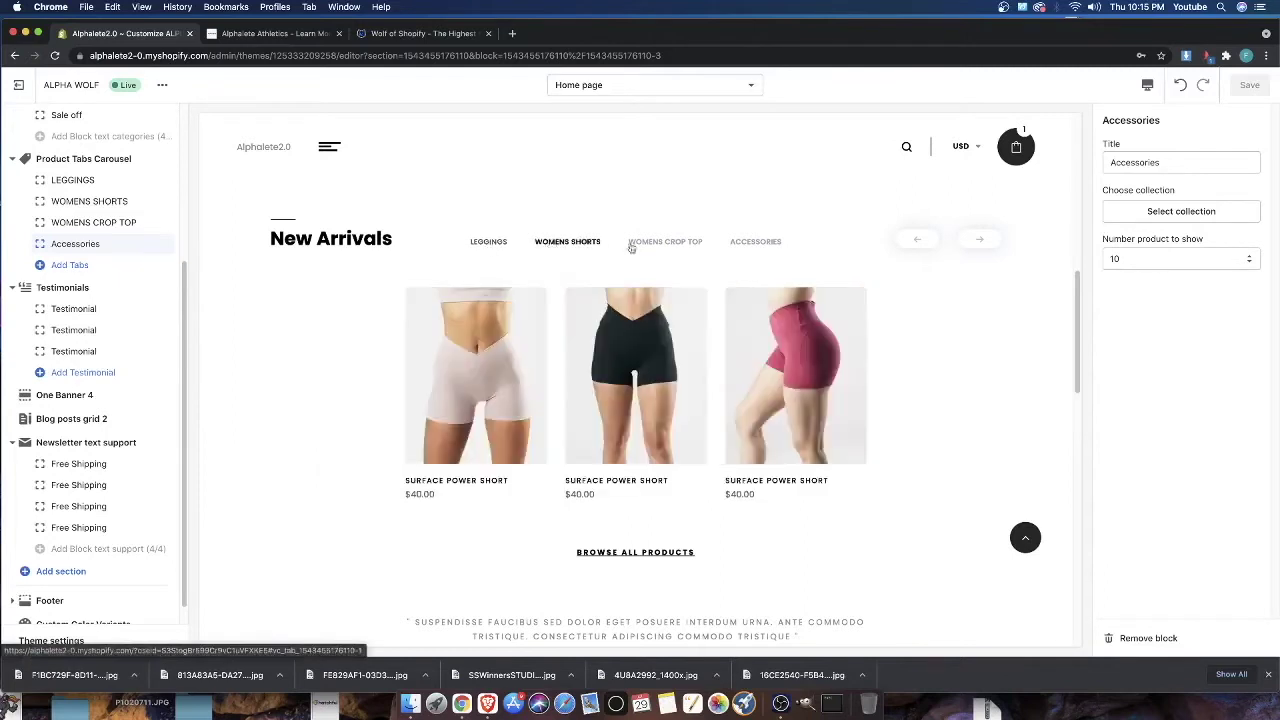
{"action": "left_click", "coordinate": [660, 242]}
{"action": "left_click", "coordinate": [493, 242]}
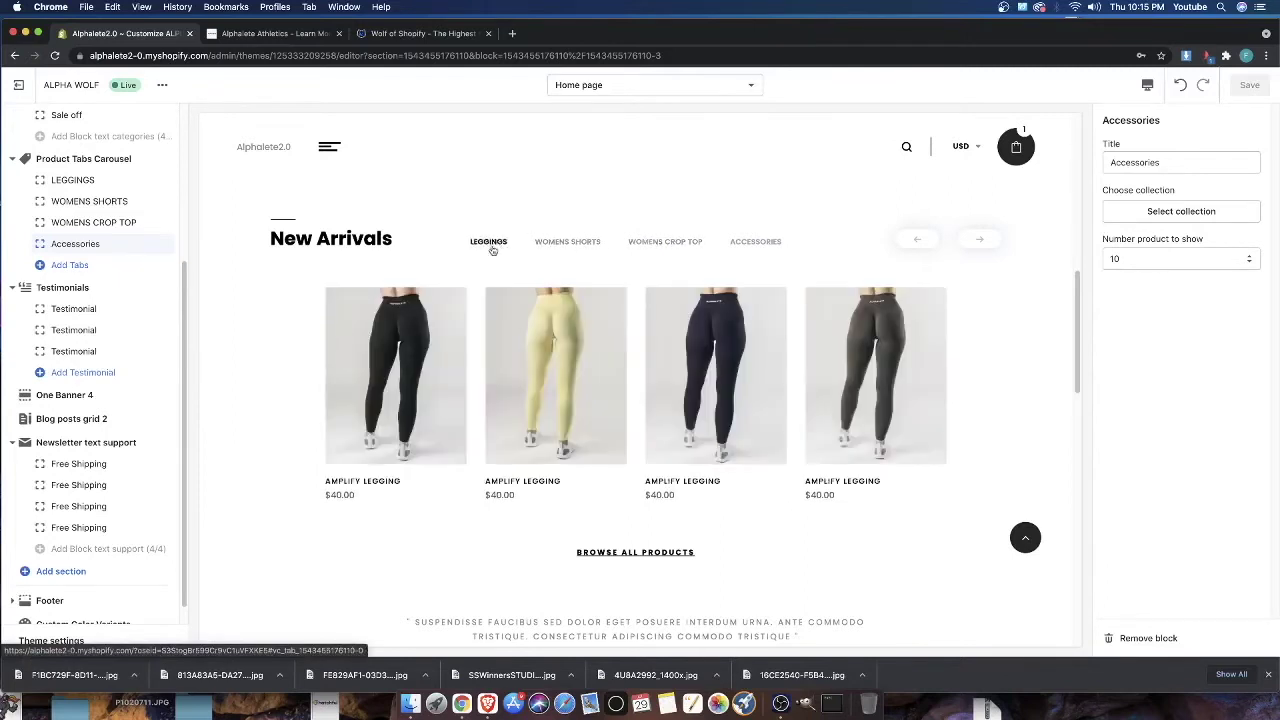
{"action": "left_click", "coordinate": [765, 242]}
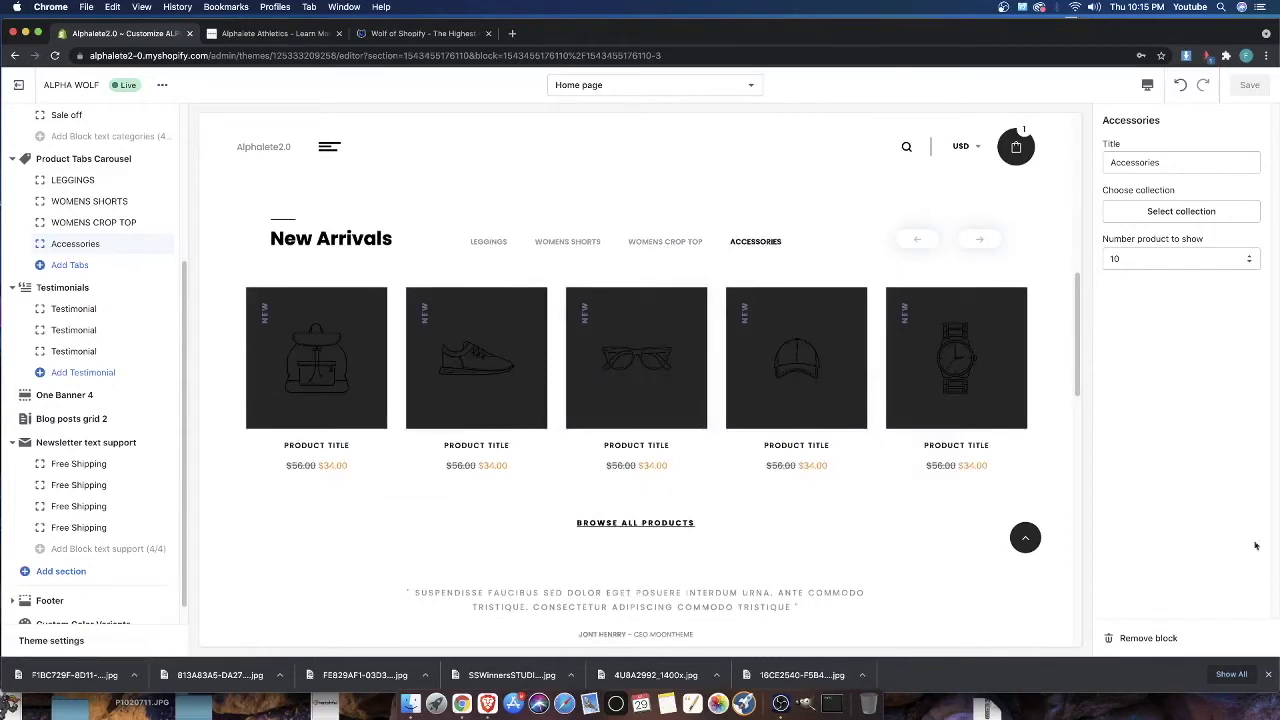
Remove the Accessories tab from the Product Tabs Carousel, check the remaining tabs and save the theme
{"action": "left_click", "coordinate": [1143, 639]}
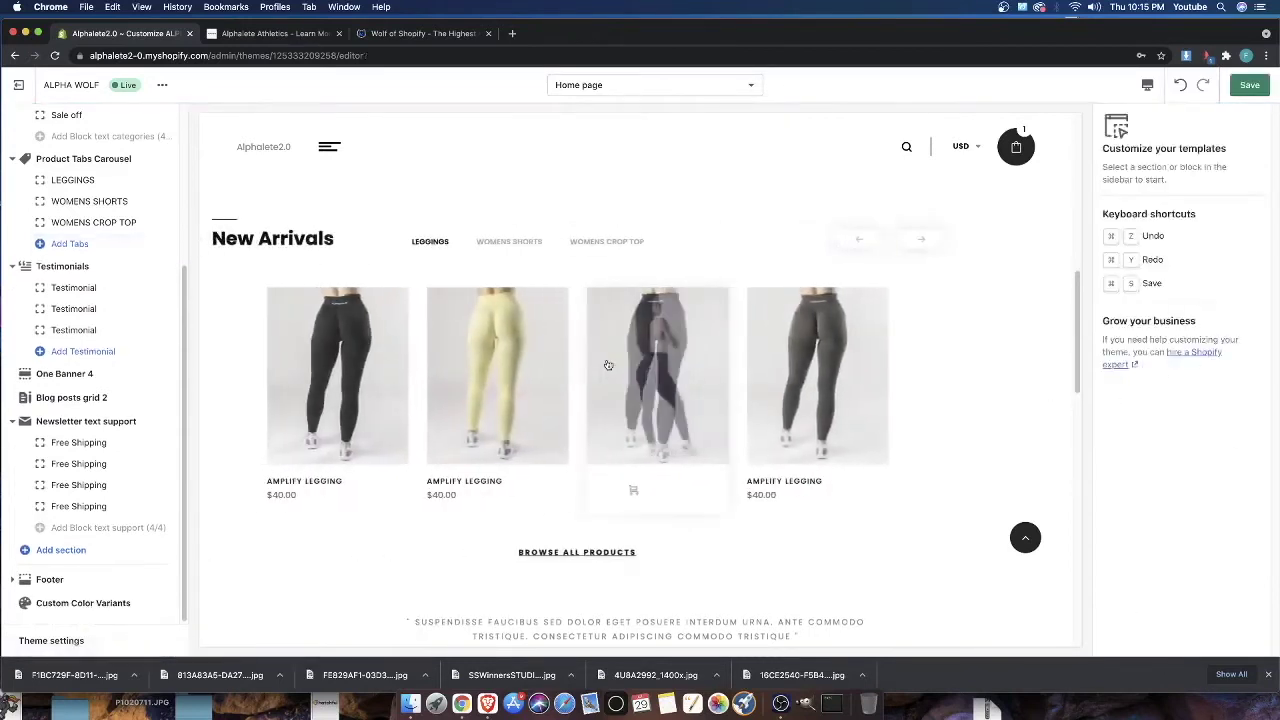
{"action": "left_click", "coordinate": [567, 243]}
{"action": "left_click", "coordinate": [646, 242]}
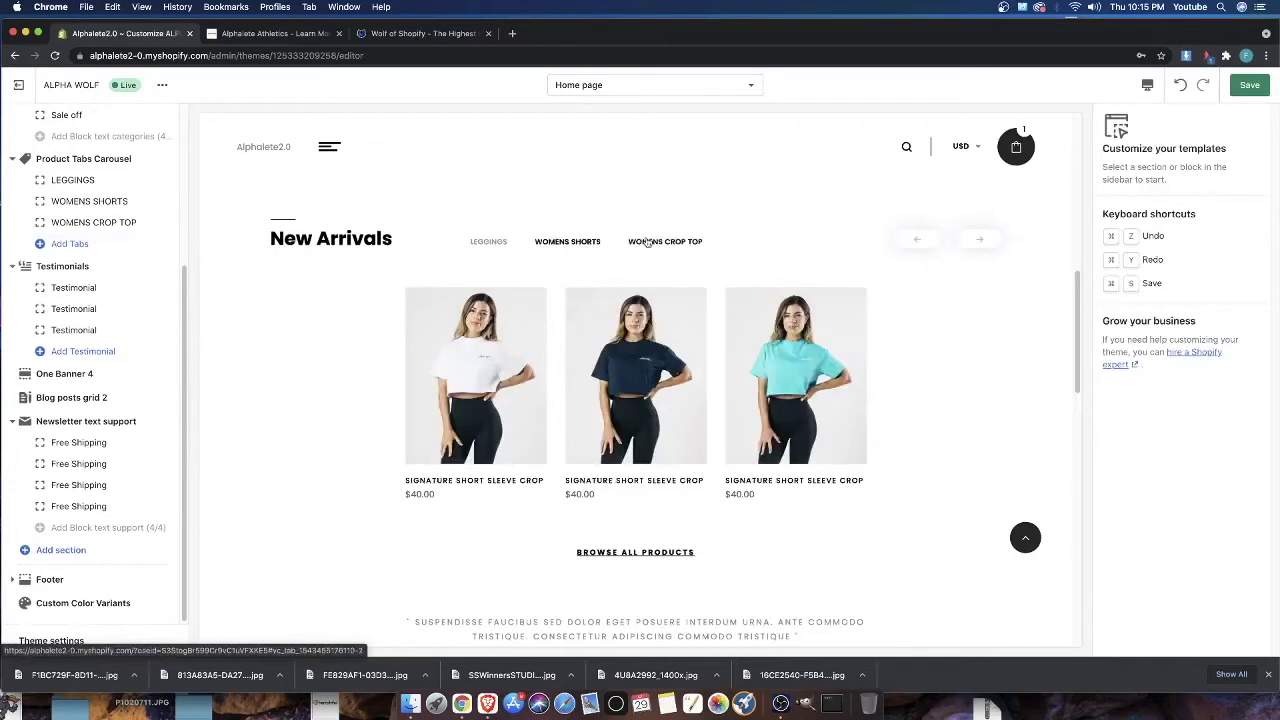
{"action": "left_click", "coordinate": [509, 242]}
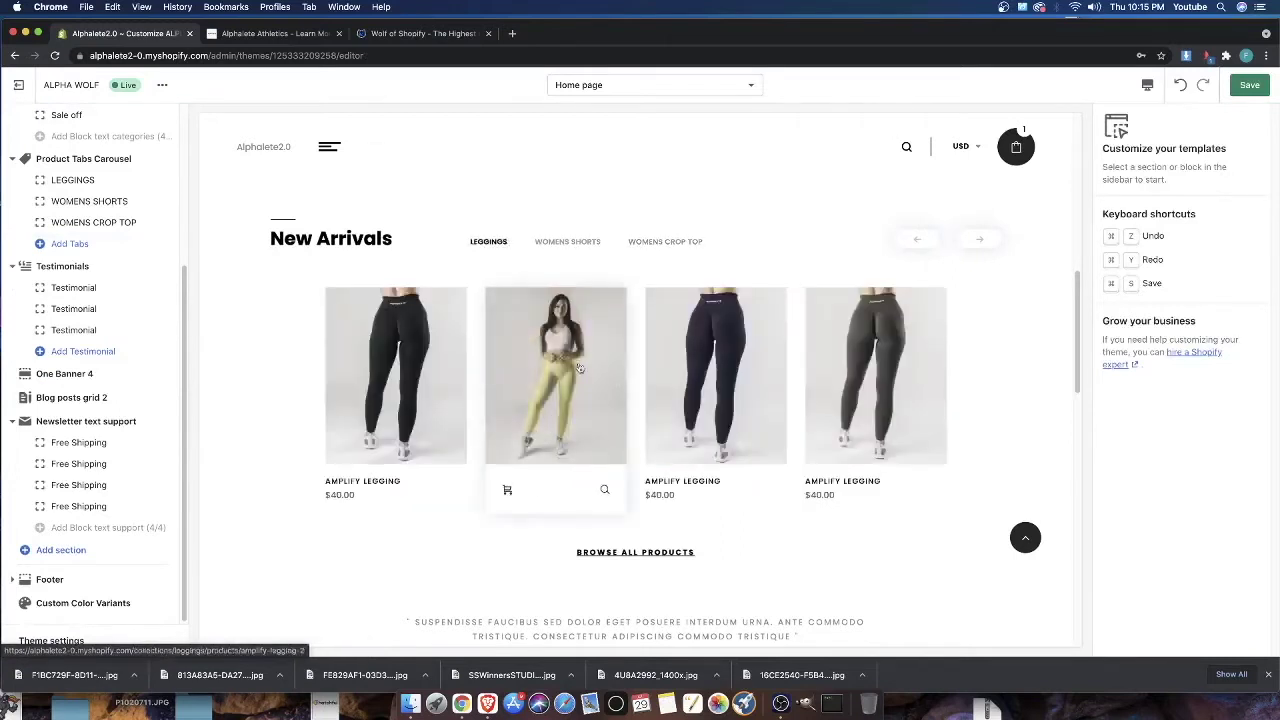
{"action": "left_click", "coordinate": [1240, 85]}
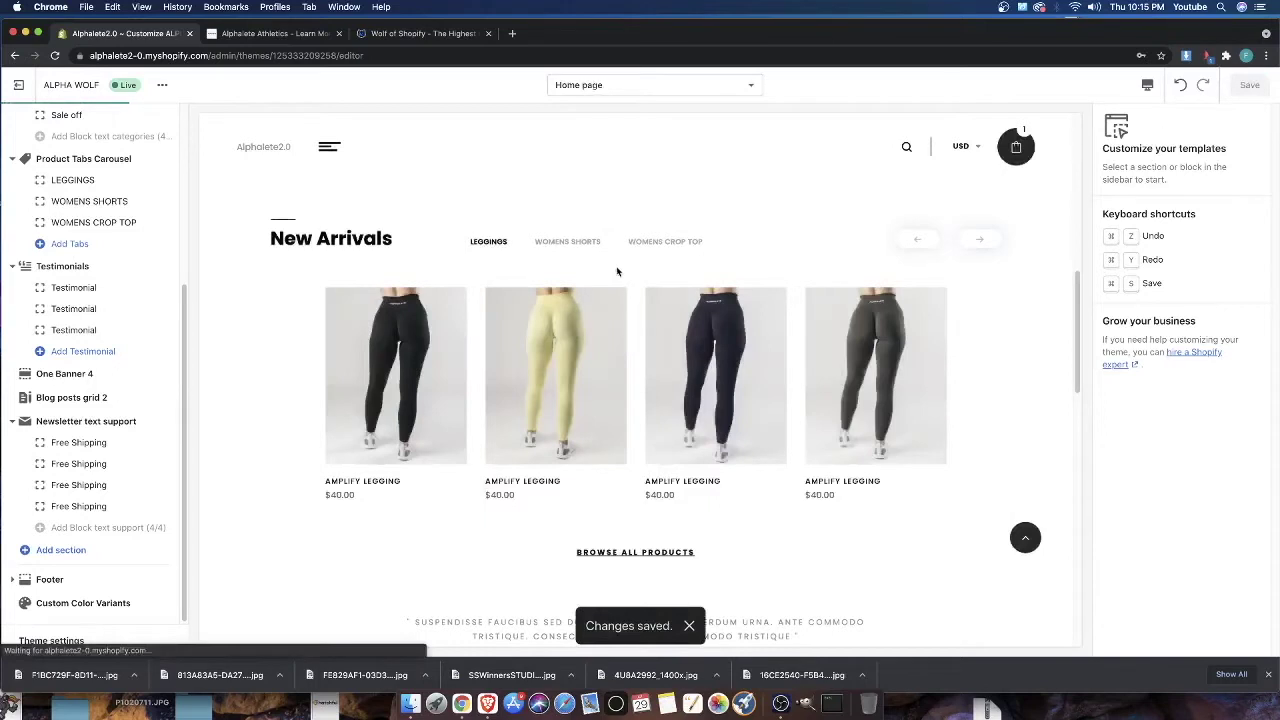
Change the title of the Product Tabs Carousel section to WOMENS PRODUCTS
{"action": "left_click_drag", "start_coordinate": [258, 240], "coordinate": [403, 239]}
{"action": "left_click", "coordinate": [403, 239]}
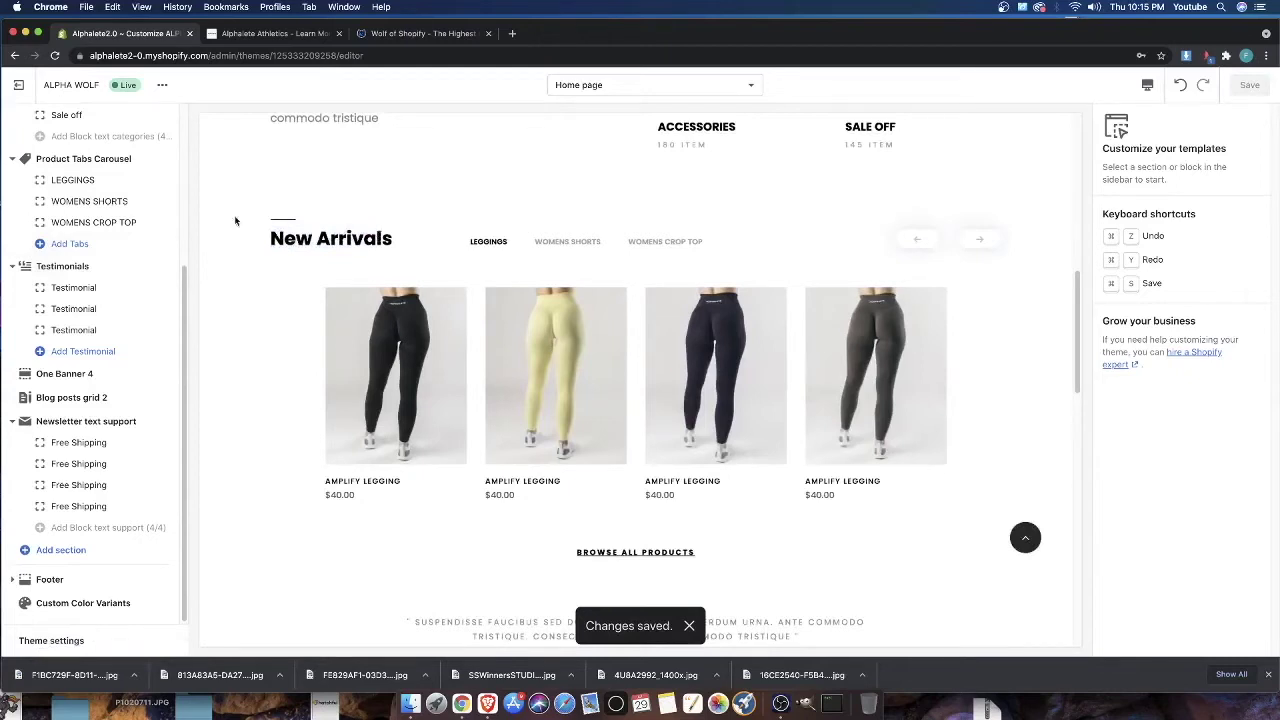
{"action": "left_click", "coordinate": [115, 165]}
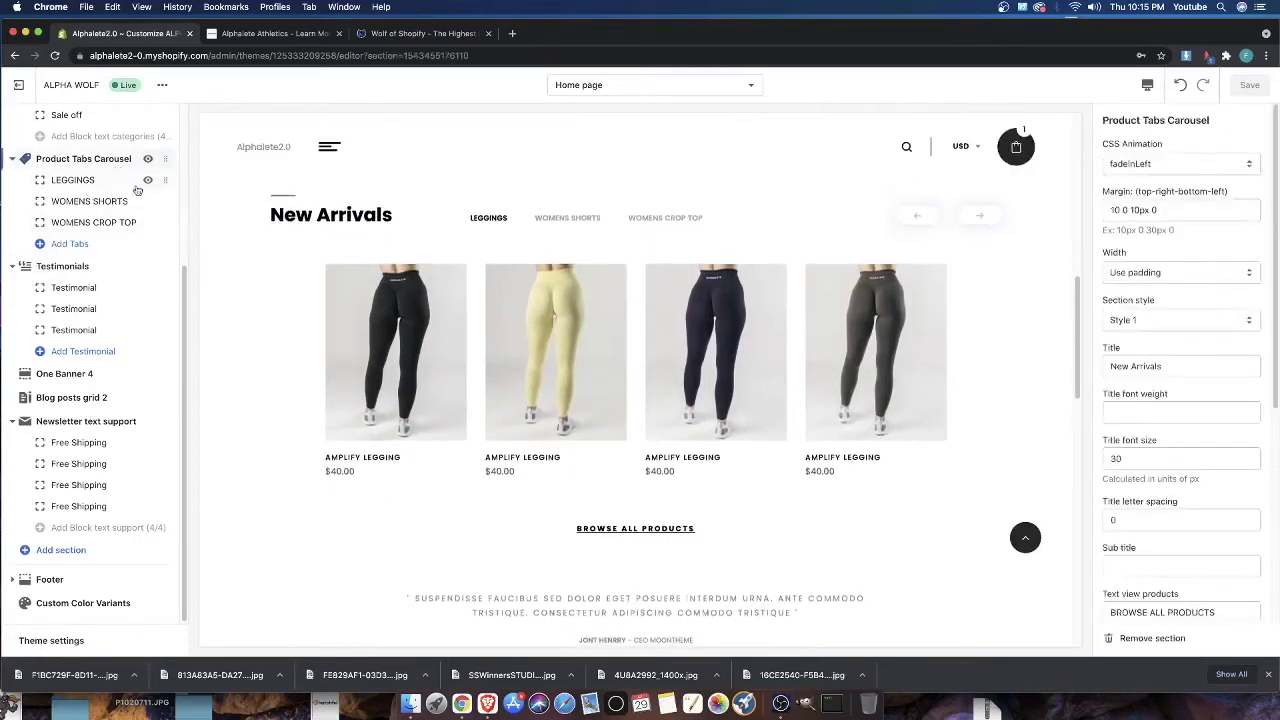
{"action": "triple_click", "coordinate": [1166, 369]}
{"action": "left_click", "coordinate": [640, 216]}
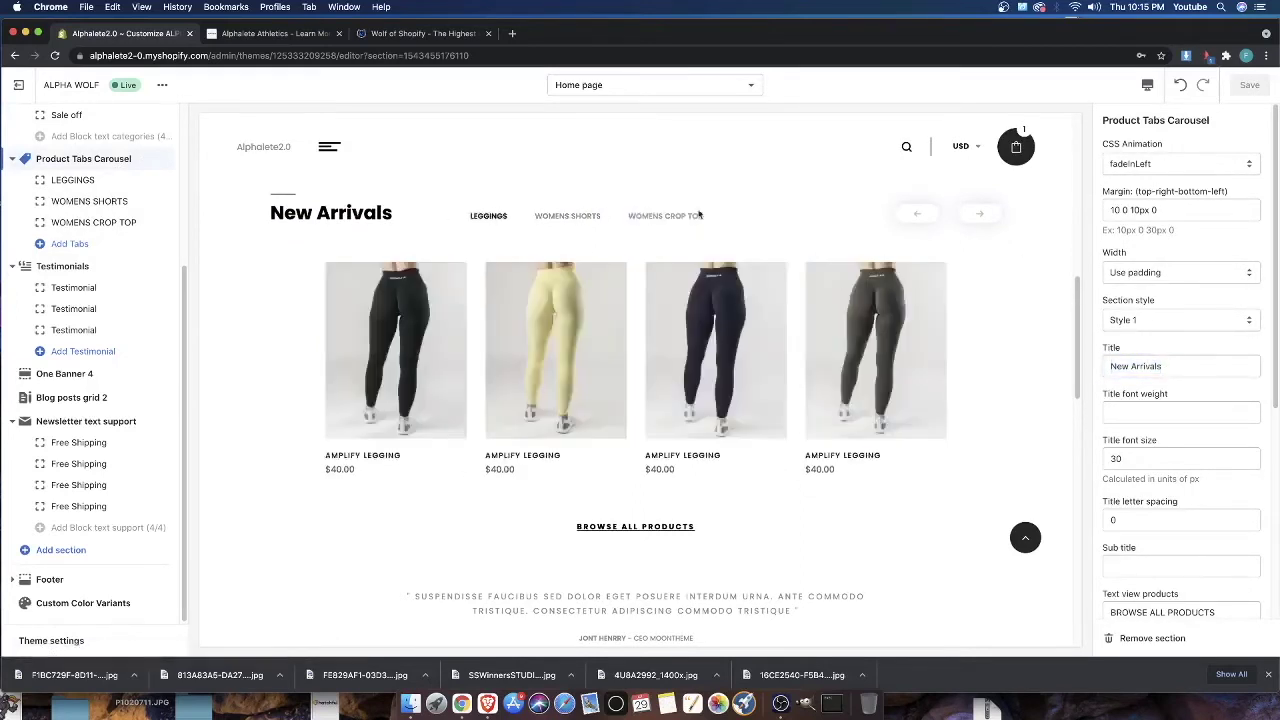
{"action": "triple_click", "coordinate": [1211, 364]}
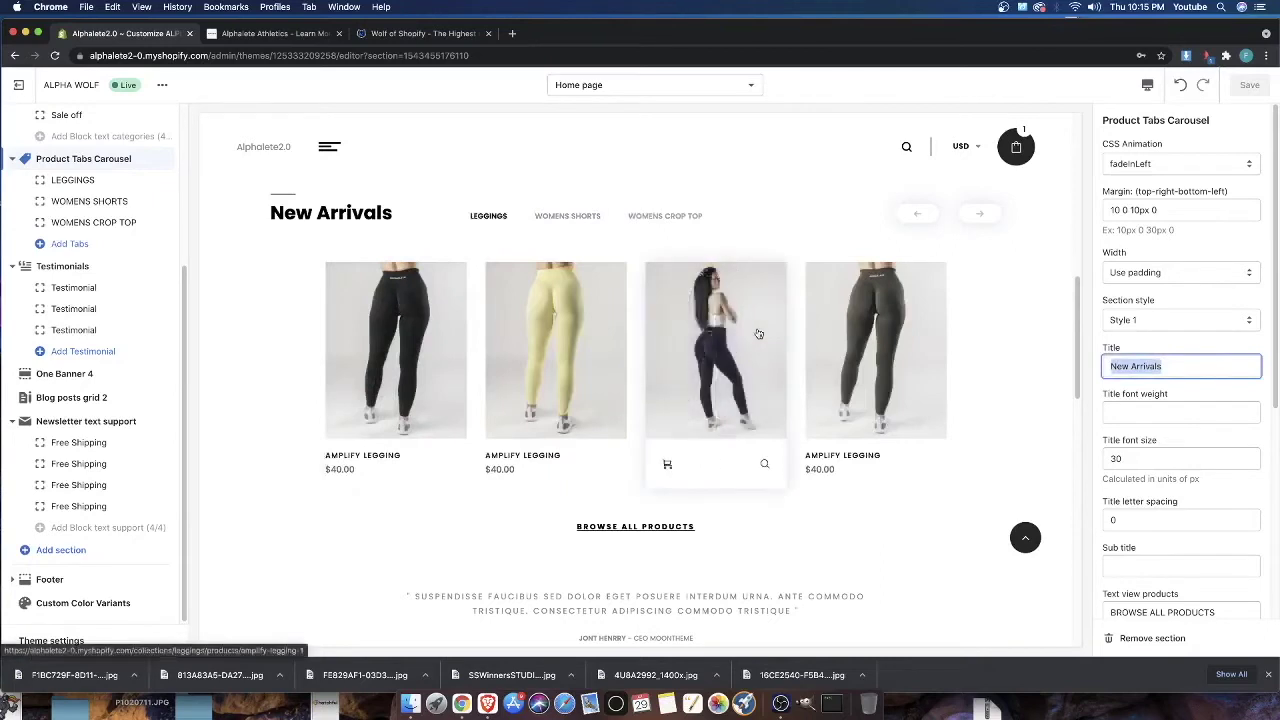
{"action": "key", "text": "BackSpace"}
{"action": "type", "text": "WOMENS PRODUCTS"}
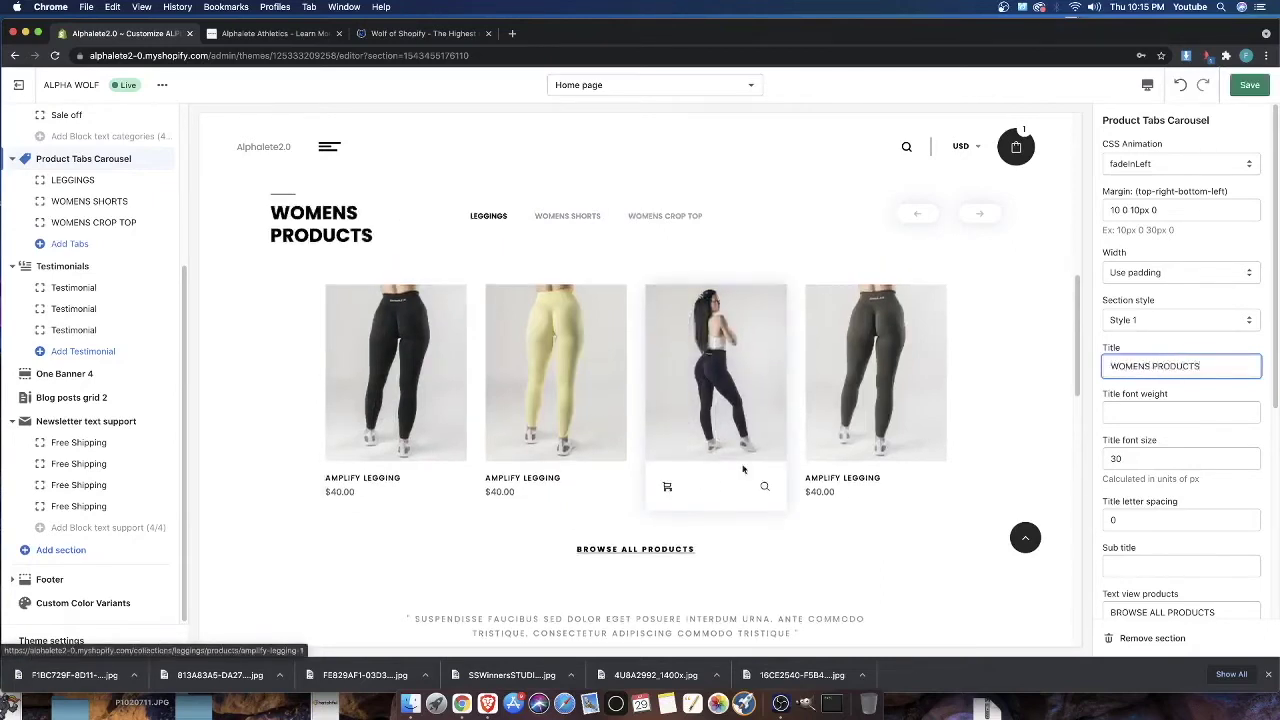
Try a title font size of 22 px for the carousel, set it to 32 px instead and save the theme
{"action": "left_click", "coordinate": [1136, 457]}
{"action": "key", "text": "BackSpace"}
{"action": "key", "text": "BackSpace"}
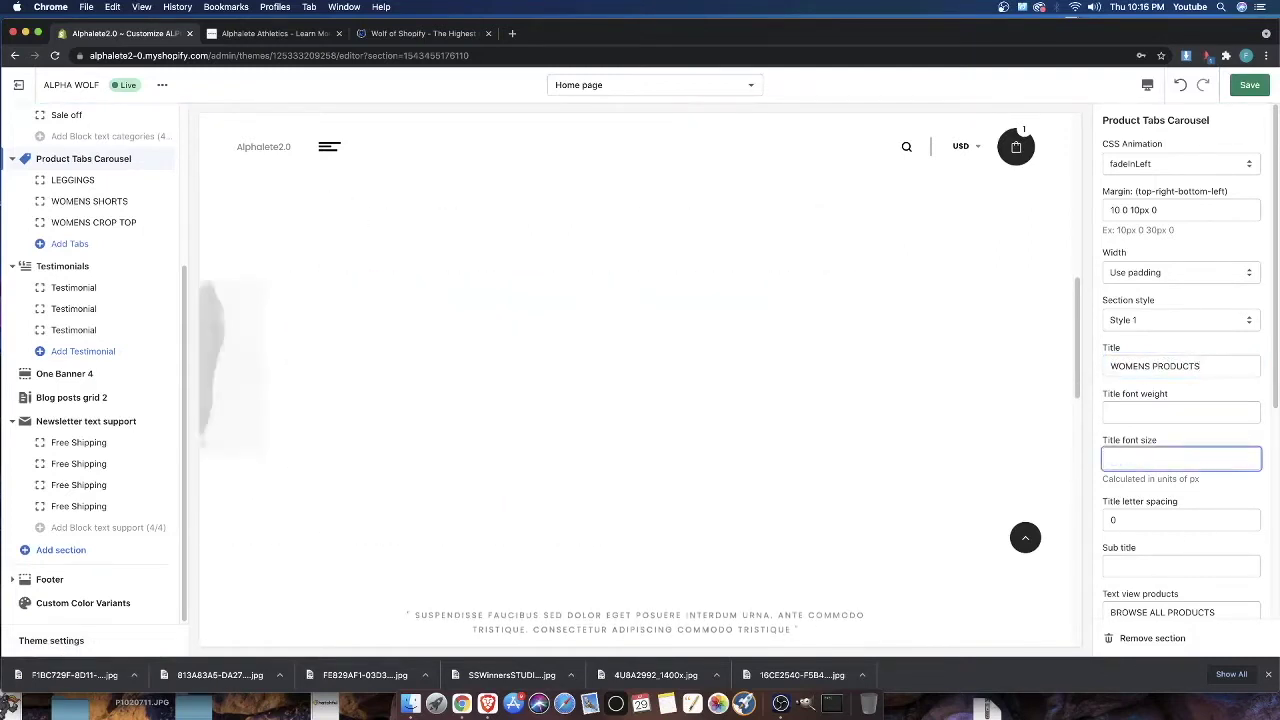
{"action": "type", "text": "22"}
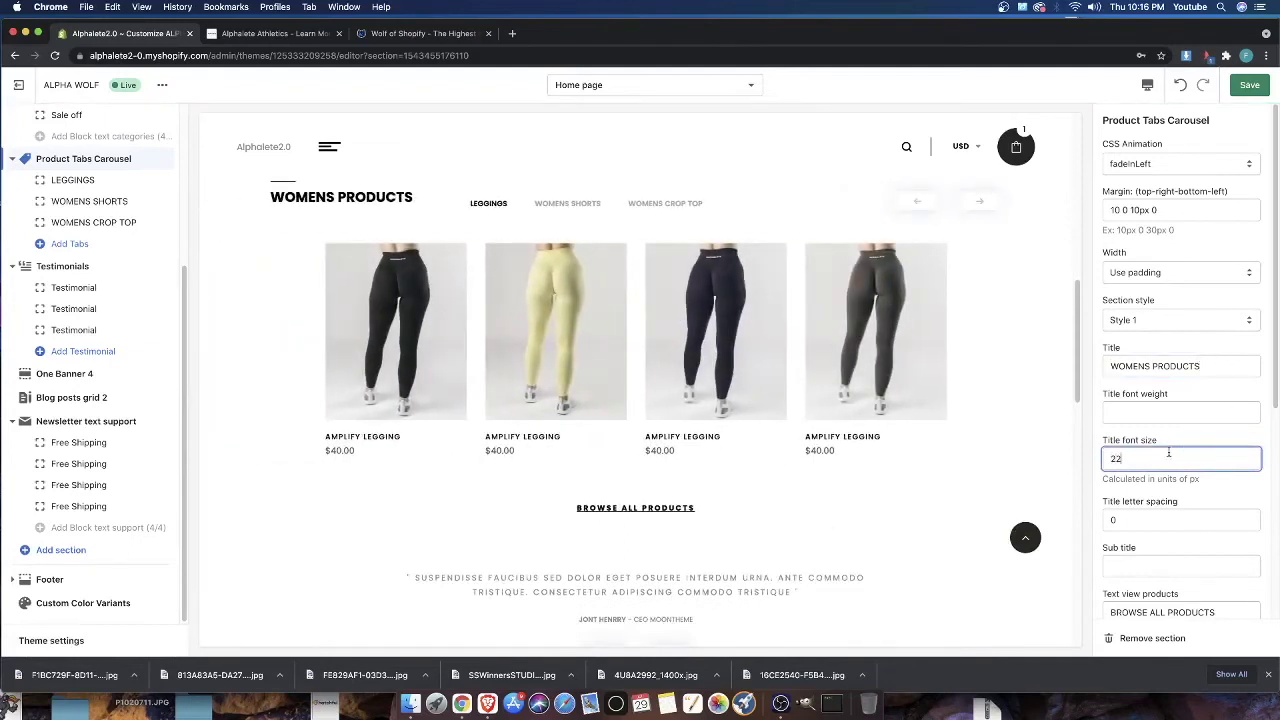
{"action": "type", "text": "32"}
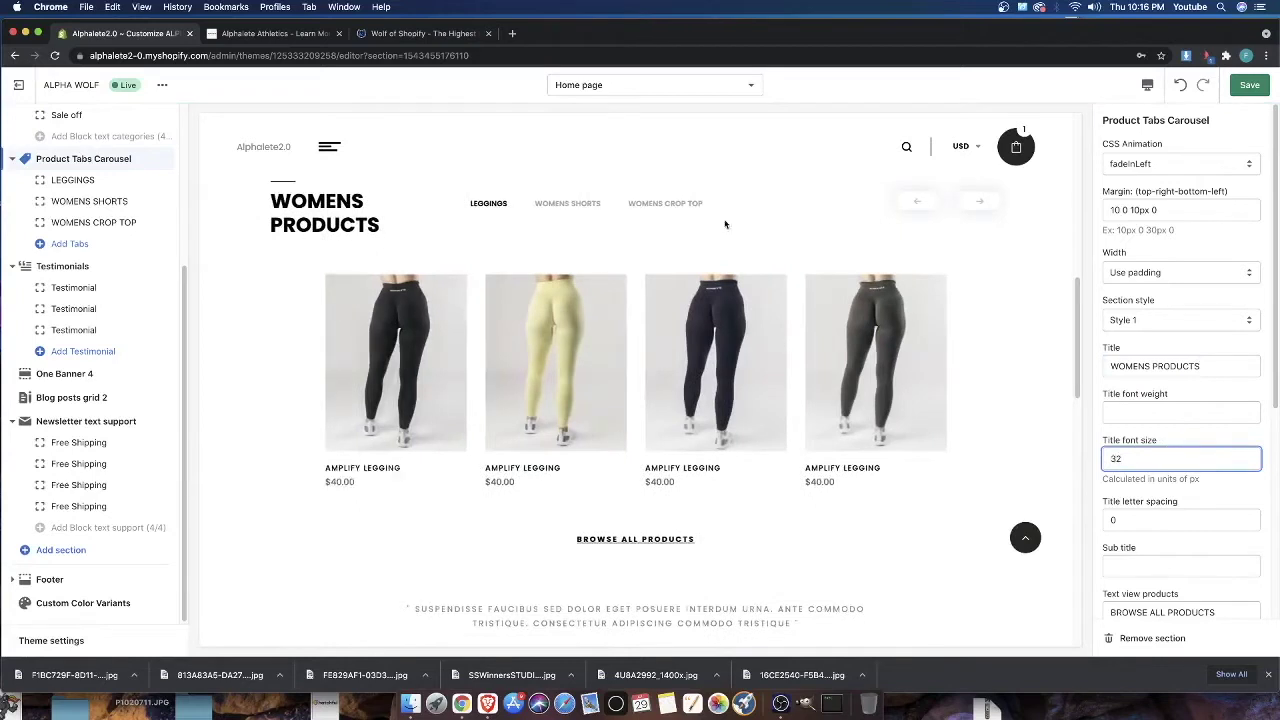
{"action": "left_click", "coordinate": [1251, 86]}
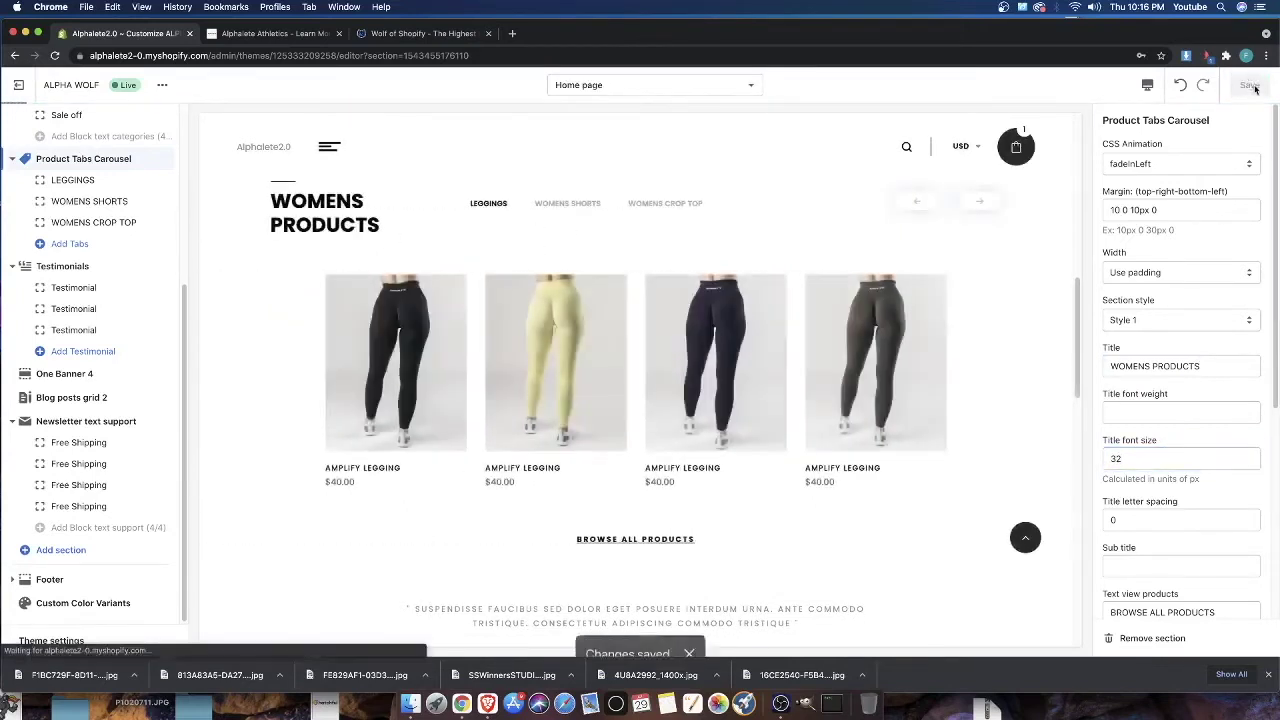
Examine the carousel's remaining settings and preview the products under LEGGINGS, WOMENS SHORTS and WOMENS CROP TOP
{"action": "scroll", "coordinate": [1222, 358], "scroll_direction": "down", "scroll_amount": 5}
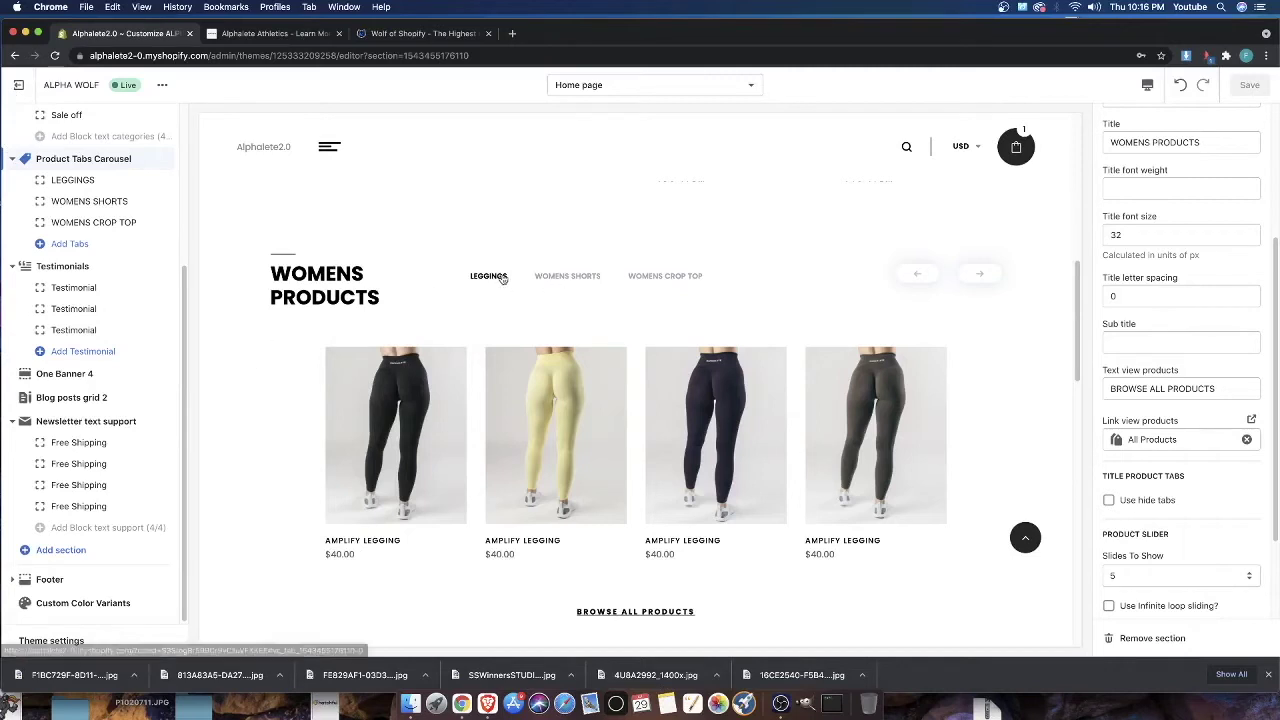
{"action": "left_click", "coordinate": [579, 279]}
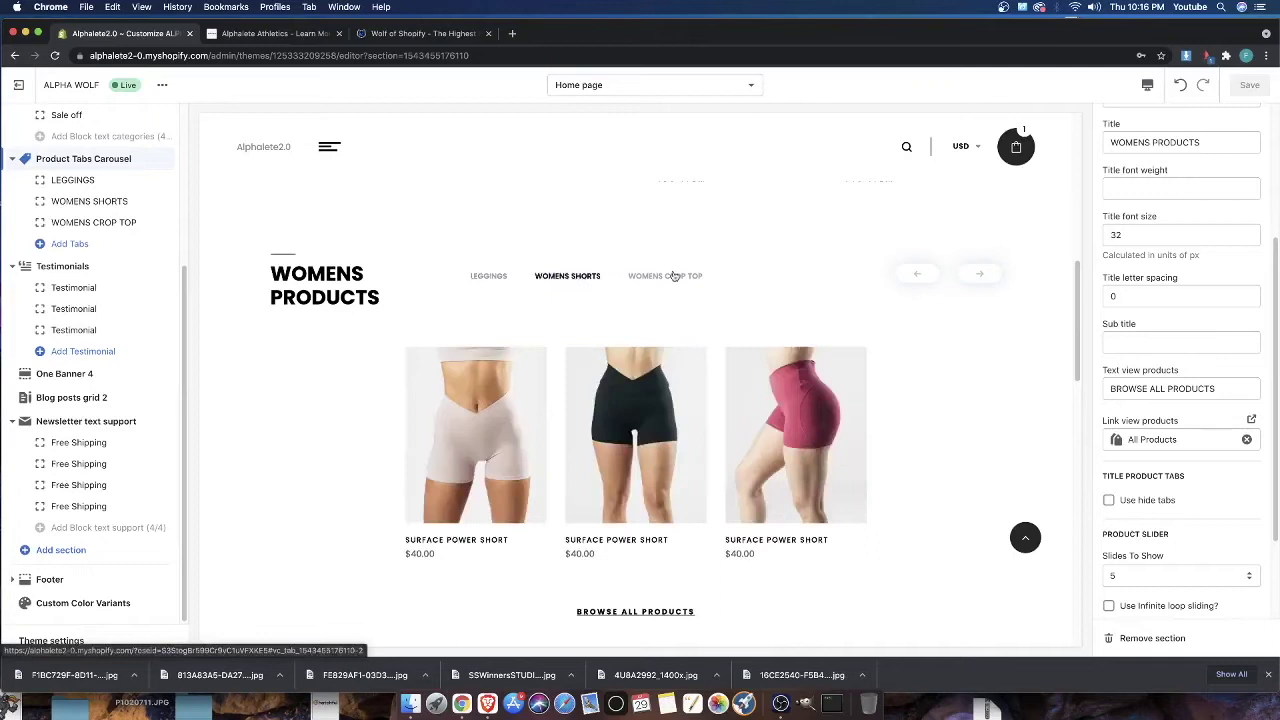
{"action": "left_click", "coordinate": [667, 277]}
{"action": "left_click", "coordinate": [485, 277]}
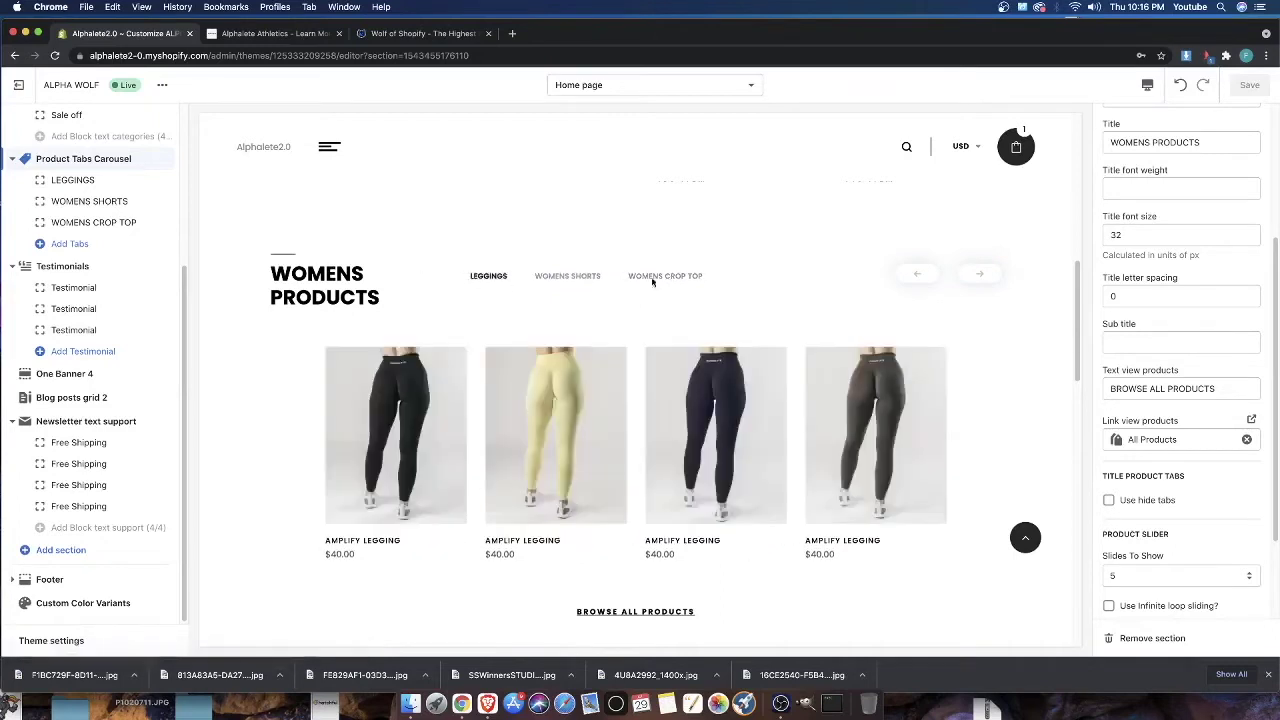
{"action": "left_click", "coordinate": [570, 277]}
{"action": "left_click", "coordinate": [640, 277]}
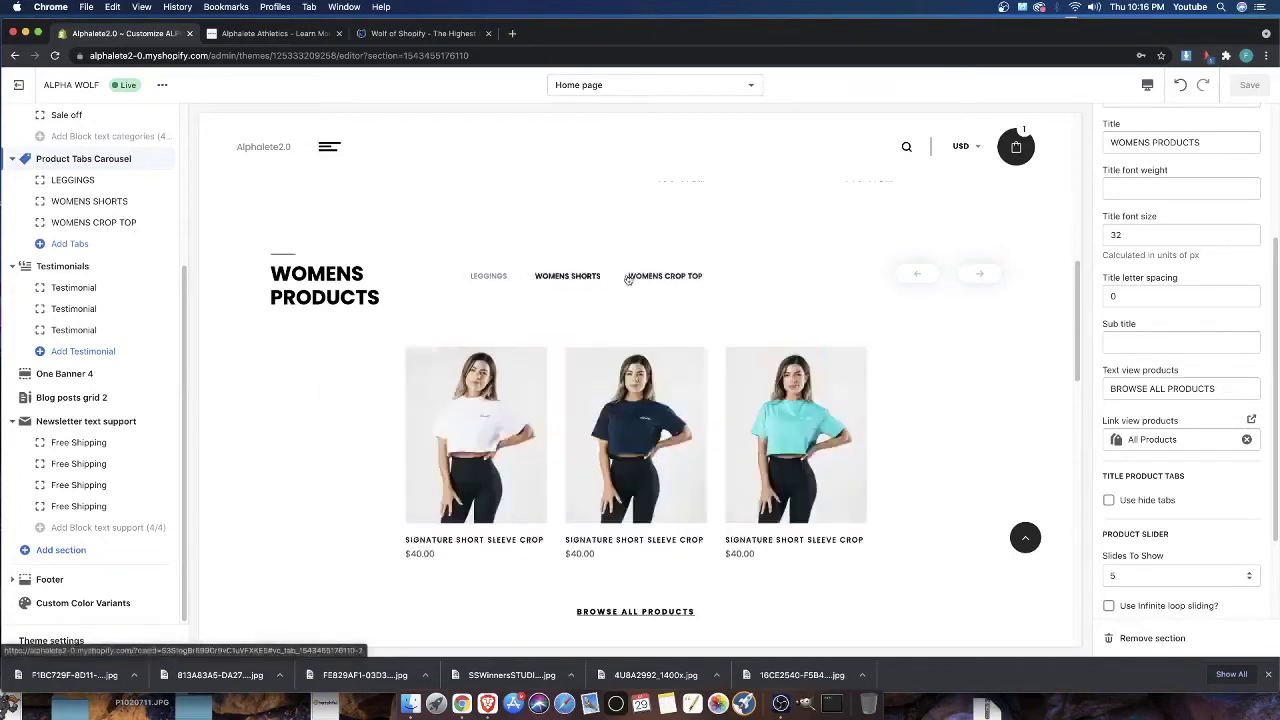
{"action": "left_click", "coordinate": [475, 279]}
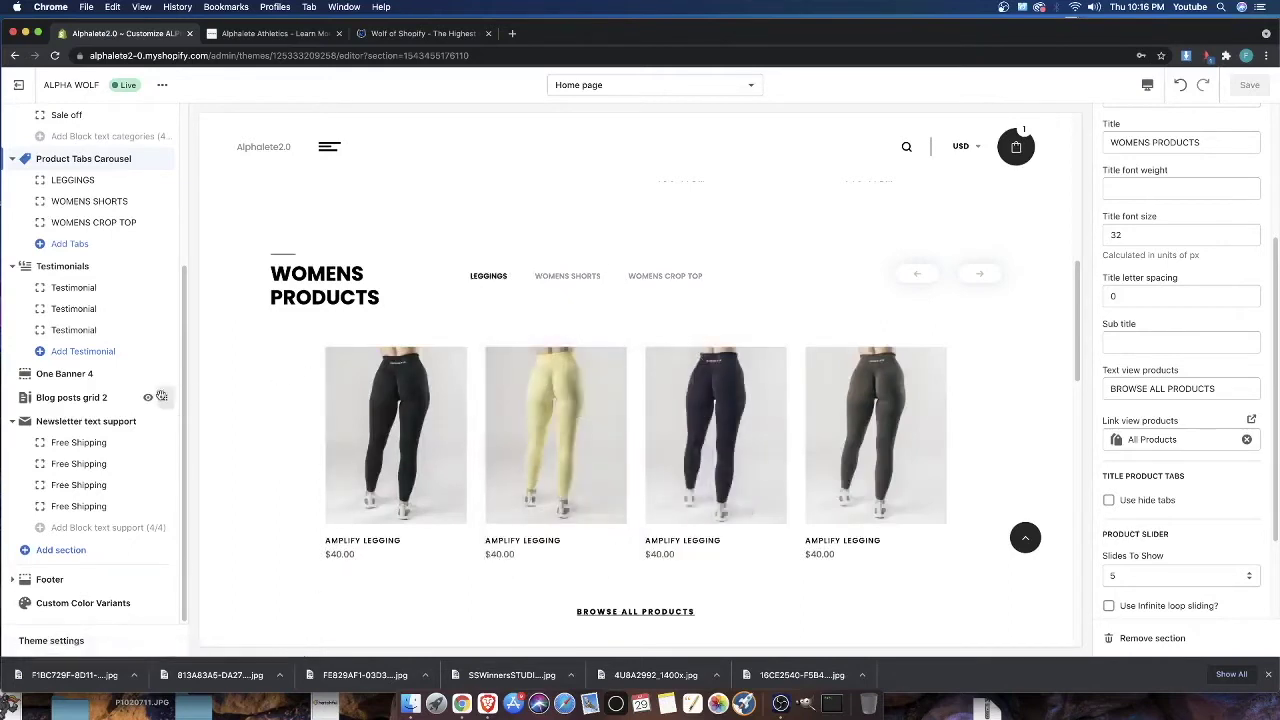
{"action": "left_click", "coordinate": [562, 279]}
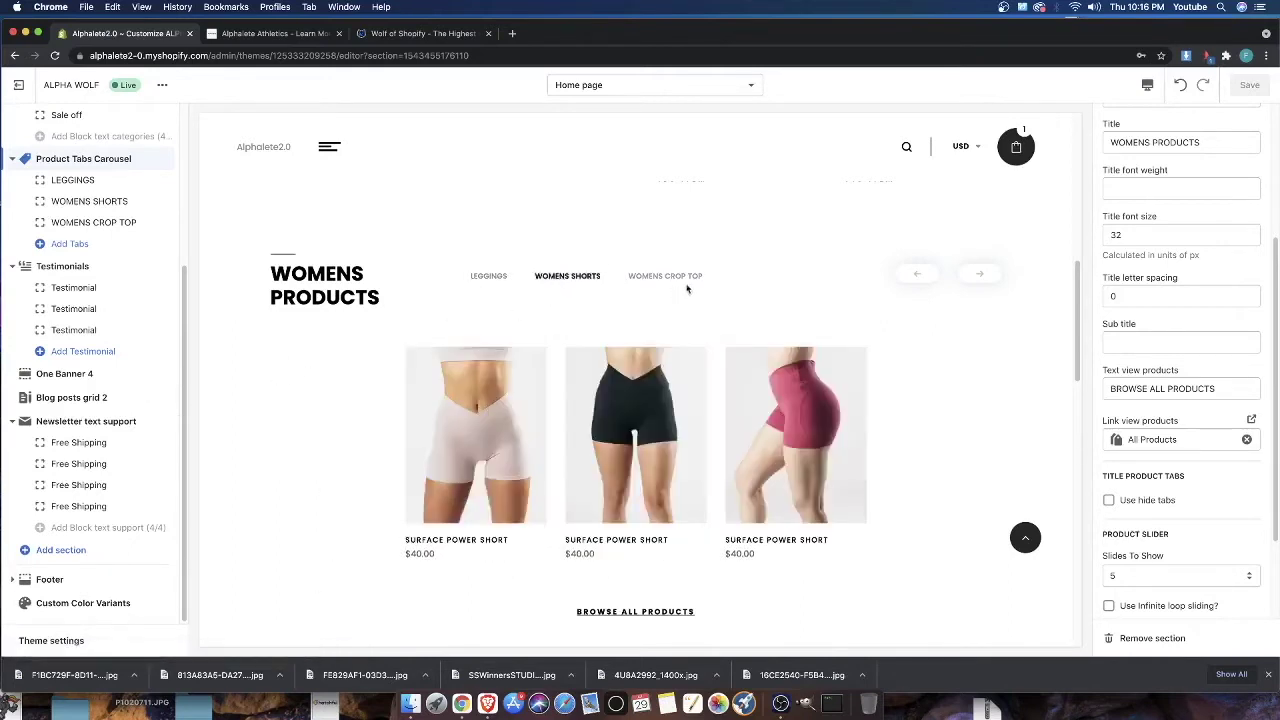
{"action": "left_click", "coordinate": [686, 281]}
{"action": "left_click", "coordinate": [488, 277]}
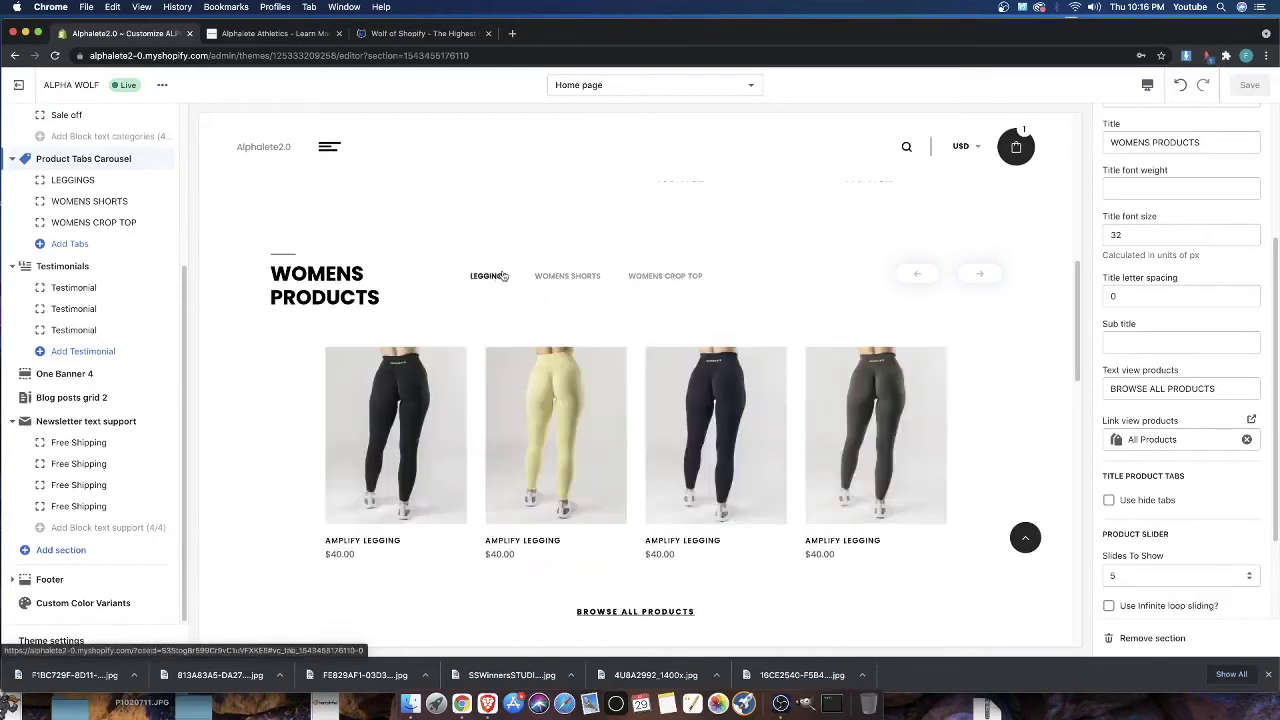
Open the black AMPLIFY LEGGING product page in the preview and examine its image gallery, stock indicator and purchase details
{"action": "left_click", "coordinate": [412, 419]}
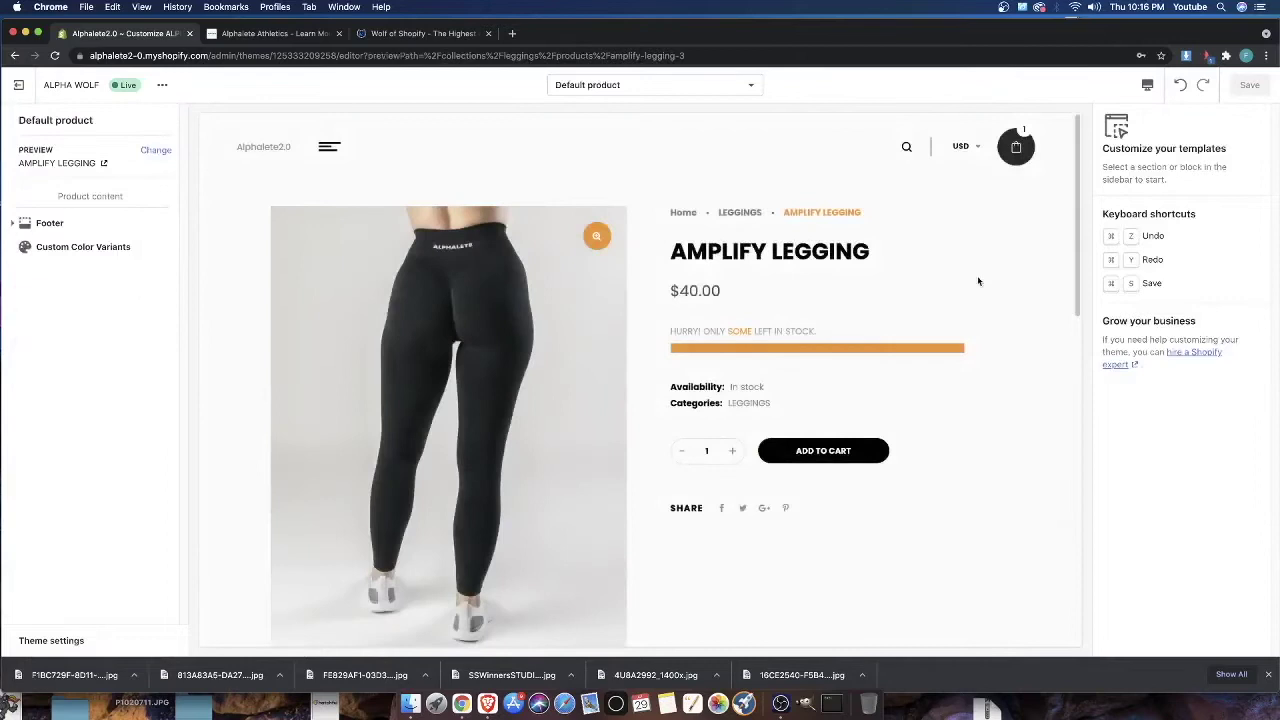
{"action": "scroll", "coordinate": [911, 469], "scroll_direction": "down", "scroll_amount": 5}
{"action": "left_click", "coordinate": [465, 430]}
{"action": "scroll", "coordinate": [465, 430], "scroll_direction": "up", "scroll_amount": 3}
{"action": "scroll", "coordinate": [867, 453], "scroll_direction": "down", "scroll_amount": 1}
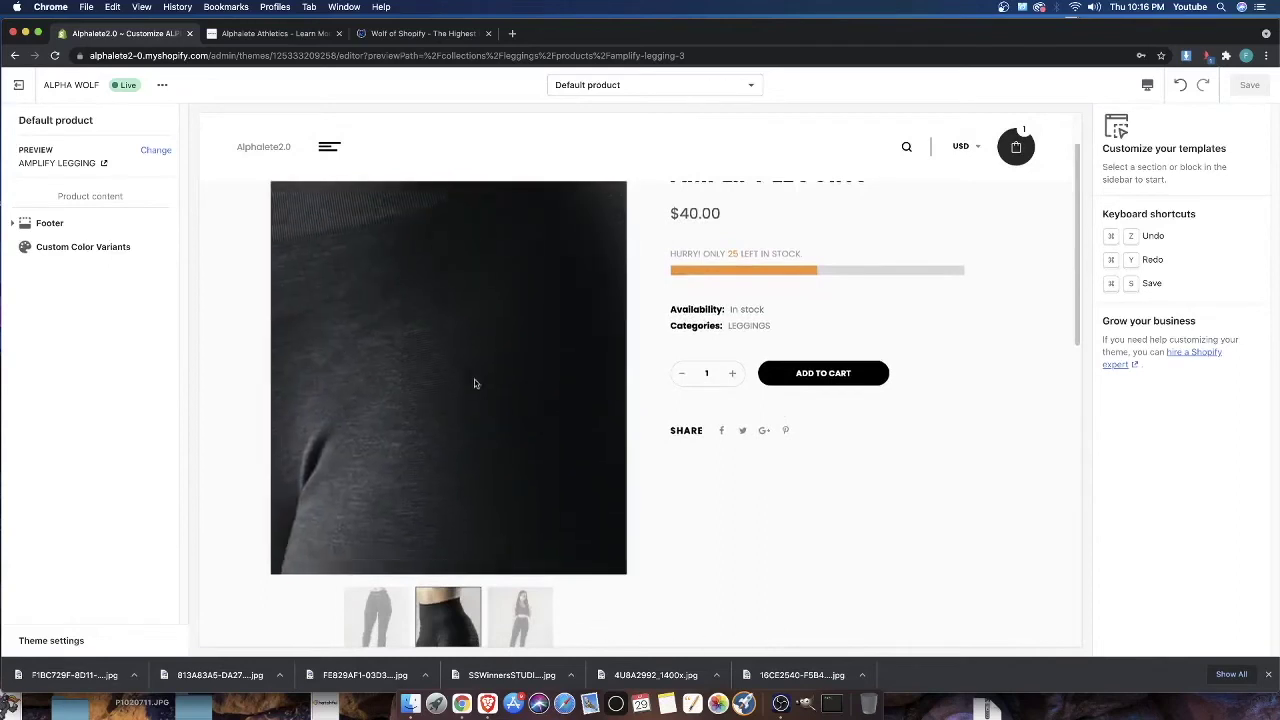
{"action": "scroll", "coordinate": [830, 400], "scroll_direction": "down", "scroll_amount": 2}
{"action": "scroll", "coordinate": [828, 427], "scroll_direction": "up", "scroll_amount": 3}
{"action": "left_click_drag", "start_coordinate": [707, 319], "coordinate": [846, 346]}
{"action": "left_click", "coordinate": [828, 399]}
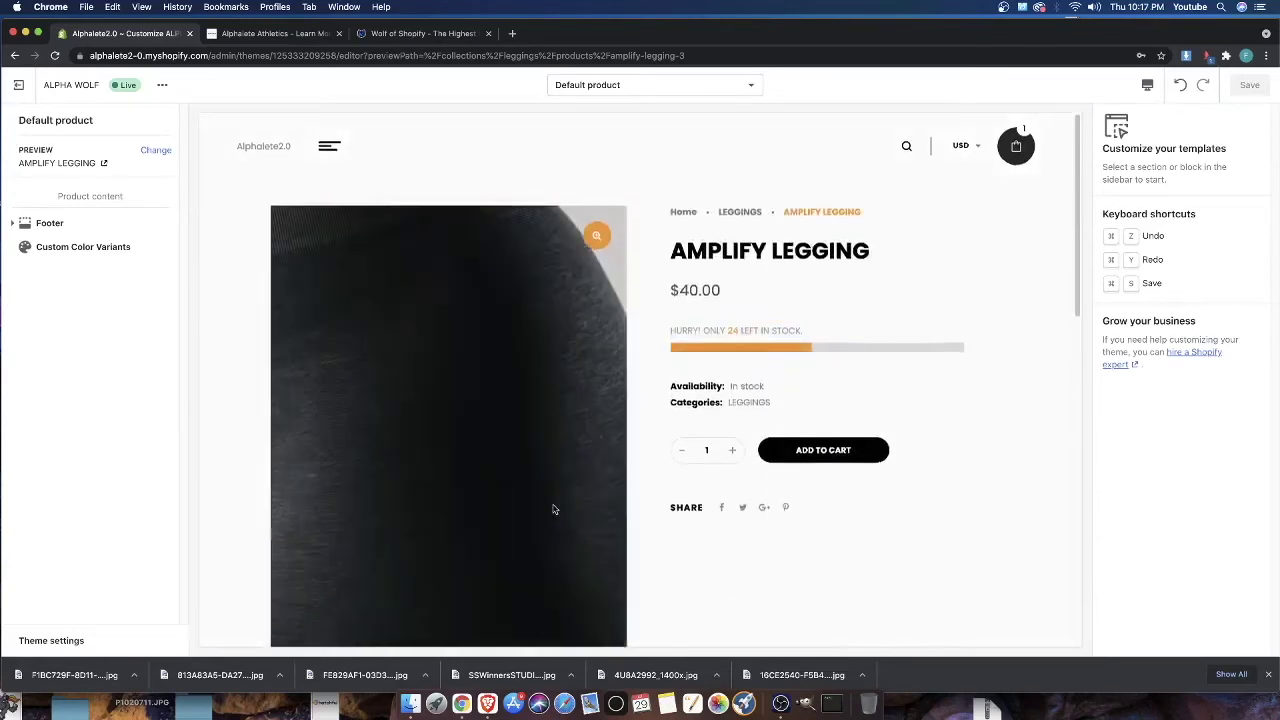
Examine the third gallery image, the information tabs and the Related Products on the AMPLIFY LEGGING page
{"action": "scroll", "coordinate": [600, 540], "scroll_direction": "down", "scroll_amount": 2}
{"action": "left_click", "coordinate": [522, 603]}
{"action": "scroll", "coordinate": [749, 626], "scroll_direction": "down", "scroll_amount": 3}
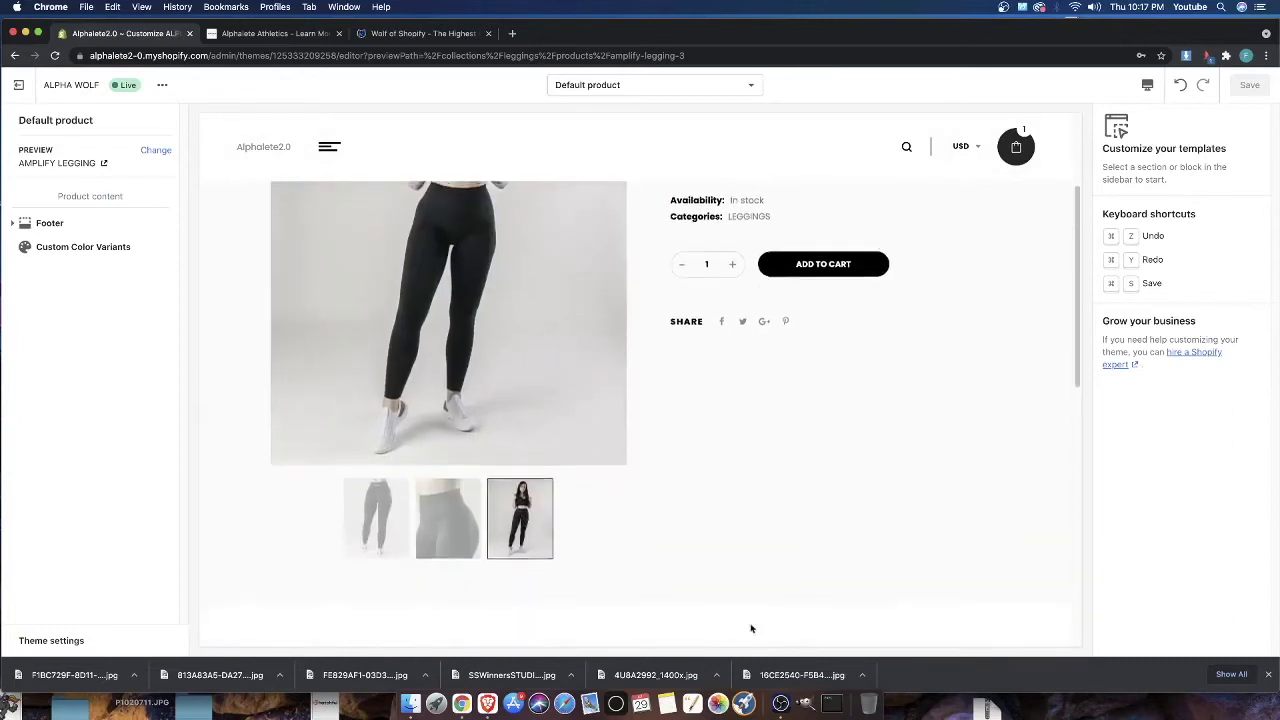
{"action": "scroll", "coordinate": [802, 612], "scroll_direction": "up", "scroll_amount": 4}
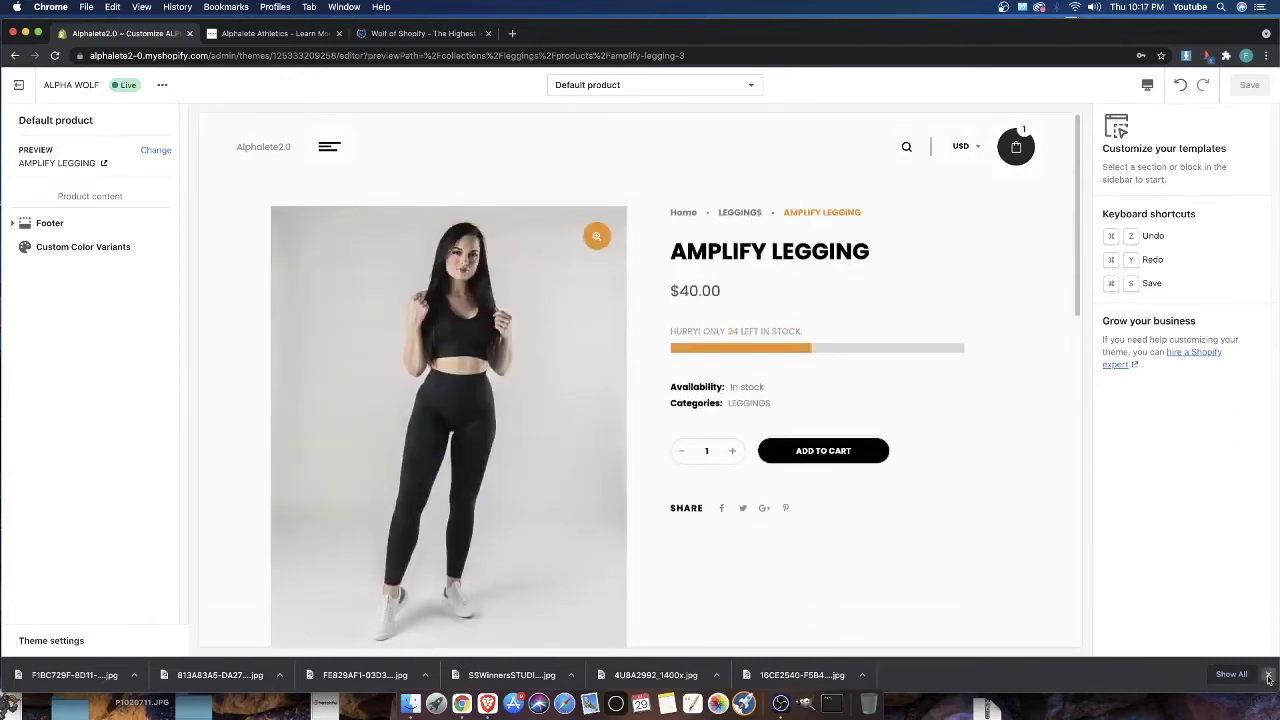
{"action": "scroll", "coordinate": [871, 580], "scroll_direction": "down", "scroll_amount": 5}
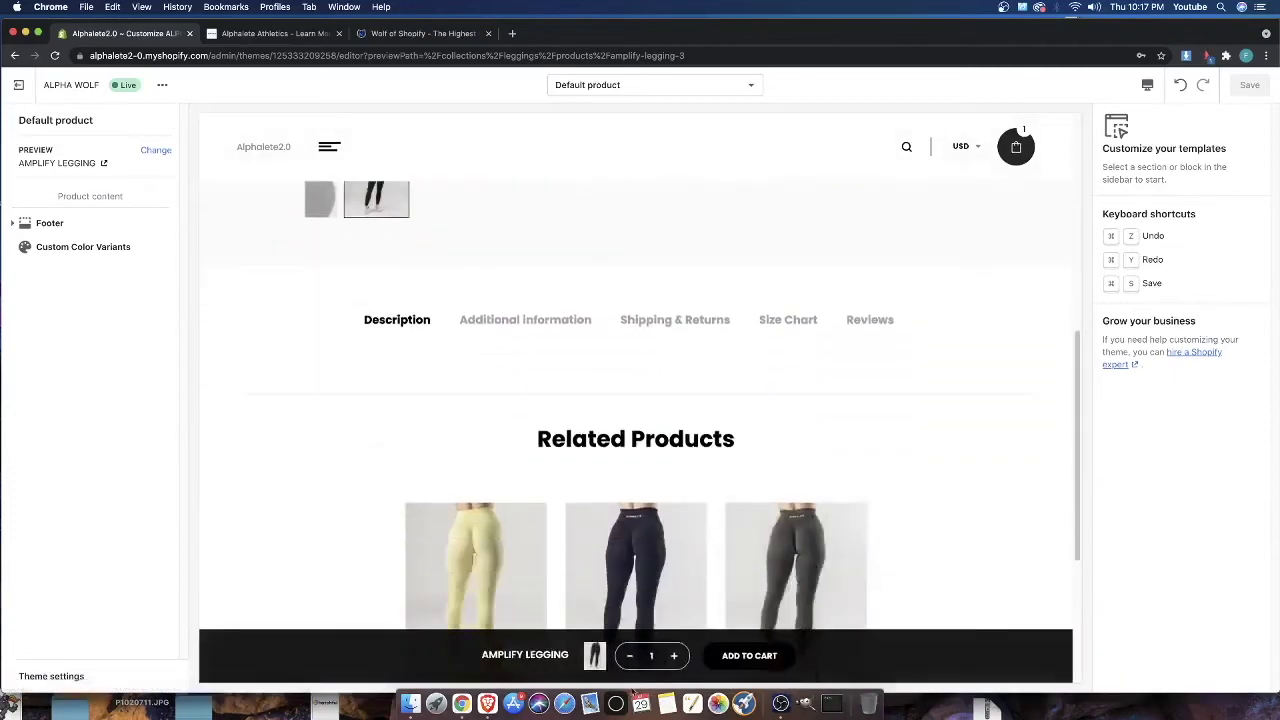
{"action": "scroll", "coordinate": [814, 517], "scroll_direction": "down", "scroll_amount": 3}
{"action": "scroll", "coordinate": [870, 500], "scroll_direction": "up", "scroll_amount": 8}
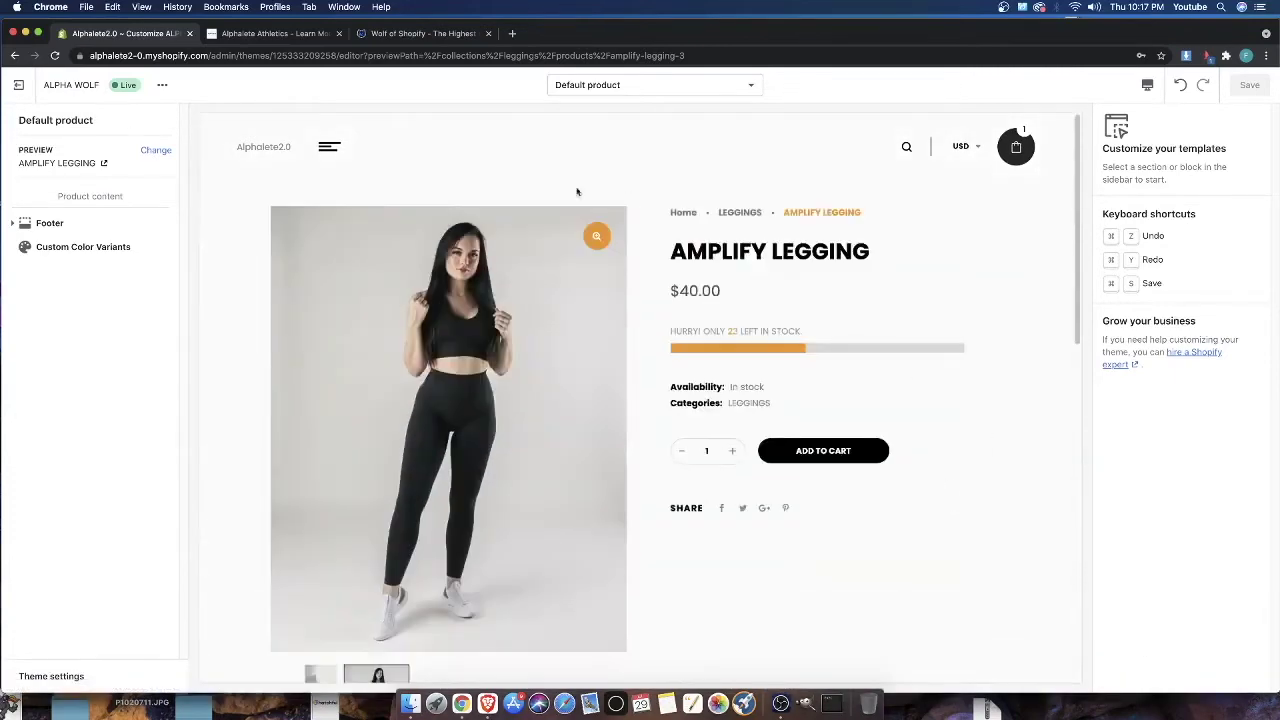
Leave the theme editor, open the Files page in the store settings and preview the July-24-Blue2 image
{"action": "left_click", "coordinate": [19, 85]}
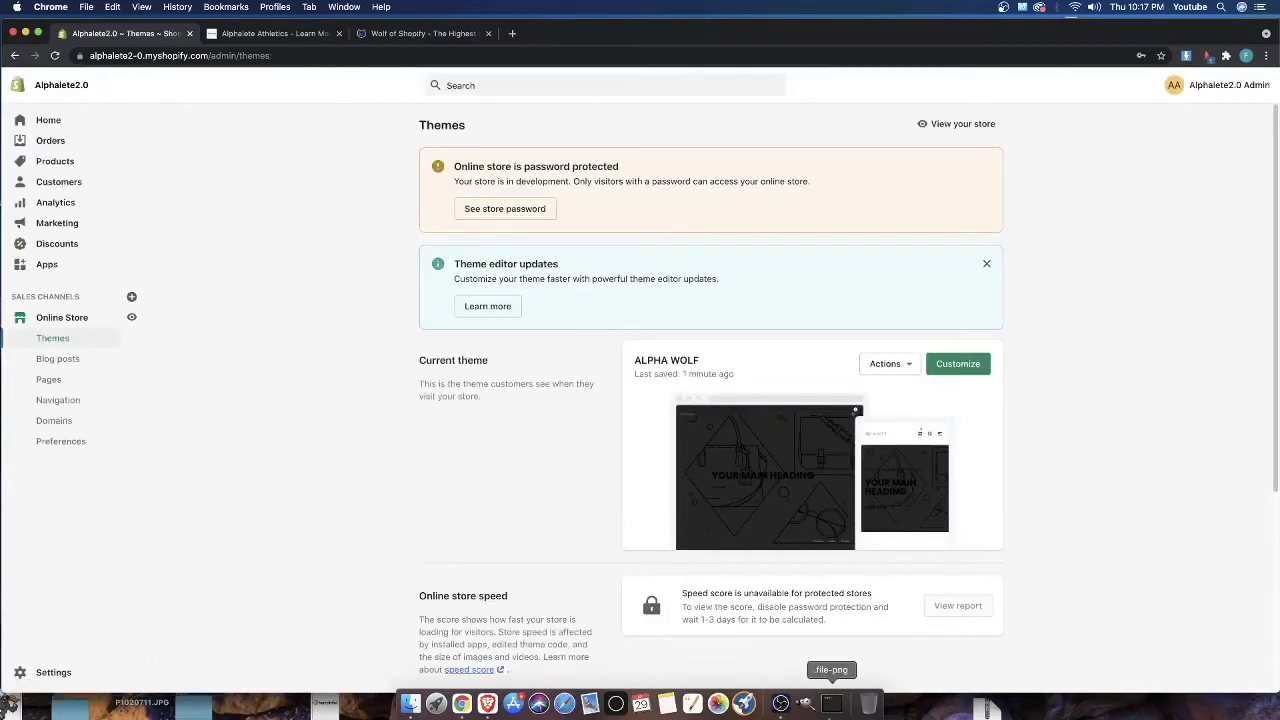
{"action": "left_click", "coordinate": [781, 703]}
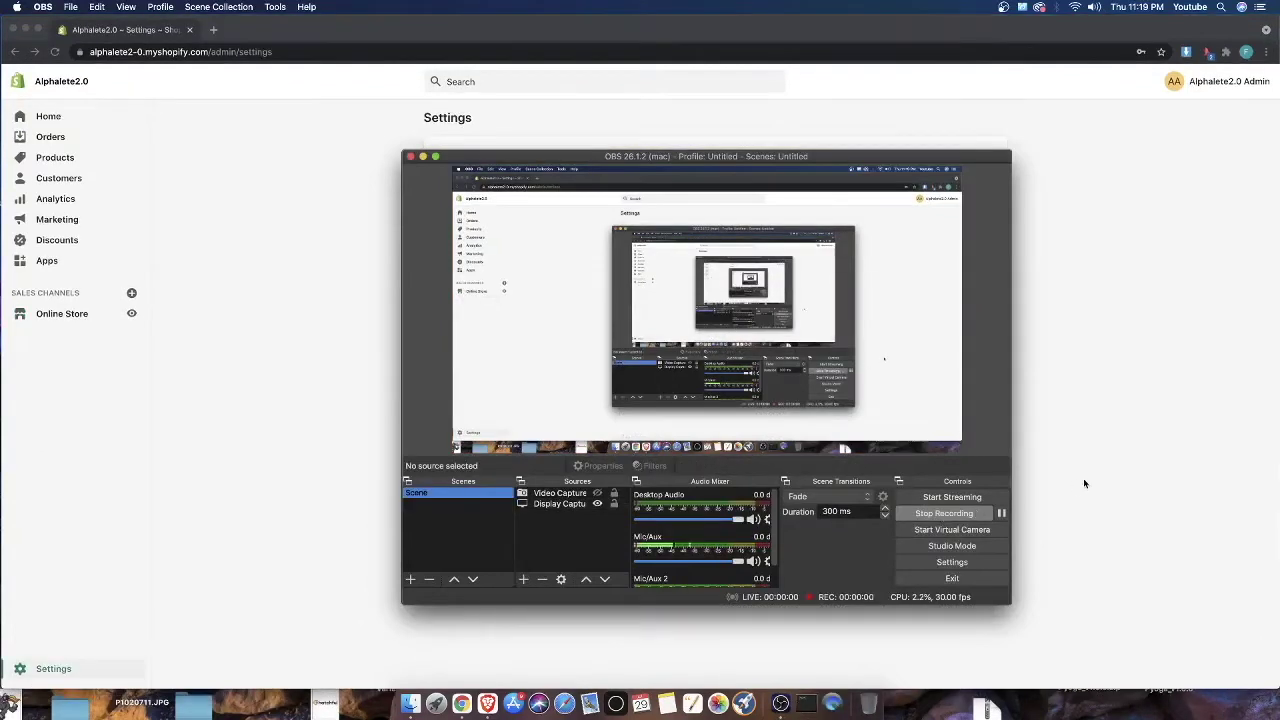
{"action": "left_click", "coordinate": [1083, 479]}
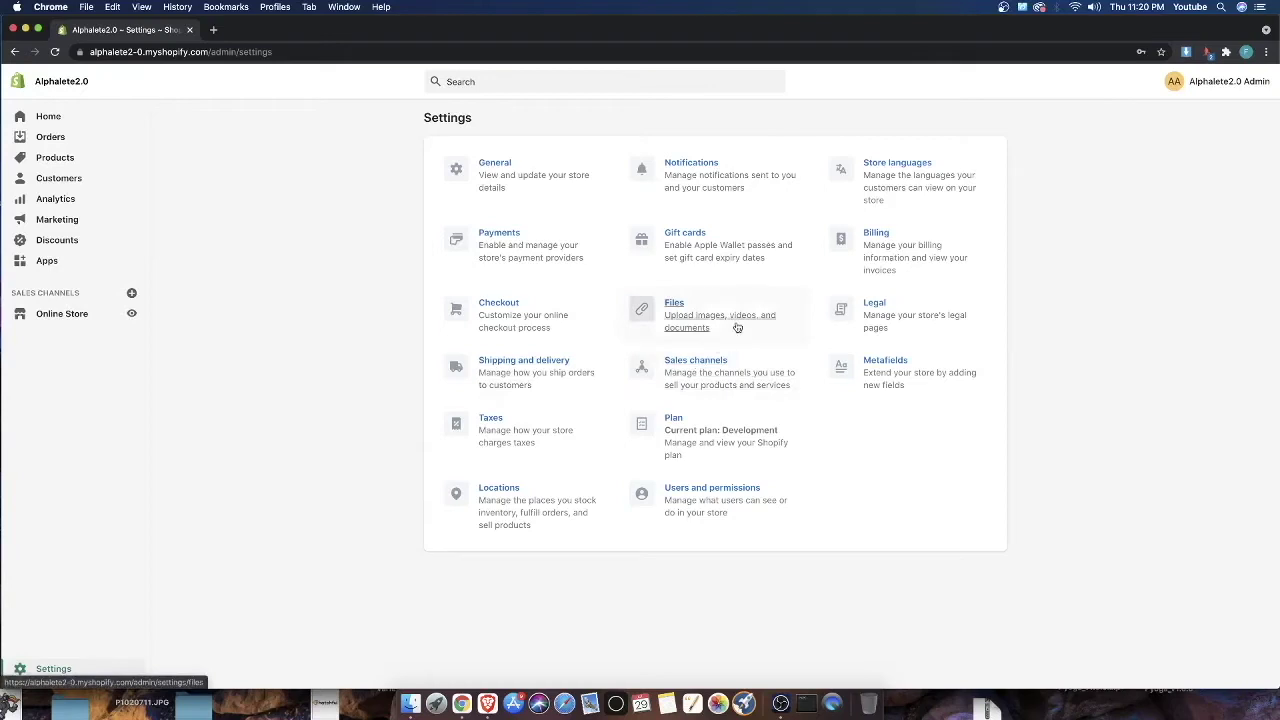
{"action": "left_click", "coordinate": [702, 321]}
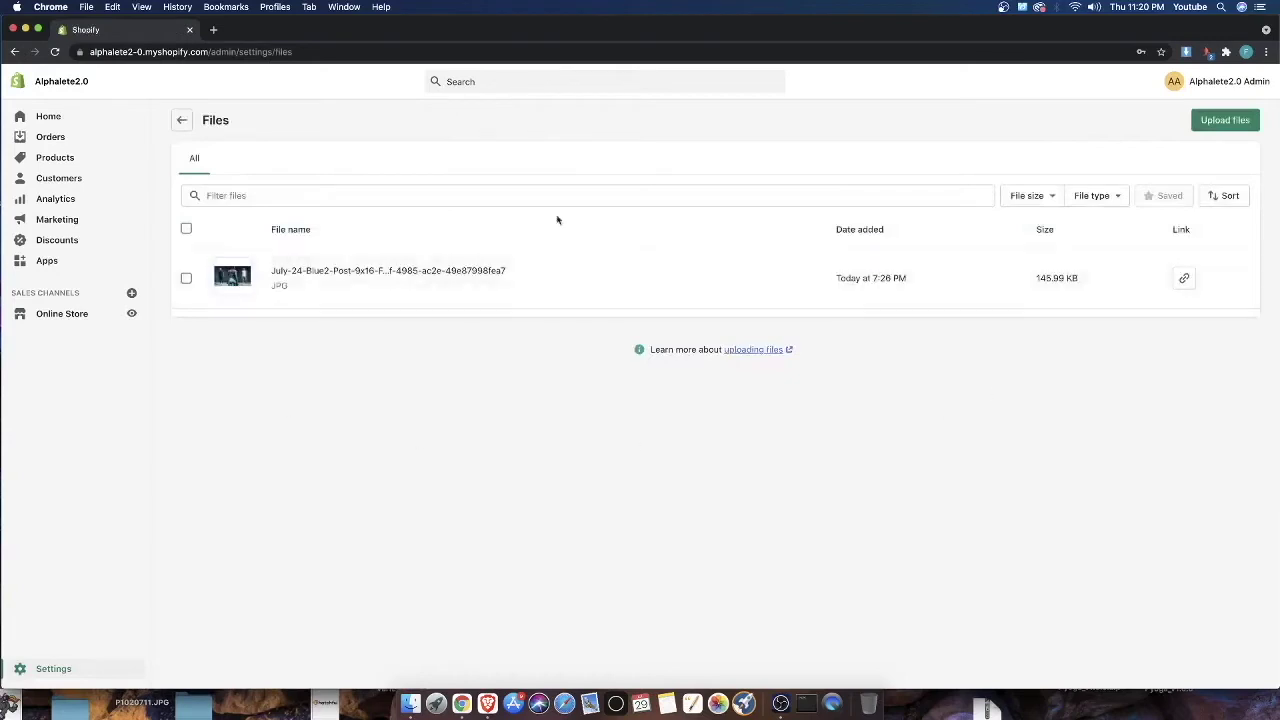
{"action": "left_click", "coordinate": [314, 283]}
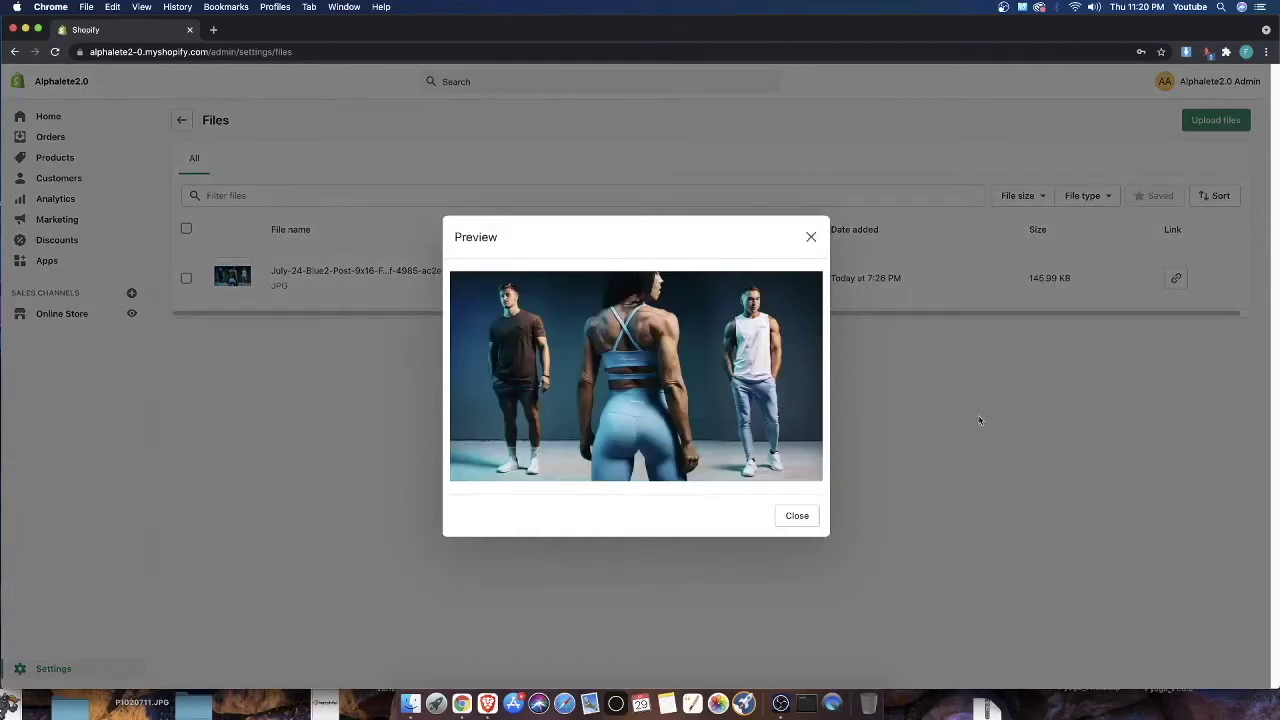
{"action": "left_click", "coordinate": [812, 237]}
Open alphaleteathletics.com in a new browser tab for reference and return to the Shopify Files page
{"action": "left_click", "coordinate": [213, 30]}
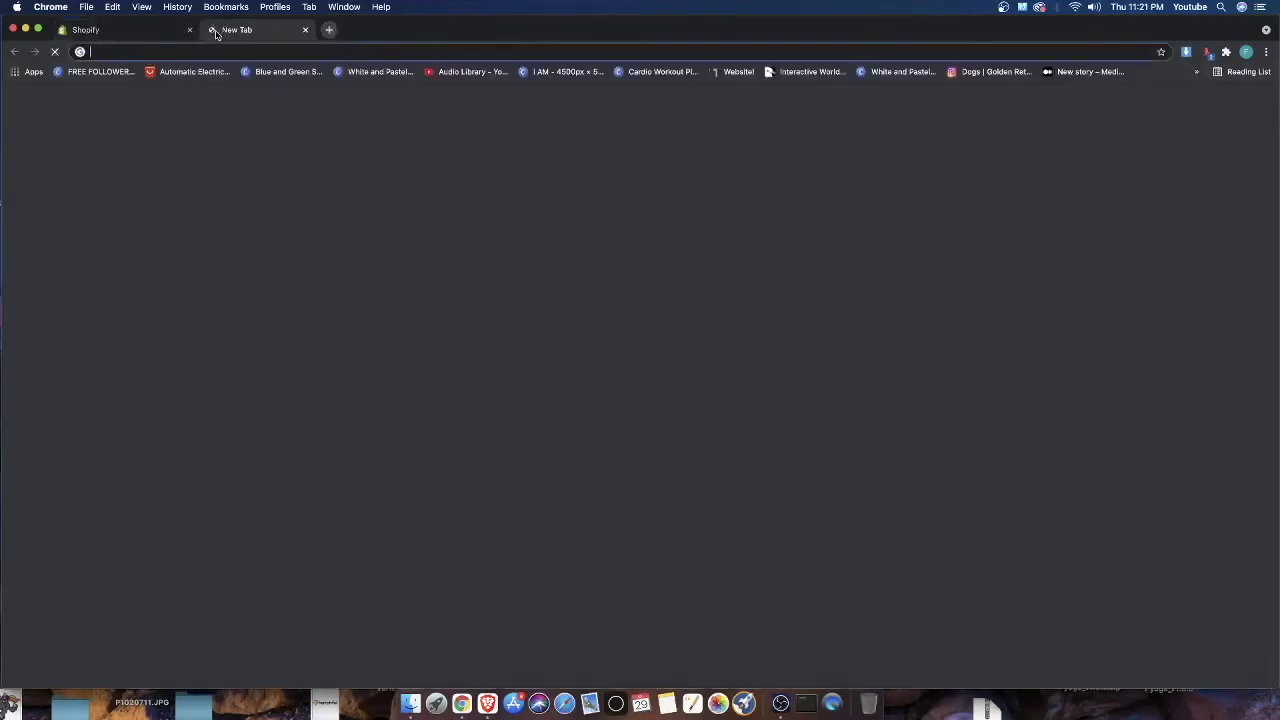
{"action": "type", "text": "alpha"}
{"action": "key", "text": "Return"}
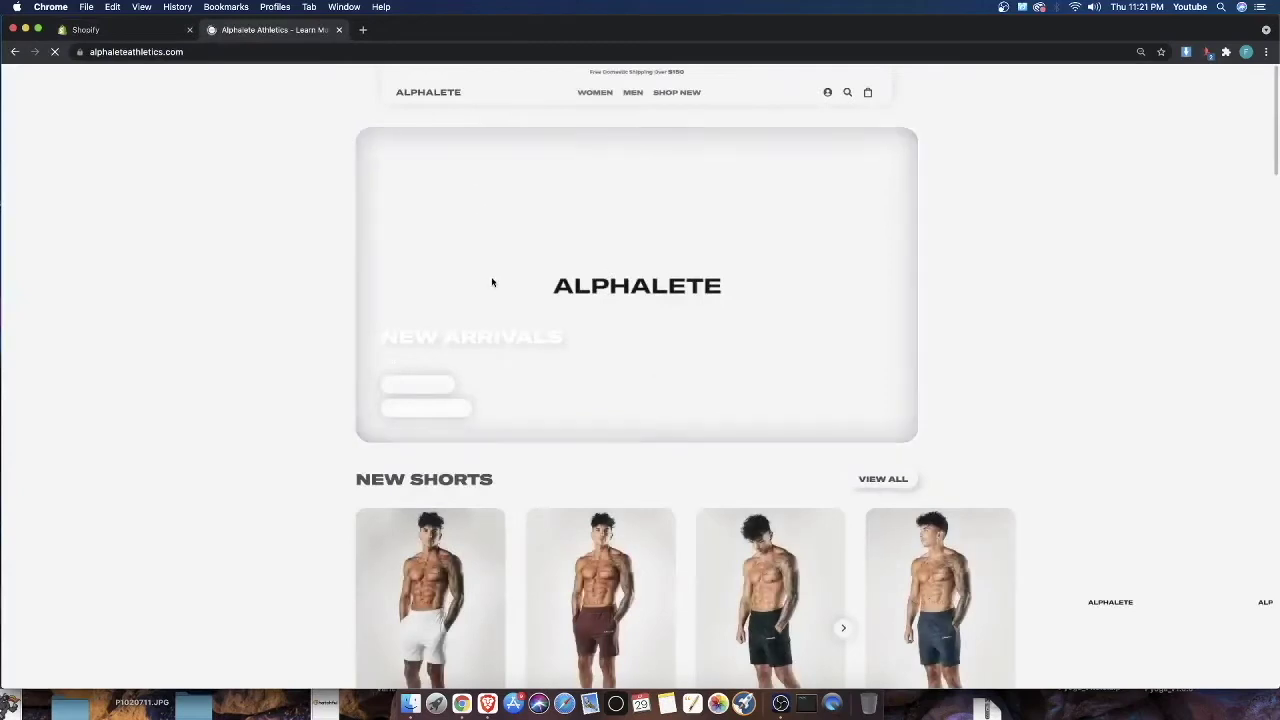
{"action": "left_click", "coordinate": [120, 30]}
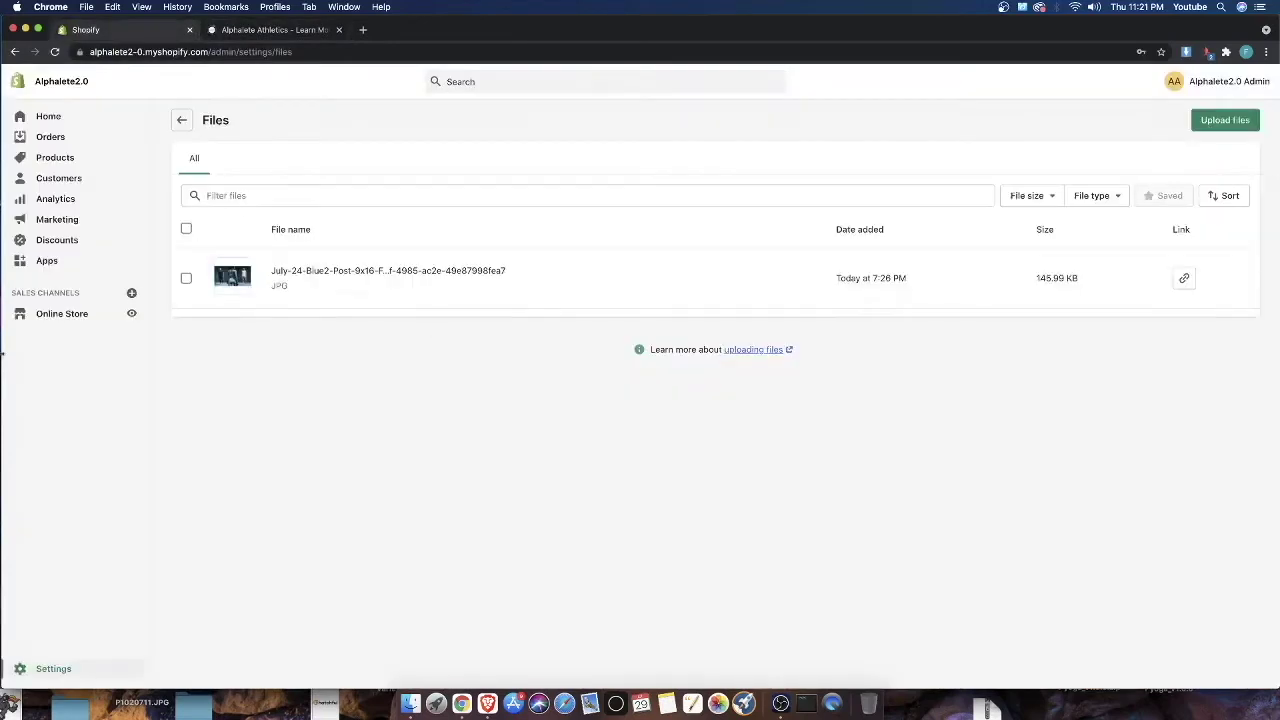
Upload the first five images in the Downloads folder, from F1BC729F through 4U8A2992, to the store's files
{"action": "left_click", "coordinate": [1225, 120]}
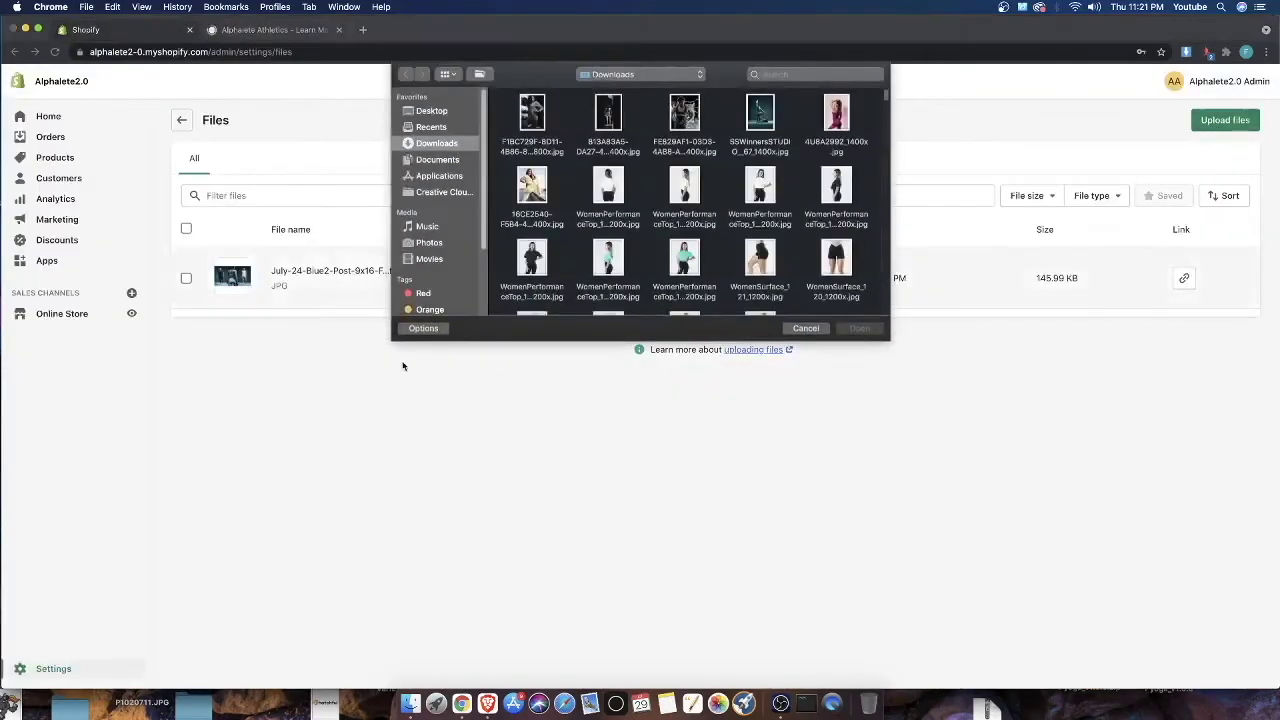
{"action": "left_click_drag", "start_coordinate": [848, 118], "coordinate": [515, 120]}
{"action": "left_click", "coordinate": [841, 326]}
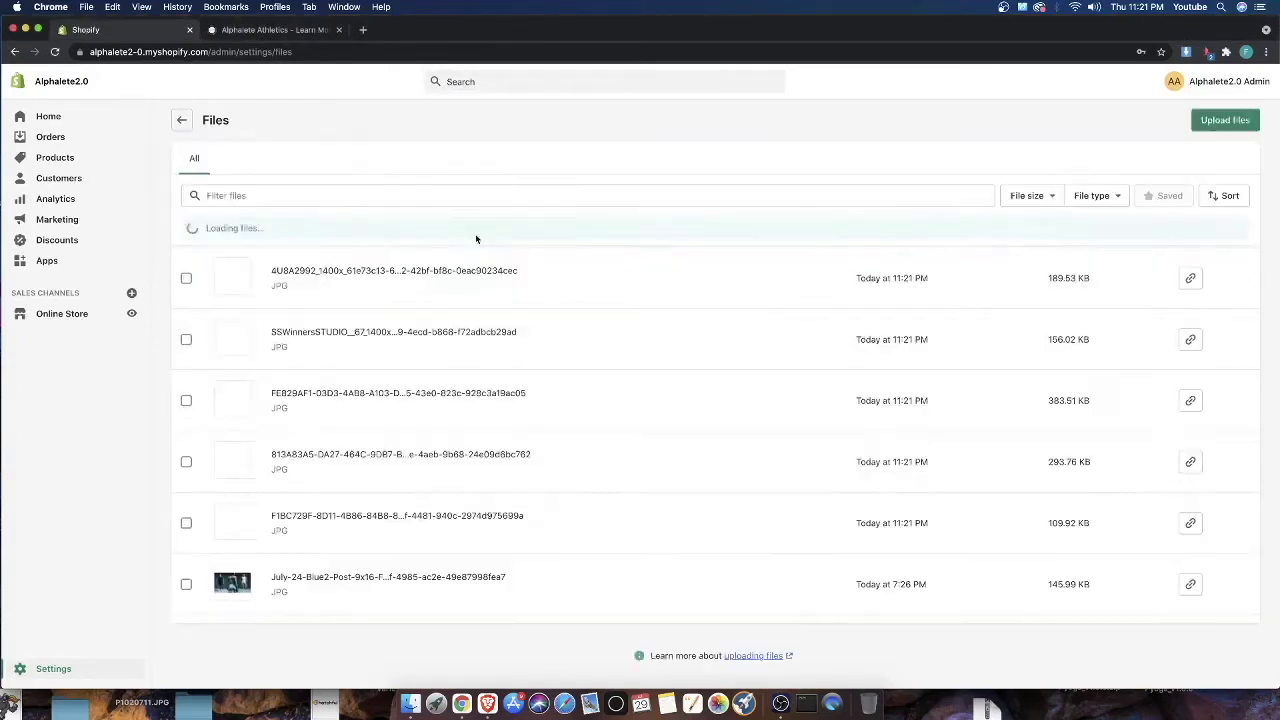
Open the ALPHA WOLF theme for customization and close the Alphalete Athletics browser tab
{"action": "left_click", "coordinate": [42, 316]}
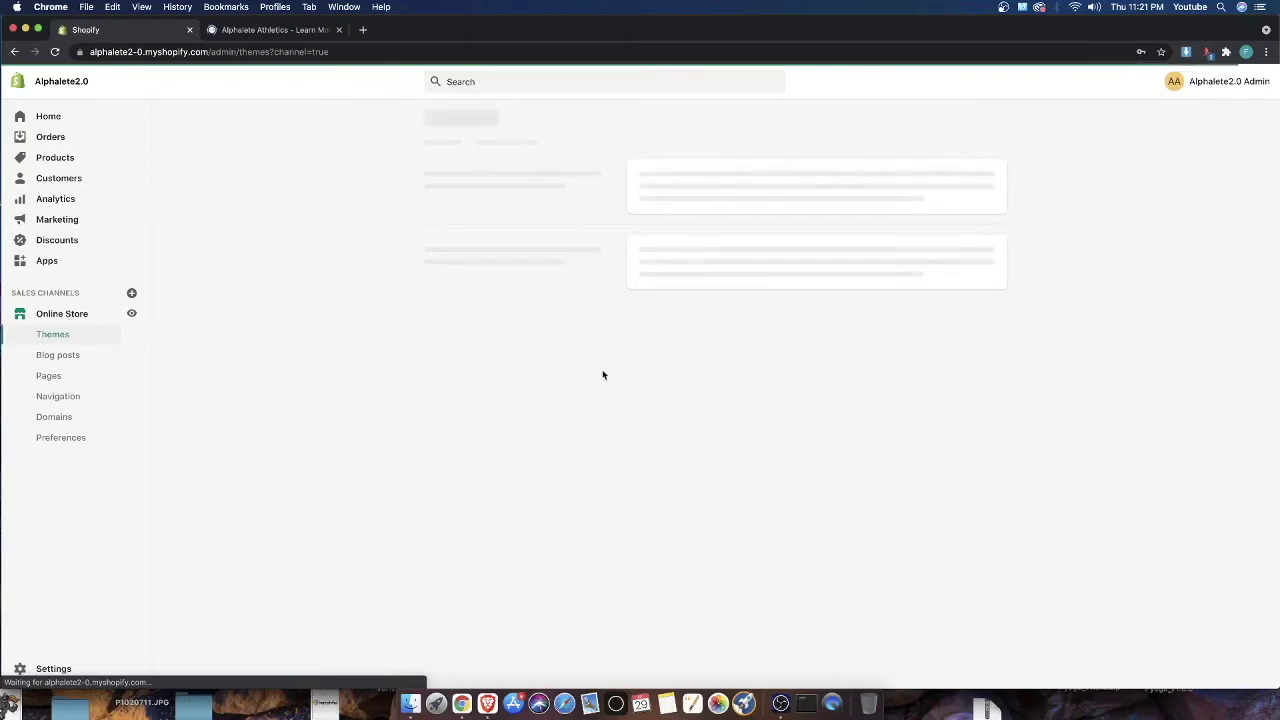
{"action": "left_click", "coordinate": [955, 362]}
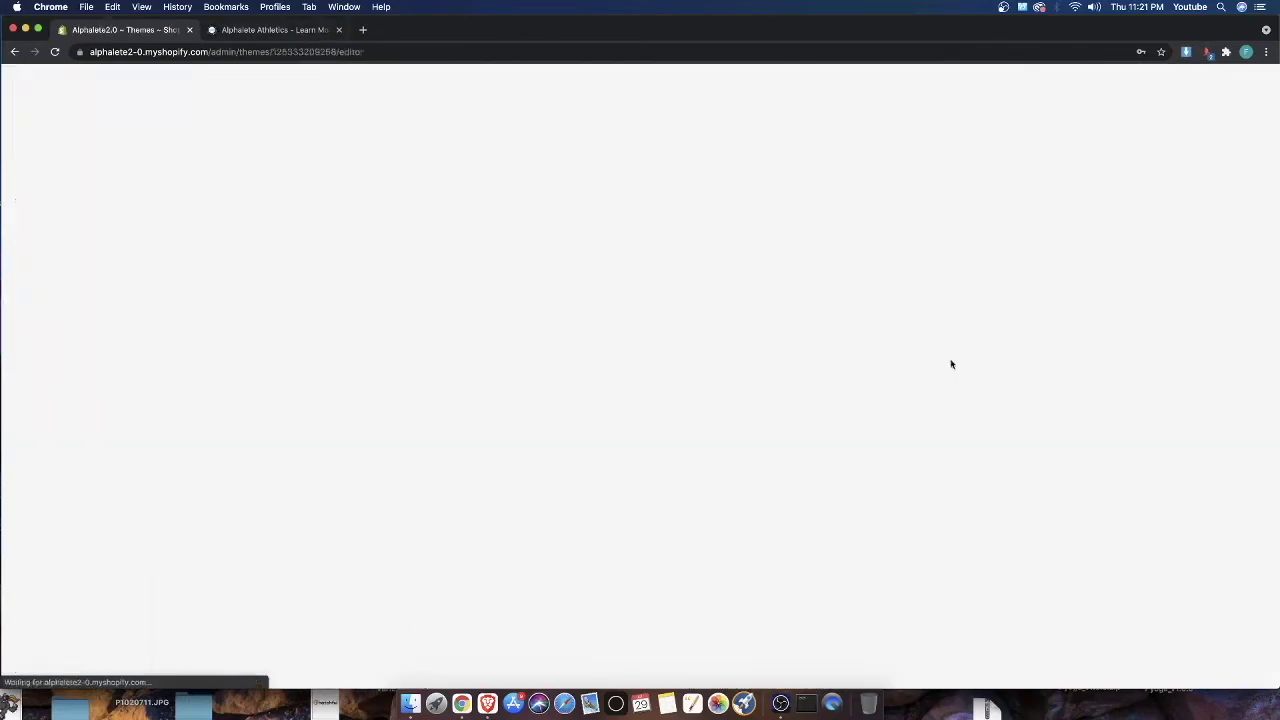
{"action": "left_click", "coordinate": [285, 30]}
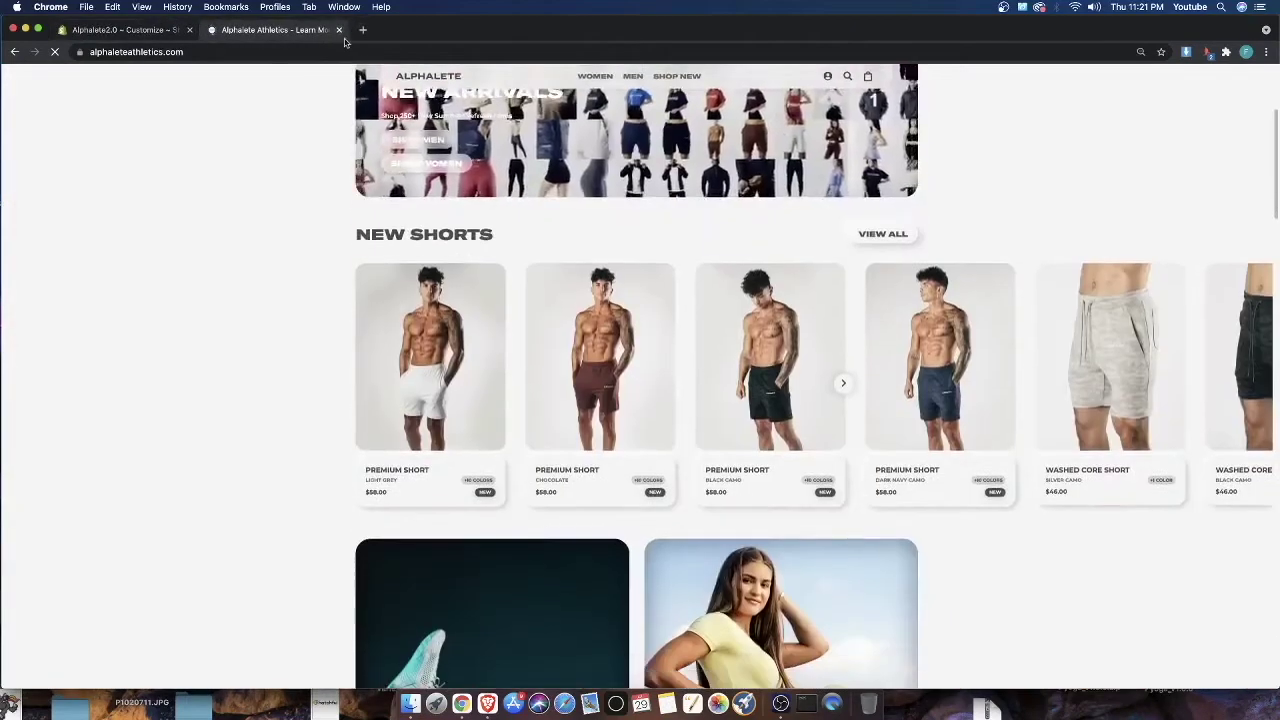
{"action": "left_click", "coordinate": [339, 30]}
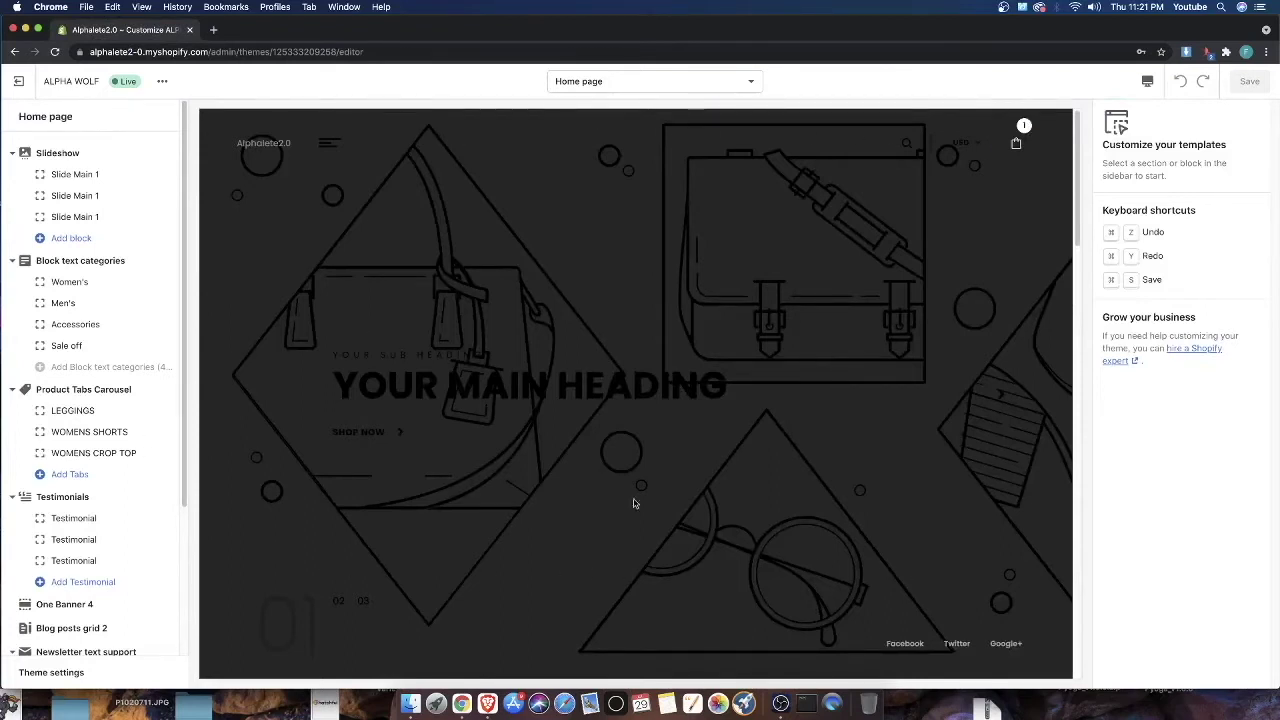
{"action": "scroll", "coordinate": [345, 645], "scroll_direction": "down", "scroll_amount": 1}
{"action": "scroll", "coordinate": [359, 640], "scroll_direction": "up", "scroll_amount": 1}
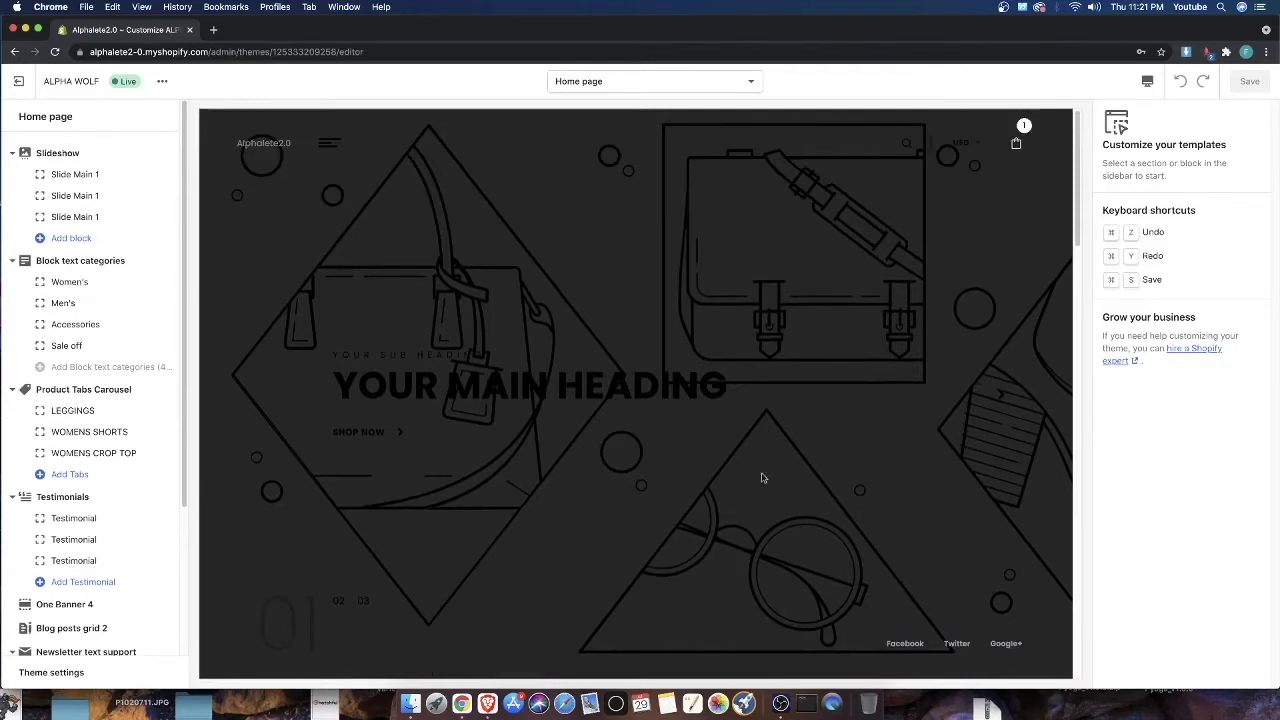
{"action": "scroll", "coordinate": [622, 440], "scroll_direction": "down", "scroll_amount": 1}
{"action": "scroll", "coordinate": [615, 446], "scroll_direction": "up", "scroll_amount": 1}
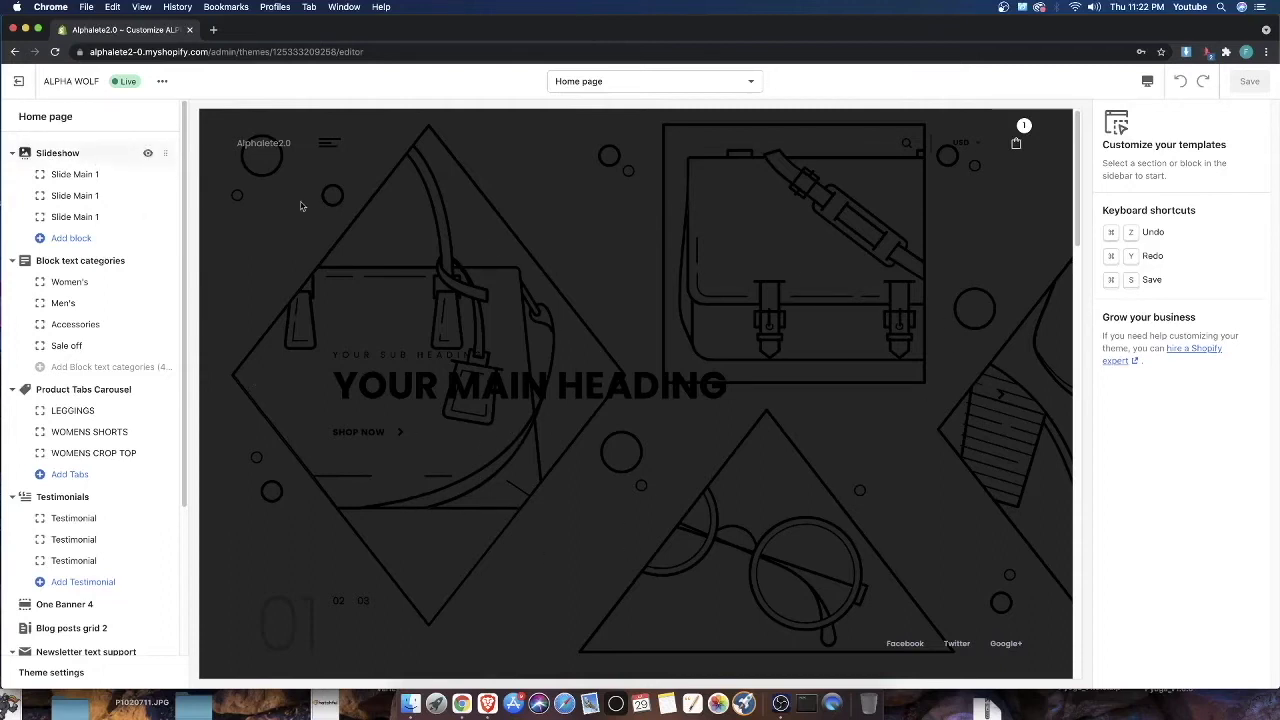
{"action": "scroll", "coordinate": [504, 581], "scroll_direction": "down", "scroll_amount": 2}
{"action": "scroll", "coordinate": [504, 581], "scroll_direction": "up", "scroll_amount": 2}
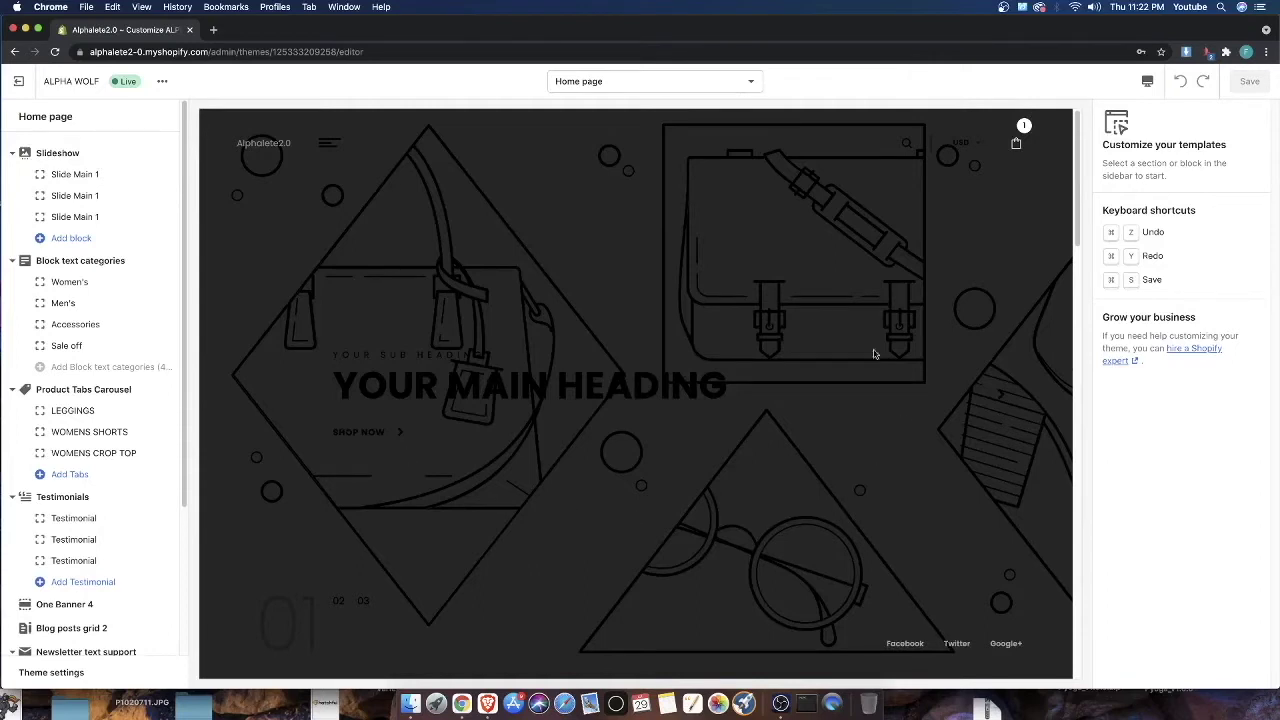
{"action": "scroll", "coordinate": [660, 607], "scroll_direction": "down", "scroll_amount": 2}
{"action": "scroll", "coordinate": [389, 260], "scroll_direction": "up", "scroll_amount": 2}
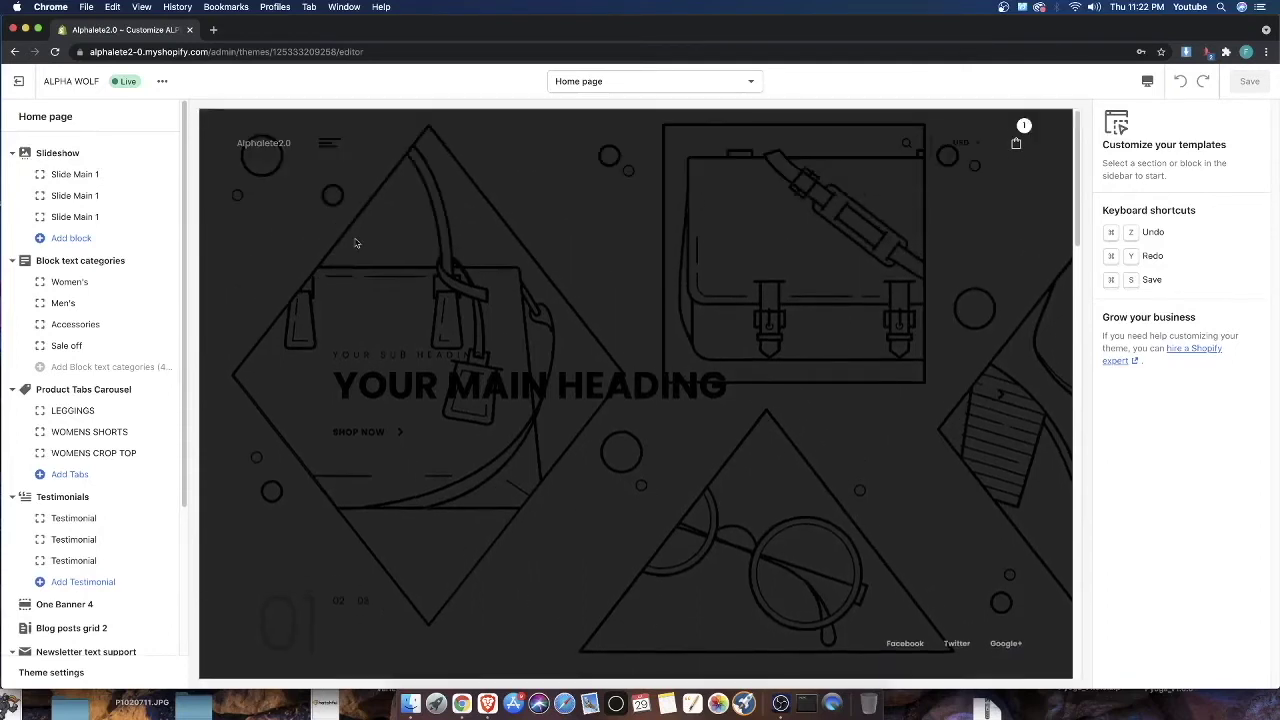
{"action": "left_click", "coordinate": [1014, 143]}
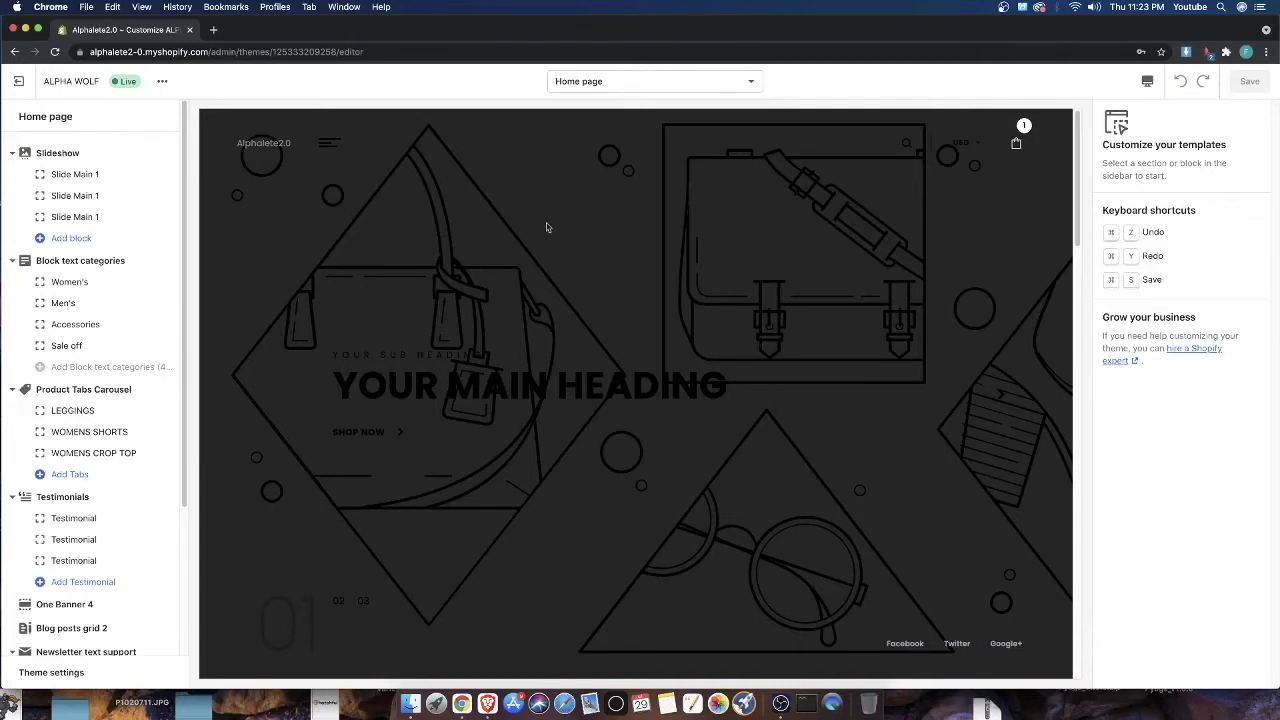
{"action": "scroll", "coordinate": [150, 324], "scroll_direction": "down", "scroll_amount": 1}
{"action": "scroll", "coordinate": [100, 460], "scroll_direction": "down", "scroll_amount": 5}
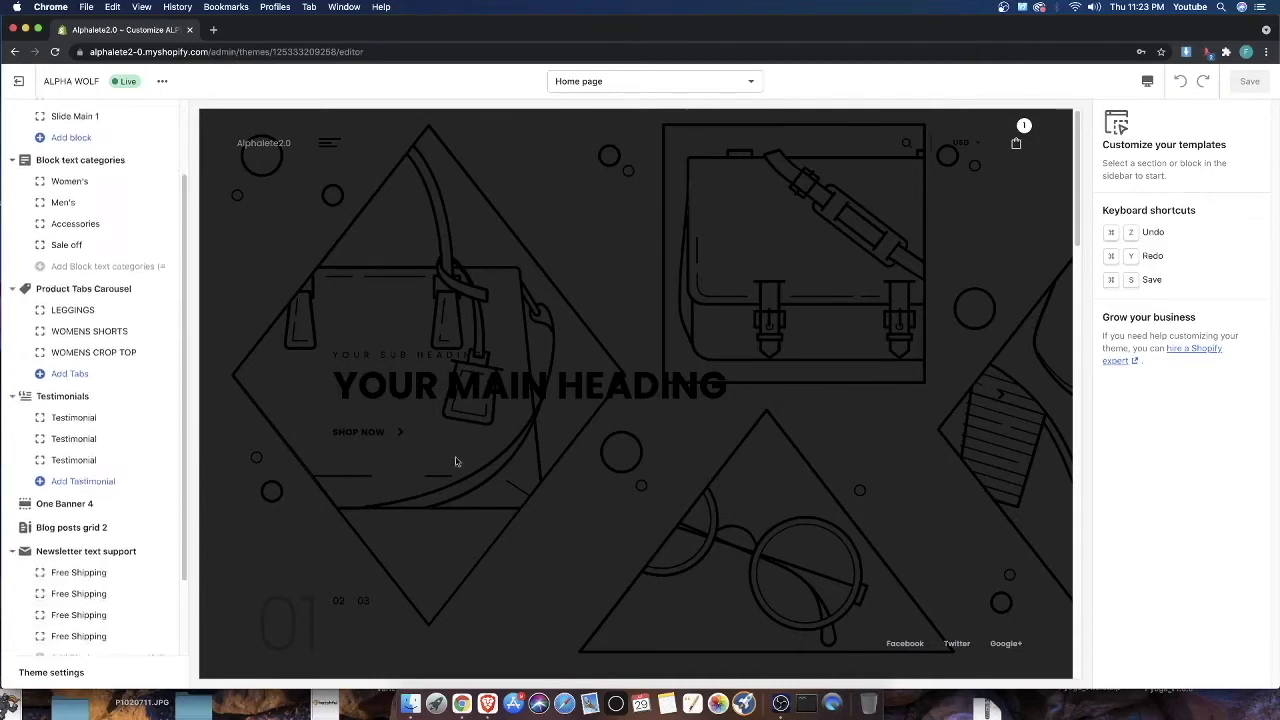
Load wolfofshopify.com in a new browser tab and look over the home page's section list in the theme editor
{"action": "left_click", "coordinate": [213, 30]}
{"action": "type", "text": "wolfof"}
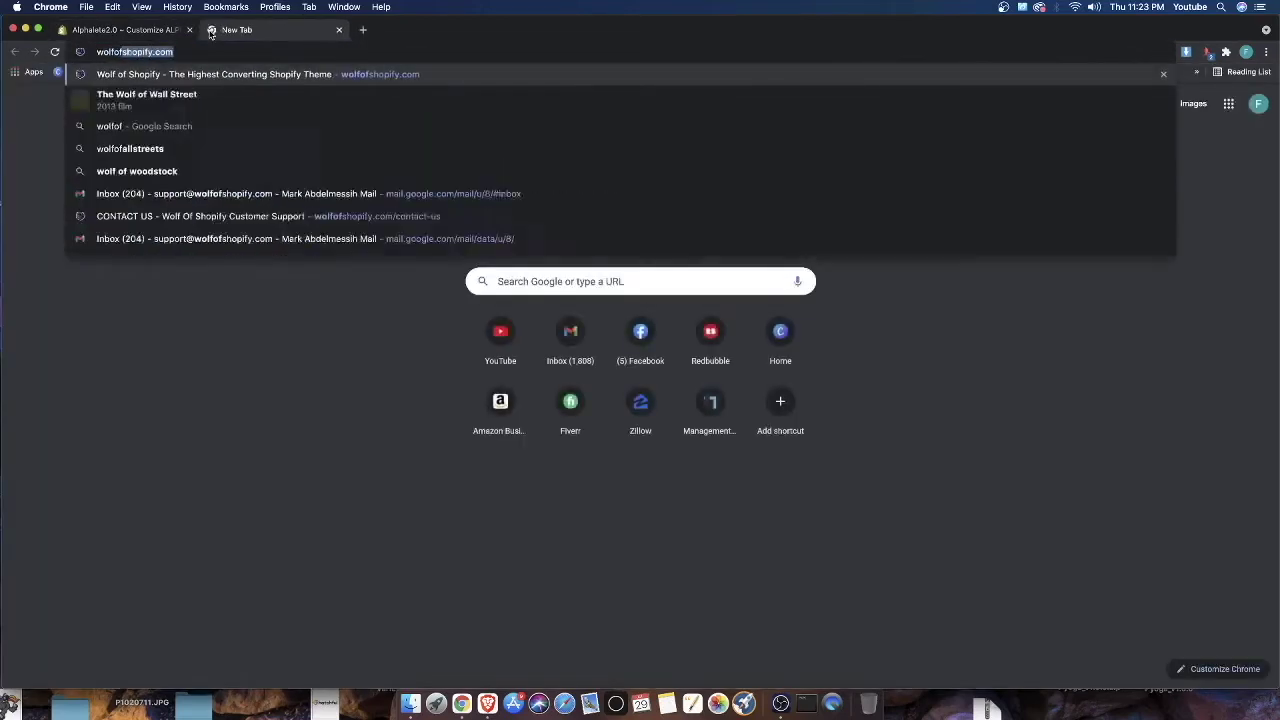
{"action": "key", "text": "Return"}
{"action": "left_click", "coordinate": [110, 32]}
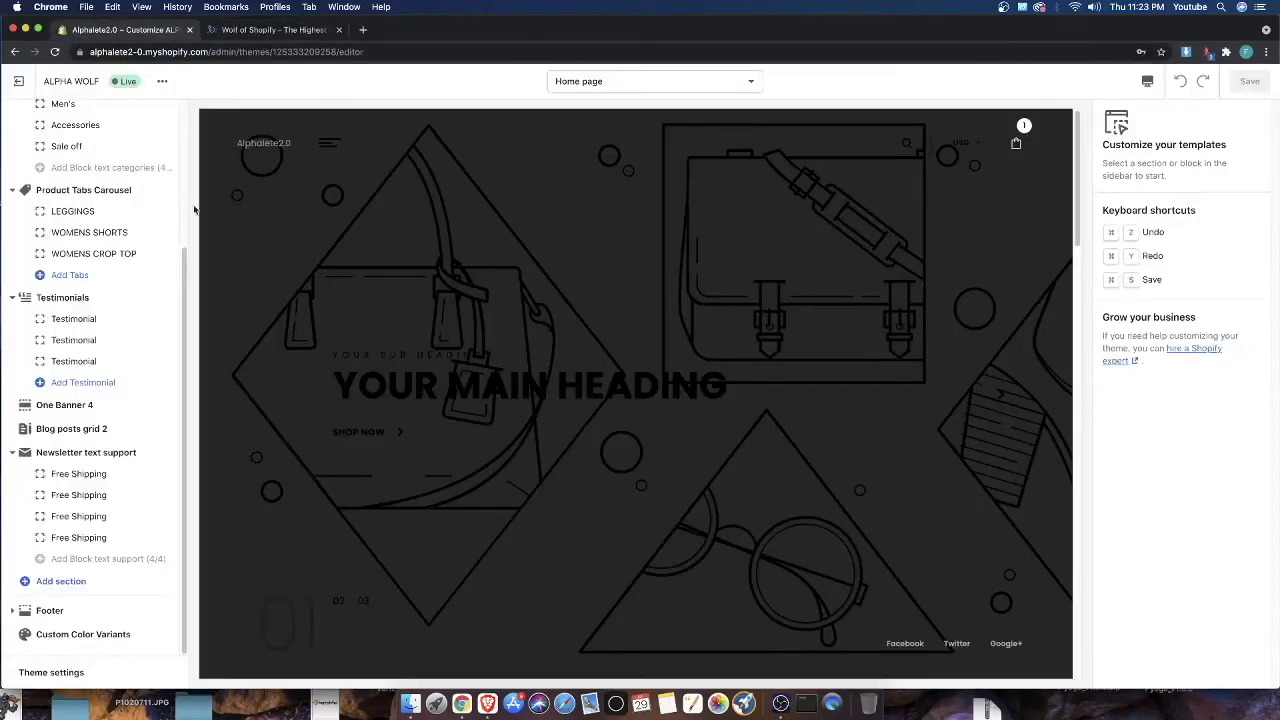
{"action": "scroll", "coordinate": [122, 327], "scroll_direction": "up", "scroll_amount": 5}
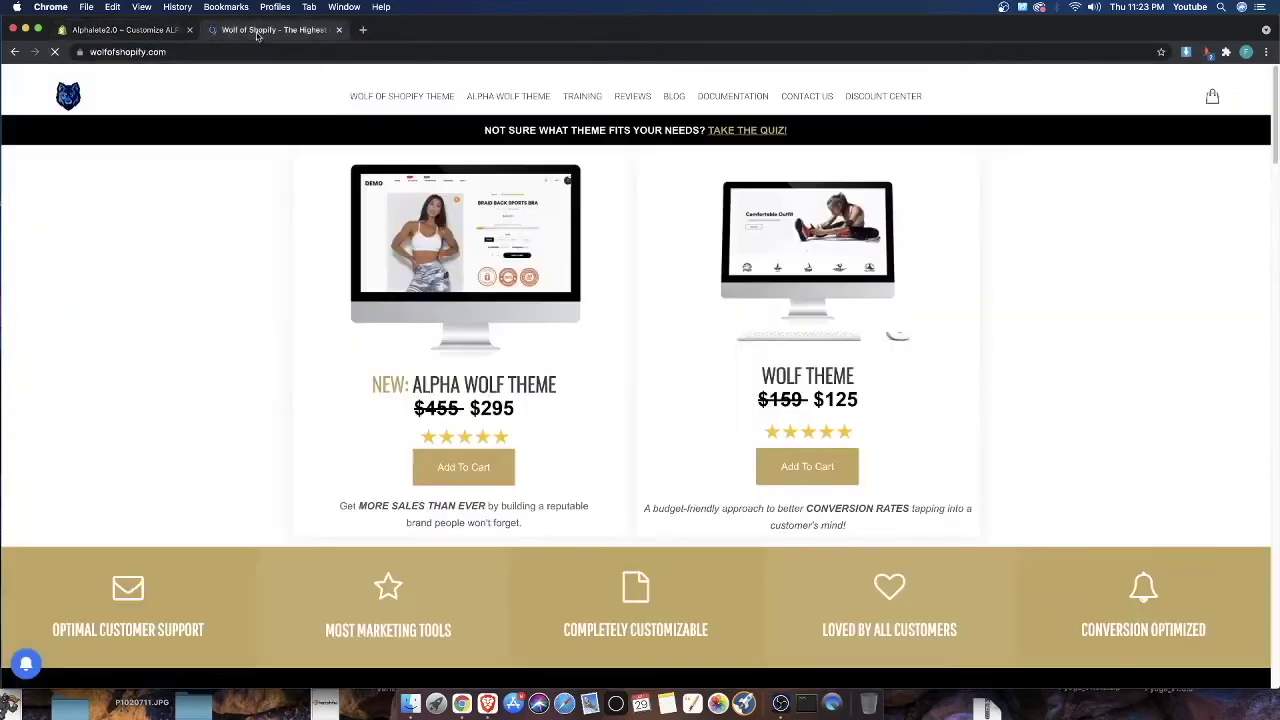
View the Alpha Wolf Theme offer on the Wolf of Shopify site and highlight its checkout form
{"action": "left_click", "coordinate": [265, 30]}
{"action": "left_click", "coordinate": [522, 100]}
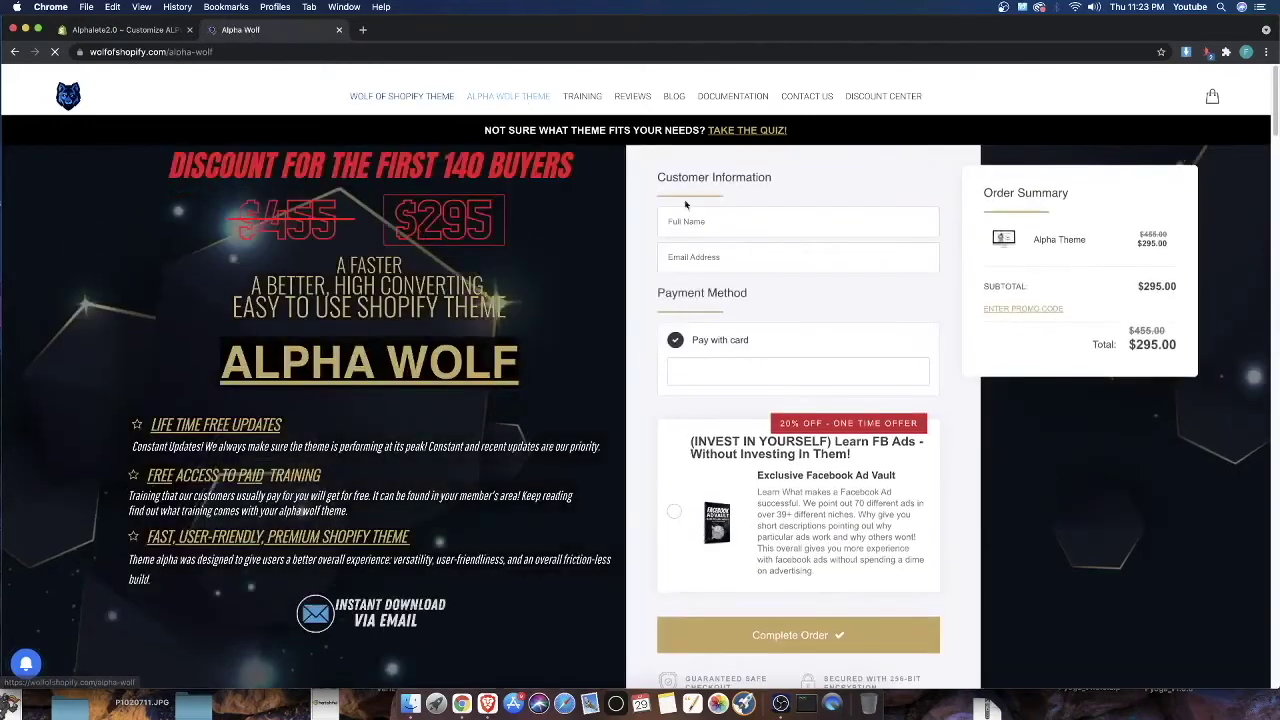
{"action": "left_click", "coordinate": [71, 106]}
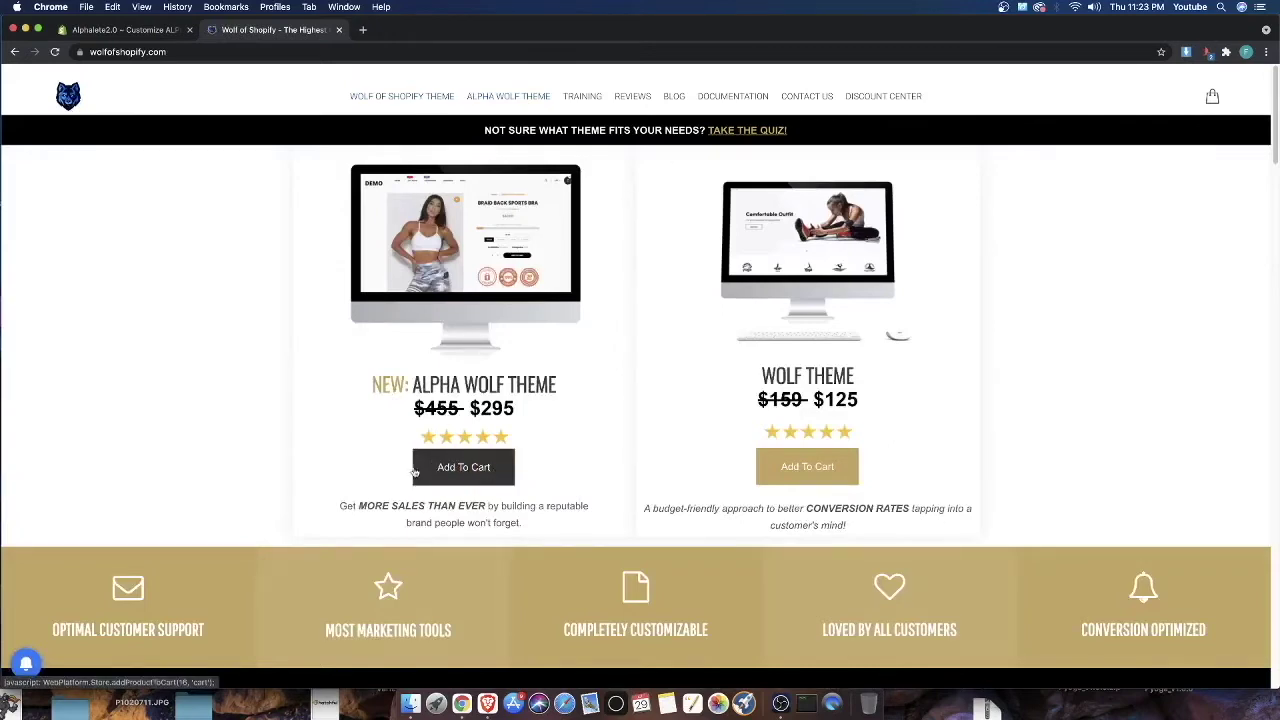
{"action": "left_click", "coordinate": [523, 98]}
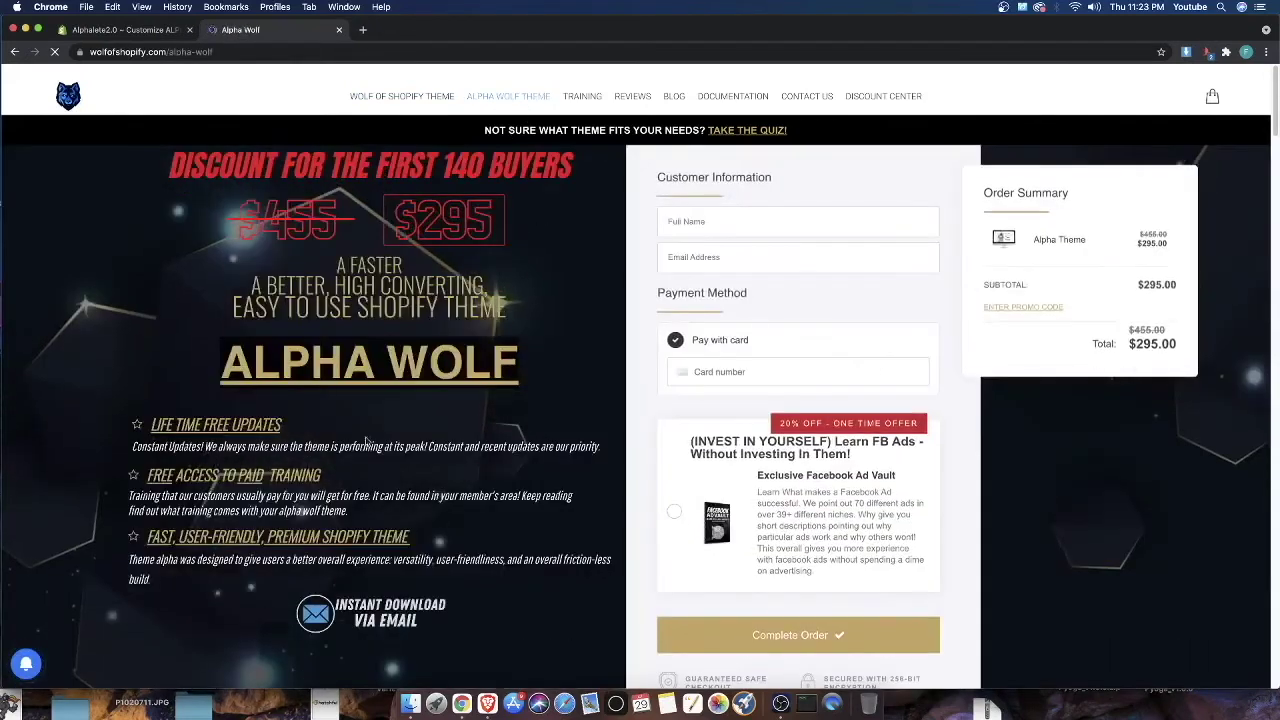
{"action": "left_click_drag", "start_coordinate": [663, 189], "coordinate": [900, 636]}
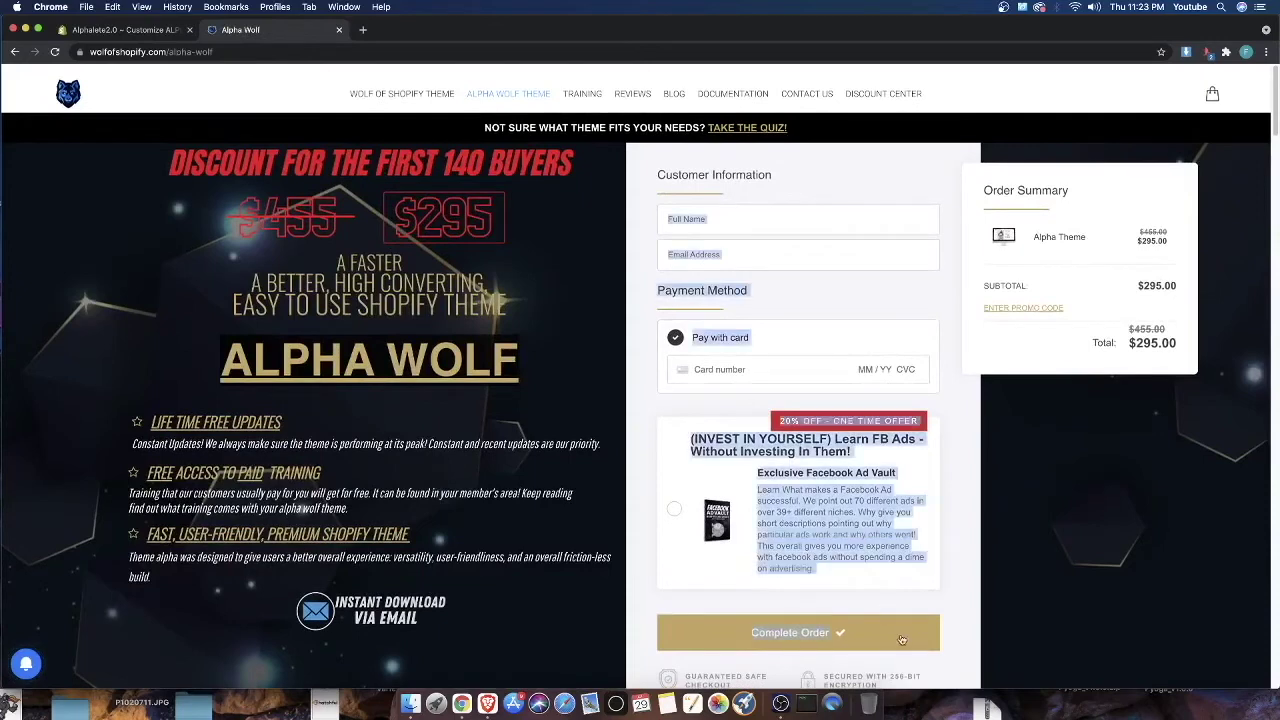
Return to the theme editor and preview the WOMENS SHORTS and WOMENS CROP TOP products in the home page carousel
{"action": "left_click", "coordinate": [150, 30]}
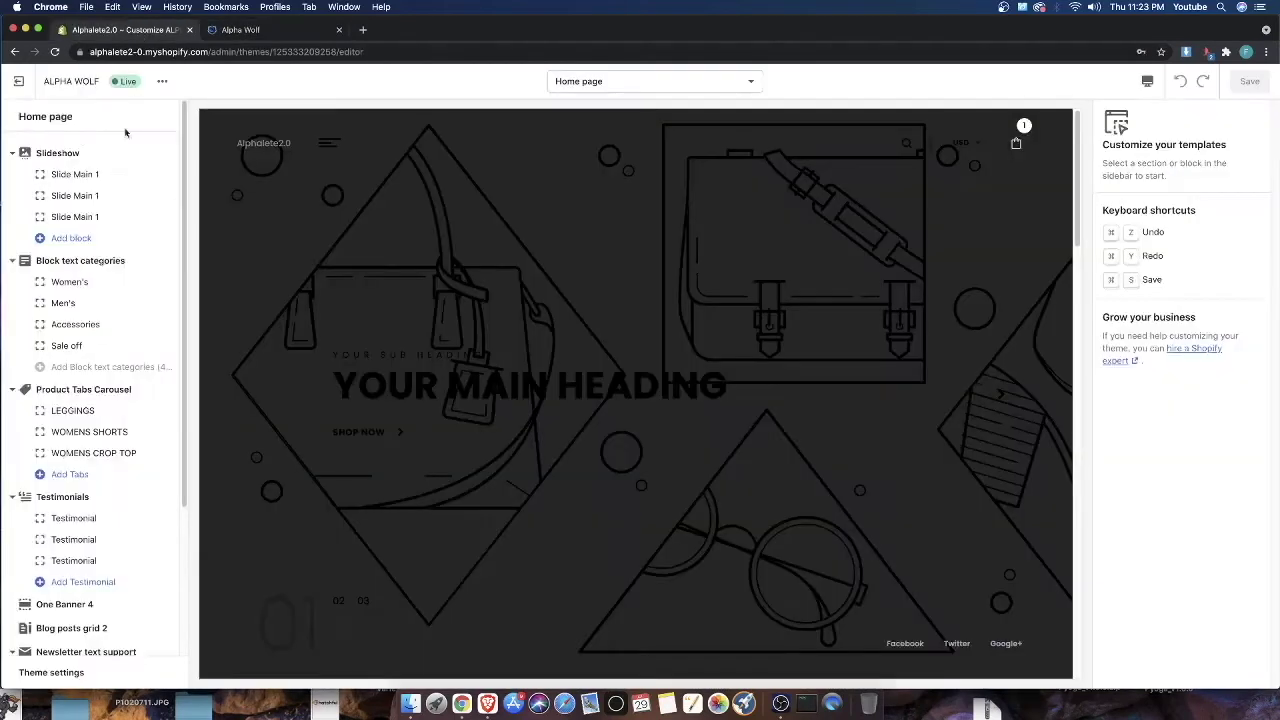
{"action": "scroll", "coordinate": [608, 503], "scroll_direction": "down", "scroll_amount": 5}
{"action": "scroll", "coordinate": [486, 471], "scroll_direction": "up", "scroll_amount": 4}
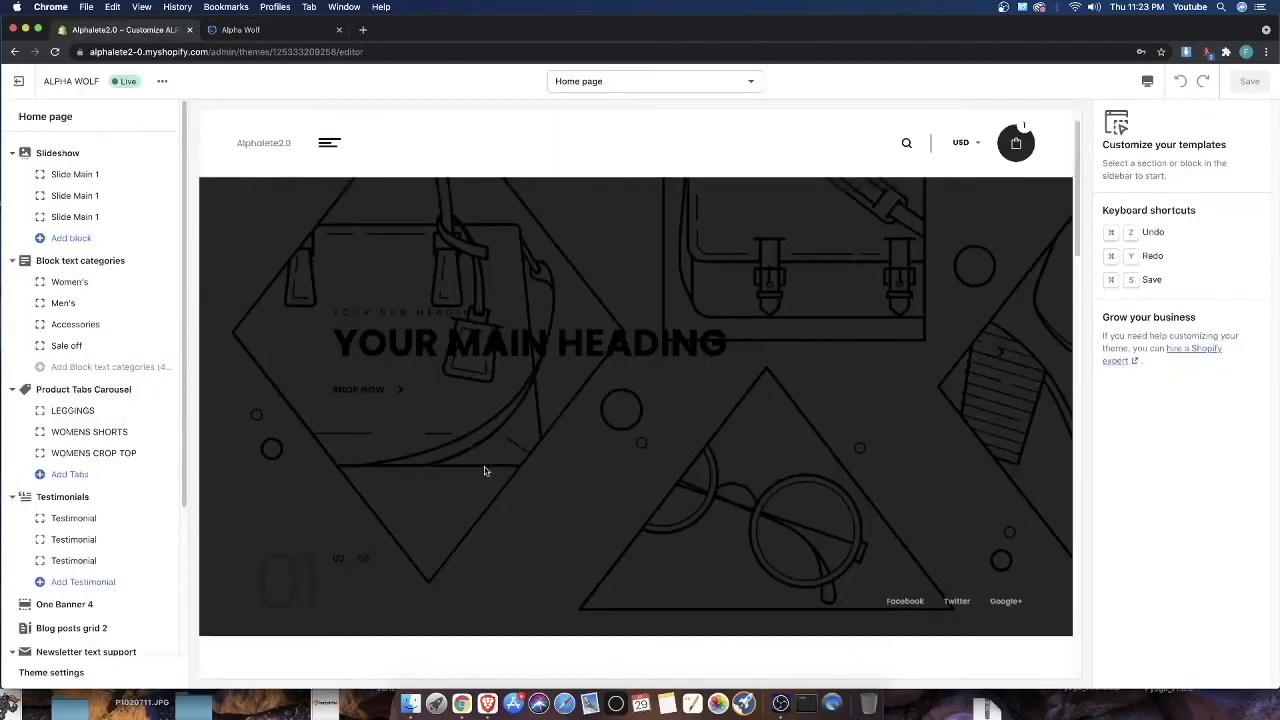
{"action": "scroll", "coordinate": [718, 481], "scroll_direction": "down", "scroll_amount": 9}
{"action": "scroll", "coordinate": [718, 481], "scroll_direction": "up", "scroll_amount": 3}
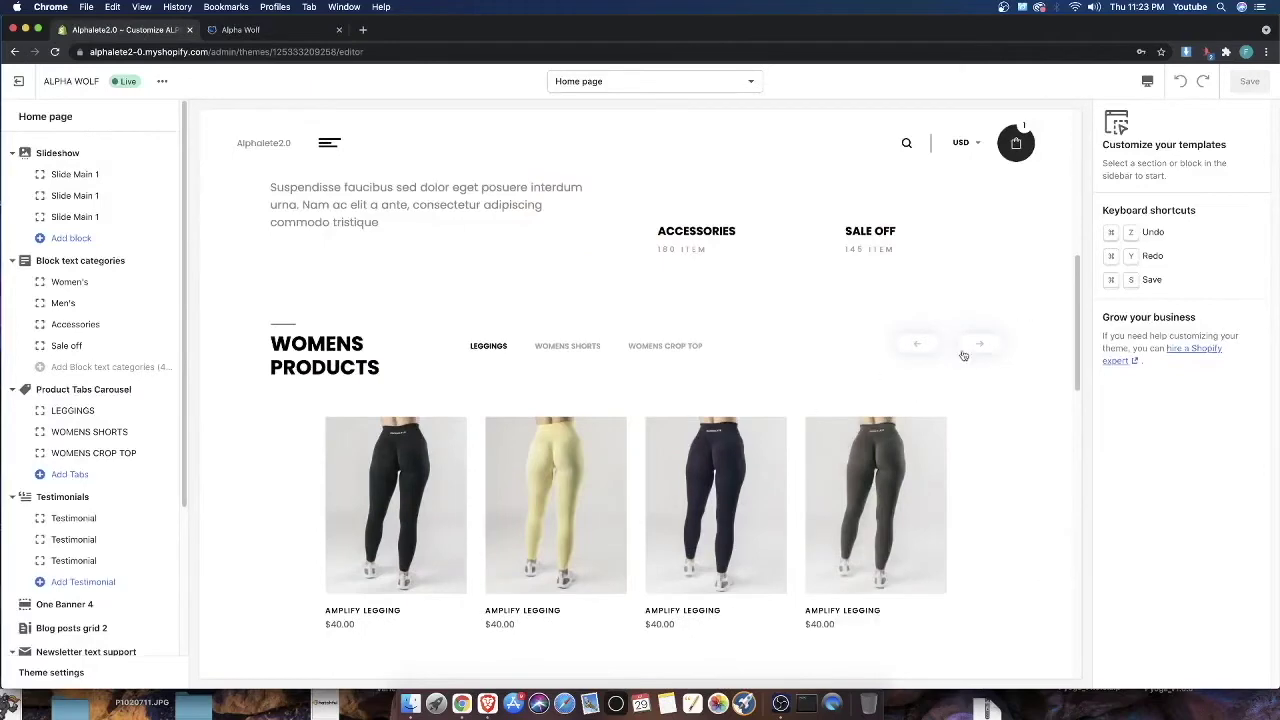
{"action": "left_click", "coordinate": [567, 346]}
{"action": "left_click", "coordinate": [665, 346]}
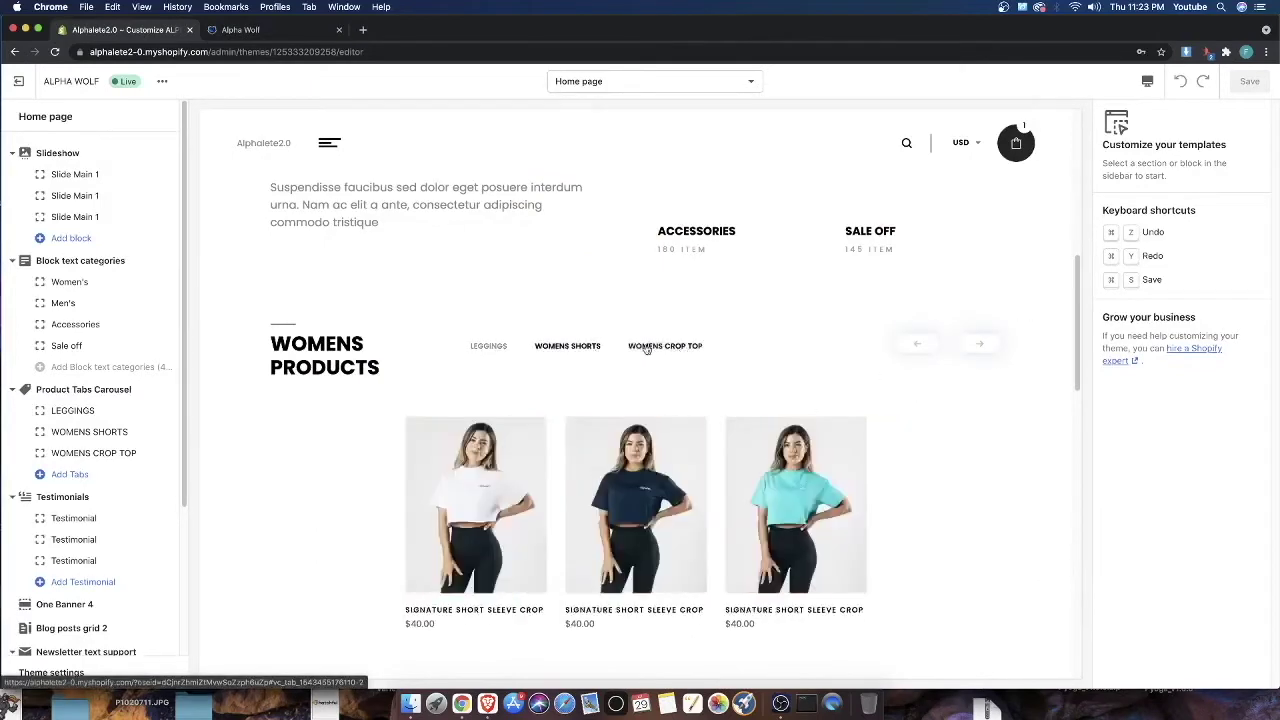
Preview the LEGGINGS products in the home page carousel and look over the page down to the 40% sale banner
{"action": "left_click", "coordinate": [497, 346]}
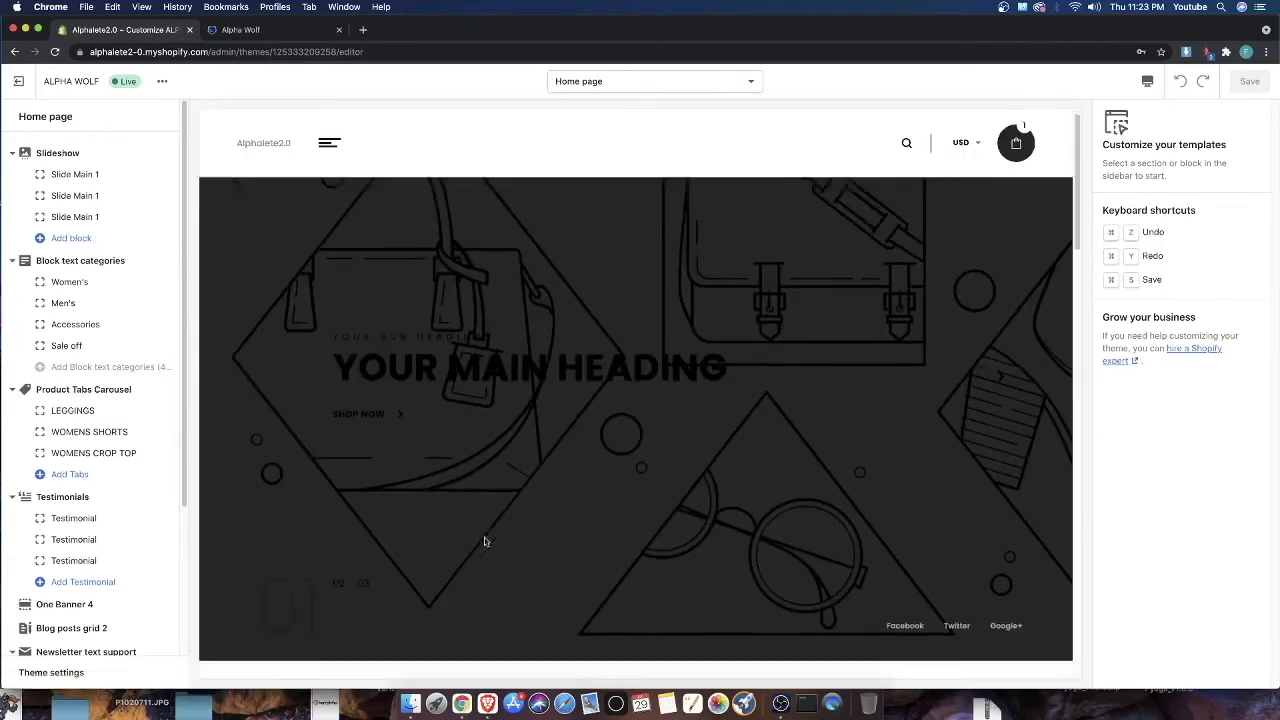
{"action": "scroll", "coordinate": [475, 534], "scroll_direction": "down", "scroll_amount": 6}
{"action": "scroll", "coordinate": [475, 534], "scroll_direction": "up", "scroll_amount": 2}
{"action": "scroll", "coordinate": [475, 534], "scroll_direction": "down", "scroll_amount": 1}
{"action": "scroll", "coordinate": [474, 534], "scroll_direction": "down", "scroll_amount": 1}
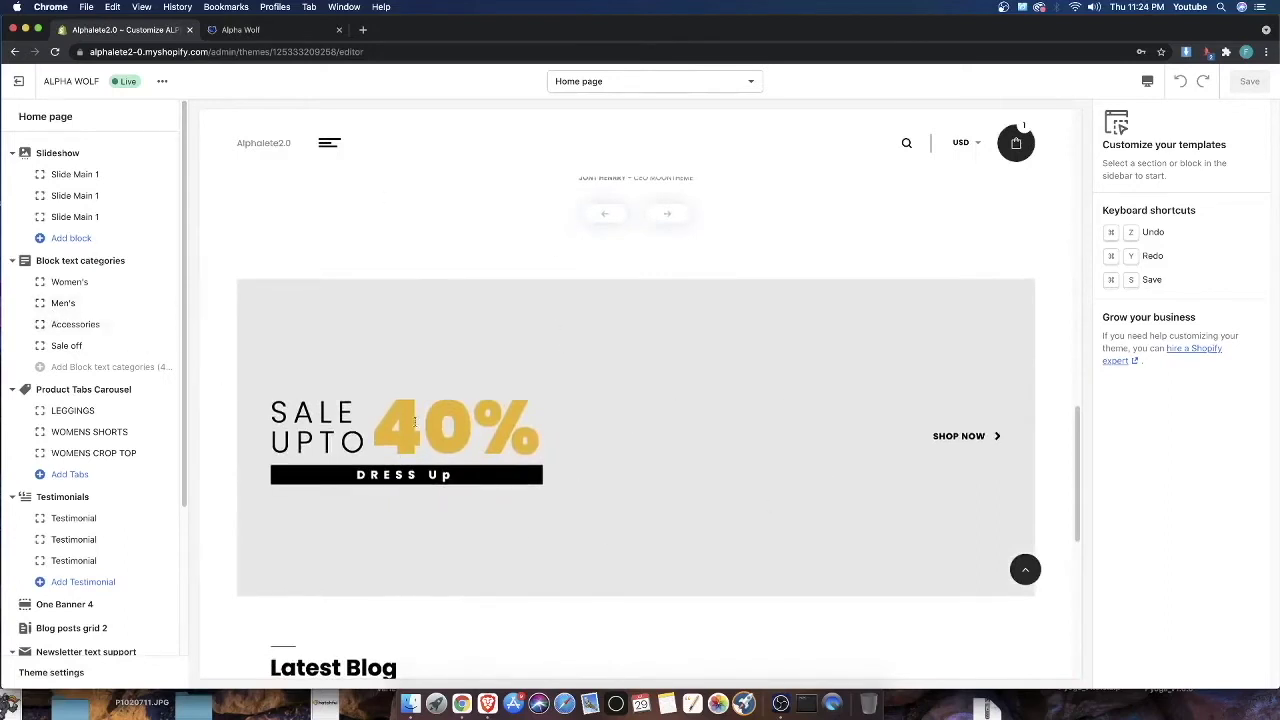
Highlight the 40% sale banner text in the preview and open the settings of the One Banner 4 section
{"action": "left_click_drag", "start_coordinate": [273, 390], "coordinate": [669, 434]}
{"action": "left_click", "coordinate": [671, 437]}
{"action": "scroll", "coordinate": [157, 491], "scroll_direction": "down", "scroll_amount": 2}
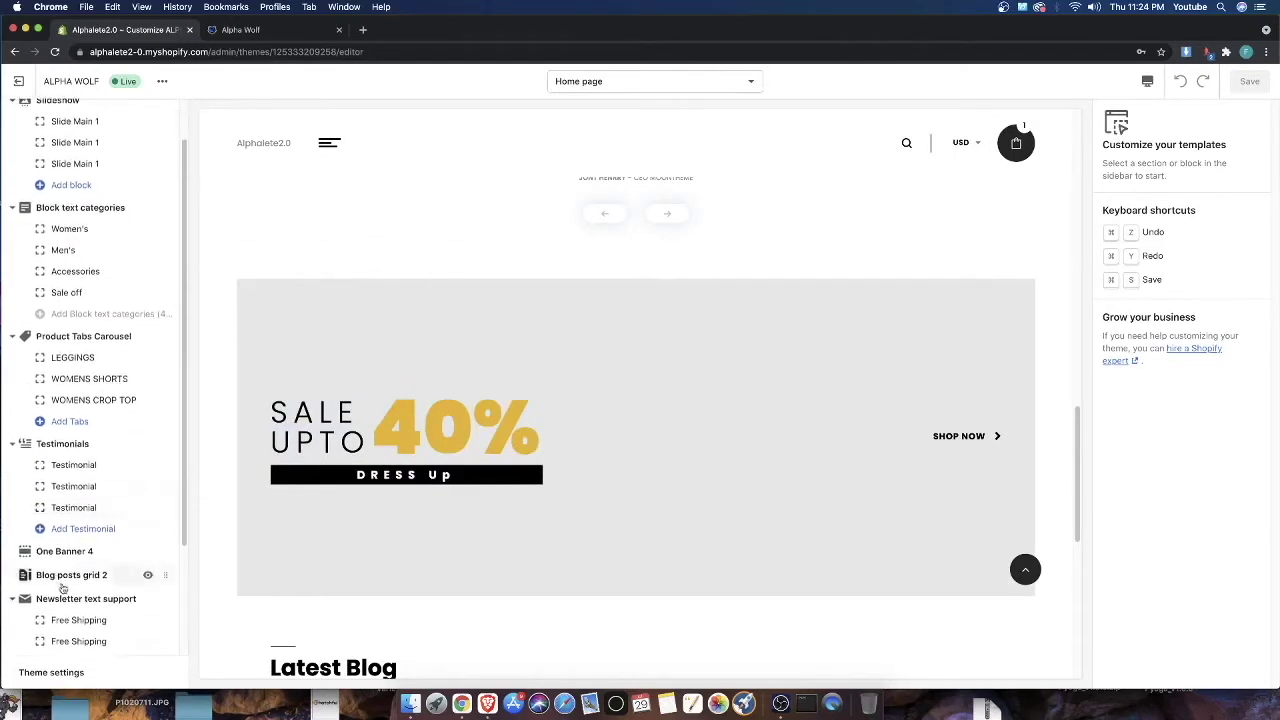
{"action": "left_click", "coordinate": [66, 540]}
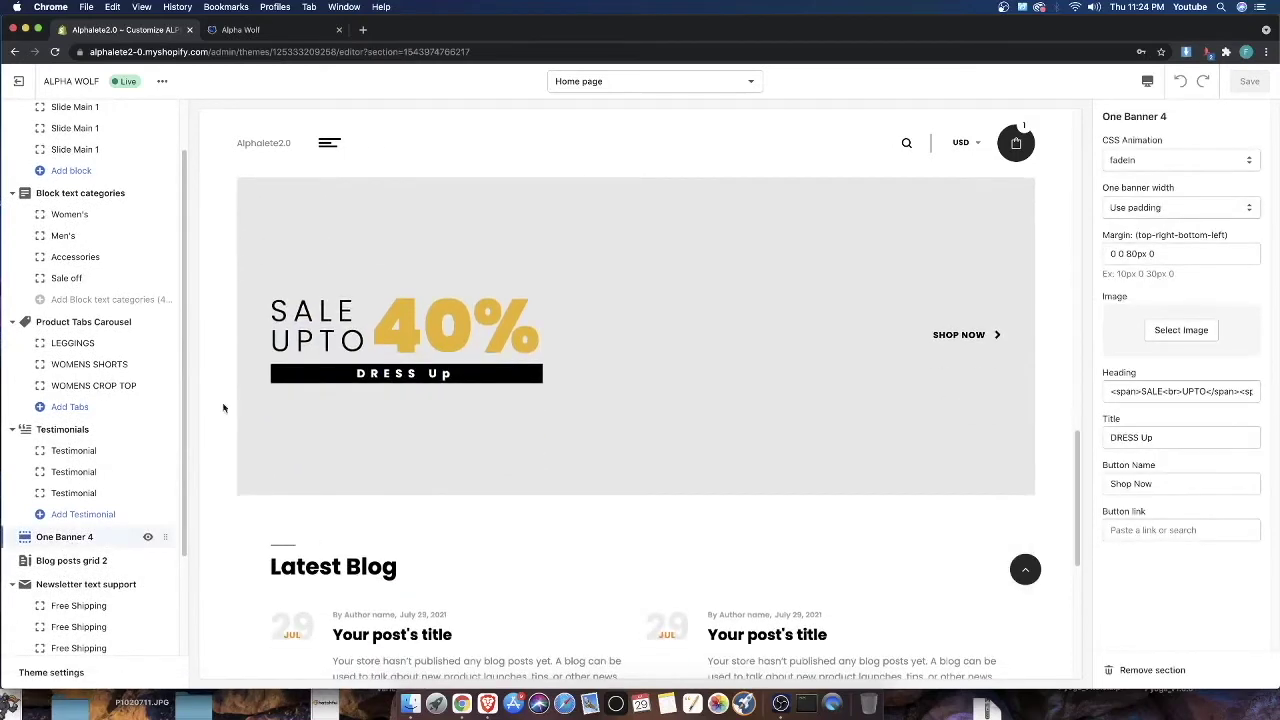
Add a One Banner section to the home page below Newsletter text support
{"action": "scroll", "coordinate": [80, 560], "scroll_direction": "down", "scroll_amount": 5}
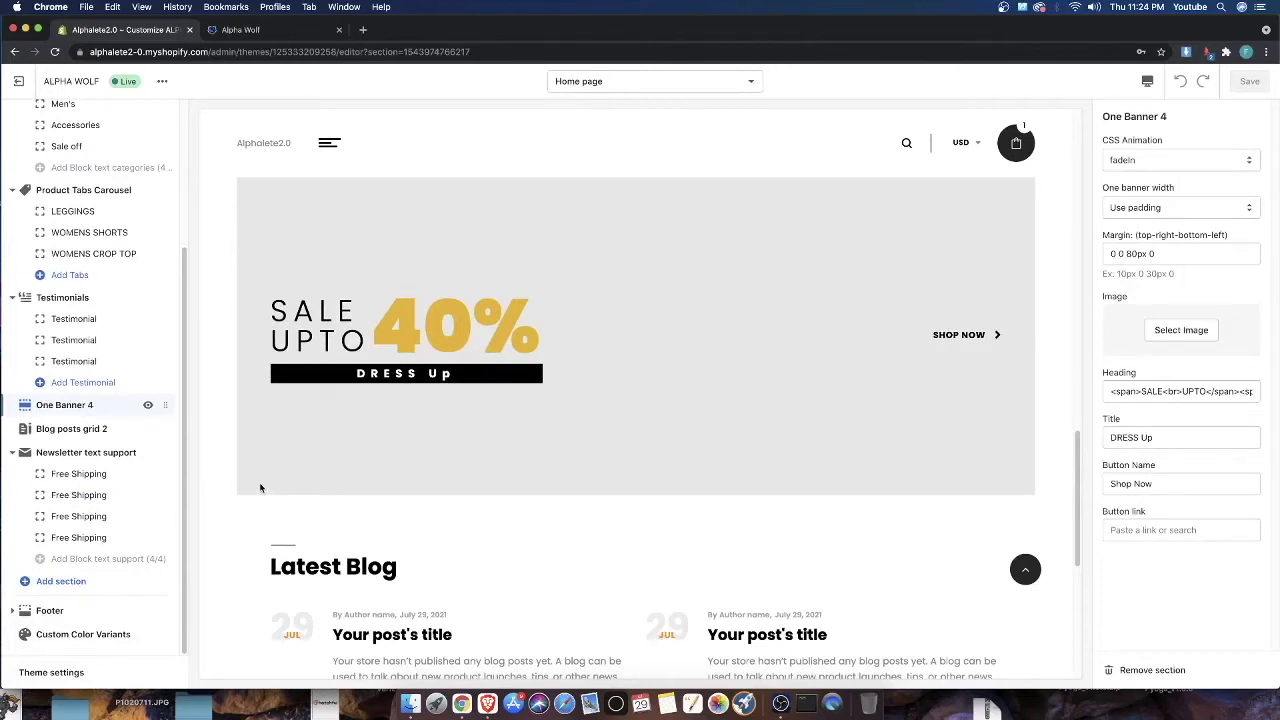
{"action": "left_click", "coordinate": [62, 581]}
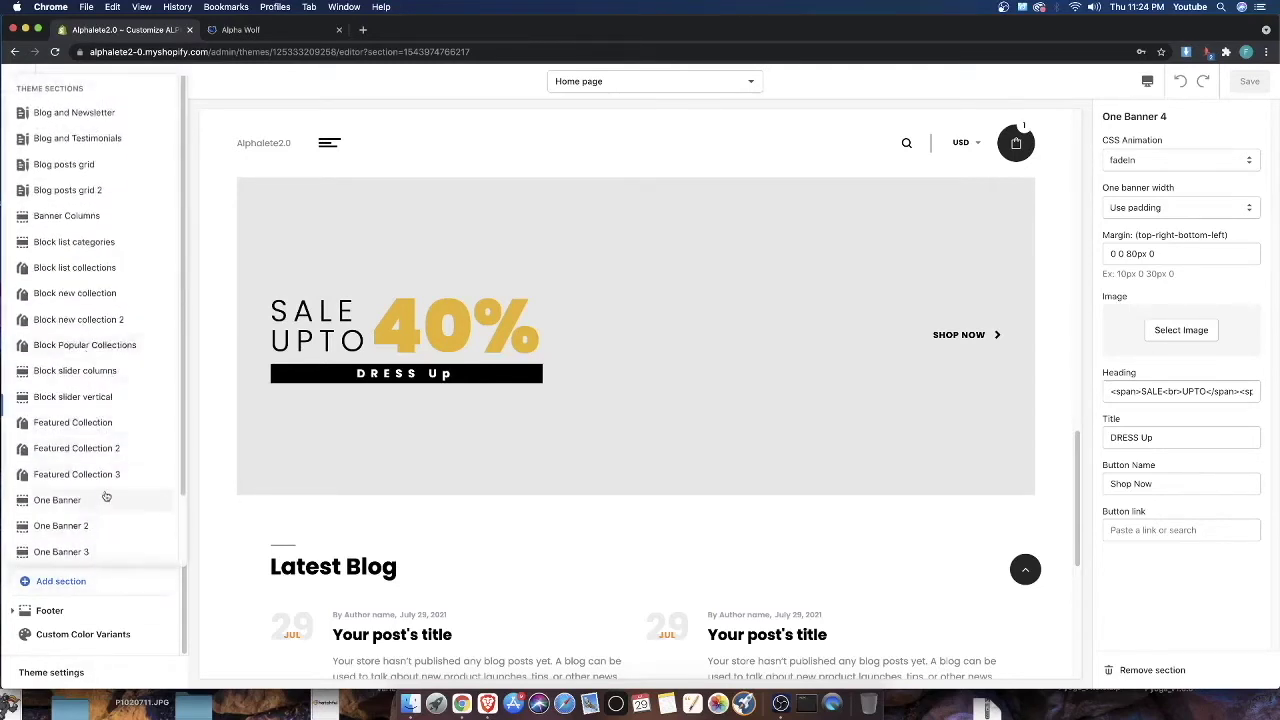
{"action": "scroll", "coordinate": [103, 489], "scroll_direction": "down", "scroll_amount": 2}
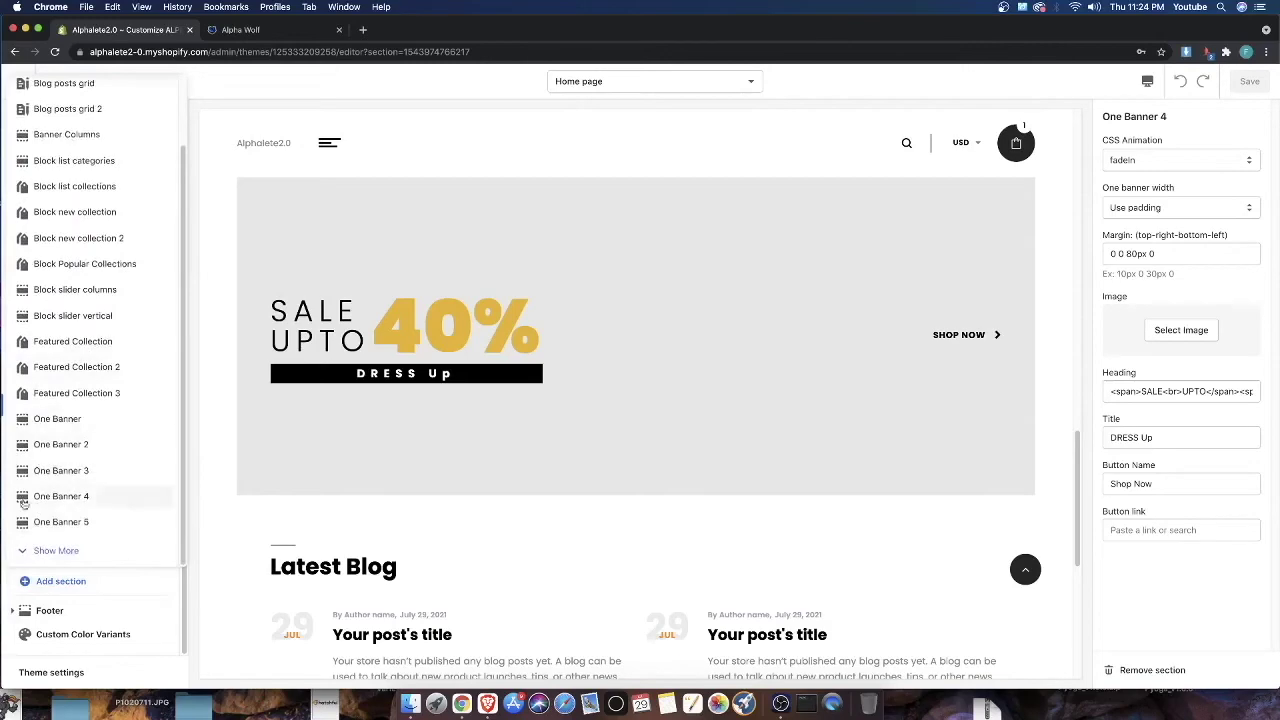
{"action": "left_click", "coordinate": [49, 421]}
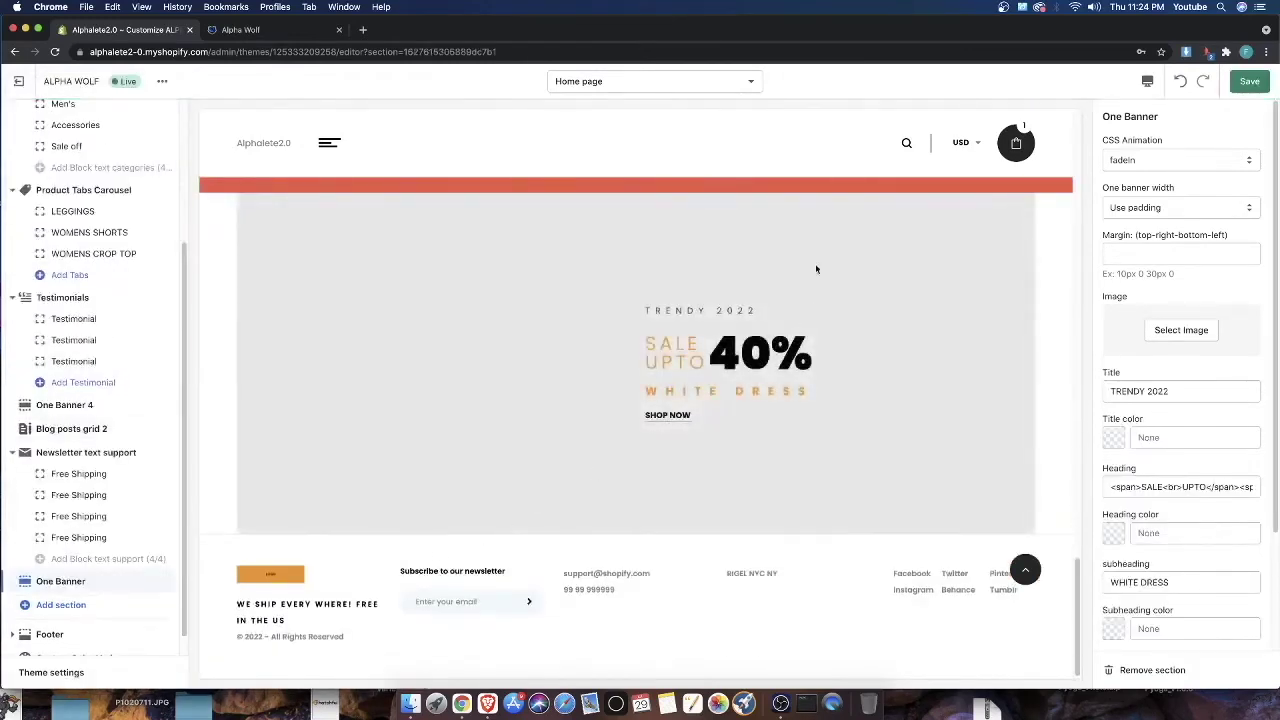
Add a One Banner 2 section below One Banner and compare the two banner styles in the preview
{"action": "scroll", "coordinate": [63, 551], "scroll_direction": "down", "scroll_amount": 1}
{"action": "left_click", "coordinate": [63, 582]}
{"action": "left_click", "coordinate": [72, 525]}
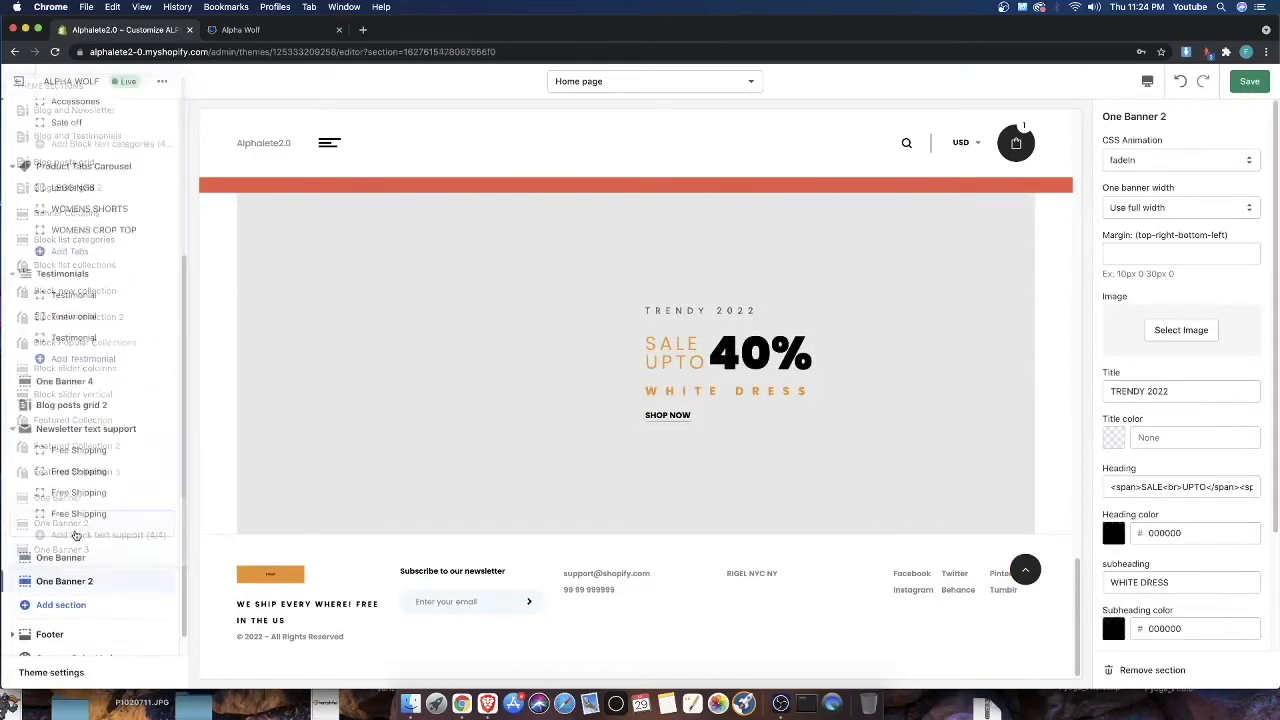
{"action": "scroll", "coordinate": [63, 560], "scroll_direction": "down", "scroll_amount": 1}
{"action": "left_click", "coordinate": [63, 539]}
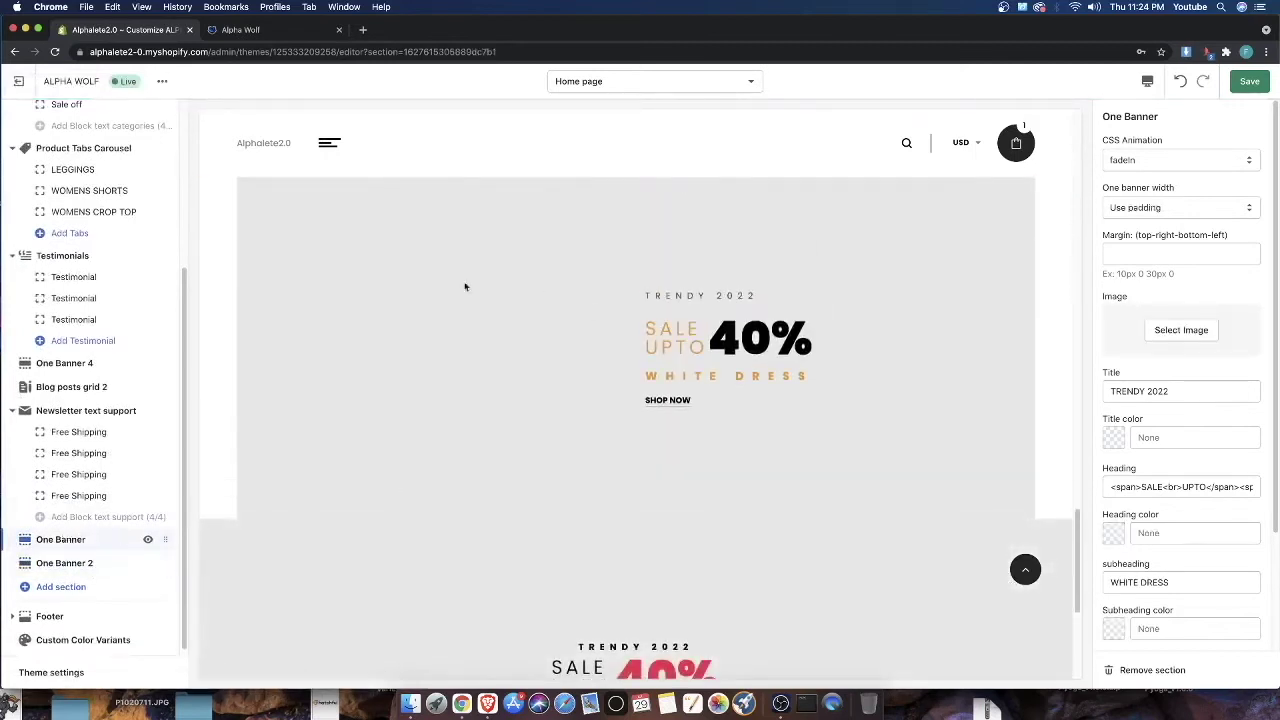
{"action": "left_click", "coordinate": [72, 563]}
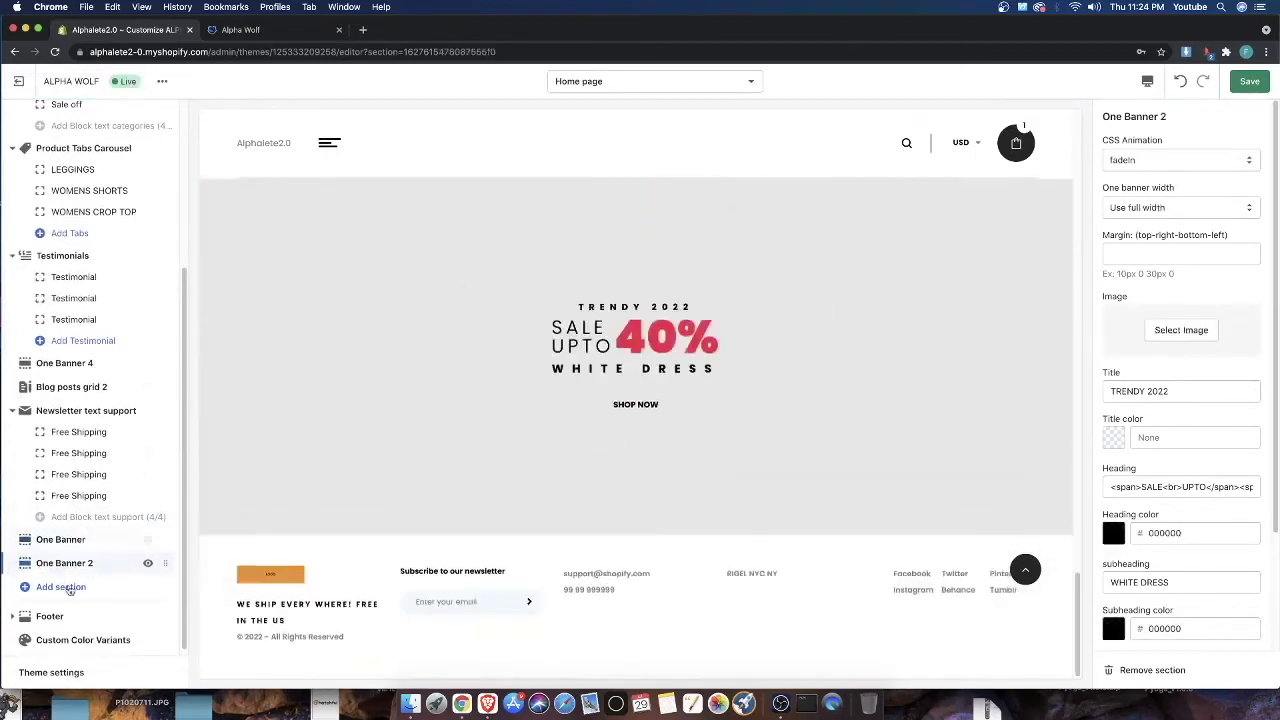
Add One Banner 3 and One Banner 4 sections at the end of the home page's section list
{"action": "left_click", "coordinate": [68, 588]}
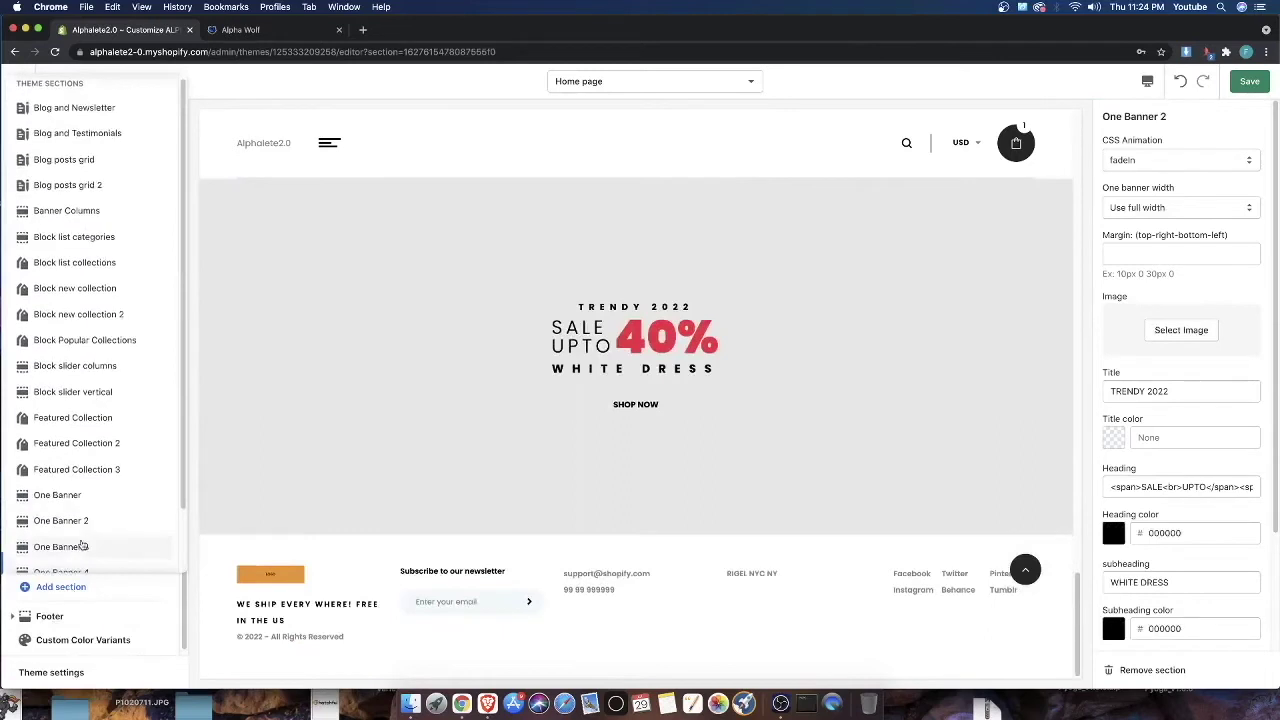
{"action": "left_click", "coordinate": [82, 543]}
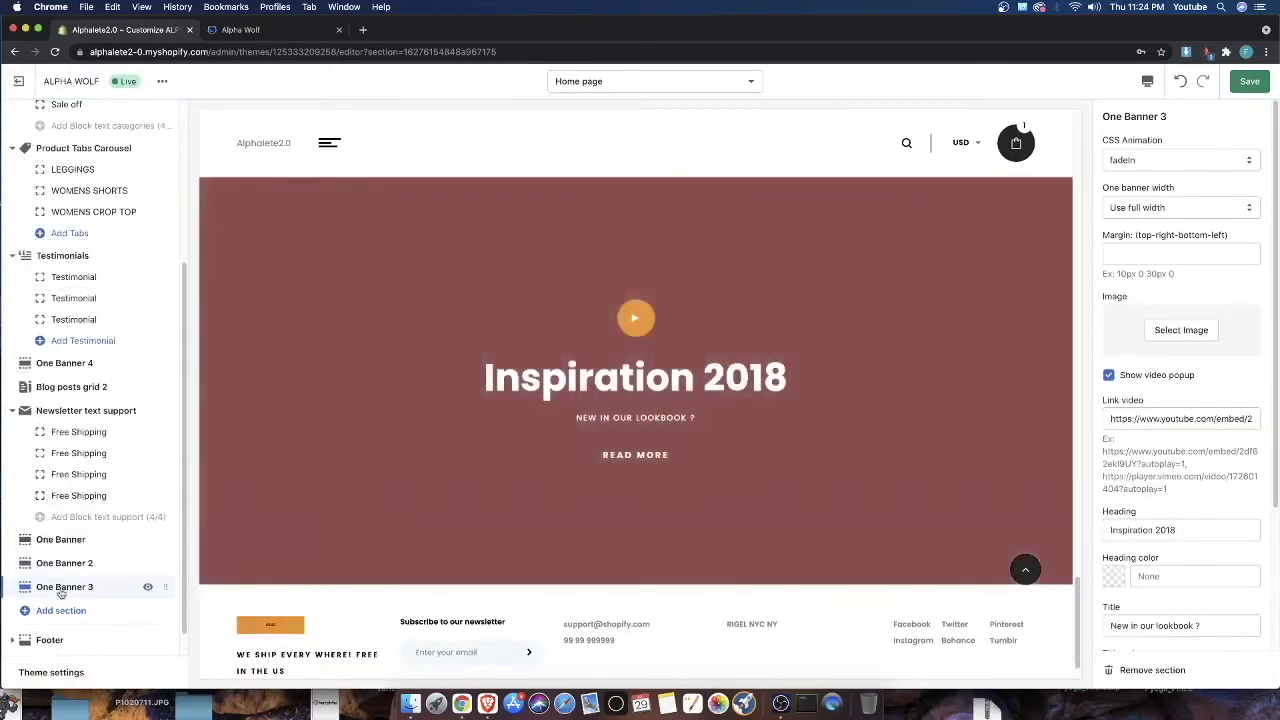
{"action": "left_click", "coordinate": [57, 610]}
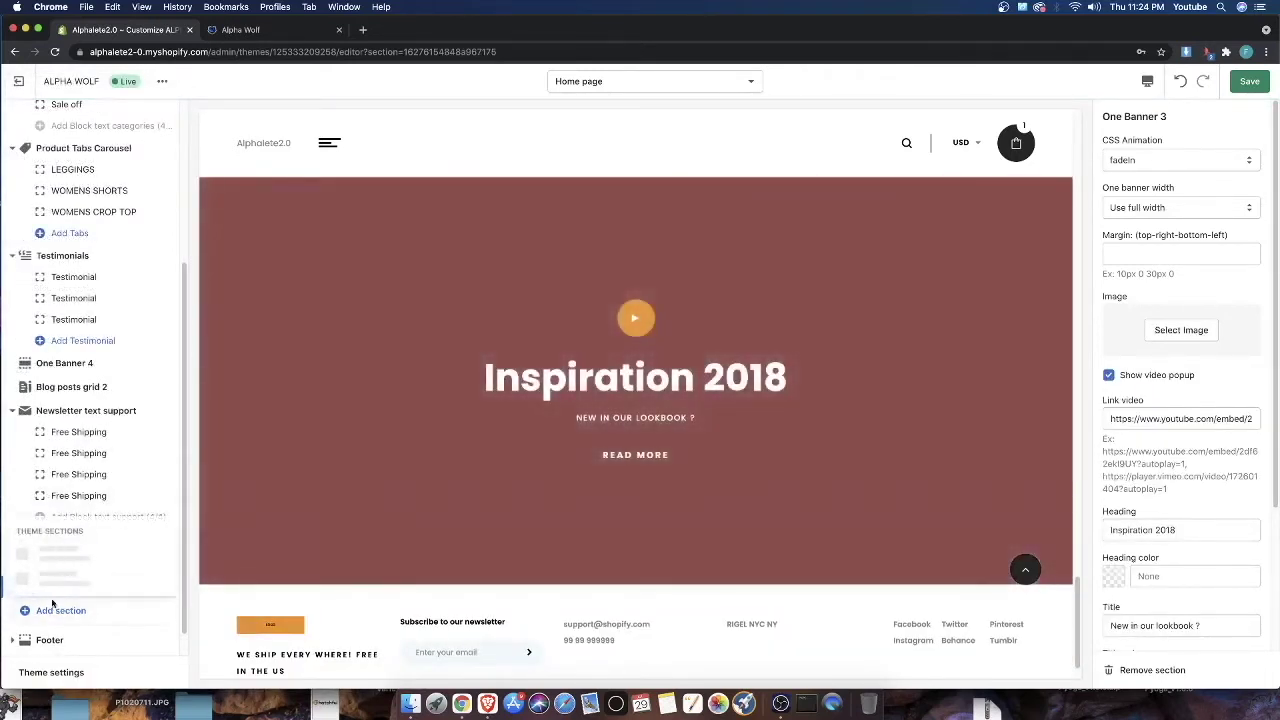
{"action": "left_click", "coordinate": [60, 580]}
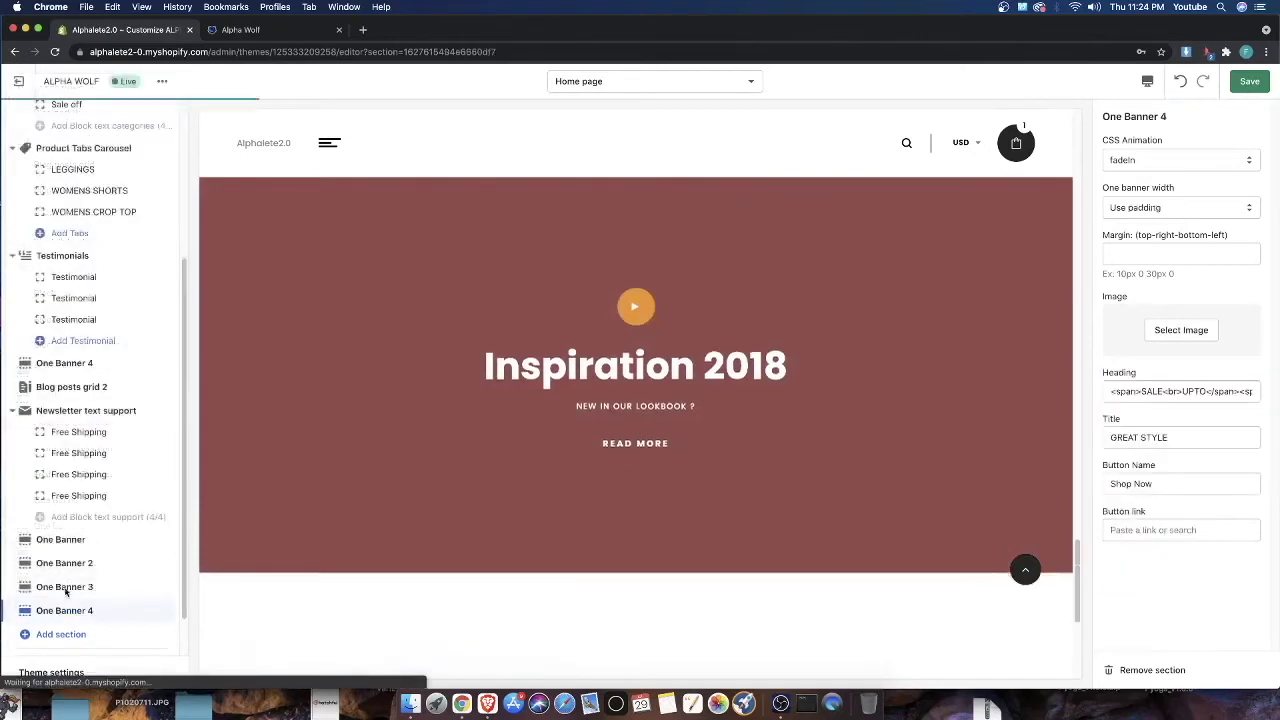
Look over the new banners in the preview and add a One Banner 5 section after them
{"action": "scroll", "coordinate": [94, 630], "scroll_direction": "down", "scroll_amount": 1}
{"action": "scroll", "coordinate": [463, 468], "scroll_direction": "up", "scroll_amount": 12}
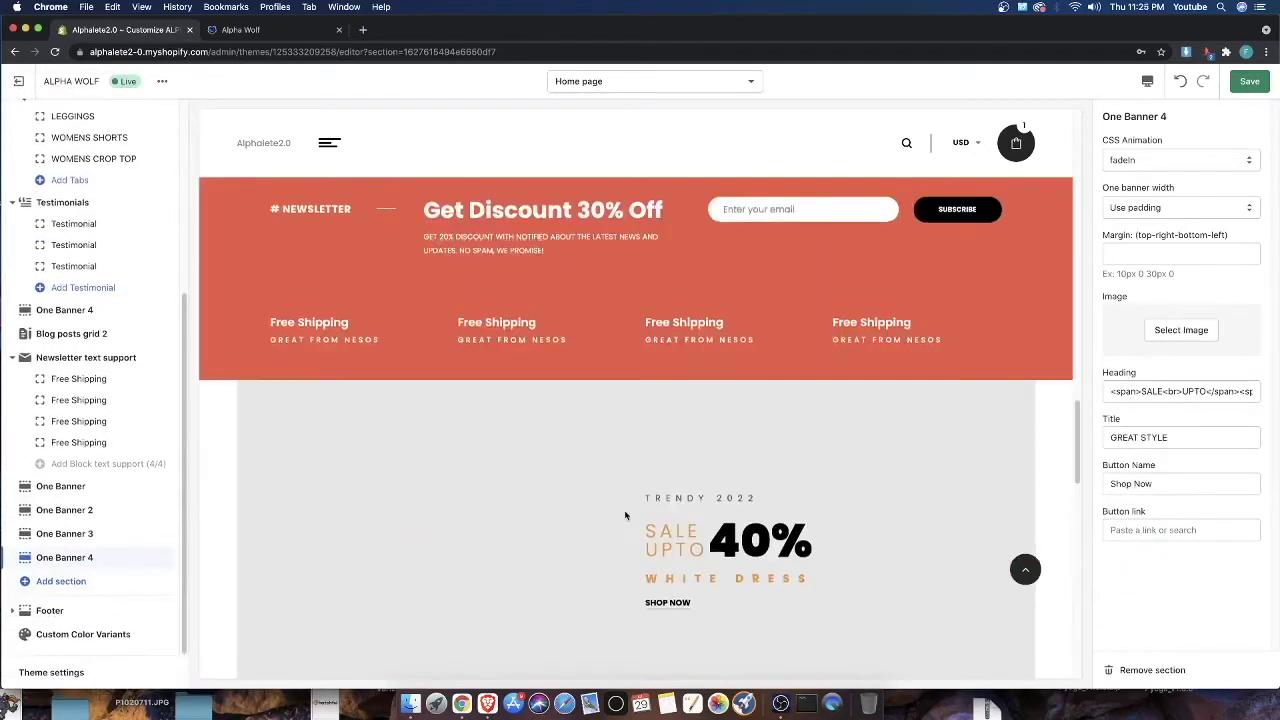
{"action": "scroll", "coordinate": [625, 515], "scroll_direction": "up", "scroll_amount": 8}
{"action": "scroll", "coordinate": [434, 606], "scroll_direction": "up", "scroll_amount": 4}
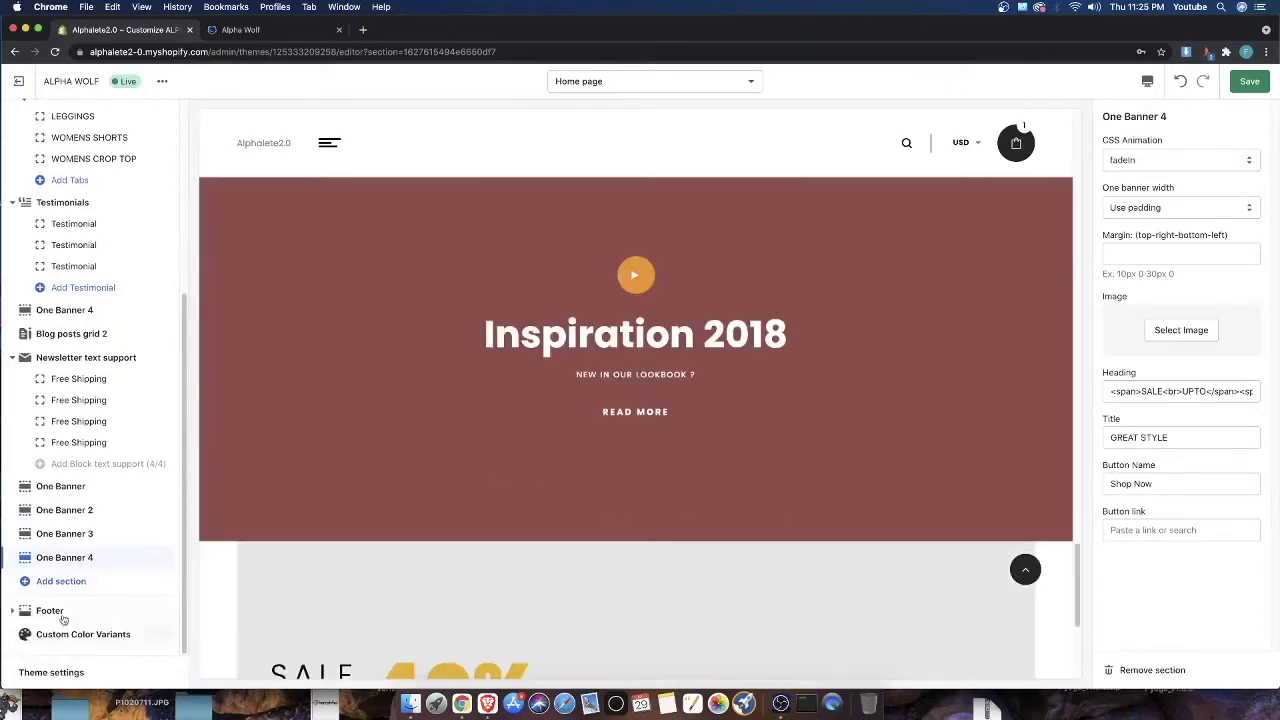
{"action": "left_click", "coordinate": [61, 581]}
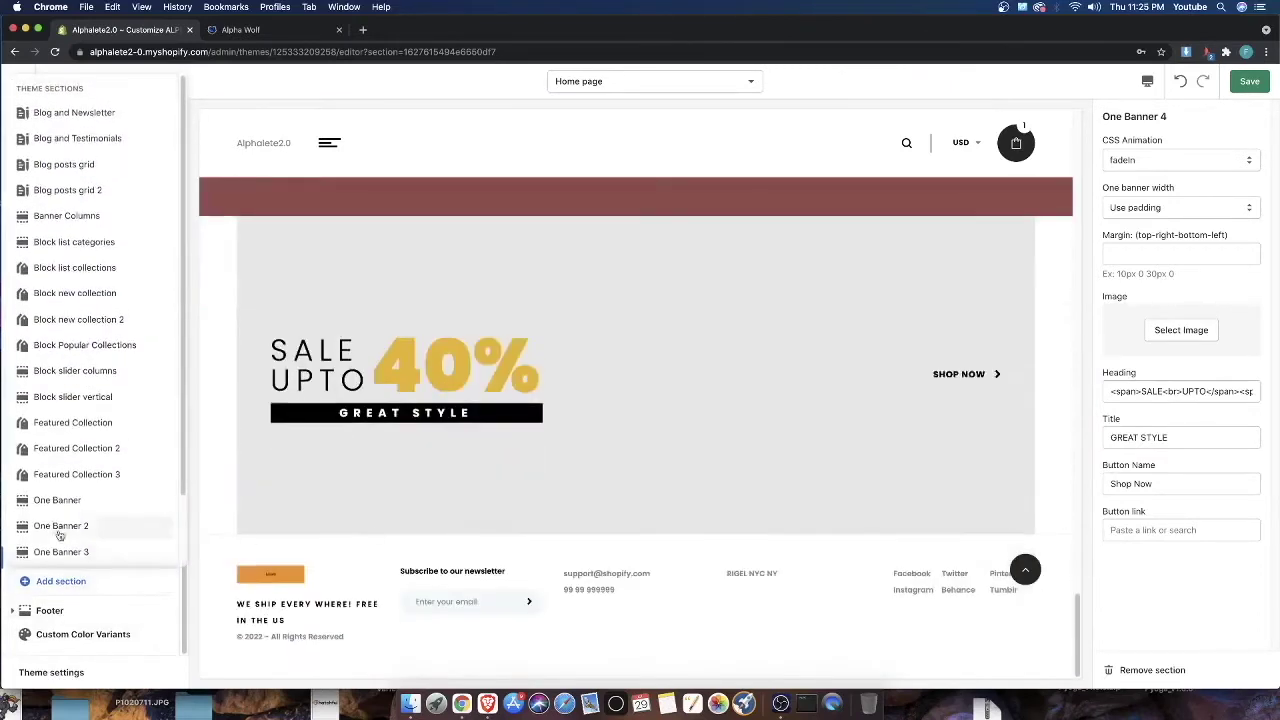
{"action": "scroll", "coordinate": [60, 535], "scroll_direction": "down", "scroll_amount": 1}
{"action": "left_click", "coordinate": [60, 537]}
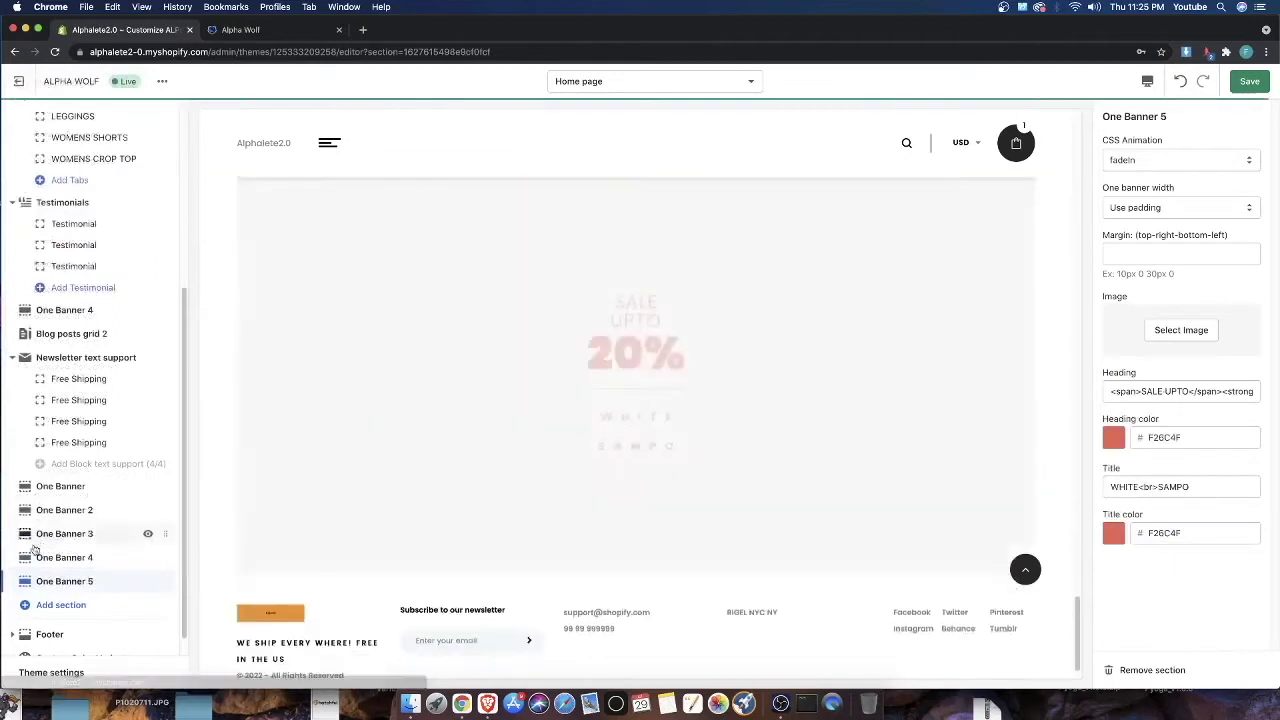
Examine the layouts of the added One Banner sections in the home page preview
{"action": "scroll", "coordinate": [340, 478], "scroll_direction": "up", "scroll_amount": 6}
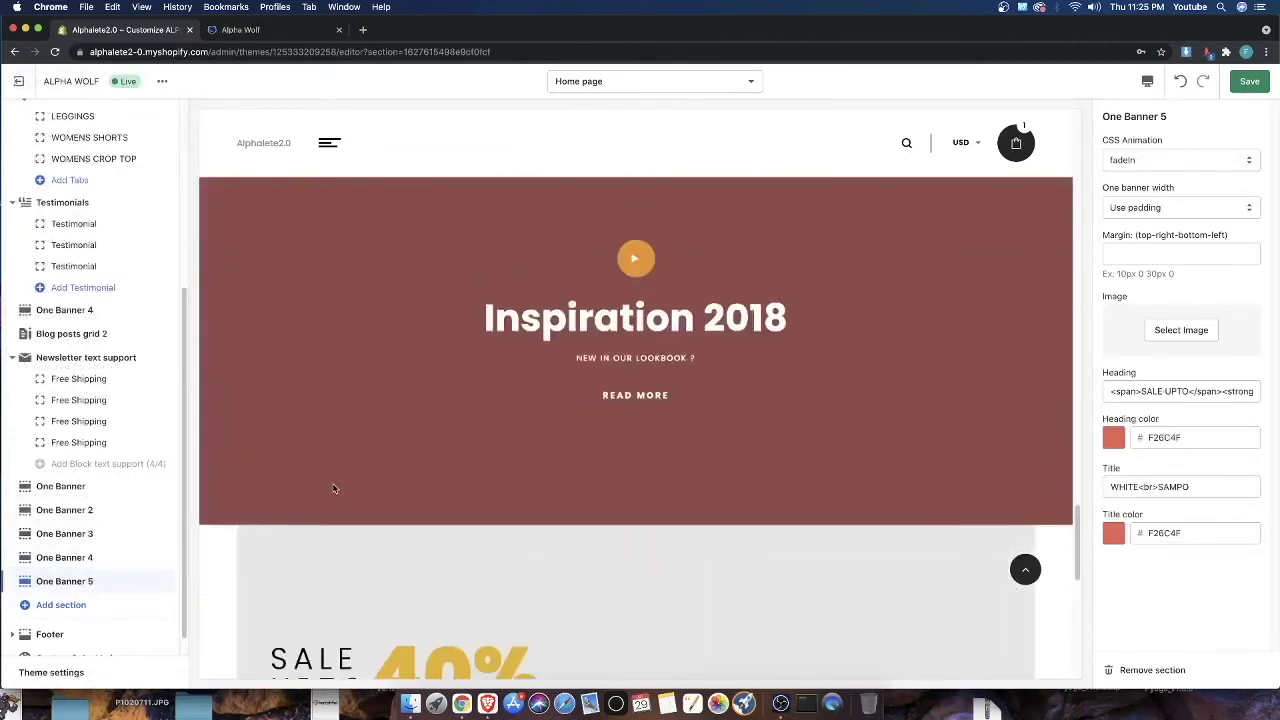
{"action": "scroll", "coordinate": [334, 487], "scroll_direction": "down", "scroll_amount": 6}
{"action": "scroll", "coordinate": [334, 488], "scroll_direction": "up", "scroll_amount": 3}
{"action": "scroll", "coordinate": [334, 487], "scroll_direction": "down", "scroll_amount": 2}
{"action": "scroll", "coordinate": [334, 487], "scroll_direction": "up", "scroll_amount": 5}
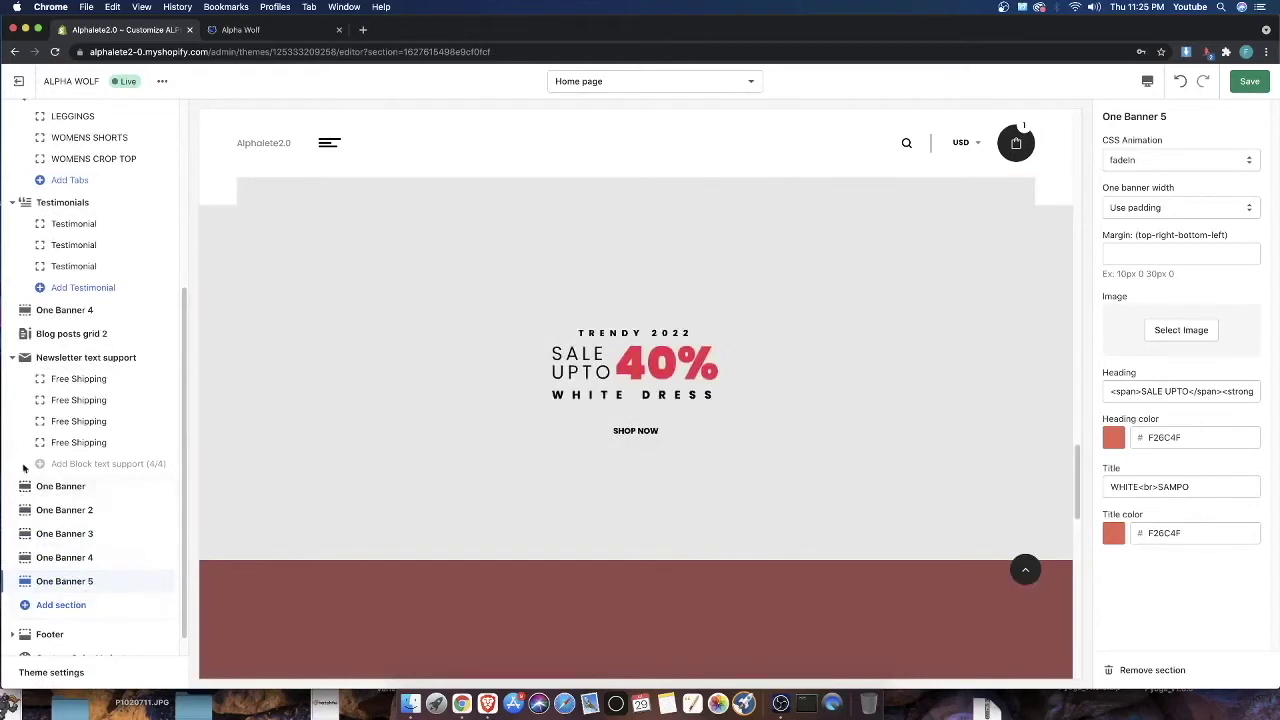
{"action": "scroll", "coordinate": [520, 622], "scroll_direction": "down", "scroll_amount": 2}
{"action": "scroll", "coordinate": [451, 591], "scroll_direction": "down", "scroll_amount": 2}
{"action": "scroll", "coordinate": [386, 586], "scroll_direction": "up", "scroll_amount": 2}
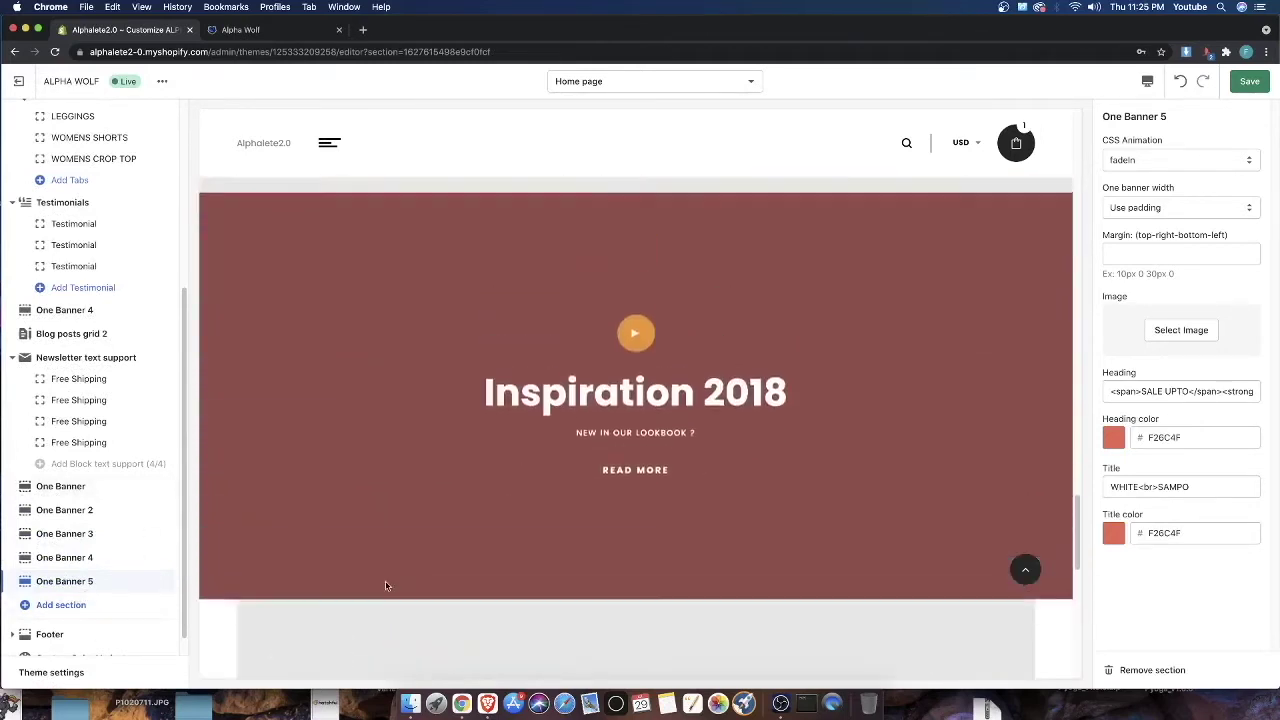
{"action": "scroll", "coordinate": [323, 563], "scroll_direction": "down", "scroll_amount": 5}
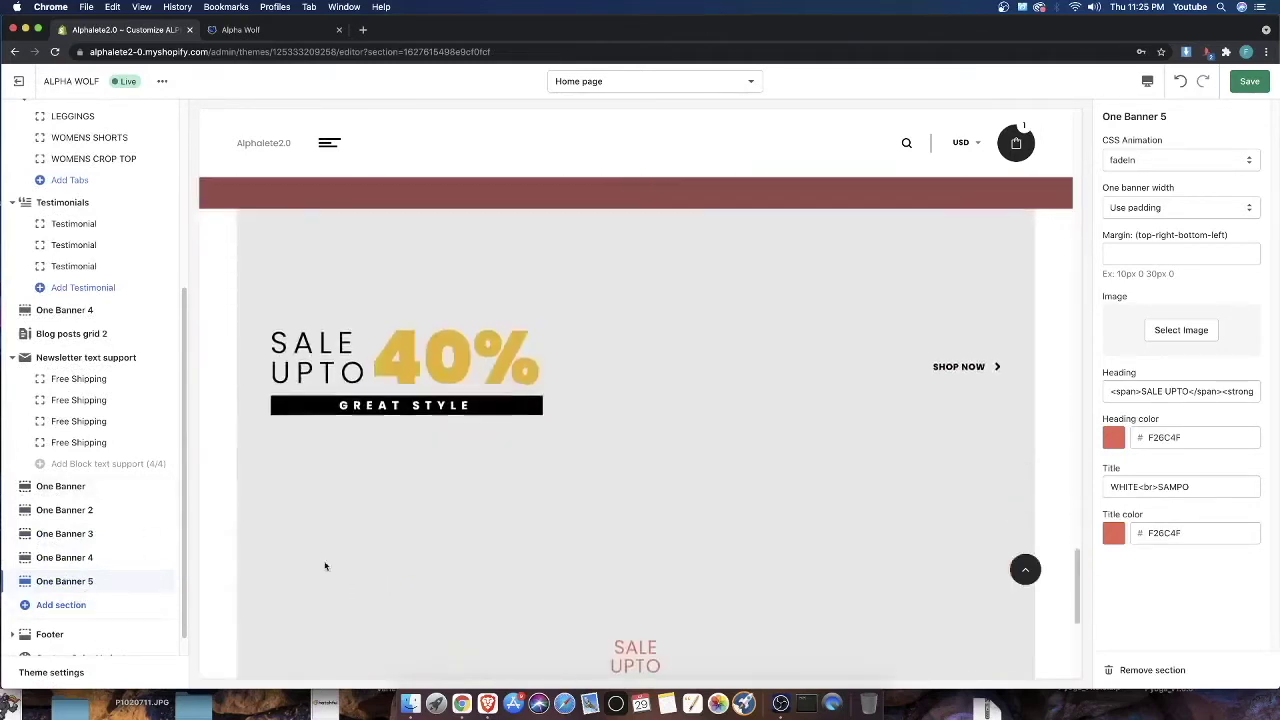
Add a Collections masonry 2 section from the extended theme section list and check its layout in the preview
{"action": "left_click", "coordinate": [40, 605]}
{"action": "scroll", "coordinate": [80, 540], "scroll_direction": "down", "scroll_amount": 3}
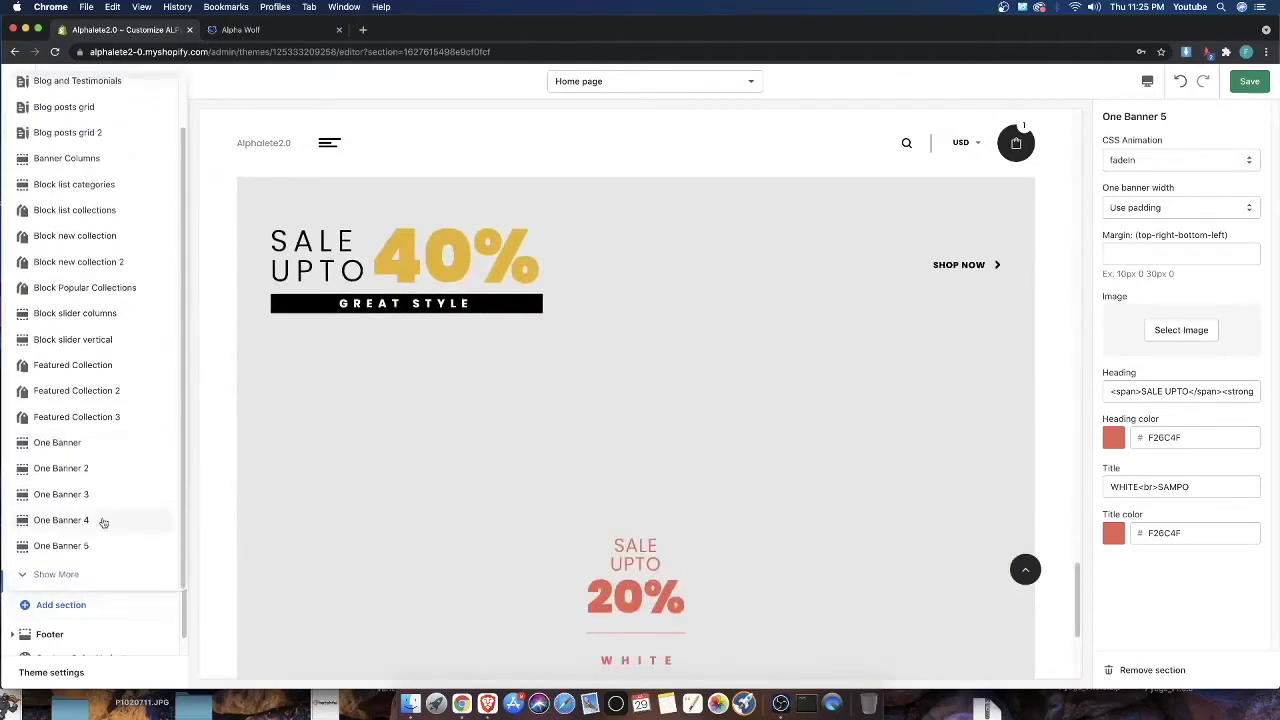
{"action": "left_click", "coordinate": [88, 574]}
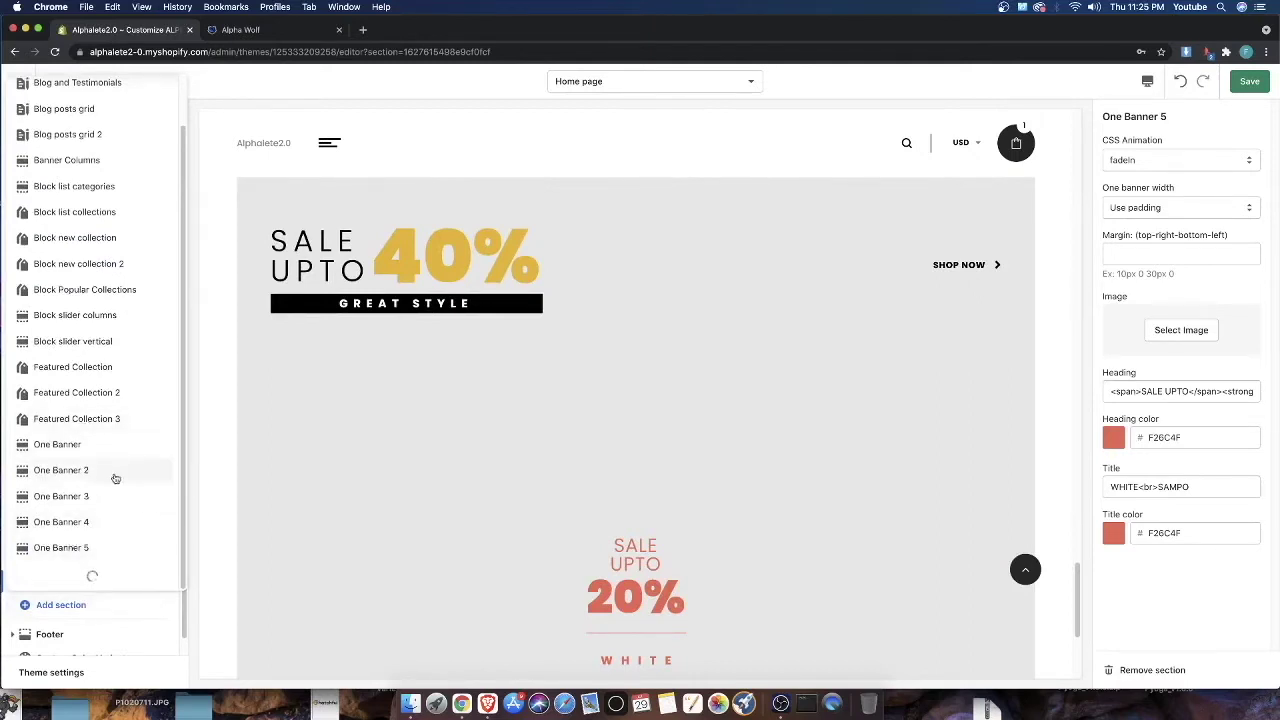
{"action": "scroll", "coordinate": [89, 492], "scroll_direction": "down", "scroll_amount": 5}
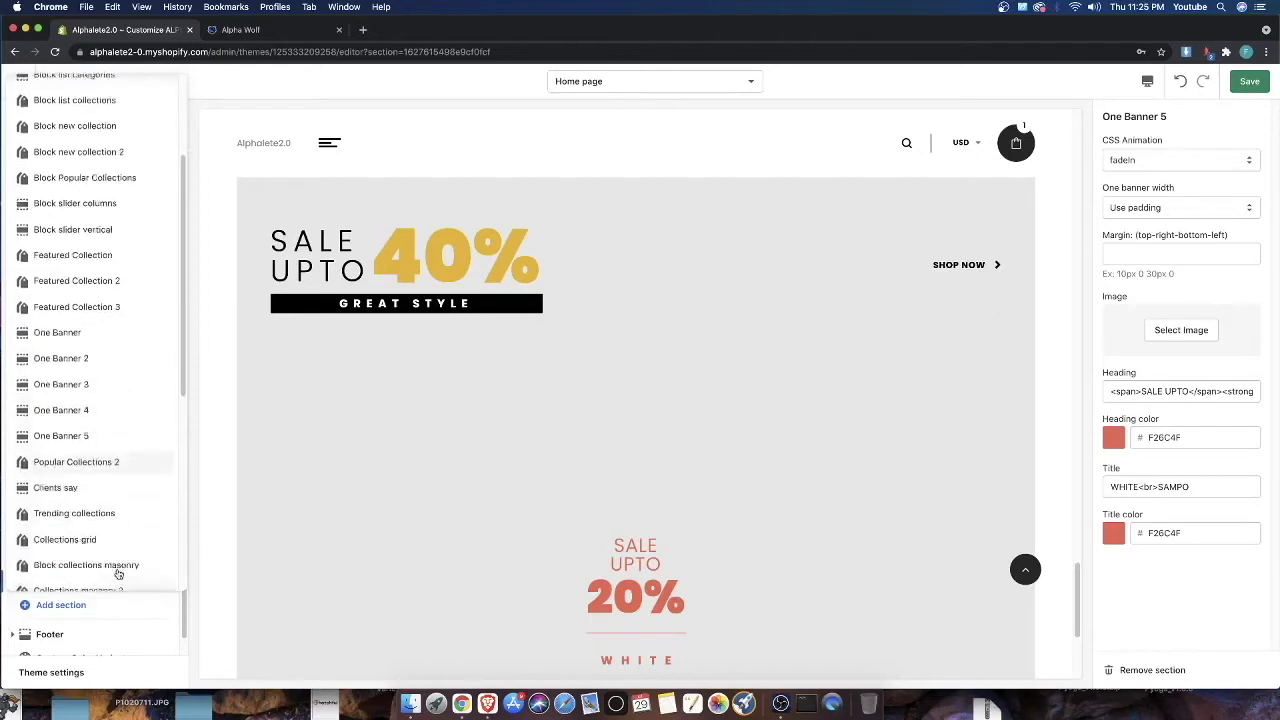
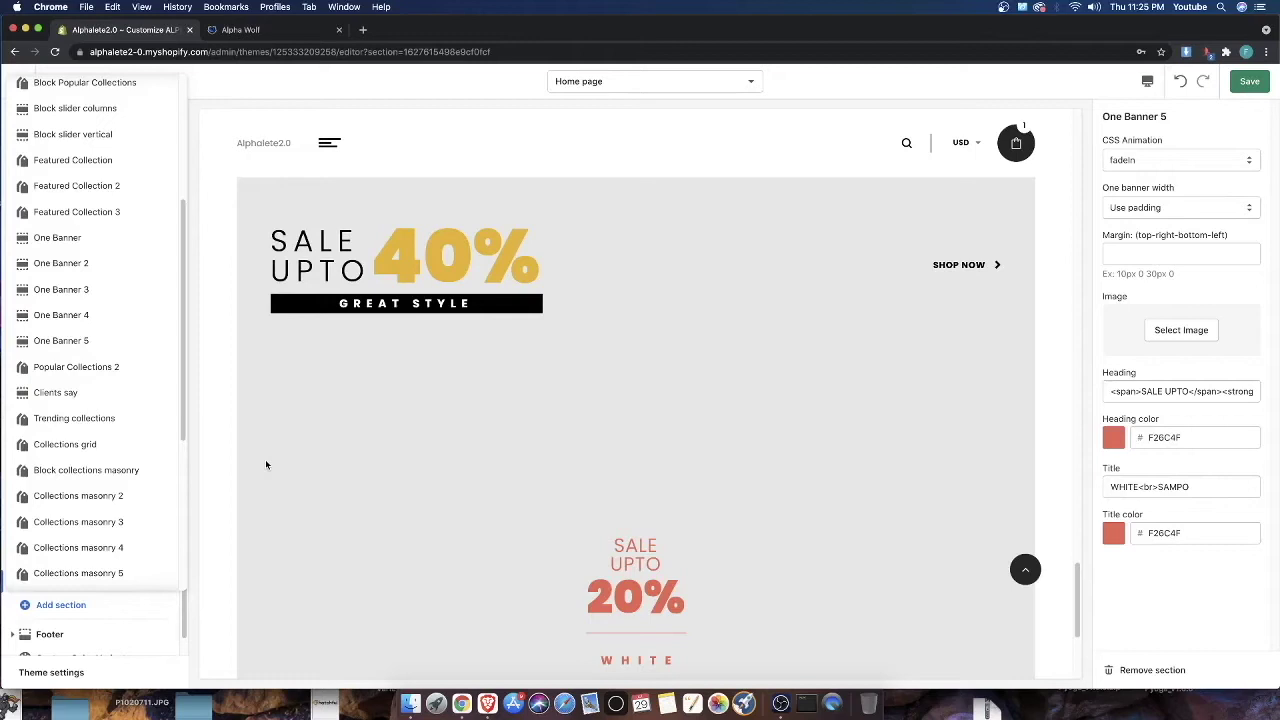
{"action": "scroll", "coordinate": [271, 289], "scroll_direction": "down", "scroll_amount": 3}
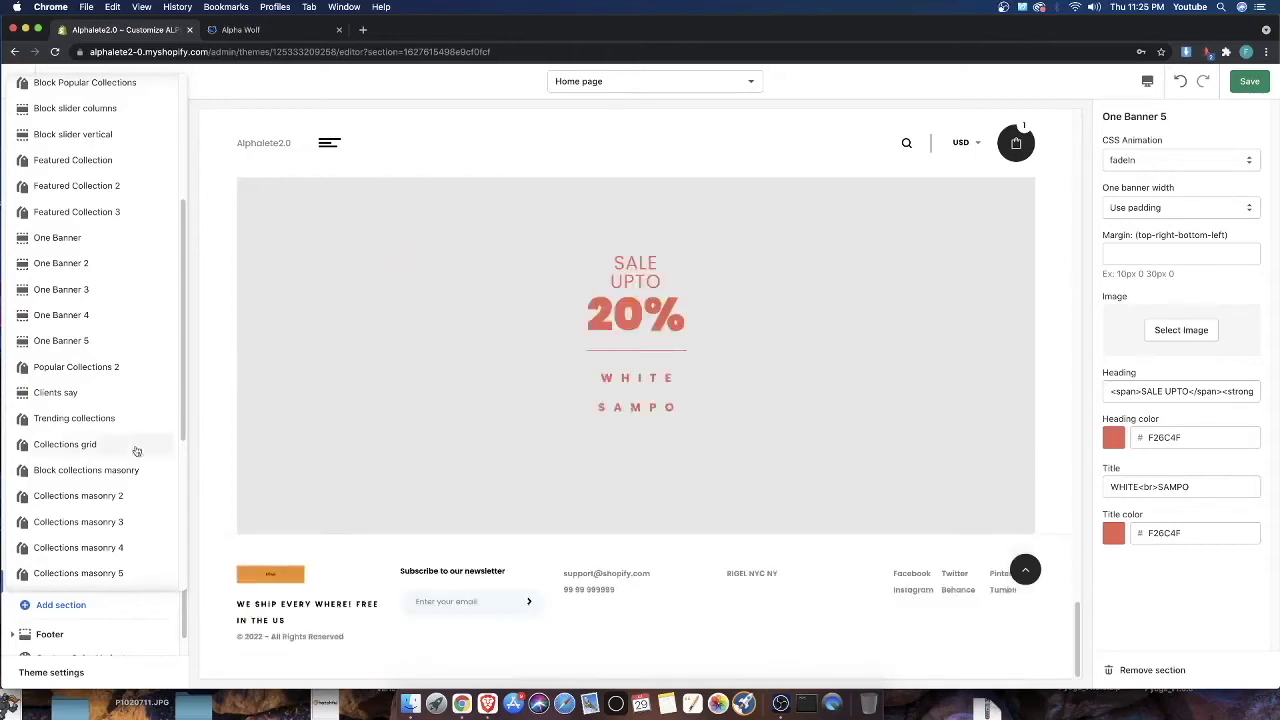
{"action": "left_click", "coordinate": [60, 496]}
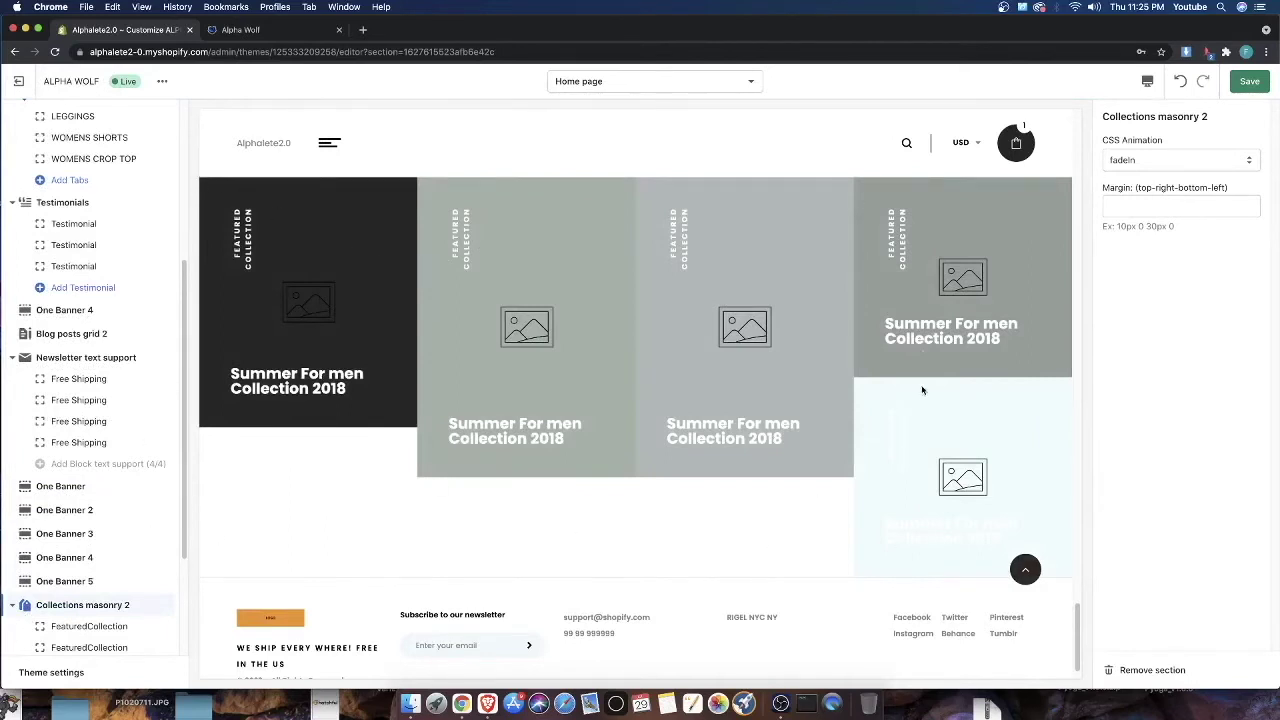
{"action": "scroll", "coordinate": [354, 472], "scroll_direction": "down", "scroll_amount": 1}
{"action": "scroll", "coordinate": [352, 468], "scroll_direction": "up", "scroll_amount": 2}
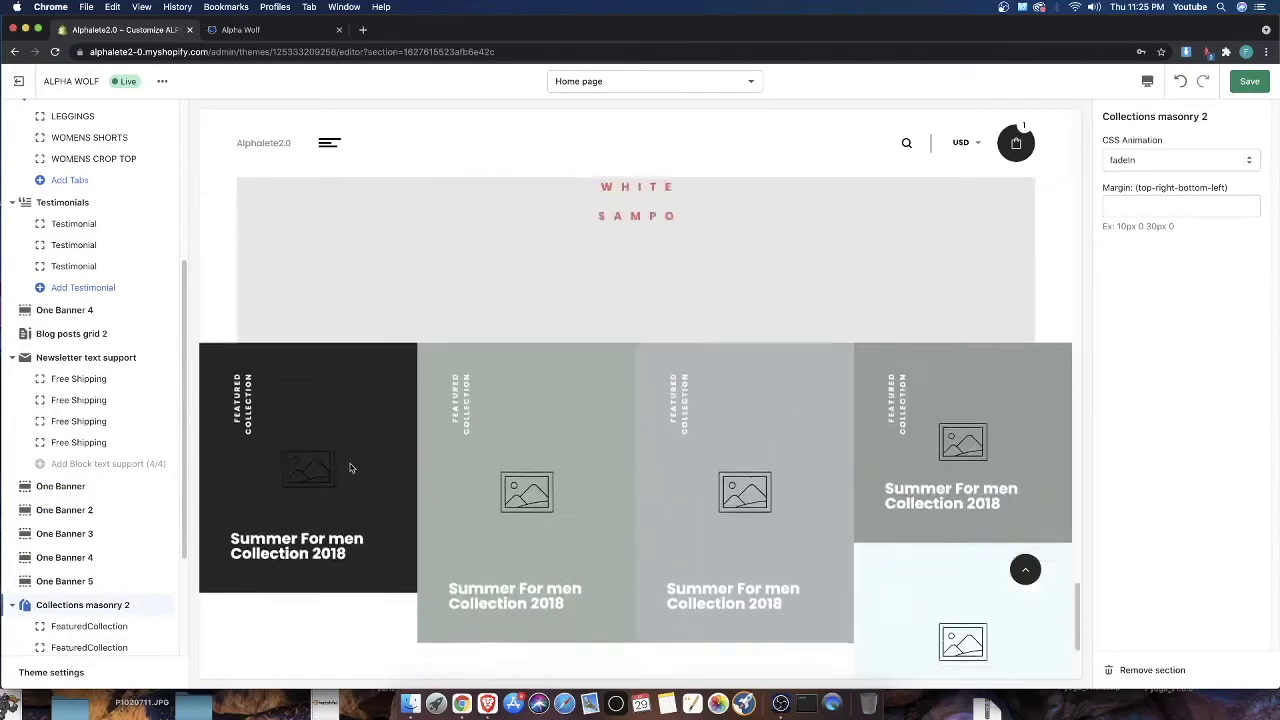
{"action": "scroll", "coordinate": [350, 465], "scroll_direction": "down", "scroll_amount": 1}
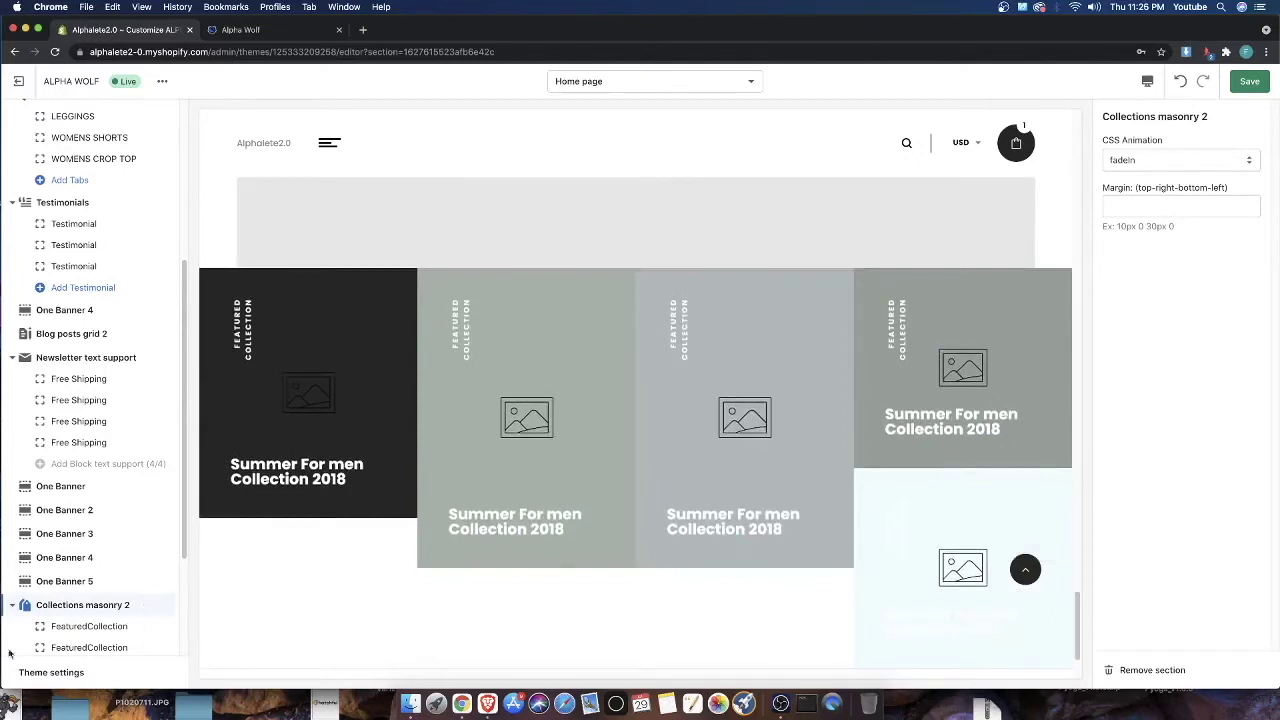
Add a Collections masonry 3 section from the extended theme section list after Collections masonry 2
{"action": "scroll", "coordinate": [20, 635], "scroll_direction": "down", "scroll_amount": 3}
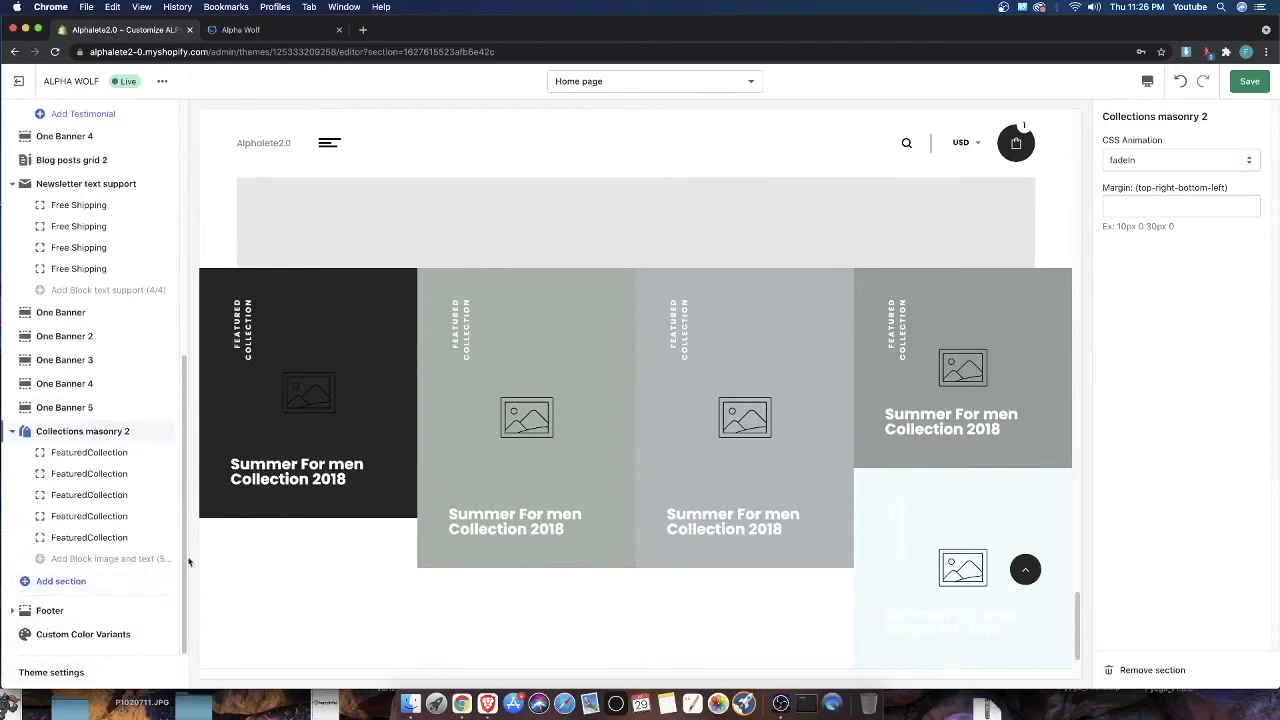
{"action": "left_click", "coordinate": [62, 583]}
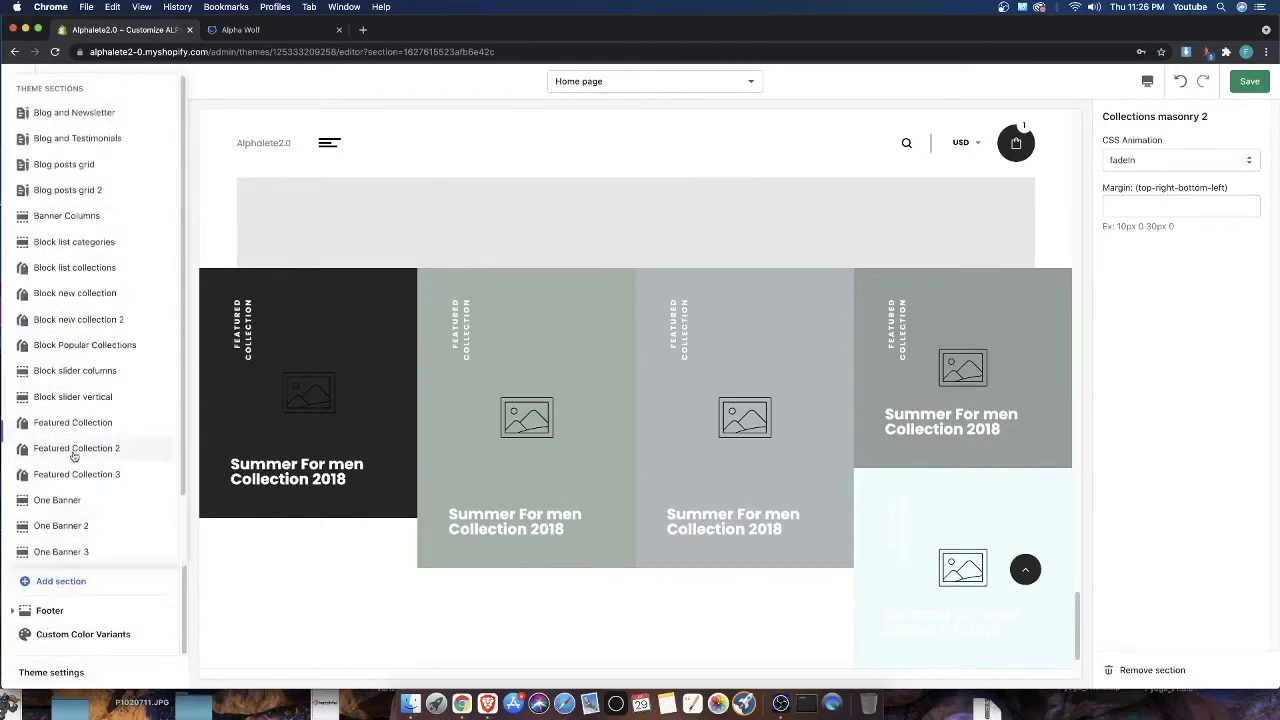
{"action": "scroll", "coordinate": [70, 520], "scroll_direction": "down", "scroll_amount": 2}
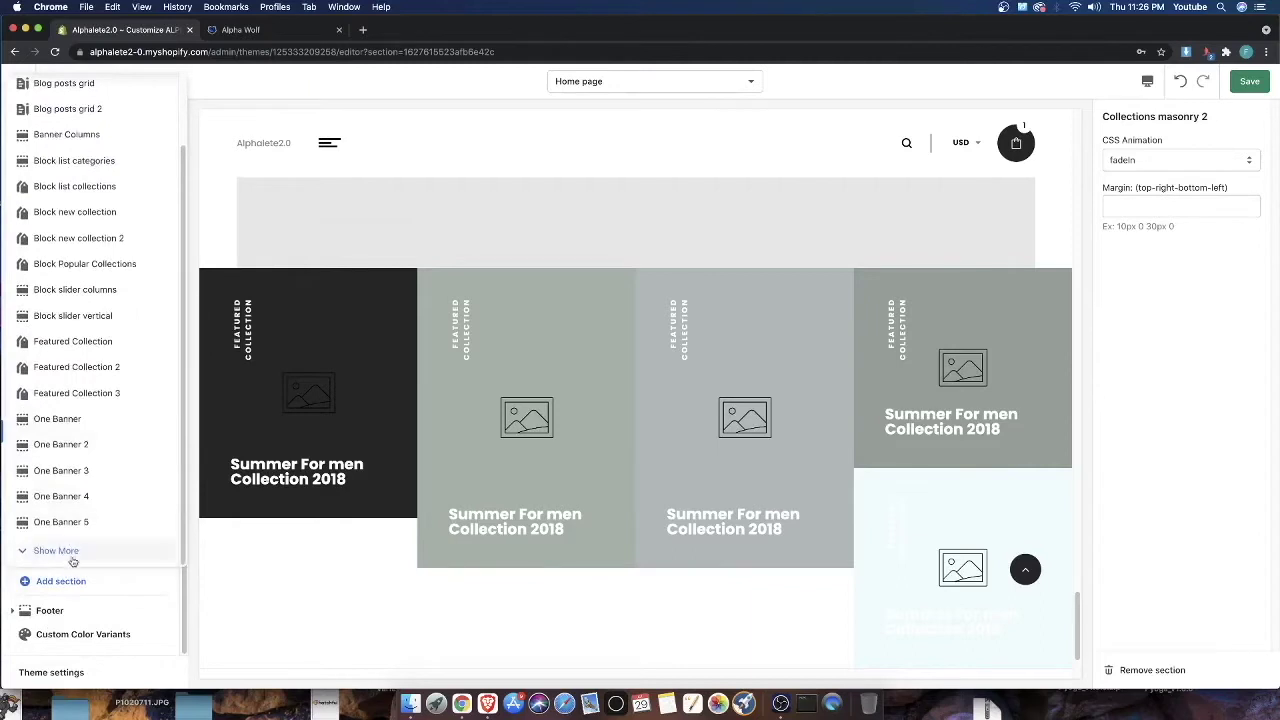
{"action": "scroll", "coordinate": [70, 558], "scroll_direction": "up", "scroll_amount": 2}
{"action": "scroll", "coordinate": [71, 561], "scroll_direction": "down", "scroll_amount": 2}
{"action": "left_click", "coordinate": [60, 555]}
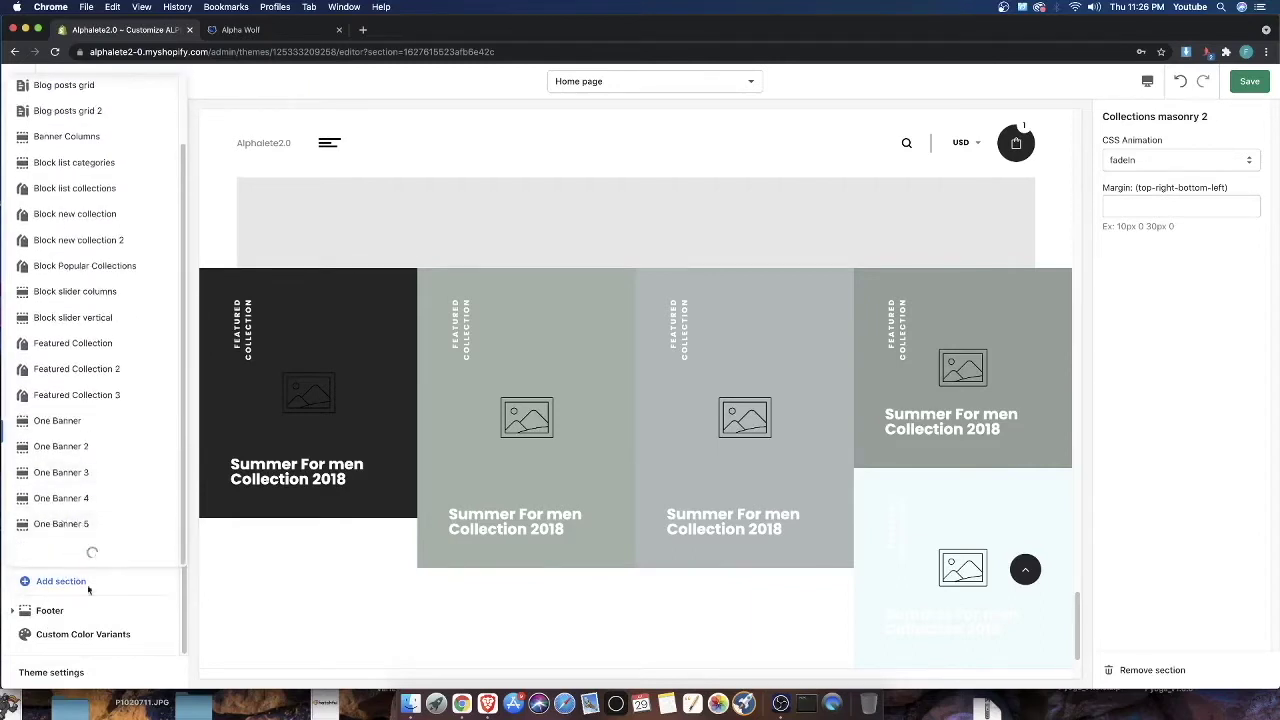
{"action": "scroll", "coordinate": [101, 530], "scroll_direction": "down", "scroll_amount": 6}
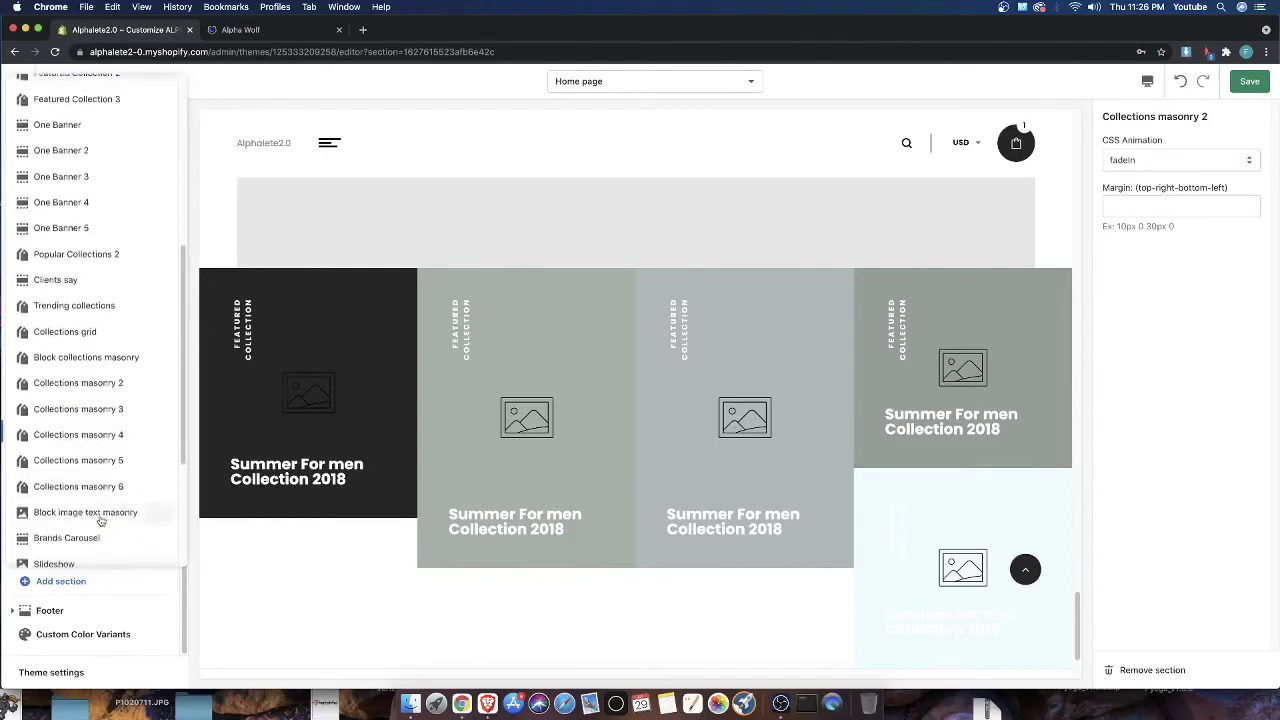
{"action": "left_click", "coordinate": [115, 413]}
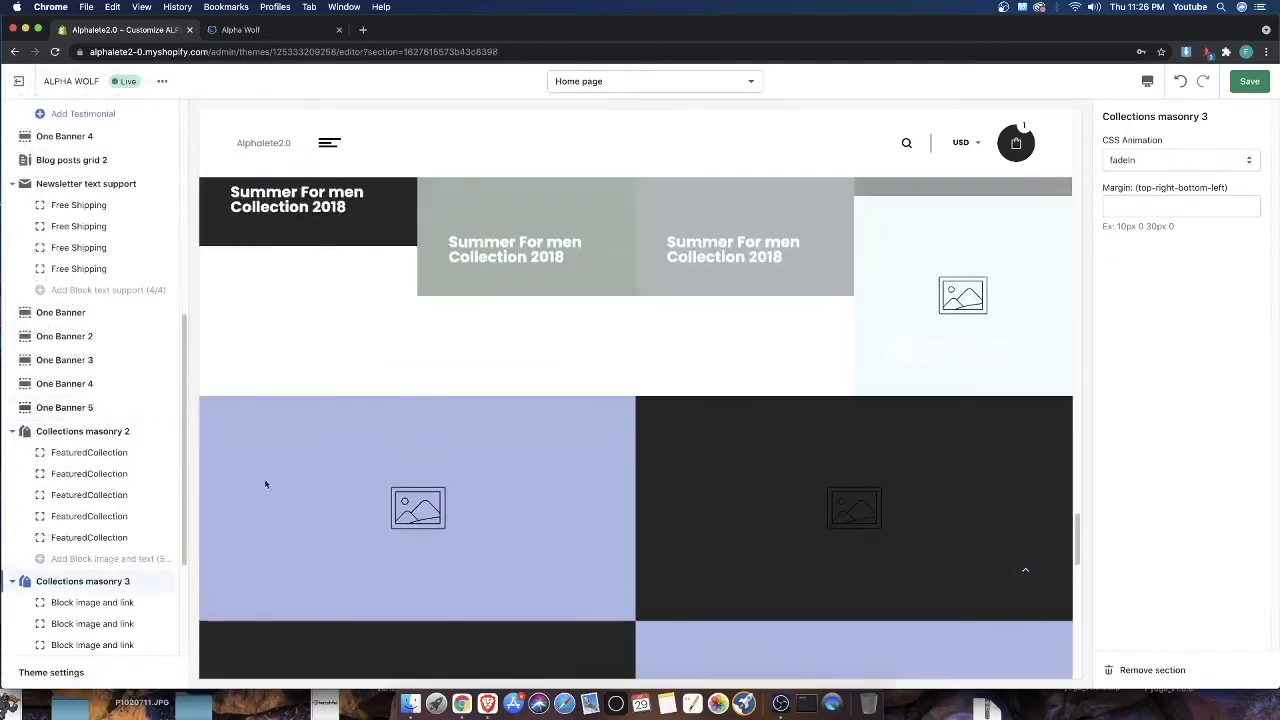
Examine the image tile layout of the Collections masonry 3 section in the home page preview
{"action": "scroll", "coordinate": [499, 571], "scroll_direction": "down", "scroll_amount": 3}
{"action": "scroll", "coordinate": [620, 509], "scroll_direction": "down", "scroll_amount": 3}
{"action": "scroll", "coordinate": [614, 520], "scroll_direction": "up", "scroll_amount": 5}
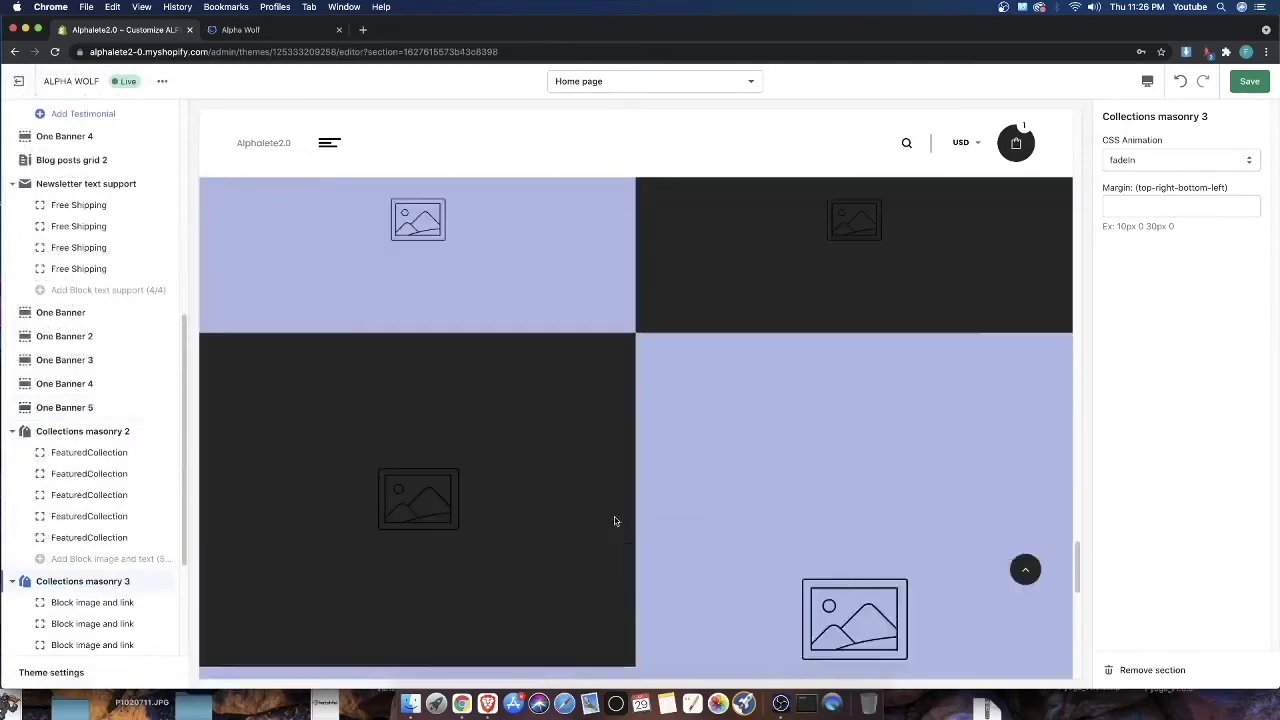
{"action": "scroll", "coordinate": [649, 500], "scroll_direction": "down", "scroll_amount": 6}
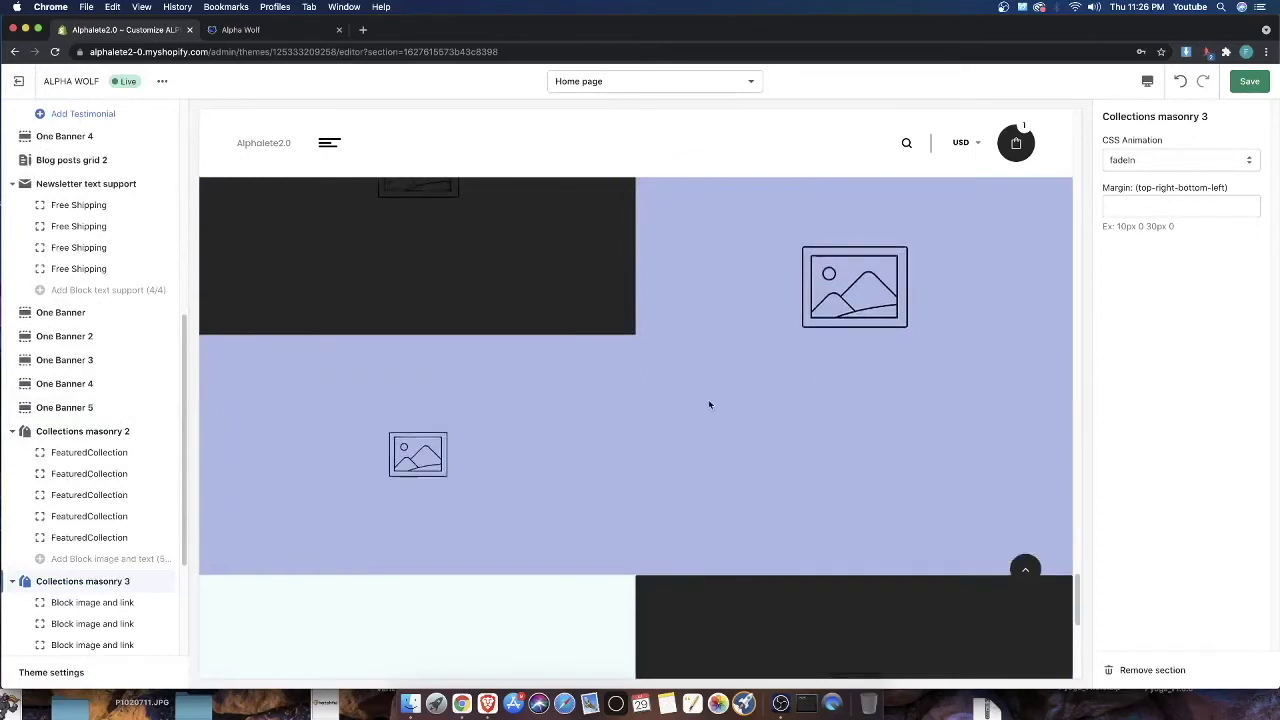
{"action": "scroll", "coordinate": [620, 540], "scroll_direction": "up", "scroll_amount": 5}
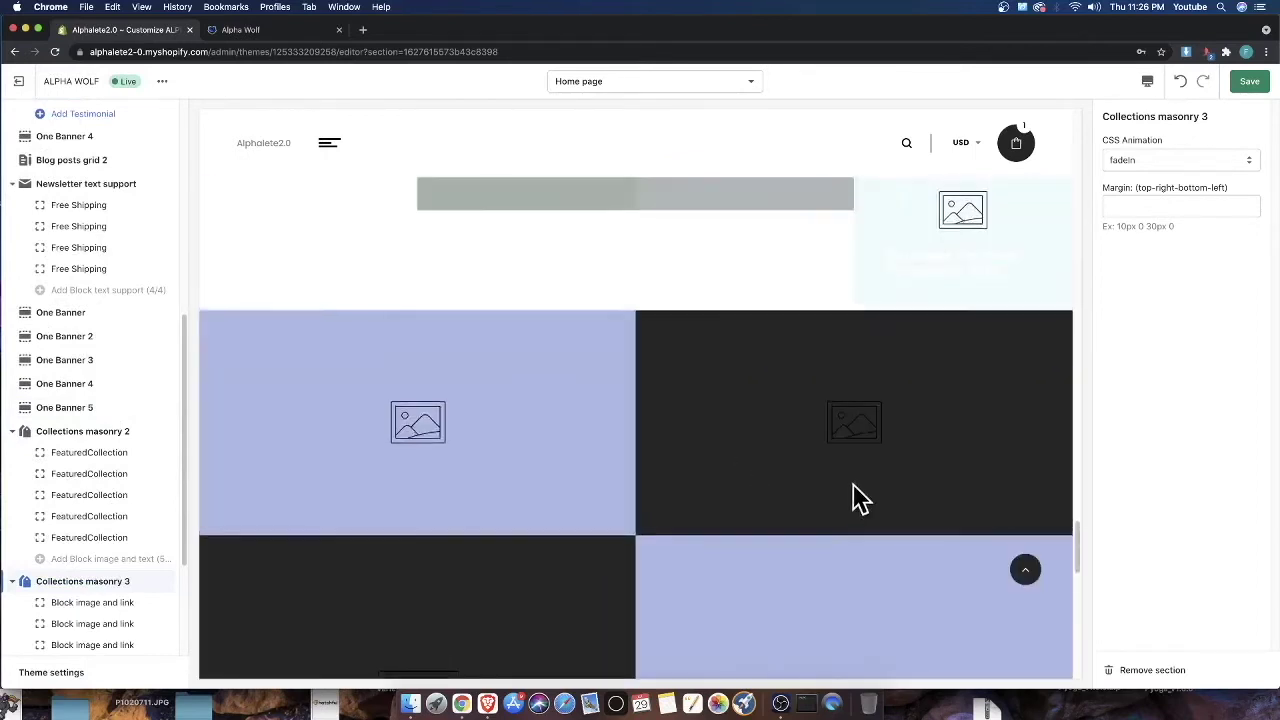
{"action": "scroll", "coordinate": [834, 494], "scroll_direction": "up", "scroll_amount": 5}
{"action": "scroll", "coordinate": [646, 543], "scroll_direction": "down", "scroll_amount": 3}
{"action": "scroll", "coordinate": [589, 548], "scroll_direction": "down", "scroll_amount": 4}
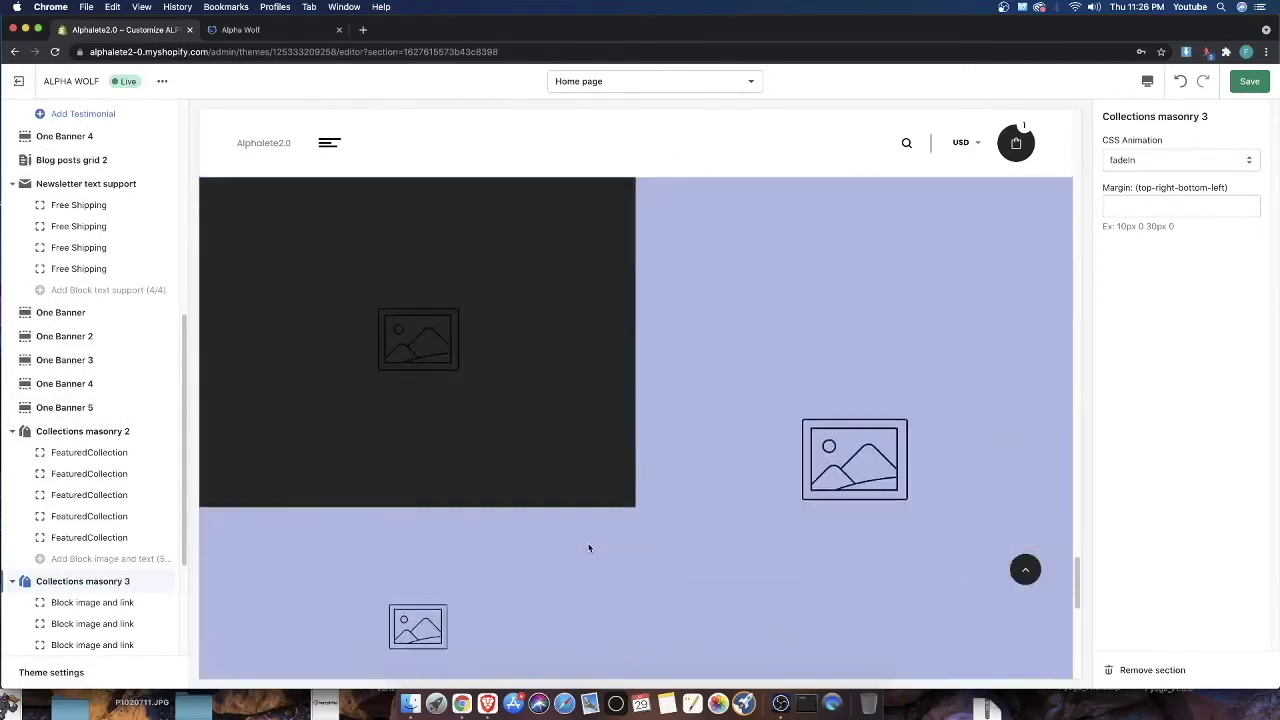
{"action": "scroll", "coordinate": [575, 420], "scroll_direction": "down", "scroll_amount": 4}
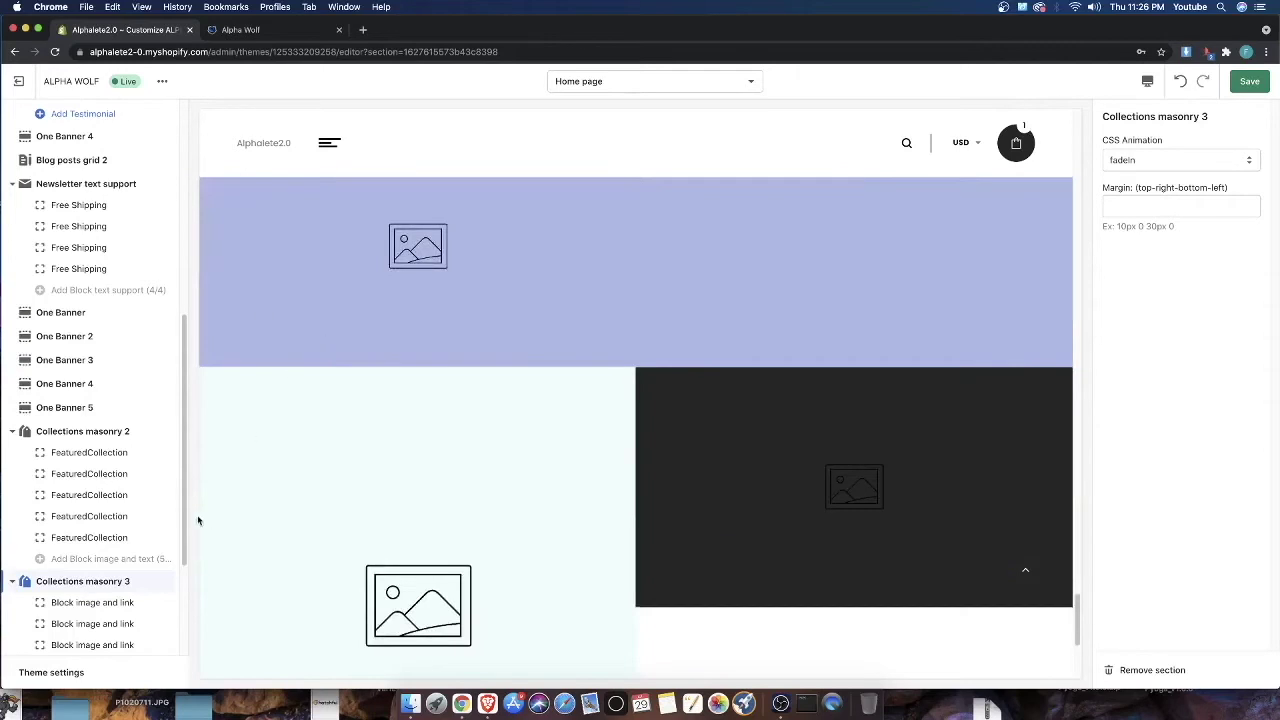
Replace the Collections masonry 2 and Collections masonry 3 sections with a Collections masonry 4 section
{"action": "left_click", "coordinate": [58, 437]}
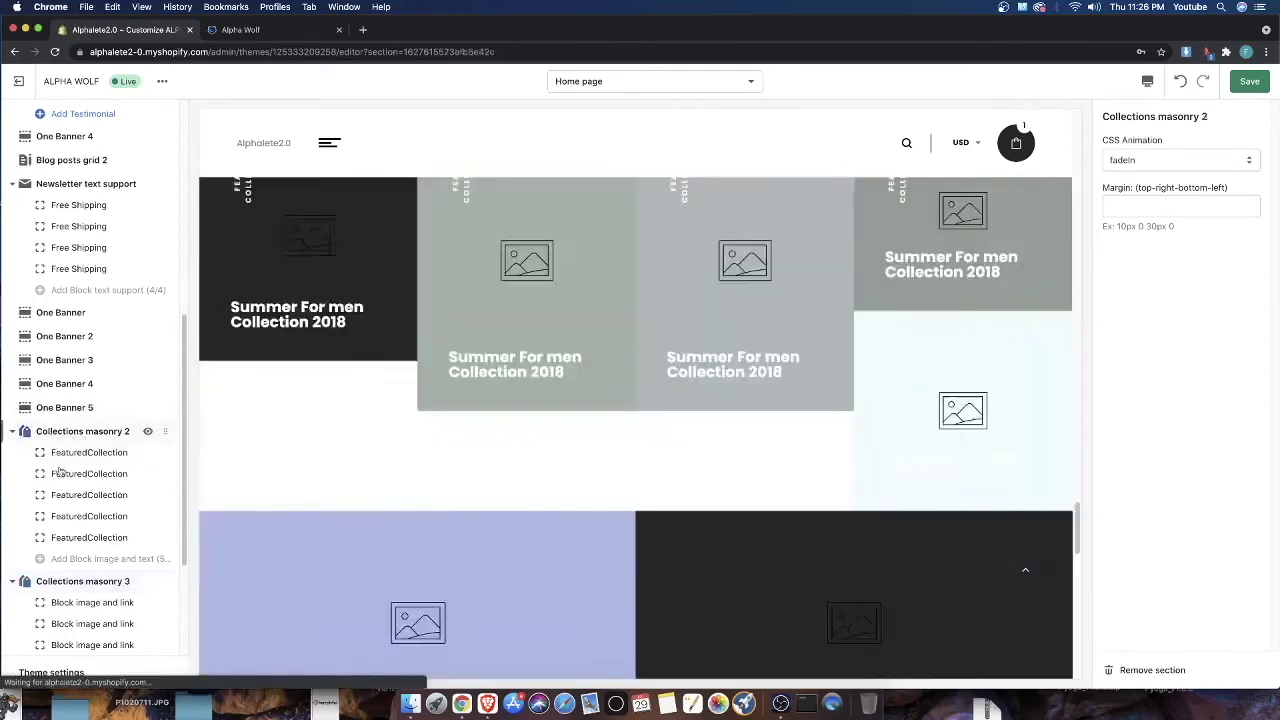
{"action": "scroll", "coordinate": [553, 421], "scroll_direction": "up", "scroll_amount": 4}
{"action": "scroll", "coordinate": [552, 420], "scroll_direction": "down", "scroll_amount": 4}
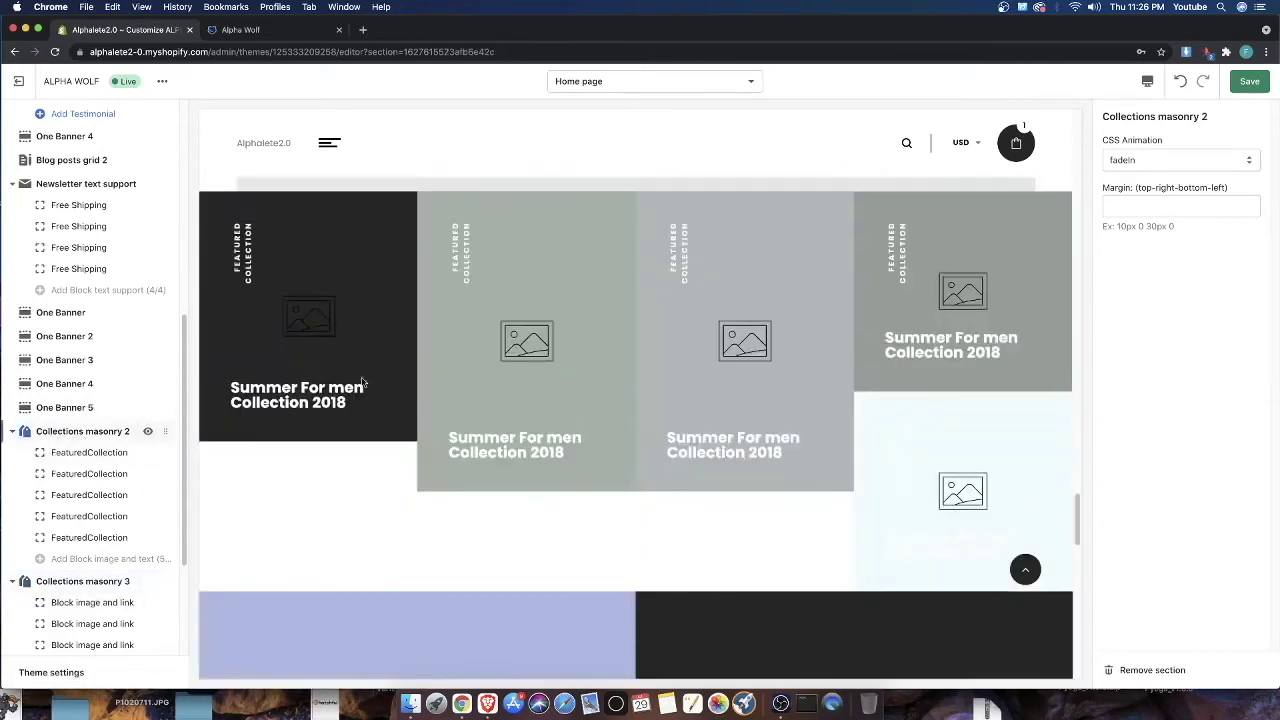
{"action": "scroll", "coordinate": [50, 628], "scroll_direction": "down", "scroll_amount": 2}
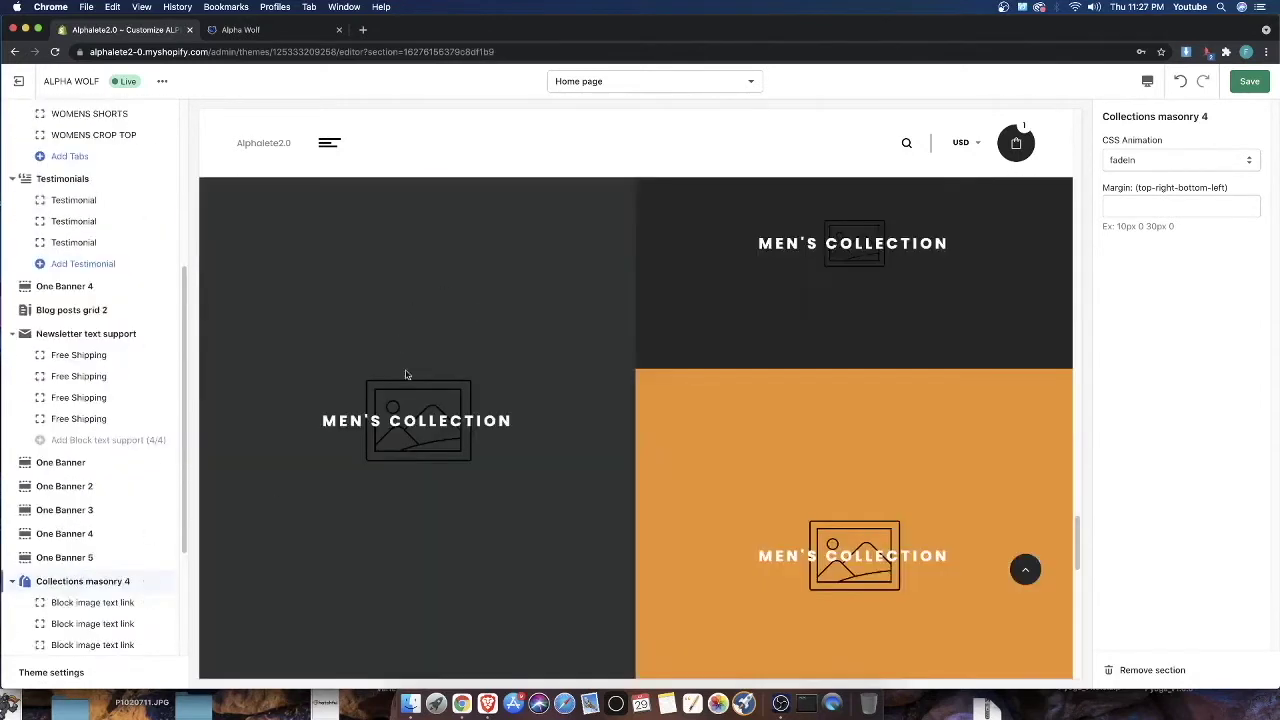
Examine the Collections masonry 4 layout in the preview and its image text link blocks in the section list
{"action": "scroll", "coordinate": [406, 374], "scroll_direction": "down", "scroll_amount": 1}
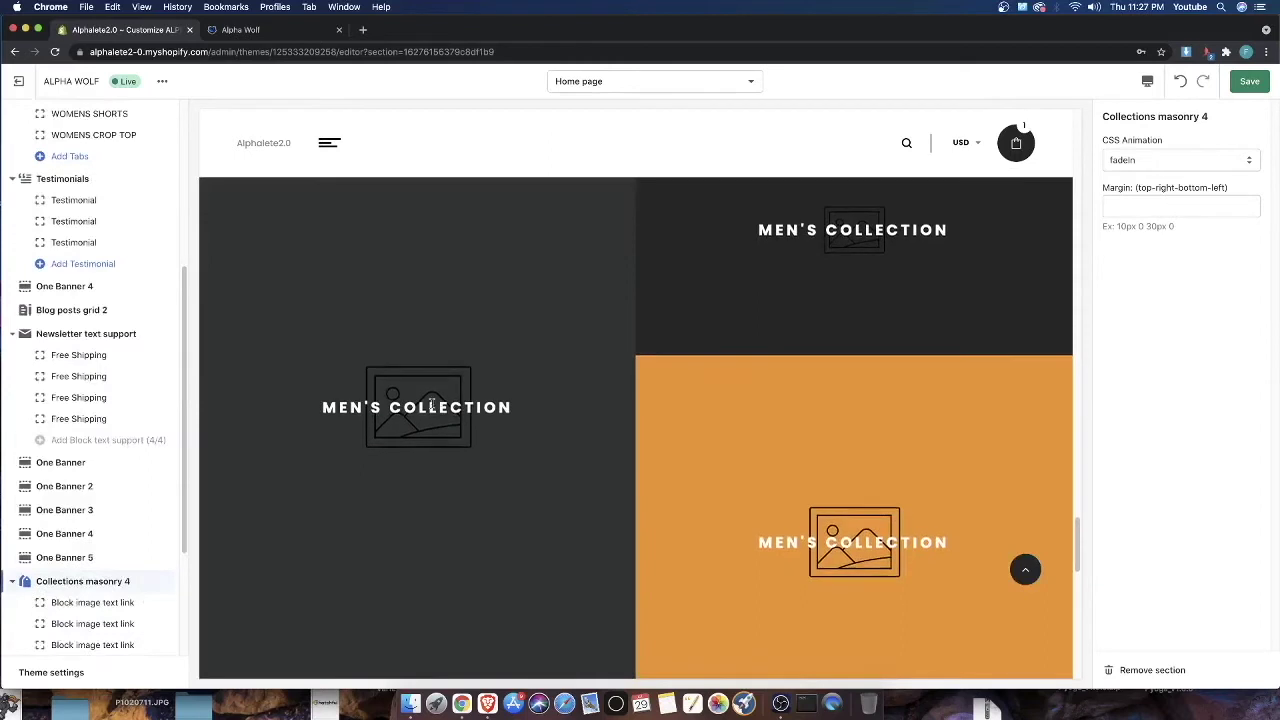
{"action": "scroll", "coordinate": [127, 606], "scroll_direction": "down", "scroll_amount": 2}
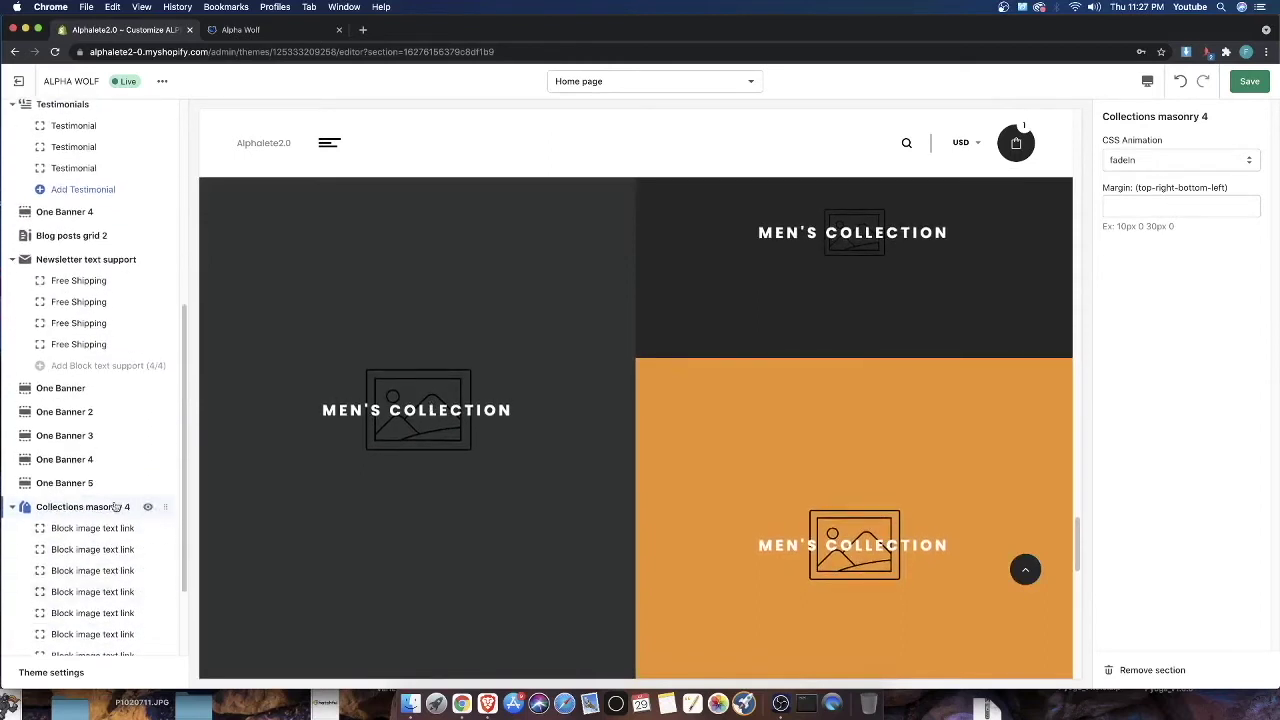
{"action": "scroll", "coordinate": [598, 502], "scroll_direction": "up", "scroll_amount": 5}
{"action": "scroll", "coordinate": [574, 534], "scroll_direction": "down", "scroll_amount": 10}
{"action": "scroll", "coordinate": [392, 452], "scroll_direction": "up", "scroll_amount": 5}
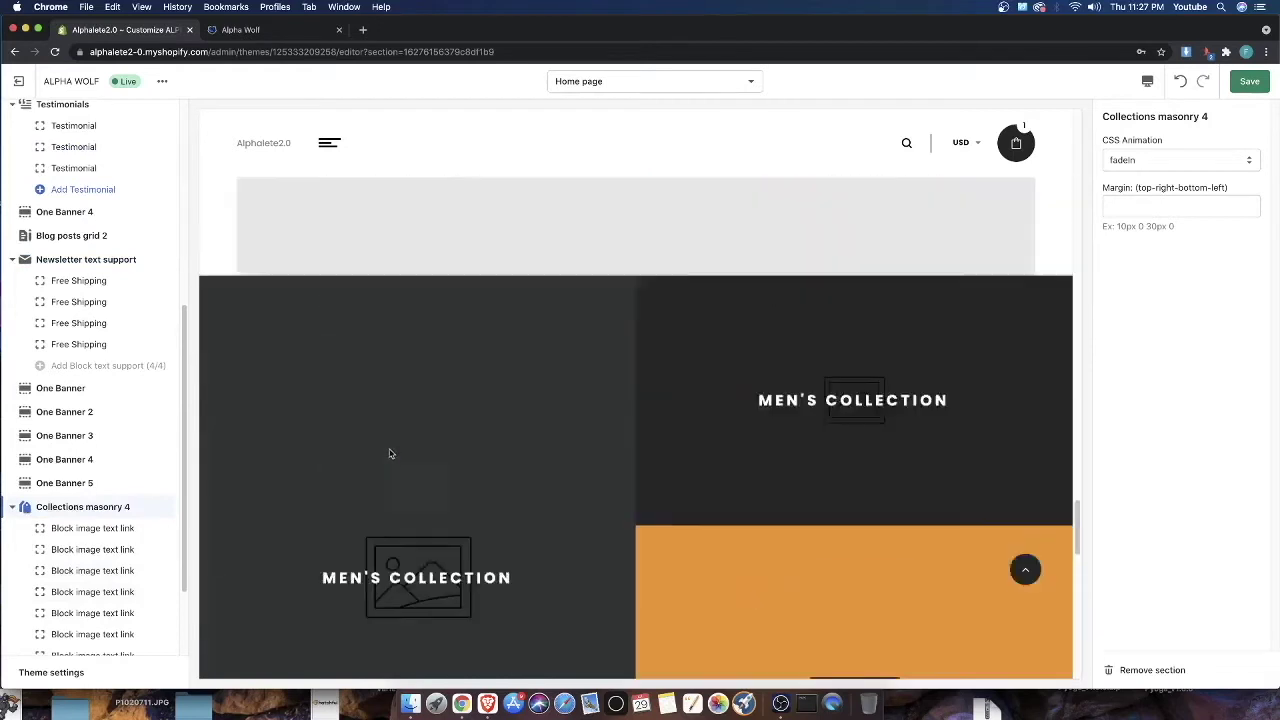
{"action": "scroll", "coordinate": [523, 460], "scroll_direction": "down", "scroll_amount": 3}
{"action": "scroll", "coordinate": [417, 470], "scroll_direction": "up", "scroll_amount": 1}
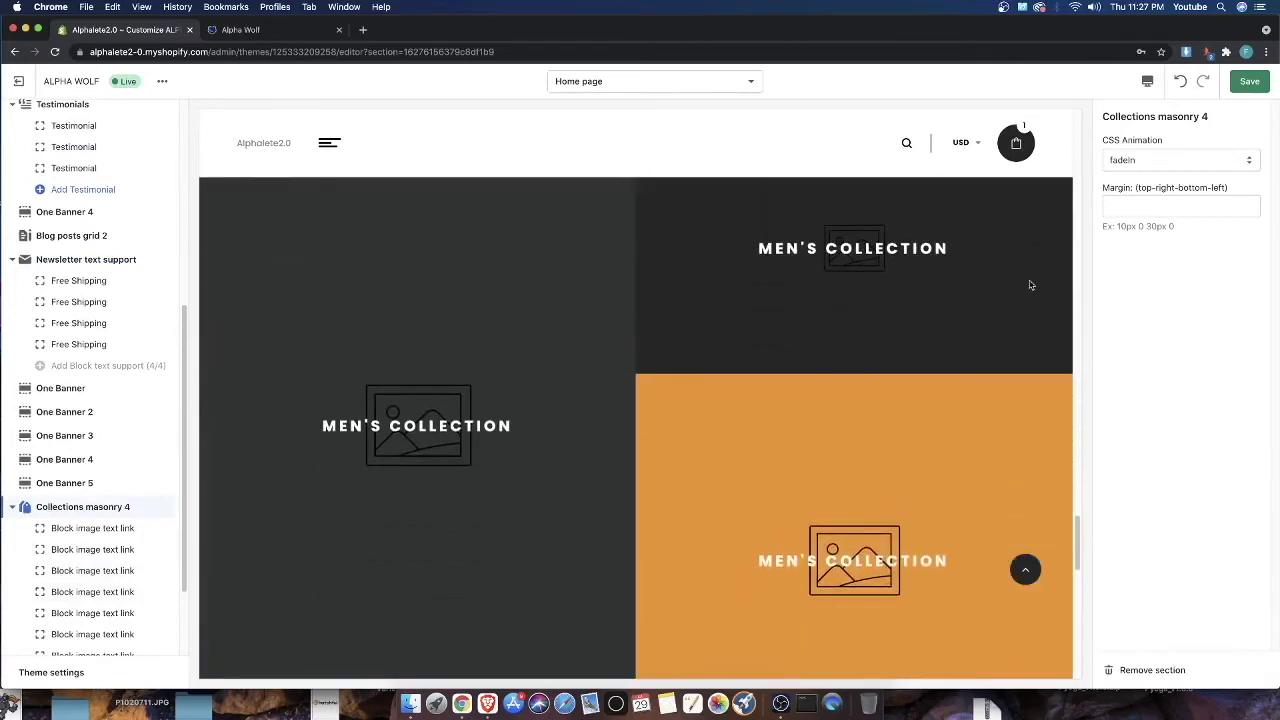
{"action": "scroll", "coordinate": [150, 549], "scroll_direction": "down", "scroll_amount": 1}
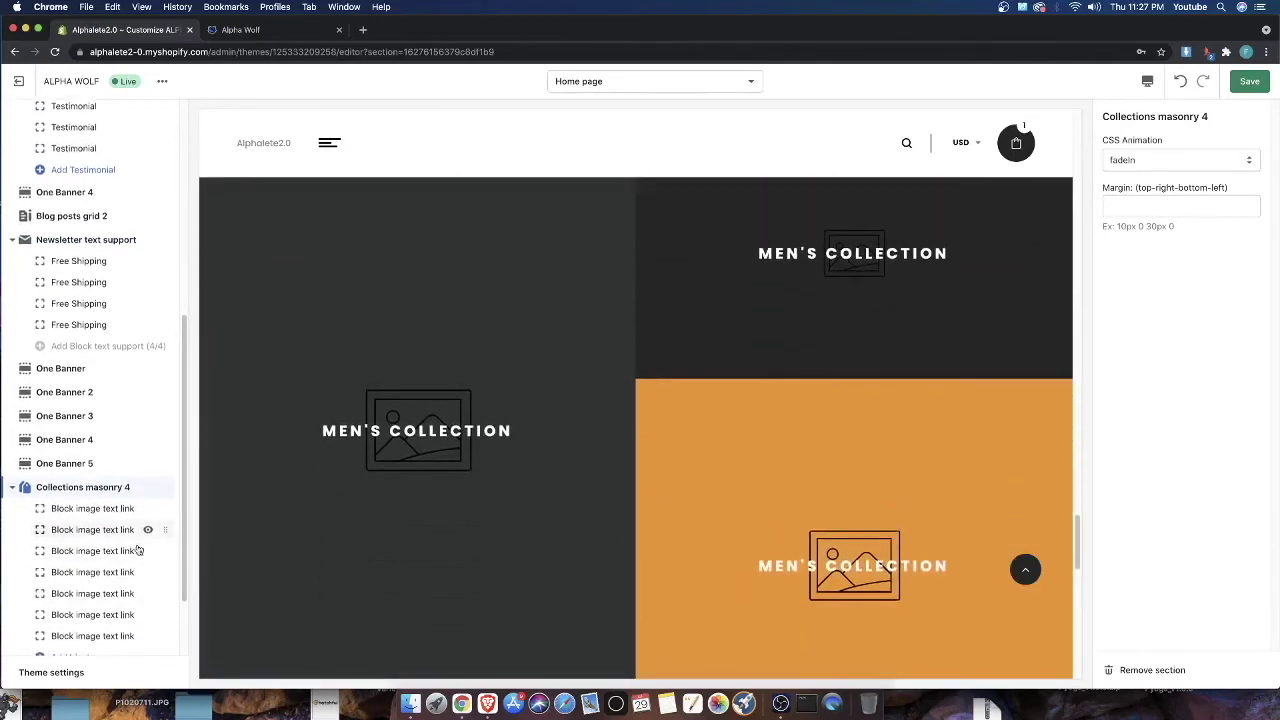
{"action": "scroll", "coordinate": [100, 500], "scroll_direction": "down", "scroll_amount": 2}
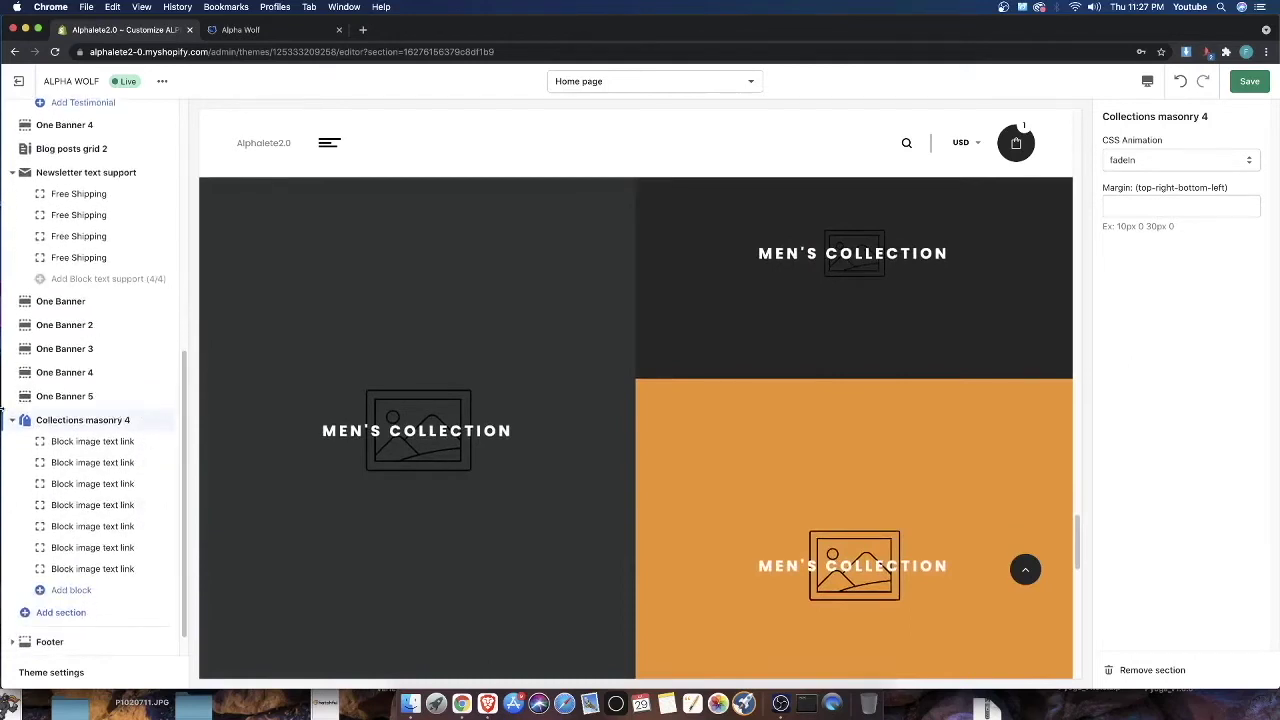
Collapse the Collections masonry 4 blocks and compare the banners above with the masonry tiles in the preview
{"action": "left_click", "coordinate": [9, 424]}
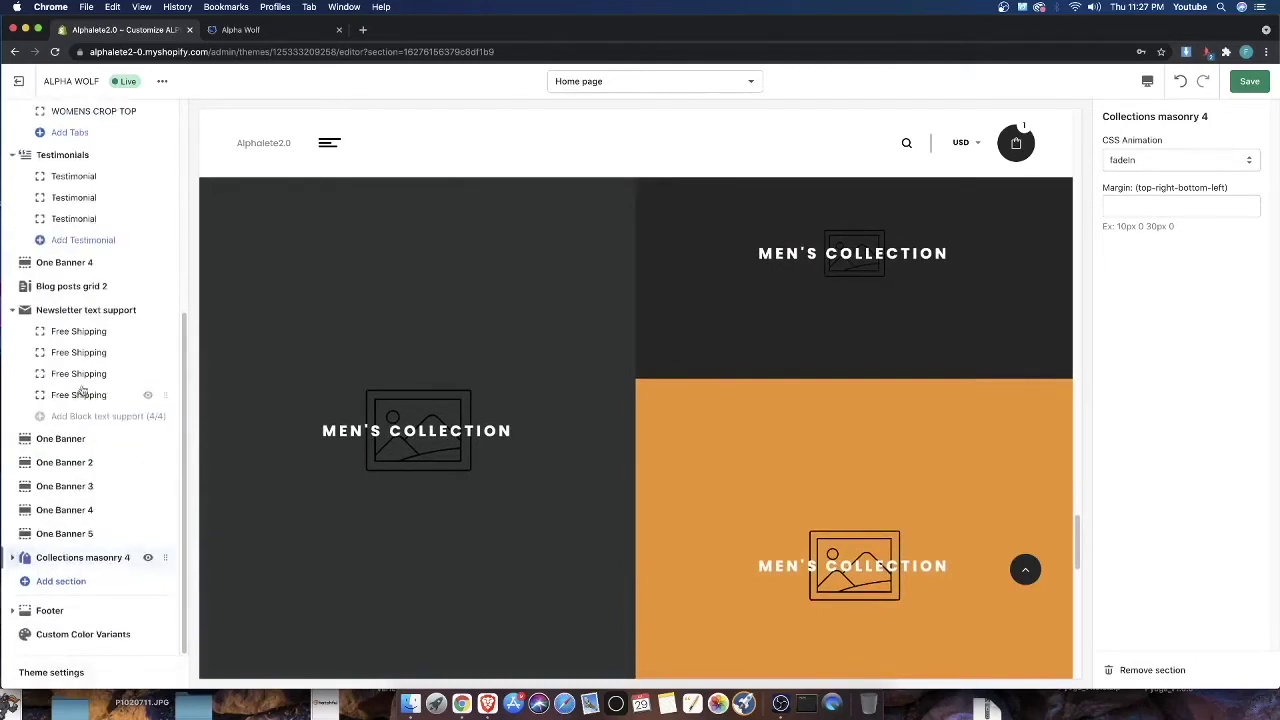
{"action": "scroll", "coordinate": [608, 385], "scroll_direction": "up", "scroll_amount": 2}
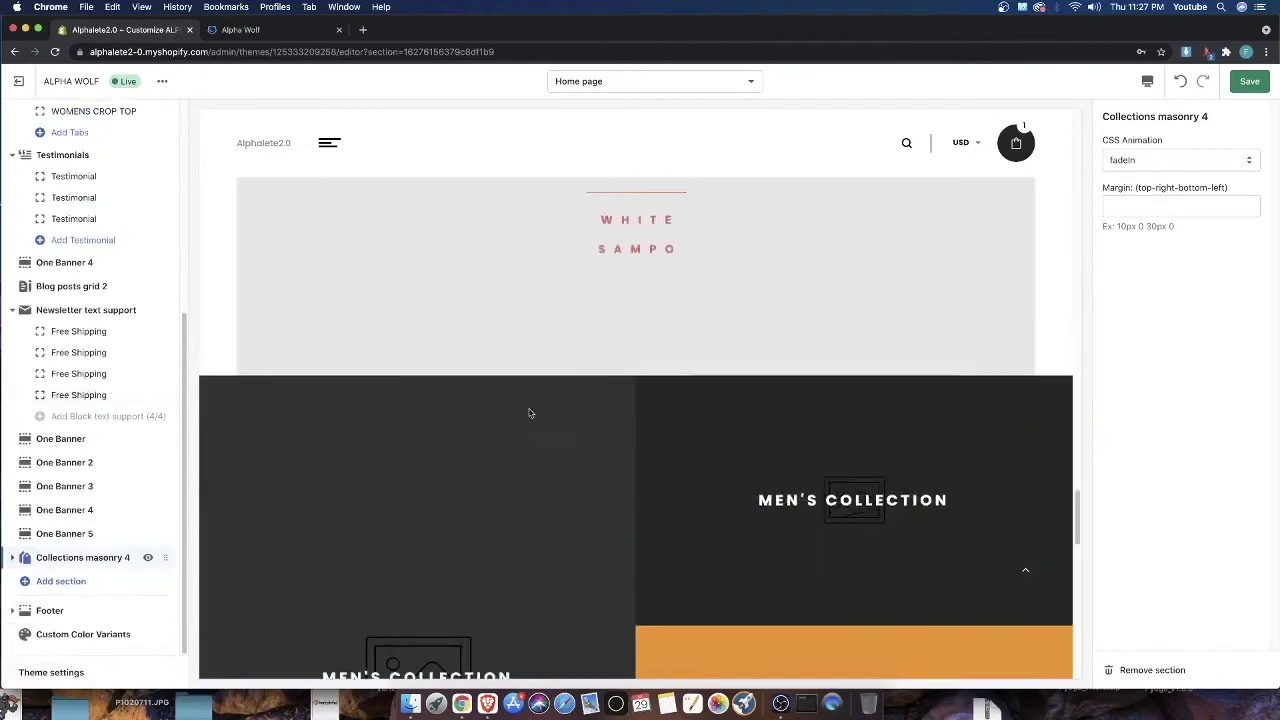
{"action": "scroll", "coordinate": [520, 514], "scroll_direction": "up", "scroll_amount": 2}
{"action": "scroll", "coordinate": [718, 454], "scroll_direction": "up", "scroll_amount": 2}
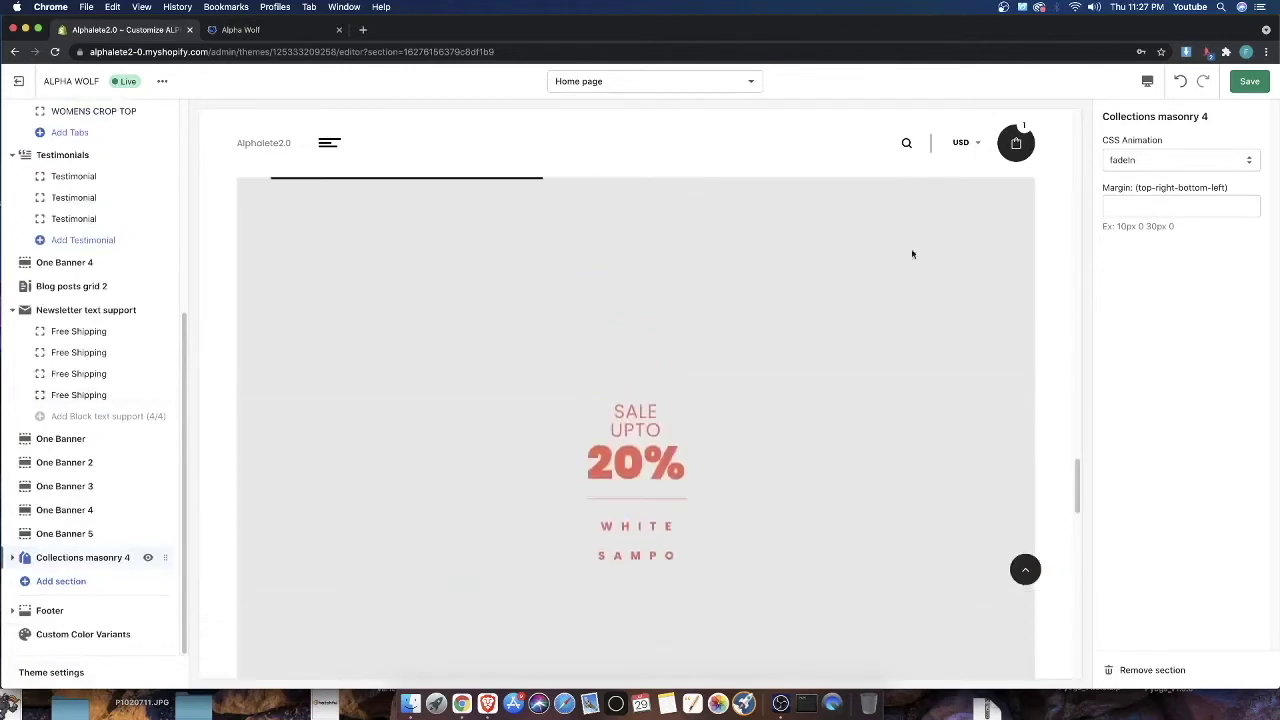
{"action": "scroll", "coordinate": [665, 470], "scroll_direction": "up", "scroll_amount": 8}
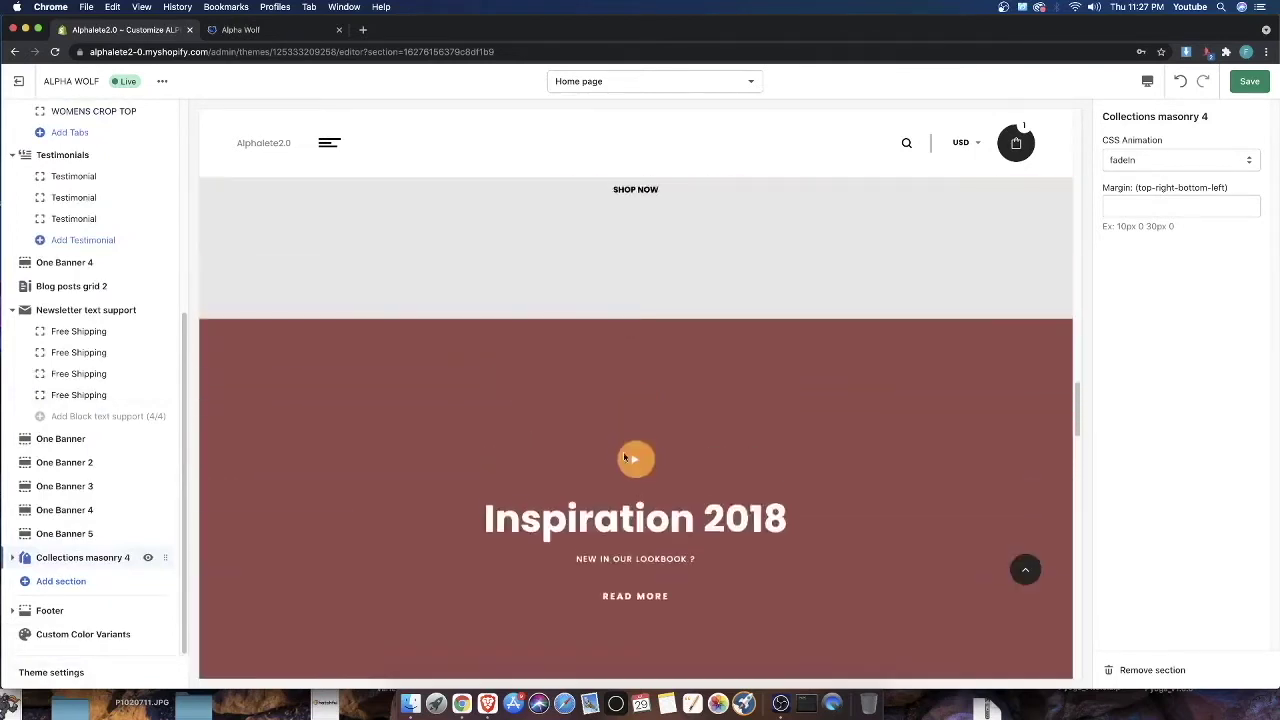
{"action": "scroll", "coordinate": [620, 470], "scroll_direction": "down", "scroll_amount": 10}
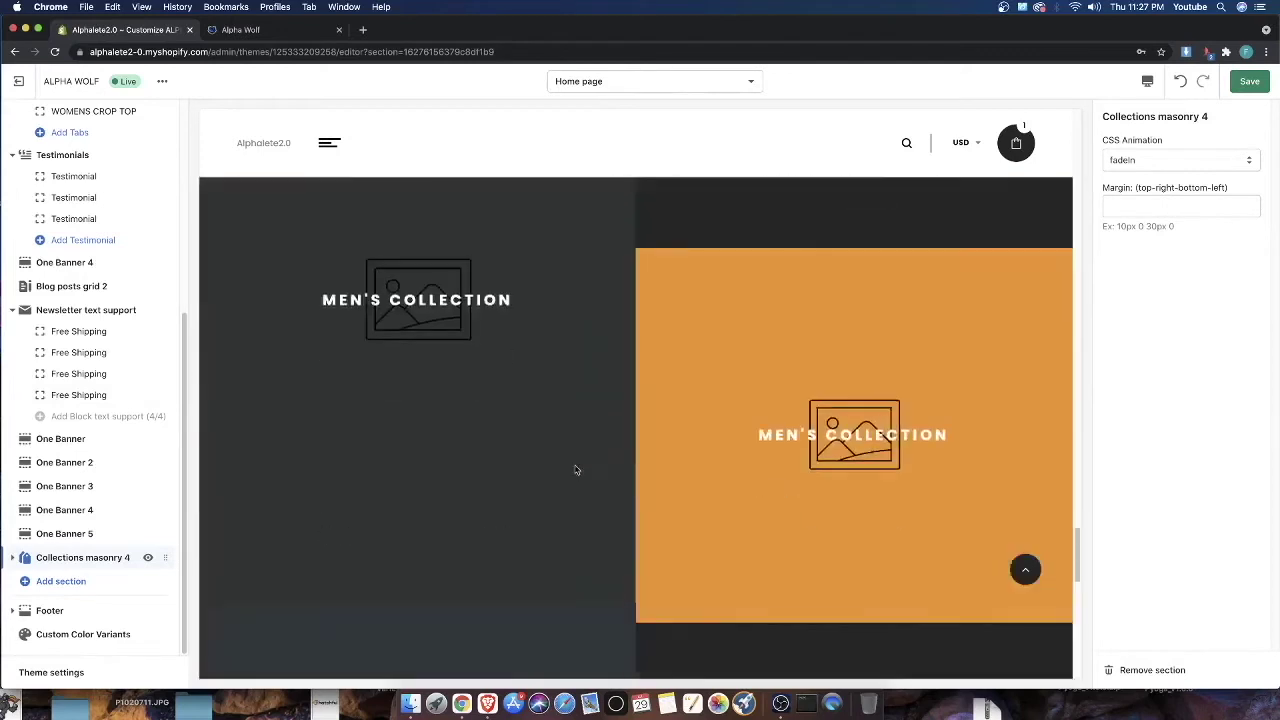
{"action": "scroll", "coordinate": [474, 449], "scroll_direction": "down", "scroll_amount": 2}
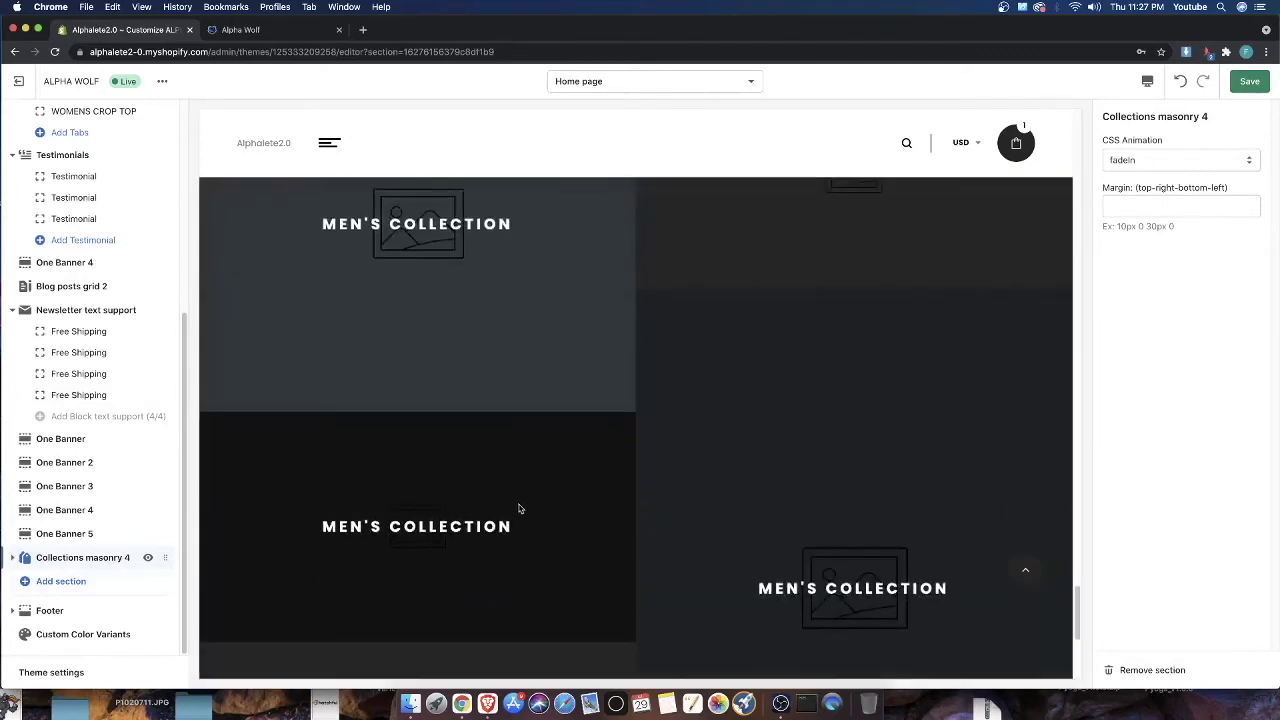
{"action": "scroll", "coordinate": [606, 446], "scroll_direction": "up", "scroll_amount": 6}
{"action": "scroll", "coordinate": [530, 484], "scroll_direction": "down", "scroll_amount": 3}
Expand Collections masonry 4 and try out library images in its first image text link block
{"action": "left_click", "coordinate": [24, 562]}
{"action": "scroll", "coordinate": [60, 560], "scroll_direction": "down", "scroll_amount": 2}
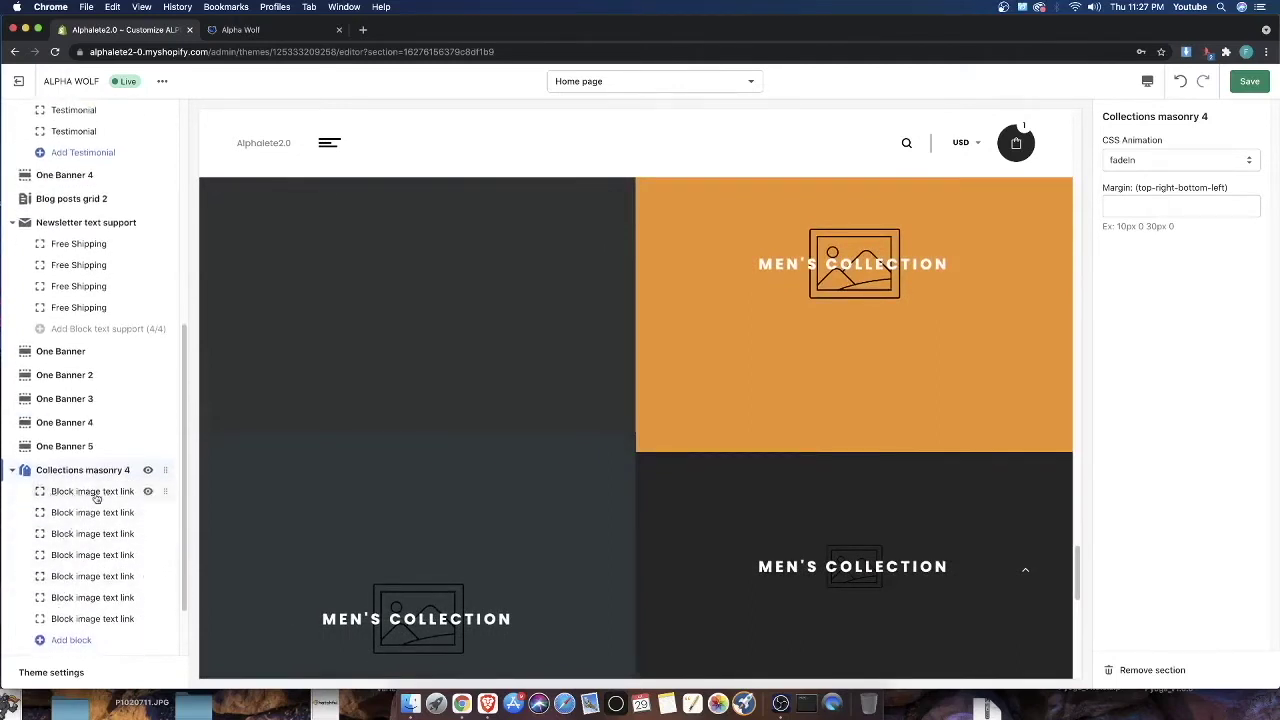
{"action": "left_click", "coordinate": [86, 497]}
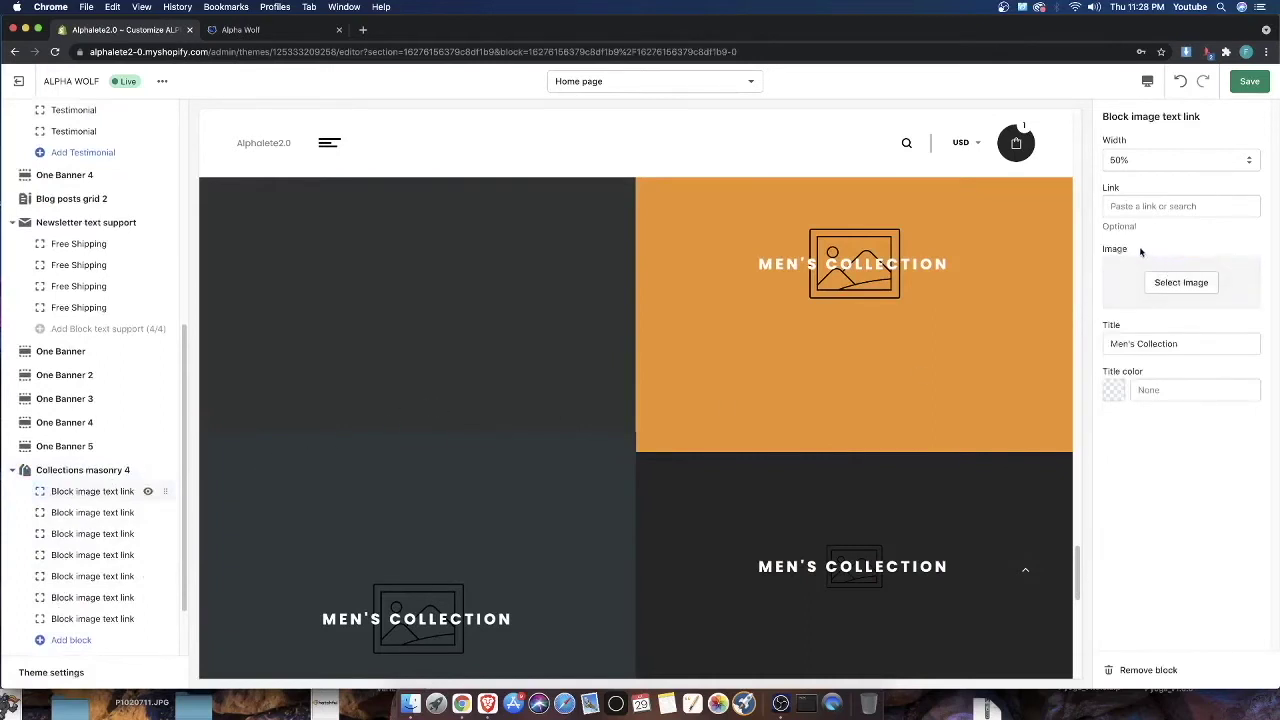
{"action": "left_click", "coordinate": [1205, 287]}
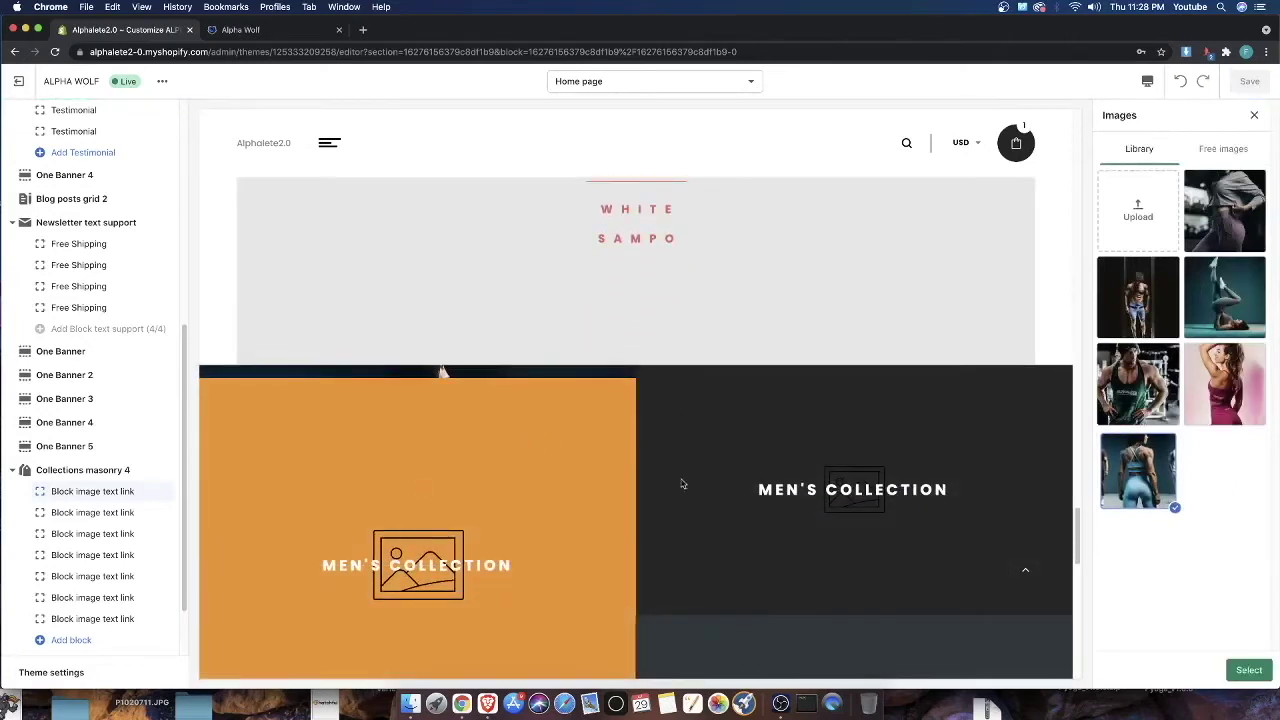
{"action": "left_click", "coordinate": [1112, 370]}
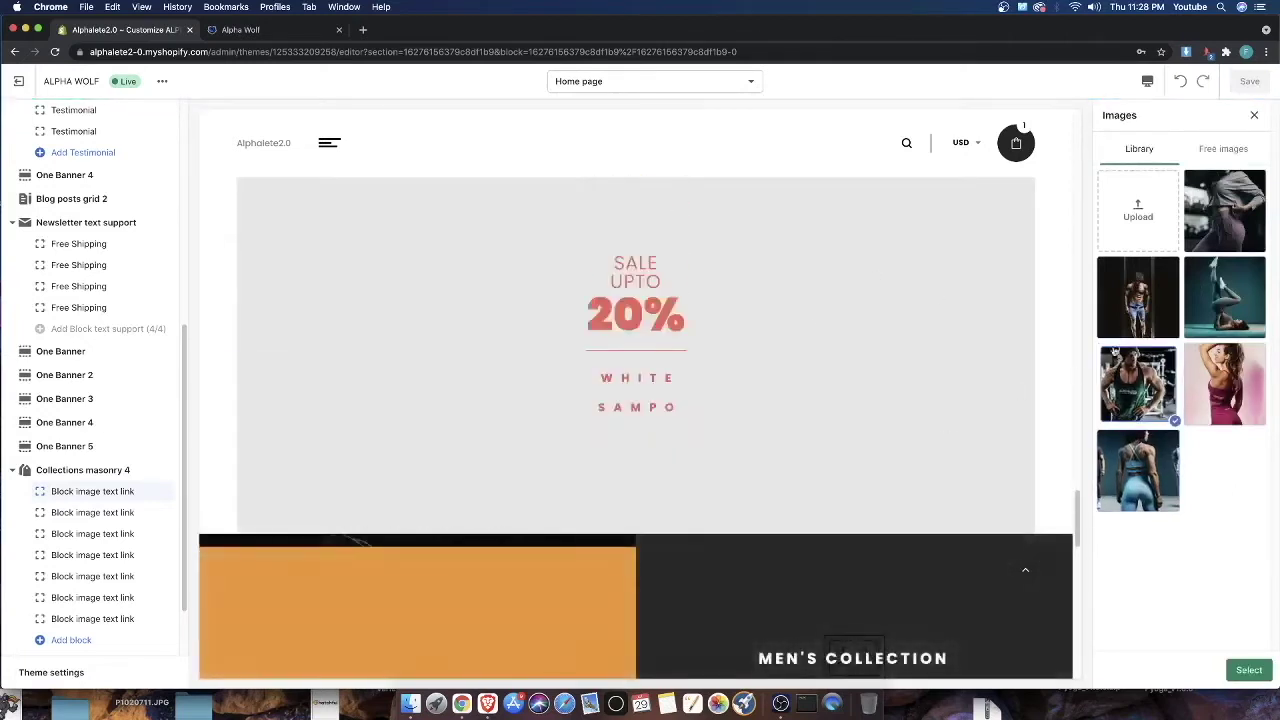
{"action": "left_click", "coordinate": [127, 519]}
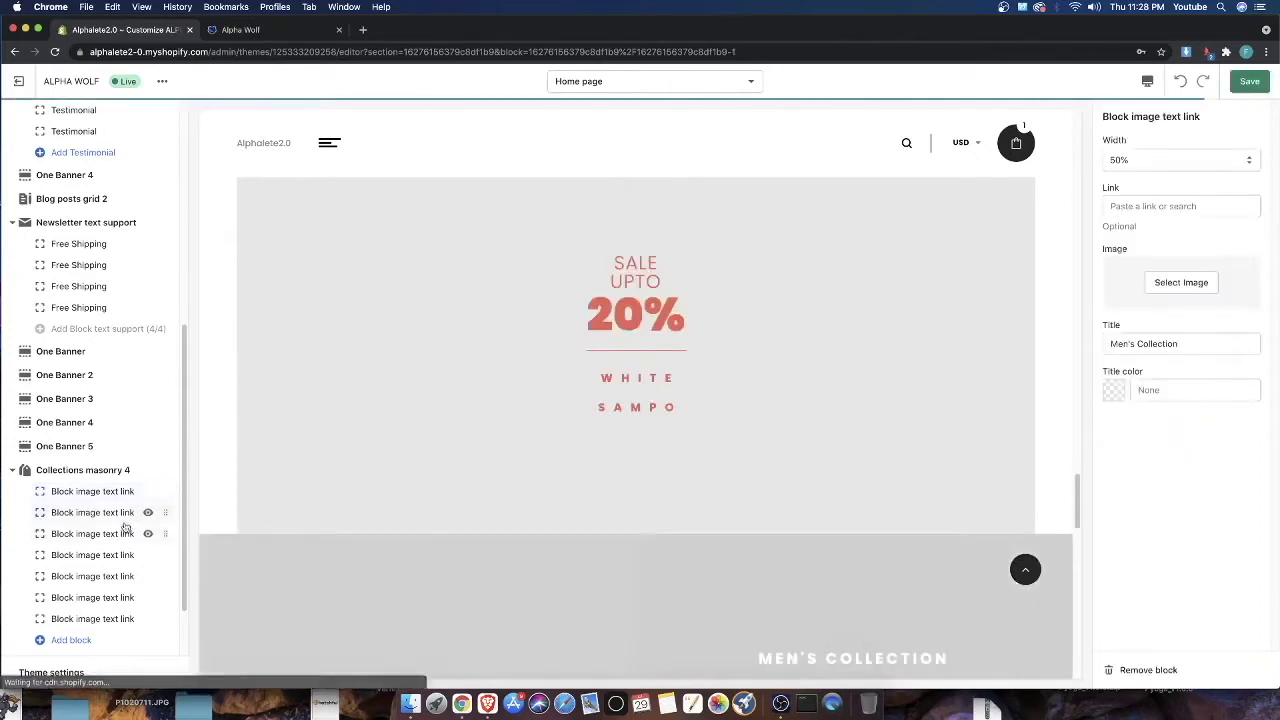
Remove the first two image text link blocks from the Collections masonry 4 section
{"action": "left_click", "coordinate": [86, 491]}
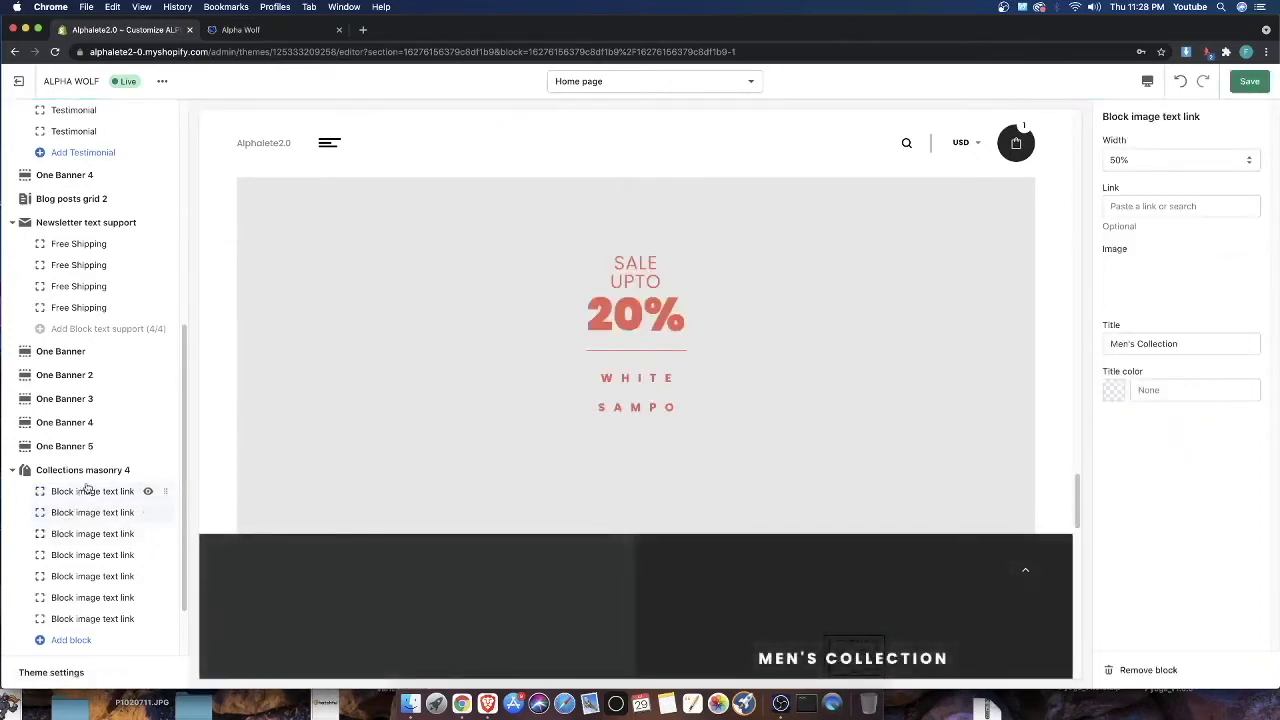
{"action": "scroll", "coordinate": [123, 566], "scroll_direction": "down", "scroll_amount": 2}
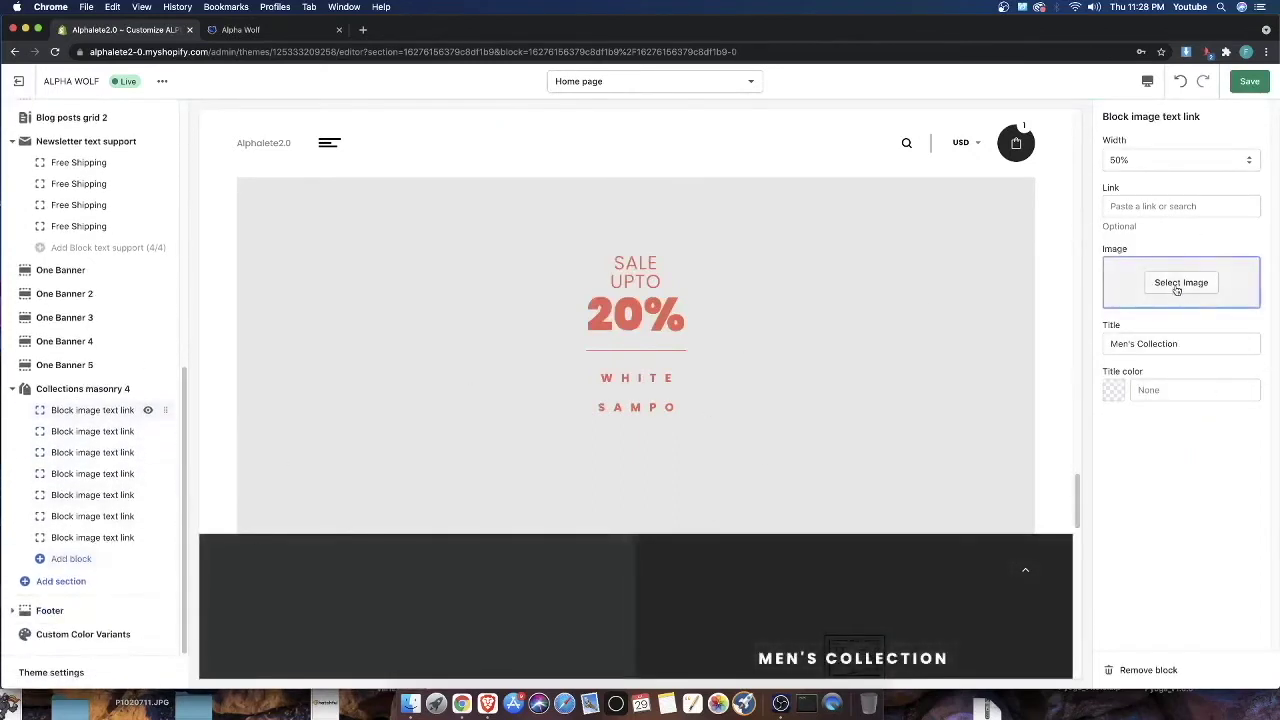
{"action": "left_click", "coordinate": [1113, 669]}
{"action": "left_click", "coordinate": [74, 437]}
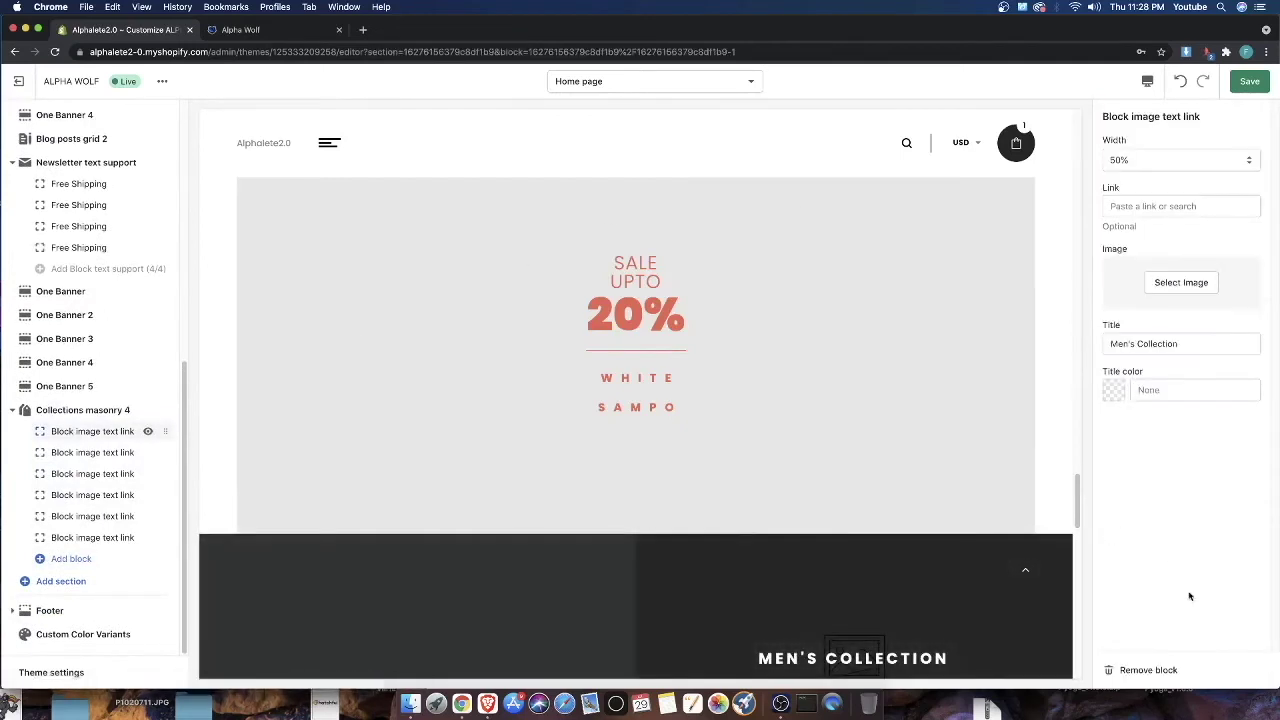
{"action": "left_click", "coordinate": [1136, 669]}
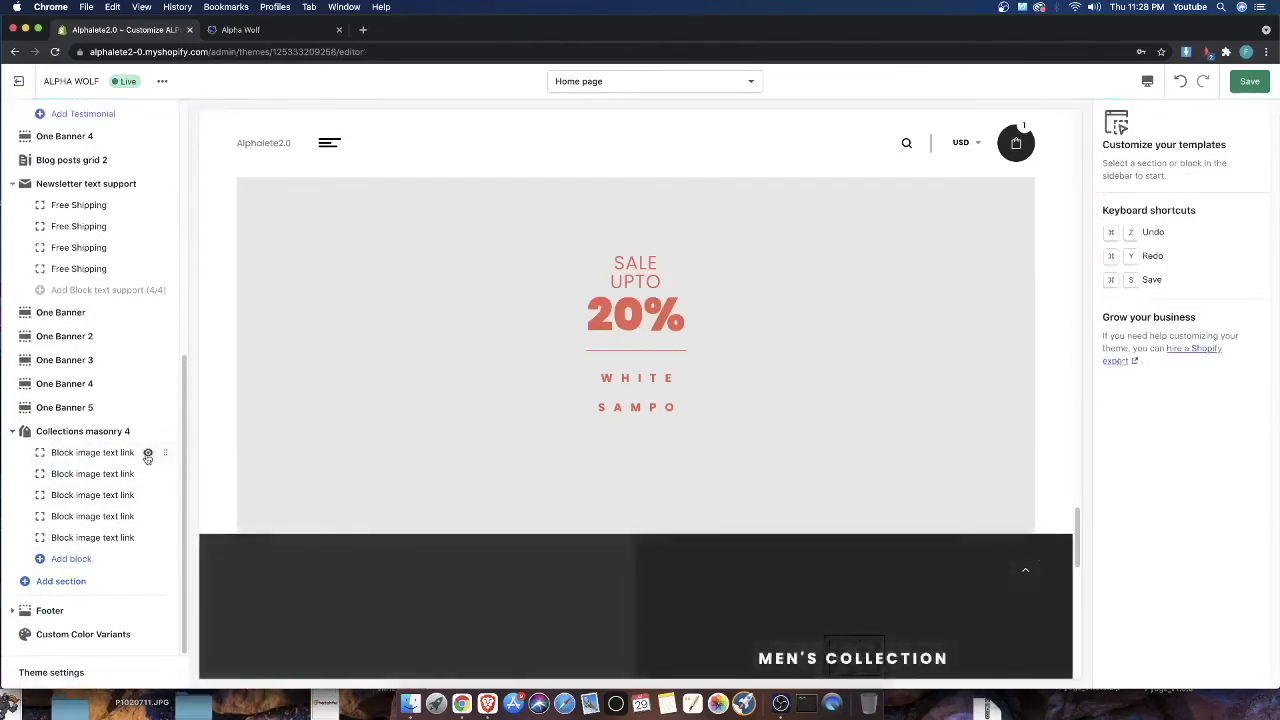
Remove three more image text link blocks from the Collections masonry 4 section, leaving two blocks
{"action": "left_click", "coordinate": [140, 452]}
{"action": "left_click", "coordinate": [1136, 669]}
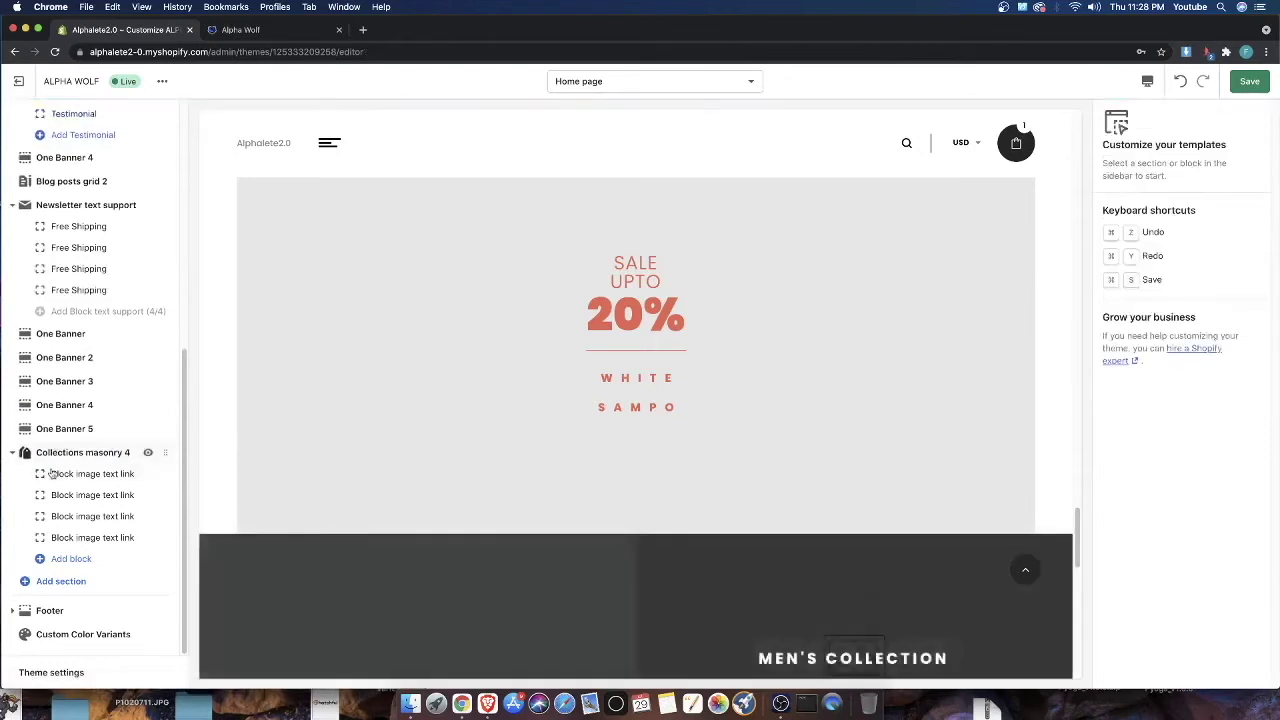
{"action": "left_click", "coordinate": [64, 490]}
{"action": "left_click", "coordinate": [1138, 666]}
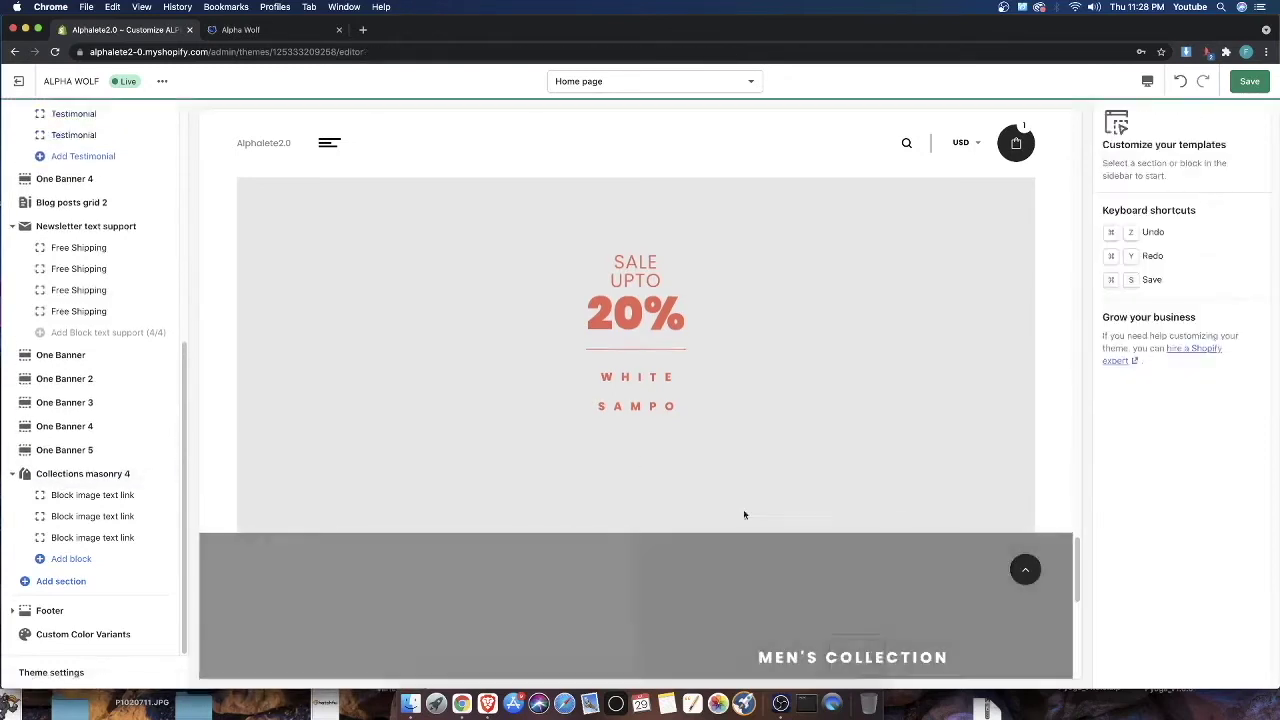
{"action": "left_click", "coordinate": [45, 495]}
{"action": "left_click", "coordinate": [1138, 669]}
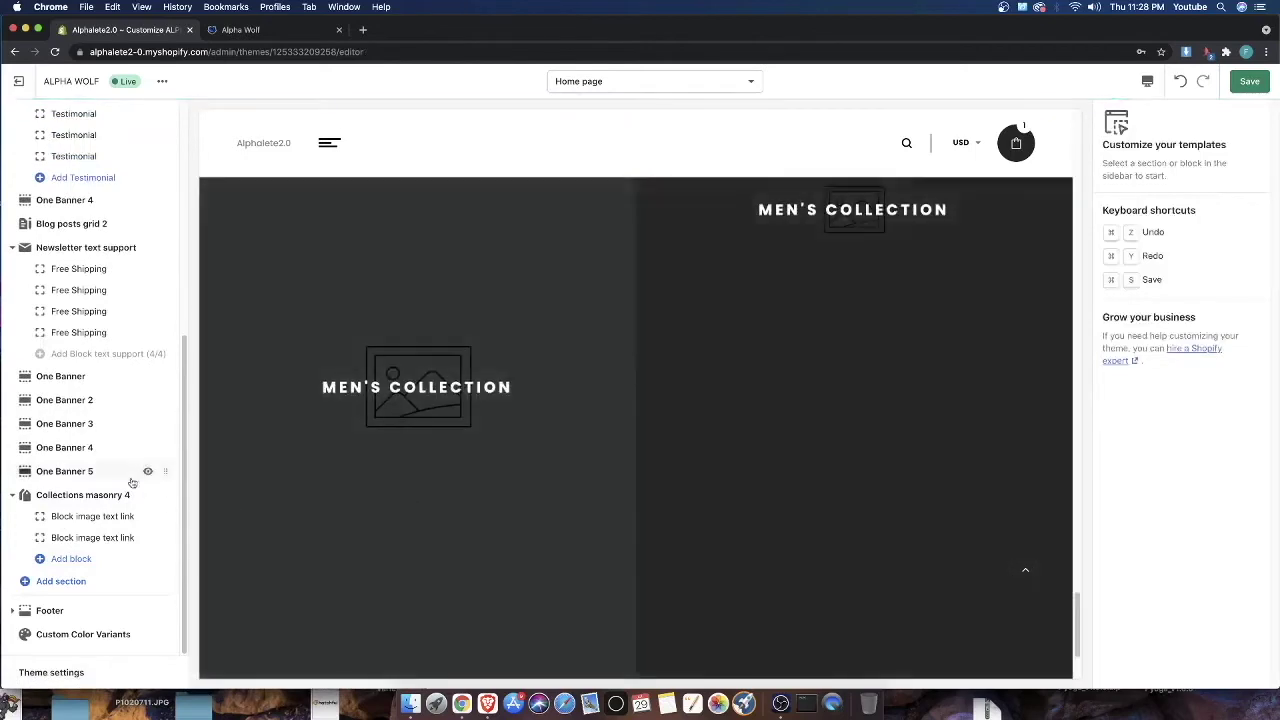
Set the library photo of the man in the green tank top as the first Collections masonry 4 block's image
{"action": "left_click", "coordinate": [72, 516]}
{"action": "left_click", "coordinate": [1189, 290]}
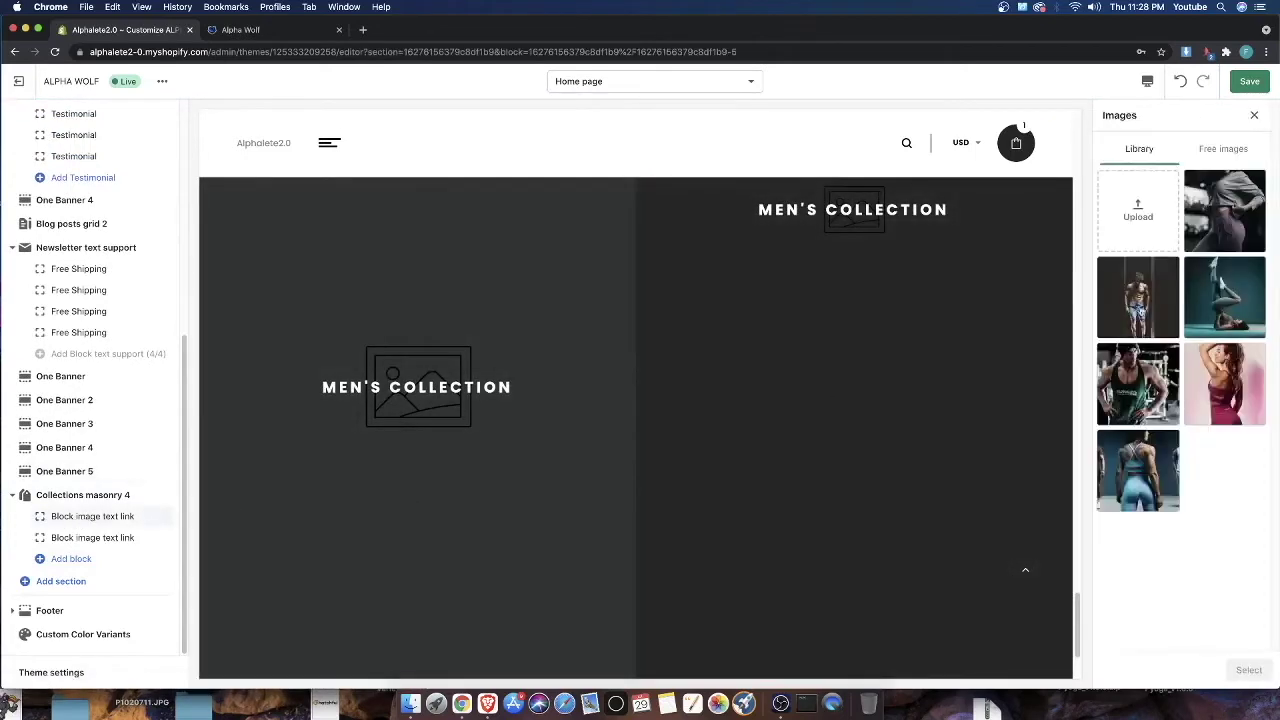
{"action": "left_click", "coordinate": [1138, 384]}
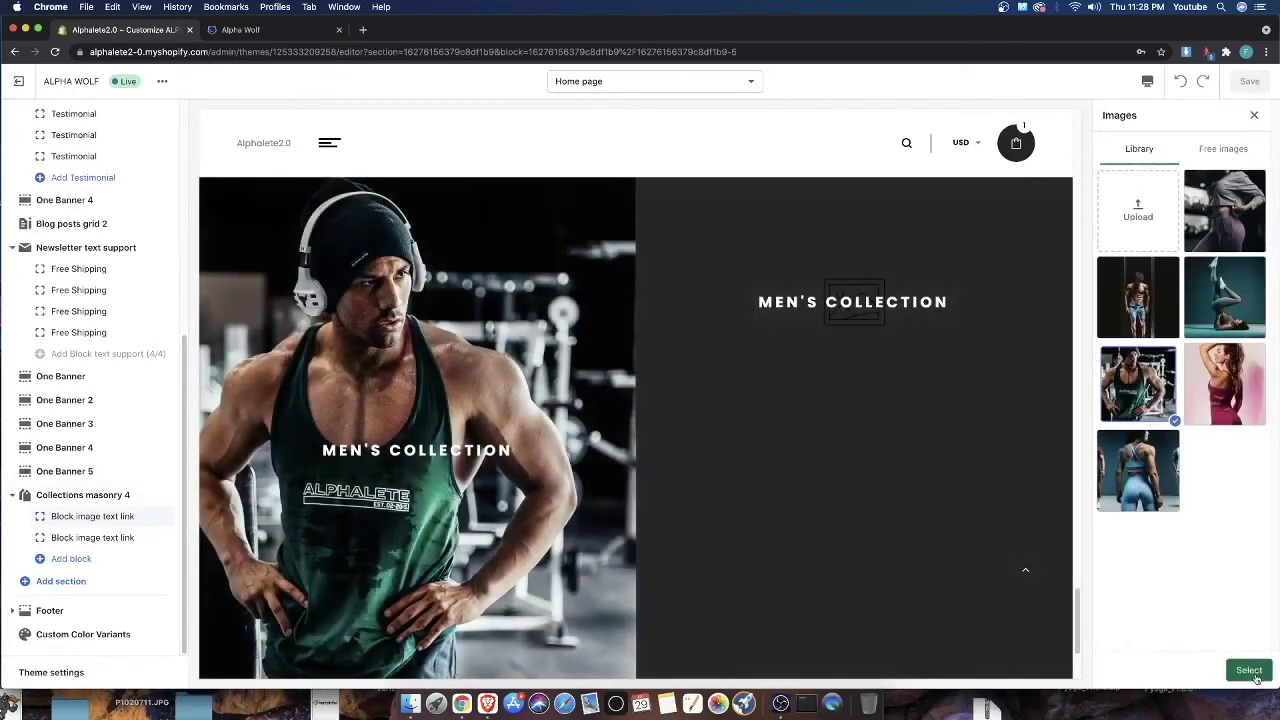
{"action": "left_click", "coordinate": [1249, 669]}
Set the library photo of the woman in a shoulder stand as the second Collections masonry 4 block's image and save
{"action": "left_click", "coordinate": [72, 538]}
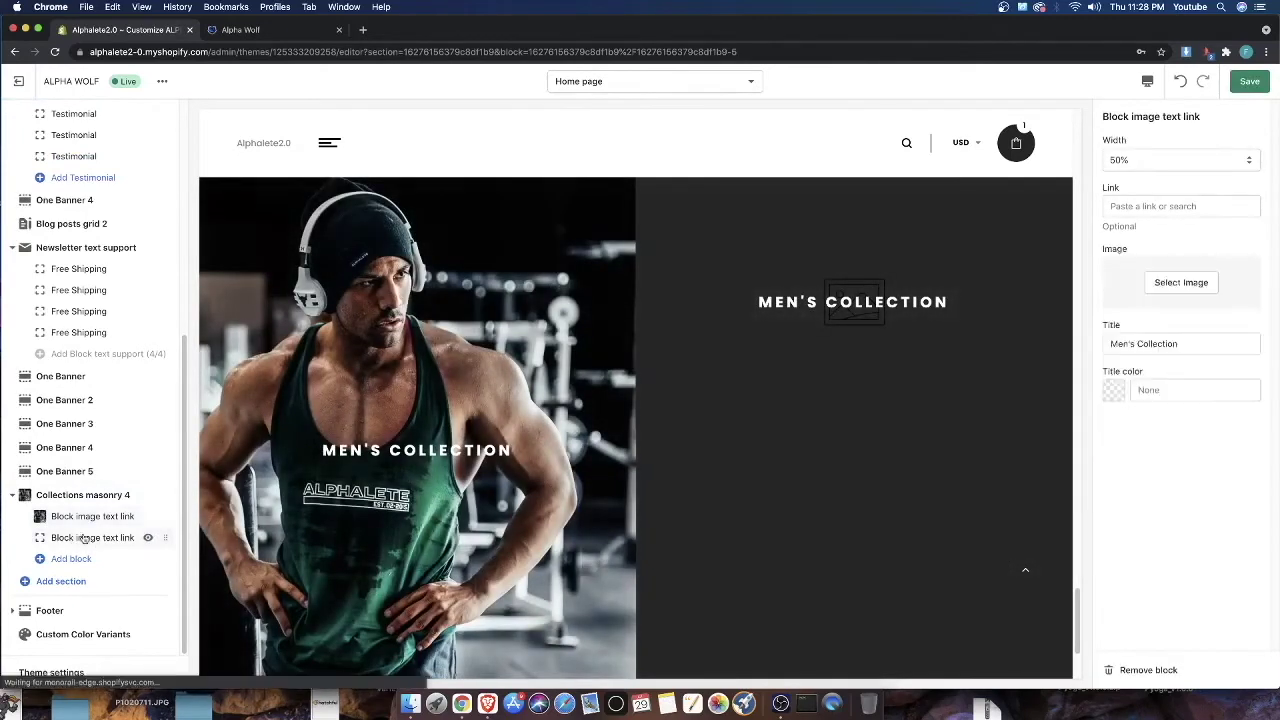
{"action": "left_click", "coordinate": [1165, 290]}
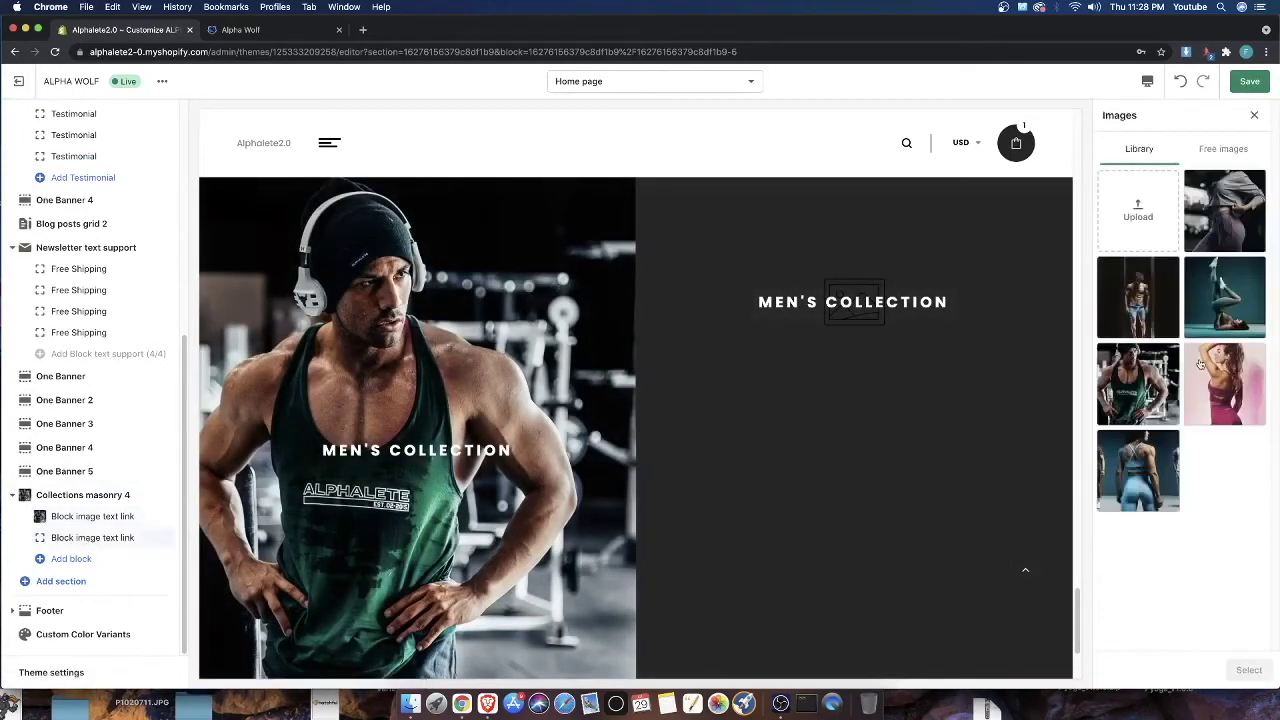
{"action": "left_click", "coordinate": [1240, 392]}
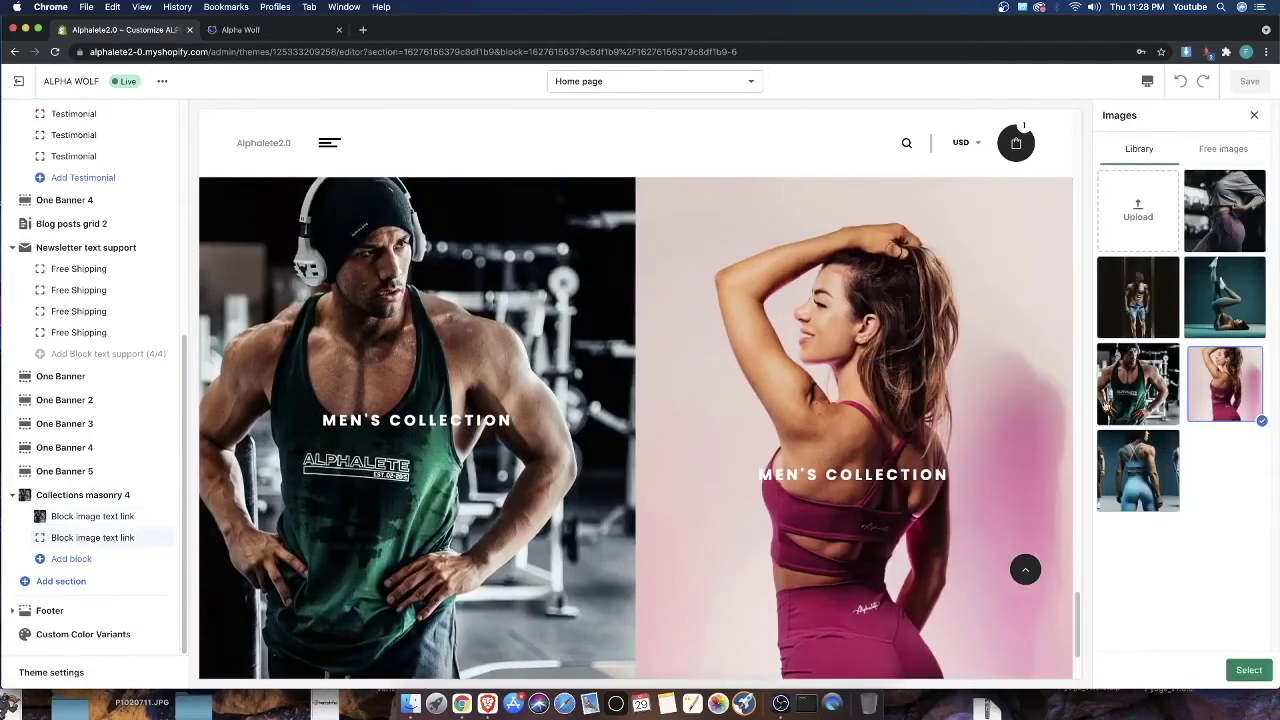
{"action": "left_click", "coordinate": [1224, 296]}
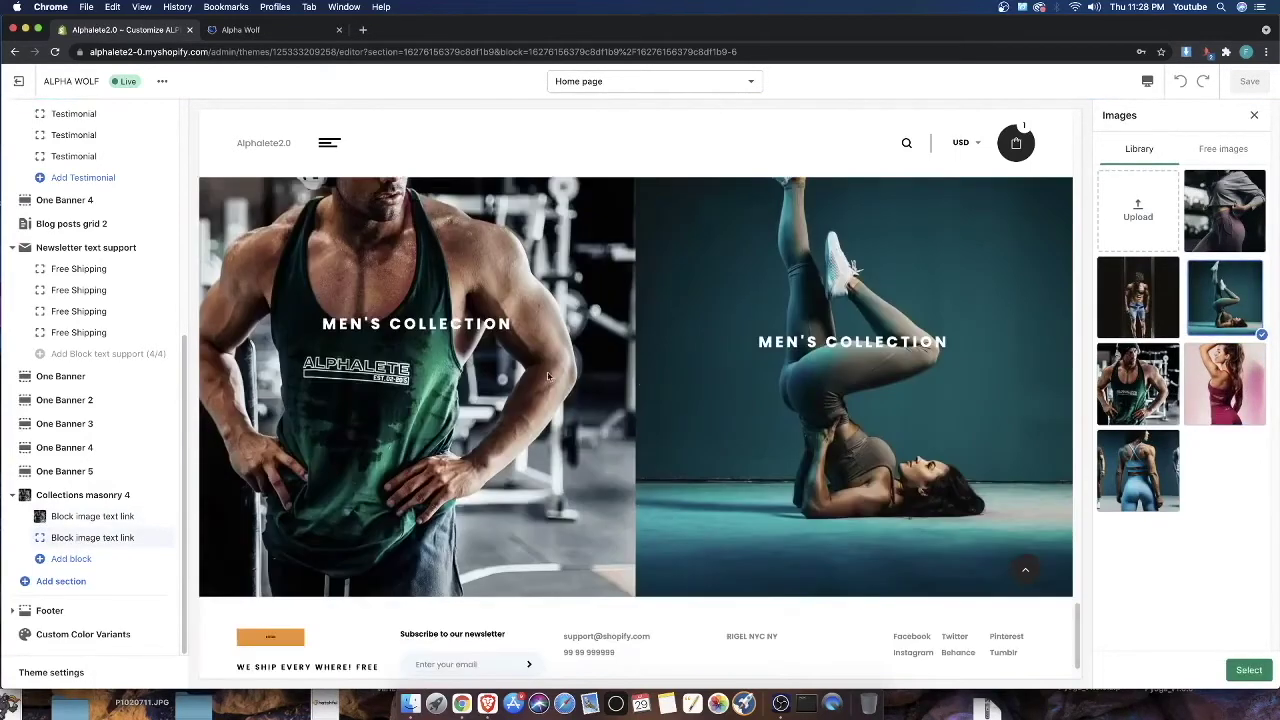
{"action": "left_click", "coordinate": [1249, 670]}
{"action": "scroll", "coordinate": [343, 316], "scroll_direction": "up", "scroll_amount": 3}
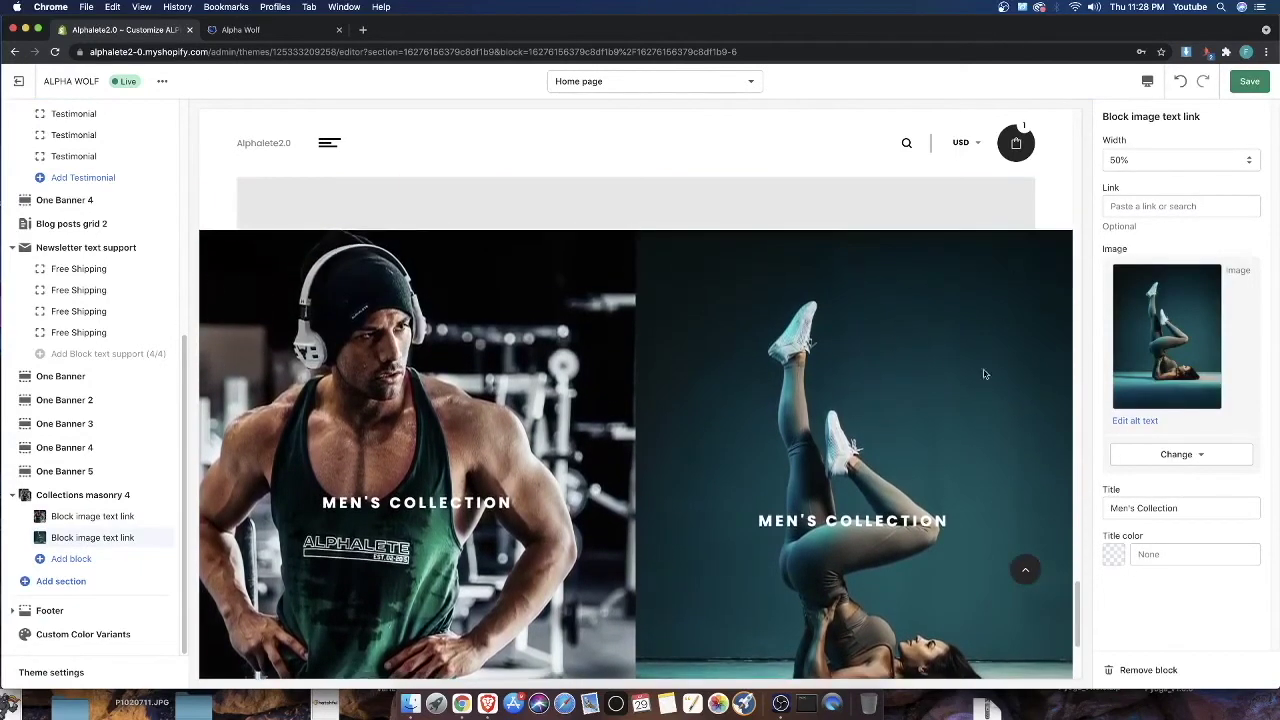
{"action": "scroll", "coordinate": [725, 209], "scroll_direction": "down", "scroll_amount": 2}
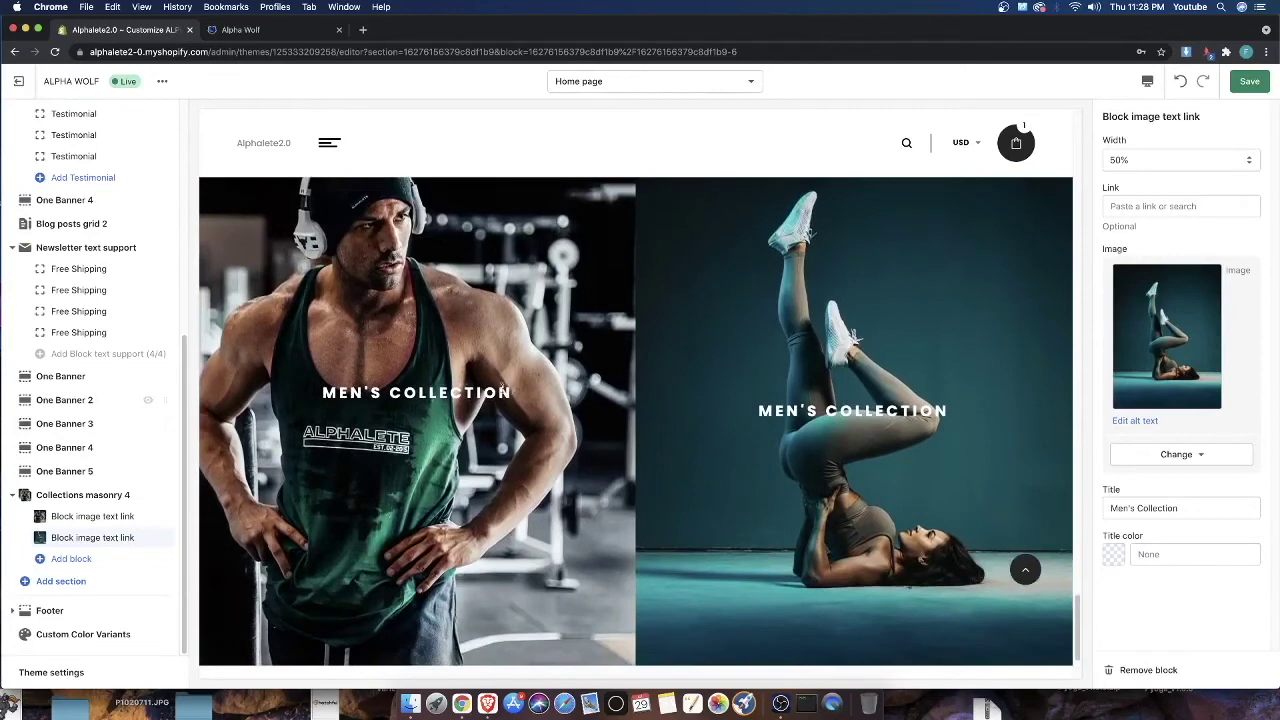
{"action": "key", "text": "super+s"}
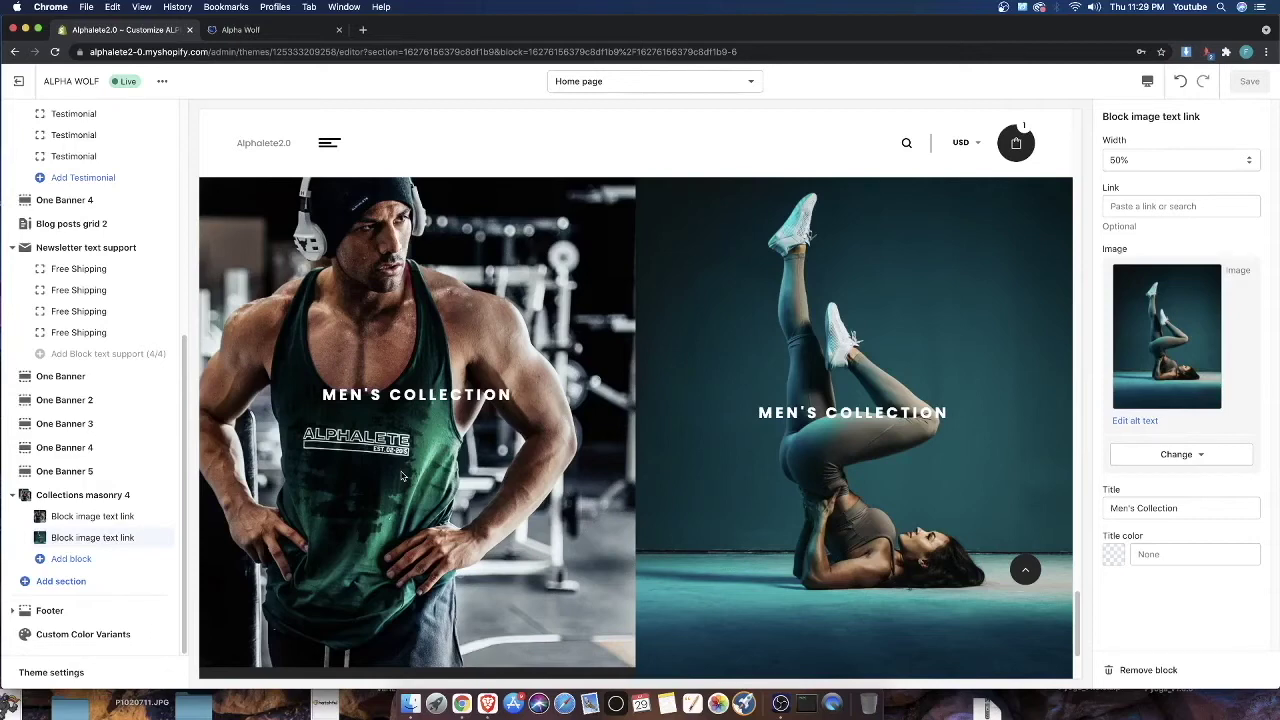
Compare the two Collections masonry 4 tiles in the preview and check the first block's title setting
{"action": "scroll", "coordinate": [402, 476], "scroll_direction": "down", "scroll_amount": 1}
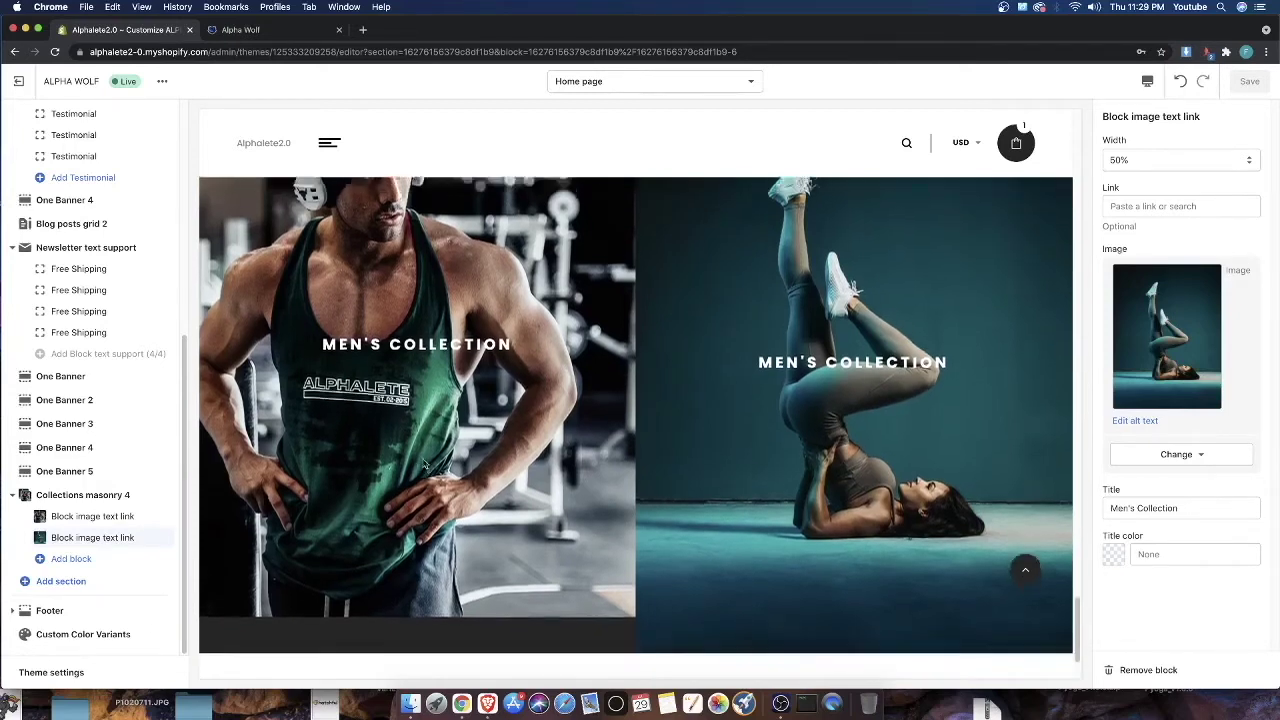
{"action": "scroll", "coordinate": [423, 464], "scroll_direction": "up", "scroll_amount": 2}
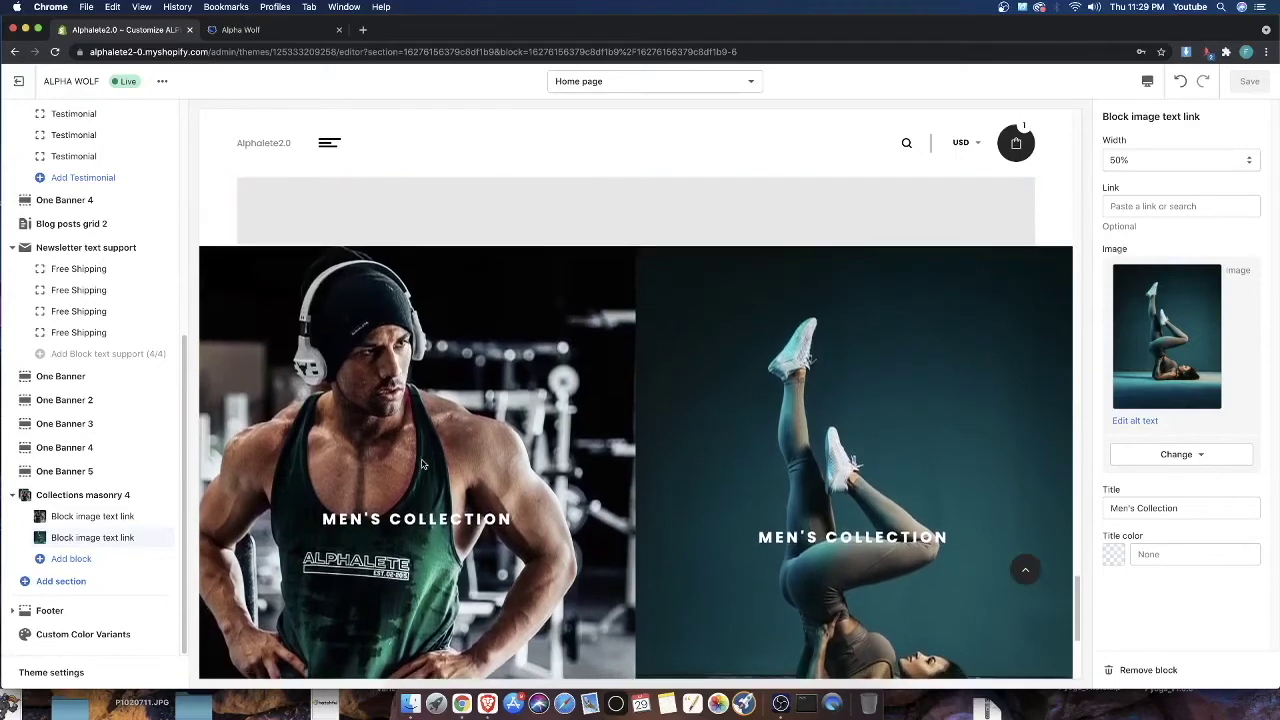
{"action": "scroll", "coordinate": [412, 466], "scroll_direction": "down", "scroll_amount": 1}
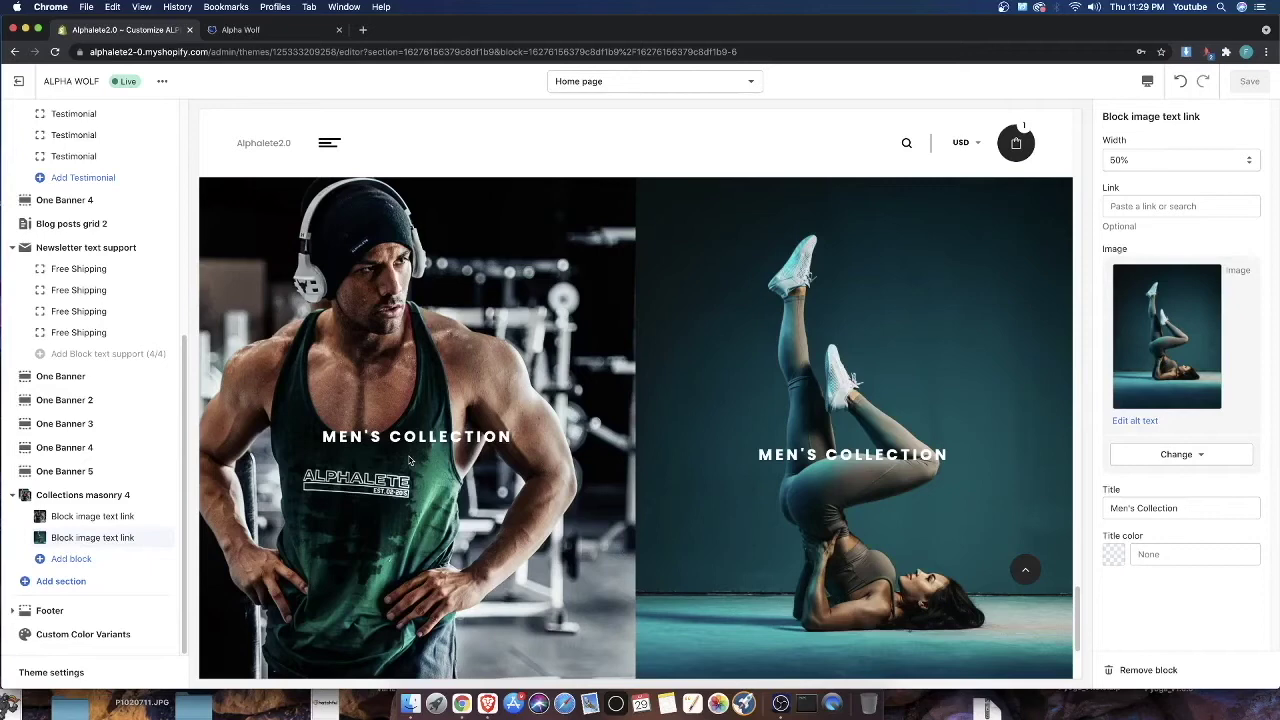
{"action": "left_click", "coordinate": [90, 517]}
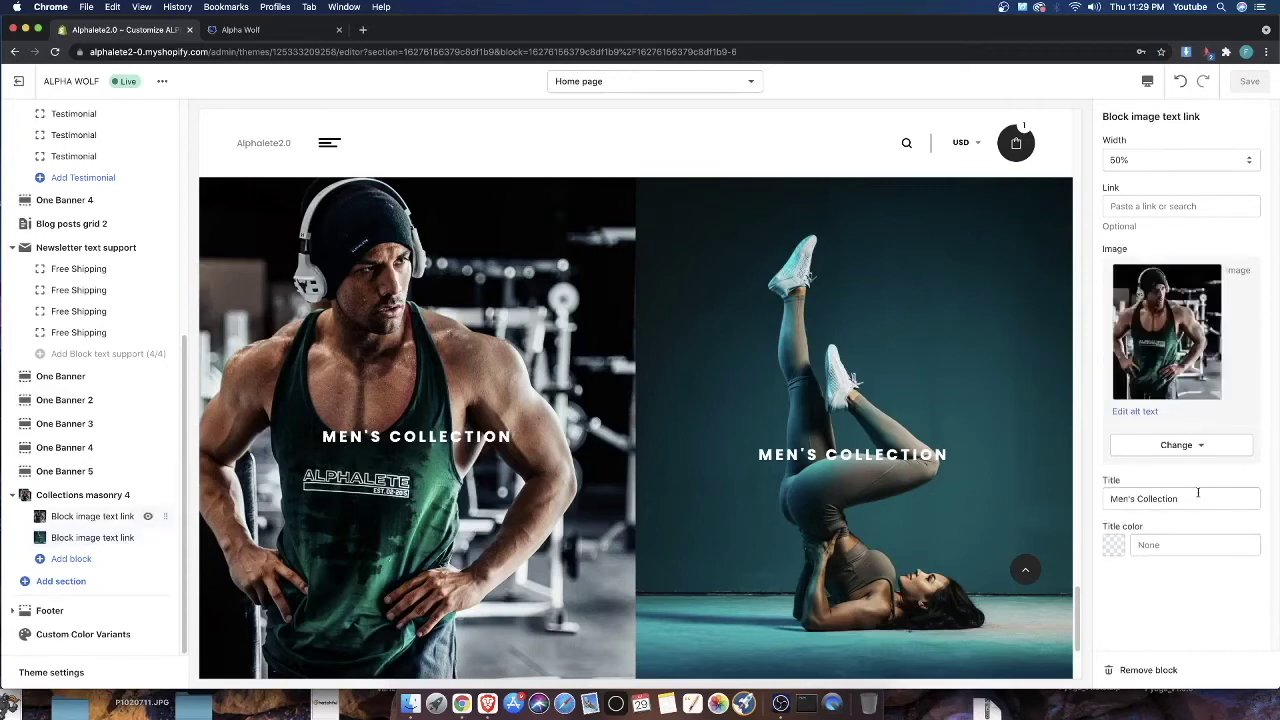
{"action": "left_click_drag", "start_coordinate": [1197, 492], "coordinate": [1022, 500]}
{"action": "left_click", "coordinate": [148, 538]}
{"action": "left_click", "coordinate": [149, 539]}
{"action": "scroll", "coordinate": [654, 606], "scroll_direction": "down", "scroll_amount": 2}
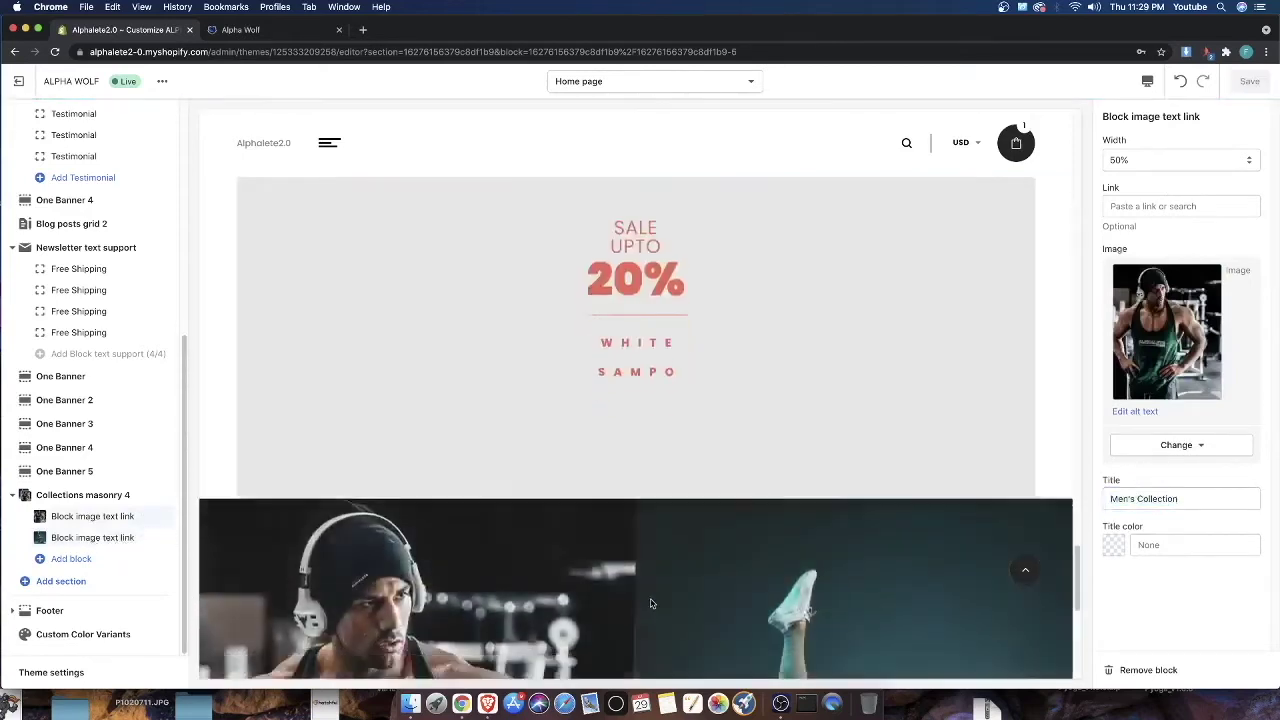
Change the second image text link block's title to "Women's Collection" and check its text in the preview
{"action": "left_click", "coordinate": [80, 540]}
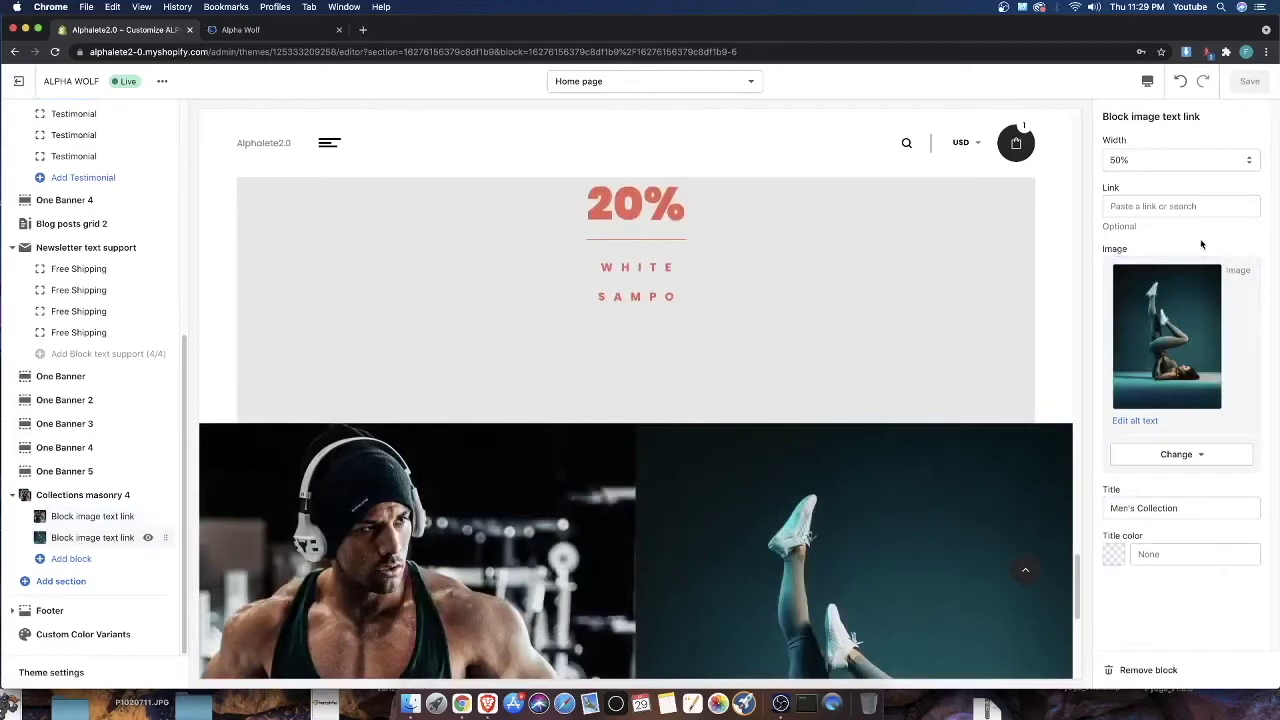
{"action": "left_click_drag", "start_coordinate": [1109, 508], "coordinate": [1142, 510]}
{"action": "left_click", "coordinate": [1109, 508]}
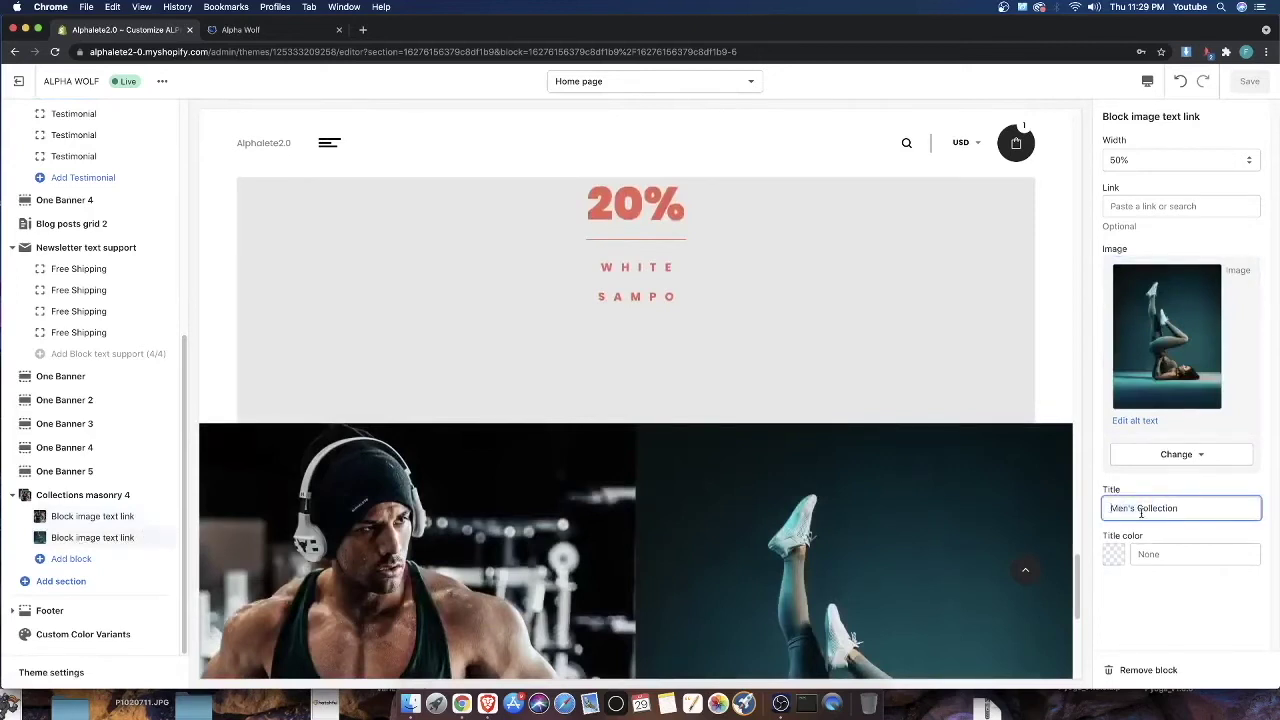
{"action": "type", "text": "Wom"}
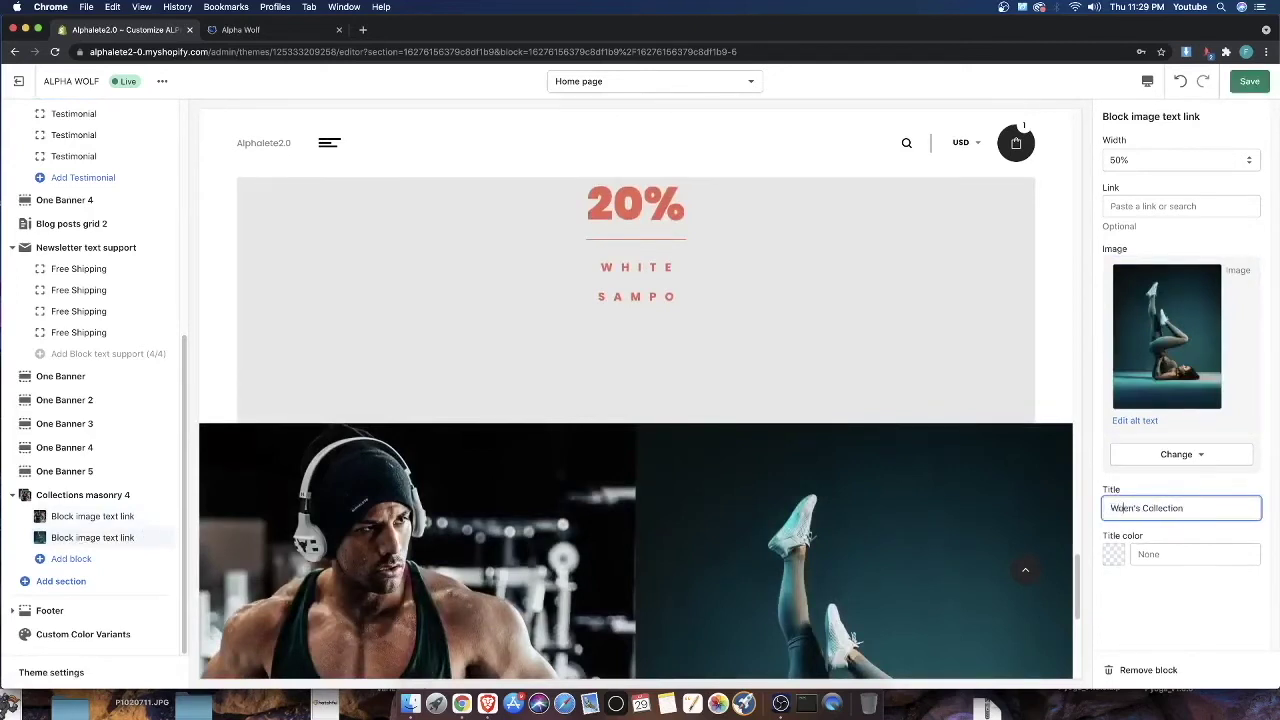
{"action": "key", "text": "Delete"}
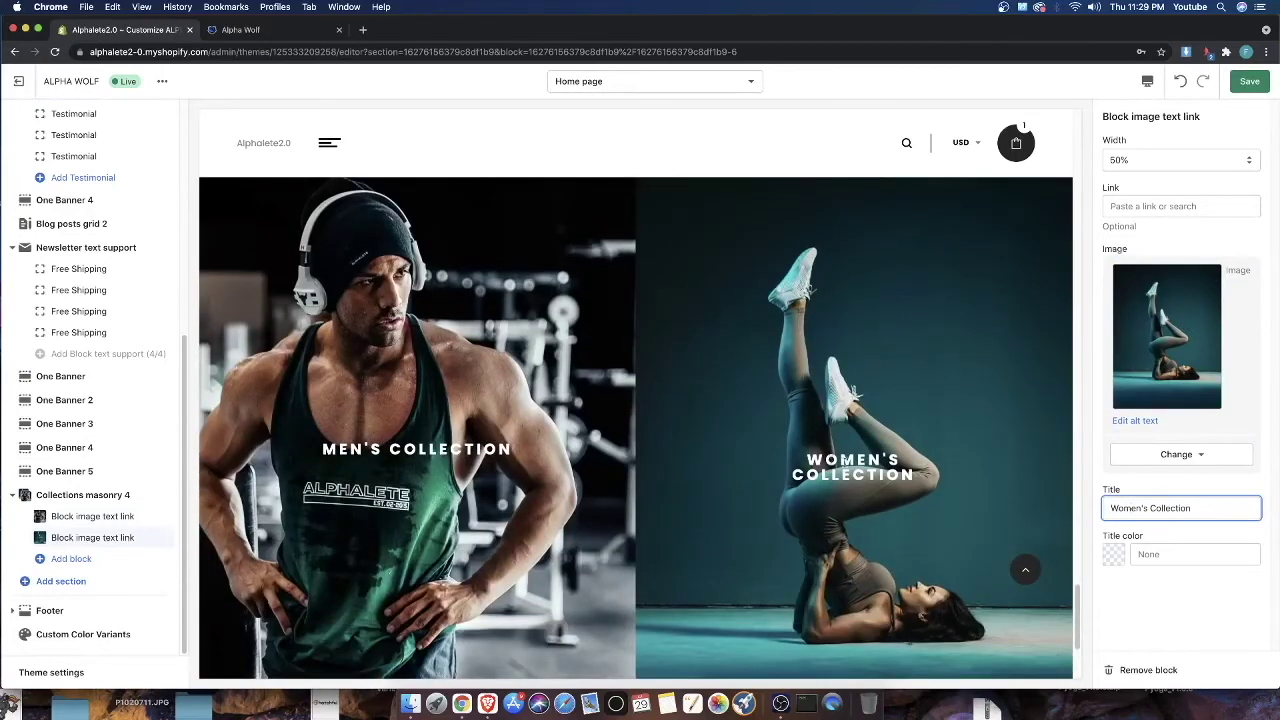
{"action": "left_click", "coordinate": [798, 465]}
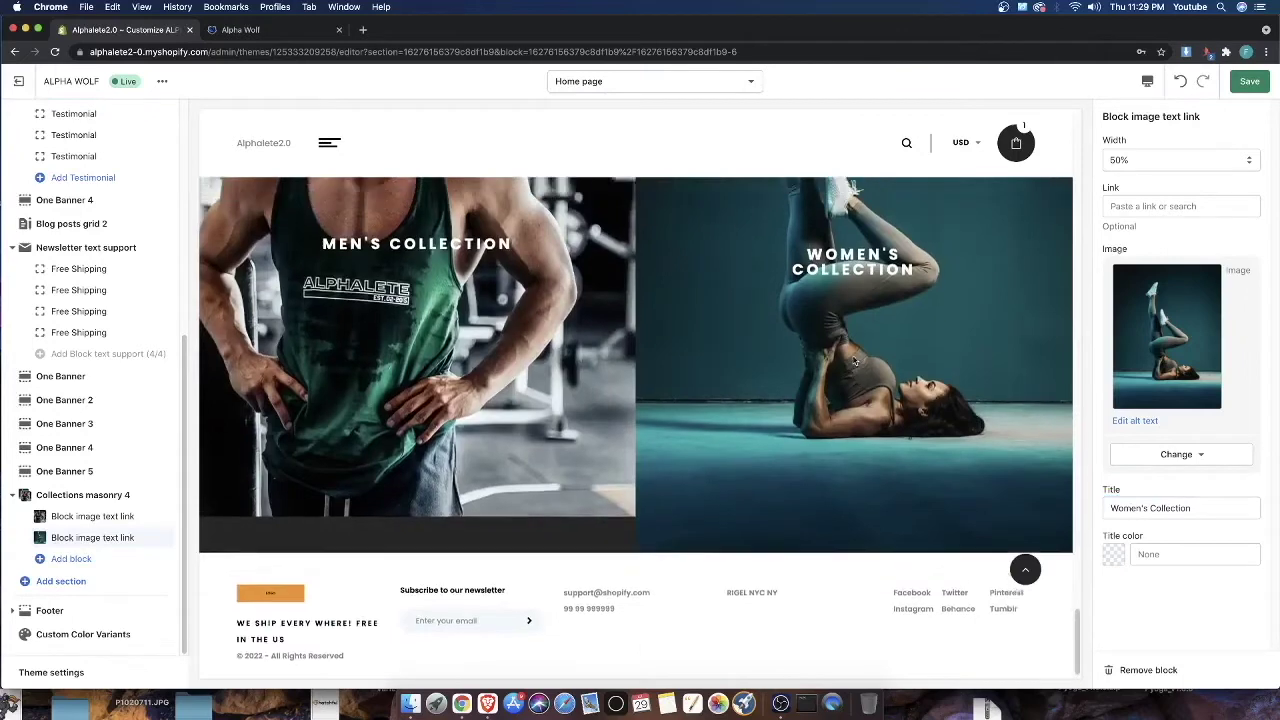
{"action": "left_click_drag", "start_coordinate": [808, 280], "coordinate": [888, 291]}
{"action": "left_click", "coordinate": [803, 291]}
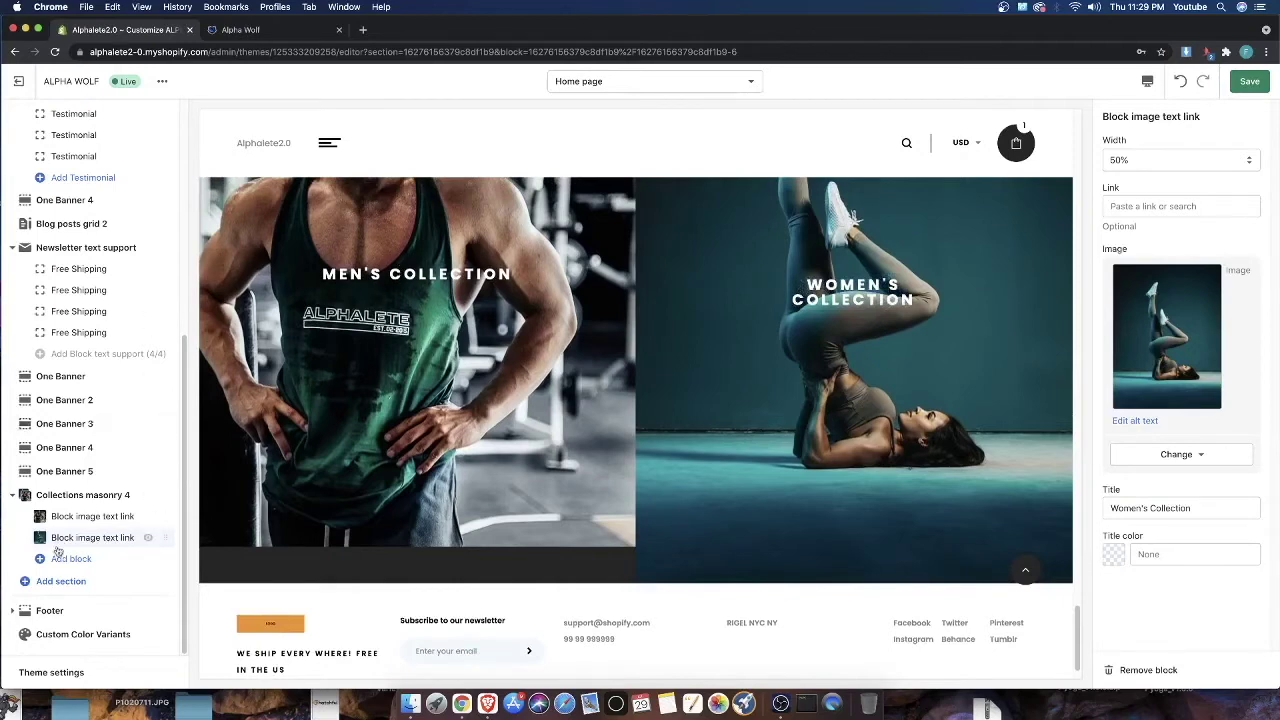
Add a line break to the first image text link block's title so it reads "Men's <br> Collection"
{"action": "left_click", "coordinate": [70, 516]}
{"action": "left_click", "coordinate": [1133, 502]}
{"action": "type", "text": "<> Collection"}
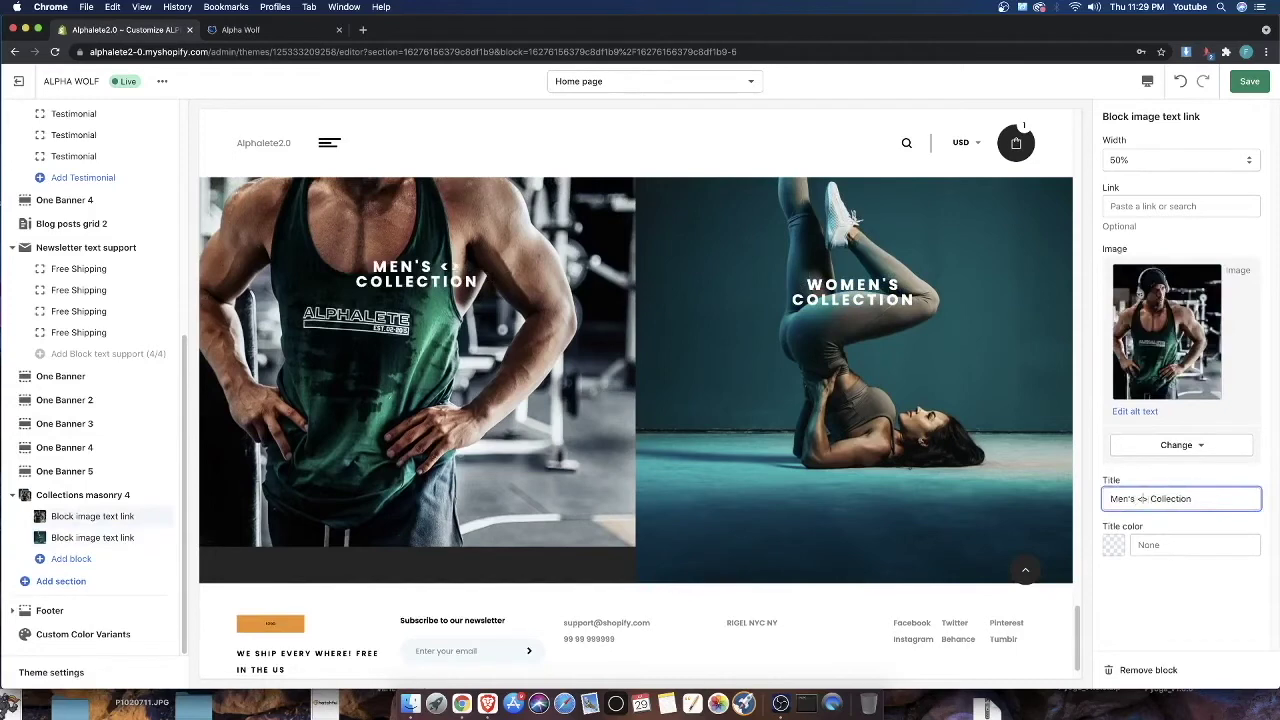
{"action": "type", "text": "br"}
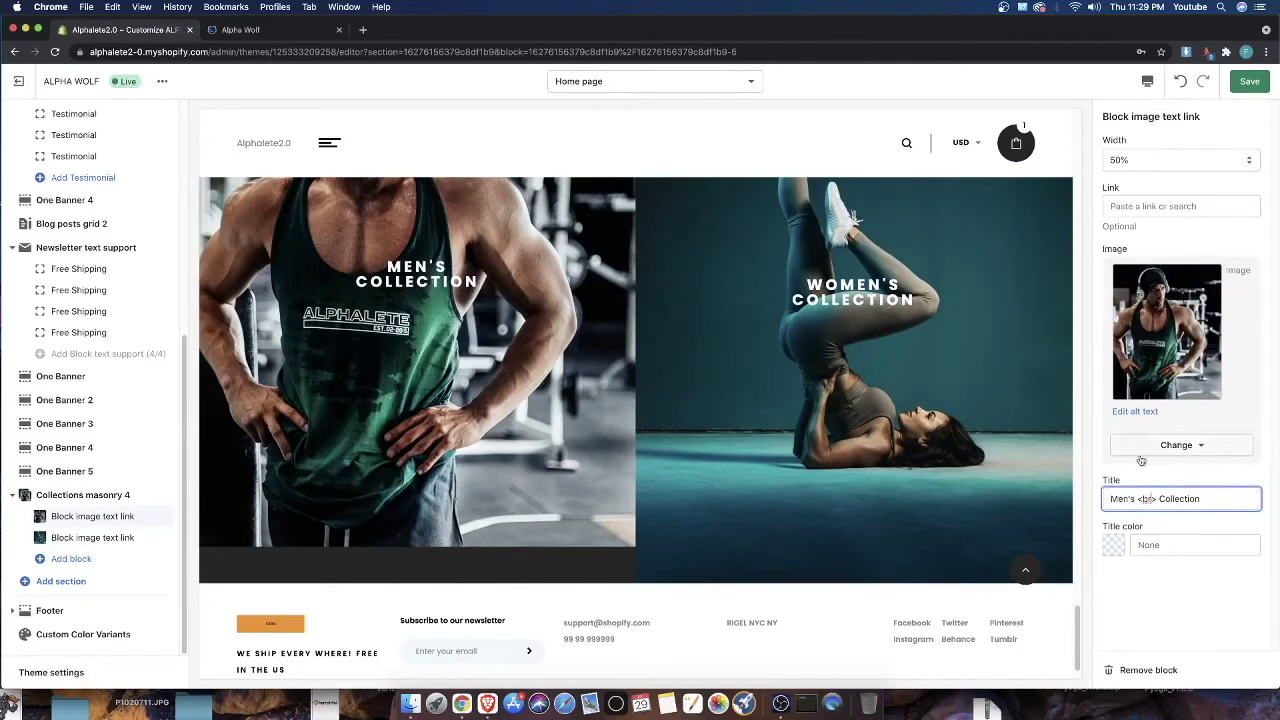
Compare the line breaks of the men's and women's collection titles in the preview
{"action": "left_click_drag", "start_coordinate": [1138, 499], "coordinate": [1148, 499]}
{"action": "scroll", "coordinate": [474, 410], "scroll_direction": "up", "scroll_amount": 2}
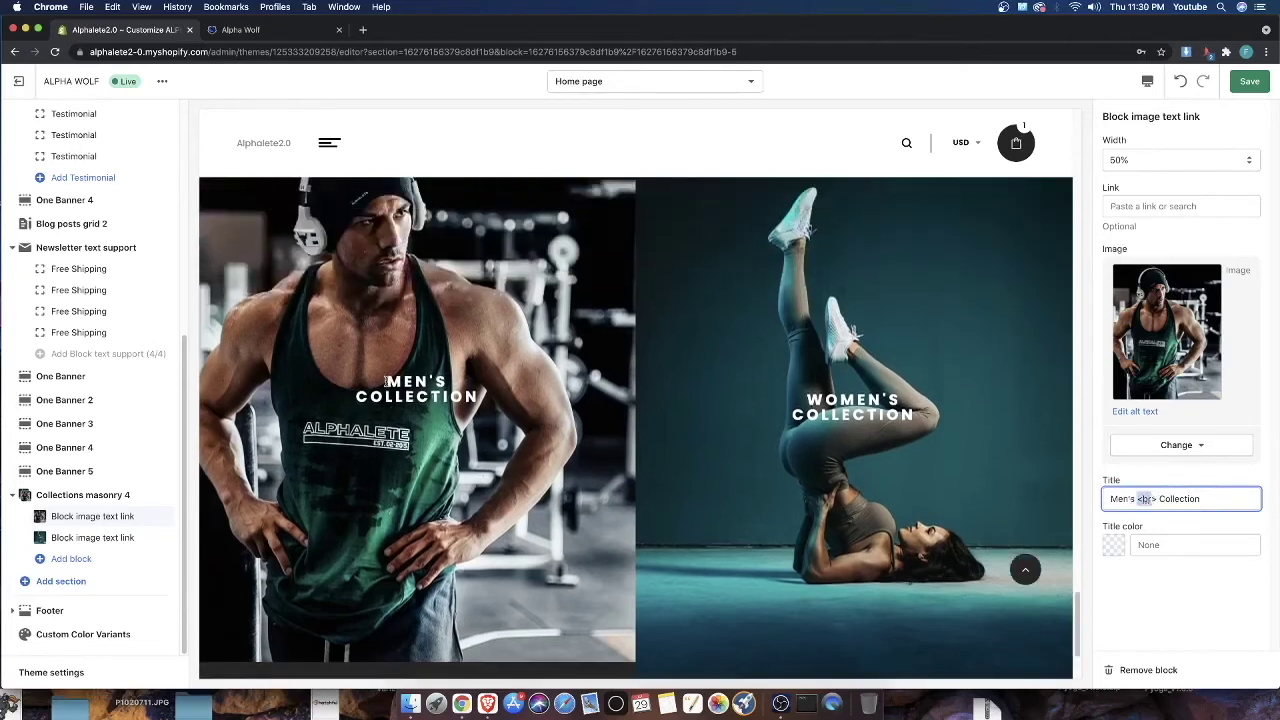
{"action": "left_click_drag", "start_coordinate": [388, 381], "coordinate": [443, 411]}
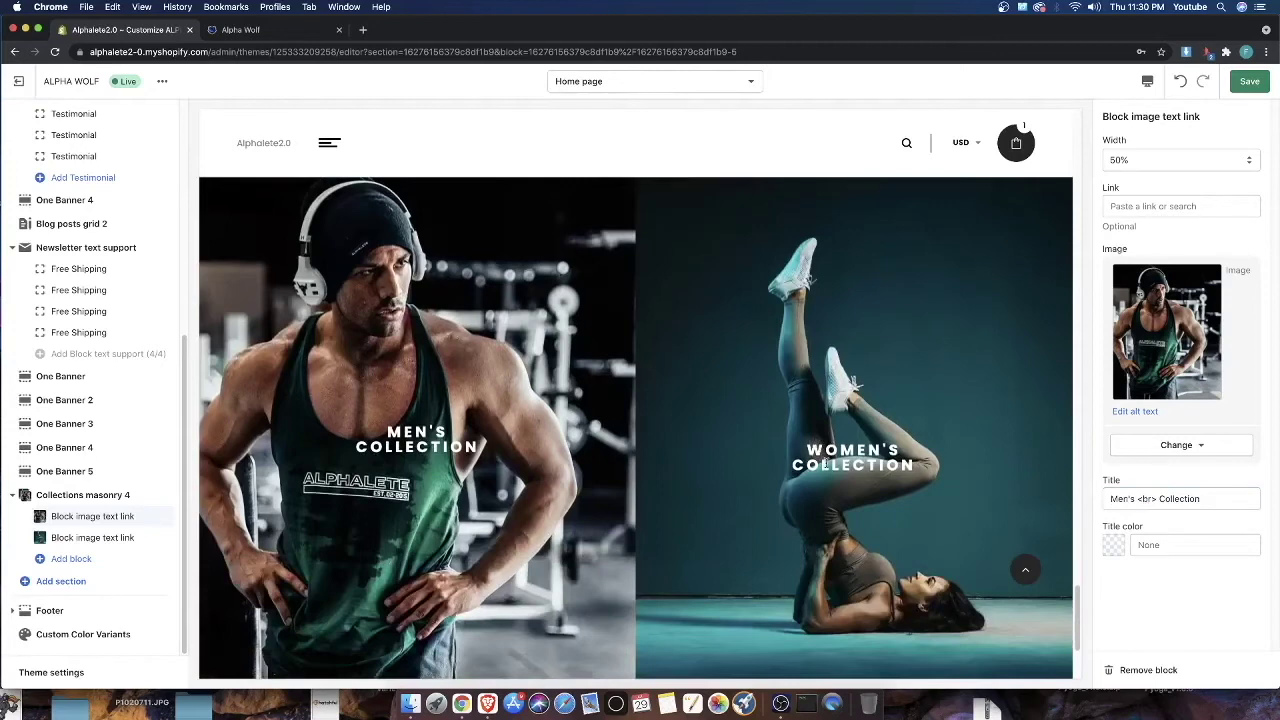
{"action": "left_click_drag", "start_coordinate": [796, 450], "coordinate": [928, 449]}
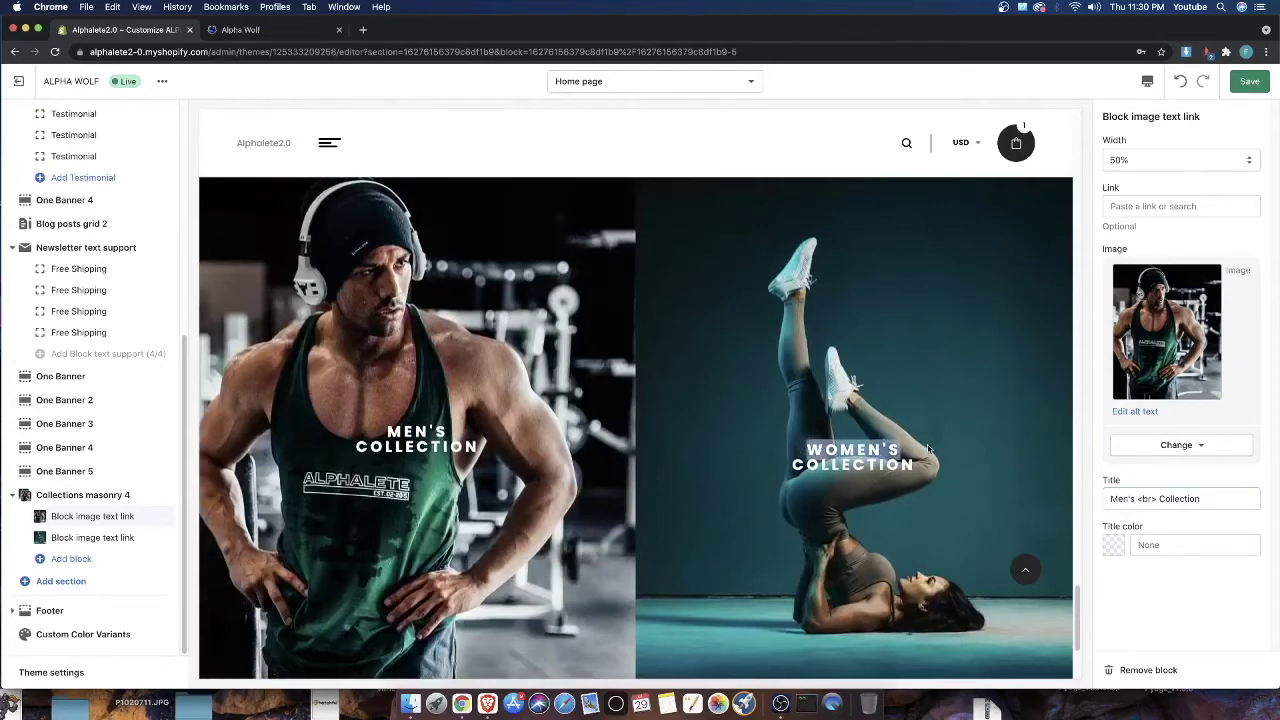
{"action": "left_click_drag", "start_coordinate": [788, 468], "coordinate": [876, 467]}
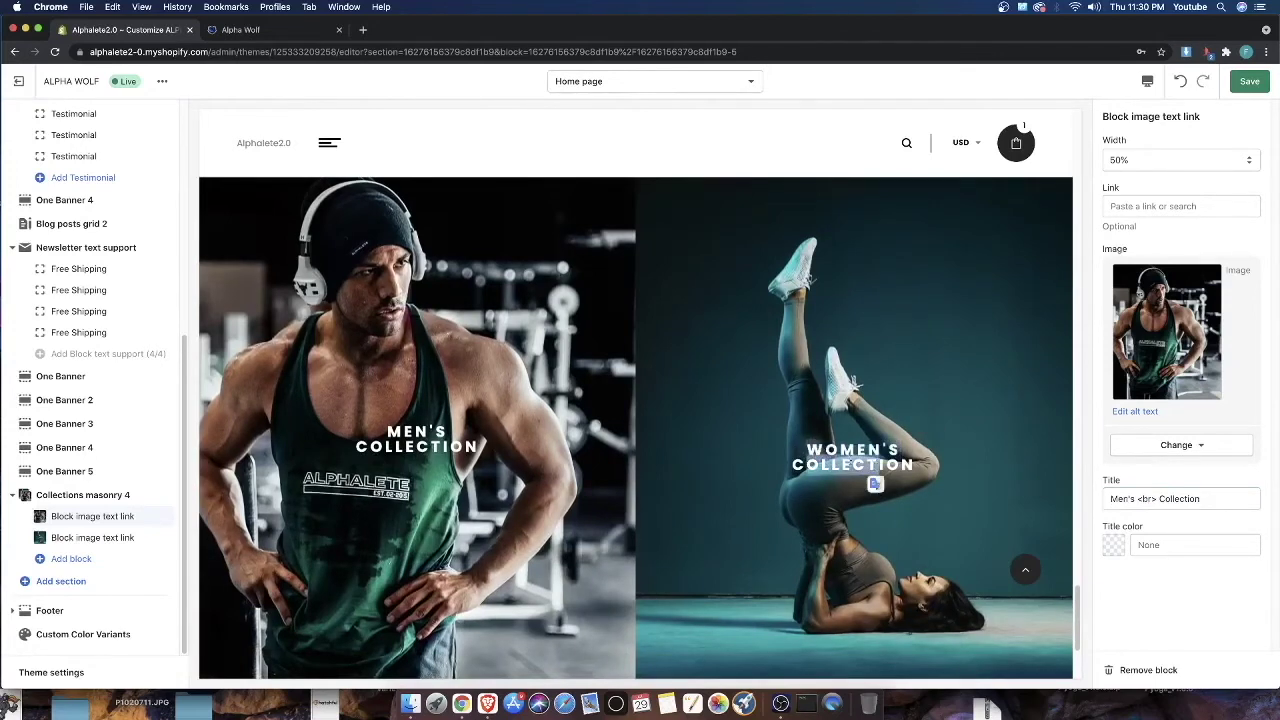
{"action": "left_click", "coordinate": [806, 452]}
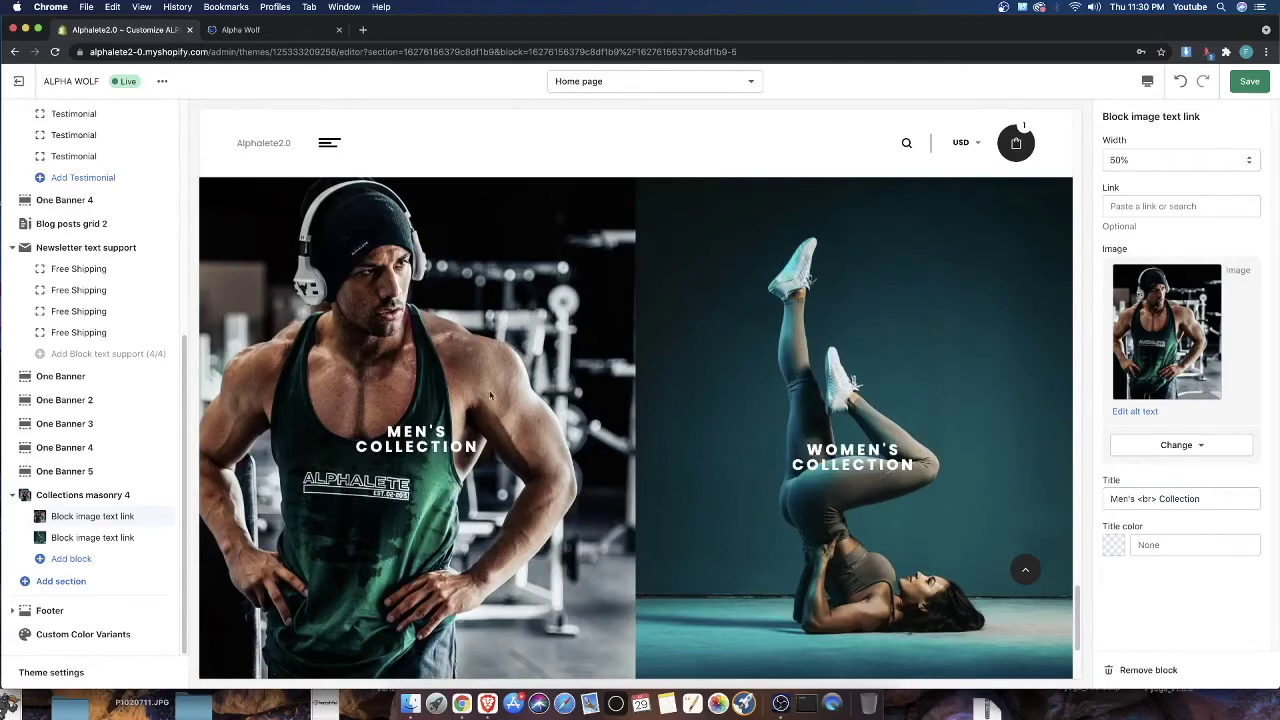
Check the masonry tiles against the banner and footer around them and save the home page changes
{"action": "scroll", "coordinate": [500, 520], "scroll_direction": "down", "scroll_amount": 3}
{"action": "scroll", "coordinate": [550, 565], "scroll_direction": "up", "scroll_amount": 5}
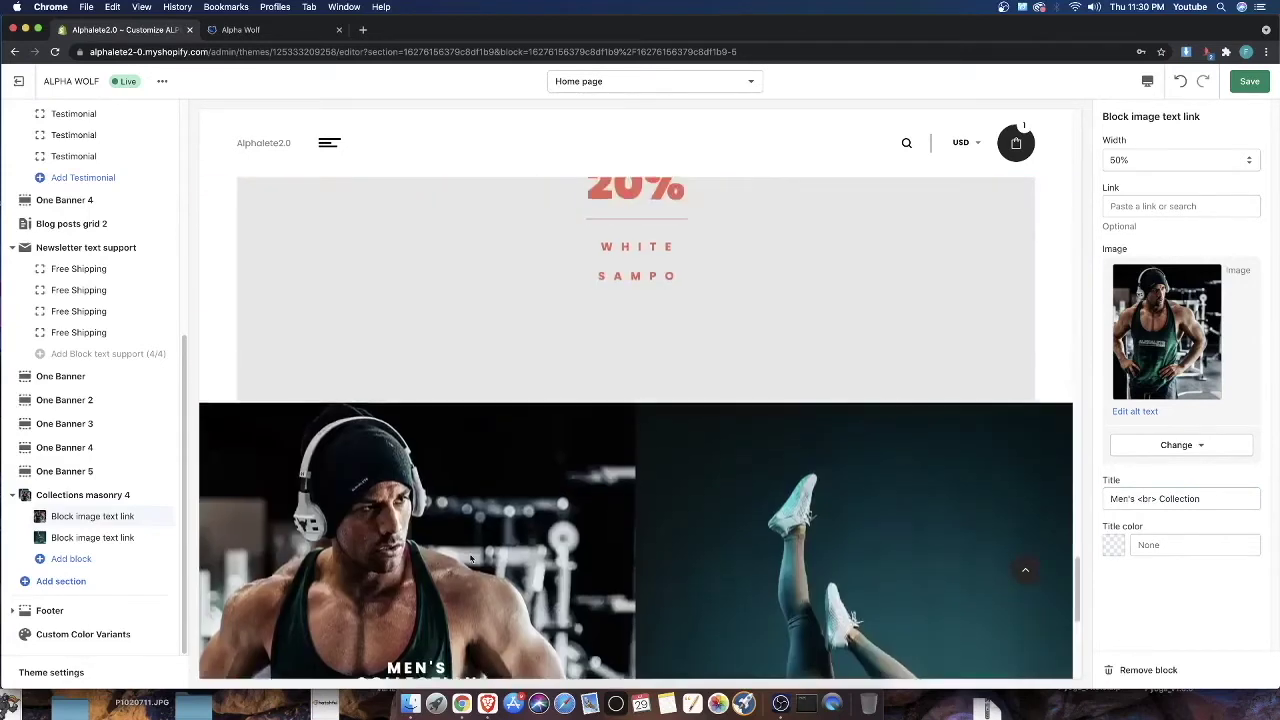
{"action": "scroll", "coordinate": [471, 558], "scroll_direction": "down", "scroll_amount": 5}
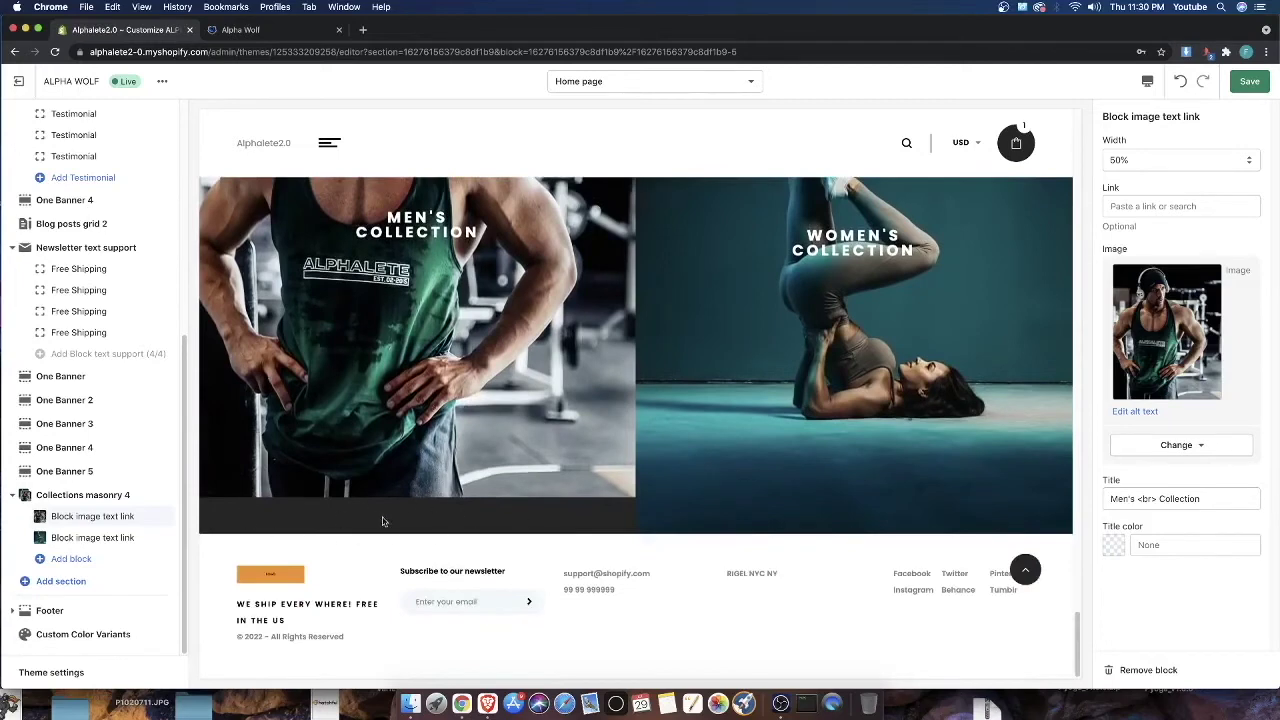
{"action": "scroll", "coordinate": [393, 398], "scroll_direction": "up", "scroll_amount": 1}
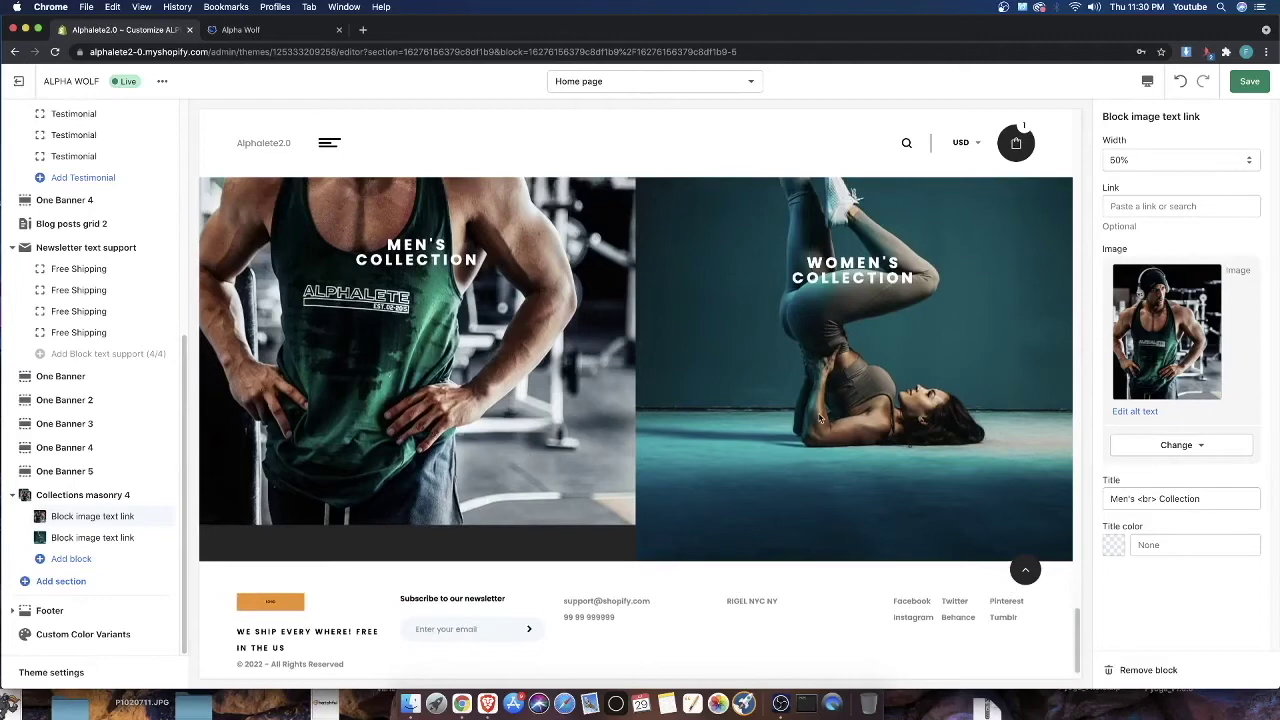
{"action": "left_click", "coordinate": [1249, 81]}
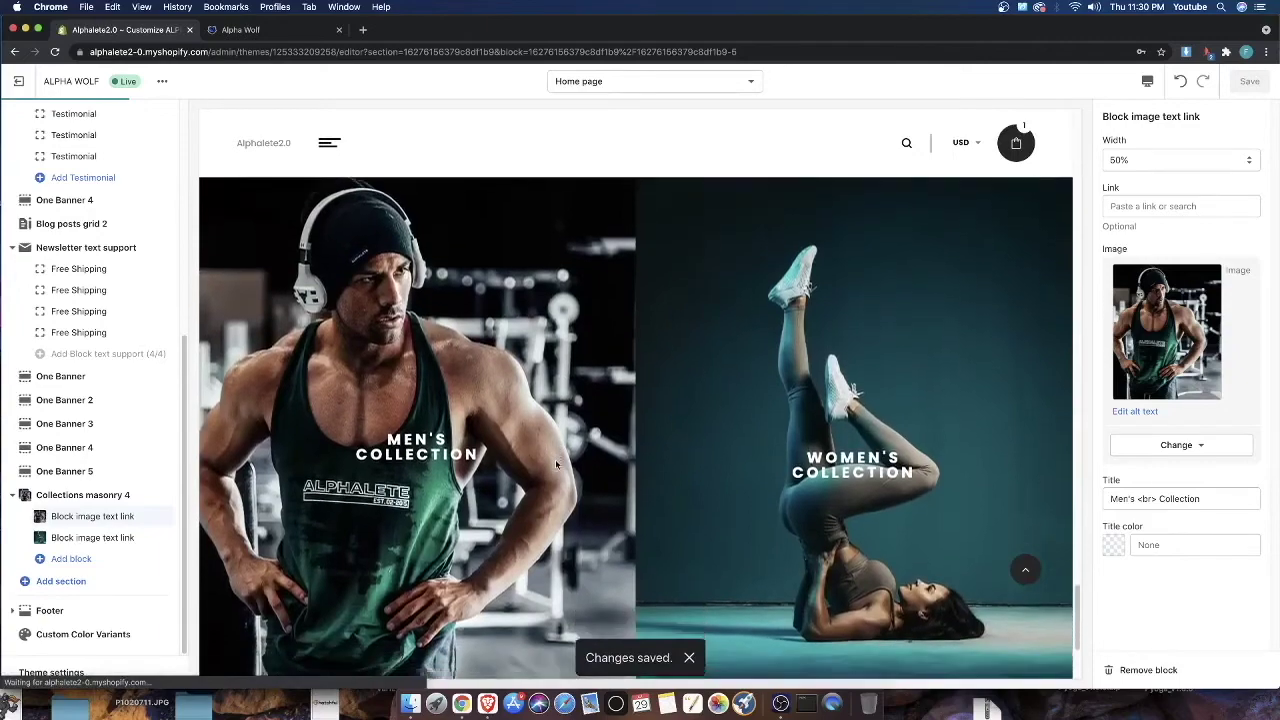
{"action": "scroll", "coordinate": [600, 531], "scroll_direction": "down", "scroll_amount": 2}
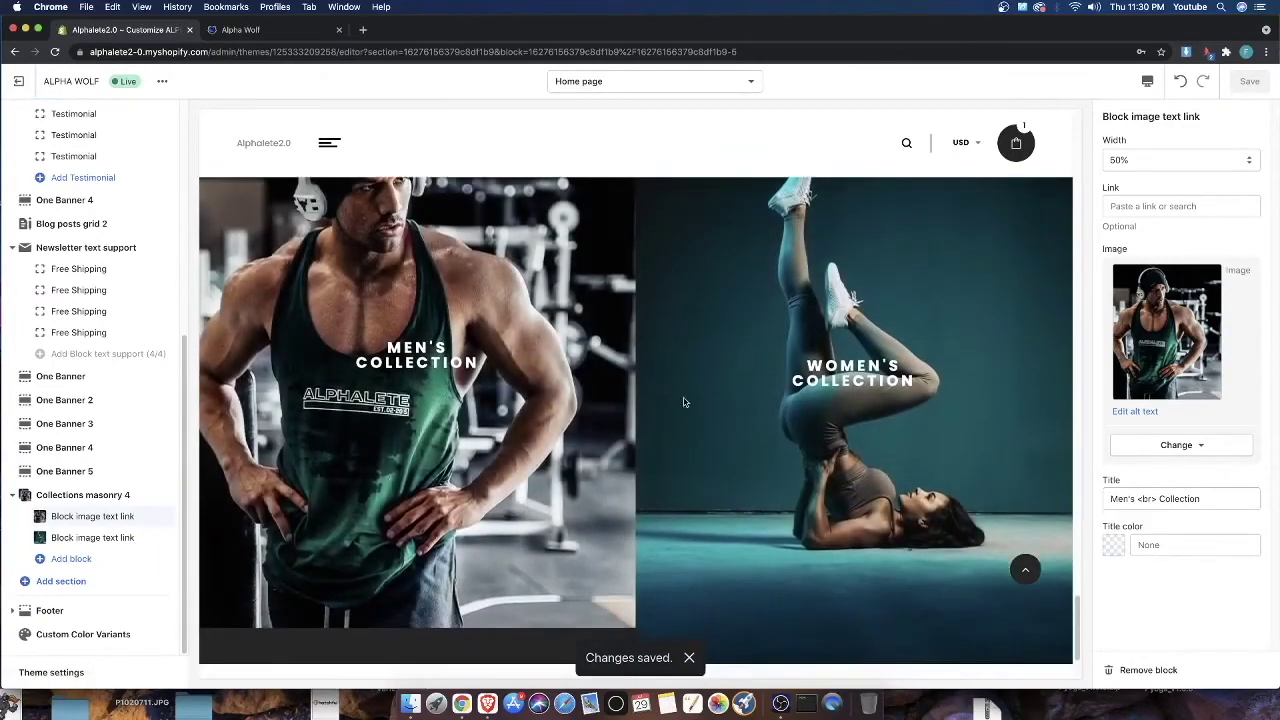
Check the masonry tiles against the banner above and the footer below, and view the Collections masonry 4 section's settings
{"action": "scroll", "coordinate": [707, 363], "scroll_direction": "up", "scroll_amount": 2}
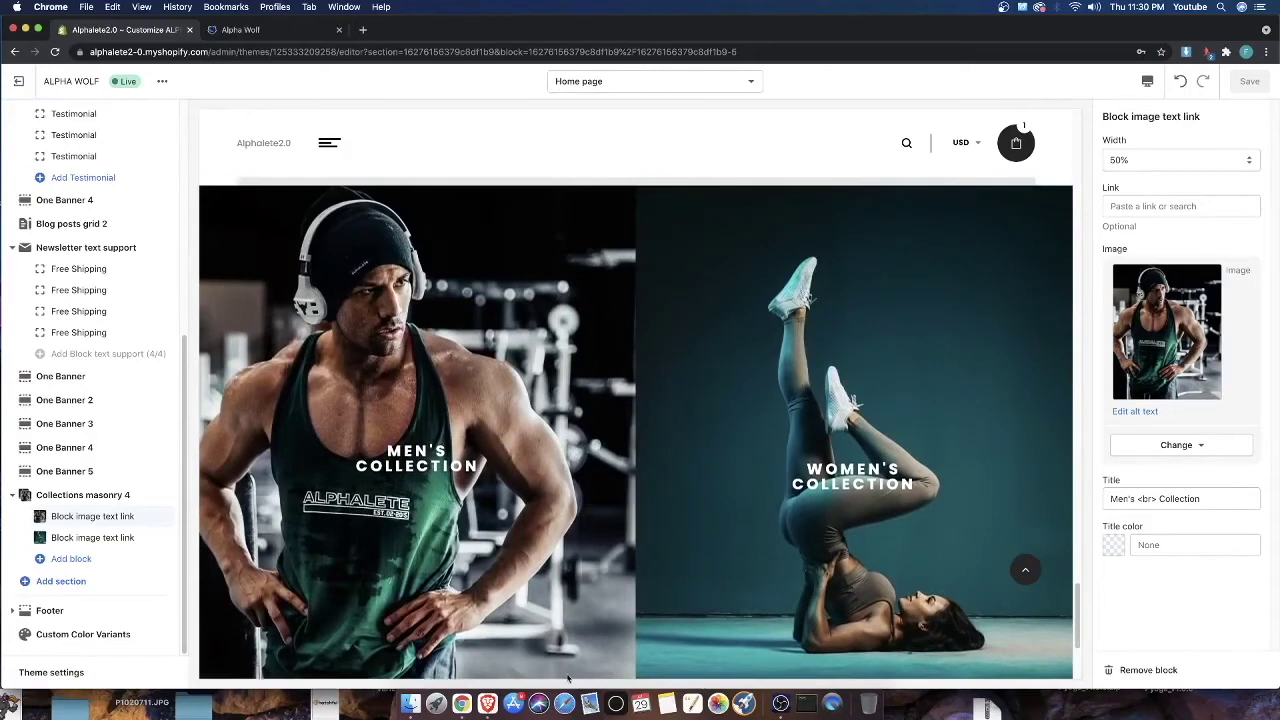
{"action": "scroll", "coordinate": [316, 401], "scroll_direction": "up", "scroll_amount": 3}
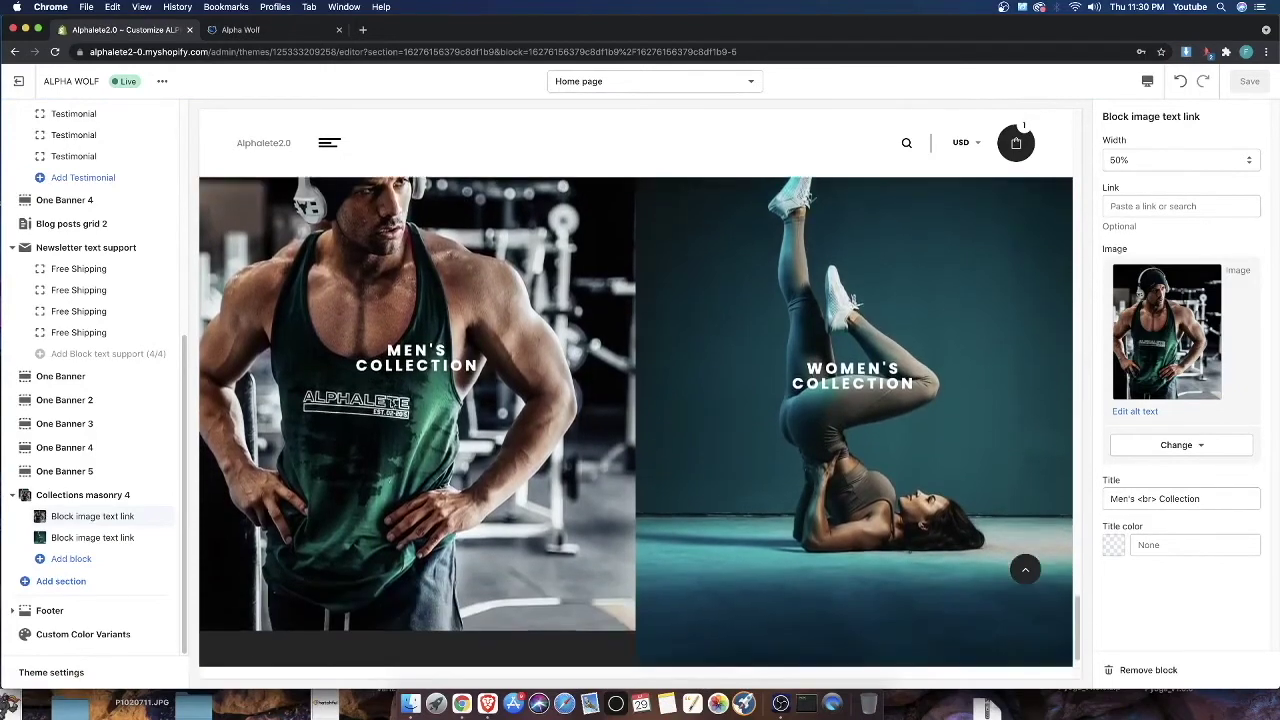
{"action": "scroll", "coordinate": [845, 487], "scroll_direction": "down", "scroll_amount": 2}
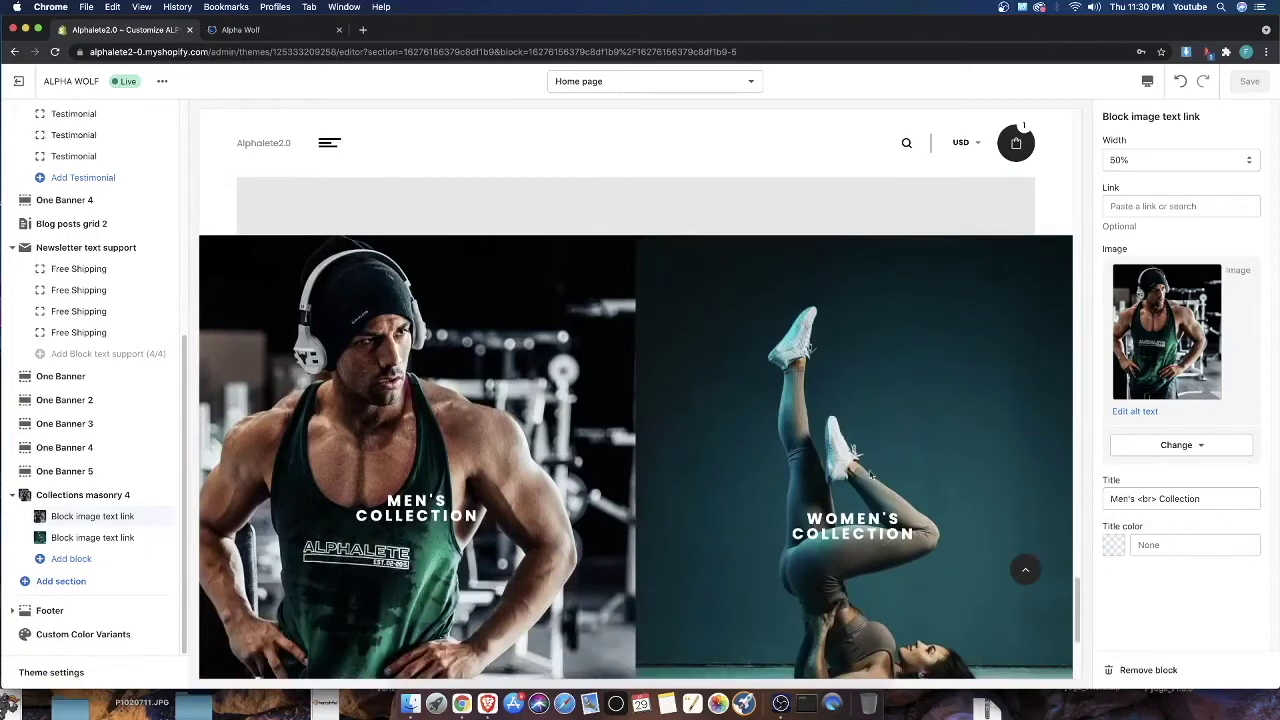
{"action": "scroll", "coordinate": [805, 439], "scroll_direction": "down", "scroll_amount": 3}
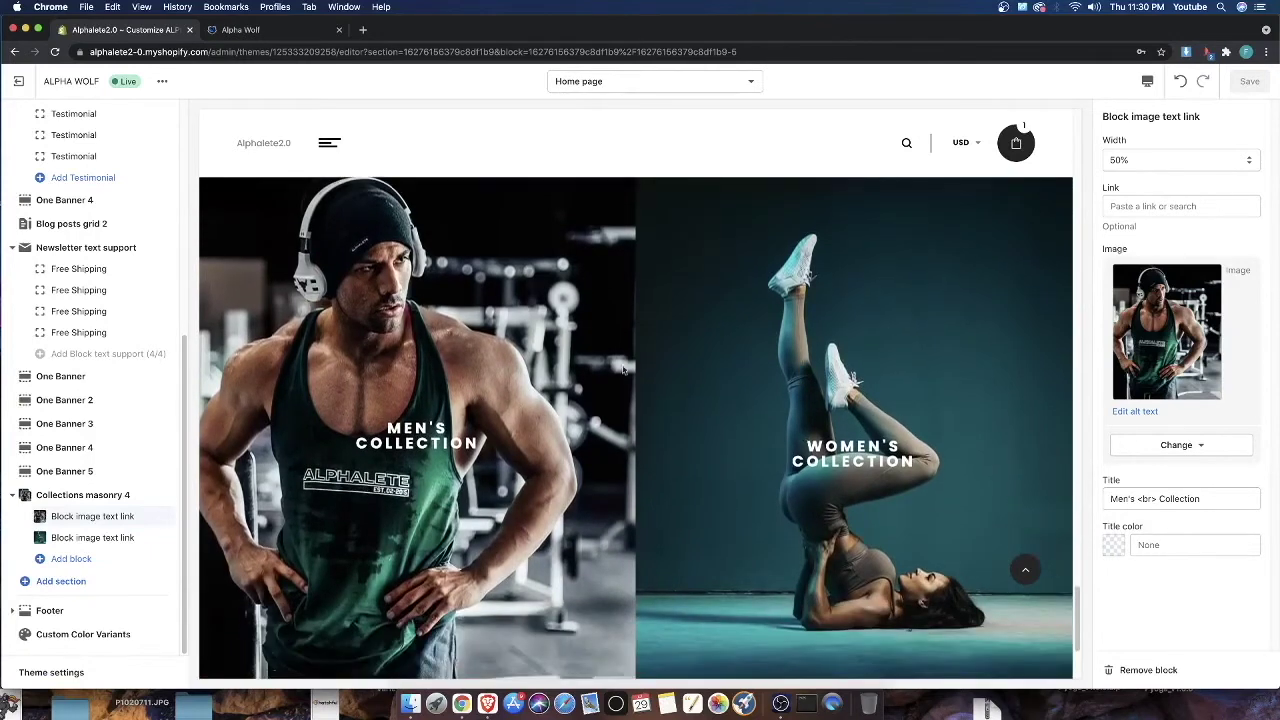
{"action": "scroll", "coordinate": [713, 339], "scroll_direction": "up", "scroll_amount": 3}
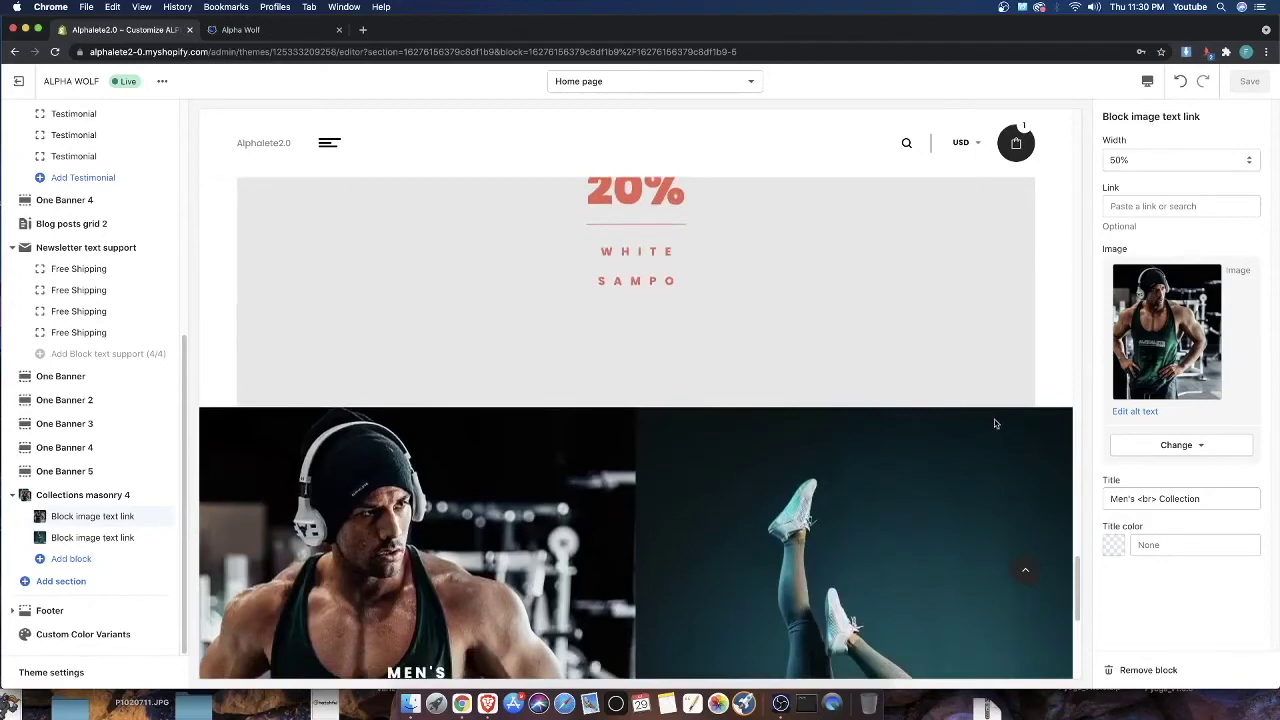
{"action": "scroll", "coordinate": [586, 458], "scroll_direction": "down", "scroll_amount": 5}
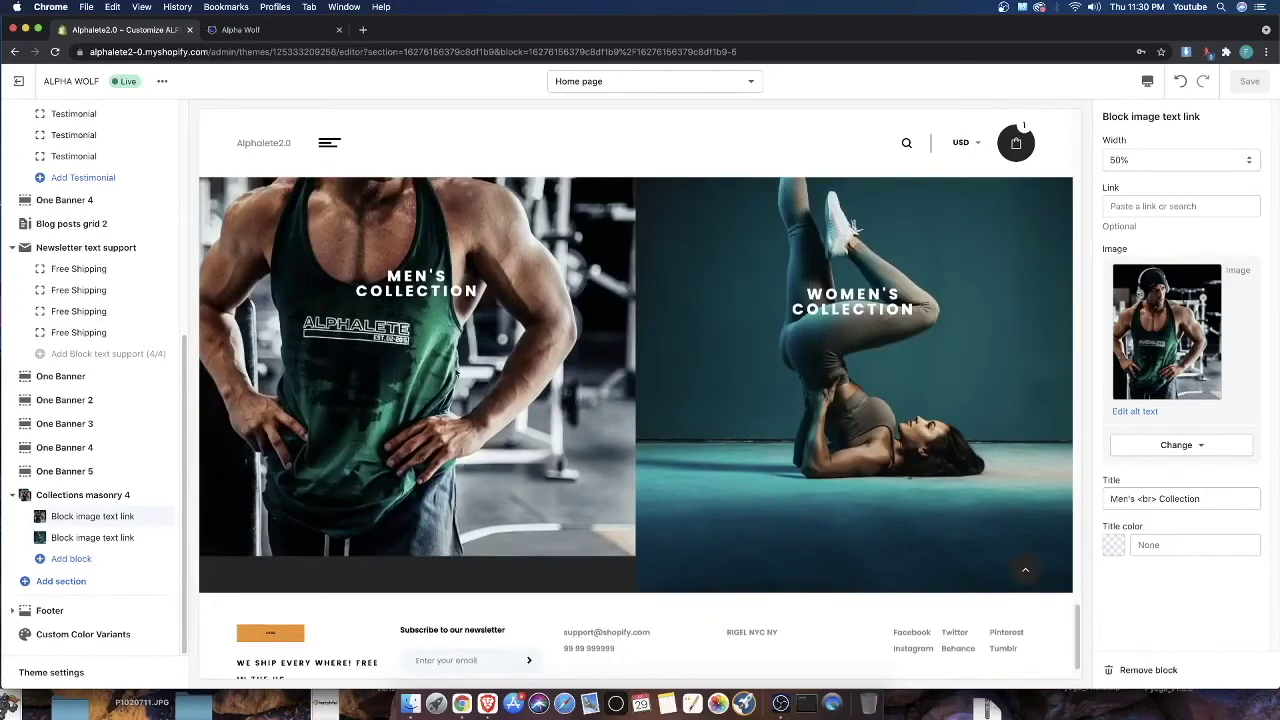
{"action": "left_click", "coordinate": [100, 498]}
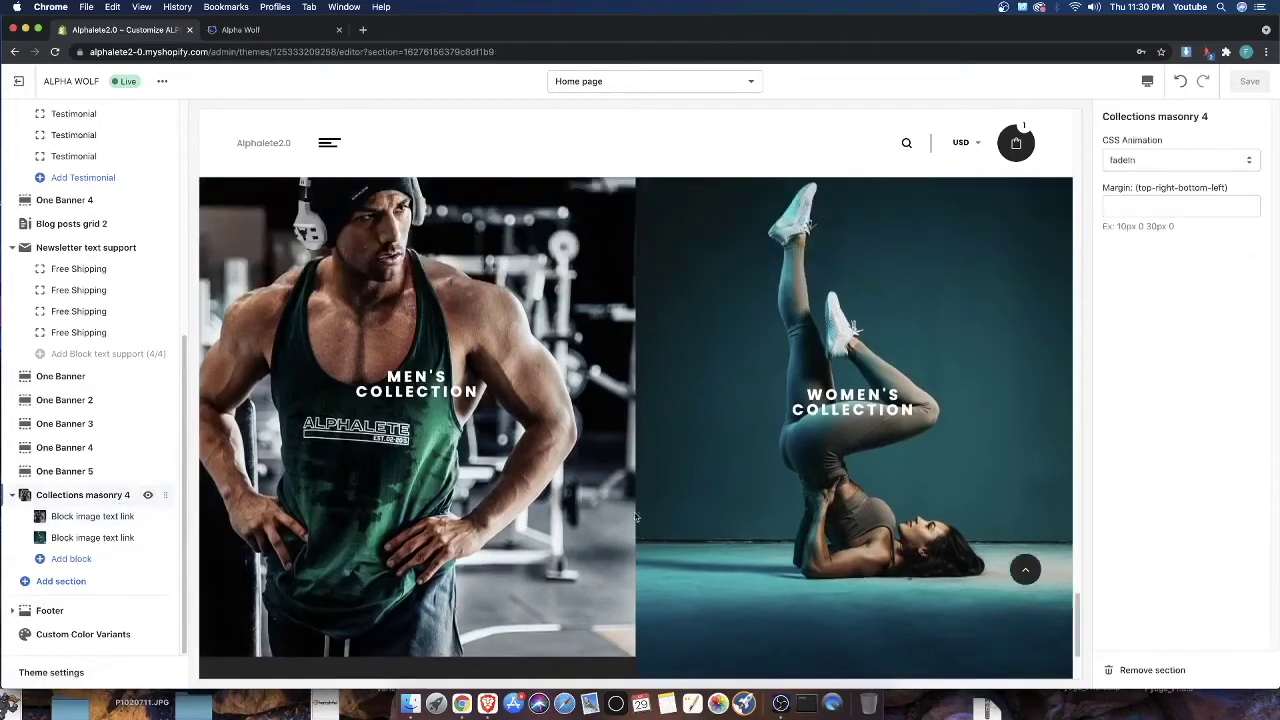
{"action": "scroll", "coordinate": [771, 491], "scroll_direction": "down", "scroll_amount": 3}
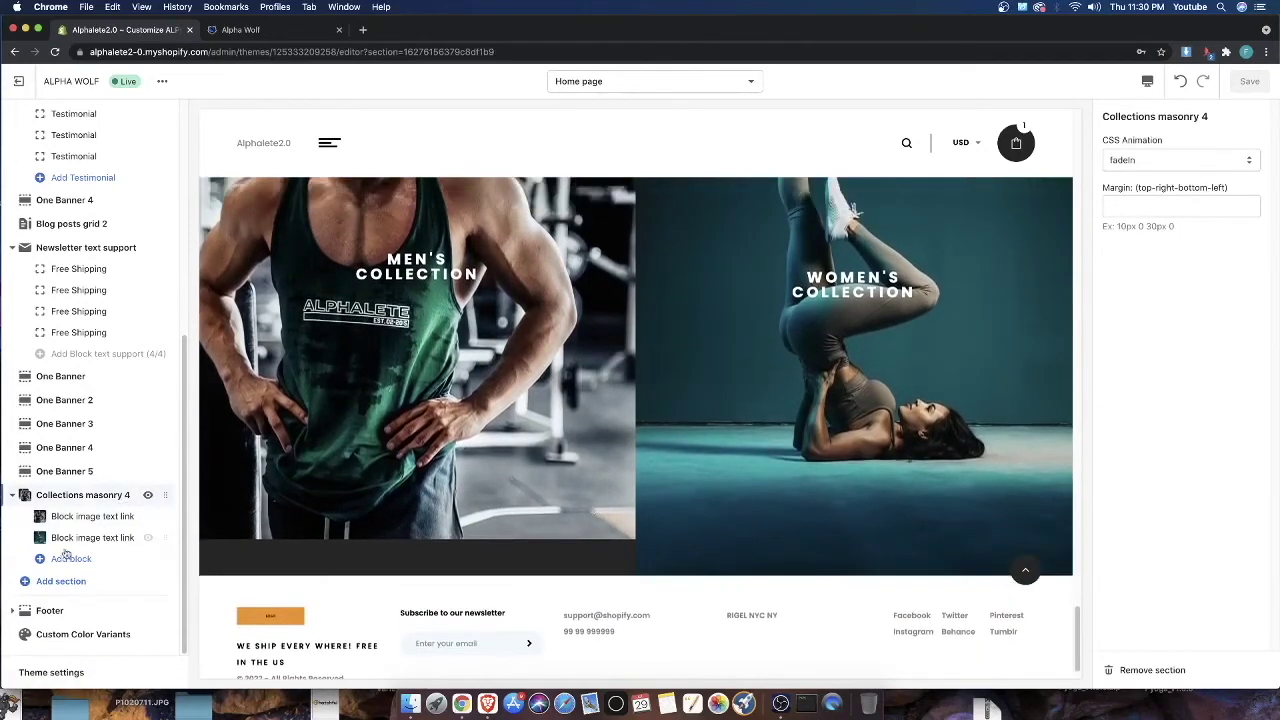
Review the first image text link block's title and title color settings against the tile titles in the preview
{"action": "left_click", "coordinate": [80, 519]}
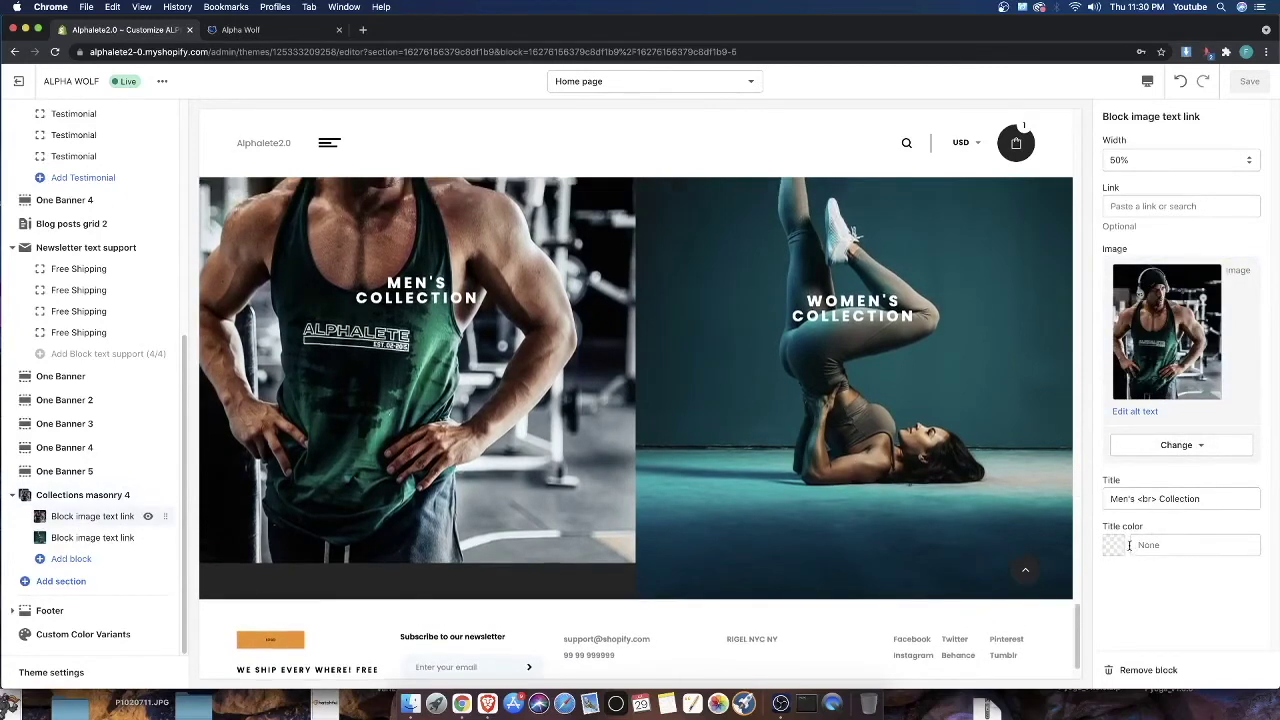
{"action": "left_click", "coordinate": [1133, 506]}
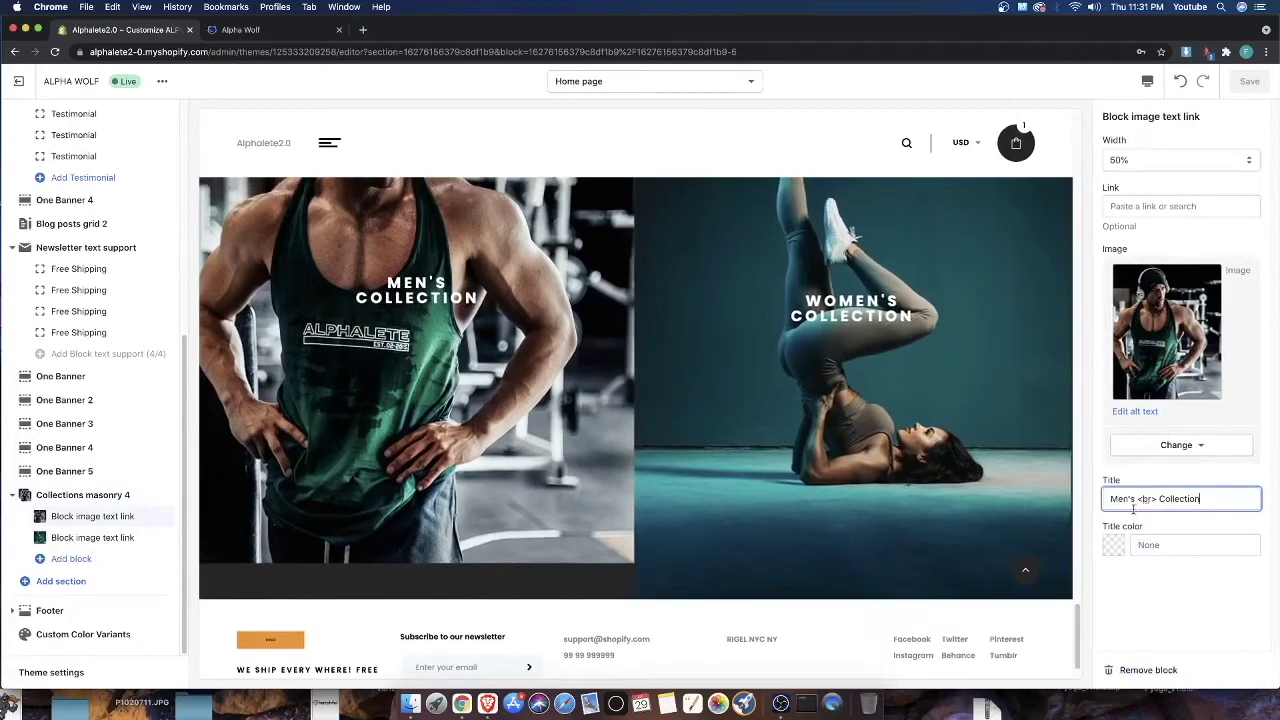
{"action": "left_click_drag", "start_coordinate": [1113, 537], "coordinate": [1143, 511]}
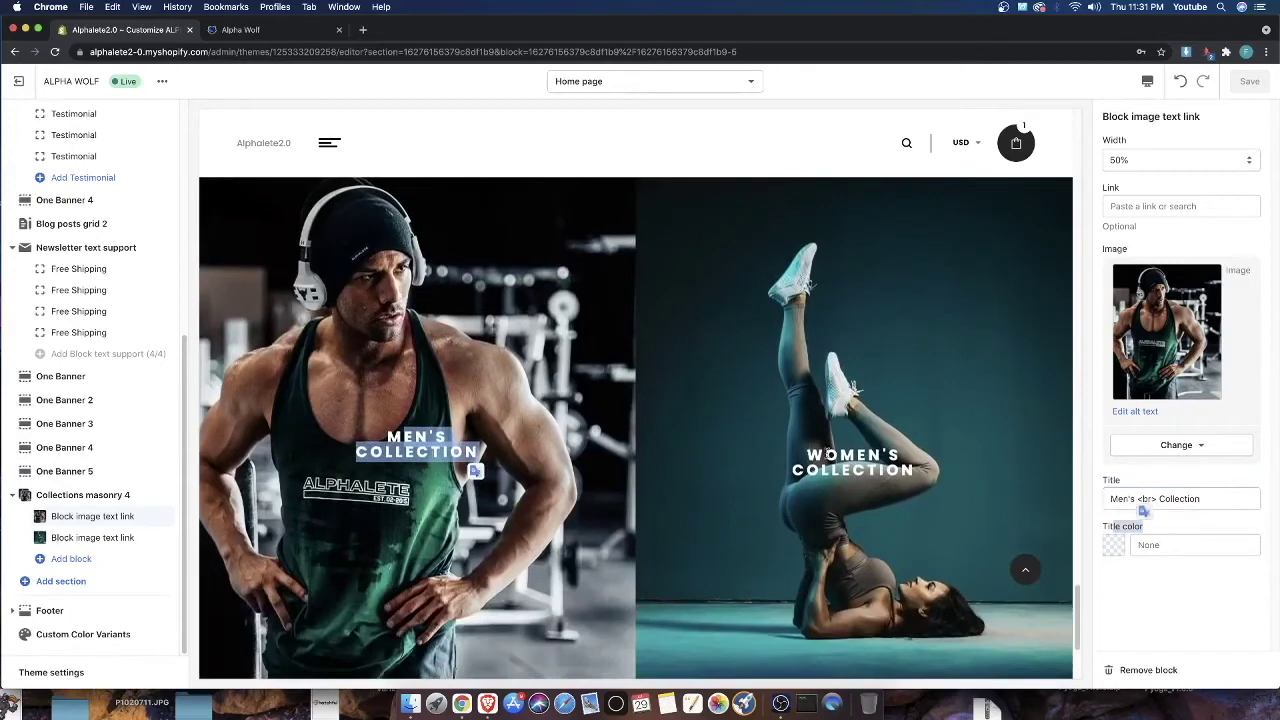
{"action": "triple_click", "coordinate": [860, 463]}
{"action": "left_click", "coordinate": [916, 442]}
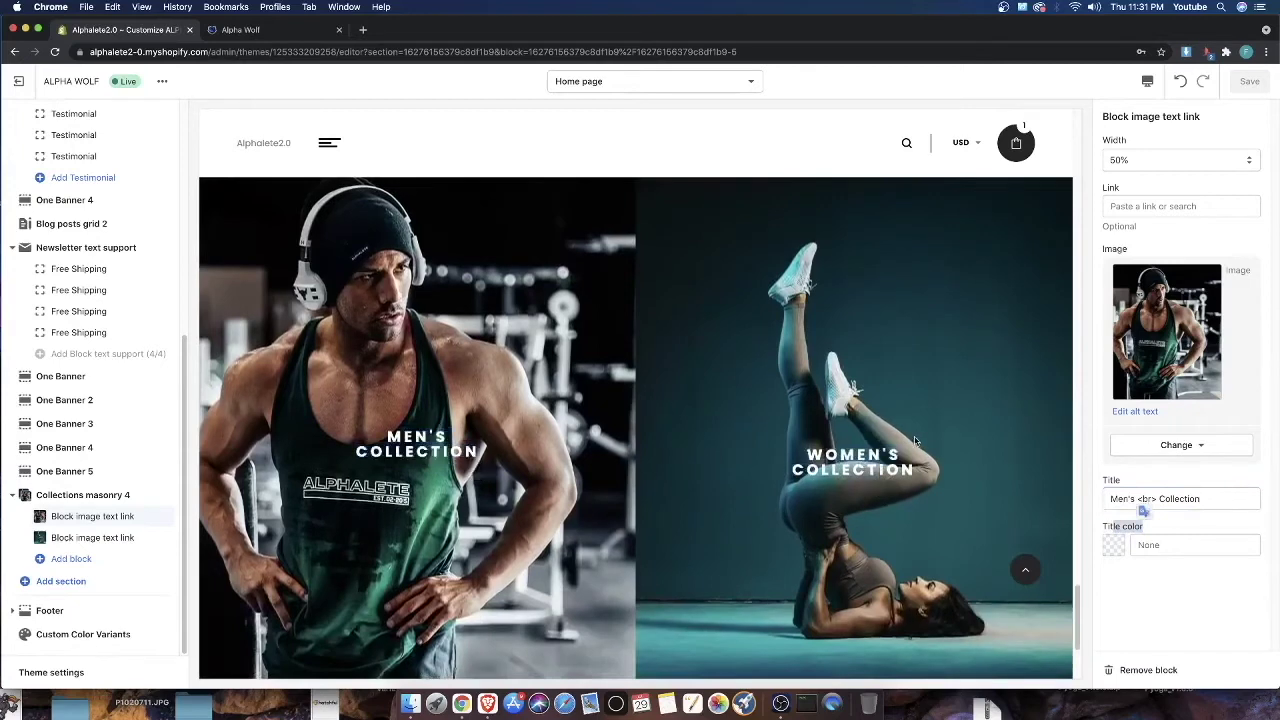
{"action": "left_click", "coordinate": [1113, 545]}
{"action": "left_click", "coordinate": [1160, 591]}
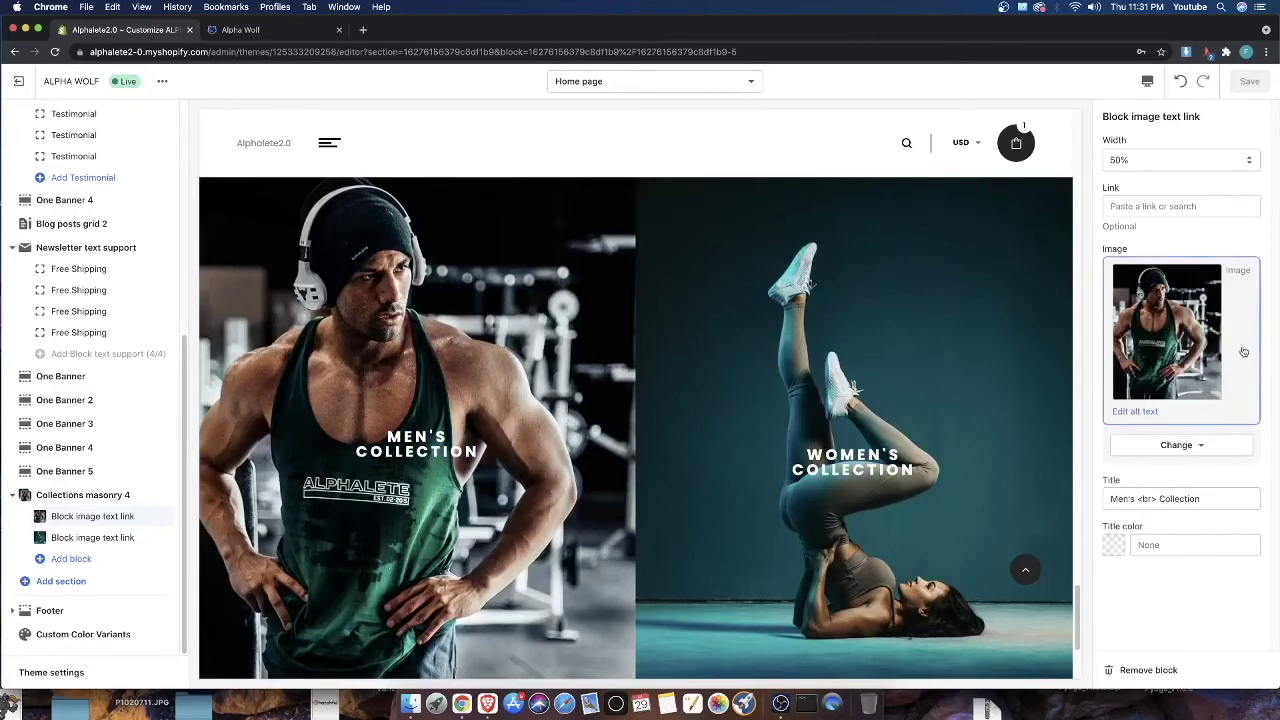
Link the first image text link block to the MENS SHIRTS collection and save the home page
{"action": "left_click_drag", "start_coordinate": [1108, 189], "coordinate": [1125, 187]}
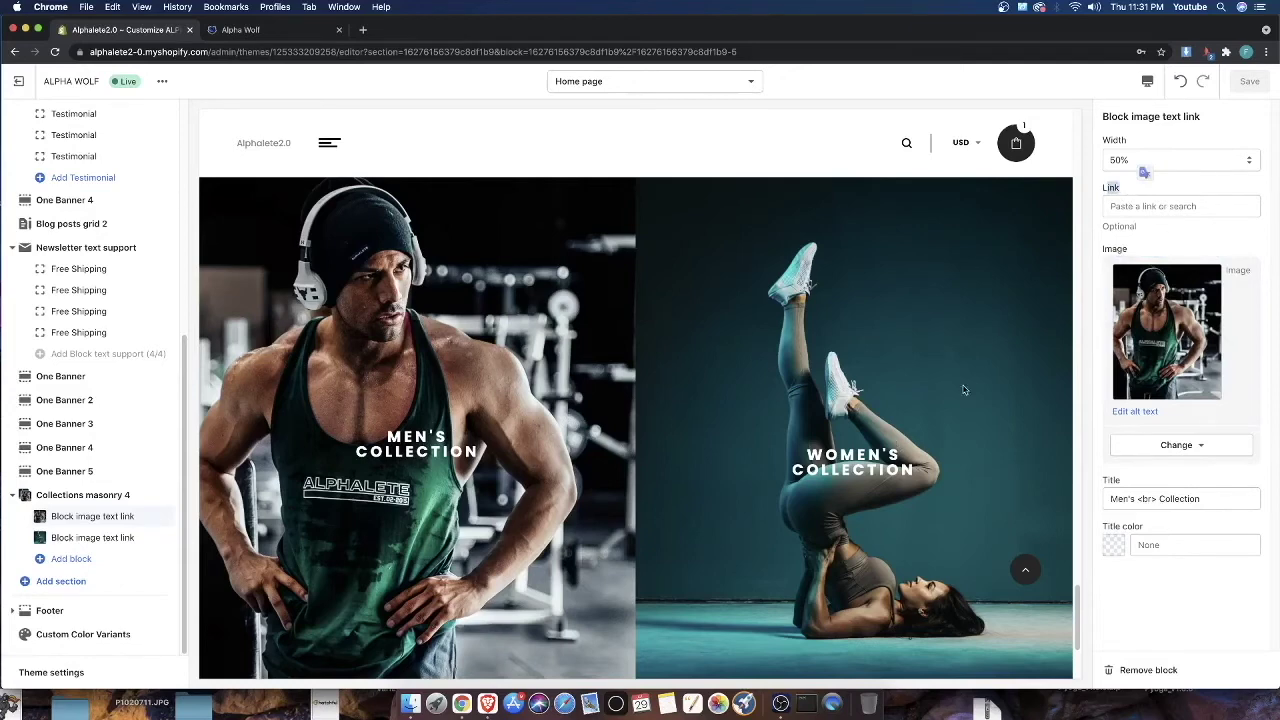
{"action": "left_click", "coordinate": [1165, 207]}
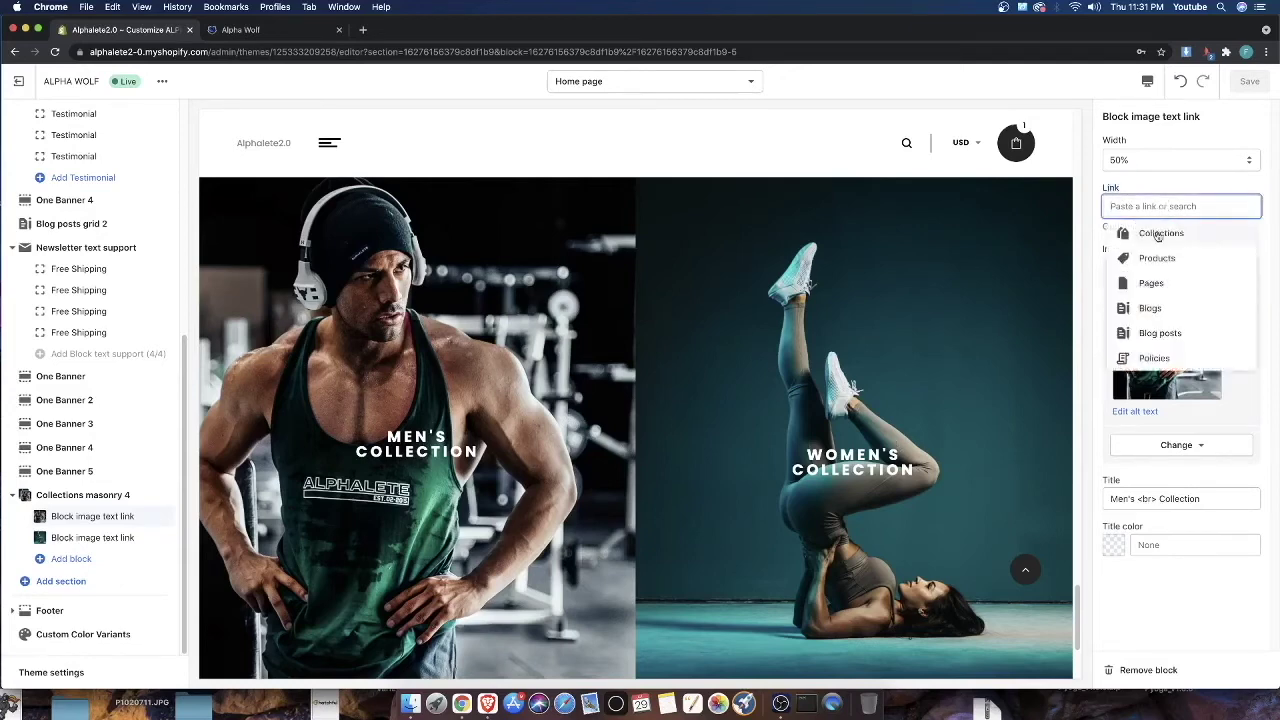
{"action": "left_click", "coordinate": [1150, 255]}
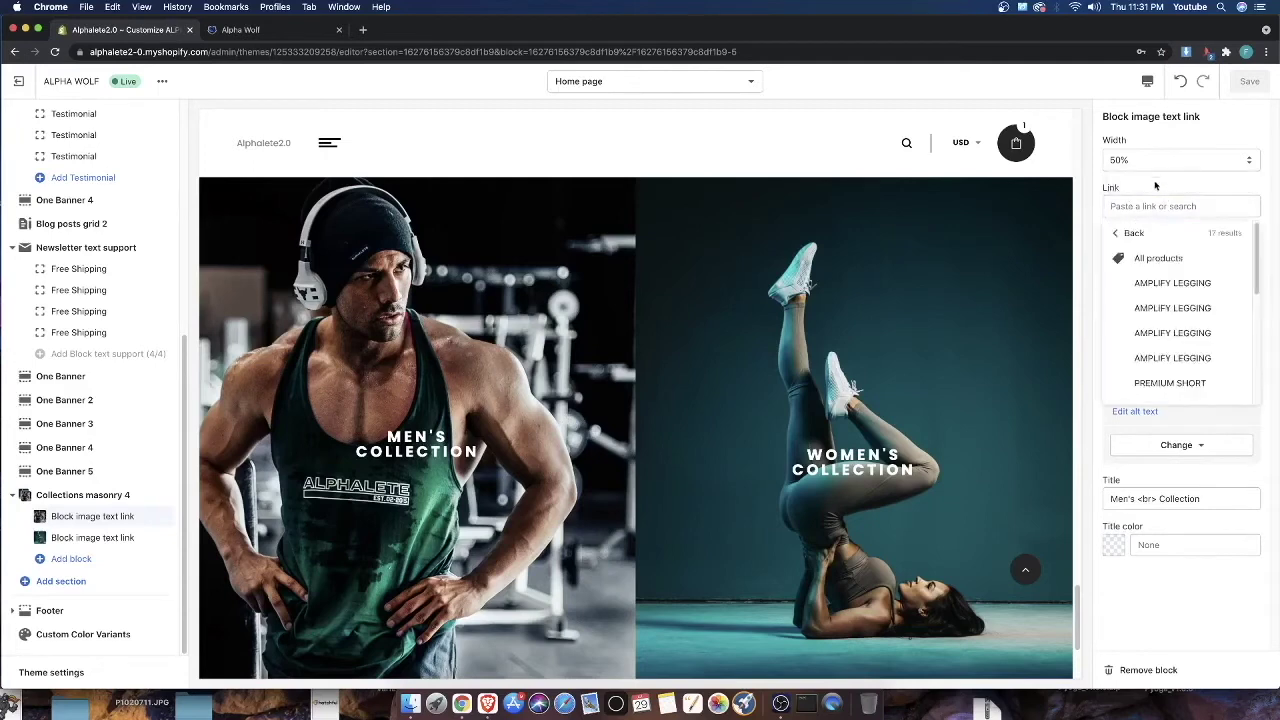
{"action": "left_click", "coordinate": [1122, 234]}
{"action": "left_click", "coordinate": [1168, 237]}
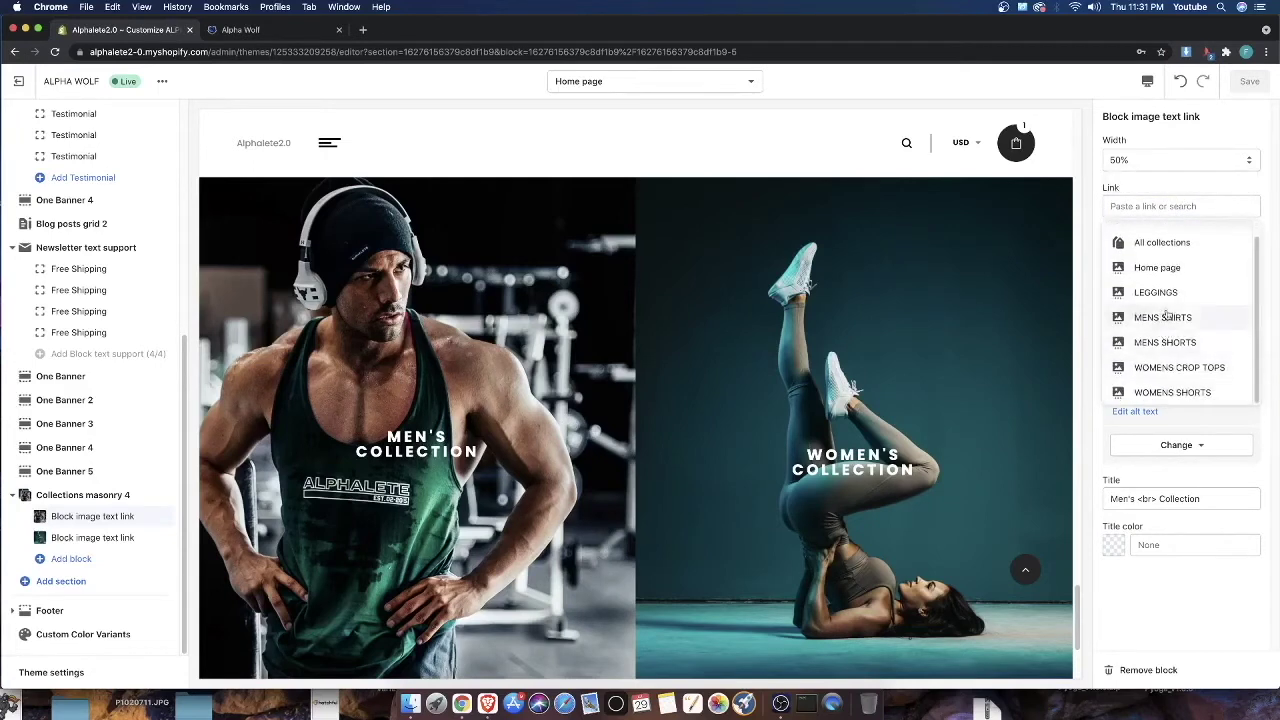
{"action": "left_click", "coordinate": [1164, 317]}
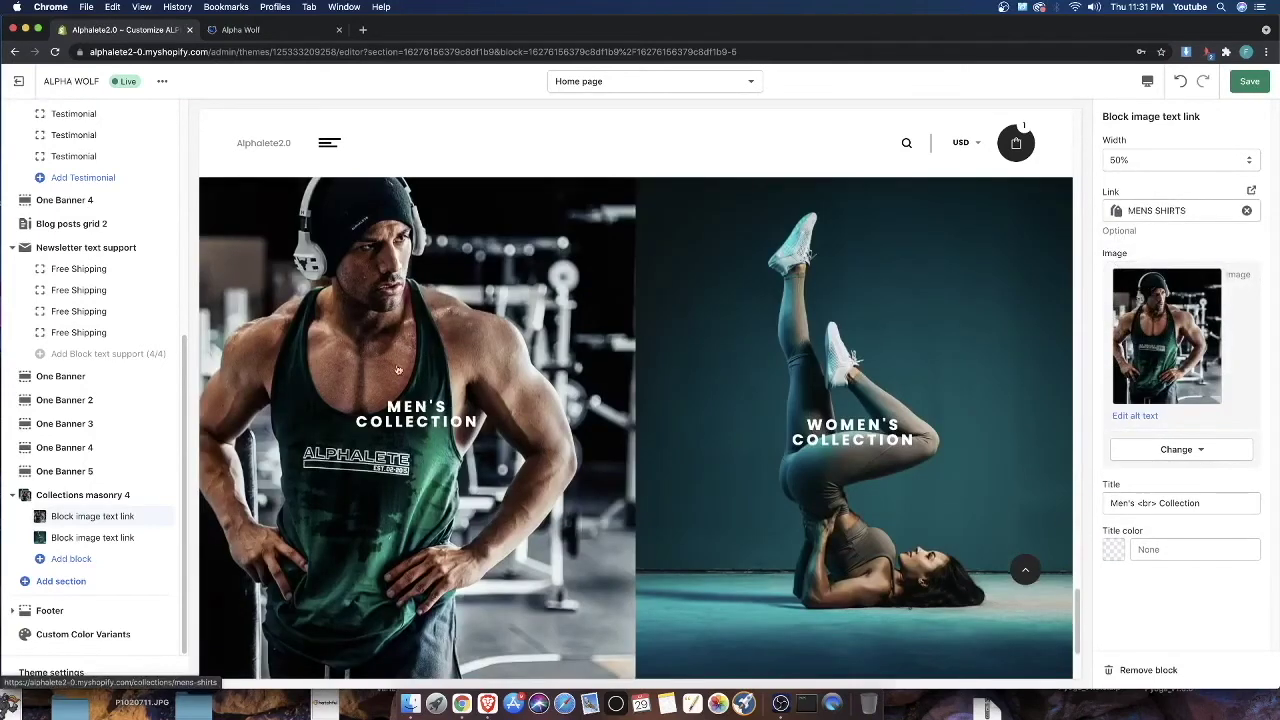
{"action": "left_click", "coordinate": [1249, 81]}
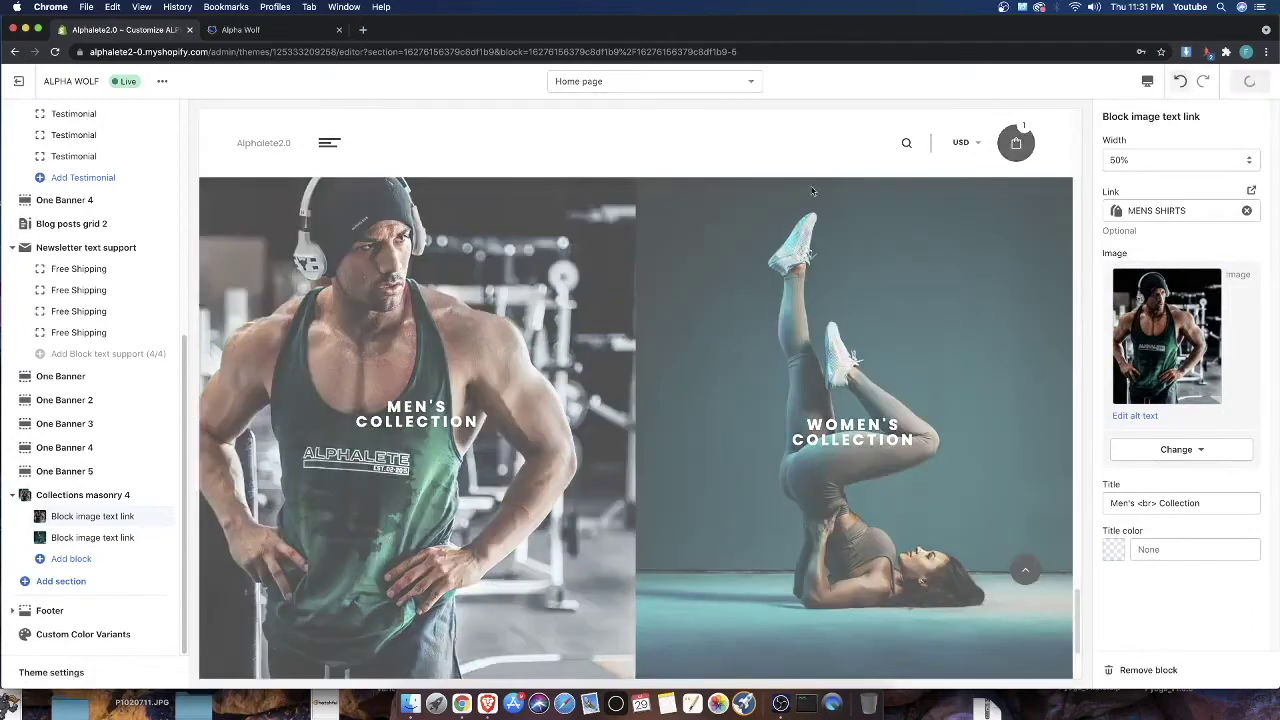
Link the second image text link block to the LEGGINGS collection and save the home page
{"action": "left_click", "coordinate": [69, 540]}
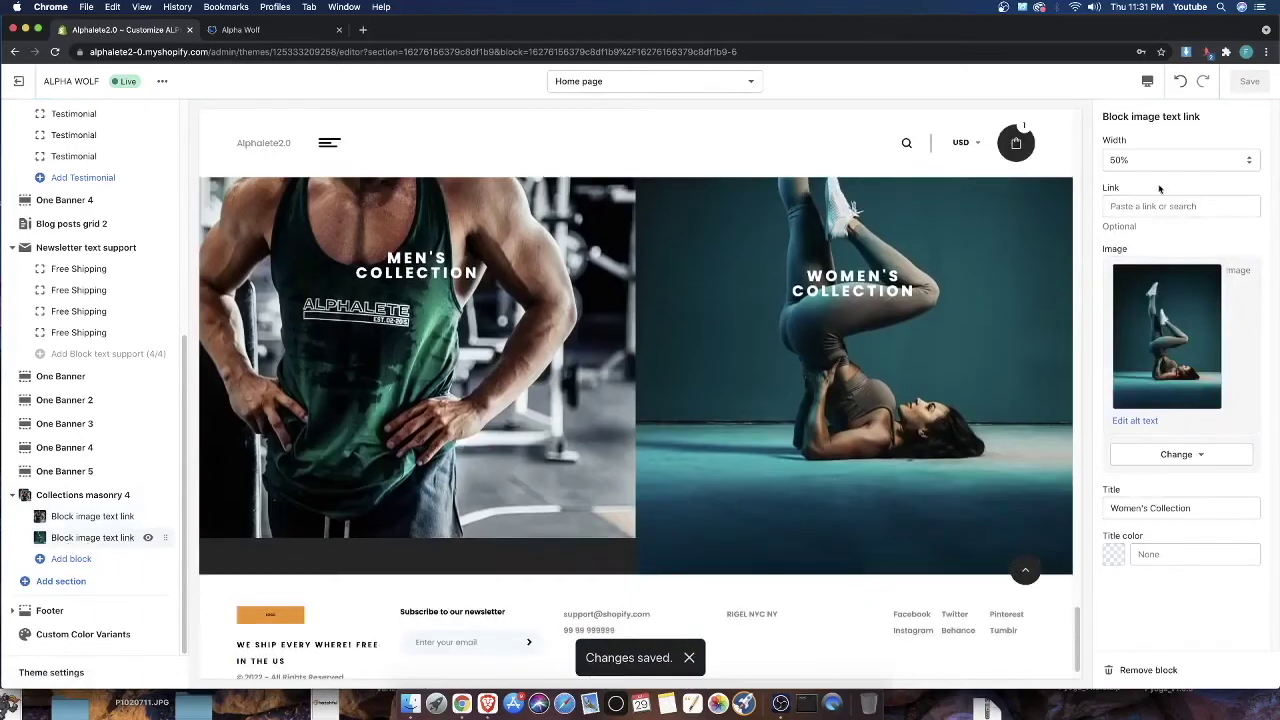
{"action": "left_click", "coordinate": [1158, 205]}
{"action": "left_click", "coordinate": [1159, 236]}
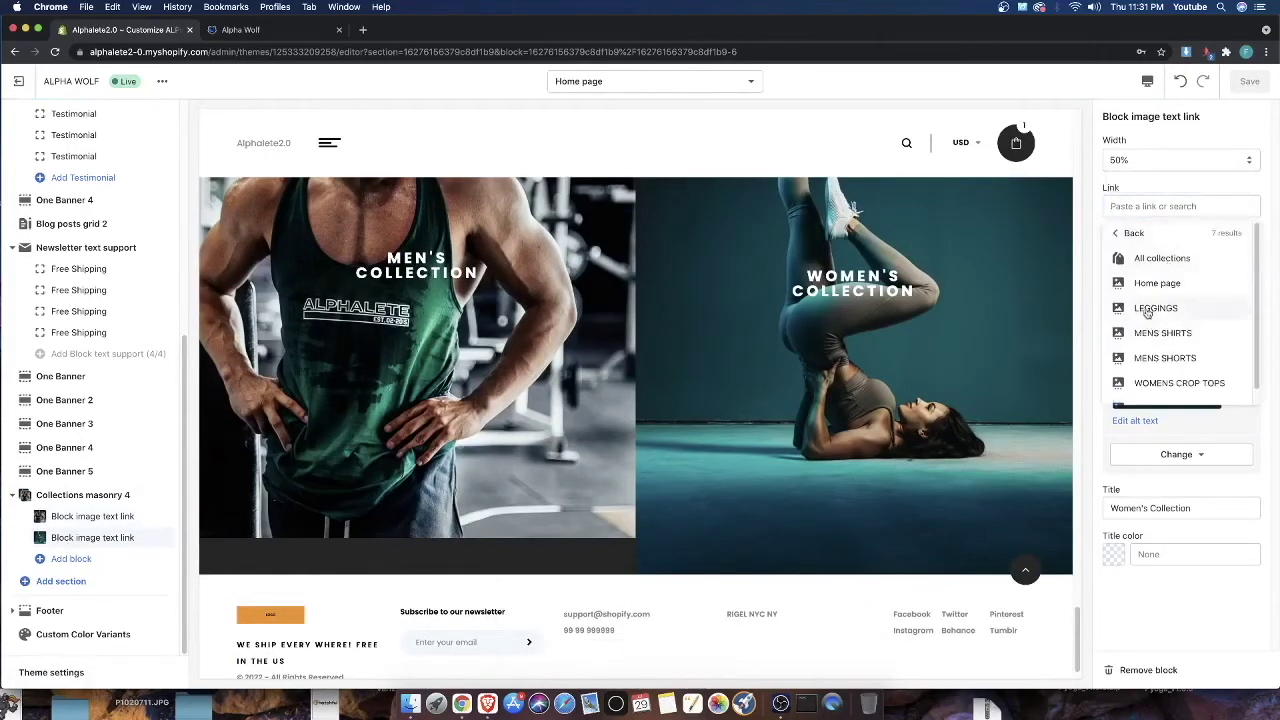
{"action": "left_click", "coordinate": [1155, 309]}
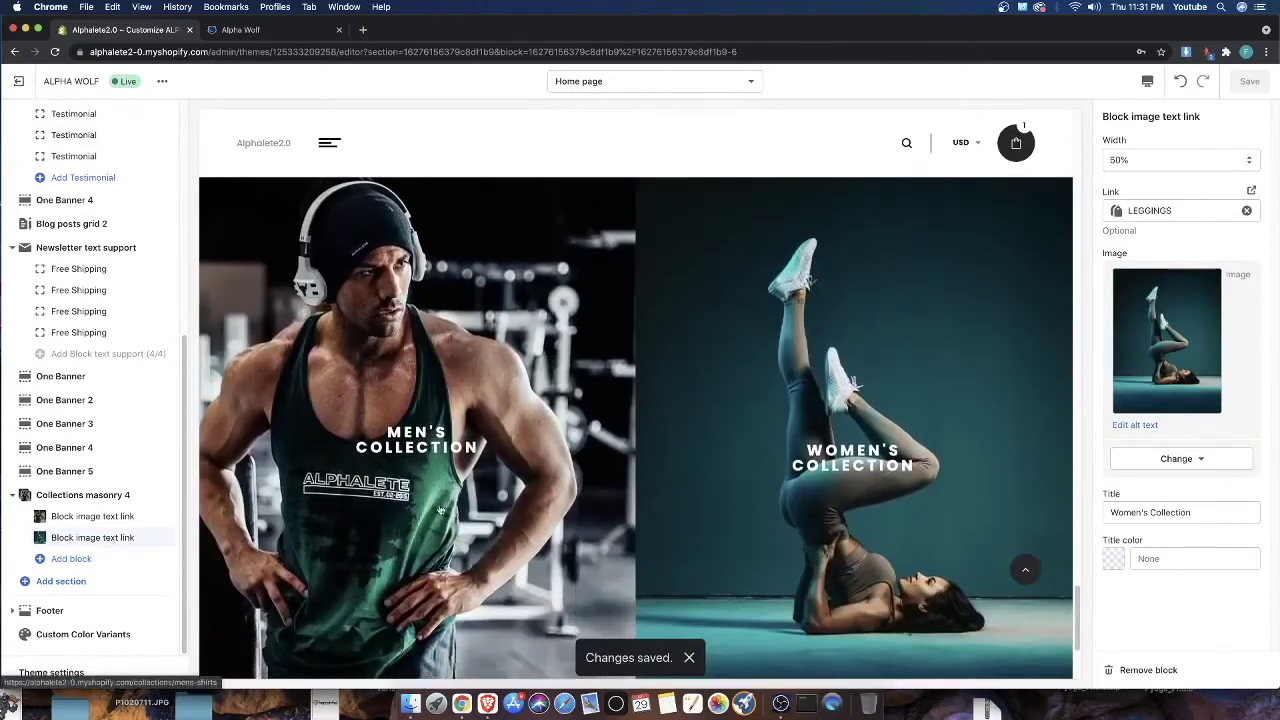
Test the men's and women's tile links in the preview, returning to the home page after each collection page
{"action": "left_click", "coordinate": [420, 437]}
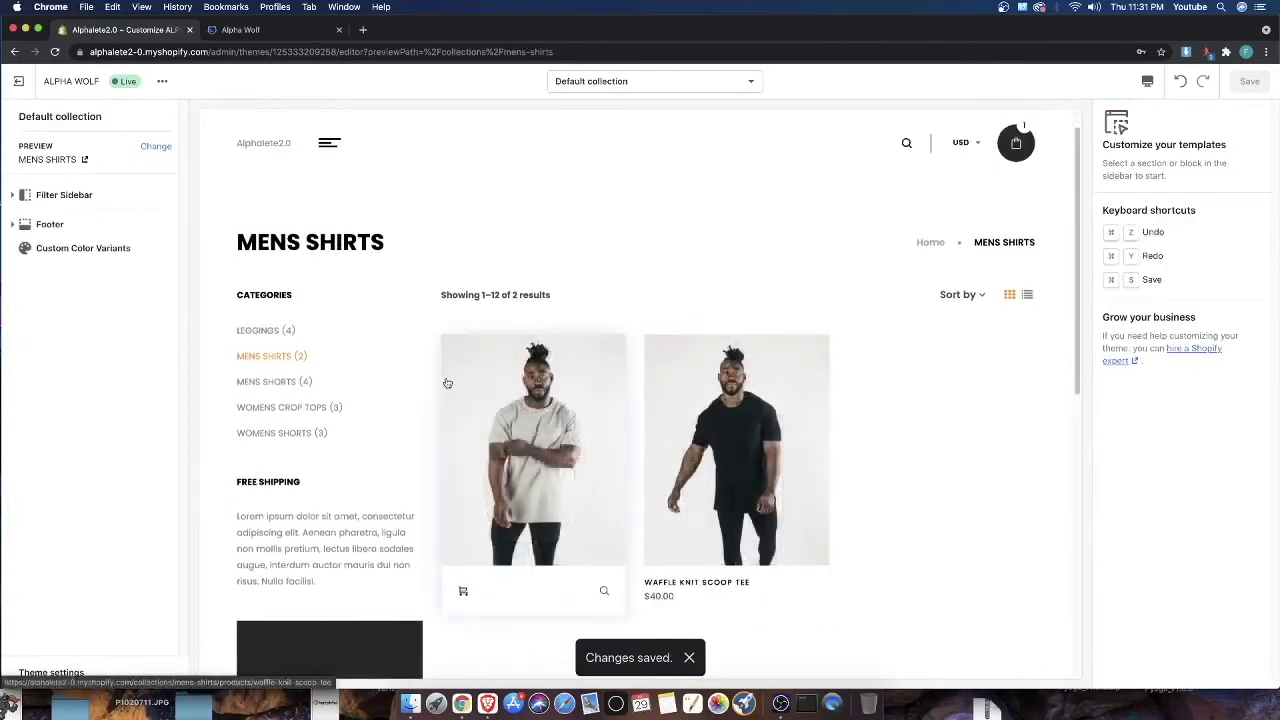
{"action": "left_click", "coordinate": [272, 143]}
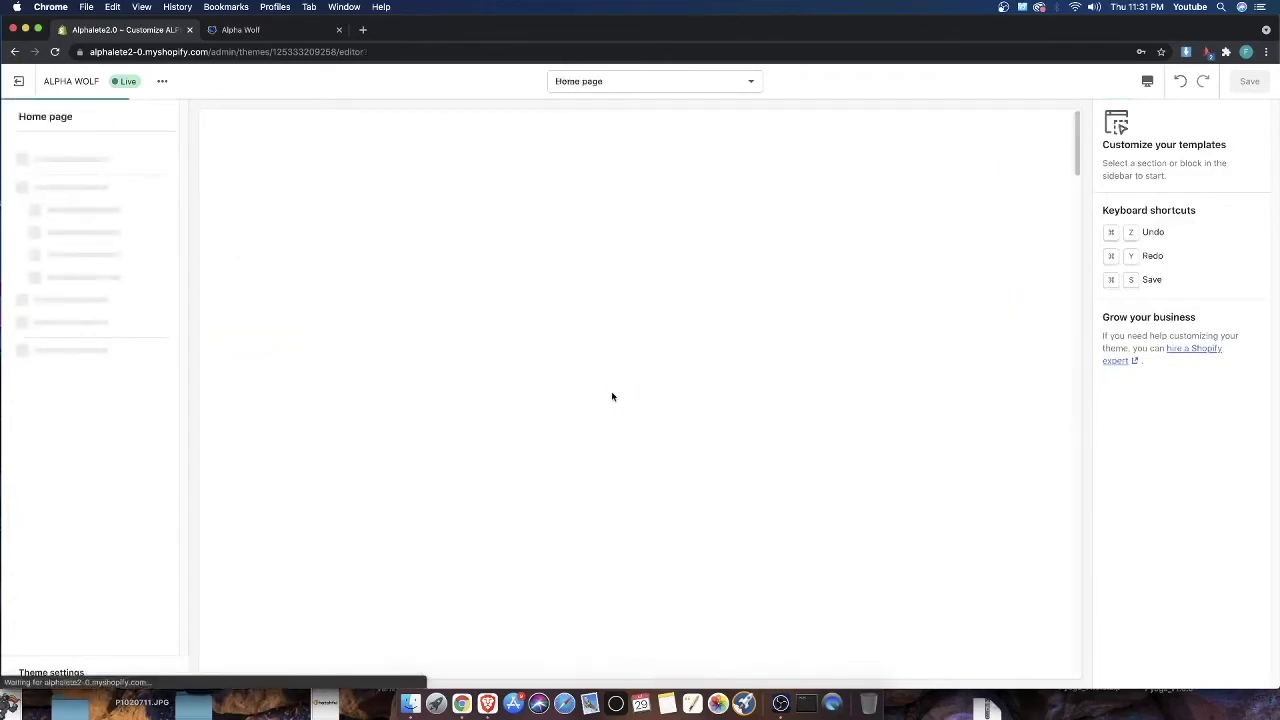
{"action": "scroll", "coordinate": [621, 410], "scroll_direction": "down", "scroll_amount": 10}
{"action": "scroll", "coordinate": [660, 433], "scroll_direction": "down", "scroll_amount": 10}
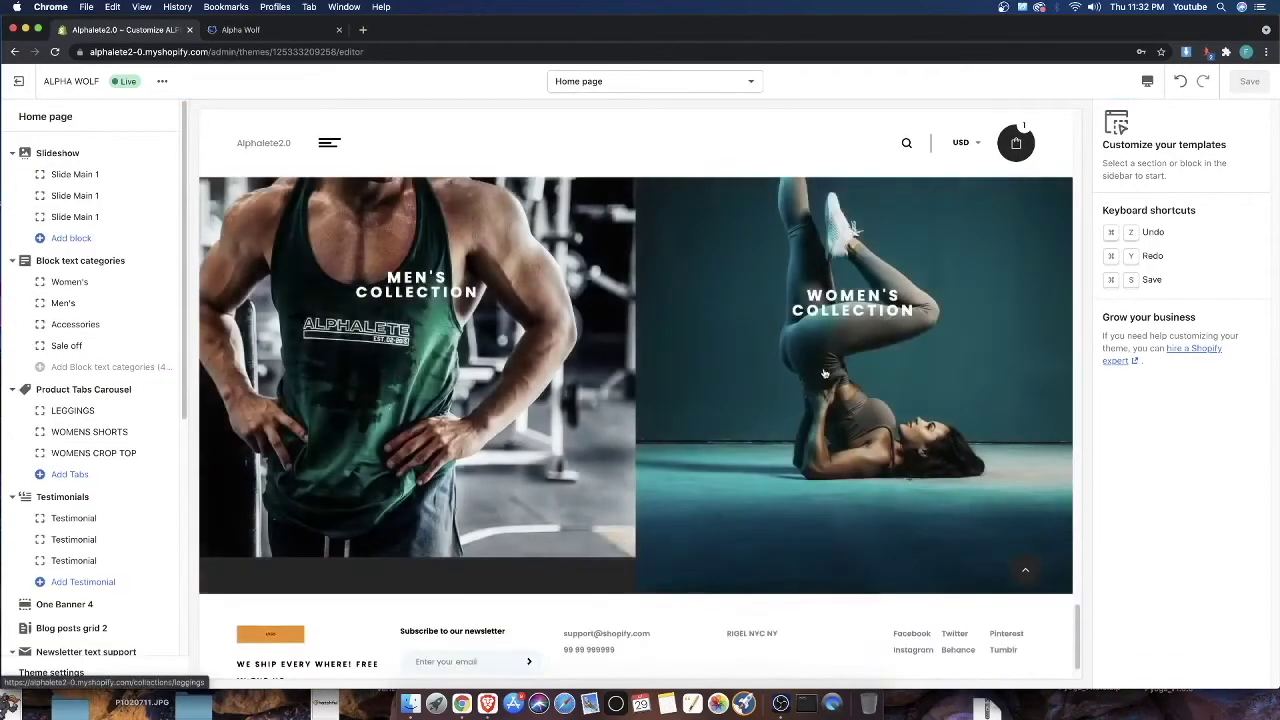
{"action": "scroll", "coordinate": [860, 415], "scroll_direction": "up", "scroll_amount": 2}
{"action": "left_click", "coordinate": [825, 422]}
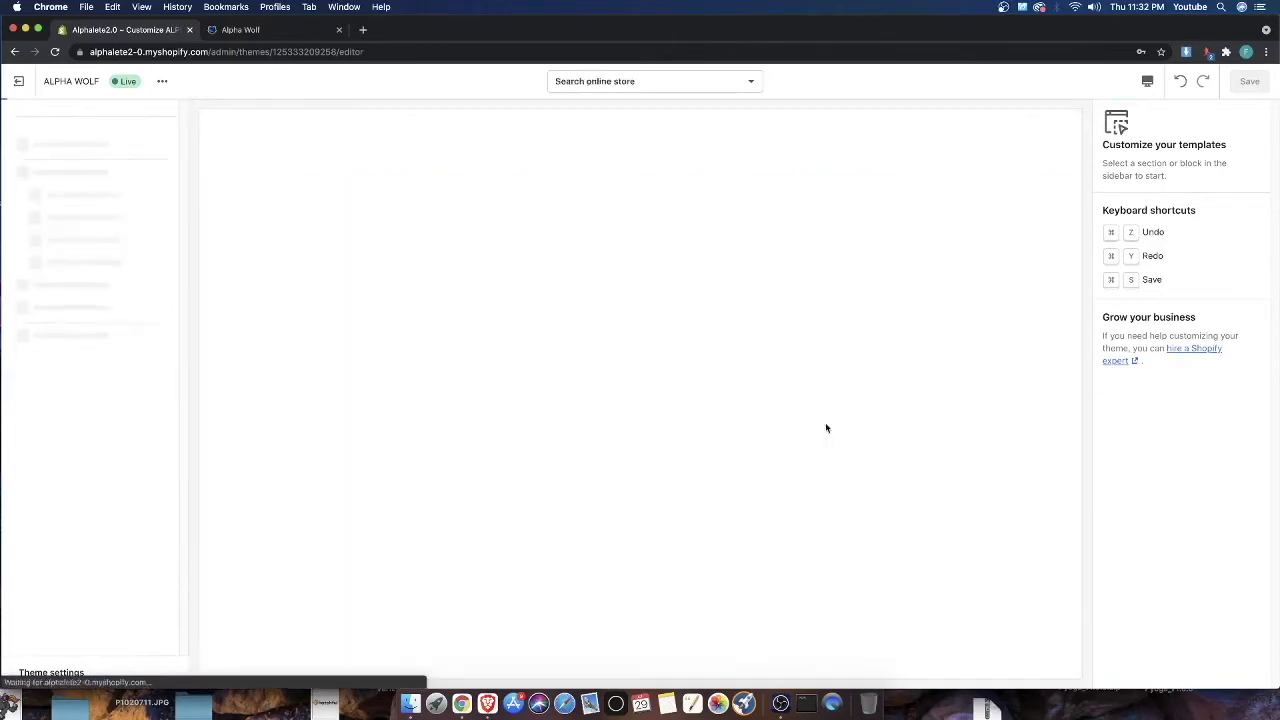
{"action": "scroll", "coordinate": [460, 400], "scroll_direction": "down", "scroll_amount": 2}
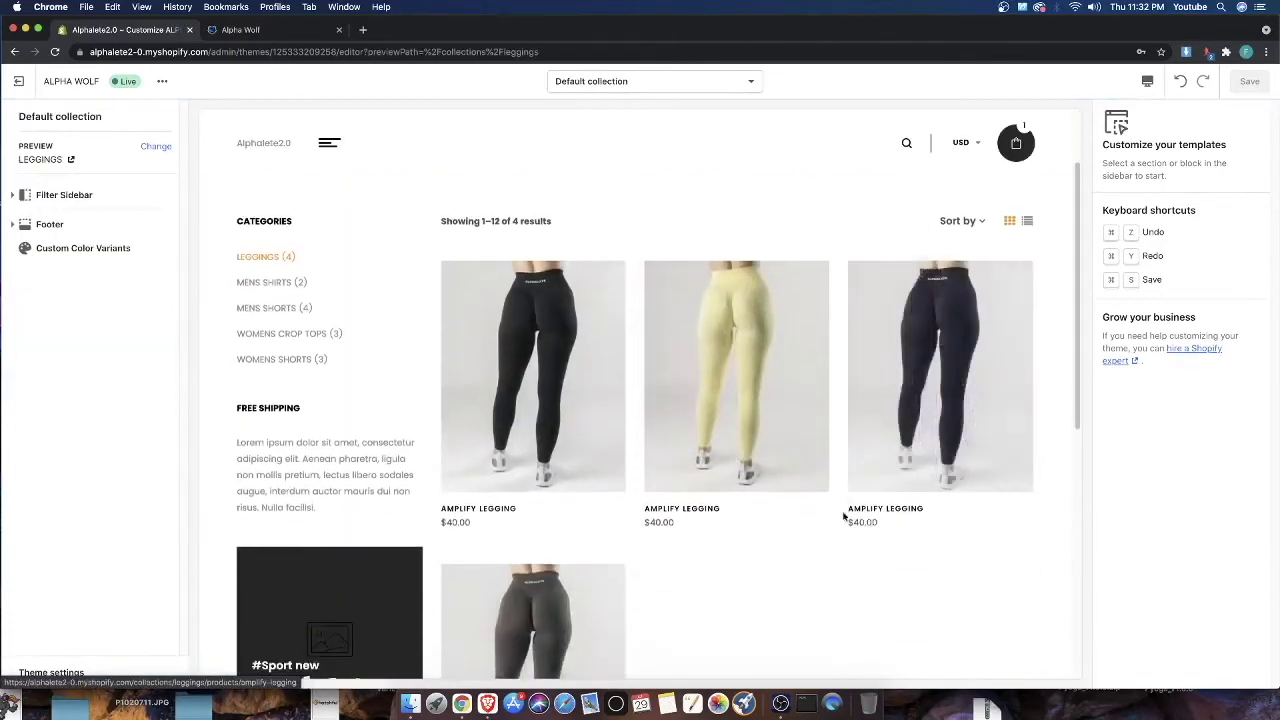
{"action": "left_click", "coordinate": [252, 142]}
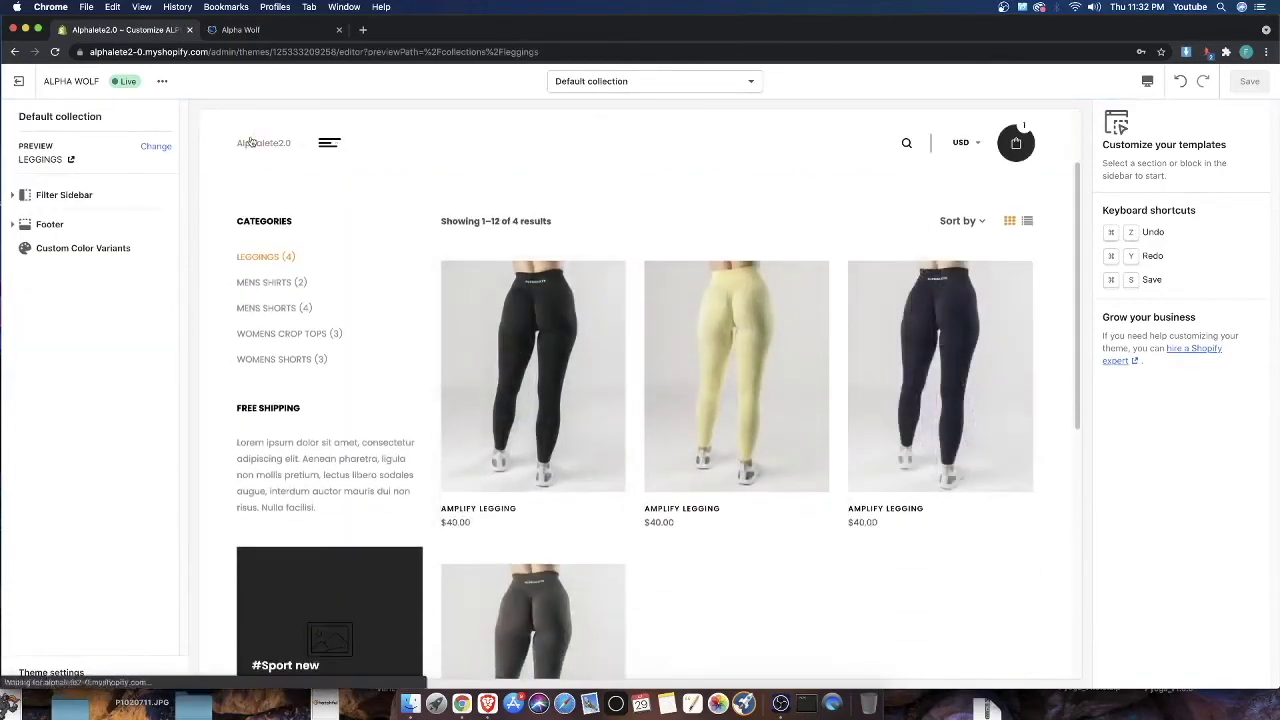
Review the linked masonry tiles and the banner sections above them in the home page preview
{"action": "scroll", "coordinate": [504, 307], "scroll_direction": "down", "scroll_amount": 15}
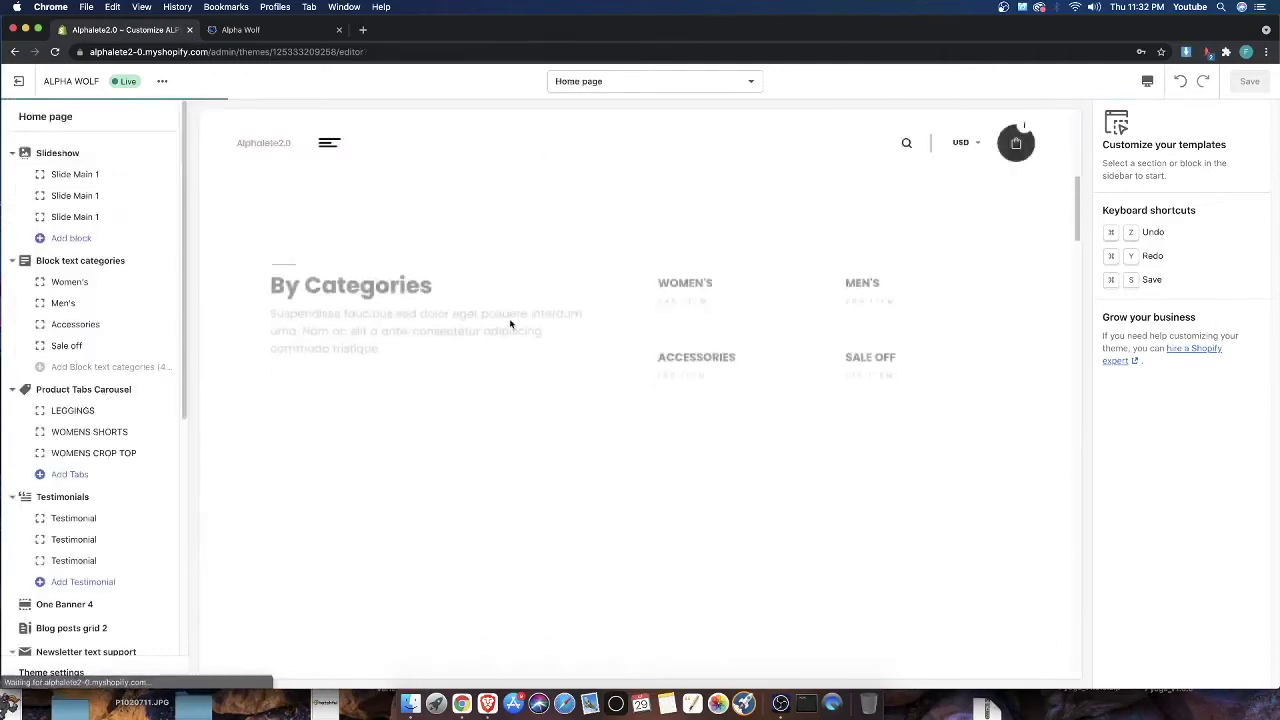
{"action": "scroll", "coordinate": [600, 387], "scroll_direction": "down", "scroll_amount": 10}
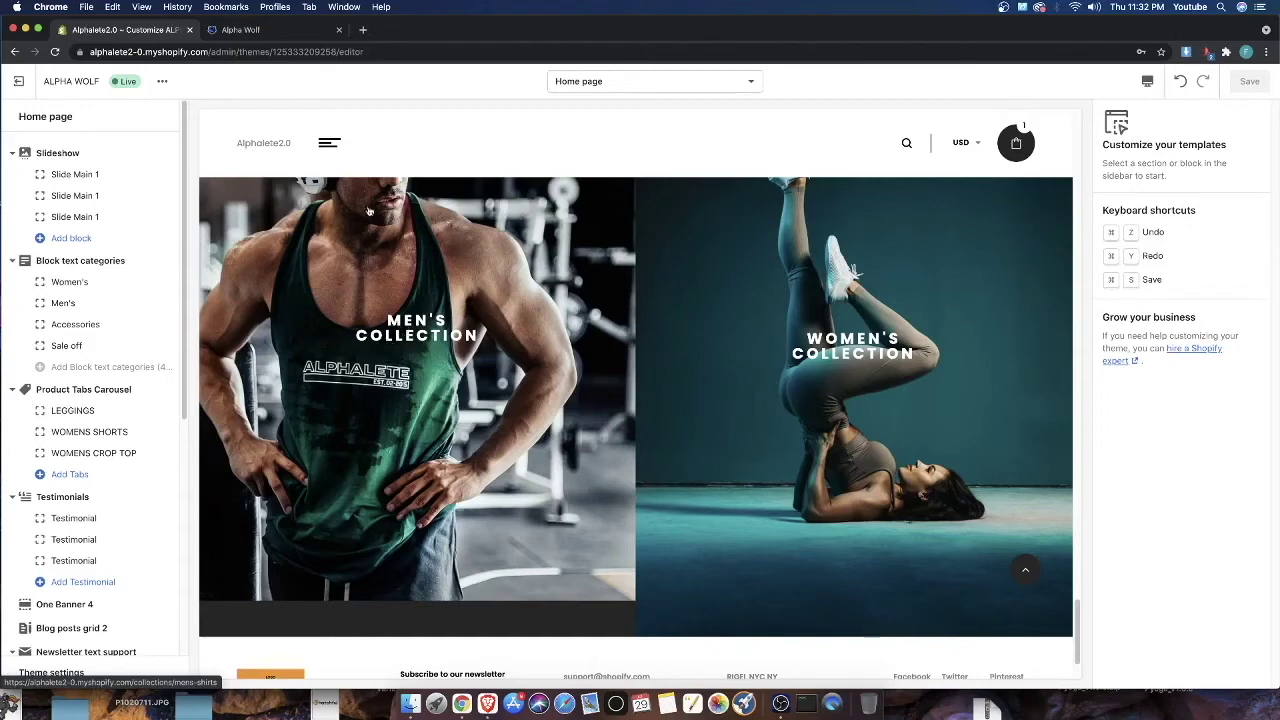
{"action": "scroll", "coordinate": [408, 318], "scroll_direction": "up", "scroll_amount": 1}
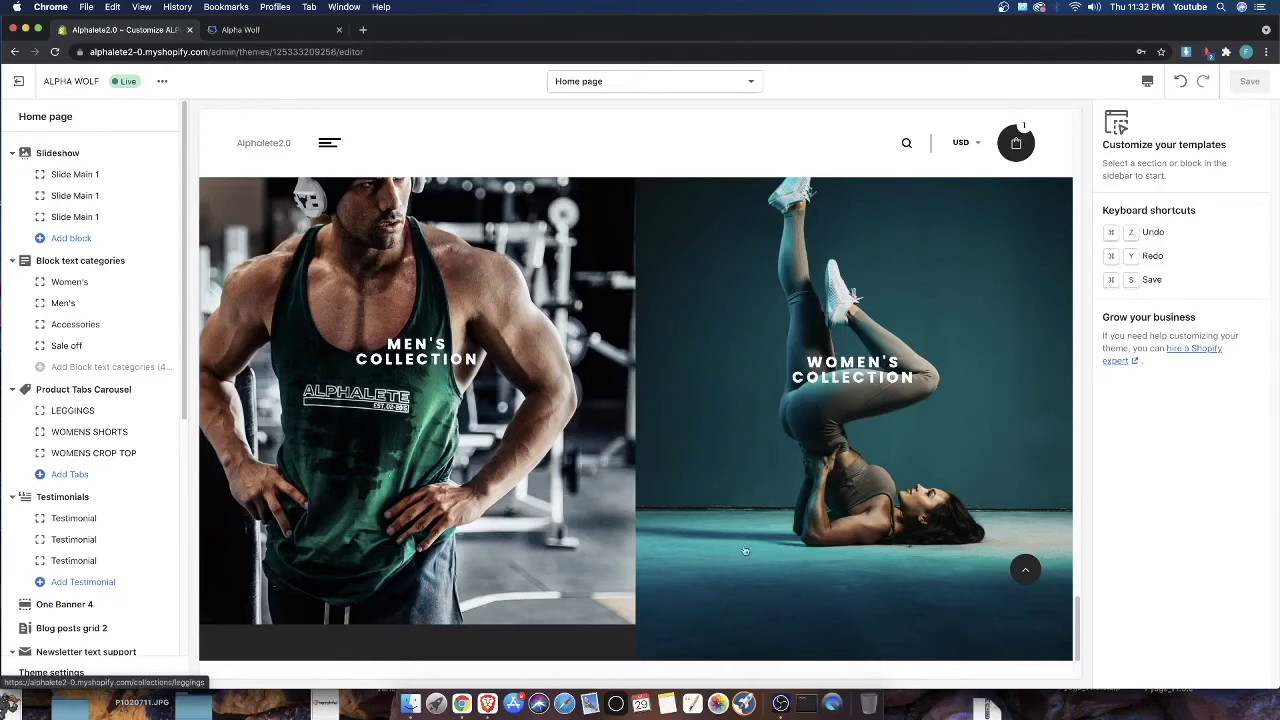
{"action": "scroll", "coordinate": [562, 598], "scroll_direction": "up", "scroll_amount": 1}
{"action": "scroll", "coordinate": [556, 601], "scroll_direction": "down", "scroll_amount": 2}
{"action": "scroll", "coordinate": [555, 600], "scroll_direction": "up", "scroll_amount": 3}
{"action": "scroll", "coordinate": [555, 600], "scroll_direction": "up", "scroll_amount": 1}
{"action": "scroll", "coordinate": [554, 601], "scroll_direction": "down", "scroll_amount": 2}
{"action": "scroll", "coordinate": [550, 606], "scroll_direction": "up", "scroll_amount": 2}
{"action": "scroll", "coordinate": [550, 606], "scroll_direction": "up", "scroll_amount": 6}
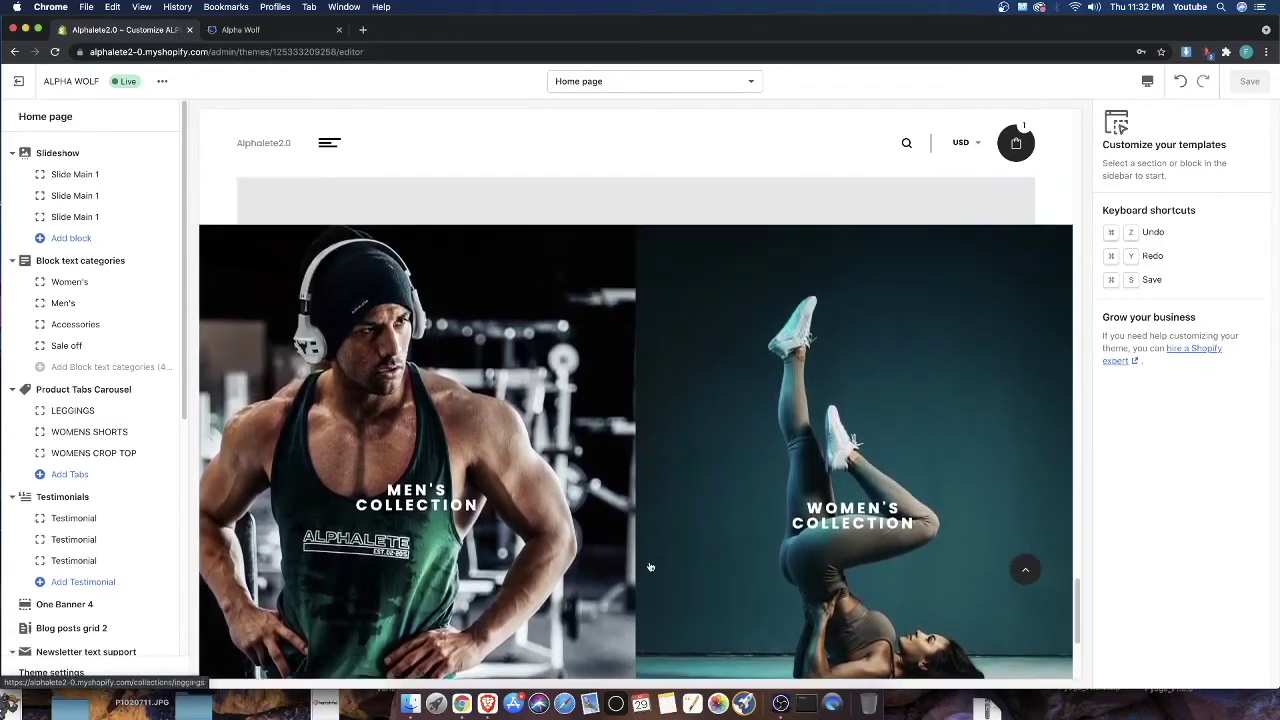
{"action": "scroll", "coordinate": [617, 503], "scroll_direction": "up", "scroll_amount": 10}
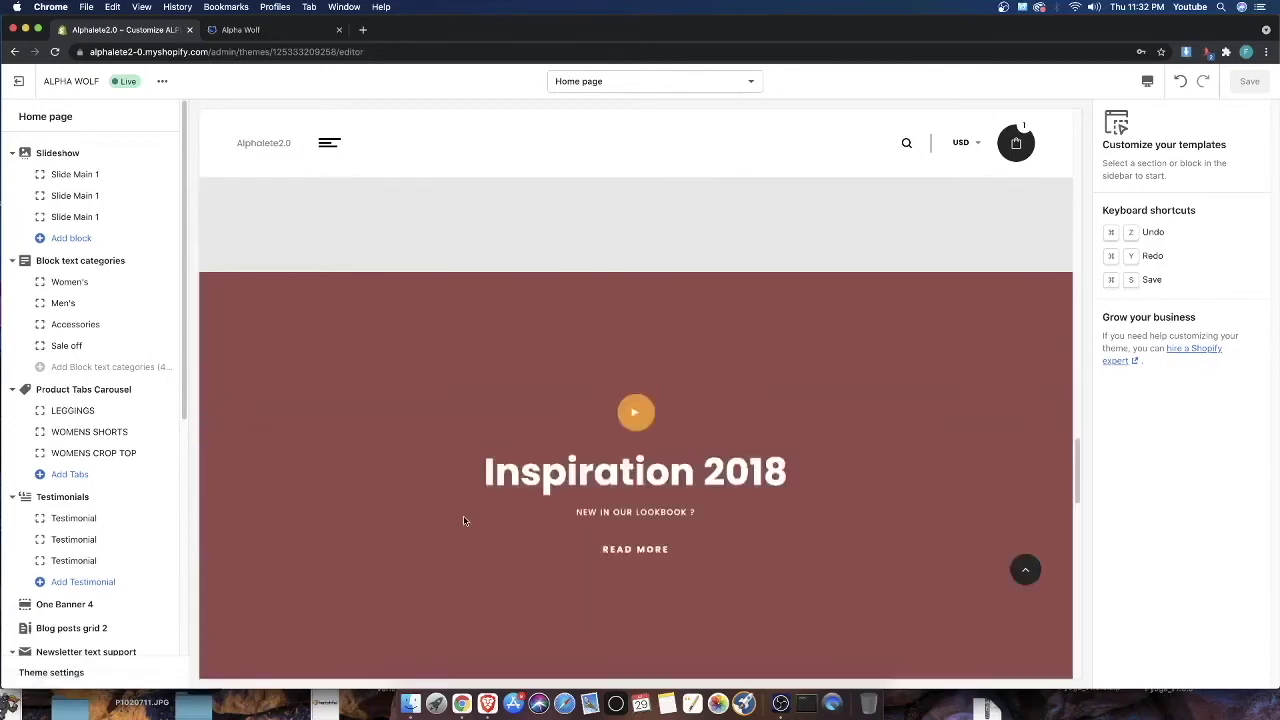
{"action": "scroll", "coordinate": [464, 515], "scroll_direction": "down", "scroll_amount": 10}
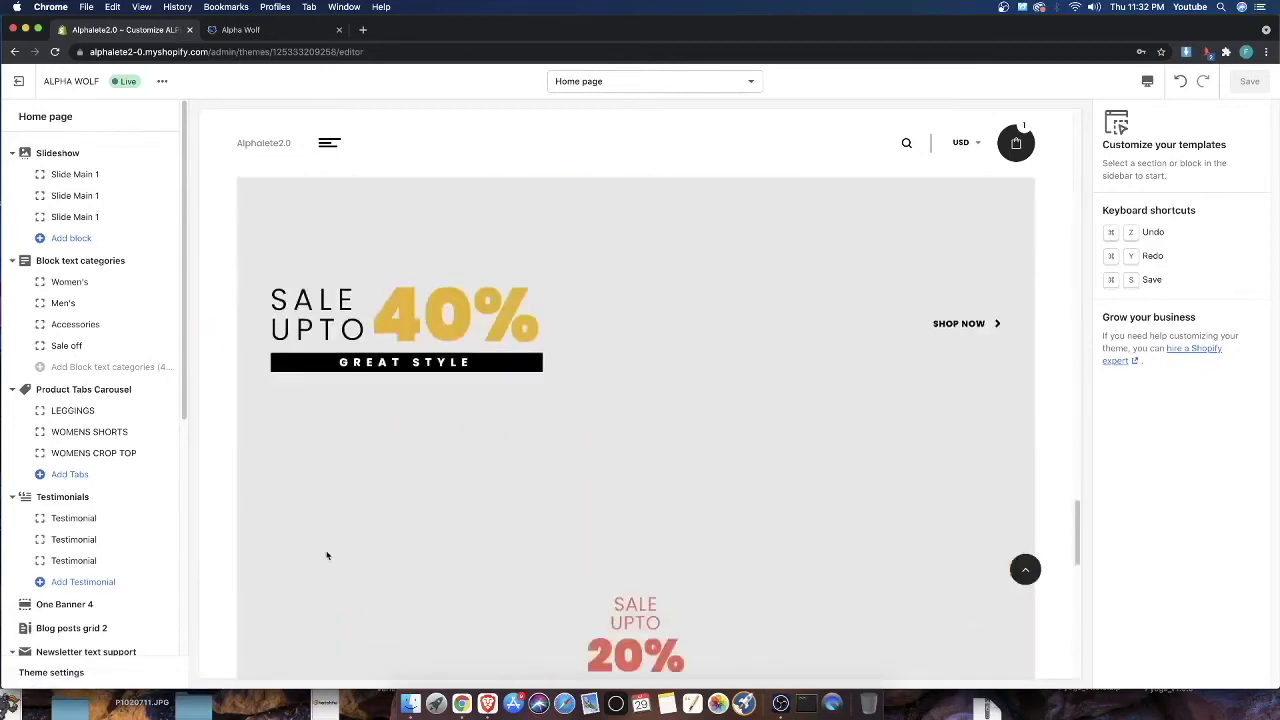
{"action": "scroll", "coordinate": [295, 570], "scroll_direction": "down", "scroll_amount": 5}
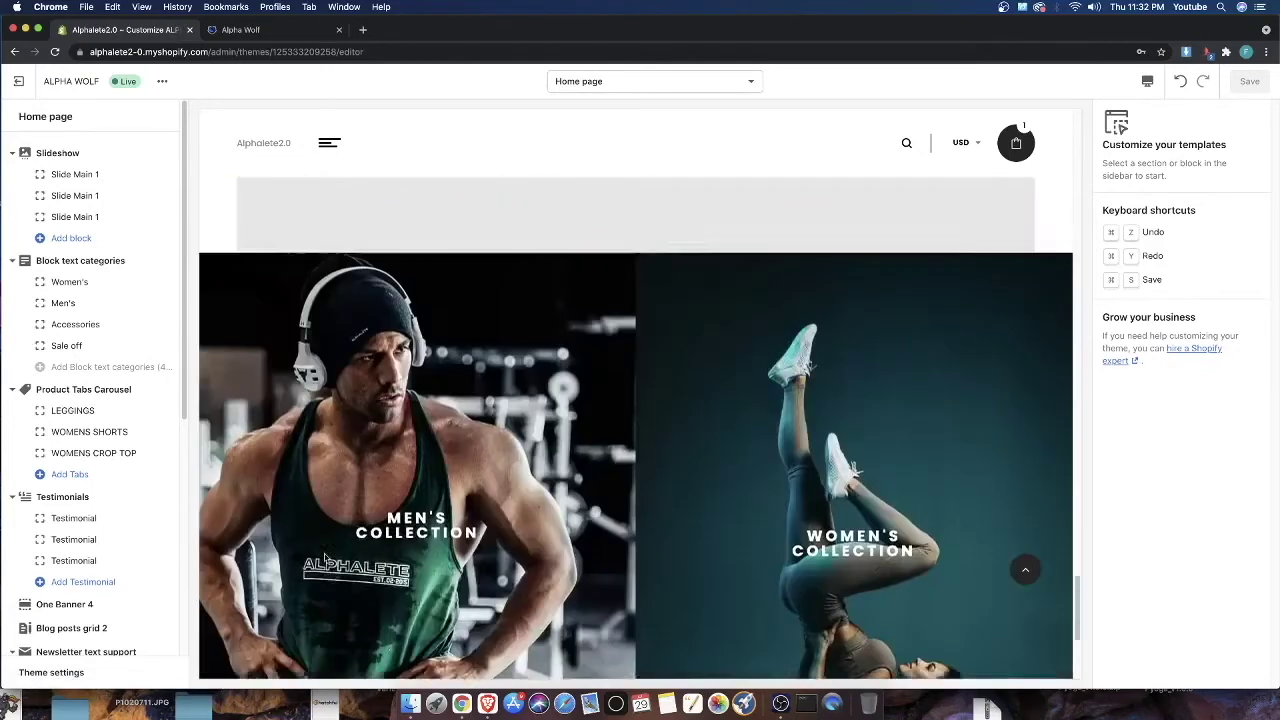
Examine the men's and women's collection tiles down to the footer, then switch to the Alpha Wolf theme page
{"action": "scroll", "coordinate": [136, 572], "scroll_direction": "down", "scroll_amount": 5}
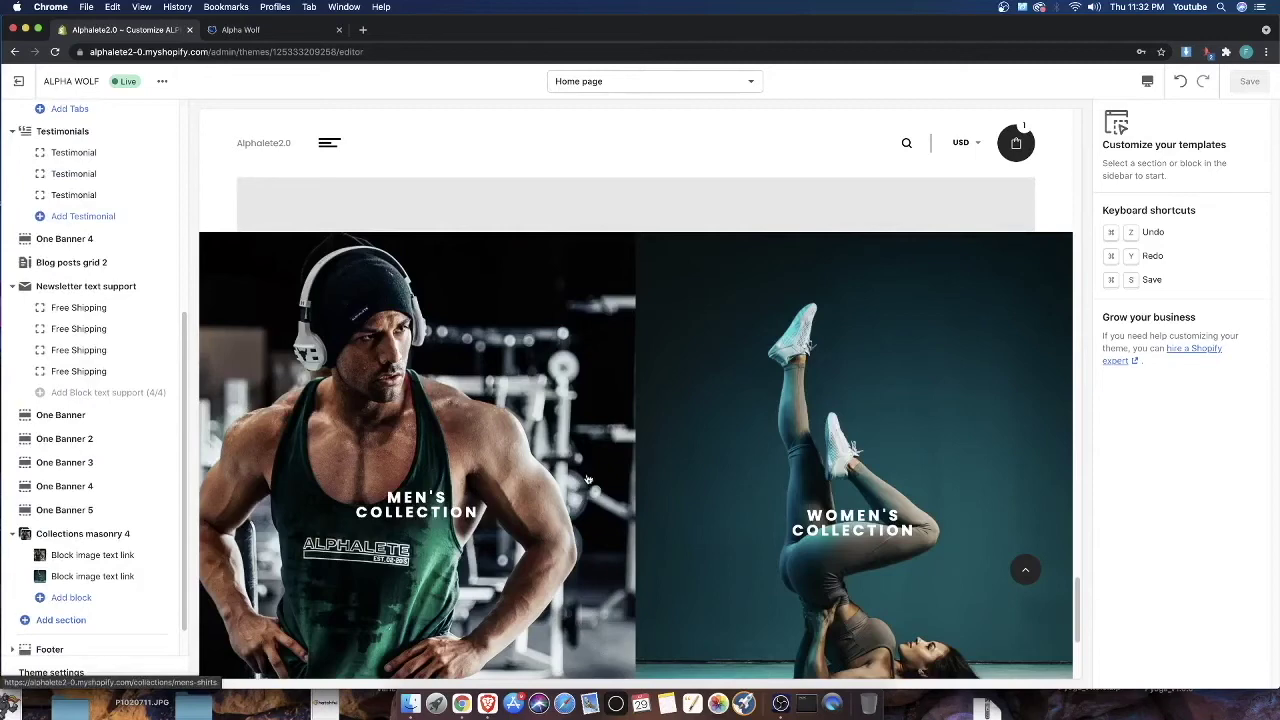
{"action": "scroll", "coordinate": [748, 250], "scroll_direction": "down", "scroll_amount": 3}
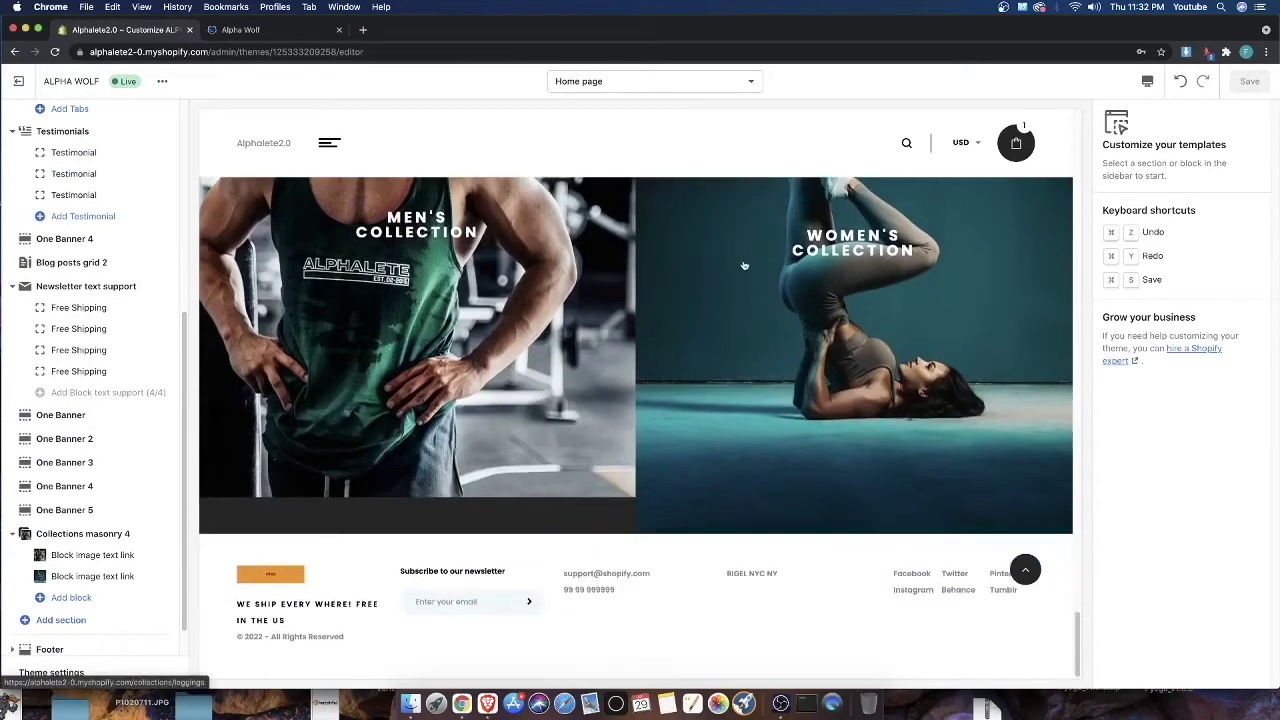
{"action": "scroll", "coordinate": [767, 311], "scroll_direction": "up", "scroll_amount": 2}
{"action": "scroll", "coordinate": [767, 311], "scroll_direction": "up", "scroll_amount": 1}
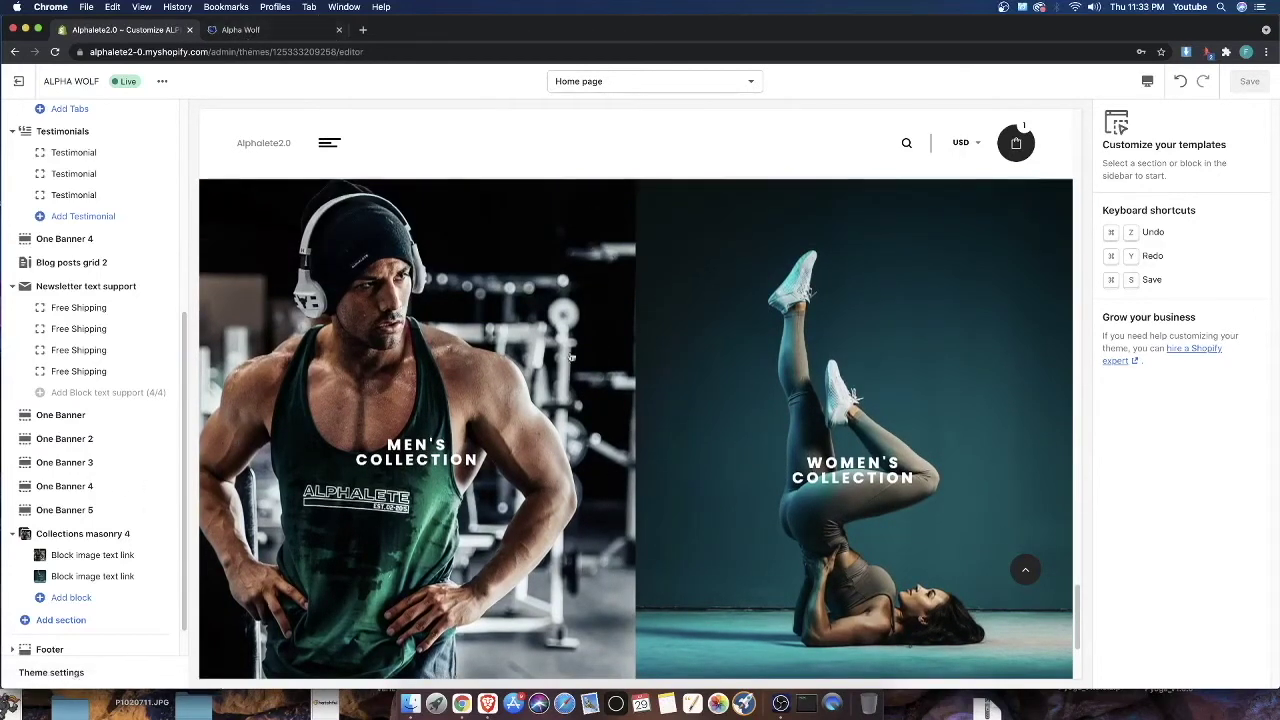
{"action": "left_click", "coordinate": [272, 29]}
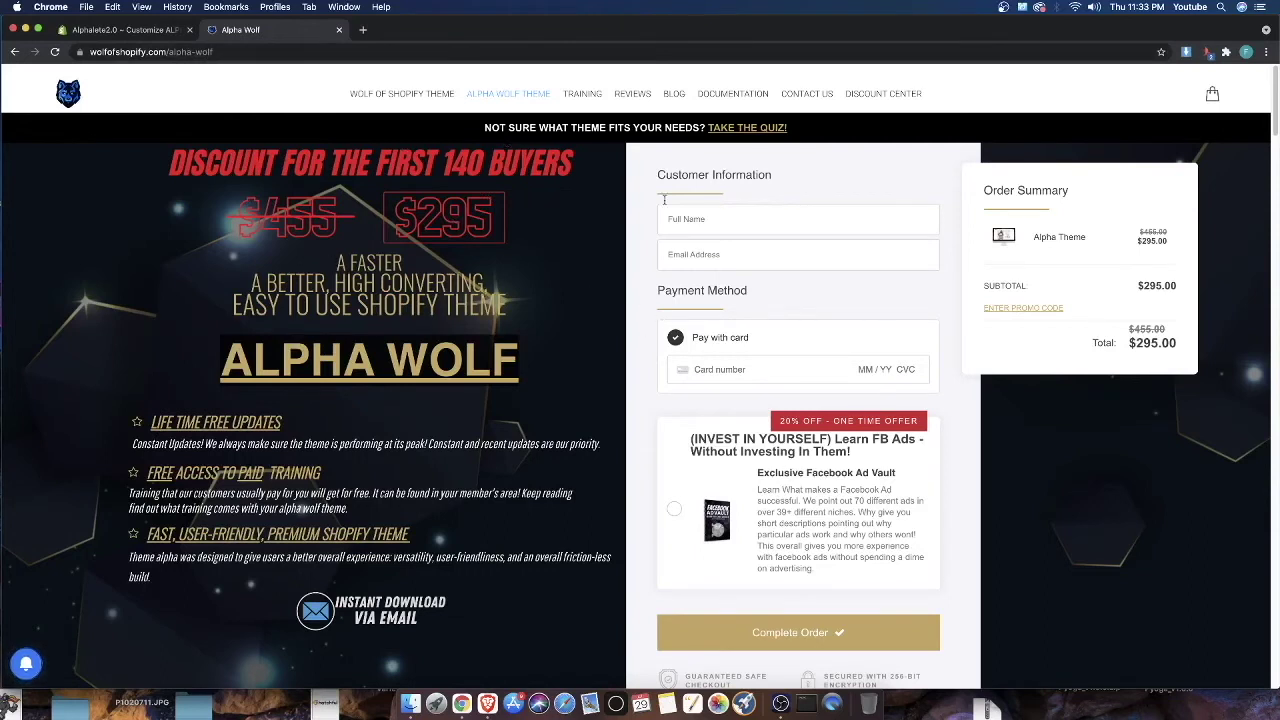
{"action": "left_click", "coordinate": [785, 708]}
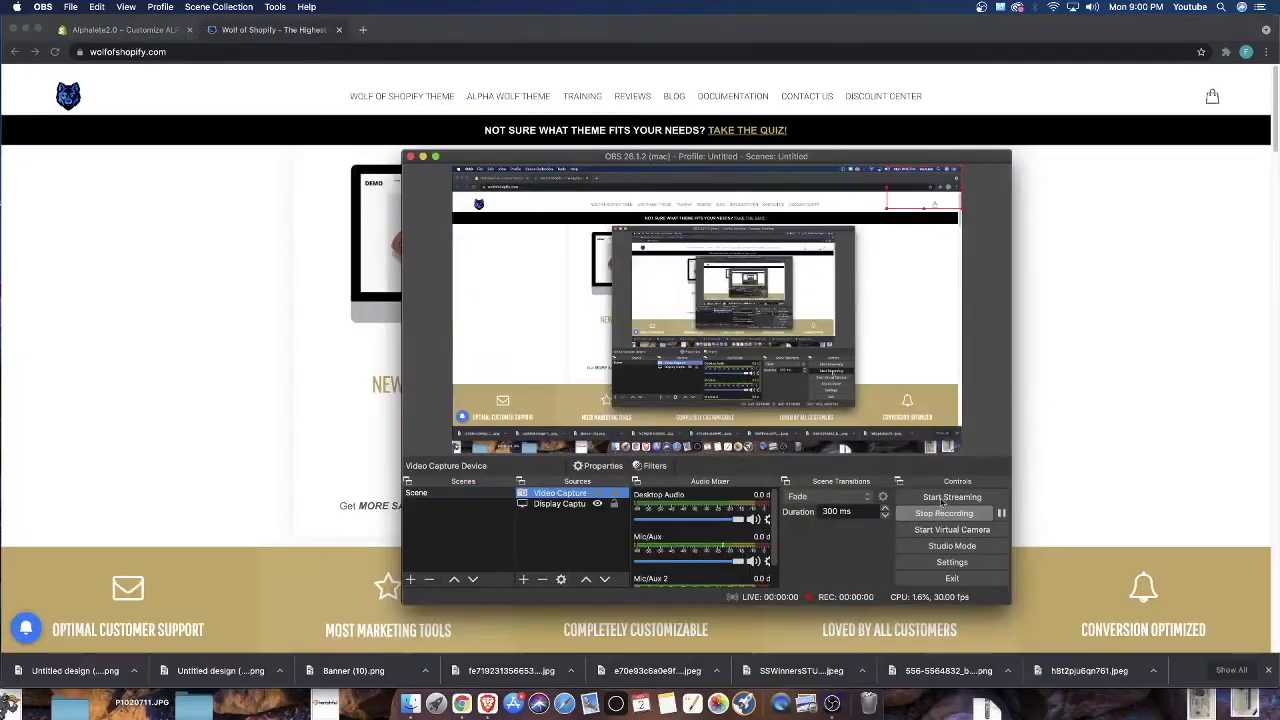
{"action": "left_click", "coordinate": [138, 123]}
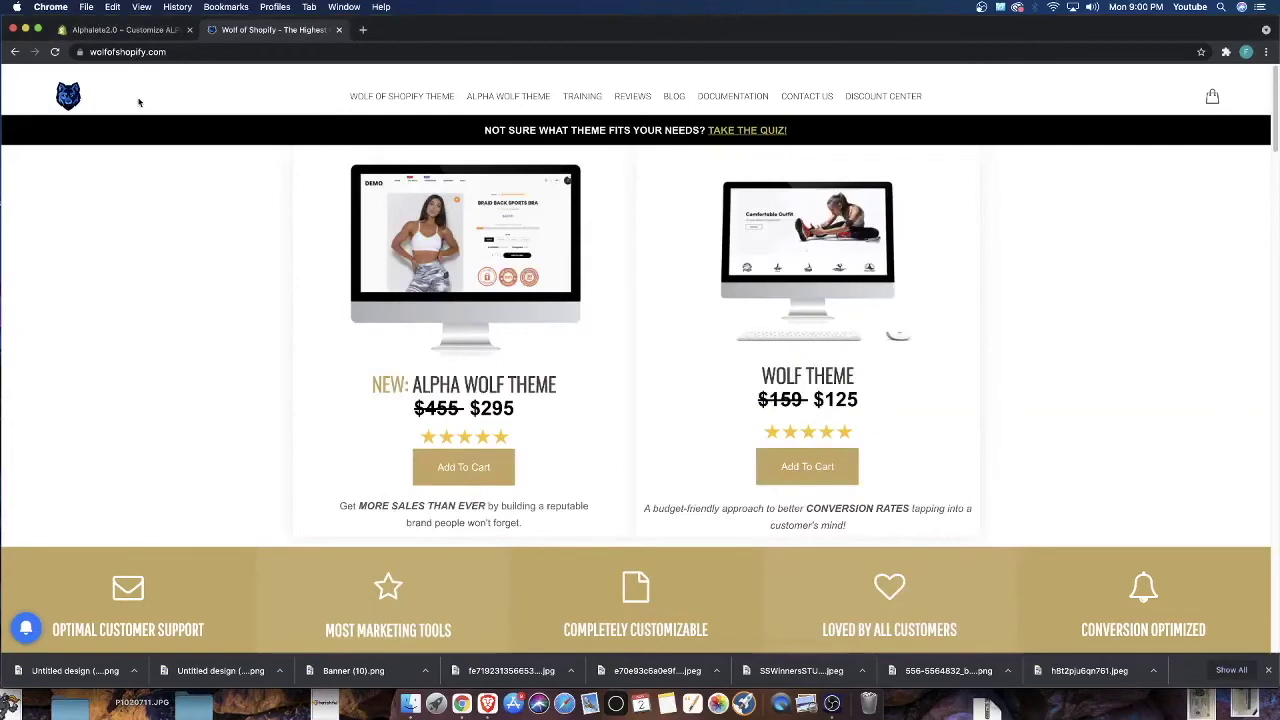
Check the Collections masonry 4 tiles in the theme editor preview, then switch to the Wolf of Shopify home page
{"action": "left_click", "coordinate": [118, 32]}
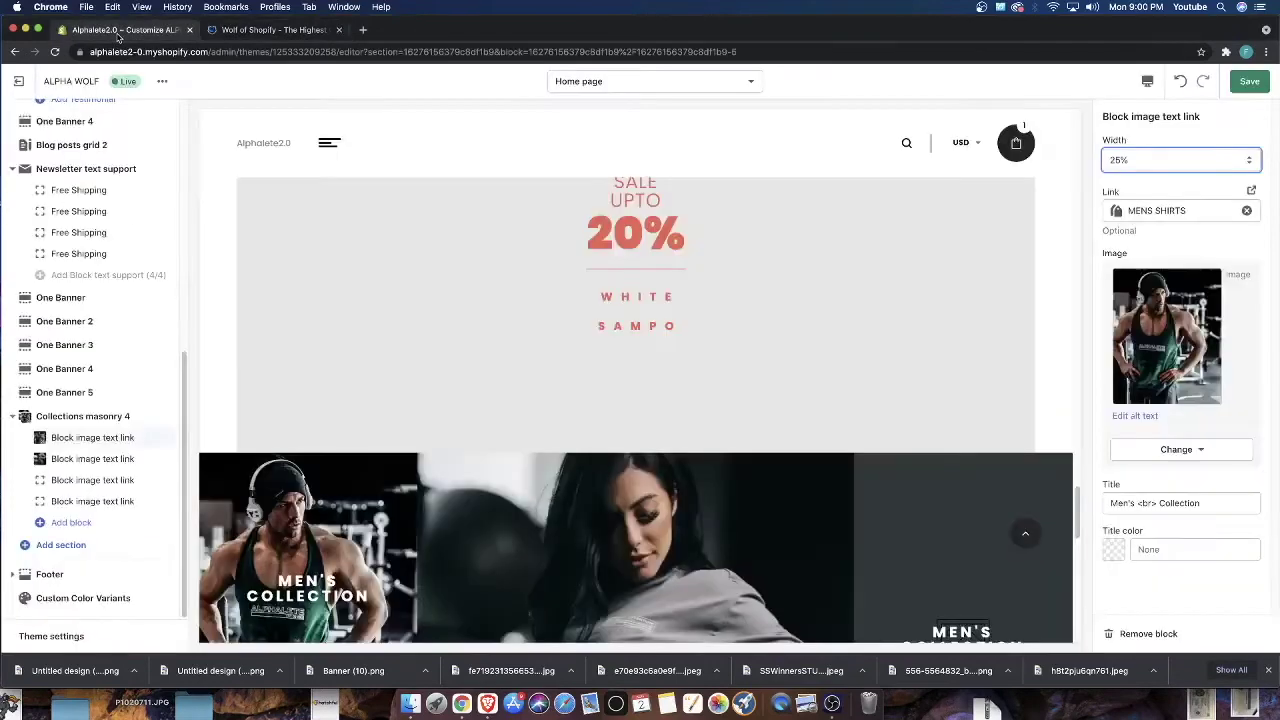
{"action": "scroll", "coordinate": [1013, 360], "scroll_direction": "down", "scroll_amount": 7}
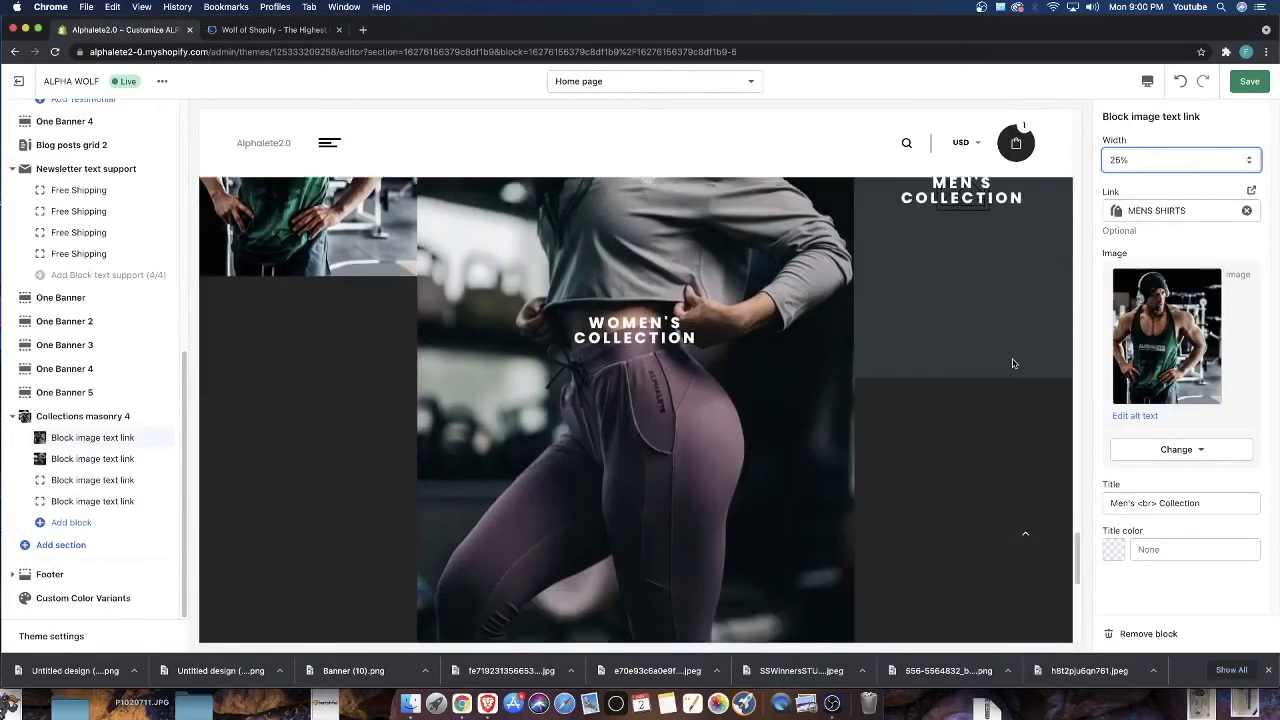
{"action": "scroll", "coordinate": [1006, 359], "scroll_direction": "up", "scroll_amount": 5}
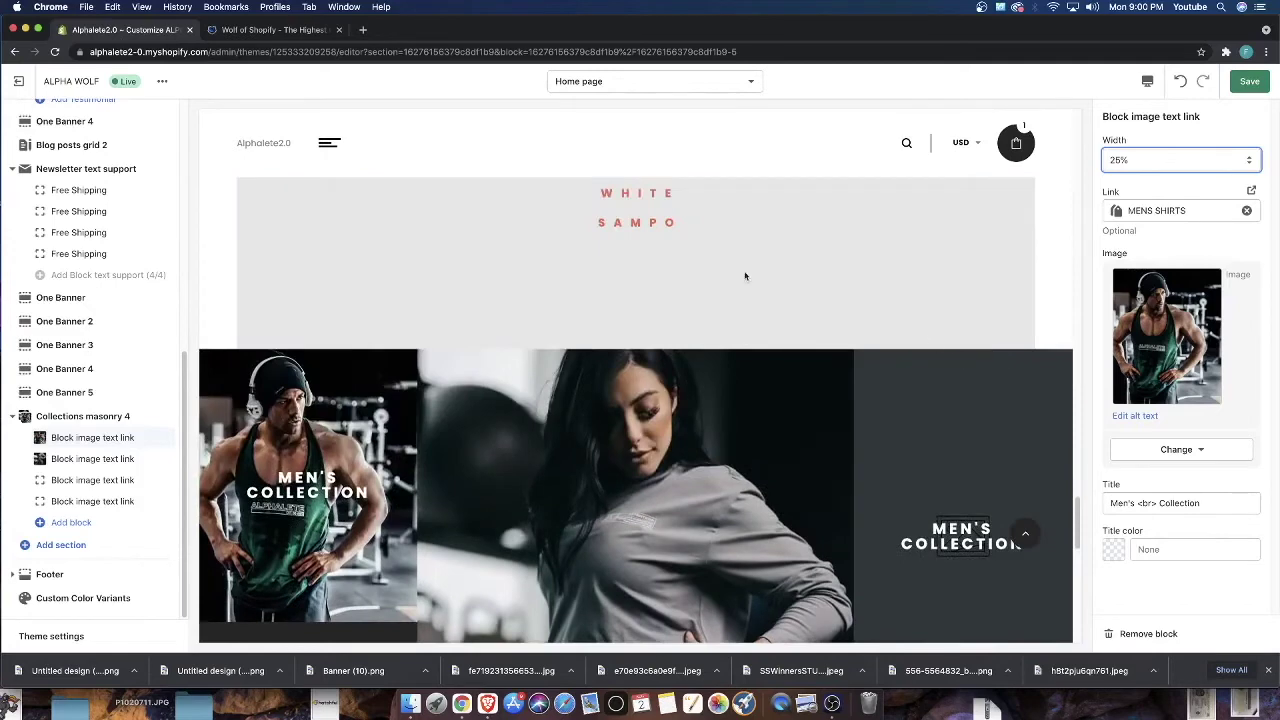
{"action": "left_click", "coordinate": [240, 32]}
{"action": "left_click_drag", "start_coordinate": [398, 370], "coordinate": [528, 386]}
{"action": "left_click", "coordinate": [571, 388]}
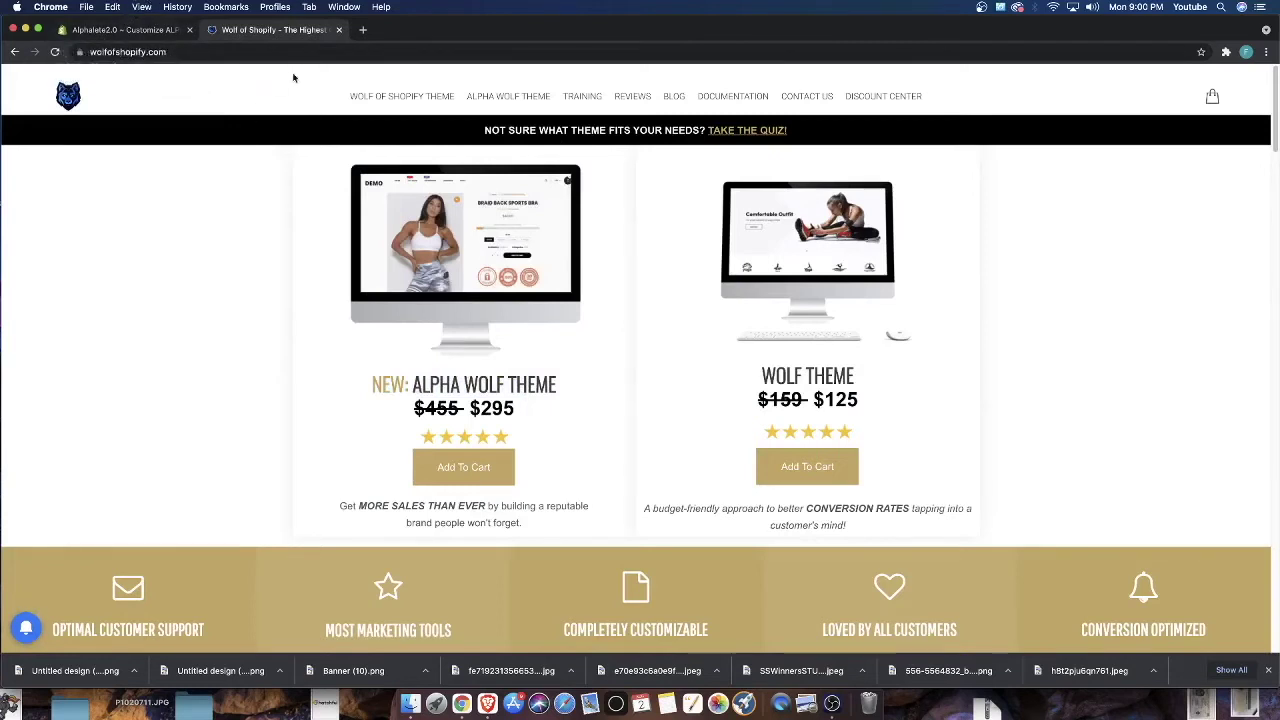
Return to the theme editor and look through the home page preview from the slideshow to the Collections masonry 4 section
{"action": "left_click", "coordinate": [164, 36]}
{"action": "scroll", "coordinate": [747, 470], "scroll_direction": "down", "scroll_amount": 2}
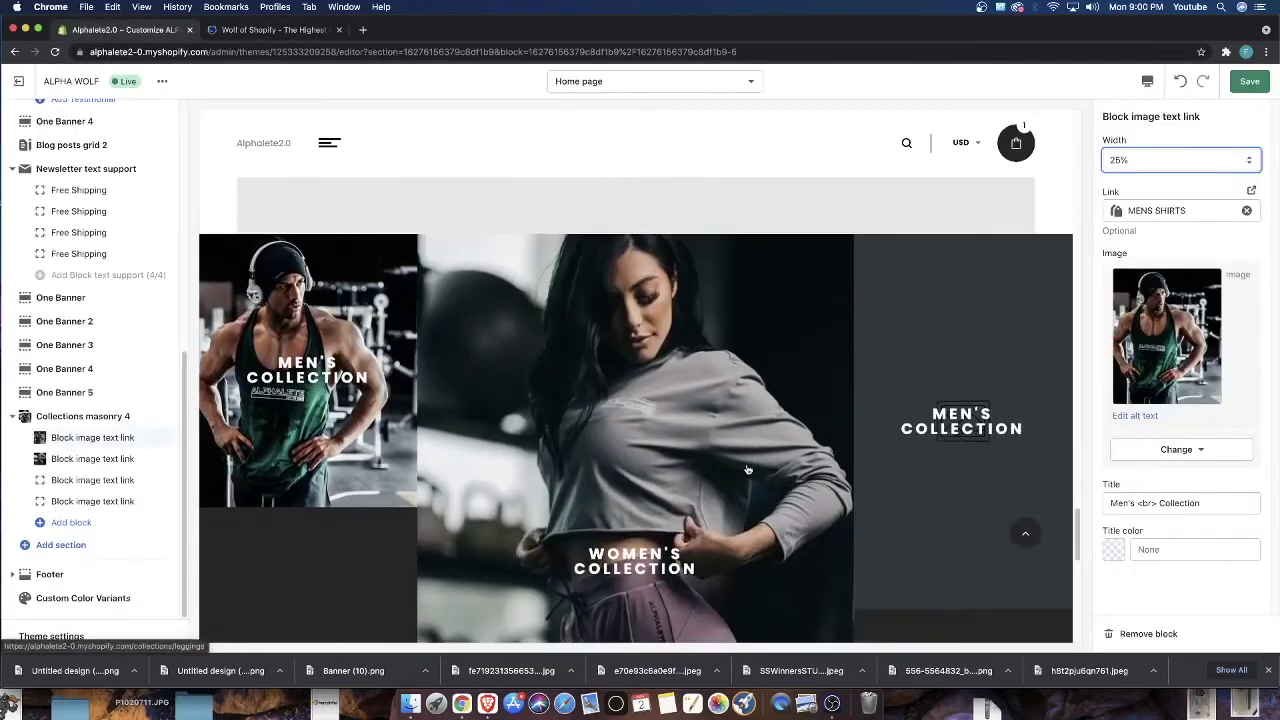
{"action": "scroll", "coordinate": [430, 400], "scroll_direction": "down", "scroll_amount": 5}
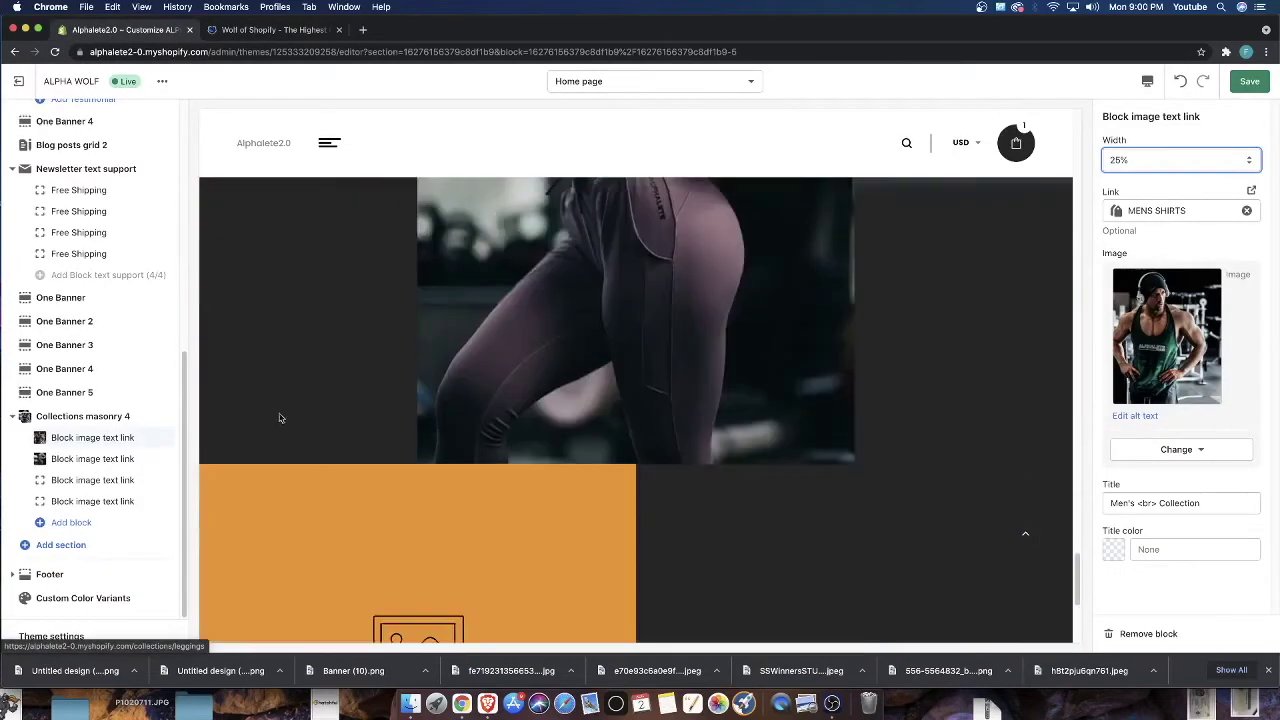
{"action": "scroll", "coordinate": [400, 370], "scroll_direction": "up", "scroll_amount": 8}
{"action": "scroll", "coordinate": [452, 400], "scroll_direction": "up", "scroll_amount": 4}
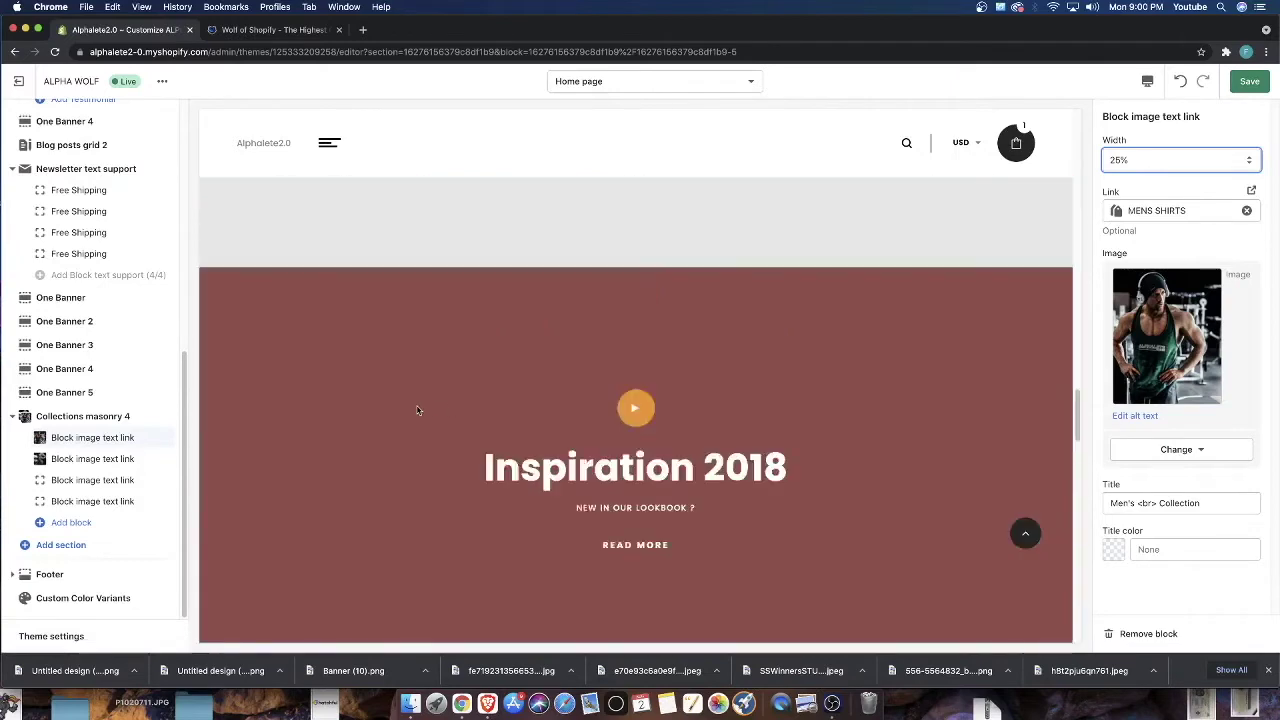
{"action": "scroll", "coordinate": [446, 440], "scroll_direction": "up", "scroll_amount": 8}
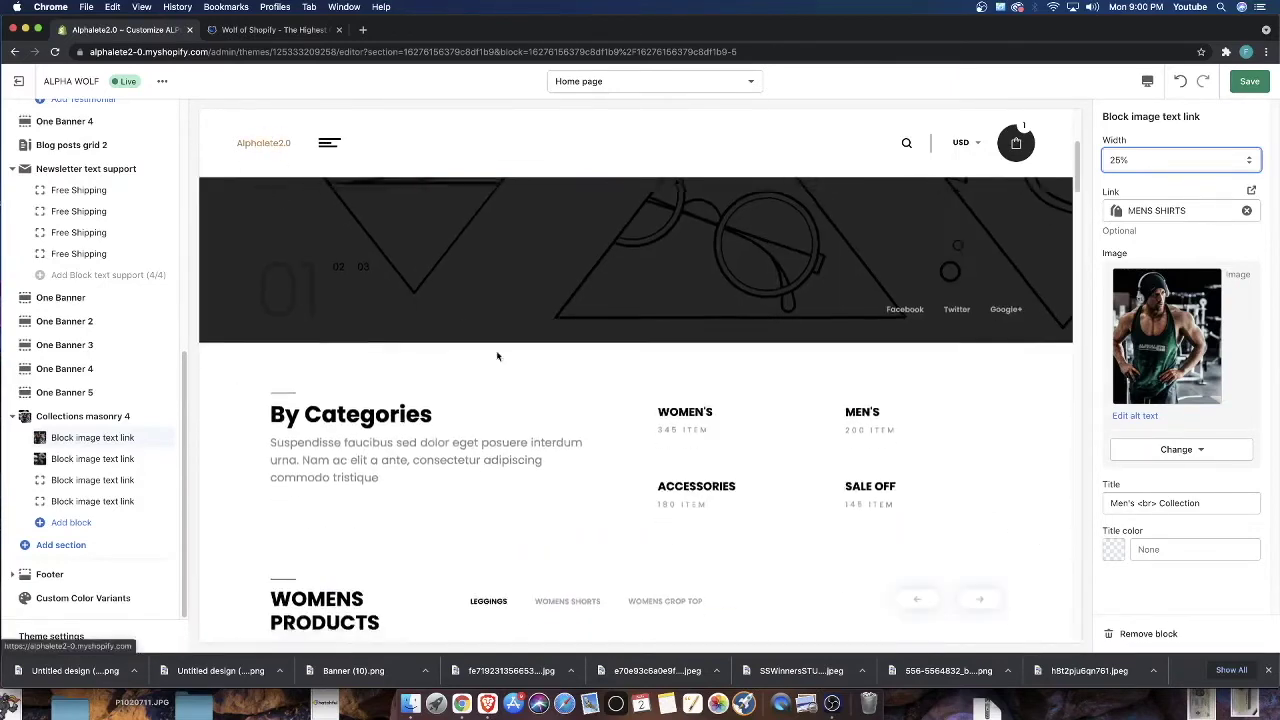
{"action": "scroll", "coordinate": [490, 350], "scroll_direction": "down", "scroll_amount": 6}
{"action": "scroll", "coordinate": [508, 359], "scroll_direction": "down", "scroll_amount": 4}
{"action": "scroll", "coordinate": [510, 358], "scroll_direction": "up", "scroll_amount": 3}
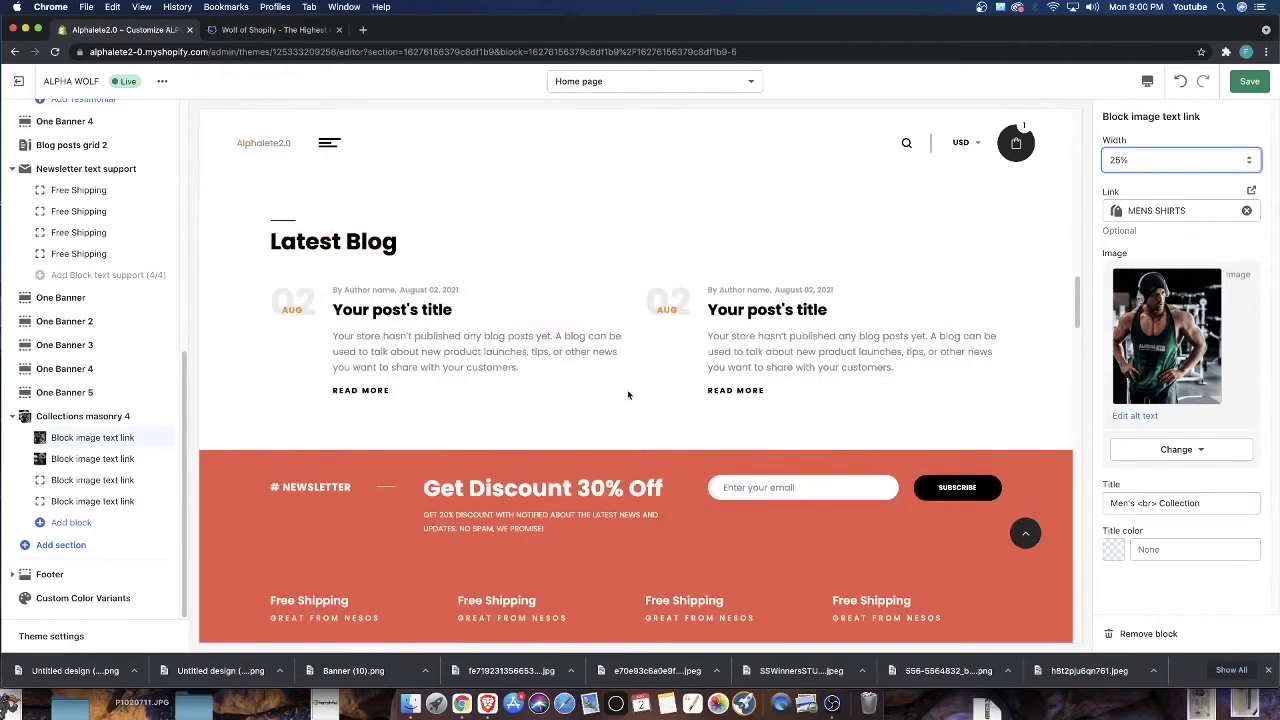
{"action": "scroll", "coordinate": [626, 394], "scroll_direction": "down", "scroll_amount": 8}
{"action": "scroll", "coordinate": [620, 399], "scroll_direction": "down", "scroll_amount": 10}
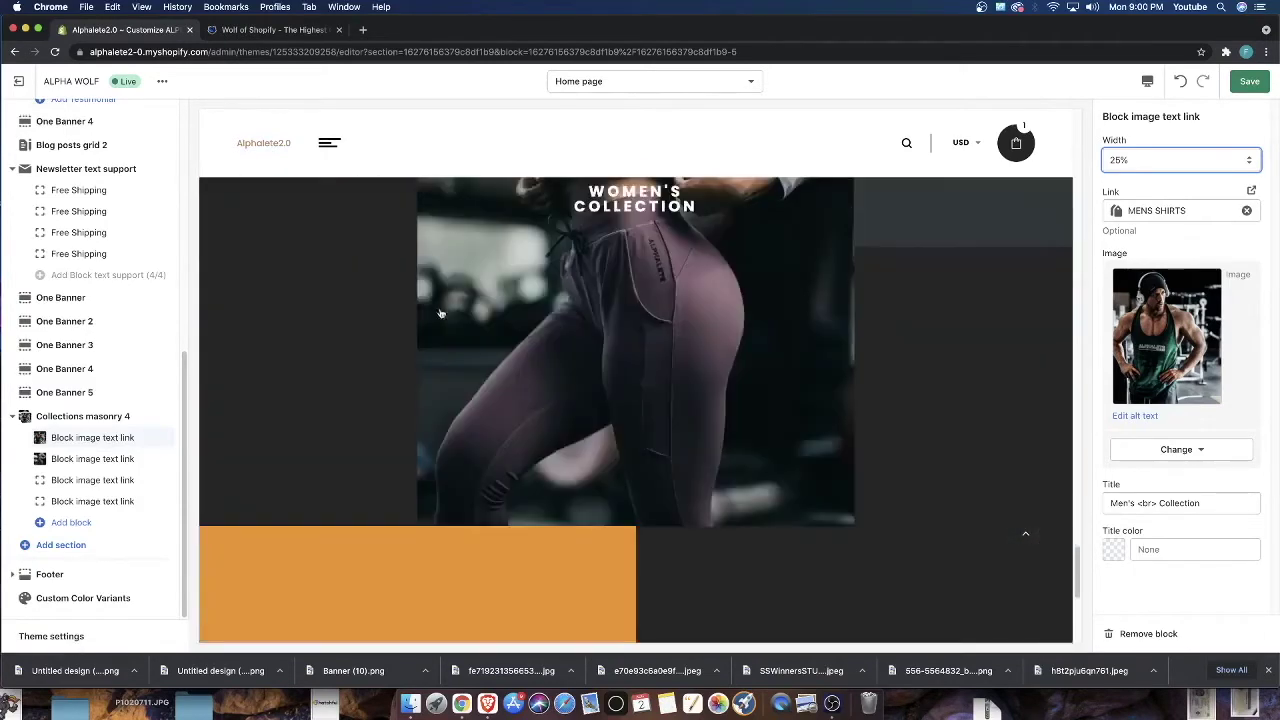
{"action": "scroll", "coordinate": [399, 286], "scroll_direction": "up", "scroll_amount": 3}
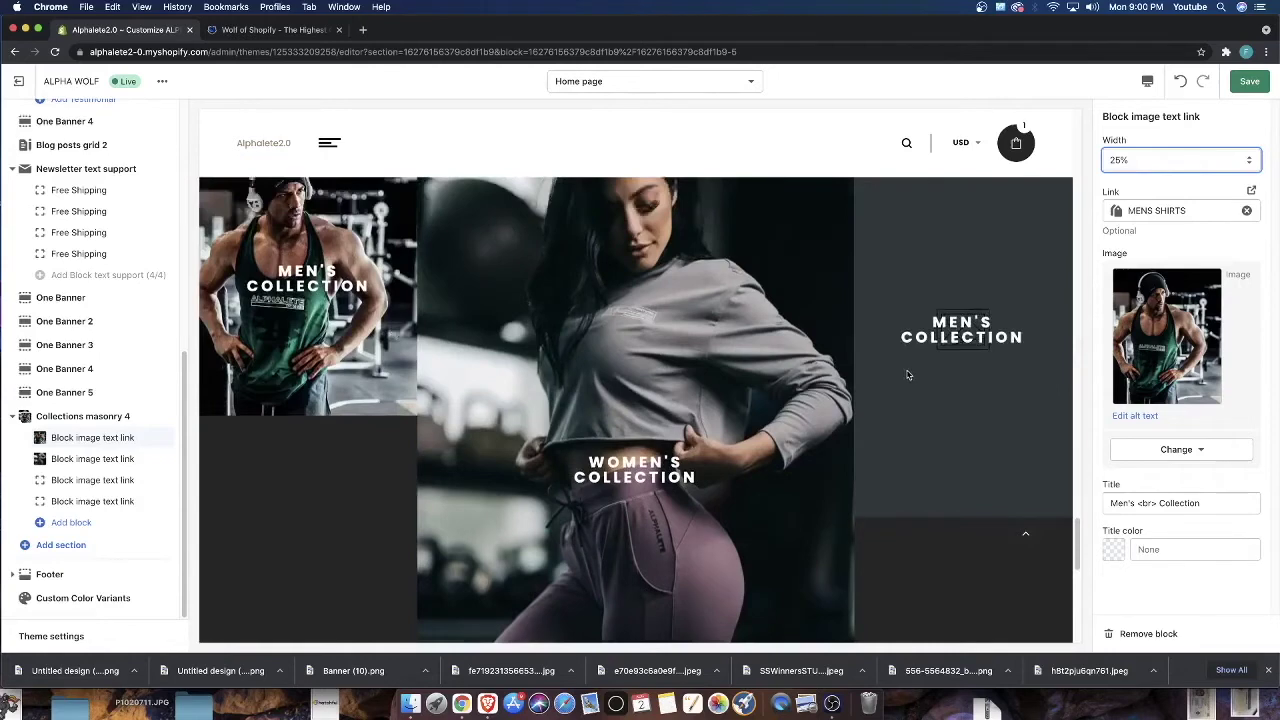
{"action": "scroll", "coordinate": [835, 393], "scroll_direction": "up", "scroll_amount": 1}
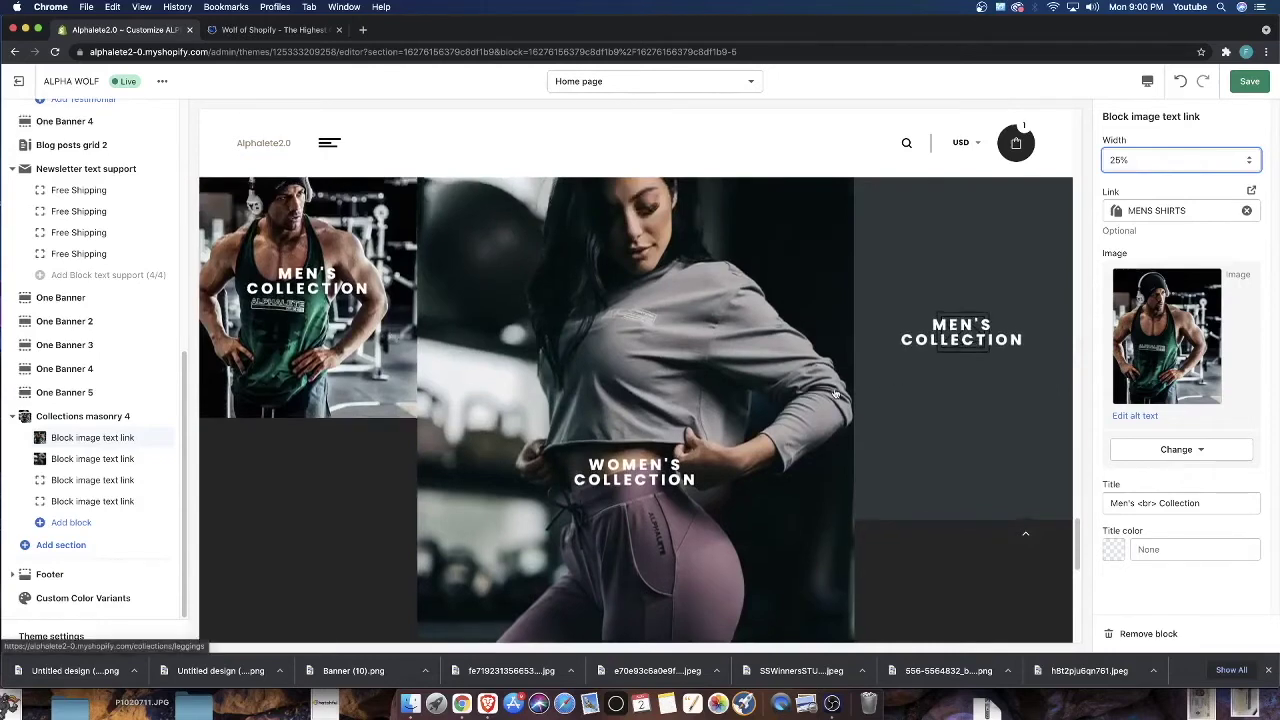
{"action": "scroll", "coordinate": [686, 382], "scroll_direction": "down", "scroll_amount": 10}
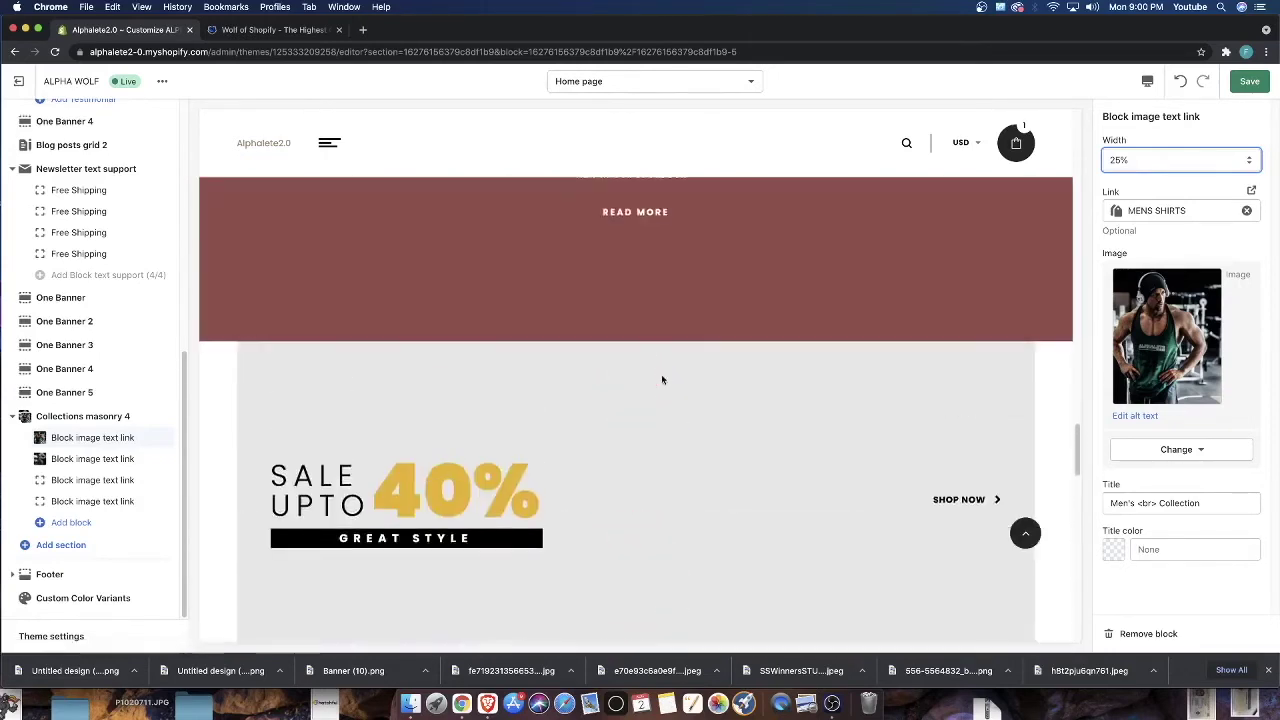
{"action": "scroll", "coordinate": [578, 372], "scroll_direction": "down", "scroll_amount": 3}
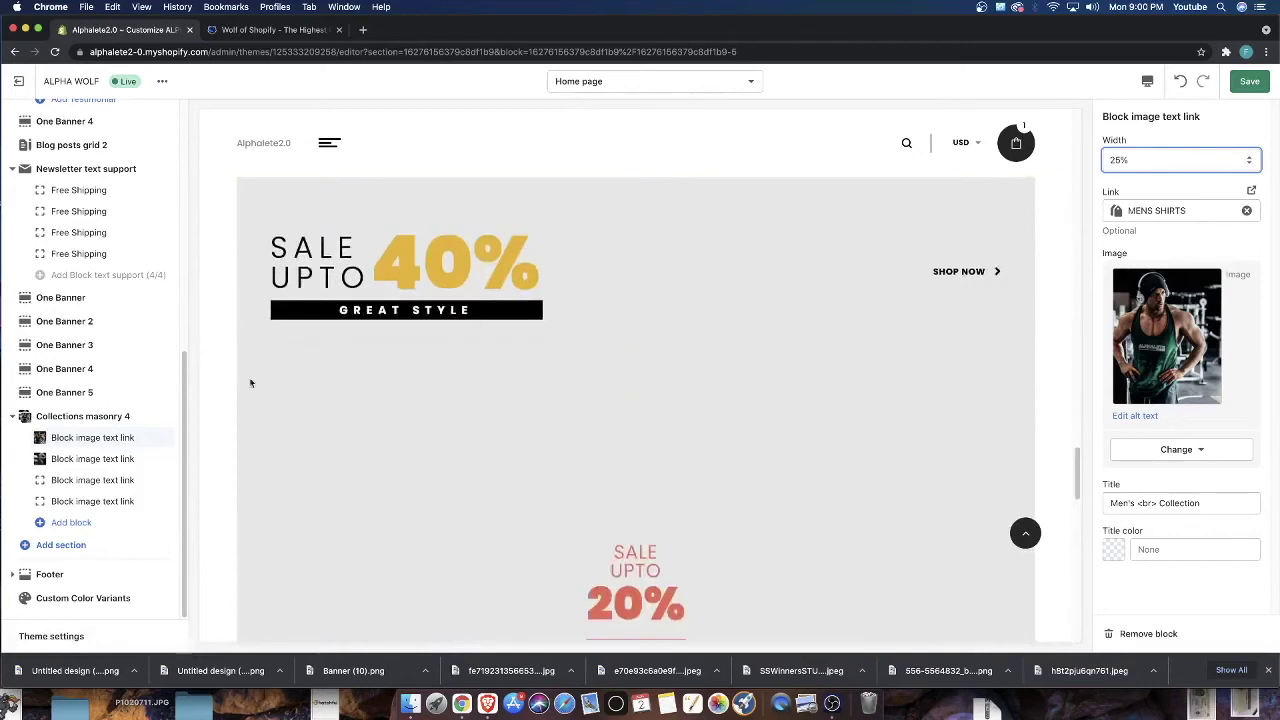
Examine the sale banners, the Inspiration 2018 banner, the newsletter section and the masonry tiles in the home page preview
{"action": "right_click", "coordinate": [215, 292]}
{"action": "left_click", "coordinate": [703, 283]}
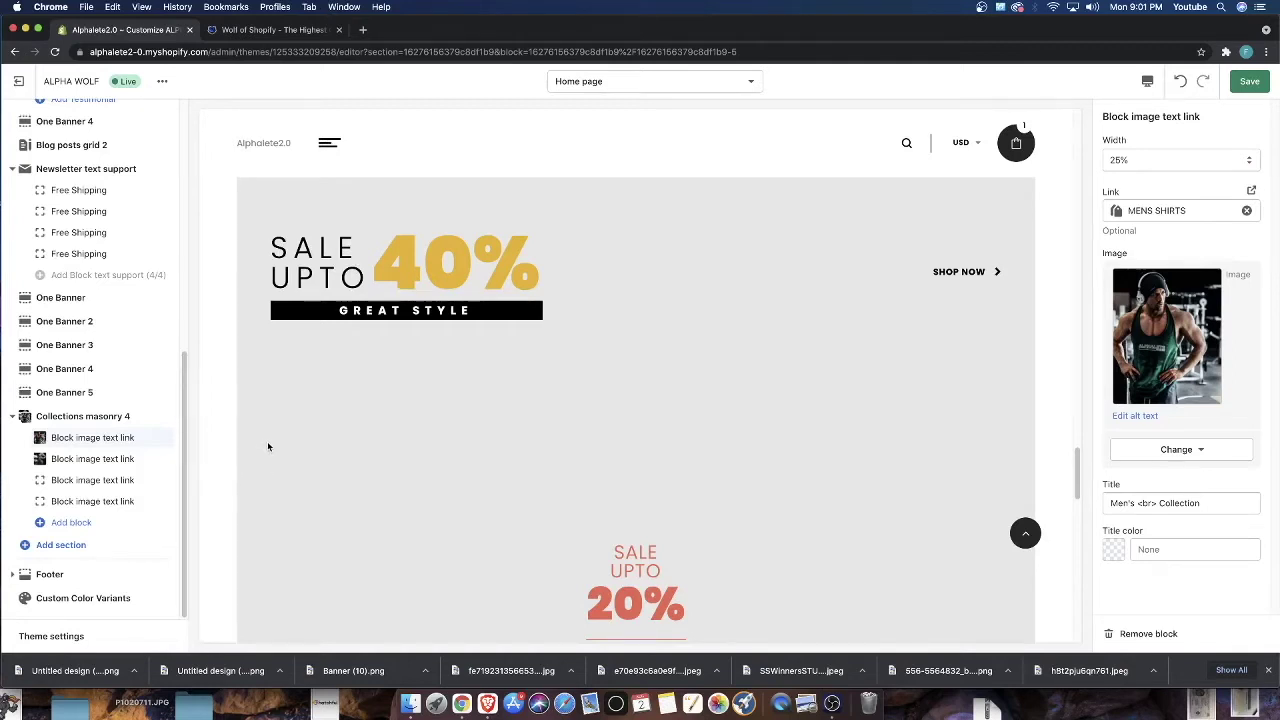
{"action": "scroll", "coordinate": [267, 441], "scroll_direction": "down", "scroll_amount": 4}
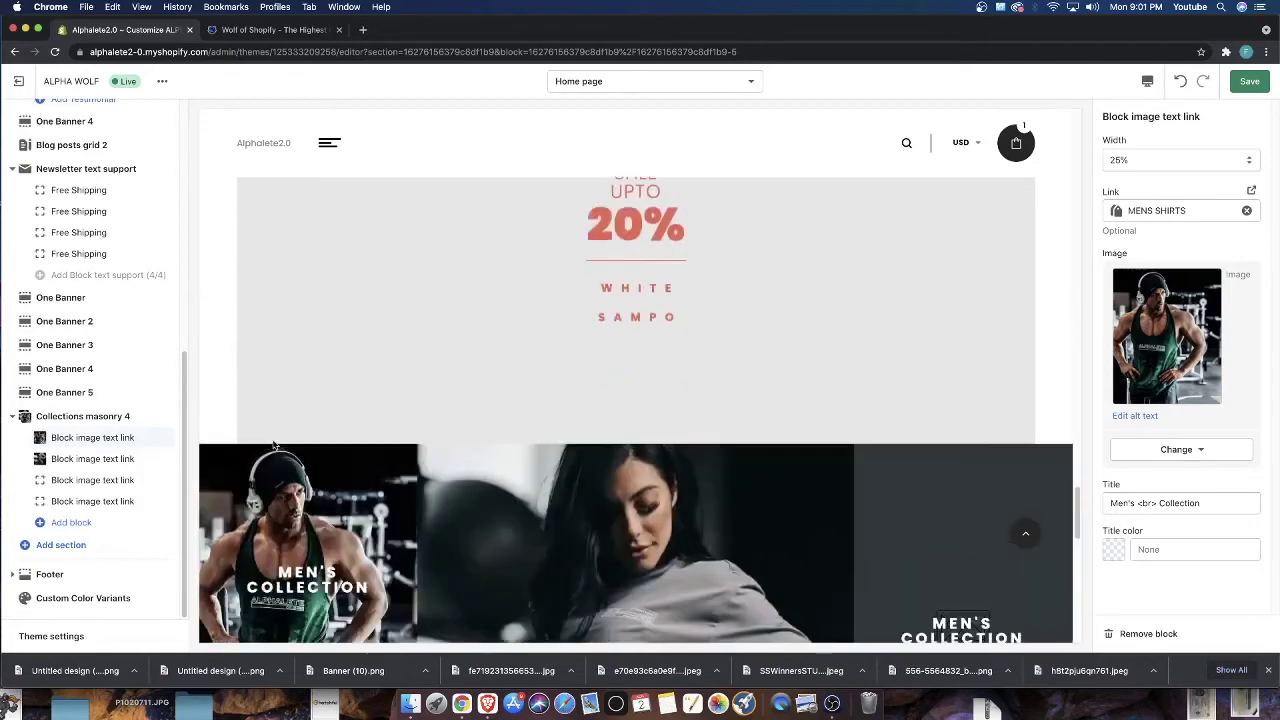
{"action": "scroll", "coordinate": [274, 446], "scroll_direction": "down", "scroll_amount": 4}
{"action": "scroll", "coordinate": [366, 437], "scroll_direction": "up", "scroll_amount": 3}
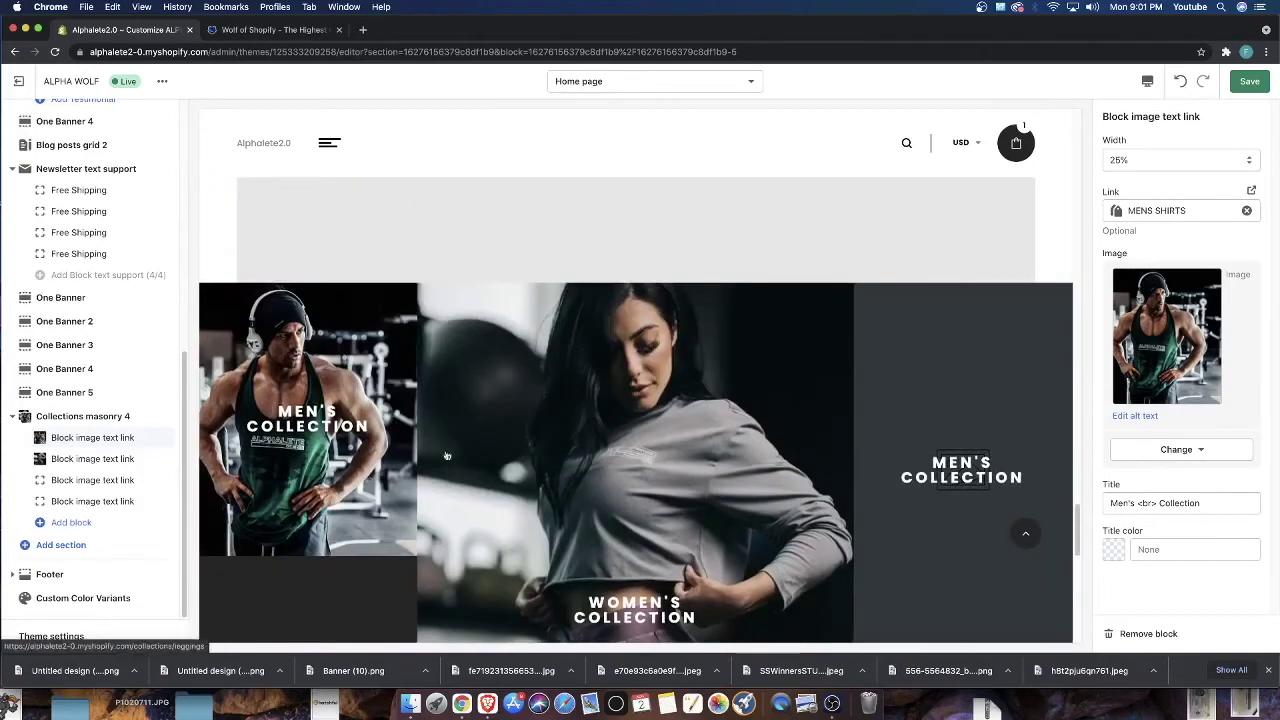
{"action": "scroll", "coordinate": [445, 453], "scroll_direction": "up", "scroll_amount": 8}
{"action": "scroll", "coordinate": [490, 460], "scroll_direction": "down", "scroll_amount": 3}
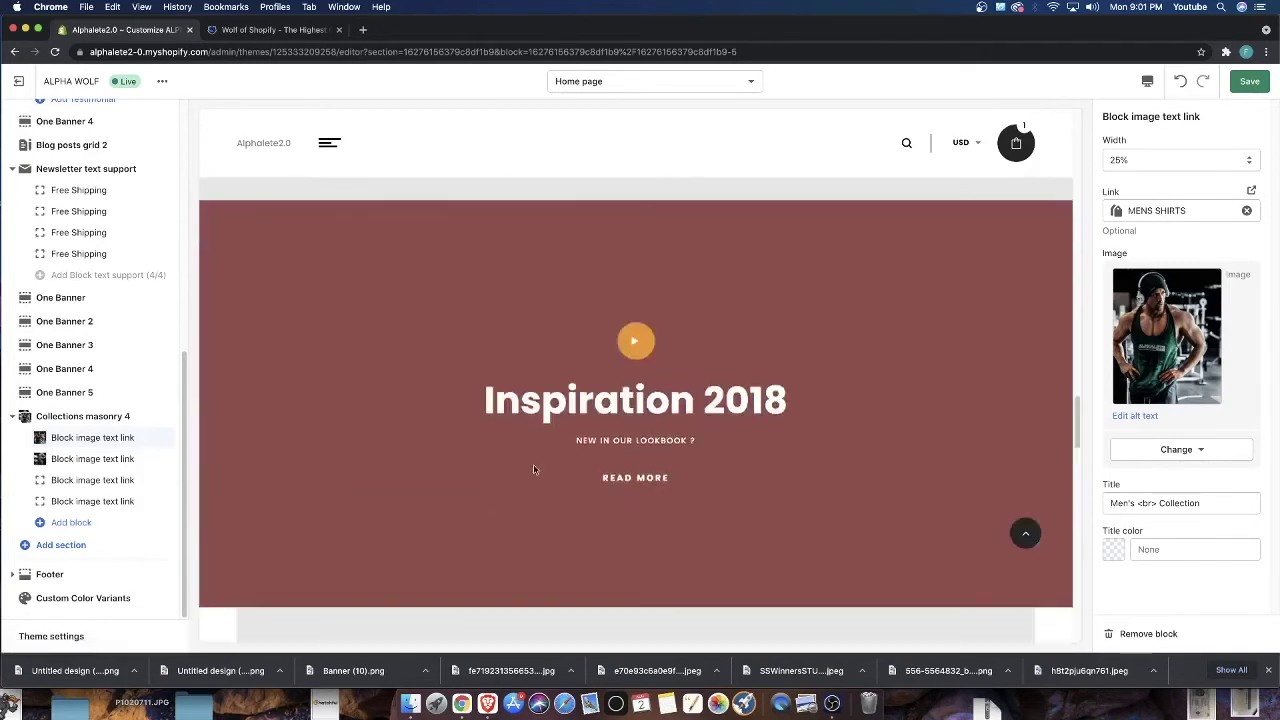
{"action": "scroll", "coordinate": [482, 418], "scroll_direction": "up", "scroll_amount": 5}
{"action": "scroll", "coordinate": [482, 418], "scroll_direction": "down", "scroll_amount": 10}
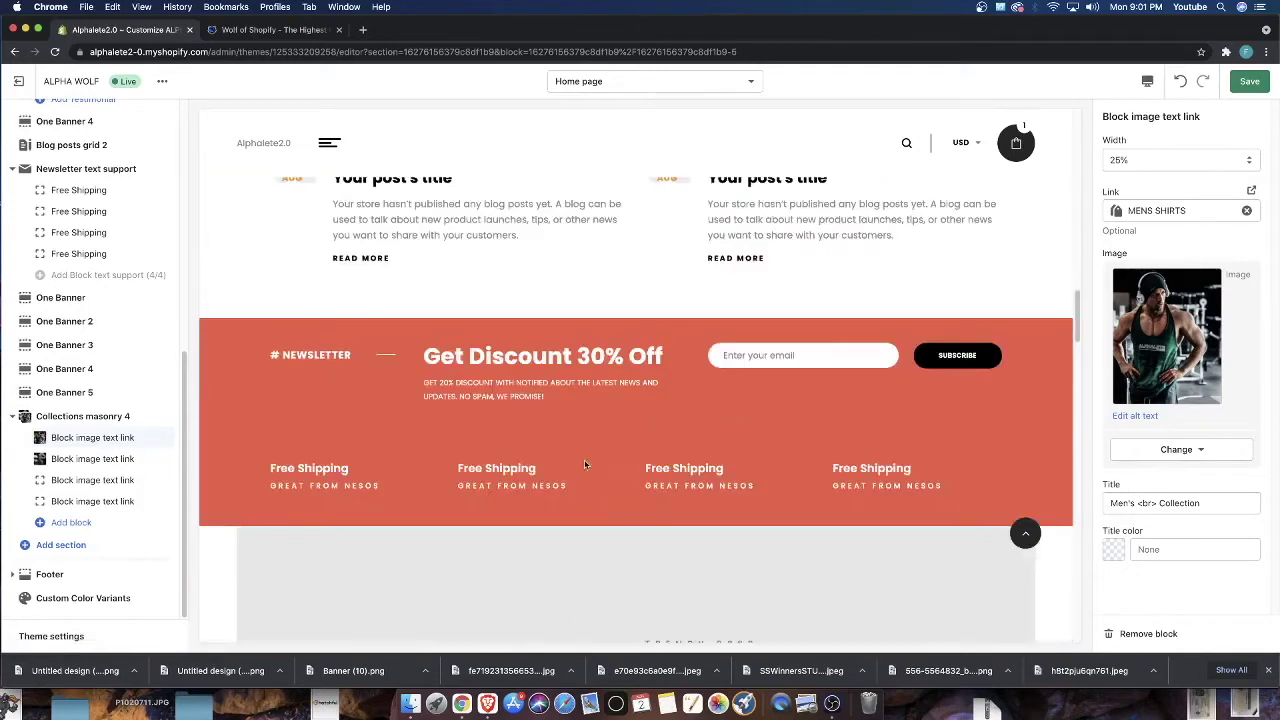
{"action": "scroll", "coordinate": [584, 459], "scroll_direction": "up", "scroll_amount": 5}
{"action": "scroll", "coordinate": [581, 472], "scroll_direction": "up", "scroll_amount": 5}
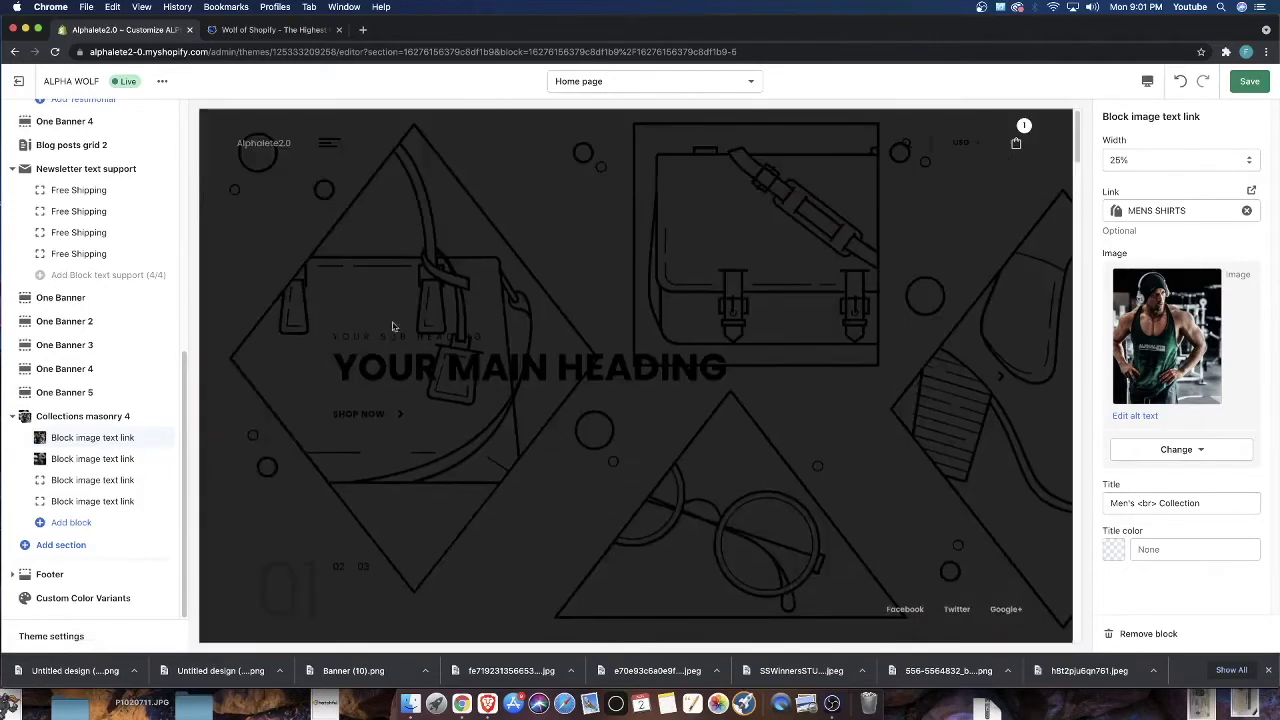
{"action": "scroll", "coordinate": [520, 408], "scroll_direction": "down", "scroll_amount": 8}
{"action": "scroll", "coordinate": [435, 414], "scroll_direction": "down", "scroll_amount": 5}
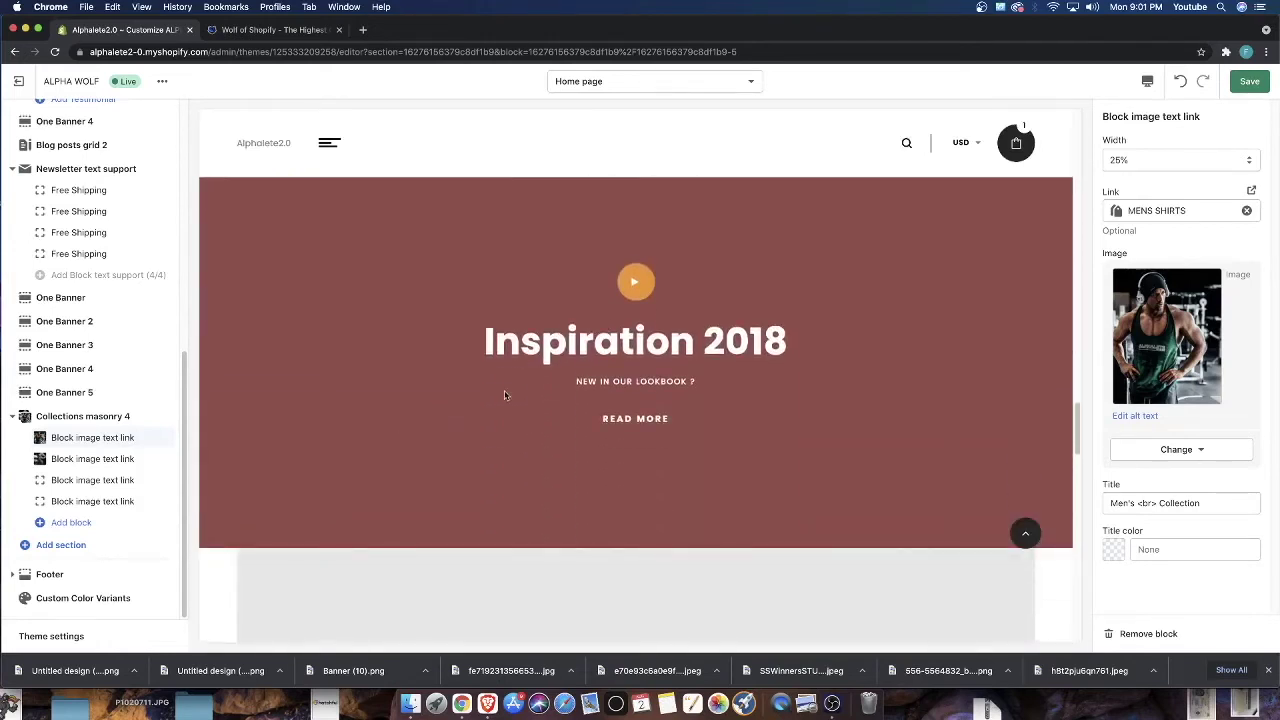
{"action": "scroll", "coordinate": [423, 390], "scroll_direction": "up", "scroll_amount": 1}
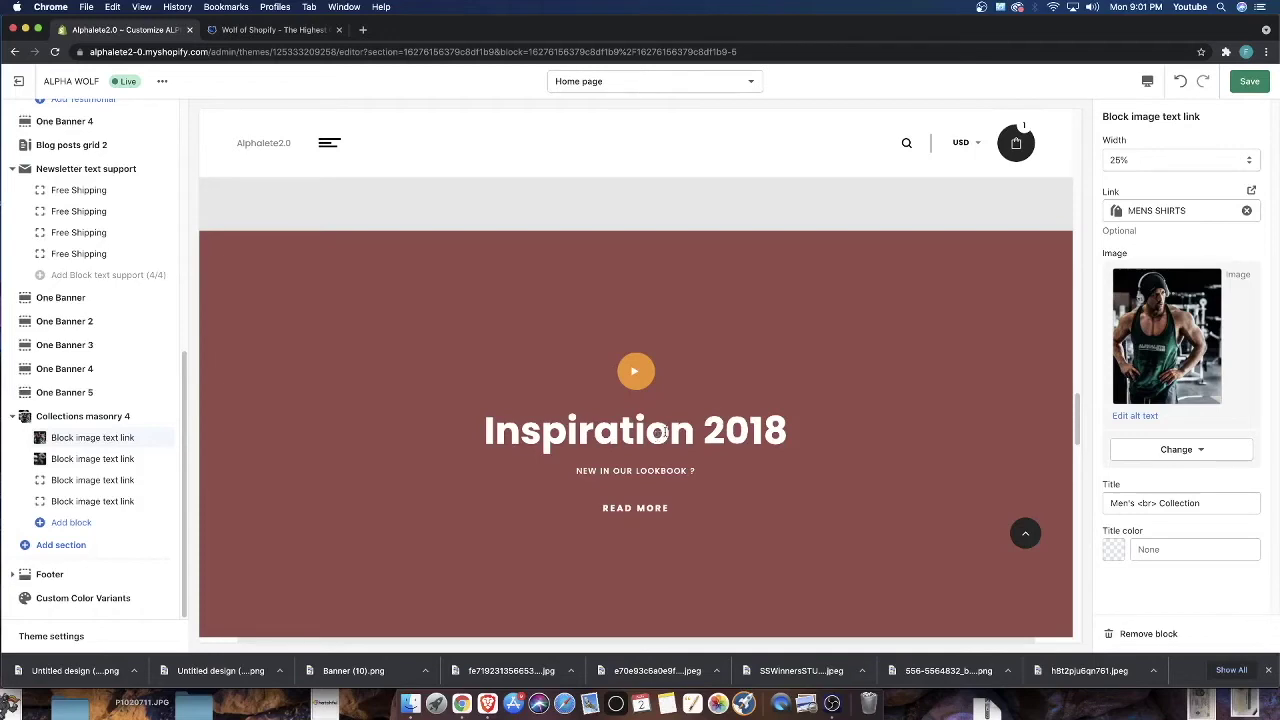
{"action": "scroll", "coordinate": [665, 431], "scroll_direction": "down", "scroll_amount": 10}
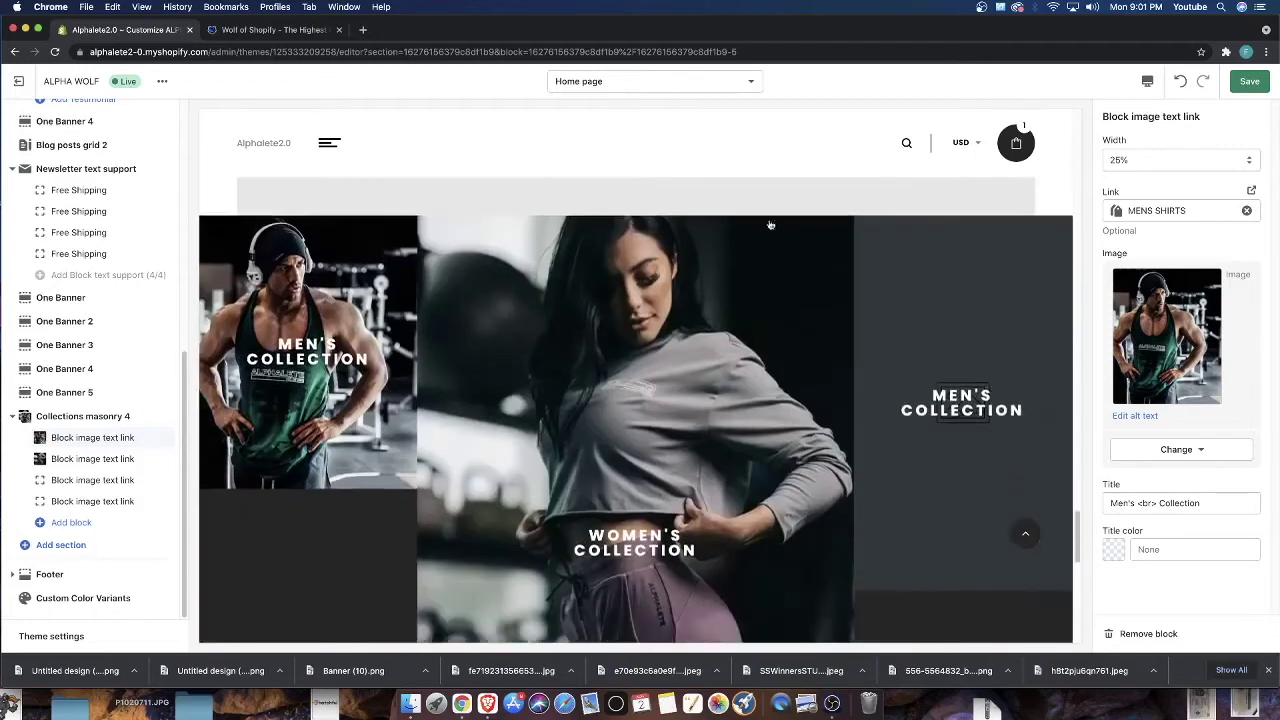
Reload the theme editor, discarding the unsaved block changes, and close the browser's downloads bar
{"action": "right_click", "coordinate": [591, 119]}
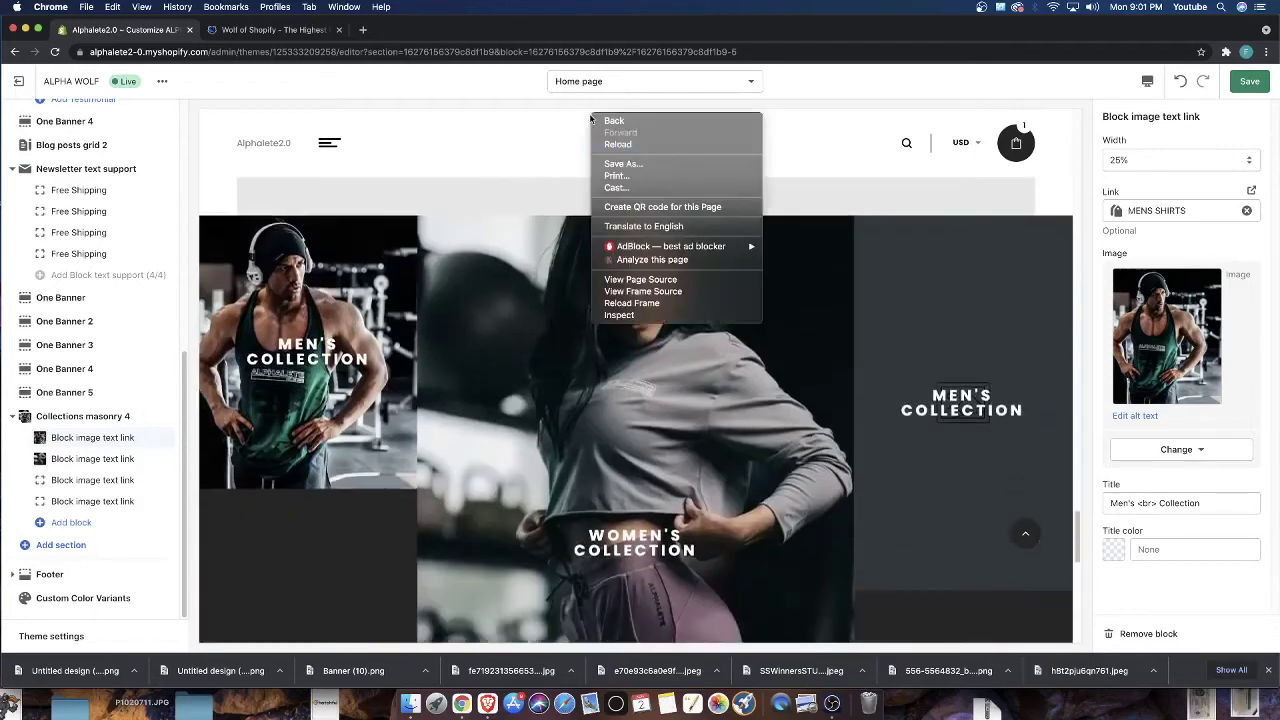
{"action": "left_click", "coordinate": [619, 145]}
{"action": "left_click", "coordinate": [743, 241]}
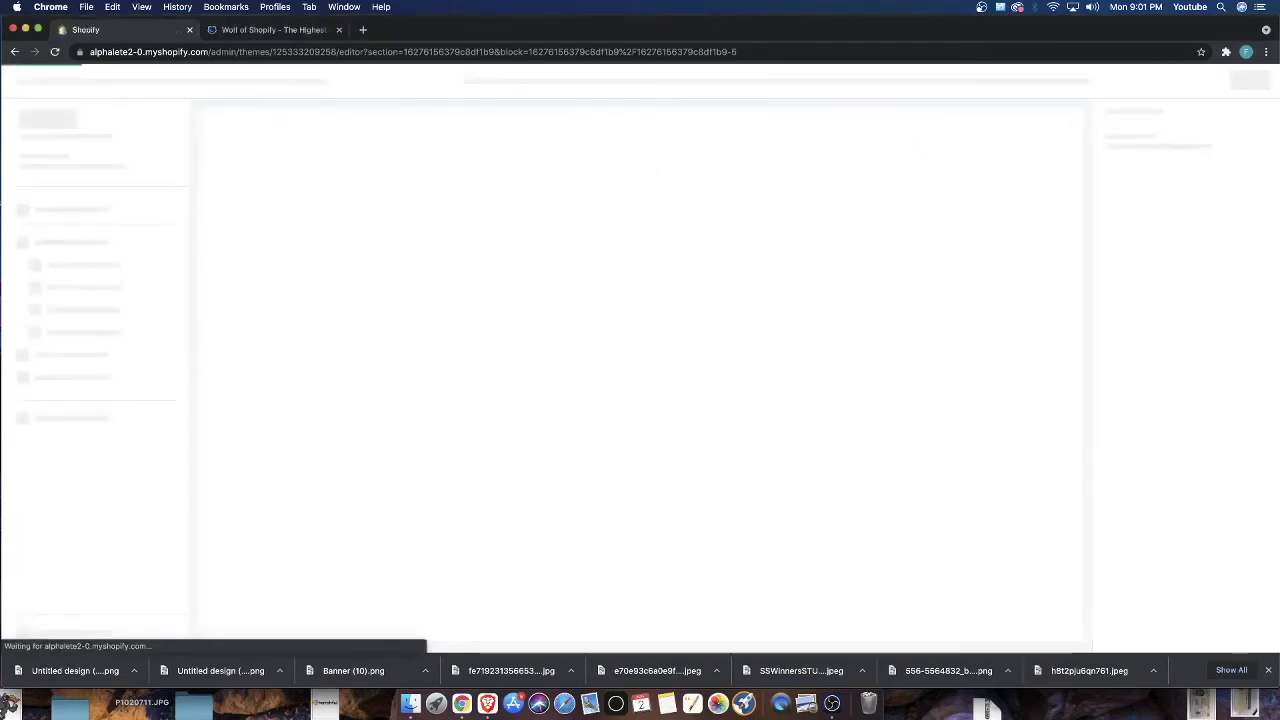
{"action": "left_click", "coordinate": [1268, 671]}
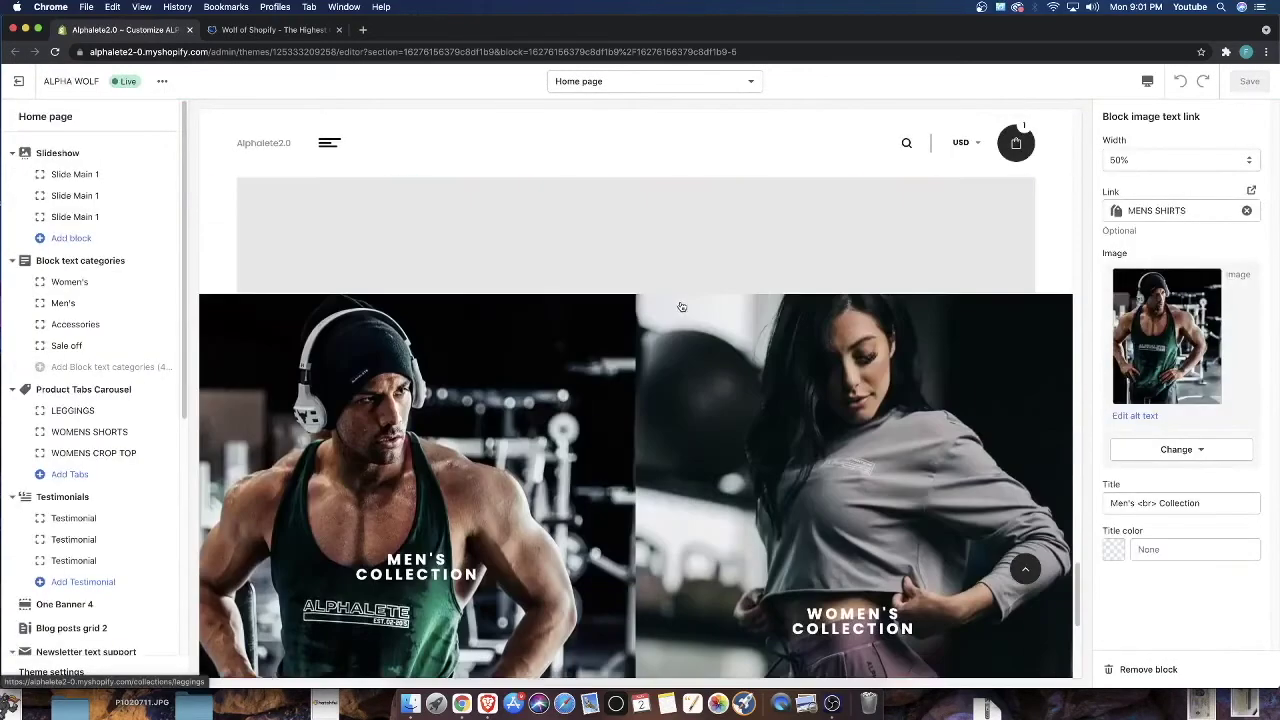
Inspect the lower part of the two masonry tiles and reduce the browser zoom to 80%
{"action": "scroll", "coordinate": [630, 330], "scroll_direction": "down", "scroll_amount": 4}
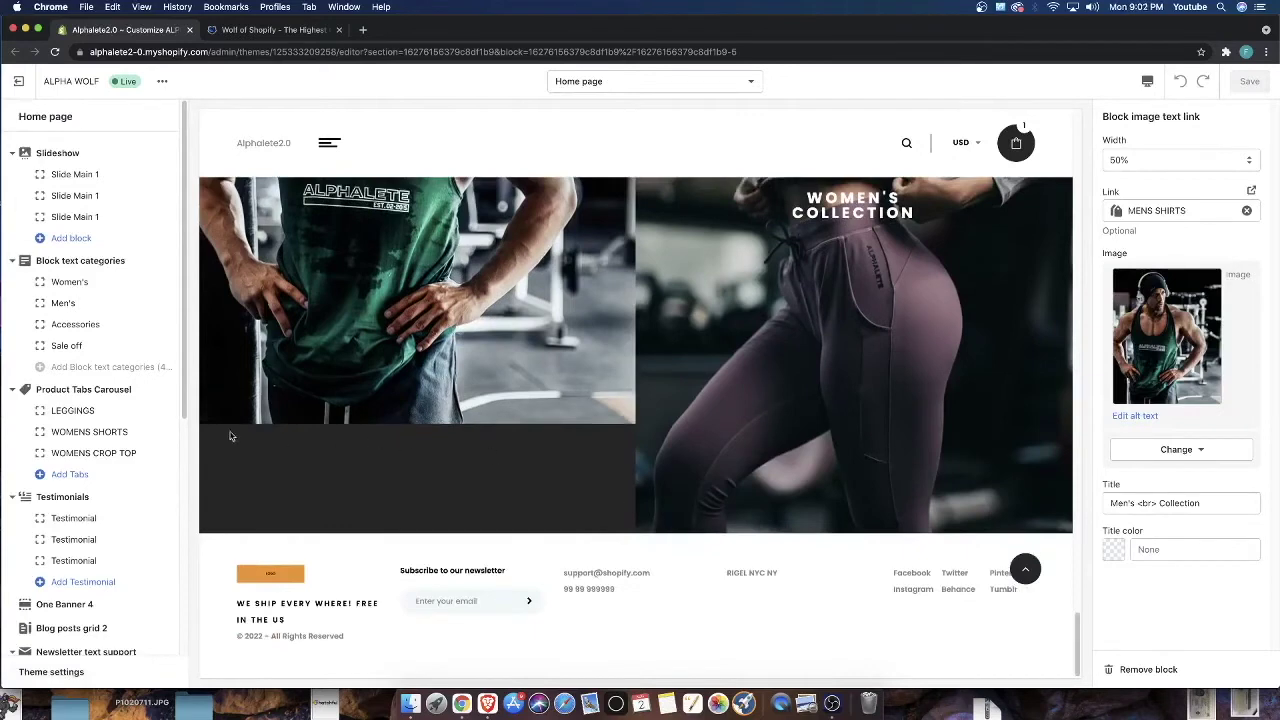
{"action": "left_click", "coordinate": [1266, 51]}
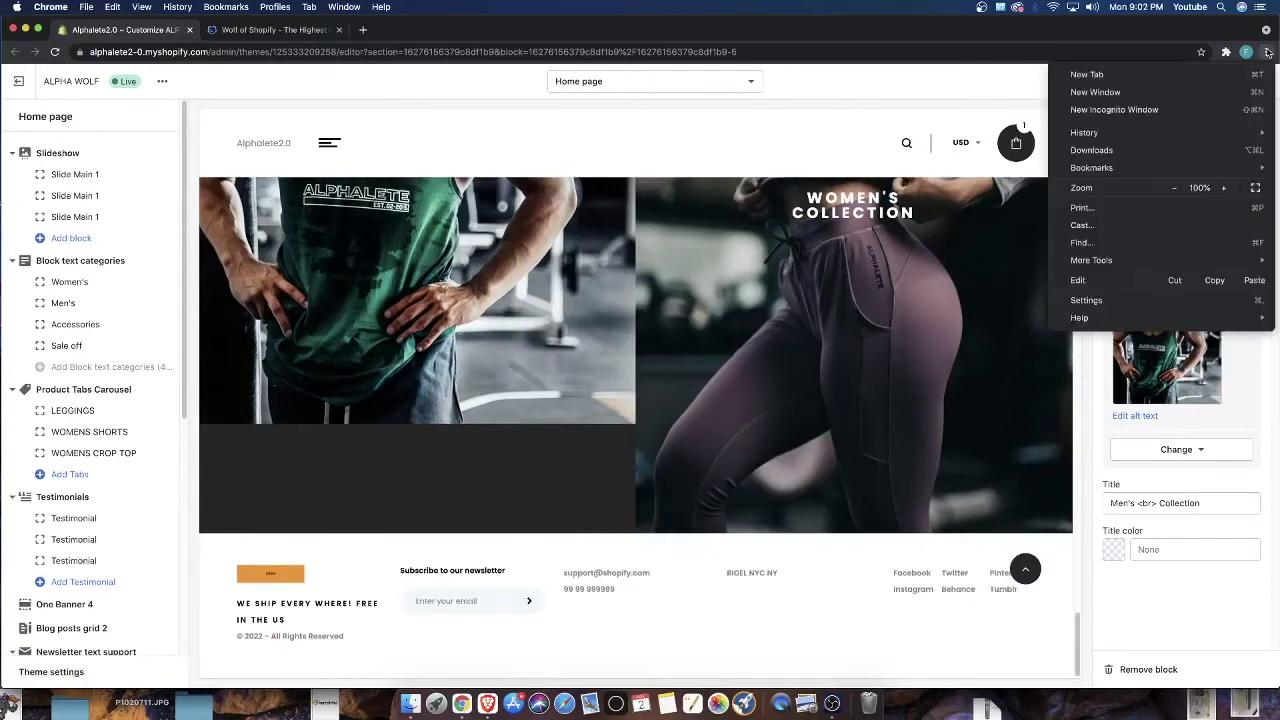
{"action": "left_click", "coordinate": [1173, 188]}
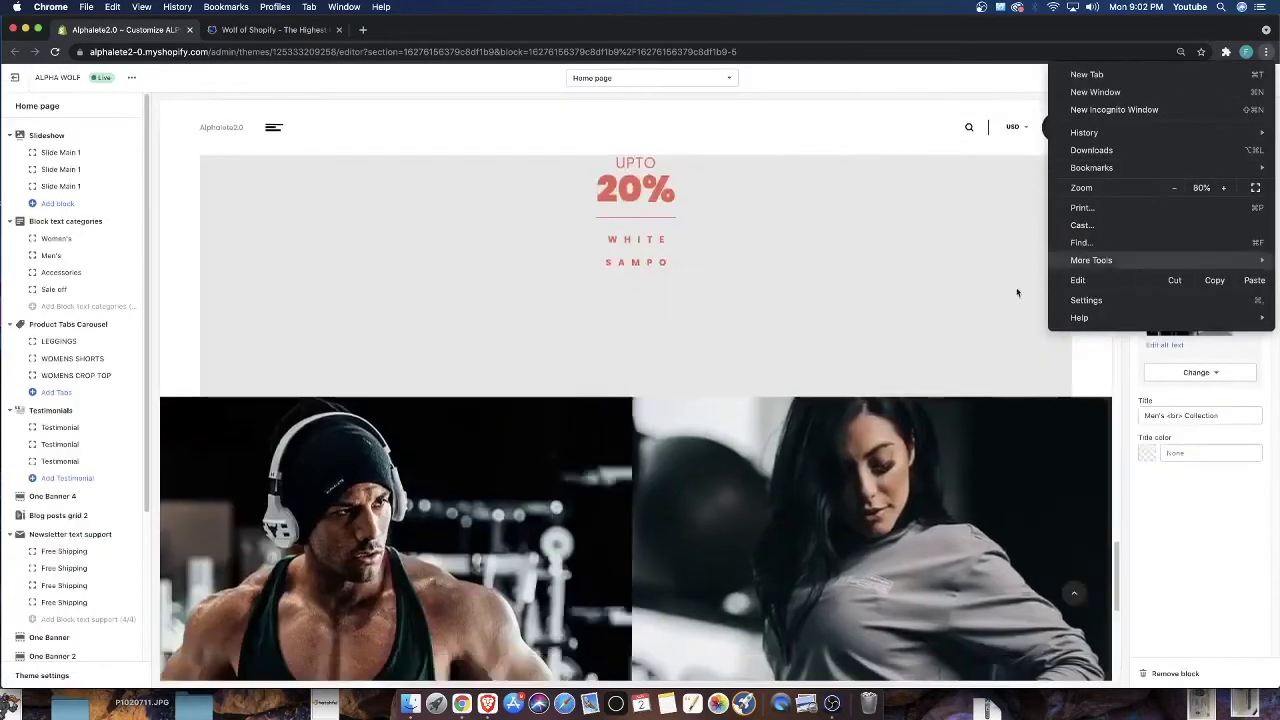
Close the browser menu and examine the men's and women's masonry tiles down to the footer
{"action": "left_click", "coordinate": [915, 297]}
{"action": "scroll", "coordinate": [919, 295], "scroll_direction": "down", "scroll_amount": 5}
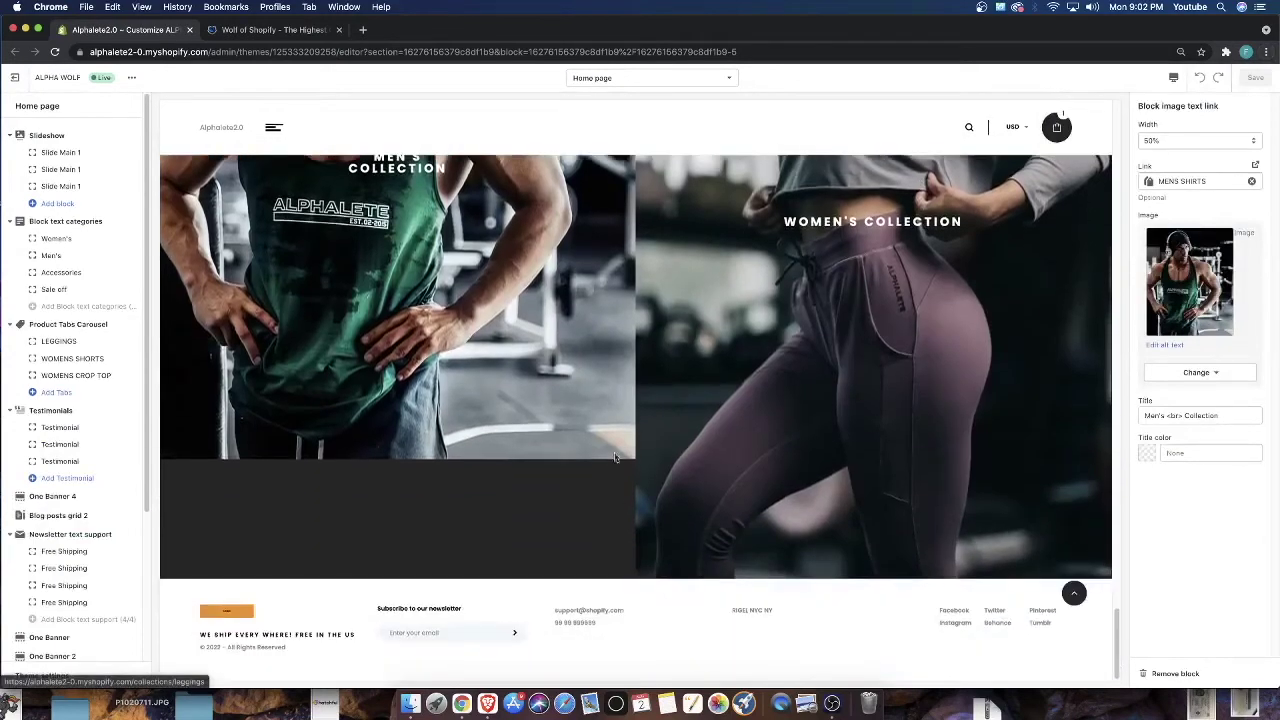
{"action": "scroll", "coordinate": [849, 394], "scroll_direction": "up", "scroll_amount": 6}
{"action": "scroll", "coordinate": [598, 419], "scroll_direction": "down", "scroll_amount": 2}
{"action": "scroll", "coordinate": [598, 419], "scroll_direction": "down", "scroll_amount": 4}
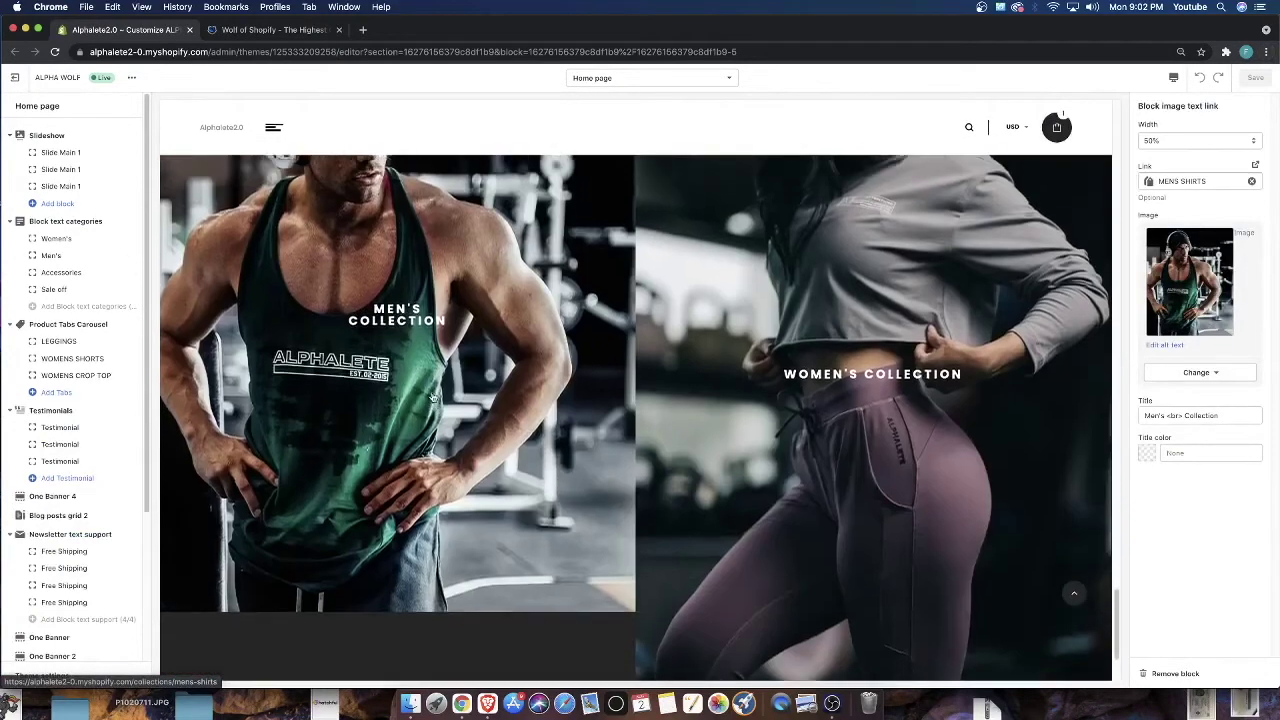
{"action": "scroll", "coordinate": [598, 419], "scroll_direction": "up", "scroll_amount": 2}
Test the Women's Collection tile's link to the leggings collection and return to the masonry section on the home page
{"action": "left_click", "coordinate": [982, 242]}
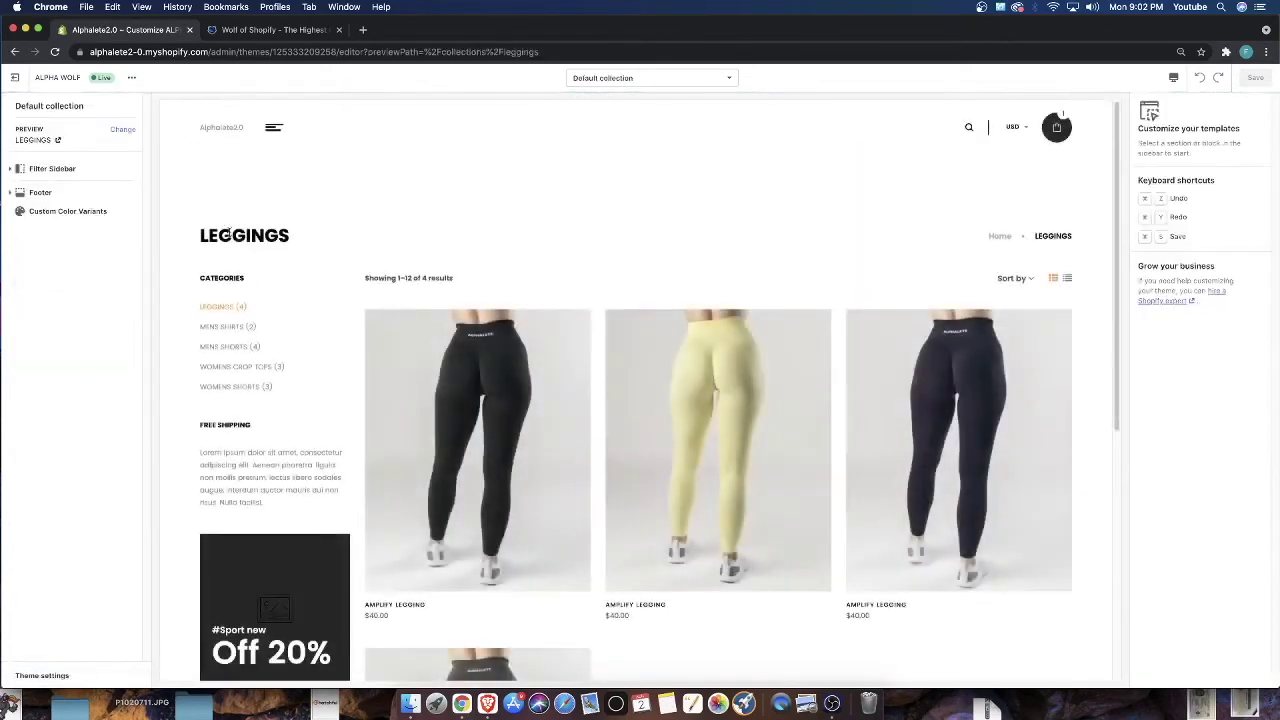
{"action": "left_click", "coordinate": [213, 125]}
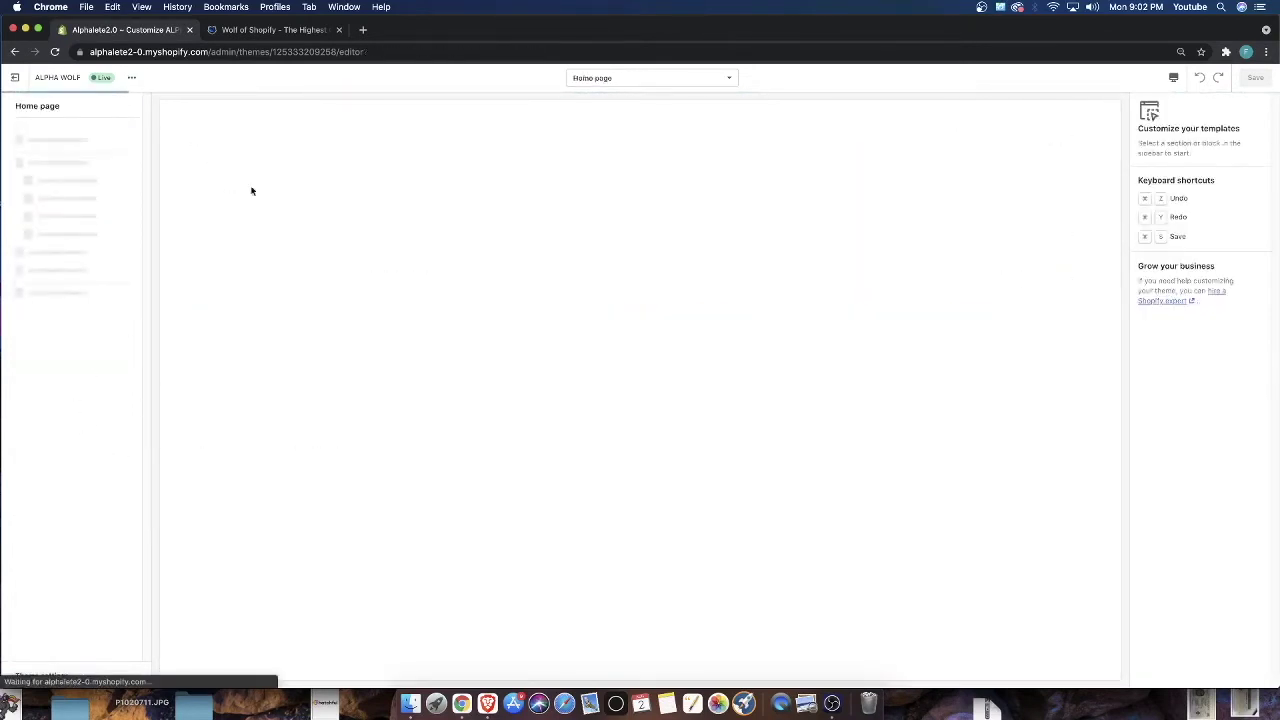
{"action": "scroll", "coordinate": [529, 417], "scroll_direction": "down", "scroll_amount": 10}
{"action": "scroll", "coordinate": [611, 398], "scroll_direction": "down", "scroll_amount": 6}
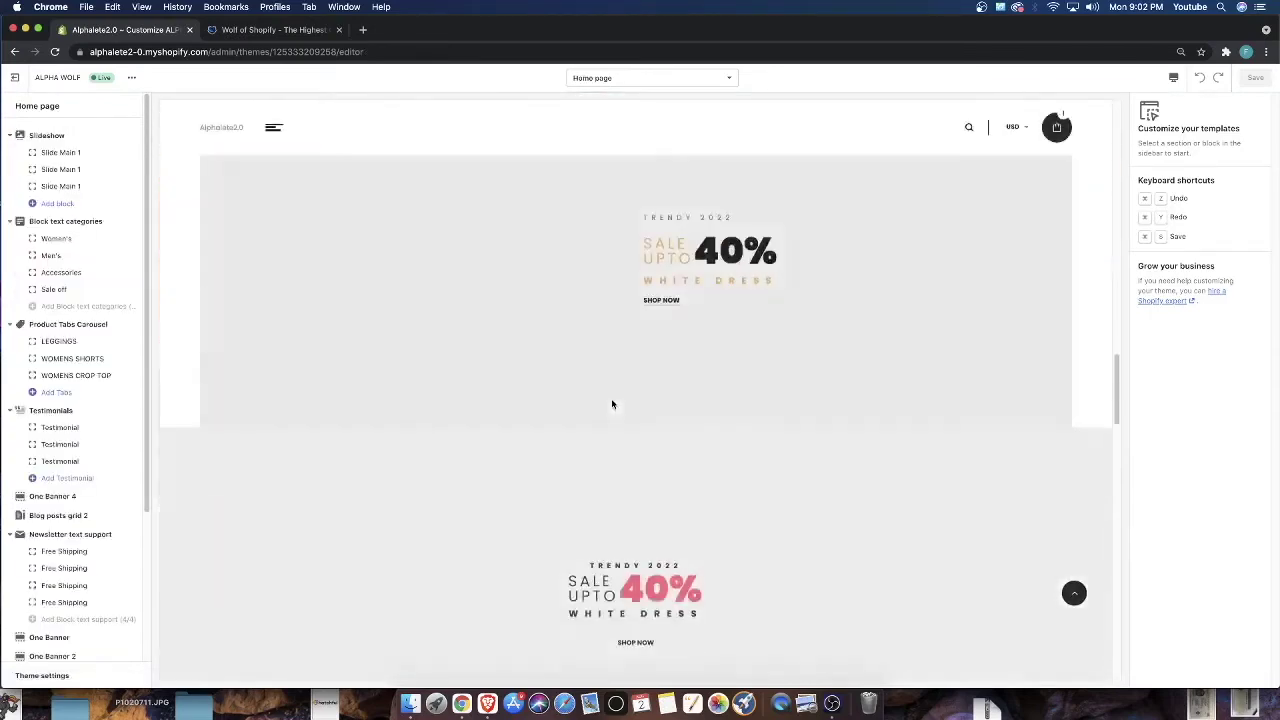
{"action": "scroll", "coordinate": [611, 404], "scroll_direction": "down", "scroll_amount": 5}
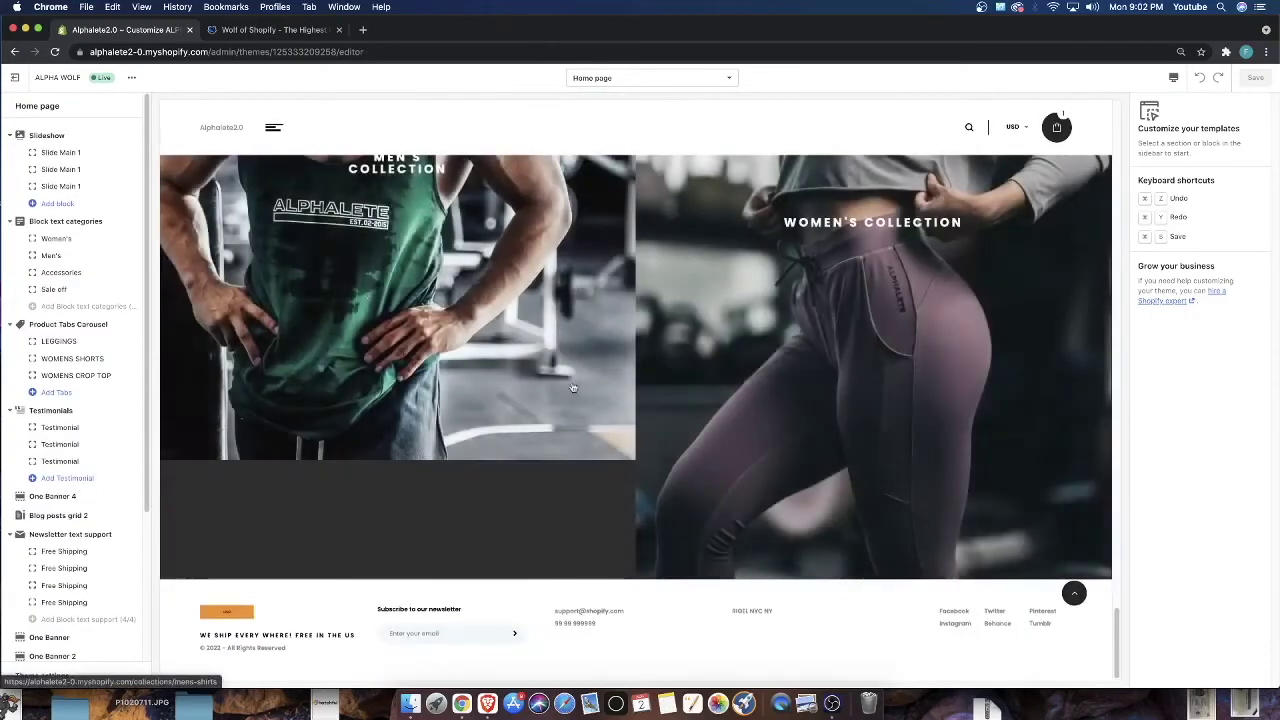
{"action": "scroll", "coordinate": [70, 557], "scroll_direction": "down", "scroll_amount": 3}
{"action": "scroll", "coordinate": [90, 553], "scroll_direction": "down", "scroll_amount": 2}
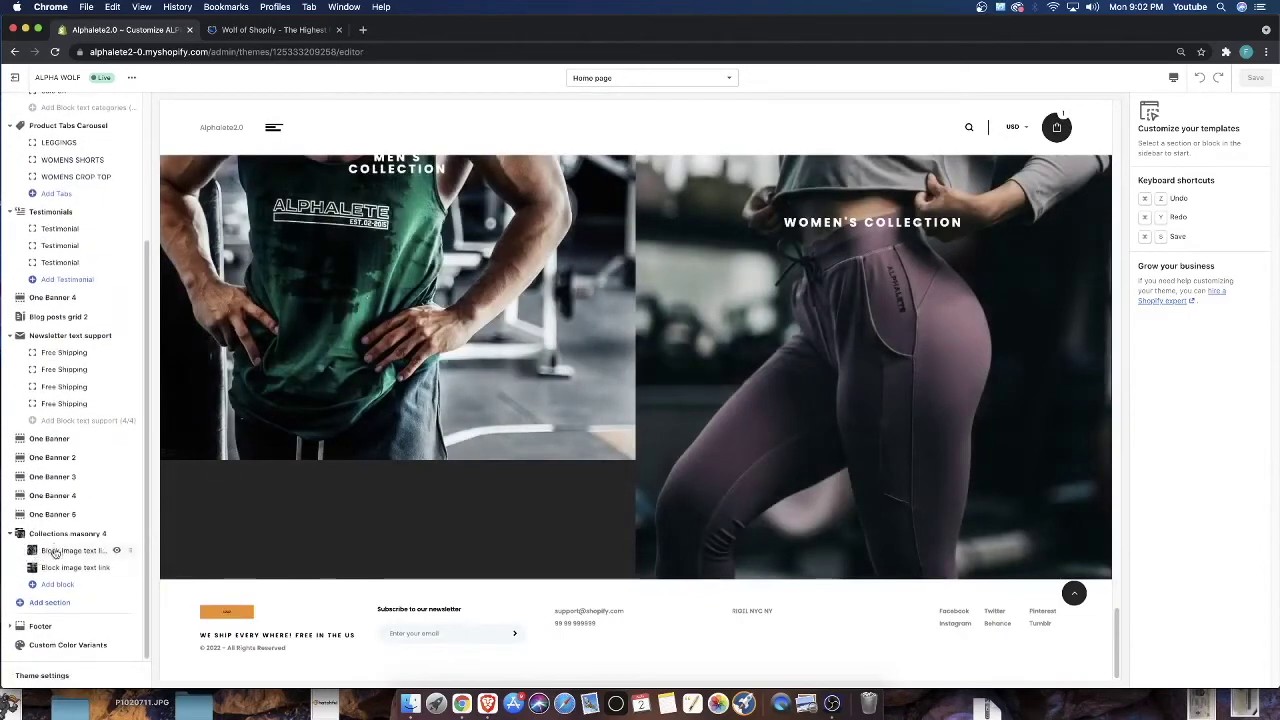
Try the teal-background workout image on the women's masonry tile, restore the gray-sweatshirt image and compare the tile heights
{"action": "left_click", "coordinate": [75, 567]}
{"action": "left_click", "coordinate": [1225, 287]}
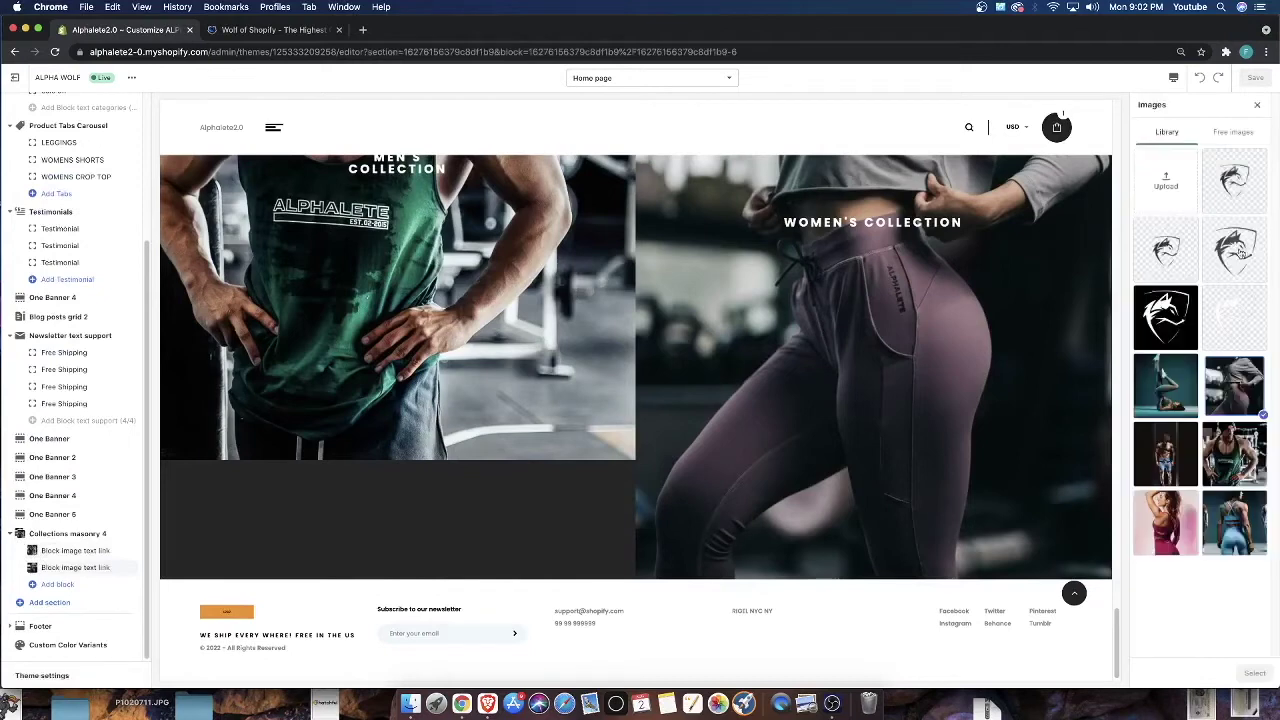
{"action": "left_click", "coordinate": [1167, 385]}
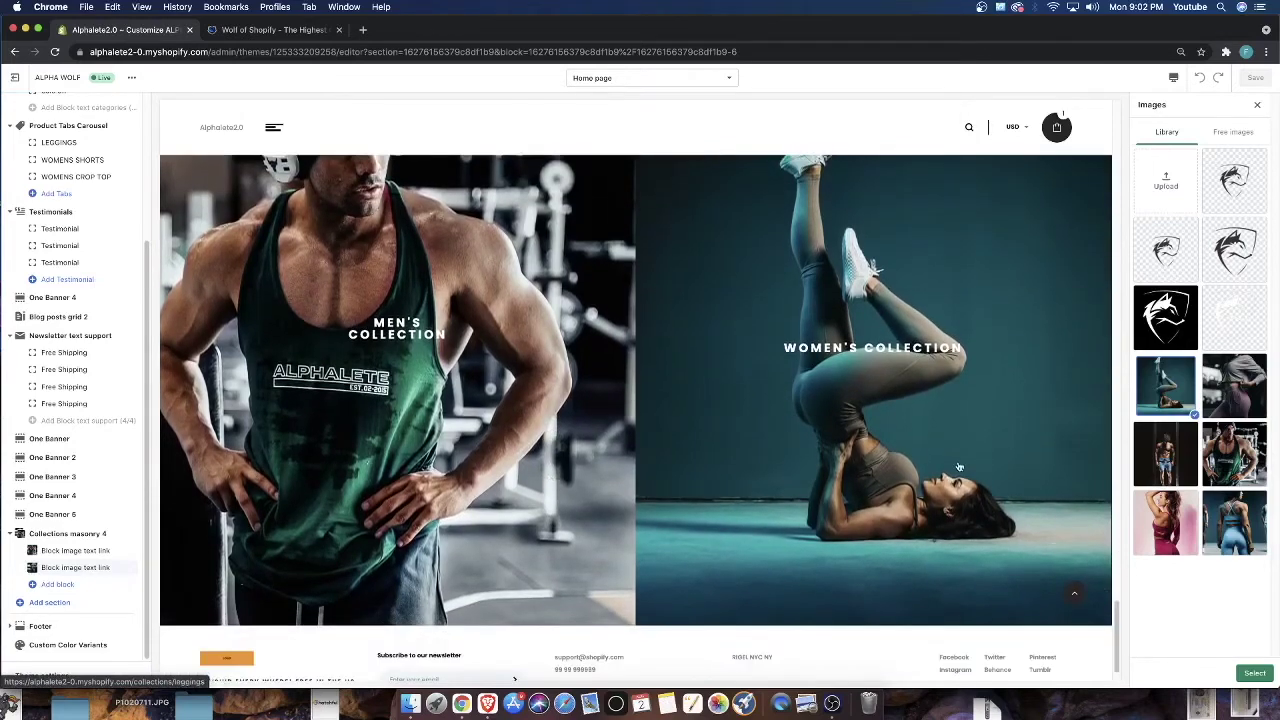
{"action": "left_click", "coordinate": [1233, 395]}
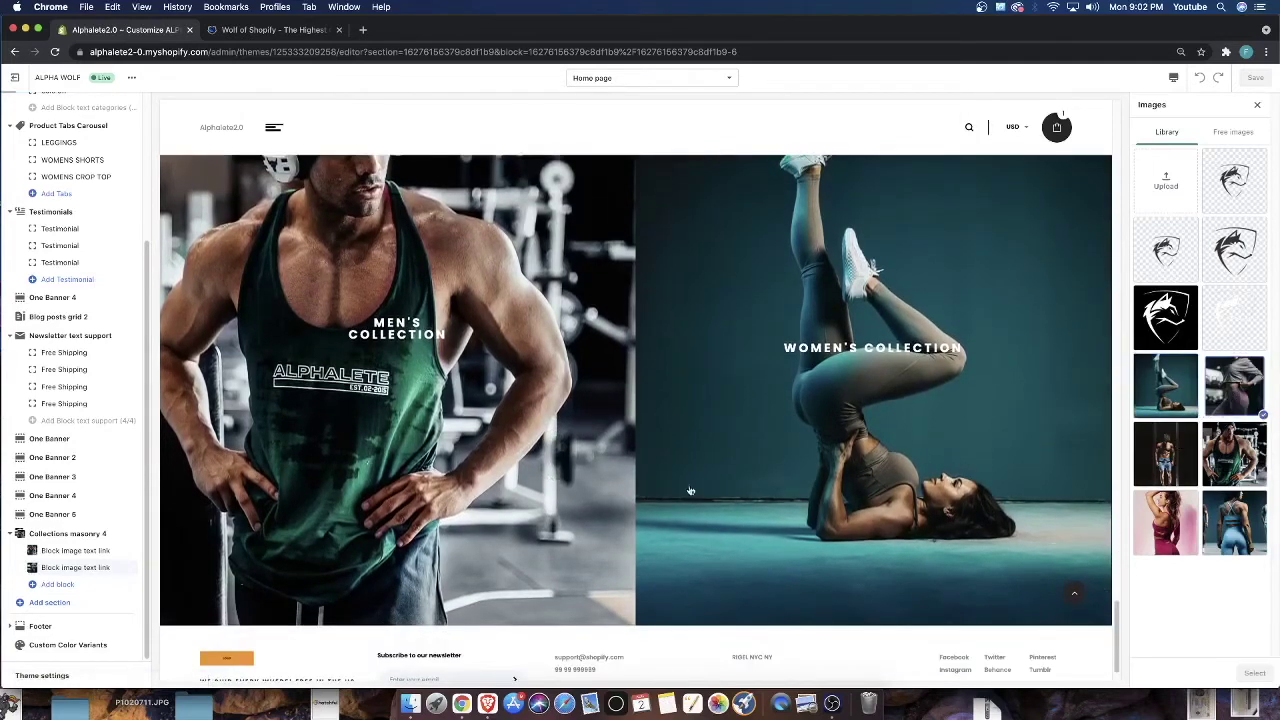
{"action": "scroll", "coordinate": [602, 443], "scroll_direction": "down", "scroll_amount": 7}
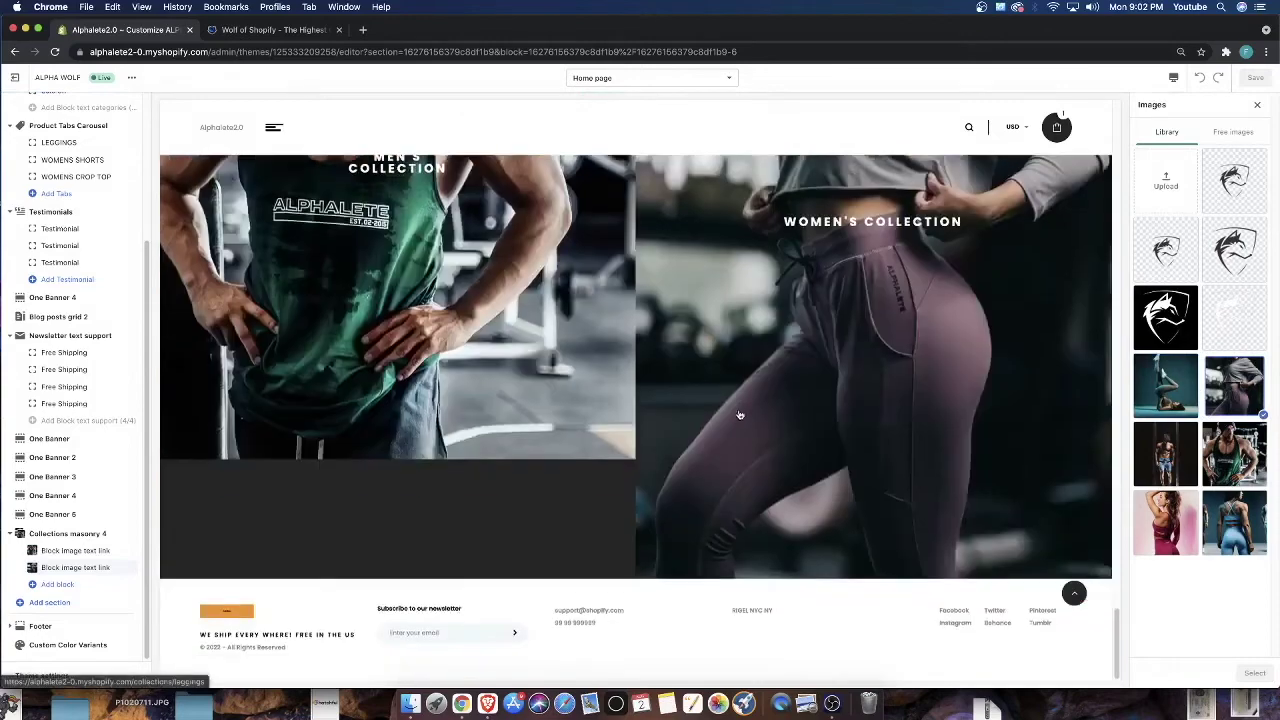
{"action": "scroll", "coordinate": [571, 391], "scroll_direction": "up", "scroll_amount": 5}
{"action": "scroll", "coordinate": [570, 391], "scroll_direction": "down", "scroll_amount": 3}
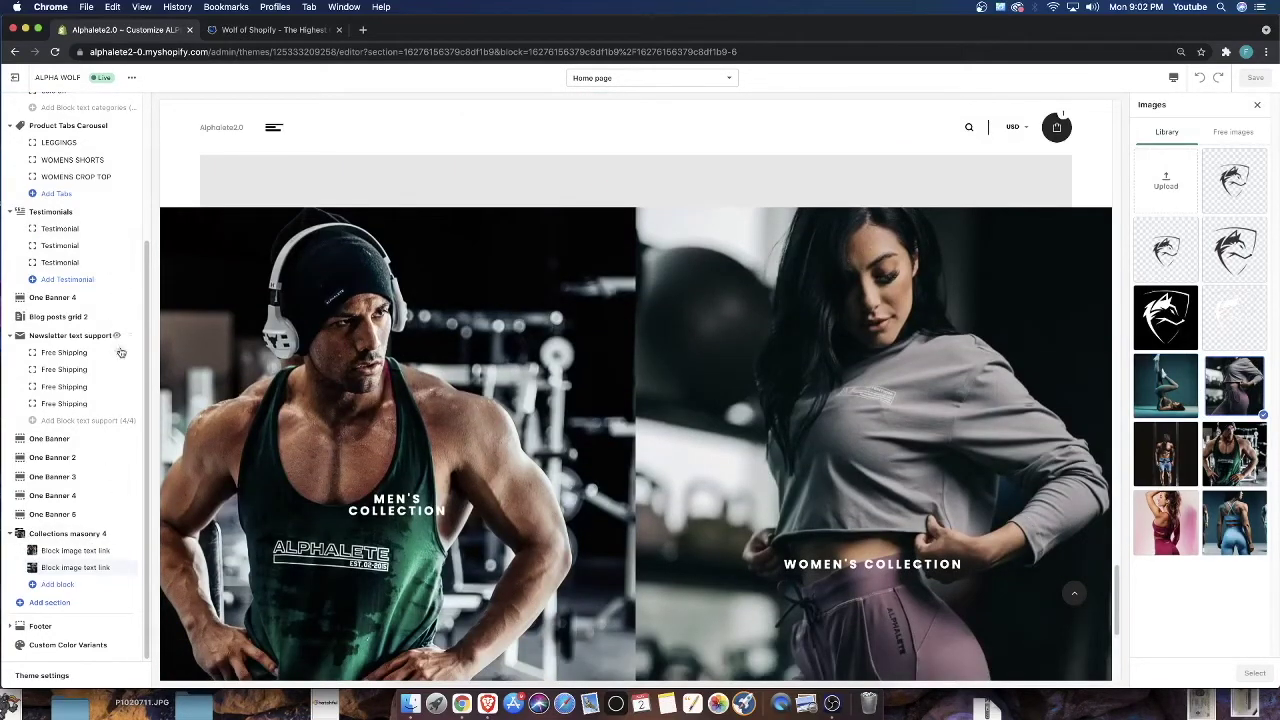
Switch to the Wolf of Shopify website, look through the Alpha Wolf theme page and return to the site's home page
{"action": "left_click", "coordinate": [270, 29]}
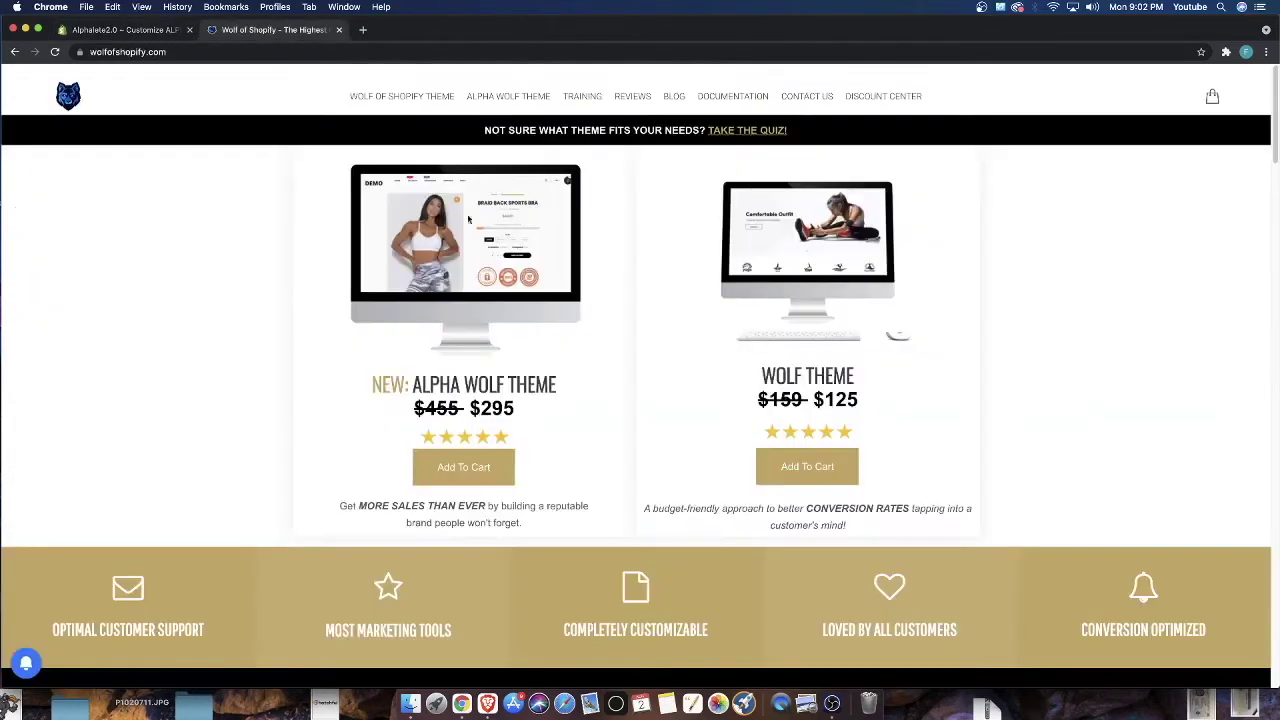
{"action": "left_click_drag", "start_coordinate": [397, 372], "coordinate": [477, 387]}
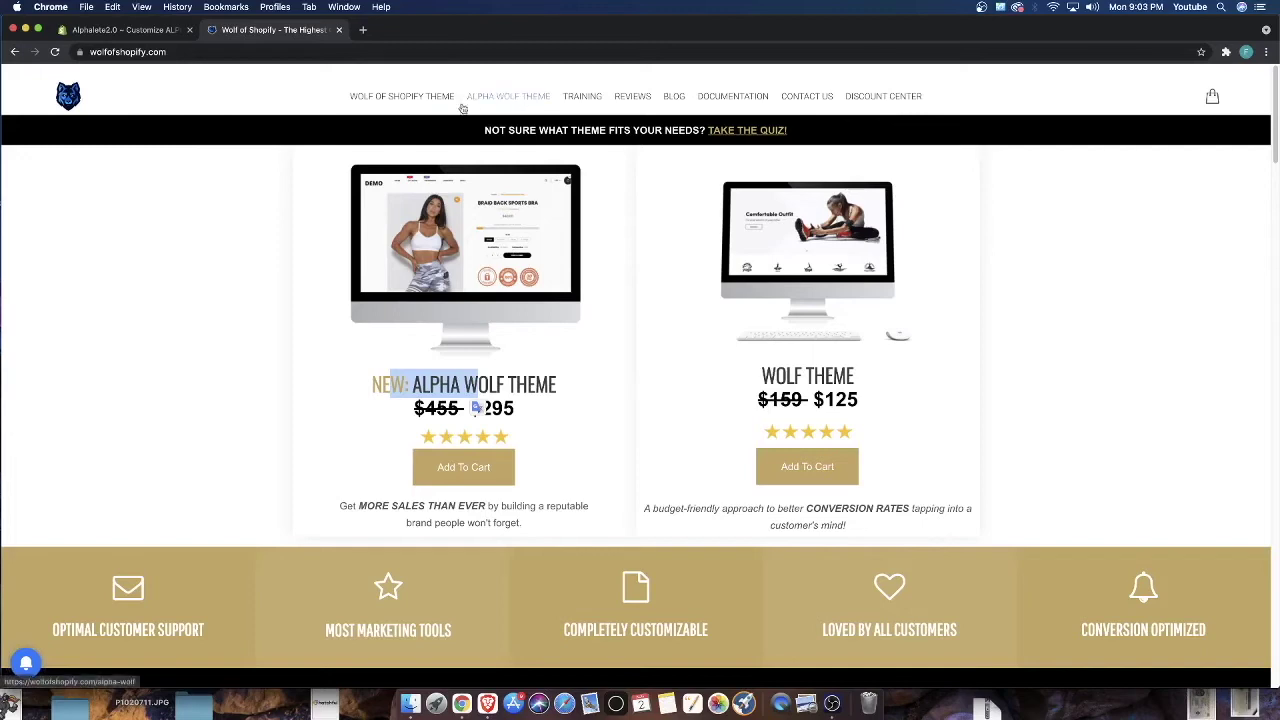
{"action": "left_click", "coordinate": [519, 101]}
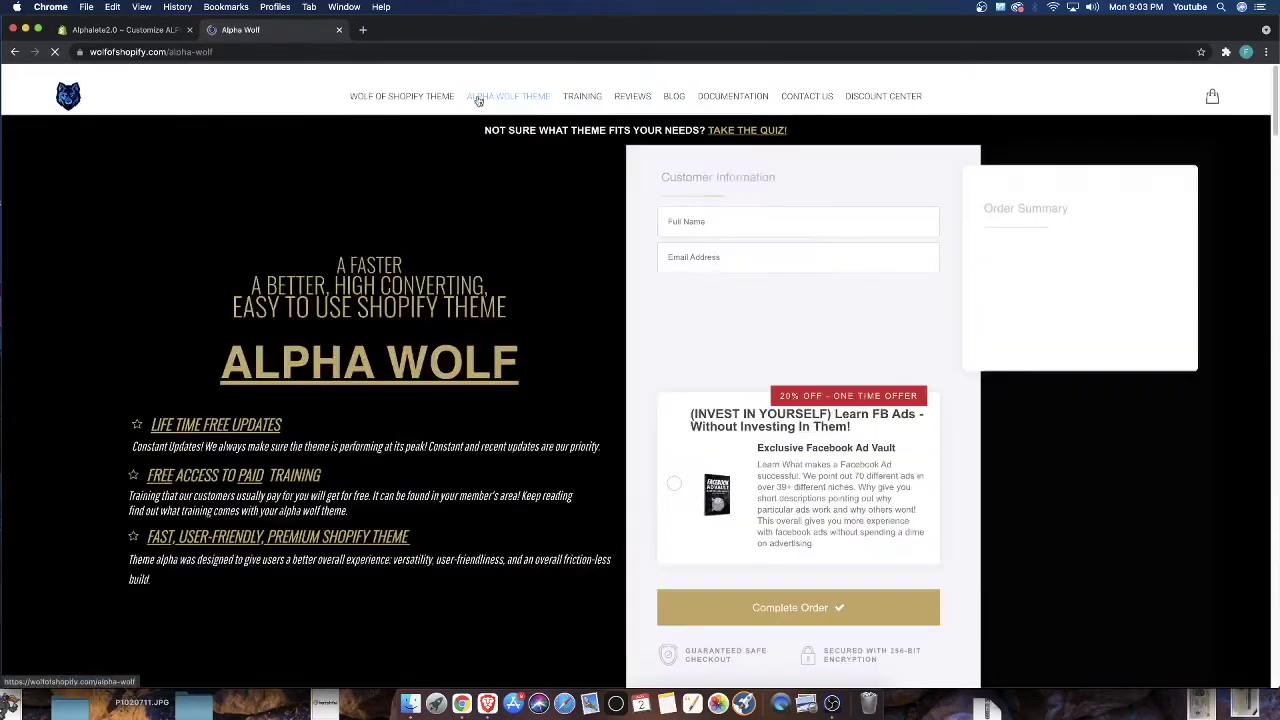
{"action": "scroll", "coordinate": [572, 390], "scroll_direction": "down", "scroll_amount": 2}
{"action": "scroll", "coordinate": [578, 409], "scroll_direction": "up", "scroll_amount": 2}
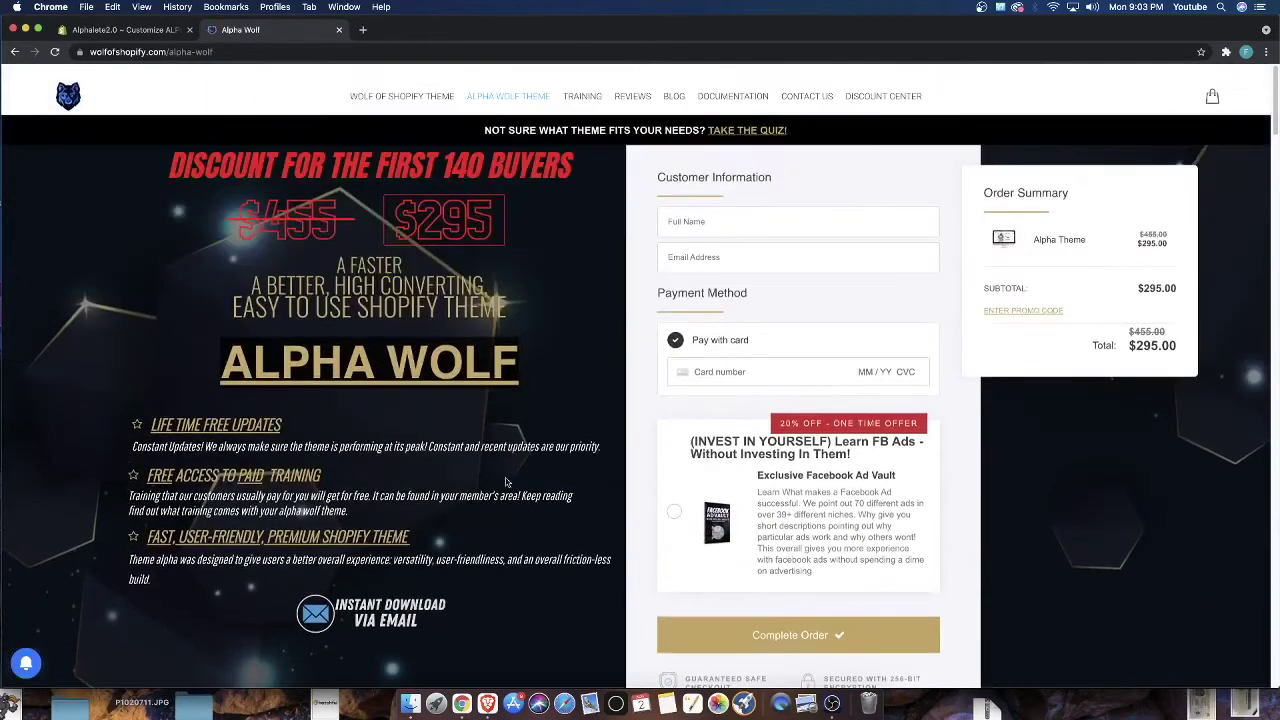
{"action": "scroll", "coordinate": [504, 476], "scroll_direction": "down", "scroll_amount": 20}
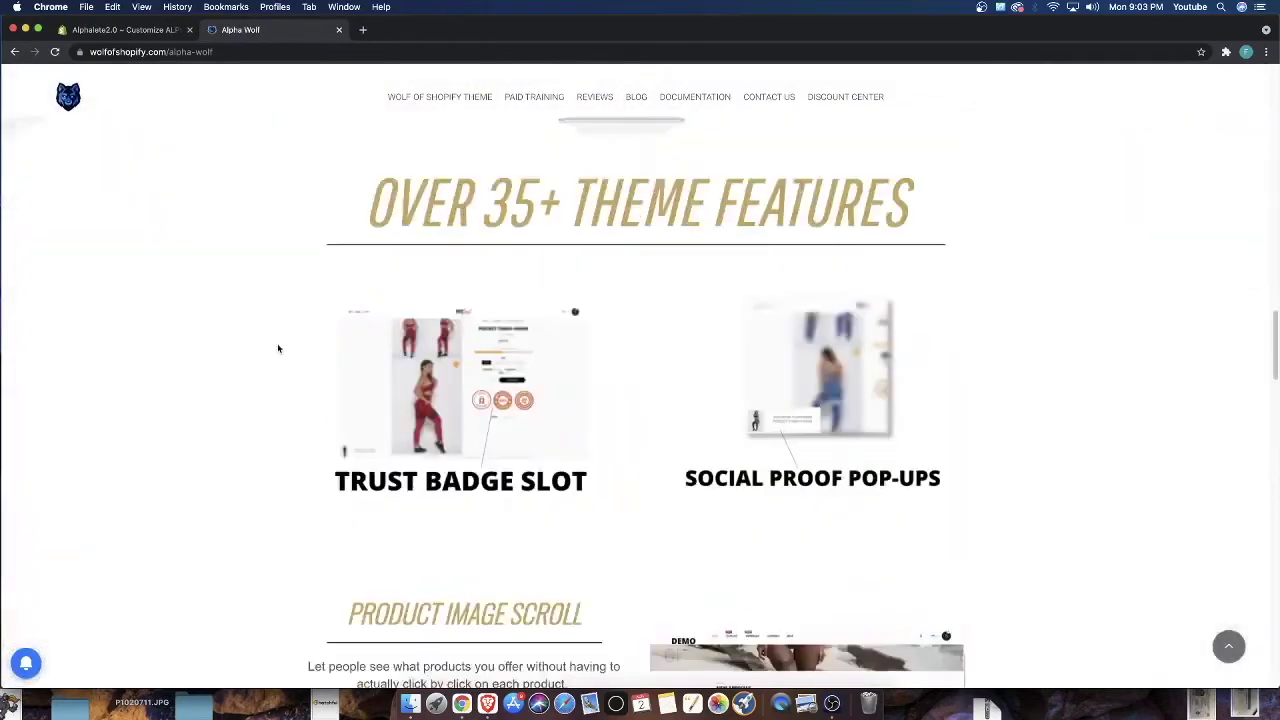
{"action": "scroll", "coordinate": [329, 415], "scroll_direction": "up", "scroll_amount": 10}
{"action": "scroll", "coordinate": [329, 415], "scroll_direction": "up", "scroll_amount": 10}
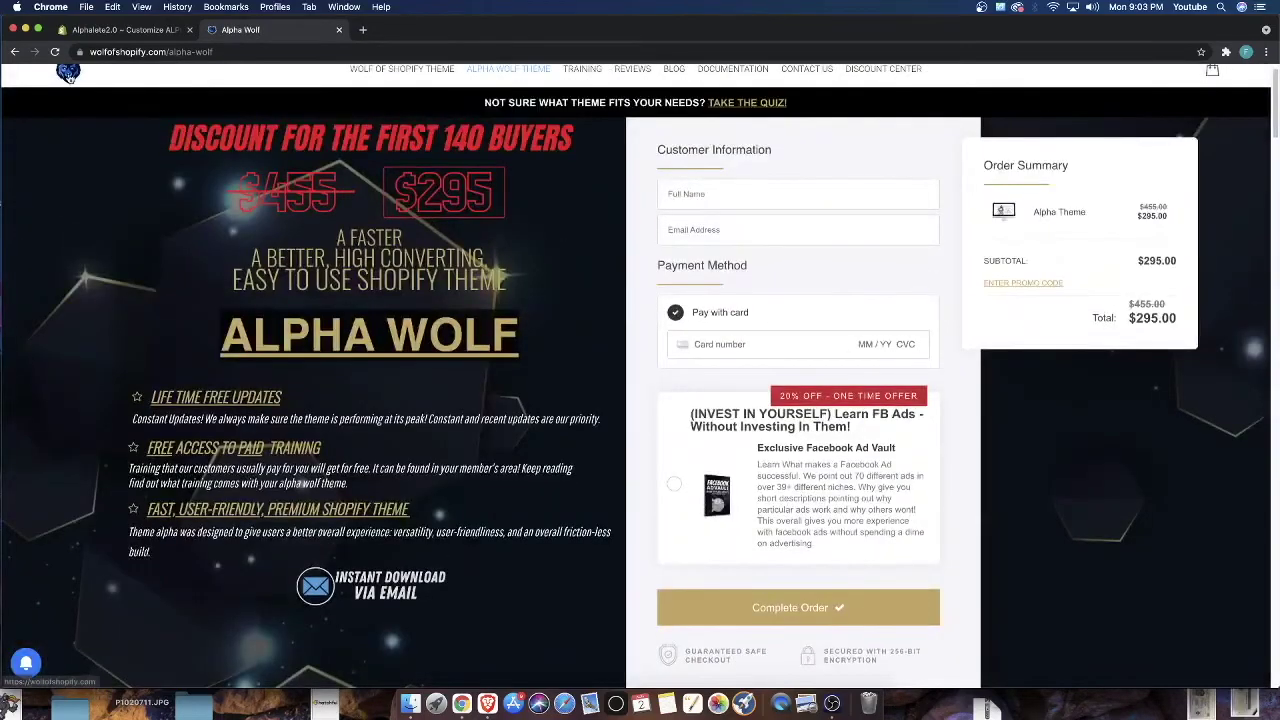
{"action": "left_click", "coordinate": [68, 96]}
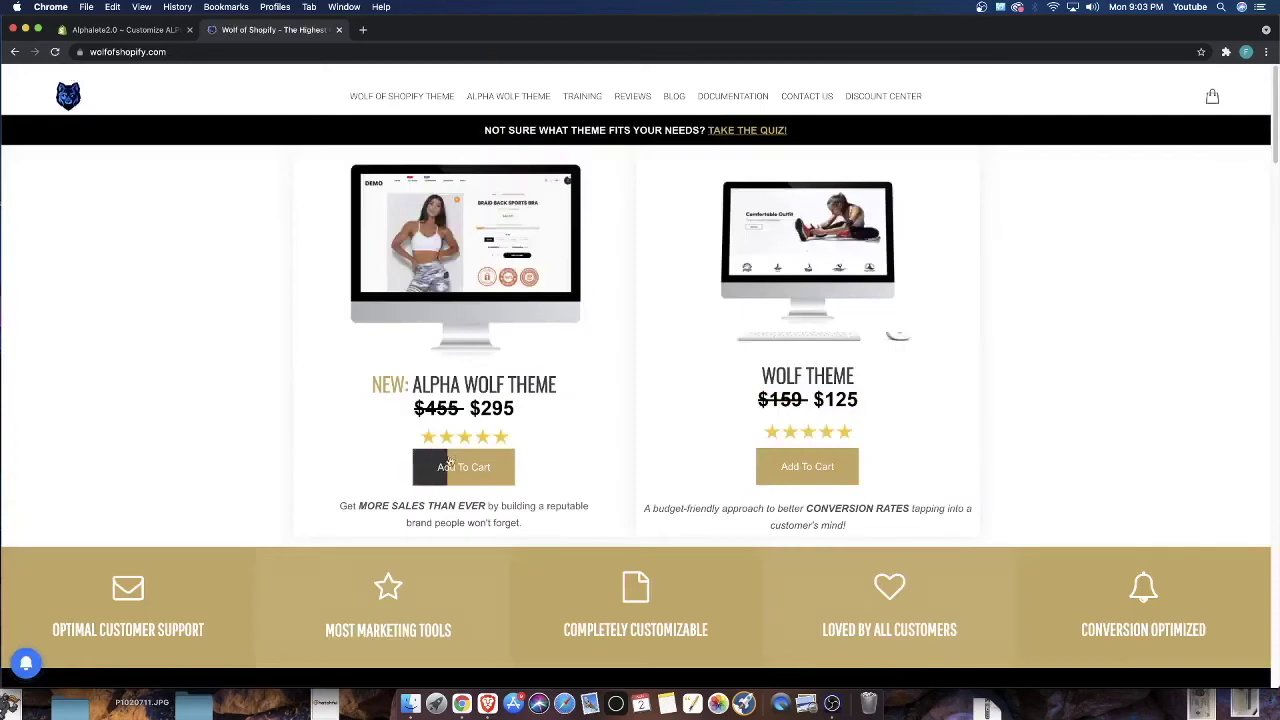
Switch back to the Shopify theme editor and view the list of theme sections without adding one
{"action": "left_click", "coordinate": [128, 30]}
{"action": "scroll", "coordinate": [334, 458], "scroll_direction": "down", "scroll_amount": 2}
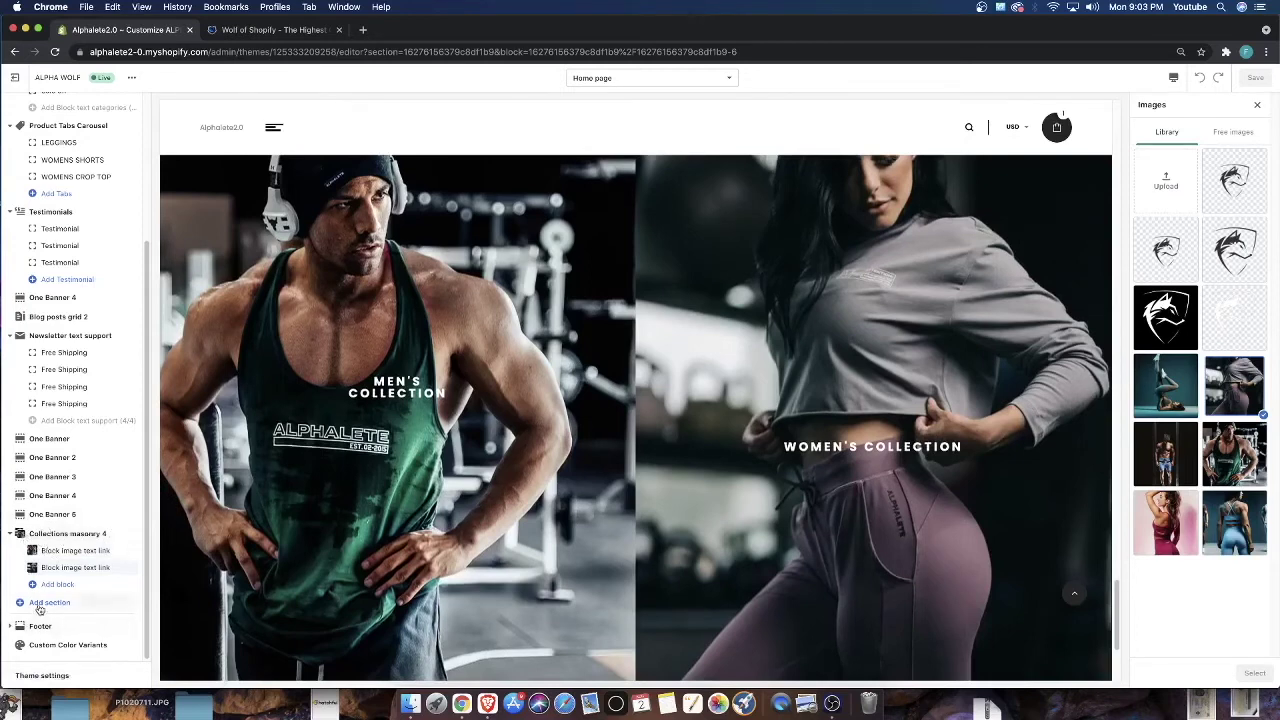
{"action": "left_click", "coordinate": [42, 603]}
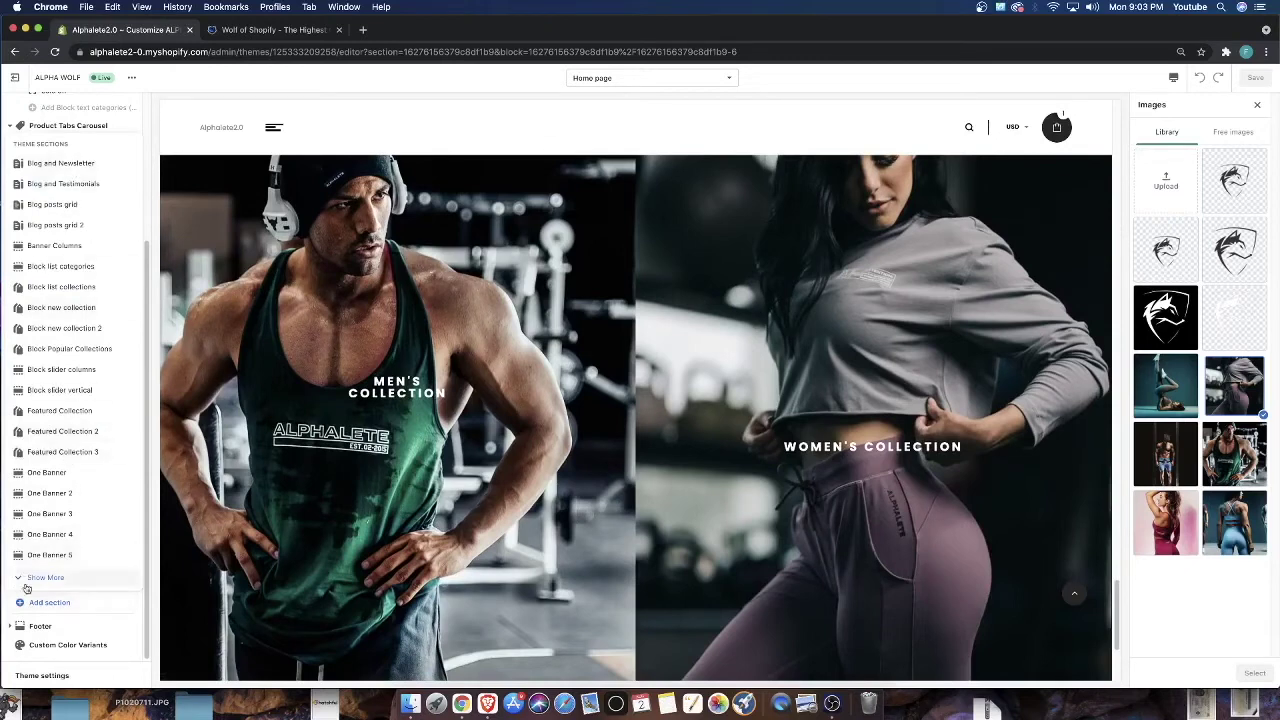
{"action": "left_click", "coordinate": [445, 140]}
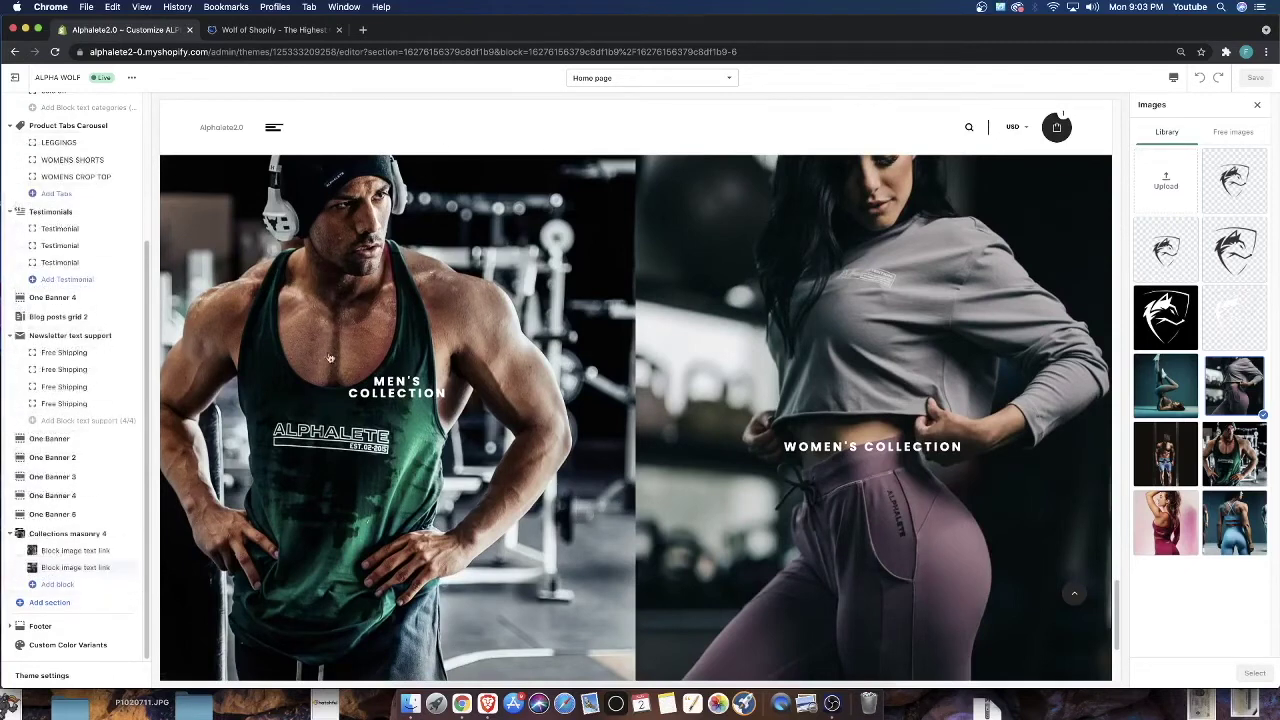
Add two more Block image text link blocks to the Collections masonry 4 section
{"action": "scroll", "coordinate": [330, 360], "scroll_direction": "down", "scroll_amount": 3}
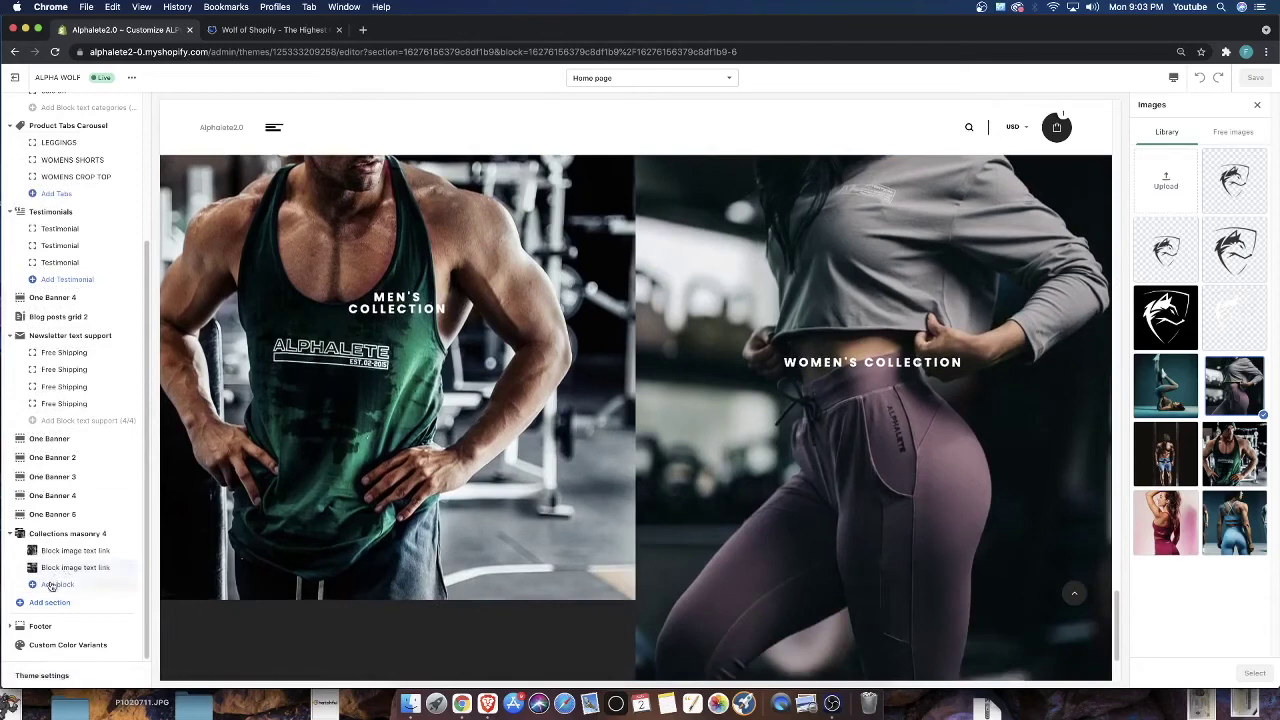
{"action": "left_click", "coordinate": [45, 588]}
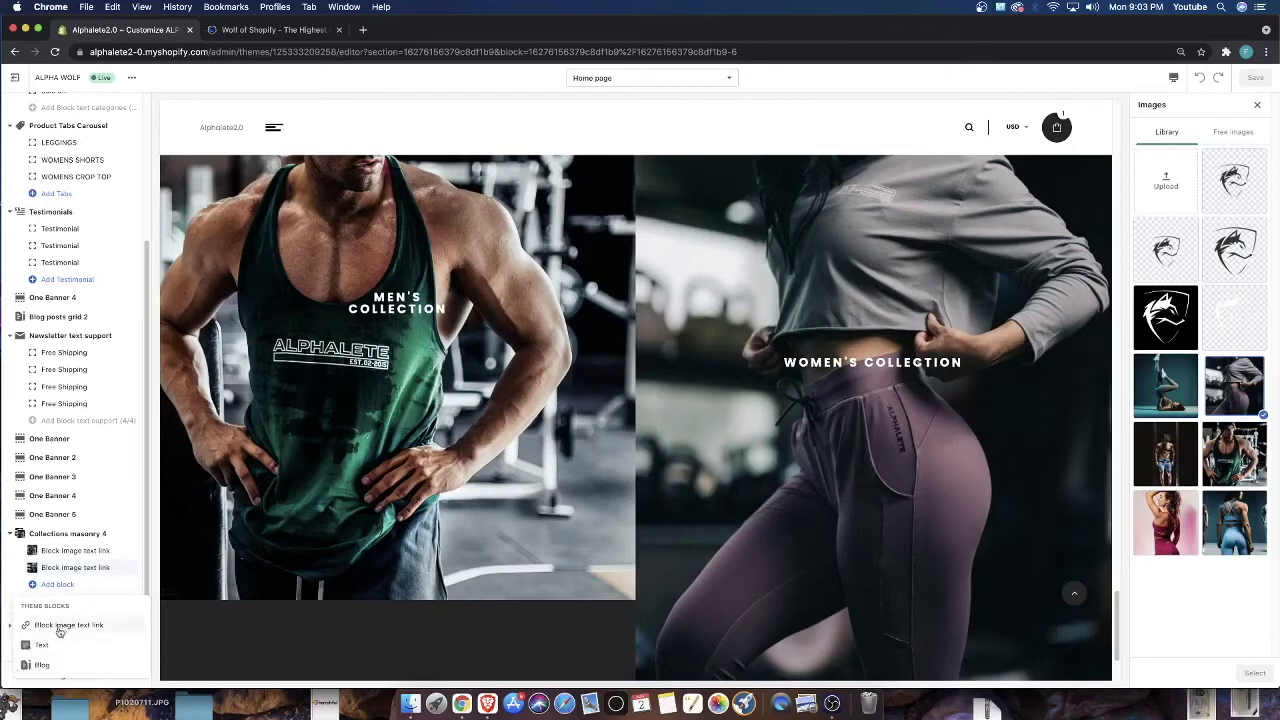
{"action": "left_click", "coordinate": [60, 625]}
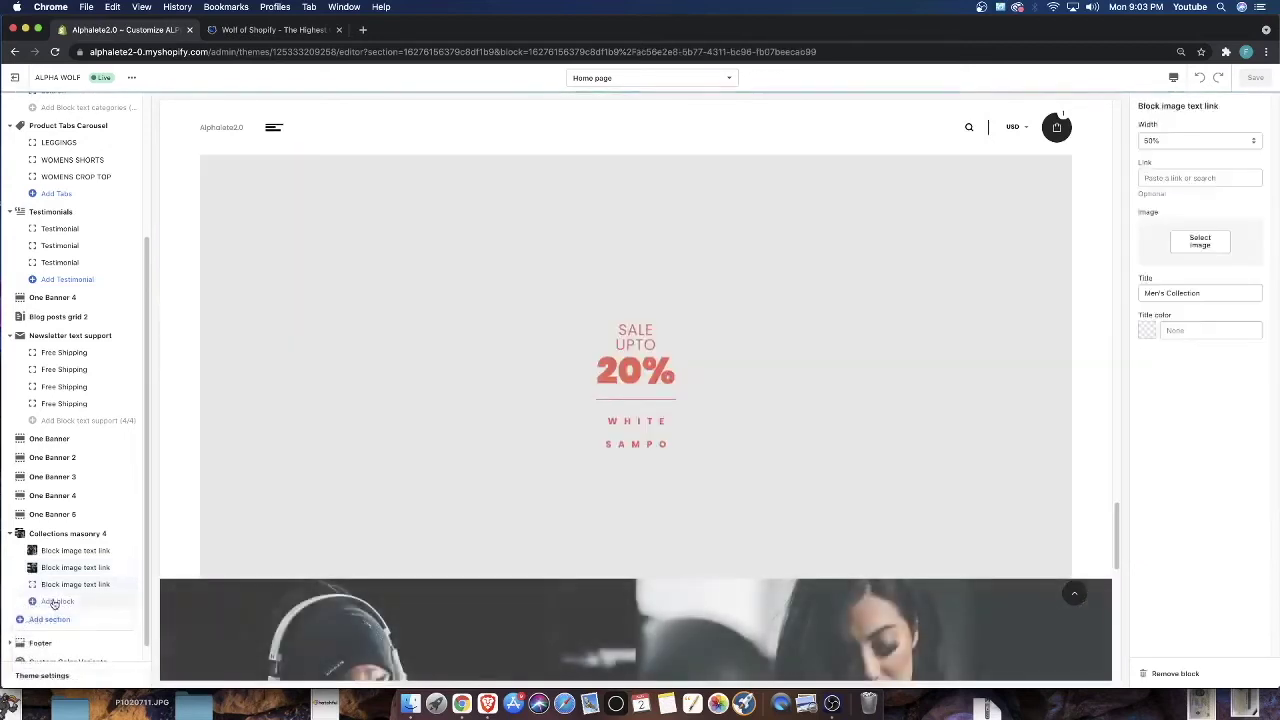
{"action": "left_click", "coordinate": [57, 601]}
{"action": "left_click", "coordinate": [48, 539]}
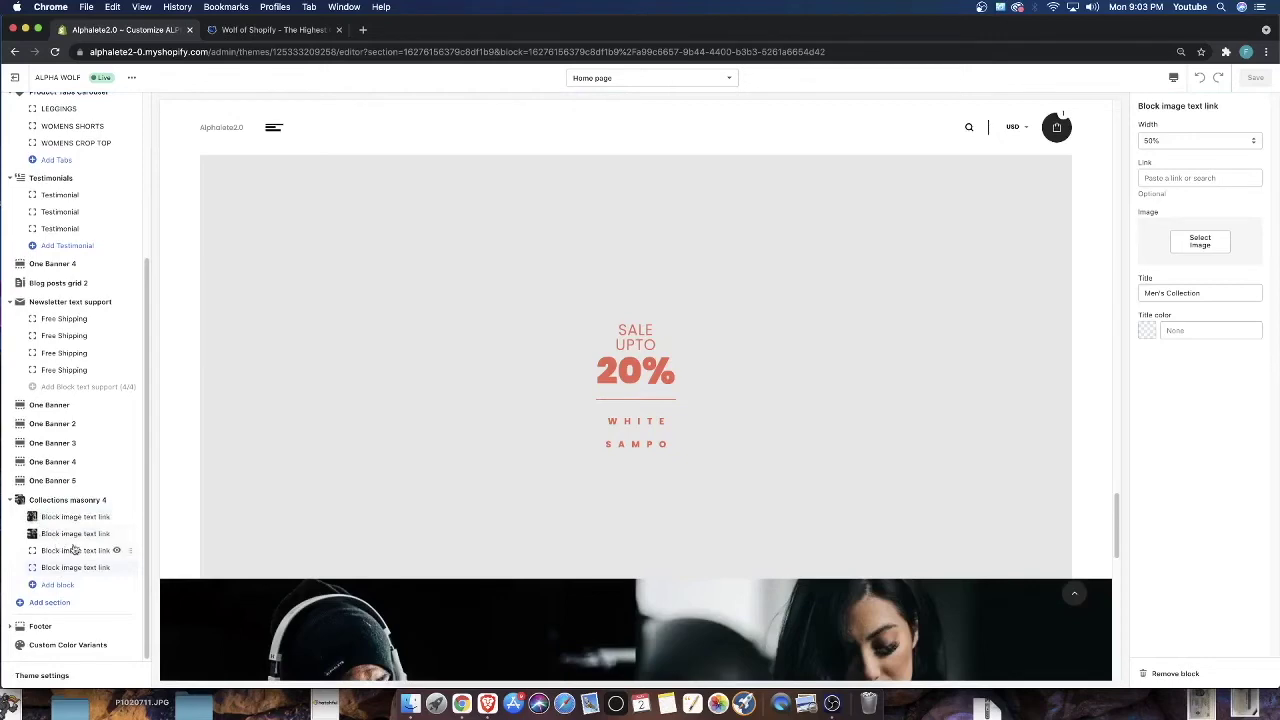
Set the width of the Men's Collection tile with the MENS SHIRTS link to 25%
{"action": "scroll", "coordinate": [449, 557], "scroll_direction": "down", "scroll_amount": 10}
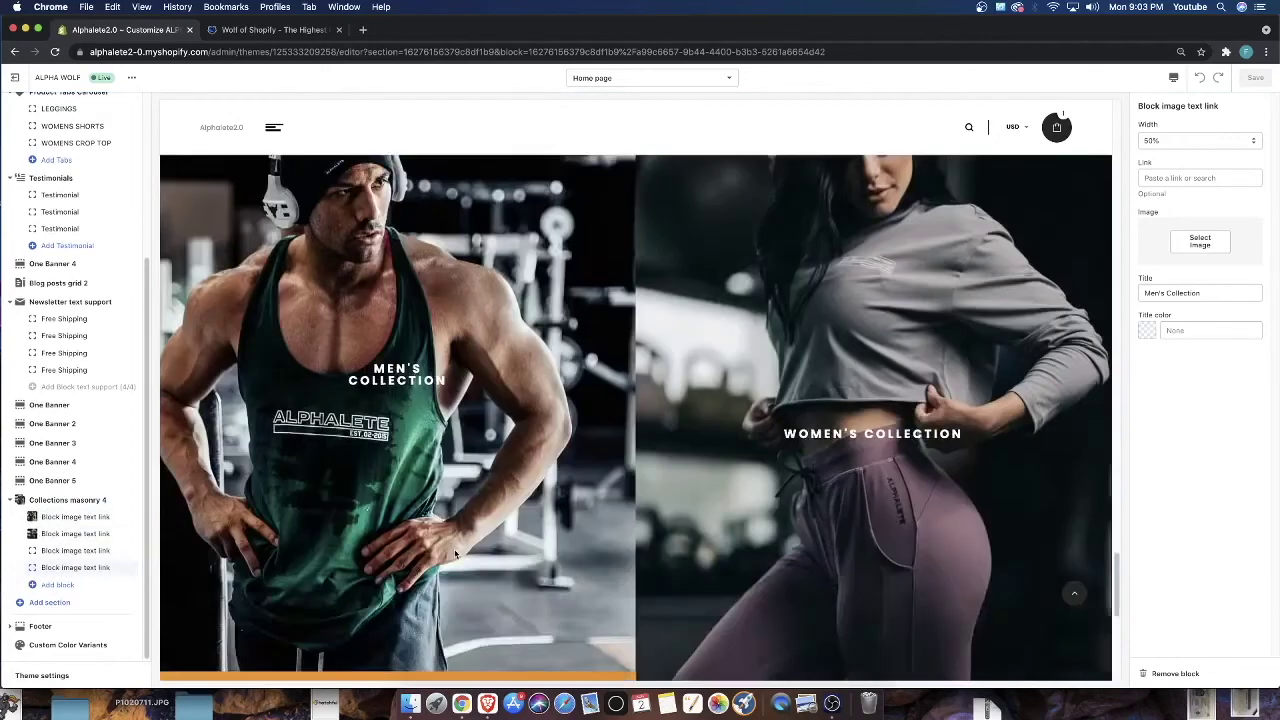
{"action": "scroll", "coordinate": [523, 566], "scroll_direction": "up", "scroll_amount": 4}
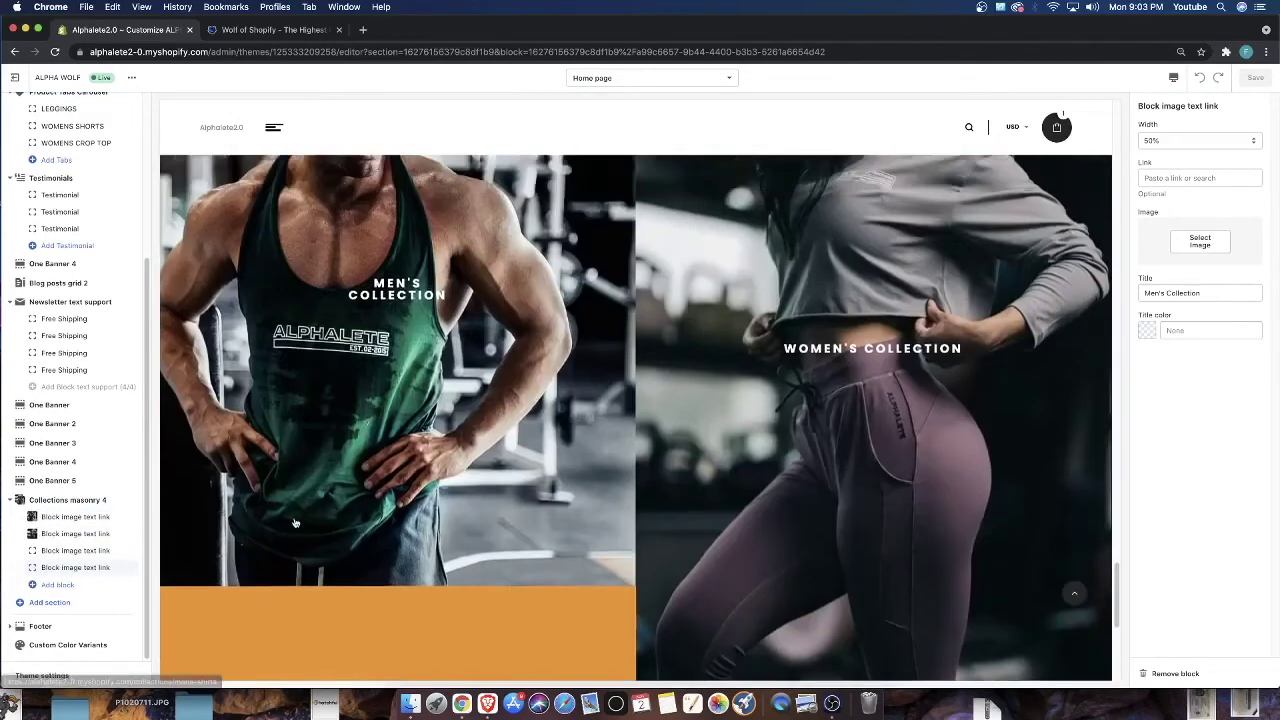
{"action": "left_click", "coordinate": [58, 520]}
{"action": "left_click", "coordinate": [1200, 140]}
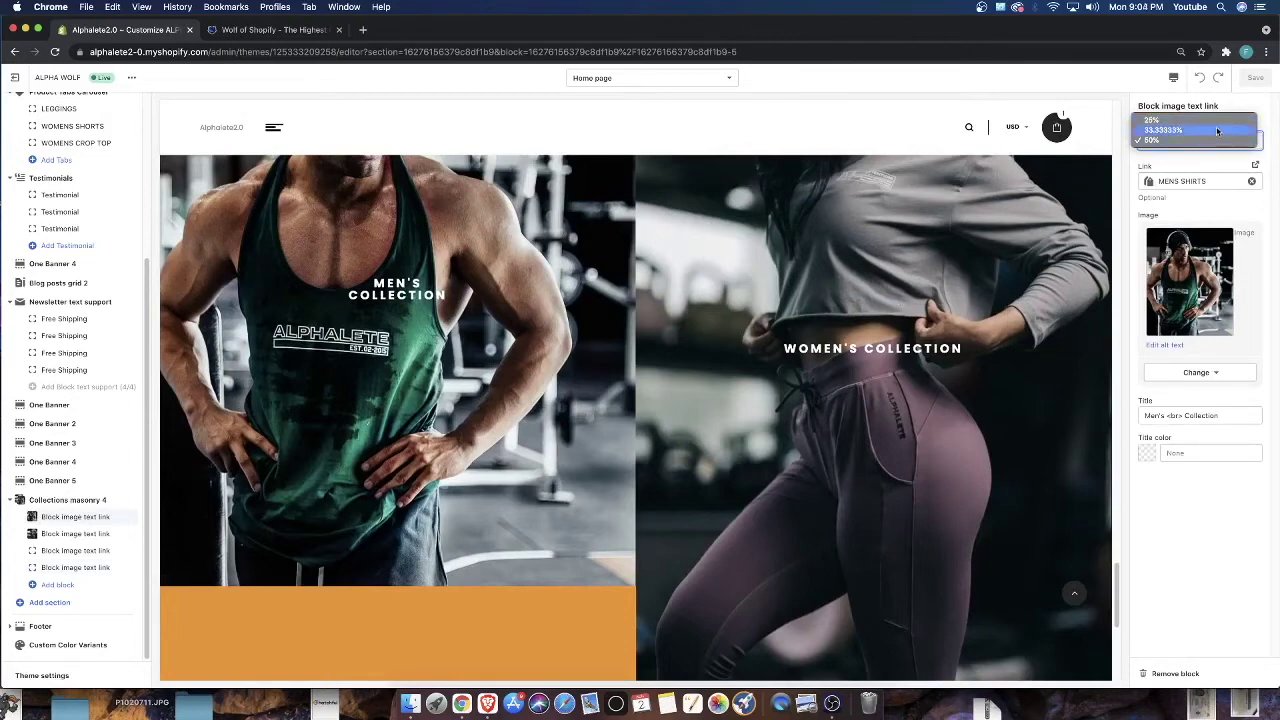
{"action": "left_click", "coordinate": [1154, 121]}
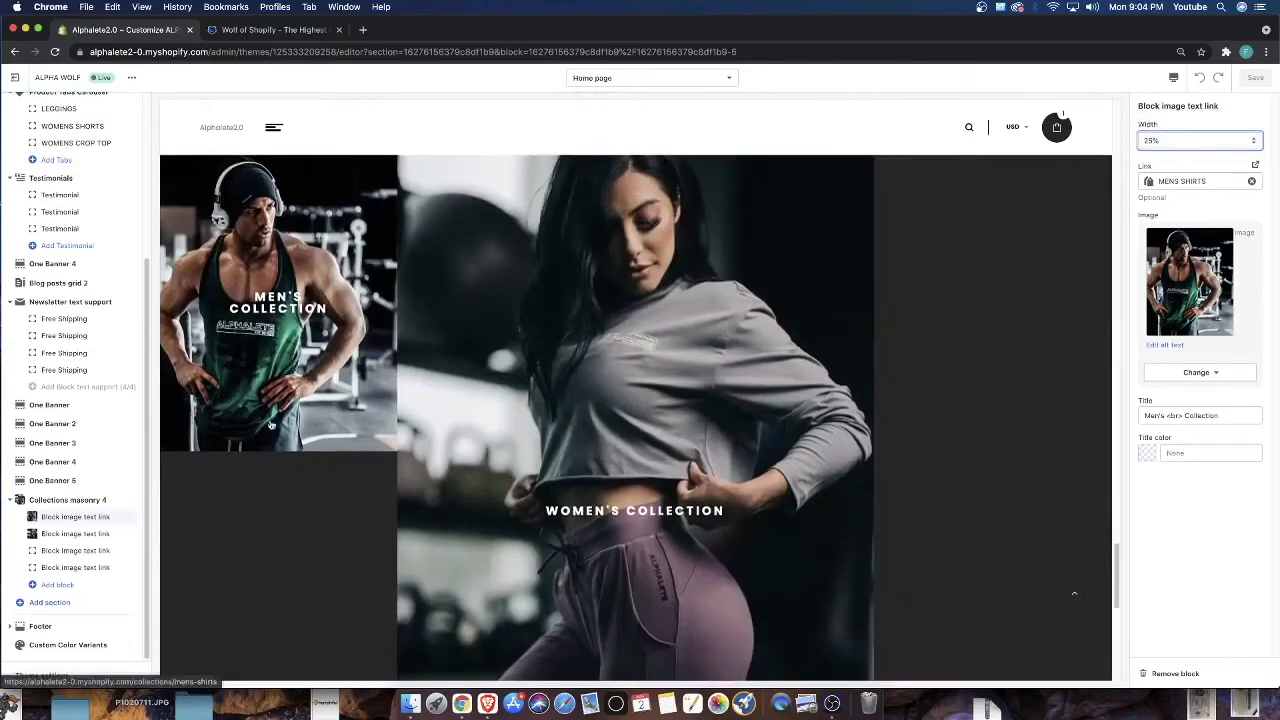
Set the width of the Women's Collection tile with the LEGGINGS link to 25%
{"action": "scroll", "coordinate": [560, 500], "scroll_direction": "down", "scroll_amount": 3}
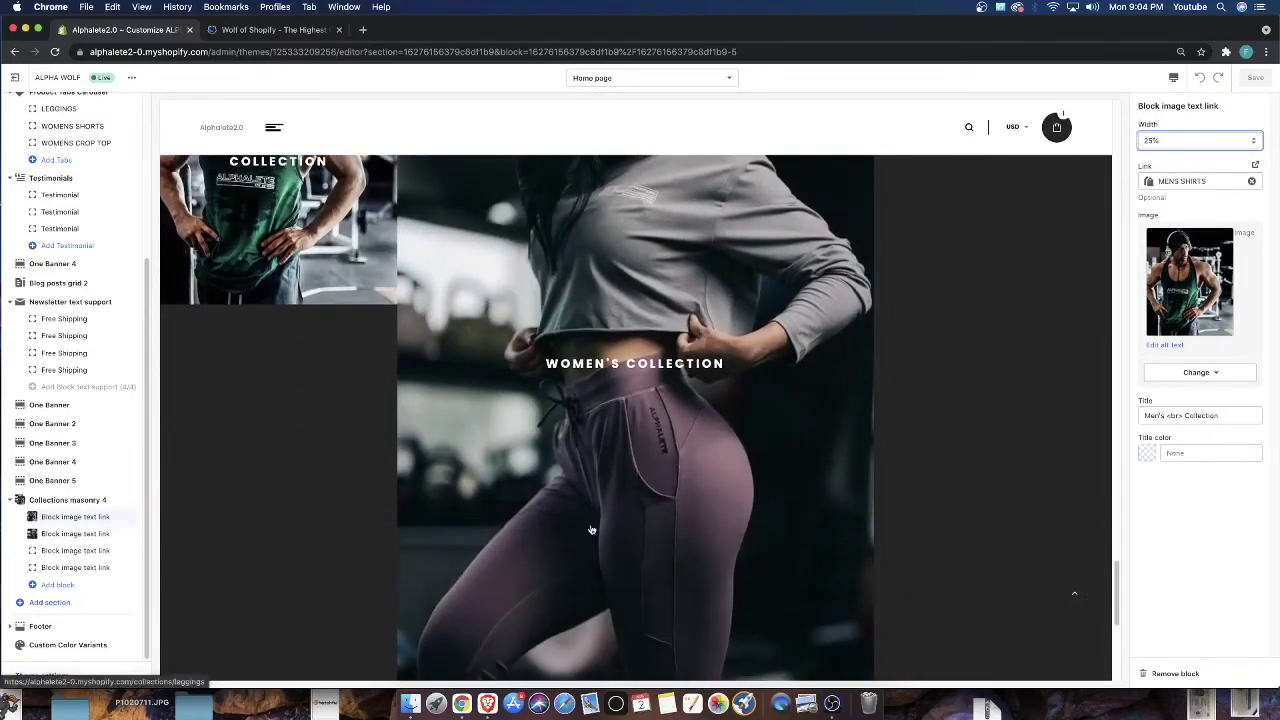
{"action": "scroll", "coordinate": [650, 380], "scroll_direction": "up", "scroll_amount": 5}
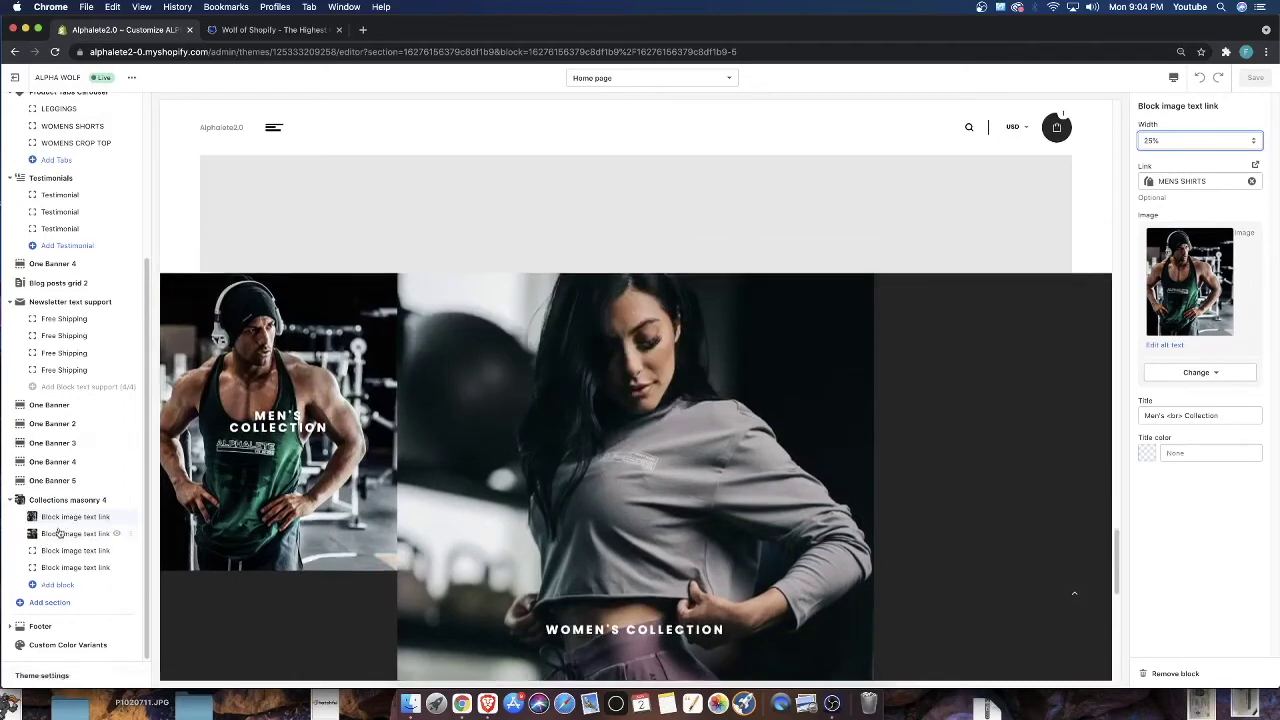
{"action": "left_click", "coordinate": [58, 538]}
{"action": "left_click", "coordinate": [1166, 140]}
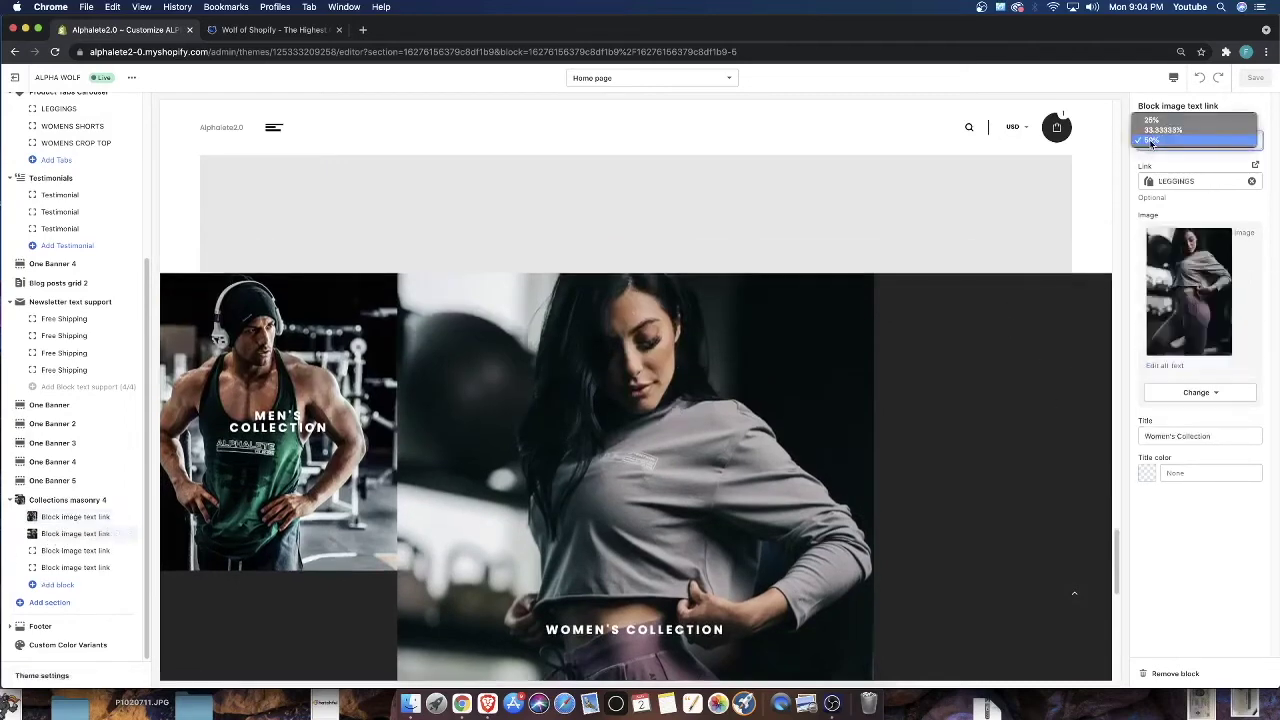
{"action": "left_click", "coordinate": [1158, 120]}
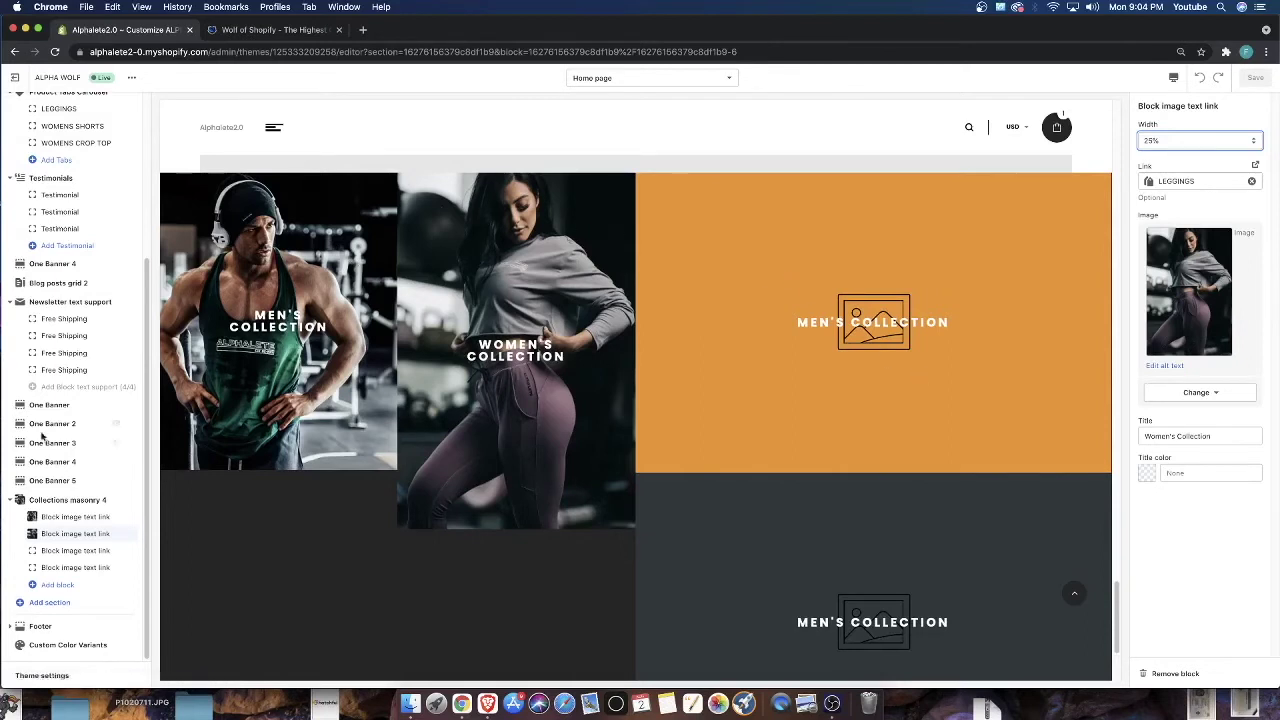
Set the widths of the third and fourth Collections masonry 4 tiles to 25% each
{"action": "left_click", "coordinate": [60, 549]}
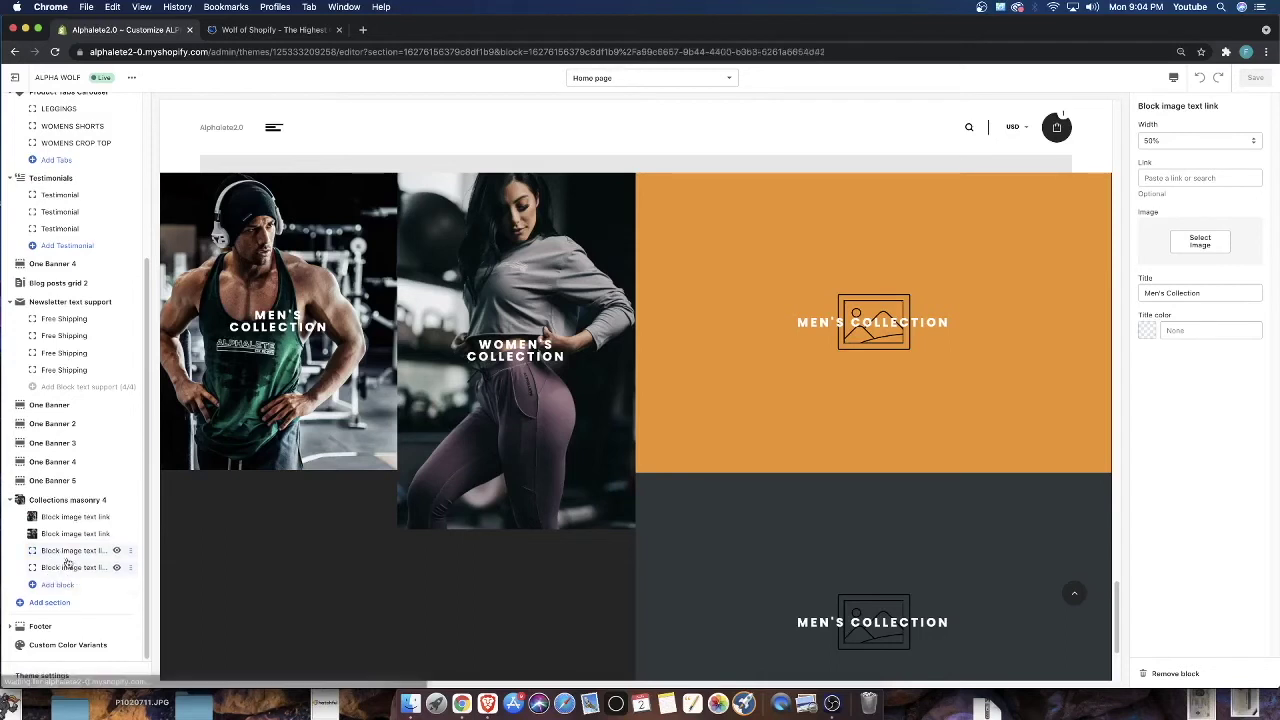
{"action": "left_click", "coordinate": [1190, 140]}
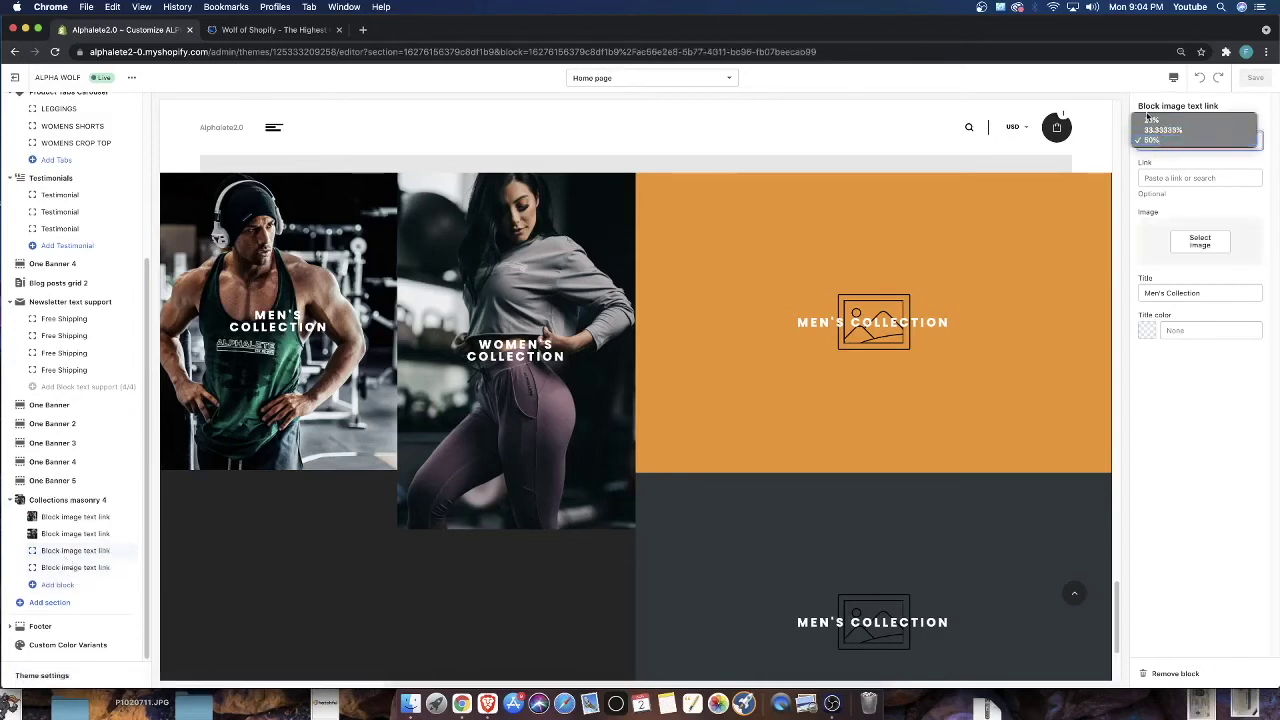
{"action": "left_click", "coordinate": [1160, 118]}
{"action": "left_click", "coordinate": [45, 567]}
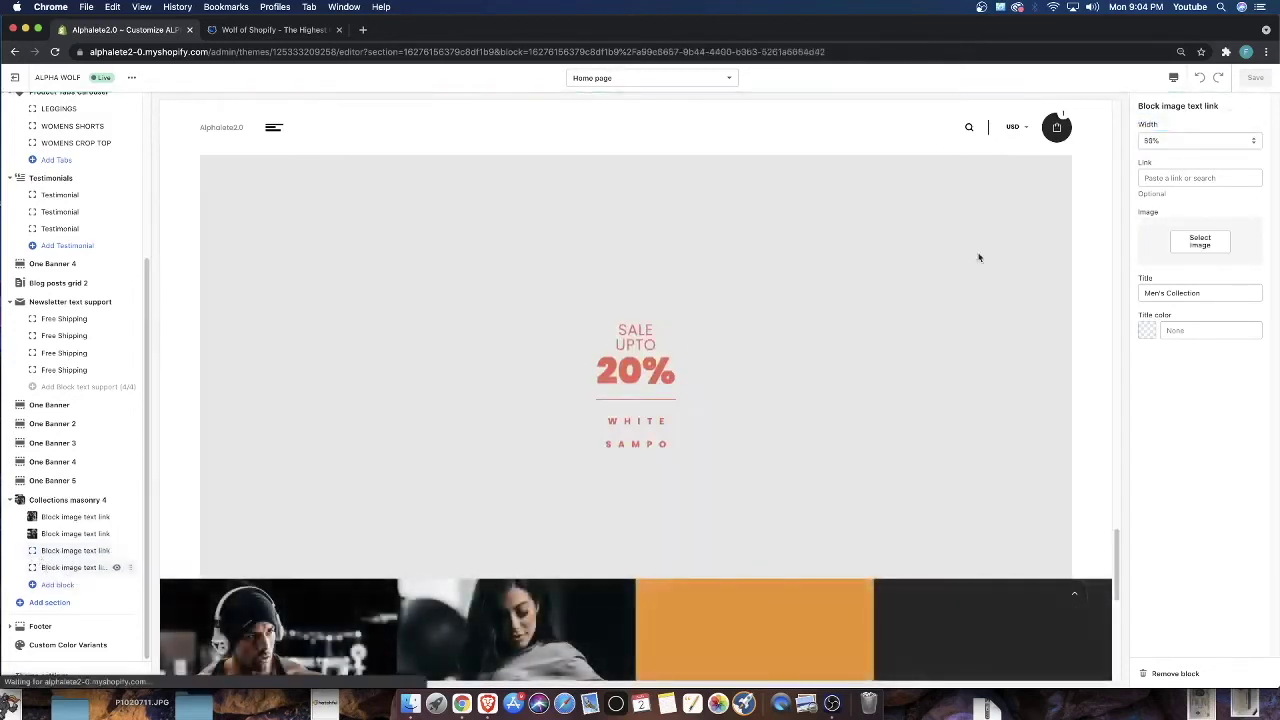
{"action": "left_click", "coordinate": [1155, 141]}
{"action": "left_click", "coordinate": [1158, 120]}
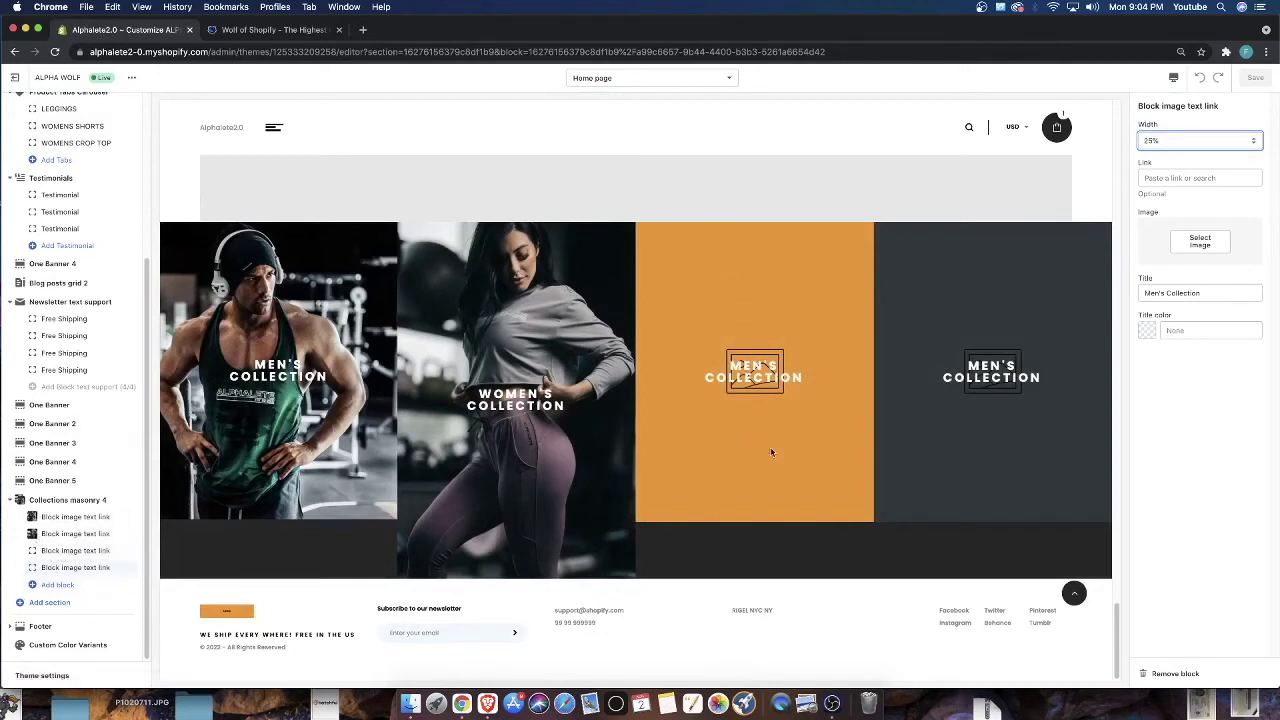
Try the third tile at 50% width with the fourth tile hidden, and restore the four-tile 25% layout
{"action": "left_click", "coordinate": [116, 568]}
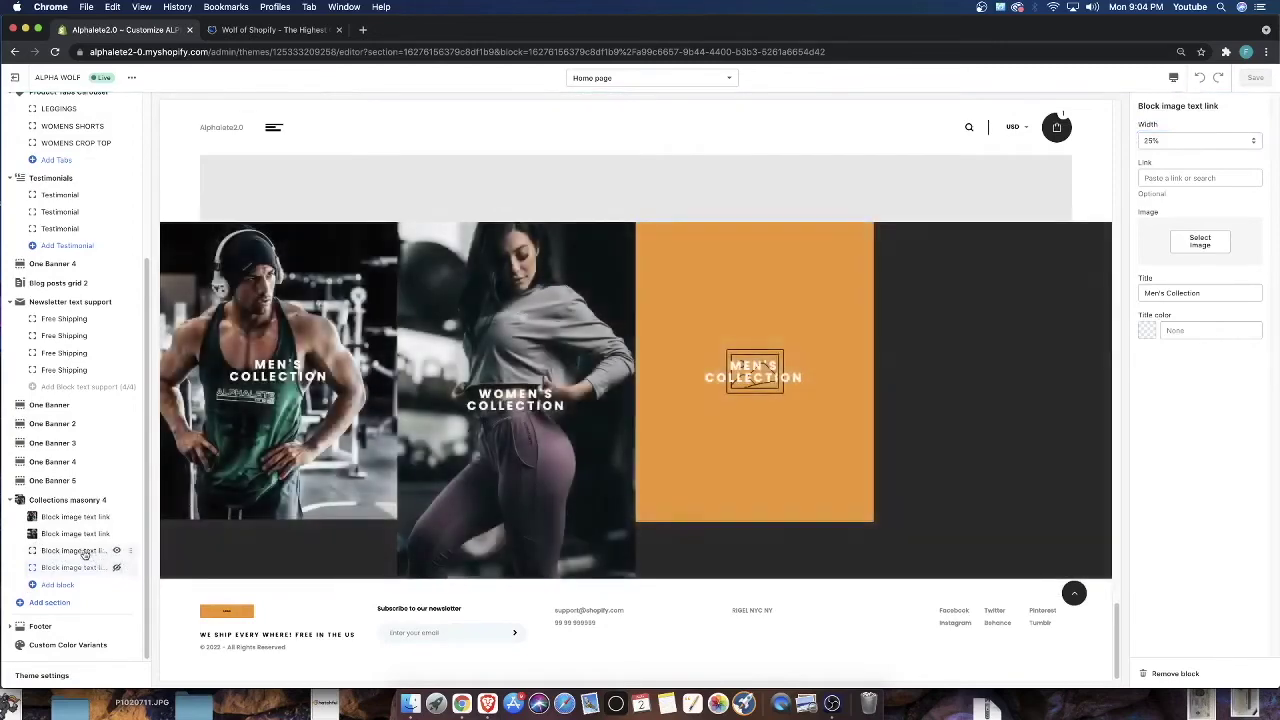
{"action": "left_click", "coordinate": [1160, 141]}
{"action": "left_click", "coordinate": [1163, 164]}
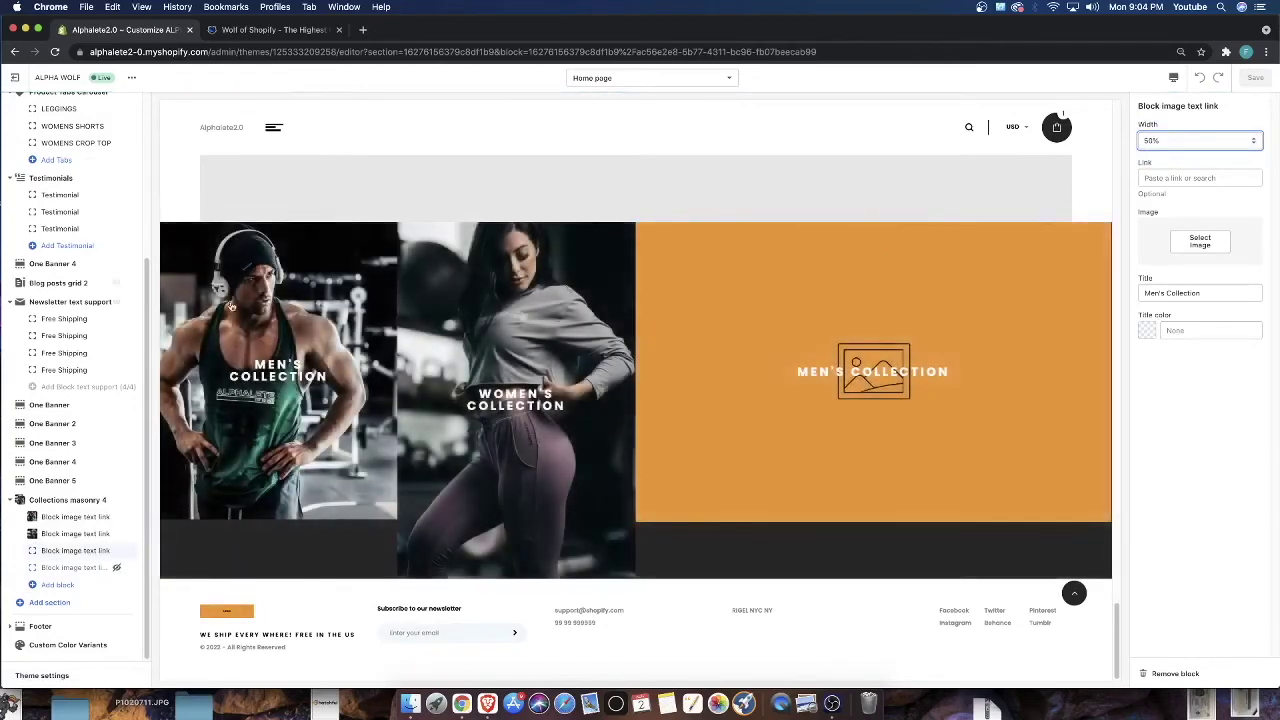
{"action": "left_click", "coordinate": [116, 568]}
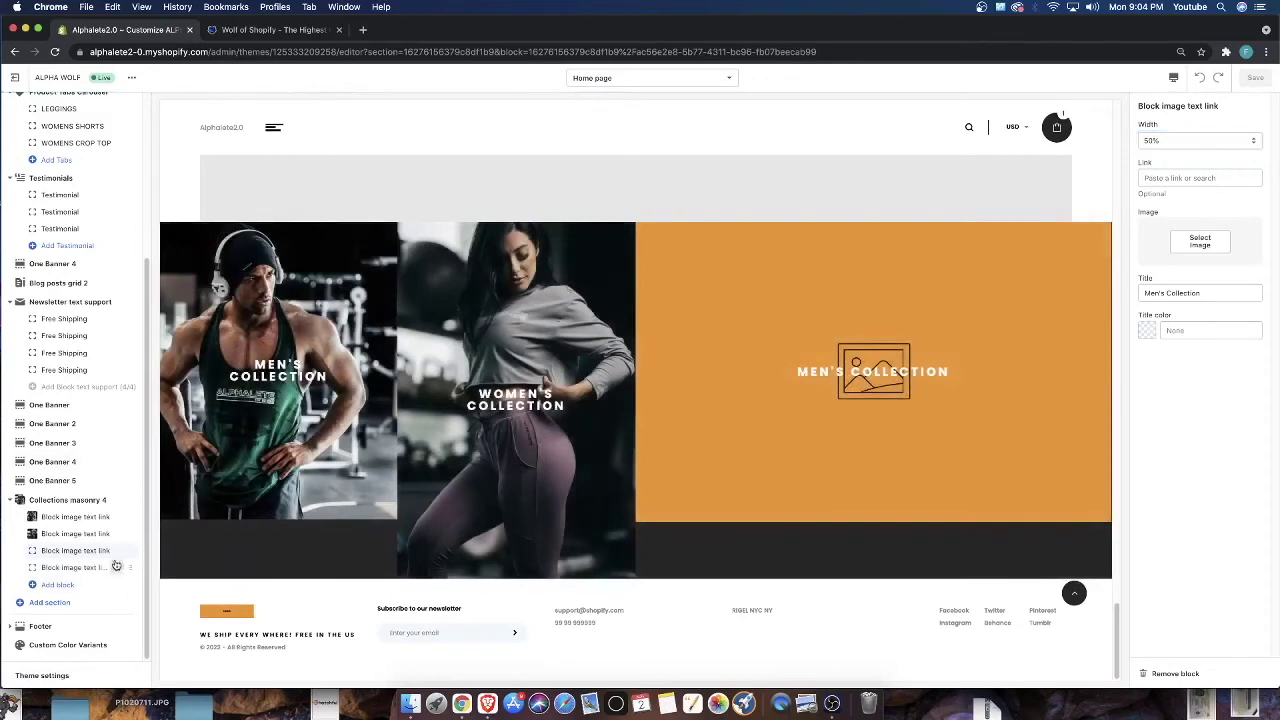
{"action": "scroll", "coordinate": [57, 525], "scroll_direction": "up", "scroll_amount": 1}
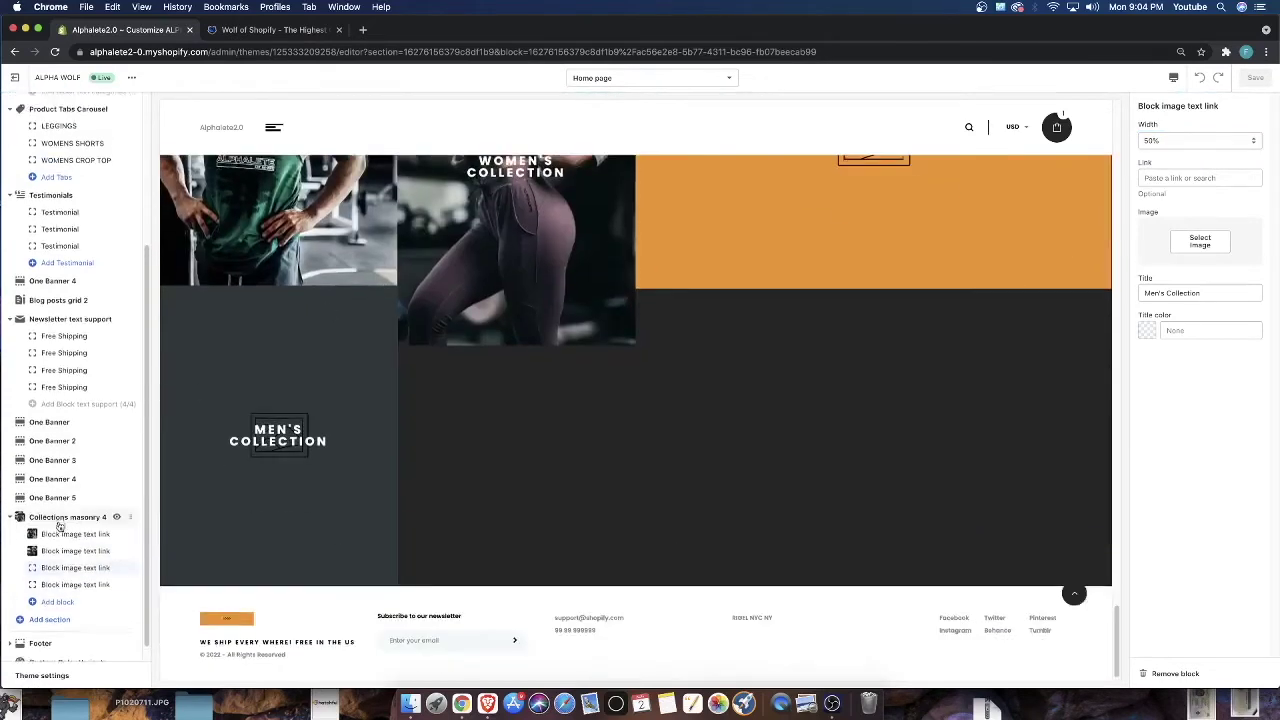
{"action": "left_click", "coordinate": [1197, 140]}
{"action": "left_click", "coordinate": [1192, 119]}
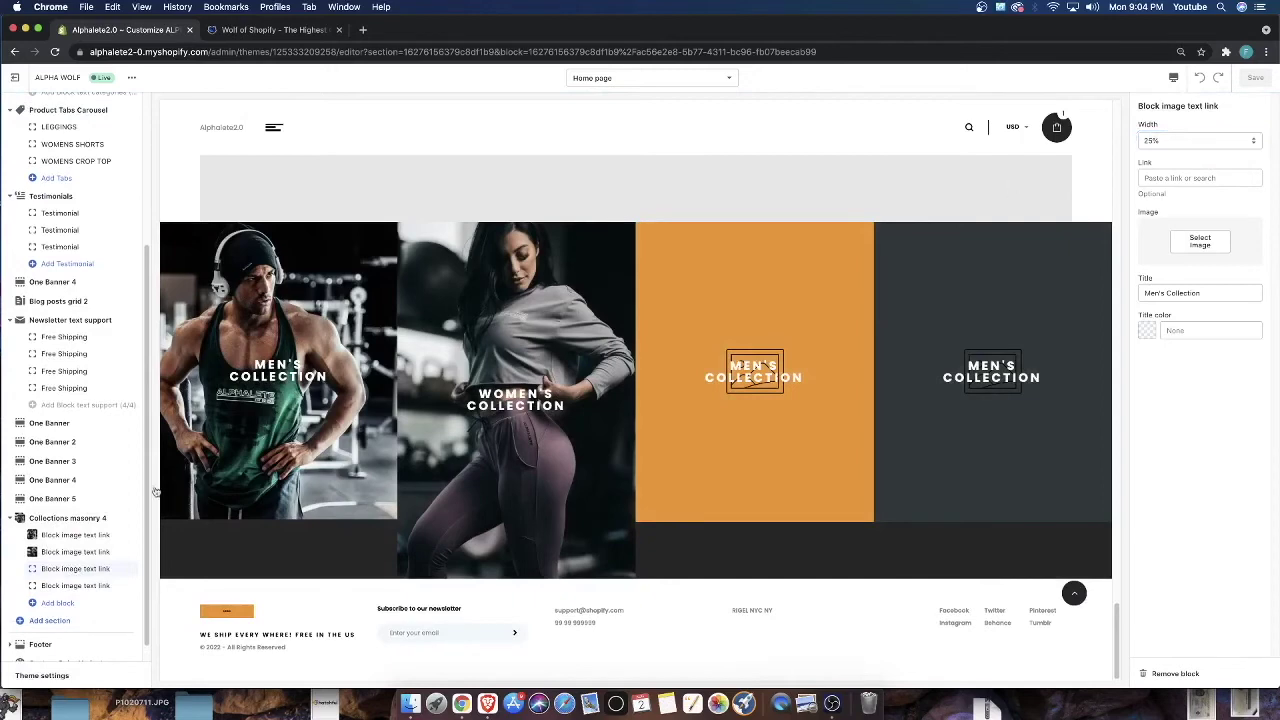
{"action": "left_click", "coordinate": [1211, 240]}
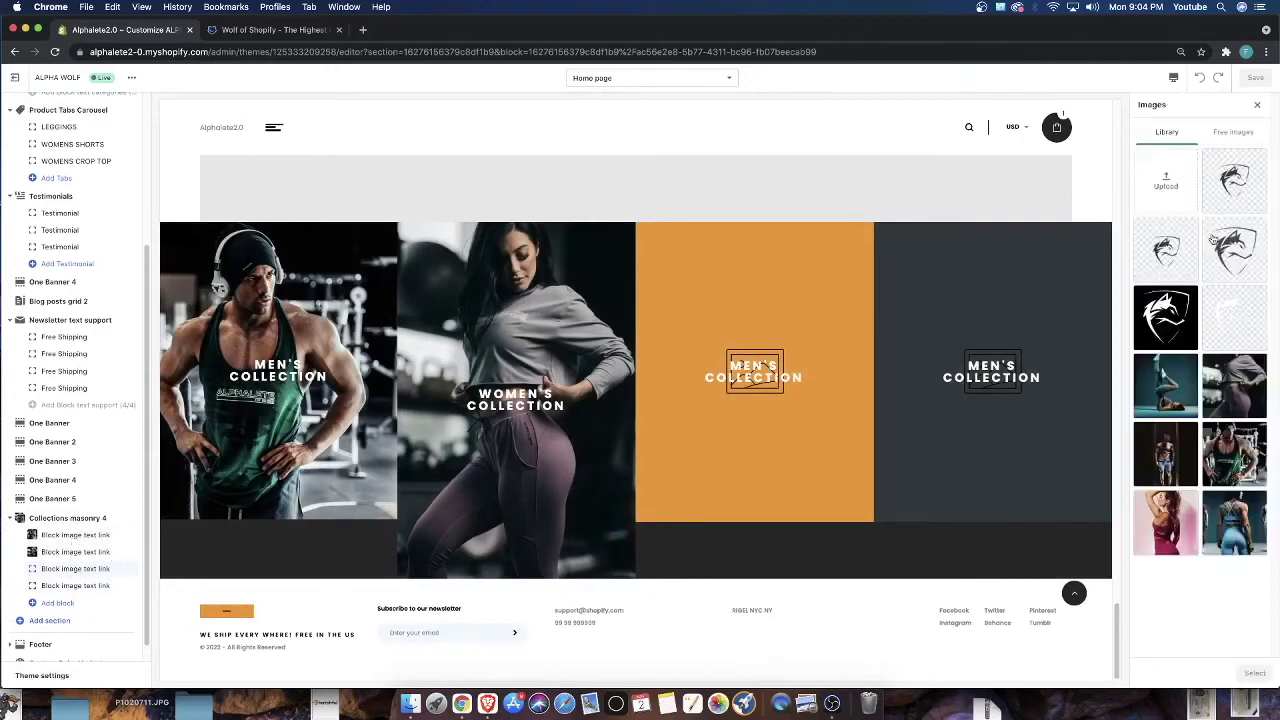
{"action": "left_click", "coordinate": [1178, 458]}
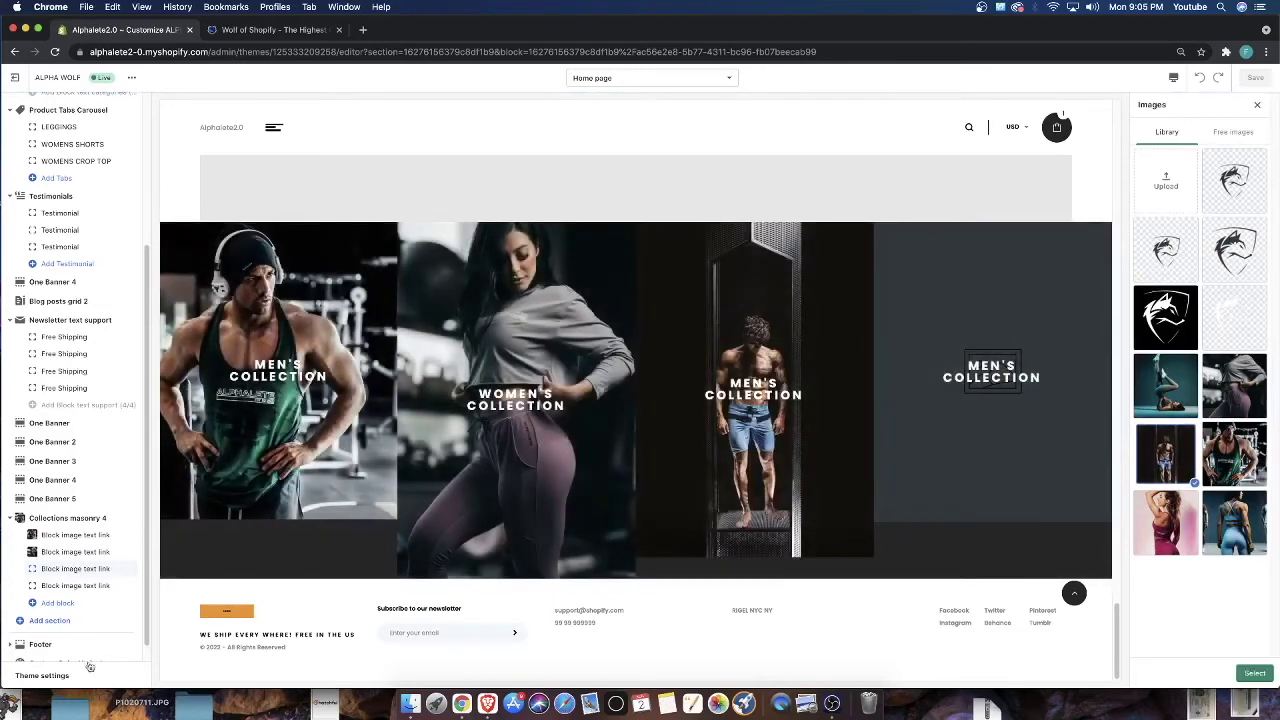
{"action": "left_click", "coordinate": [73, 586]}
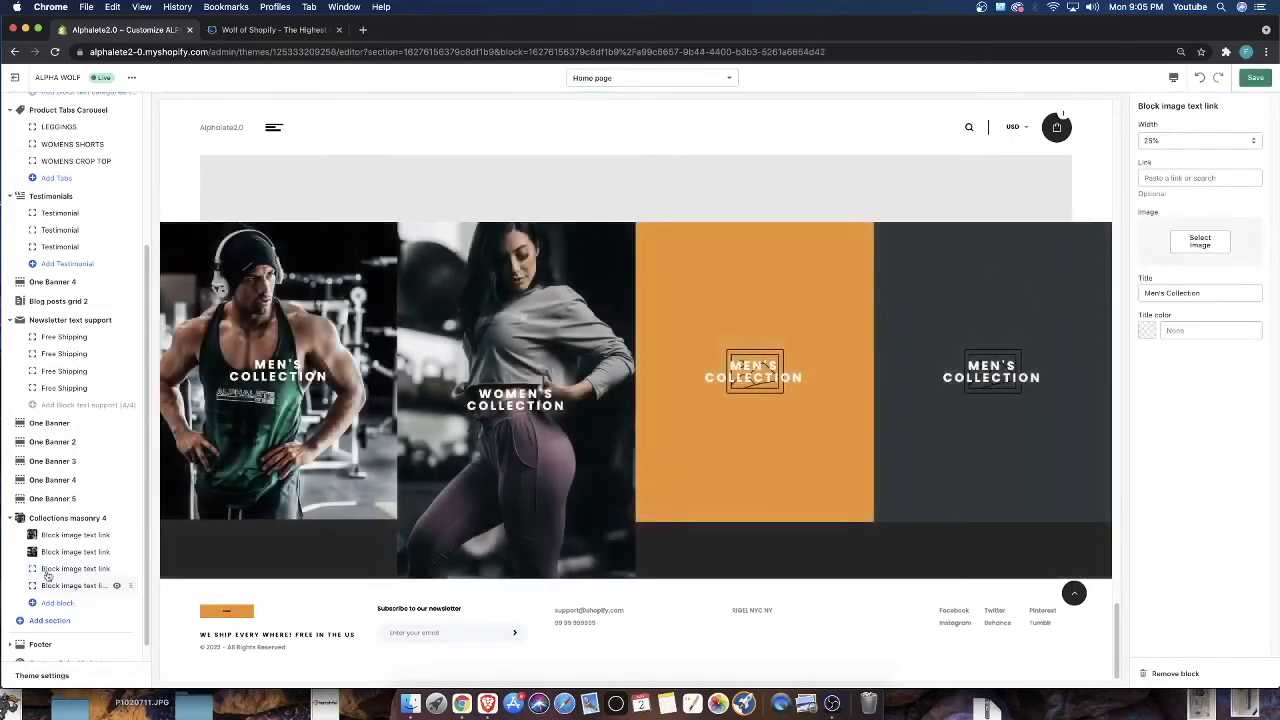
Assign the library image of the shirtless man in blue shorts to the third Collections masonry 4 tile
{"action": "left_click", "coordinate": [47, 570]}
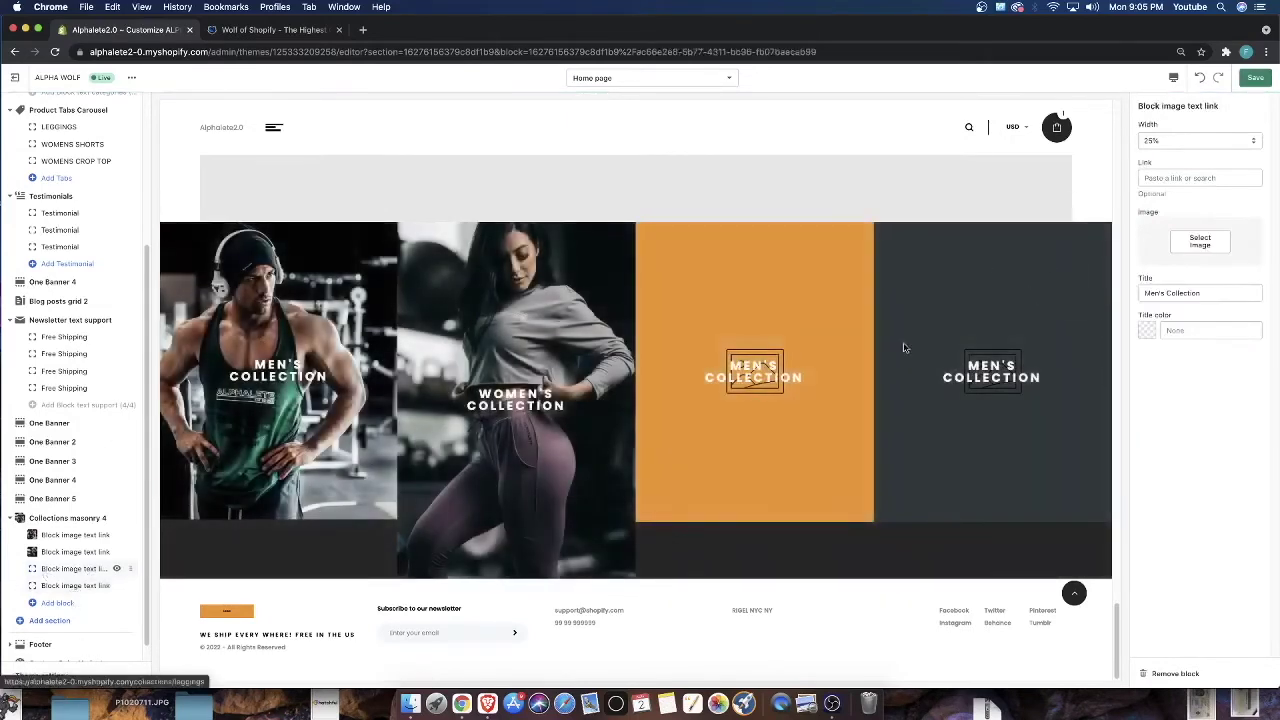
{"action": "left_click", "coordinate": [1200, 245]}
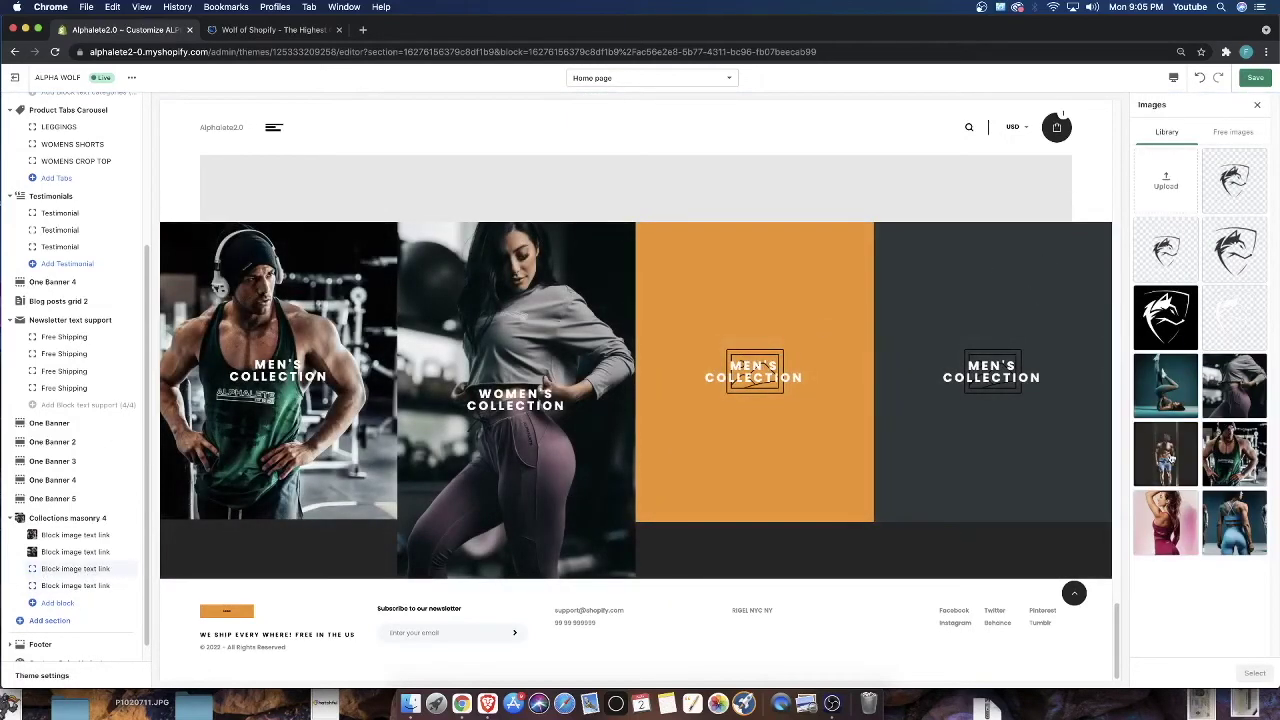
{"action": "left_click", "coordinate": [1165, 453]}
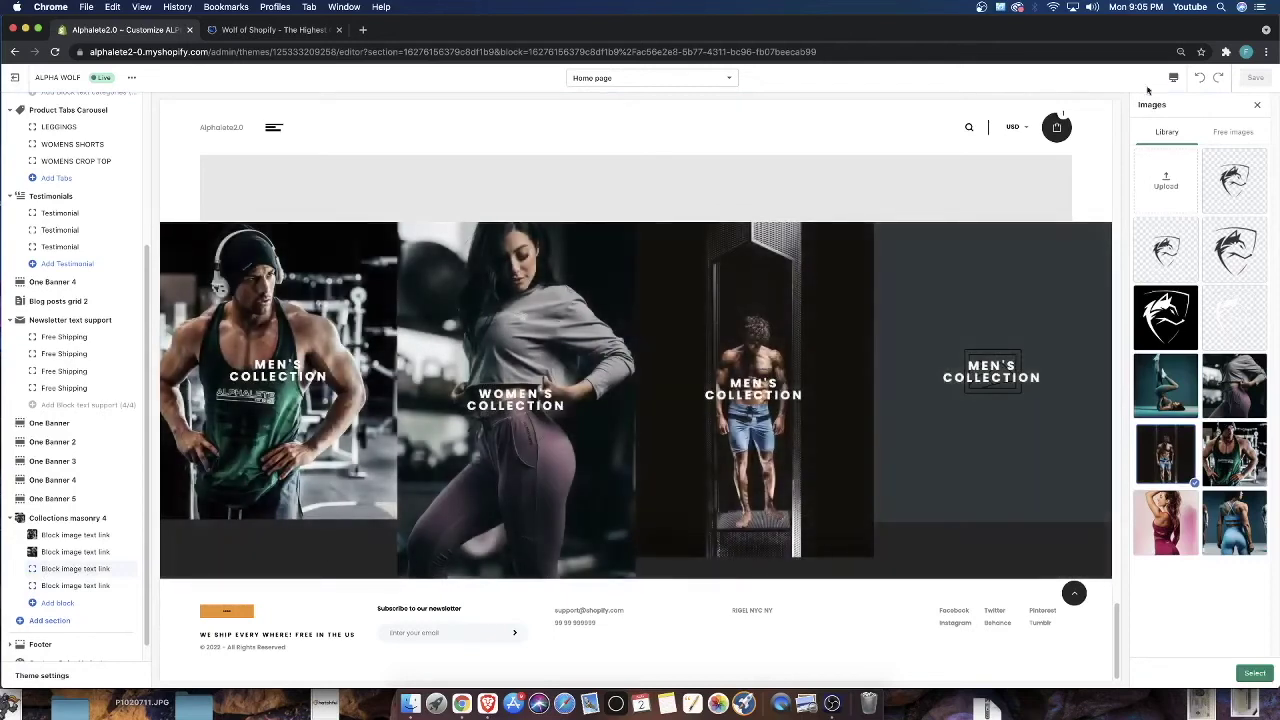
{"action": "left_click", "coordinate": [1255, 672]}
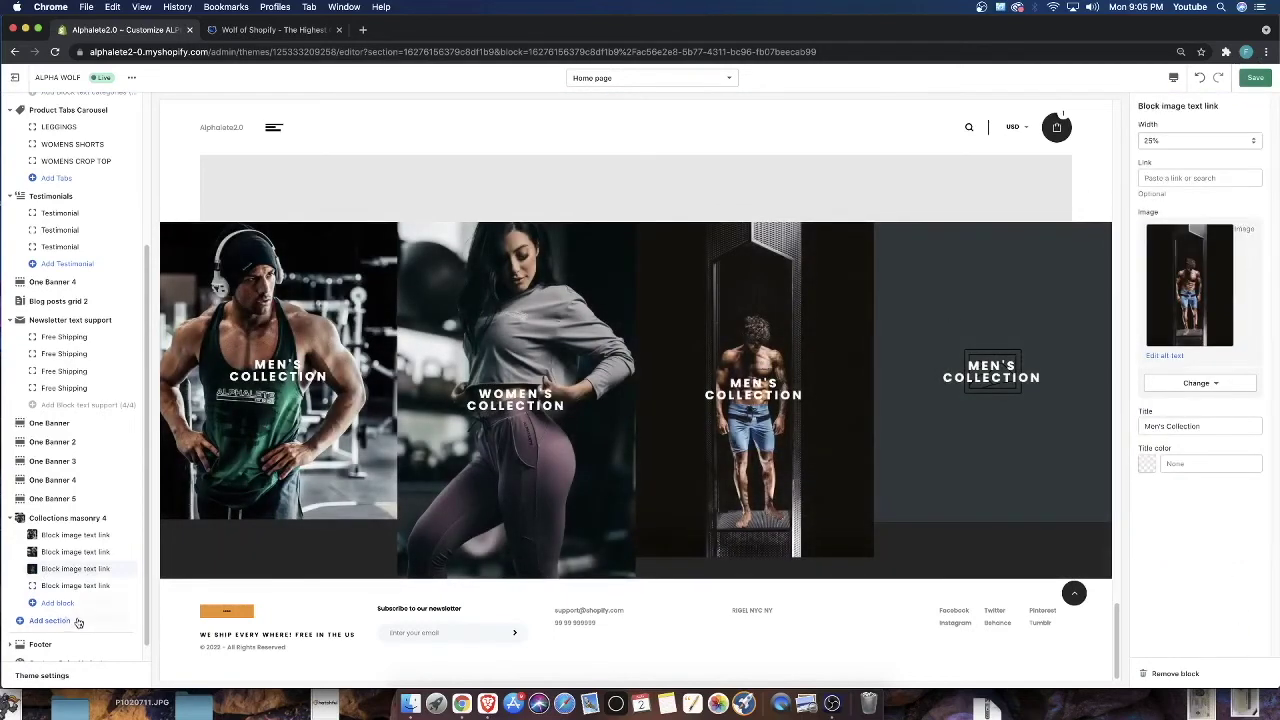
Assign the library image of the woman in magenta sportswear to the fourth tile and save the theme
{"action": "left_click", "coordinate": [77, 586]}
{"action": "left_click", "coordinate": [1210, 242]}
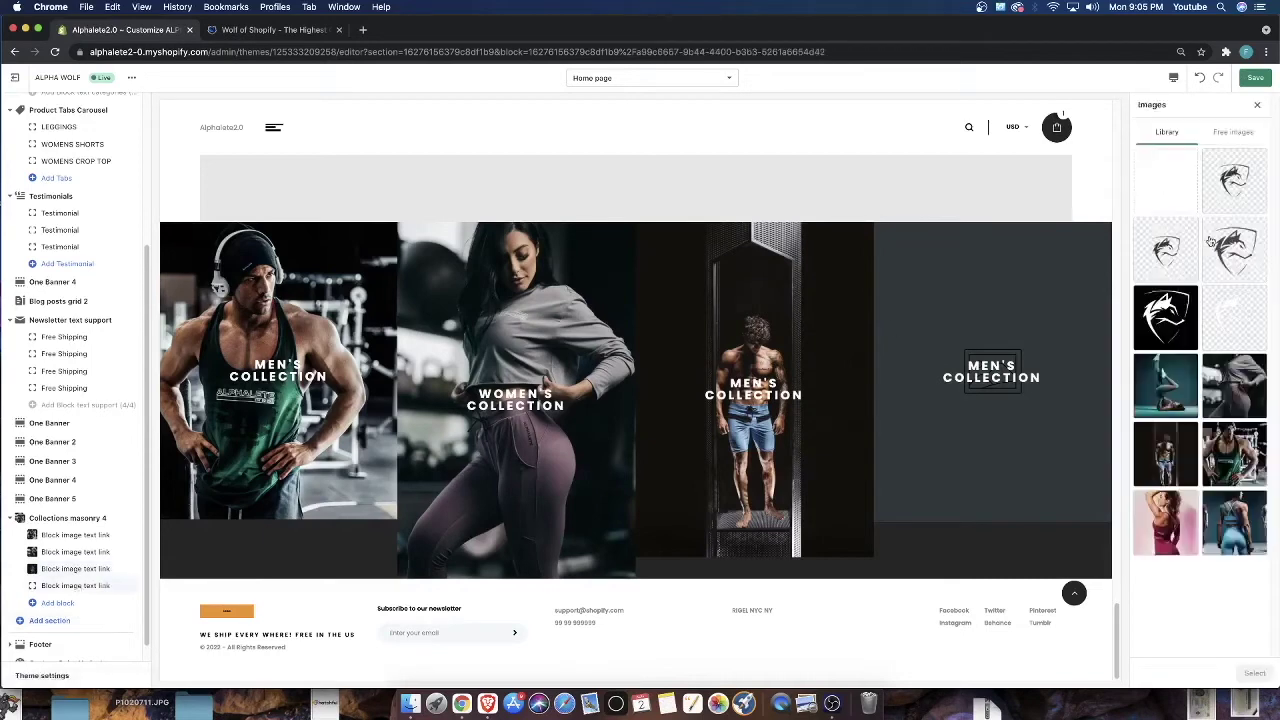
{"action": "left_click", "coordinate": [1180, 533]}
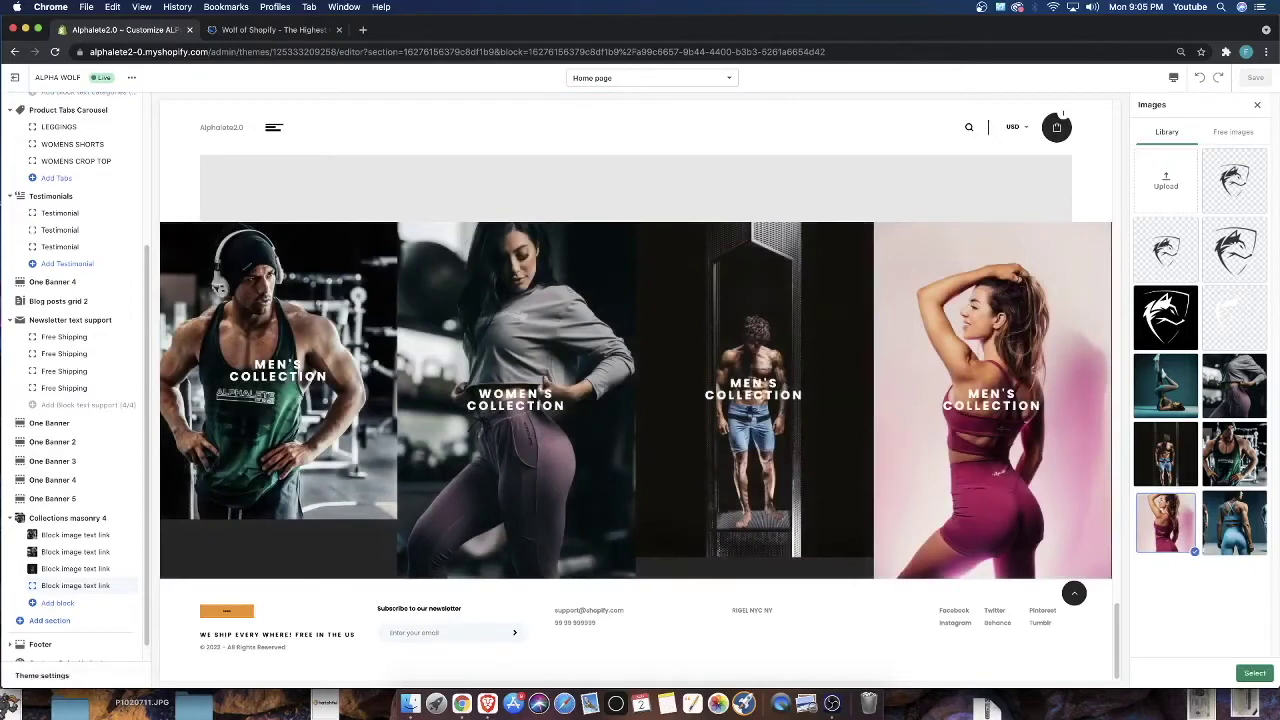
{"action": "left_click", "coordinate": [1255, 673]}
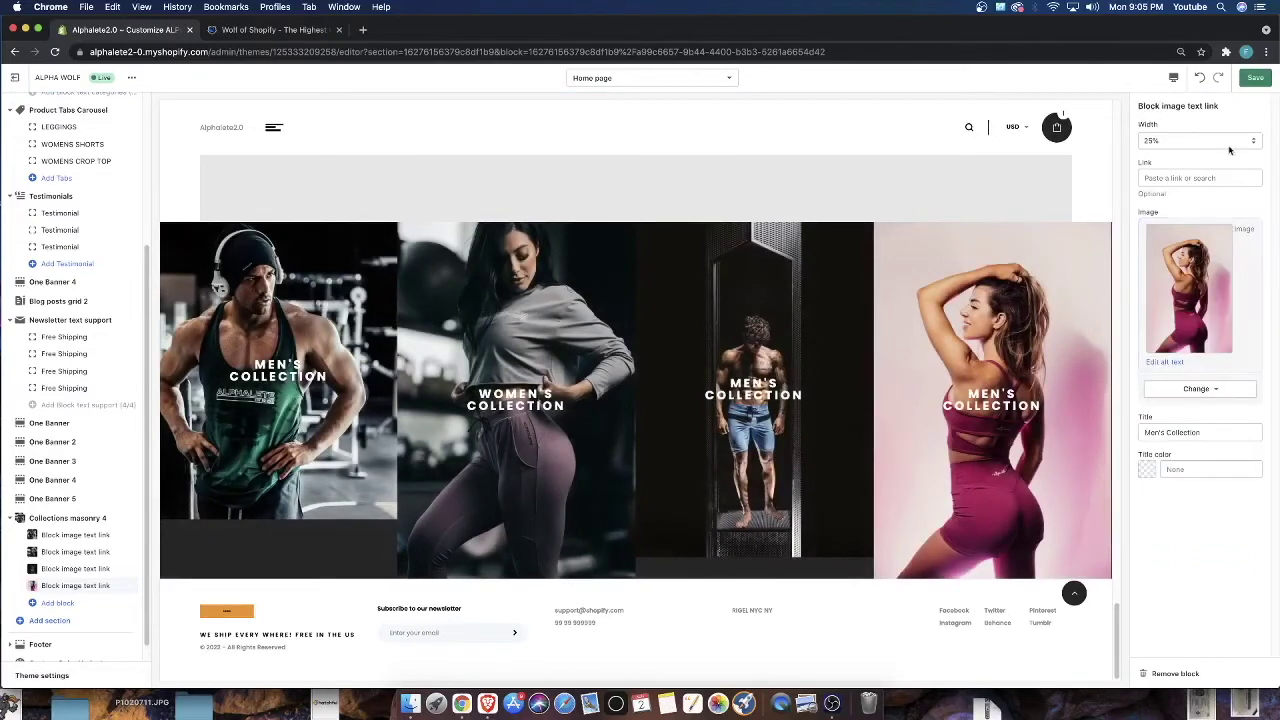
{"action": "left_click", "coordinate": [1256, 78]}
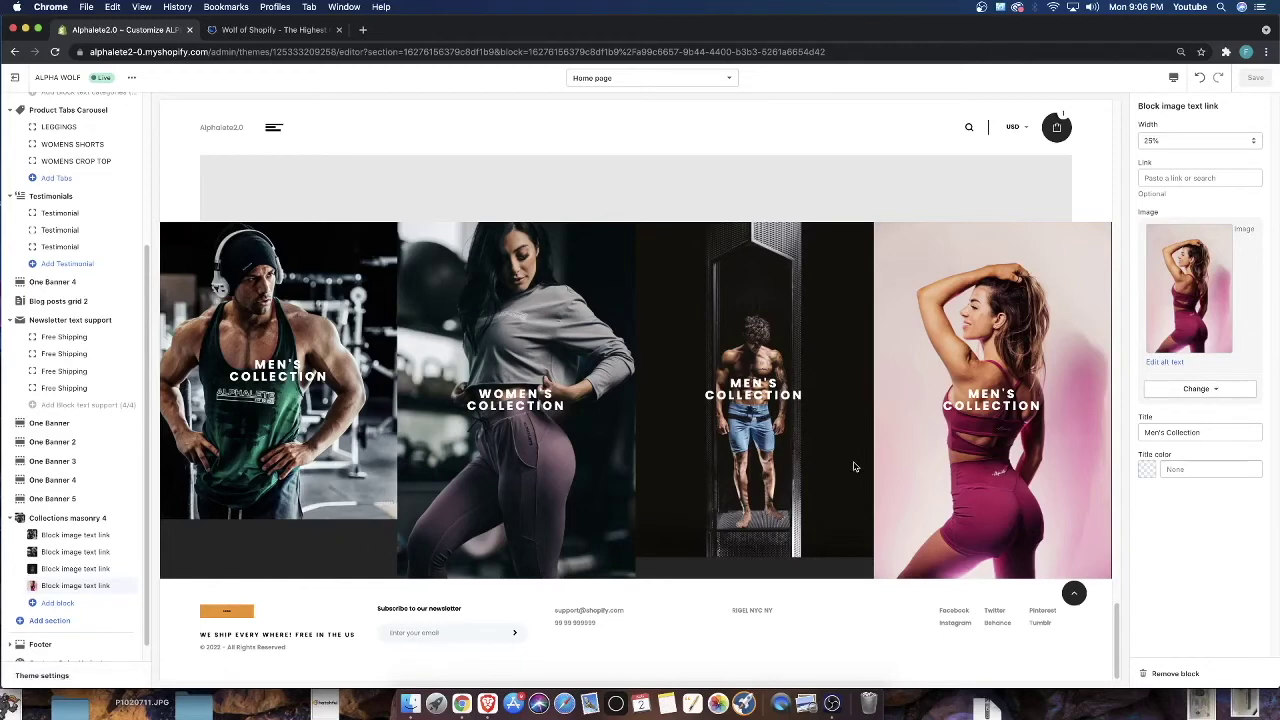
{"action": "scroll", "coordinate": [854, 466], "scroll_direction": "up", "scroll_amount": 1}
{"action": "scroll", "coordinate": [657, 505], "scroll_direction": "up", "scroll_amount": 3}
{"action": "scroll", "coordinate": [645, 493], "scroll_direction": "down", "scroll_amount": 3}
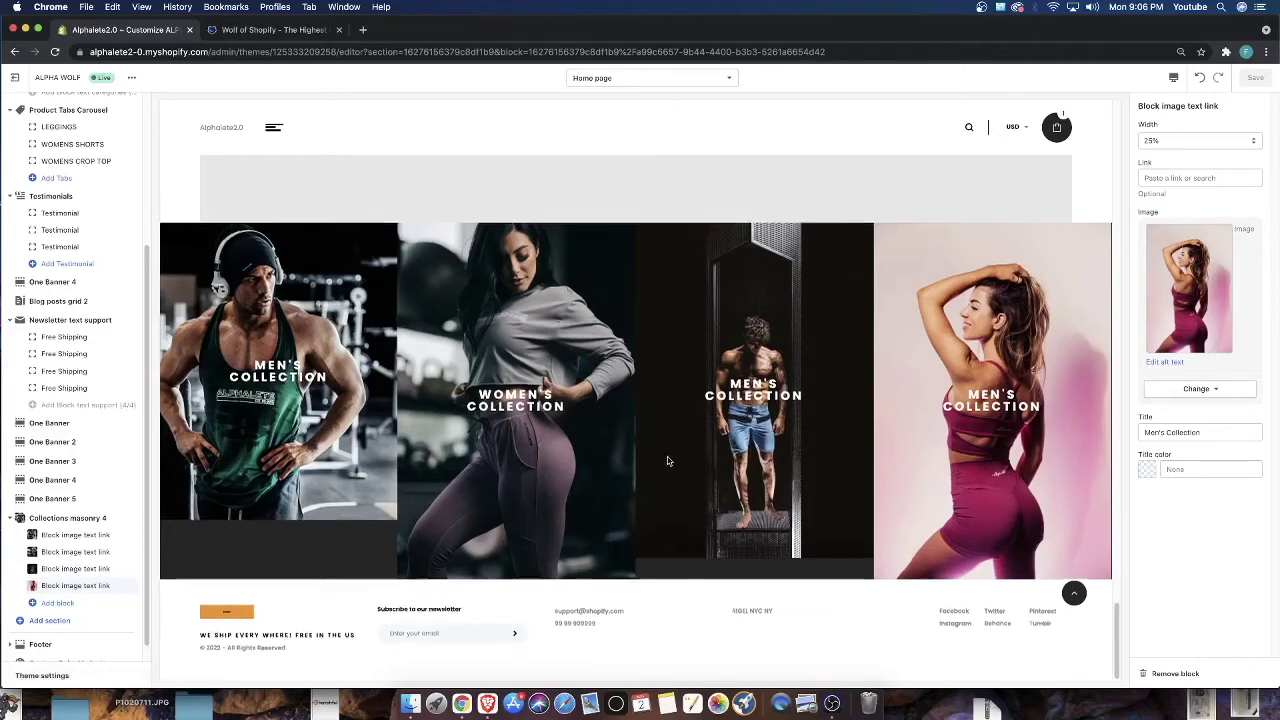
{"action": "scroll", "coordinate": [850, 425], "scroll_direction": "up", "scroll_amount": 2}
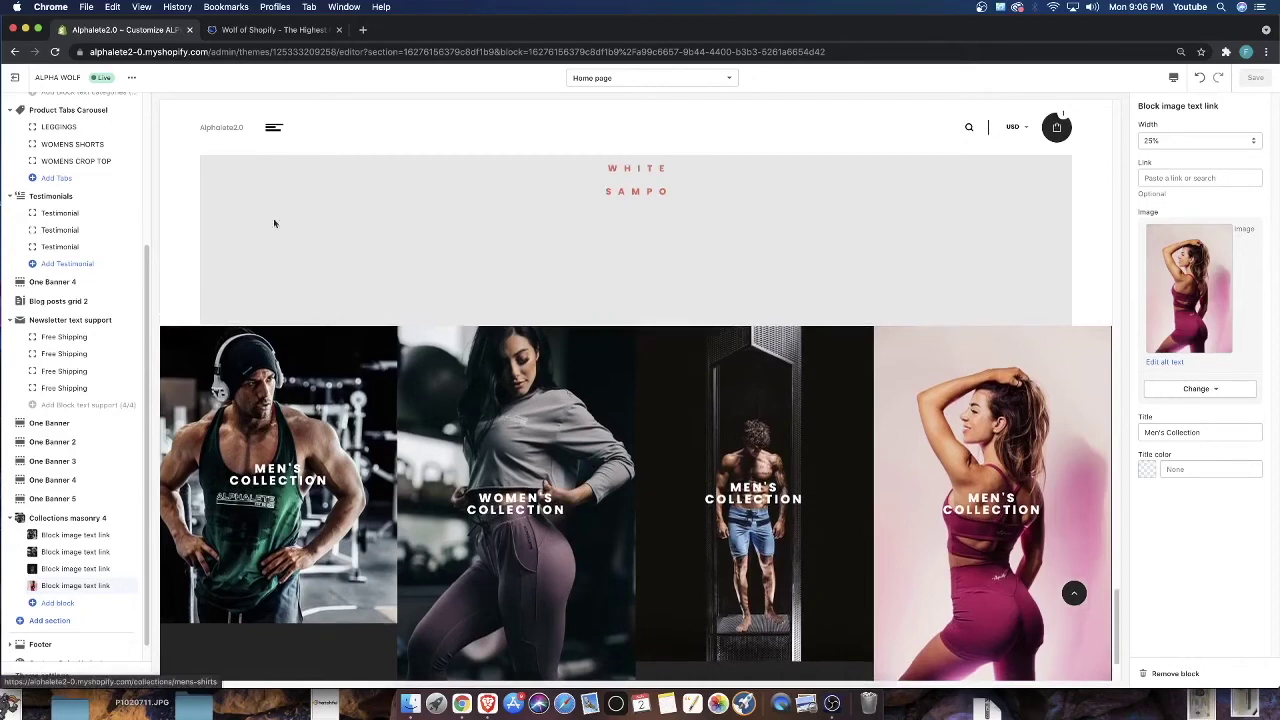
Open alphaleteathletics.com in a new browser tab and look over the Surface, Shop All and Candy Apple banners on its home page
{"action": "left_click", "coordinate": [363, 30]}
{"action": "type", "text": "alphaleteathletics.com"}
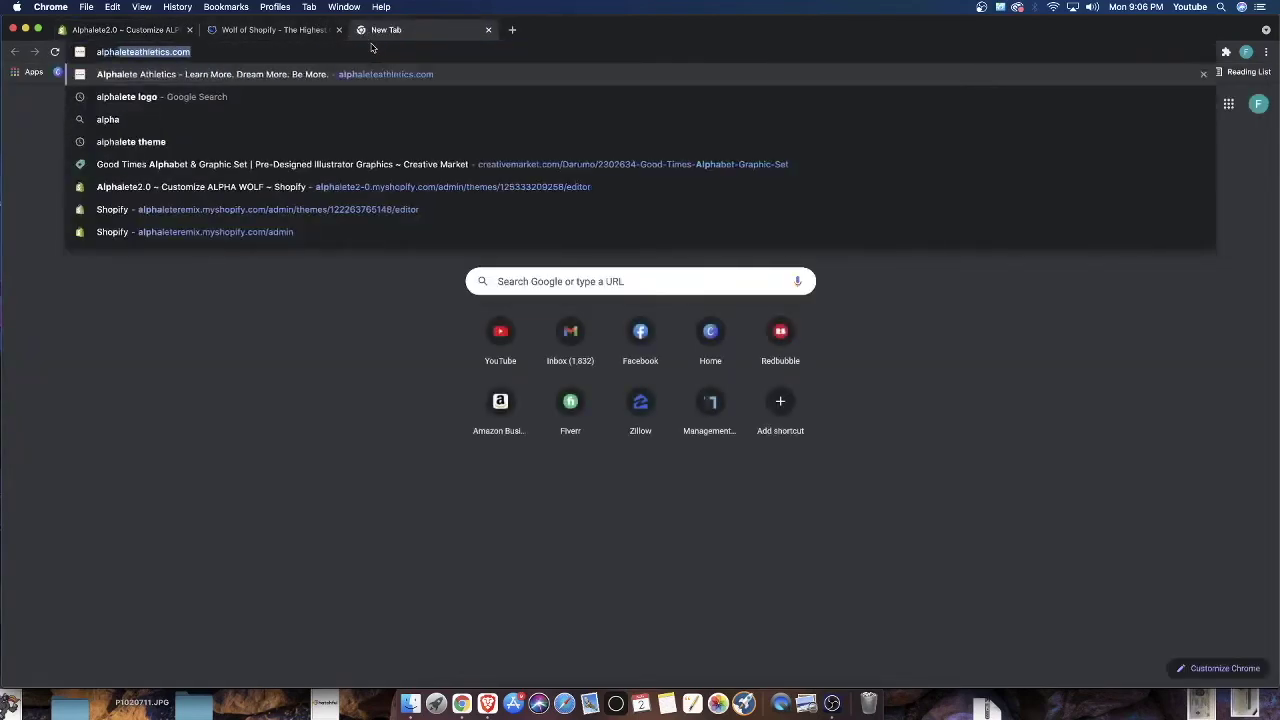
{"action": "key", "text": "Return"}
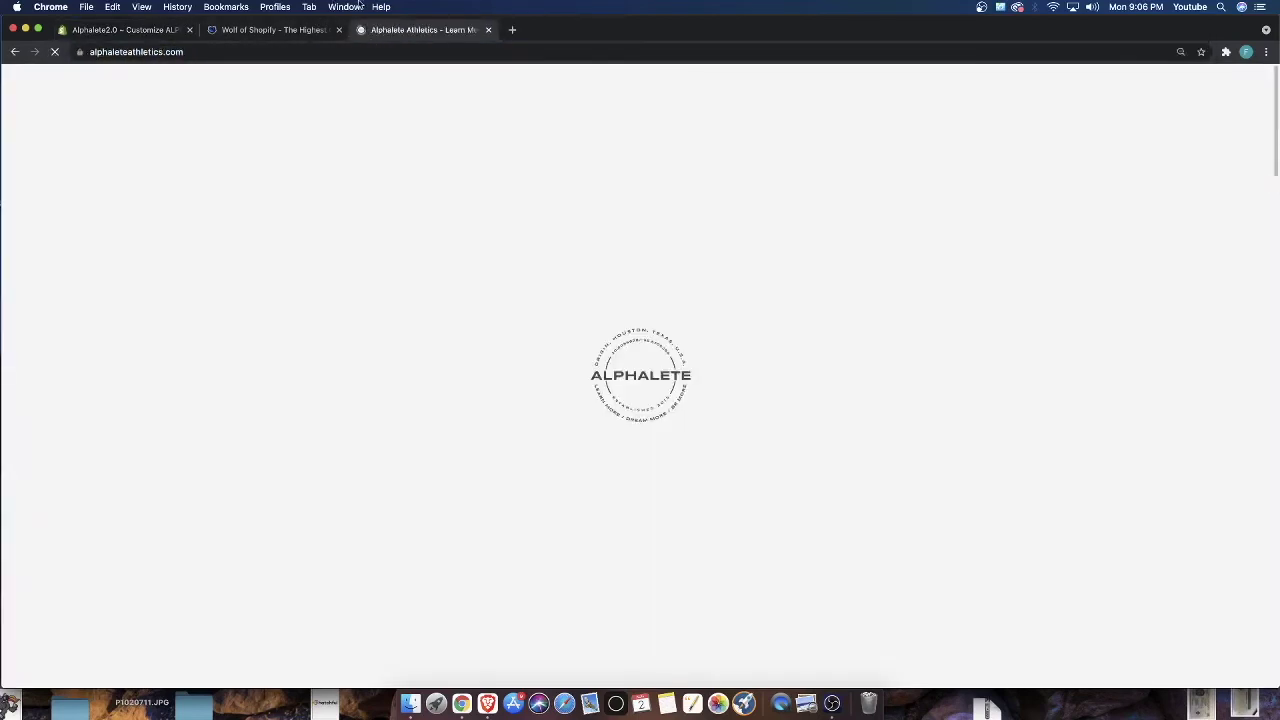
{"action": "scroll", "coordinate": [476, 557], "scroll_direction": "down", "scroll_amount": 10}
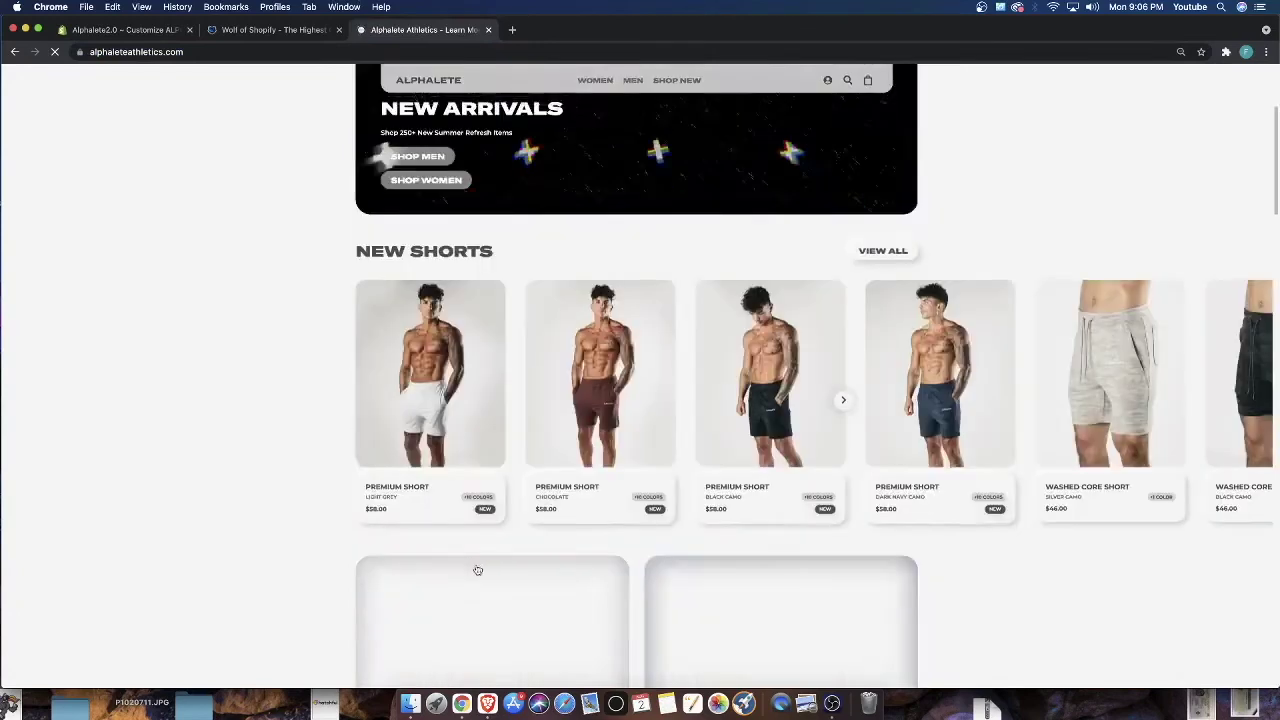
{"action": "scroll", "coordinate": [1001, 601], "scroll_direction": "down", "scroll_amount": 2}
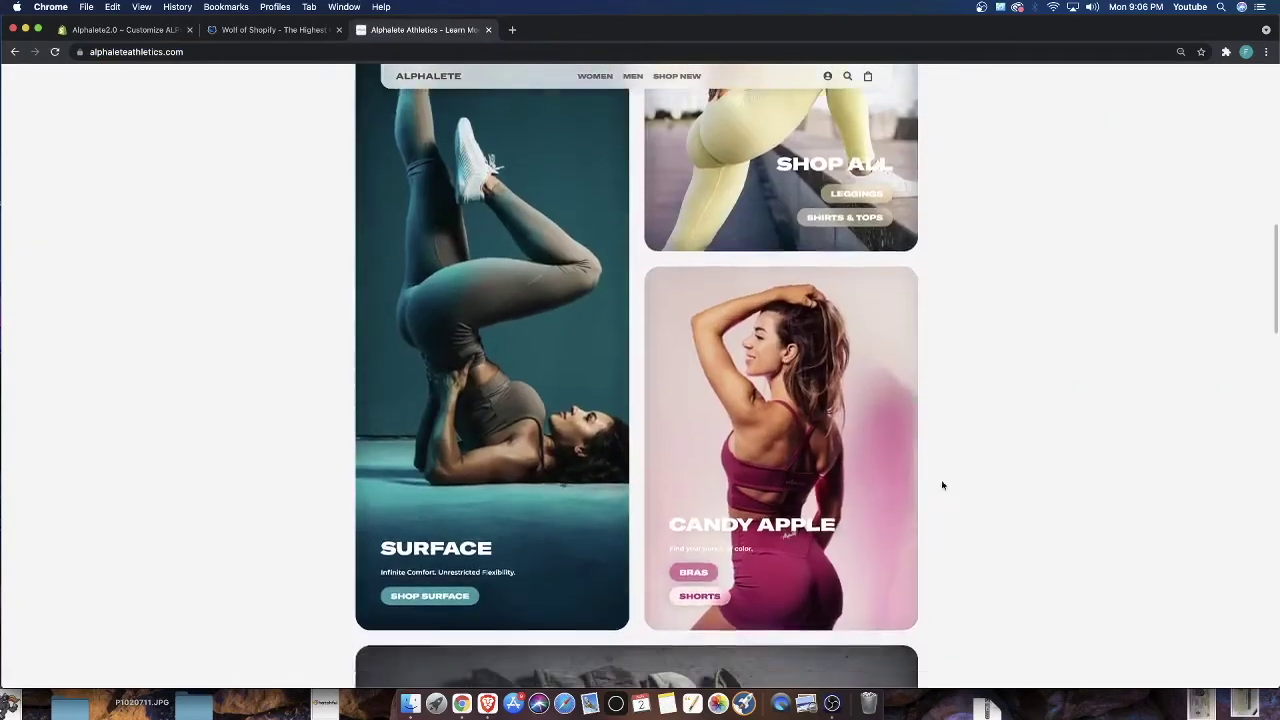
{"action": "scroll", "coordinate": [1017, 480], "scroll_direction": "up", "scroll_amount": 3}
{"action": "scroll", "coordinate": [1017, 485], "scroll_direction": "down", "scroll_amount": 5}
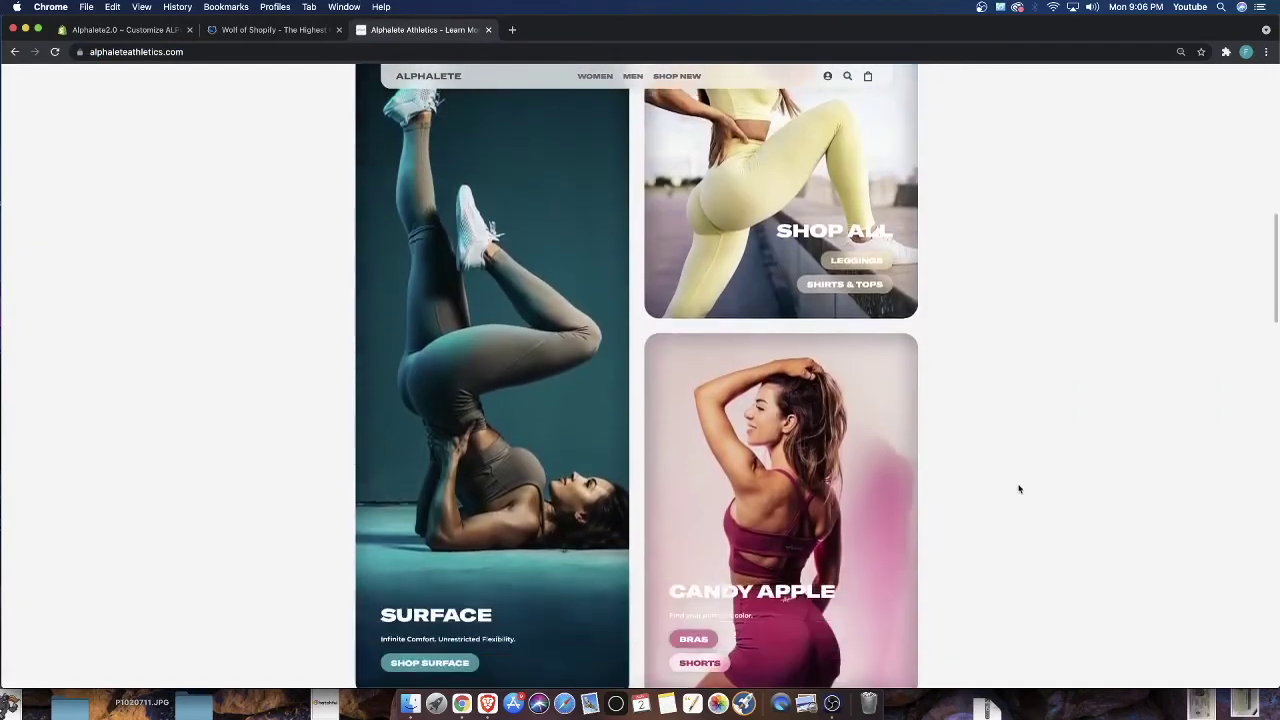
{"action": "scroll", "coordinate": [989, 495], "scroll_direction": "up", "scroll_amount": 7}
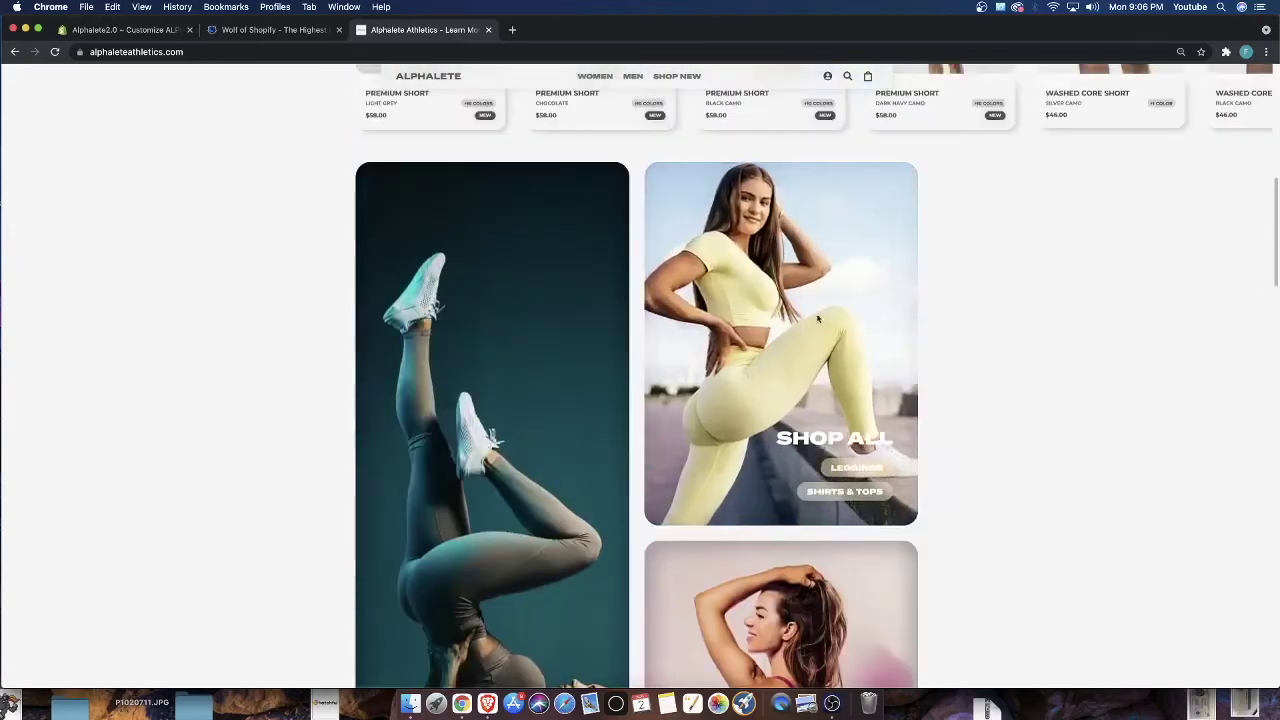
{"action": "scroll", "coordinate": [829, 428], "scroll_direction": "down", "scroll_amount": 3}
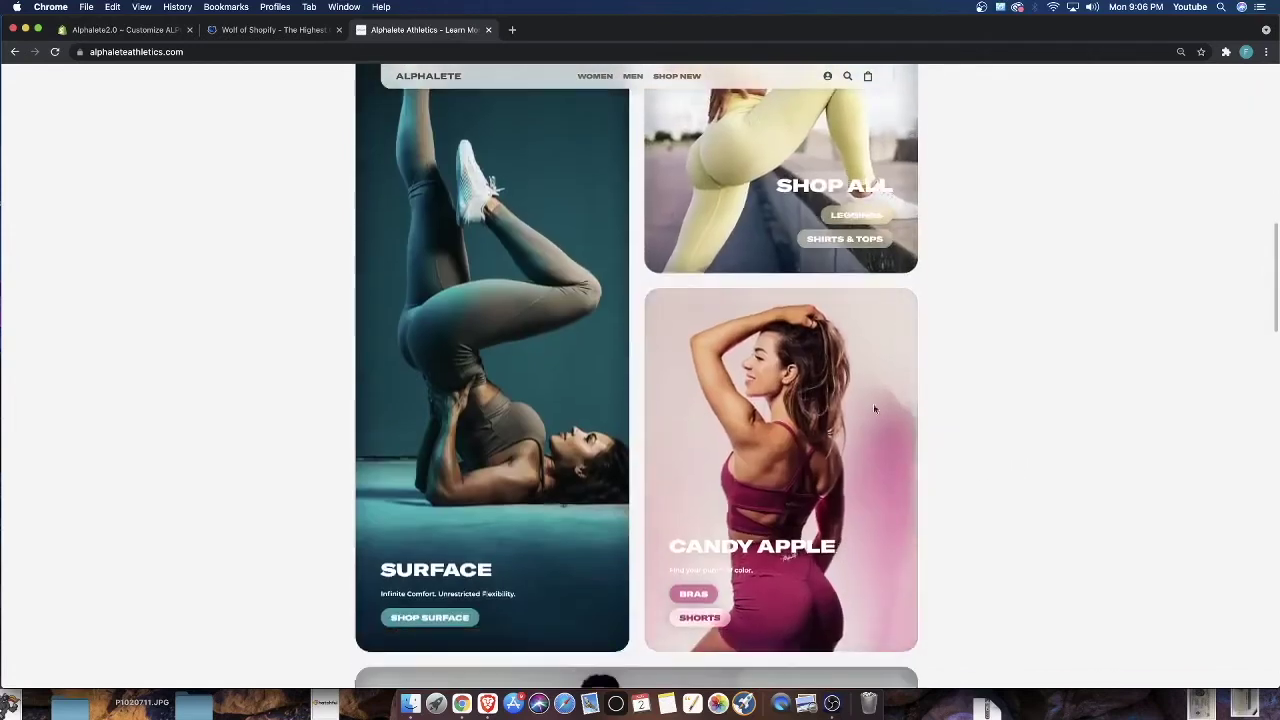
{"action": "scroll", "coordinate": [1000, 260], "scroll_direction": "up", "scroll_amount": 1}
Pin the Image Downloader extension in the browser
{"action": "left_click", "coordinate": [1226, 51]}
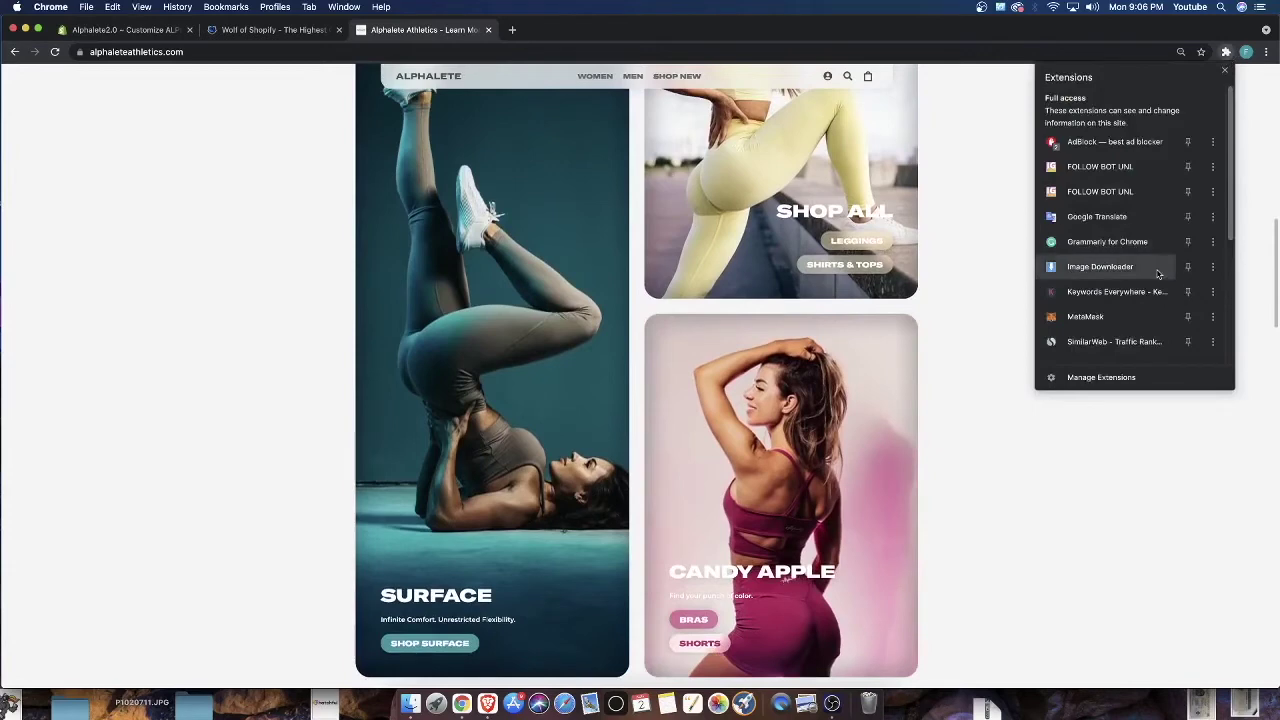
{"action": "scroll", "coordinate": [1158, 270], "scroll_direction": "down", "scroll_amount": 1}
{"action": "left_click", "coordinate": [1187, 246]}
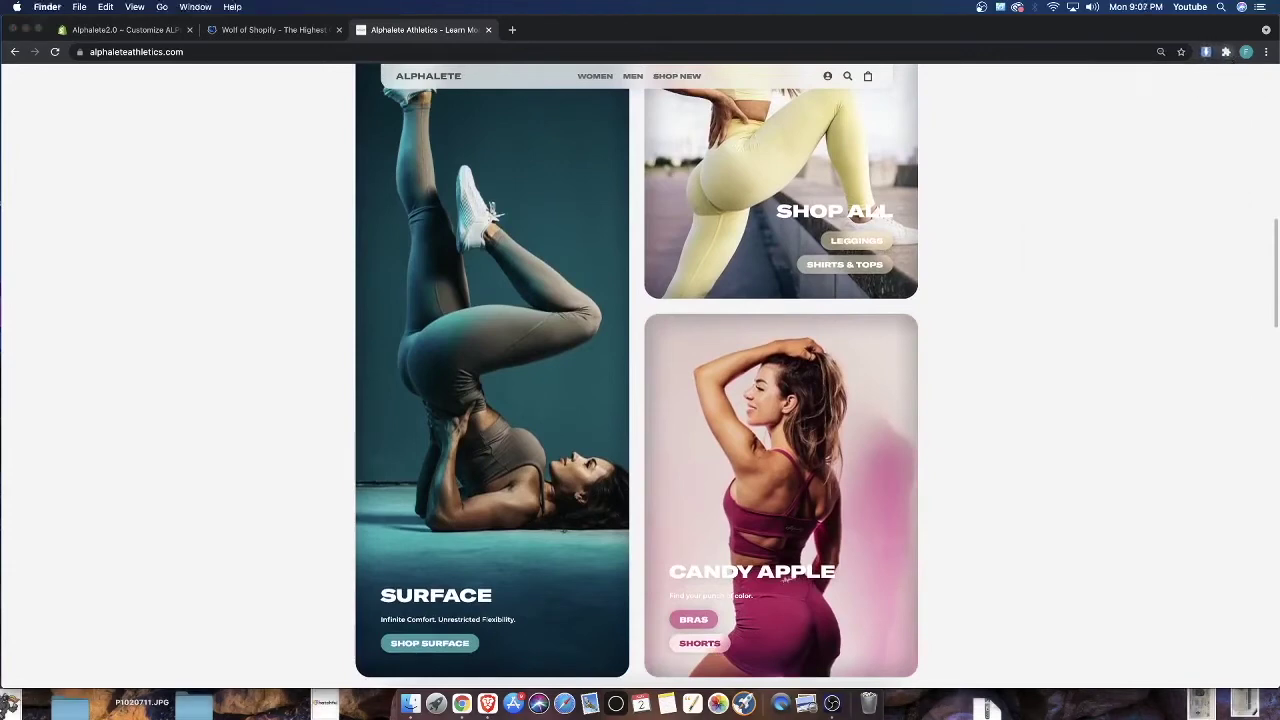
Download the Shop All banner image of the woman in the yellow outfit with Image Downloader
{"action": "left_click", "coordinate": [1206, 51]}
{"action": "scroll", "coordinate": [1142, 257], "scroll_direction": "down", "scroll_amount": 15}
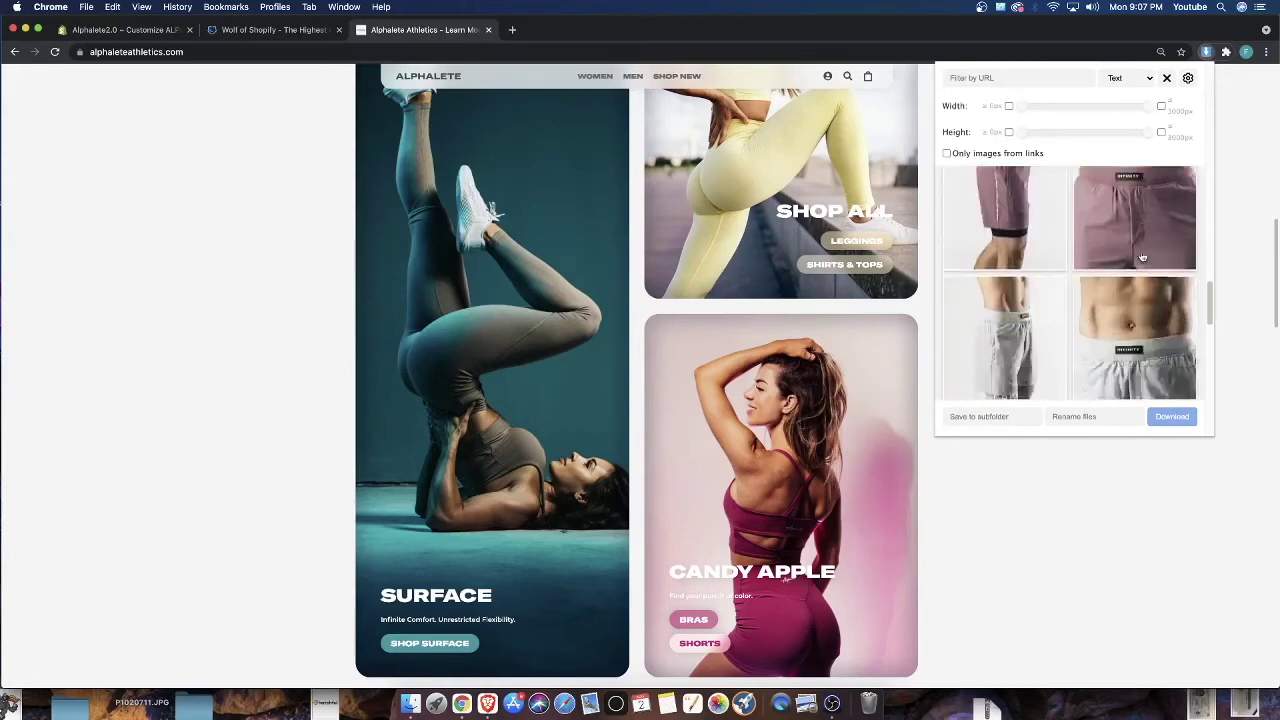
{"action": "scroll", "coordinate": [1142, 257], "scroll_direction": "down", "scroll_amount": 10}
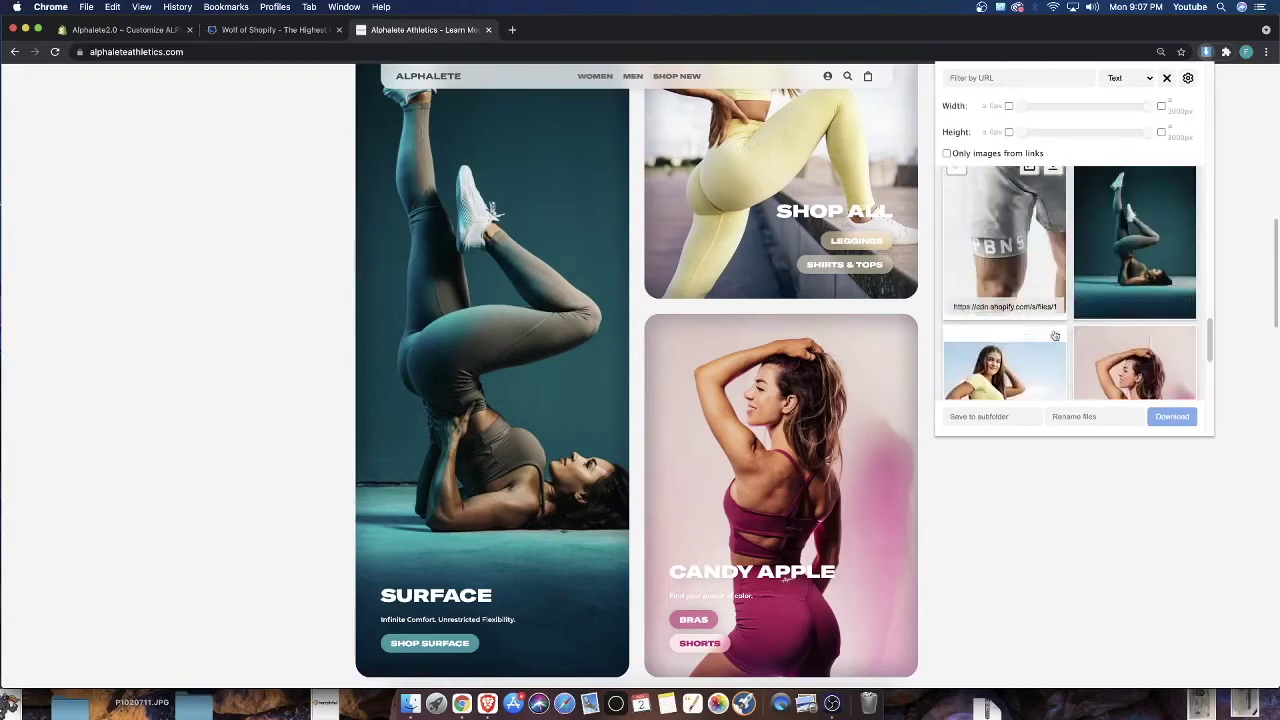
{"action": "left_click", "coordinate": [1051, 339]}
Switch back to the Shopify theme editor and bring the Collections masonry 4 tiles into view
{"action": "left_click", "coordinate": [133, 40]}
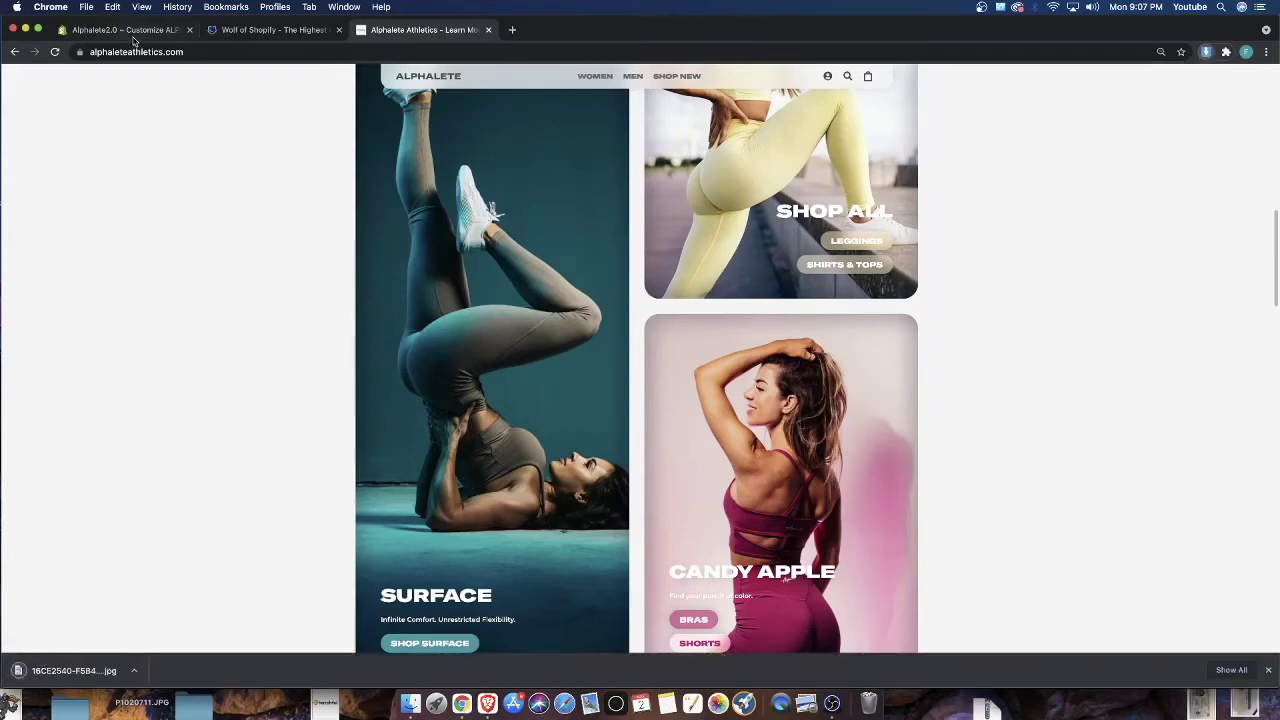
{"action": "left_click", "coordinate": [130, 32]}
{"action": "scroll", "coordinate": [557, 258], "scroll_direction": "down", "scroll_amount": 3}
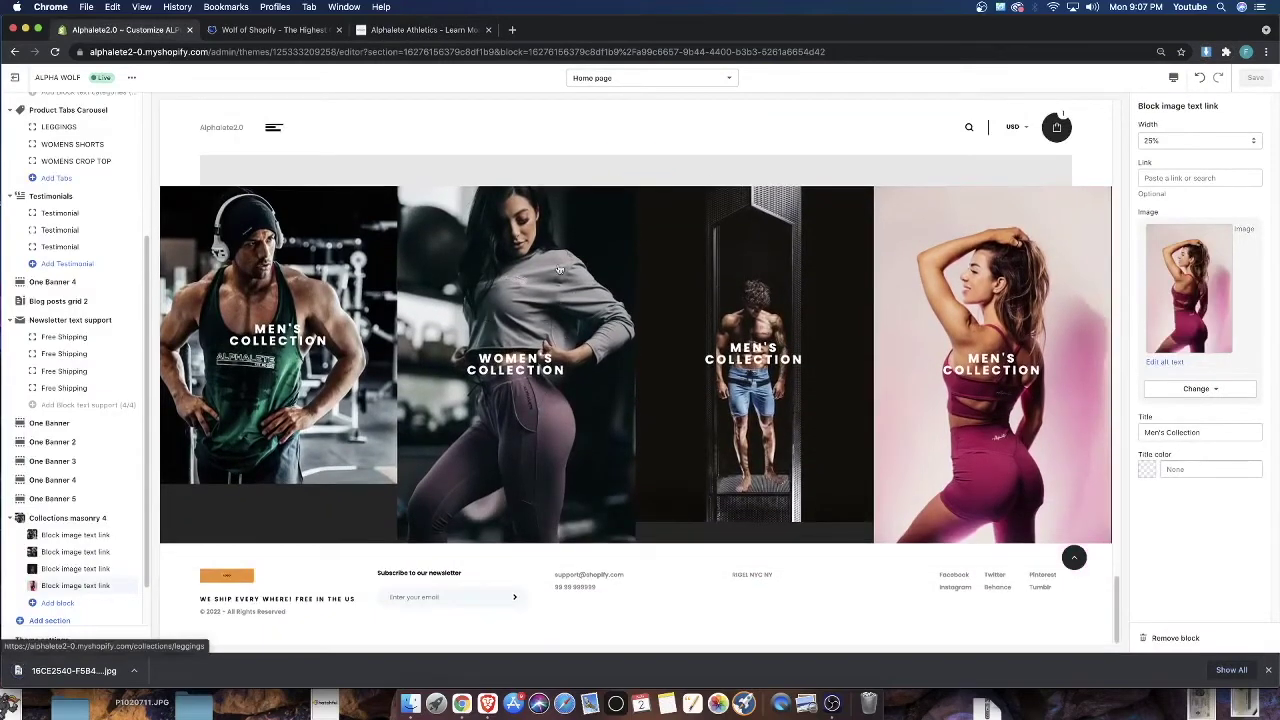
Replace the Women's Collection tile's image in Collections masonry 4 with the downloaded yellow-outfit photo, uploading it to the library, and save the theme
{"action": "left_click", "coordinate": [62, 551]}
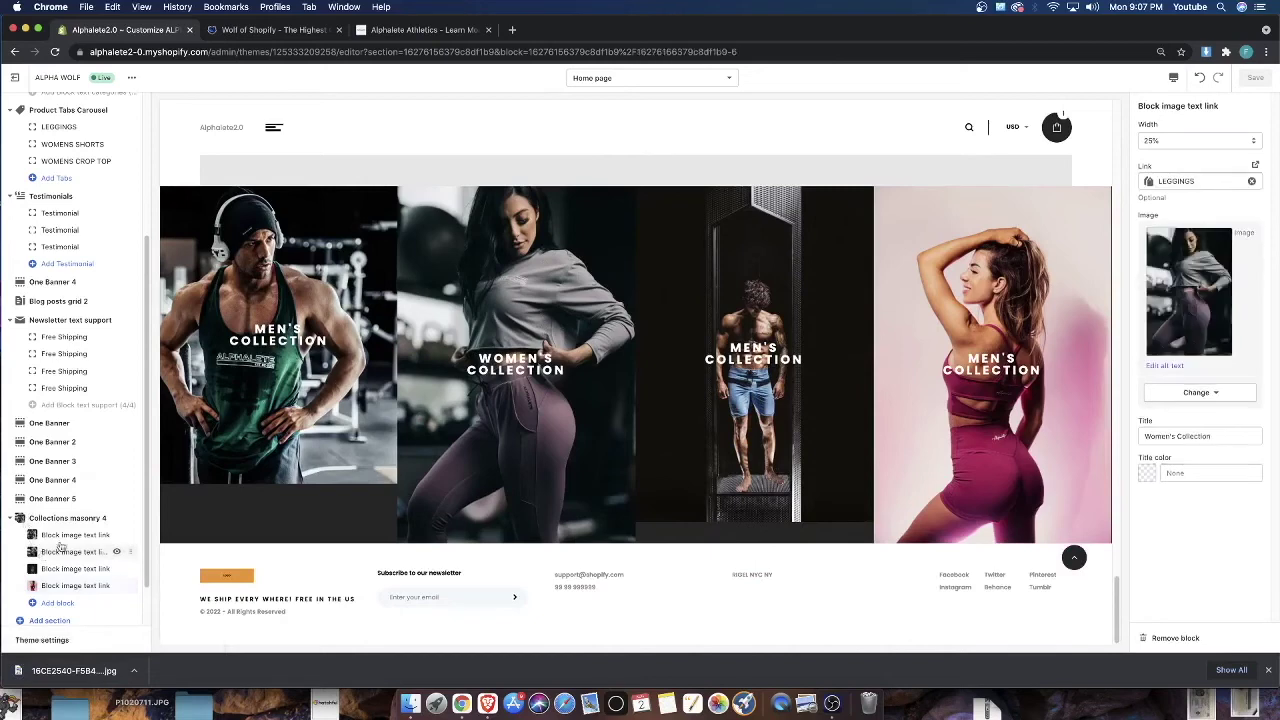
{"action": "left_click", "coordinate": [1210, 394]}
{"action": "left_click", "coordinate": [1196, 420]}
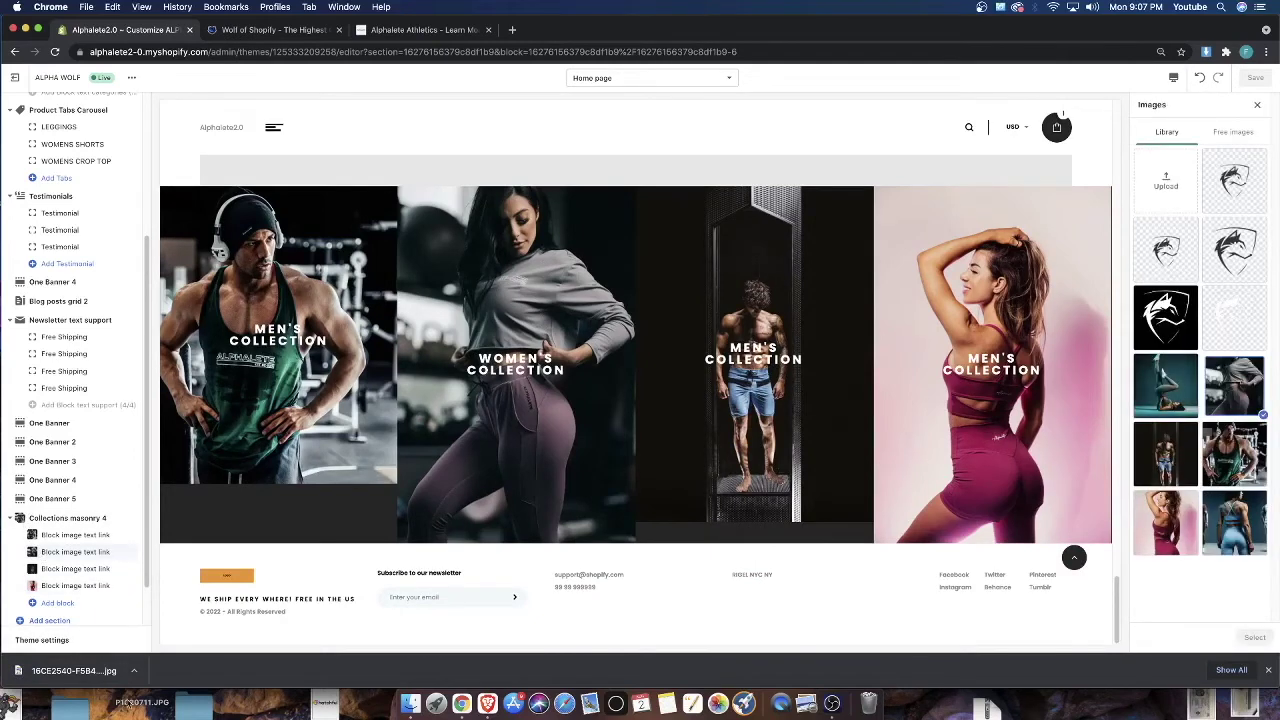
{"action": "left_click_drag", "start_coordinate": [84, 671], "coordinate": [1168, 182]}
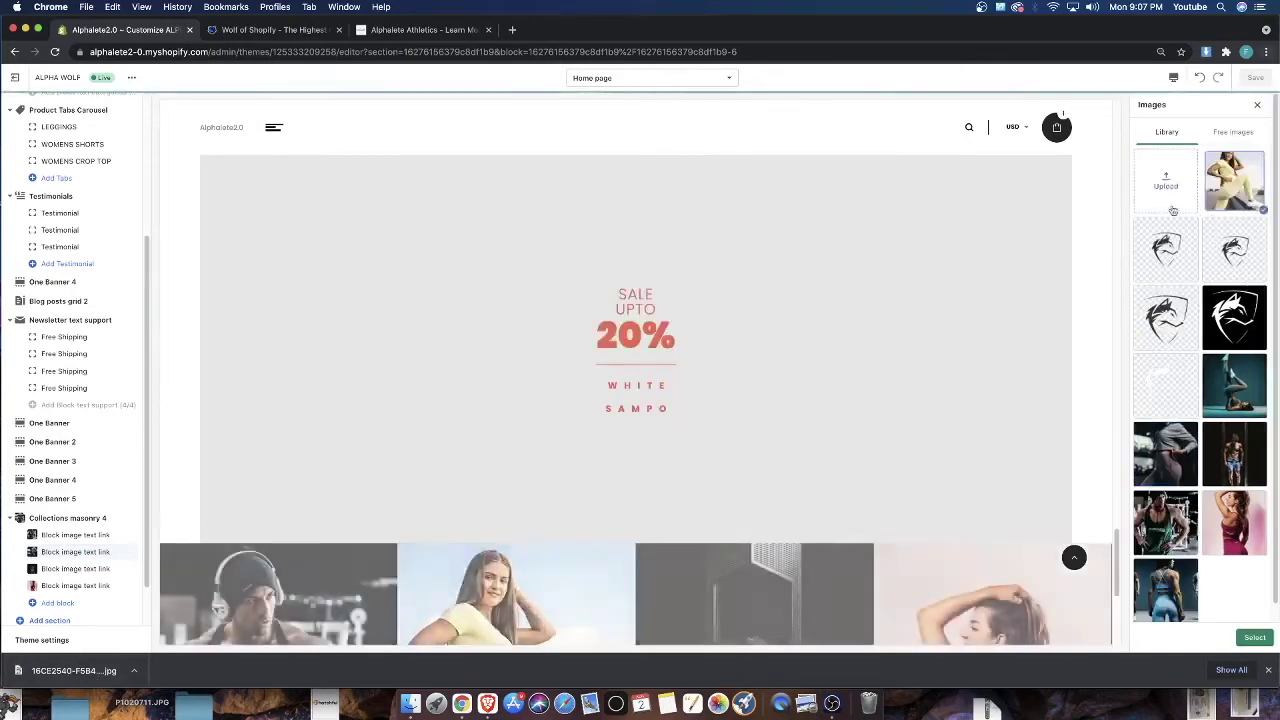
{"action": "scroll", "coordinate": [797, 466], "scroll_direction": "down", "scroll_amount": 1}
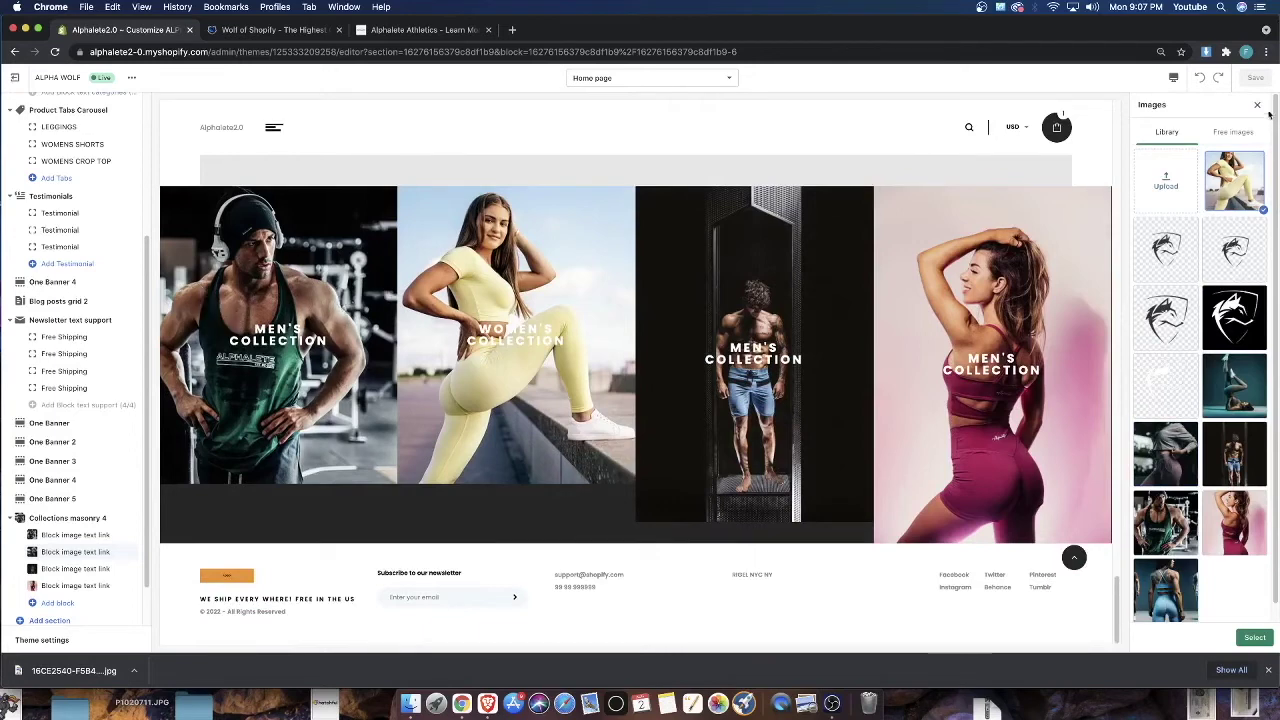
{"action": "left_click", "coordinate": [1253, 640]}
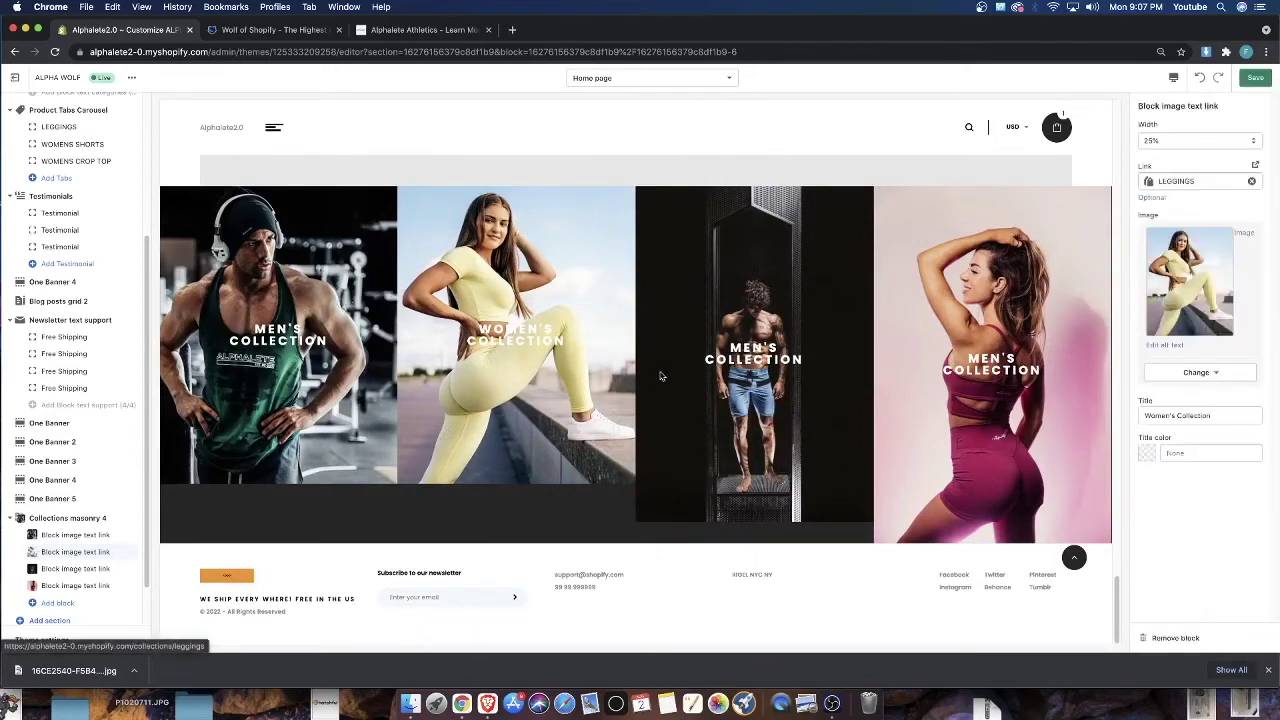
{"action": "left_click", "coordinate": [1255, 78]}
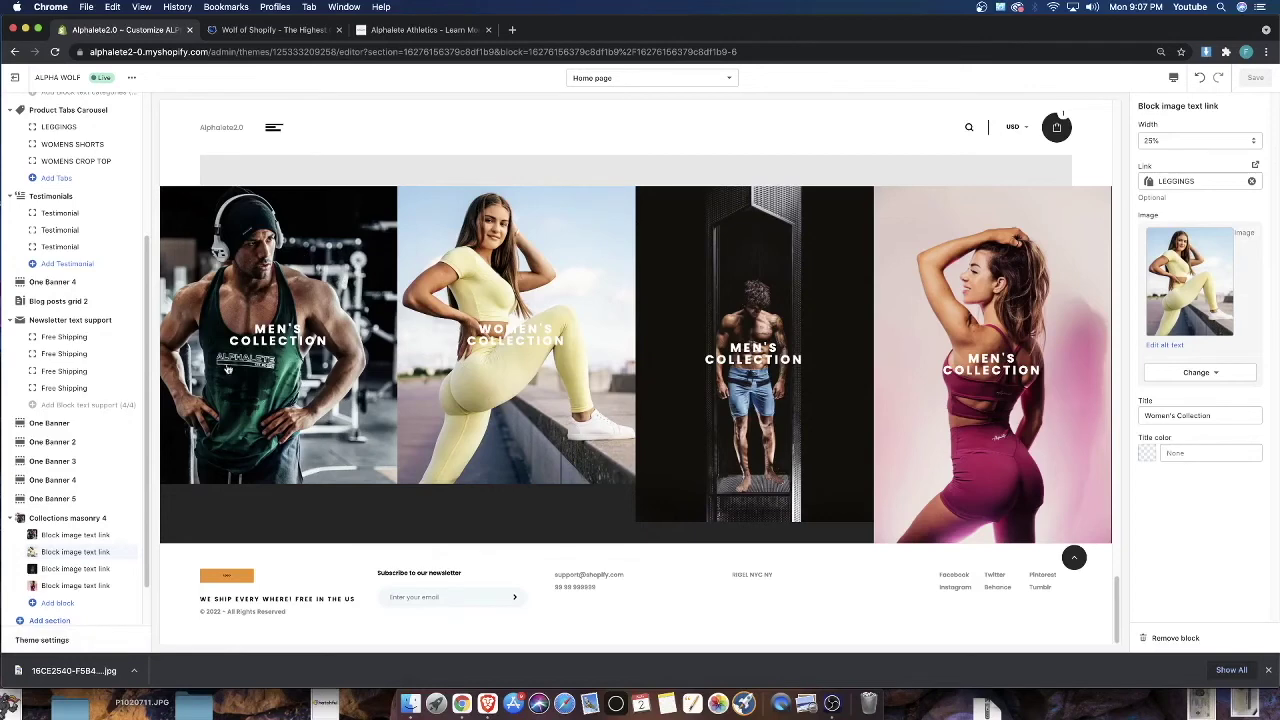
Set the width of the first Men's Collection tile in Collections masonry 4 to 50%
{"action": "left_click", "coordinate": [65, 536]}
{"action": "left_click", "coordinate": [1198, 140]}
{"action": "left_click", "coordinate": [1168, 158]}
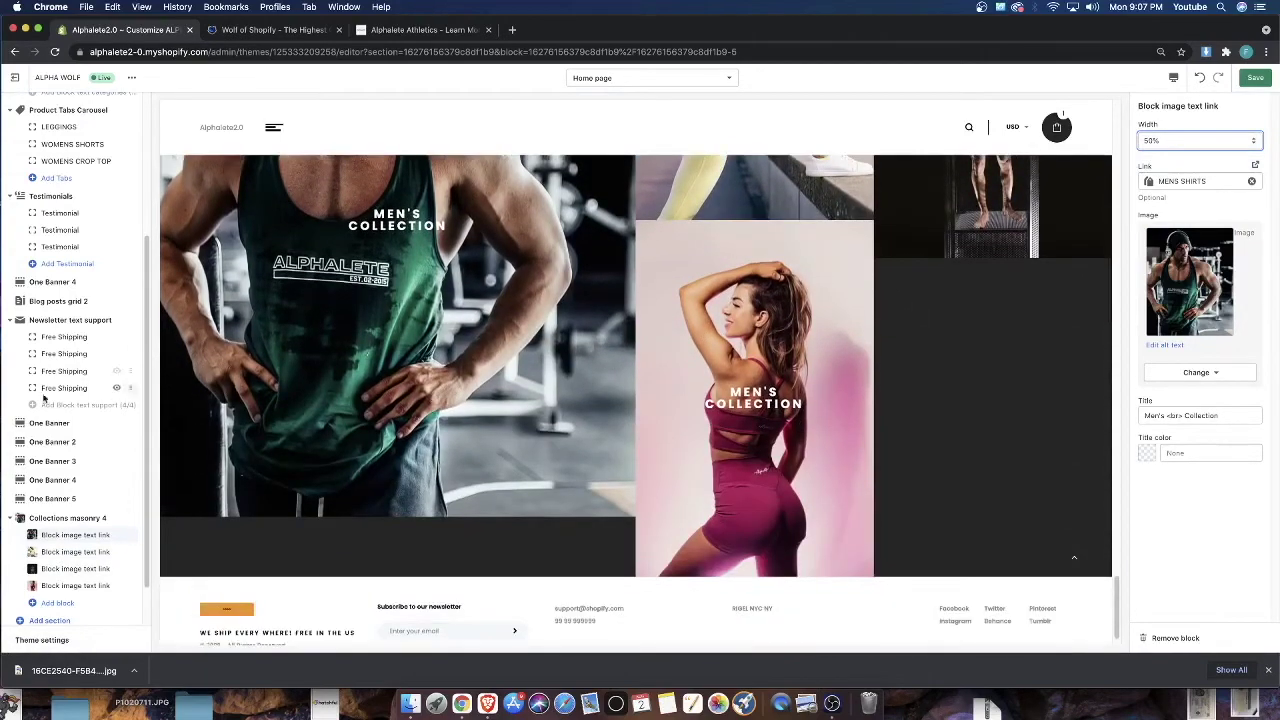
Remove the third and fourth image blocks, the shirtless man and the woman in maroon, from the Collections masonry 4 section
{"action": "left_click", "coordinate": [60, 552]}
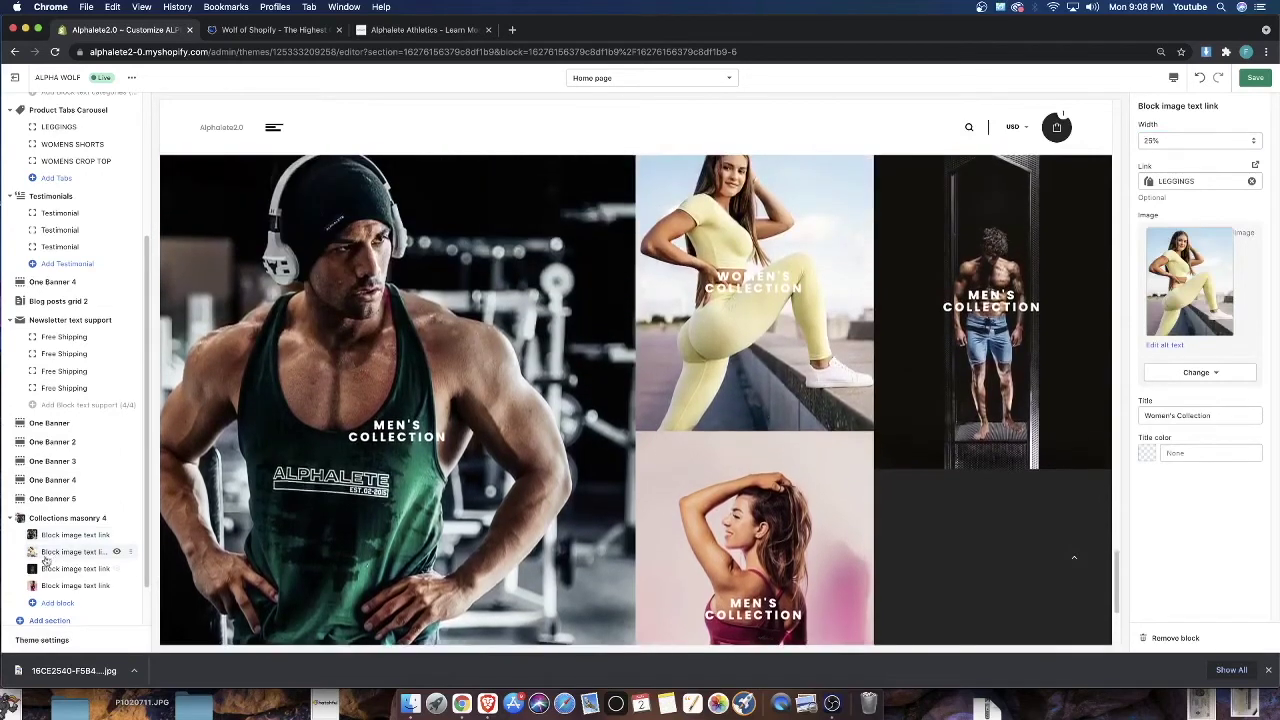
{"action": "left_click", "coordinate": [106, 568]}
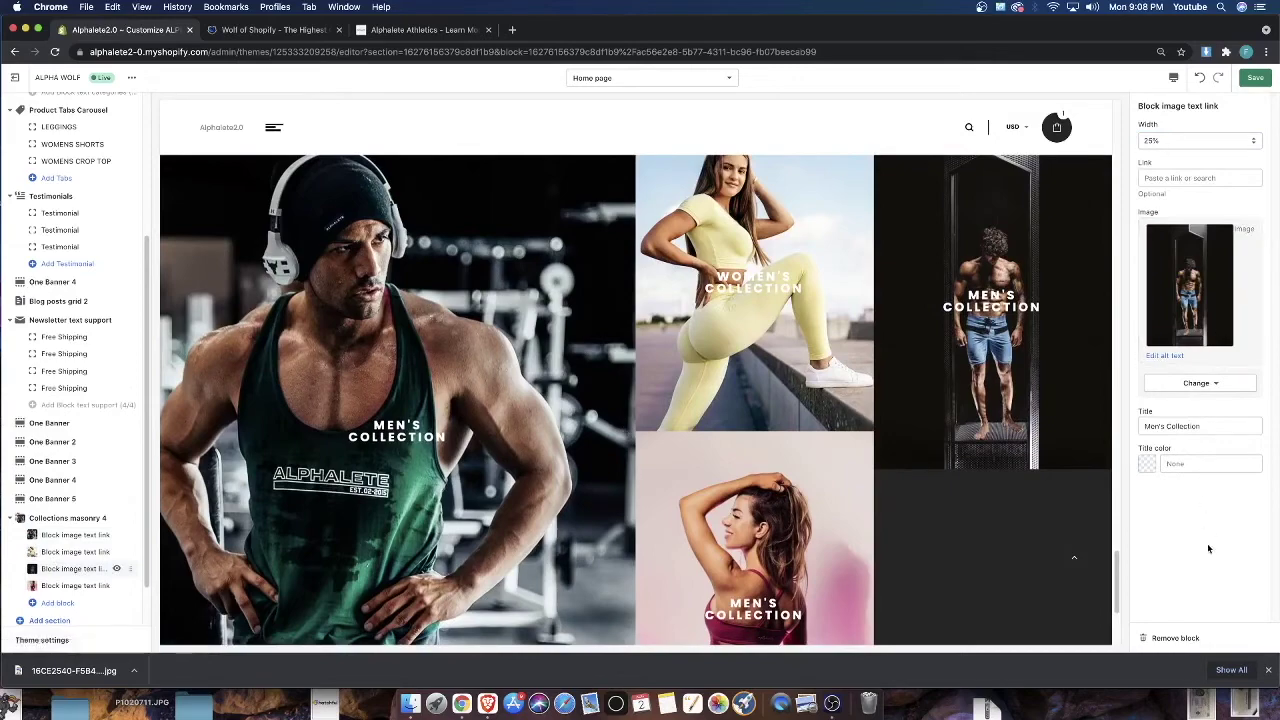
{"action": "left_click", "coordinate": [1175, 638]}
{"action": "left_click", "coordinate": [84, 569]}
{"action": "left_click", "coordinate": [1168, 637]}
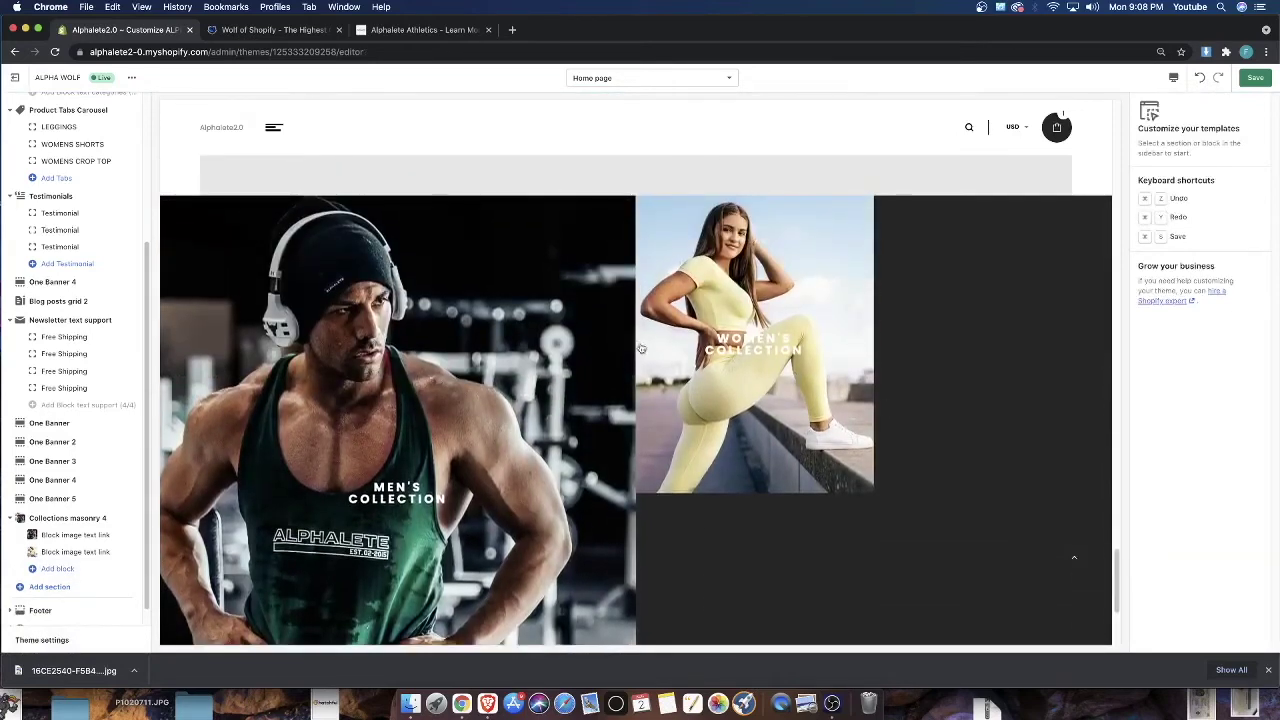
Set the width of the Women's Collection image block to 50% and save the theme changes
{"action": "left_click", "coordinate": [70, 551]}
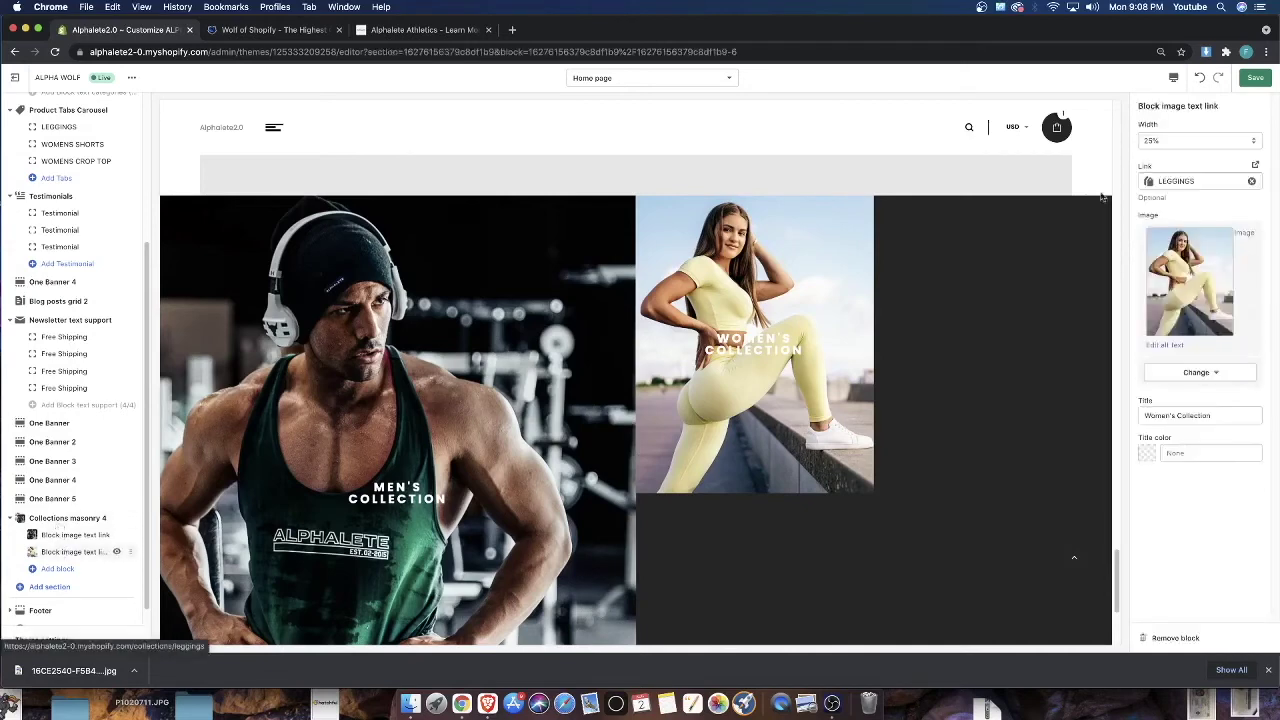
{"action": "left_click", "coordinate": [1172, 141]}
{"action": "left_click", "coordinate": [1168, 158]}
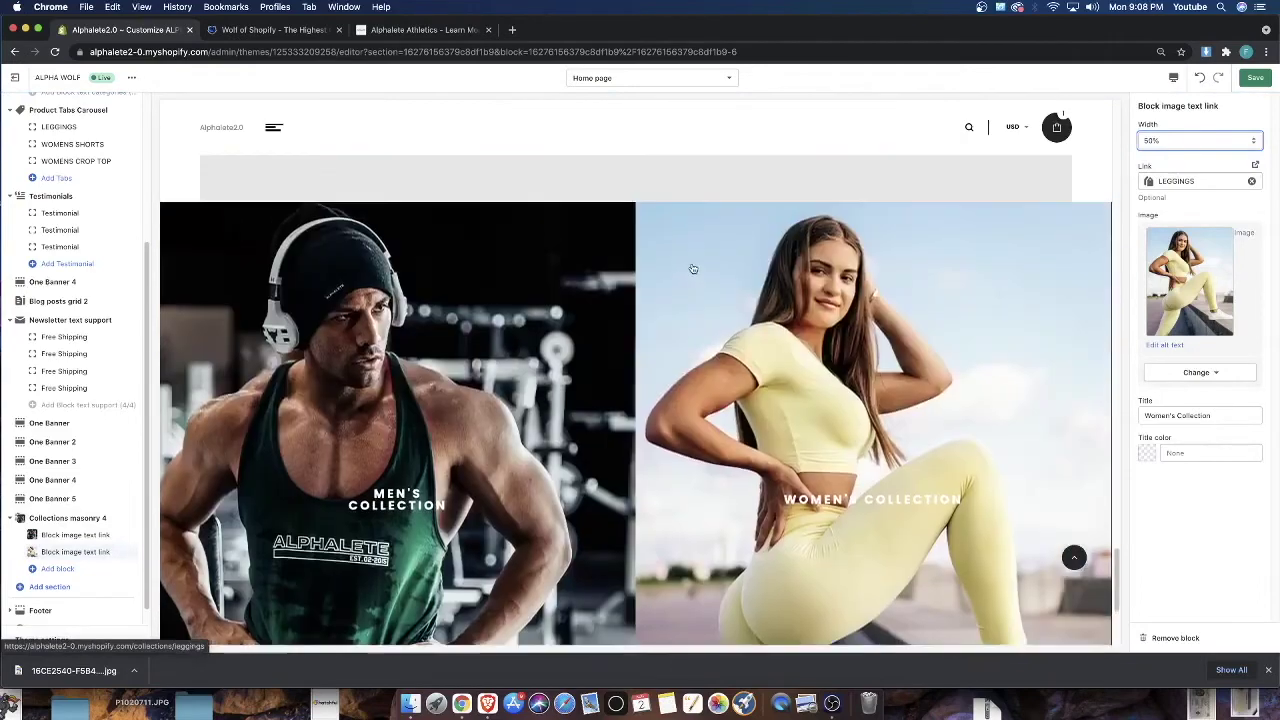
{"action": "left_click", "coordinate": [1255, 78]}
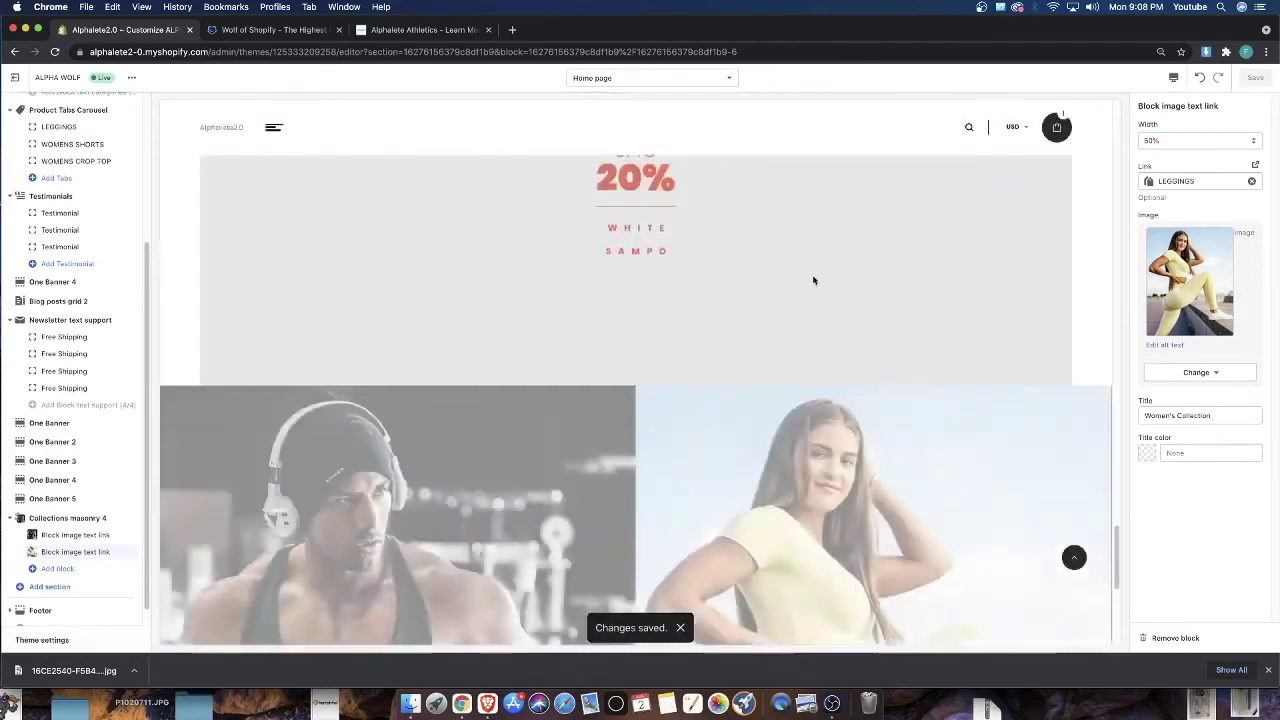
Review the side-by-side collection images and the placeholder banners in the home page preview, collapsing the Collections masonry 4 section
{"action": "scroll", "coordinate": [813, 281], "scroll_direction": "down", "scroll_amount": 4}
{"action": "scroll", "coordinate": [805, 284], "scroll_direction": "up", "scroll_amount": 3}
{"action": "scroll", "coordinate": [703, 317], "scroll_direction": "down", "scroll_amount": 3}
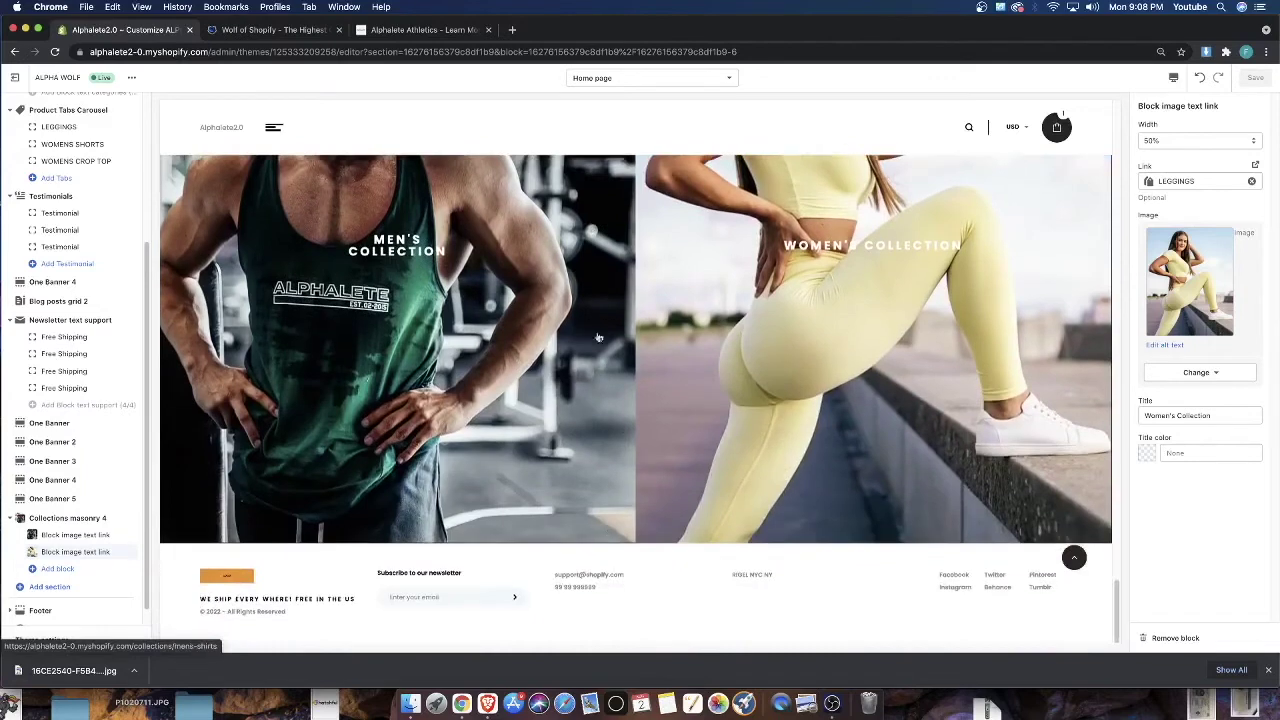
{"action": "scroll", "coordinate": [724, 456], "scroll_direction": "up", "scroll_amount": 2}
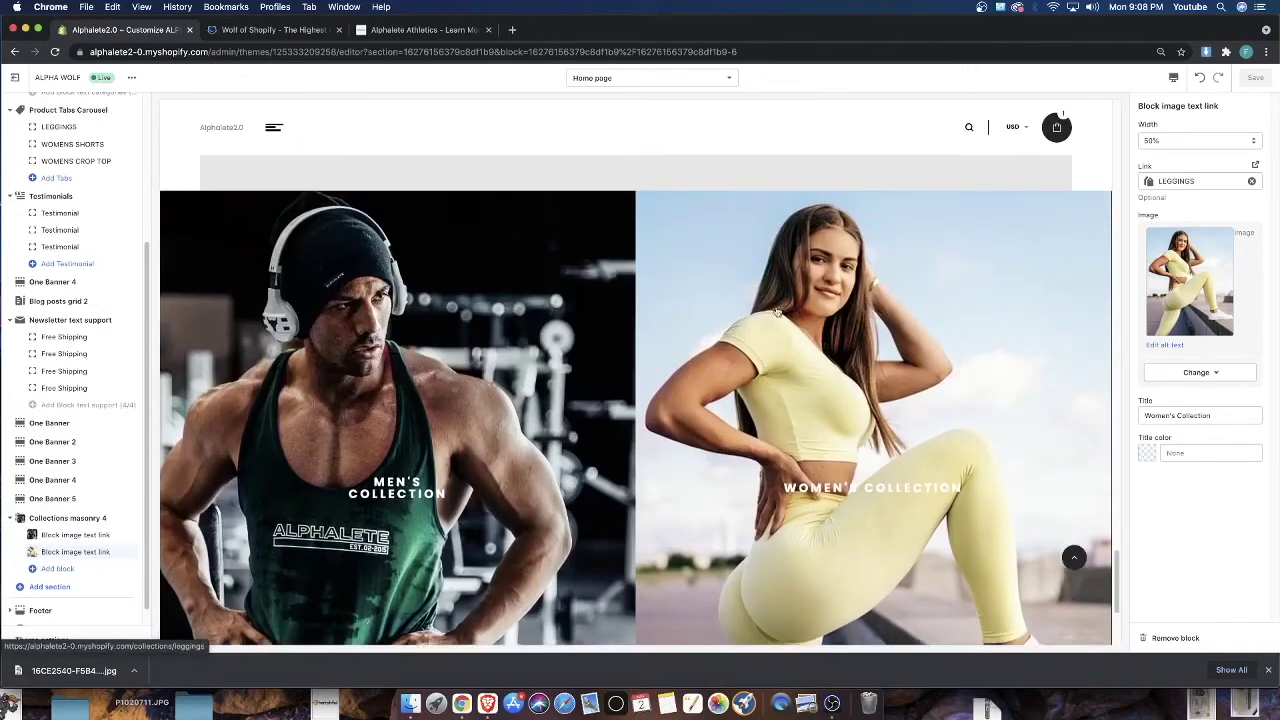
{"action": "scroll", "coordinate": [855, 270], "scroll_direction": "down", "scroll_amount": 1}
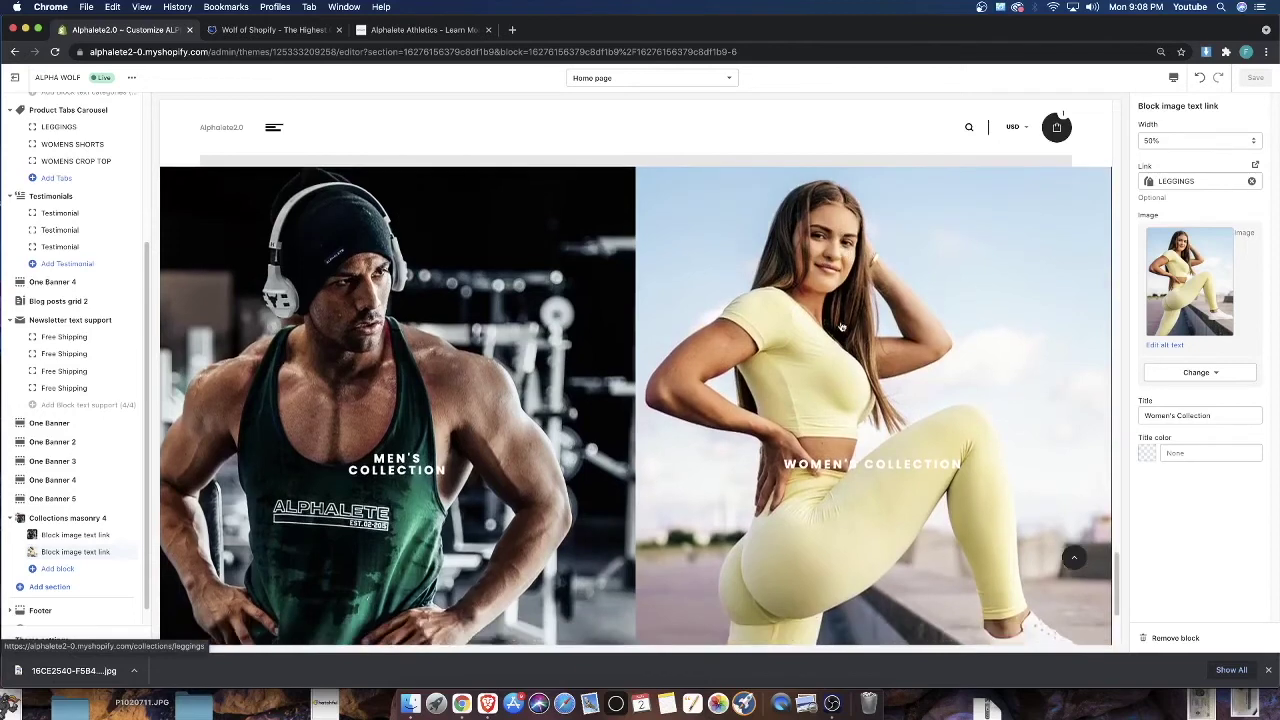
{"action": "scroll", "coordinate": [831, 298], "scroll_direction": "up", "scroll_amount": 5}
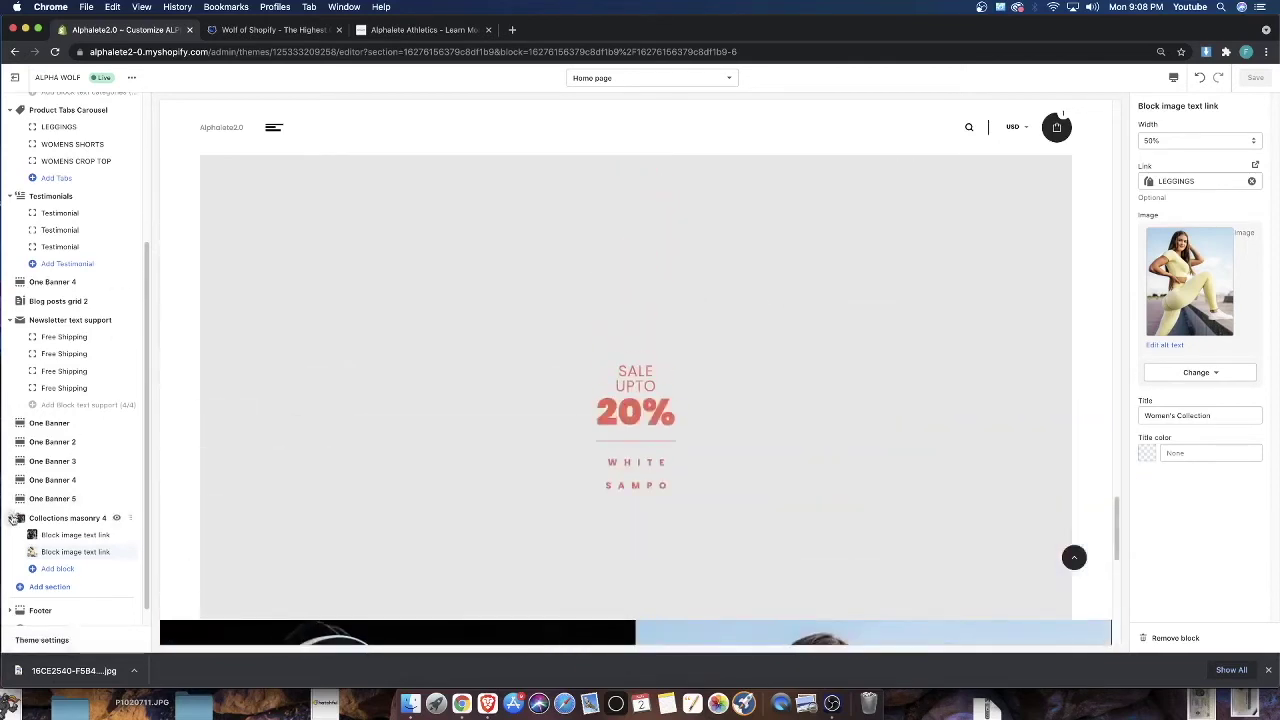
{"action": "left_click", "coordinate": [10, 518]}
{"action": "scroll", "coordinate": [771, 494], "scroll_direction": "up", "scroll_amount": 8}
{"action": "scroll", "coordinate": [750, 497], "scroll_direction": "up", "scroll_amount": 12}
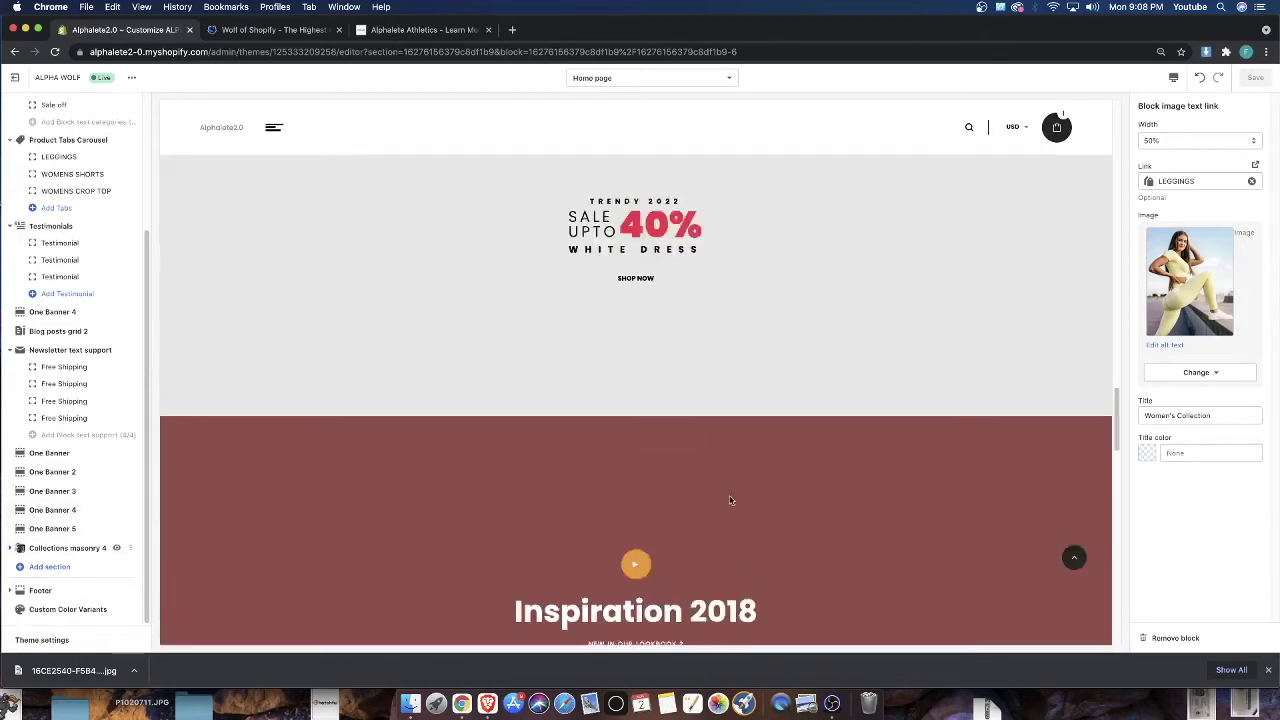
{"action": "scroll", "coordinate": [702, 502], "scroll_direction": "down", "scroll_amount": 4}
{"action": "scroll", "coordinate": [580, 486], "scroll_direction": "down", "scroll_amount": 10}
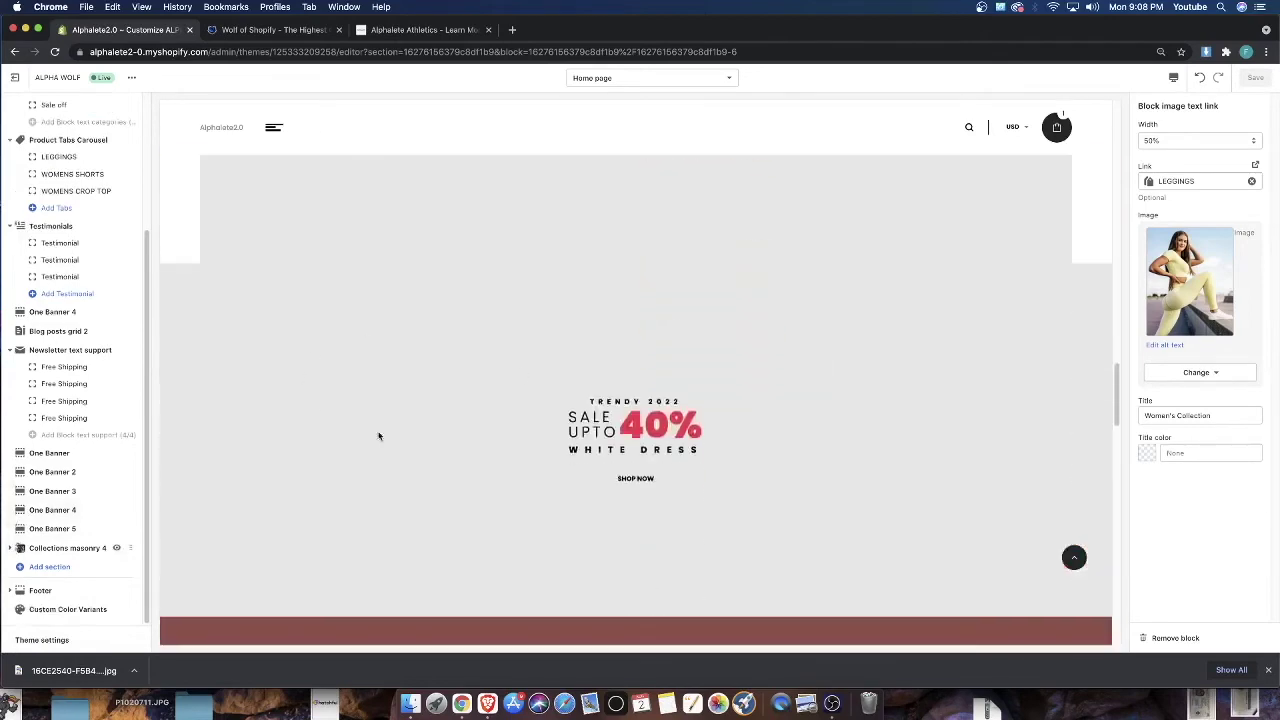
{"action": "scroll", "coordinate": [420, 260], "scroll_direction": "up", "scroll_amount": 2}
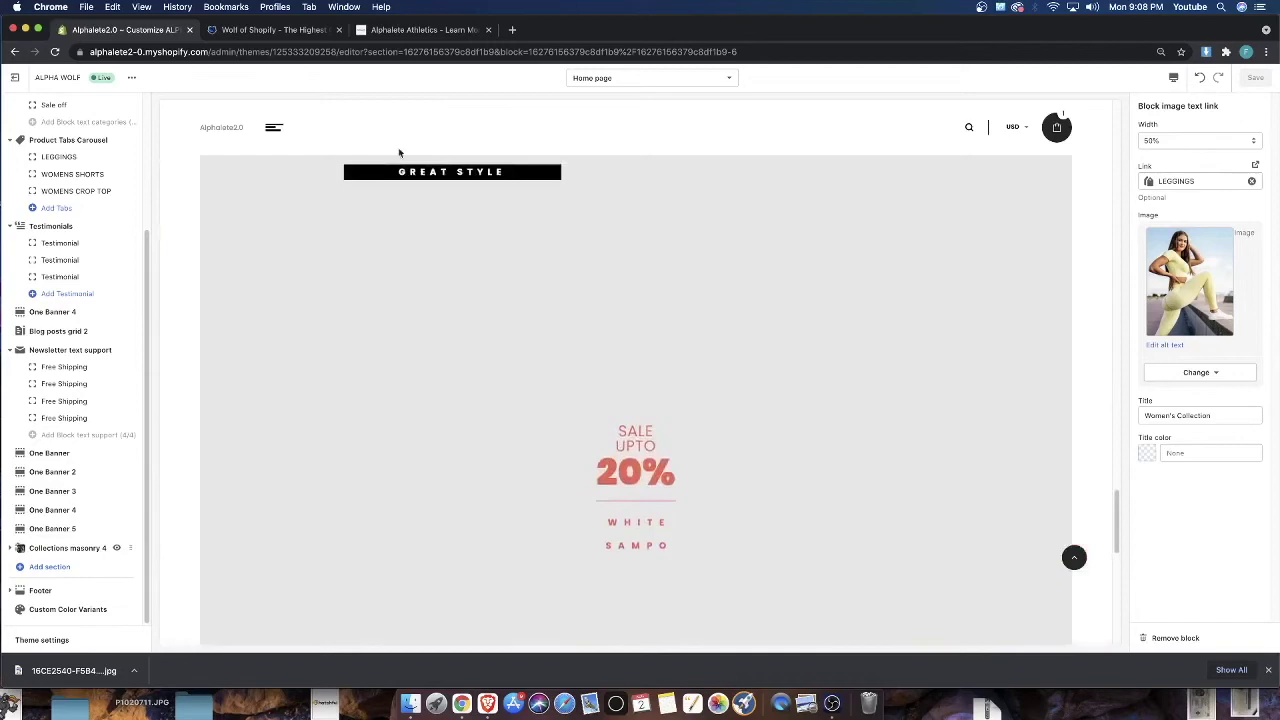
Switch to the Alphalete Athletics site and download the Men's Hoodies banner image with the image downloader extension
{"action": "left_click", "coordinate": [373, 29]}
{"action": "scroll", "coordinate": [920, 486], "scroll_direction": "down", "scroll_amount": 5}
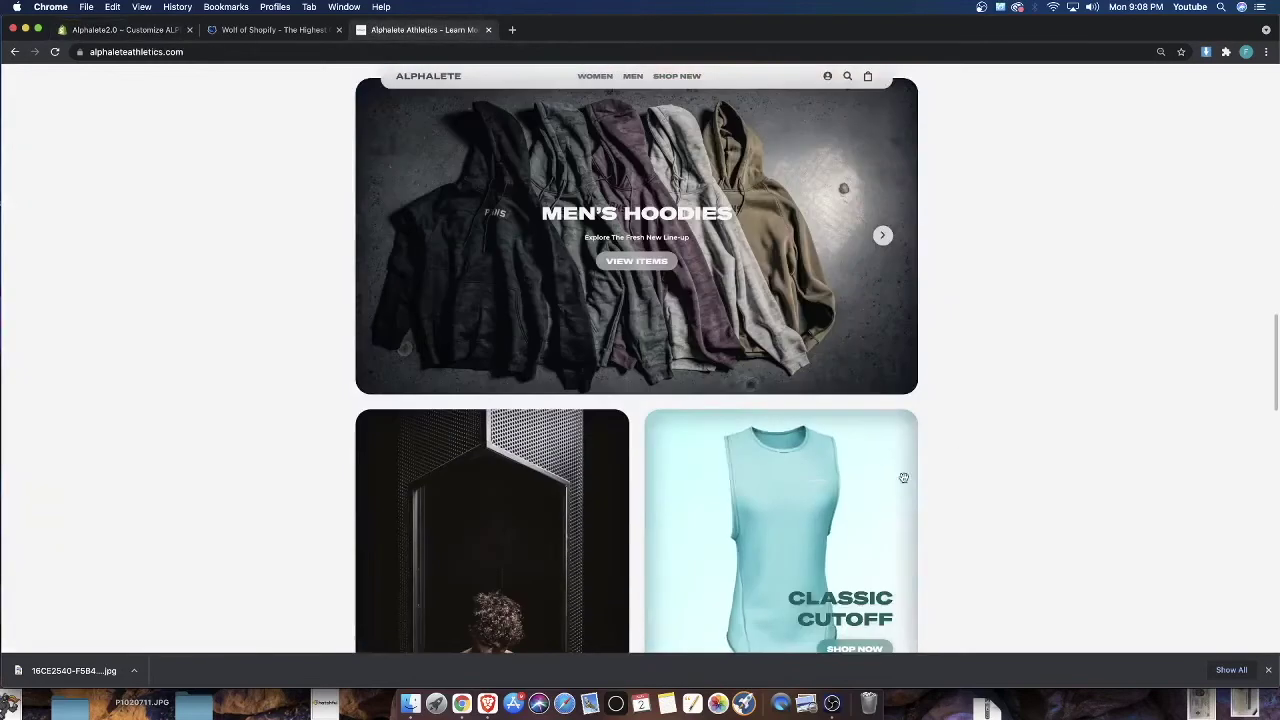
{"action": "scroll", "coordinate": [831, 403], "scroll_direction": "up", "scroll_amount": 2}
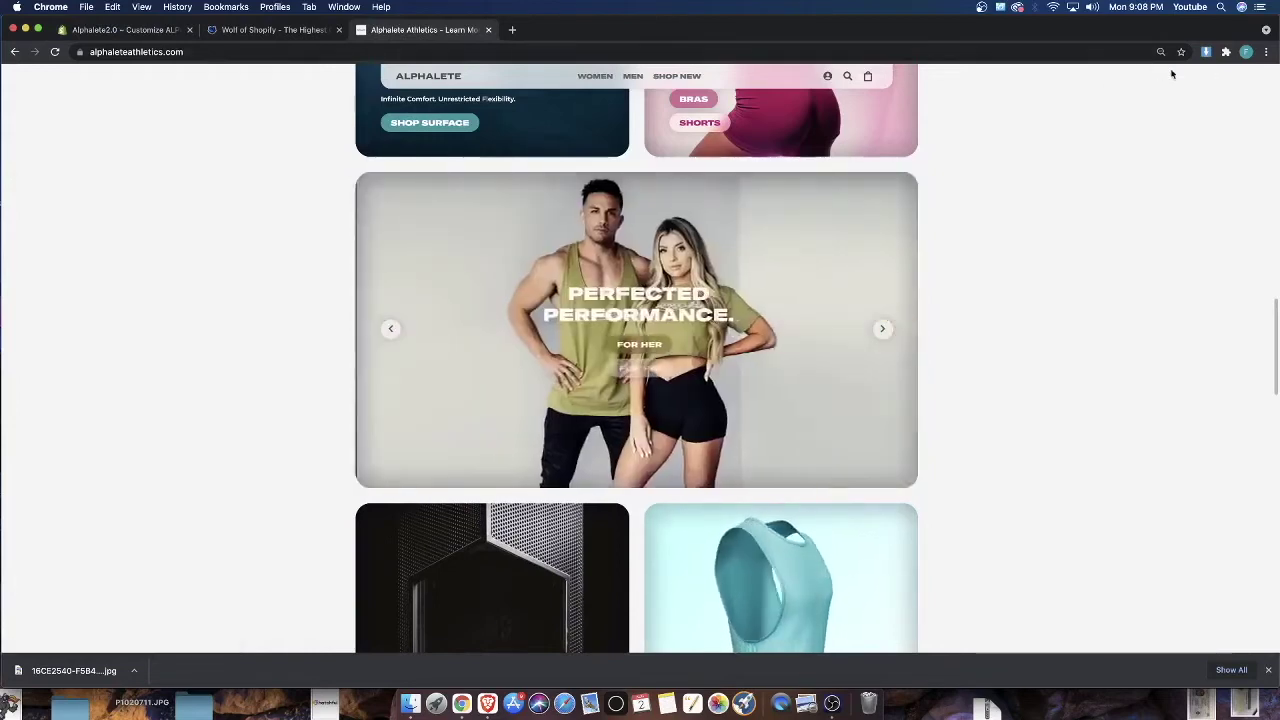
{"action": "left_click", "coordinate": [1207, 52]}
{"action": "left_click", "coordinate": [480, 306]}
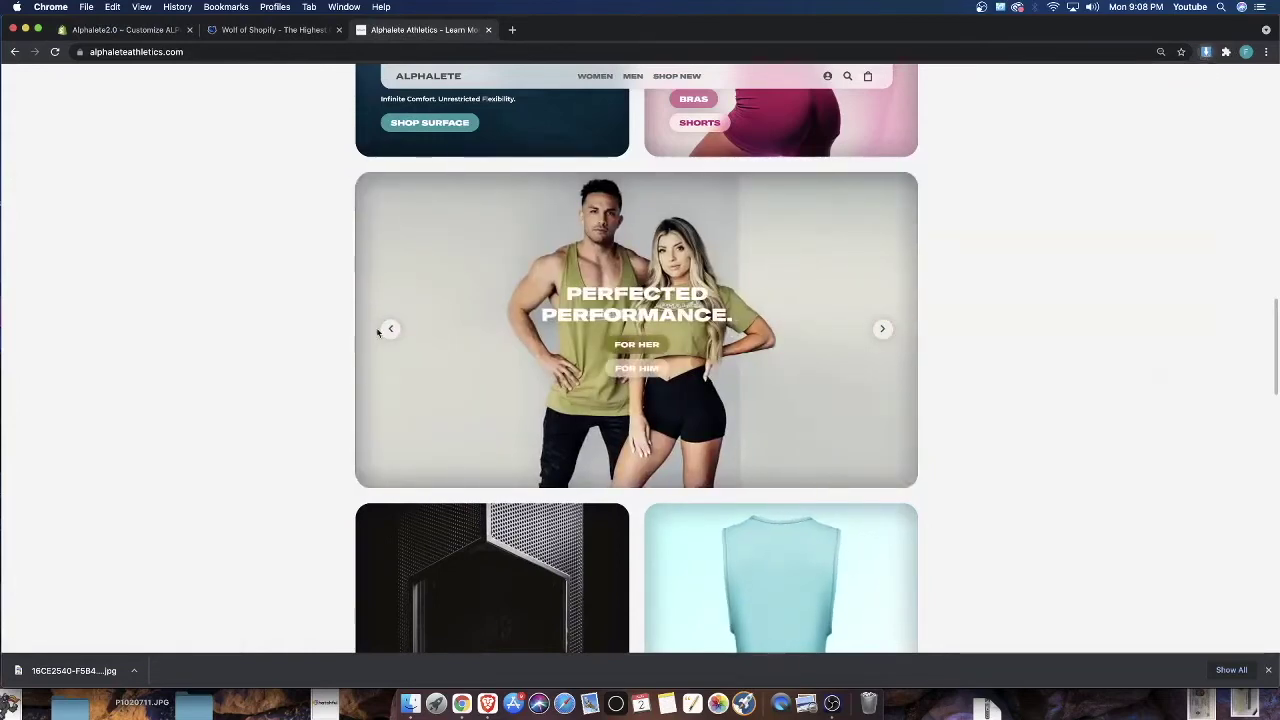
{"action": "left_click", "coordinate": [1207, 52]}
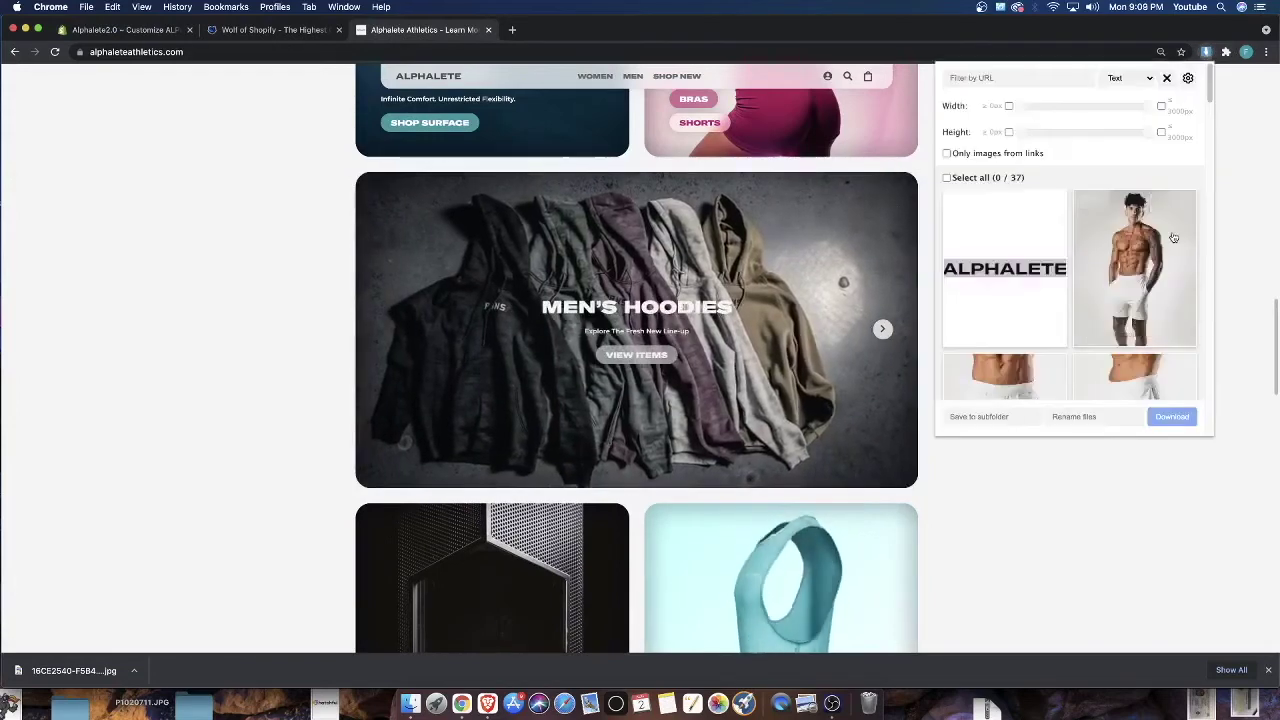
{"action": "scroll", "coordinate": [1109, 260], "scroll_direction": "down", "scroll_amount": 5}
{"action": "scroll", "coordinate": [1109, 260], "scroll_direction": "down", "scroll_amount": 15}
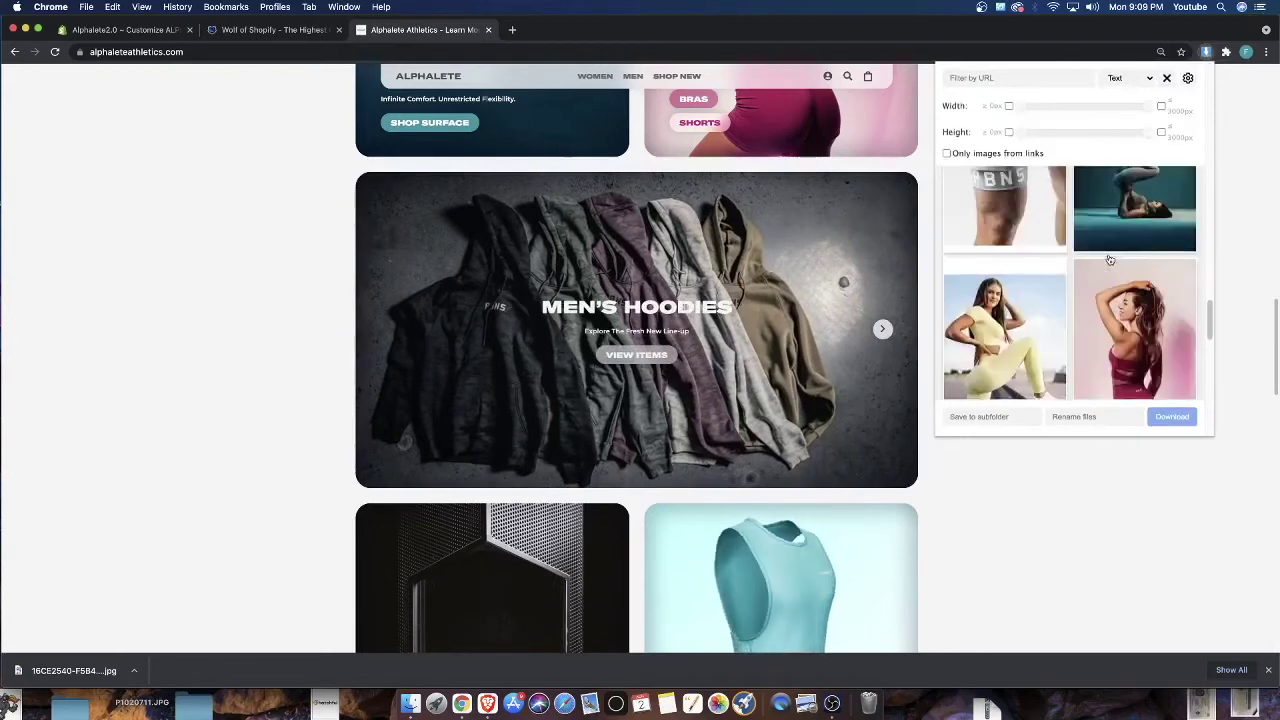
{"action": "scroll", "coordinate": [1109, 260], "scroll_direction": "down", "scroll_amount": 3}
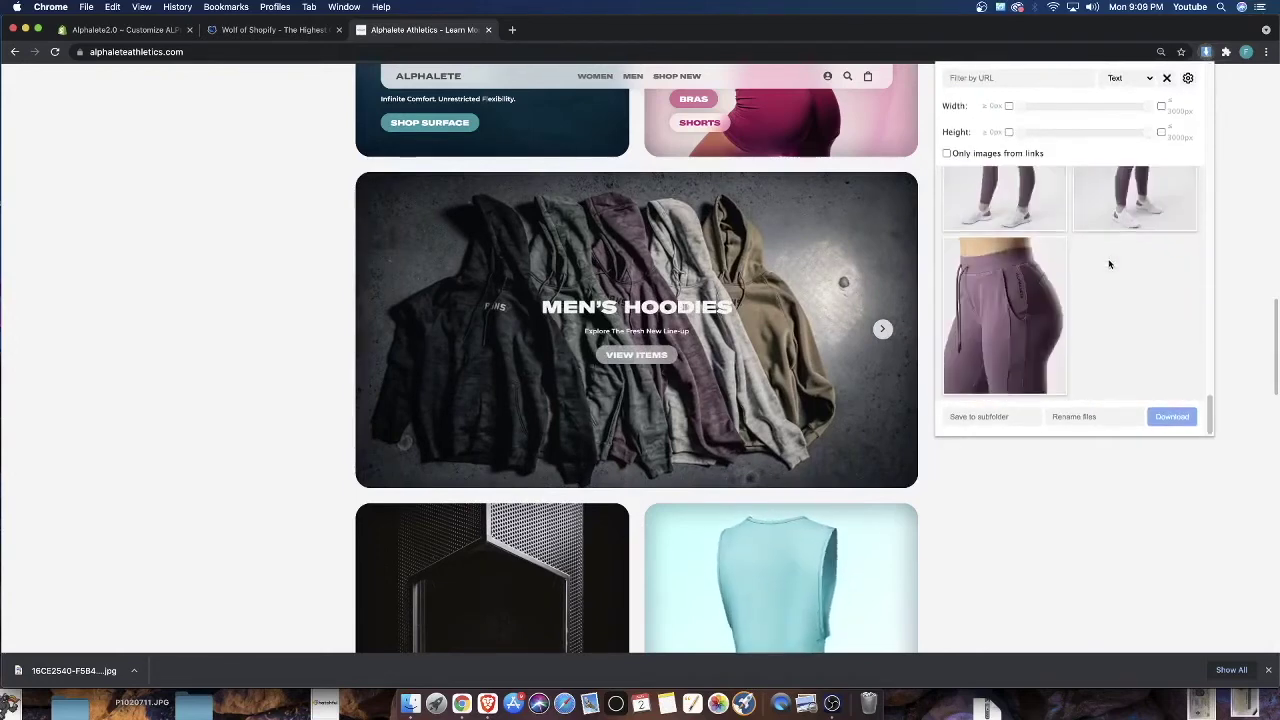
{"action": "scroll", "coordinate": [1110, 264], "scroll_direction": "up", "scroll_amount": 6}
{"action": "scroll", "coordinate": [1105, 255], "scroll_direction": "up", "scroll_amount": 1}
{"action": "left_click", "coordinate": [1052, 237]}
Return to the Shopify theme editor and look through the home page banners for a place to use the hoodies image
{"action": "left_click", "coordinate": [125, 29]}
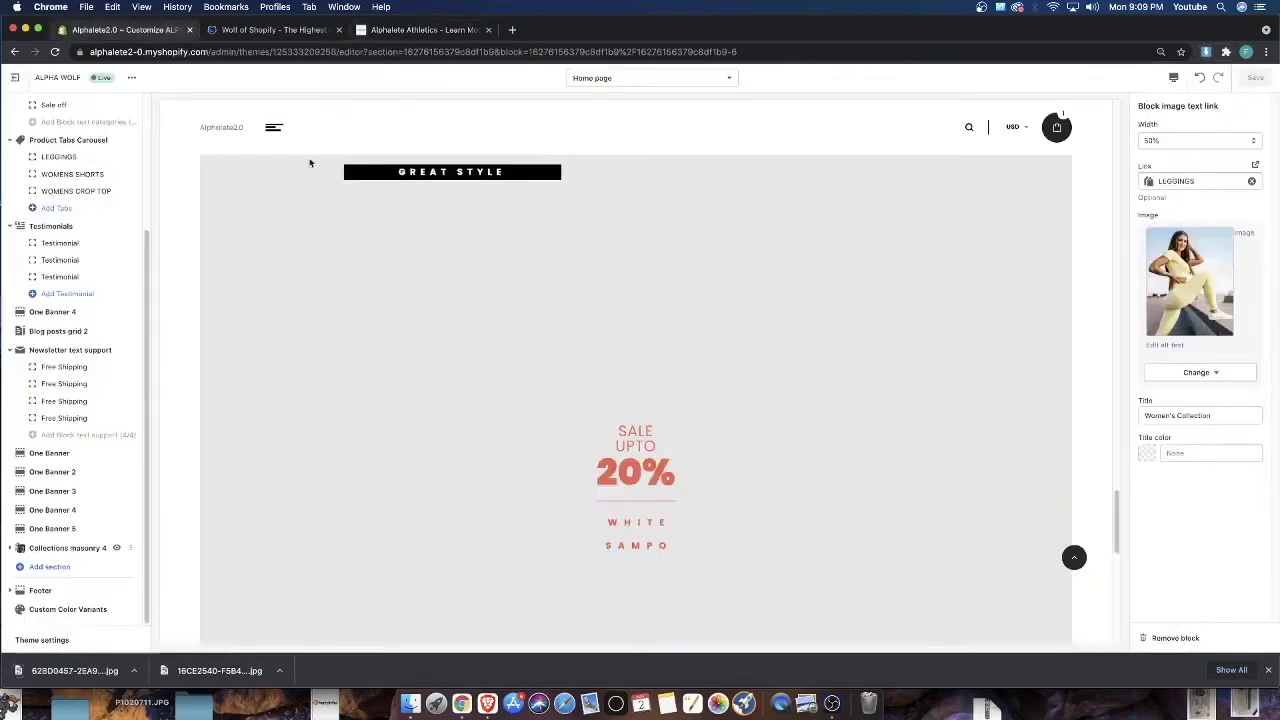
{"action": "scroll", "coordinate": [556, 372], "scroll_direction": "up", "scroll_amount": 4}
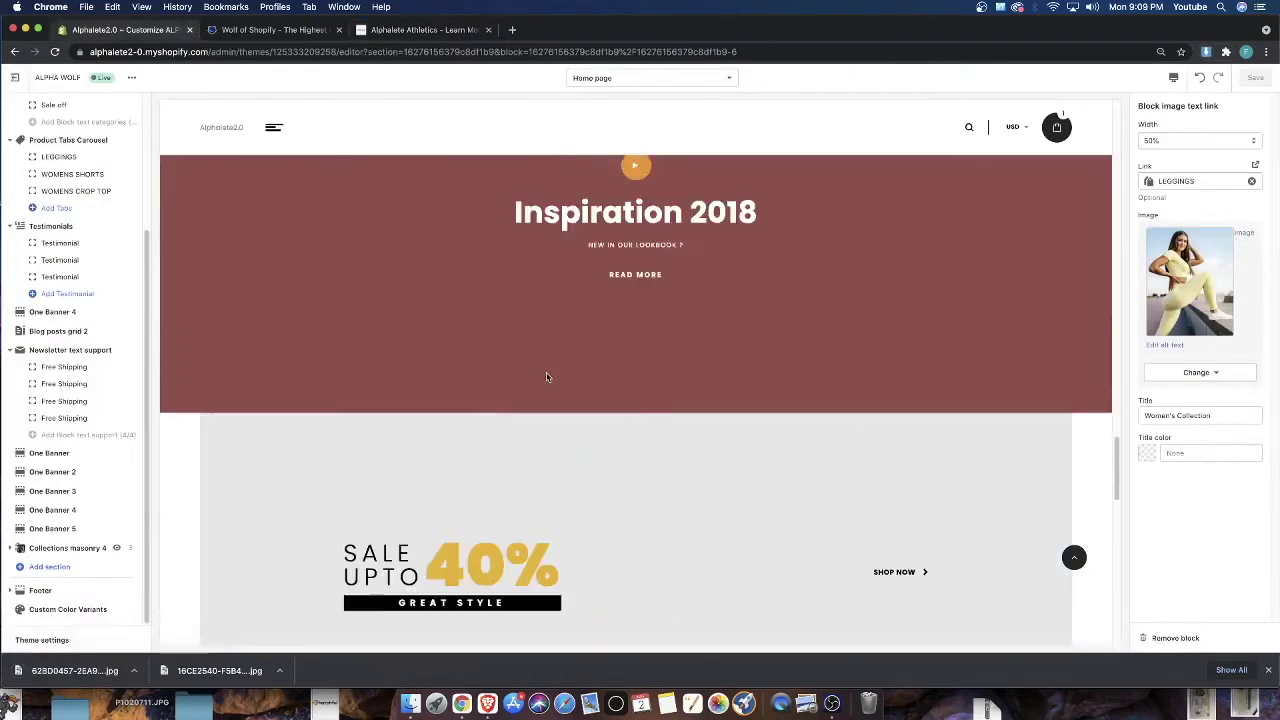
{"action": "scroll", "coordinate": [430, 427], "scroll_direction": "down", "scroll_amount": 4}
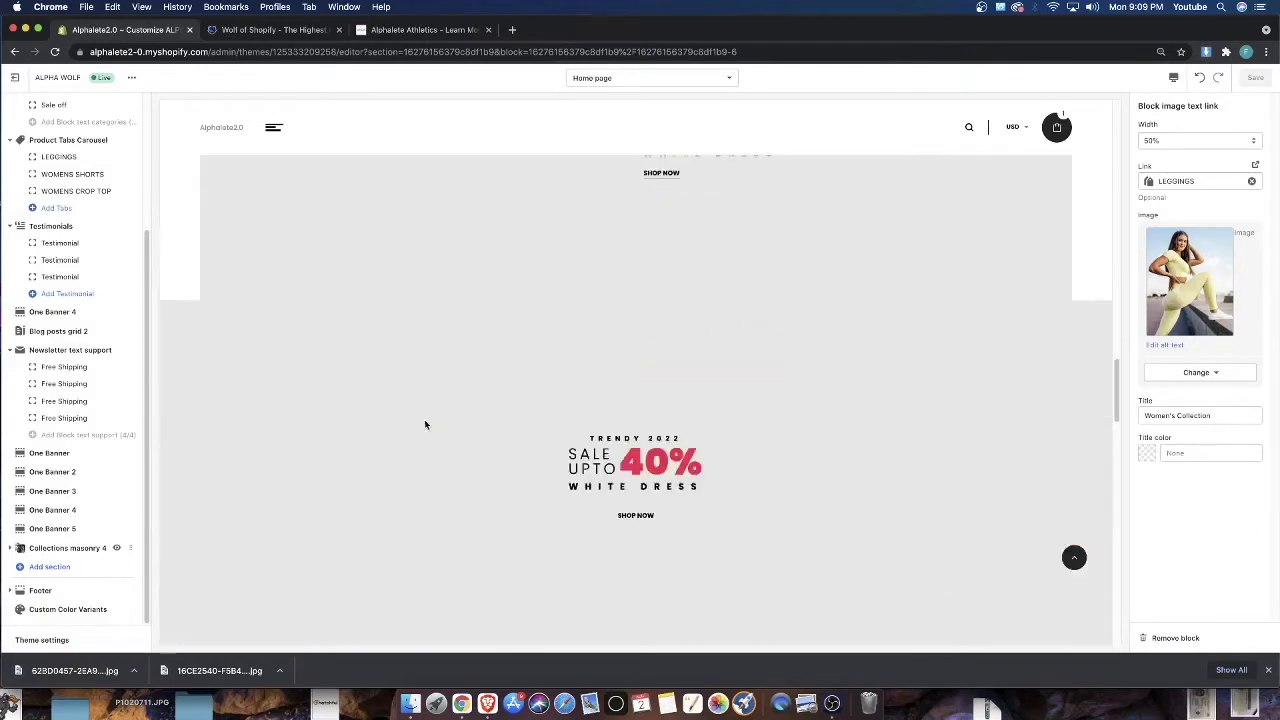
{"action": "scroll", "coordinate": [415, 406], "scroll_direction": "down", "scroll_amount": 8}
{"action": "scroll", "coordinate": [416, 408], "scroll_direction": "up", "scroll_amount": 9}
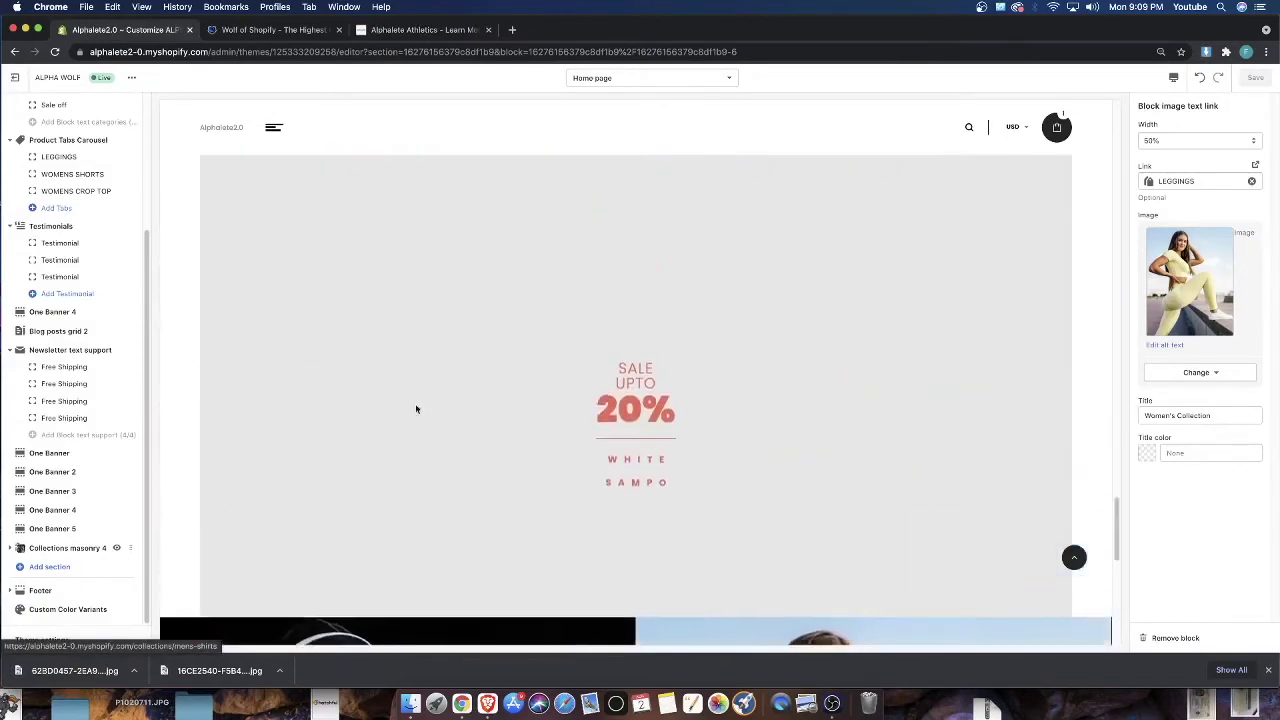
{"action": "scroll", "coordinate": [416, 408], "scroll_direction": "up", "scroll_amount": 10}
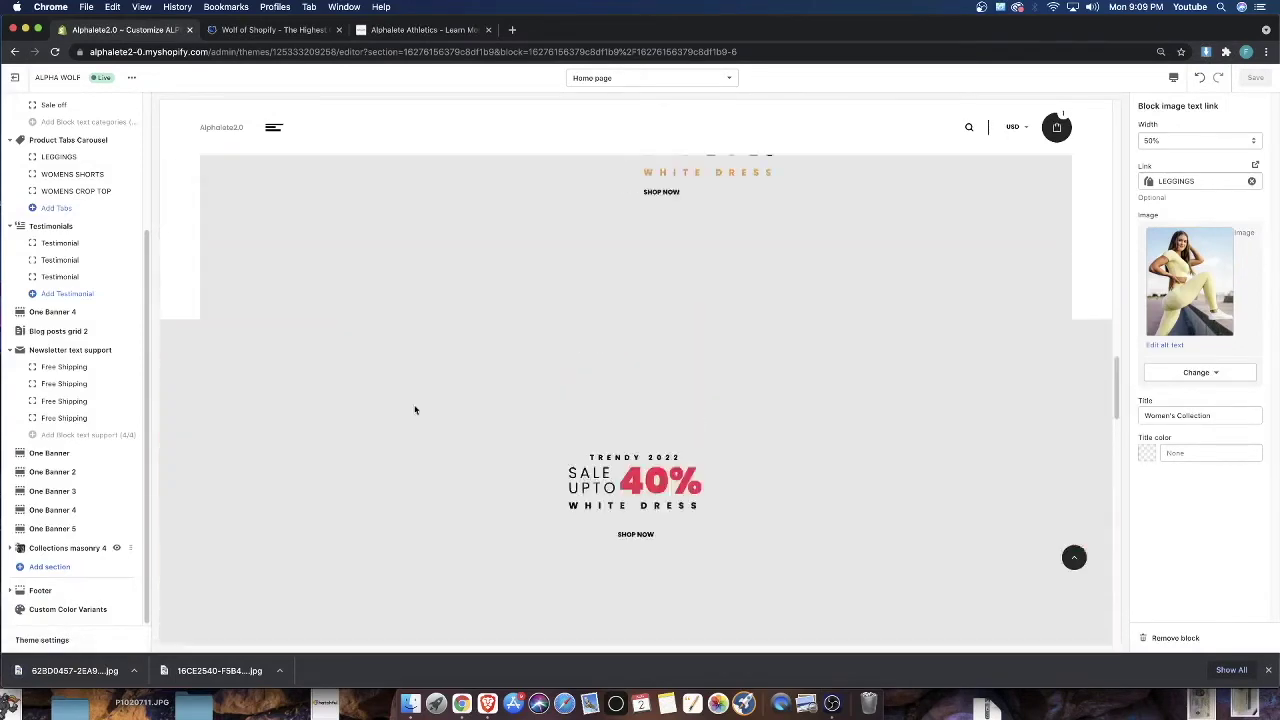
{"action": "scroll", "coordinate": [415, 406], "scroll_direction": "up", "scroll_amount": 10}
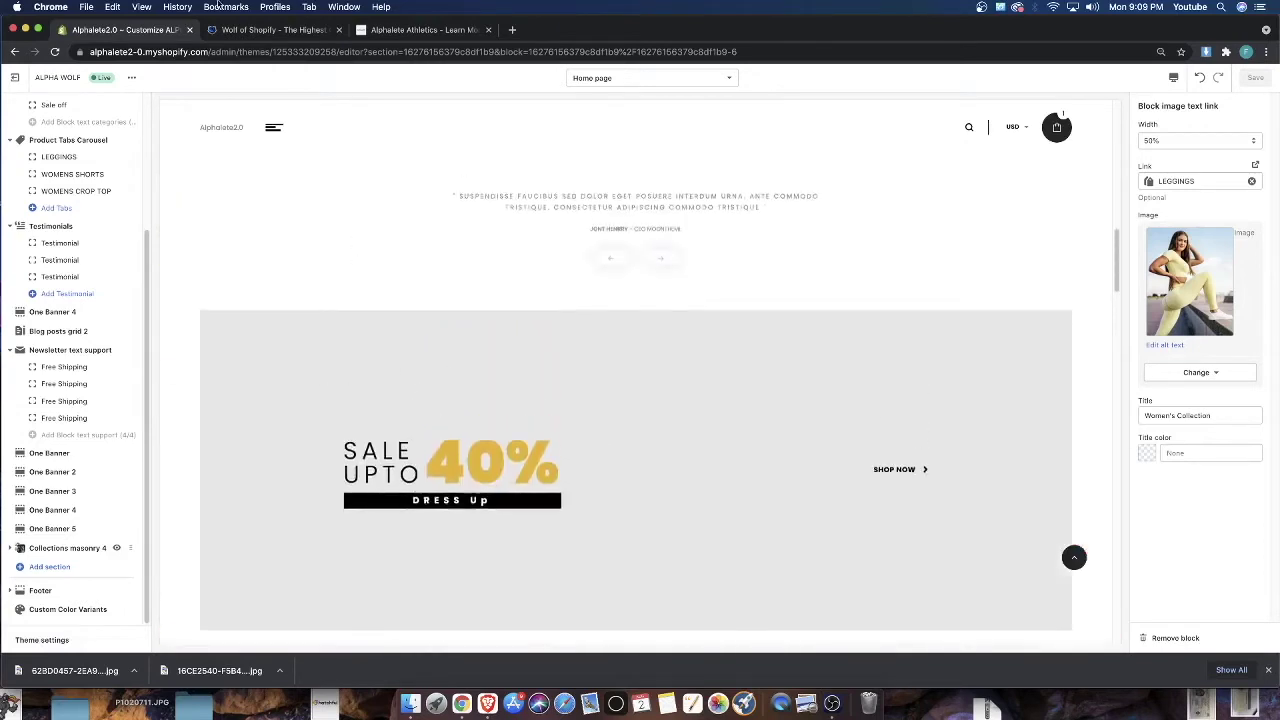
{"action": "scroll", "coordinate": [88, 230], "scroll_direction": "up", "scroll_amount": 4}
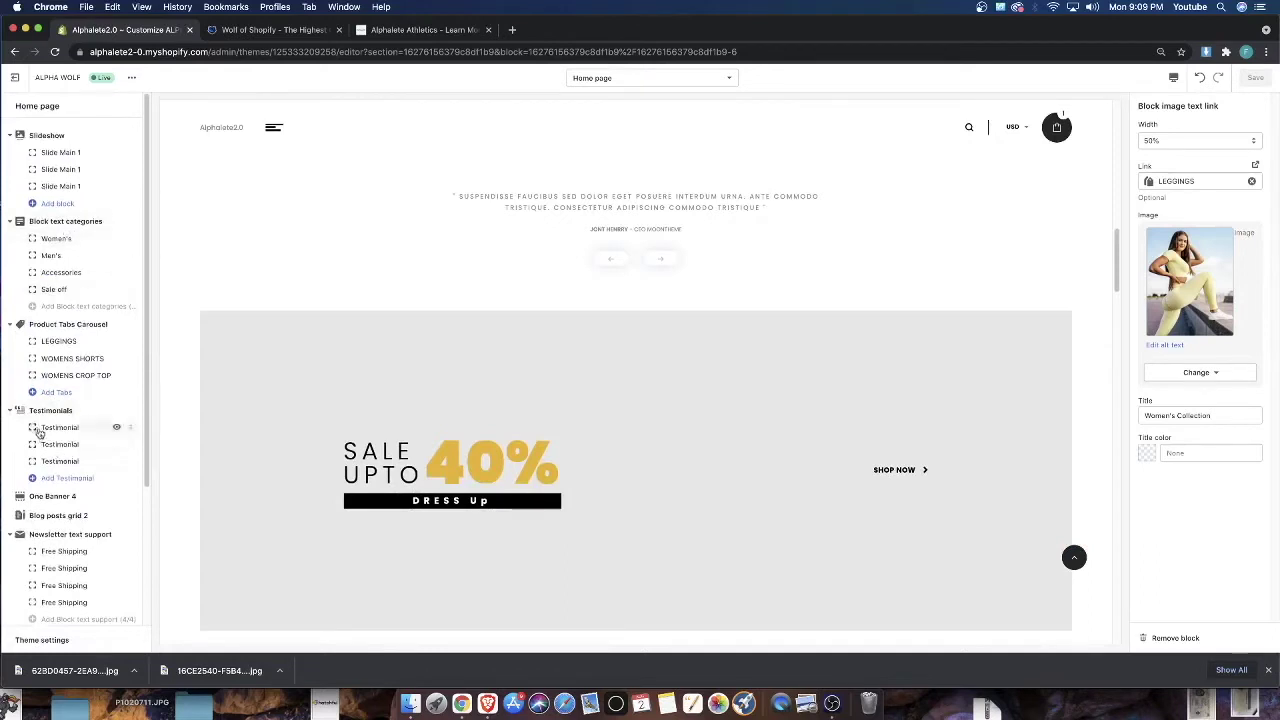
{"action": "scroll", "coordinate": [320, 291], "scroll_direction": "up", "scroll_amount": 1}
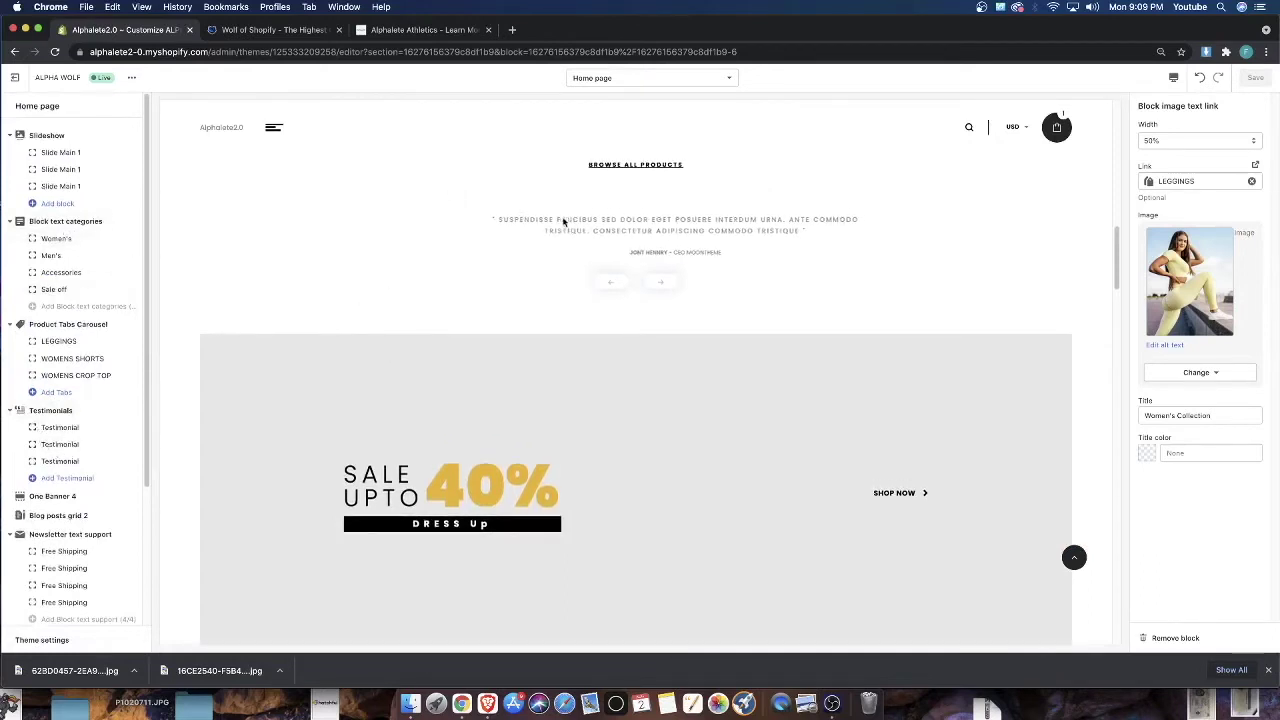
Upload the downloaded hoodies image to the library and select it as the image of the One Banner 4 section
{"action": "left_click", "coordinate": [45, 497]}
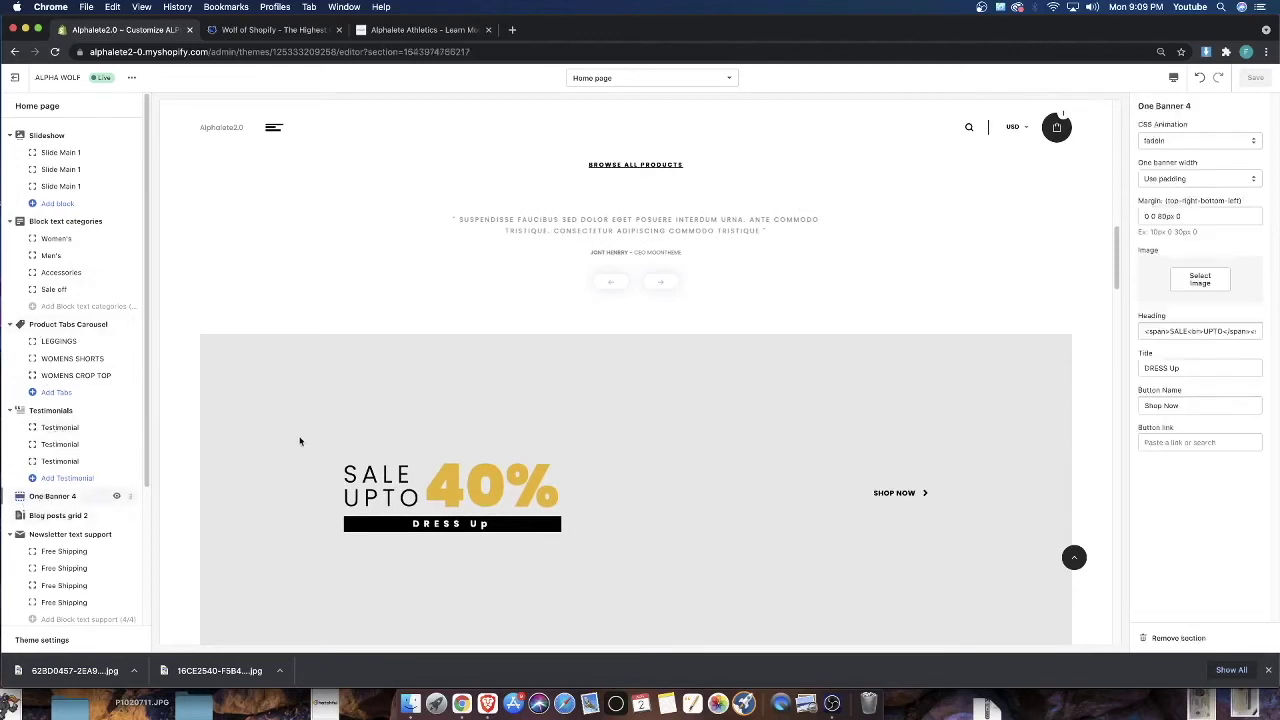
{"action": "left_click", "coordinate": [1199, 280]}
{"action": "left_click_drag", "start_coordinate": [185, 688], "coordinate": [1168, 187]}
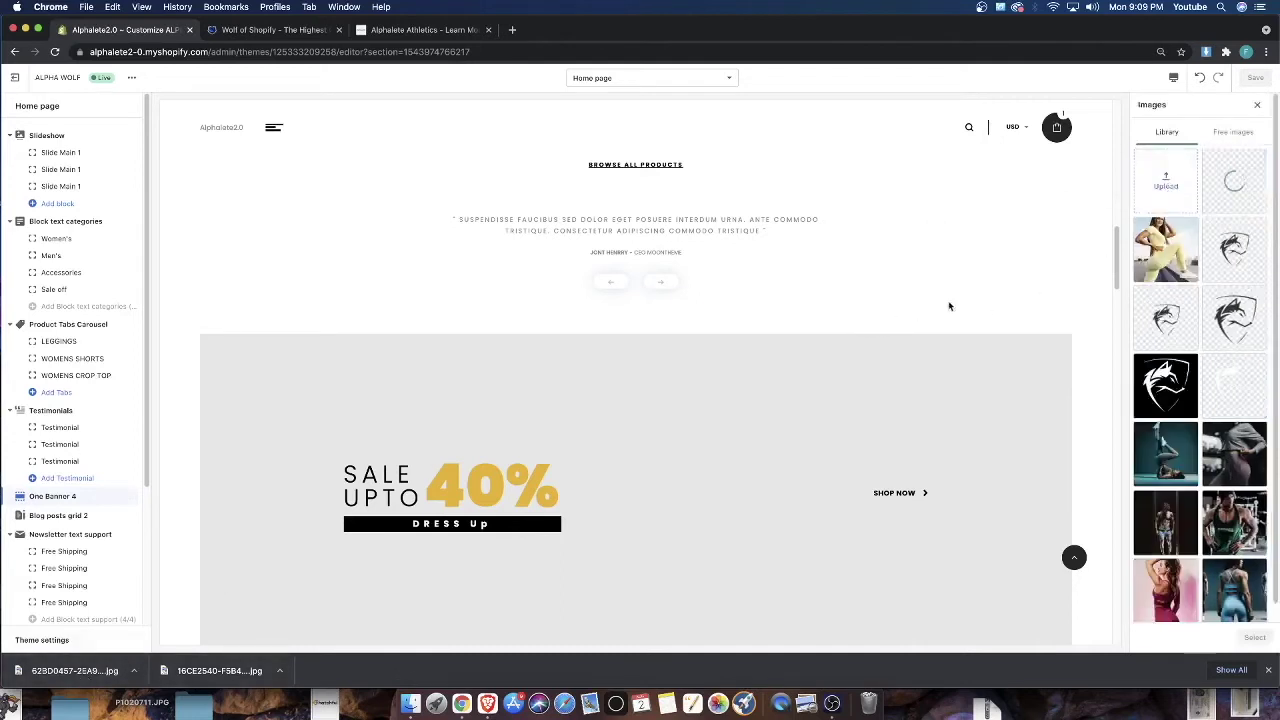
{"action": "scroll", "coordinate": [656, 363], "scroll_direction": "down", "scroll_amount": 1}
{"action": "scroll", "coordinate": [786, 420], "scroll_direction": "down", "scroll_amount": 3}
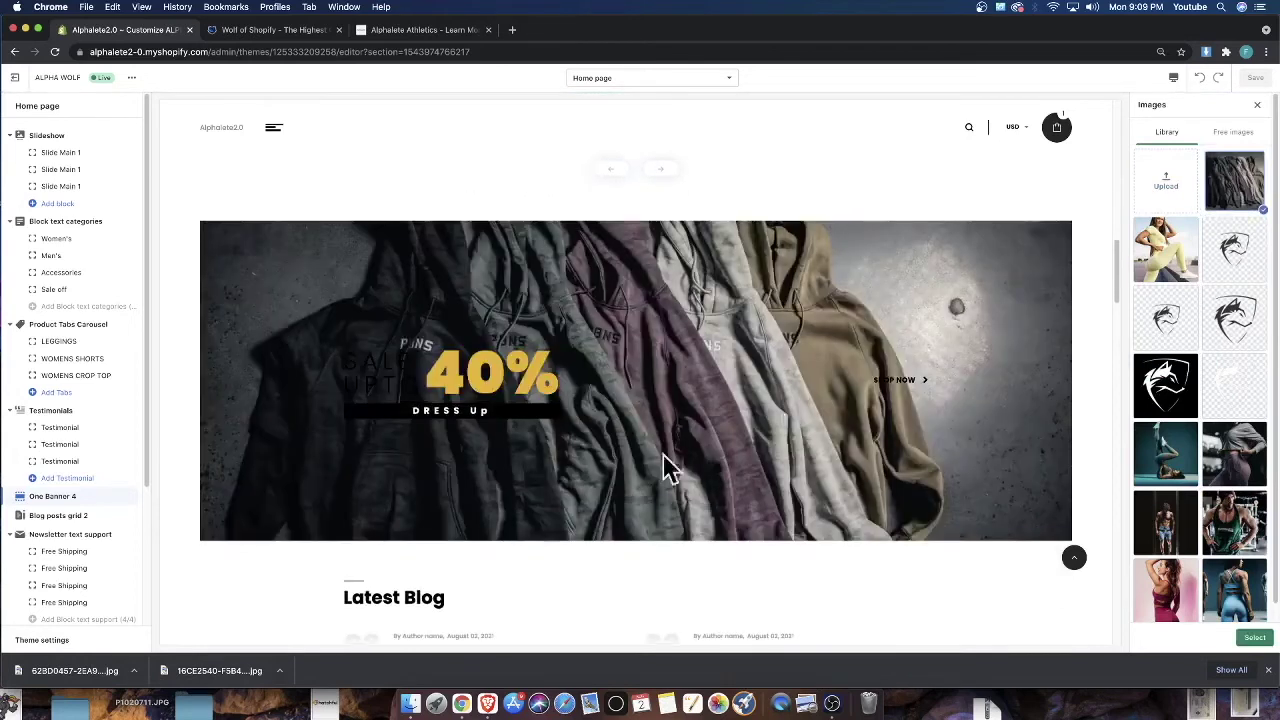
{"action": "left_click", "coordinate": [1254, 637]}
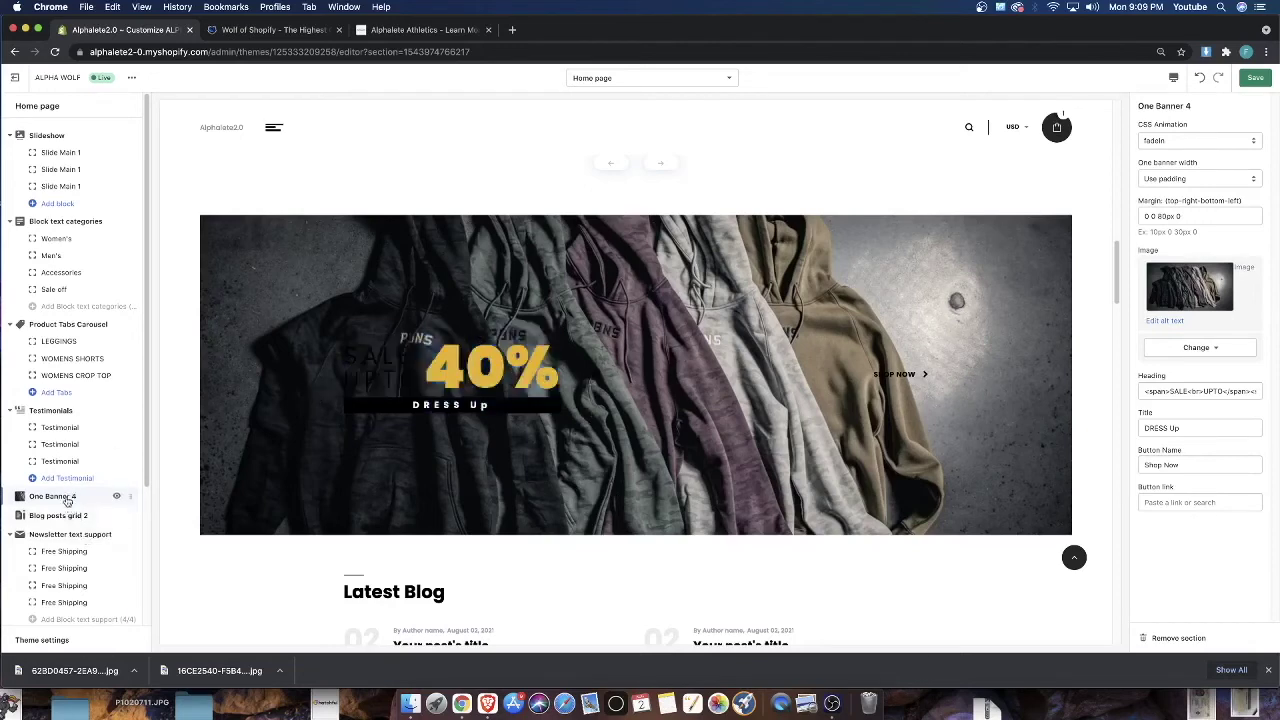
Remove the span tags around SALE<br>UPTO in the One Banner 4 heading, keeping those around 40%
{"action": "left_click", "coordinate": [1222, 390]}
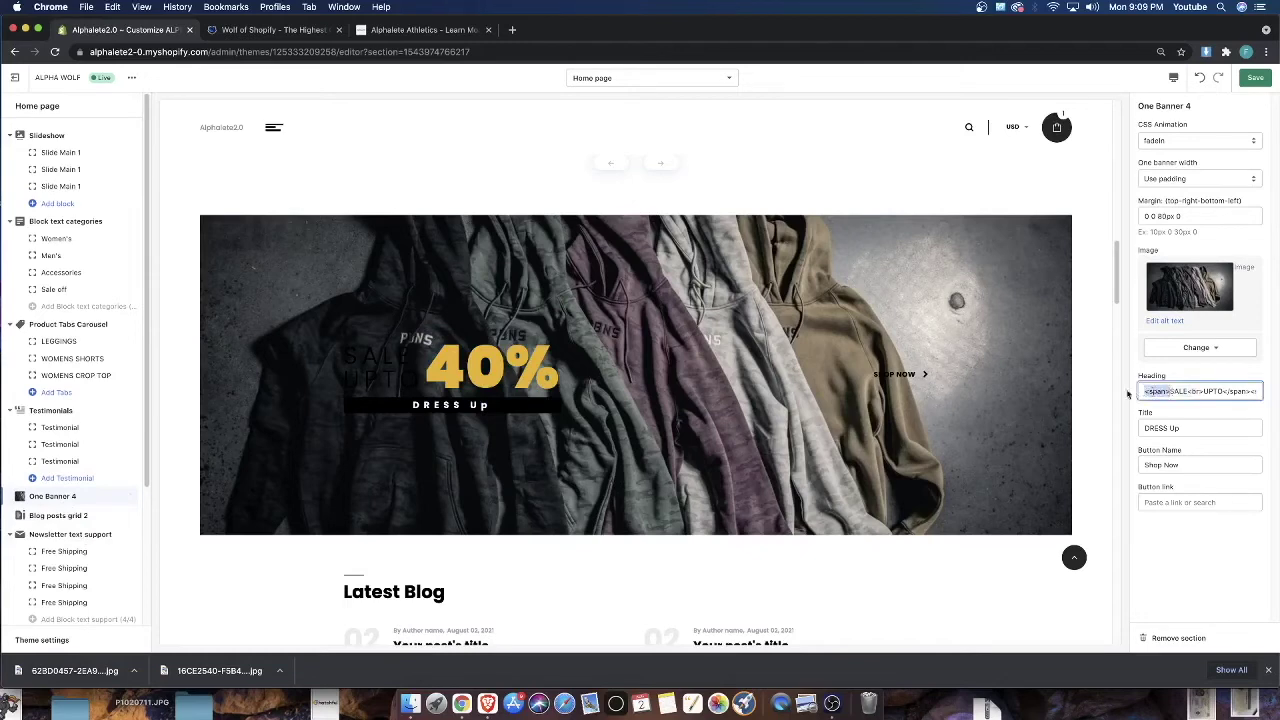
{"action": "key", "text": "BackSpace"}
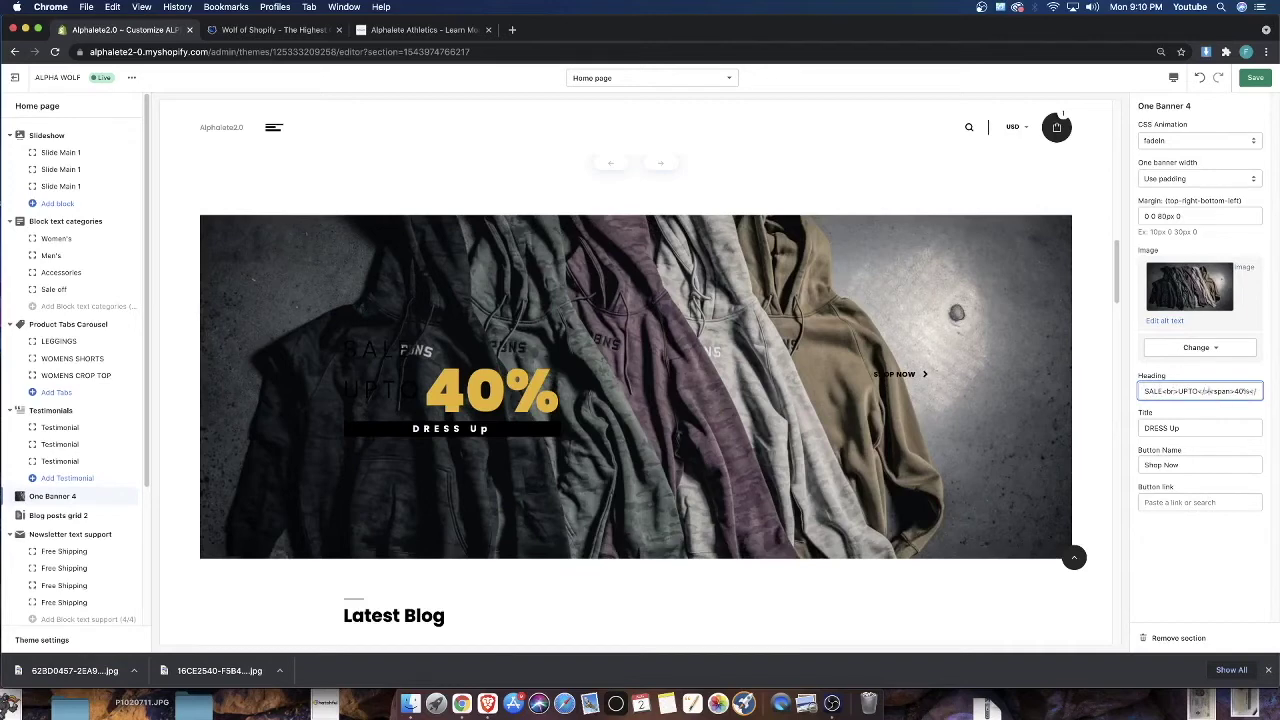
{"action": "key", "text": "BackSpace"}
{"action": "key", "text": "BackSpace"}
{"action": "left_click_drag", "start_coordinate": [1189, 392], "coordinate": [1260, 392]}
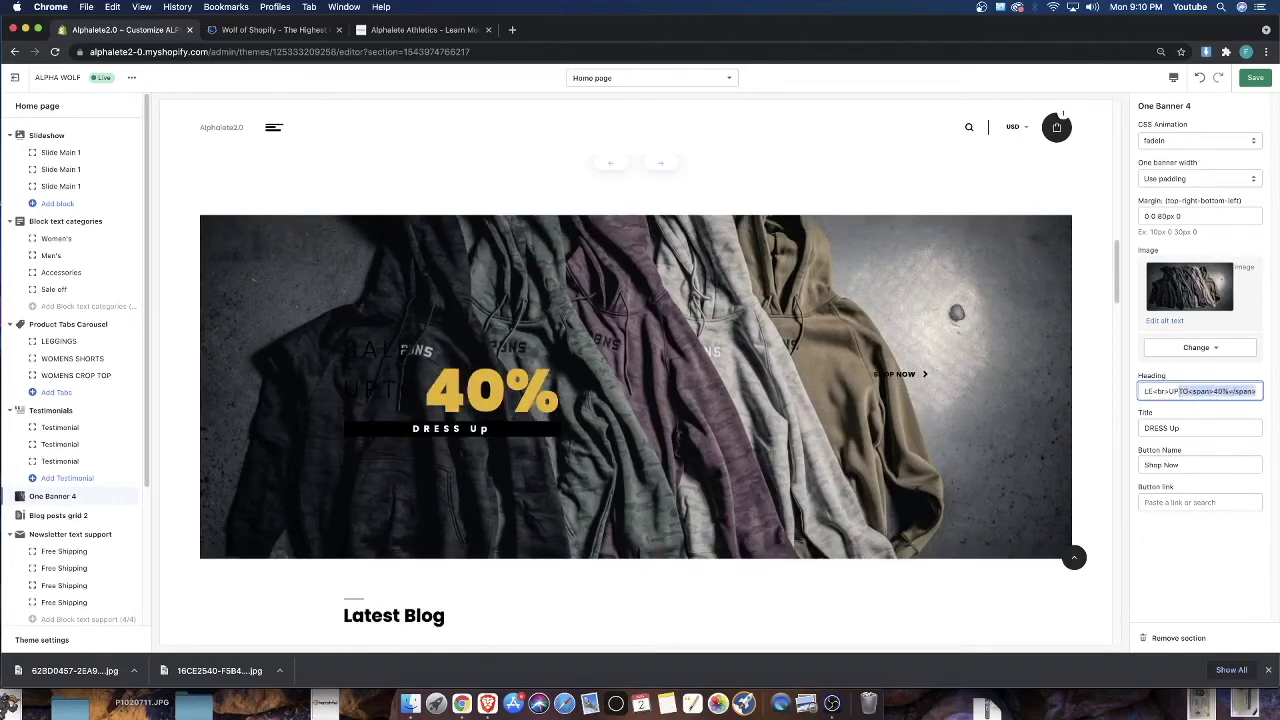
{"action": "left_click", "coordinate": [1229, 391]}
{"action": "left_click_drag", "start_coordinate": [372, 381], "coordinate": [351, 330]}
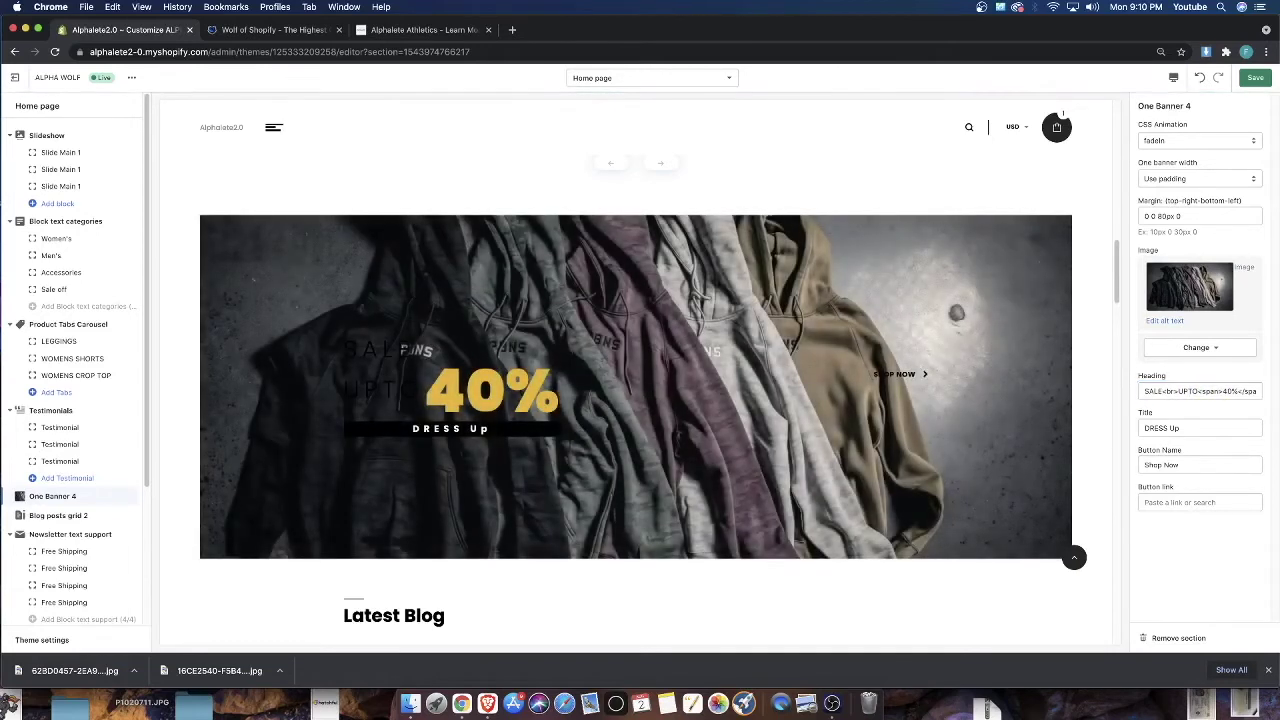
Reduce the One Banner 4 heading to <span>40% OFF</span>, removing the SALE<br>UPTO text
{"action": "left_click_drag", "start_coordinate": [1194, 392], "coordinate": [1128, 391]}
{"action": "key", "text": "BackSpace"}
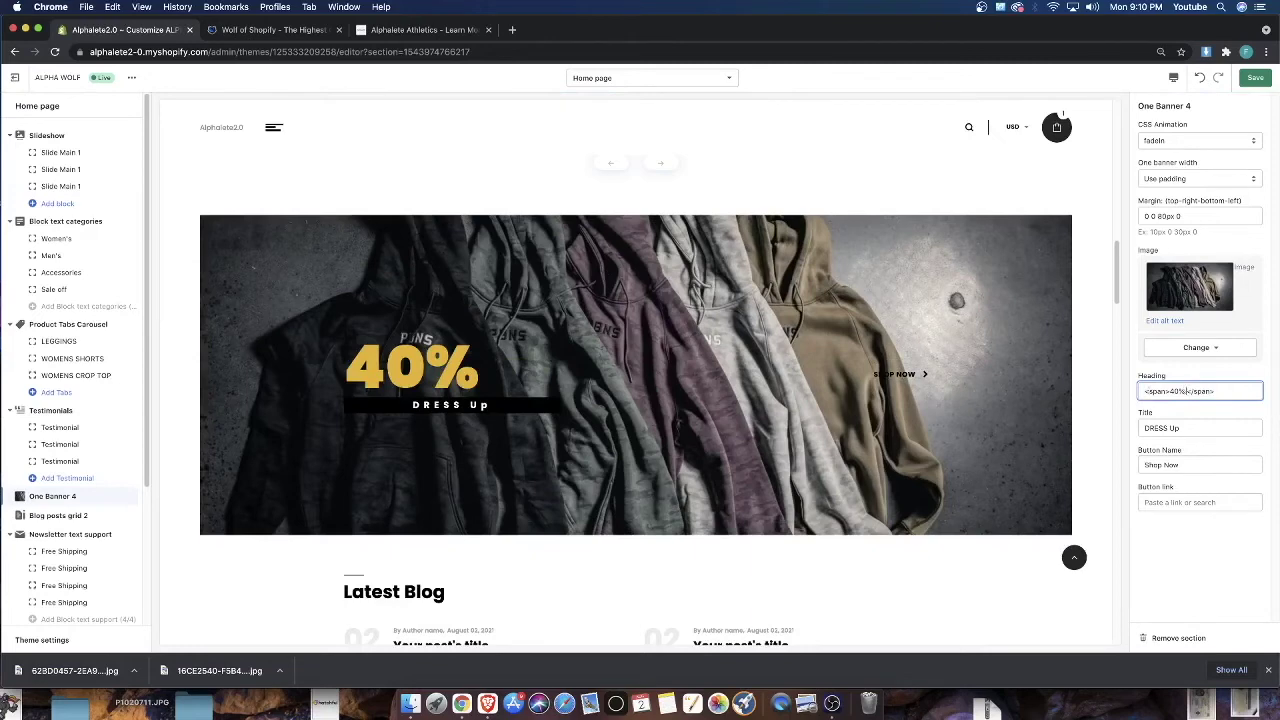
{"action": "type", "text": "OFF"}
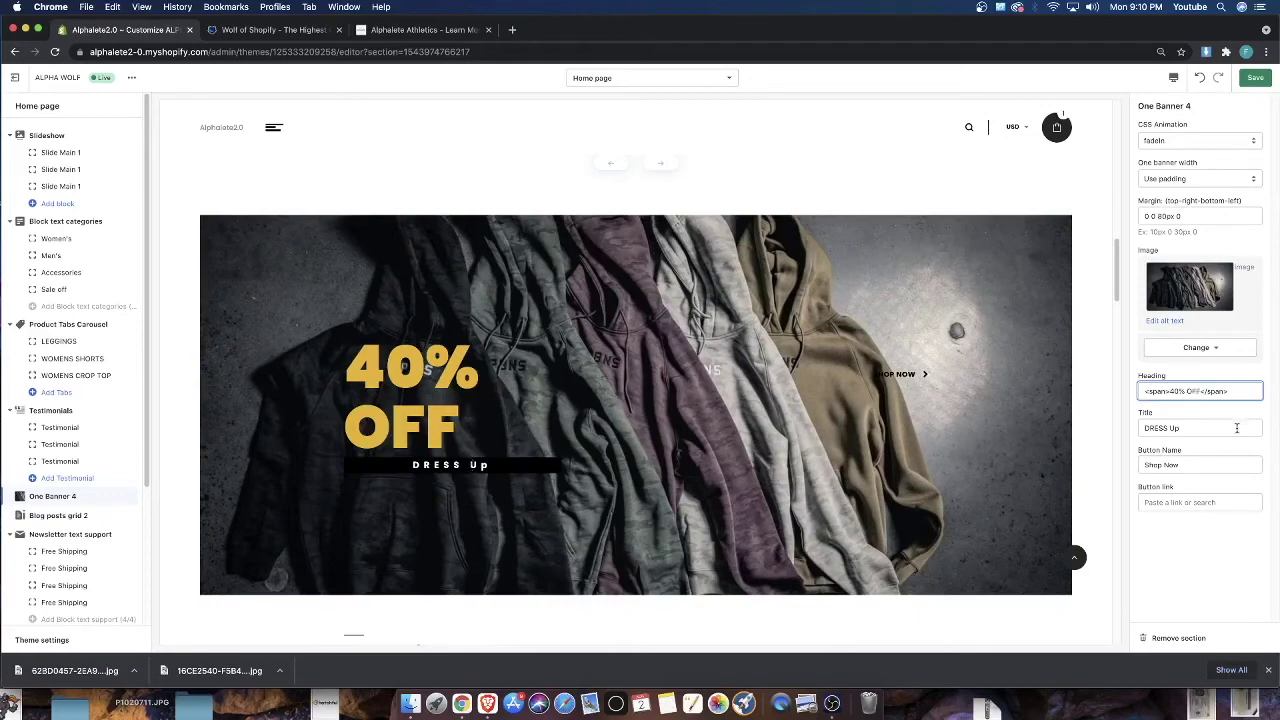
Replace the One Banner 4 title with SHOP OUR CLEARANCE, correcting the spelling of the last word
{"action": "triple_click", "coordinate": [1198, 428]}
{"action": "key", "text": "BackSpace"}
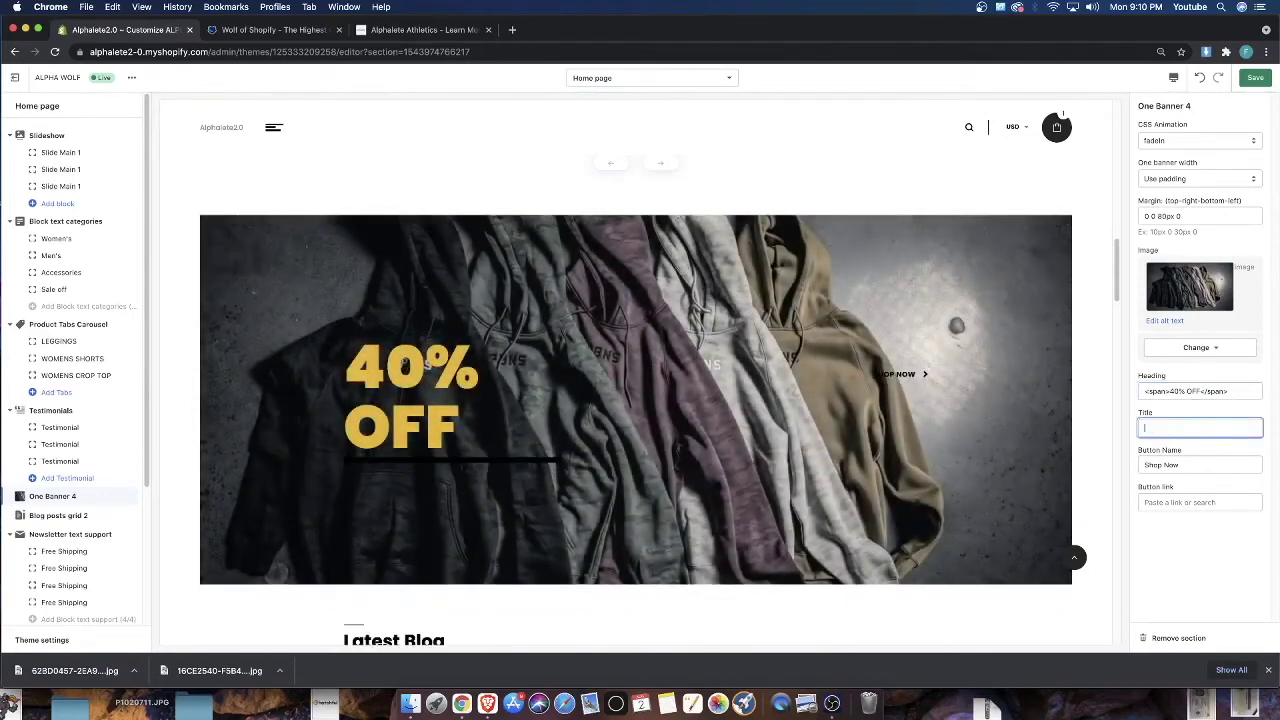
{"action": "type", "text": "SHOP OUR CLEANS"}
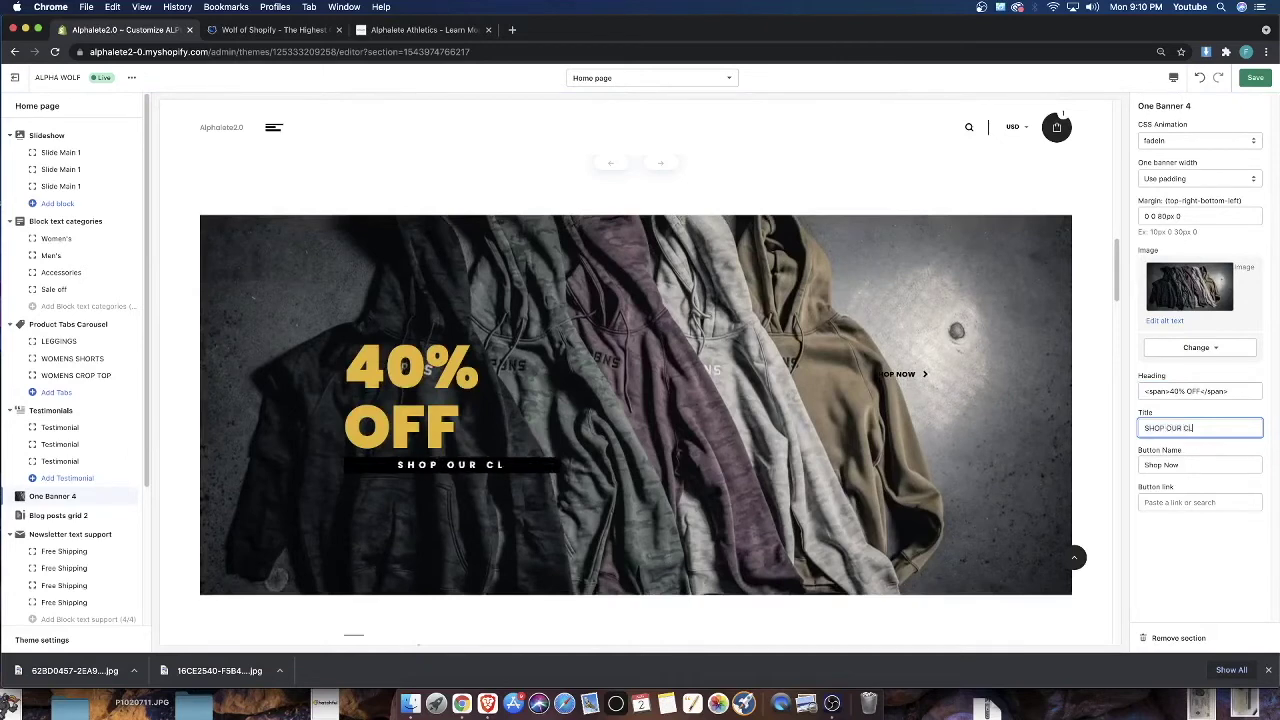
{"action": "key", "text": "BackSpace"}
{"action": "key", "text": "BackSpace"}
{"action": "type", "text": "RENCE"}
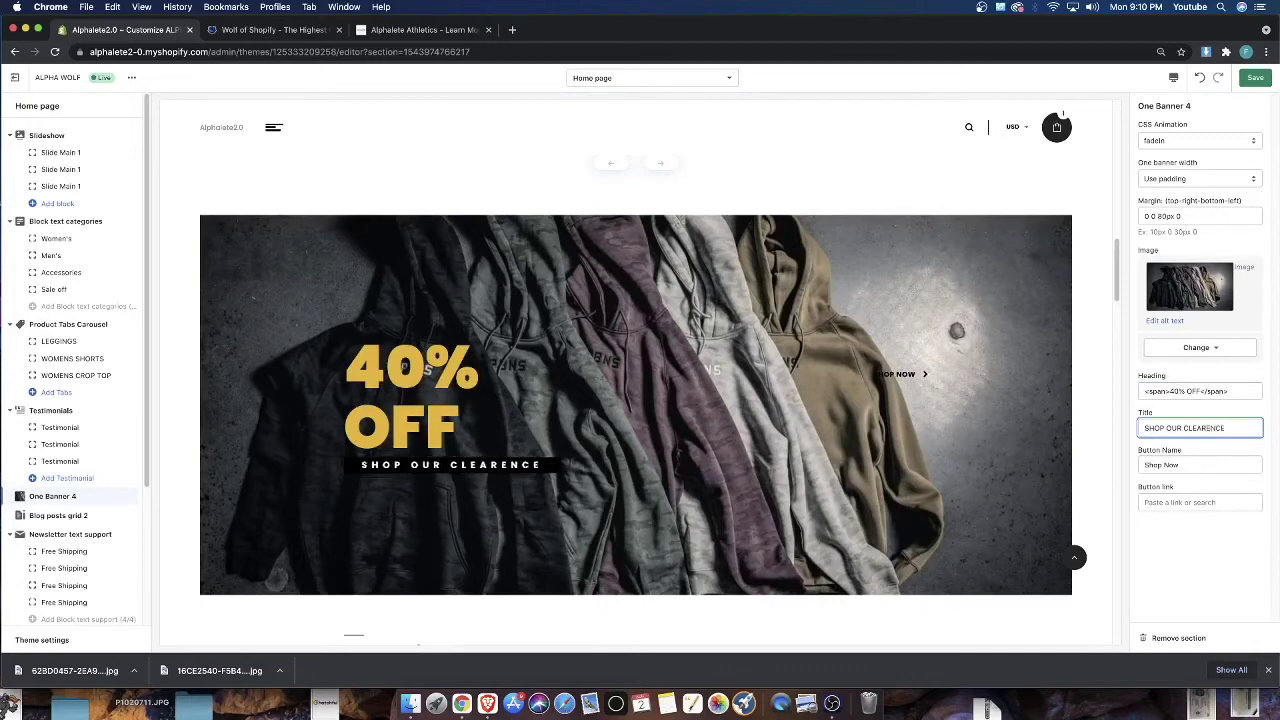
{"action": "right_click", "coordinate": [1195, 429]}
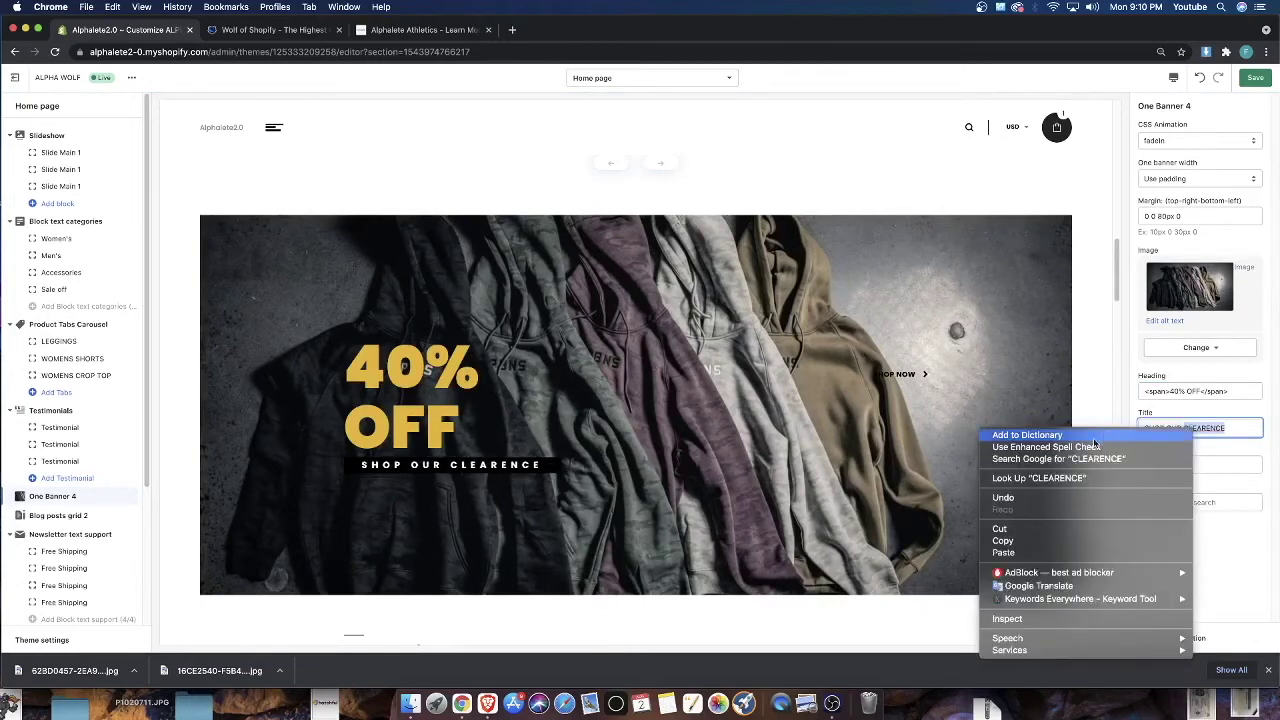
{"action": "left_click", "coordinate": [1229, 439]}
{"action": "left_click", "coordinate": [1217, 433]}
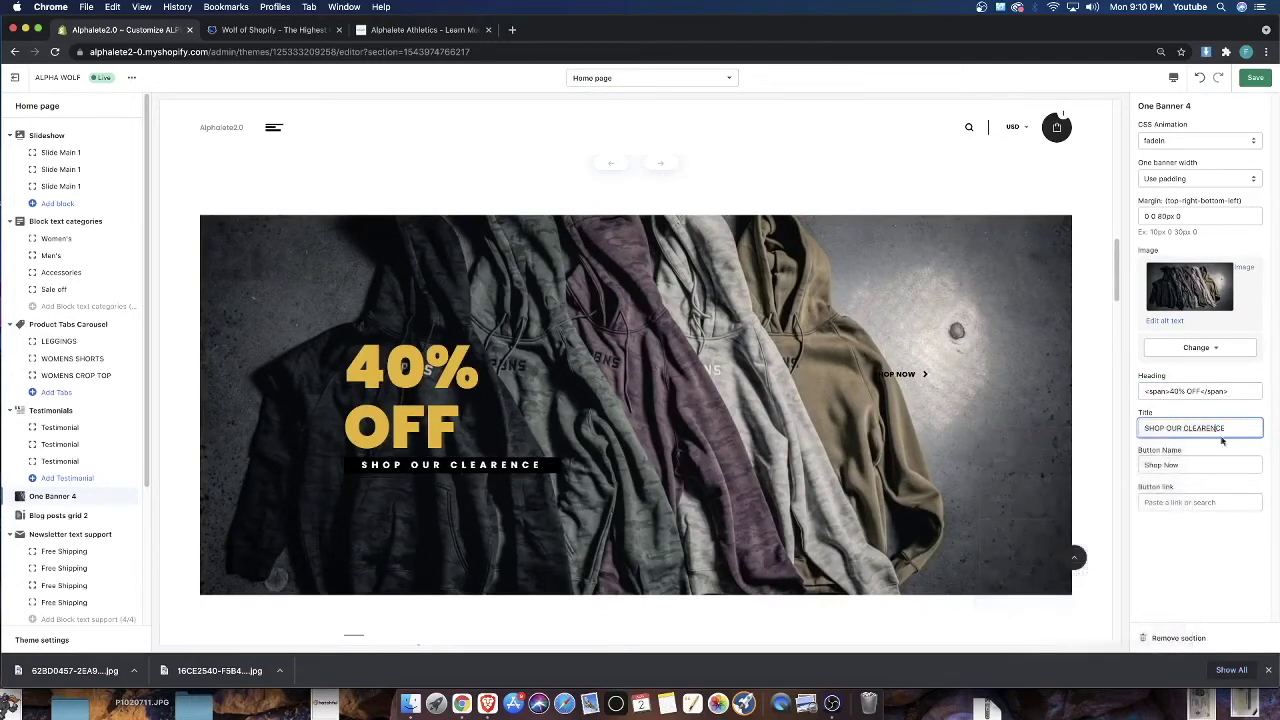
{"action": "key", "text": "BackSpace"}
{"action": "type", "text": "A"}
Link the One Banner 4 button to All products
{"action": "left_click", "coordinate": [1221, 500]}
{"action": "left_click", "coordinate": [1098, 507]}
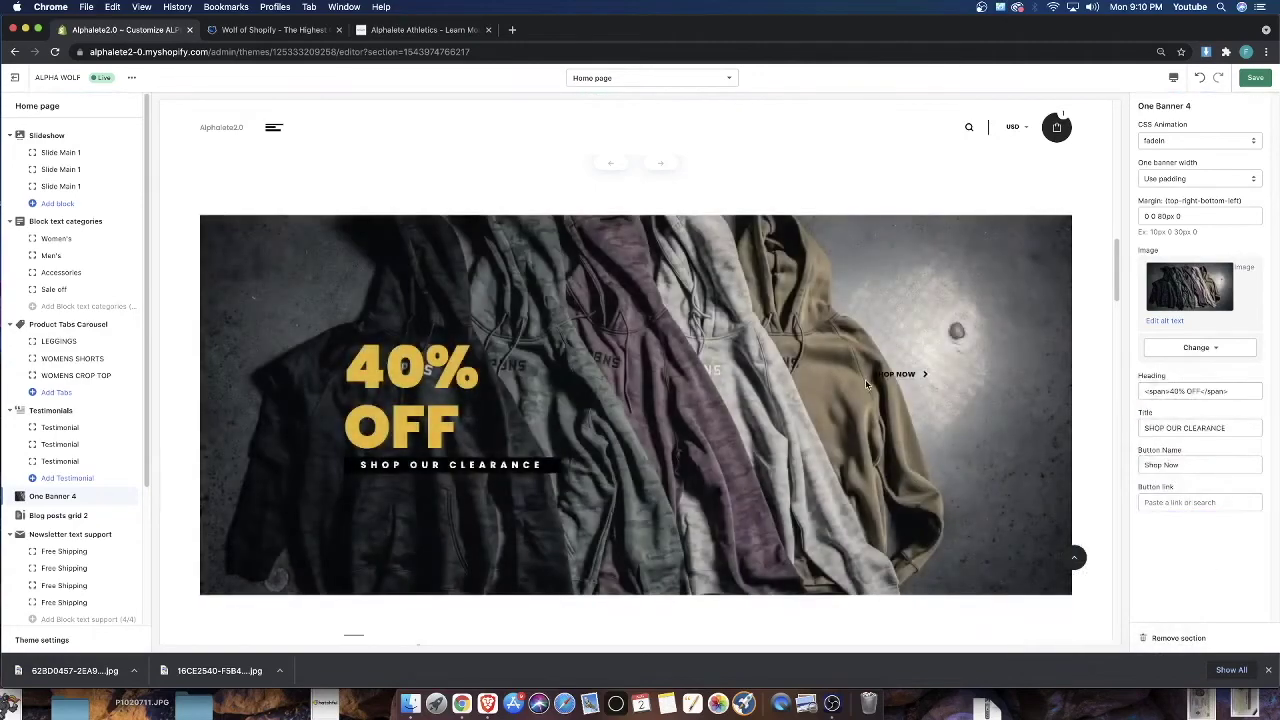
{"action": "left_click", "coordinate": [1163, 493]}
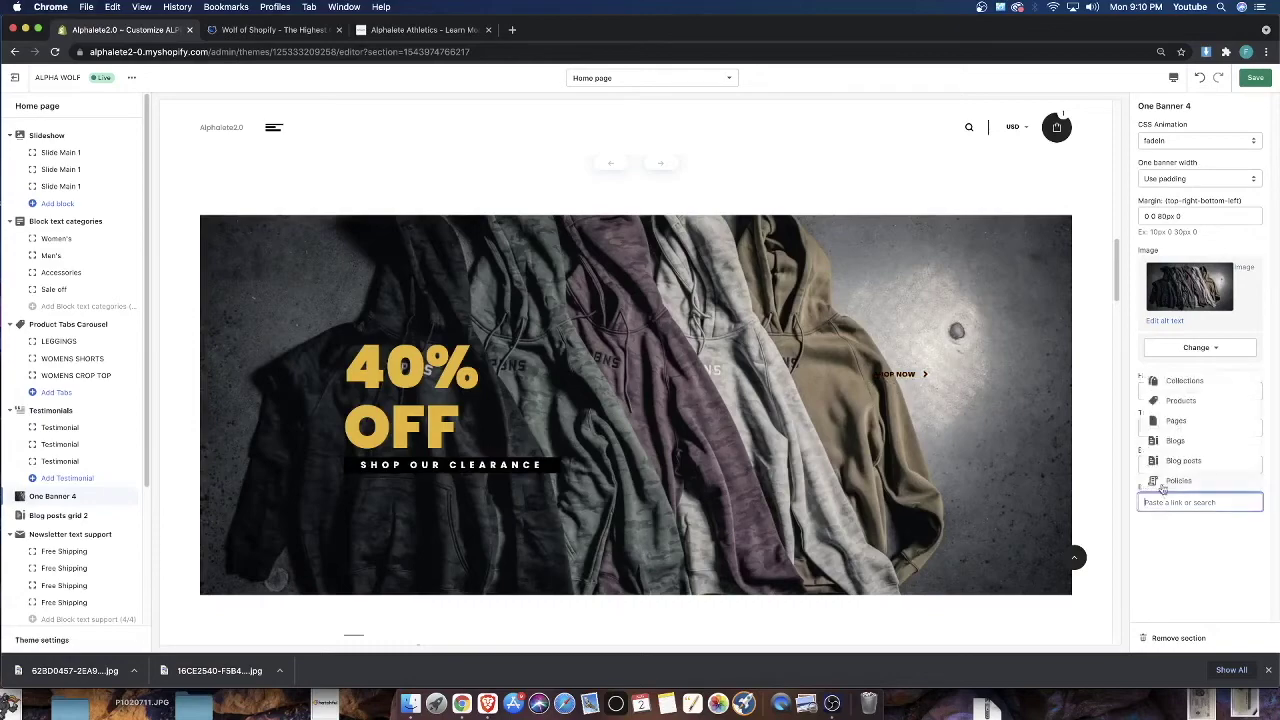
{"action": "left_click", "coordinate": [1166, 395]}
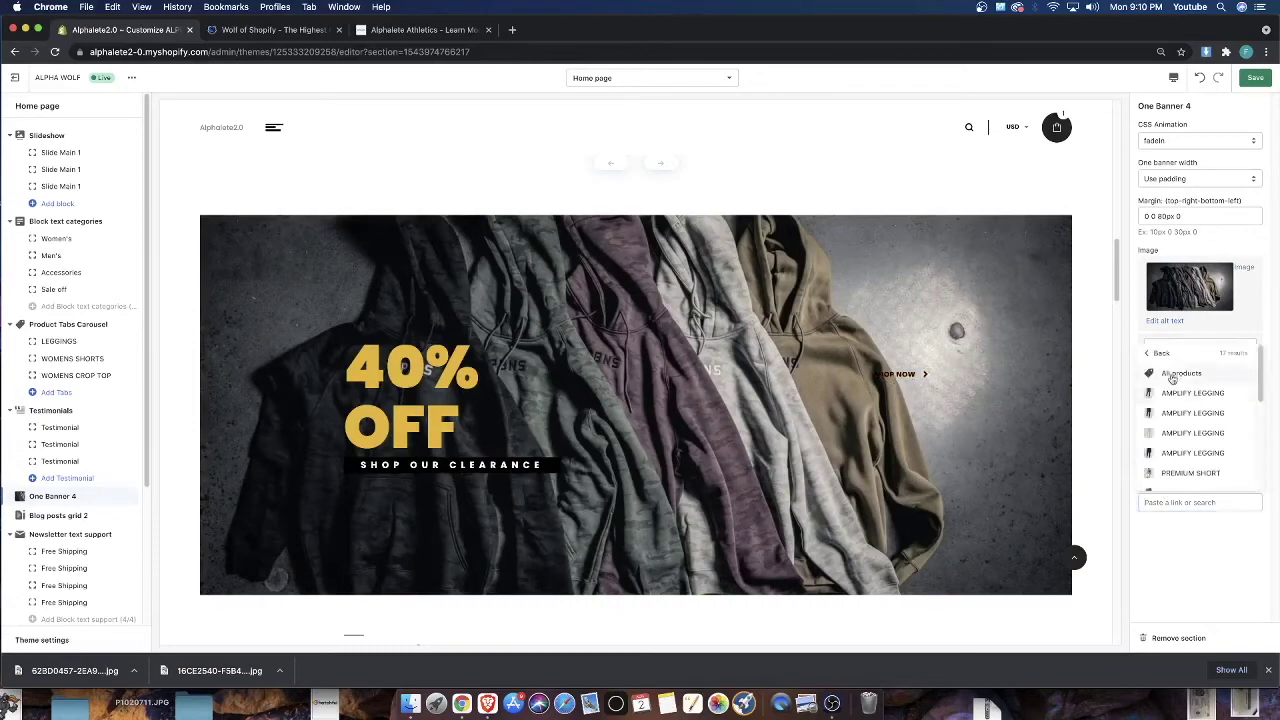
{"action": "left_click", "coordinate": [1173, 369]}
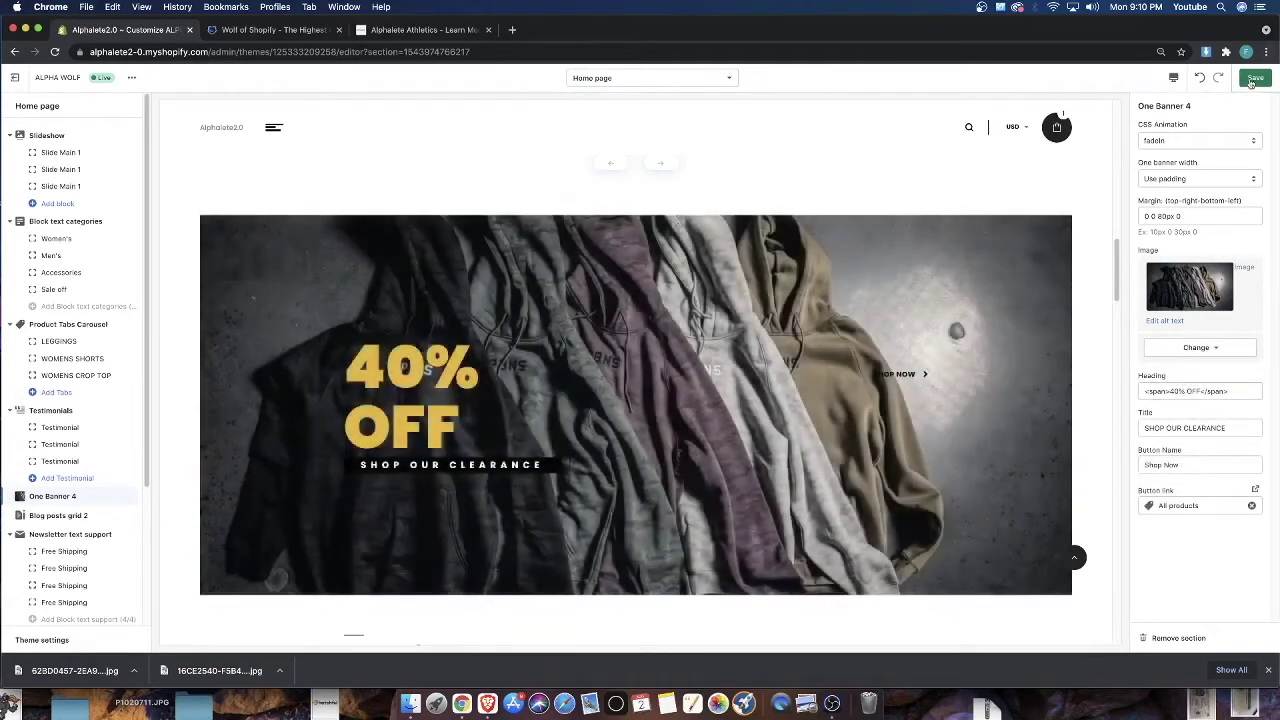
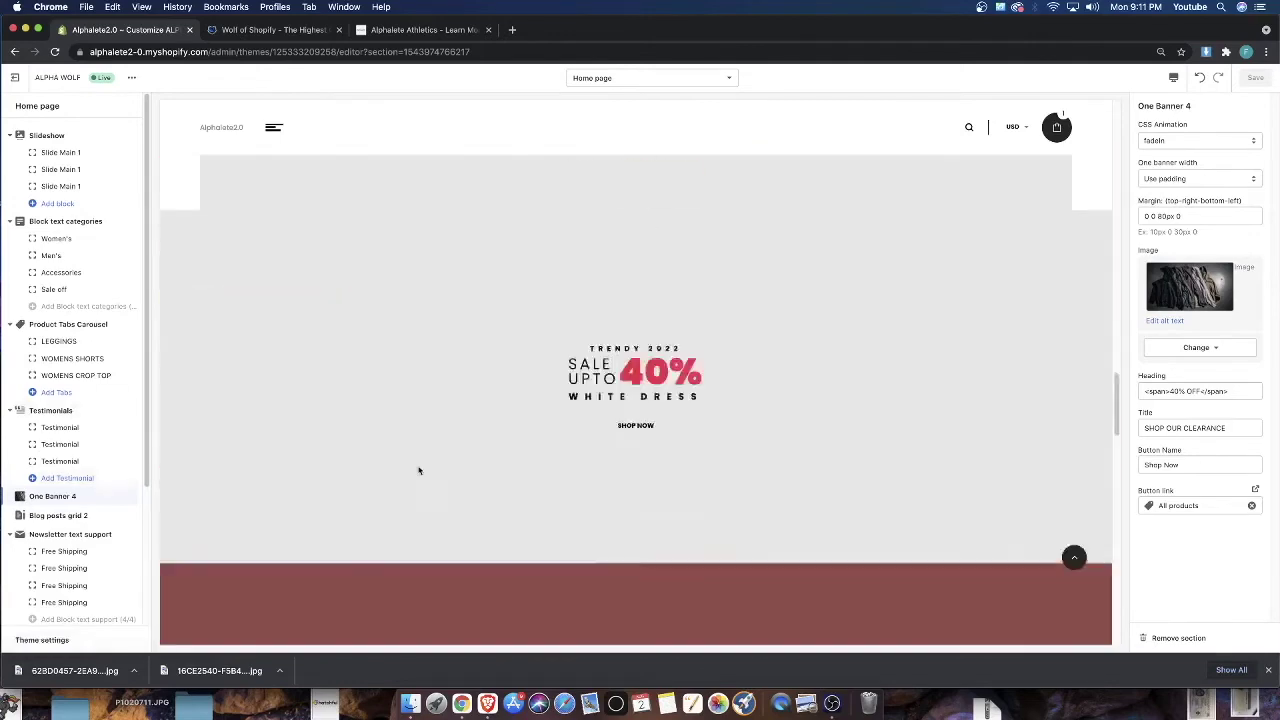
Close the downloads bar and look through the home page preview, from the empty banners back up to the slideshow
{"action": "scroll", "coordinate": [417, 467], "scroll_direction": "up", "scroll_amount": 15}
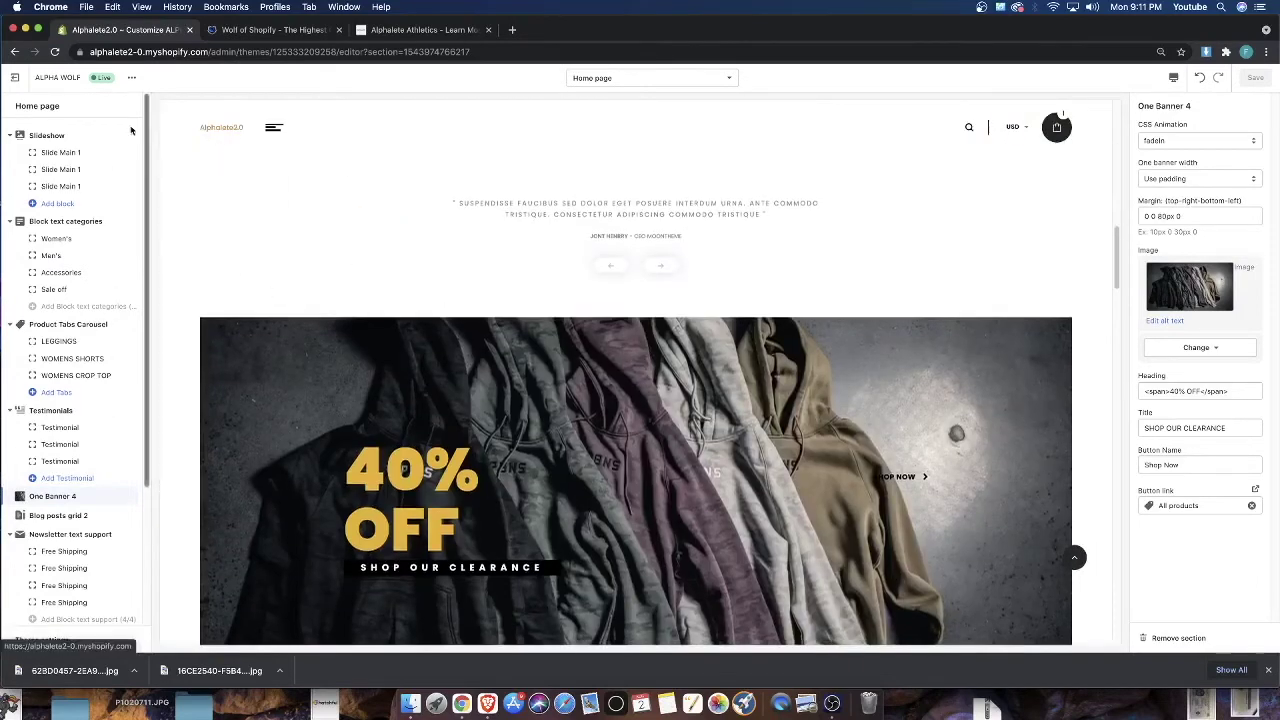
{"action": "scroll", "coordinate": [80, 350], "scroll_direction": "down", "scroll_amount": 5}
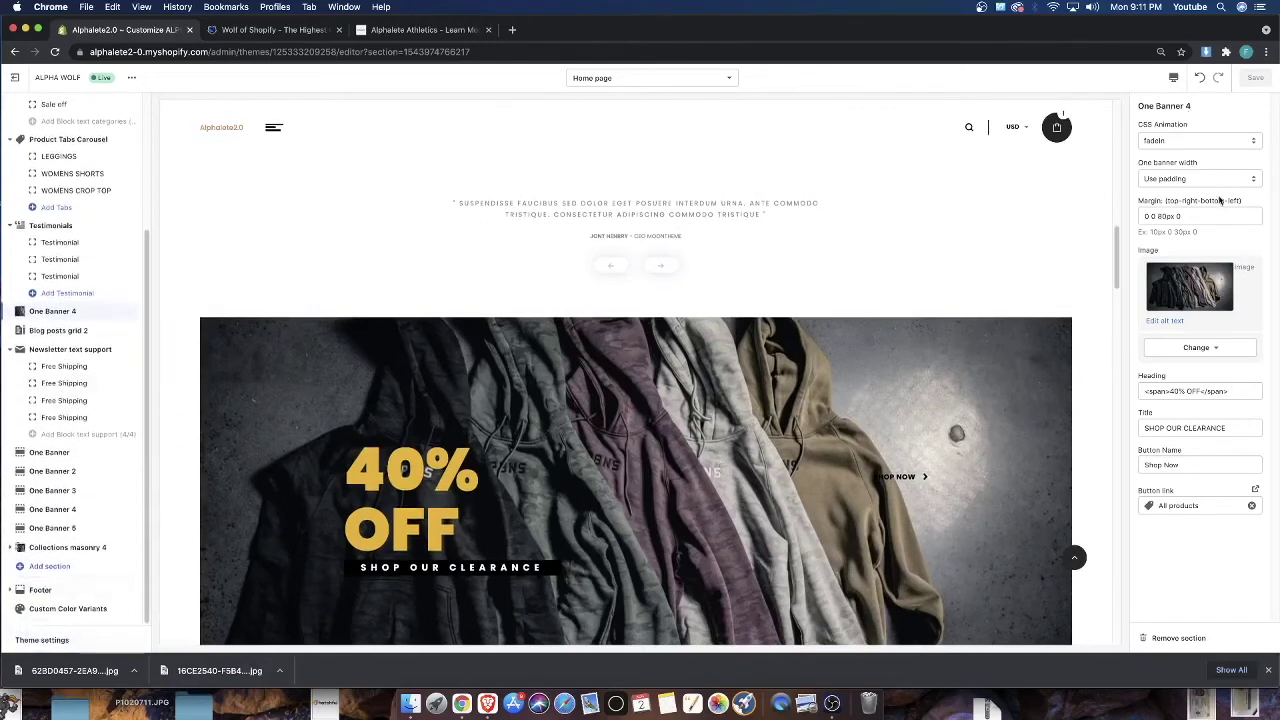
{"action": "scroll", "coordinate": [100, 200], "scroll_direction": "up", "scroll_amount": 5}
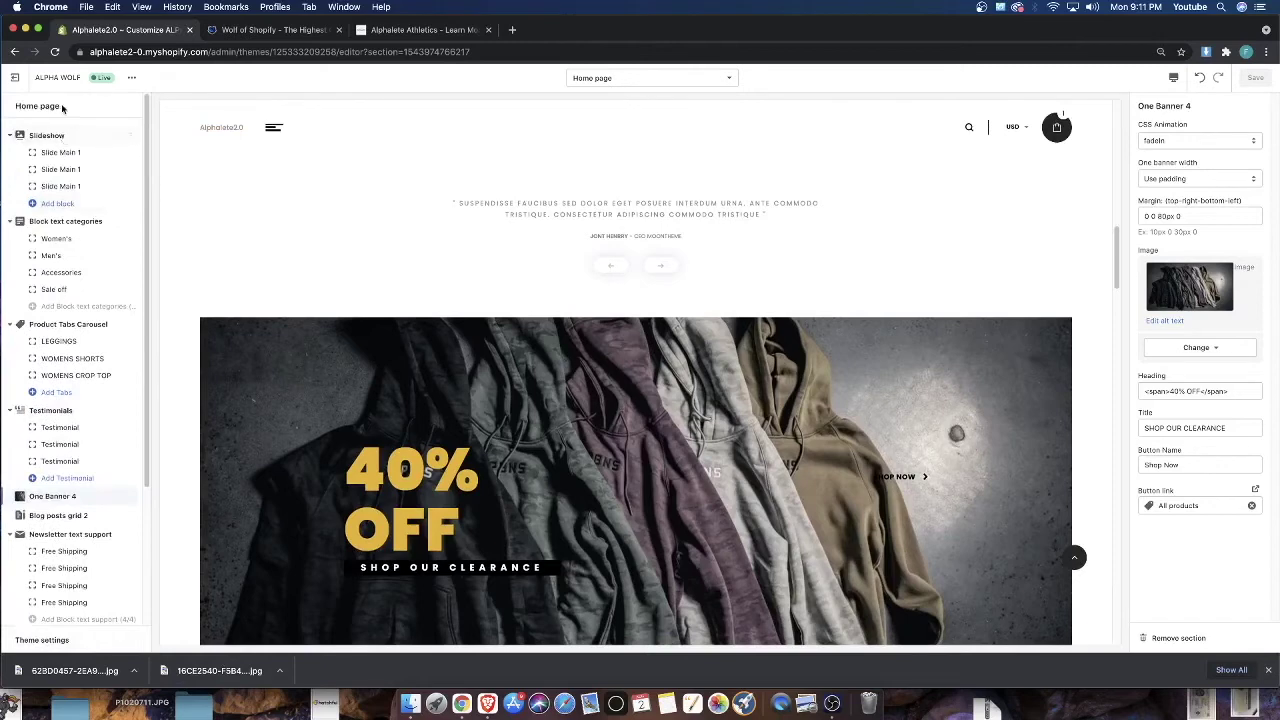
{"action": "left_click", "coordinate": [1266, 671]}
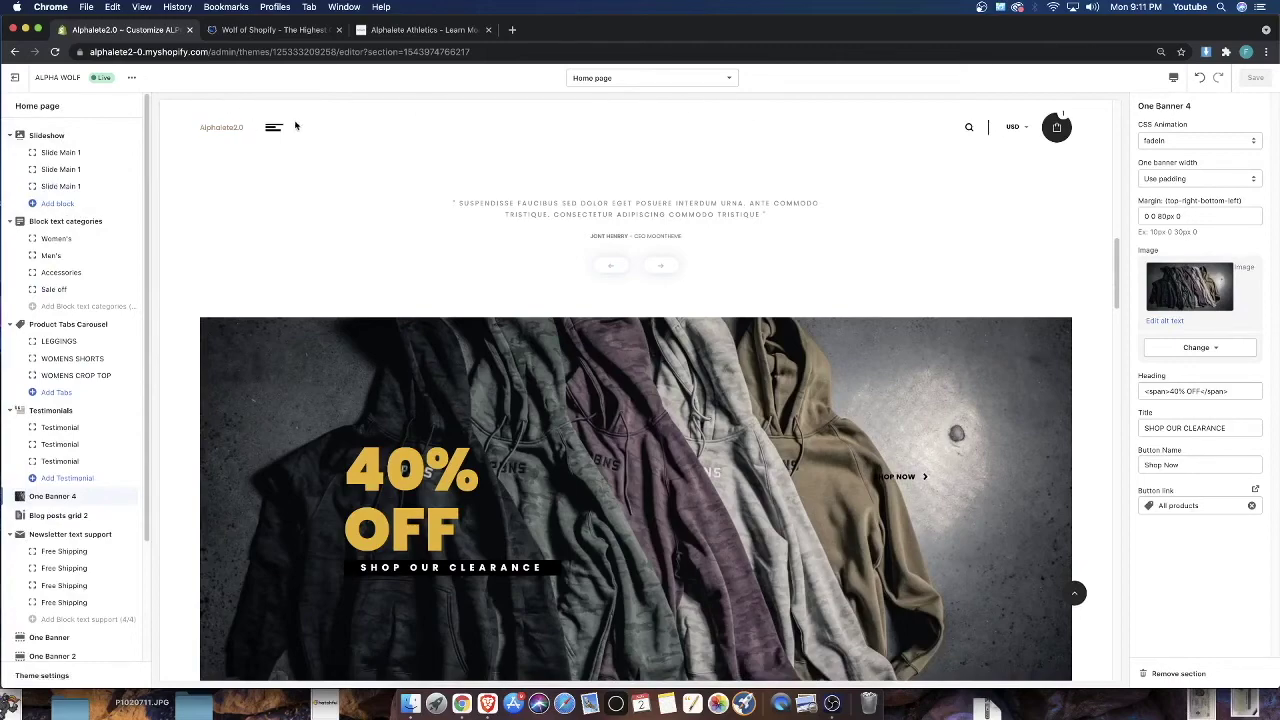
{"action": "scroll", "coordinate": [310, 190], "scroll_direction": "down", "scroll_amount": 15}
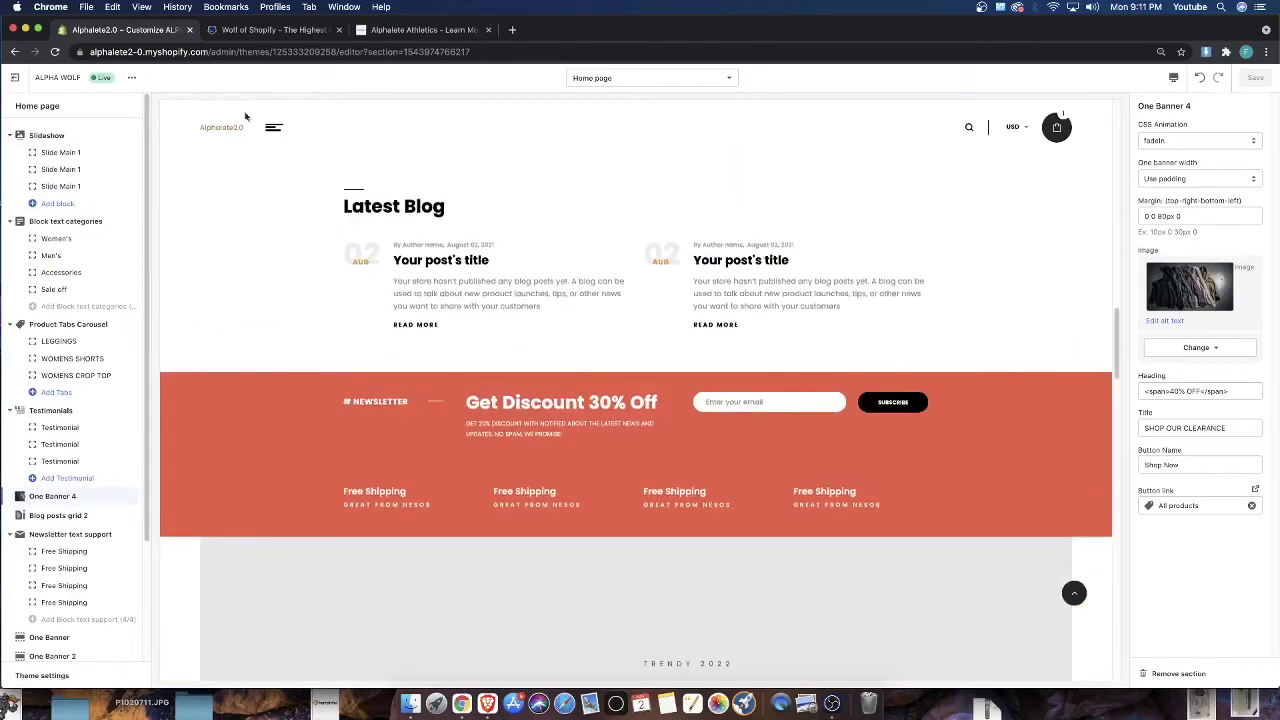
{"action": "scroll", "coordinate": [313, 207], "scroll_direction": "down", "scroll_amount": 3}
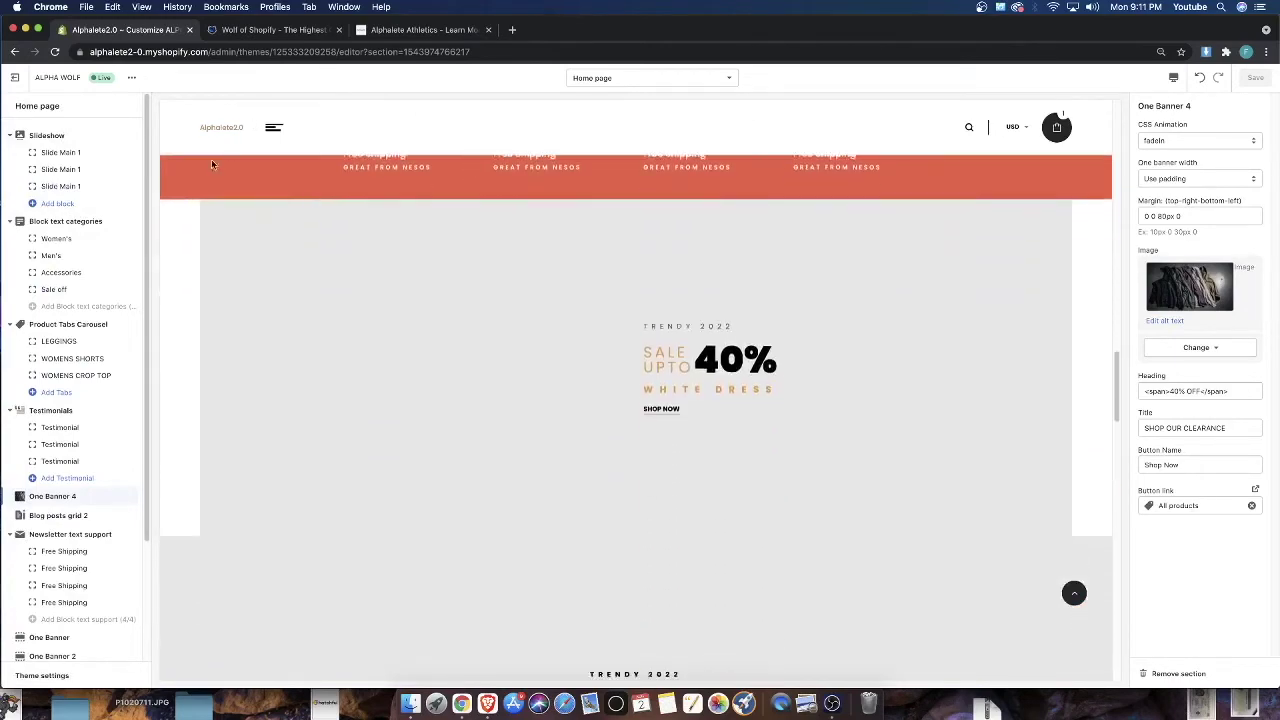
{"action": "scroll", "coordinate": [291, 226], "scroll_direction": "down", "scroll_amount": 2}
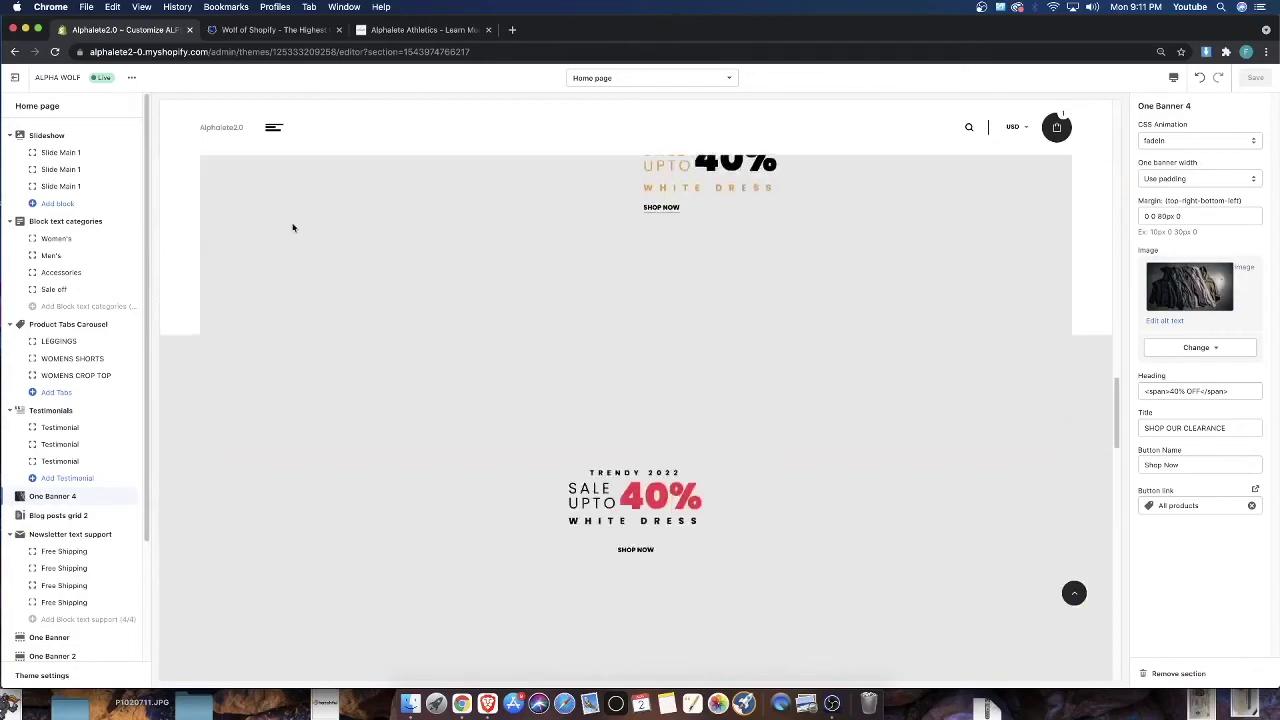
{"action": "scroll", "coordinate": [292, 226], "scroll_direction": "up", "scroll_amount": 8}
{"action": "scroll", "coordinate": [292, 224], "scroll_direction": "down", "scroll_amount": 4}
{"action": "scroll", "coordinate": [292, 225], "scroll_direction": "up", "scroll_amount": 4}
{"action": "scroll", "coordinate": [291, 228], "scroll_direction": "down", "scroll_amount": 2}
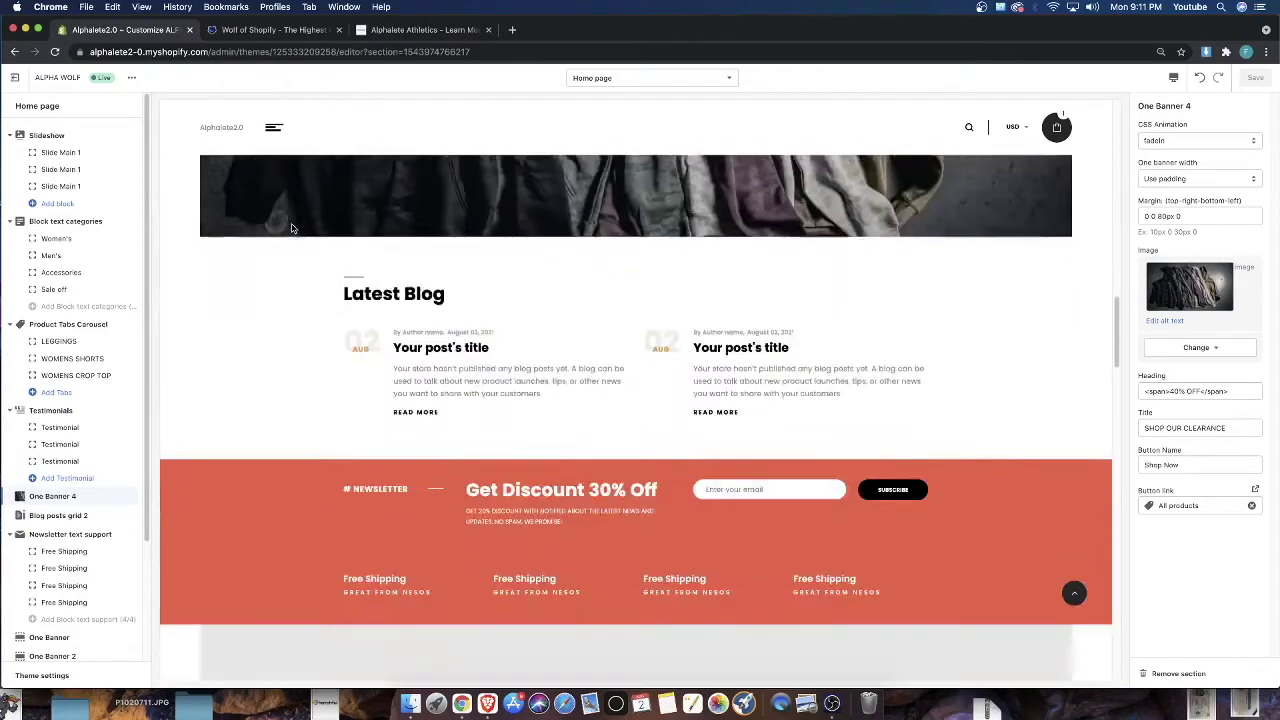
{"action": "scroll", "coordinate": [297, 203], "scroll_direction": "up", "scroll_amount": 10}
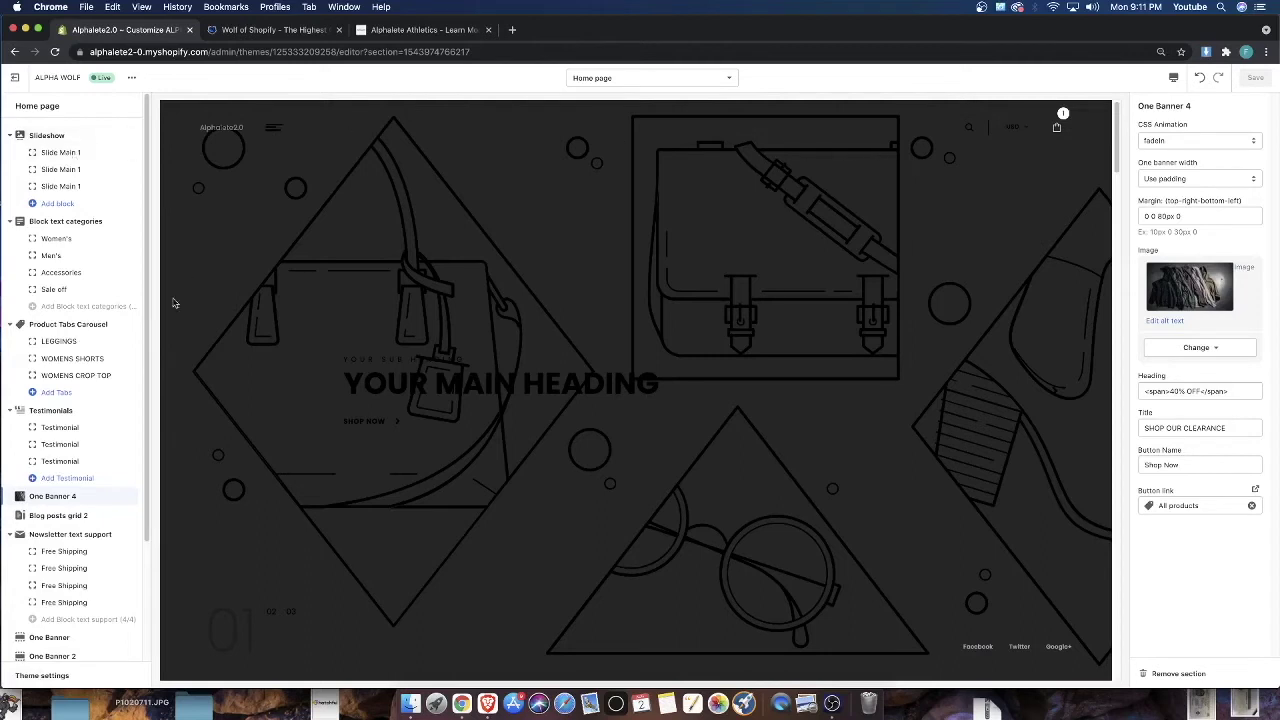
Open the theme's header settings, glance at the Wolf of Shopify site's logo, and open the image library for the Normal Logo
{"action": "scroll", "coordinate": [100, 446], "scroll_direction": "down", "scroll_amount": 3}
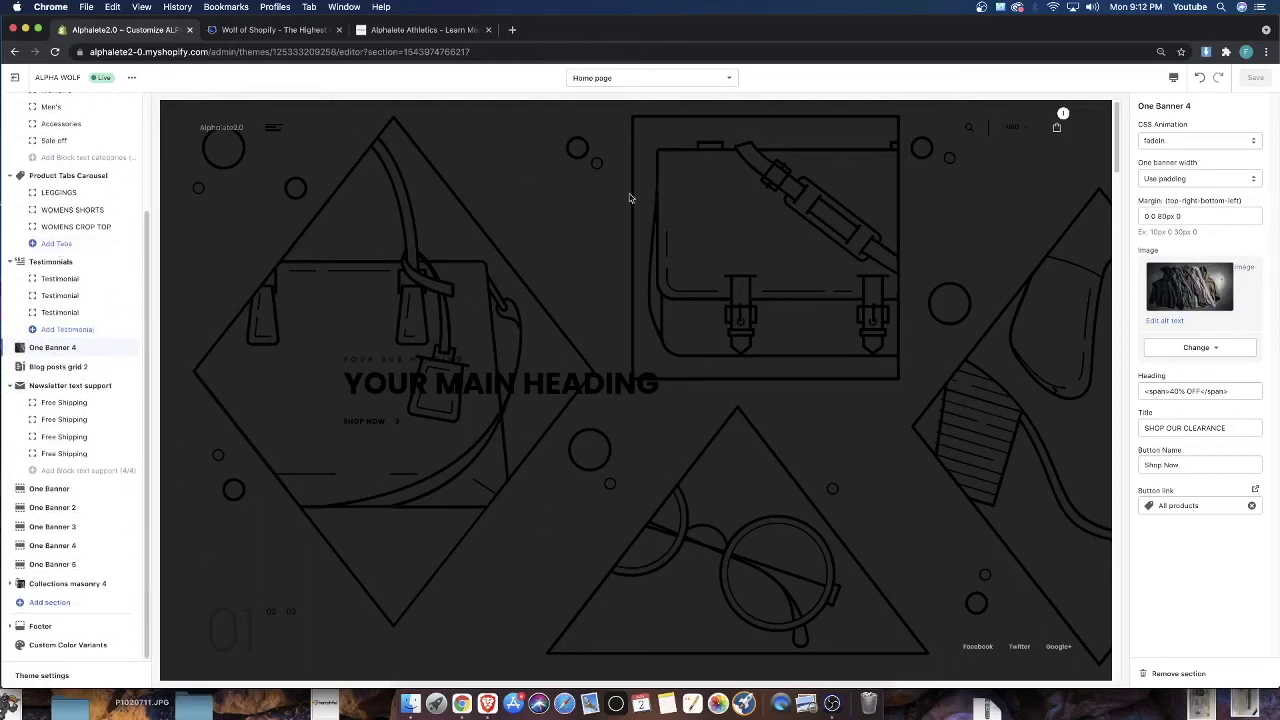
{"action": "left_click", "coordinate": [40, 676]}
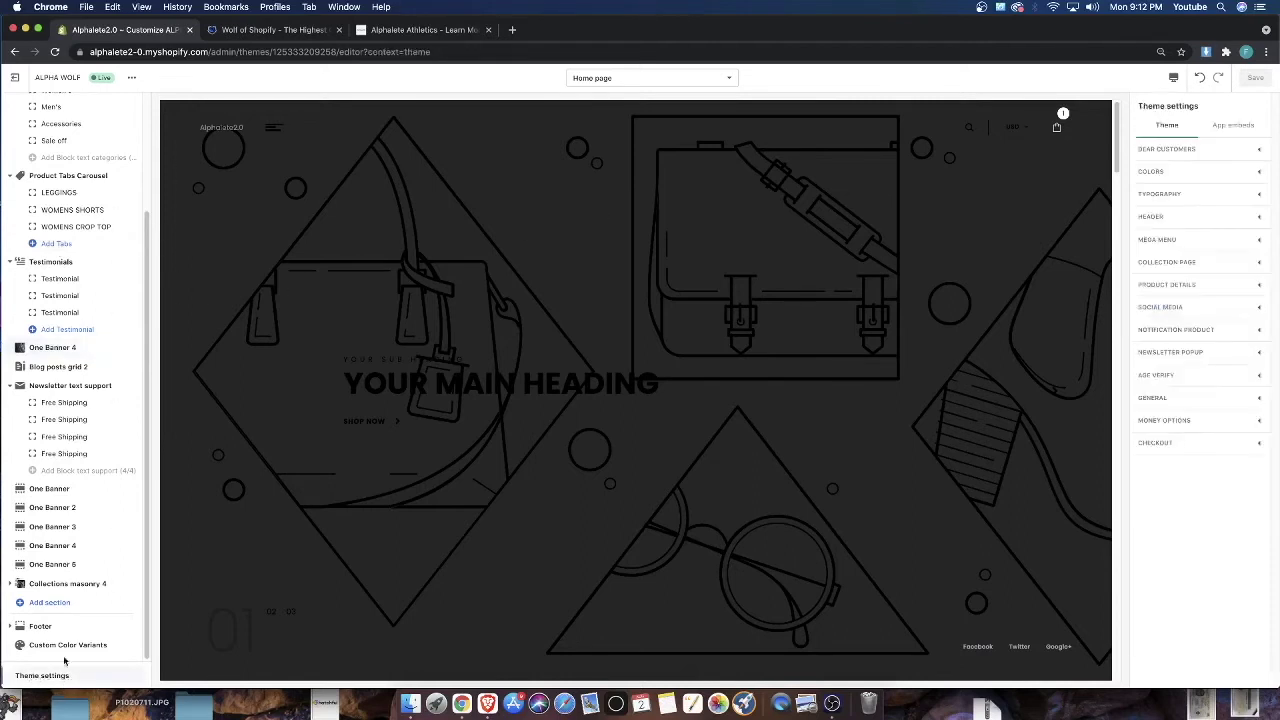
{"action": "left_click", "coordinate": [1151, 216]}
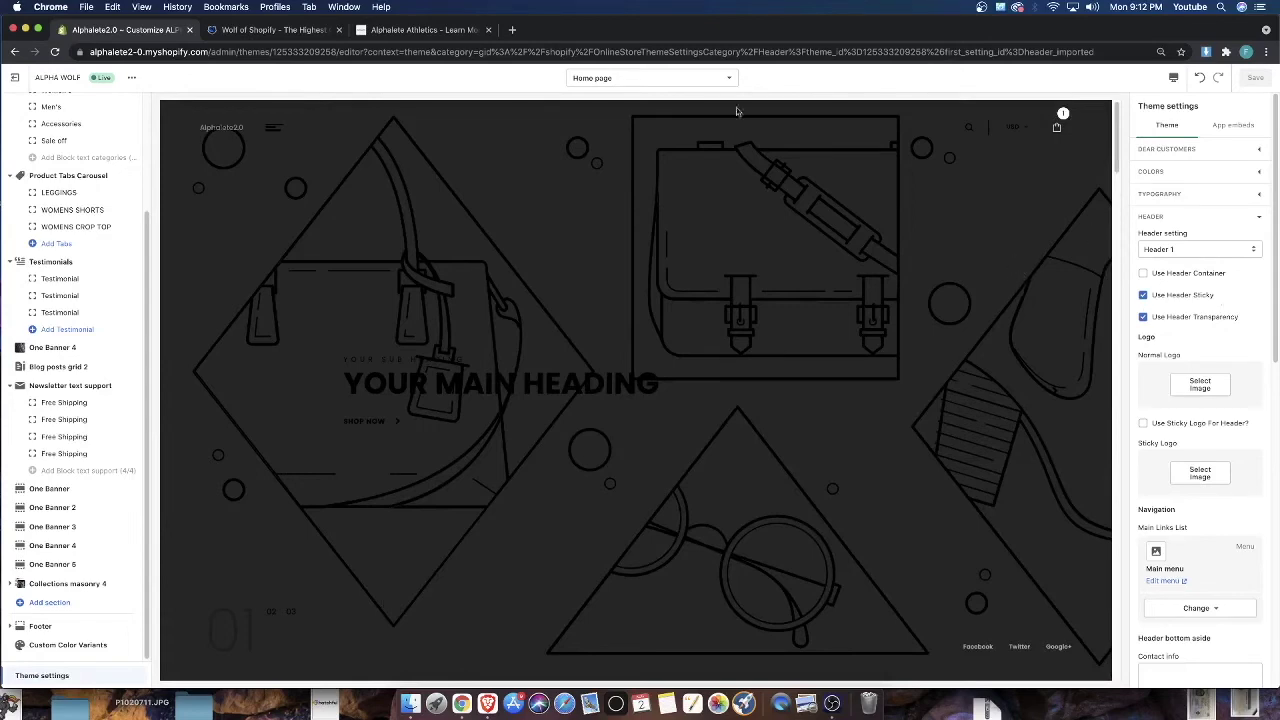
{"action": "left_click", "coordinate": [290, 29]}
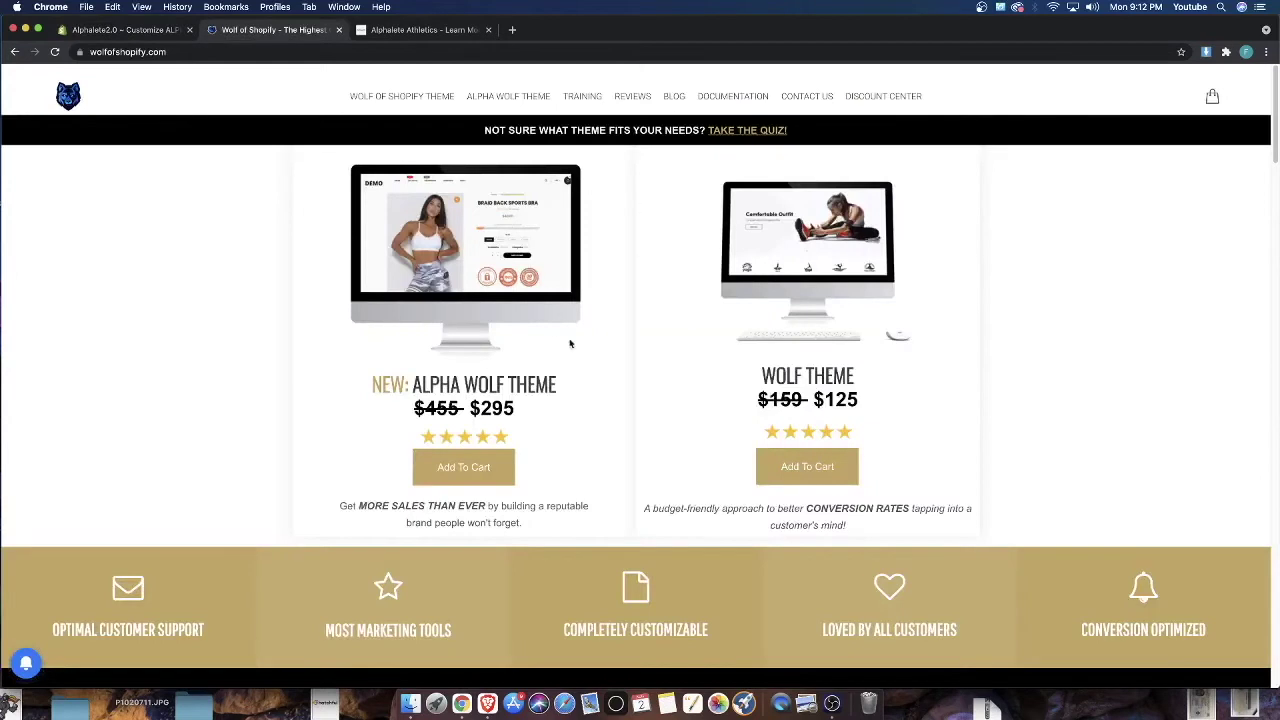
{"action": "left_click", "coordinate": [92, 31]}
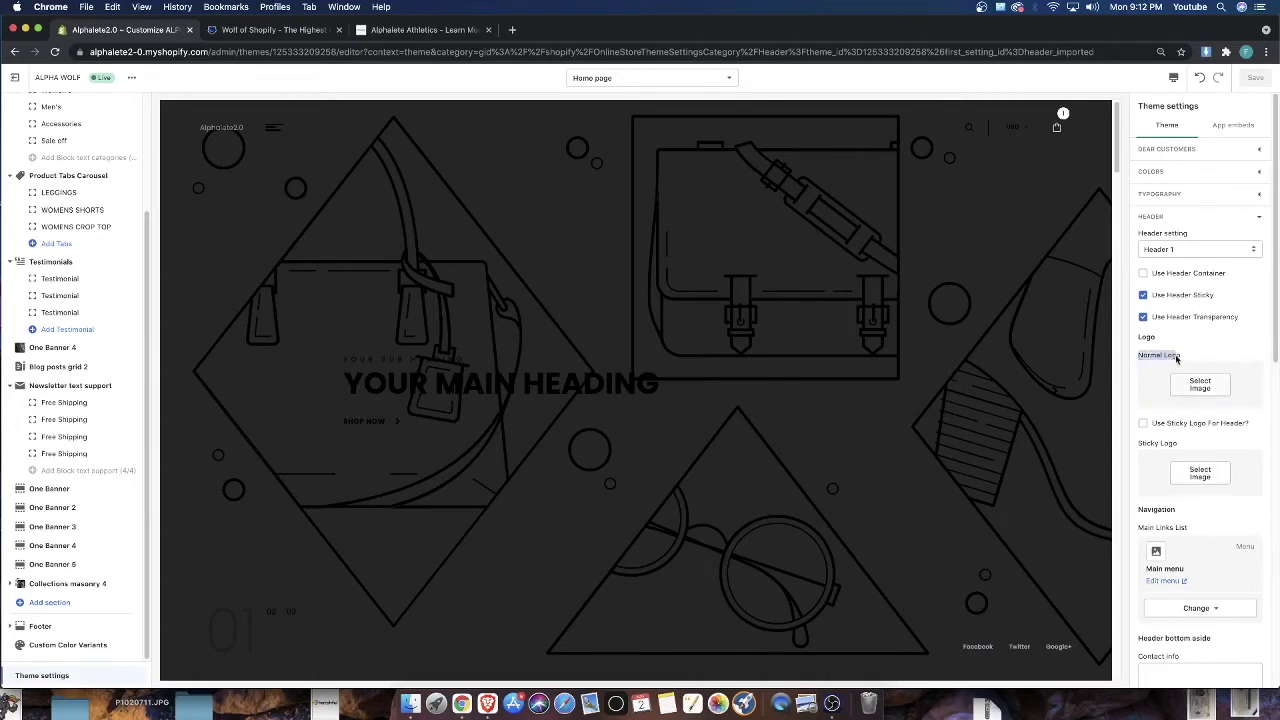
{"action": "left_click", "coordinate": [1188, 388]}
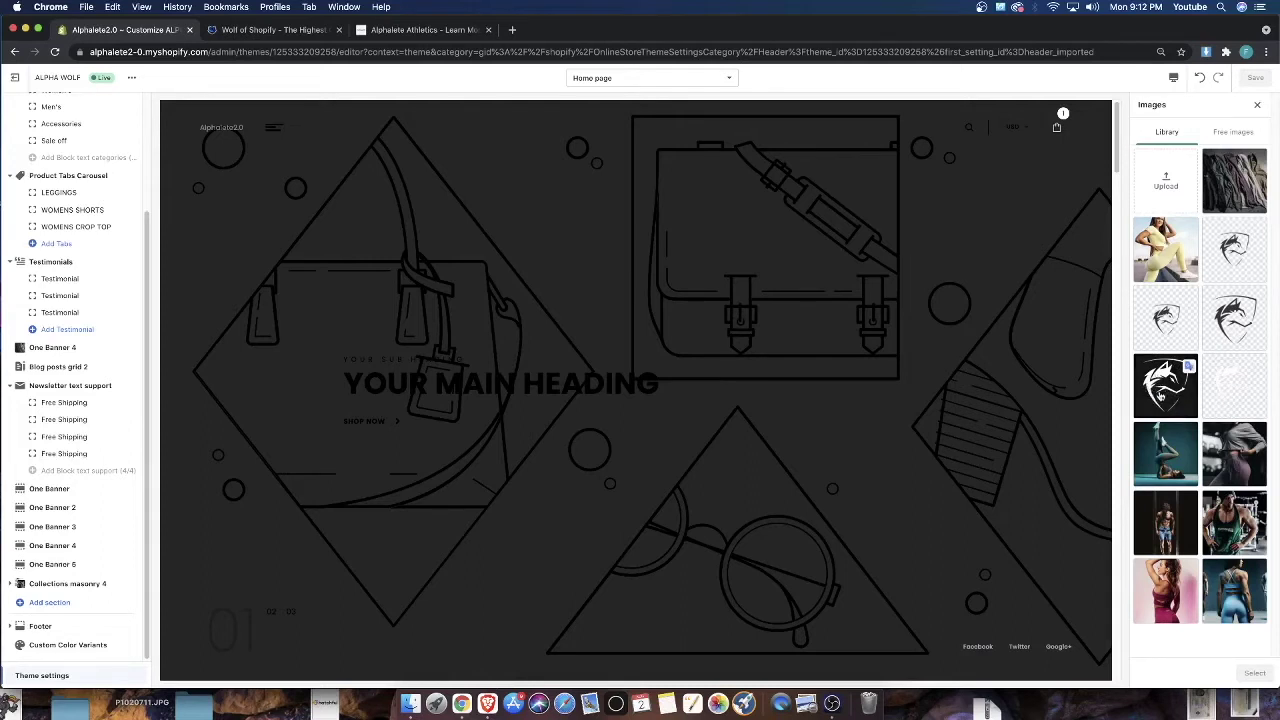
Try the white wolf logo on a black background as the Normal Logo and check it along the home page
{"action": "left_click", "coordinate": [1161, 393]}
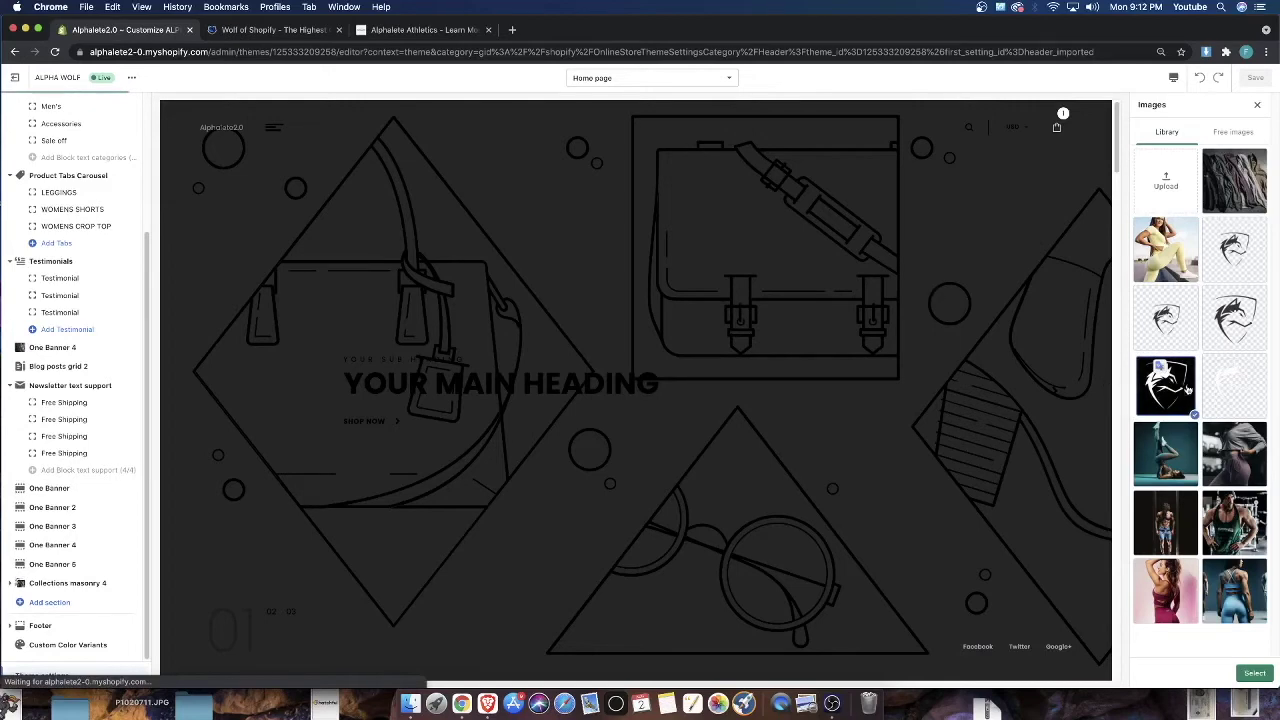
{"action": "scroll", "coordinate": [451, 254], "scroll_direction": "down", "scroll_amount": 3}
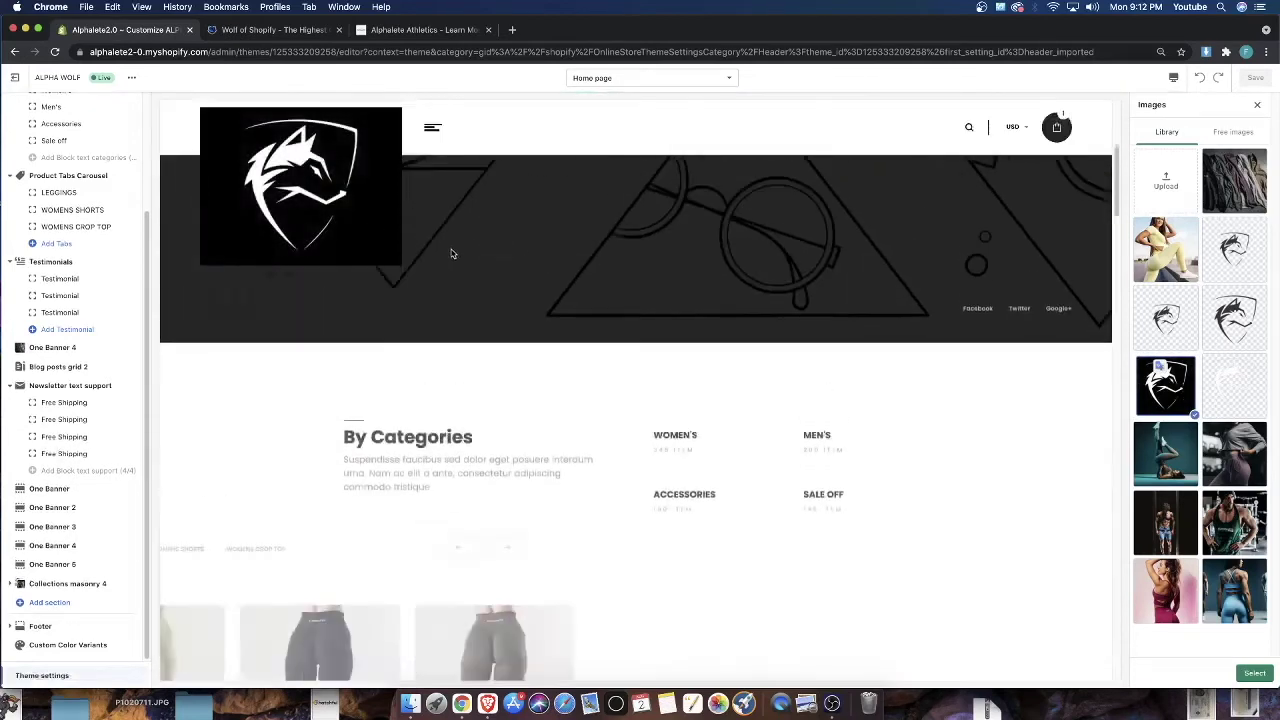
{"action": "scroll", "coordinate": [560, 260], "scroll_direction": "down", "scroll_amount": 8}
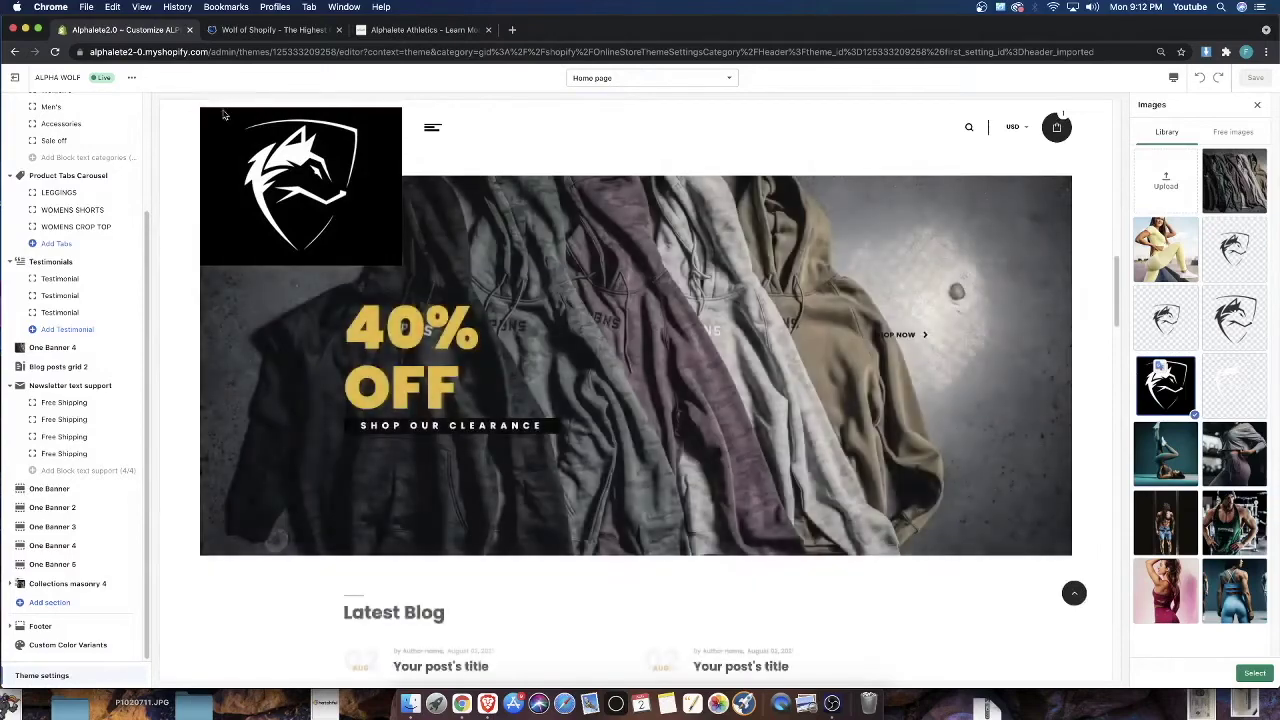
{"action": "scroll", "coordinate": [561, 256], "scroll_direction": "up", "scroll_amount": 3}
{"action": "scroll", "coordinate": [561, 256], "scroll_direction": "up", "scroll_amount": 10}
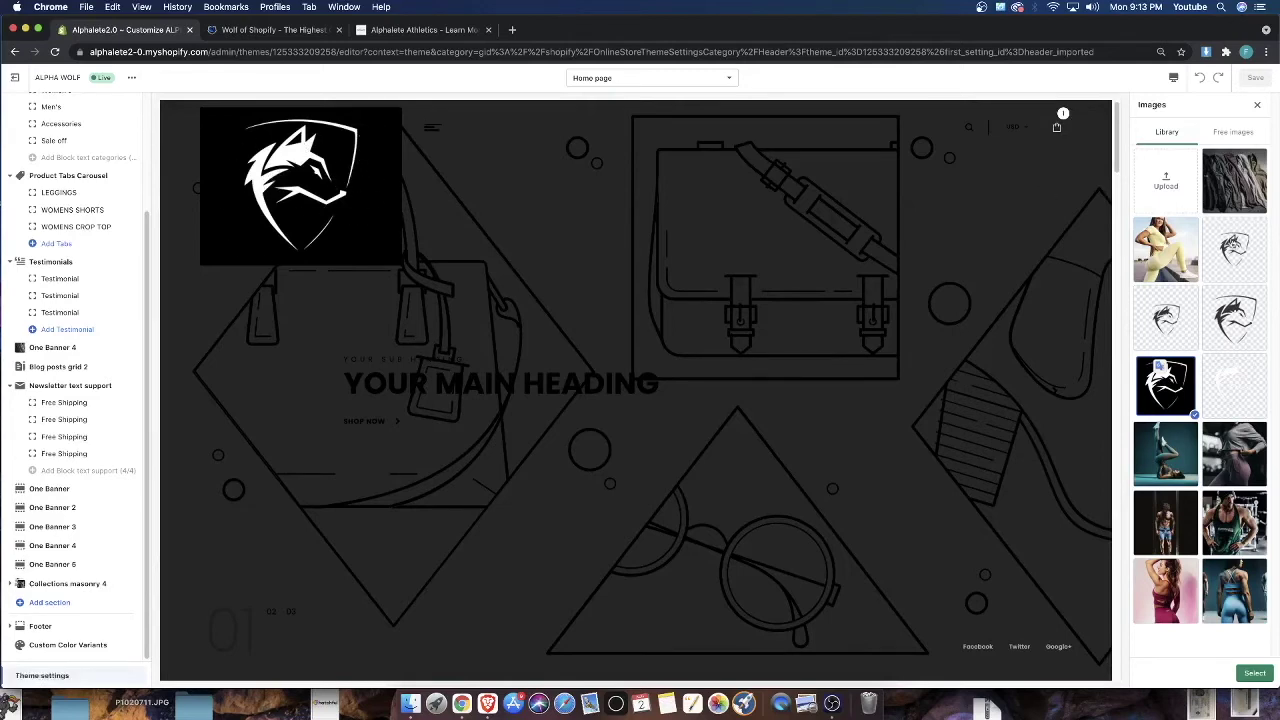
Choose the small black wolf logo with a transparent background as the Normal Logo, check it along the home page, and confirm it
{"action": "left_click", "coordinate": [1233, 231]}
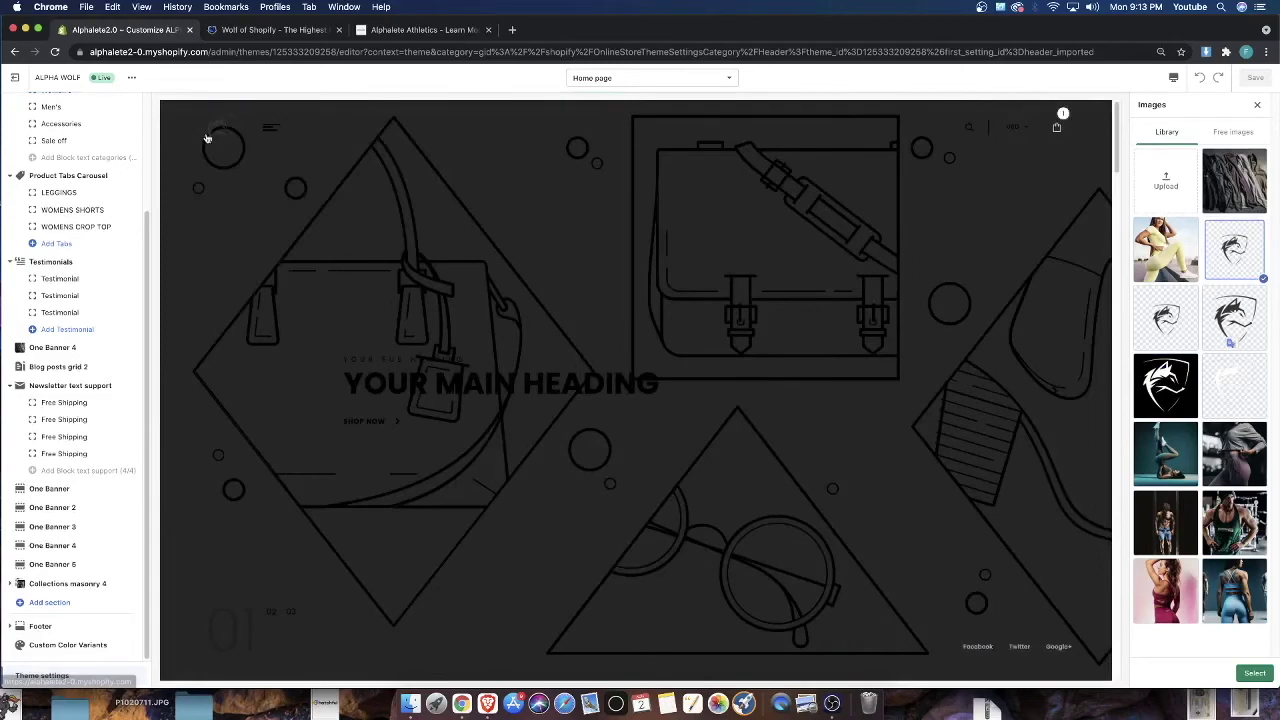
{"action": "scroll", "coordinate": [289, 177], "scroll_direction": "down", "scroll_amount": 5}
{"action": "scroll", "coordinate": [294, 184], "scroll_direction": "down", "scroll_amount": 10}
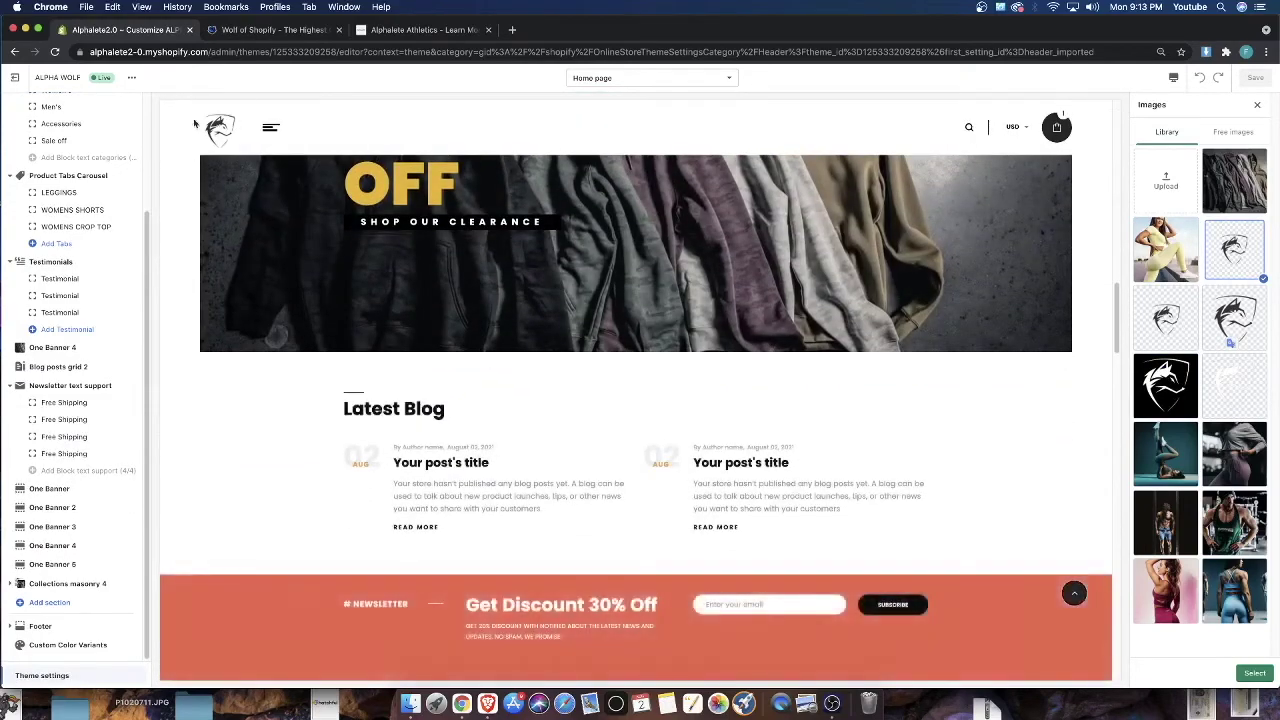
{"action": "scroll", "coordinate": [440, 220], "scroll_direction": "up", "scroll_amount": 15}
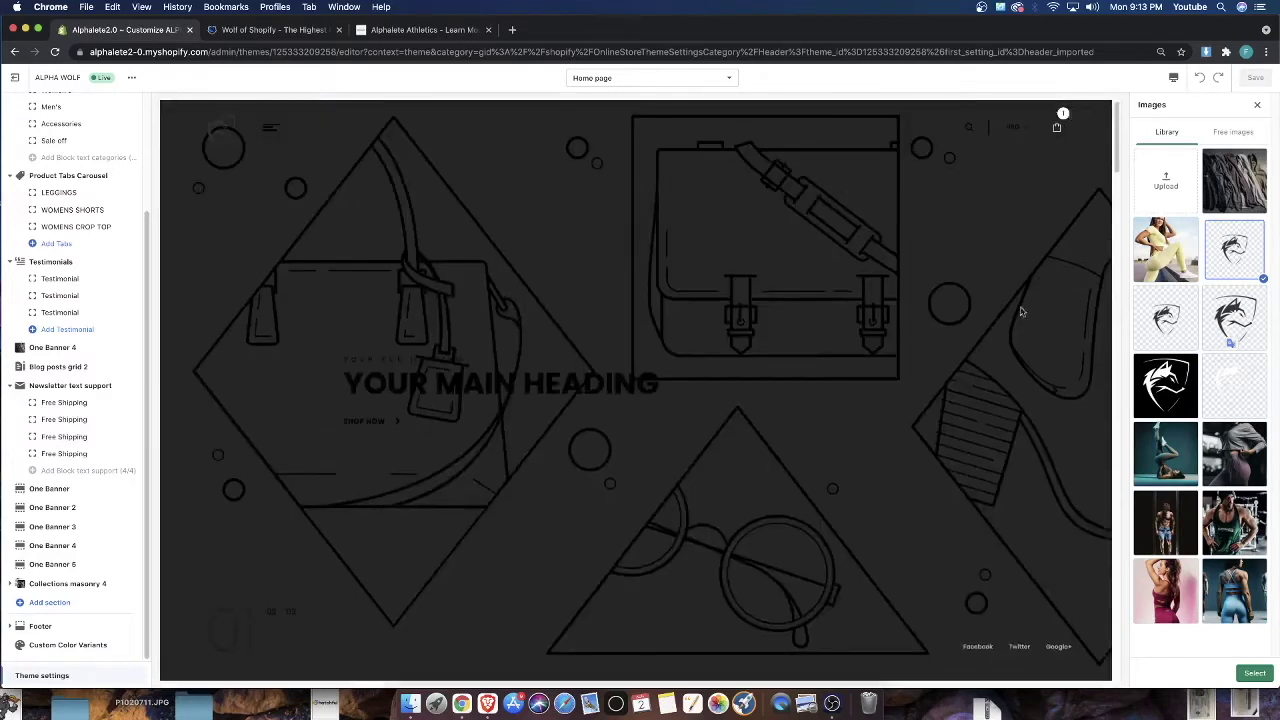
{"action": "left_click", "coordinate": [1254, 673]}
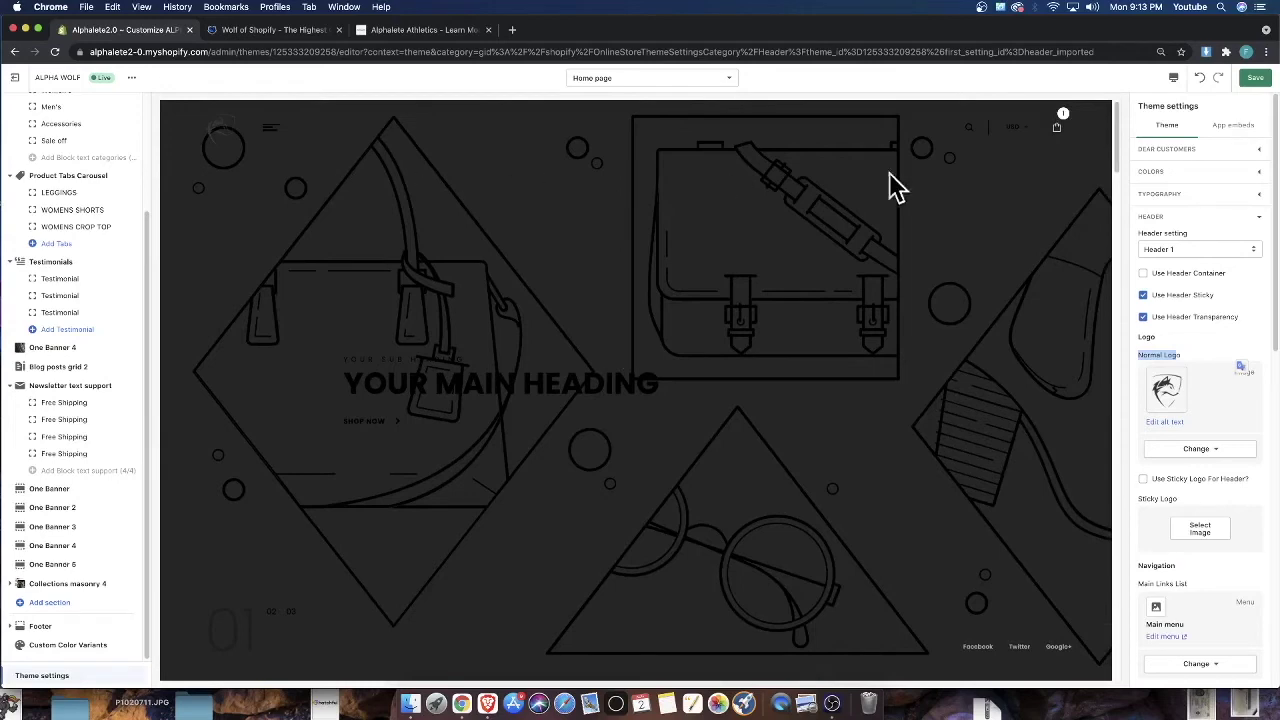
Save the theme changes and check the new header logo further down the home page preview
{"action": "left_click", "coordinate": [1255, 80]}
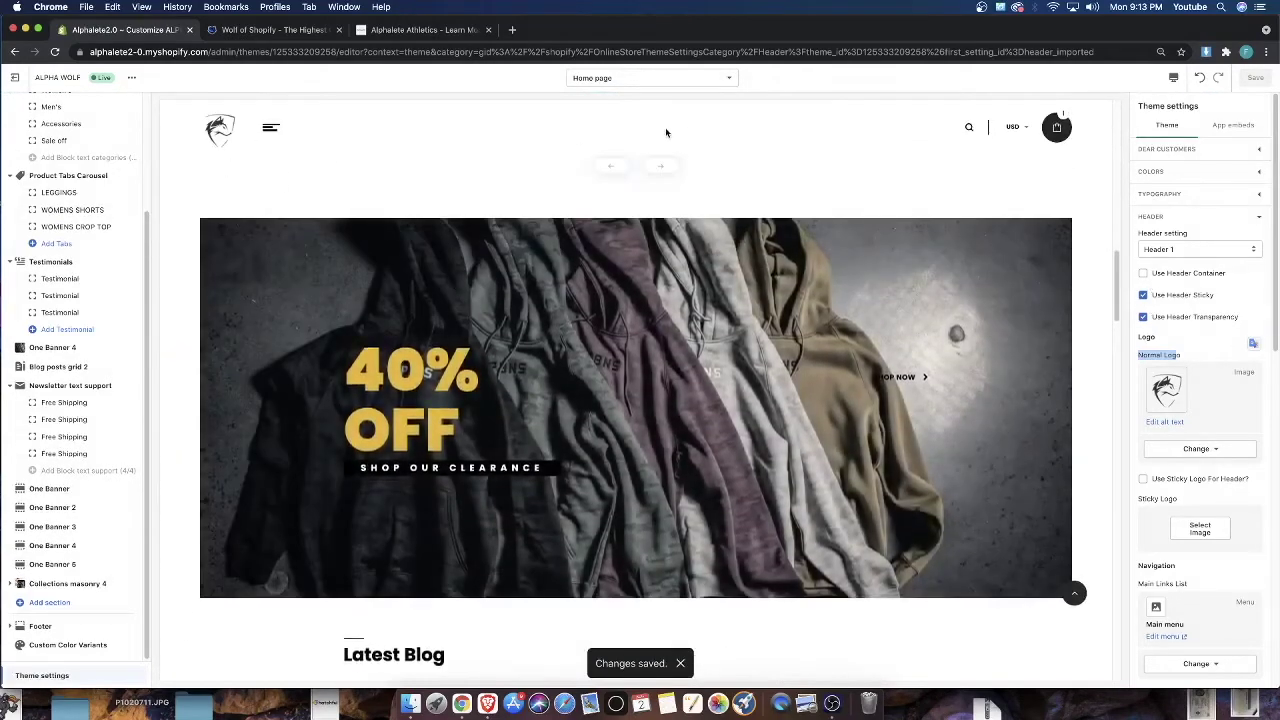
{"action": "scroll", "coordinate": [965, 233], "scroll_direction": "down", "scroll_amount": 4}
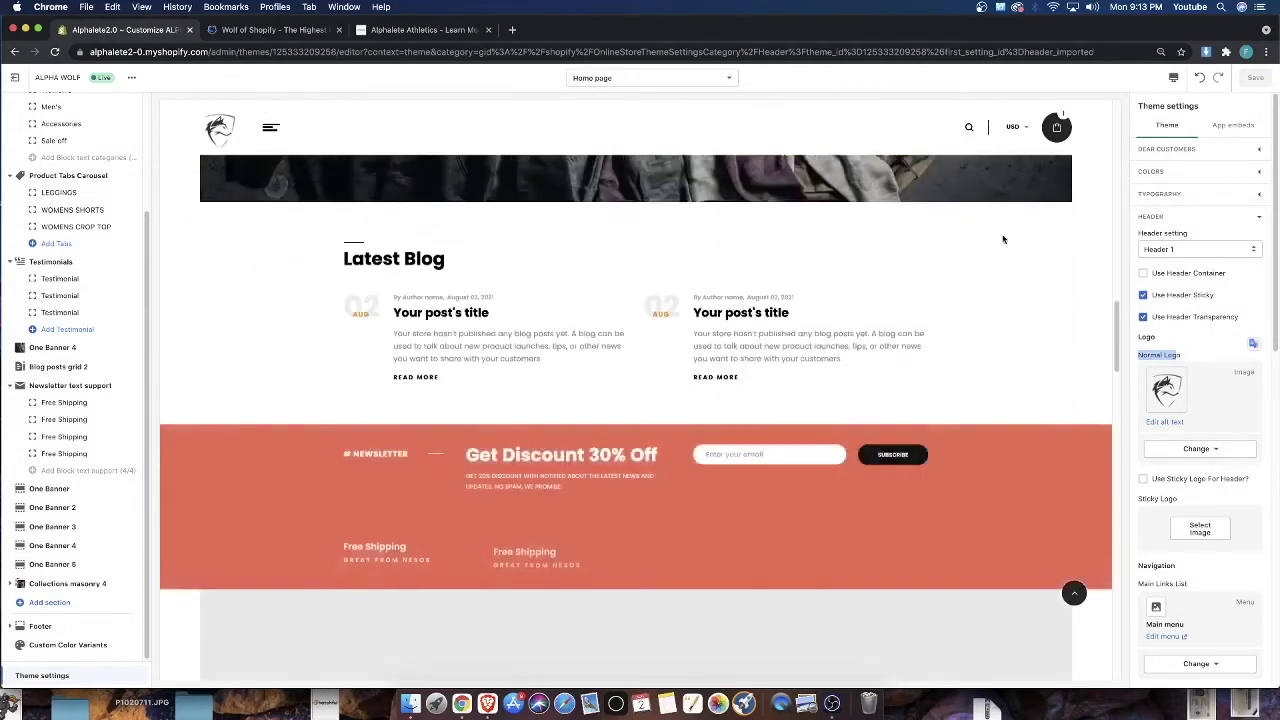
Try the header with Use Header Sticky turned off, and turn the option back on
{"action": "left_click", "coordinate": [1152, 297]}
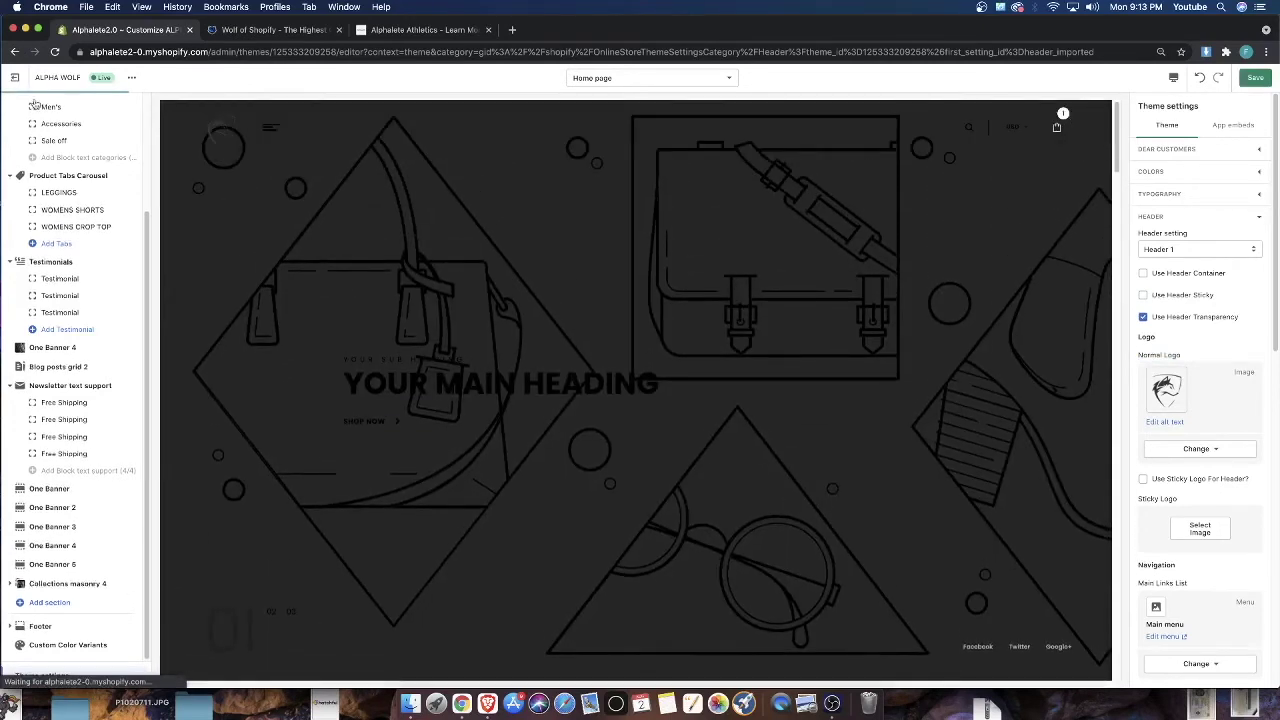
{"action": "scroll", "coordinate": [313, 240], "scroll_direction": "down", "scroll_amount": 3}
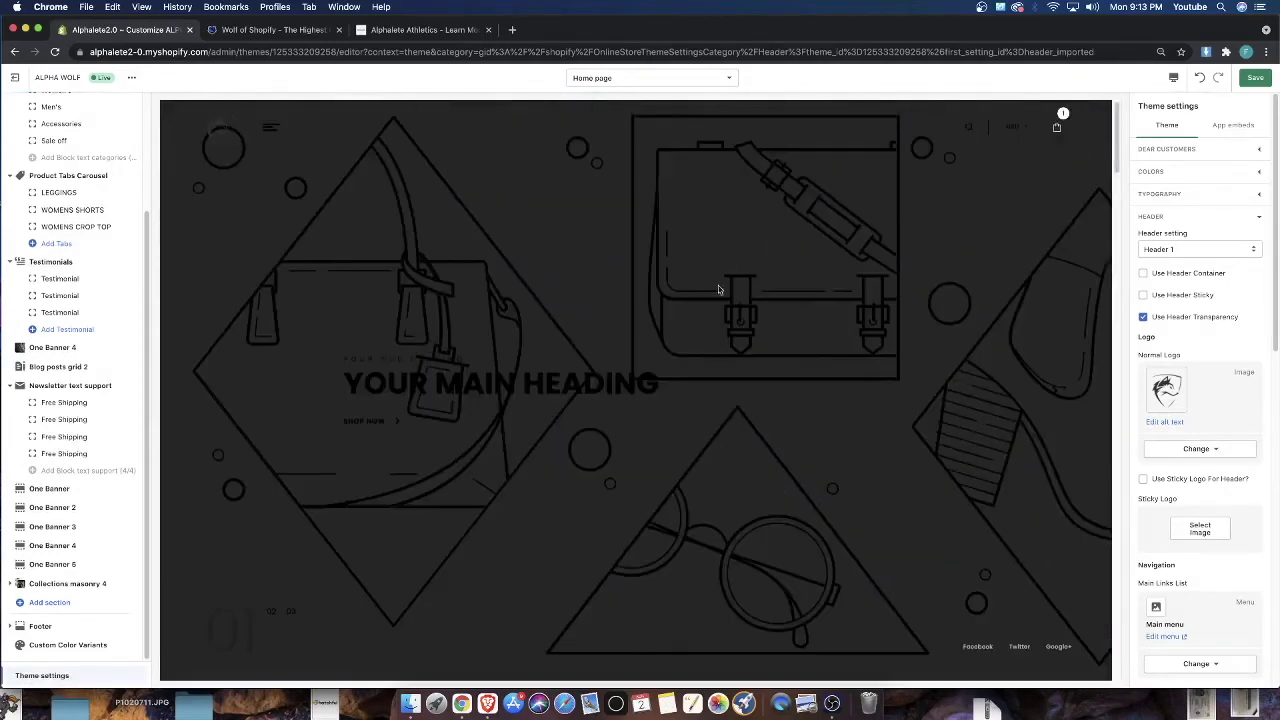
{"action": "left_click", "coordinate": [1144, 298]}
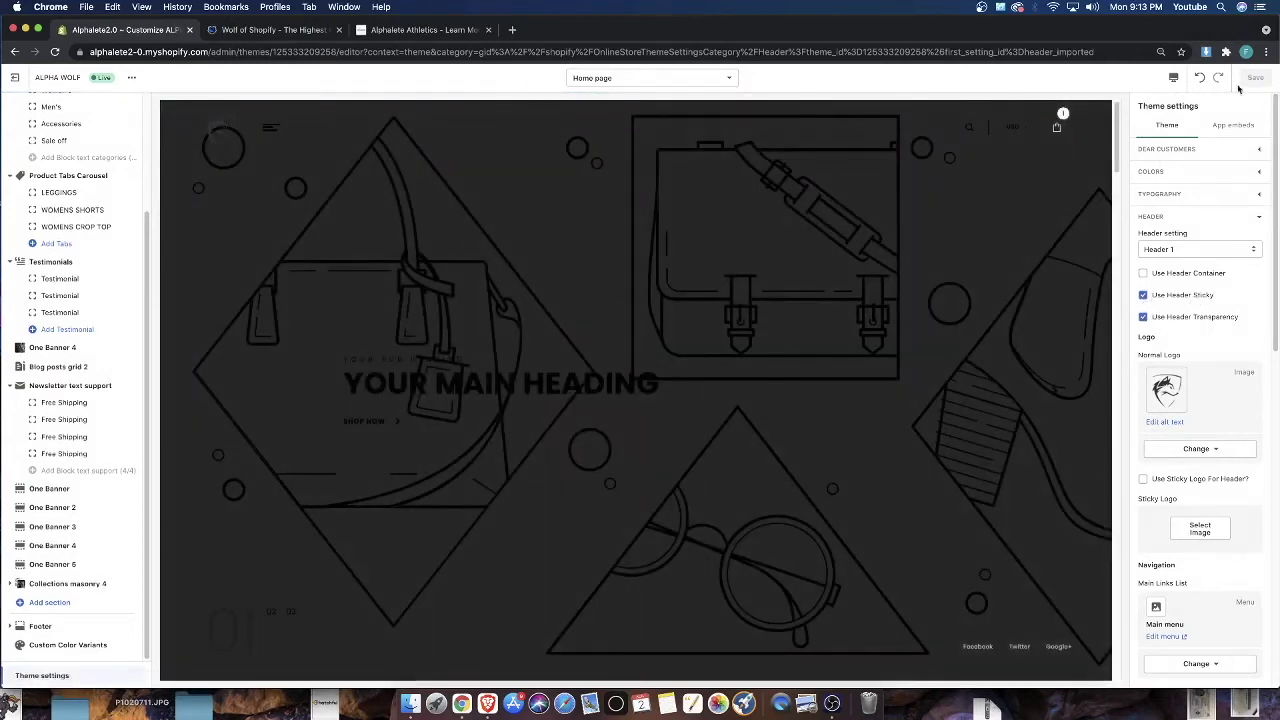
Look through the remaining header settings and the Product Details theme settings
{"action": "scroll", "coordinate": [1193, 440], "scroll_direction": "down", "scroll_amount": 5}
{"action": "scroll", "coordinate": [1193, 440], "scroll_direction": "down", "scroll_amount": 6}
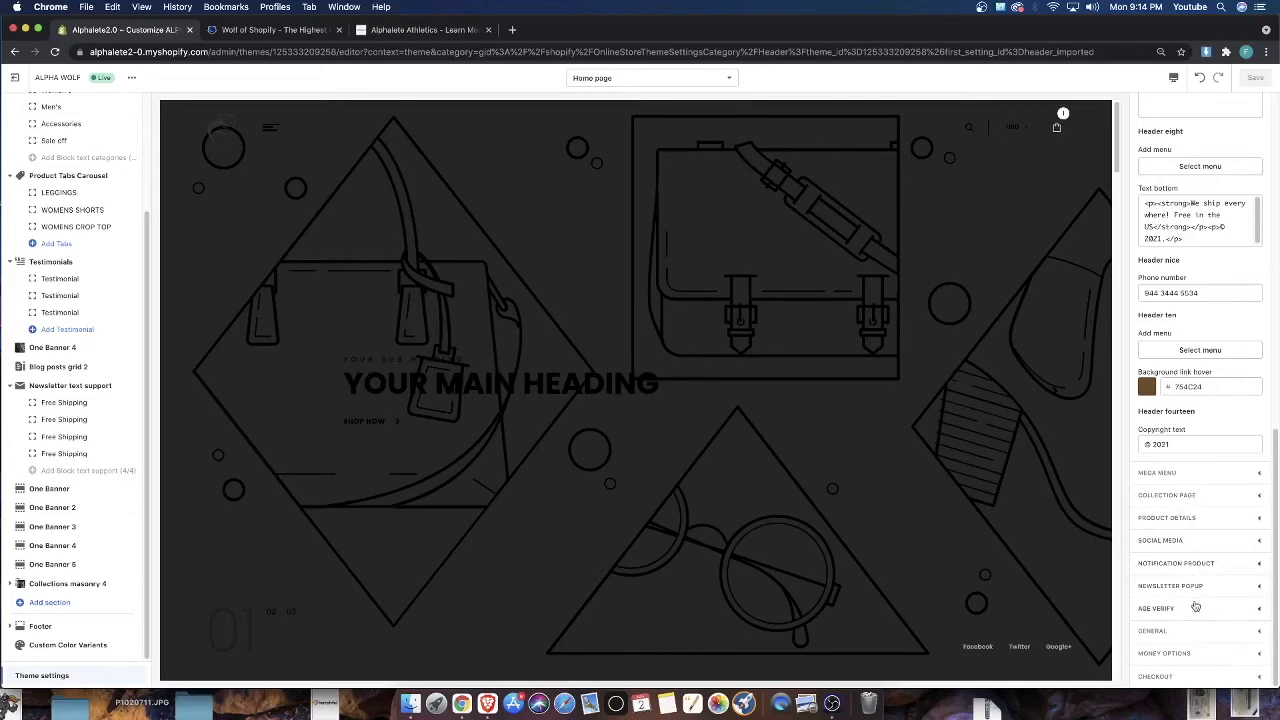
{"action": "left_click", "coordinate": [1187, 517]}
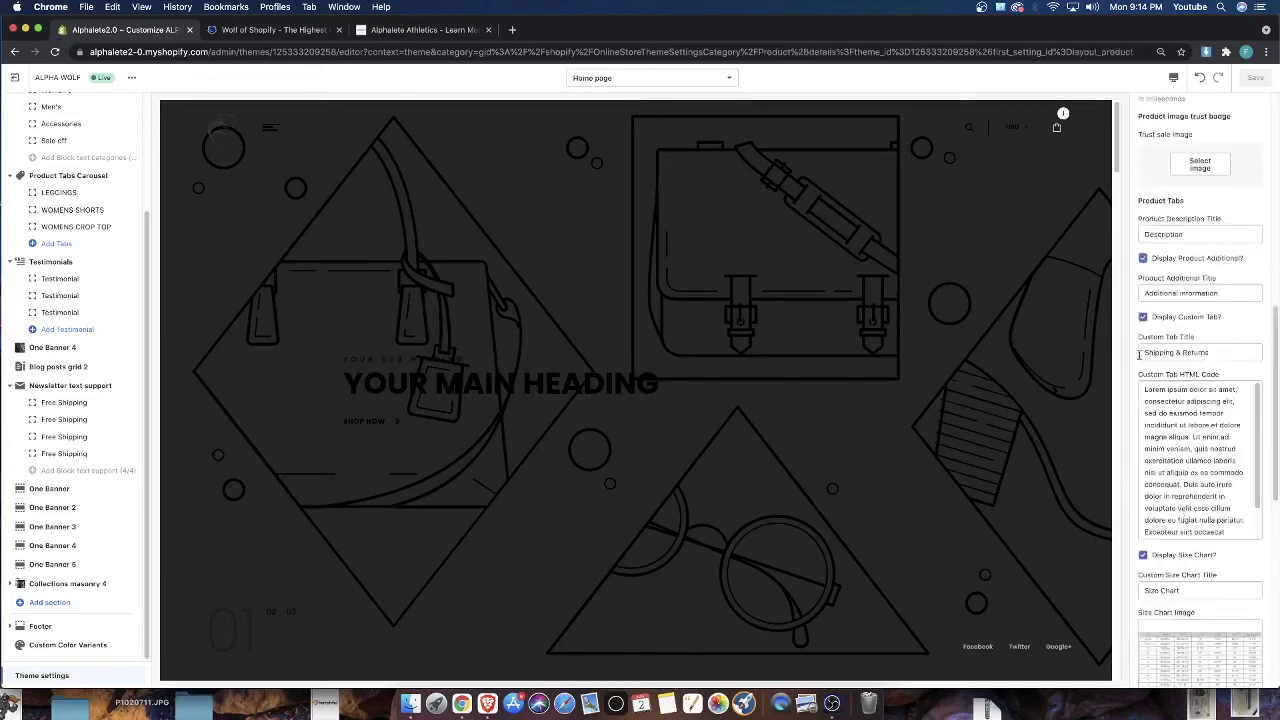
{"action": "scroll", "coordinate": [1200, 495], "scroll_direction": "up", "scroll_amount": 10}
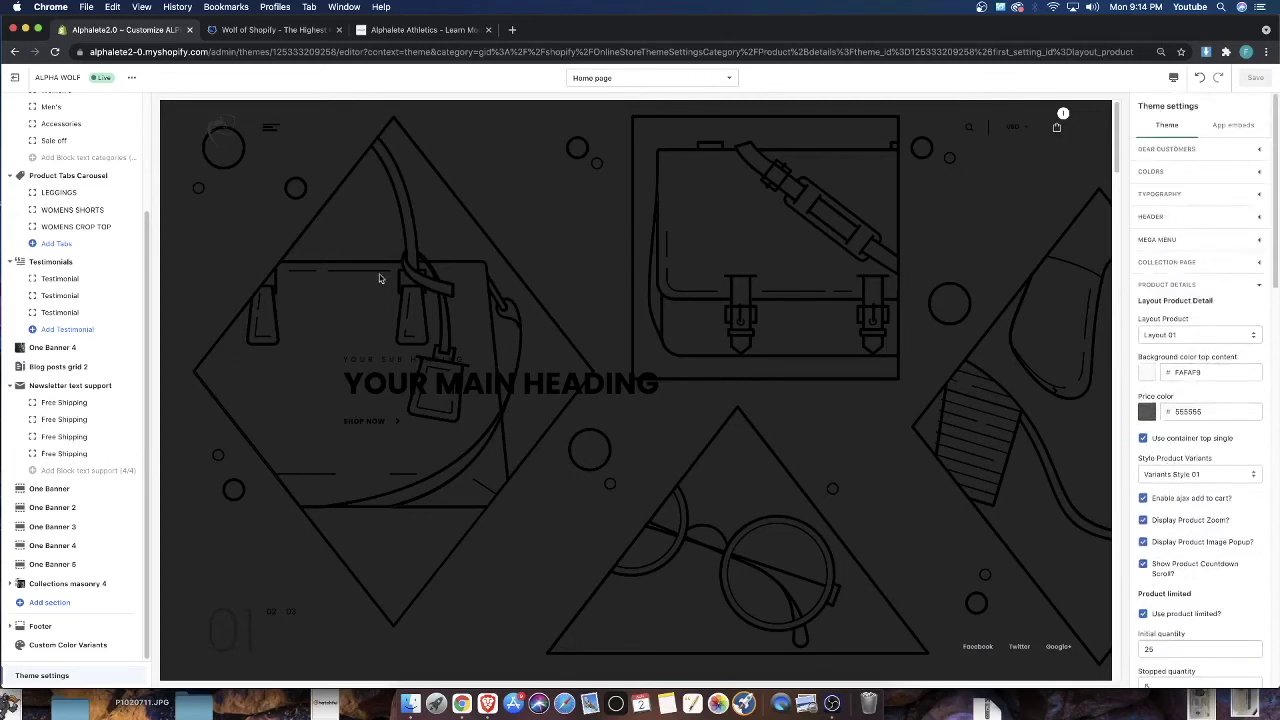
Look over the home page section list and the preview around the 40% OFF clearance banner
{"action": "scroll", "coordinate": [124, 203], "scroll_direction": "up", "scroll_amount": 5}
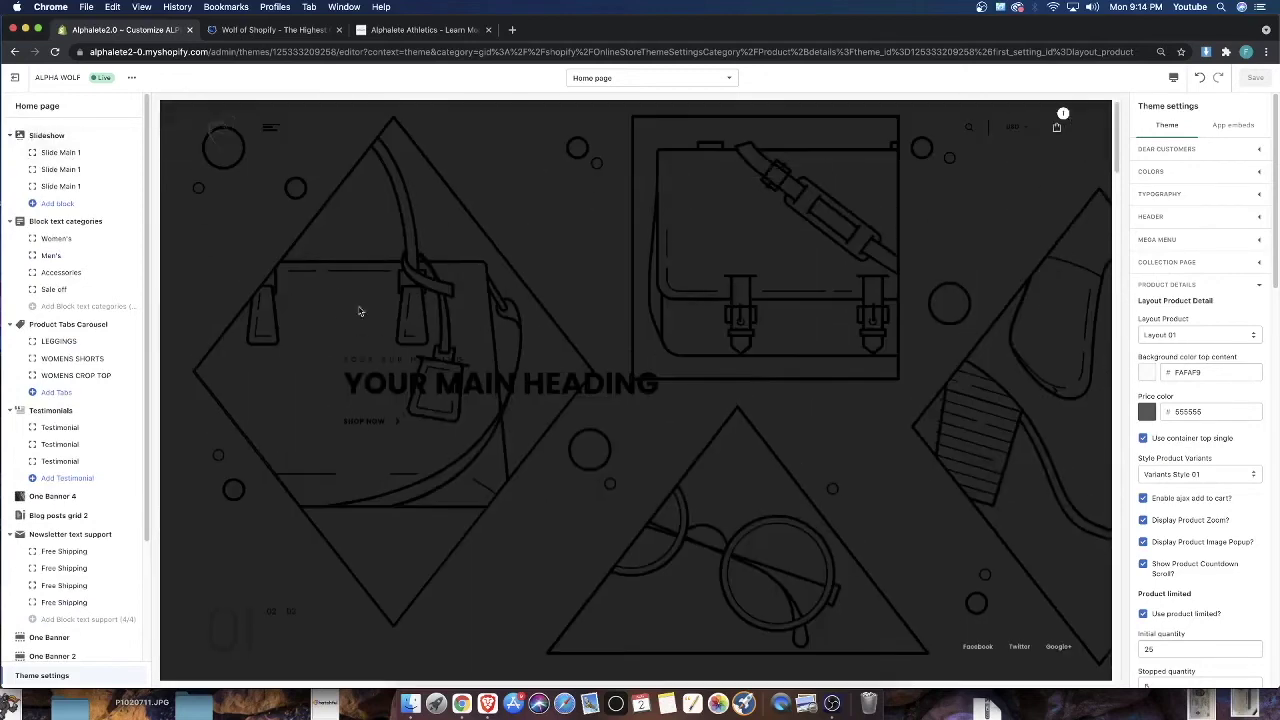
{"action": "scroll", "coordinate": [358, 305], "scroll_direction": "down", "scroll_amount": 10}
{"action": "scroll", "coordinate": [300, 270], "scroll_direction": "up", "scroll_amount": 2}
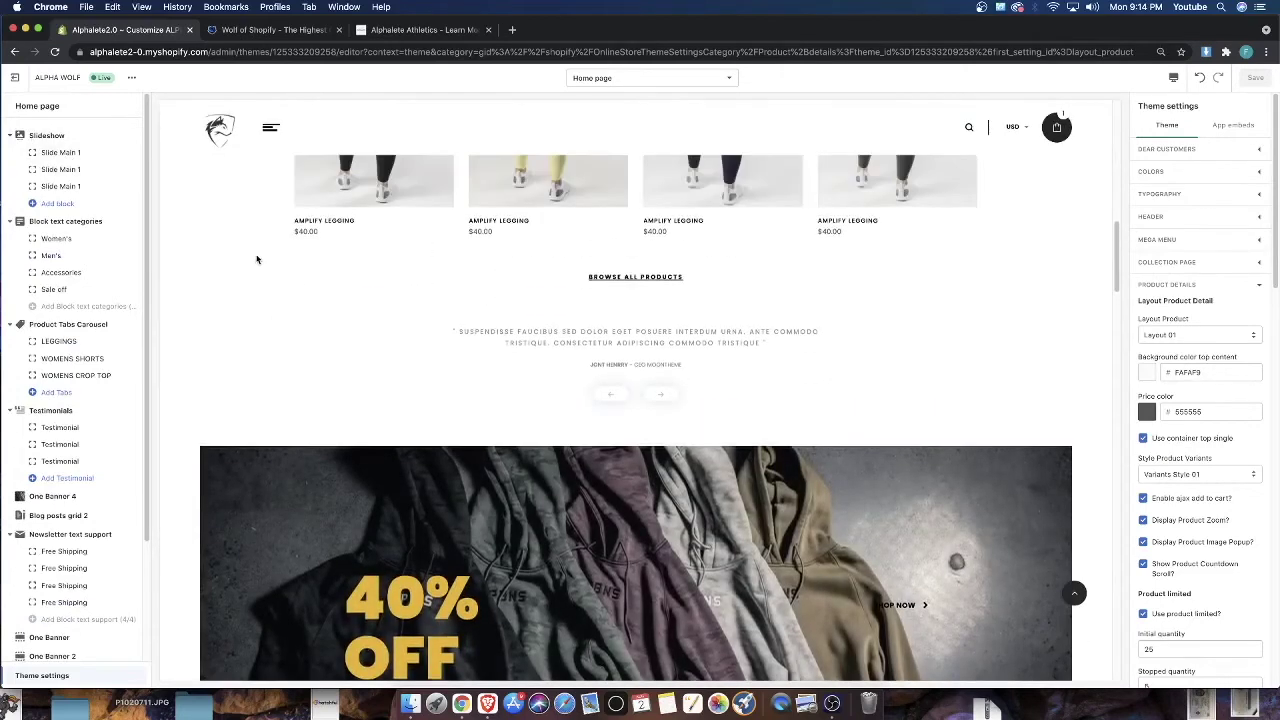
{"action": "scroll", "coordinate": [335, 310], "scroll_direction": "down", "scroll_amount": 3}
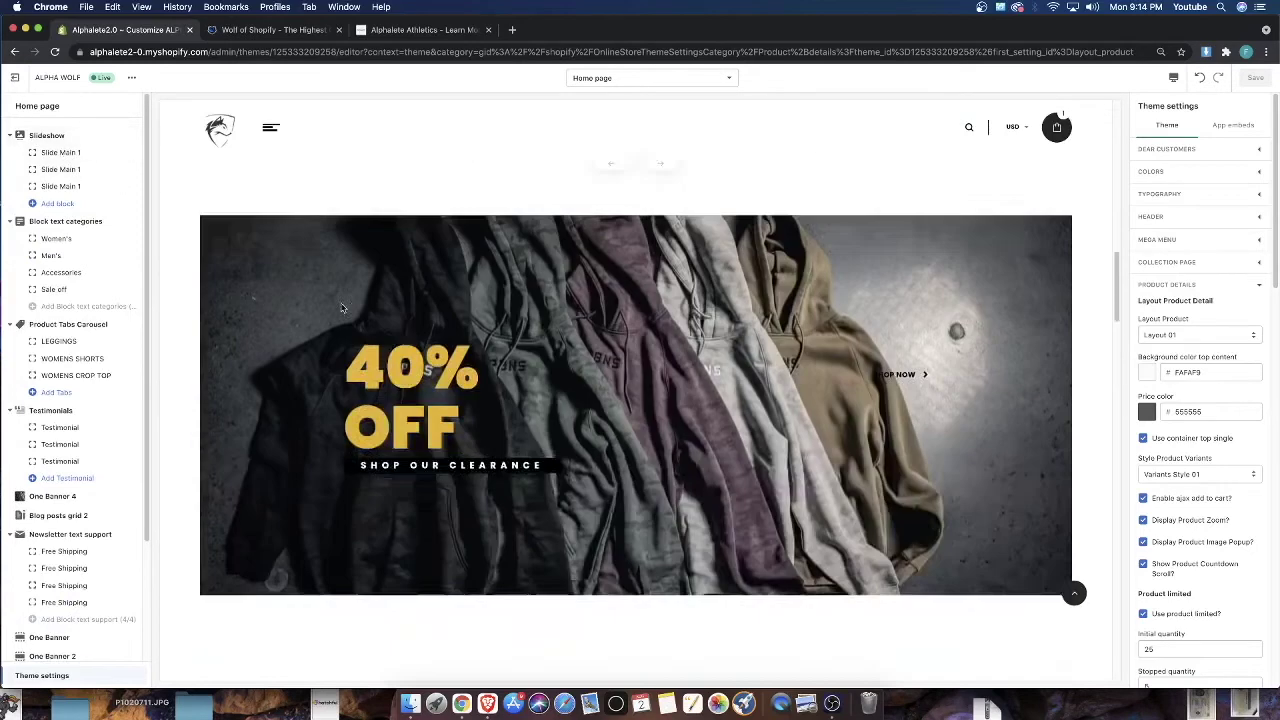
{"action": "scroll", "coordinate": [341, 308], "scroll_direction": "down", "scroll_amount": 6}
{"action": "scroll", "coordinate": [340, 330], "scroll_direction": "up", "scroll_amount": 6}
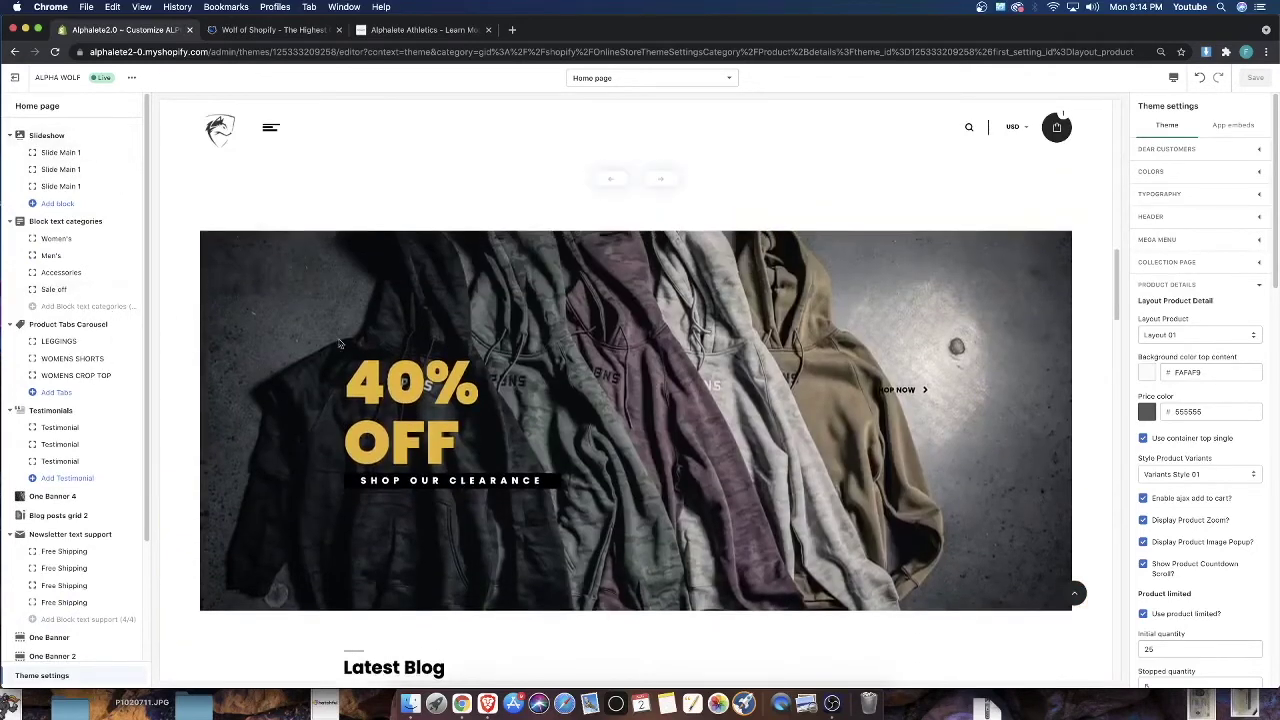
{"action": "scroll", "coordinate": [86, 424], "scroll_direction": "down", "scroll_amount": 3}
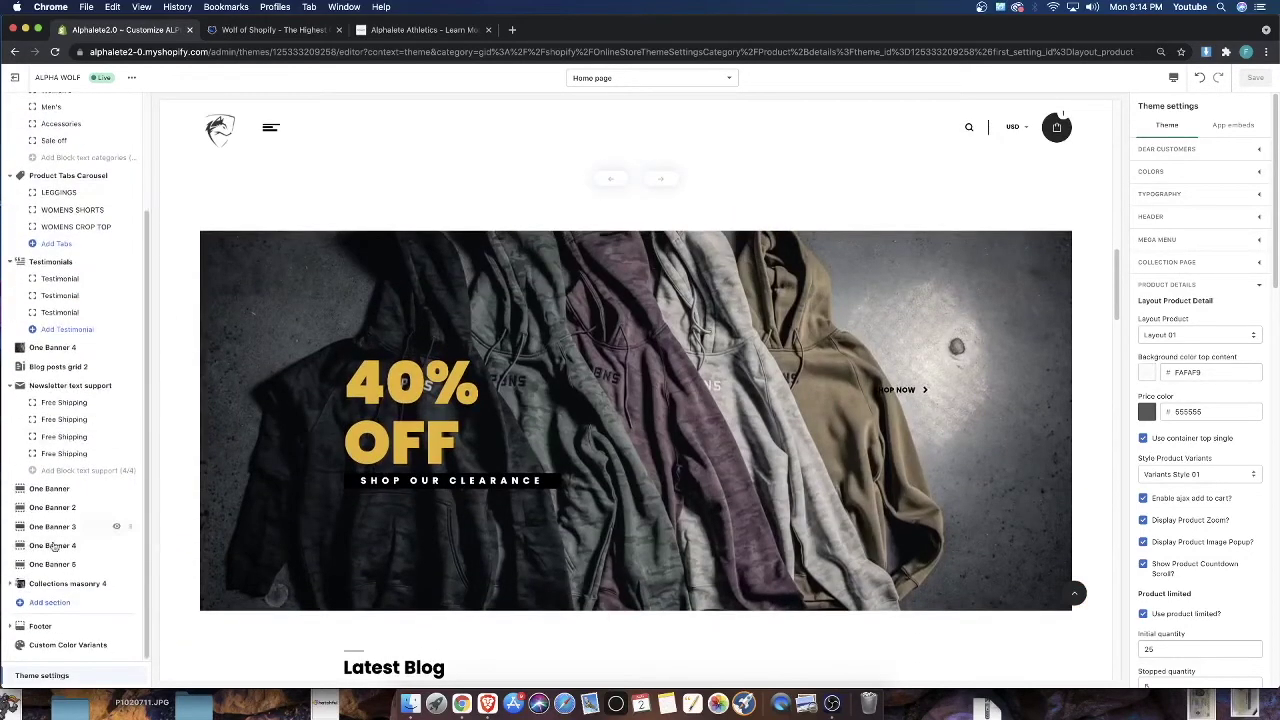
Glance at the available theme sections and view the Leggings, Womens Shorts and Womens Crop Top tabs of the Womens Products carousel
{"action": "left_click", "coordinate": [44, 603]}
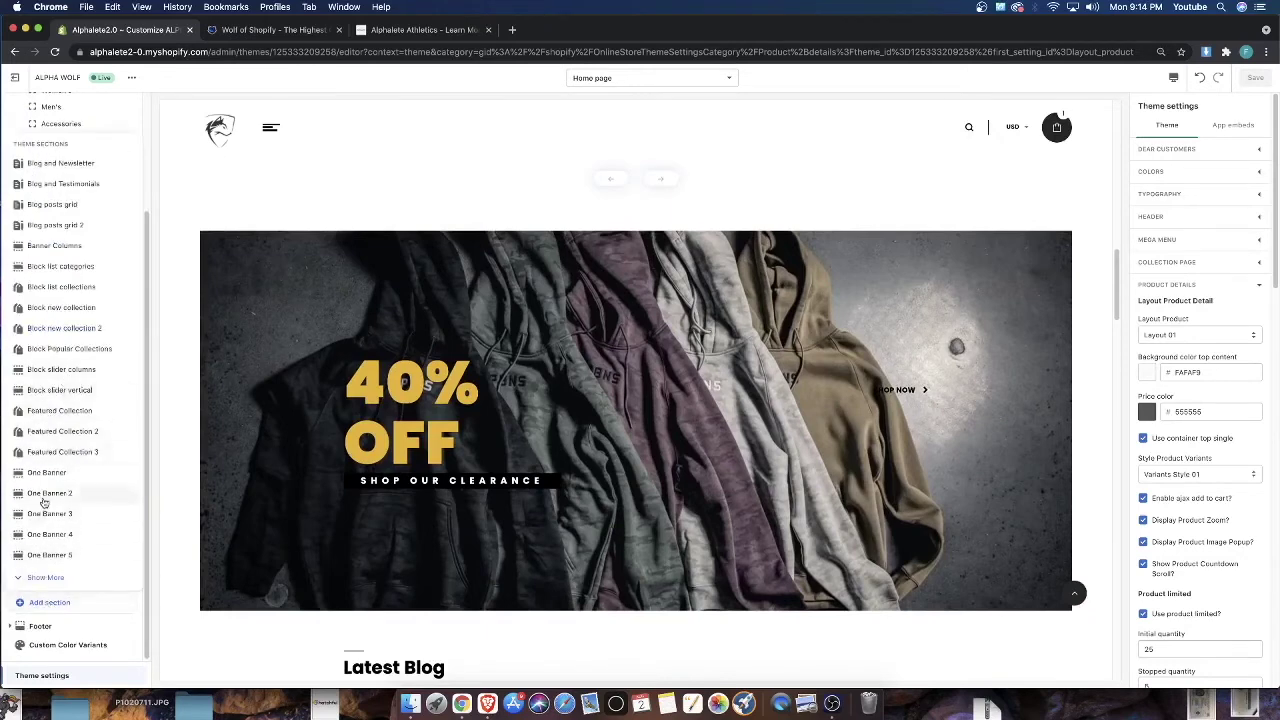
{"action": "scroll", "coordinate": [375, 356], "scroll_direction": "up", "scroll_amount": 5}
{"action": "scroll", "coordinate": [375, 356], "scroll_direction": "up", "scroll_amount": 1}
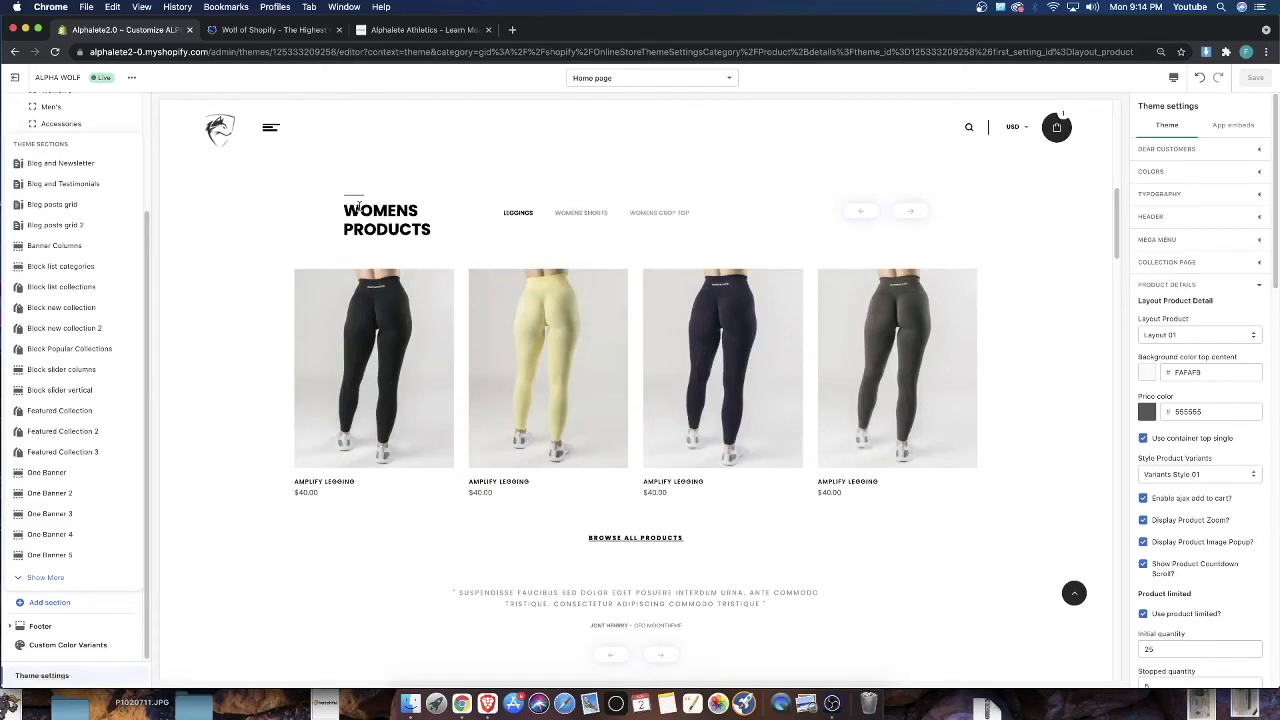
{"action": "left_click_drag", "start_coordinate": [336, 206], "coordinate": [433, 231]}
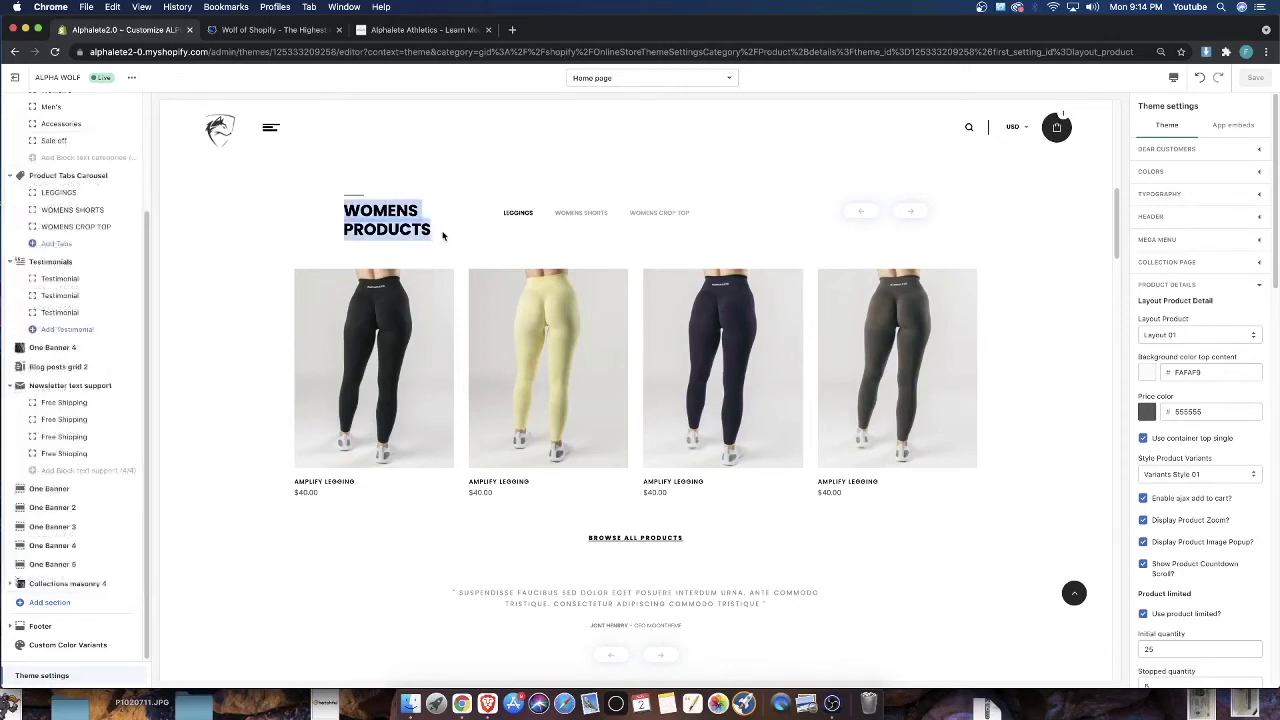
{"action": "left_click", "coordinate": [565, 210]}
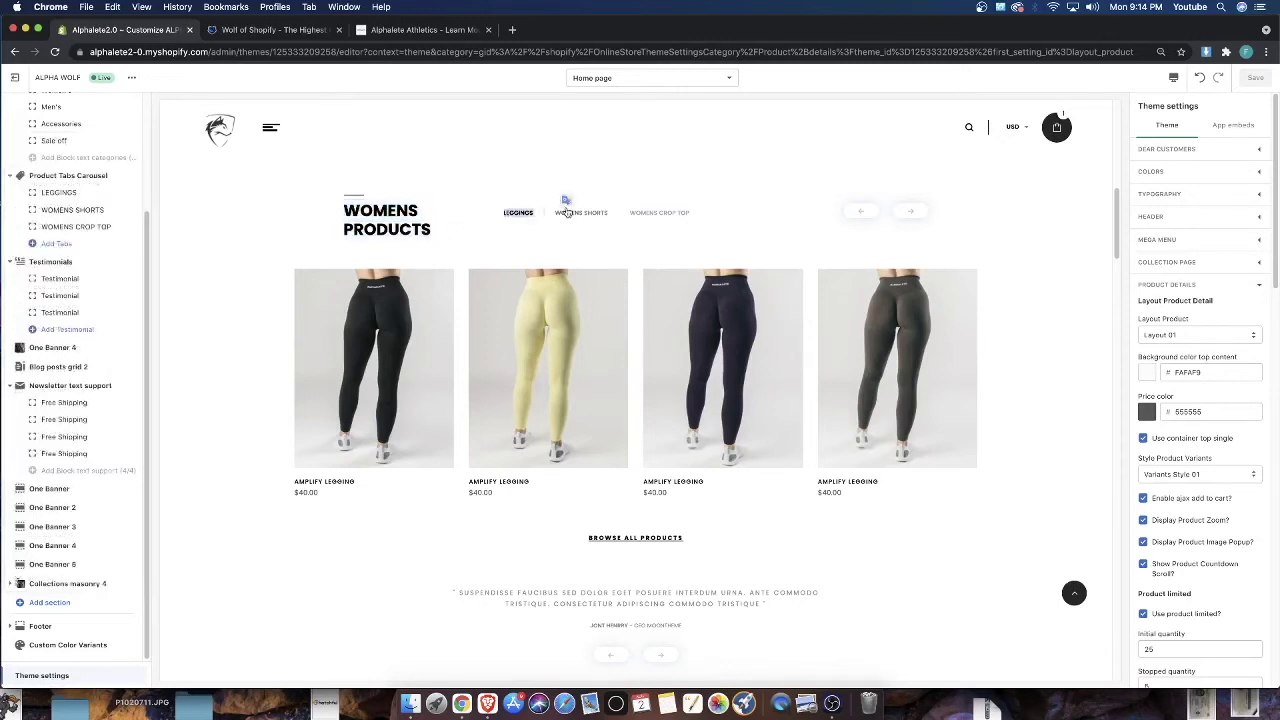
{"action": "left_click", "coordinate": [646, 213]}
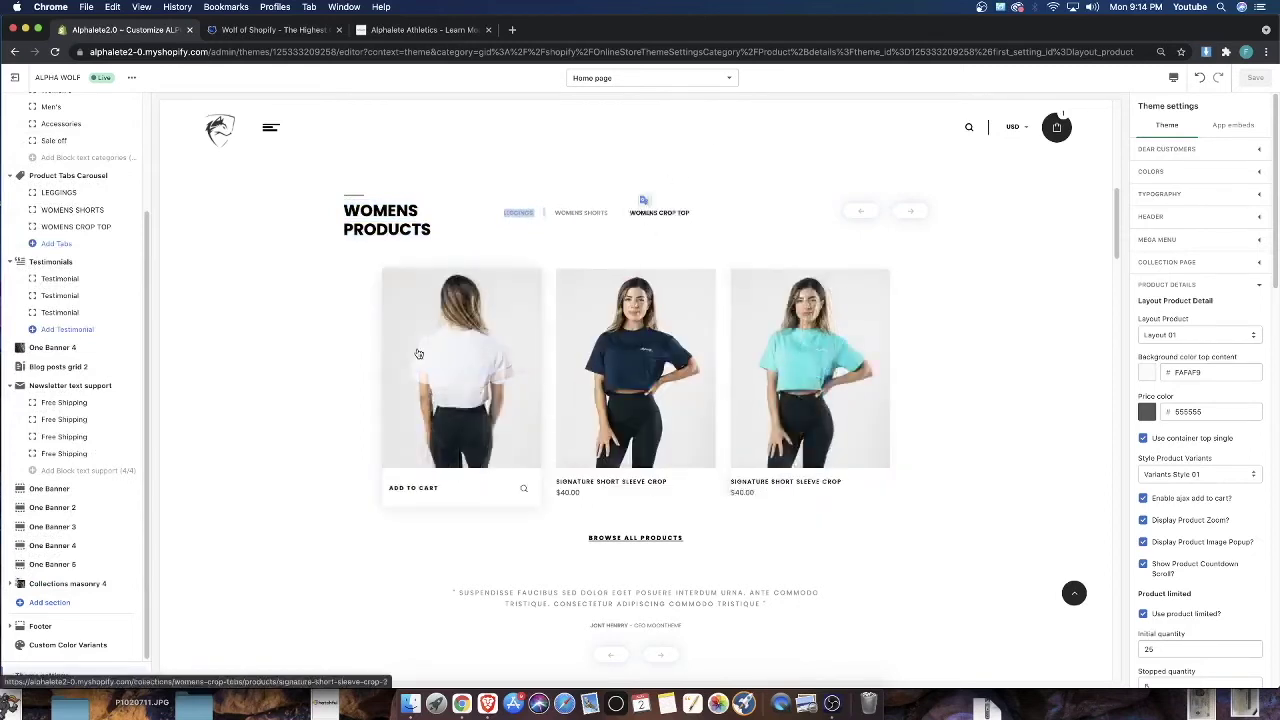
{"action": "left_click", "coordinate": [577, 213]}
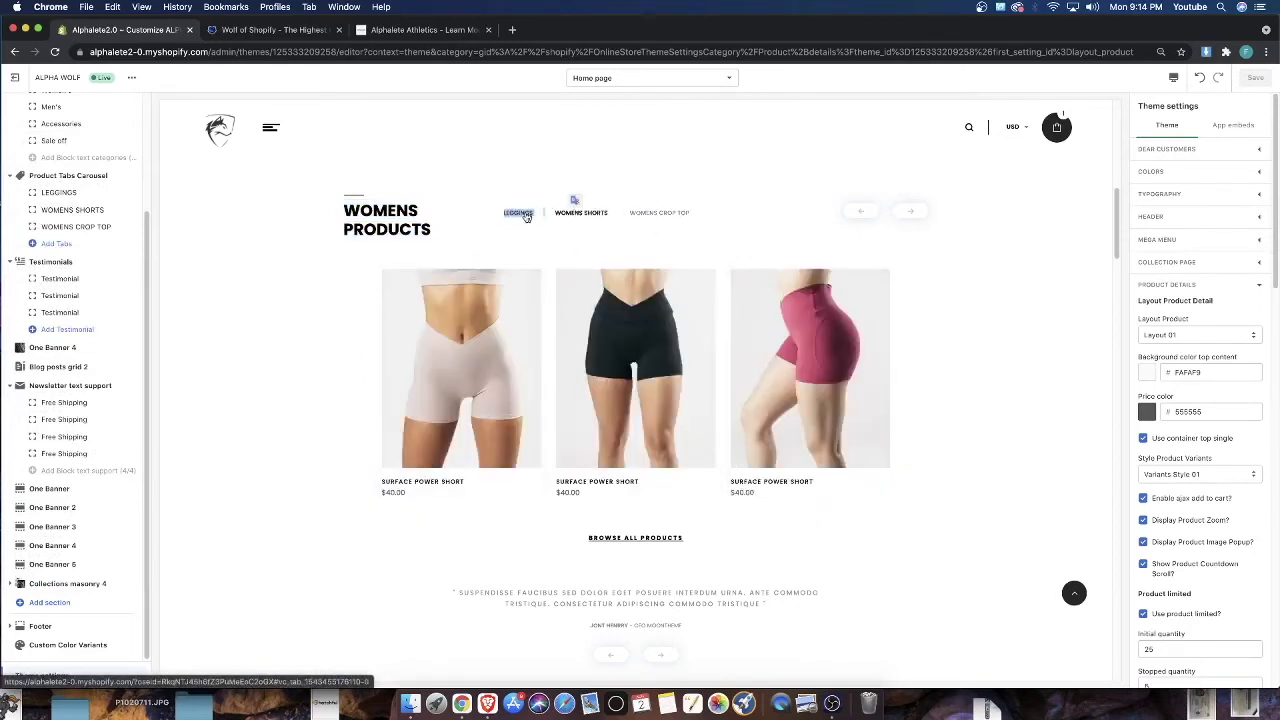
{"action": "left_click", "coordinate": [518, 213]}
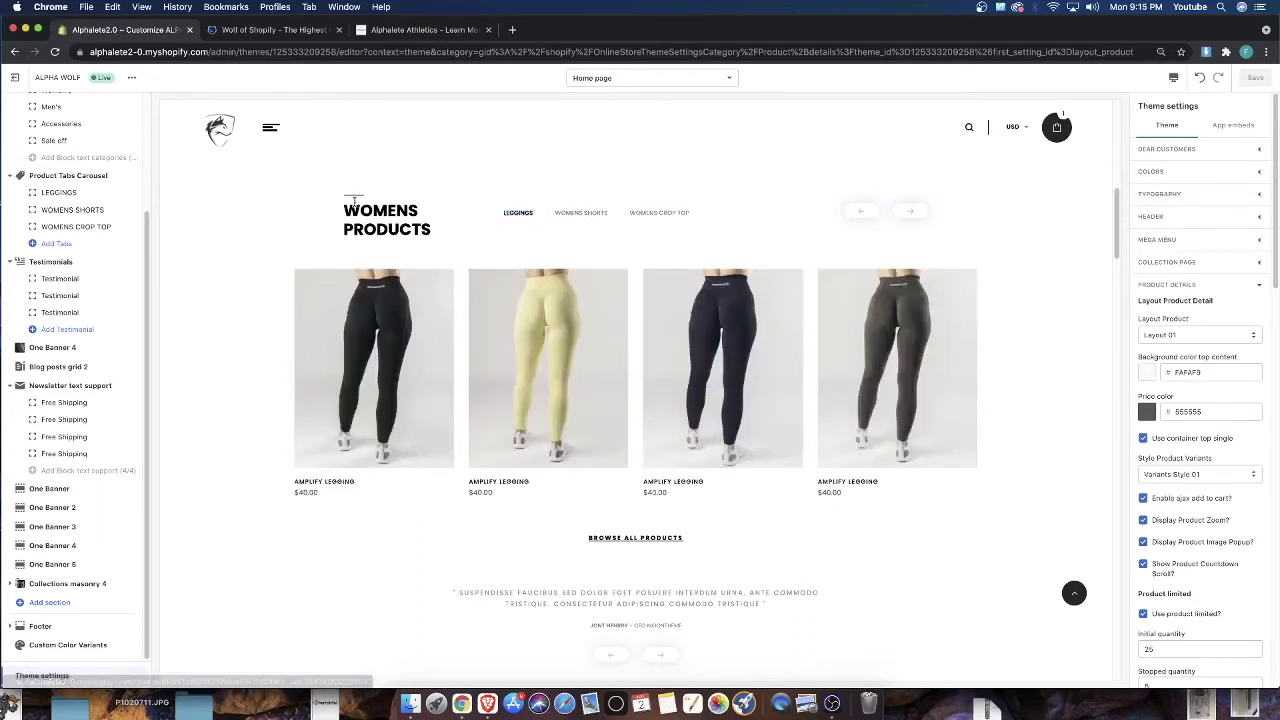
{"action": "left_click_drag", "start_coordinate": [350, 200], "coordinate": [443, 238]}
{"action": "left_click", "coordinate": [659, 213]}
{"action": "left_click", "coordinate": [581, 213]}
{"action": "left_click", "coordinate": [518, 213]}
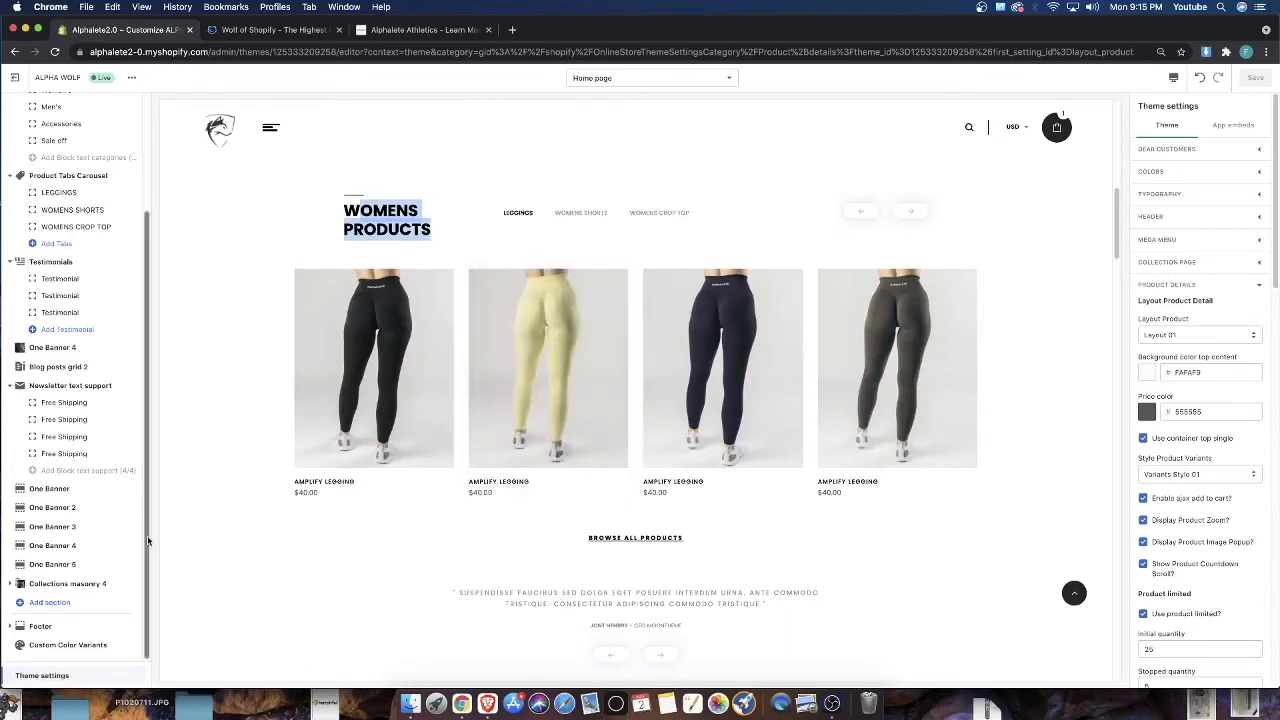
Add a Product Tabs Grid section to the home page from the full list of theme sections
{"action": "left_click", "coordinate": [50, 603]}
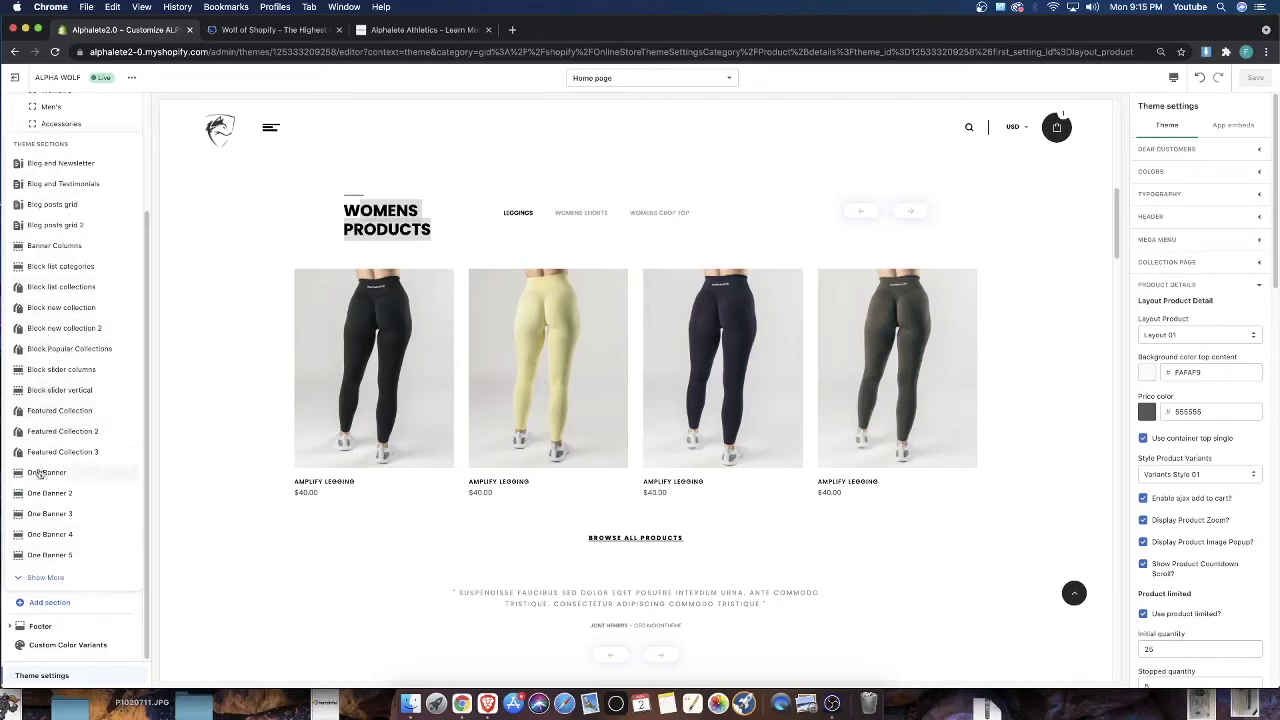
{"action": "left_click", "coordinate": [40, 579]}
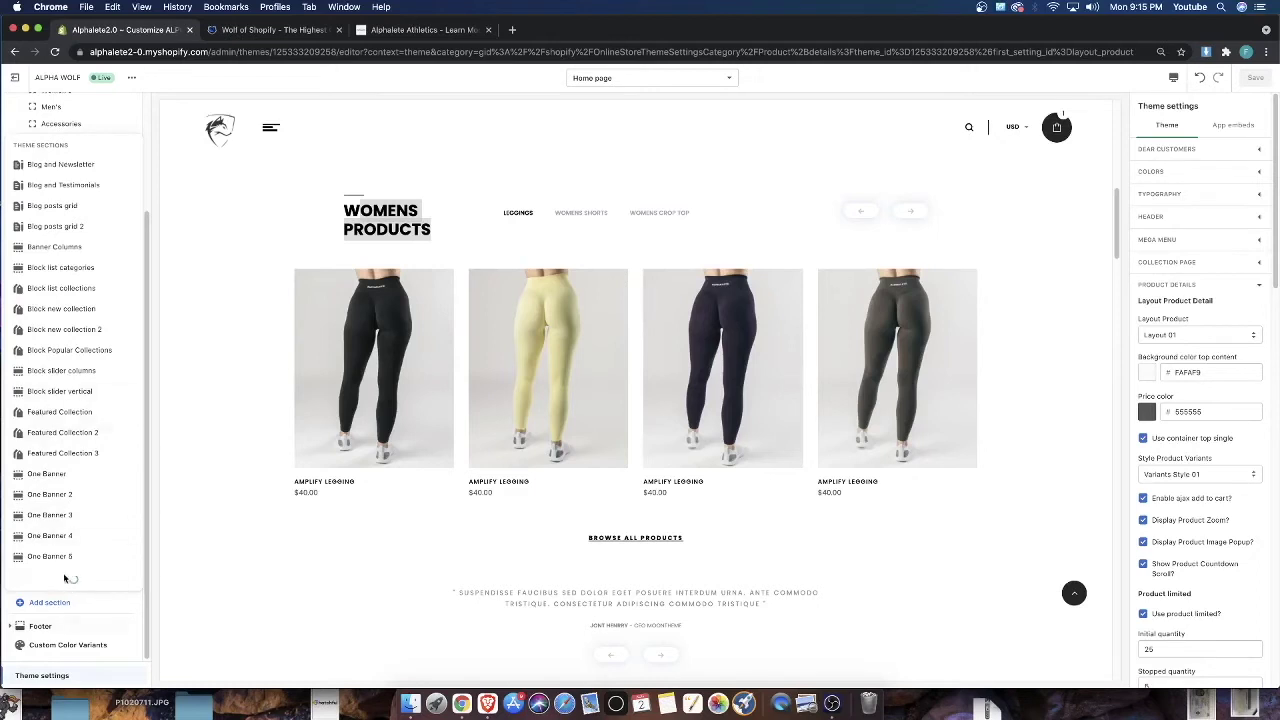
{"action": "scroll", "coordinate": [57, 407], "scroll_direction": "down", "scroll_amount": 3}
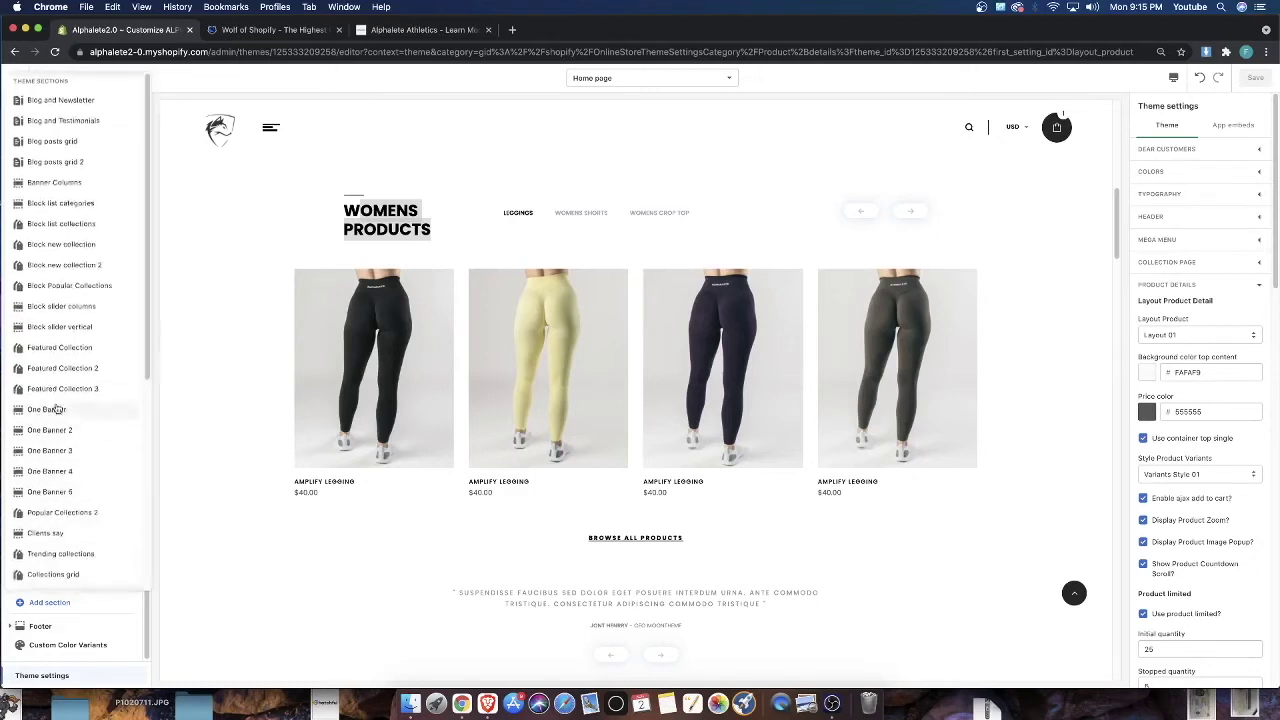
{"action": "scroll", "coordinate": [57, 407], "scroll_direction": "up", "scroll_amount": 2}
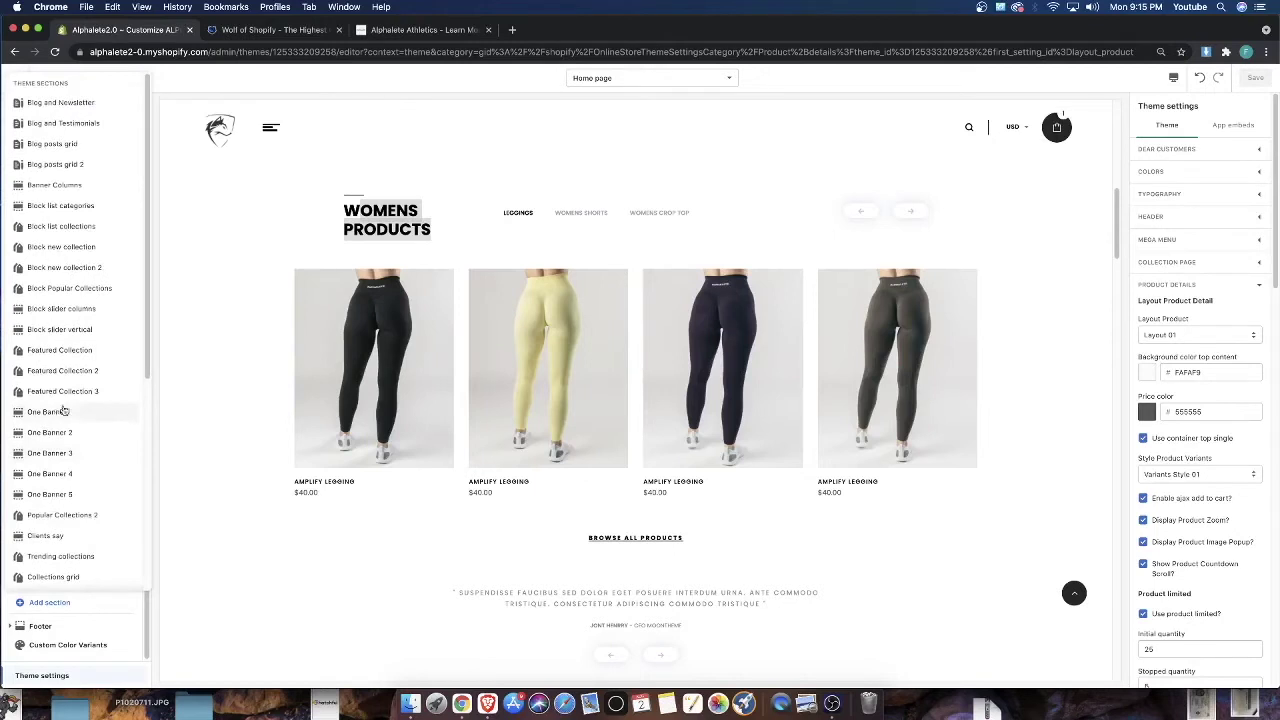
{"action": "scroll", "coordinate": [62, 411], "scroll_direction": "down", "scroll_amount": 5}
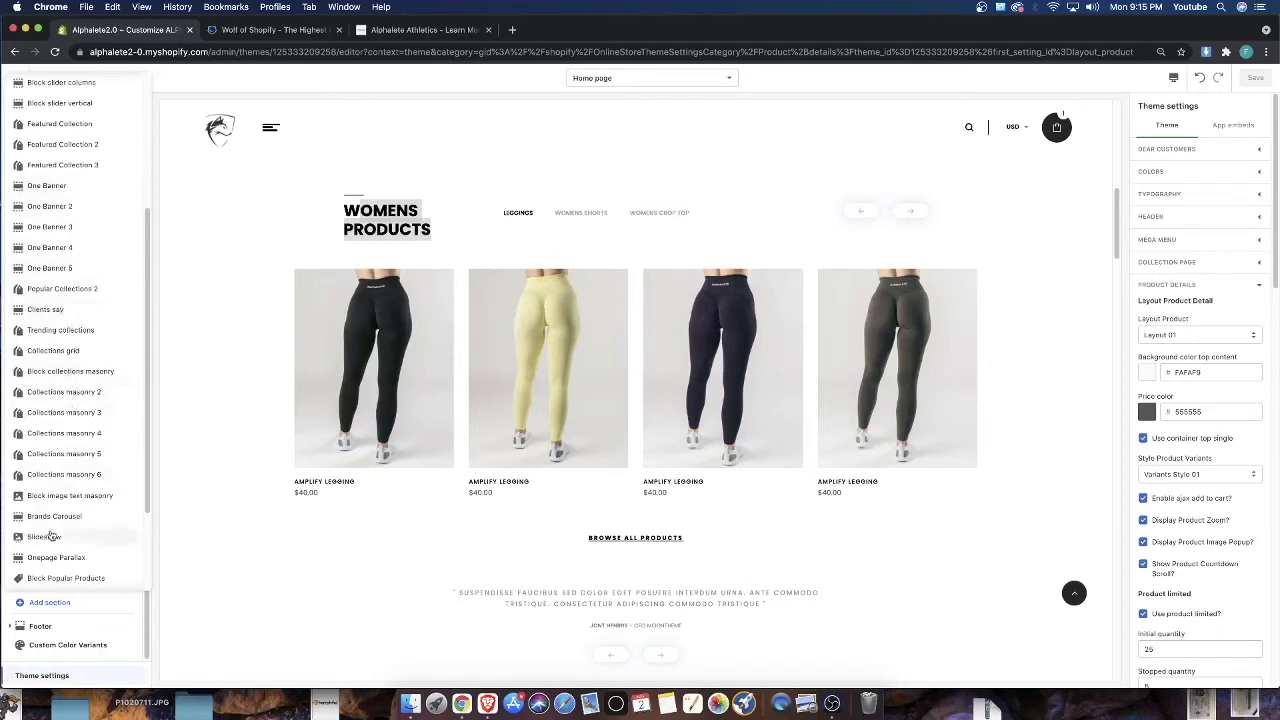
{"action": "scroll", "coordinate": [55, 515], "scroll_direction": "down", "scroll_amount": 3}
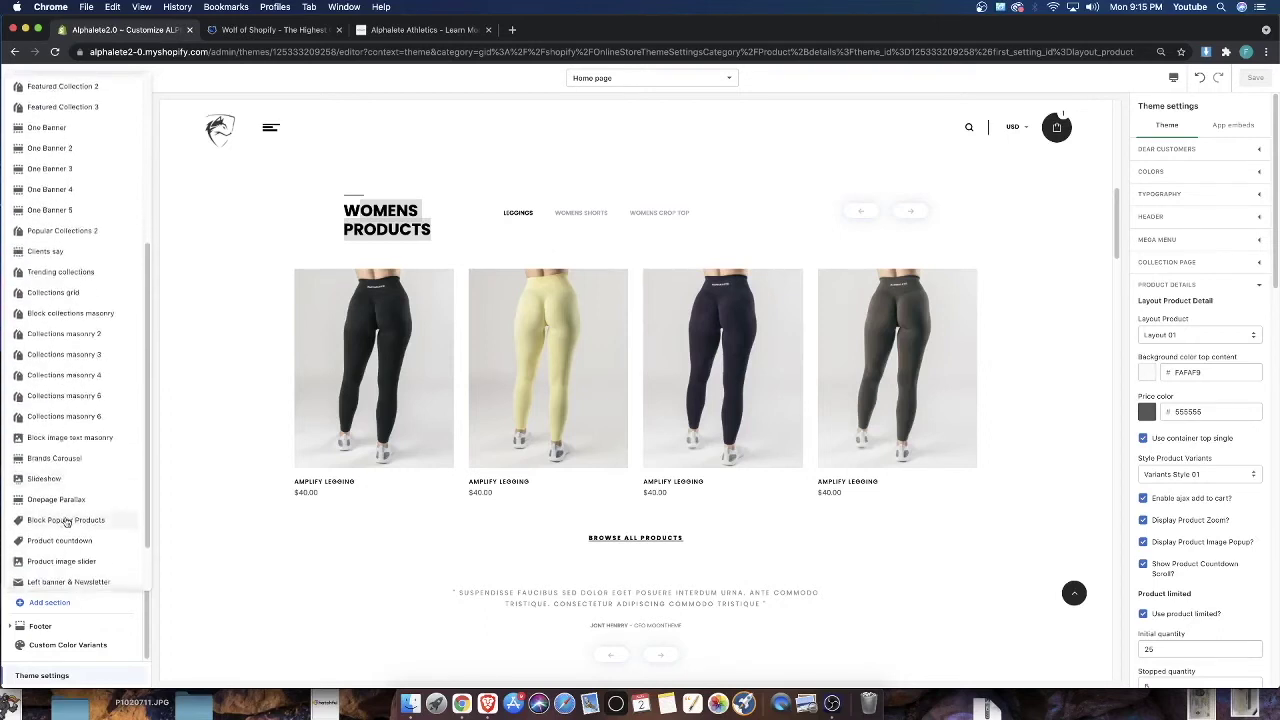
{"action": "scroll", "coordinate": [65, 525], "scroll_direction": "down", "scroll_amount": 1}
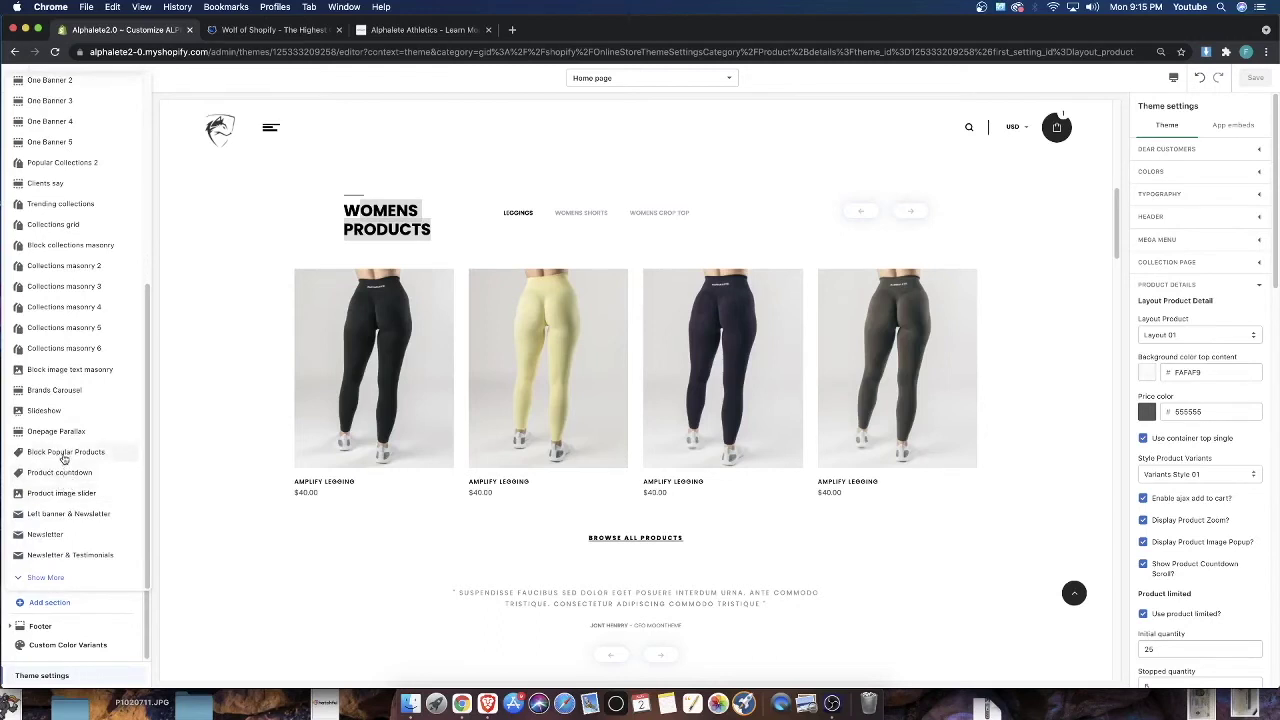
{"action": "left_click", "coordinate": [44, 579]}
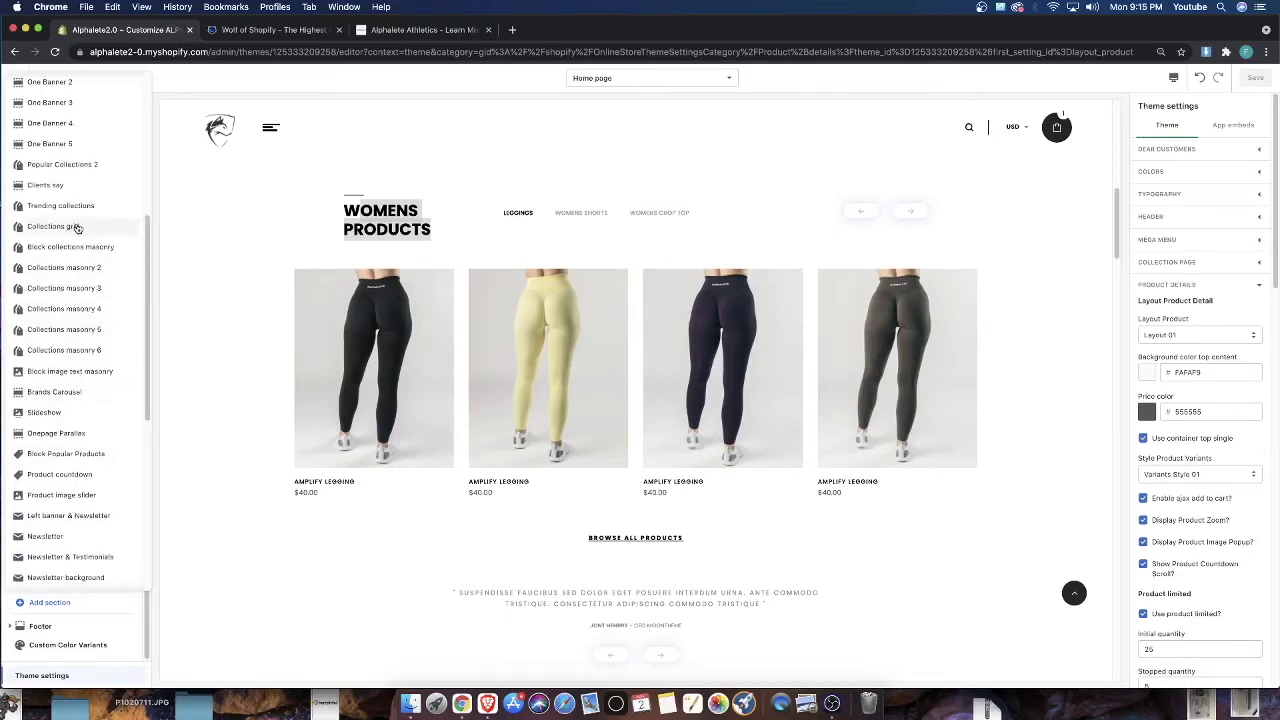
{"action": "scroll", "coordinate": [58, 404], "scroll_direction": "down", "scroll_amount": 5}
{"action": "scroll", "coordinate": [58, 404], "scroll_direction": "down", "scroll_amount": 4}
{"action": "scroll", "coordinate": [65, 397], "scroll_direction": "down", "scroll_amount": 1}
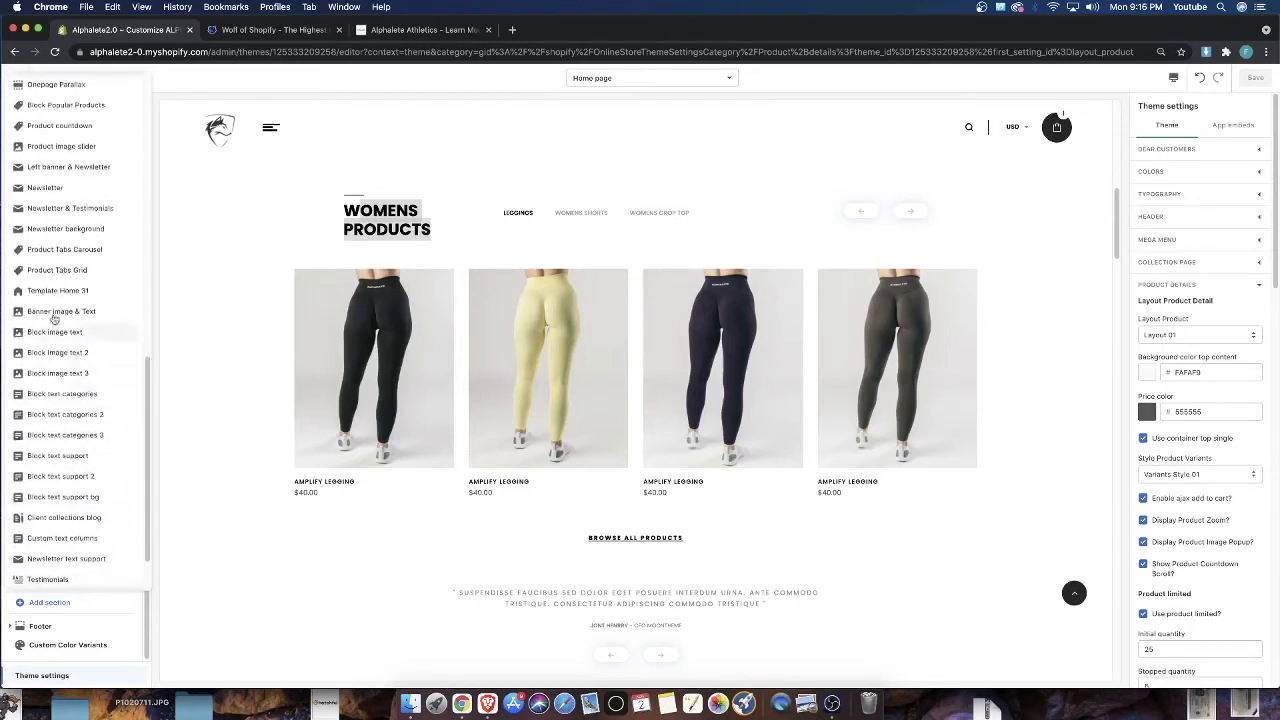
{"action": "left_click", "coordinate": [96, 280]}
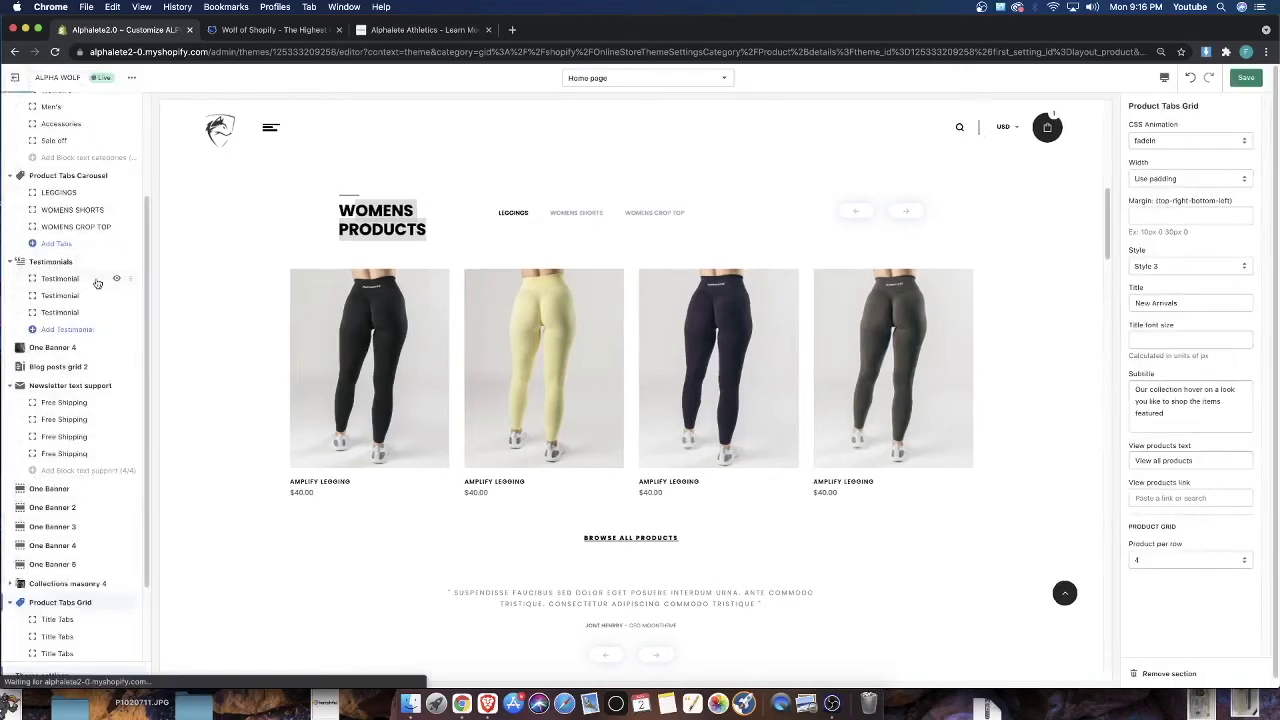
Check the new Product Tabs Grid in the home page preview and save the theme changes
{"action": "scroll", "coordinate": [381, 371], "scroll_direction": "down", "scroll_amount": 4}
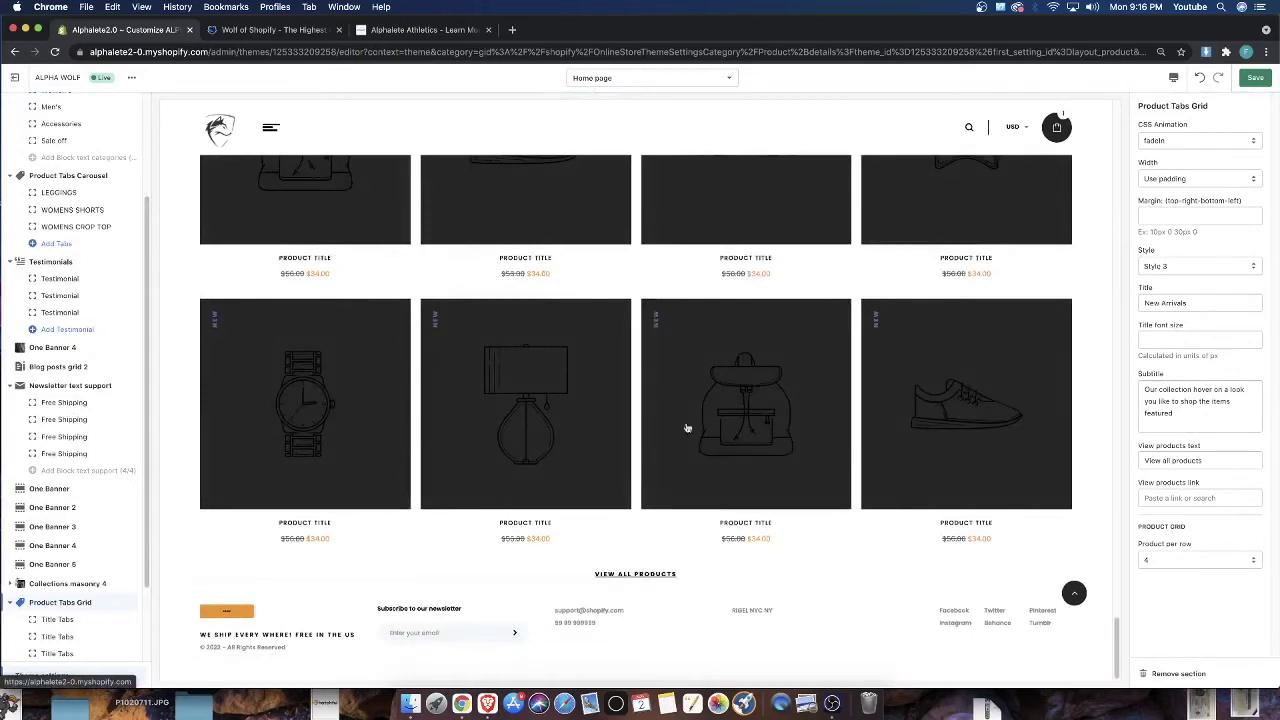
{"action": "scroll", "coordinate": [374, 343], "scroll_direction": "up", "scroll_amount": 3}
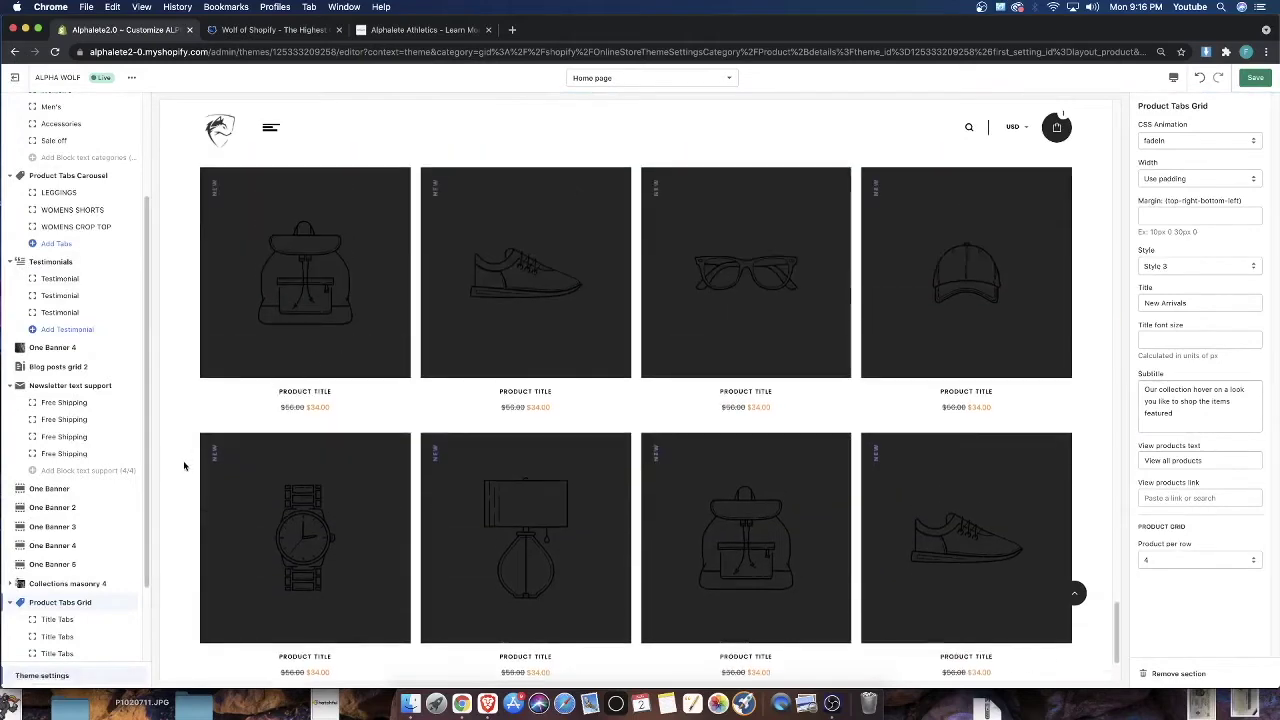
{"action": "scroll", "coordinate": [82, 476], "scroll_direction": "down", "scroll_amount": 4}
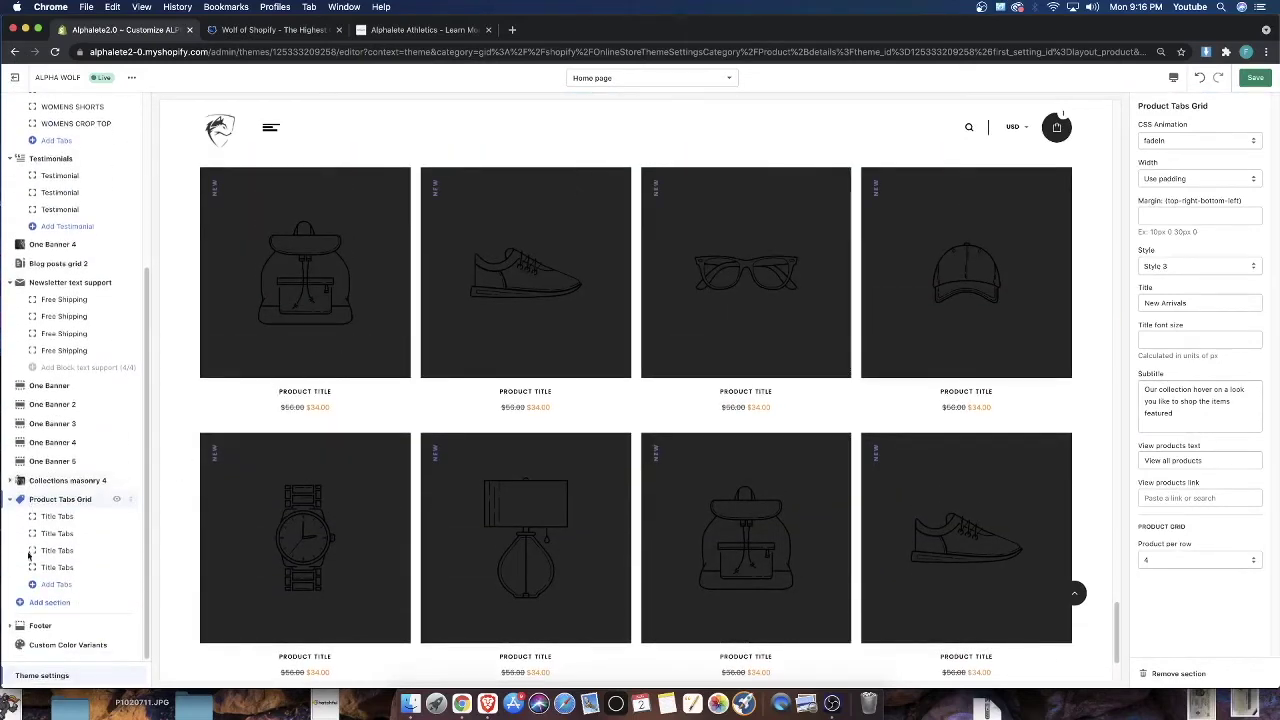
{"action": "left_click", "coordinate": [49, 602]}
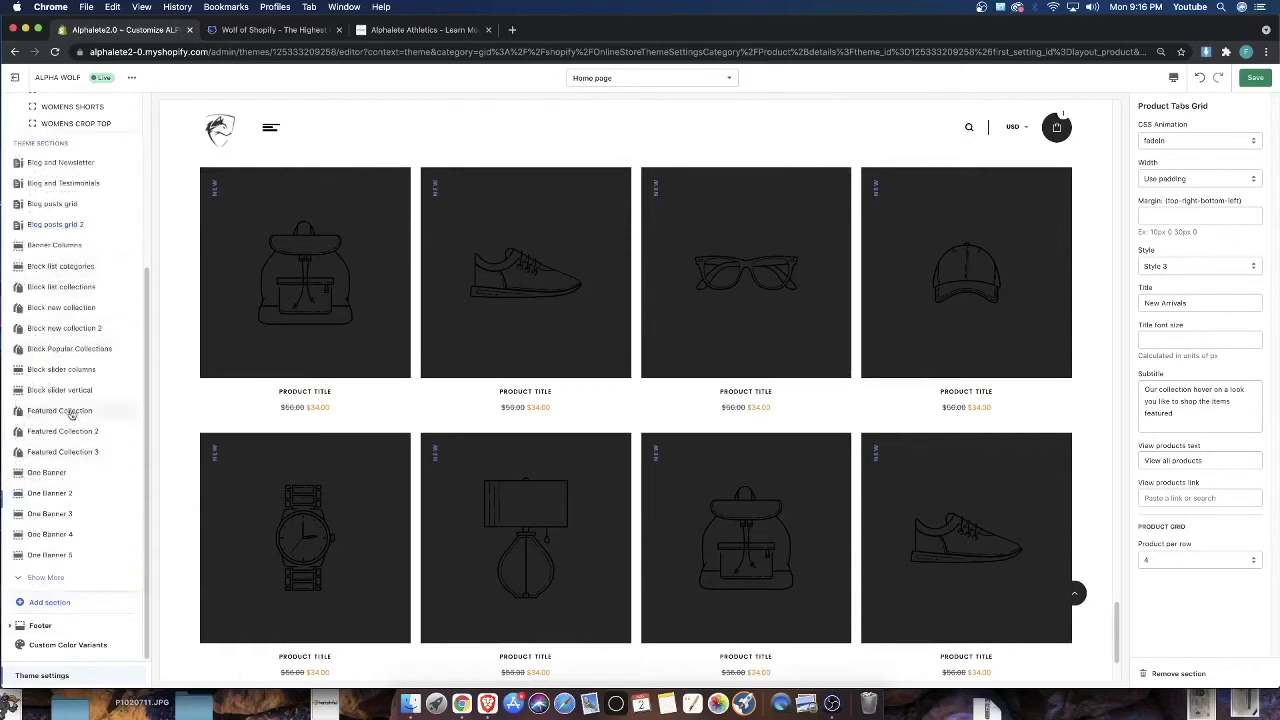
{"action": "left_click", "coordinate": [163, 150]}
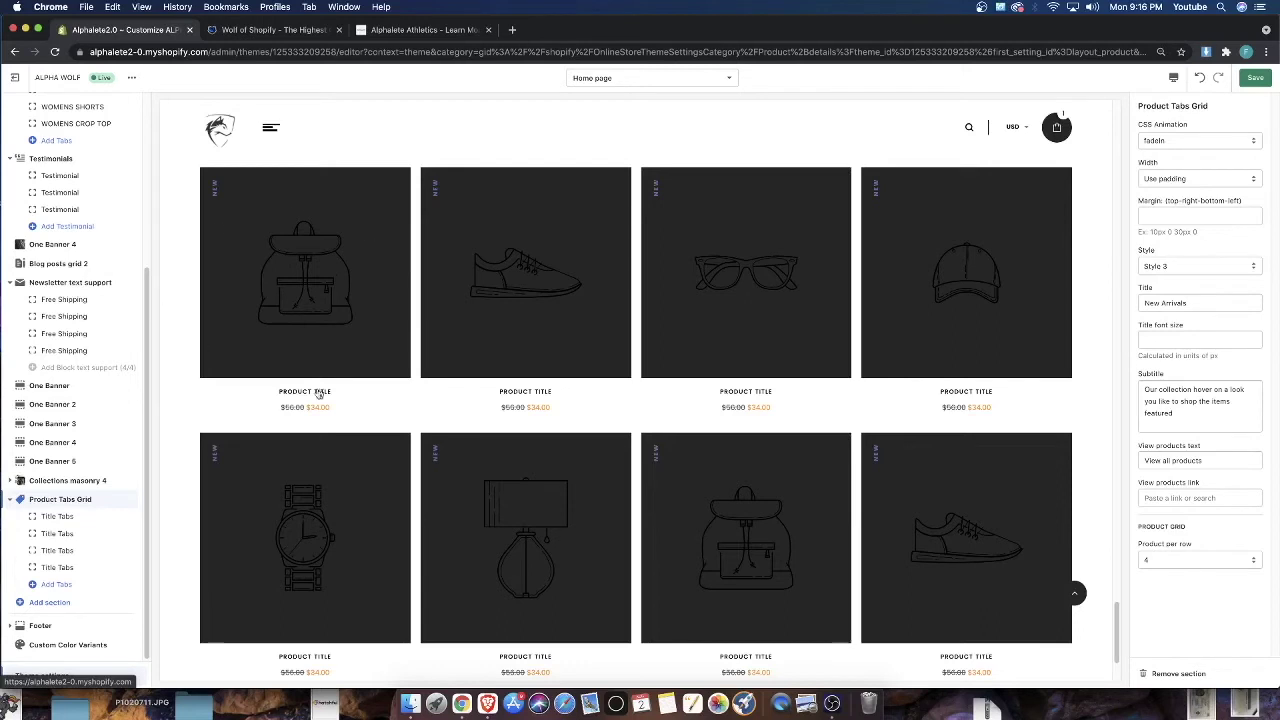
{"action": "left_click", "coordinate": [1258, 78]}
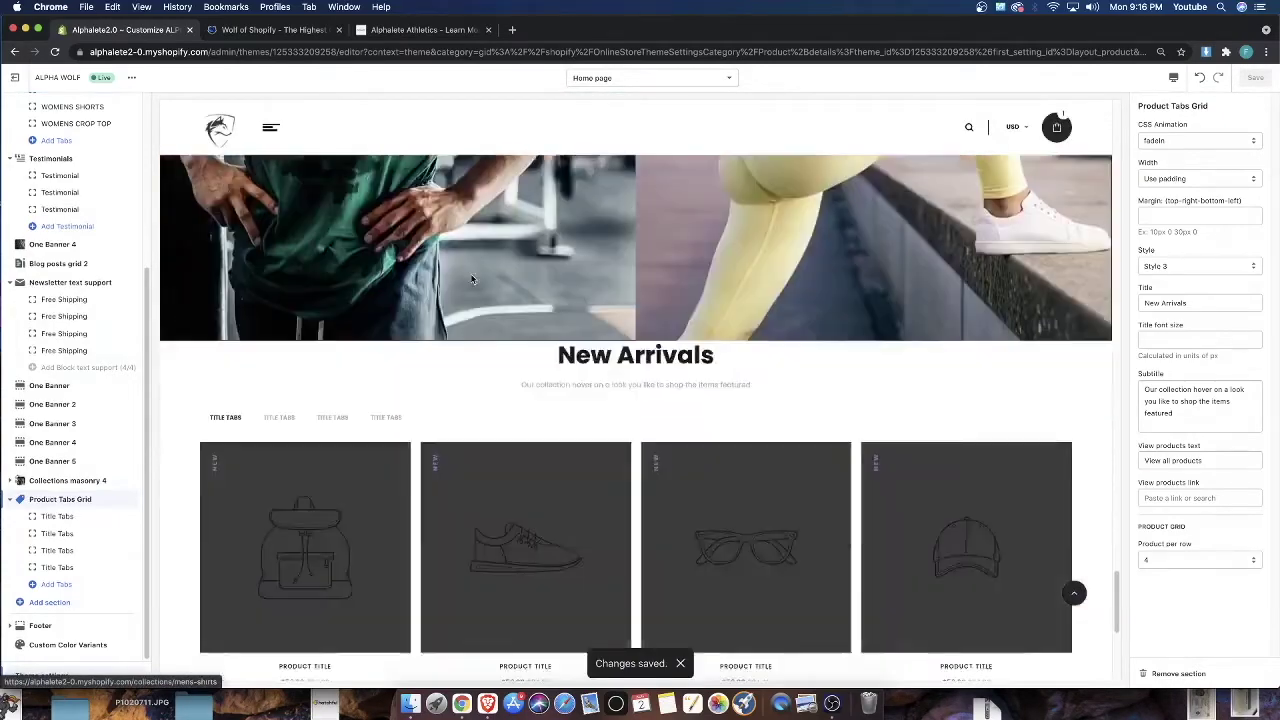
{"action": "scroll", "coordinate": [420, 263], "scroll_direction": "up", "scroll_amount": 3}
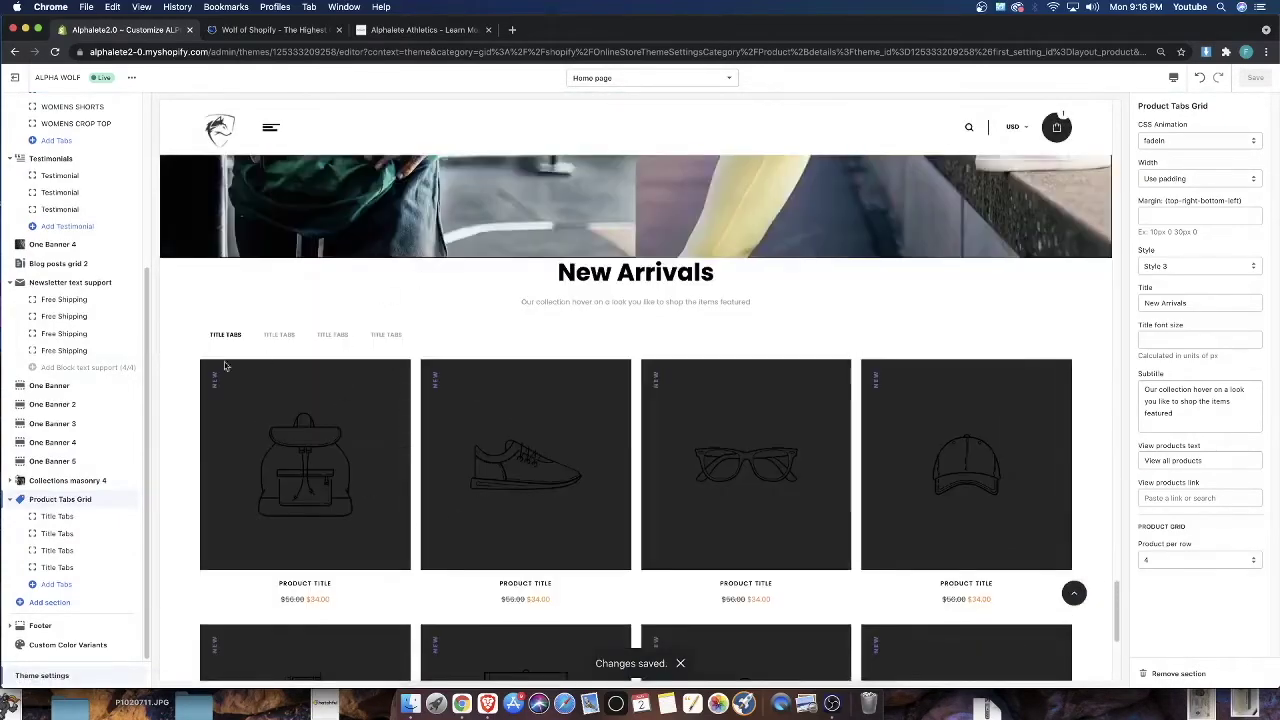
{"action": "scroll", "coordinate": [169, 347], "scroll_direction": "down", "scroll_amount": 1}
Leave the theme editor and open the Home page collection in the store's product collections
{"action": "left_click", "coordinate": [16, 77]}
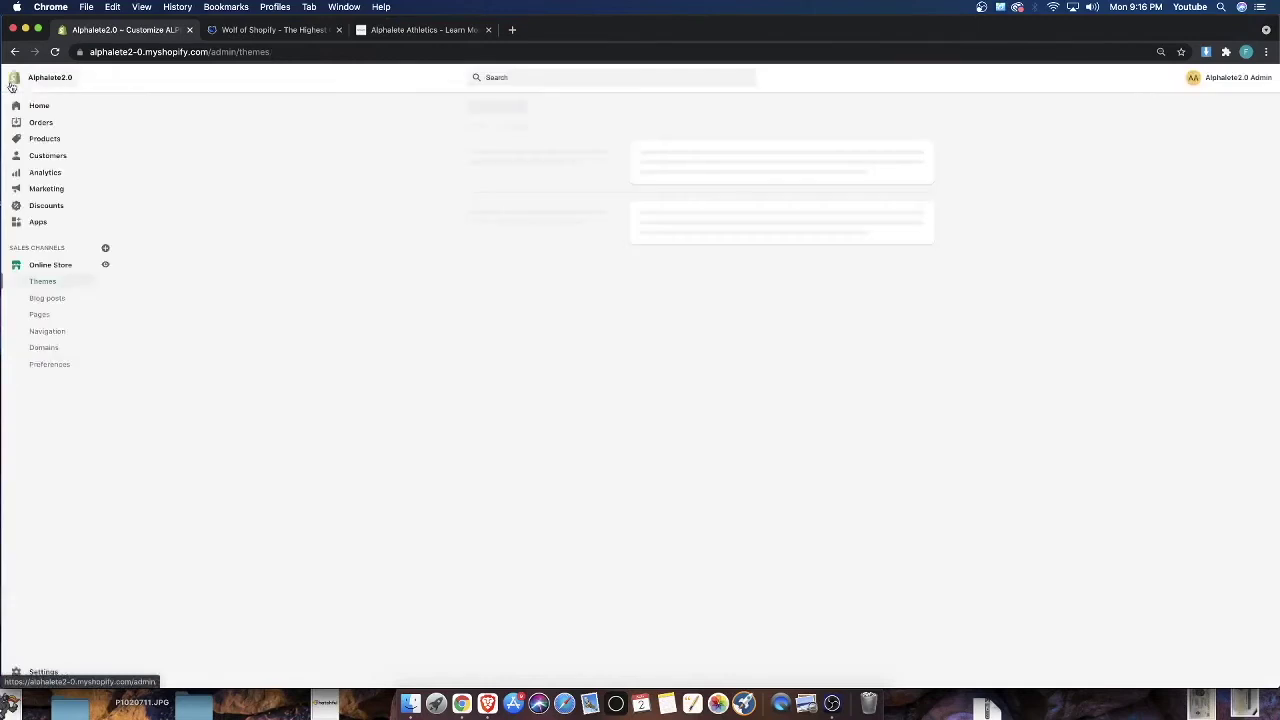
{"action": "left_click", "coordinate": [43, 140]}
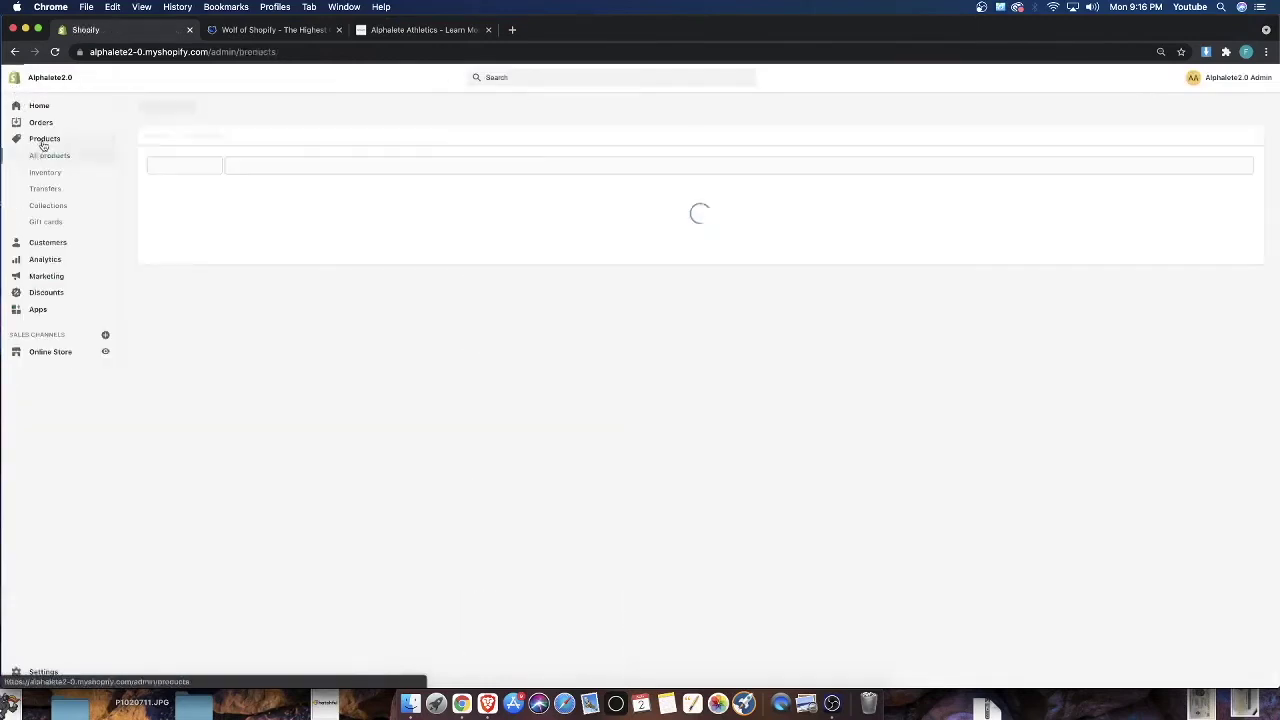
{"action": "left_click", "coordinate": [48, 206]}
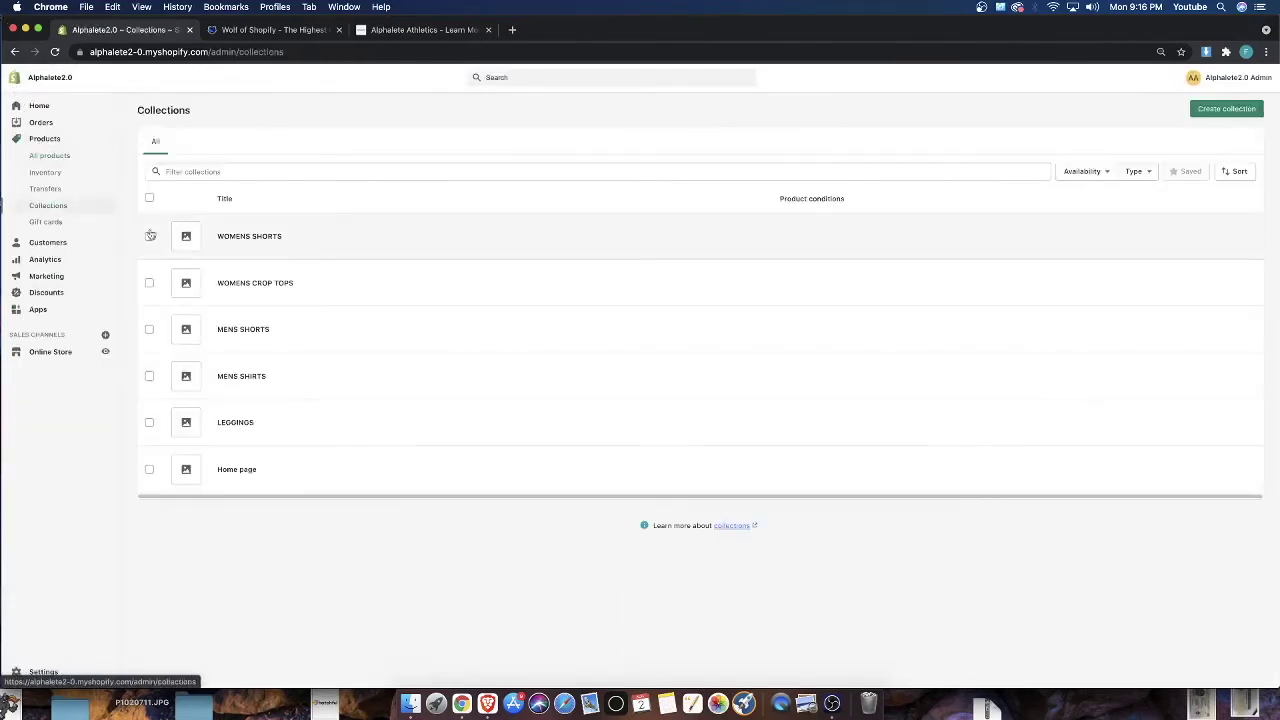
{"action": "left_click", "coordinate": [222, 472]}
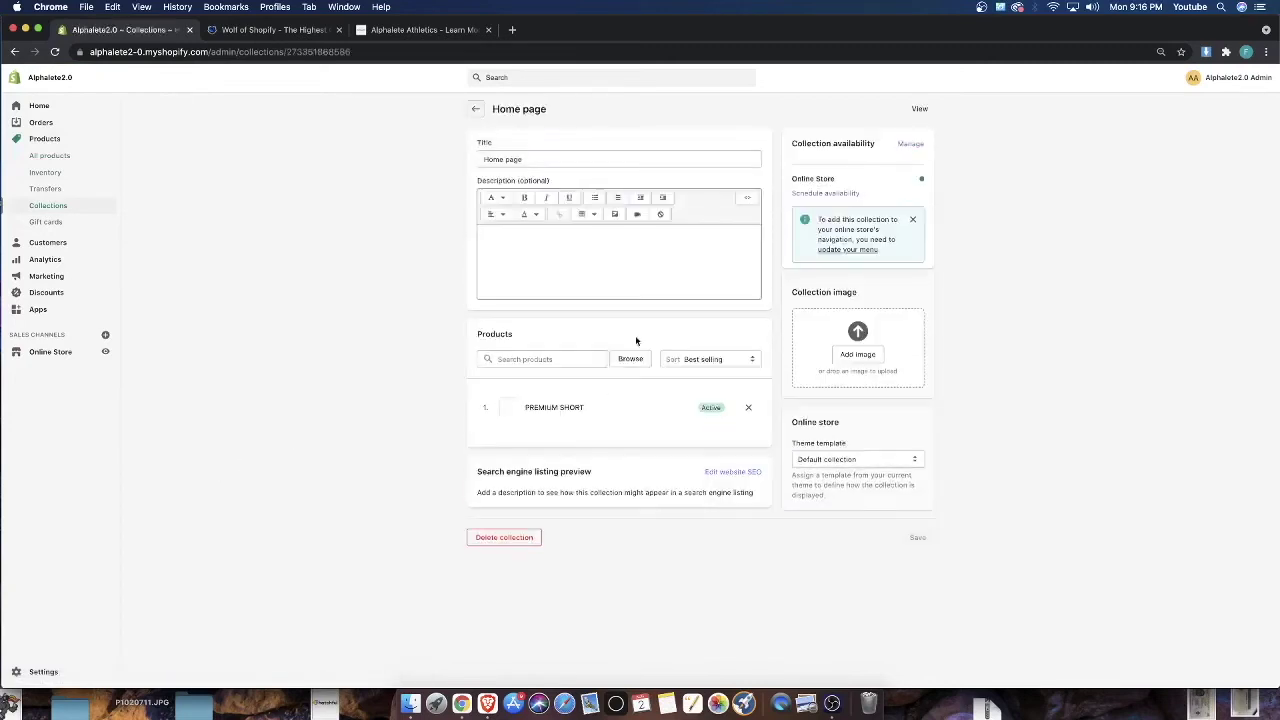
Select the four Amplify Leggings and the second and third Premium Shorts as products for the Home page collection
{"action": "left_click", "coordinate": [580, 359]}
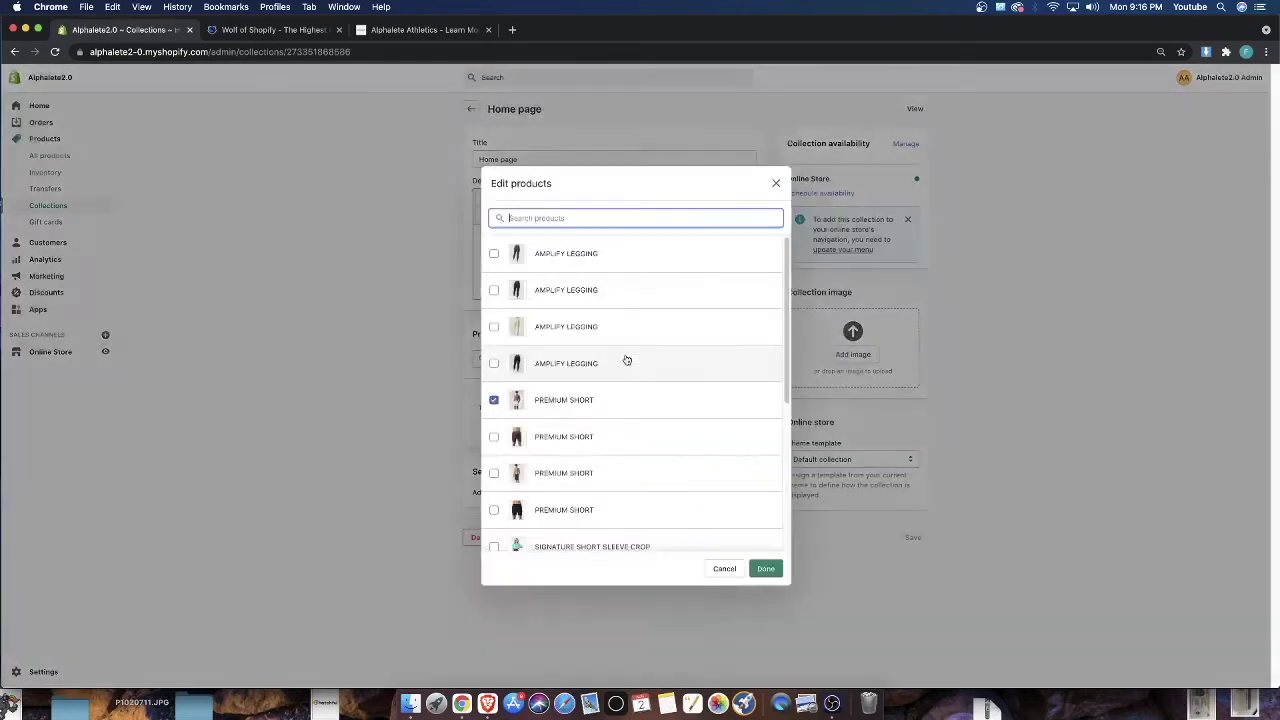
{"action": "left_click", "coordinate": [520, 255]}
{"action": "left_click", "coordinate": [520, 292]}
{"action": "left_click", "coordinate": [521, 340]}
{"action": "left_click", "coordinate": [525, 363]}
{"action": "left_click", "coordinate": [531, 471]}
{"action": "left_click", "coordinate": [532, 439]}
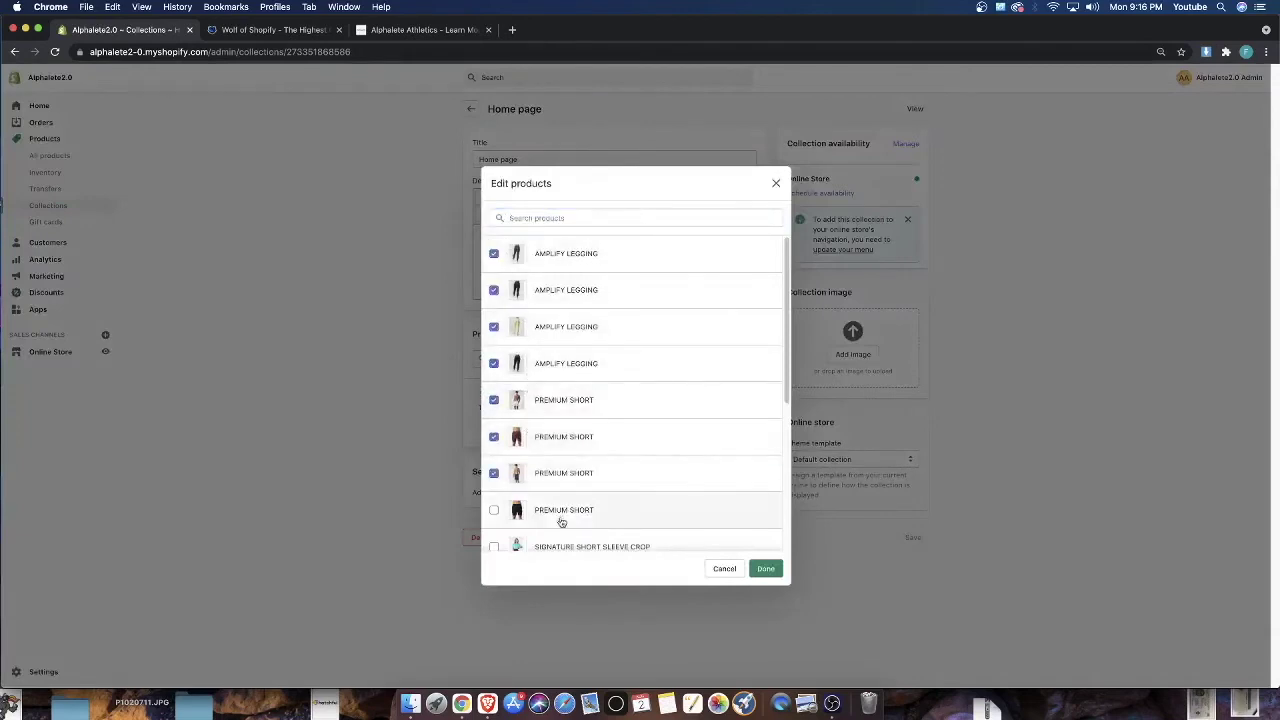
Add the remaining Premium Short, Signature Short Sleeve Crops, Surface Power Shorts and Waffle Knit Scoop Tees, and confirm the collection's product selection
{"action": "scroll", "coordinate": [561, 509], "scroll_direction": "down", "scroll_amount": 2}
{"action": "left_click", "coordinate": [558, 490]}
{"action": "left_click", "coordinate": [551, 462]}
{"action": "left_click", "coordinate": [563, 524]}
{"action": "scroll", "coordinate": [555, 457], "scroll_direction": "down", "scroll_amount": 2}
{"action": "scroll", "coordinate": [555, 457], "scroll_direction": "down", "scroll_amount": 1}
{"action": "left_click", "coordinate": [560, 459]}
{"action": "left_click", "coordinate": [560, 422]}
{"action": "left_click", "coordinate": [563, 385]}
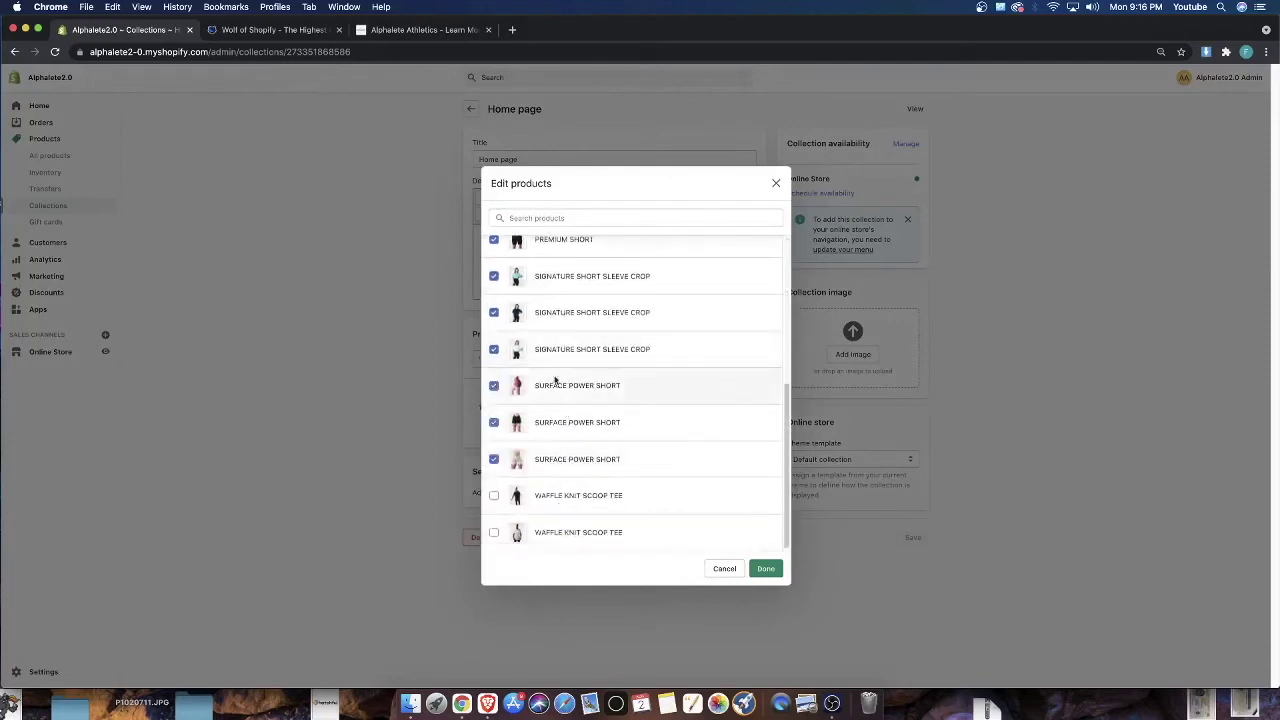
{"action": "left_click", "coordinate": [776, 569]}
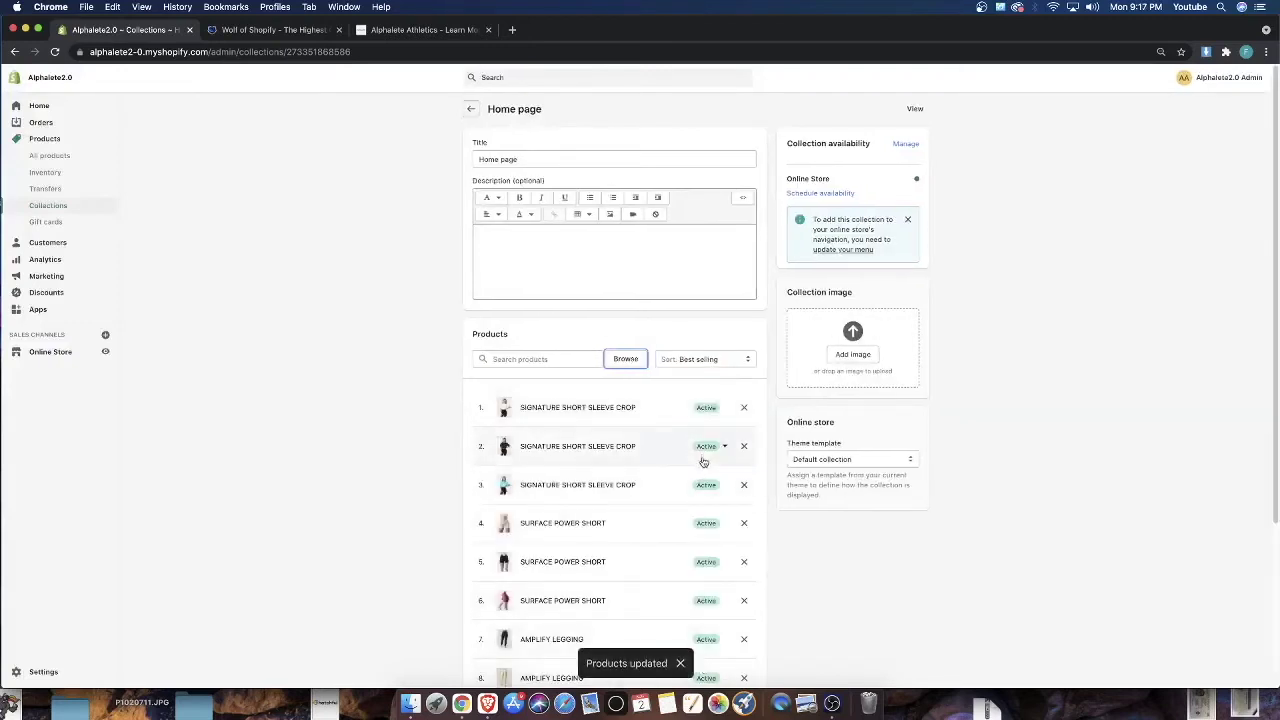
Set the collection's product sorting to Manually and move the yellow Amplify Legging to first place
{"action": "left_click", "coordinate": [702, 359]}
{"action": "left_click", "coordinate": [684, 428]}
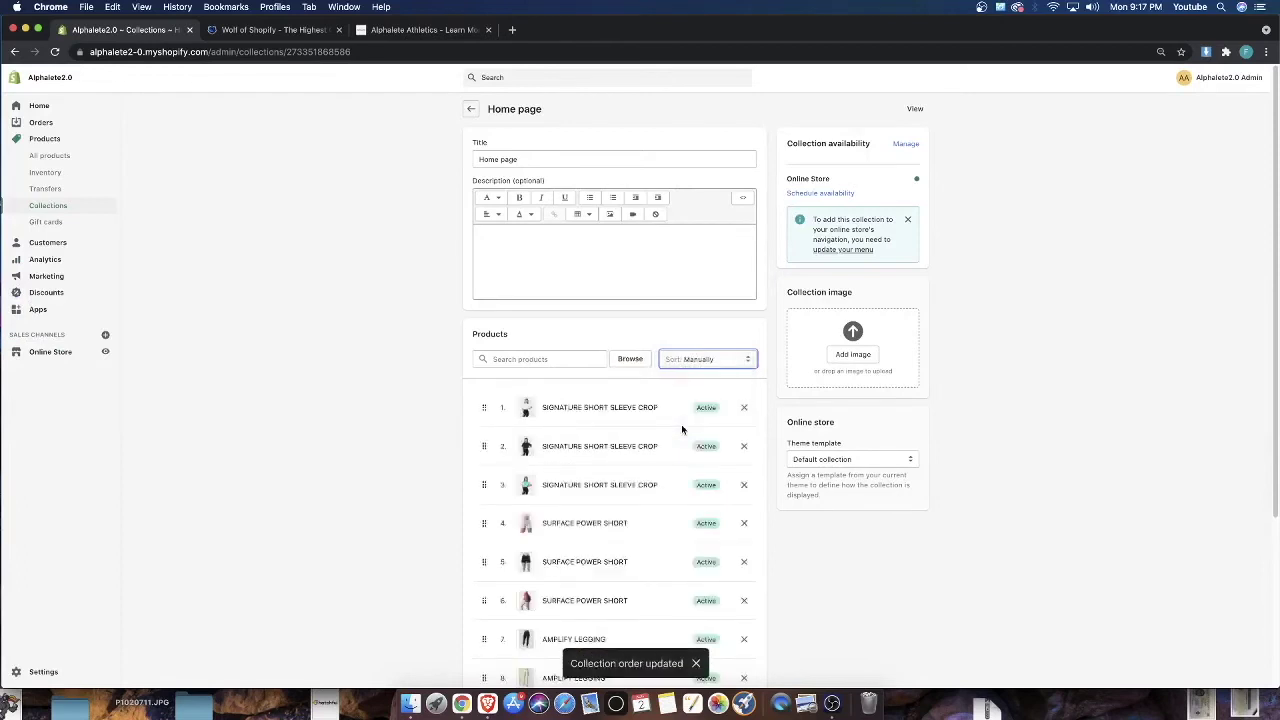
{"action": "scroll", "coordinate": [600, 432], "scroll_direction": "down", "scroll_amount": 1}
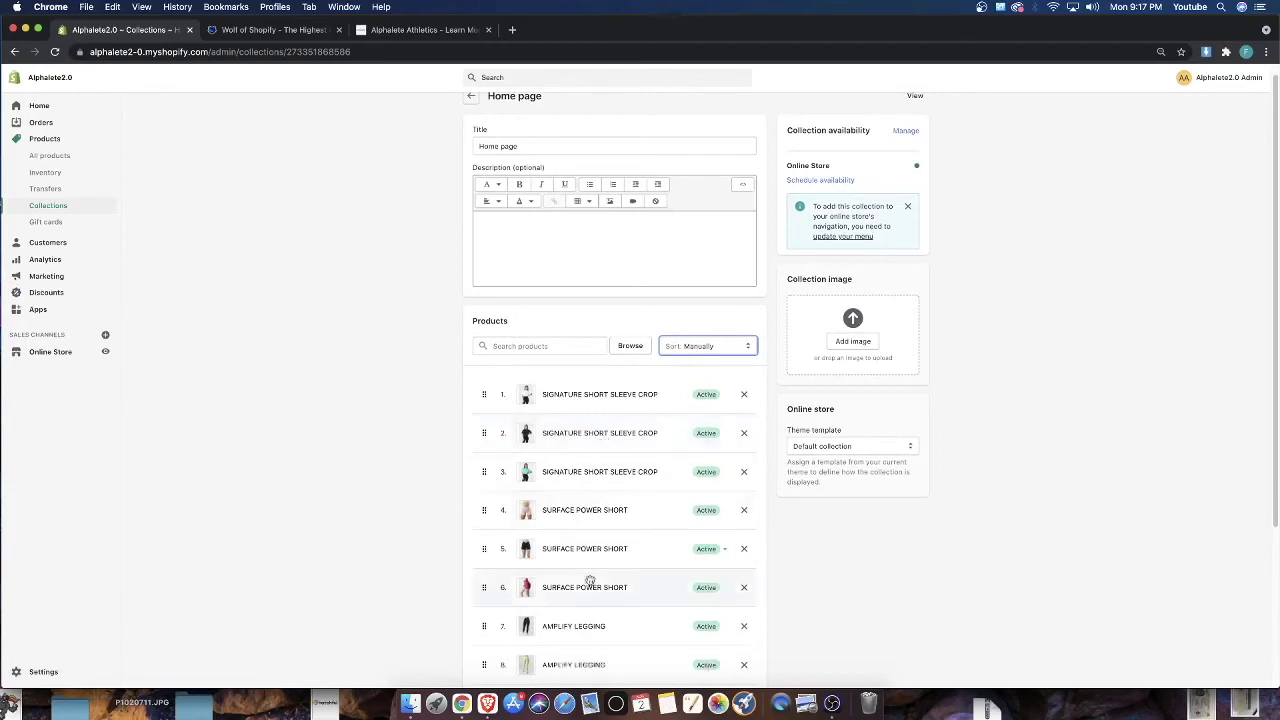
{"action": "left_click_drag", "start_coordinate": [484, 664], "coordinate": [490, 400]}
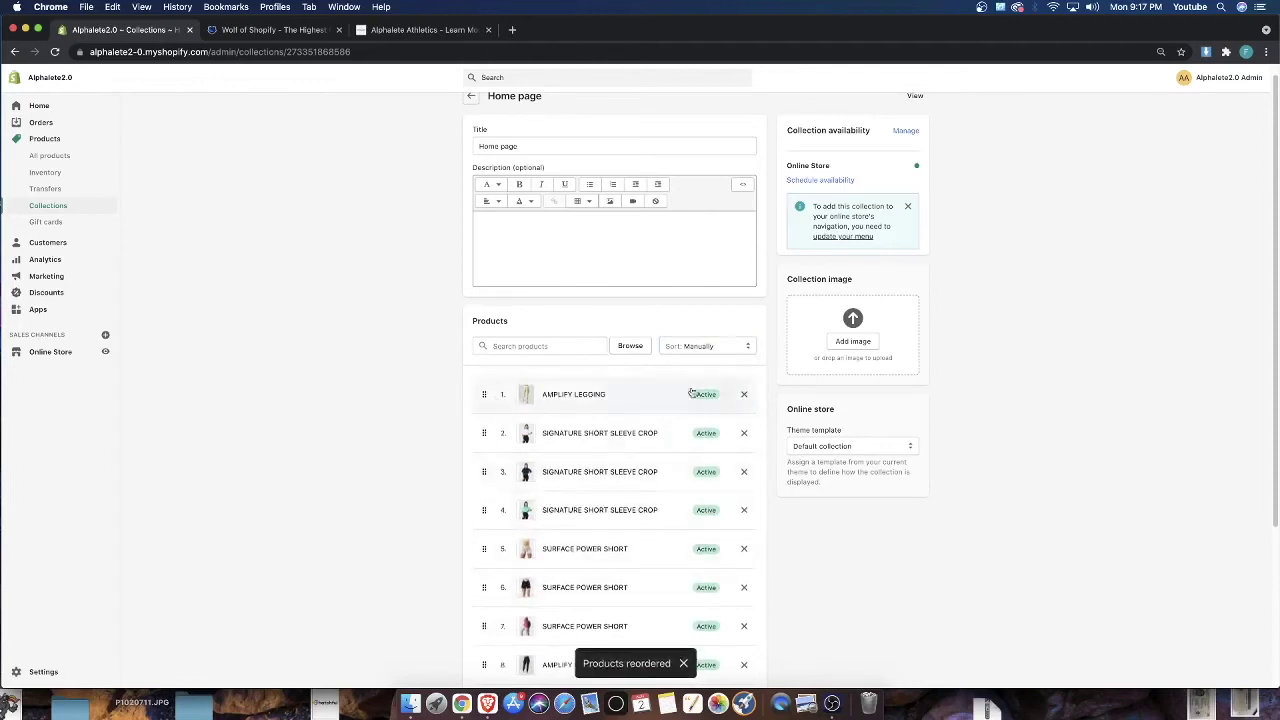
Show all products in the collection, then move the grey Waffle Knit Scoop Tee to second place and the beige Surface Power Short to third
{"action": "scroll", "coordinate": [484, 560], "scroll_direction": "down", "scroll_amount": 3}
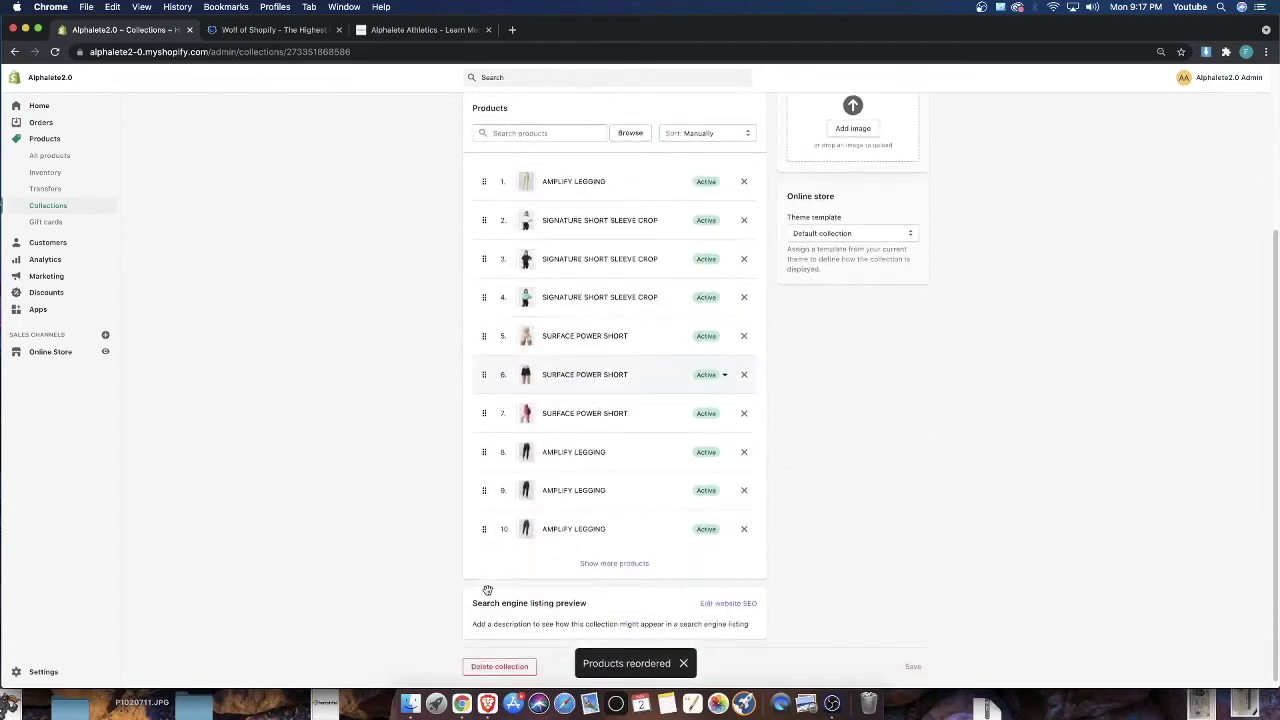
{"action": "left_click", "coordinate": [632, 565]}
{"action": "scroll", "coordinate": [627, 569], "scroll_direction": "down", "scroll_amount": 1}
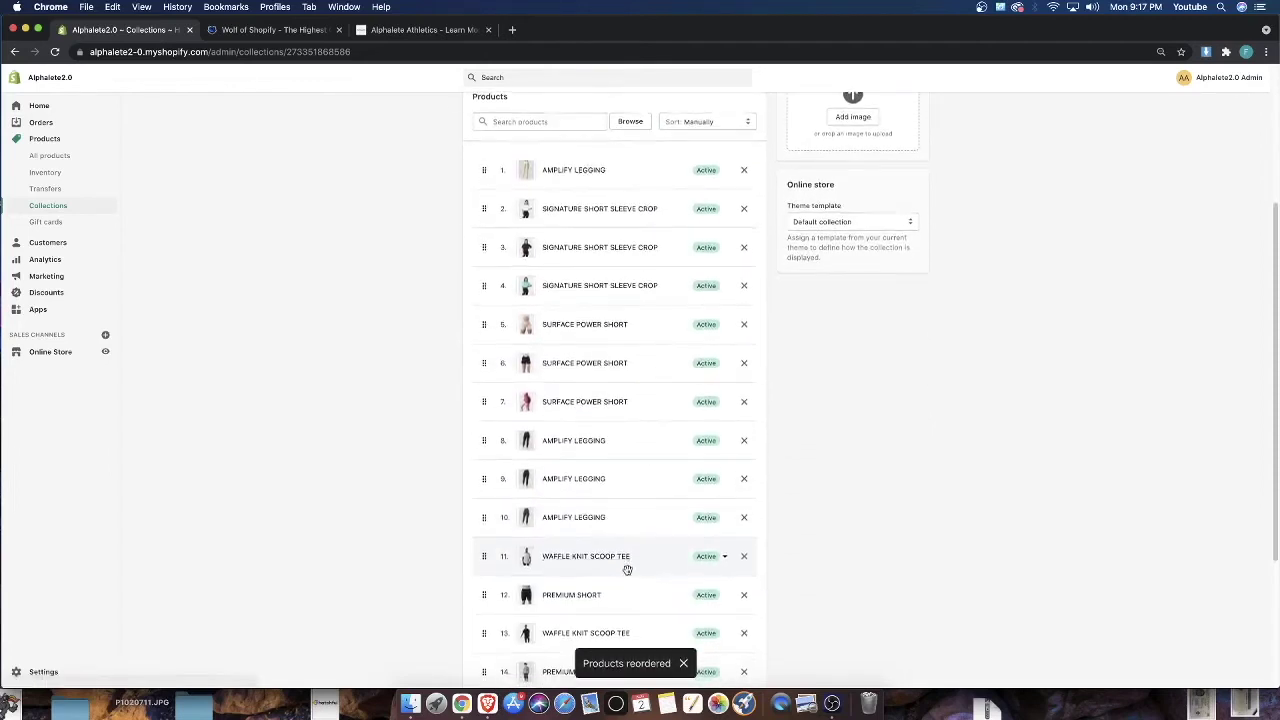
{"action": "scroll", "coordinate": [627, 569], "scroll_direction": "up", "scroll_amount": 2}
{"action": "left_click_drag", "start_coordinate": [484, 658], "coordinate": [505, 305]}
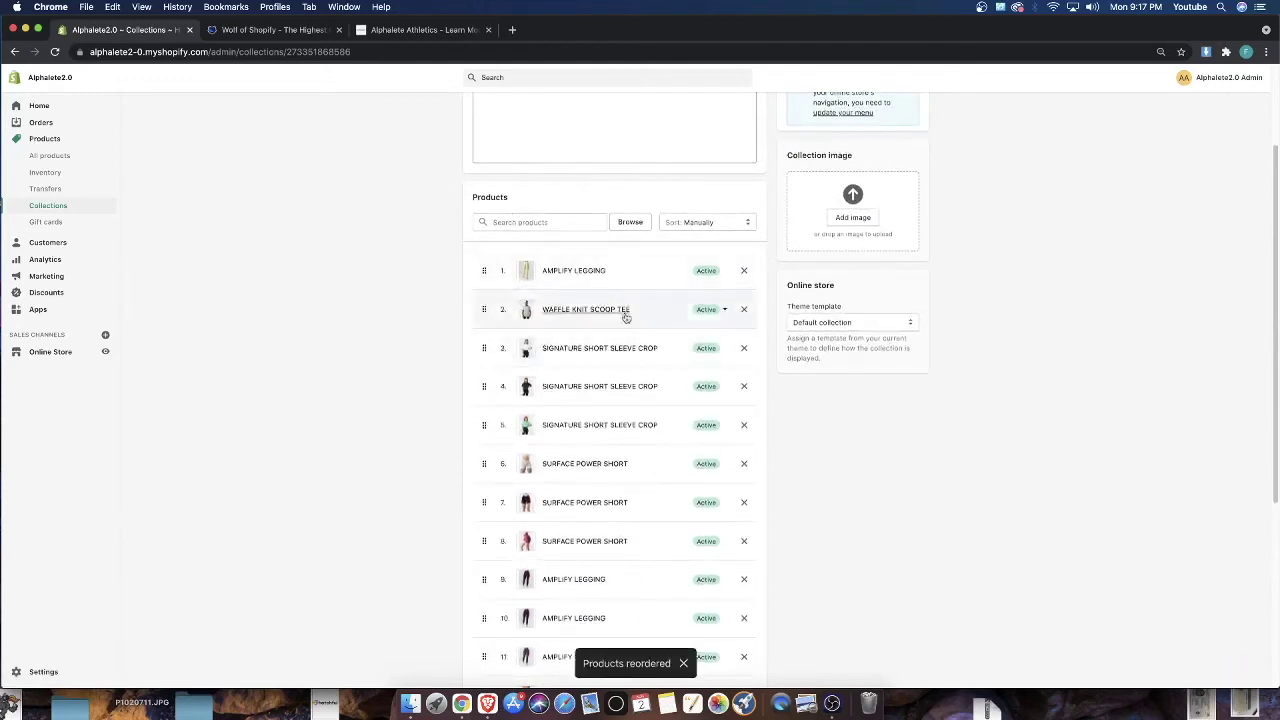
{"action": "scroll", "coordinate": [597, 611], "scroll_direction": "down", "scroll_amount": 5}
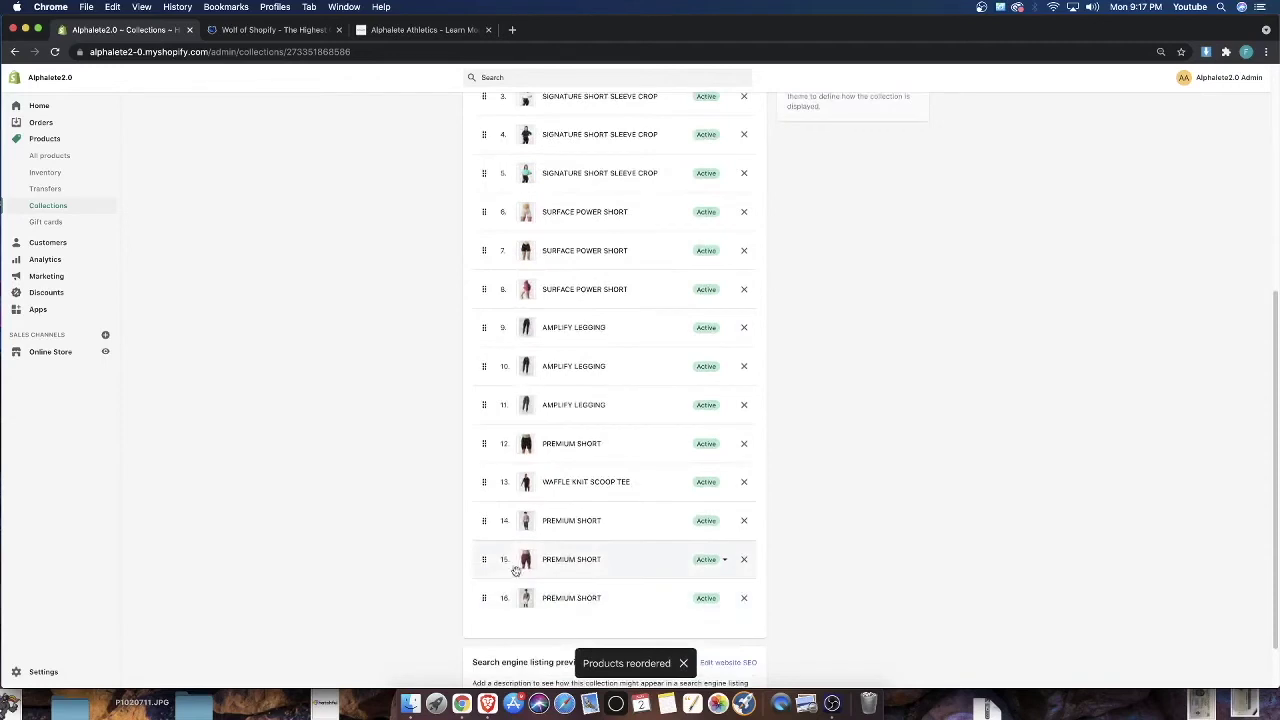
{"action": "scroll", "coordinate": [505, 536], "scroll_direction": "up", "scroll_amount": 5}
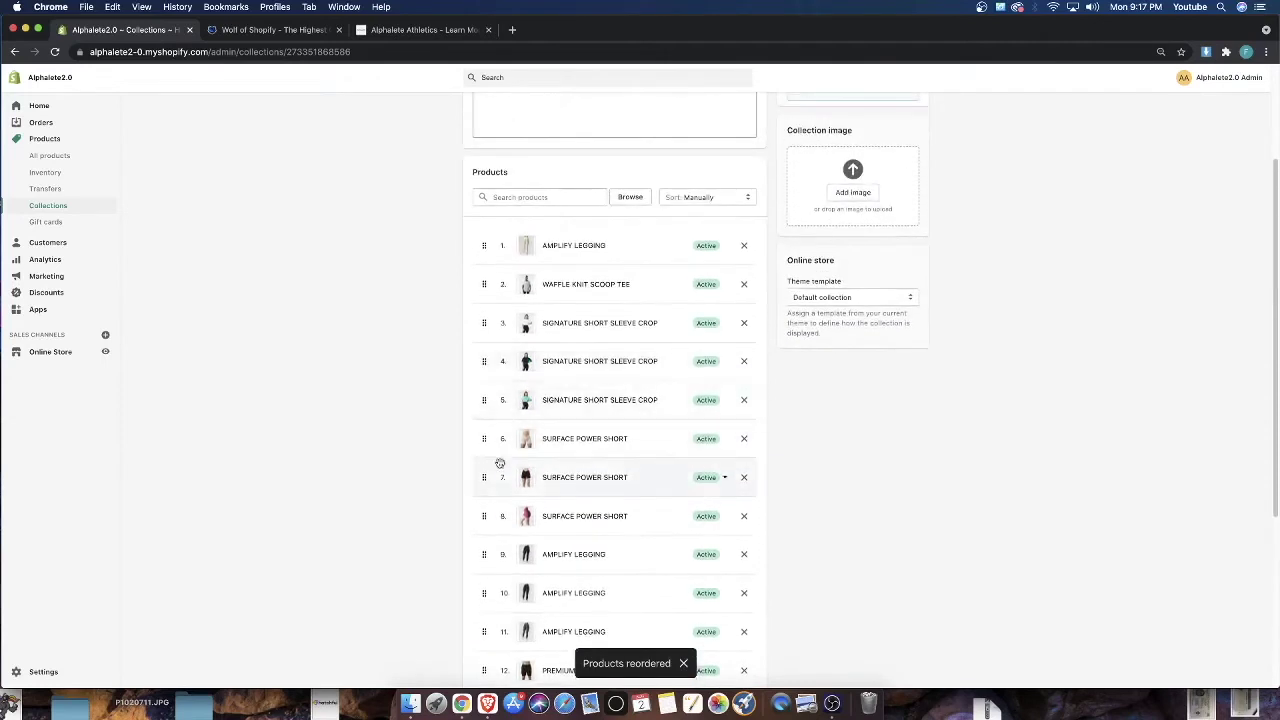
{"action": "left_click_drag", "start_coordinate": [493, 443], "coordinate": [494, 323]}
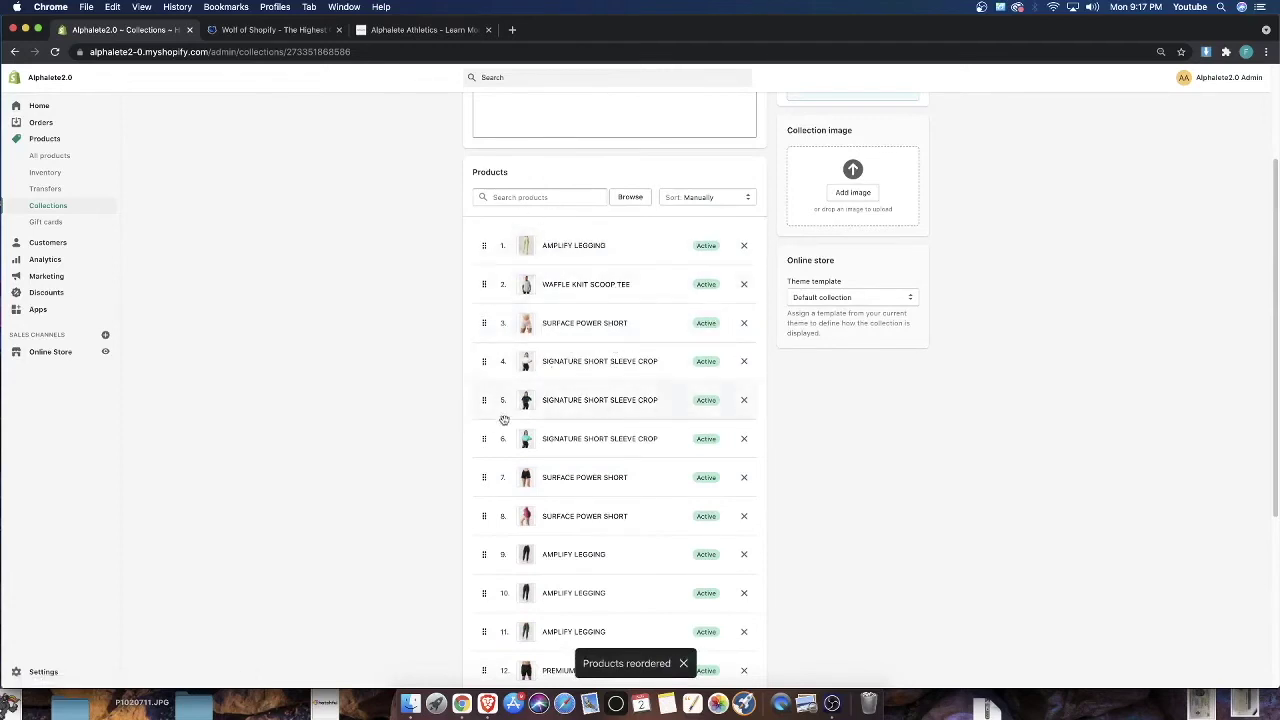
Move the black Waffle Knit Scoop Tee to fourth place and the black Surface Power Short to fifth in the collection
{"action": "scroll", "coordinate": [490, 565], "scroll_direction": "down", "scroll_amount": 5}
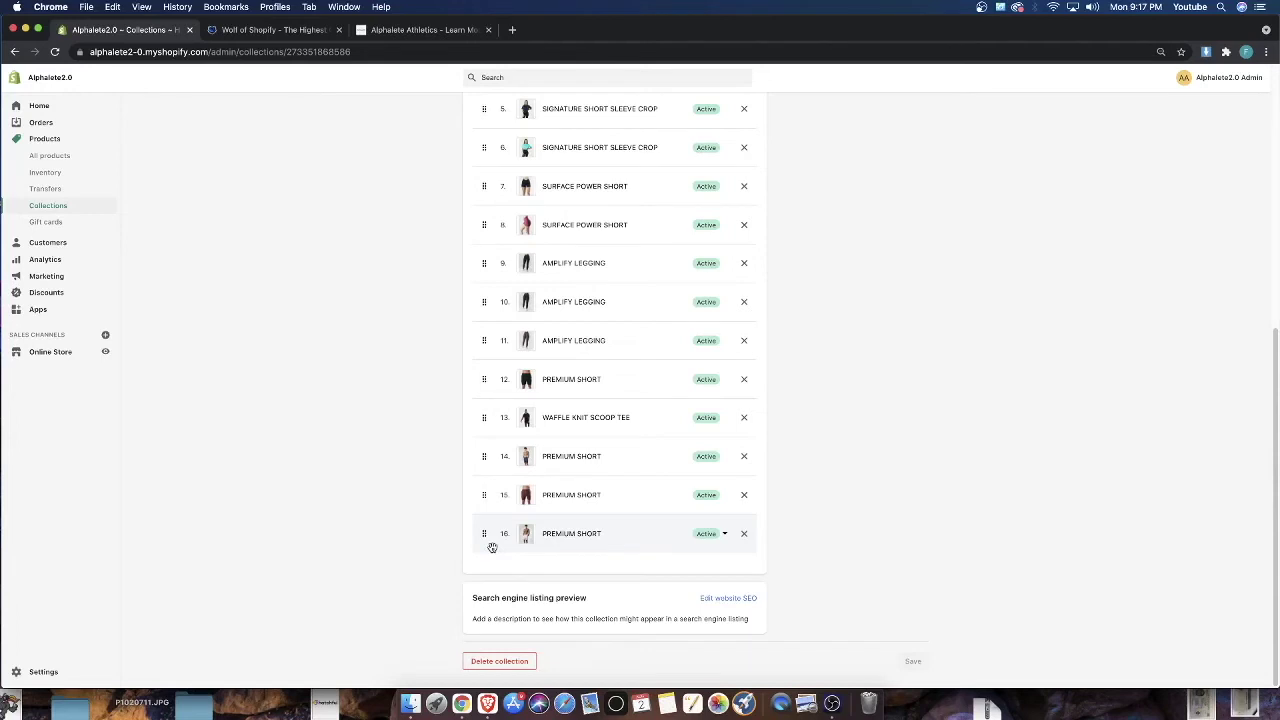
{"action": "scroll", "coordinate": [496, 522], "scroll_direction": "up", "scroll_amount": 7}
{"action": "scroll", "coordinate": [491, 510], "scroll_direction": "down", "scroll_amount": 2}
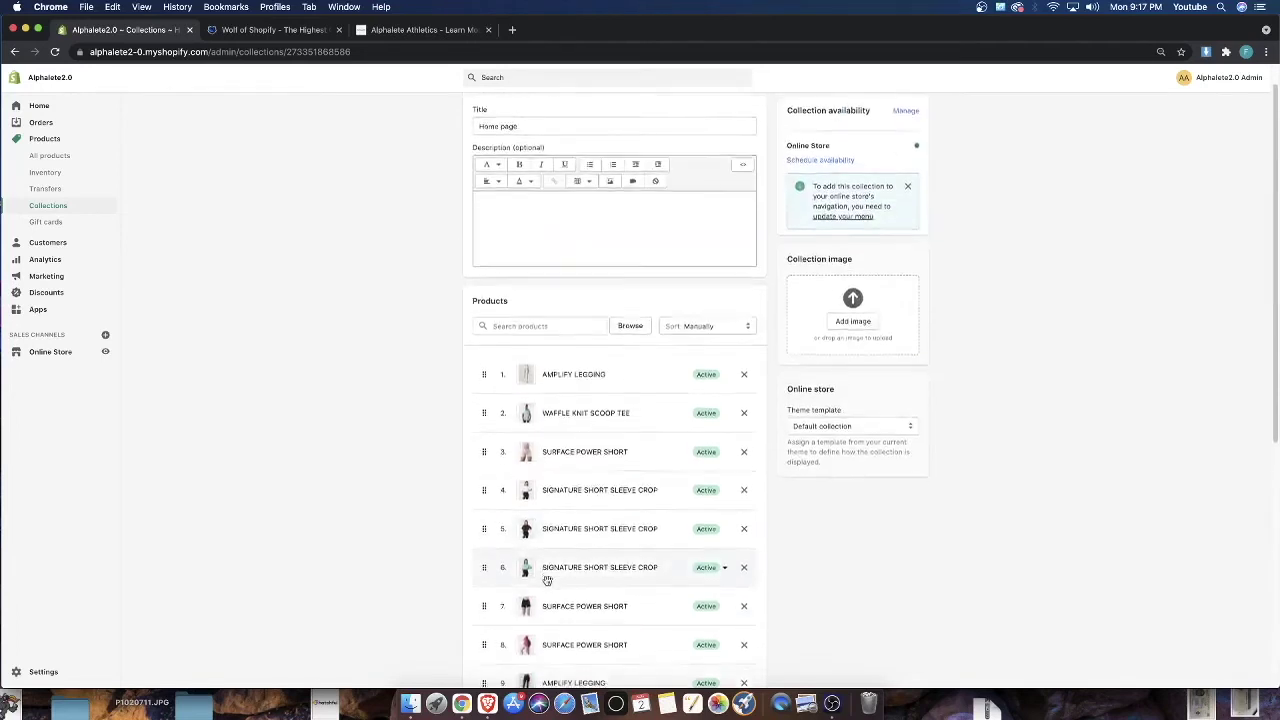
{"action": "left_click_drag", "start_coordinate": [478, 507], "coordinate": [489, 386]}
{"action": "scroll", "coordinate": [559, 552], "scroll_direction": "down", "scroll_amount": 5}
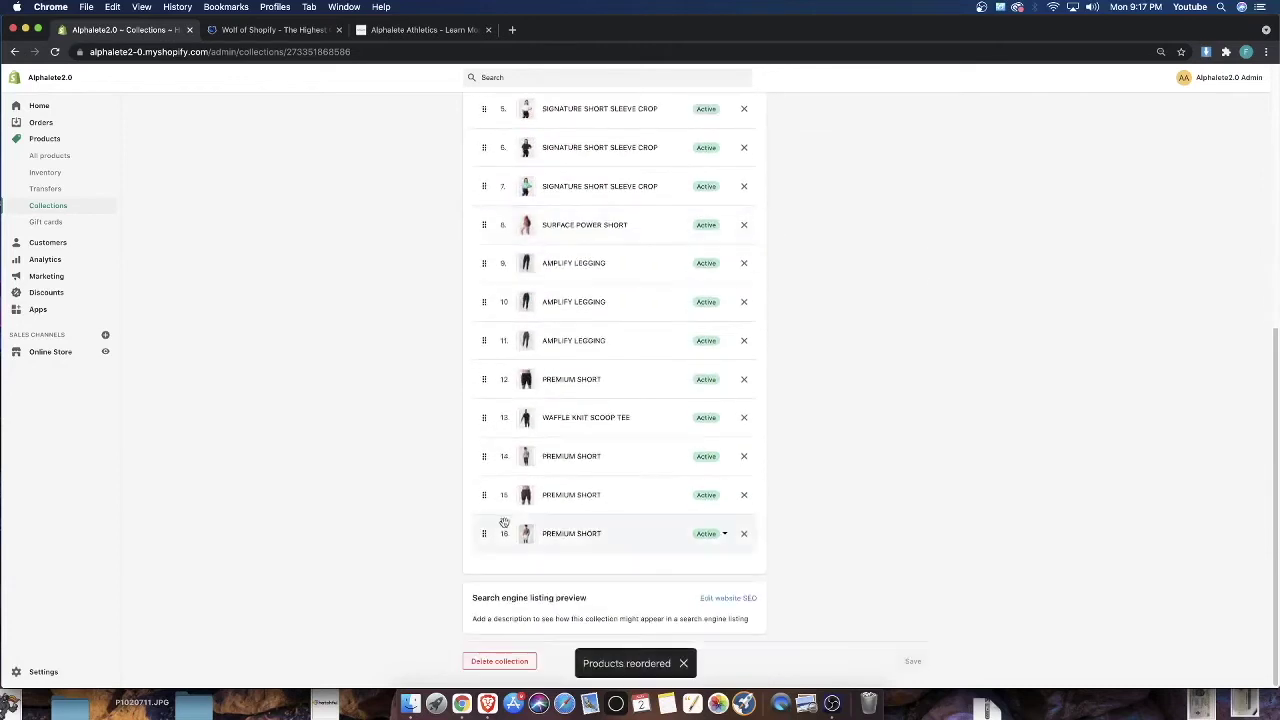
{"action": "left_click_drag", "start_coordinate": [502, 418], "coordinate": [503, 308]}
{"action": "scroll", "coordinate": [503, 411], "scroll_direction": "up", "scroll_amount": 5}
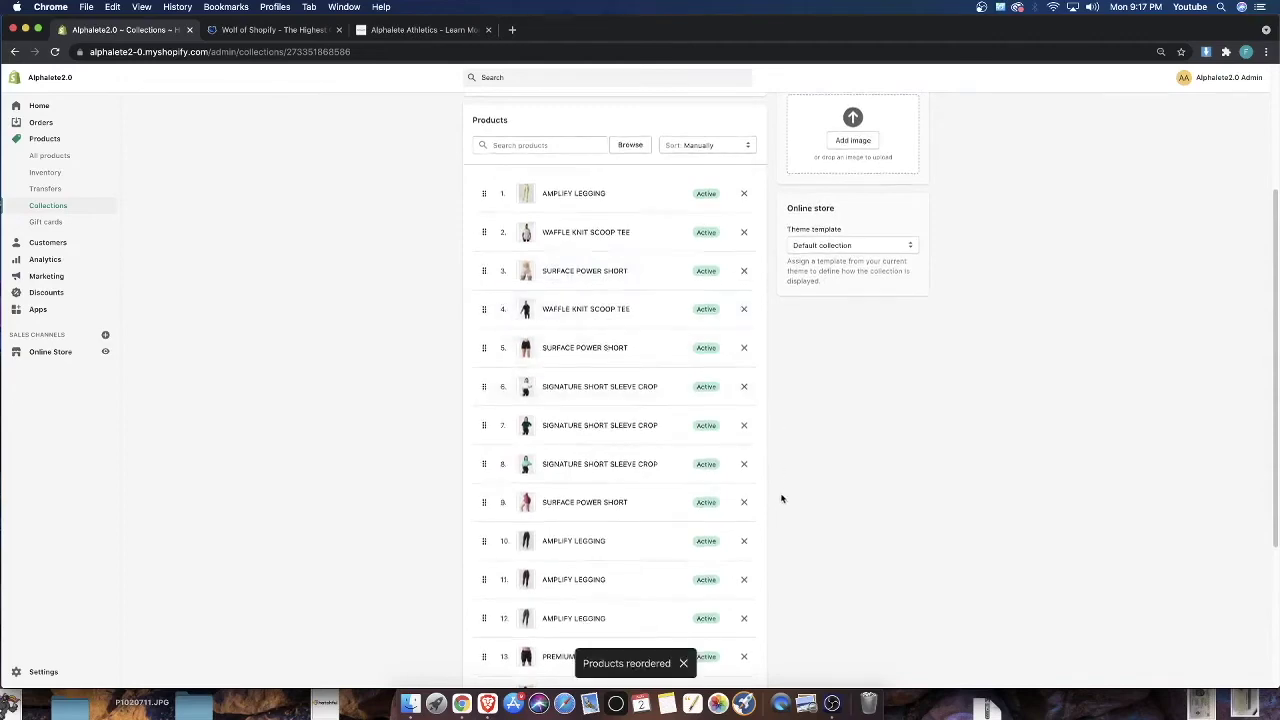
{"action": "scroll", "coordinate": [778, 520], "scroll_direction": "down", "scroll_amount": 5}
{"action": "scroll", "coordinate": [777, 537], "scroll_direction": "up", "scroll_amount": 10}
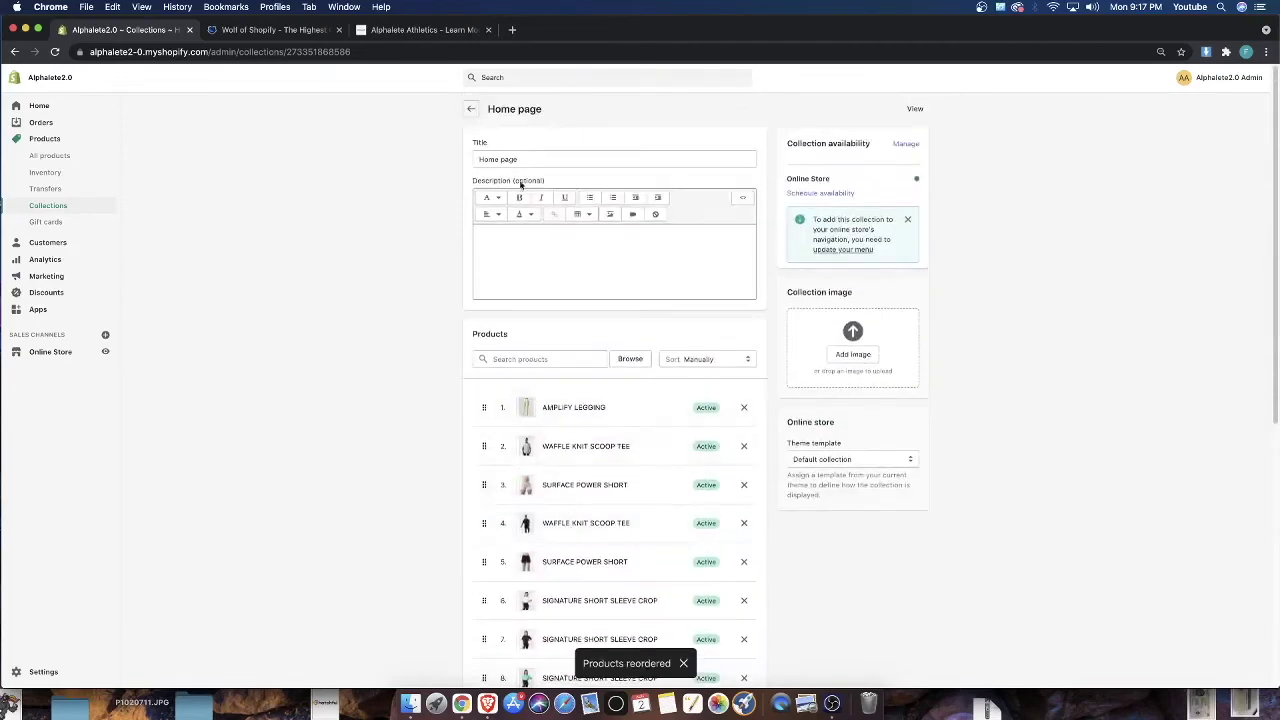
Reopen the ALPHA WOLF theme for customization and bring up the Product Tabs Grid section in the home page preview
{"action": "left_click", "coordinate": [470, 110]}
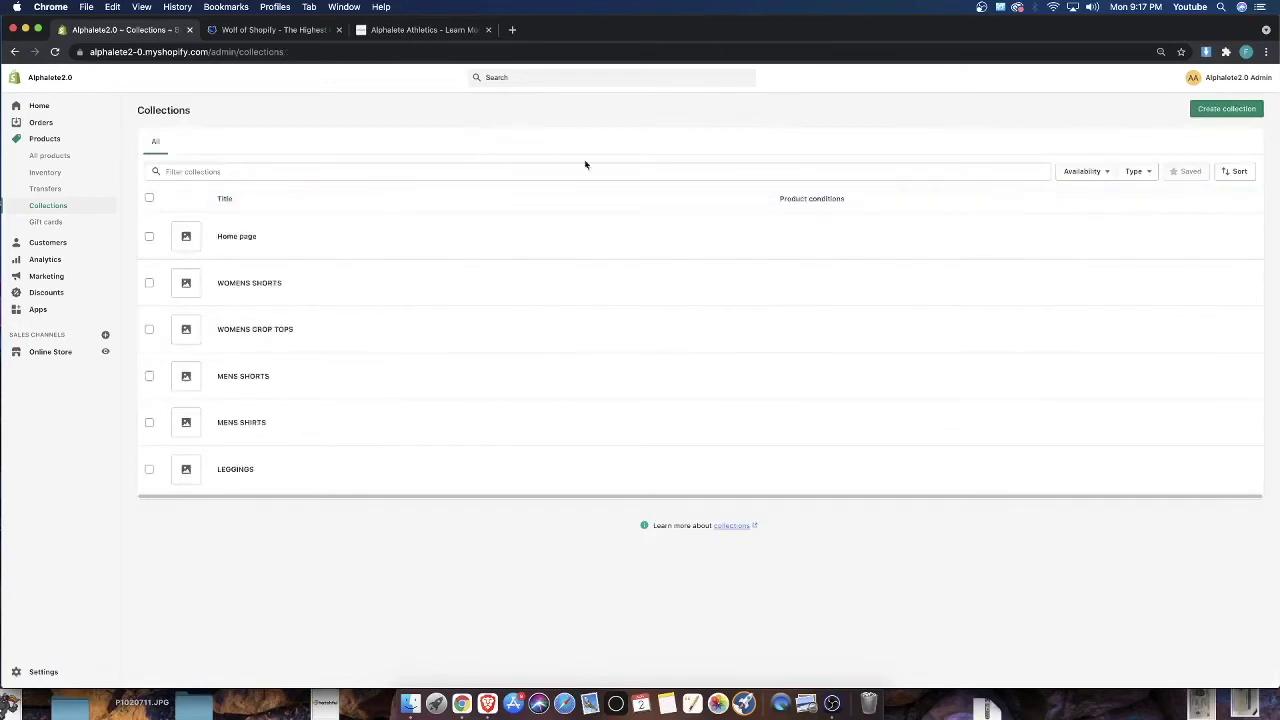
{"action": "left_click", "coordinate": [70, 352]}
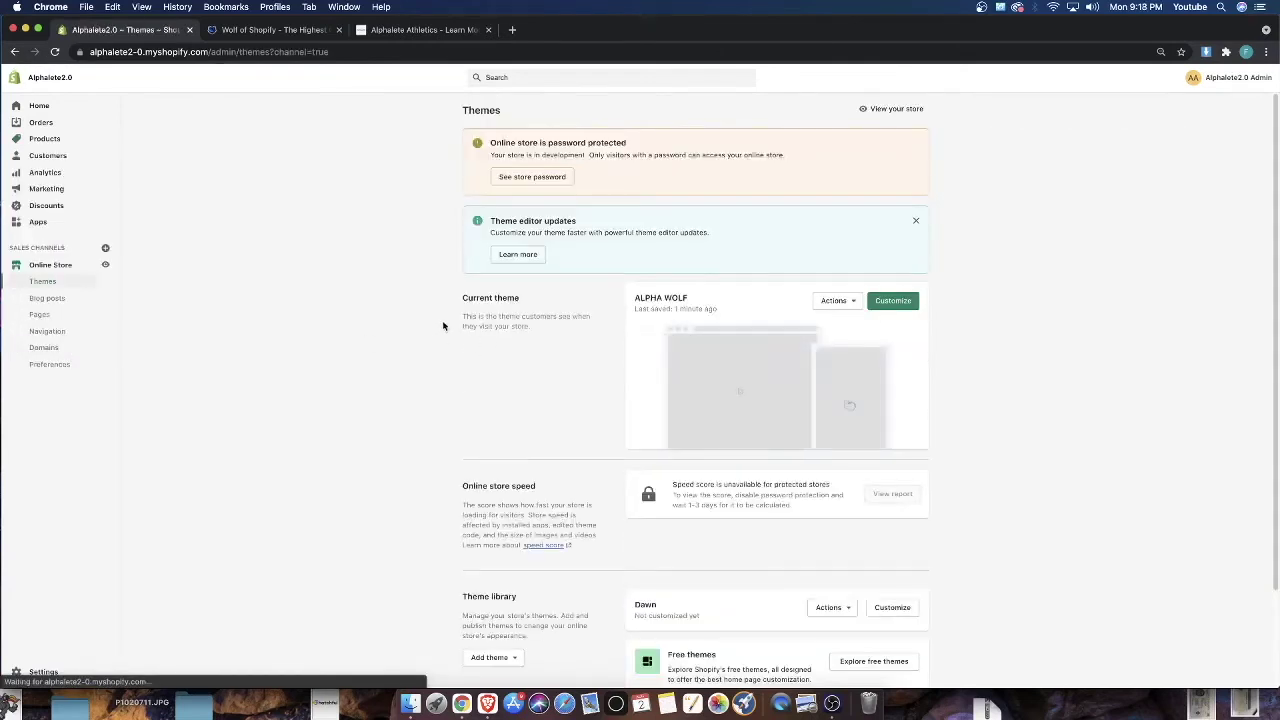
{"action": "left_click", "coordinate": [892, 302]}
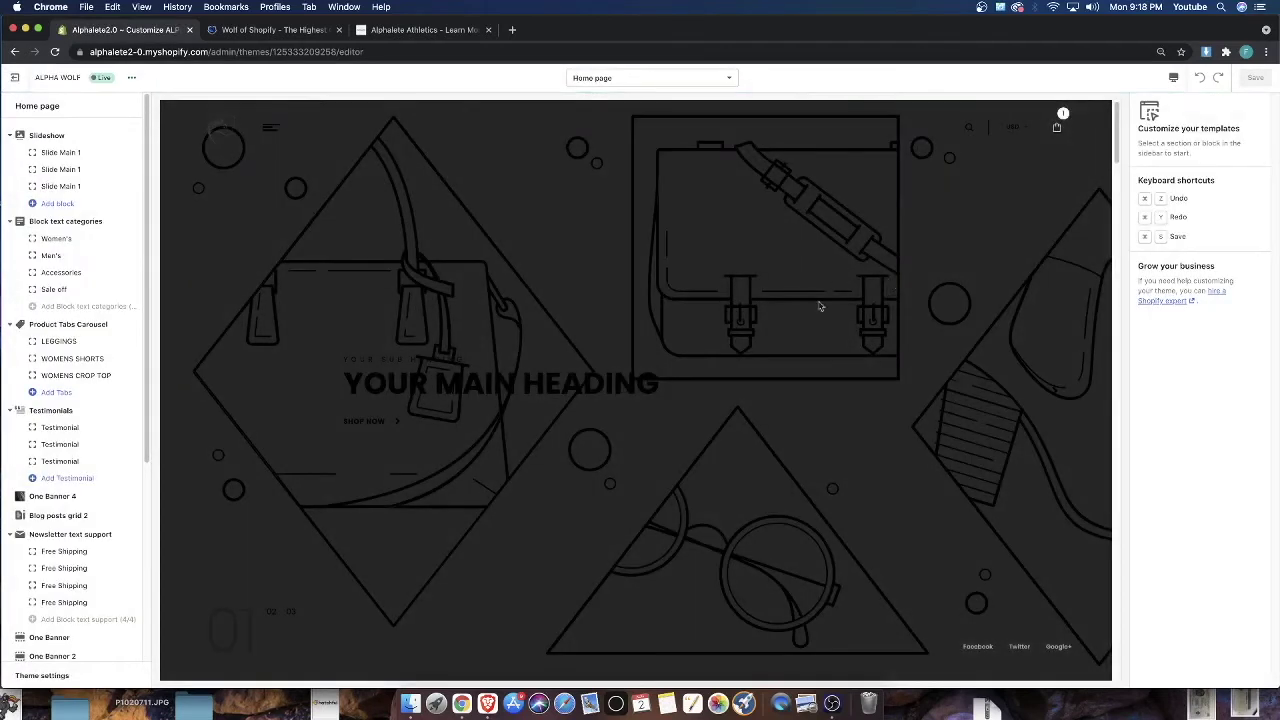
{"action": "scroll", "coordinate": [835, 300], "scroll_direction": "down", "scroll_amount": 10}
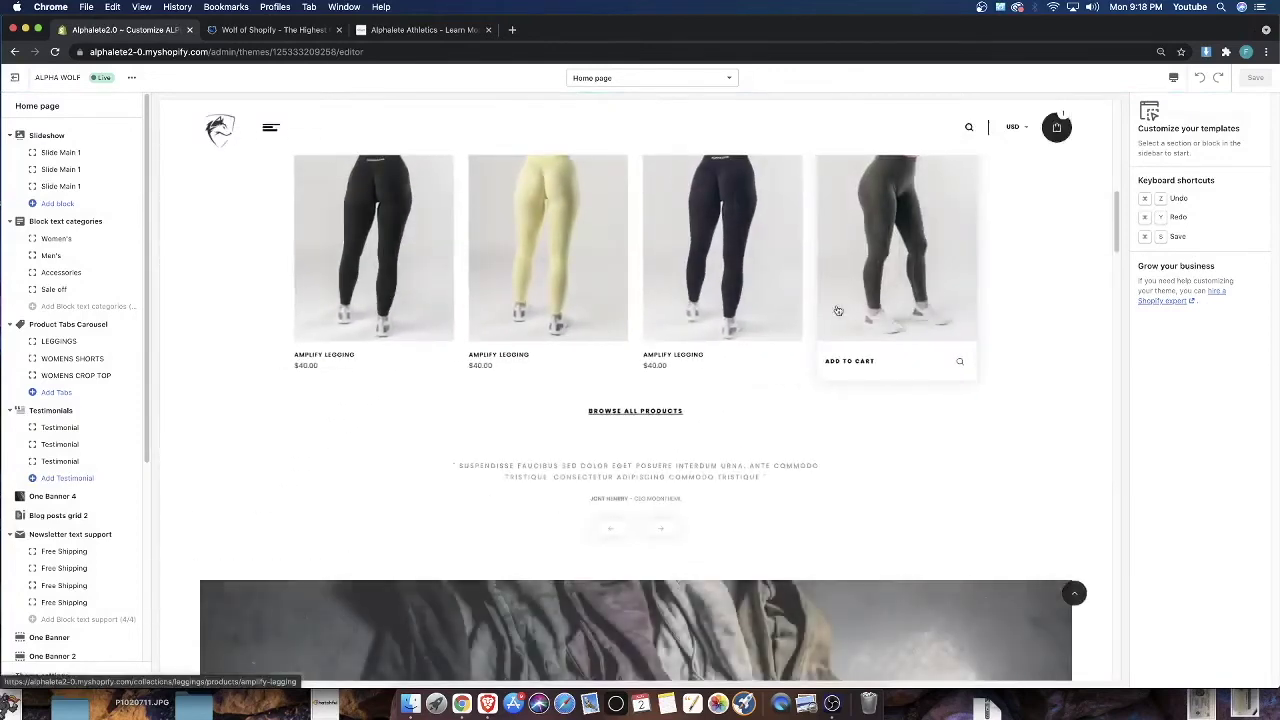
{"action": "scroll", "coordinate": [838, 311], "scroll_direction": "down", "scroll_amount": 8}
{"action": "scroll", "coordinate": [838, 311], "scroll_direction": "down", "scroll_amount": 6}
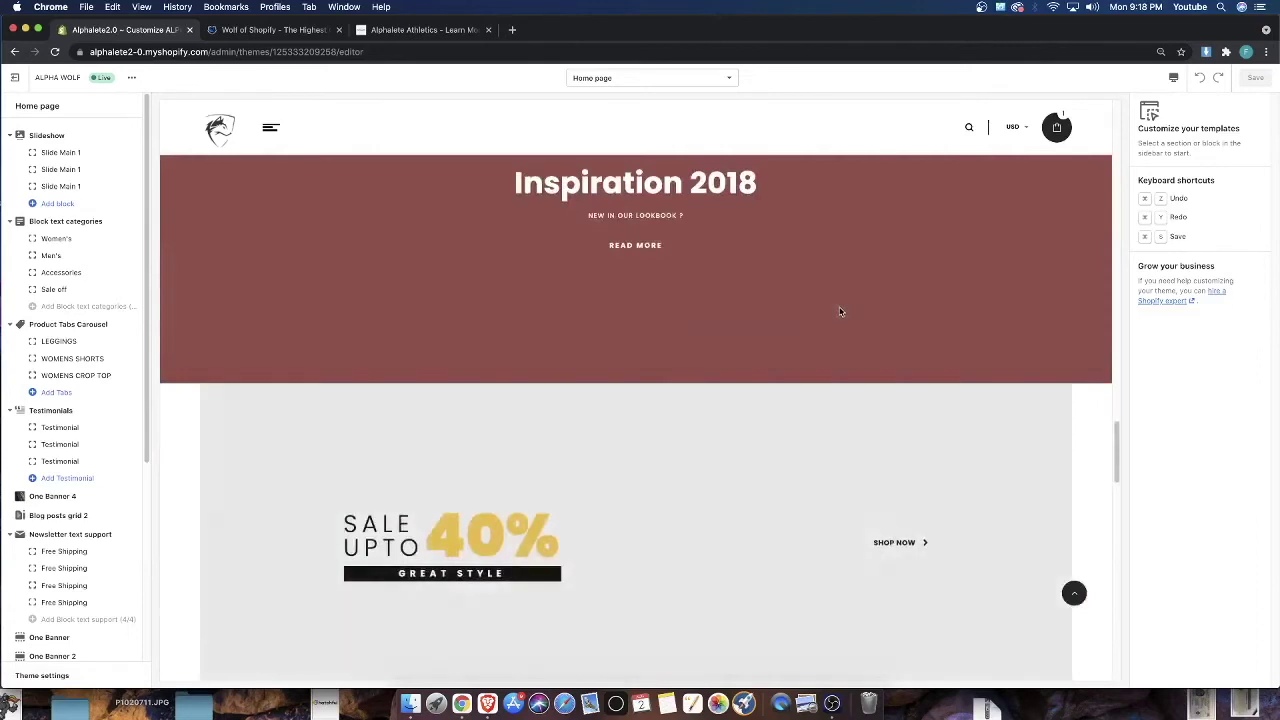
{"action": "scroll", "coordinate": [840, 311], "scroll_direction": "down", "scroll_amount": 8}
{"action": "scroll", "coordinate": [840, 311], "scroll_direction": "down", "scroll_amount": 4}
{"action": "scroll", "coordinate": [840, 312], "scroll_direction": "up", "scroll_amount": 2}
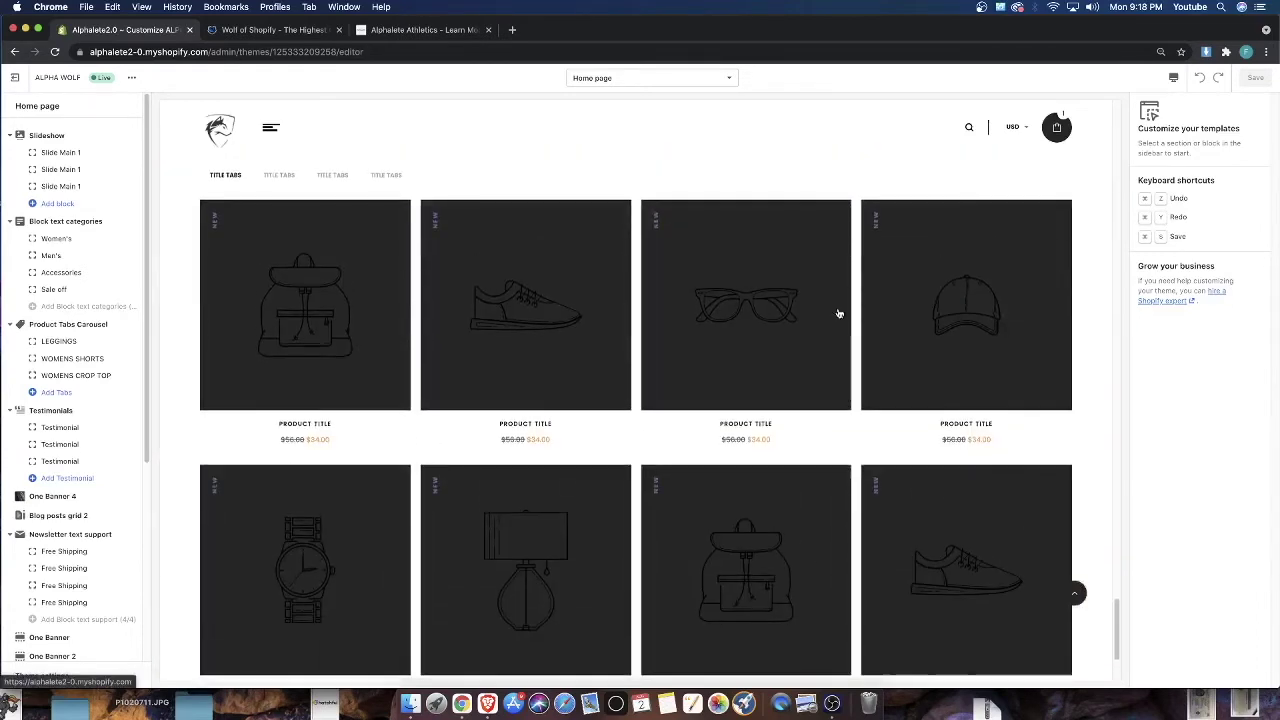
Assign the Home page collection to the first tab of the Product Tabs Grid and save the theme
{"action": "scroll", "coordinate": [839, 314], "scroll_direction": "down", "scroll_amount": 2}
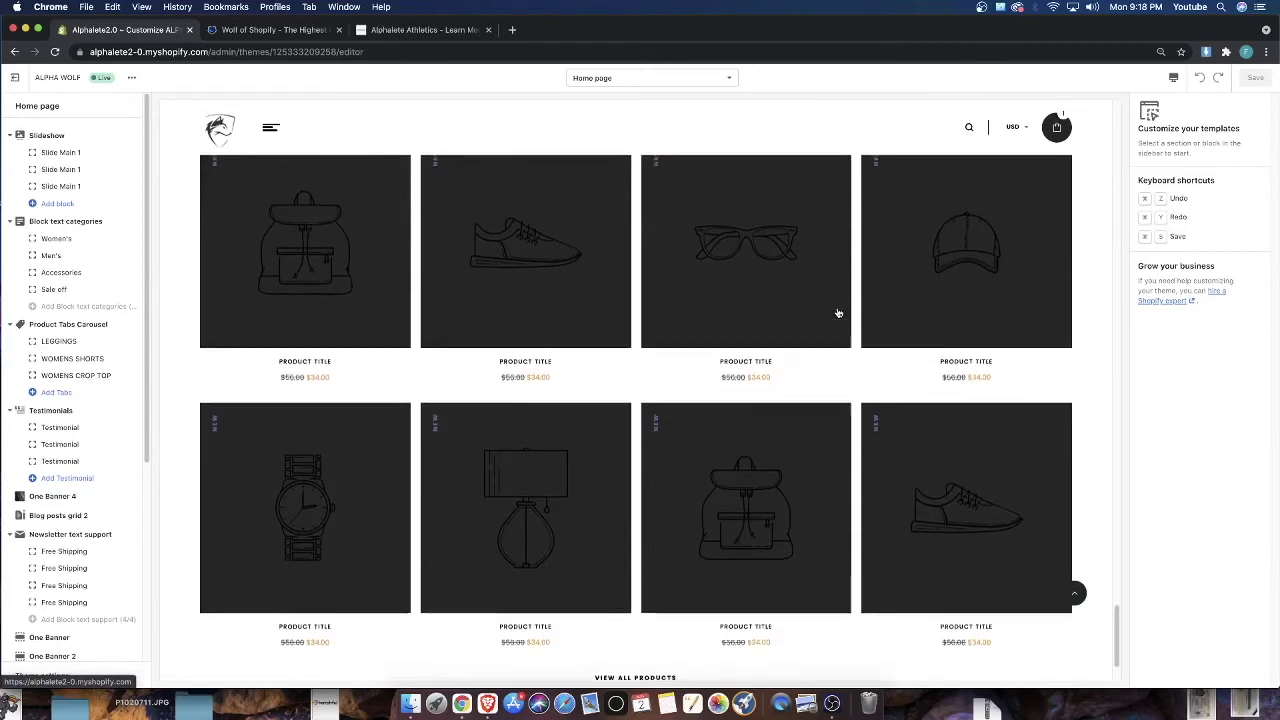
{"action": "scroll", "coordinate": [838, 313], "scroll_direction": "up", "scroll_amount": 1}
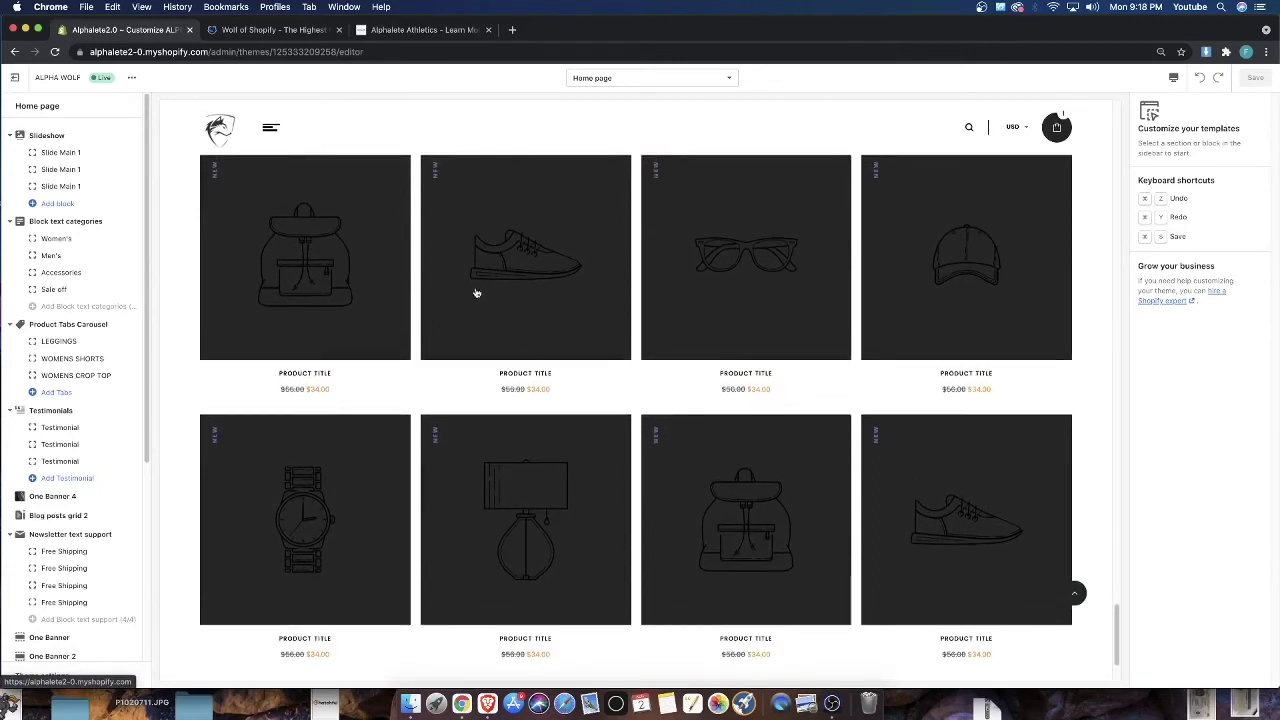
{"action": "scroll", "coordinate": [119, 461], "scroll_direction": "down", "scroll_amount": 5}
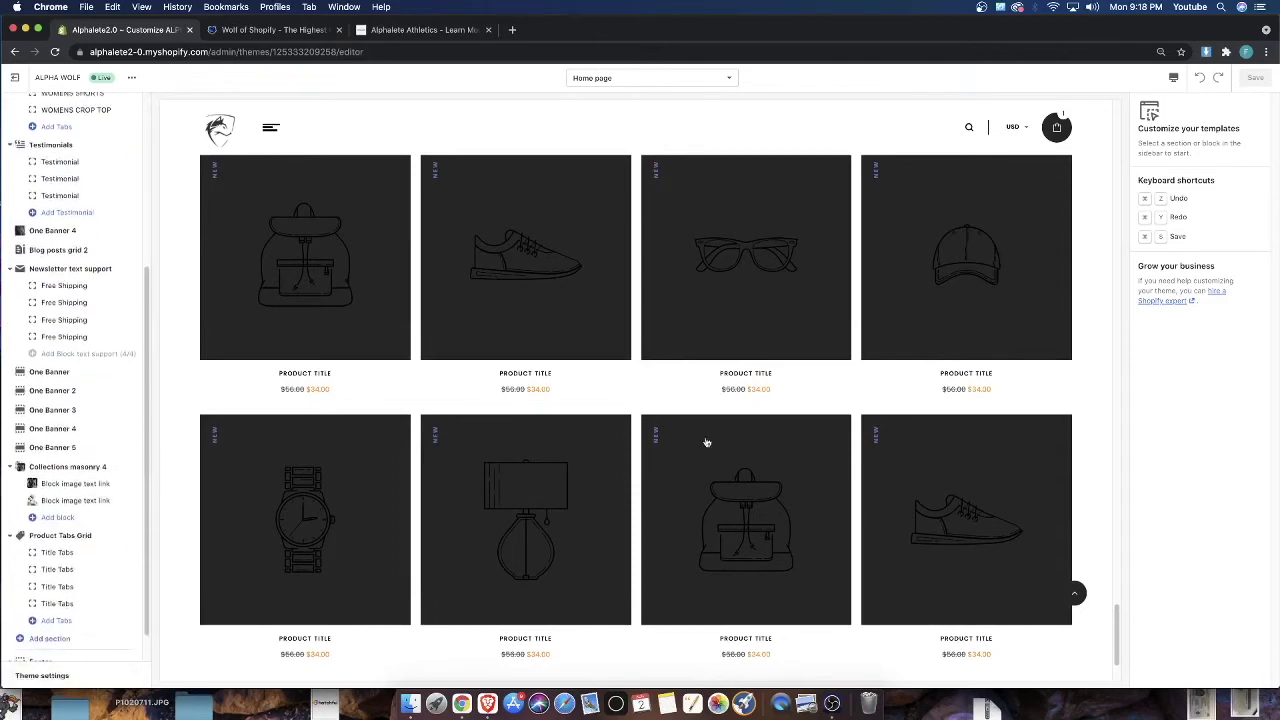
{"action": "scroll", "coordinate": [54, 558], "scroll_direction": "down", "scroll_amount": 2}
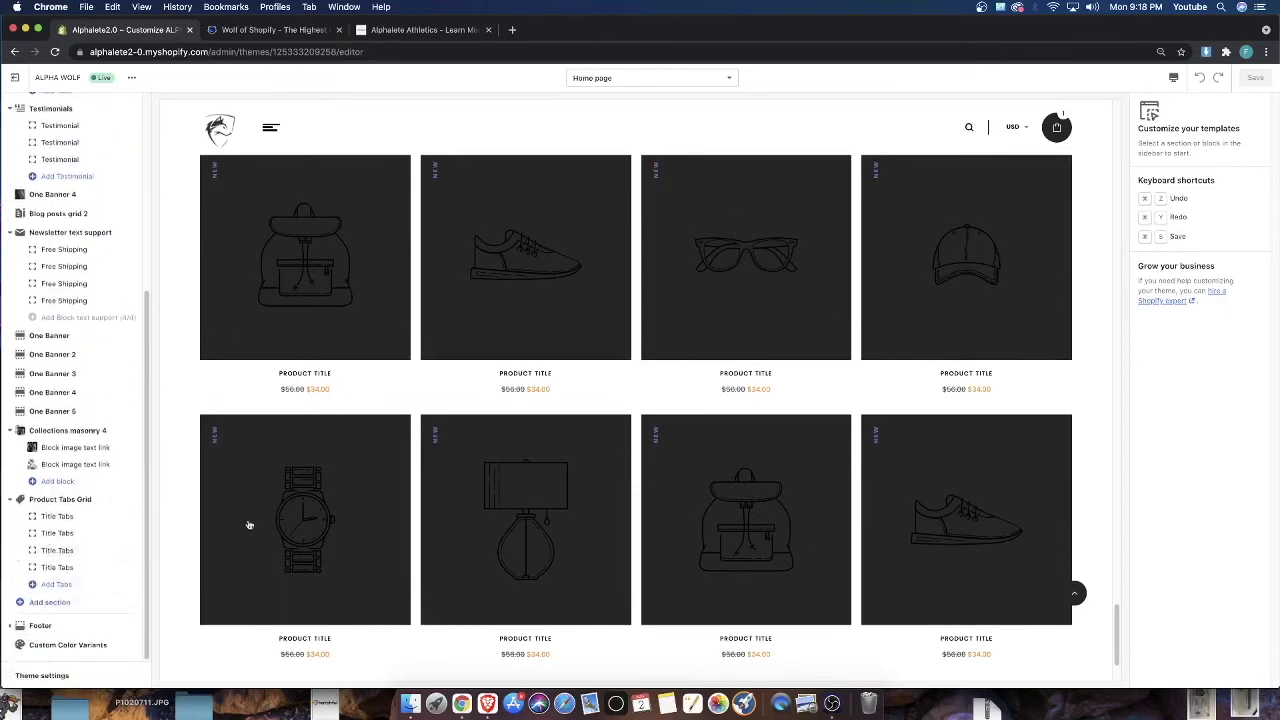
{"action": "left_click", "coordinate": [55, 516]}
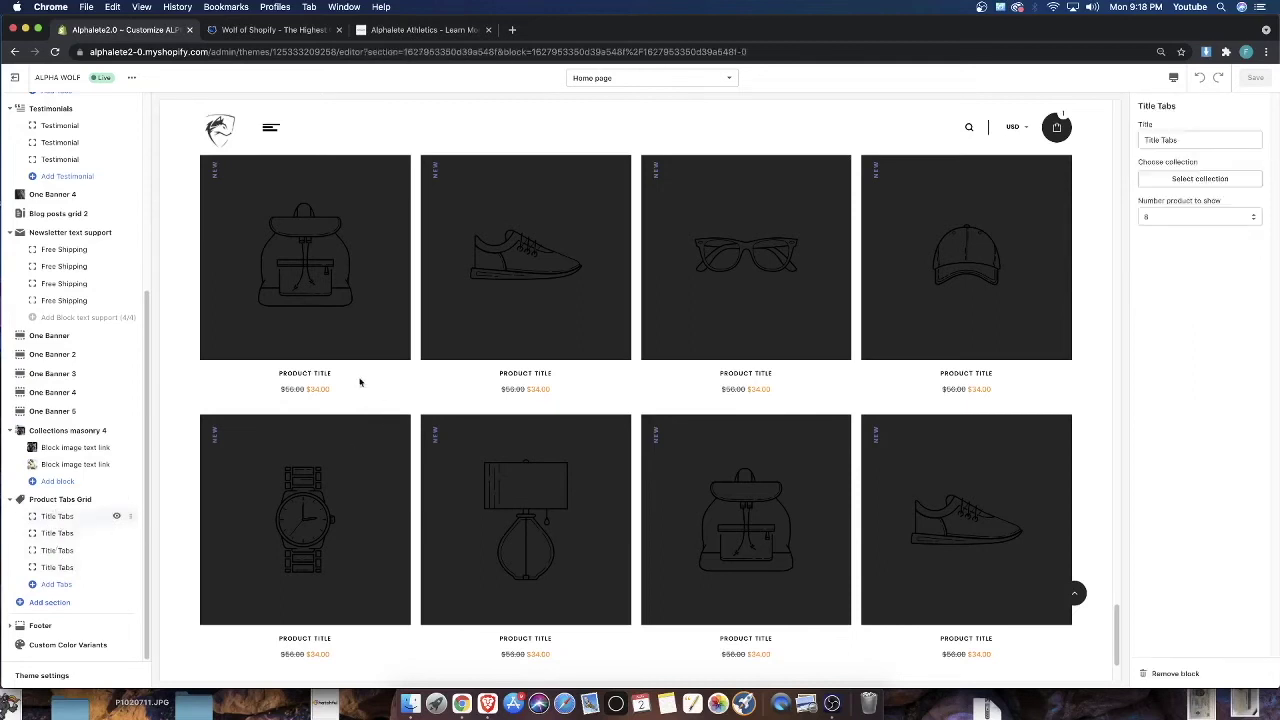
{"action": "left_click", "coordinate": [1200, 178]}
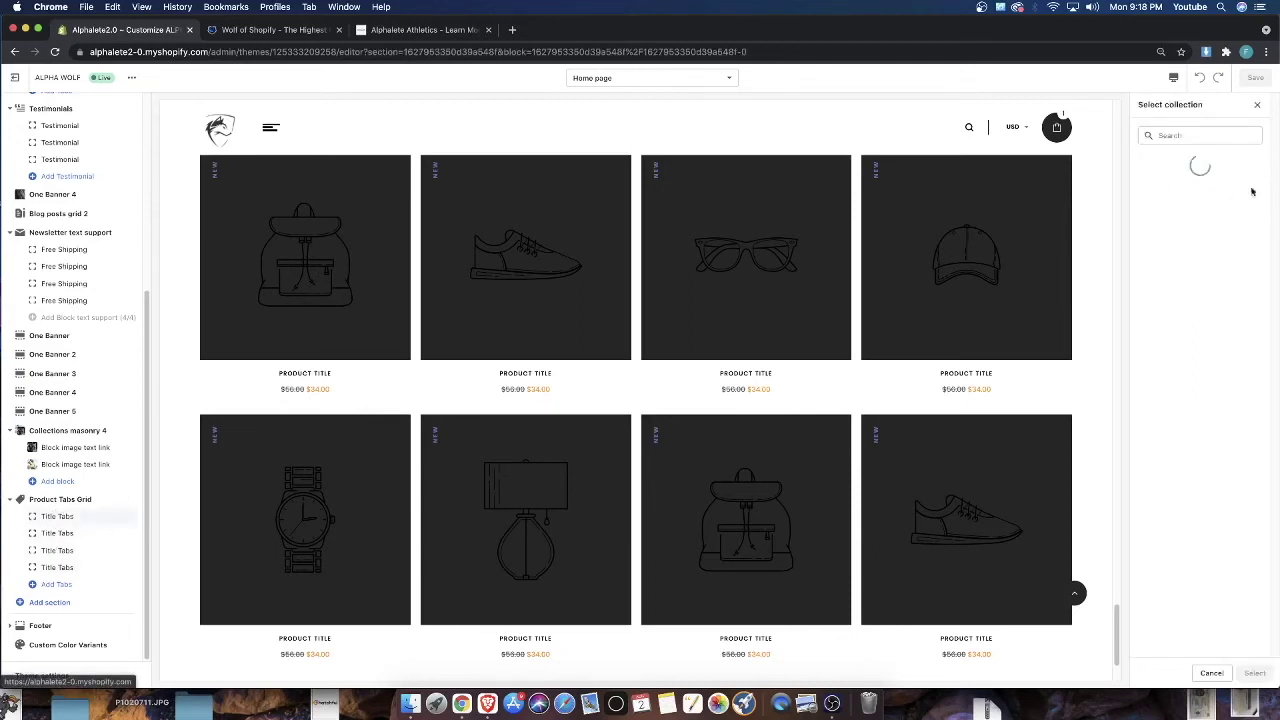
{"action": "left_click", "coordinate": [1196, 192]}
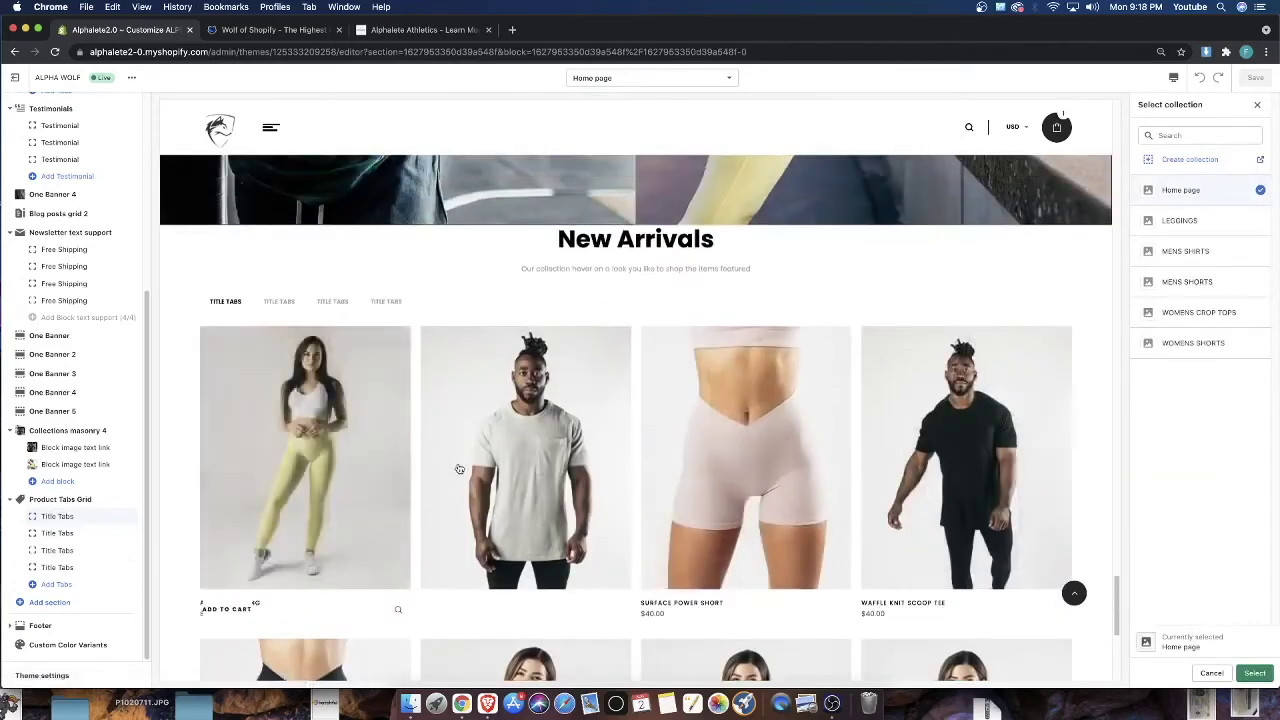
{"action": "scroll", "coordinate": [823, 461], "scroll_direction": "down", "scroll_amount": 3}
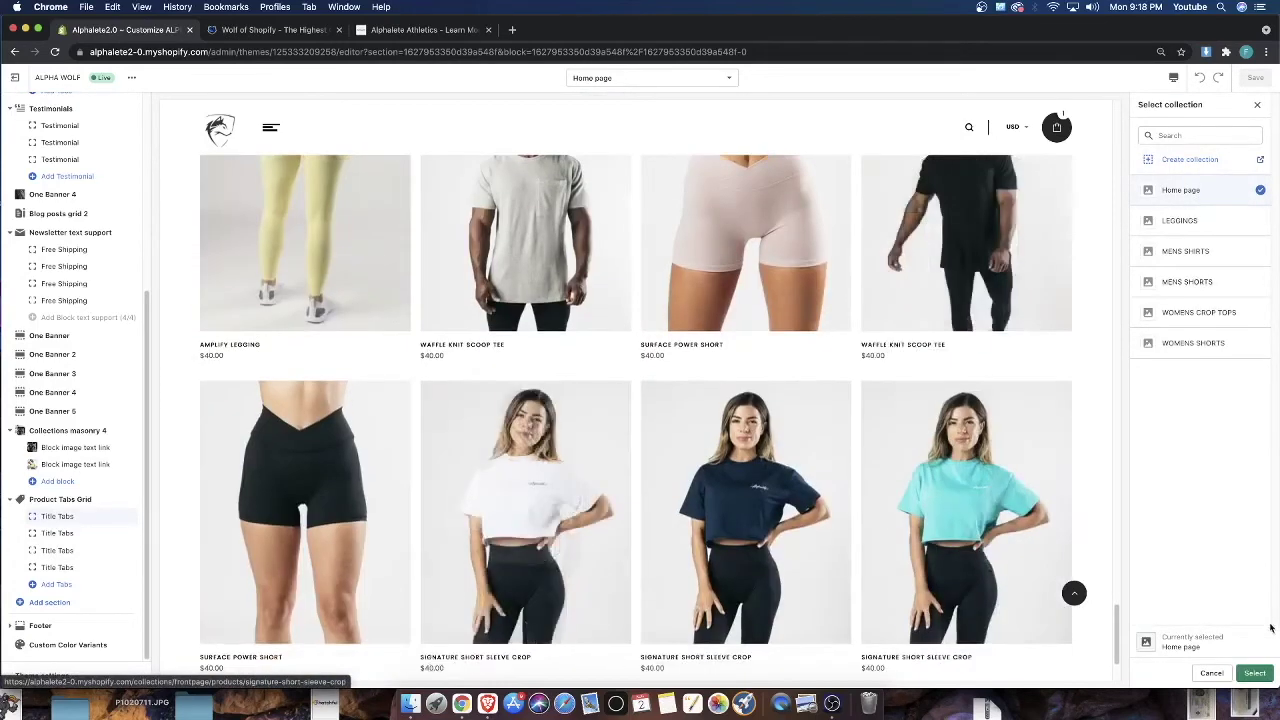
{"action": "left_click", "coordinate": [1264, 677]}
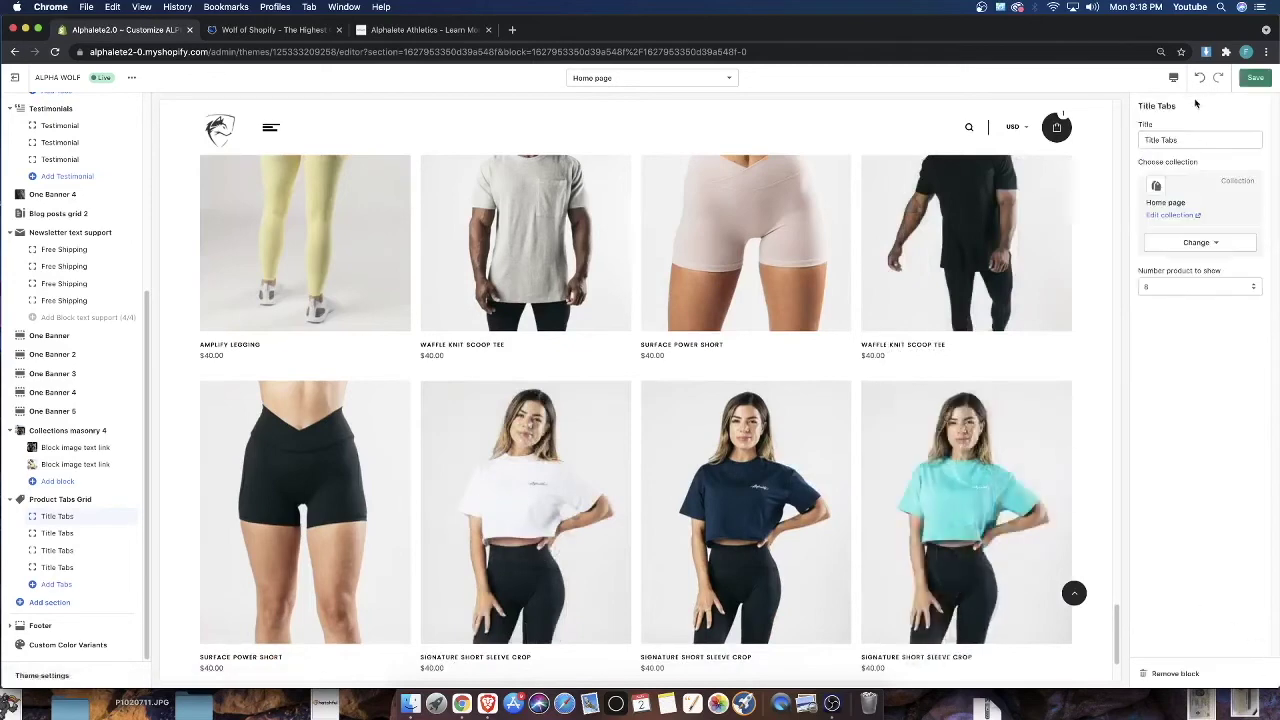
{"action": "left_click", "coordinate": [1250, 77]}
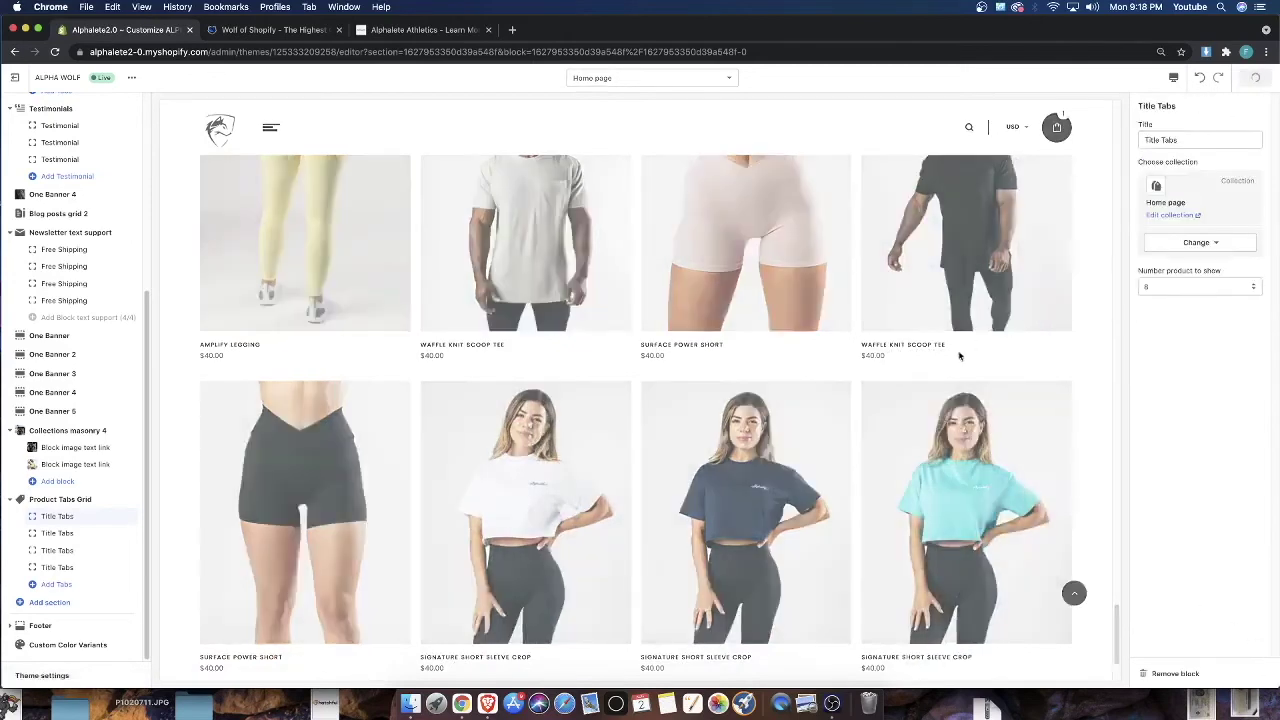
Examine the product-count choices for the first tab and the New Arrivals product grid in the preview
{"action": "left_click", "coordinate": [1197, 288]}
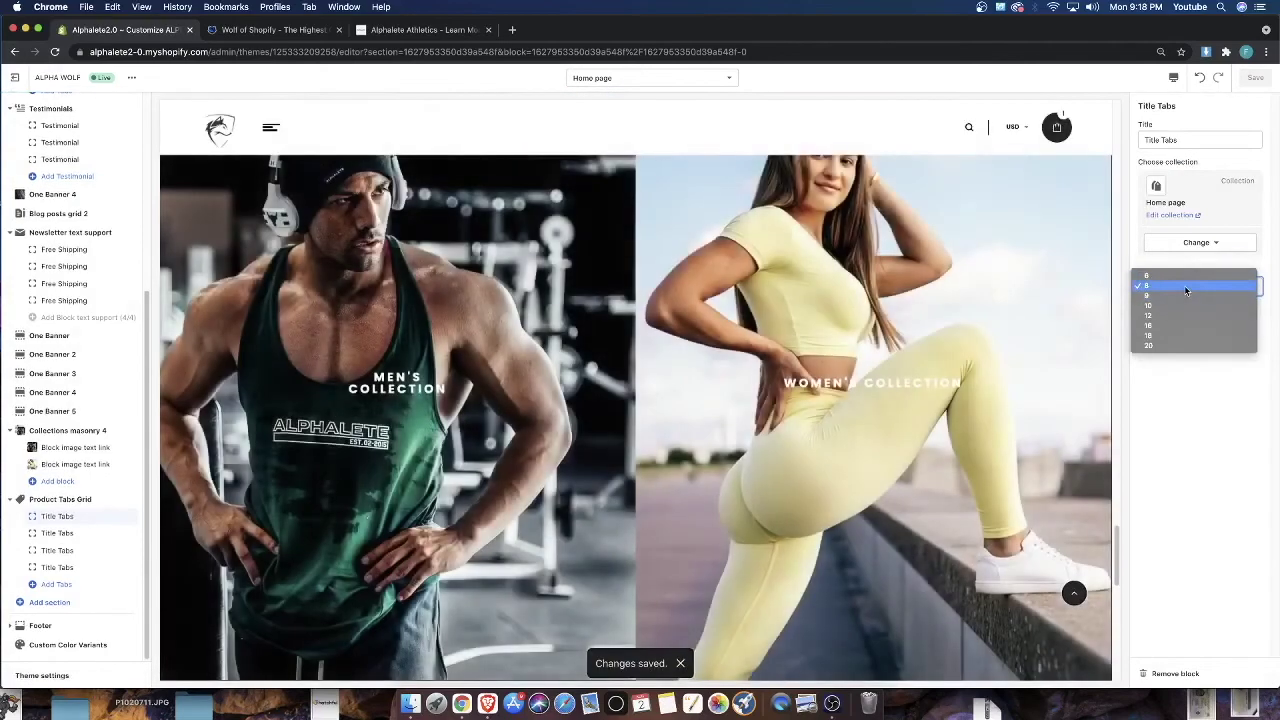
{"action": "left_click", "coordinate": [1234, 415]}
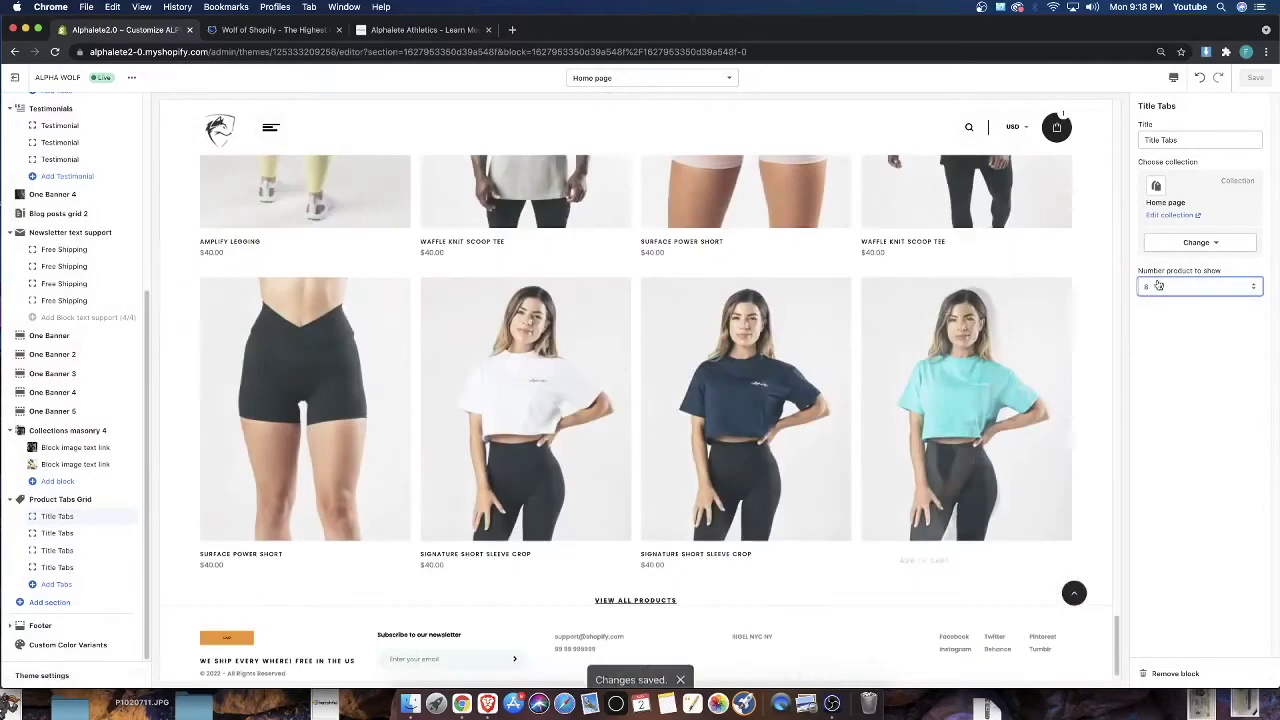
{"action": "left_click", "coordinate": [1229, 285]}
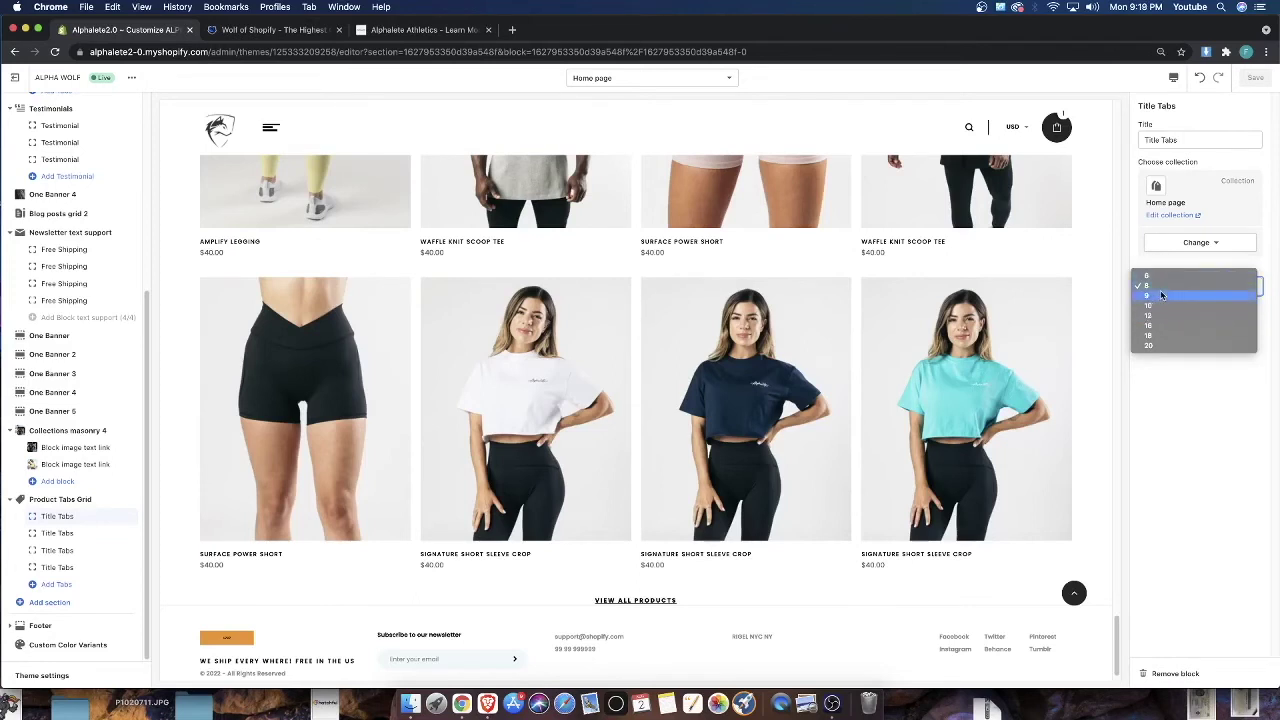
{"action": "left_click", "coordinate": [1167, 347]}
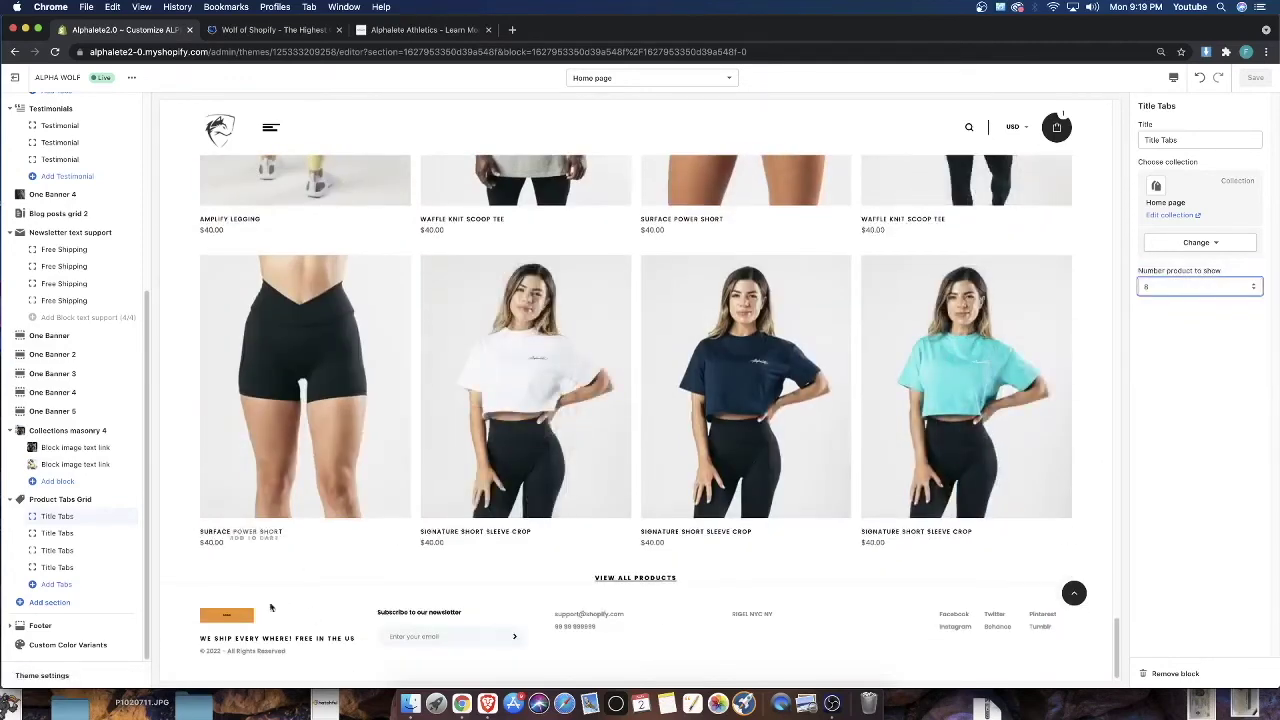
{"action": "scroll", "coordinate": [385, 472], "scroll_direction": "up", "scroll_amount": 3}
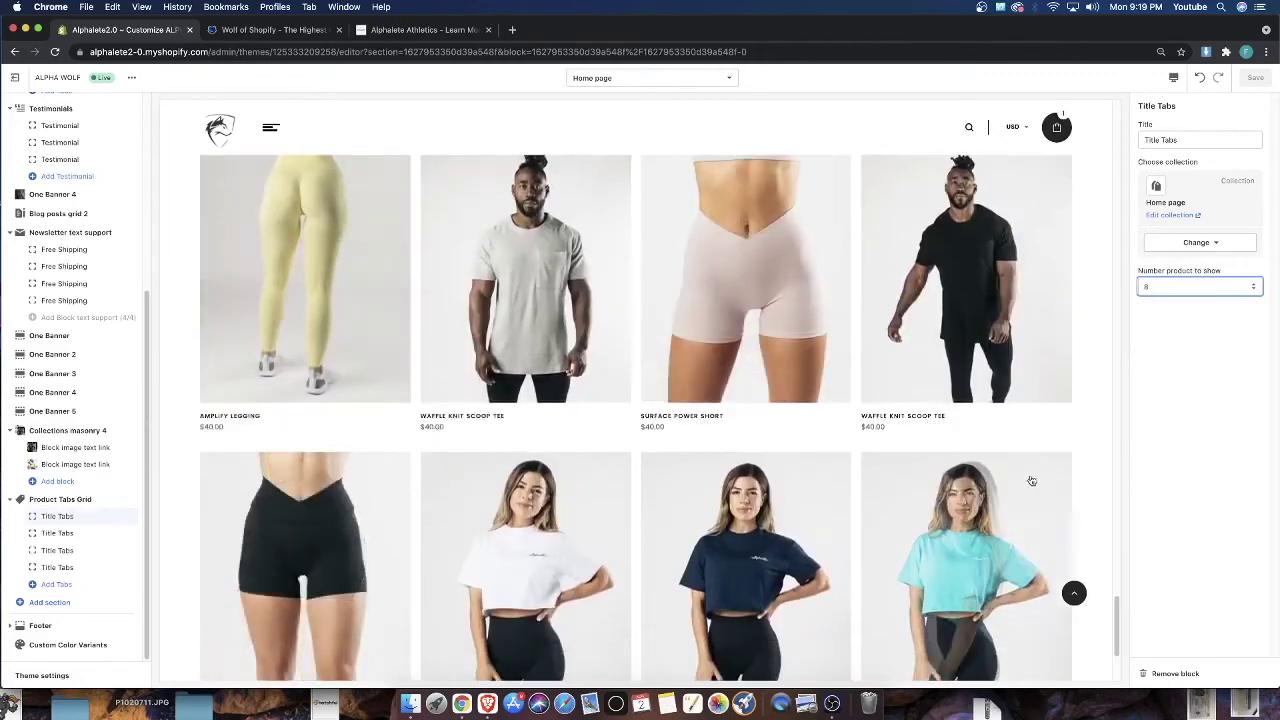
{"action": "scroll", "coordinate": [400, 500], "scroll_direction": "up", "scroll_amount": 2}
{"action": "scroll", "coordinate": [431, 499], "scroll_direction": "up", "scroll_amount": 5}
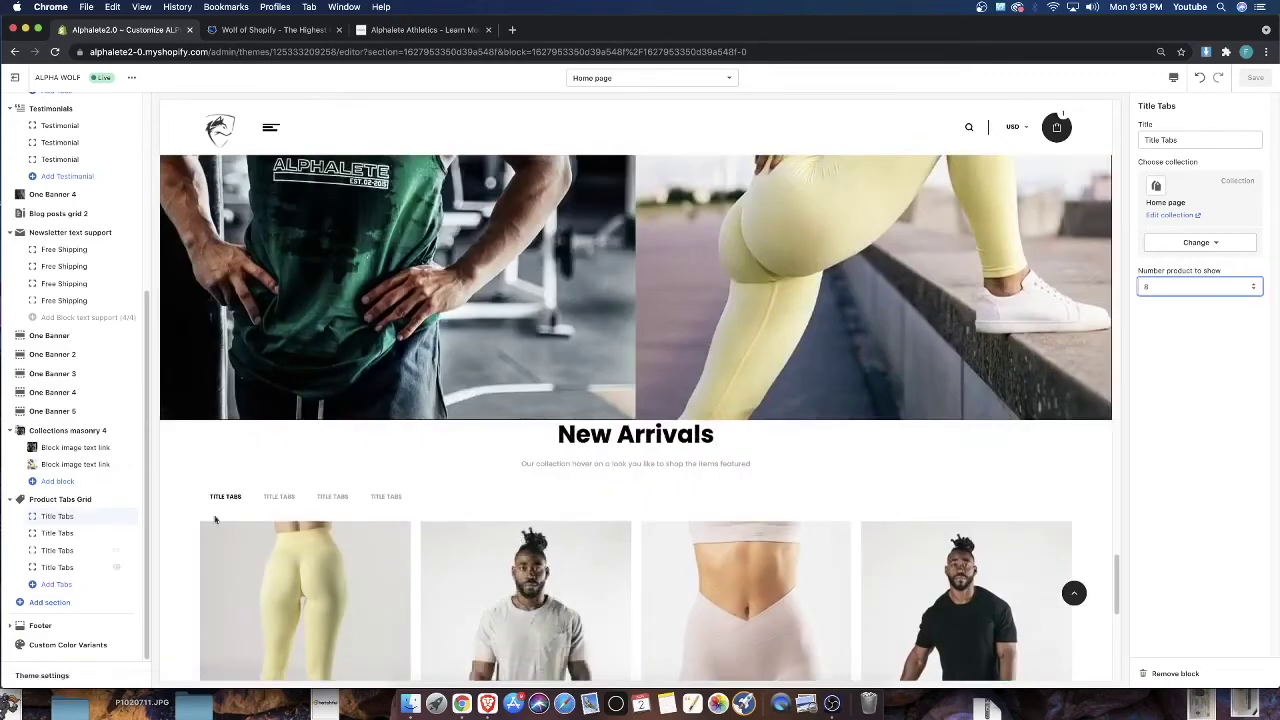
{"action": "left_click_drag", "start_coordinate": [556, 440], "coordinate": [582, 436]}
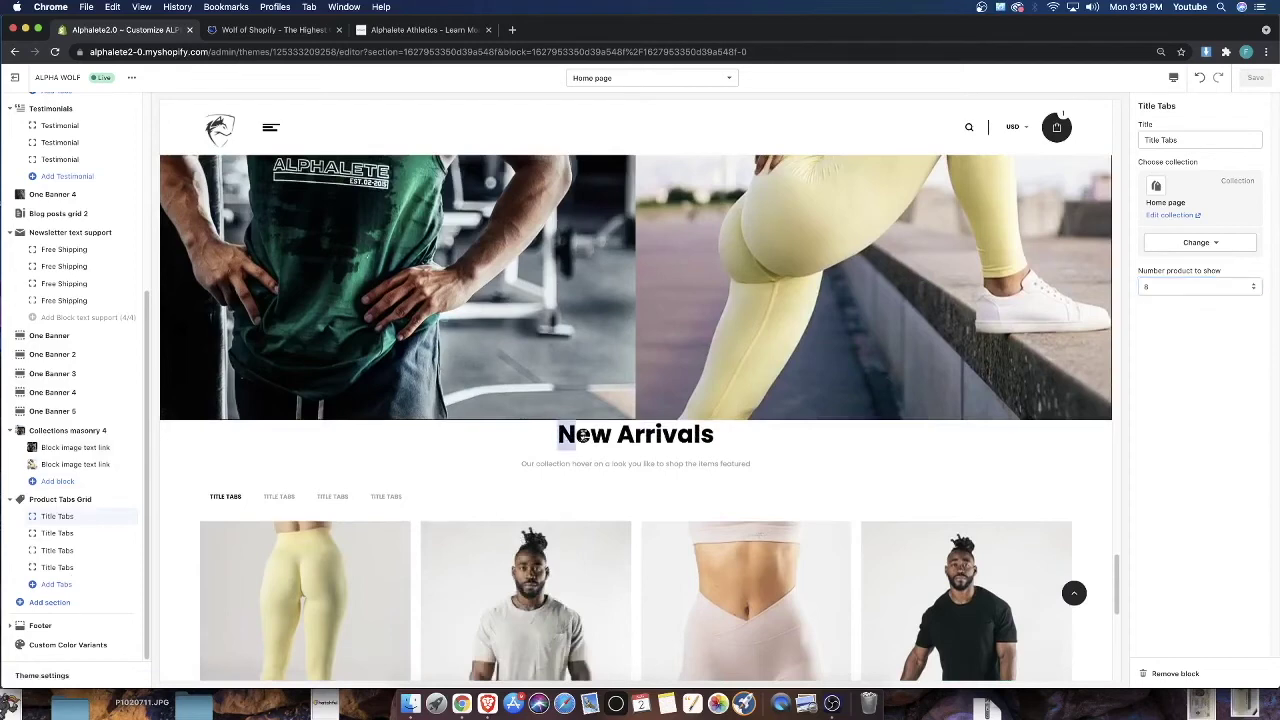
Open the Product Tabs Grid section's settings and review its margin option alongside the New Arrivals products
{"action": "left_click", "coordinate": [64, 534]}
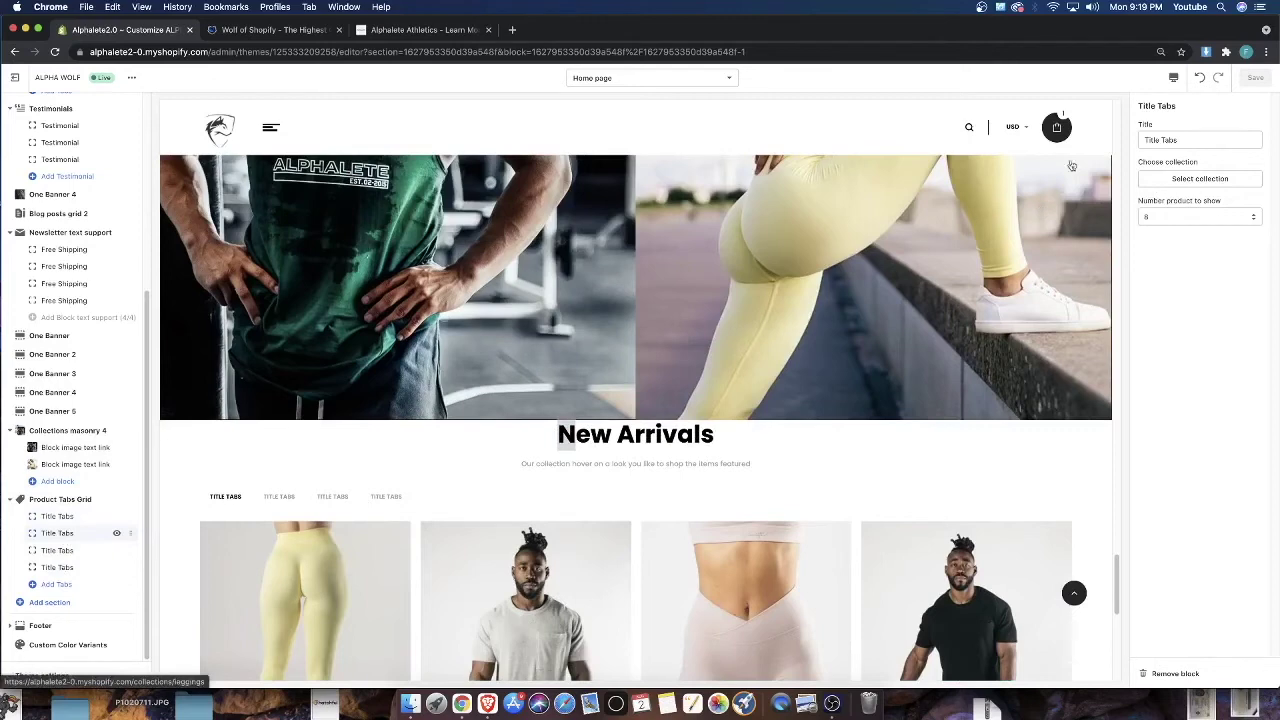
{"action": "left_click", "coordinate": [37, 502]}
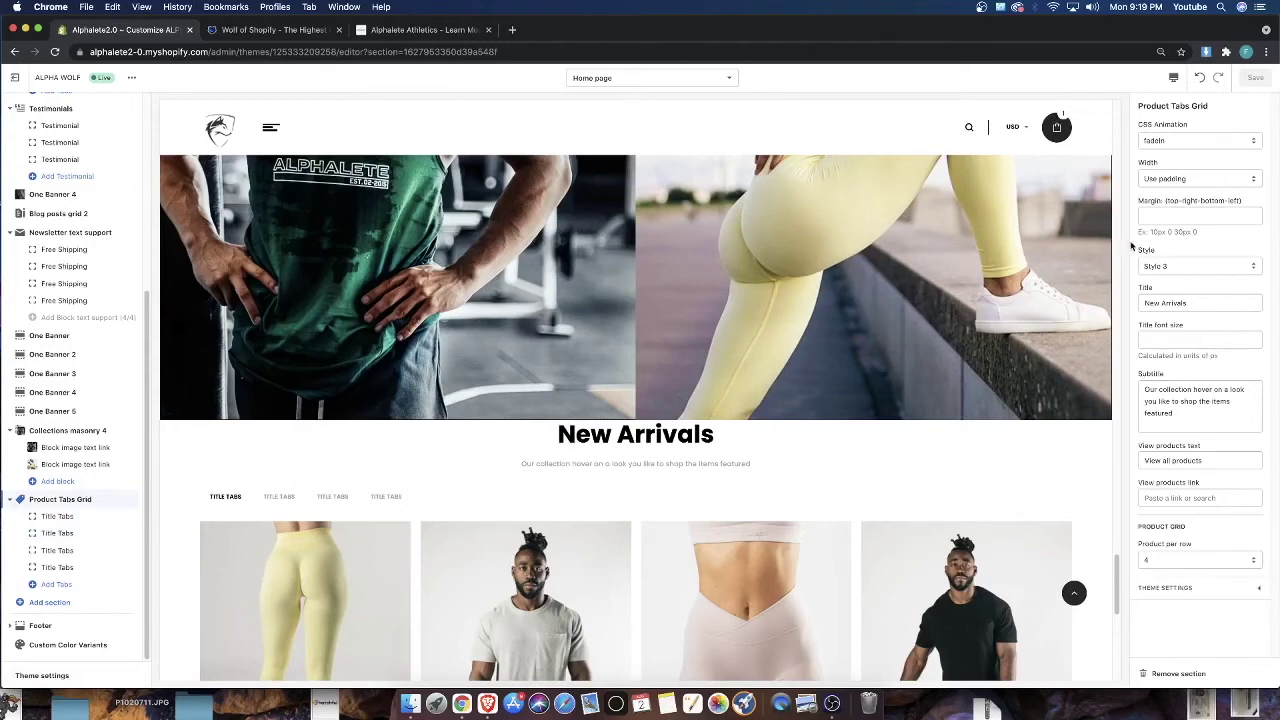
{"action": "left_click_drag", "start_coordinate": [1139, 201], "coordinate": [1249, 200]}
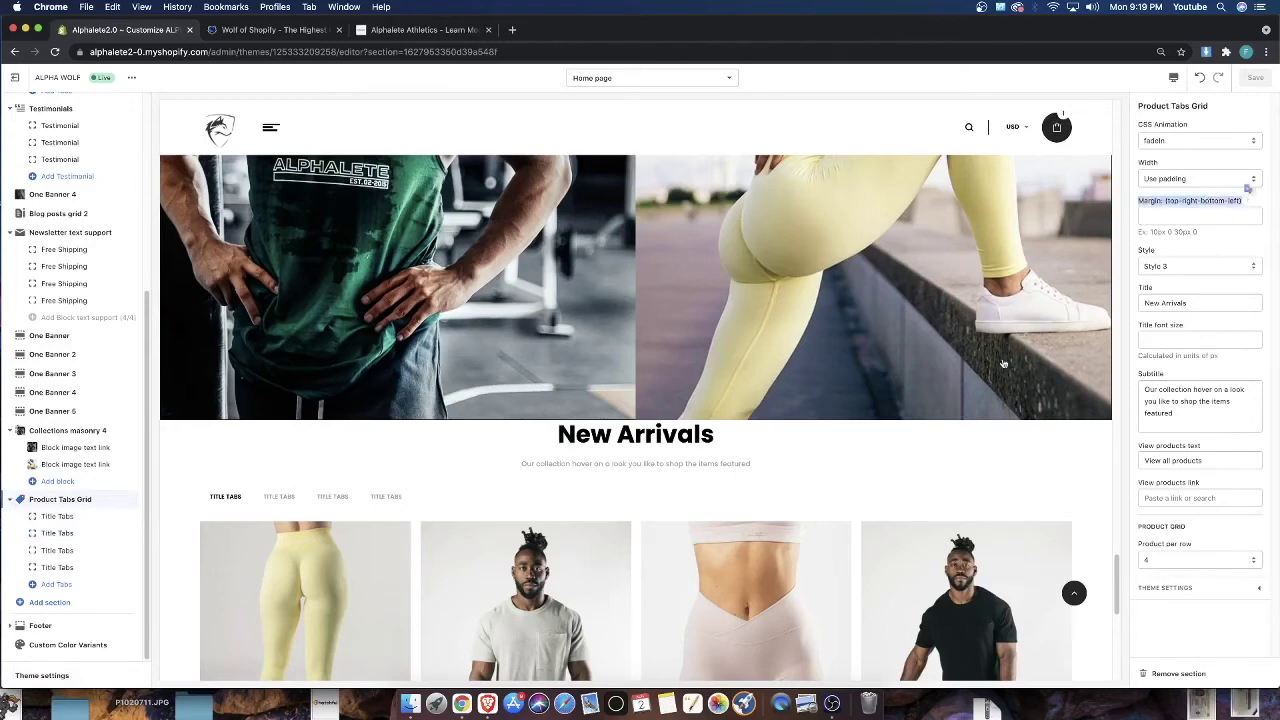
{"action": "scroll", "coordinate": [1003, 363], "scroll_direction": "down", "scroll_amount": 5}
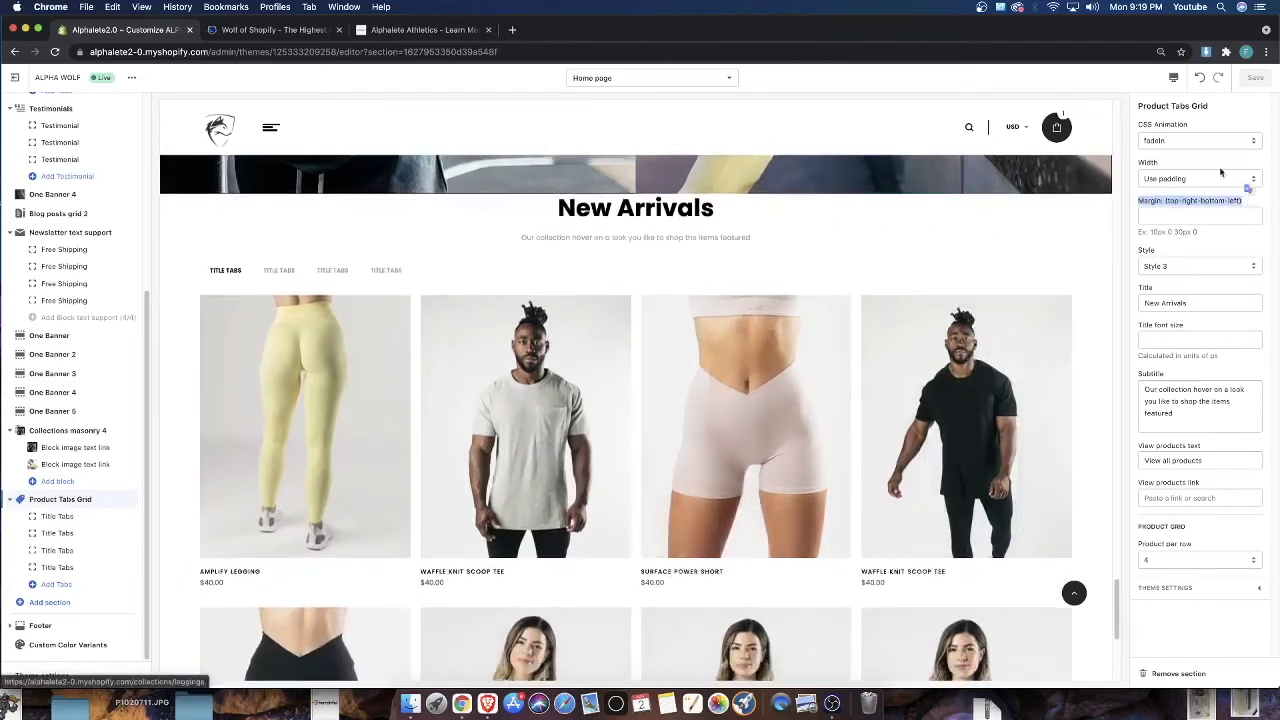
{"action": "left_click", "coordinate": [1197, 208]}
{"action": "left_click_drag", "start_coordinate": [1165, 201], "coordinate": [1140, 221]}
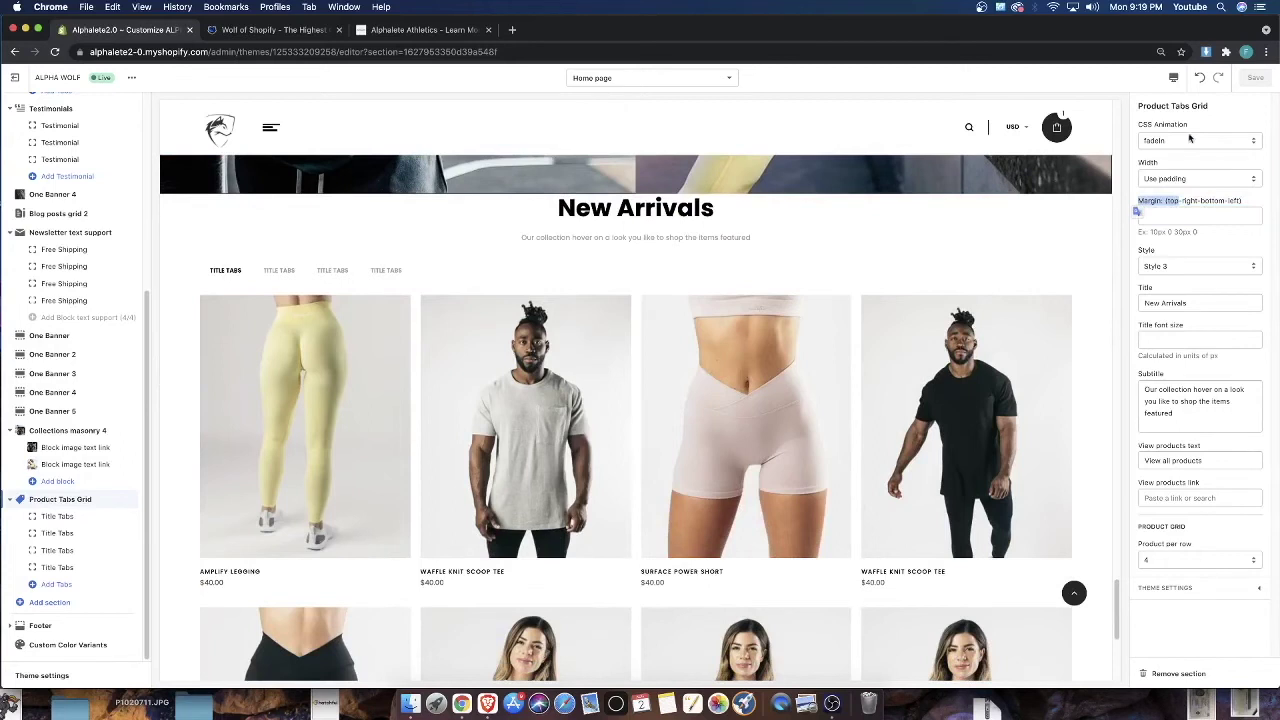
{"action": "left_click_drag", "start_coordinate": [1138, 201], "coordinate": [1243, 201]}
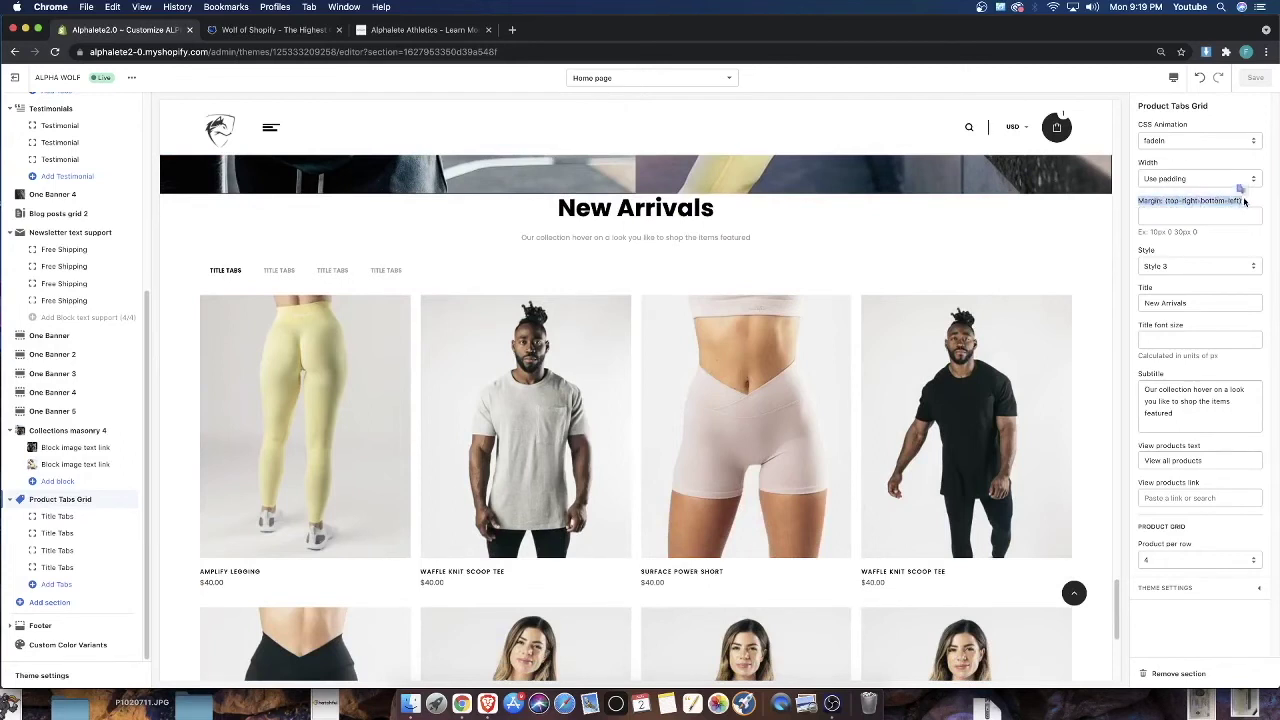
{"action": "left_click", "coordinate": [1244, 201]}
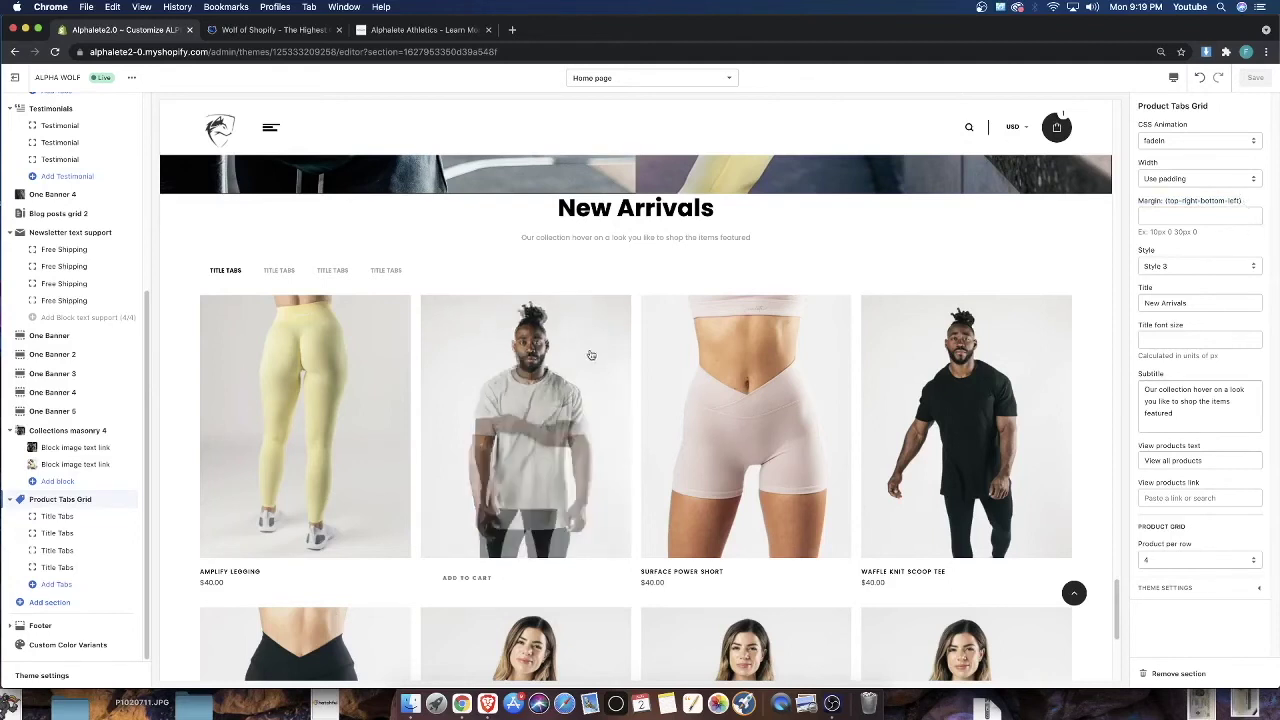
{"action": "scroll", "coordinate": [610, 335], "scroll_direction": "down", "scroll_amount": 1}
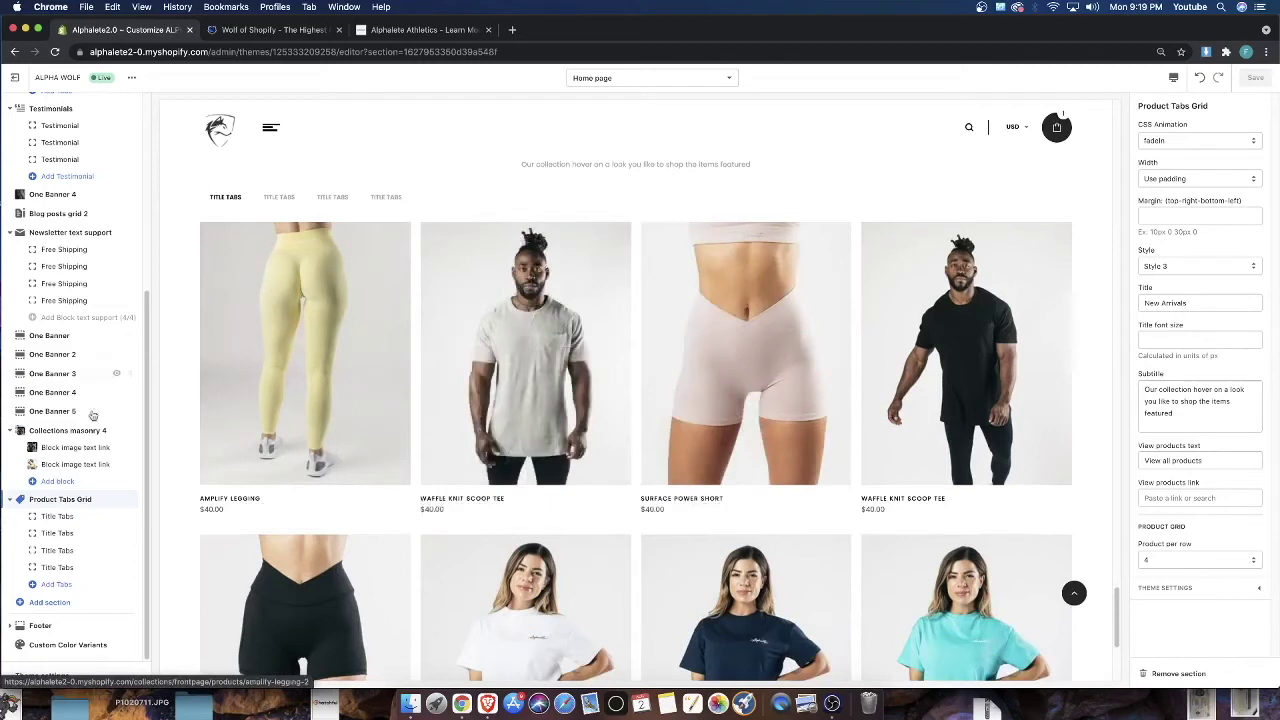
{"action": "scroll", "coordinate": [590, 342], "scroll_direction": "up", "scroll_amount": 1}
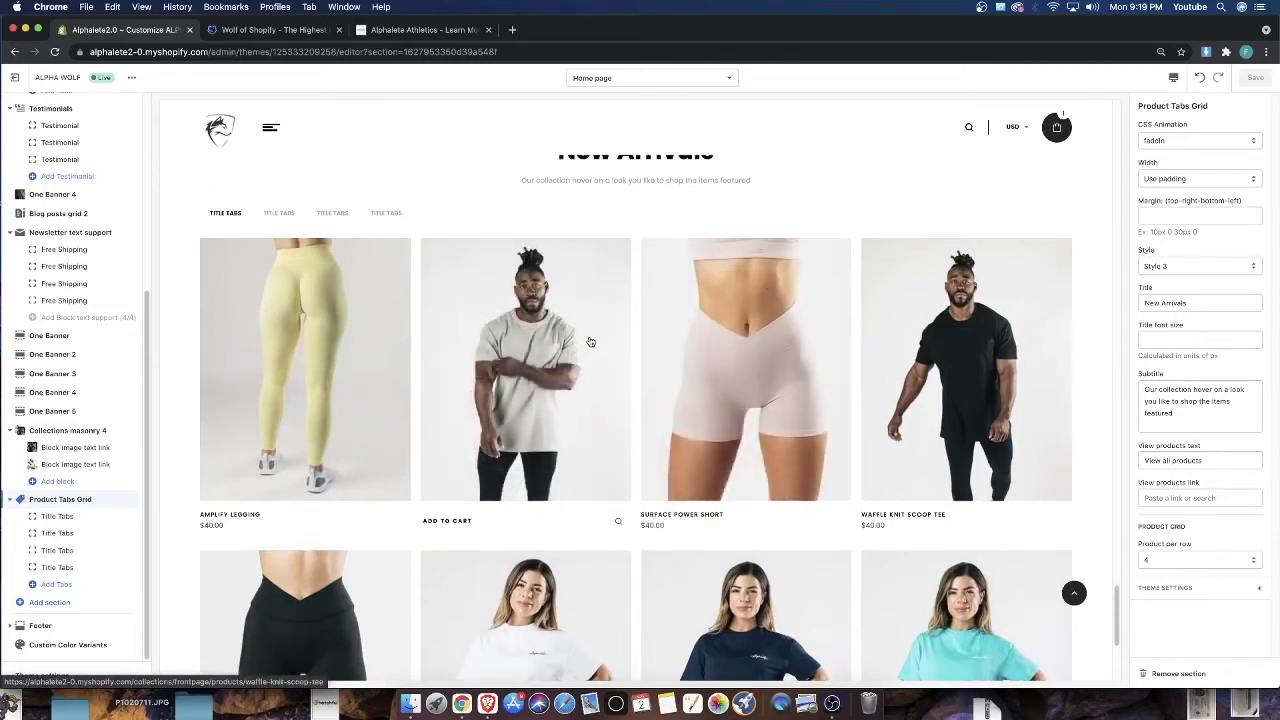
{"action": "scroll", "coordinate": [590, 342], "scroll_direction": "up", "scroll_amount": 1}
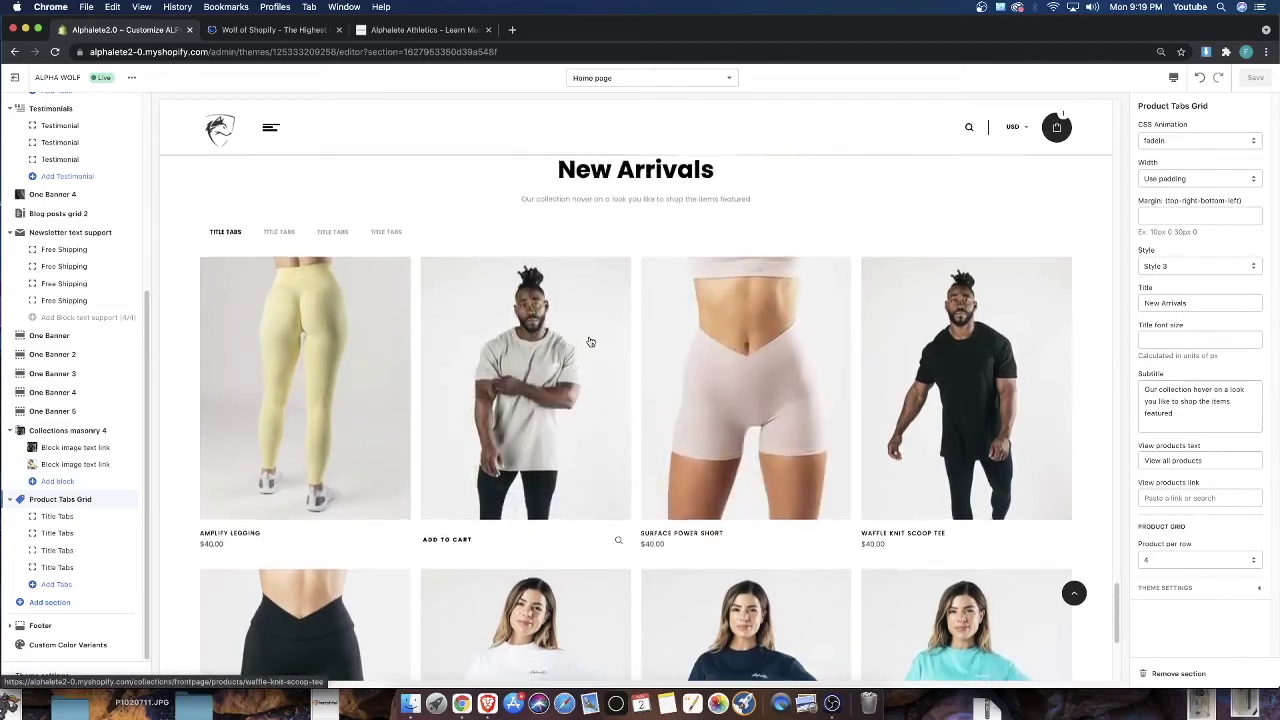
{"action": "scroll", "coordinate": [590, 342], "scroll_direction": "down", "scroll_amount": 1}
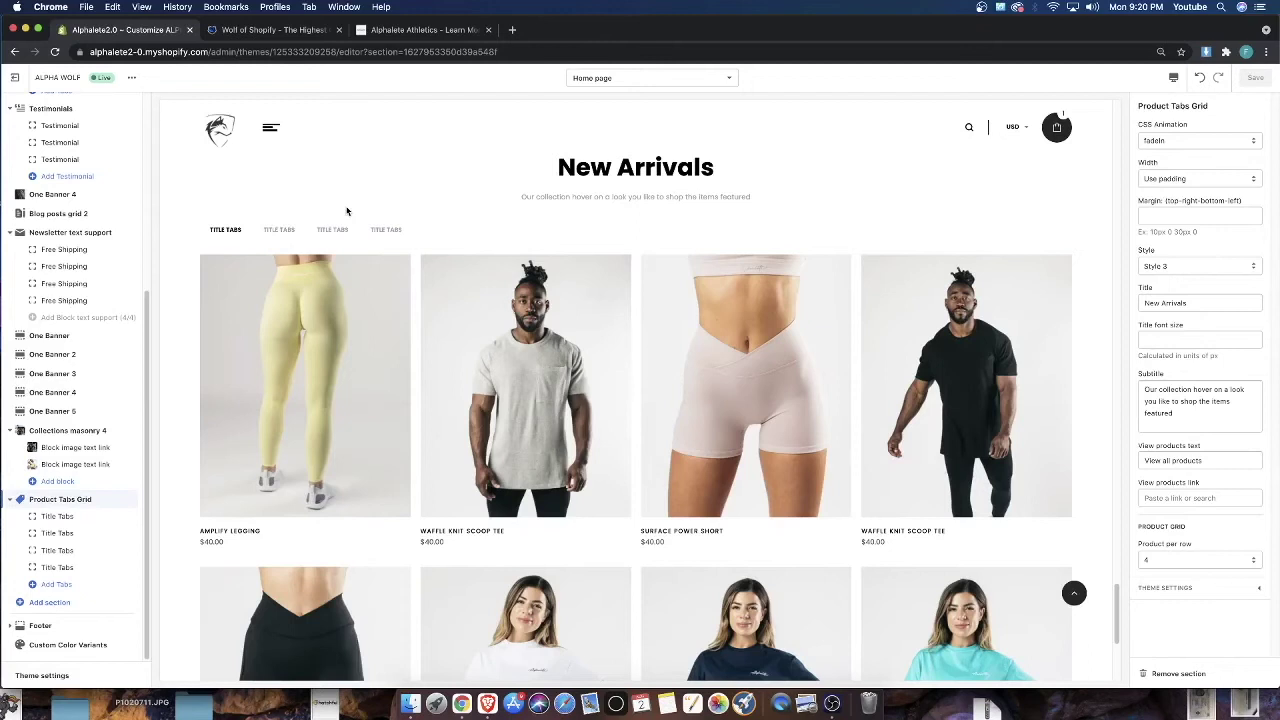
Examine the margin's top-right-bottom-left order and the spacing between the New Arrivals heading and the collection images above
{"action": "left_click_drag", "start_coordinate": [1149, 205], "coordinate": [1269, 208]}
{"action": "left_click", "coordinate": [1244, 203]}
{"action": "left_click", "coordinate": [1184, 204]}
{"action": "left_click_drag", "start_coordinate": [1187, 203], "coordinate": [1208, 190]}
{"action": "left_click", "coordinate": [1232, 203]}
{"action": "left_click", "coordinate": [1231, 204]}
{"action": "scroll", "coordinate": [706, 231], "scroll_direction": "down", "scroll_amount": 1}
{"action": "scroll", "coordinate": [706, 231], "scroll_direction": "up", "scroll_amount": 2}
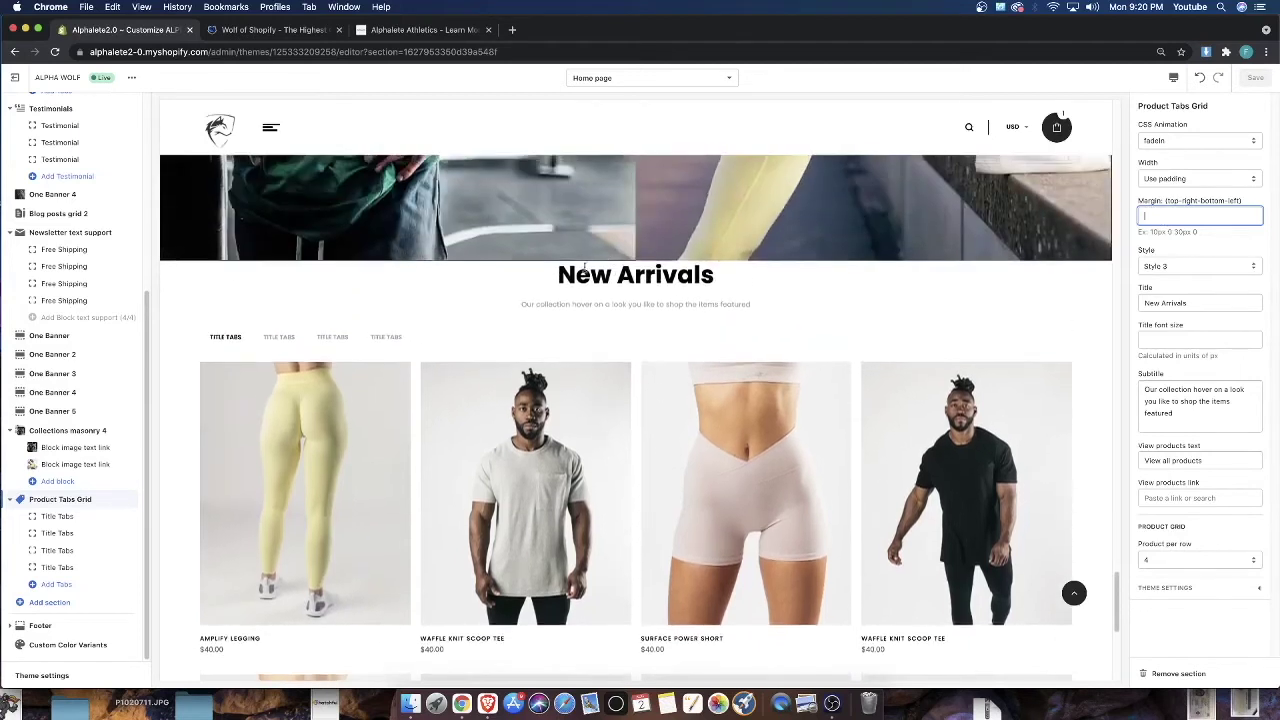
{"action": "left_click_drag", "start_coordinate": [545, 280], "coordinate": [674, 273]}
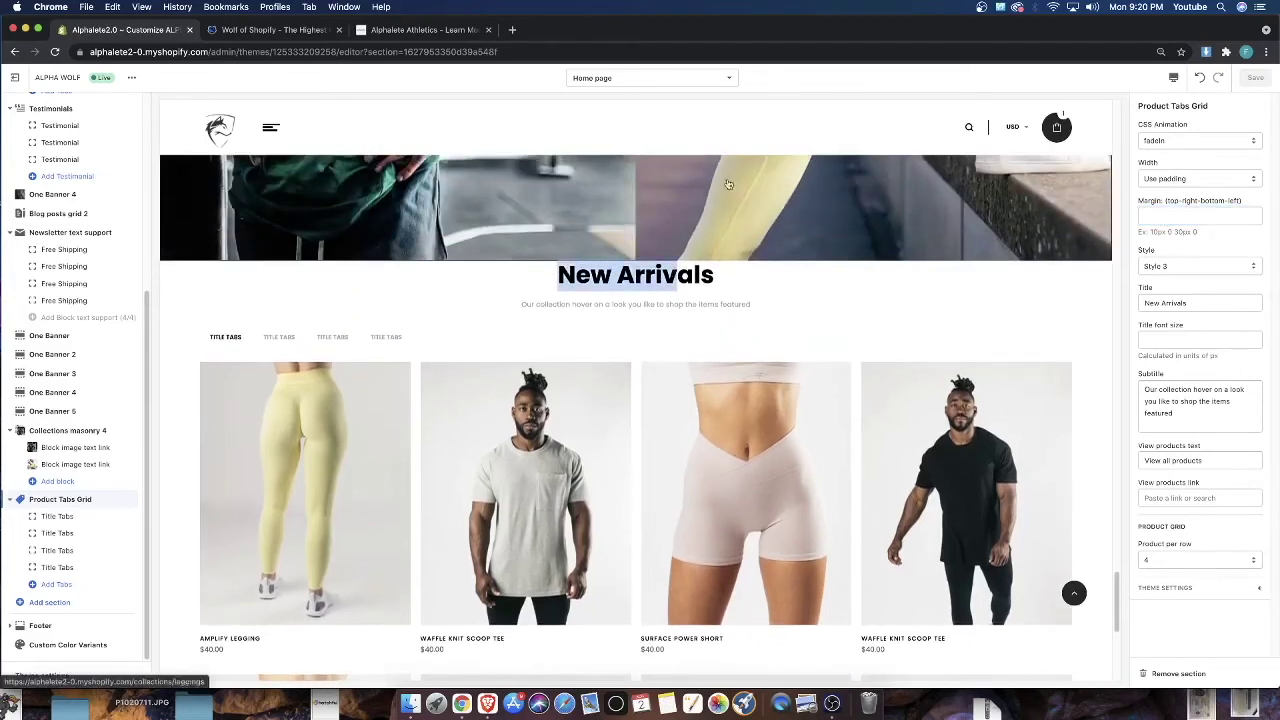
{"action": "scroll", "coordinate": [552, 192], "scroll_direction": "down", "scroll_amount": 2}
{"action": "scroll", "coordinate": [751, 251], "scroll_direction": "up", "scroll_amount": 2}
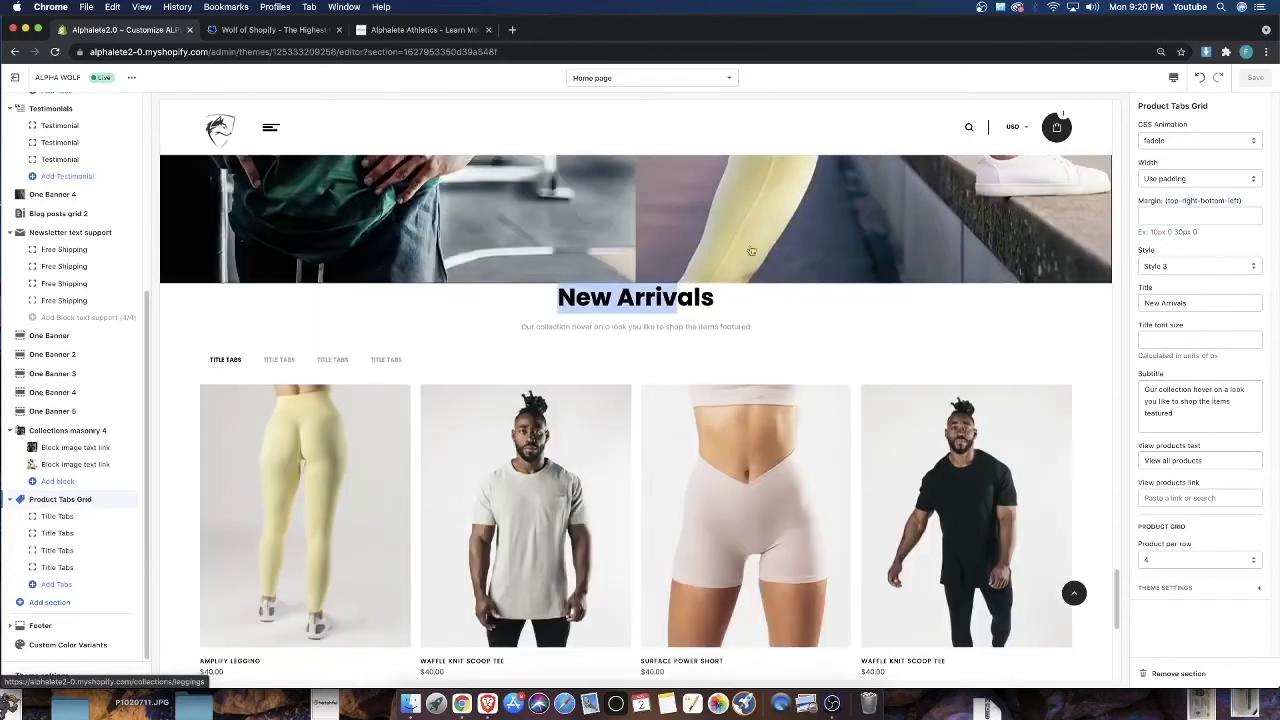
Set the Product Tabs Grid section's margin to 20px 0 0 0 to add space above the New Arrivals heading
{"action": "left_click", "coordinate": [1164, 213]}
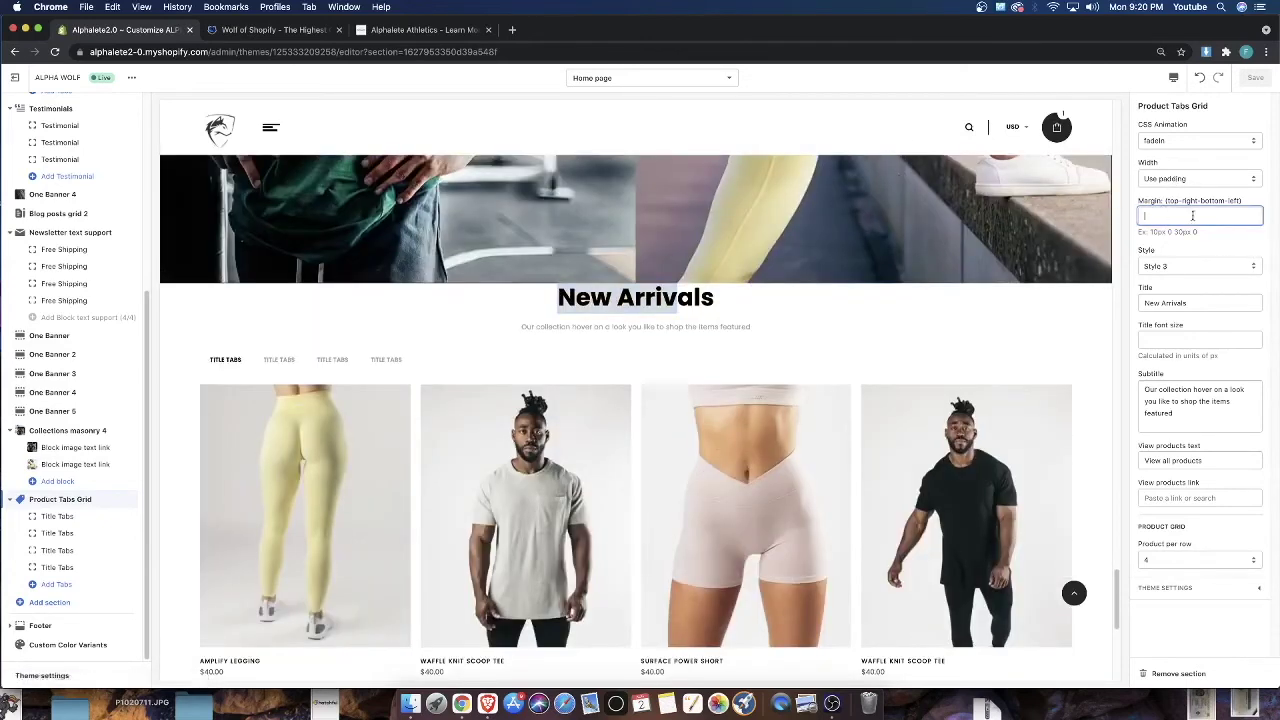
{"action": "type", "text": "30"}
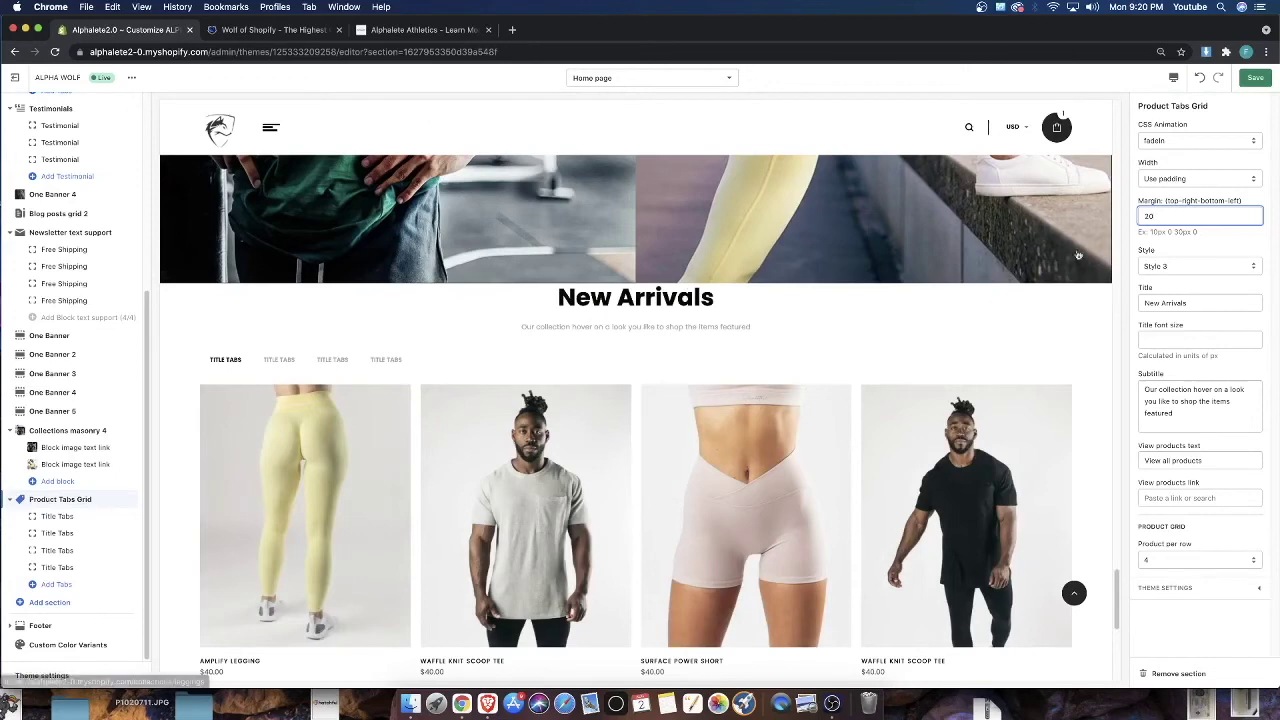
{"action": "left_click_drag", "start_coordinate": [1164, 204], "coordinate": [1247, 190]}
{"action": "left_click", "coordinate": [1159, 214]}
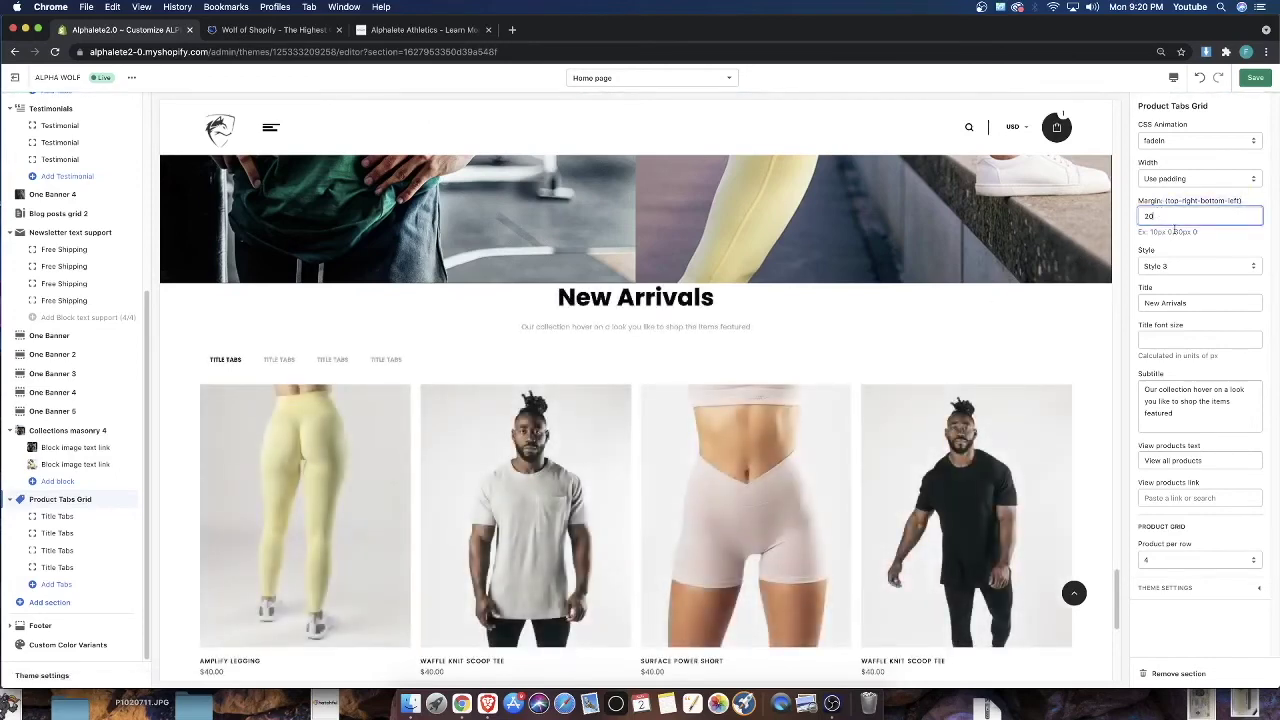
{"action": "type", "text": "0 0 0"}
{"action": "double_click", "coordinate": [598, 300]}
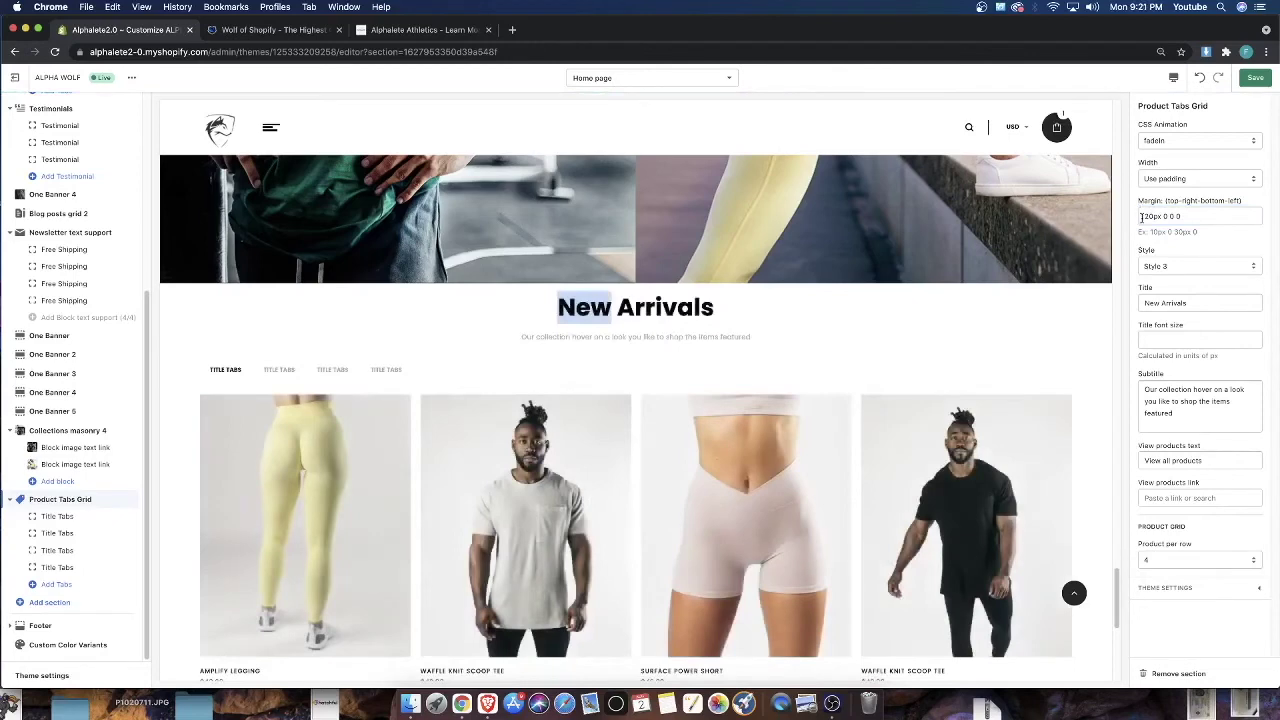
Examine the Product Tabs Grid section's margin value and its example format alongside the New Arrivals products in the preview
{"action": "triple_click", "coordinate": [1141, 217]}
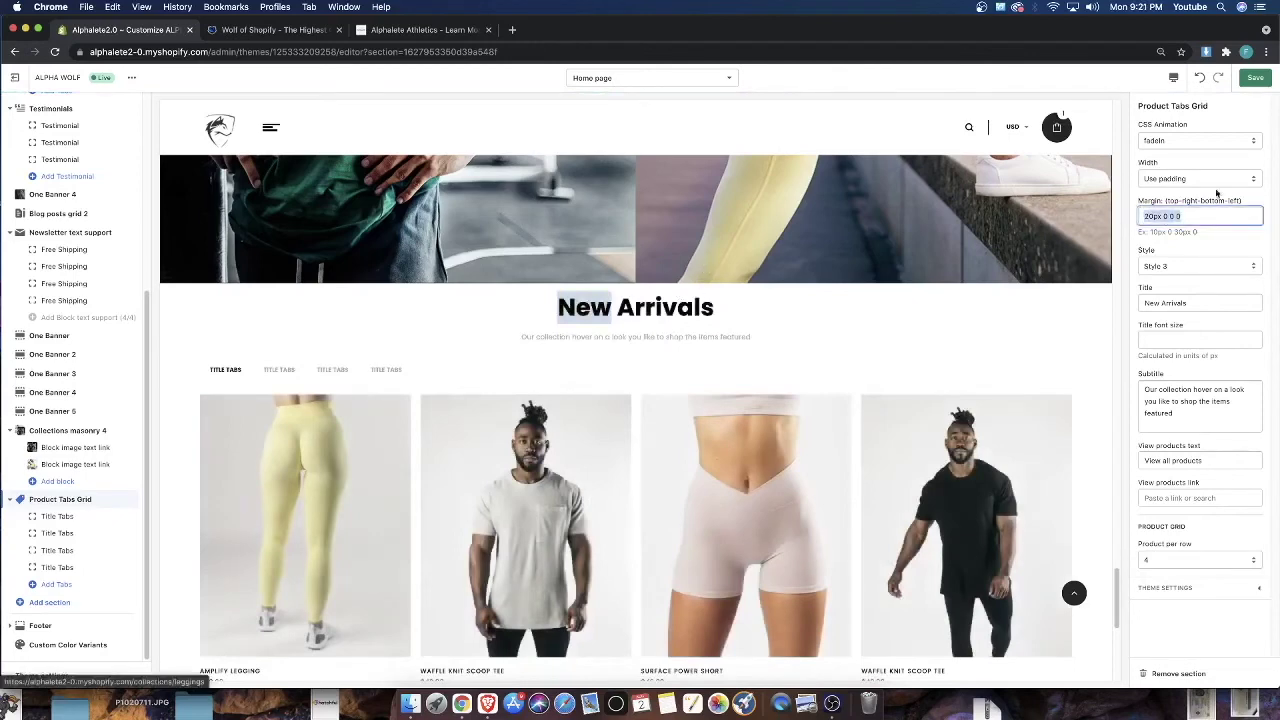
{"action": "left_click", "coordinate": [1220, 216]}
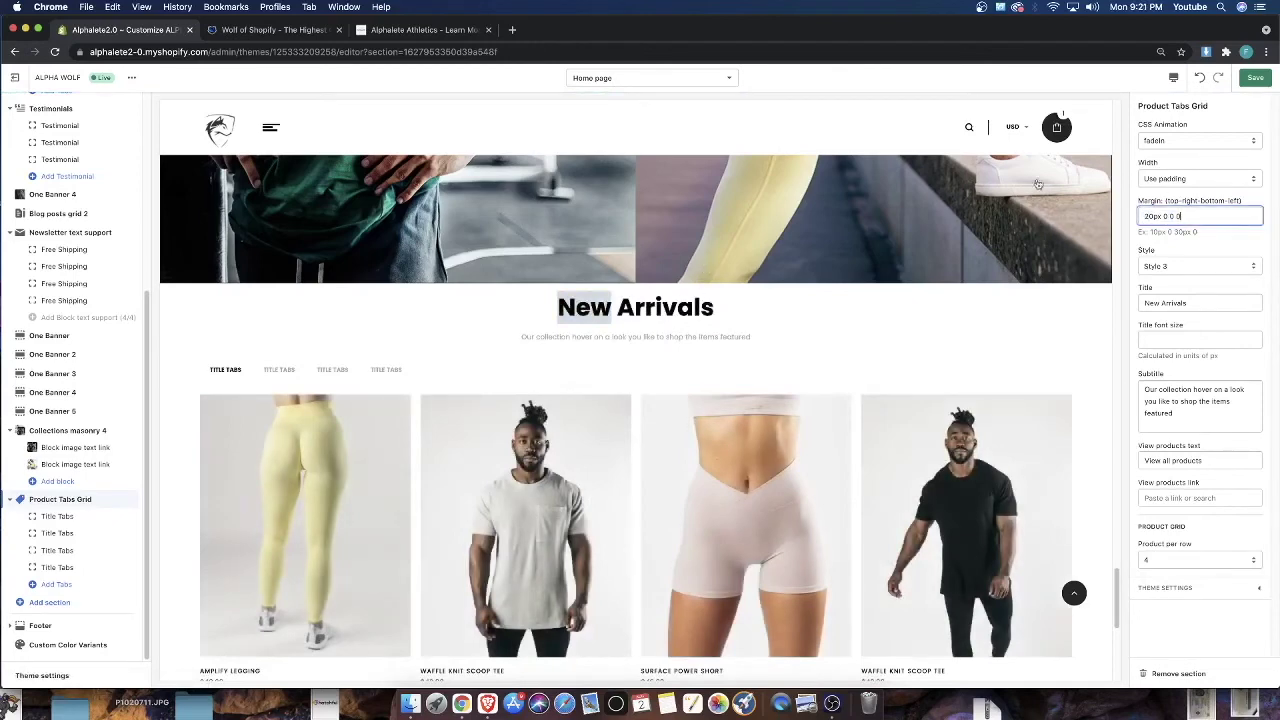
{"action": "triple_click", "coordinate": [1180, 216]}
{"action": "left_click", "coordinate": [1204, 214]}
{"action": "mouse_move", "coordinate": [1138, 232]}
{"action": "left_mouse_down"}
{"action": "mouse_move", "coordinate": [1201, 232]}
{"action": "mouse_move", "coordinate": [1153, 226]}
{"action": "left_mouse_up"}
{"action": "left_click", "coordinate": [1204, 233]}
{"action": "left_click", "coordinate": [1237, 257]}
{"action": "scroll", "coordinate": [610, 360], "scroll_direction": "down", "scroll_amount": 3}
{"action": "scroll", "coordinate": [500, 420], "scroll_direction": "up", "scroll_amount": 2}
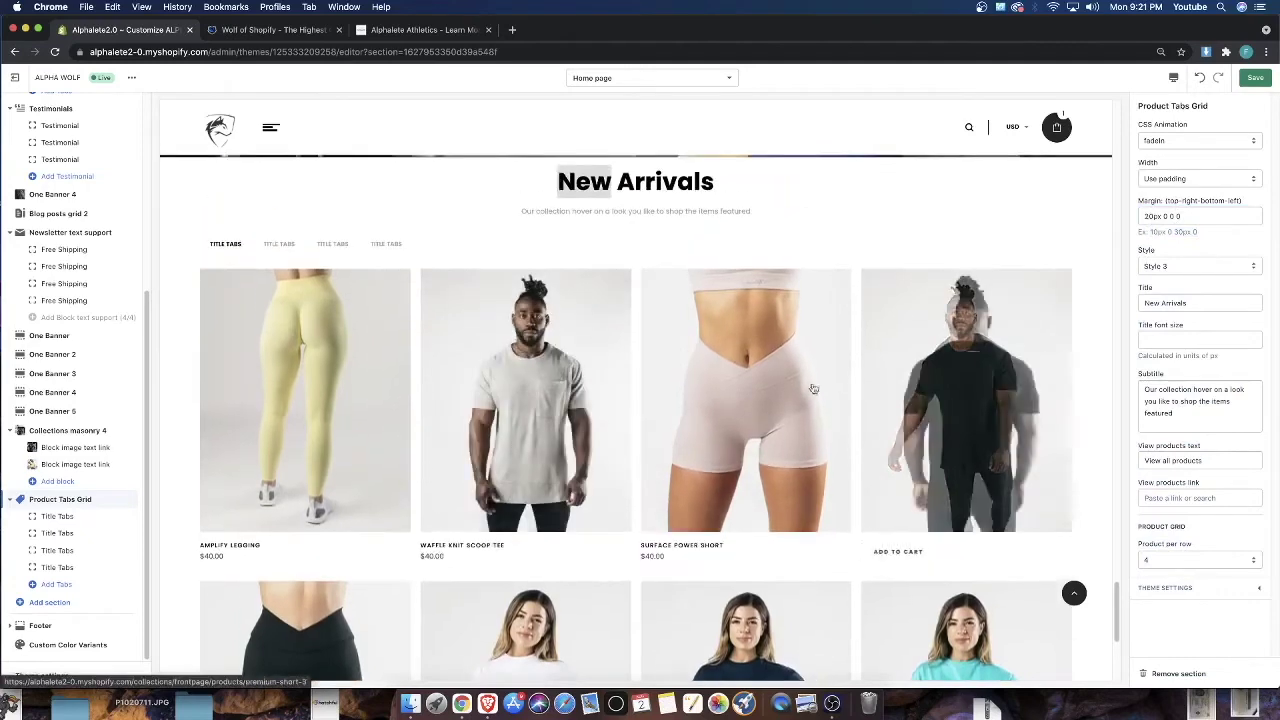
Review the Product Tabs Grid section's style choices, the New Arrivals heading and subtitle, and the product rows down to the footer
{"action": "left_click", "coordinate": [57, 568]}
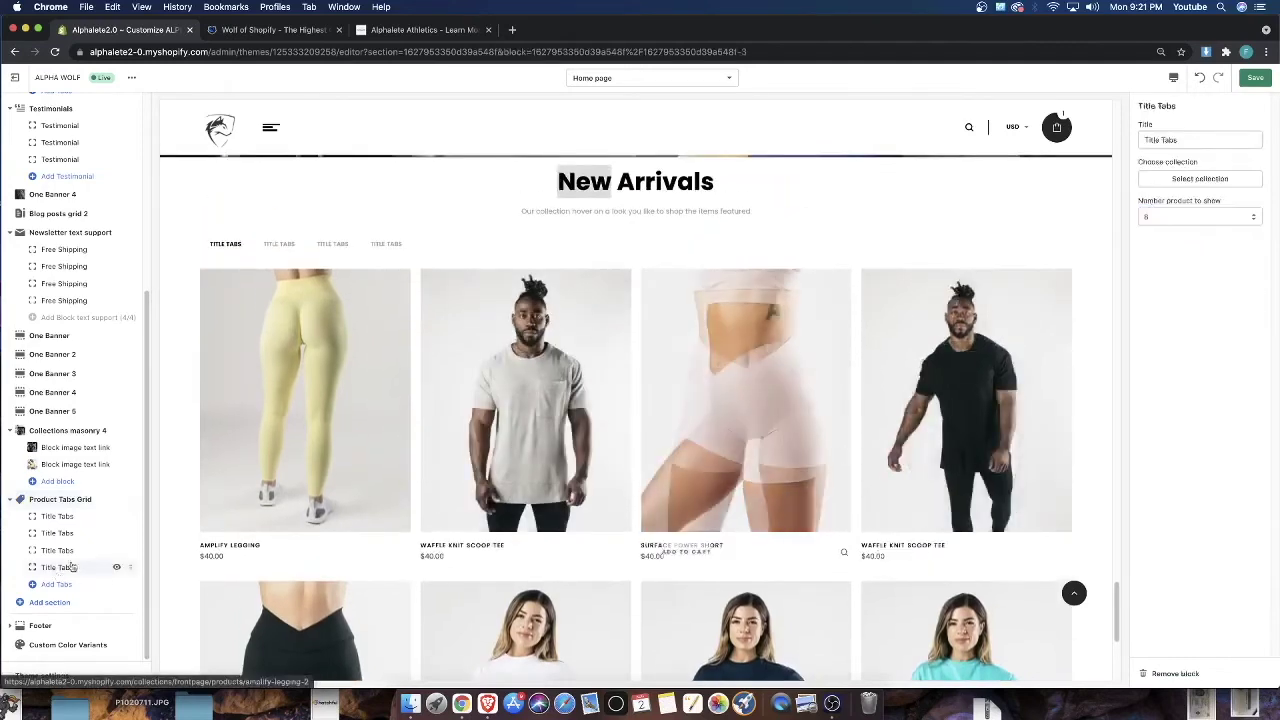
{"action": "left_click", "coordinate": [80, 499]}
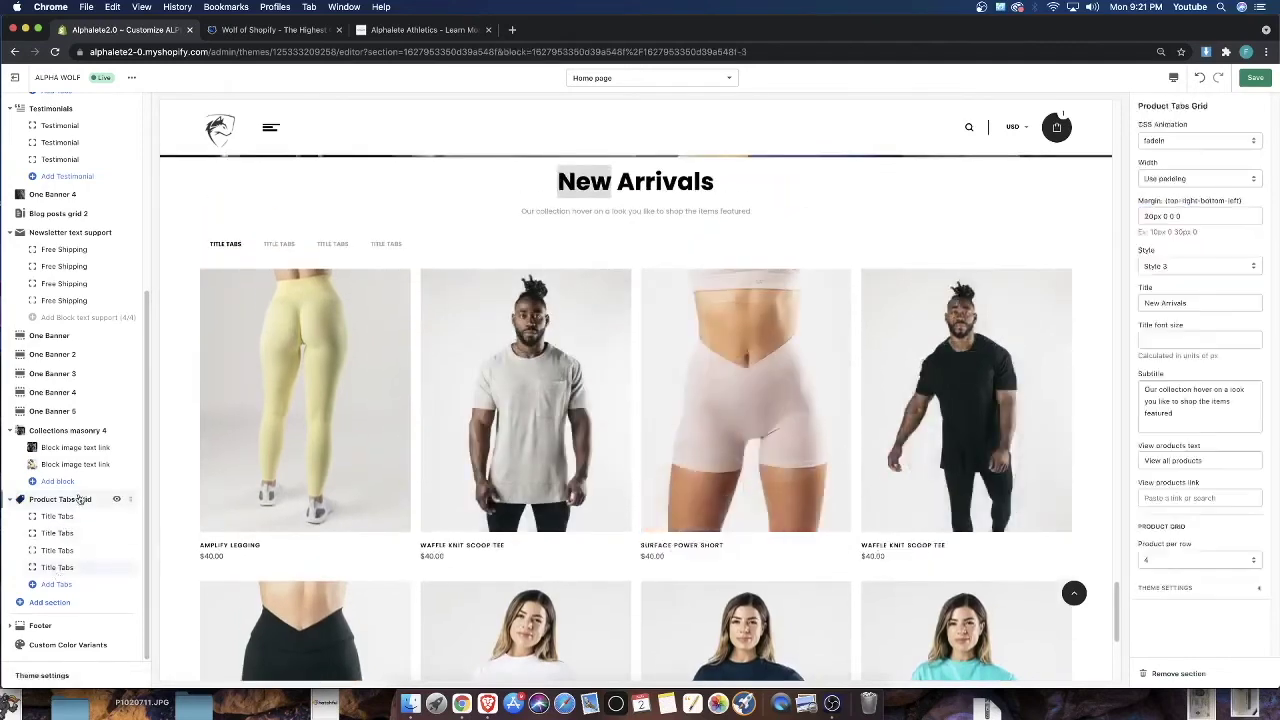
{"action": "left_click", "coordinate": [1183, 268]}
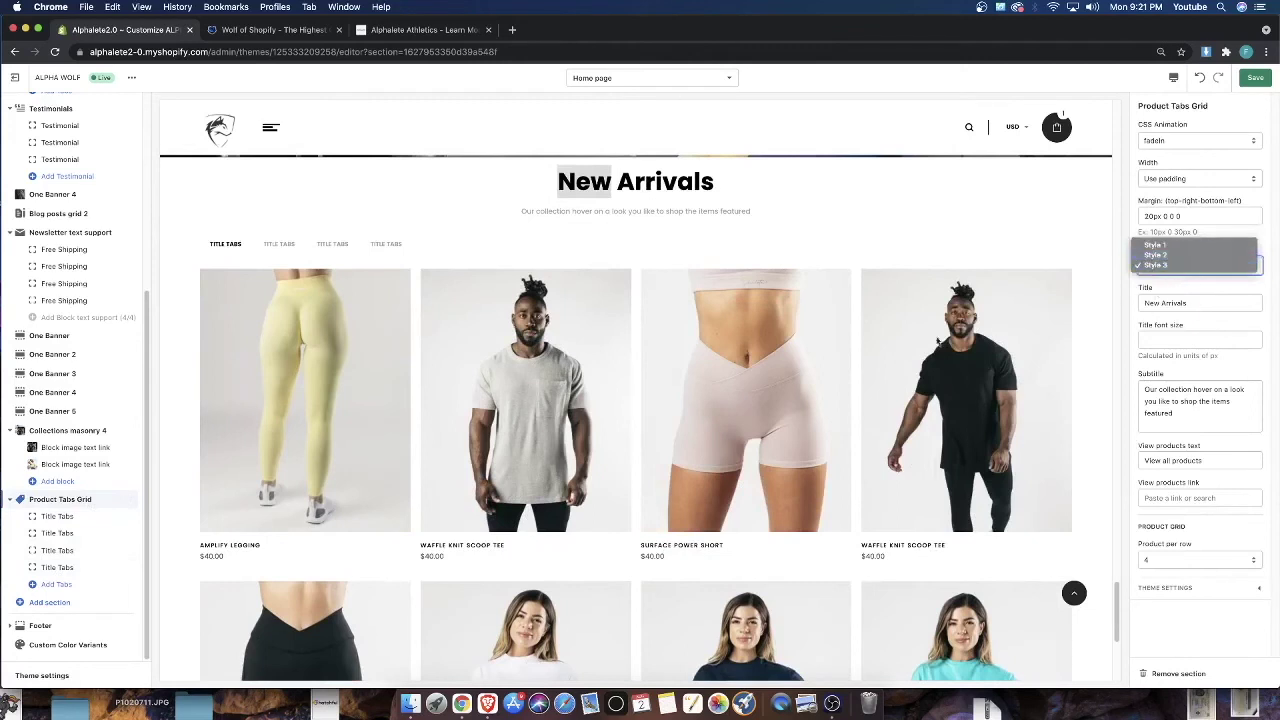
{"action": "left_click", "coordinate": [955, 265]}
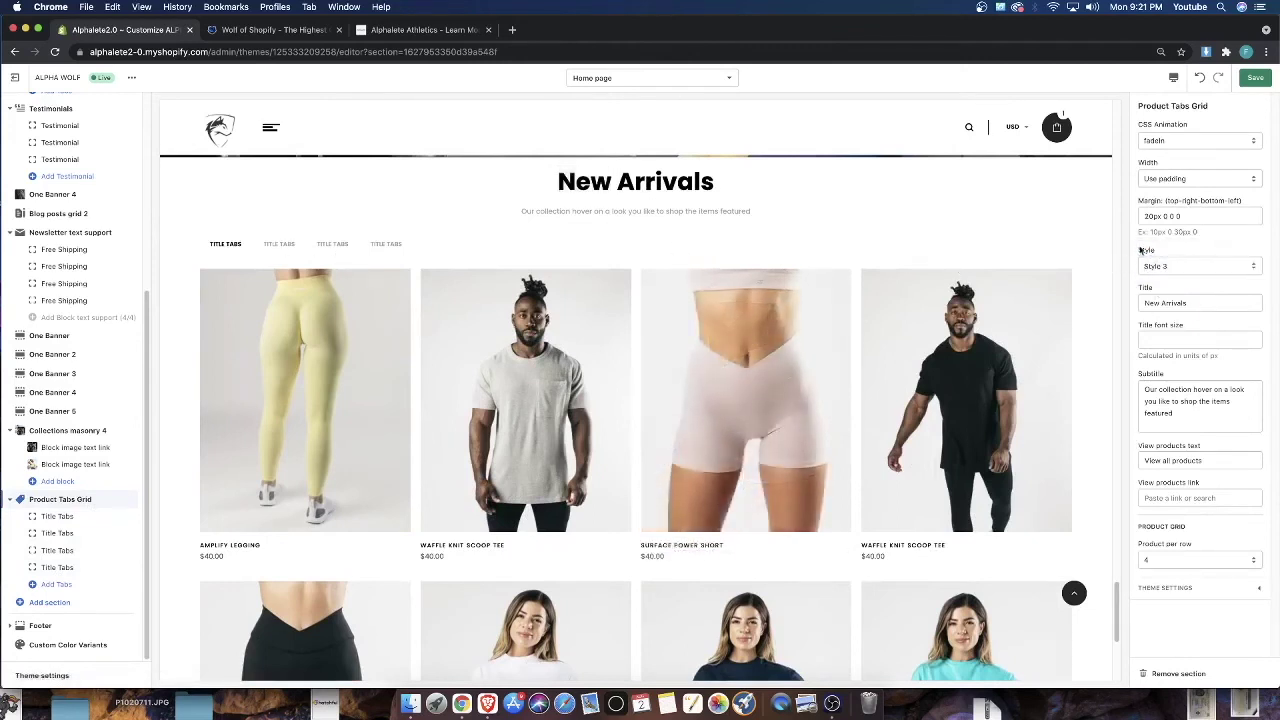
{"action": "left_click_drag", "start_coordinate": [553, 183], "coordinate": [780, 210]}
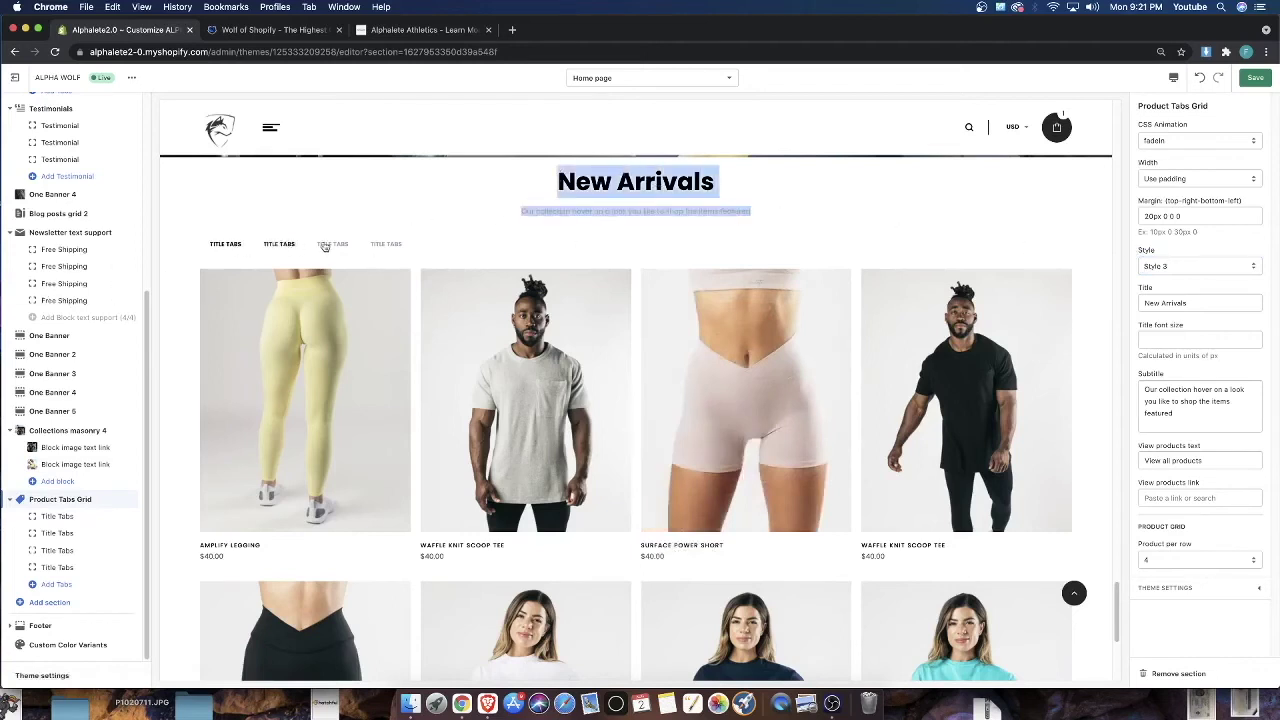
{"action": "scroll", "coordinate": [682, 432], "scroll_direction": "down", "scroll_amount": 2}
{"action": "scroll", "coordinate": [682, 432], "scroll_direction": "down", "scroll_amount": 5}
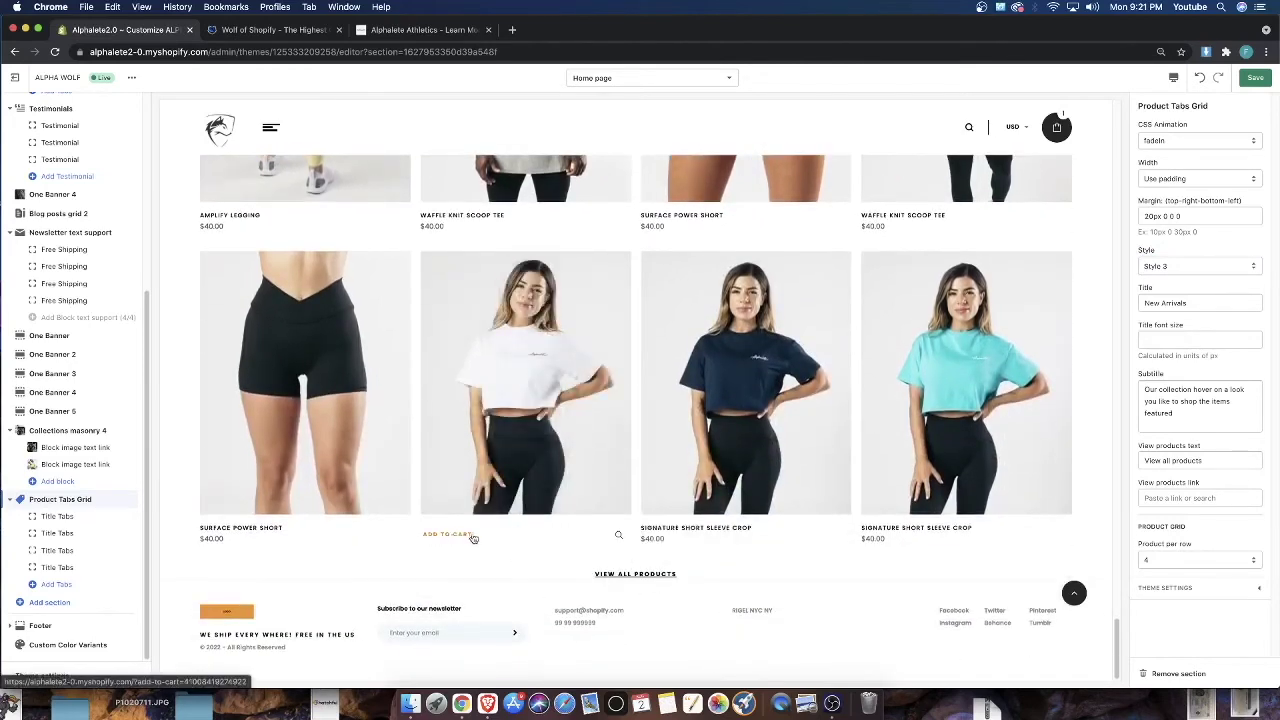
View the live storefront and inspect the quick view of the white Signature Short Sleeve Crop in the New Arrivals grid
{"action": "left_click", "coordinate": [621, 540]}
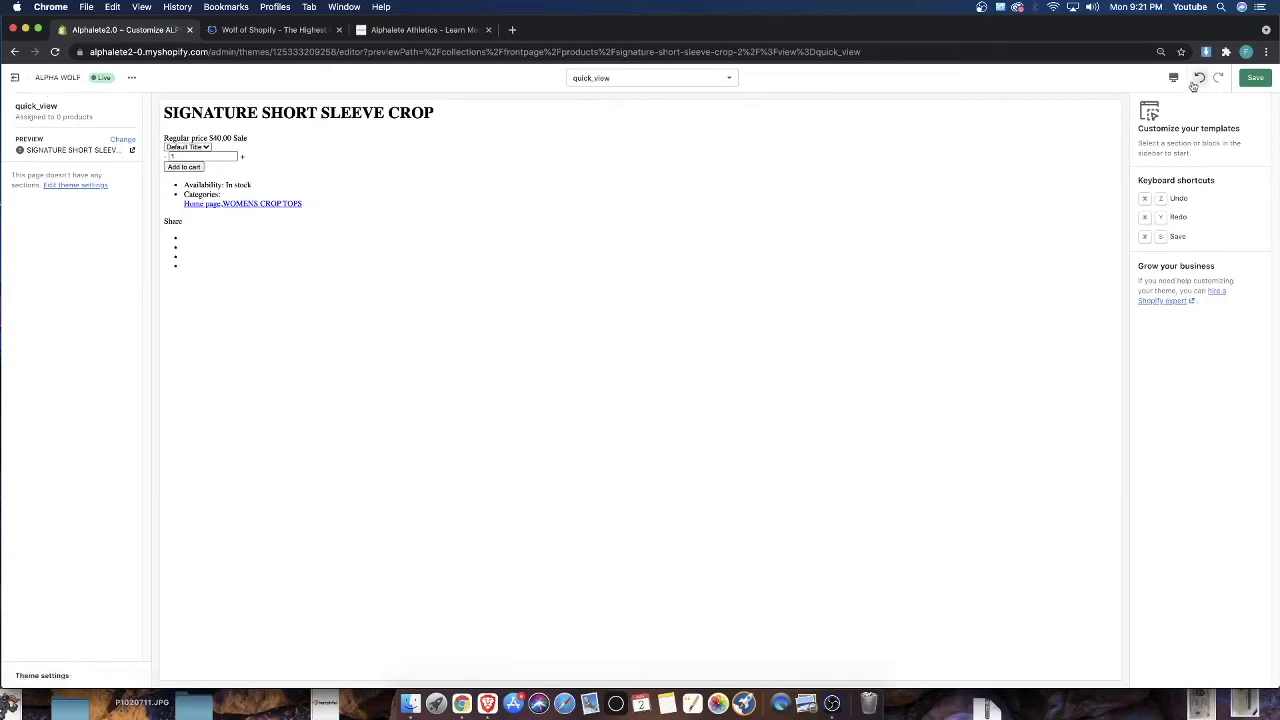
{"action": "left_click", "coordinate": [131, 78]}
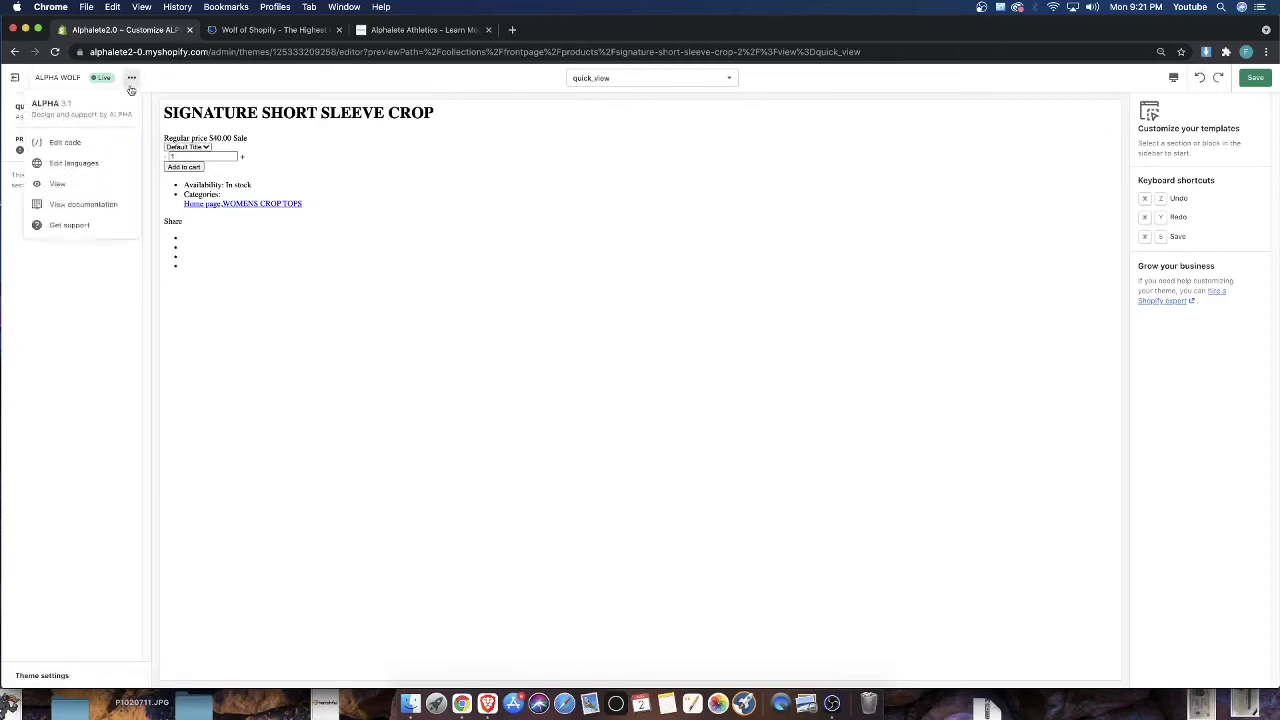
{"action": "left_click", "coordinate": [69, 185]}
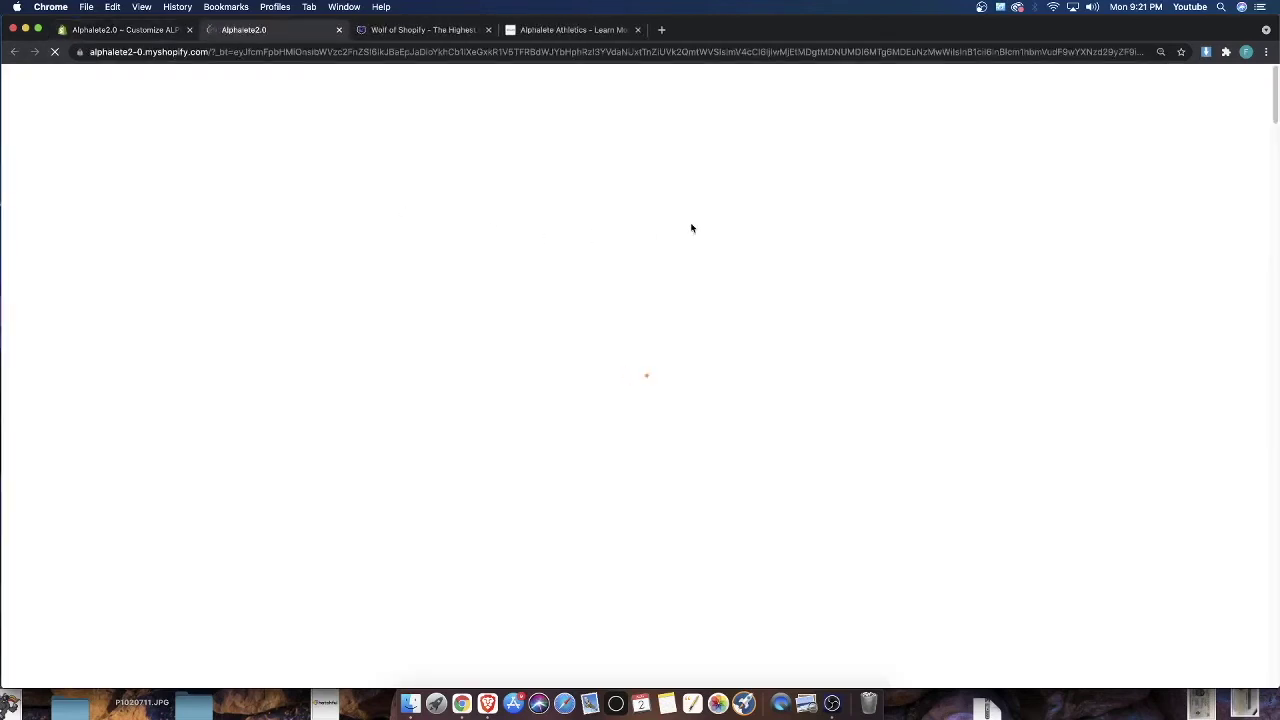
{"action": "scroll", "coordinate": [633, 231], "scroll_direction": "down", "scroll_amount": 15}
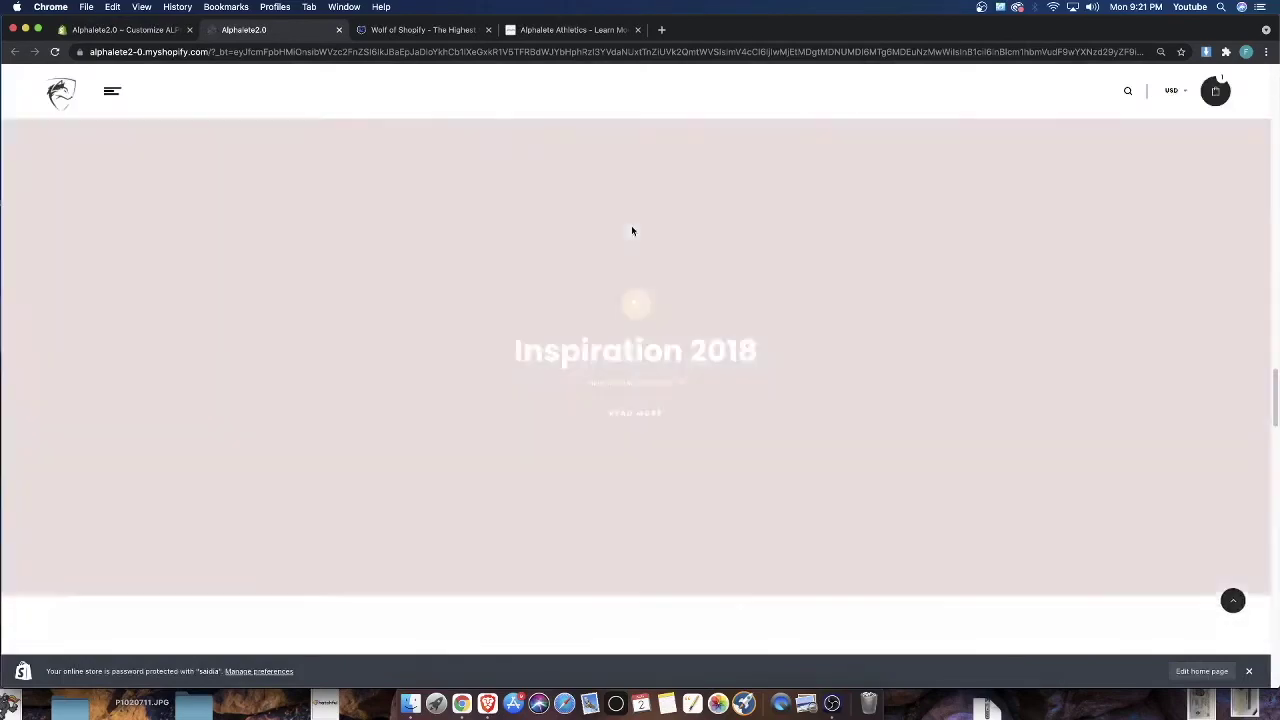
{"action": "scroll", "coordinate": [633, 231], "scroll_direction": "down", "scroll_amount": 12}
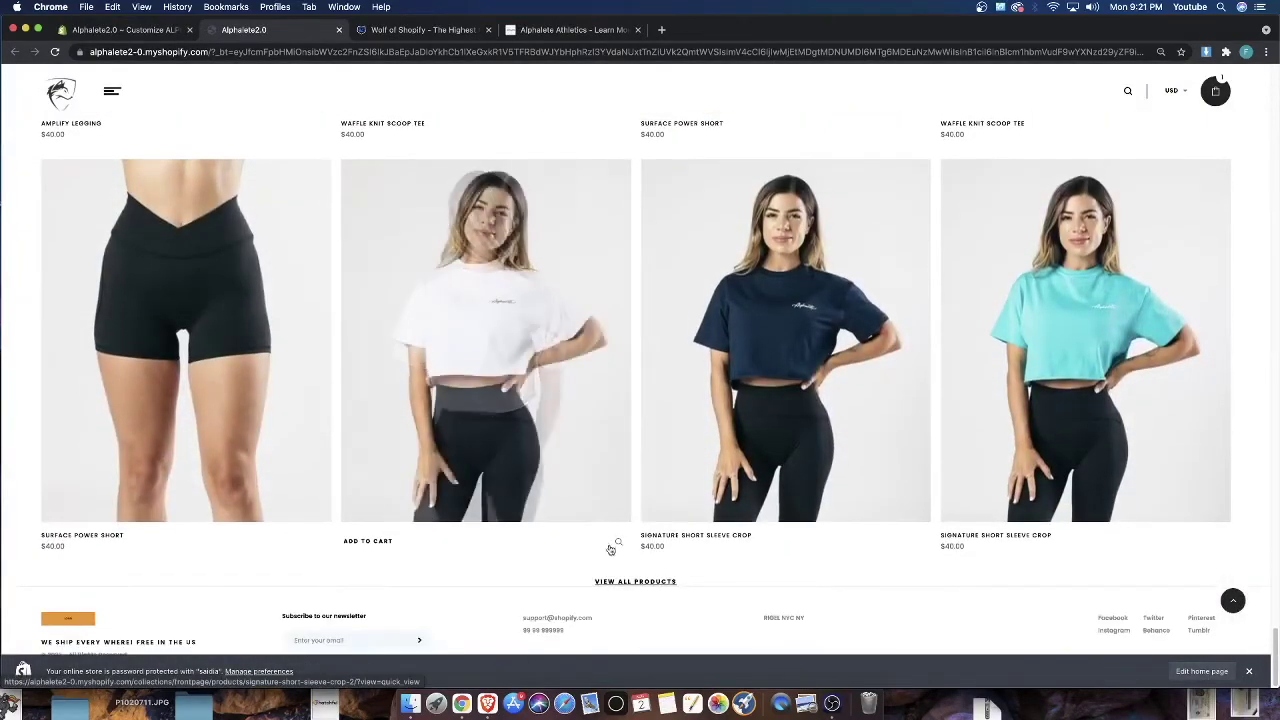
{"action": "left_click", "coordinate": [613, 546]}
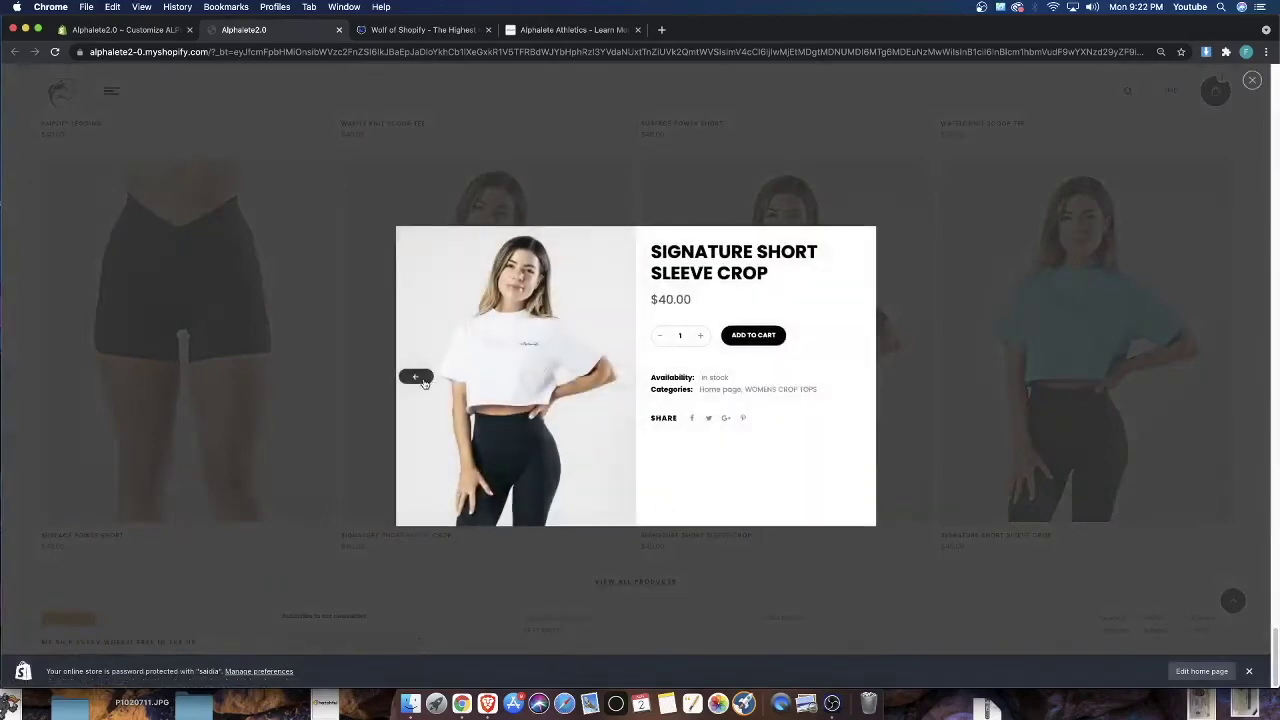
{"action": "left_click", "coordinate": [955, 309]}
Return to the theme editor, save the pending changes and reopen the customizer on the home page
{"action": "left_click", "coordinate": [107, 32]}
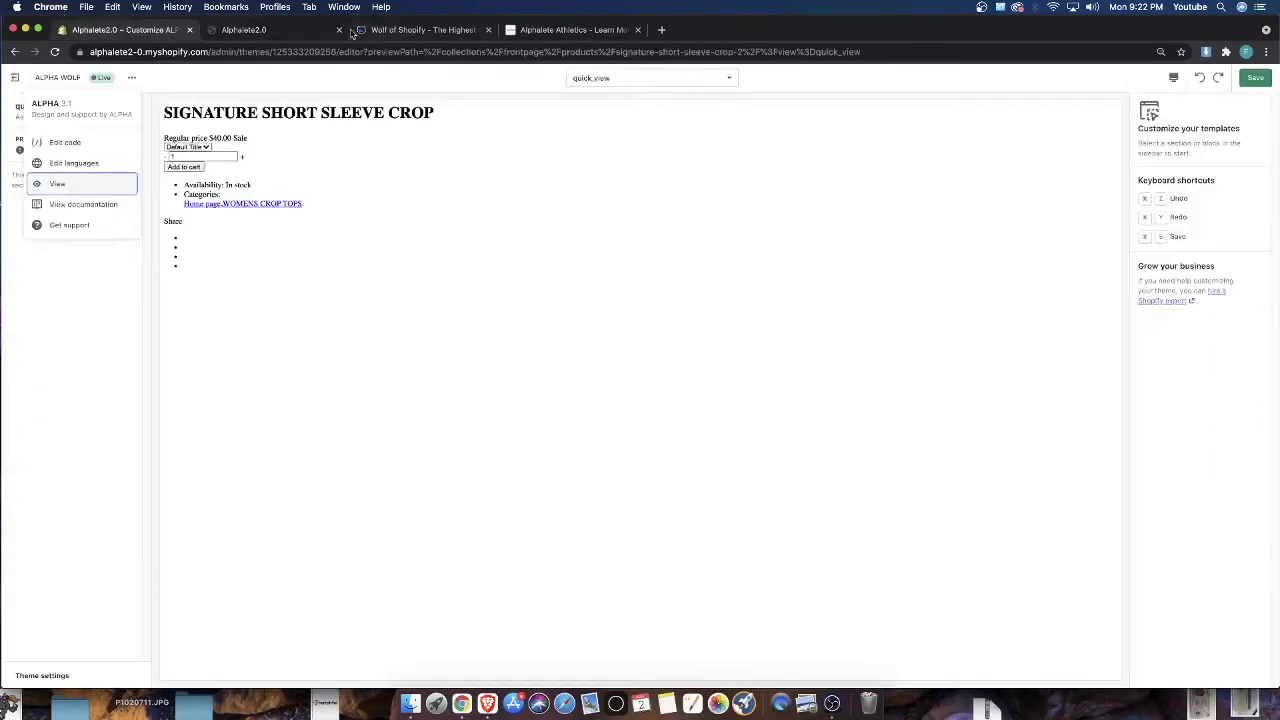
{"action": "left_click", "coordinate": [57, 183]}
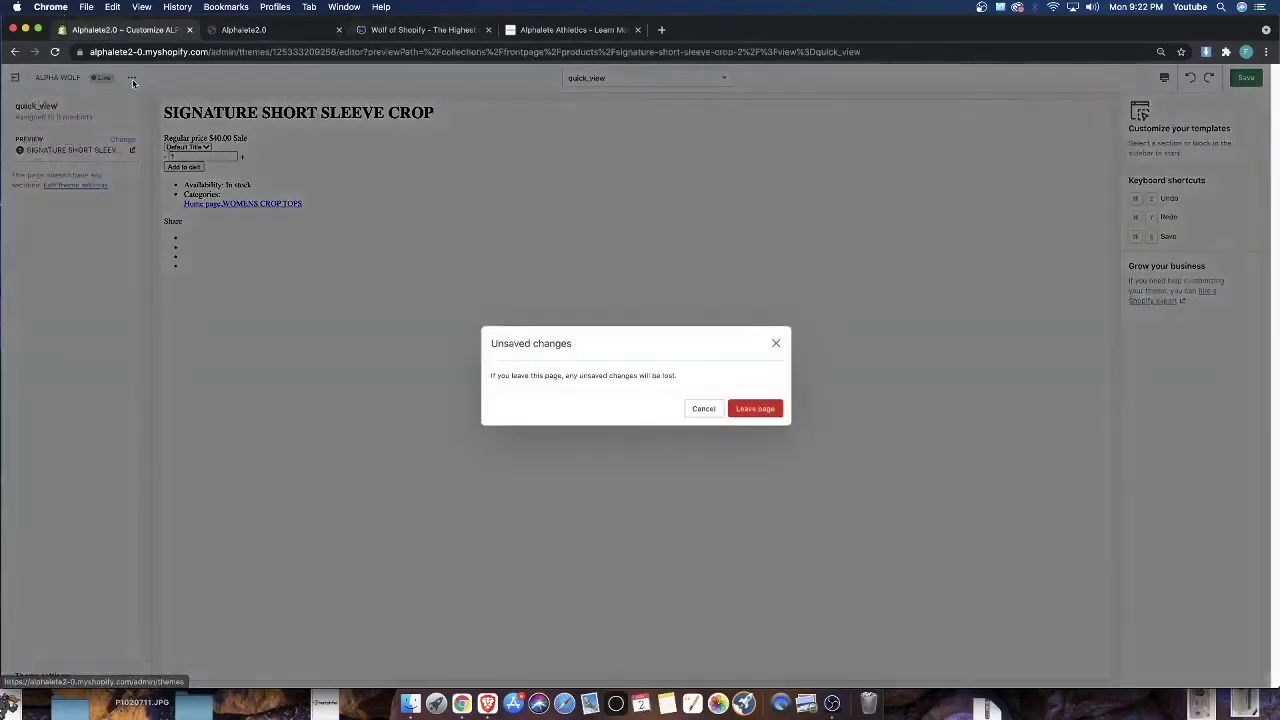
{"action": "left_click", "coordinate": [777, 343]}
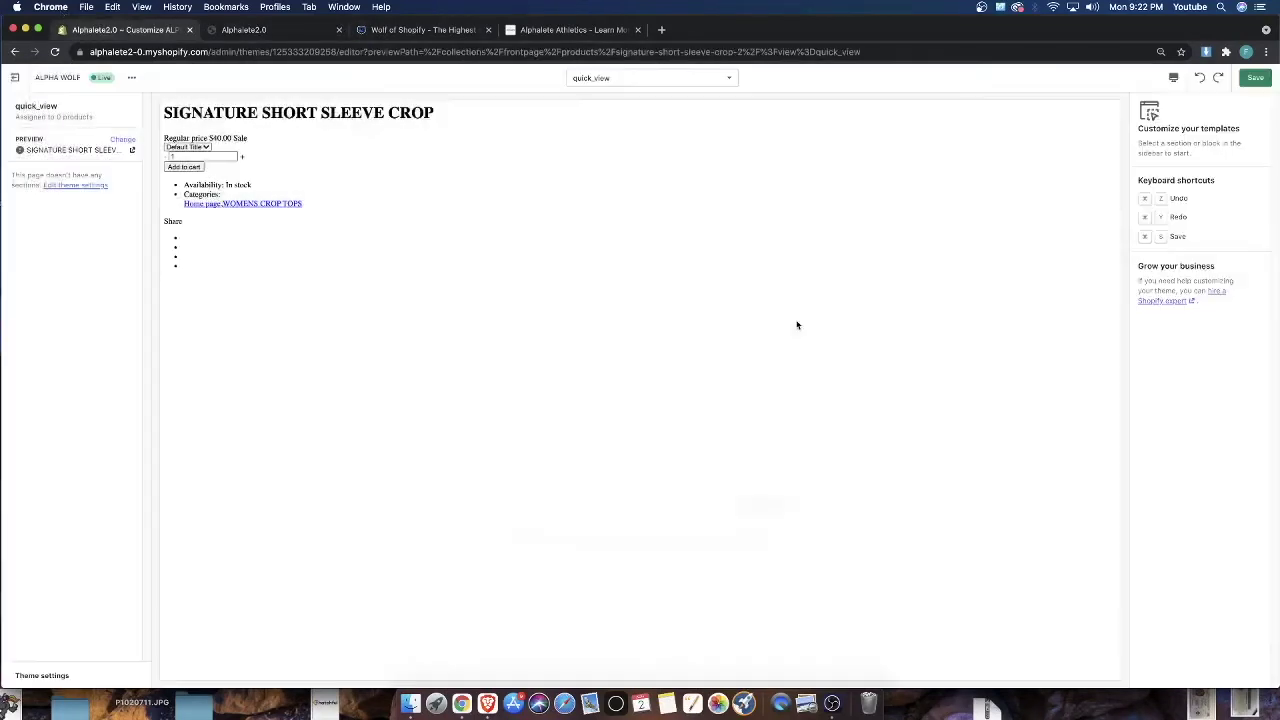
{"action": "left_click", "coordinate": [1252, 80]}
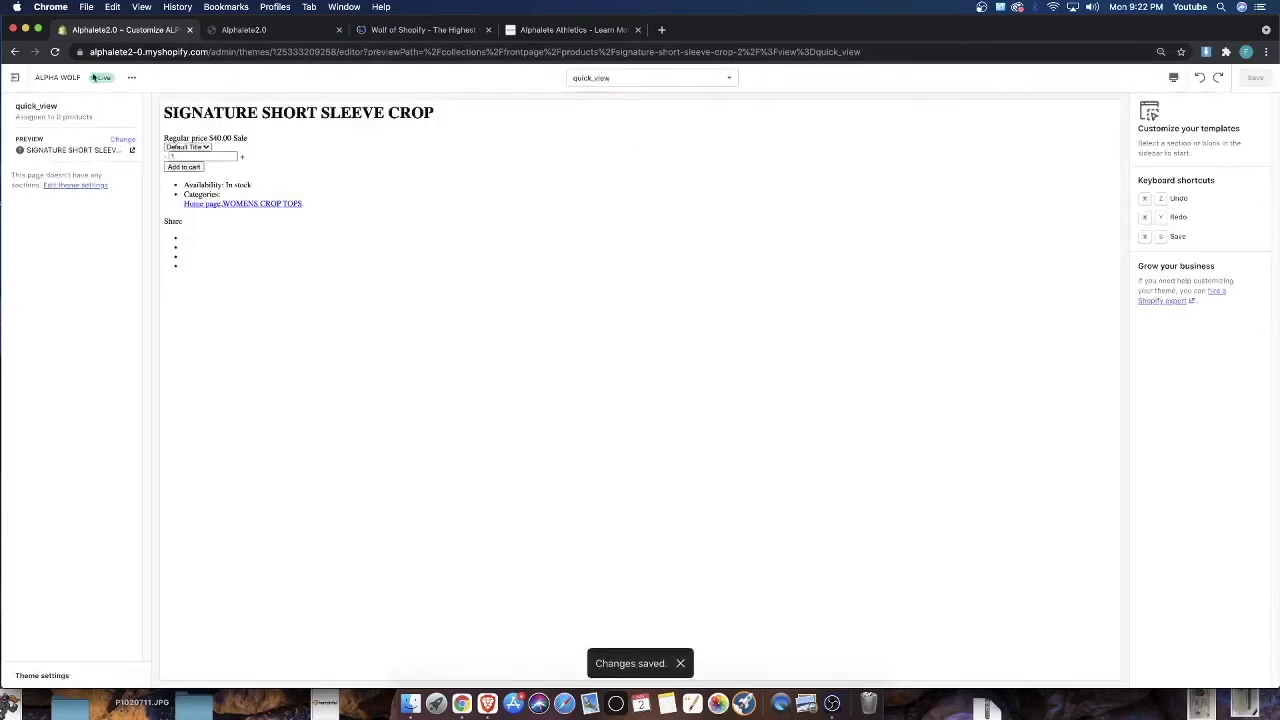
{"action": "left_click", "coordinate": [19, 78]}
{"action": "left_click", "coordinate": [894, 298]}
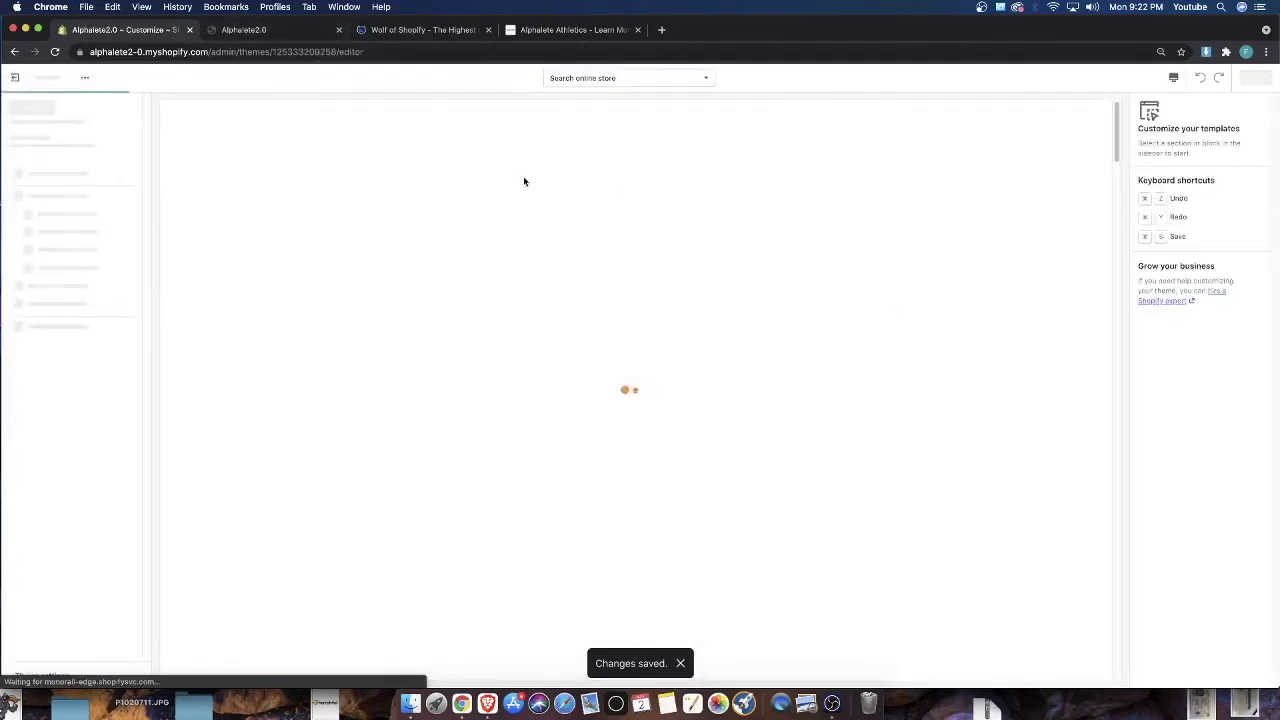
Set the Product Tabs Grid section's style to Style 1 and check the New Arrivals layout in the preview
{"action": "scroll", "coordinate": [478, 311], "scroll_direction": "down", "scroll_amount": 20}
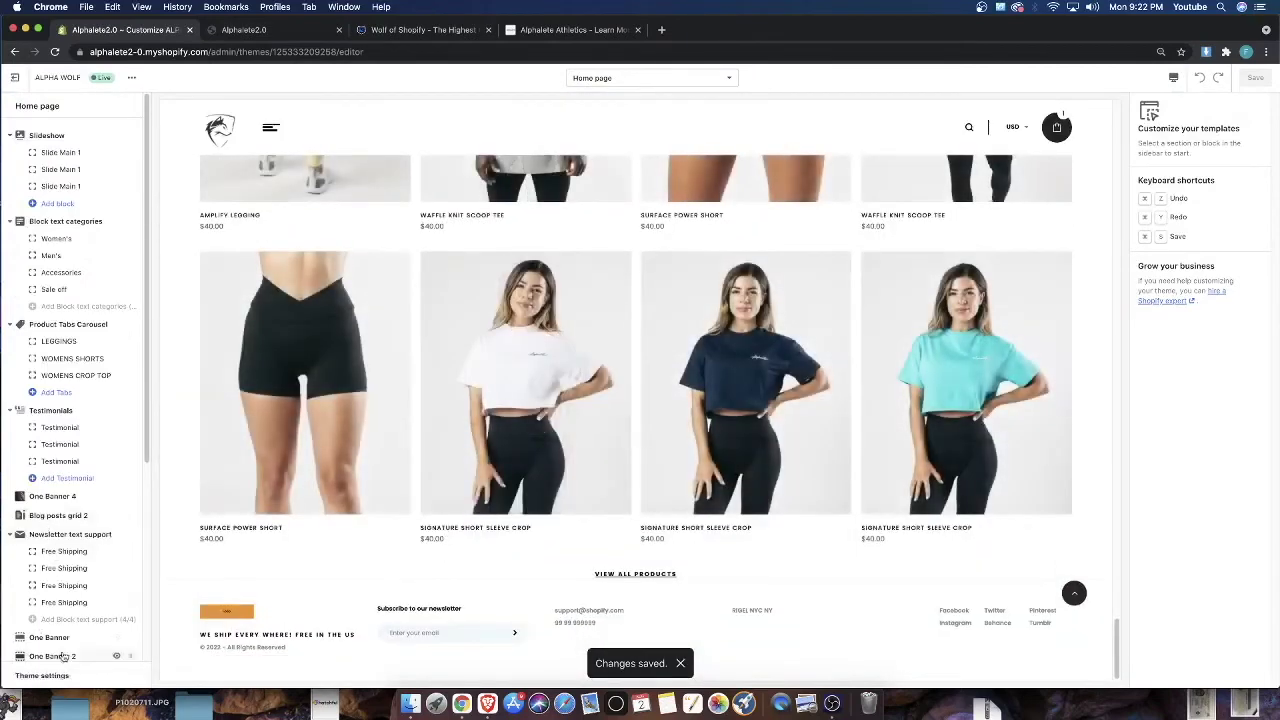
{"action": "scroll", "coordinate": [45, 603], "scroll_direction": "down", "scroll_amount": 5}
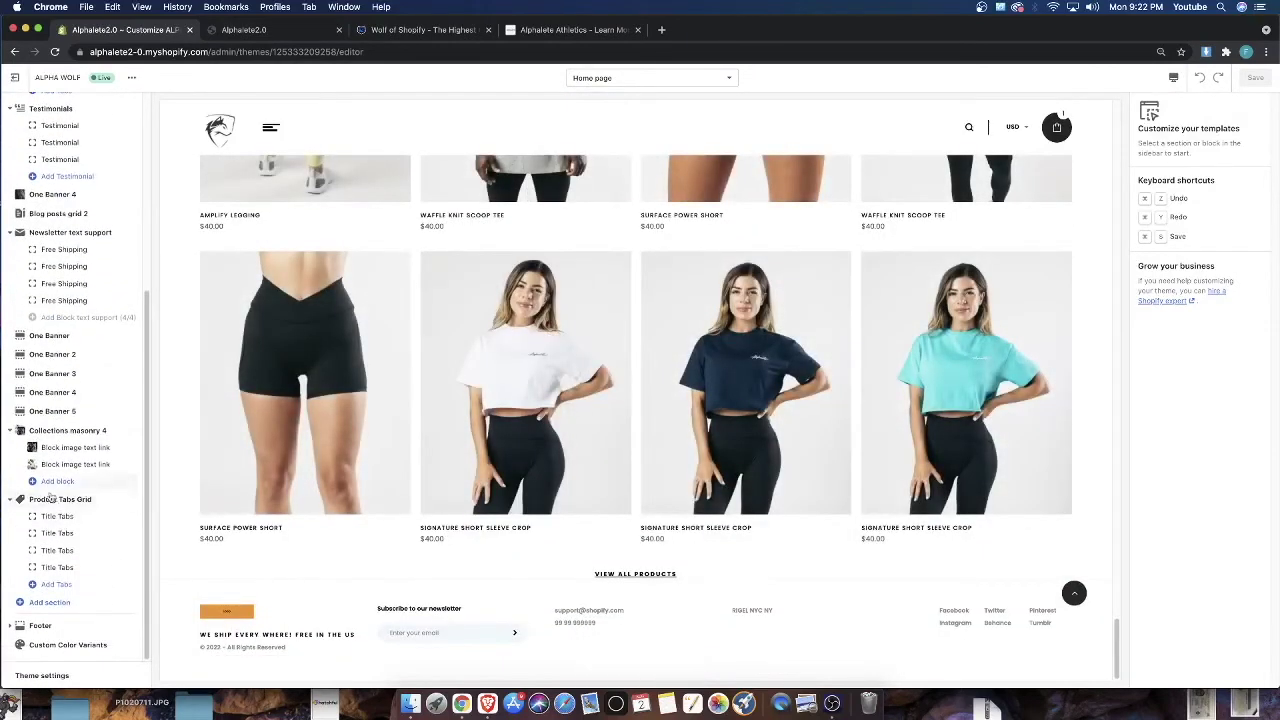
{"action": "left_click", "coordinate": [52, 500]}
{"action": "left_click", "coordinate": [1243, 271]}
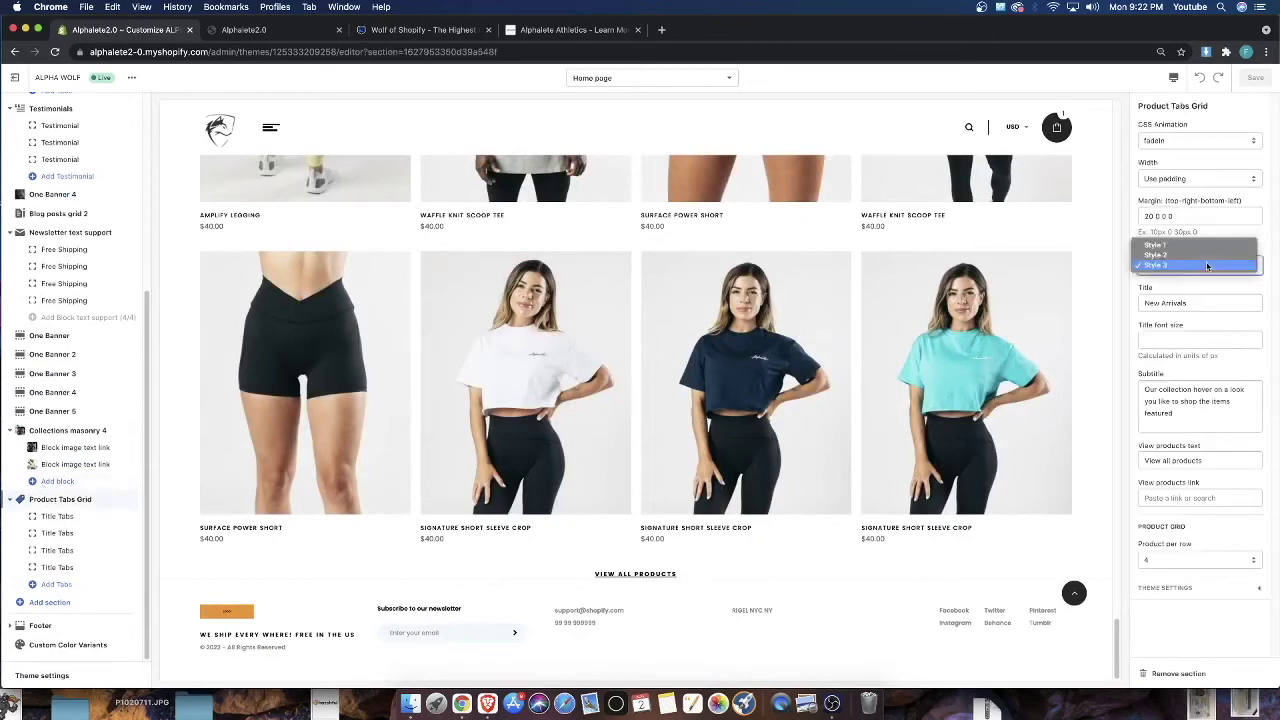
{"action": "left_click", "coordinate": [1160, 245]}
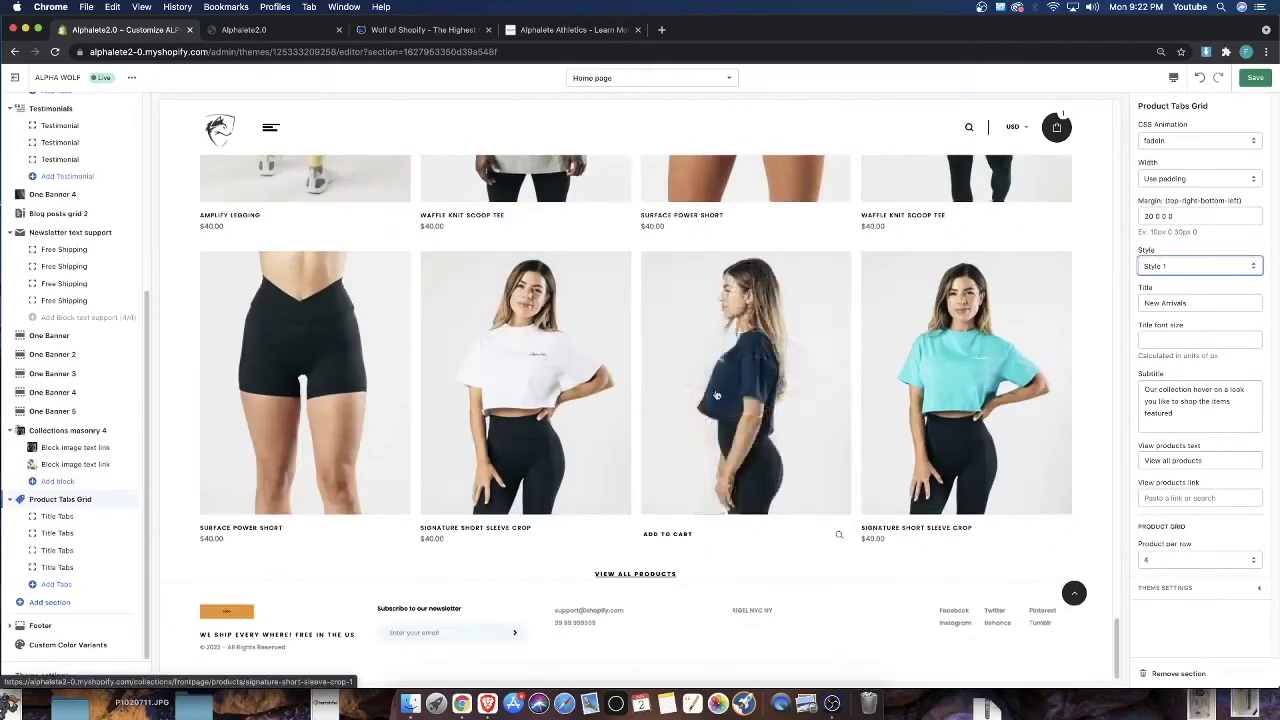
{"action": "scroll", "coordinate": [722, 581], "scroll_direction": "up", "scroll_amount": 2}
{"action": "scroll", "coordinate": [722, 581], "scroll_direction": "up", "scroll_amount": 5}
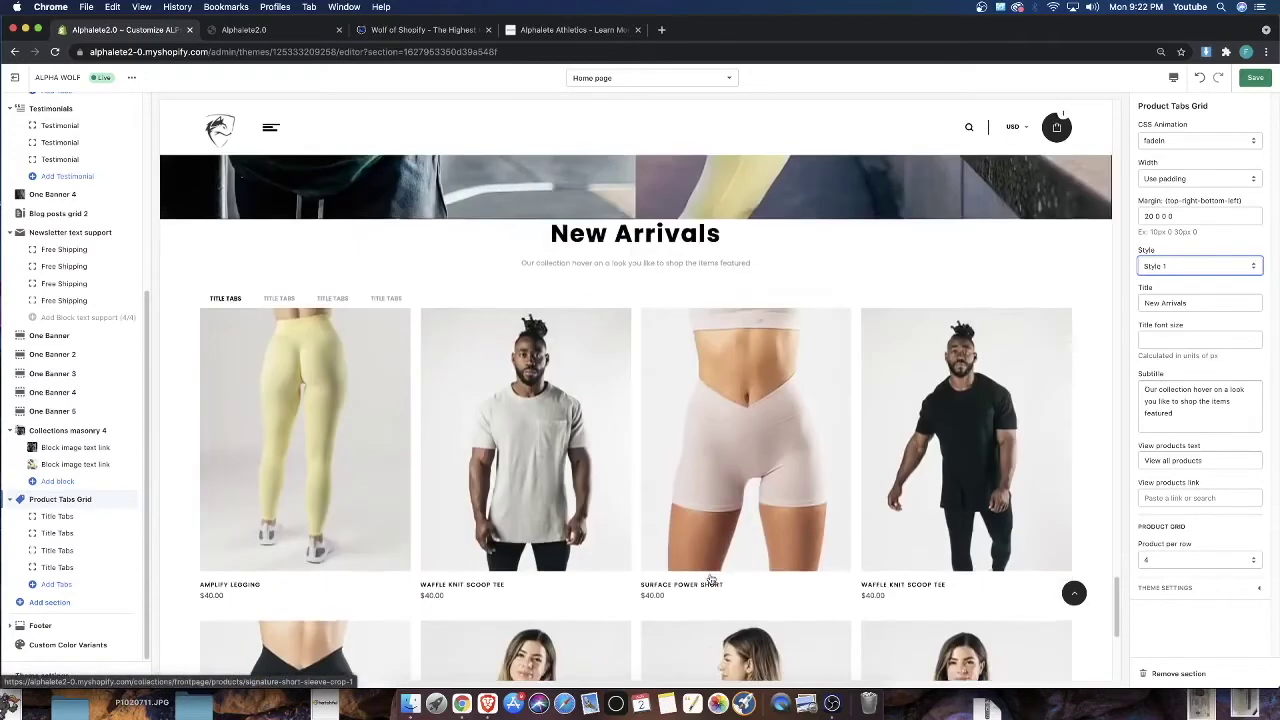
Try Style 2 and Style 3 on the Product Tabs Grid section, and return it to Style 1
{"action": "left_click", "coordinate": [1184, 270]}
{"action": "left_click", "coordinate": [1171, 277]}
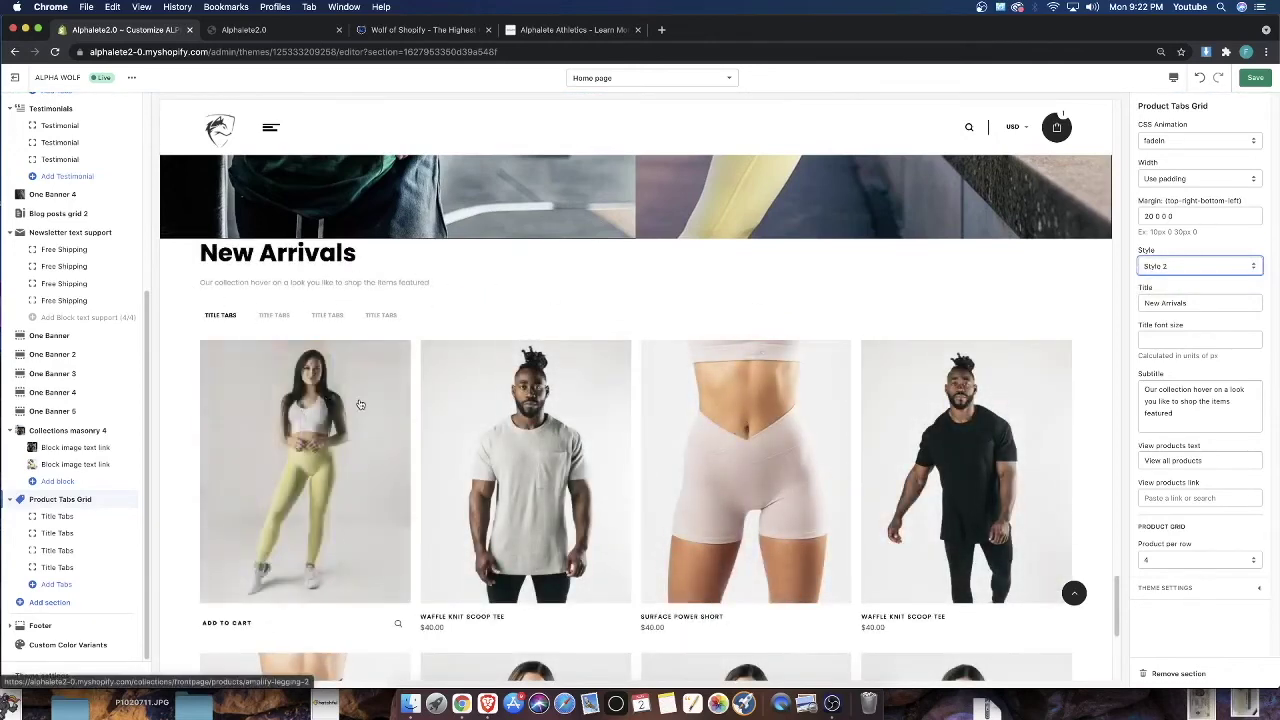
{"action": "left_click", "coordinate": [1193, 264]}
{"action": "left_click", "coordinate": [1190, 274]}
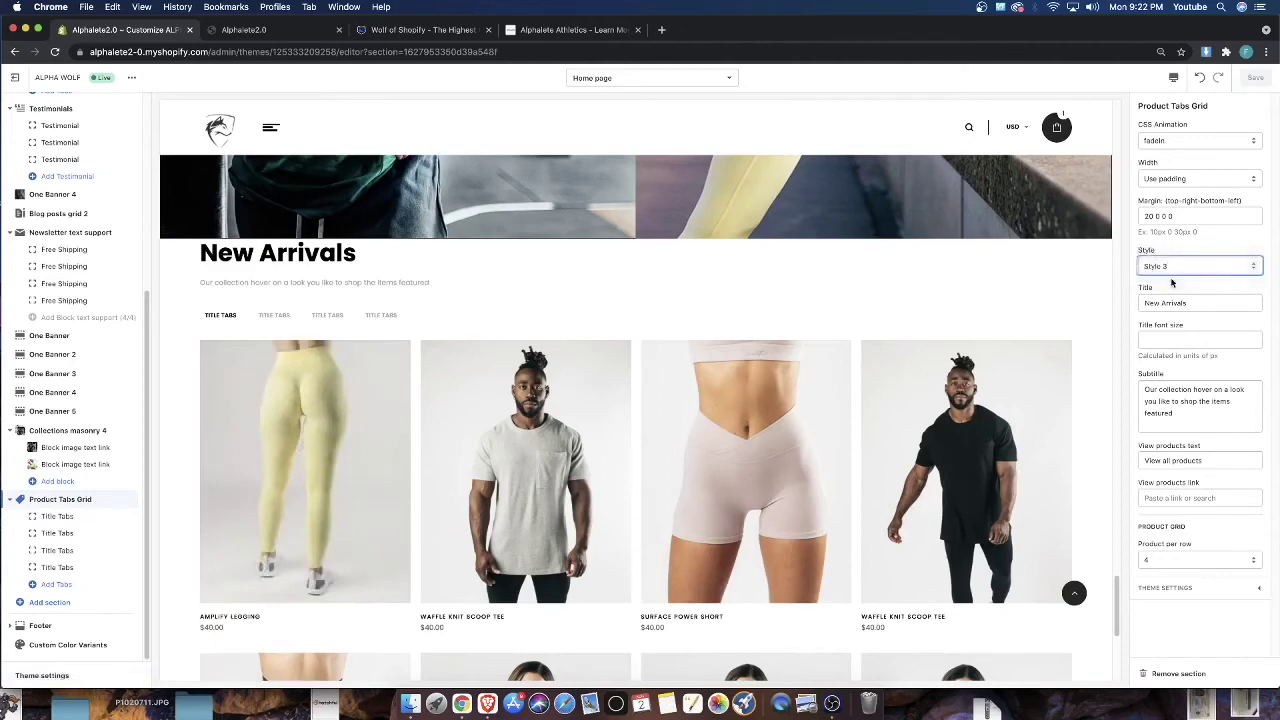
{"action": "left_click", "coordinate": [1194, 264]}
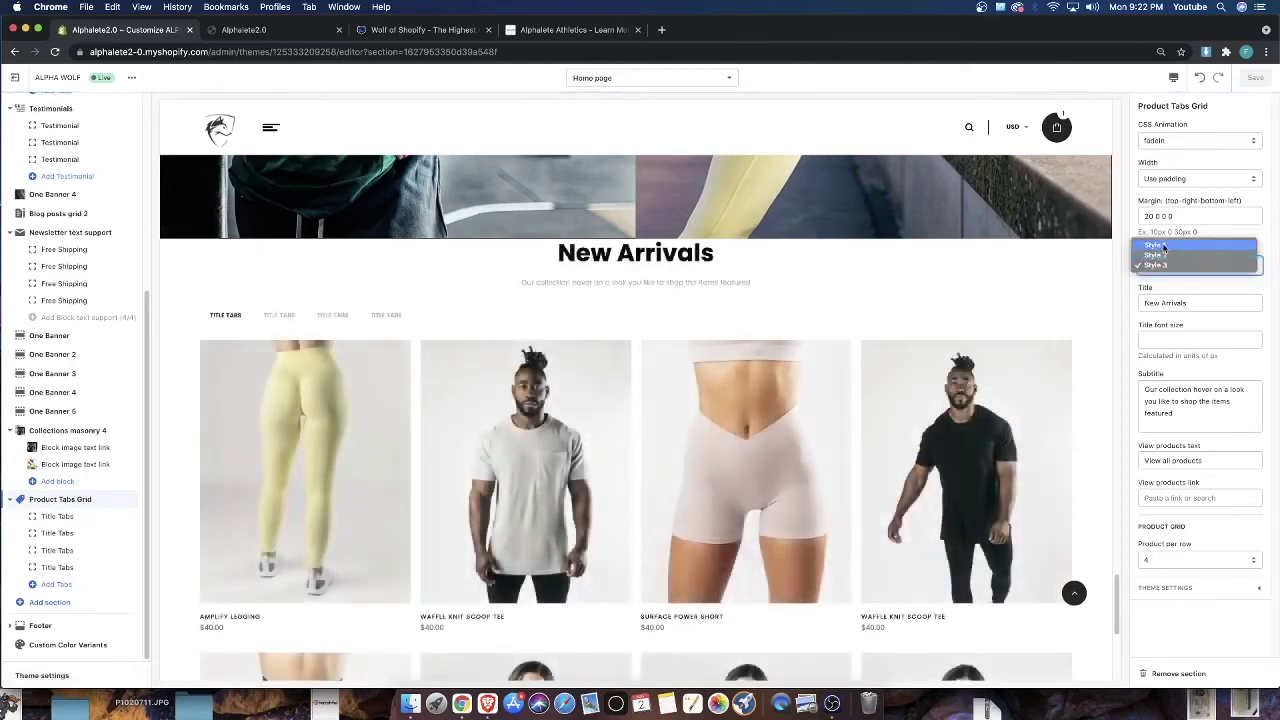
{"action": "left_click", "coordinate": [770, 424]}
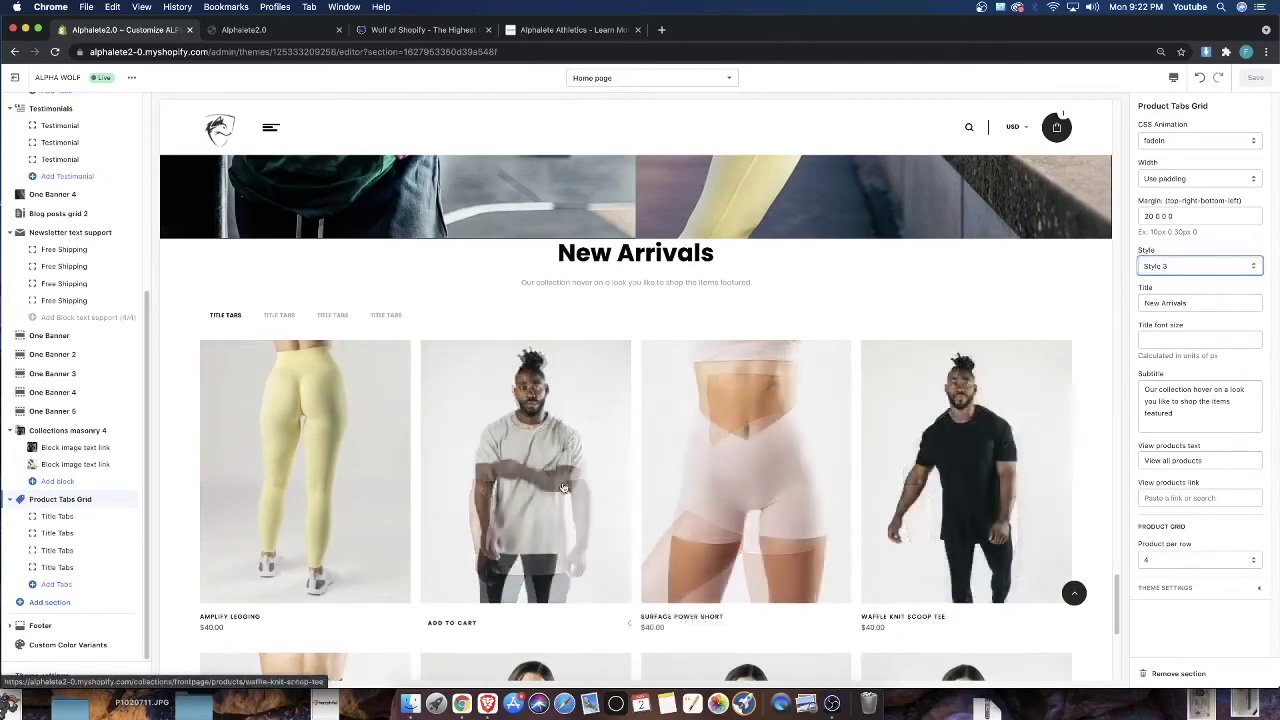
{"action": "left_click", "coordinate": [1165, 282]}
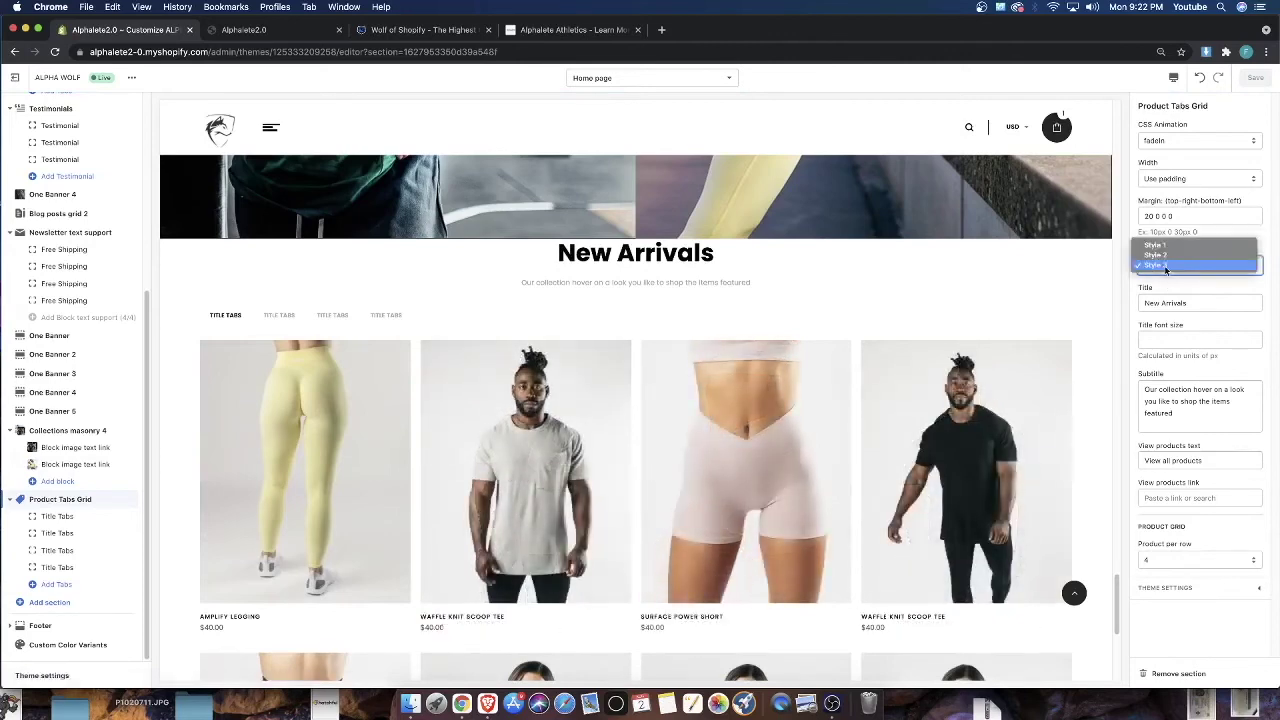
{"action": "left_click", "coordinate": [1168, 252]}
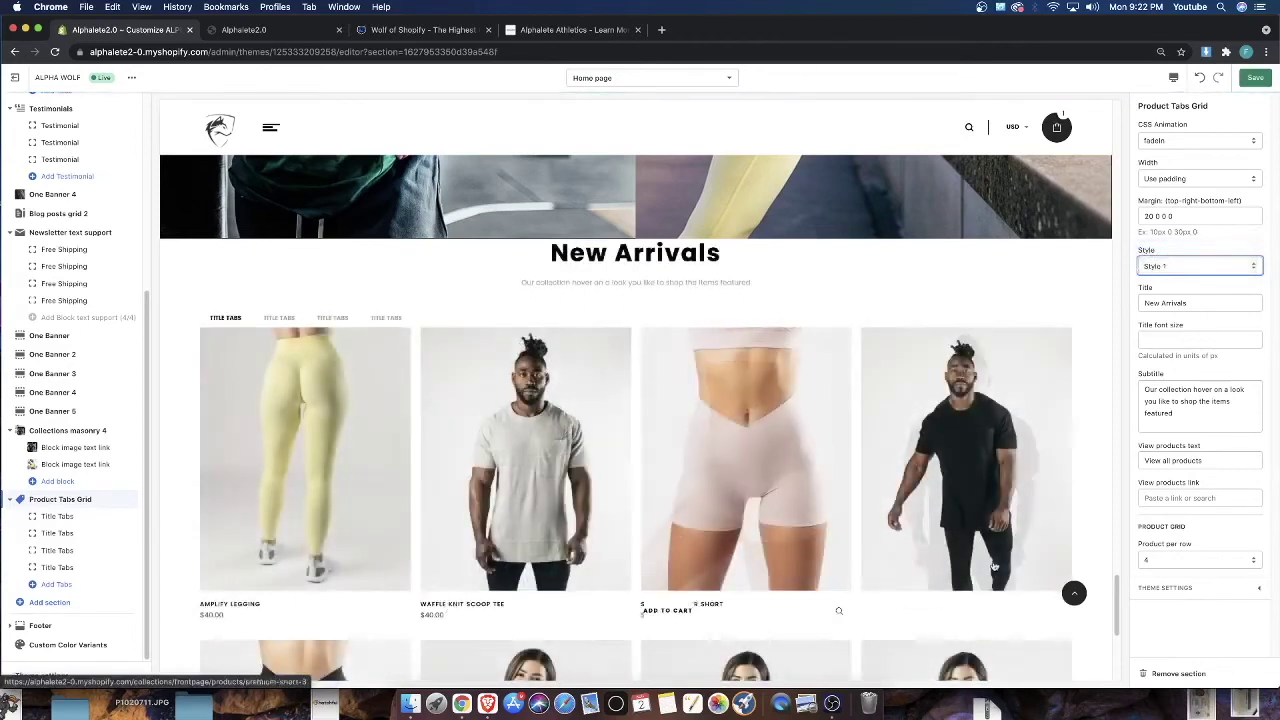
{"action": "scroll", "coordinate": [876, 492], "scroll_direction": "down", "scroll_amount": 1}
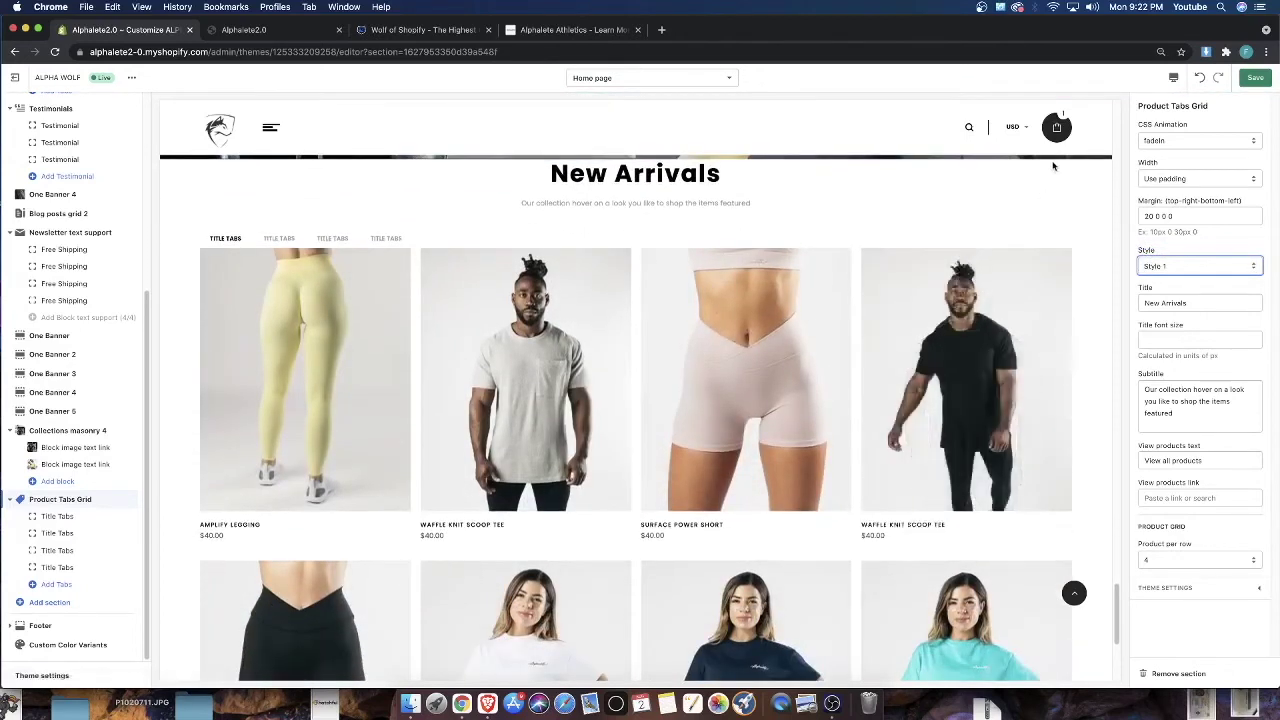
Compare Style 3 with Style 1 on the New Arrivals product grid, leaving Style 1 selected
{"action": "left_click", "coordinate": [1209, 264]}
{"action": "left_click", "coordinate": [1166, 275]}
{"action": "left_click", "coordinate": [1175, 262]}
{"action": "left_click", "coordinate": [1173, 285]}
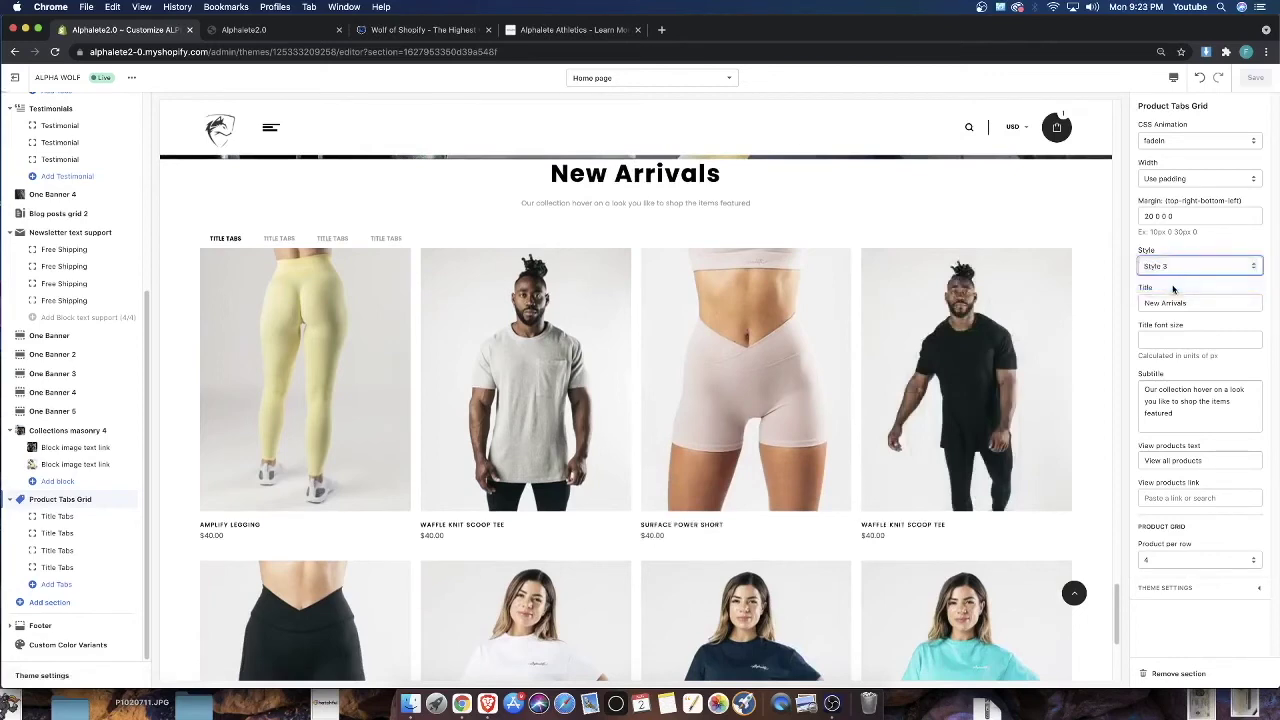
{"action": "left_click", "coordinate": [1175, 266]}
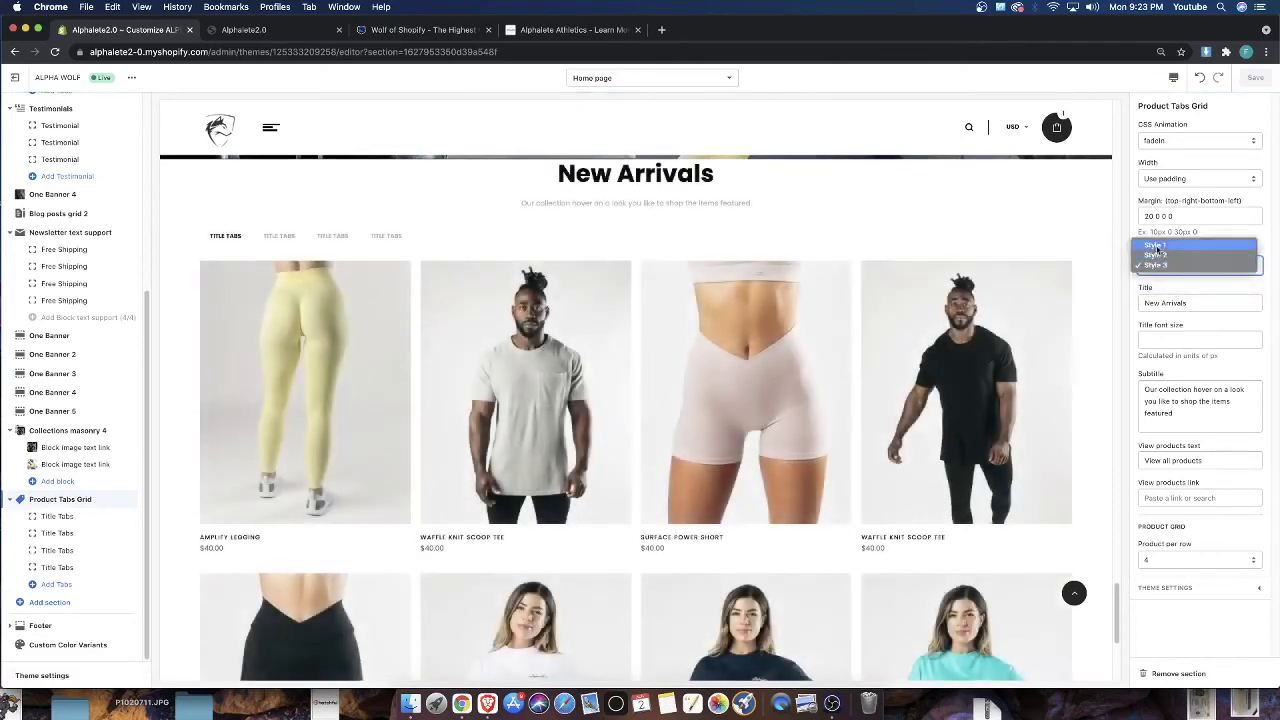
{"action": "left_click", "coordinate": [1157, 246]}
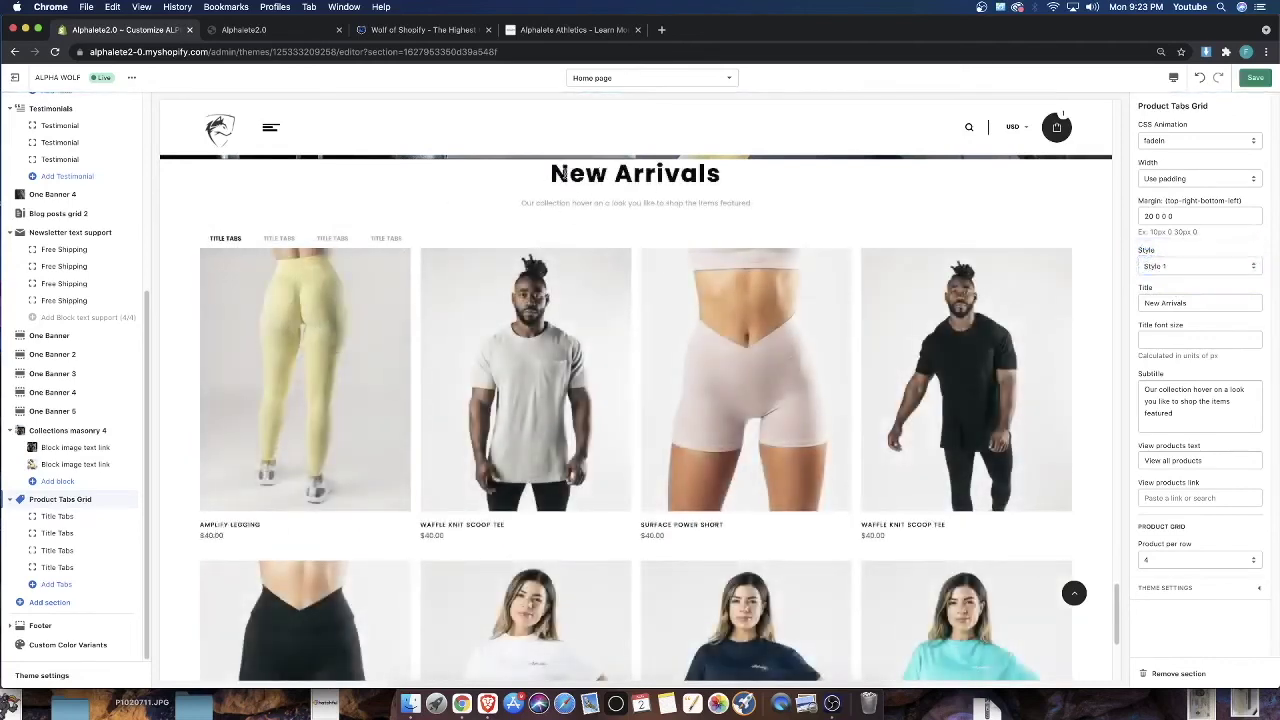
Try Style 3 on the Product Tabs Grid section once more and switch it back to Style 1
{"action": "triple_click", "coordinate": [563, 175]}
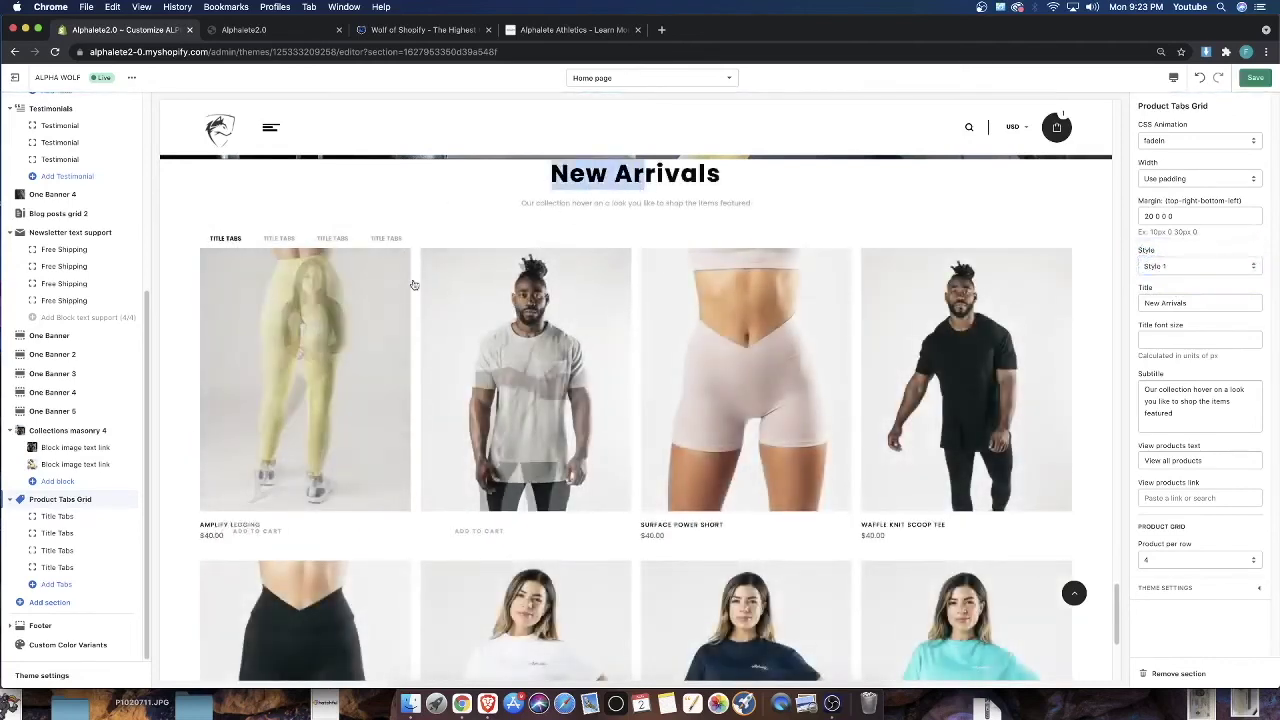
{"action": "scroll", "coordinate": [697, 306], "scroll_direction": "down", "scroll_amount": 3}
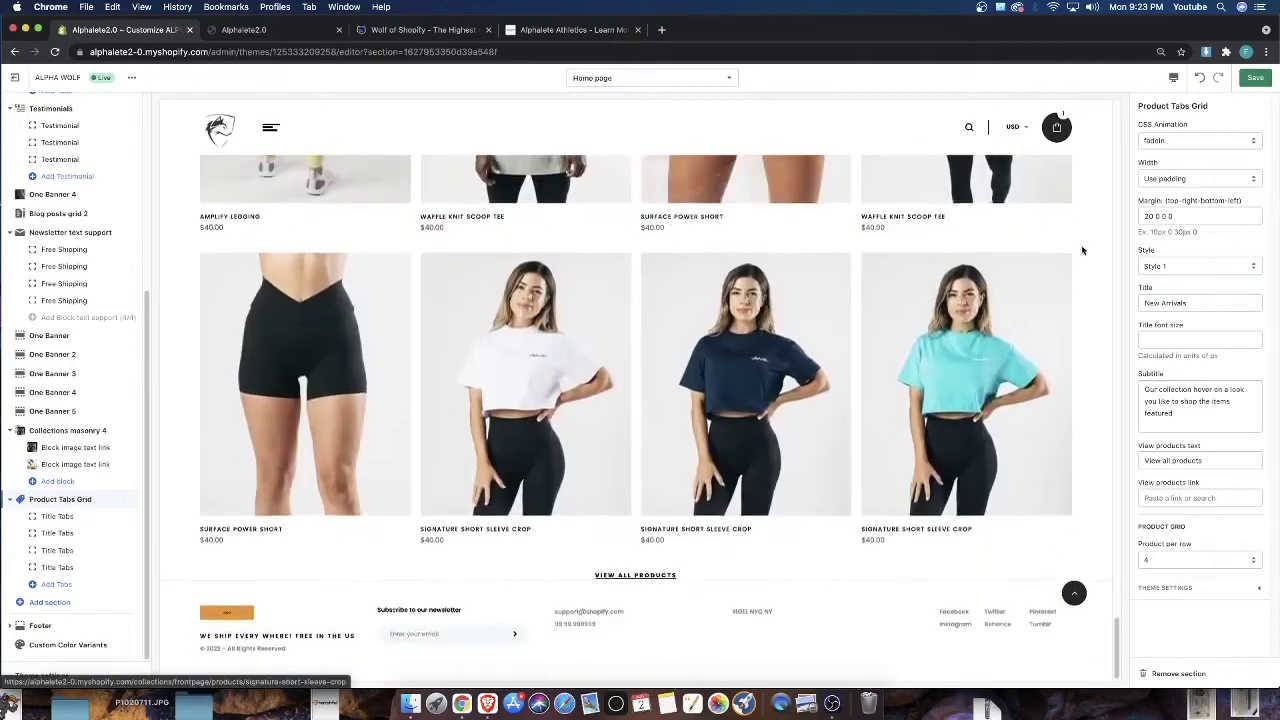
{"action": "left_click", "coordinate": [1186, 267]}
{"action": "left_click", "coordinate": [1180, 286]}
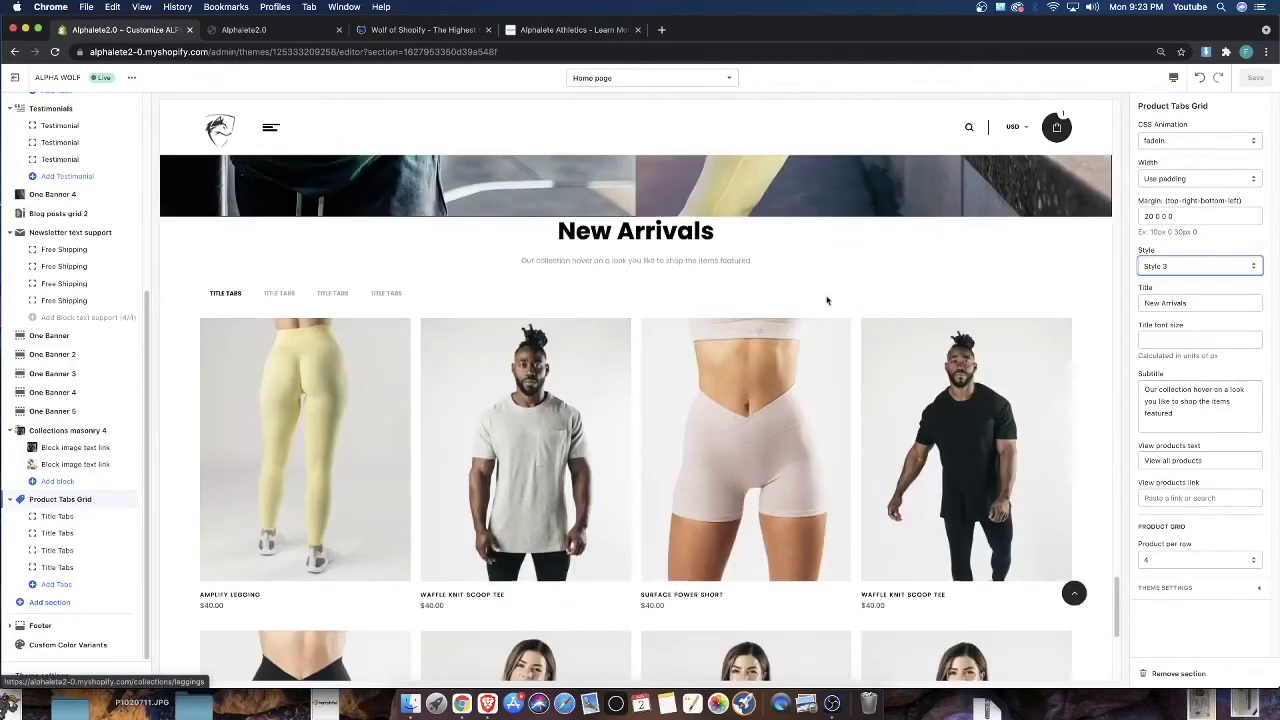
{"action": "left_click", "coordinate": [1172, 266]}
{"action": "left_click", "coordinate": [1172, 266]}
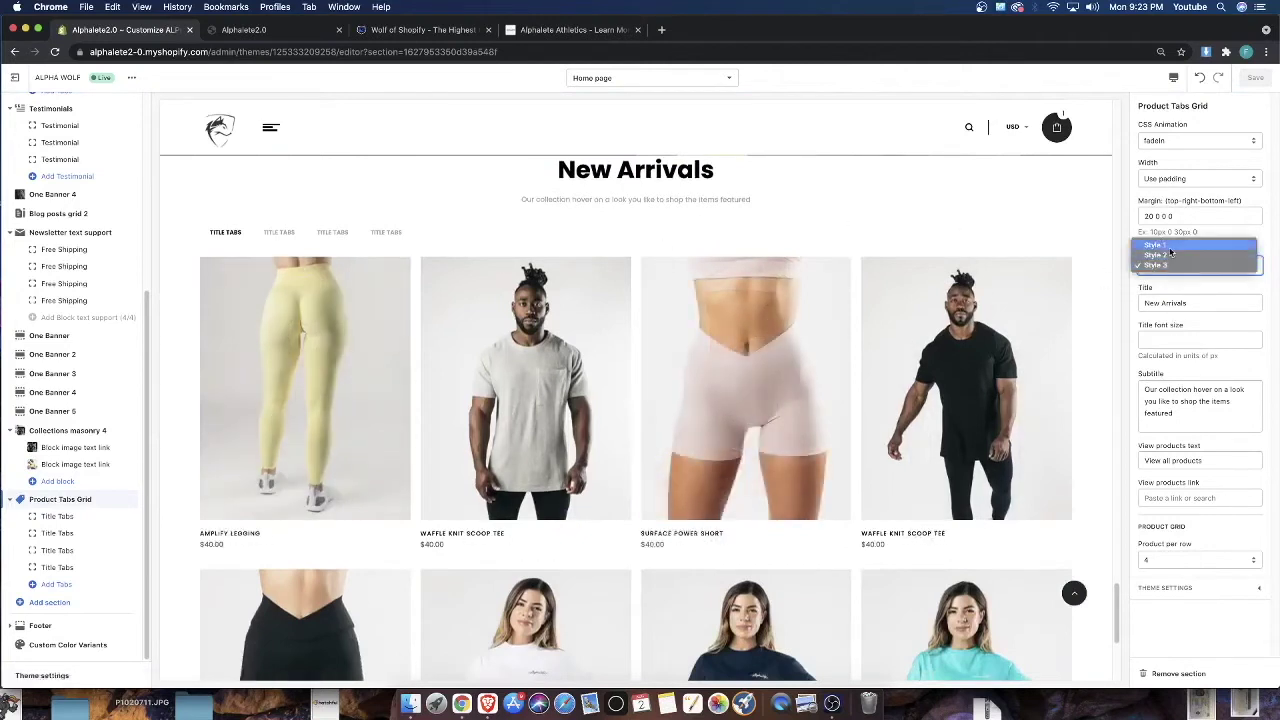
{"action": "left_click", "coordinate": [1170, 245]}
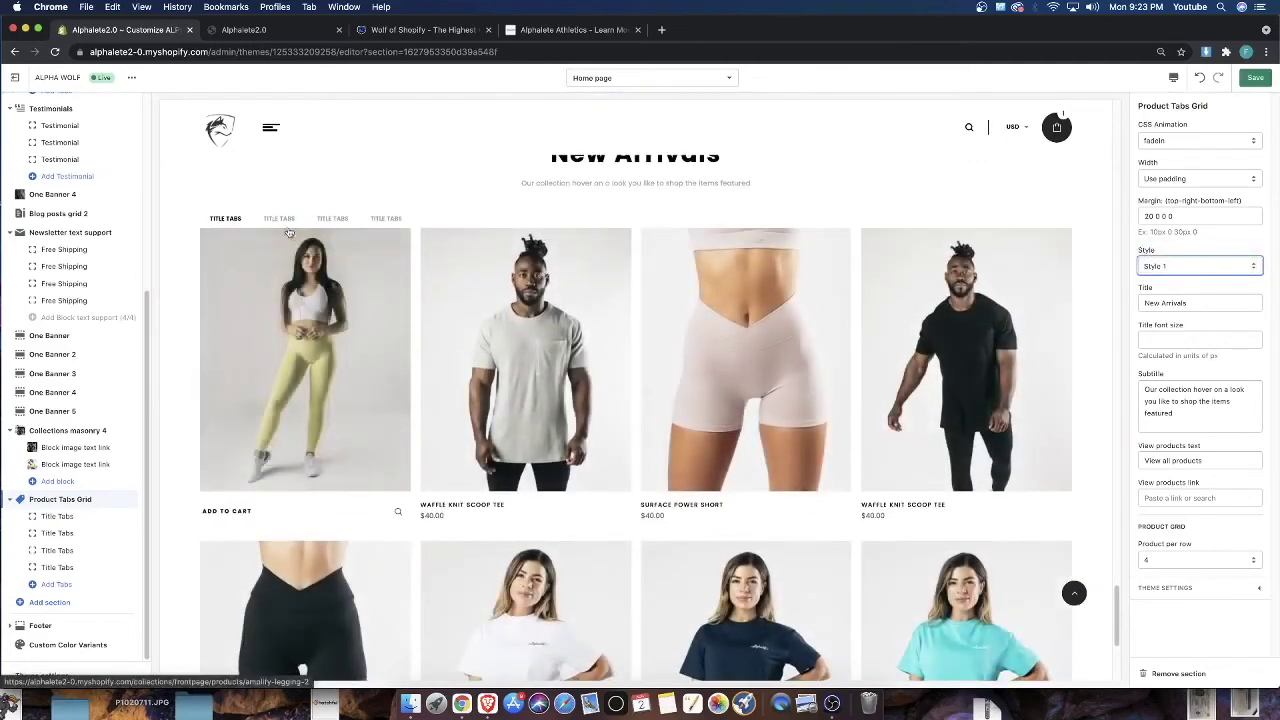
Remove three of the four Title Tabs blocks from the Product Tabs Grid section
{"action": "left_click", "coordinate": [50, 533]}
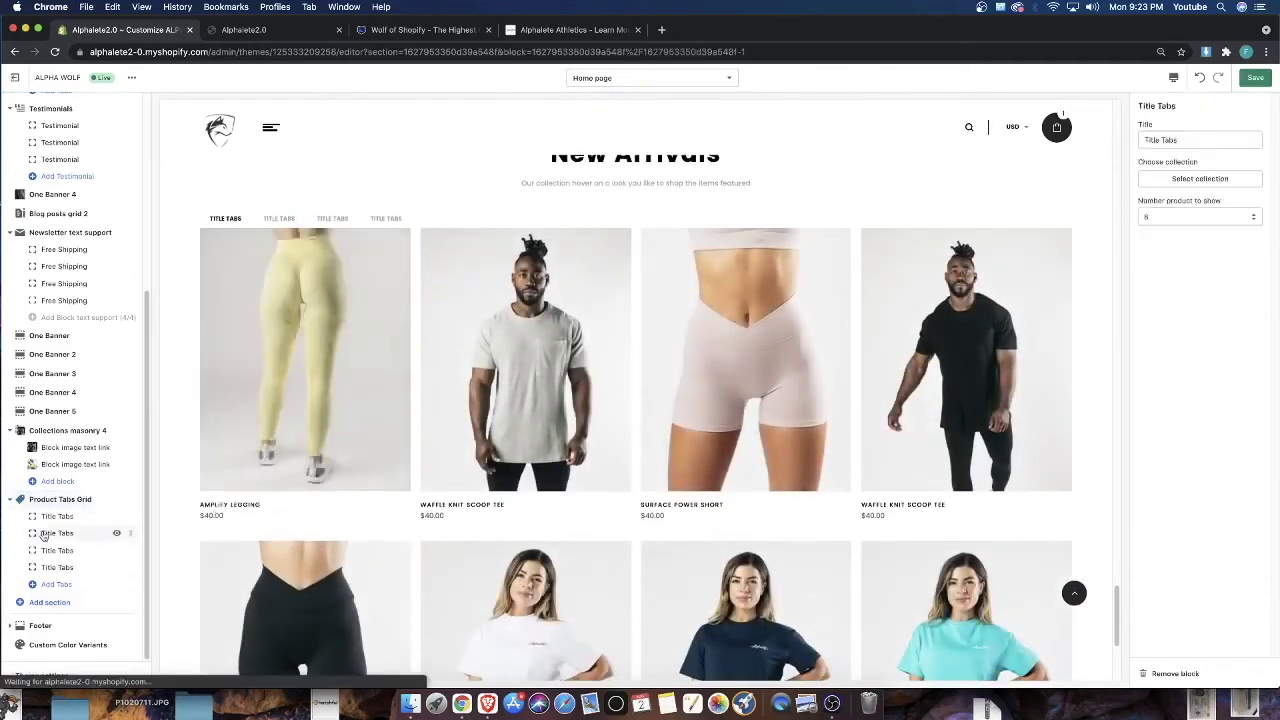
{"action": "left_click", "coordinate": [1175, 673]}
{"action": "left_click", "coordinate": [47, 568]}
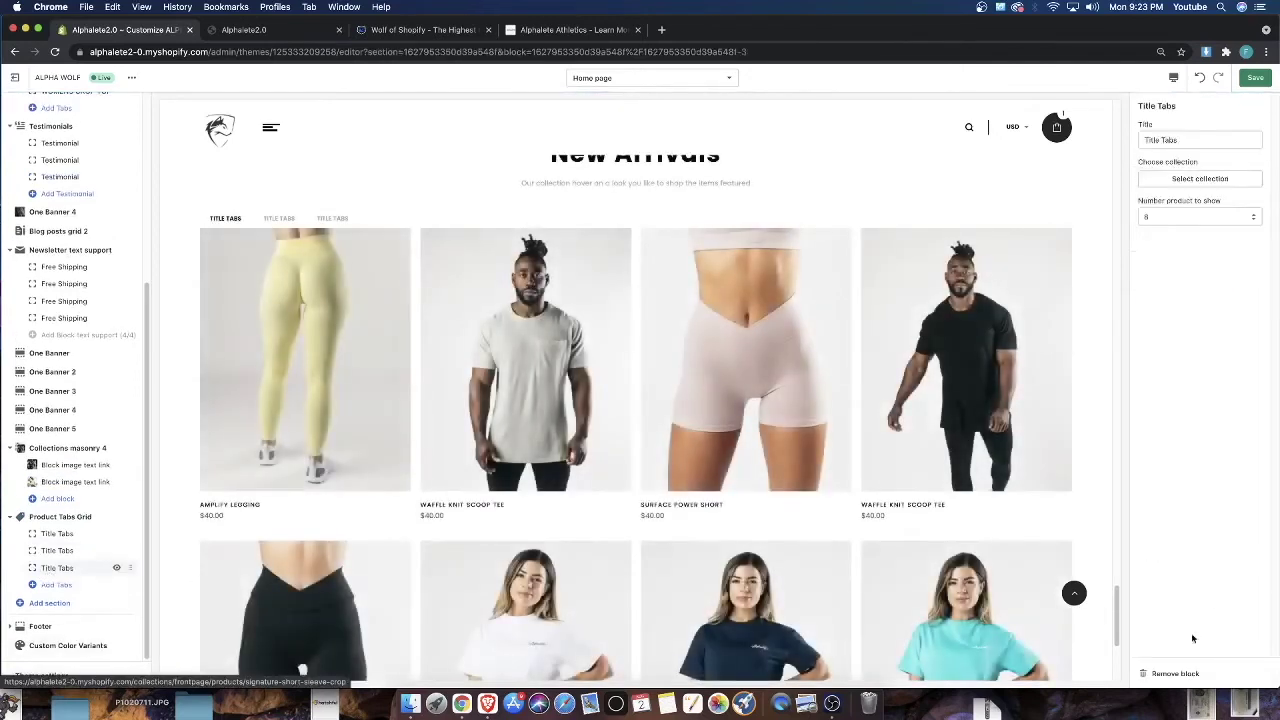
{"action": "left_click", "coordinate": [1175, 673]}
{"action": "left_click", "coordinate": [47, 567]}
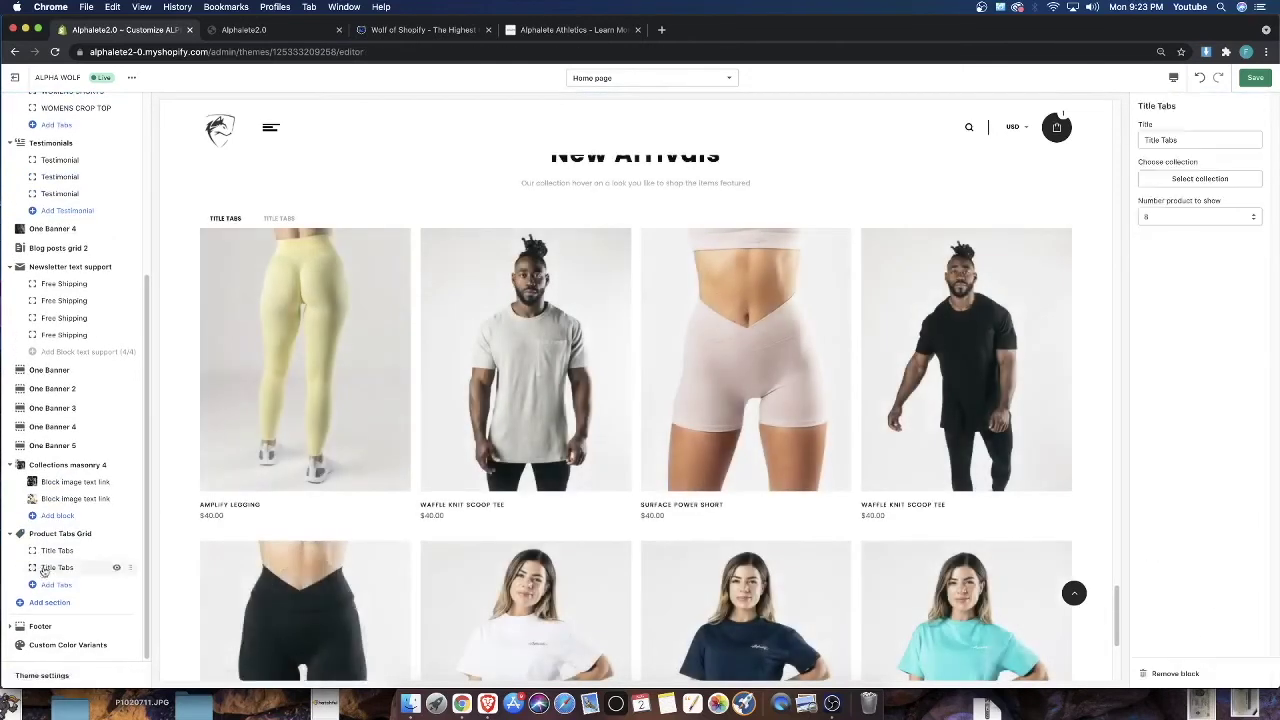
{"action": "left_click", "coordinate": [1165, 672]}
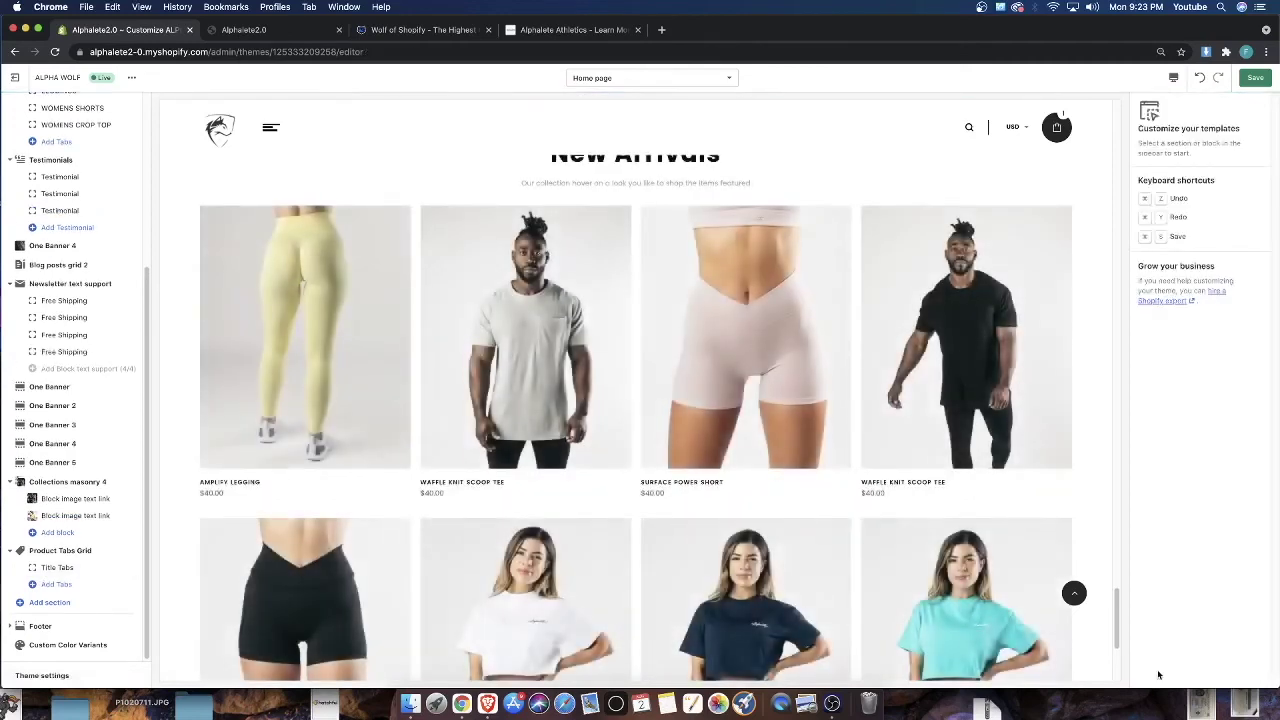
Set the Product Tabs Grid section's margin to 20px 0 0 0 and save the theme
{"action": "scroll", "coordinate": [520, 570], "scroll_direction": "down", "scroll_amount": 4}
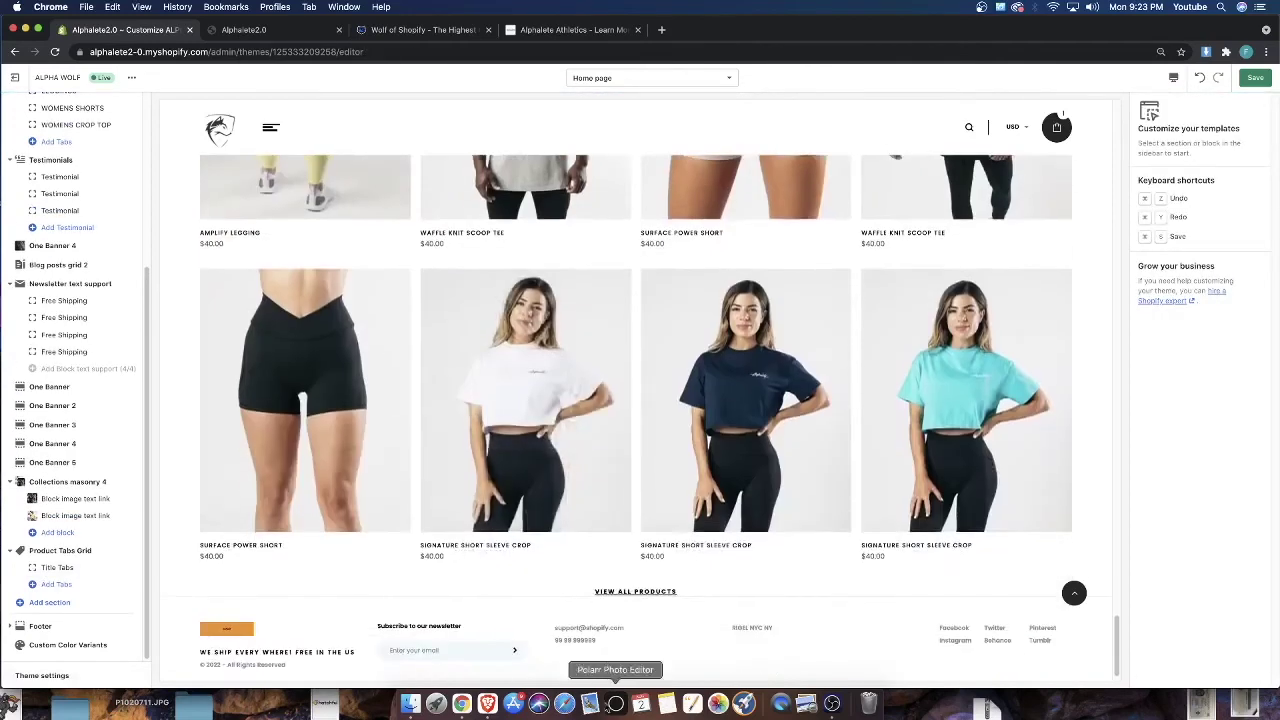
{"action": "scroll", "coordinate": [367, 572], "scroll_direction": "up", "scroll_amount": 2}
{"action": "scroll", "coordinate": [367, 577], "scroll_direction": "up", "scroll_amount": 3}
{"action": "scroll", "coordinate": [268, 600], "scroll_direction": "down", "scroll_amount": 1}
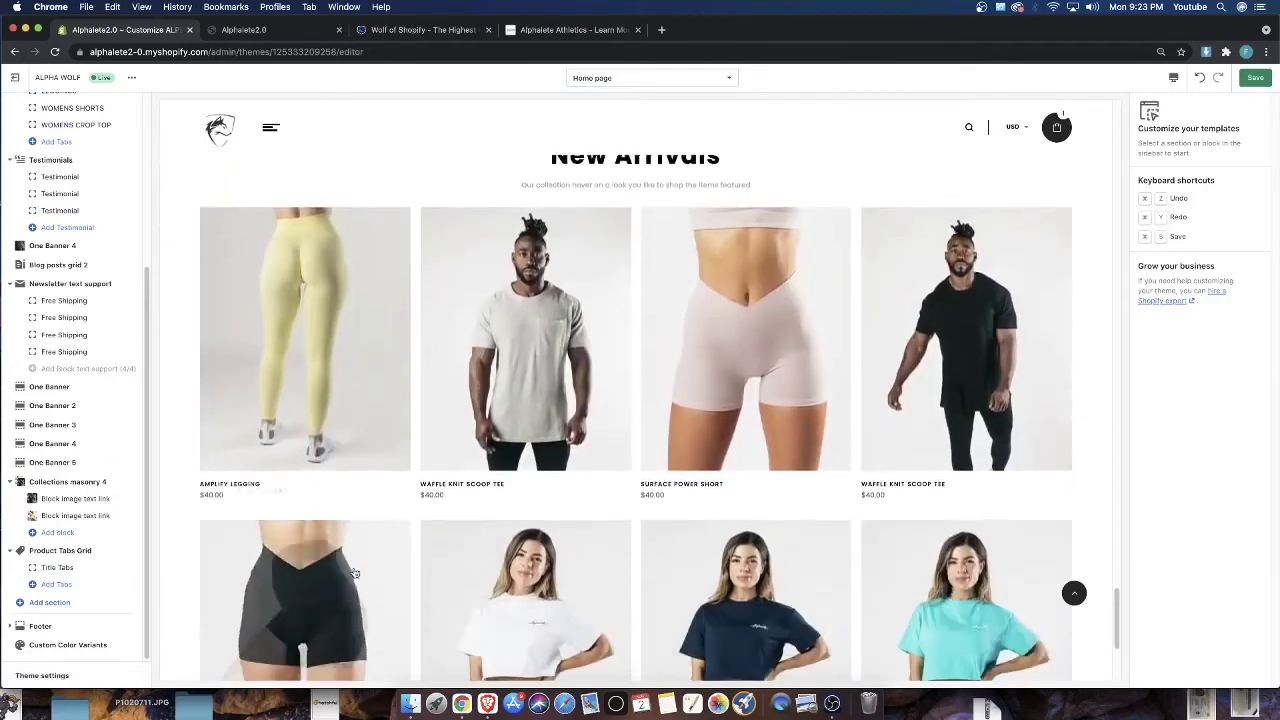
{"action": "left_click", "coordinate": [83, 550]}
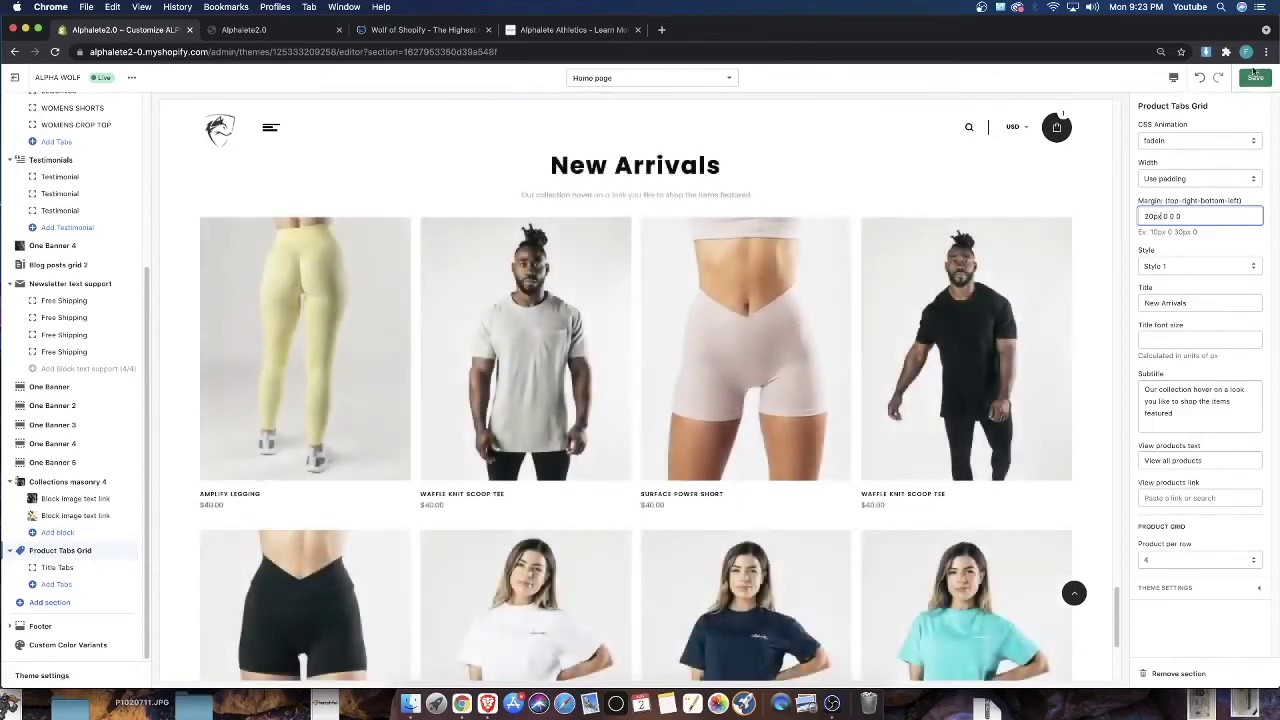
{"action": "left_click", "coordinate": [1254, 74]}
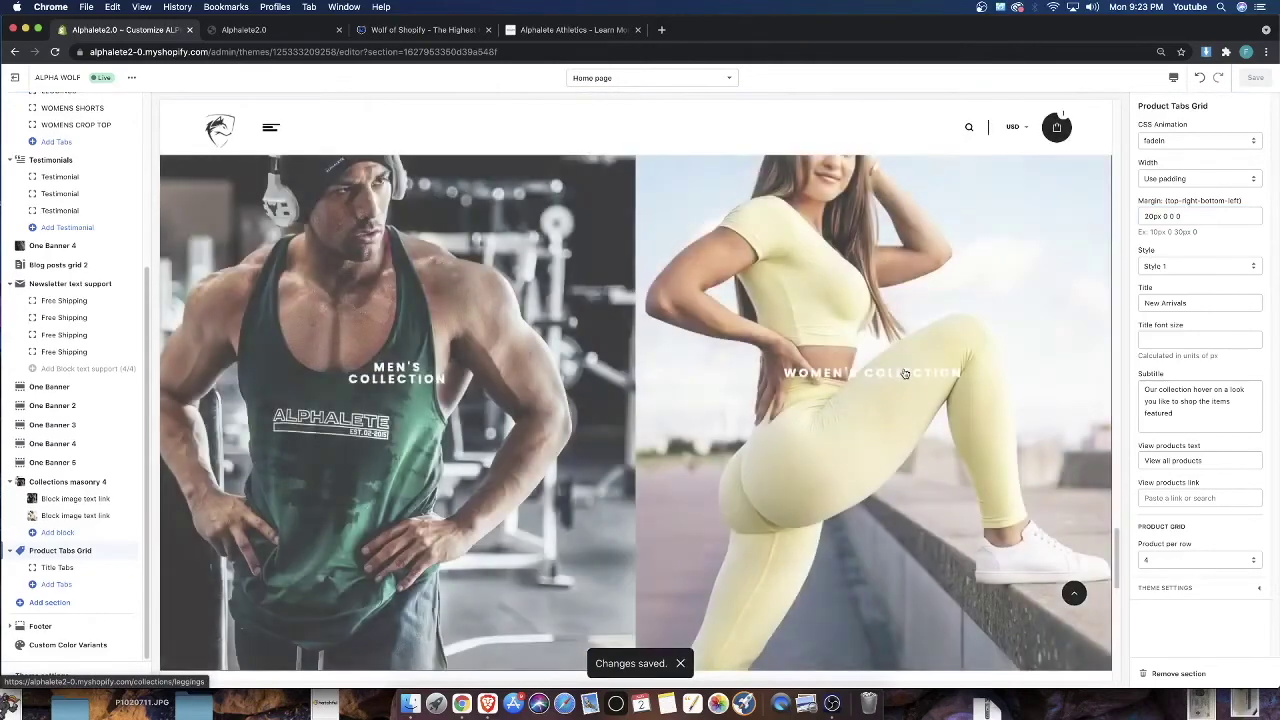
Review how the men's and women's collection images flow into the New Arrivals product grid in the preview
{"action": "scroll", "coordinate": [636, 494], "scroll_direction": "up", "scroll_amount": 8}
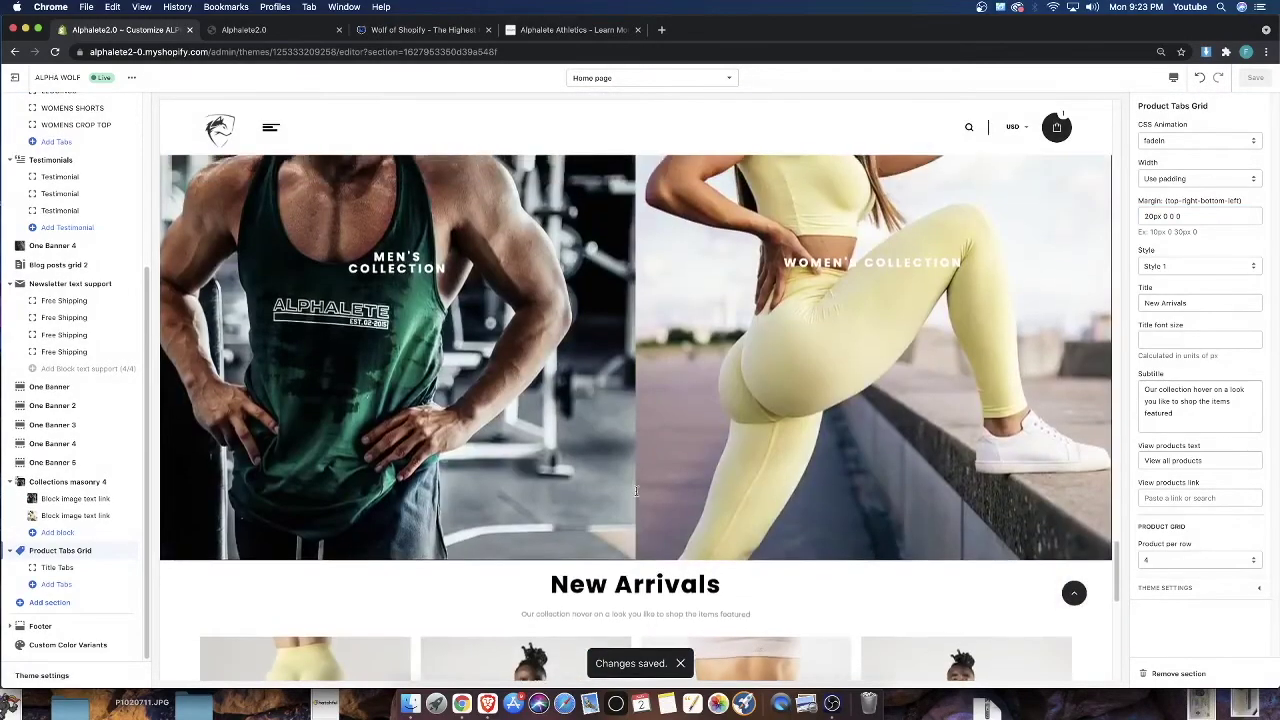
{"action": "scroll", "coordinate": [631, 448], "scroll_direction": "up", "scroll_amount": 3}
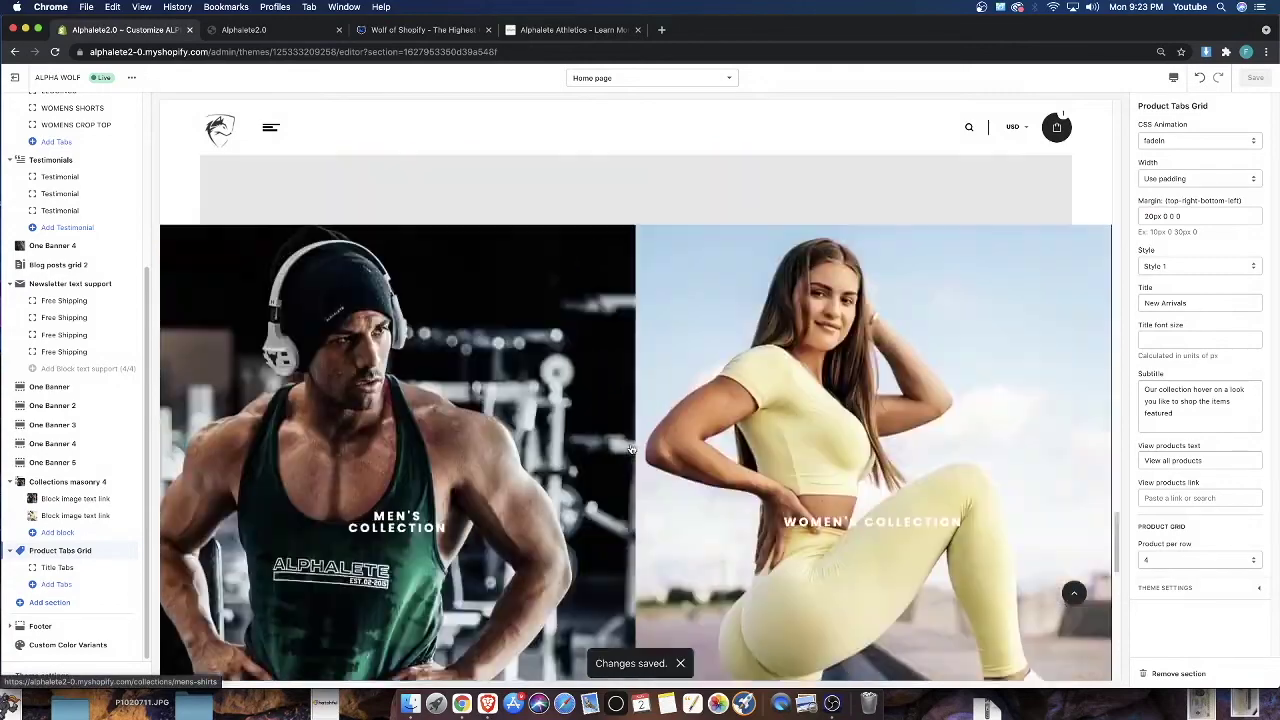
{"action": "scroll", "coordinate": [631, 448], "scroll_direction": "down", "scroll_amount": 3}
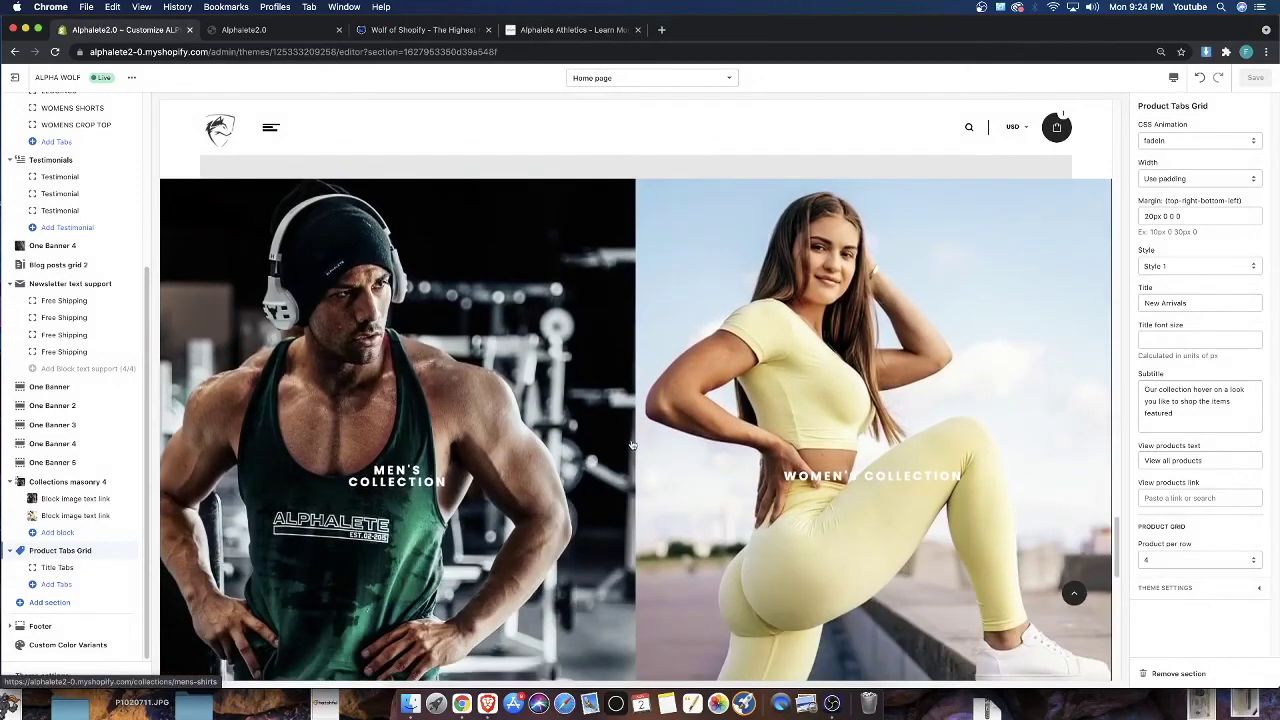
{"action": "scroll", "coordinate": [631, 448], "scroll_direction": "down", "scroll_amount": 3}
{"action": "scroll", "coordinate": [630, 452], "scroll_direction": "down", "scroll_amount": 3}
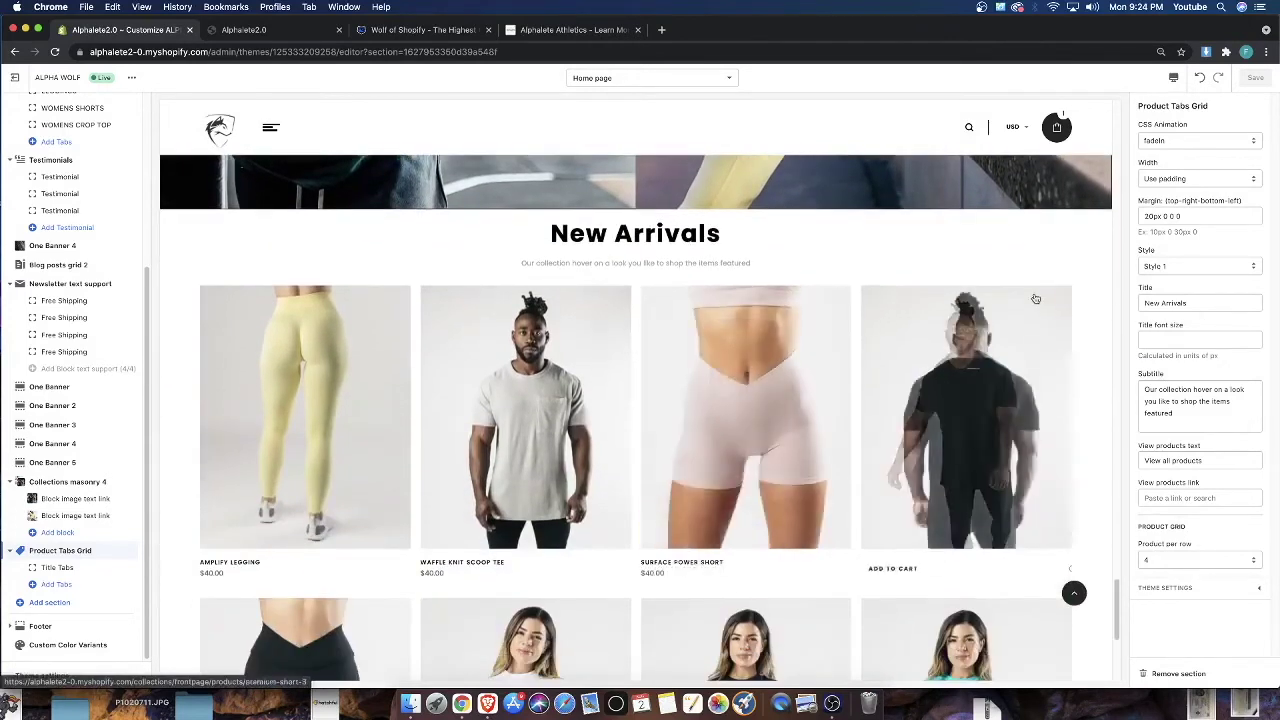
{"action": "scroll", "coordinate": [1084, 286], "scroll_direction": "down", "scroll_amount": 3}
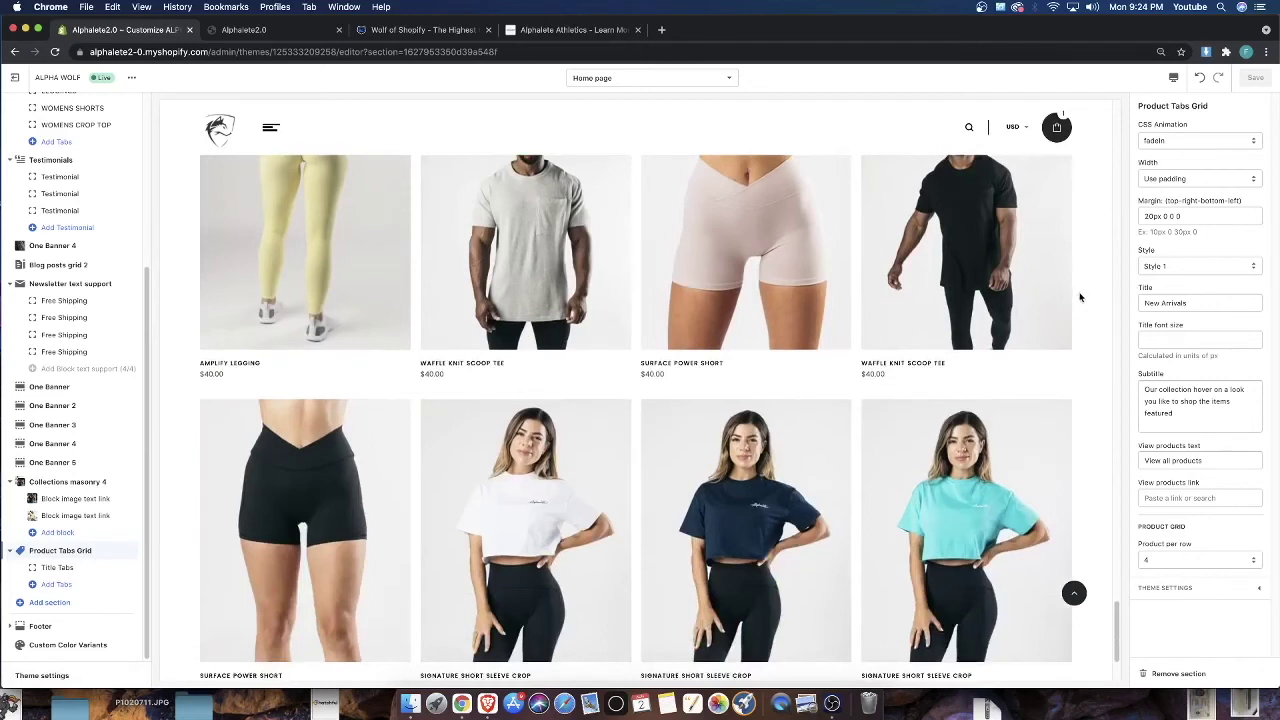
{"action": "scroll", "coordinate": [1080, 297], "scroll_direction": "down", "scroll_amount": 2}
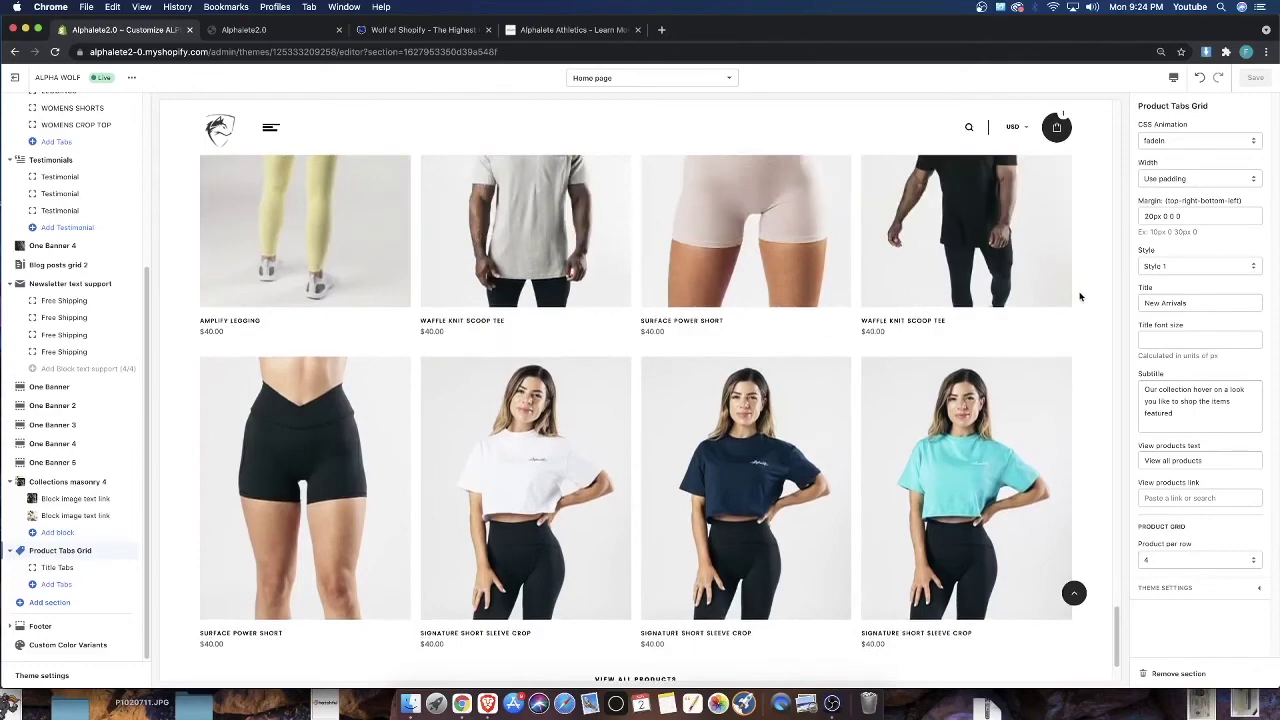
Remove two of the three Slide Main 1 blocks from the home page Slideshow section
{"action": "scroll", "coordinate": [1080, 297], "scroll_direction": "up", "scroll_amount": 10}
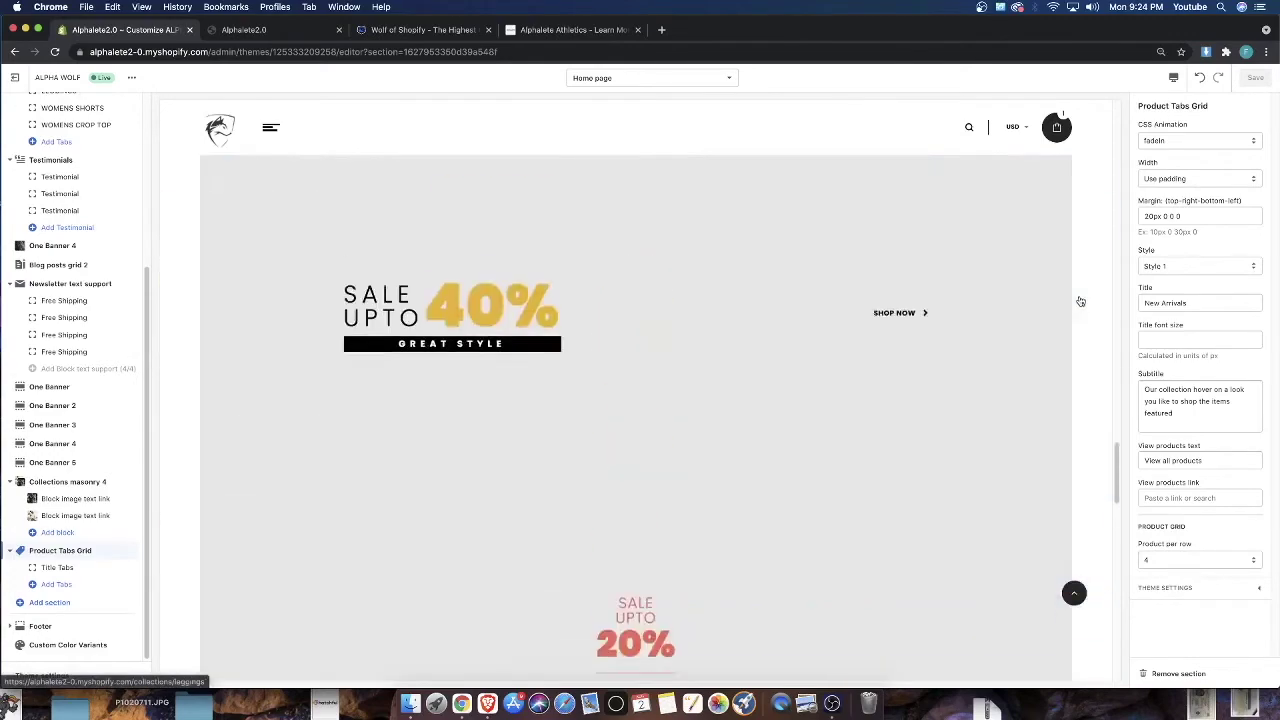
{"action": "scroll", "coordinate": [1080, 301], "scroll_direction": "up", "scroll_amount": 10}
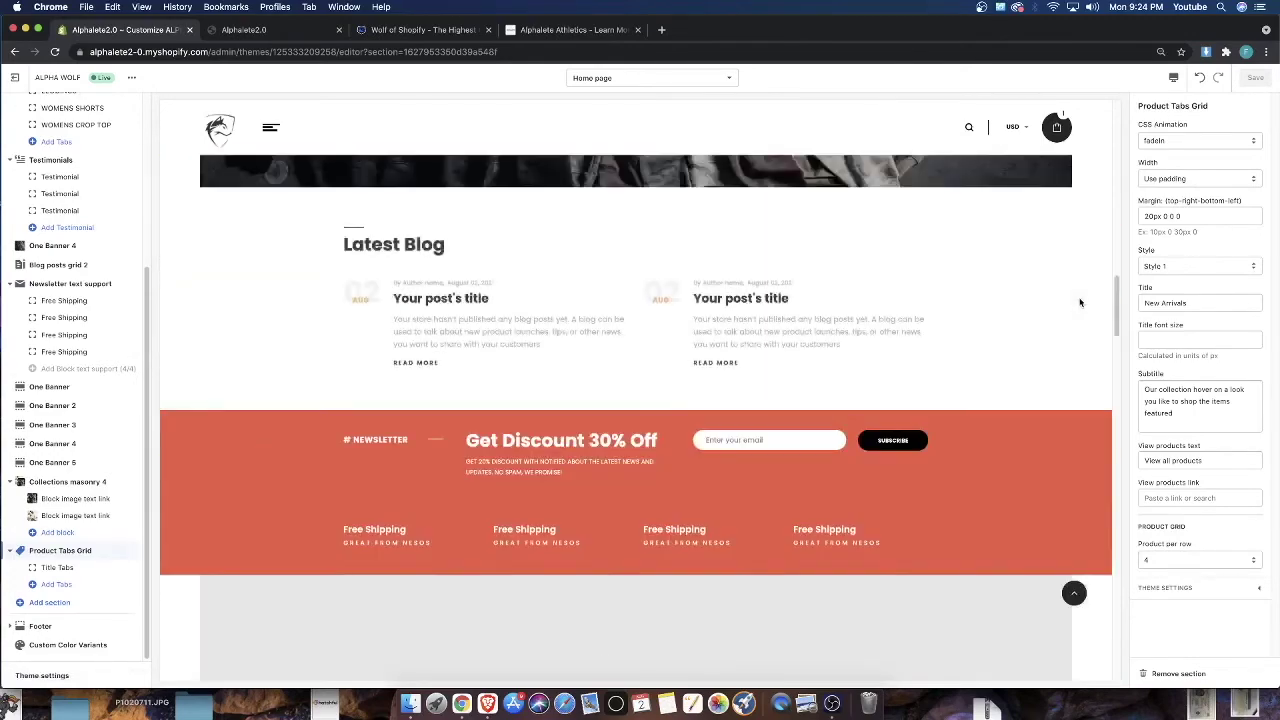
{"action": "scroll", "coordinate": [1075, 302], "scroll_direction": "up", "scroll_amount": 10}
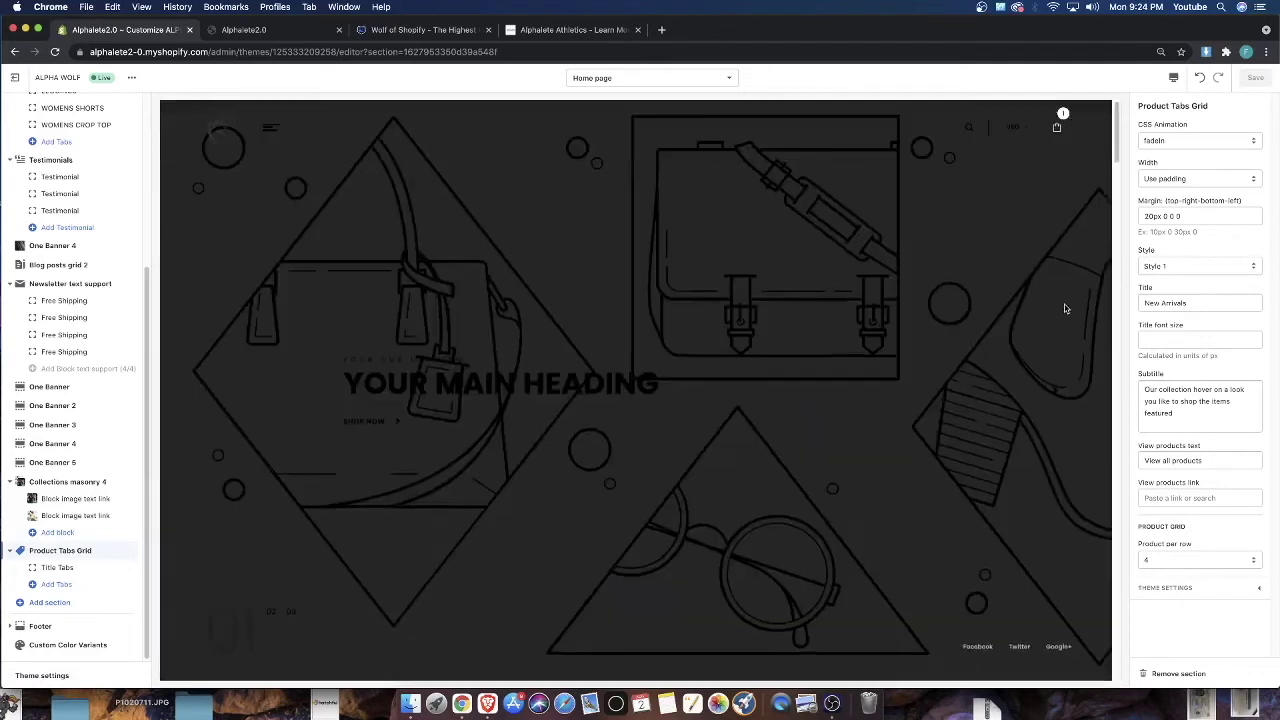
{"action": "scroll", "coordinate": [54, 306], "scroll_direction": "up", "scroll_amount": 5}
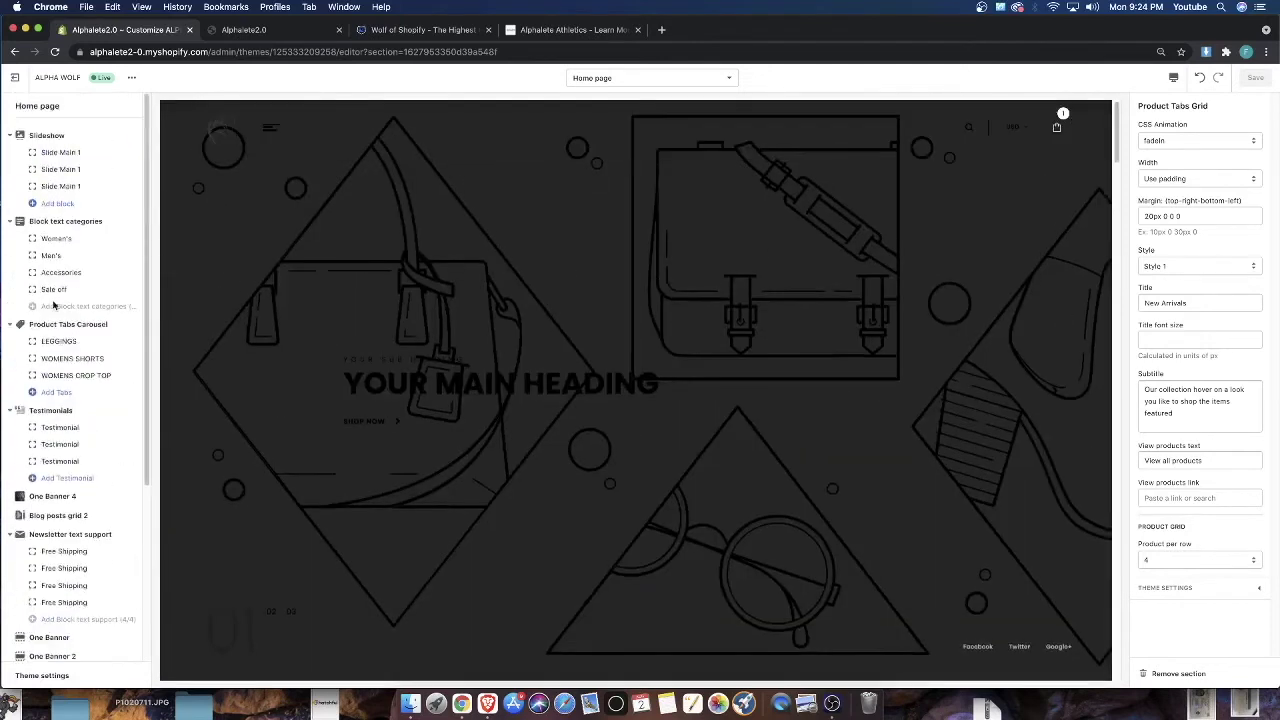
{"action": "left_click", "coordinate": [58, 187]}
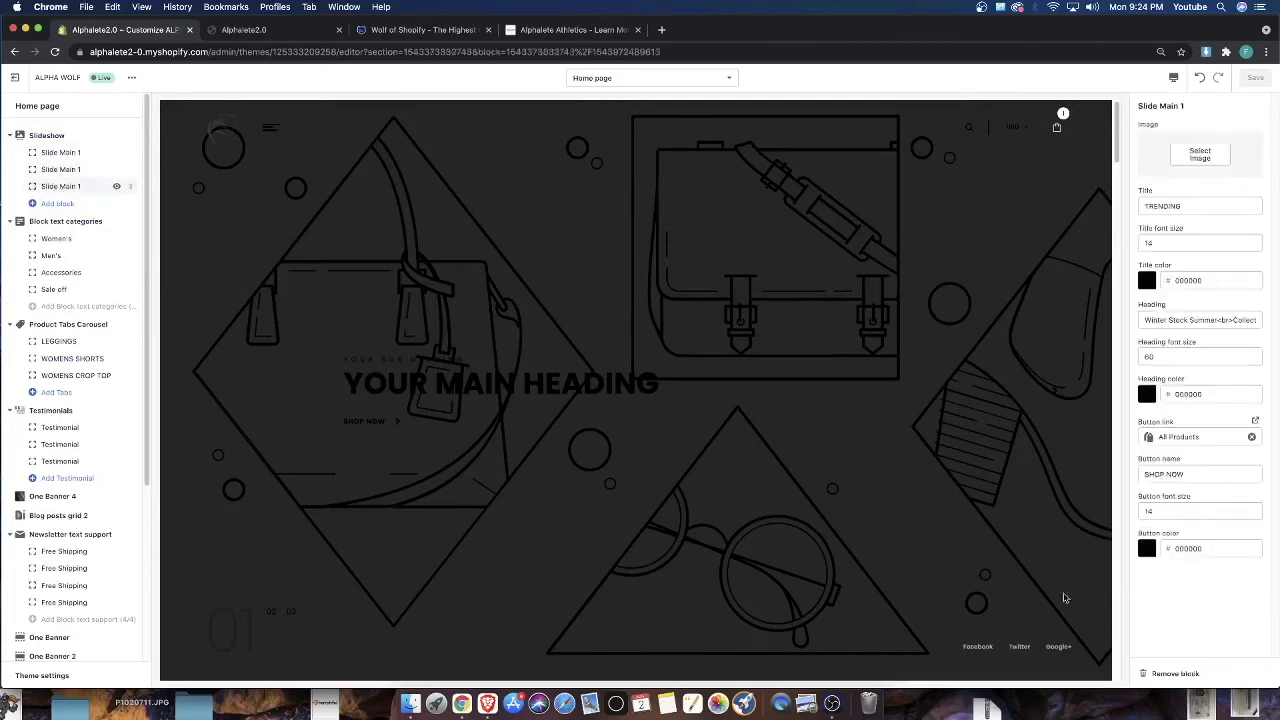
{"action": "left_click", "coordinate": [1172, 673]}
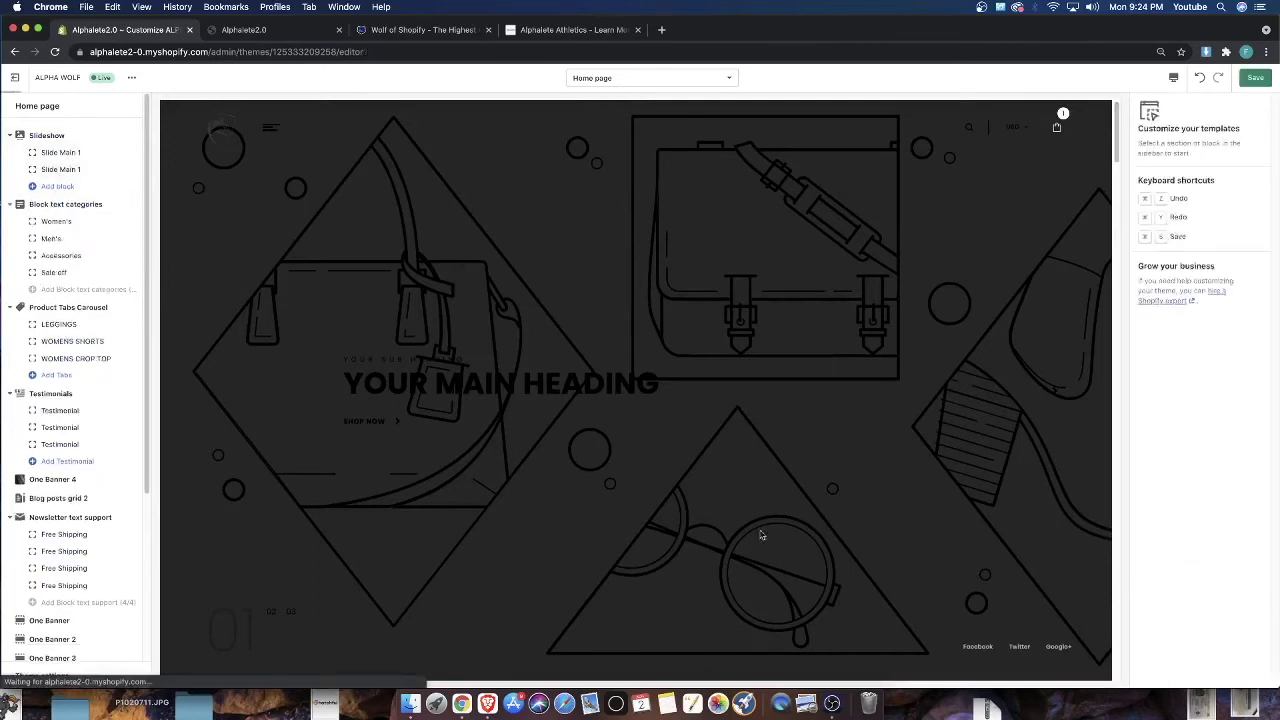
{"action": "left_click", "coordinate": [78, 175]}
{"action": "left_click", "coordinate": [1170, 676]}
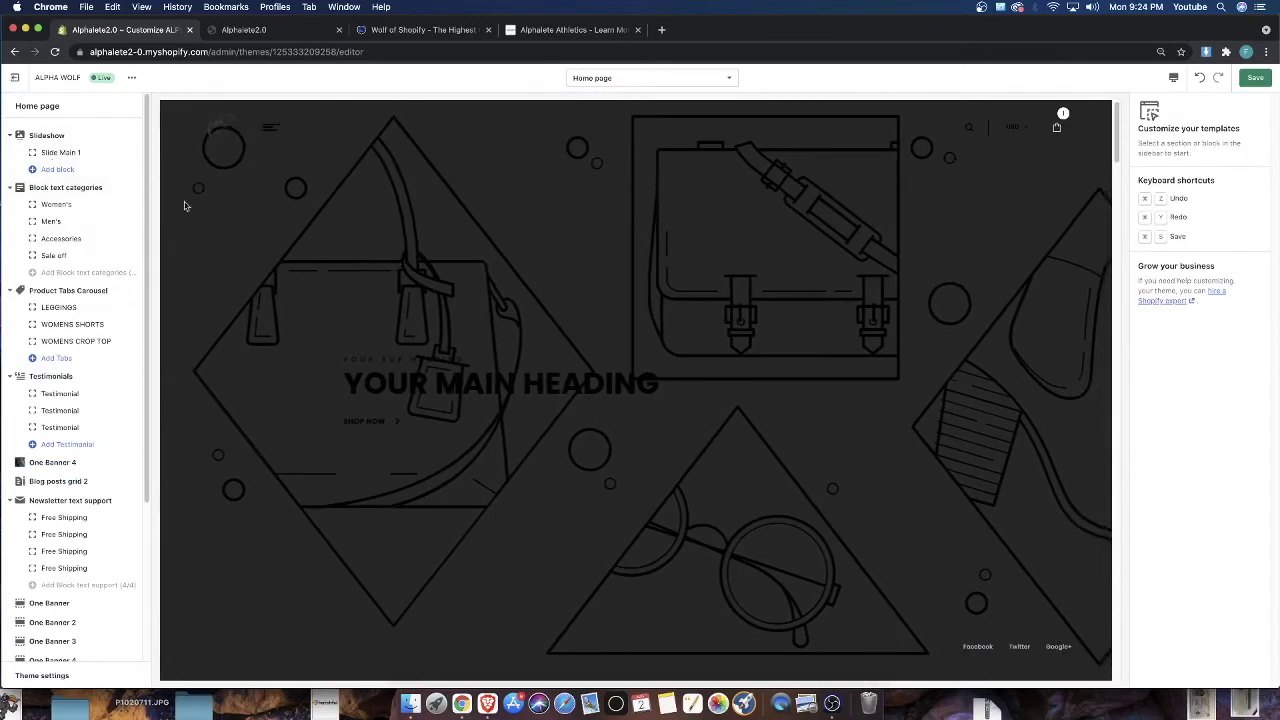
Set the remaining slide's image to the library photo of the woman in blue activewear seen from behind
{"action": "left_click", "coordinate": [40, 154]}
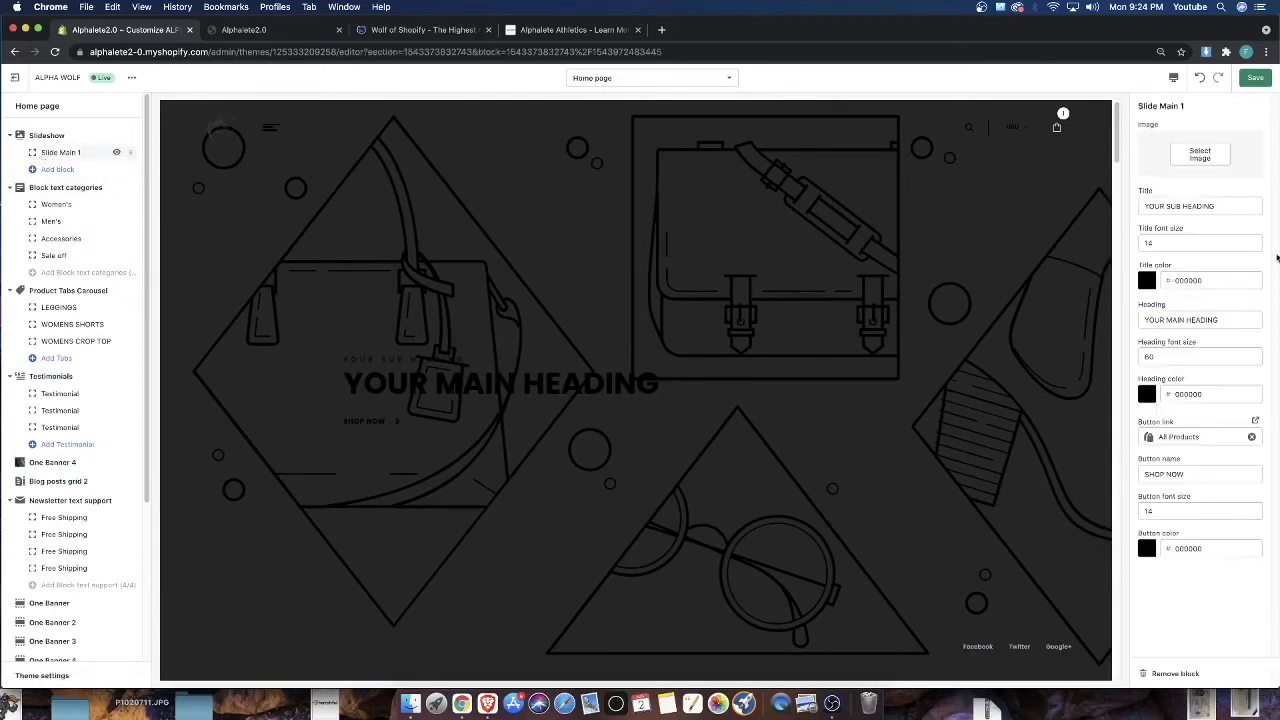
{"action": "left_click", "coordinate": [1178, 153]}
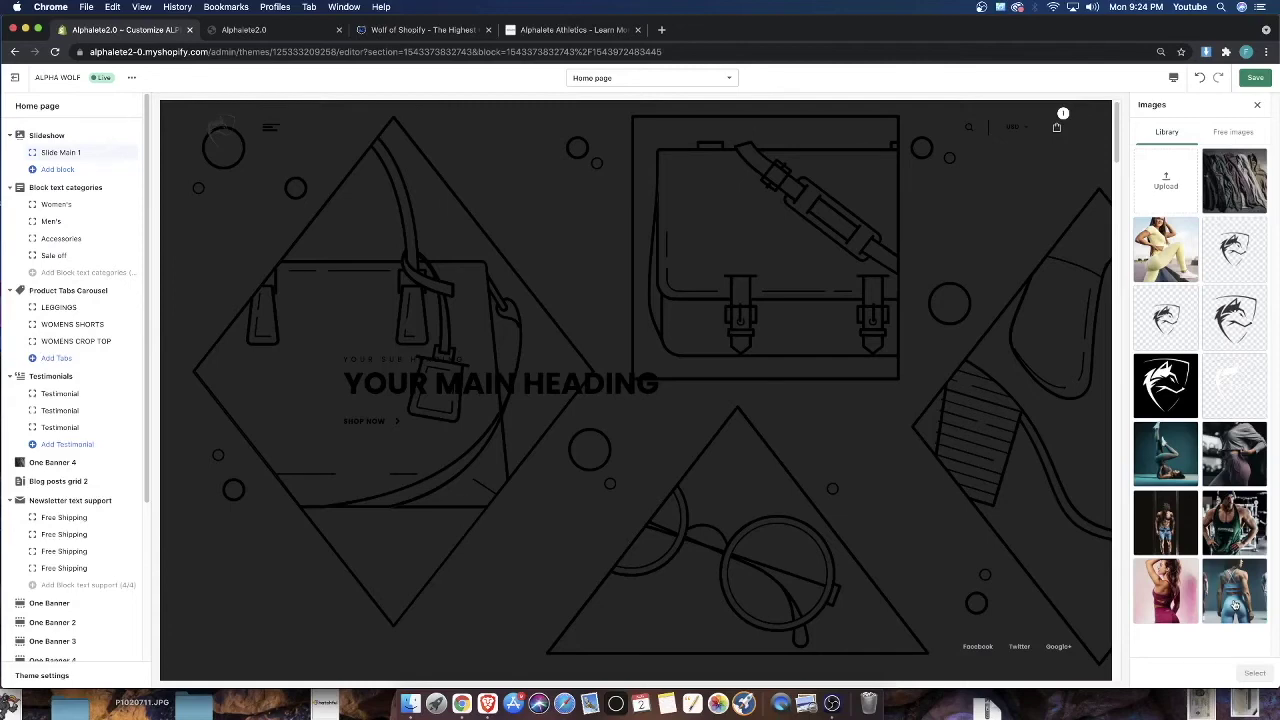
{"action": "left_click", "coordinate": [1234, 605]}
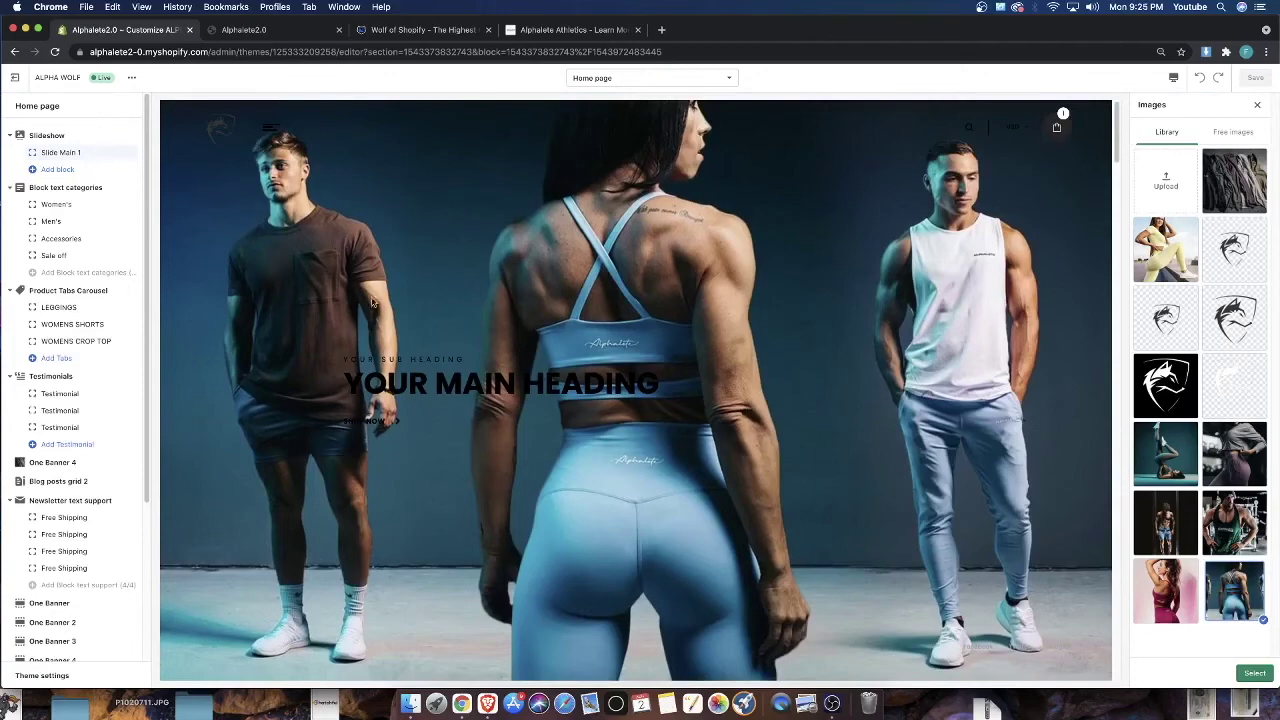
Review the home page sections below the slideshow in the preview, including categories, blog, newsletter and sale banners, and the section list
{"action": "scroll", "coordinate": [372, 302], "scroll_direction": "down", "scroll_amount": 15}
{"action": "scroll", "coordinate": [624, 307], "scroll_direction": "down", "scroll_amount": 10}
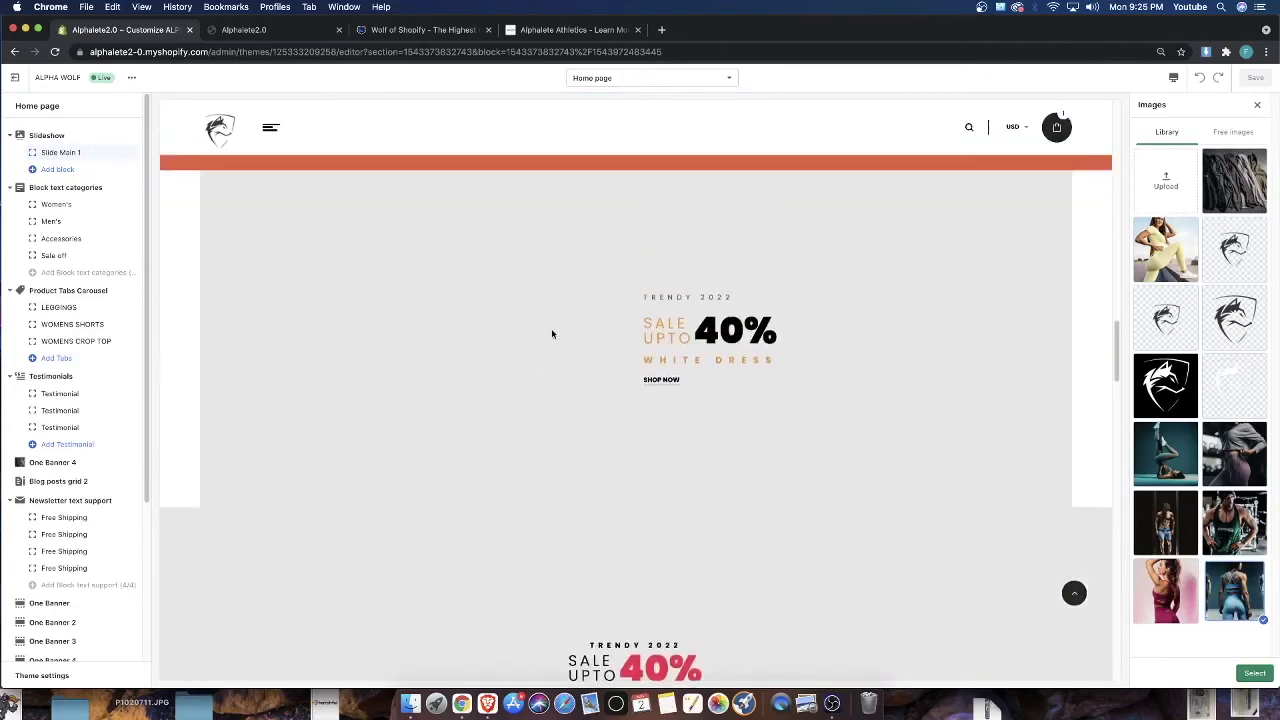
{"action": "scroll", "coordinate": [496, 290], "scroll_direction": "up", "scroll_amount": 15}
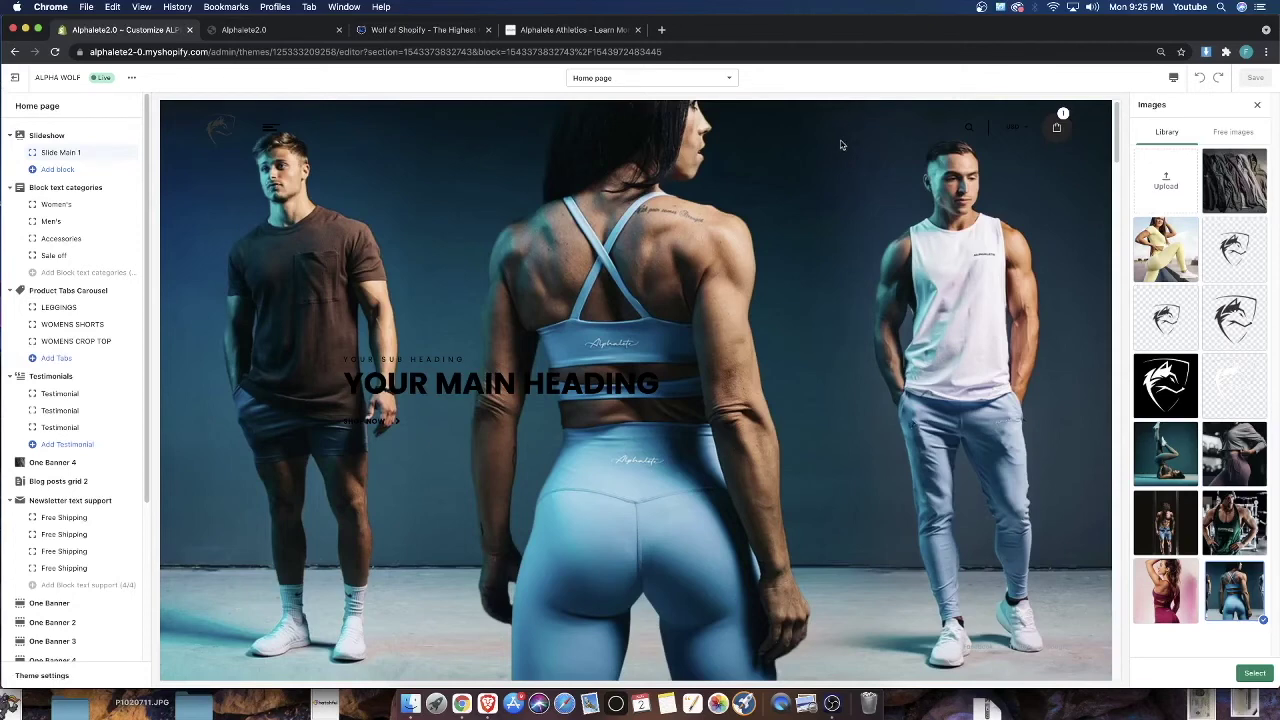
{"action": "scroll", "coordinate": [538, 368], "scroll_direction": "down", "scroll_amount": 10}
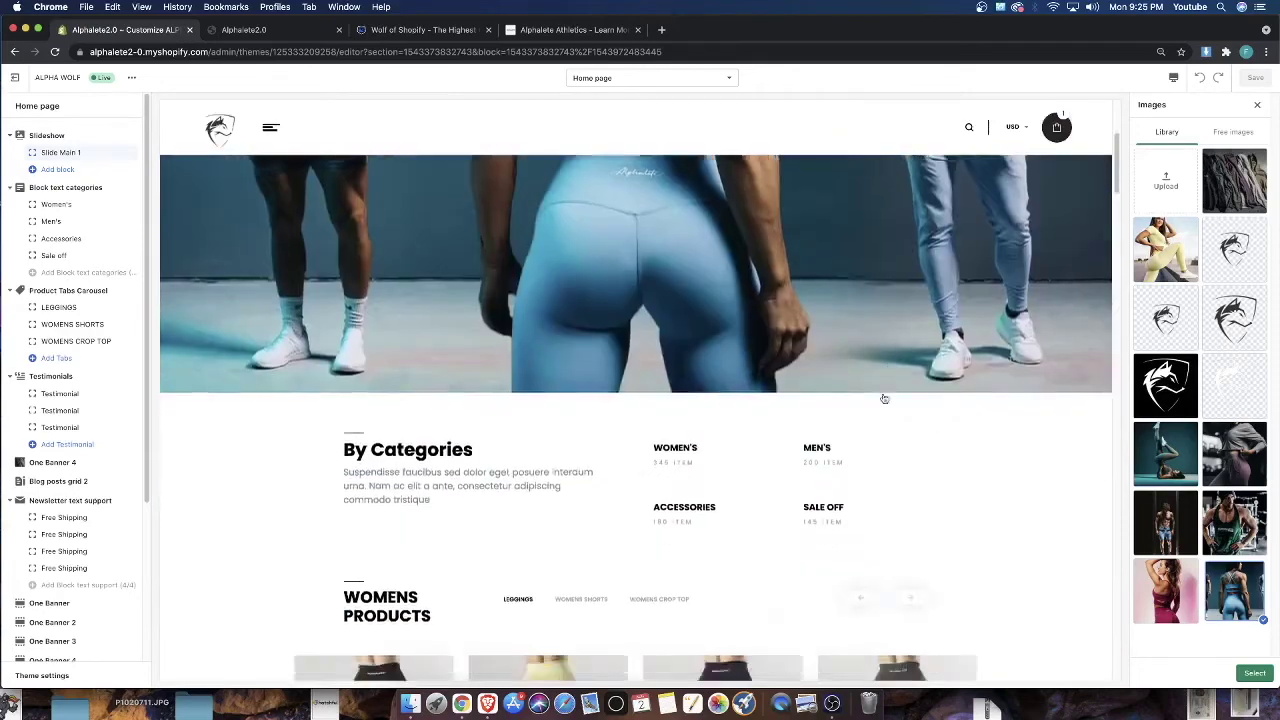
{"action": "scroll", "coordinate": [538, 368], "scroll_direction": "down", "scroll_amount": 10}
{"action": "scroll", "coordinate": [471, 371], "scroll_direction": "up", "scroll_amount": 3}
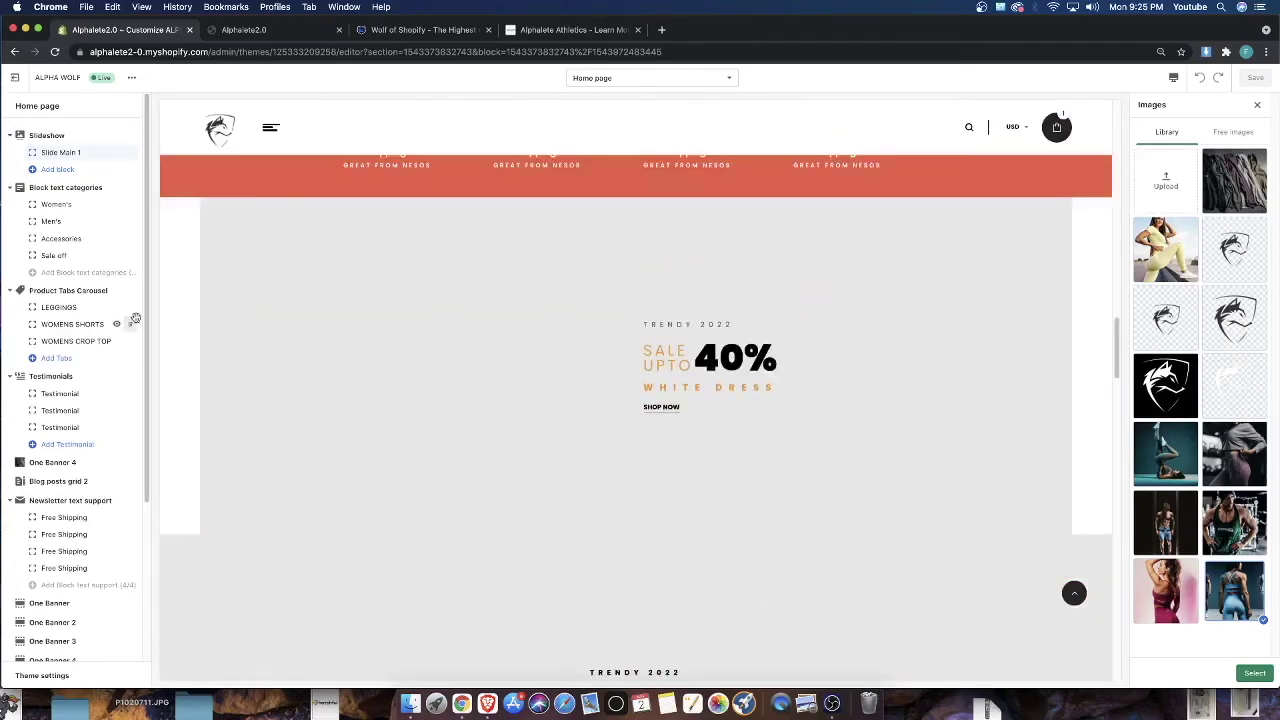
{"action": "scroll", "coordinate": [134, 320], "scroll_direction": "down", "scroll_amount": 1}
{"action": "scroll", "coordinate": [486, 338], "scroll_direction": "up", "scroll_amount": 3}
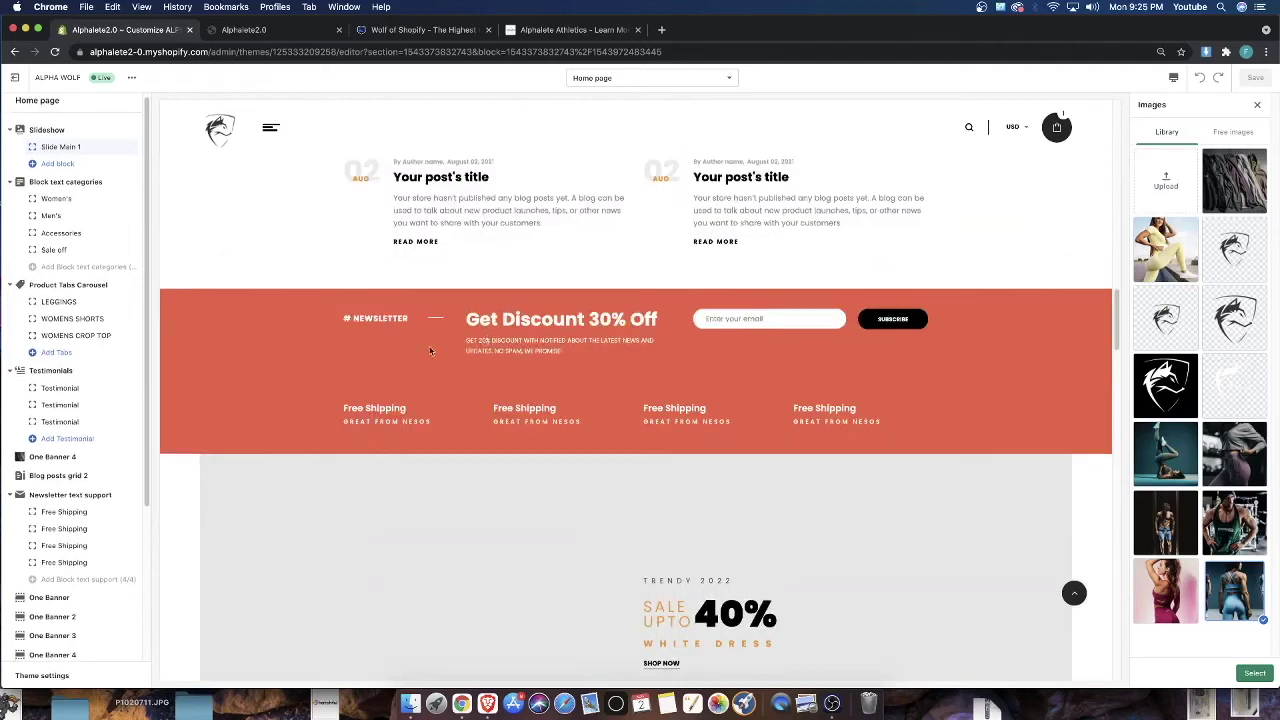
{"action": "scroll", "coordinate": [66, 510], "scroll_direction": "down", "scroll_amount": 5}
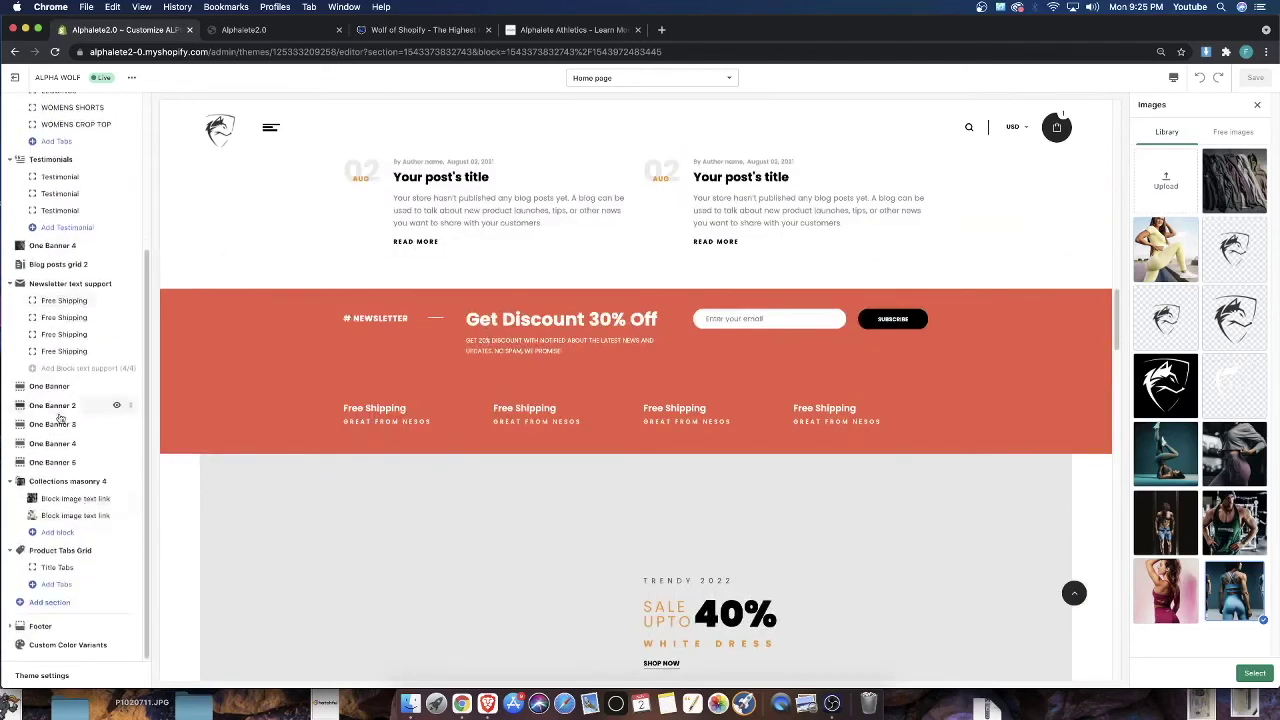
Try the library photo of the woman in blue activewear as the image of the One Banner section
{"action": "left_click", "coordinate": [57, 390]}
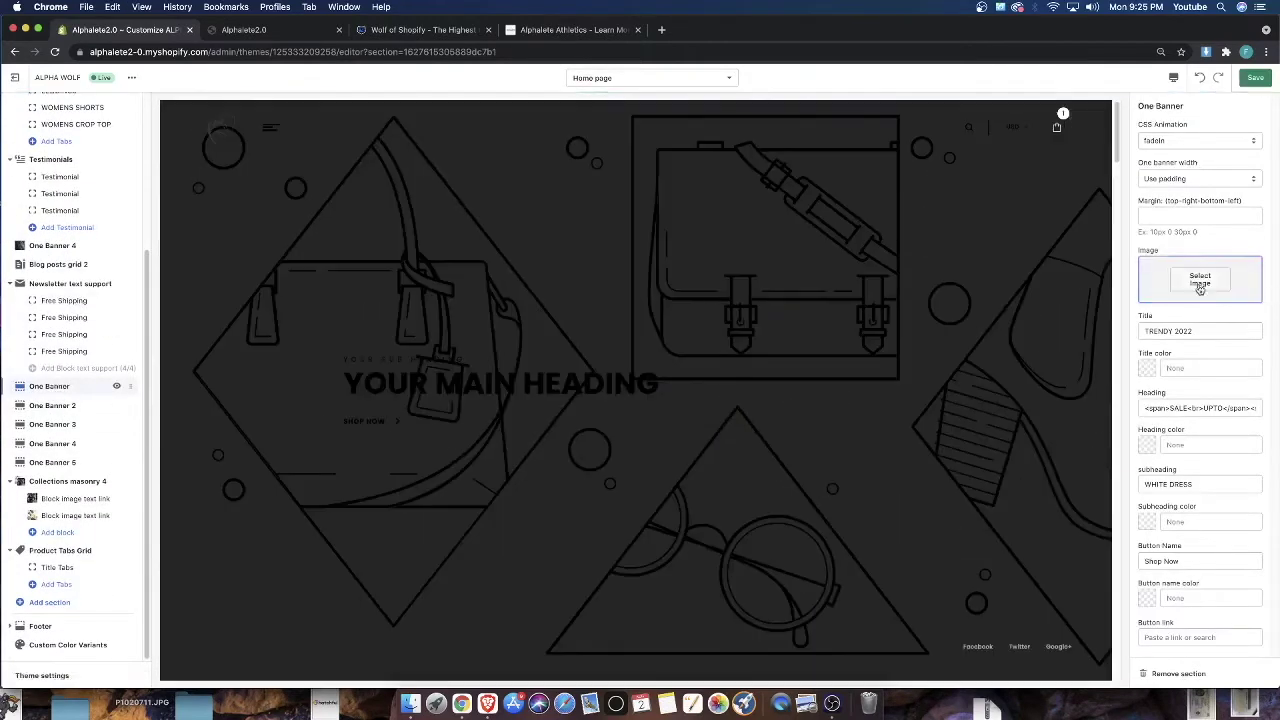
{"action": "left_click", "coordinate": [1199, 282]}
{"action": "scroll", "coordinate": [498, 294], "scroll_direction": "down", "scroll_amount": 3}
{"action": "scroll", "coordinate": [501, 304], "scroll_direction": "up", "scroll_amount": 3}
{"action": "scroll", "coordinate": [501, 301], "scroll_direction": "down", "scroll_amount": 8}
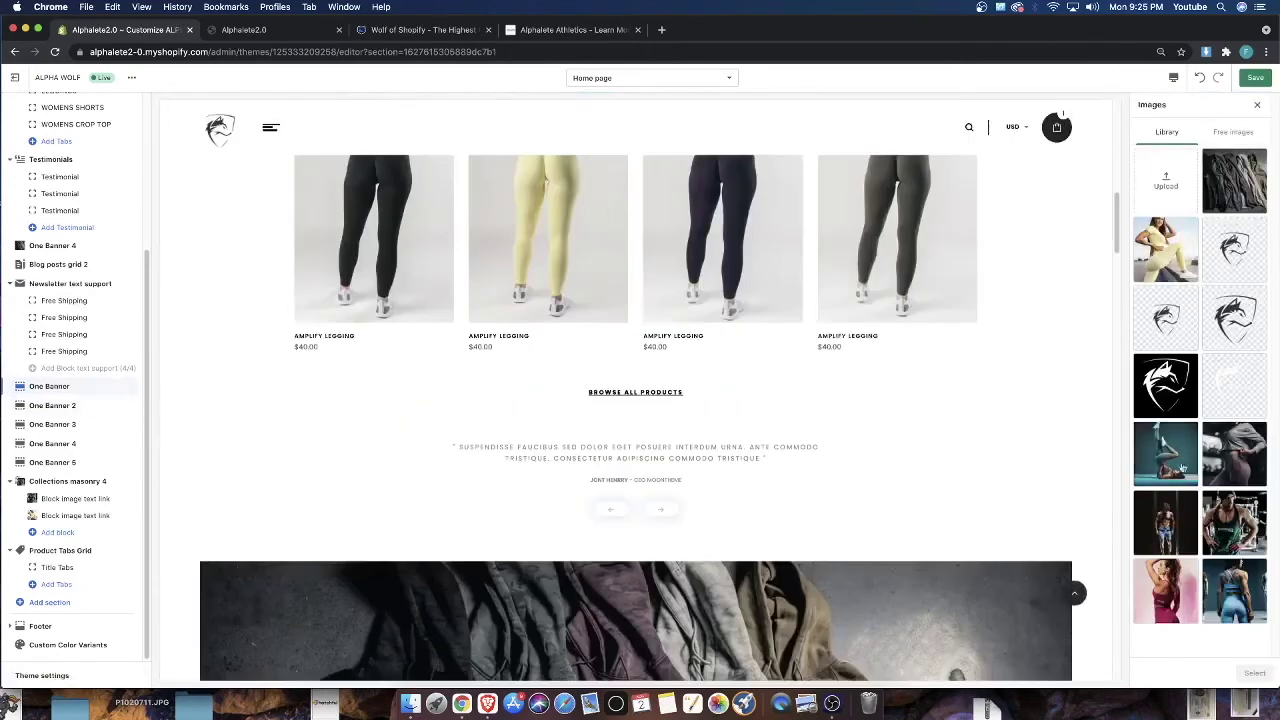
{"action": "left_click", "coordinate": [1228, 580]}
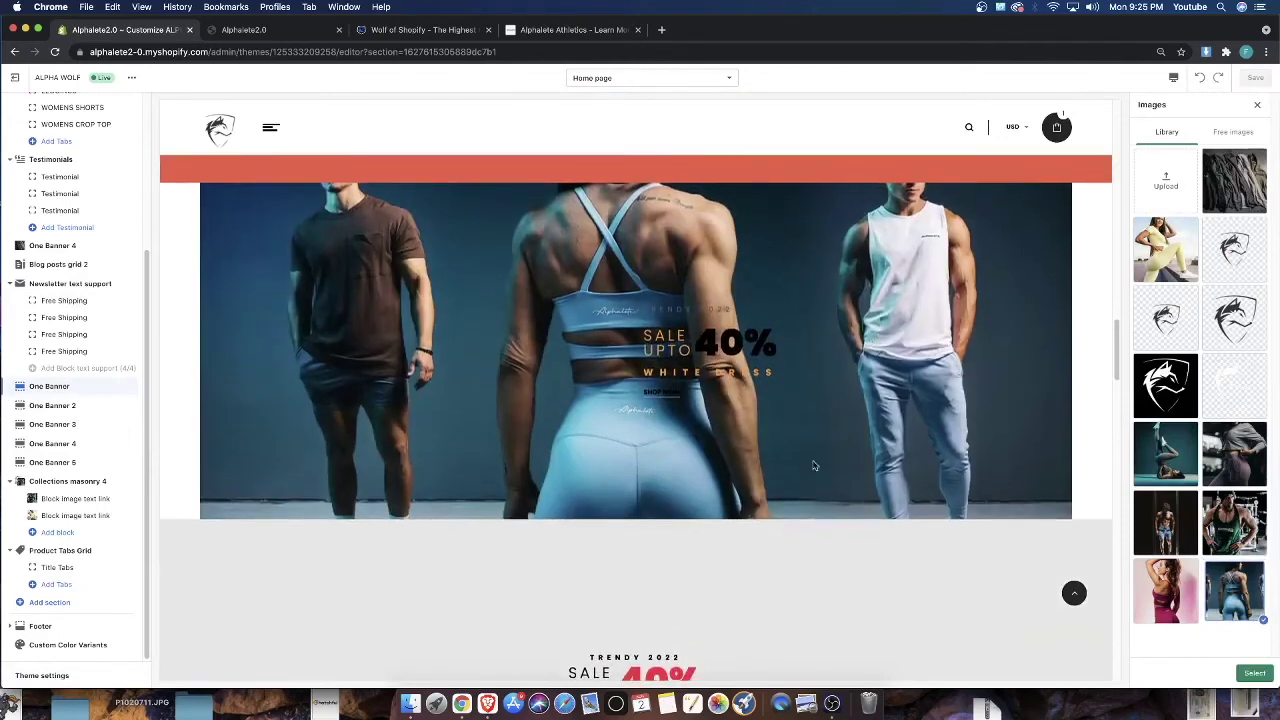
Set the One Banner 2 section's image to the library photo of the woman in blue activewear seen from behind
{"action": "left_click", "coordinate": [57, 405]}
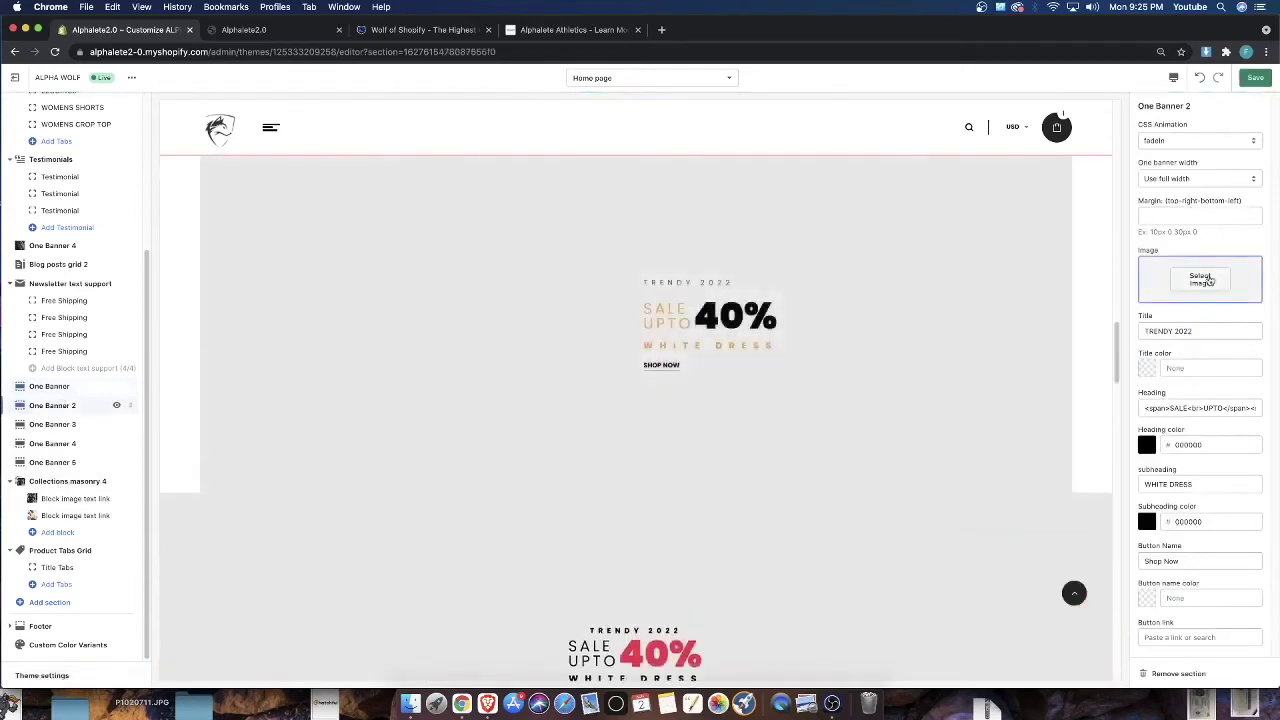
{"action": "left_click", "coordinate": [1200, 279]}
{"action": "left_click", "coordinate": [1234, 591]}
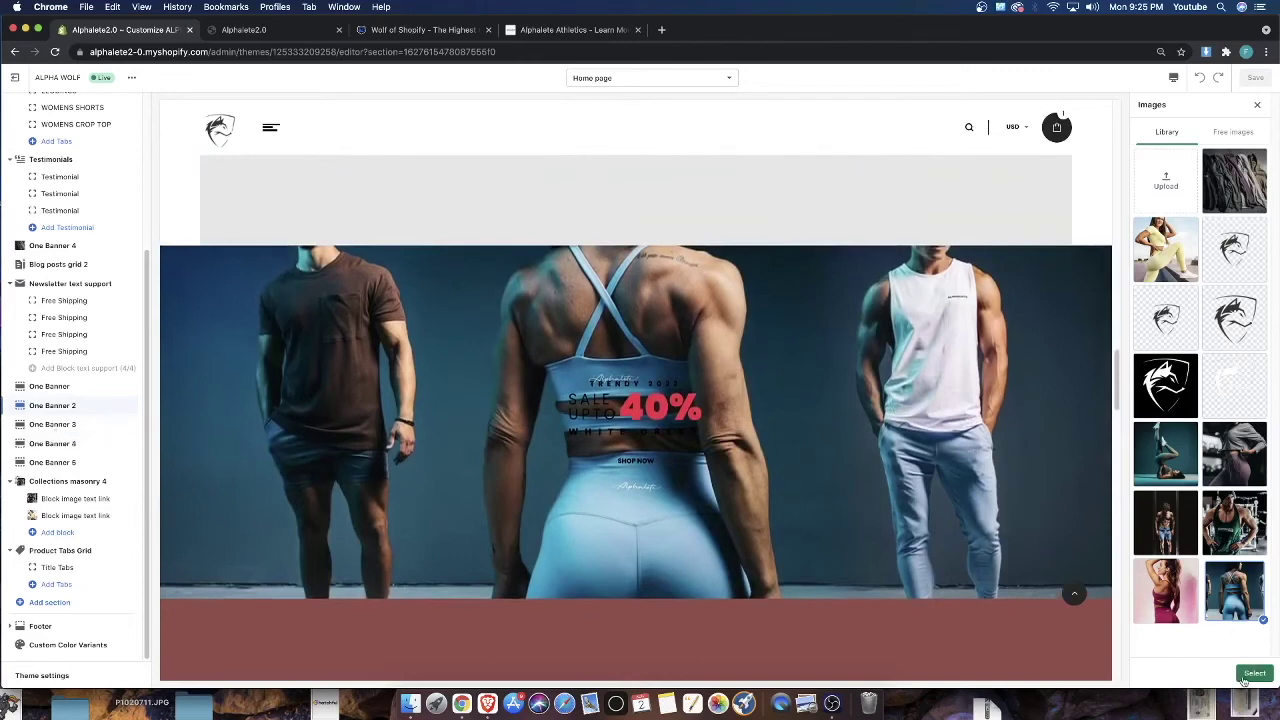
{"action": "left_click", "coordinate": [1254, 674]}
Set One Banner 2's width to Use padding and its margin to 10px 0 30px 0
{"action": "left_click", "coordinate": [1150, 217]}
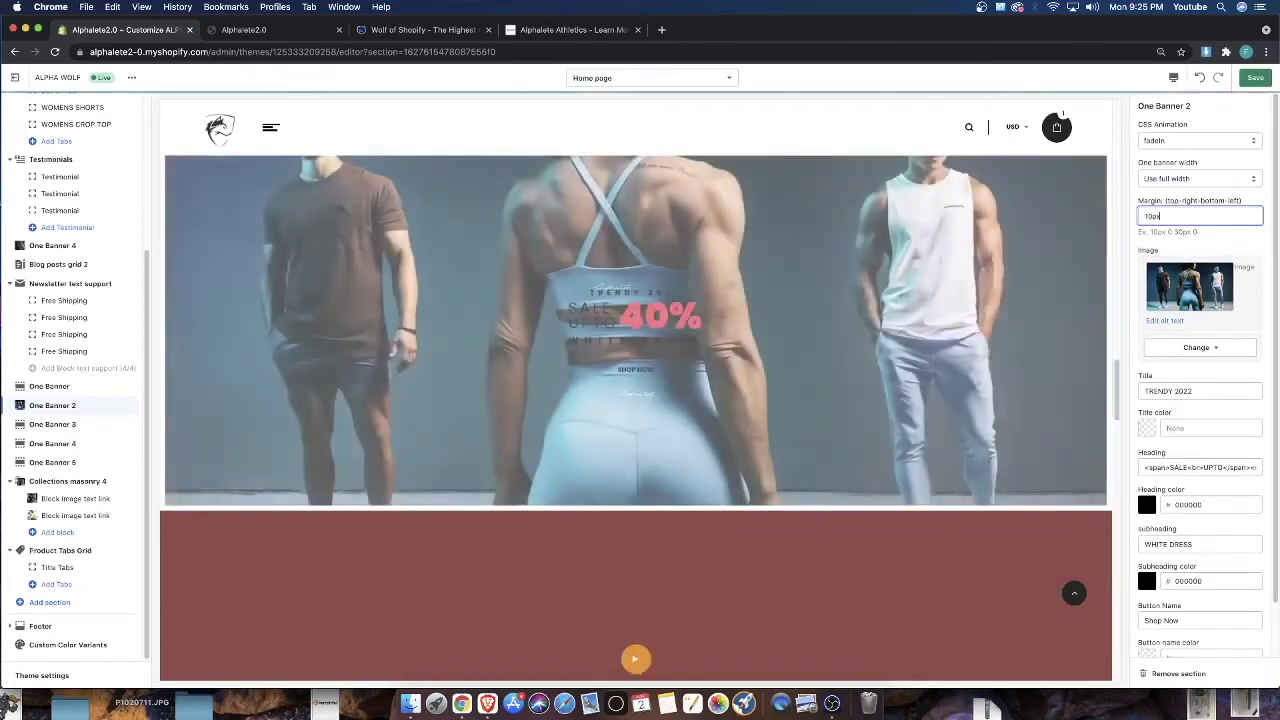
{"action": "type", "text": "0 0 0"}
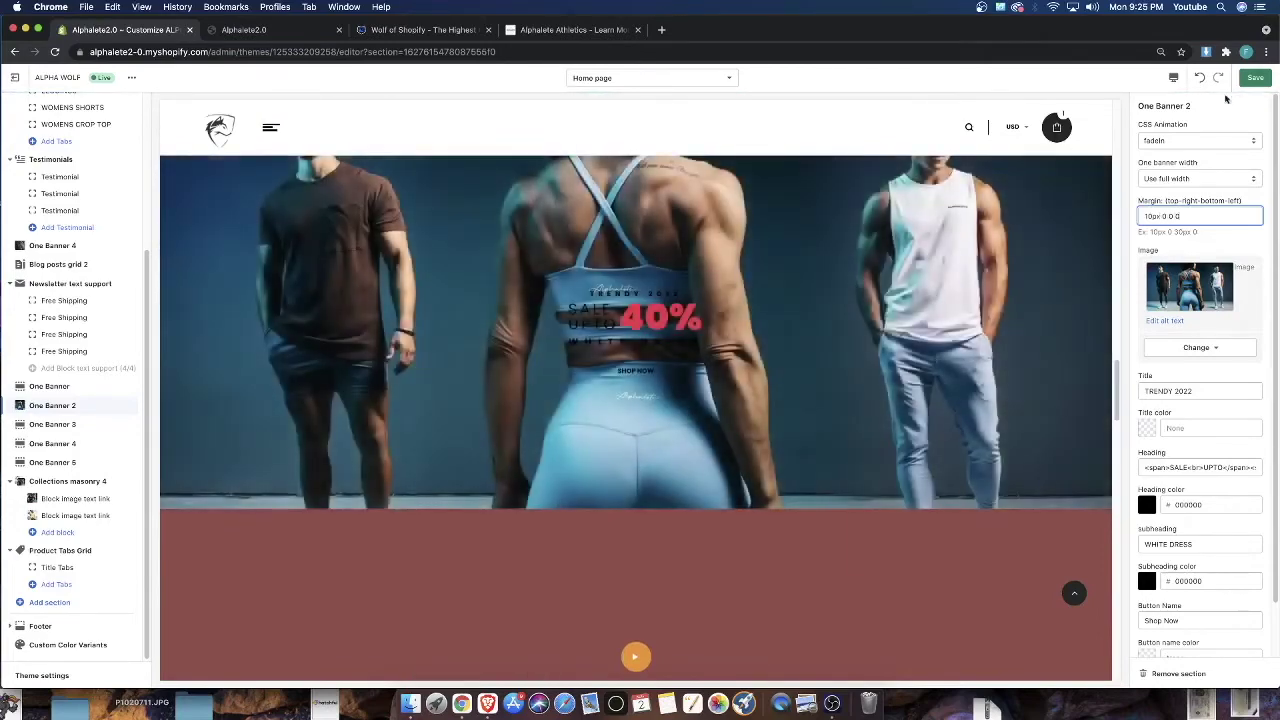
{"action": "left_click", "coordinate": [1207, 182]}
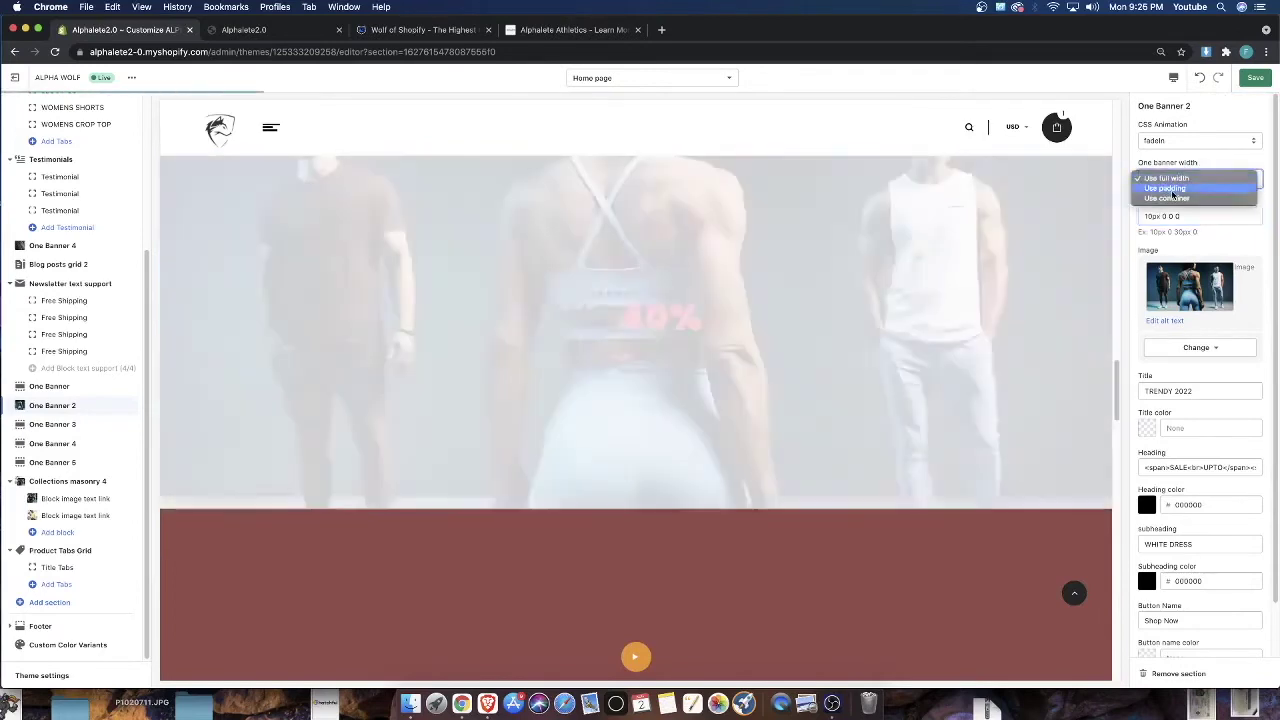
{"action": "left_click", "coordinate": [1172, 189]}
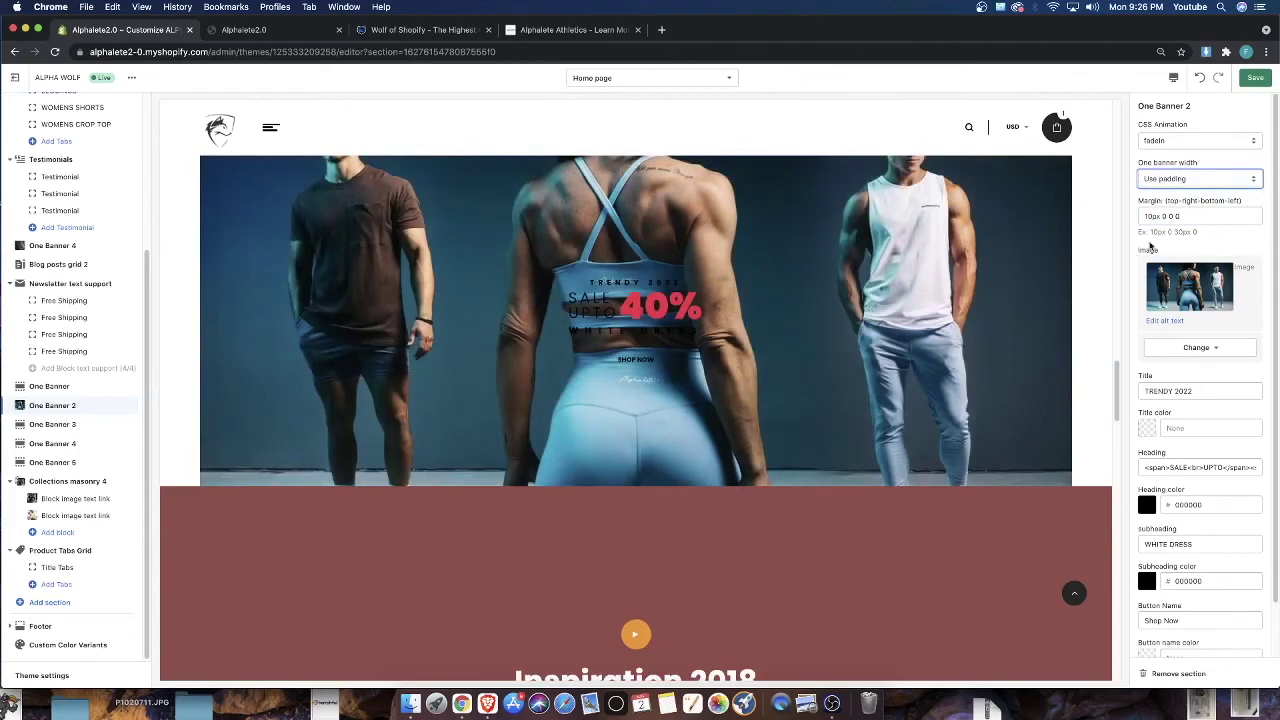
{"action": "left_click", "coordinate": [1146, 215]}
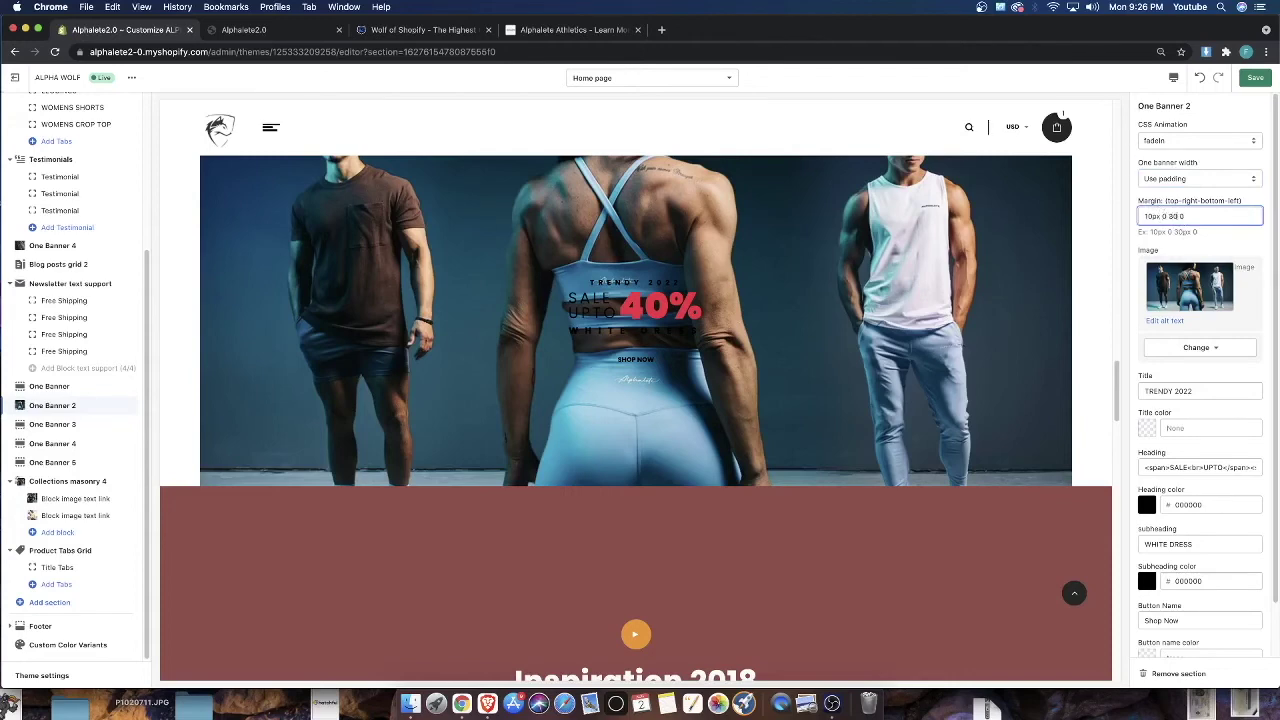
{"action": "type", "text": "px"}
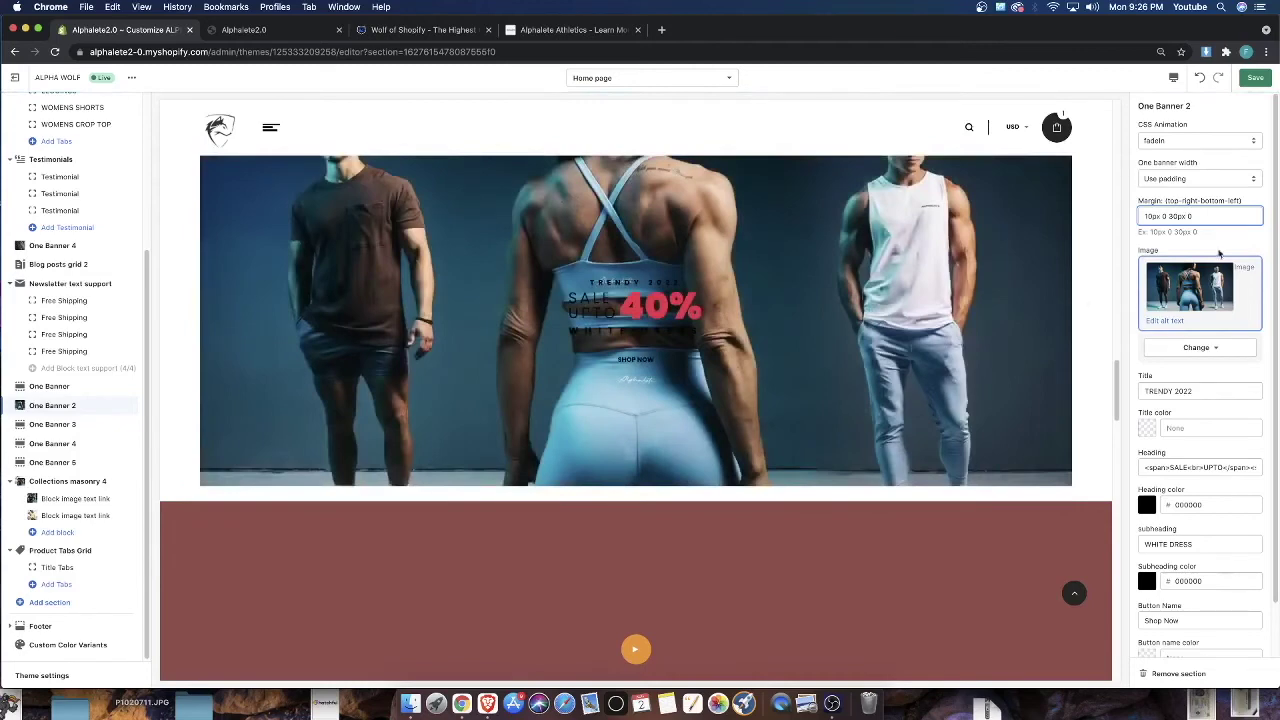
Review the spacing around the One Banner 2 image and the sale and lookbook banners near it in the preview
{"action": "scroll", "coordinate": [416, 388], "scroll_direction": "up", "scroll_amount": 2}
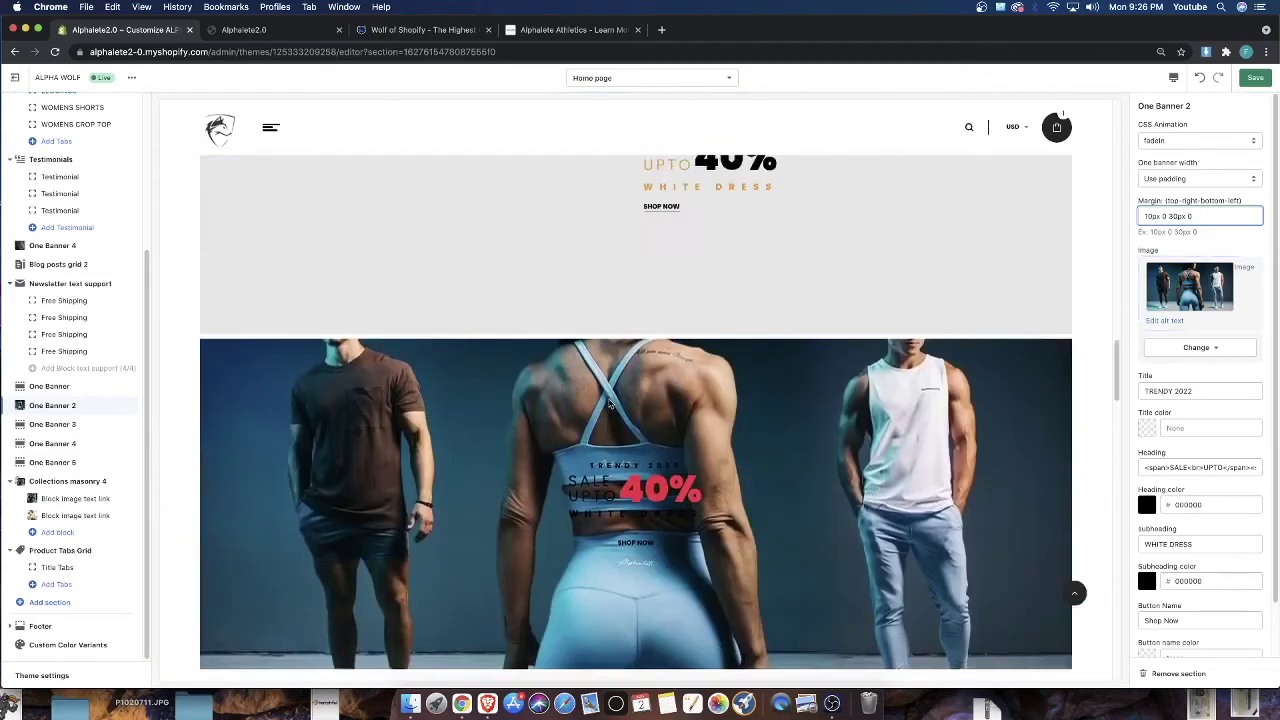
{"action": "scroll", "coordinate": [536, 383], "scroll_direction": "down", "scroll_amount": 2}
{"action": "scroll", "coordinate": [748, 426], "scroll_direction": "down", "scroll_amount": 4}
{"action": "scroll", "coordinate": [748, 426], "scroll_direction": "down", "scroll_amount": 5}
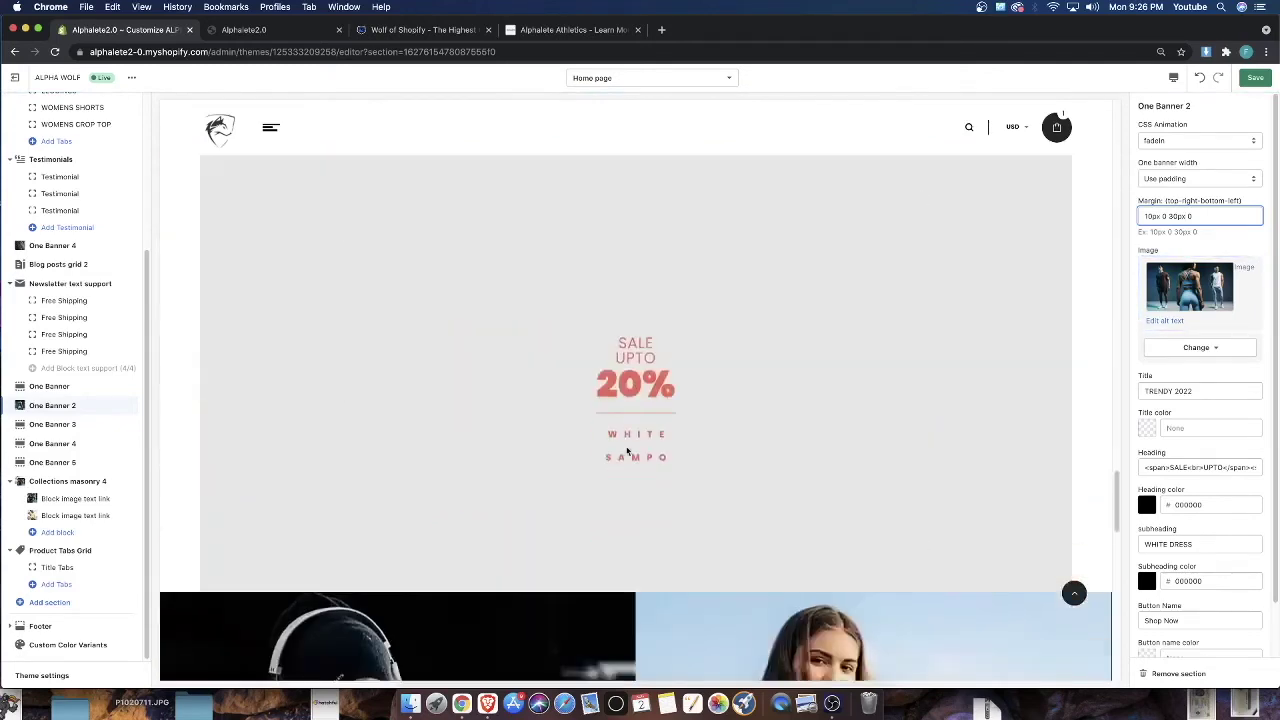
{"action": "scroll", "coordinate": [629, 450], "scroll_direction": "up", "scroll_amount": 4}
{"action": "scroll", "coordinate": [857, 444], "scroll_direction": "down", "scroll_amount": 3}
{"action": "scroll", "coordinate": [844, 451], "scroll_direction": "up", "scroll_amount": 5}
{"action": "scroll", "coordinate": [843, 451], "scroll_direction": "up", "scroll_amount": 5}
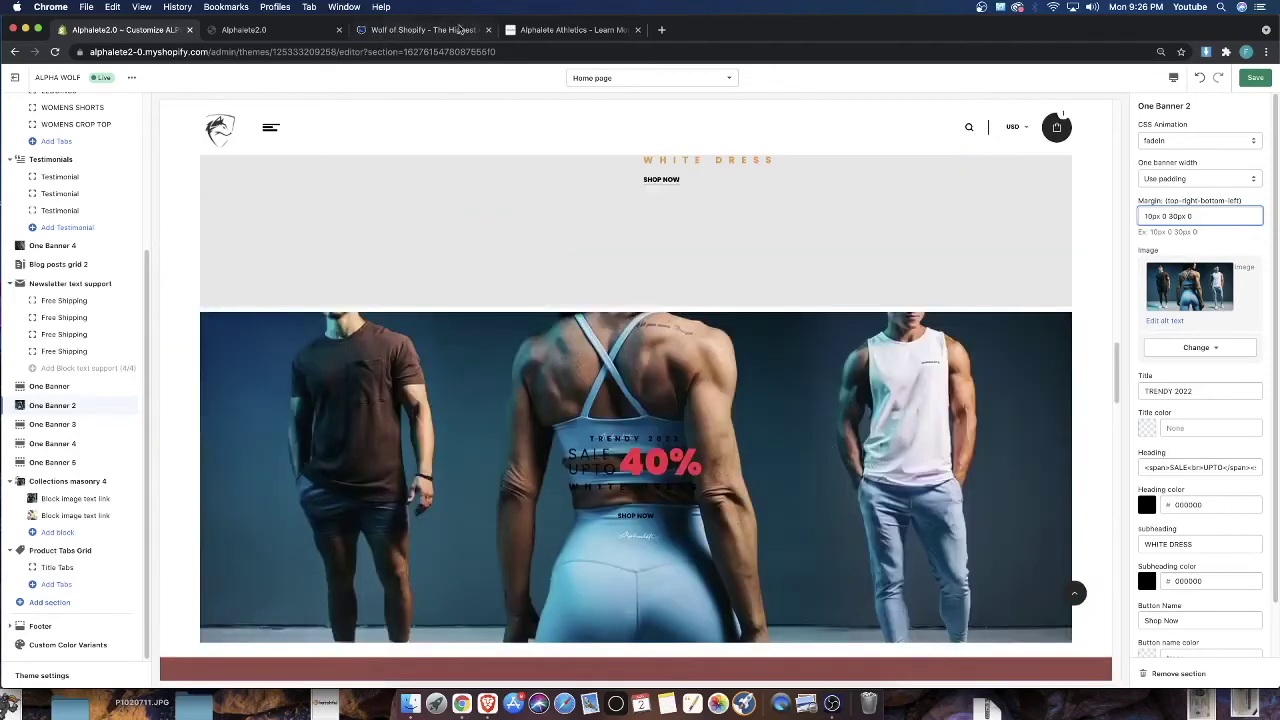
Examine the Alphalete Athletics home page layout from hero to footer, and check the Alphalete2.0 storefront before returning to the theme editor
{"action": "left_click", "coordinate": [556, 30]}
{"action": "scroll", "coordinate": [740, 378], "scroll_direction": "up", "scroll_amount": 5}
{"action": "scroll", "coordinate": [740, 378], "scroll_direction": "up", "scroll_amount": 3}
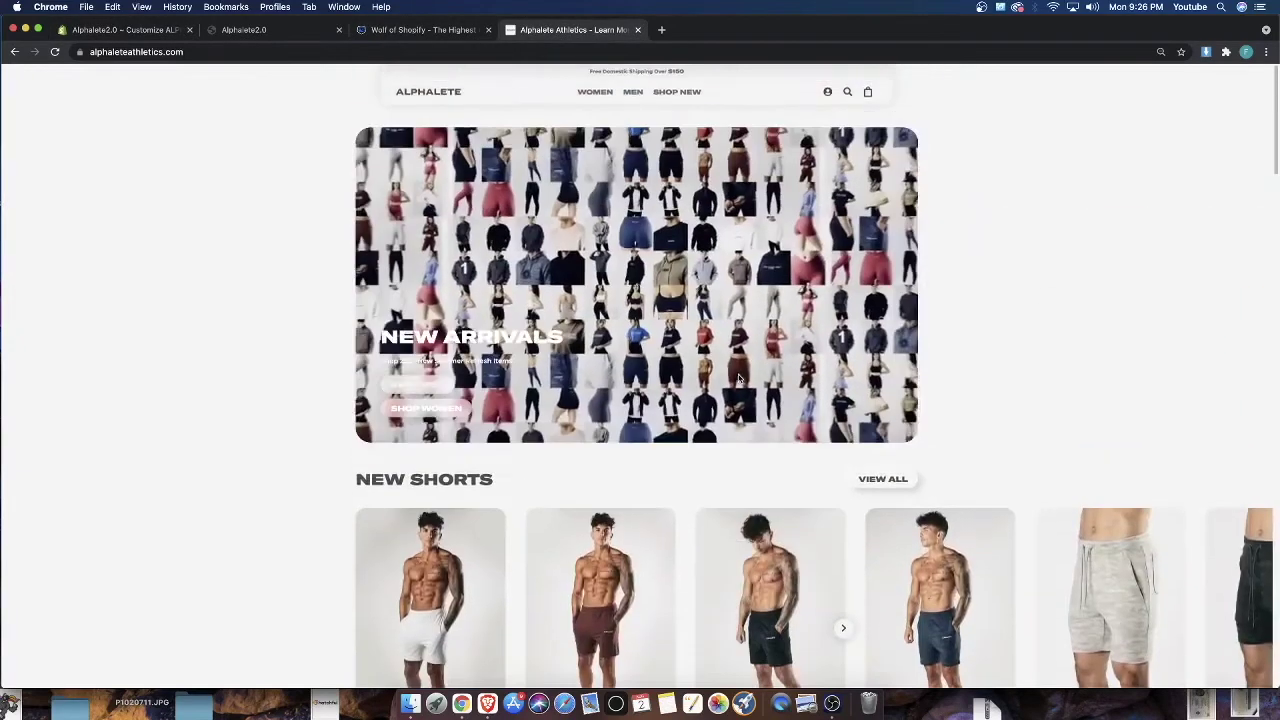
{"action": "scroll", "coordinate": [740, 376], "scroll_direction": "down", "scroll_amount": 15}
{"action": "scroll", "coordinate": [738, 374], "scroll_direction": "down", "scroll_amount": 5}
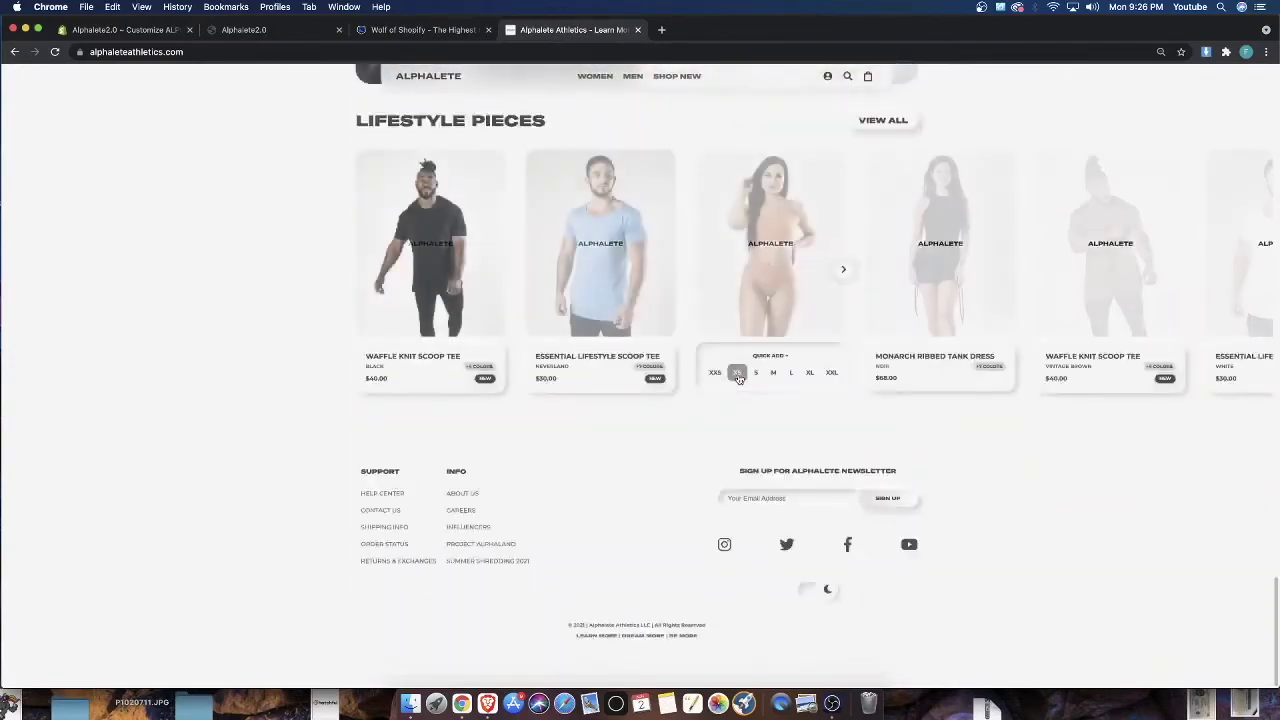
{"action": "scroll", "coordinate": [737, 372], "scroll_direction": "up", "scroll_amount": 15}
{"action": "scroll", "coordinate": [736, 374], "scroll_direction": "up", "scroll_amount": 3}
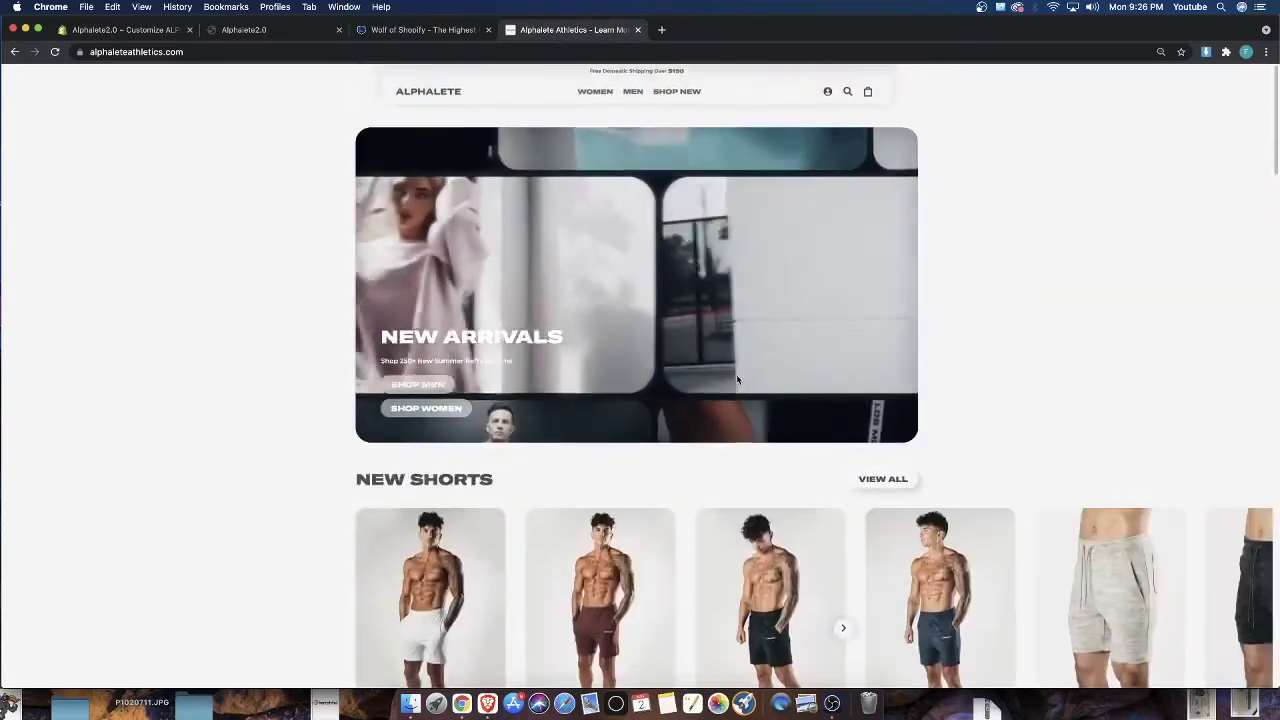
{"action": "scroll", "coordinate": [736, 374], "scroll_direction": "down", "scroll_amount": 4}
{"action": "left_click", "coordinate": [280, 31]}
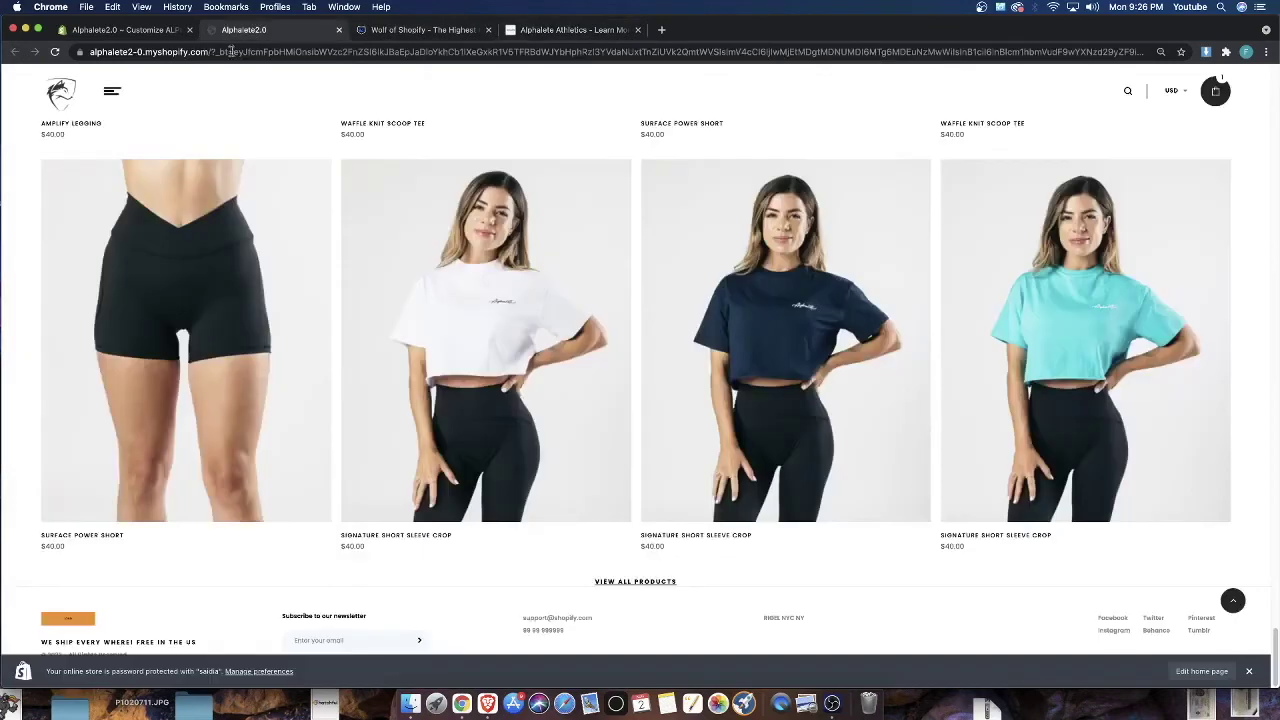
{"action": "left_click", "coordinate": [168, 30]}
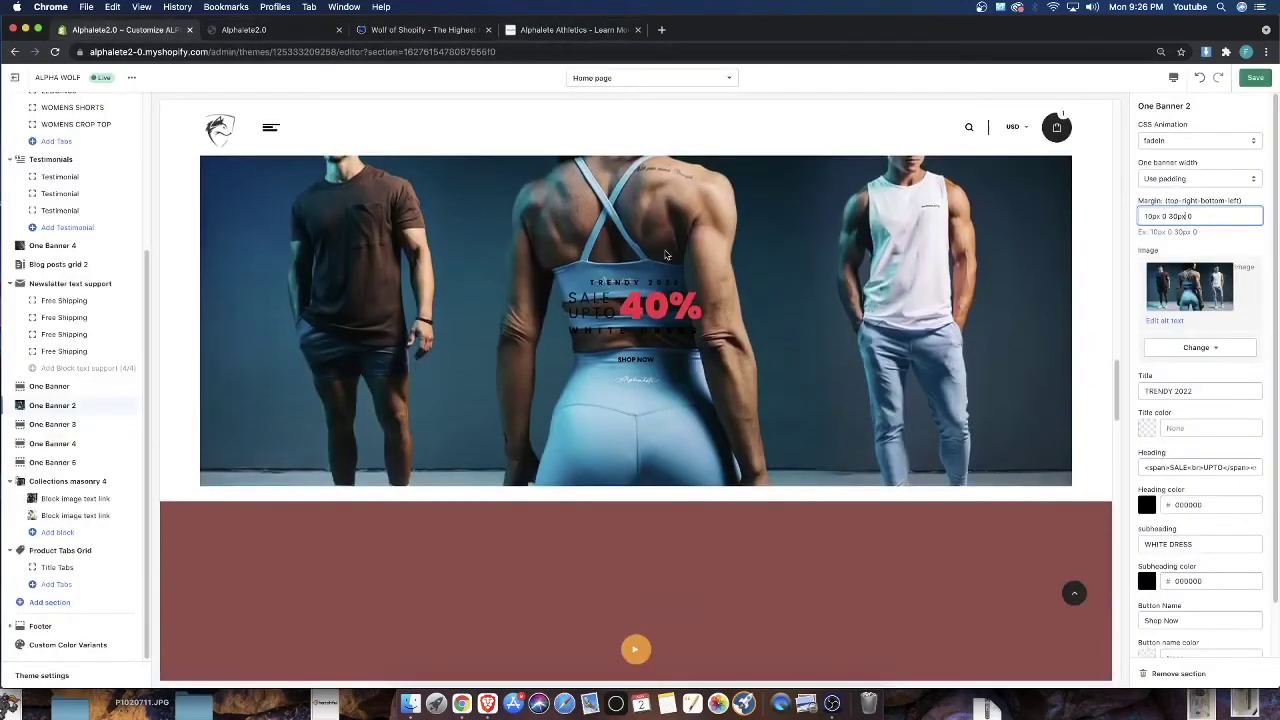
Switch to the Alphalete Athletics site and browse its mid-page slideshow to the Shop All slide
{"action": "left_click", "coordinate": [570, 30]}
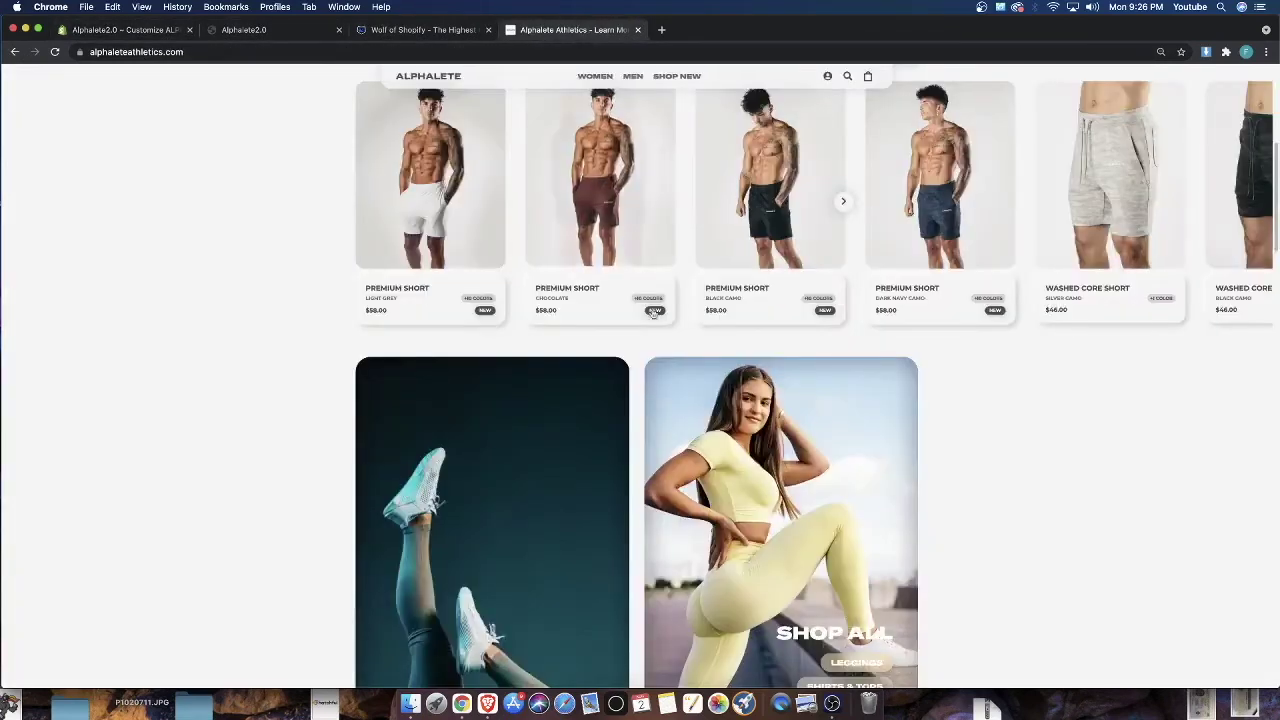
{"action": "scroll", "coordinate": [643, 293], "scroll_direction": "up", "scroll_amount": 5}
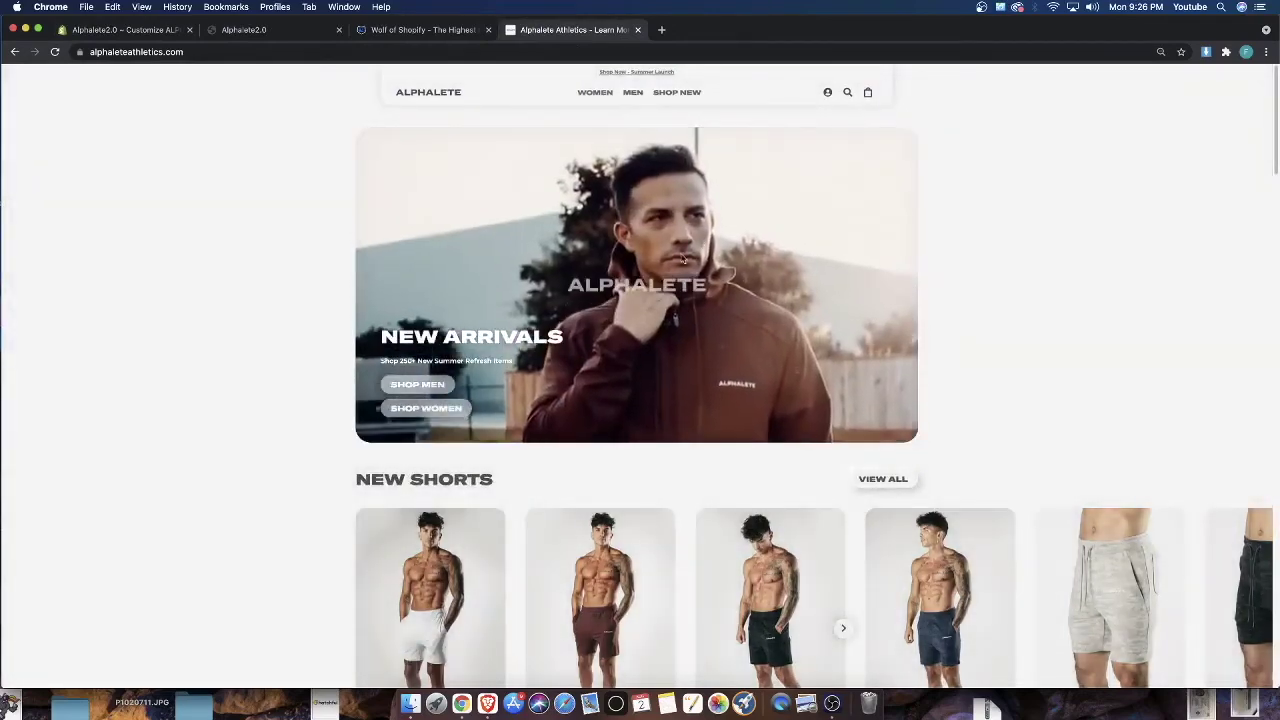
{"action": "scroll", "coordinate": [437, 183], "scroll_direction": "down", "scroll_amount": 10}
{"action": "scroll", "coordinate": [437, 183], "scroll_direction": "down", "scroll_amount": 6}
{"action": "scroll", "coordinate": [556, 221], "scroll_direction": "up", "scroll_amount": 5}
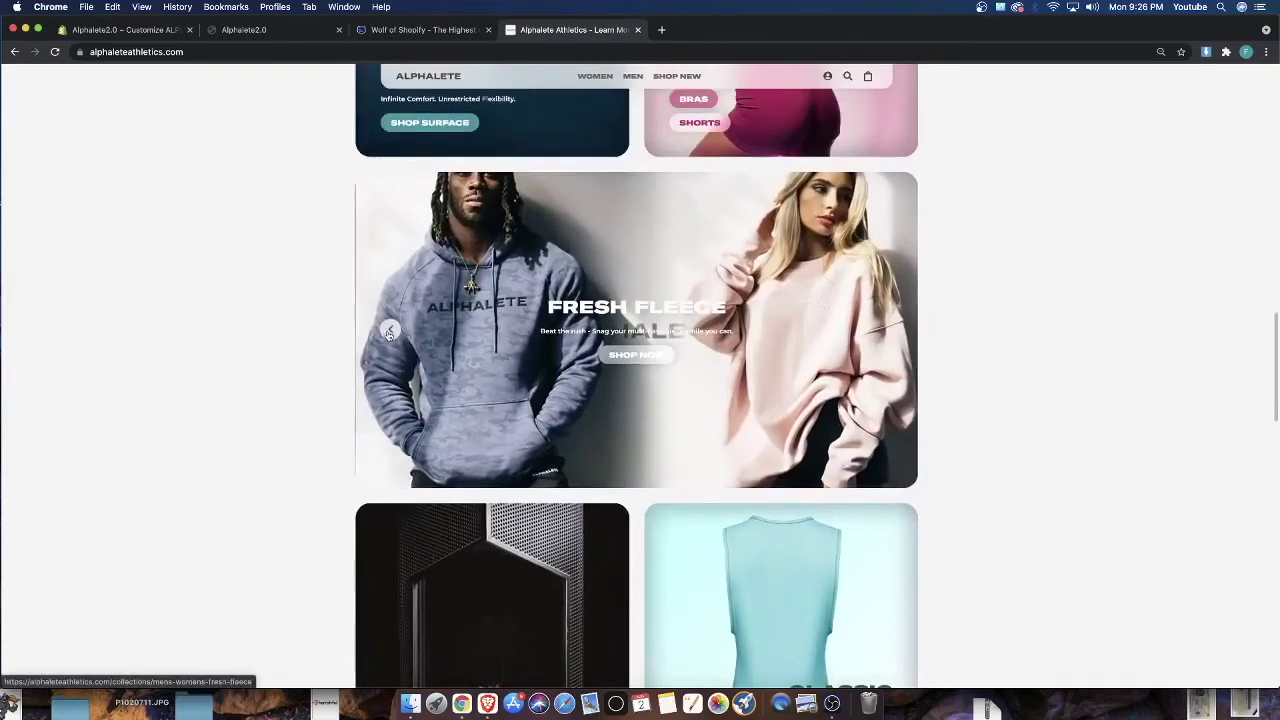
{"action": "left_click", "coordinate": [390, 330]}
{"action": "left_click", "coordinate": [390, 330]}
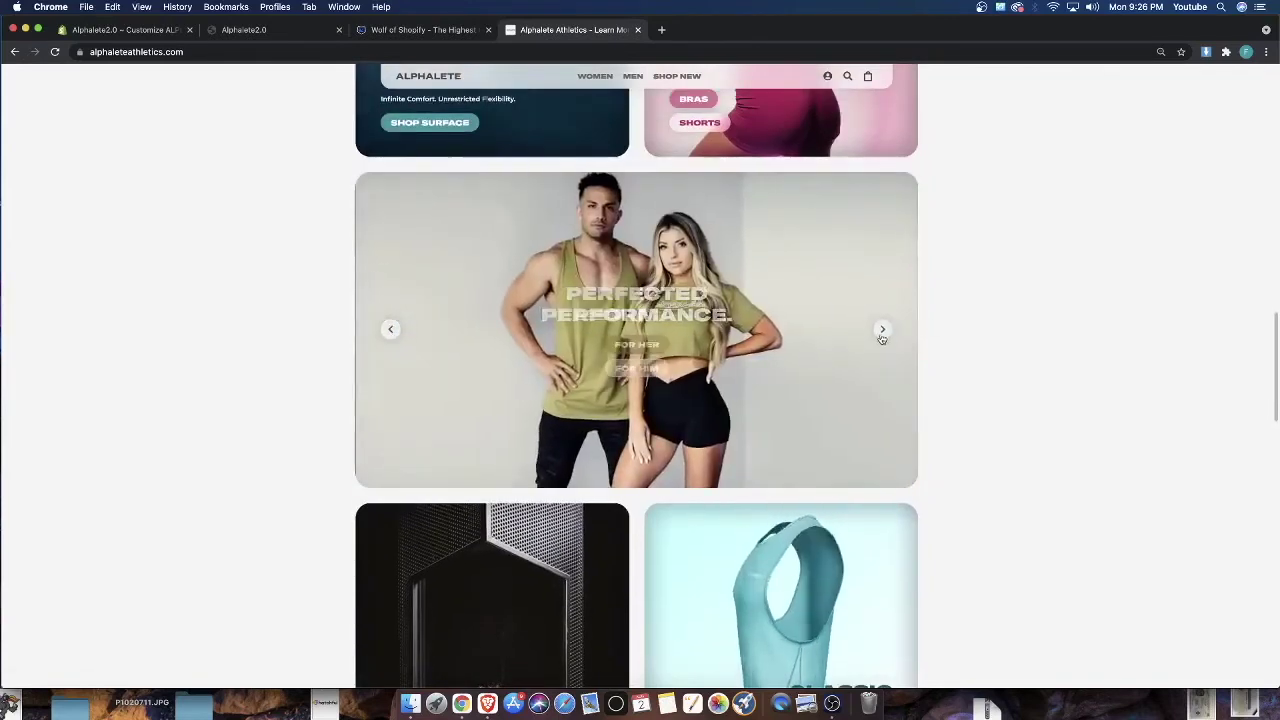
{"action": "left_click", "coordinate": [881, 335]}
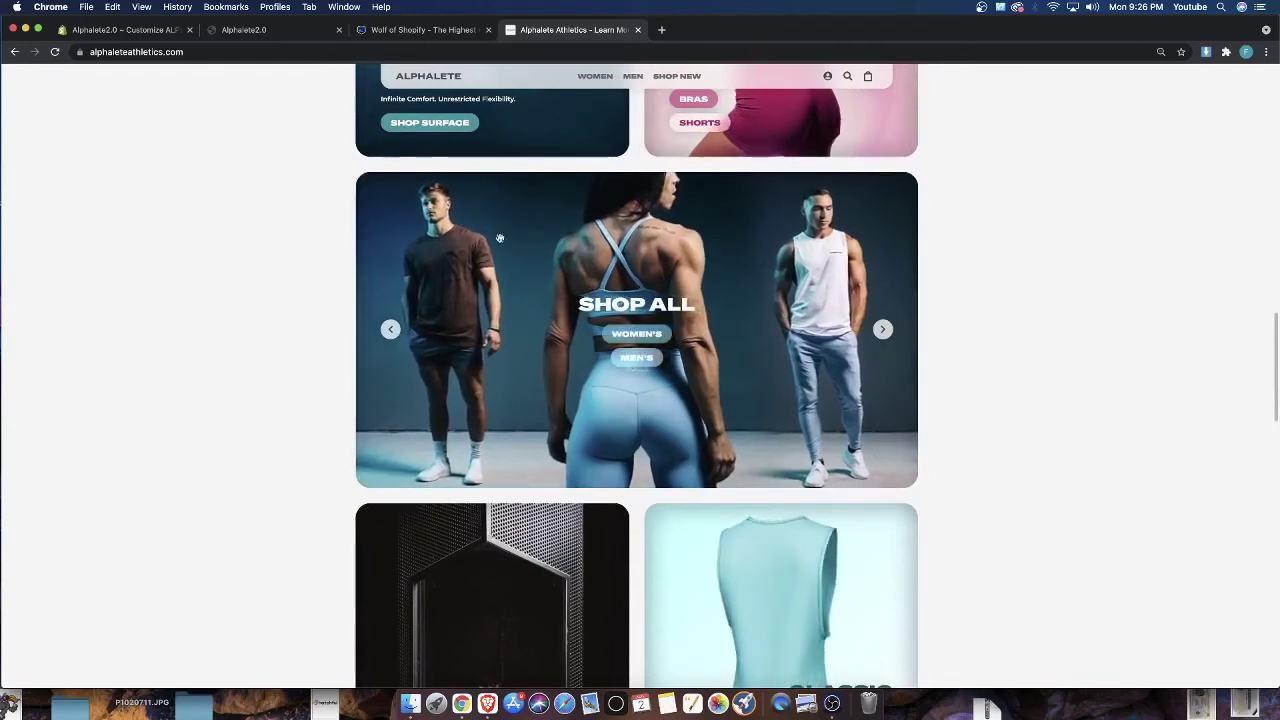
Compare the One Banner 2 image and text settings in the theme editor with the Shop All slide on the Alphalete Athletics site
{"action": "left_click", "coordinate": [106, 33]}
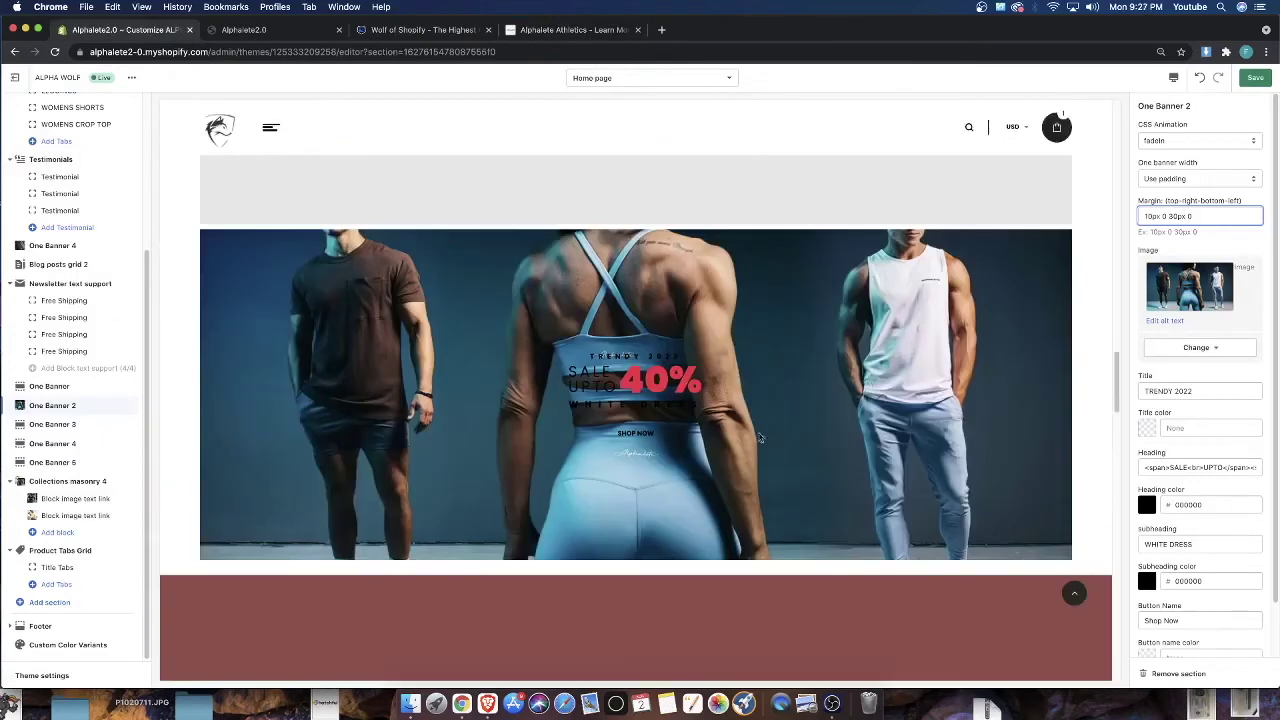
{"action": "scroll", "coordinate": [1185, 340], "scroll_direction": "down", "scroll_amount": 1}
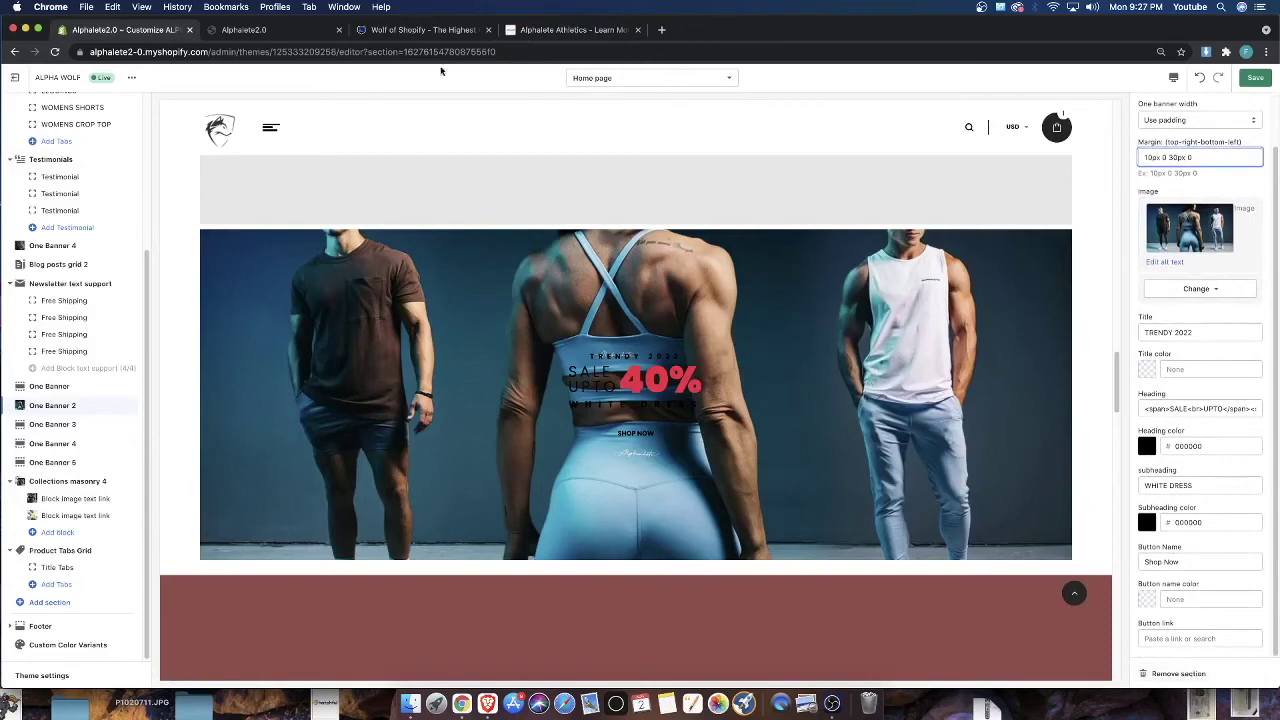
{"action": "left_click", "coordinate": [583, 32]}
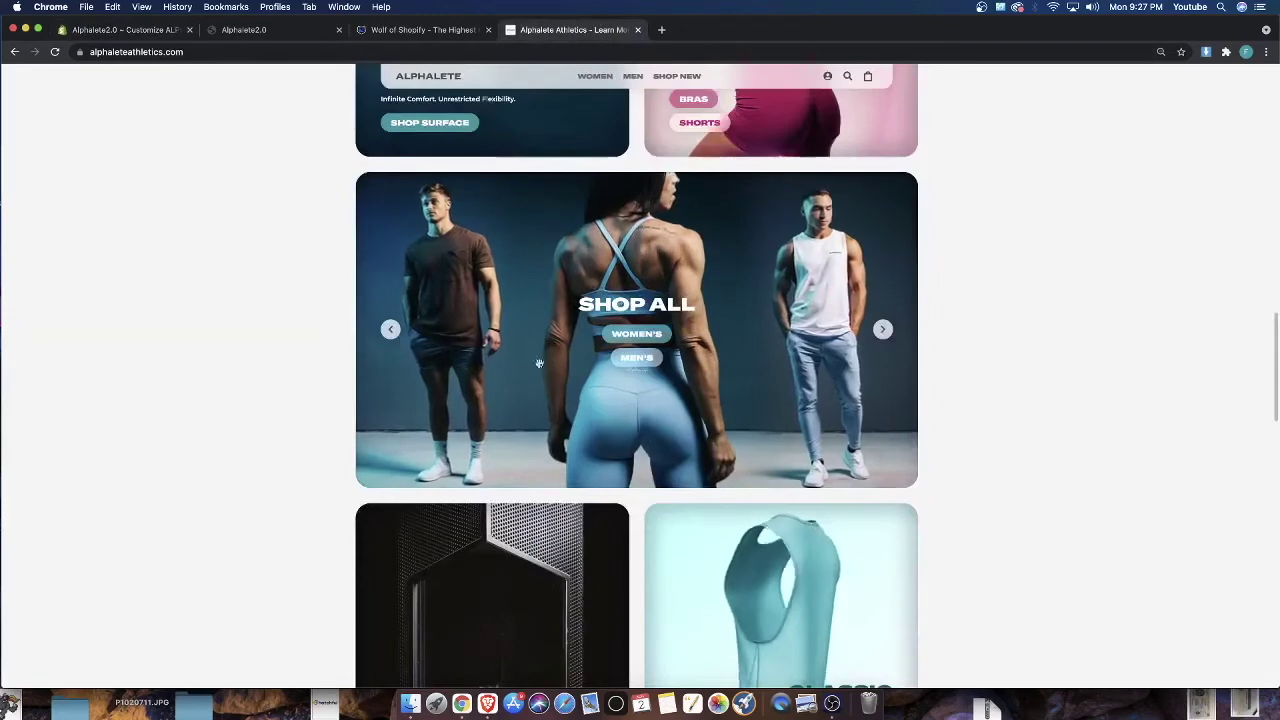
{"action": "left_click", "coordinate": [157, 33]}
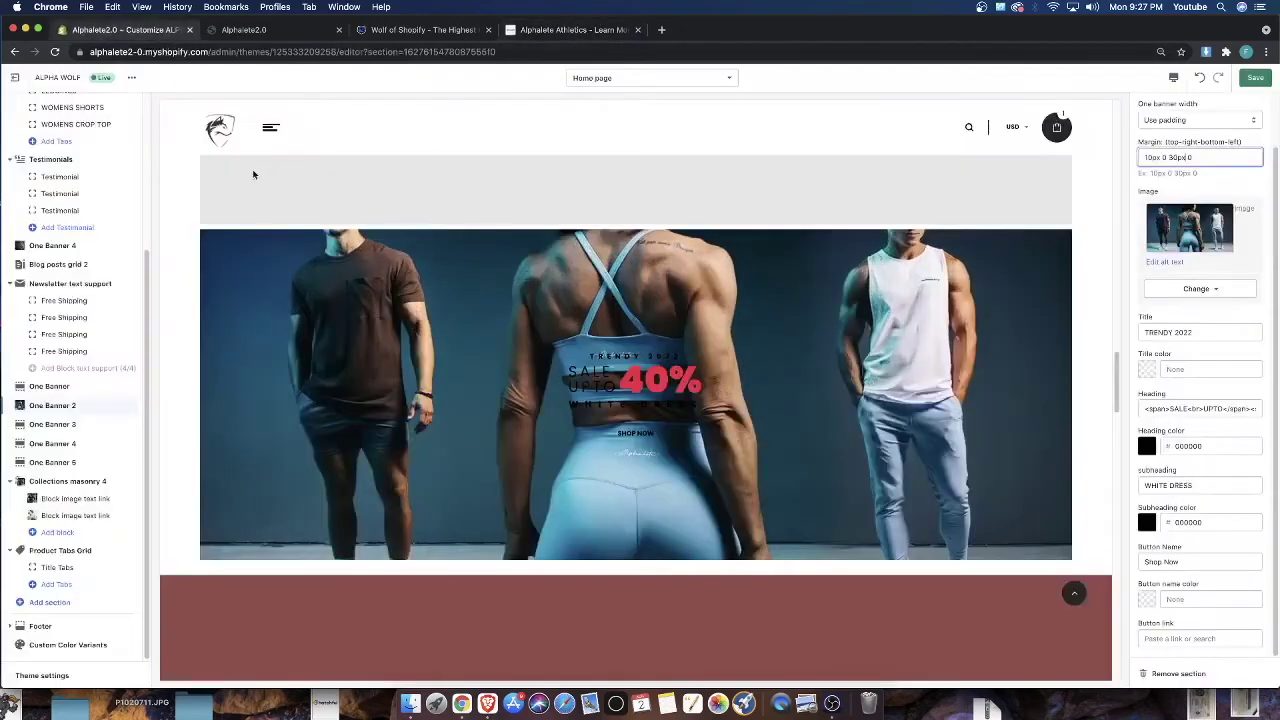
Review the home page preview from the lookbook banner and men's and women's collections back to the slideshow and By Categories section
{"action": "scroll", "coordinate": [445, 348], "scroll_direction": "down", "scroll_amount": 10}
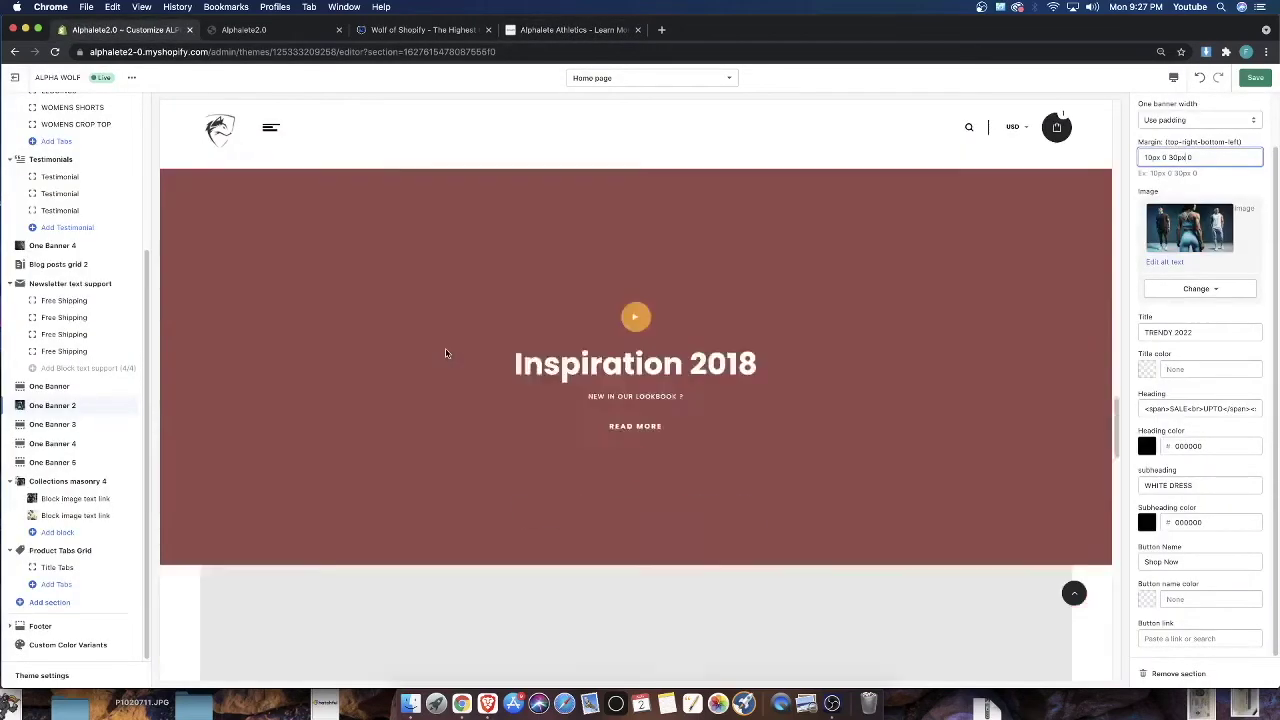
{"action": "scroll", "coordinate": [446, 353], "scroll_direction": "down", "scroll_amount": 6}
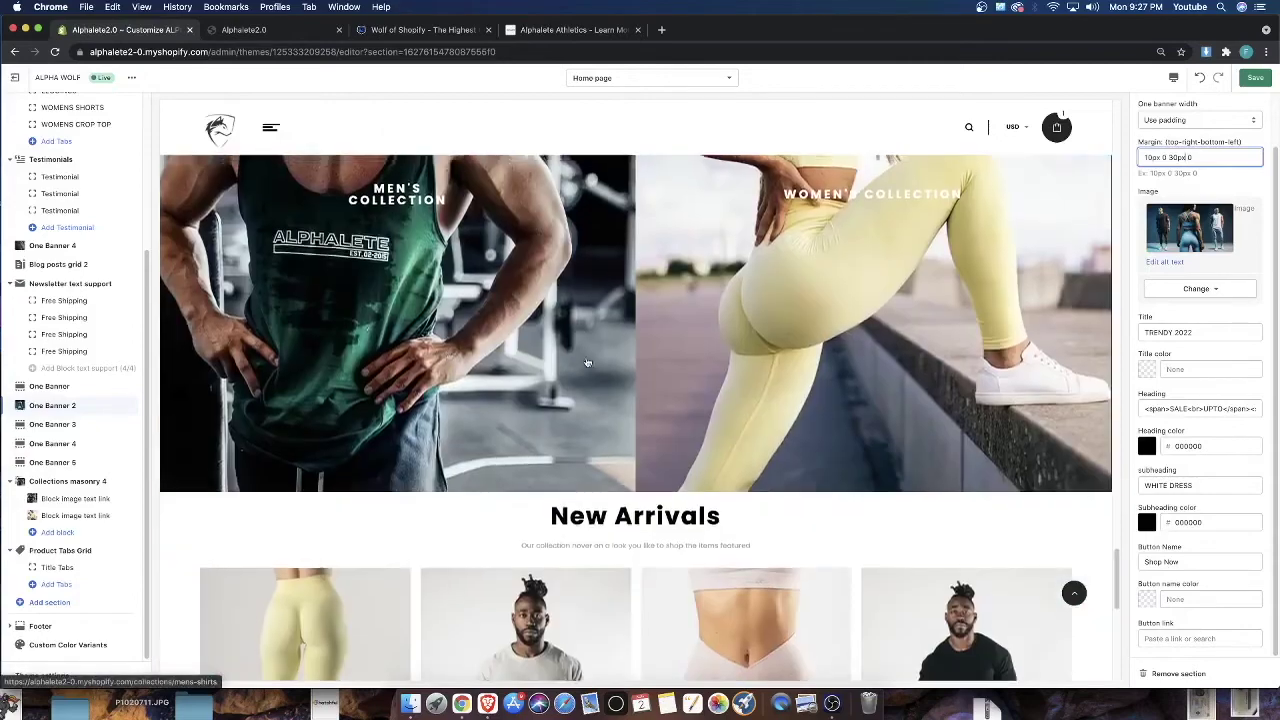
{"action": "scroll", "coordinate": [474, 383], "scroll_direction": "up", "scroll_amount": 3}
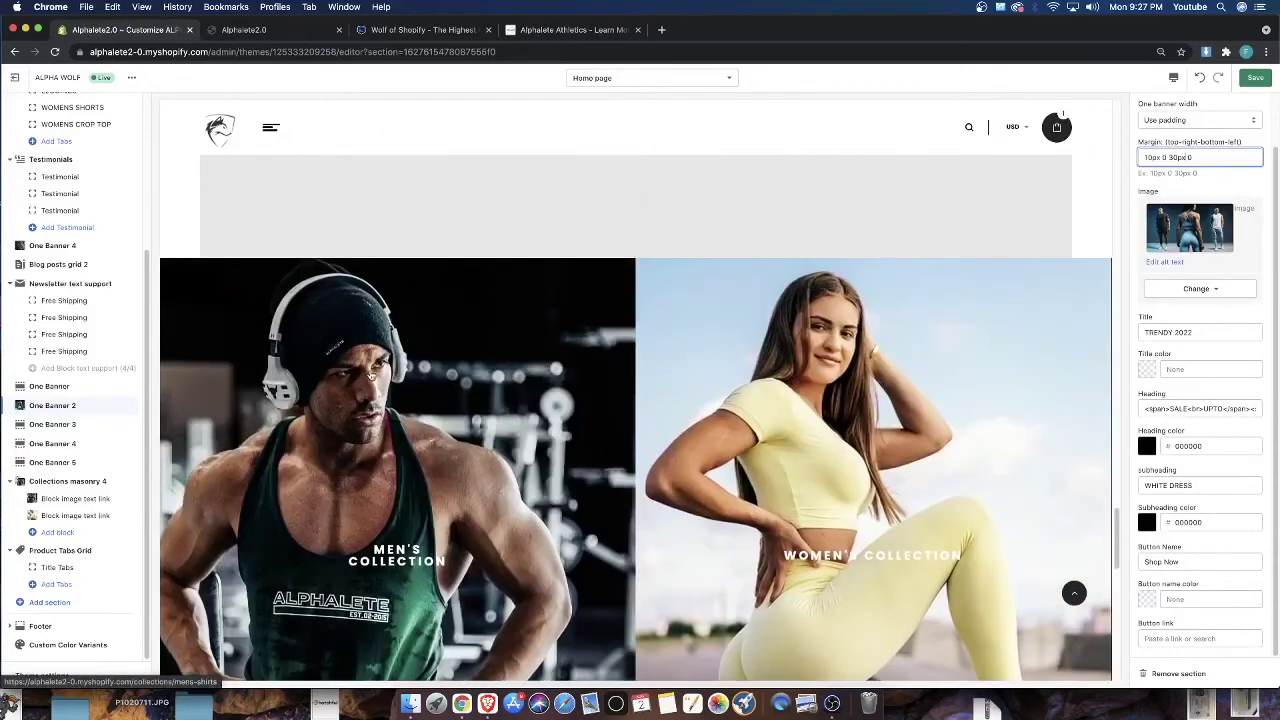
{"action": "scroll", "coordinate": [368, 372], "scroll_direction": "up", "scroll_amount": 5}
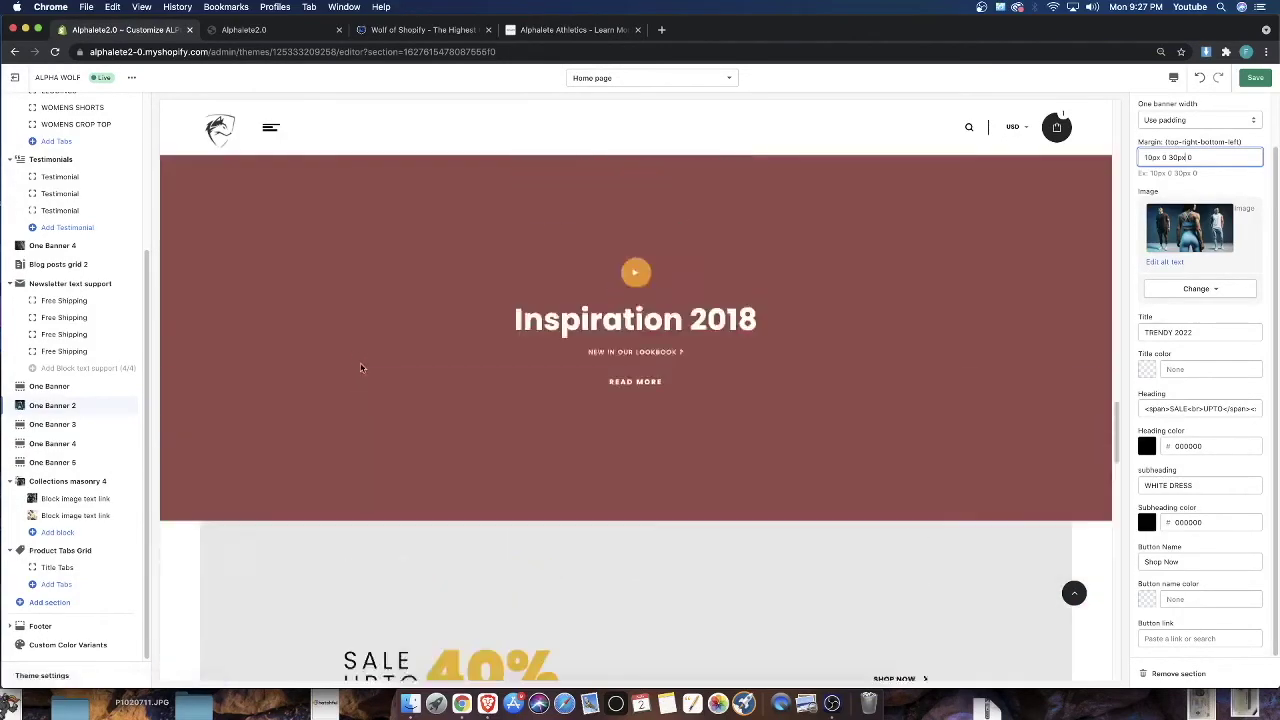
{"action": "scroll", "coordinate": [362, 368], "scroll_direction": "up", "scroll_amount": 20}
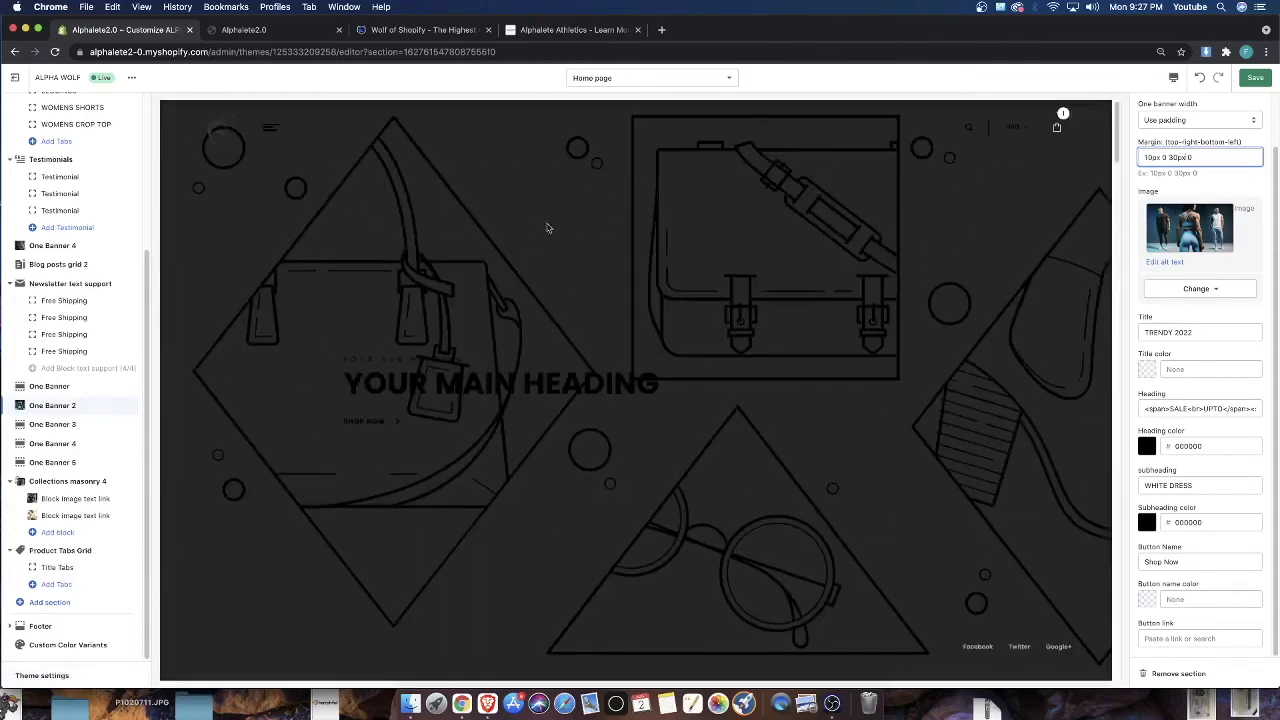
{"action": "scroll", "coordinate": [352, 350], "scroll_direction": "down", "scroll_amount": 5}
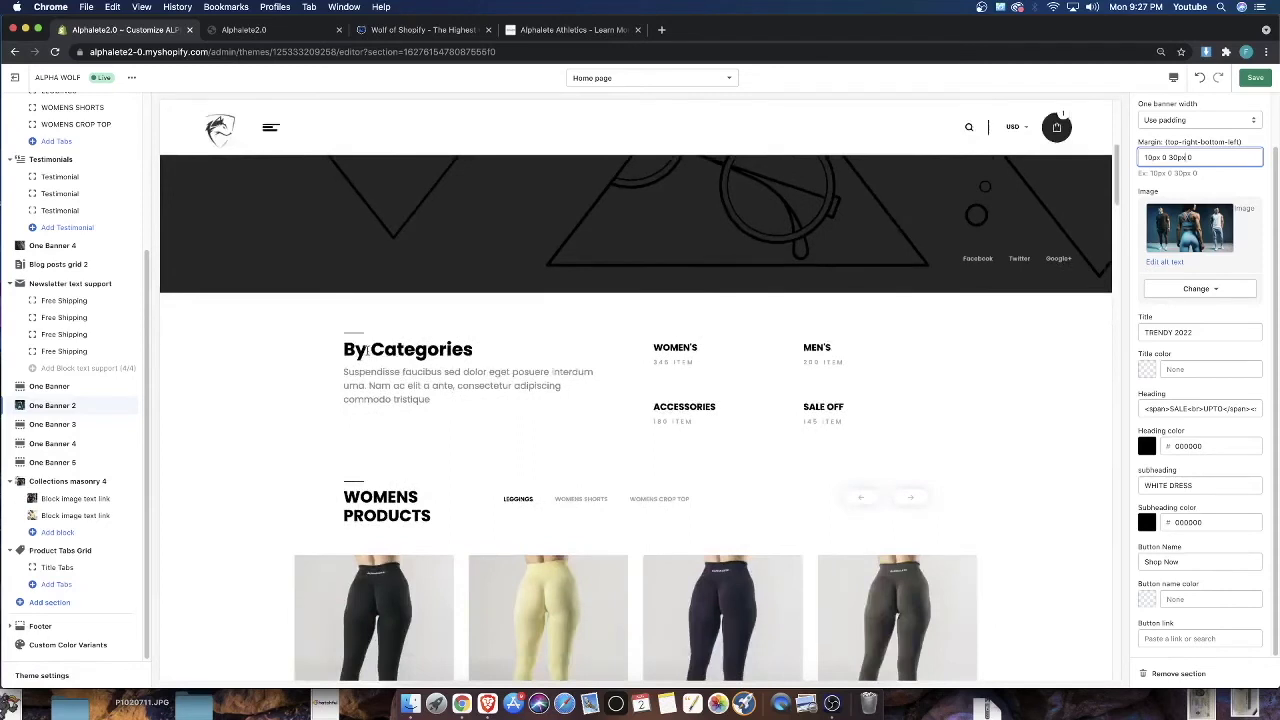
{"action": "scroll", "coordinate": [367, 359], "scroll_direction": "up", "scroll_amount": 5}
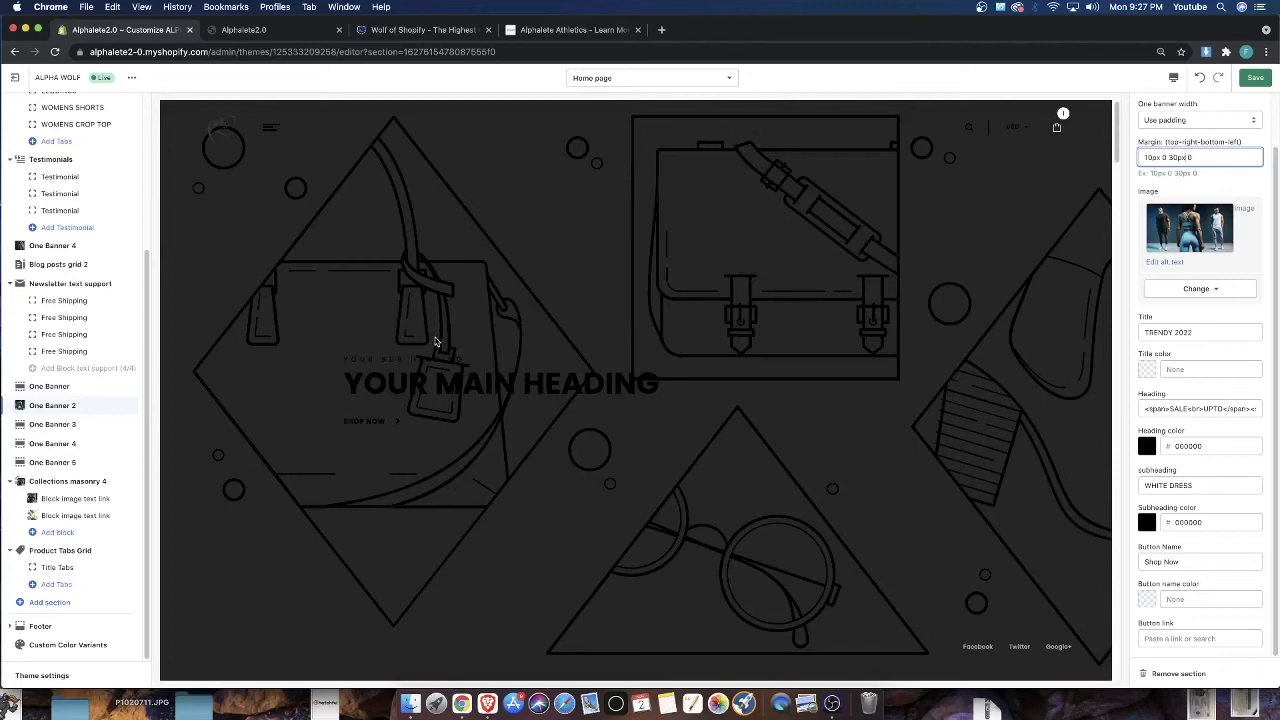
Open the live Alphalete2.0 storefront from the theme editor and show the Womens Shorts in the Womens Products section
{"action": "scroll", "coordinate": [435, 343], "scroll_direction": "down", "scroll_amount": 8}
{"action": "scroll", "coordinate": [601, 509], "scroll_direction": "up", "scroll_amount": 3}
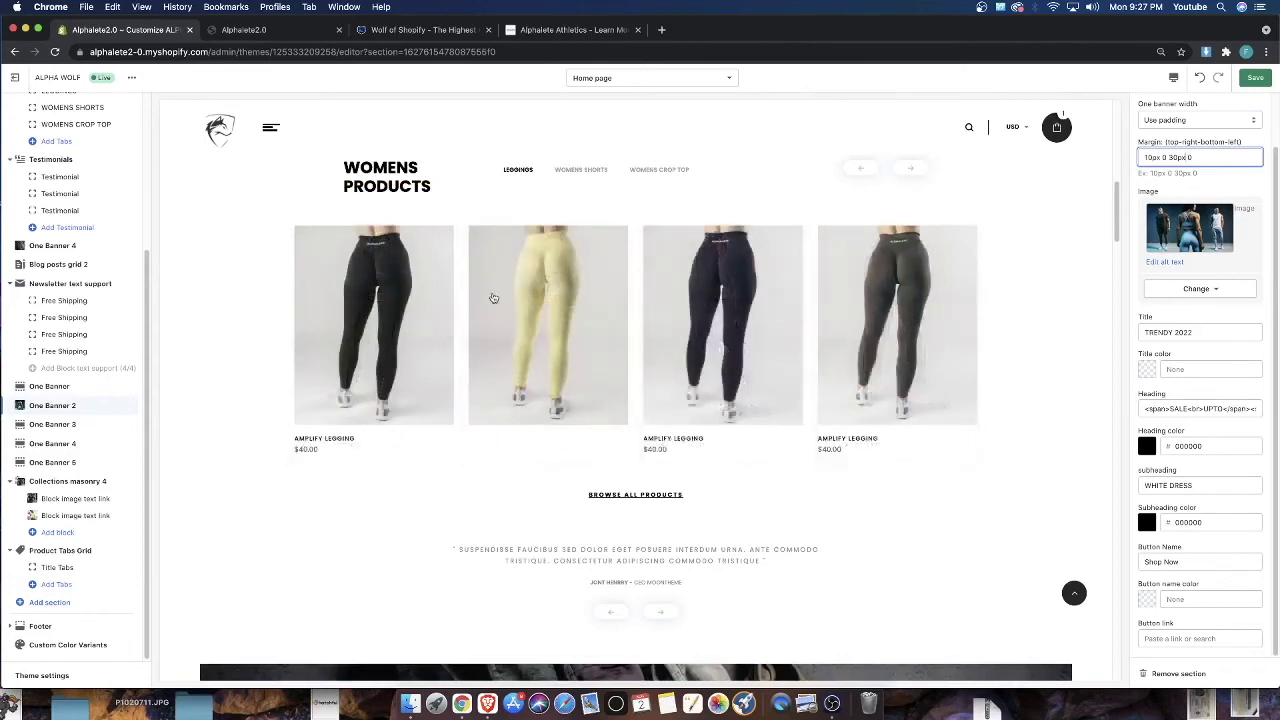
{"action": "left_click", "coordinate": [131, 77]}
{"action": "left_click", "coordinate": [58, 184]}
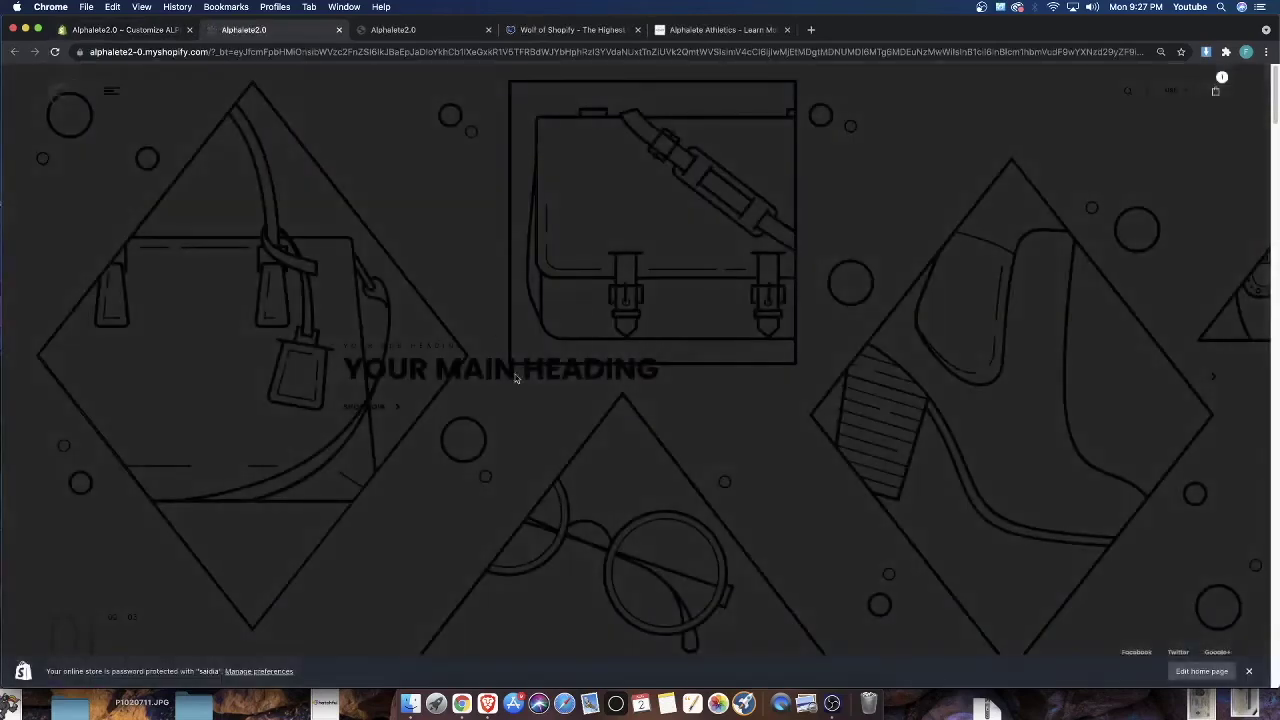
{"action": "scroll", "coordinate": [551, 314], "scroll_direction": "down", "scroll_amount": 10}
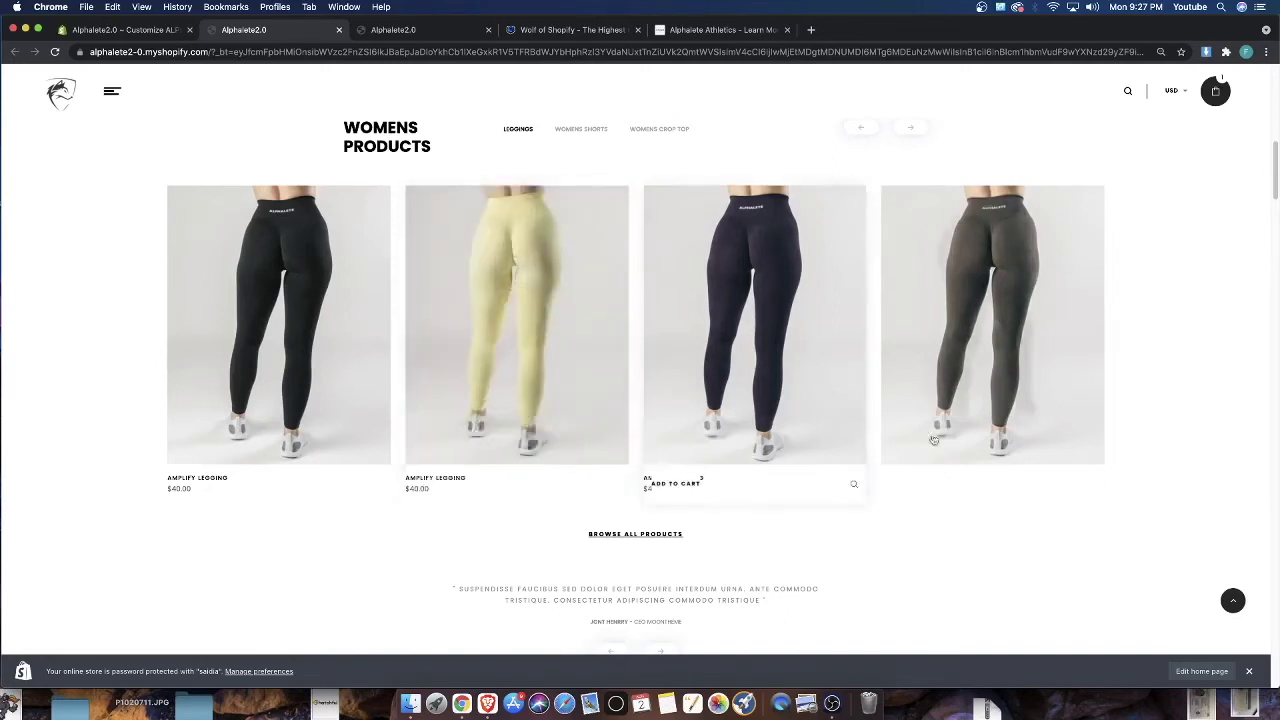
{"action": "left_click", "coordinate": [572, 131]}
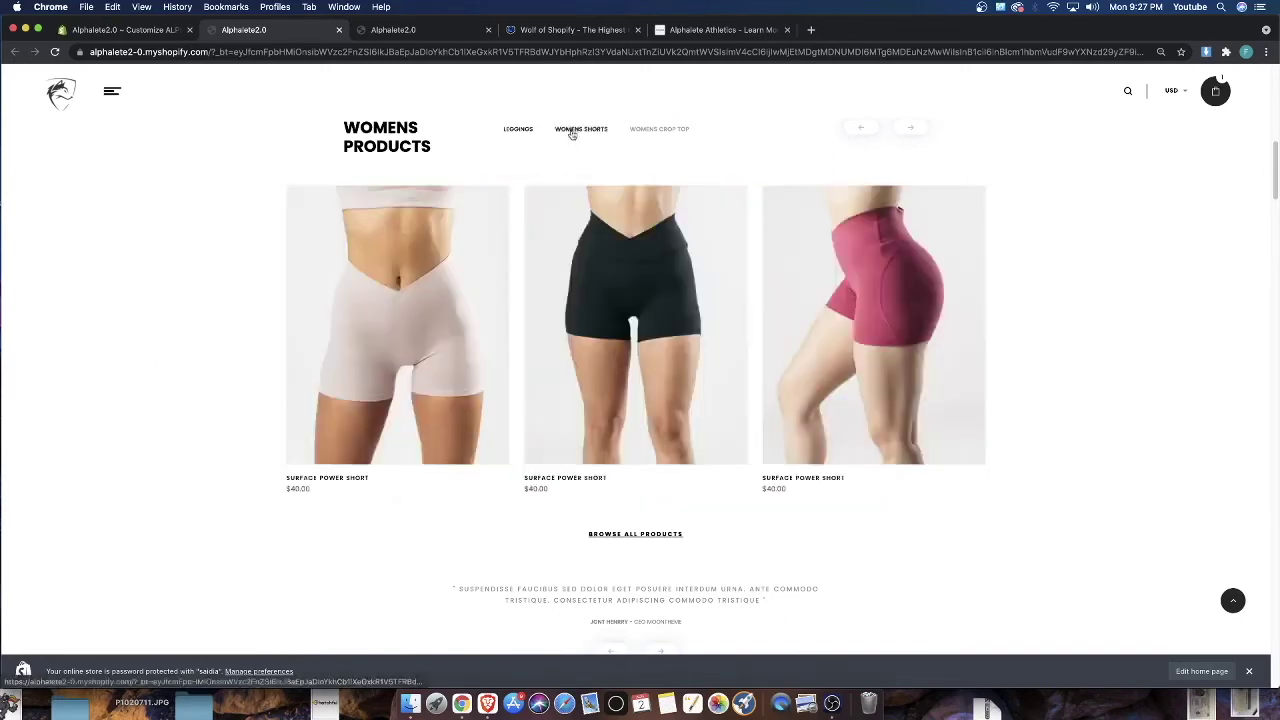
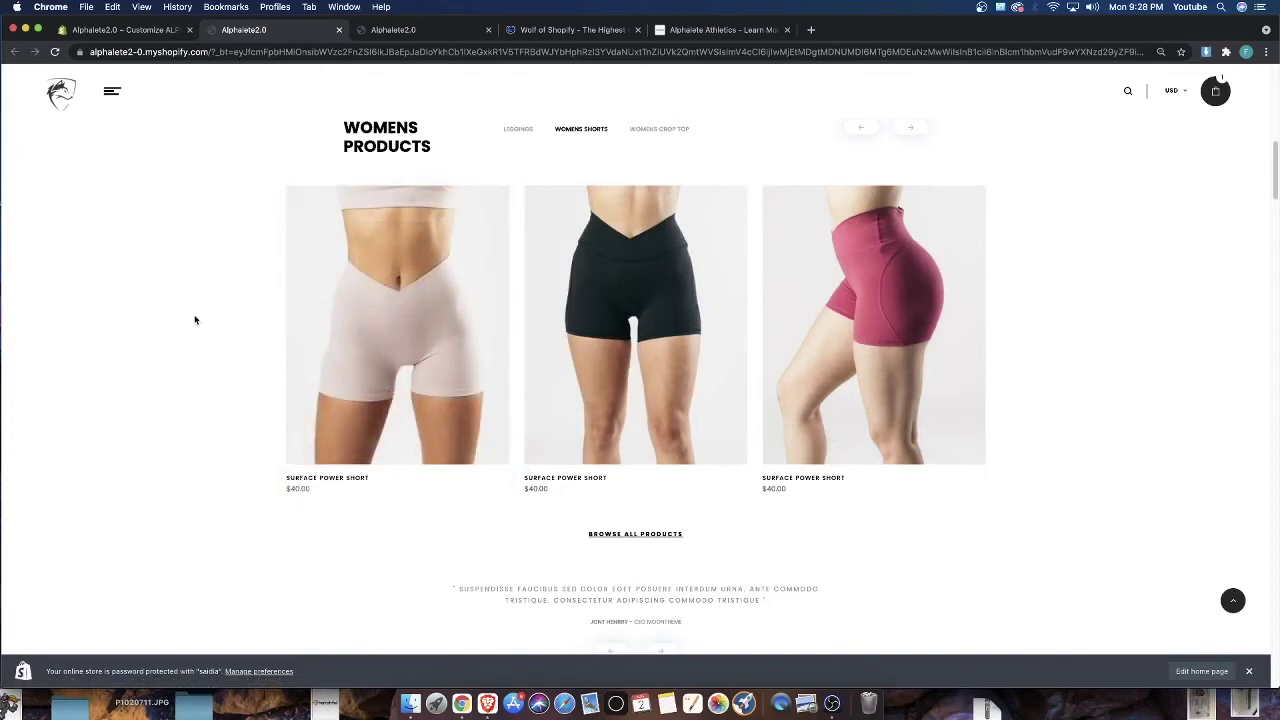
{"action": "scroll", "coordinate": [195, 320], "scroll_direction": "up", "scroll_amount": 3}
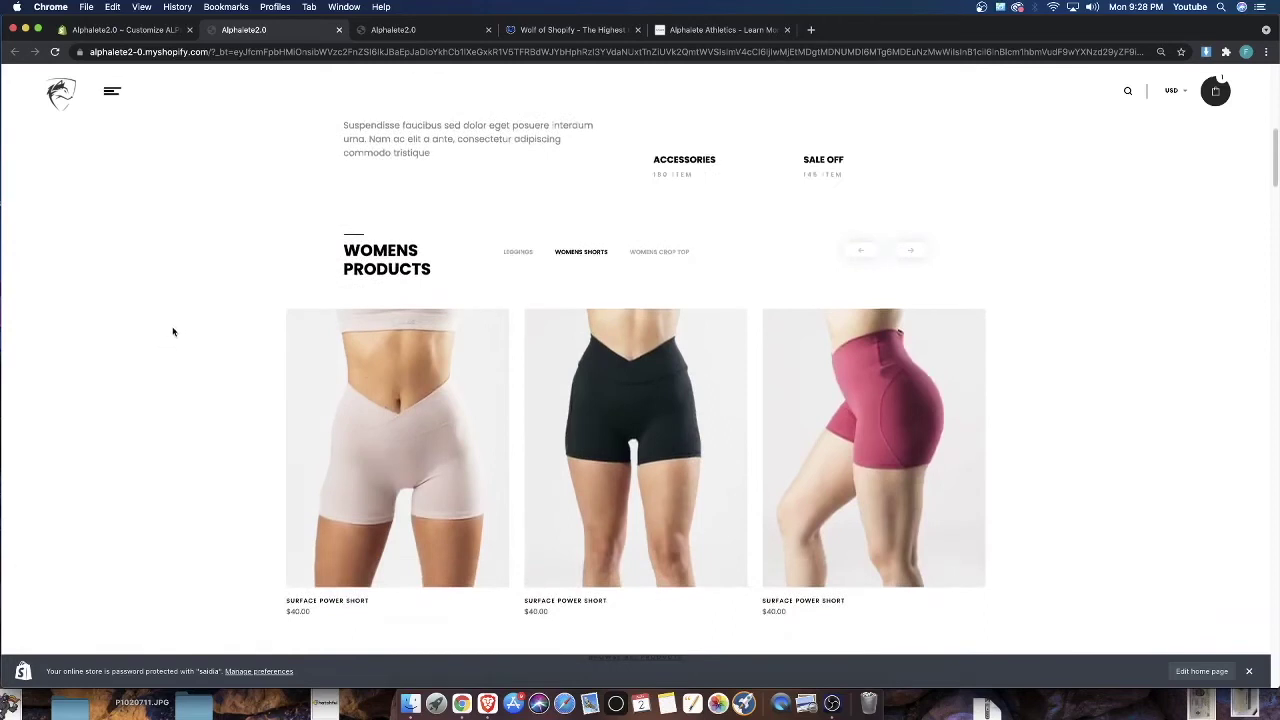
{"action": "scroll", "coordinate": [460, 394], "scroll_direction": "down", "scroll_amount": 5}
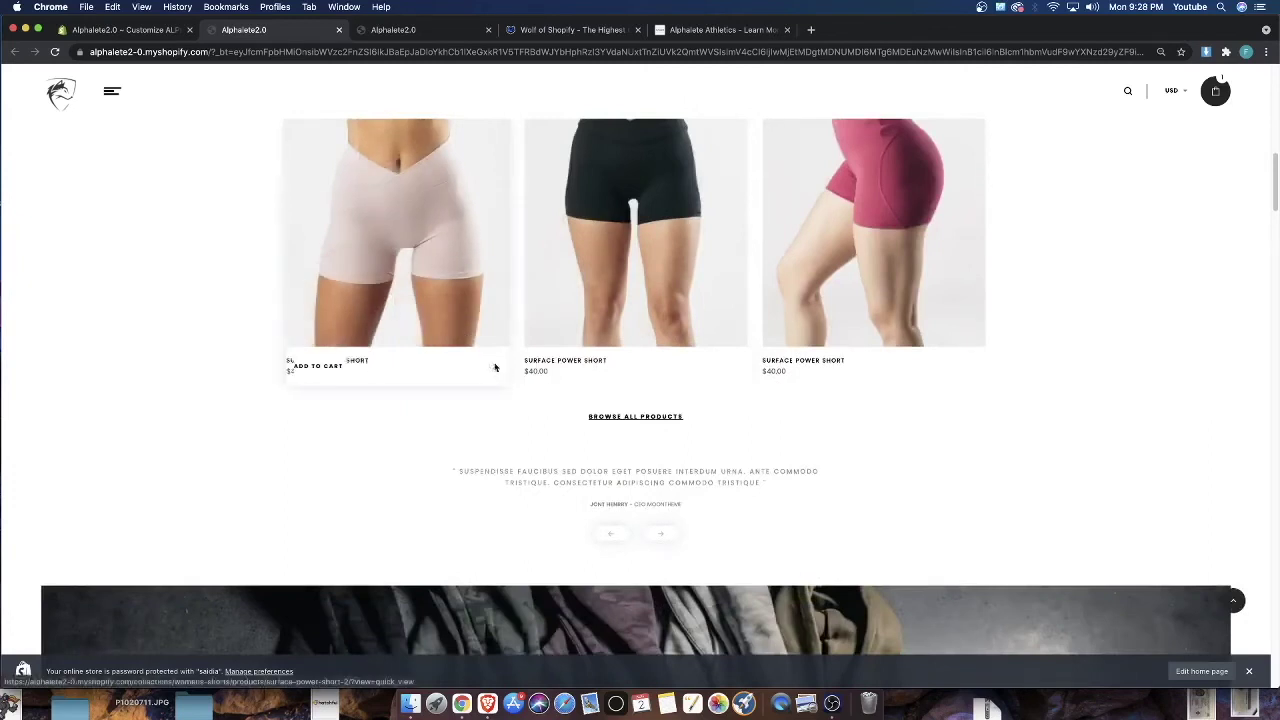
Preview the first Surface Power Short in quick view, check its second image, and close the preview
{"action": "left_click", "coordinate": [494, 367]}
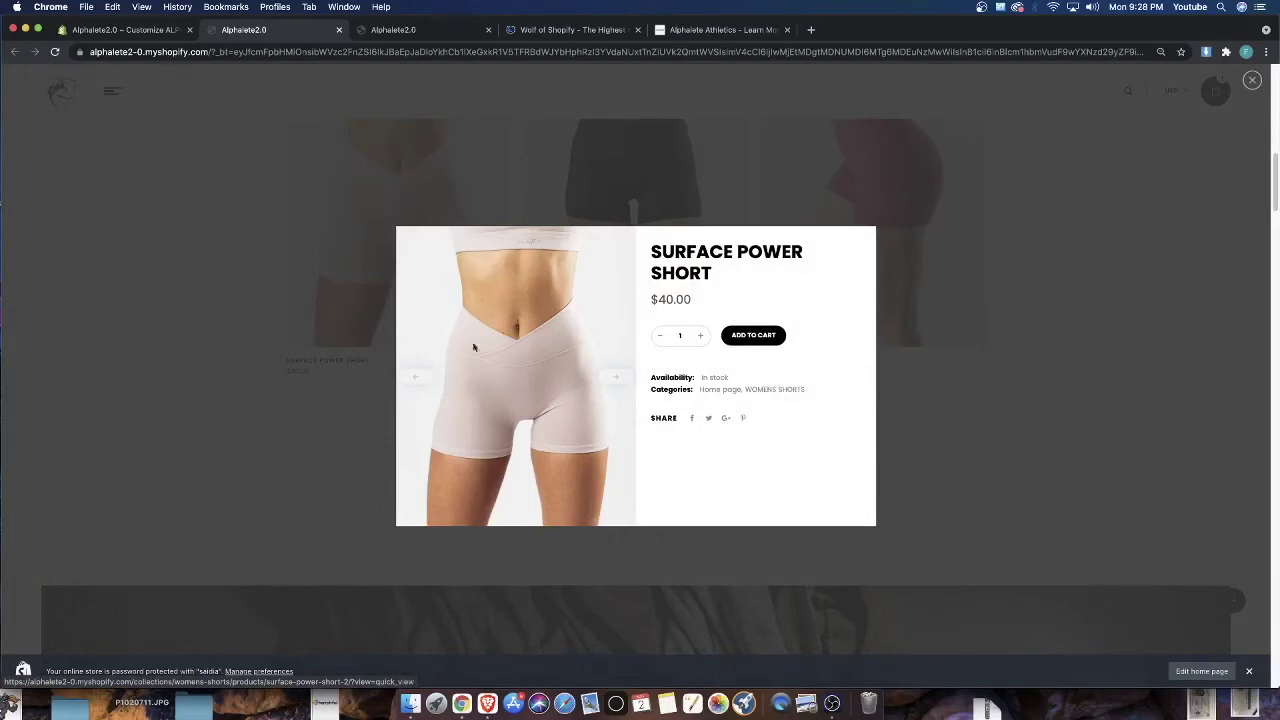
{"action": "left_click", "coordinate": [614, 376]}
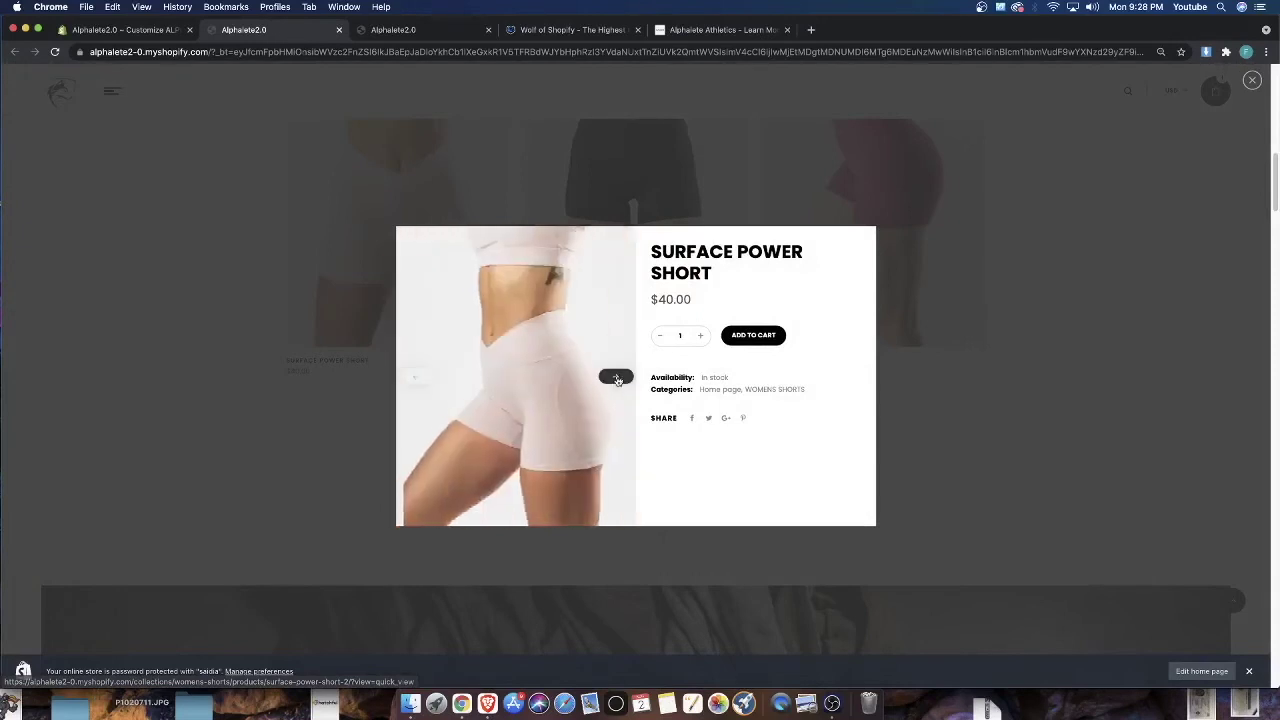
{"action": "left_click", "coordinate": [1002, 369]}
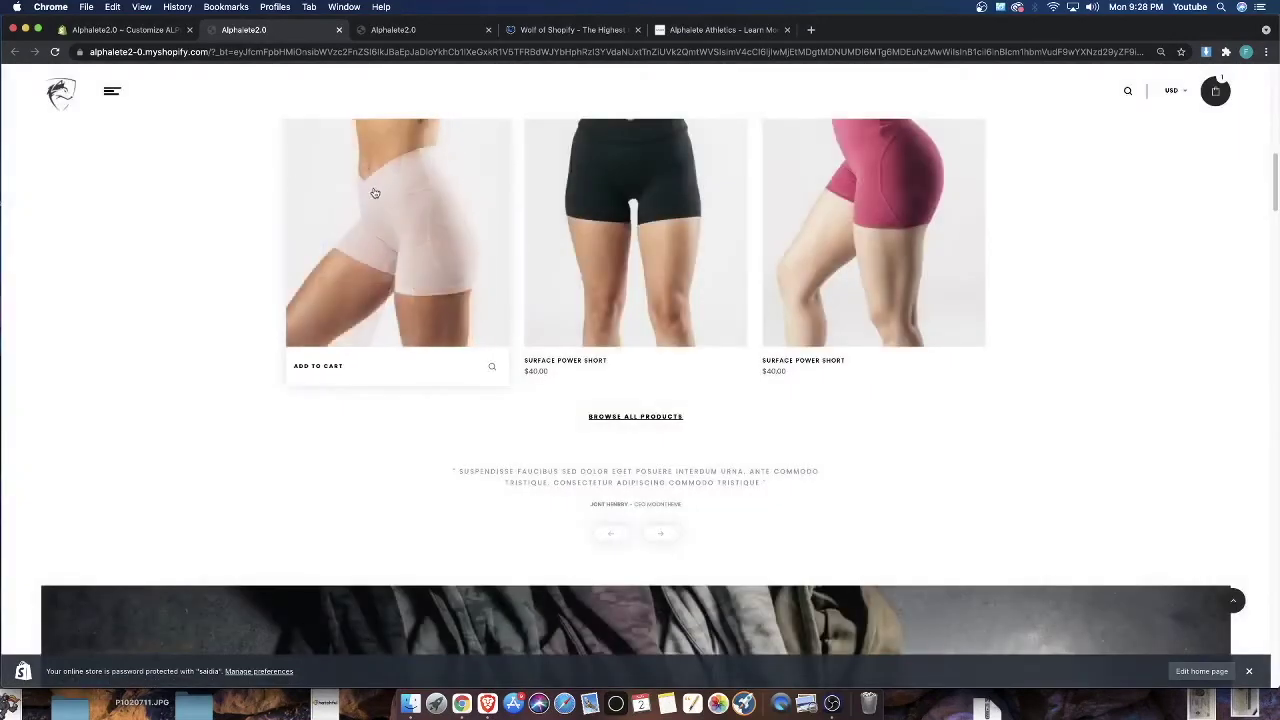
{"action": "mouse_move", "coordinate": [410, 195]}
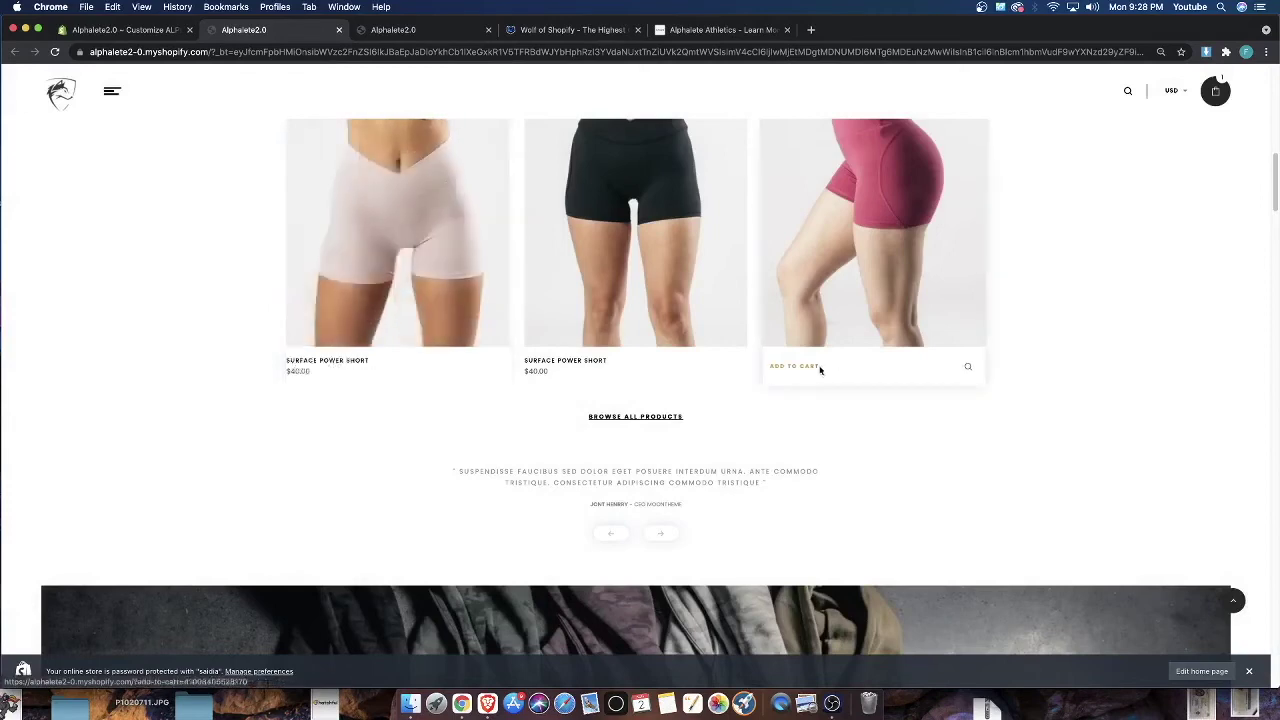
Review the storefront from the Womens Products section through the 40% Off clearance banner to the lookbook banner
{"action": "scroll", "coordinate": [806, 368], "scroll_direction": "down", "scroll_amount": 3}
{"action": "scroll", "coordinate": [806, 370], "scroll_direction": "down", "scroll_amount": 2}
{"action": "scroll", "coordinate": [806, 368], "scroll_direction": "down", "scroll_amount": 3}
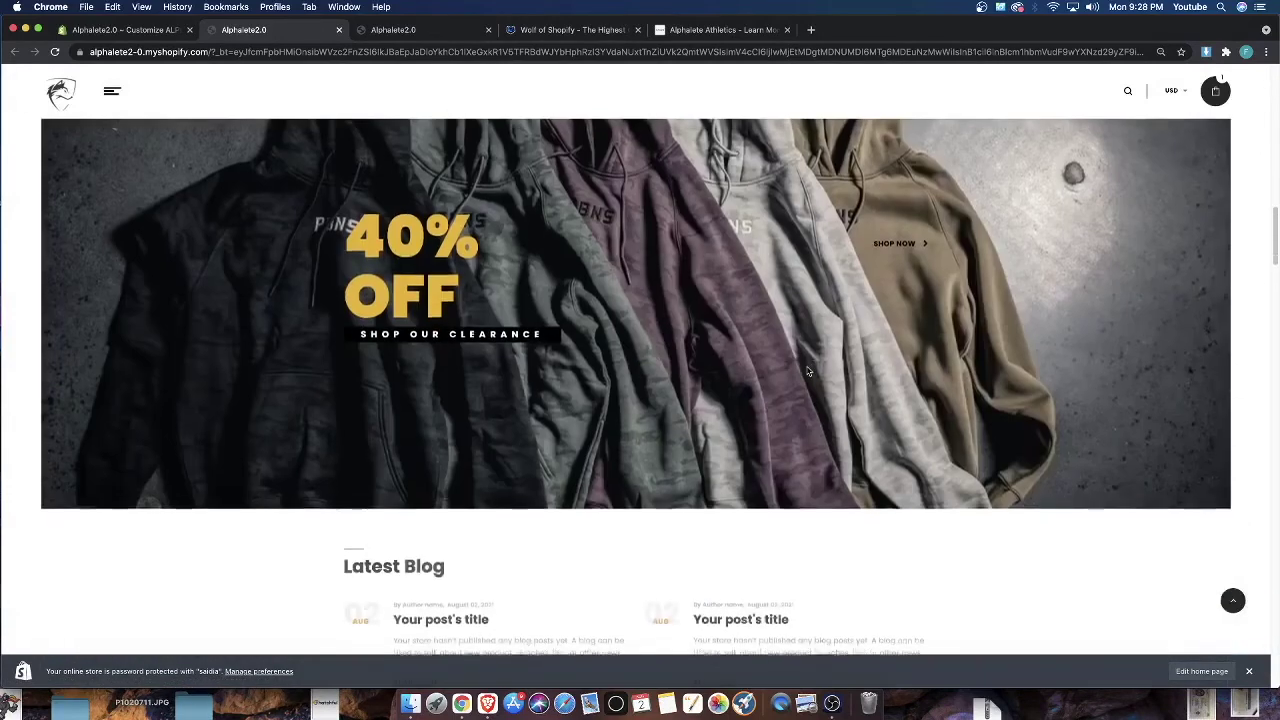
{"action": "scroll", "coordinate": [91, 153], "scroll_direction": "up", "scroll_amount": 1}
{"action": "scroll", "coordinate": [268, 211], "scroll_direction": "up", "scroll_amount": 10}
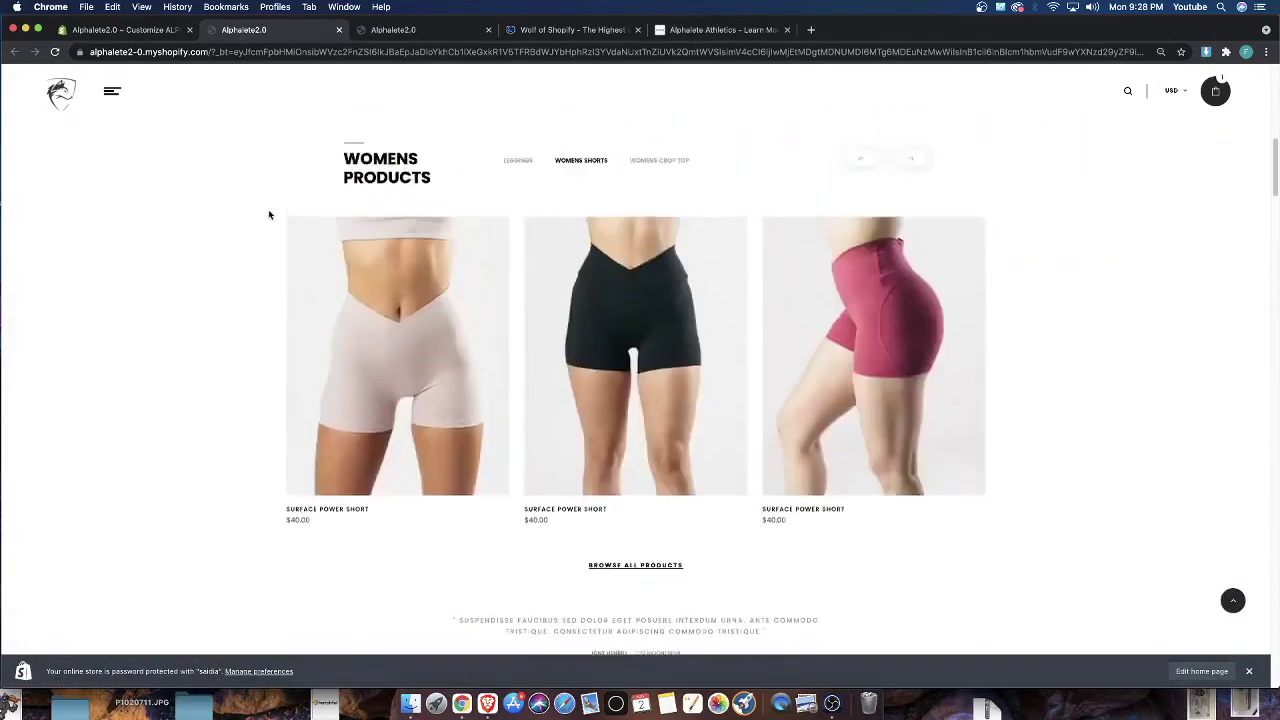
{"action": "scroll", "coordinate": [266, 215], "scroll_direction": "down", "scroll_amount": 15}
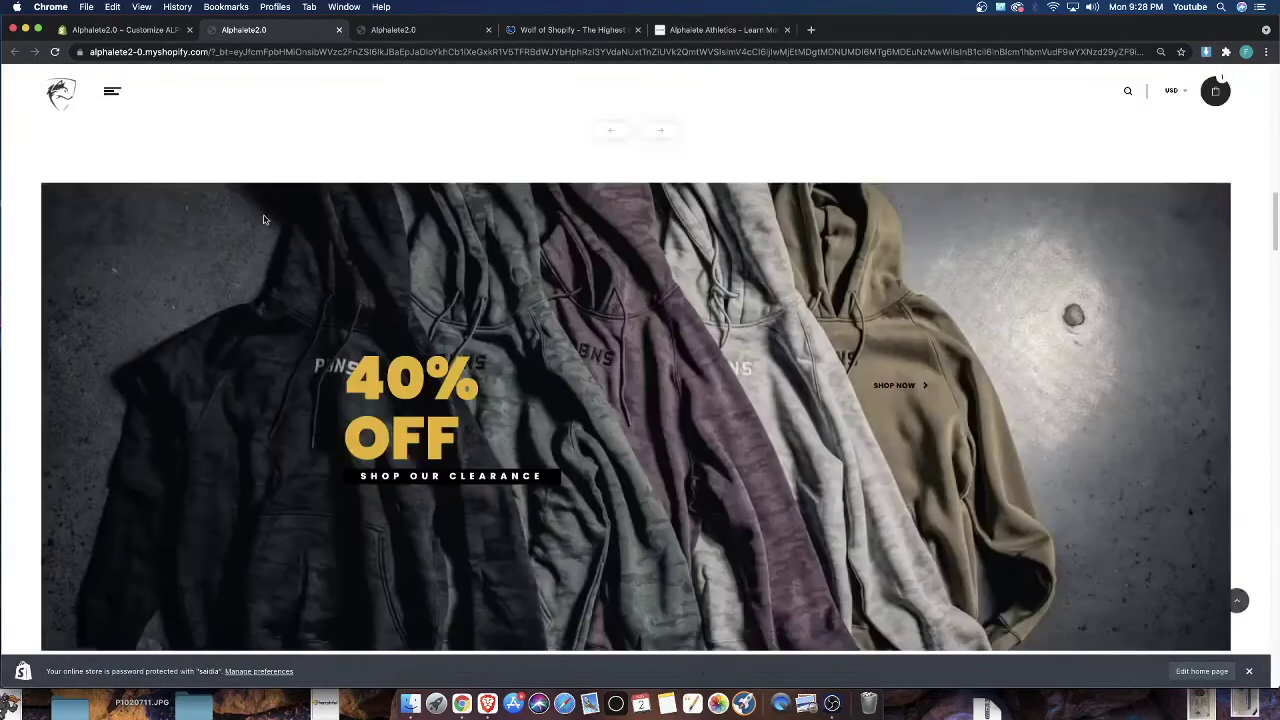
{"action": "scroll", "coordinate": [263, 214], "scroll_direction": "up", "scroll_amount": 3}
{"action": "scroll", "coordinate": [263, 214], "scroll_direction": "down", "scroll_amount": 1}
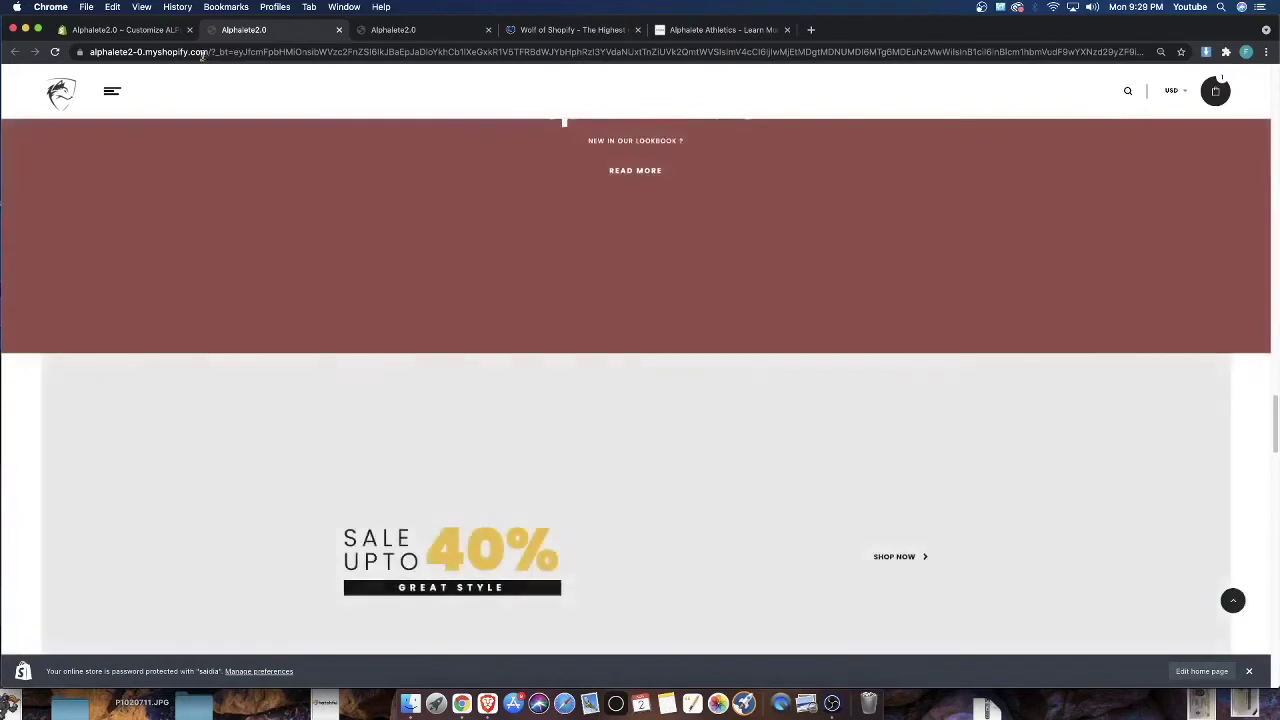
Switch to the Alphalete Athletics site and examine its home page from the collection tiles to Shop the Look and Lifestyle Pieces
{"action": "left_click", "coordinate": [128, 30]}
{"action": "scroll", "coordinate": [780, 480], "scroll_direction": "up", "scroll_amount": 8}
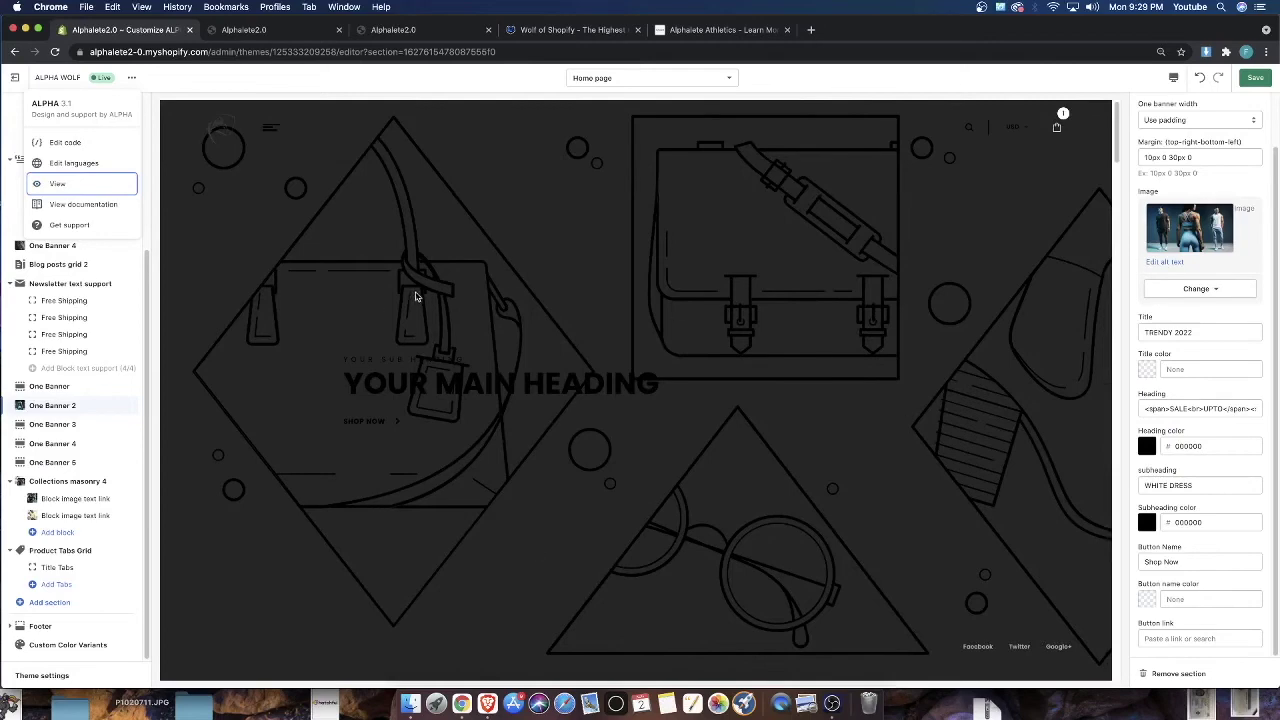
{"action": "left_click", "coordinate": [690, 30]}
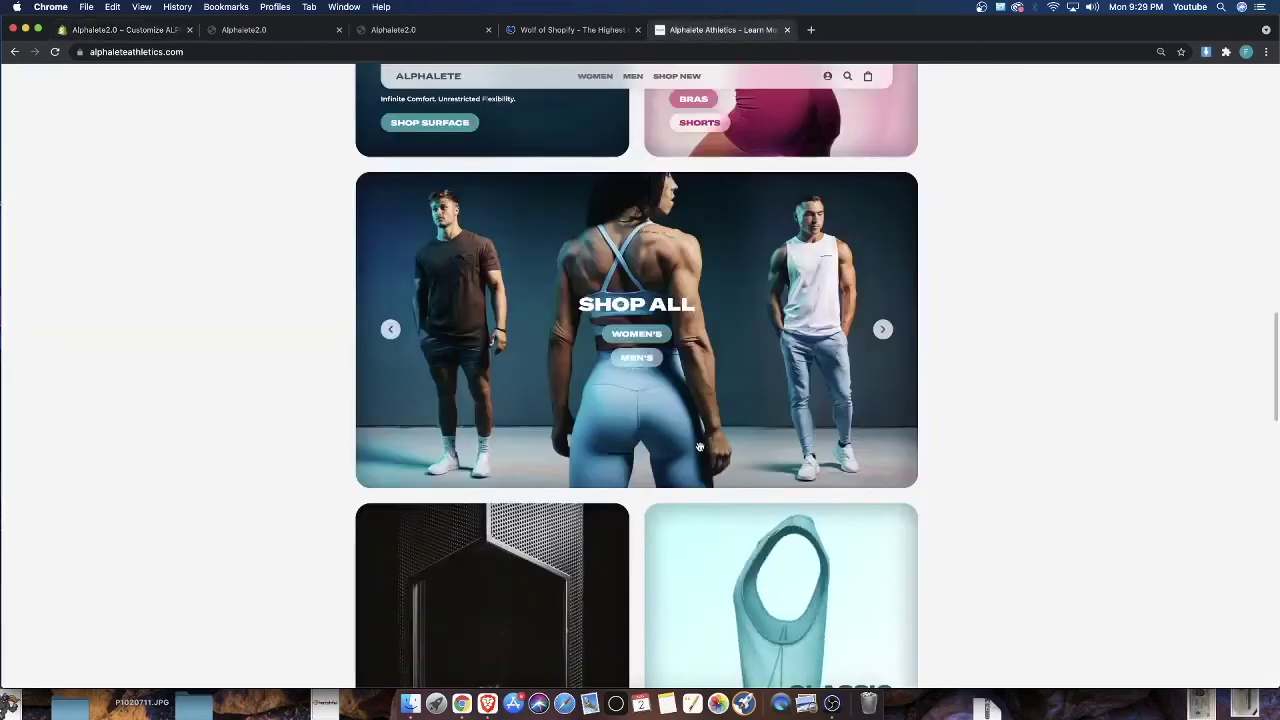
{"action": "scroll", "coordinate": [686, 486], "scroll_direction": "down", "scroll_amount": 5}
{"action": "scroll", "coordinate": [700, 530], "scroll_direction": "up", "scroll_amount": 5}
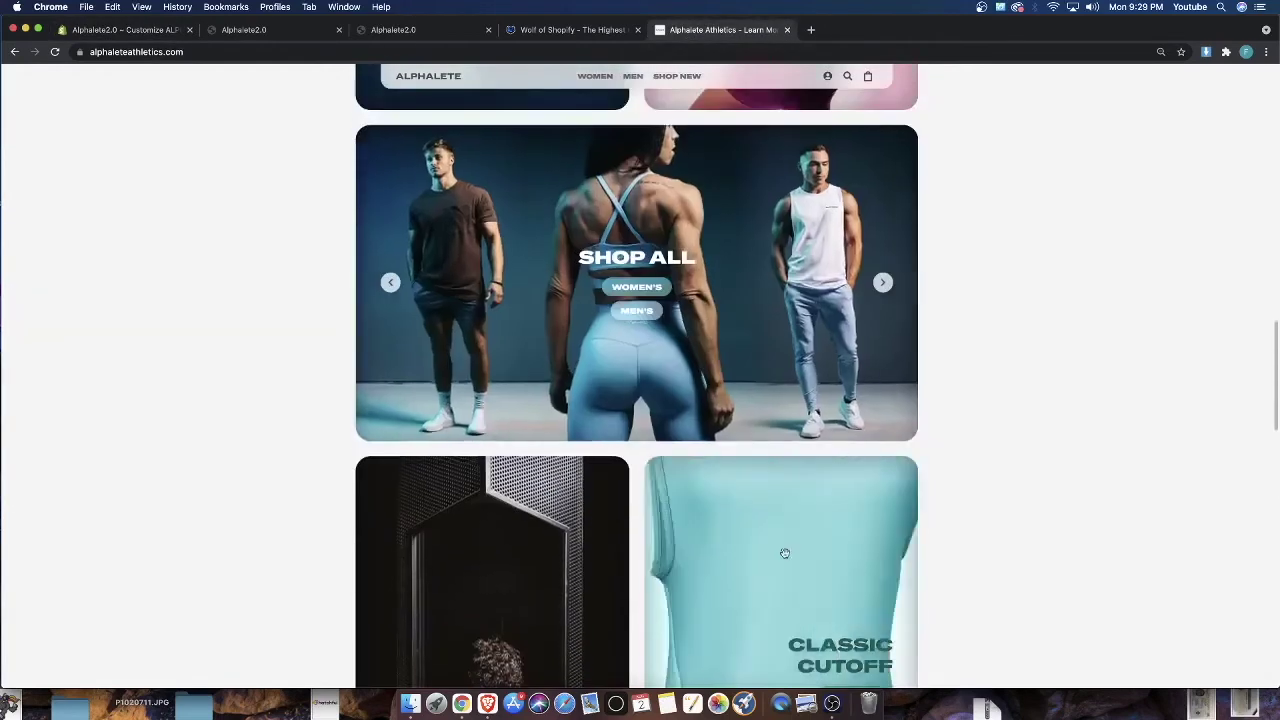
{"action": "scroll", "coordinate": [735, 545], "scroll_direction": "down", "scroll_amount": 8}
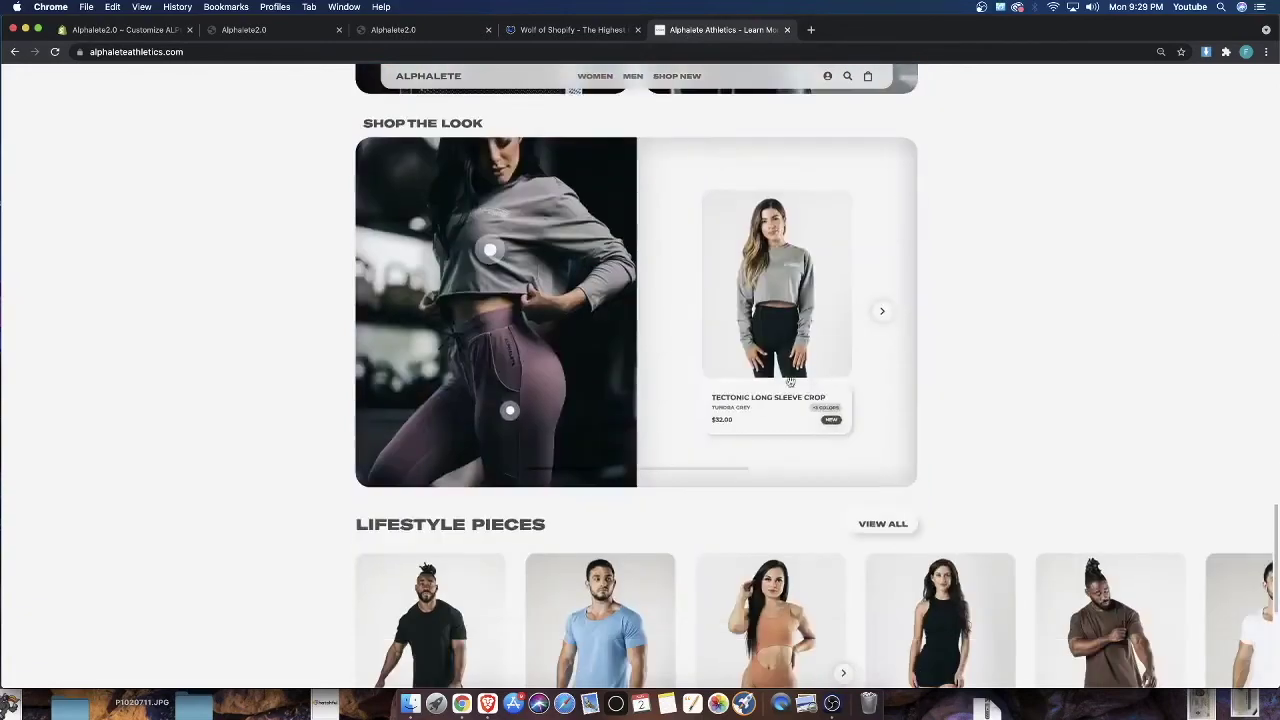
{"action": "scroll", "coordinate": [674, 350], "scroll_direction": "down", "scroll_amount": 4}
{"action": "scroll", "coordinate": [565, 471], "scroll_direction": "up", "scroll_amount": 10}
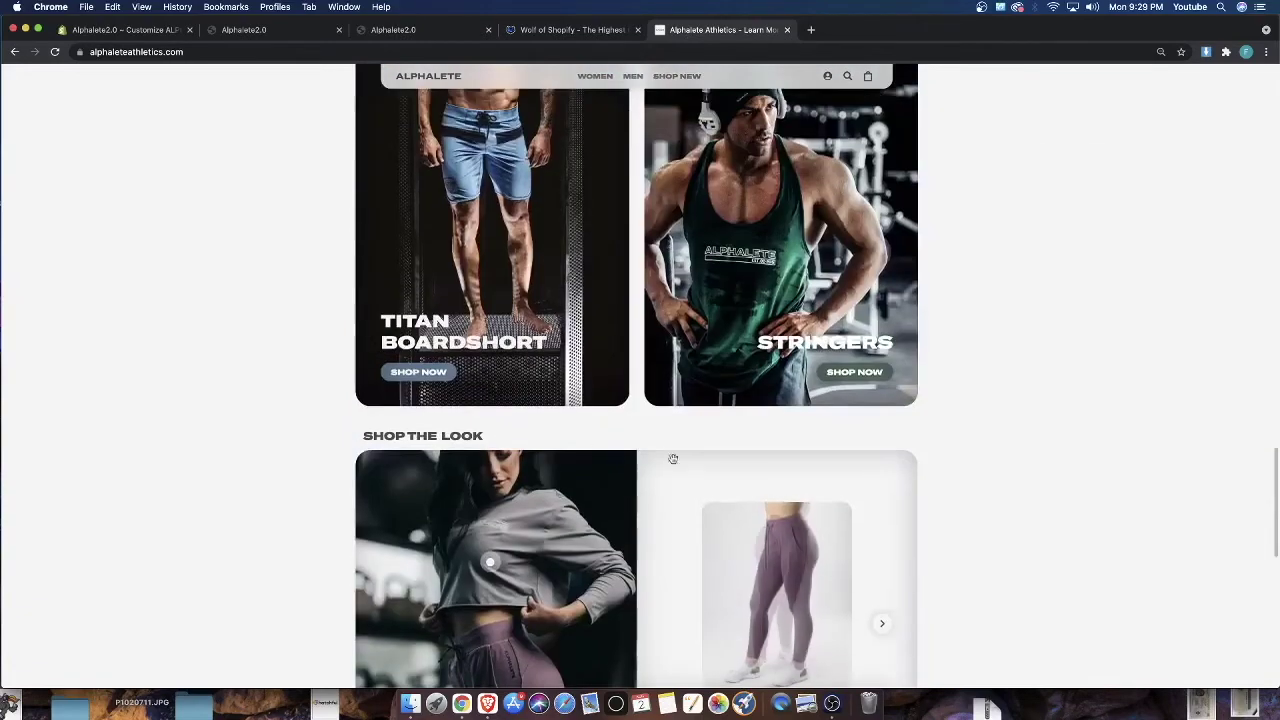
{"action": "scroll", "coordinate": [565, 471], "scroll_direction": "up", "scroll_amount": 5}
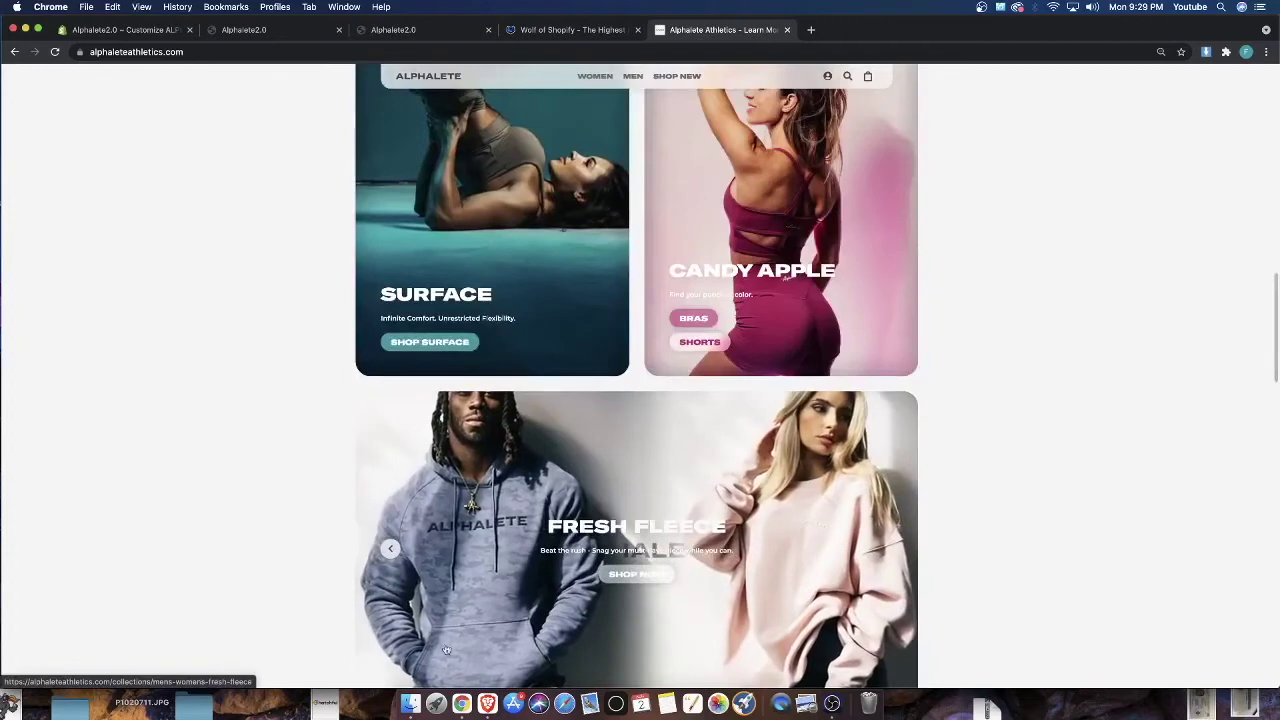
{"action": "scroll", "coordinate": [695, 471], "scroll_direction": "down", "scroll_amount": 4}
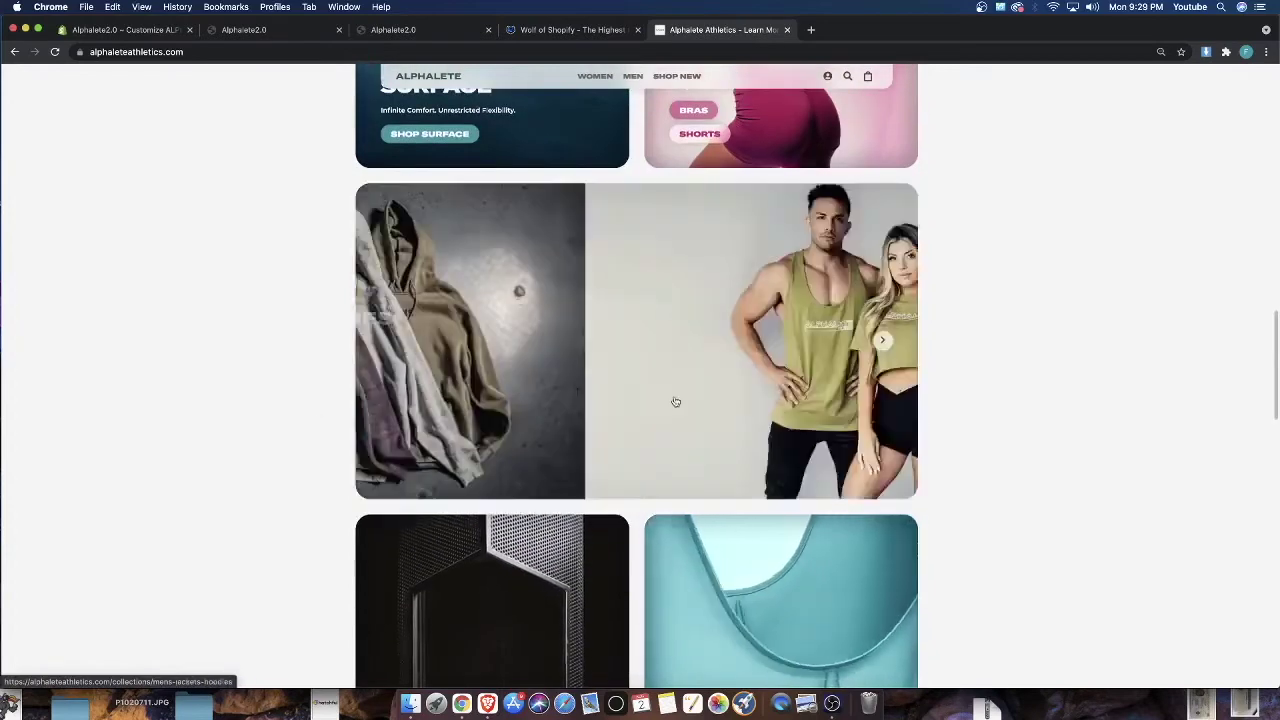
Browse the mid-page slideshow on the Alphalete Athletics home page from Men's Hoodies to the Shop All slide
{"action": "left_click", "coordinate": [841, 385]}
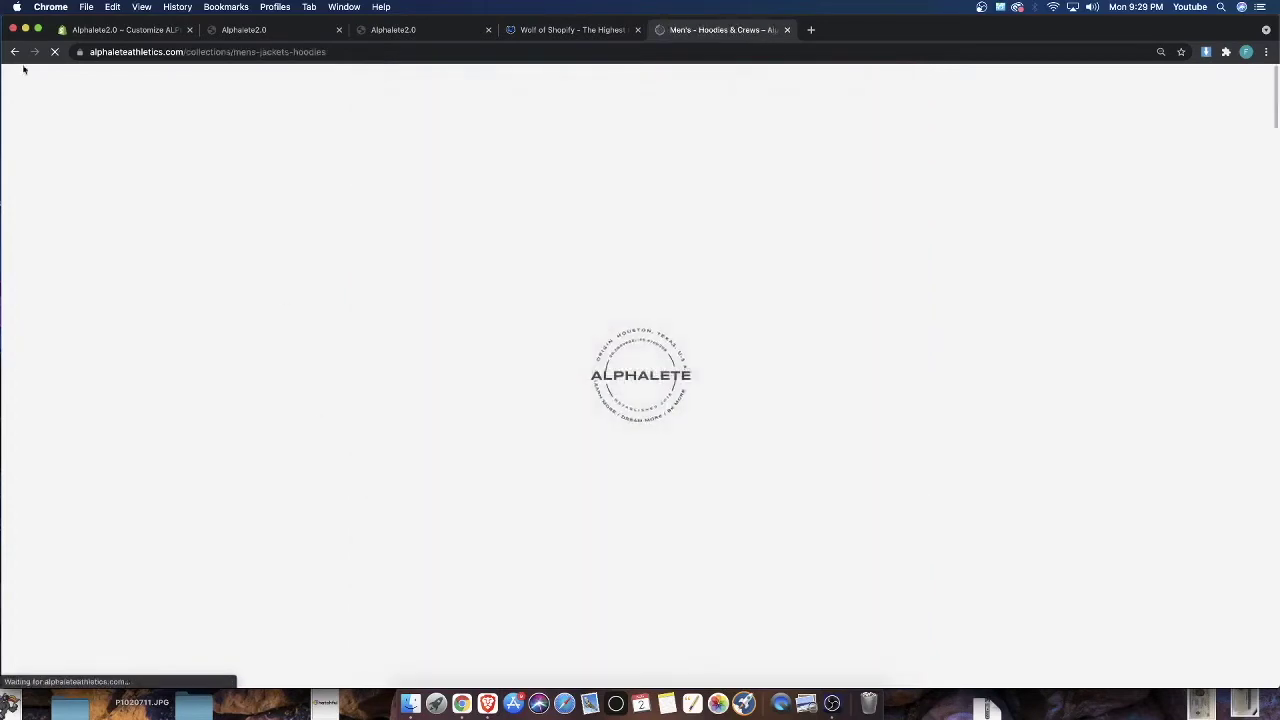
{"action": "left_click", "coordinate": [14, 51]}
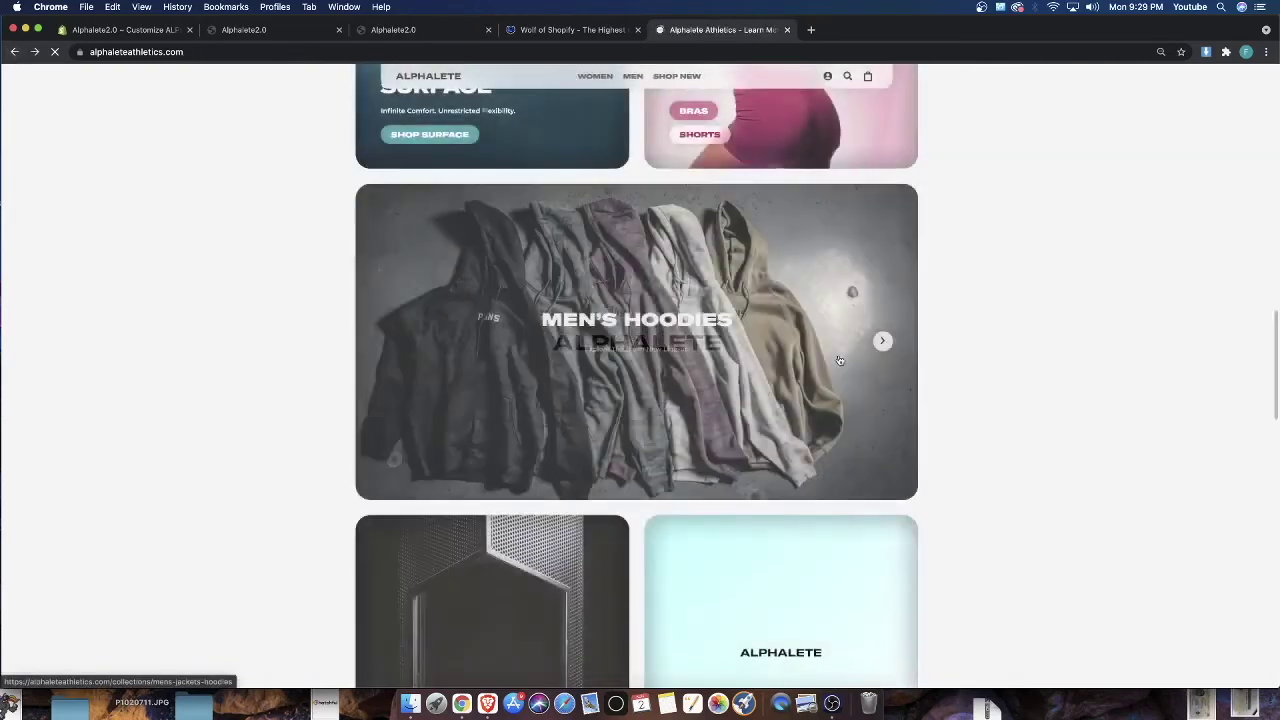
{"action": "left_click", "coordinate": [883, 342]}
{"action": "left_click", "coordinate": [883, 342]}
{"action": "left_click", "coordinate": [883, 342]}
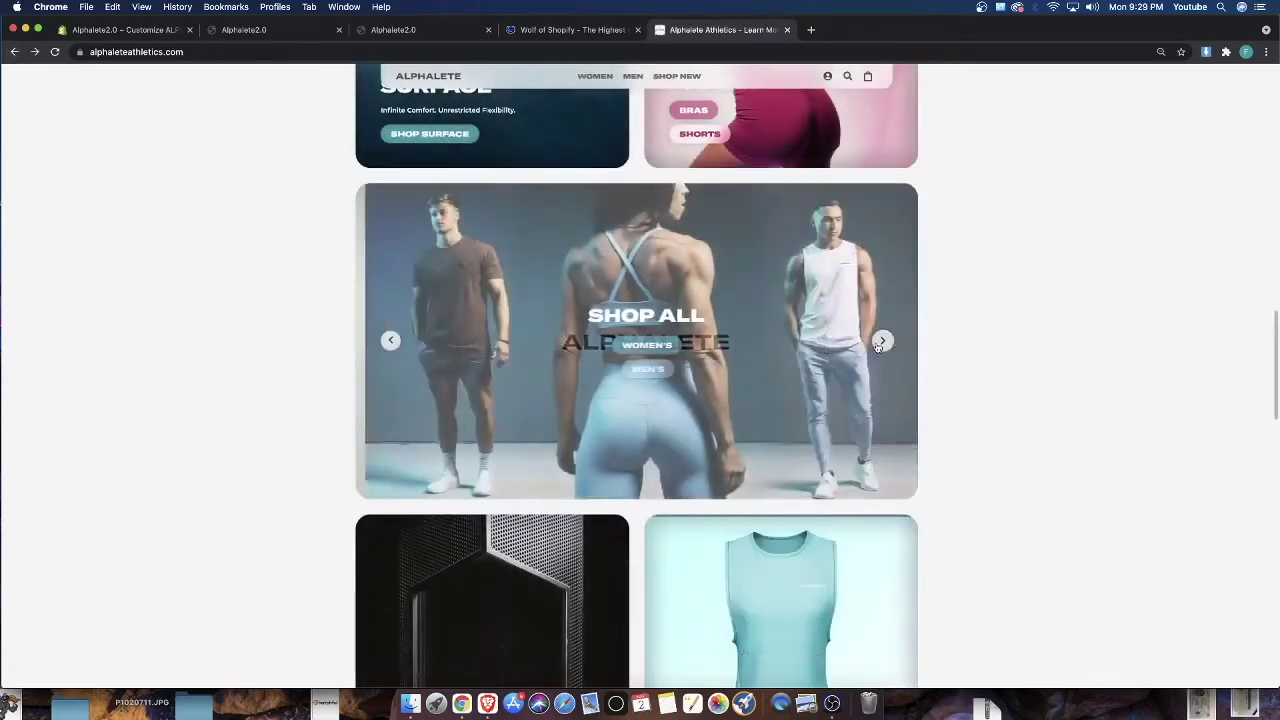
Return to the theme editor and open the image library for One Banner 2
{"action": "left_click", "coordinate": [120, 29]}
{"action": "scroll", "coordinate": [526, 503], "scroll_direction": "down", "scroll_amount": 2}
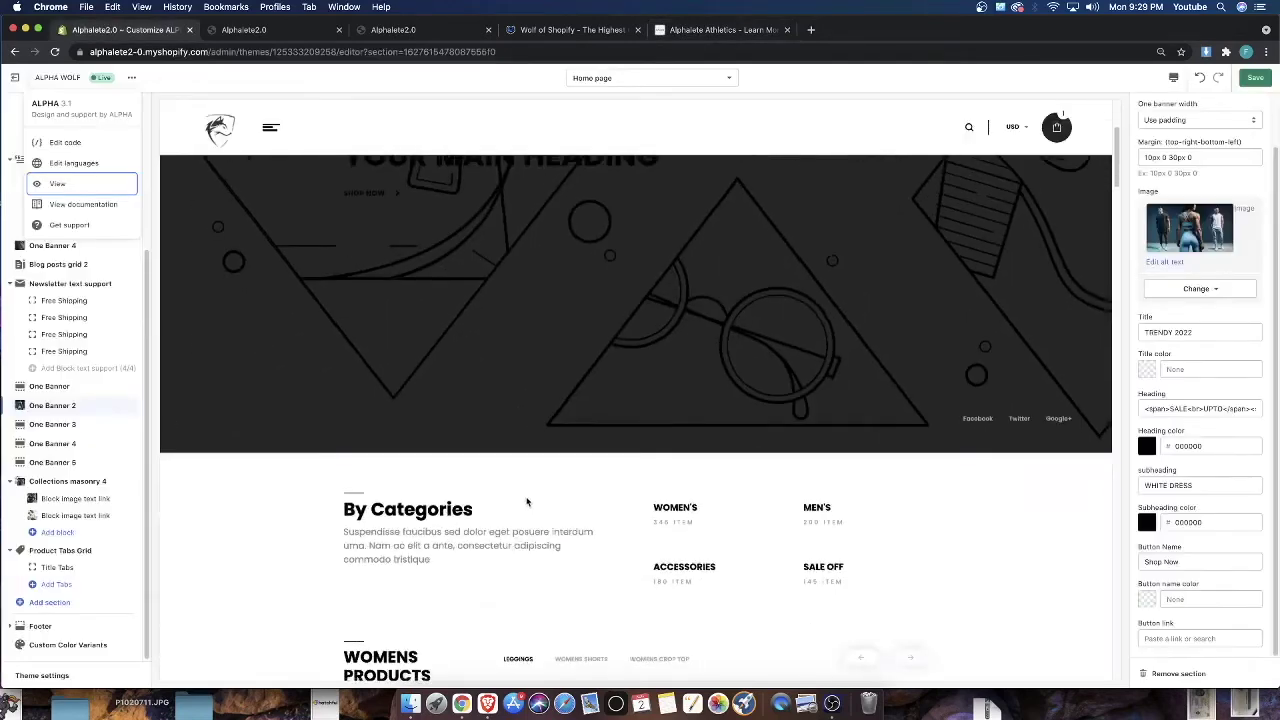
{"action": "scroll", "coordinate": [526, 503], "scroll_direction": "up", "scroll_amount": 3}
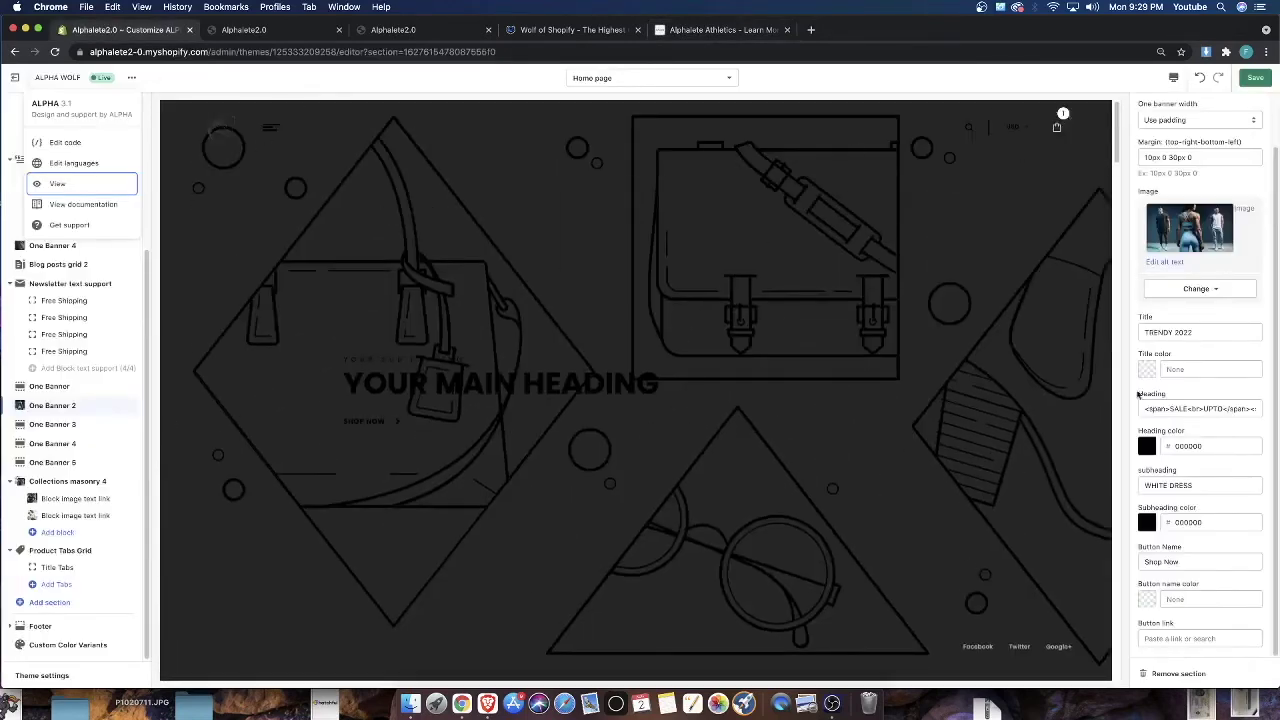
{"action": "left_click", "coordinate": [1168, 261]}
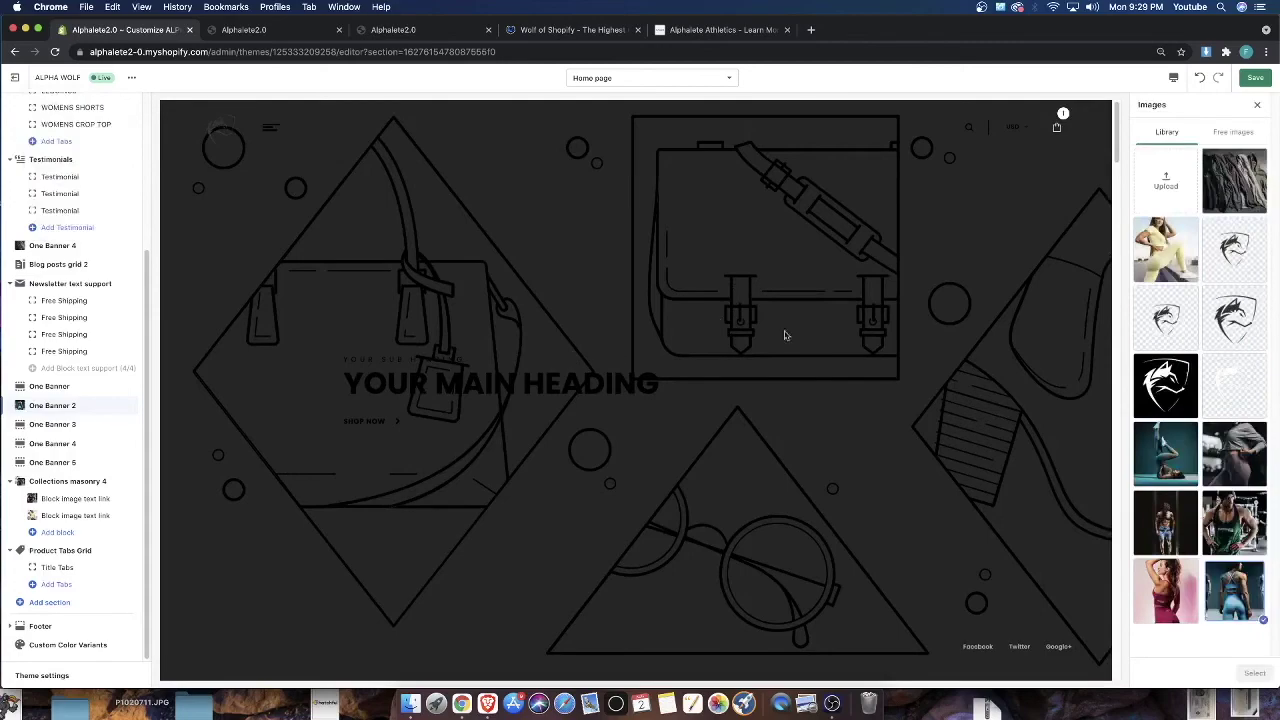
Review the home page preview down to the footer, checking the banners, men's and women's collections, and By Categories section
{"action": "scroll", "coordinate": [760, 400], "scroll_direction": "down", "scroll_amount": 6}
{"action": "scroll", "coordinate": [733, 472], "scroll_direction": "down", "scroll_amount": 10}
{"action": "scroll", "coordinate": [640, 430], "scroll_direction": "up", "scroll_amount": 6}
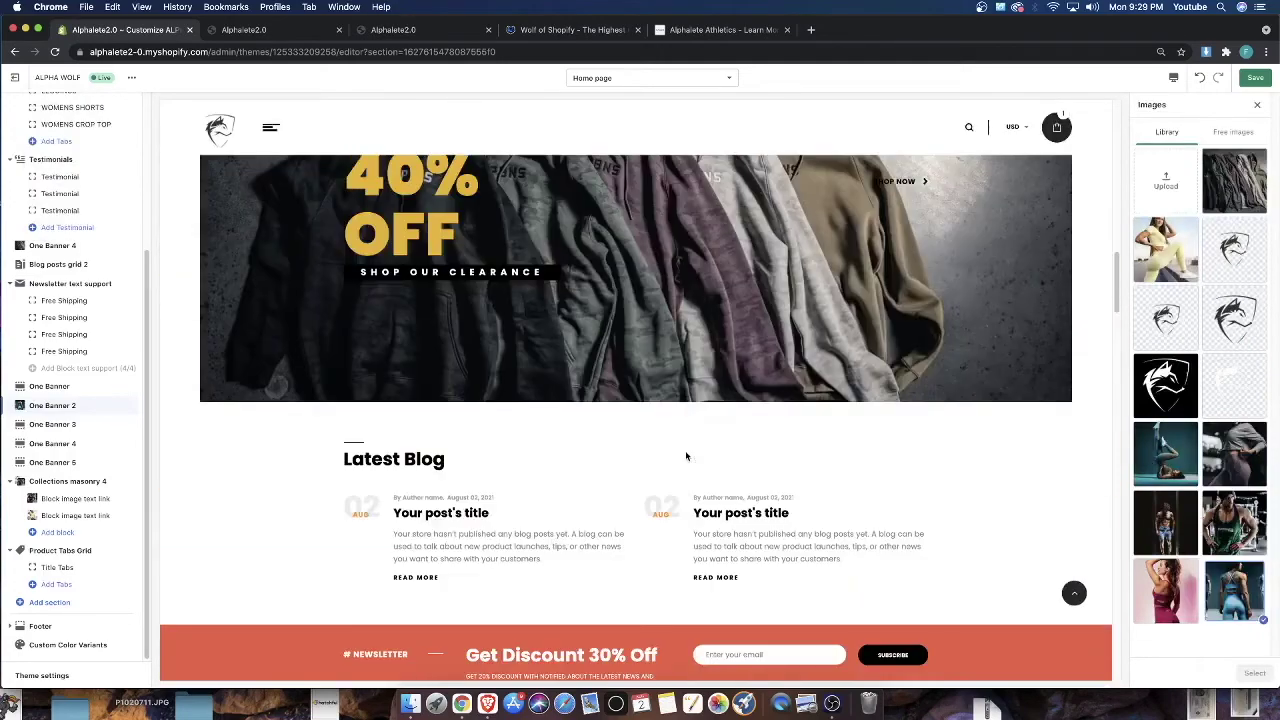
{"action": "scroll", "coordinate": [690, 490], "scroll_direction": "up", "scroll_amount": 3}
{"action": "scroll", "coordinate": [634, 554], "scroll_direction": "down", "scroll_amount": 15}
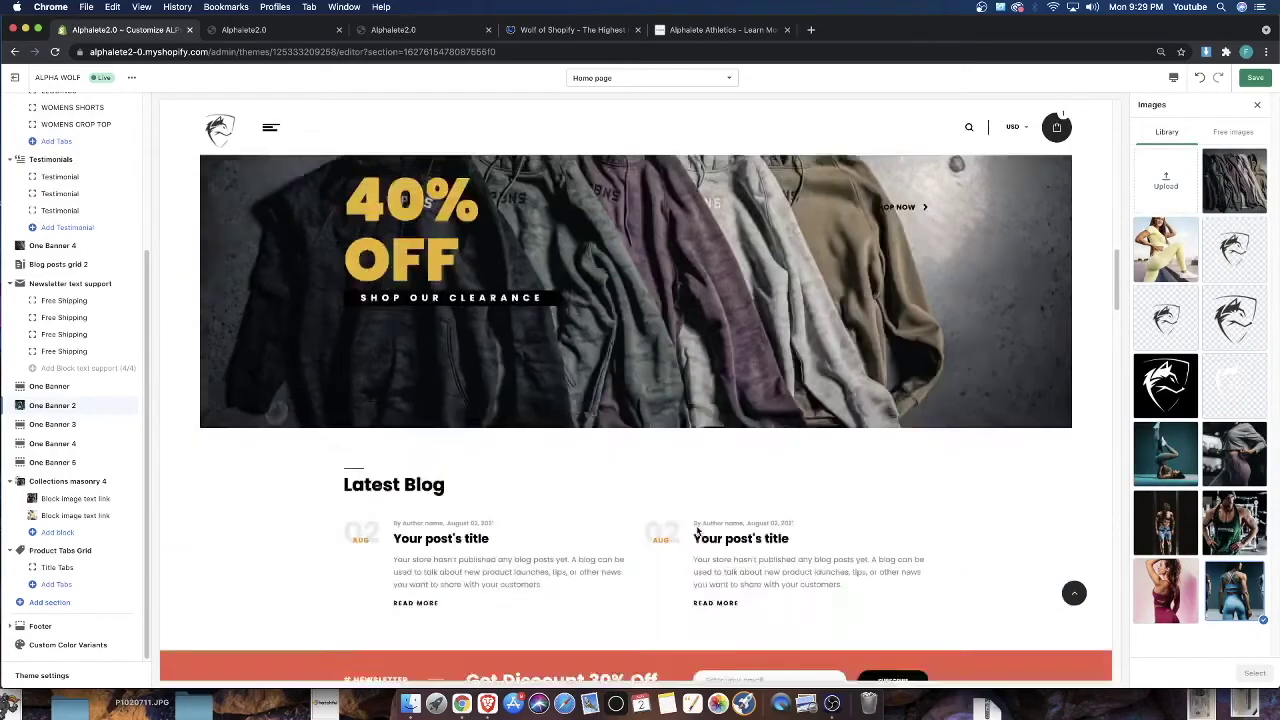
{"action": "scroll", "coordinate": [659, 536], "scroll_direction": "down", "scroll_amount": 15}
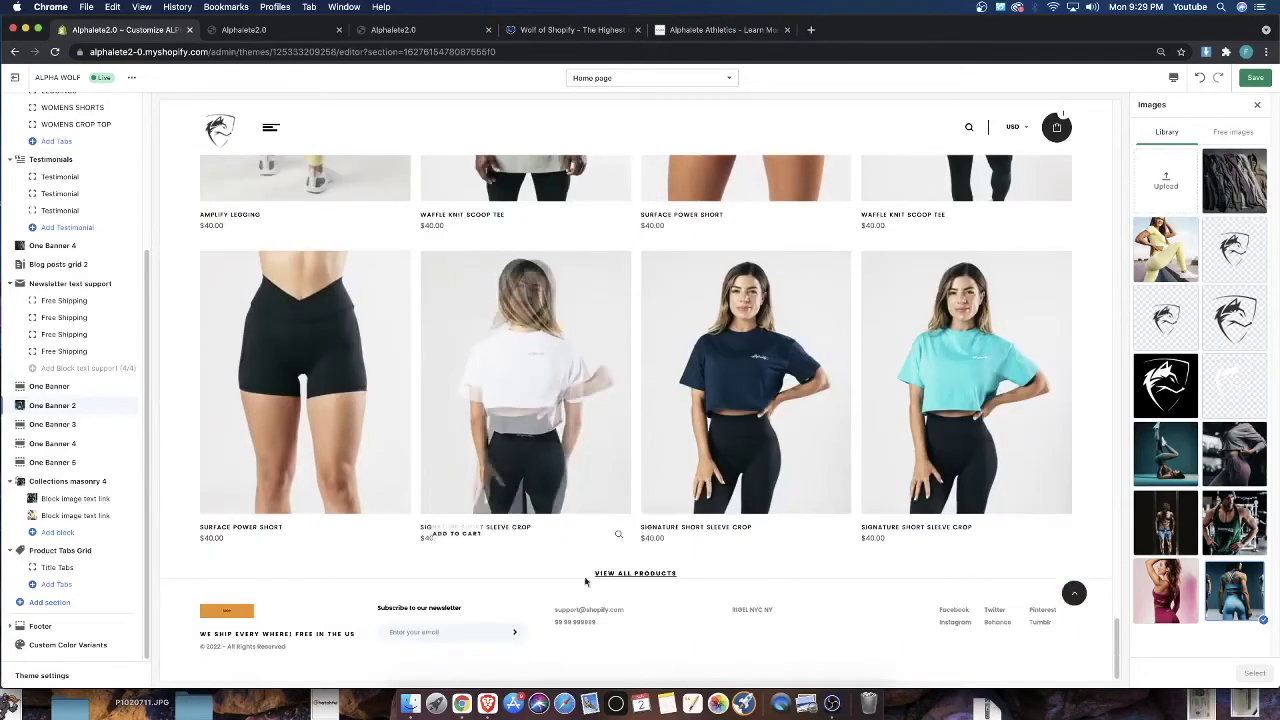
{"action": "scroll", "coordinate": [608, 453], "scroll_direction": "up", "scroll_amount": 15}
{"action": "scroll", "coordinate": [608, 453], "scroll_direction": "down", "scroll_amount": 6}
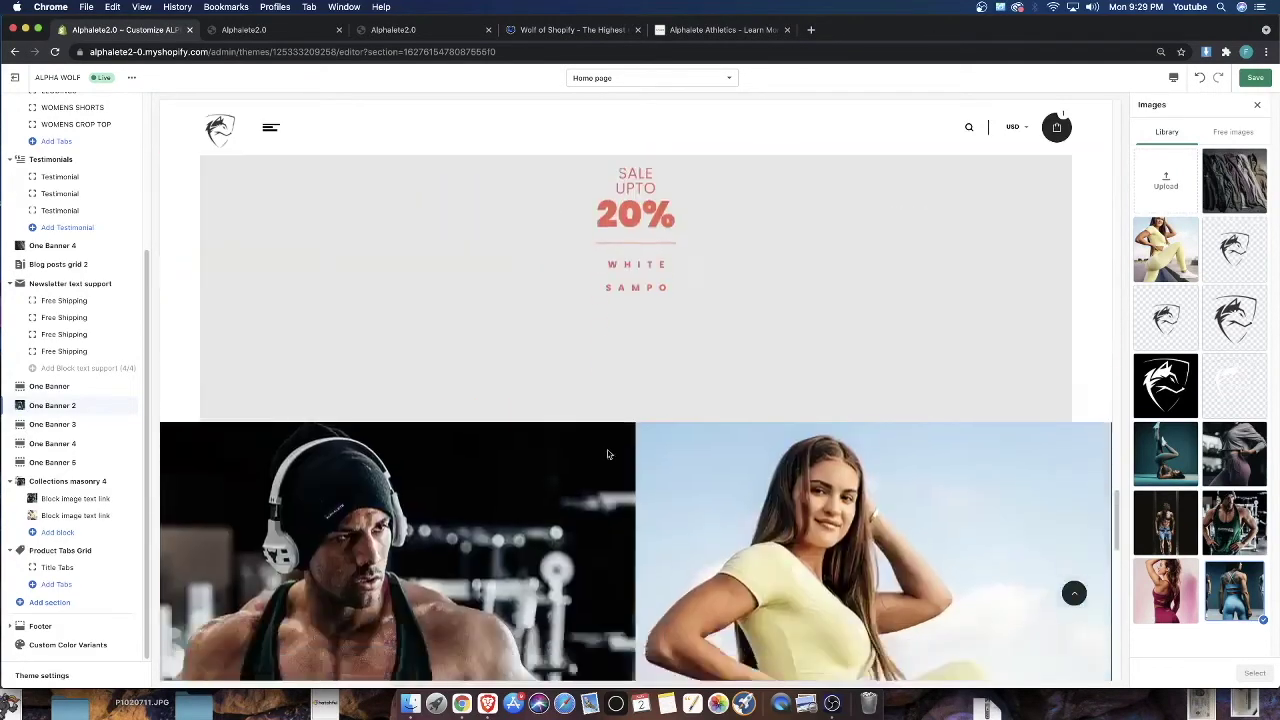
{"action": "scroll", "coordinate": [609, 460], "scroll_direction": "up", "scroll_amount": 2}
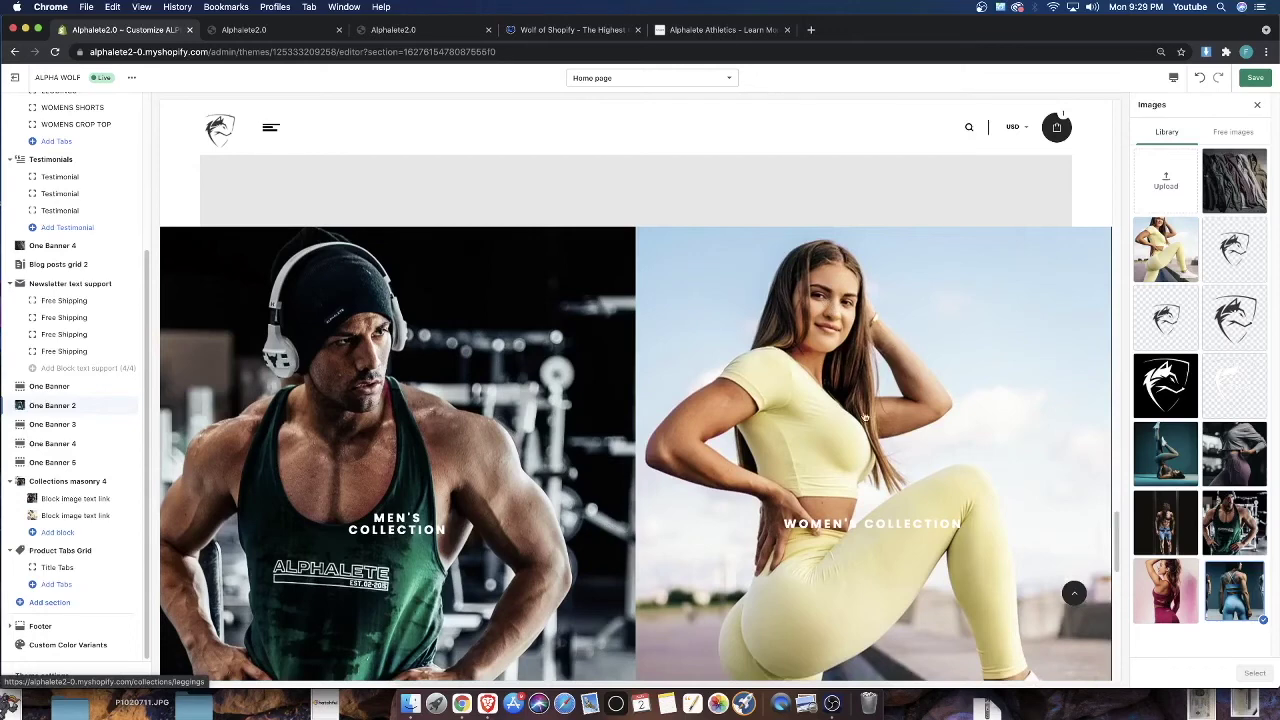
{"action": "scroll", "coordinate": [363, 374], "scroll_direction": "up", "scroll_amount": 5}
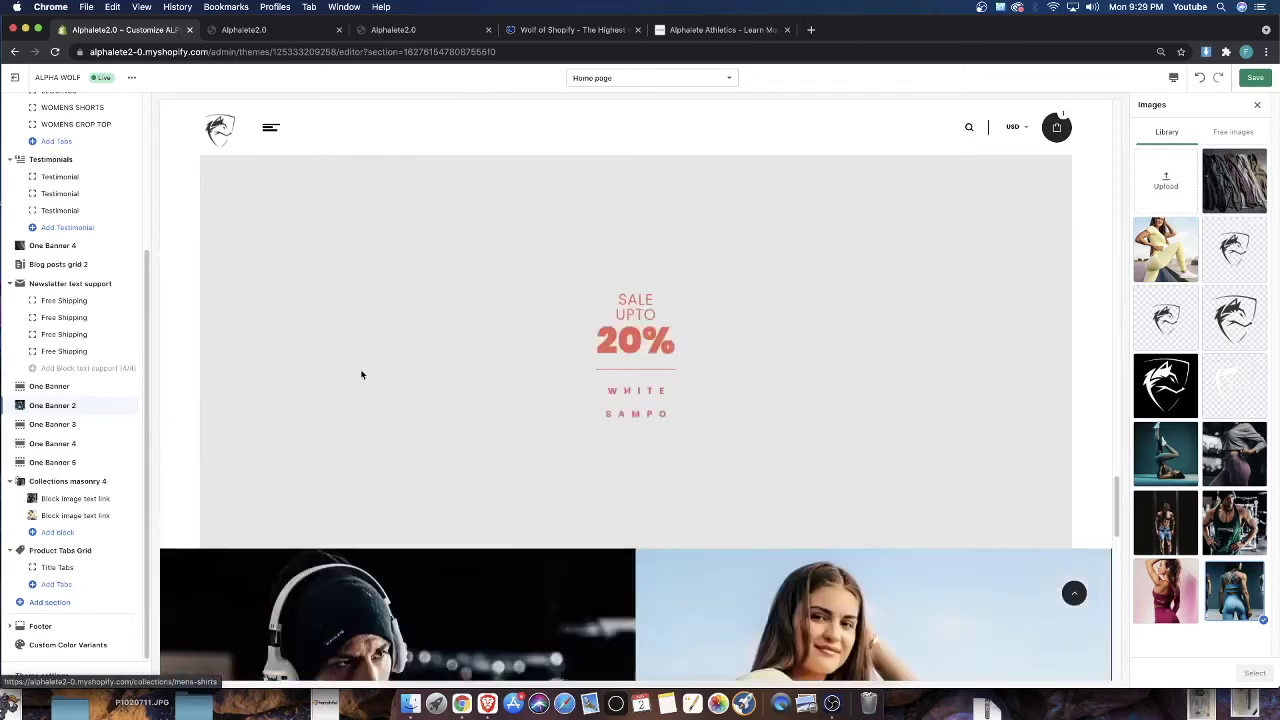
{"action": "scroll", "coordinate": [551, 317], "scroll_direction": "down", "scroll_amount": 1}
{"action": "scroll", "coordinate": [536, 420], "scroll_direction": "up", "scroll_amount": 8}
{"action": "scroll", "coordinate": [536, 420], "scroll_direction": "up", "scroll_amount": 15}
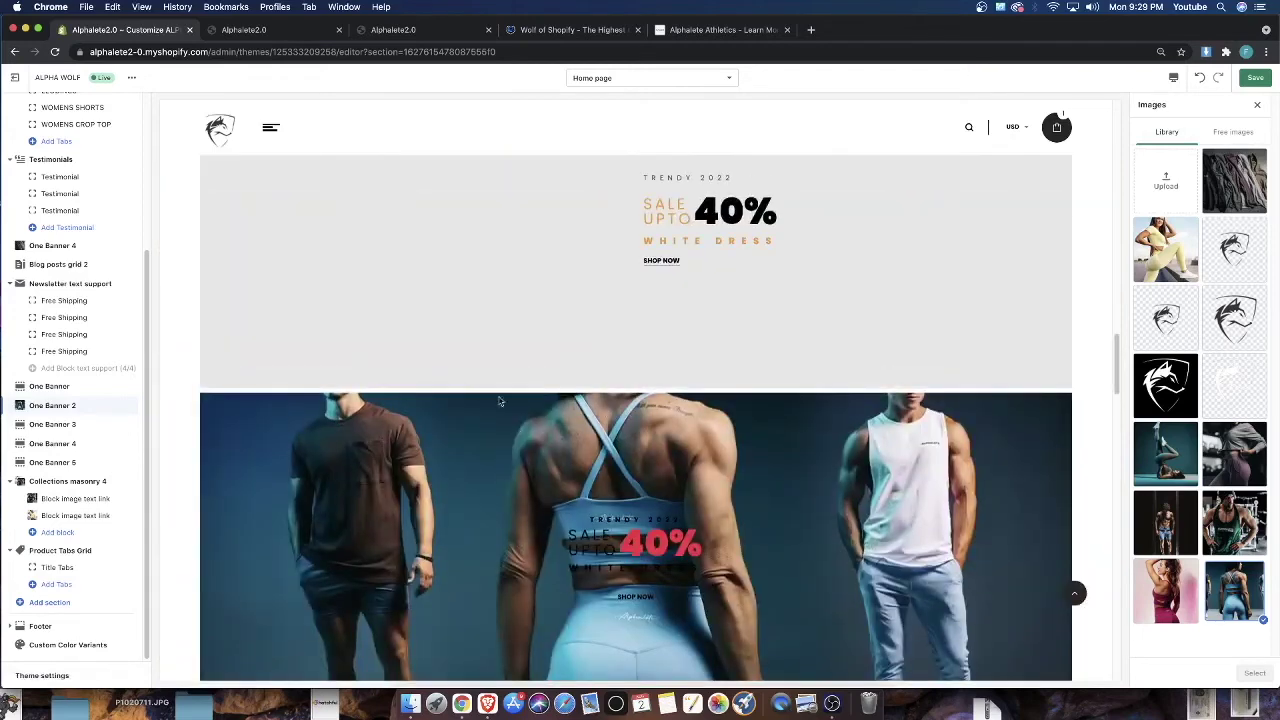
{"action": "scroll", "coordinate": [488, 447], "scroll_direction": "up", "scroll_amount": 10}
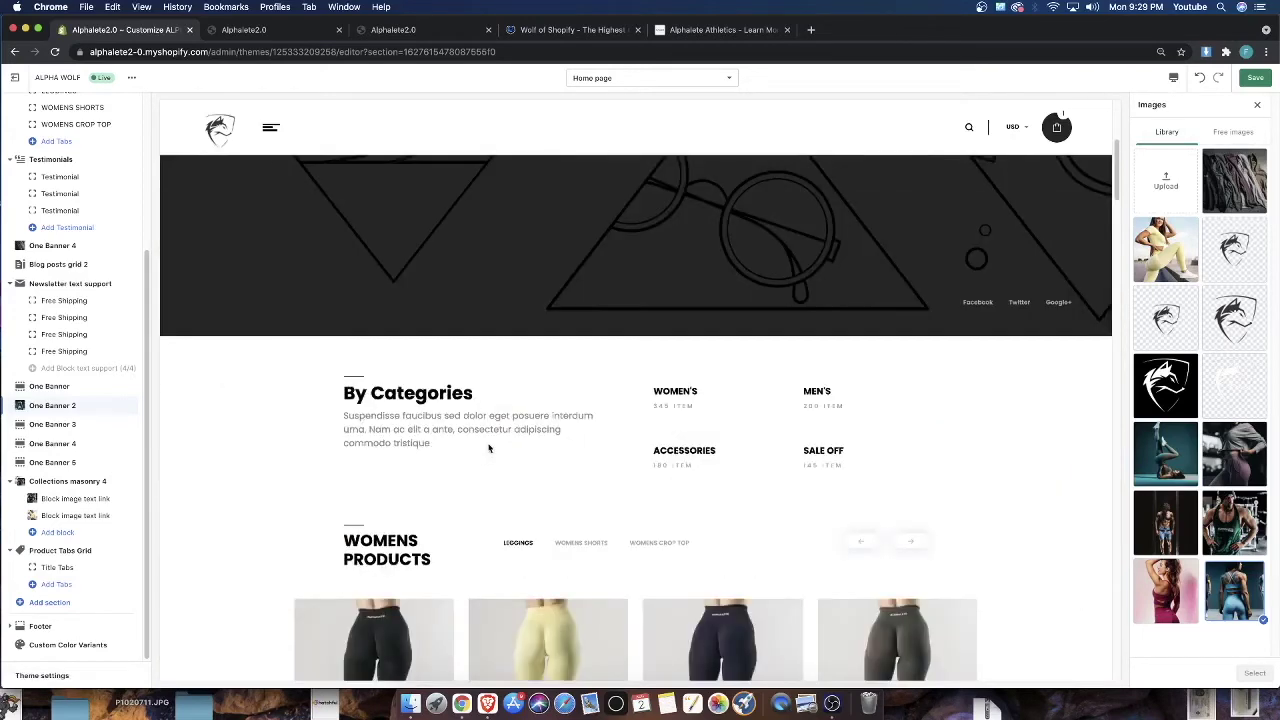
{"action": "scroll", "coordinate": [753, 196], "scroll_direction": "down", "scroll_amount": 3}
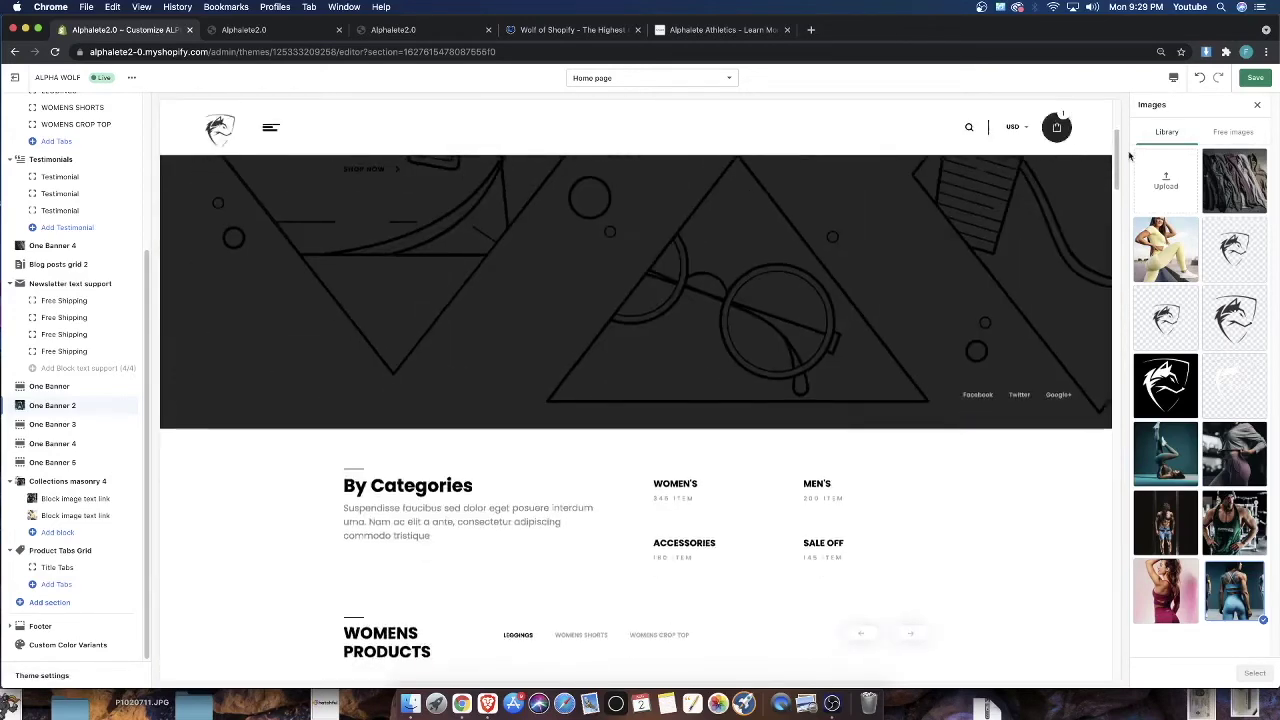
Save the home page changes, retry loading the preview, and check the product and banner sections
{"action": "left_click", "coordinate": [1262, 80]}
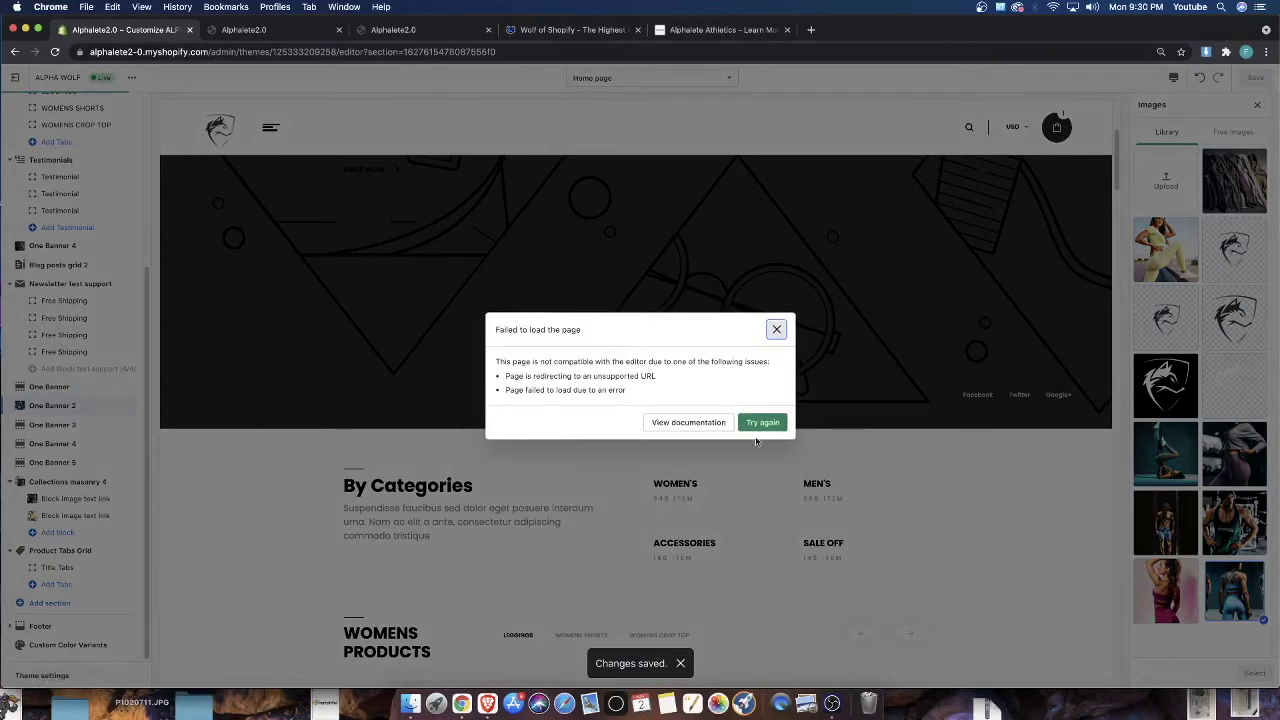
{"action": "left_click", "coordinate": [762, 424]}
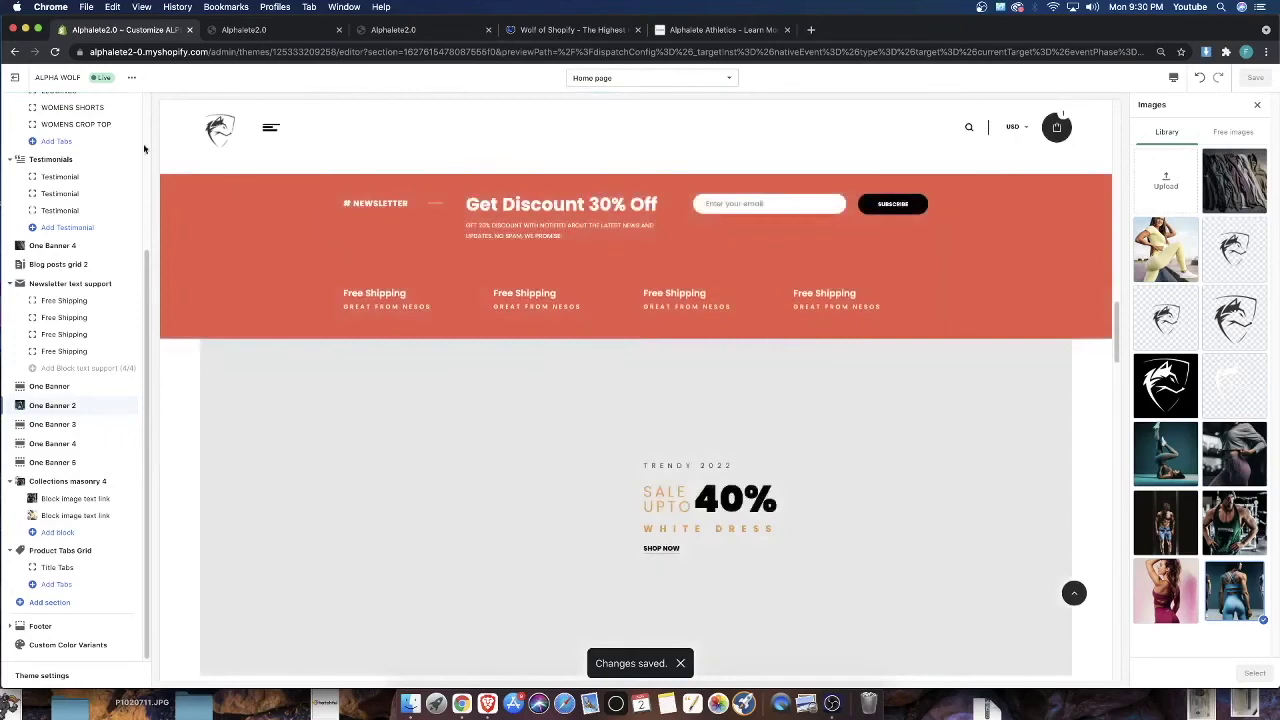
{"action": "scroll", "coordinate": [486, 306], "scroll_direction": "down", "scroll_amount": 15}
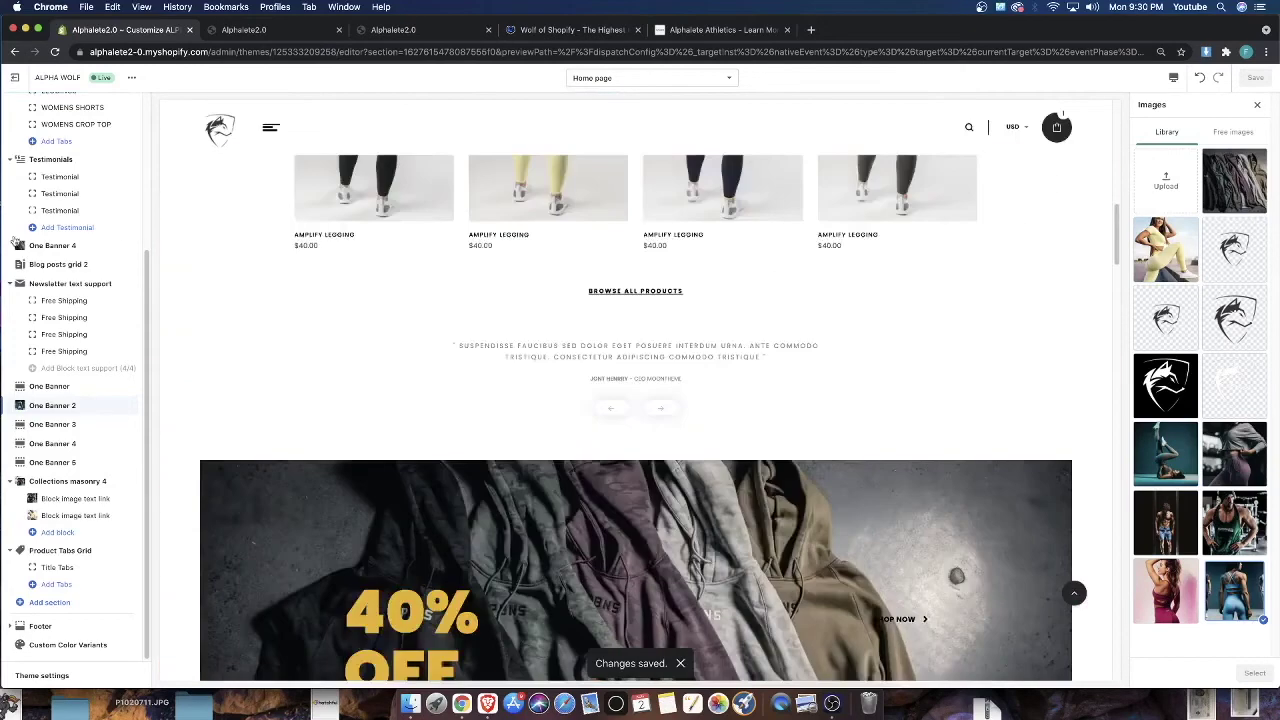
Leave the theme editor, reopen the ALPHA WOLF theme for customization and examine its home page sections down to New Arrivals
{"action": "left_click", "coordinate": [18, 77]}
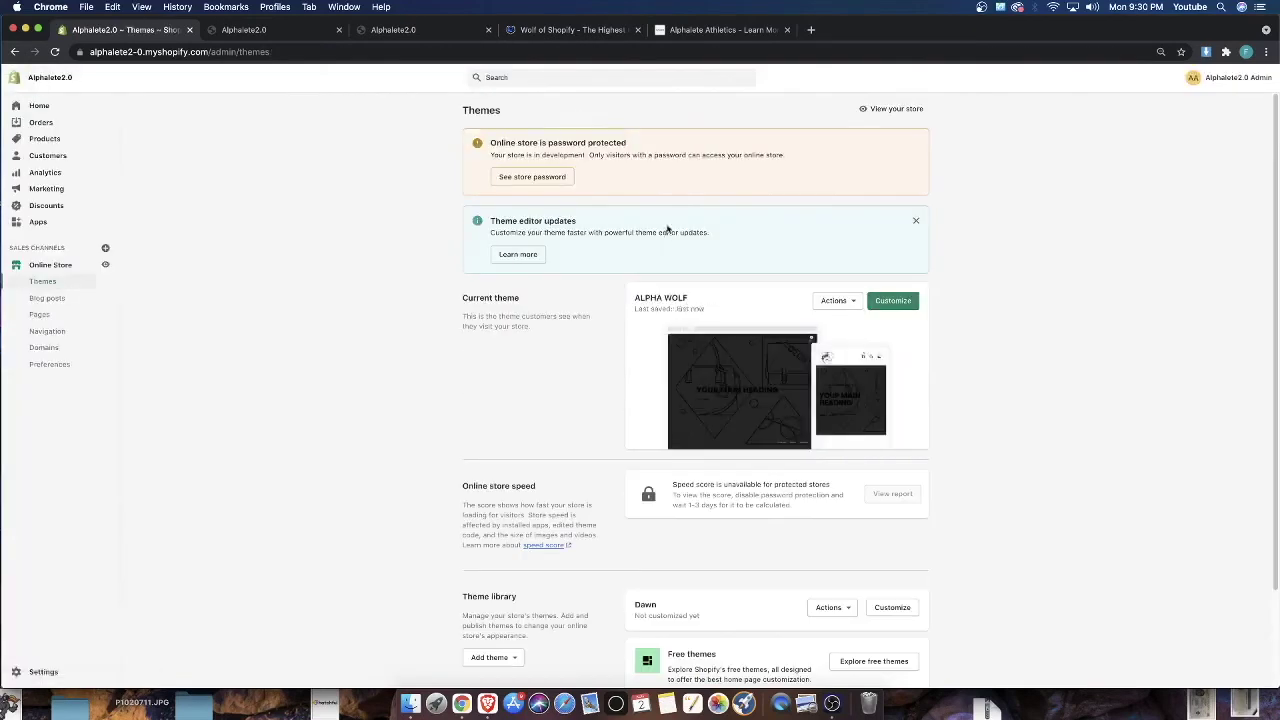
{"action": "left_click", "coordinate": [890, 300]}
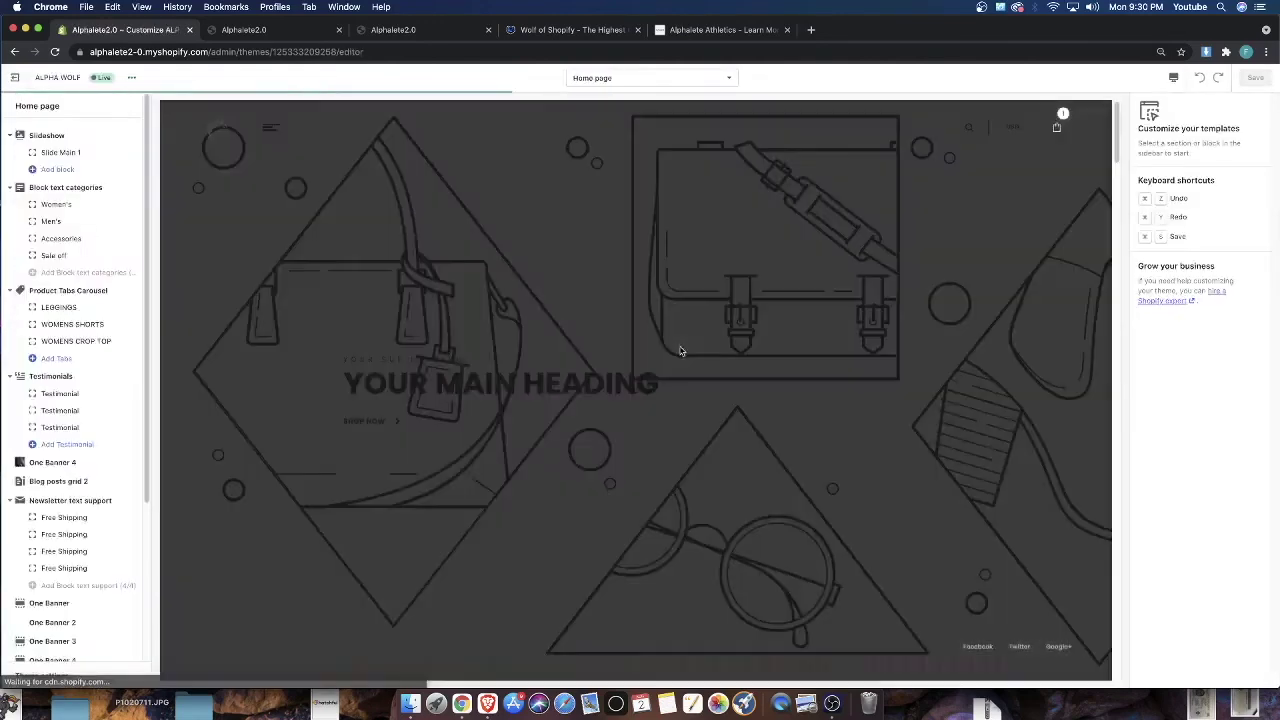
{"action": "scroll", "coordinate": [679, 350], "scroll_direction": "down", "scroll_amount": 15}
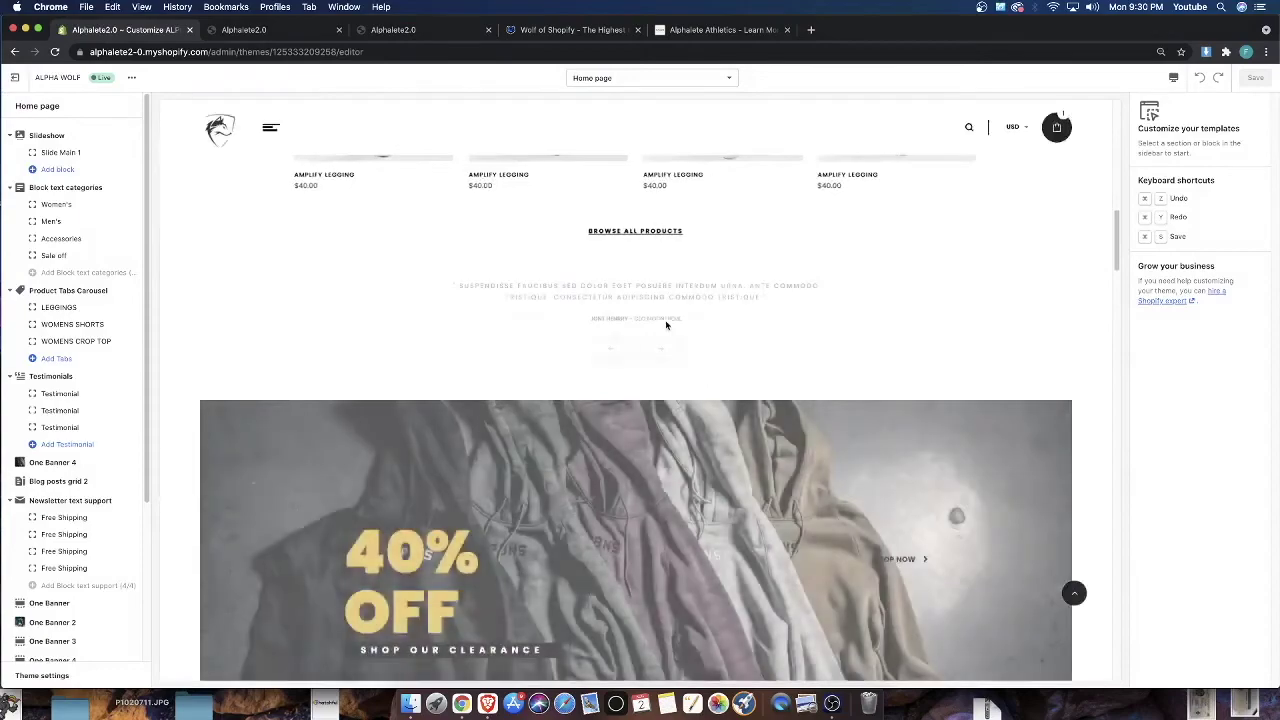
{"action": "scroll", "coordinate": [590, 360], "scroll_direction": "down", "scroll_amount": 15}
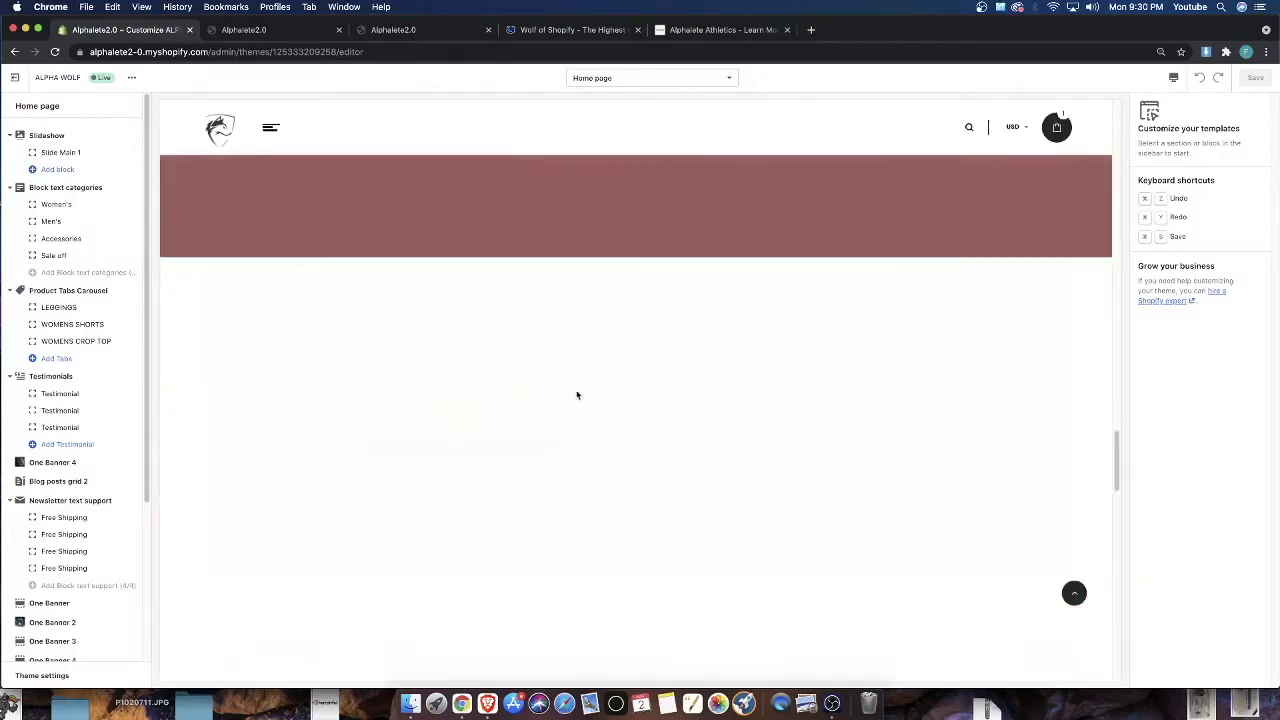
{"action": "scroll", "coordinate": [599, 408], "scroll_direction": "down", "scroll_amount": 5}
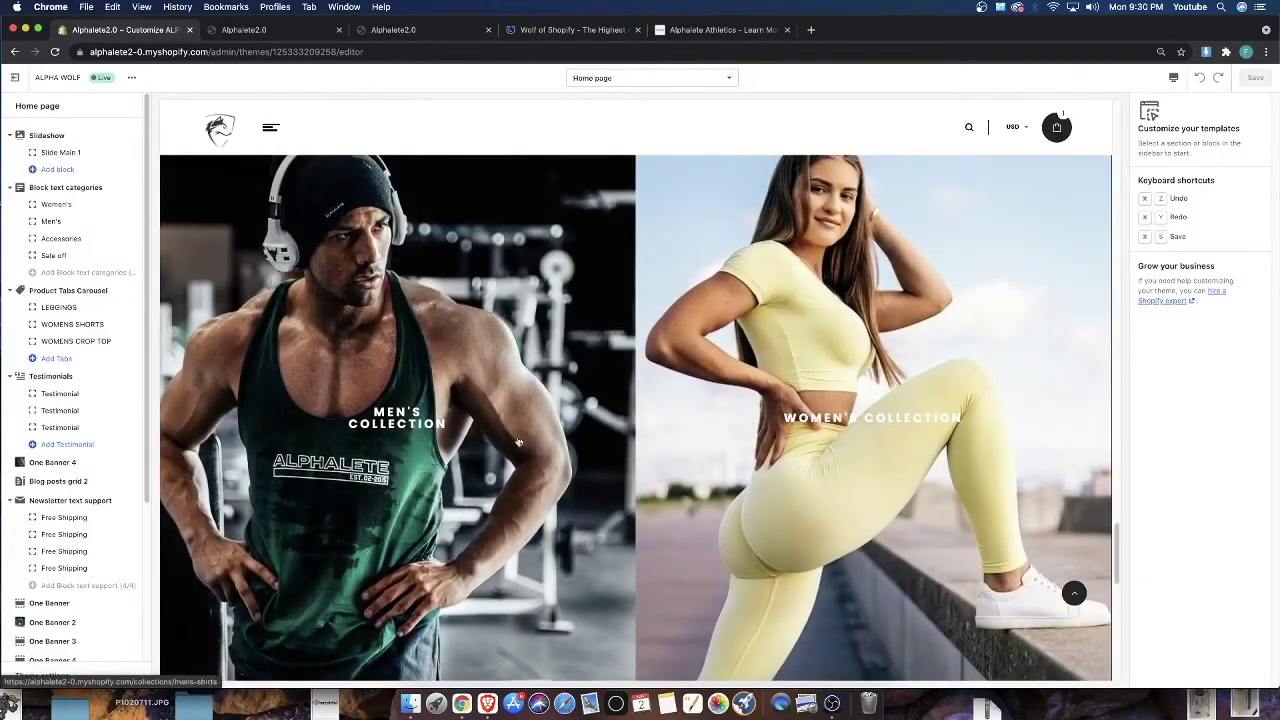
{"action": "scroll", "coordinate": [540, 417], "scroll_direction": "up", "scroll_amount": 10}
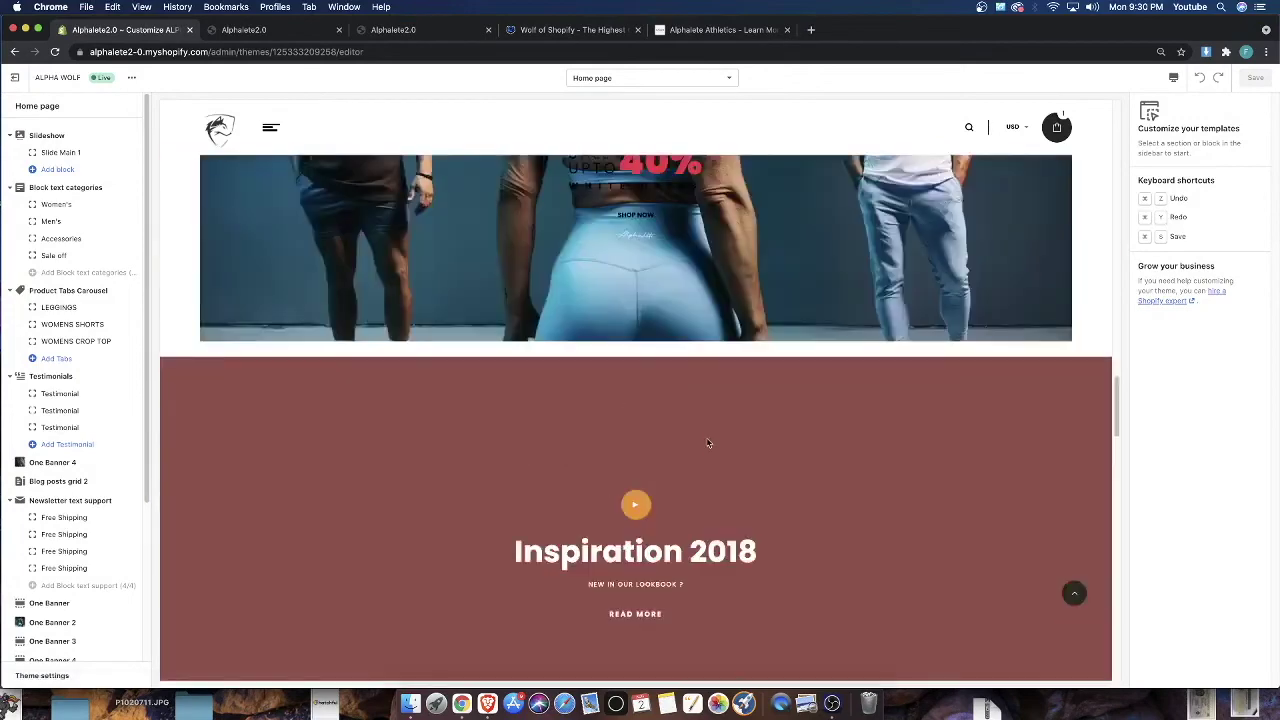
{"action": "scroll", "coordinate": [707, 443], "scroll_direction": "up", "scroll_amount": 10}
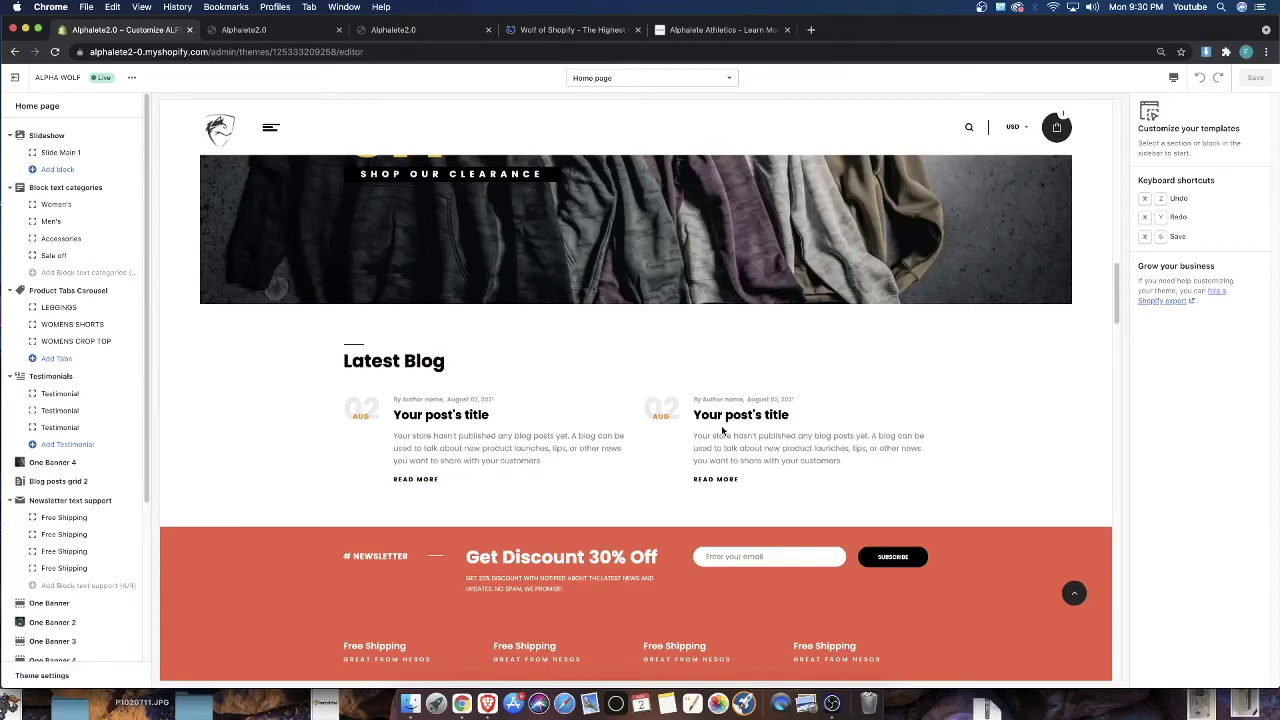
{"action": "scroll", "coordinate": [711, 431], "scroll_direction": "down", "scroll_amount": 20}
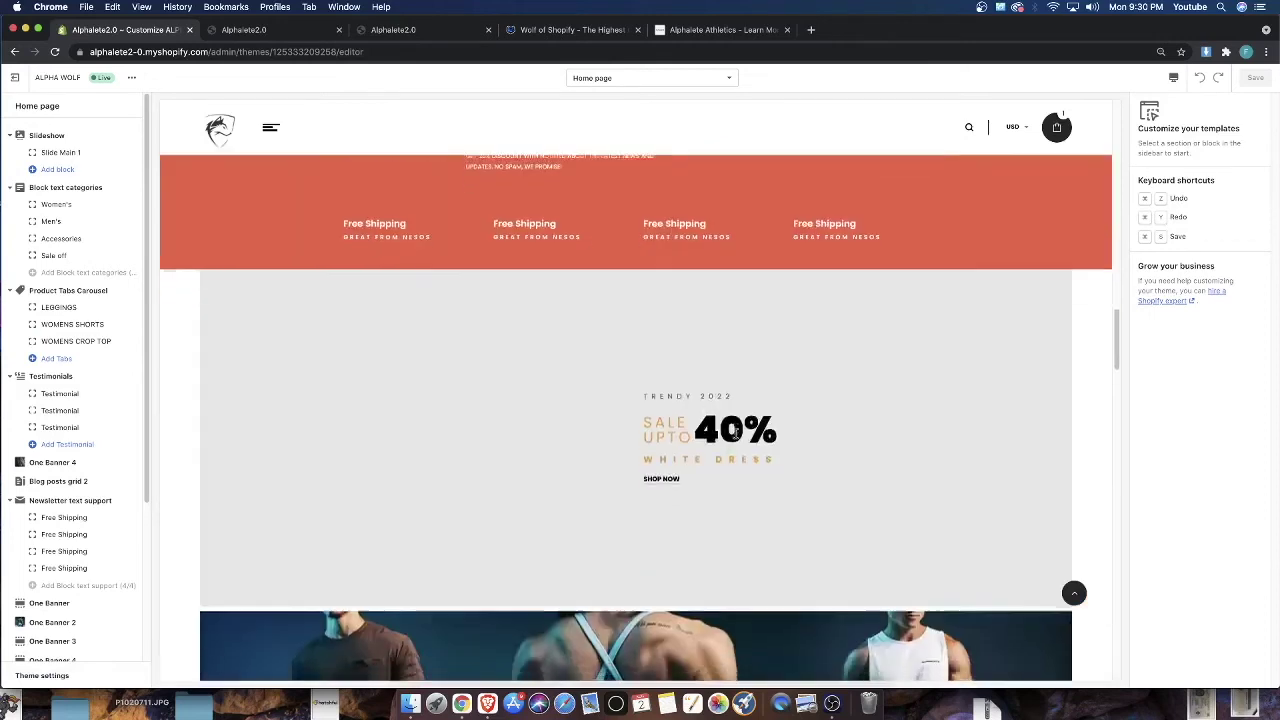
{"action": "scroll", "coordinate": [461, 333], "scroll_direction": "down", "scroll_amount": 3}
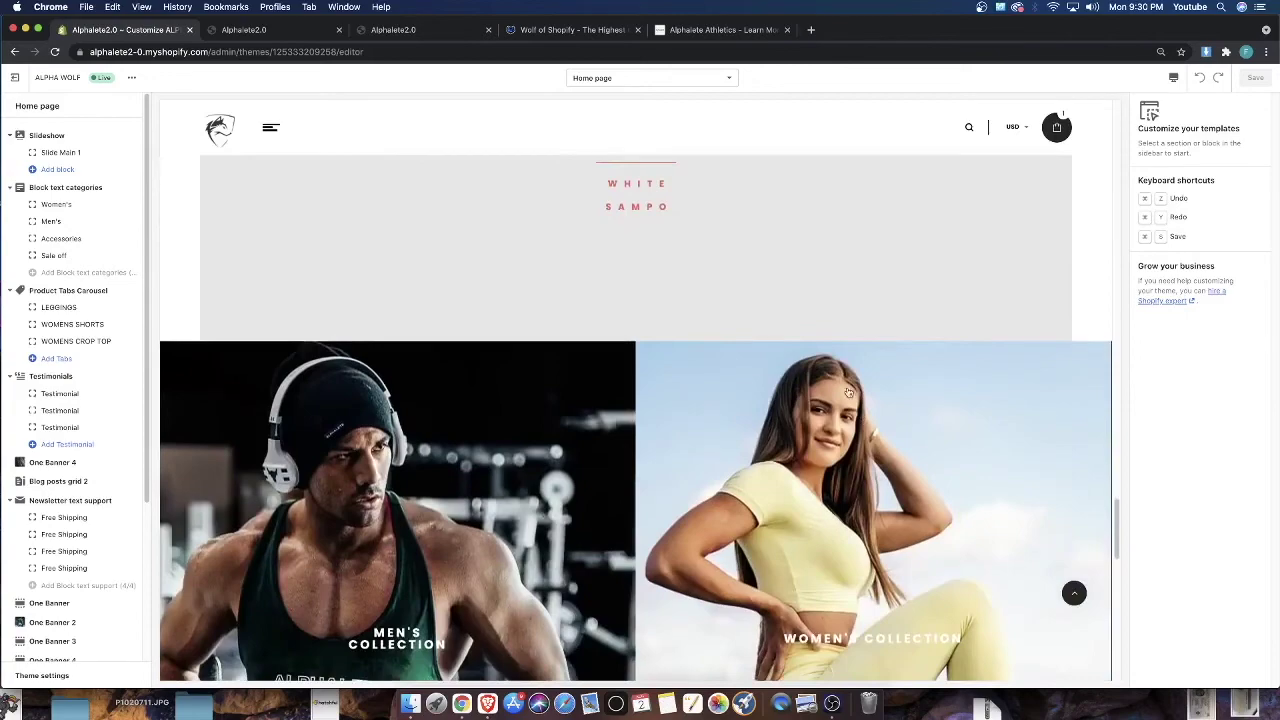
{"action": "scroll", "coordinate": [926, 372], "scroll_direction": "down", "scroll_amount": 5}
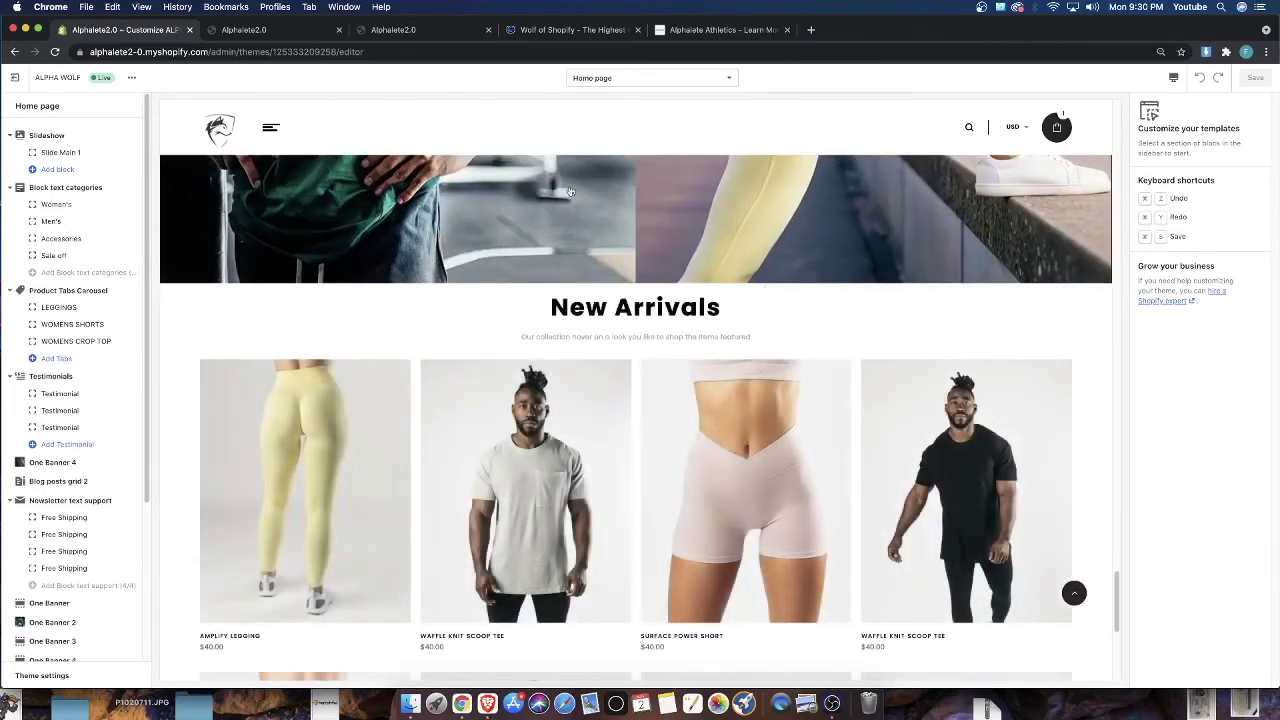
Examine the Men's and Women's Collection image blocks and the New Arrivals product grid on the home page
{"action": "scroll", "coordinate": [841, 358], "scroll_direction": "up", "scroll_amount": 8}
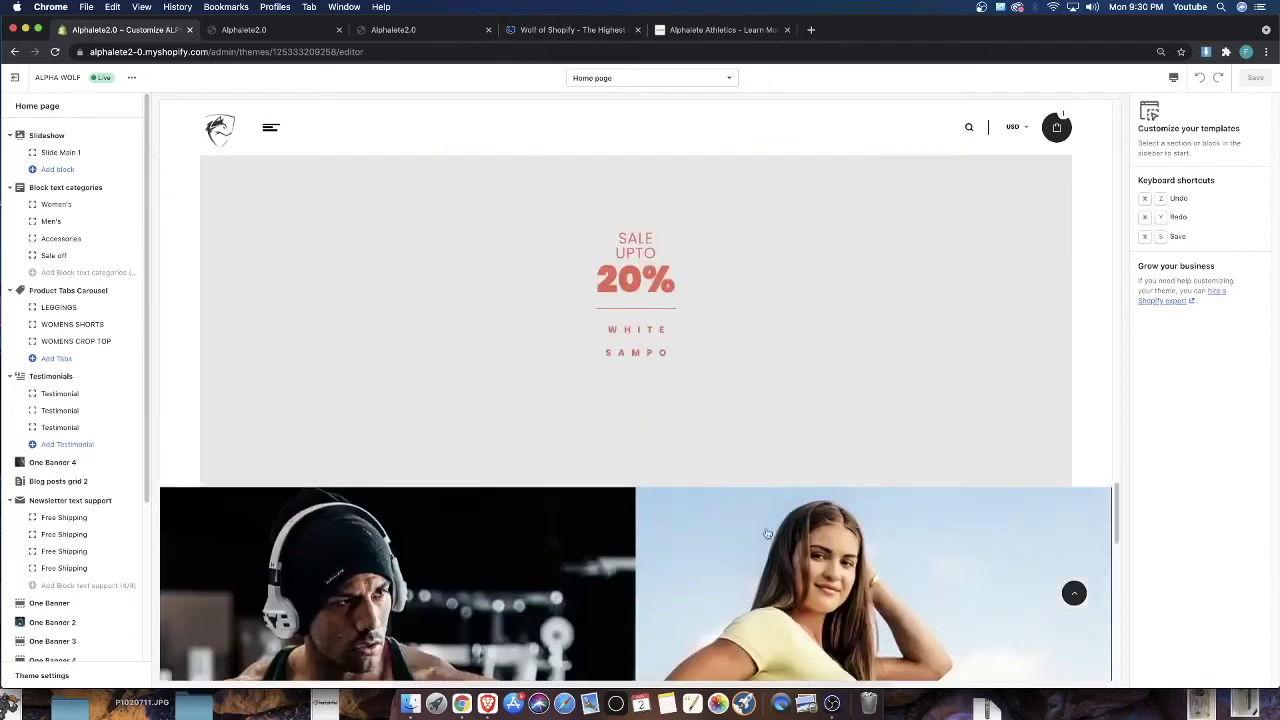
{"action": "scroll", "coordinate": [1044, 417], "scroll_direction": "down", "scroll_amount": 5}
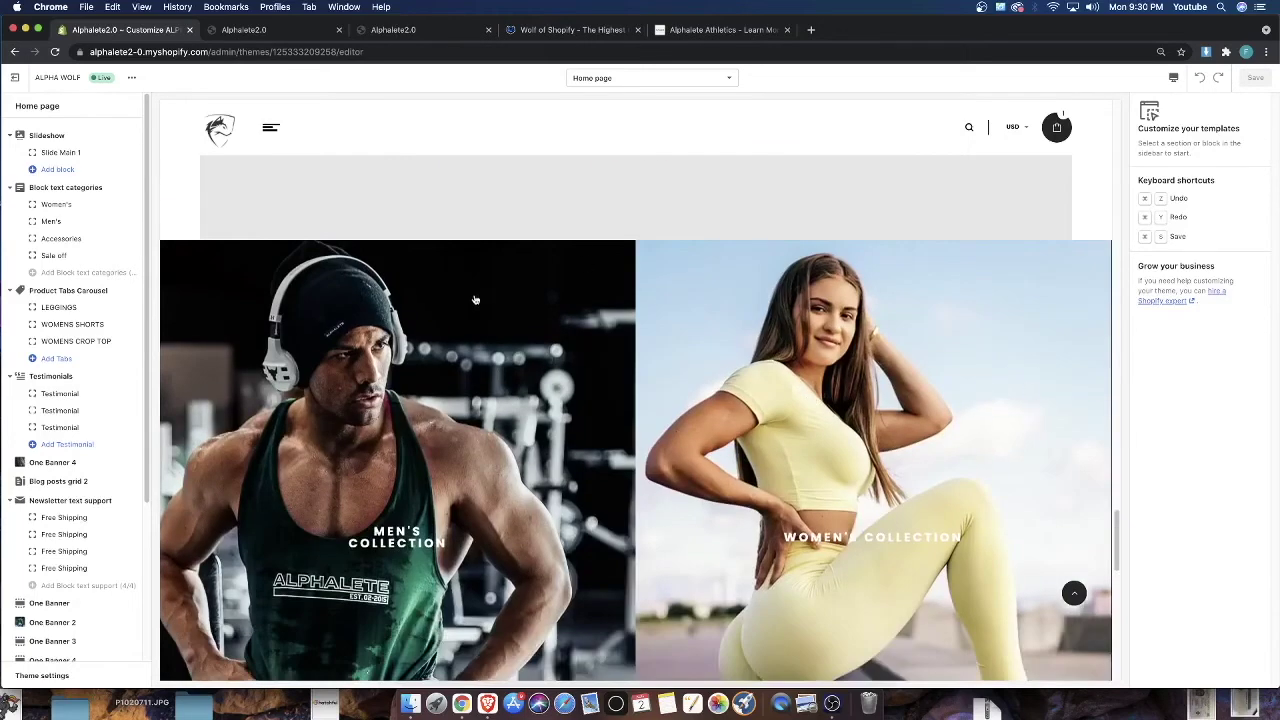
{"action": "scroll", "coordinate": [280, 348], "scroll_direction": "down", "scroll_amount": 1}
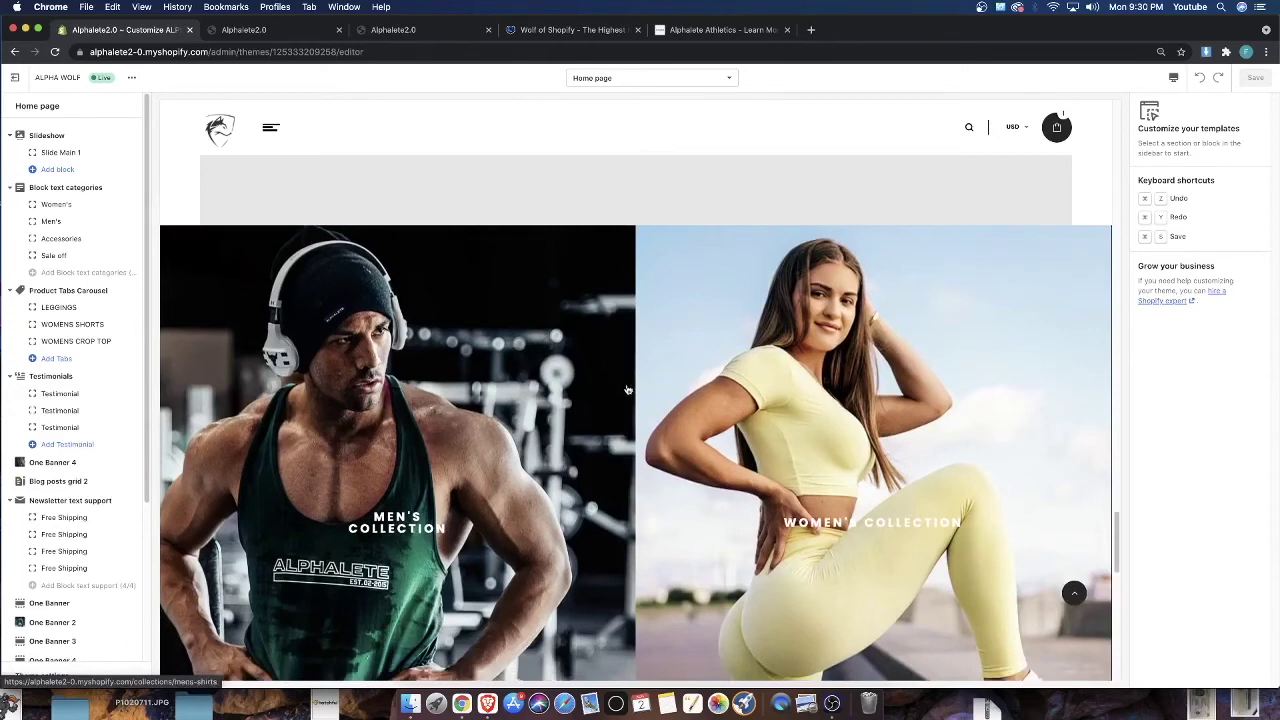
{"action": "scroll", "coordinate": [697, 345], "scroll_direction": "down", "scroll_amount": 5}
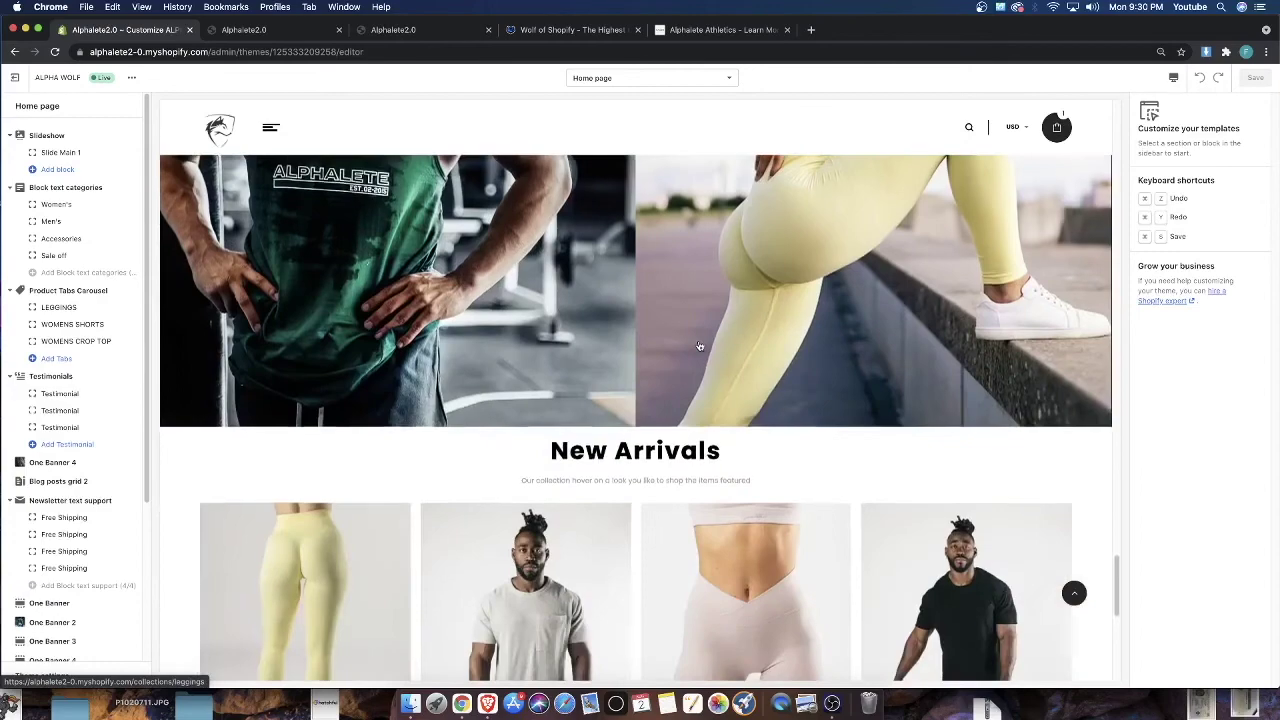
{"action": "scroll", "coordinate": [700, 346], "scroll_direction": "down", "scroll_amount": 5}
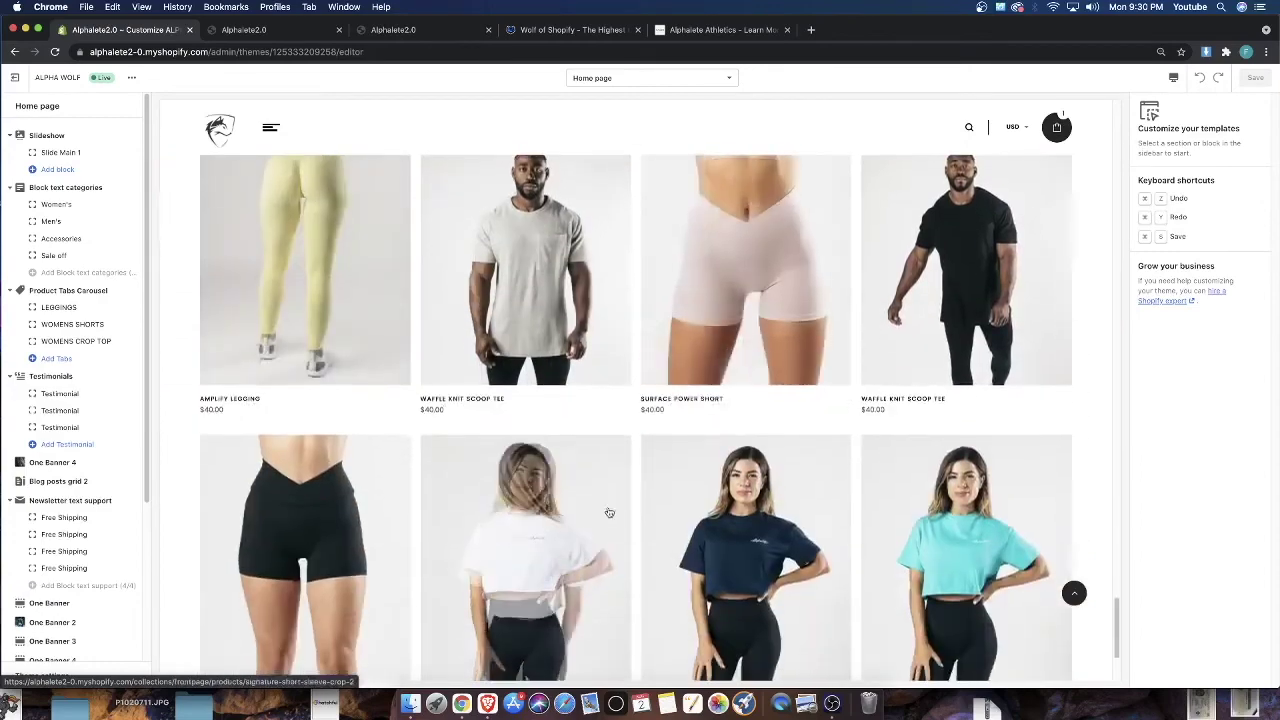
{"action": "scroll", "coordinate": [584, 513], "scroll_direction": "down", "scroll_amount": 3}
{"action": "scroll", "coordinate": [610, 516], "scroll_direction": "down", "scroll_amount": 5}
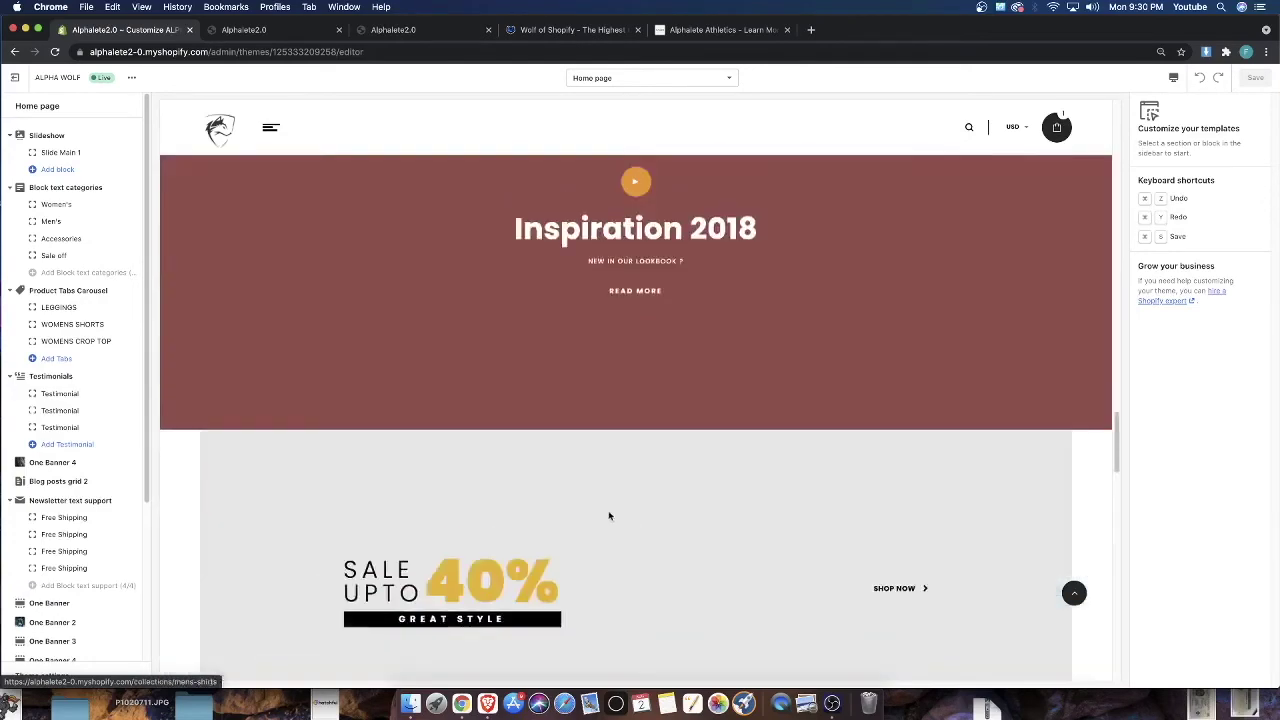
Examine the upper home page sections: slideshow, By Categories, Womens Products, clearance banner and Latest Blog
{"action": "scroll", "coordinate": [600, 520], "scroll_direction": "up", "scroll_amount": 20}
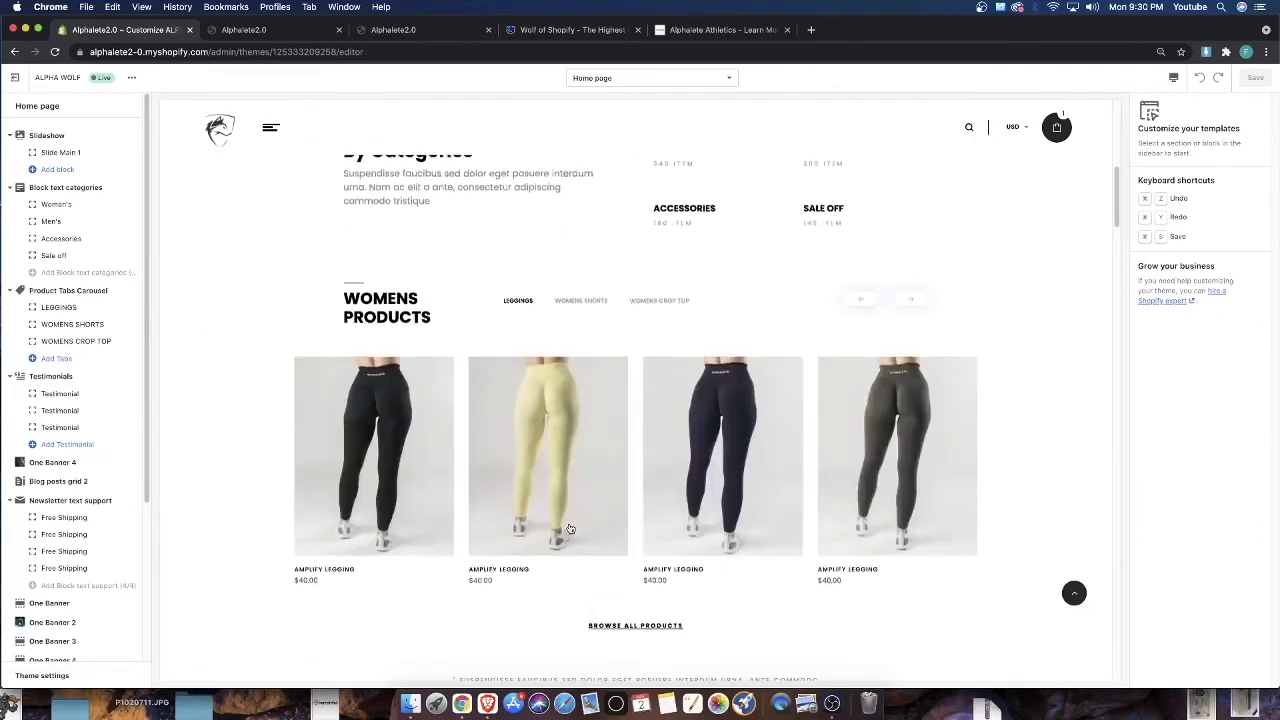
{"action": "scroll", "coordinate": [570, 527], "scroll_direction": "up", "scroll_amount": 5}
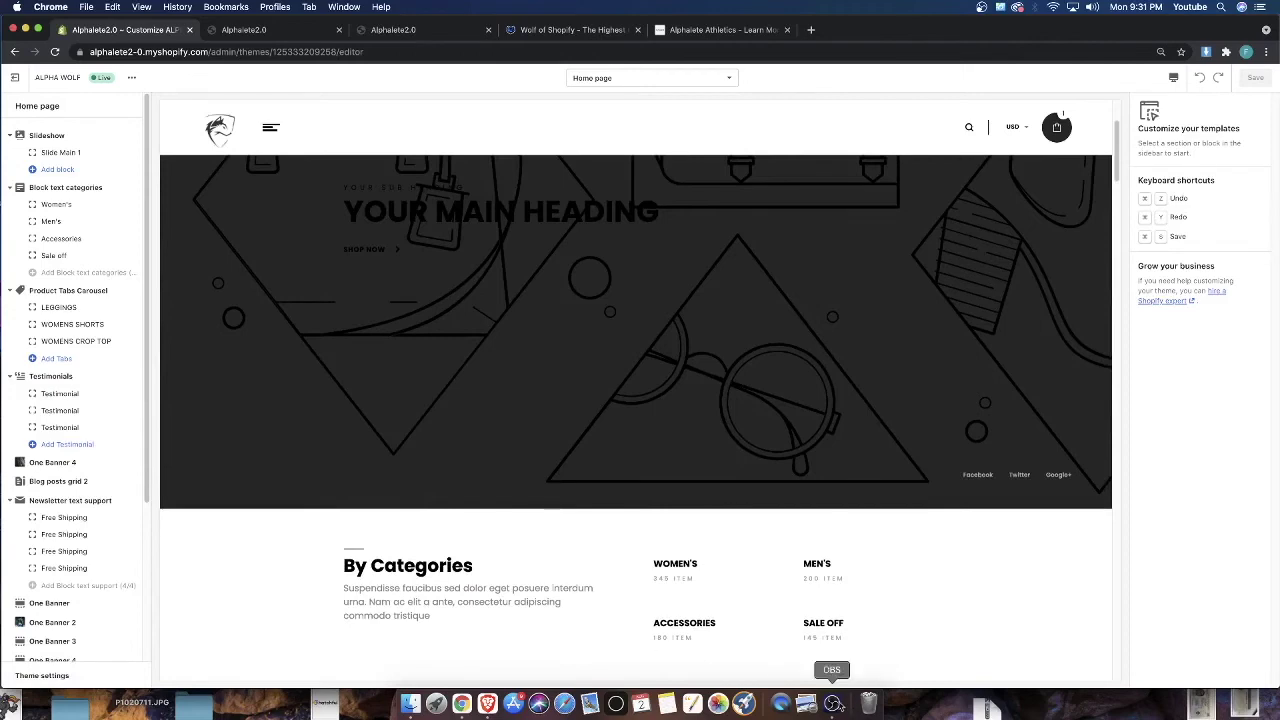
{"action": "scroll", "coordinate": [534, 393], "scroll_direction": "up", "scroll_amount": 2}
{"action": "scroll", "coordinate": [534, 393], "scroll_direction": "down", "scroll_amount": 15}
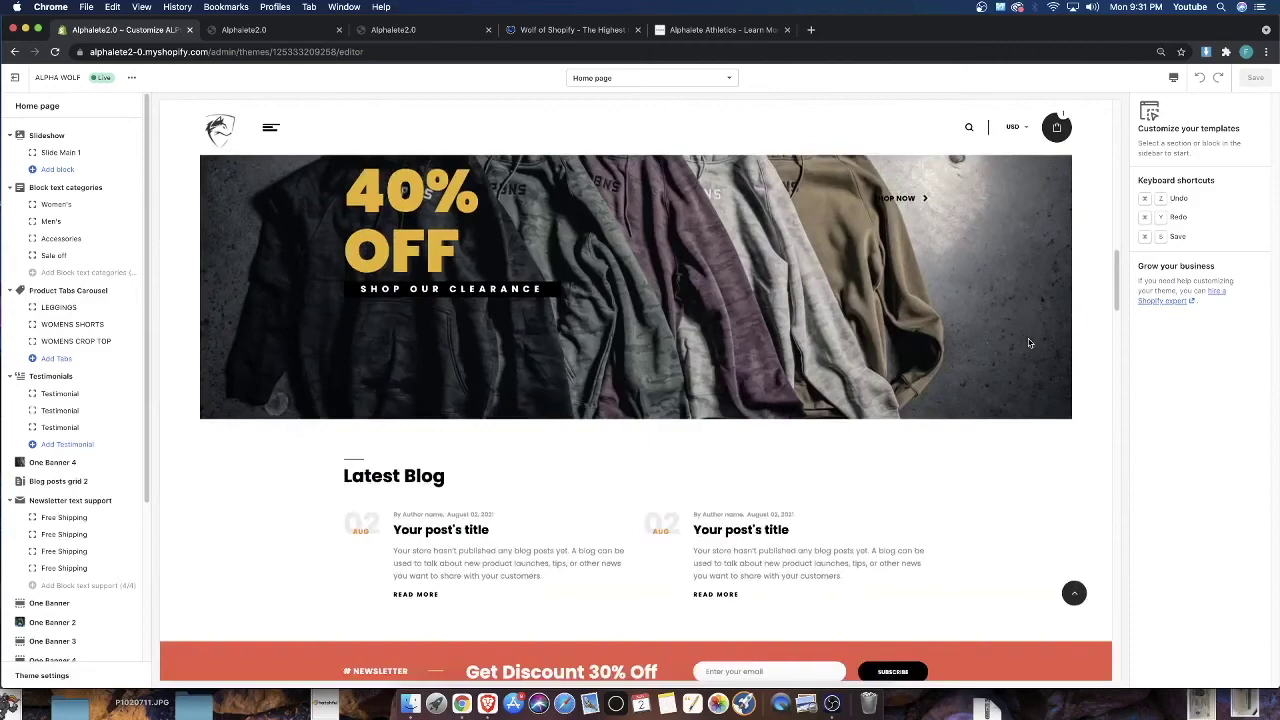
{"action": "scroll", "coordinate": [1029, 343], "scroll_direction": "down", "scroll_amount": 6}
{"action": "scroll", "coordinate": [1029, 343], "scroll_direction": "up", "scroll_amount": 7}
{"action": "scroll", "coordinate": [1029, 343], "scroll_direction": "up", "scroll_amount": 12}
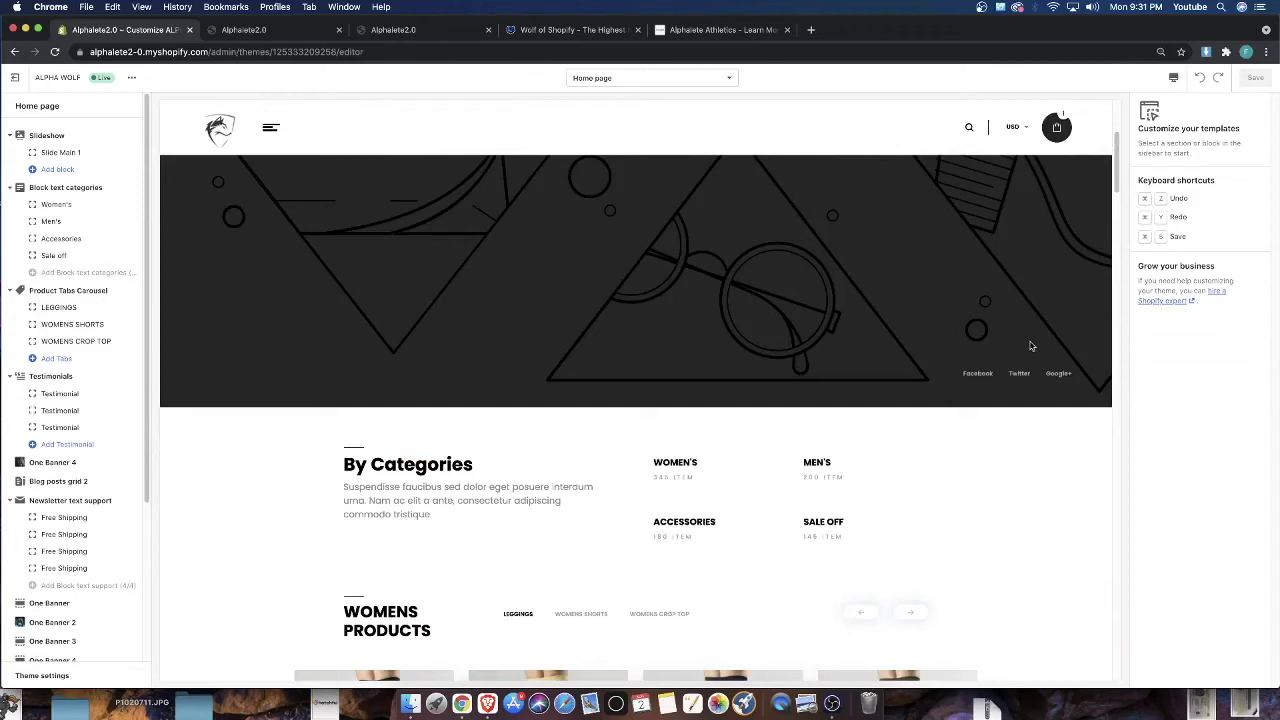
{"action": "scroll", "coordinate": [980, 420], "scroll_direction": "down", "scroll_amount": 2}
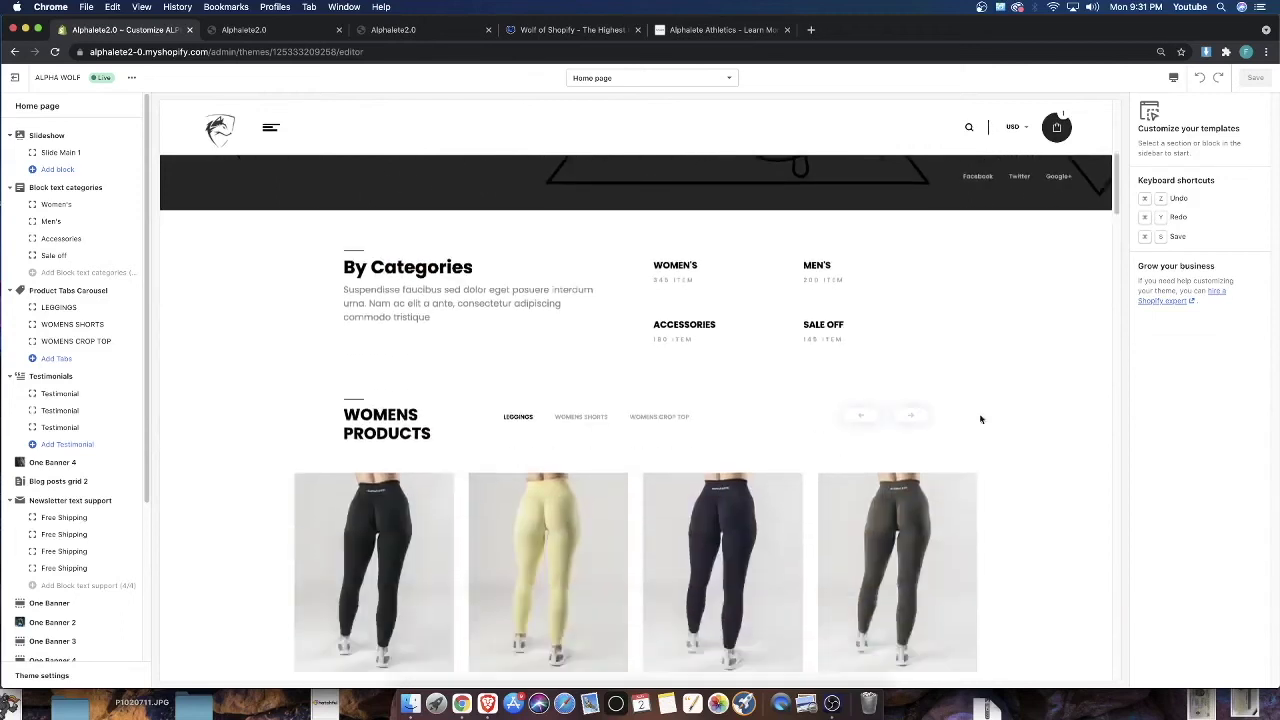
{"action": "scroll", "coordinate": [976, 380], "scroll_direction": "up", "scroll_amount": 5}
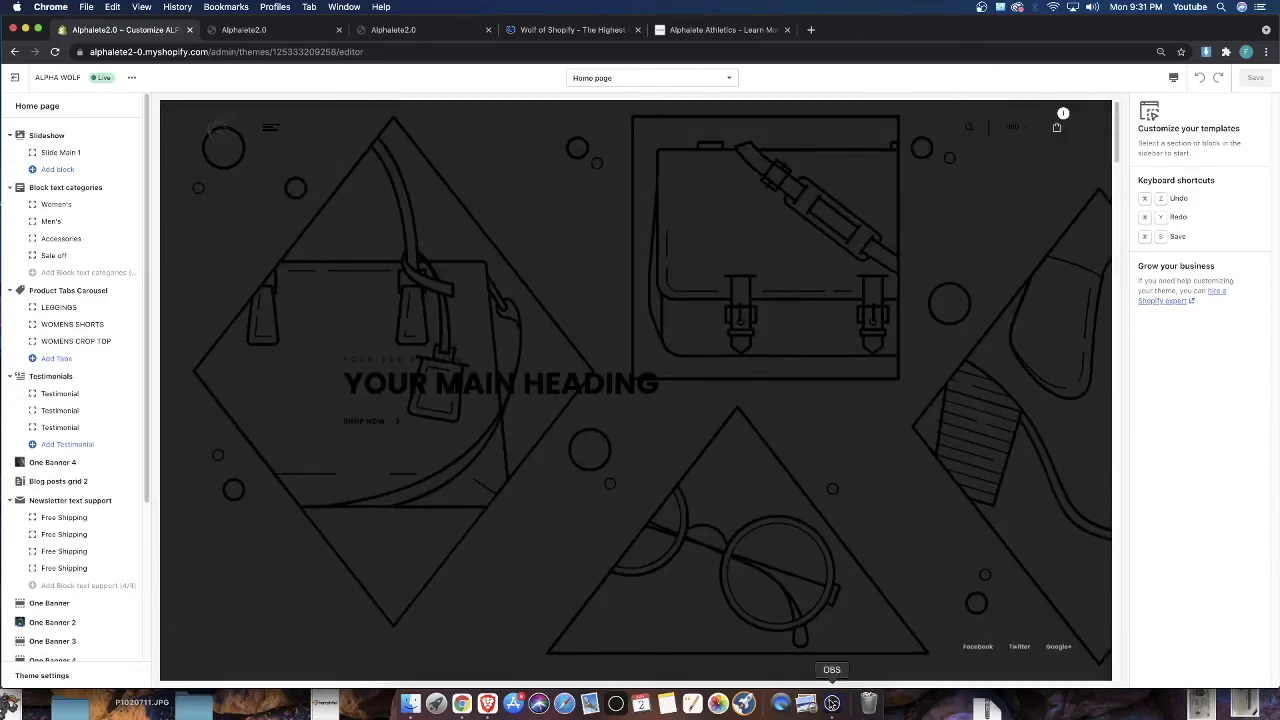
{"action": "left_click", "coordinate": [831, 703]}
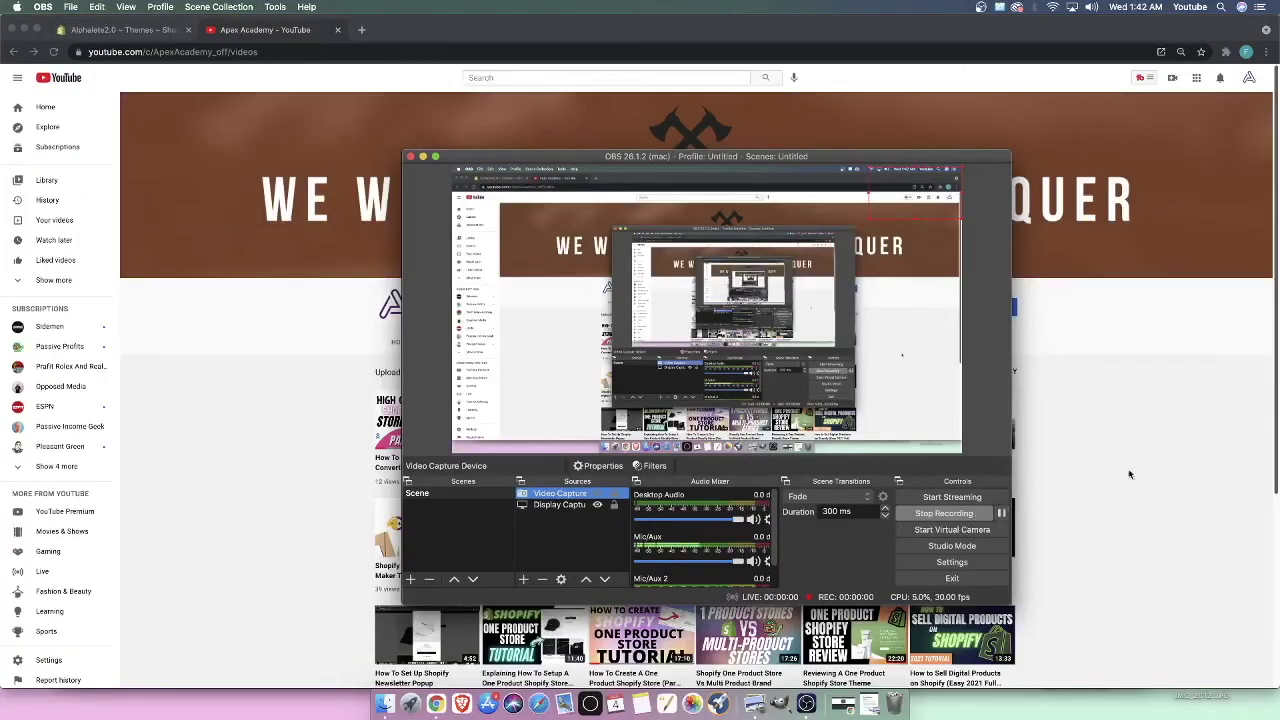
Look through the Apex Academy YouTube uploads and open "How To Build A High Converting Shopify Store (Part 4)"
{"action": "left_click", "coordinate": [1128, 468]}
{"action": "scroll", "coordinate": [1073, 460], "scroll_direction": "down", "scroll_amount": 2}
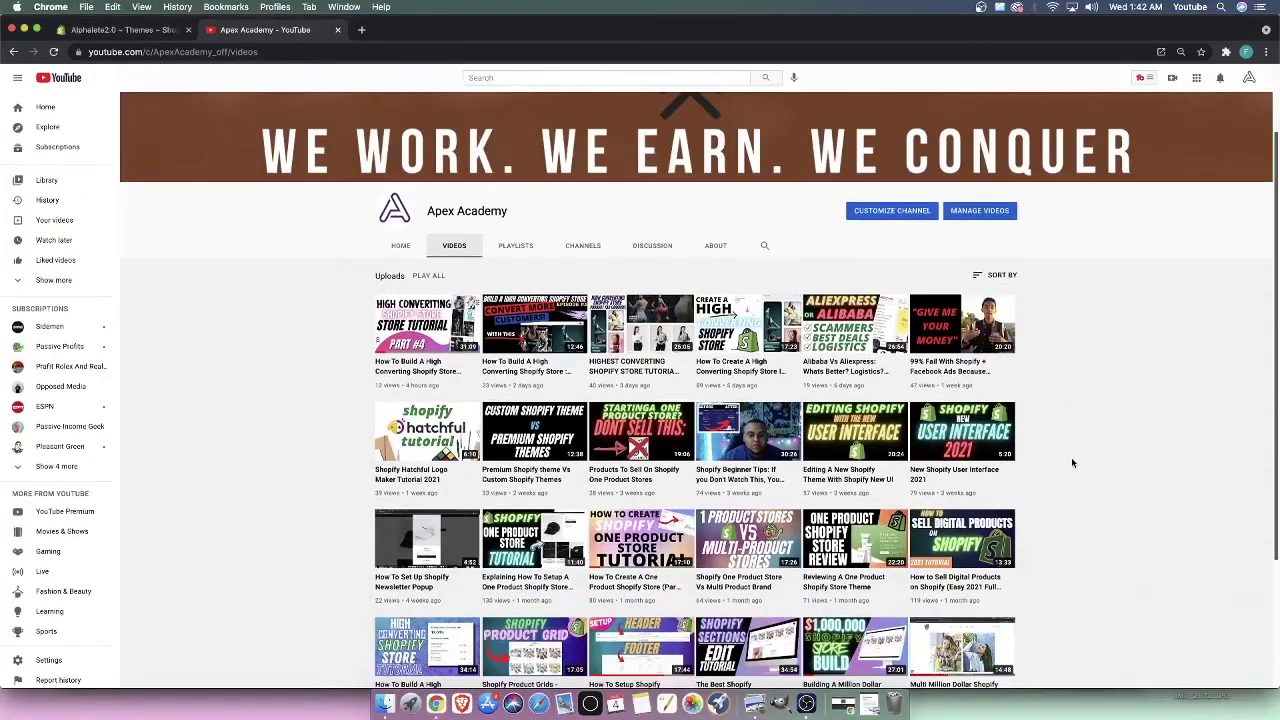
{"action": "scroll", "coordinate": [1071, 462], "scroll_direction": "down", "scroll_amount": 2}
{"action": "scroll", "coordinate": [1073, 460], "scroll_direction": "down", "scroll_amount": 1}
{"action": "scroll", "coordinate": [1076, 458], "scroll_direction": "up", "scroll_amount": 1}
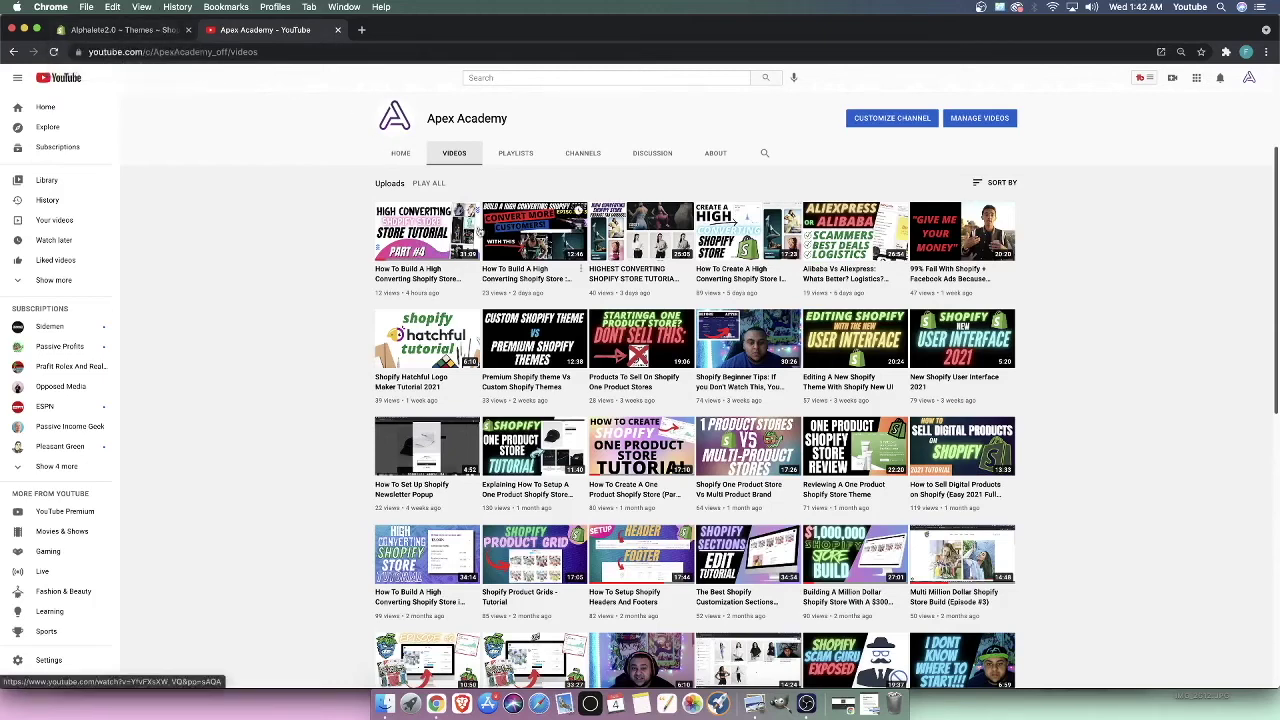
{"action": "left_click", "coordinate": [426, 240]}
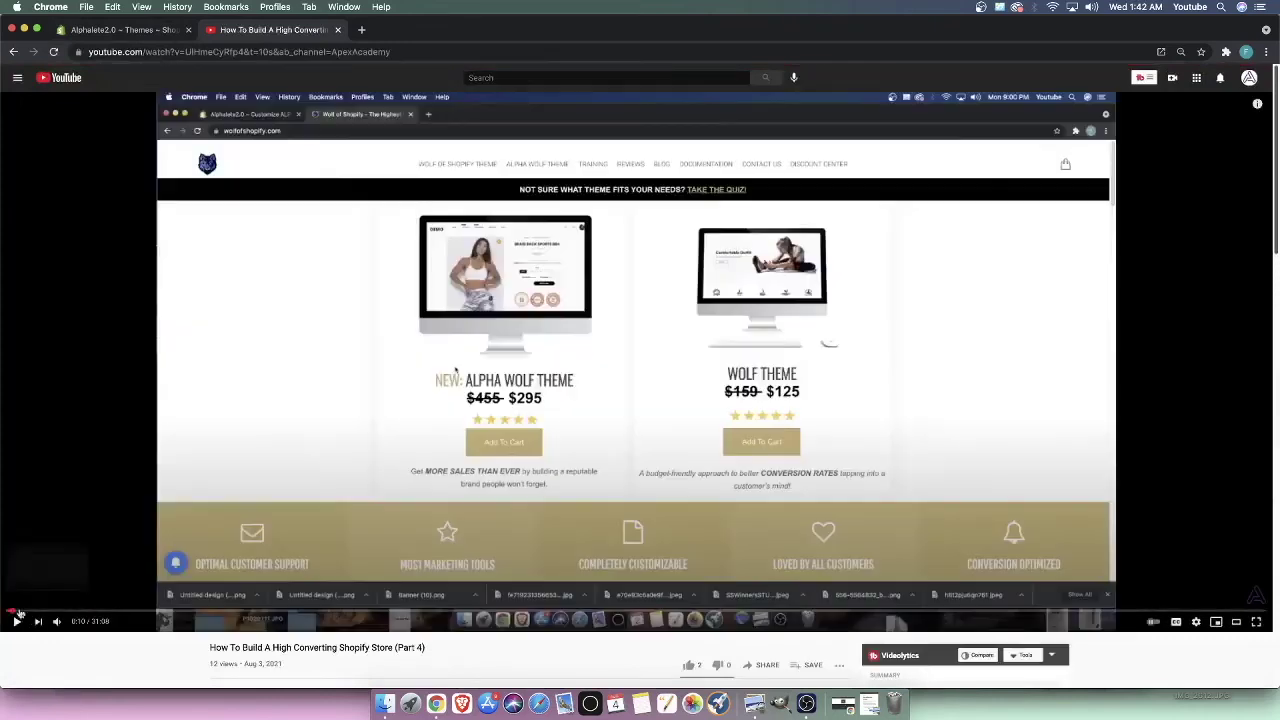
Skim the Part 4 video by jumping to about 2:55, 2:20, 5:39, 14:26 and 17:05
{"action": "left_click", "coordinate": [128, 613]}
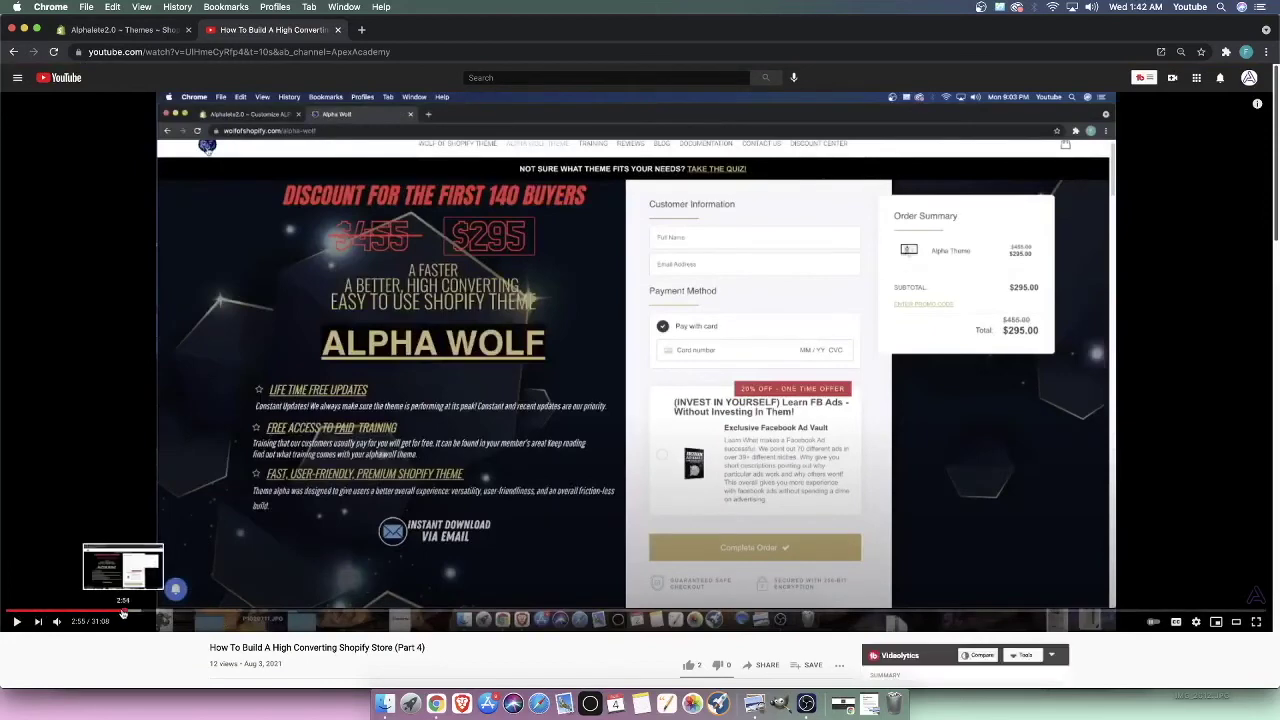
{"action": "left_click", "coordinate": [101, 613]}
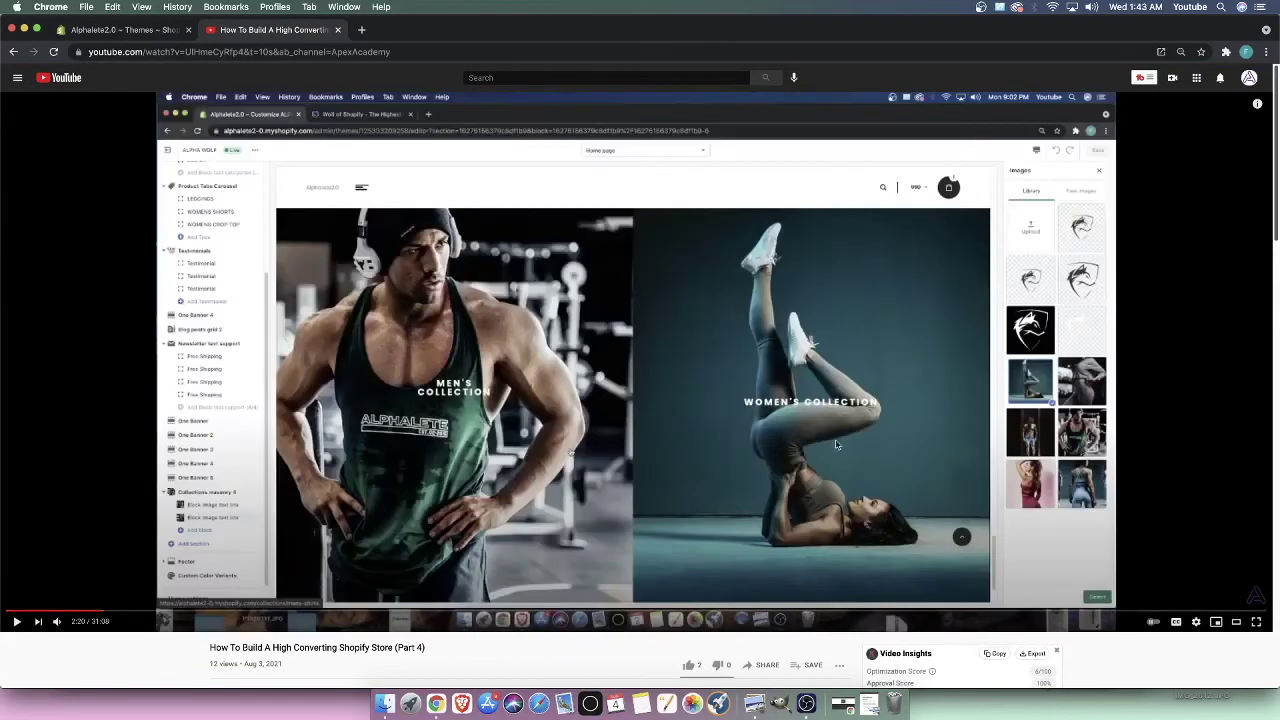
{"action": "left_click", "coordinate": [236, 610]}
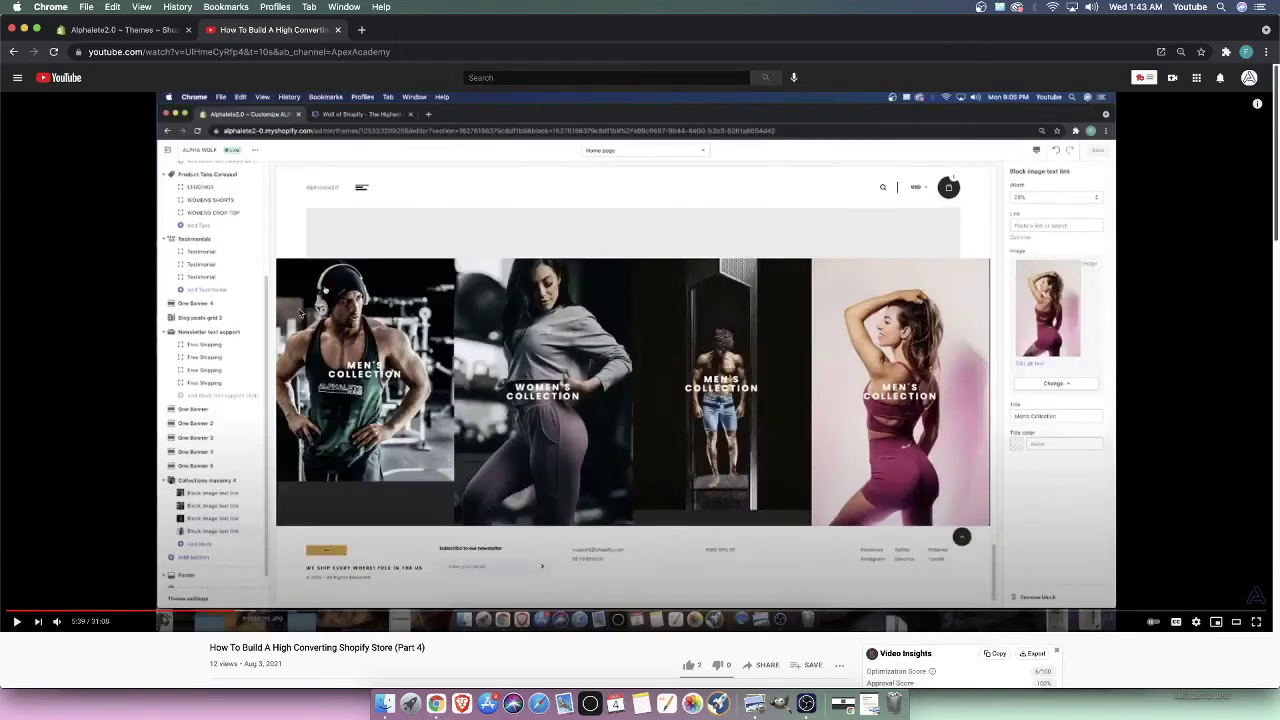
{"action": "left_click", "coordinate": [593, 611]}
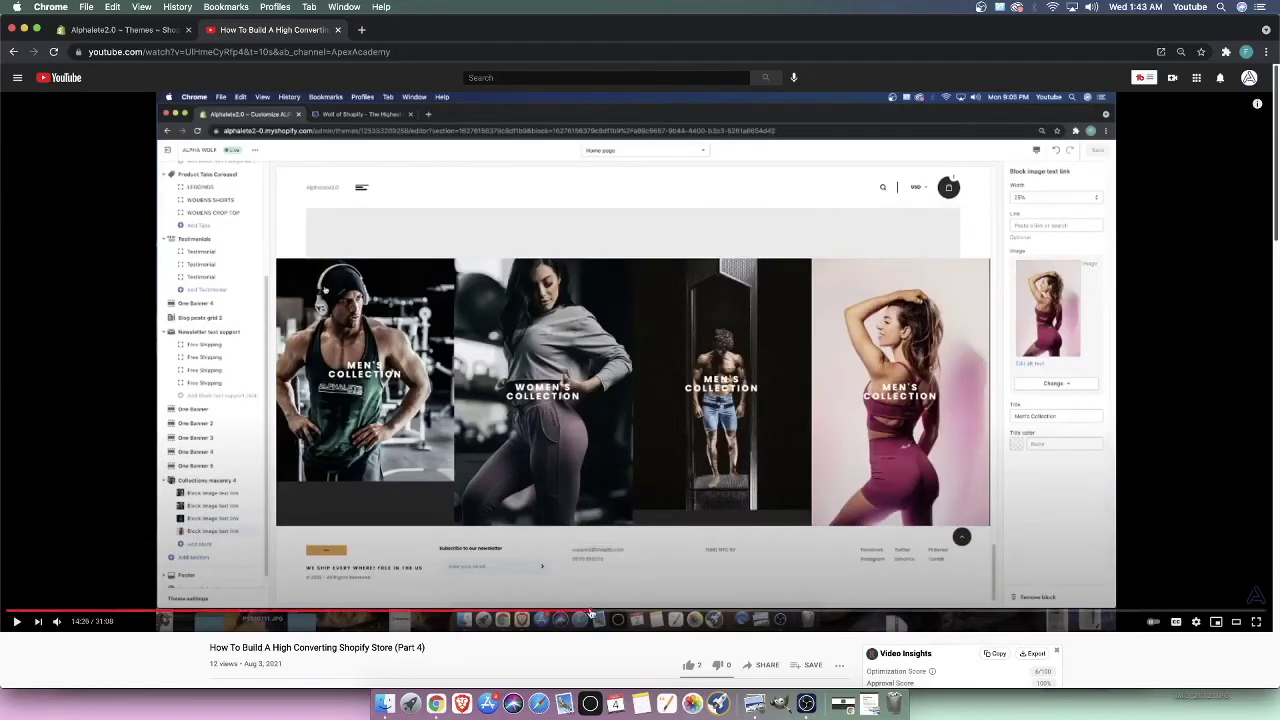
{"action": "left_click", "coordinate": [701, 611]}
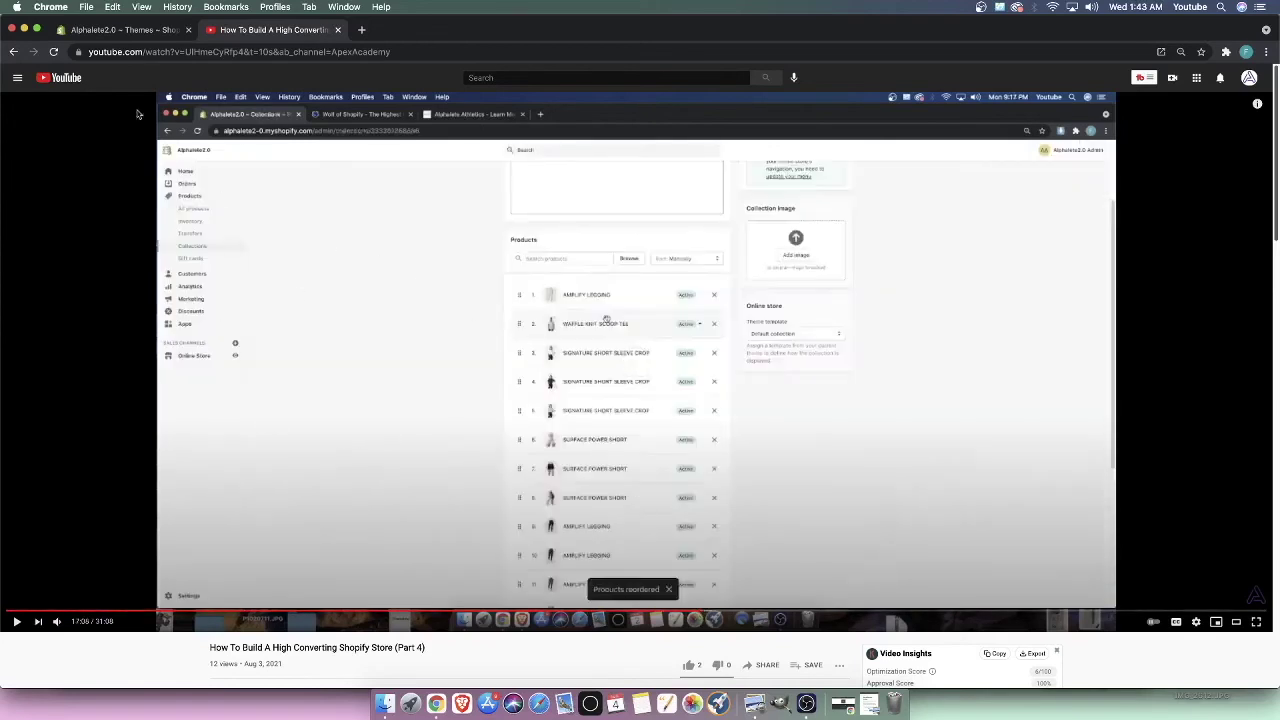
Return to the Shopify Themes page, open the ALPHA WOLF theme for customization and view its home page
{"action": "left_click", "coordinate": [120, 30]}
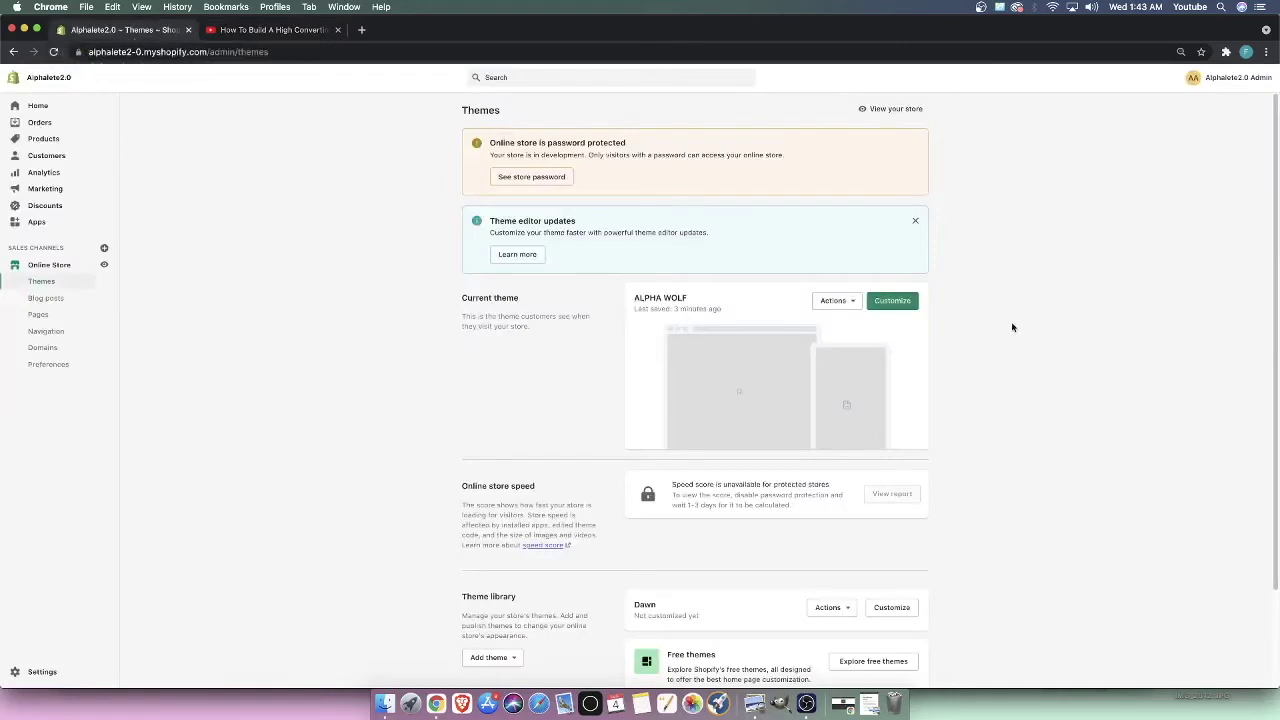
{"action": "scroll", "coordinate": [930, 377], "scroll_direction": "down", "scroll_amount": 1}
{"action": "scroll", "coordinate": [930, 377], "scroll_direction": "up", "scroll_amount": 1}
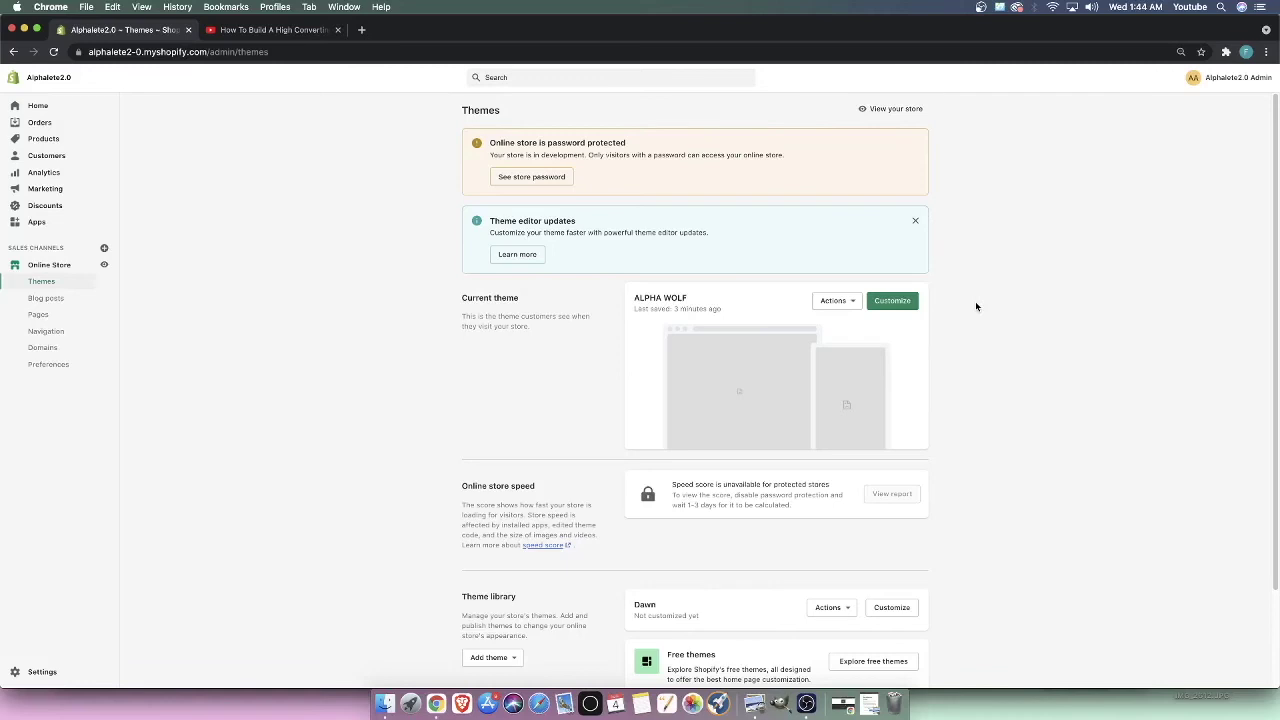
{"action": "left_click", "coordinate": [911, 303]}
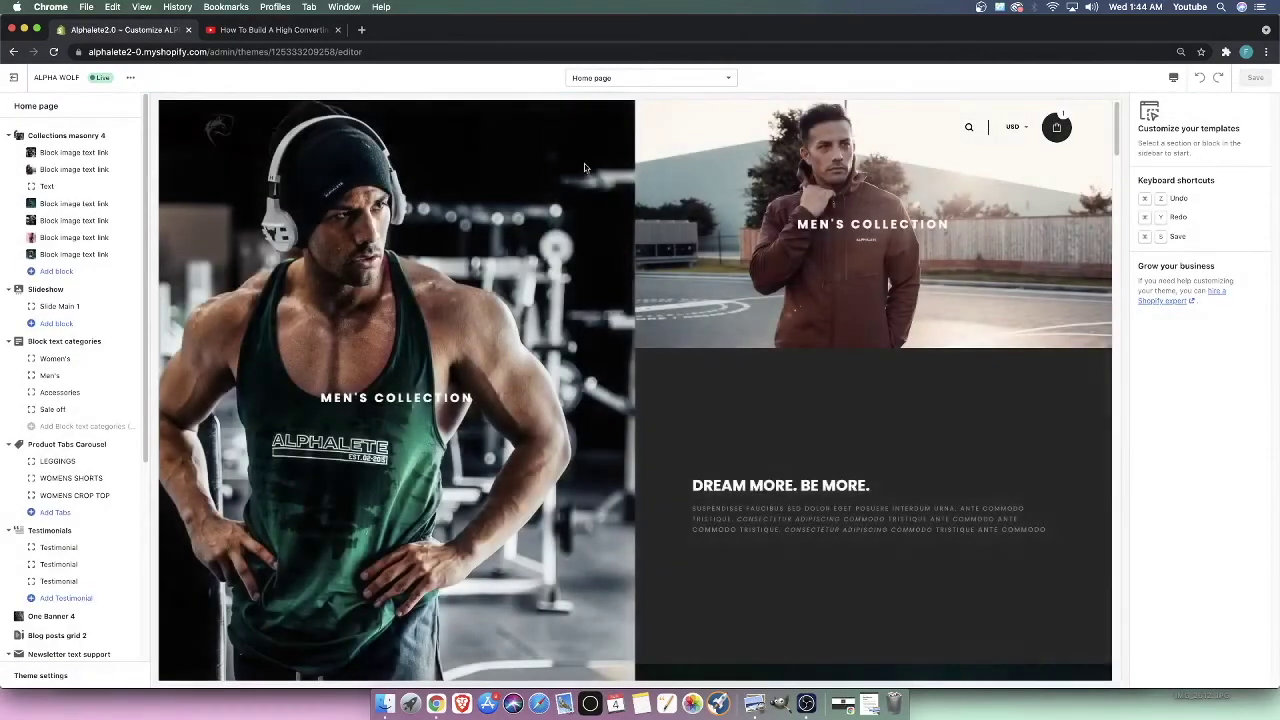
{"action": "scroll", "coordinate": [723, 219], "scroll_direction": "down", "scroll_amount": 4}
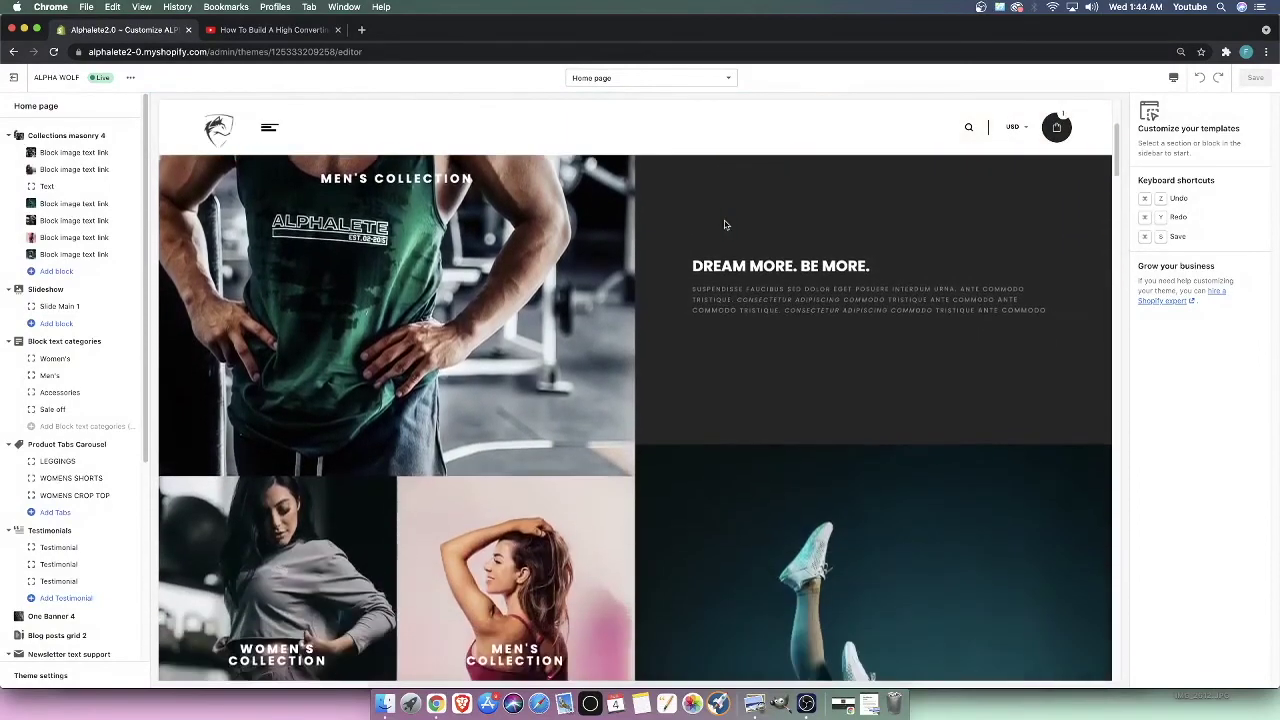
Examine the Collections masonry 4 image grid on the home page, from the headphones image down to its lower edge
{"action": "scroll", "coordinate": [725, 225], "scroll_direction": "down", "scroll_amount": 8}
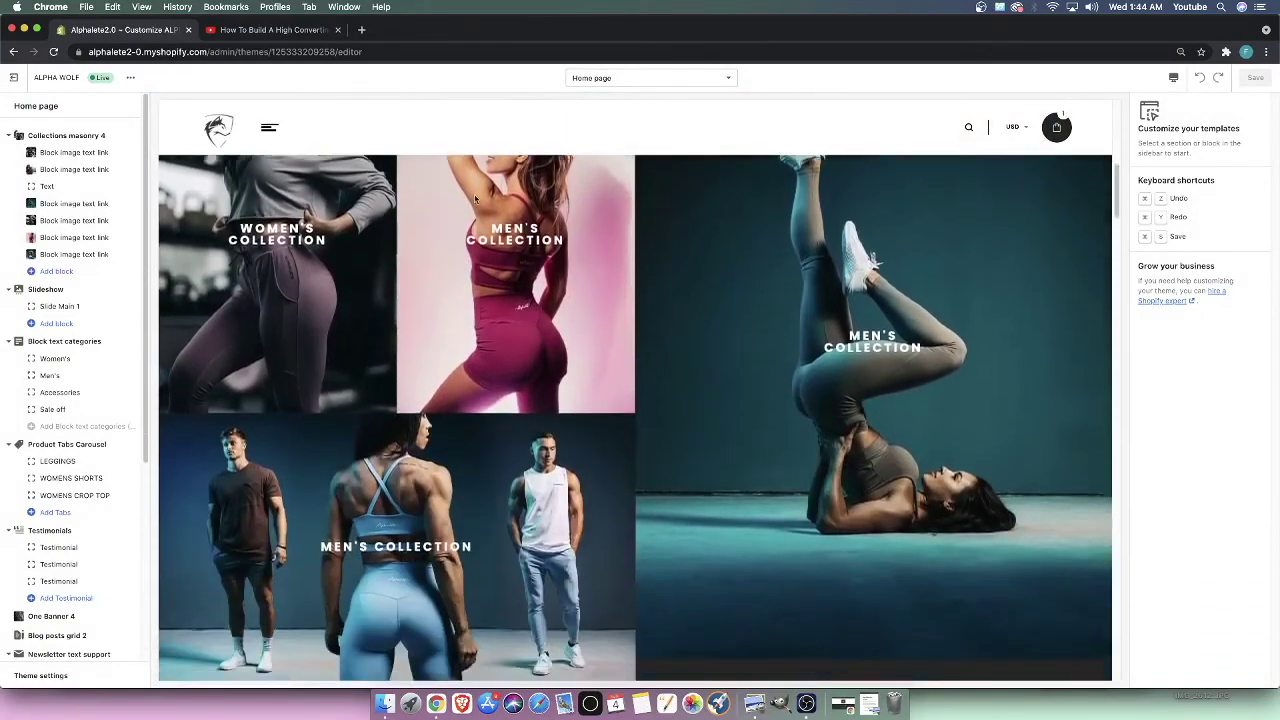
{"action": "scroll", "coordinate": [475, 199], "scroll_direction": "down", "scroll_amount": 3}
{"action": "scroll", "coordinate": [606, 208], "scroll_direction": "up", "scroll_amount": 14}
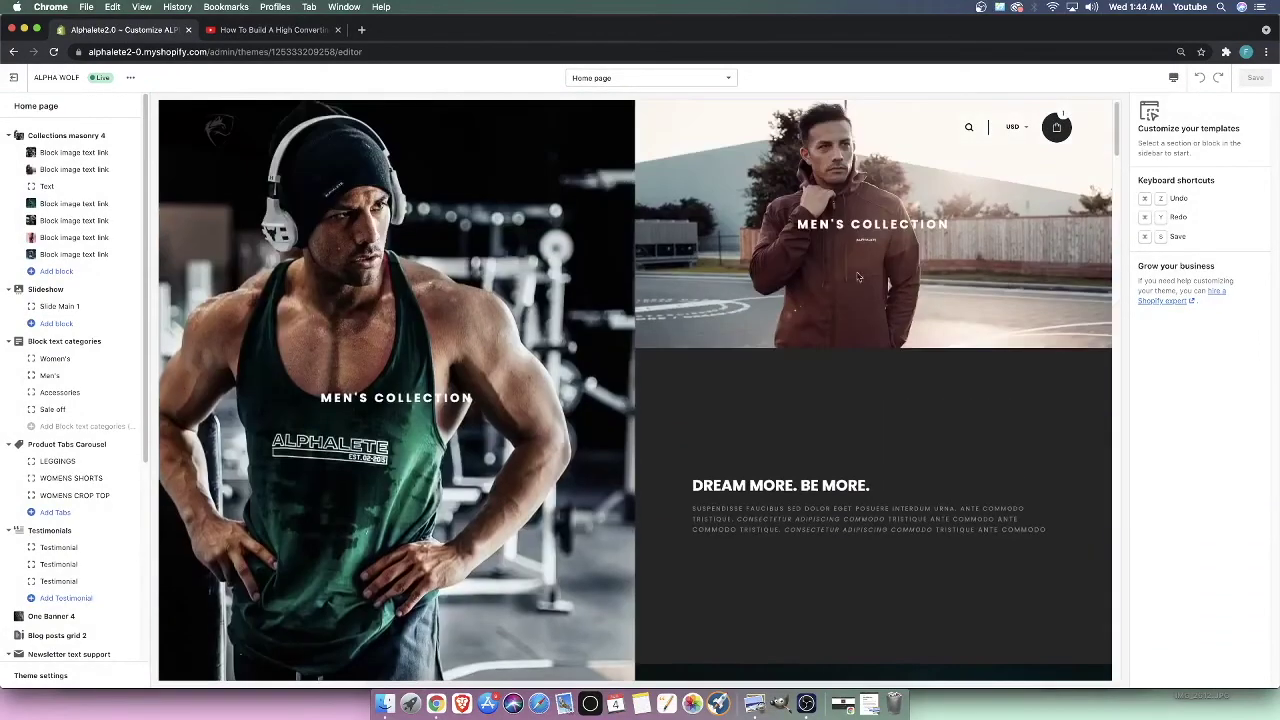
{"action": "scroll", "coordinate": [720, 297], "scroll_direction": "down", "scroll_amount": 10}
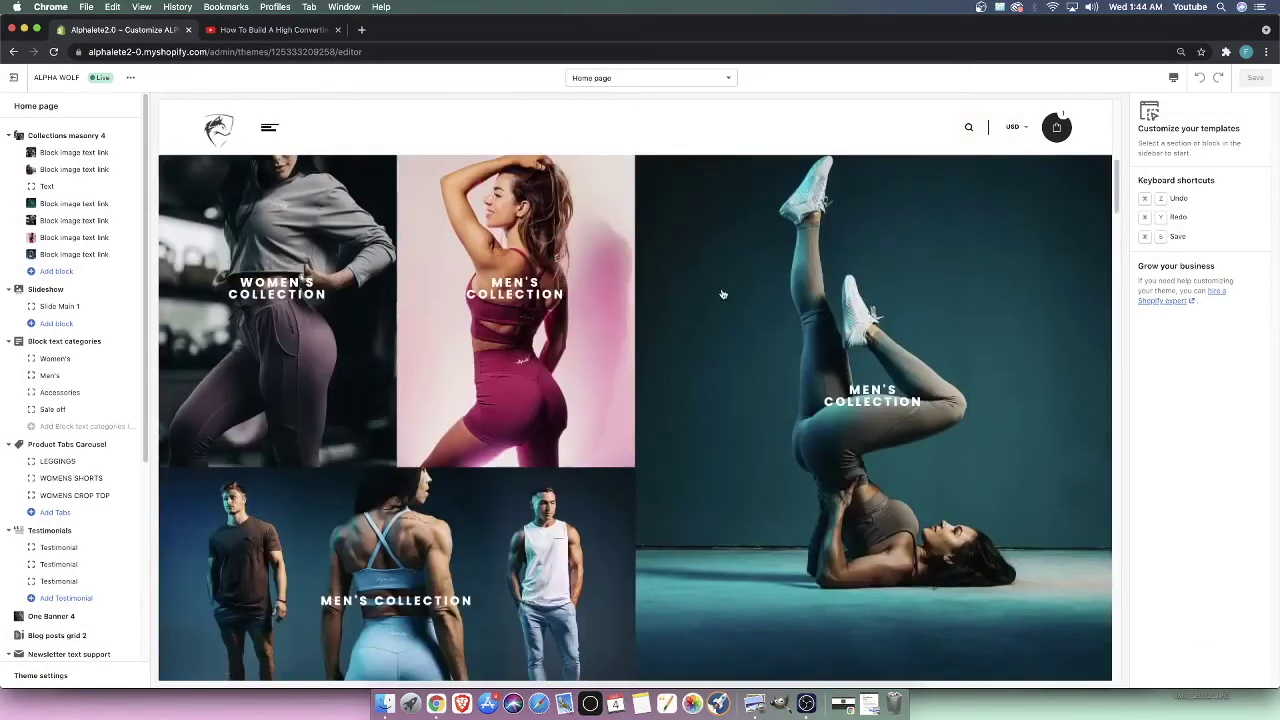
{"action": "scroll", "coordinate": [720, 297], "scroll_direction": "down", "scroll_amount": 3}
{"action": "scroll", "coordinate": [723, 277], "scroll_direction": "up", "scroll_amount": 6}
{"action": "scroll", "coordinate": [723, 283], "scroll_direction": "down", "scroll_amount": 7}
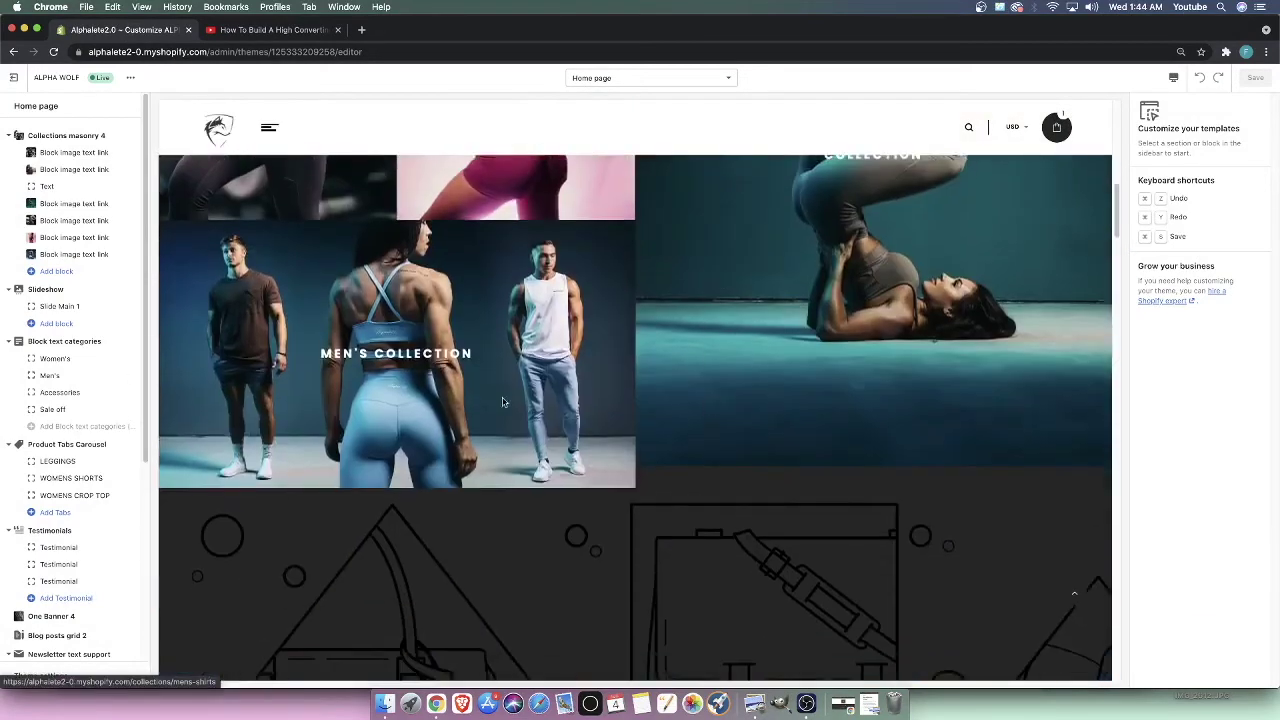
{"action": "scroll", "coordinate": [726, 337], "scroll_direction": "up", "scroll_amount": 7}
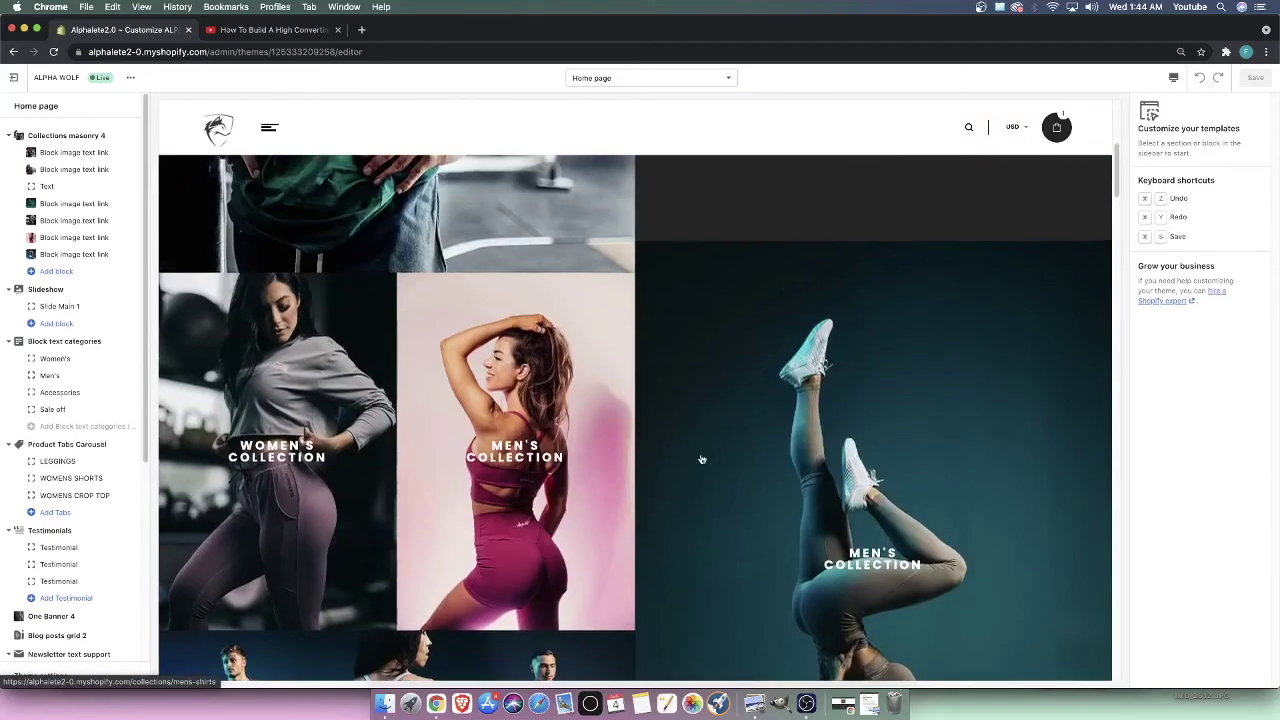
{"action": "scroll", "coordinate": [661, 459], "scroll_direction": "up", "scroll_amount": 2}
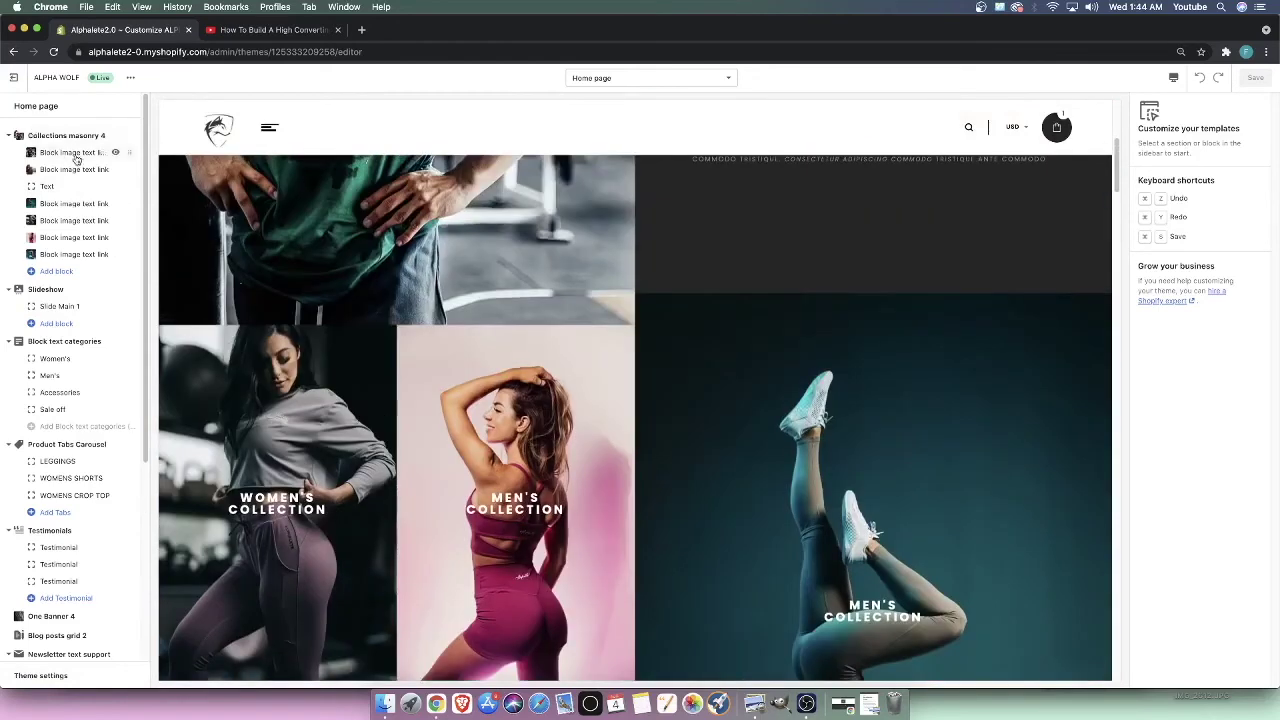
Reorder the Collections masonry 4 blocks so the Text block sits second to last, above the jacket image block, and save the theme
{"action": "left_click_drag", "start_coordinate": [129, 152], "coordinate": [129, 256]}
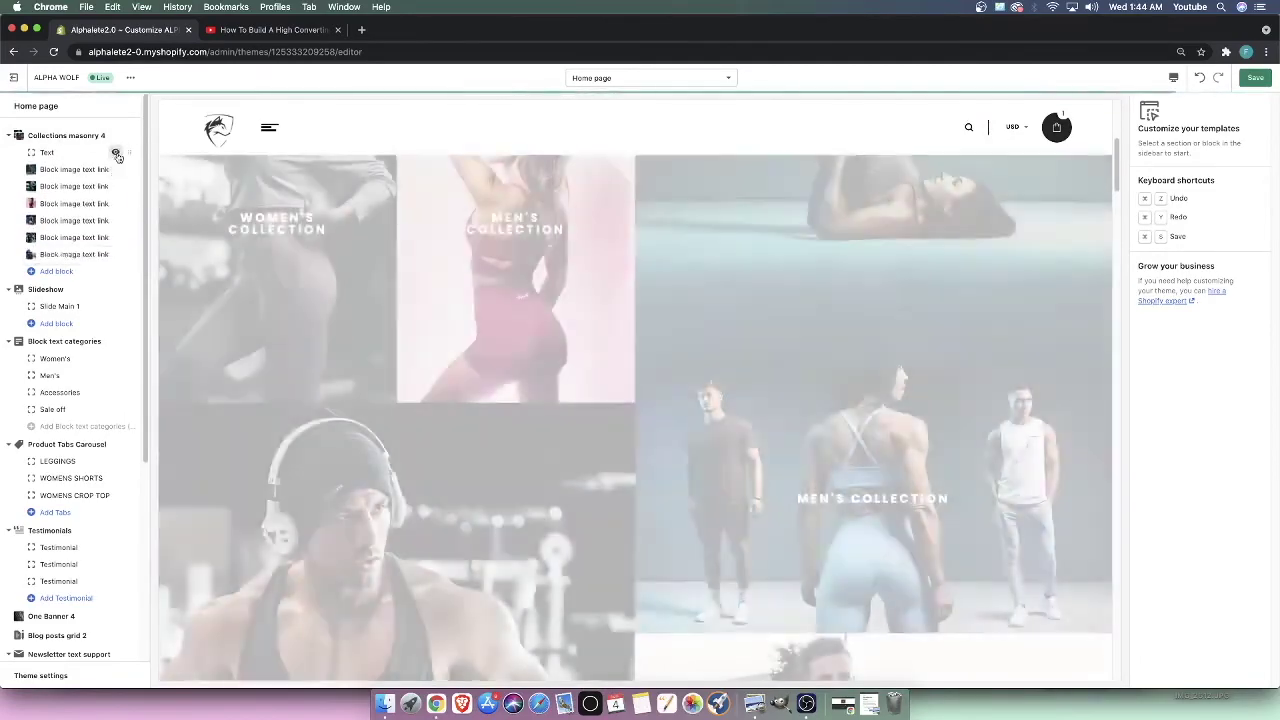
{"action": "left_click_drag", "start_coordinate": [119, 153], "coordinate": [127, 238]}
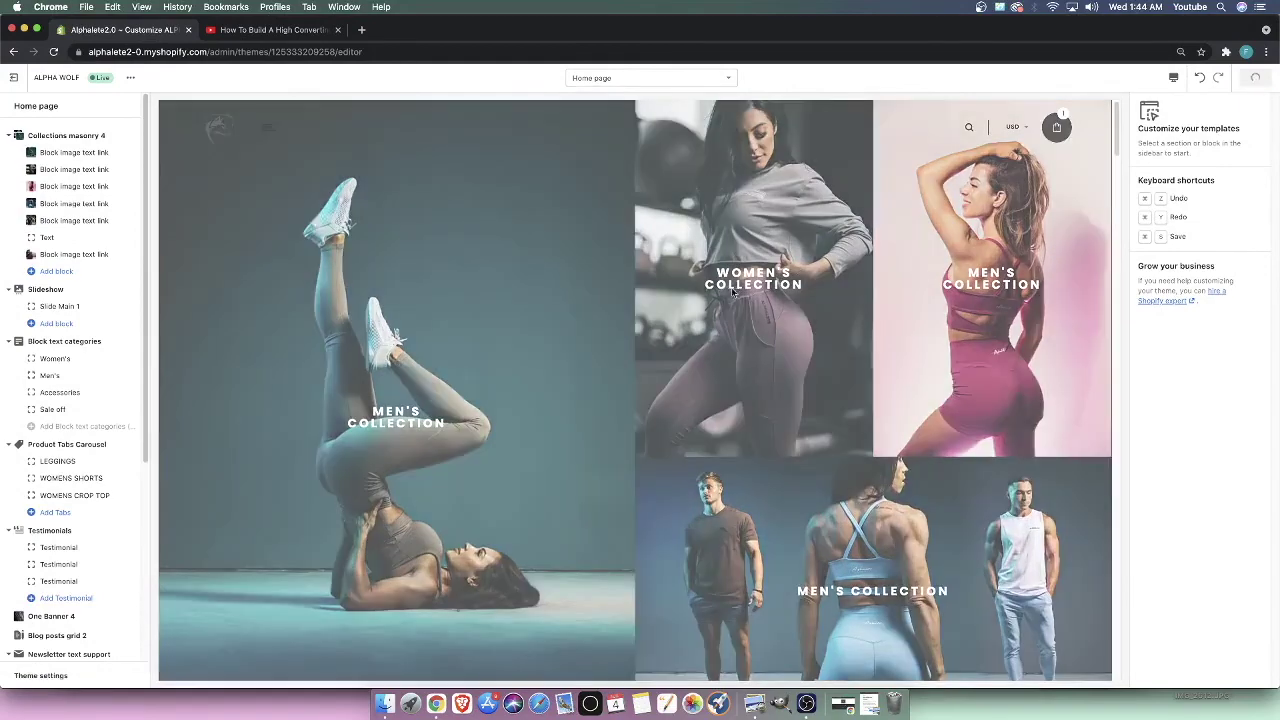
Examine the rearranged masonry grid, especially the lower edges of the jacket and green tank top images
{"action": "scroll", "coordinate": [722, 398], "scroll_direction": "down", "scroll_amount": 4}
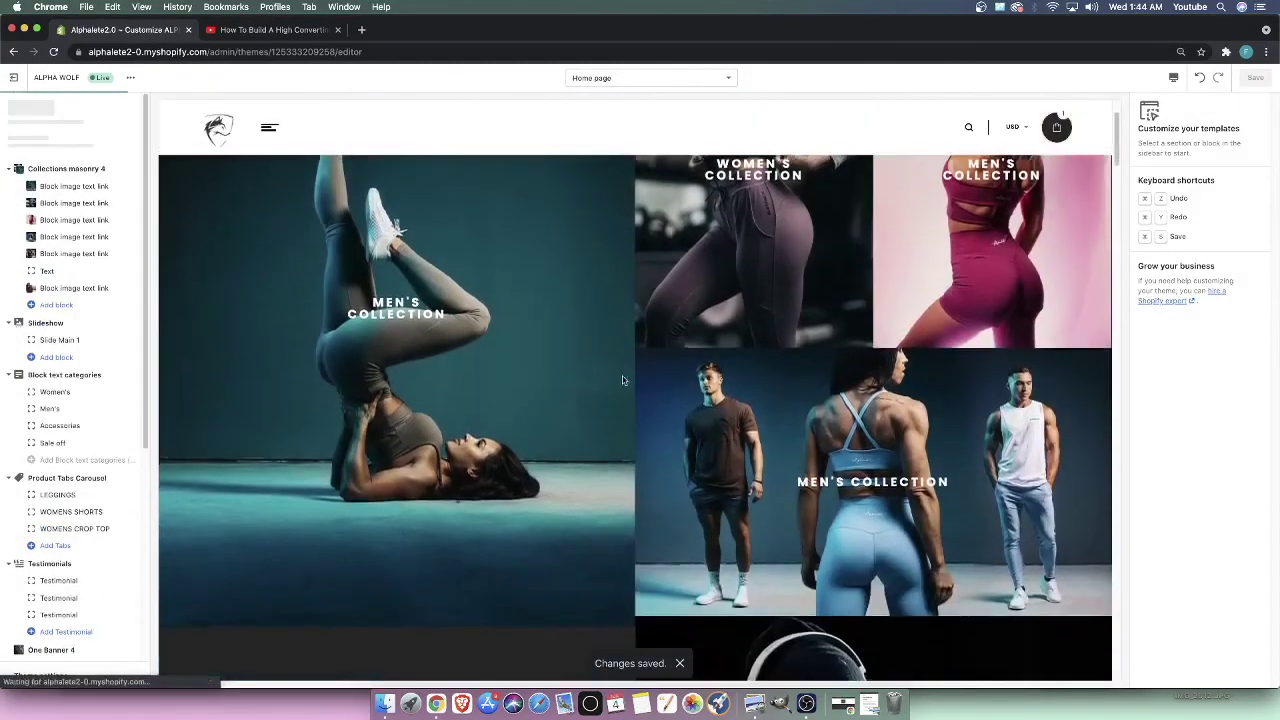
{"action": "scroll", "coordinate": [716, 399], "scroll_direction": "up", "scroll_amount": 1}
{"action": "scroll", "coordinate": [688, 405], "scroll_direction": "down", "scroll_amount": 2}
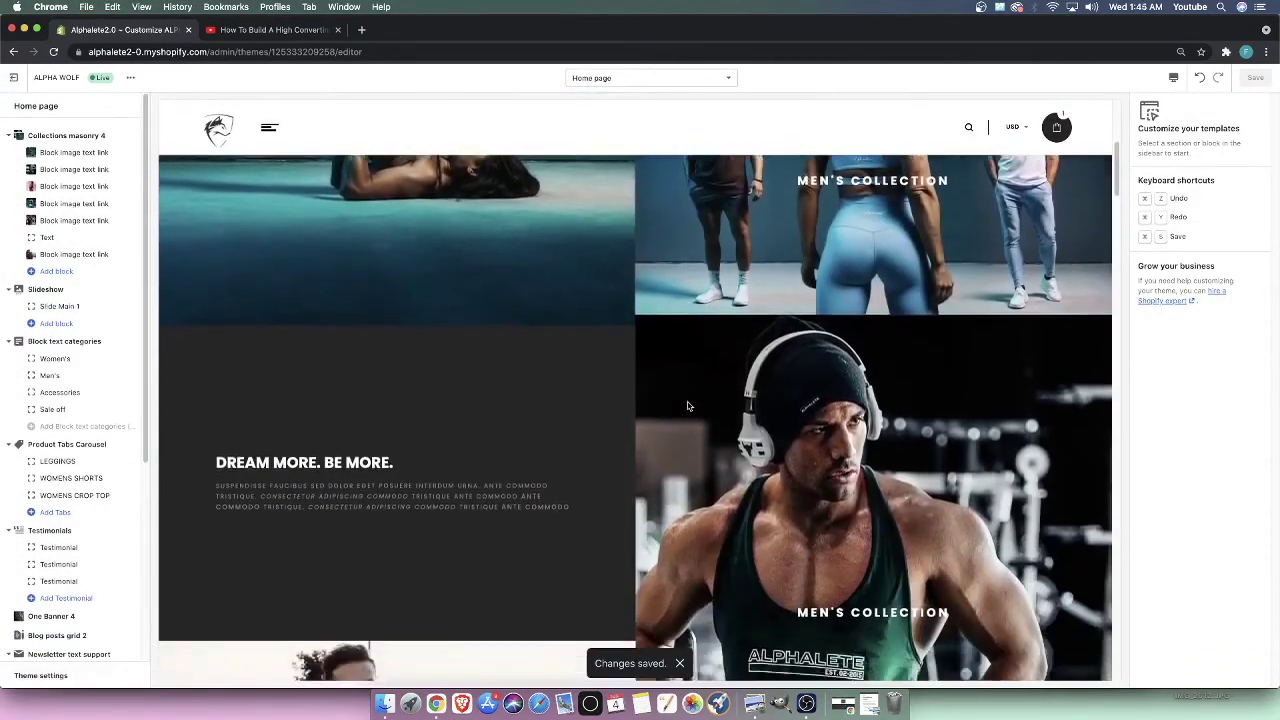
{"action": "scroll", "coordinate": [688, 405], "scroll_direction": "down", "scroll_amount": 3}
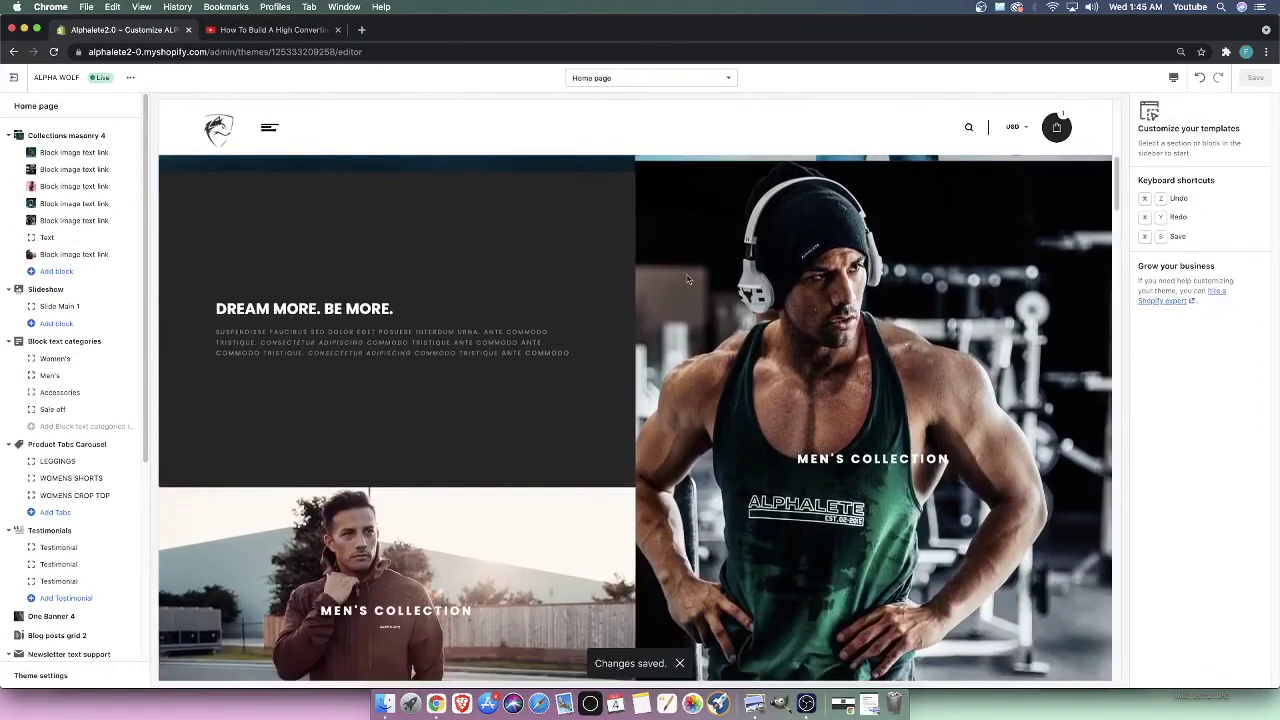
{"action": "scroll", "coordinate": [922, 412], "scroll_direction": "down", "scroll_amount": 1}
{"action": "scroll", "coordinate": [900, 430], "scroll_direction": "up", "scroll_amount": 1}
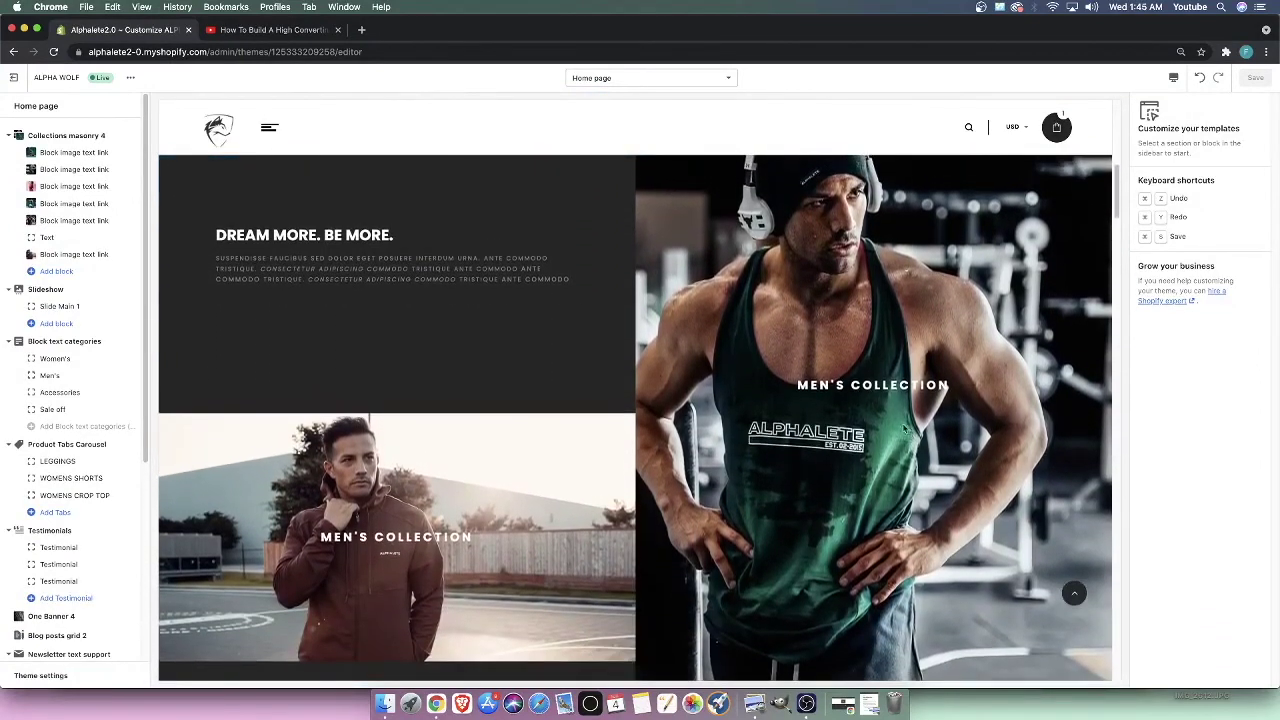
{"action": "scroll", "coordinate": [870, 400], "scroll_direction": "up", "scroll_amount": 3}
{"action": "scroll", "coordinate": [843, 376], "scroll_direction": "down", "scroll_amount": 1}
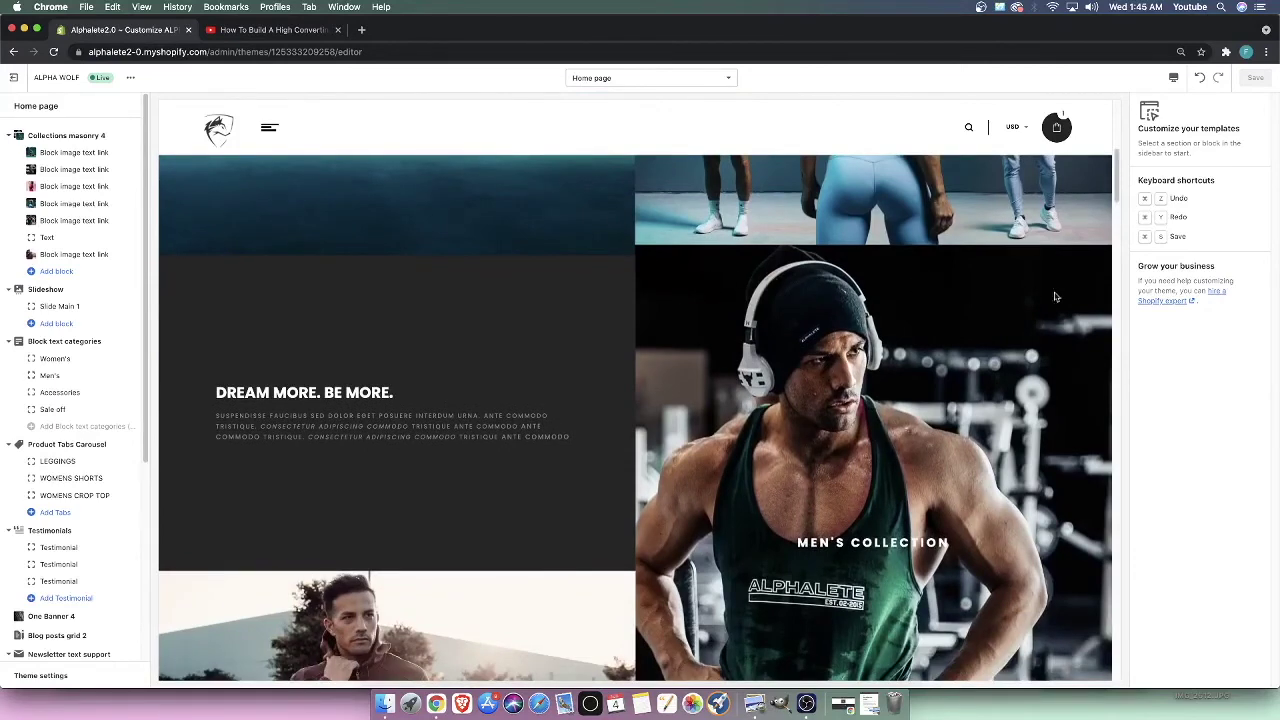
{"action": "scroll", "coordinate": [1033, 294], "scroll_direction": "down", "scroll_amount": 4}
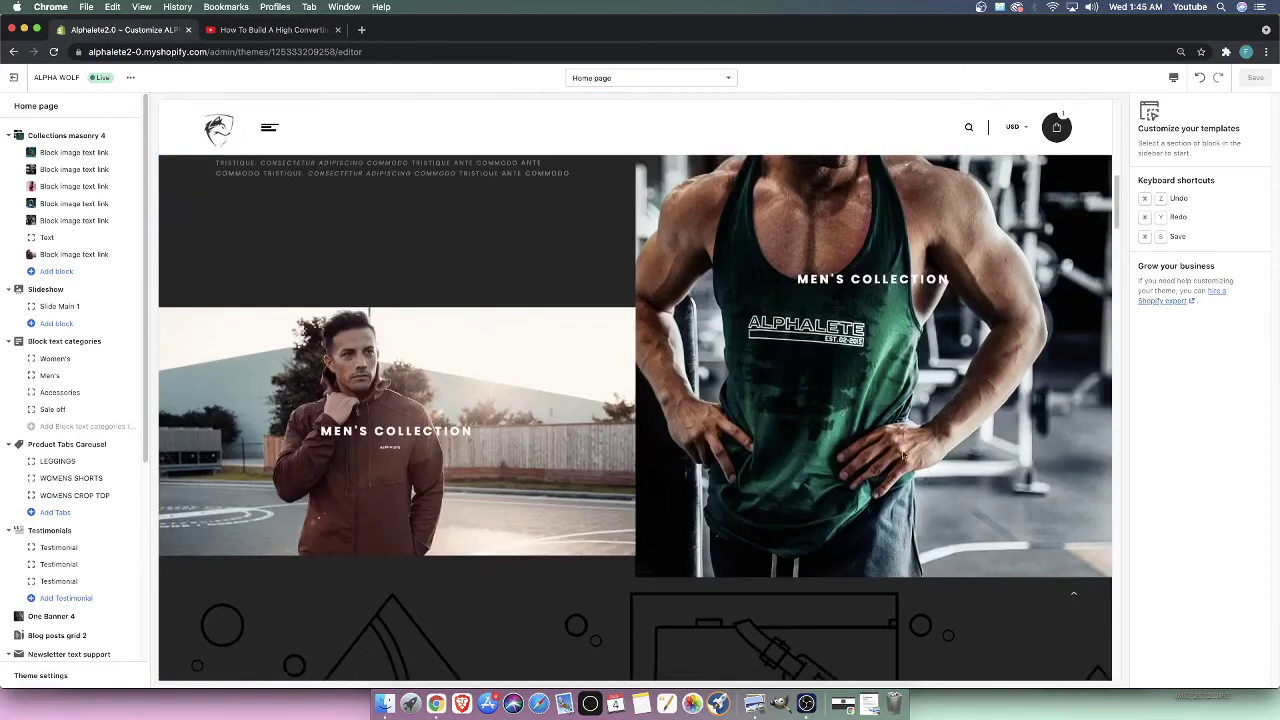
{"action": "scroll", "coordinate": [729, 520], "scroll_direction": "up", "scroll_amount": 2}
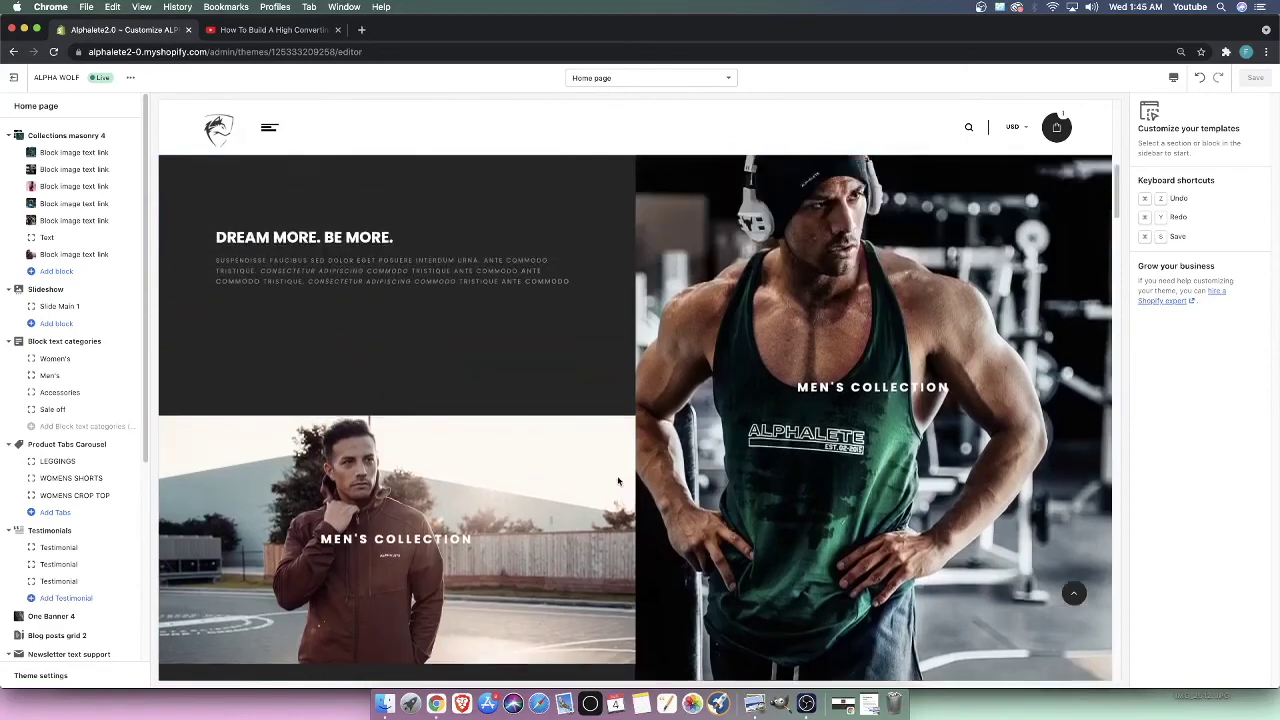
{"action": "left_click_drag", "start_coordinate": [1055, 663], "coordinate": [1071, 668]}
{"action": "scroll", "coordinate": [1071, 668], "scroll_direction": "down", "scroll_amount": 5}
{"action": "scroll", "coordinate": [870, 520], "scroll_direction": "up", "scroll_amount": 5}
{"action": "left_click", "coordinate": [818, 419]}
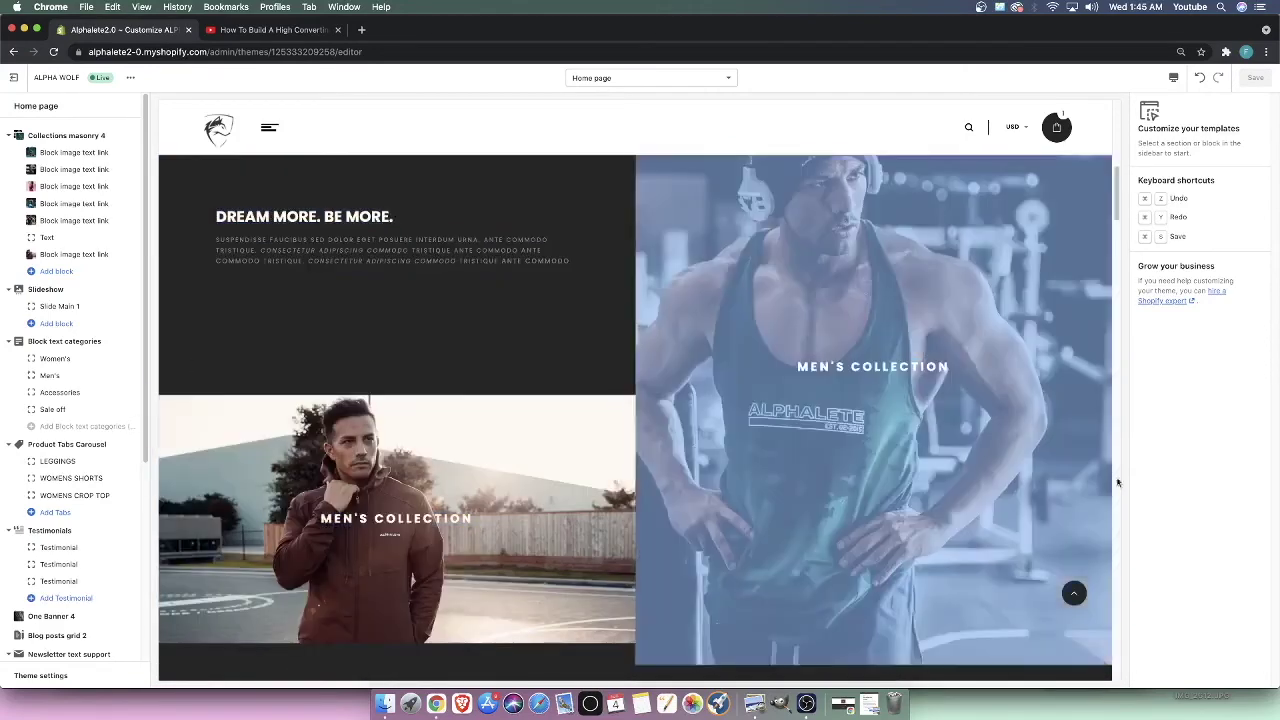
Exit the theme editor and reopen ALPHA WOLF for customization to recheck the rearranged masonry grid
{"action": "left_click", "coordinate": [14, 77]}
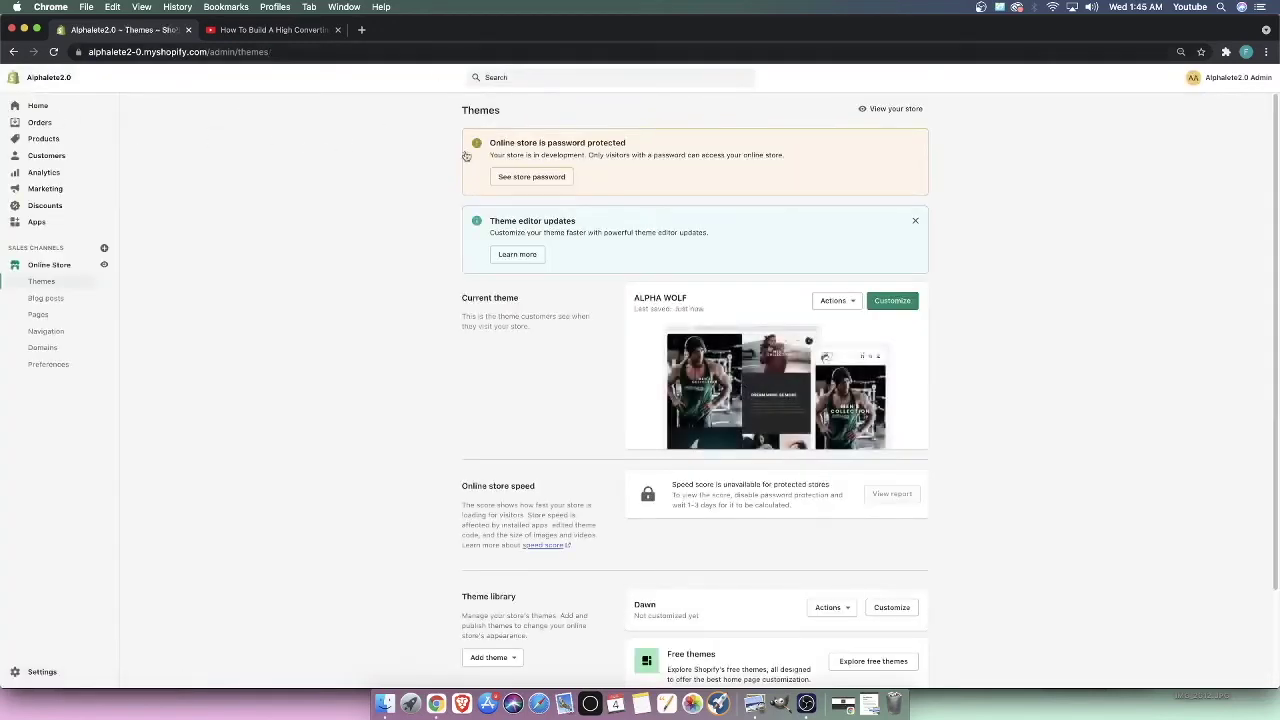
{"action": "left_click", "coordinate": [892, 301]}
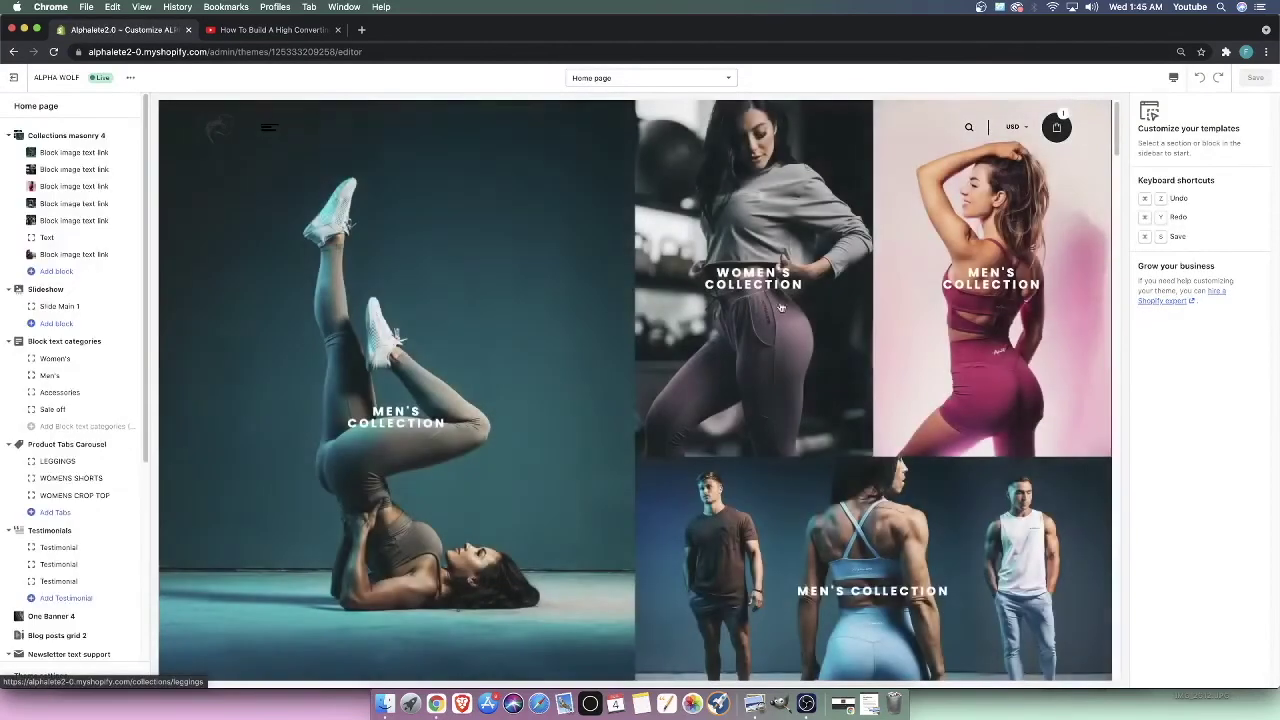
{"action": "scroll", "coordinate": [819, 300], "scroll_direction": "down", "scroll_amount": 10}
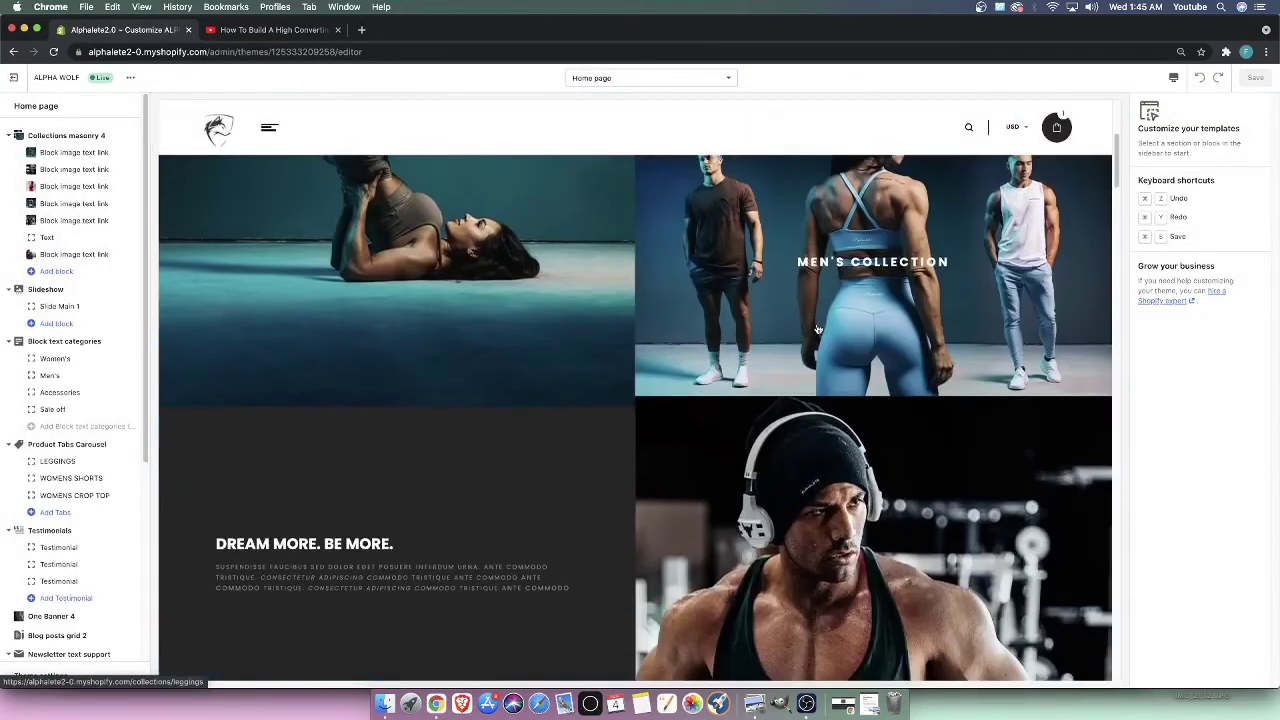
{"action": "scroll", "coordinate": [663, 323], "scroll_direction": "up", "scroll_amount": 10}
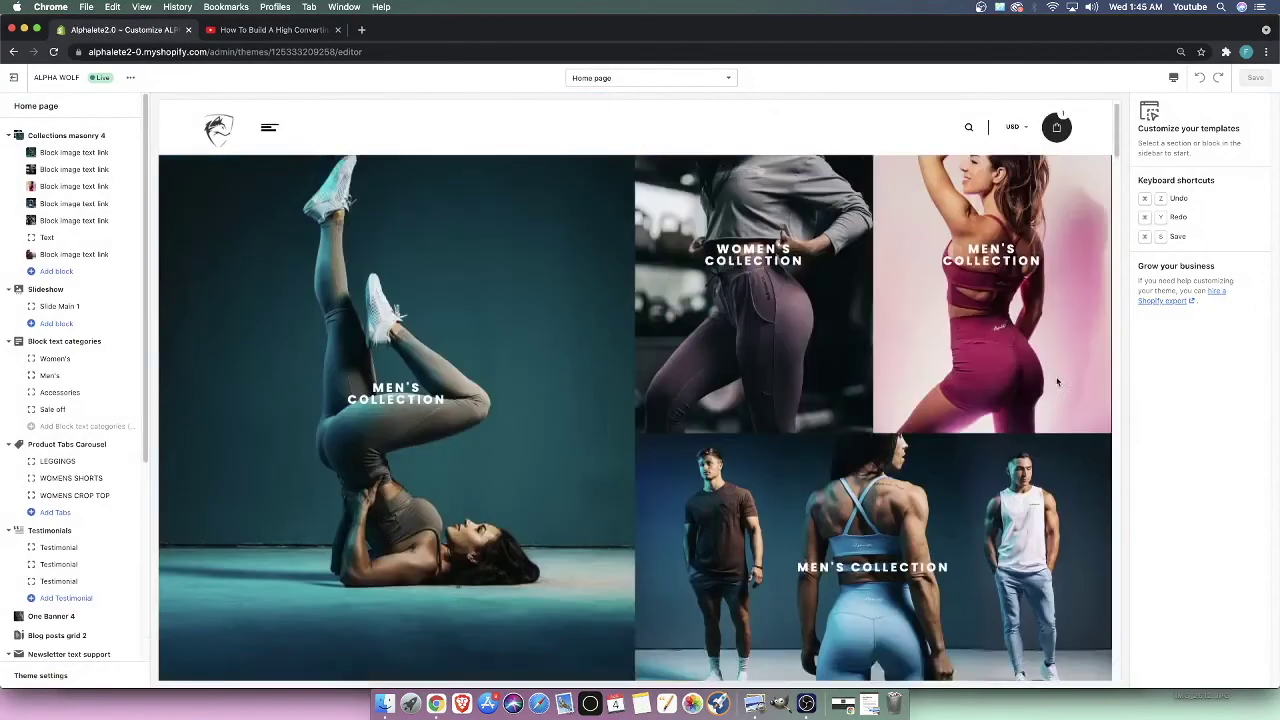
Leave the theme editor, open Files in the store settings and find the headphones and green tank top image
{"action": "left_click", "coordinate": [13, 77]}
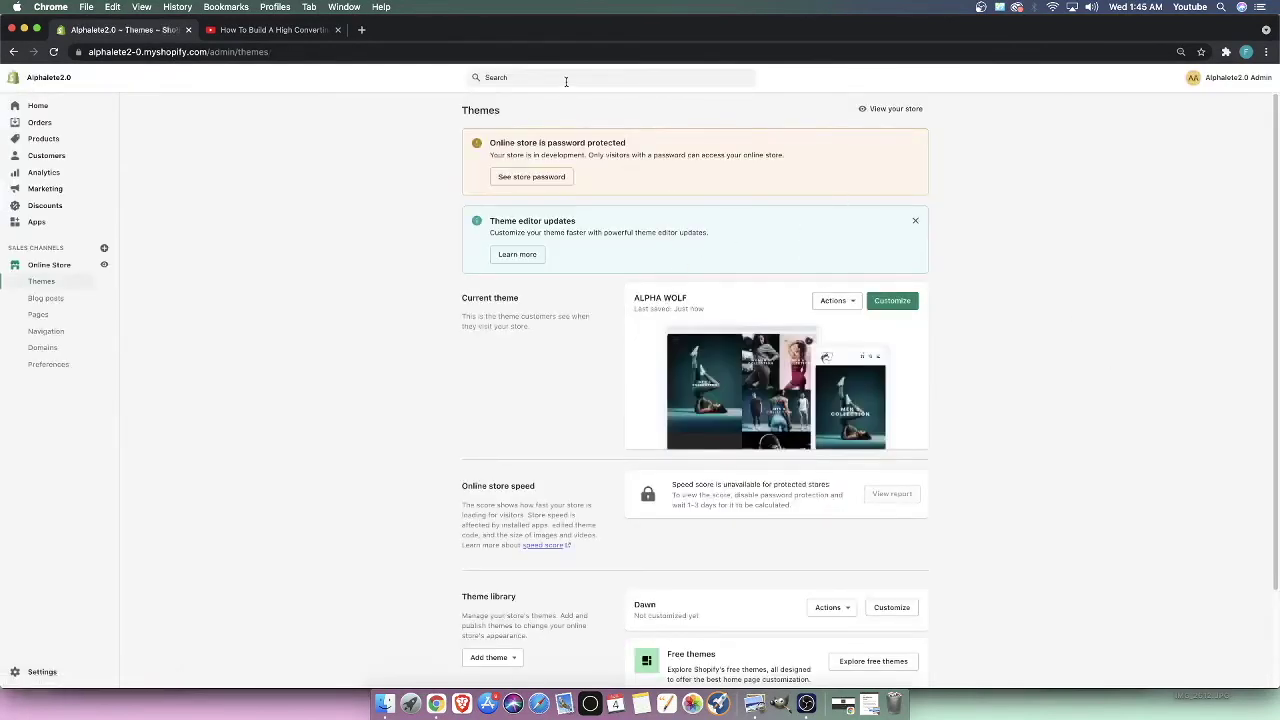
{"action": "left_click", "coordinate": [28, 670]}
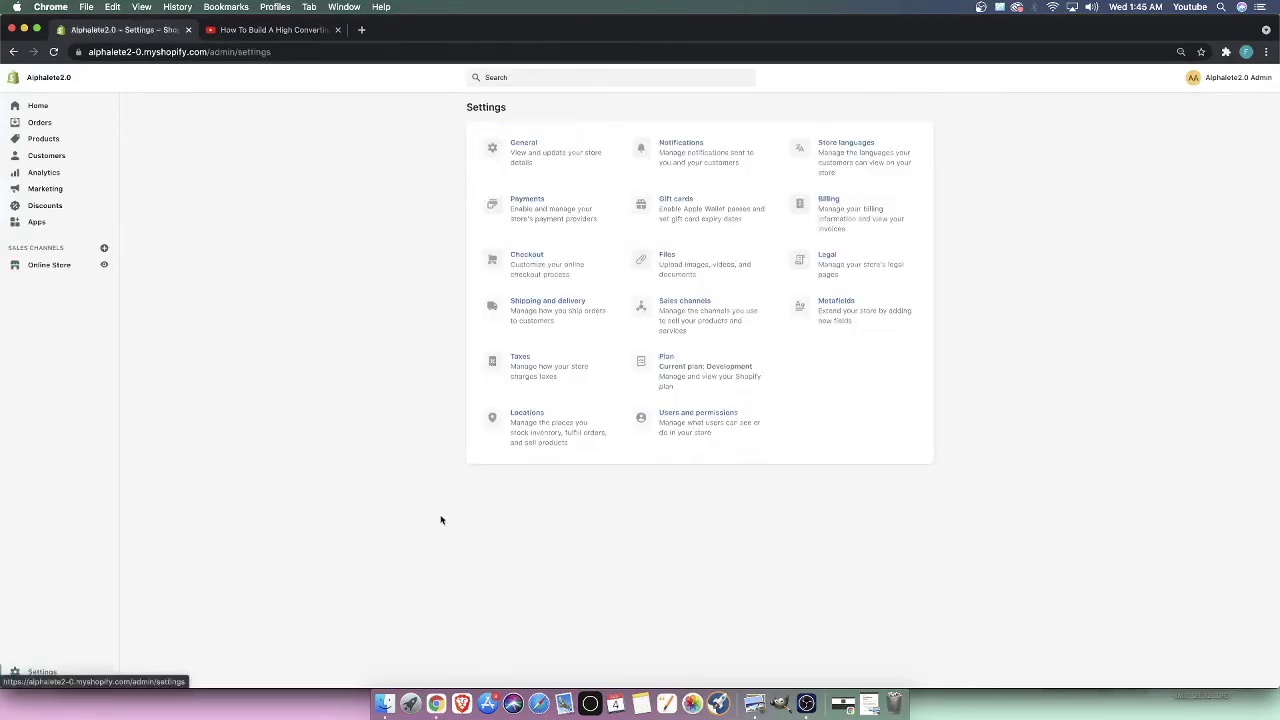
{"action": "left_click", "coordinate": [646, 299]}
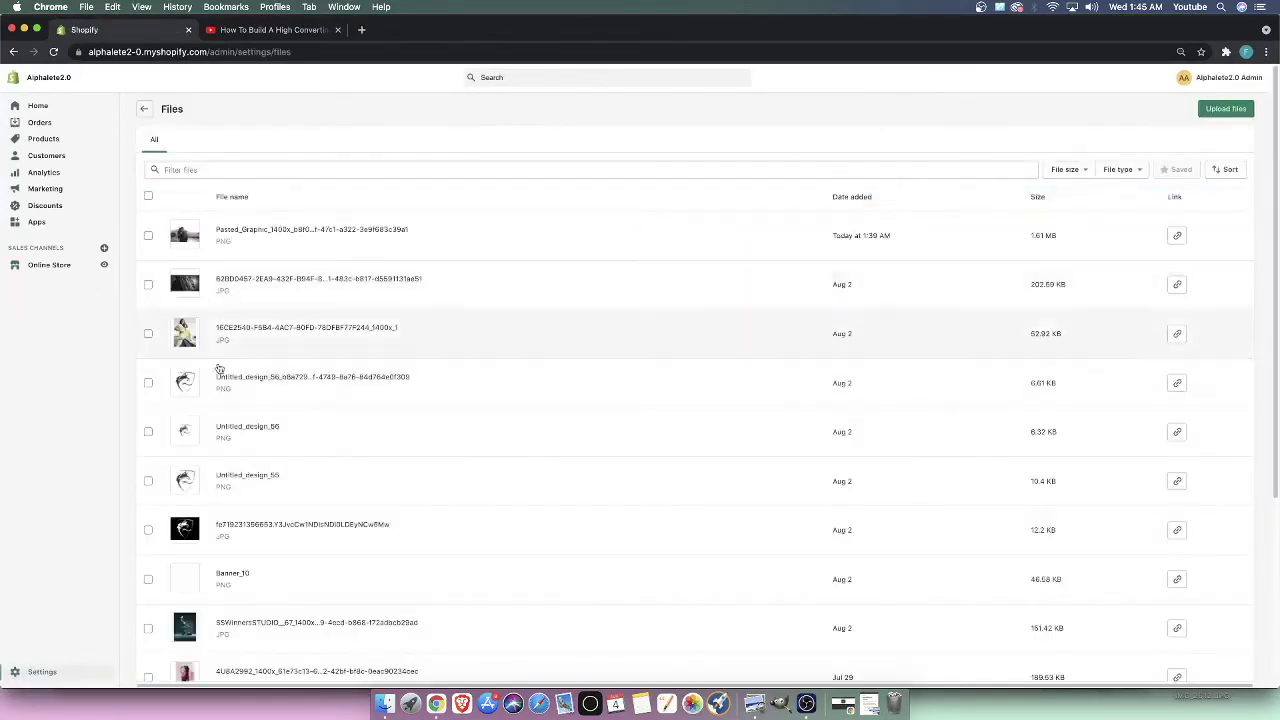
{"action": "scroll", "coordinate": [215, 540], "scroll_direction": "down", "scroll_amount": 3}
{"action": "scroll", "coordinate": [208, 547], "scroll_direction": "down", "scroll_amount": 4}
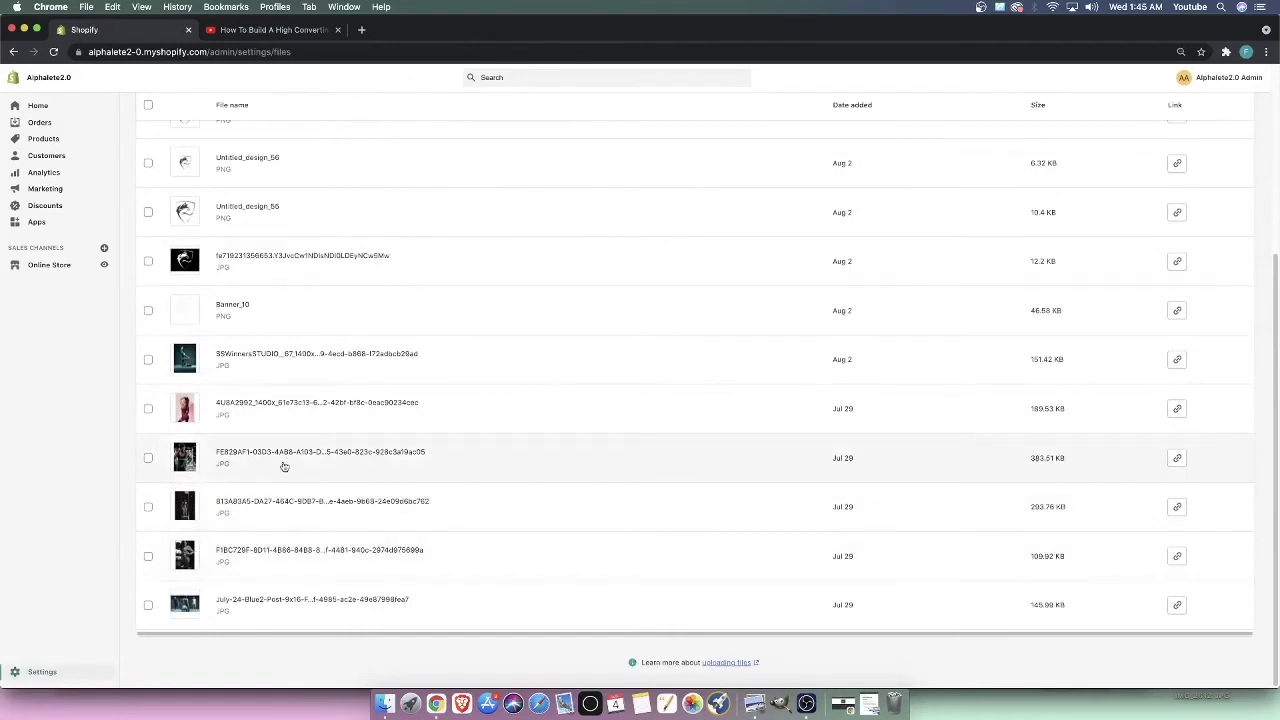
Preview the green tank top image, save it to Downloads as a JPEG and open the downloaded copy in Preview
{"action": "left_click", "coordinate": [1172, 459]}
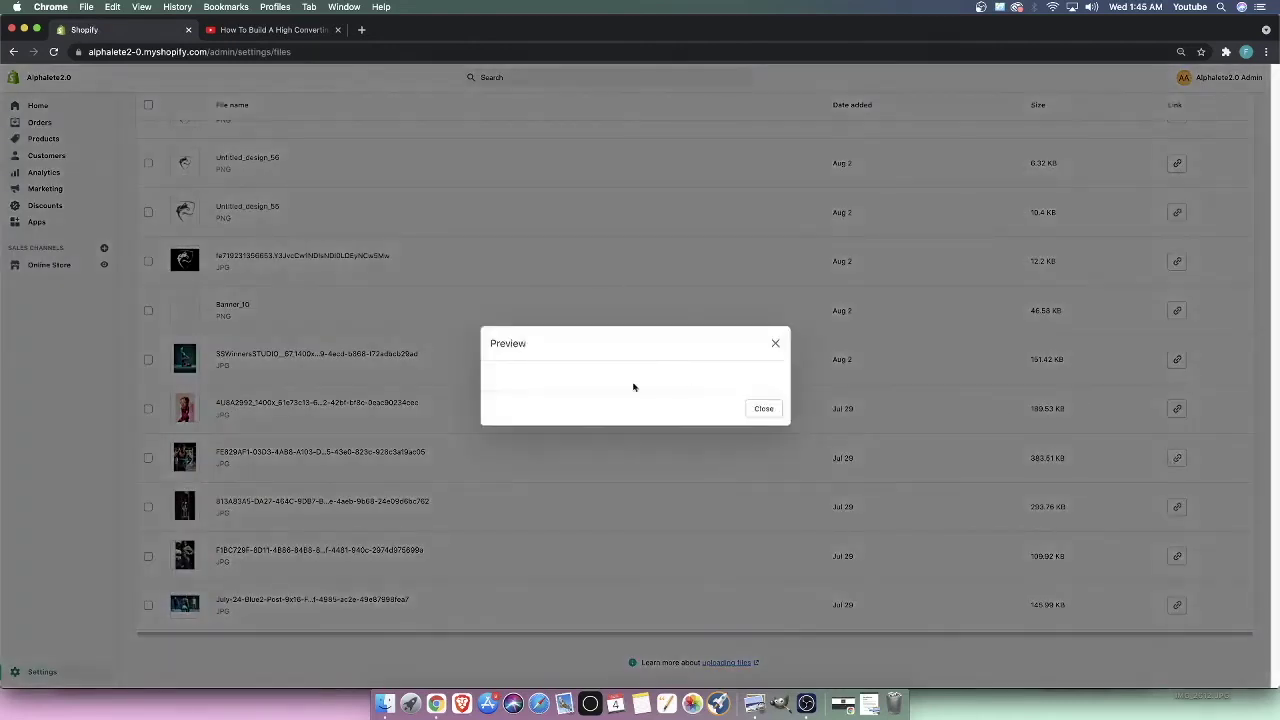
{"action": "right_click", "coordinate": [644, 386]}
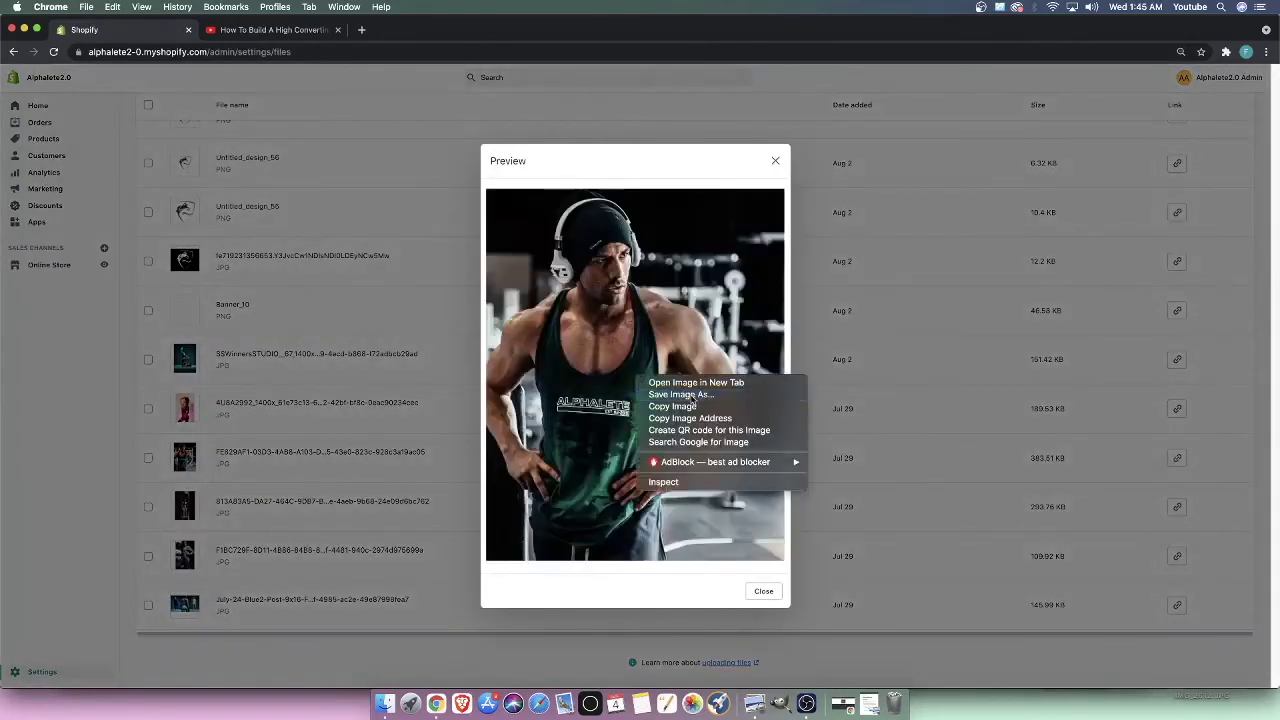
{"action": "left_click", "coordinate": [724, 407]}
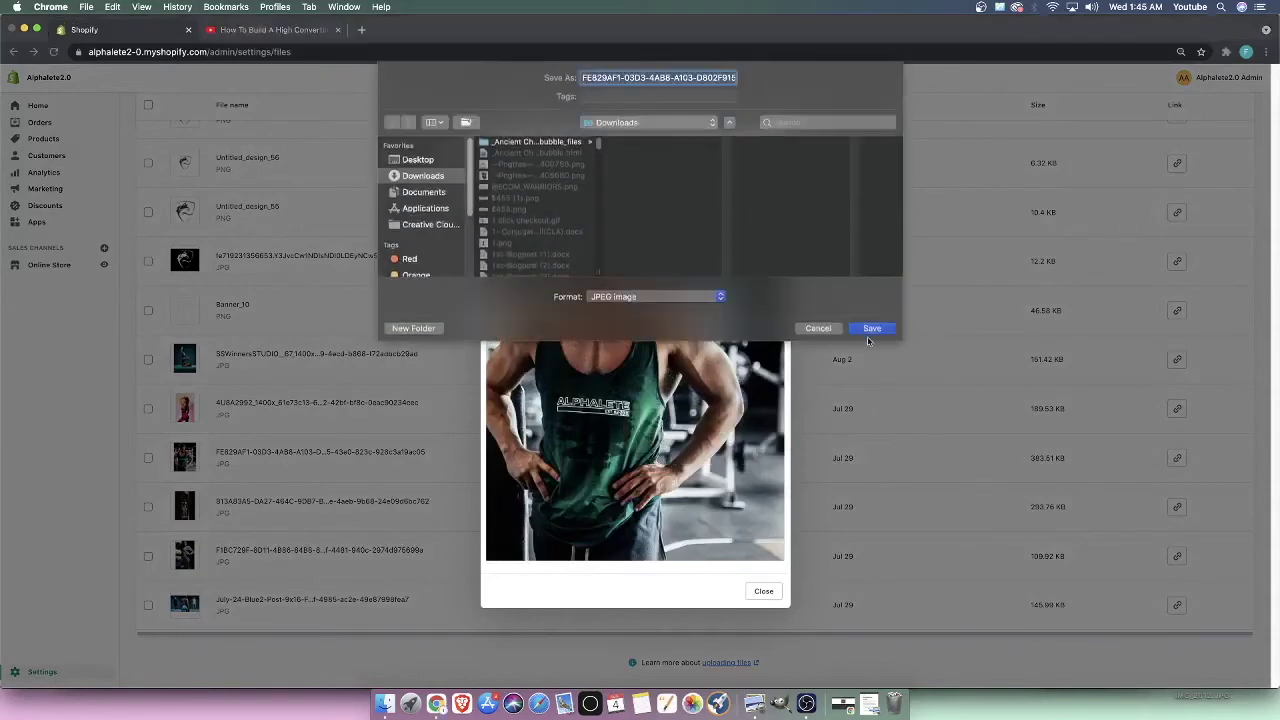
{"action": "left_click", "coordinate": [871, 326]}
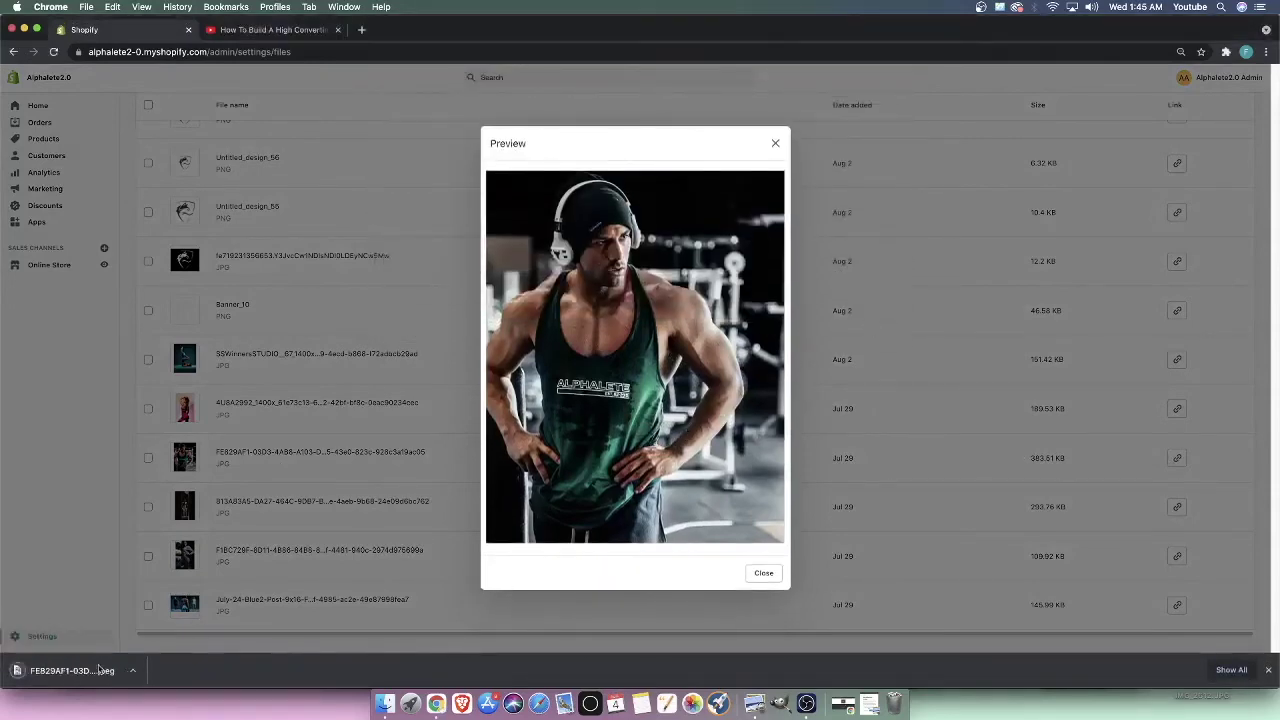
{"action": "left_click", "coordinate": [84, 670]}
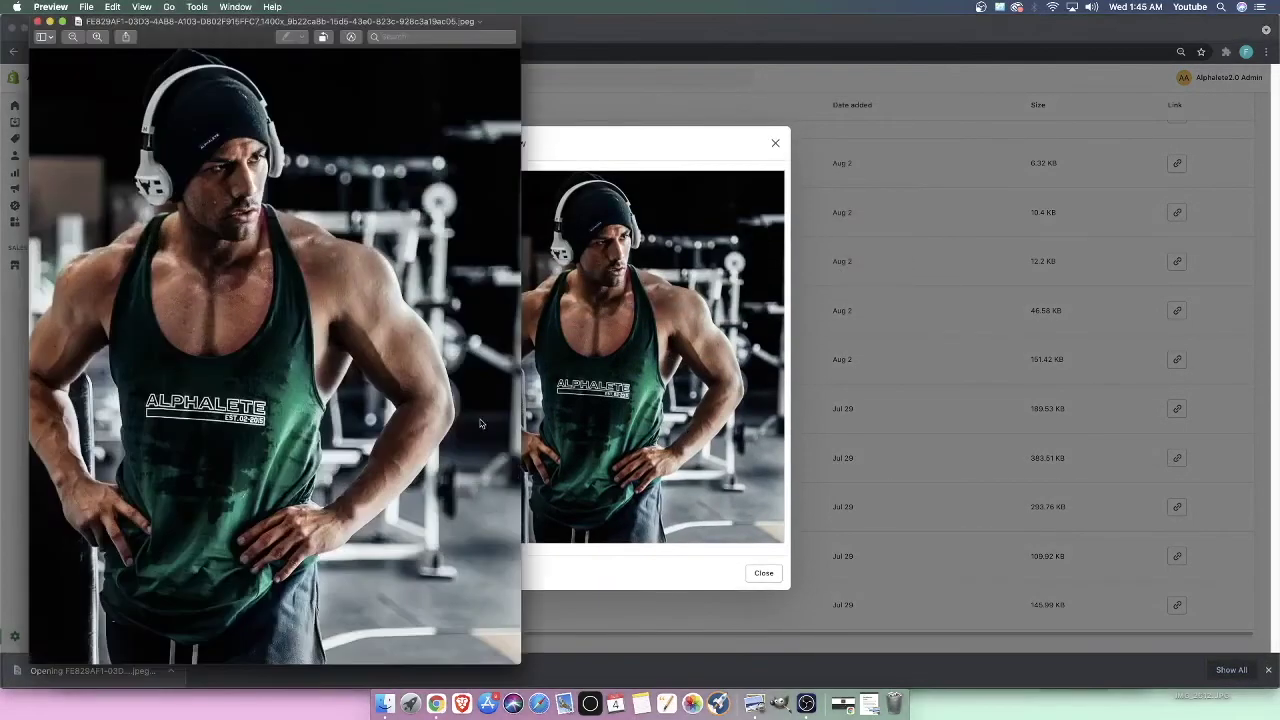
{"action": "left_click", "coordinate": [603, 46]}
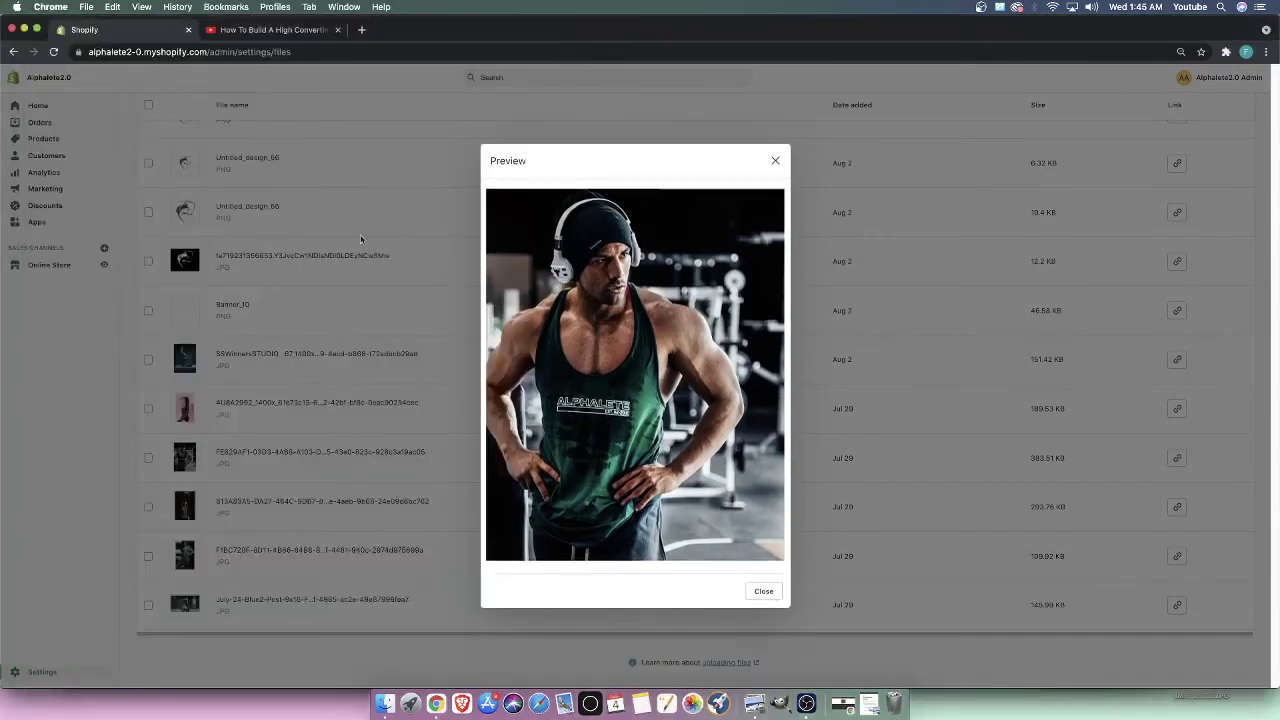
Close the file preview and reopen the ALPHA WOLF theme editor at the lower edge of the masonry grid
{"action": "left_click", "coordinate": [775, 160]}
{"action": "left_click", "coordinate": [49, 265]}
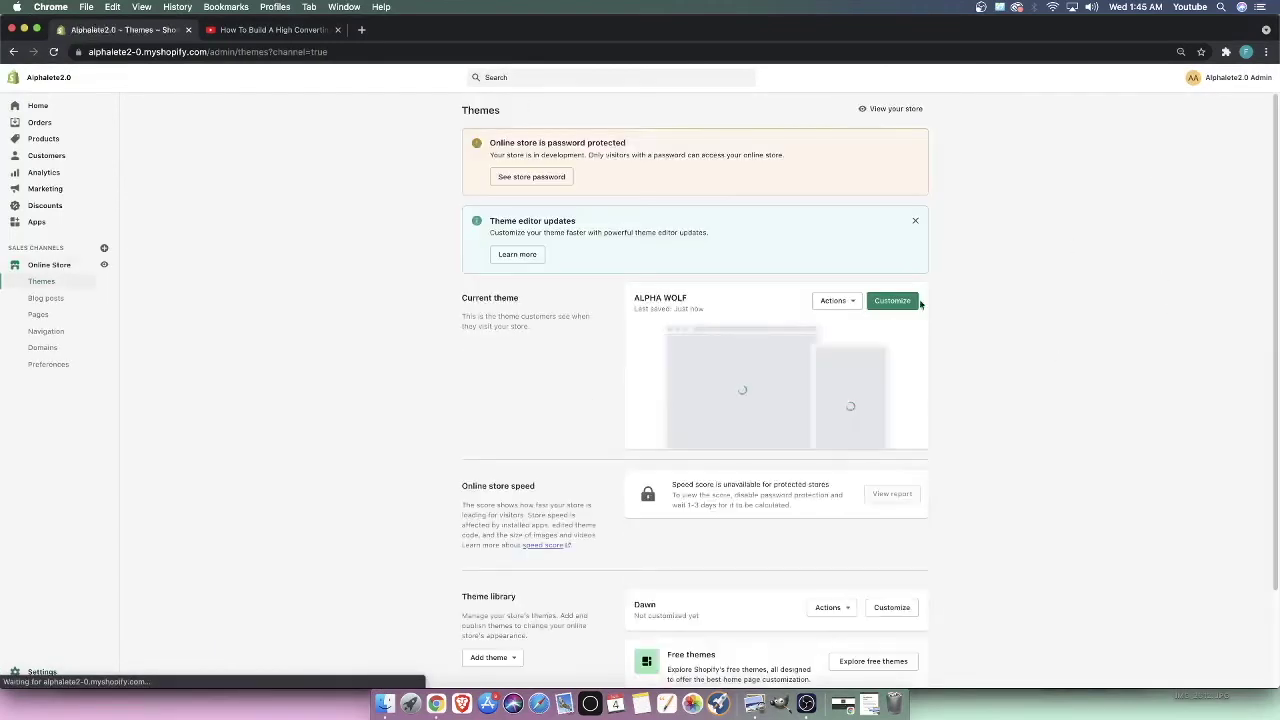
{"action": "left_click", "coordinate": [891, 305]}
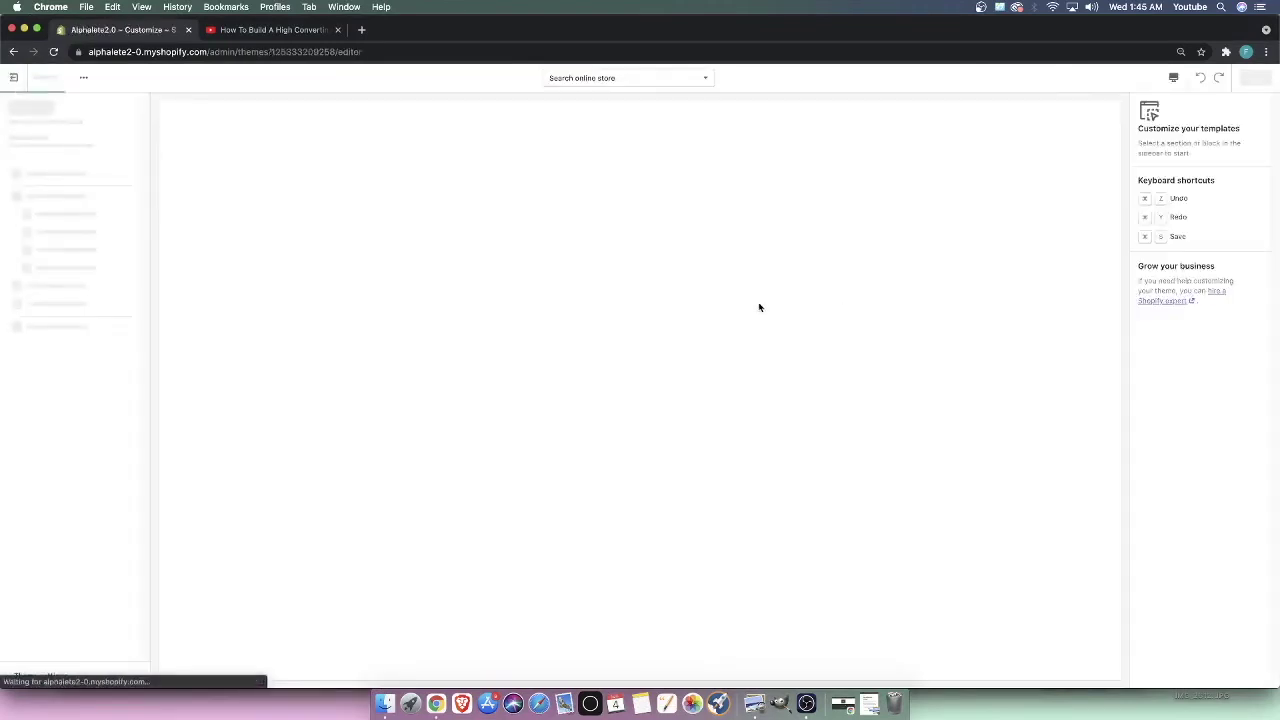
{"action": "scroll", "coordinate": [700, 380], "scroll_direction": "down", "scroll_amount": 8}
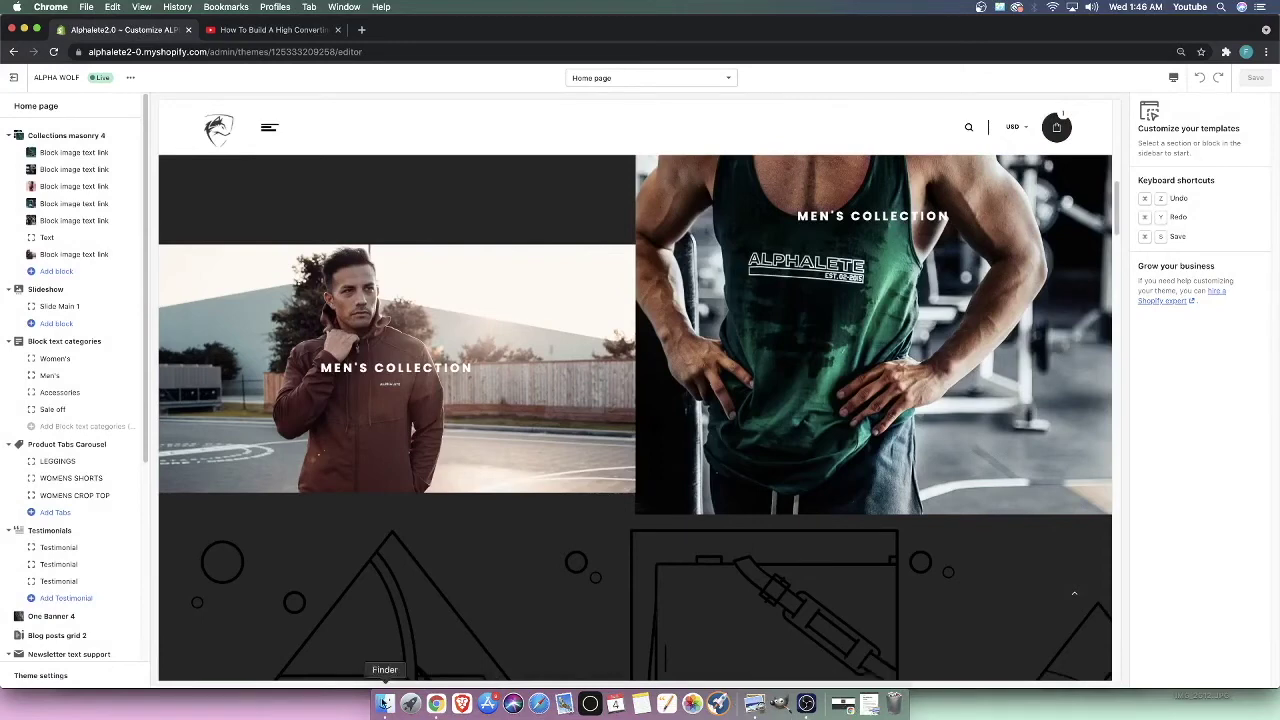
Crop a thin strip off the edges of the downloaded green tank top image in Preview and close it with the change kept
{"action": "left_click", "coordinate": [755, 703]}
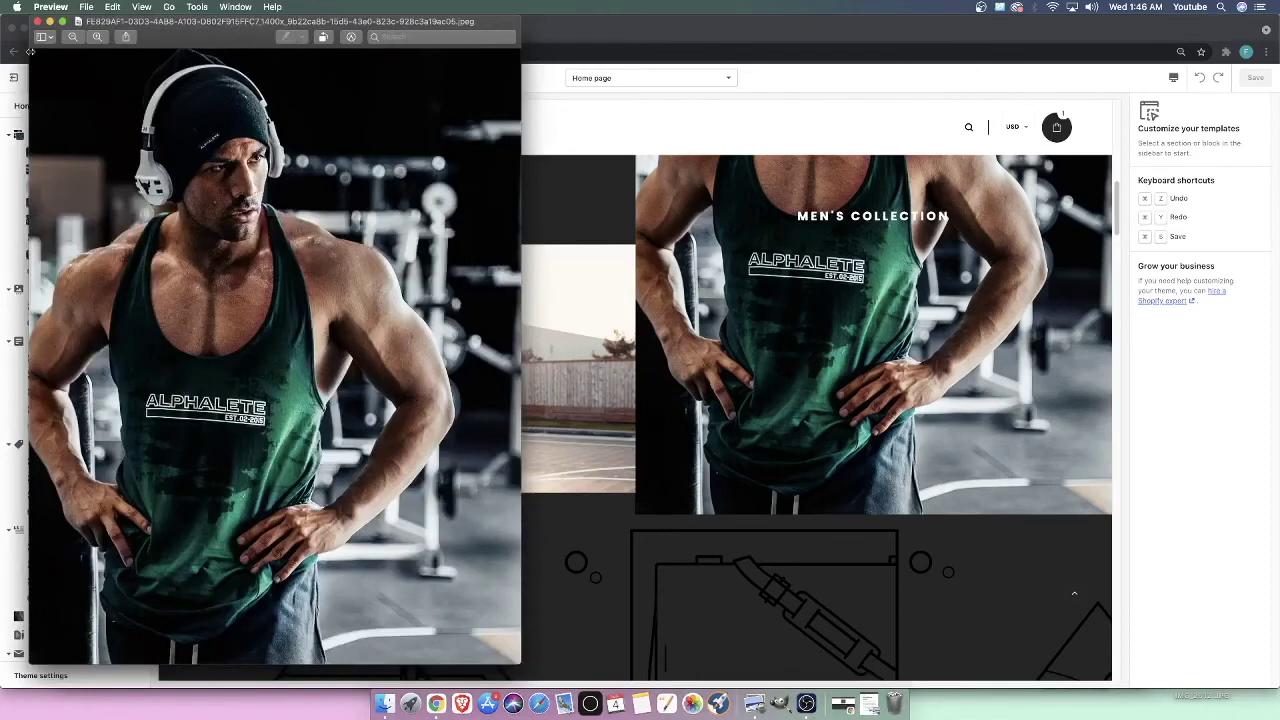
{"action": "left_click_drag", "start_coordinate": [30, 51], "coordinate": [642, 630]}
{"action": "left_click_drag", "start_coordinate": [70, 353], "coordinate": [56, 354]}
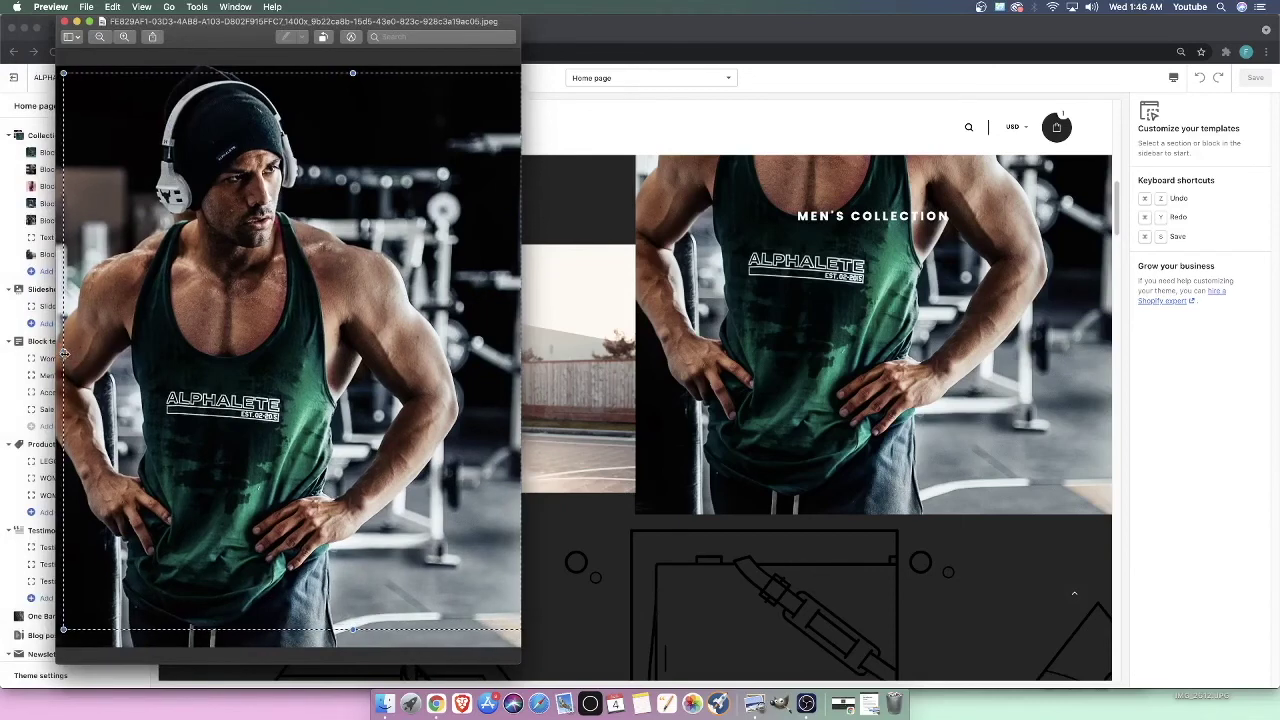
{"action": "left_click_drag", "start_coordinate": [322, 73], "coordinate": [321, 70]}
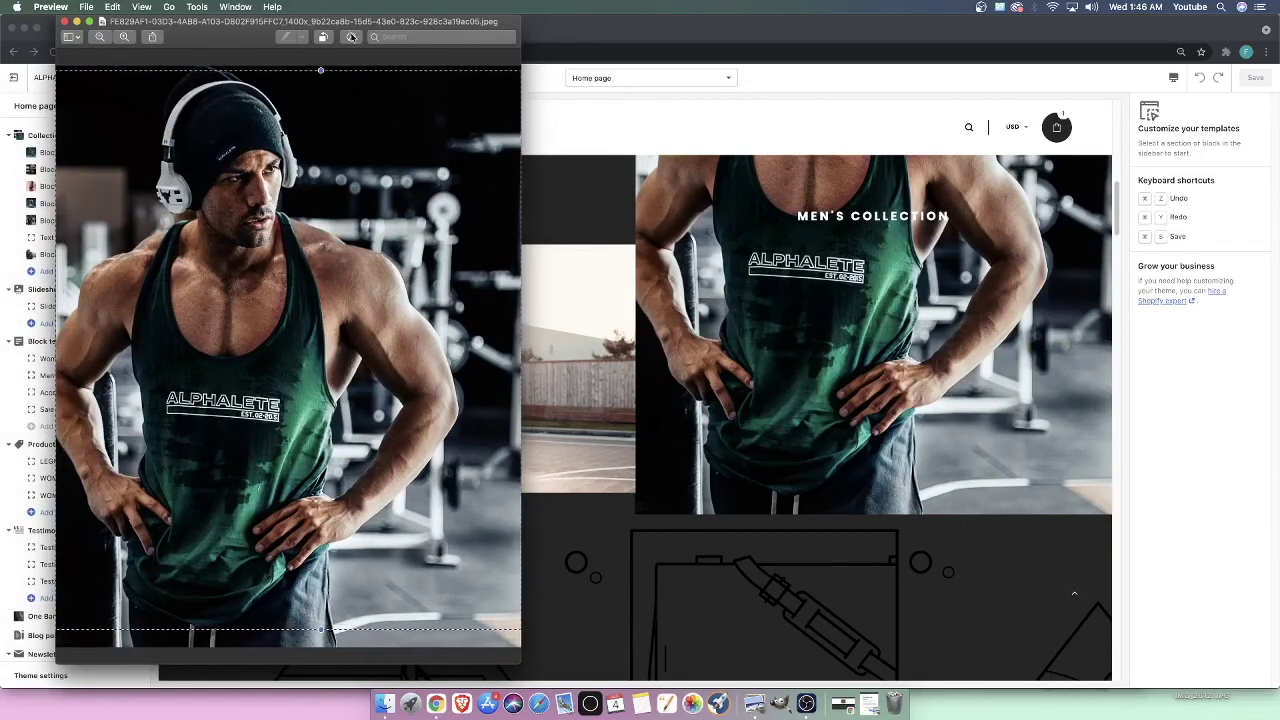
{"action": "left_click", "coordinate": [350, 37]}
{"action": "left_click", "coordinate": [411, 60]}
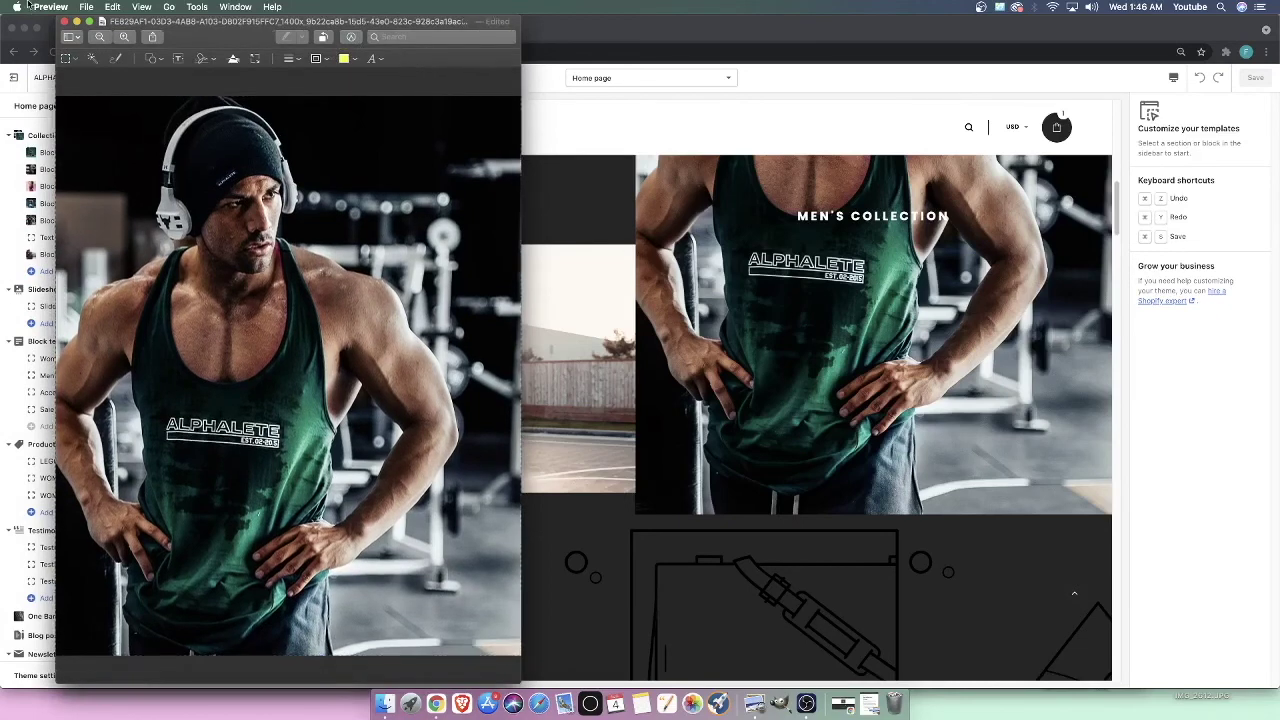
{"action": "left_click", "coordinate": [65, 21]}
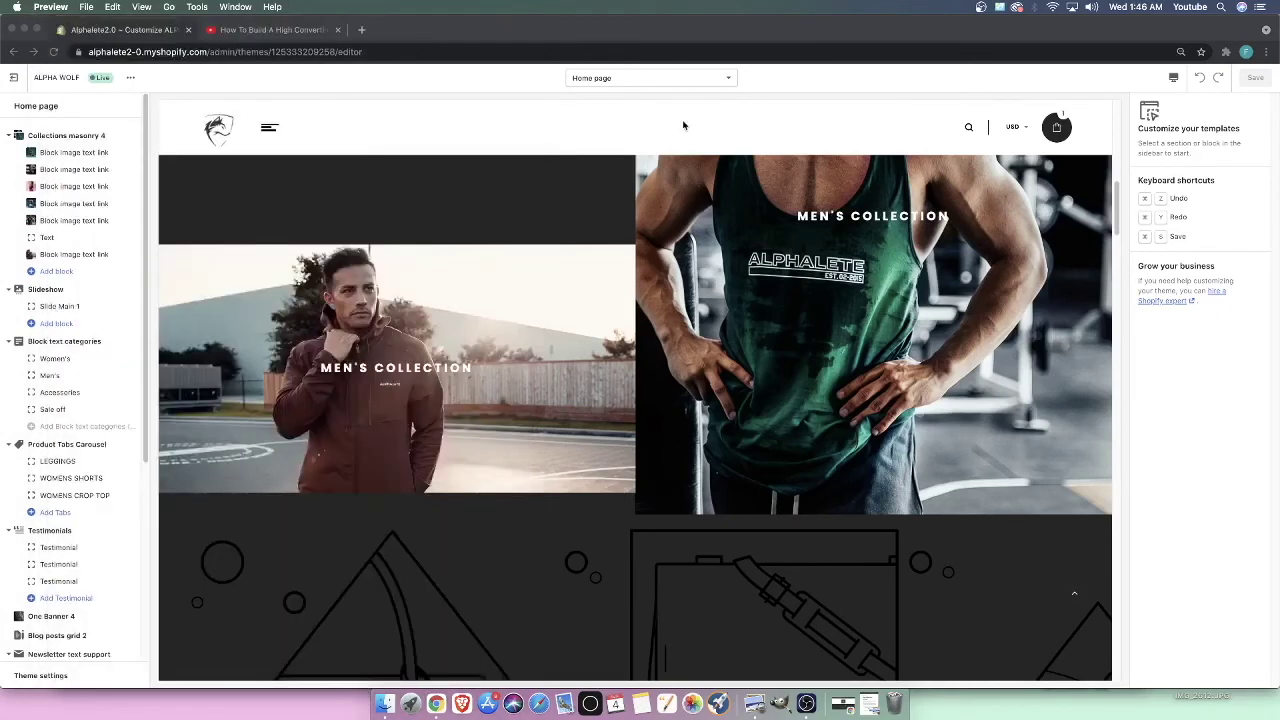
Upload the cropped green tank top image as the replacement picture for the fifth image block of the masonry section
{"action": "scroll", "coordinate": [290, 426], "scroll_direction": "up", "scroll_amount": 1}
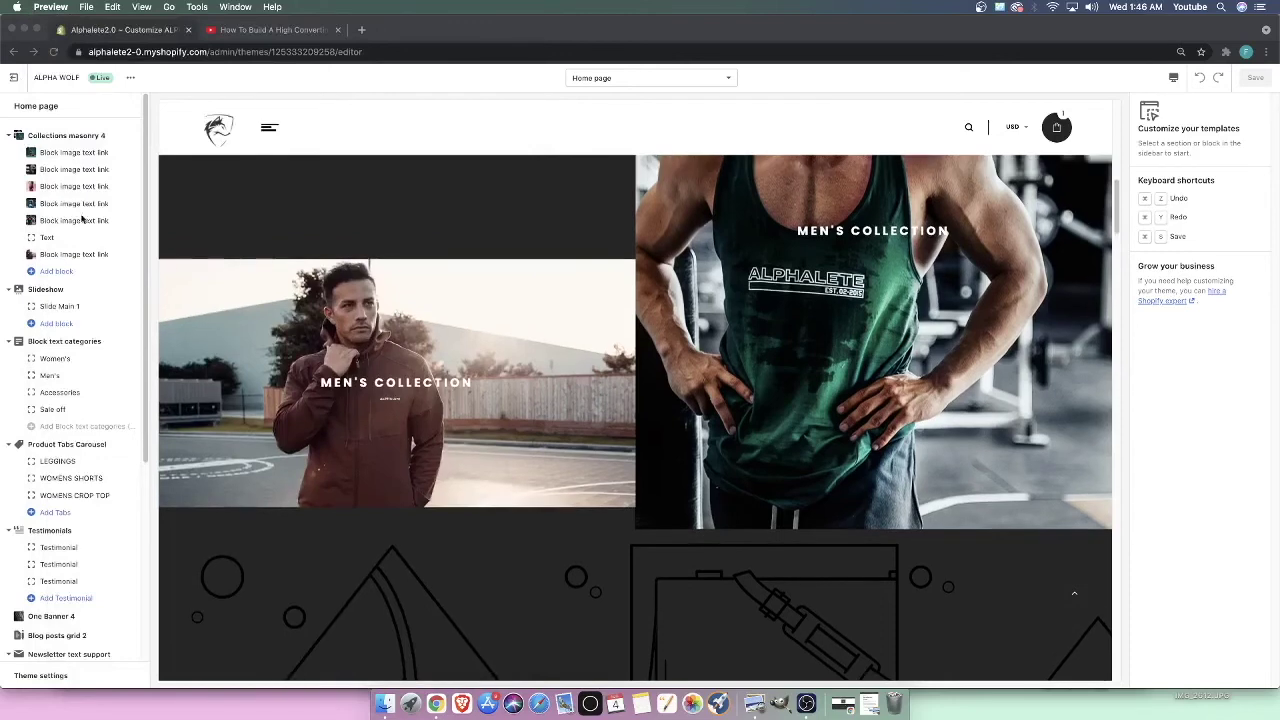
{"action": "left_click", "coordinate": [46, 219]}
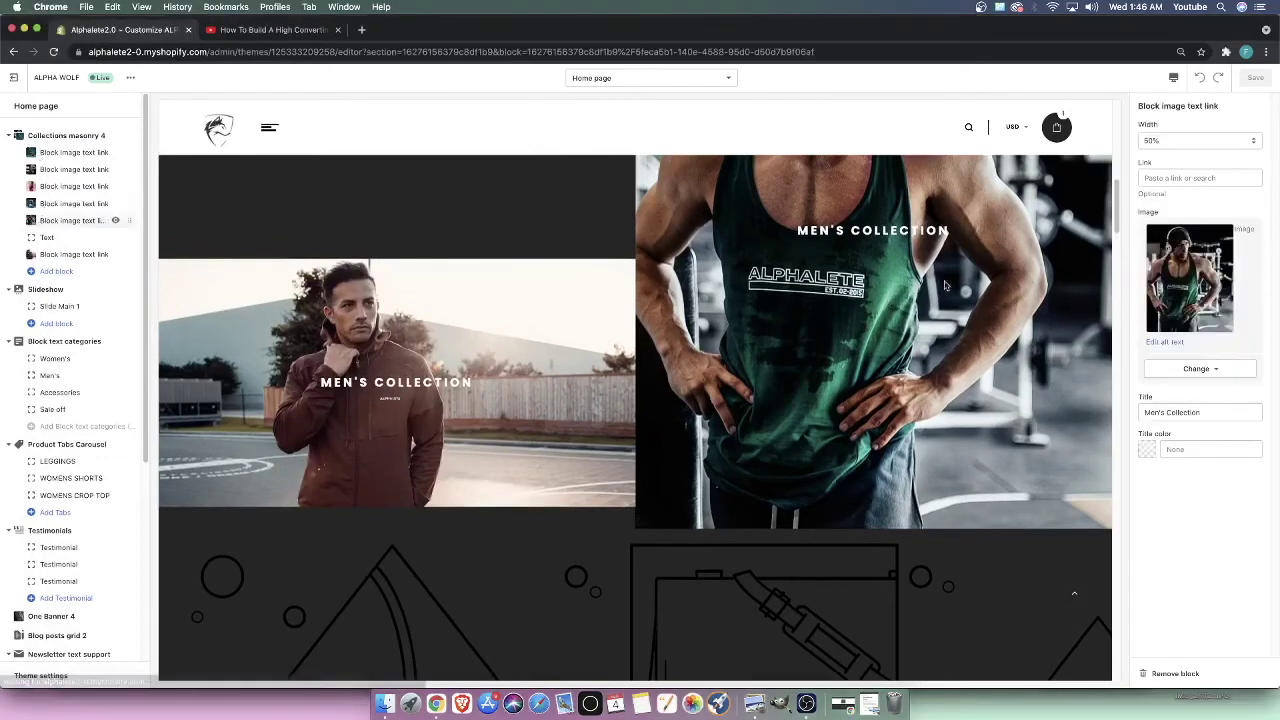
{"action": "left_click", "coordinate": [1199, 368]}
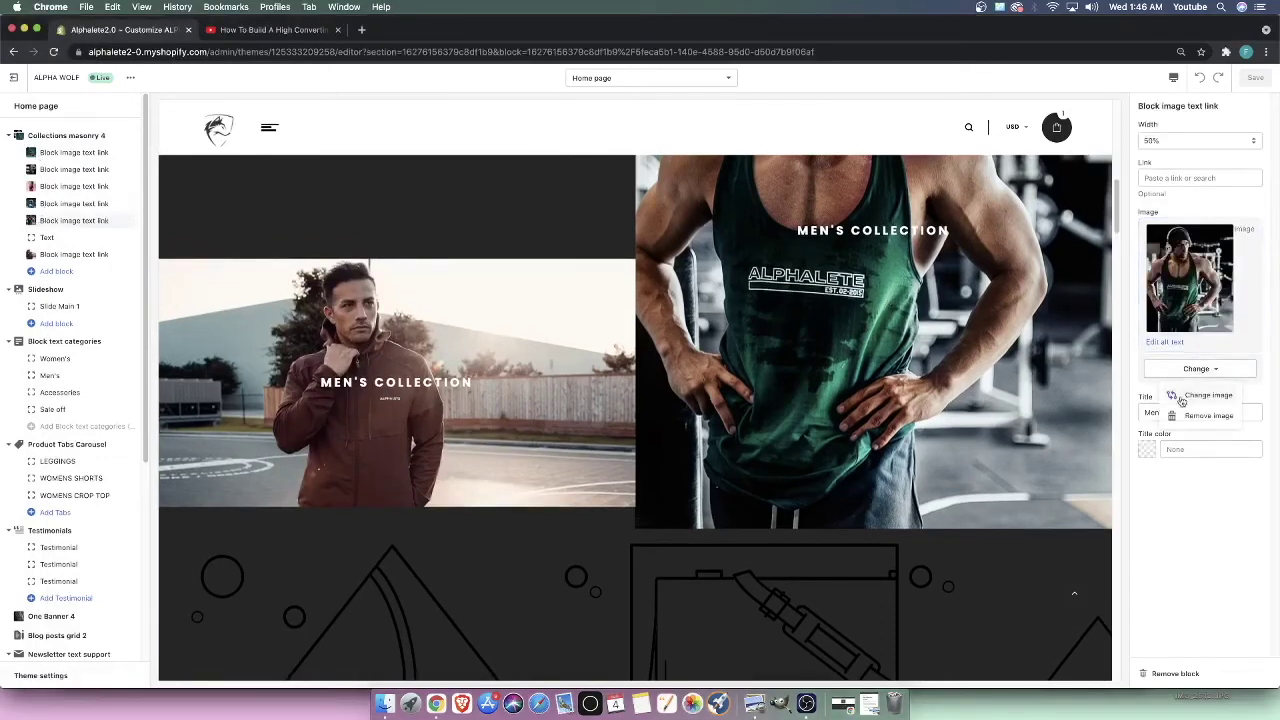
{"action": "left_click", "coordinate": [1196, 393]}
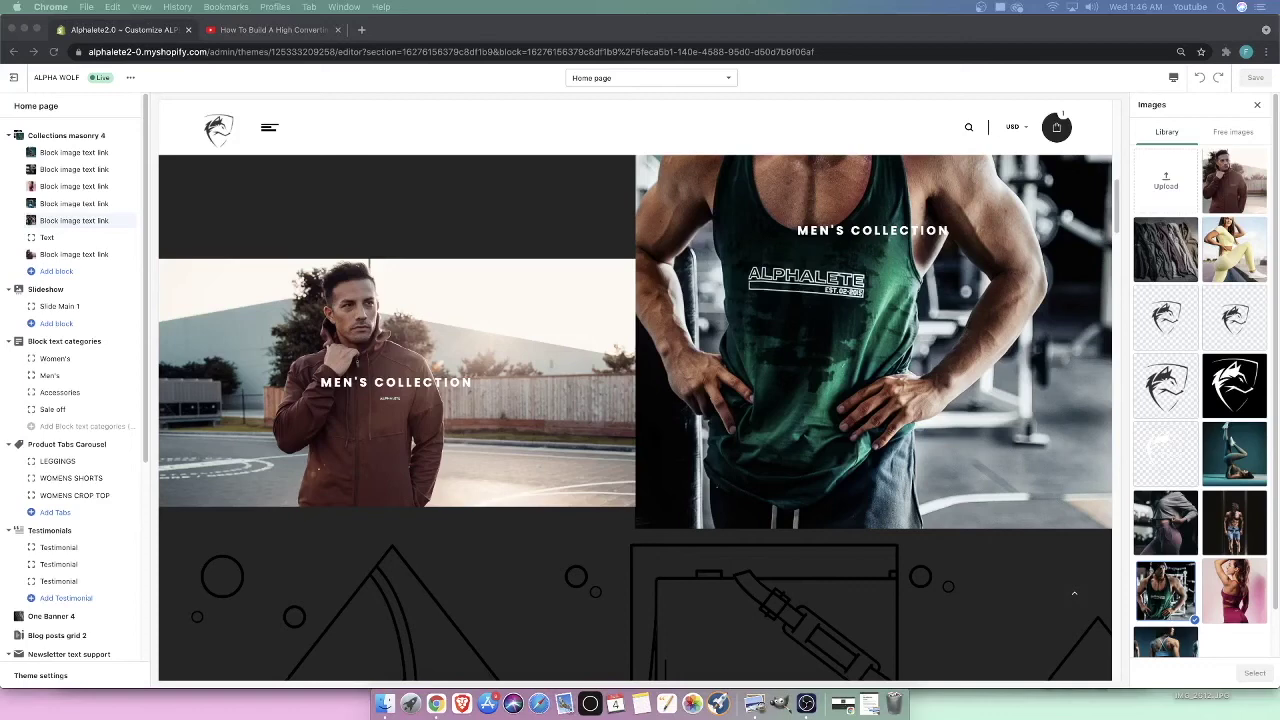
{"action": "left_click_drag", "start_coordinate": [1201, 695], "coordinate": [1169, 206]}
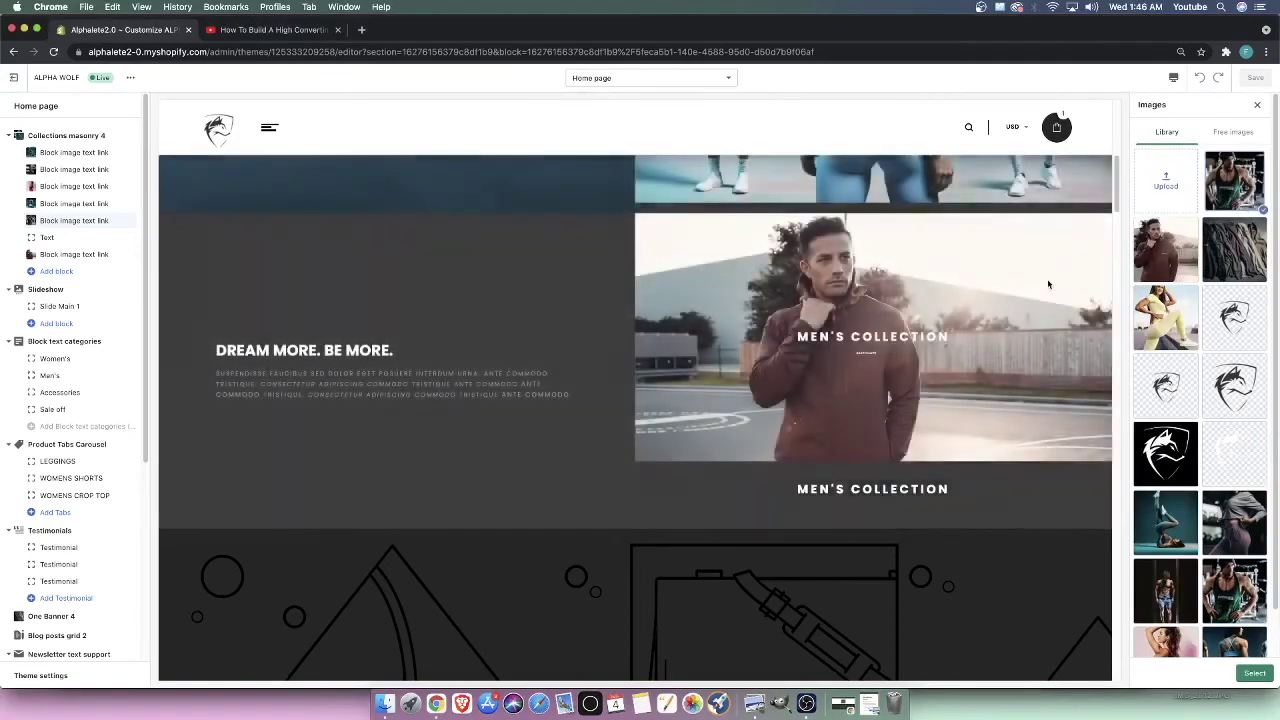
Check the preview of the masonry grid and reload the theme editor page
{"action": "scroll", "coordinate": [700, 280], "scroll_direction": "up", "scroll_amount": 3}
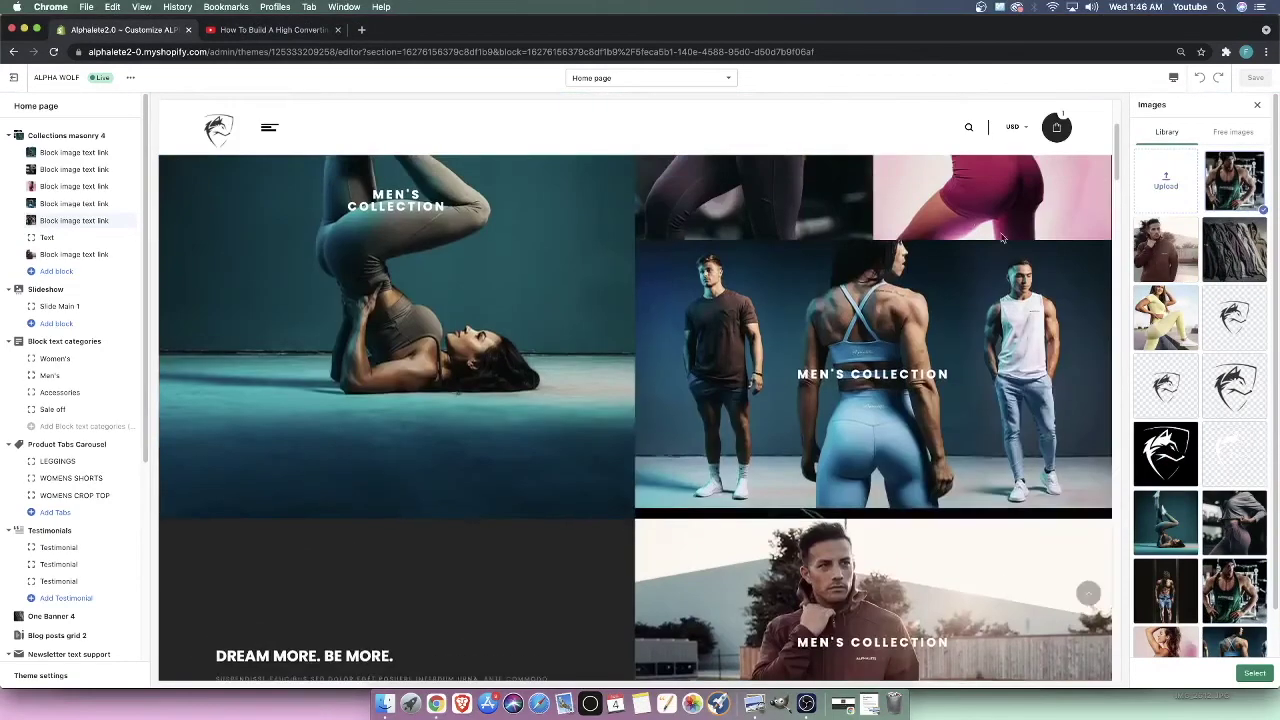
{"action": "right_click", "coordinate": [563, 118]}
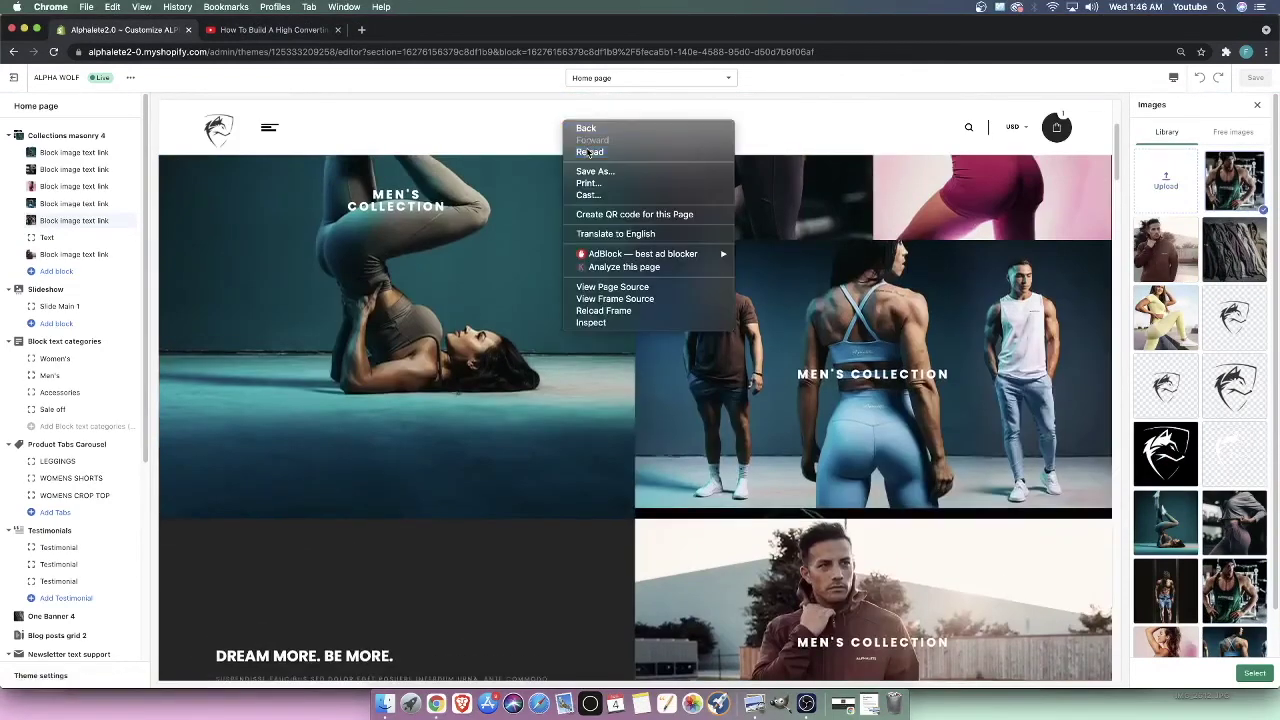
{"action": "left_click", "coordinate": [587, 152]}
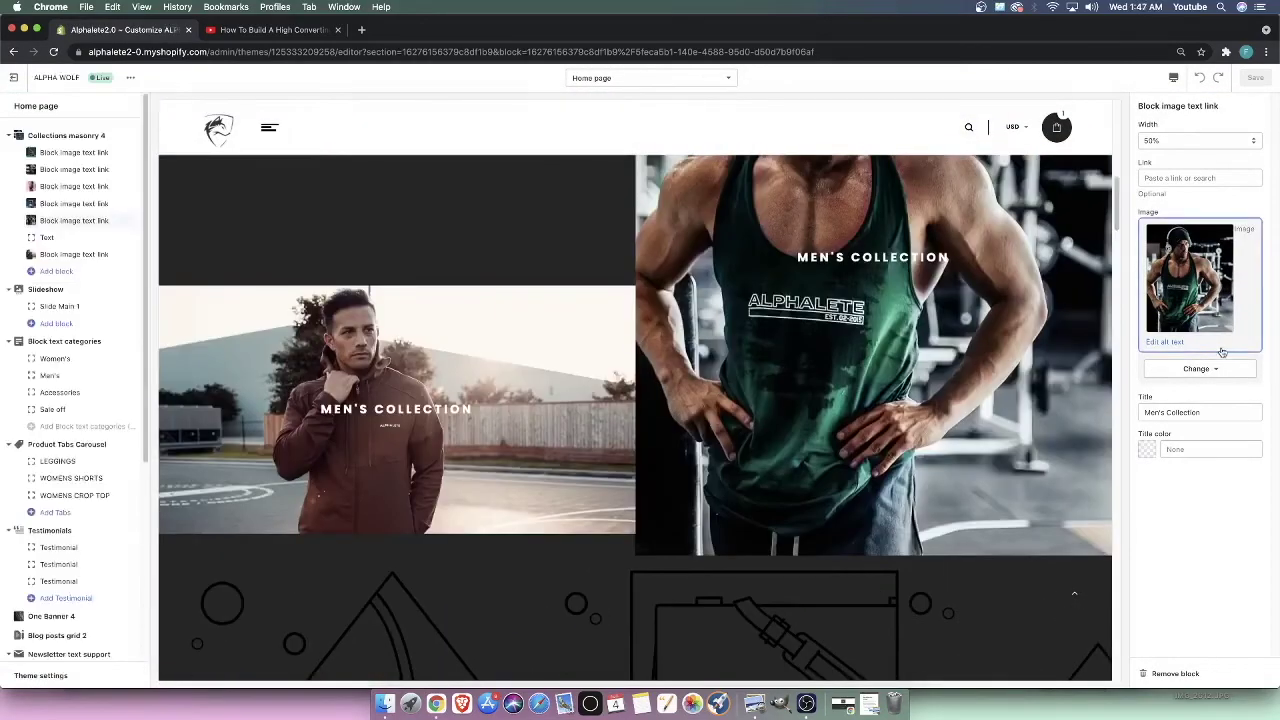
Assign the newly uploaded cropped tank top image to the fifth masonry image block and save the theme
{"action": "left_click", "coordinate": [1205, 286]}
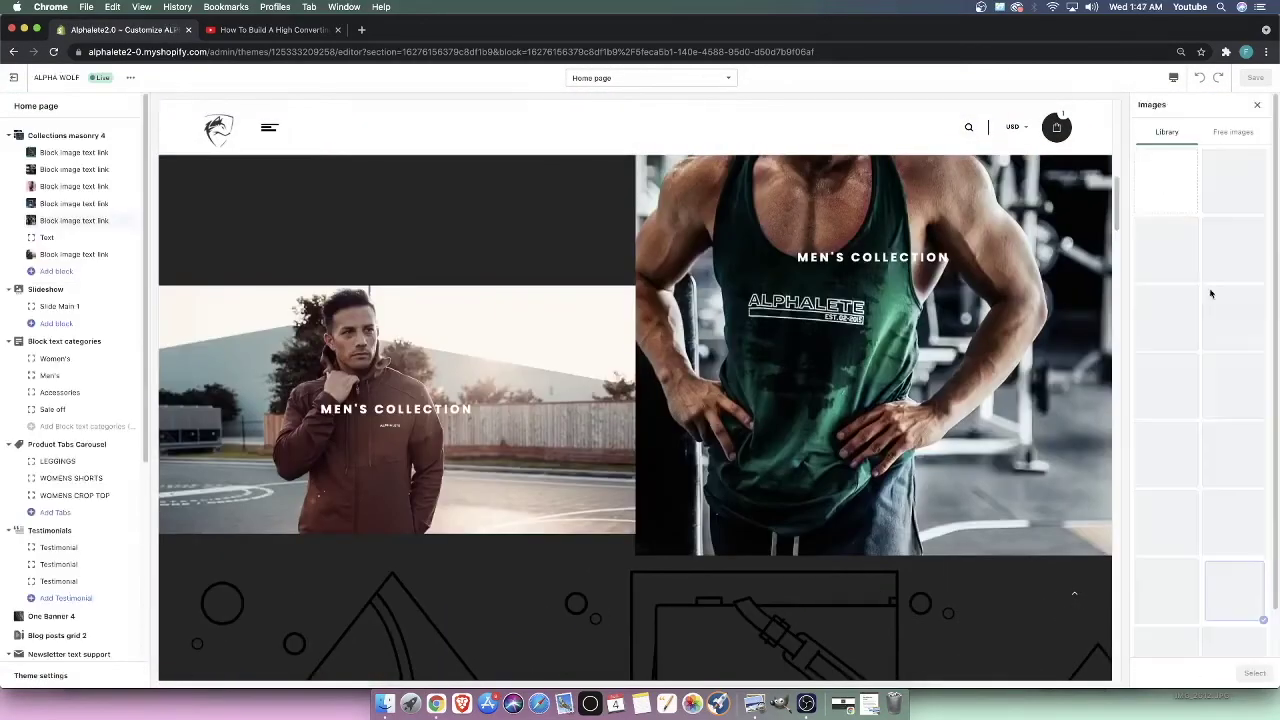
{"action": "scroll", "coordinate": [1230, 470], "scroll_direction": "down", "scroll_amount": 1}
{"action": "scroll", "coordinate": [1232, 471], "scroll_direction": "up", "scroll_amount": 1}
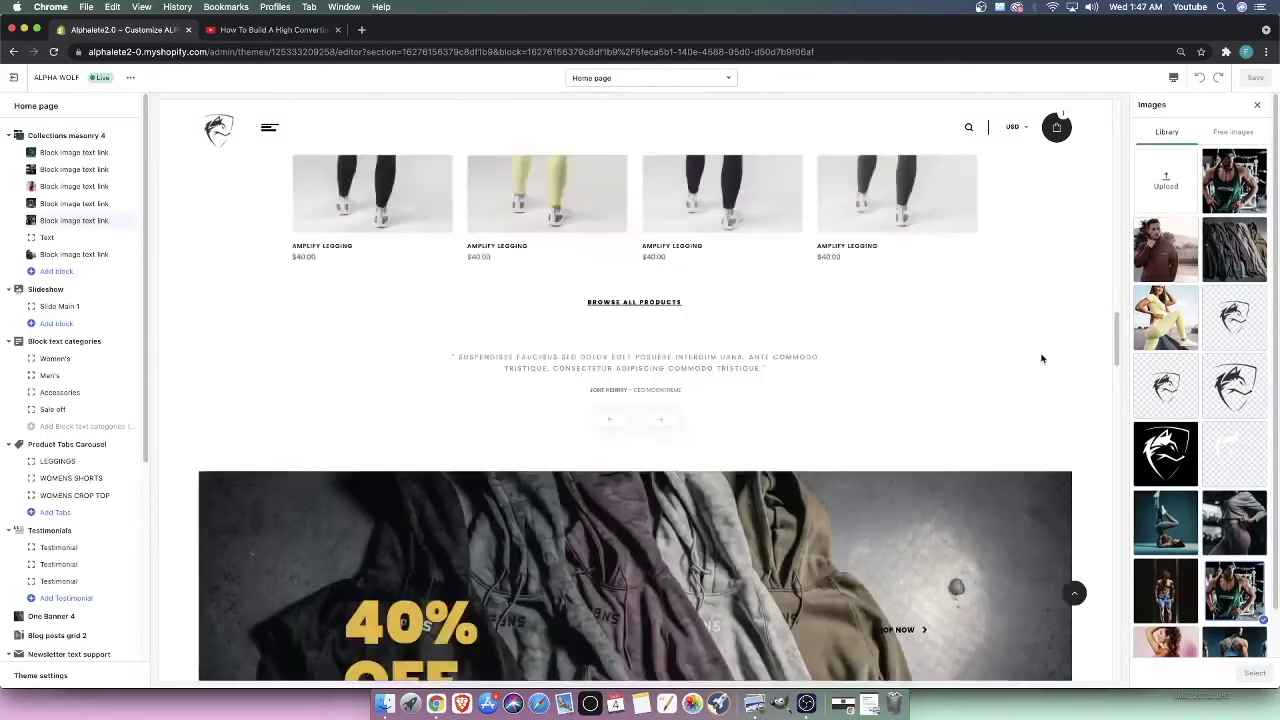
{"action": "scroll", "coordinate": [857, 344], "scroll_direction": "down", "scroll_amount": 5}
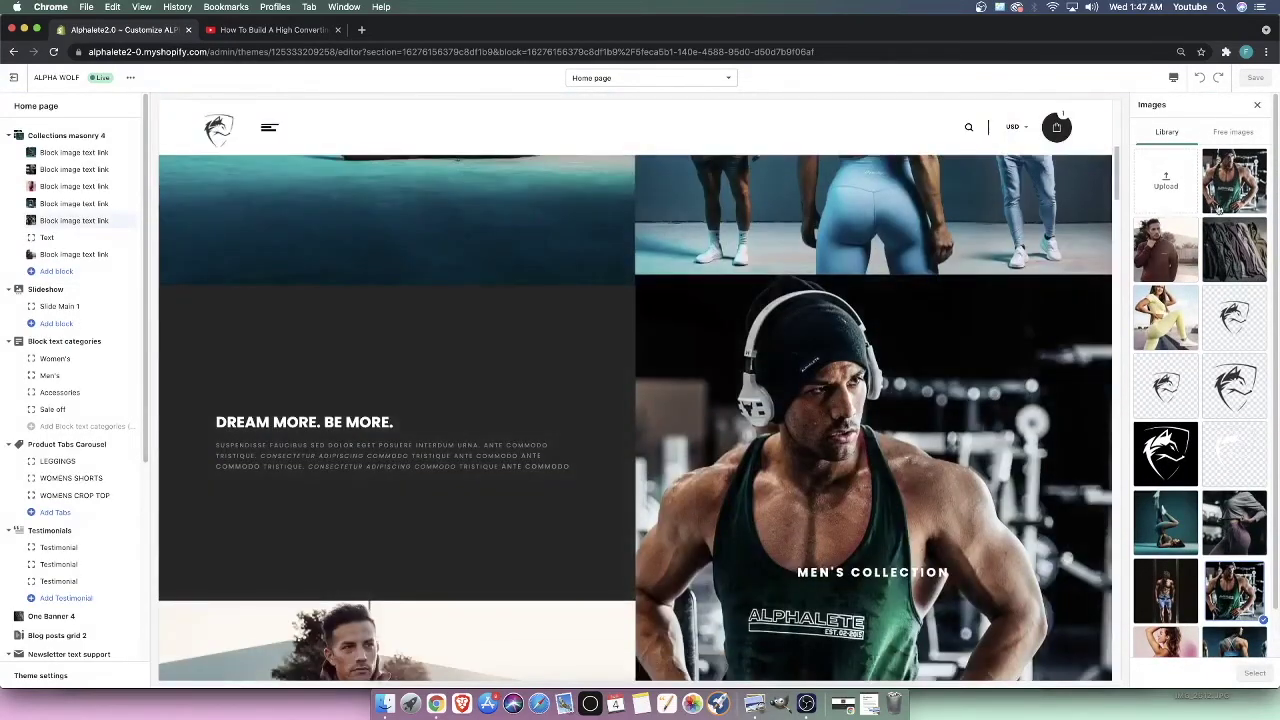
{"action": "left_click", "coordinate": [1240, 188]}
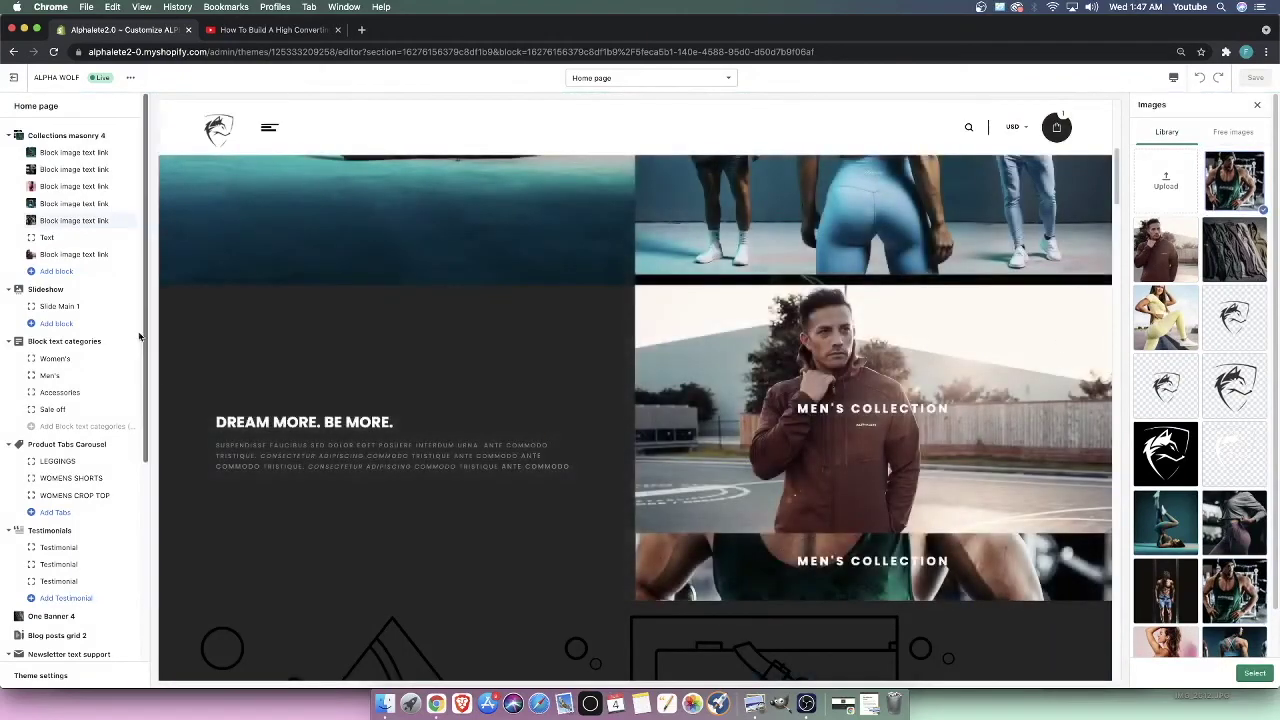
{"action": "left_click", "coordinate": [1254, 672]}
{"action": "left_click", "coordinate": [1252, 79]}
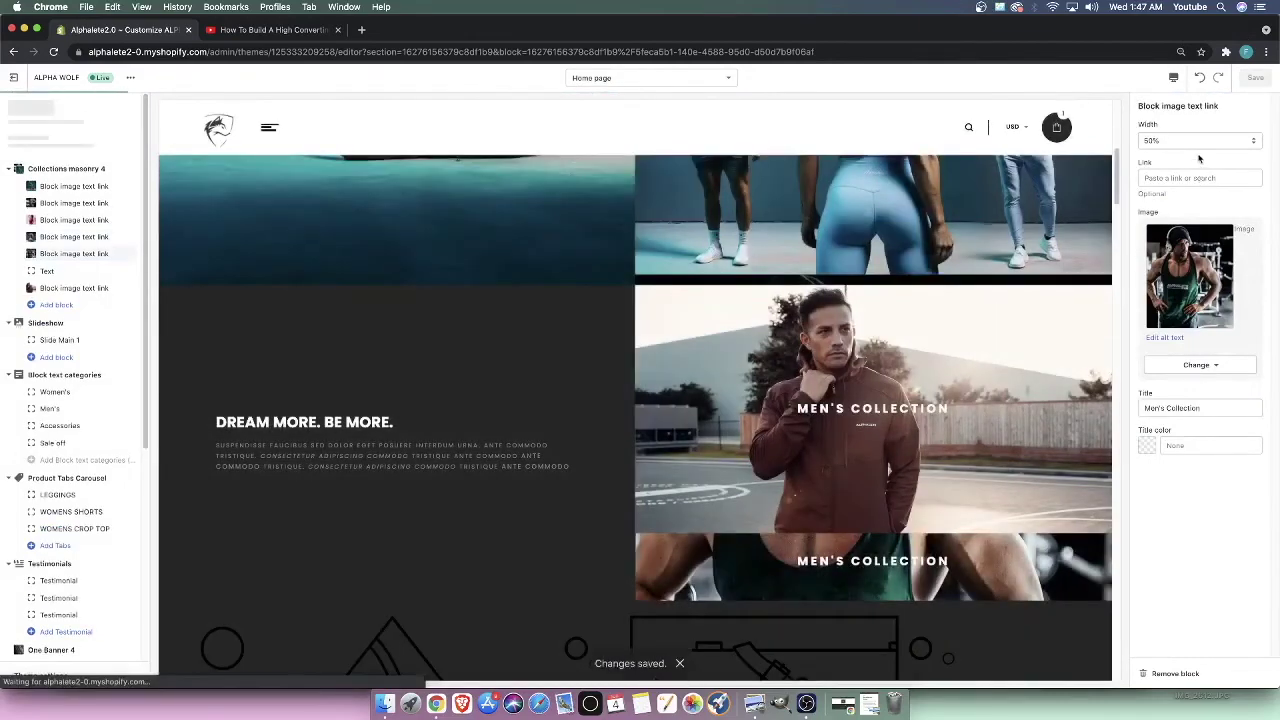
Examine the masonry grid from its top images down to its lower edge to check how evenly the blocks line up
{"action": "left_click", "coordinate": [1196, 141]}
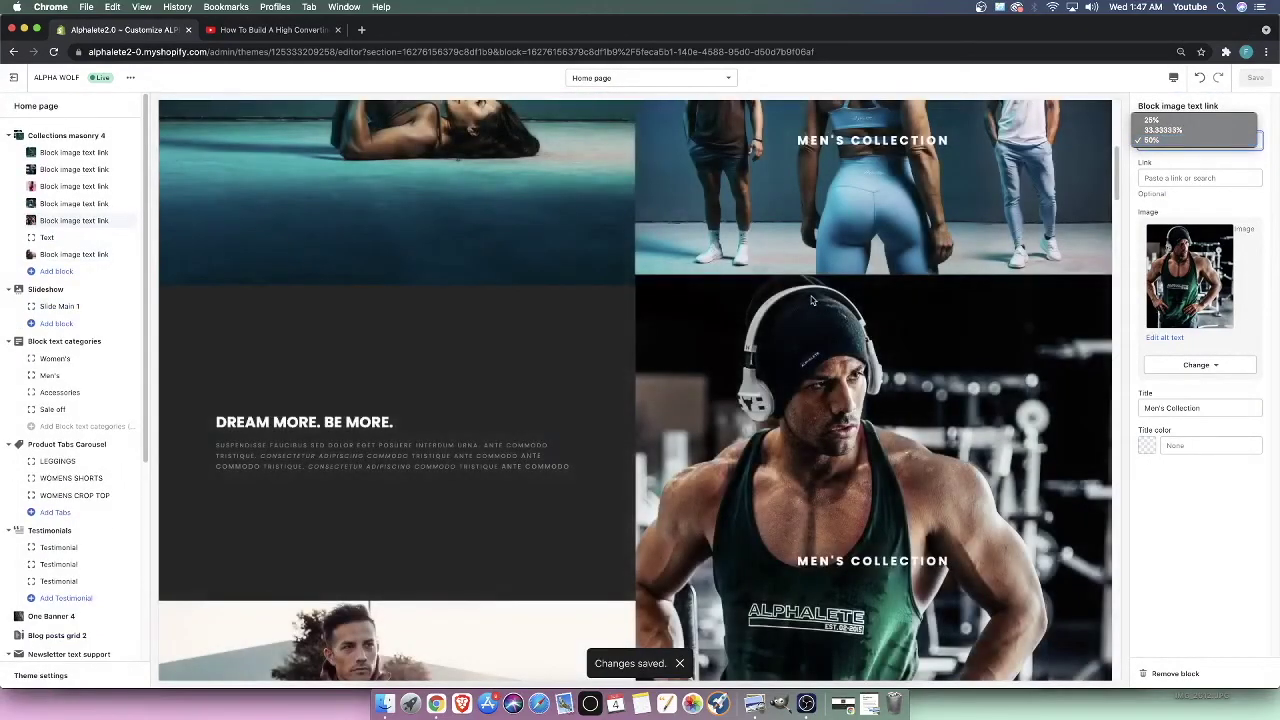
{"action": "left_click", "coordinate": [814, 315]}
{"action": "scroll", "coordinate": [814, 315], "scroll_direction": "down", "scroll_amount": 4}
{"action": "scroll", "coordinate": [885, 385], "scroll_direction": "up", "scroll_amount": 1}
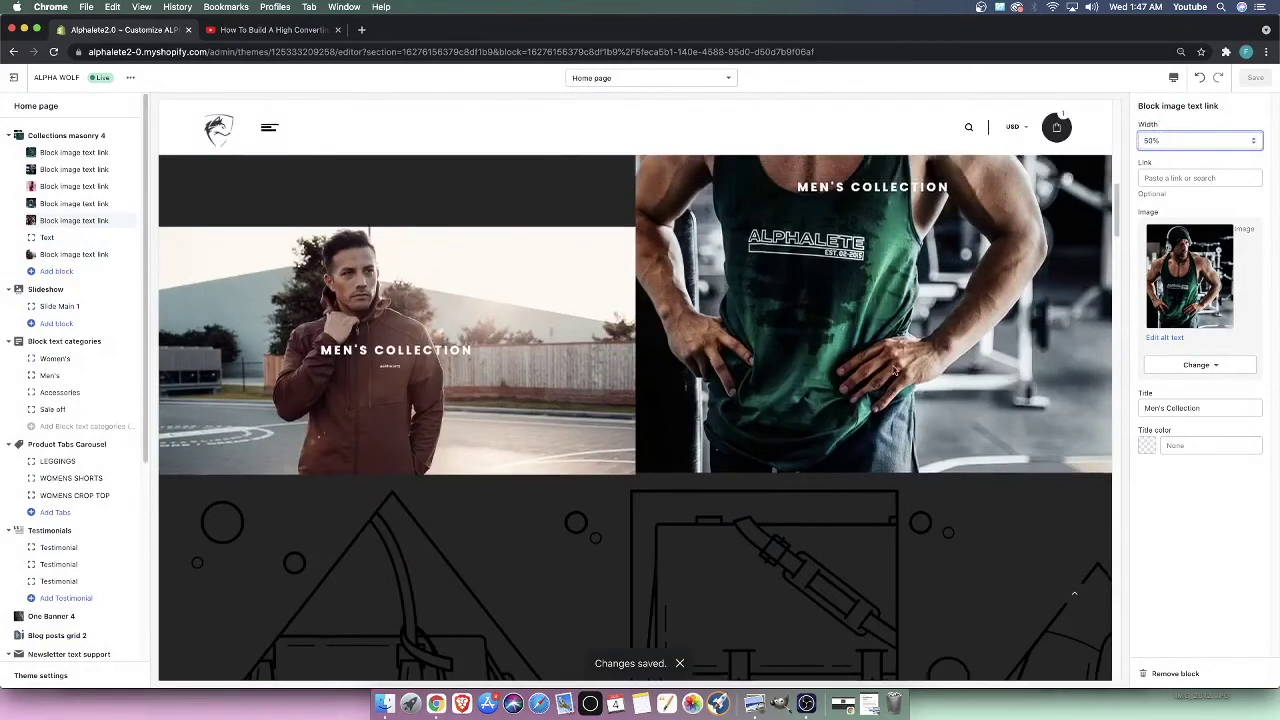
{"action": "scroll", "coordinate": [742, 460], "scroll_direction": "up", "scroll_amount": 2}
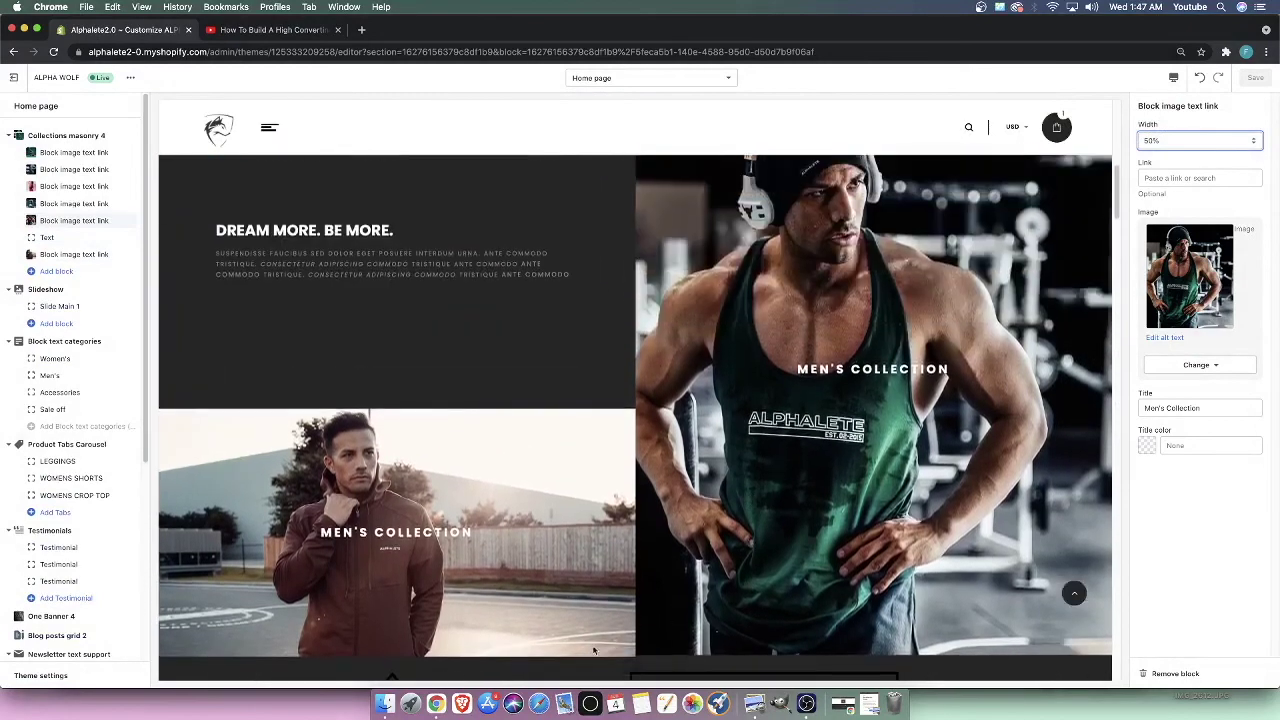
{"action": "scroll", "coordinate": [798, 585], "scroll_direction": "up", "scroll_amount": 3}
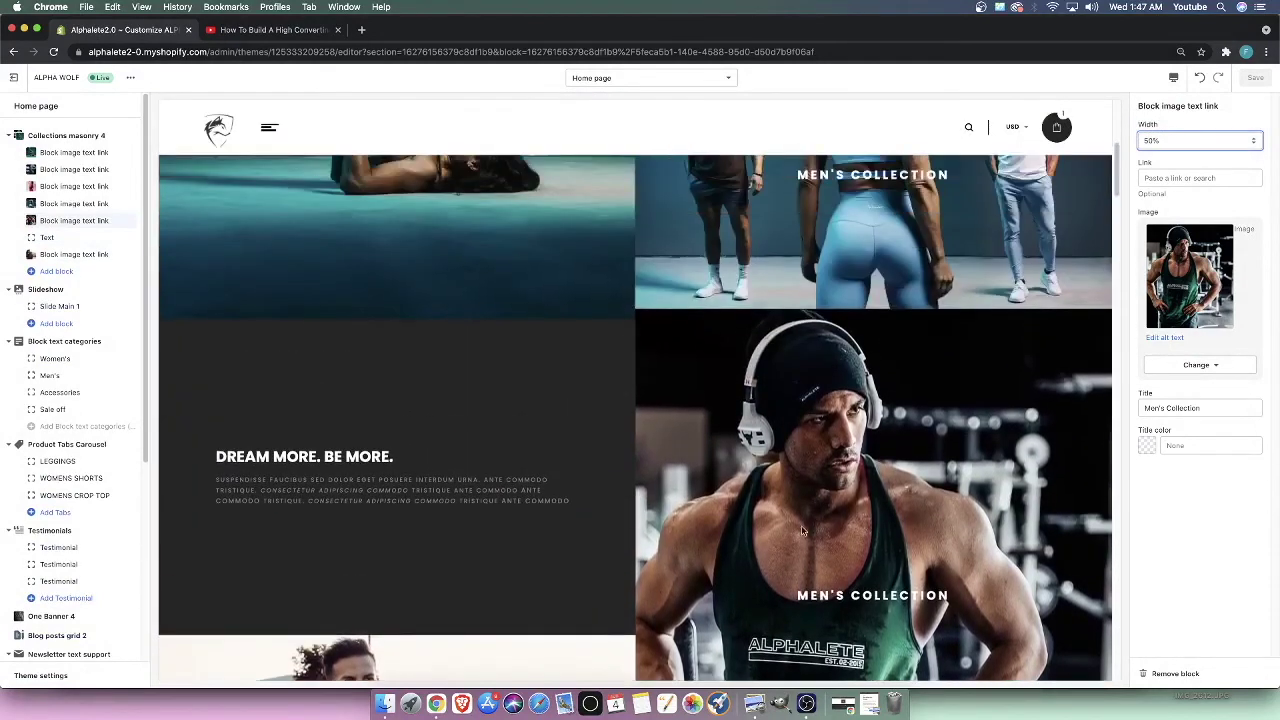
{"action": "scroll", "coordinate": [797, 355], "scroll_direction": "down", "scroll_amount": 5}
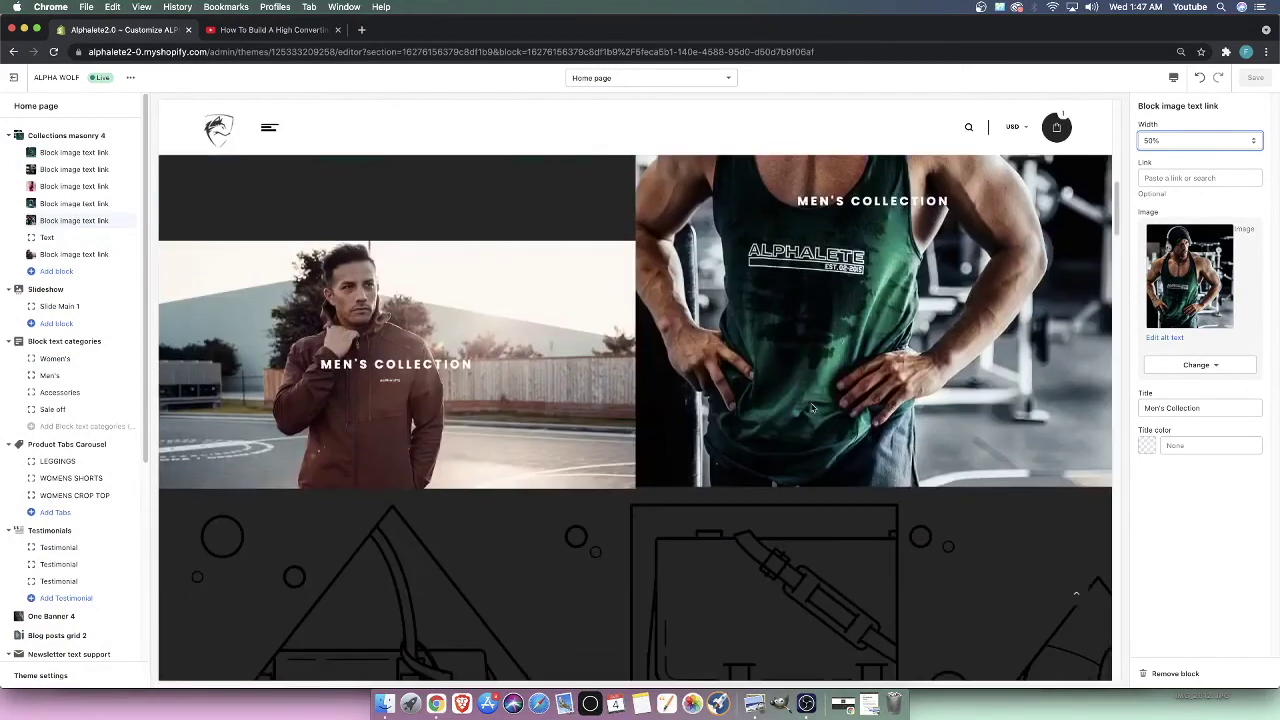
{"action": "scroll", "coordinate": [645, 488], "scroll_direction": "up", "scroll_amount": 8}
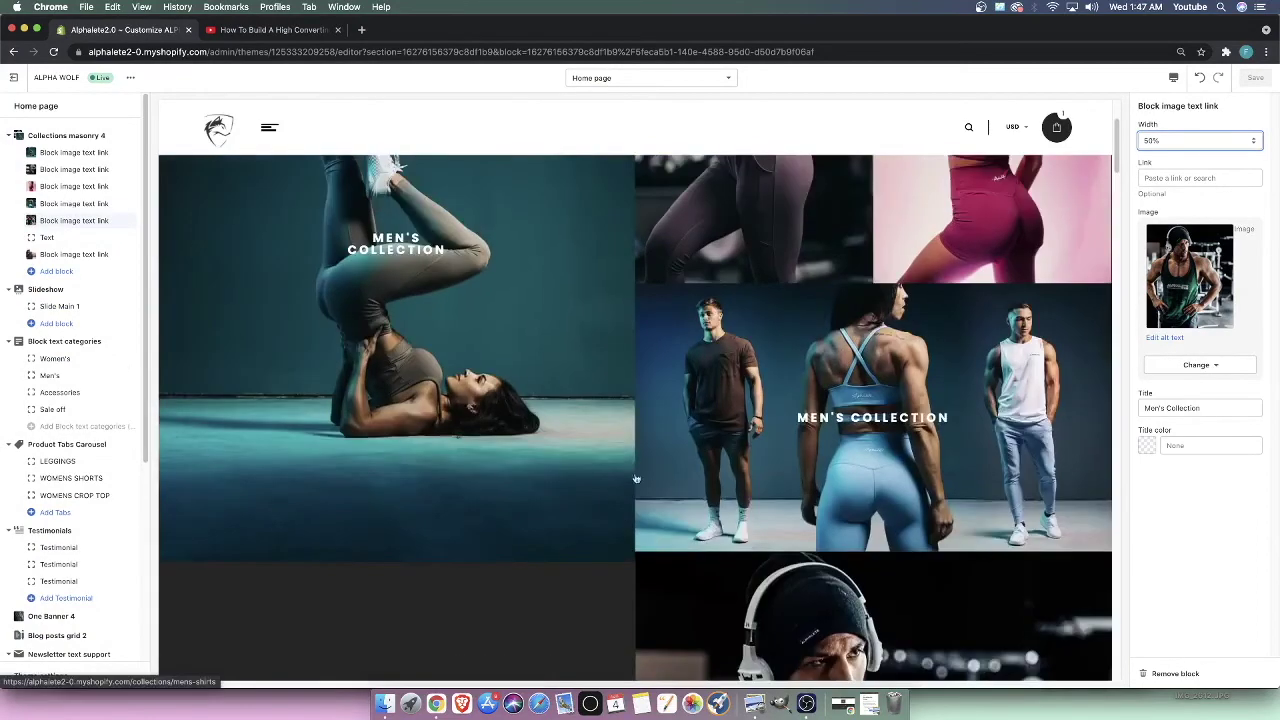
{"action": "scroll", "coordinate": [860, 515], "scroll_direction": "down", "scroll_amount": 3}
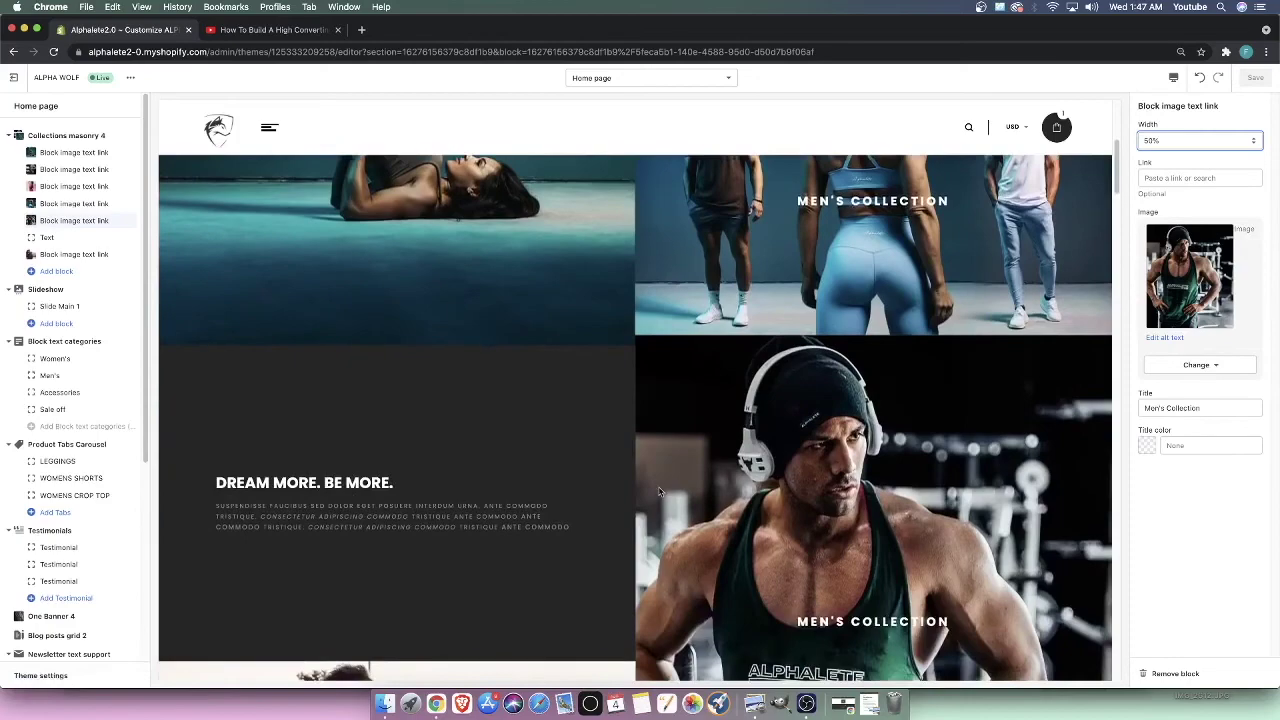
{"action": "scroll", "coordinate": [659, 491], "scroll_direction": "up", "scroll_amount": 3}
{"action": "scroll", "coordinate": [659, 491], "scroll_direction": "up", "scroll_amount": 2}
{"action": "scroll", "coordinate": [660, 491], "scroll_direction": "down", "scroll_amount": 6}
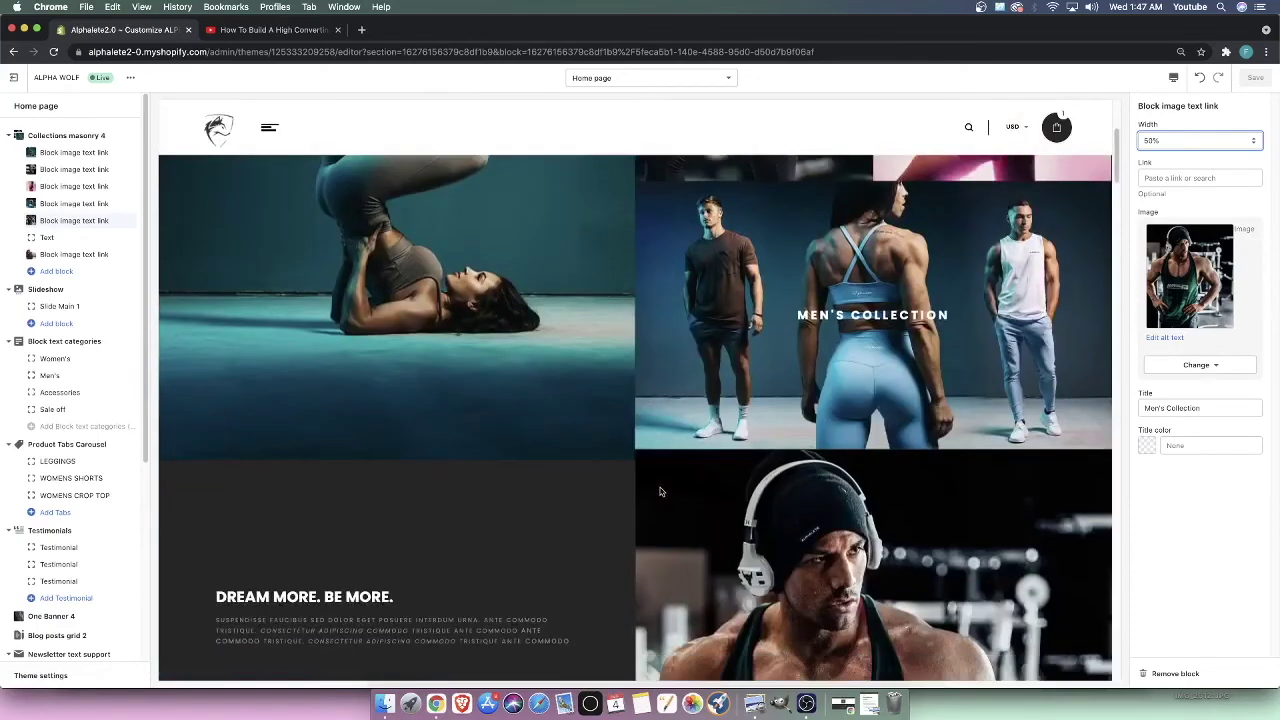
{"action": "scroll", "coordinate": [661, 491], "scroll_direction": "up", "scroll_amount": 4}
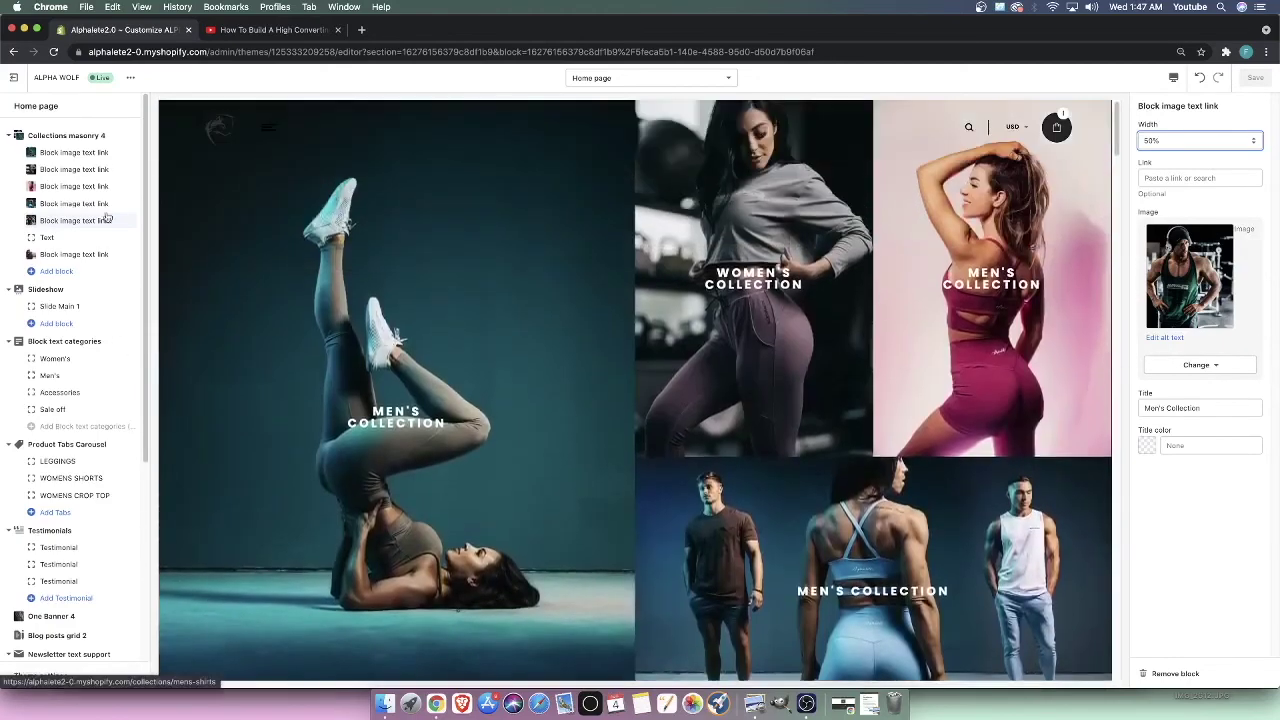
Look over the slideshow section that follows the masonry grid on the home page
{"action": "scroll", "coordinate": [457, 394], "scroll_direction": "down", "scroll_amount": 6}
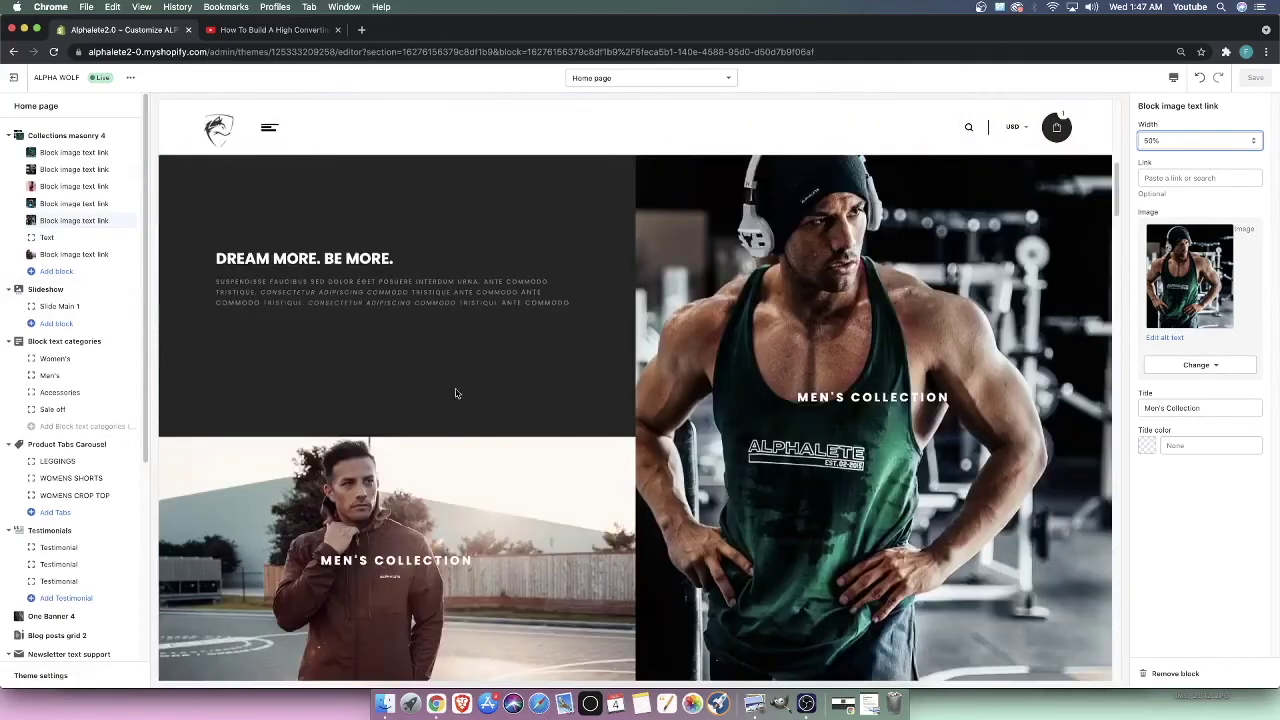
{"action": "scroll", "coordinate": [549, 419], "scroll_direction": "down", "scroll_amount": 4}
{"action": "scroll", "coordinate": [549, 419], "scroll_direction": "down", "scroll_amount": 5}
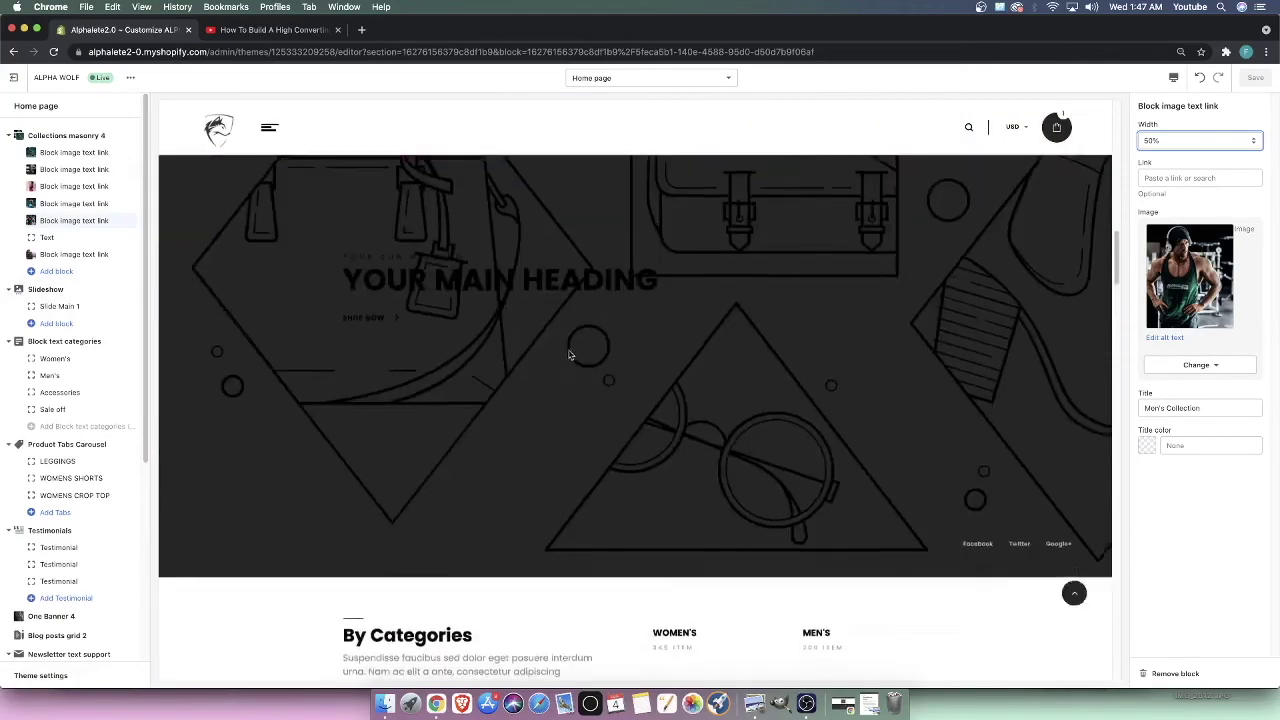
{"action": "scroll", "coordinate": [640, 330], "scroll_direction": "up", "scroll_amount": 3}
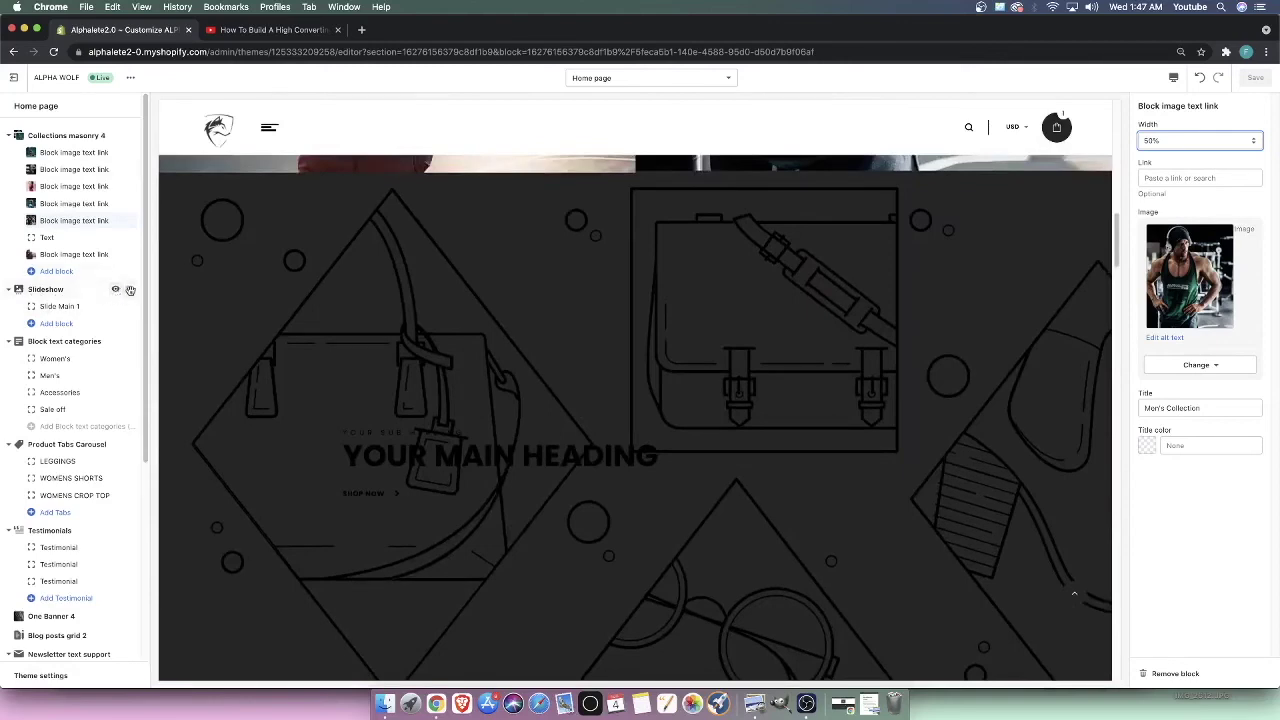
Open alphaleteathletics.com in a new tab and look through its home page banners and images for slideshow material
{"action": "left_click", "coordinate": [363, 30]}
{"action": "type", "text": "alpha"}
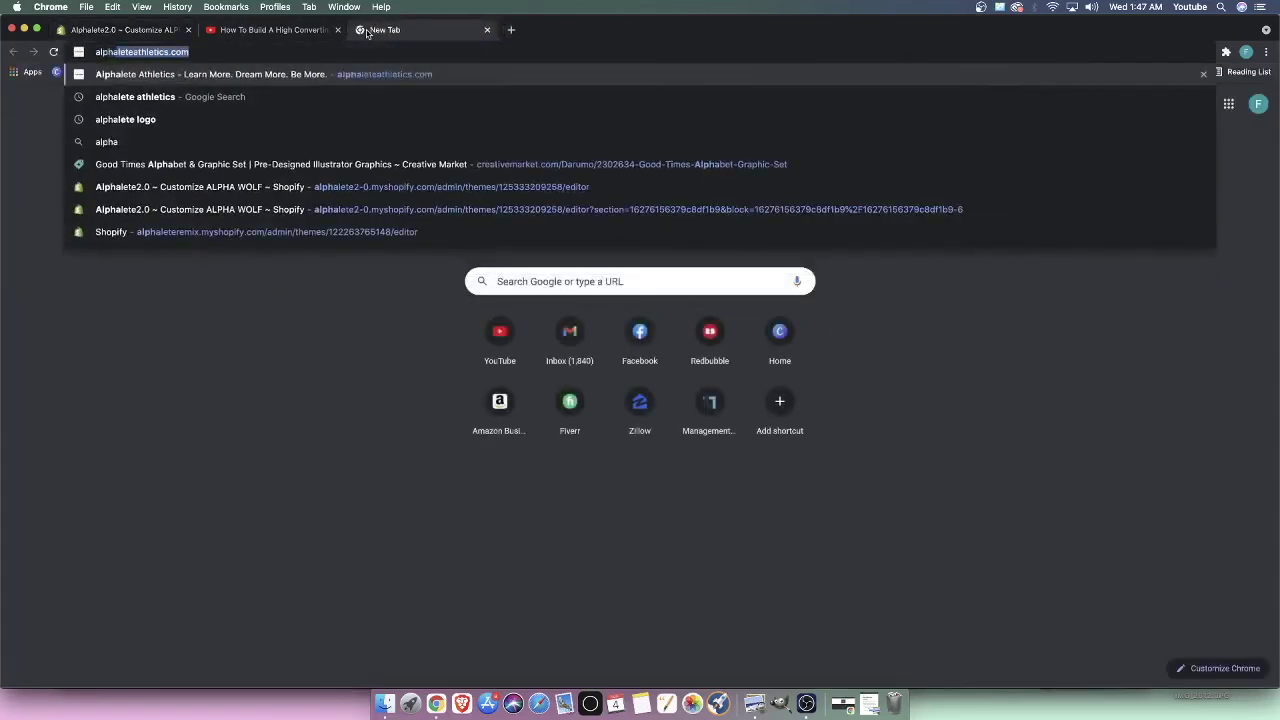
{"action": "key", "text": "Return"}
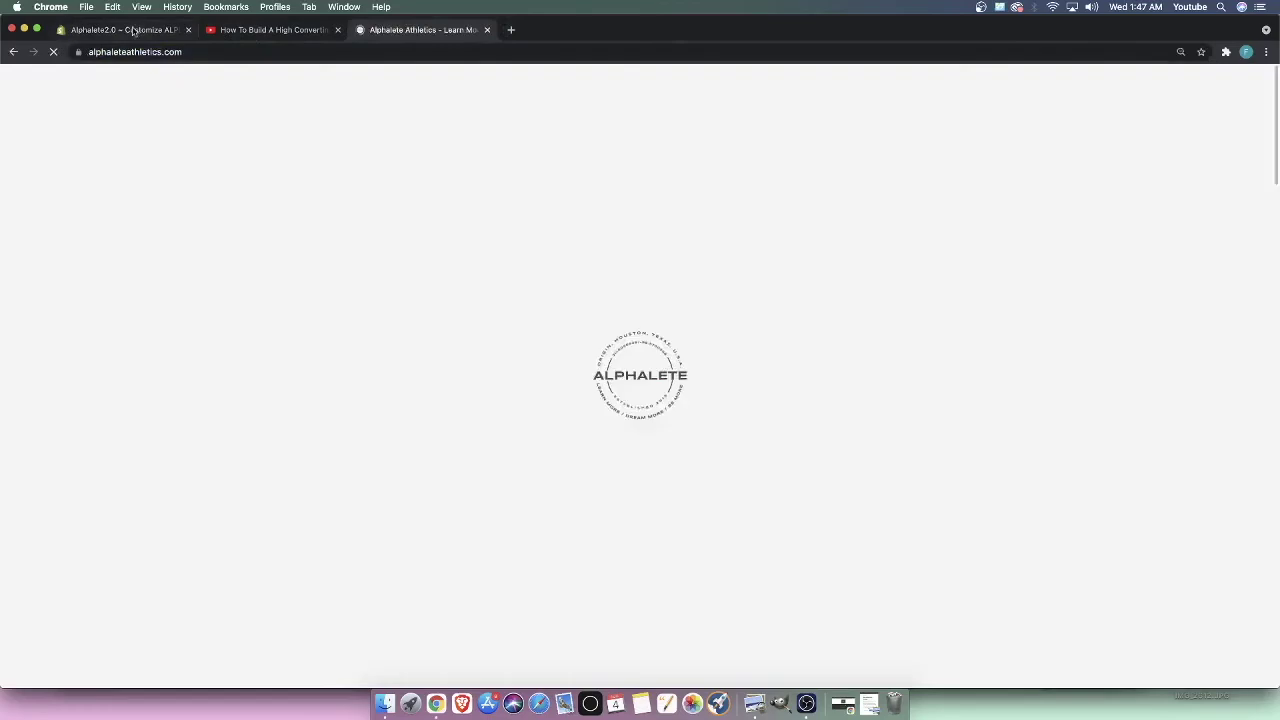
{"action": "scroll", "coordinate": [587, 532], "scroll_direction": "down", "scroll_amount": 3}
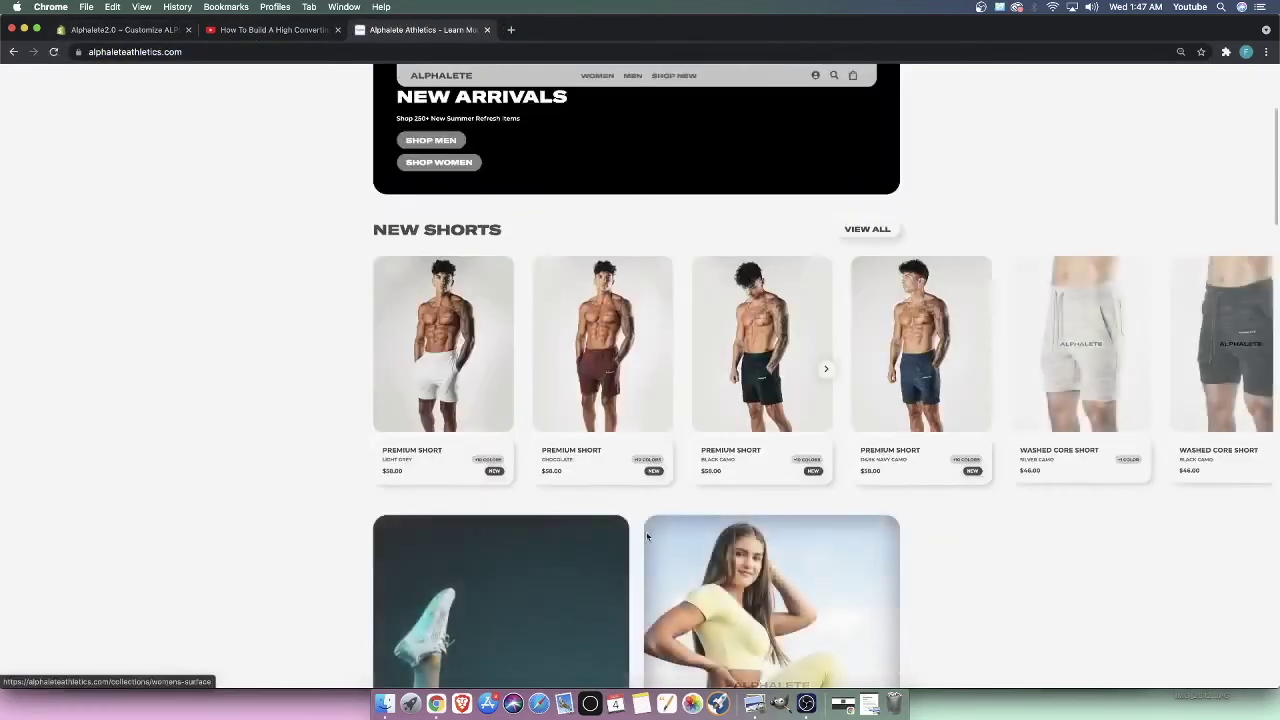
{"action": "scroll", "coordinate": [600, 510], "scroll_direction": "down", "scroll_amount": 10}
{"action": "scroll", "coordinate": [616, 483], "scroll_direction": "down", "scroll_amount": 8}
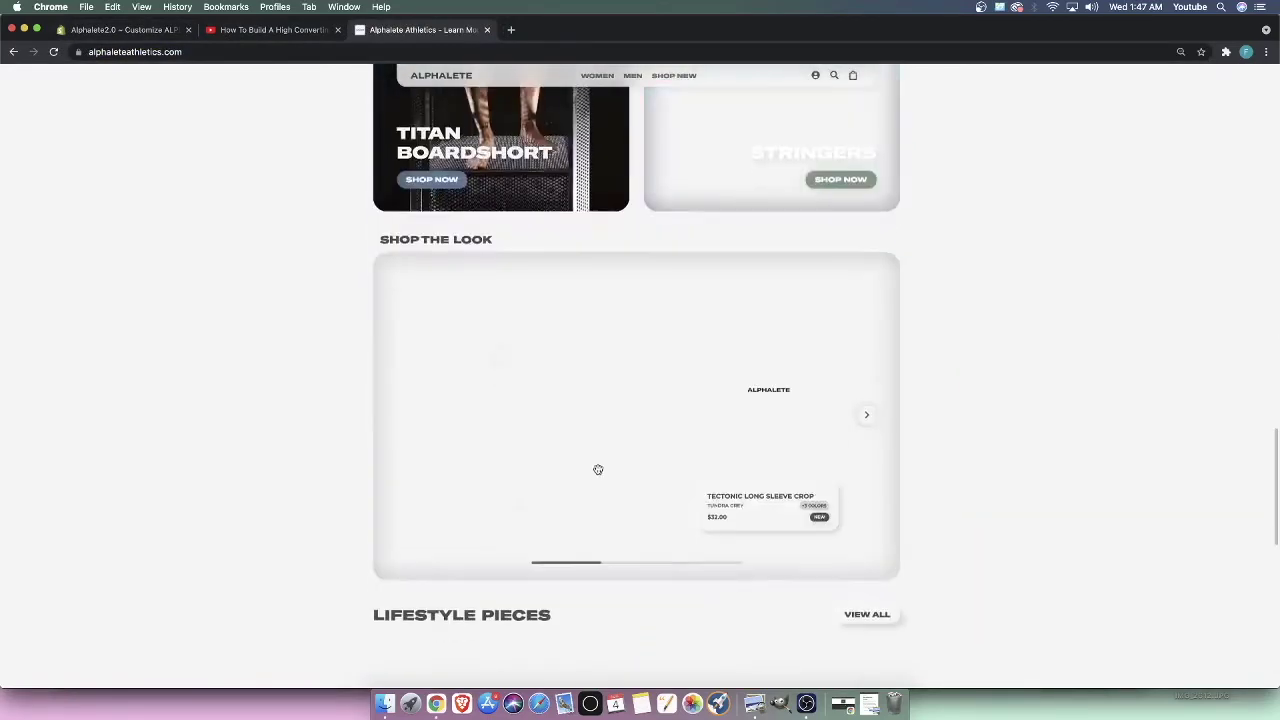
{"action": "scroll", "coordinate": [700, 450], "scroll_direction": "up", "scroll_amount": 12}
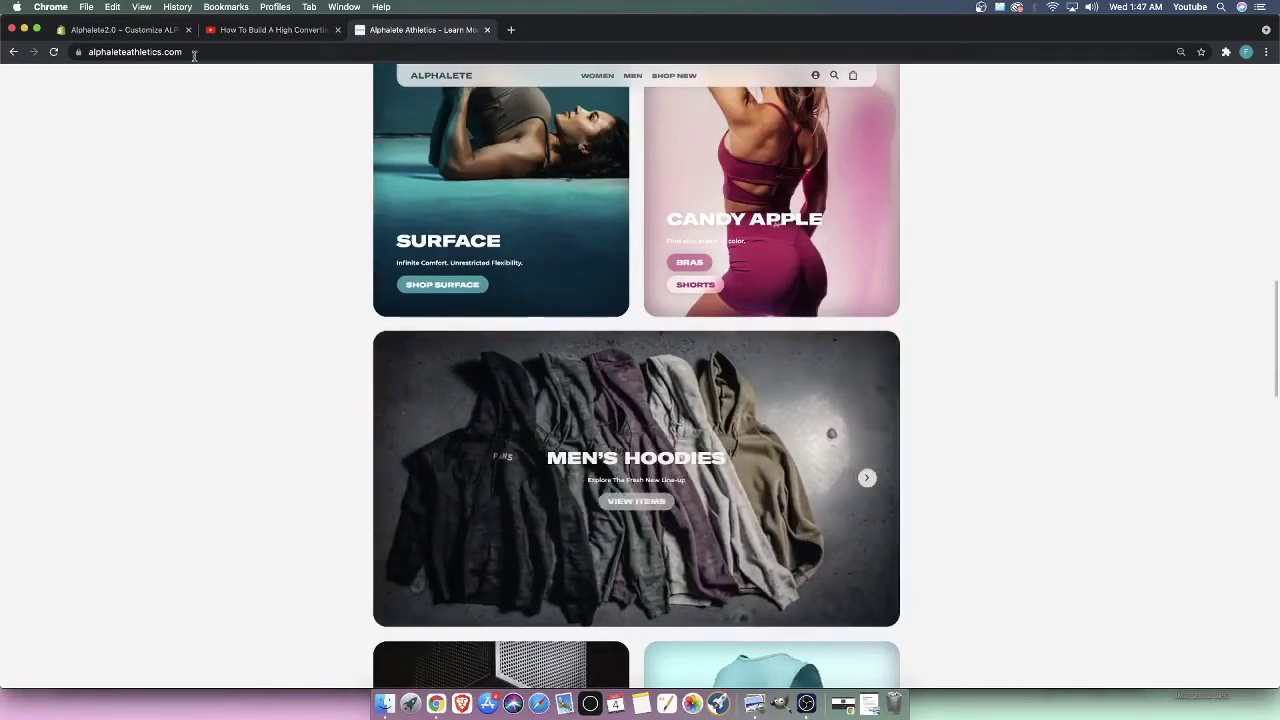
Return to the Alphalete2.0 theme editor and remove the Slideshow section from the home page
{"action": "left_click", "coordinate": [150, 30]}
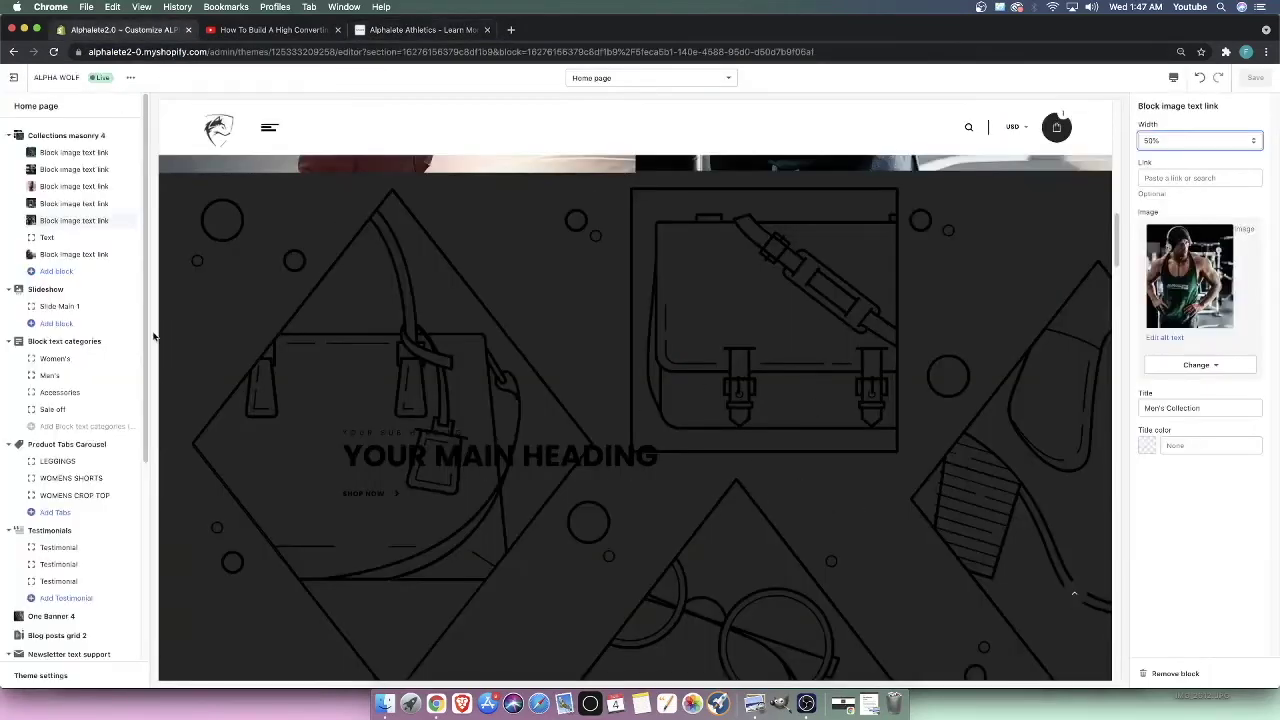
{"action": "left_click", "coordinate": [47, 290]}
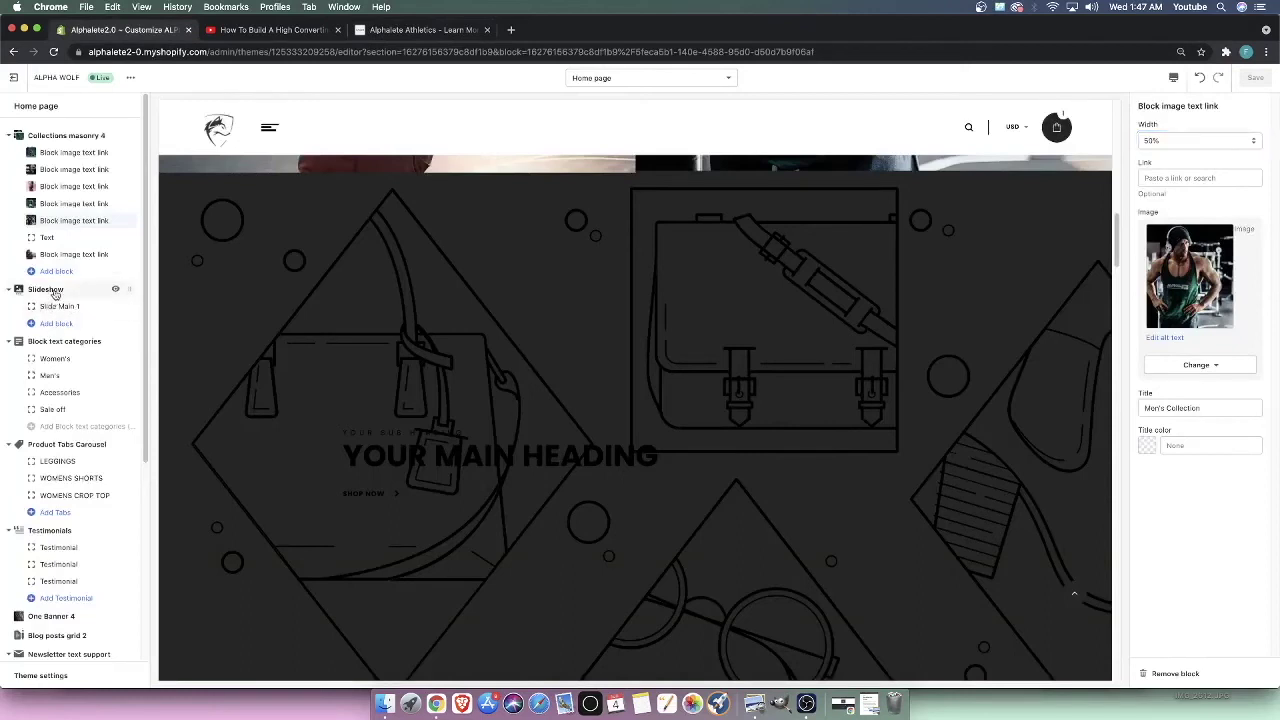
{"action": "left_click", "coordinate": [1176, 673]}
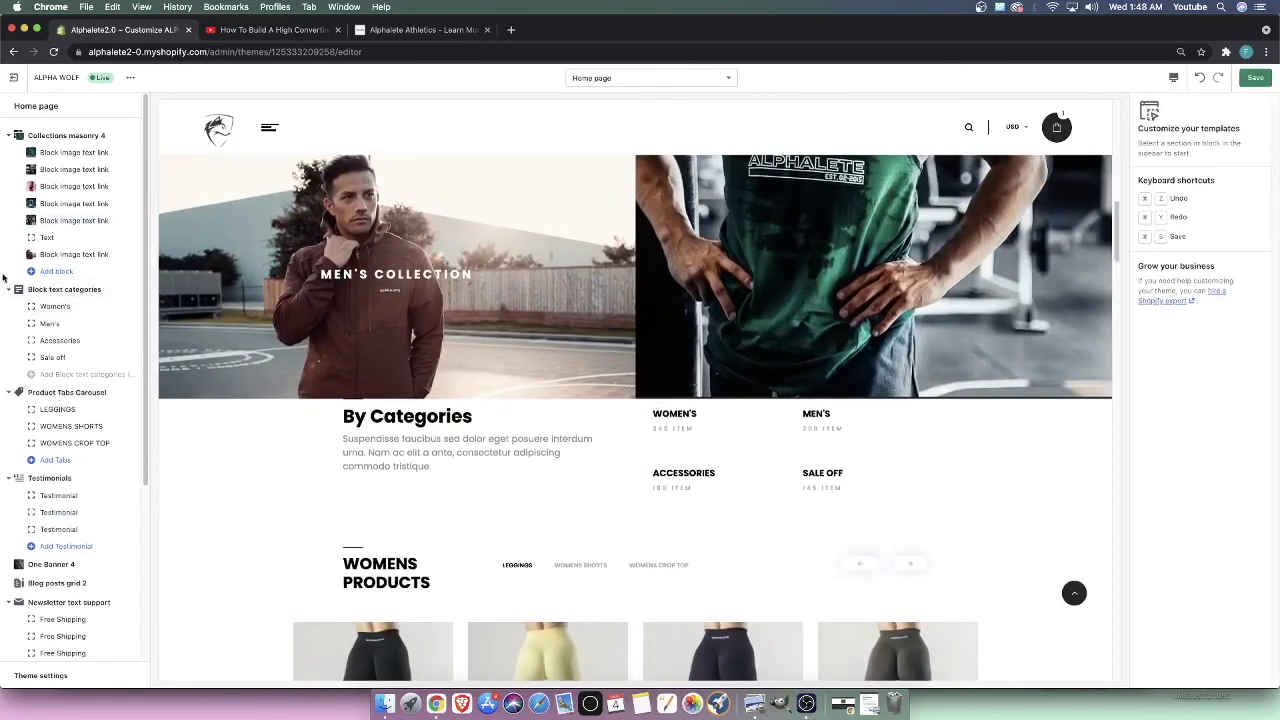
Set the margin of the Block text categories section to 50px 0 60px 0 and check its gap below the masonry grid
{"action": "left_click", "coordinate": [45, 291]}
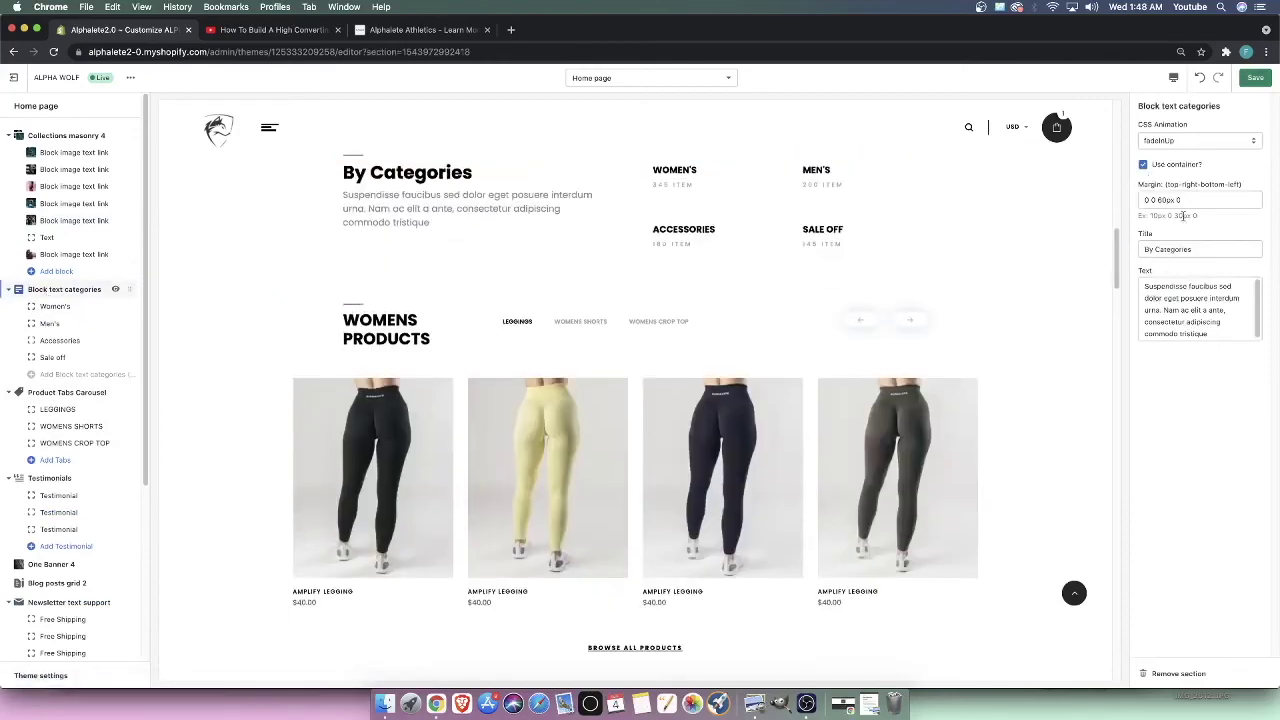
{"action": "left_click", "coordinate": [1150, 201]}
{"action": "type", "text": "0"}
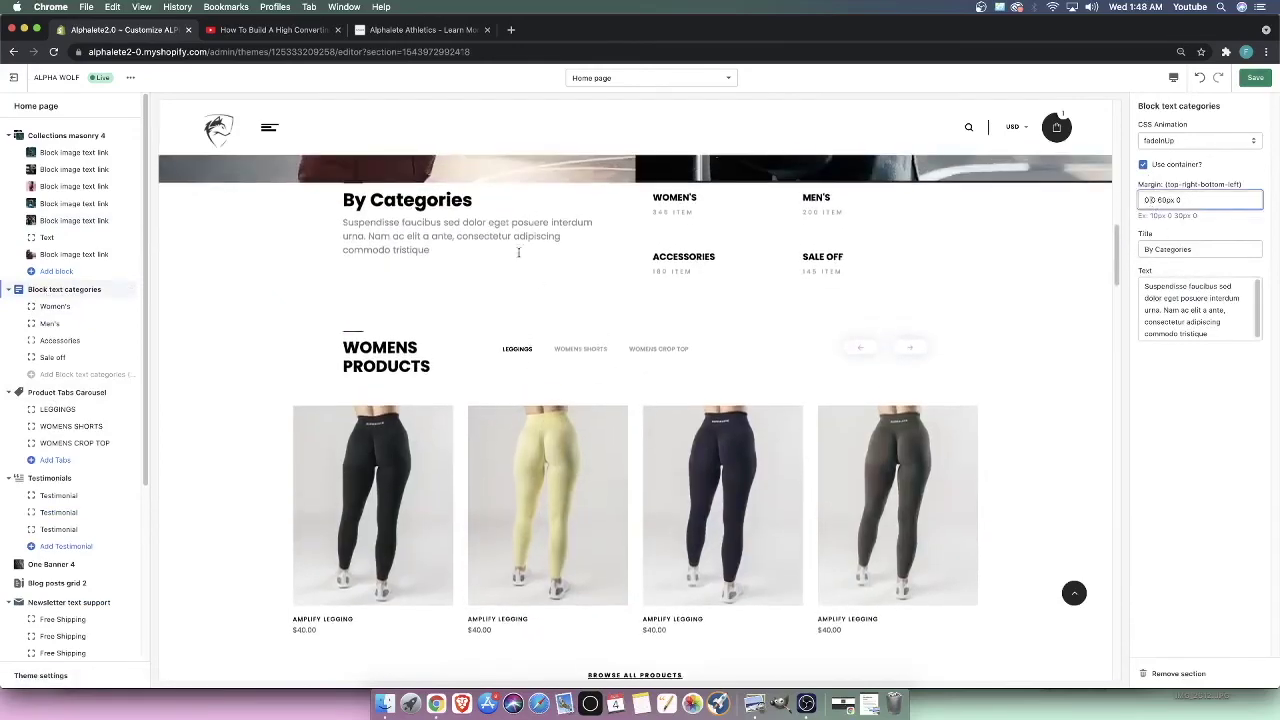
{"action": "scroll", "coordinate": [395, 210], "scroll_direction": "up", "scroll_amount": 11}
{"action": "scroll", "coordinate": [431, 260], "scroll_direction": "down", "scroll_amount": 4}
{"action": "scroll", "coordinate": [660, 433], "scroll_direction": "down", "scroll_amount": 5}
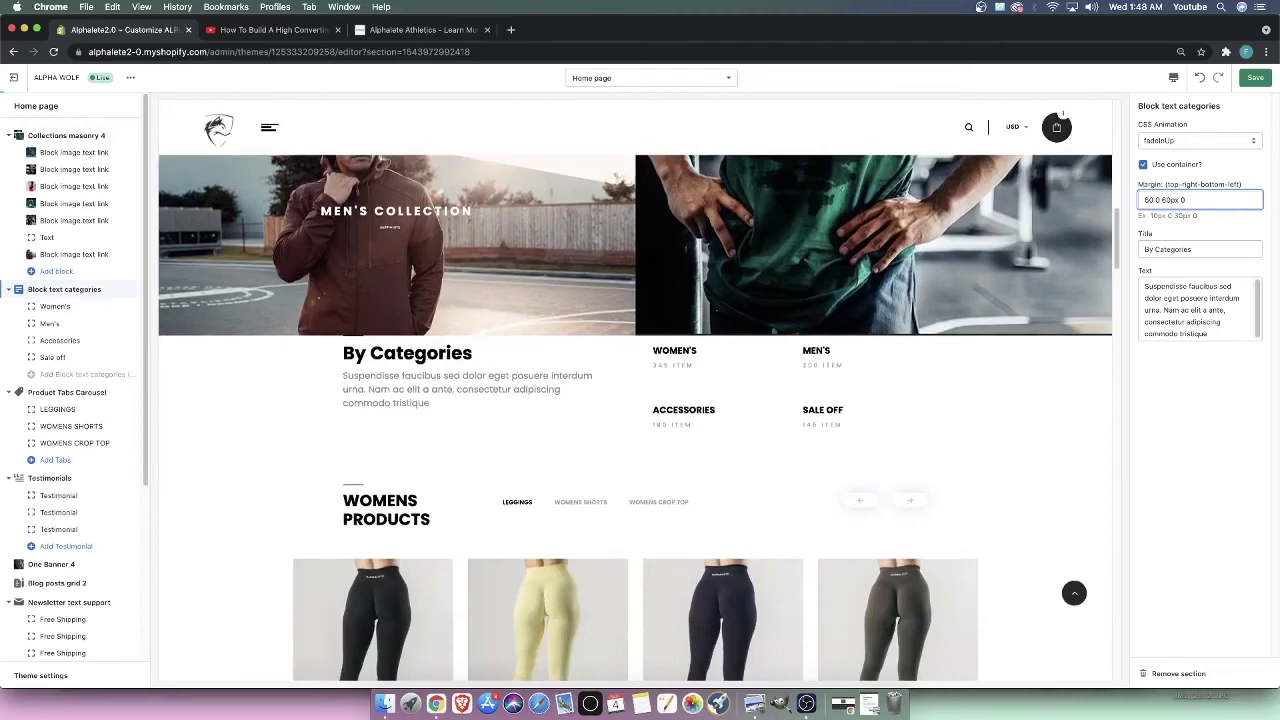
{"action": "scroll", "coordinate": [635, 400], "scroll_direction": "down", "scroll_amount": 2}
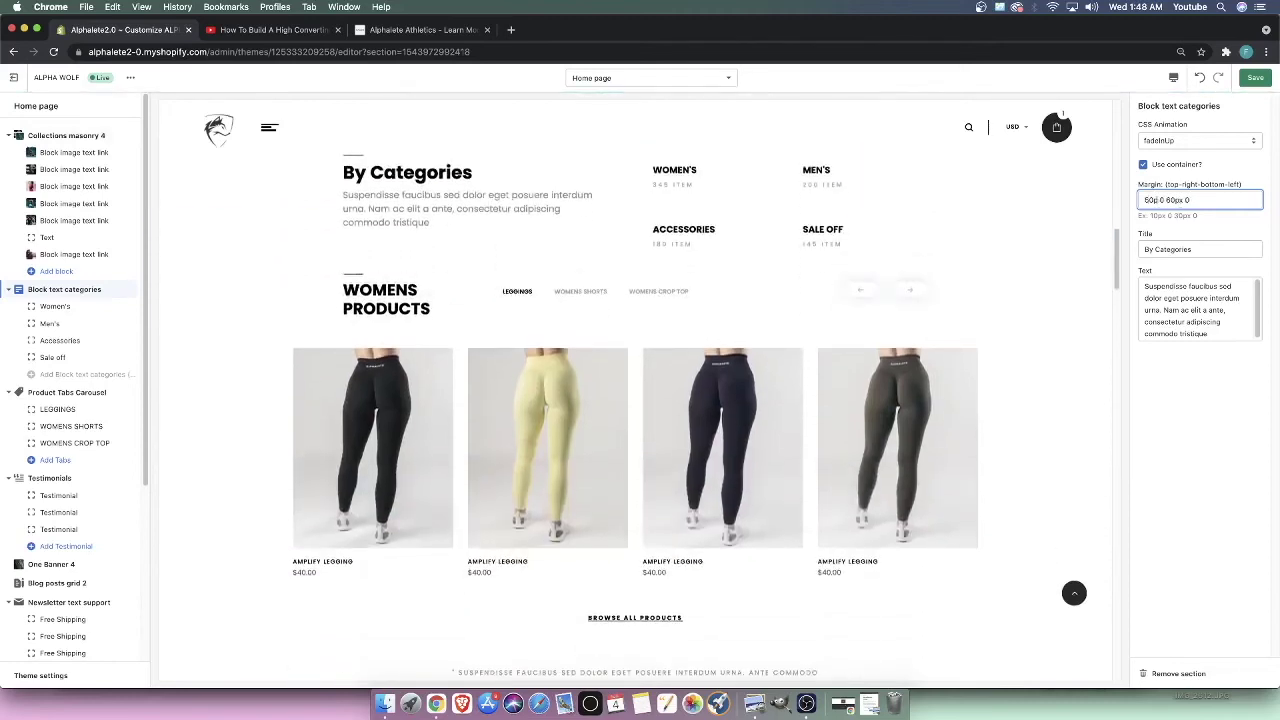
{"action": "scroll", "coordinate": [879, 292], "scroll_direction": "up", "scroll_amount": 4}
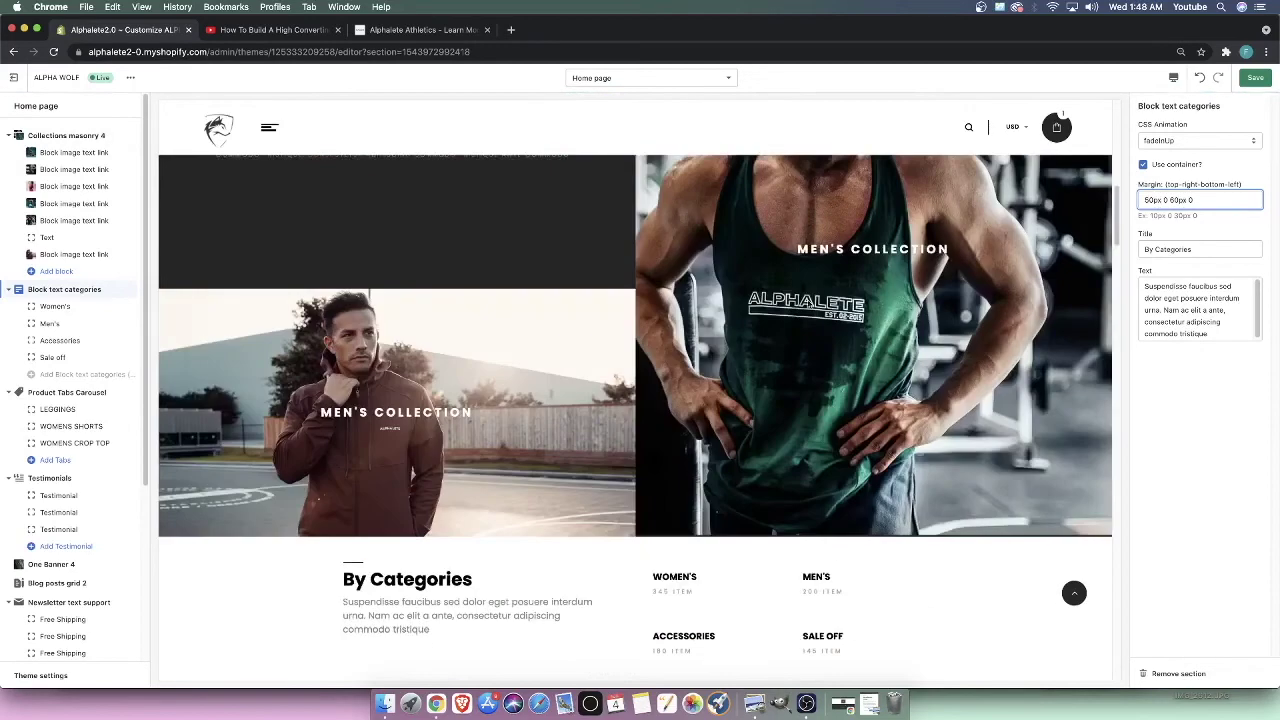
{"action": "scroll", "coordinate": [750, 490], "scroll_direction": "down", "scroll_amount": 2}
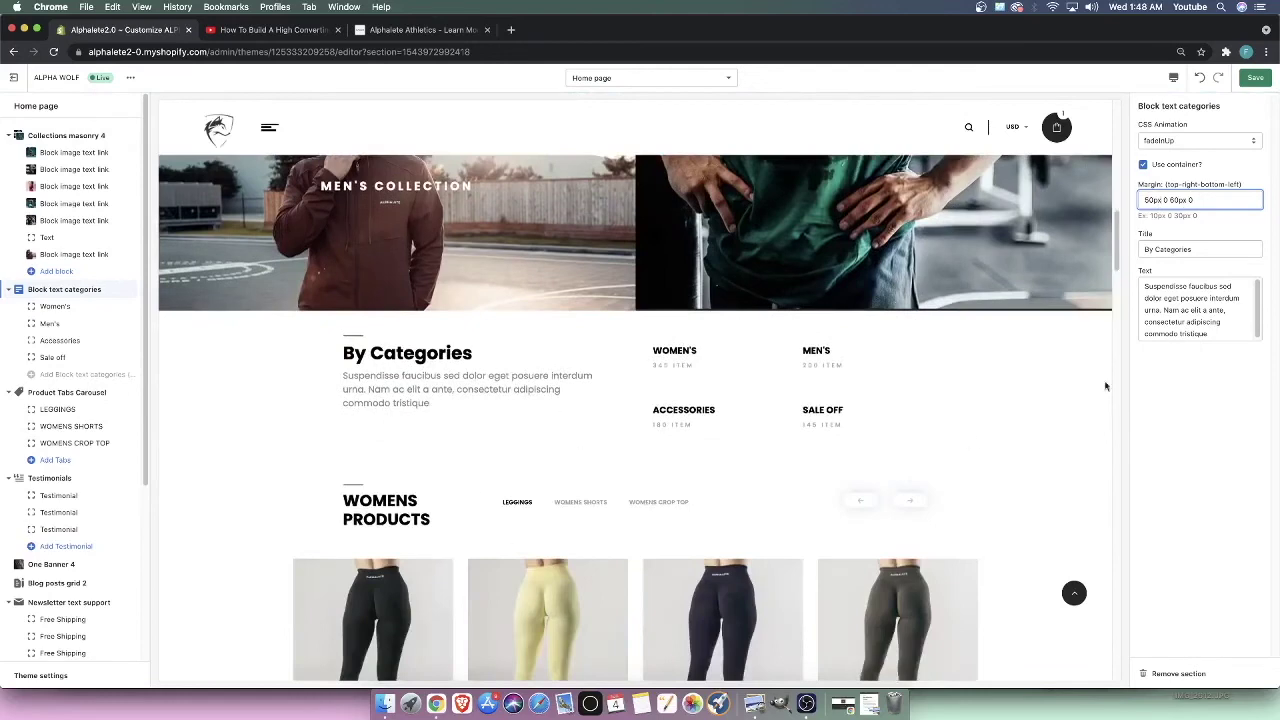
Open wolfofshopify.com in a new tab and look over the pricing and the Alpha Wolf theme page
{"action": "left_click", "coordinate": [511, 30]}
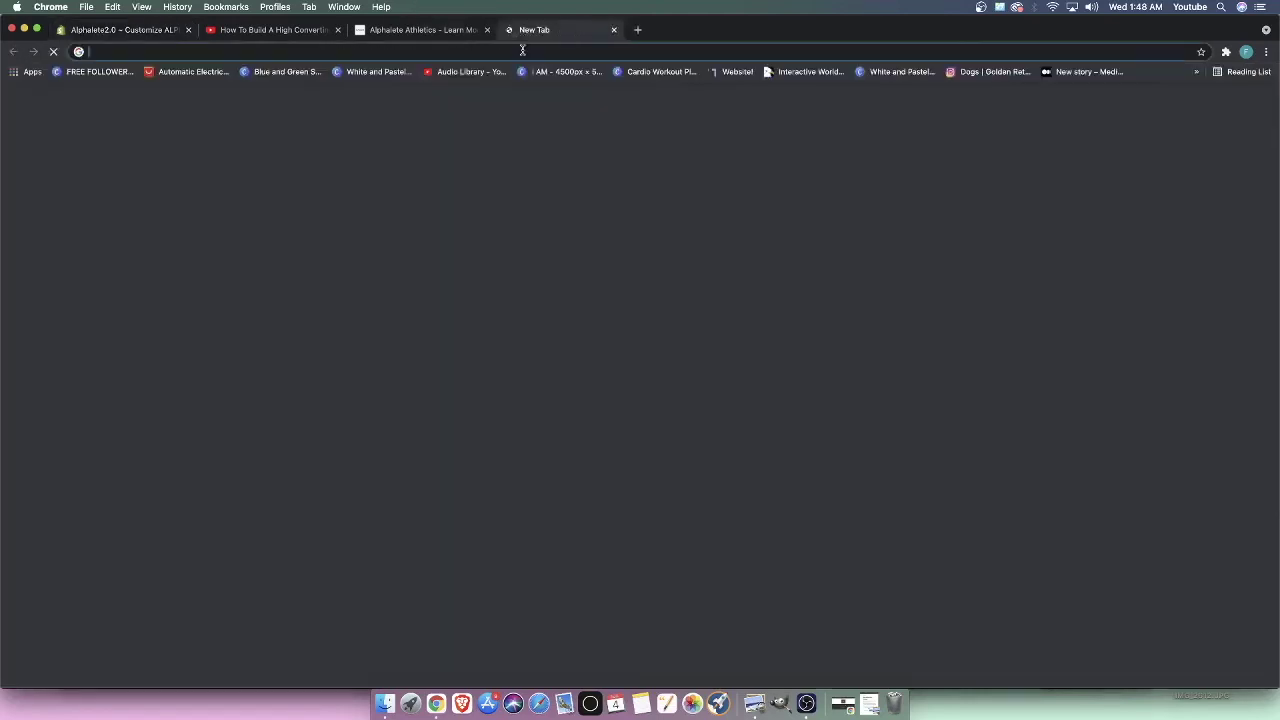
{"action": "type", "text": "wolfofshopify.com"}
{"action": "key", "text": "Return"}
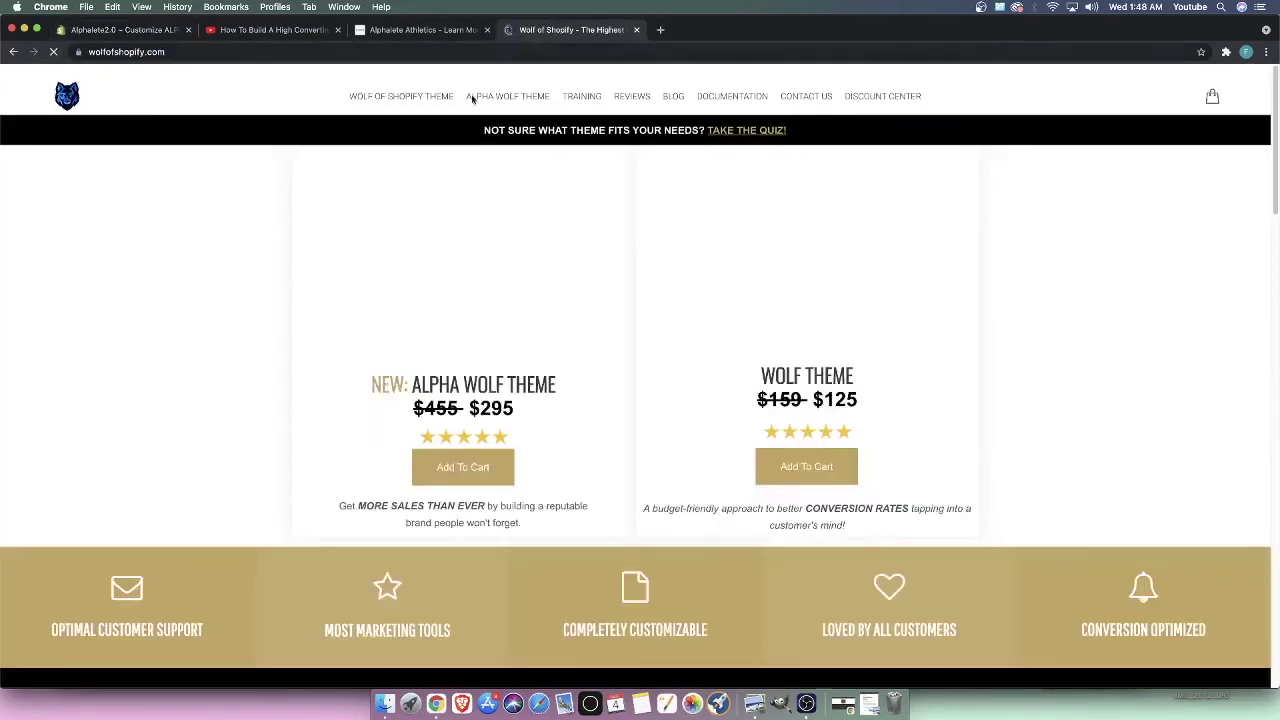
{"action": "left_click", "coordinate": [633, 150]}
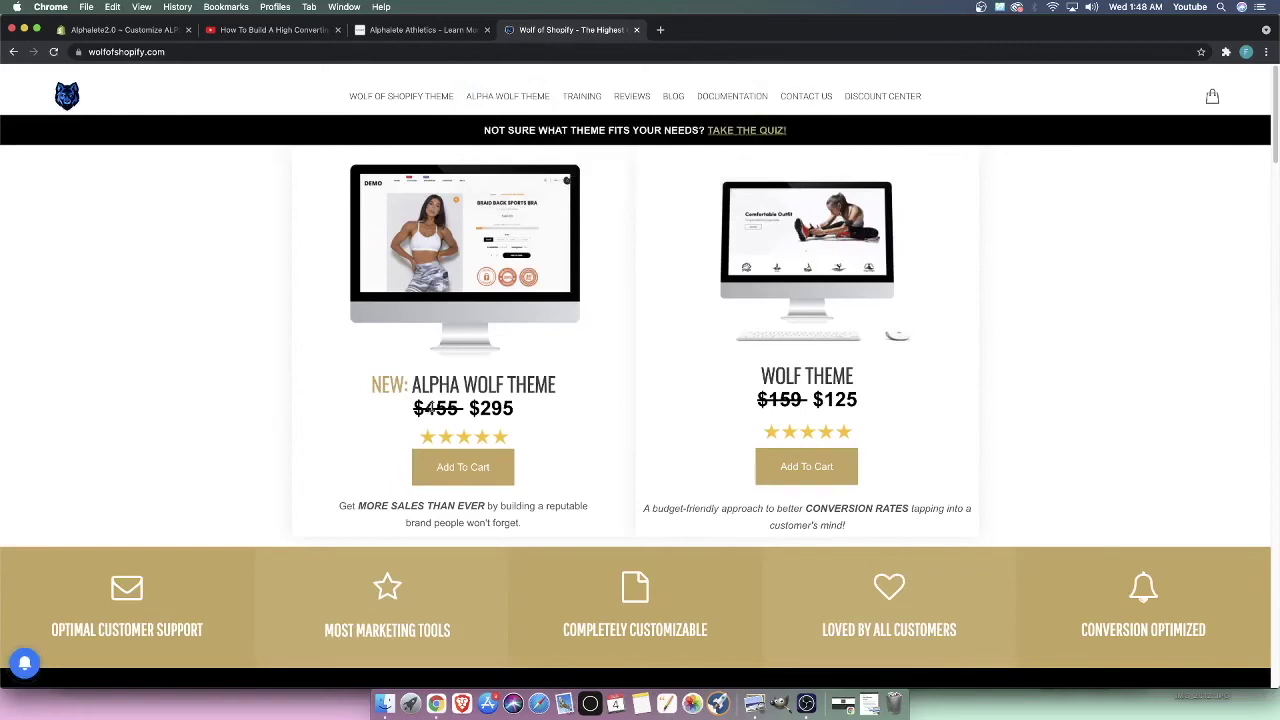
{"action": "left_click_drag", "start_coordinate": [427, 409], "coordinate": [535, 409]}
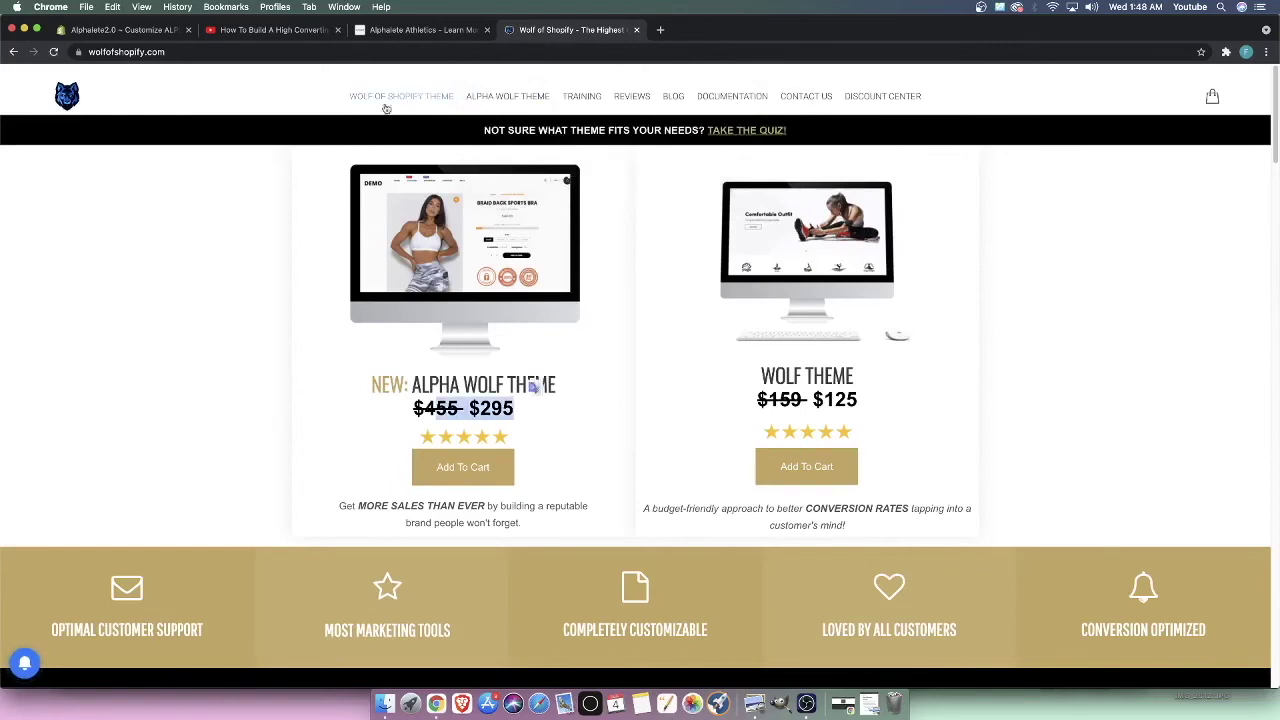
{"action": "left_click", "coordinate": [508, 95]}
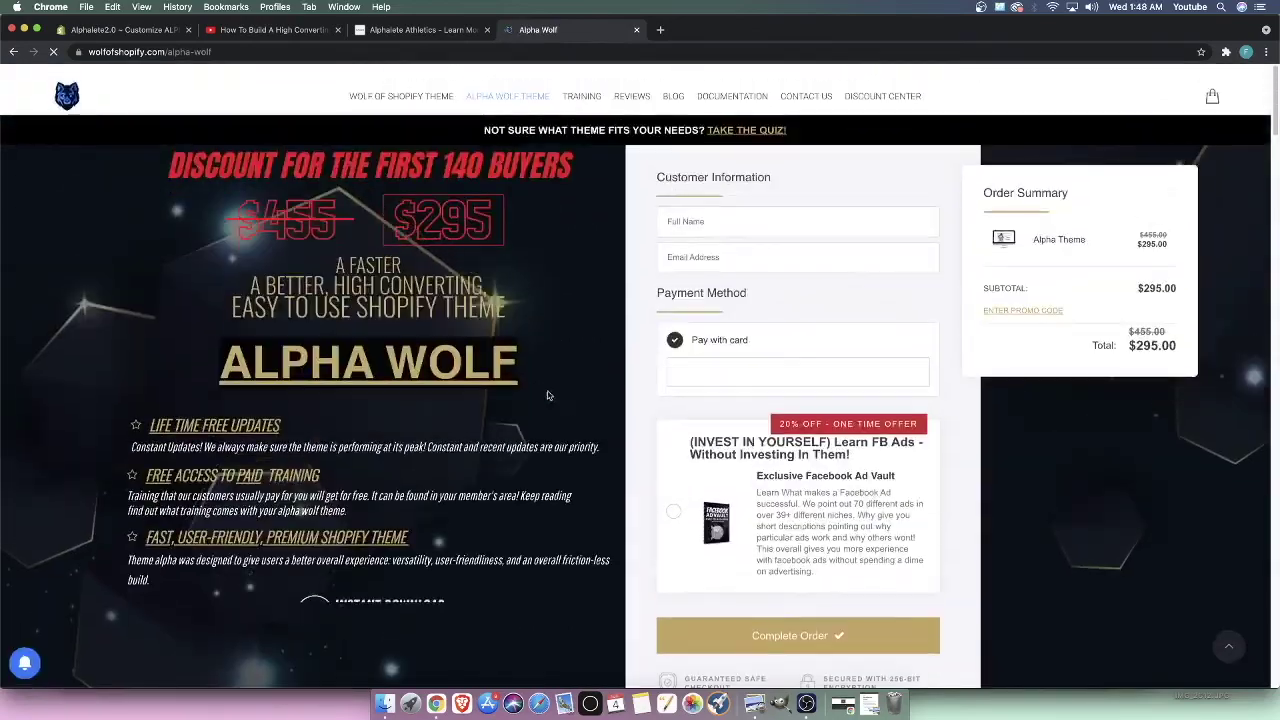
{"action": "scroll", "coordinate": [548, 395], "scroll_direction": "down", "scroll_amount": 3}
Return to the Alphalete2.0 theme editor and set the Block text categories margin to 90px 0 60px 0
{"action": "left_click", "coordinate": [157, 32]}
{"action": "scroll", "coordinate": [617, 448], "scroll_direction": "up", "scroll_amount": 1}
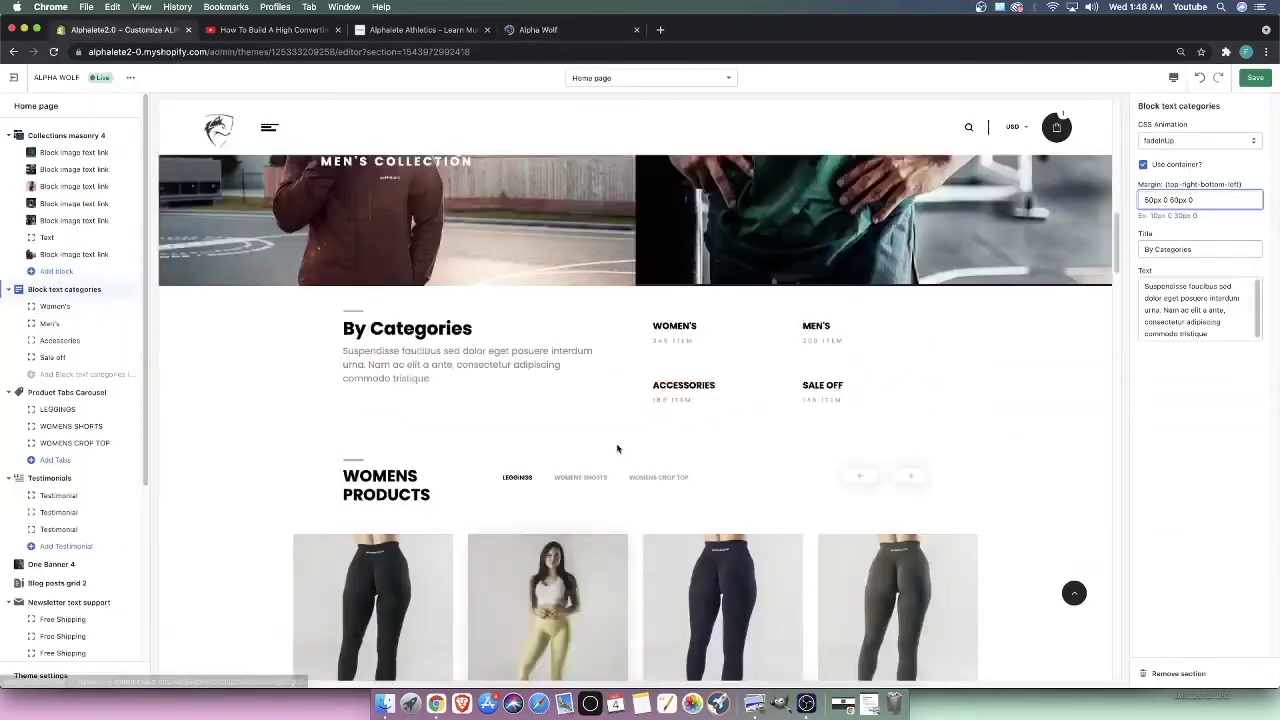
{"action": "scroll", "coordinate": [617, 448], "scroll_direction": "up", "scroll_amount": 5}
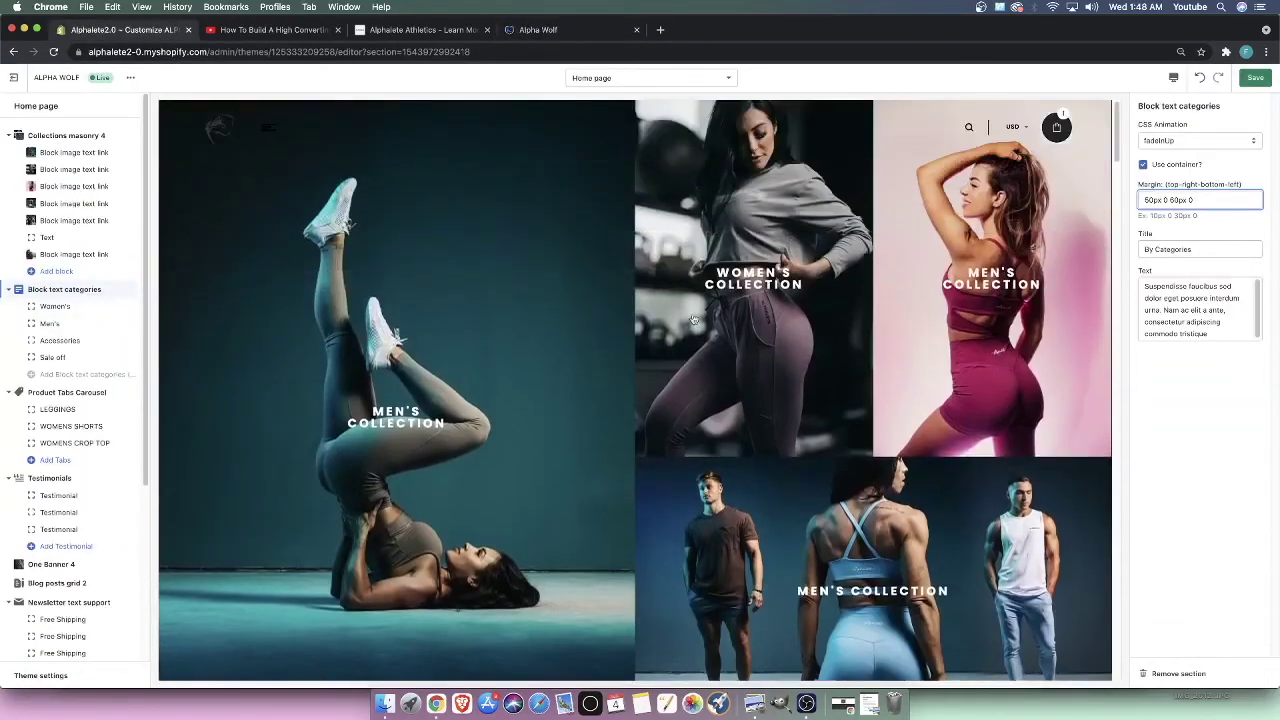
{"action": "scroll", "coordinate": [685, 387], "scroll_direction": "down", "scroll_amount": 5}
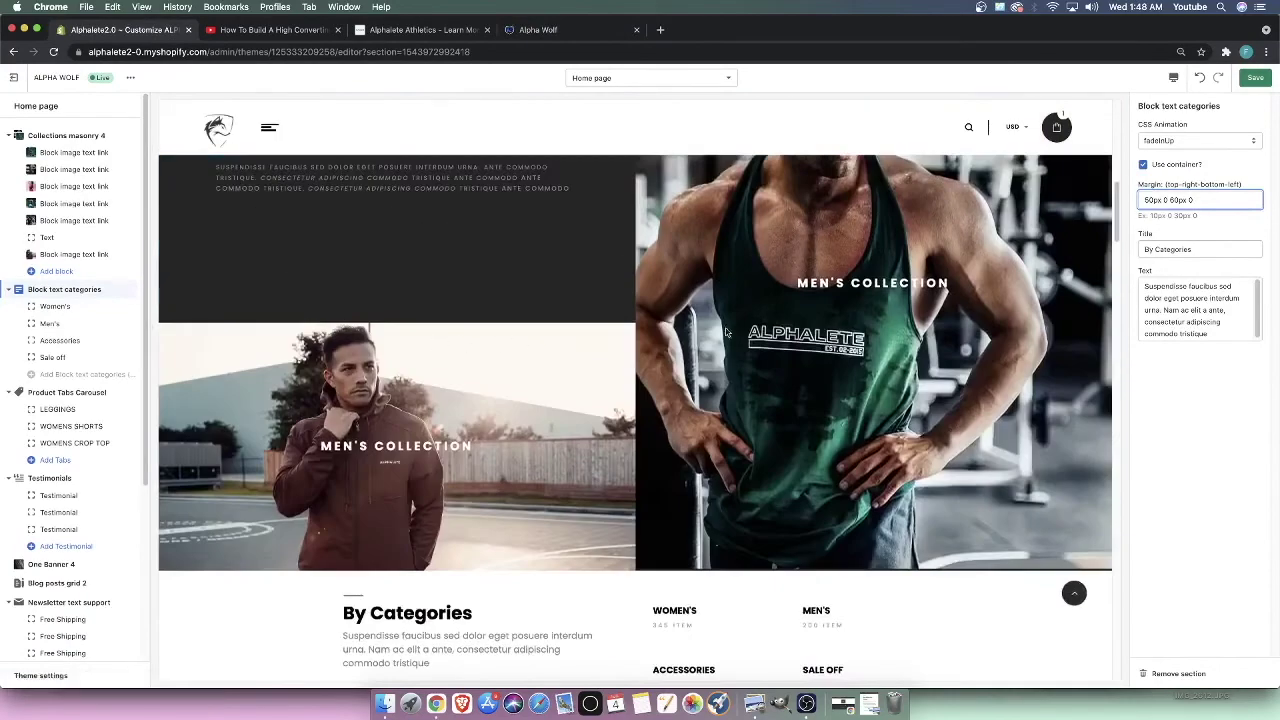
{"action": "scroll", "coordinate": [611, 418], "scroll_direction": "down", "scroll_amount": 2}
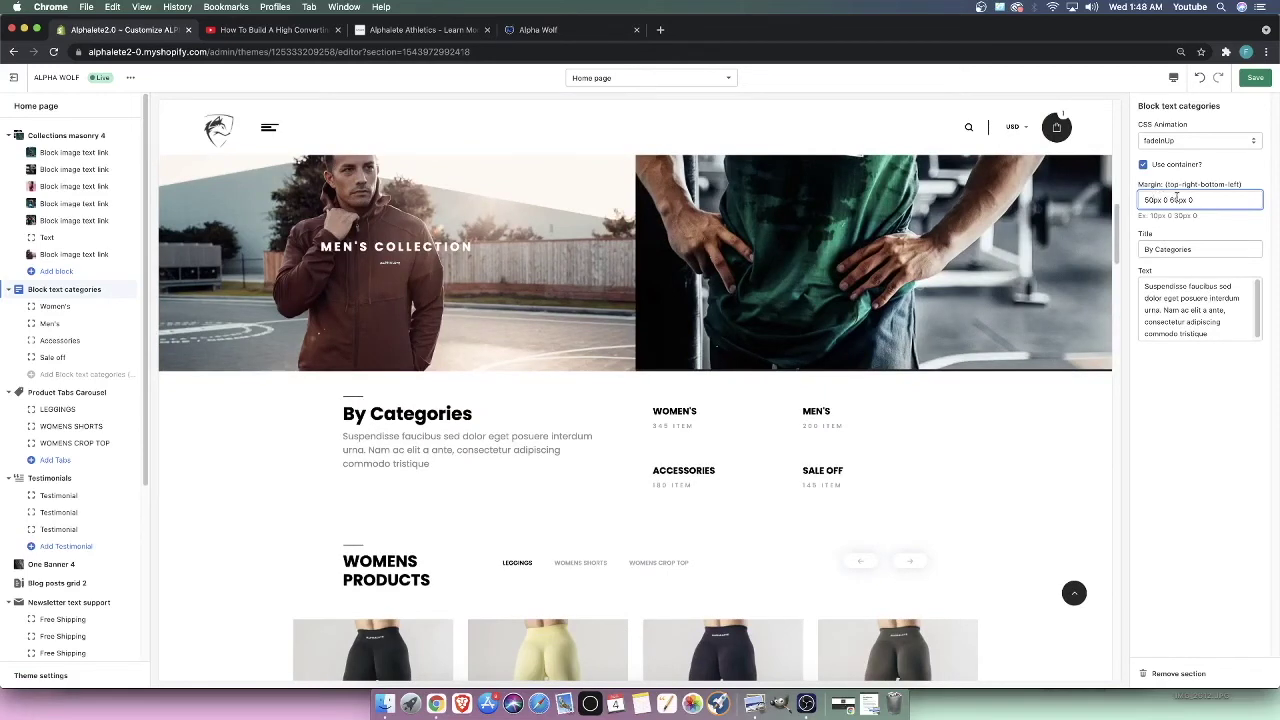
{"action": "type", "text": "9"}
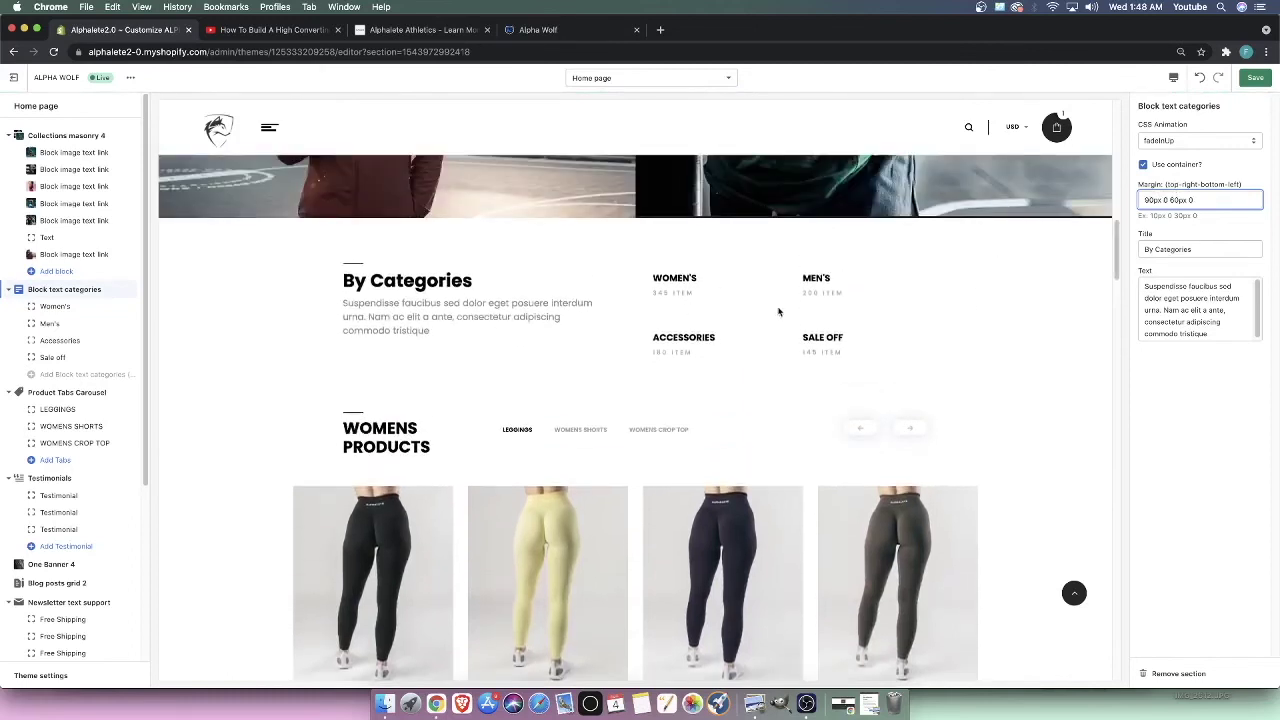
{"action": "scroll", "coordinate": [689, 289], "scroll_direction": "up", "scroll_amount": 2}
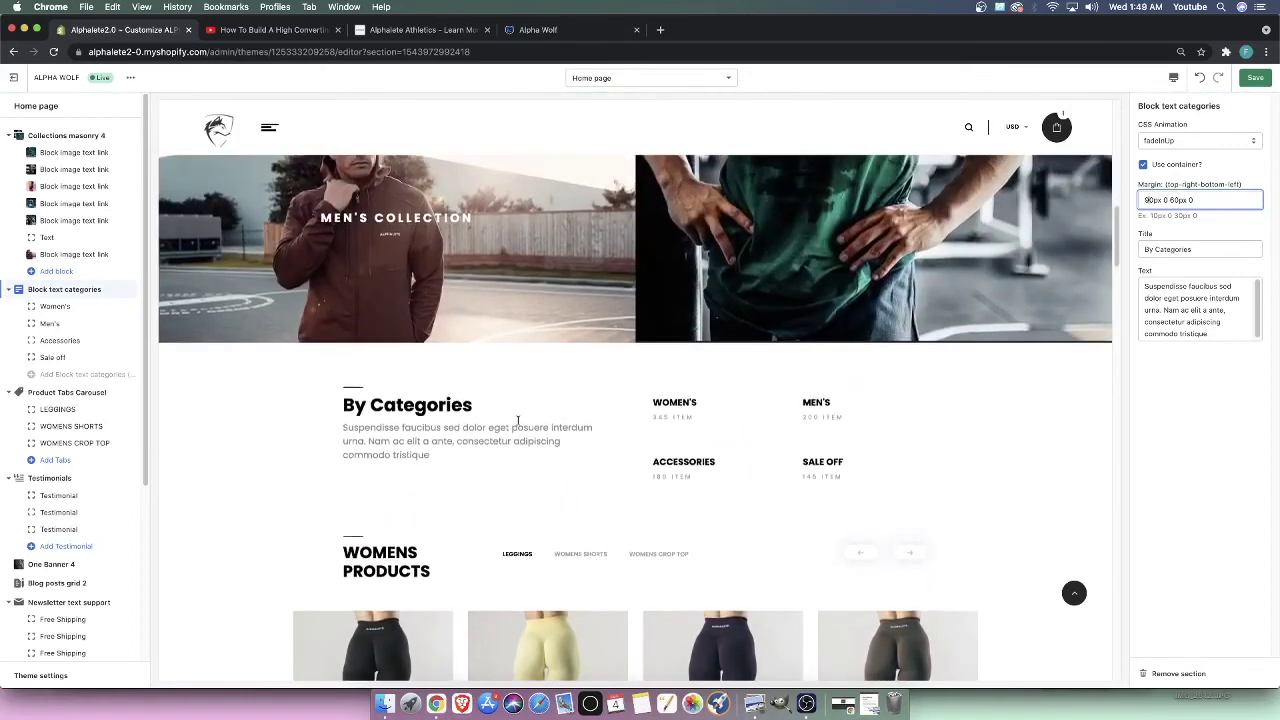
Change the title of the Block text categories section to "Shop By Categories"
{"action": "left_click_drag", "start_coordinate": [346, 395], "coordinate": [376, 484]}
{"action": "scroll", "coordinate": [300, 380], "scroll_direction": "down", "scroll_amount": 3}
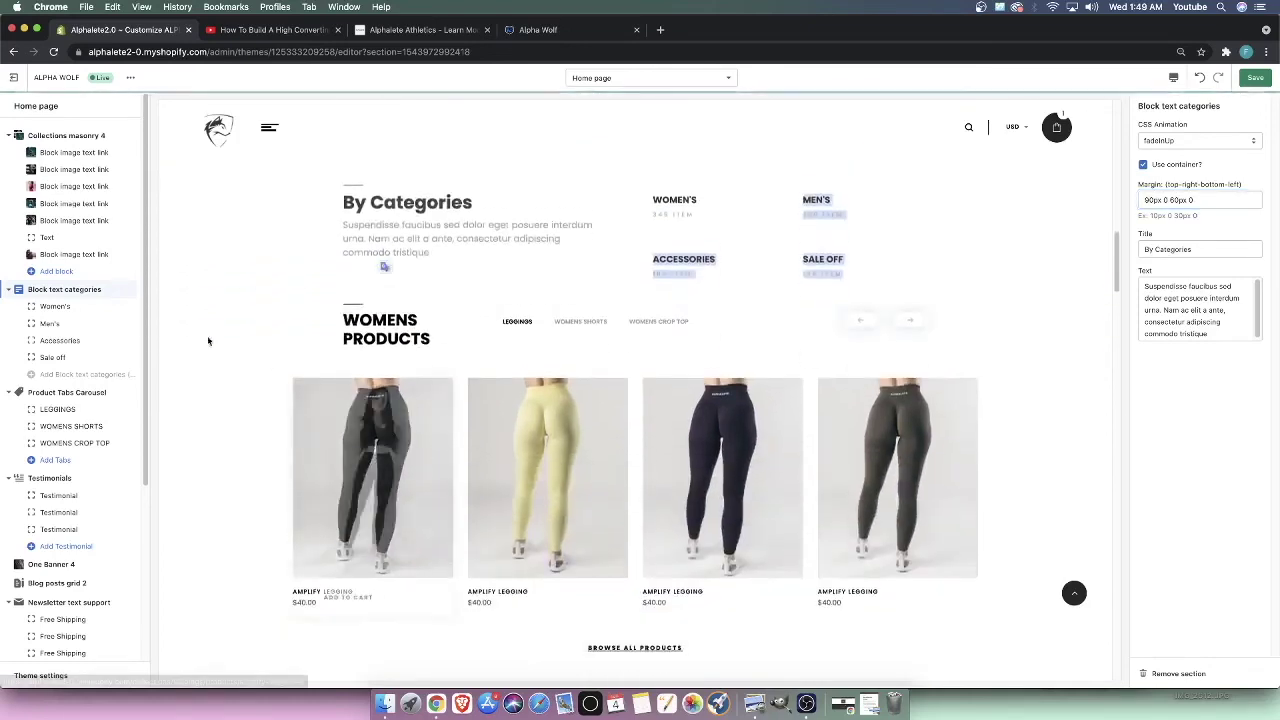
{"action": "scroll", "coordinate": [440, 340], "scroll_direction": "up", "scroll_amount": 2}
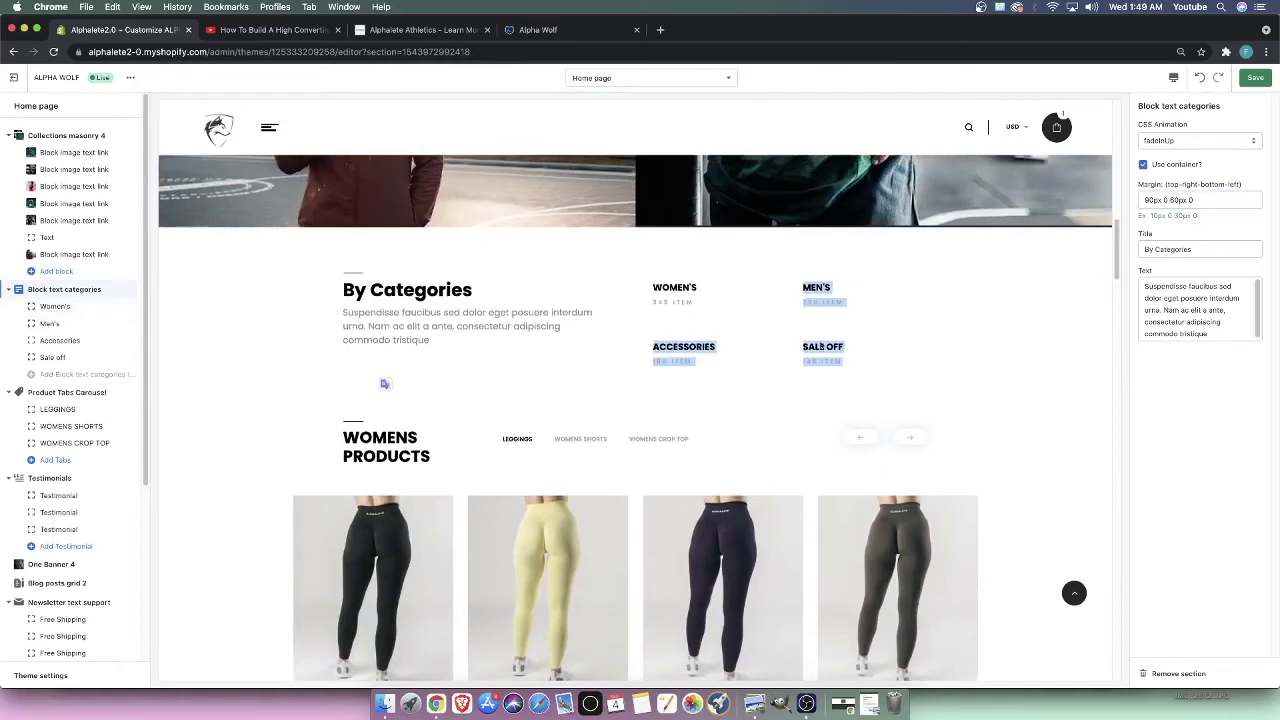
{"action": "left_click", "coordinate": [1143, 250]}
{"action": "type", "text": "Shop"}
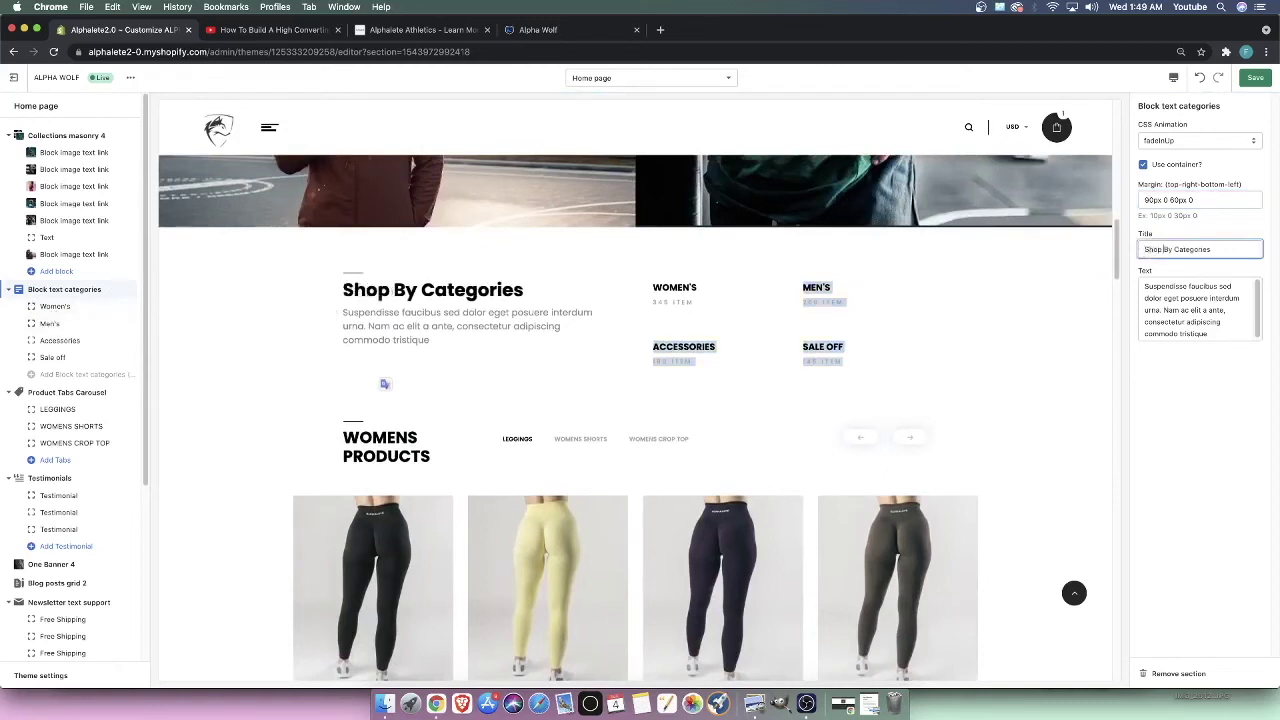
Review the home page from the masonry grid down to the Shop By Categories section, and save the theme
{"action": "scroll", "coordinate": [890, 356], "scroll_direction": "up", "scroll_amount": 10}
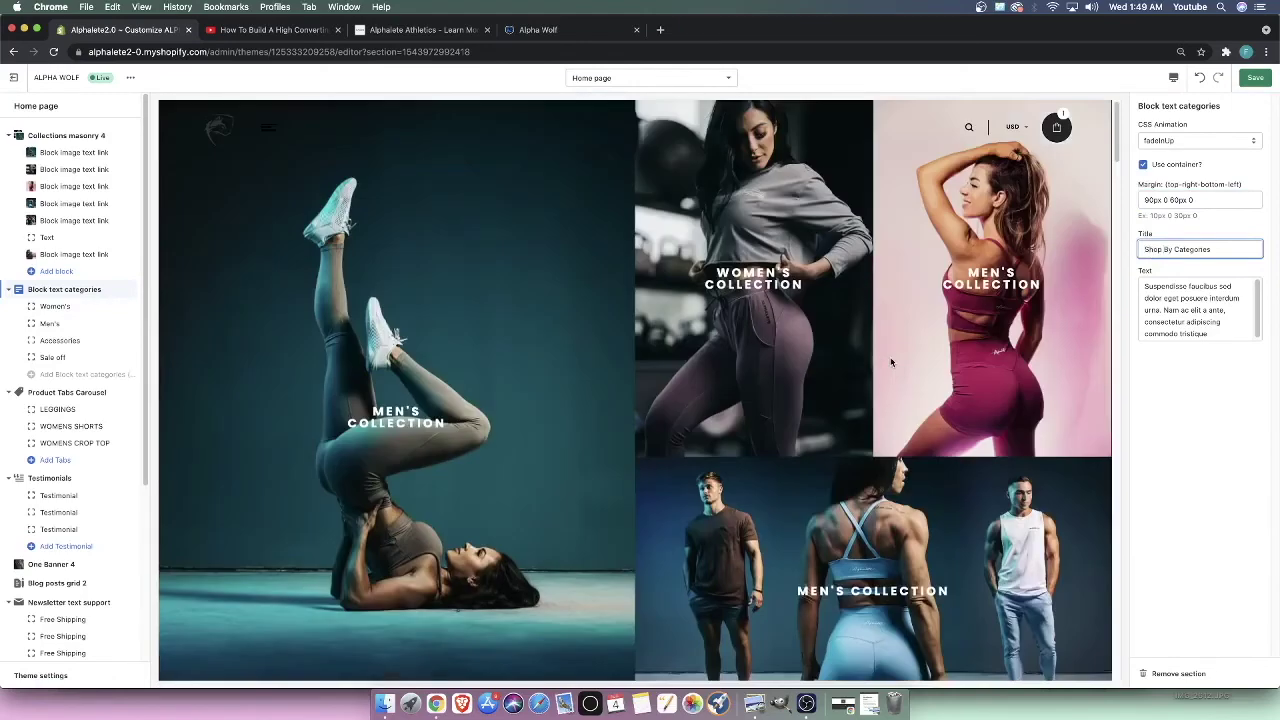
{"action": "scroll", "coordinate": [760, 329], "scroll_direction": "down", "scroll_amount": 4}
{"action": "scroll", "coordinate": [620, 380], "scroll_direction": "up", "scroll_amount": 4}
{"action": "scroll", "coordinate": [800, 410], "scroll_direction": "down", "scroll_amount": 4}
{"action": "scroll", "coordinate": [472, 509], "scroll_direction": "down", "scroll_amount": 4}
{"action": "scroll", "coordinate": [543, 449], "scroll_direction": "up", "scroll_amount": 8}
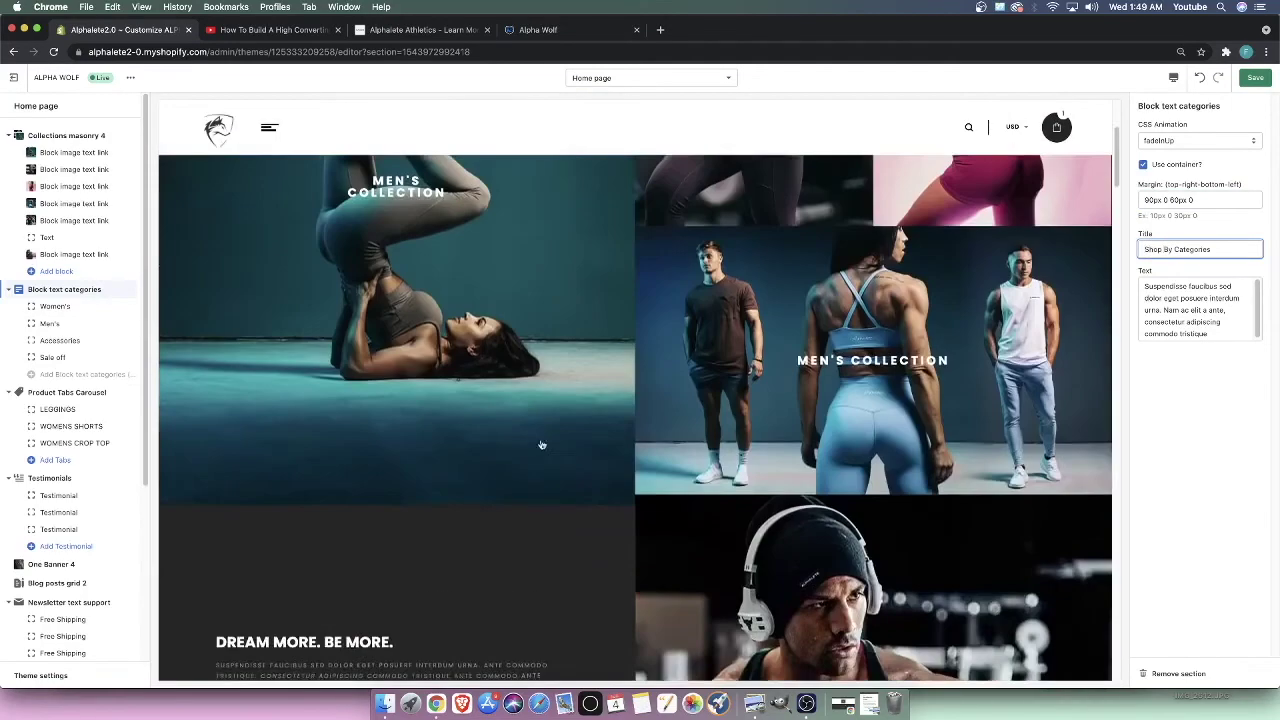
{"action": "scroll", "coordinate": [663, 505], "scroll_direction": "down", "scroll_amount": 5}
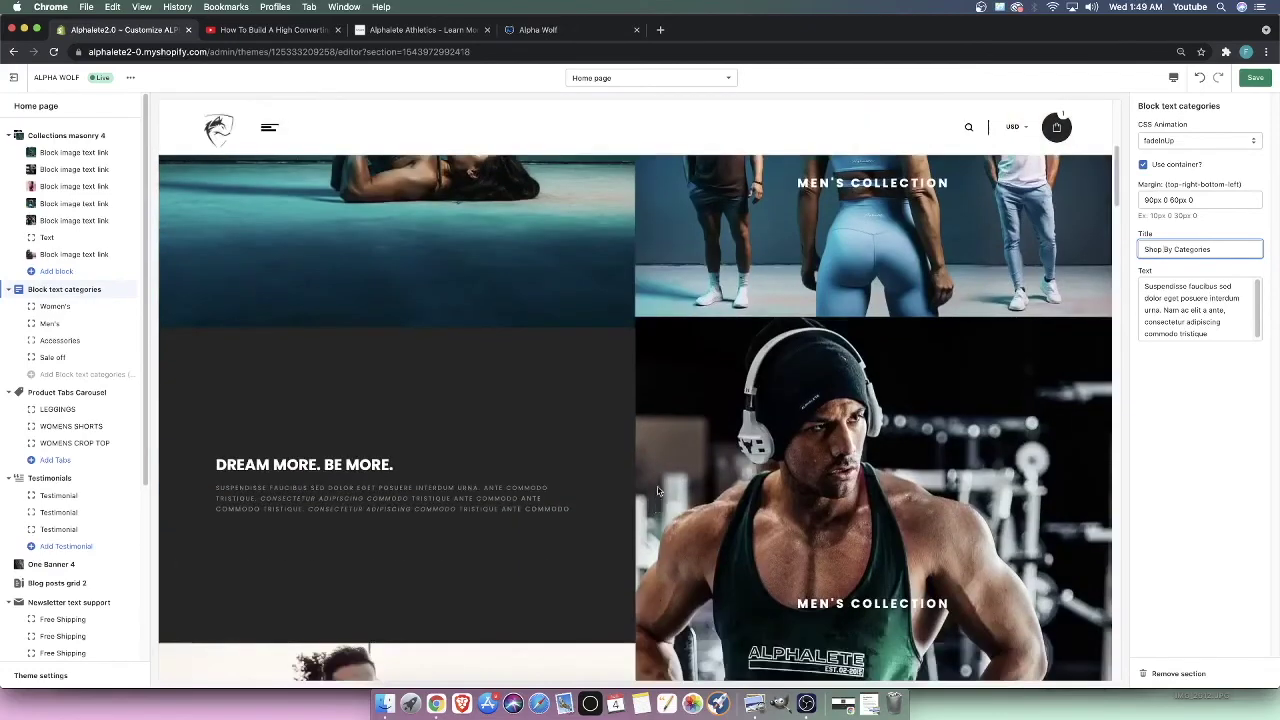
{"action": "scroll", "coordinate": [657, 465], "scroll_direction": "down", "scroll_amount": 2}
{"action": "scroll", "coordinate": [655, 465], "scroll_direction": "up", "scroll_amount": 7}
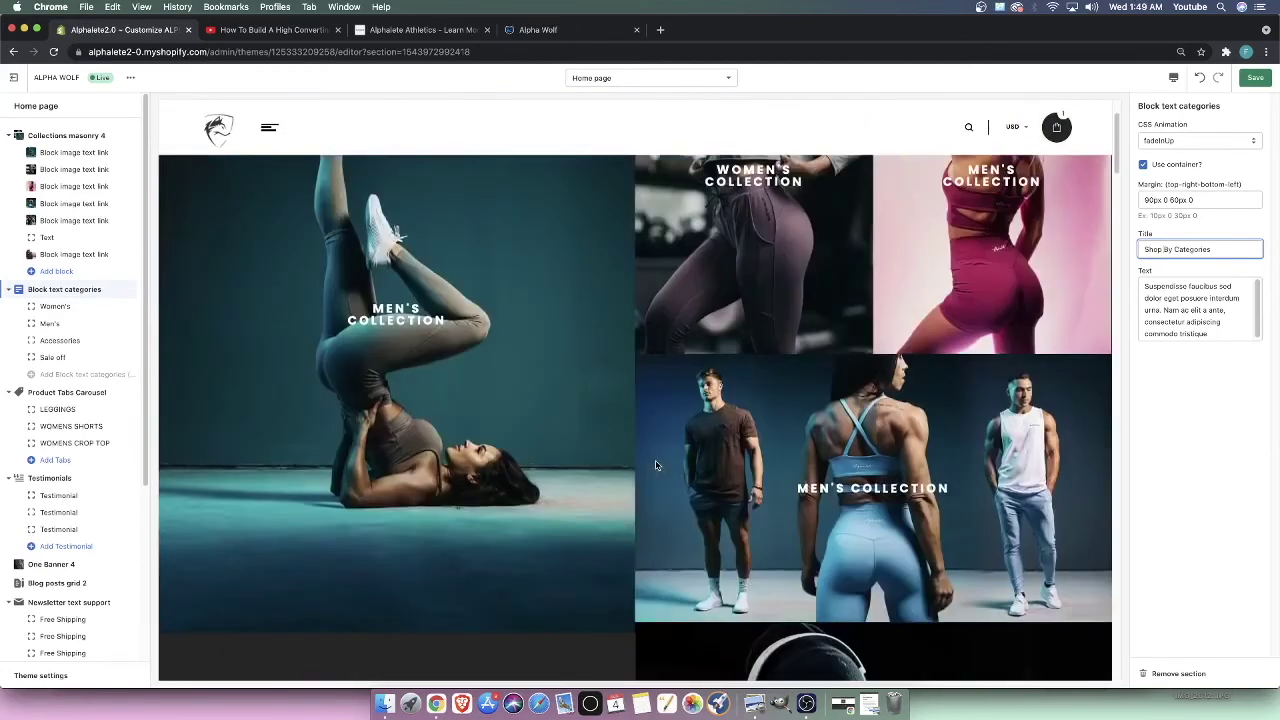
{"action": "scroll", "coordinate": [651, 468], "scroll_direction": "down", "scroll_amount": 15}
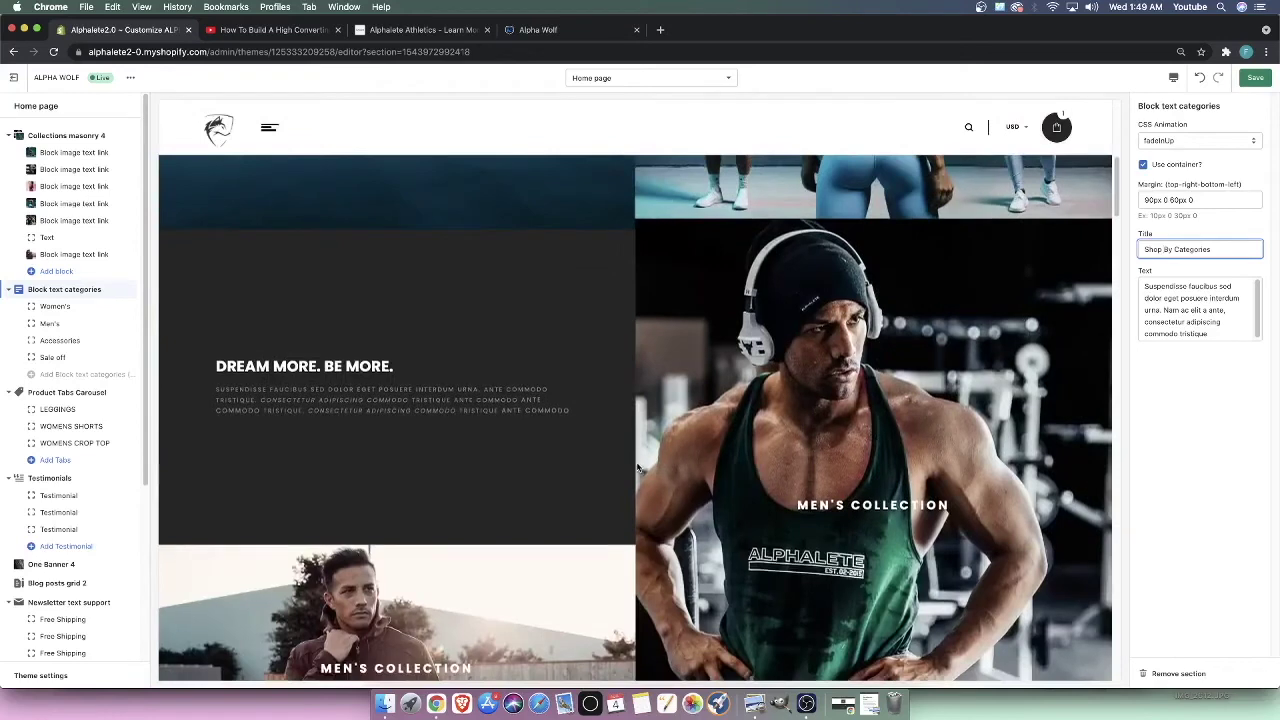
{"action": "scroll", "coordinate": [825, 290], "scroll_direction": "down", "scroll_amount": 1}
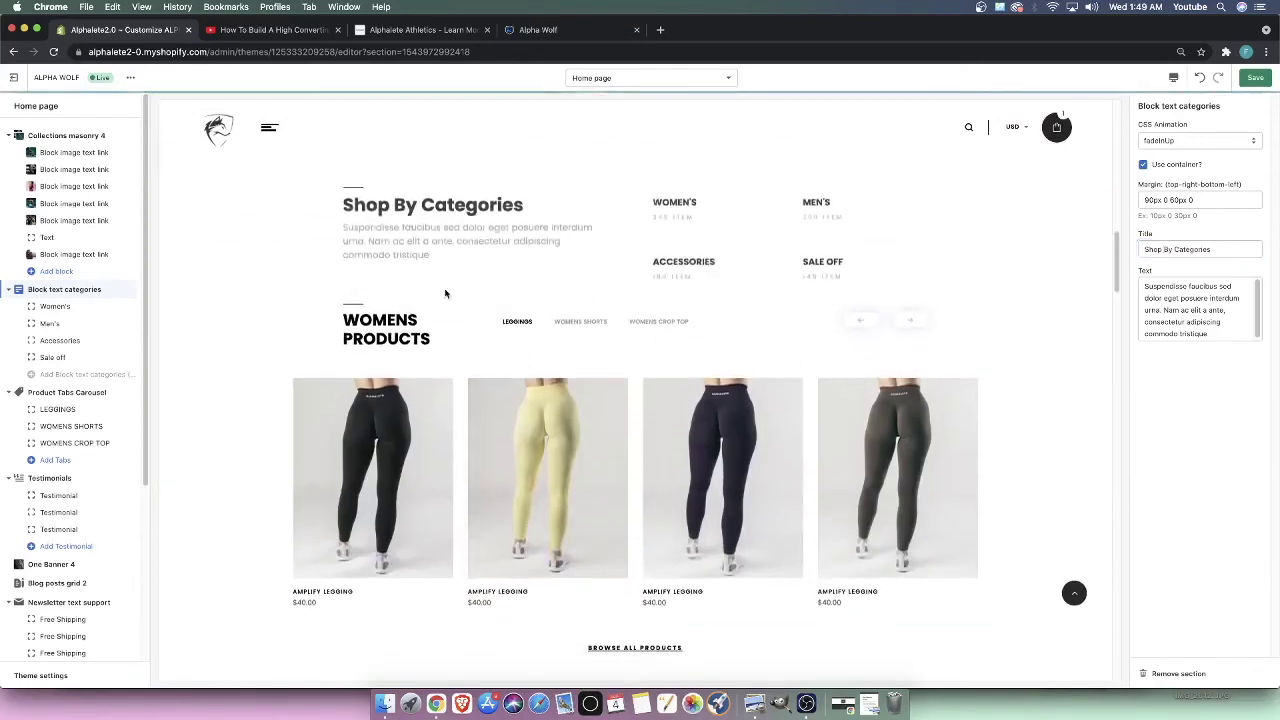
{"action": "left_click", "coordinate": [1254, 78]}
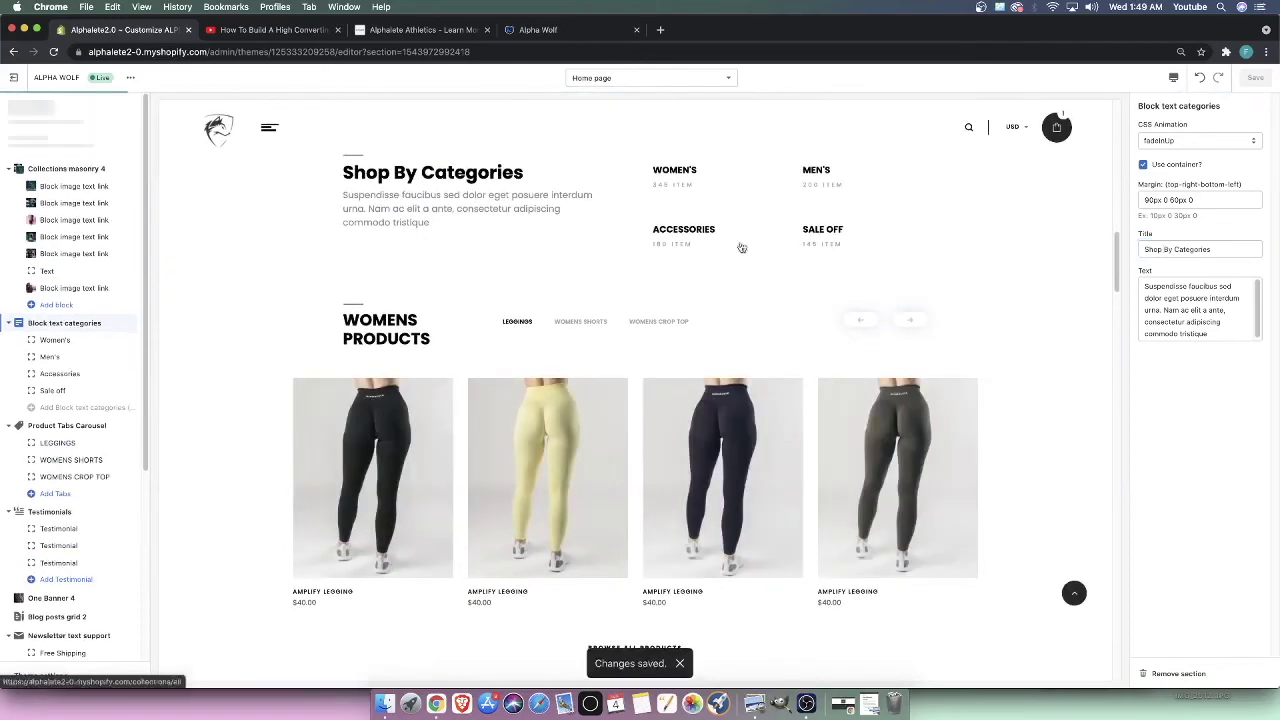
Preview the Leggings, Womens Shorts and Womens Crop Top groups under Womens Products, and open the Product Tabs Carousel settings
{"action": "scroll", "coordinate": [583, 323], "scroll_direction": "down", "scroll_amount": 10}
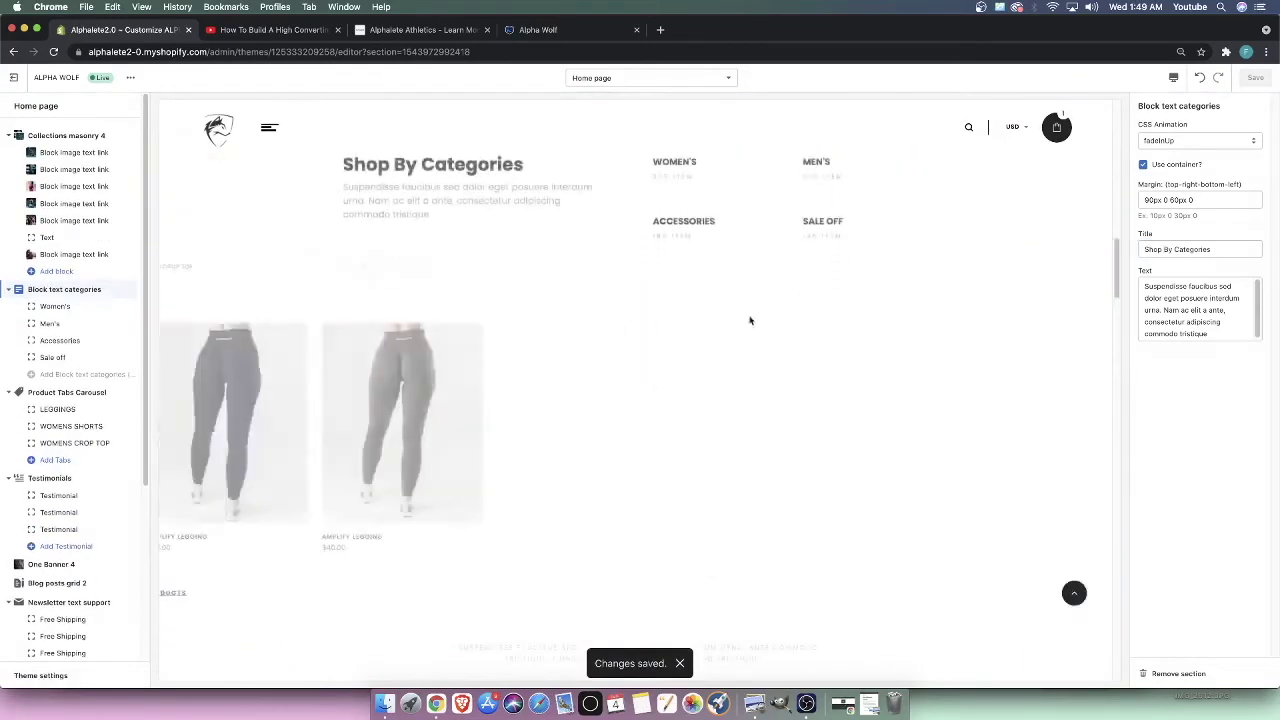
{"action": "left_click", "coordinate": [580, 269]}
{"action": "left_click", "coordinate": [648, 270]}
{"action": "left_click", "coordinate": [577, 269]}
{"action": "left_click", "coordinate": [522, 269]}
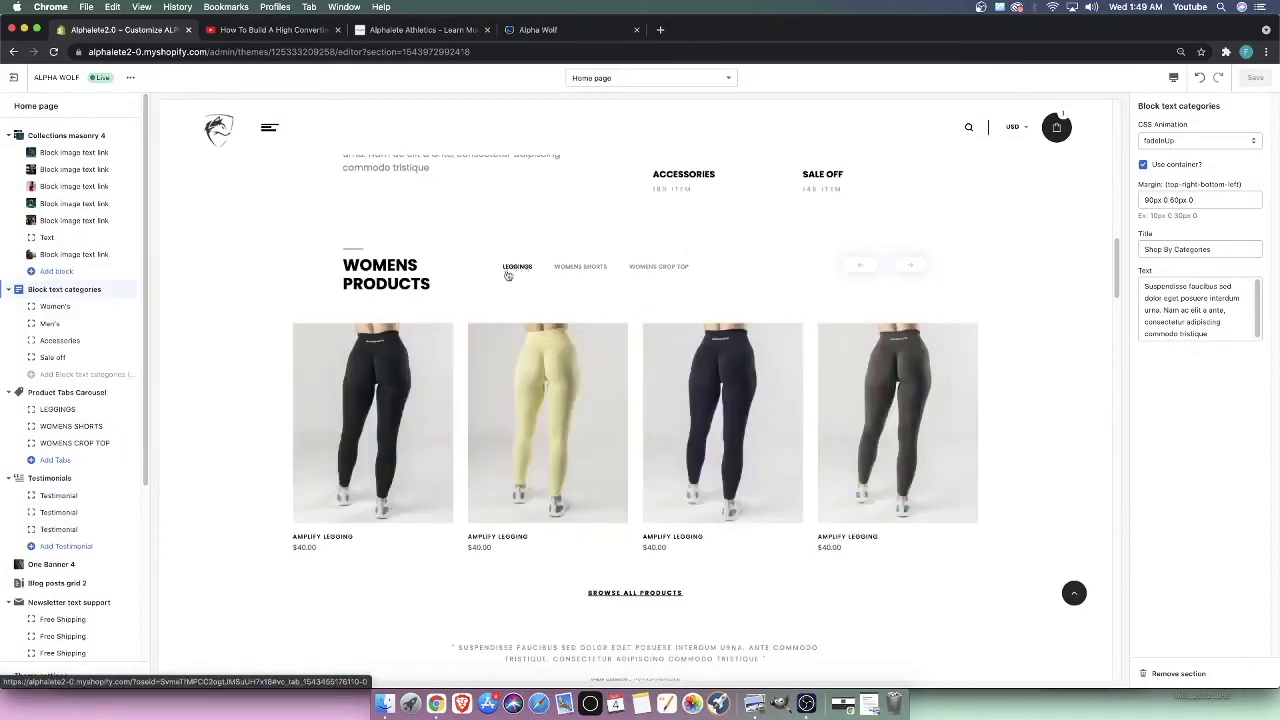
{"action": "left_click", "coordinate": [645, 268]}
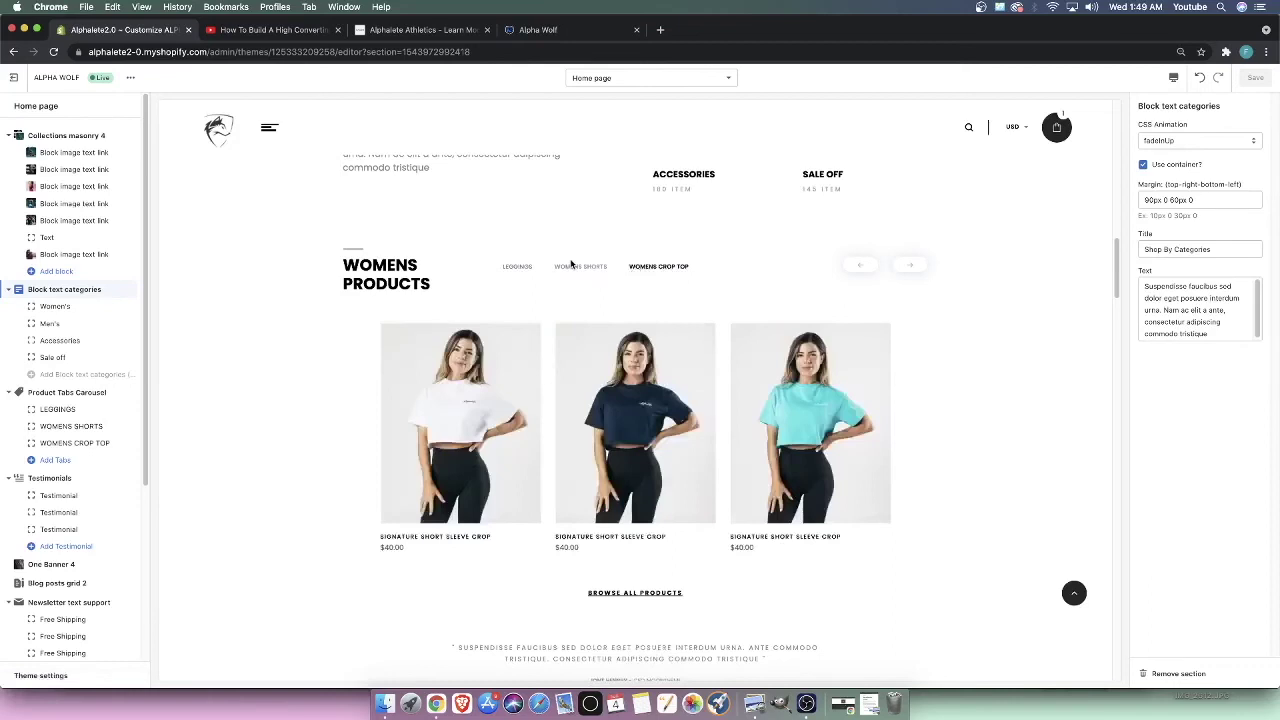
{"action": "left_click", "coordinate": [518, 266]}
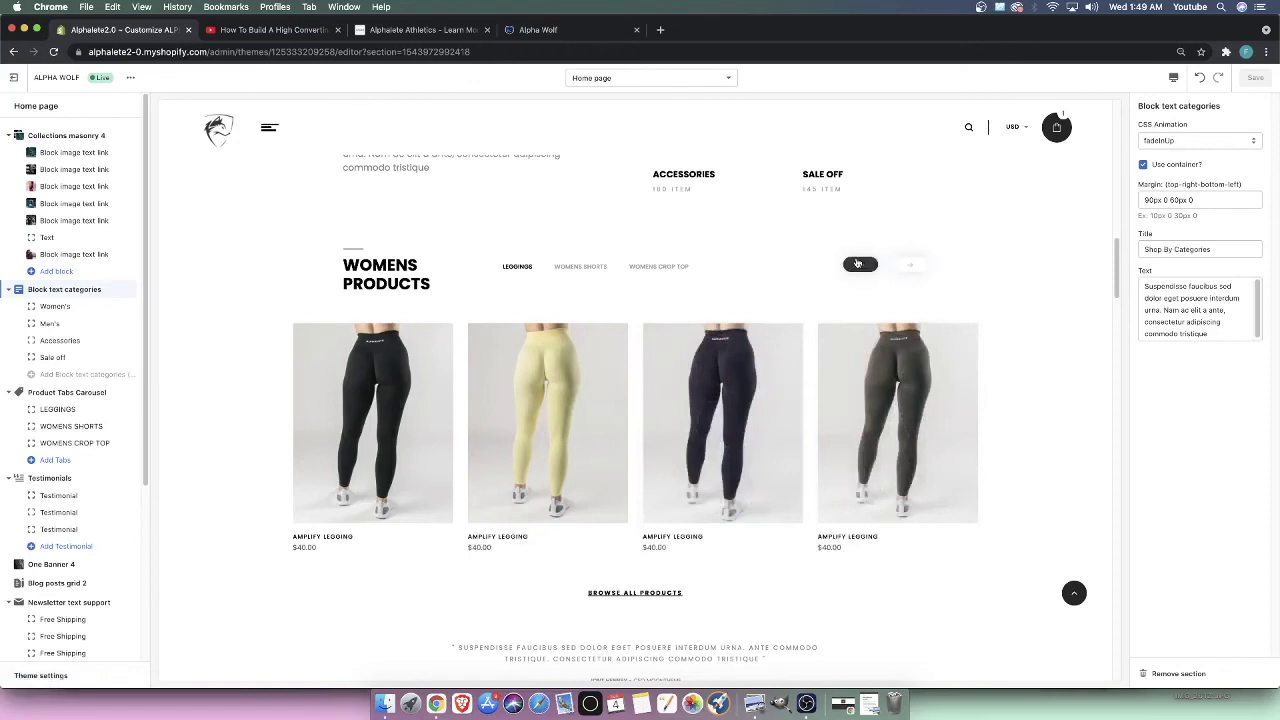
{"action": "left_click_drag", "start_coordinate": [597, 268], "coordinate": [650, 271]}
{"action": "left_click", "coordinate": [604, 269]}
{"action": "left_click", "coordinate": [634, 269]}
{"action": "left_click", "coordinate": [527, 268]}
{"action": "left_click", "coordinate": [66, 393]}
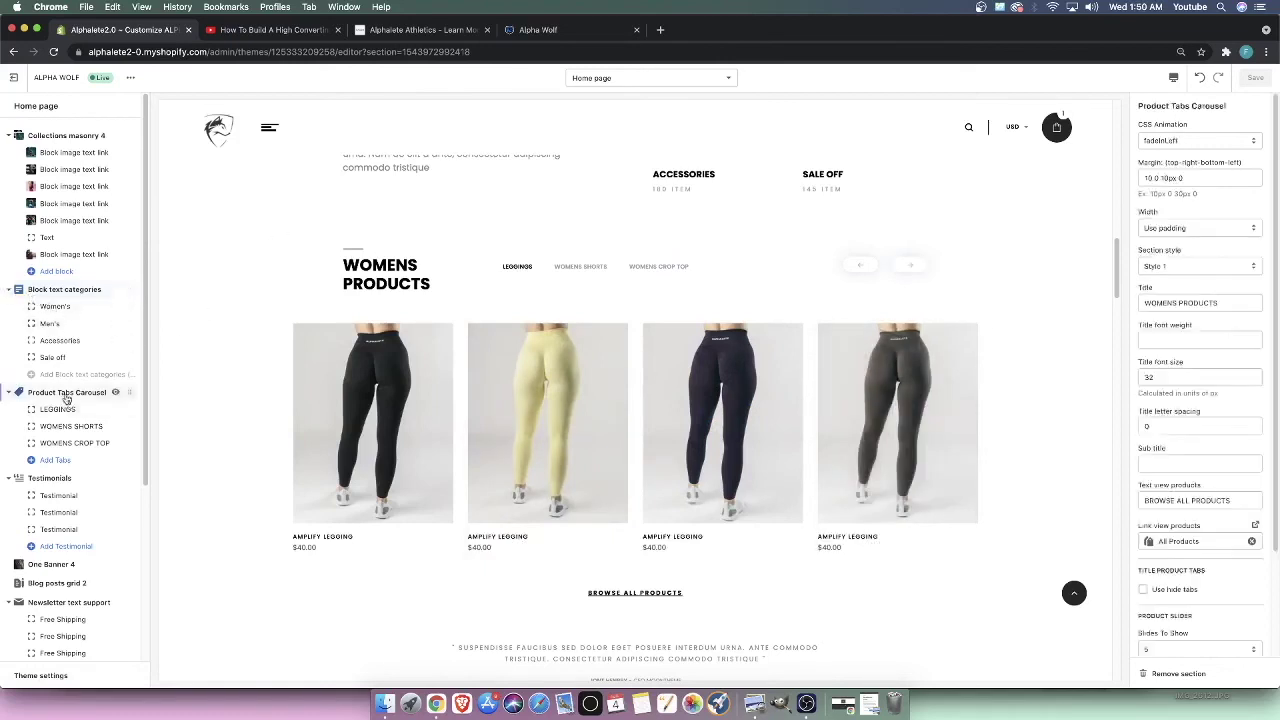
Look over the home page down to the newsletter banner and remove the One Banner 2 section
{"action": "scroll", "coordinate": [450, 410], "scroll_direction": "down", "scroll_amount": 2}
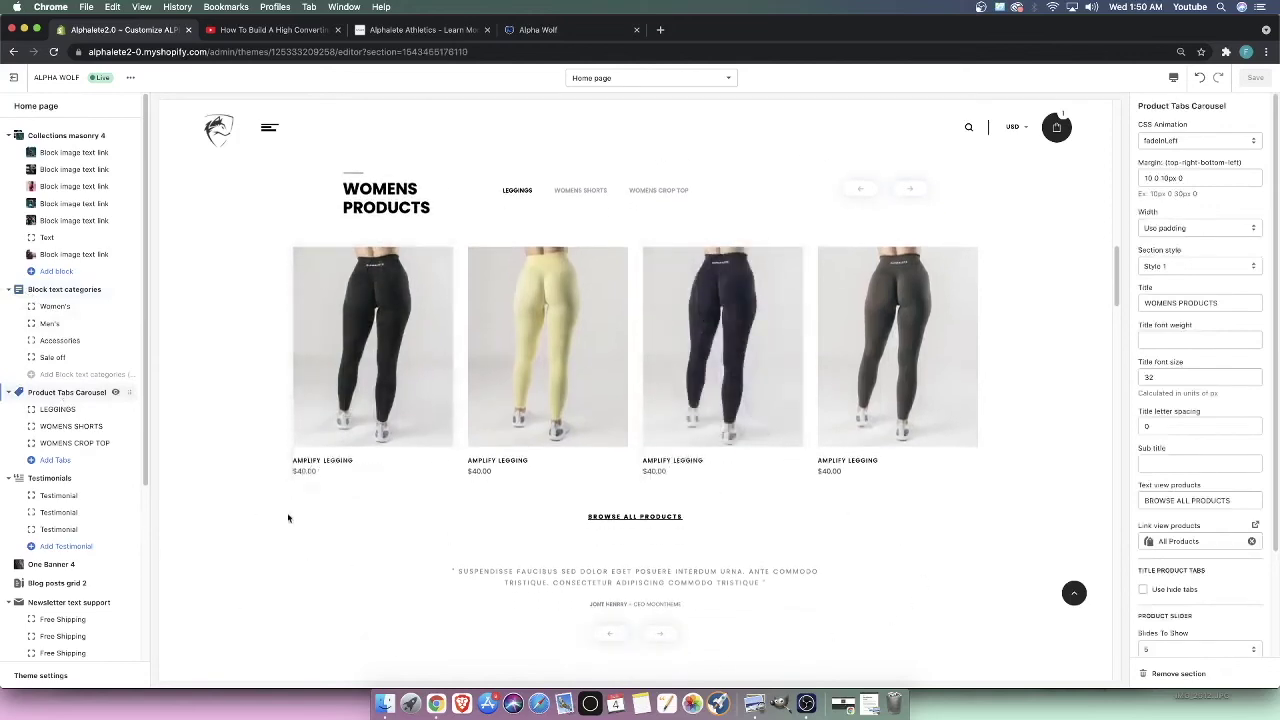
{"action": "scroll", "coordinate": [491, 453], "scroll_direction": "down", "scroll_amount": 6}
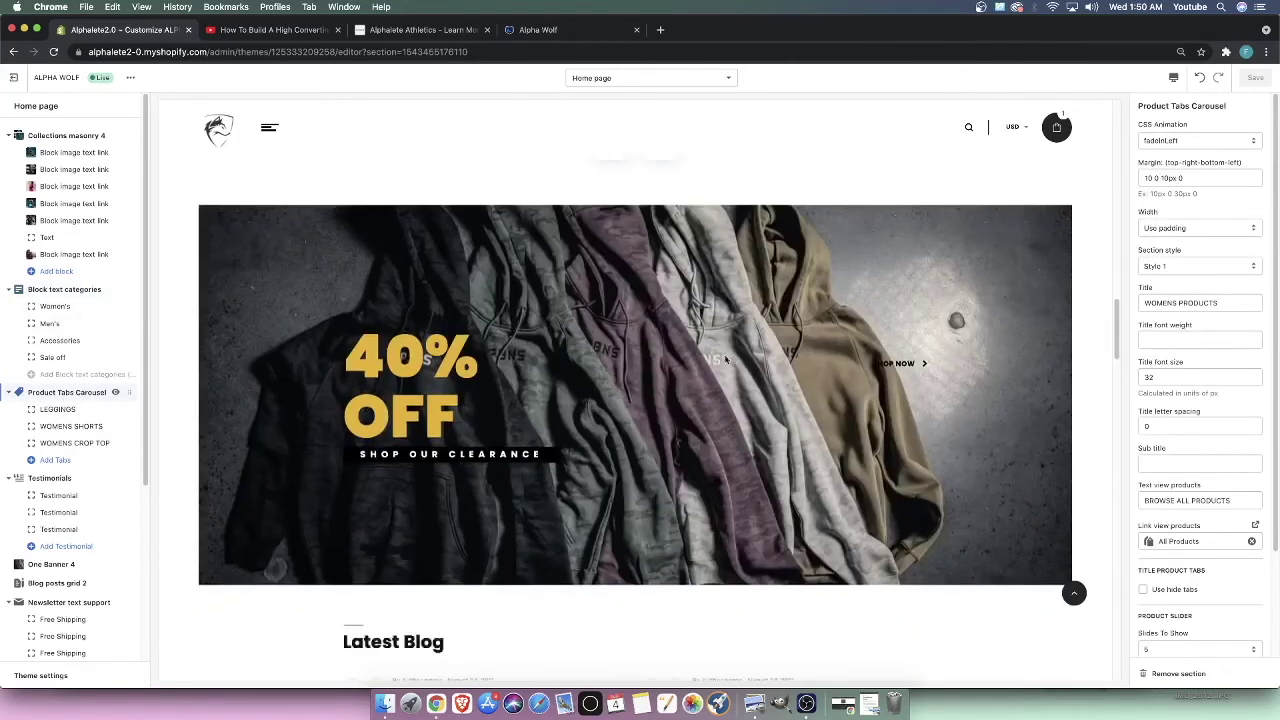
{"action": "scroll", "coordinate": [714, 361], "scroll_direction": "down", "scroll_amount": 3}
{"action": "scroll", "coordinate": [714, 361], "scroll_direction": "up", "scroll_amount": 2}
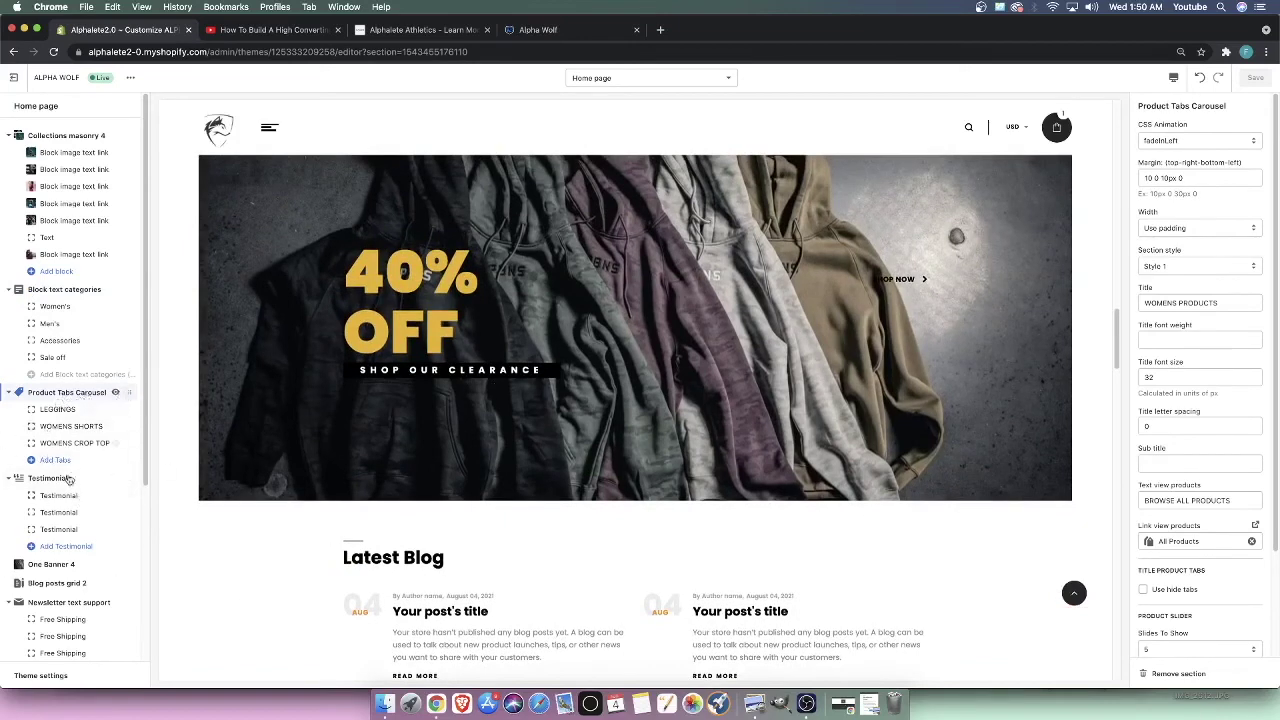
{"action": "scroll", "coordinate": [492, 500], "scroll_direction": "down", "scroll_amount": 1}
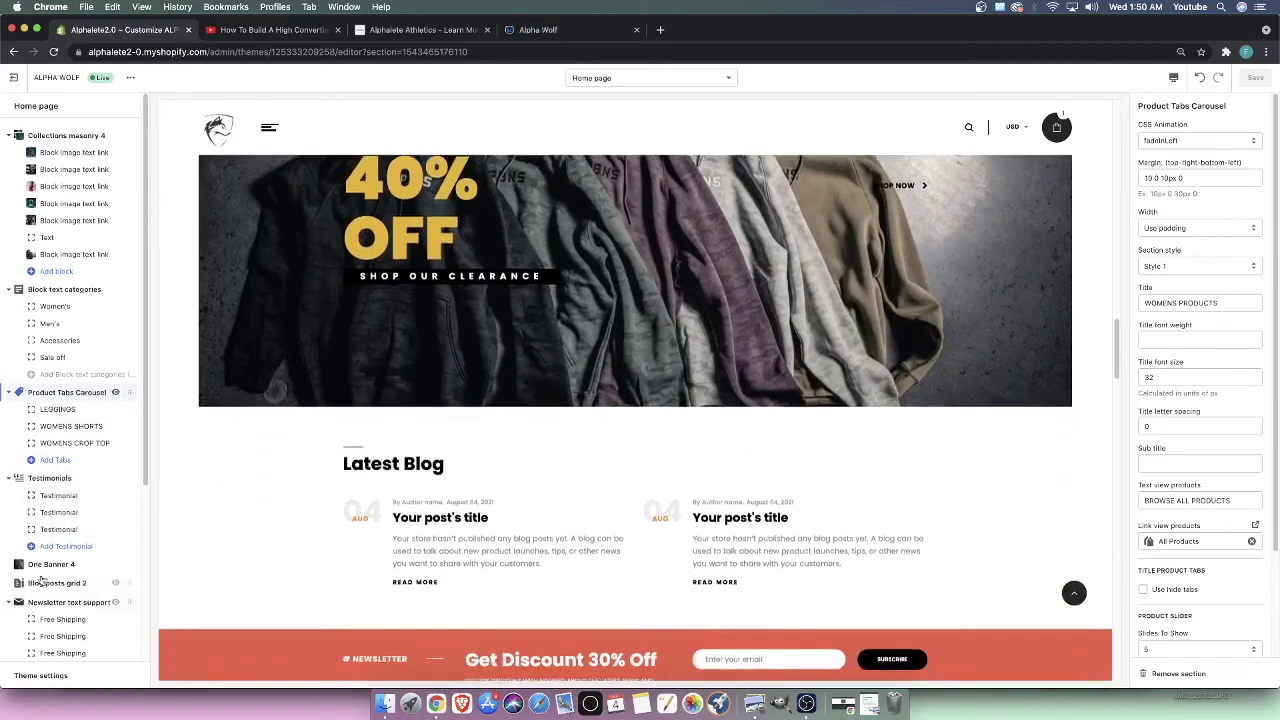
{"action": "scroll", "coordinate": [40, 583], "scroll_direction": "down", "scroll_amount": 5}
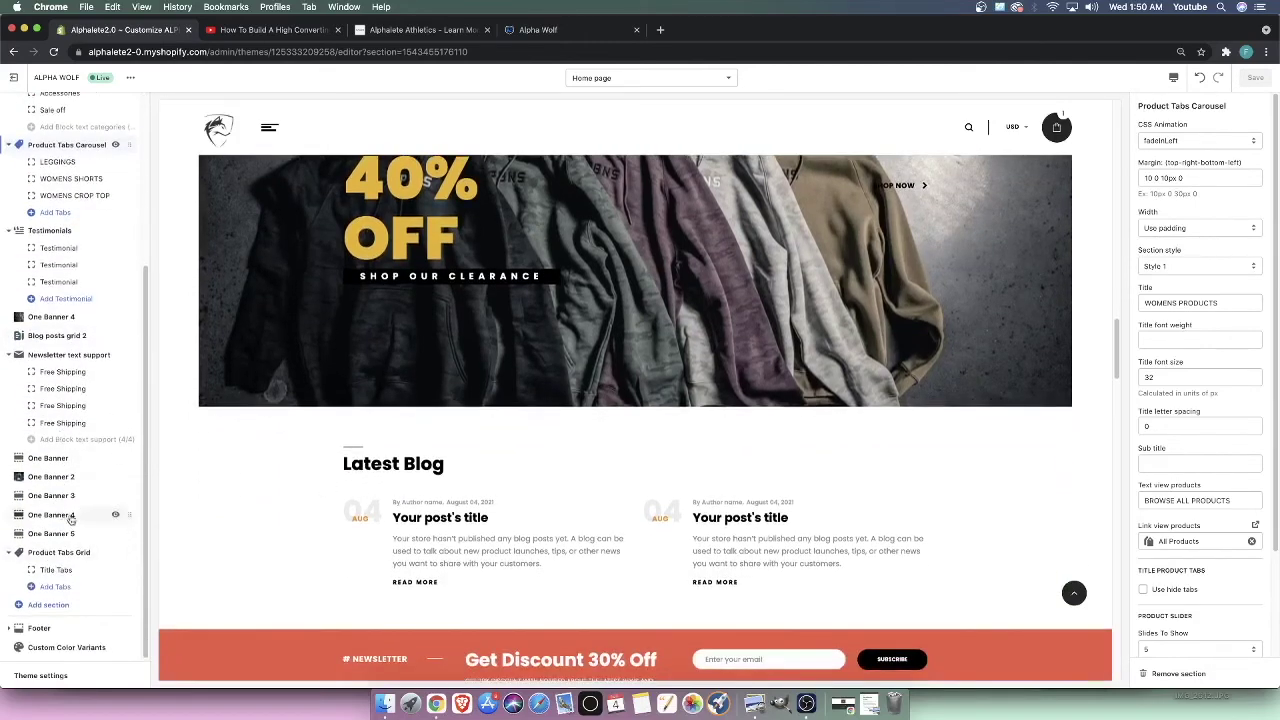
{"action": "left_click", "coordinate": [46, 478]}
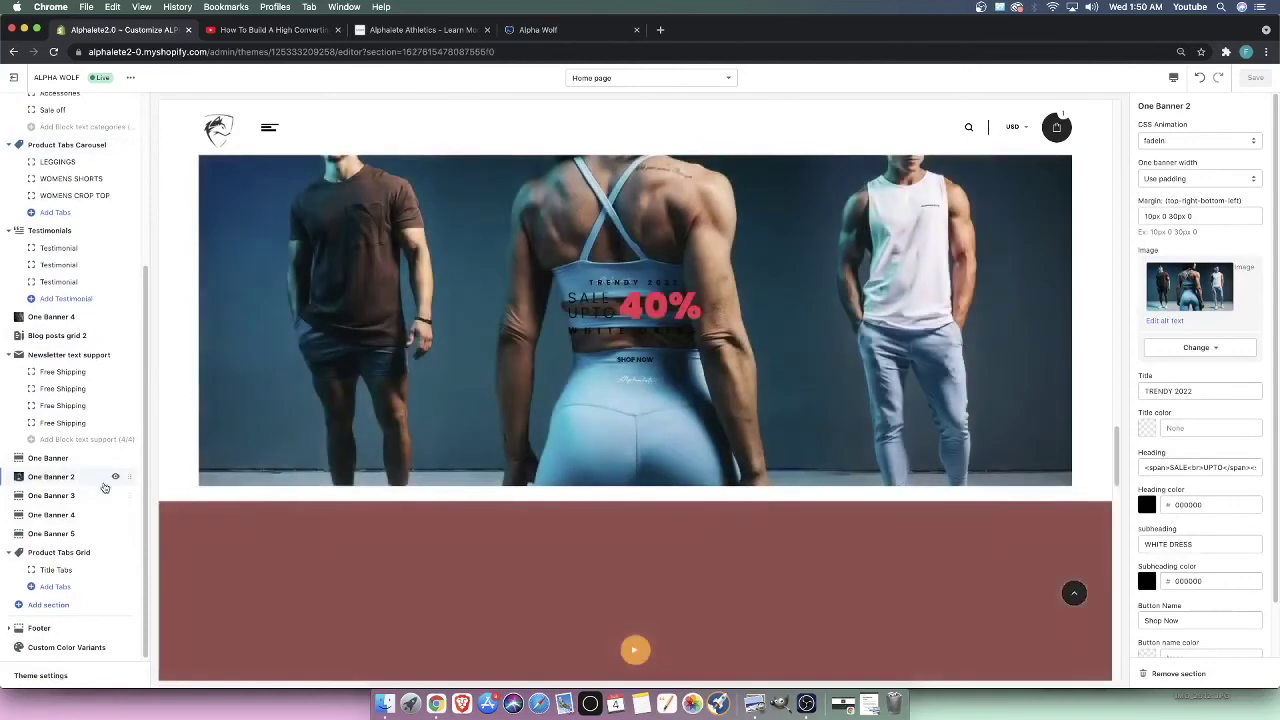
{"action": "left_click", "coordinate": [1176, 673]}
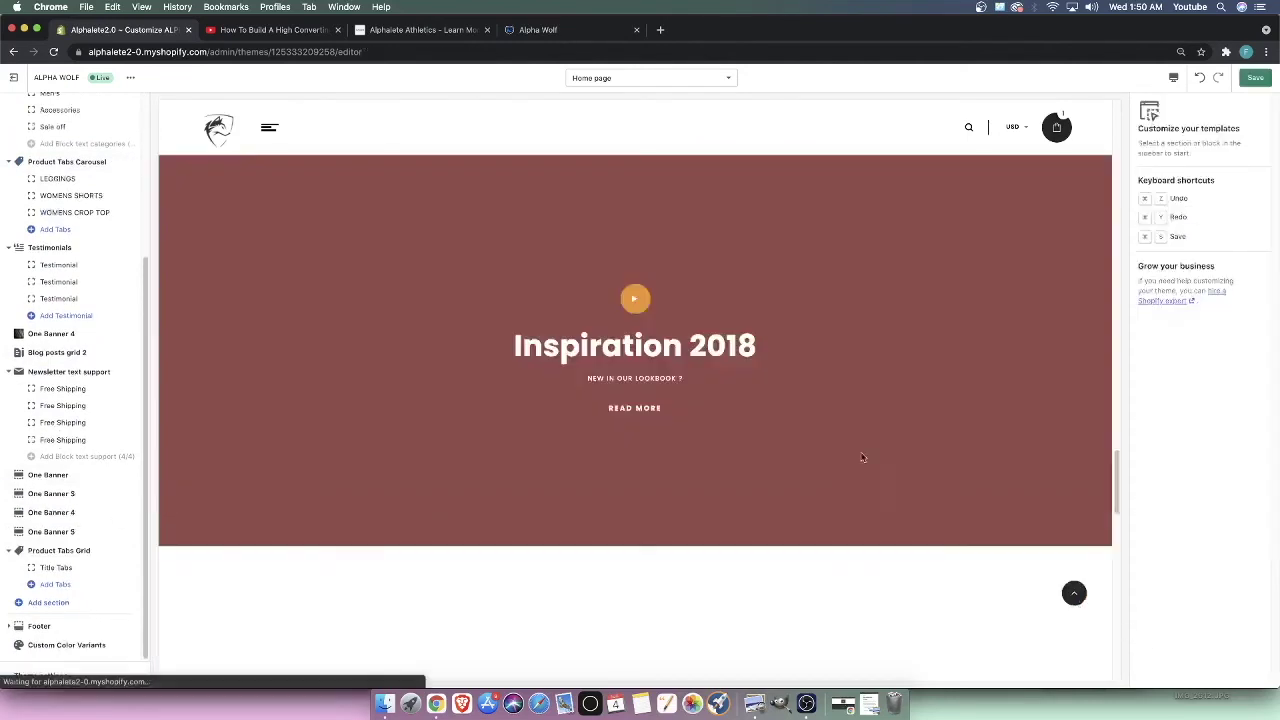
Remove the One Banner 5 section and the GREAT STYLE One Banner 4 section from the home page
{"action": "left_click", "coordinate": [54, 535]}
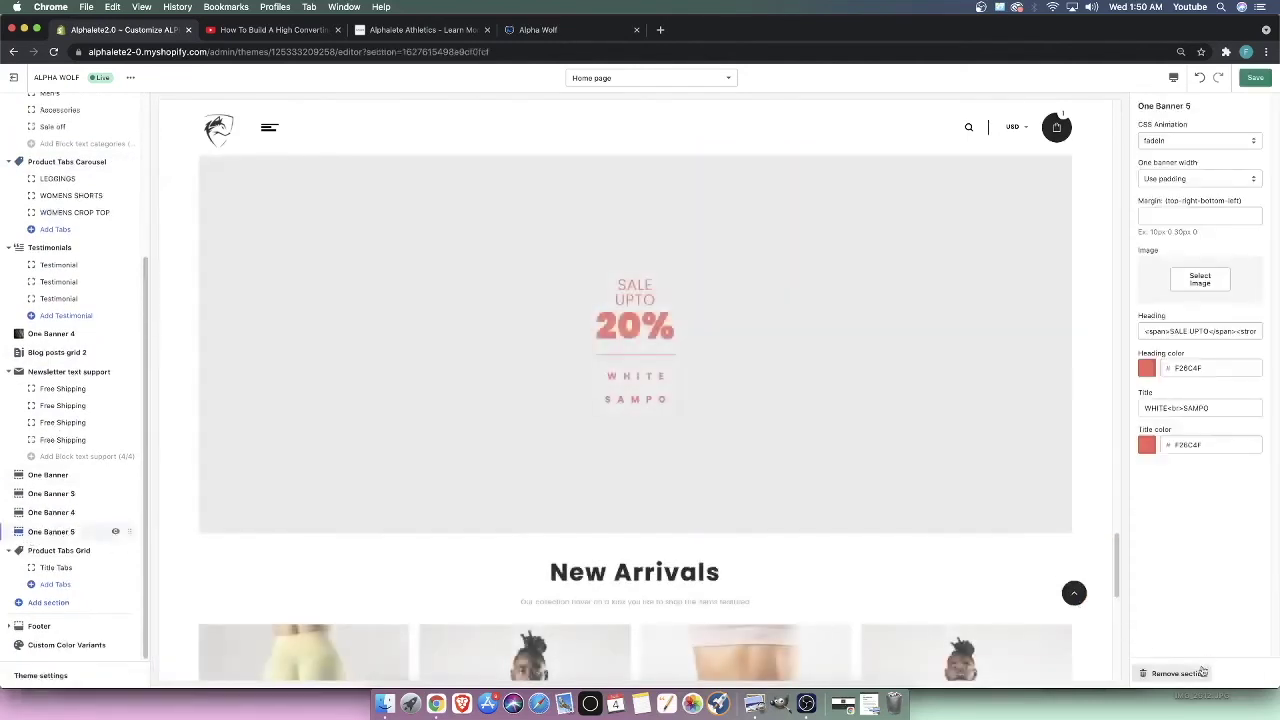
{"action": "left_click", "coordinate": [1201, 672]}
{"action": "scroll", "coordinate": [306, 270], "scroll_direction": "up", "scroll_amount": 12}
{"action": "scroll", "coordinate": [500, 352], "scroll_direction": "down", "scroll_amount": 4}
{"action": "left_click", "coordinate": [51, 531]}
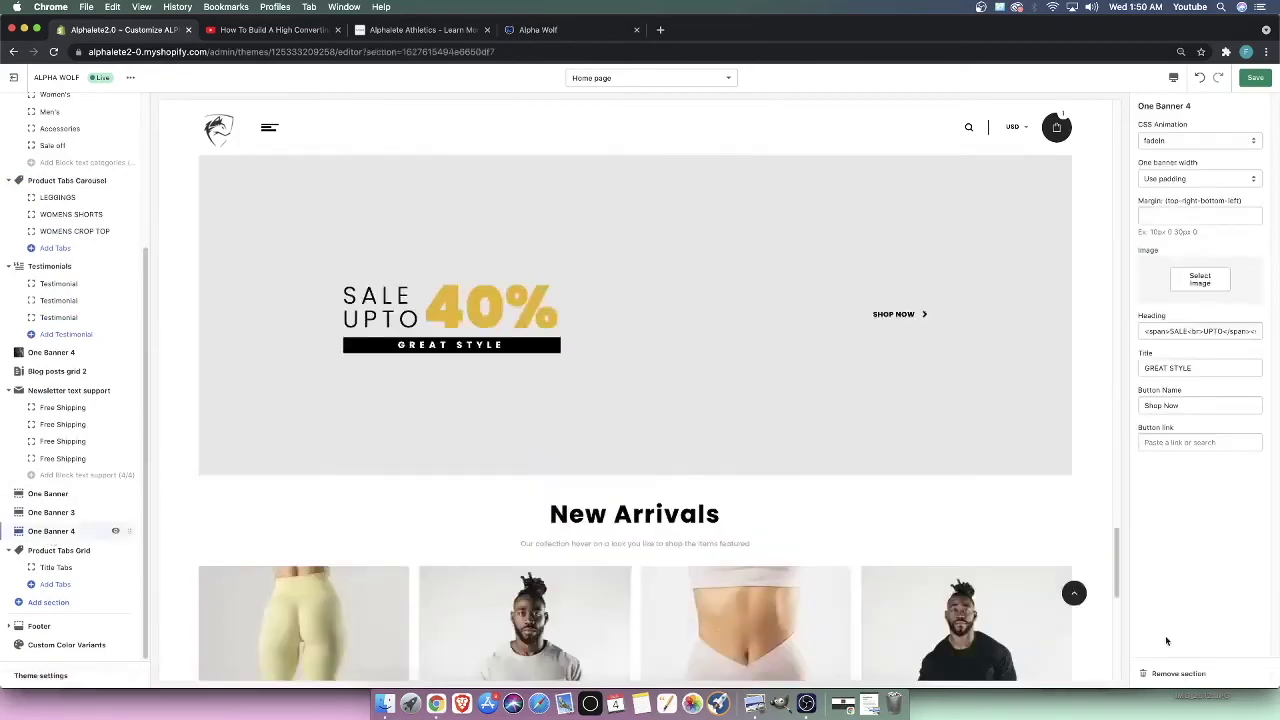
{"action": "left_click", "coordinate": [1174, 673]}
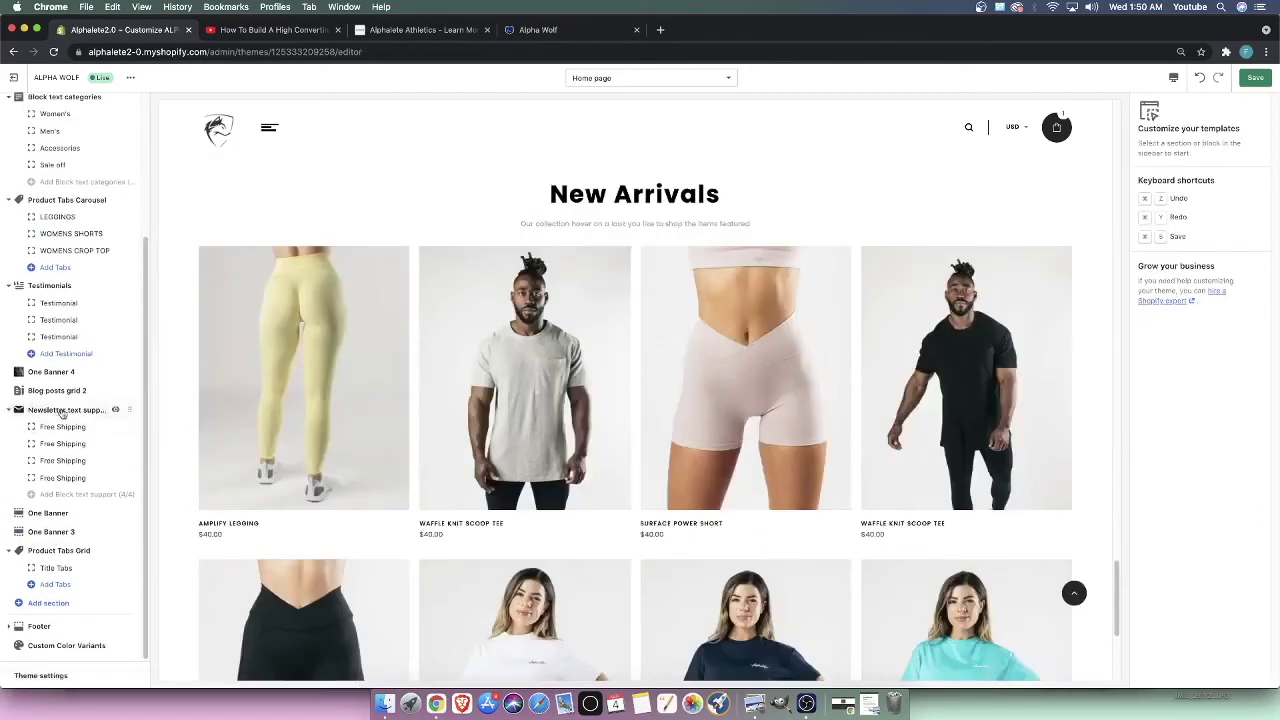
Check the Newsletter text support section and remove the Blog posts grid 2 section
{"action": "left_click", "coordinate": [62, 410]}
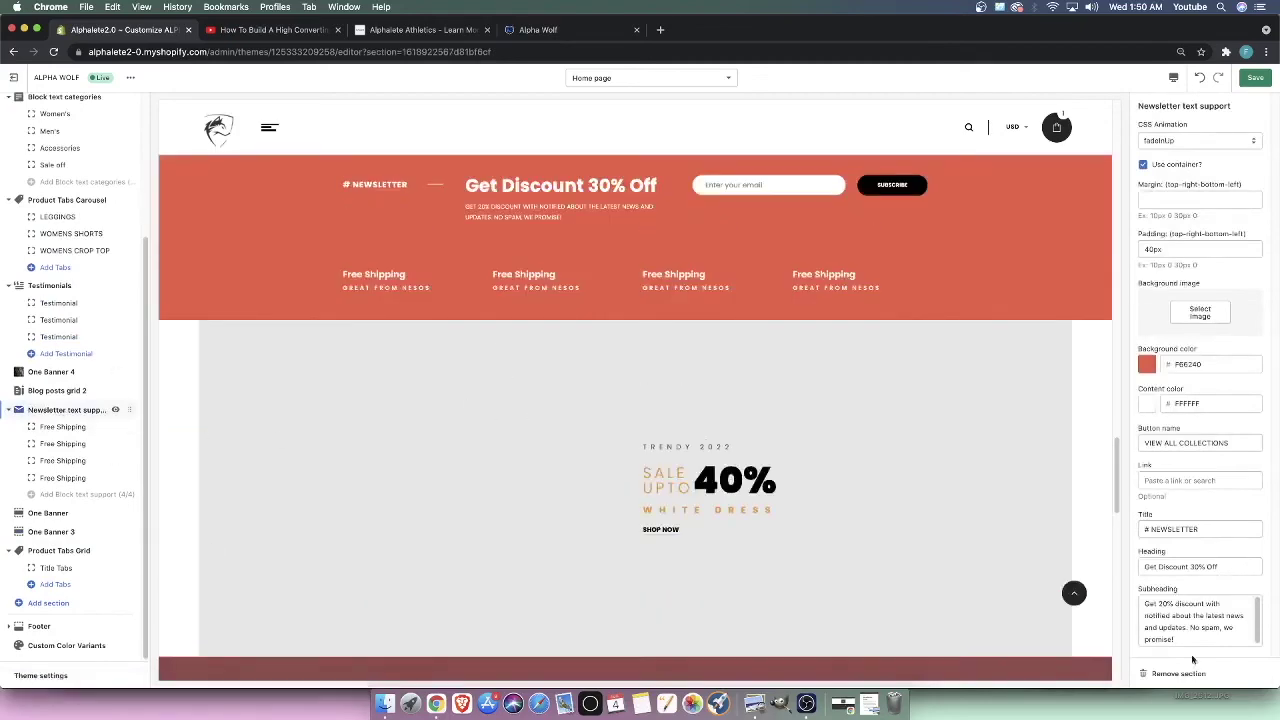
{"action": "scroll", "coordinate": [550, 422], "scroll_direction": "up", "scroll_amount": 5}
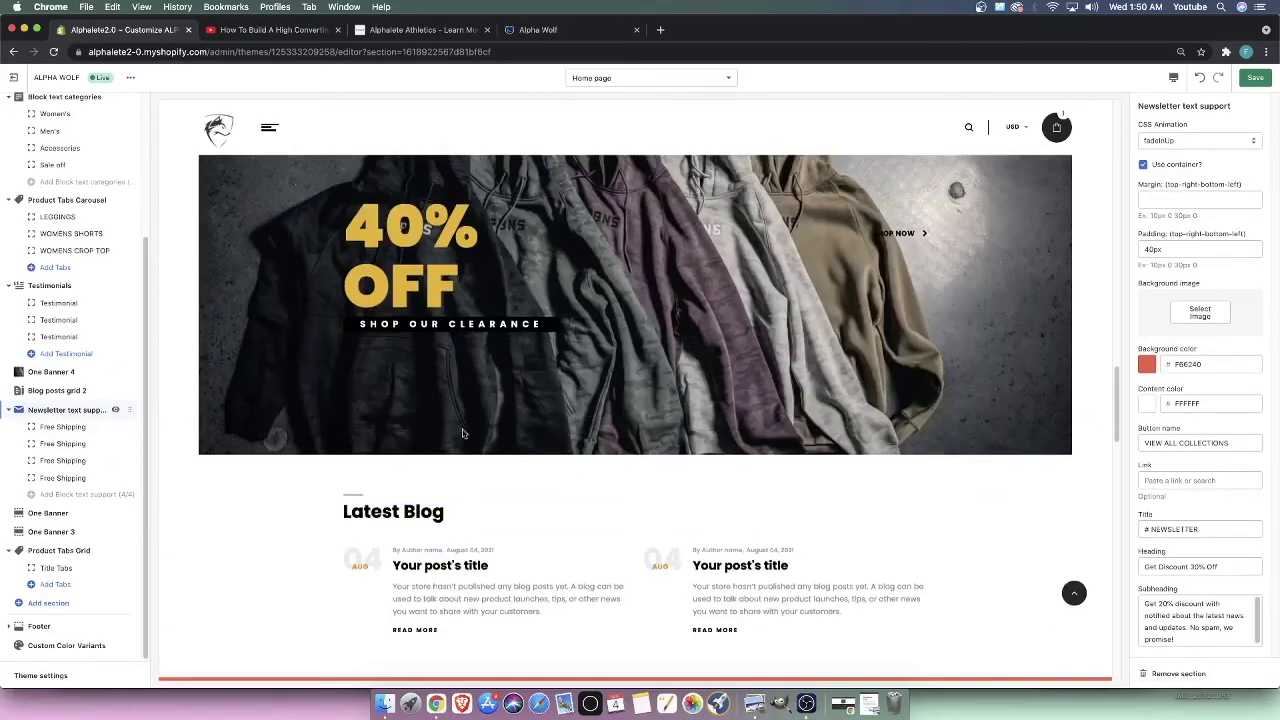
{"action": "left_click", "coordinate": [54, 393]}
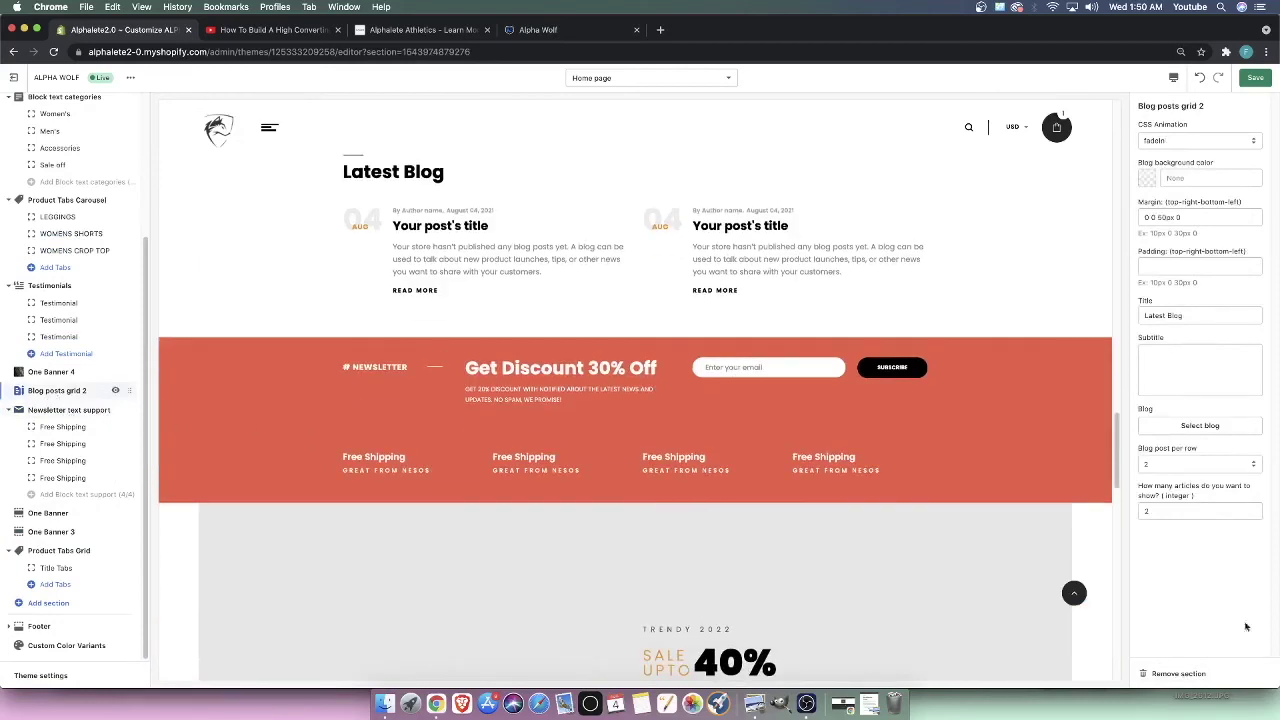
{"action": "left_click", "coordinate": [1175, 673]}
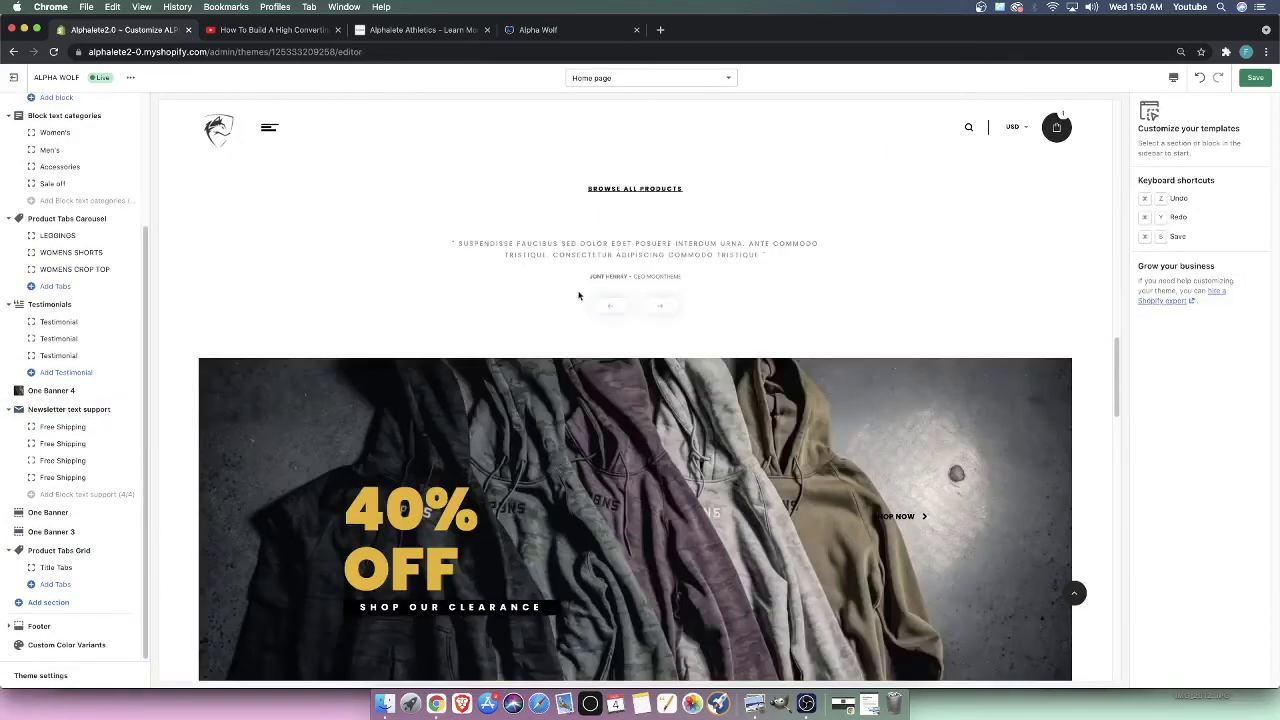
Review the home page from the masonry grid through Womens Products and the testimonials to the 40% OFF banner
{"action": "scroll", "coordinate": [581, 300], "scroll_direction": "down", "scroll_amount": 3}
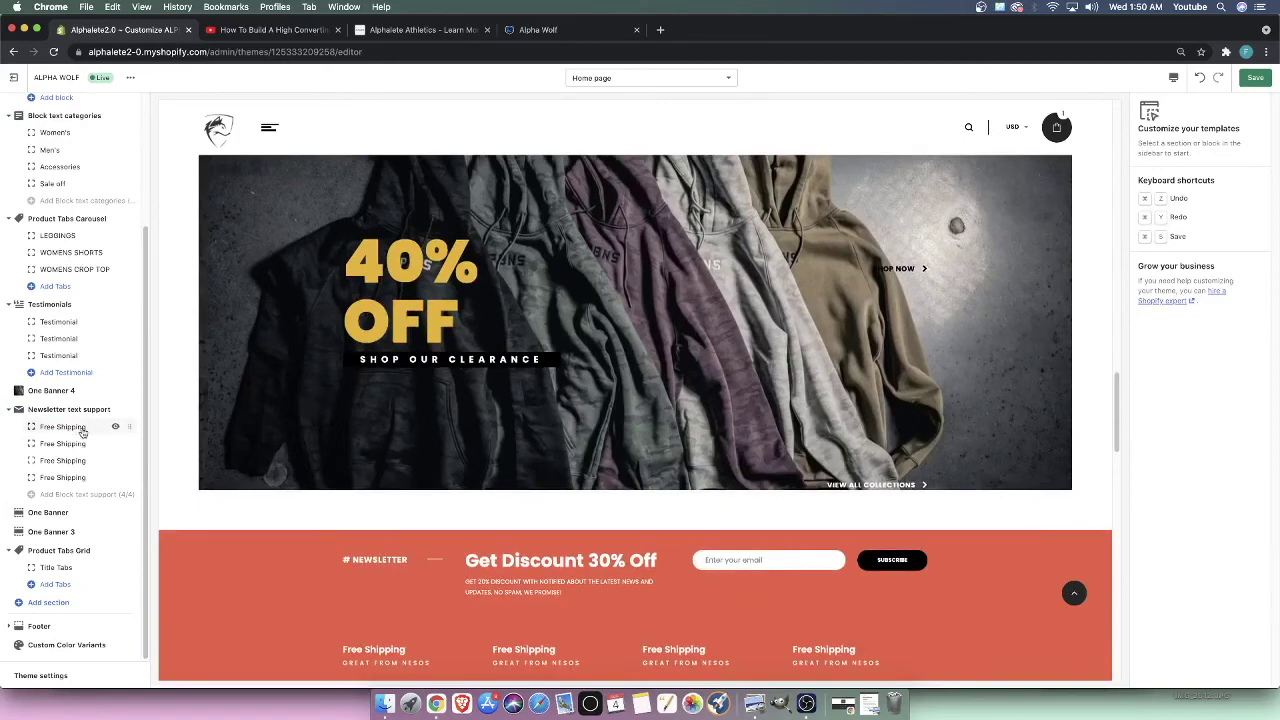
{"action": "scroll", "coordinate": [426, 395], "scroll_direction": "up", "scroll_amount": 10}
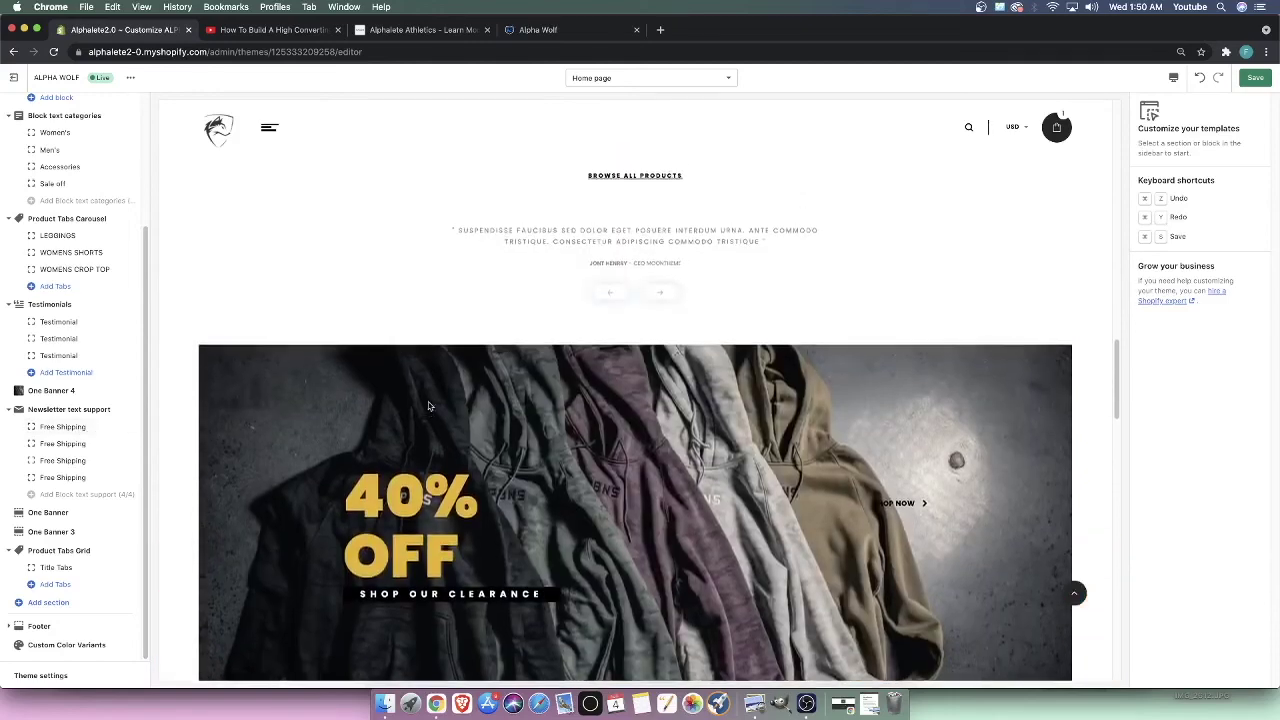
{"action": "scroll", "coordinate": [426, 395], "scroll_direction": "up", "scroll_amount": 10}
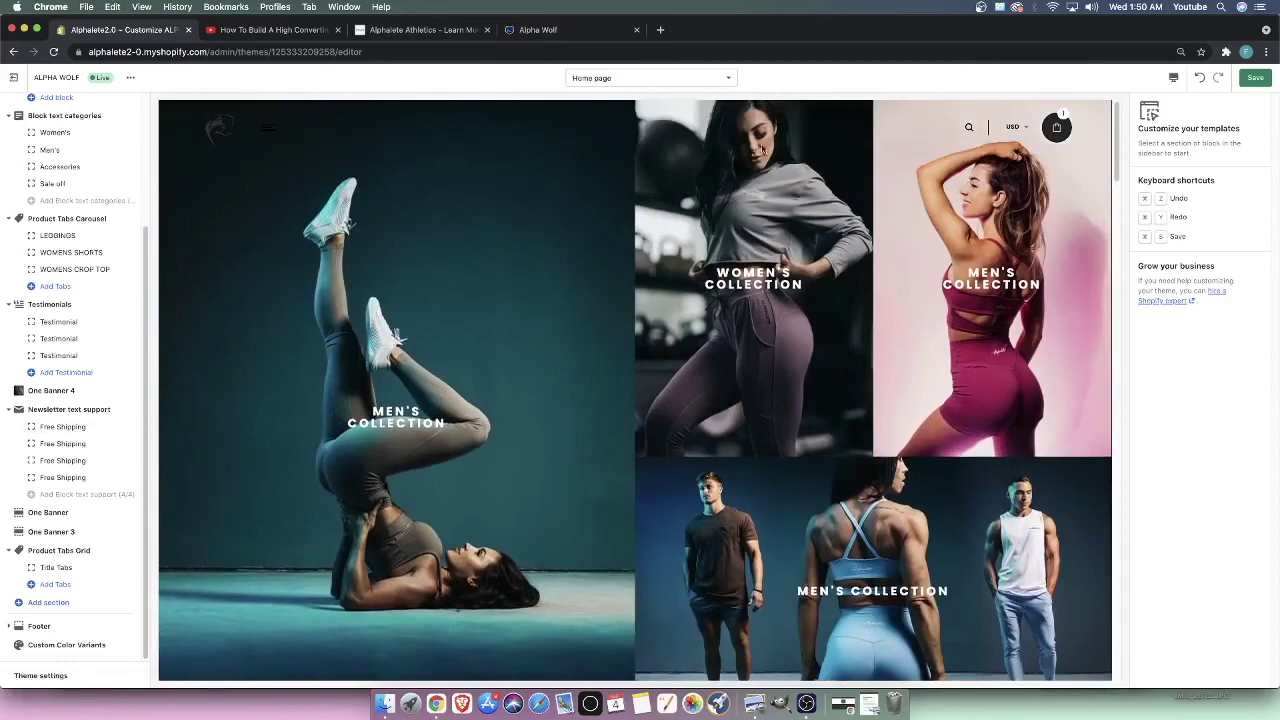
{"action": "scroll", "coordinate": [582, 381], "scroll_direction": "down", "scroll_amount": 5}
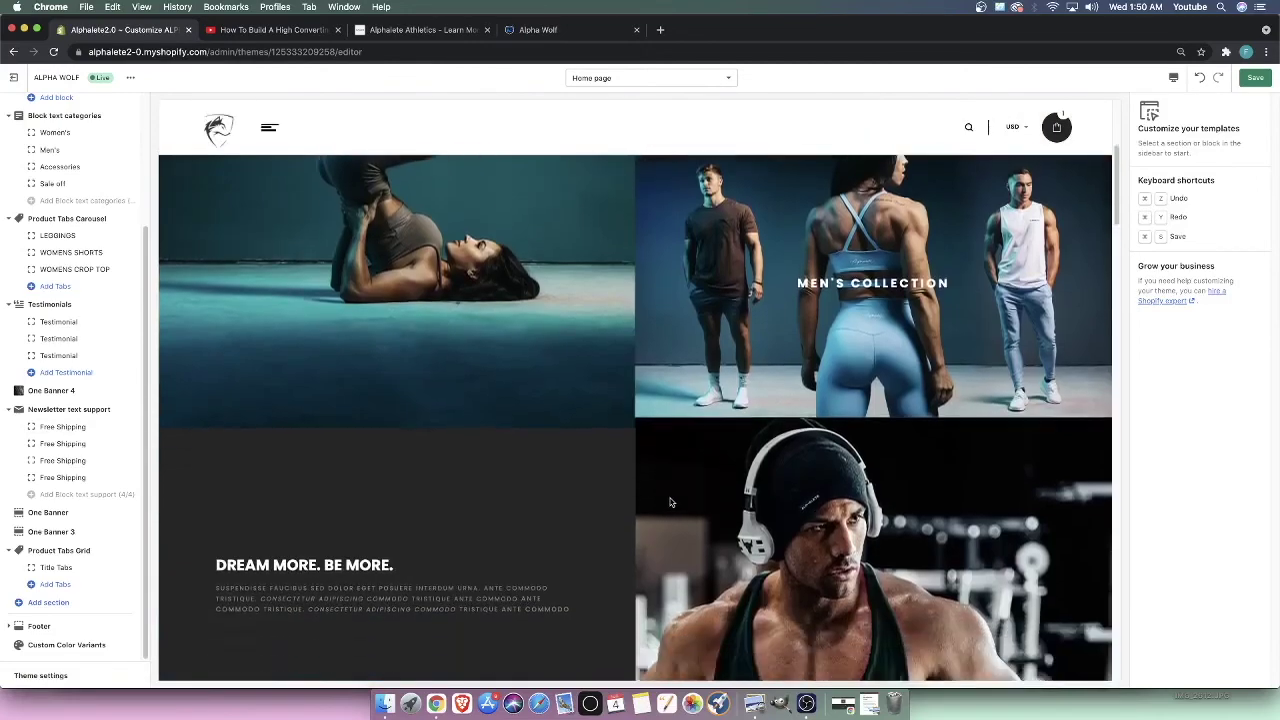
{"action": "scroll", "coordinate": [608, 437], "scroll_direction": "up", "scroll_amount": 4}
{"action": "scroll", "coordinate": [655, 316], "scroll_direction": "down", "scroll_amount": 8}
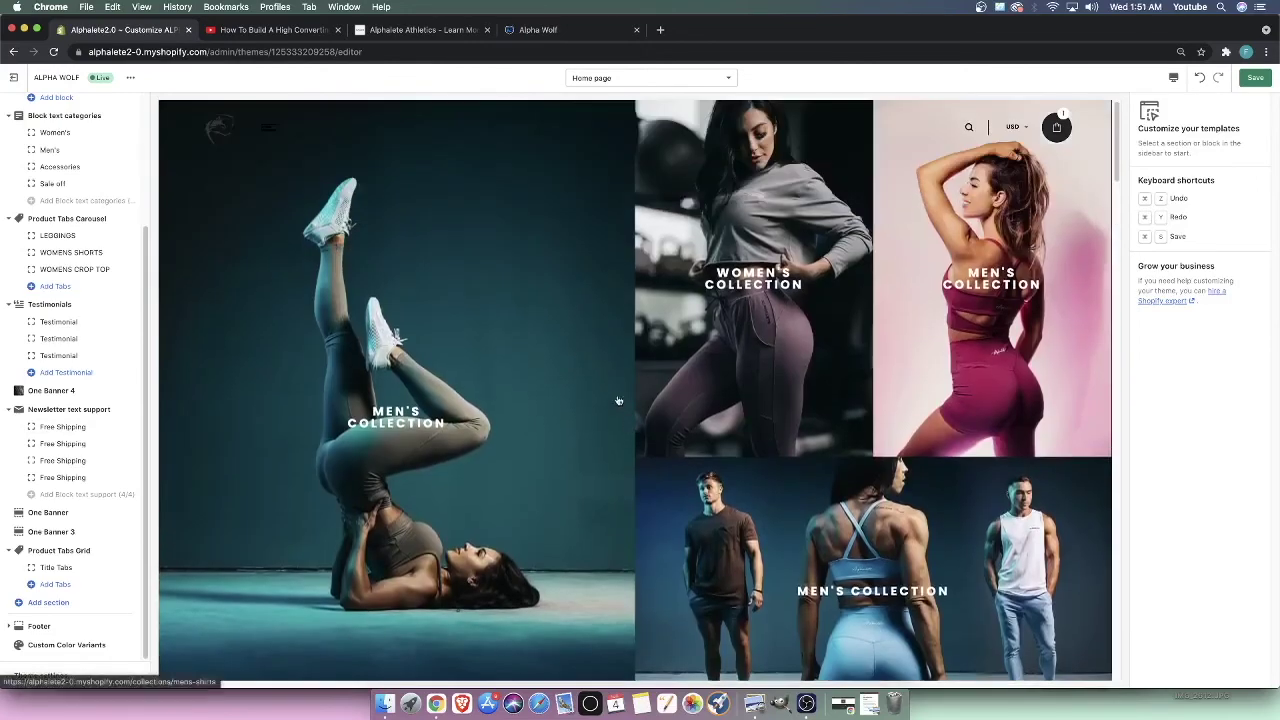
{"action": "scroll", "coordinate": [548, 414], "scroll_direction": "down", "scroll_amount": 5}
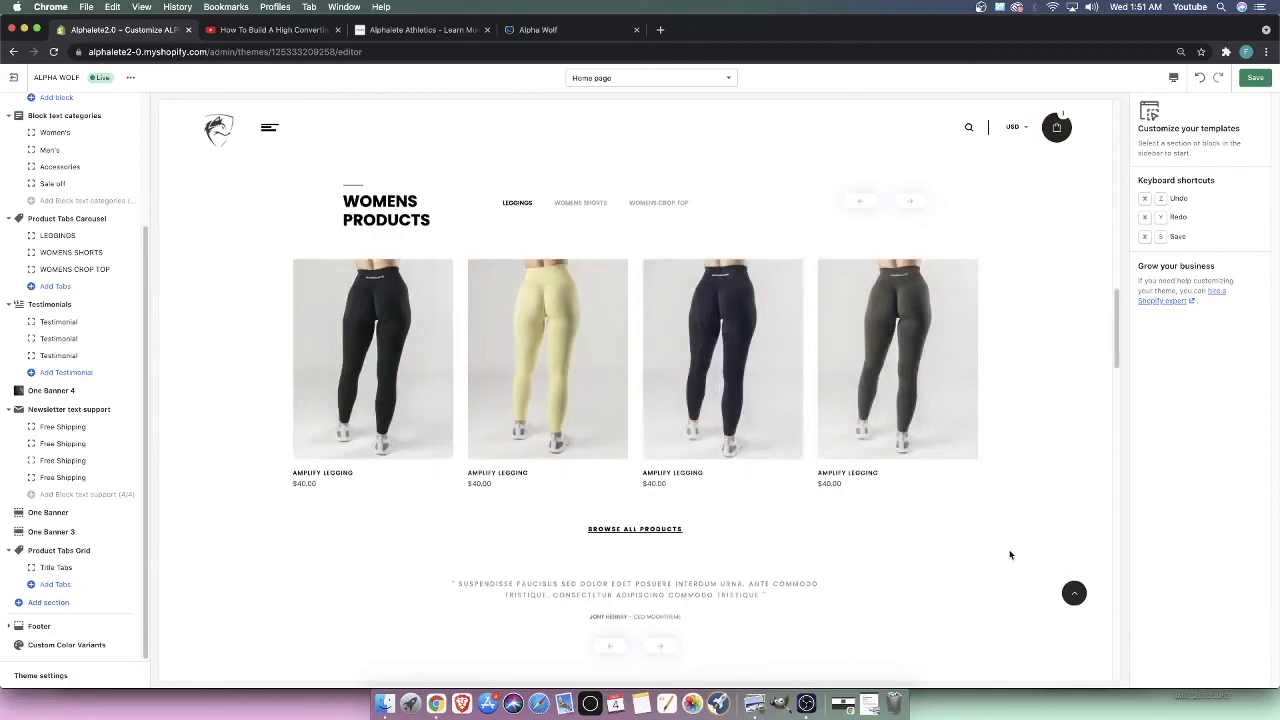
{"action": "scroll", "coordinate": [1010, 555], "scroll_direction": "down", "scroll_amount": 5}
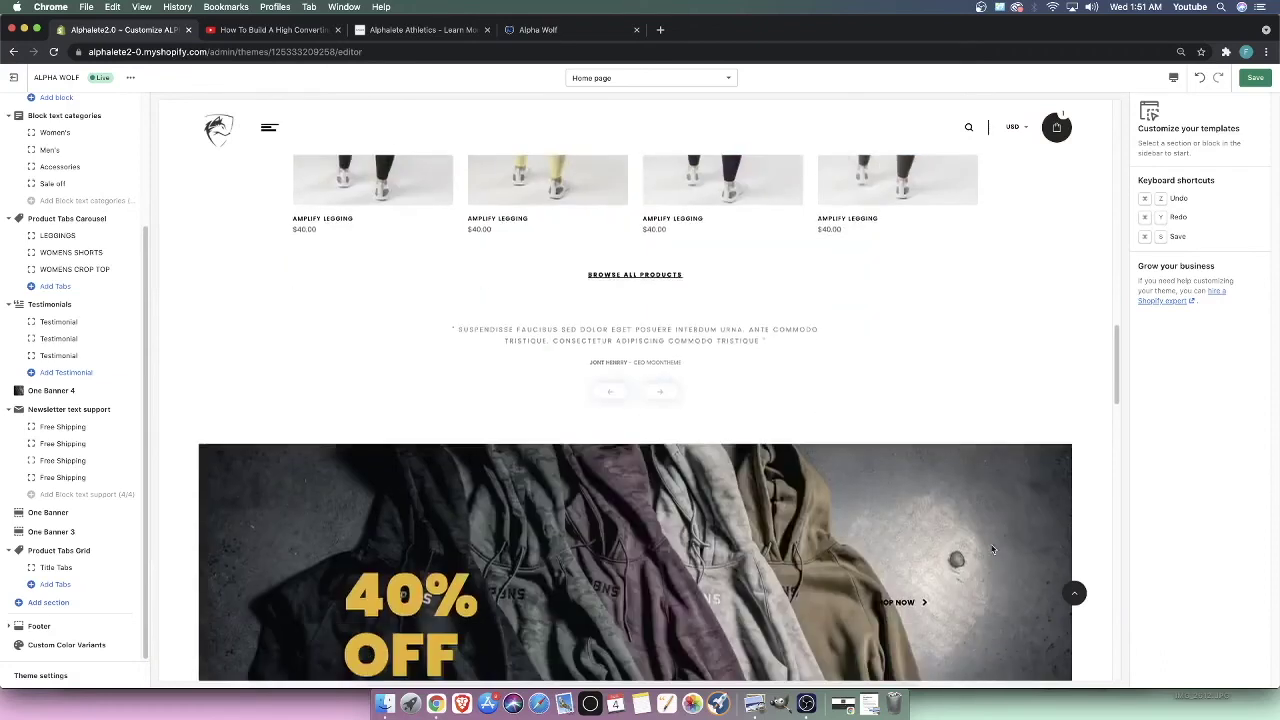
{"action": "scroll", "coordinate": [585, 353], "scroll_direction": "up", "scroll_amount": 1}
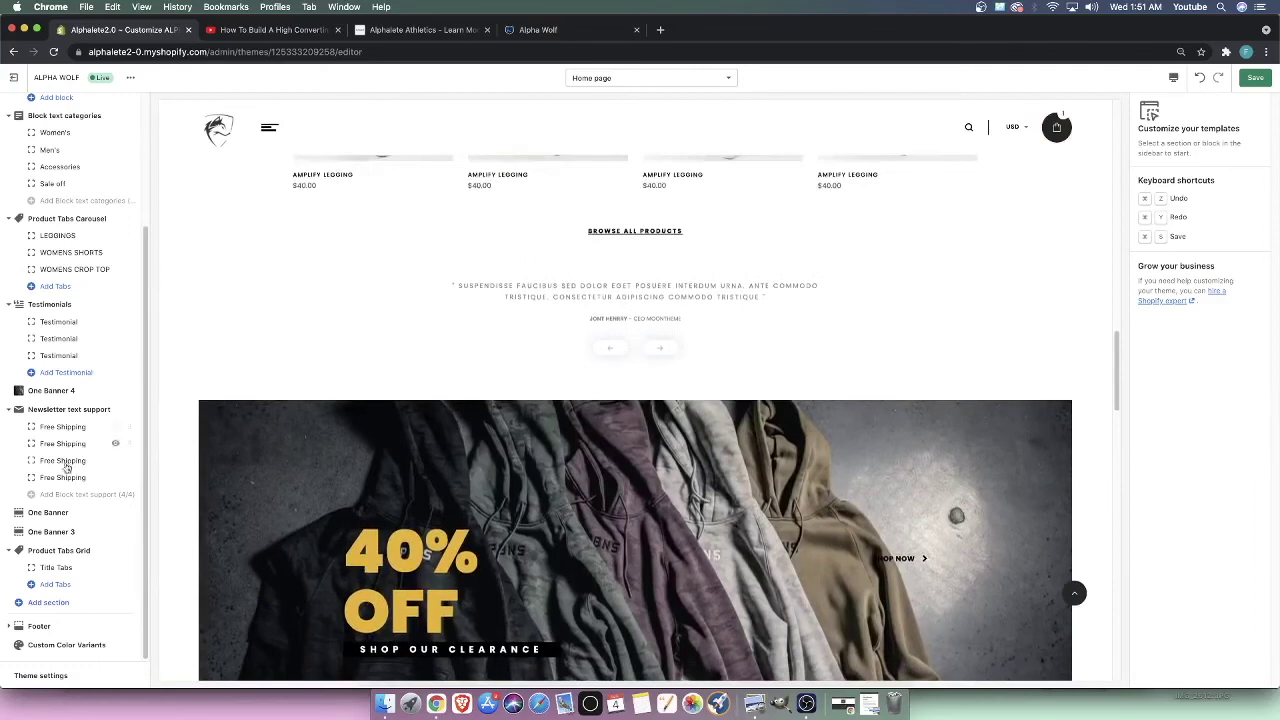
Hide the Testimonials section and show it again
{"action": "scroll", "coordinate": [105, 343], "scroll_direction": "up", "scroll_amount": 2}
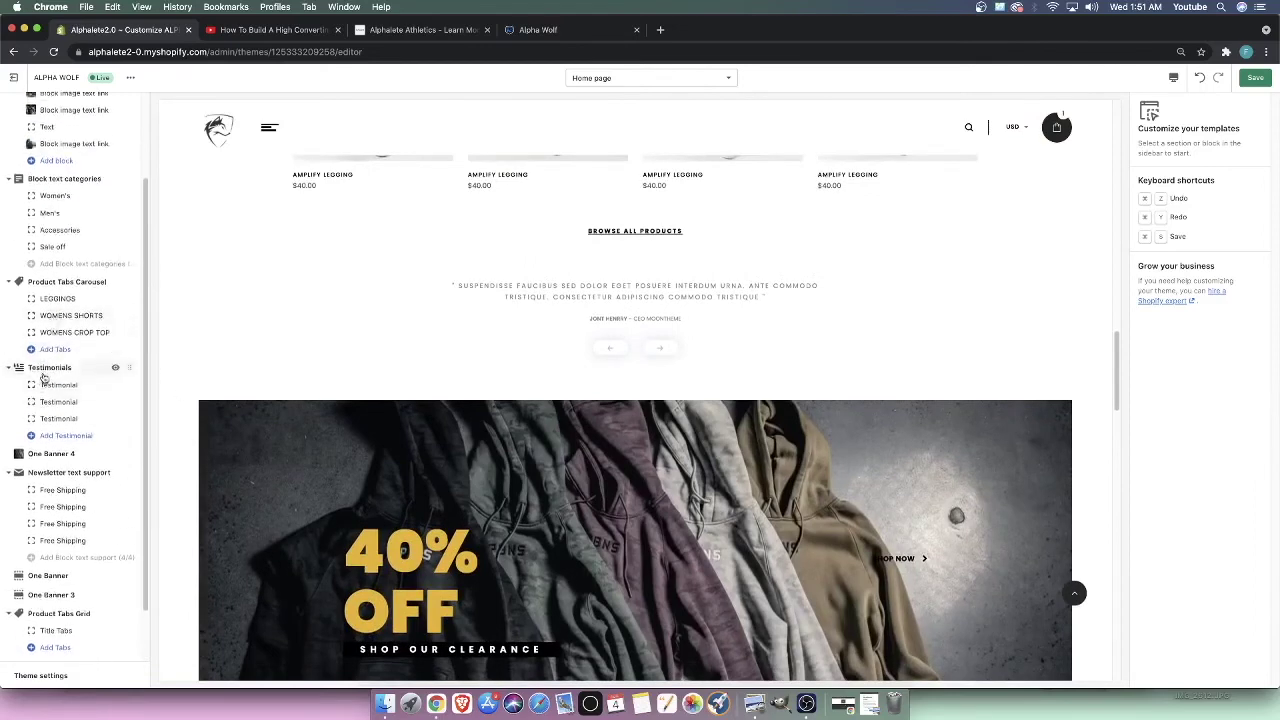
{"action": "left_click", "coordinate": [116, 369]}
{"action": "left_click", "coordinate": [114, 369]}
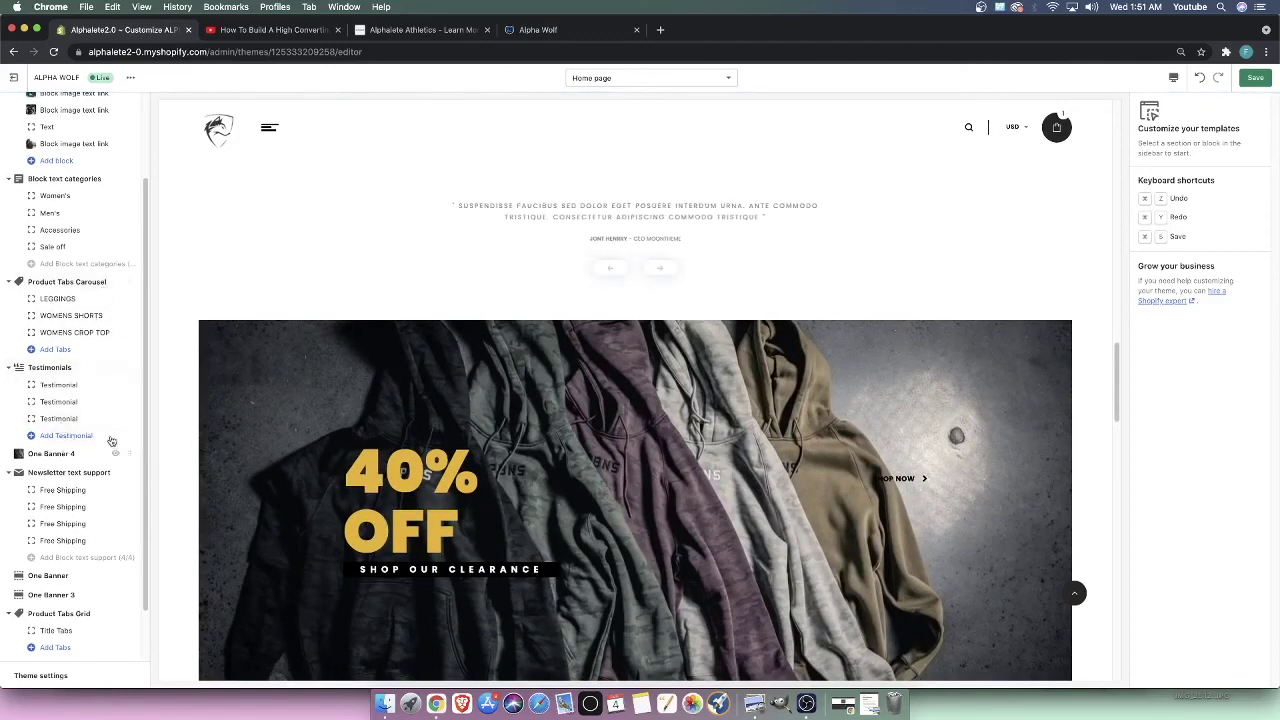
Remove the 40% OFF One Banner 4, One Banner and One Banner 3 sections from the home page
{"action": "left_click", "coordinate": [56, 455]}
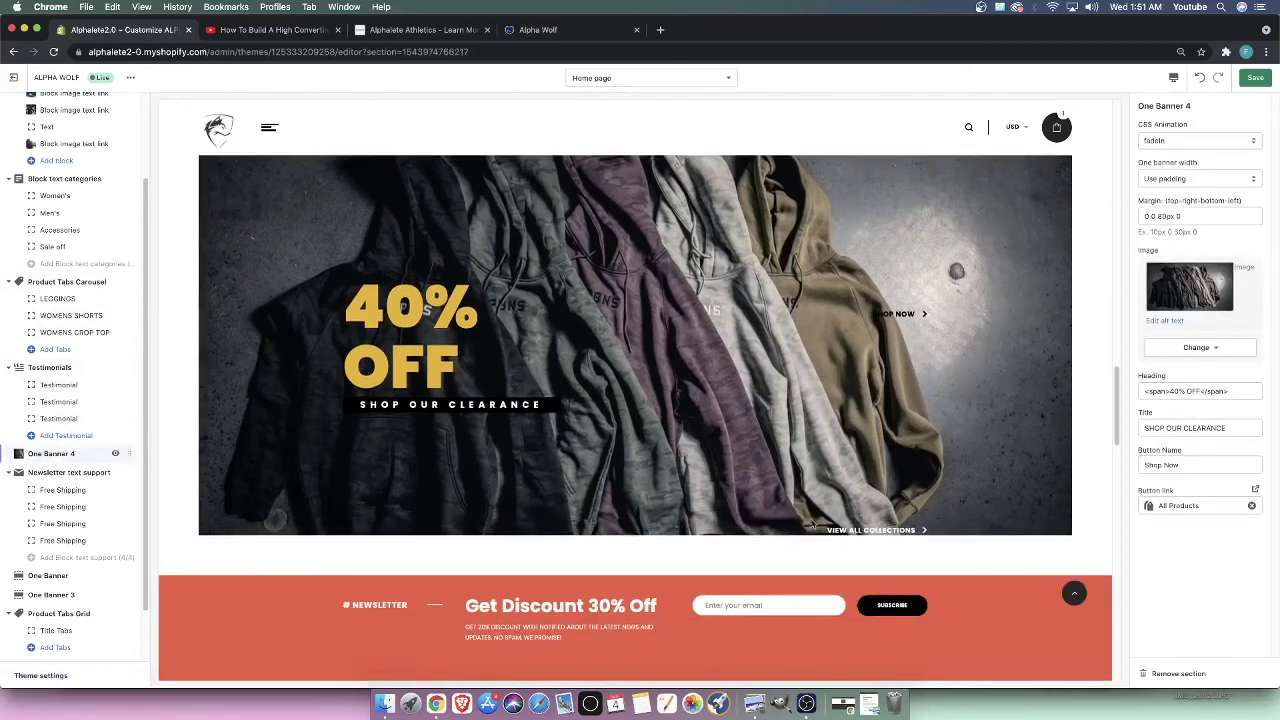
{"action": "left_click", "coordinate": [1176, 673]}
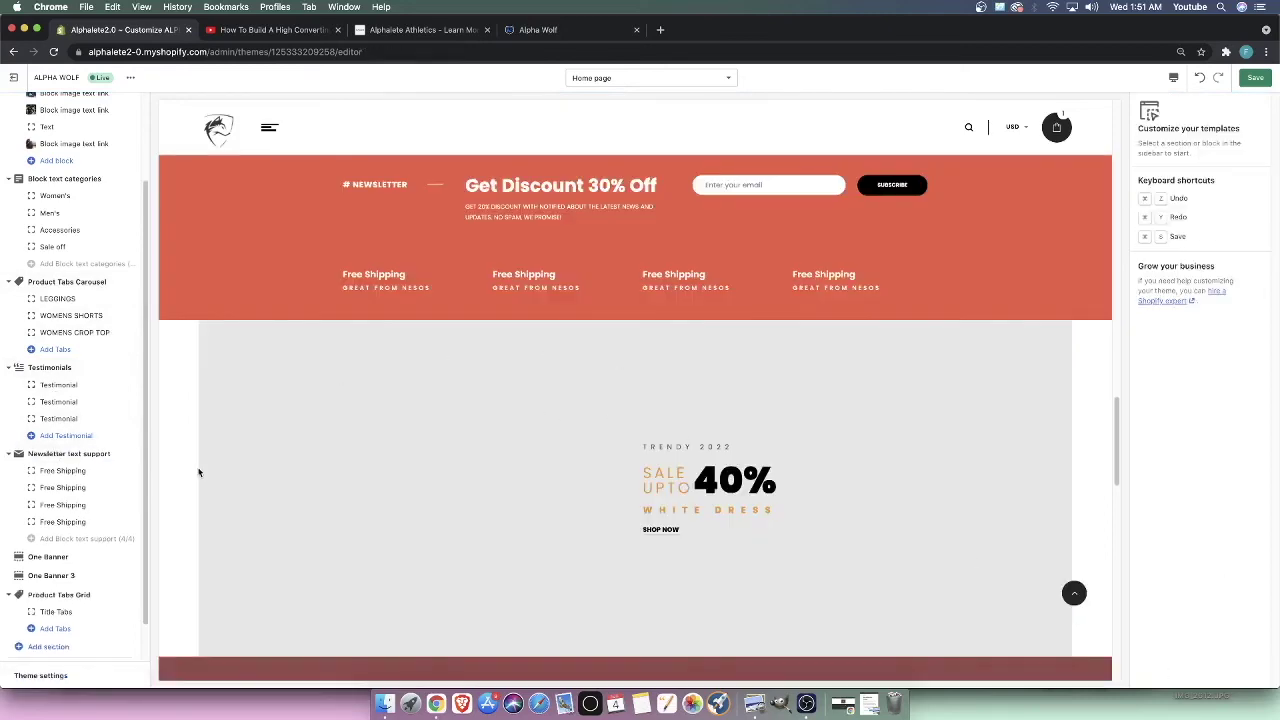
{"action": "left_click", "coordinate": [50, 557]}
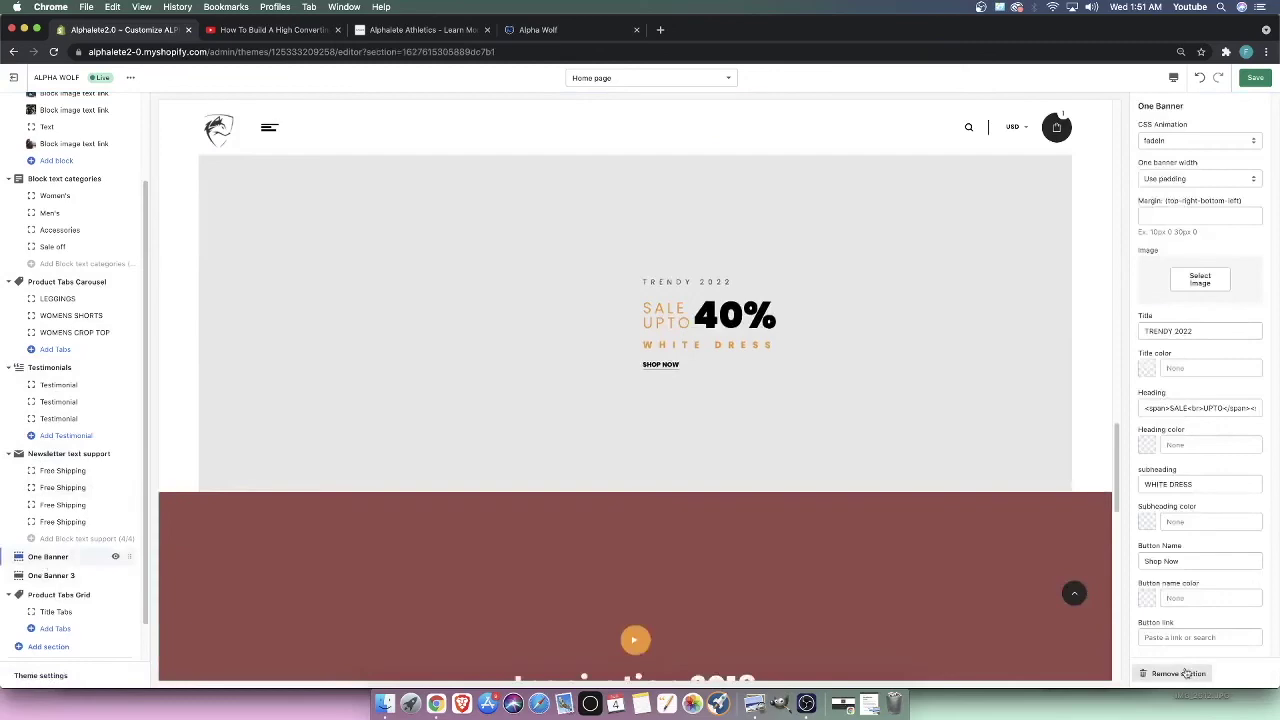
{"action": "left_click", "coordinate": [1176, 673]}
{"action": "left_click", "coordinate": [54, 556]}
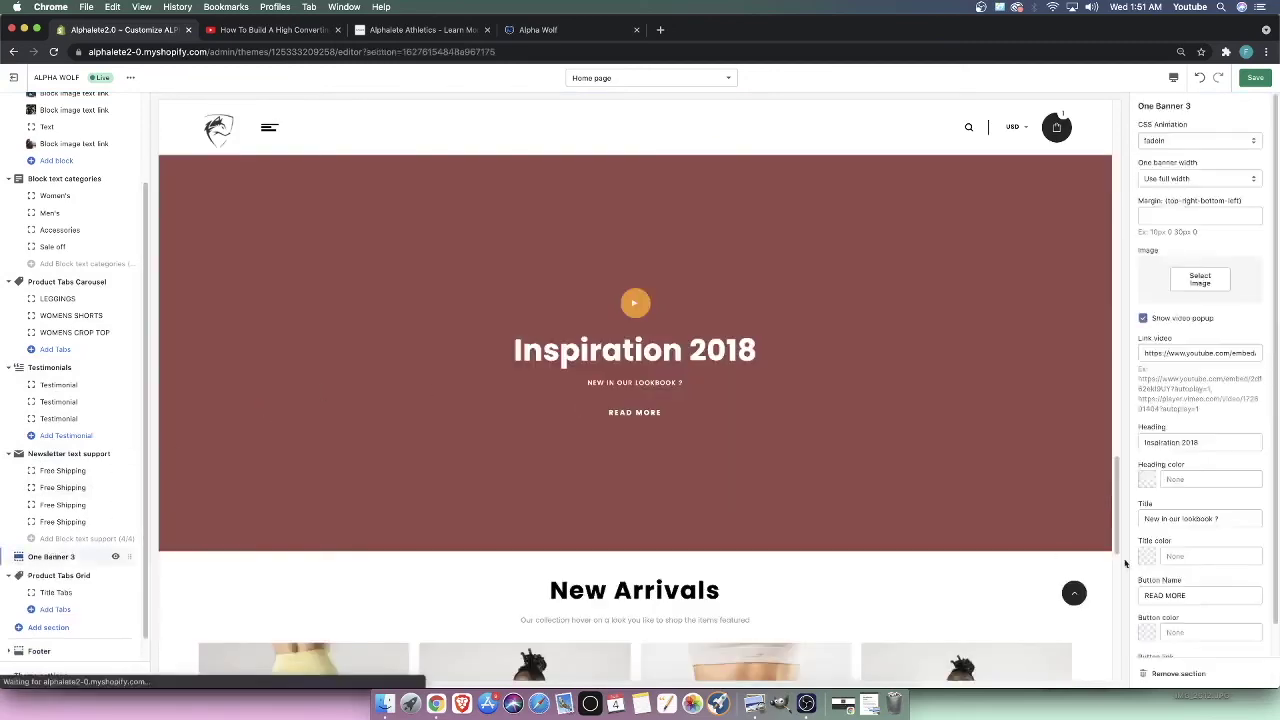
{"action": "left_click", "coordinate": [1176, 673]}
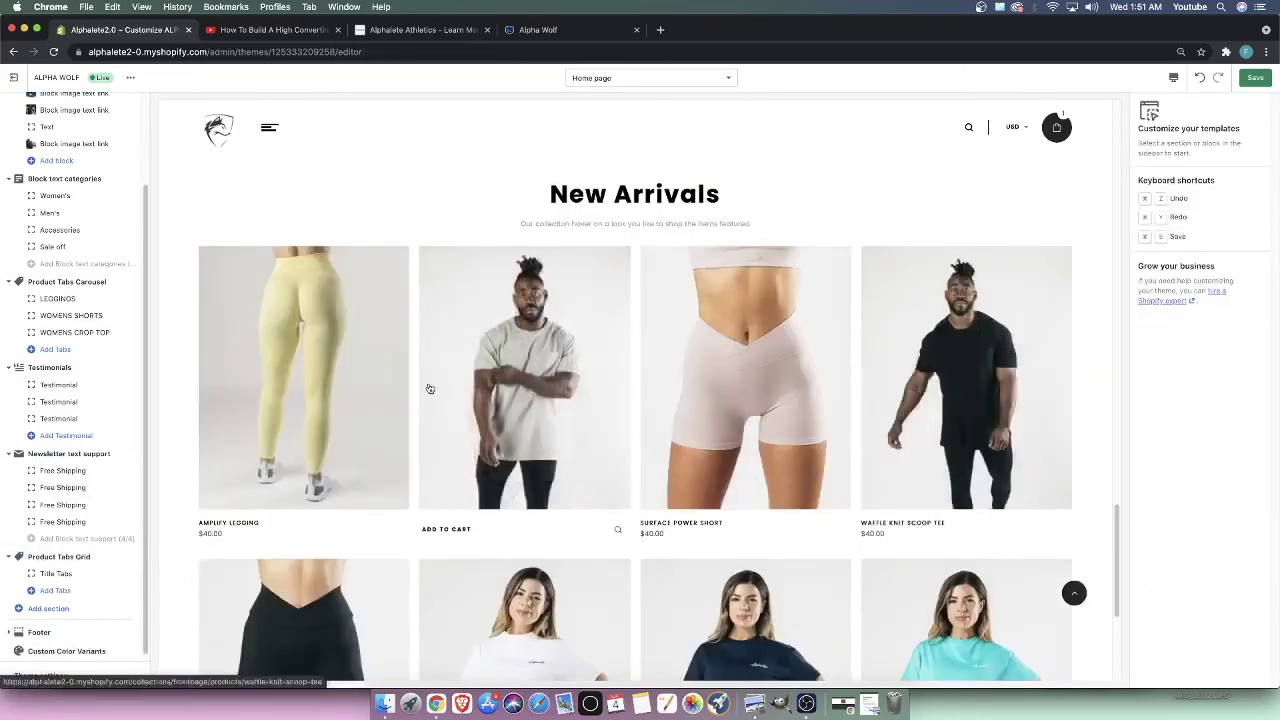
Check the New Arrivals products down to the footer and remove the Product Tabs Grid section
{"action": "scroll", "coordinate": [440, 414], "scroll_direction": "down", "scroll_amount": 5}
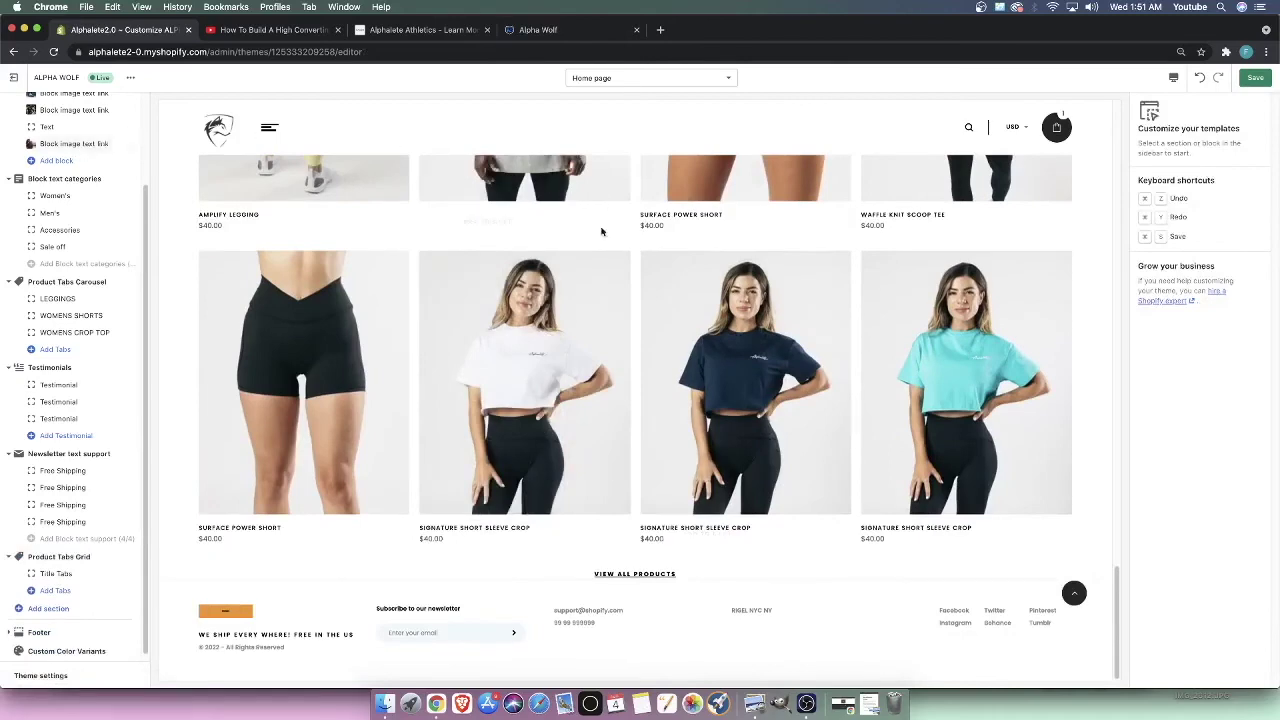
{"action": "scroll", "coordinate": [563, 305], "scroll_direction": "up", "scroll_amount": 5}
{"action": "scroll", "coordinate": [563, 305], "scroll_direction": "down", "scroll_amount": 3}
{"action": "scroll", "coordinate": [50, 565], "scroll_direction": "down", "scroll_amount": 1}
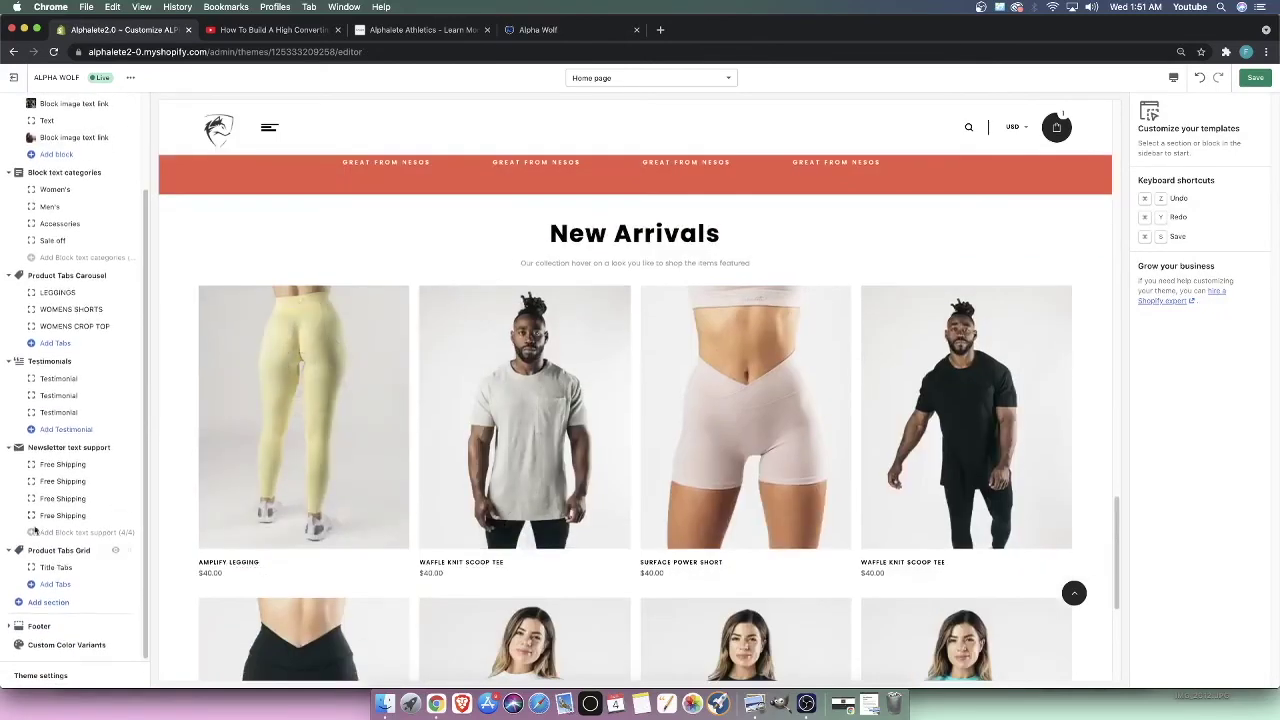
{"action": "left_click", "coordinate": [52, 551]}
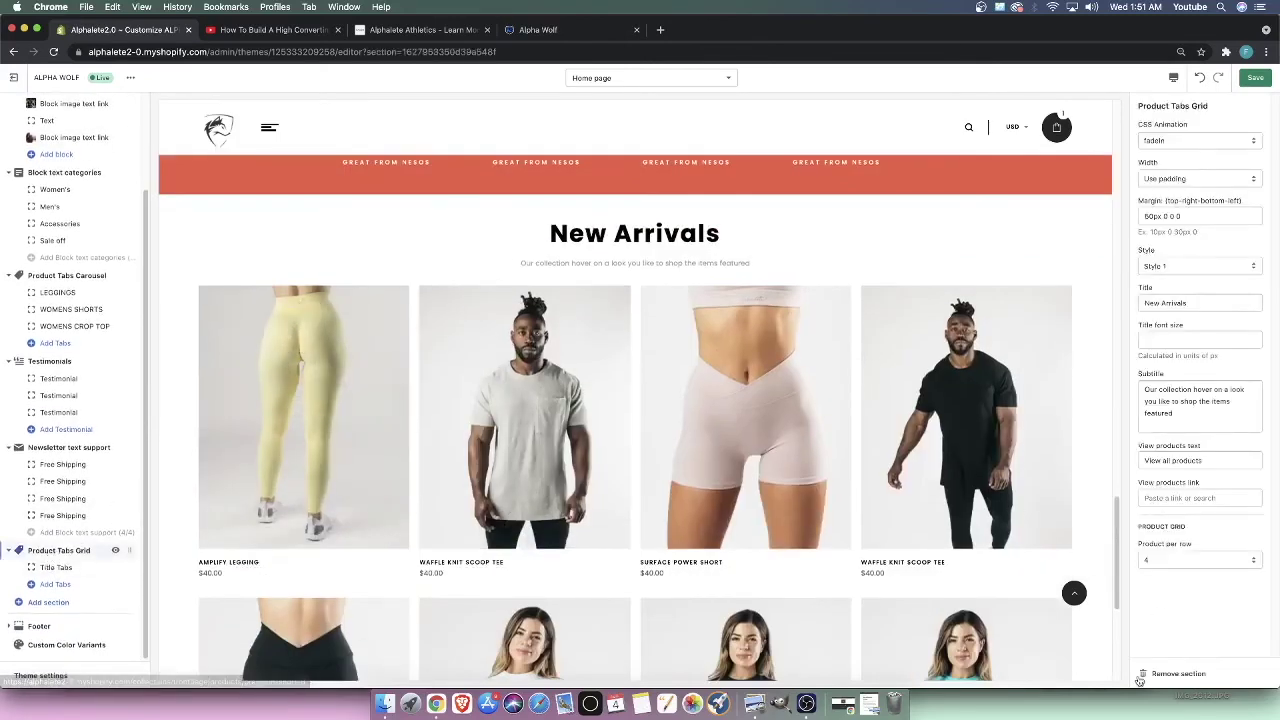
{"action": "left_click", "coordinate": [1160, 674]}
Review the trimmed home page from the masonry grid down to the Womens Products carousel
{"action": "scroll", "coordinate": [842, 485], "scroll_direction": "up", "scroll_amount": 10}
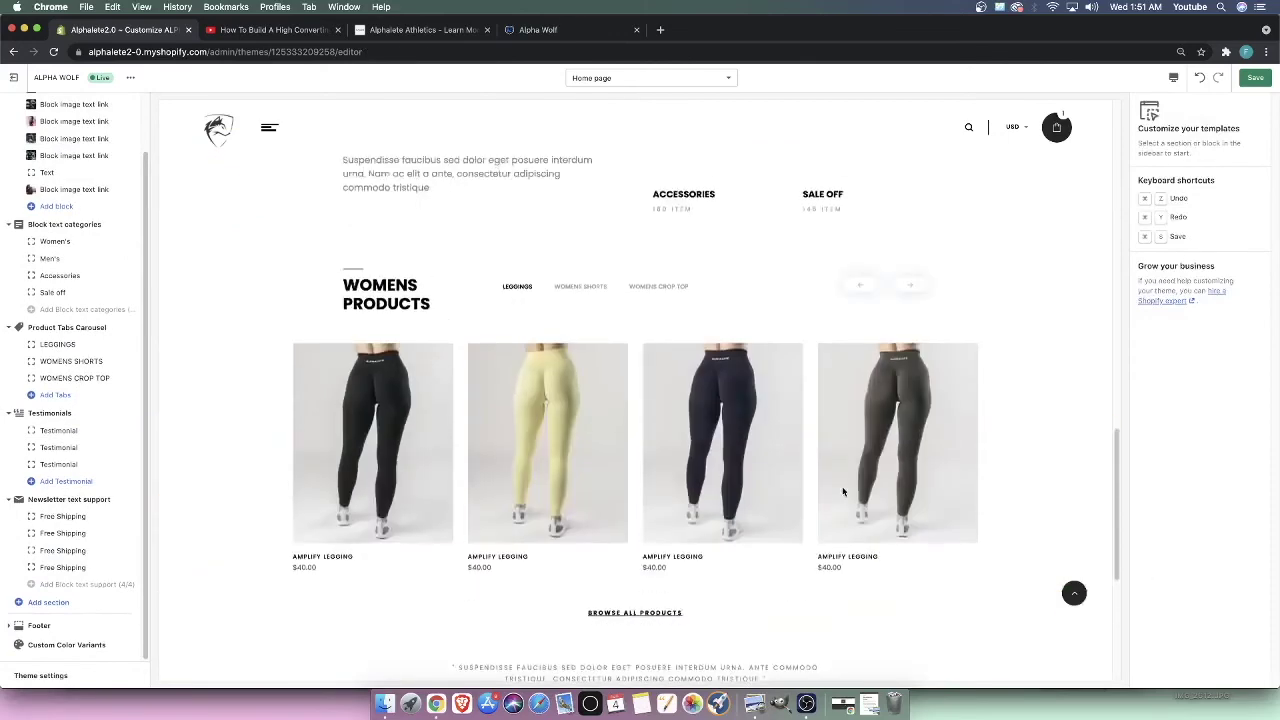
{"action": "scroll", "coordinate": [842, 491], "scroll_direction": "up", "scroll_amount": 9}
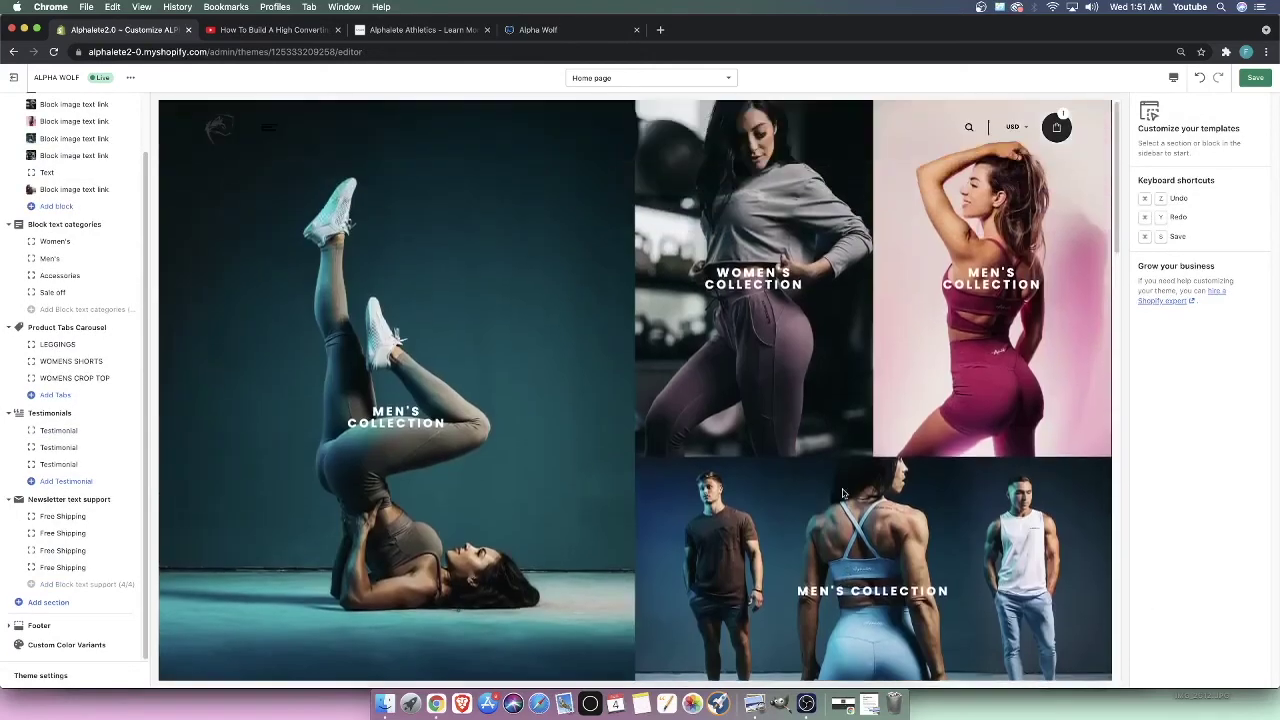
{"action": "scroll", "coordinate": [842, 493], "scroll_direction": "down", "scroll_amount": 6}
{"action": "scroll", "coordinate": [843, 493], "scroll_direction": "down", "scroll_amount": 5}
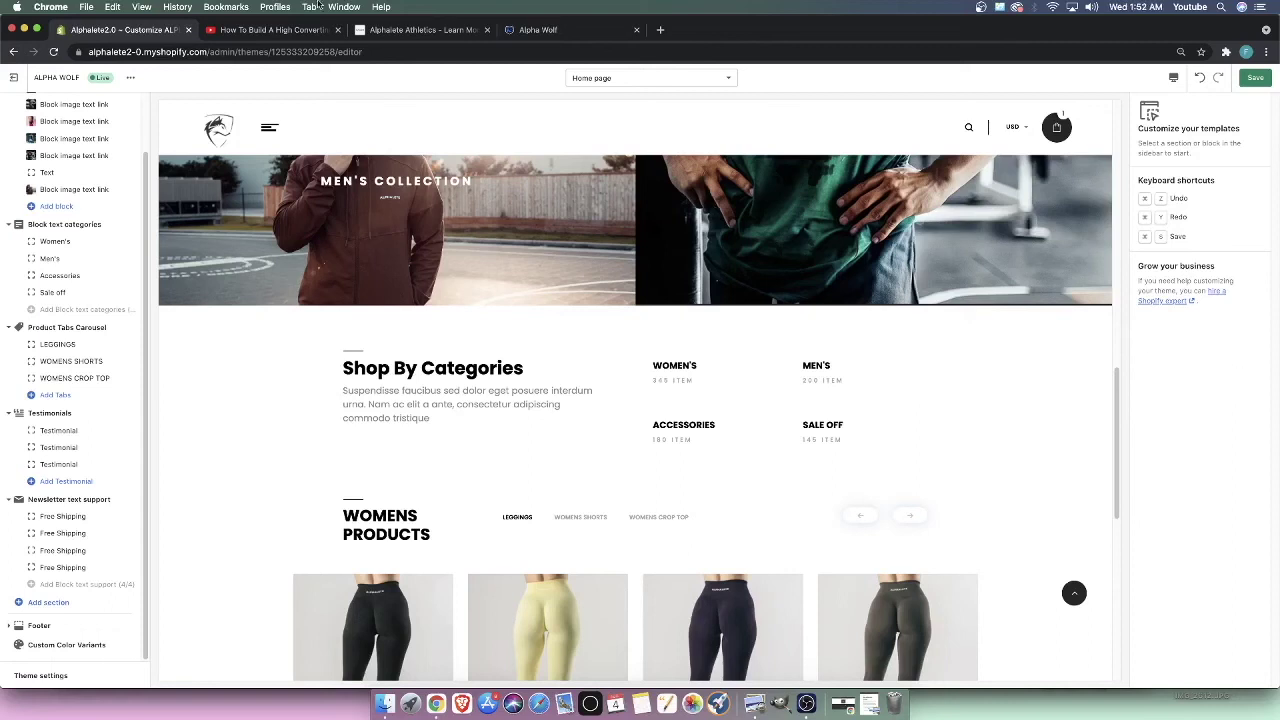
Review the home page from the masonry image grid through the category and Womens Products sections down to the newsletter
{"action": "scroll", "coordinate": [822, 399], "scroll_direction": "down", "scroll_amount": 5}
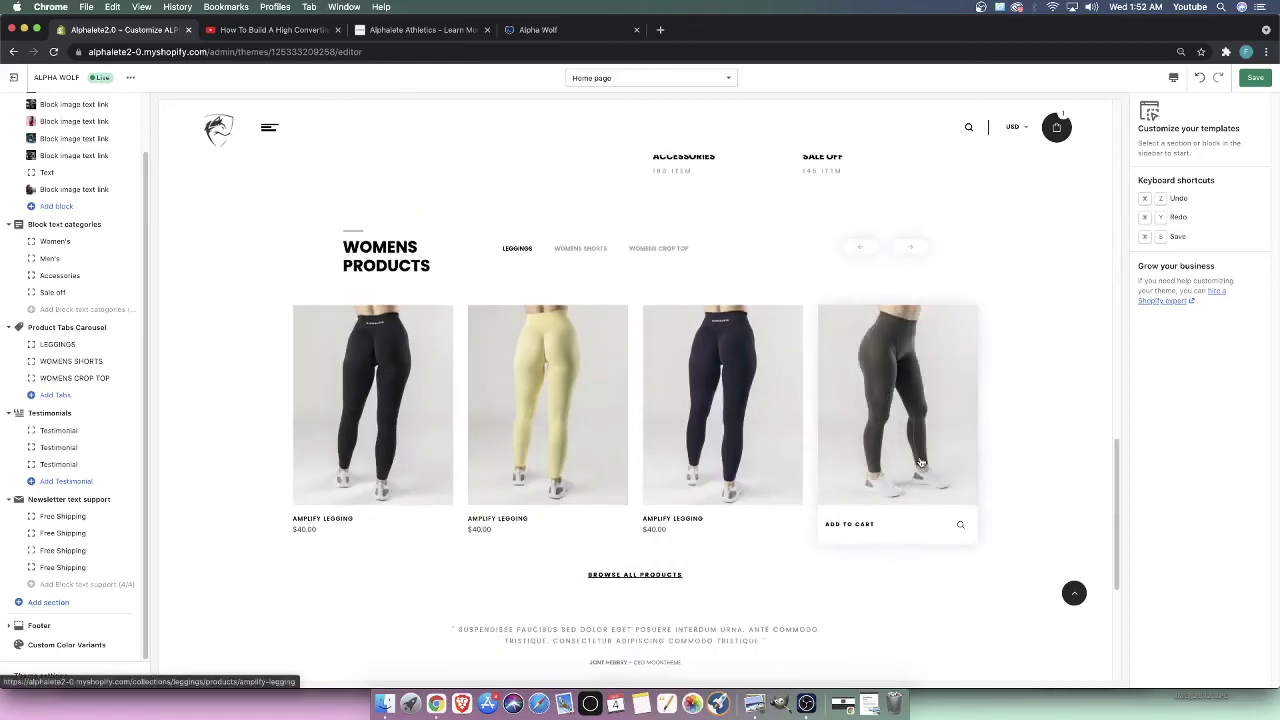
{"action": "scroll", "coordinate": [847, 299], "scroll_direction": "up", "scroll_amount": 15}
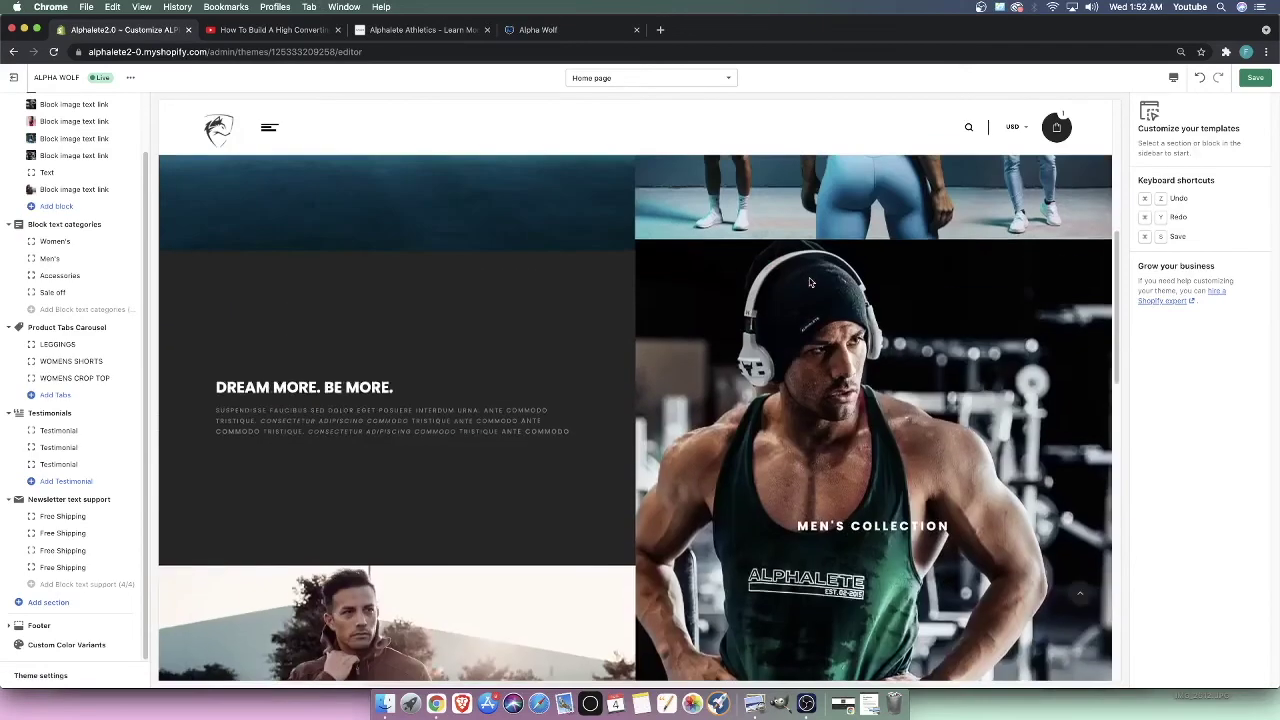
{"action": "scroll", "coordinate": [810, 287], "scroll_direction": "up", "scroll_amount": 4}
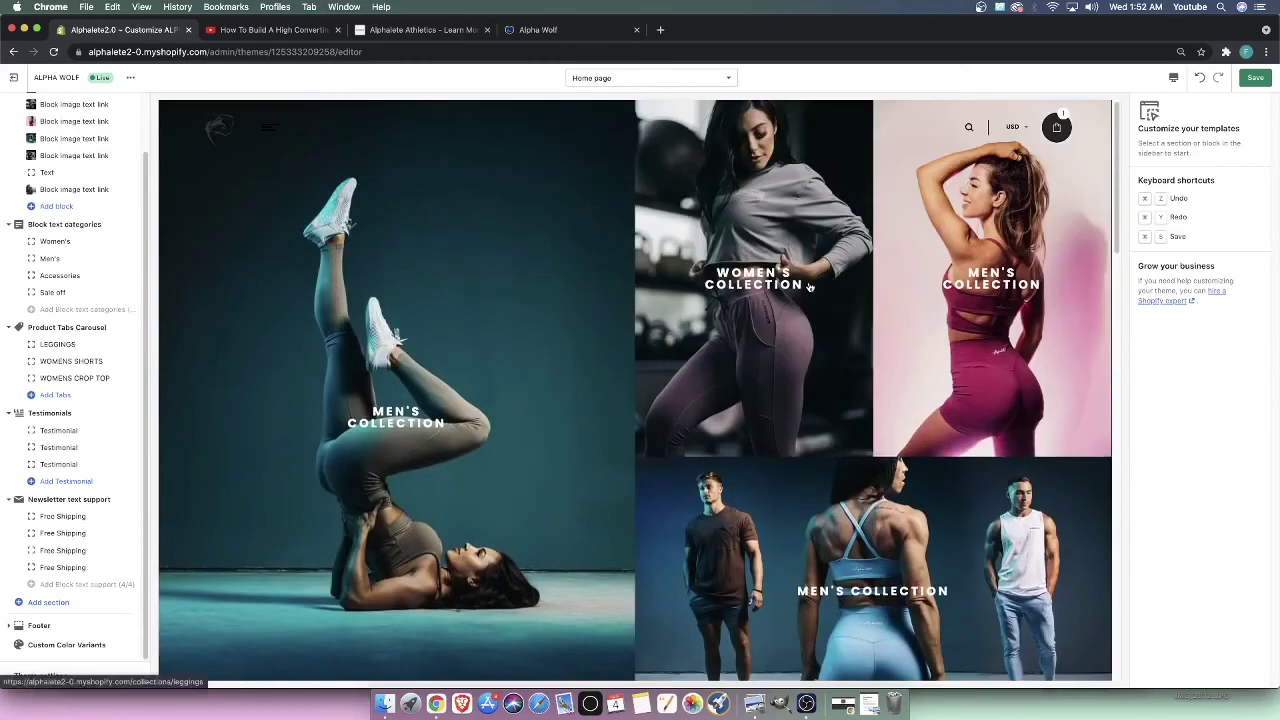
{"action": "scroll", "coordinate": [811, 286], "scroll_direction": "down", "scroll_amount": 8}
{"action": "scroll", "coordinate": [811, 286], "scroll_direction": "down", "scroll_amount": 12}
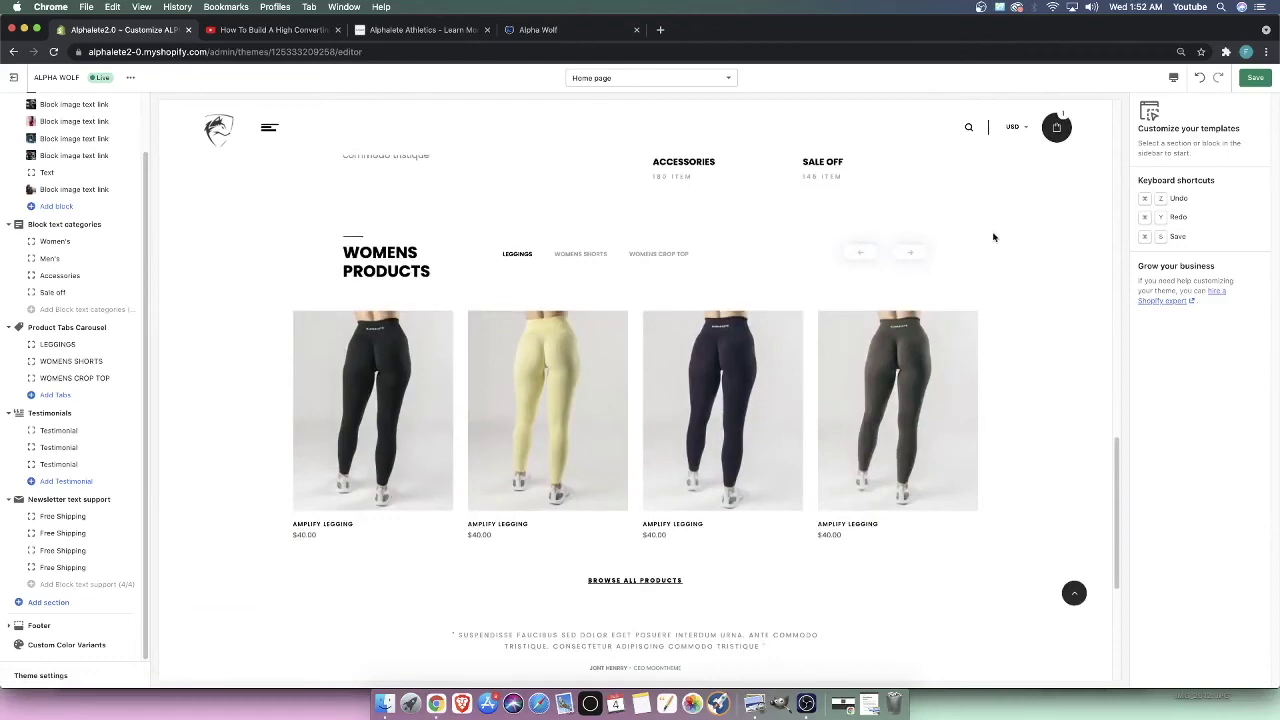
{"action": "scroll", "coordinate": [1011, 240], "scroll_direction": "down", "scroll_amount": 5}
{"action": "scroll", "coordinate": [1017, 240], "scroll_direction": "up", "scroll_amount": 12}
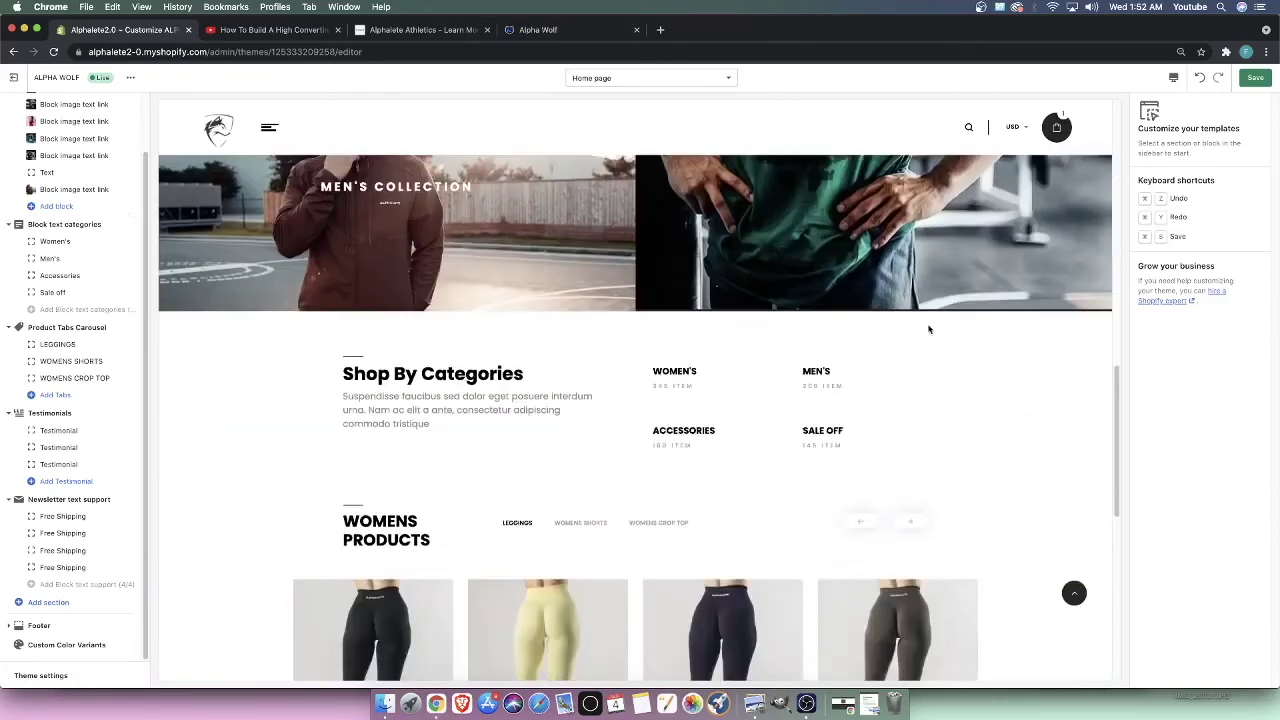
{"action": "scroll", "coordinate": [813, 301], "scroll_direction": "down", "scroll_amount": 5}
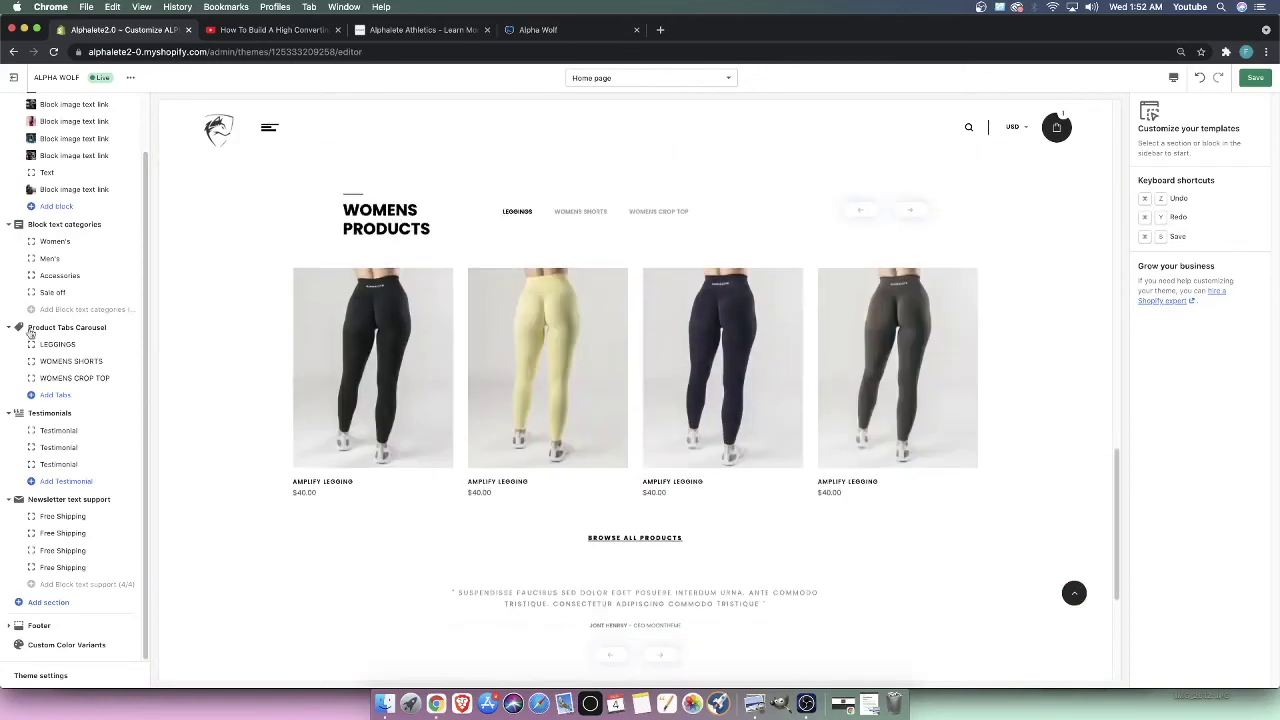
{"action": "scroll", "coordinate": [172, 352], "scroll_direction": "down", "scroll_amount": 3}
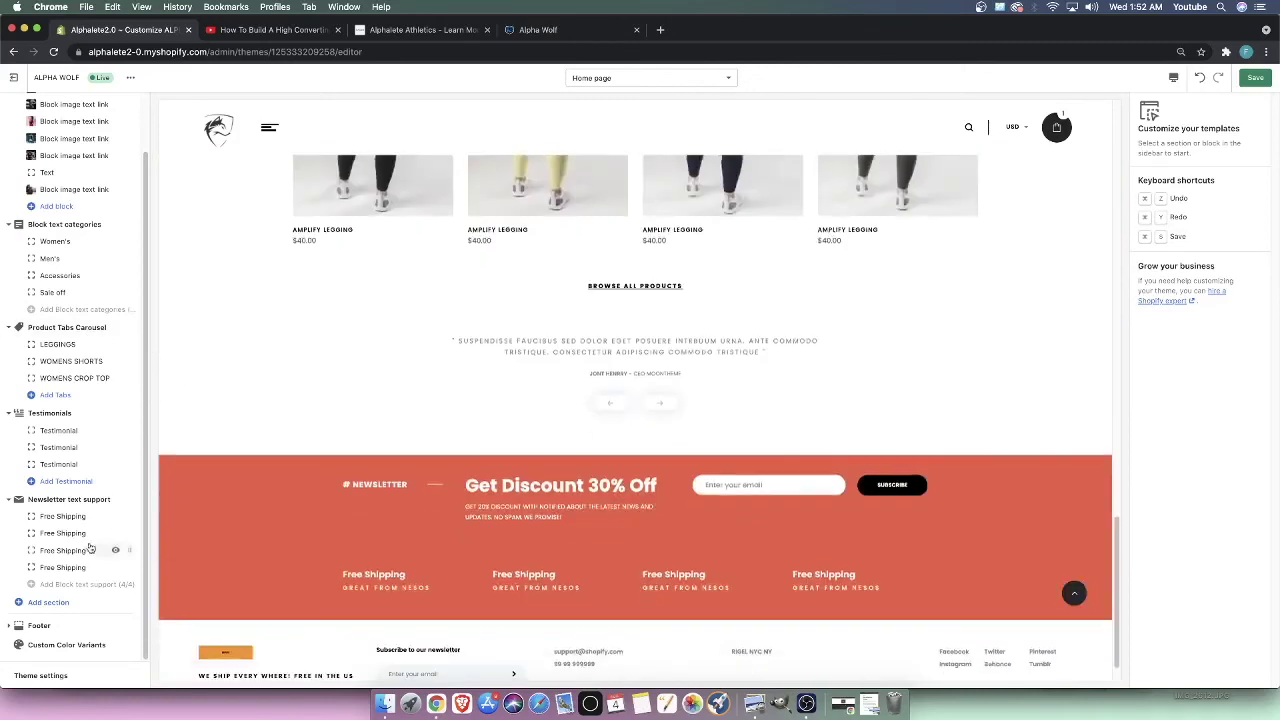
Browse the available theme sections for one to add, including the banner, collection, masonry and newsletter types
{"action": "left_click", "coordinate": [48, 604]}
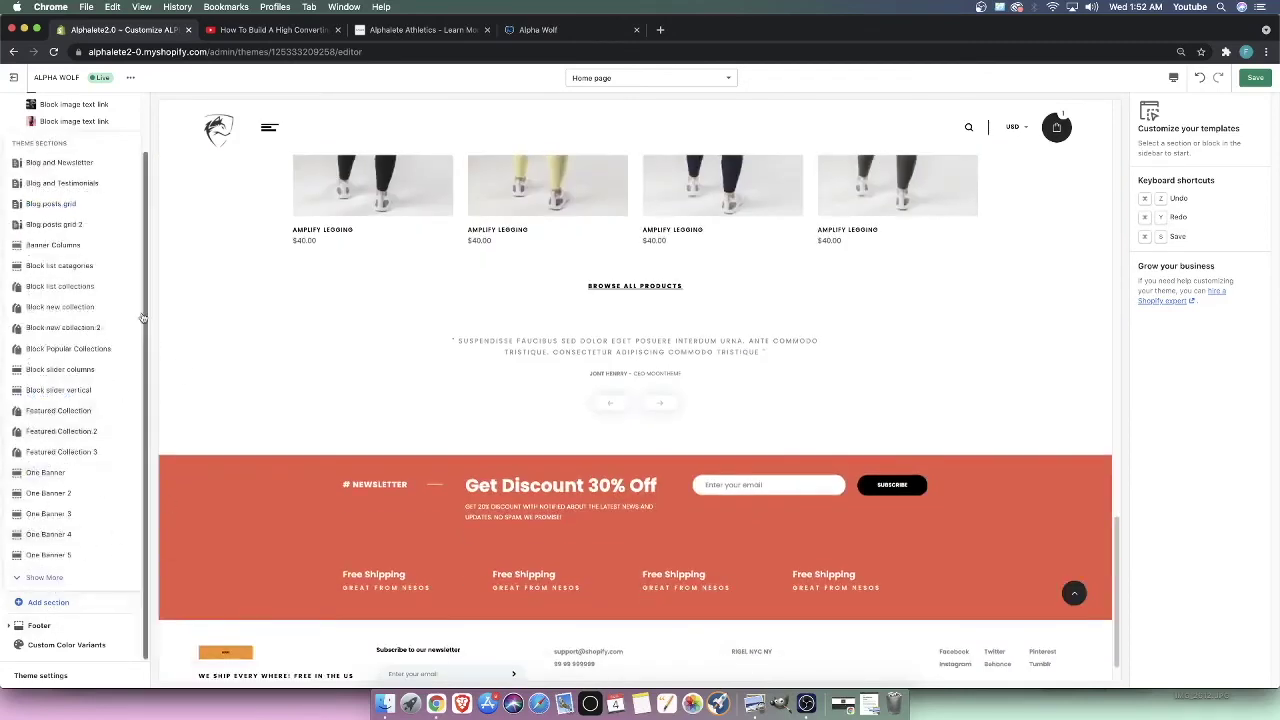
{"action": "left_click", "coordinate": [40, 577]}
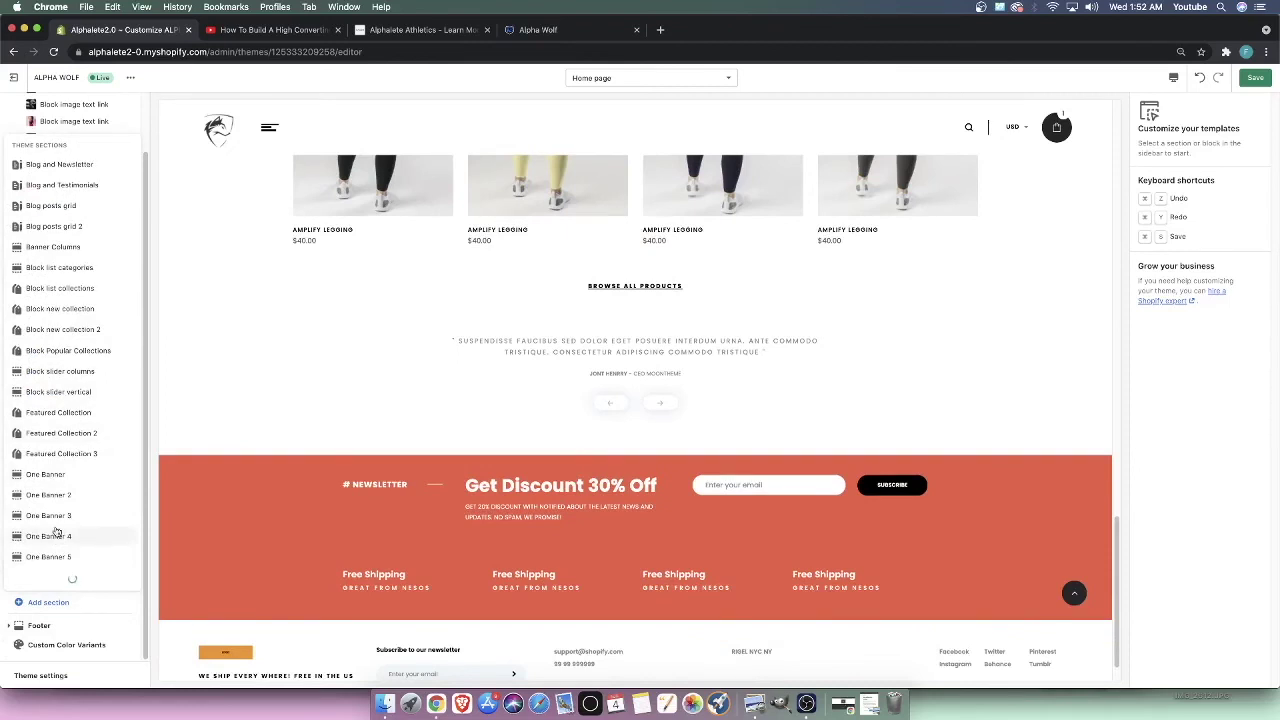
{"action": "scroll", "coordinate": [60, 534], "scroll_direction": "down", "scroll_amount": 3}
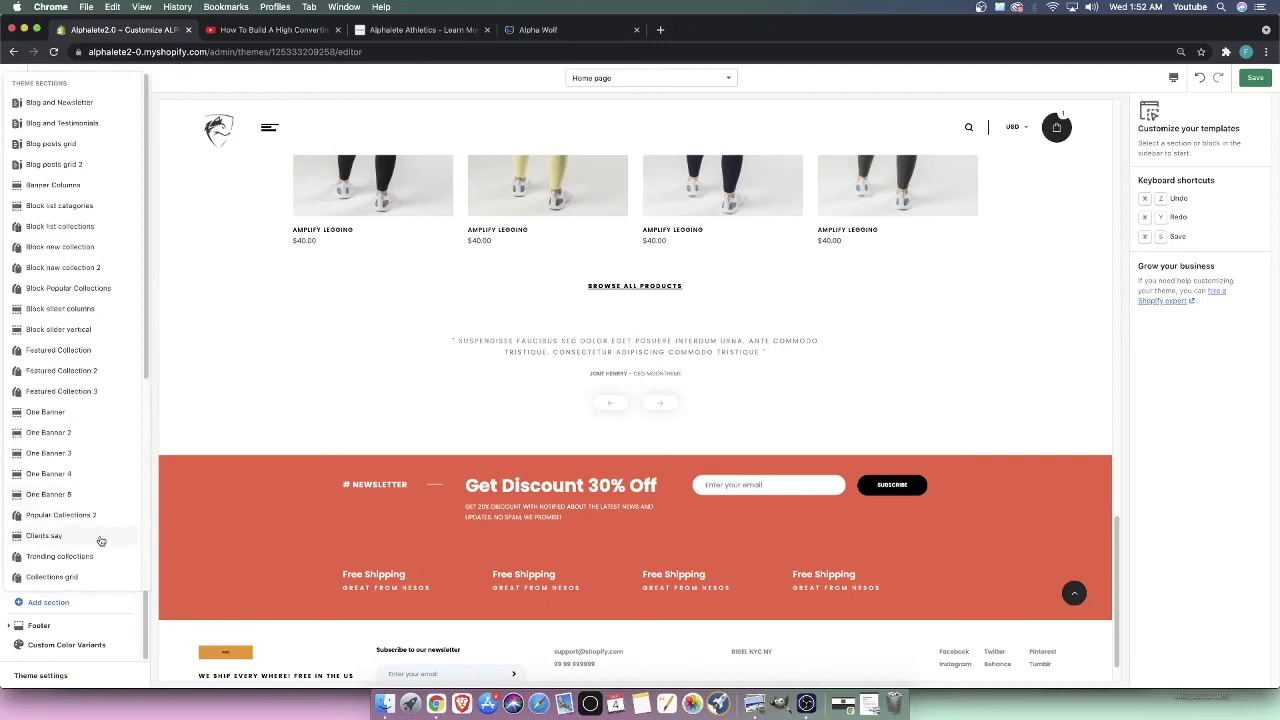
{"action": "scroll", "coordinate": [583, 283], "scroll_direction": "up", "scroll_amount": 3}
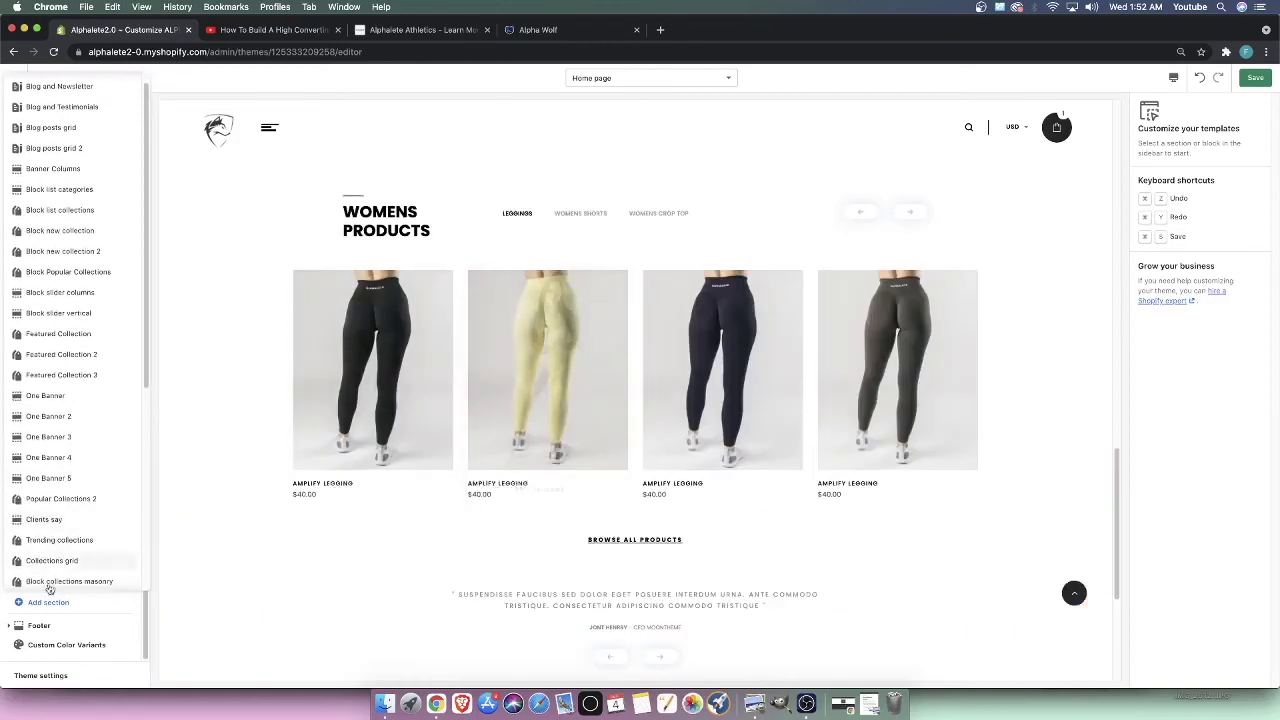
{"action": "scroll", "coordinate": [50, 520], "scroll_direction": "down", "scroll_amount": 1}
{"action": "scroll", "coordinate": [74, 465], "scroll_direction": "down", "scroll_amount": 5}
{"action": "scroll", "coordinate": [76, 474], "scroll_direction": "down", "scroll_amount": 2}
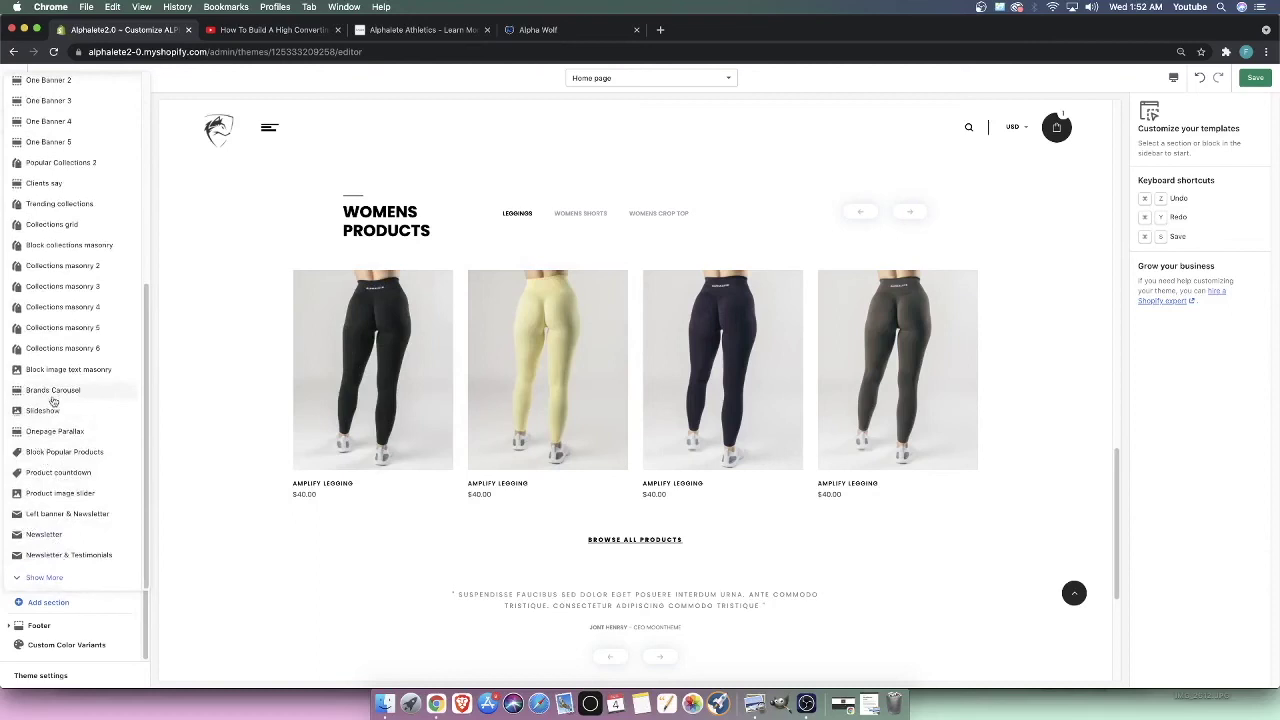
{"action": "scroll", "coordinate": [50, 380], "scroll_direction": "up", "scroll_amount": 4}
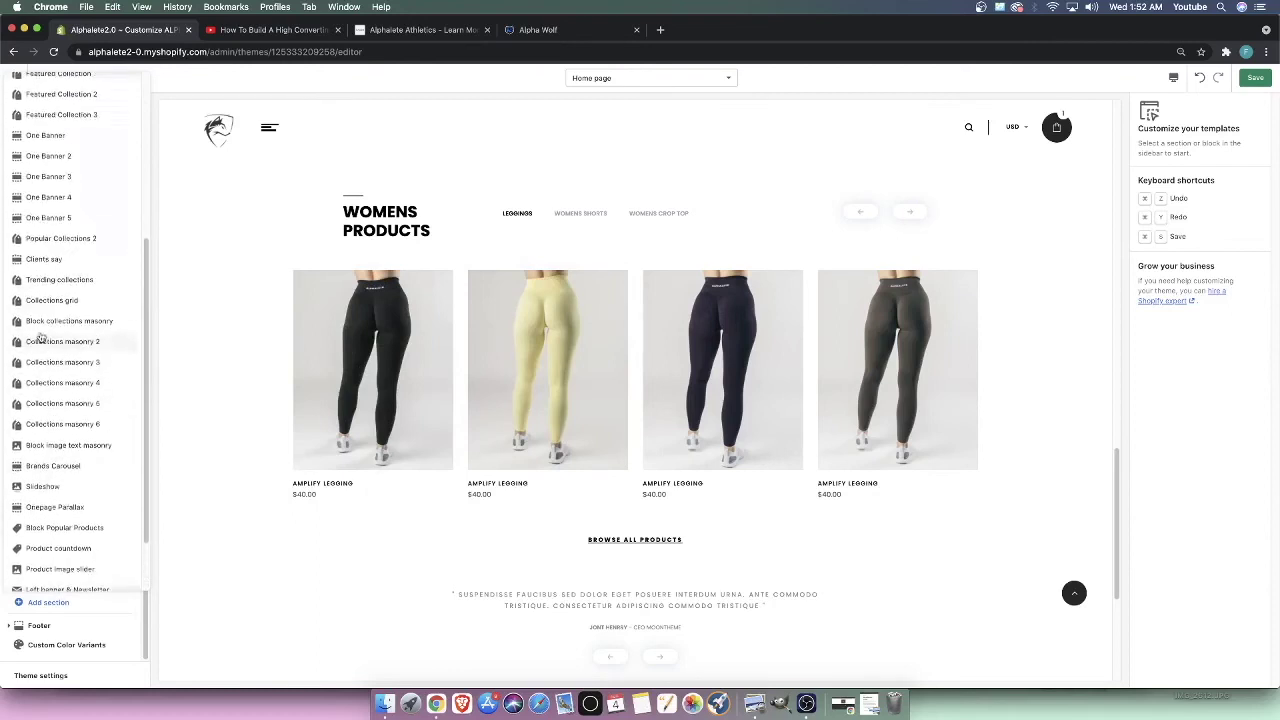
{"action": "scroll", "coordinate": [58, 205], "scroll_direction": "up", "scroll_amount": 3}
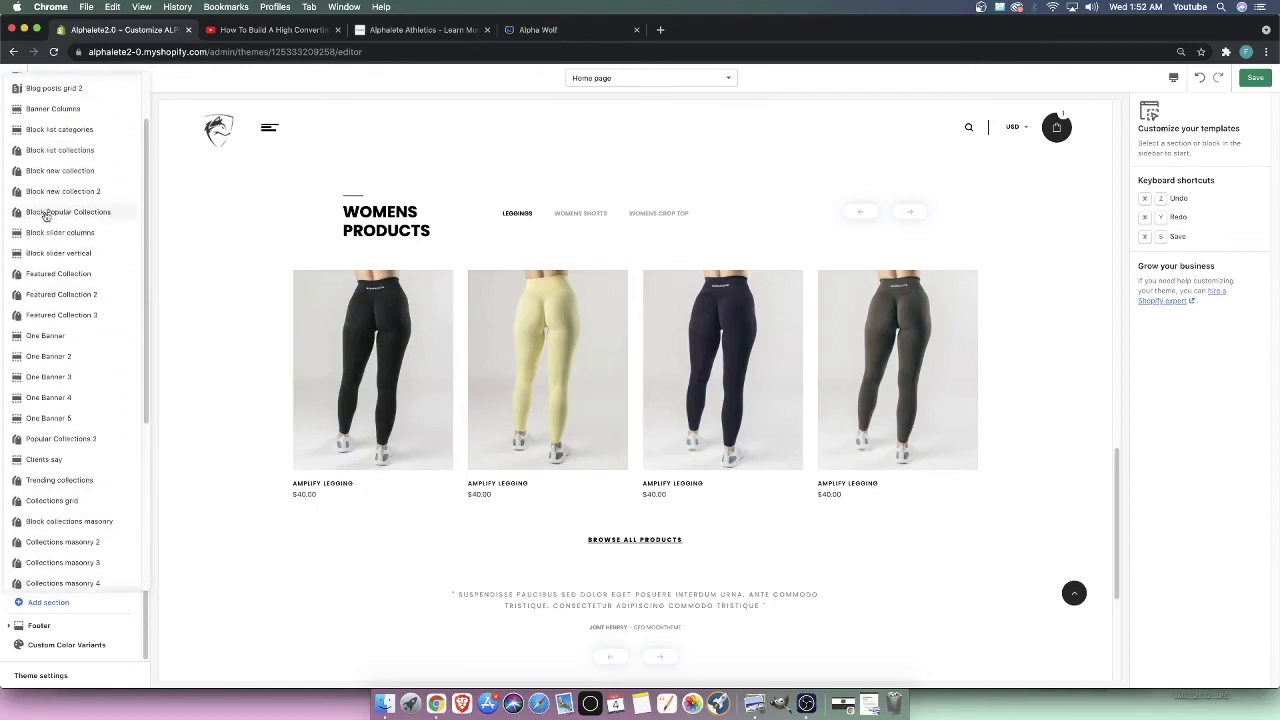
{"action": "scroll", "coordinate": [58, 202], "scroll_direction": "up", "scroll_amount": 2}
Add another Product Tabs Carousel section and move it between Block text categories and the existing Womens Products carousel
{"action": "scroll", "coordinate": [63, 557], "scroll_direction": "down", "scroll_amount": 8}
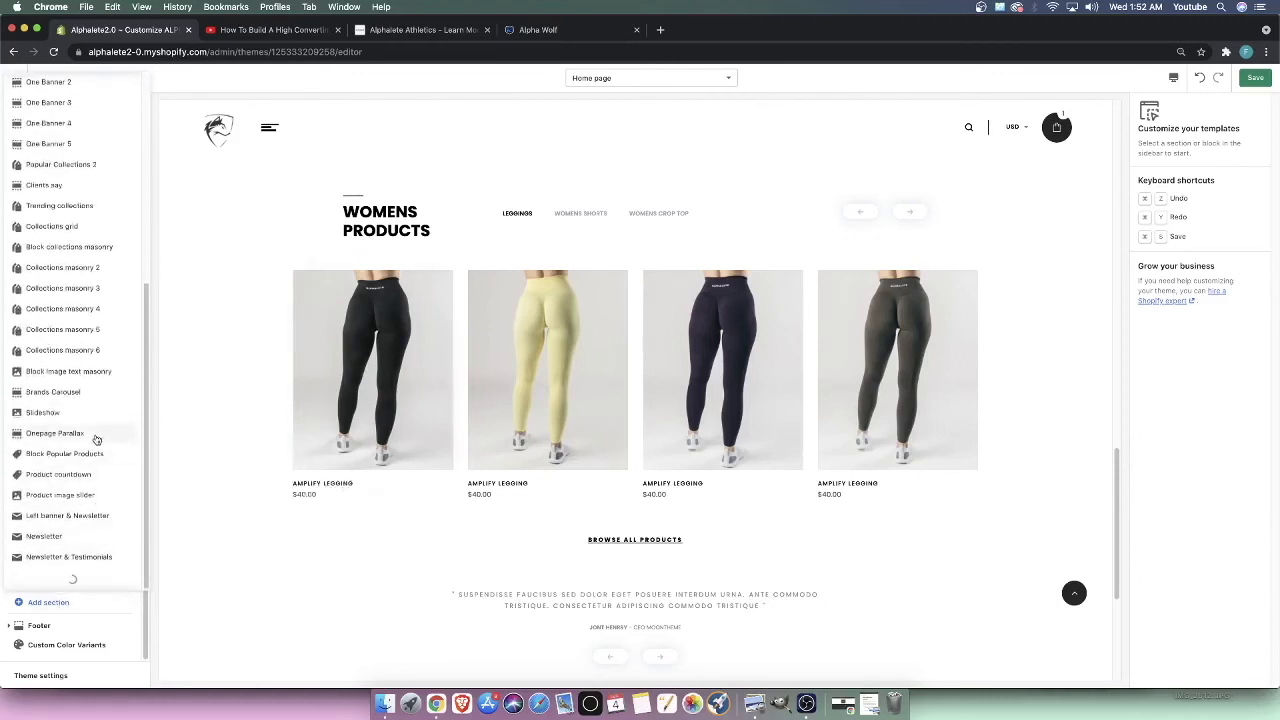
{"action": "scroll", "coordinate": [102, 495], "scroll_direction": "down", "scroll_amount": 10}
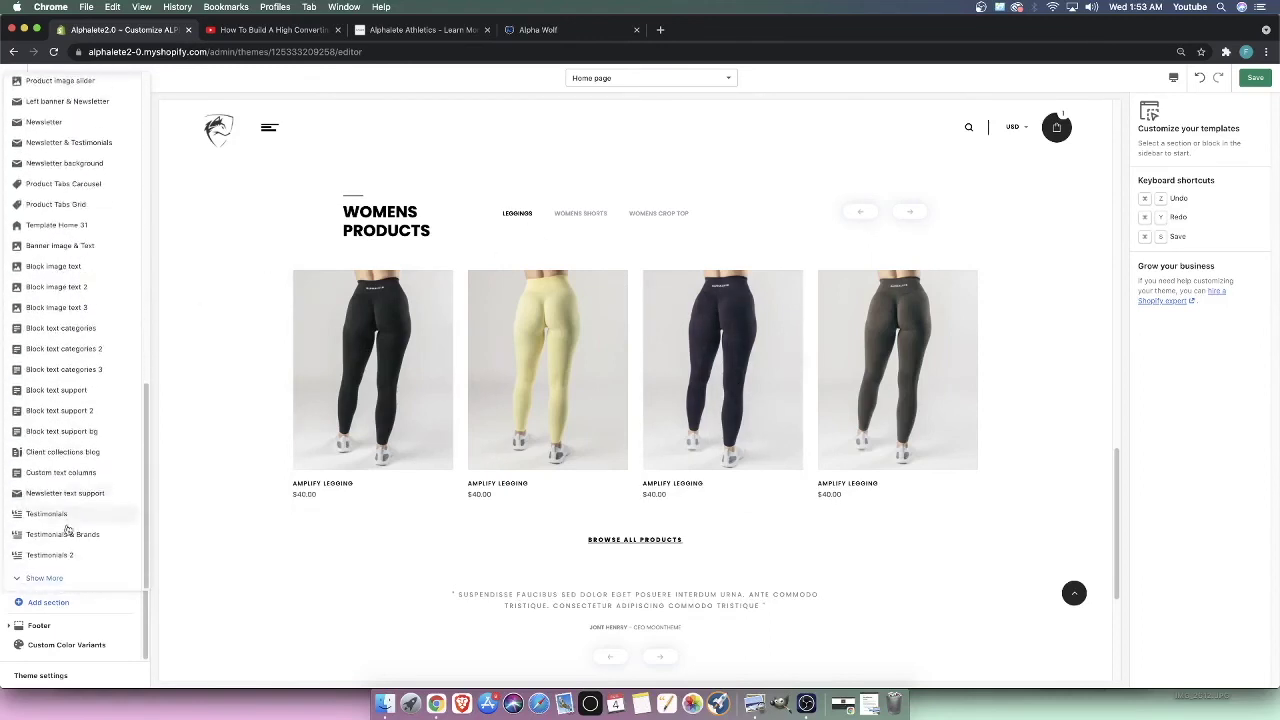
{"action": "scroll", "coordinate": [55, 250], "scroll_direction": "up", "scroll_amount": 1}
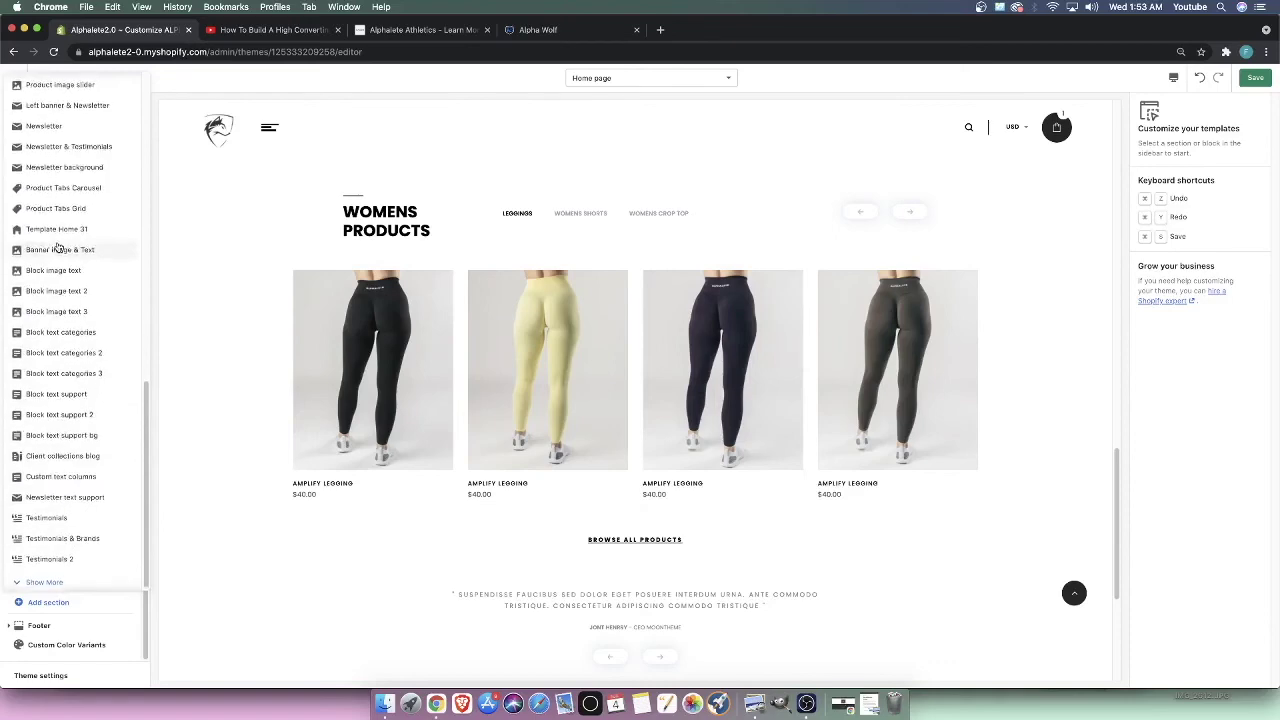
{"action": "left_click", "coordinate": [72, 194]}
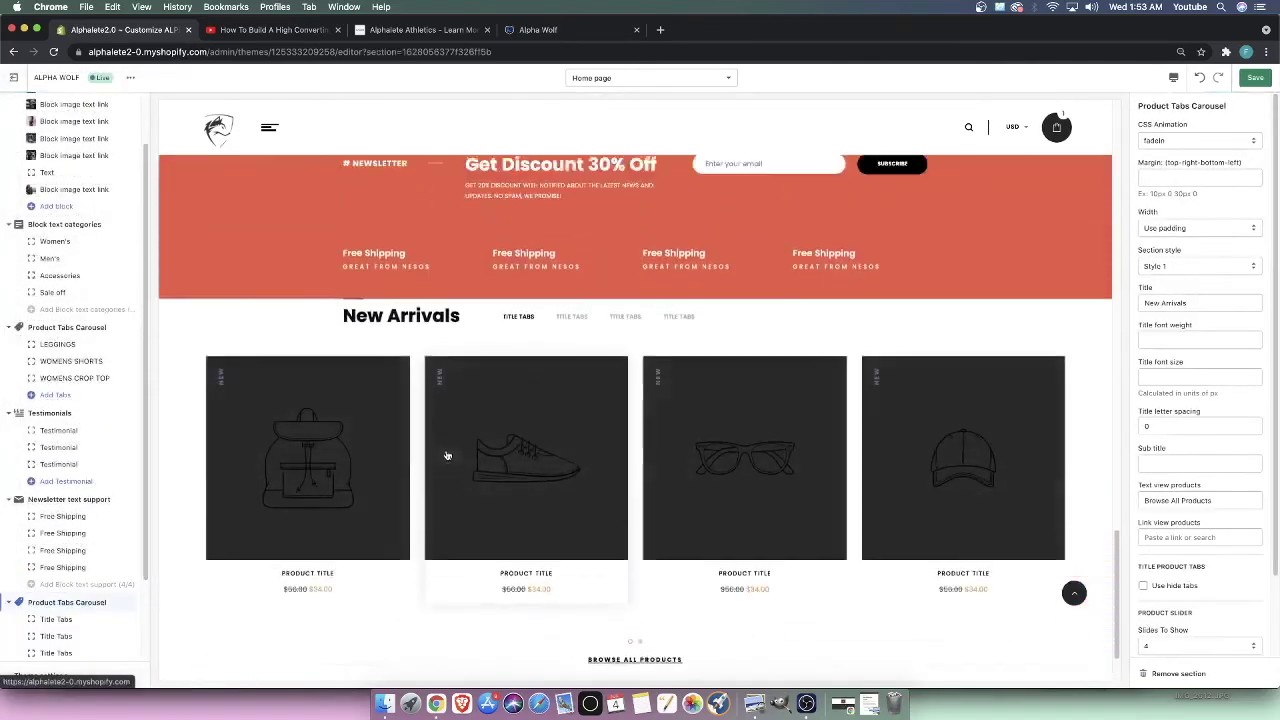
{"action": "scroll", "coordinate": [230, 547], "scroll_direction": "up", "scroll_amount": 2}
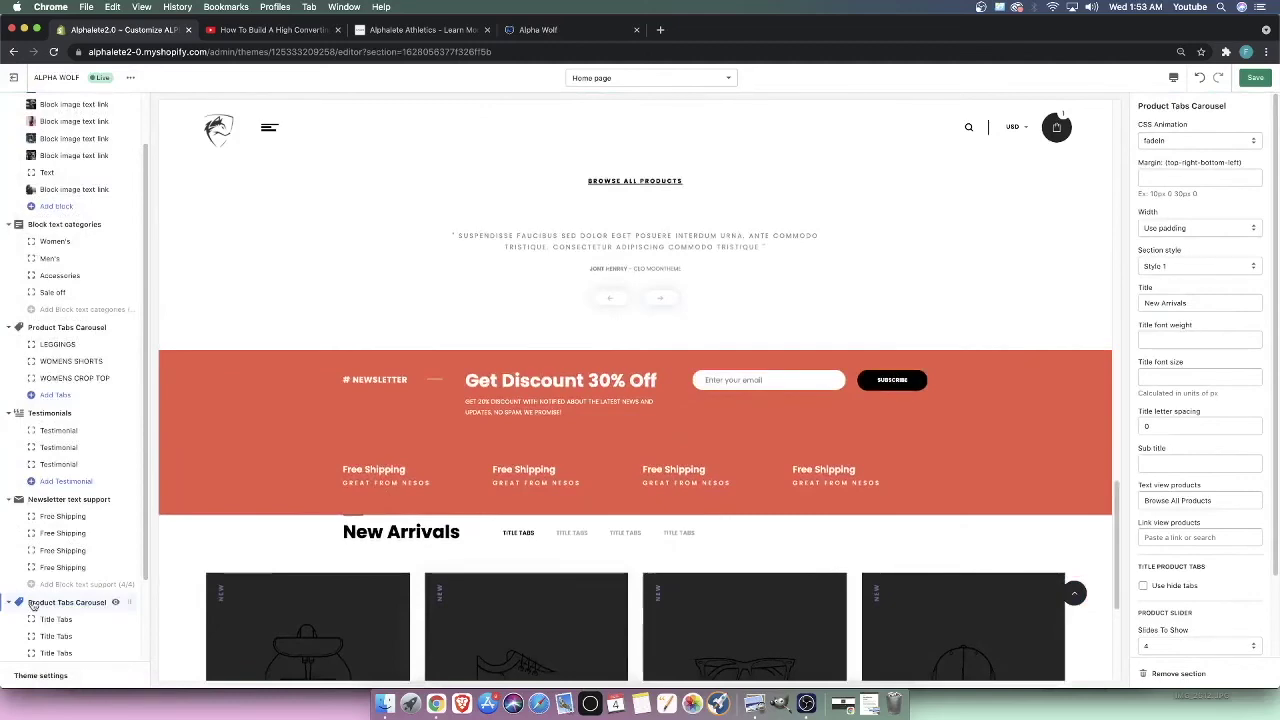
{"action": "left_click_drag", "start_coordinate": [130, 605], "coordinate": [132, 383]}
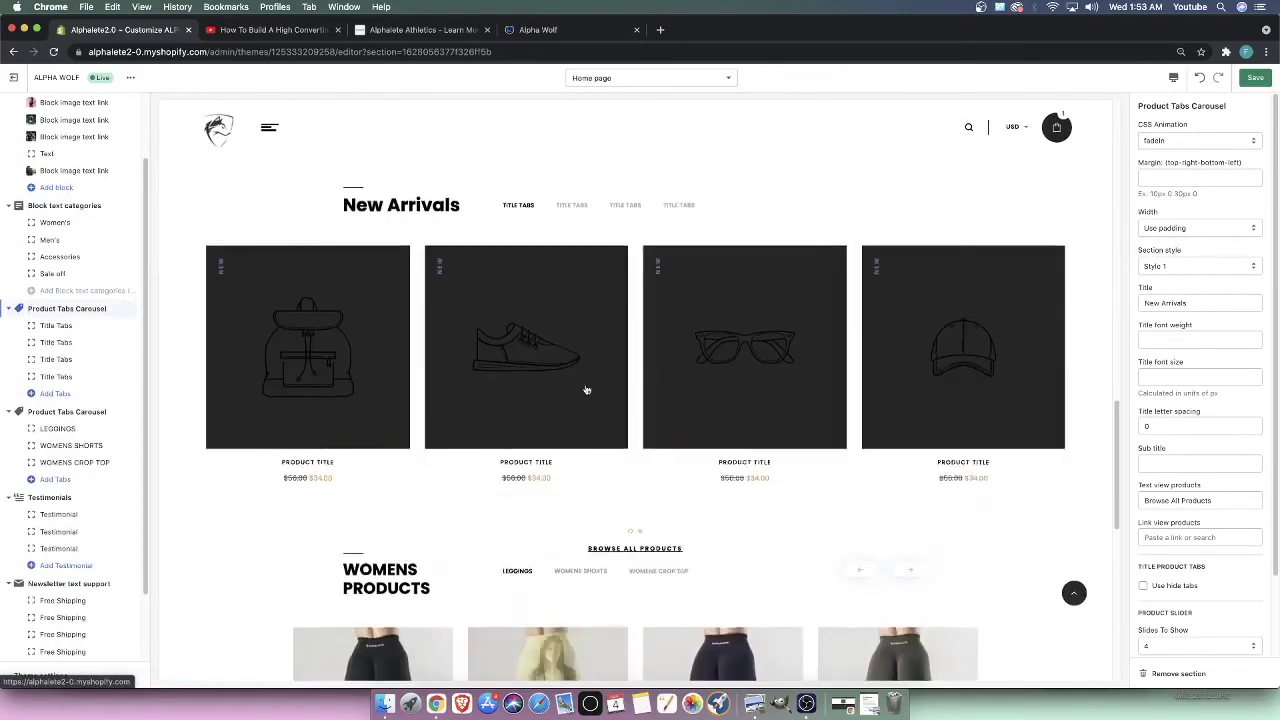
Inspect the first Title Tabs block and the New Arrivals carousel's section style options, comparing its layout with Womens Products
{"action": "left_click", "coordinate": [28, 326]}
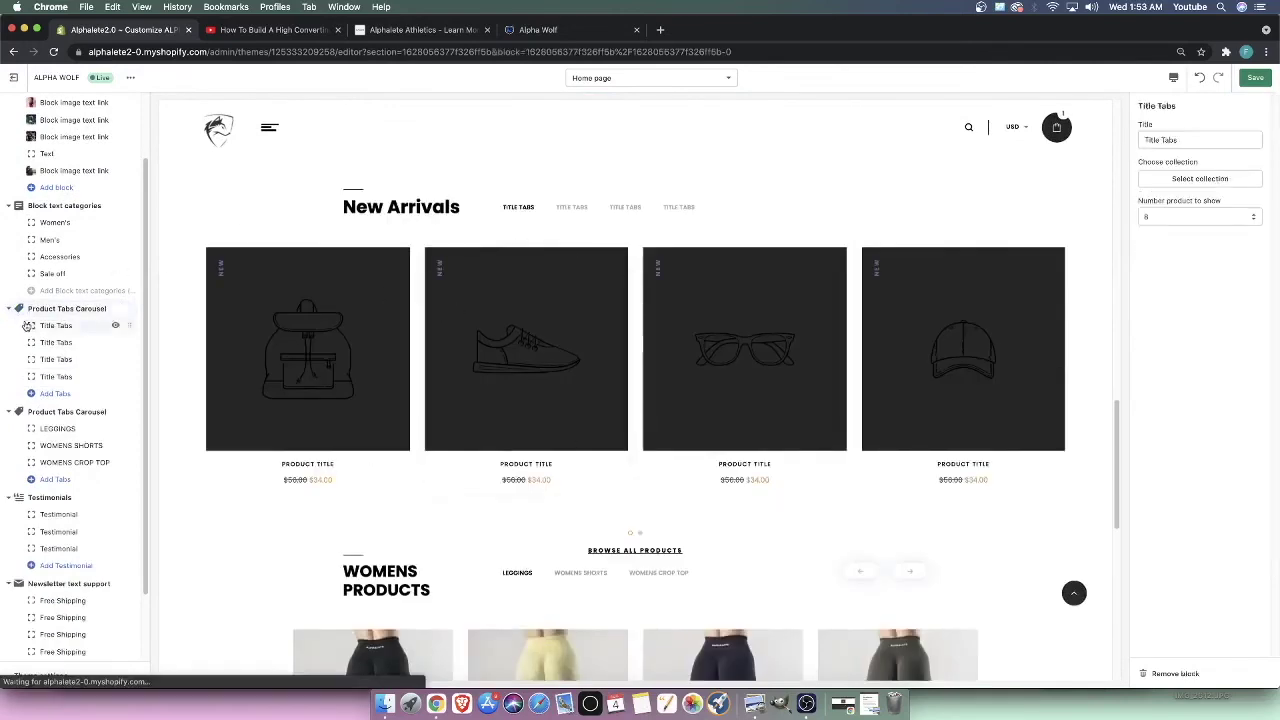
{"action": "left_click", "coordinate": [90, 306]}
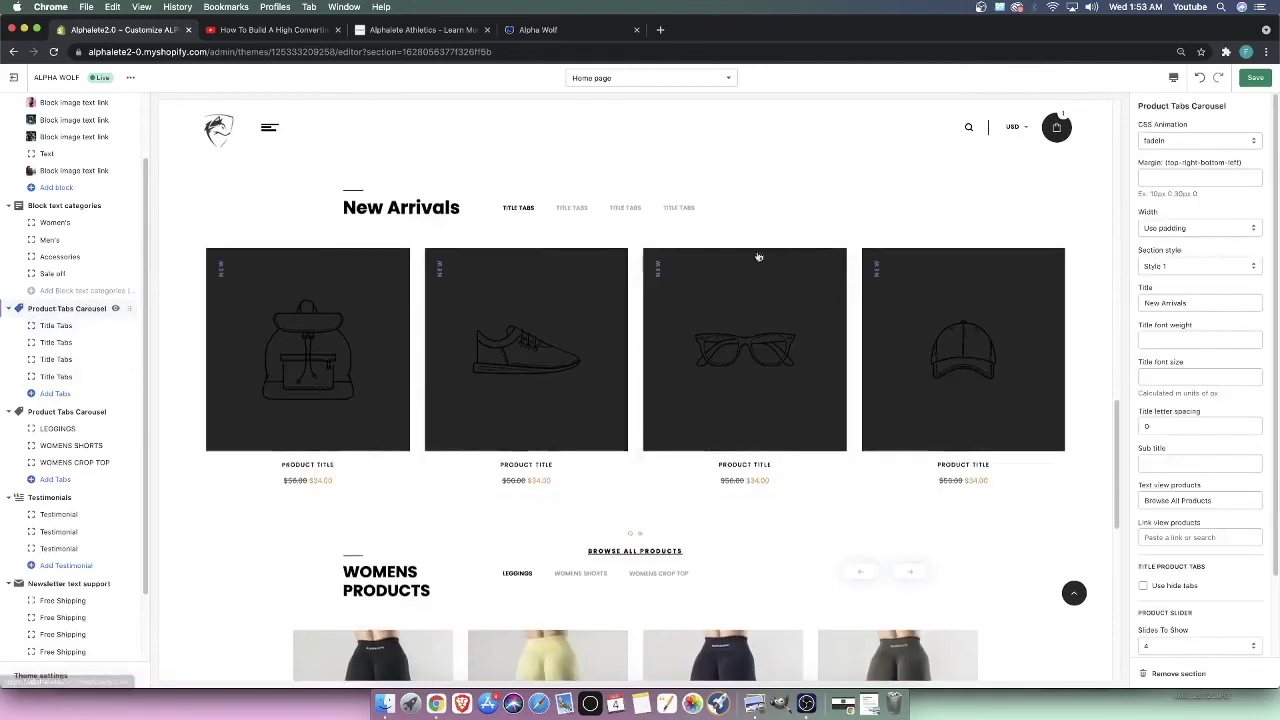
{"action": "scroll", "coordinate": [811, 252], "scroll_direction": "up", "scroll_amount": 1}
{"action": "scroll", "coordinate": [660, 520], "scroll_direction": "down", "scroll_amount": 3}
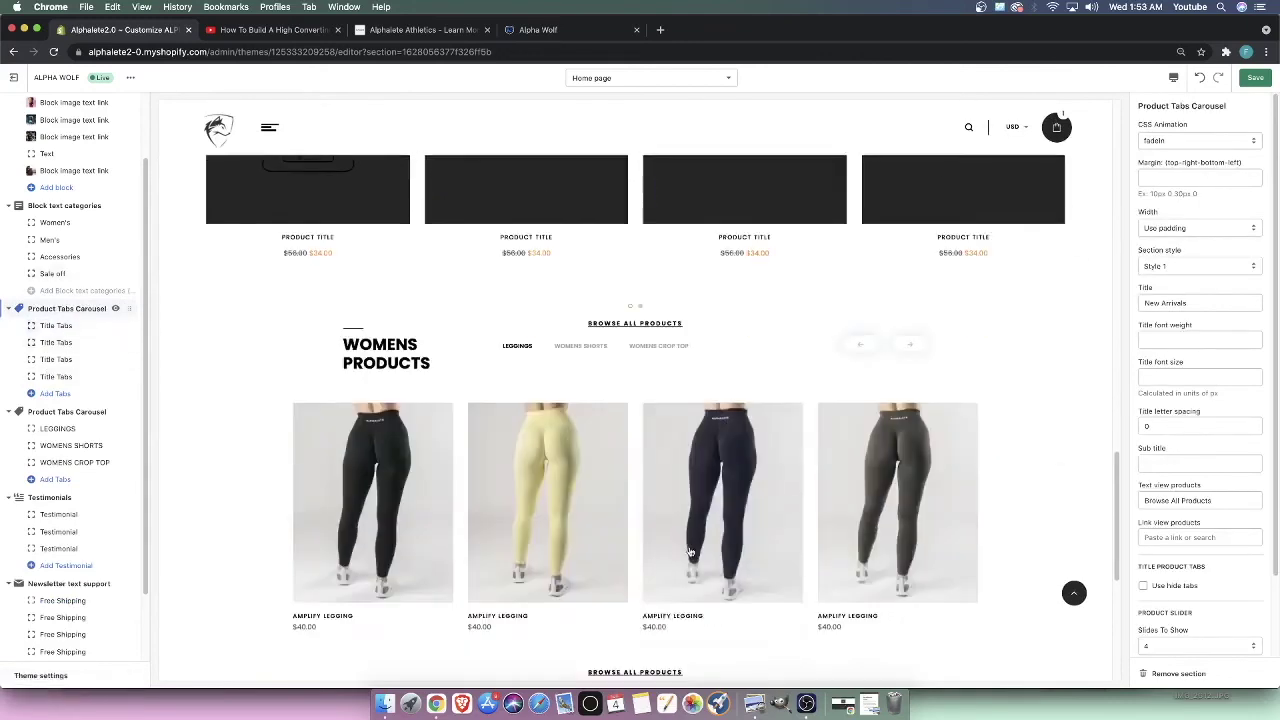
{"action": "scroll", "coordinate": [632, 531], "scroll_direction": "up", "scroll_amount": 4}
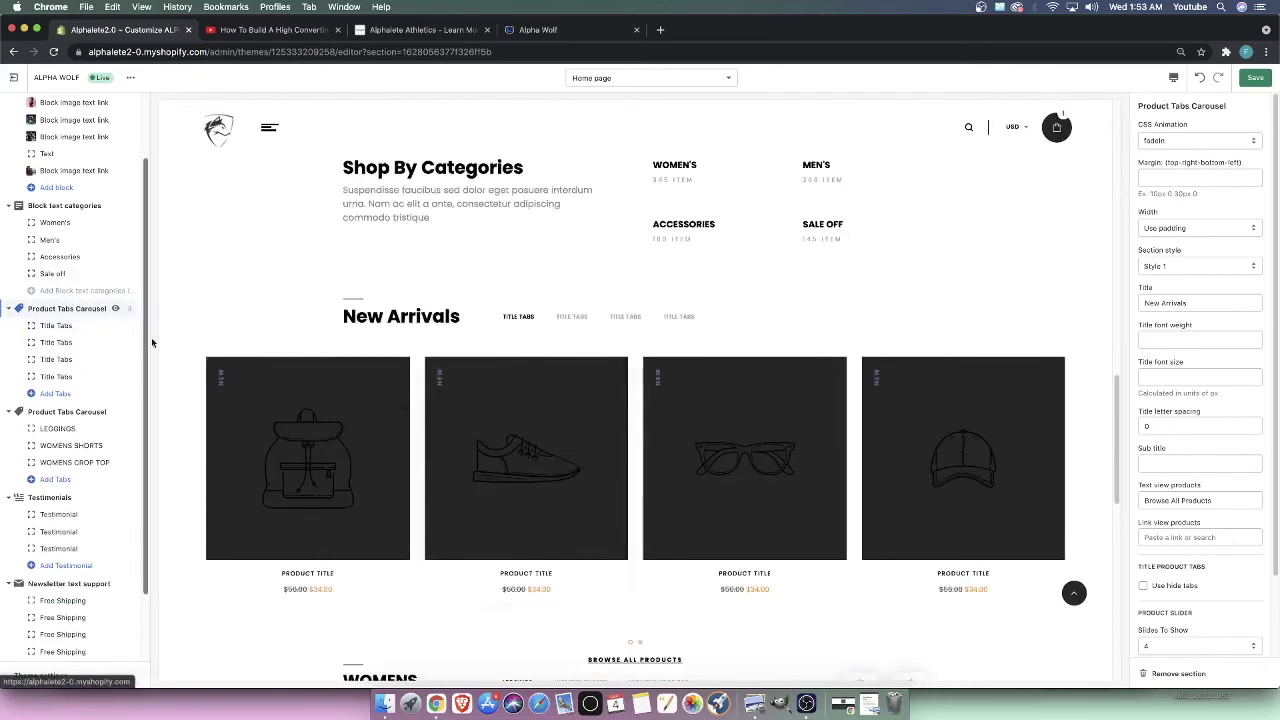
{"action": "left_click", "coordinate": [1208, 267]}
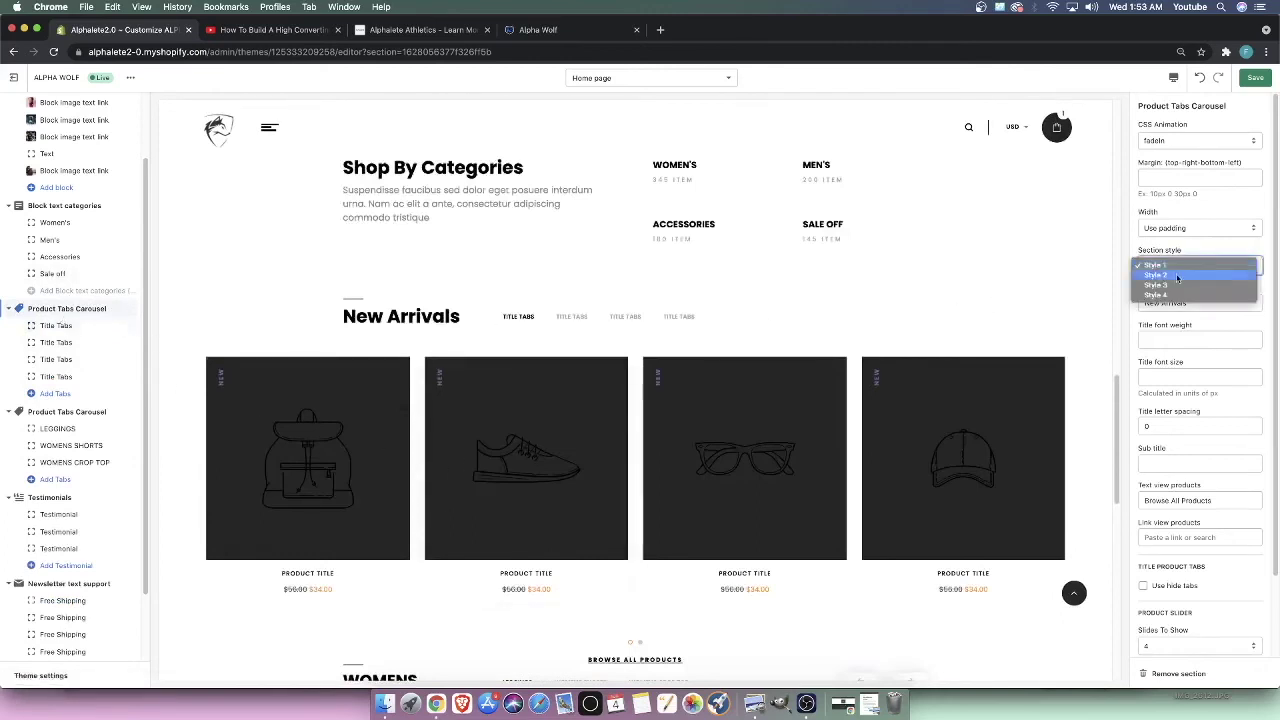
{"action": "left_click", "coordinate": [790, 305]}
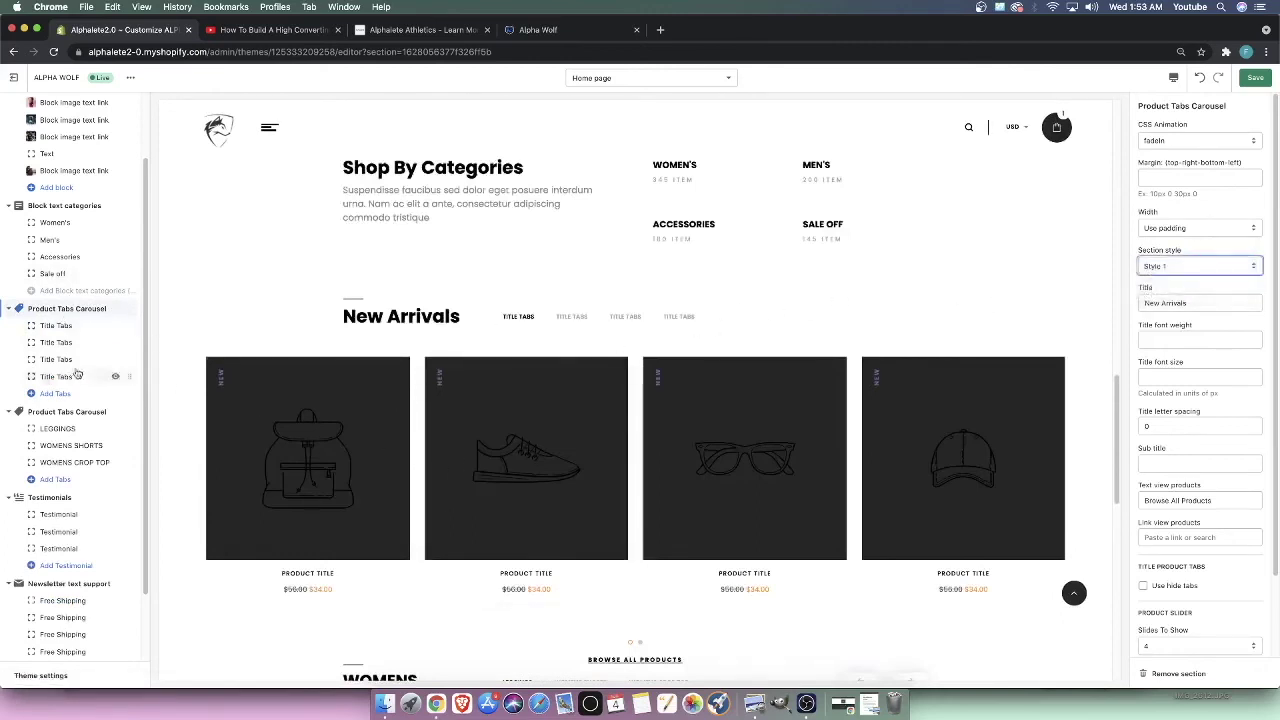
Open the Womens Products carousel's settings and check its section style and product slider options
{"action": "left_click", "coordinate": [46, 415]}
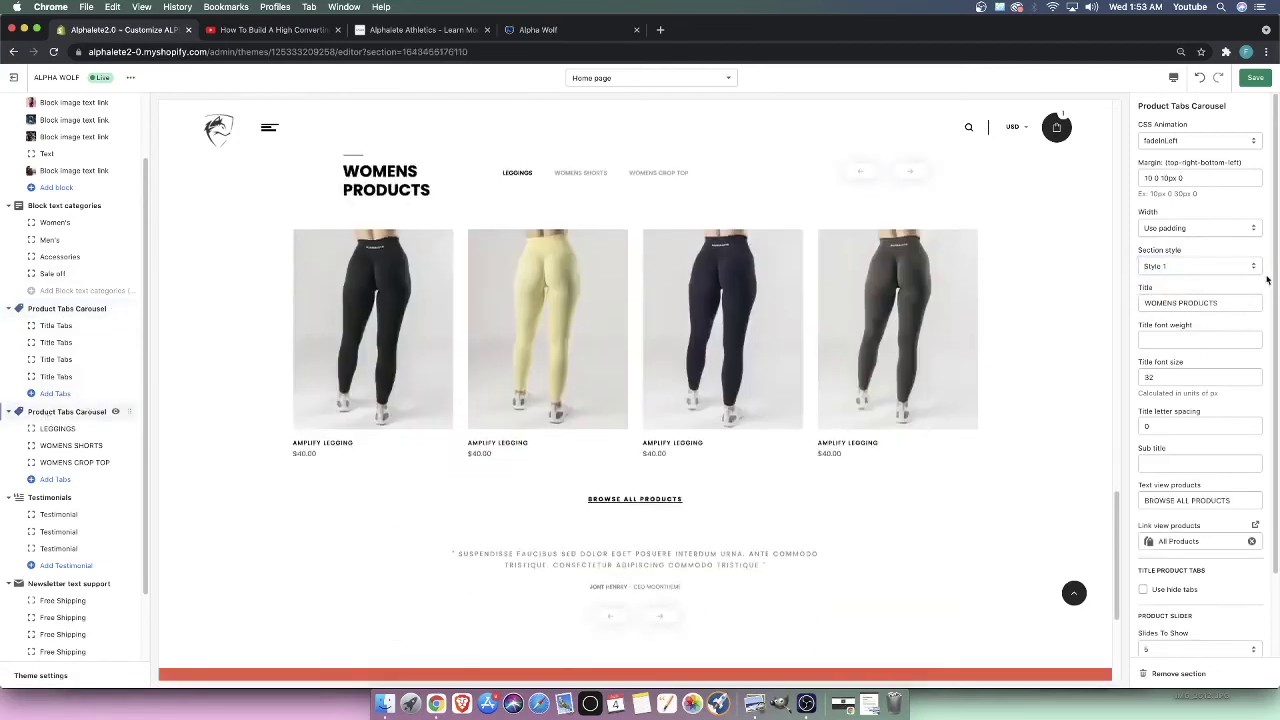
{"action": "left_click", "coordinate": [1208, 273]}
{"action": "left_click", "coordinate": [1215, 216]}
{"action": "left_click", "coordinate": [1190, 262]}
{"action": "left_click", "coordinate": [1231, 198]}
{"action": "scroll", "coordinate": [1215, 603], "scroll_direction": "down", "scroll_amount": 2}
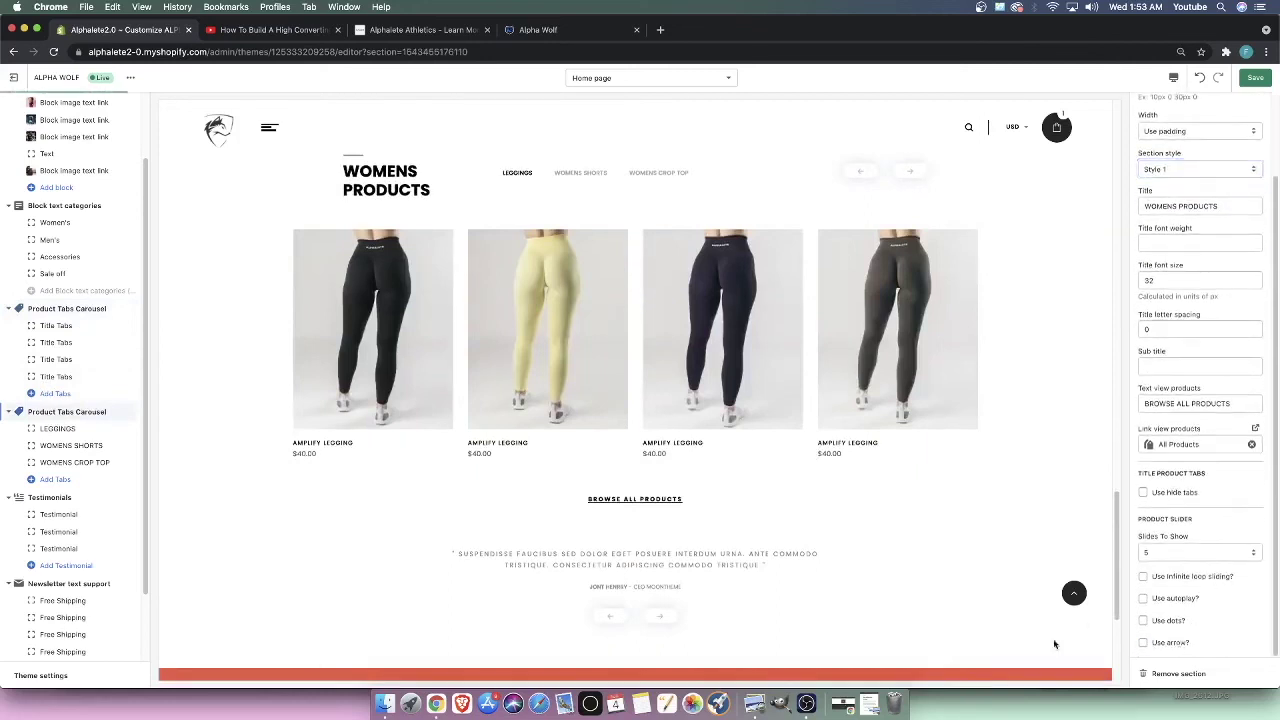
Preview the Womens Shorts, Womens Crop Top and Leggings tabs of the Womens Products carousel
{"action": "scroll", "coordinate": [769, 343], "scroll_direction": "up", "scroll_amount": 2}
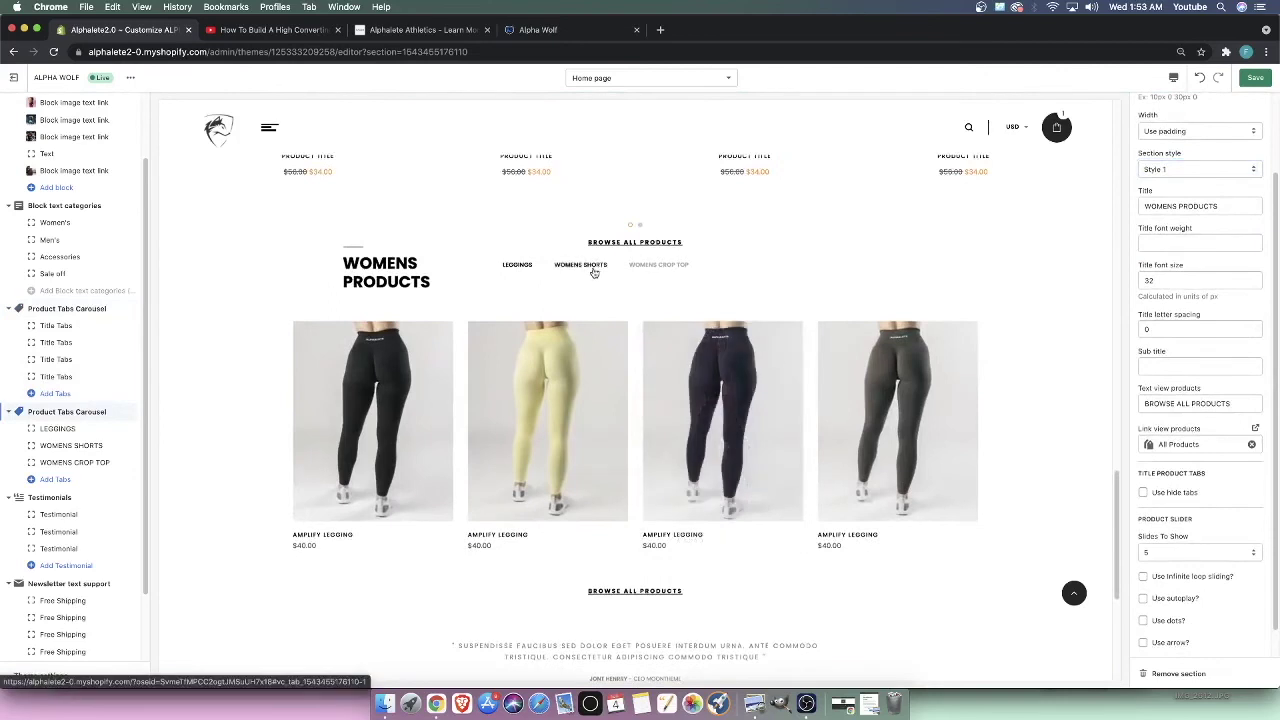
{"action": "left_click", "coordinate": [592, 268]}
{"action": "left_click", "coordinate": [655, 266]}
{"action": "left_click", "coordinate": [520, 265]}
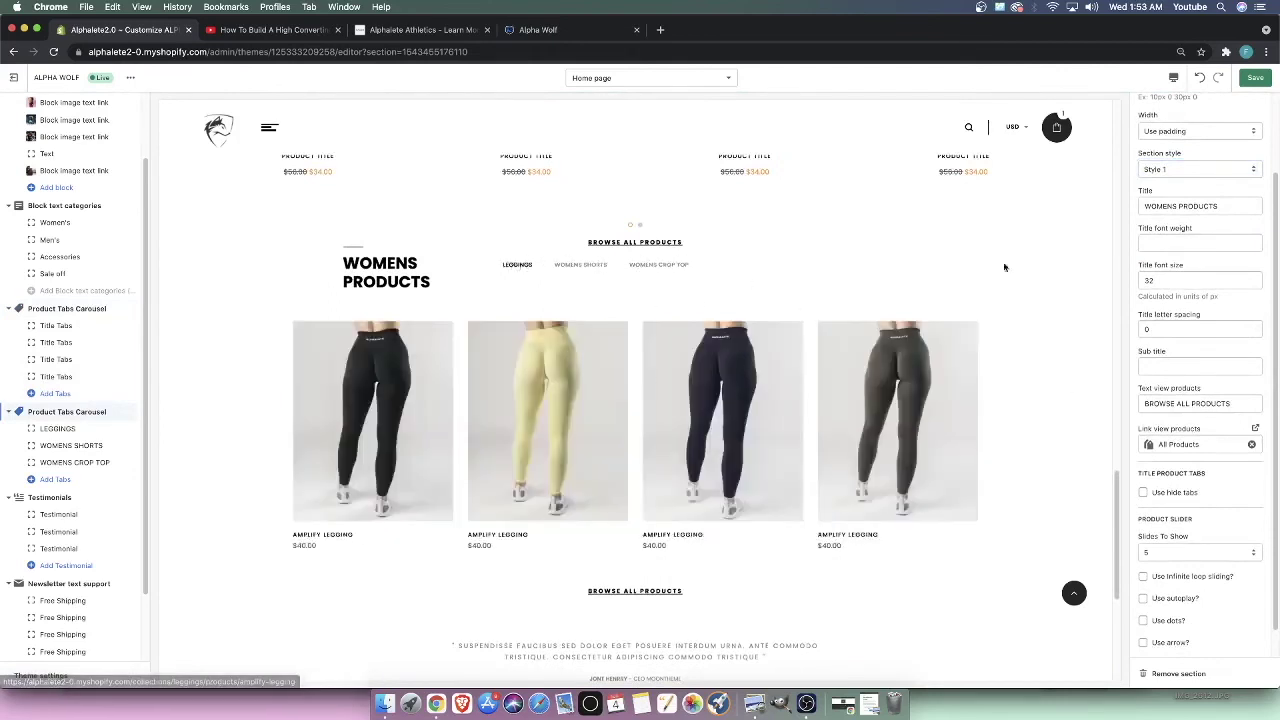
Examine the Womens Products carousel's theme settings and compare its product display with the New Arrivals carousel
{"action": "scroll", "coordinate": [1150, 643], "scroll_direction": "down", "scroll_amount": 1}
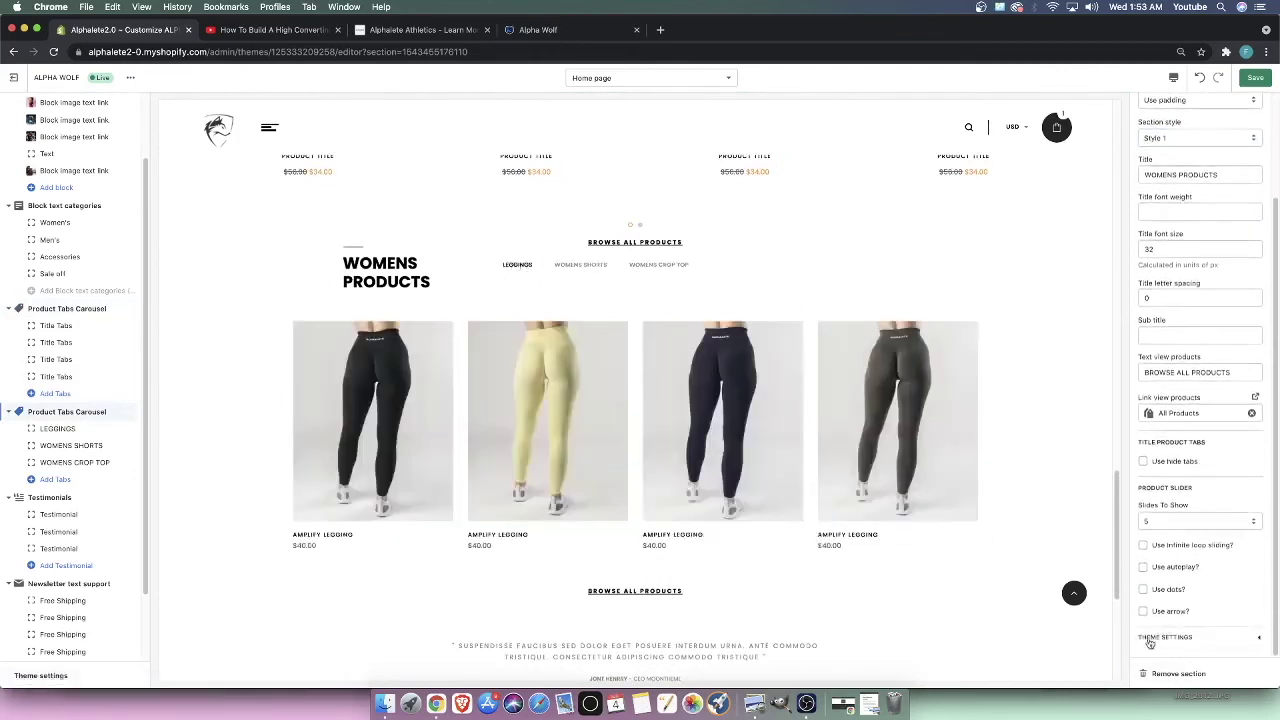
{"action": "left_click", "coordinate": [1212, 638]}
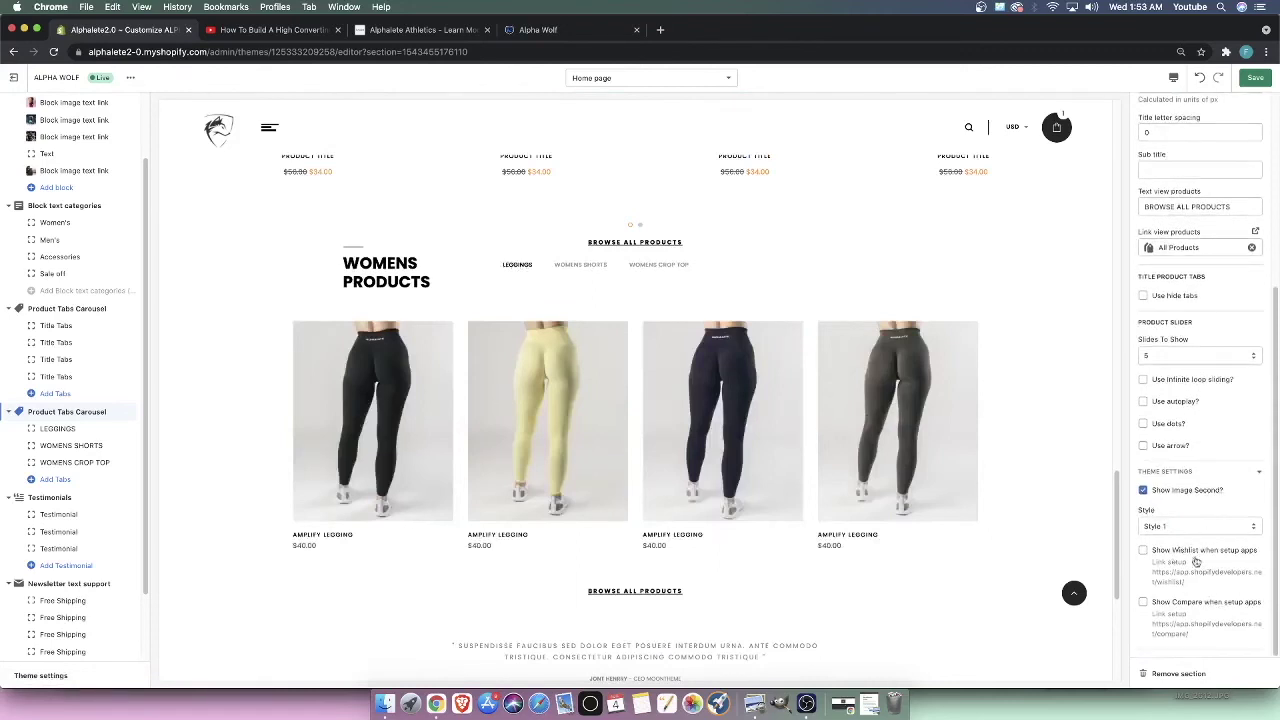
{"action": "left_click", "coordinate": [1238, 479]}
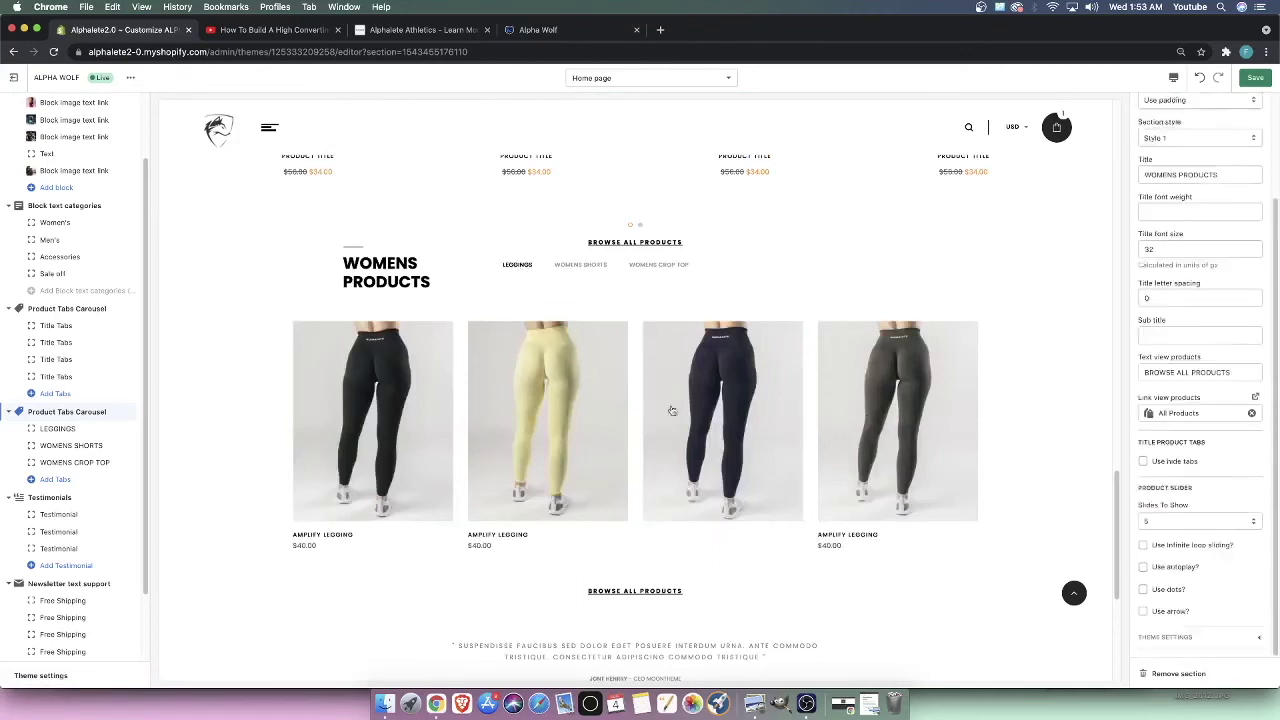
{"action": "left_click", "coordinate": [1187, 634]}
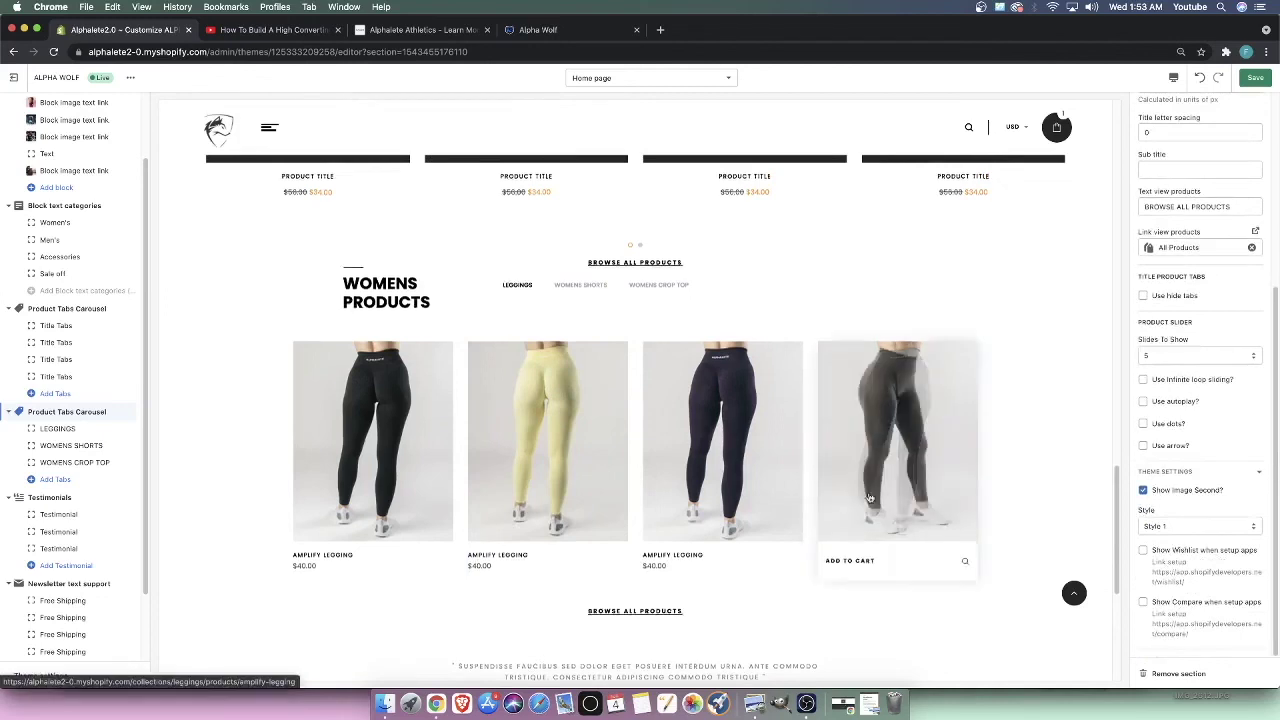
{"action": "scroll", "coordinate": [953, 485], "scroll_direction": "up", "scroll_amount": 3}
{"action": "scroll", "coordinate": [990, 480], "scroll_direction": "up", "scroll_amount": 5}
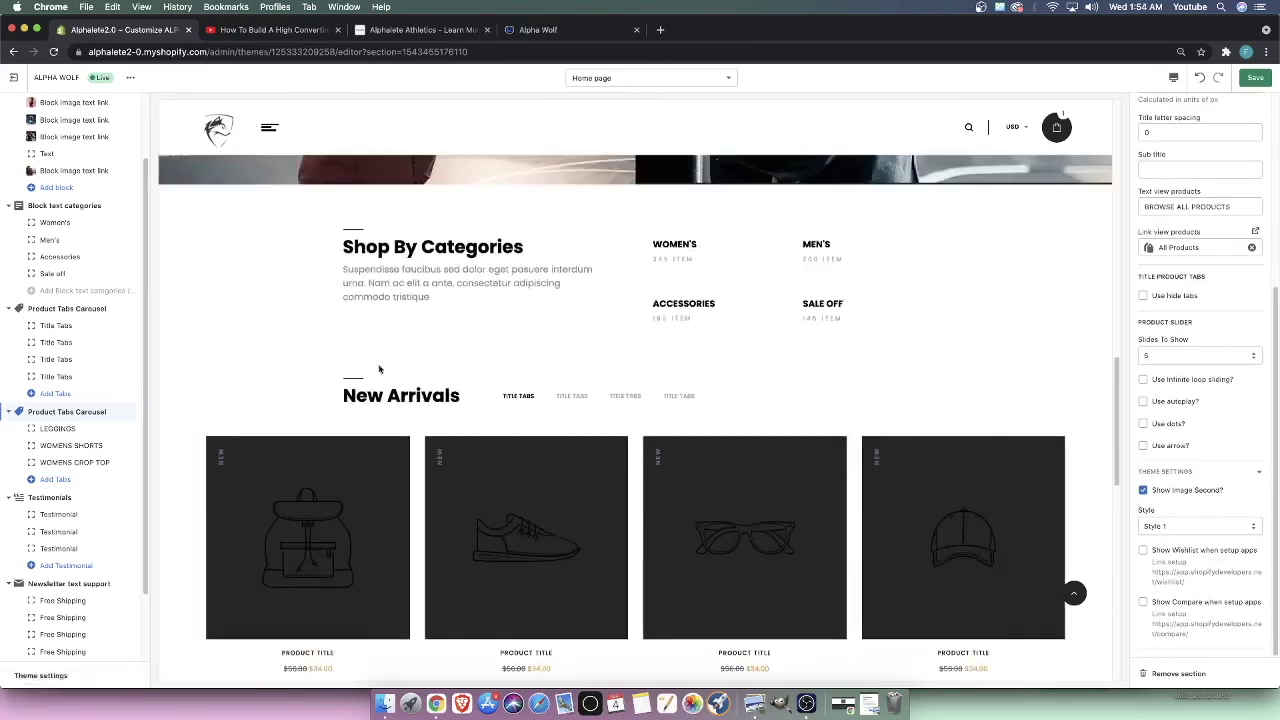
Assign the MENS SHIRTS collection to the first Title Tabs block of the New Arrivals carousel
{"action": "left_click", "coordinate": [70, 314]}
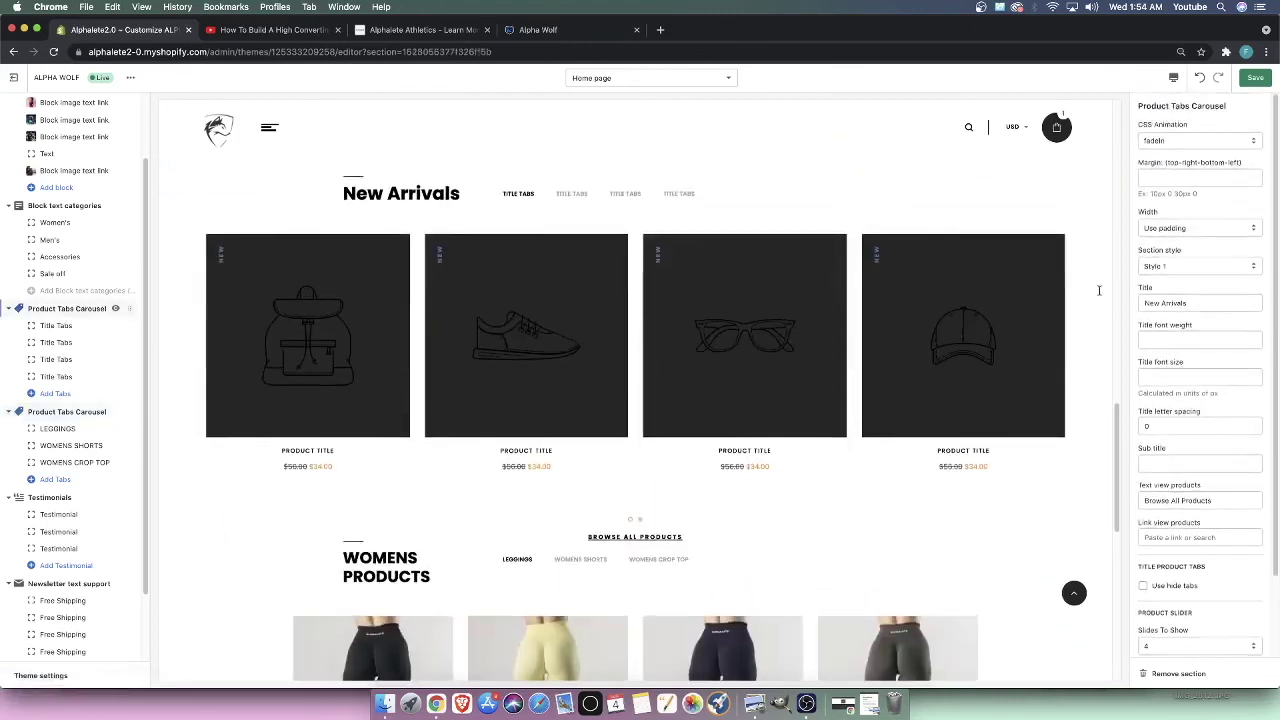
{"action": "left_click", "coordinate": [60, 328]}
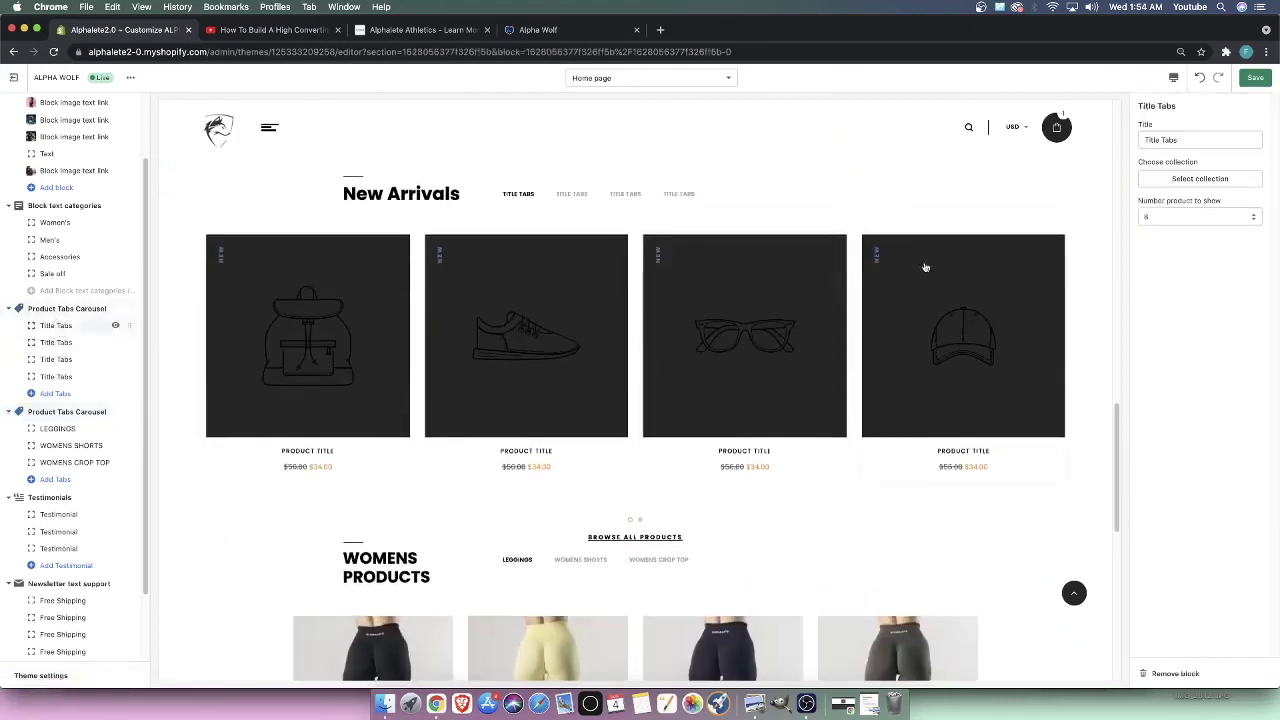
{"action": "left_click", "coordinate": [1217, 182]}
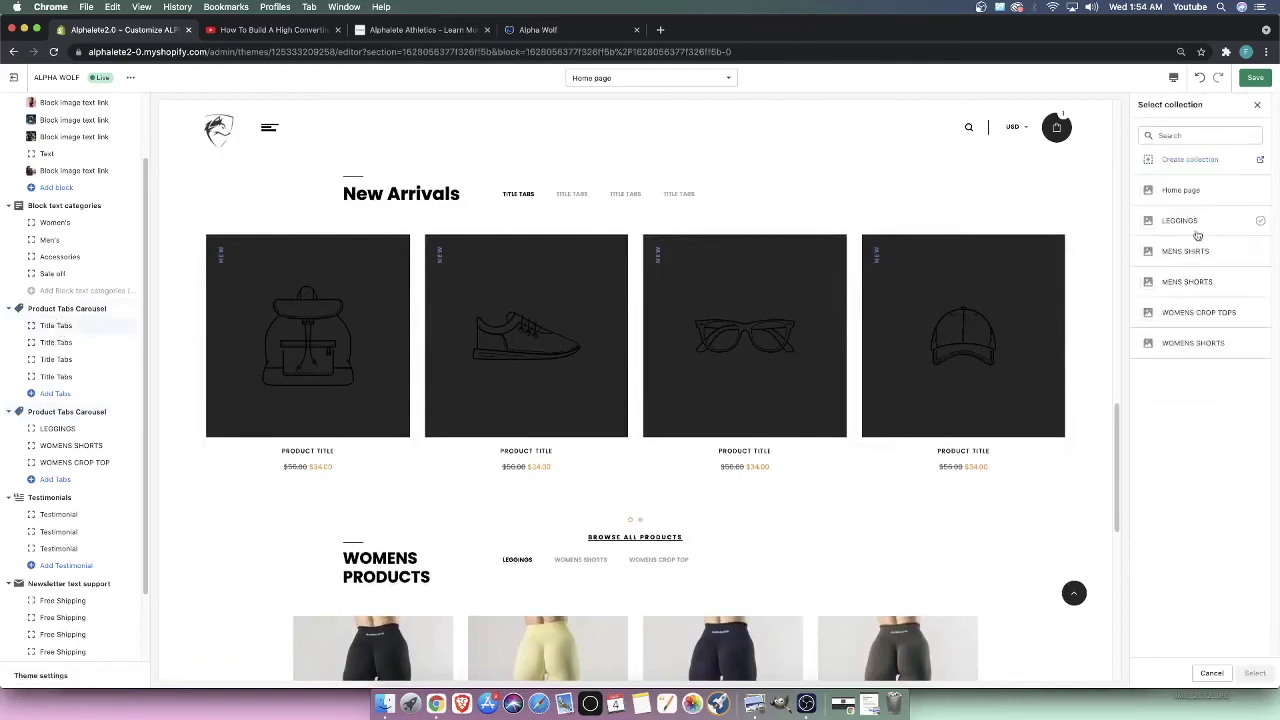
{"action": "left_click", "coordinate": [1205, 255]}
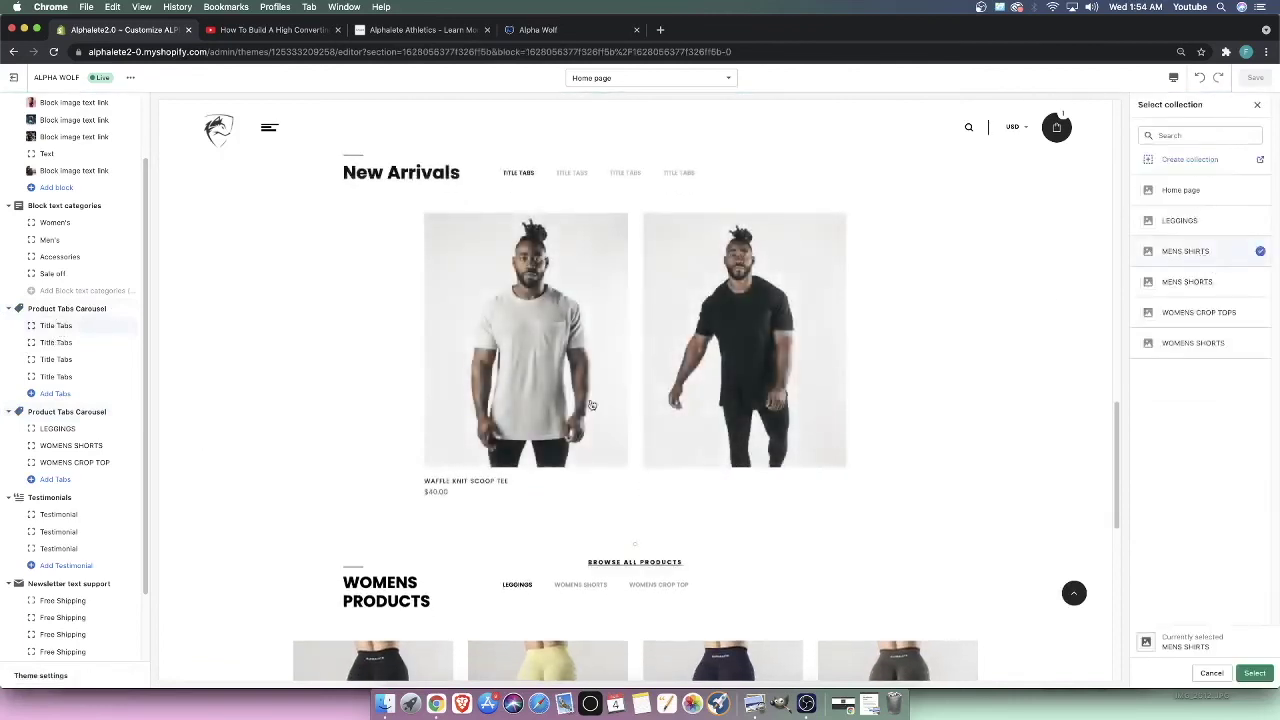
{"action": "scroll", "coordinate": [960, 358], "scroll_direction": "down", "scroll_amount": 2}
{"action": "scroll", "coordinate": [1000, 364], "scroll_direction": "up", "scroll_amount": 4}
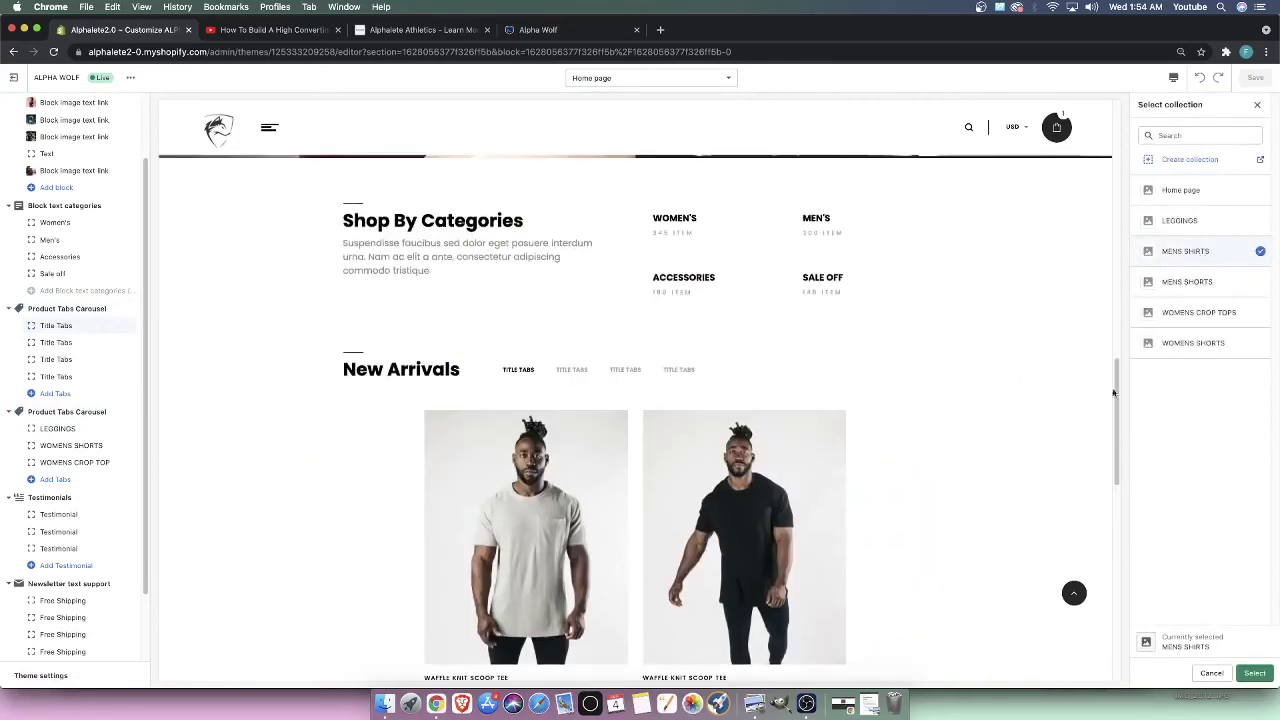
{"action": "left_click", "coordinate": [1205, 313]}
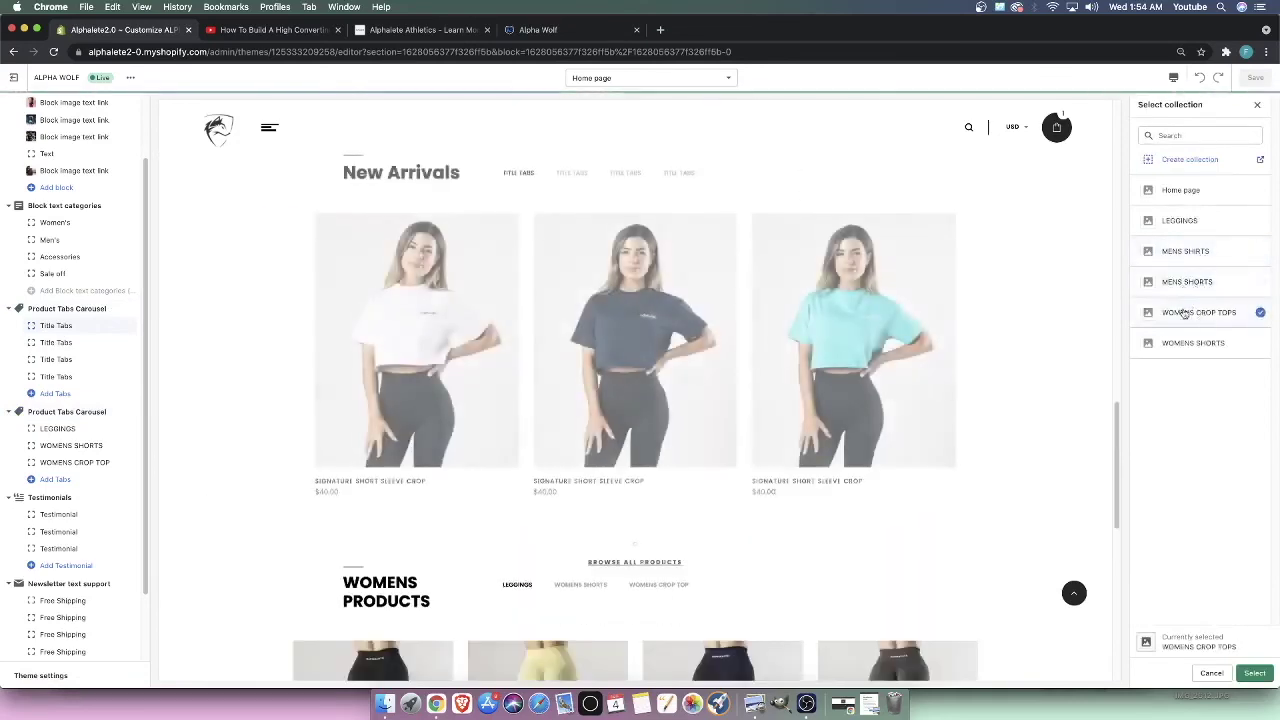
{"action": "left_click", "coordinate": [1205, 342]}
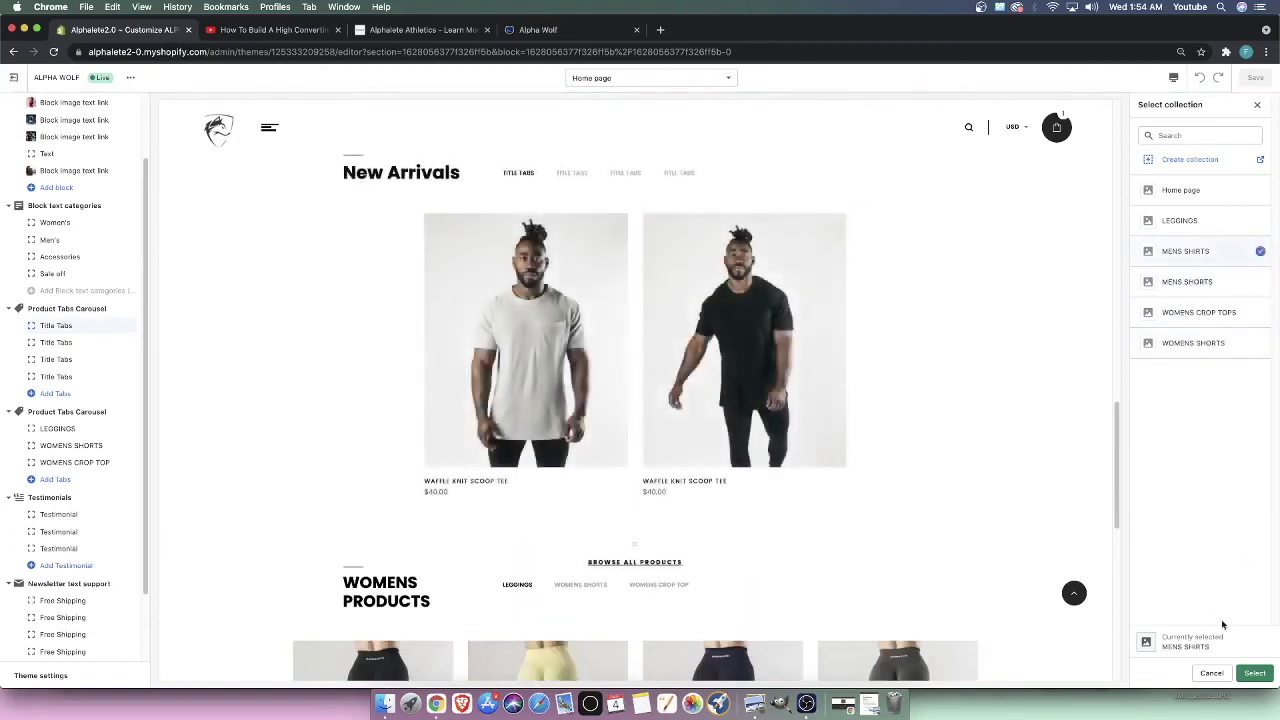
{"action": "left_click", "coordinate": [1255, 673]}
Retitle the first New Arrivals tab "Mens Shirts", check it in the page preview and save
{"action": "triple_click", "coordinate": [1190, 140]}
{"action": "key", "text": "BackSpace"}
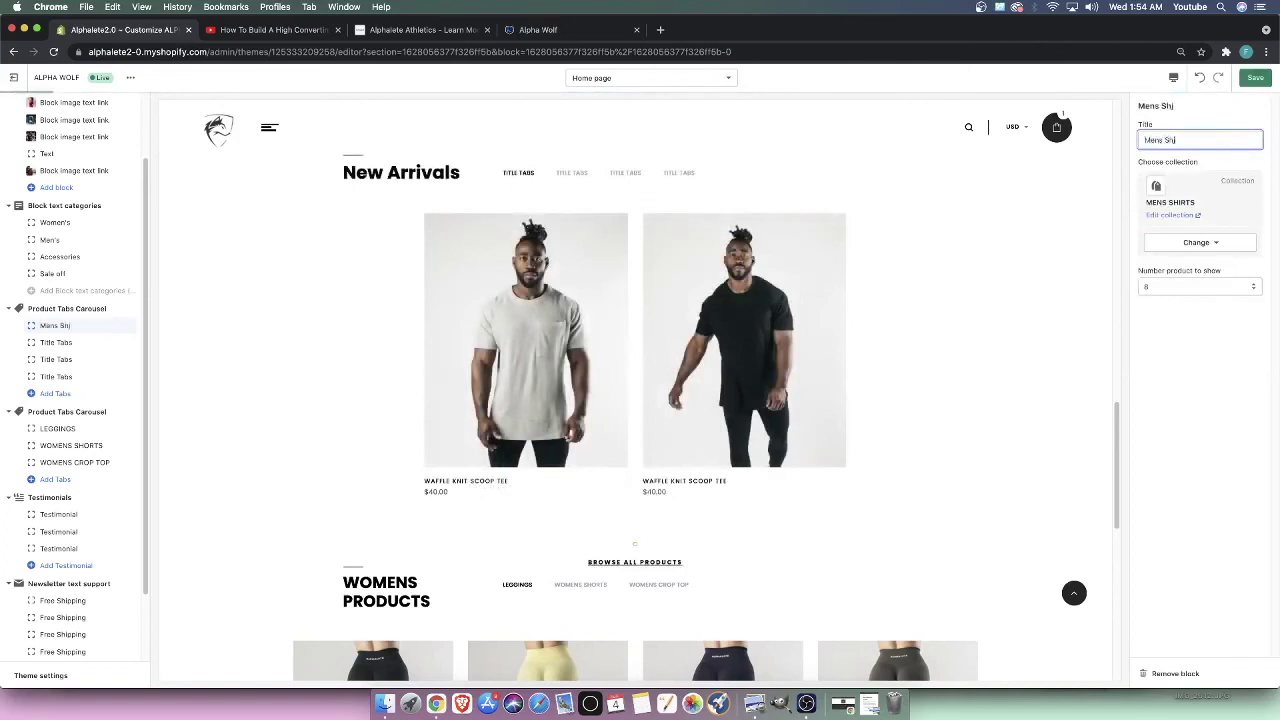
{"action": "type", "text": "Mens Shj"}
{"action": "key", "text": "BackSpace"}
{"action": "type", "text": "irts"}
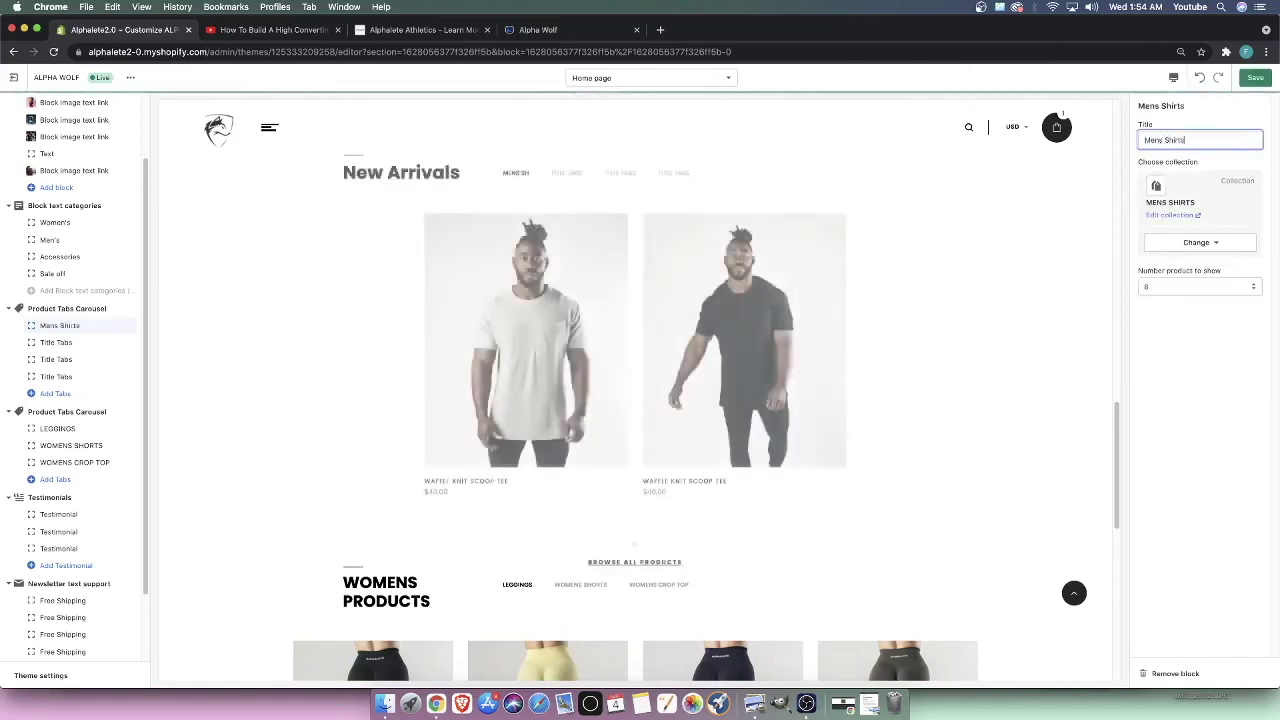
{"action": "scroll", "coordinate": [770, 270], "scroll_direction": "down", "scroll_amount": 3}
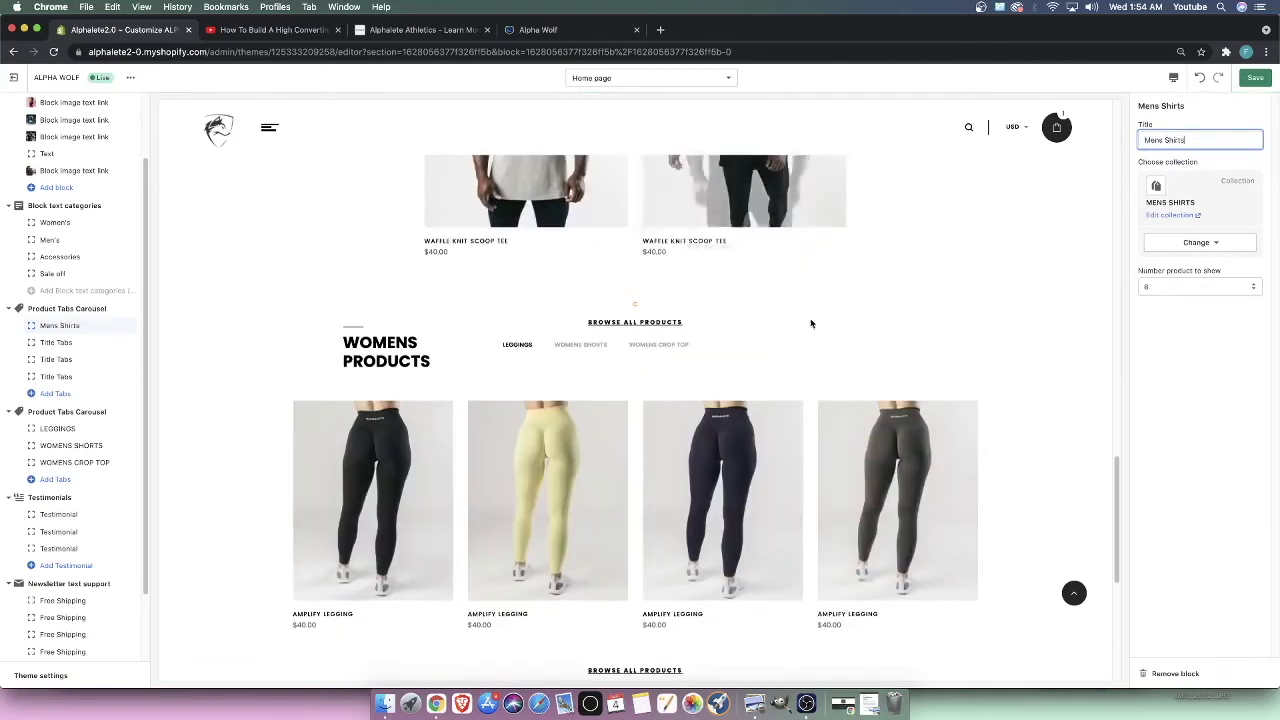
{"action": "scroll", "coordinate": [811, 323], "scroll_direction": "up", "scroll_amount": 5}
{"action": "scroll", "coordinate": [584, 418], "scroll_direction": "down", "scroll_amount": 1}
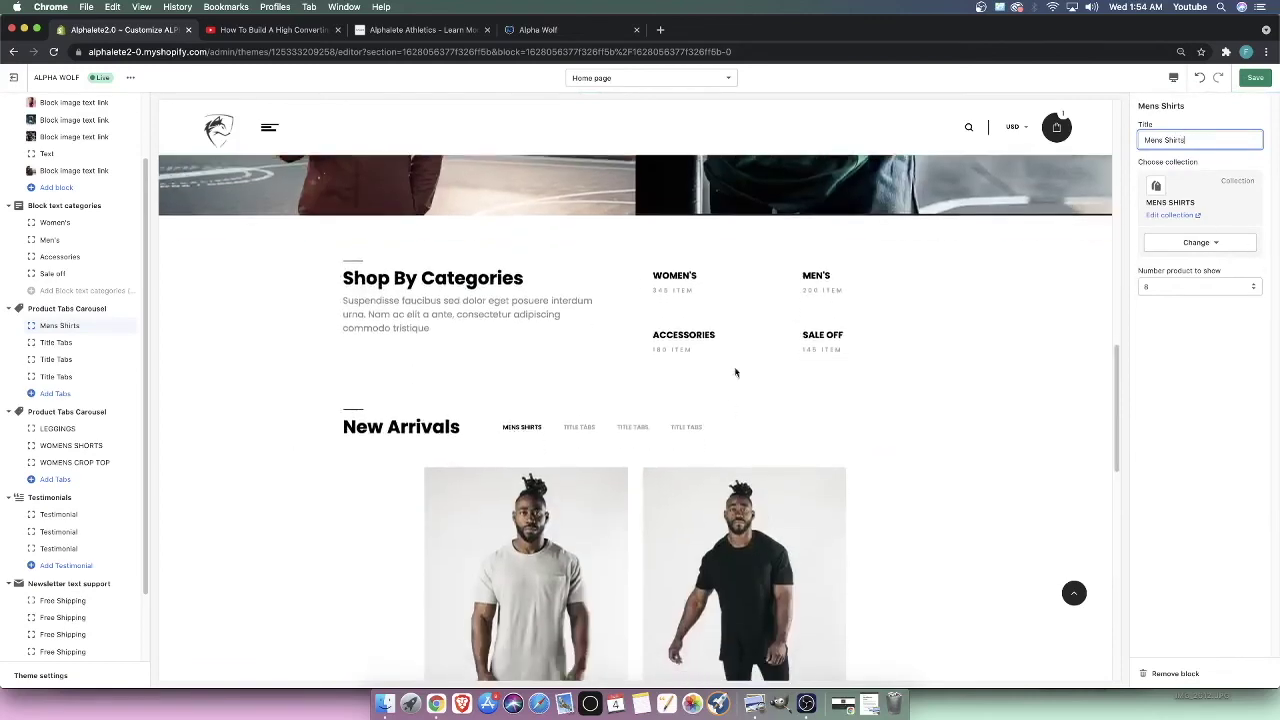
{"action": "left_click", "coordinate": [1252, 78]}
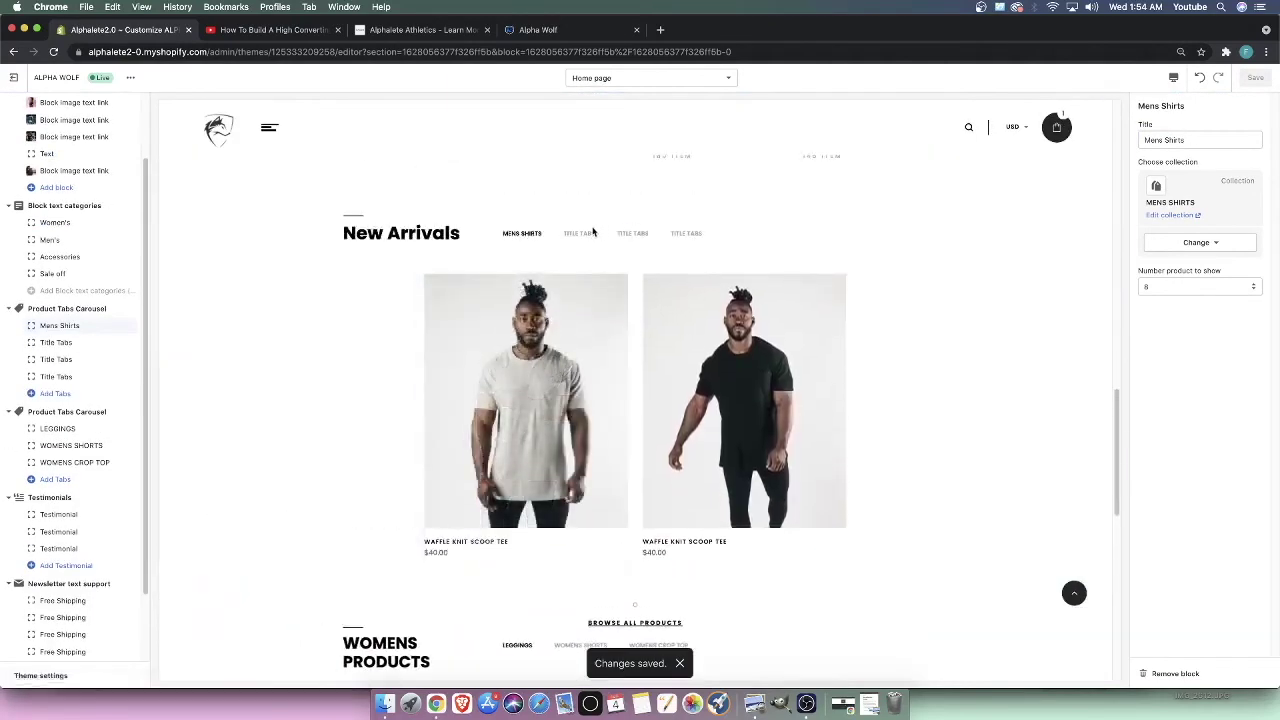
Assign the MENS SHORTS collection to the second New Arrivals tab and preview its products
{"action": "left_click", "coordinate": [578, 233]}
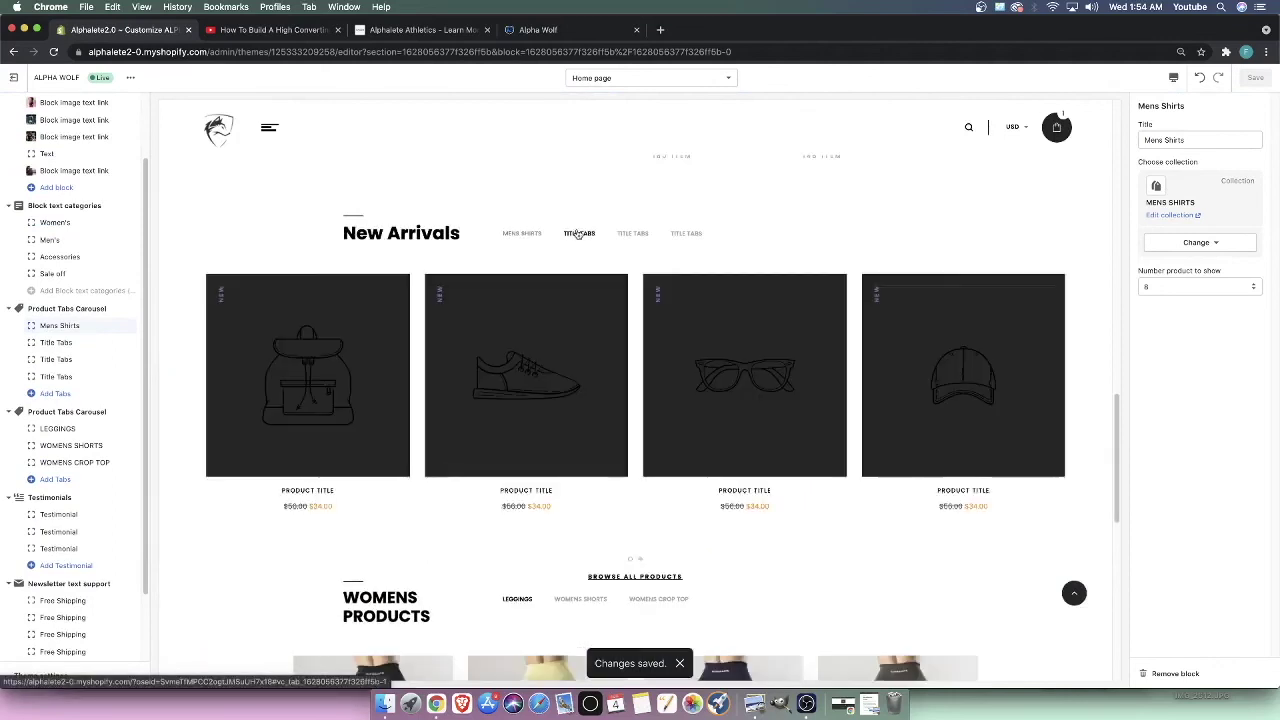
{"action": "left_click", "coordinate": [56, 343]}
{"action": "triple_click", "coordinate": [1147, 139]}
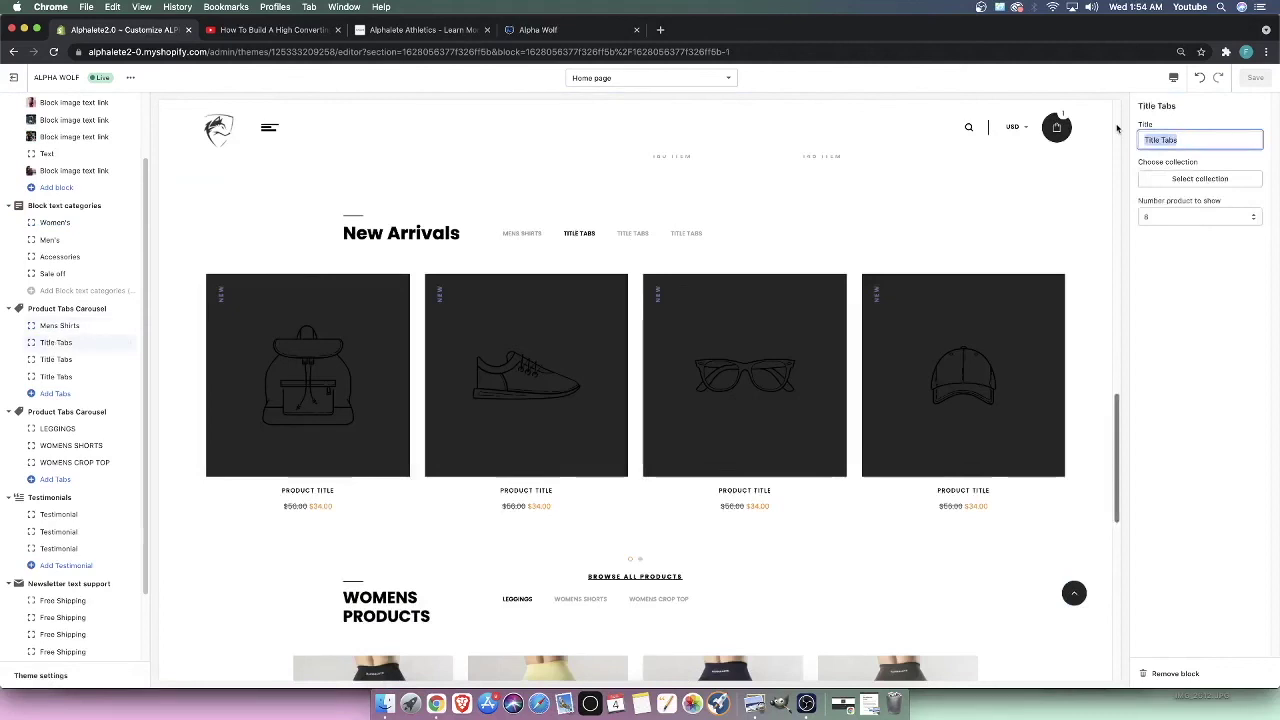
{"action": "left_click", "coordinate": [1197, 179]}
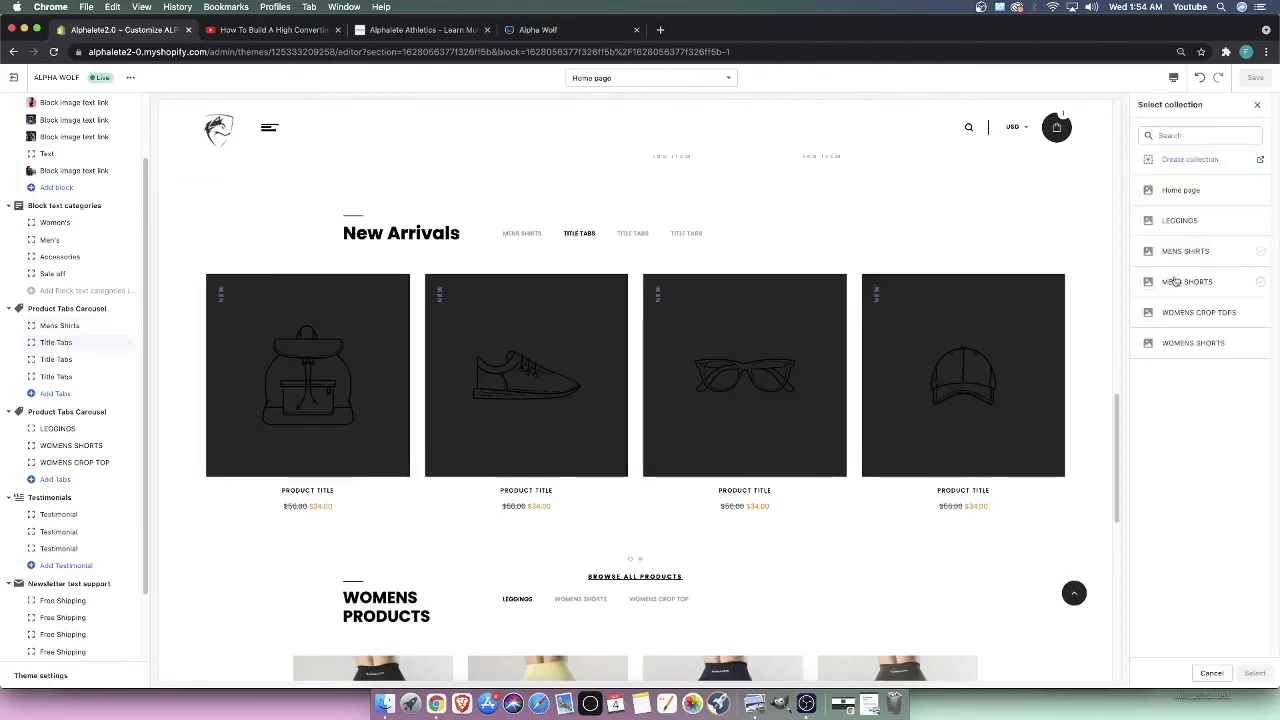
{"action": "left_click", "coordinate": [1176, 282]}
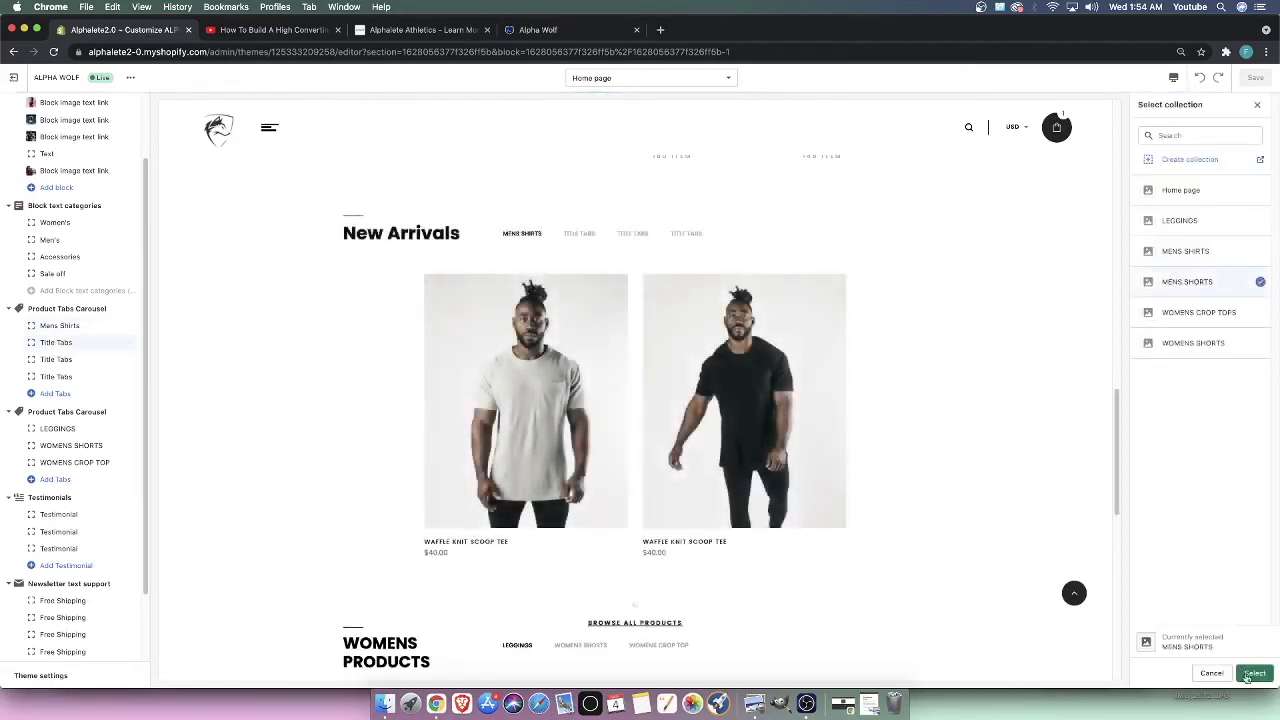
{"action": "left_click", "coordinate": [1253, 673]}
{"action": "left_click", "coordinate": [568, 233]}
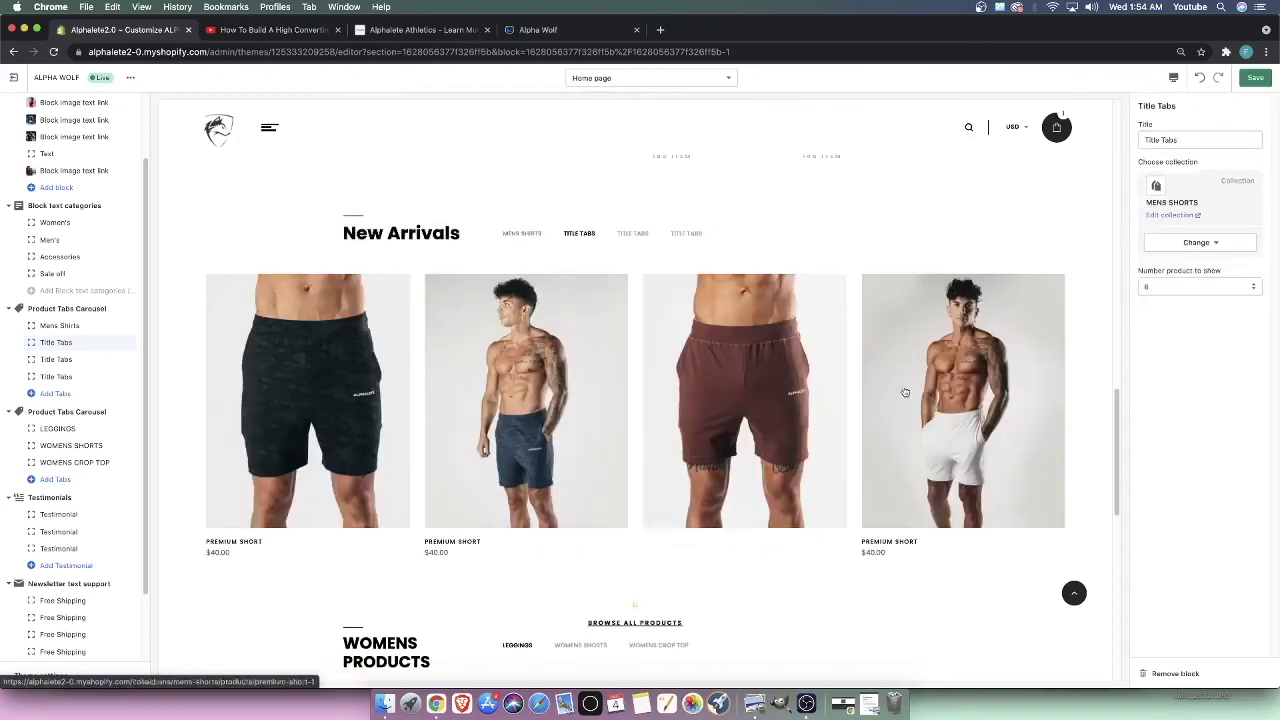
Retitle the second New Arrivals tab "MENS SHORTS", save, and preview that tab
{"action": "left_click_drag", "start_coordinate": [1195, 138], "coordinate": [1058, 137]}
{"action": "key", "text": "BackSpace"}
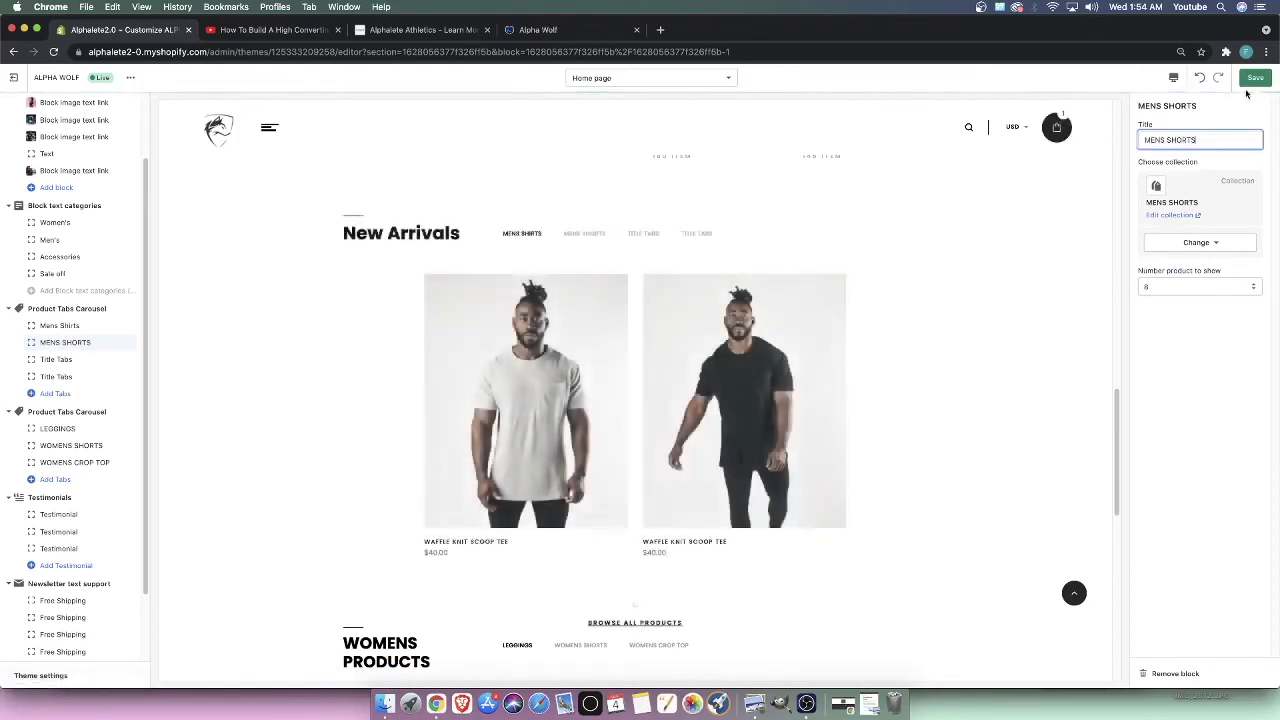
{"action": "left_click", "coordinate": [1255, 77]}
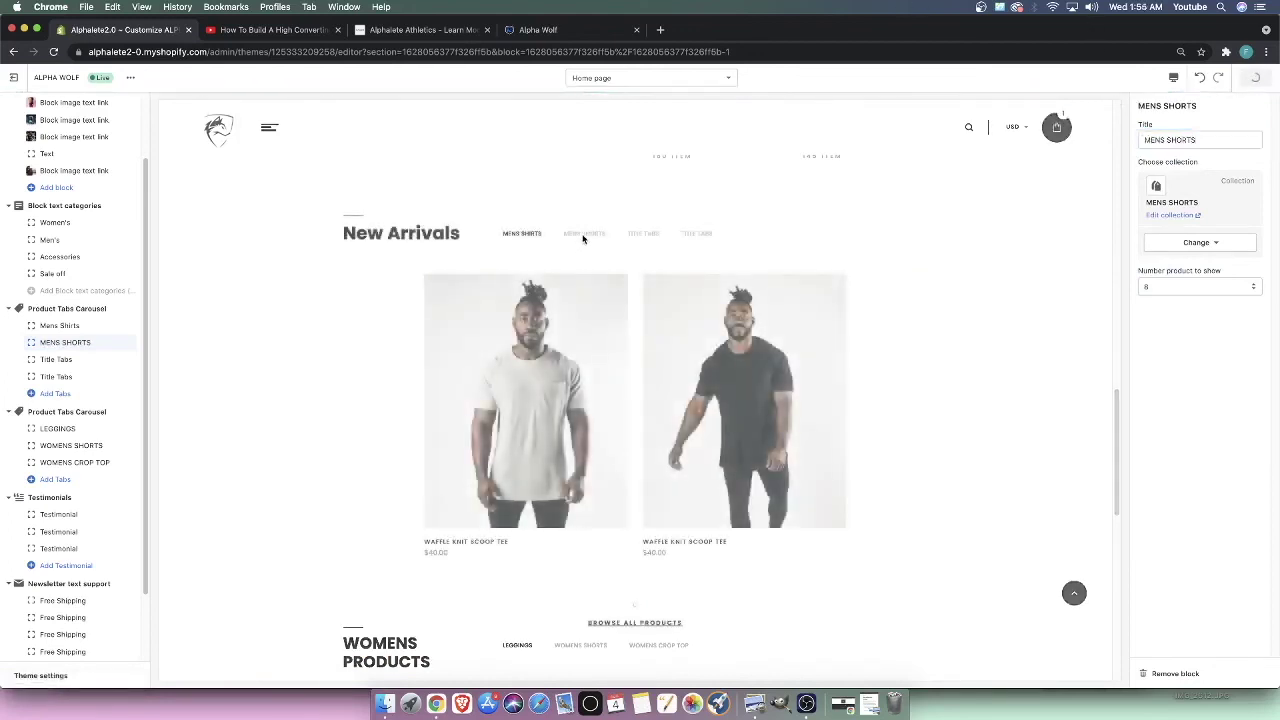
{"action": "left_click", "coordinate": [588, 236]}
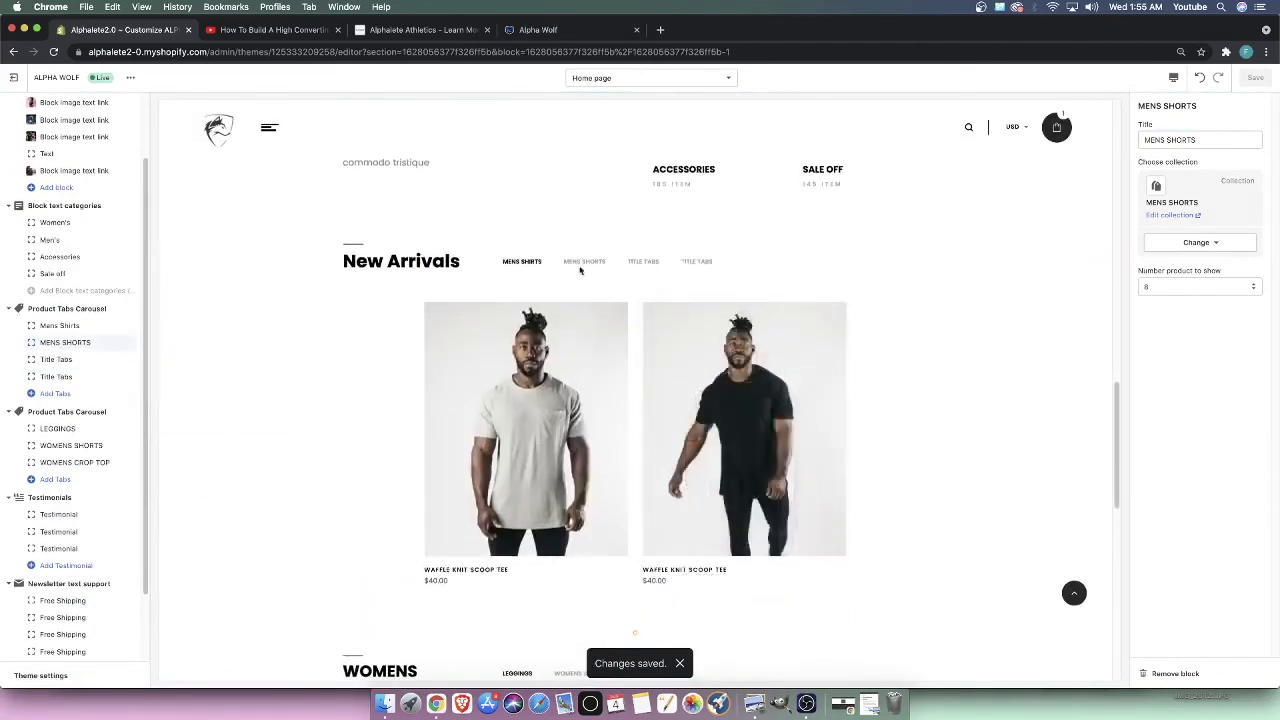
{"action": "left_click", "coordinate": [586, 263]}
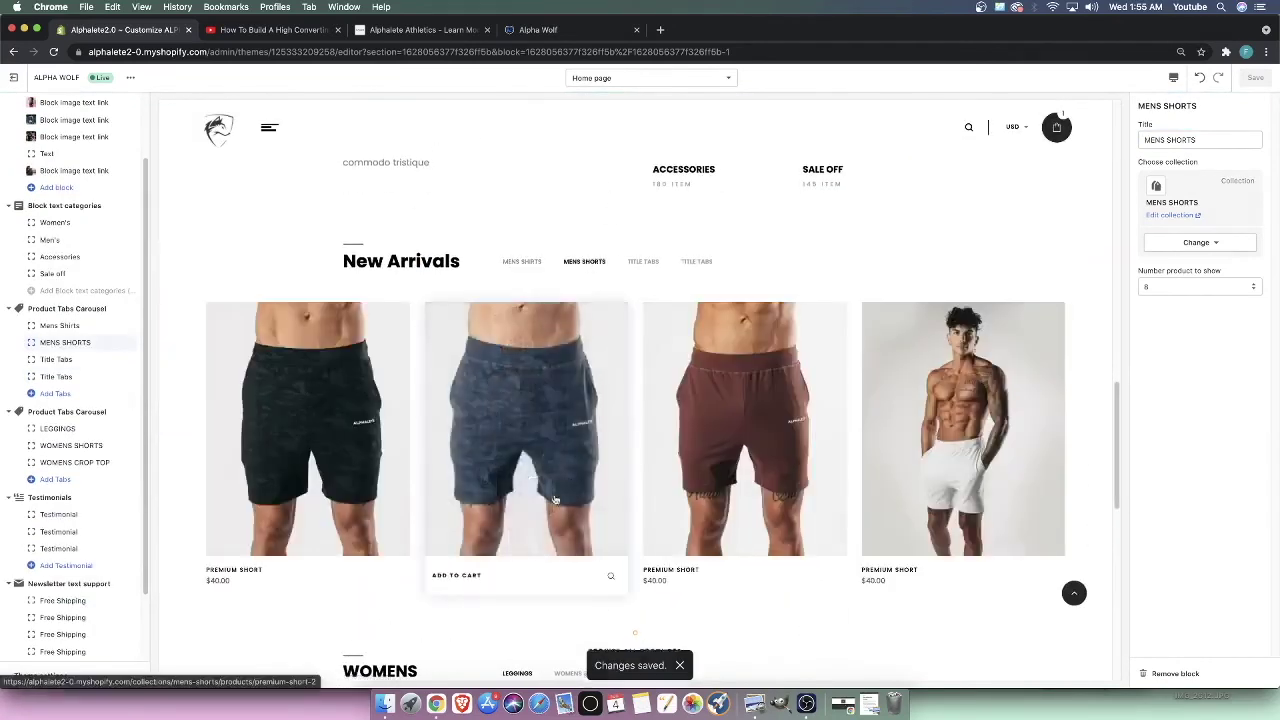
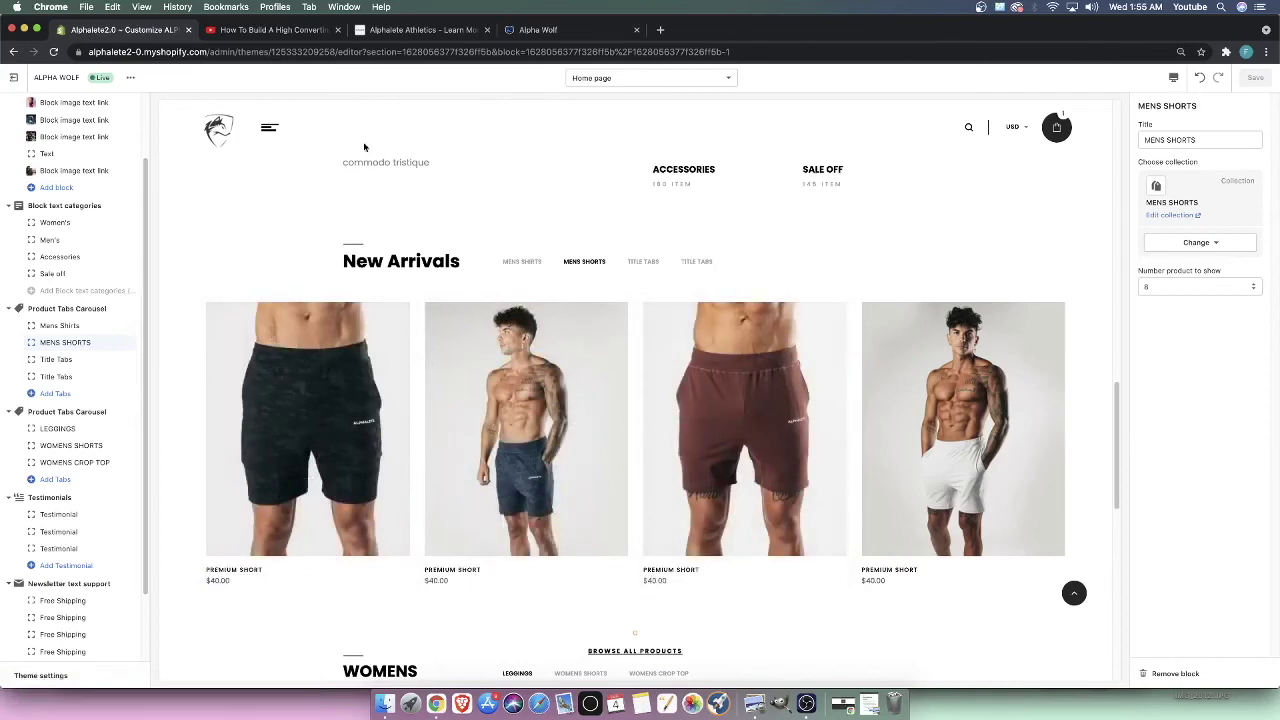
Remove the two remaining Title Tabs blocks from the New Arrivals carousel and save the theme
{"action": "scroll", "coordinate": [490, 344], "scroll_direction": "down", "scroll_amount": 3}
{"action": "scroll", "coordinate": [429, 194], "scroll_direction": "up", "scroll_amount": 6}
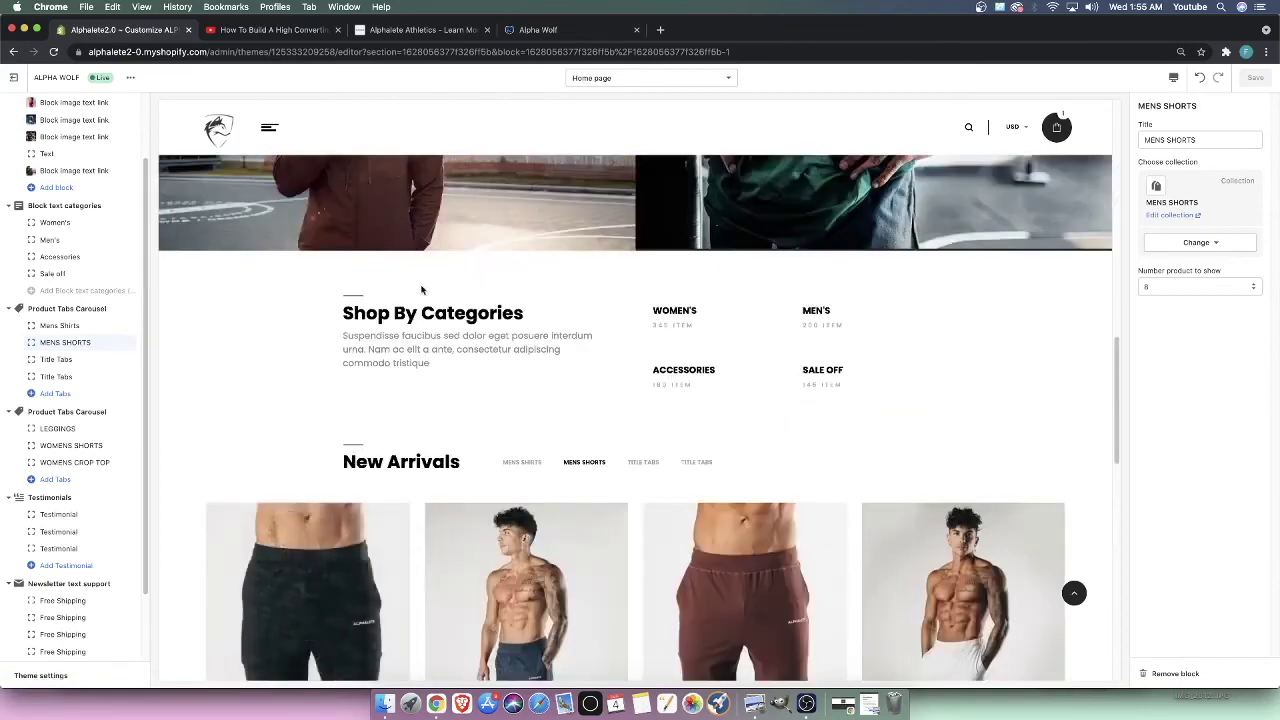
{"action": "left_click", "coordinate": [72, 358]}
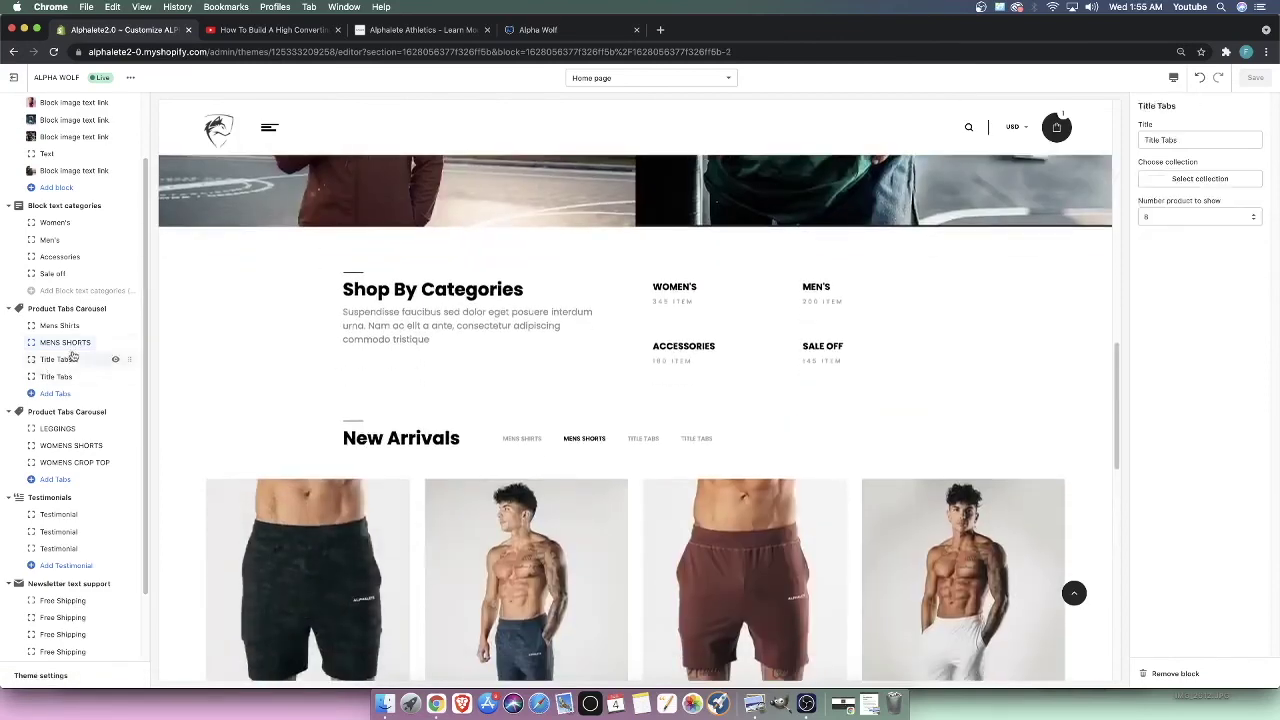
{"action": "left_click", "coordinate": [1172, 673]}
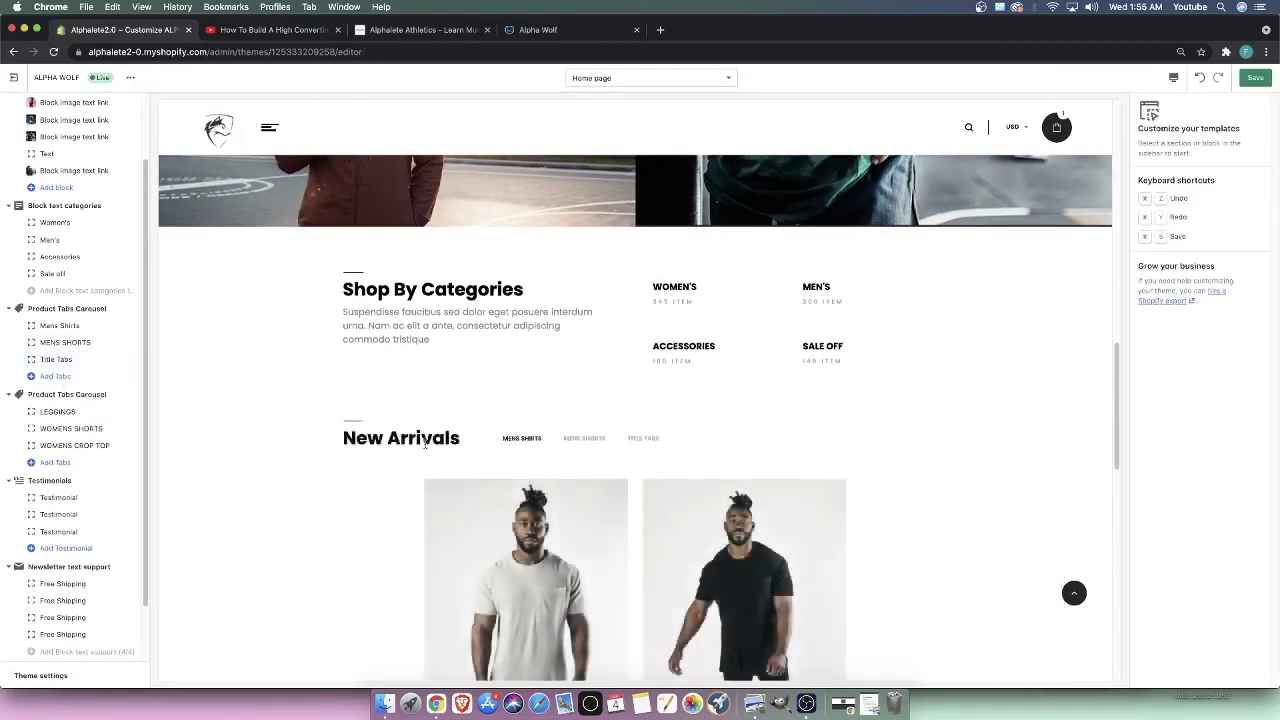
{"action": "left_click", "coordinate": [50, 361]}
{"action": "left_click", "coordinate": [1170, 673]}
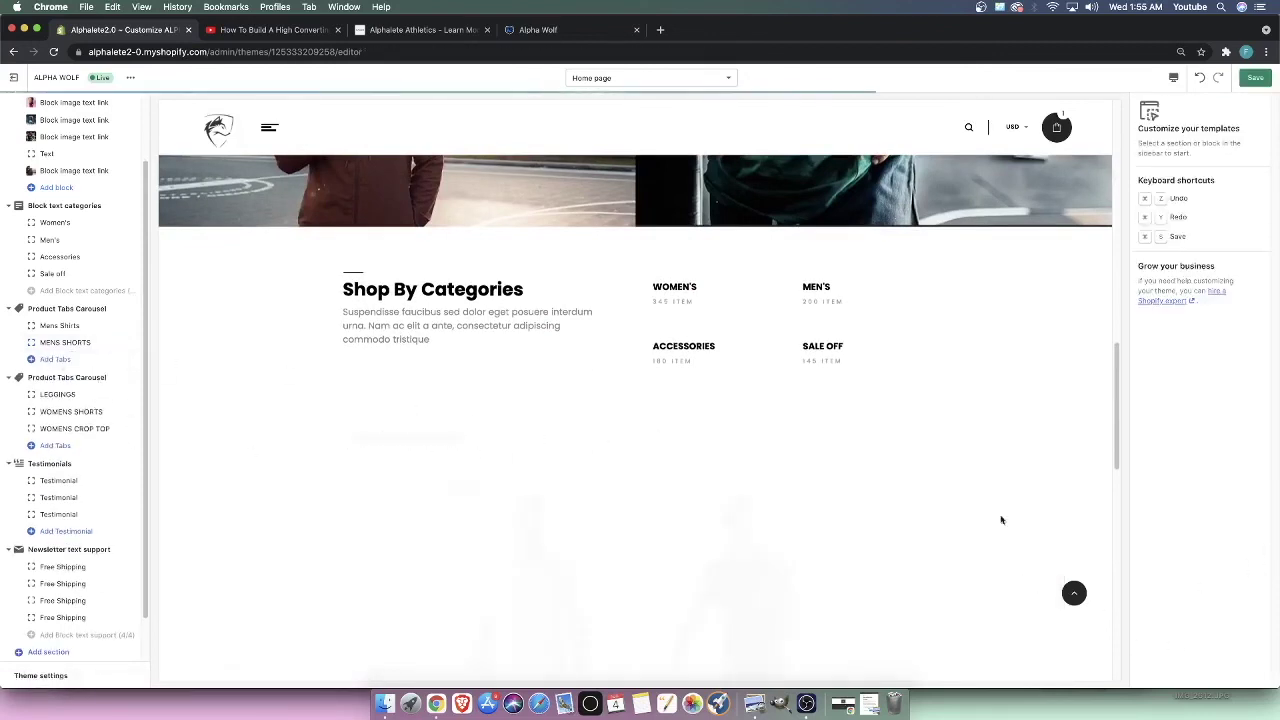
{"action": "left_click", "coordinate": [1256, 78]}
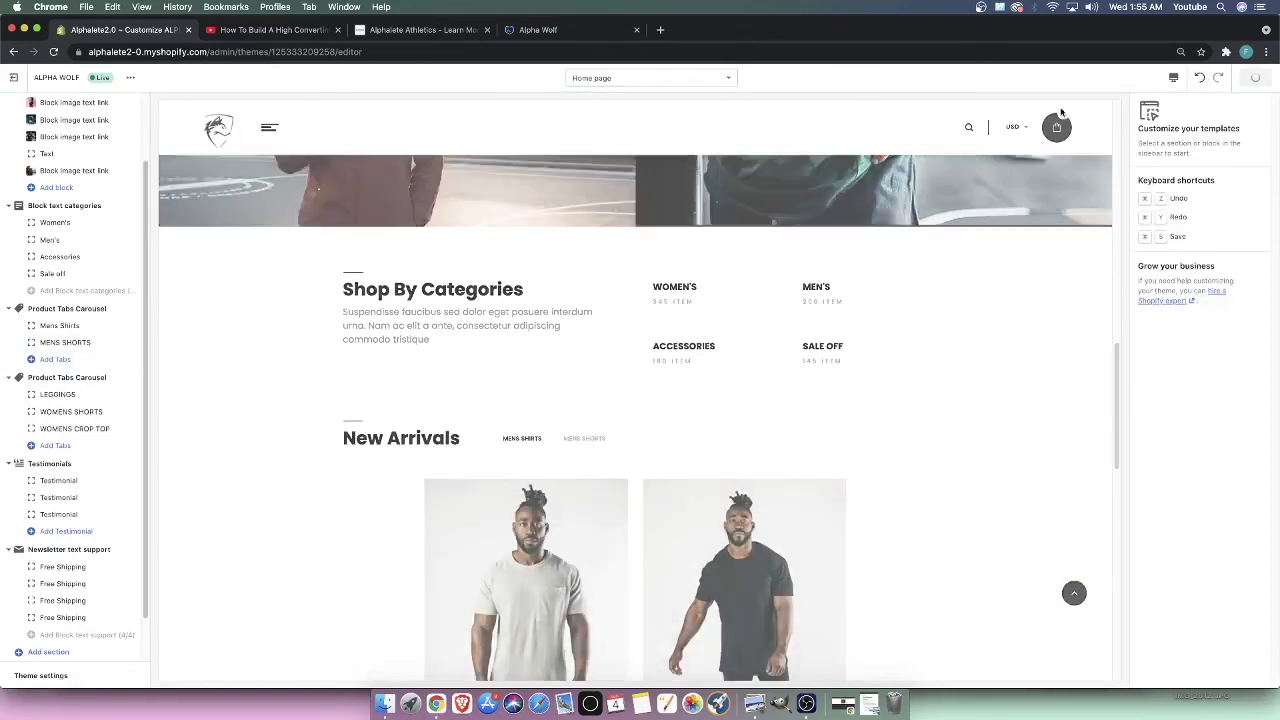
Open the maroon PREMIUM SHORT product from the store's product list and make its full-body model photo the first media image
{"action": "left_click", "coordinate": [23, 80]}
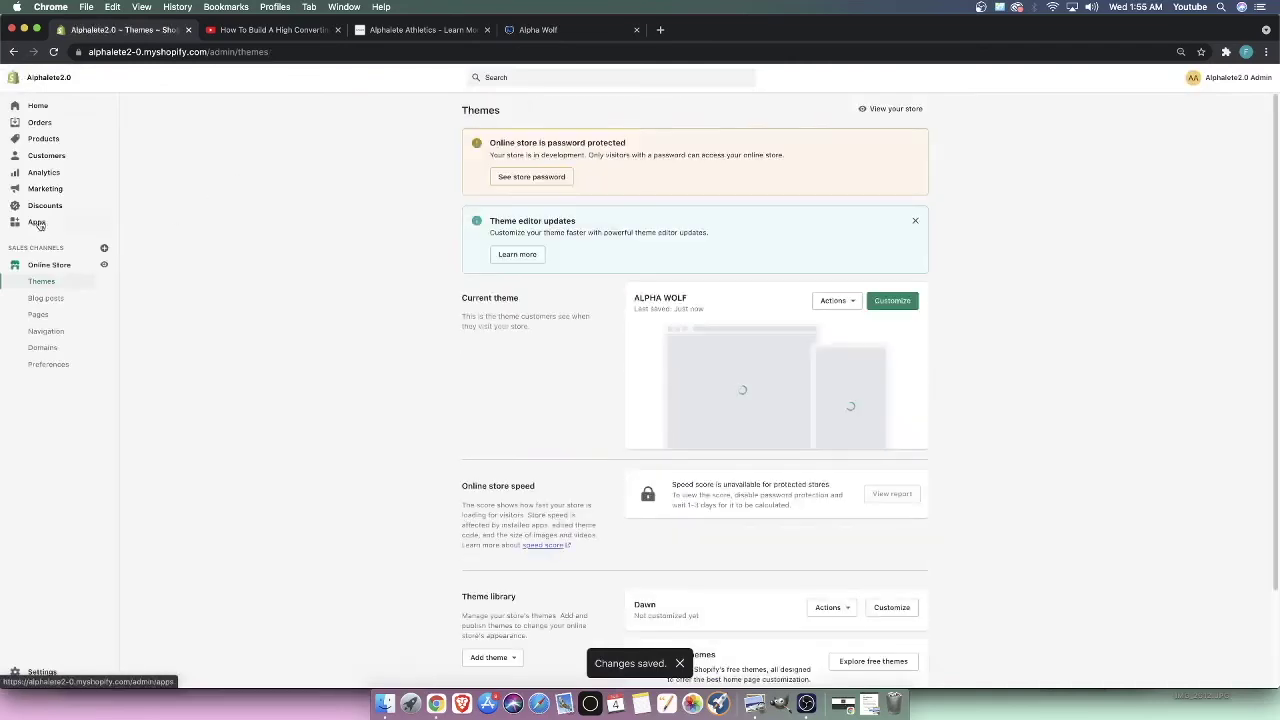
{"action": "left_click", "coordinate": [37, 144]}
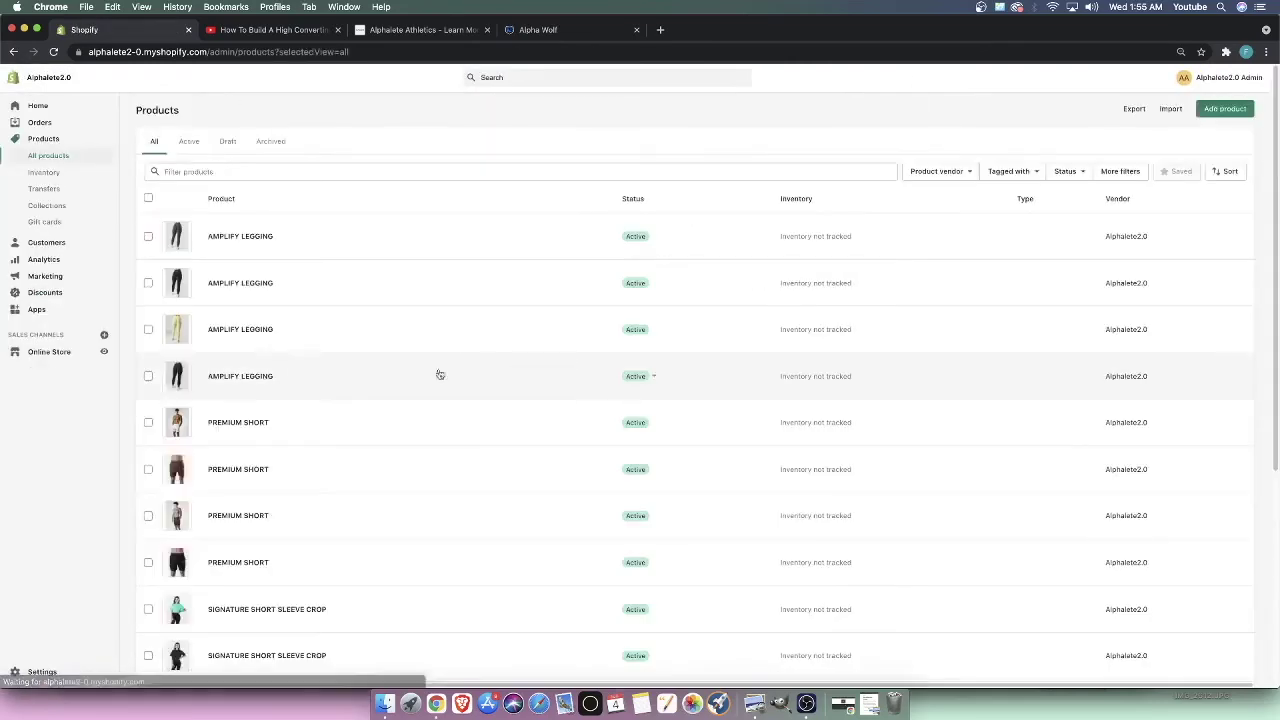
{"action": "scroll", "coordinate": [370, 430], "scroll_direction": "down", "scroll_amount": 5}
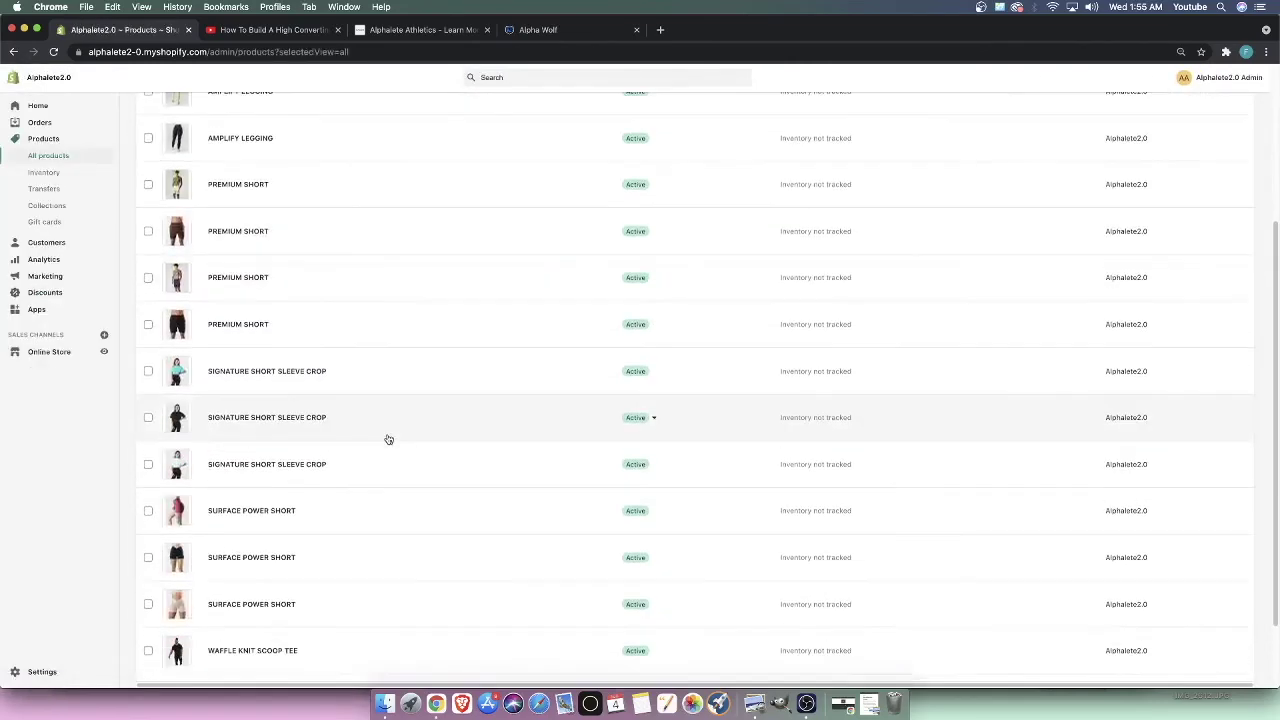
{"action": "left_click", "coordinate": [221, 236]}
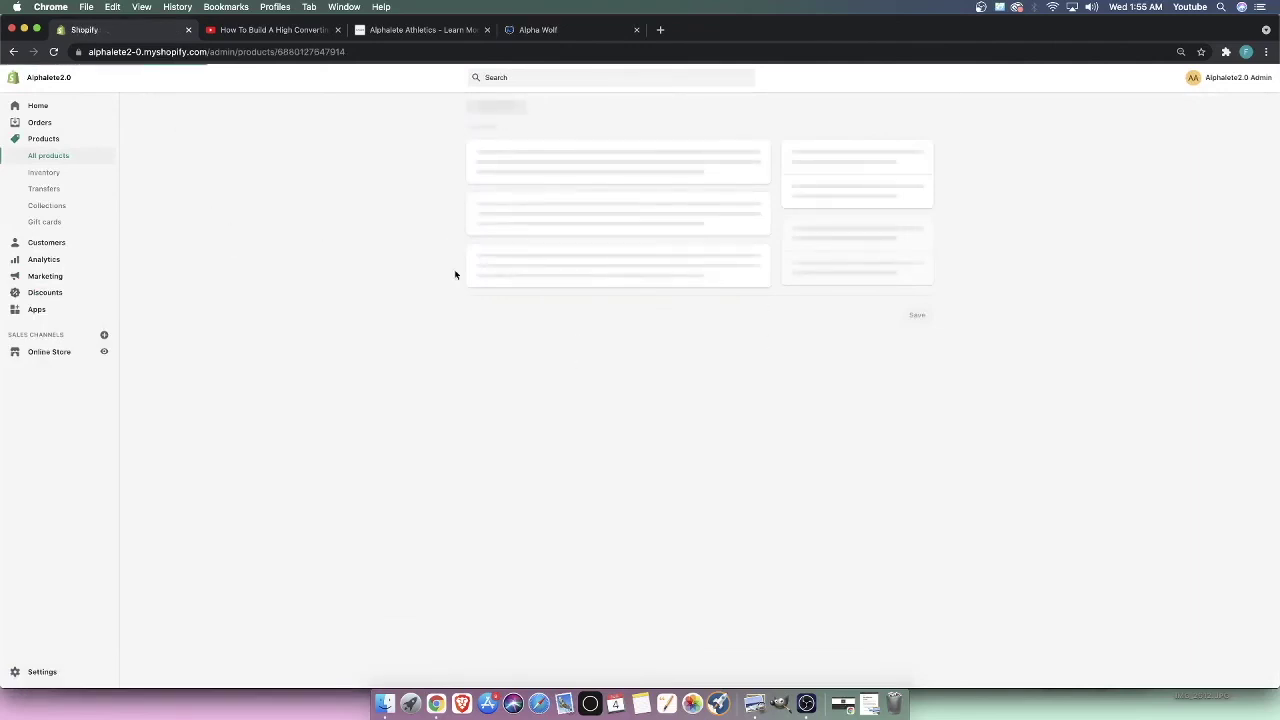
{"action": "left_click_drag", "start_coordinate": [612, 385], "coordinate": [540, 395]}
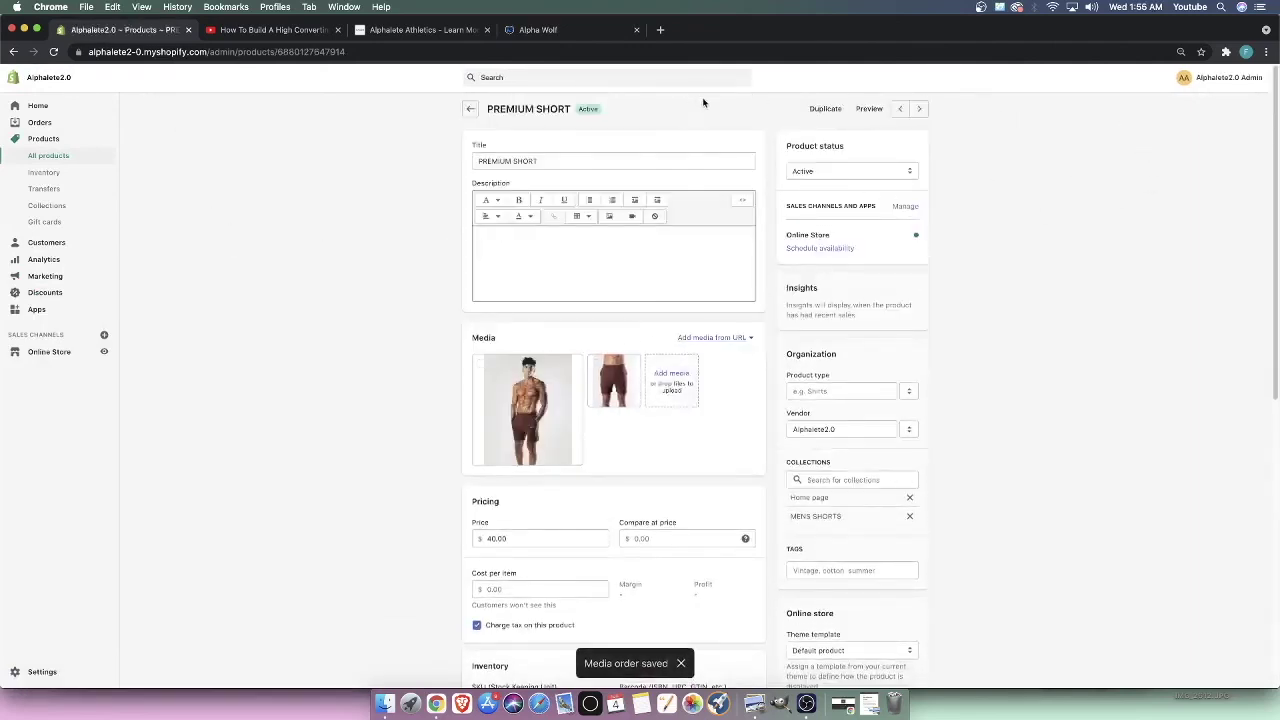
Open the black PREMIUM SHORT product and move its model photo to the first media position
{"action": "left_click", "coordinate": [471, 110]}
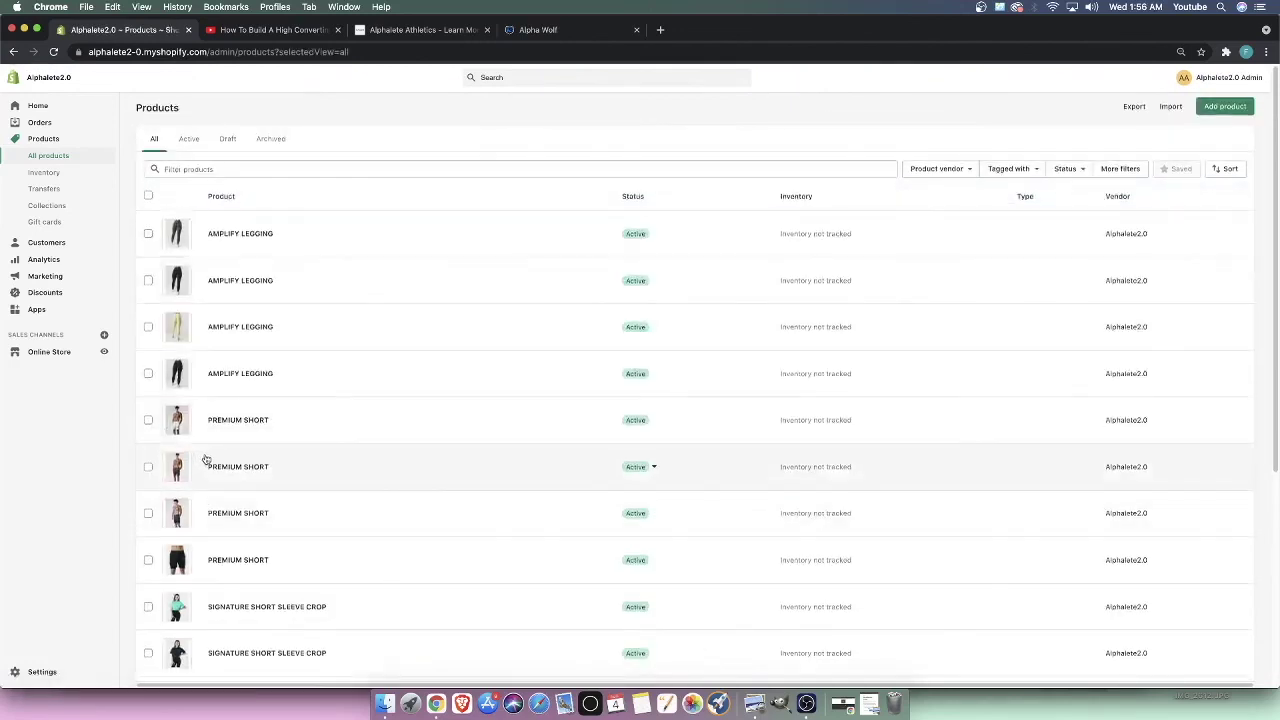
{"action": "left_click", "coordinate": [215, 561]}
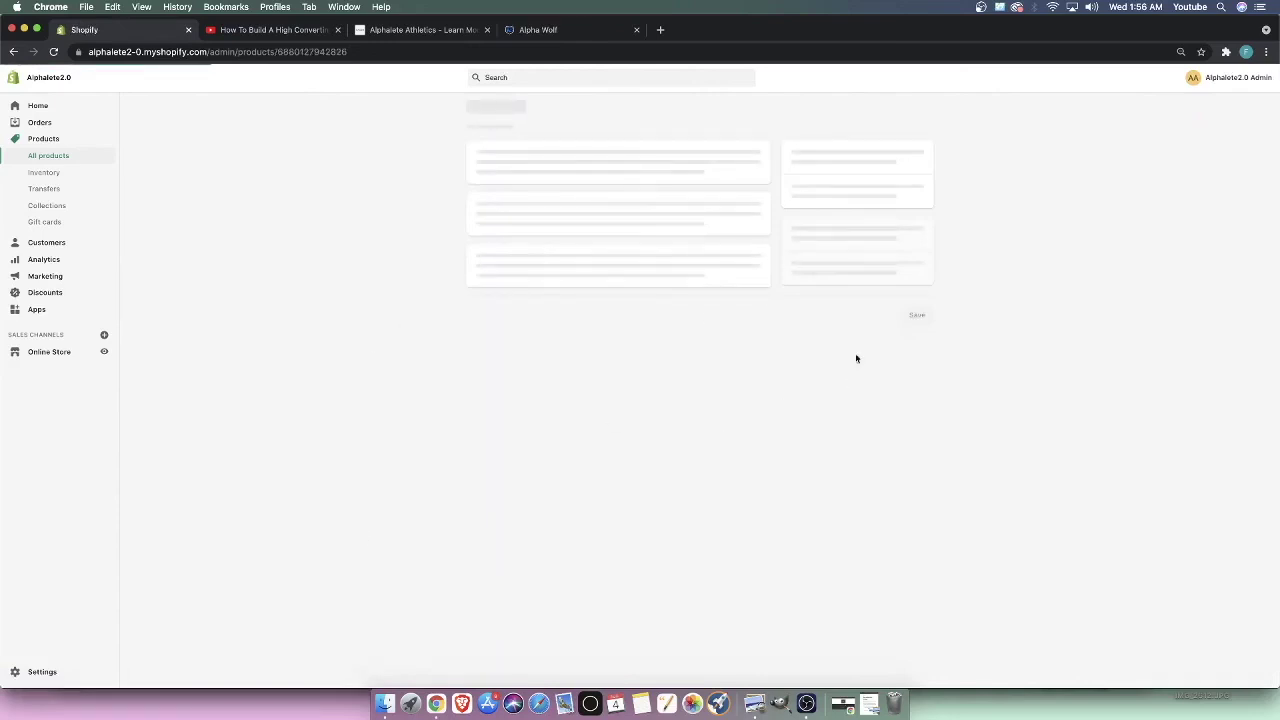
{"action": "left_click_drag", "start_coordinate": [568, 400], "coordinate": [605, 390]}
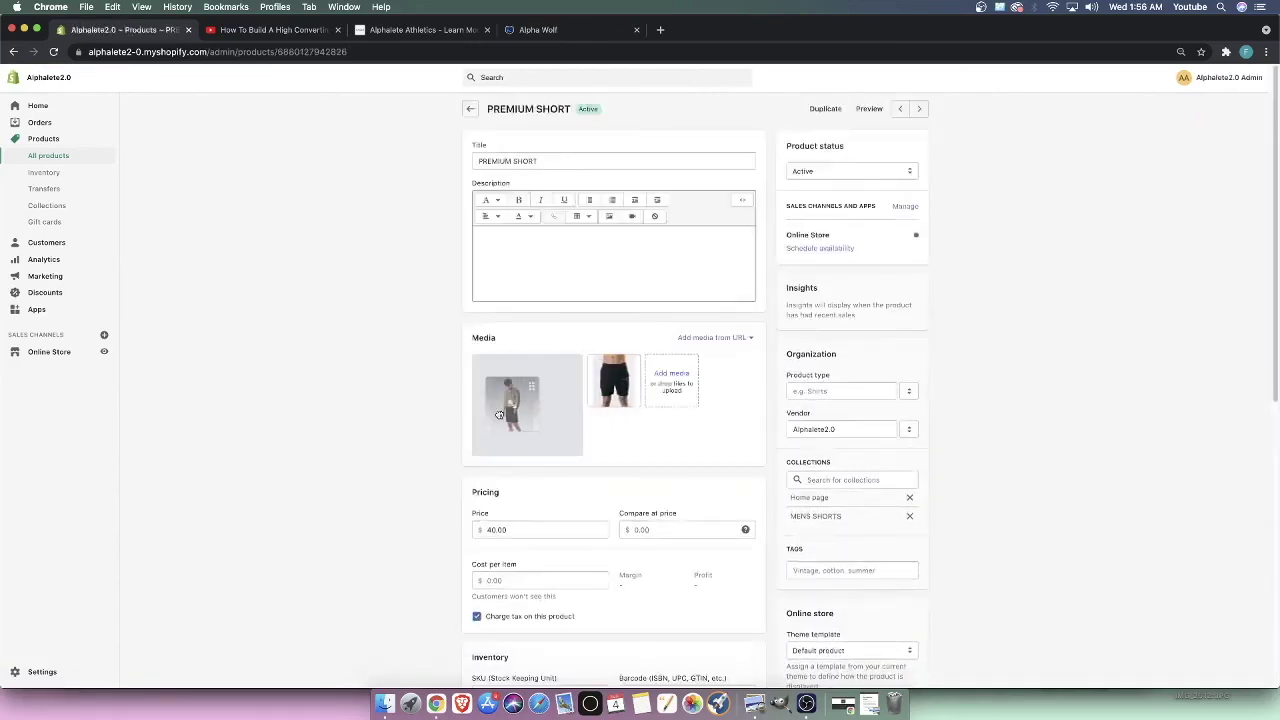
Leave the product page and open the current ALPHA WOLF theme in the theme editor
{"action": "left_click", "coordinate": [471, 109]}
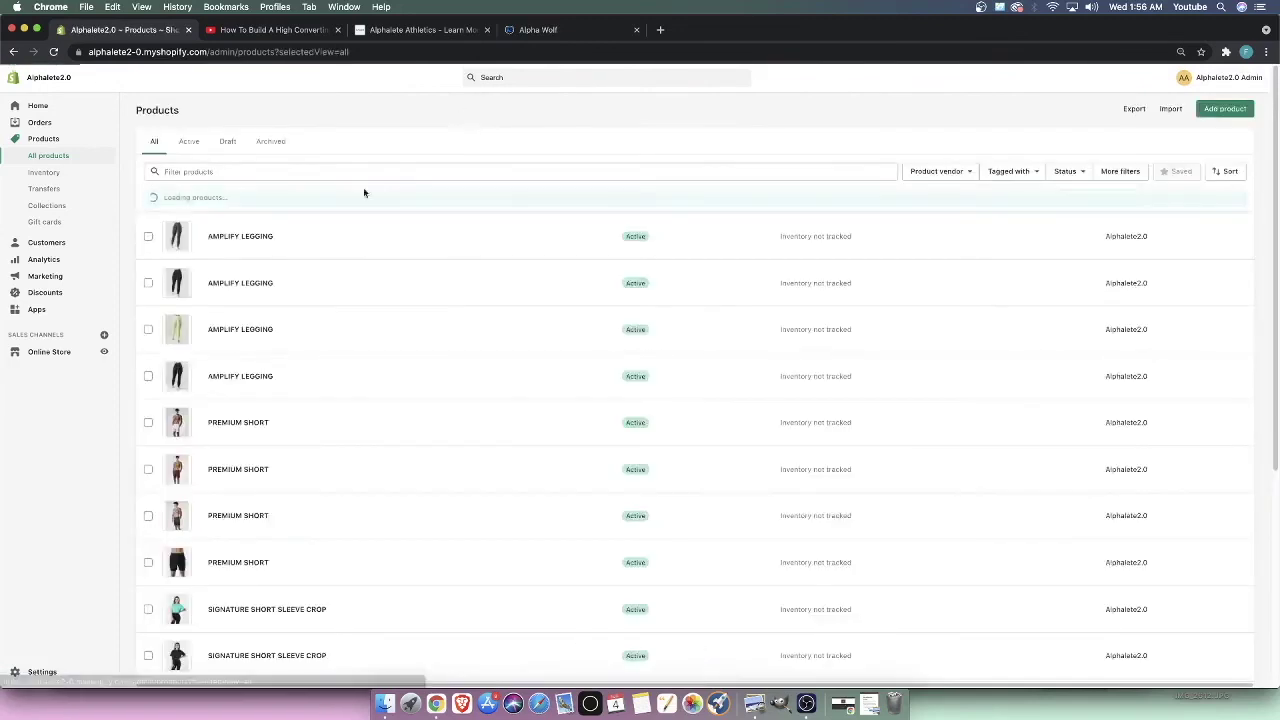
{"action": "left_click", "coordinate": [49, 353]}
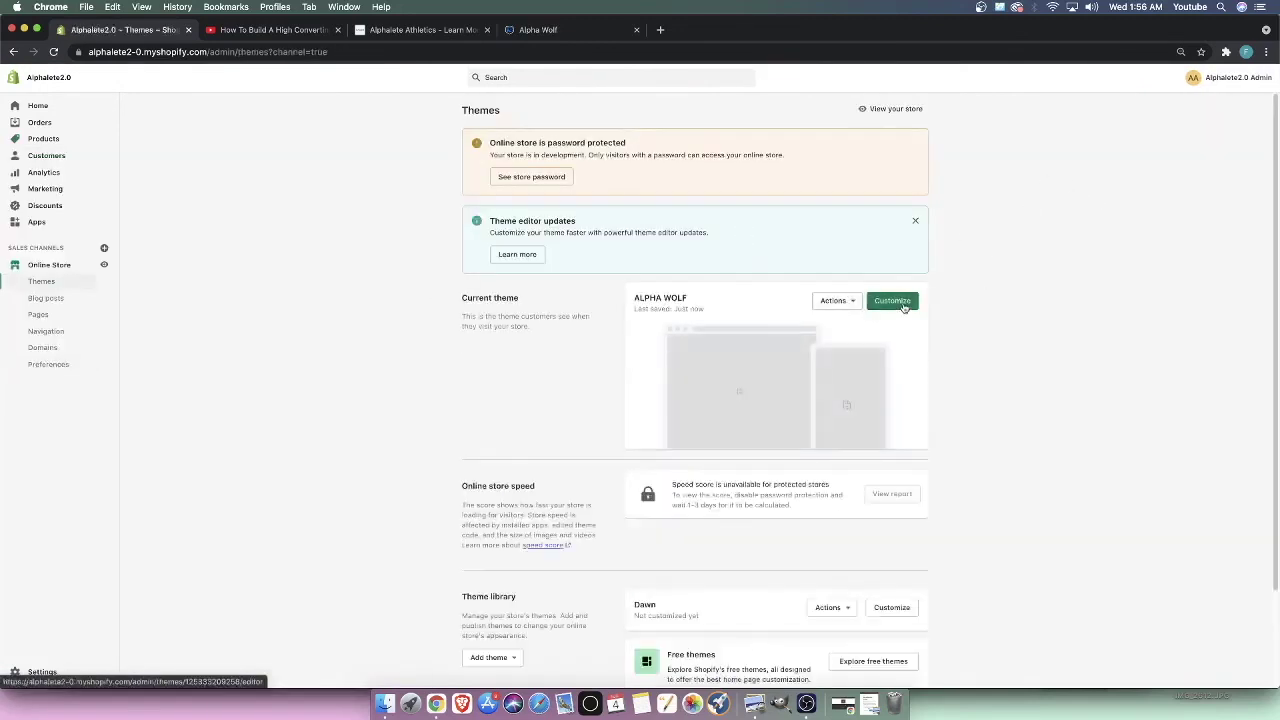
{"action": "left_click", "coordinate": [903, 305]}
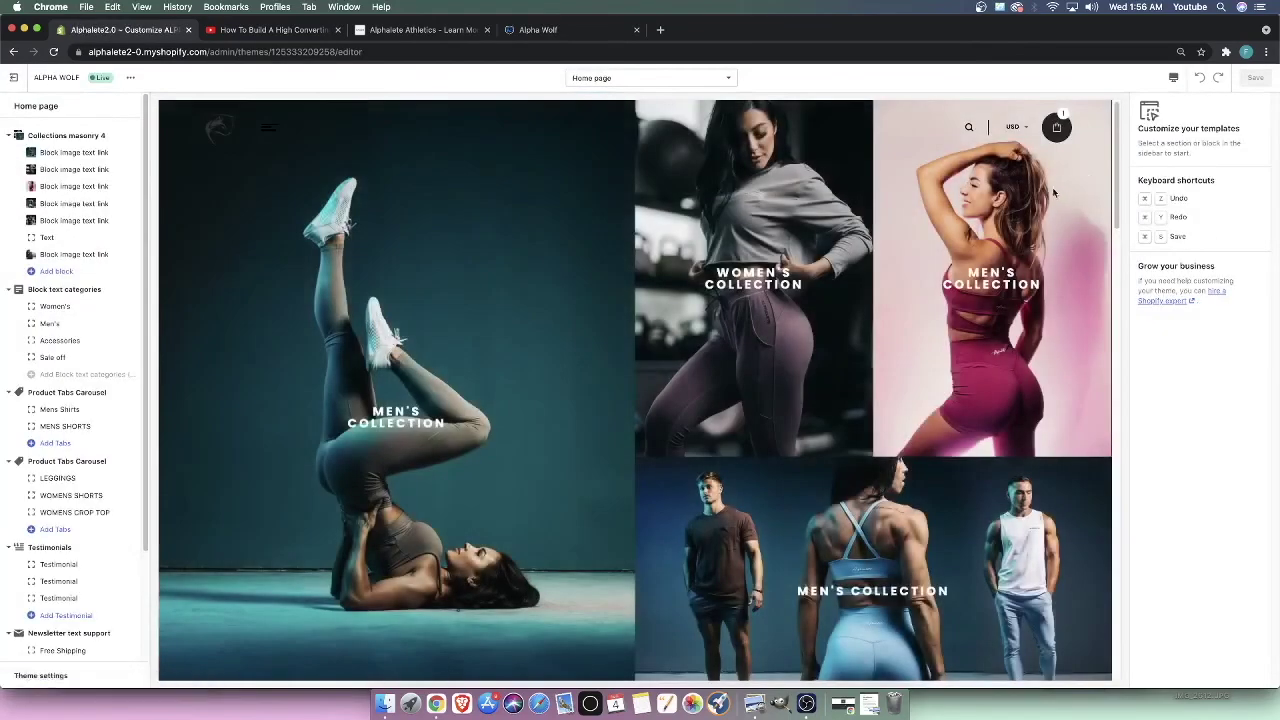
Compare the two New Arrivals tabs in the preview and reorder the carousel so MENS SHORTS comes before Mens Shirts
{"action": "scroll", "coordinate": [993, 203], "scroll_direction": "down", "scroll_amount": 5}
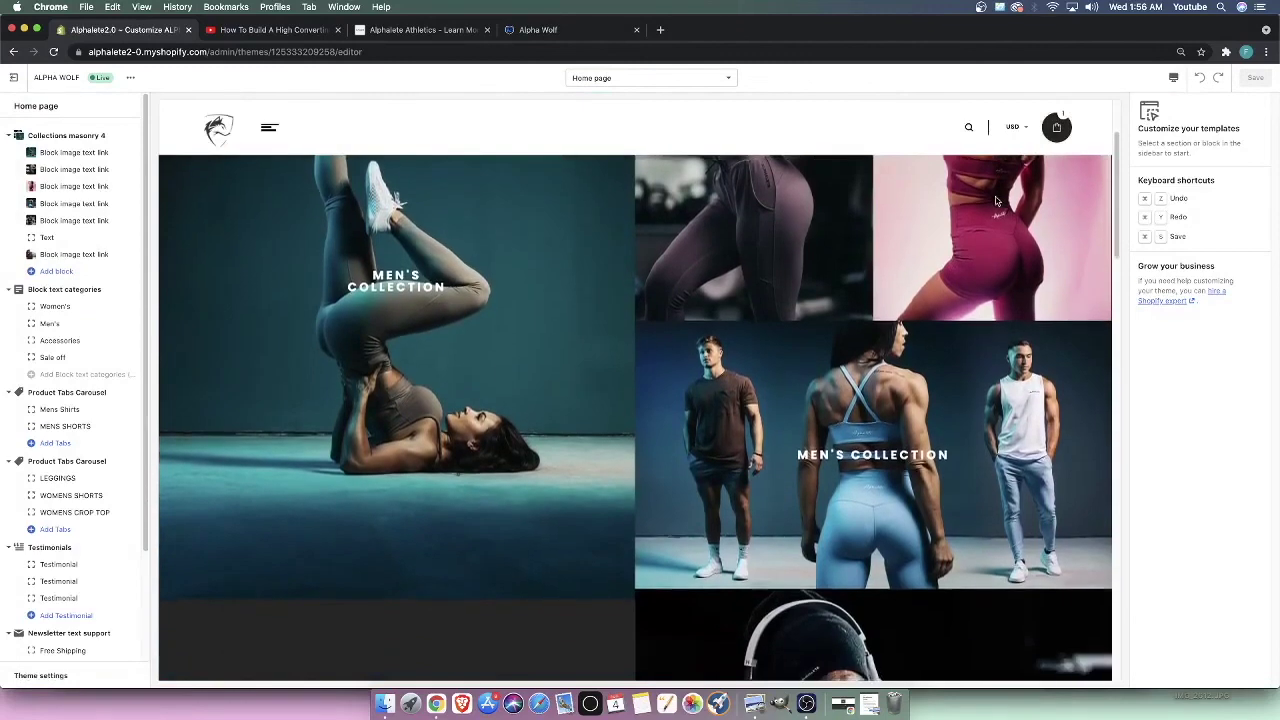
{"action": "scroll", "coordinate": [995, 201], "scroll_direction": "down", "scroll_amount": 15}
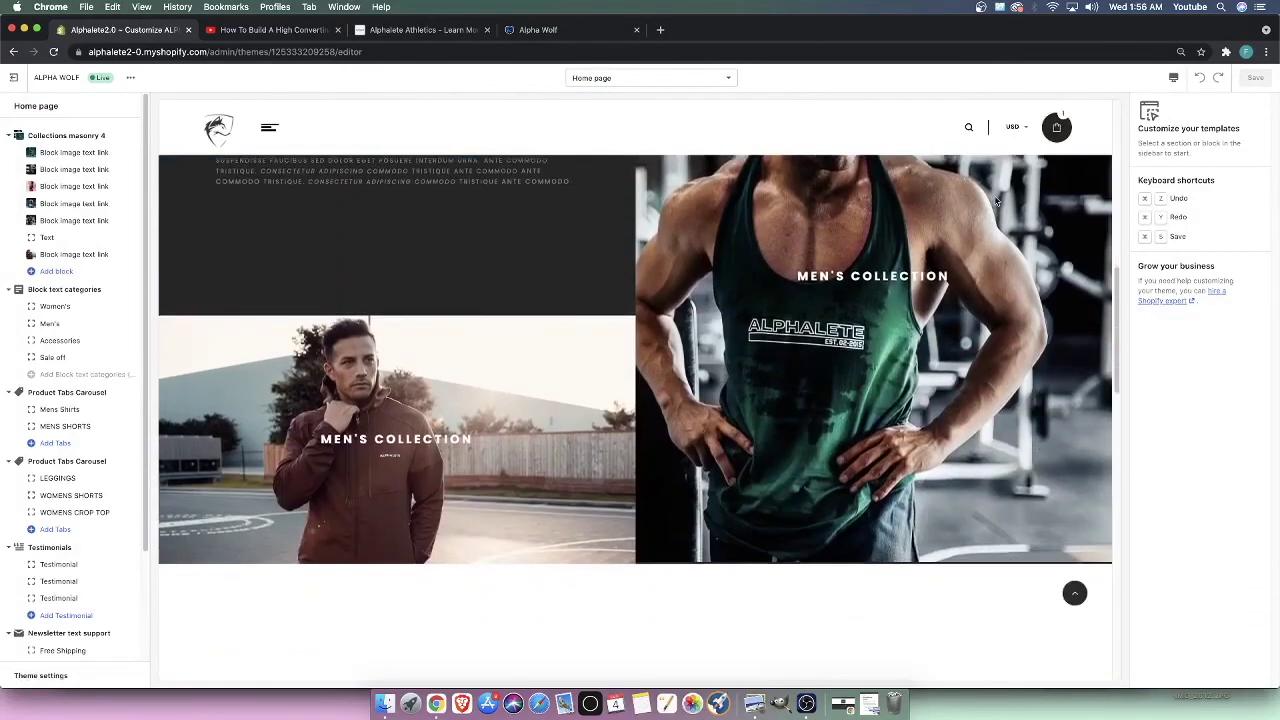
{"action": "scroll", "coordinate": [995, 201], "scroll_direction": "down", "scroll_amount": 2}
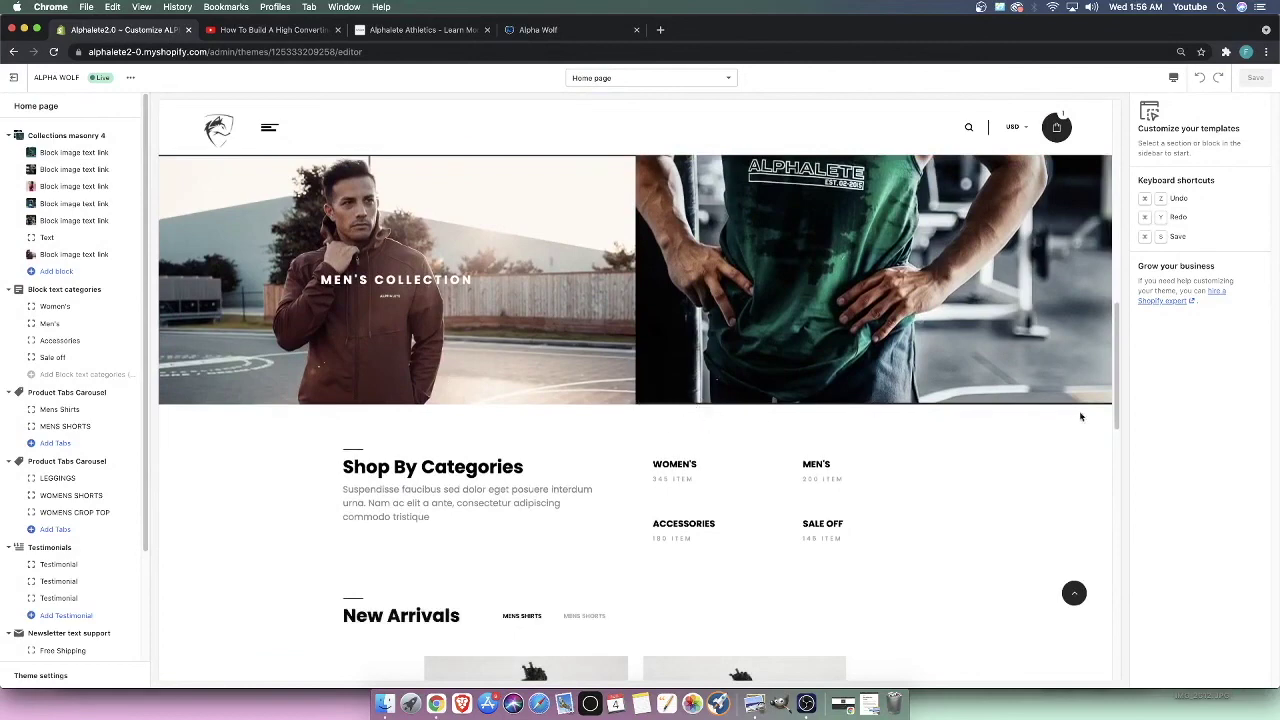
{"action": "scroll", "coordinate": [965, 445], "scroll_direction": "up", "scroll_amount": 1}
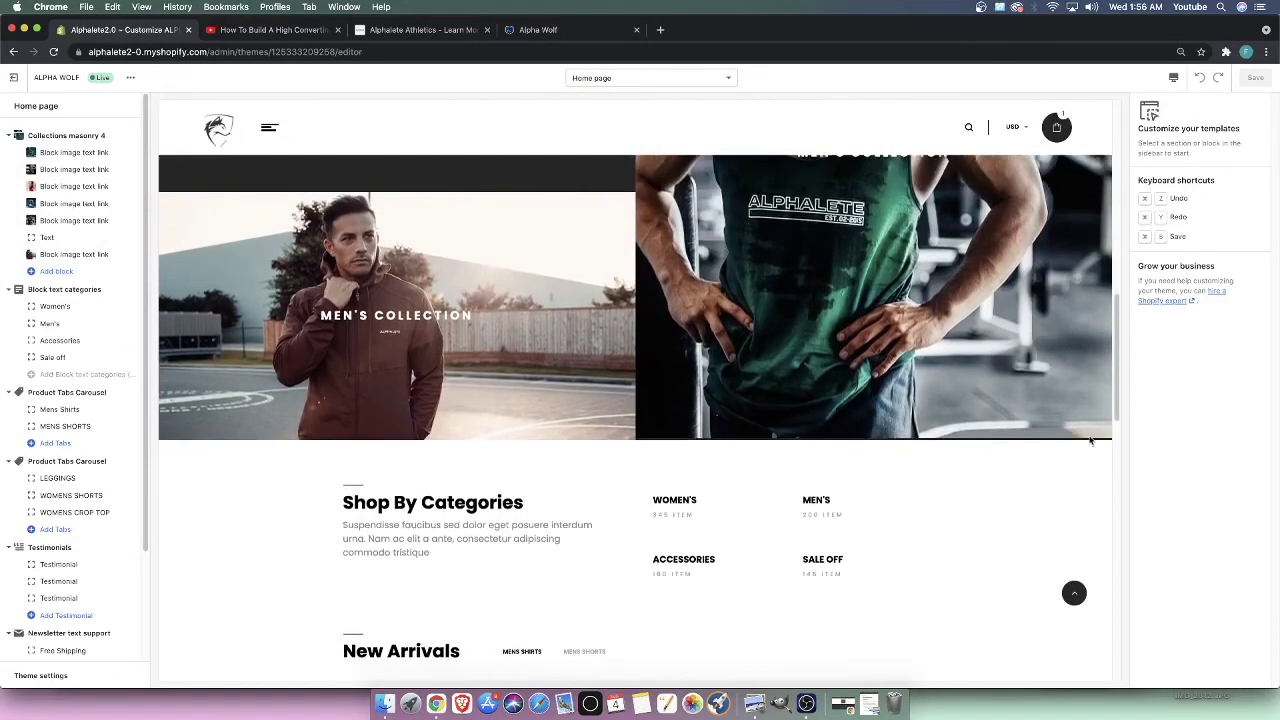
{"action": "scroll", "coordinate": [645, 440], "scroll_direction": "down", "scroll_amount": 5}
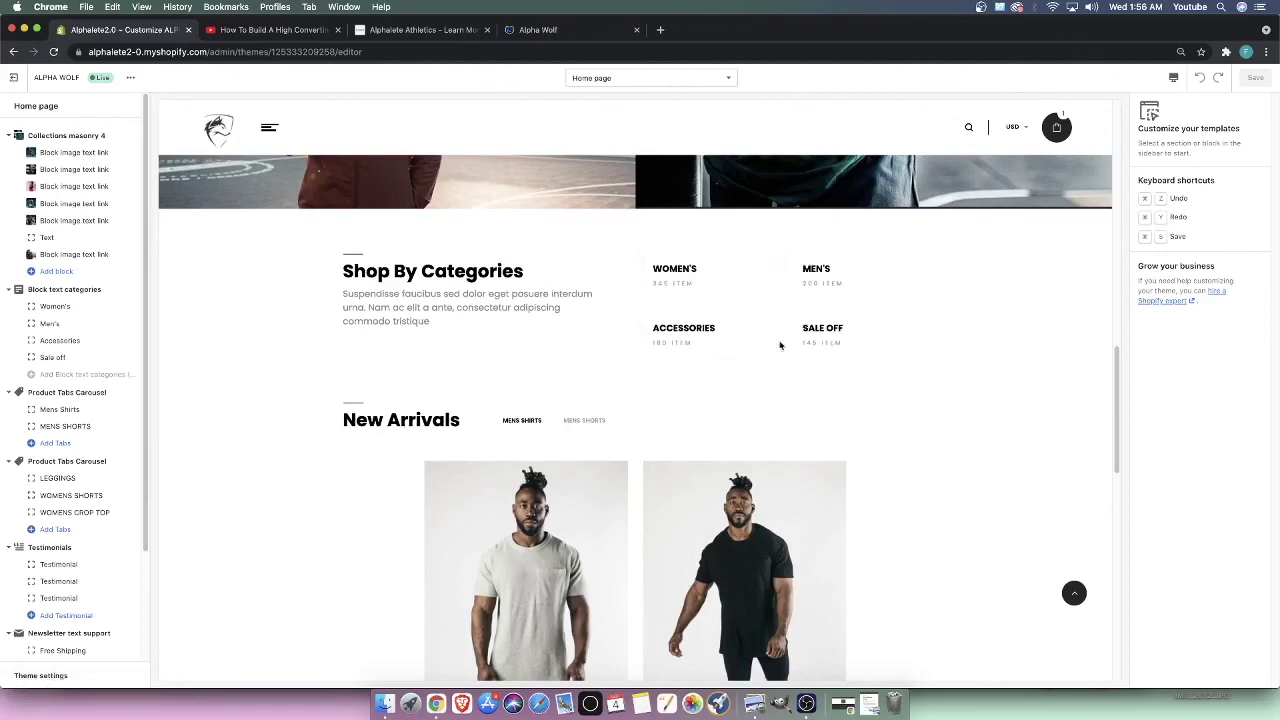
{"action": "scroll", "coordinate": [394, 321], "scroll_direction": "down", "scroll_amount": 2}
{"action": "left_click", "coordinate": [592, 222]}
{"action": "left_click", "coordinate": [517, 221]}
{"action": "left_click", "coordinate": [586, 220]}
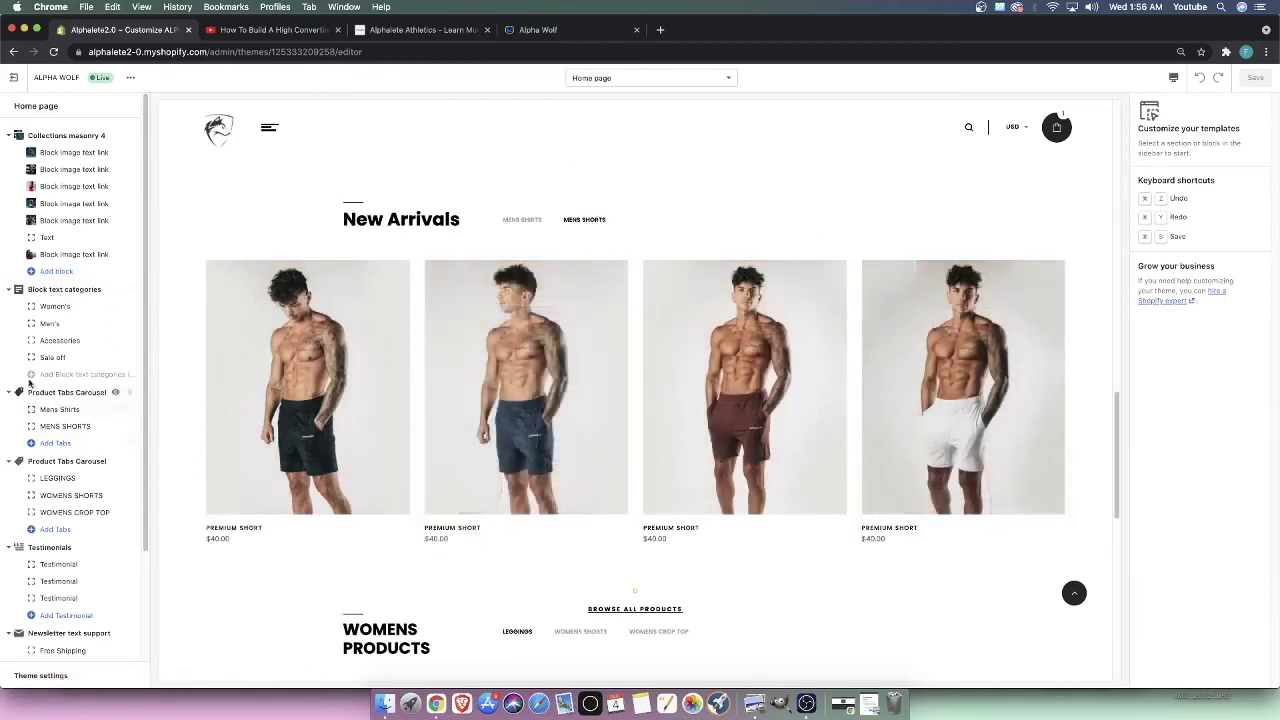
{"action": "left_click_drag", "start_coordinate": [138, 427], "coordinate": [130, 410]}
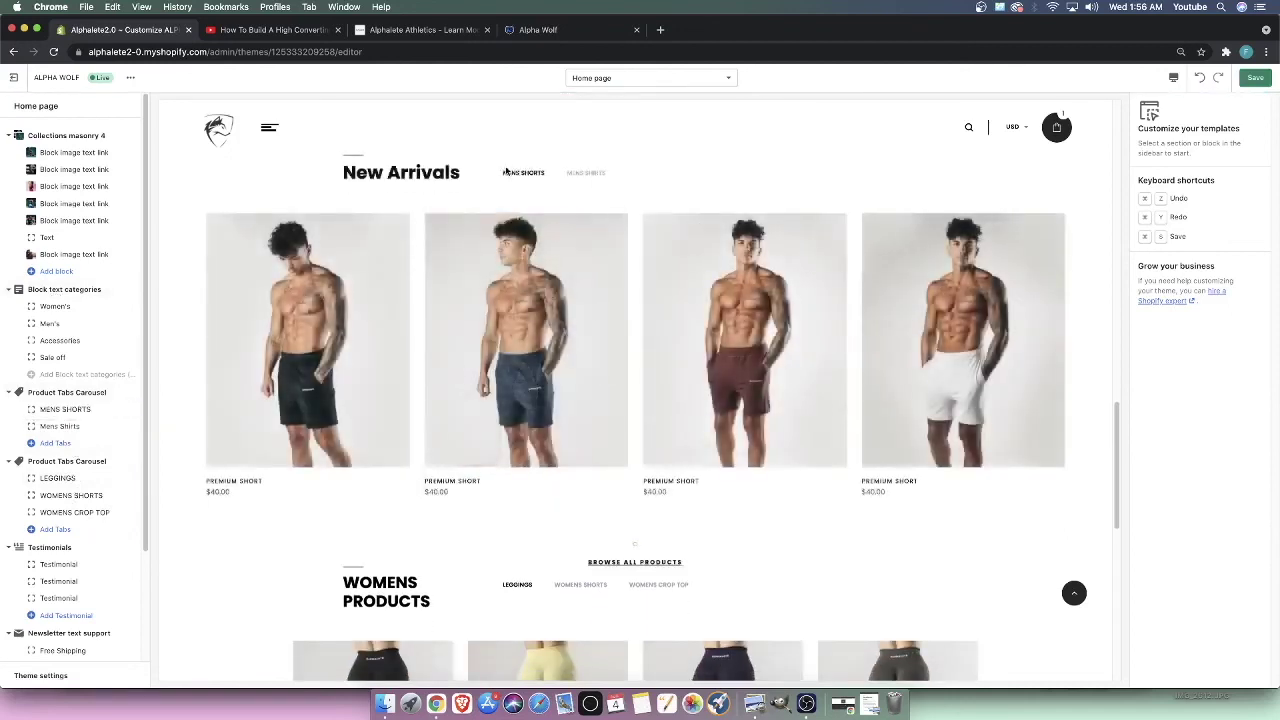
Examine the leggings, womens shorts and womens crop top tabs of the WOMENS PRODUCTS carousel in the preview
{"action": "scroll", "coordinate": [490, 540], "scroll_direction": "down", "scroll_amount": 5}
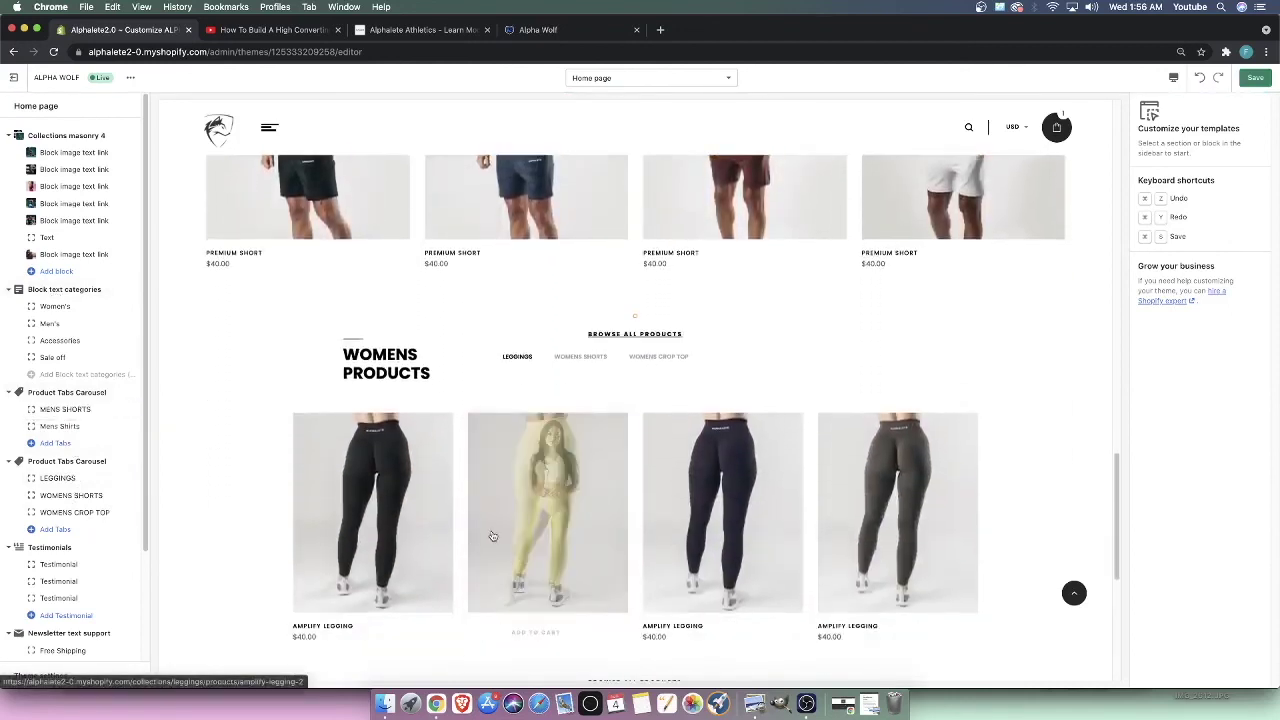
{"action": "left_click_drag", "start_coordinate": [373, 354], "coordinate": [443, 386]}
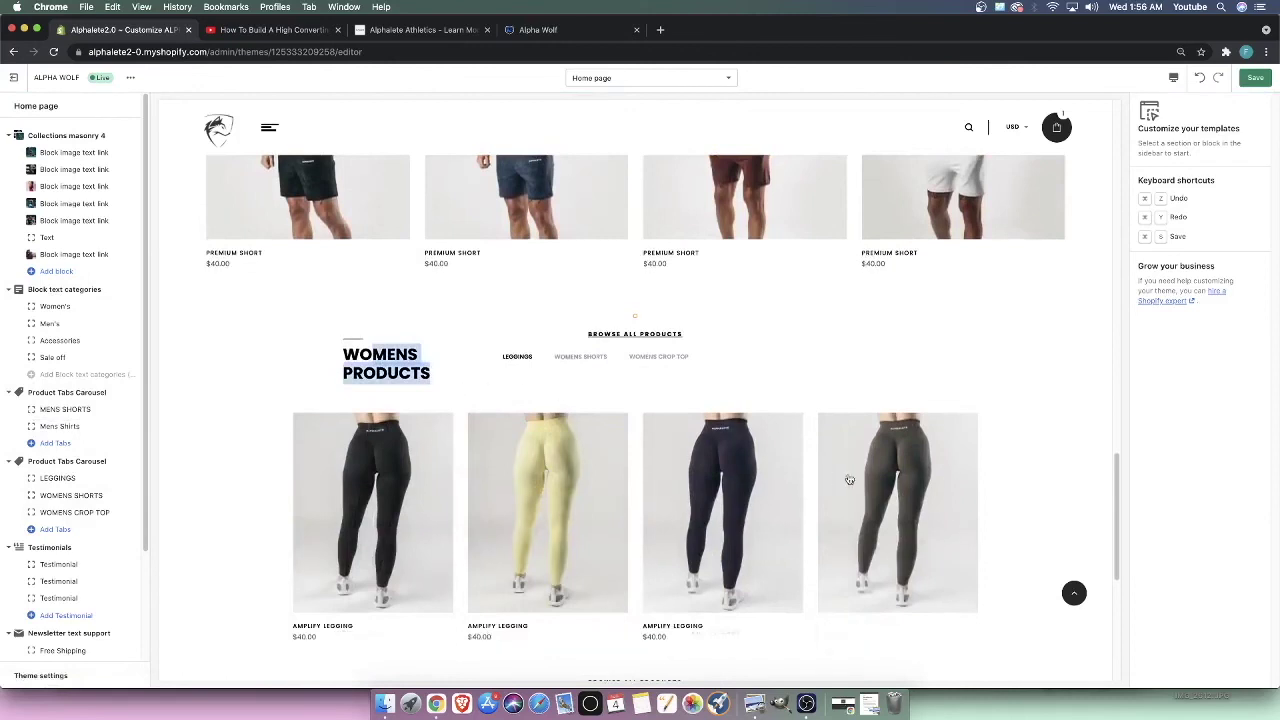
{"action": "scroll", "coordinate": [849, 477], "scroll_direction": "down", "scroll_amount": 1}
{"action": "left_click", "coordinate": [581, 336]}
{"action": "left_click", "coordinate": [659, 337]}
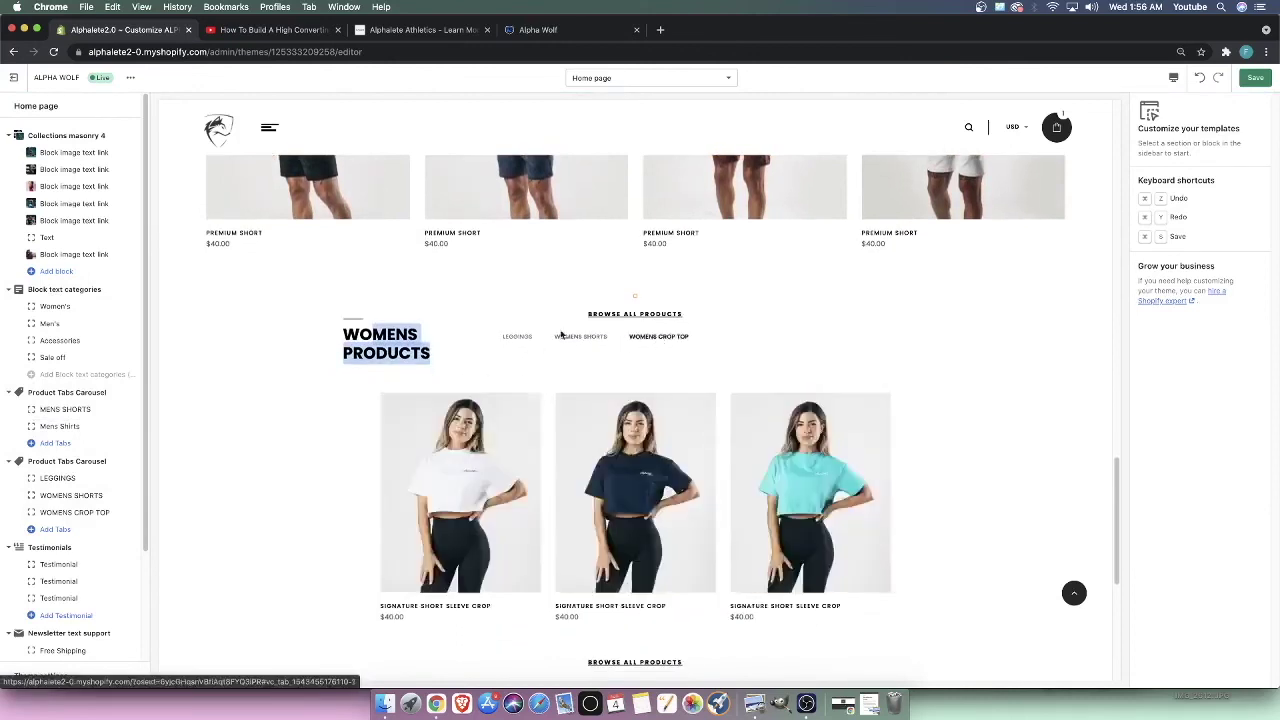
{"action": "left_click", "coordinate": [517, 336]}
{"action": "left_click", "coordinate": [581, 336]}
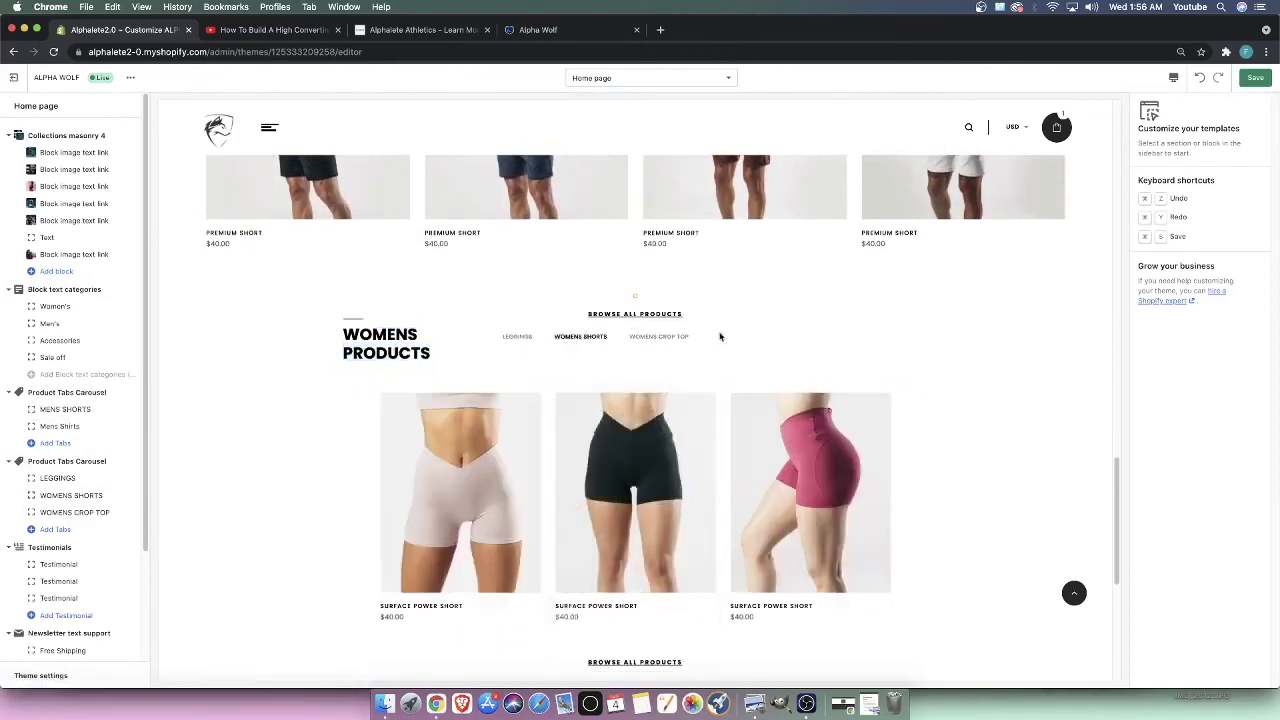
{"action": "left_click", "coordinate": [520, 337]}
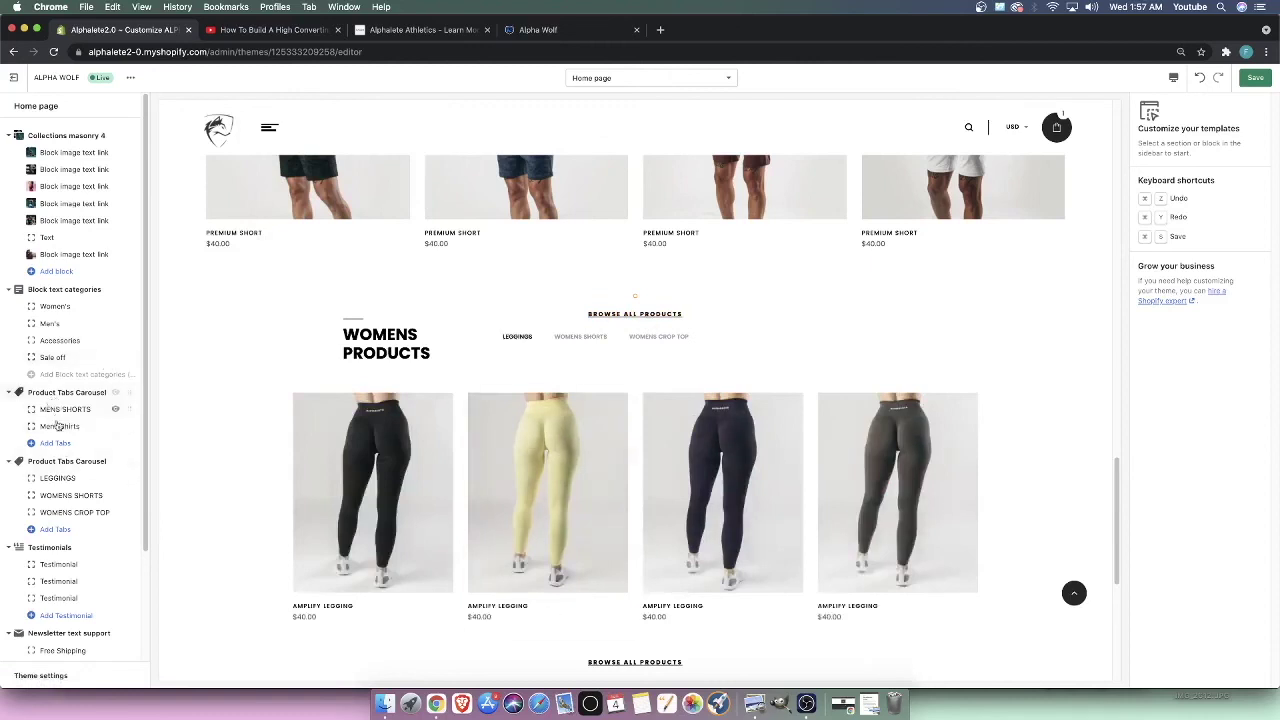
Open the New Arrivals carousel's section settings and set its CSS animation to fadeInDown
{"action": "left_click", "coordinate": [44, 394]}
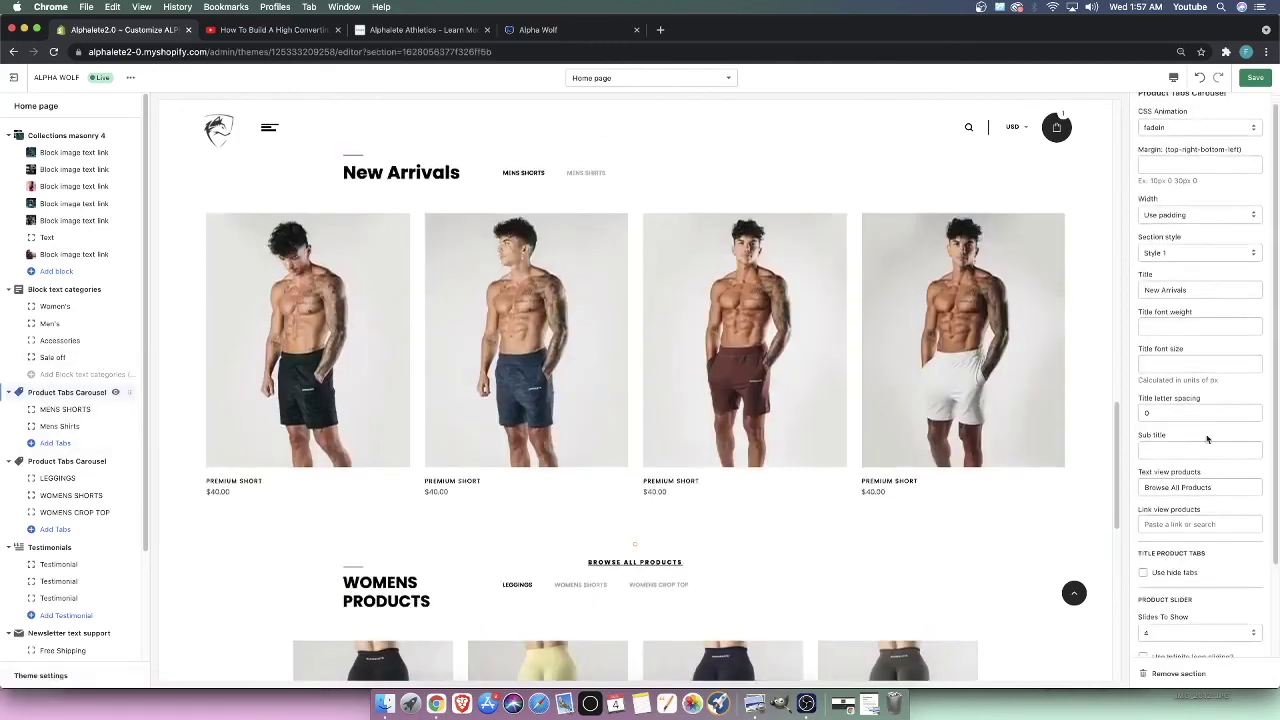
{"action": "scroll", "coordinate": [1185, 258], "scroll_direction": "up", "scroll_amount": 1}
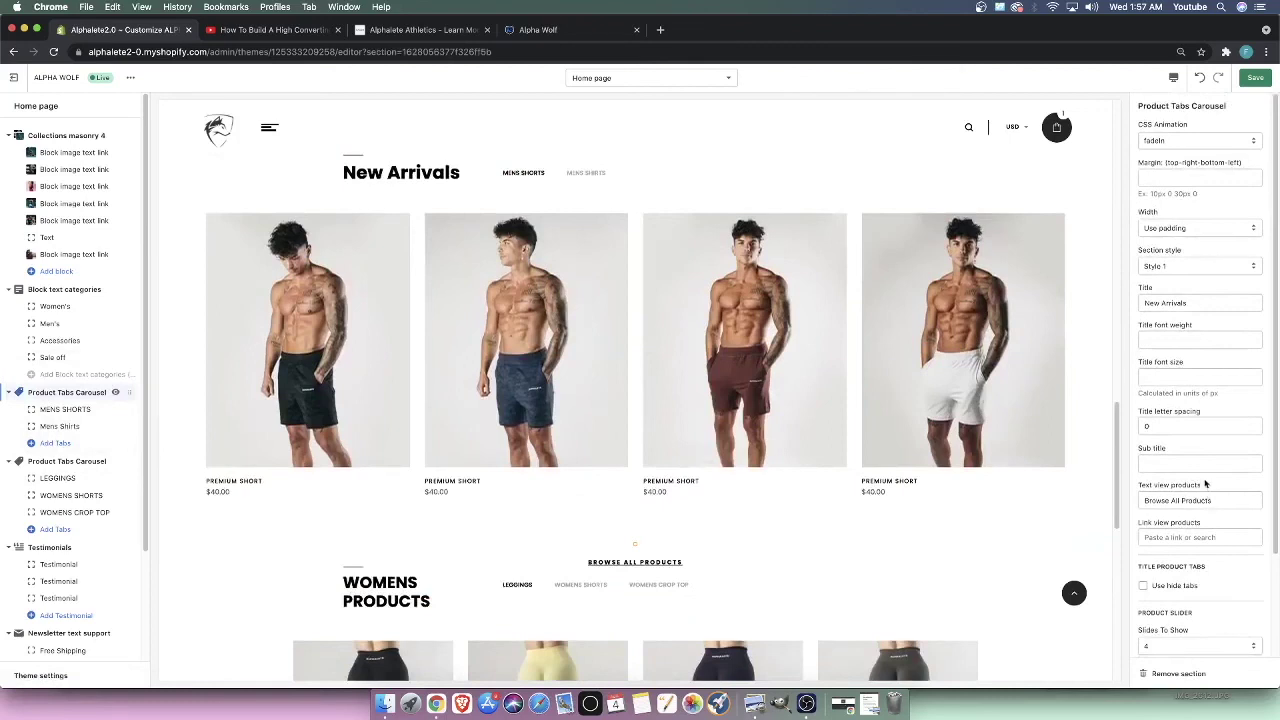
{"action": "left_click", "coordinate": [1175, 140]}
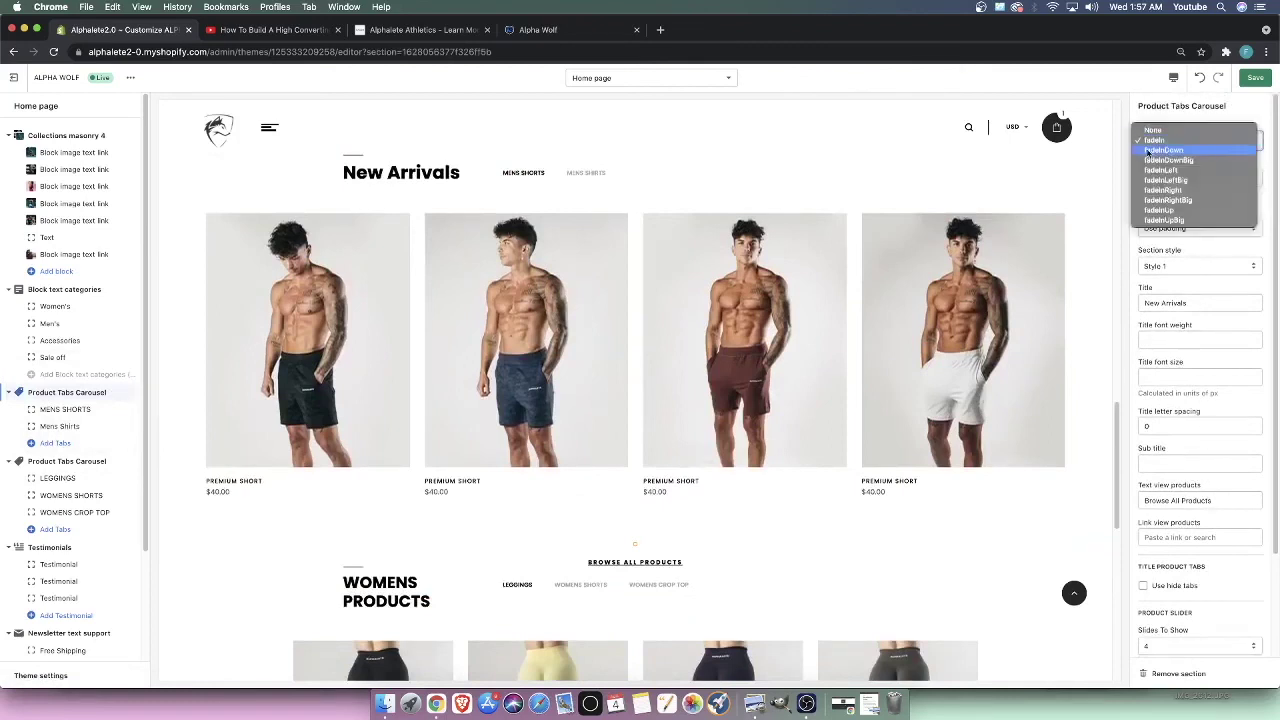
{"action": "left_click", "coordinate": [1165, 143]}
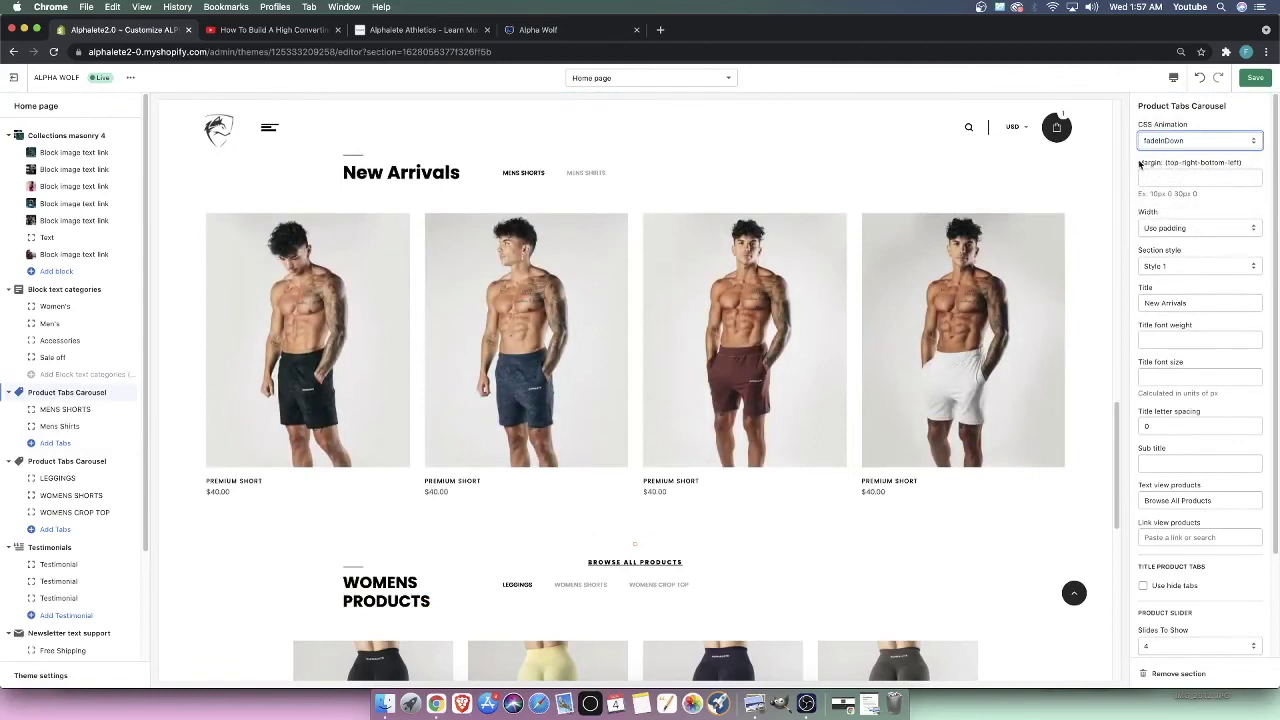
Set the New Arrivals carousel's margin to 0 0 100px 0, trying 0 0 0 0 and a 30px bottom margin first
{"action": "left_click", "coordinate": [1204, 175]}
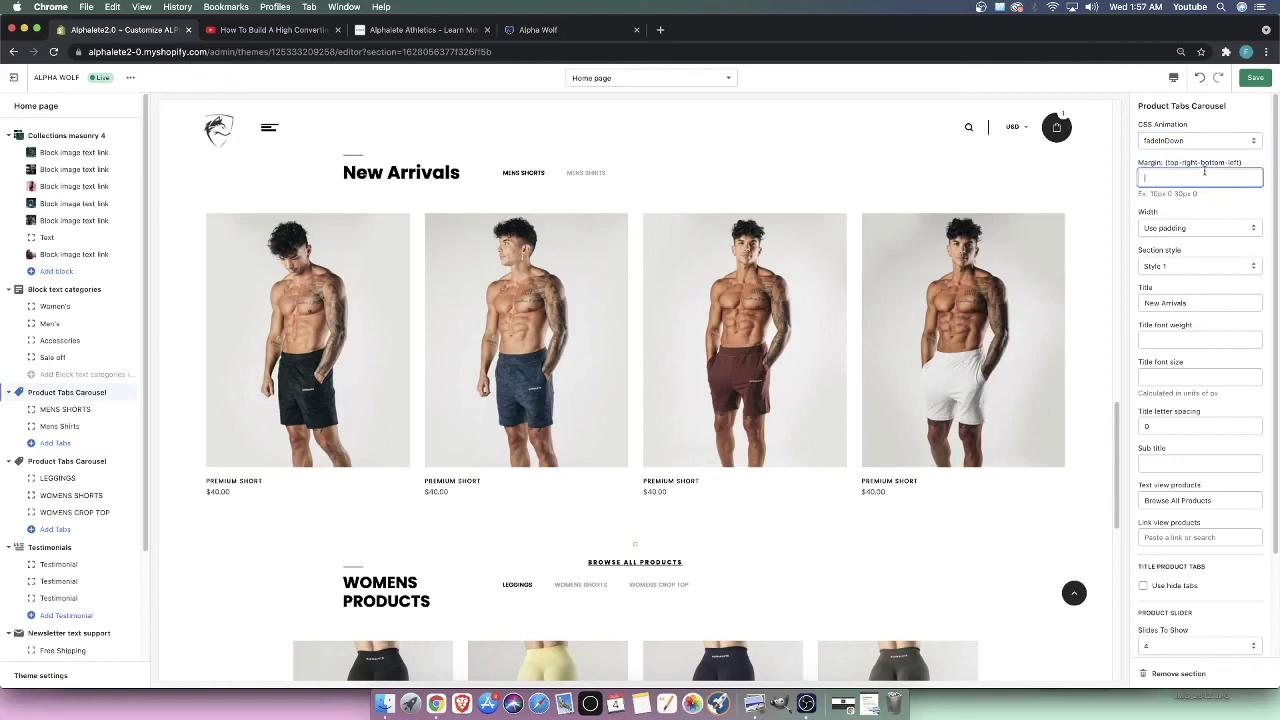
{"action": "scroll", "coordinate": [957, 243], "scroll_direction": "up", "scroll_amount": 5}
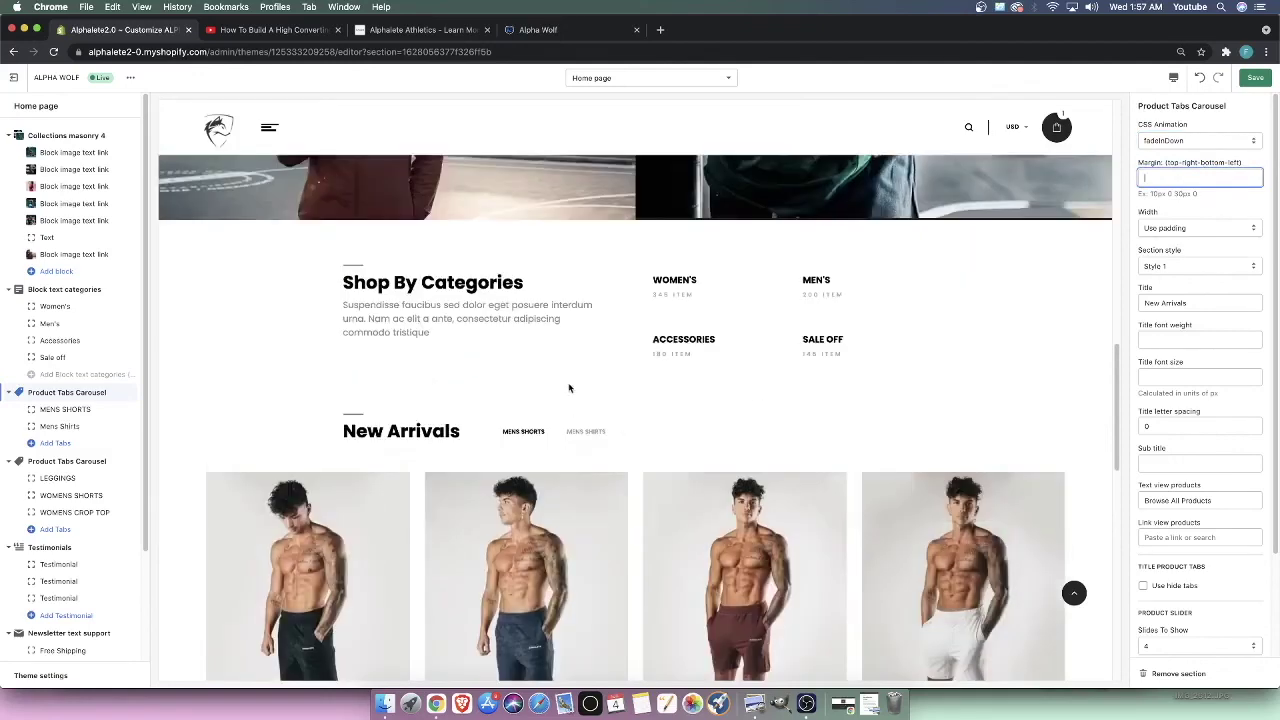
{"action": "scroll", "coordinate": [644, 427], "scroll_direction": "down", "scroll_amount": 2}
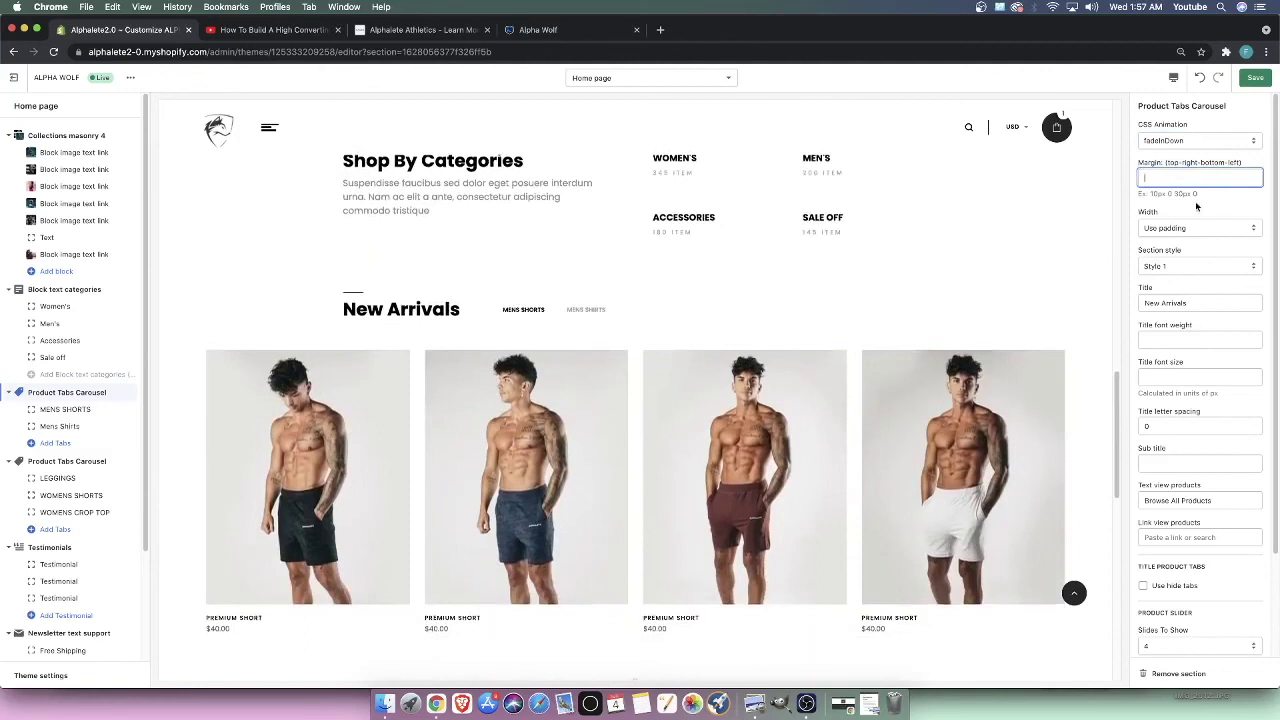
{"action": "type", "text": "0"}
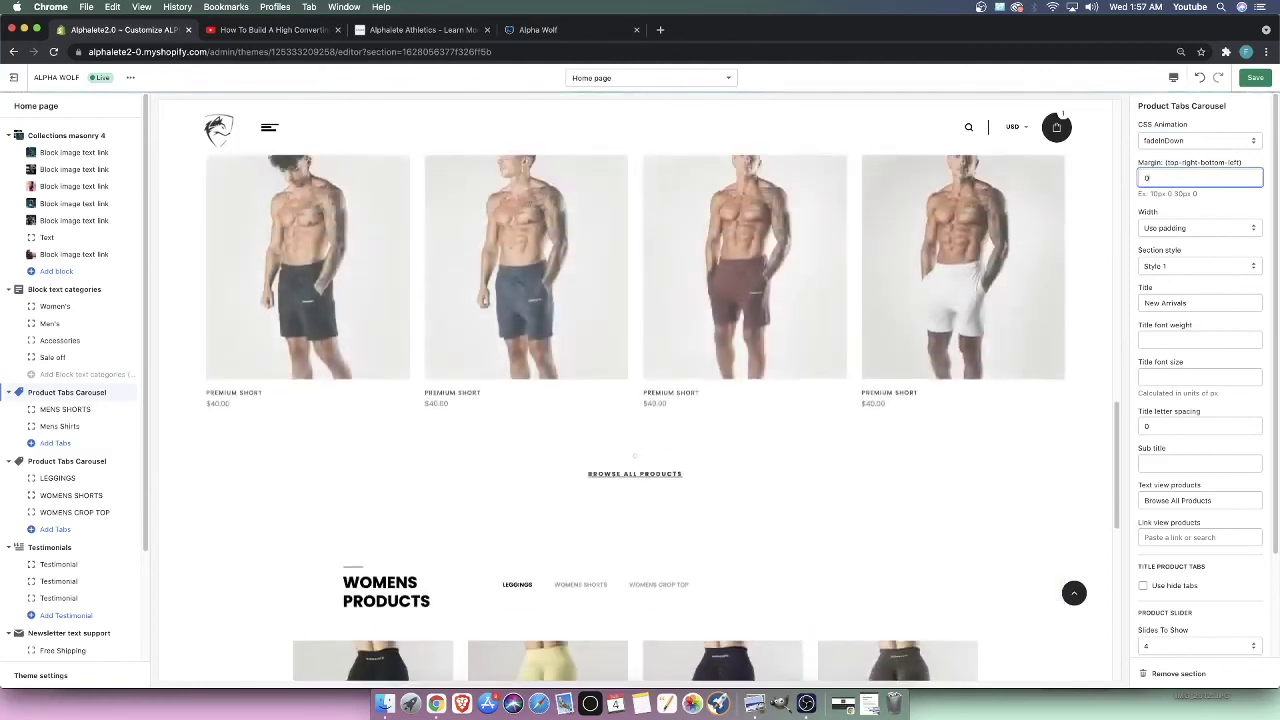
{"action": "type", "text": " 0 0 0"}
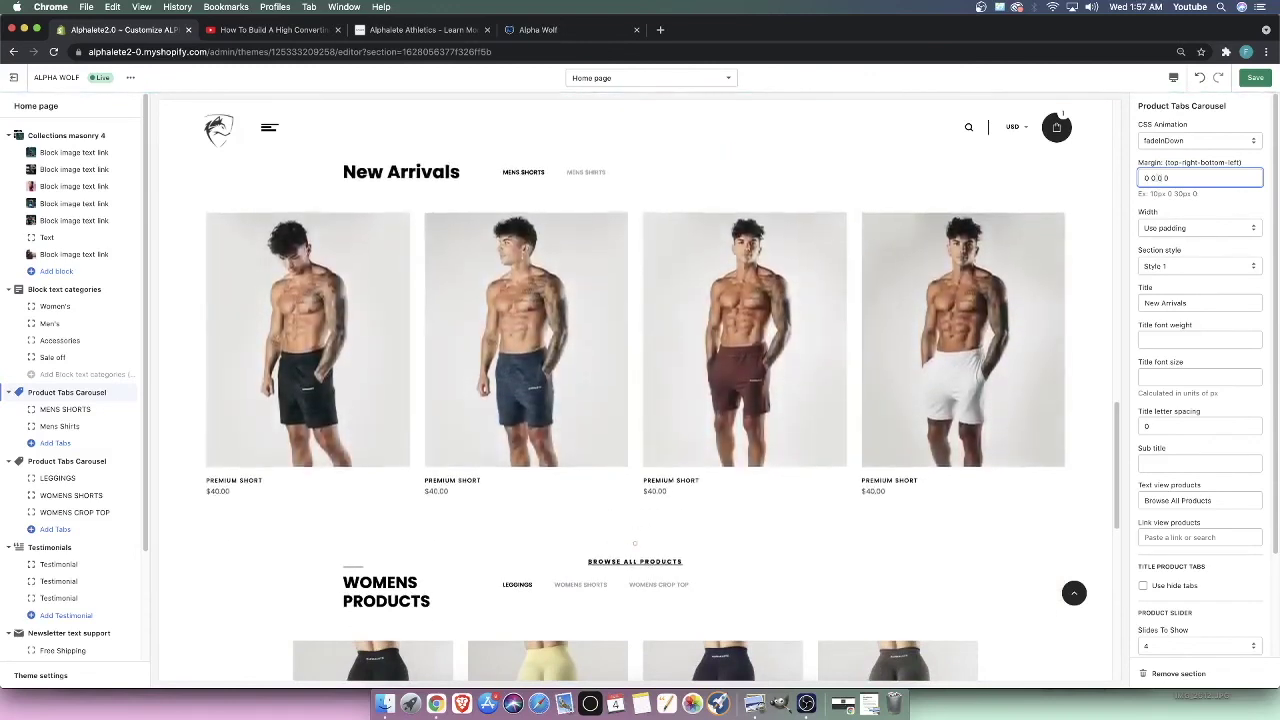
{"action": "type", "text": "30"}
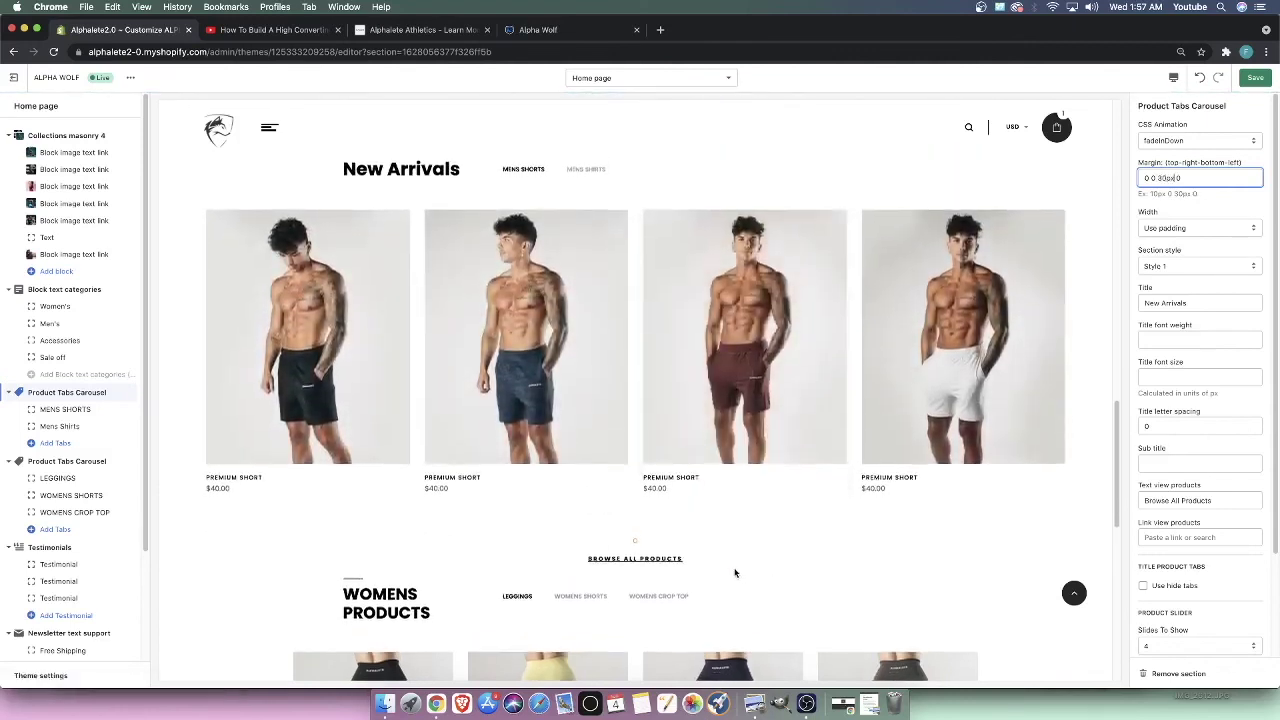
{"action": "scroll", "coordinate": [735, 573], "scroll_direction": "down", "scroll_amount": 1}
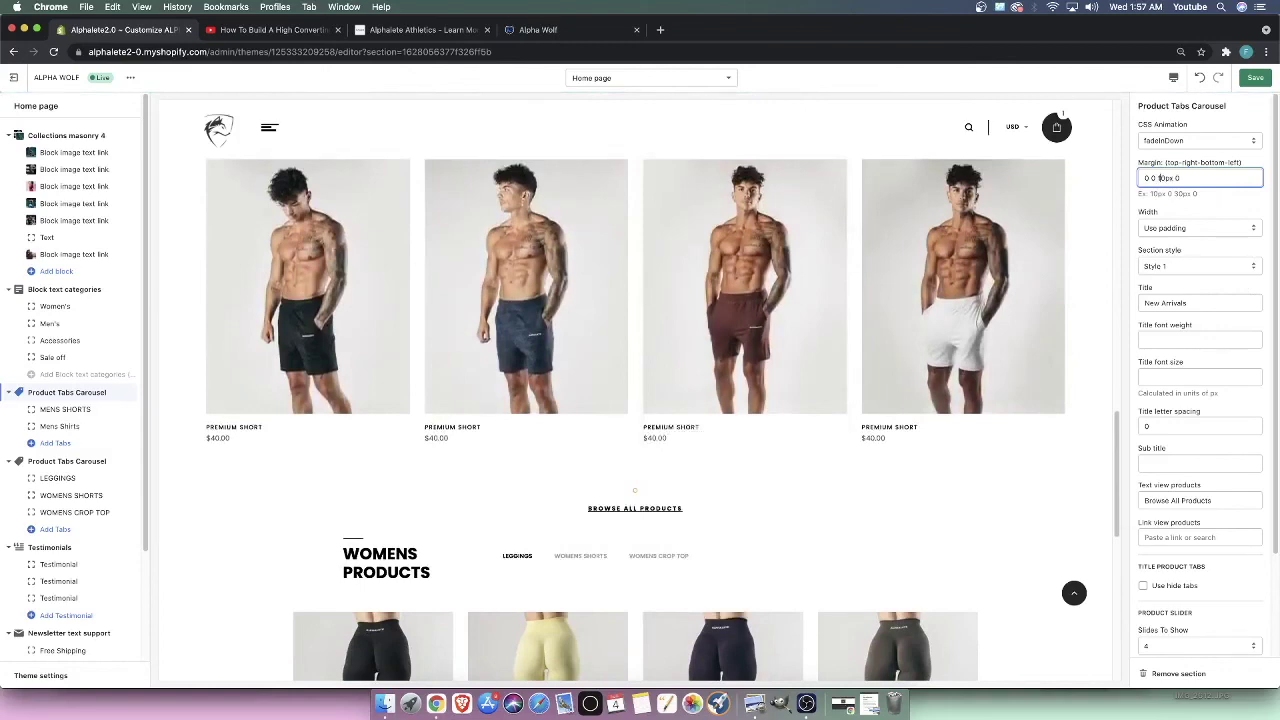
{"action": "type", "text": "0"}
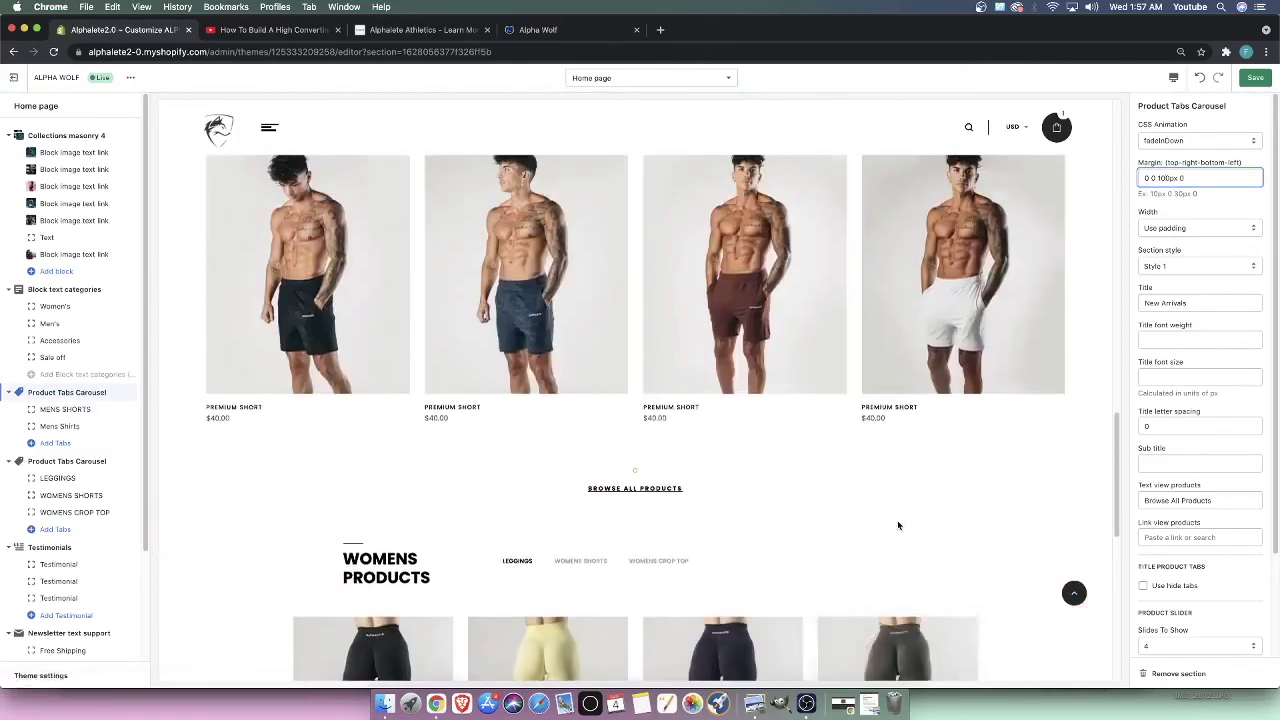
Examine the New Arrivals carousel's slider options and expanded theme settings, and check the spacing of the sections below it
{"action": "scroll", "coordinate": [1236, 617], "scroll_direction": "down", "scroll_amount": 3}
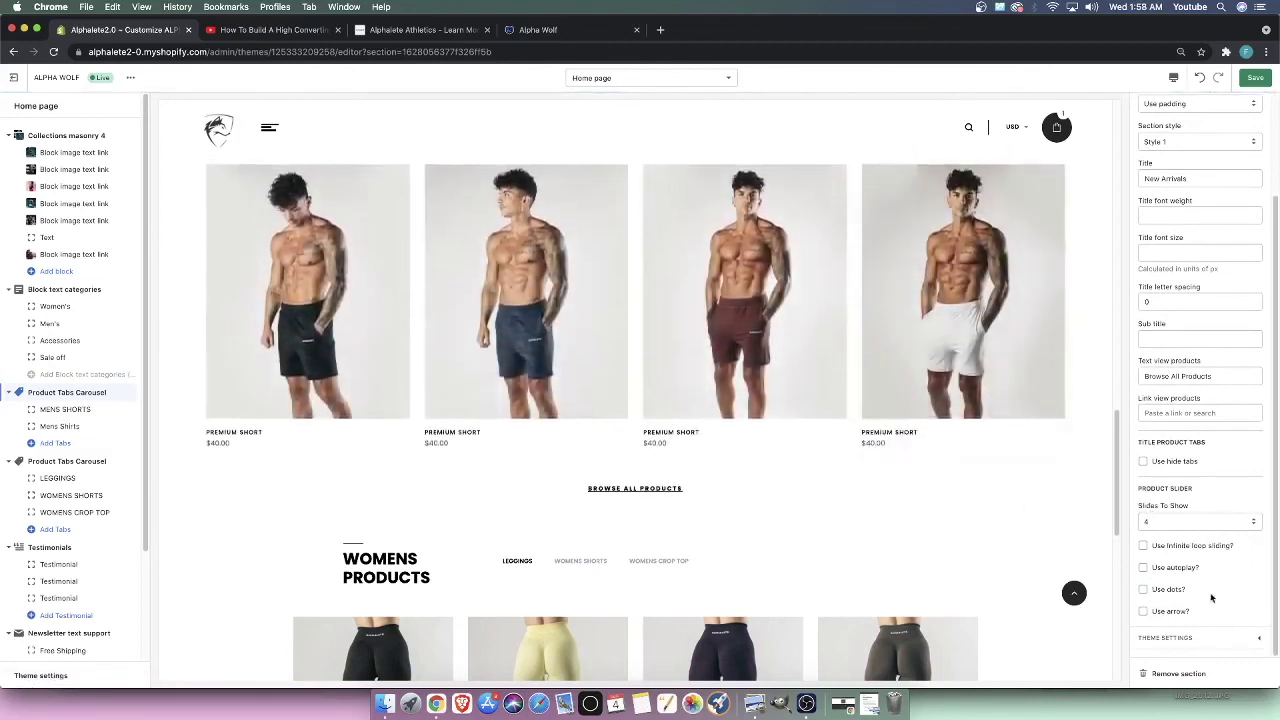
{"action": "left_click", "coordinate": [1224, 642]}
{"action": "scroll", "coordinate": [1215, 607], "scroll_direction": "down", "scroll_amount": 3}
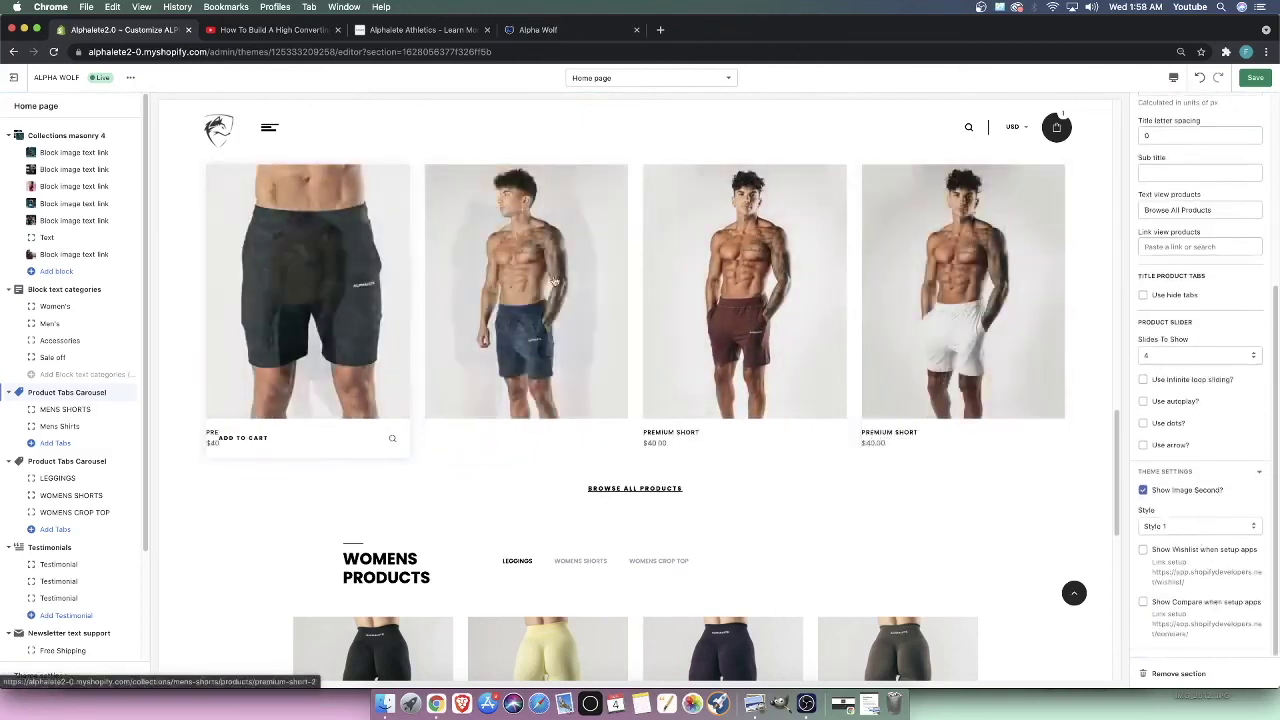
{"action": "scroll", "coordinate": [556, 403], "scroll_direction": "down", "scroll_amount": 3}
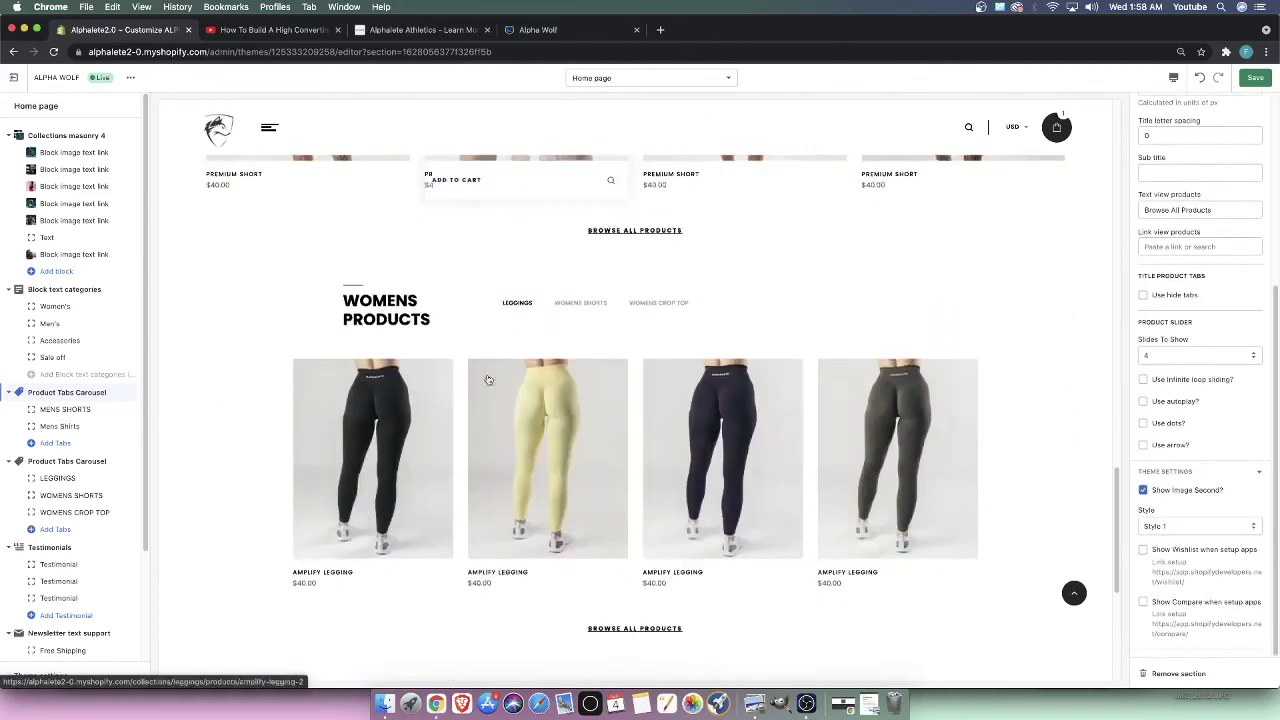
{"action": "scroll", "coordinate": [194, 394], "scroll_direction": "down", "scroll_amount": 1}
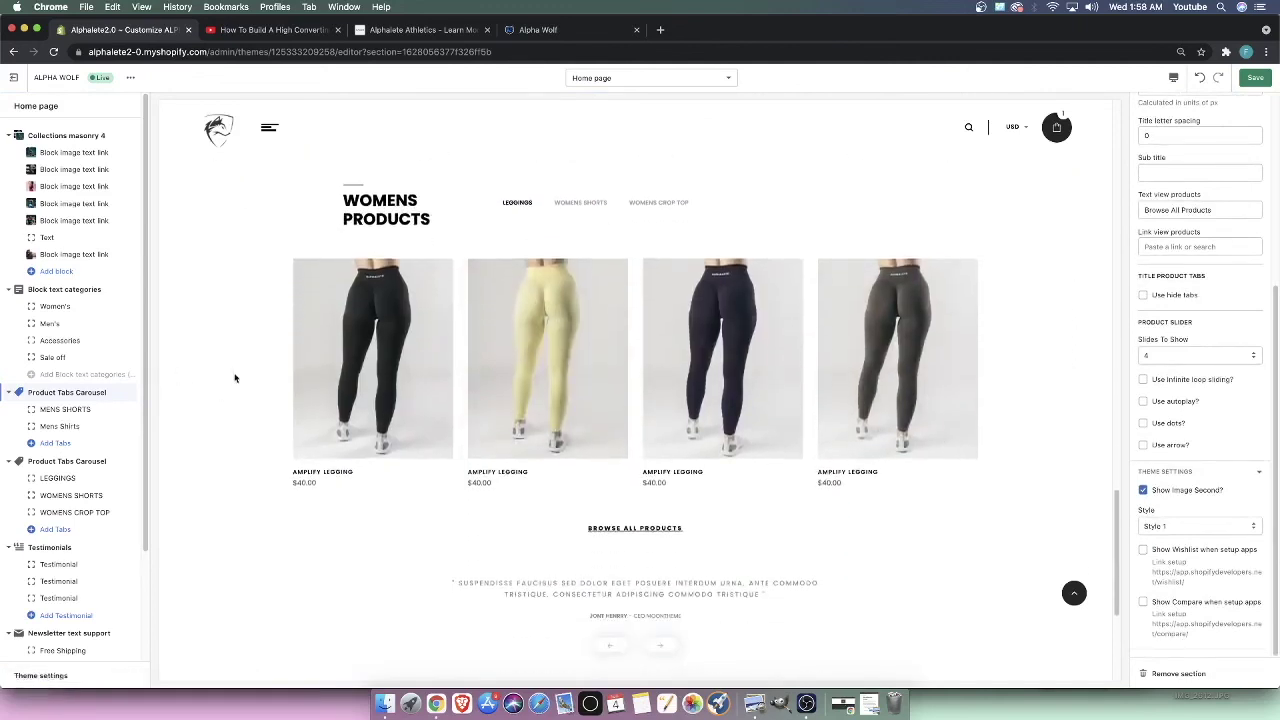
{"action": "scroll", "coordinate": [660, 521], "scroll_direction": "down", "scroll_amount": 1}
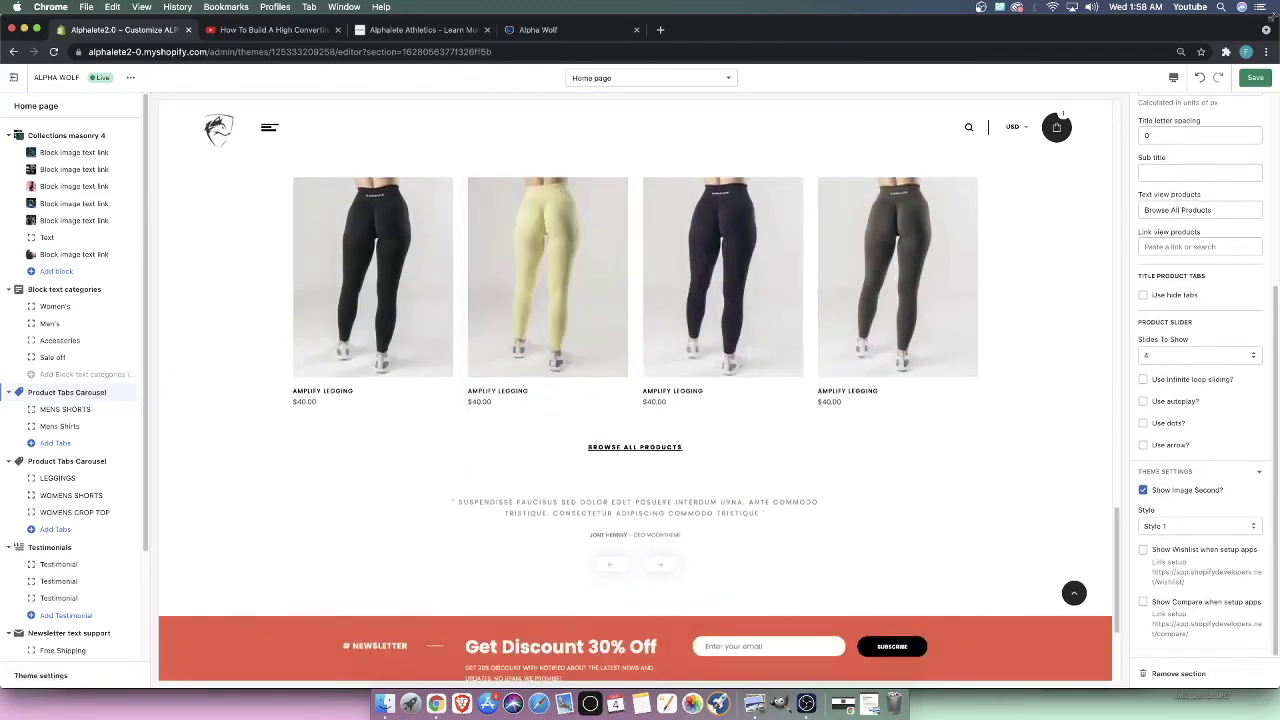
Save the theme and review the home page from the testimonials and newsletter back up to Shop By Categories
{"action": "left_click", "coordinate": [1254, 79]}
{"action": "scroll", "coordinate": [615, 594], "scroll_direction": "down", "scroll_amount": 1}
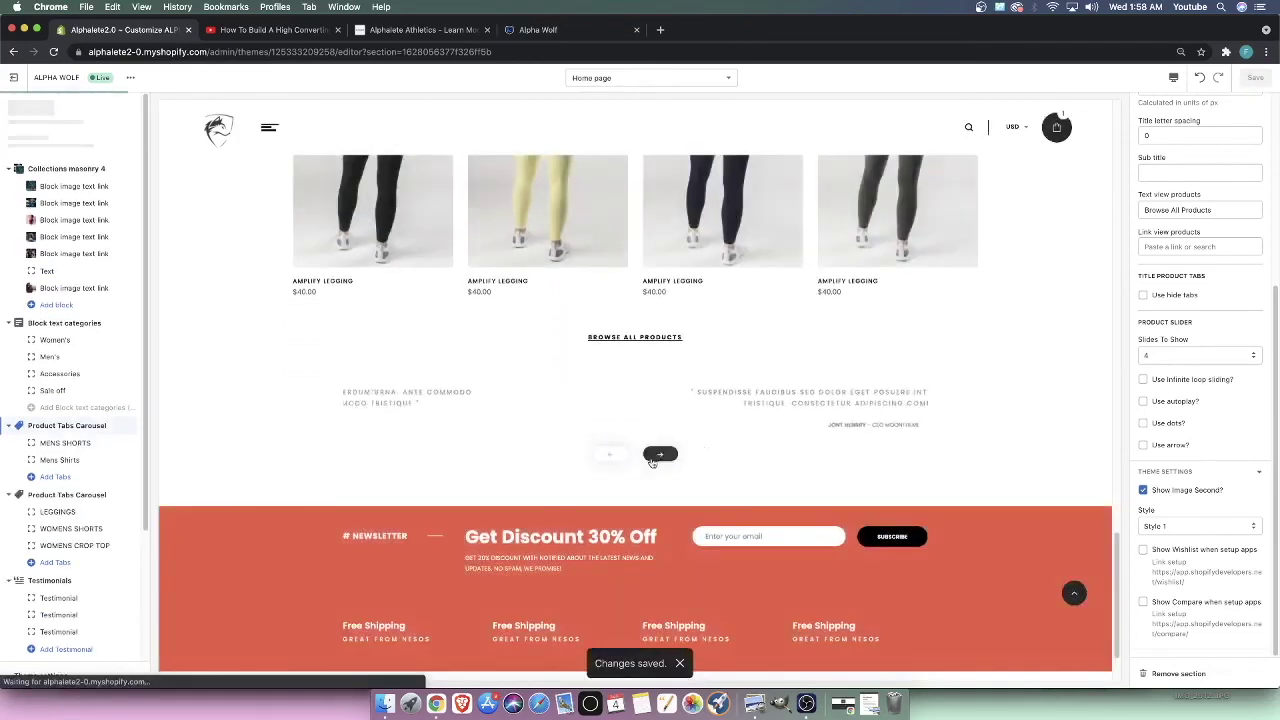
{"action": "scroll", "coordinate": [618, 458], "scroll_direction": "down", "scroll_amount": 20}
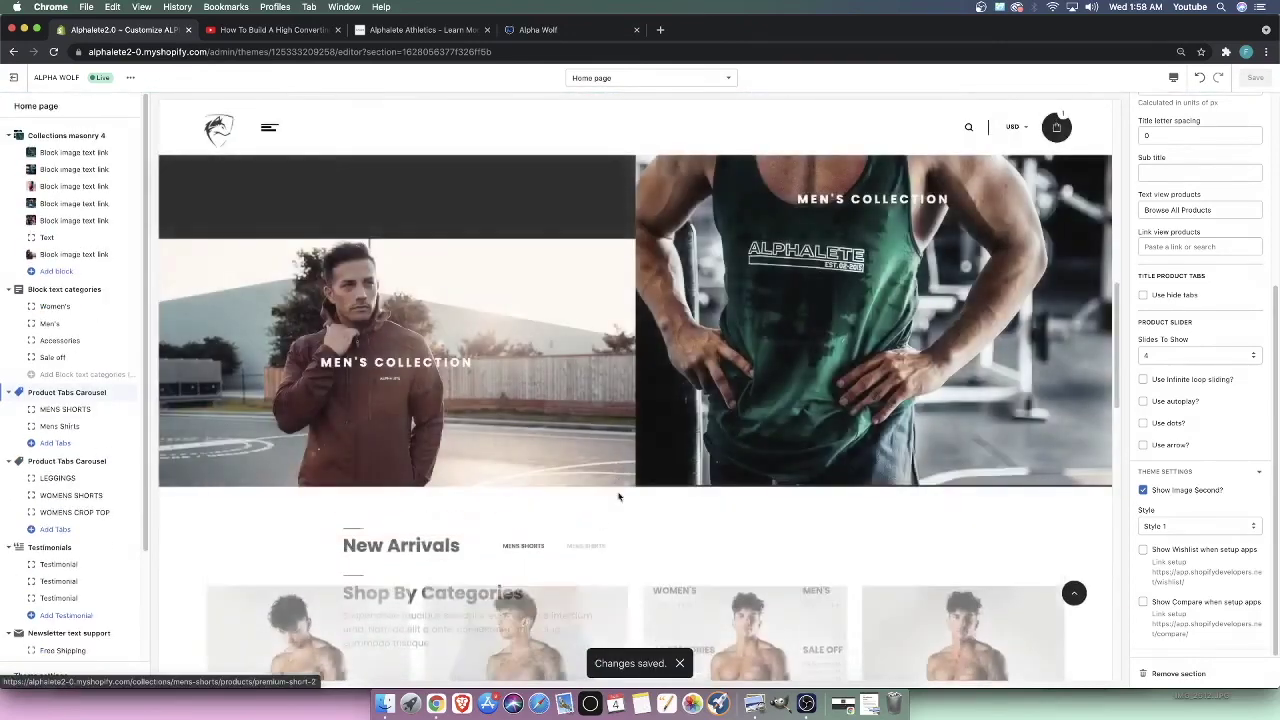
{"action": "scroll", "coordinate": [600, 460], "scroll_direction": "up", "scroll_amount": 3}
{"action": "scroll", "coordinate": [1006, 360], "scroll_direction": "up", "scroll_amount": 5}
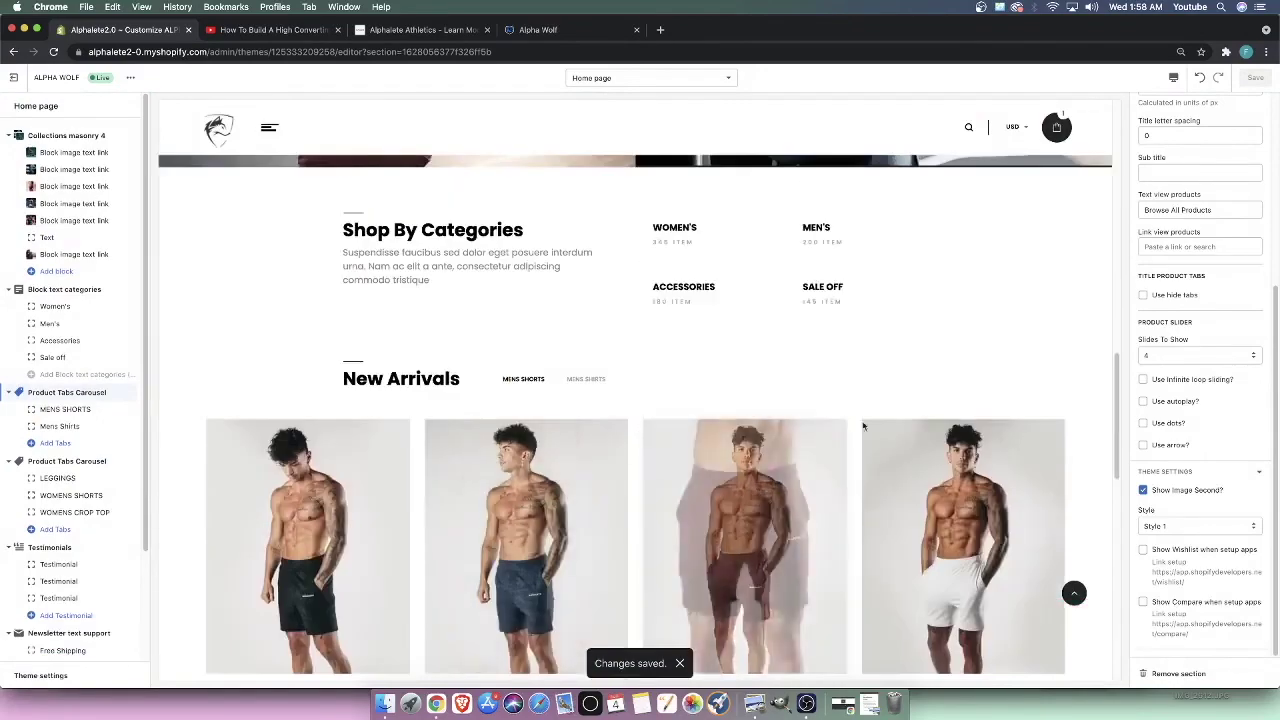
Review the home page preview from the New Arrivals carousel down through the testimonials, newsletter and footer
{"action": "scroll", "coordinate": [1006, 360], "scroll_direction": "down", "scroll_amount": 10}
{"action": "scroll", "coordinate": [773, 355], "scroll_direction": "up", "scroll_amount": 10}
{"action": "right_click", "coordinate": [845, 297]}
{"action": "left_click", "coordinate": [885, 330]}
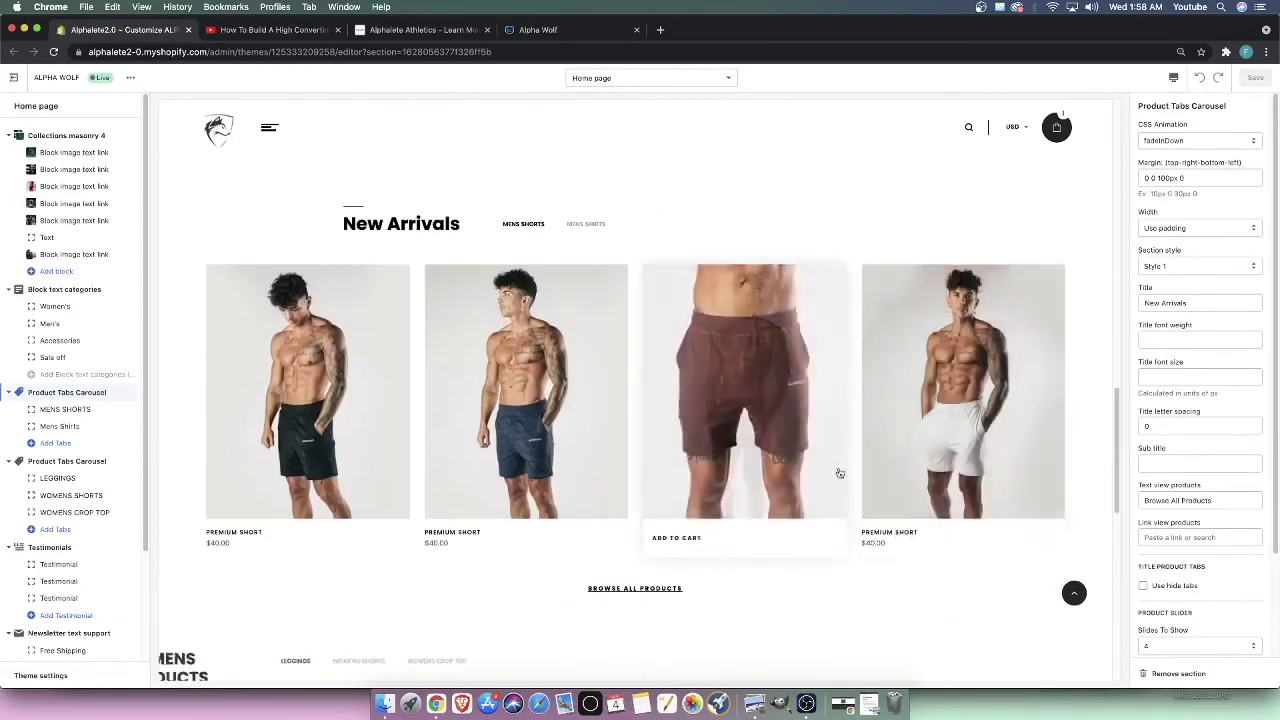
{"action": "scroll", "coordinate": [860, 420], "scroll_direction": "down", "scroll_amount": 10}
{"action": "scroll", "coordinate": [758, 354], "scroll_direction": "down", "scroll_amount": 2}
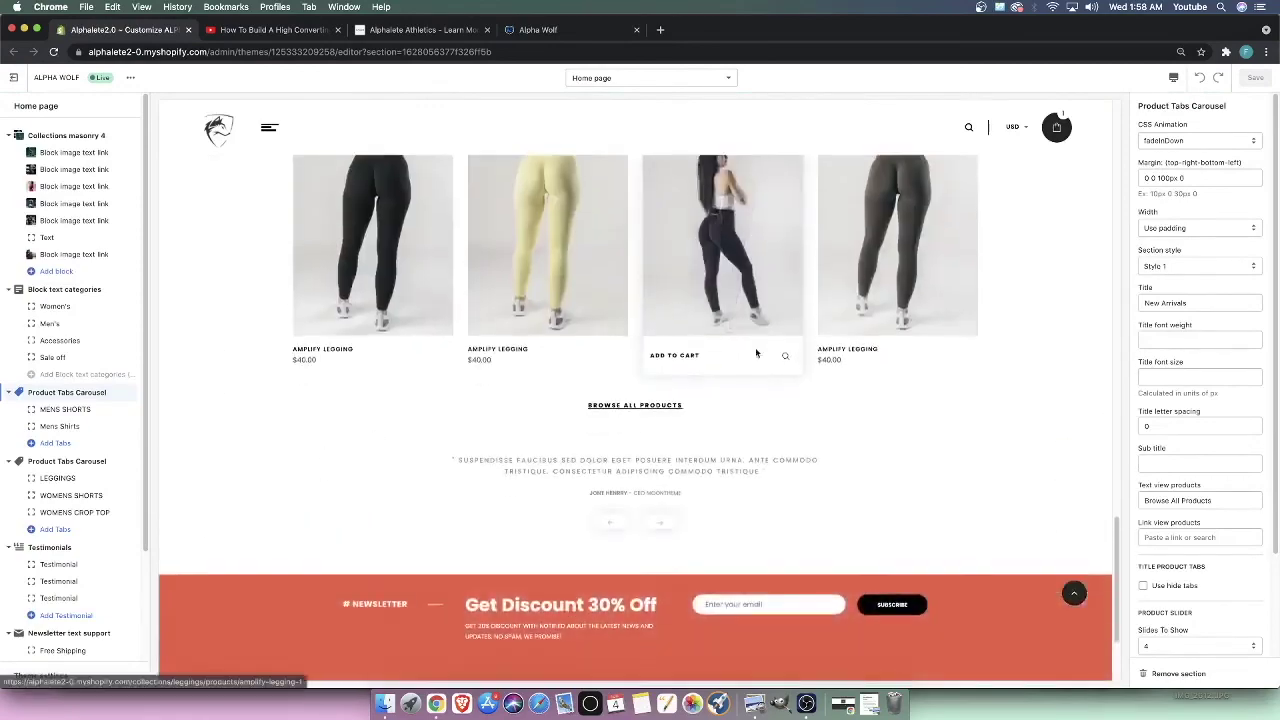
{"action": "scroll", "coordinate": [1049, 365], "scroll_direction": "up", "scroll_amount": 2}
{"action": "scroll", "coordinate": [943, 379], "scroll_direction": "down", "scroll_amount": 4}
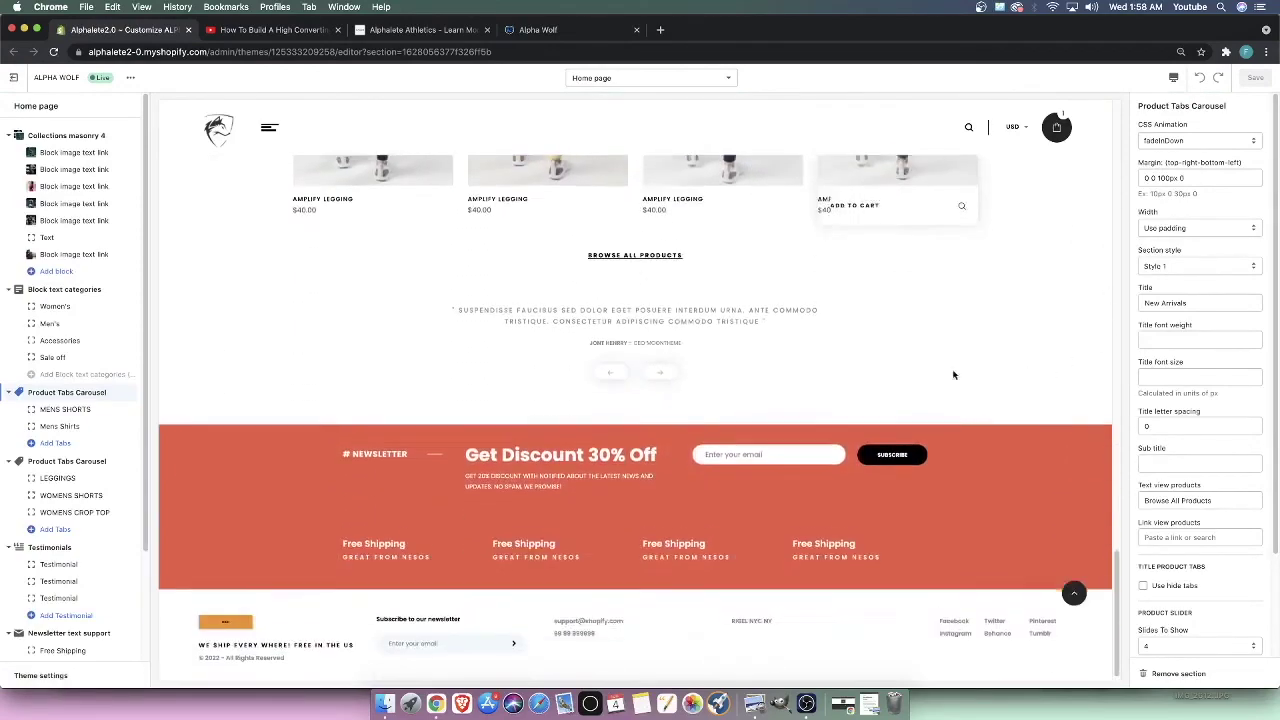
{"action": "scroll", "coordinate": [962, 218], "scroll_direction": "up", "scroll_amount": 4}
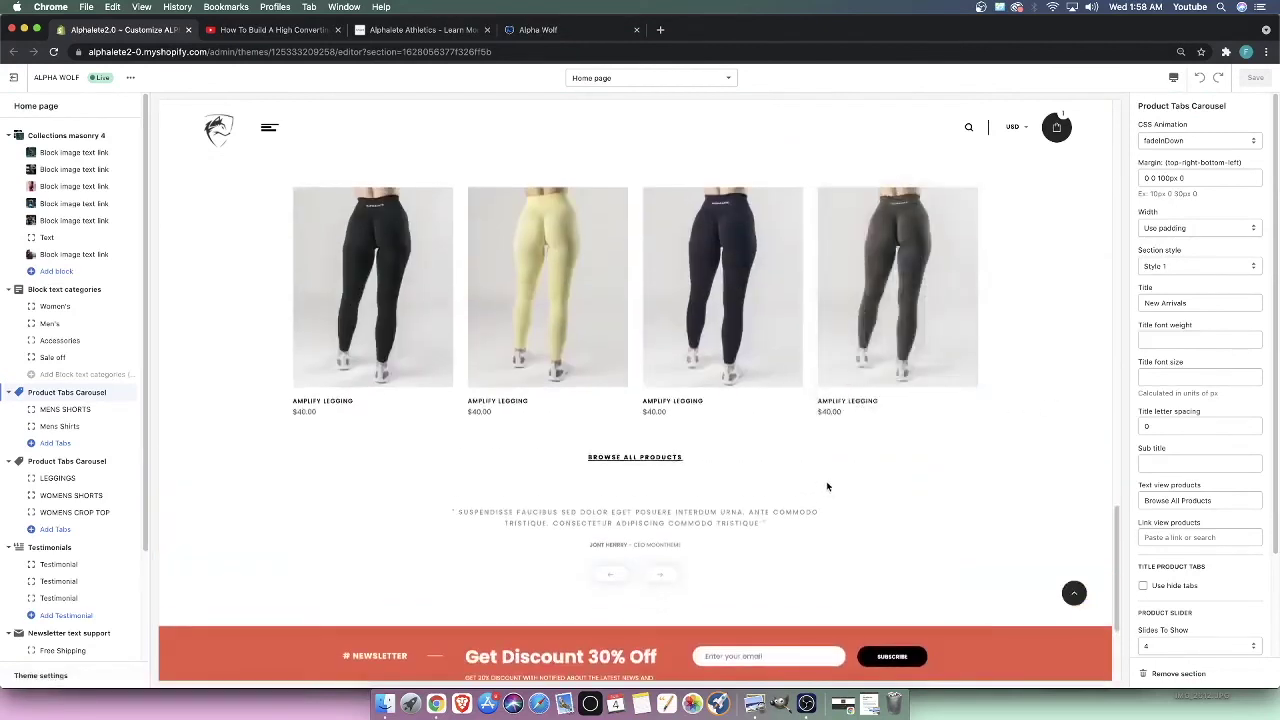
{"action": "scroll", "coordinate": [727, 524], "scroll_direction": "down", "scroll_amount": 4}
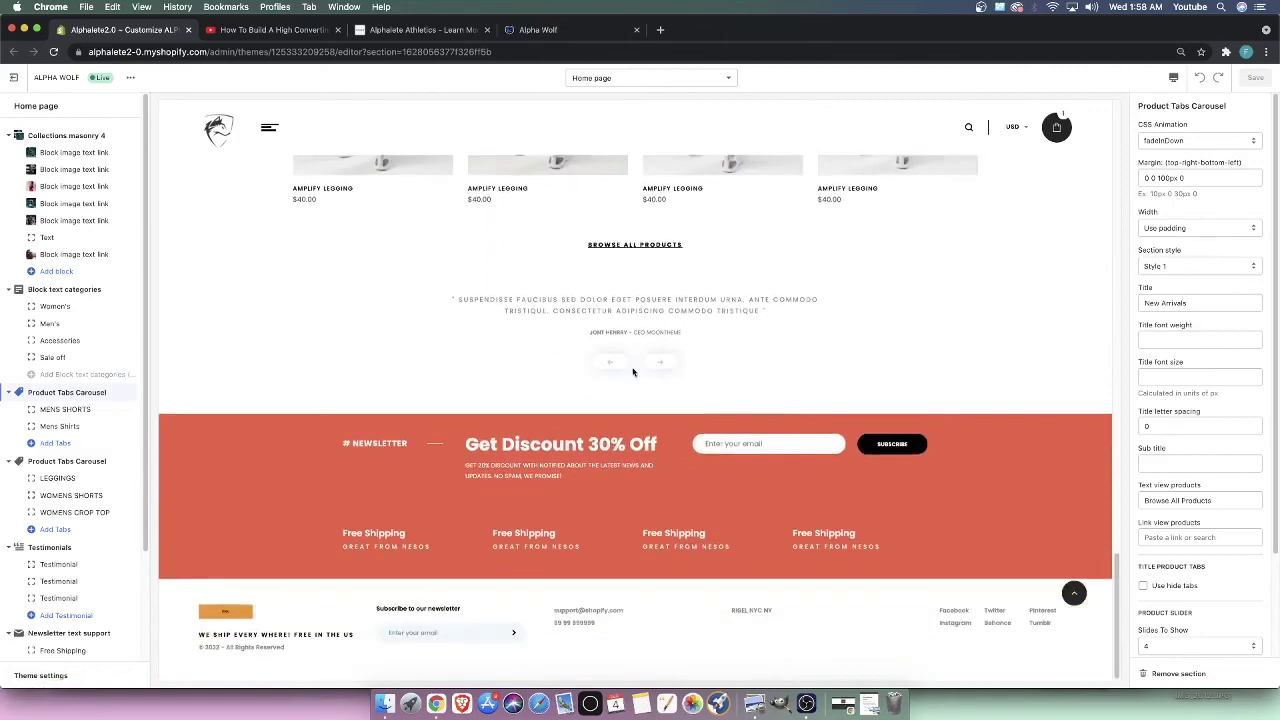
{"action": "left_click_drag", "start_coordinate": [506, 428], "coordinate": [626, 493]}
{"action": "left_click_drag", "start_coordinate": [380, 546], "coordinate": [731, 567]}
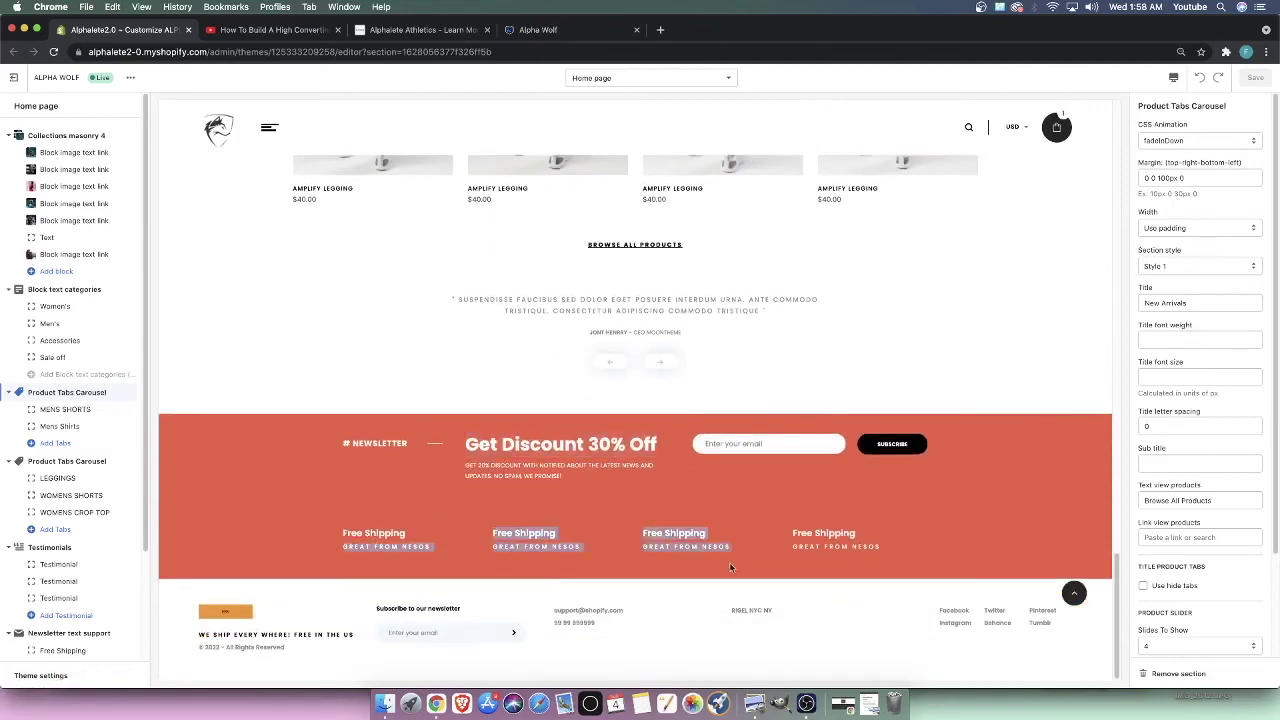
Return to the start of the home page and preview the header's navigation menu, closing it again
{"action": "scroll", "coordinate": [600, 540], "scroll_direction": "up", "scroll_amount": 5}
{"action": "scroll", "coordinate": [580, 537], "scroll_direction": "down", "scroll_amount": 2}
{"action": "scroll", "coordinate": [600, 500], "scroll_direction": "up", "scroll_amount": 12}
{"action": "scroll", "coordinate": [640, 450], "scroll_direction": "up", "scroll_amount": 5}
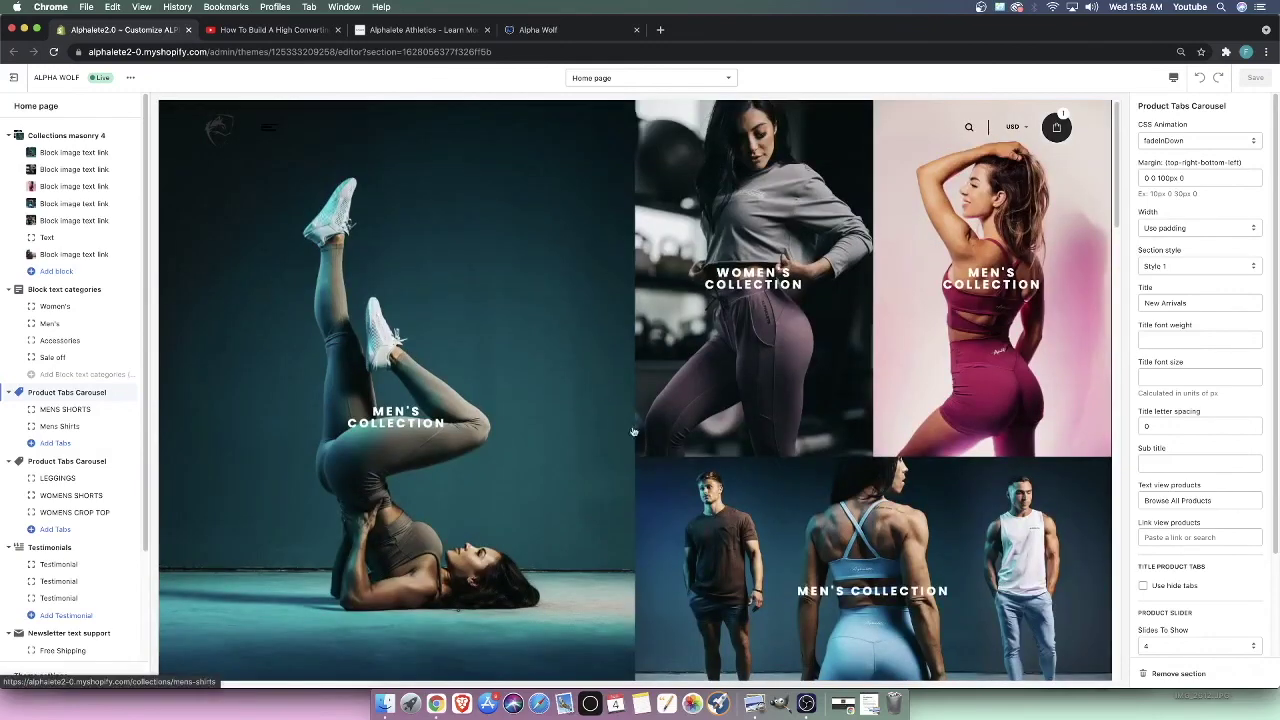
{"action": "left_click", "coordinate": [269, 127]}
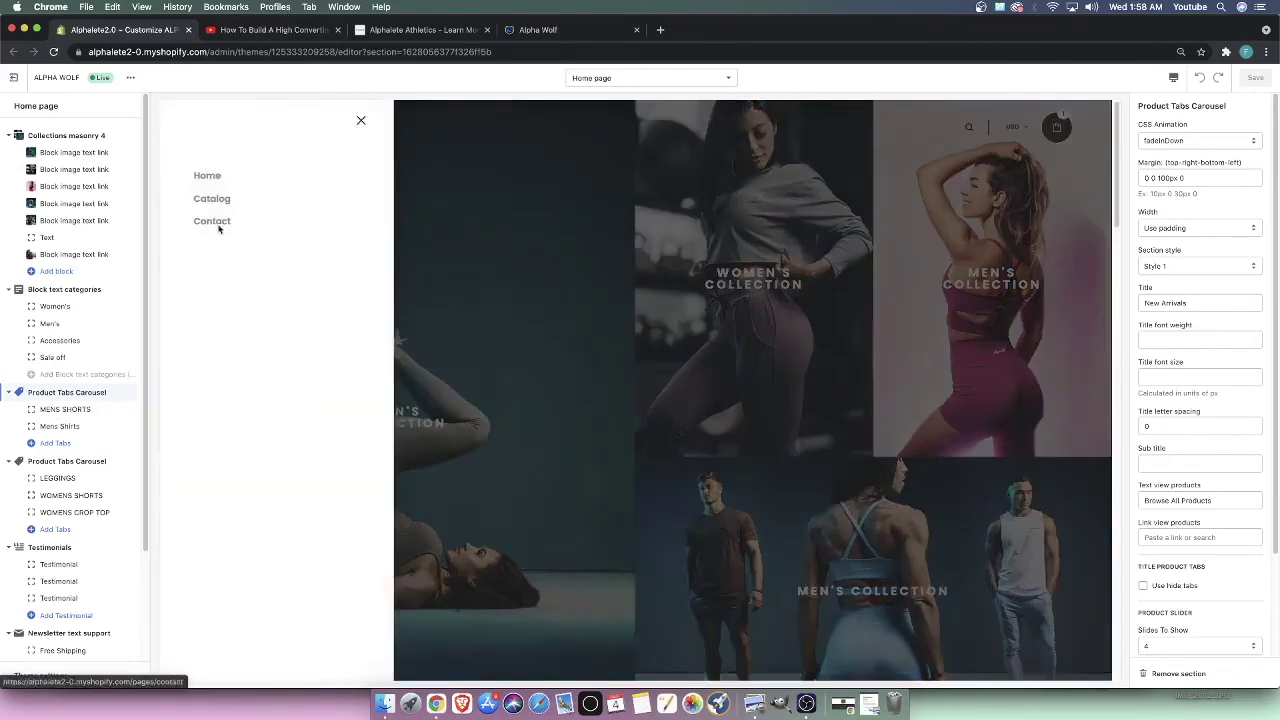
{"action": "left_click", "coordinate": [362, 122]}
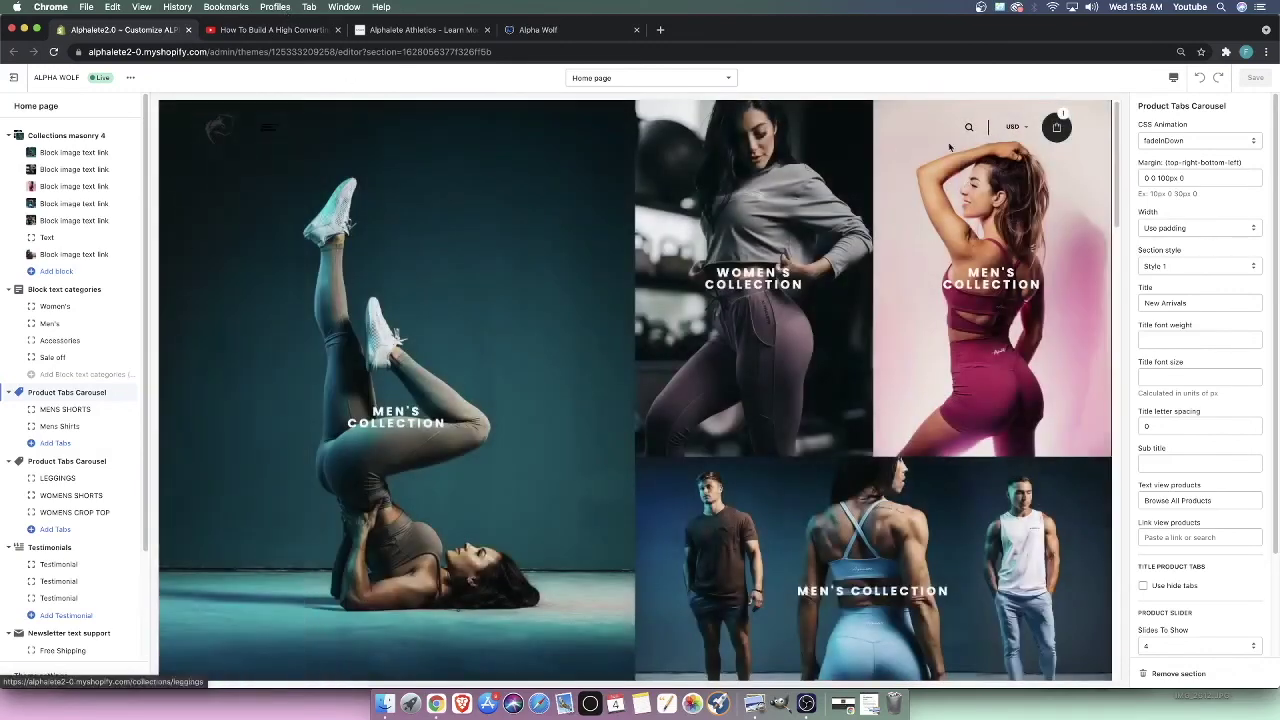
Test the preview's cart by adding the maroon Premium Short from New Arrivals, and close the shopping cart drawer
{"action": "scroll", "coordinate": [596, 335], "scroll_direction": "down", "scroll_amount": 10}
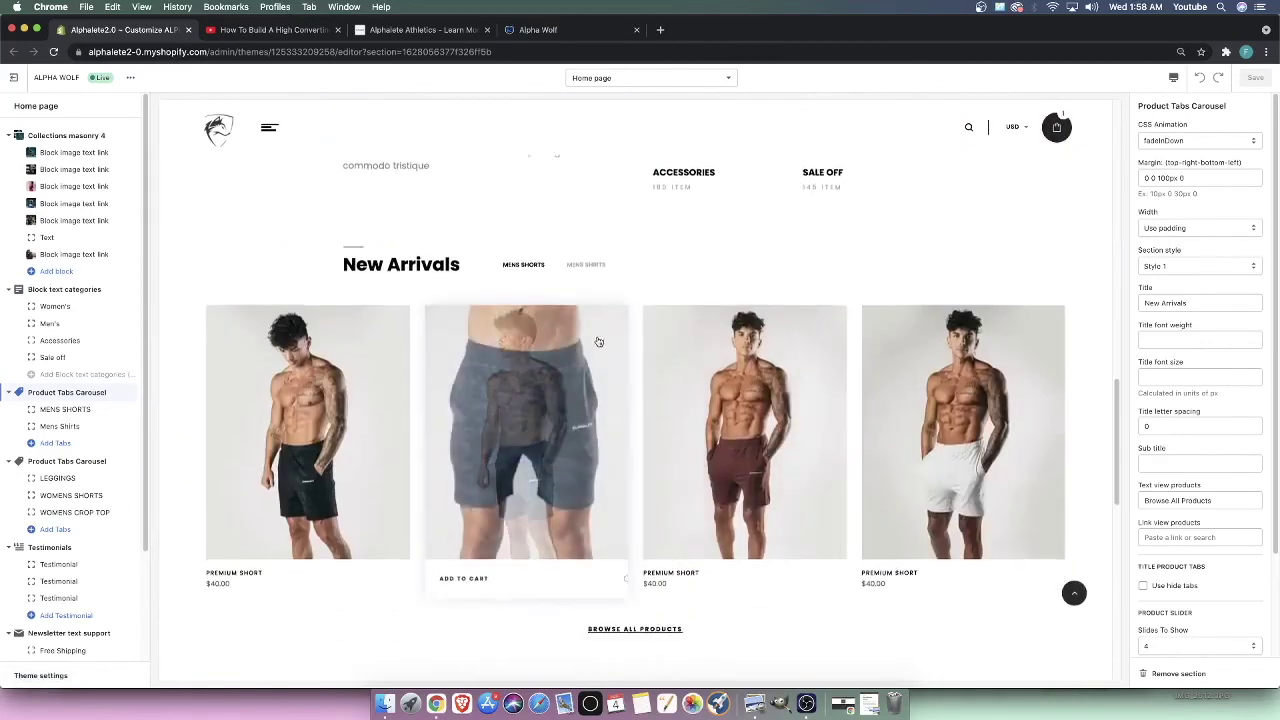
{"action": "scroll", "coordinate": [610, 360], "scroll_direction": "down", "scroll_amount": 2}
{"action": "left_click", "coordinate": [660, 481]}
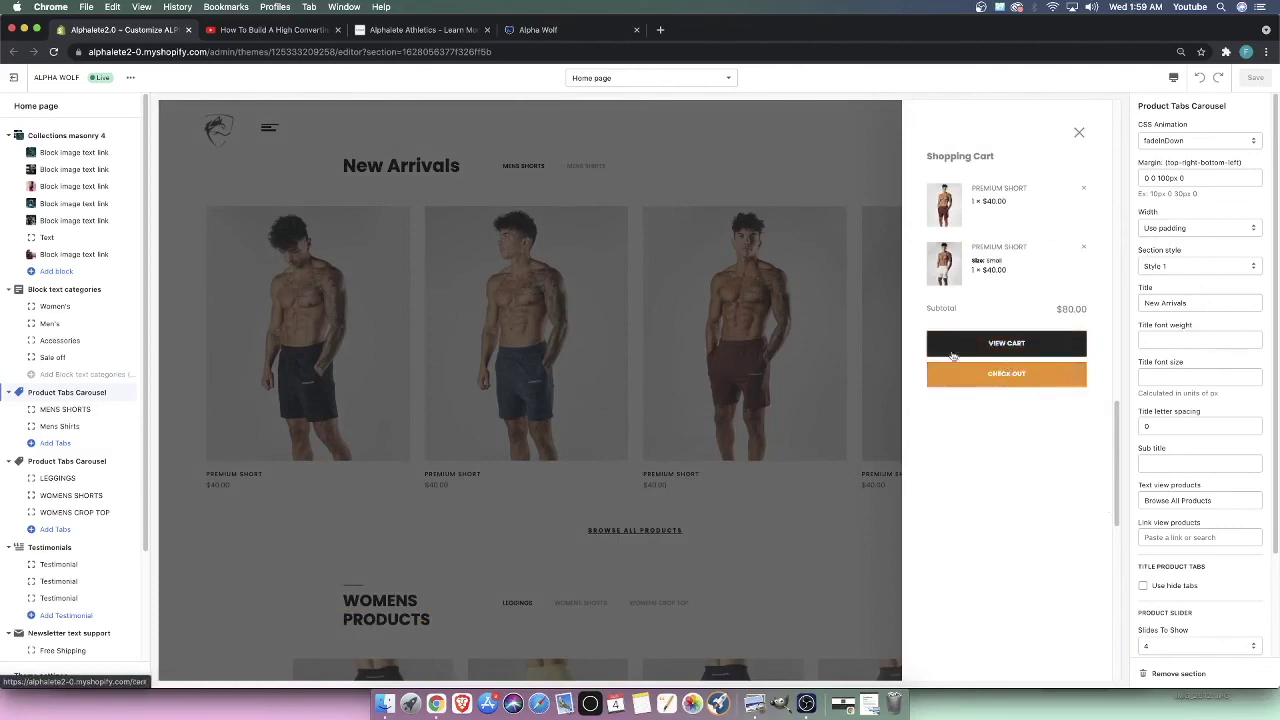
{"action": "left_click", "coordinate": [684, 540]}
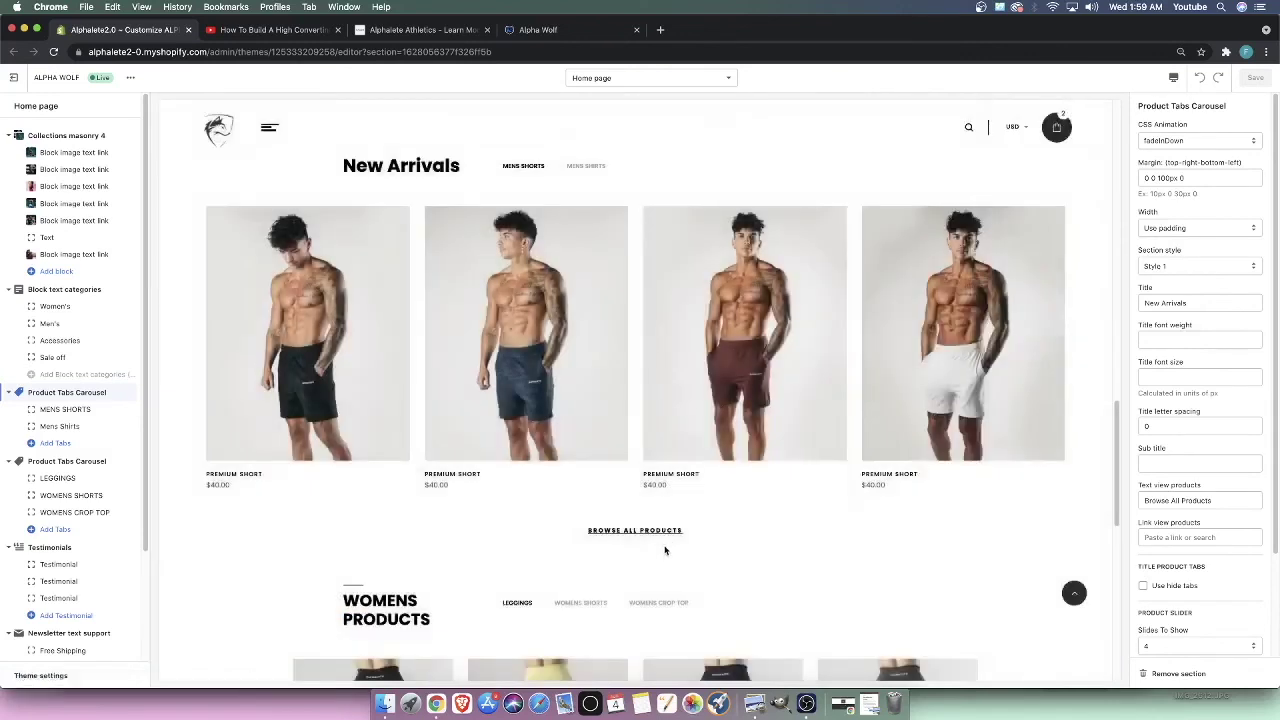
Examine the product carousels, the DREAM MORE. BE MORE. text block and the Shop By Categories section in the preview
{"action": "scroll", "coordinate": [670, 500], "scroll_direction": "down", "scroll_amount": 10}
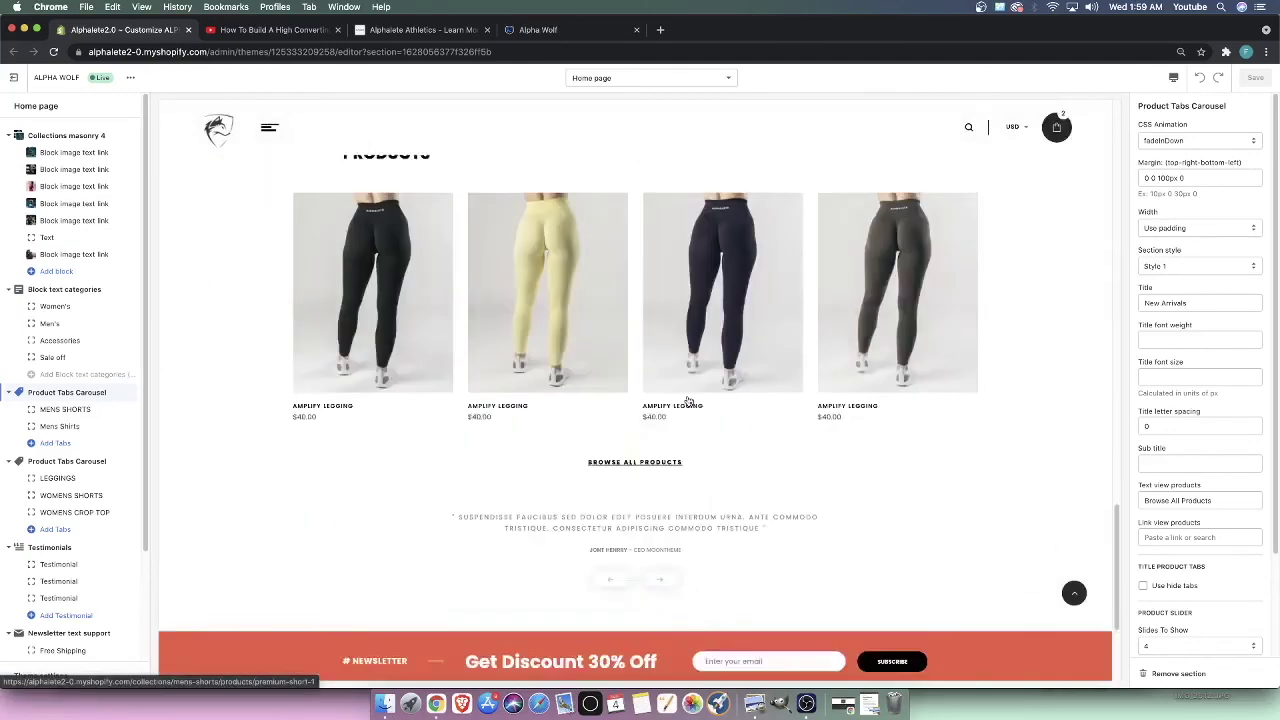
{"action": "scroll", "coordinate": [787, 460], "scroll_direction": "up", "scroll_amount": 15}
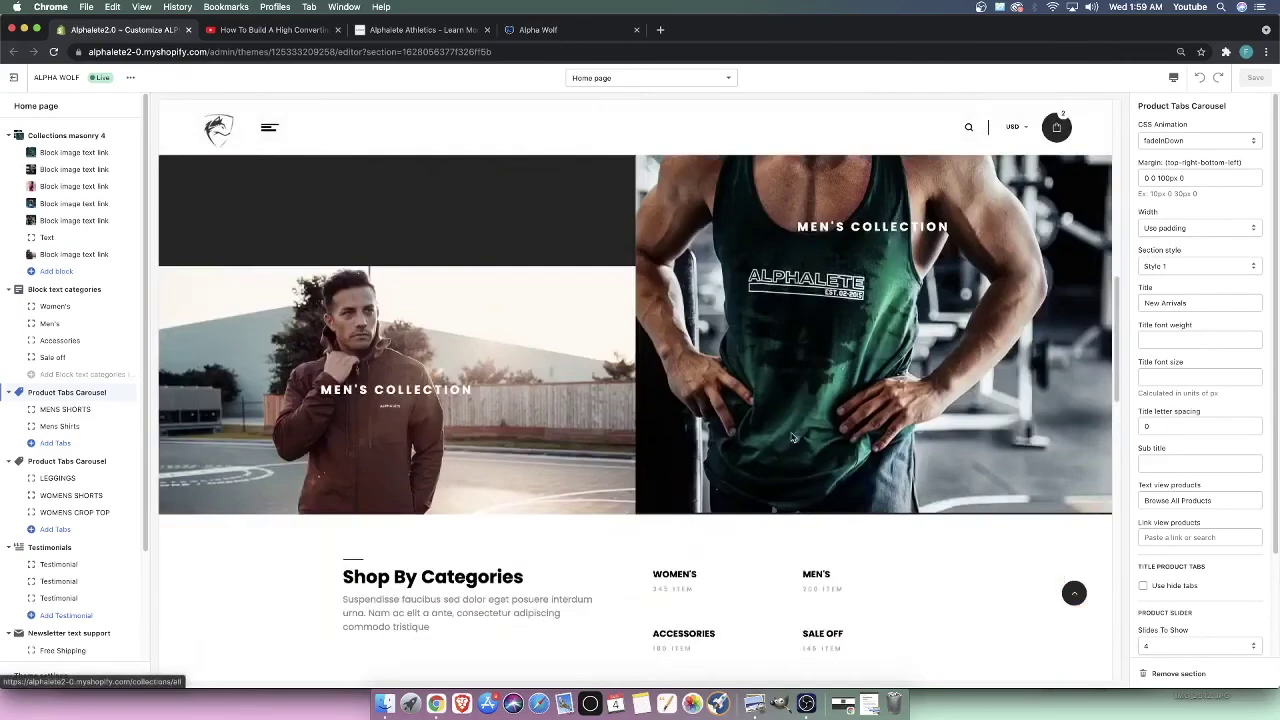
{"action": "scroll", "coordinate": [824, 299], "scroll_direction": "down", "scroll_amount": 5}
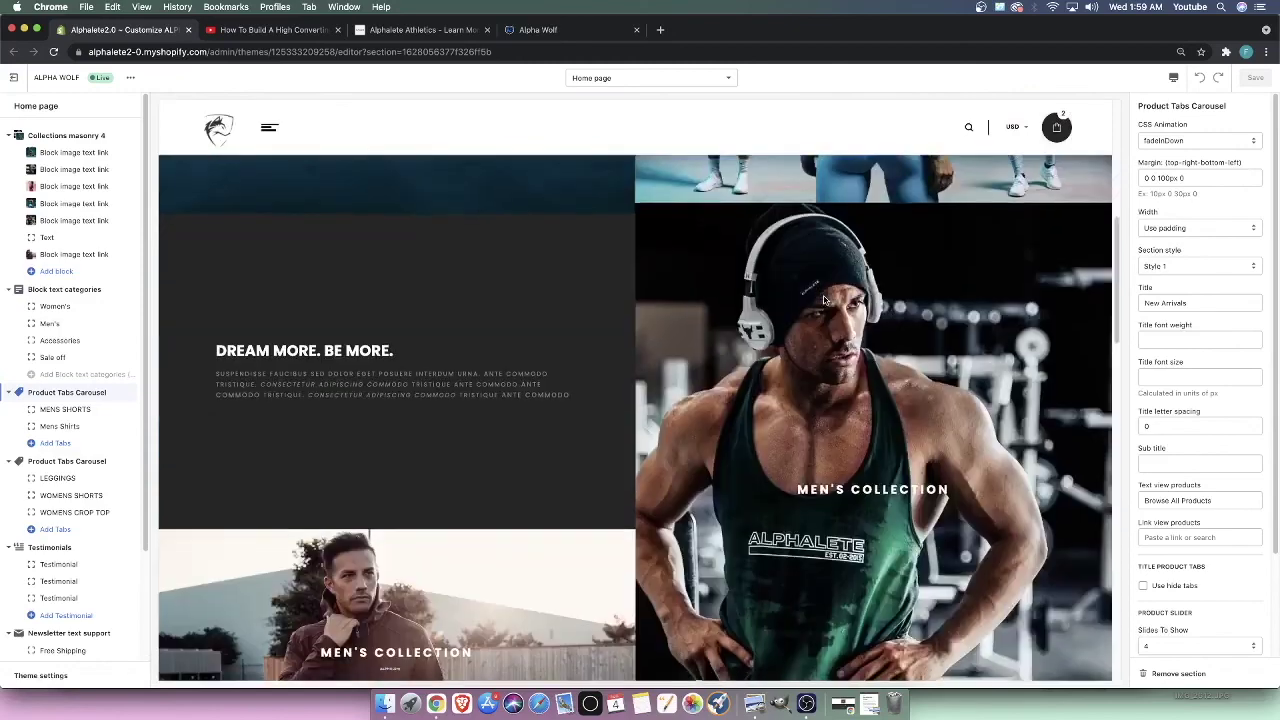
{"action": "left_click_drag", "start_coordinate": [440, 384], "coordinate": [540, 403]}
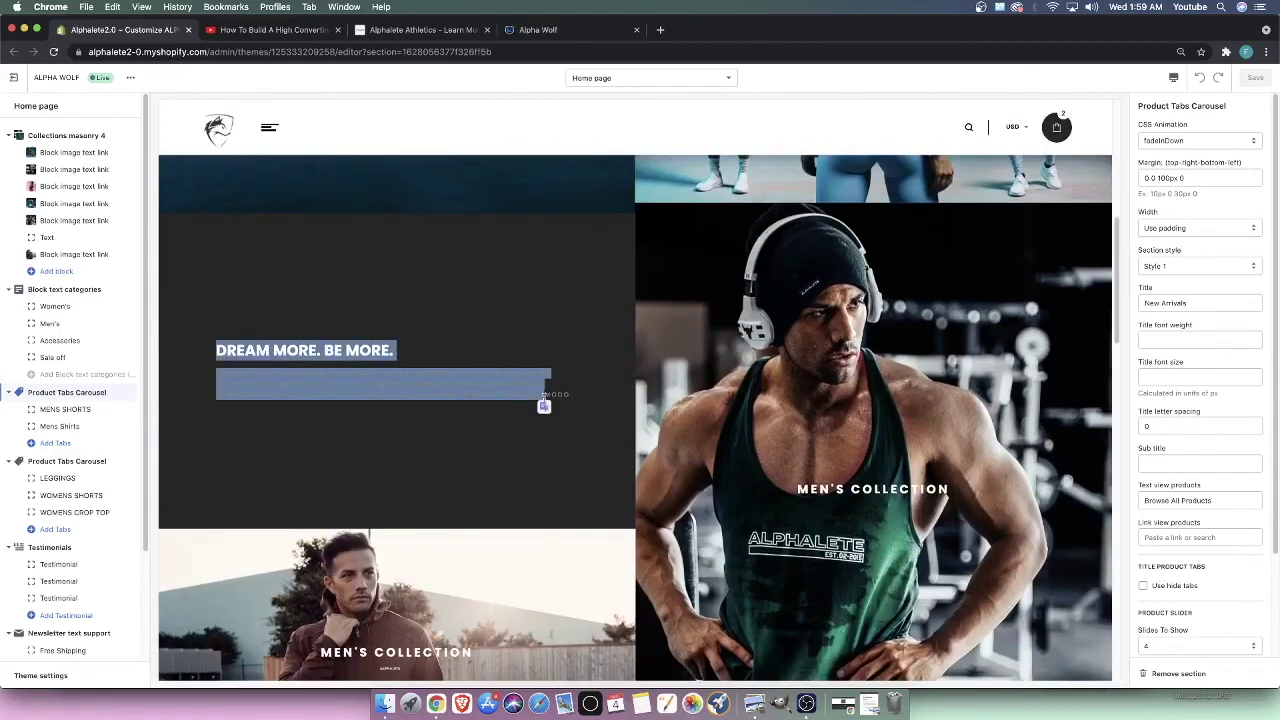
{"action": "left_click", "coordinate": [421, 332]}
{"action": "scroll", "coordinate": [560, 325], "scroll_direction": "down", "scroll_amount": 5}
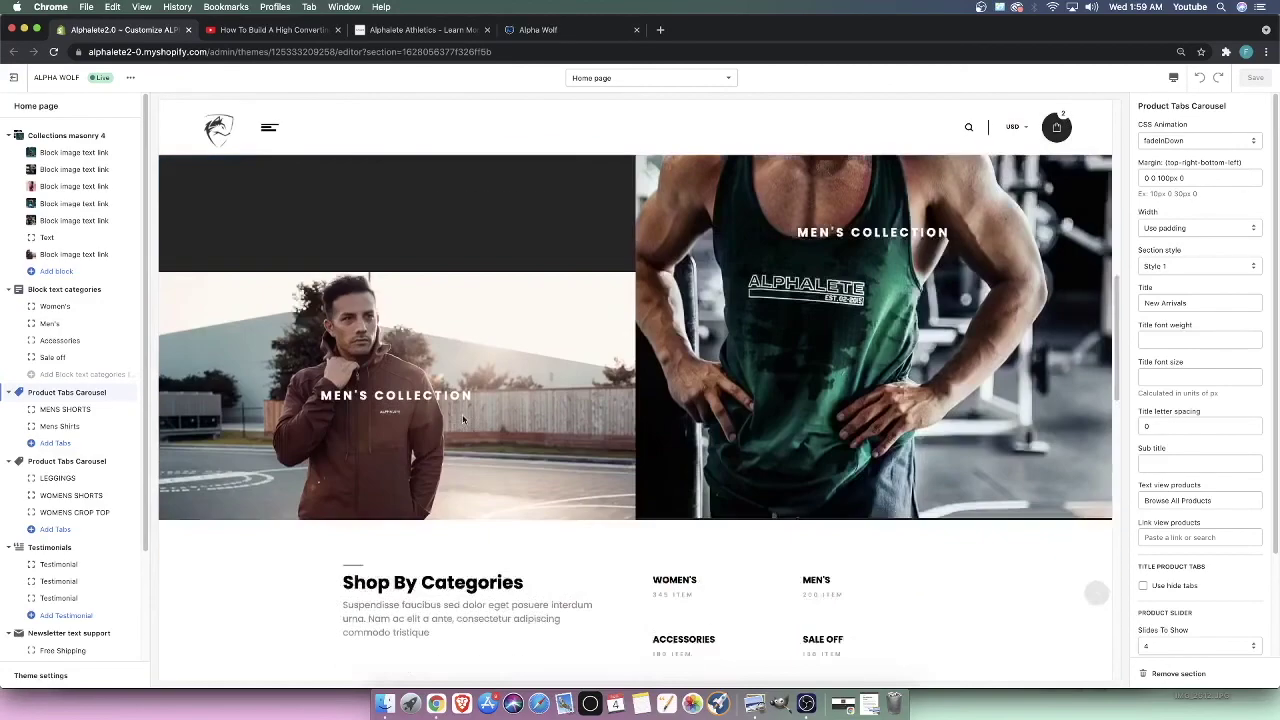
{"action": "scroll", "coordinate": [176, 343], "scroll_direction": "up", "scroll_amount": 10}
{"action": "scroll", "coordinate": [176, 343], "scroll_direction": "down", "scroll_amount": 15}
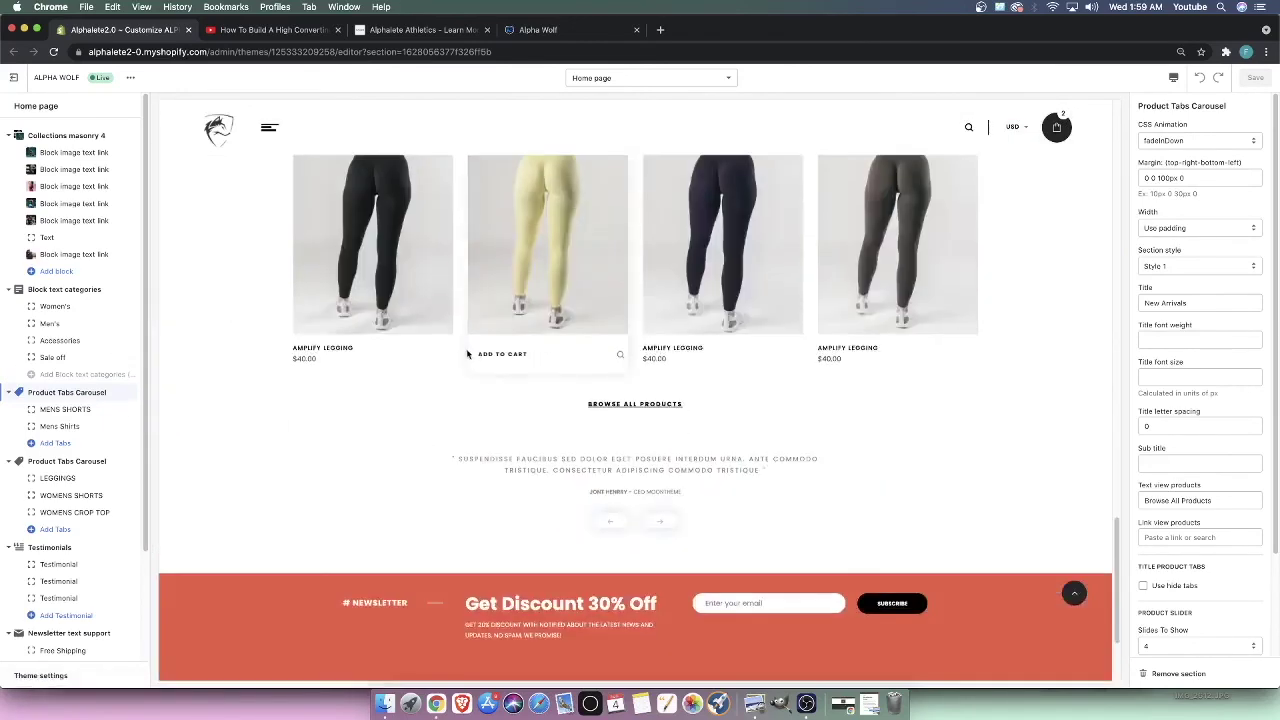
{"action": "scroll", "coordinate": [466, 356], "scroll_direction": "up", "scroll_amount": 5}
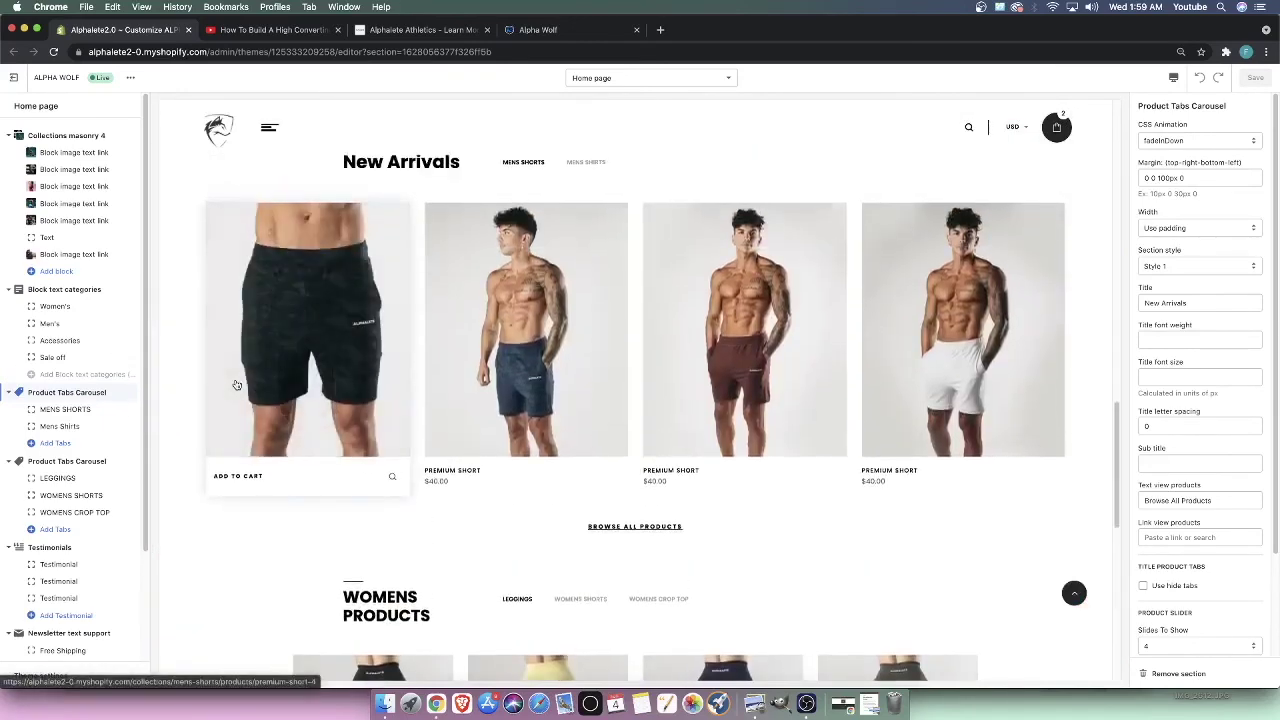
{"action": "scroll", "coordinate": [840, 566], "scroll_direction": "up", "scroll_amount": 10}
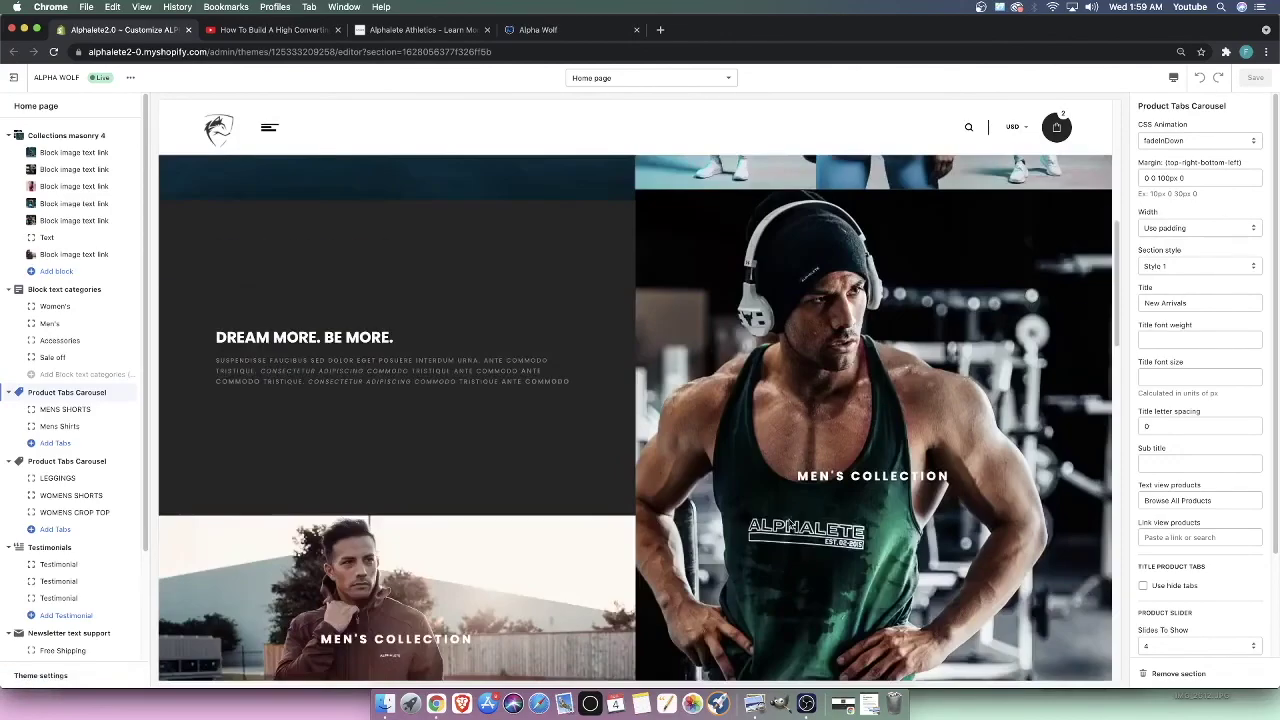
{"action": "scroll", "coordinate": [485, 522], "scroll_direction": "down", "scroll_amount": 10}
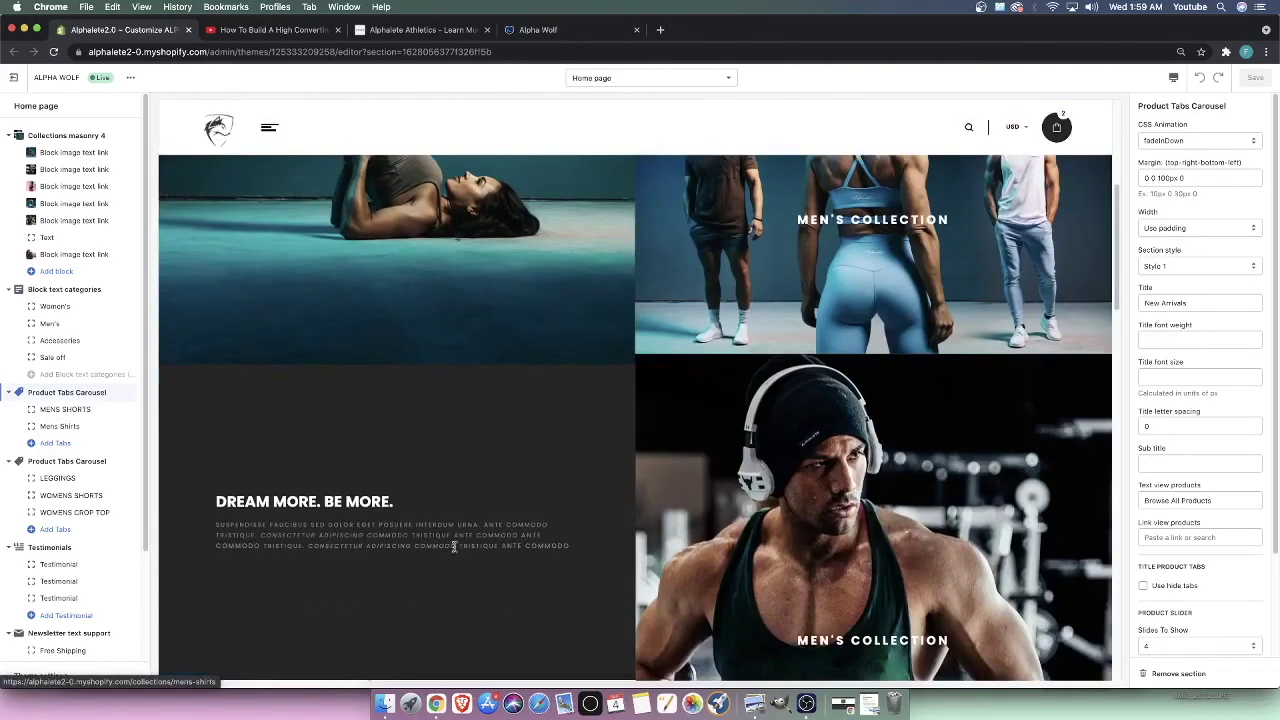
{"action": "scroll", "coordinate": [446, 518], "scroll_direction": "down", "scroll_amount": 5}
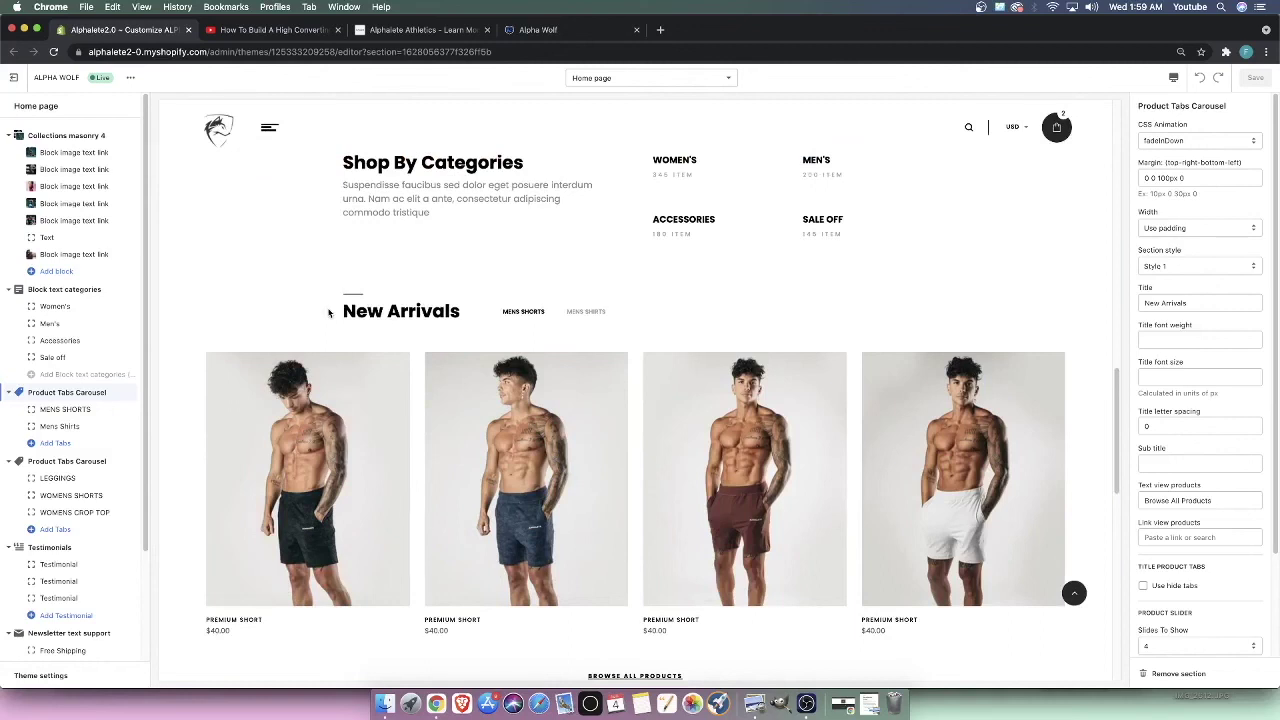
Examine the collections masonry images and the page flow from there down to the WOMENS PRODUCTS carousel
{"action": "scroll", "coordinate": [823, 229], "scroll_direction": "up", "scroll_amount": 10}
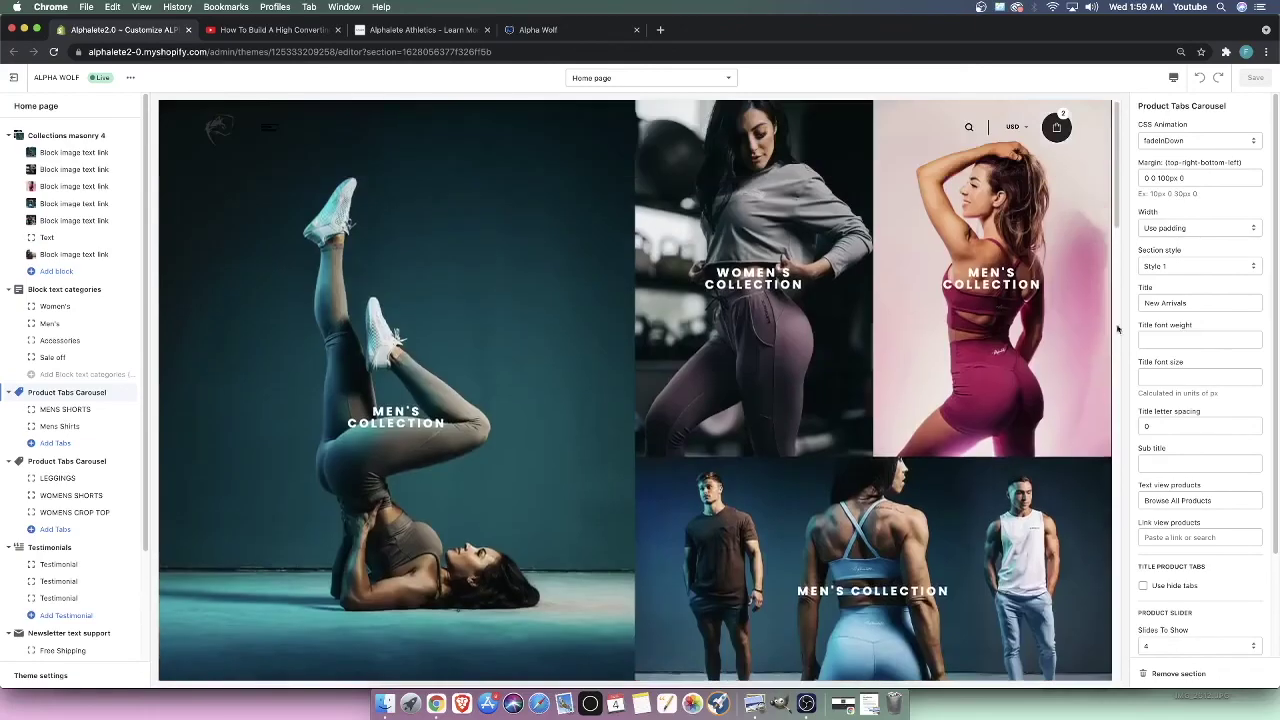
{"action": "left_click_drag", "start_coordinate": [1118, 206], "coordinate": [1143, 505]}
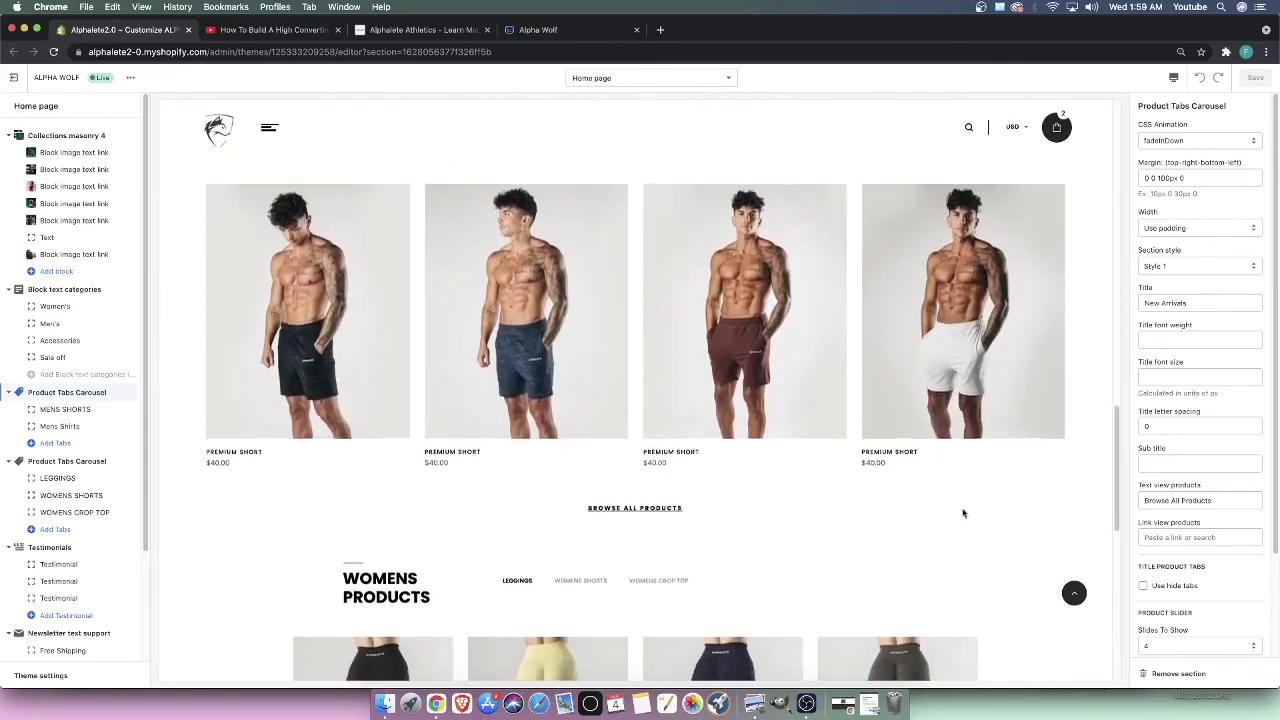
{"action": "scroll", "coordinate": [1000, 470], "scroll_direction": "up", "scroll_amount": 10}
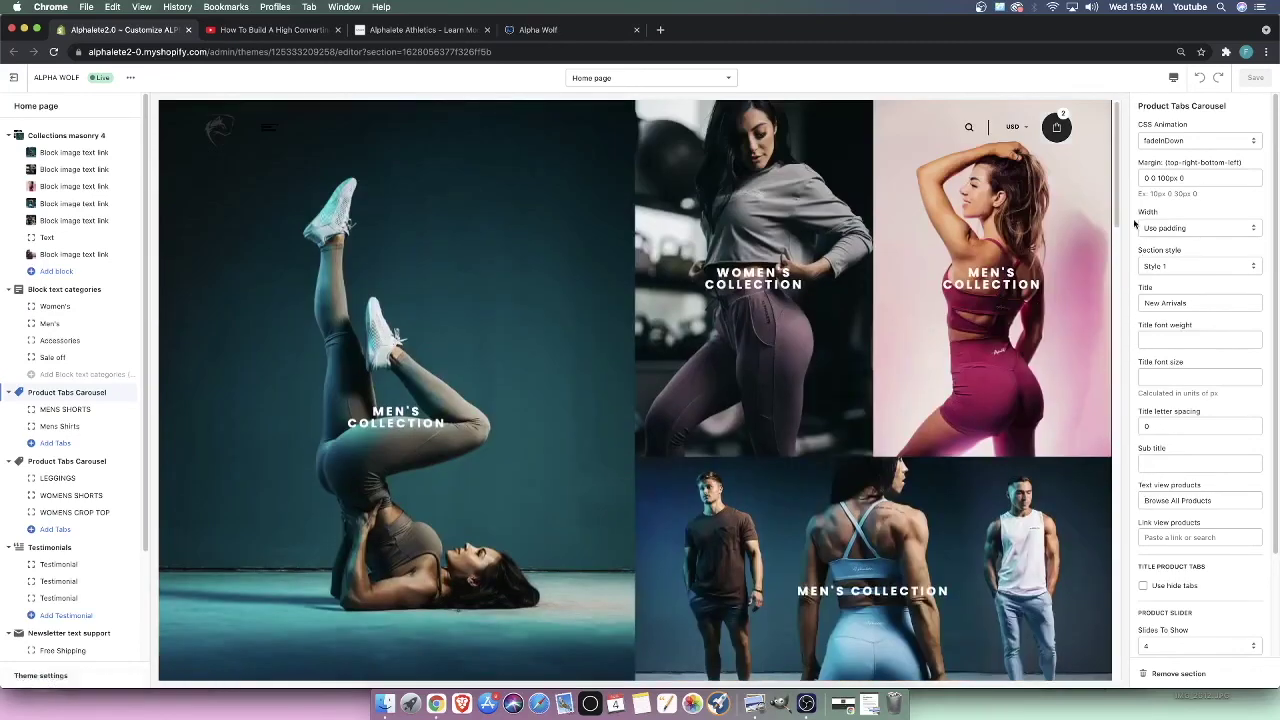
{"action": "left_click_drag", "start_coordinate": [1120, 217], "coordinate": [1132, 474]}
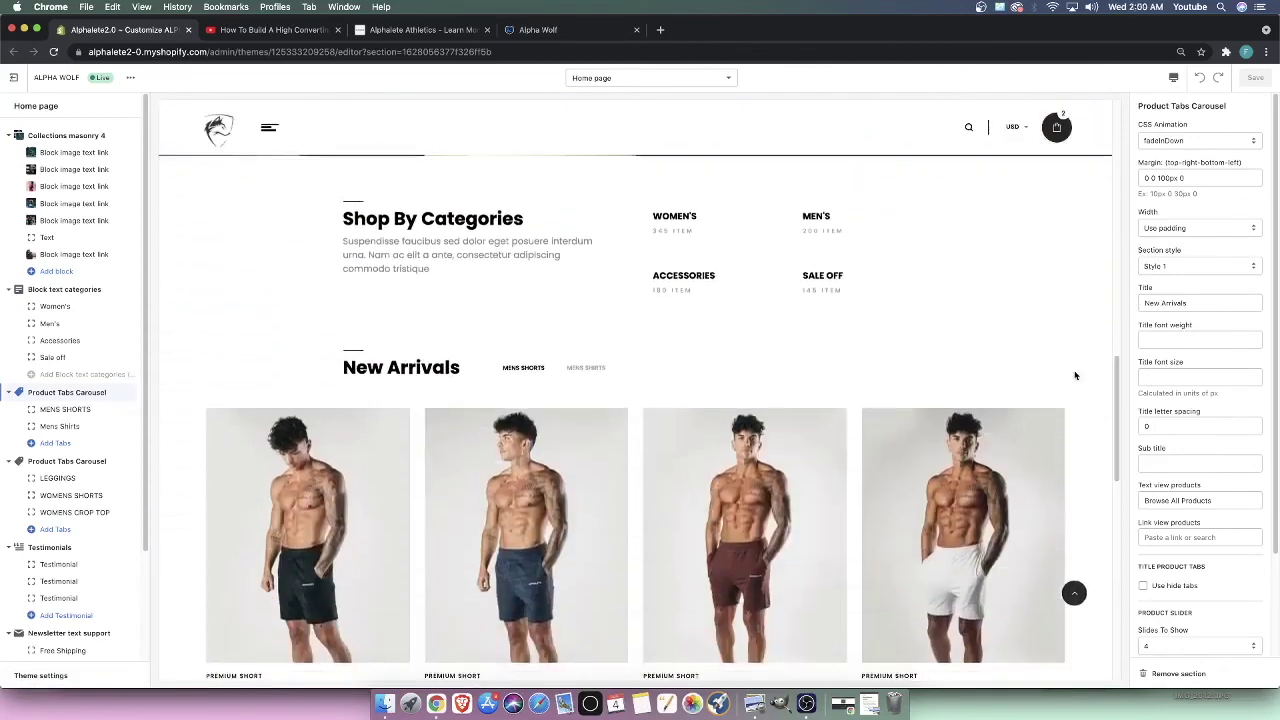
{"action": "scroll", "coordinate": [1075, 370], "scroll_direction": "up", "scroll_amount": 5}
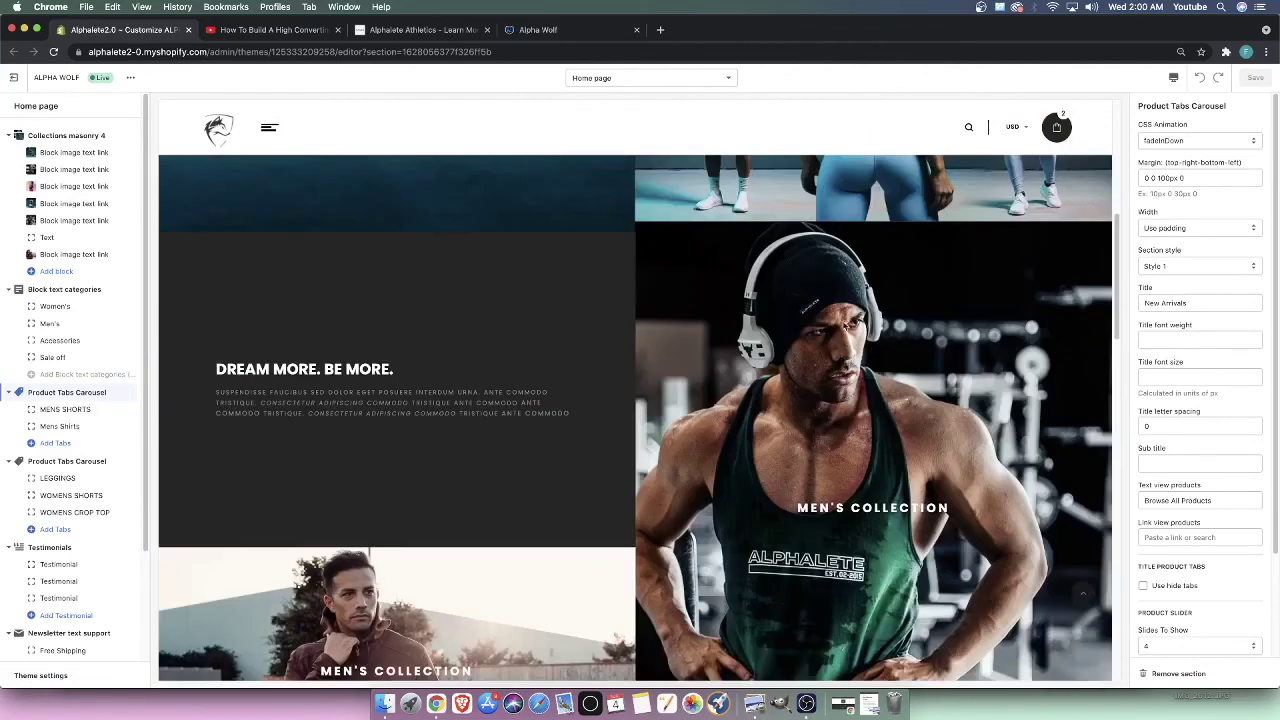
{"action": "scroll", "coordinate": [842, 338], "scroll_direction": "up", "scroll_amount": 5}
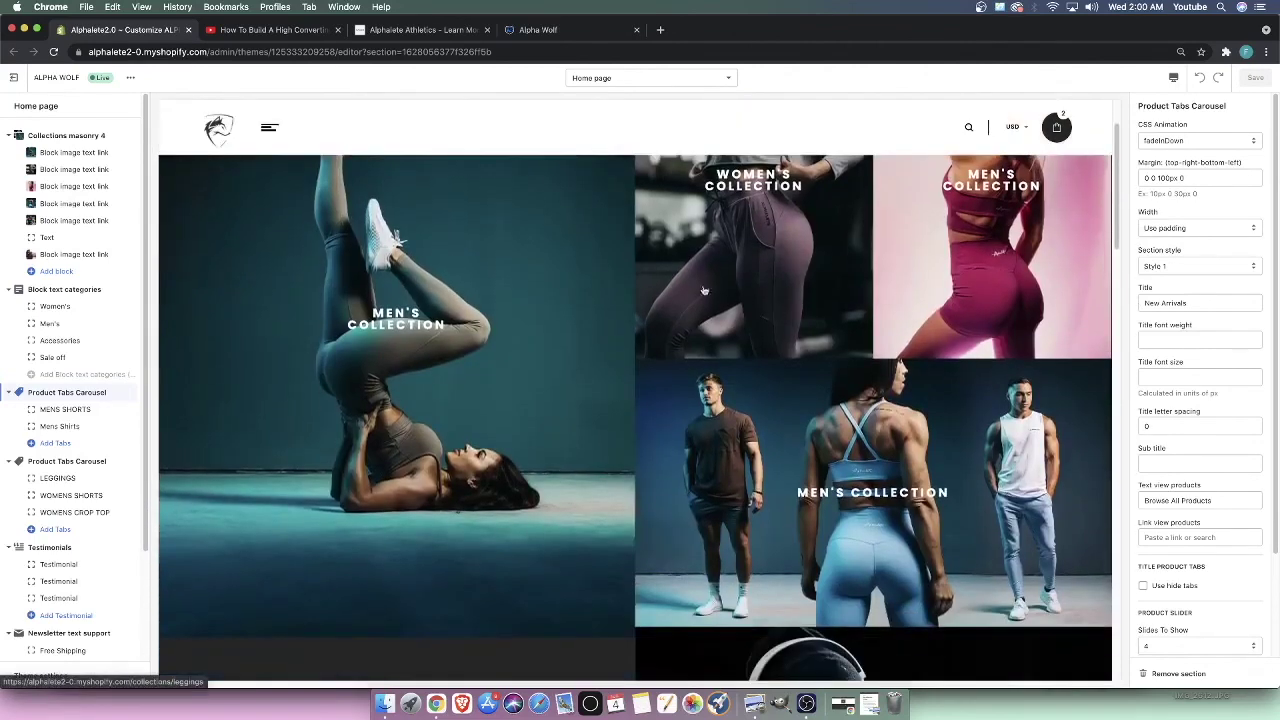
{"action": "scroll", "coordinate": [690, 340], "scroll_direction": "down", "scroll_amount": 5}
{"action": "scroll", "coordinate": [760, 340], "scroll_direction": "up", "scroll_amount": 5}
{"action": "scroll", "coordinate": [727, 317], "scroll_direction": "down", "scroll_amount": 8}
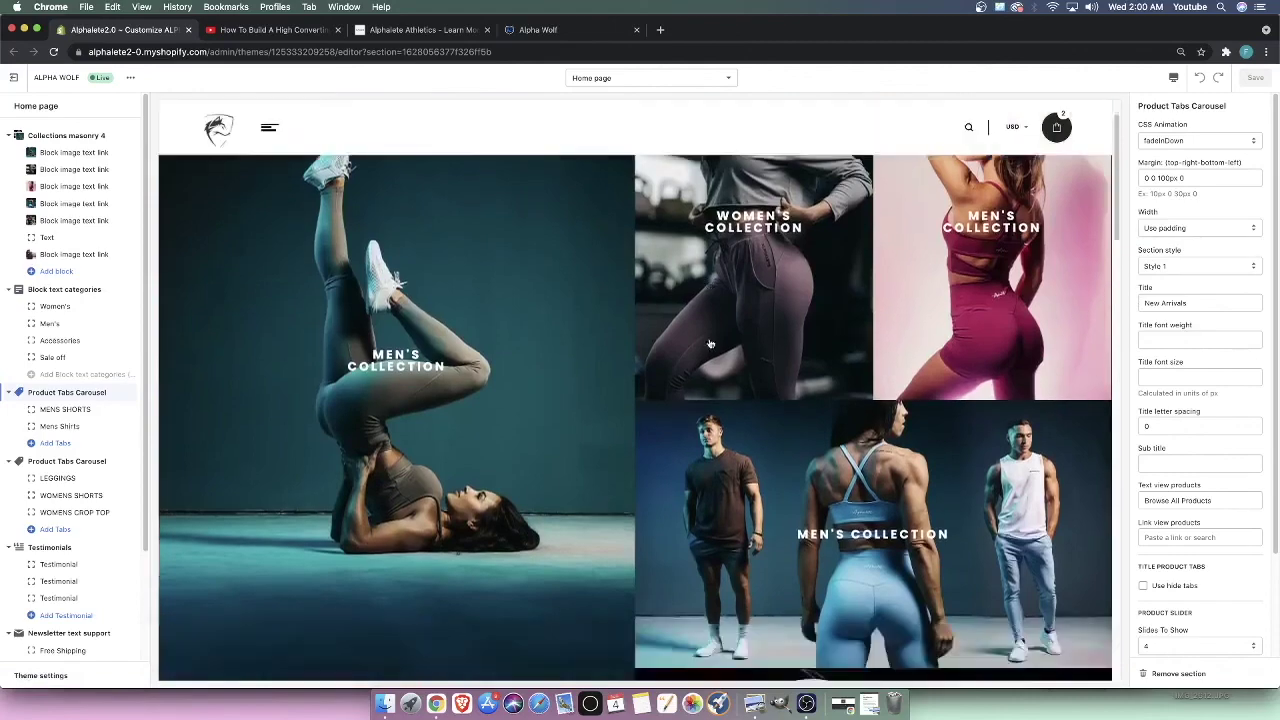
{"action": "scroll", "coordinate": [840, 284], "scroll_direction": "up", "scroll_amount": 4}
{"action": "scroll", "coordinate": [740, 322], "scroll_direction": "up", "scroll_amount": 3}
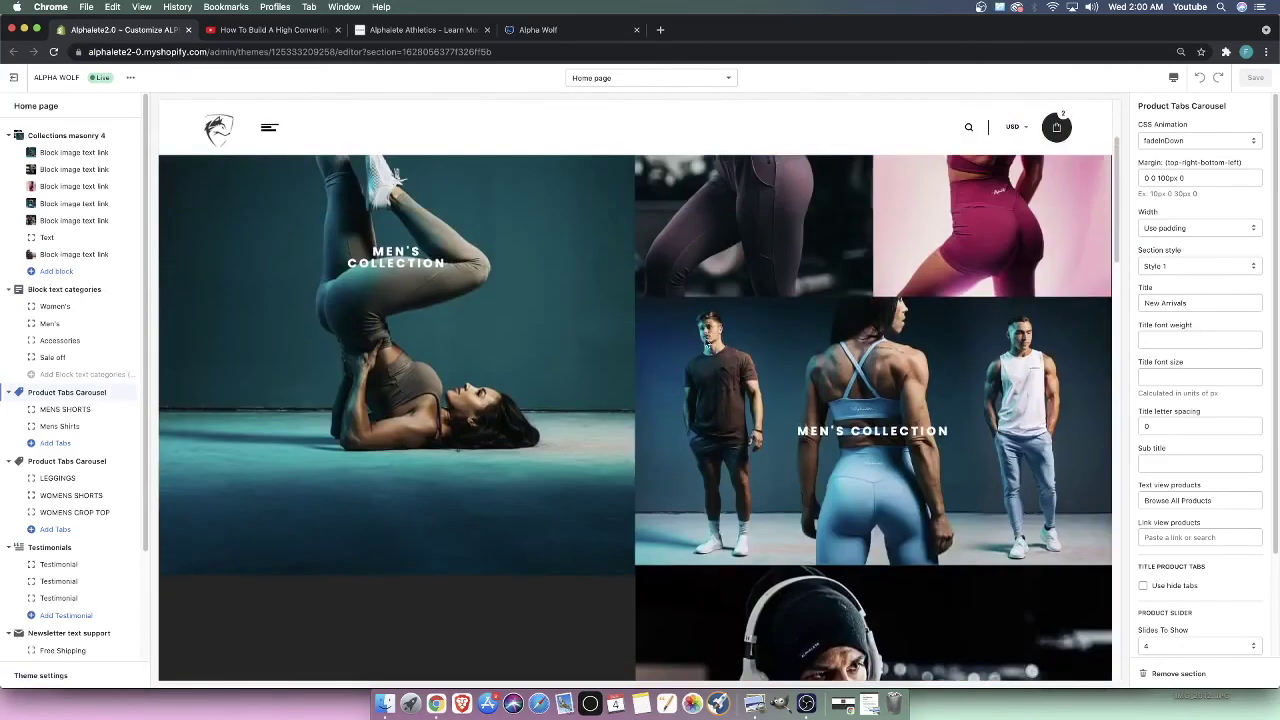
{"action": "scroll", "coordinate": [680, 395], "scroll_direction": "up", "scroll_amount": 2}
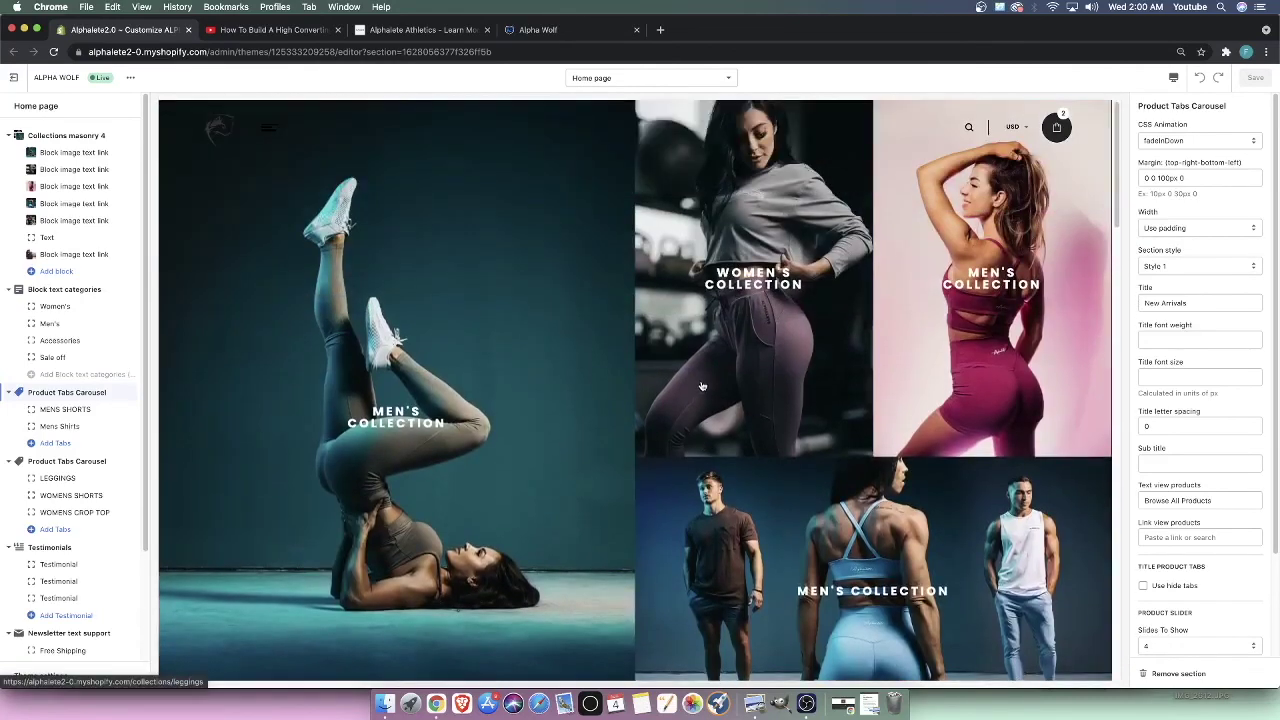
{"action": "scroll", "coordinate": [720, 385], "scroll_direction": "down", "scroll_amount": 1}
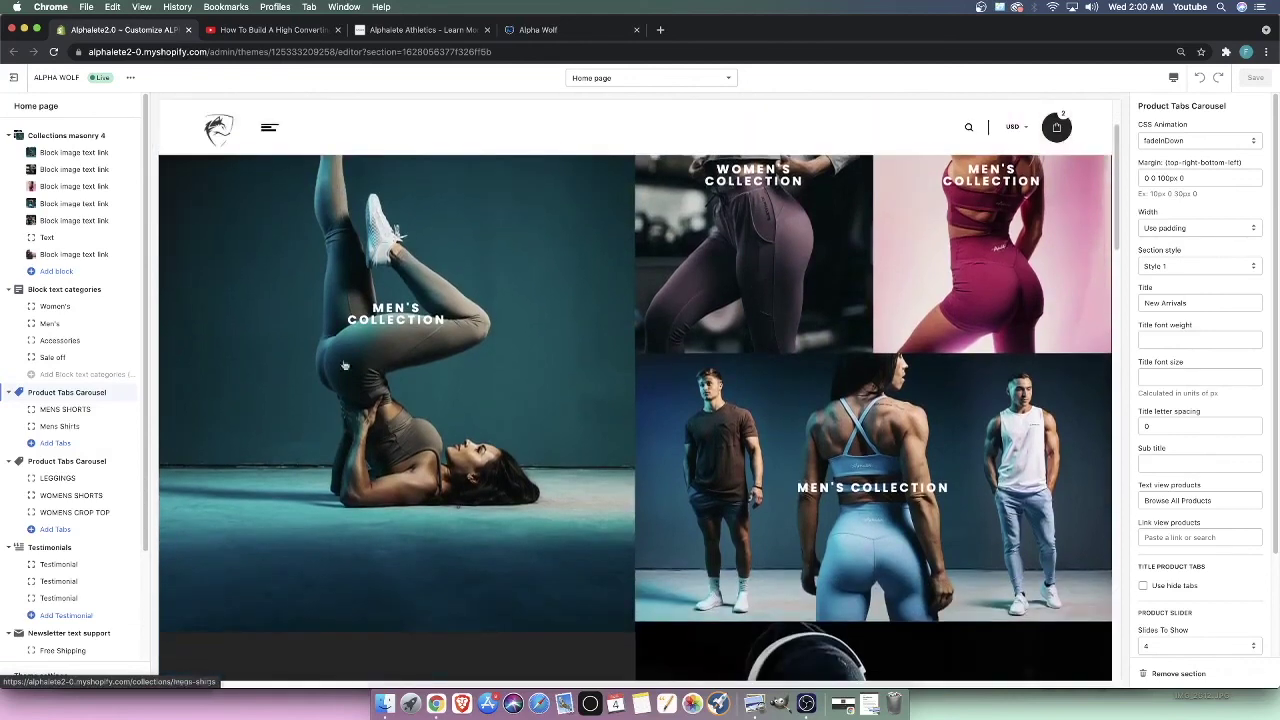
Inspect the settings of the first, third and fourth image text link blocks in the Collections masonry 4 section
{"action": "left_click", "coordinate": [74, 152]}
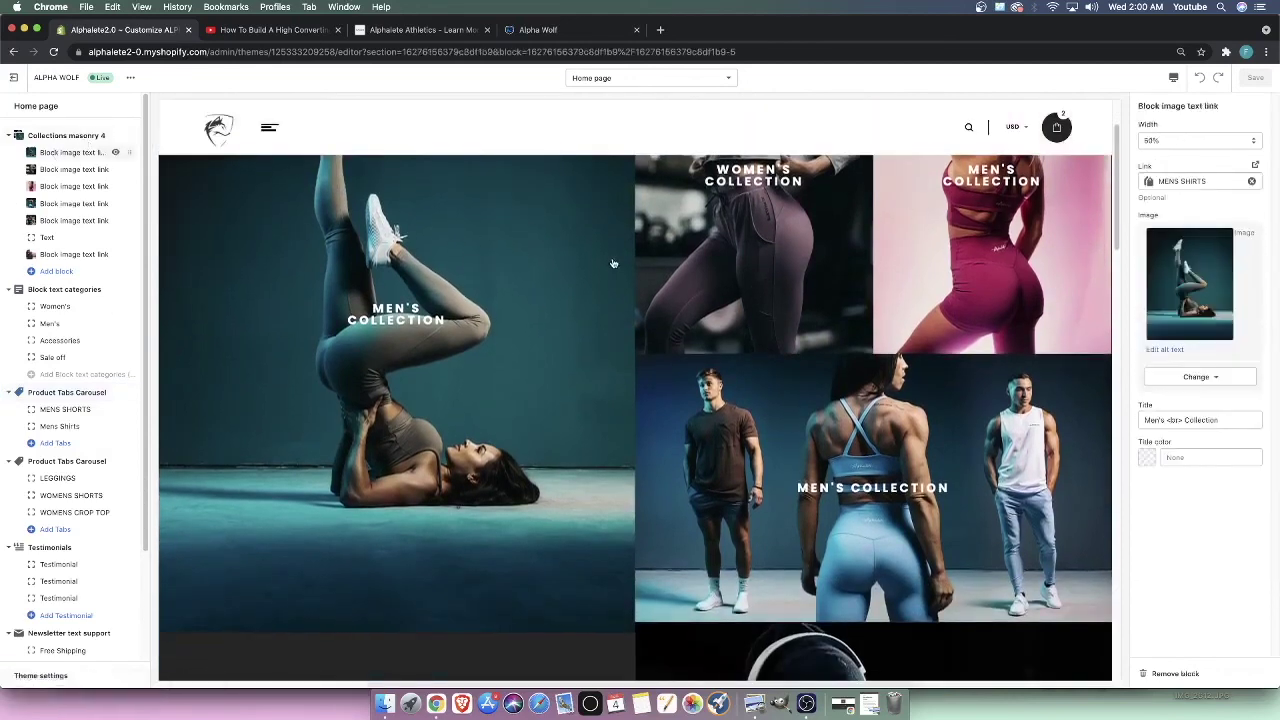
{"action": "left_click", "coordinate": [88, 188]}
{"action": "left_click", "coordinate": [67, 209]}
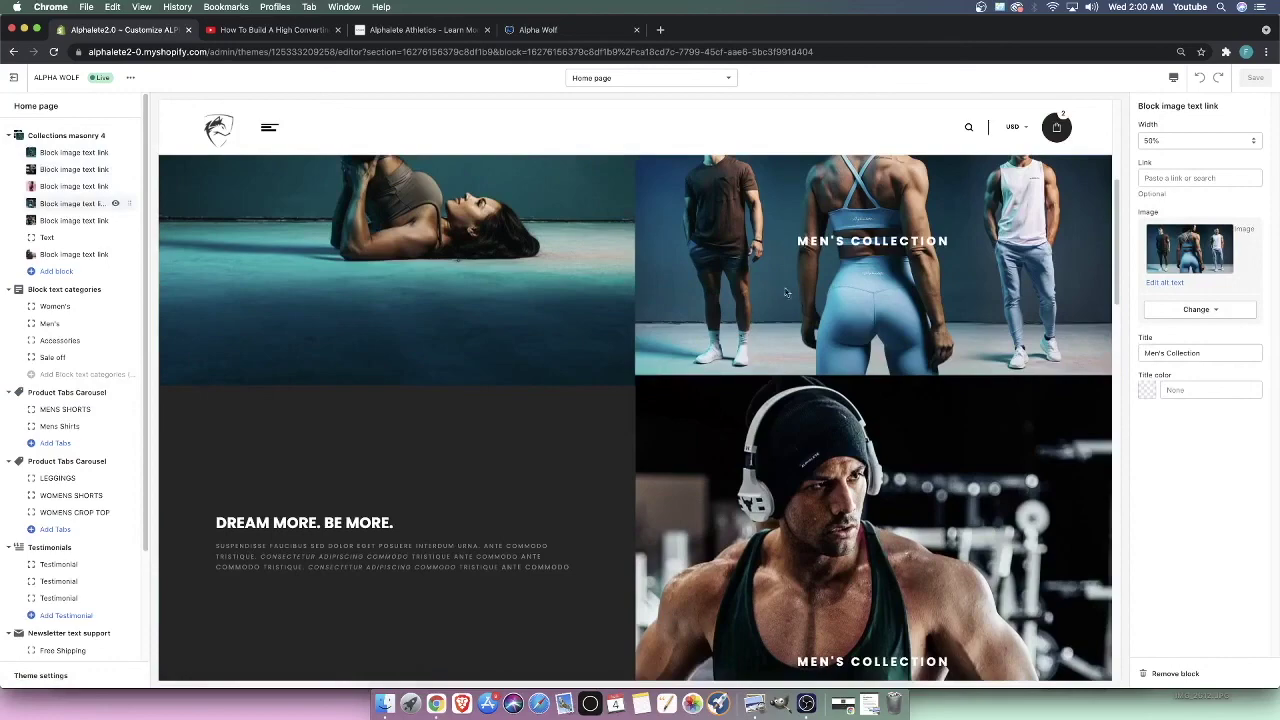
Review the page down to the newsletter, check the recording status in OBS, and look over the collections masonry again
{"action": "scroll", "coordinate": [760, 330], "scroll_direction": "down", "scroll_amount": 10}
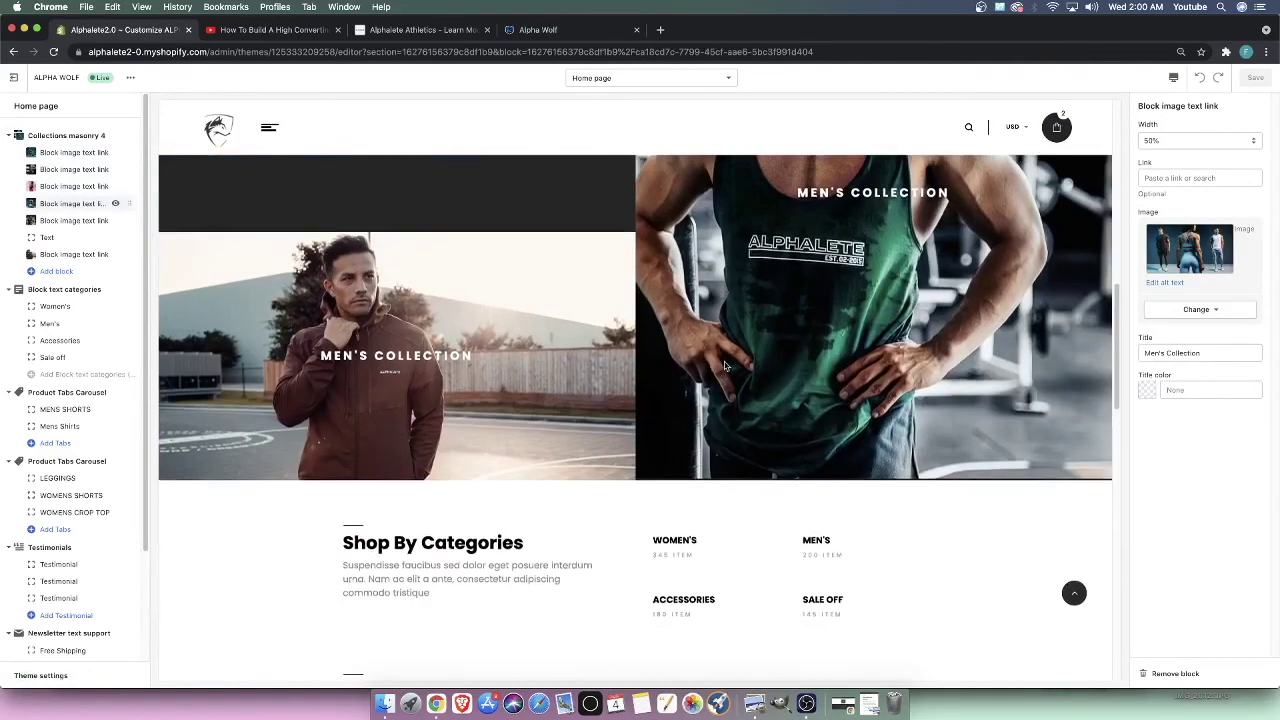
{"action": "scroll", "coordinate": [725, 366], "scroll_direction": "down", "scroll_amount": 3}
{"action": "scroll", "coordinate": [647, 332], "scroll_direction": "down", "scroll_amount": 10}
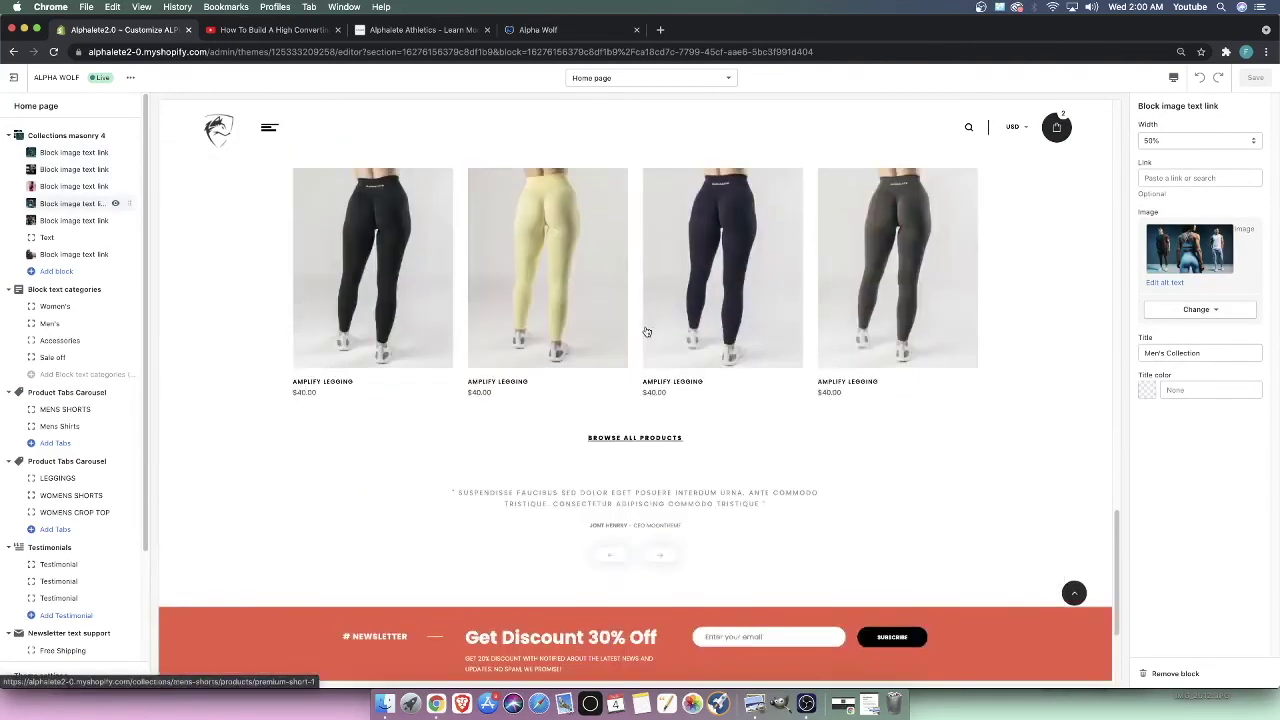
{"action": "scroll", "coordinate": [647, 332], "scroll_direction": "down", "scroll_amount": 2}
{"action": "left_click", "coordinate": [806, 703]}
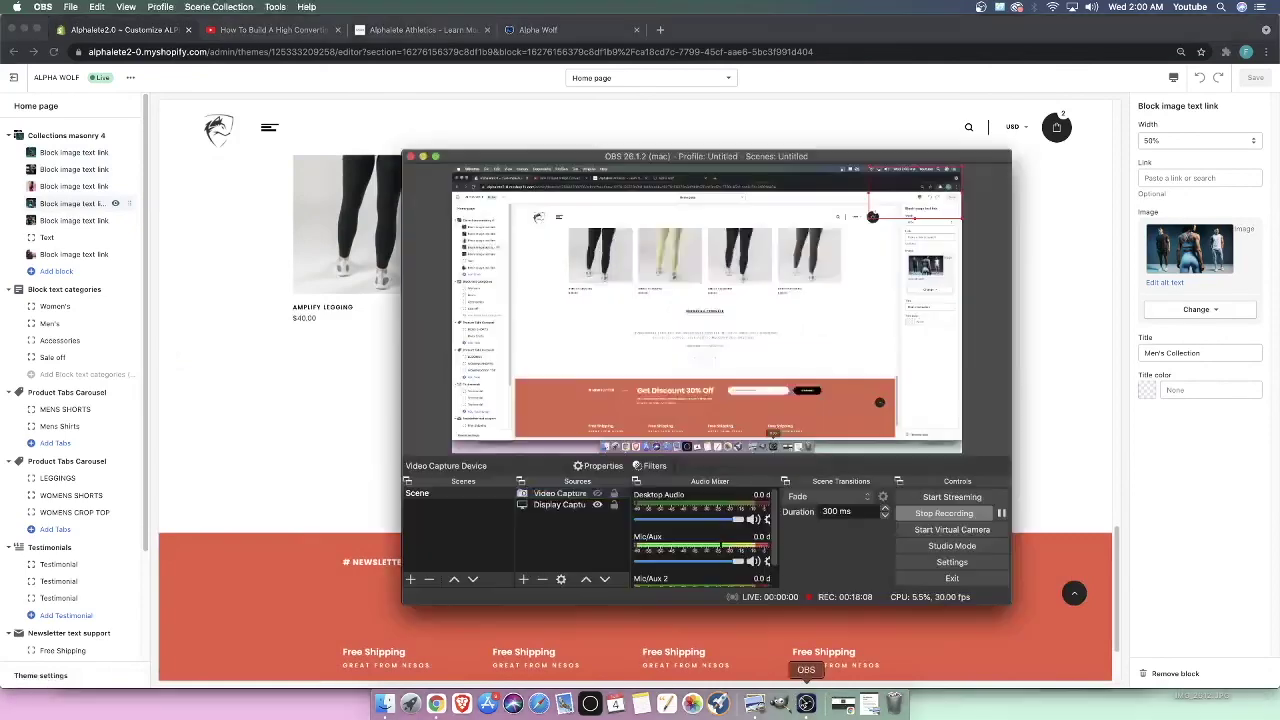
{"action": "left_click", "coordinate": [1080, 480]}
{"action": "scroll", "coordinate": [1049, 484], "scroll_direction": "up", "scroll_amount": 5}
{"action": "scroll", "coordinate": [1049, 484], "scroll_direction": "up", "scroll_amount": 15}
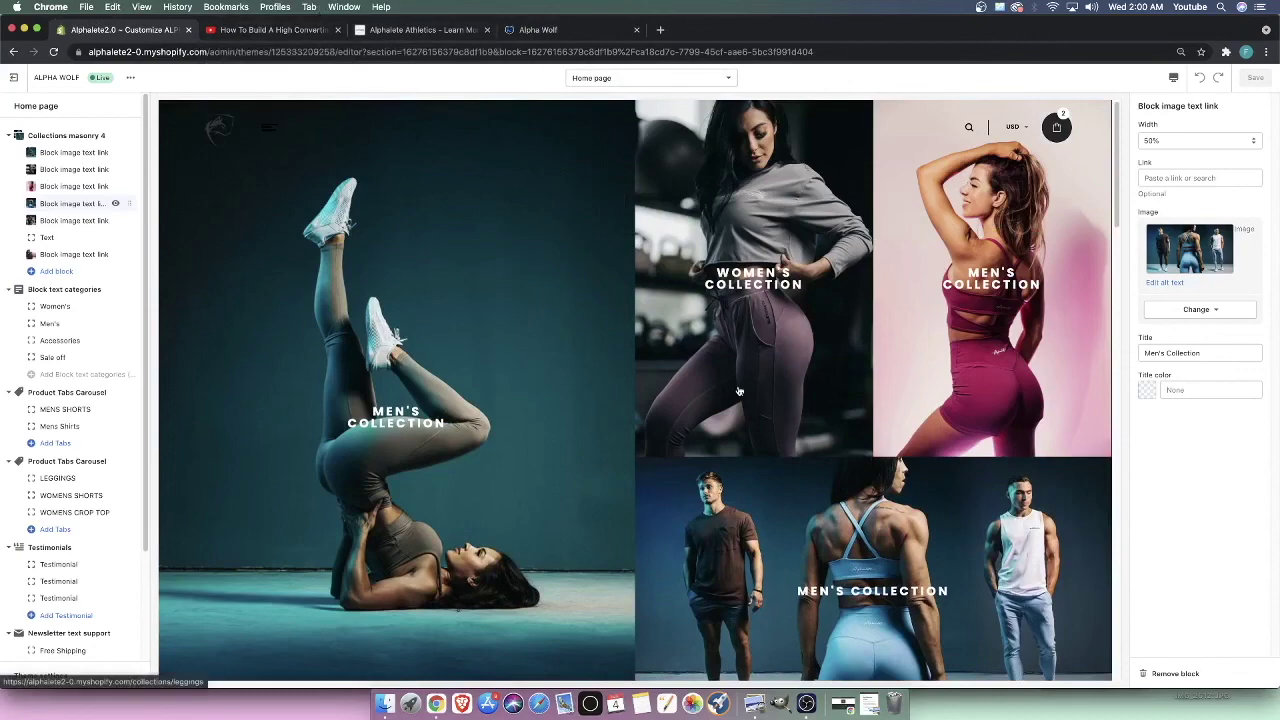
{"action": "scroll", "coordinate": [323, 160], "scroll_direction": "up", "scroll_amount": 3}
{"action": "scroll", "coordinate": [600, 340], "scroll_direction": "down", "scroll_amount": 10}
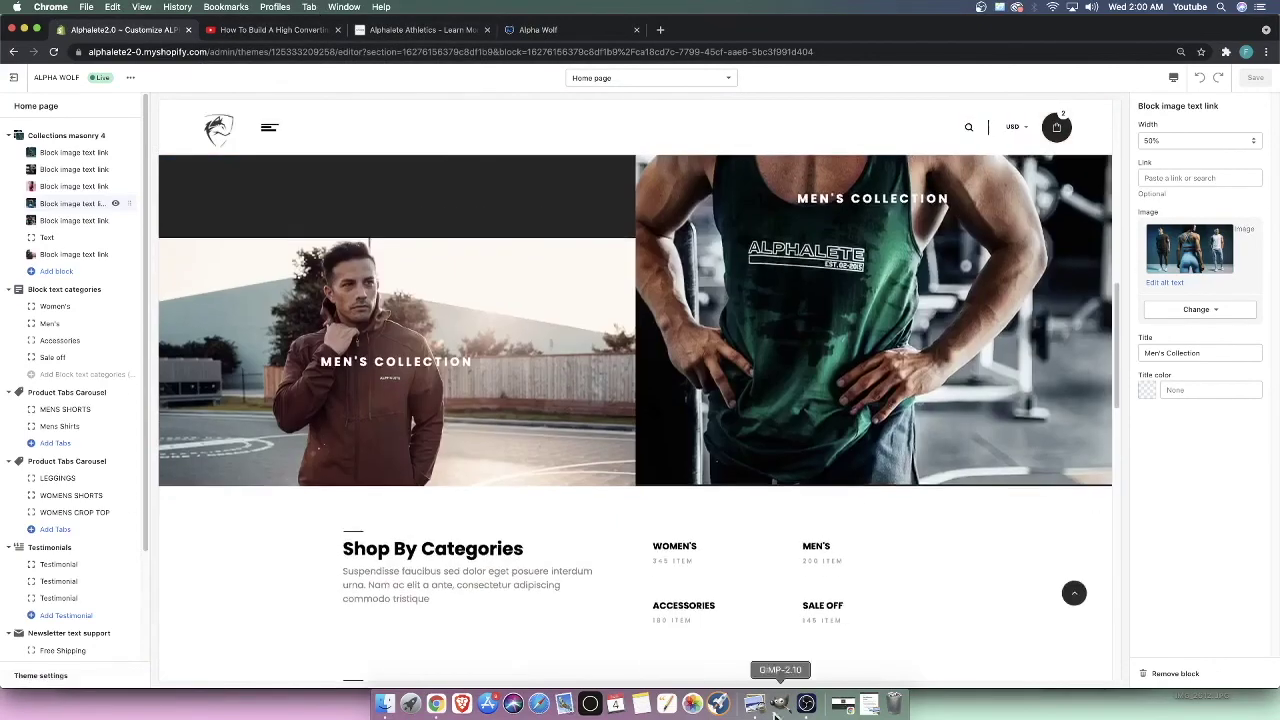